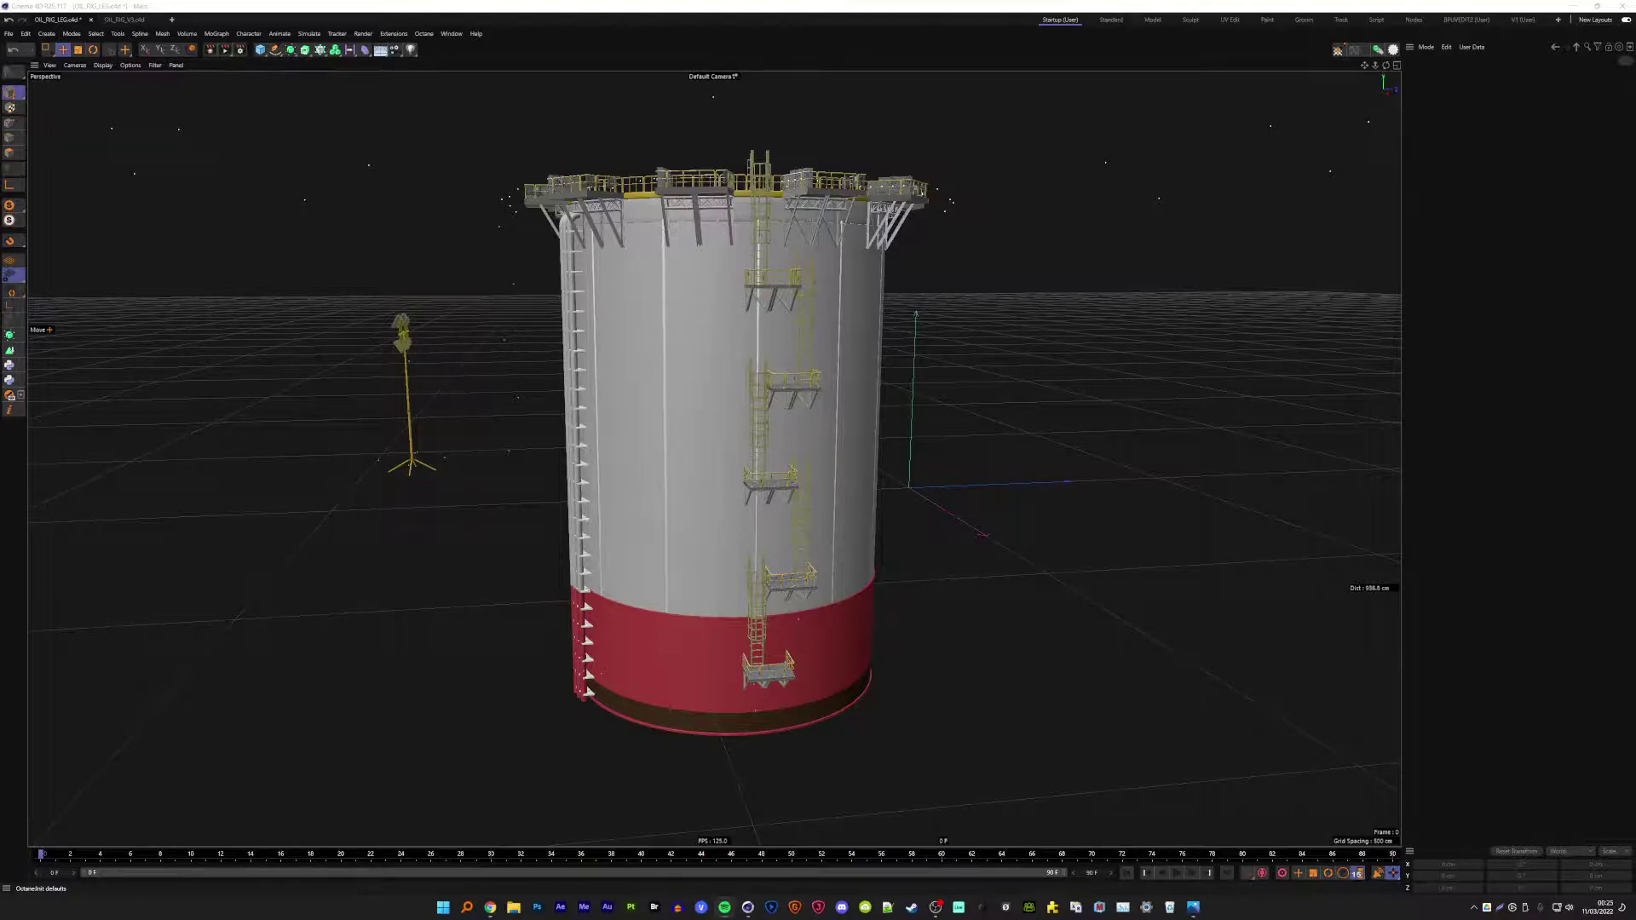
- Orbit around the tank and select the existing pipe near its ladder
left_click(1155, 444)
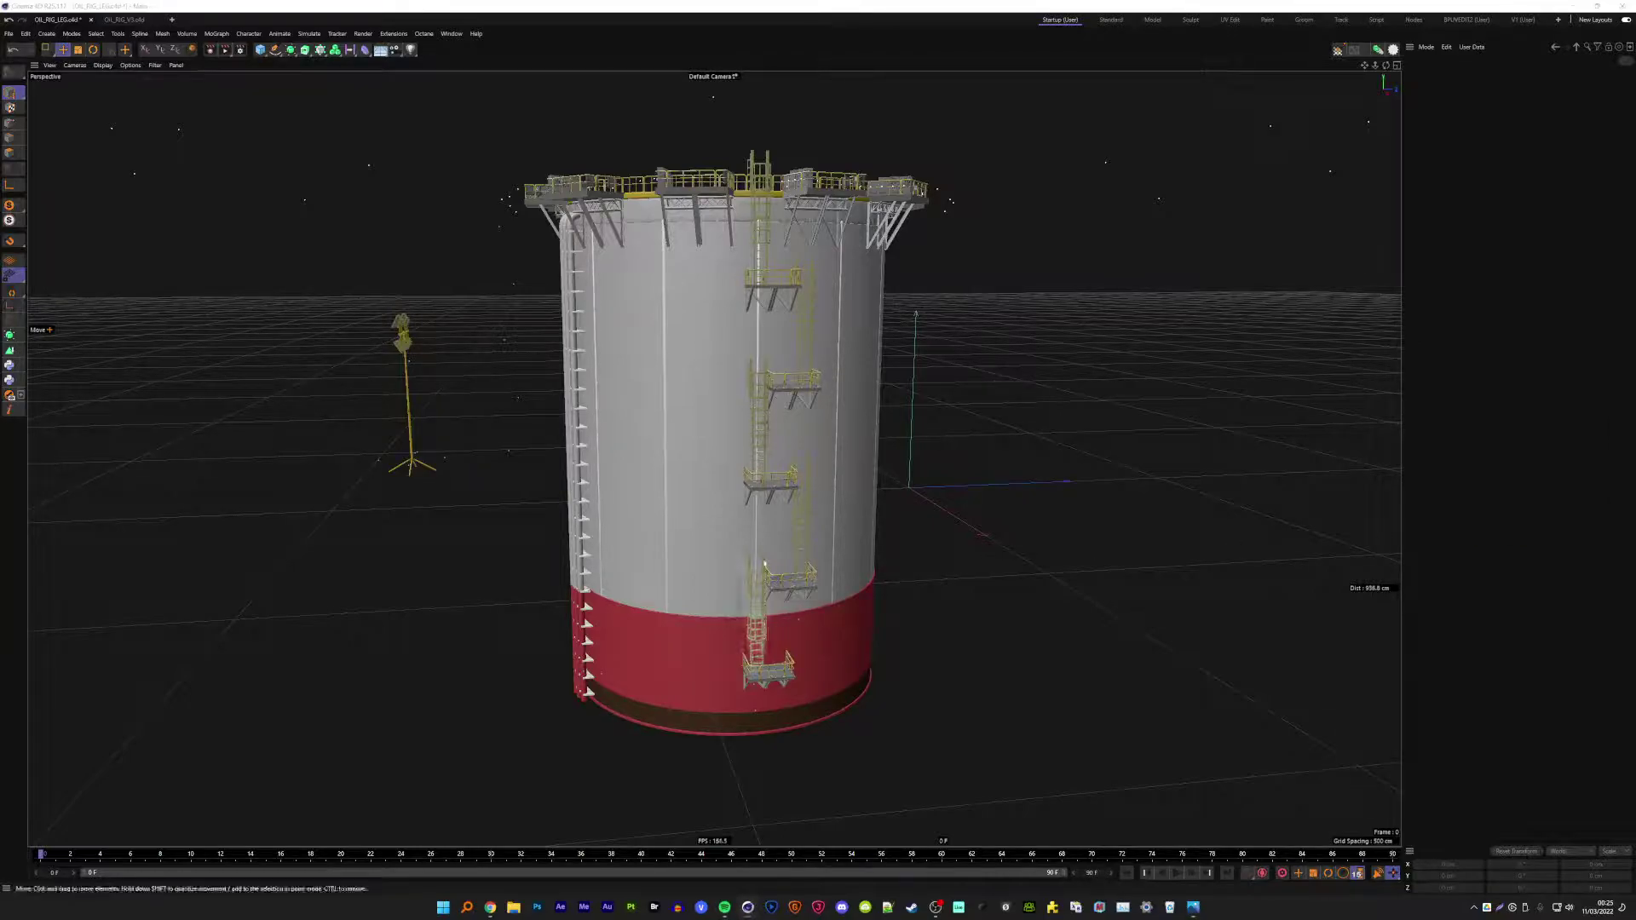
left_click_drag(755, 613, 625, 515, "alt")
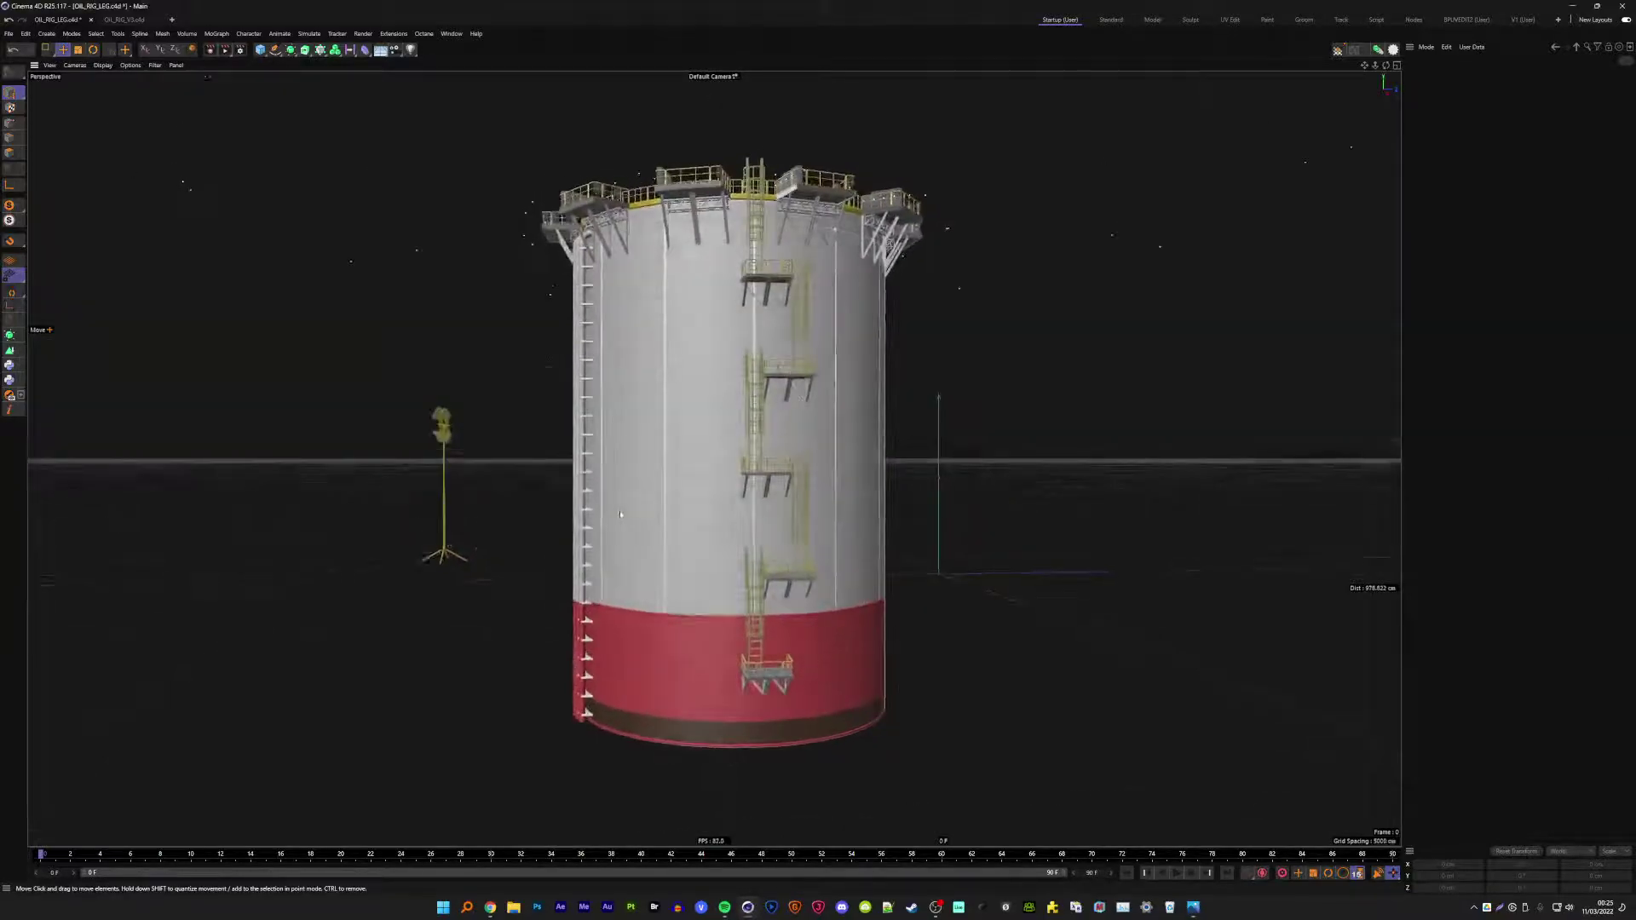
right_click_drag(626, 514, 705, 508, "alt")
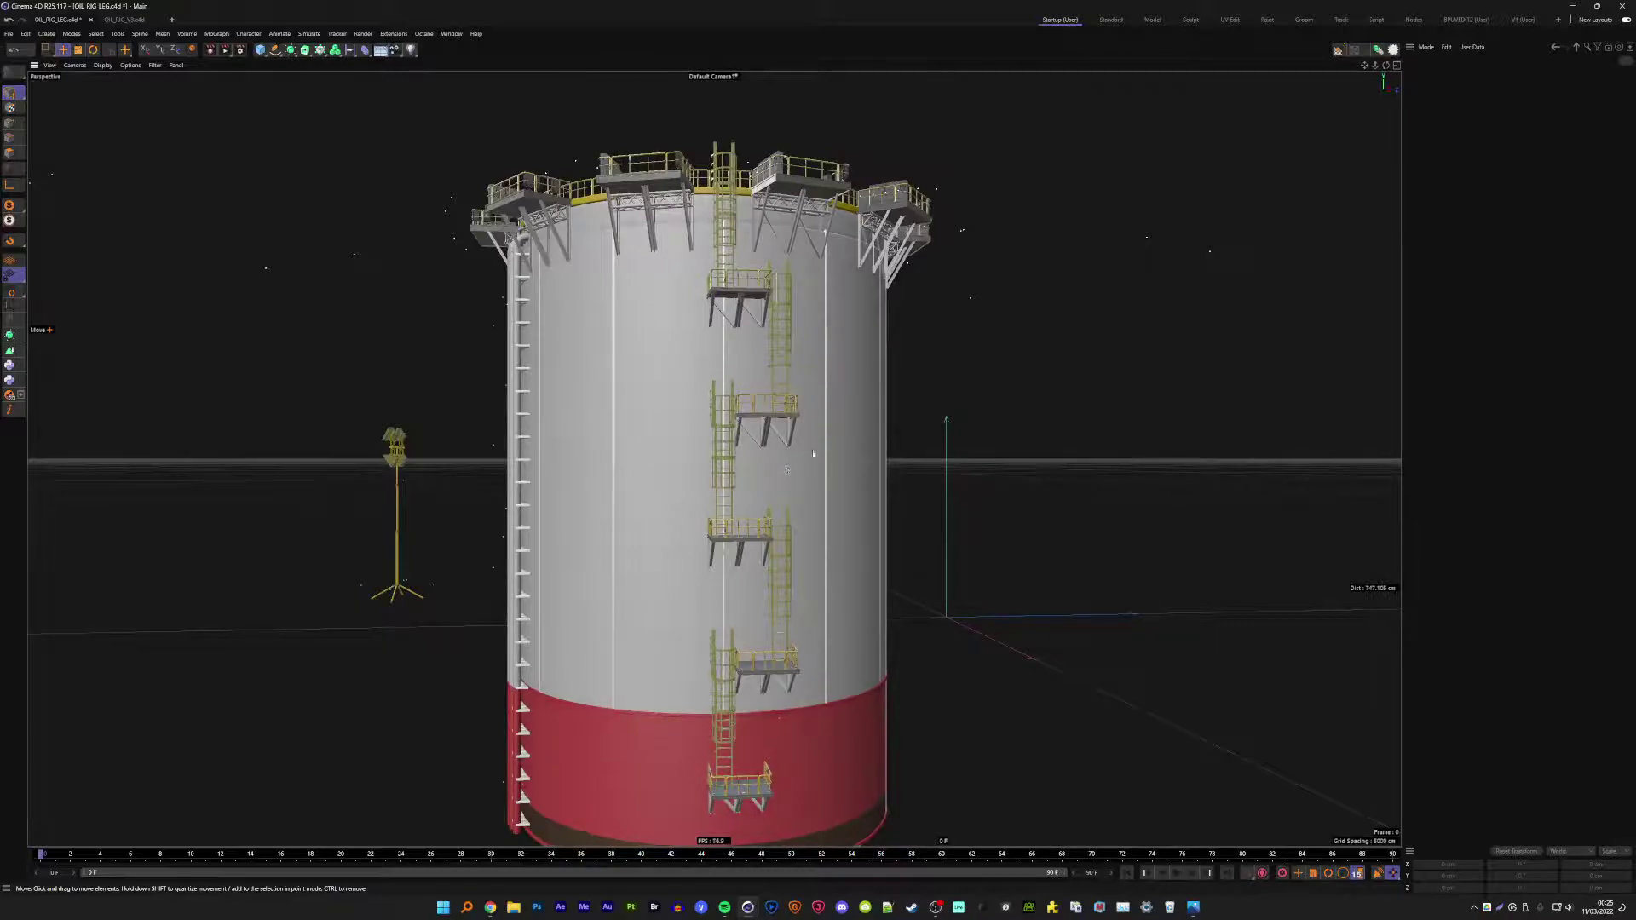
right_click_drag(813, 454, 767, 297, "alt")
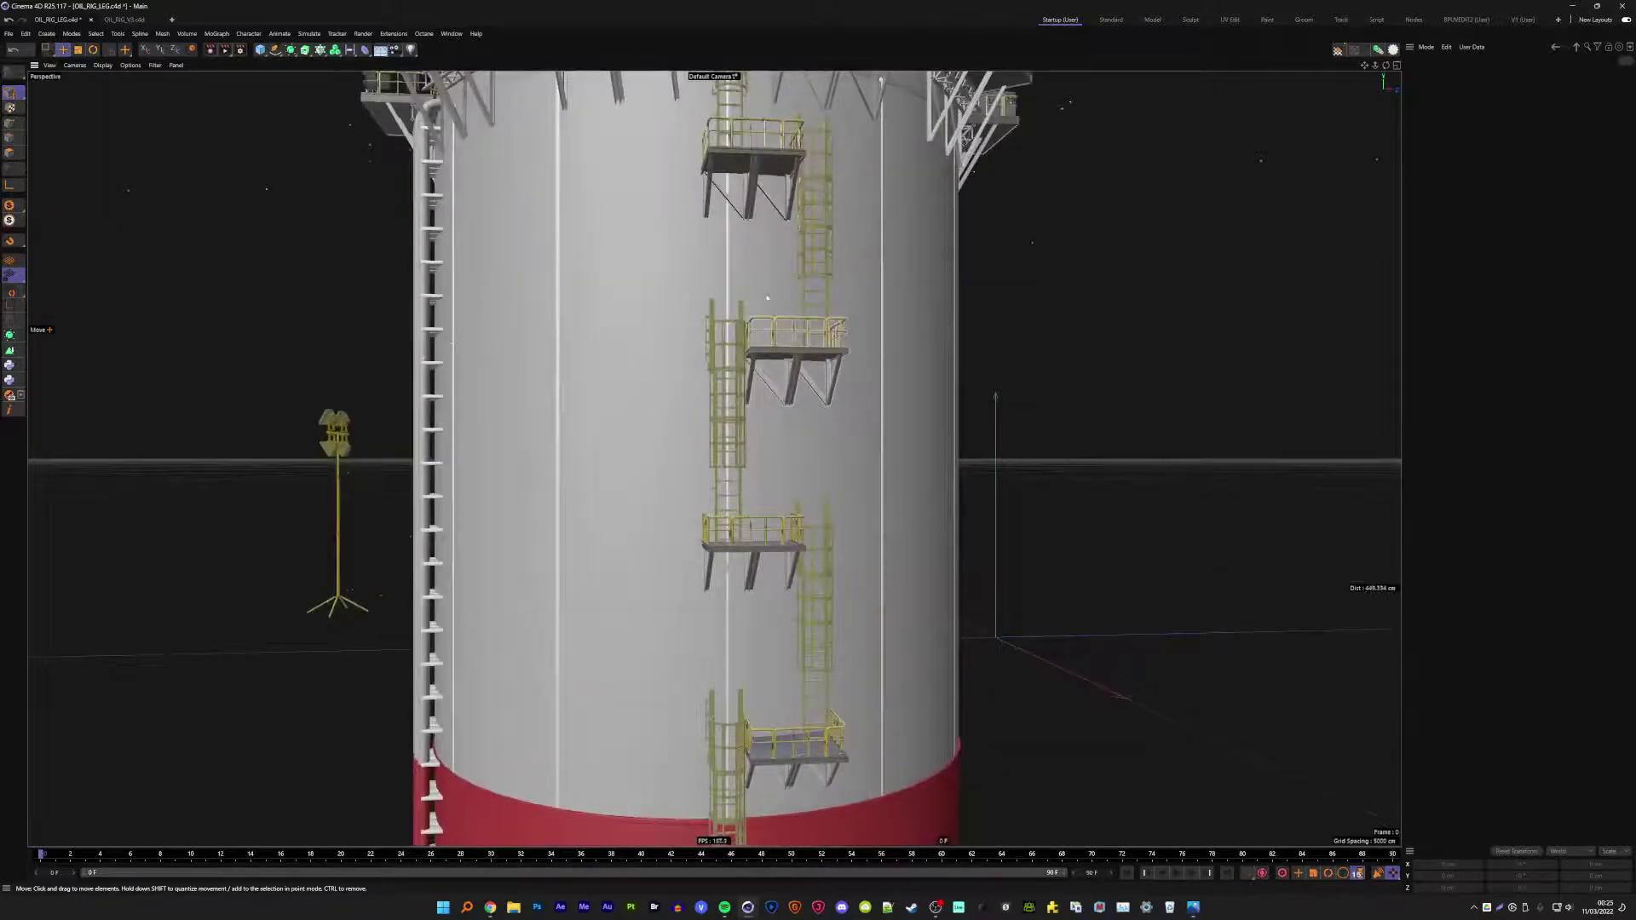
left_click_drag(767, 298, 811, 506, "alt")
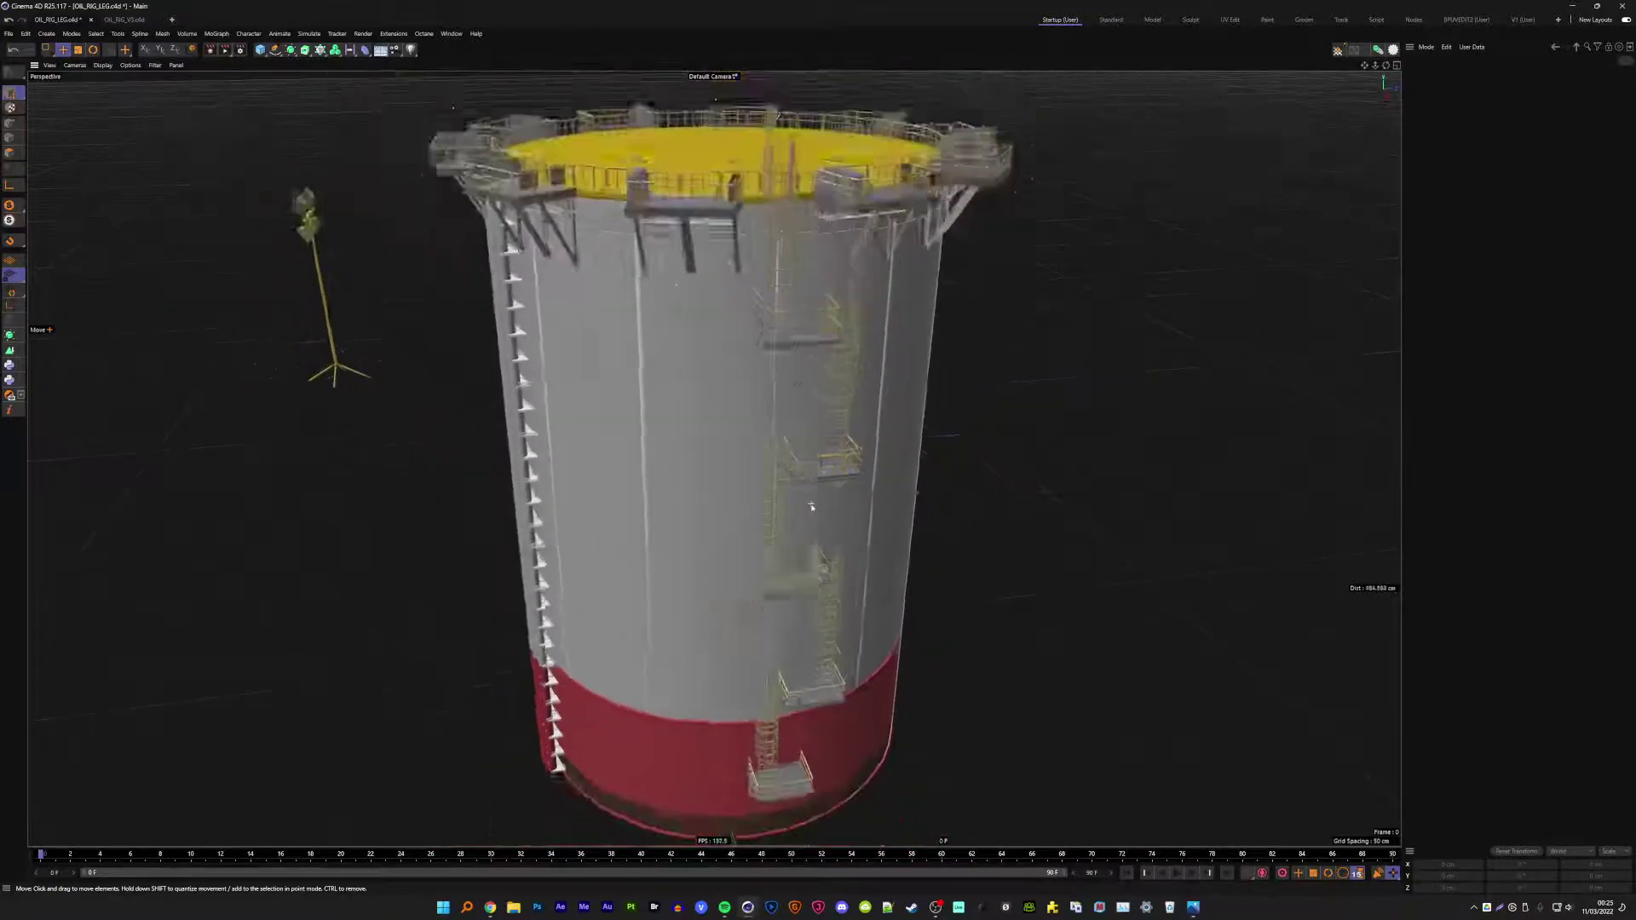
right_click_drag(811, 506, 862, 527, "alt")
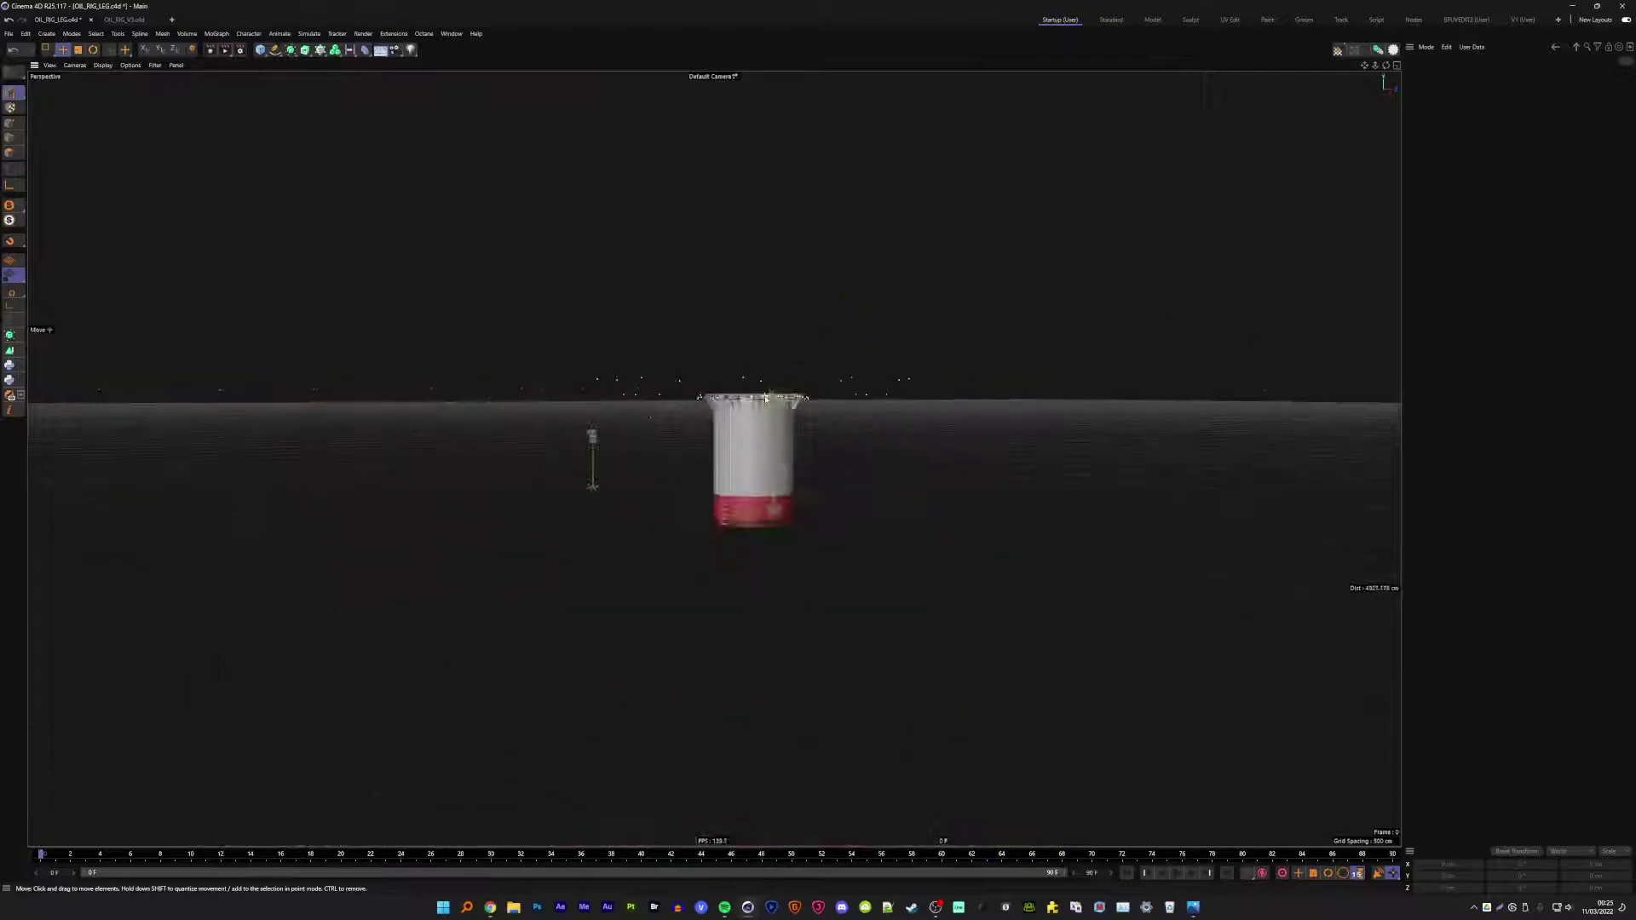
right_click_drag(766, 398, 812, 461, "alt")
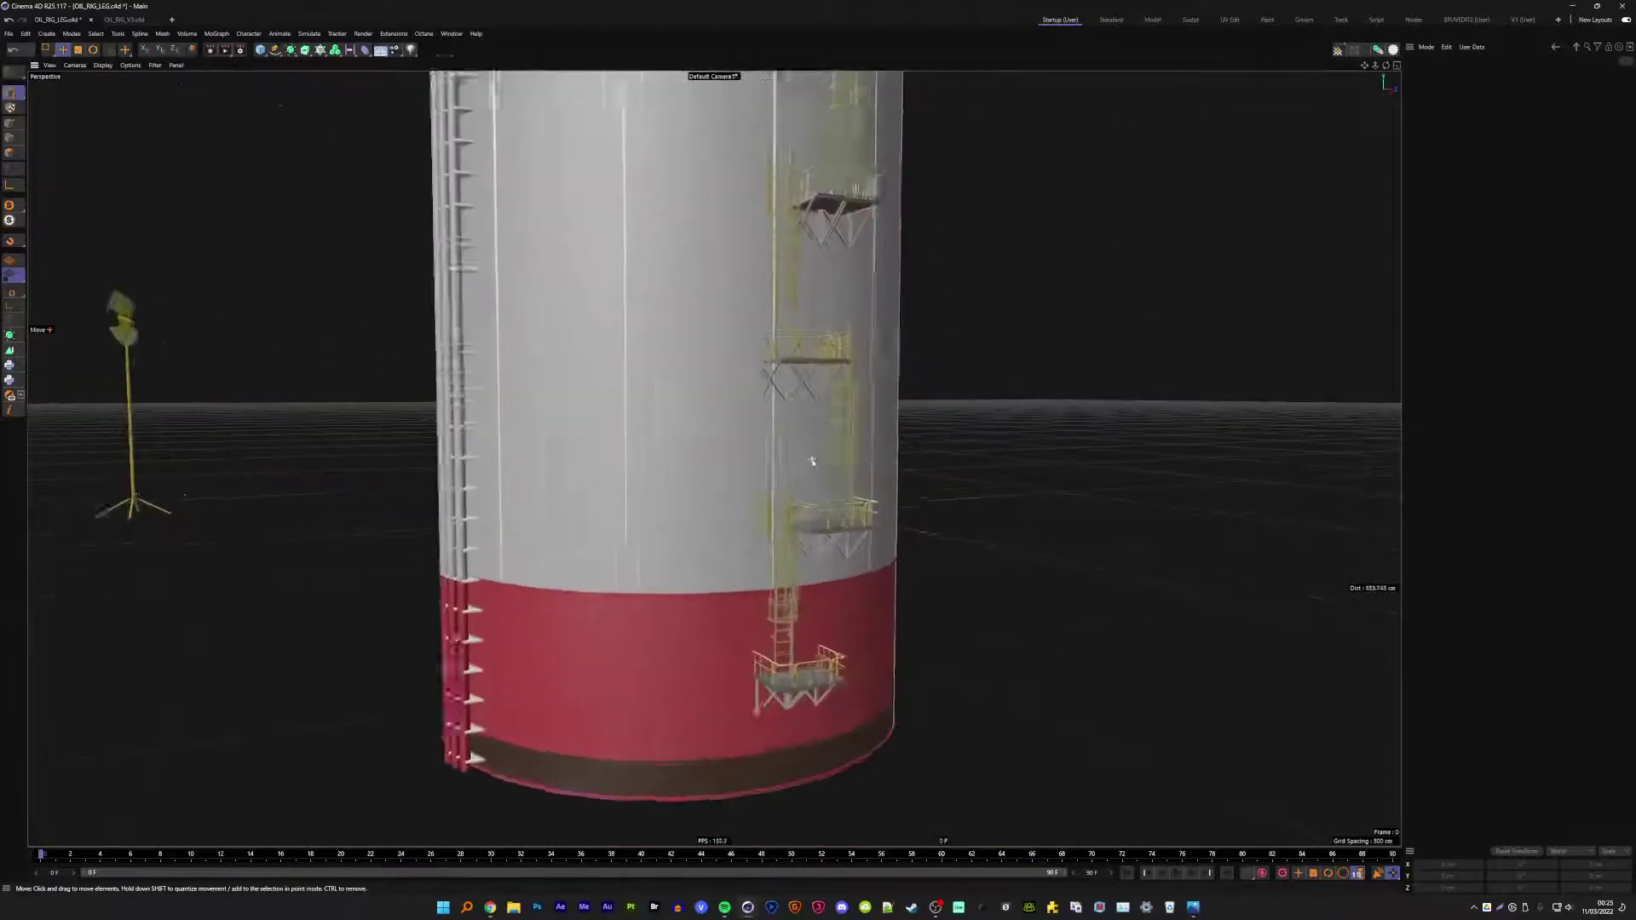
mouse_move(812, 461)
left_mouse_down("alt")
mouse_move(795, 500)
mouse_move(643, 246)
left_mouse_up("alt")
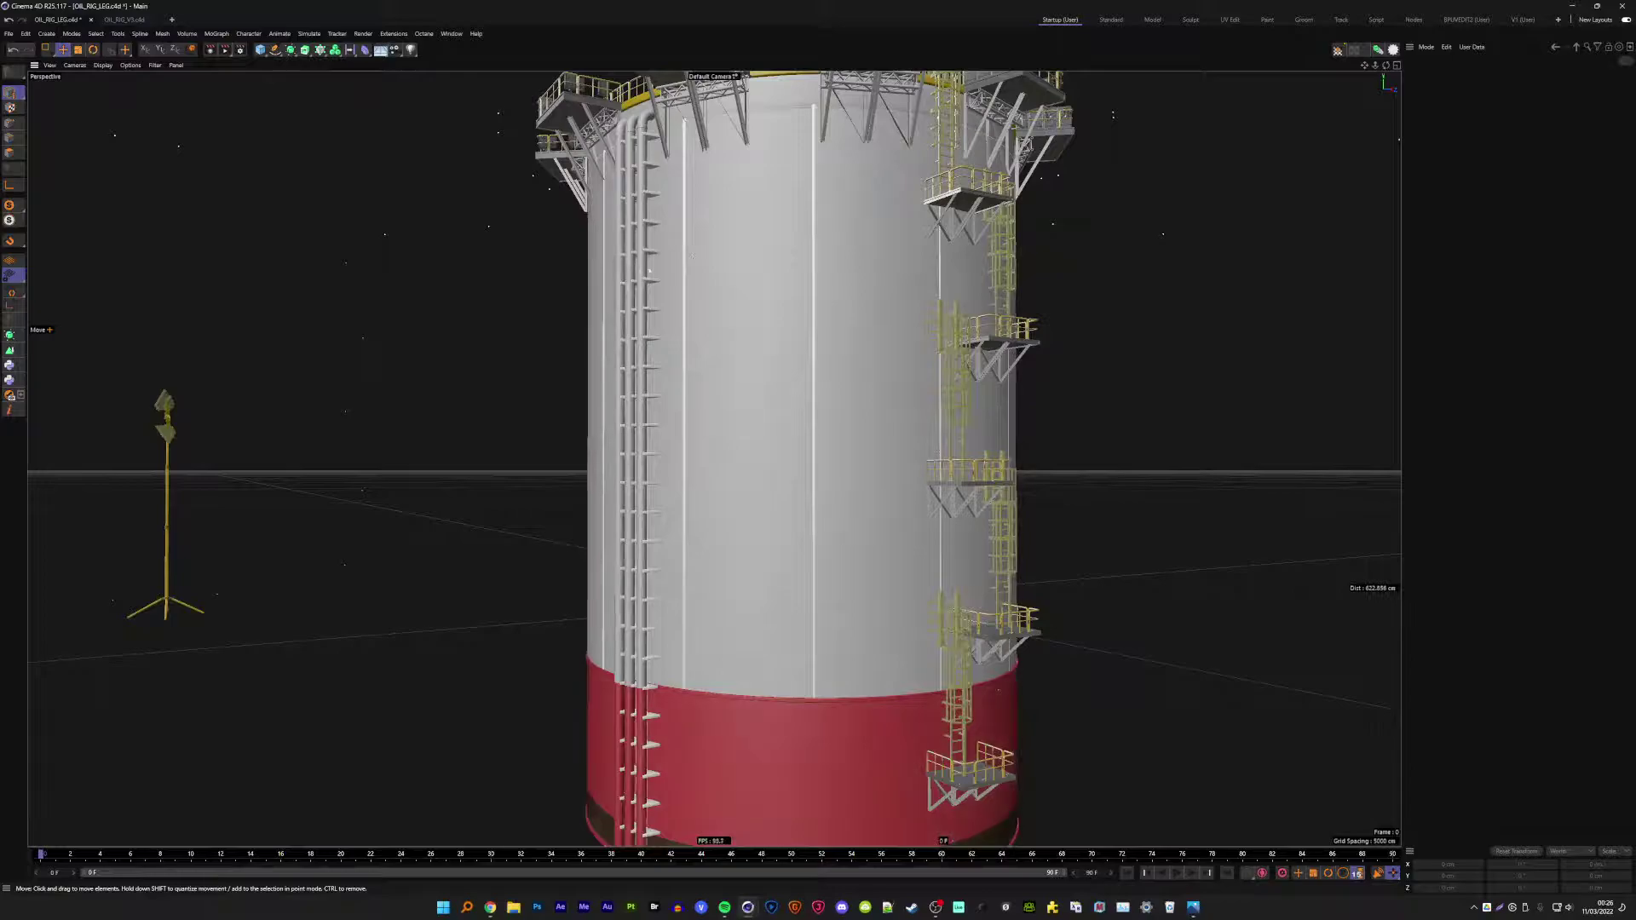
left_click(643, 271)
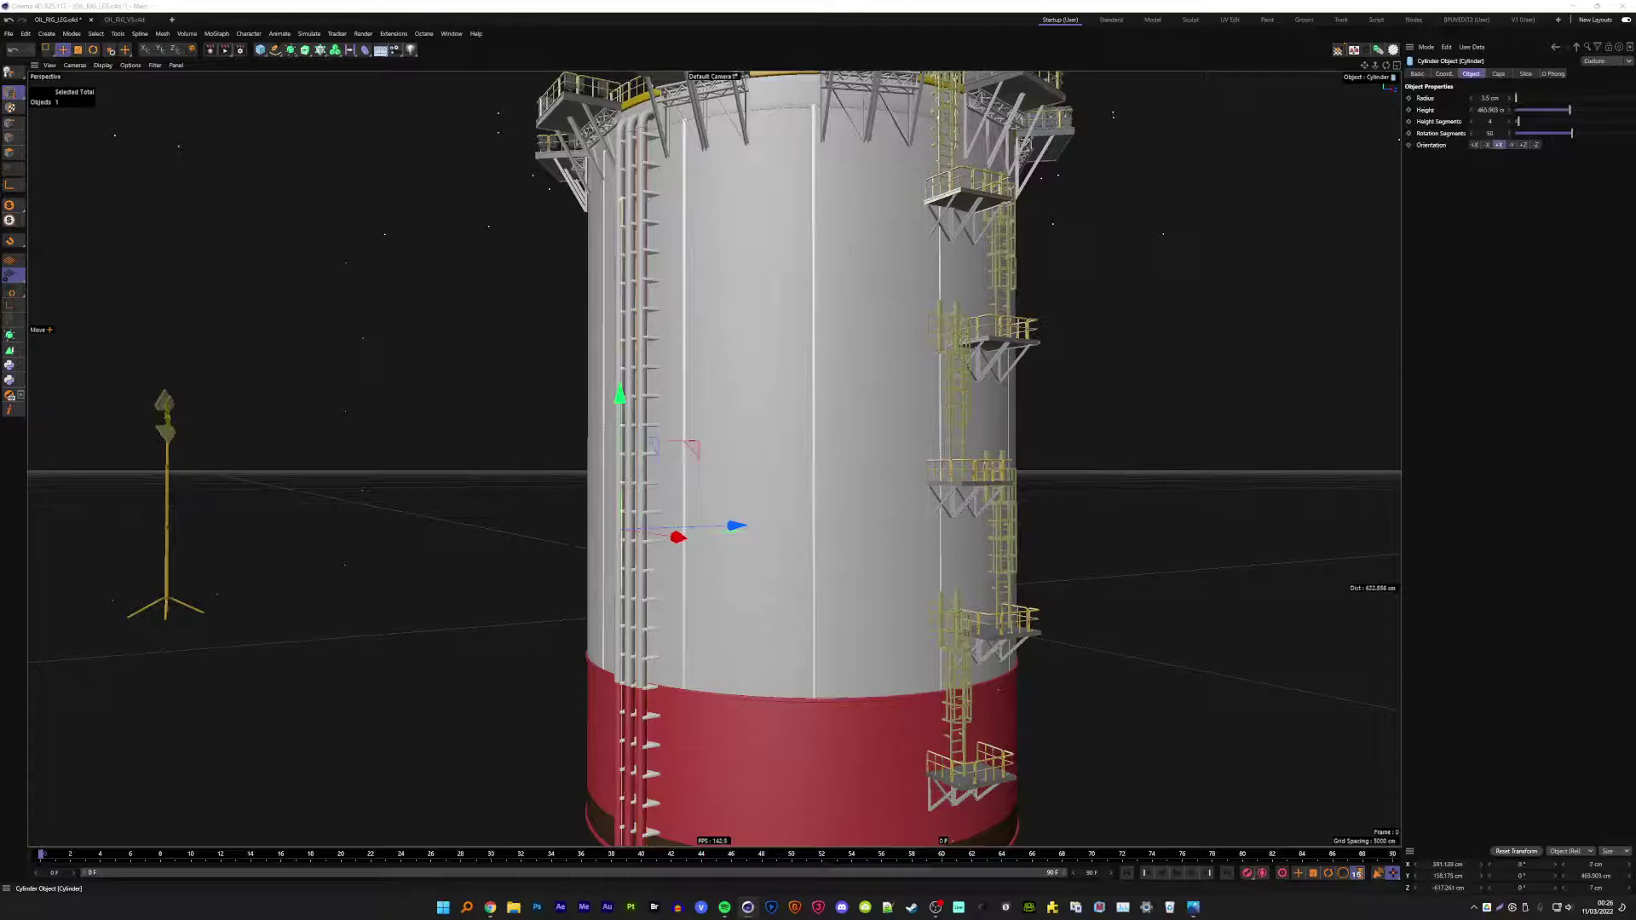
- Duplicate the pipe and slide the copy across onto the tank's face
key("ctrl+c")
key("ctrl+v")
mouse_move(677, 536)
left_mouse_down()
mouse_move(820, 588)
mouse_move(809, 675)
mouse_move(819, 588)
left_mouse_up()
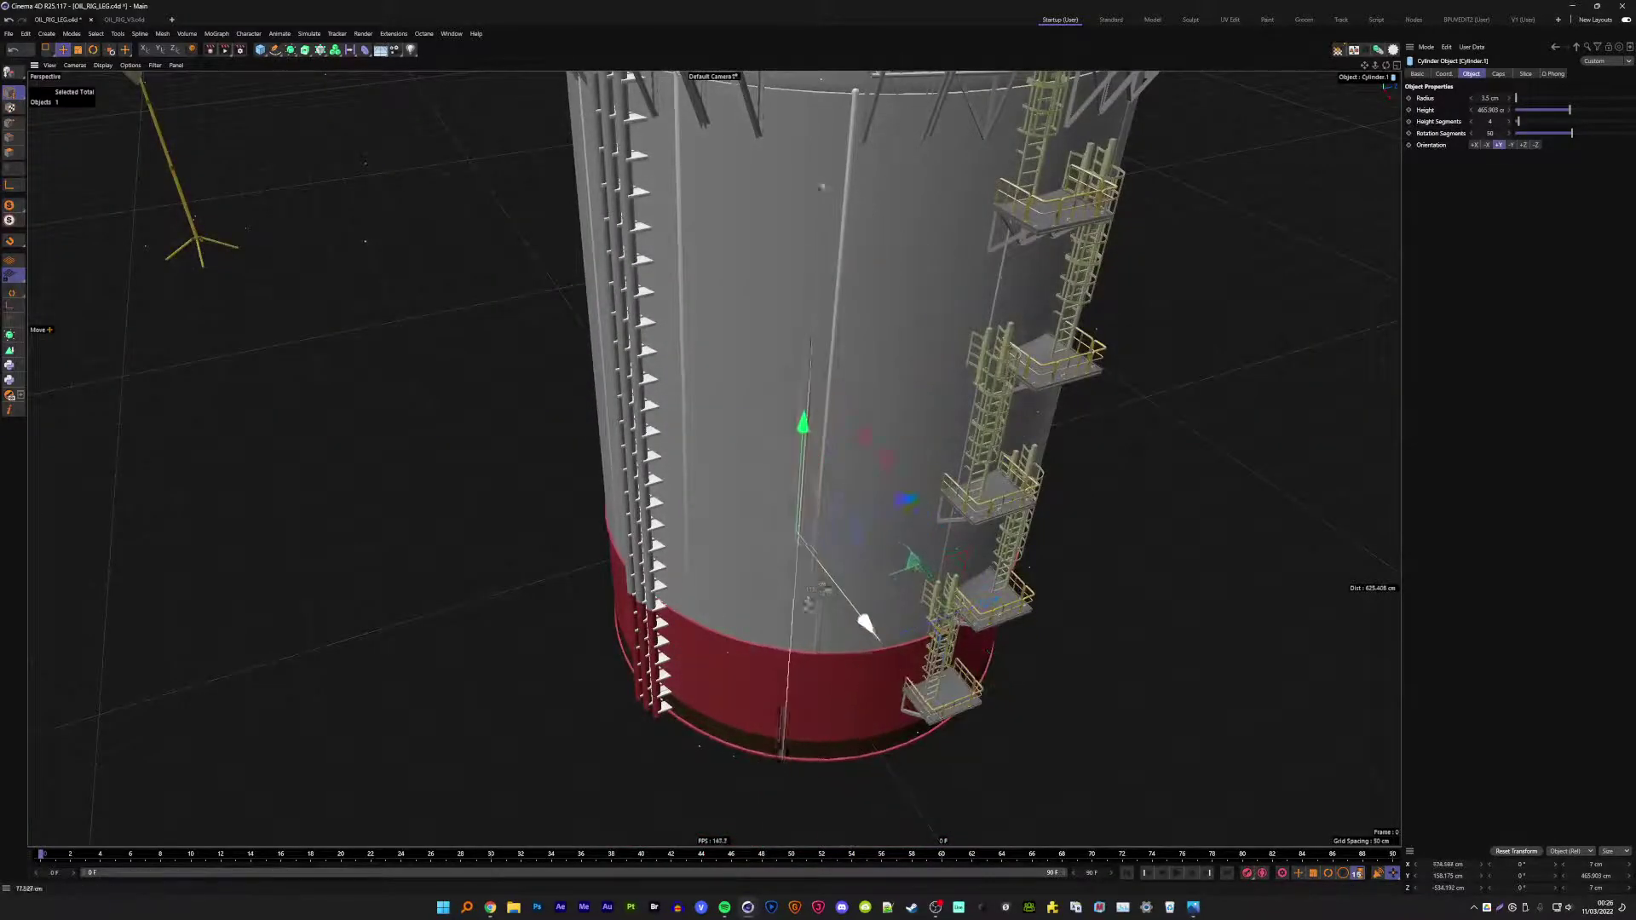
left_click_drag(867, 629, 816, 614)
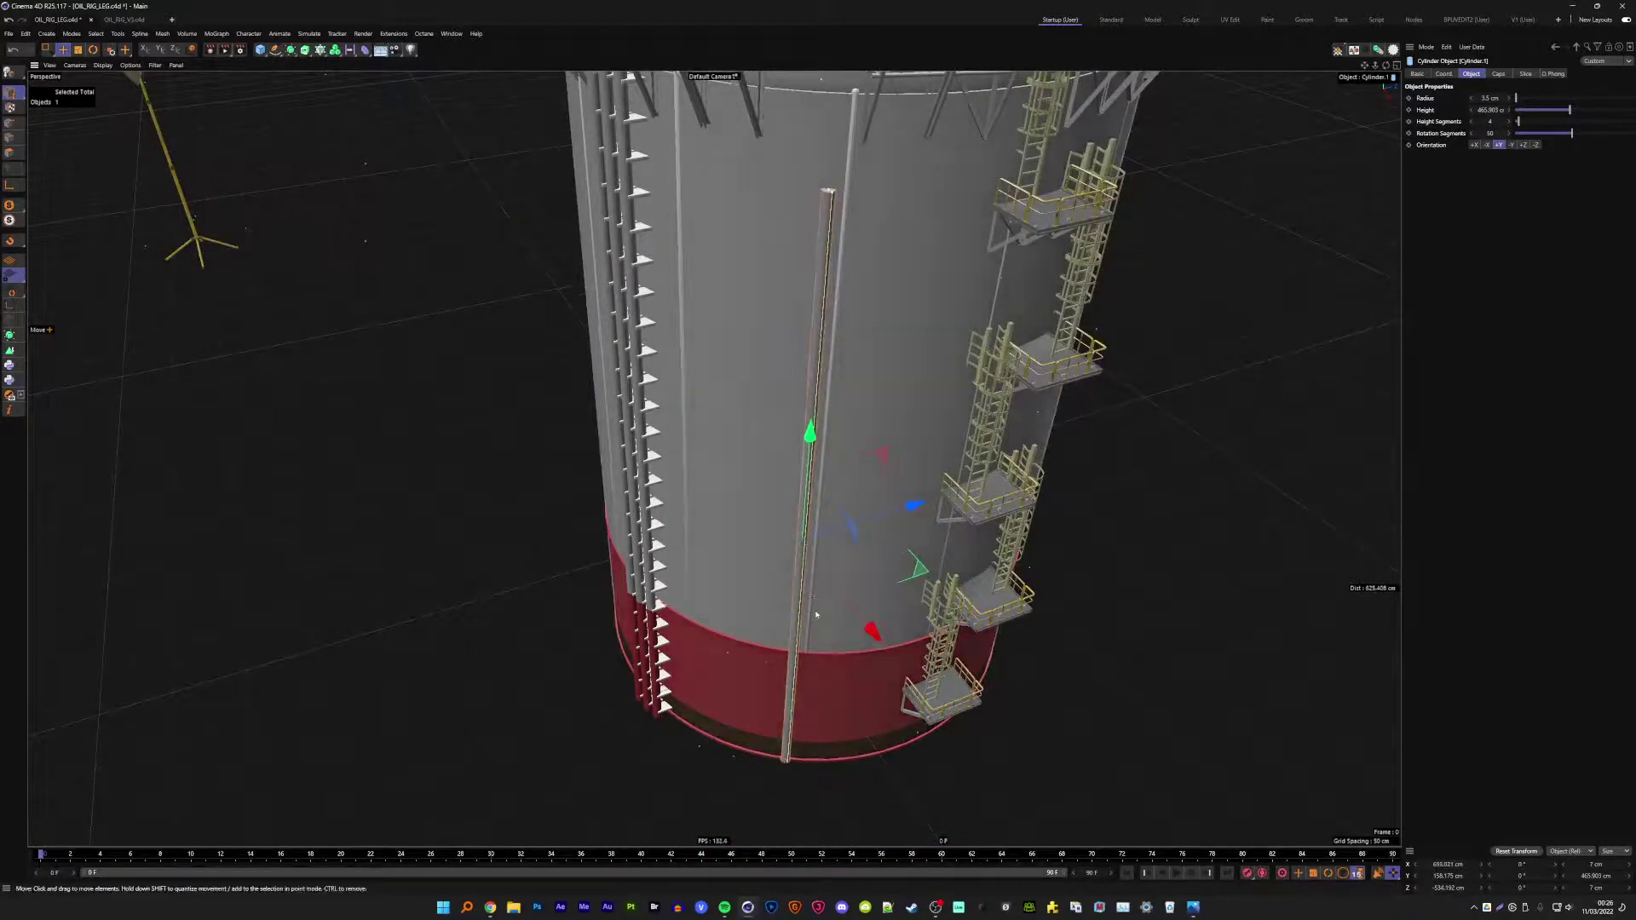
left_click_drag(879, 516, 812, 391)
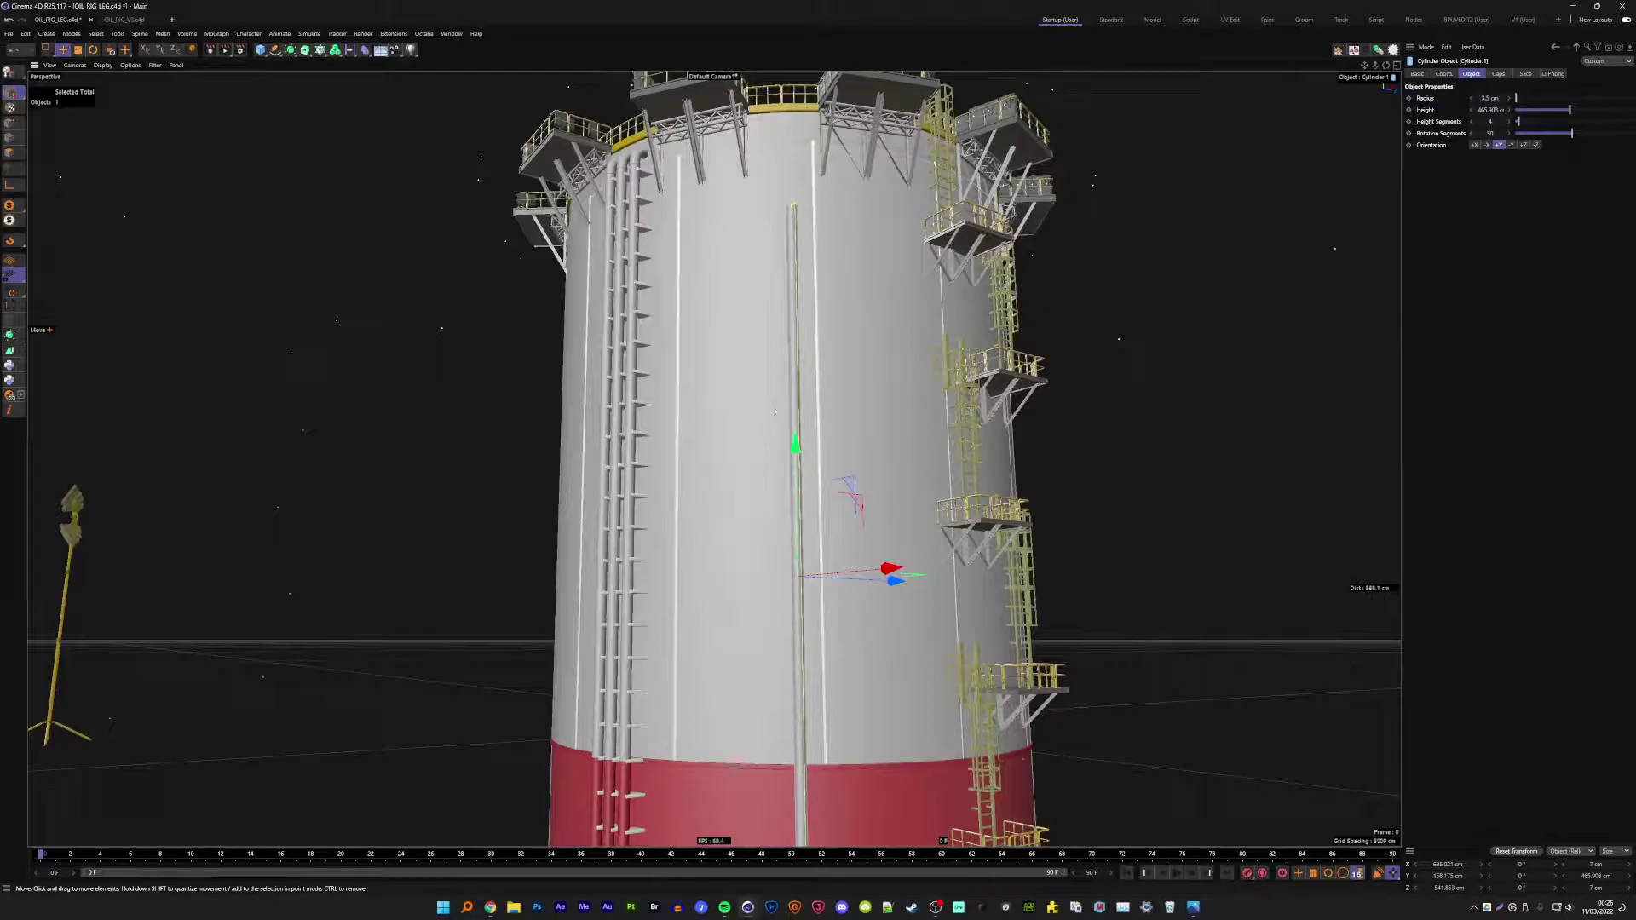
scroll(848, 609, "up", 3)
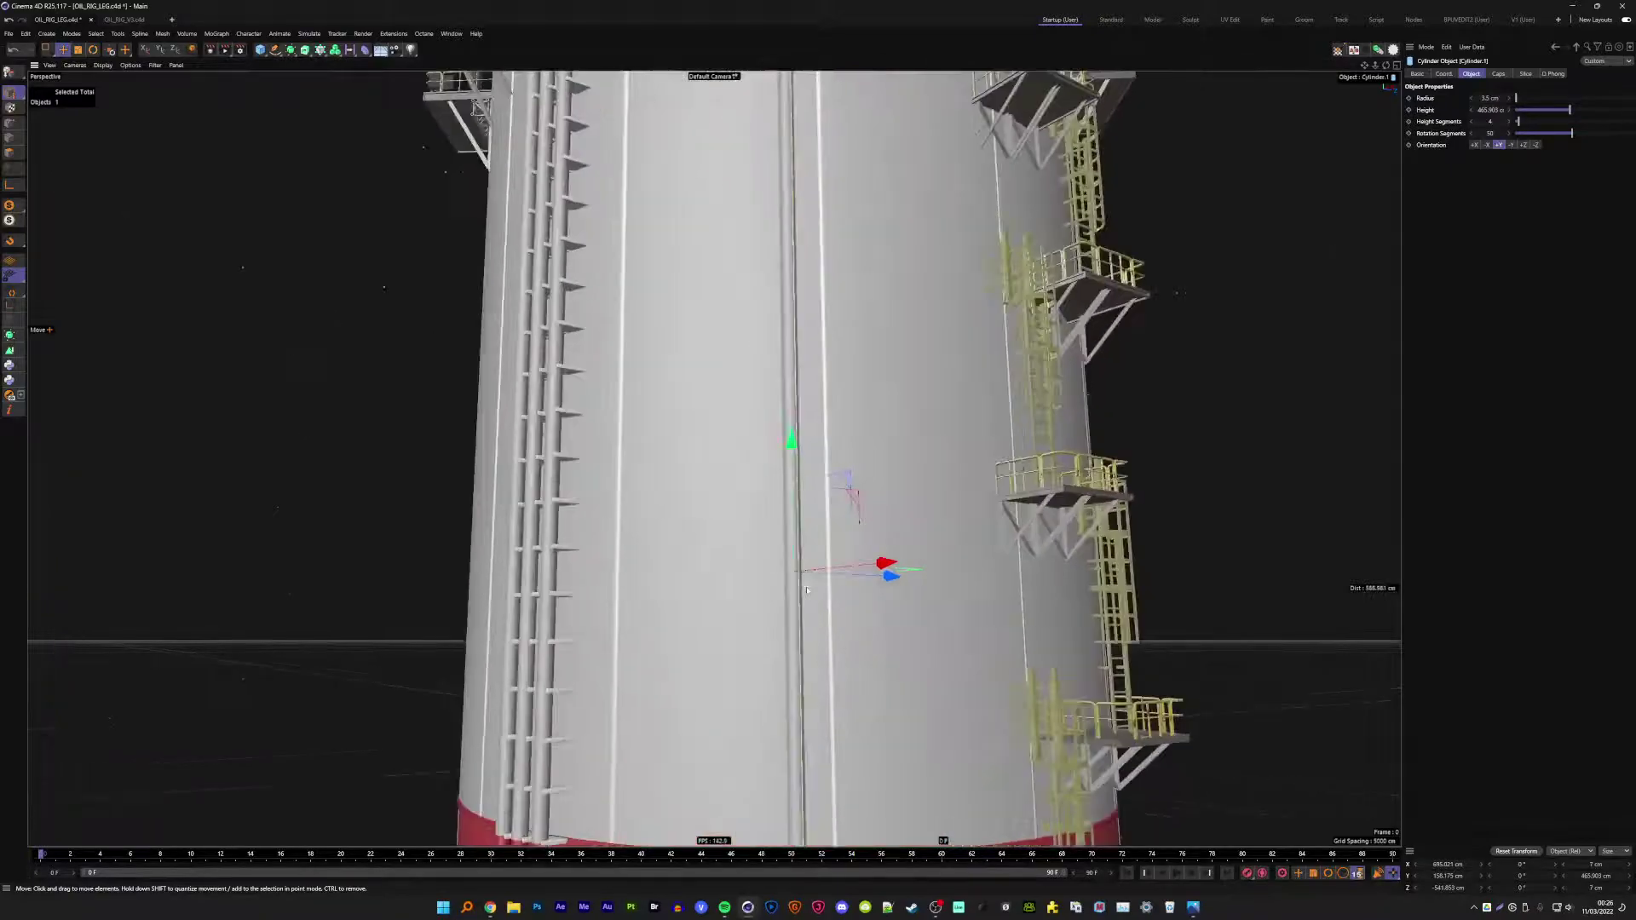
mouse_move(848, 609)
left_mouse_down("alt")
mouse_move(714, 458)
mouse_move(767, 357)
left_mouse_up("alt")
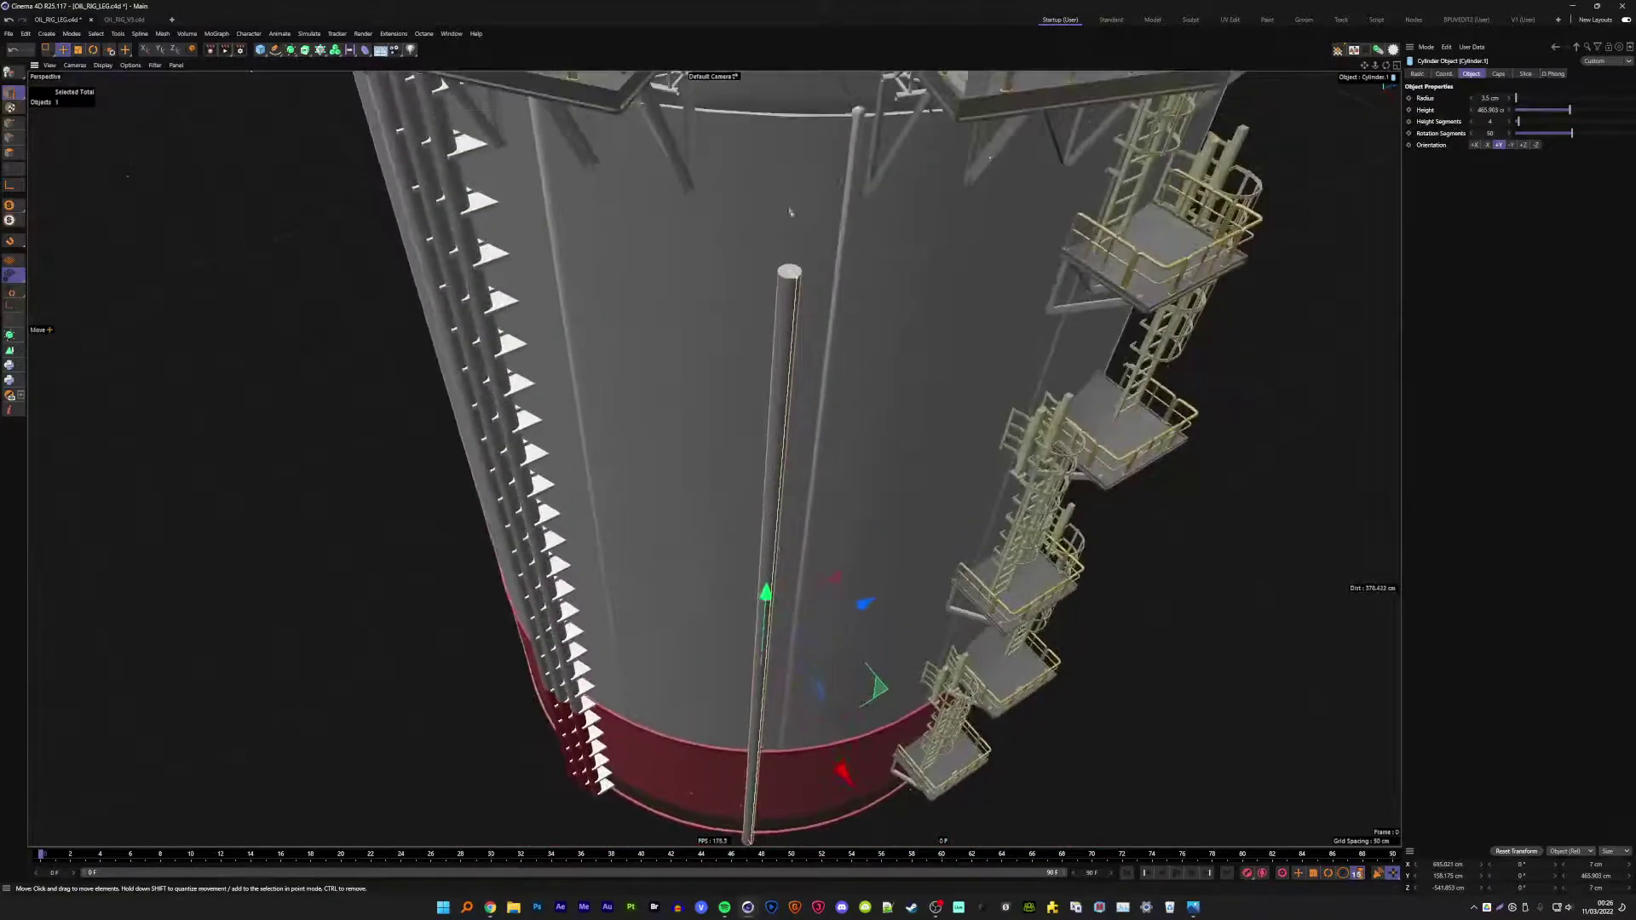
- Thicken the pipe copy to about 4.65 cm radius and check it against the wall
mouse_move(794, 281)
left_mouse_down()
mouse_move(794, 194)
mouse_move(839, 471)
mouse_move(822, 420)
left_mouse_up()
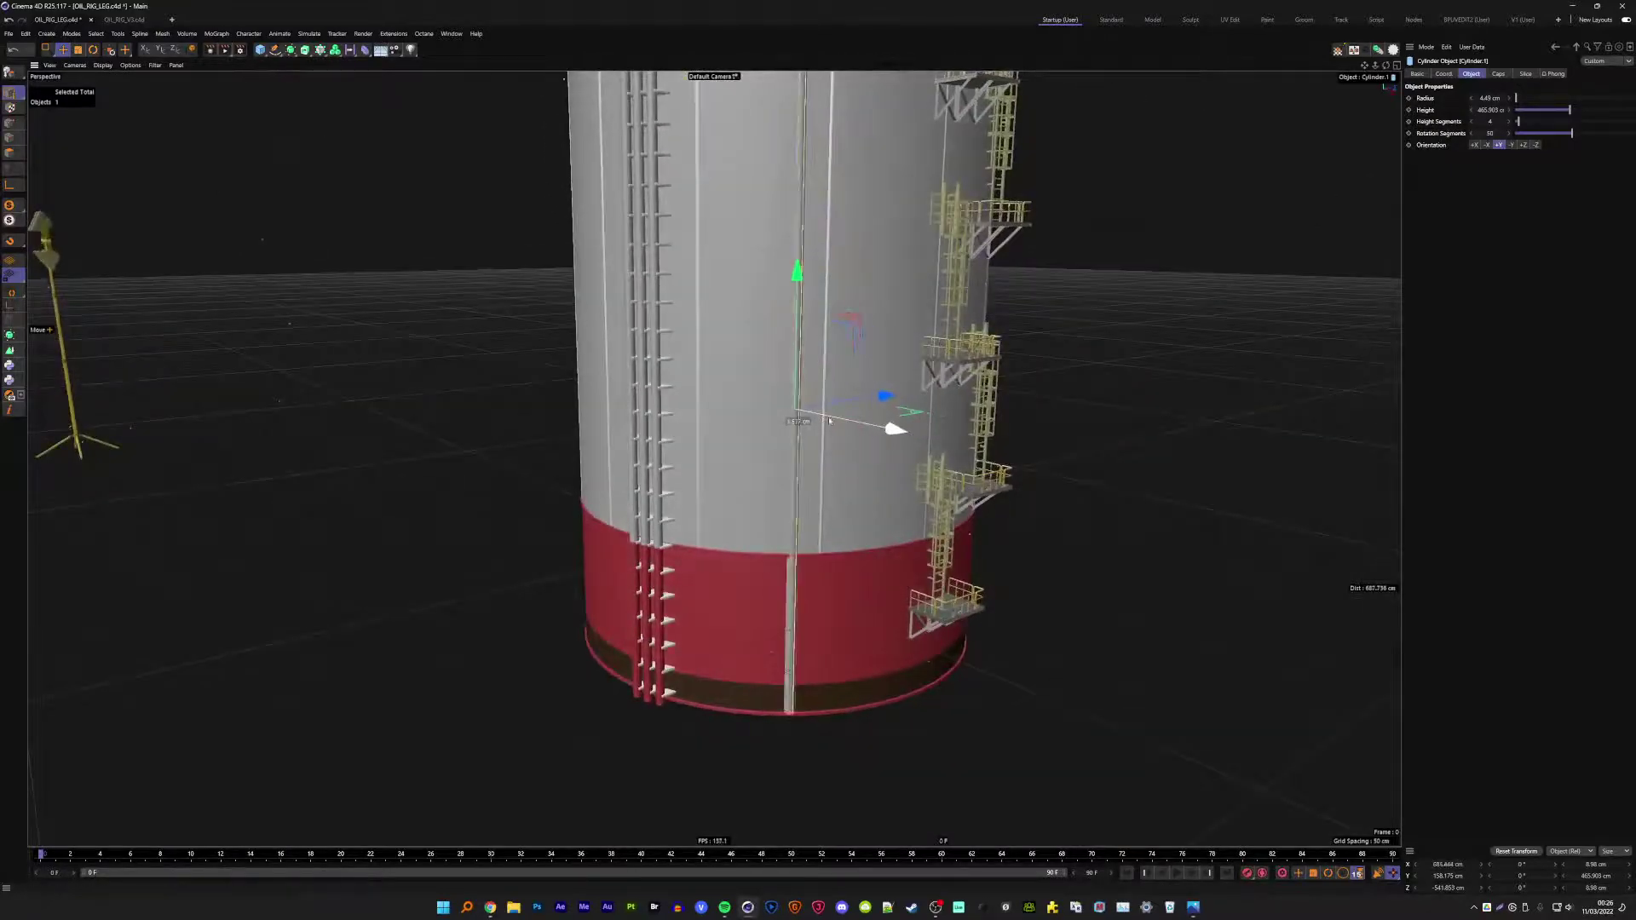
scroll(799, 460, "up", 5)
left_click_drag(799, 460, 846, 292, "alt")
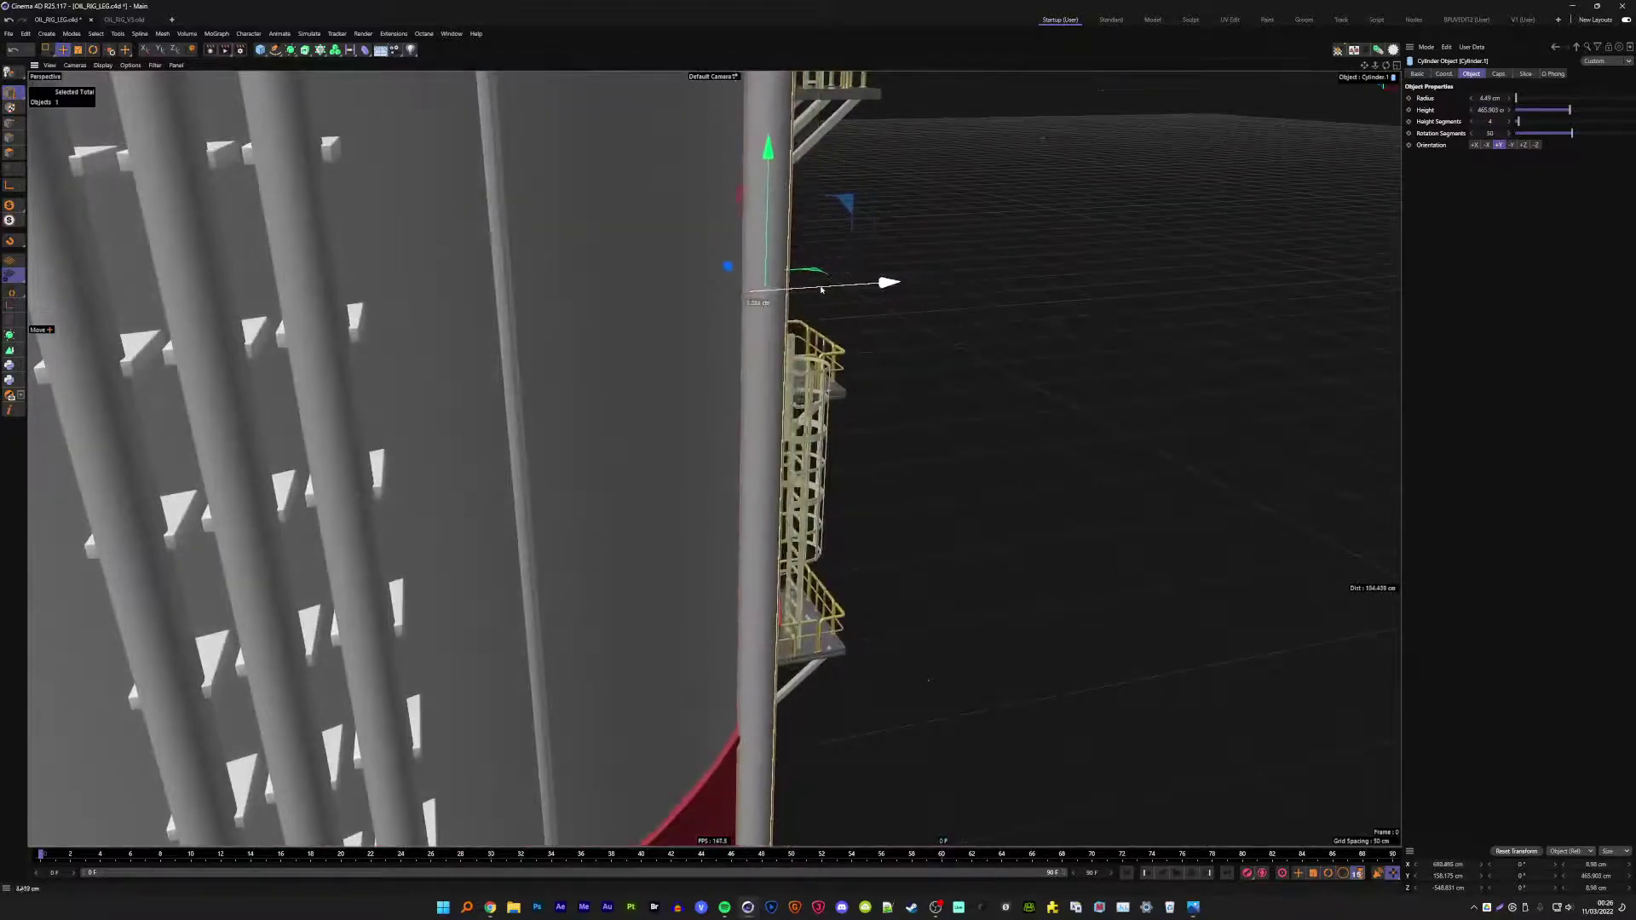
left_click_drag(845, 293, 548, 329, "alt")
scroll(645, 364, "down", 4)
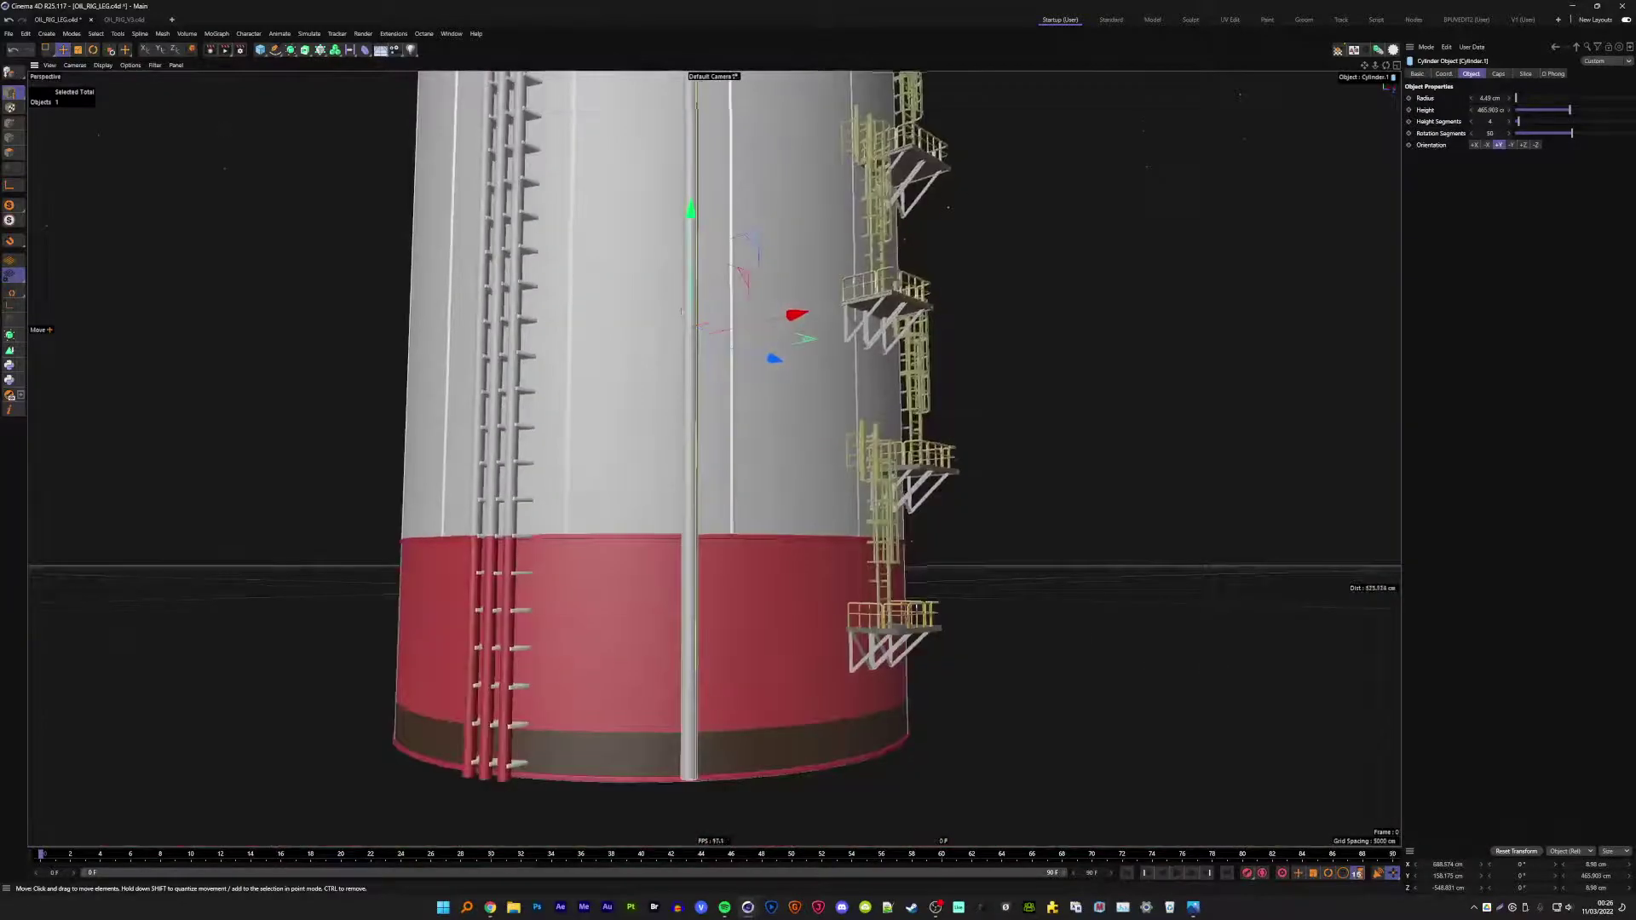
mouse_move(645, 364)
left_mouse_down("alt")
mouse_move(738, 552)
mouse_move(700, 558)
mouse_move(759, 544)
mouse_move(796, 584)
left_mouse_up("alt")
scroll(718, 265, "up", 3)
- Fine-tune the pipe copy's position and reselect the tall pipe on the tank face
left_click_drag(719, 265, 734, 324, "alt")
scroll(714, 275, "down", 3)
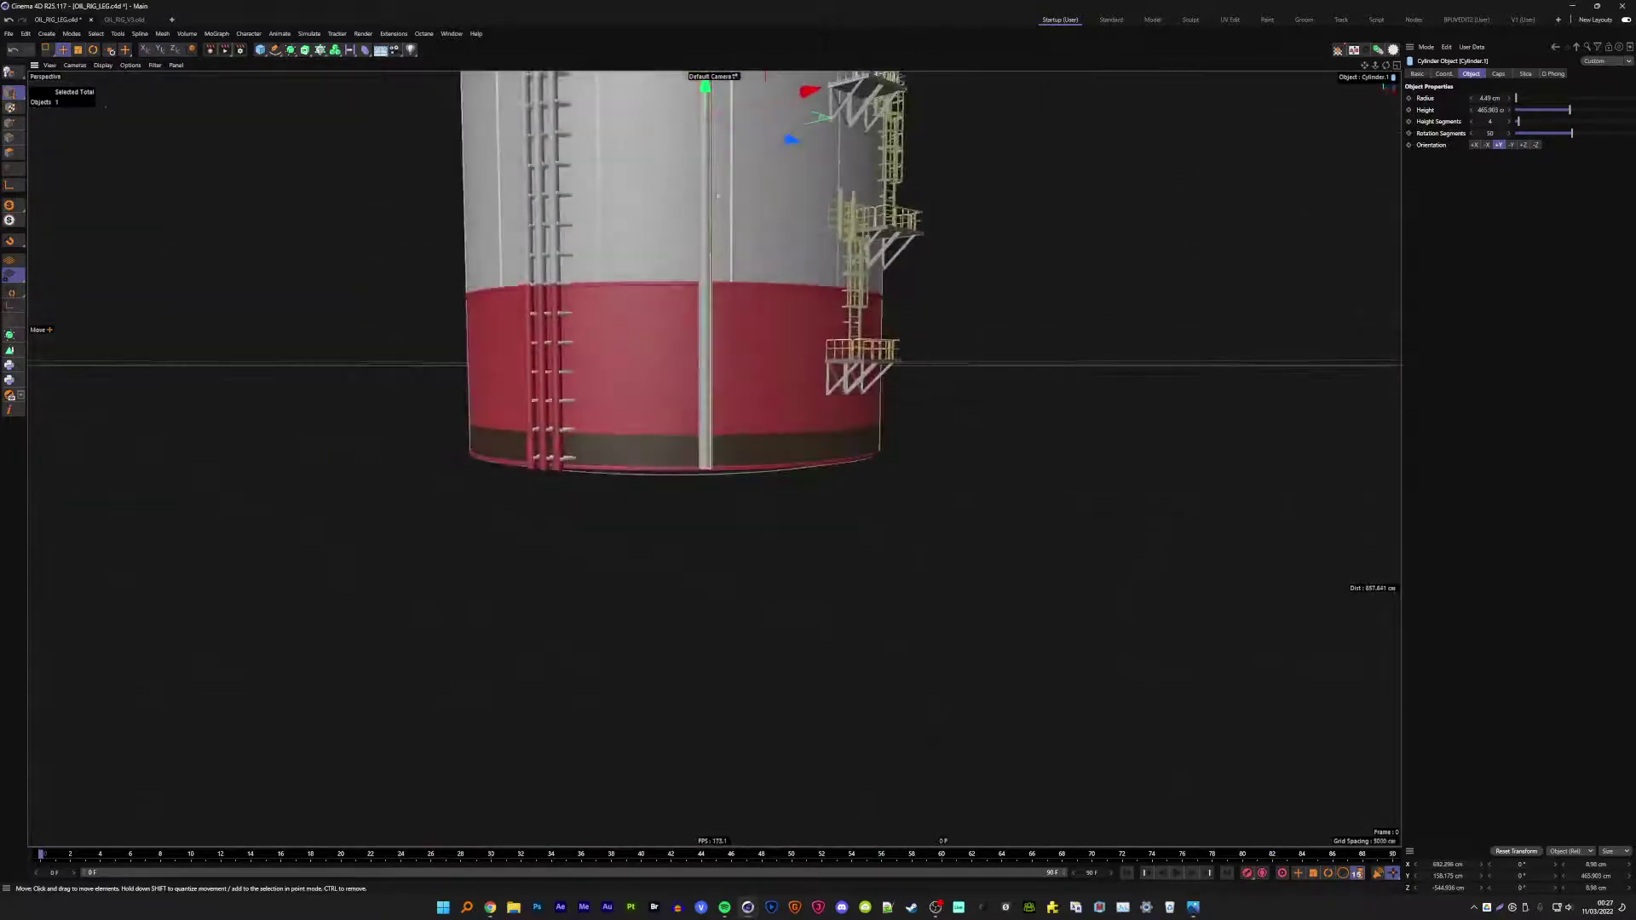
scroll(709, 324, "down", 3)
scroll(704, 366, "down", 3)
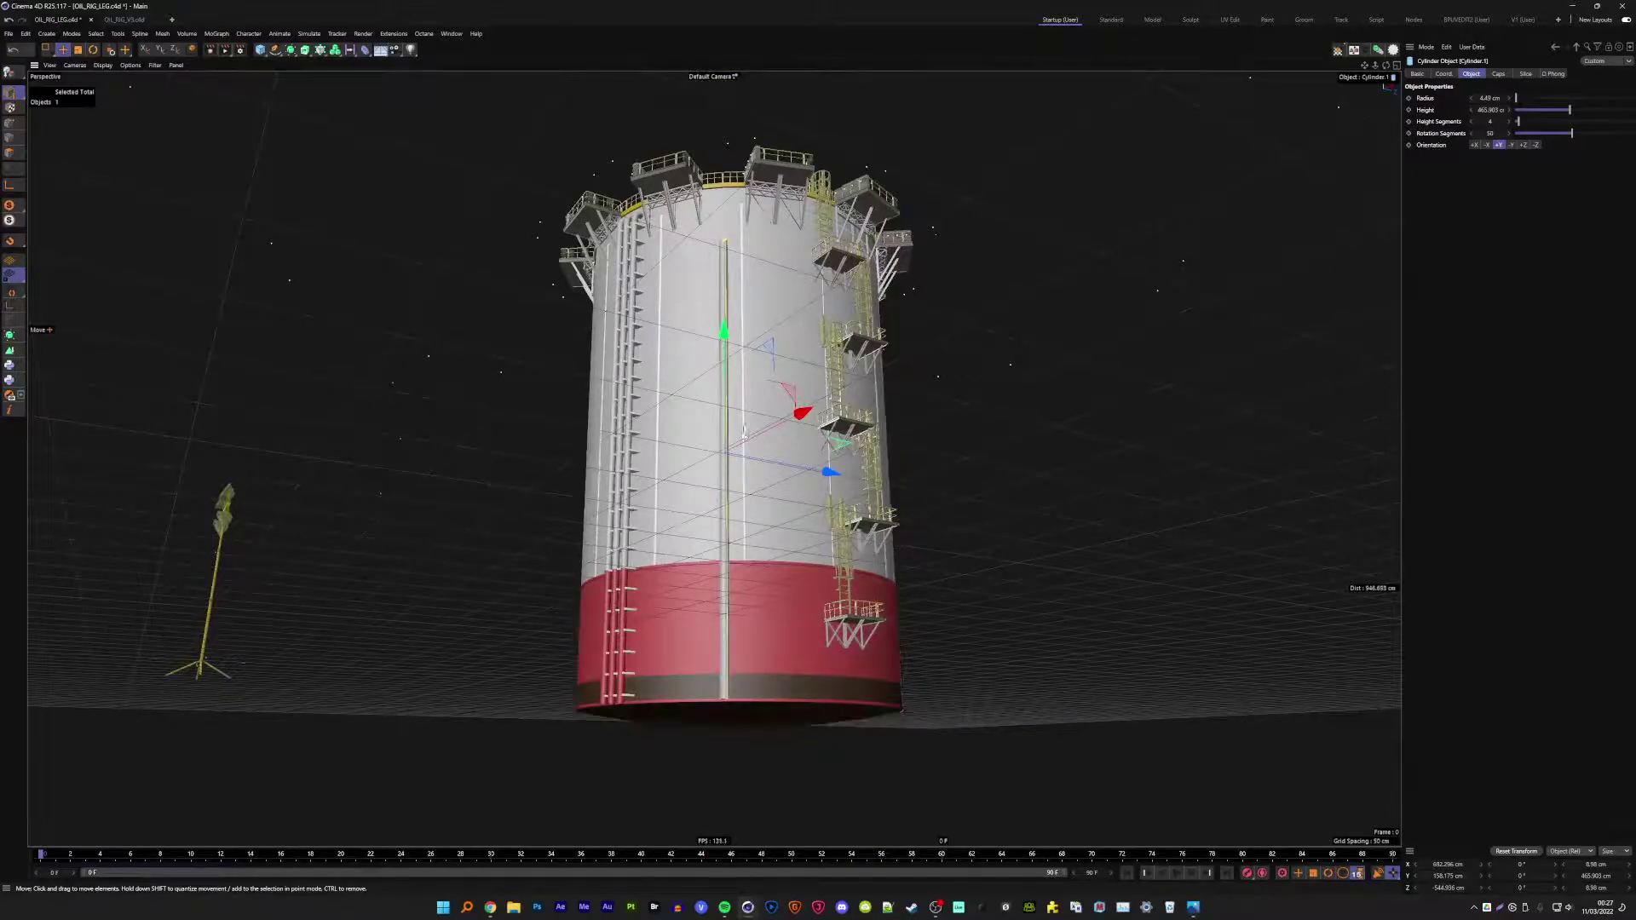
scroll(738, 477, "up", 2)
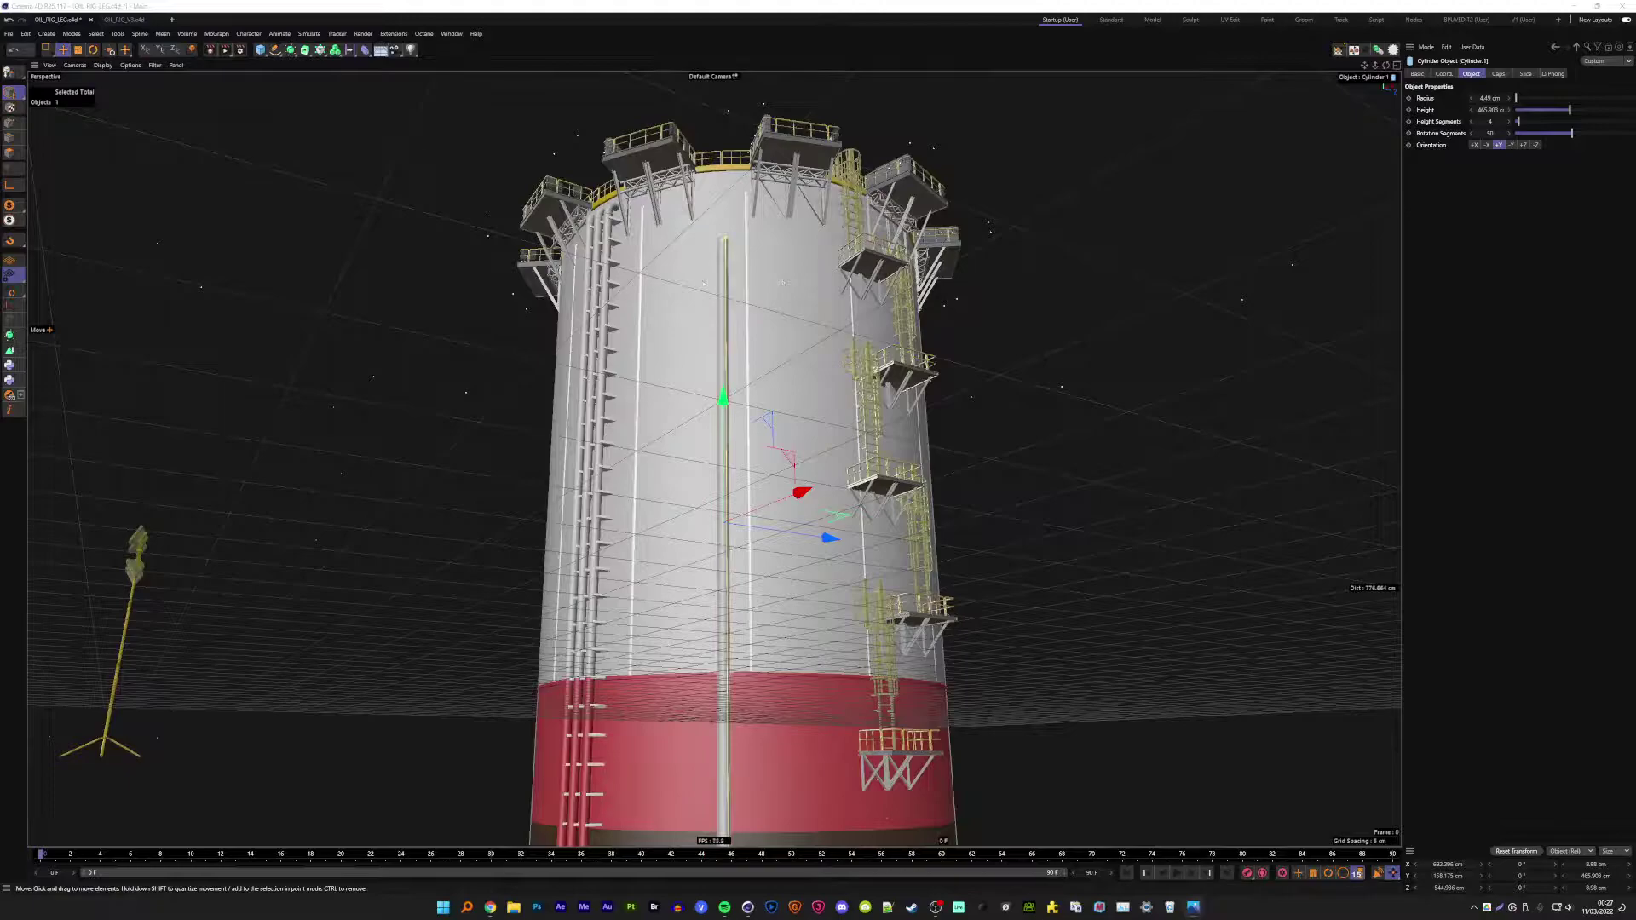
left_click_drag(725, 238, 720, 241, "alt")
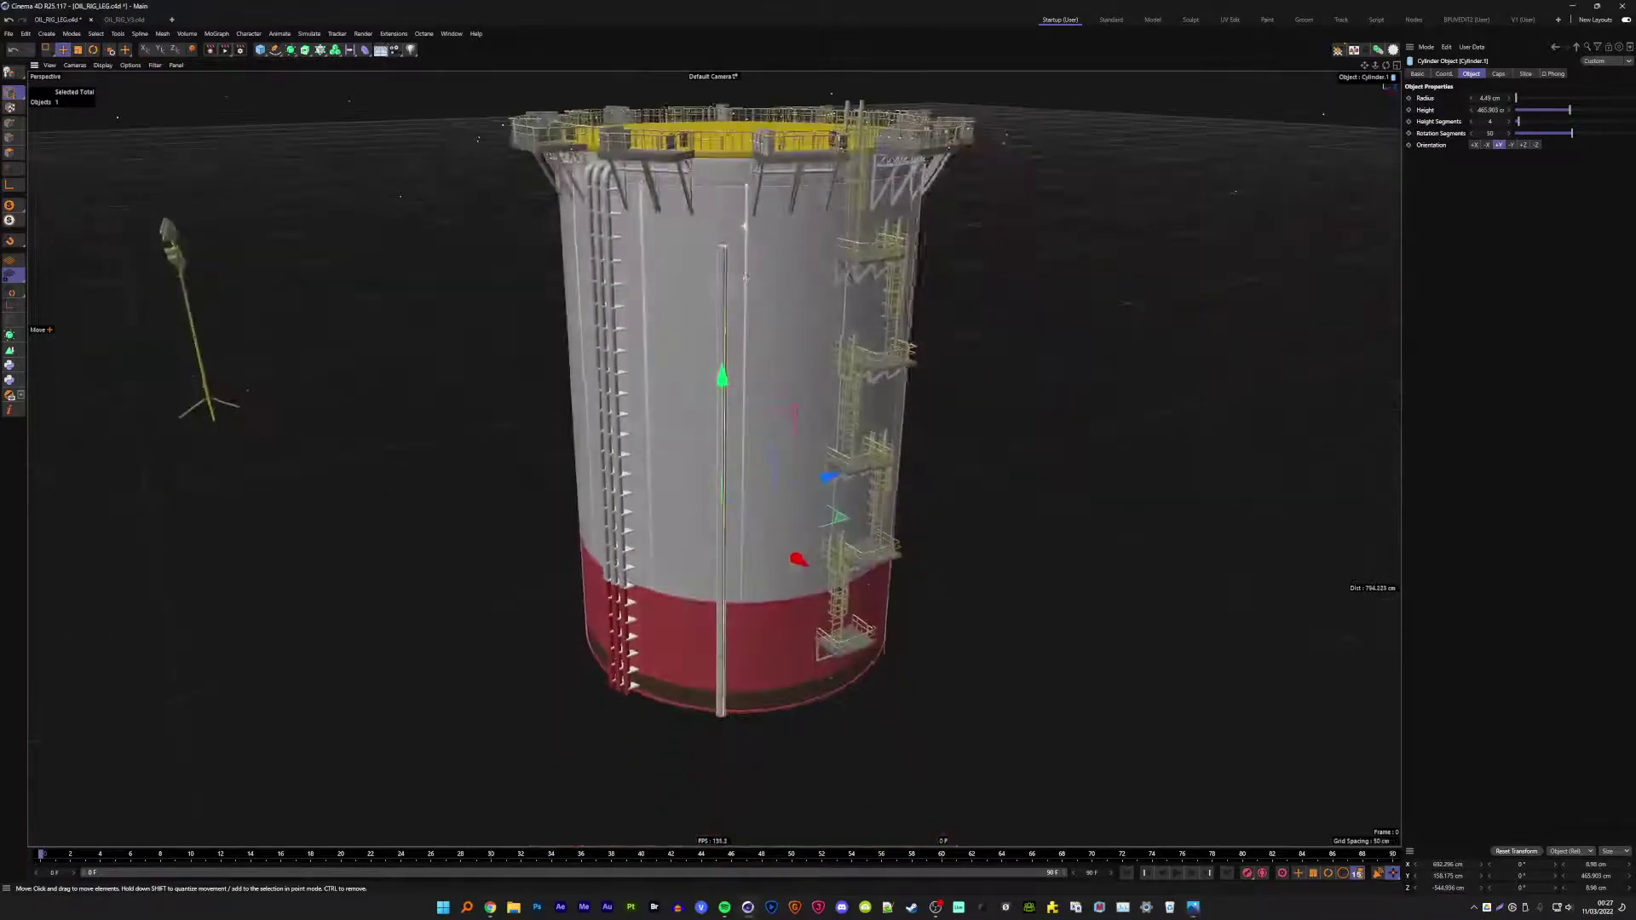
scroll(721, 241, "up", 3)
left_click(720, 241)
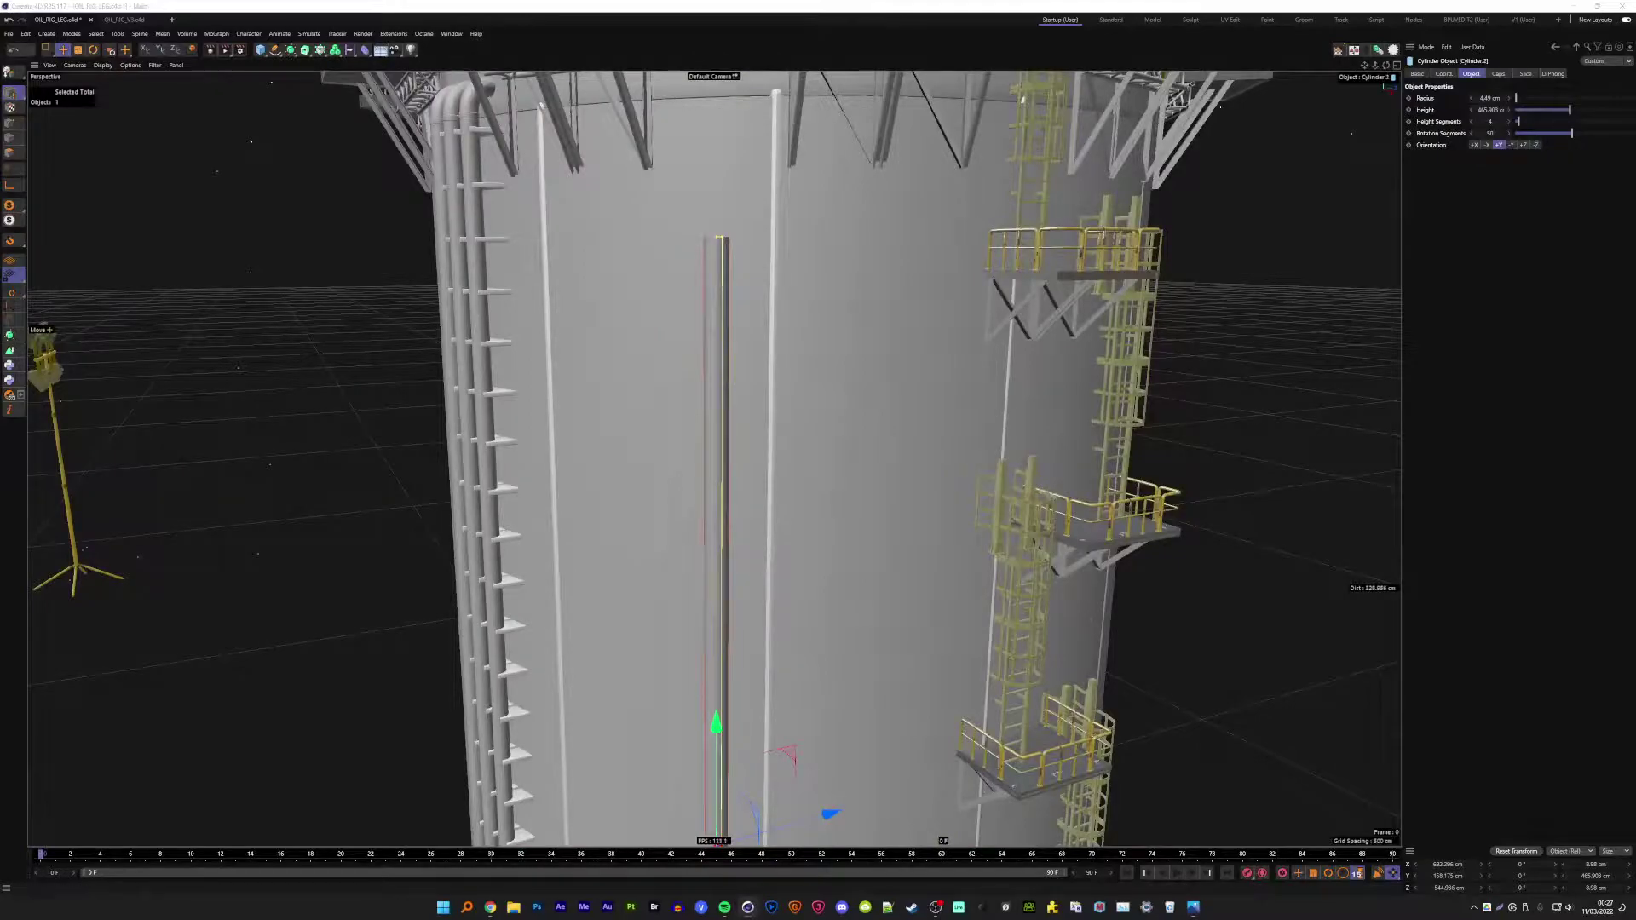
- Make Cylinder.1 editable and shift its top points to just below the deck framing
left_click(720, 239)
left_click(10, 71)
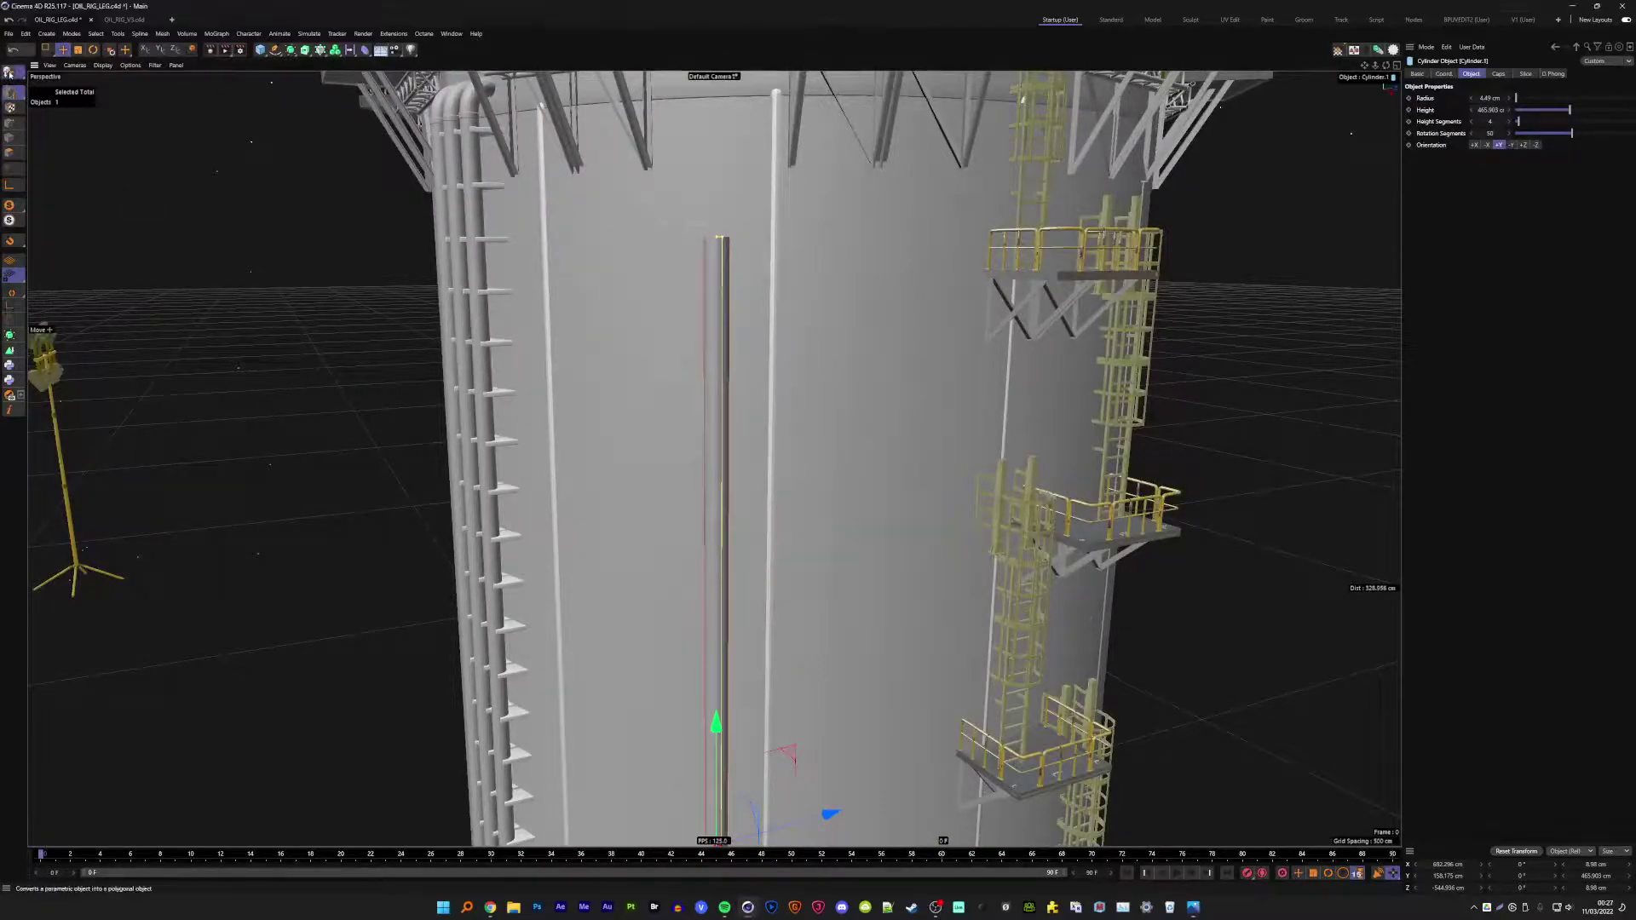
left_click(13, 127)
key("0")
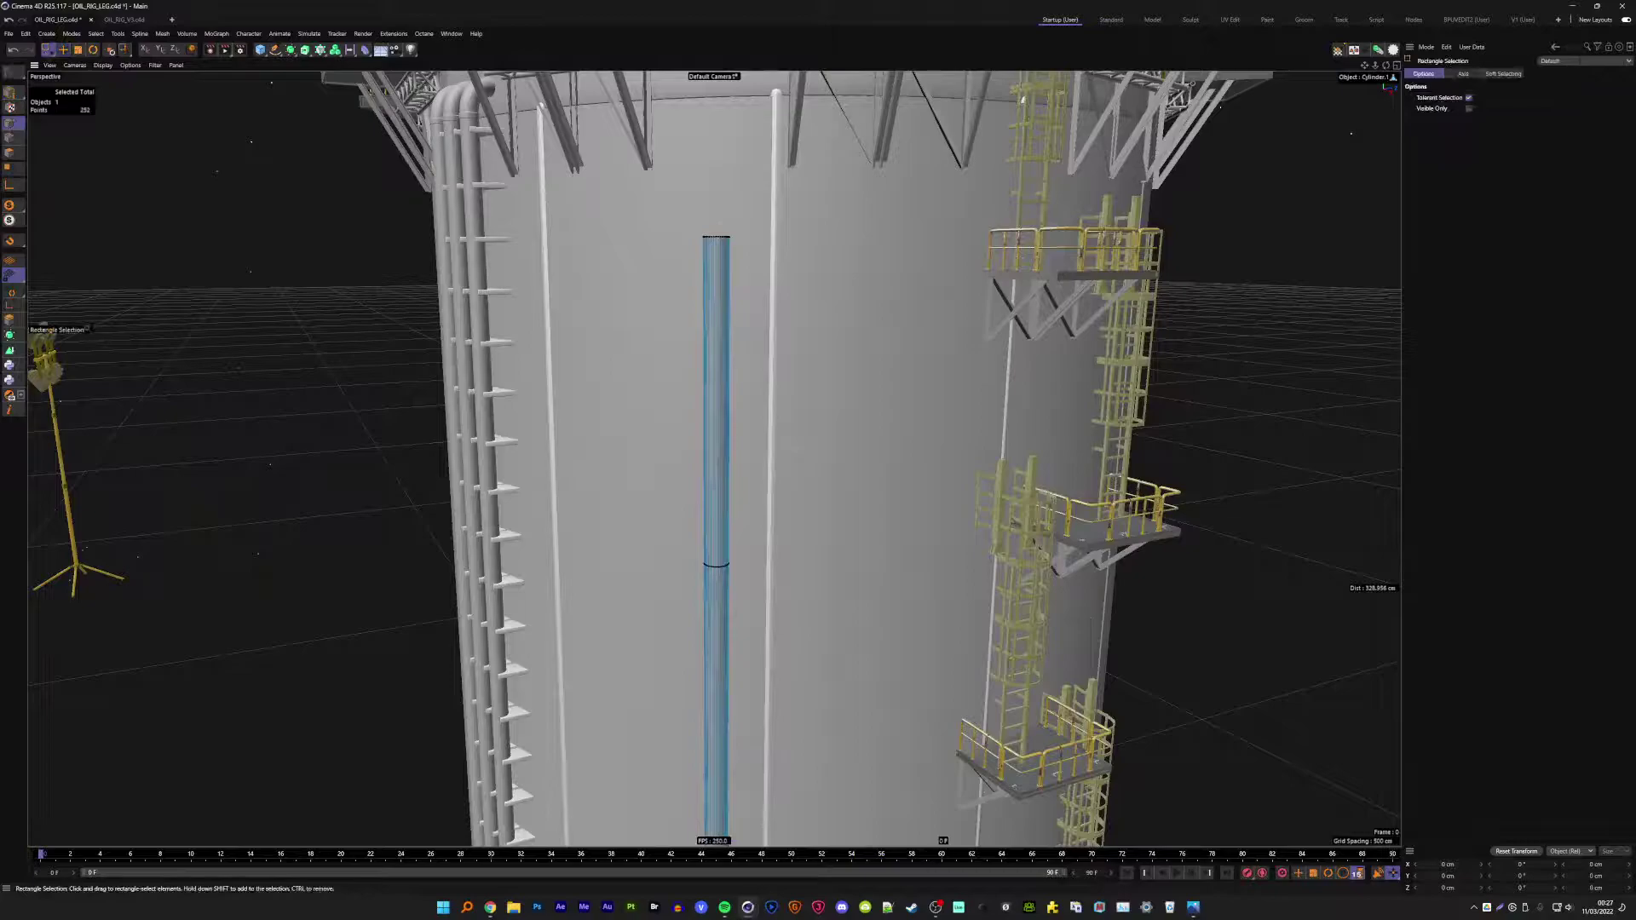
mouse_move(647, 181)
left_mouse_down()
mouse_move(794, 300)
mouse_move(726, 173)
left_mouse_up()
key("s")
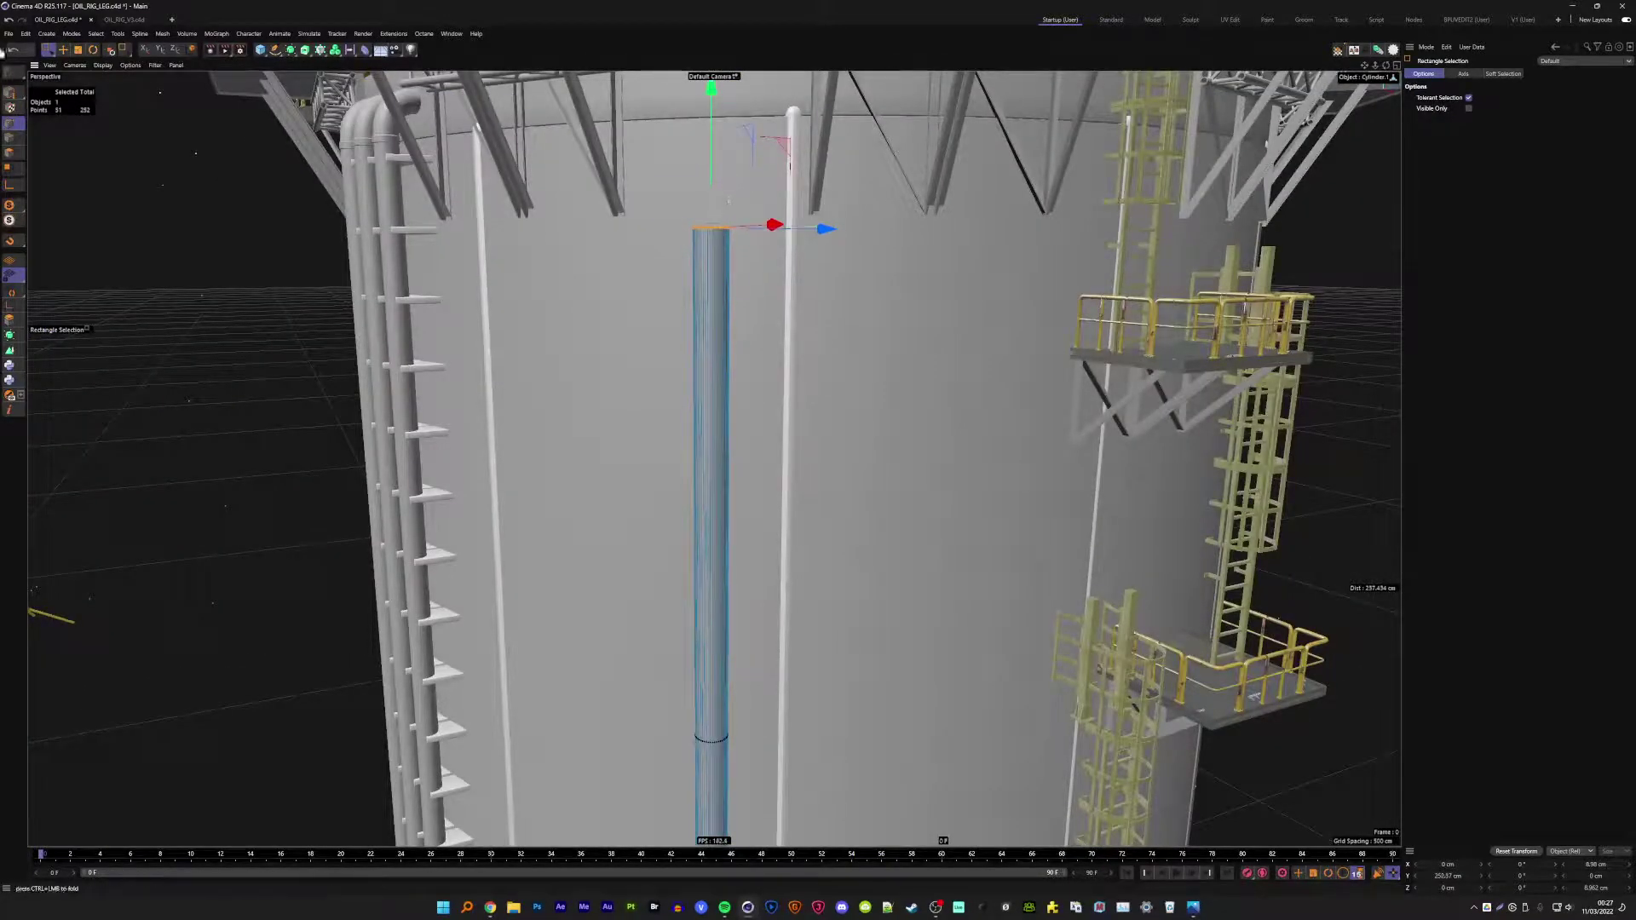
left_click(63, 50)
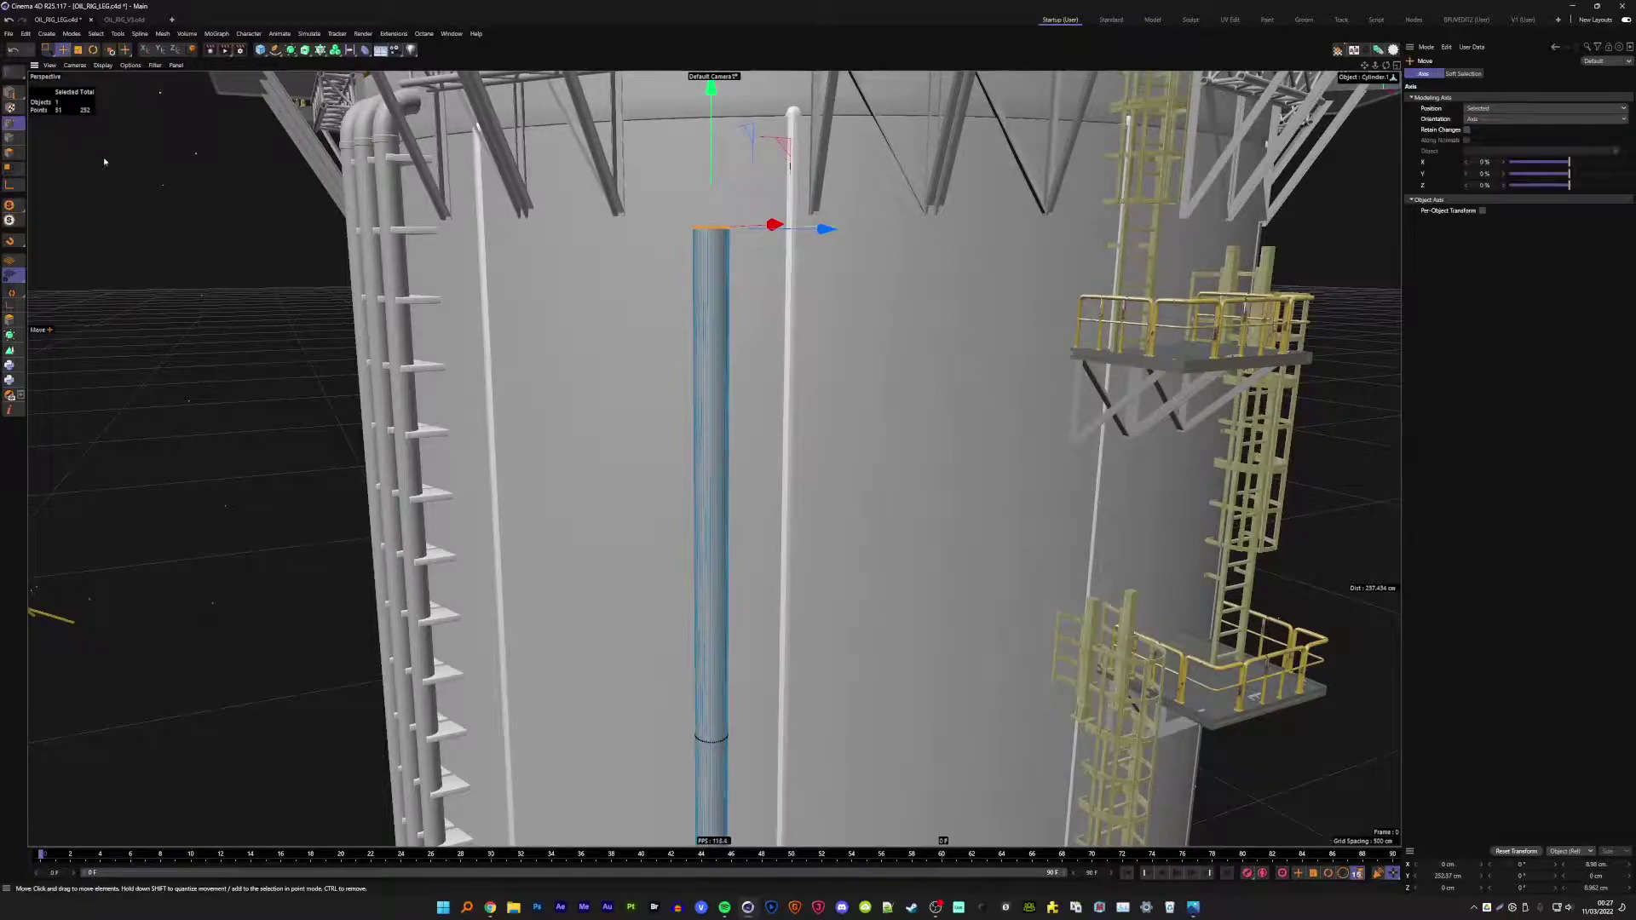
left_click(14, 95)
left_click(792, 284)
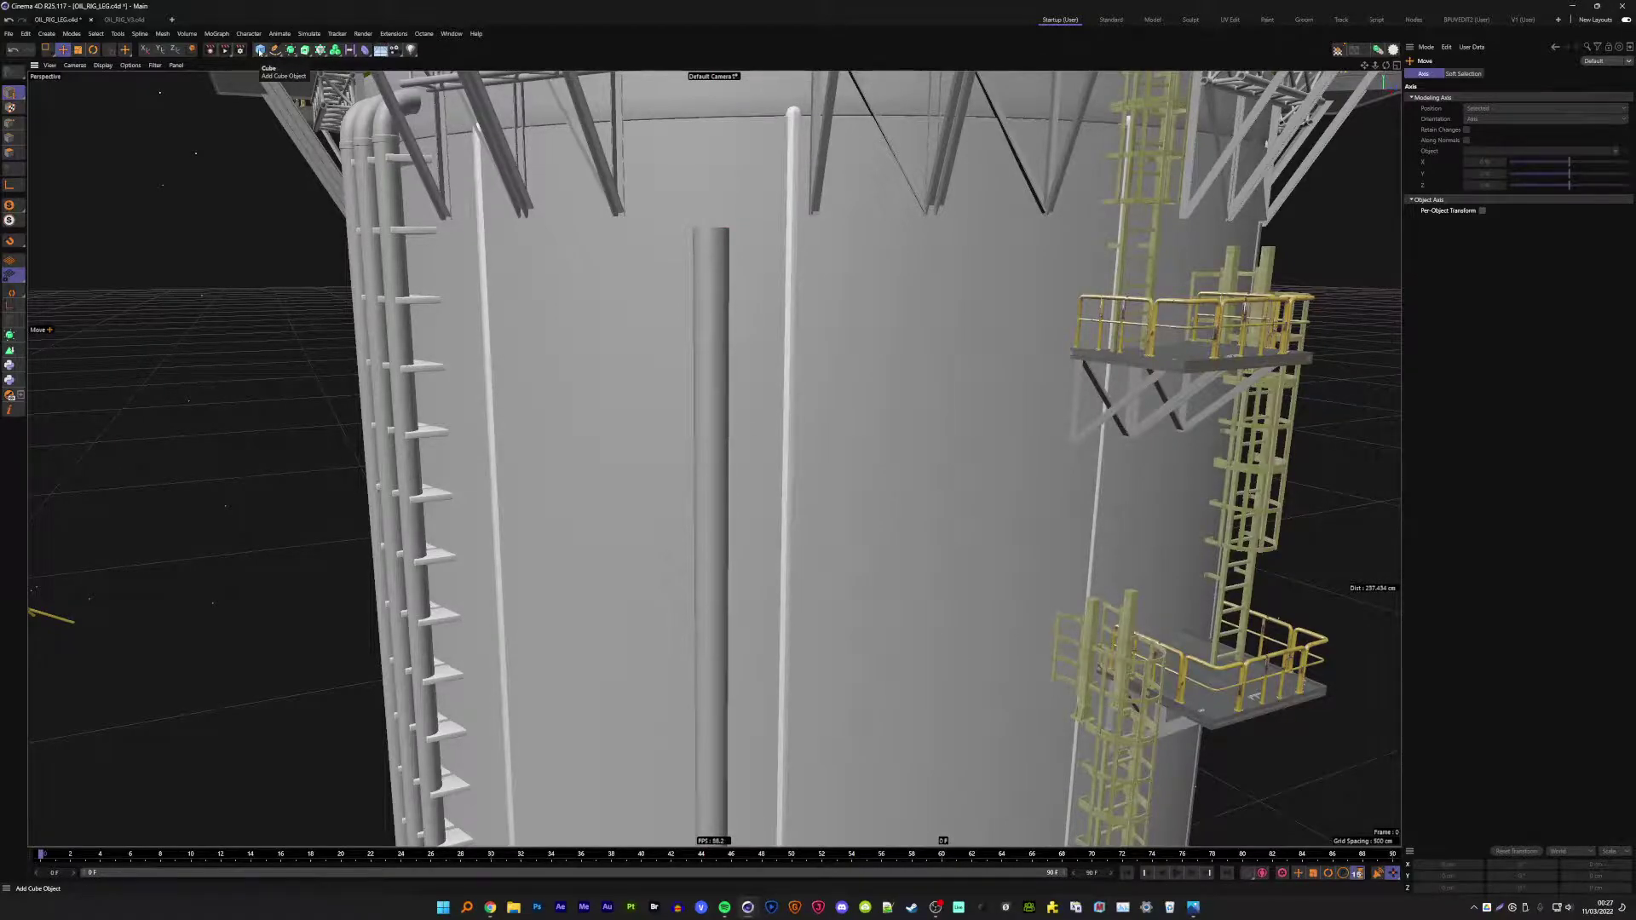
- Add a cube at position 0, 0, 0 and raise it to the top of the tank
left_click(260, 50)
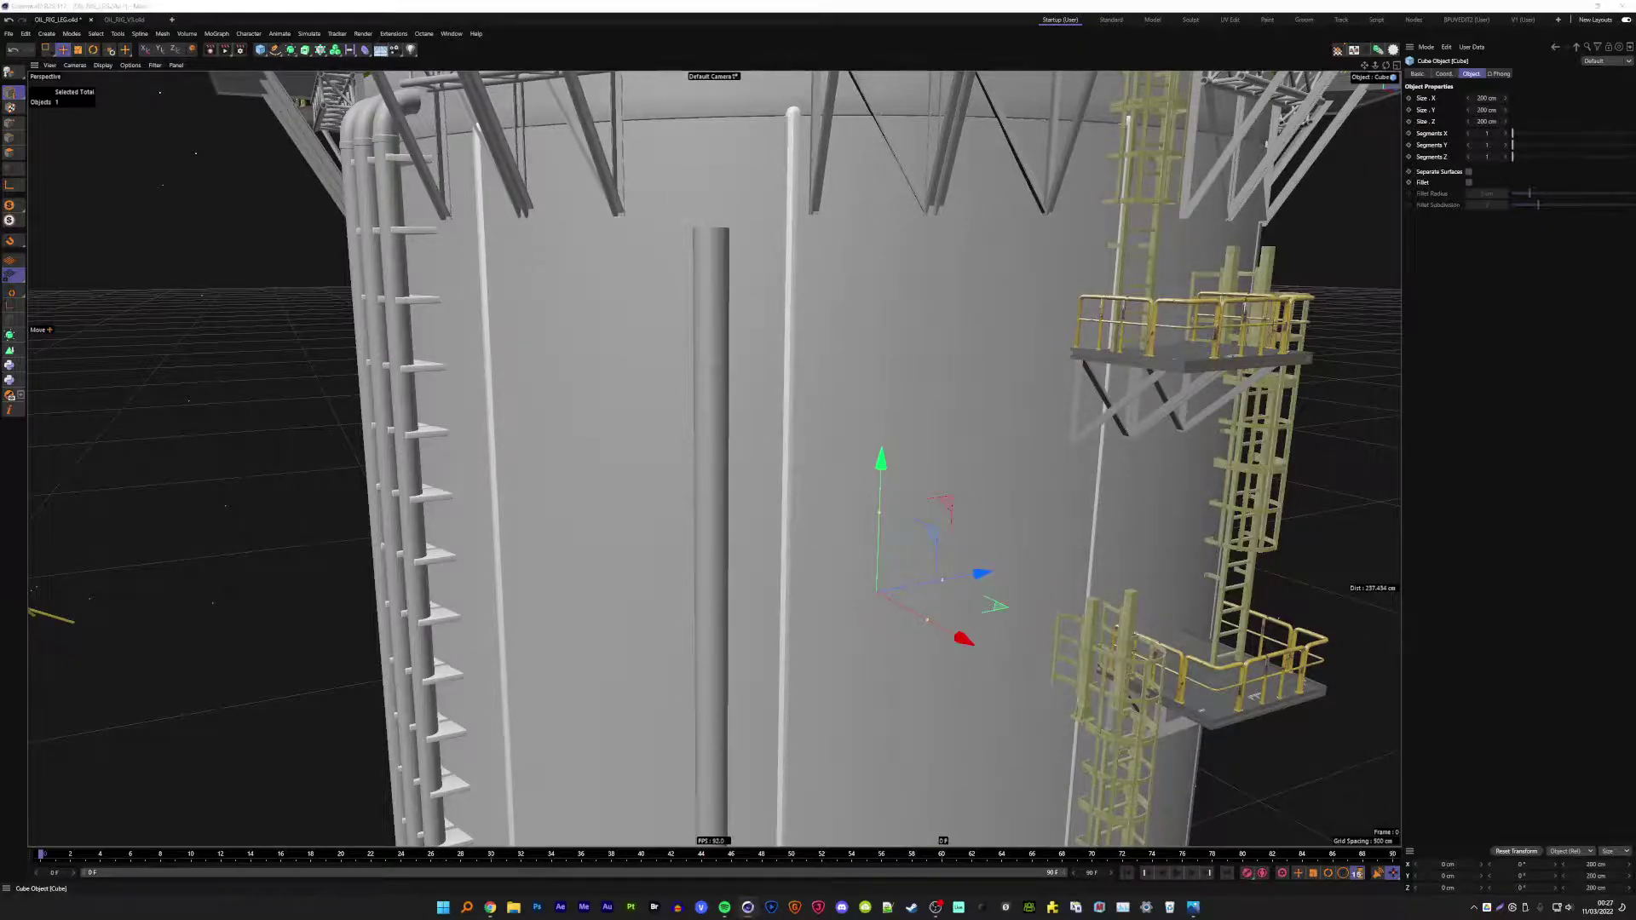
type("0")
key("Tab")
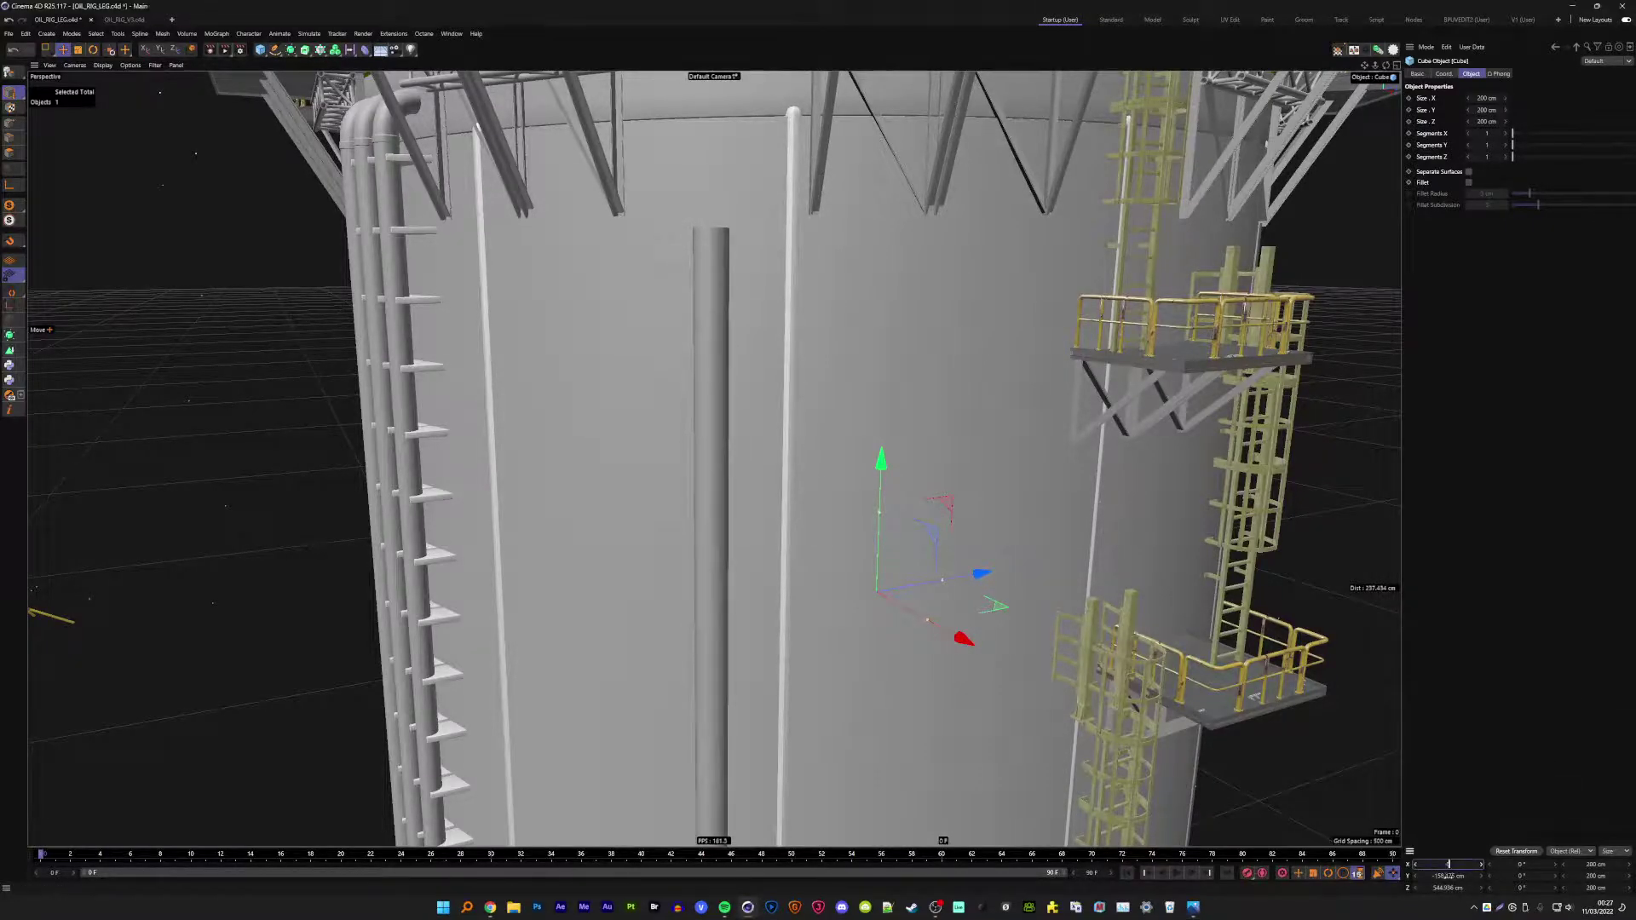
type("0")
key("Tab")
type("0")
key("Return")
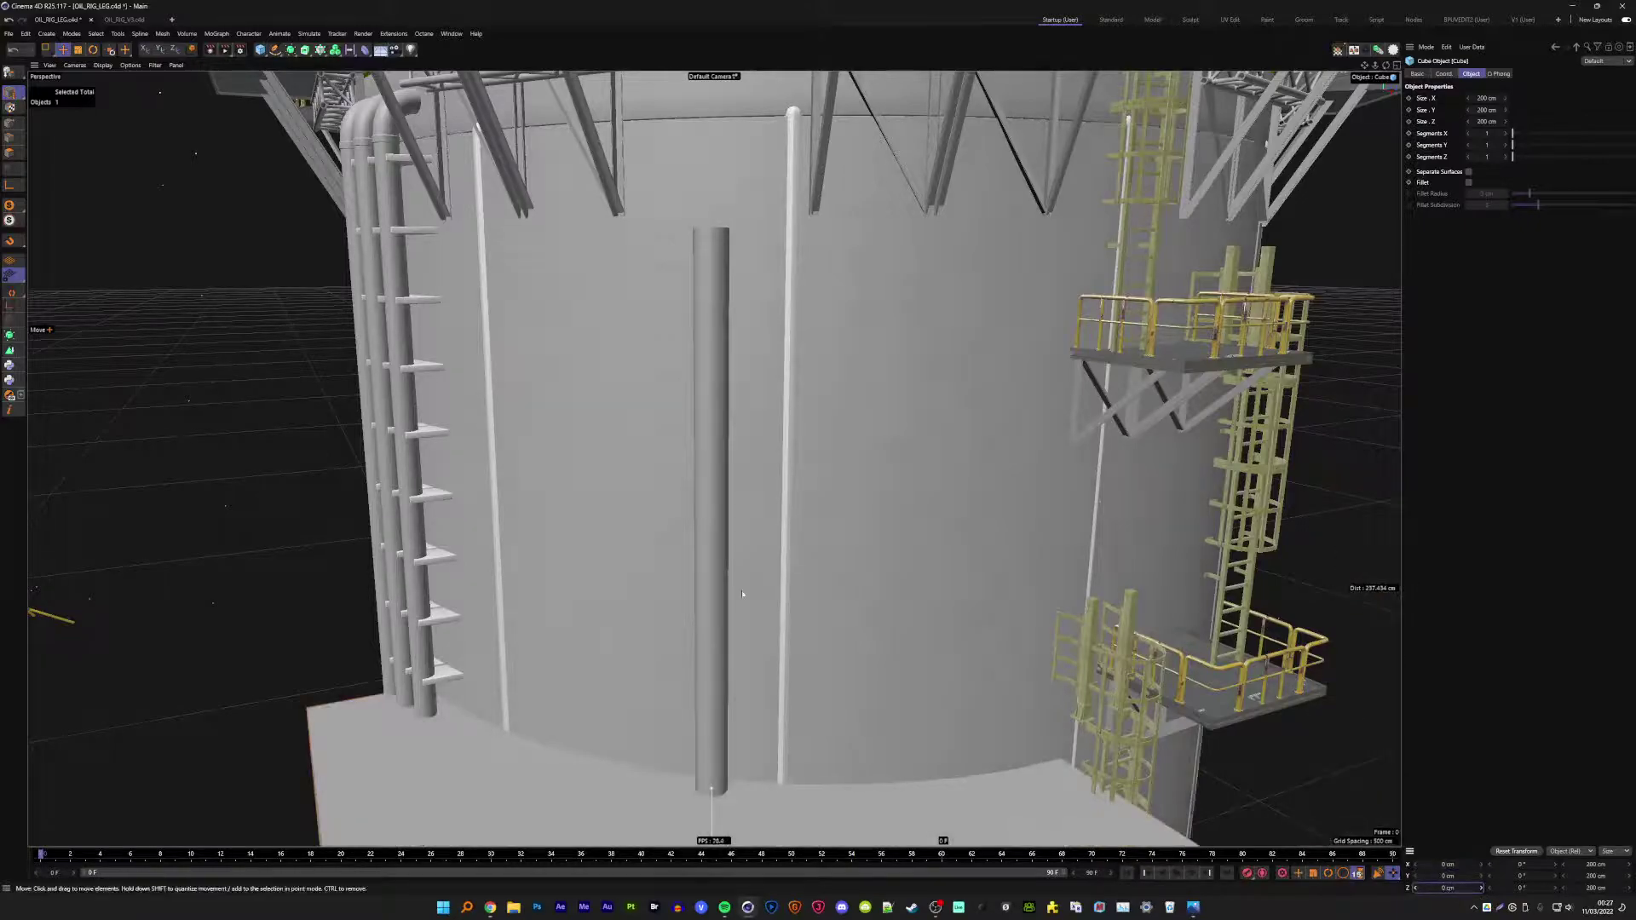
scroll(731, 704, "down", 5)
mouse_move(731, 704)
left_mouse_down()
mouse_move(734, 247)
mouse_move(833, 294)
mouse_move(824, 310)
left_mouse_up()
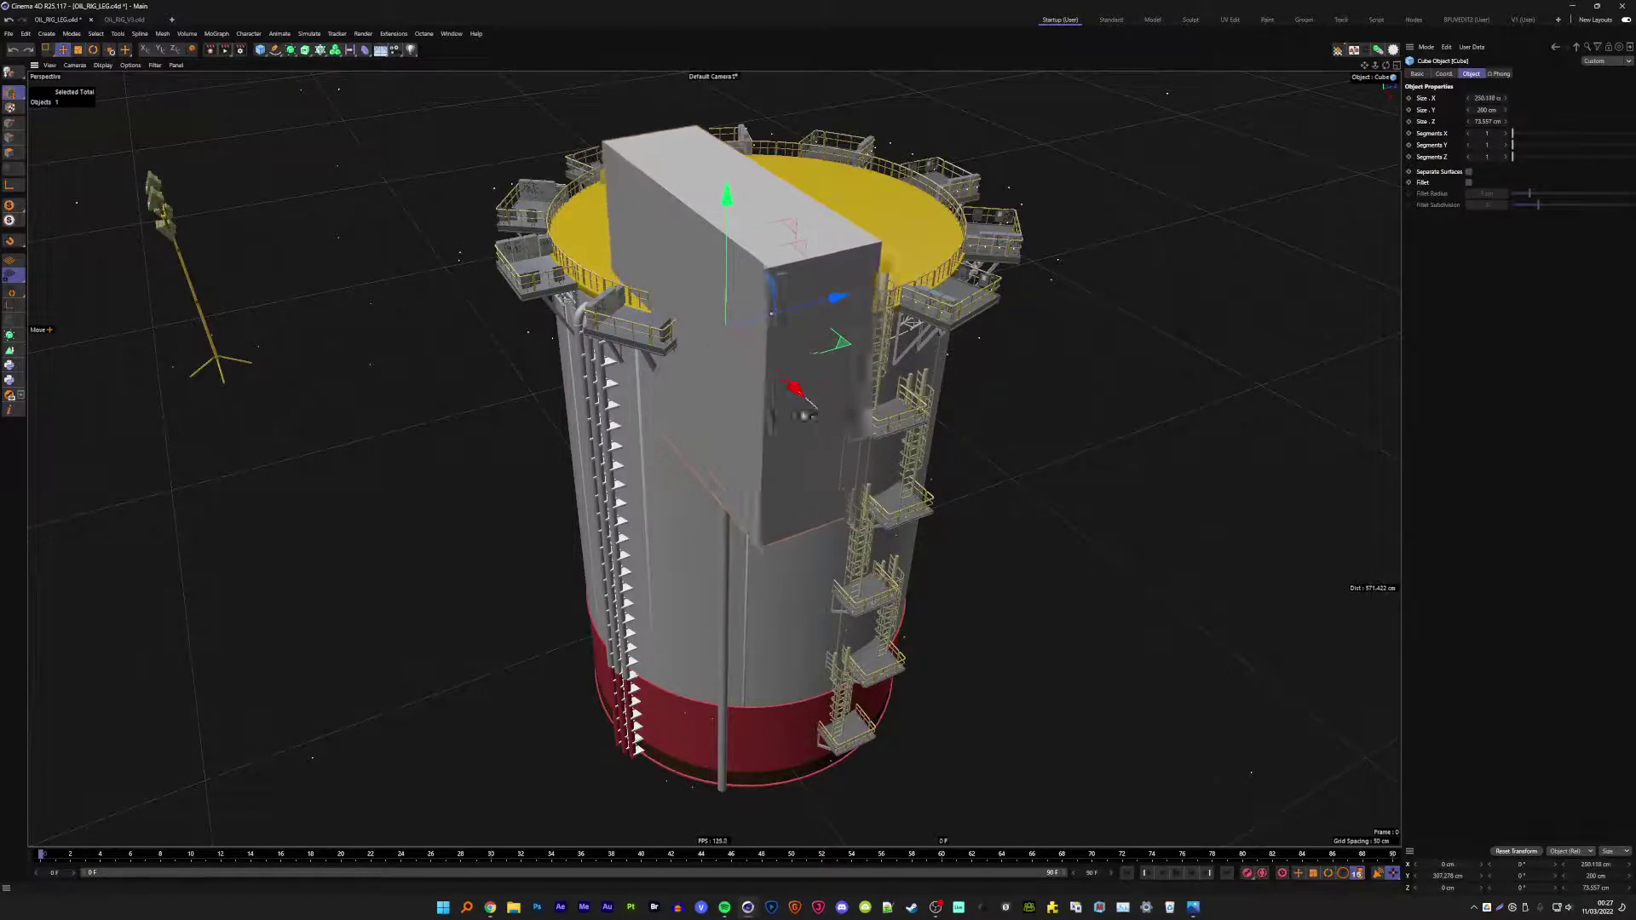
- Resize the cube to 20 × 20 × 20 cm and lower it onto the pipe's top
left_click(1475, 98)
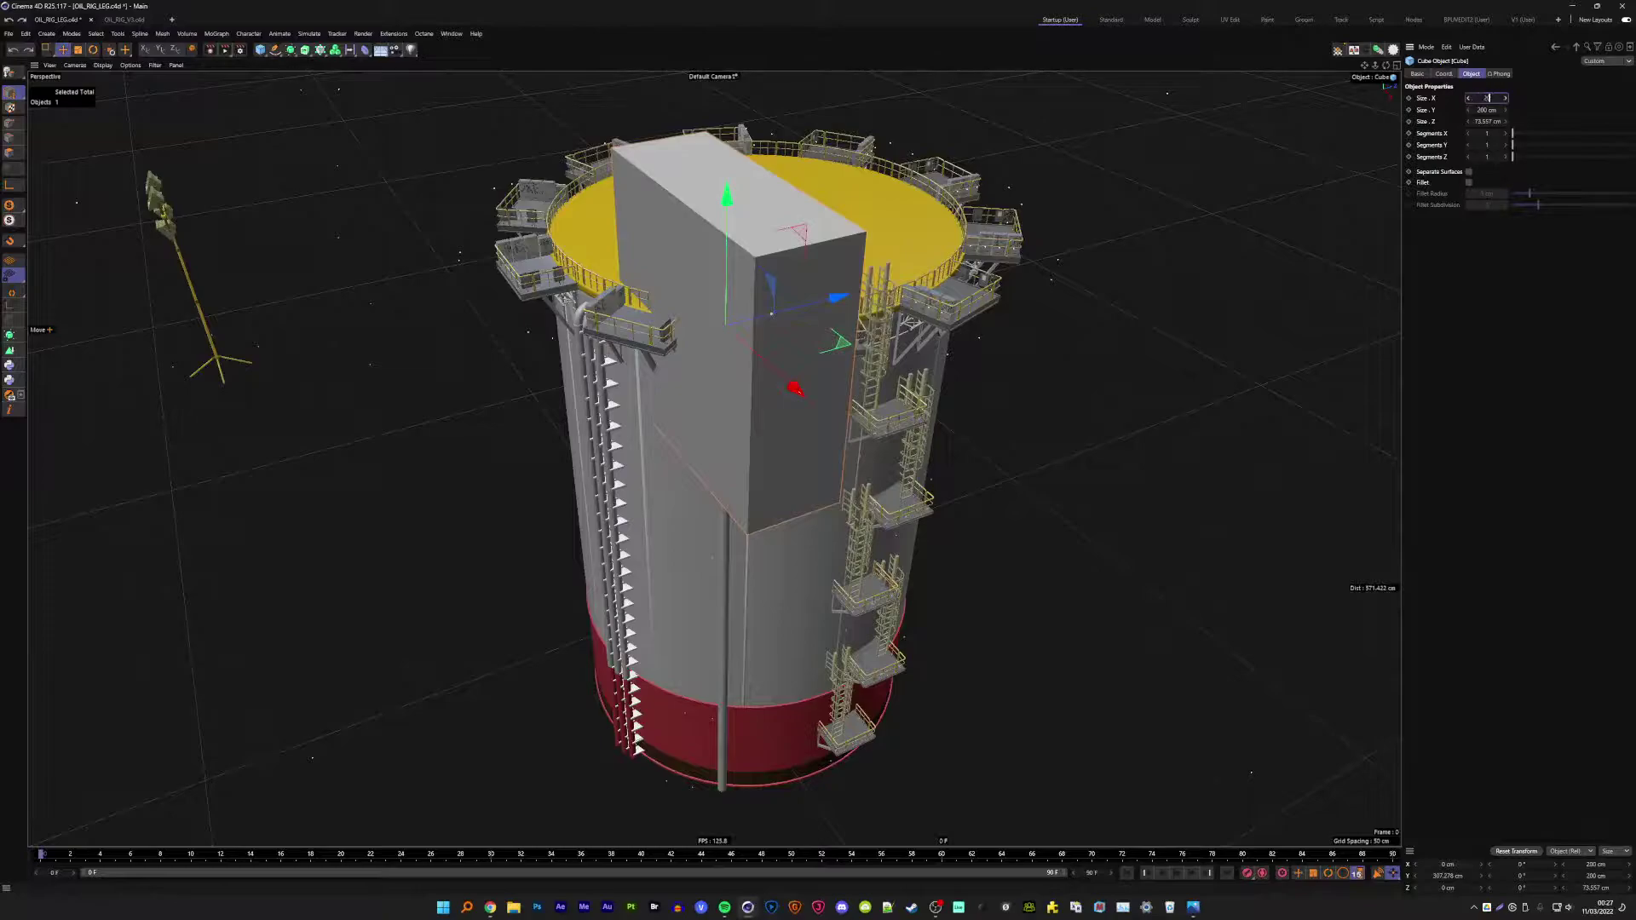
key("Tab")
type("20")
key("Return")
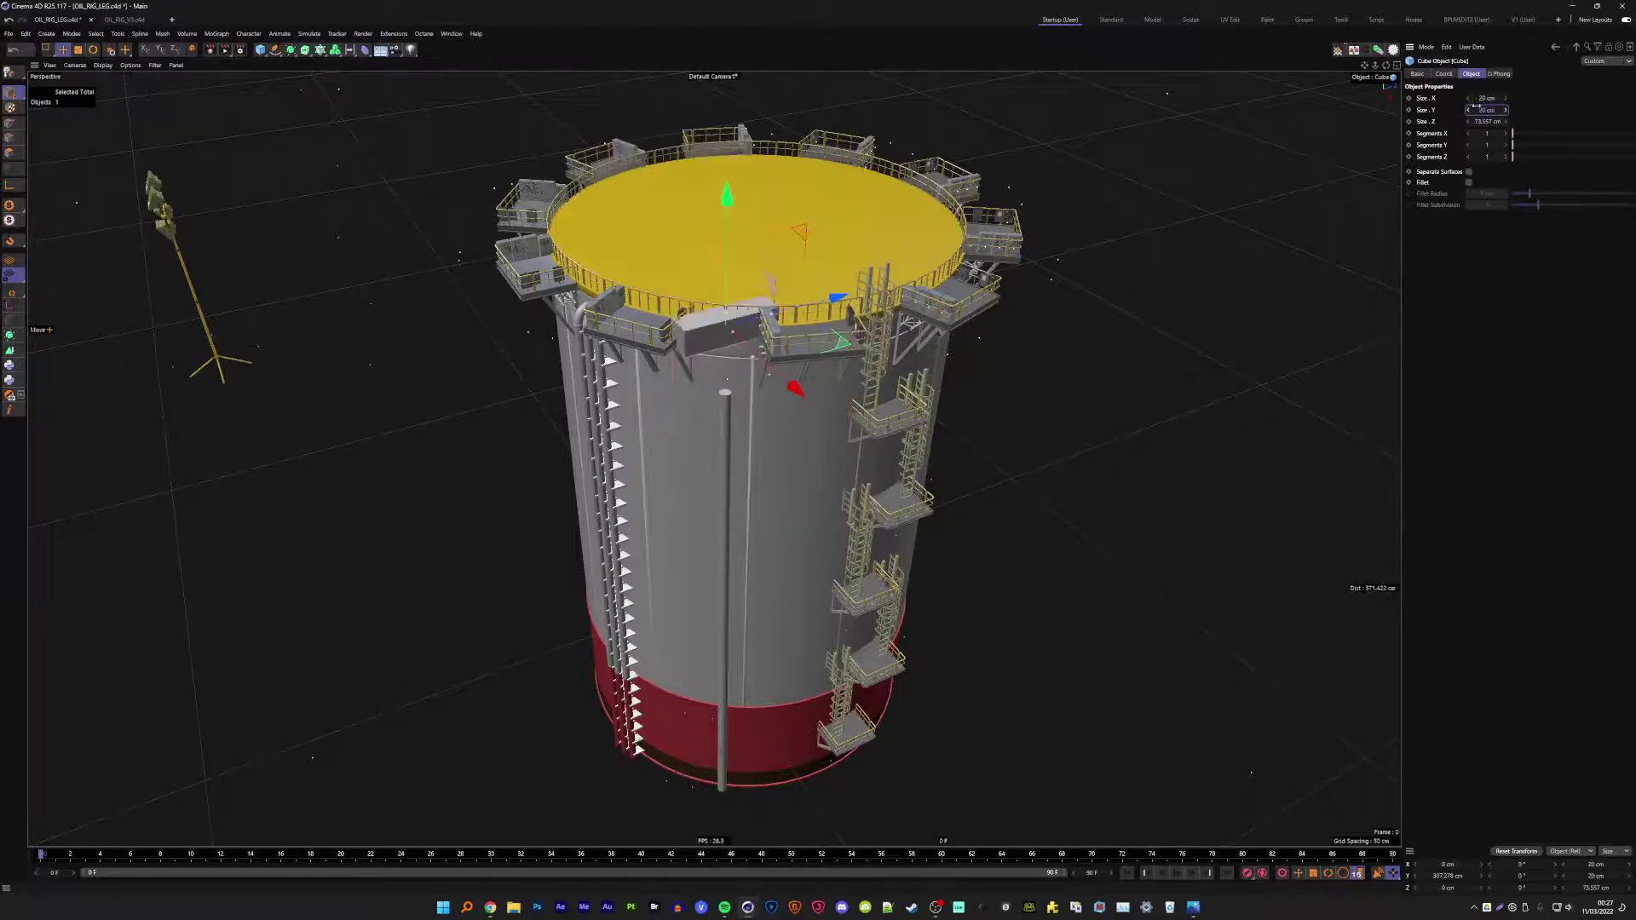
key("Tab")
key("Return")
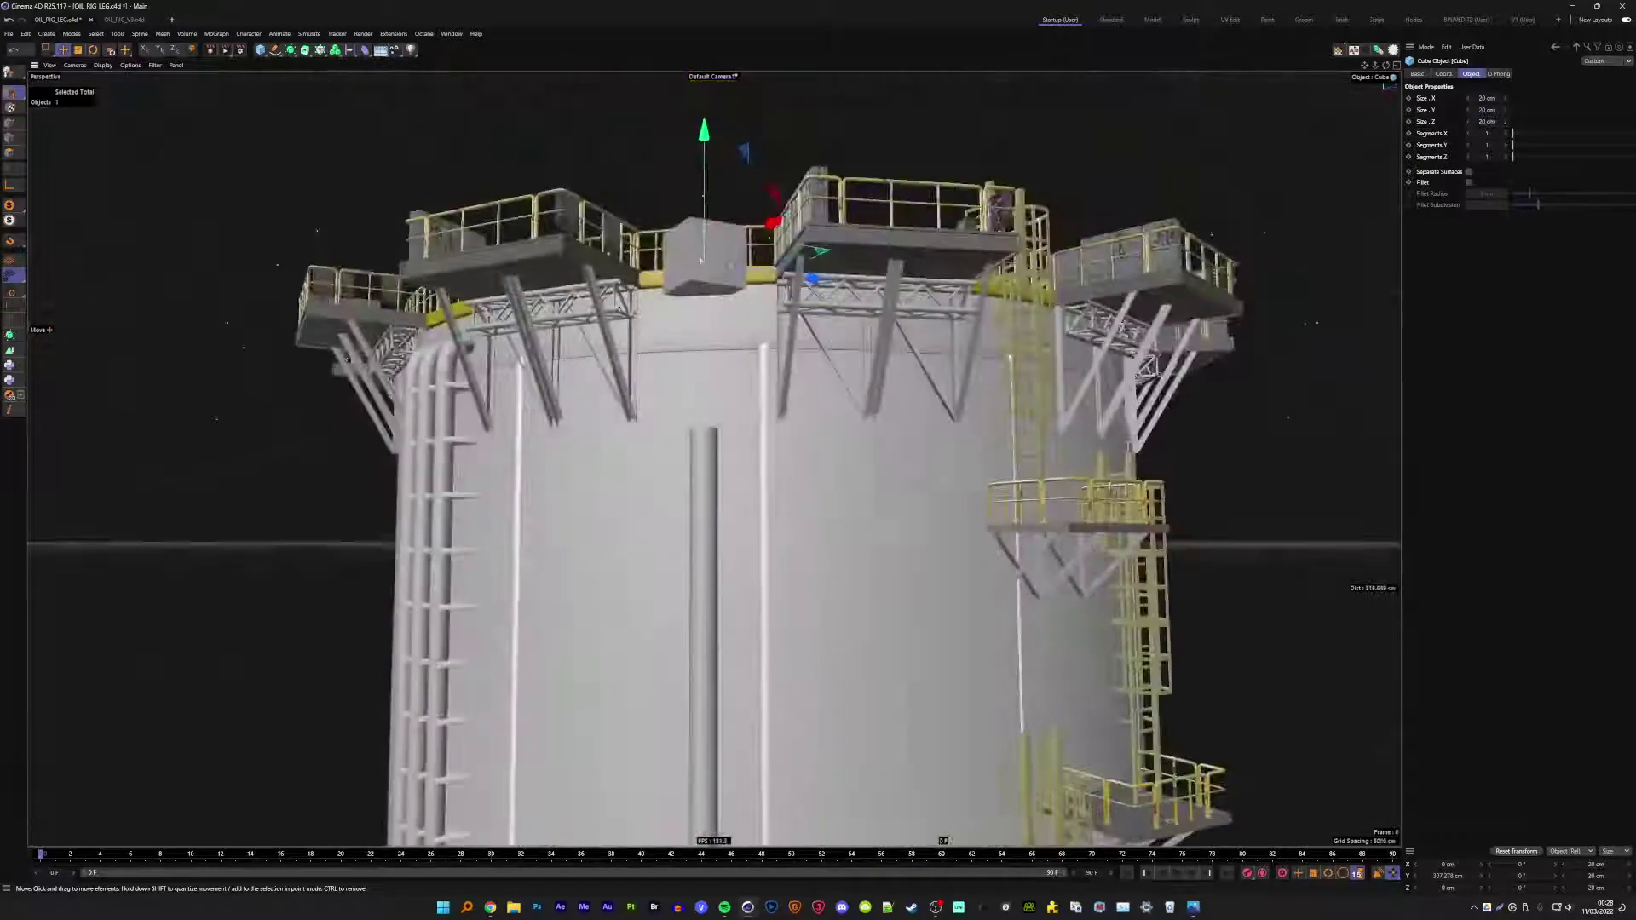
mouse_move(701, 259)
left_mouse_down()
mouse_move(704, 400)
mouse_move(720, 341)
mouse_move(740, 354)
left_mouse_up()
scroll(704, 402, "up", 3)
scroll(704, 405, "up", 3)
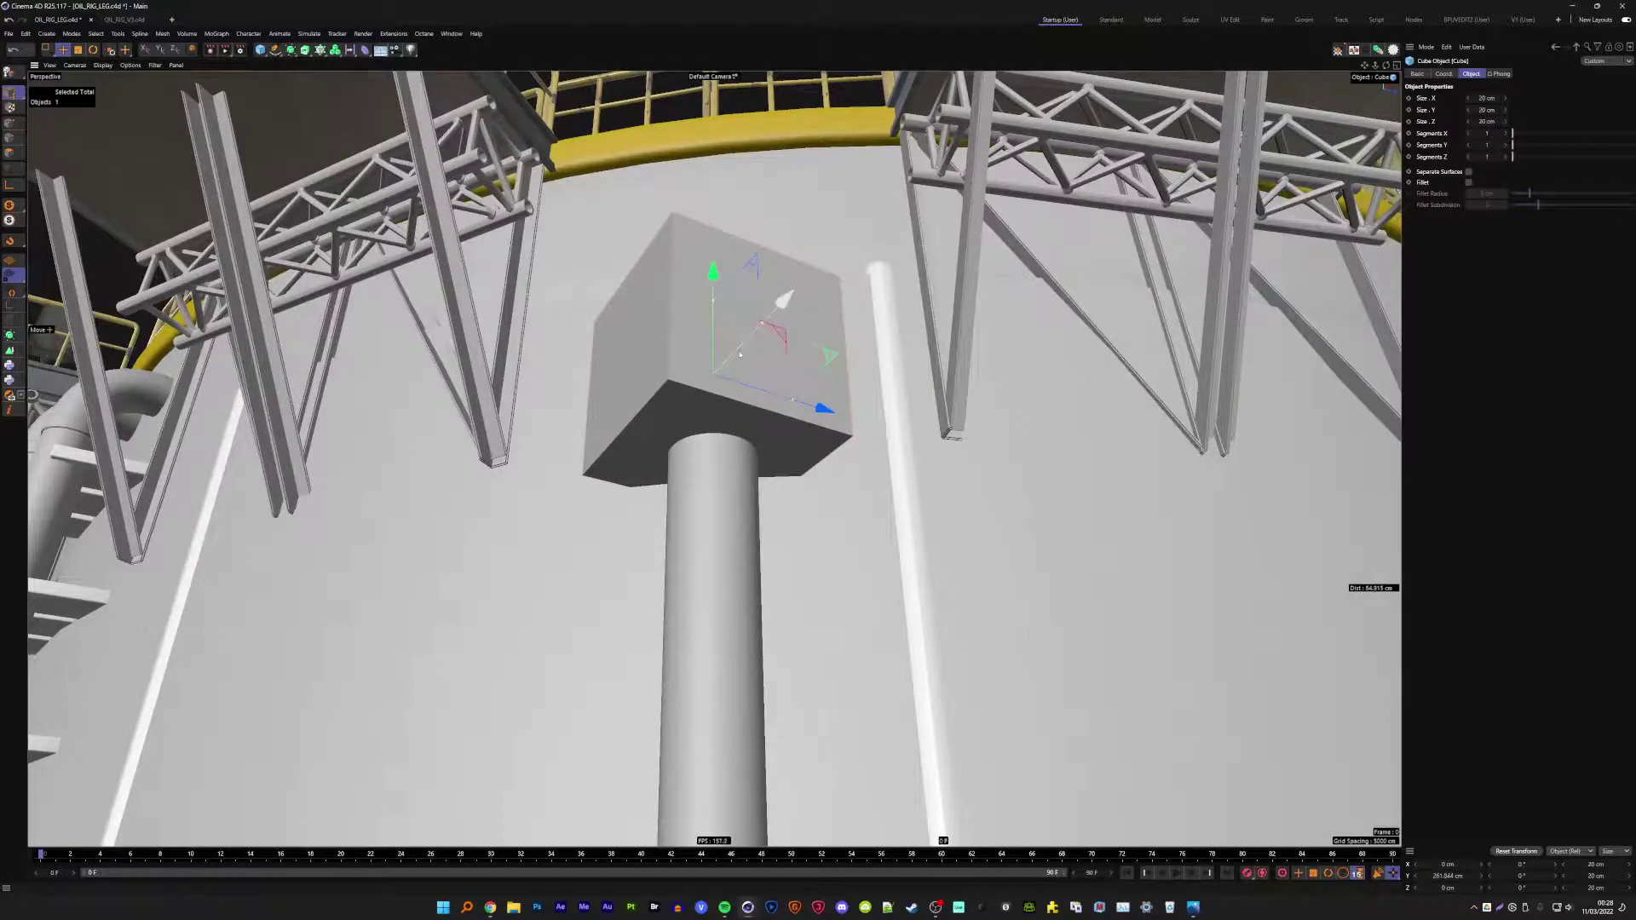
- Switch to Gouraud Shading (Lines) and try three cube segments before resetting them to 1
left_click(102, 65)
scroll(852, 255, "up", 2)
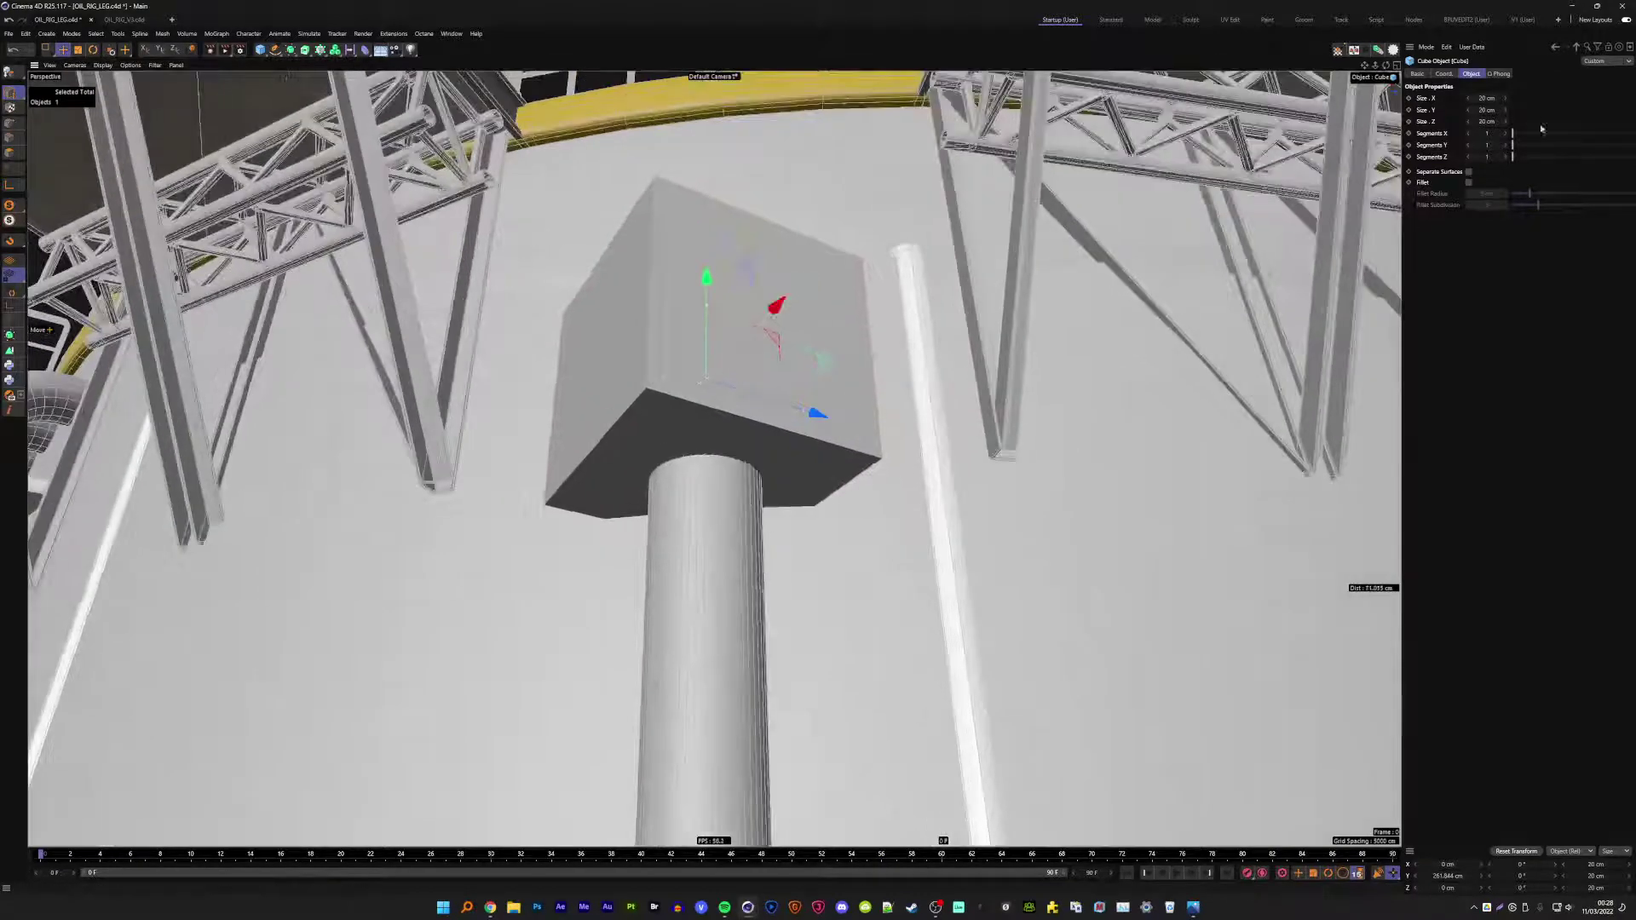
left_click(1504, 134)
left_click(1505, 134)
double_click(1506, 145)
double_click(1467, 157)
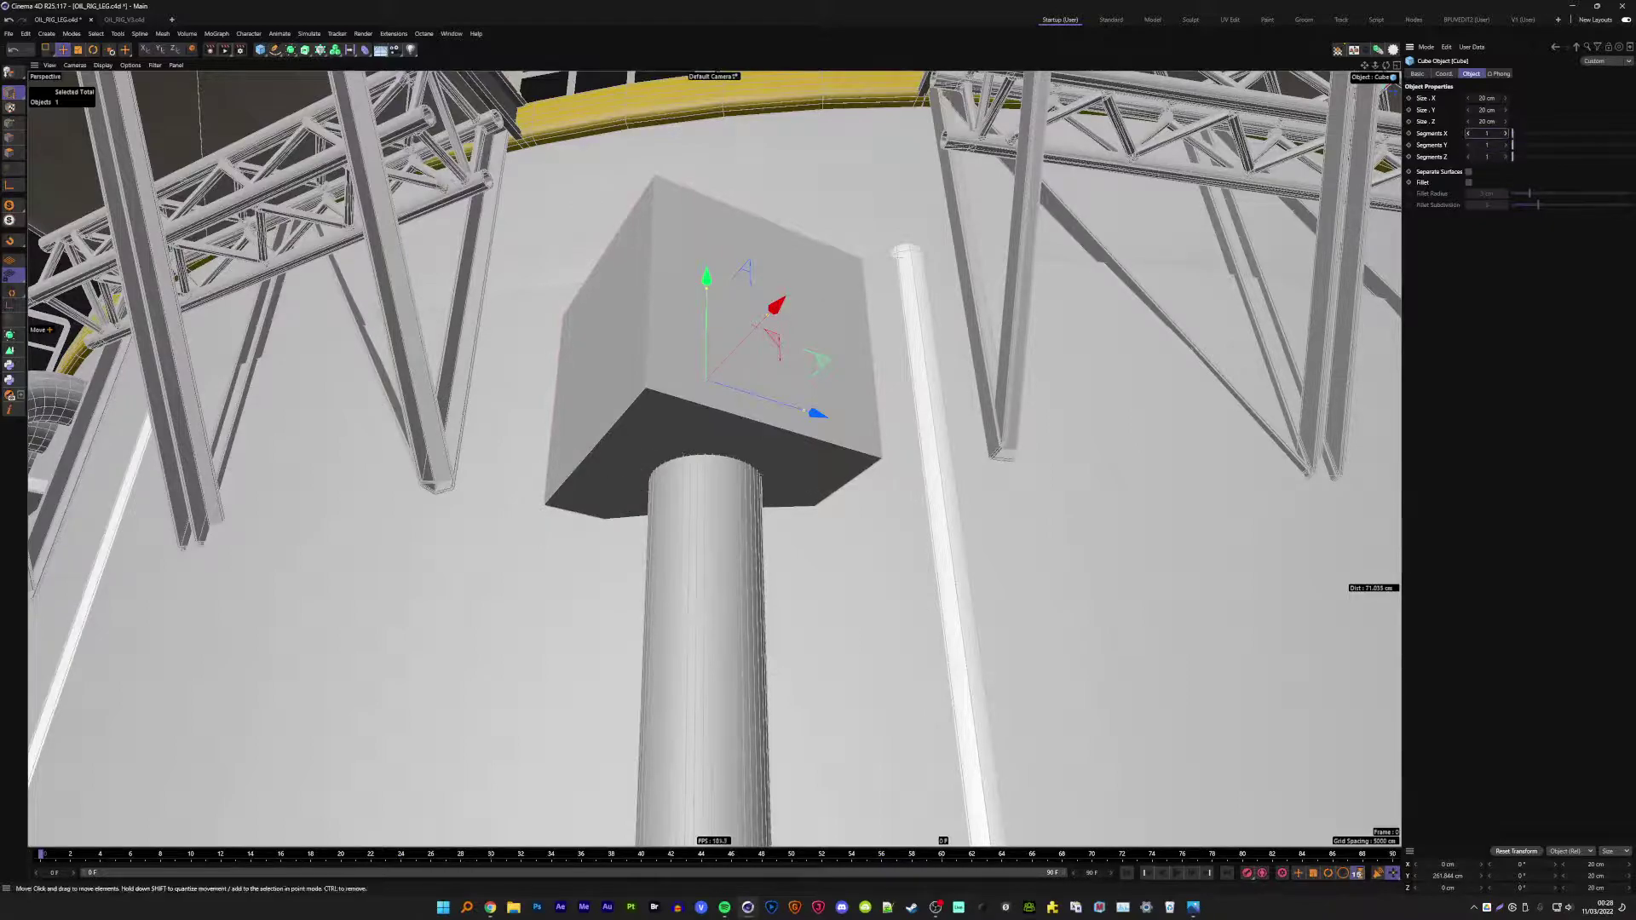
- Set the block to 15 cm on X, Y and Z, then stretch it to about 21 cm tall
double_click(1483, 98)
type("15")
key("Tab")
type("15")
key("Tab")
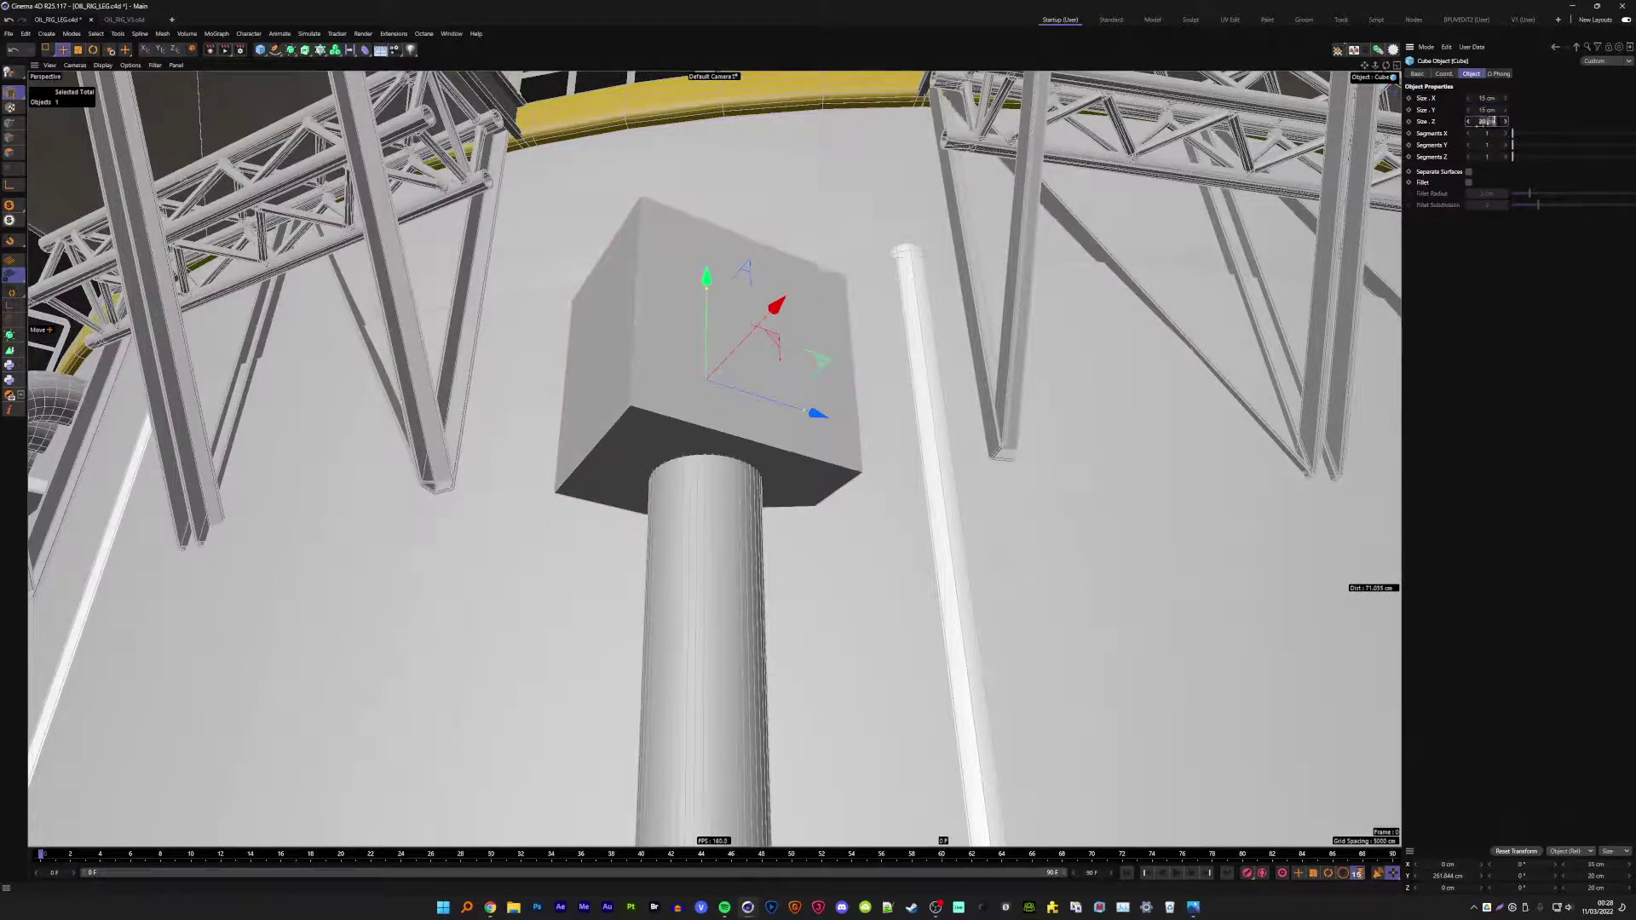
type("15")
key("Return")
mouse_move(818, 460)
left_mouse_down("alt")
mouse_move(771, 458)
mouse_move(1341, 514)
left_mouse_up("alt")
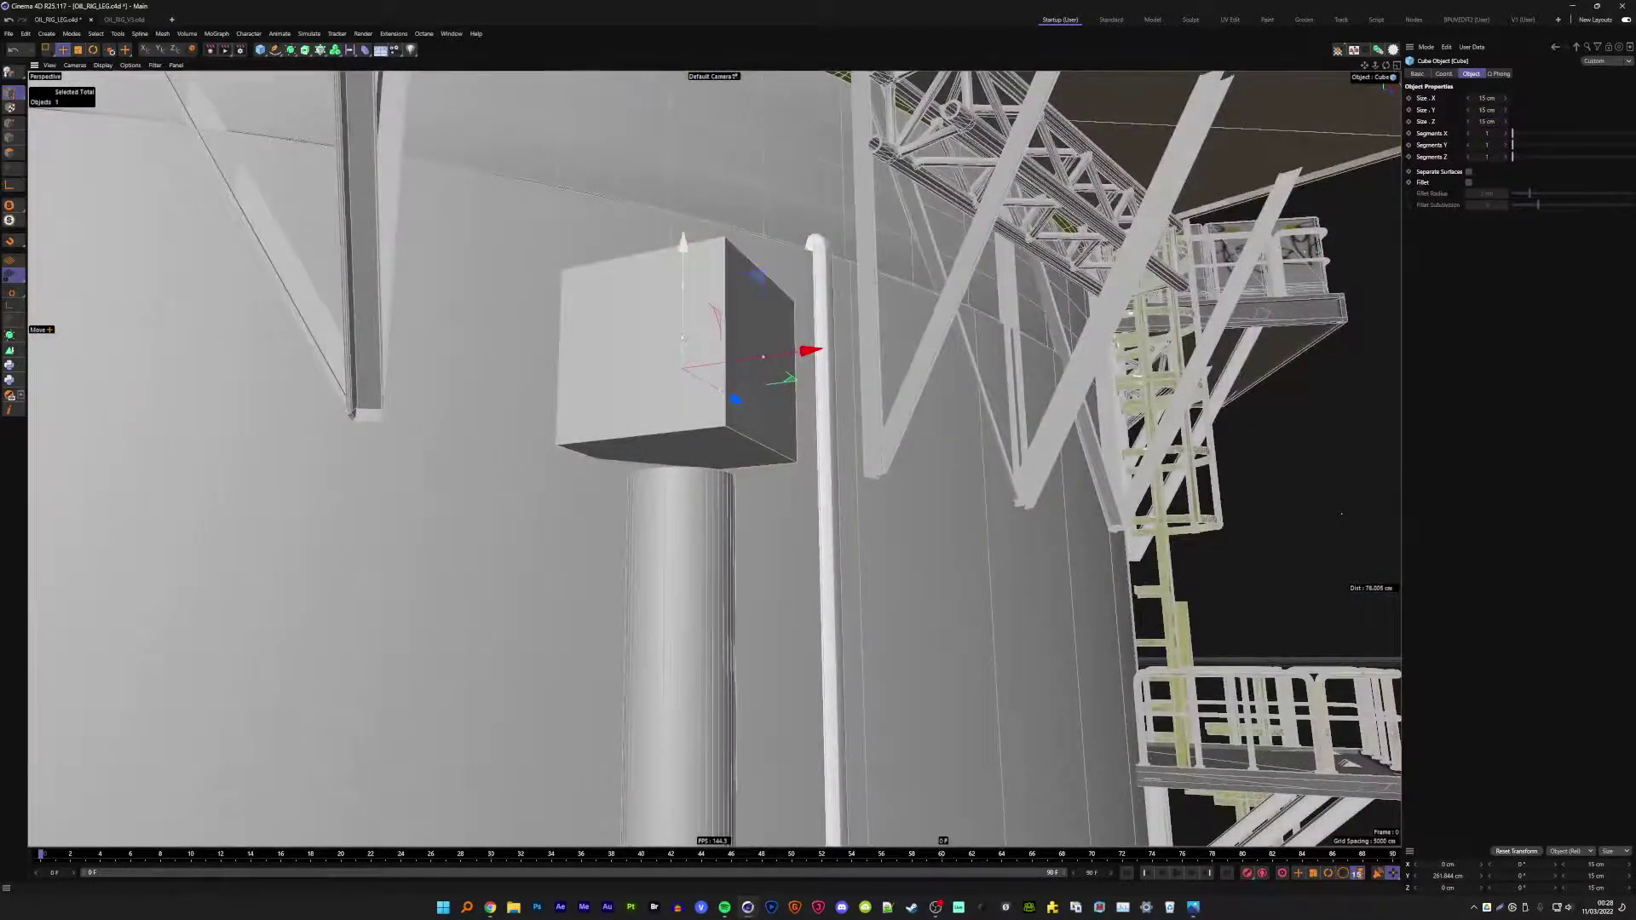
mouse_move(682, 337)
left_mouse_down()
mouse_move(693, 275)
mouse_move(697, 301)
mouse_move(758, 359)
mouse_move(668, 372)
mouse_move(762, 468)
mouse_move(764, 322)
mouse_move(736, 262)
left_mouse_up()
- Rotate the block slightly about its vertical axis and make it the editable polygon Cube.1
key("r")
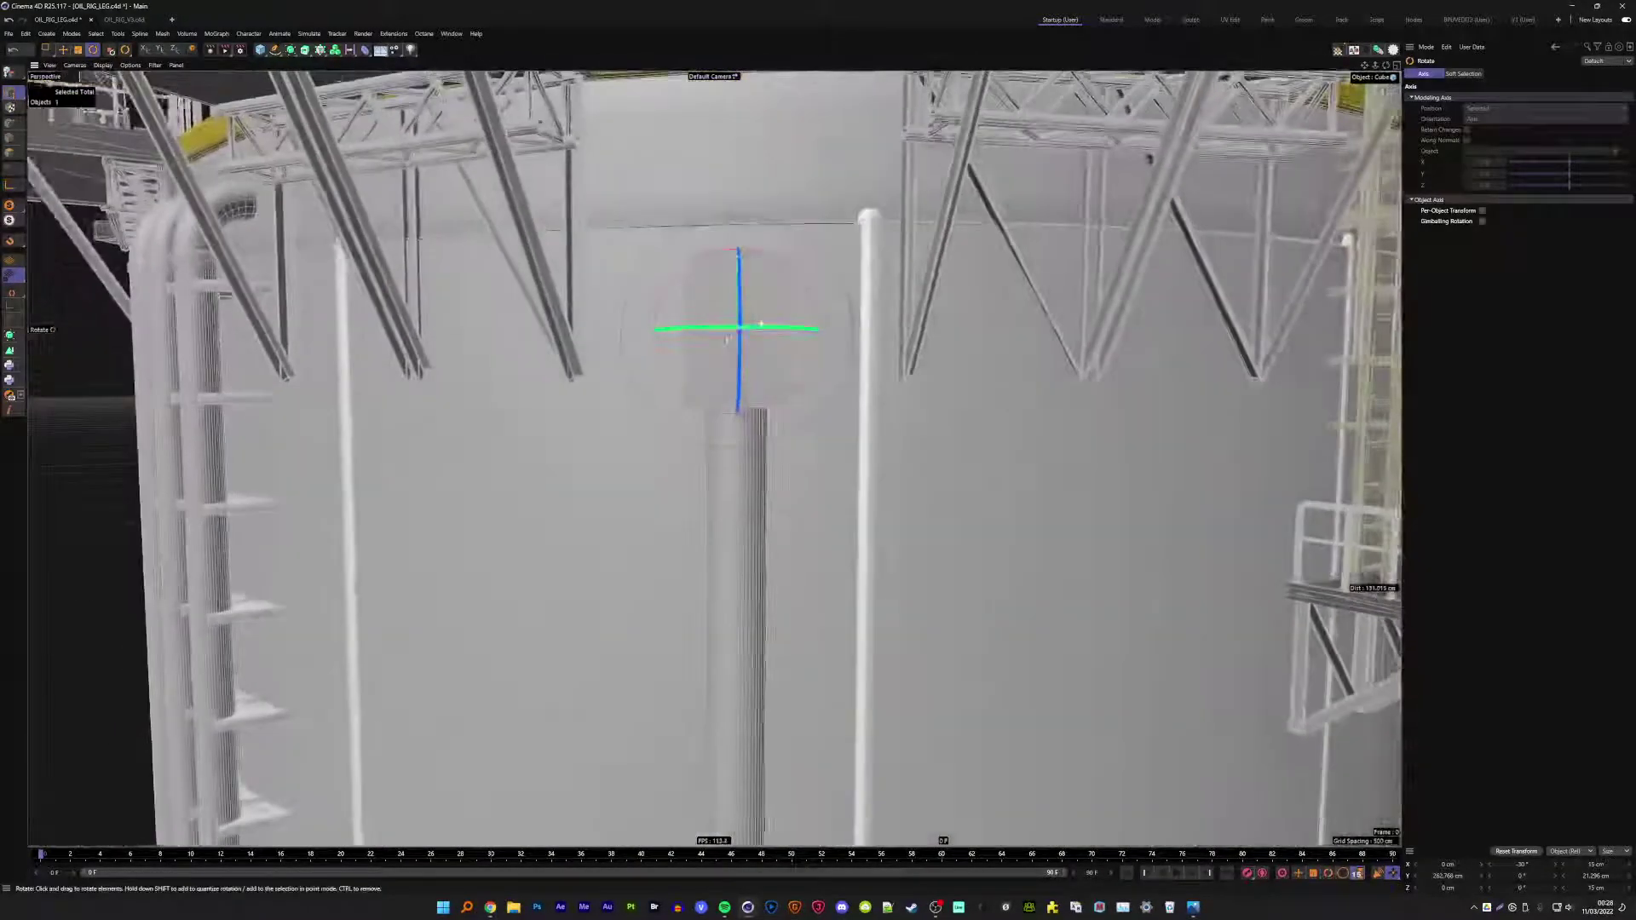
key("e")
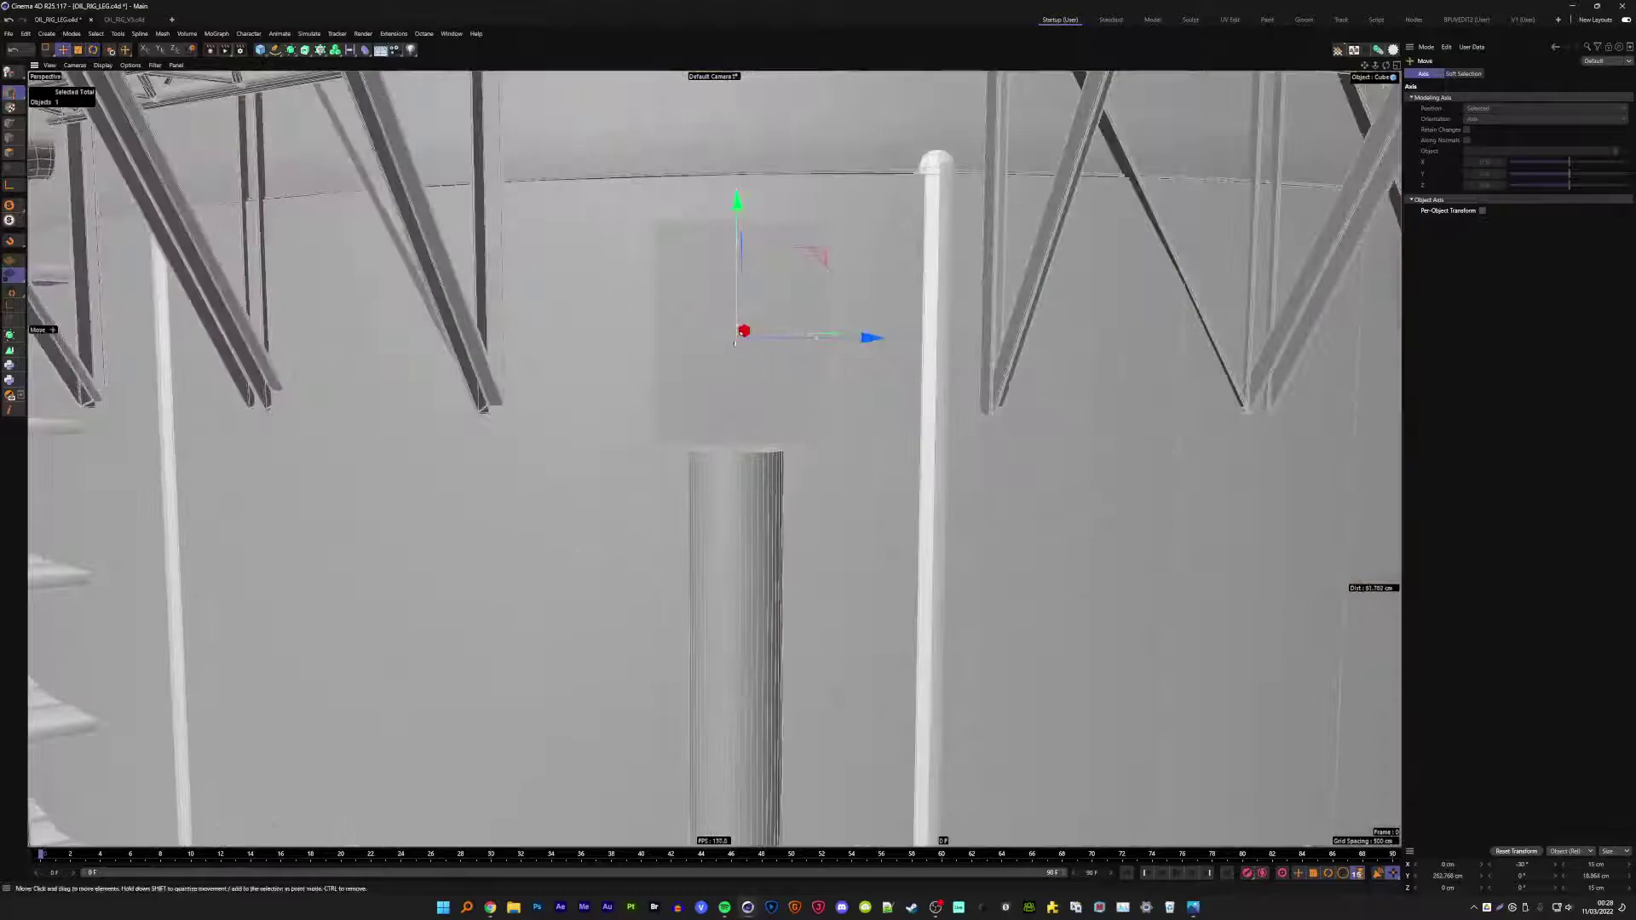
left_click_drag(737, 267, 714, 329, "alt")
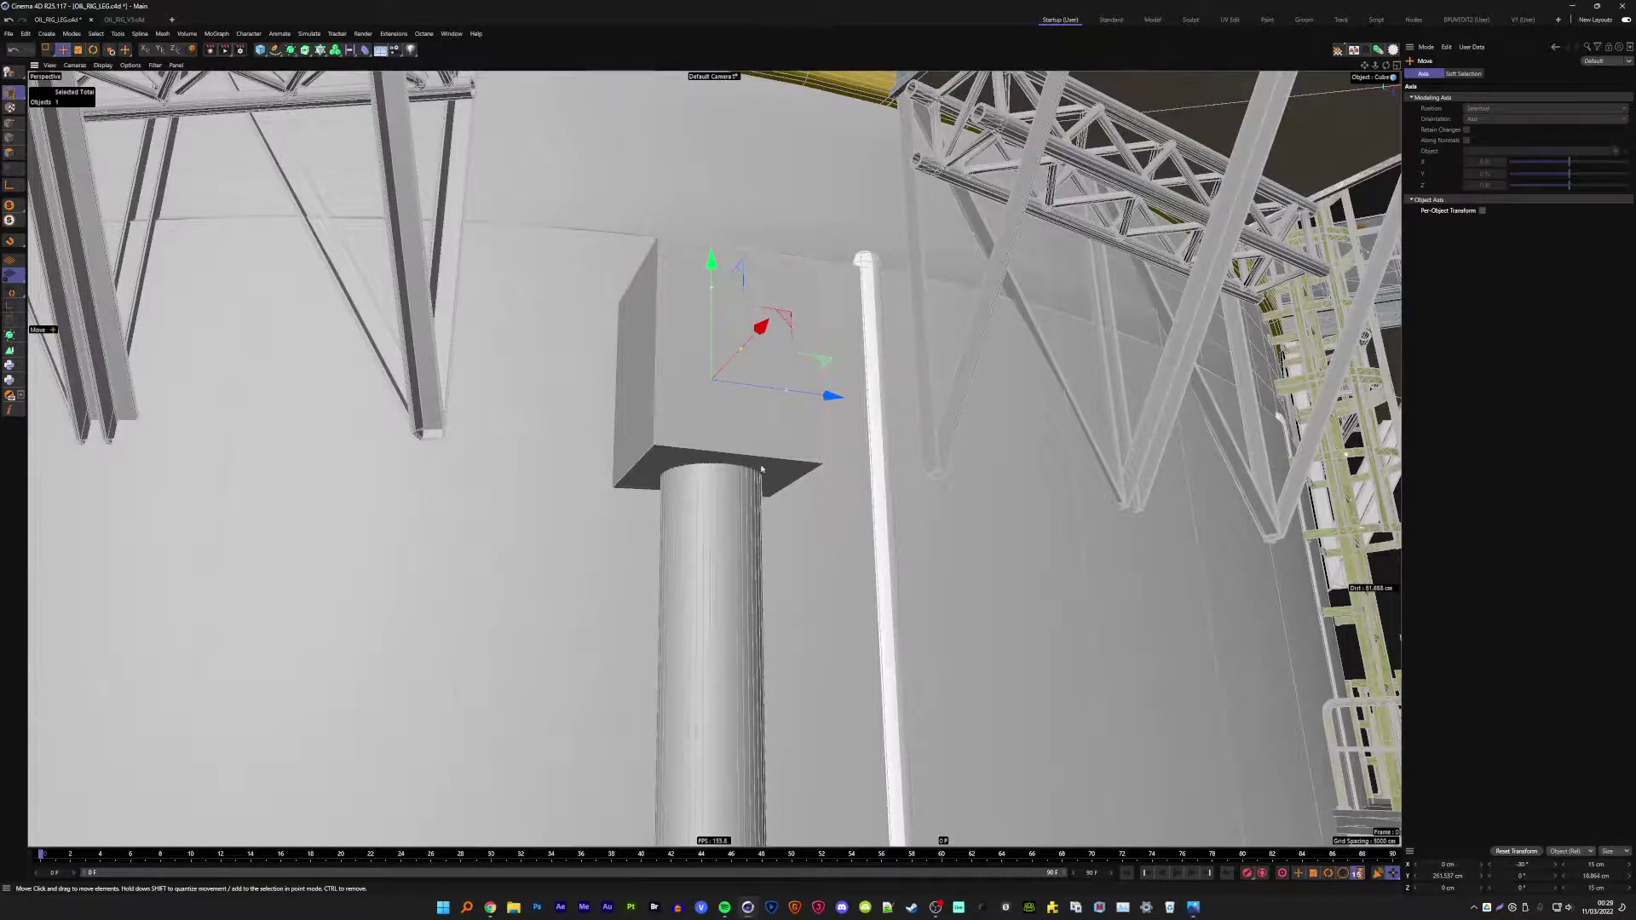
left_click_drag(762, 469, 817, 423, "alt")
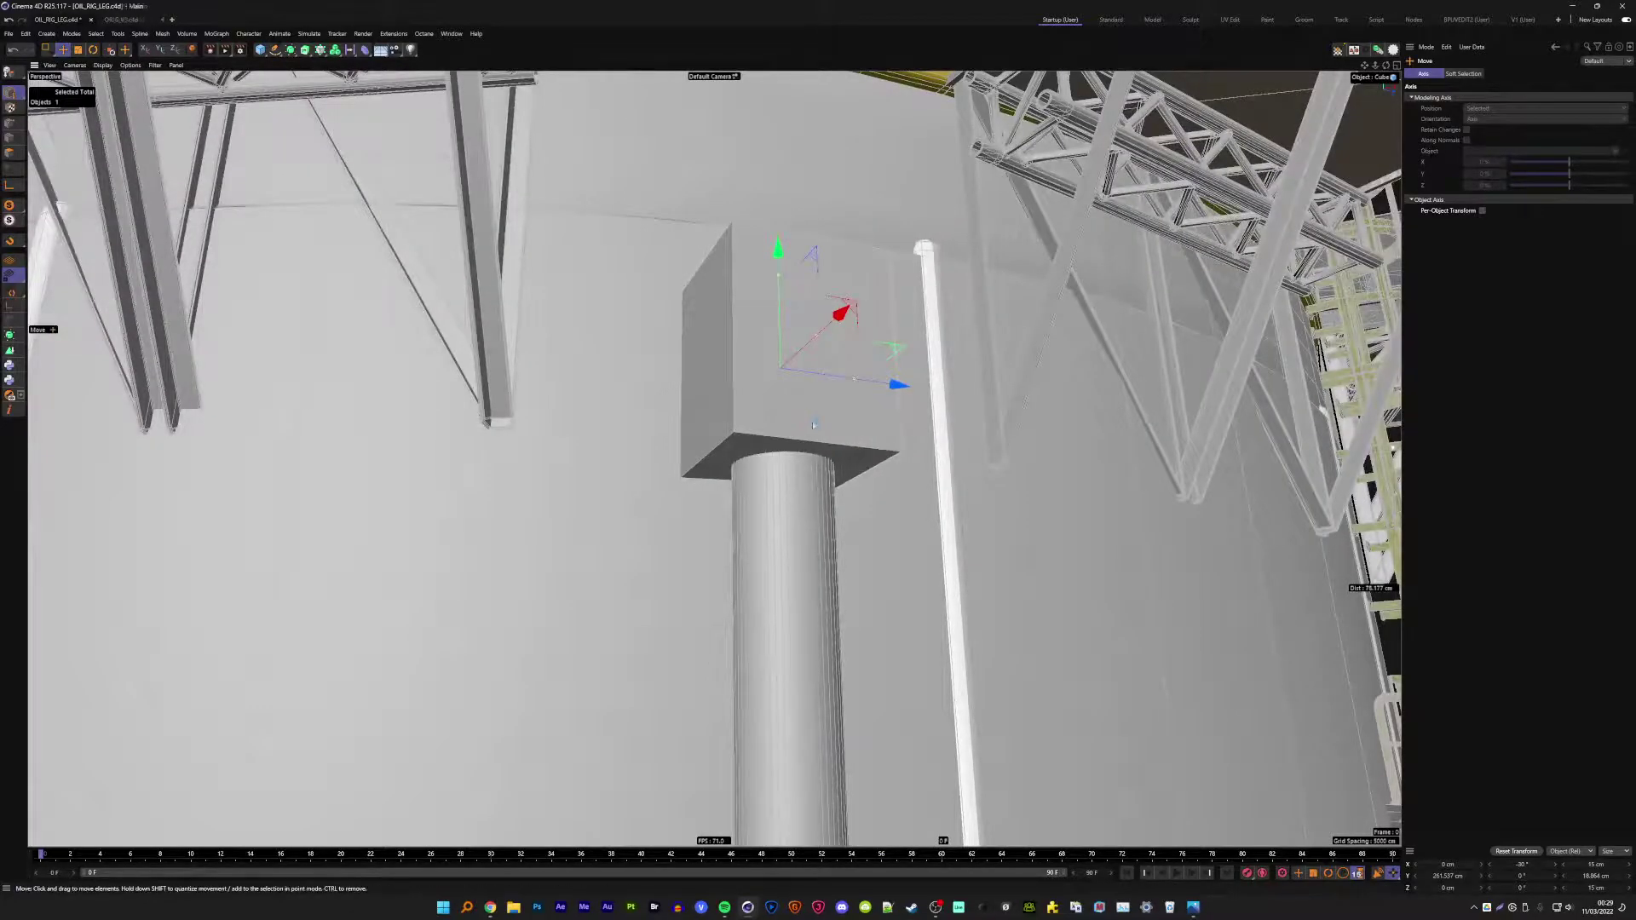
left_click_drag(806, 358, 799, 395, "alt")
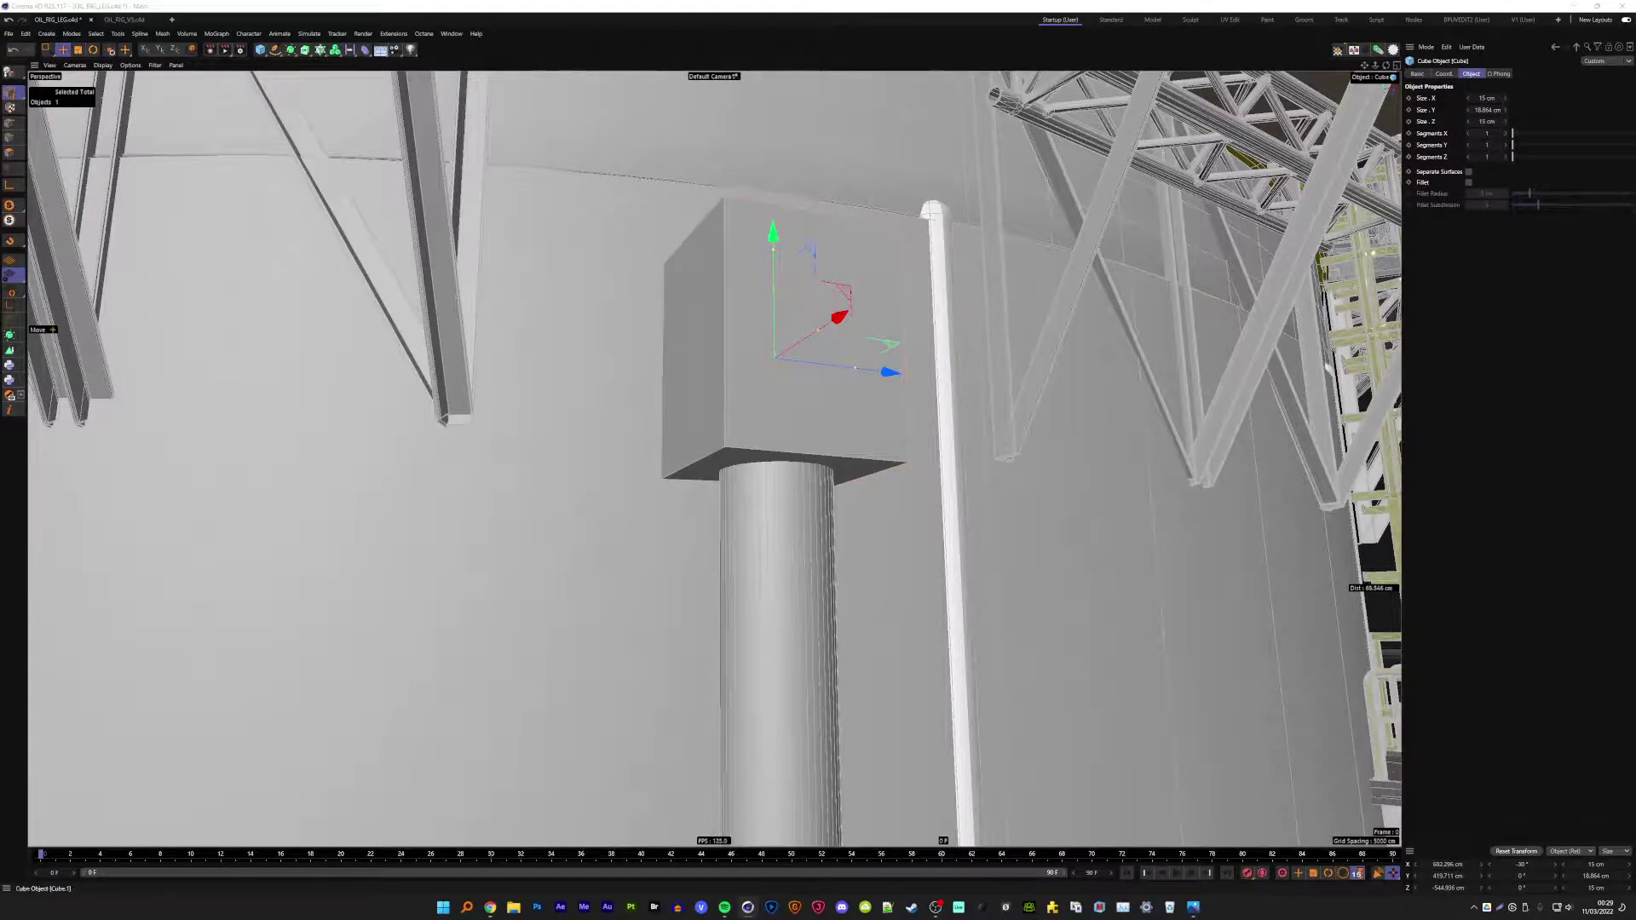
key("c")
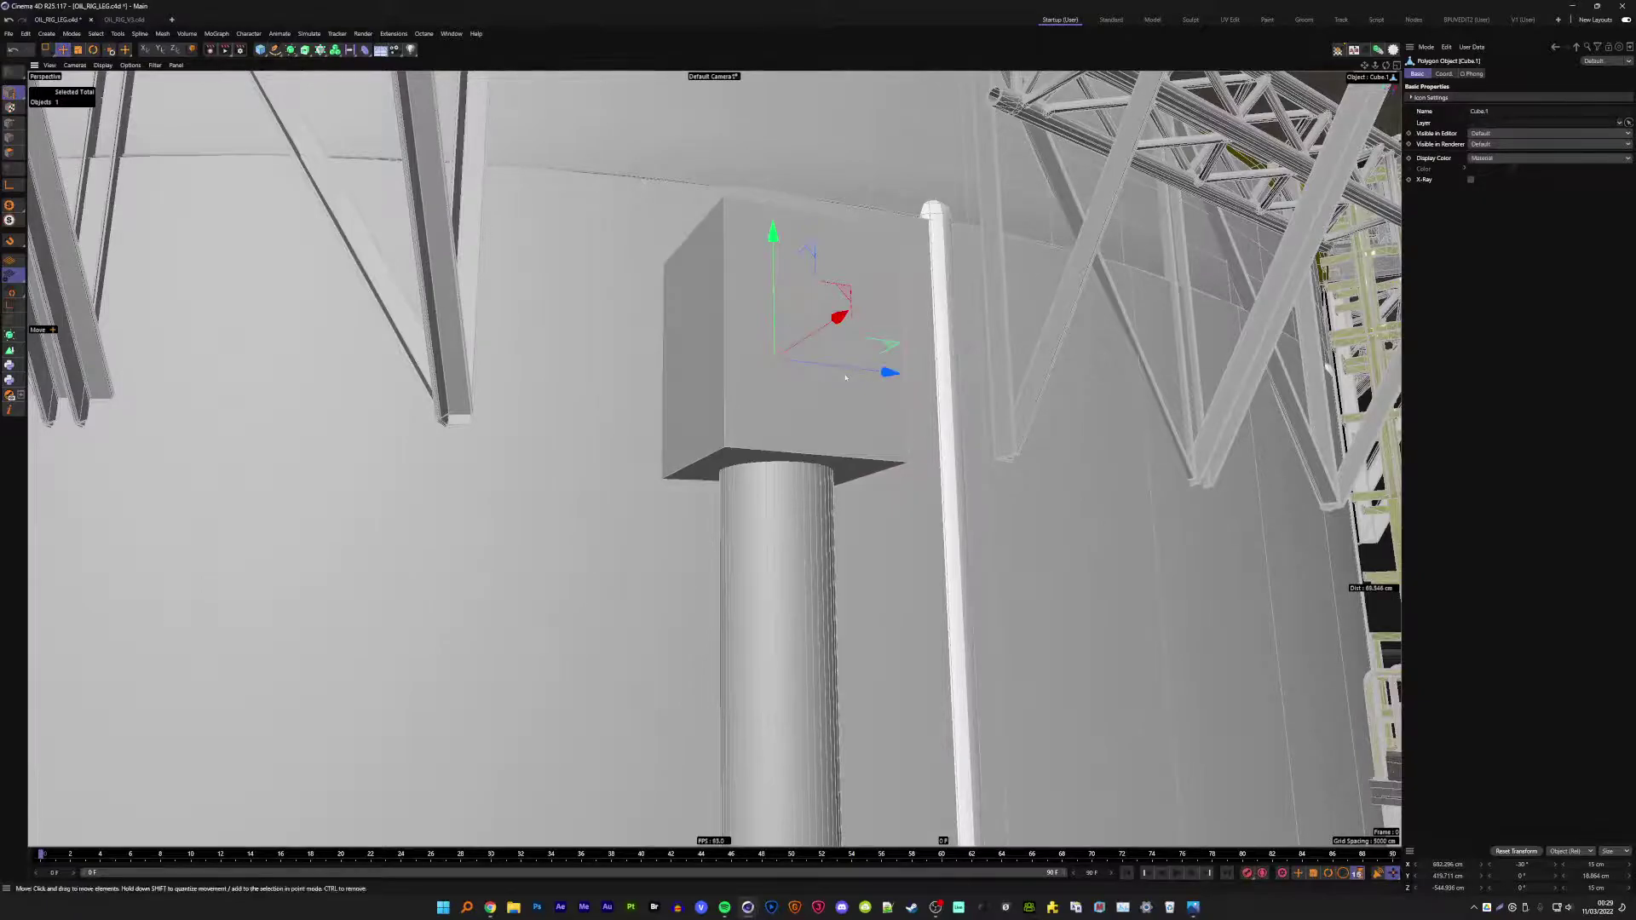
key("shift+c")
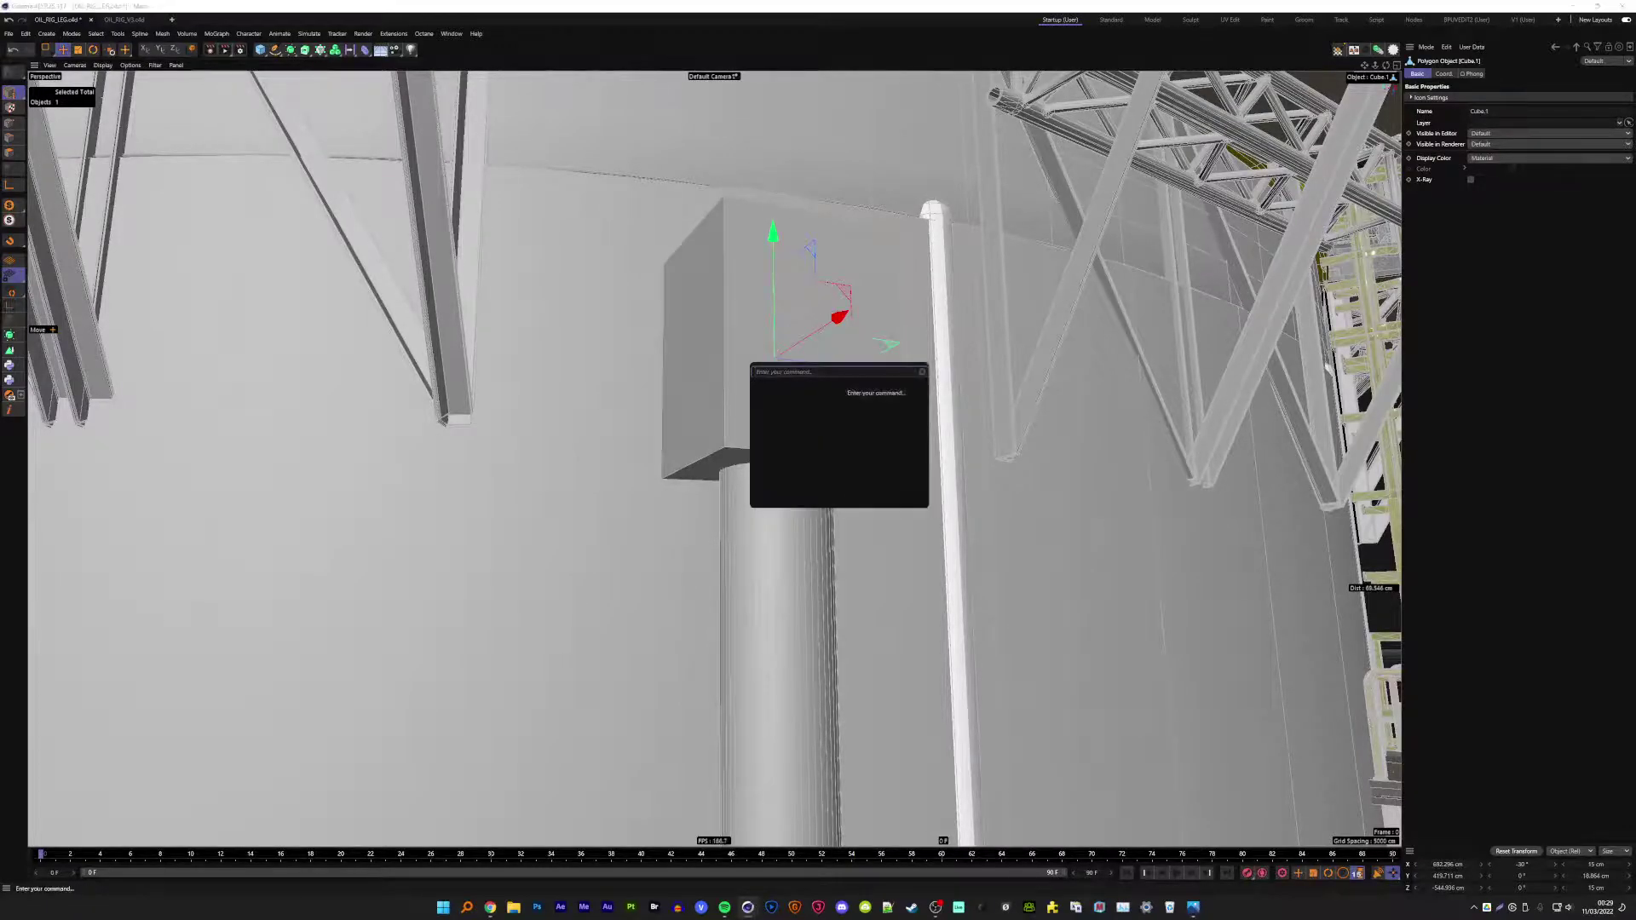
key("Escape")
- Select all of the block's polygons and run Extrude on them
left_click(9, 156)
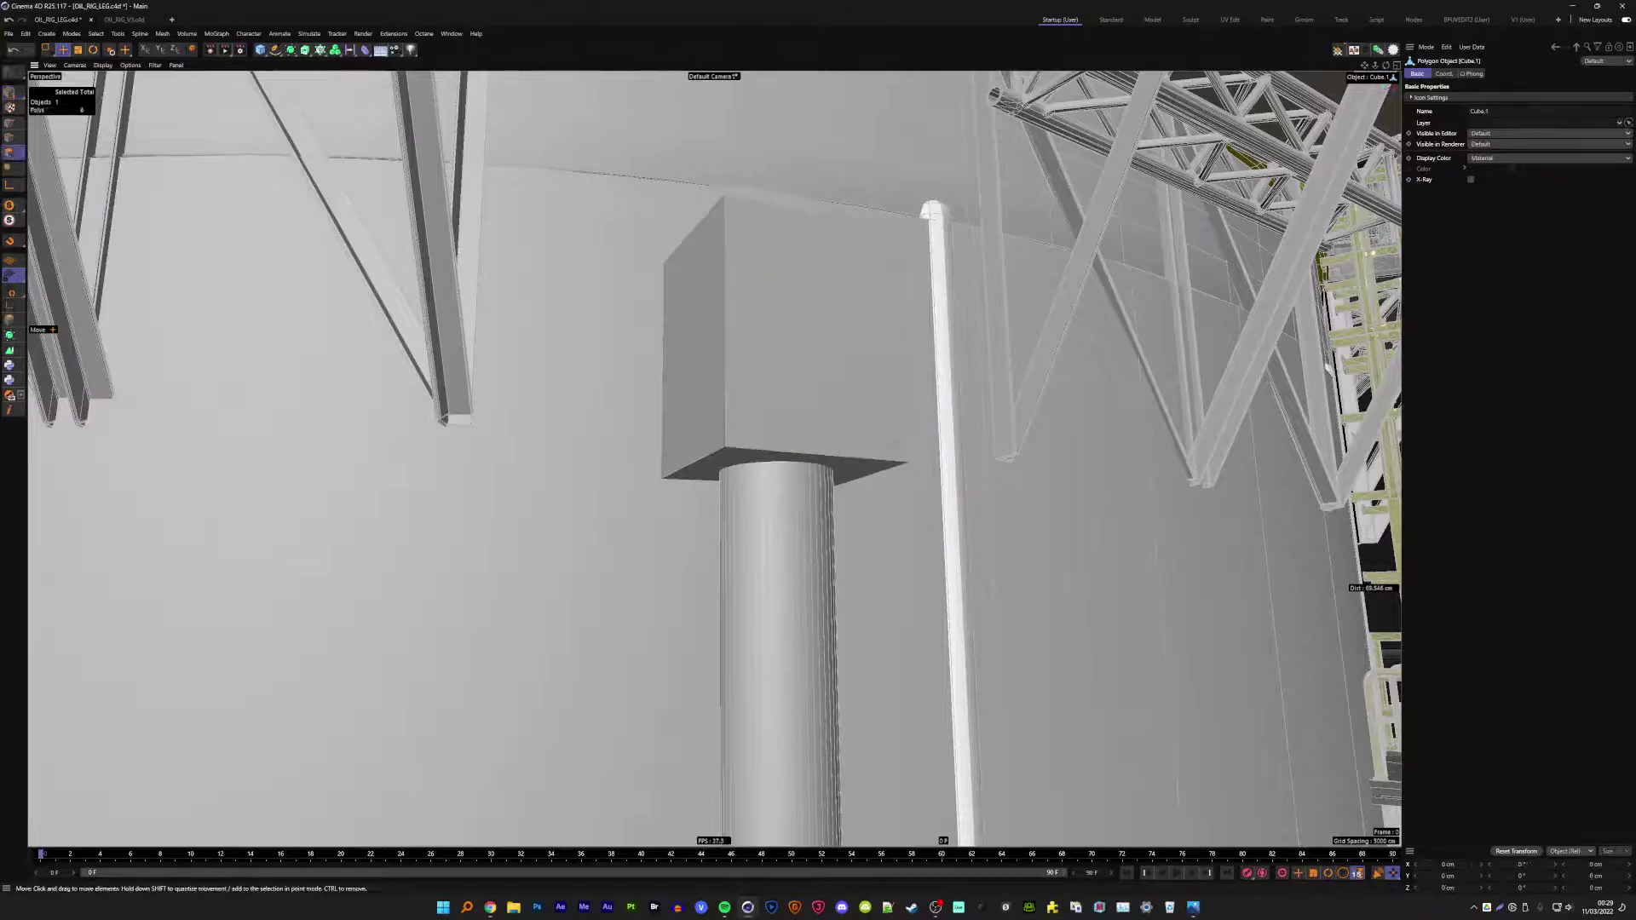
left_click(789, 339)
key("ctrl+a")
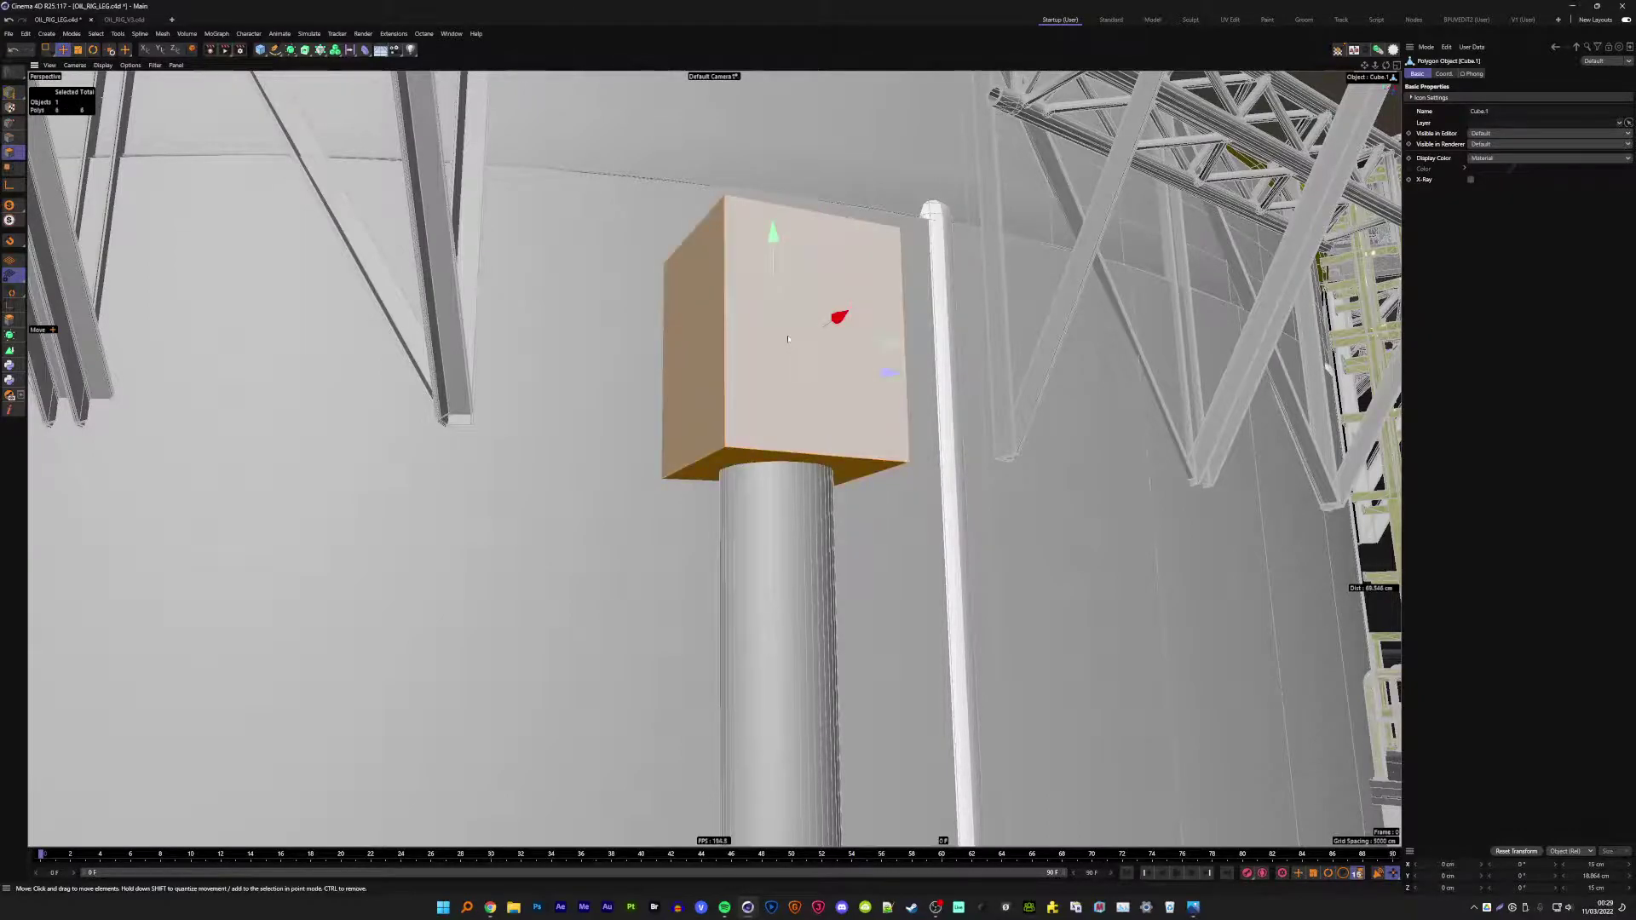
key("l")
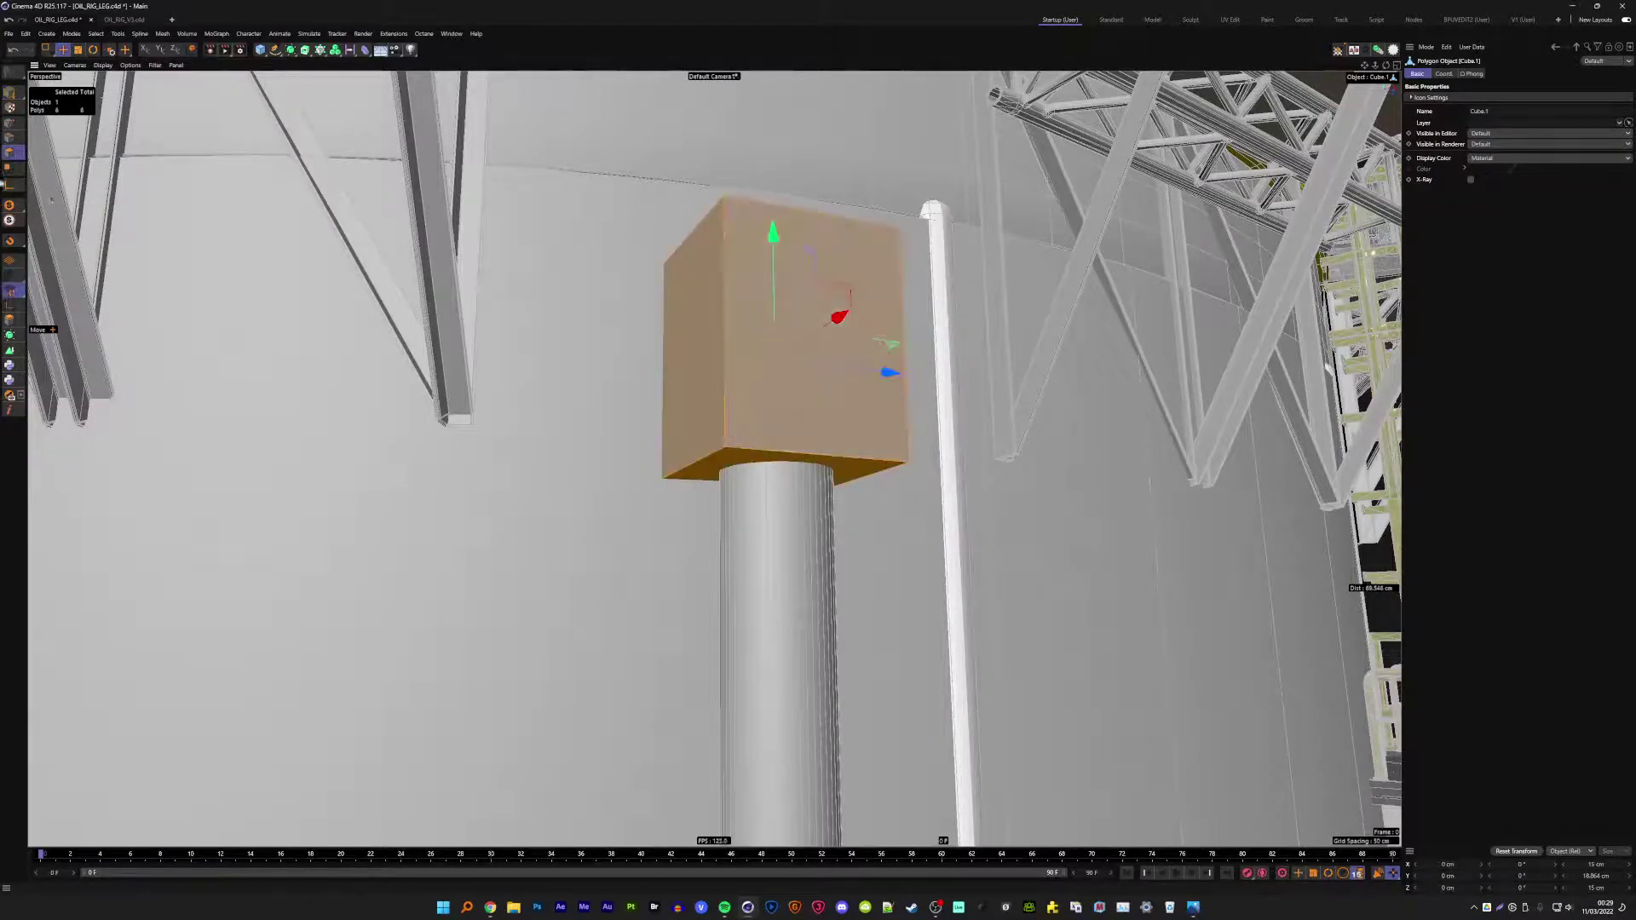
key("shift+c")
type("ext")
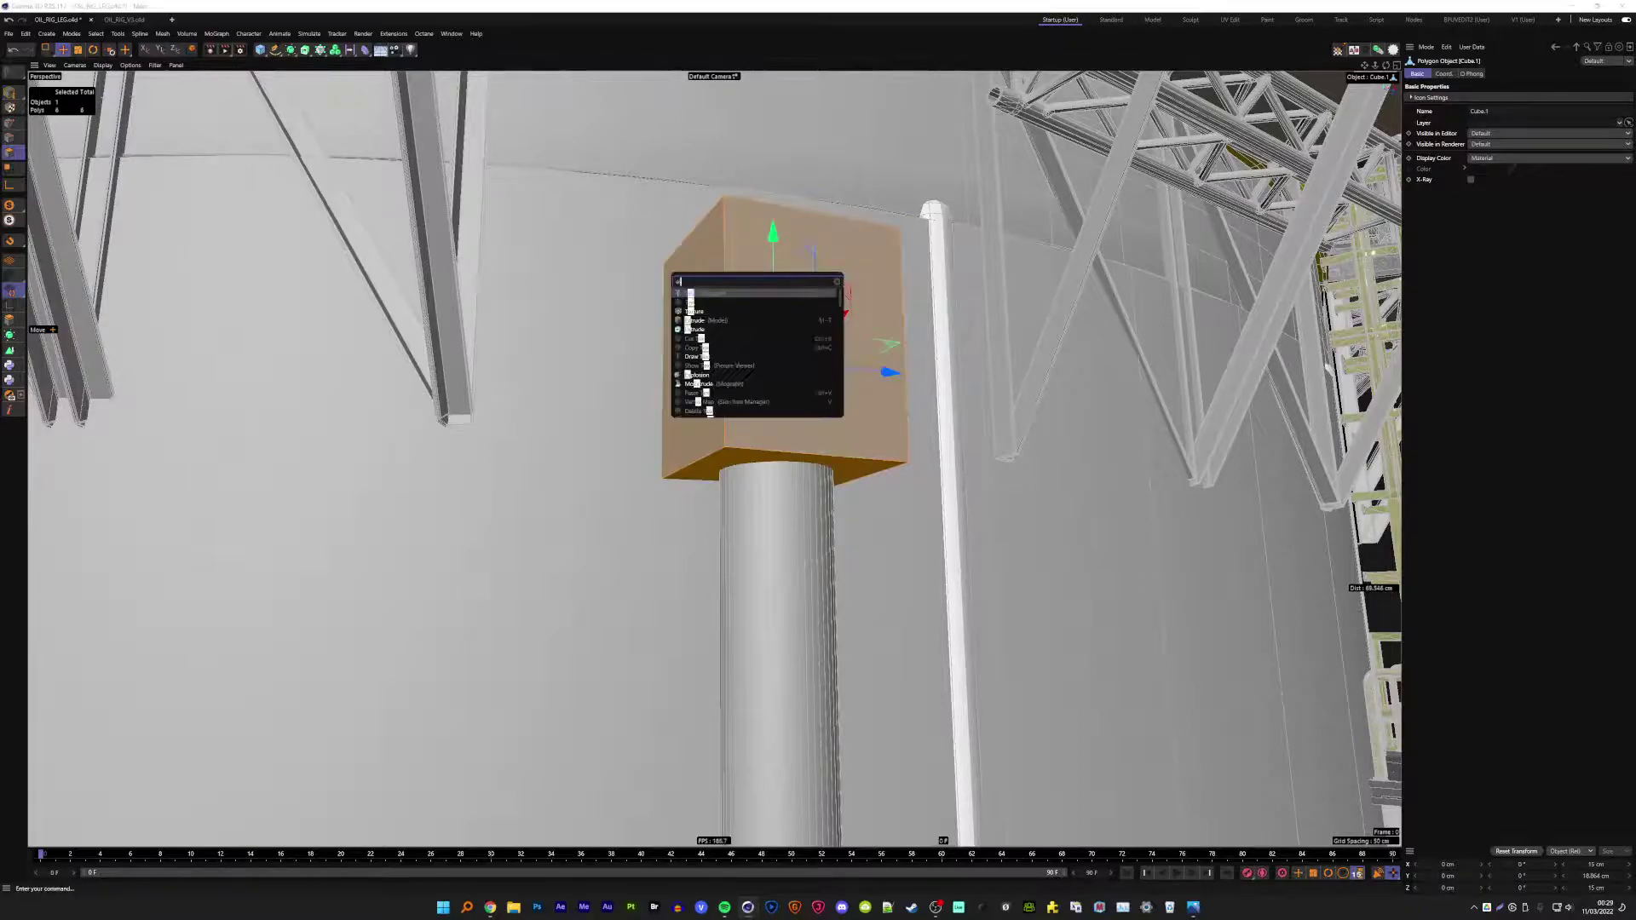
key("BackSpace")
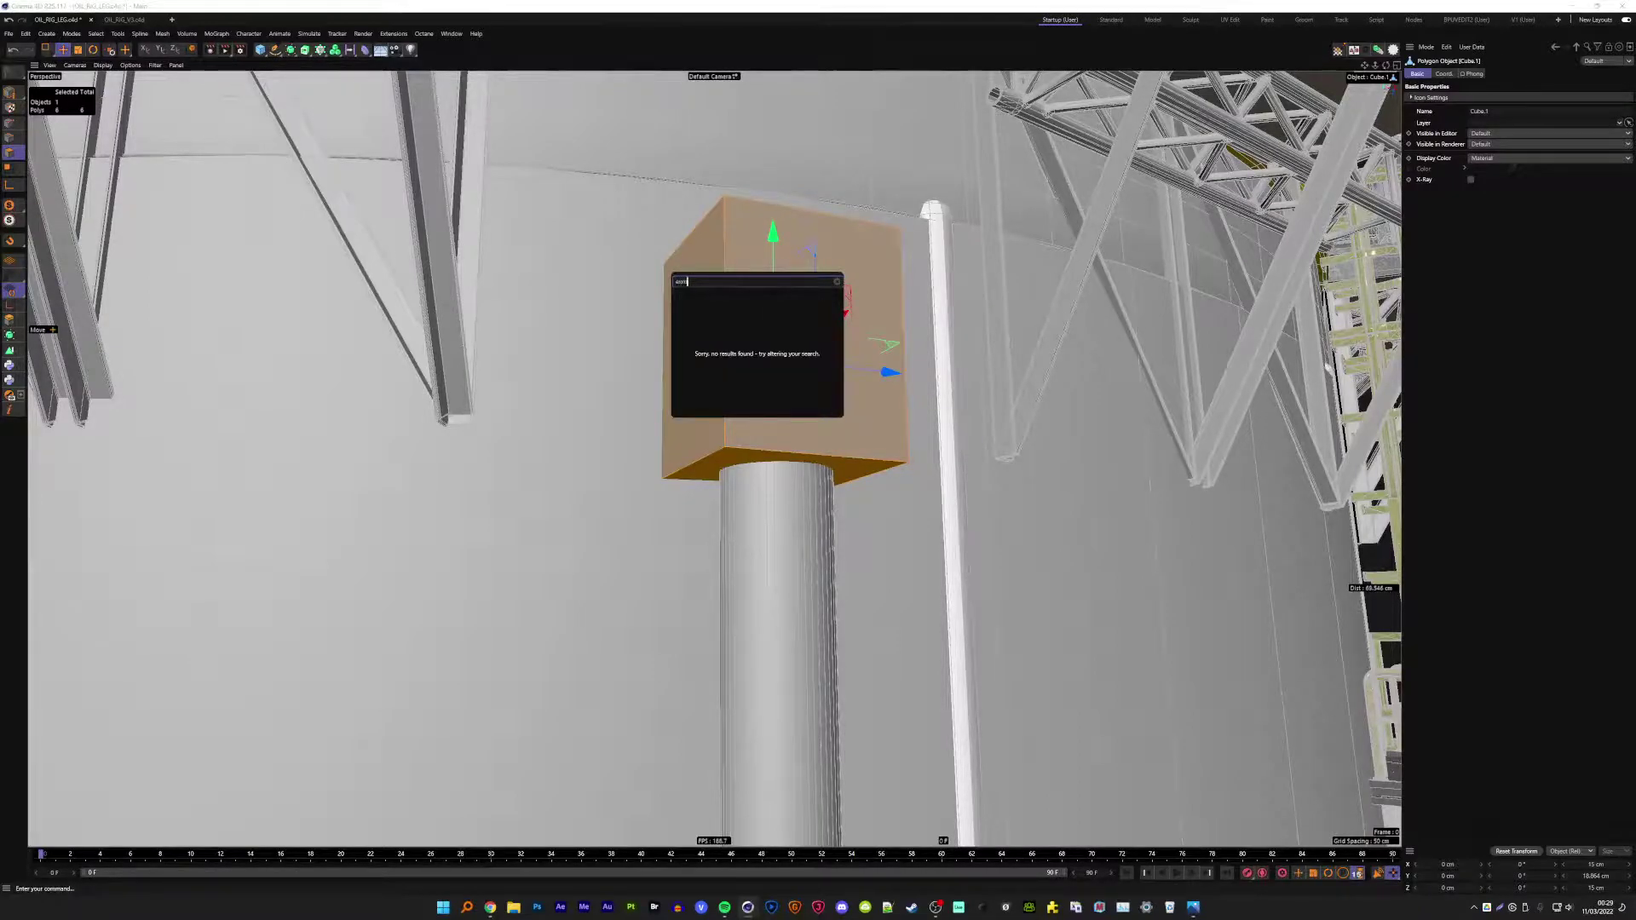
key("BackSpace")
key("BackSpace")
key("BackSpace")
type("t")
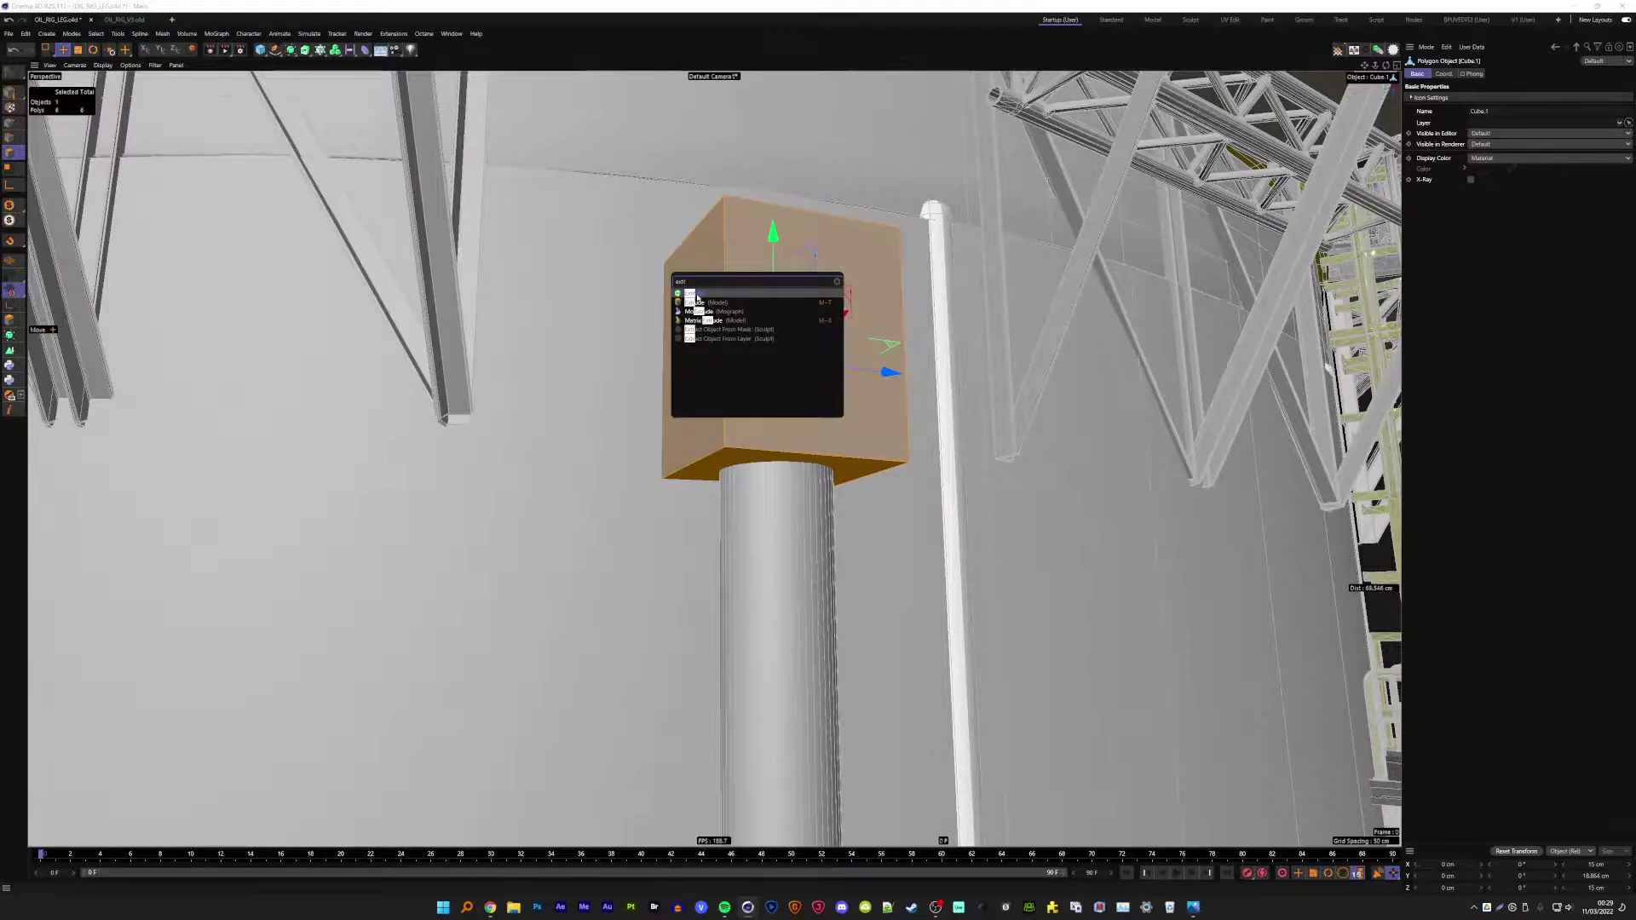
key("Return")
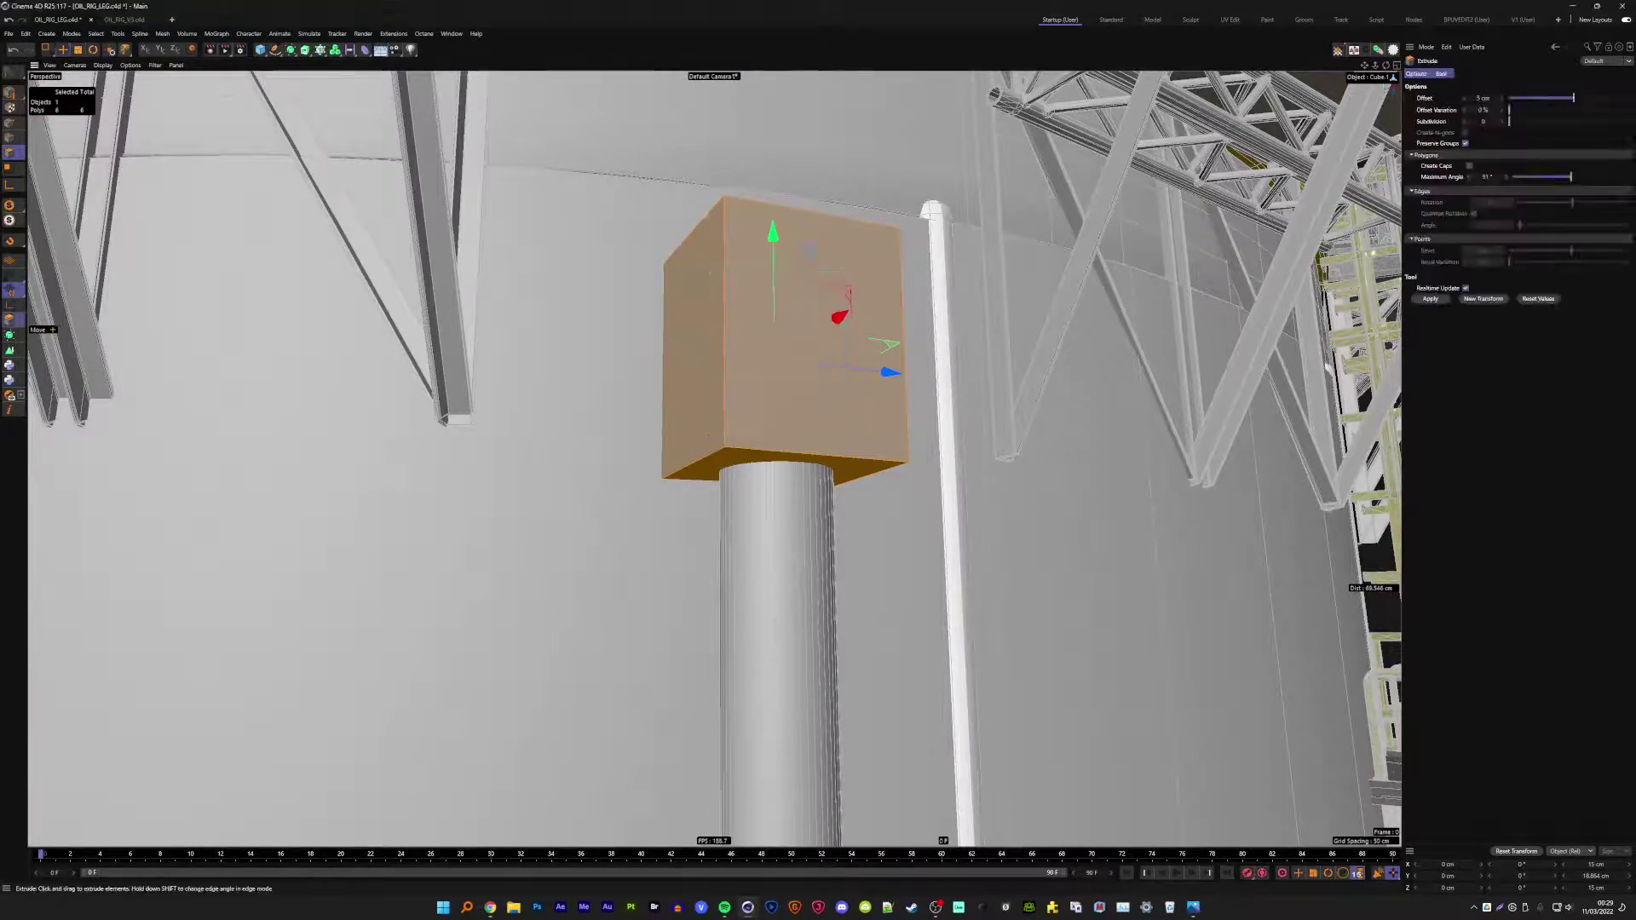
scroll(792, 366, "up", 2)
key("ctrl+z")
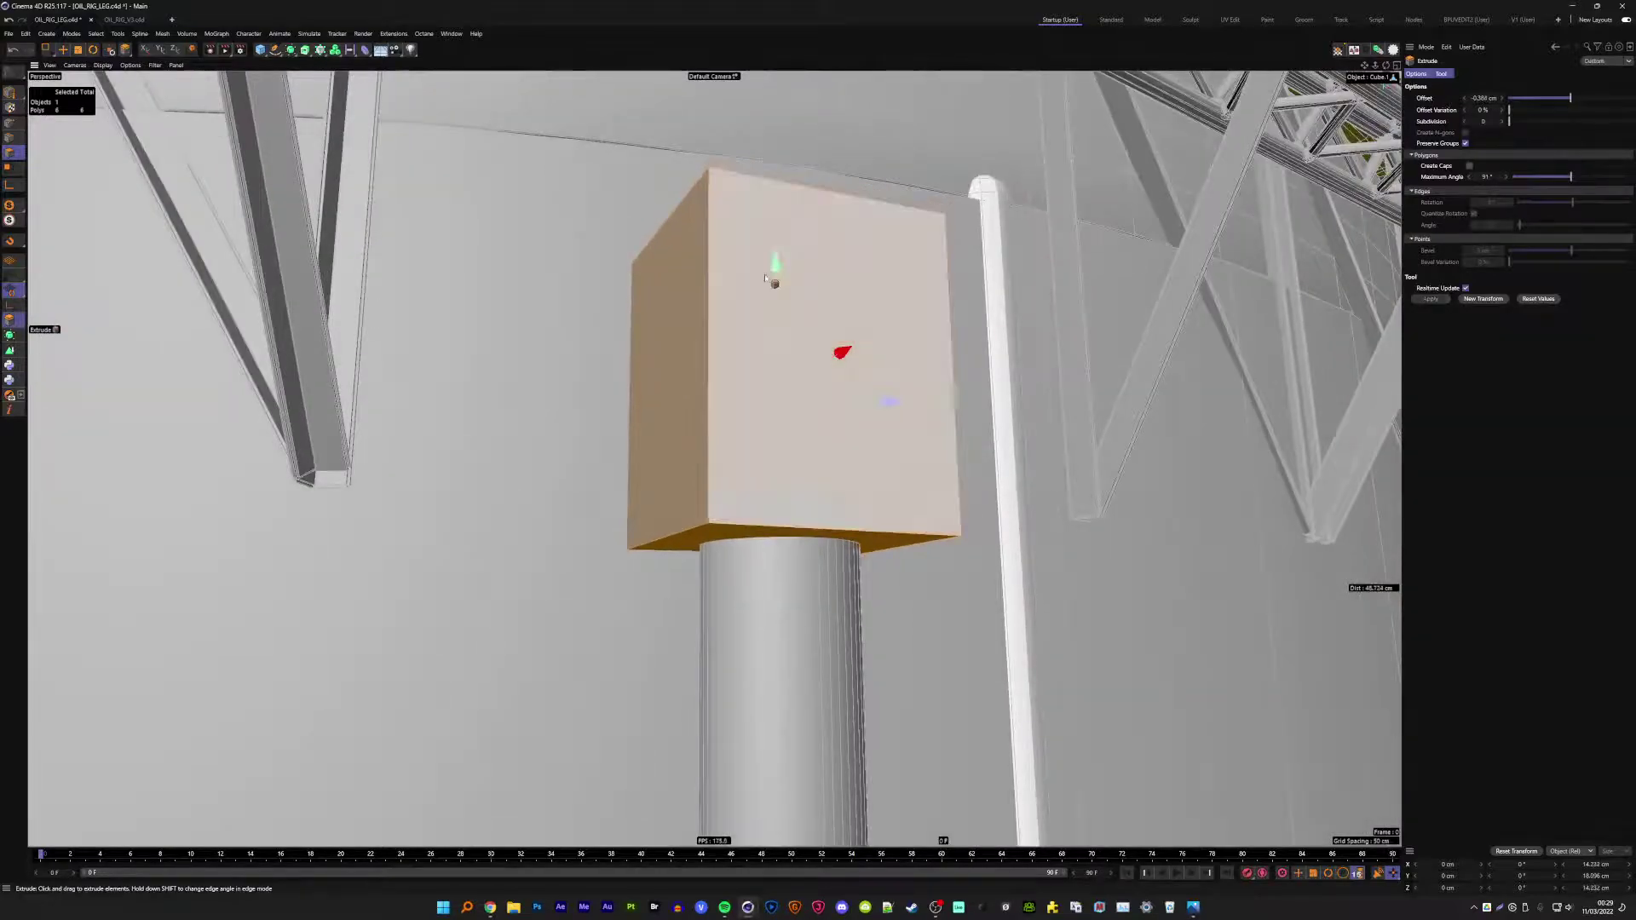
scroll(718, 253, "up", 2)
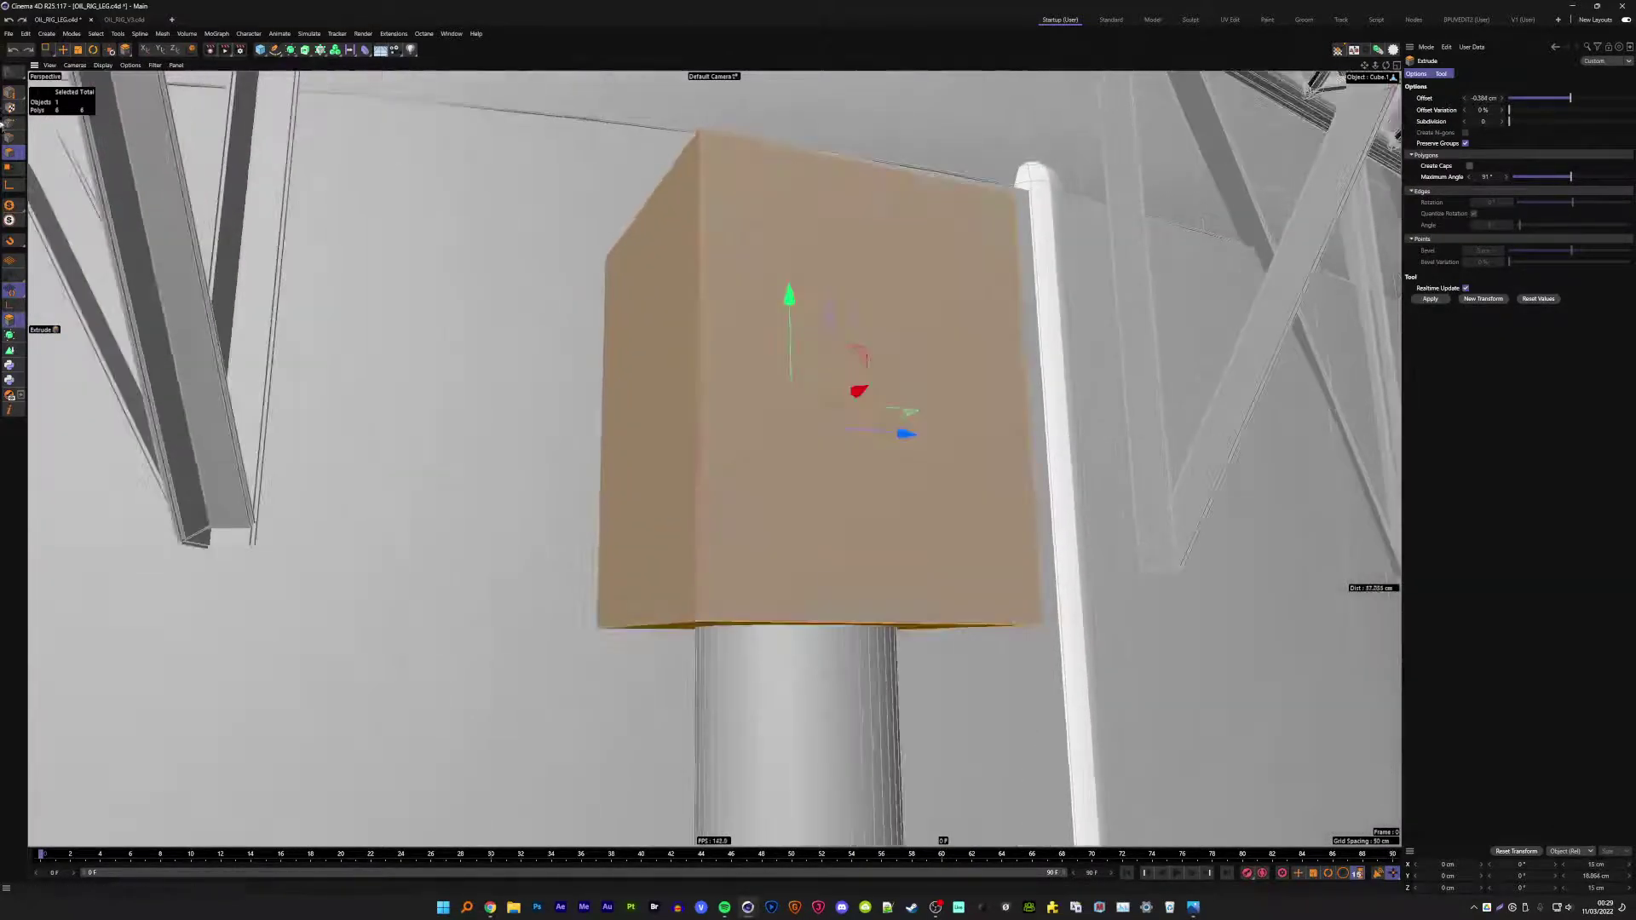
- Select one vertical edge of the block and extrude it
key("Return")
left_click(699, 232)
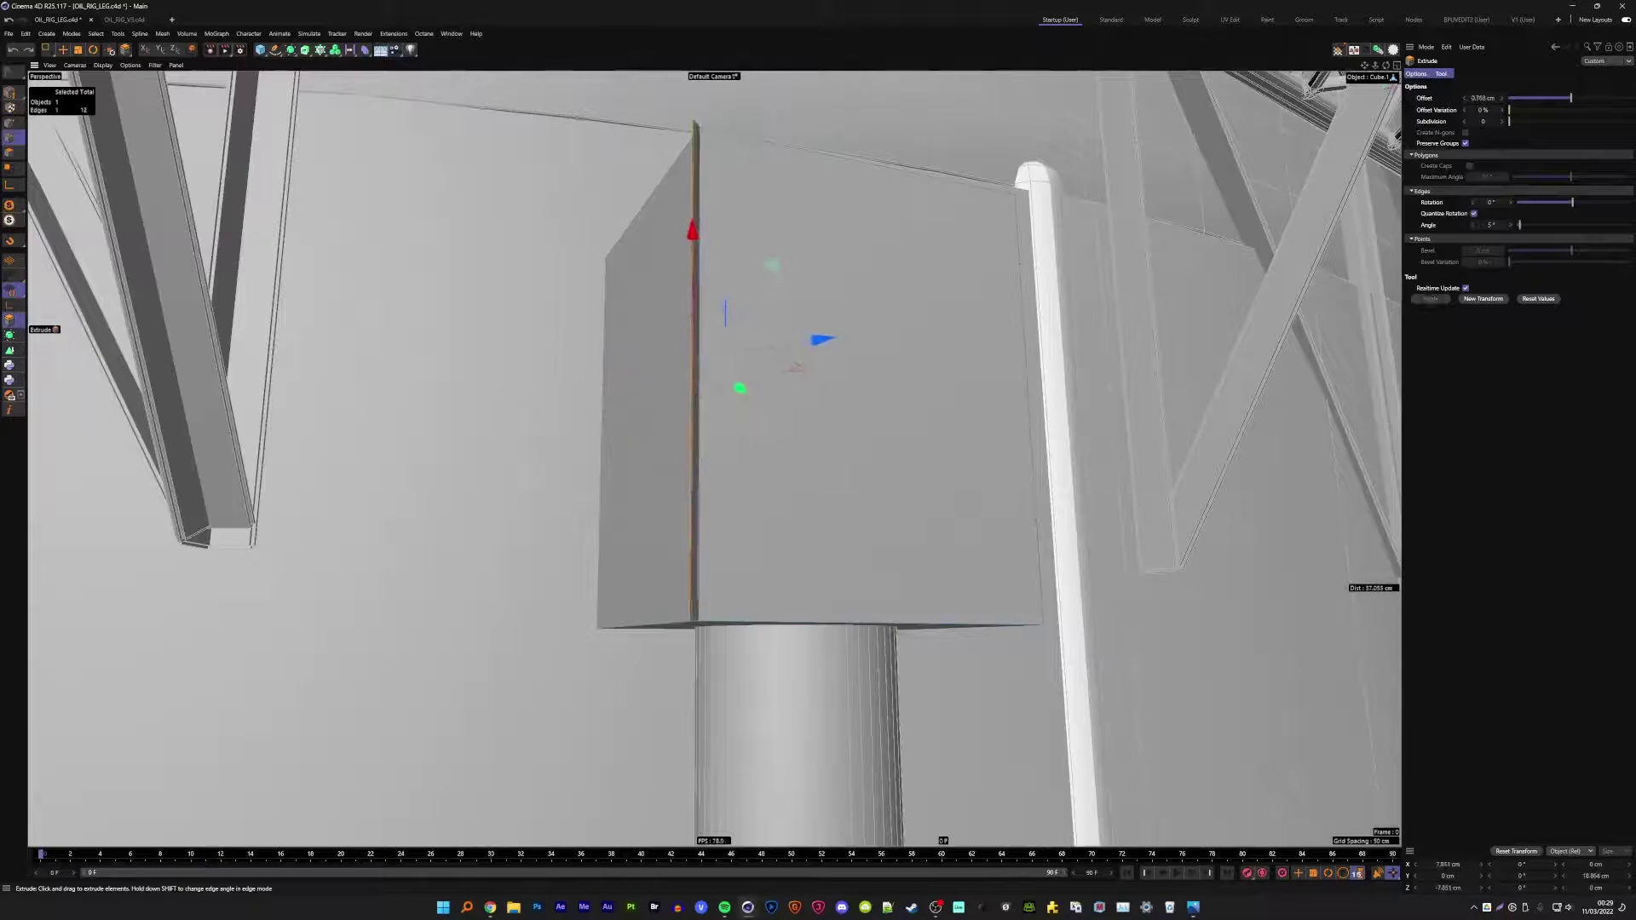
mouse_move(705, 236)
left_mouse_down()
mouse_move(791, 142)
mouse_move(771, 165)
left_mouse_up()
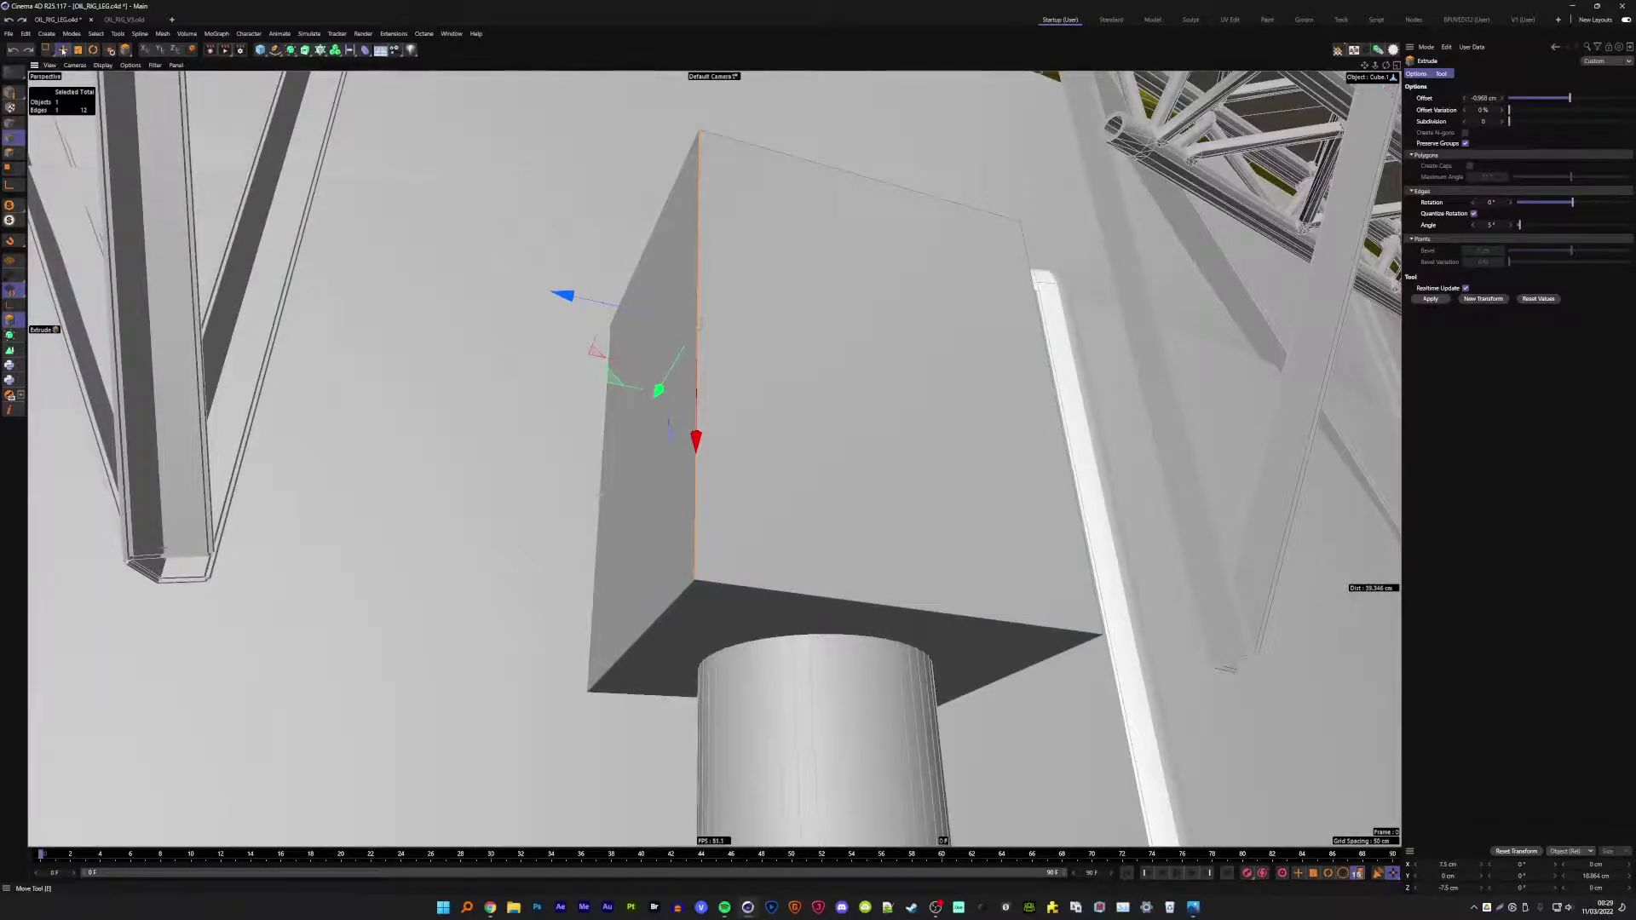
left_click(62, 49)
- Clear the edge selection and give the cube 2 segments along X, Y and Z
key("ctrl+shift+a")
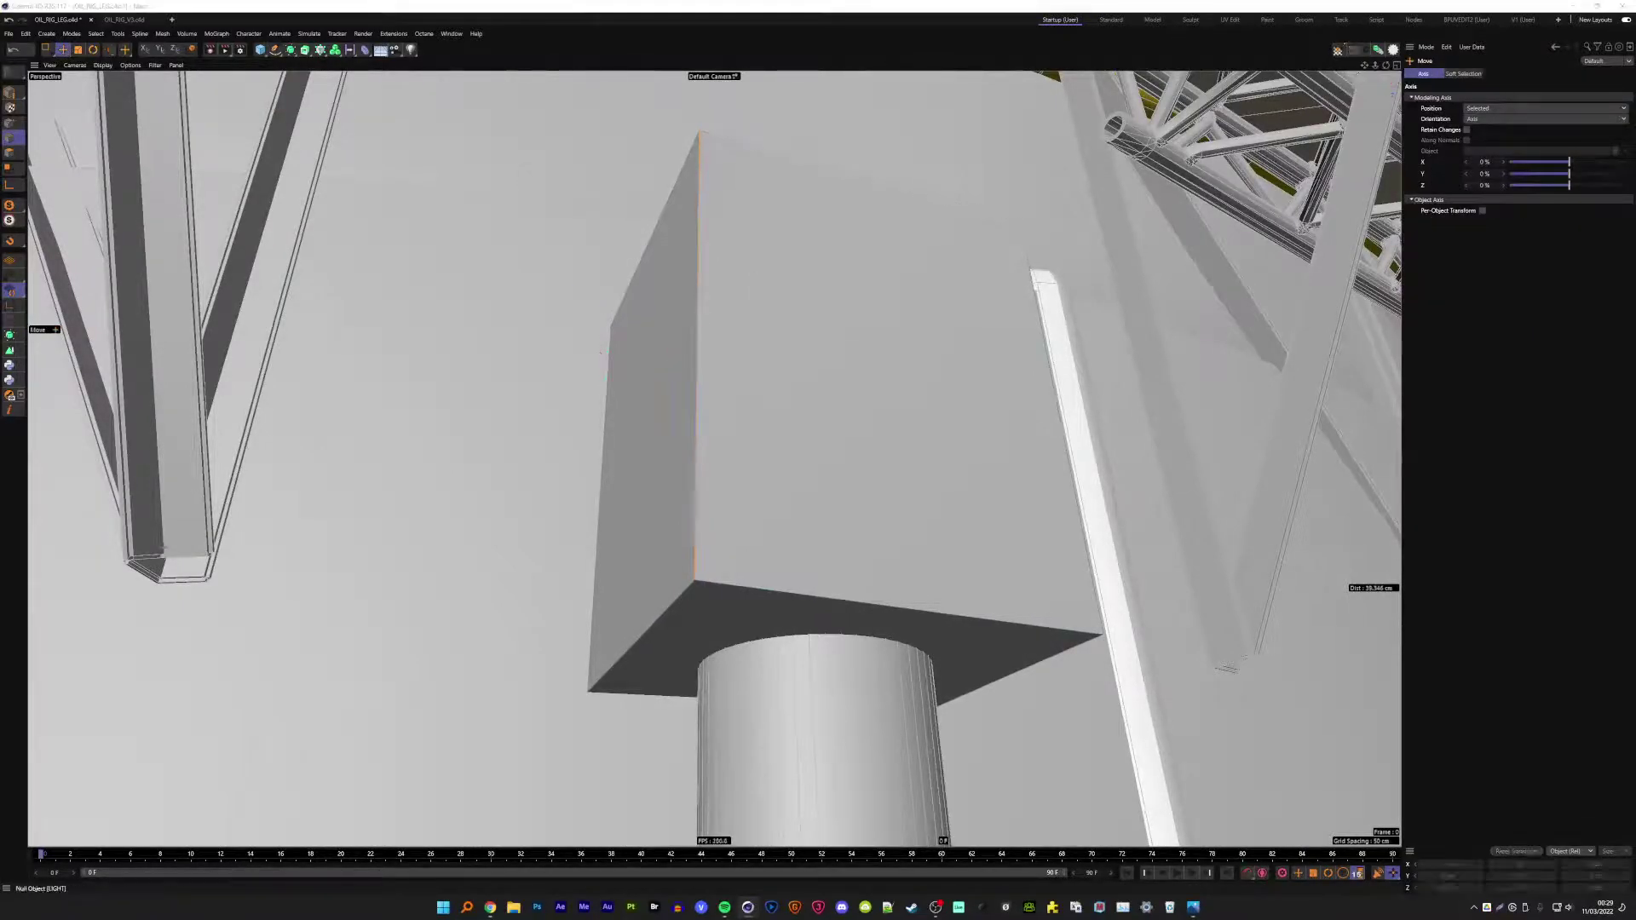
key("Return")
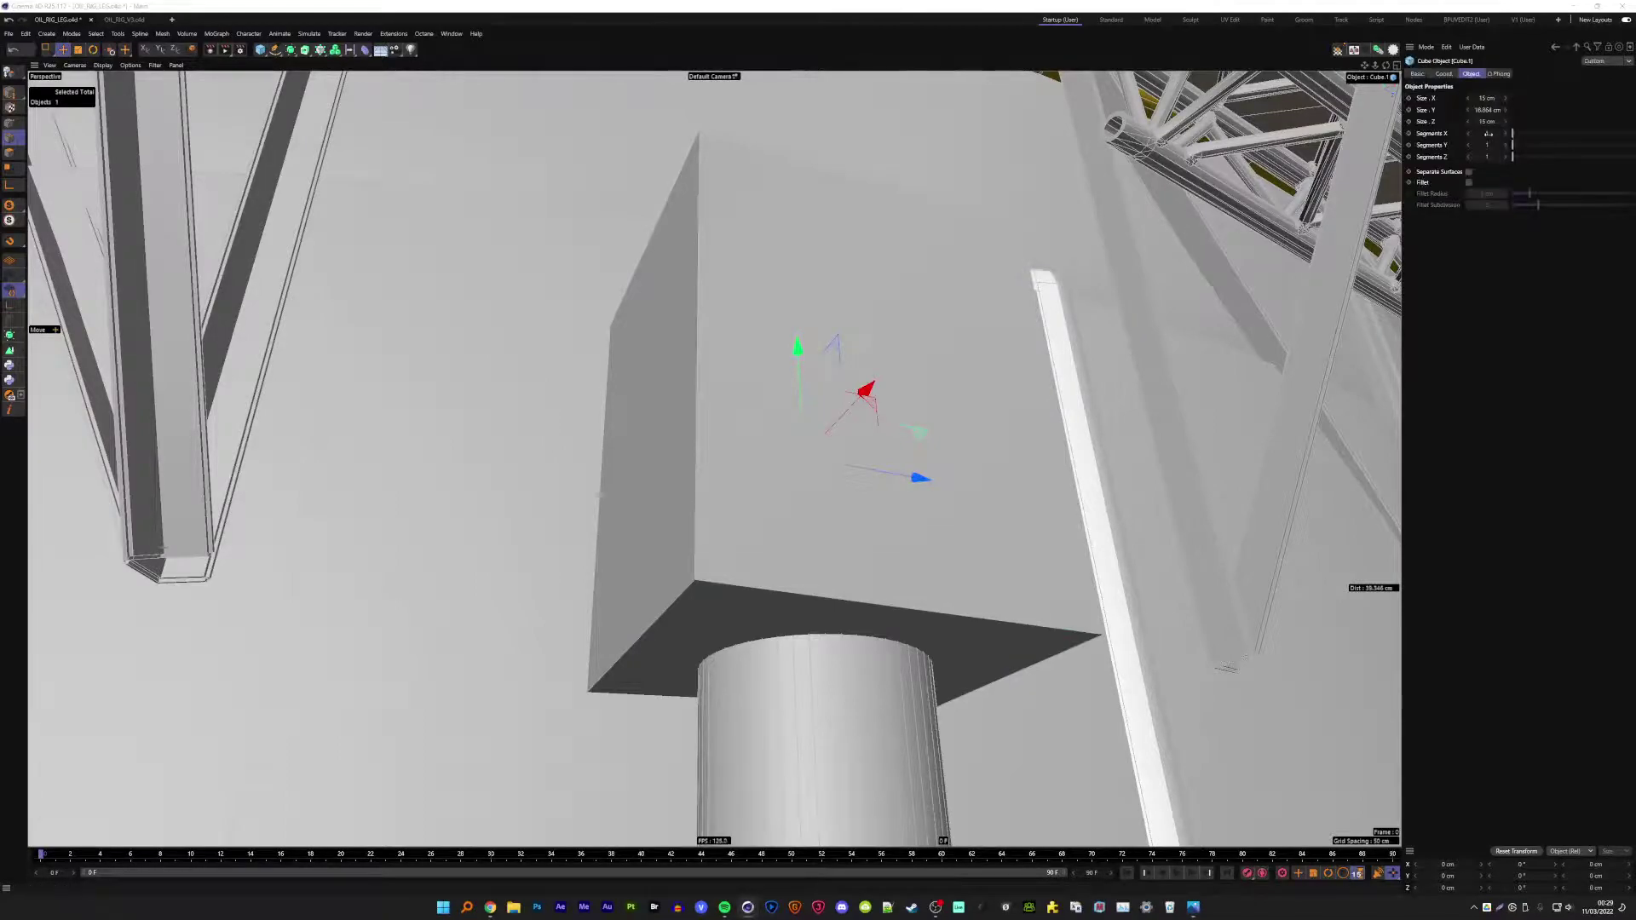
left_click(1487, 133)
type("2")
key("Tab")
type("2")
key("Tab")
type("2")
key("Return")
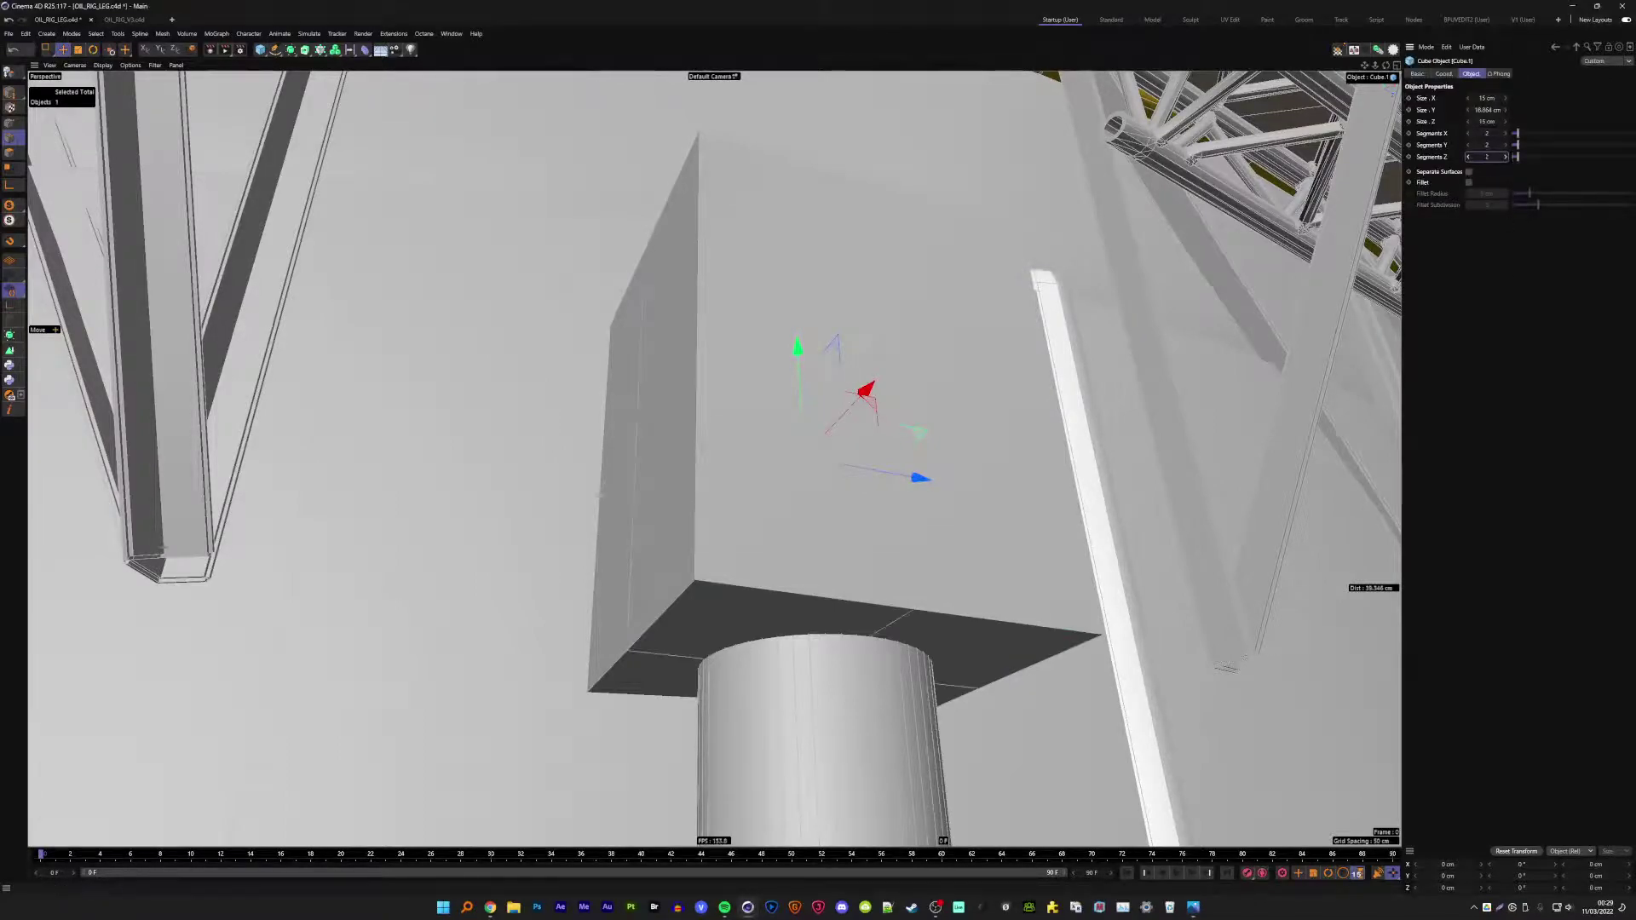
left_click(9, 96)
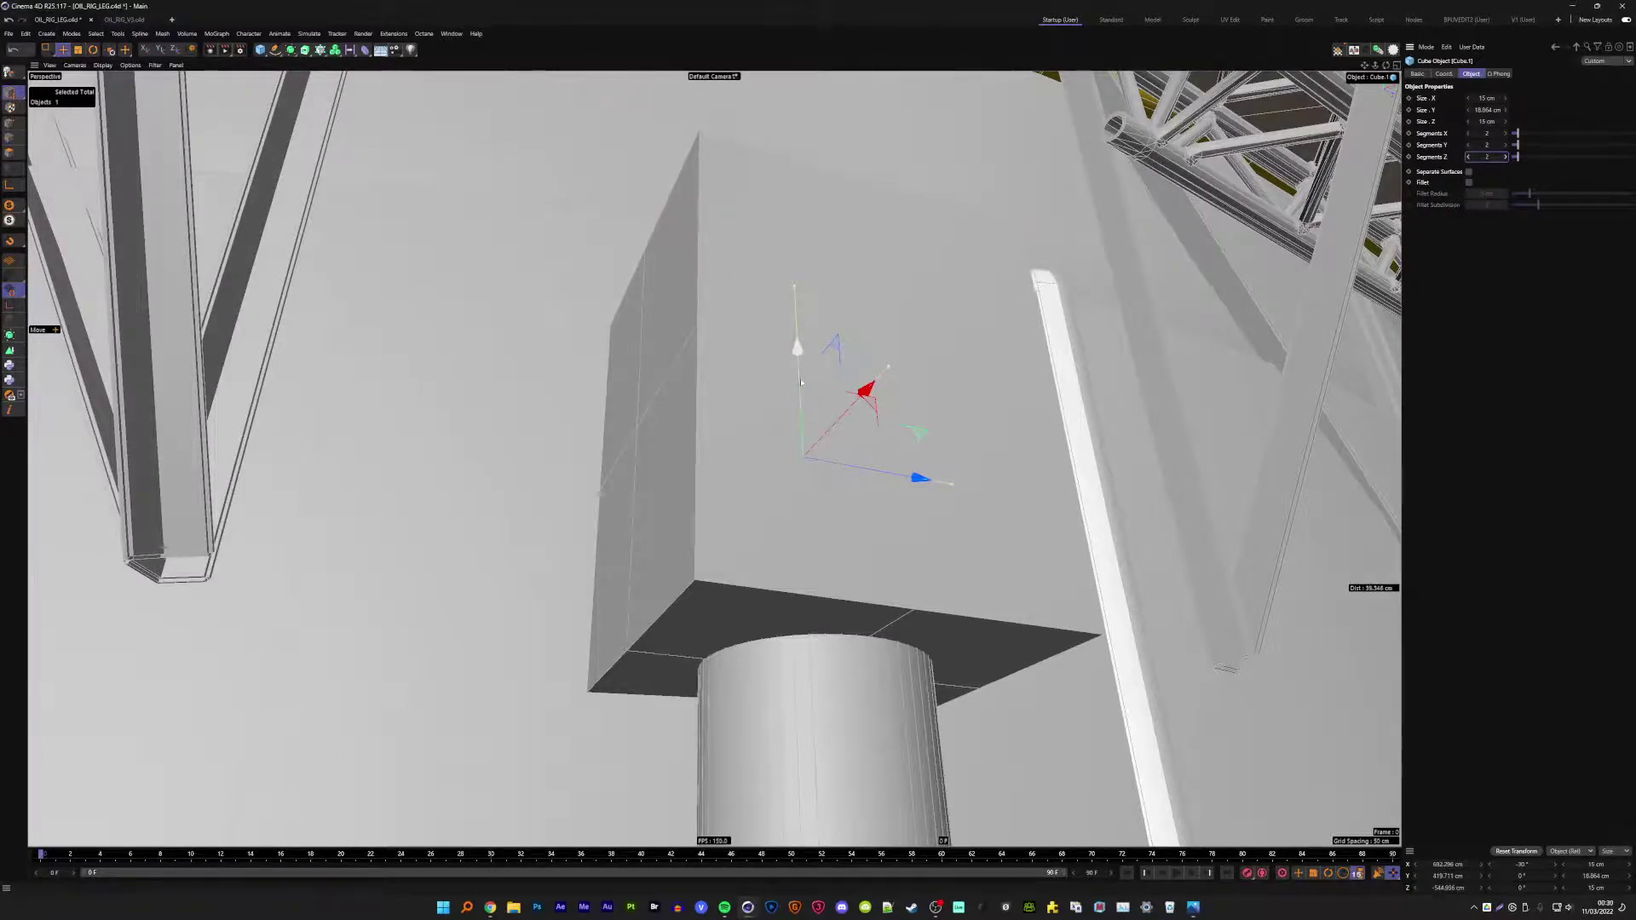
left_click(10, 152)
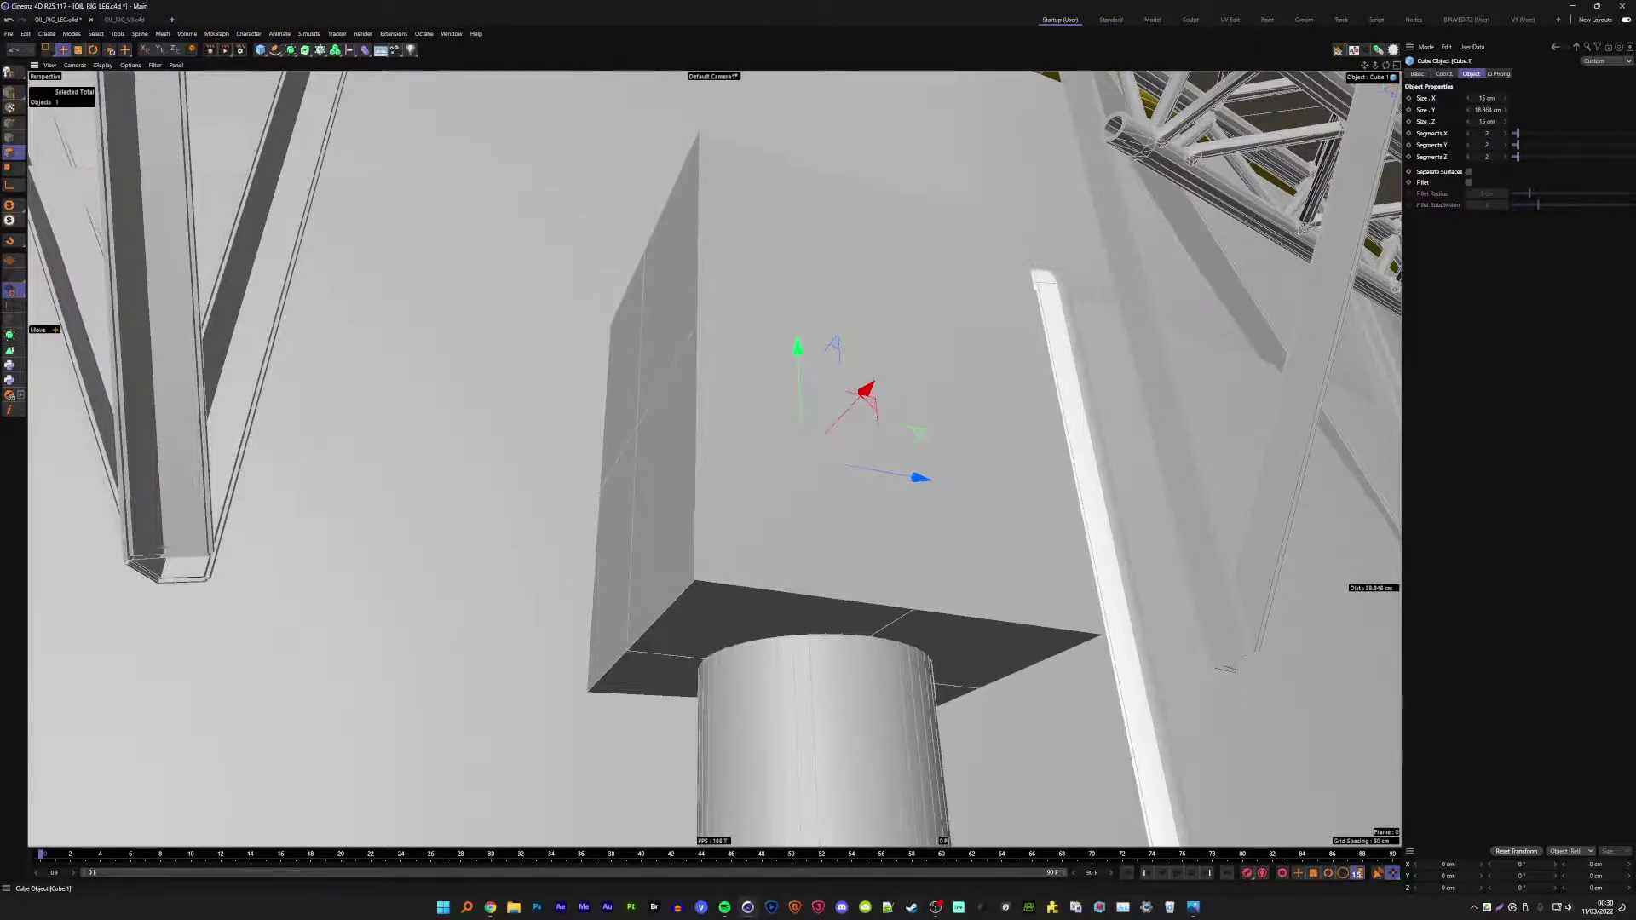
- Make the cube editable and extrude all its faces to about -0.72 cm offset
key("c")
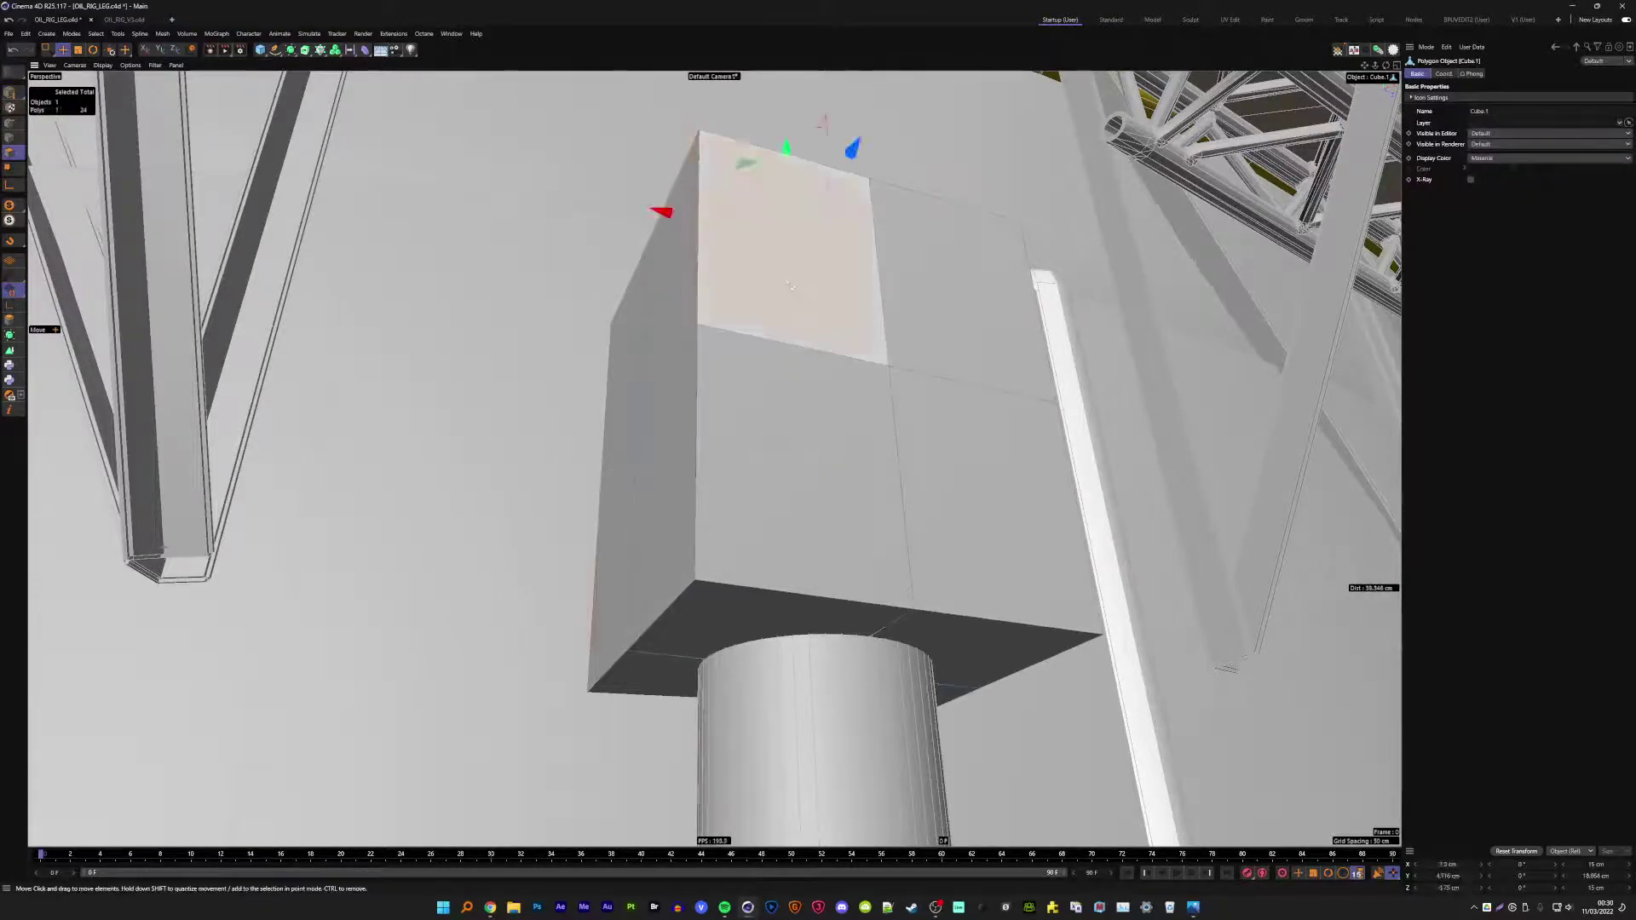
key("ctrl+a")
key("shift+c")
type("ext")
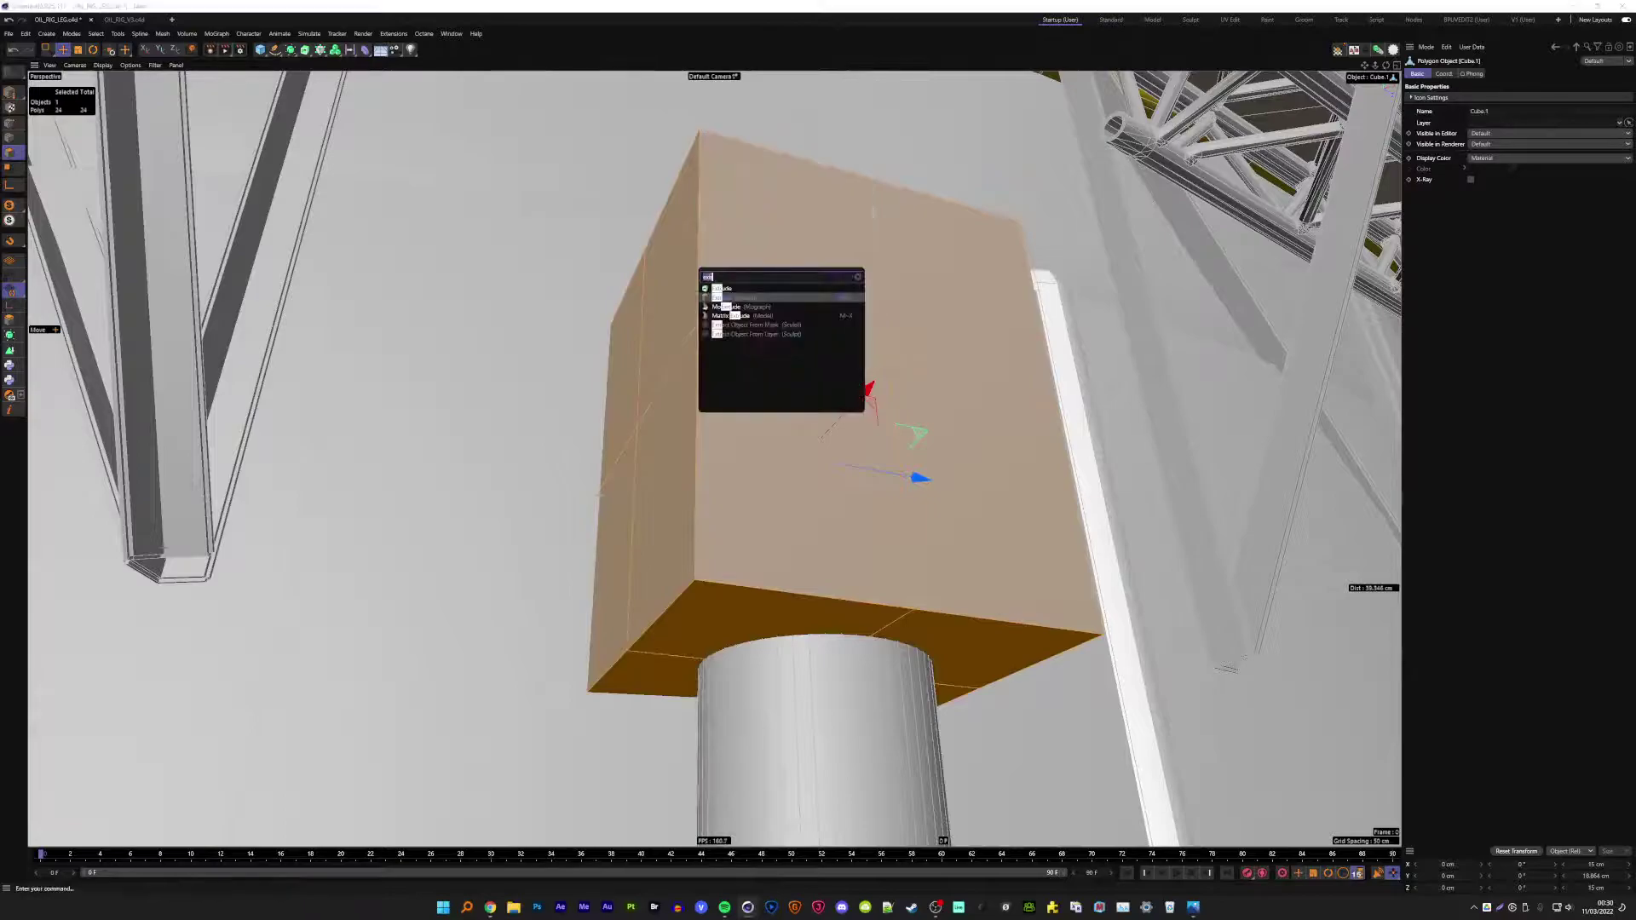
key("Return")
mouse_move(730, 306)
left_mouse_down()
mouse_move(699, 309)
mouse_move(759, 302)
left_mouse_up()
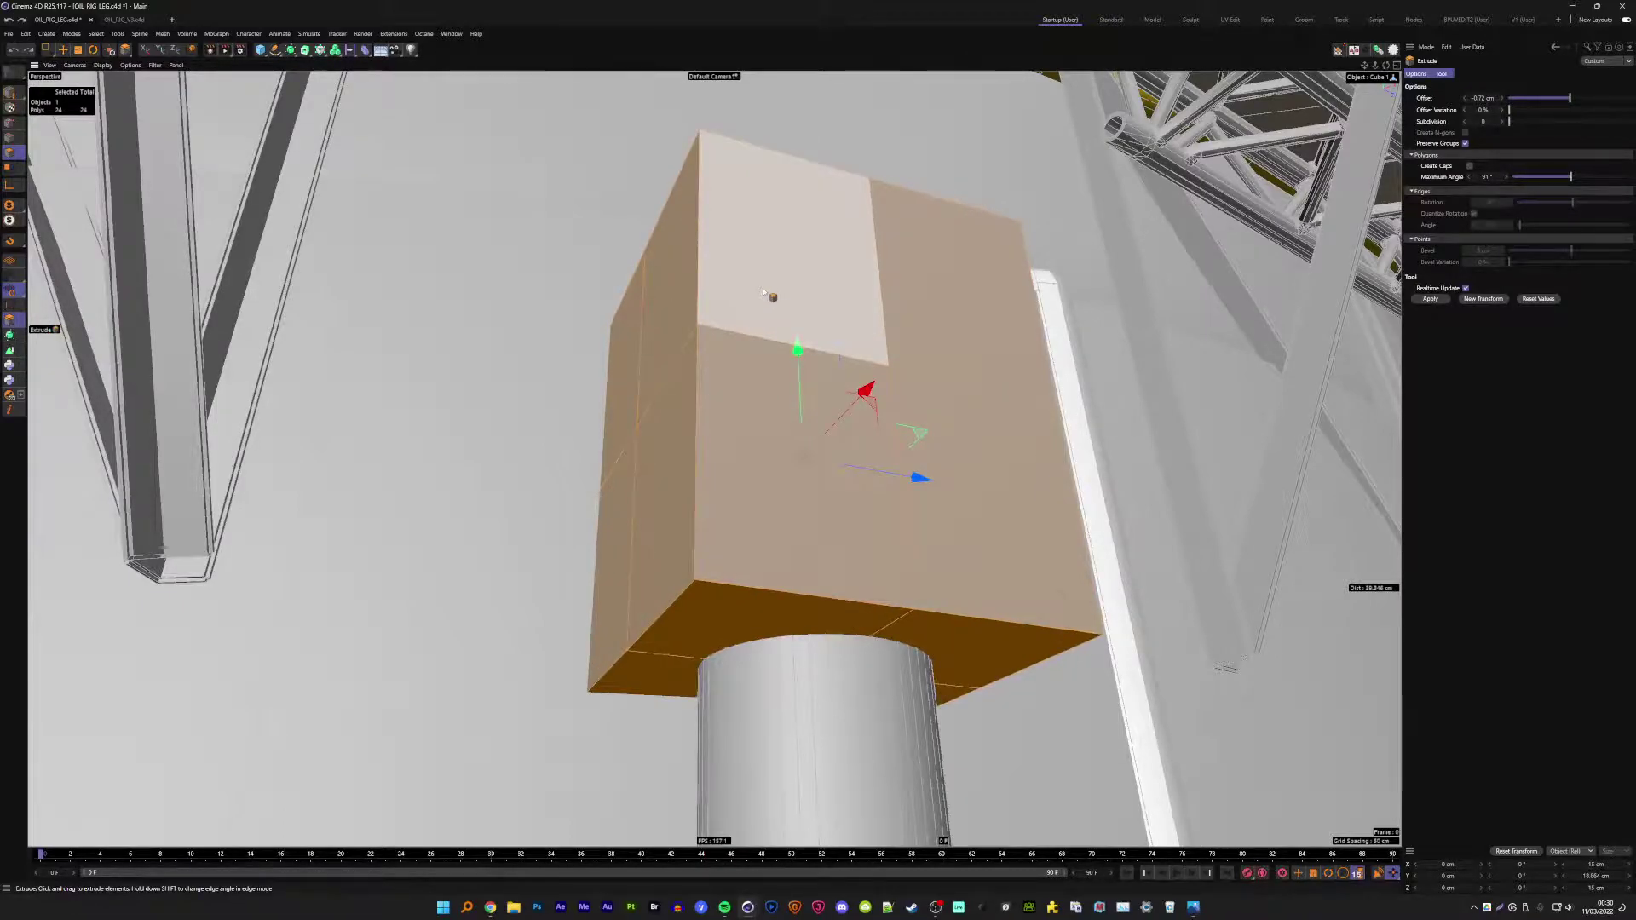
scroll(764, 293, "down", 2)
scroll(765, 293, "down", 4)
mouse_move(767, 293)
left_mouse_down("alt")
mouse_move(834, 293)
mouse_move(844, 392)
left_mouse_up("alt")
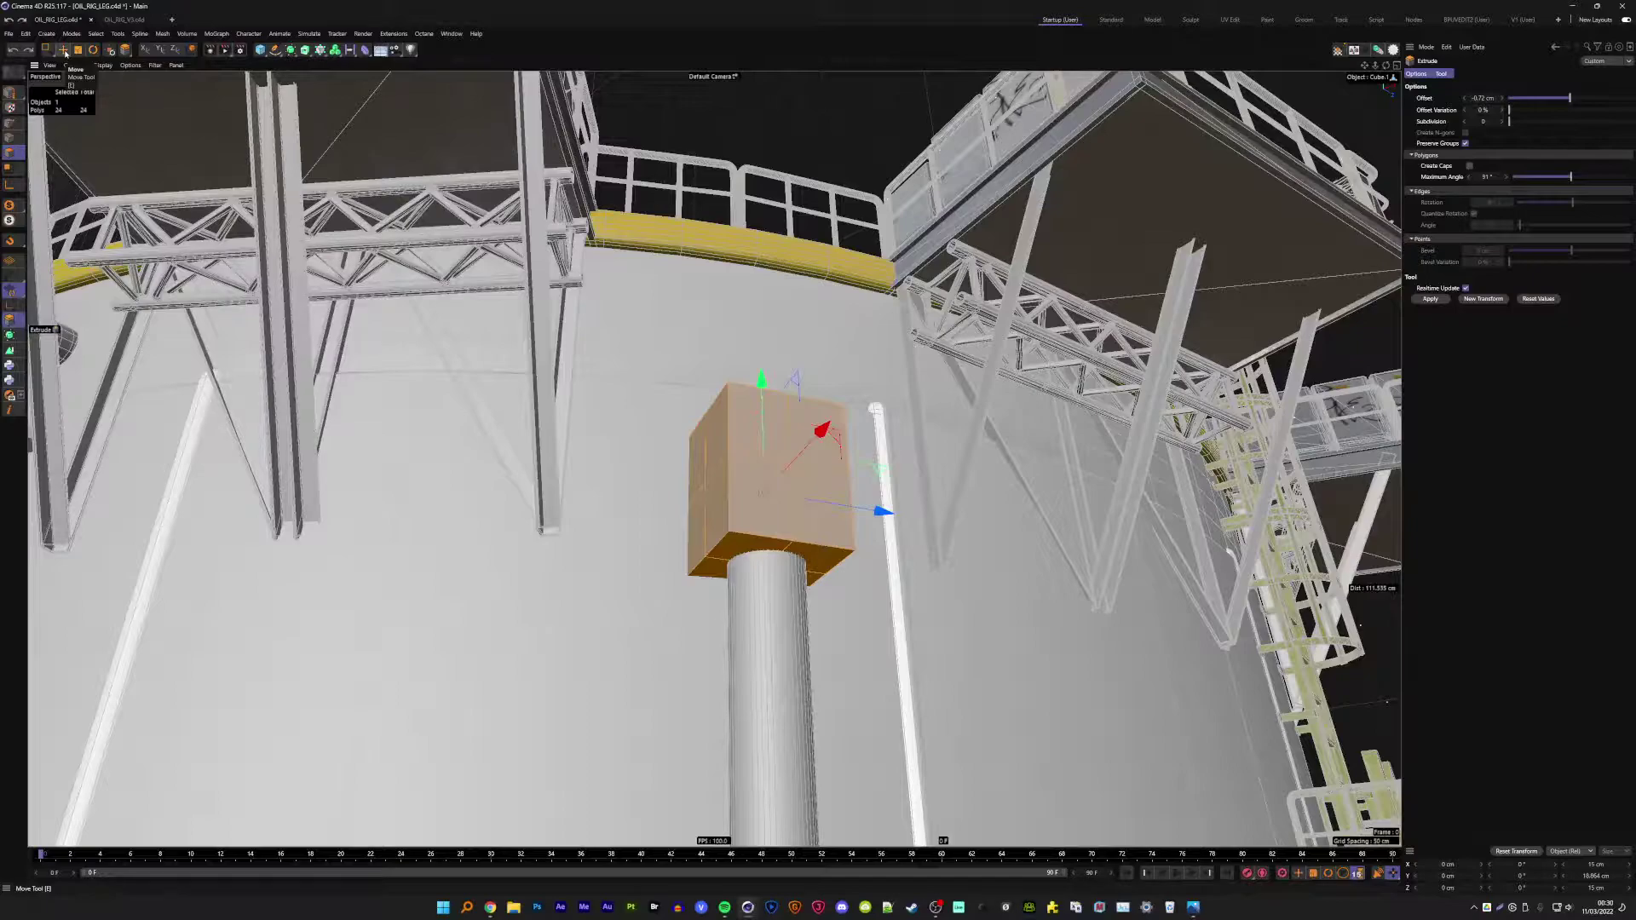
- Select the platform piece BODY.1 and drag it down toward the tank
left_click(65, 52)
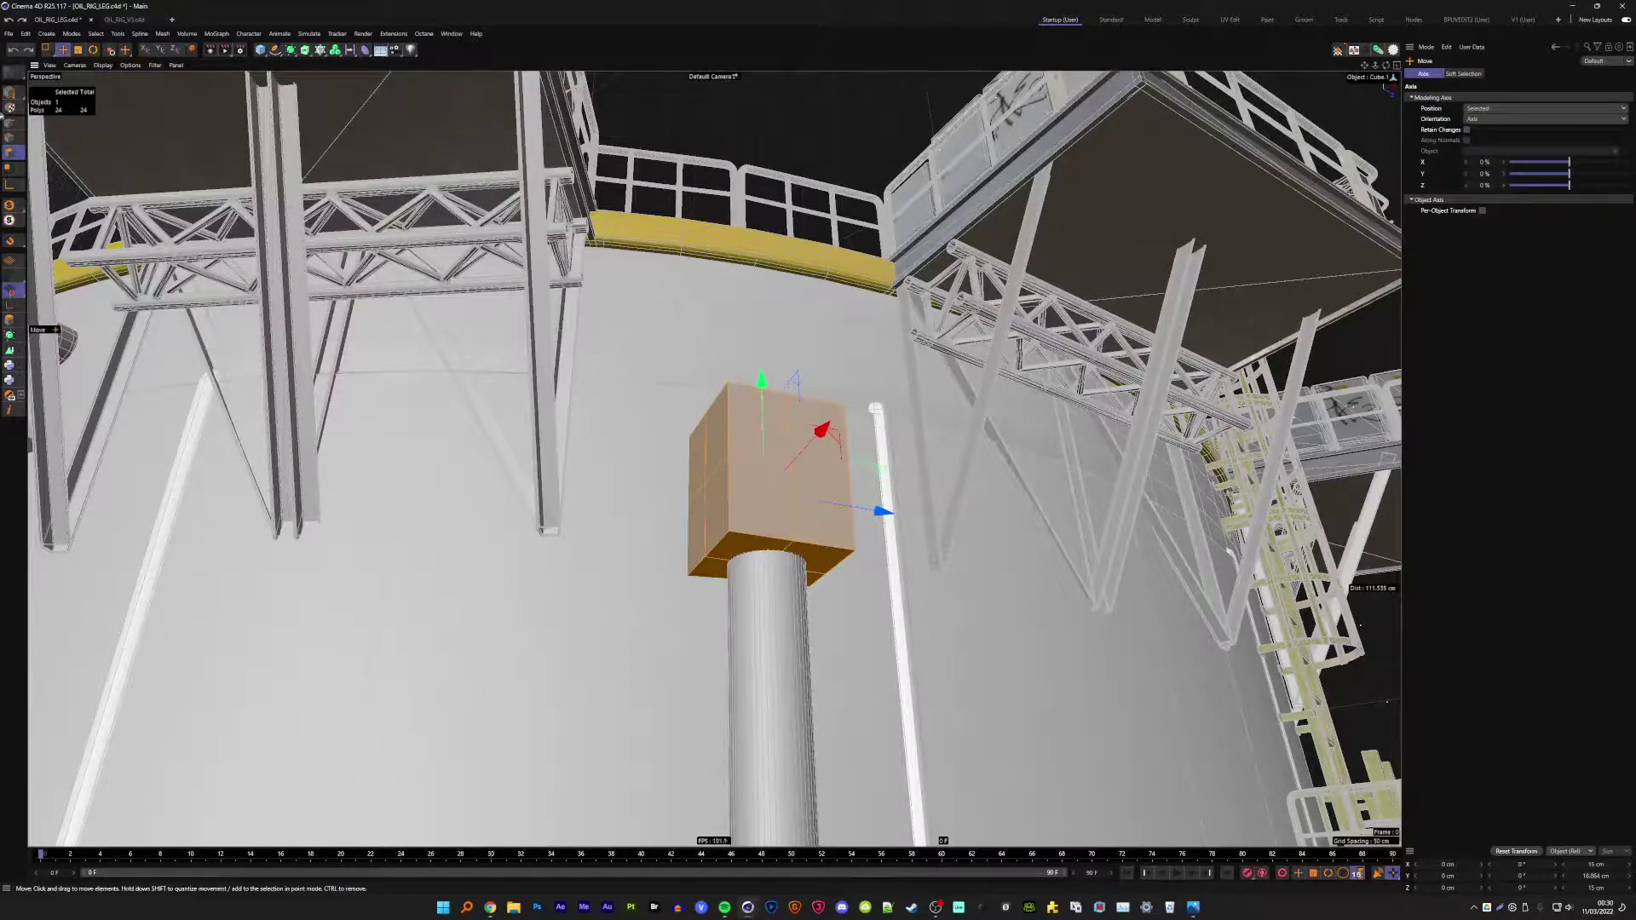
left_click(451, 228)
left_click(751, 339)
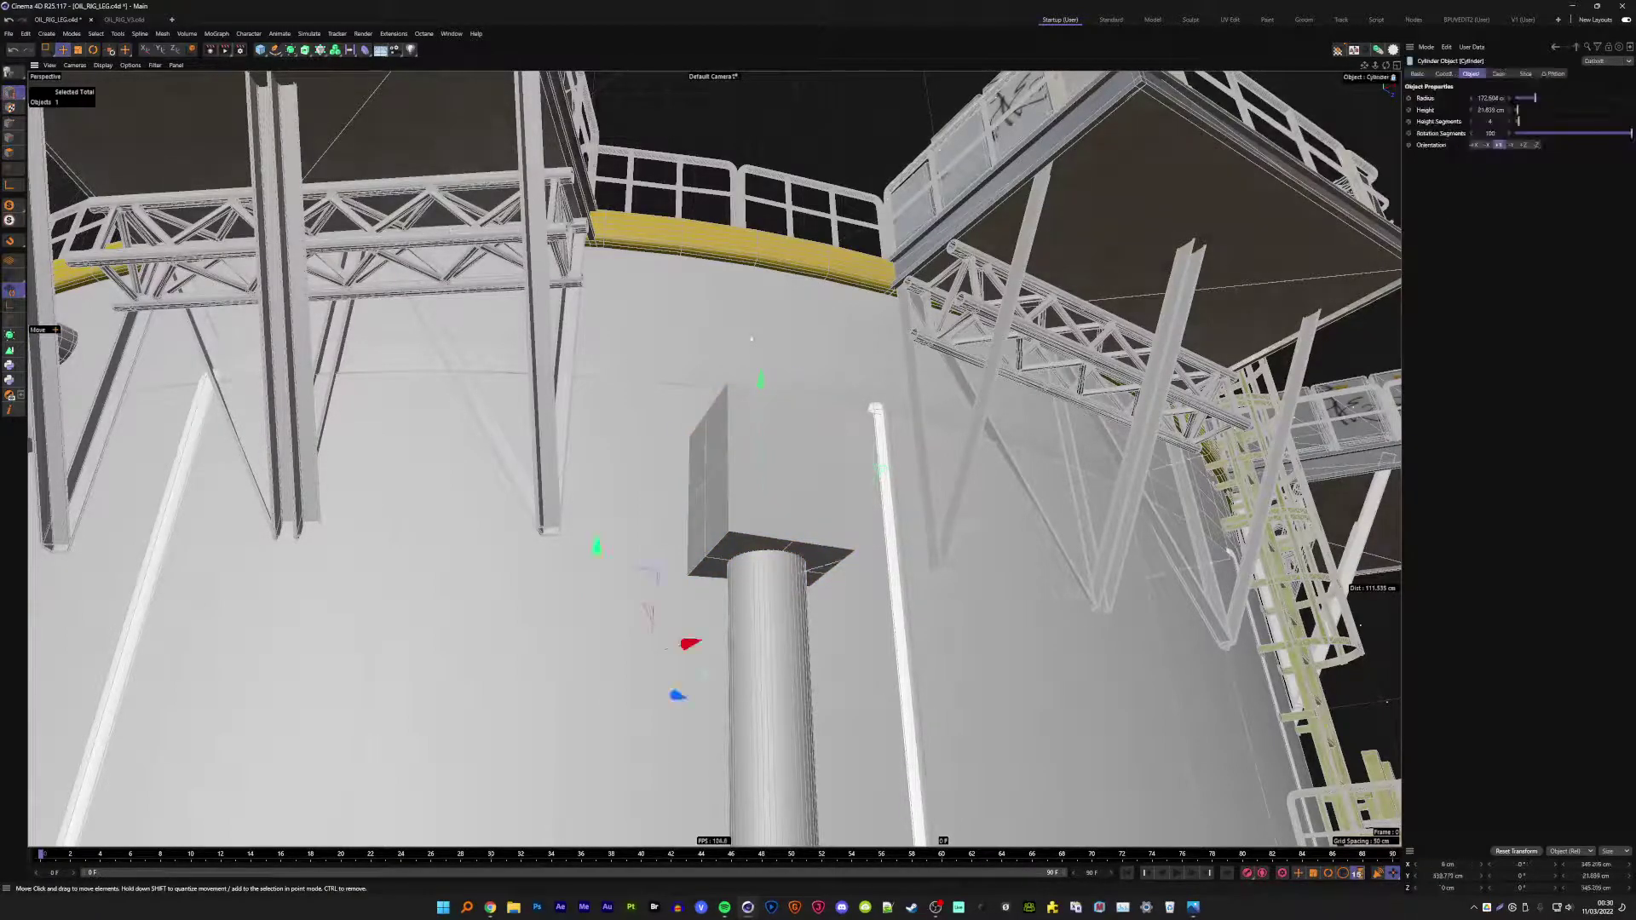
left_click(782, 444)
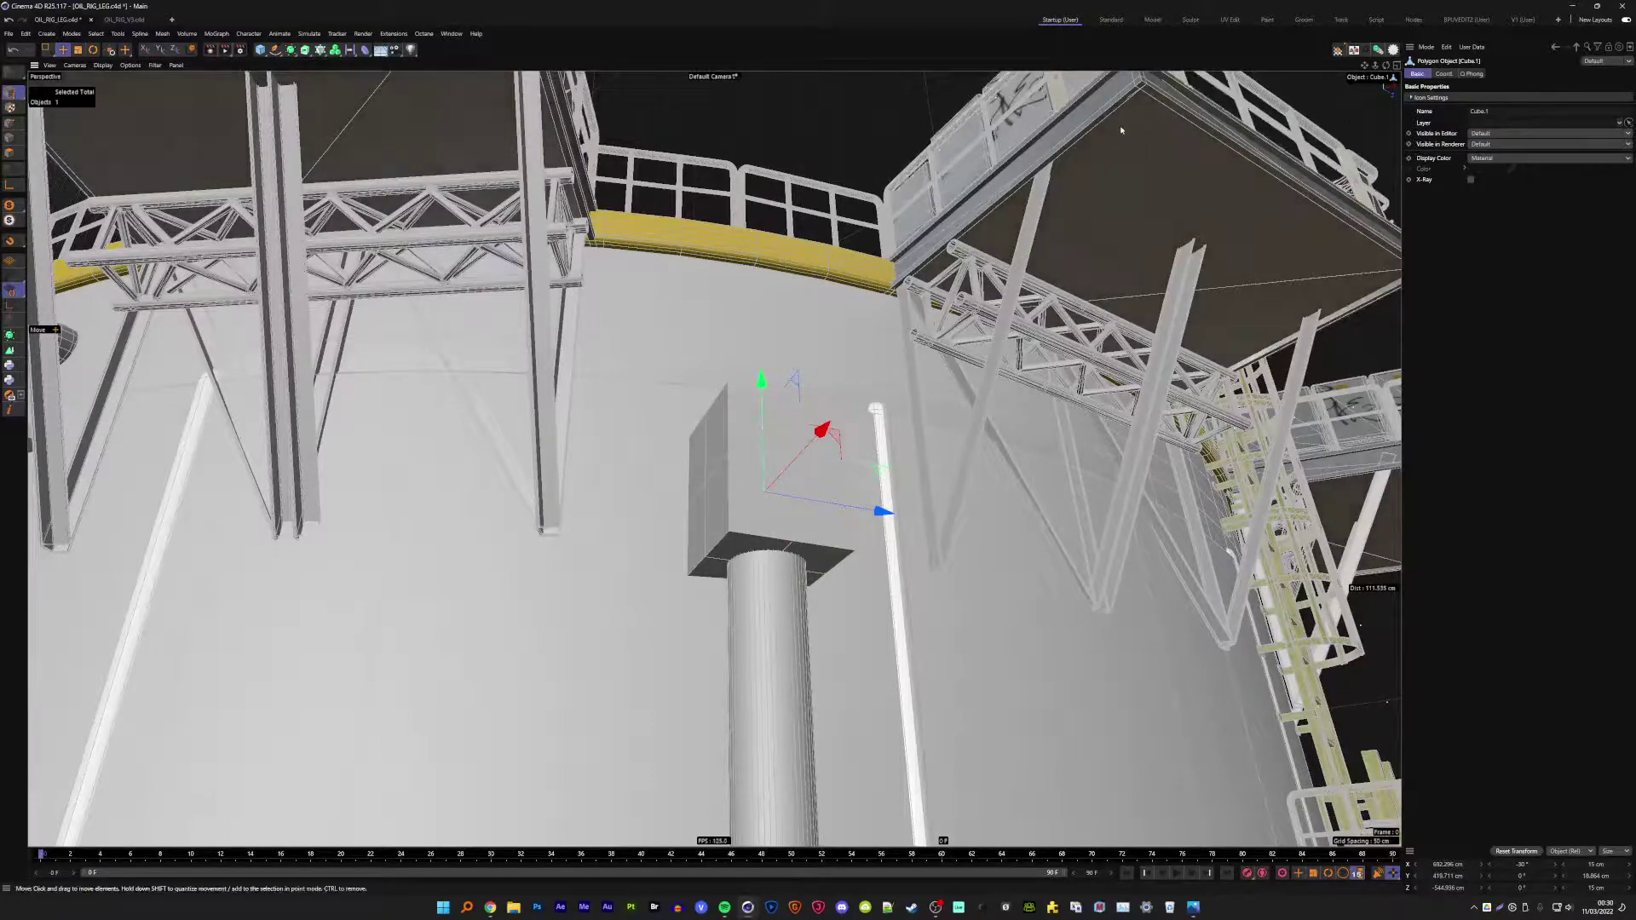
left_click(1329, 153)
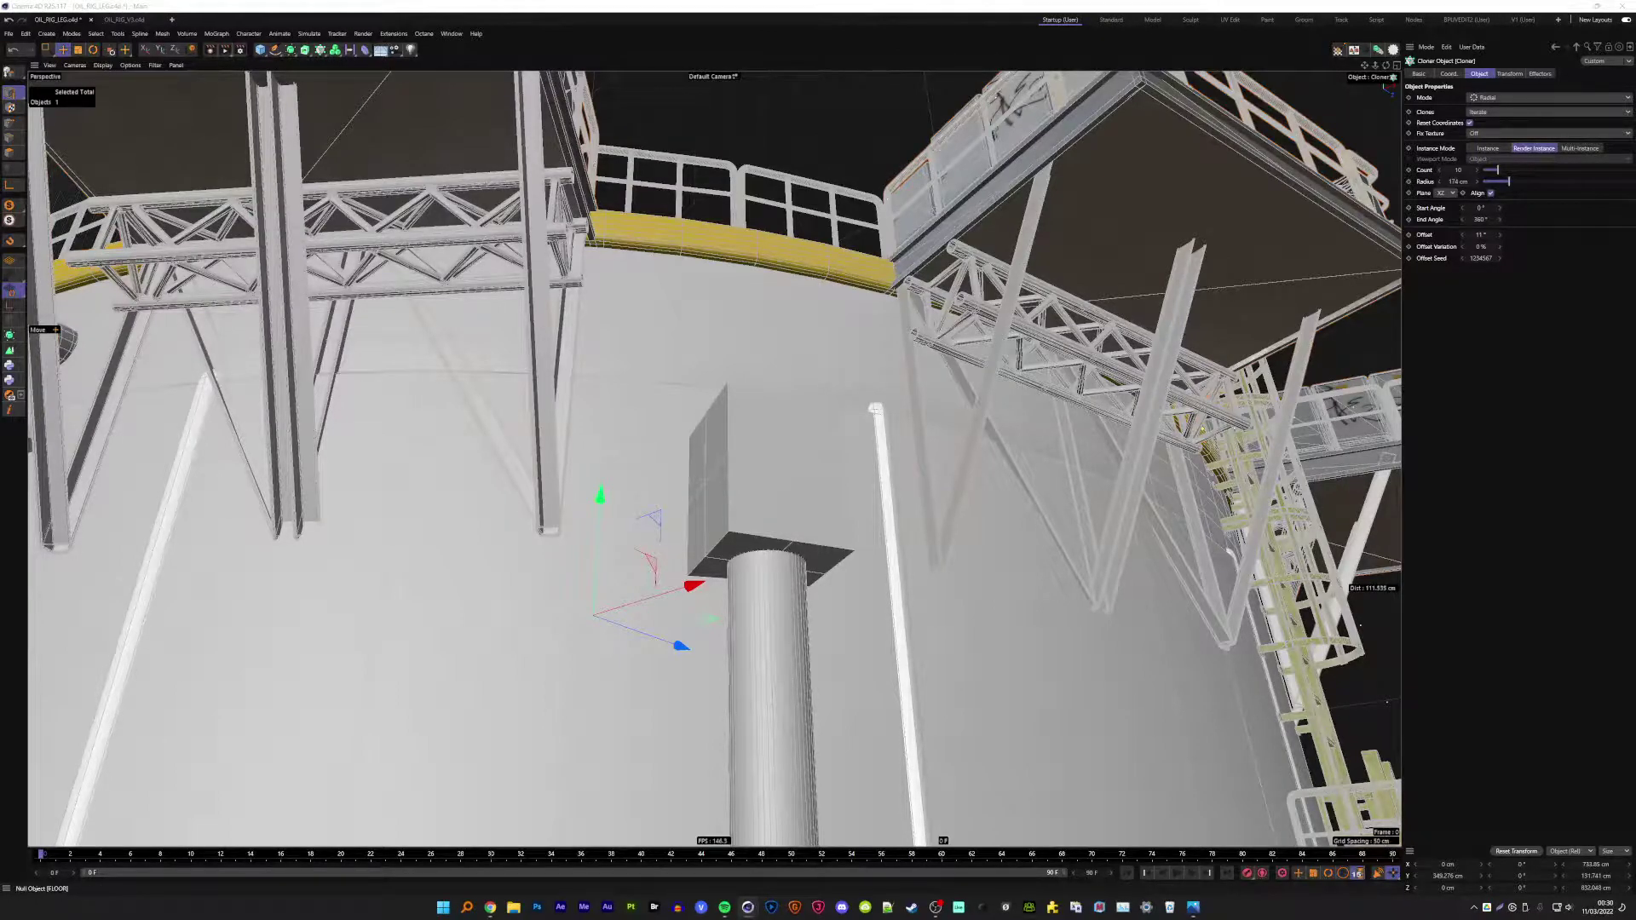
left_click(1360, 626)
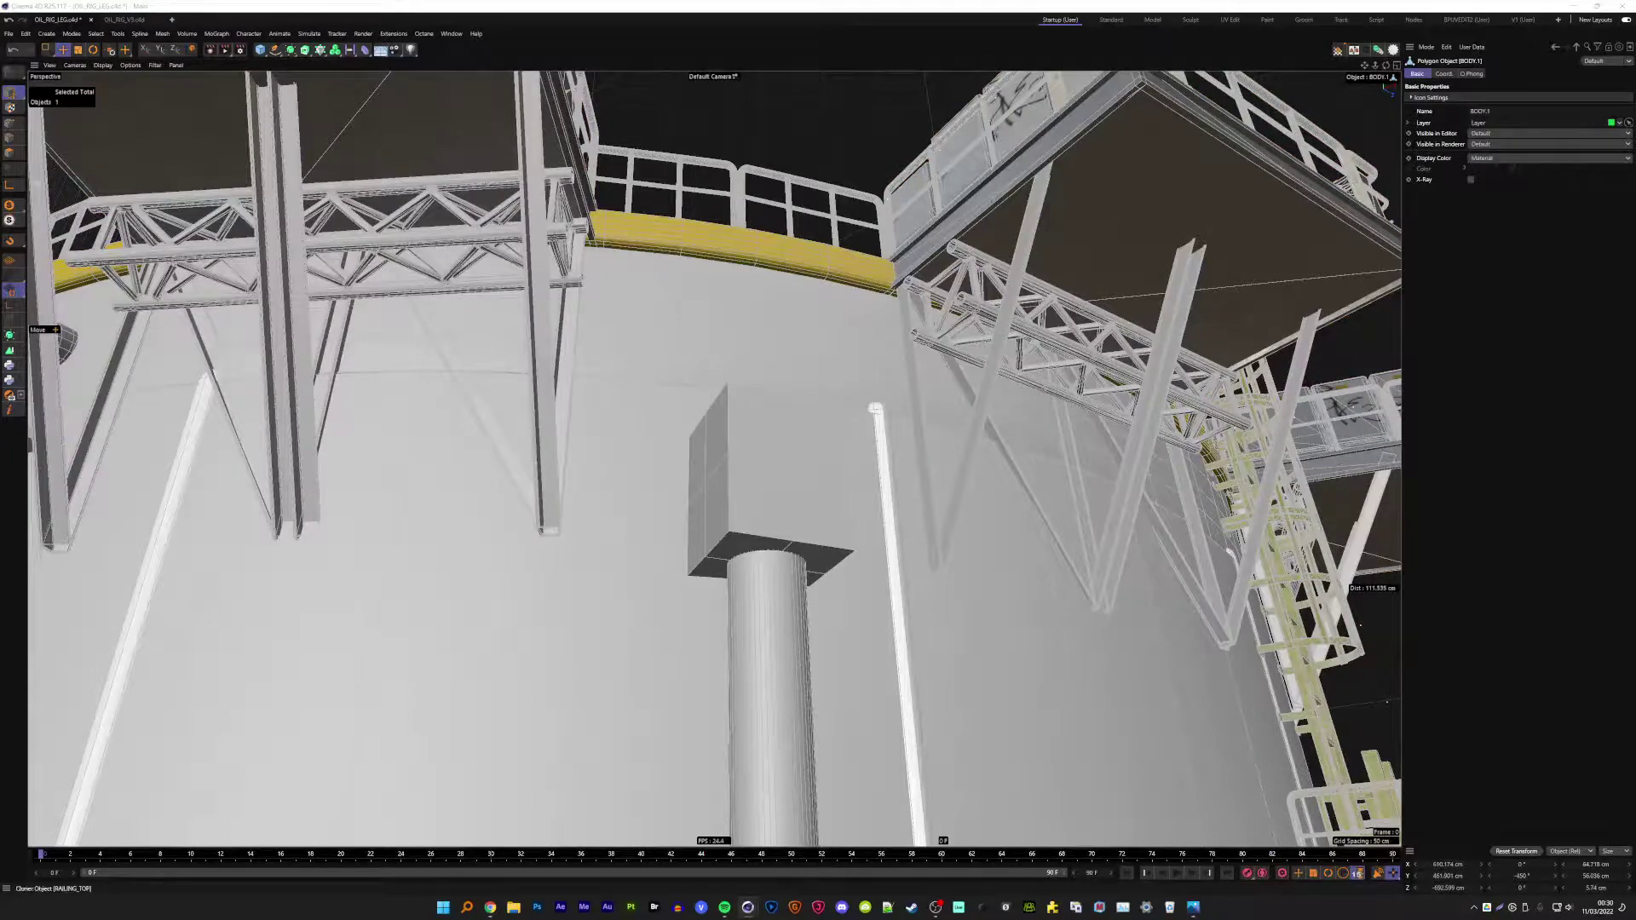
scroll(1230, 340, "down", 5)
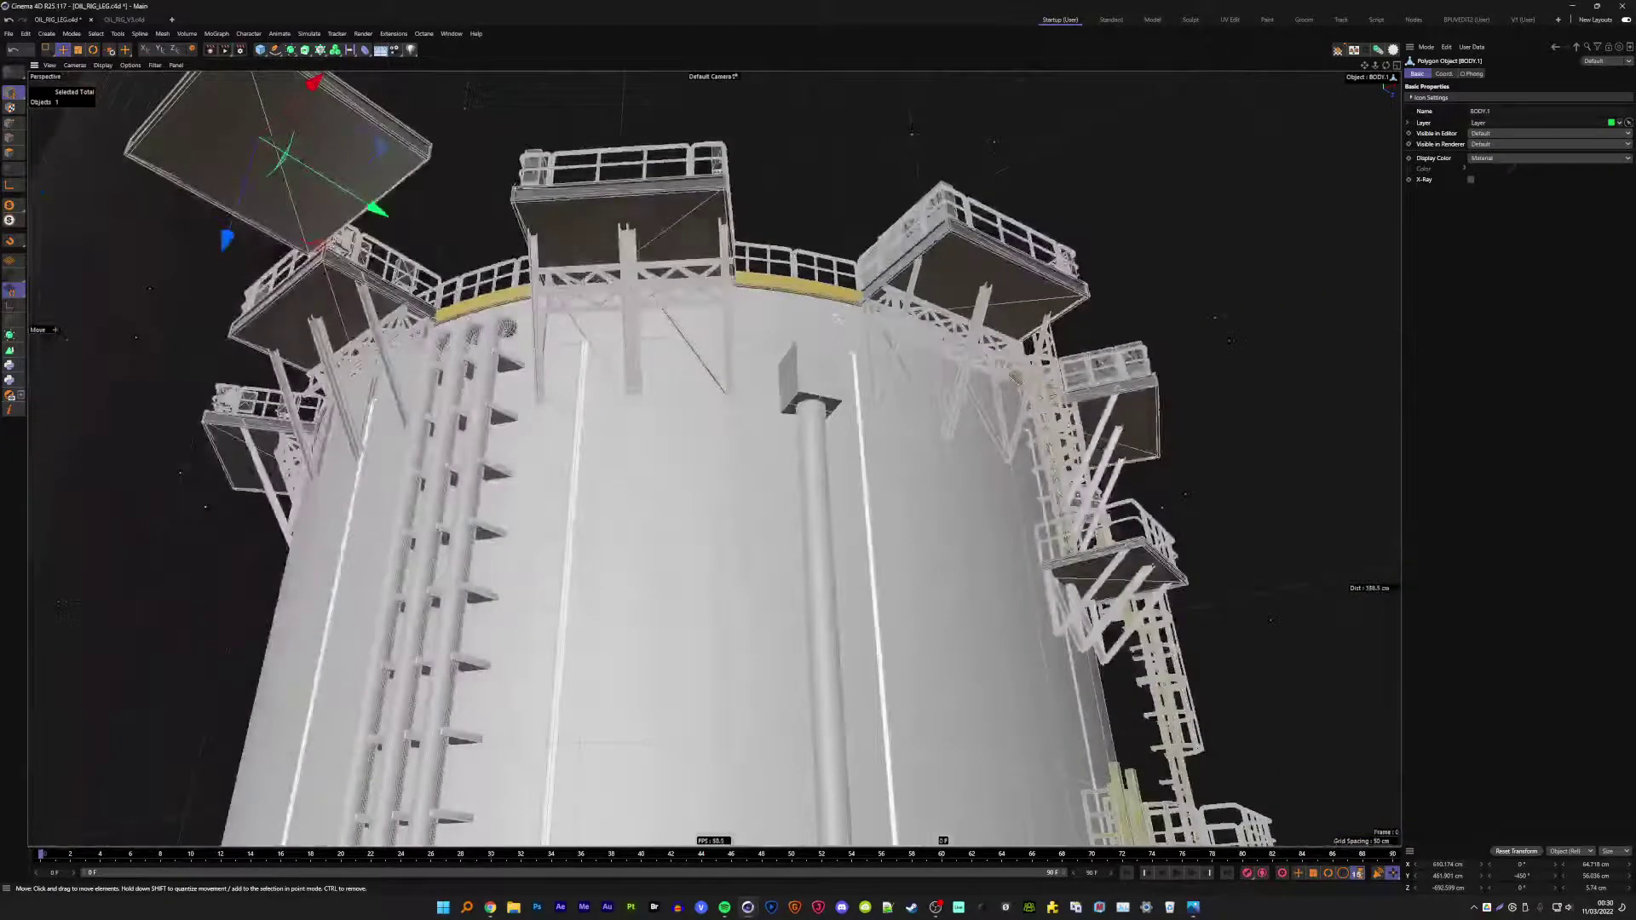
left_click_drag(423, 170, 347, 409)
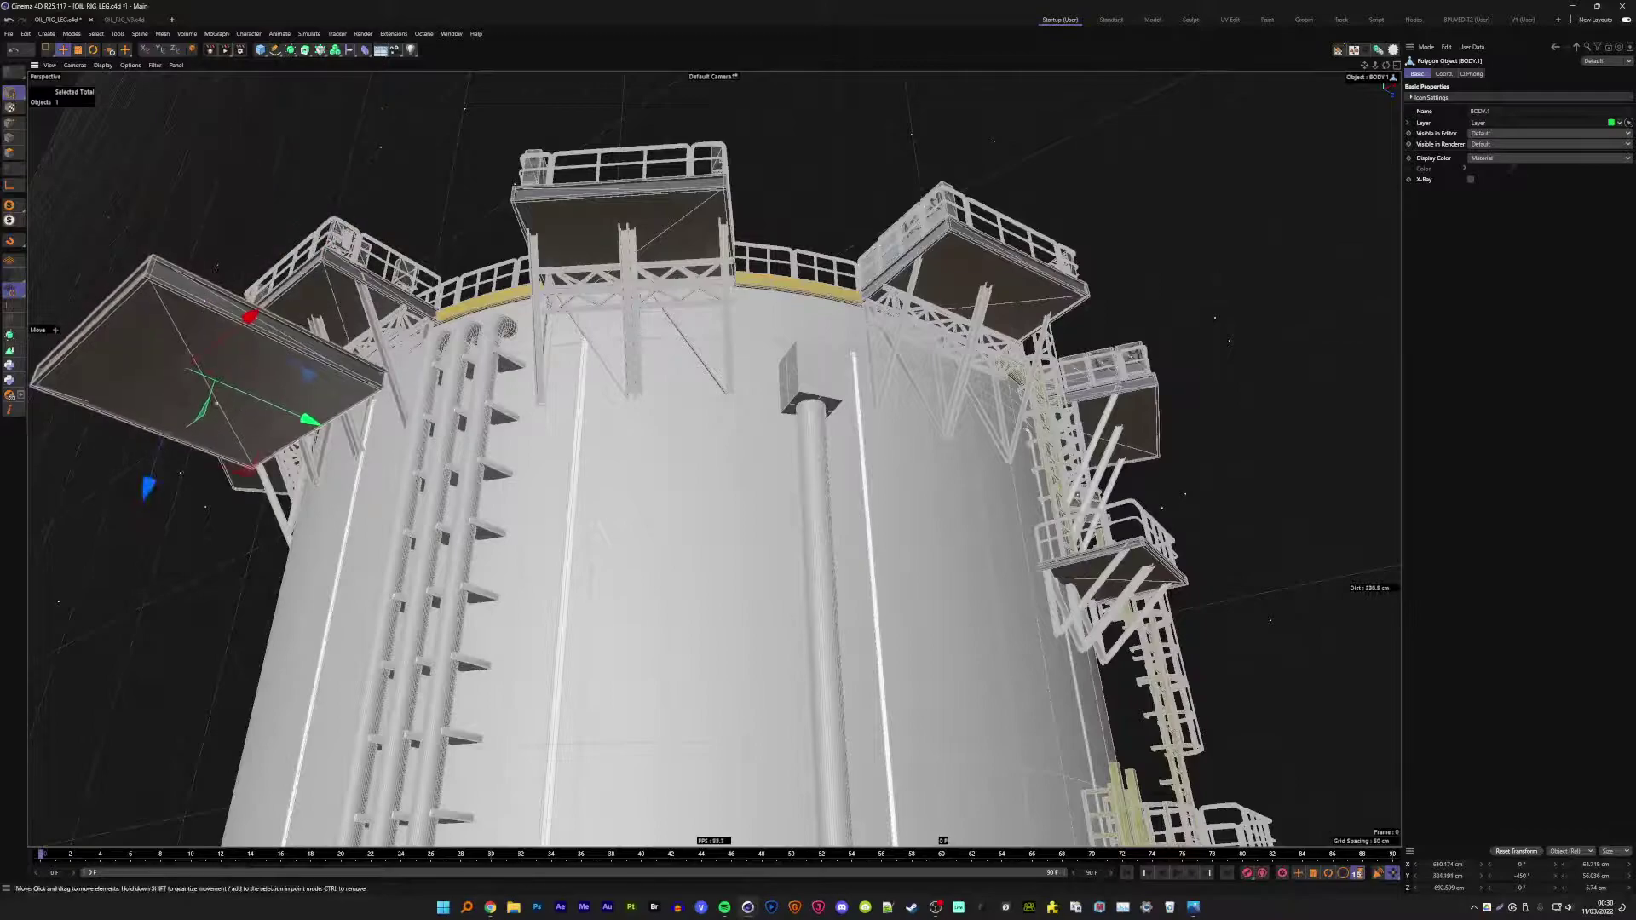
- Enable Workplane mode and move BODY.1 against the tank wall above the pipe
left_click(11, 291)
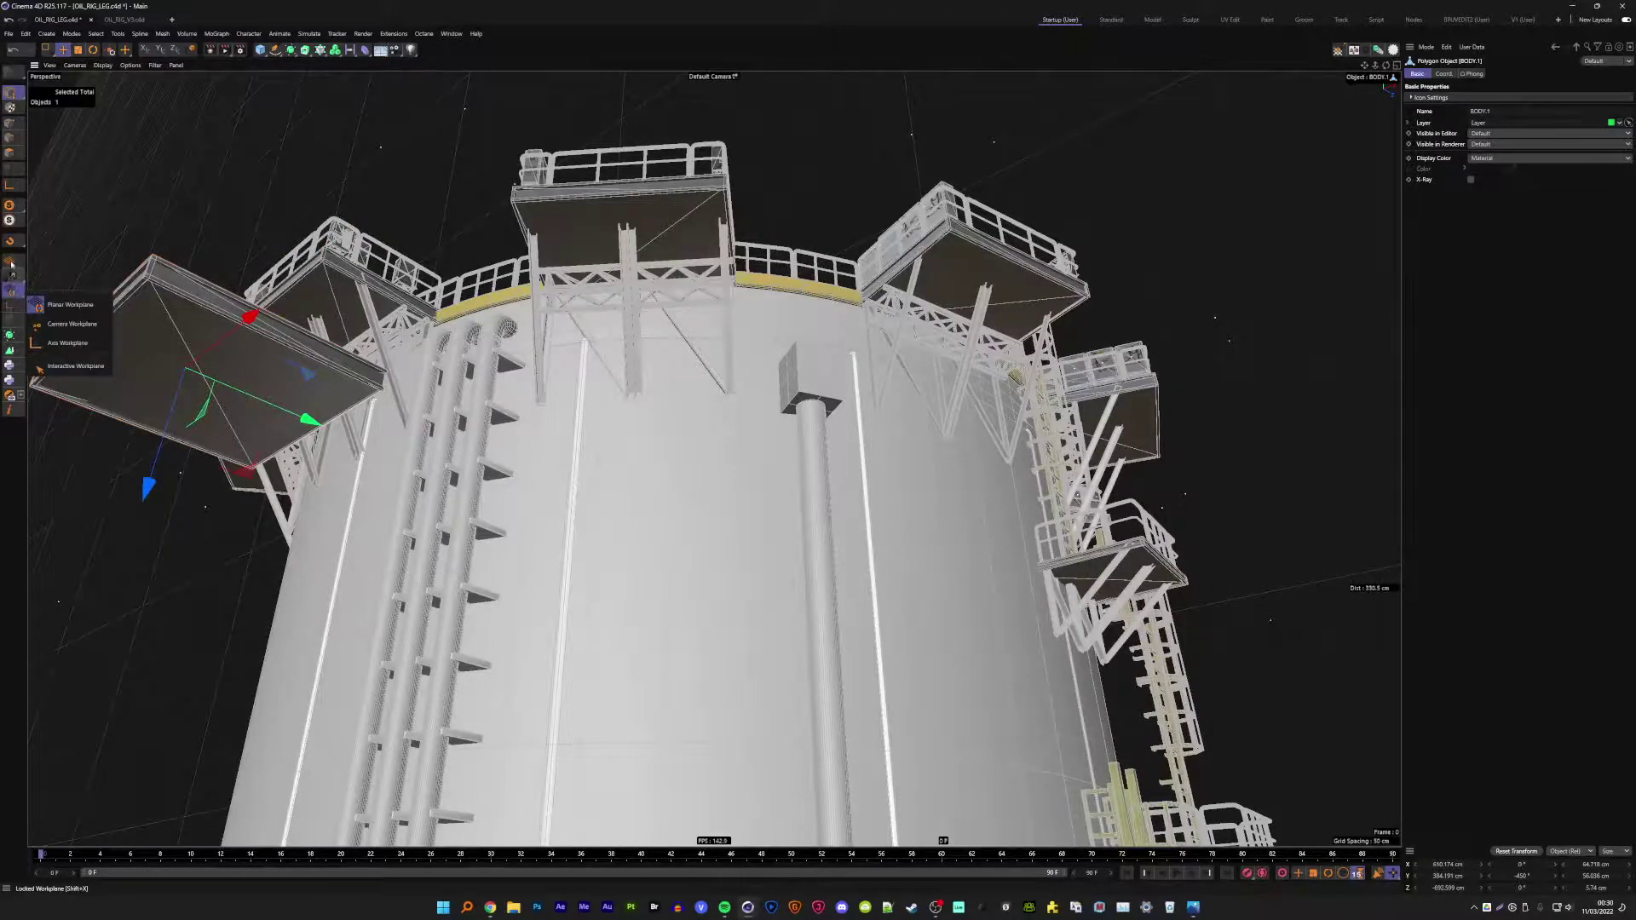
left_click(11, 263)
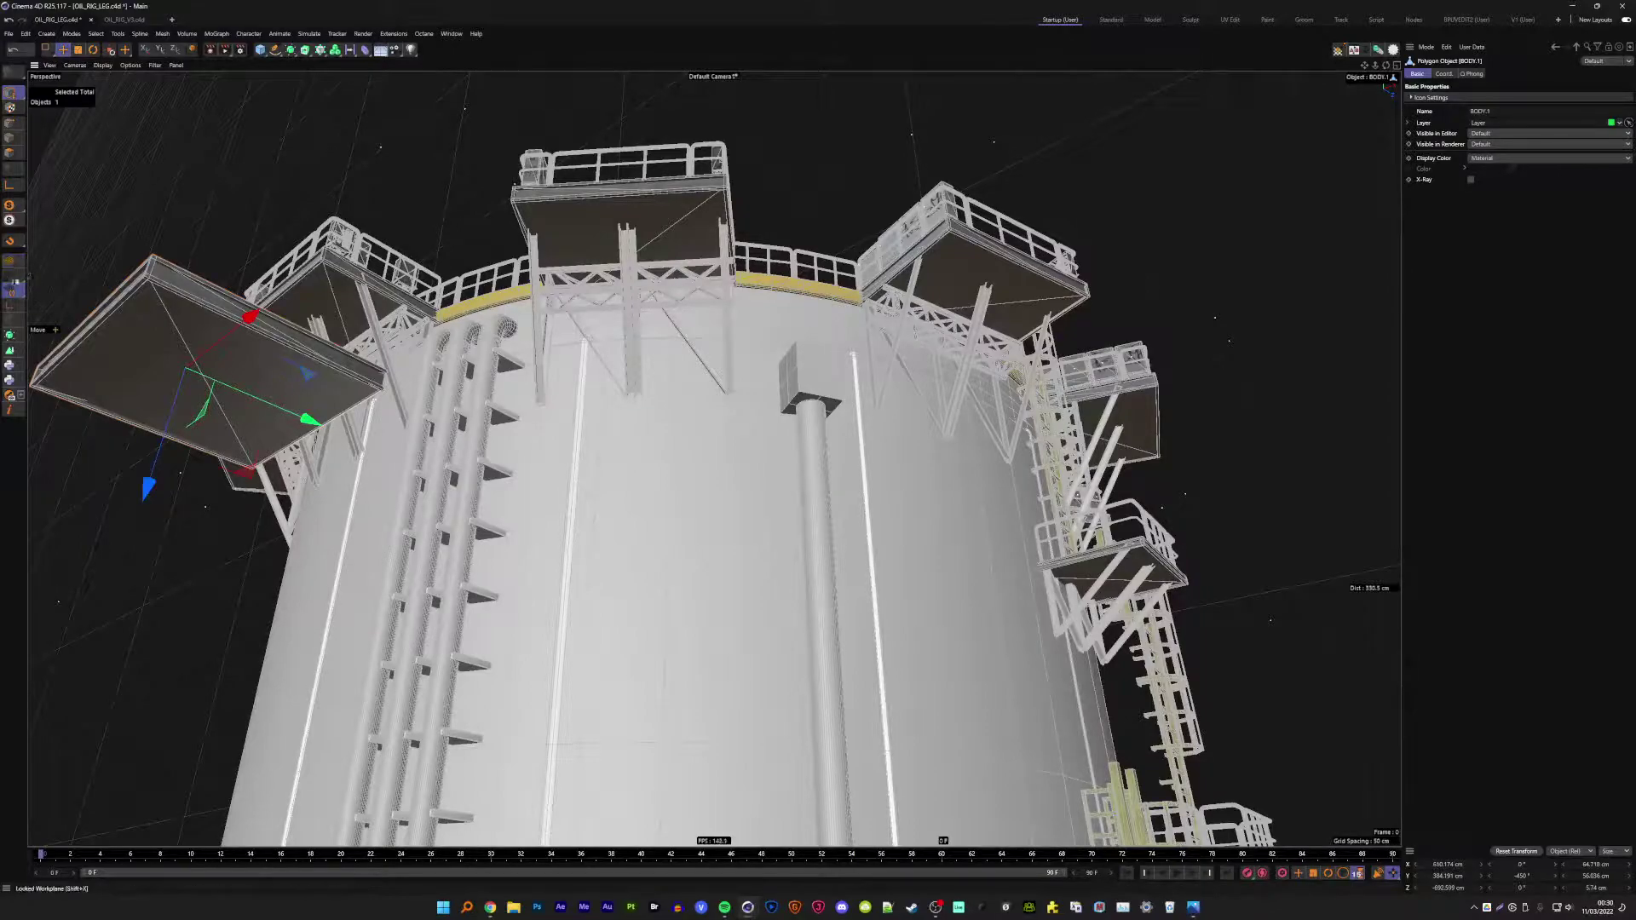
left_click(12, 274)
left_click(74, 328)
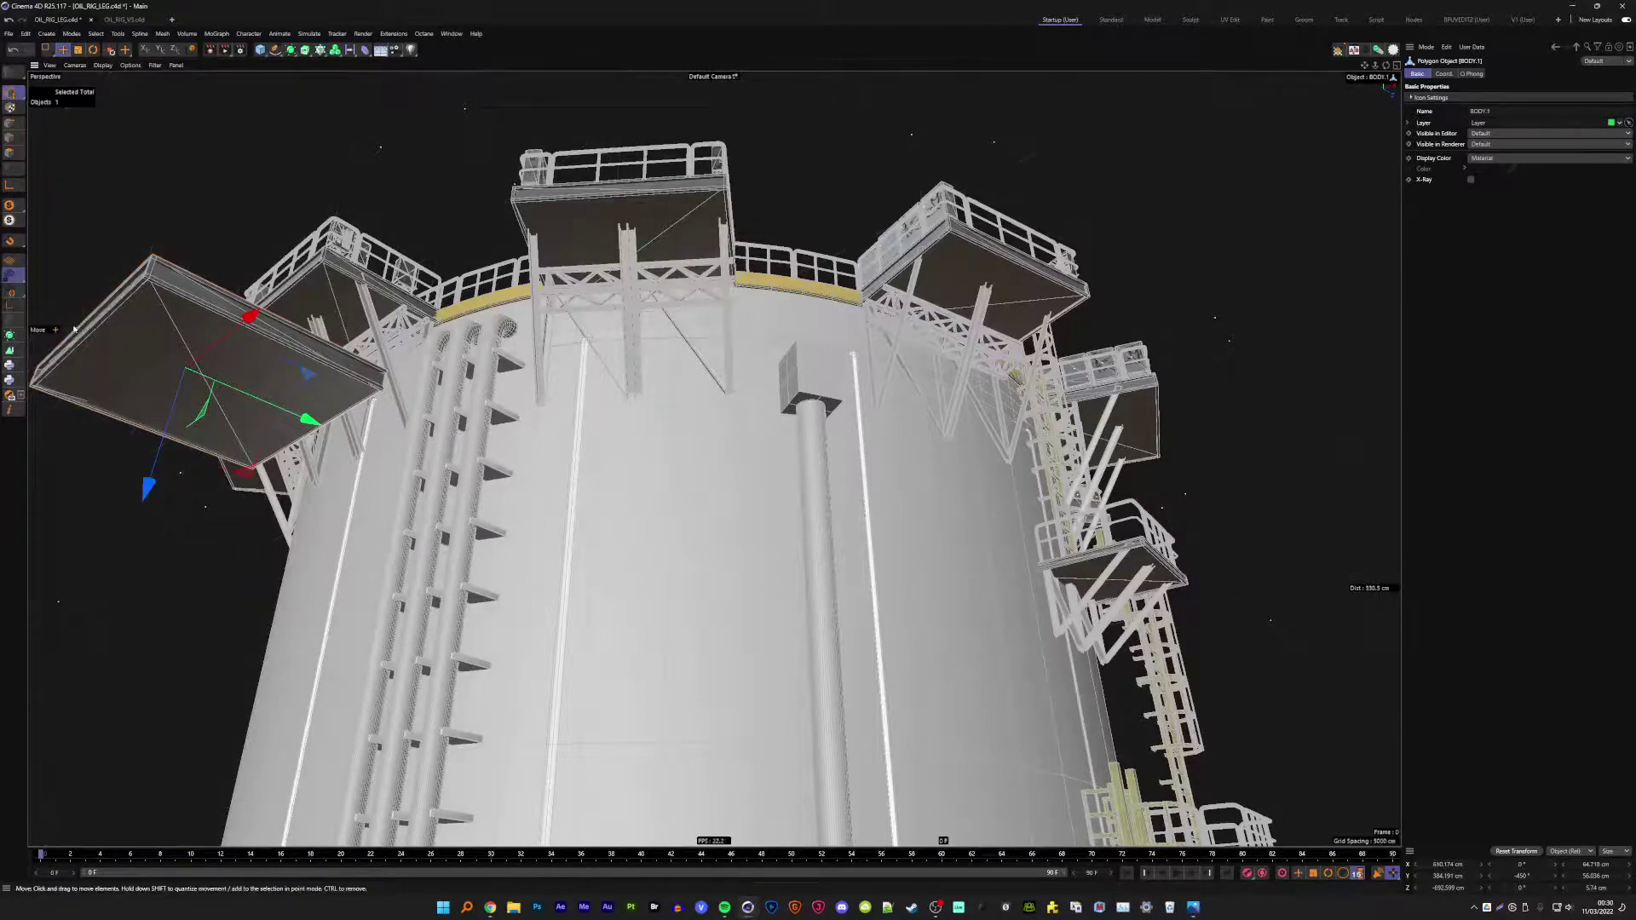
mouse_move(349, 408)
left_mouse_down()
mouse_move(602, 468)
mouse_move(622, 310)
mouse_move(607, 334)
mouse_move(876, 439)
left_mouse_up()
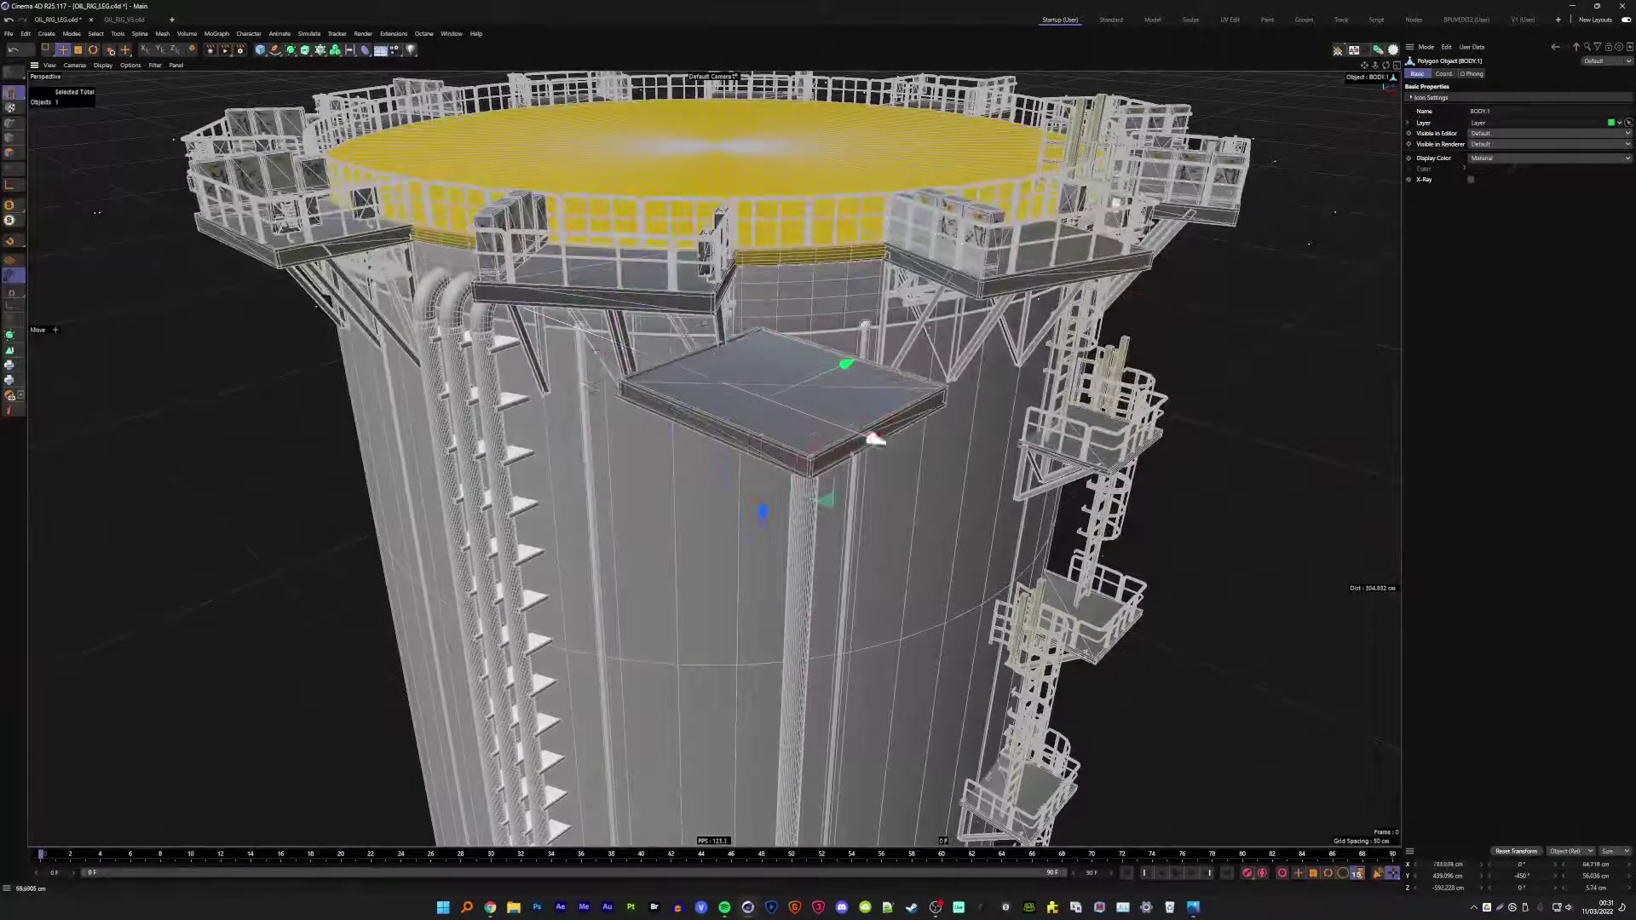
- Switch the viewport to Gouraud shading, then slide the platform against the tank wall and rotate it
left_click(102, 64)
left_click(128, 78)
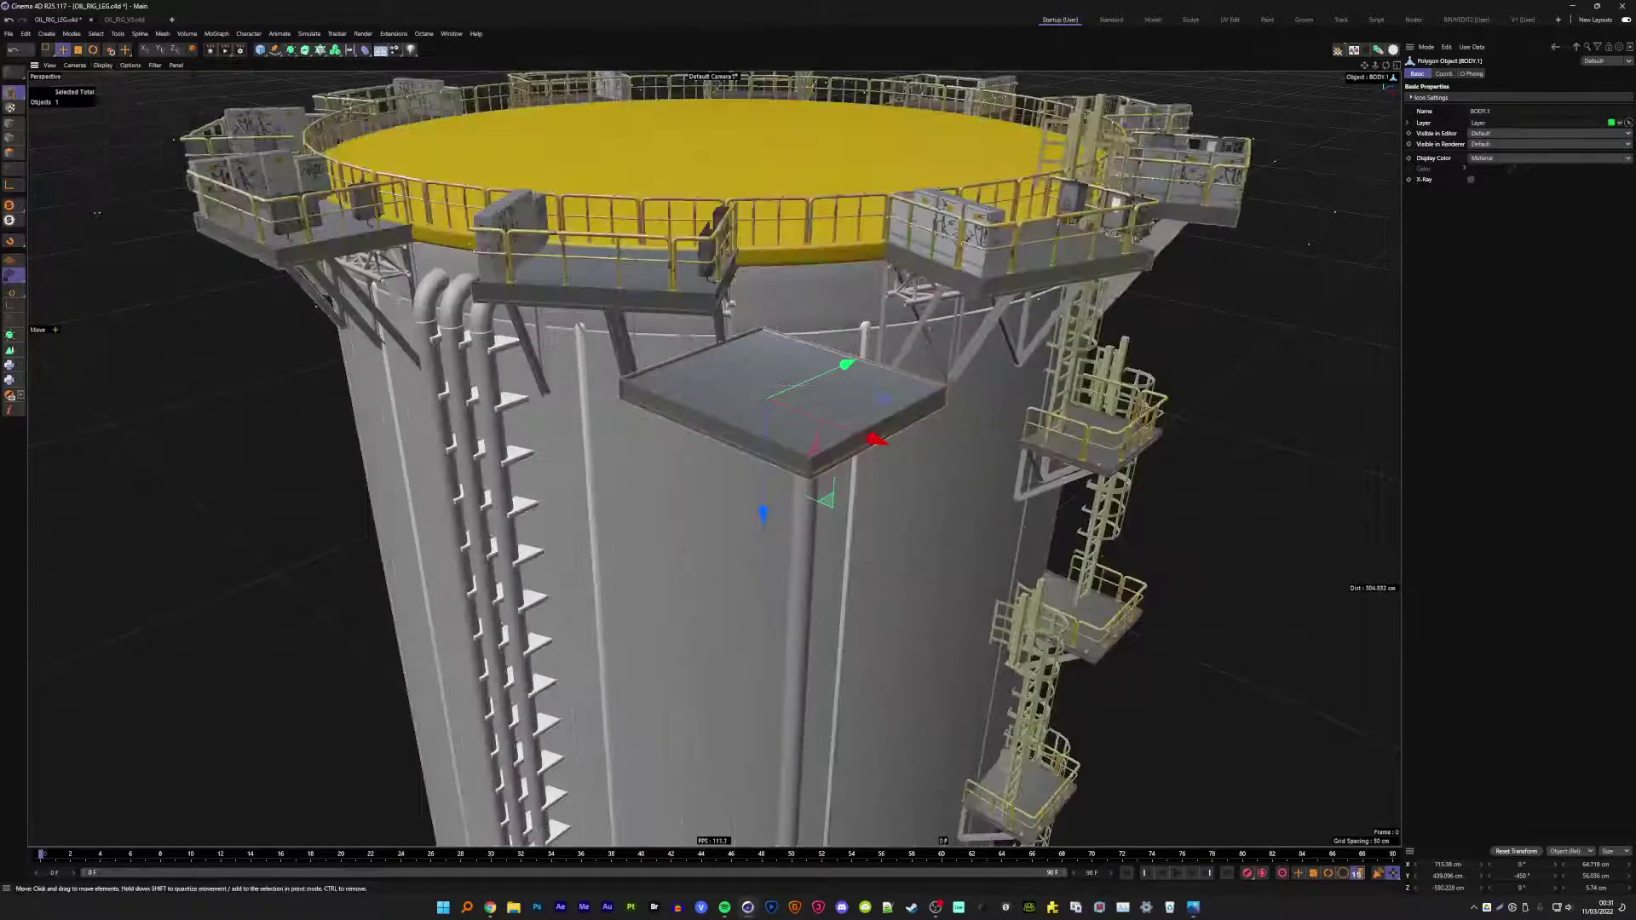
left_click_drag(809, 387, 890, 343)
key("r")
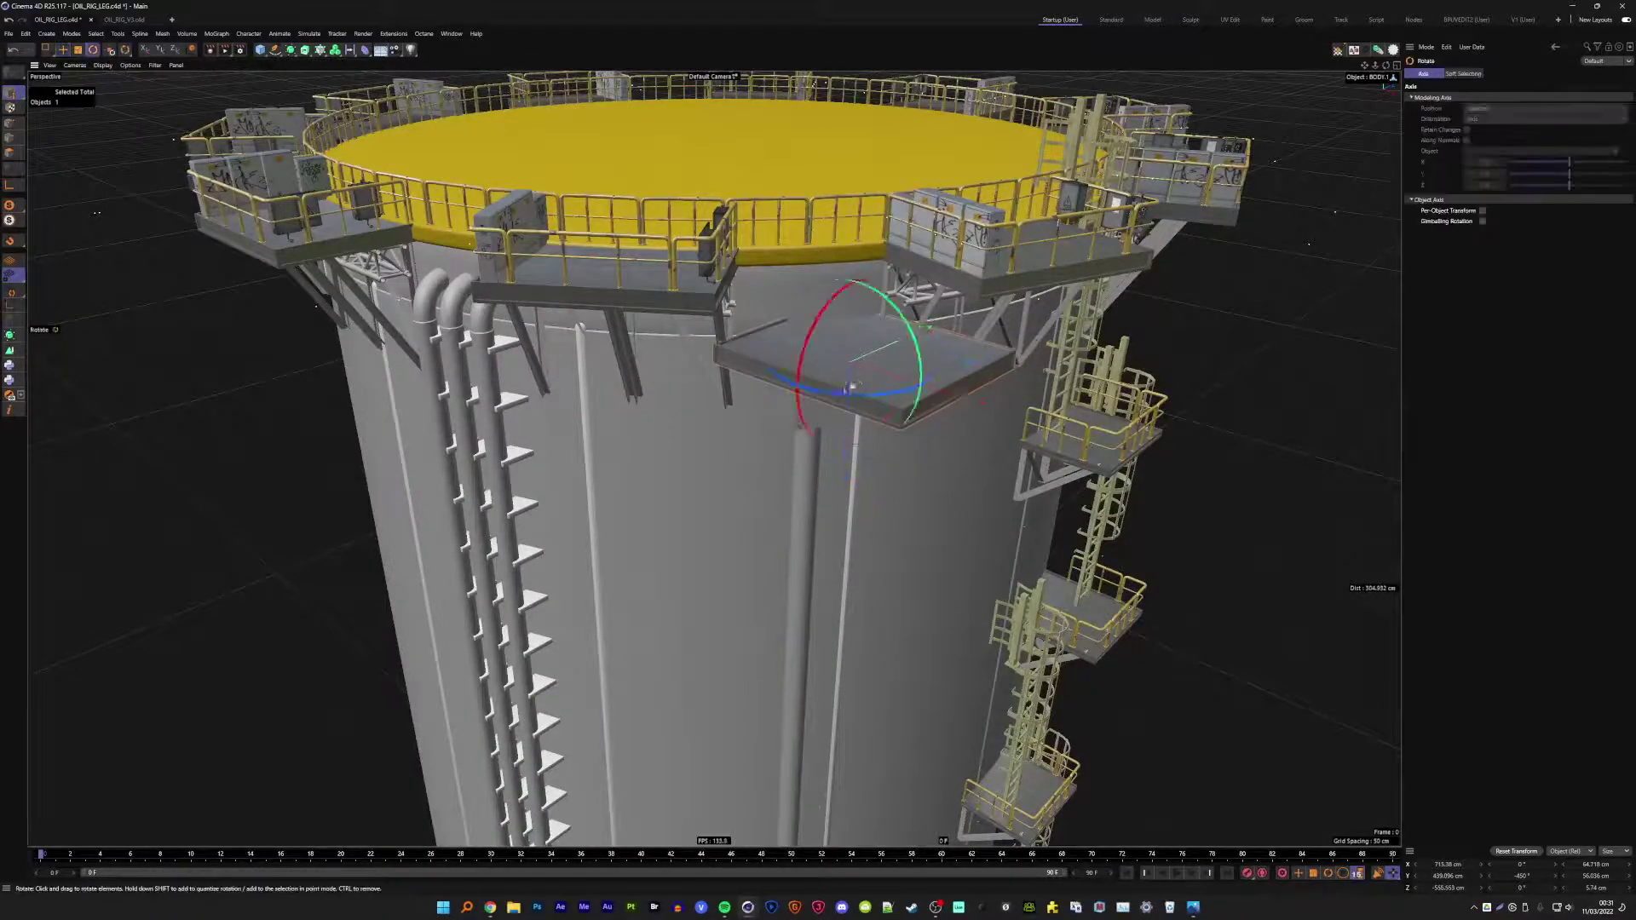
left_click_drag(837, 398, 913, 399)
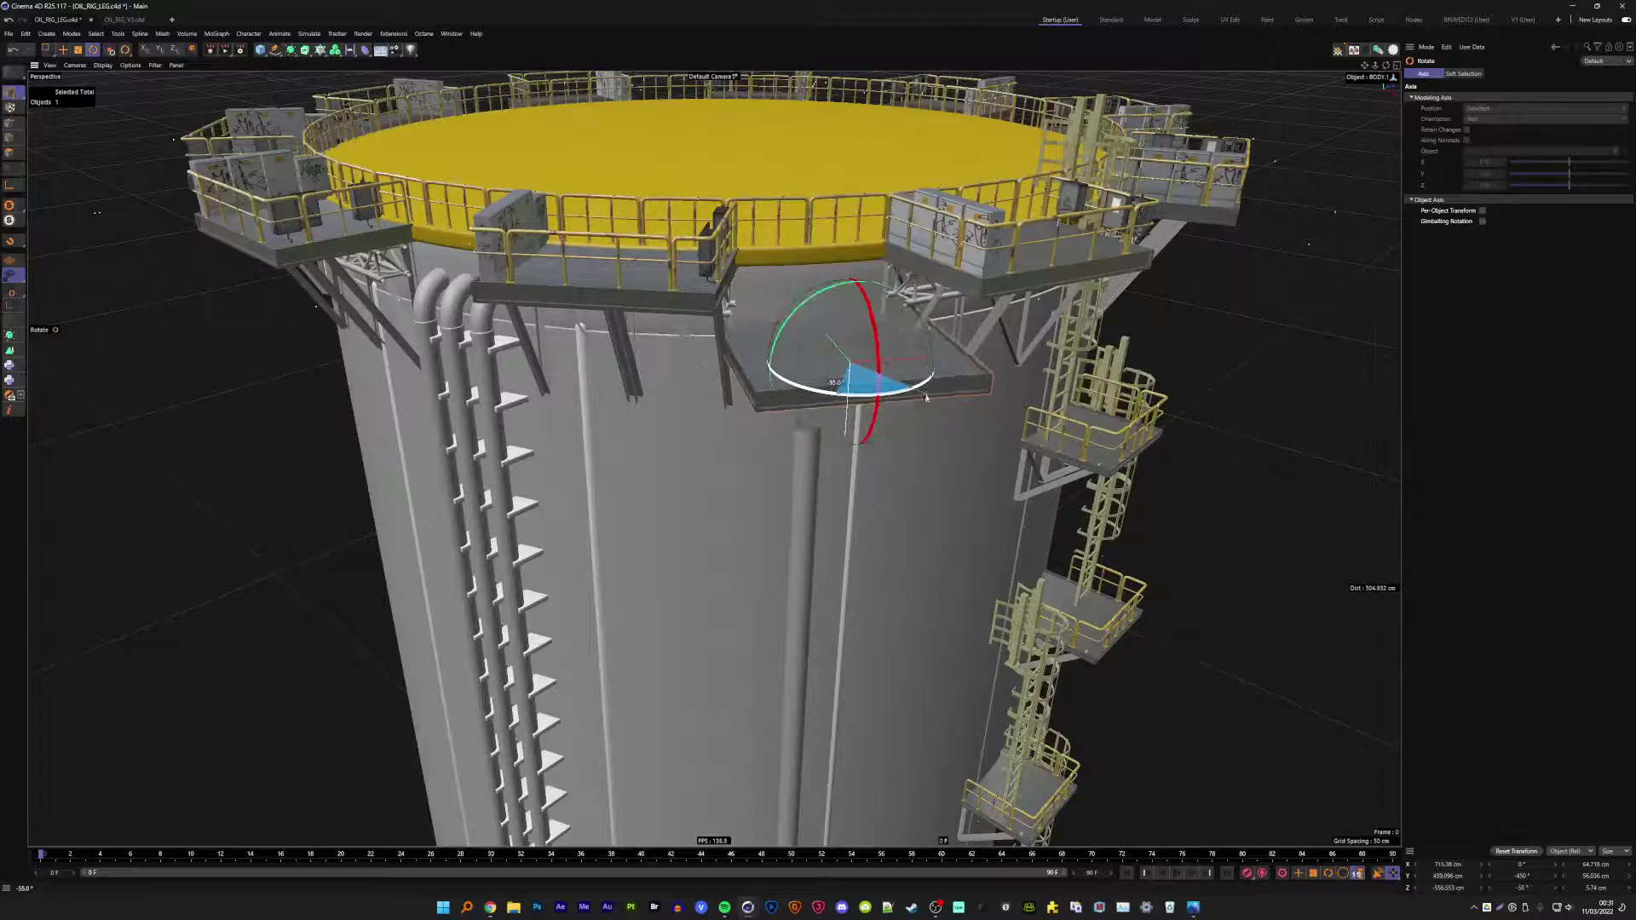
mouse_move(923, 397)
left_mouse_down()
mouse_move(857, 363)
mouse_move(673, 347)
mouse_move(675, 390)
mouse_move(568, 456)
left_mouse_up()
- Scale the platform down and lower it as a thin plate onto the pipe top
key("e")
key("t")
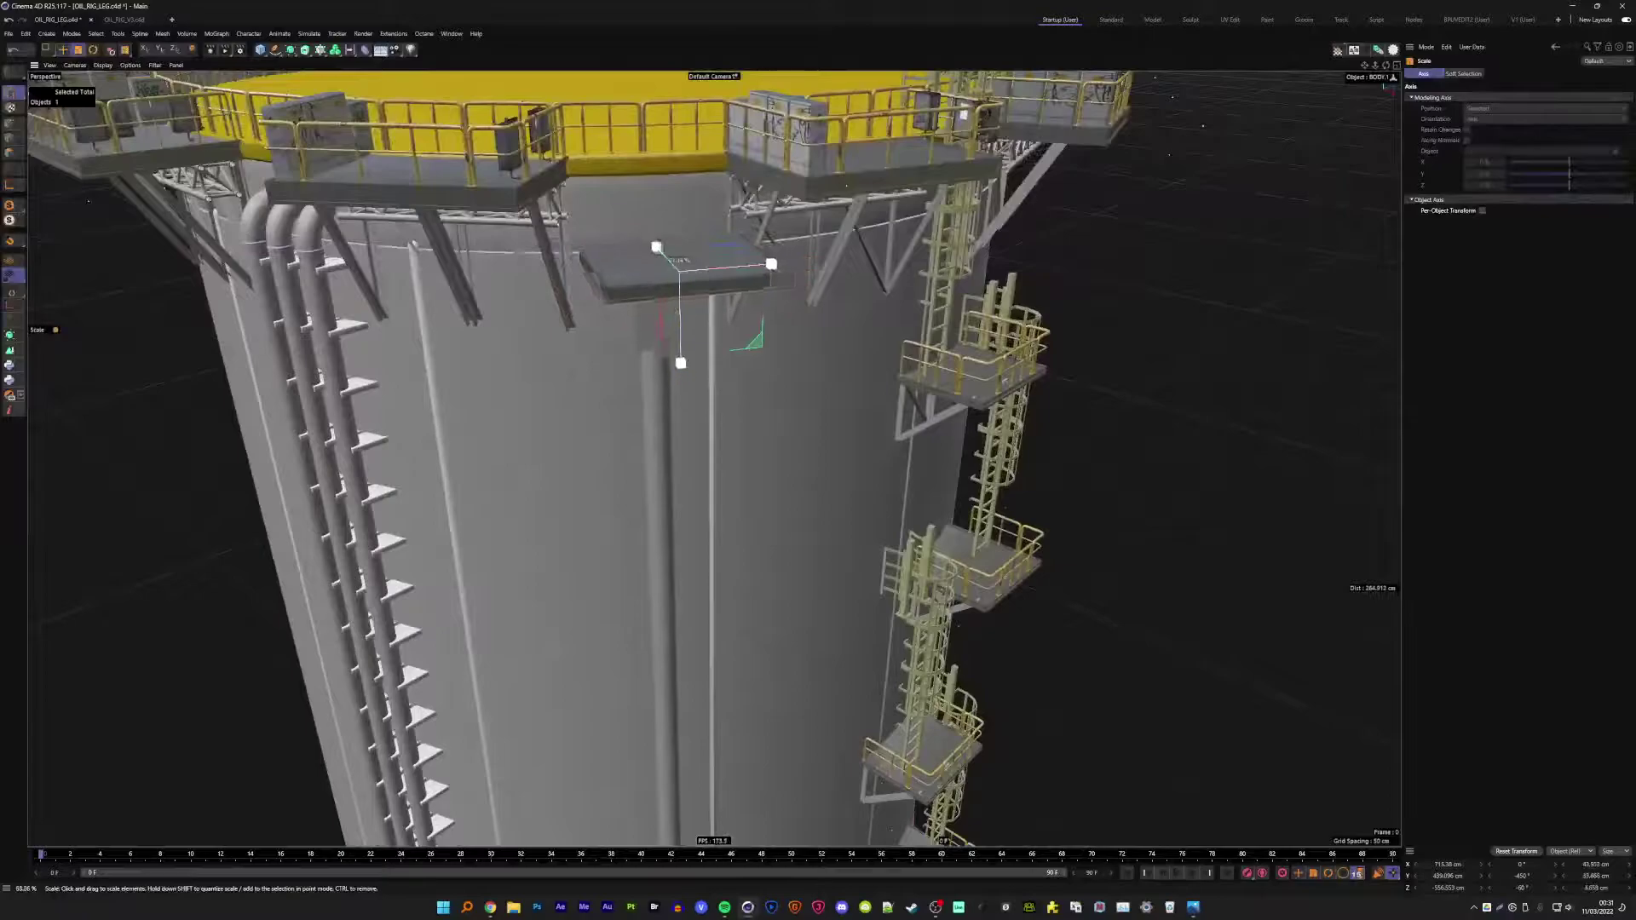
key("e")
scroll(702, 311, "up", 3)
scroll(702, 311, "up", 2)
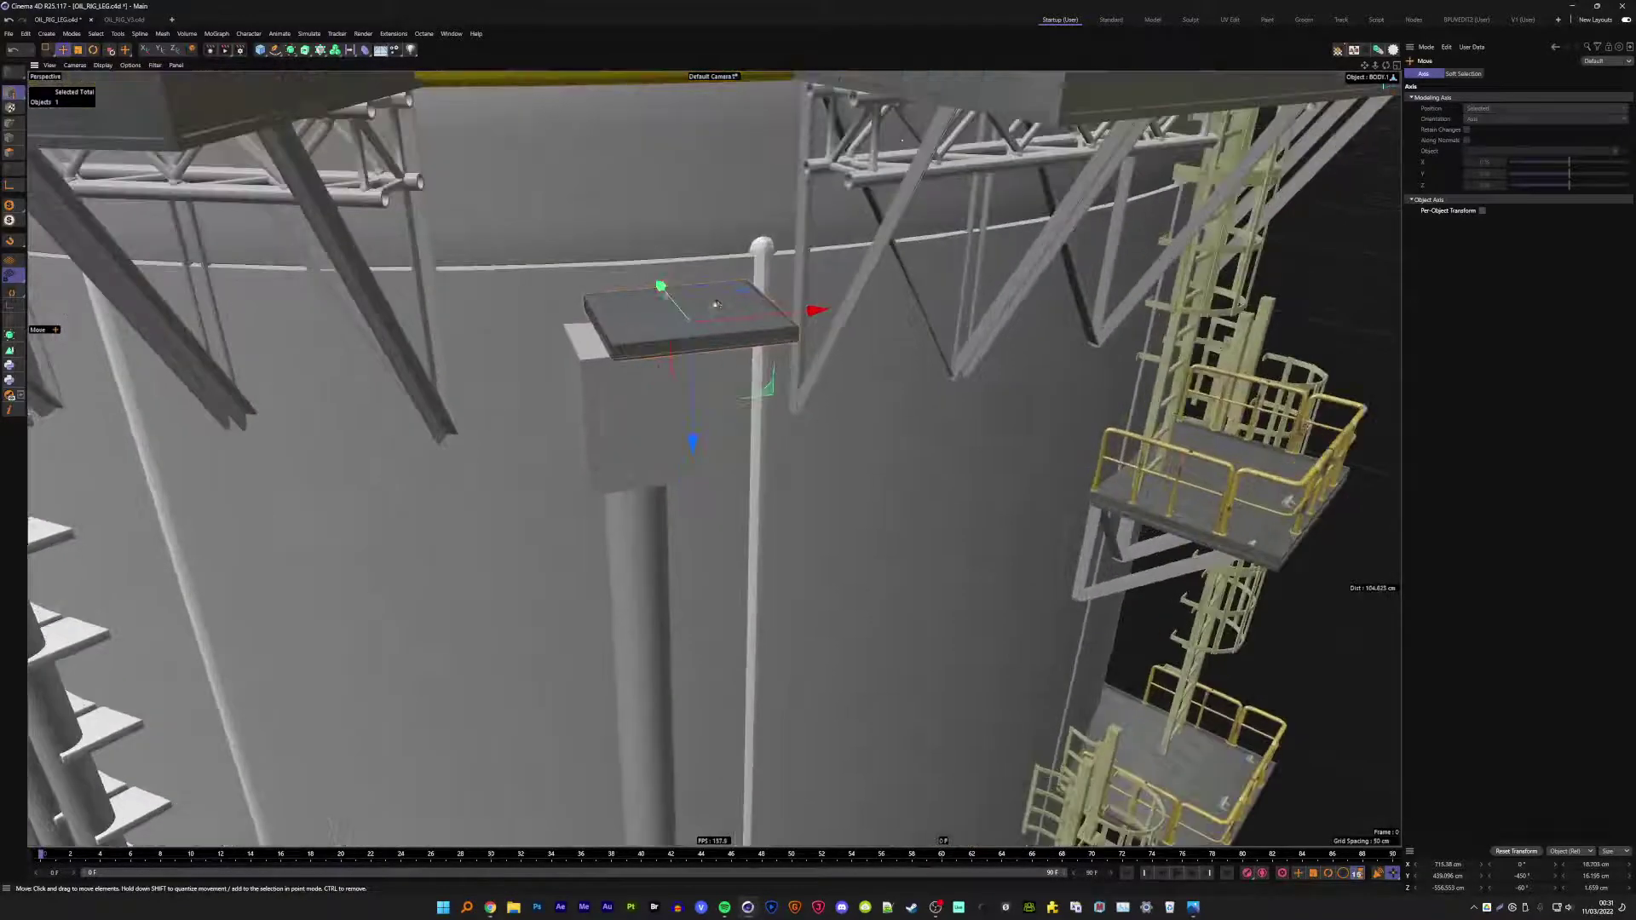
mouse_move(702, 311)
left_mouse_down("alt")
mouse_move(570, 336)
mouse_move(562, 460)
left_mouse_up("alt")
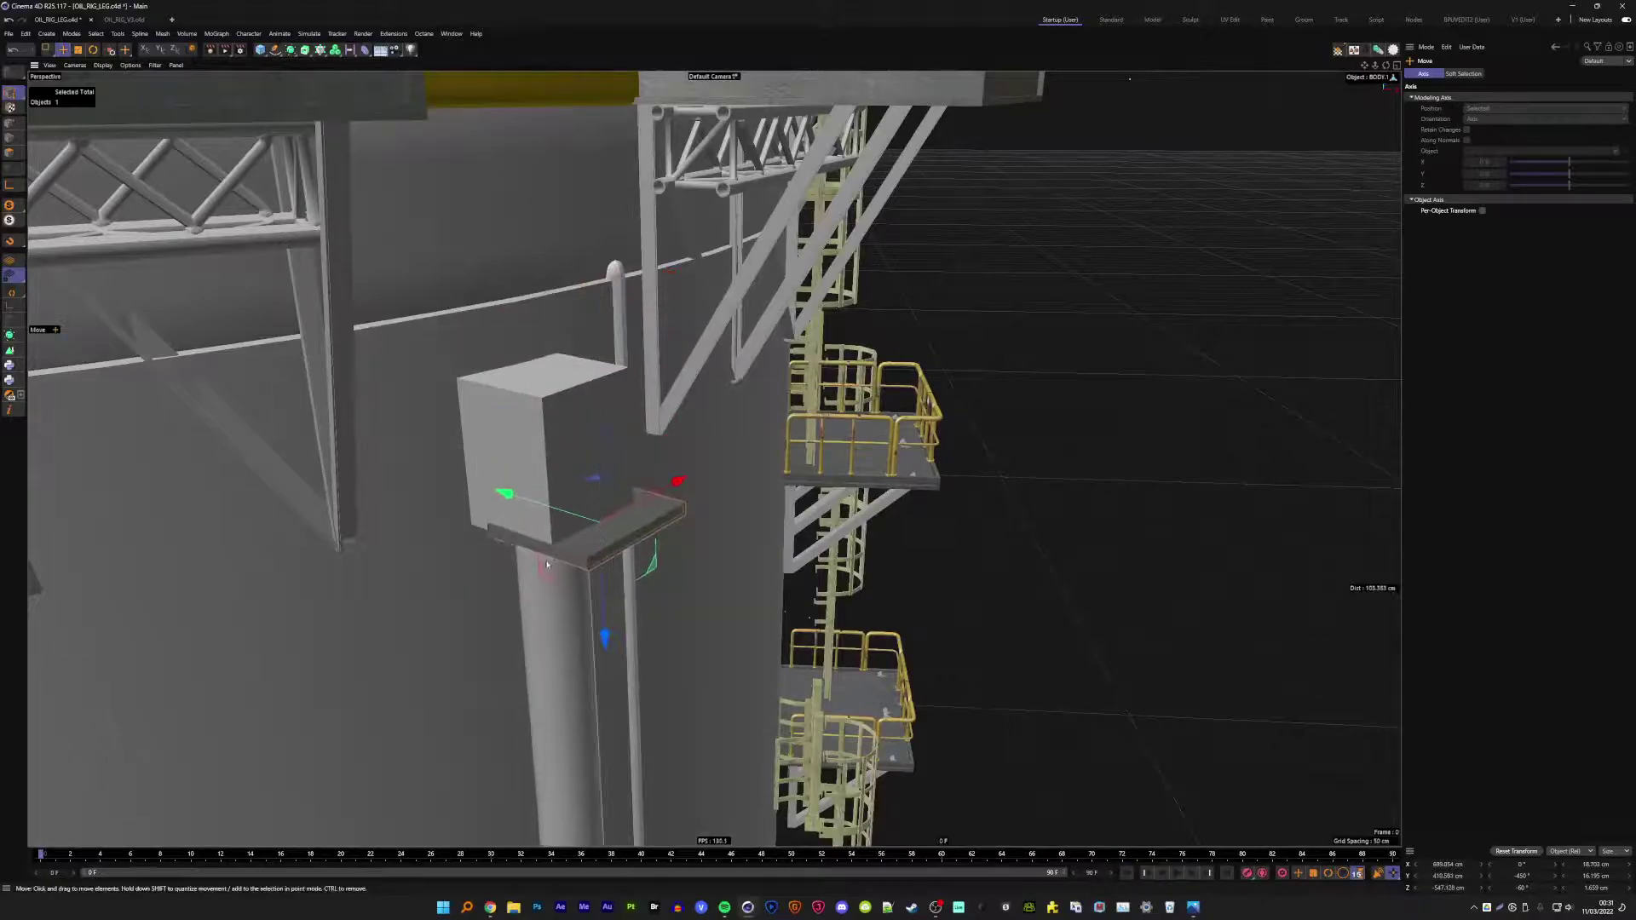
scroll(554, 538, "up", 3)
mouse_move(554, 538)
left_mouse_down("alt")
mouse_move(673, 512)
mouse_move(684, 532)
mouse_move(686, 481)
mouse_move(494, 464)
mouse_move(548, 417)
mouse_move(853, 396)
mouse_move(819, 431)
left_mouse_up("alt")
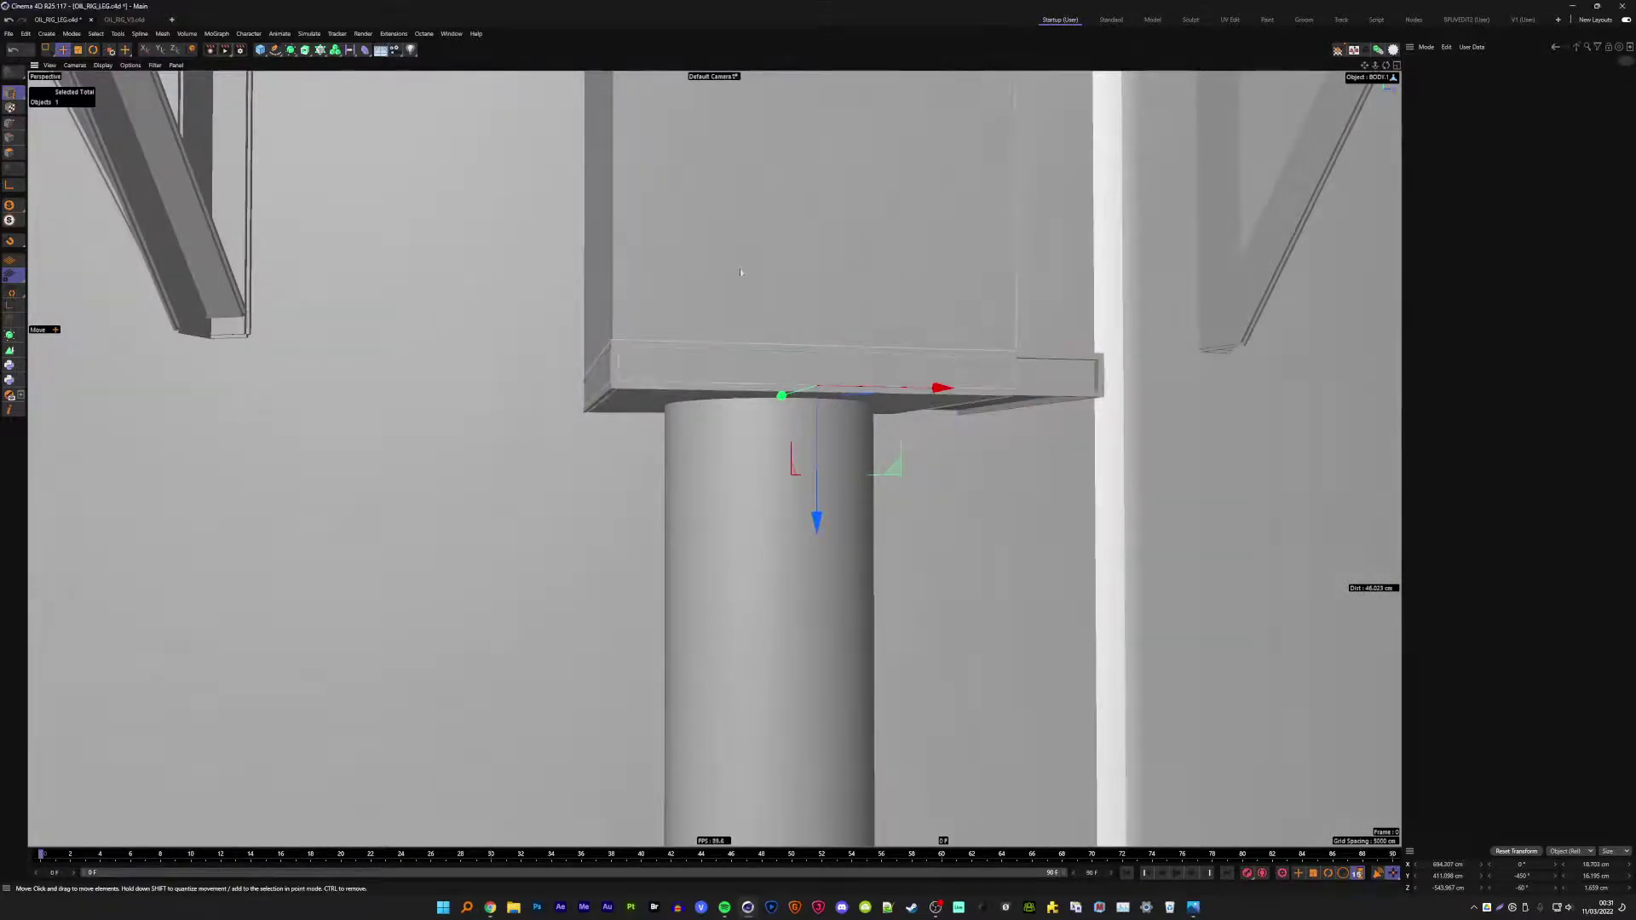
- Delete the old box and raise BODY.1's top points to form a new box
key("Delete")
left_click(767, 368)
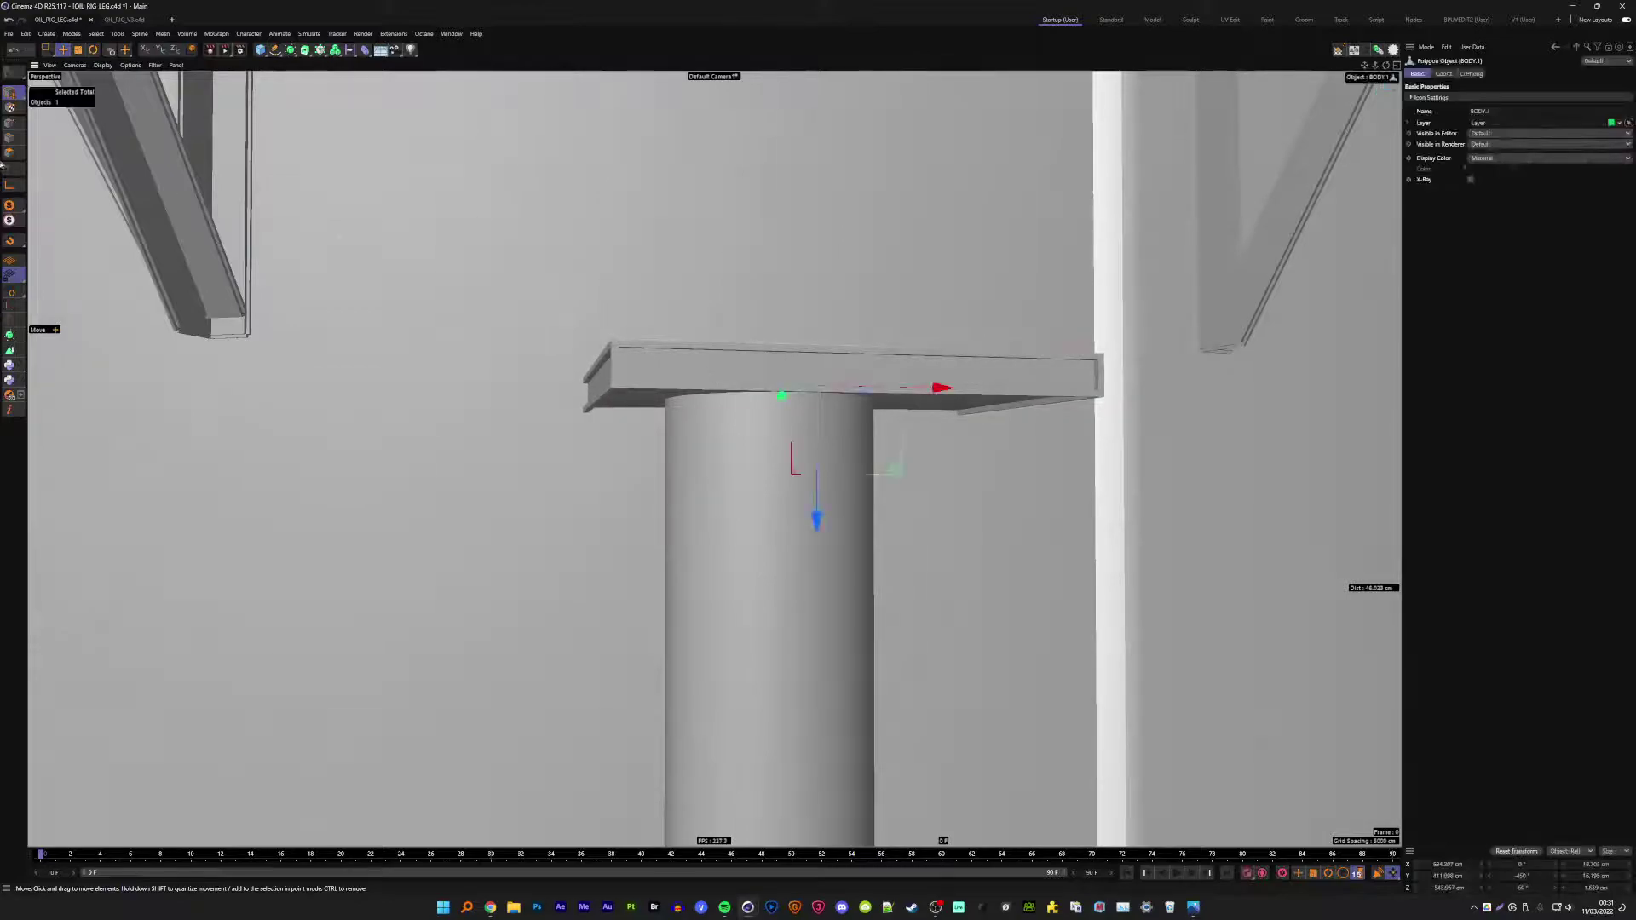
left_click(49, 51)
mouse_move(511, 290)
left_mouse_down("alt")
mouse_move(507, 252)
mouse_move(1228, 380)
left_mouse_up("alt")
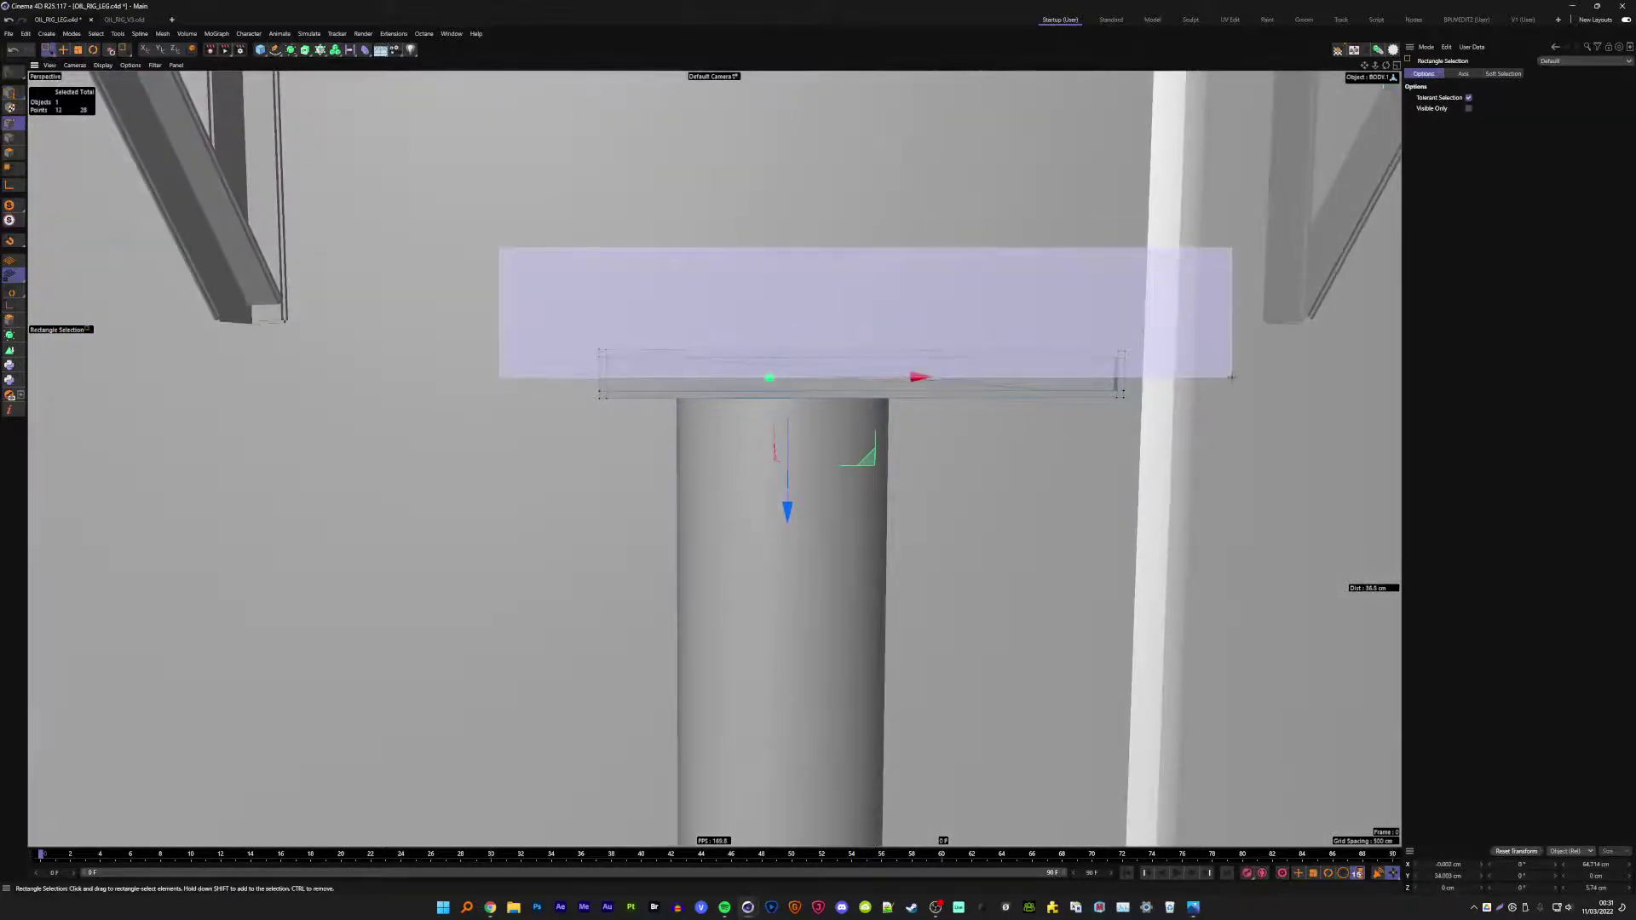
mouse_move(818, 436)
left_mouse_down("alt")
mouse_move(831, 298)
mouse_move(1018, 324)
mouse_move(937, 341)
left_mouse_up("alt")
scroll(938, 341, "down", 5)
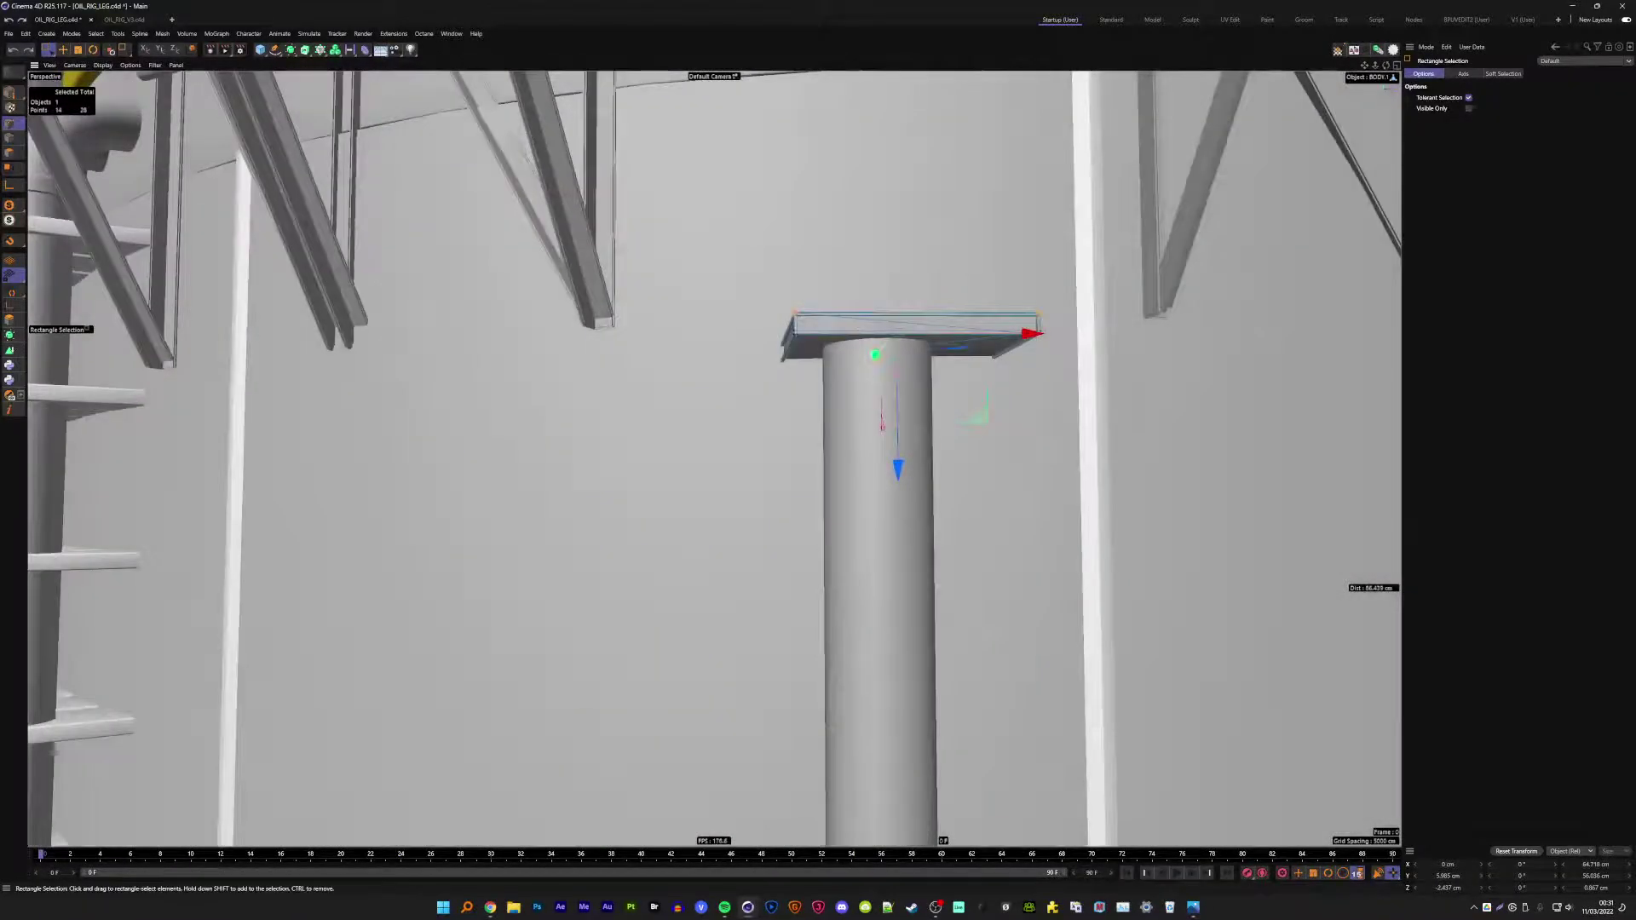
left_click_drag(897, 467, 895, 286)
- Narrow the box by sliding its right-side points to the left
mouse_move(857, 362)
left_mouse_down("alt")
mouse_move(799, 440)
mouse_move(722, 483)
mouse_move(799, 437)
left_mouse_up("alt")
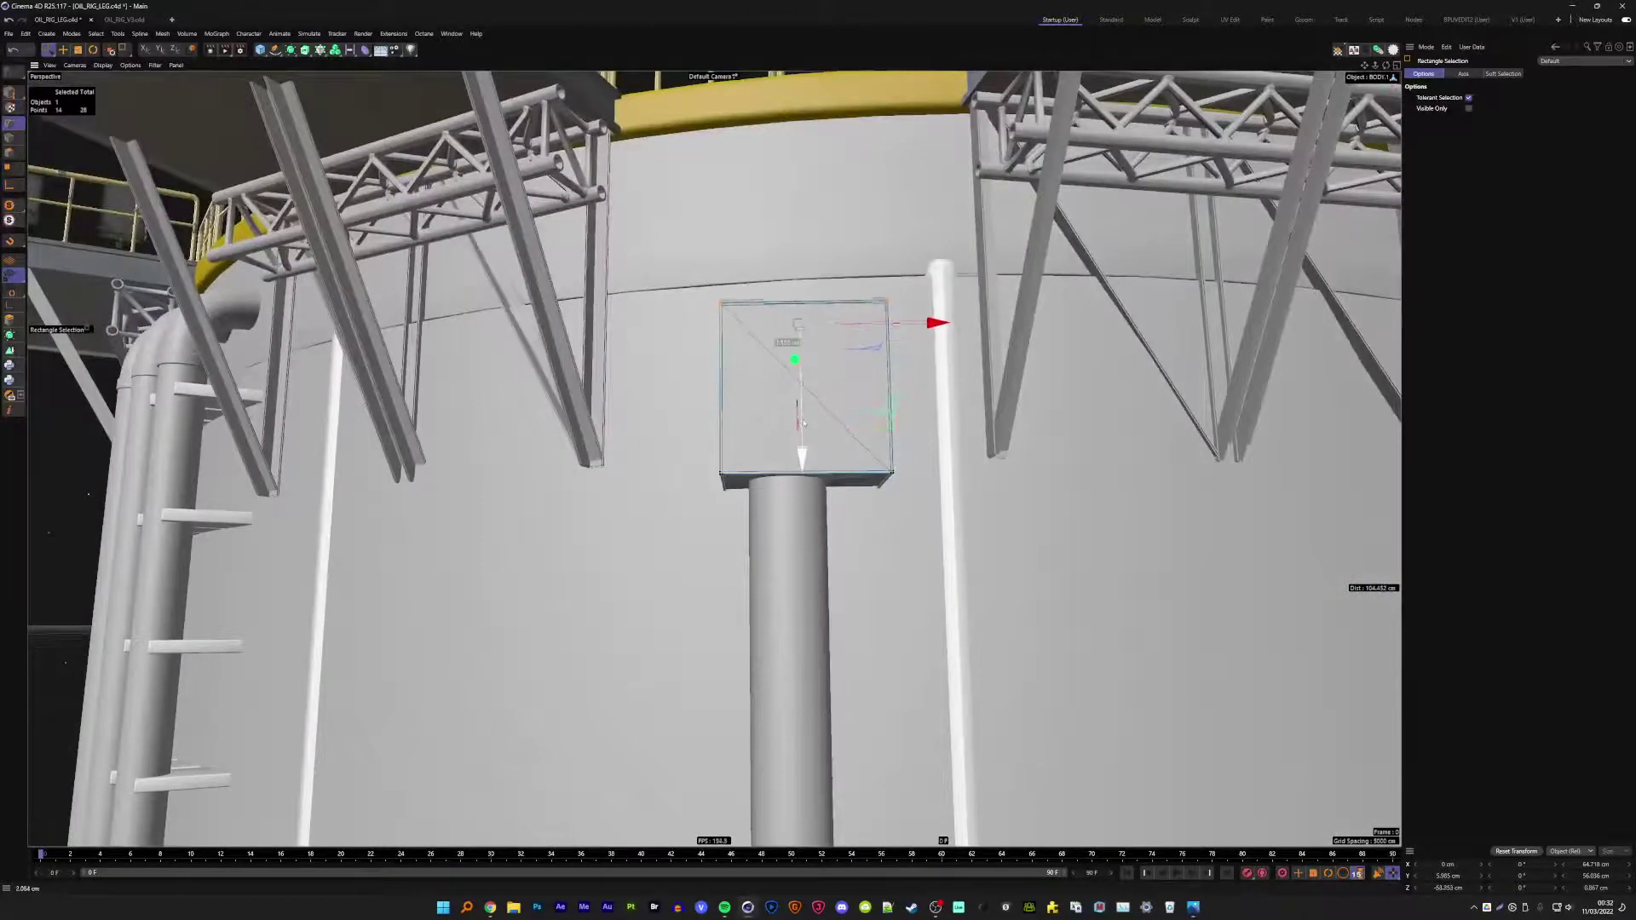
left_click_drag(803, 424, 767, 431, "alt")
left_click_drag(1002, 596, 796, 182)
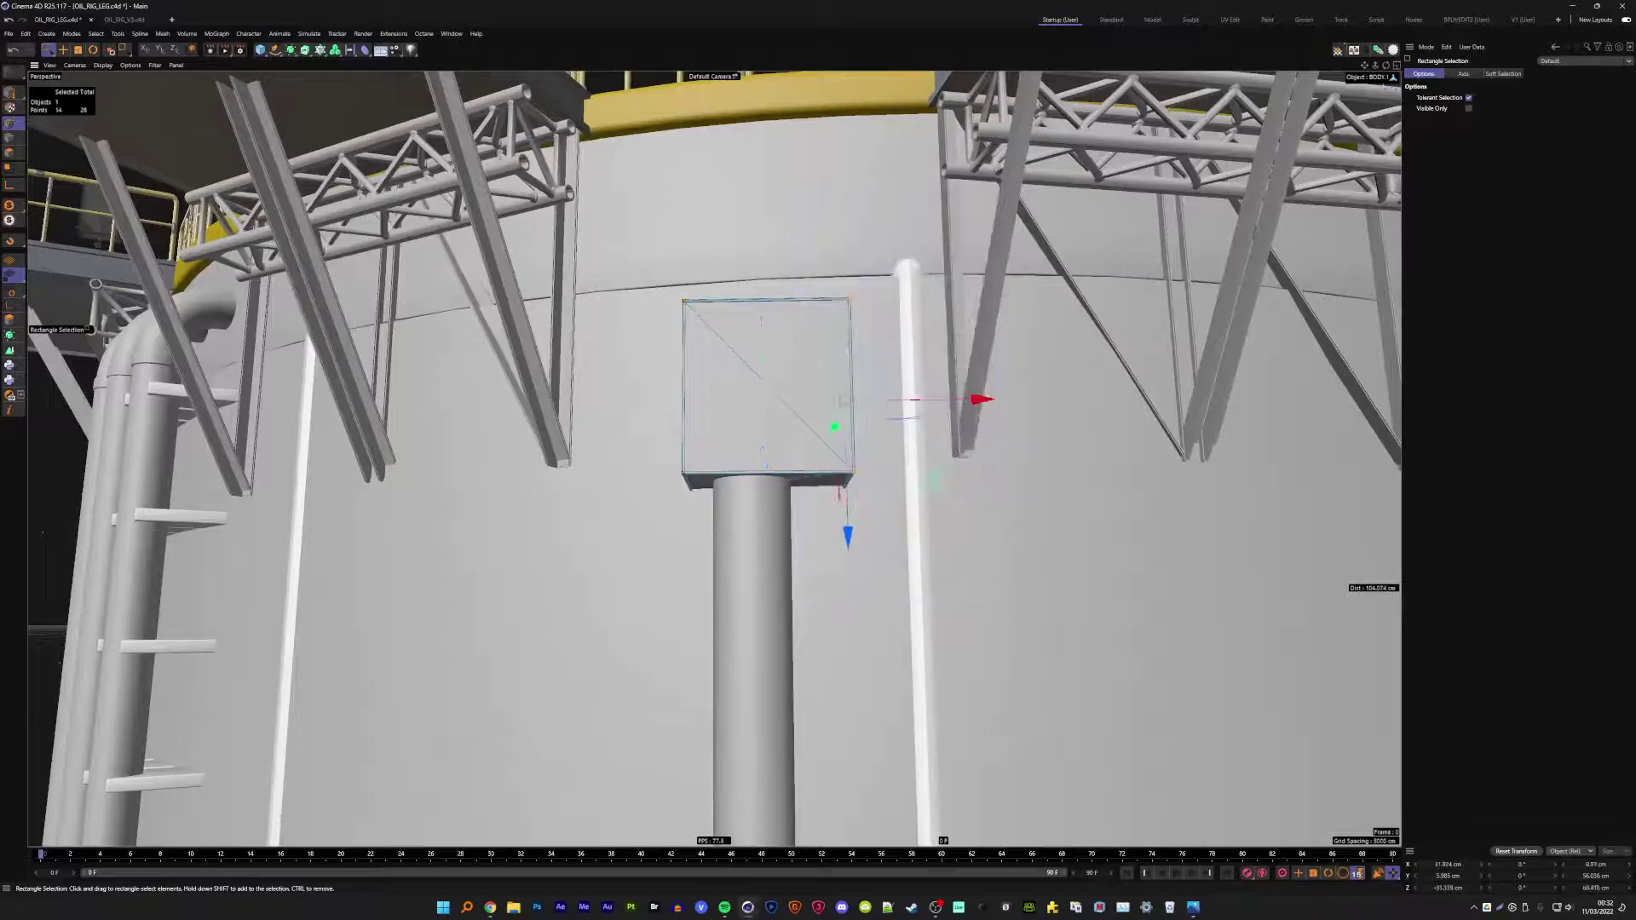
mouse_move(914, 407)
left_mouse_down()
mouse_move(883, 408)
mouse_move(927, 433)
mouse_move(887, 443)
mouse_move(754, 419)
mouse_move(725, 316)
mouse_move(696, 336)
left_mouse_up()
- Select the box's side face triangles and push them inward
left_click(725, 316)
key("e")
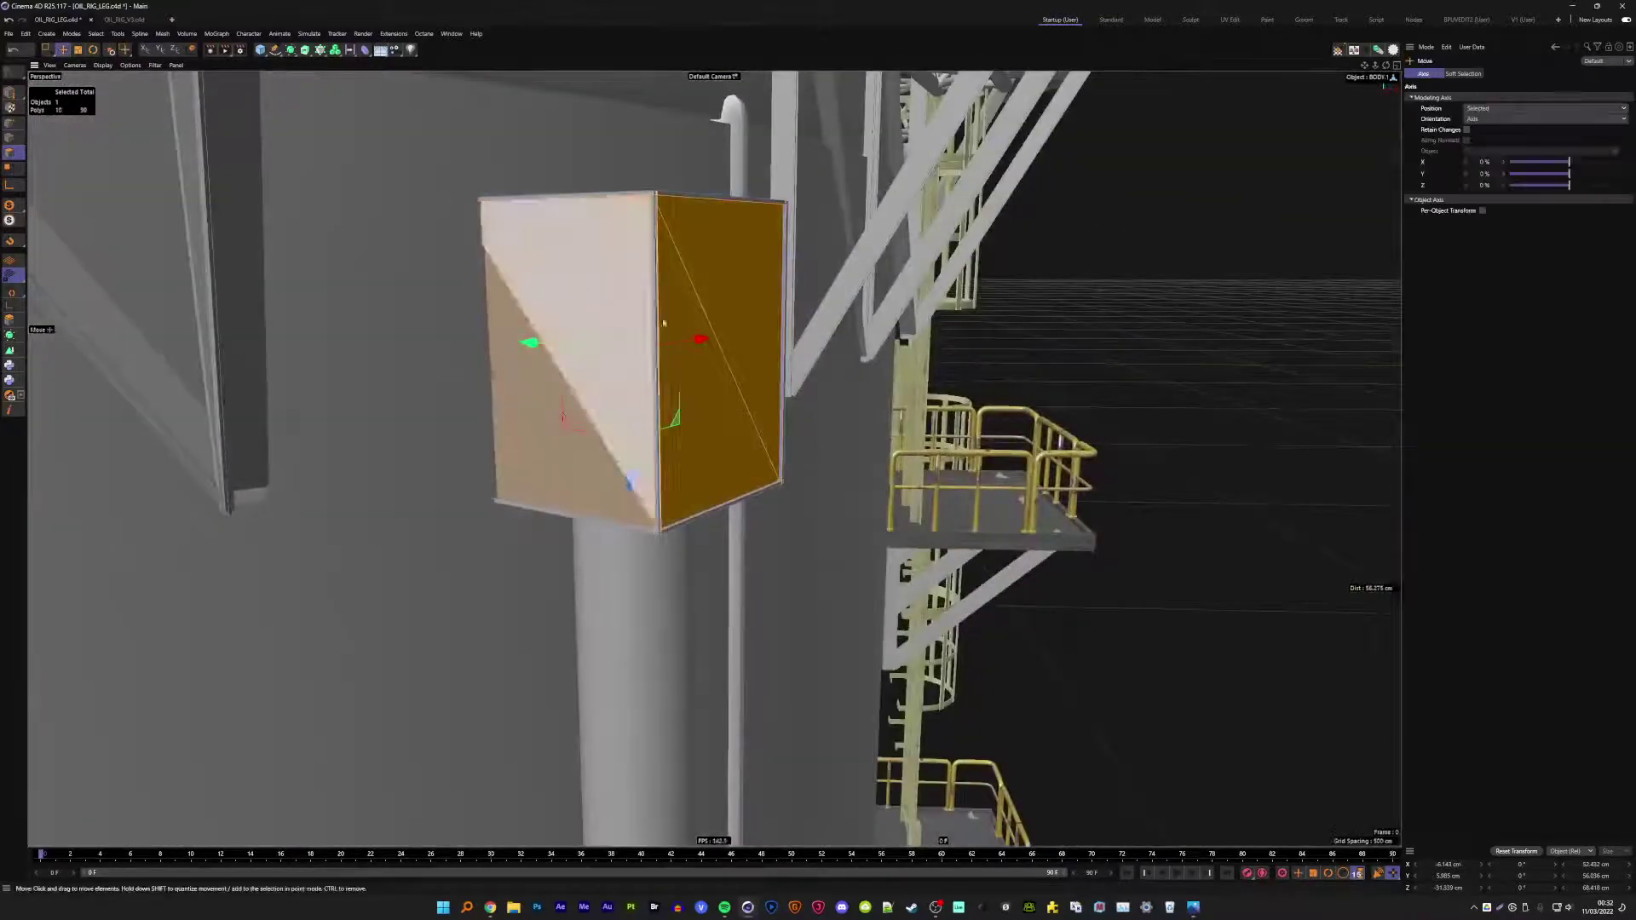
key("ctrl+z")
key("ctrl+z")
key("ctrl+z")
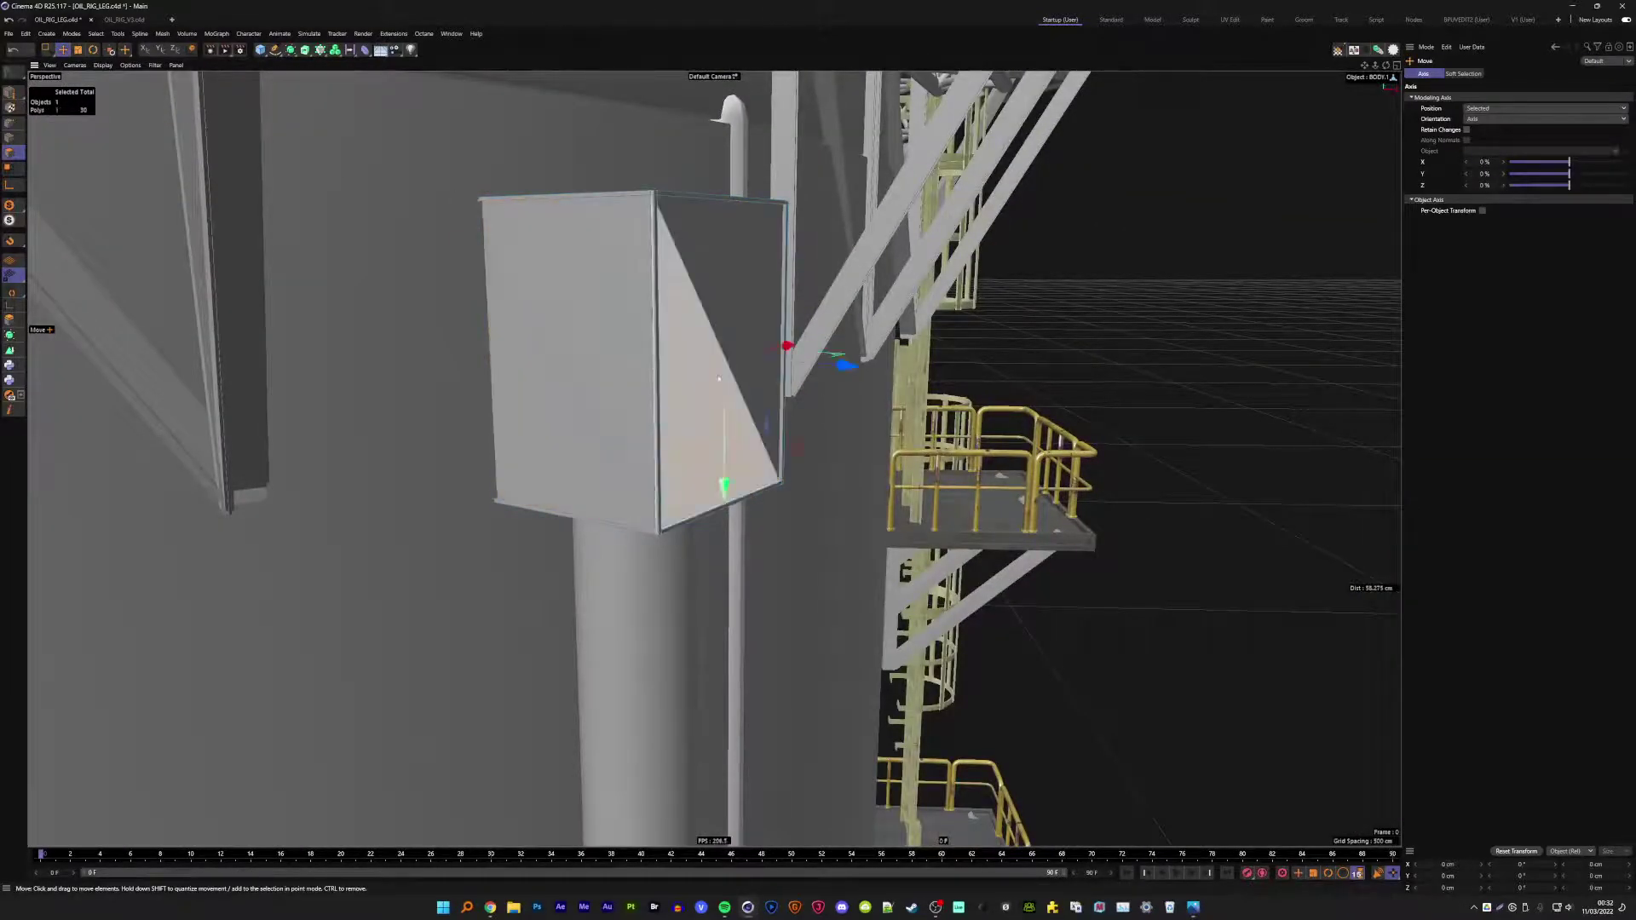
key("ctrl+z")
left_click(737, 319, "shift")
mouse_move(737, 319)
left_mouse_down()
mouse_move(691, 363)
mouse_move(690, 392)
mouse_move(683, 359)
left_mouse_up()
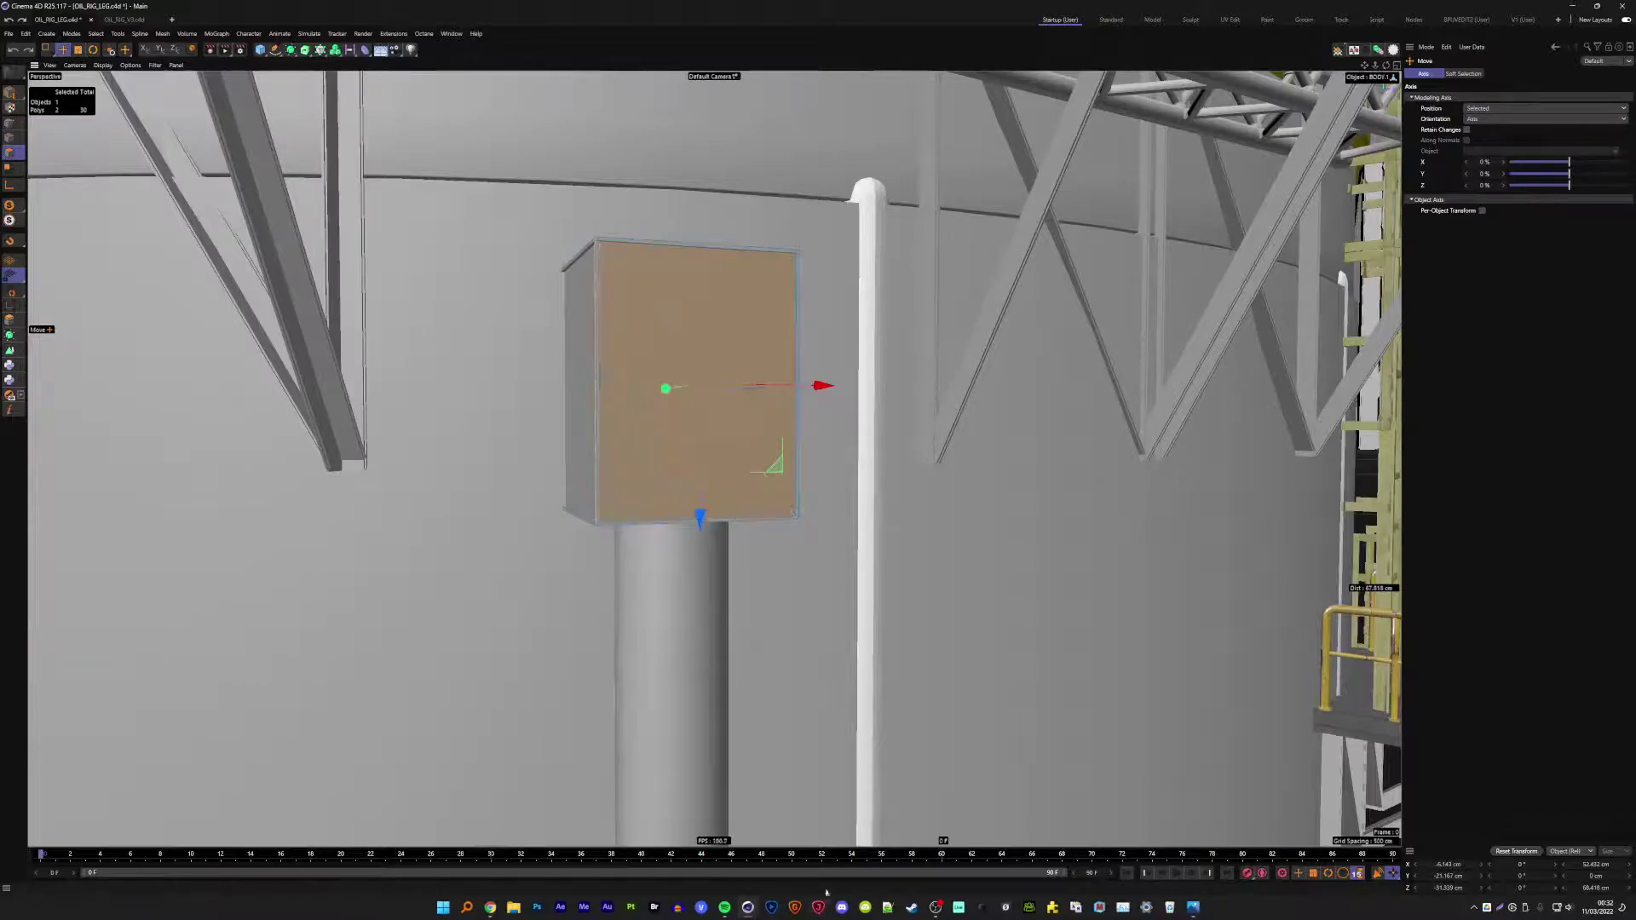
- Return to Model mode and delete the box sitting on top of the pipe
left_click(725, 909)
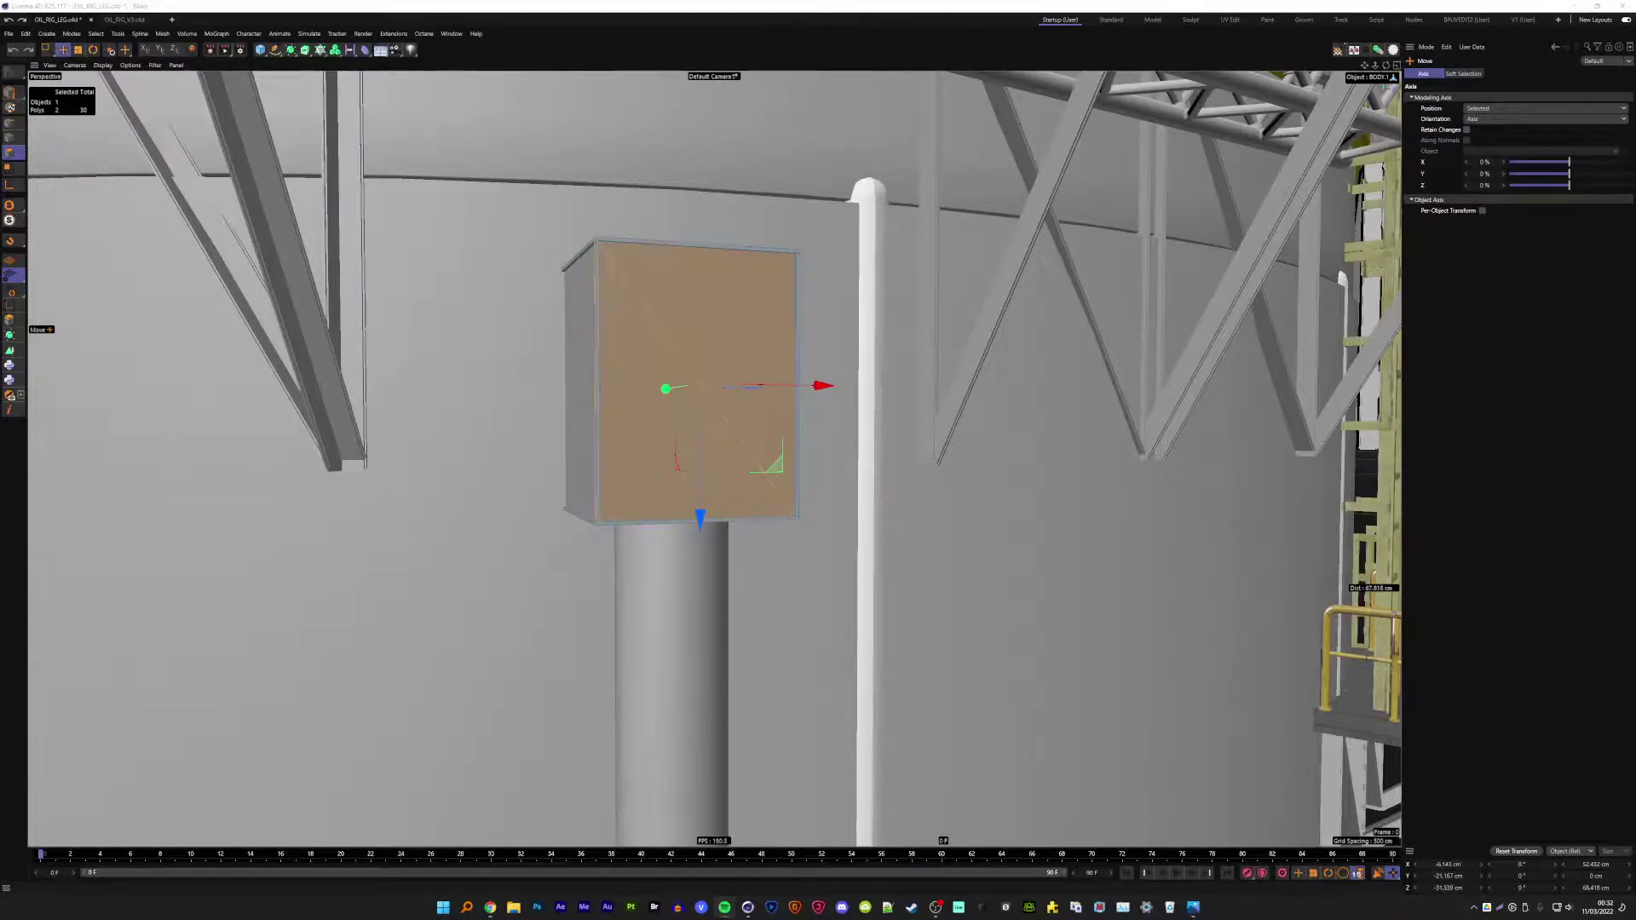
key("XF86AudioLowerVolume")
left_click(647, 443)
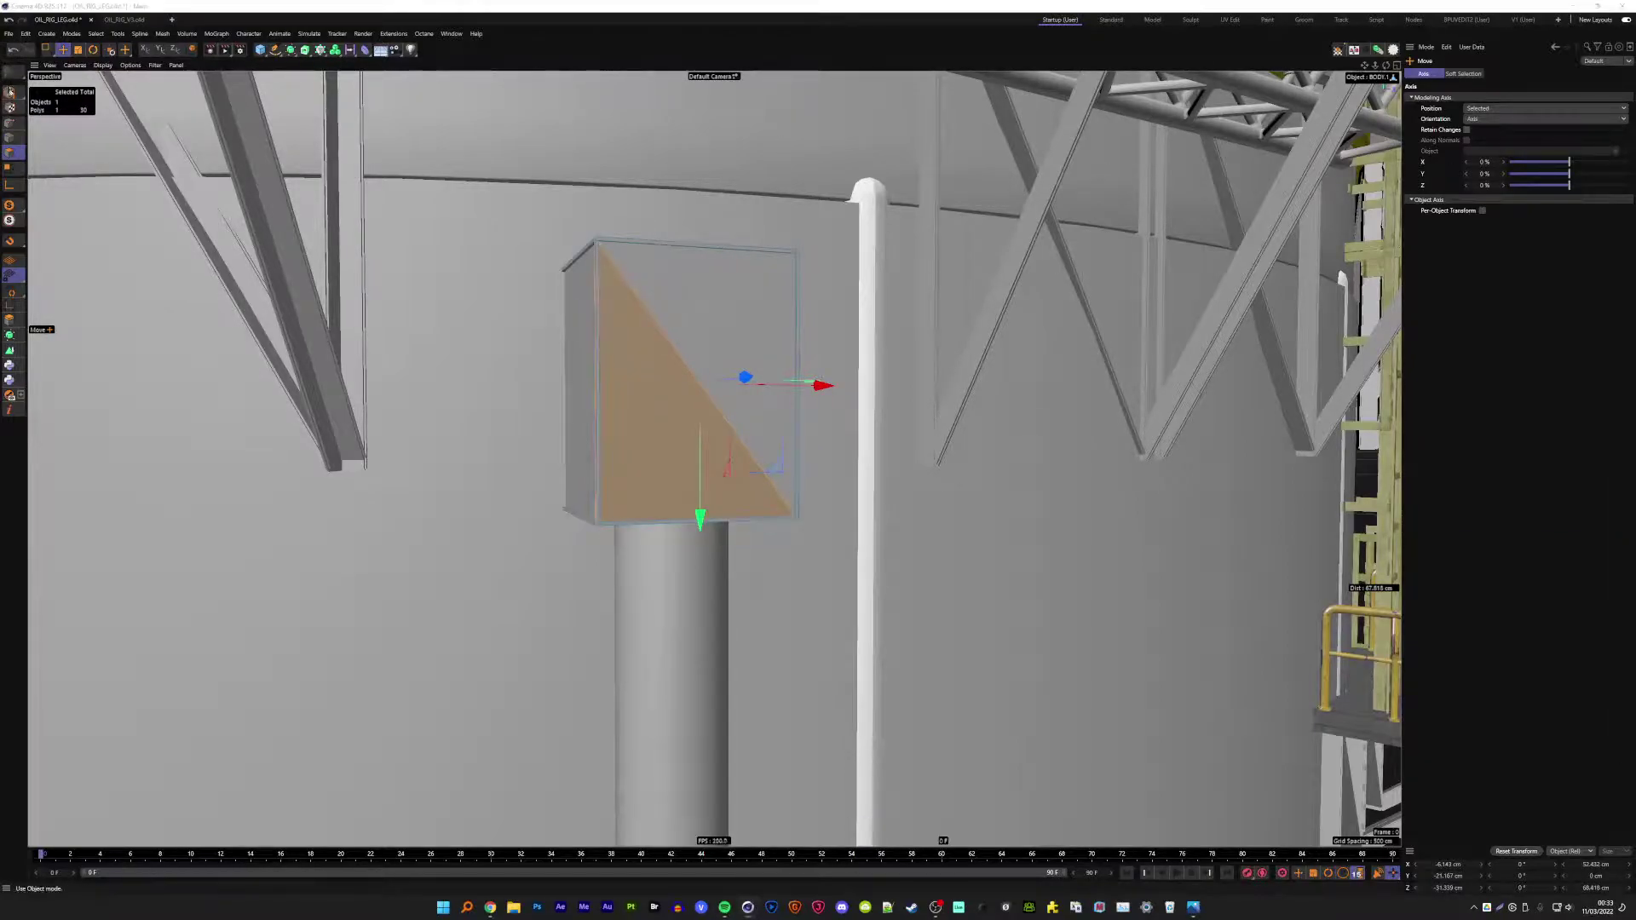
key("Return")
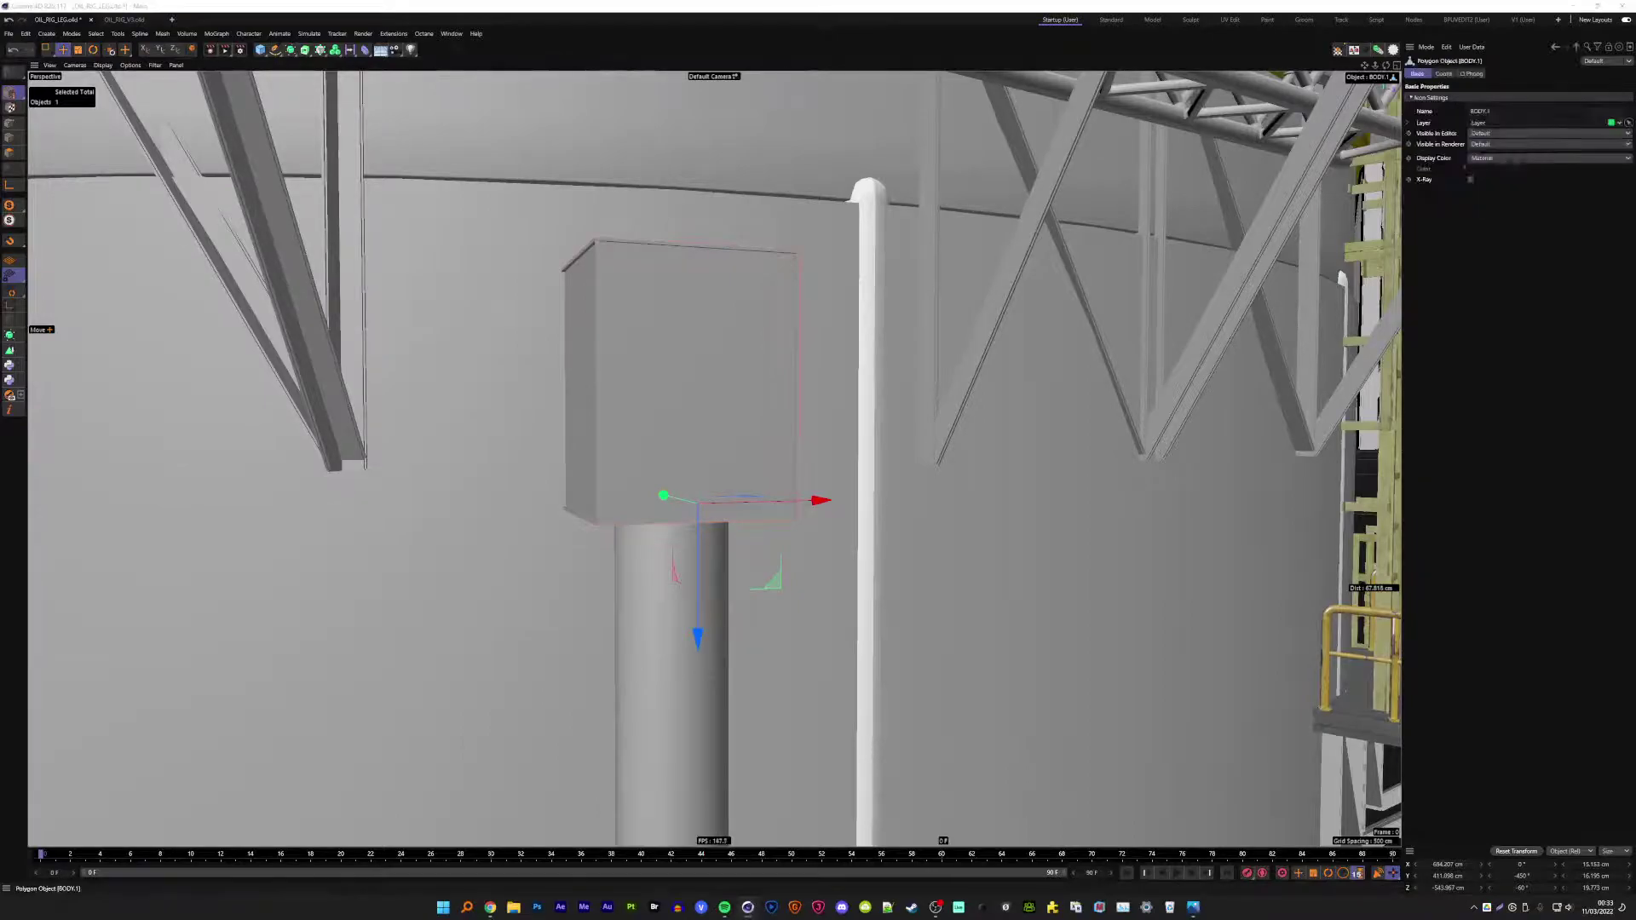
key("Delete")
- Select the thin vertical pipe cylinder, discarding an accidental raised duplicate
left_click(723, 529)
scroll(699, 647, "down", 10)
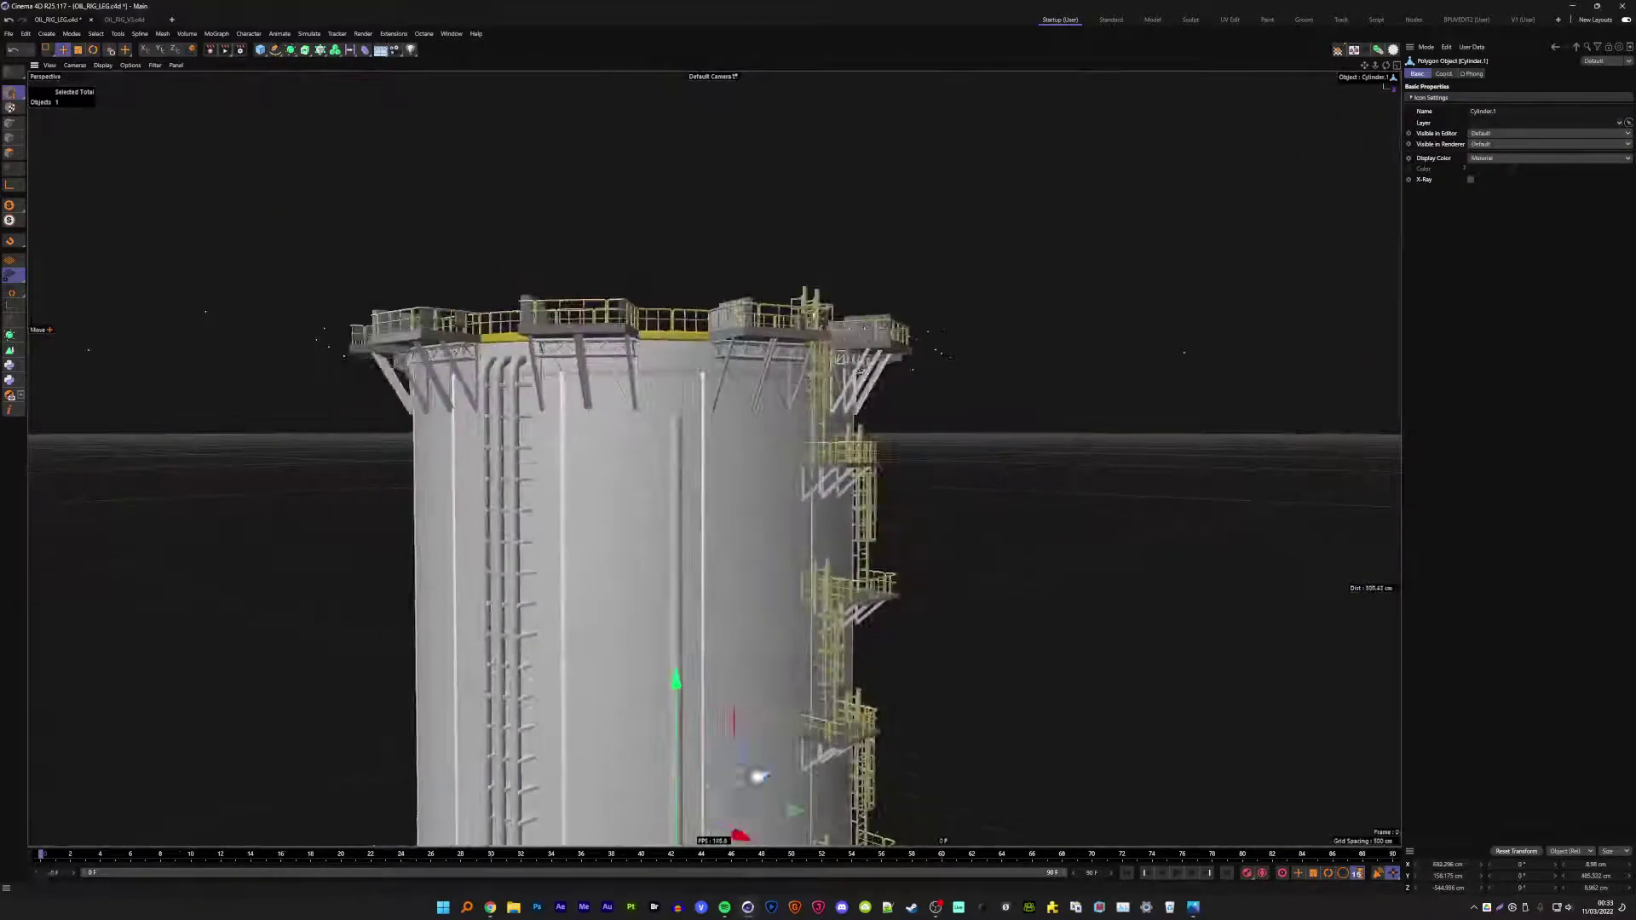
left_click_drag(680, 780, 680, 286, "ctrl")
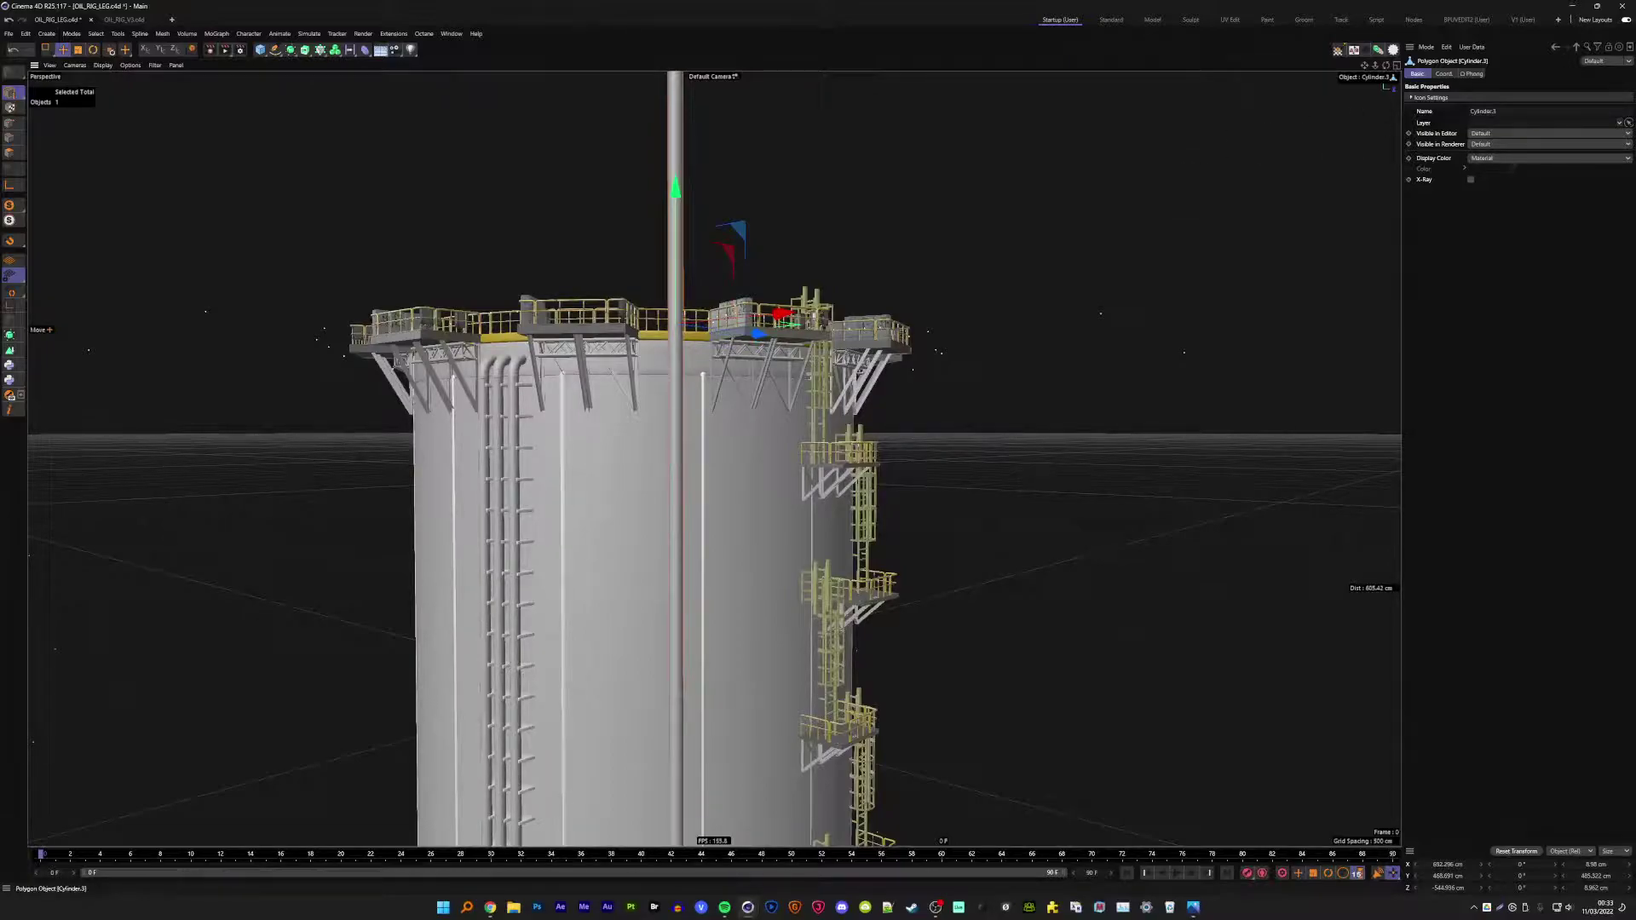
key("Delete")
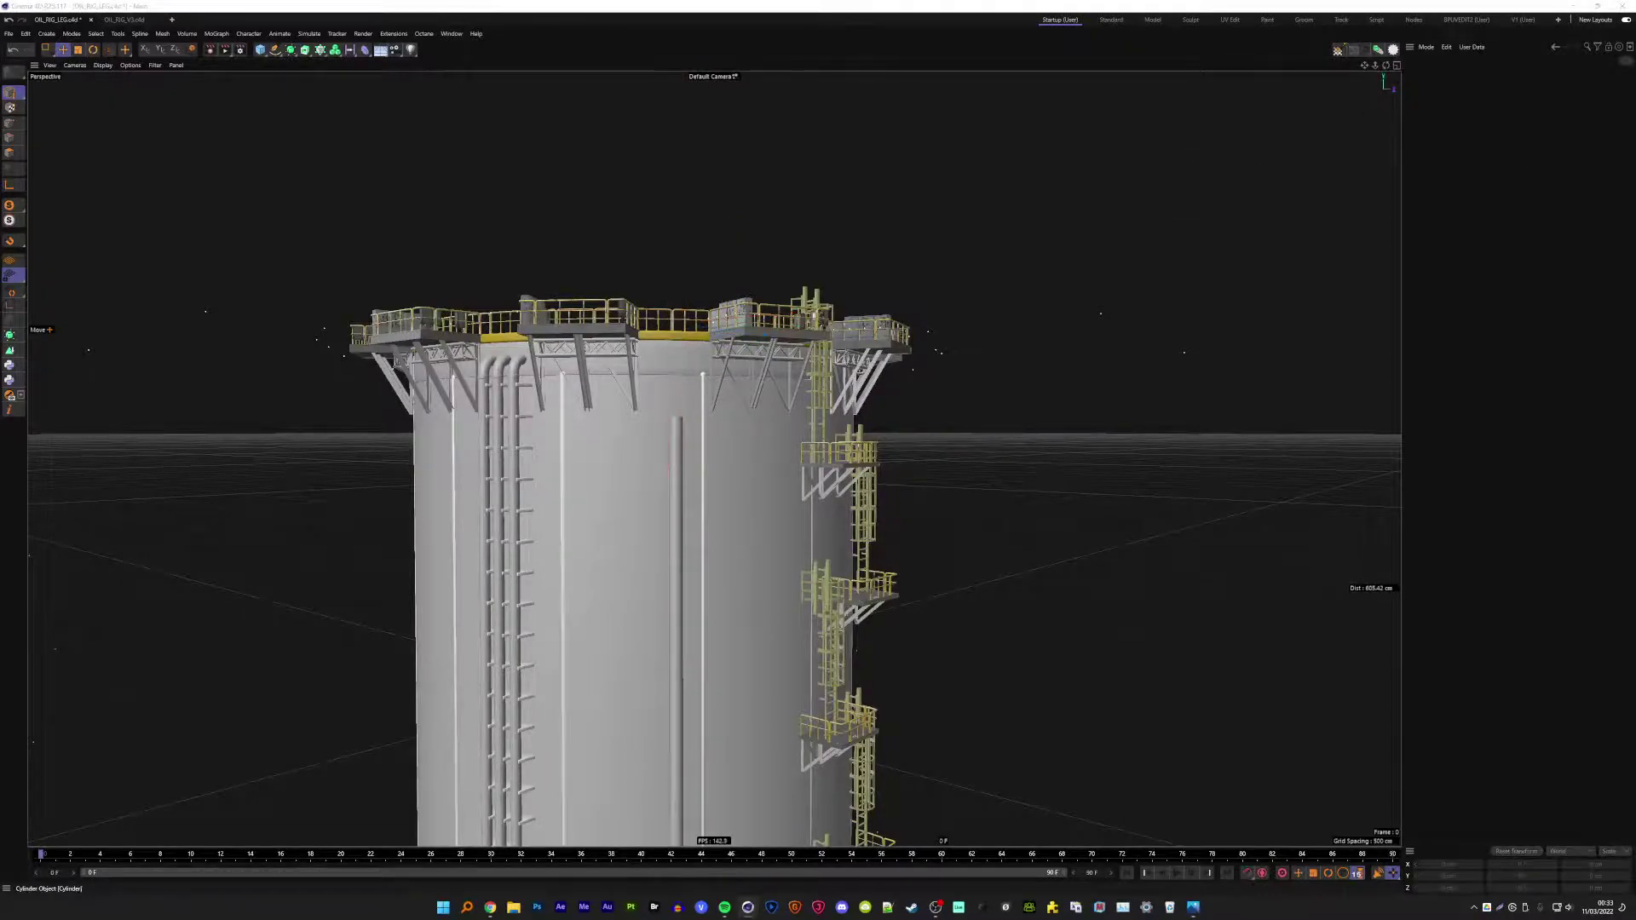
left_click(486, 597)
left_click(678, 596)
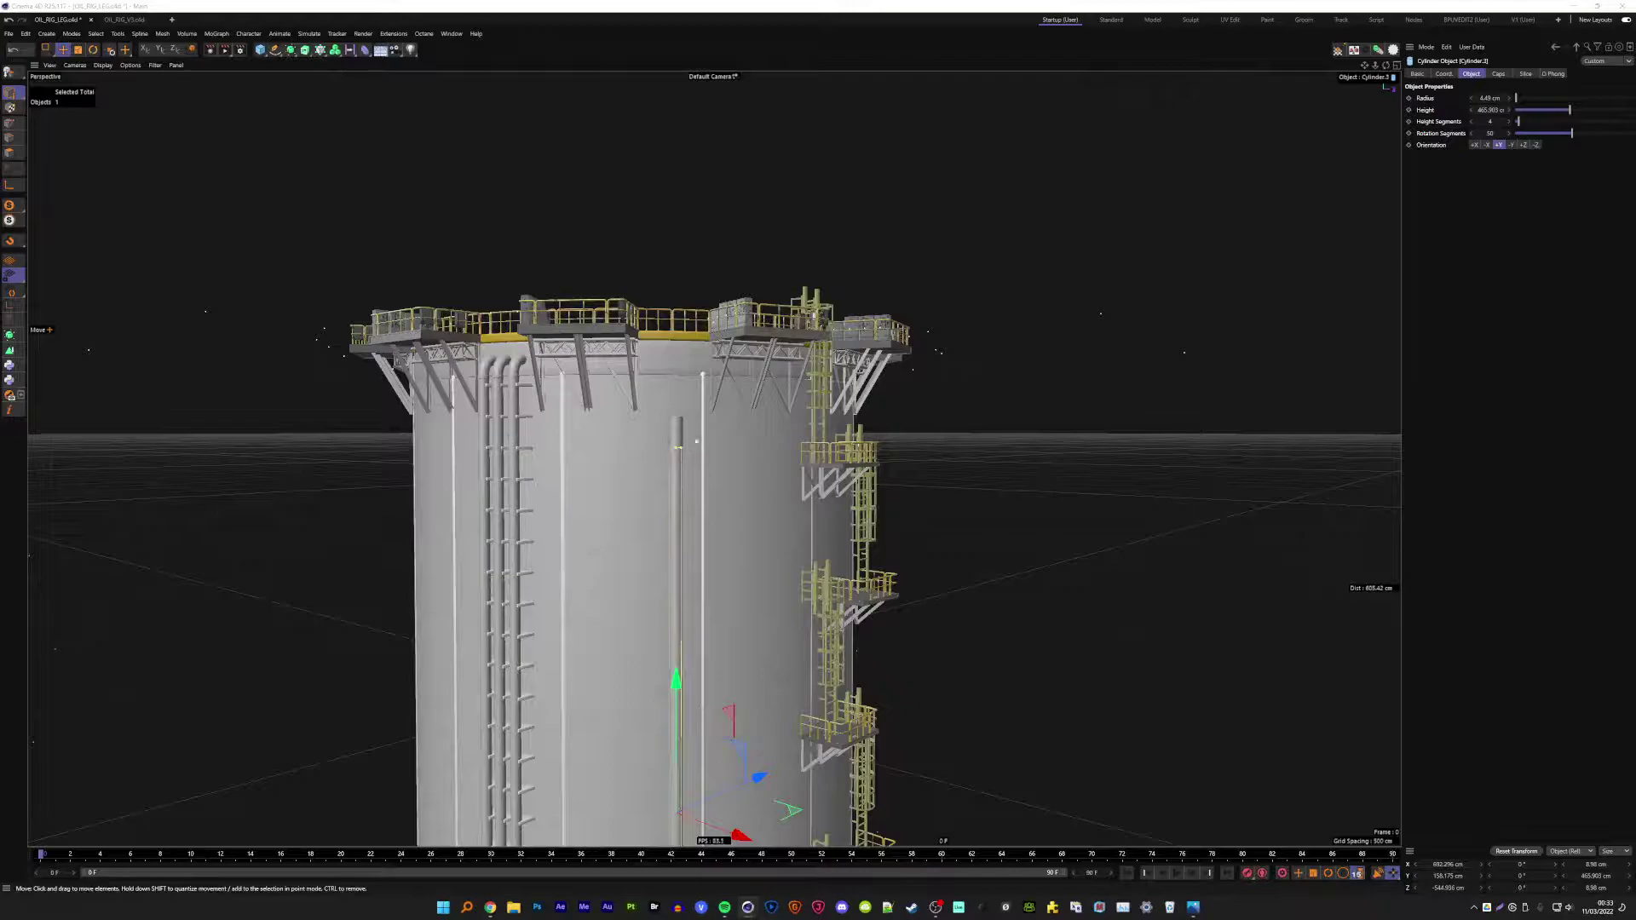
- Widen the pipe cylinder's radius slightly and set its Height to 20 cm
scroll(696, 441, "up", 3)
scroll(685, 442, "up", 3)
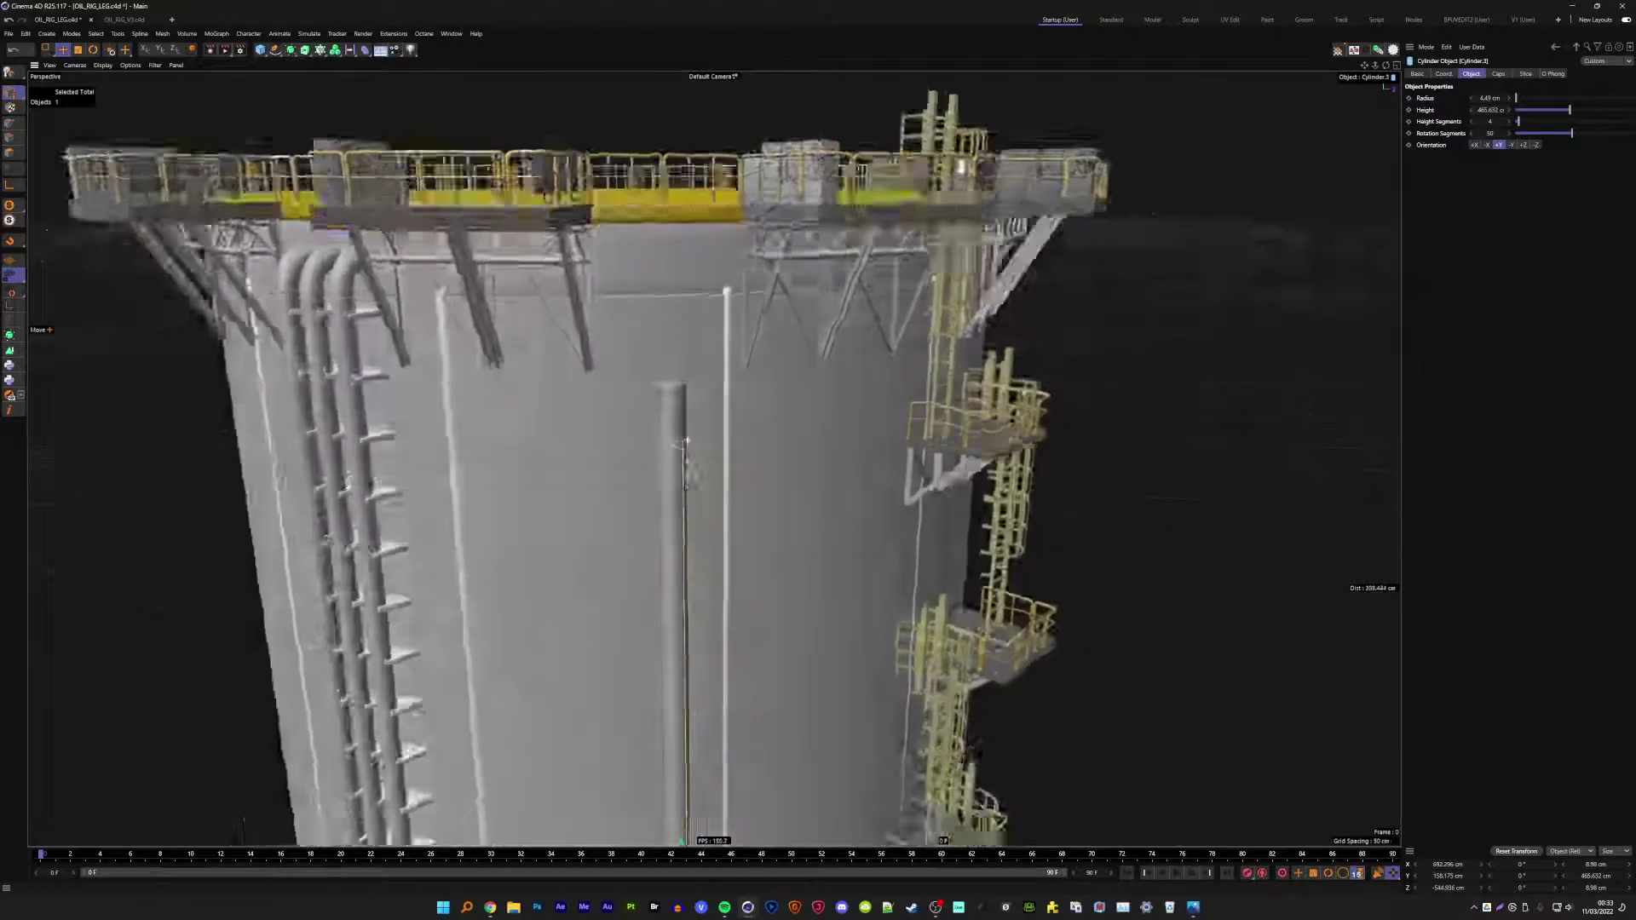
scroll(685, 441, "up", 2)
left_click_drag(685, 441, 687, 446)
scroll(687, 445, "down", 3)
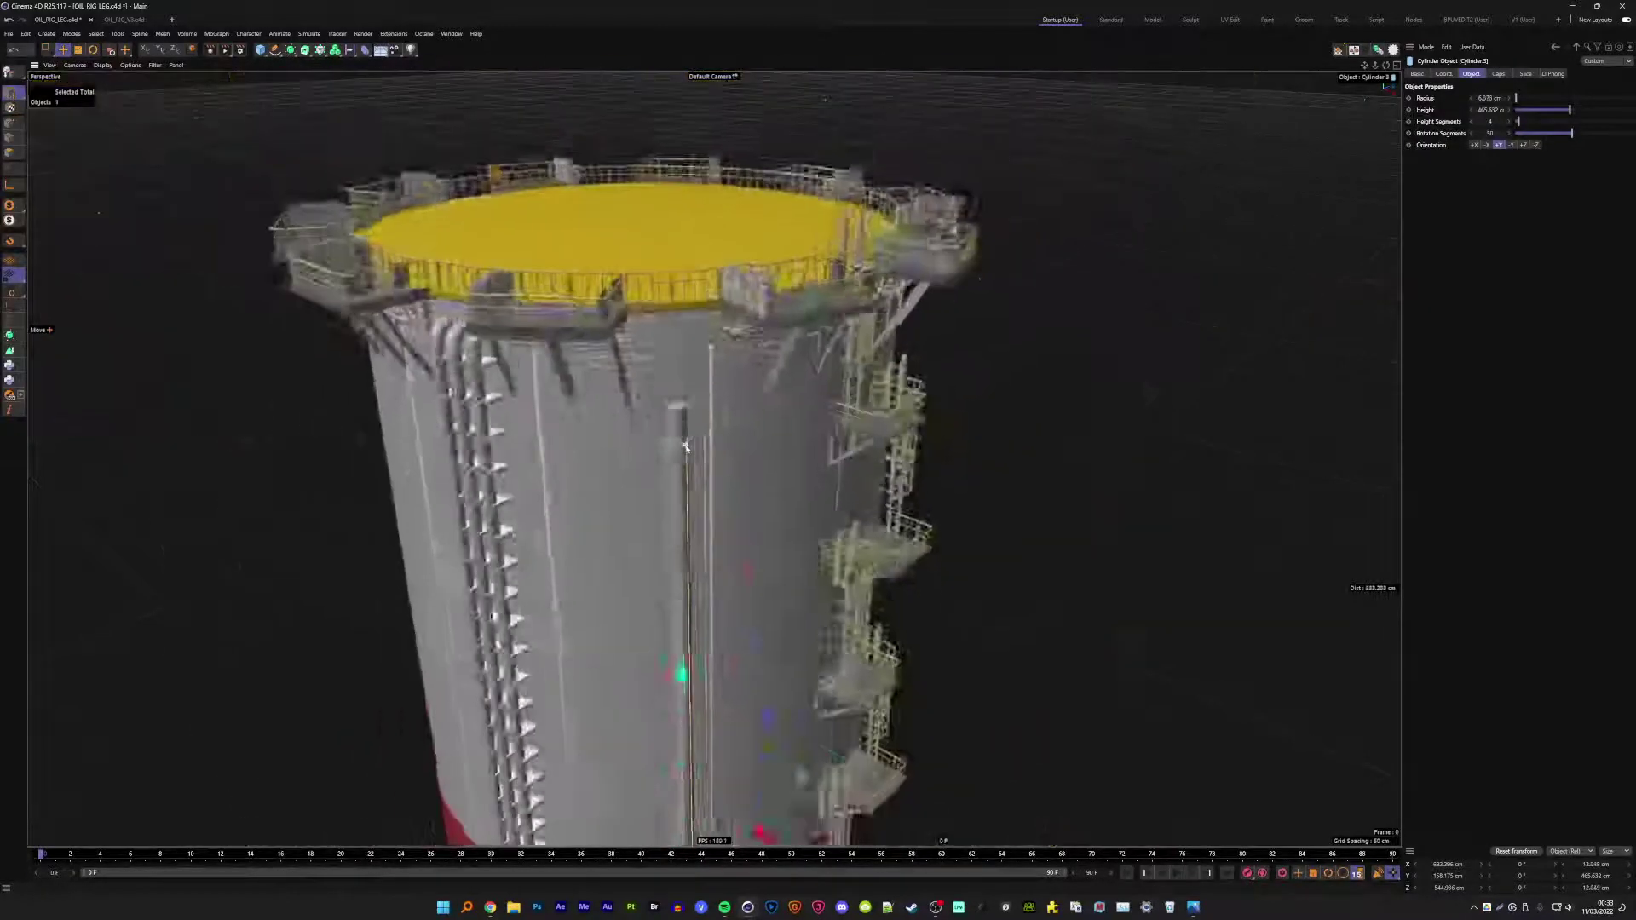
left_click_drag(687, 502, 681, 510)
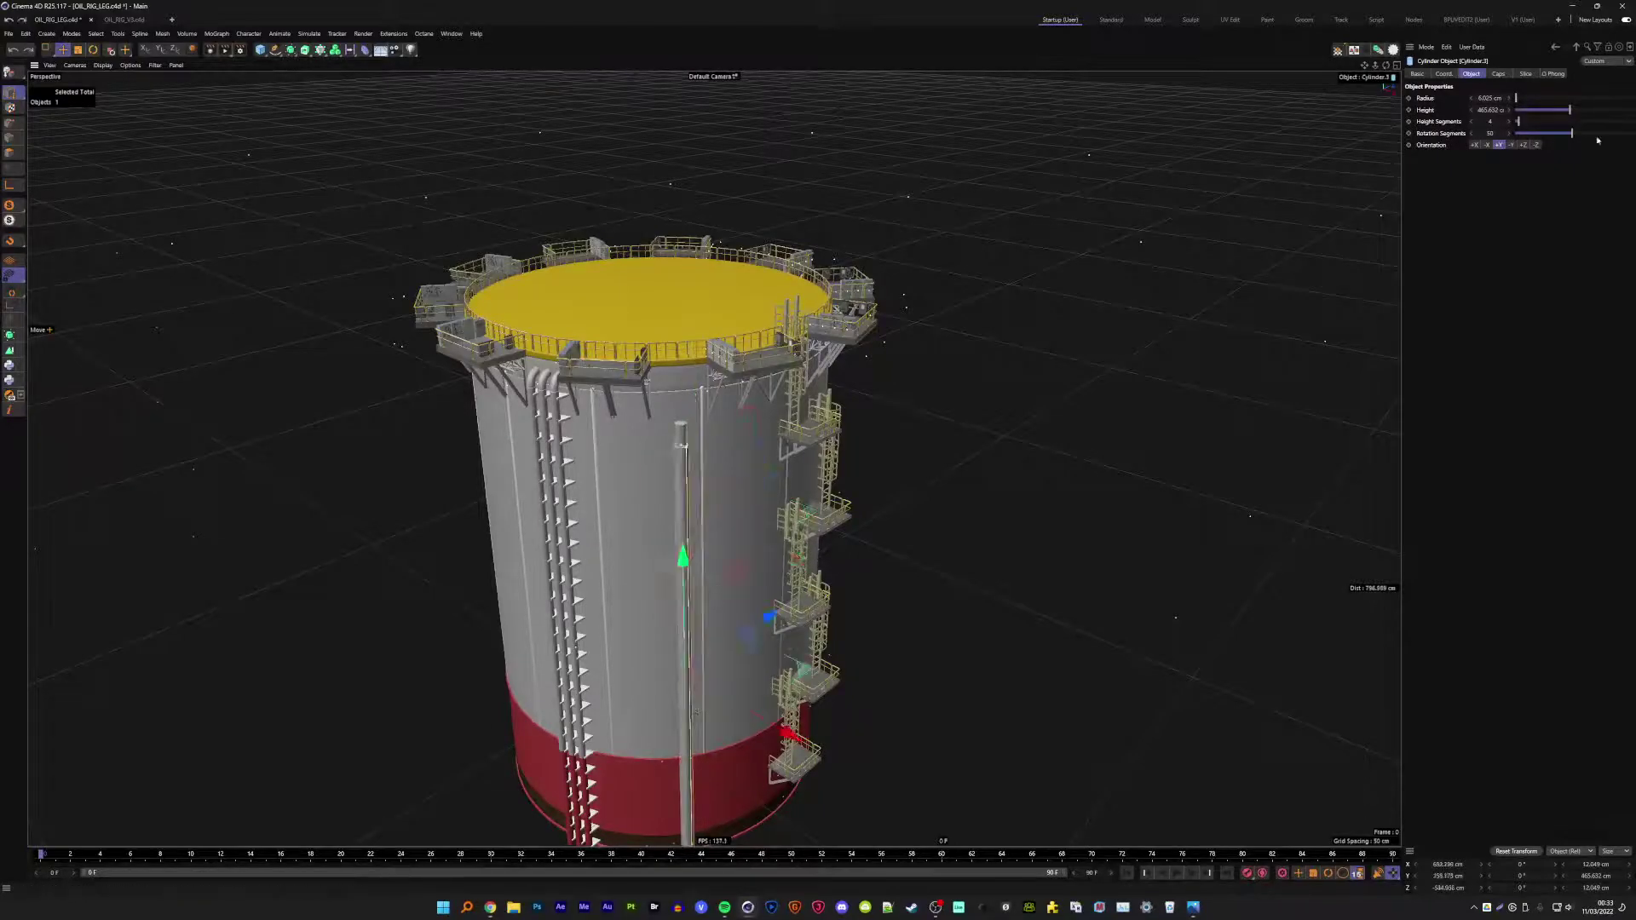
left_click(1493, 109)
type("20")
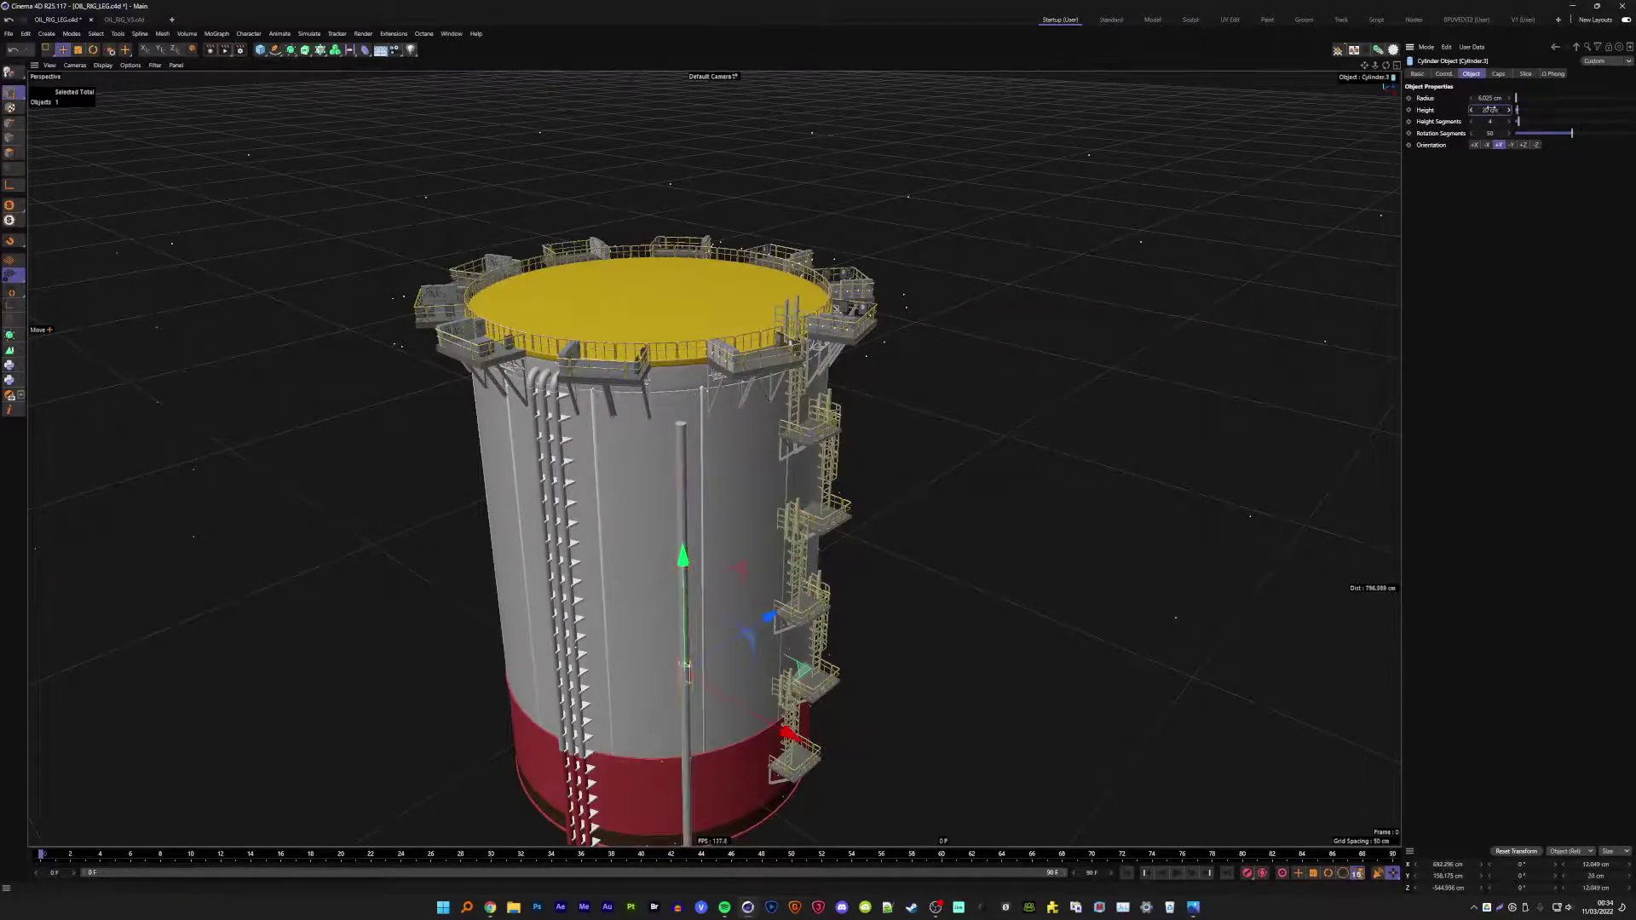
key("Return")
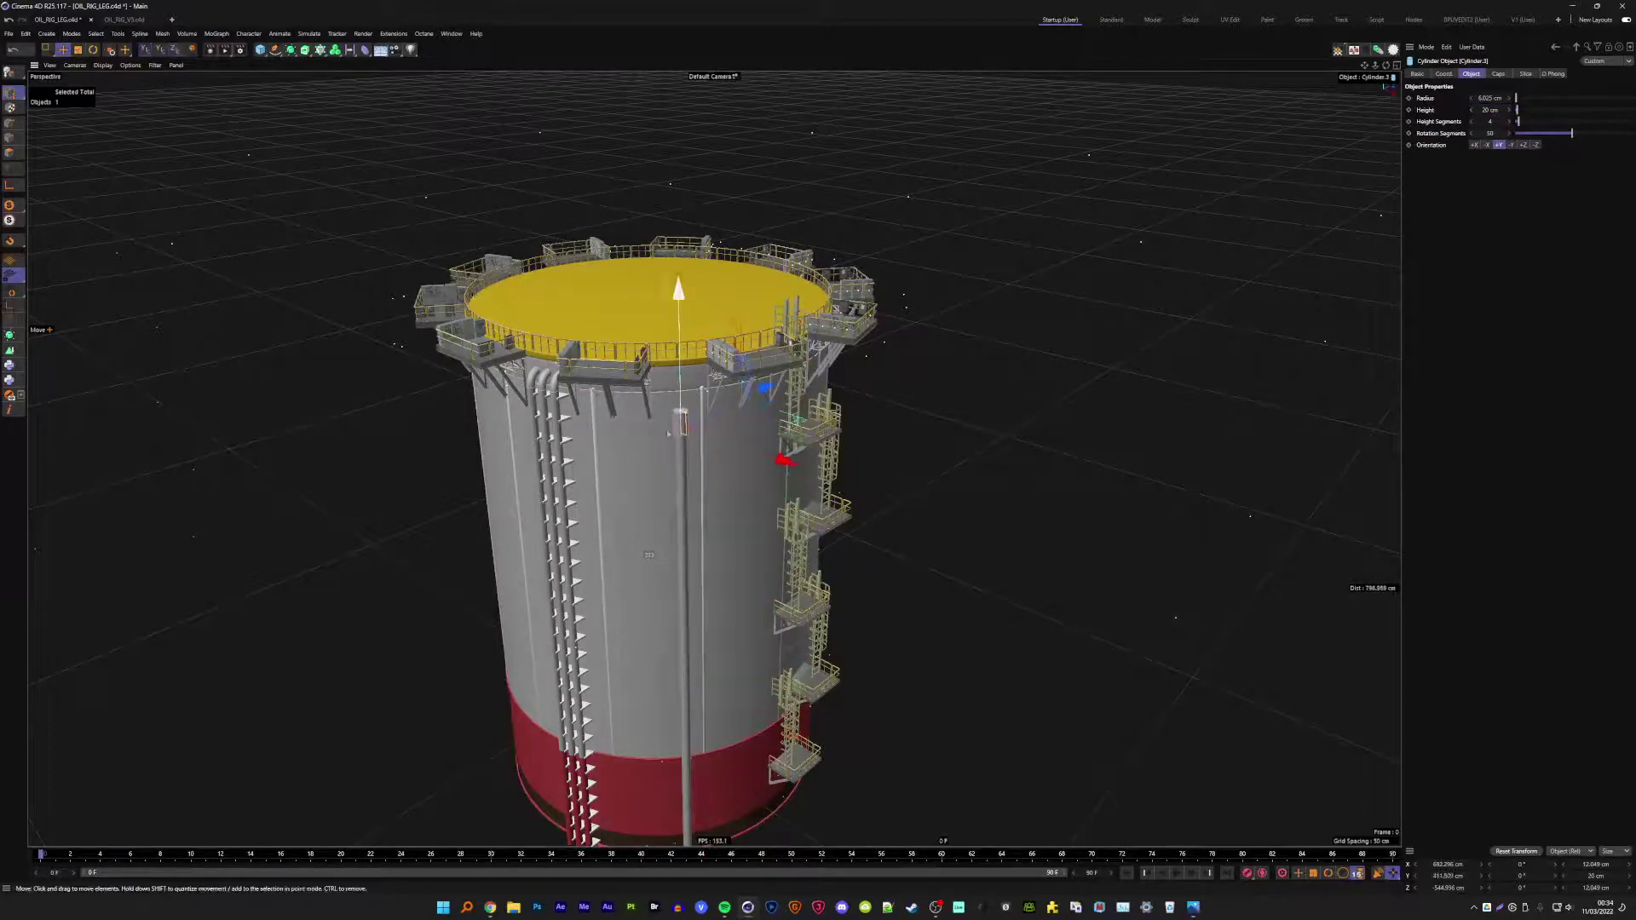
- Widen the short cylinder and flatten it into a thin cap on the pipe
scroll(697, 423, "up", 3)
scroll(697, 424, "up", 2)
scroll(697, 423, "up", 2)
left_click_drag(697, 419, 733, 461, "alt")
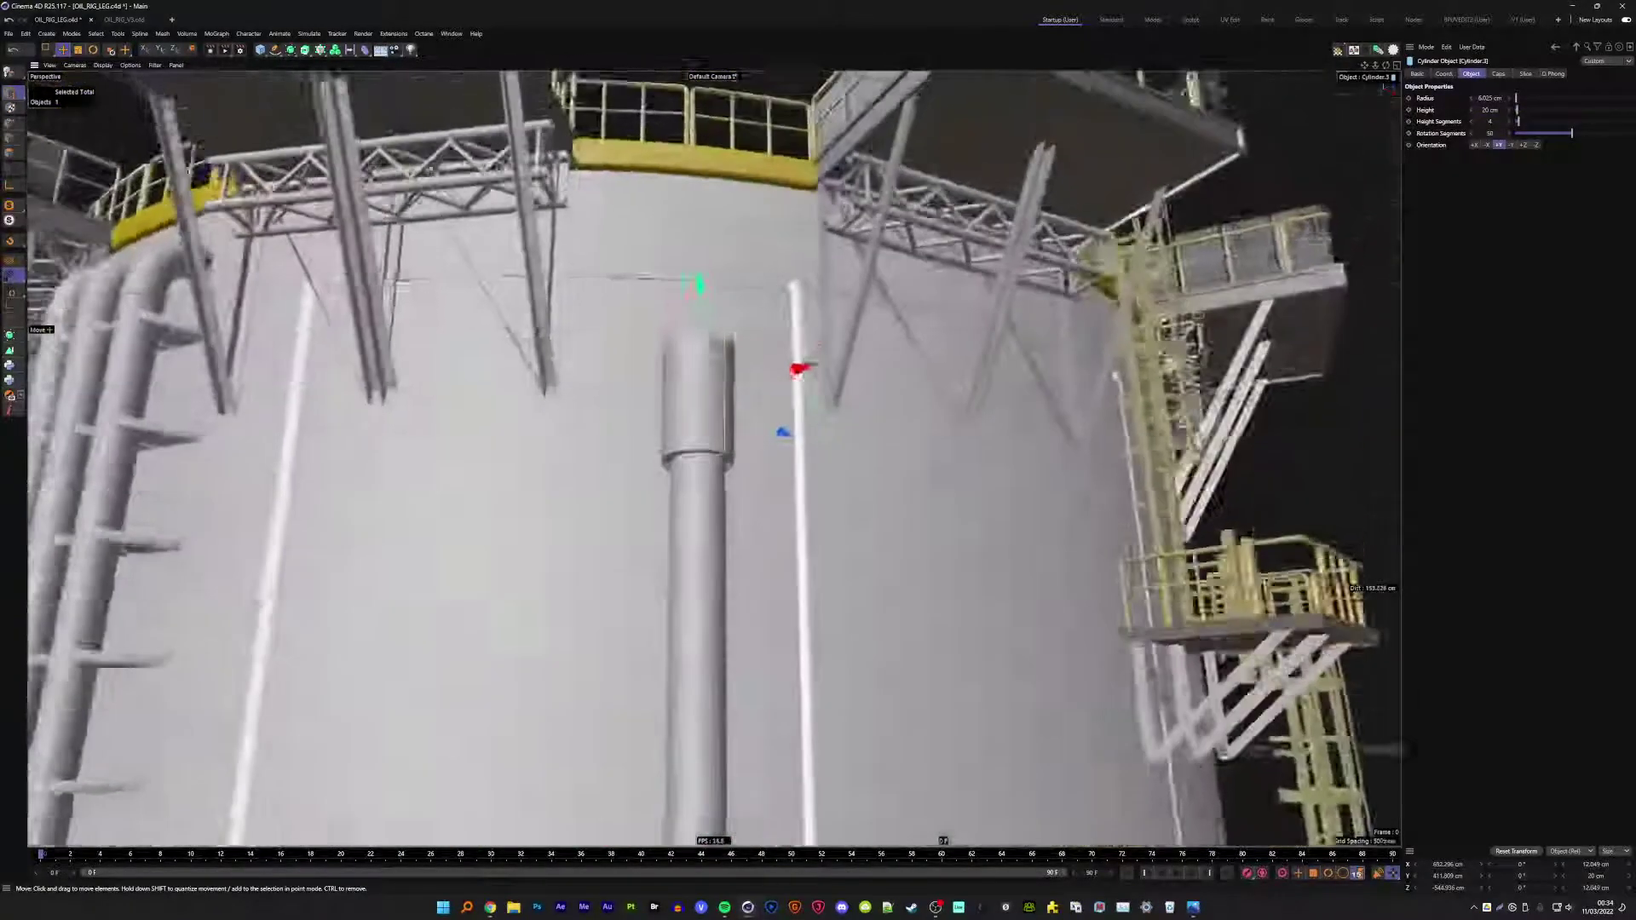
scroll(733, 461, "up", 3)
left_click_drag(752, 291, 759, 288)
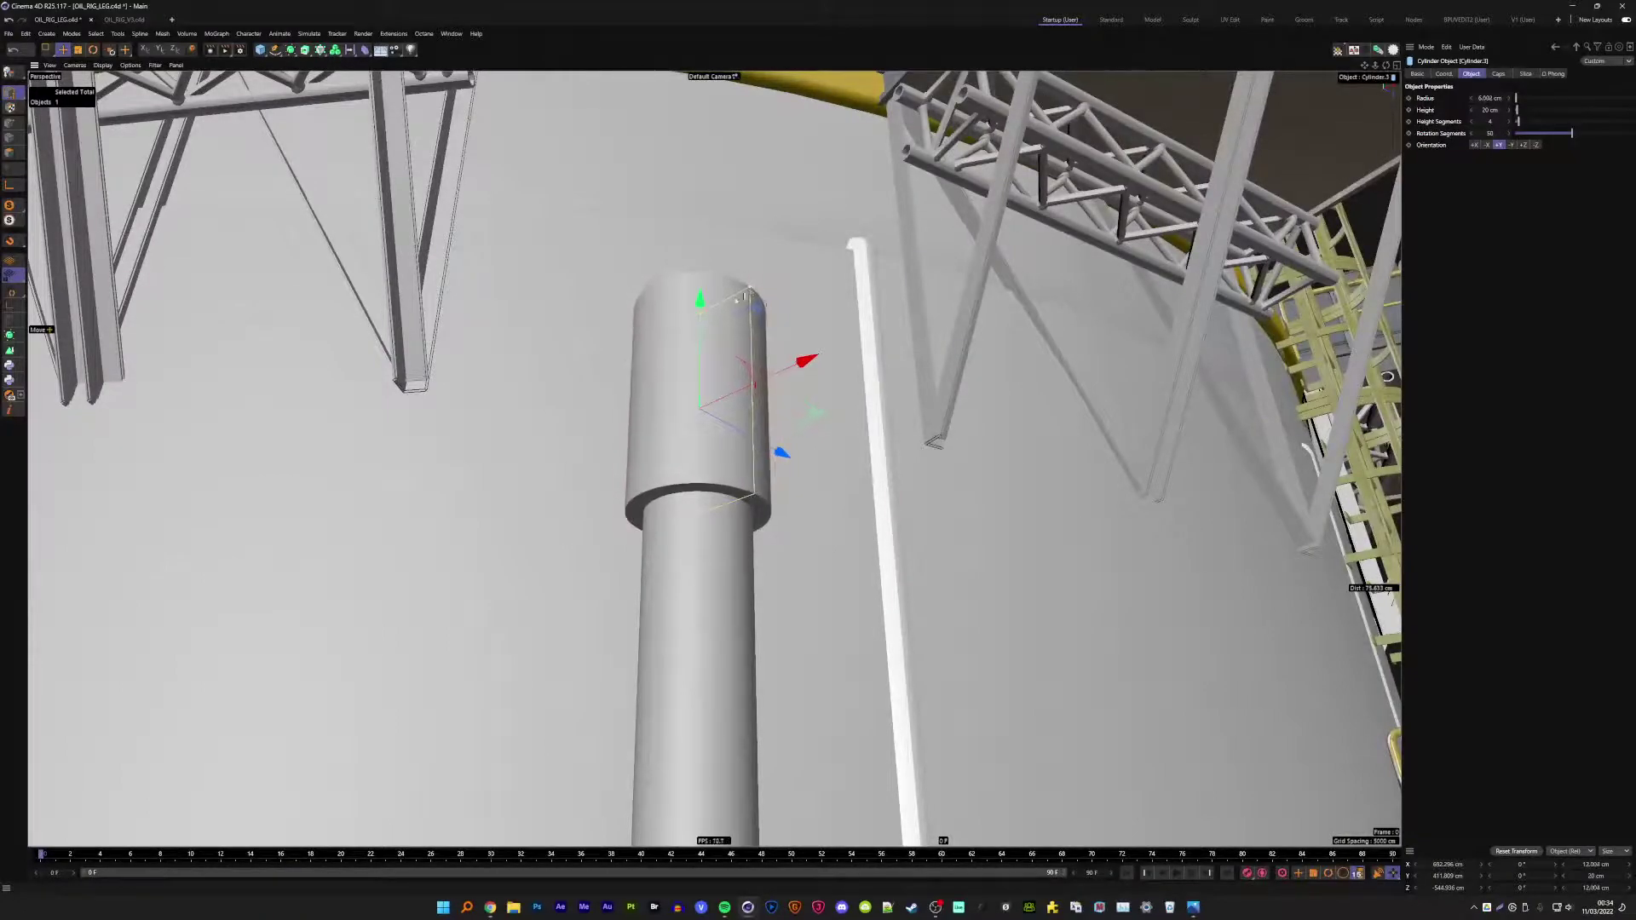
left_click_drag(759, 288, 697, 393)
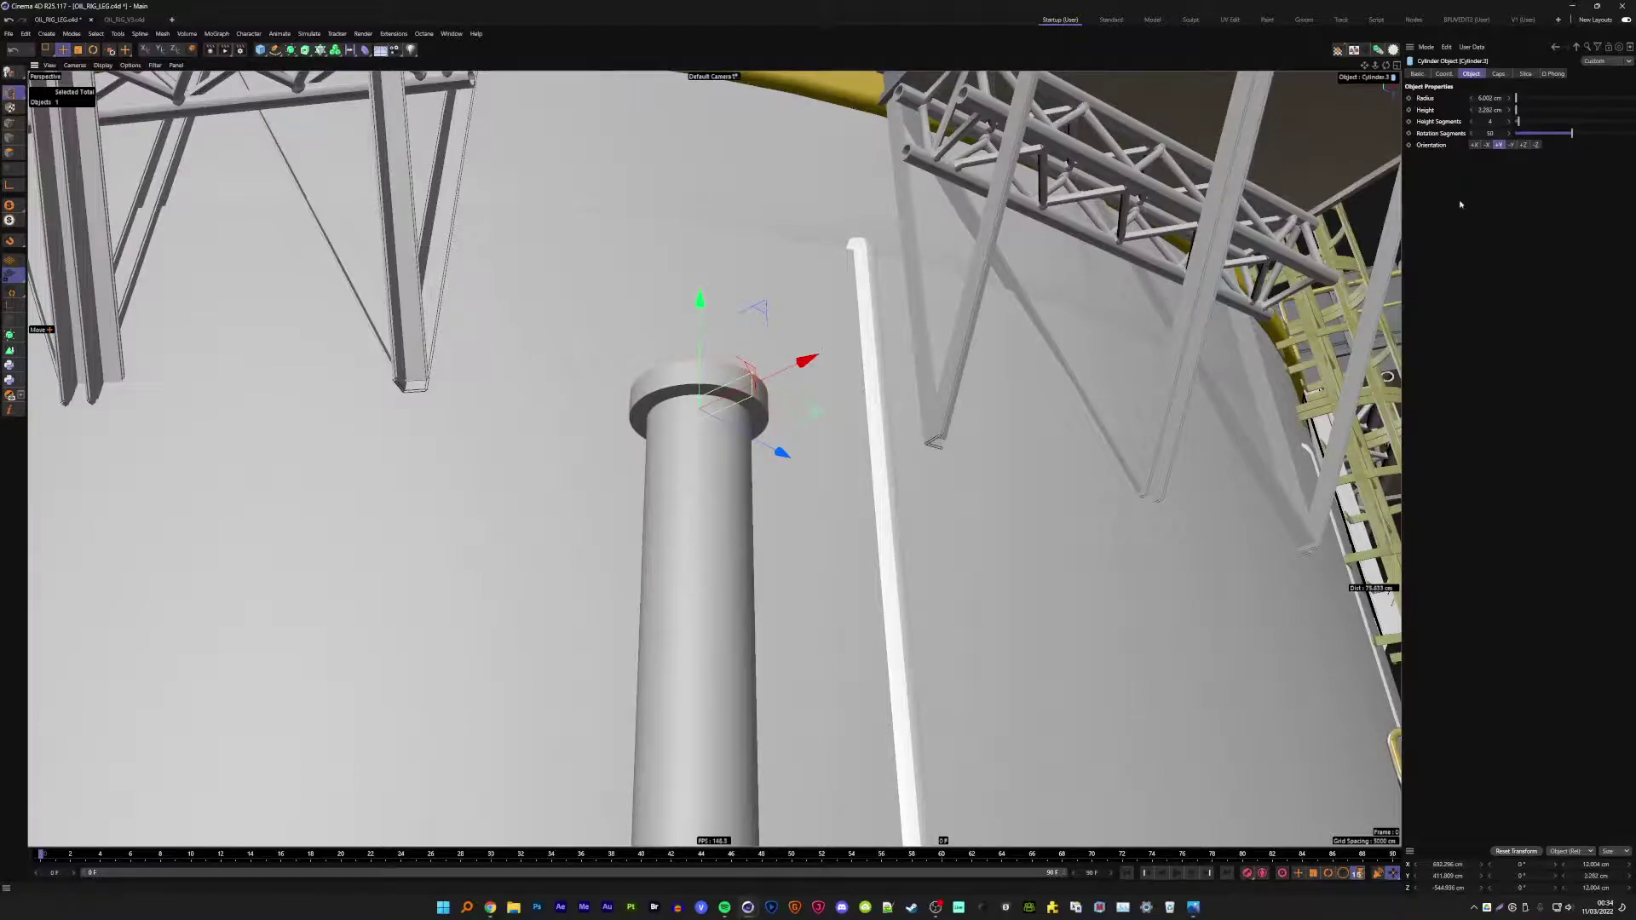
scroll(697, 341, "up", 5)
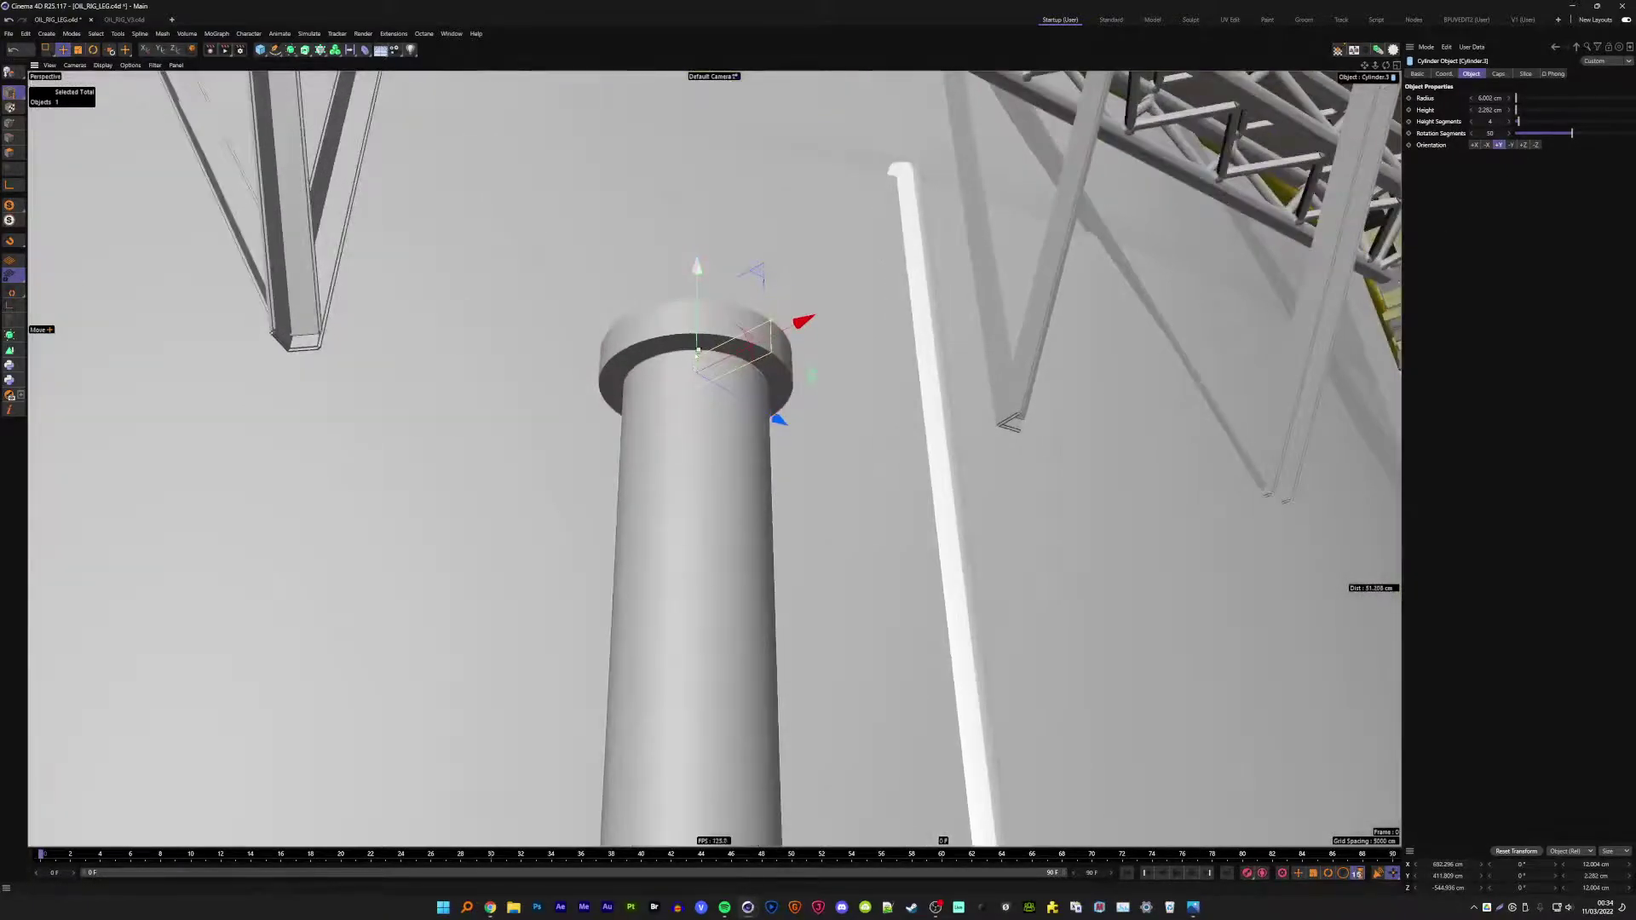
mouse_move(697, 352)
left_mouse_down("alt")
mouse_move(666, 488)
mouse_move(710, 296)
left_mouse_up("alt")
scroll(666, 488, "down", 5)
- Raise the lower disc (Cylinder.3) so it sits just on the pipe top
scroll(681, 469, "down", 2)
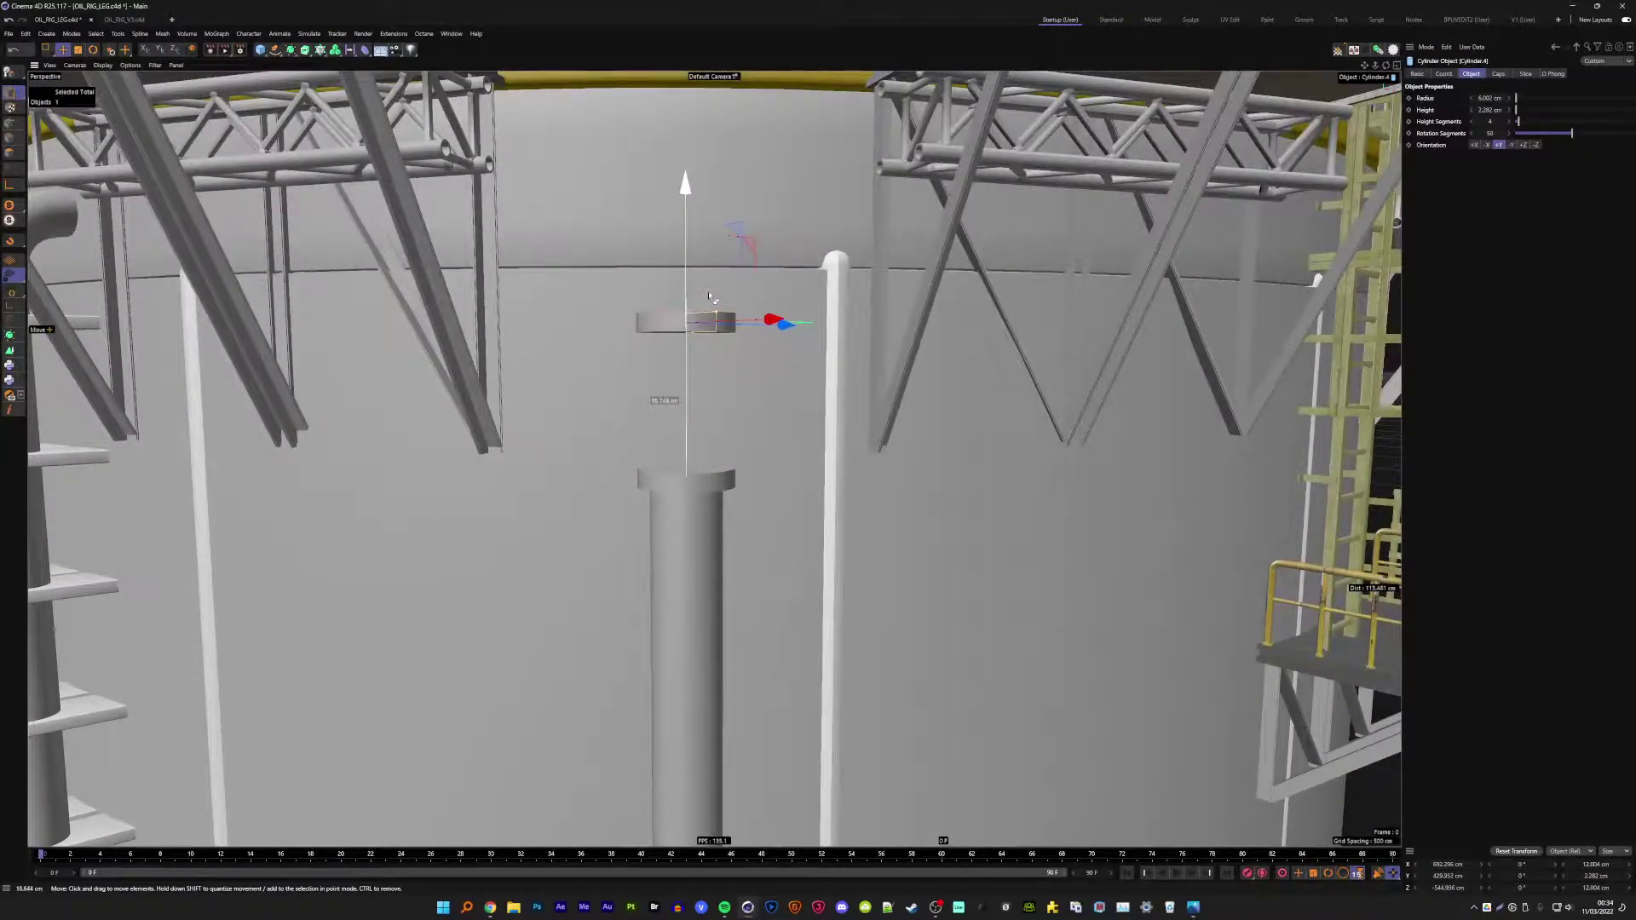
scroll(698, 311, "up", 3)
scroll(690, 315, "up", 1)
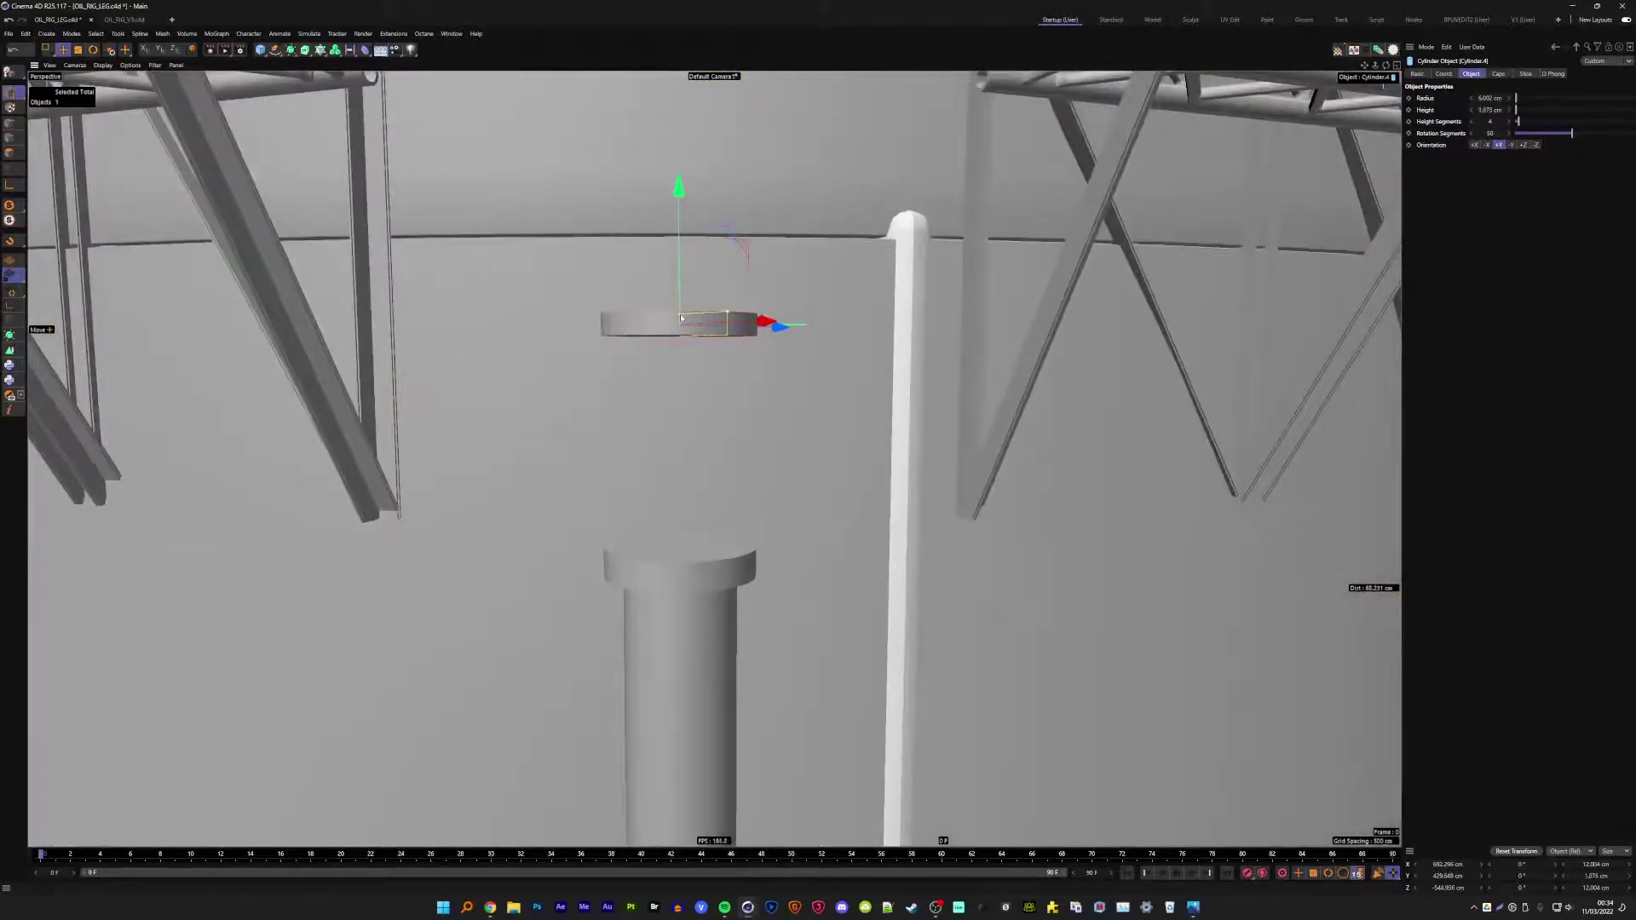
left_click(707, 567)
mouse_move(680, 547)
left_mouse_down()
mouse_move(692, 492)
mouse_move(699, 596)
left_mouse_up()
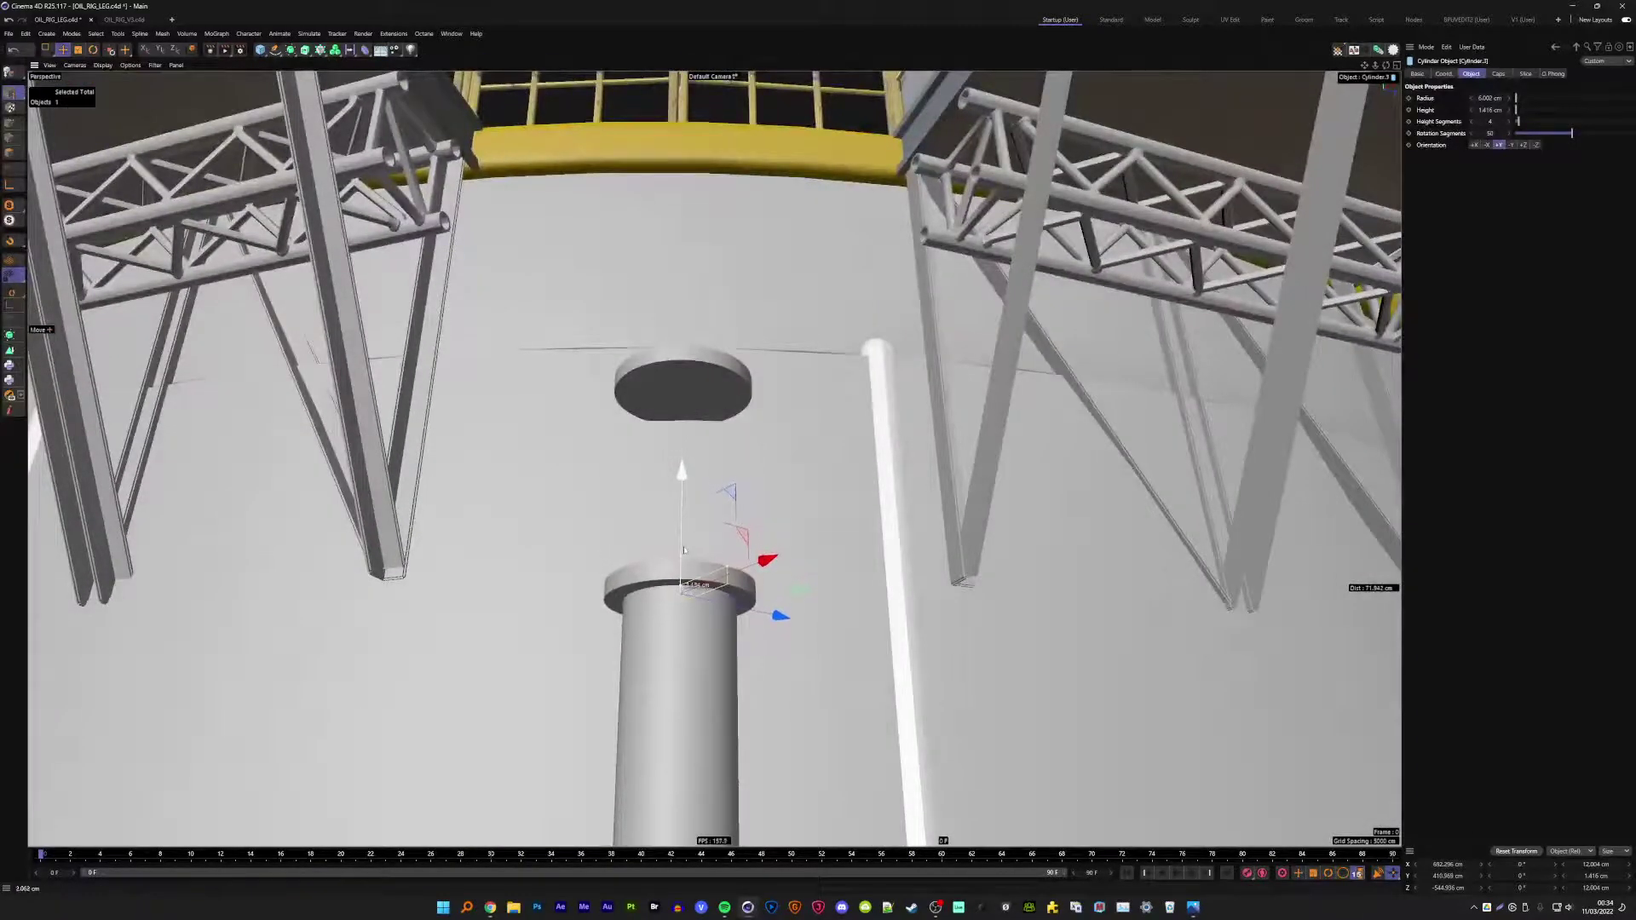
left_click_drag(685, 546, 677, 455, "alt")
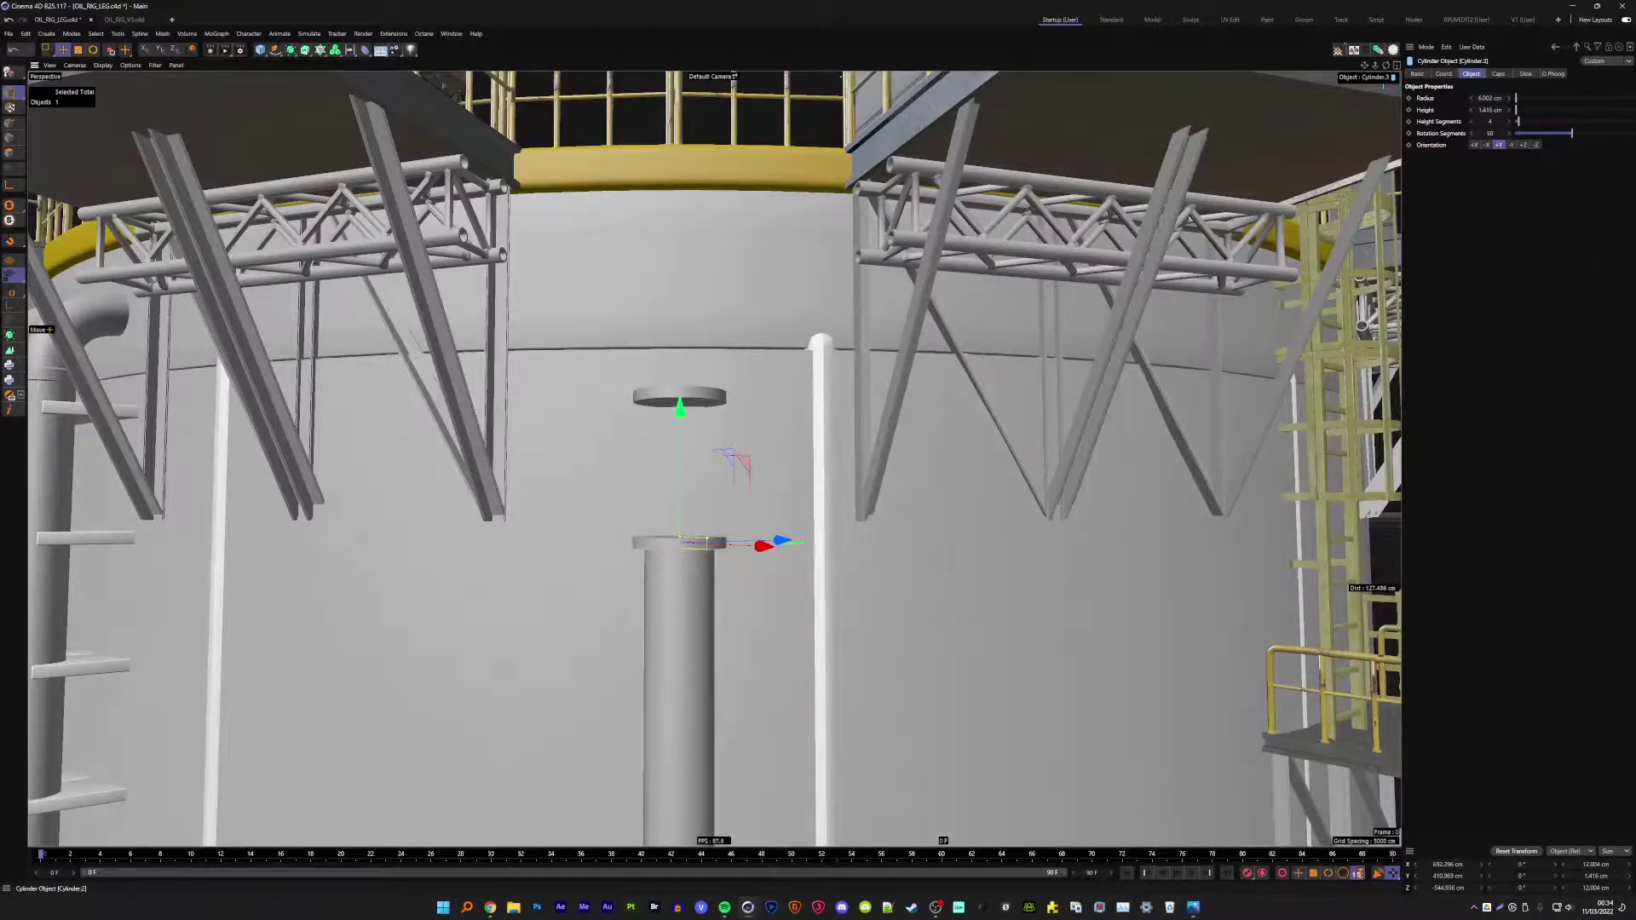
- Add a new Cube object through the Commander search
key("shift+c")
type("cube")
key("Return")
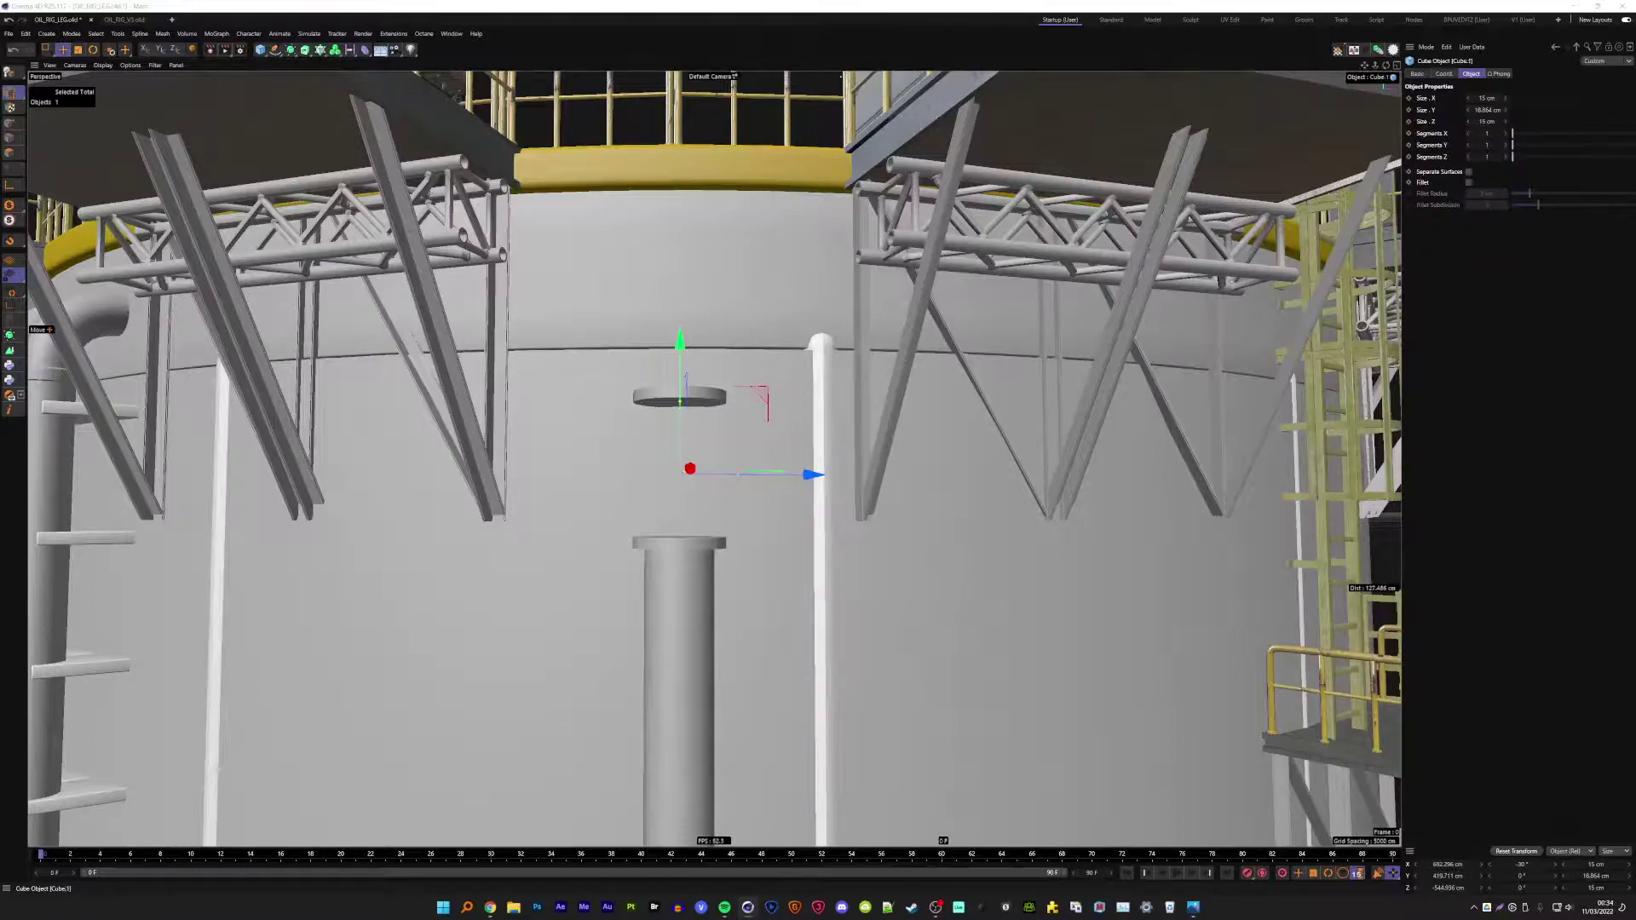
- Resize the new cube into a thin slab between the discs
scroll(690, 443, "up", 5)
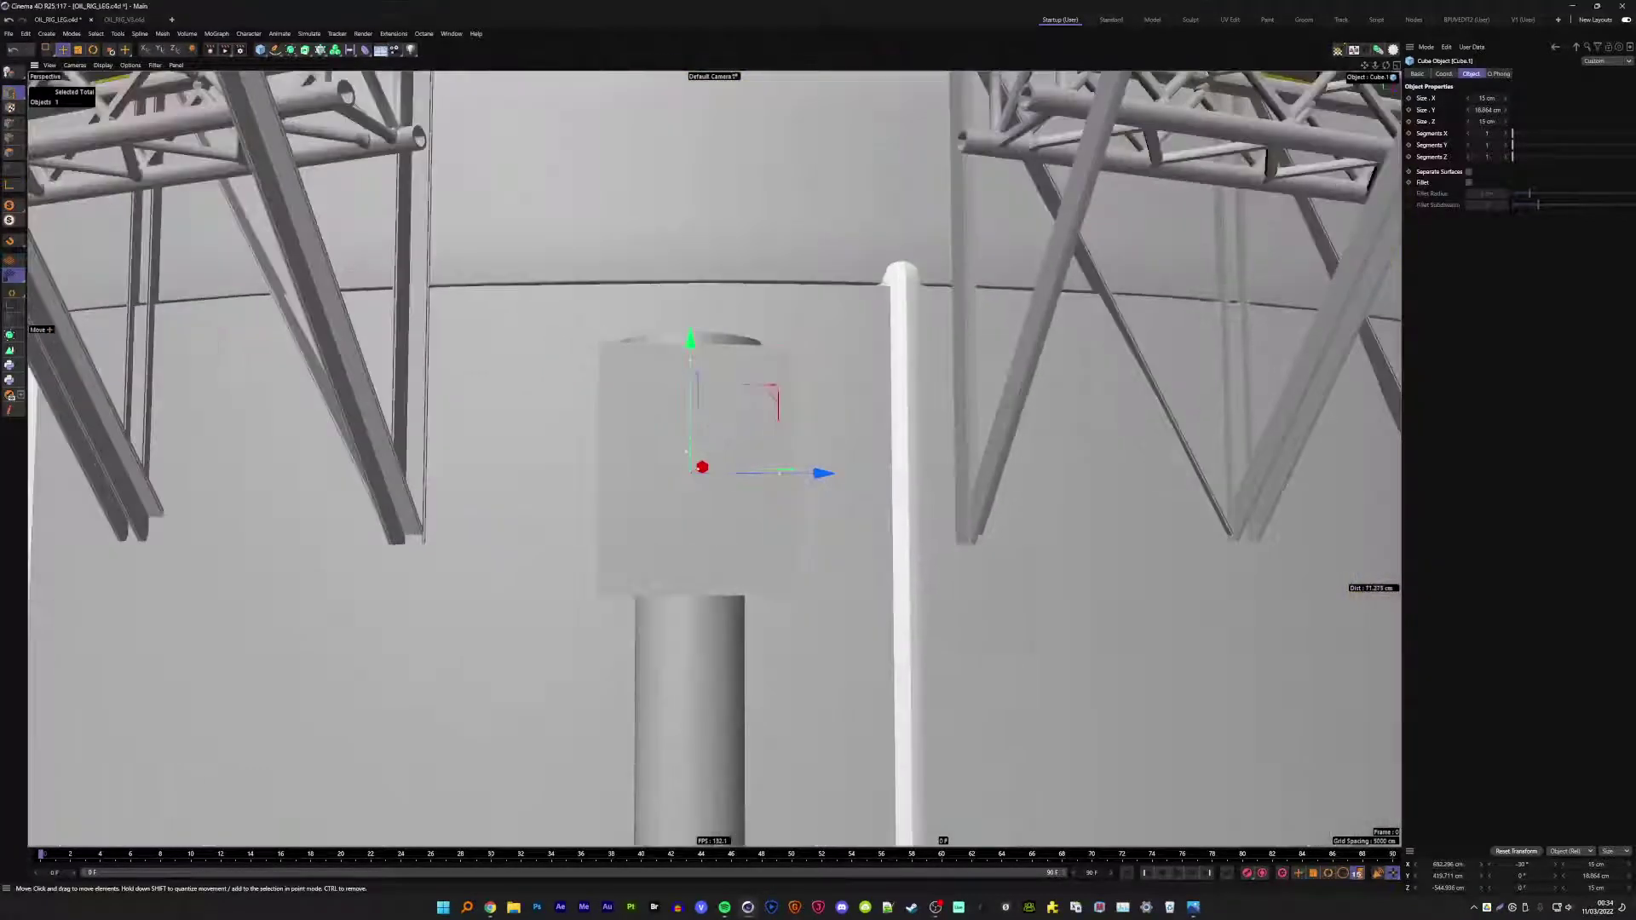
mouse_move(690, 443)
left_mouse_down("alt")
mouse_move(723, 427)
mouse_move(640, 462)
left_mouse_up("alt")
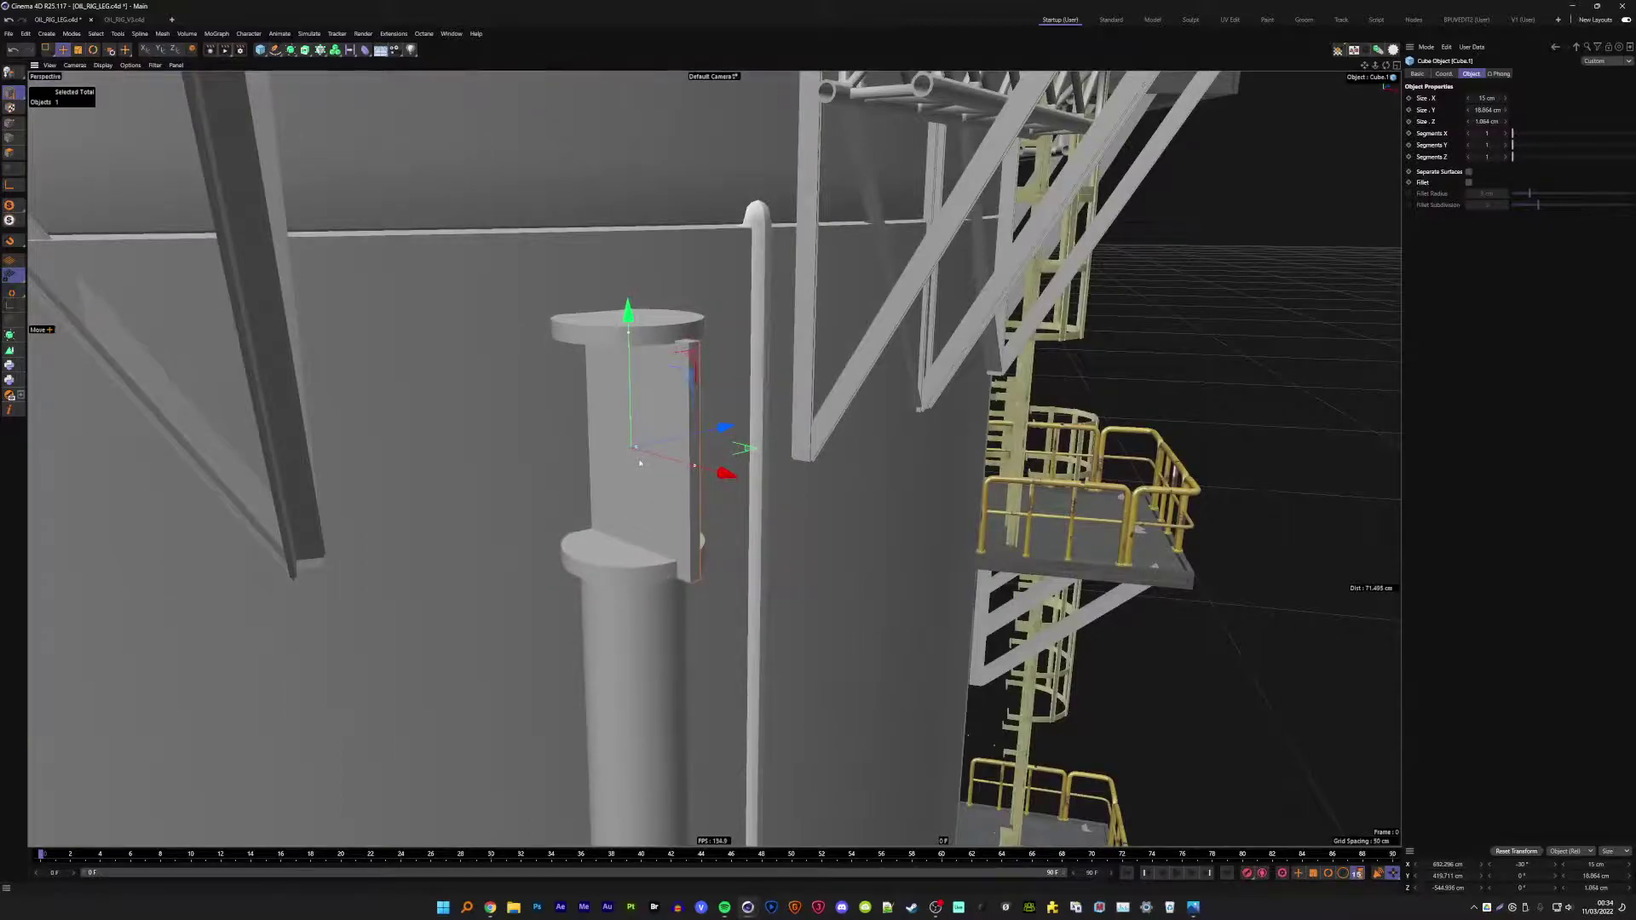
left_click_drag(640, 462, 644, 462)
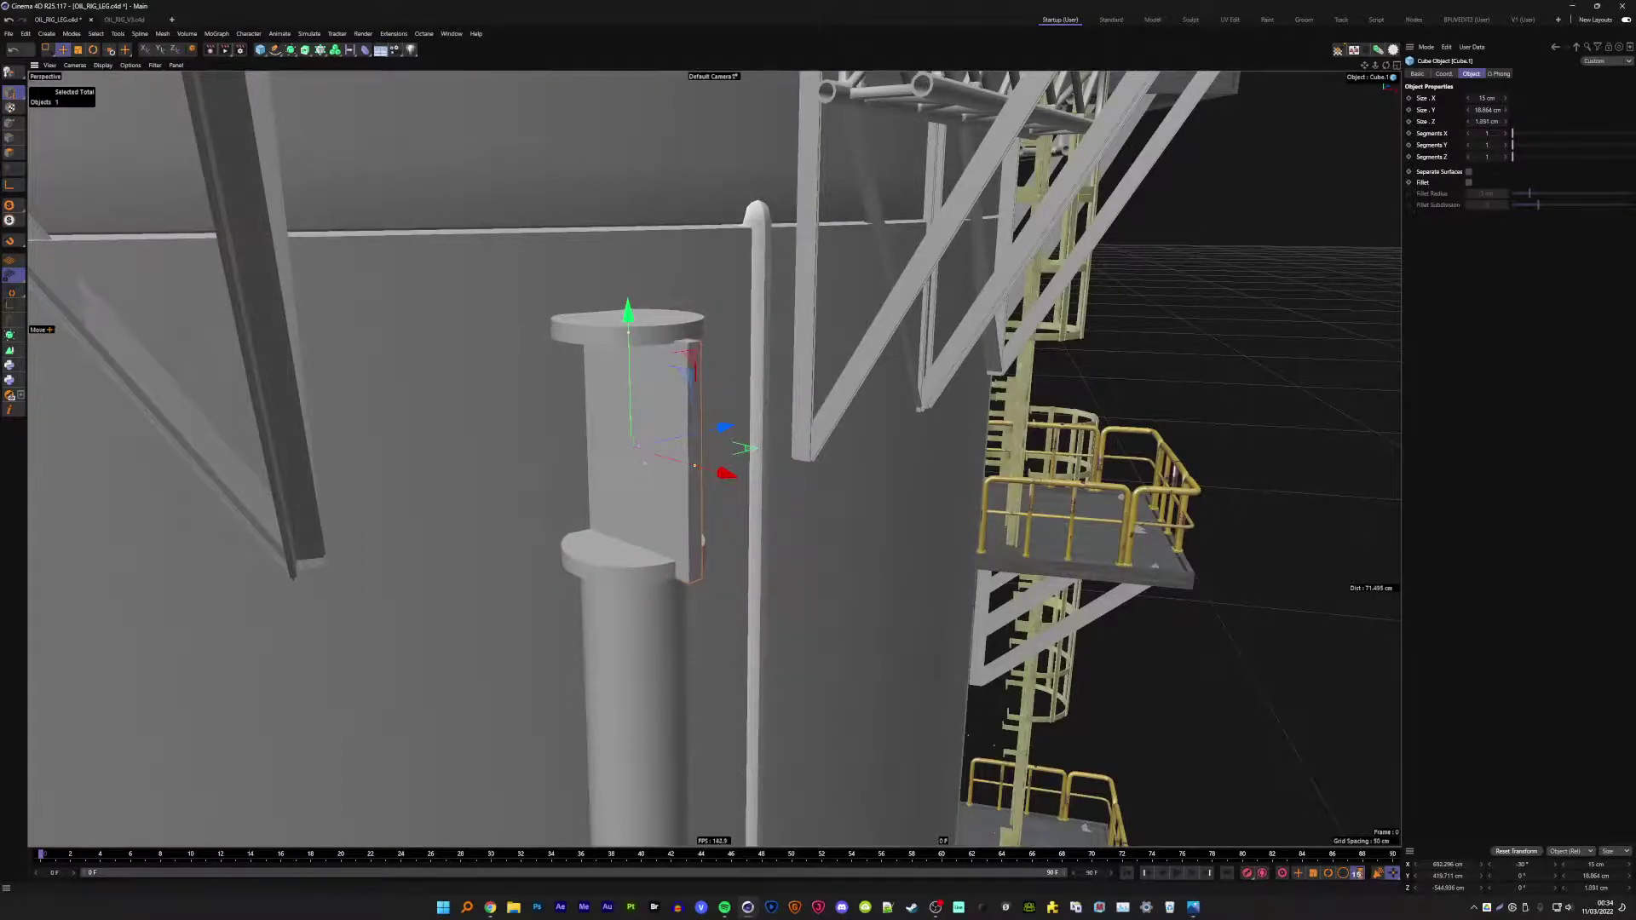
- Enable Fillet on the slab with Fillet Subdivision 3 and Fillet Radius 0.2 cm
left_click(1468, 184)
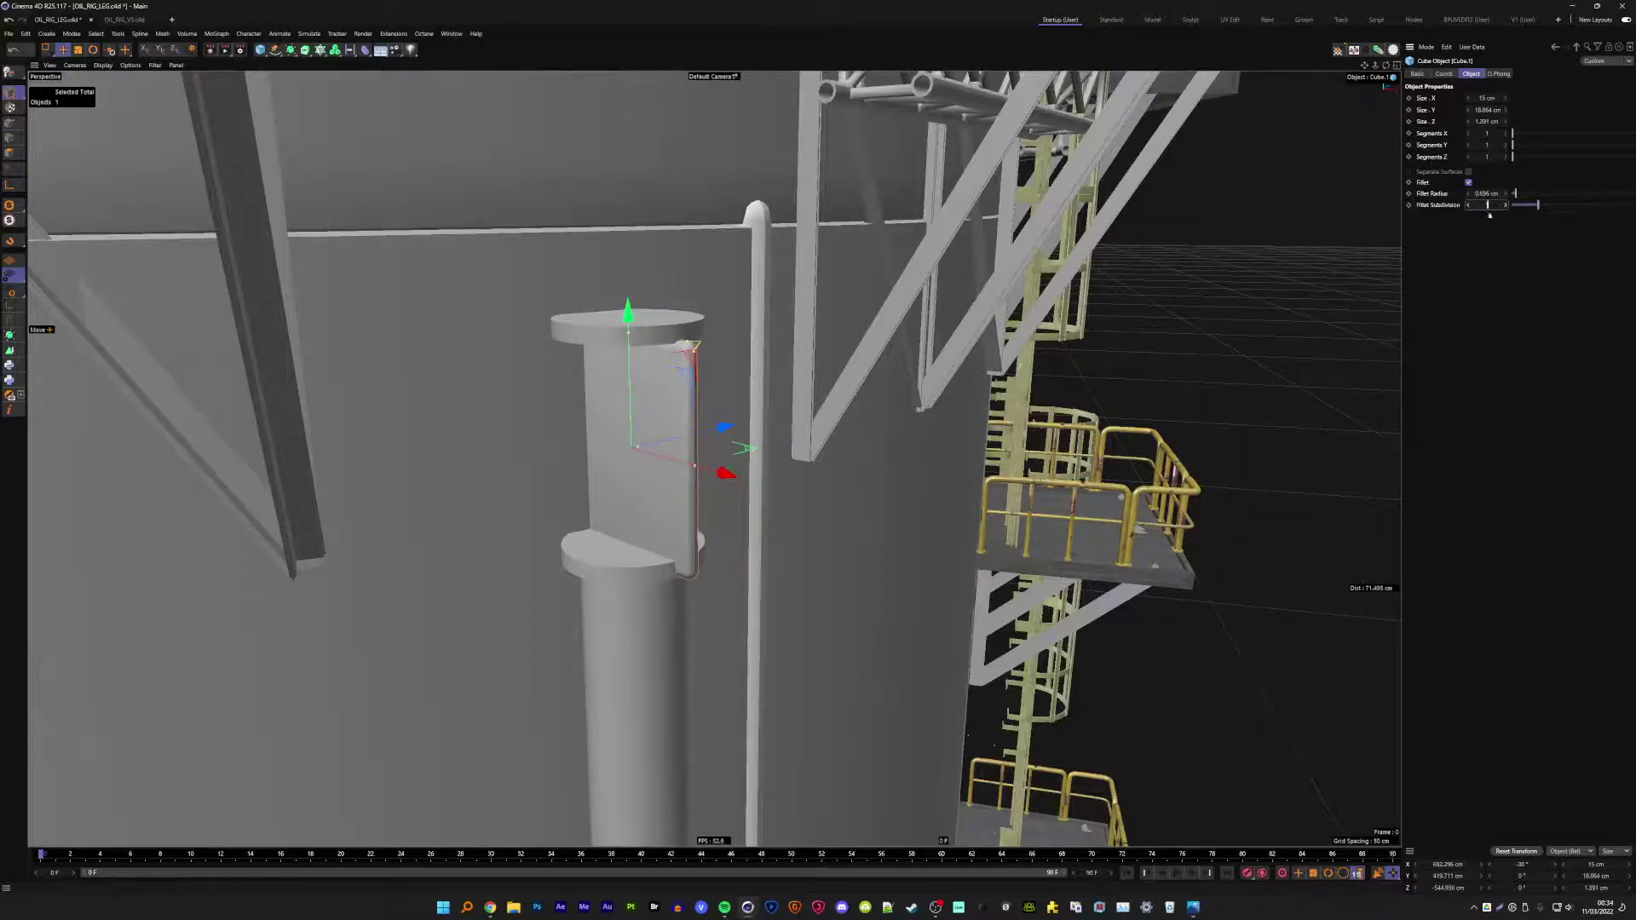
key("Return")
left_click(1487, 193)
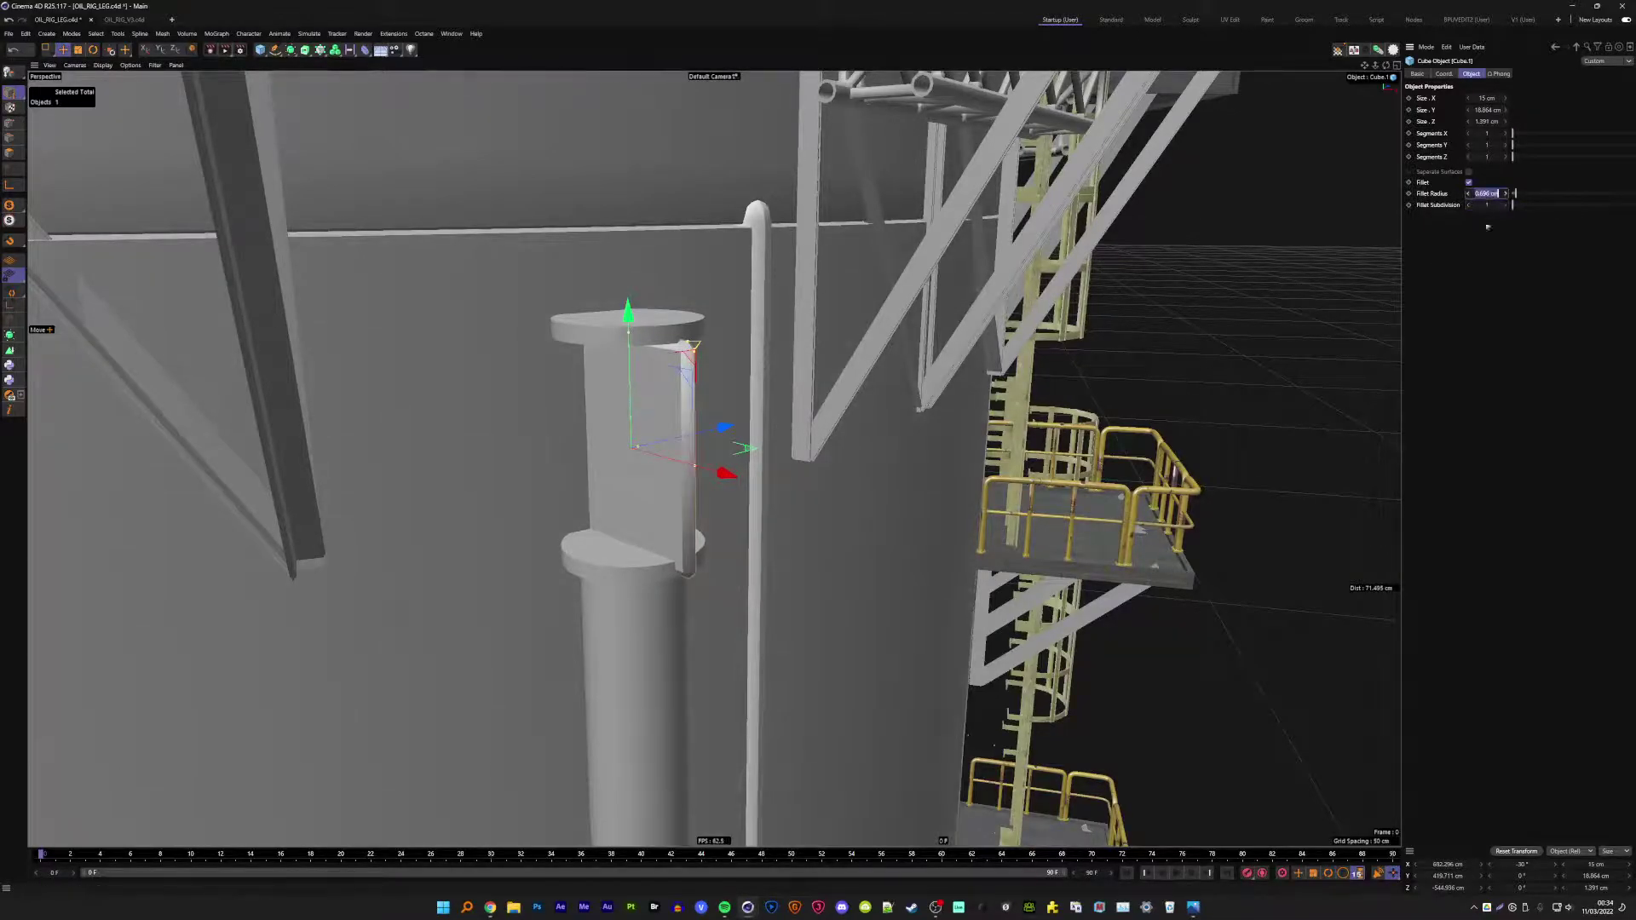
left_click_drag(1157, 362, 1499, 205, "alt")
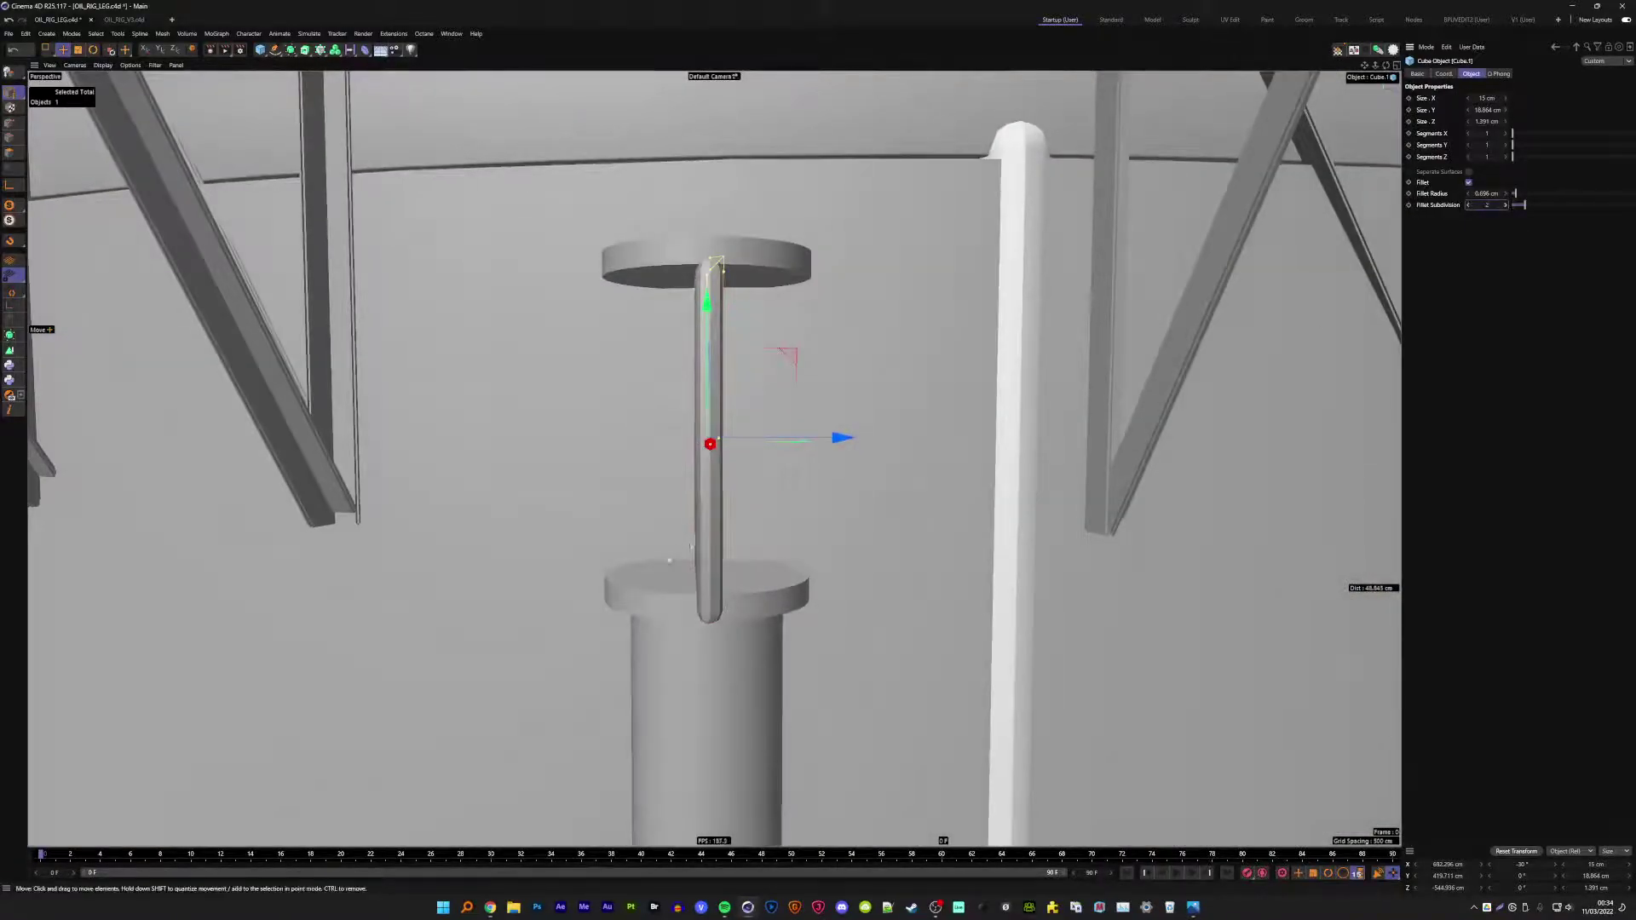
left_click(1487, 205)
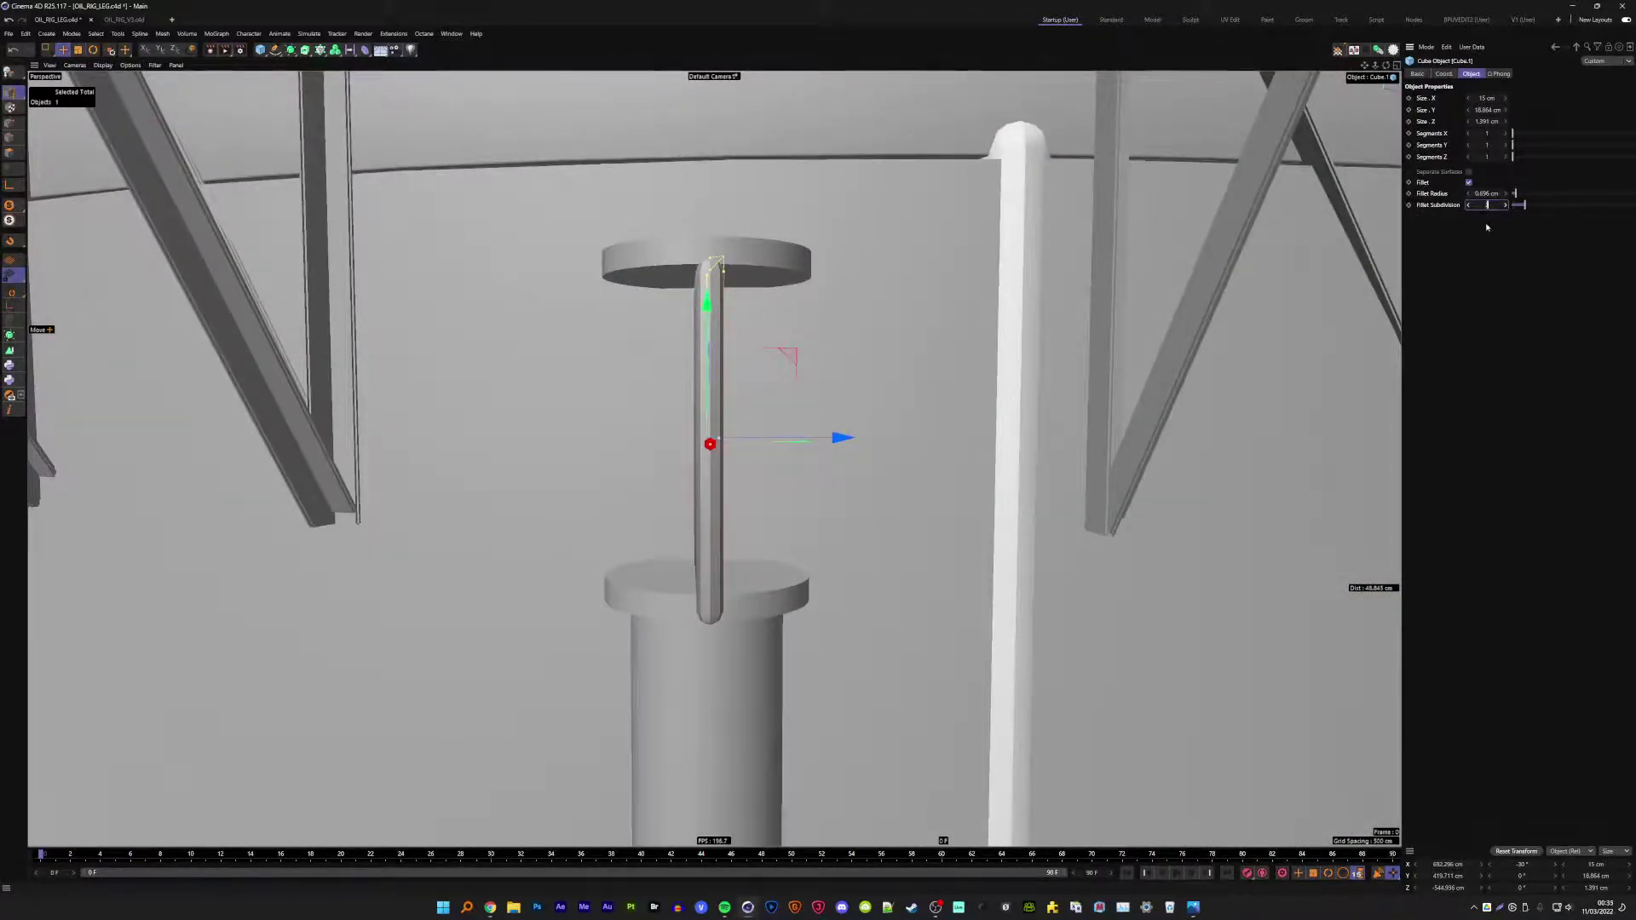
type("3")
key("shift+Tab")
type("0.2")
key("Return")
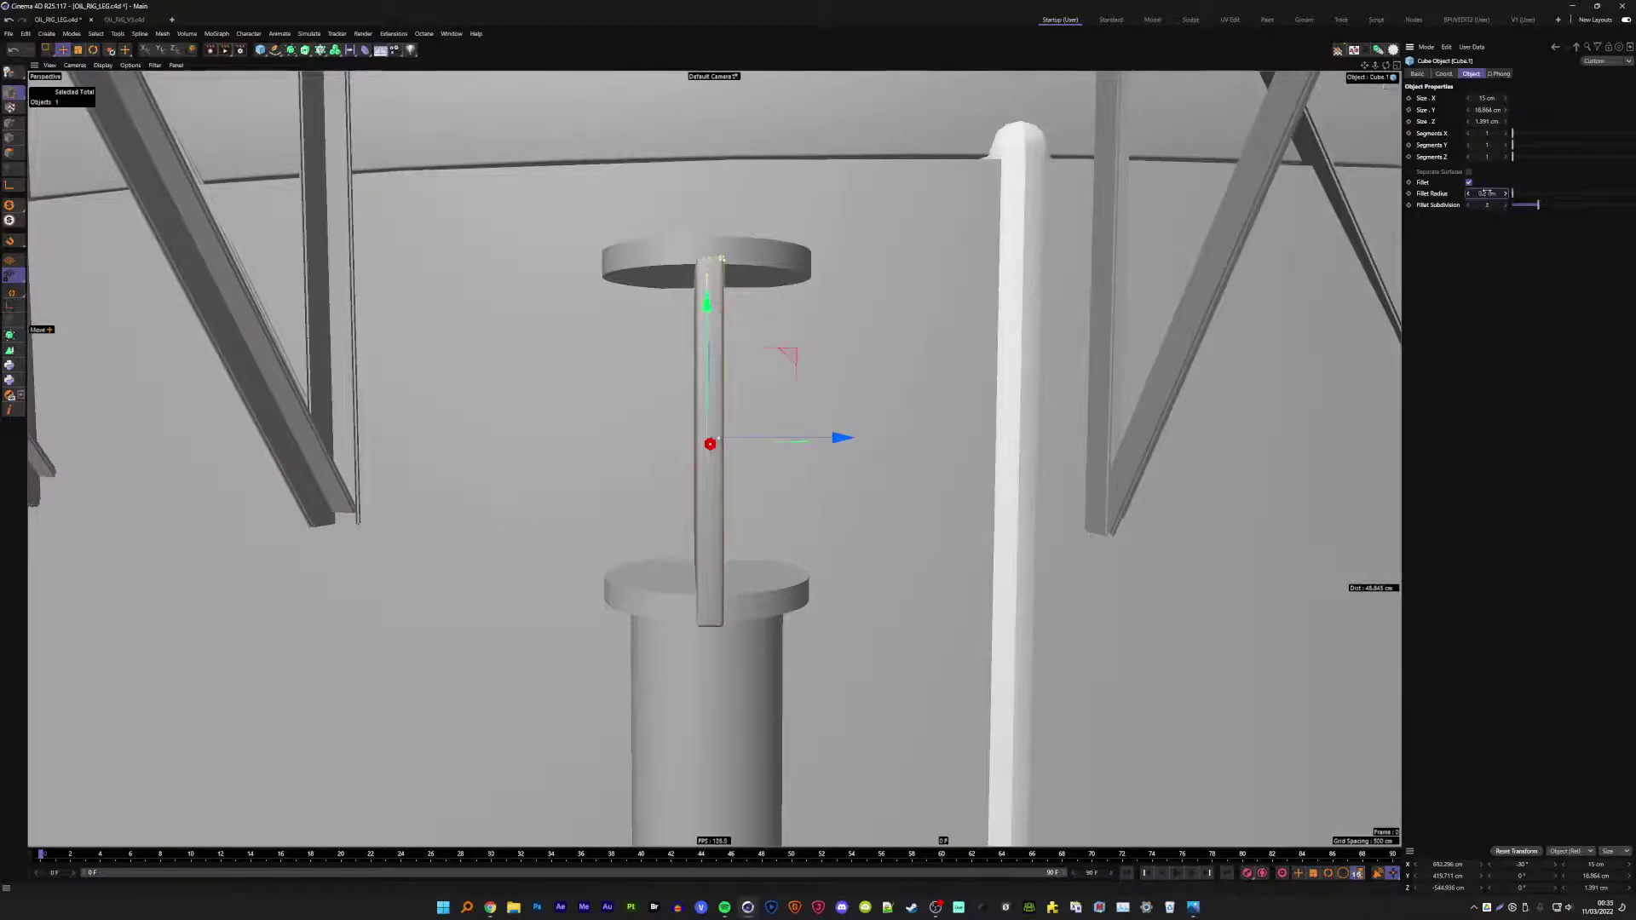
mouse_move(1155, 275)
left_mouse_down("alt")
mouse_move(762, 443)
mouse_move(596, 409)
left_mouse_up("alt")
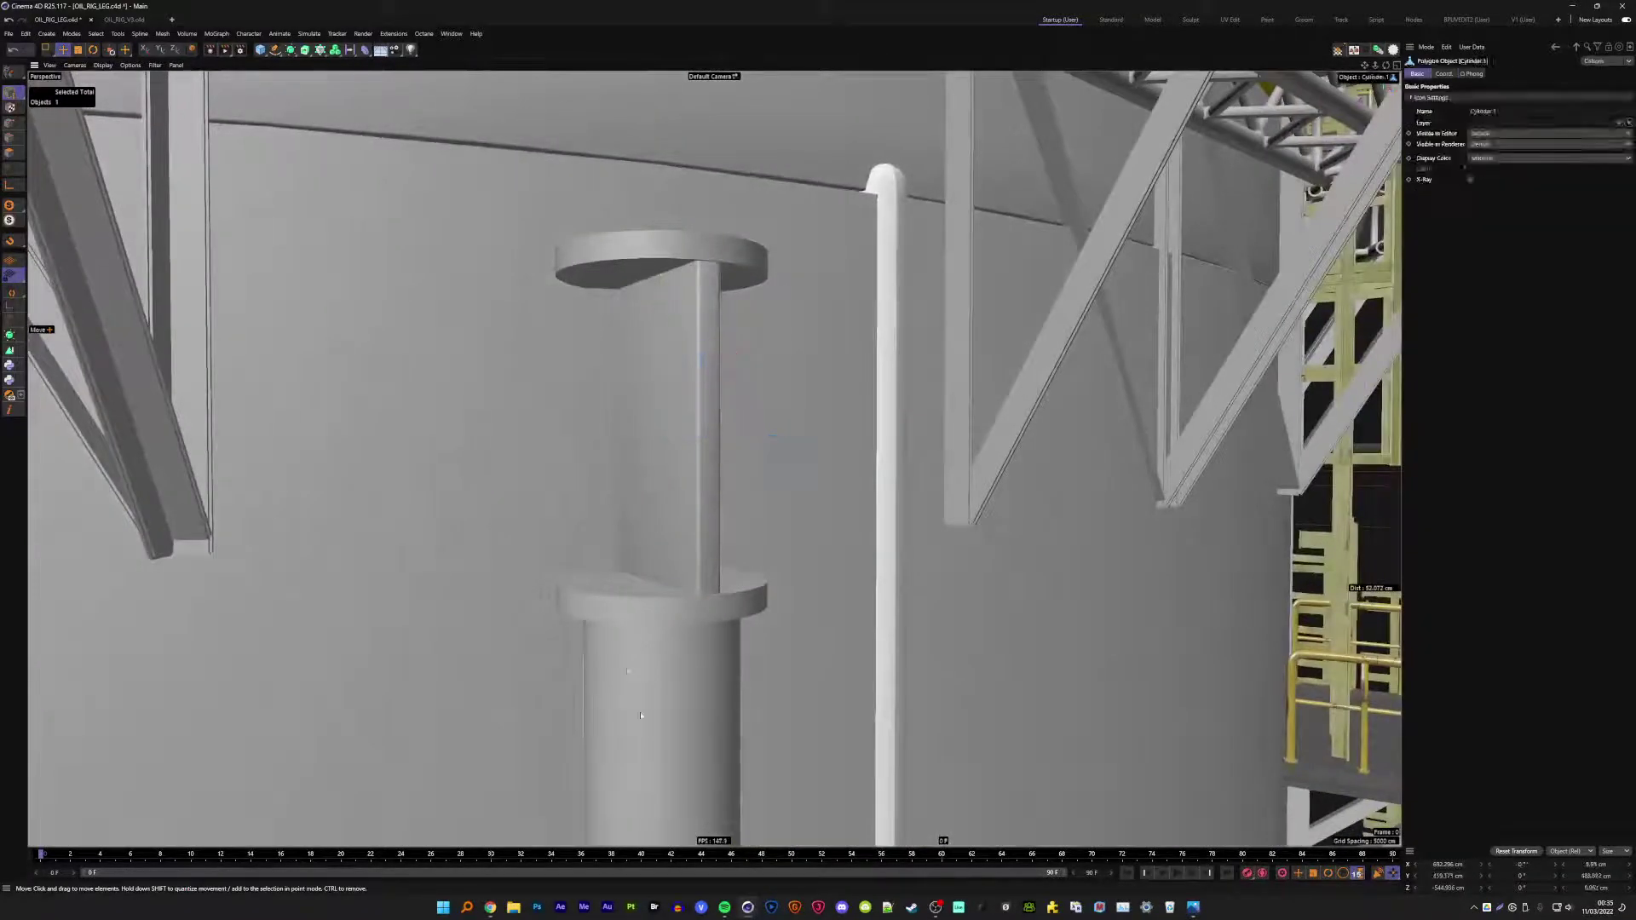
- Raise the inner cylinder's top points up to the upper disc
left_click(9, 122)
left_click(48, 50)
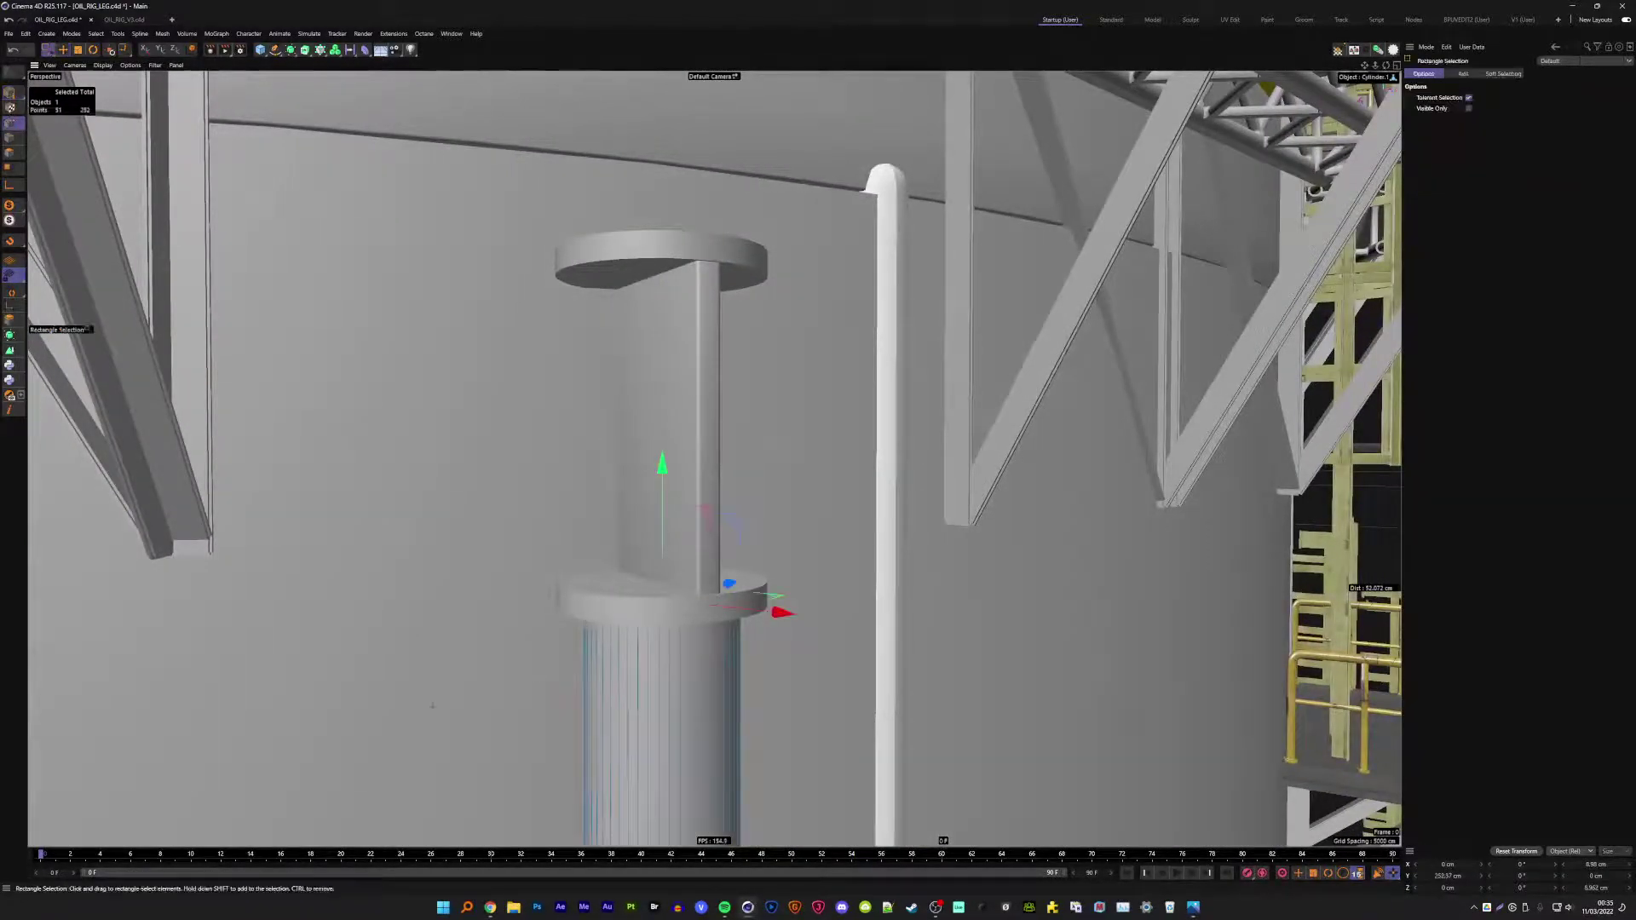
left_click_drag(714, 516, 714, 184)
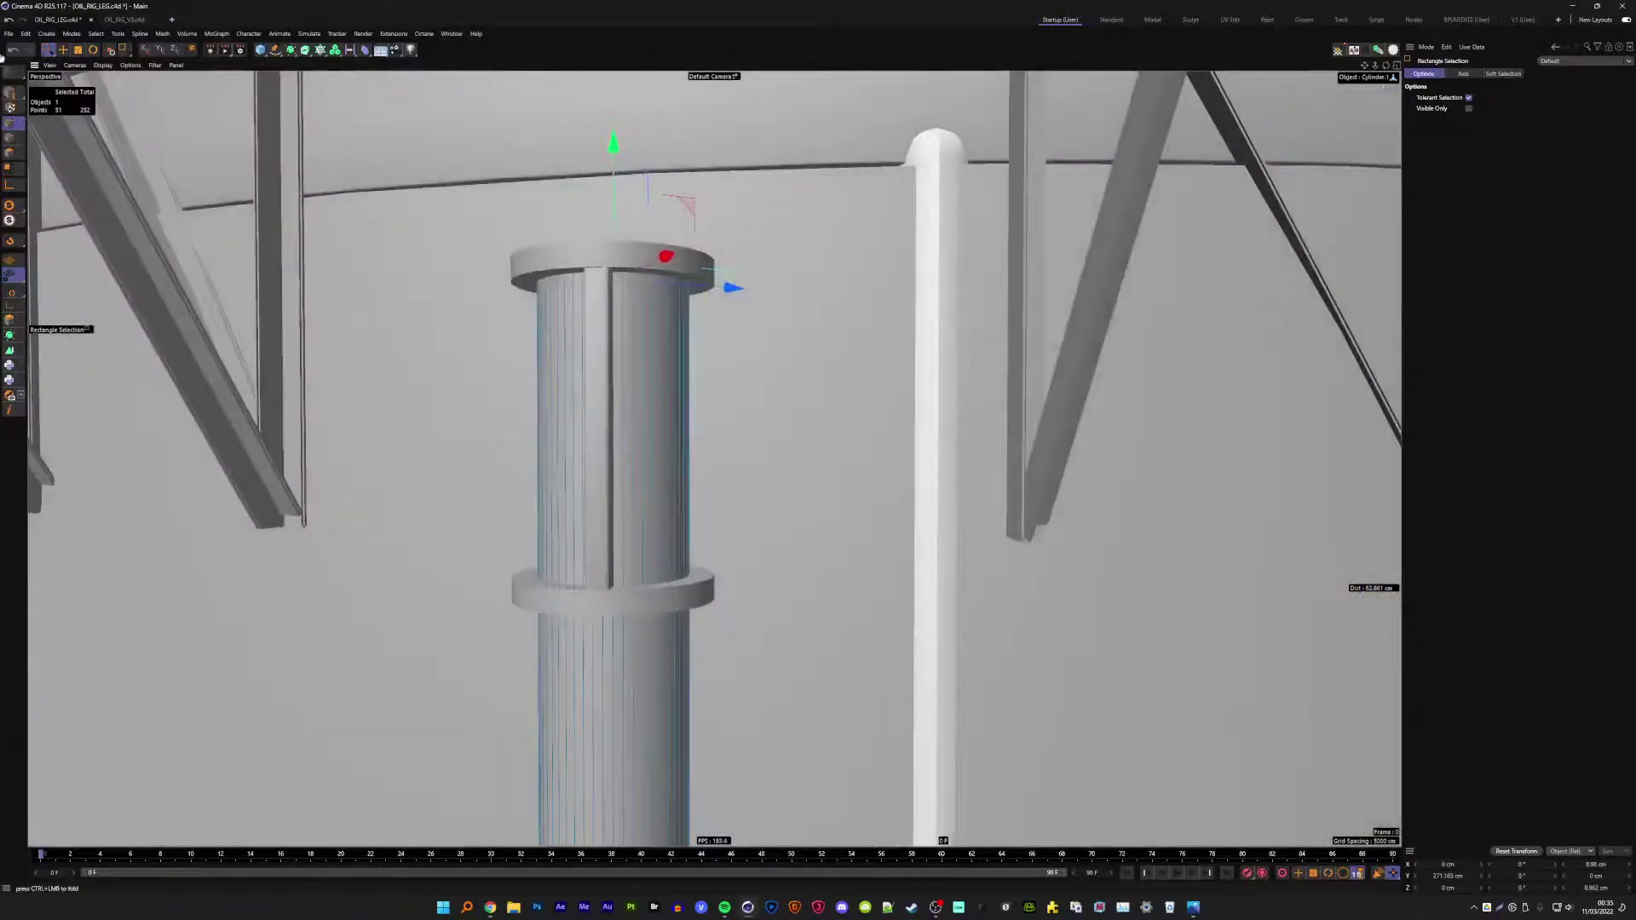
key("e")
left_click(13, 92)
- Slim the thin bar (Cube.1) into a narrow strip about 2.6 cm wide
left_click_drag(512, 341, 592, 331, "alt")
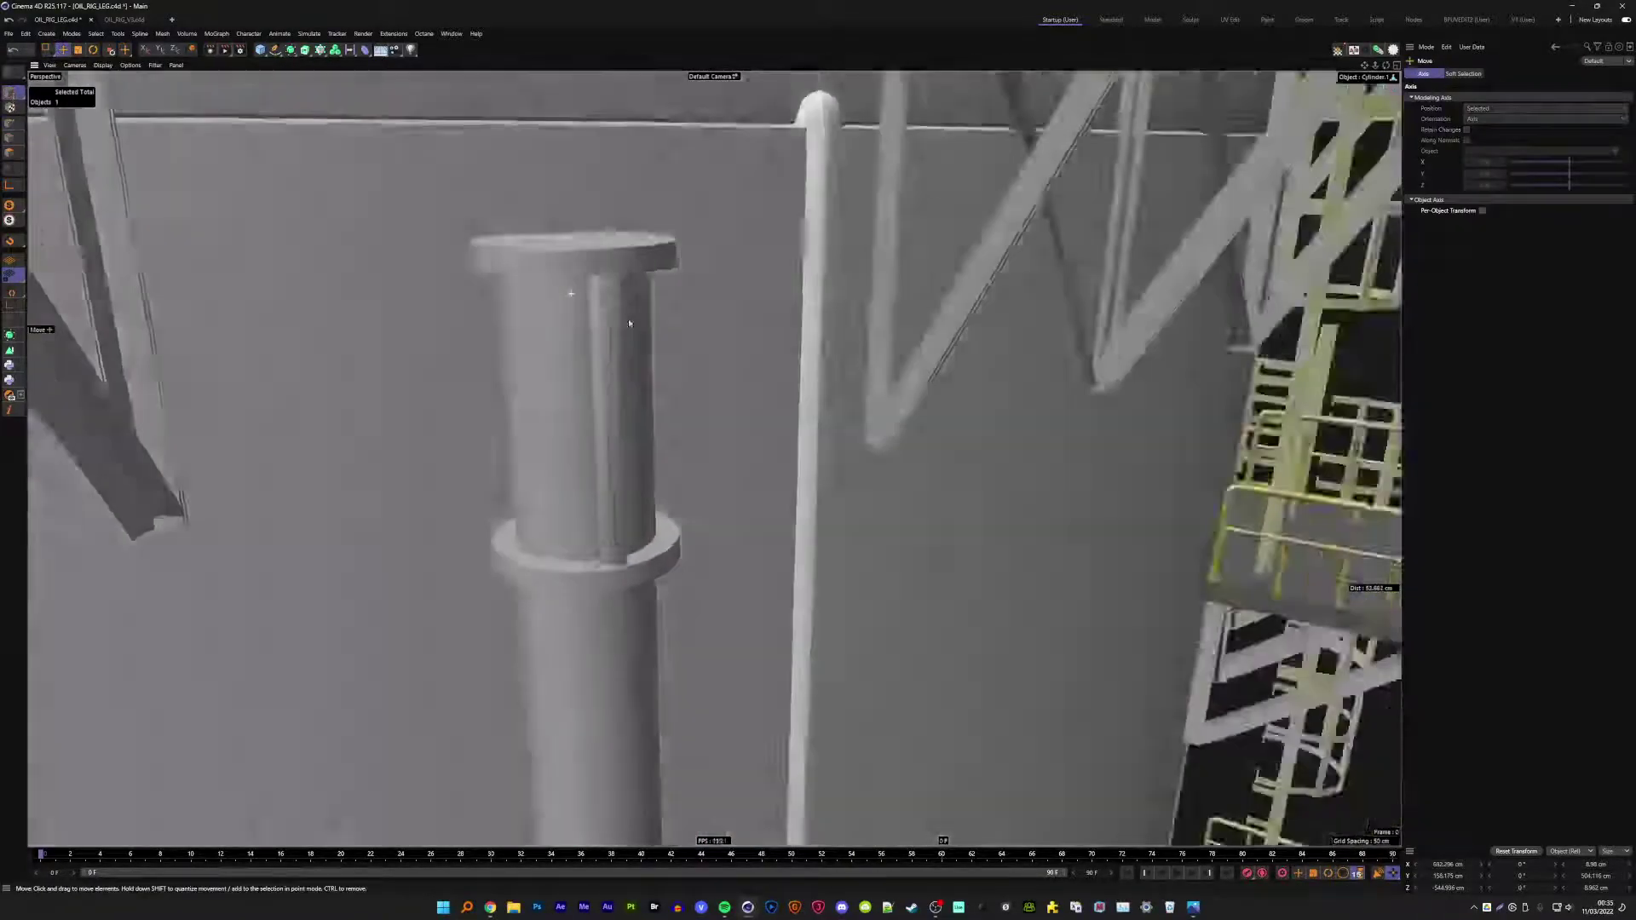
left_click(593, 331)
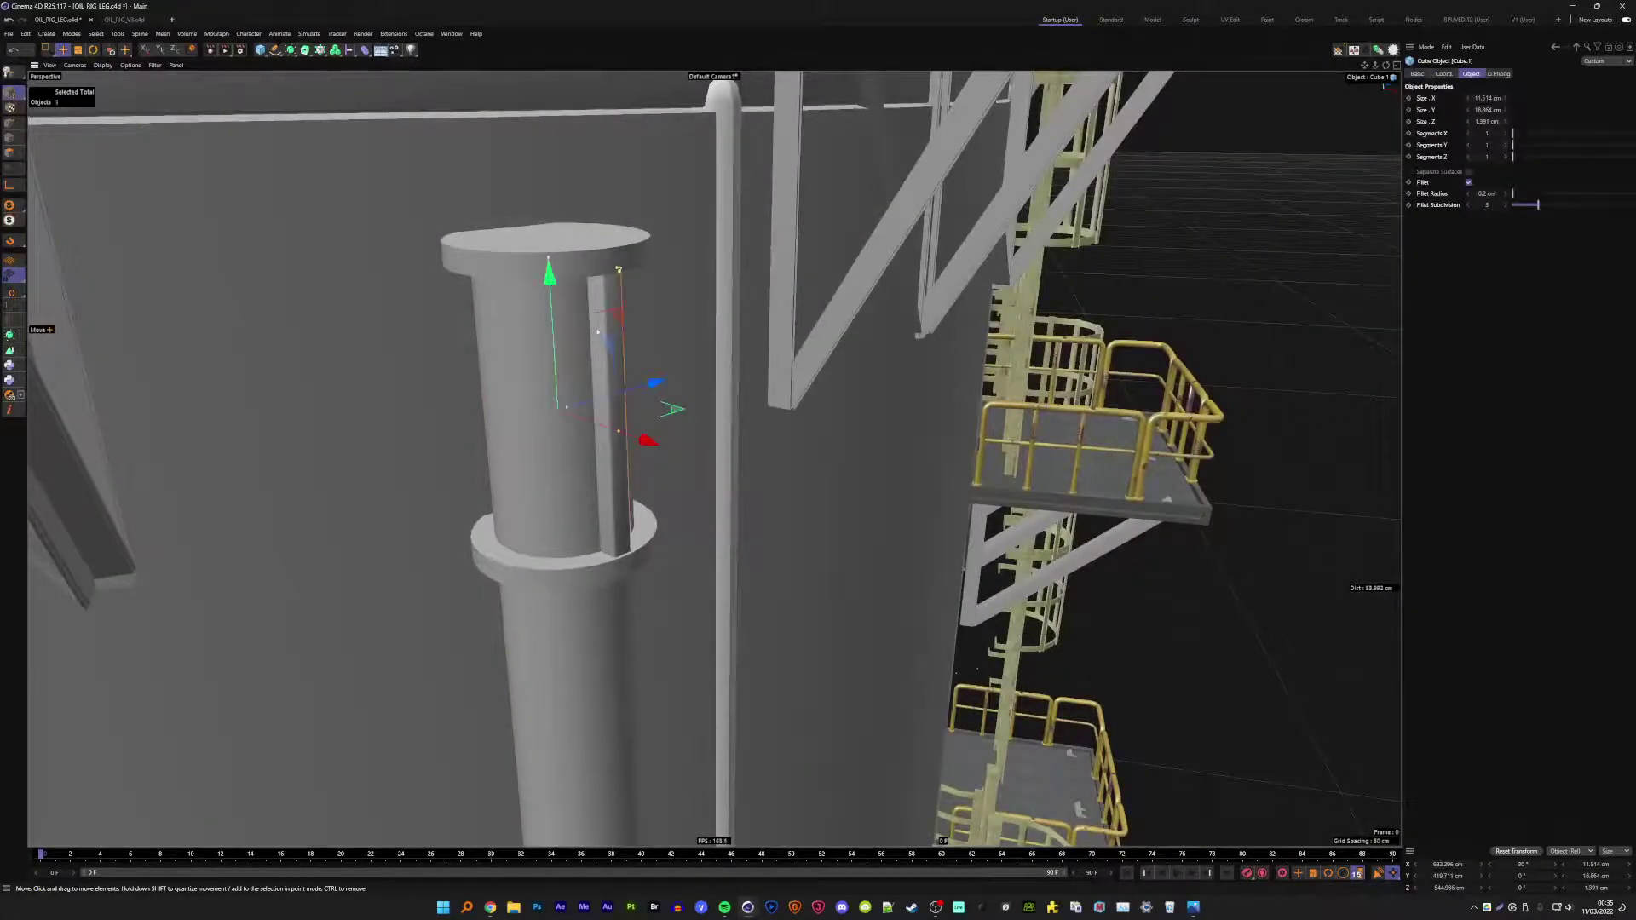
left_click_drag(598, 331, 618, 375, "alt")
scroll(622, 398, "up", 6)
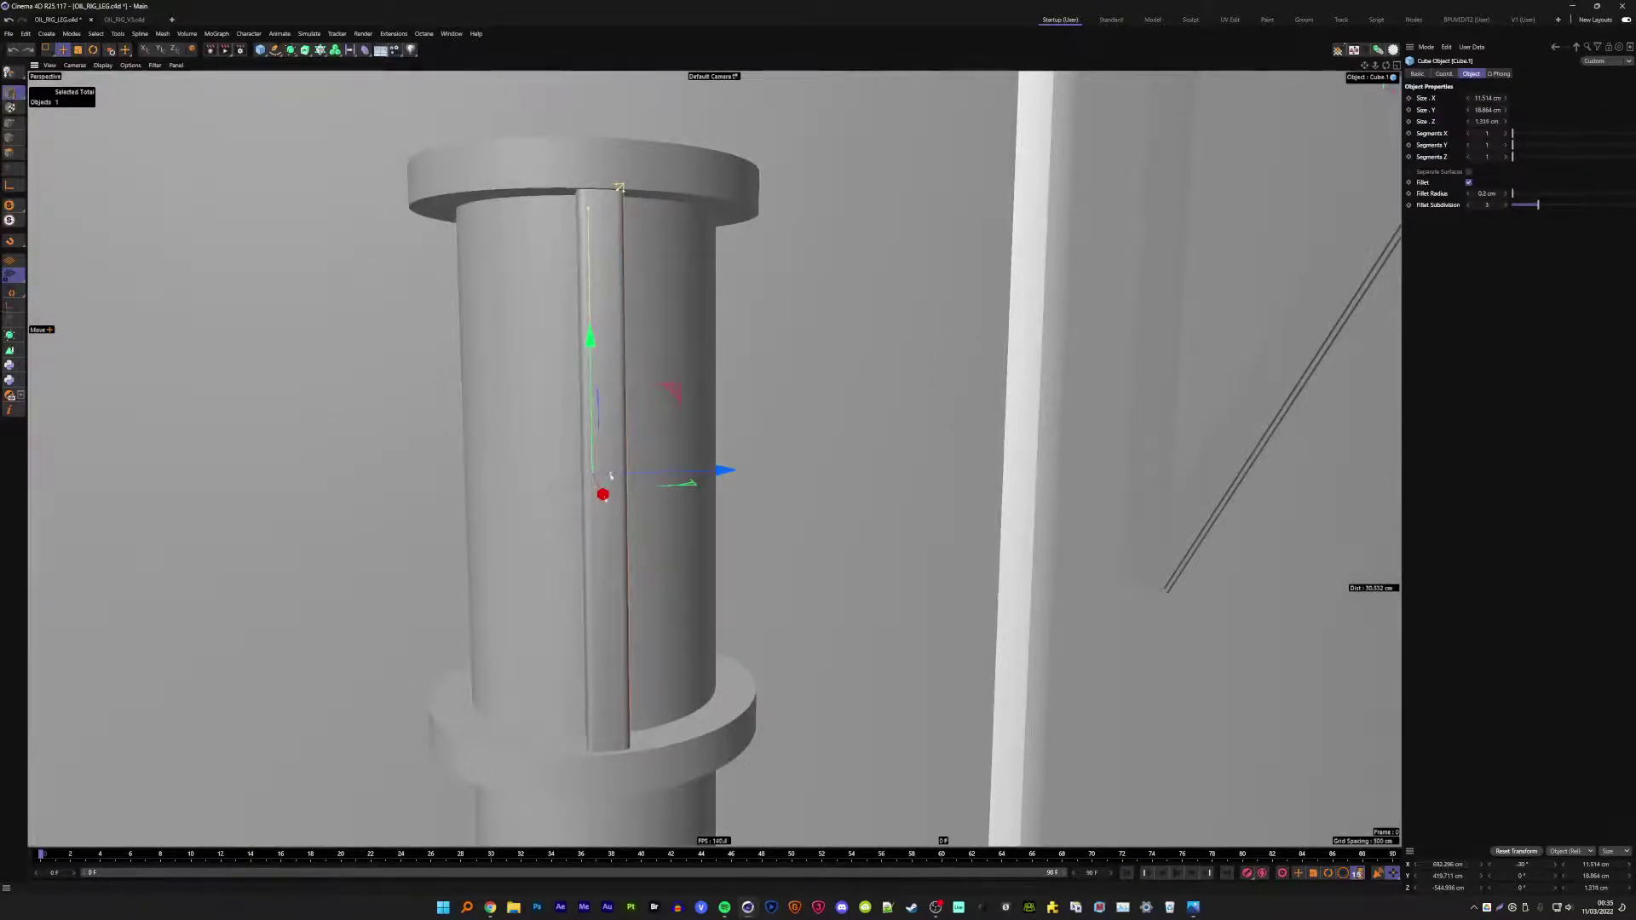
left_click_drag(617, 190, 607, 185)
mouse_move(723, 470)
left_mouse_down("alt")
mouse_move(694, 472)
mouse_move(736, 464)
mouse_move(622, 489)
mouse_move(632, 436)
mouse_move(663, 438)
left_mouse_up("alt")
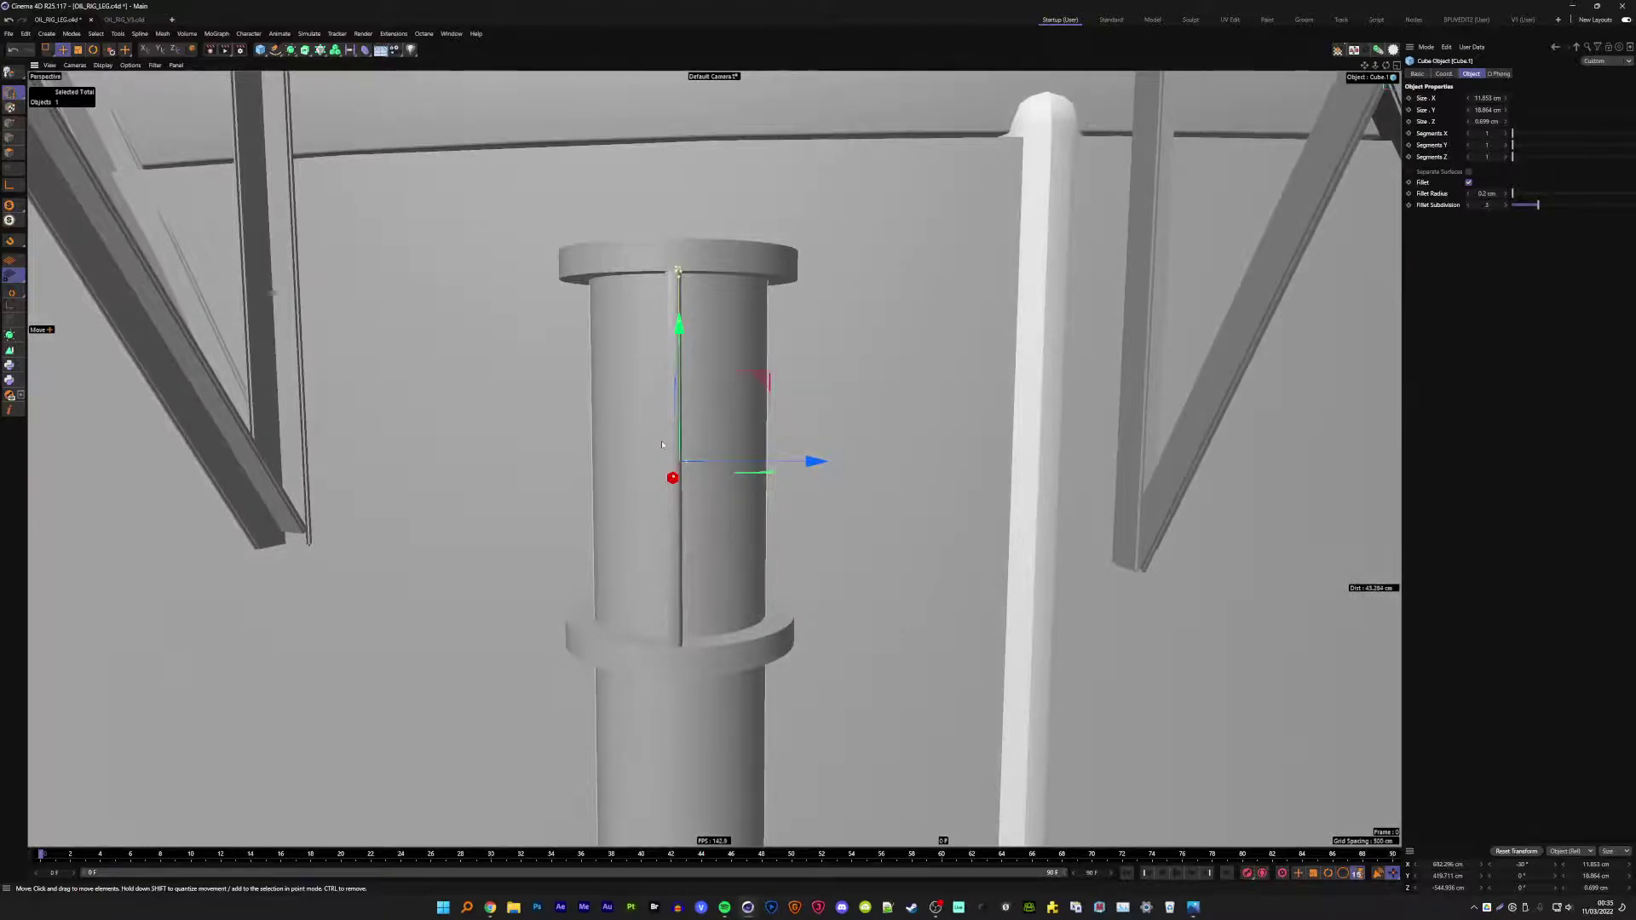
mouse_move(663, 444)
left_mouse_down("alt")
mouse_move(673, 474)
mouse_move(619, 482)
mouse_move(866, 472)
mouse_move(478, 504)
left_mouse_up("alt")
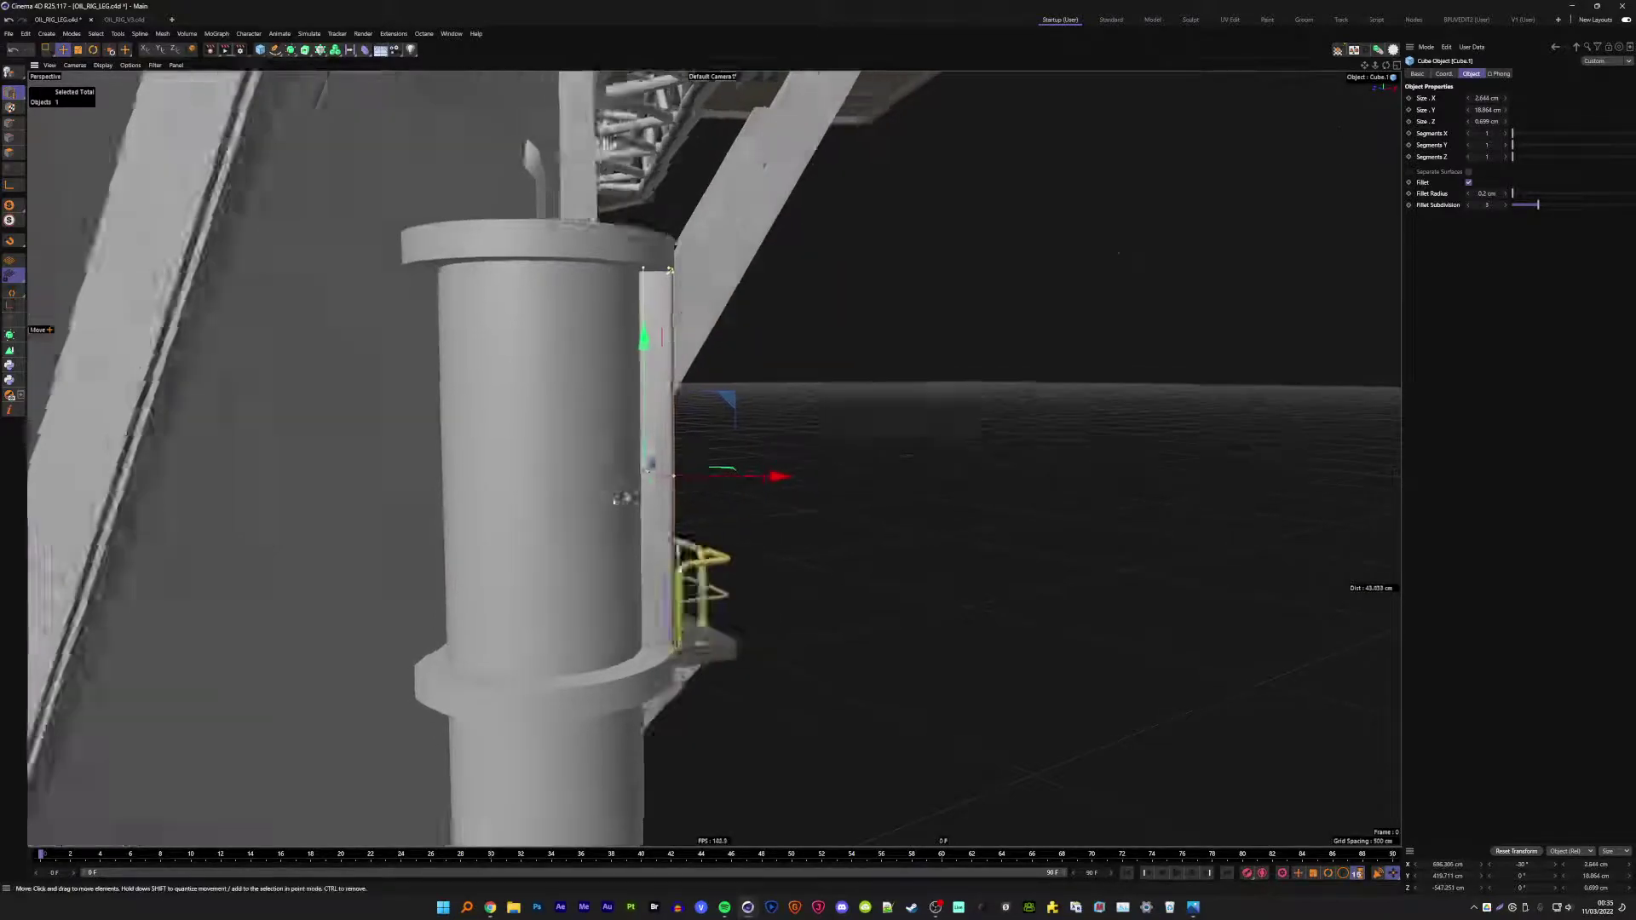
scroll(478, 503, "down", 3)
scroll(478, 504, "down", 3)
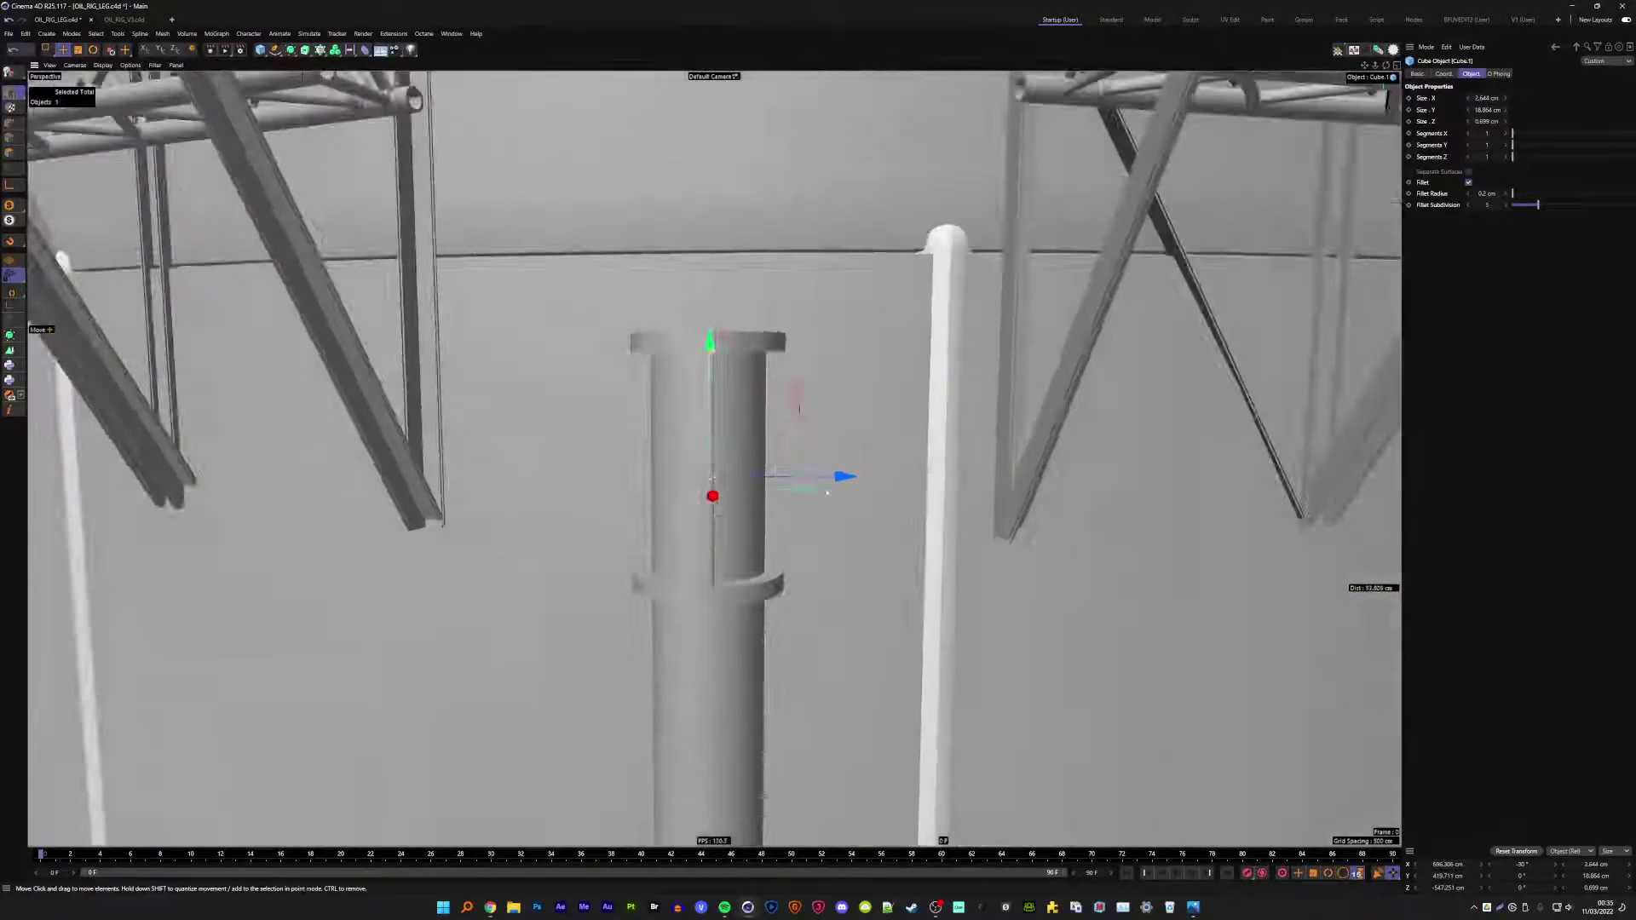
left_click(752, 504)
left_click_drag(752, 504, 832, 511, "alt")
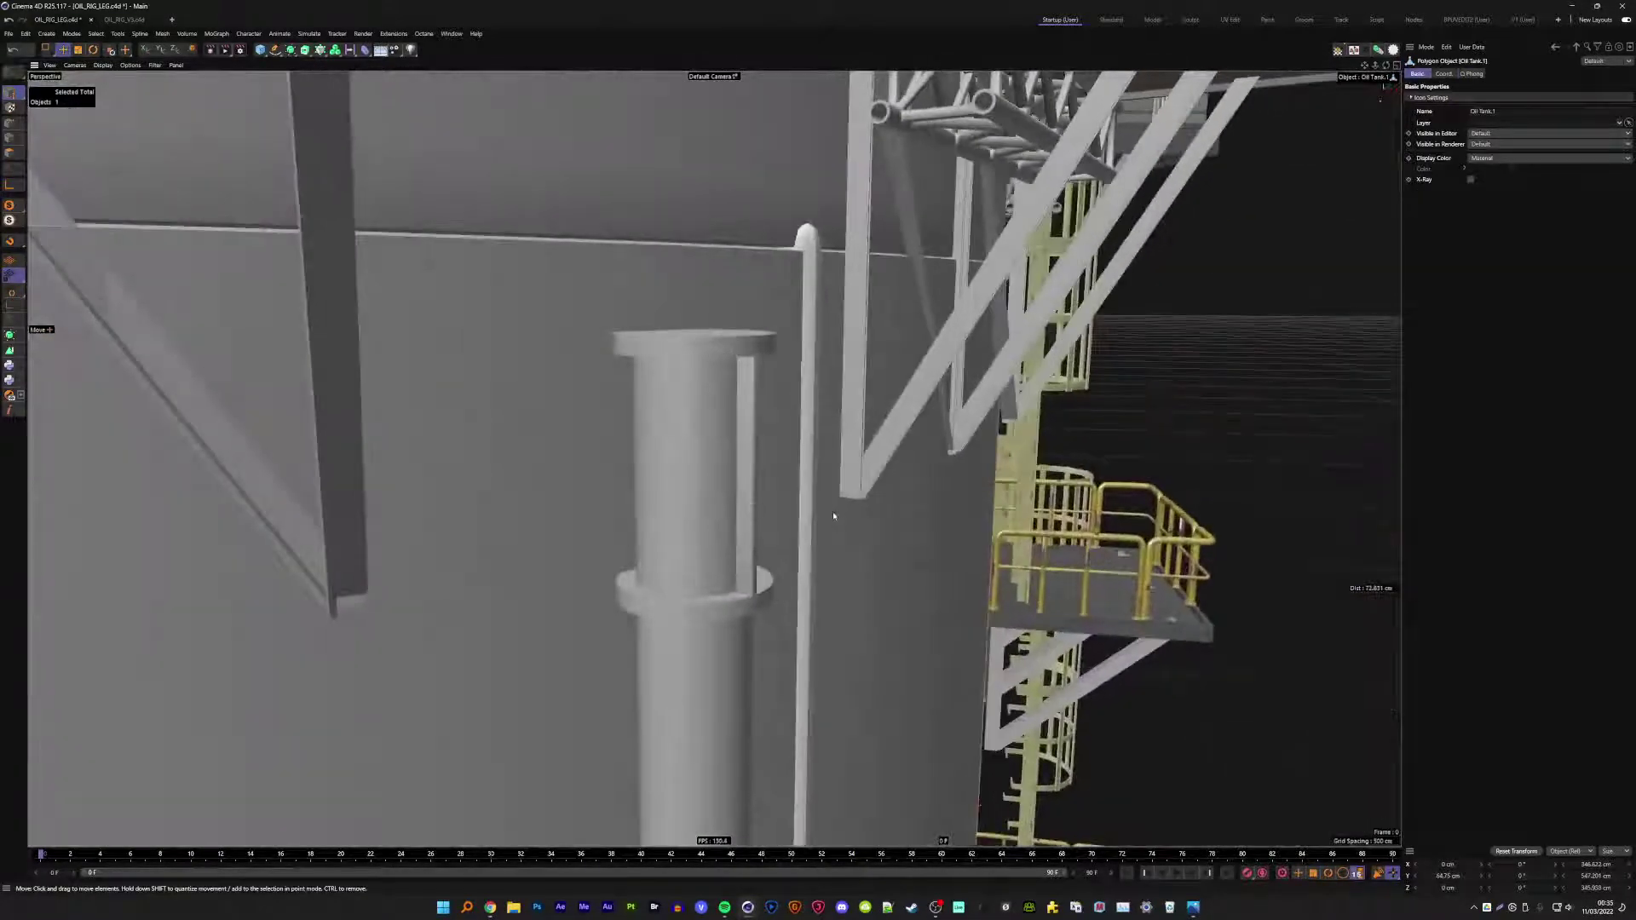
left_click(750, 481)
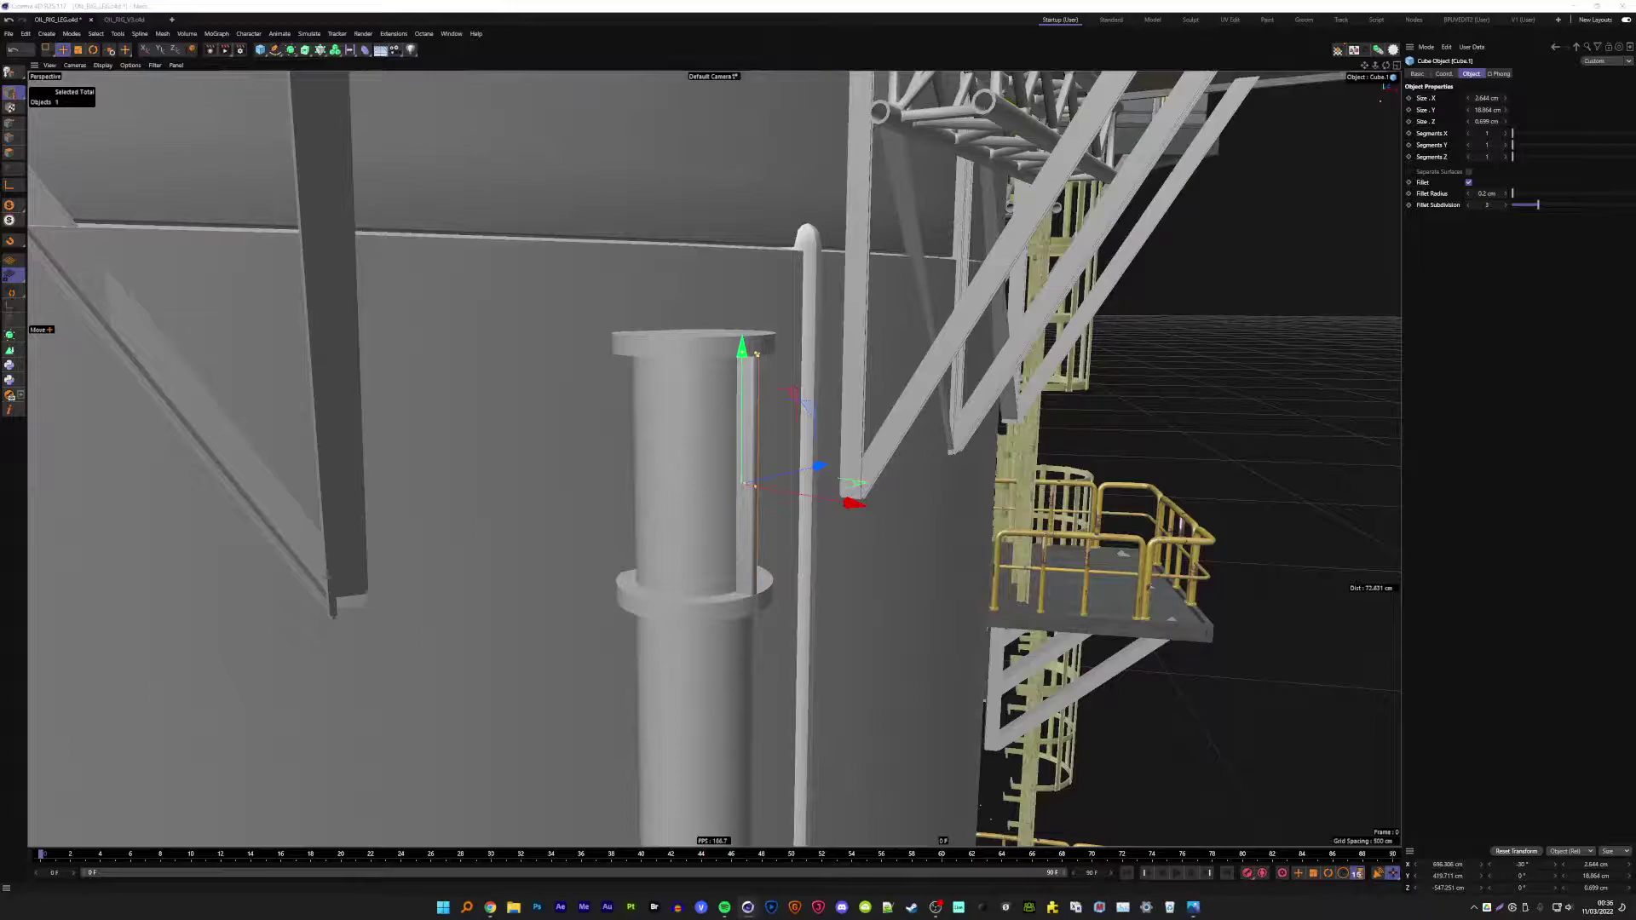
- Wrap the bar in a radial Cloner with render instances, centered at X 0, radius about 5 cm
key("alt+c")
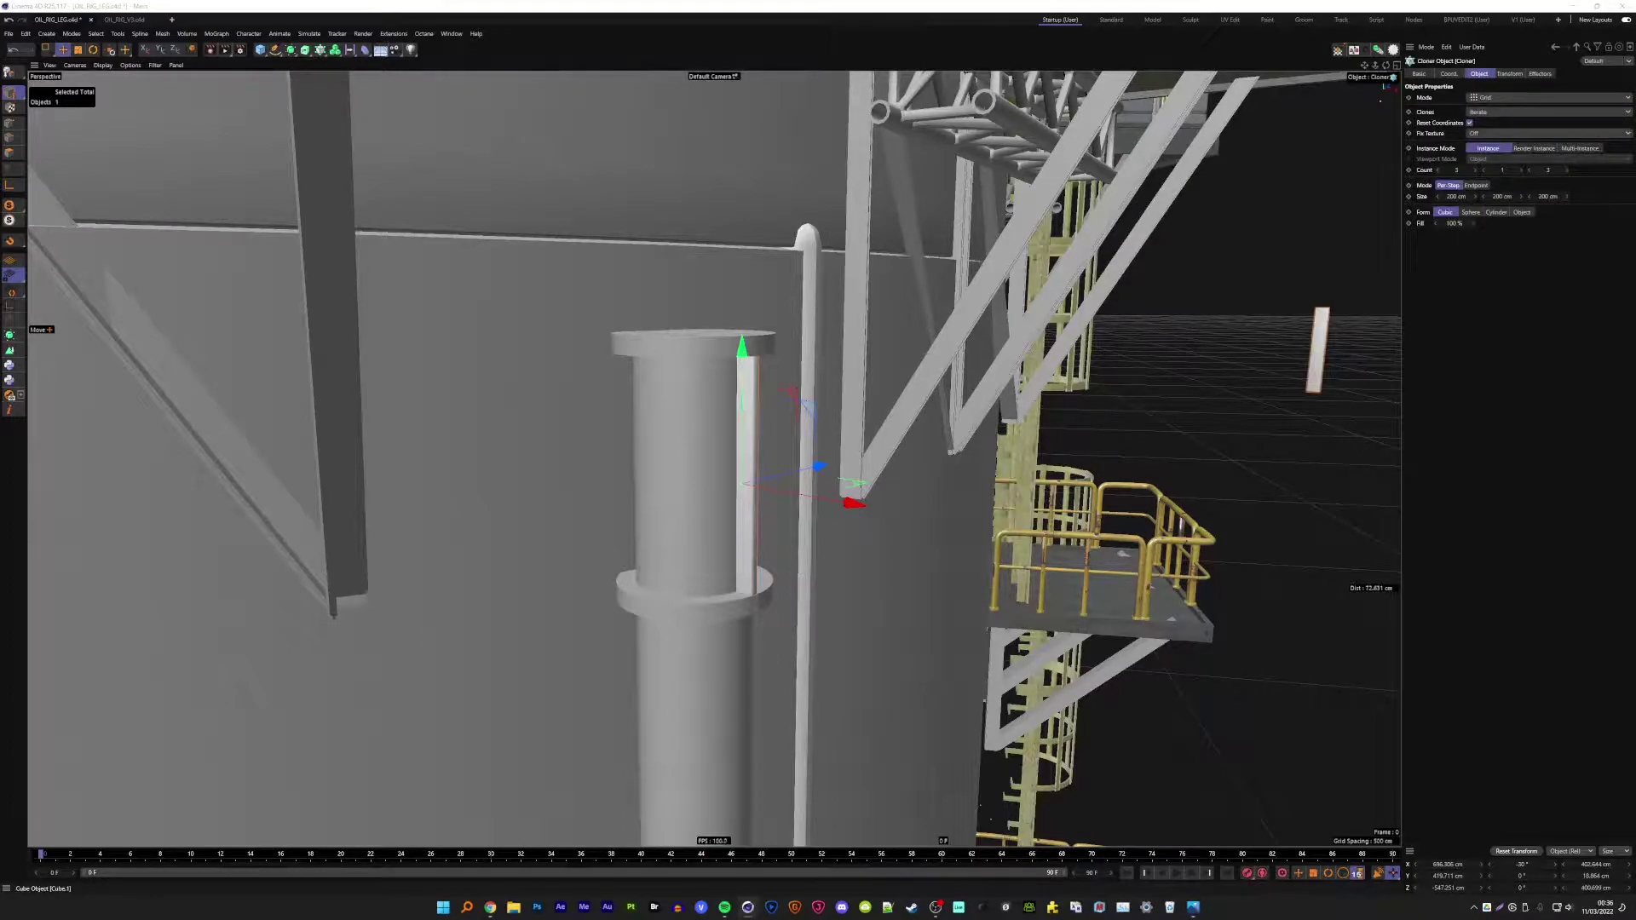
left_click(1531, 99)
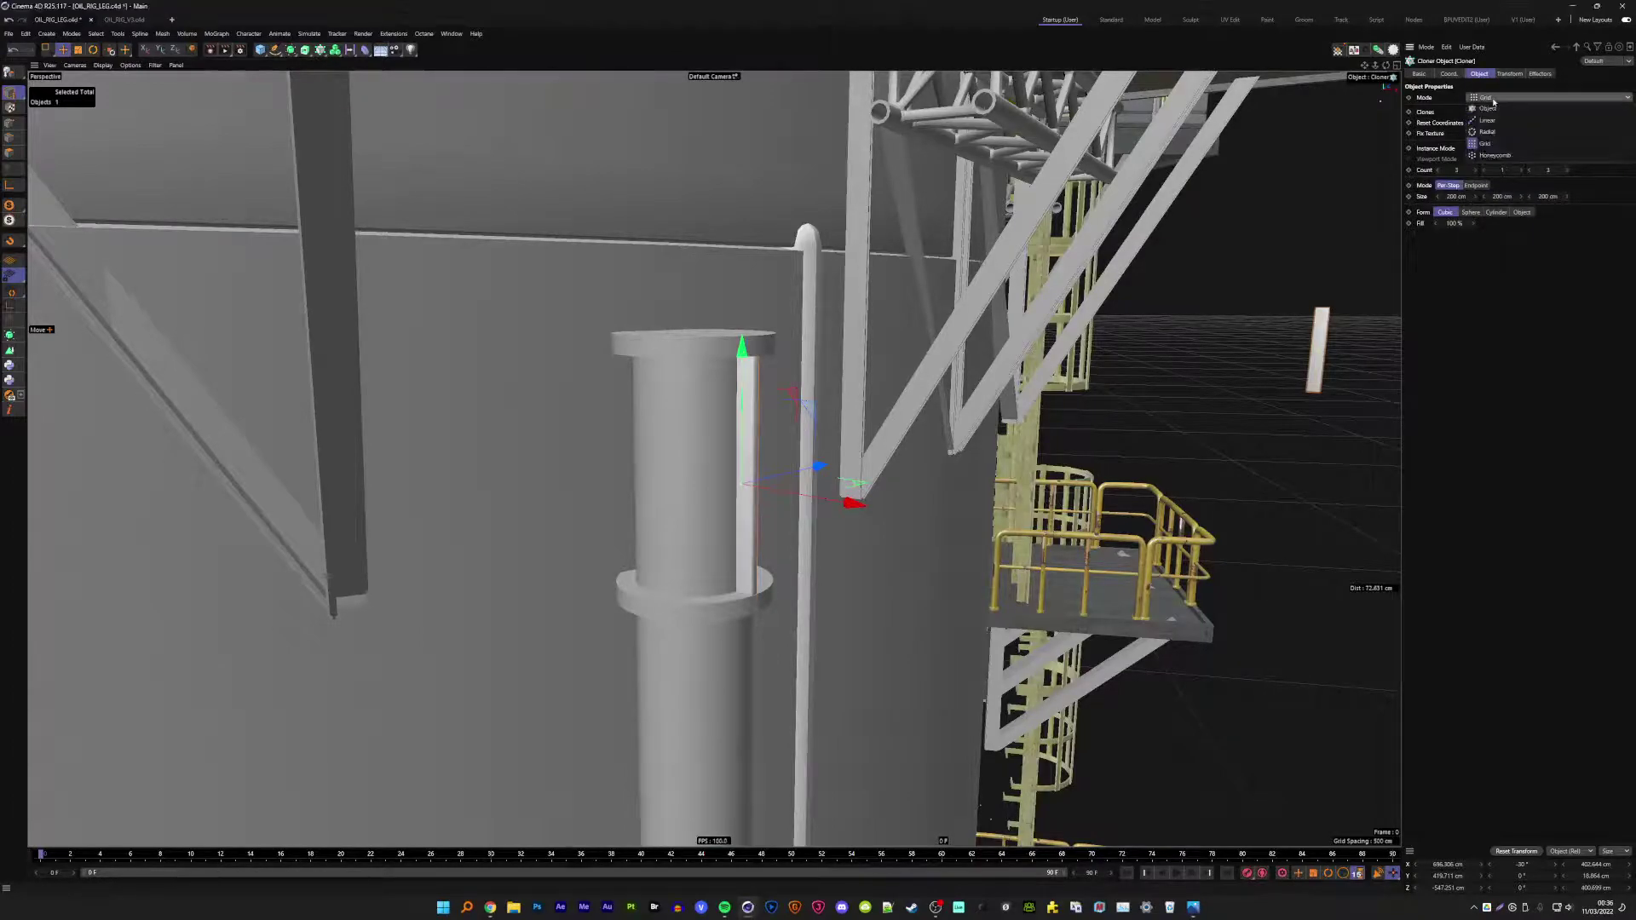
left_click(1490, 135)
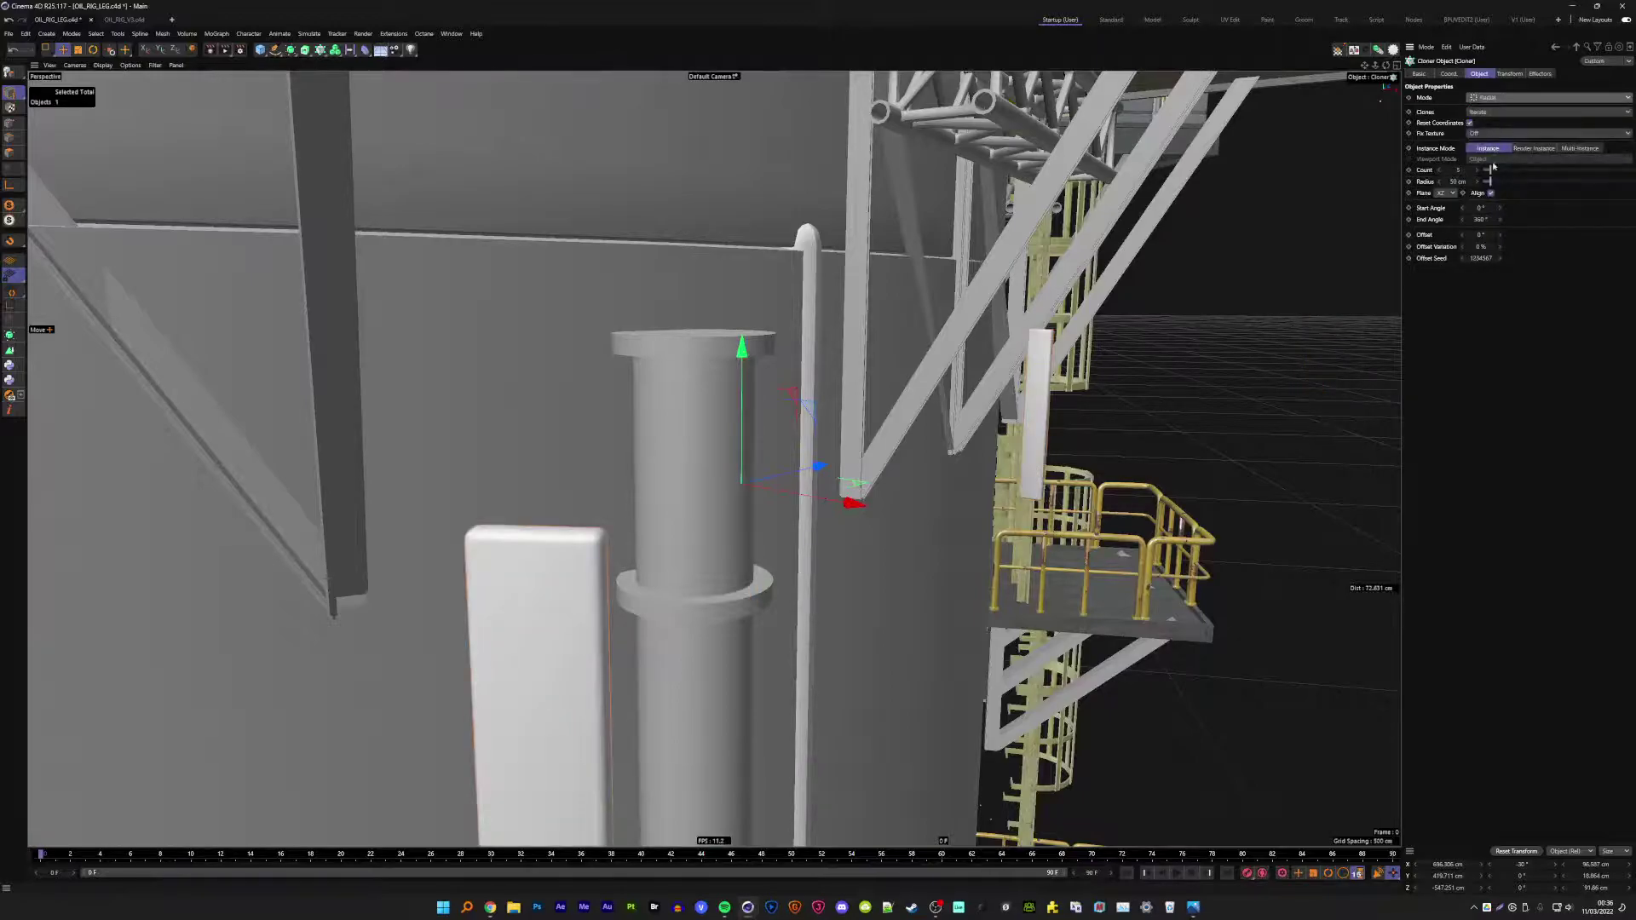
left_click(1528, 149)
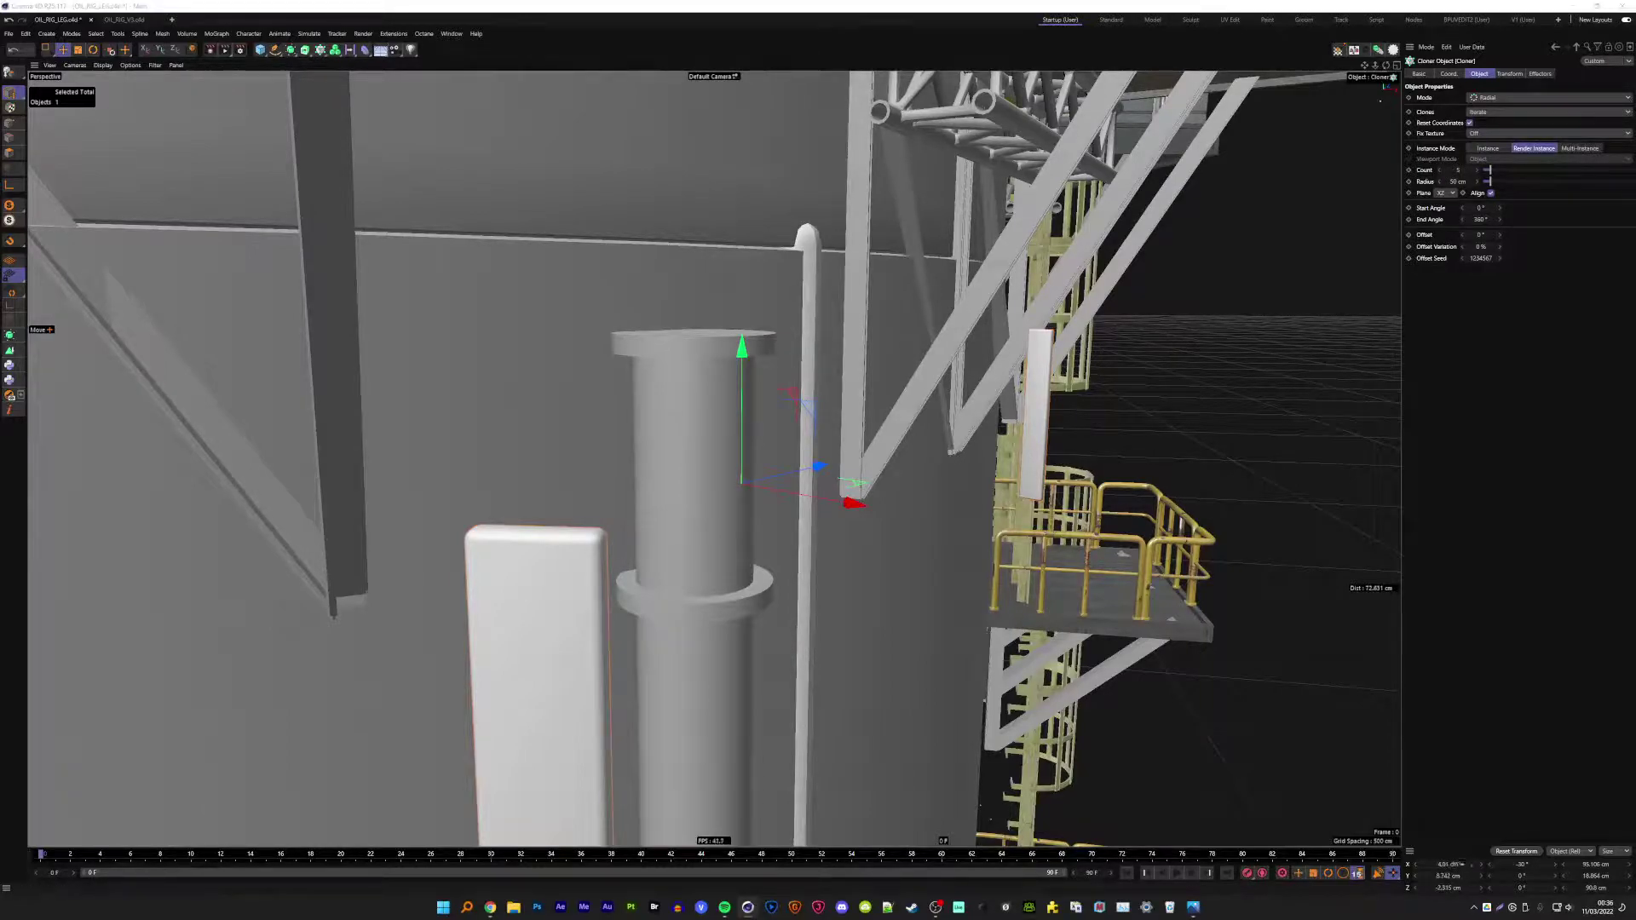
left_click(1448, 864)
type("0")
key("Tab")
key("Tab")
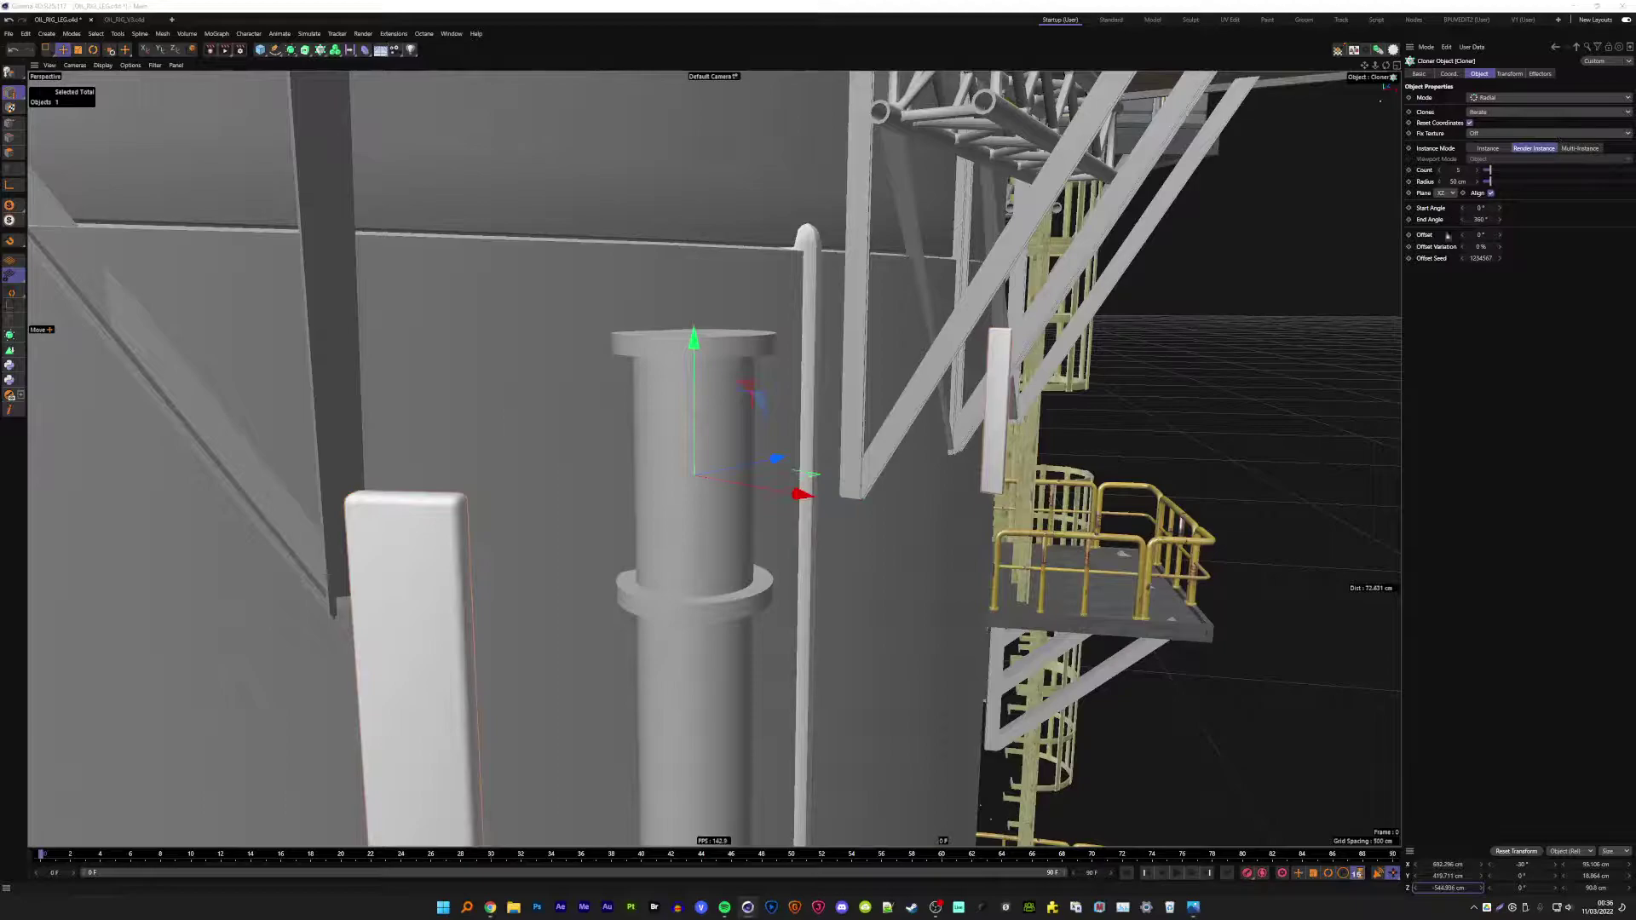
left_click_drag(1443, 184, 1442, 181)
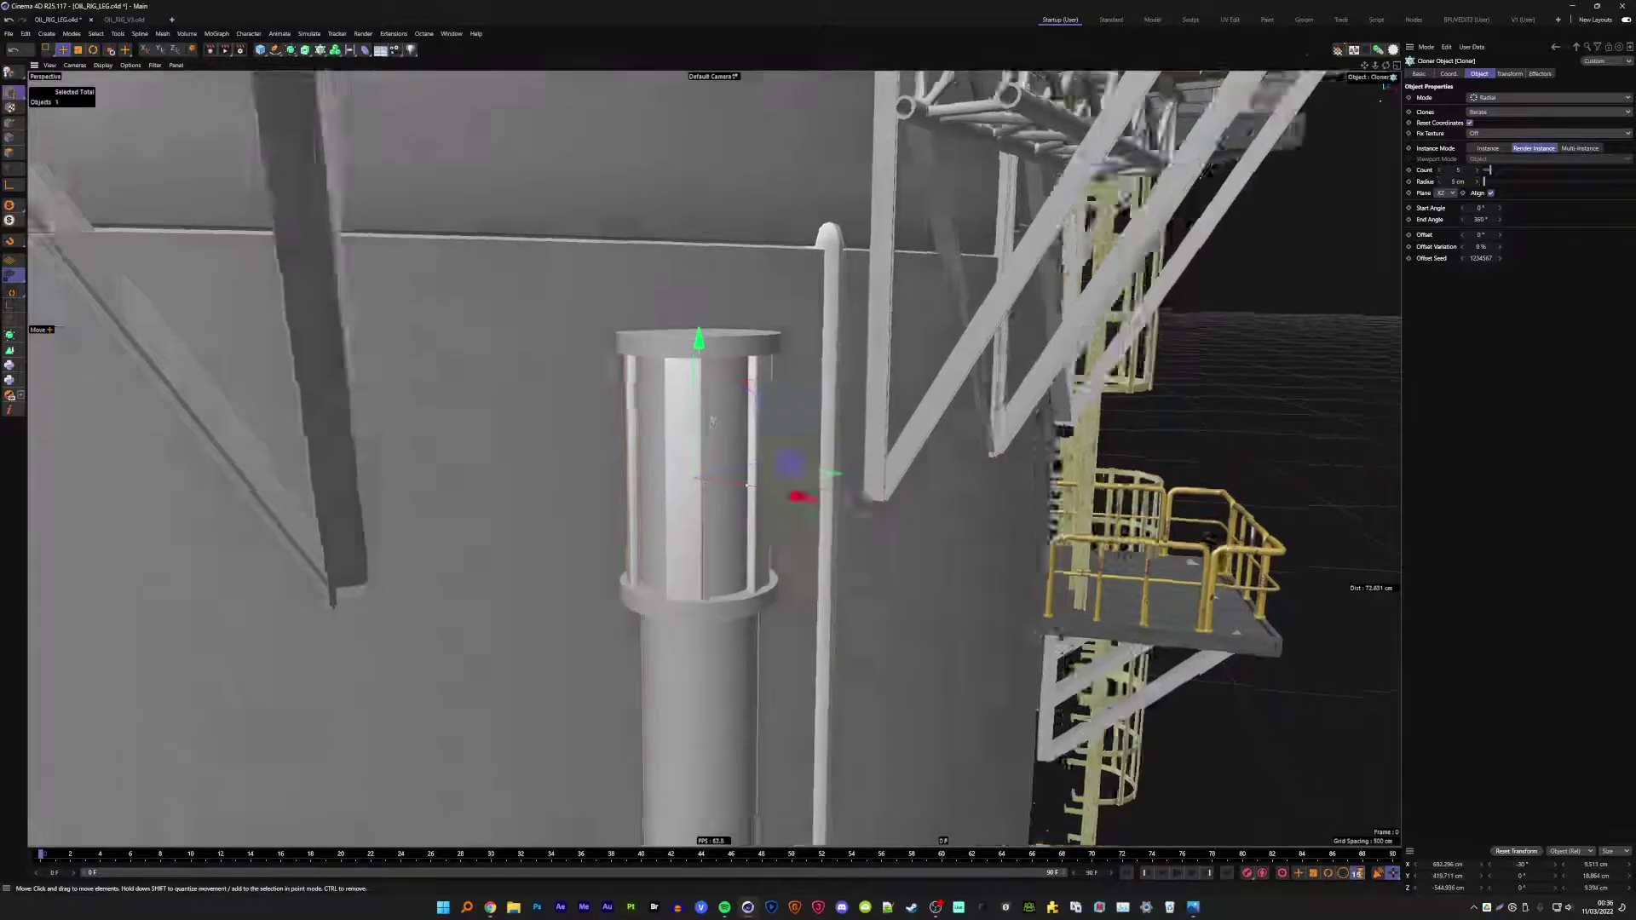
mouse_move(835, 426)
left_mouse_down("alt")
mouse_move(711, 418)
mouse_move(785, 468)
left_mouse_up("alt")
scroll(711, 418, "up", 3)
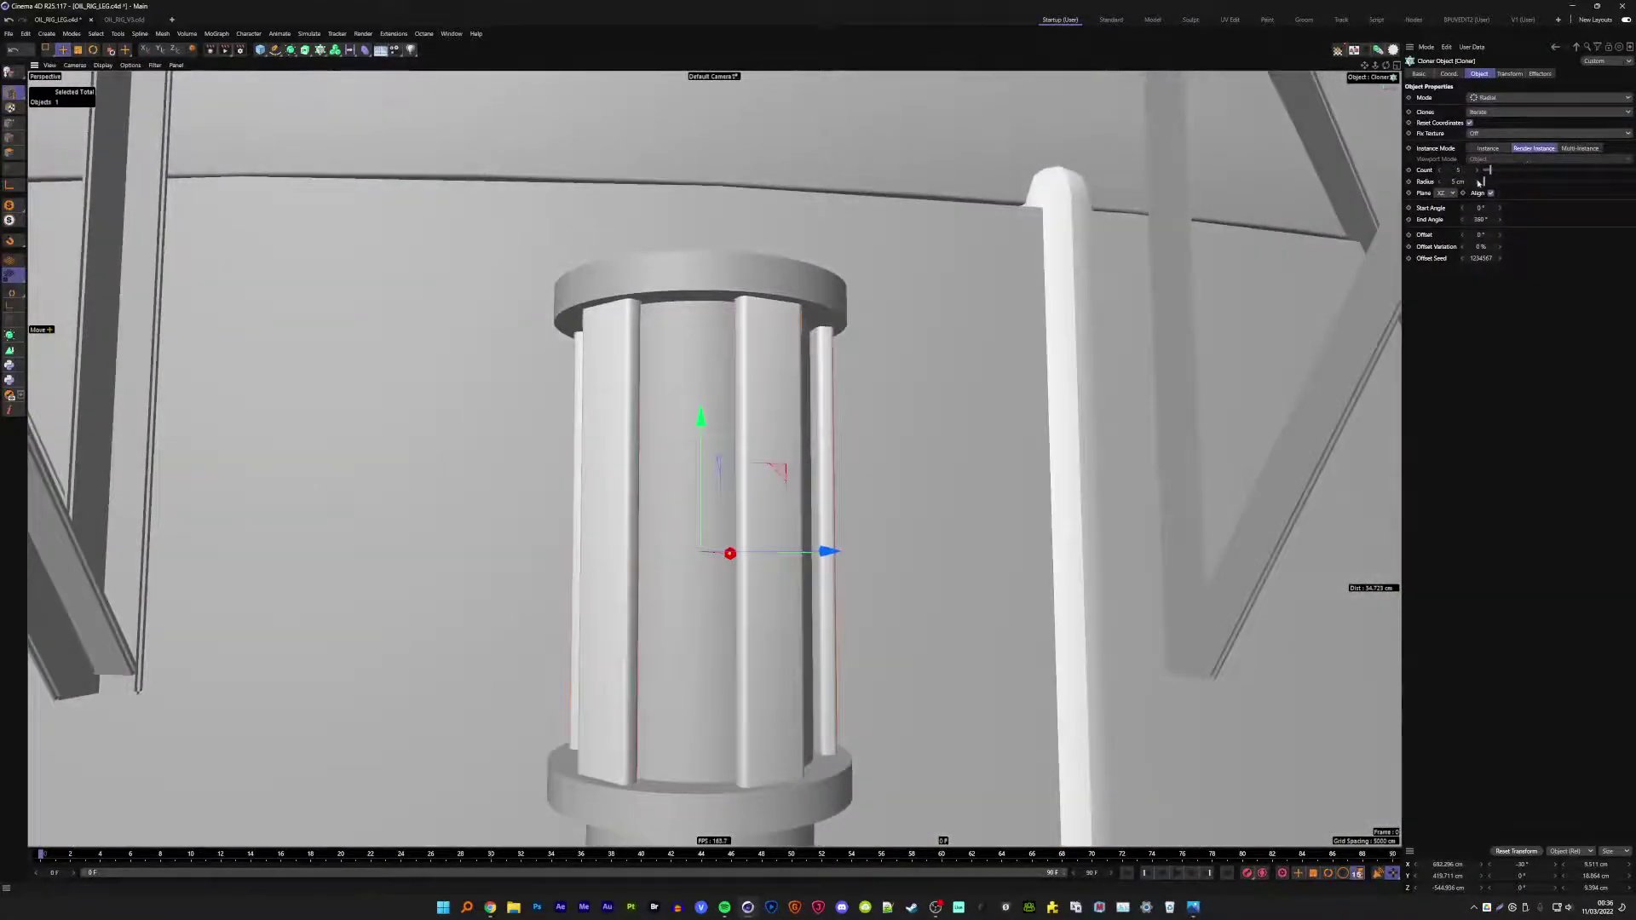
left_click_drag(1480, 183, 1474, 182)
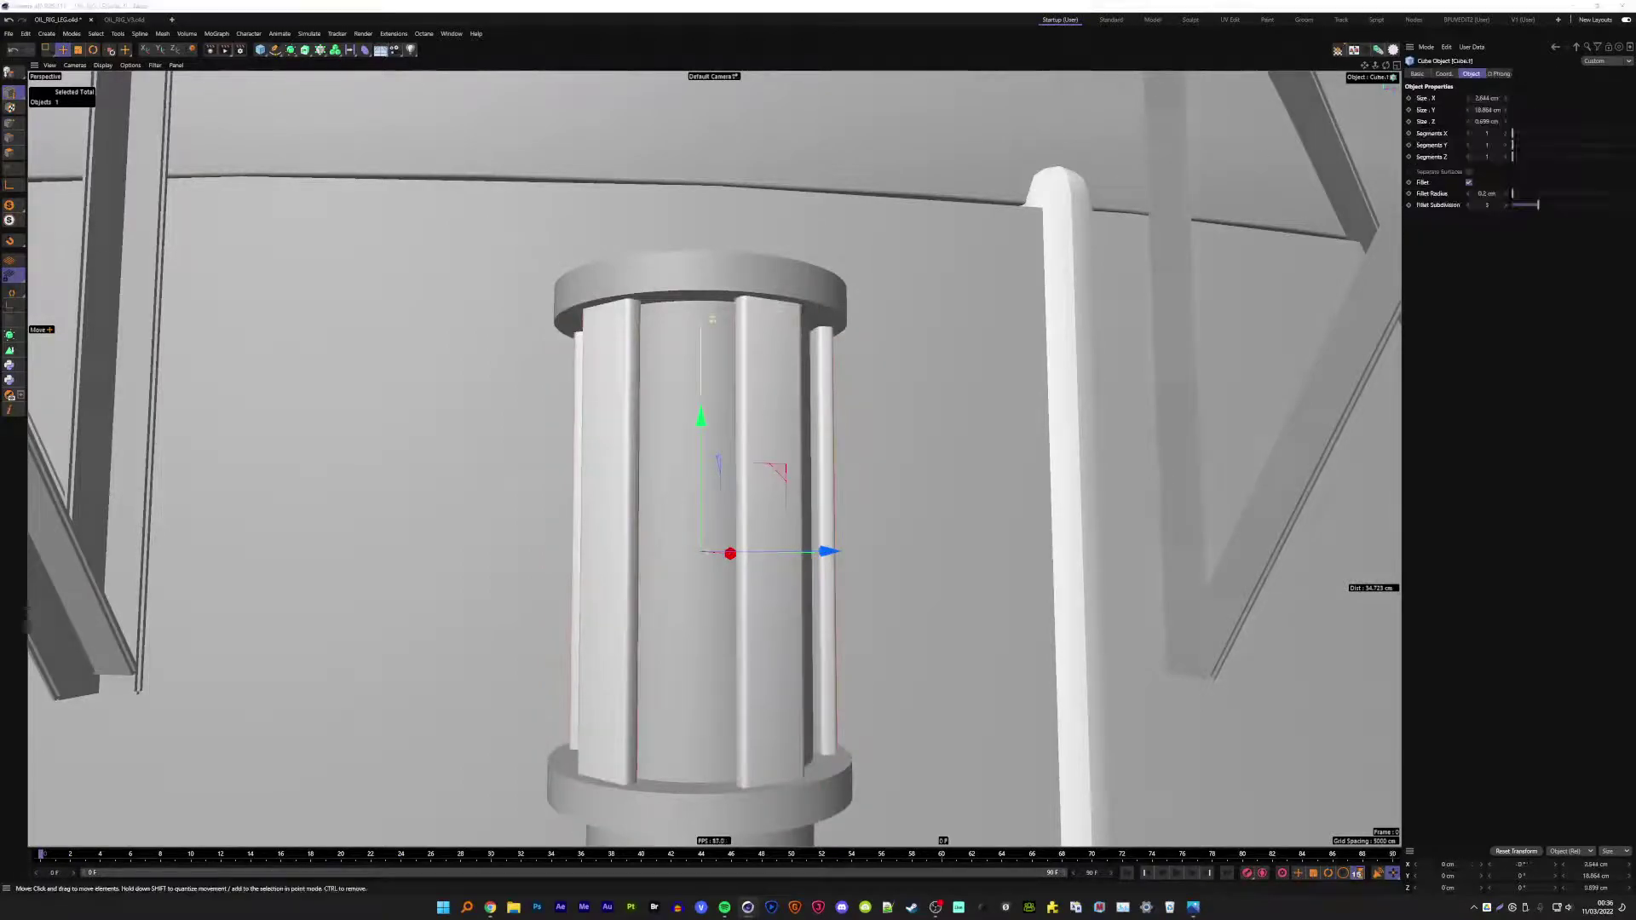
- Rotate the bar and try different cloning planes, settling on XZ
key("r")
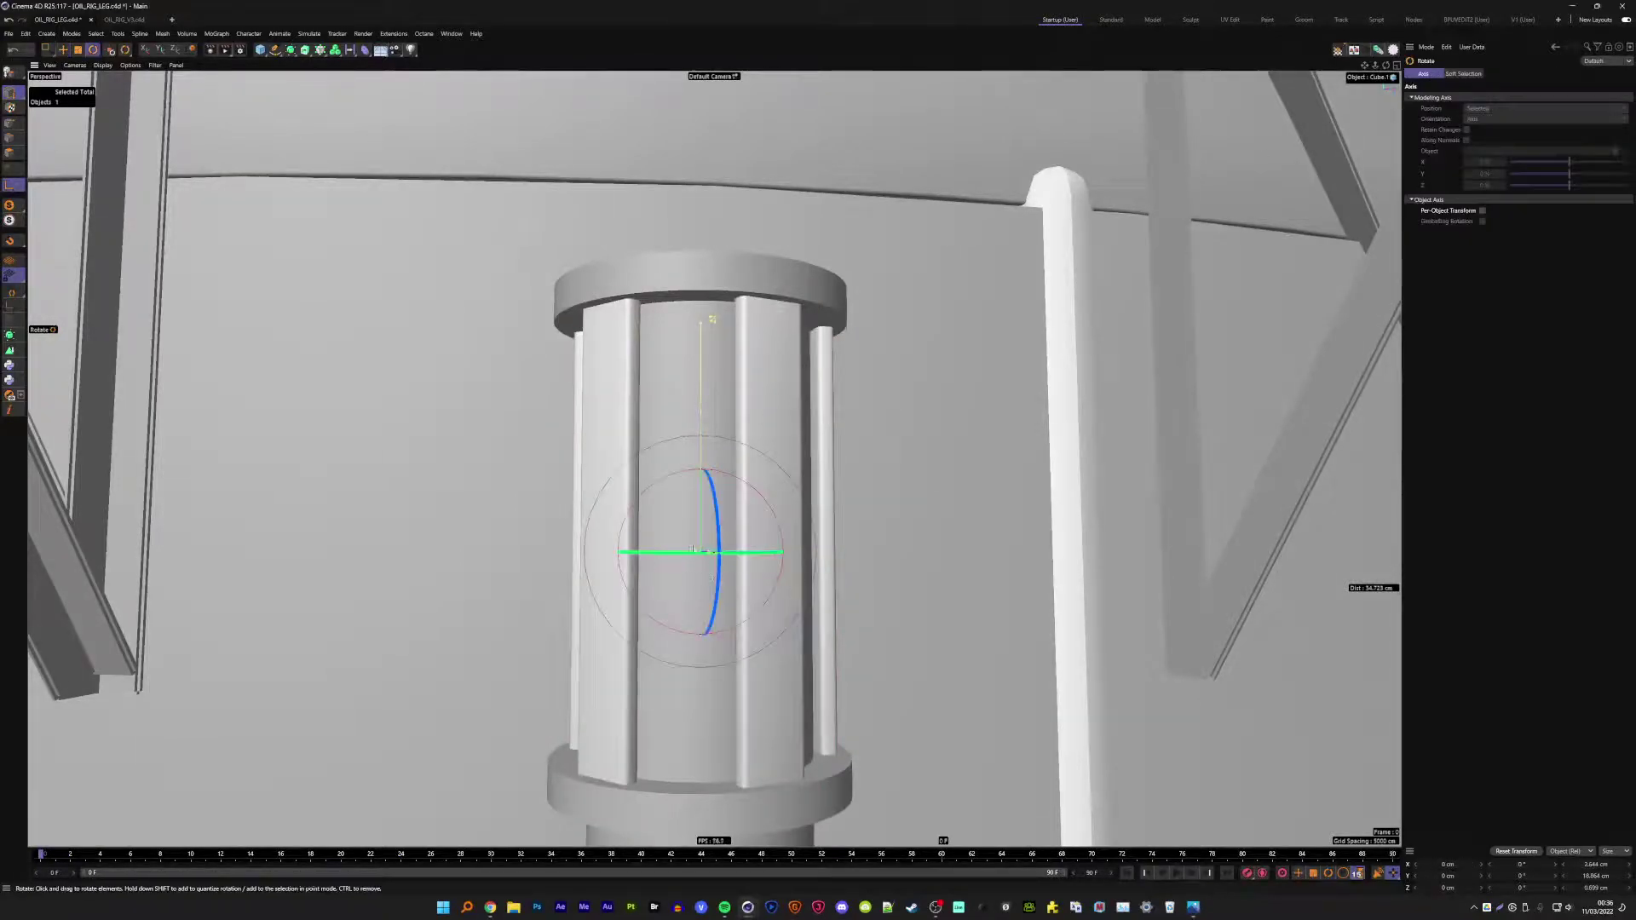
left_click_drag(697, 552, 793, 477)
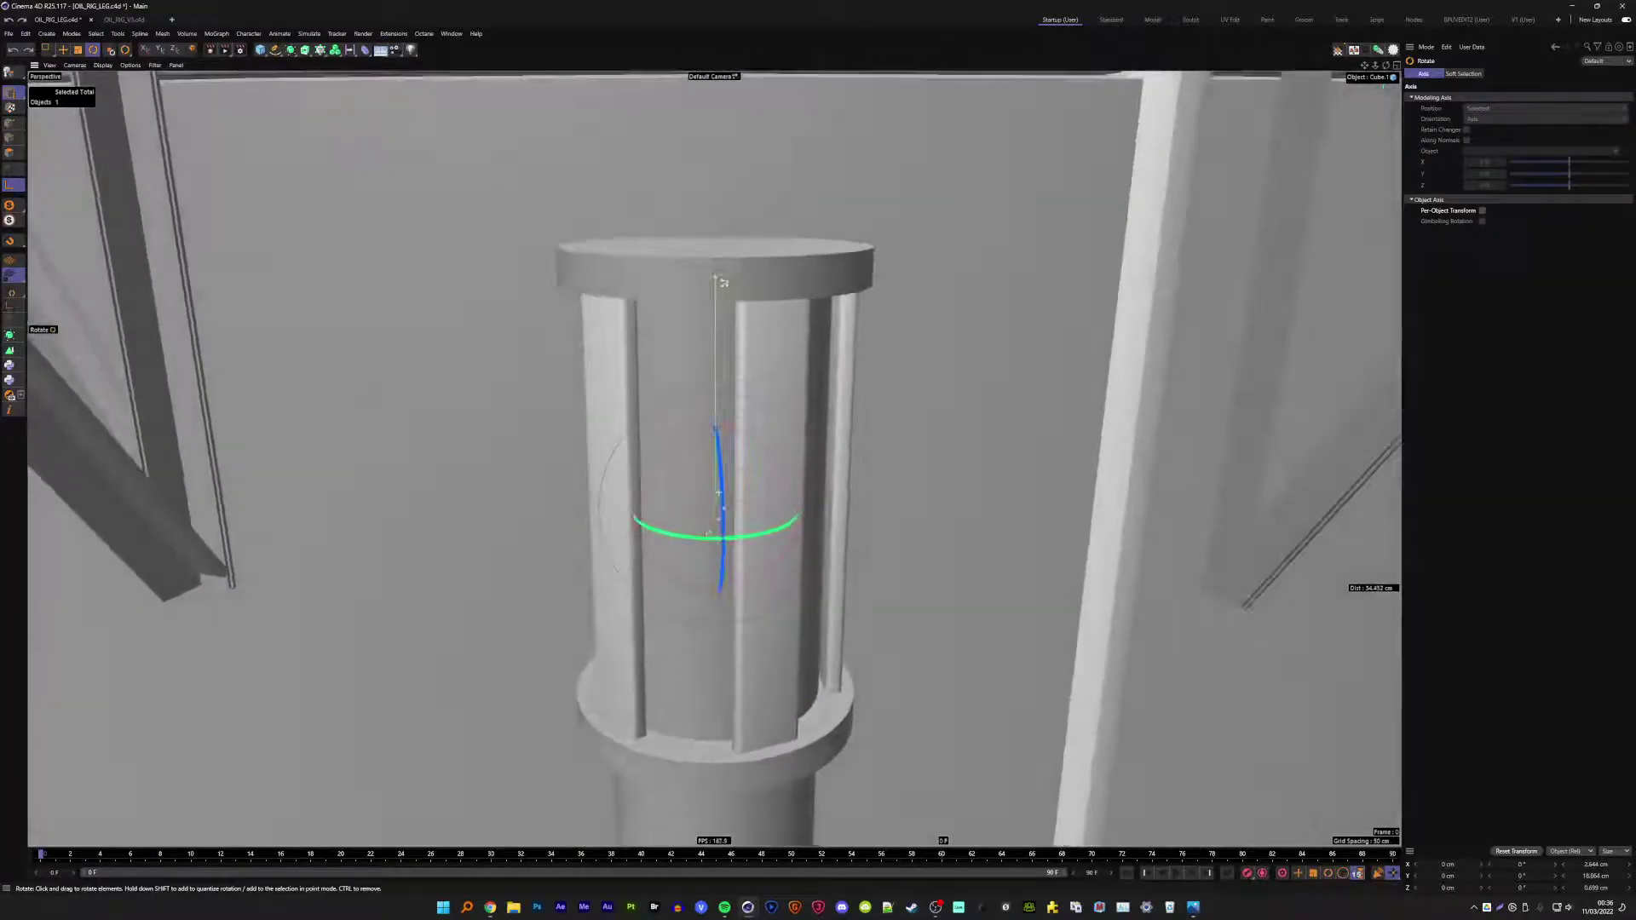
left_click(723, 283)
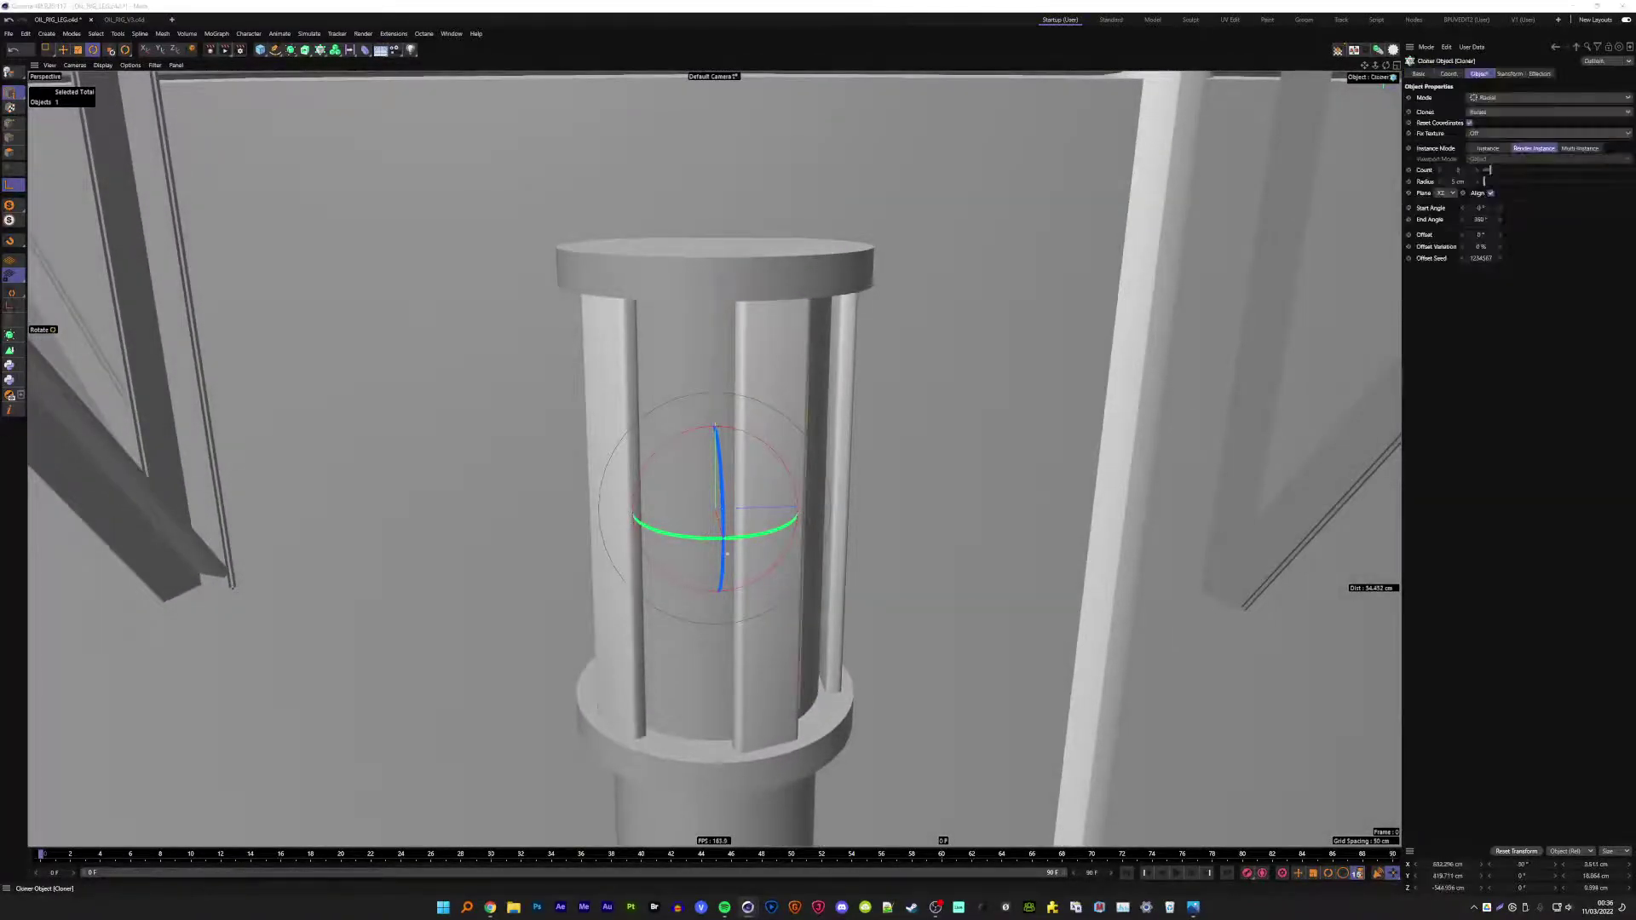
left_click(1450, 193)
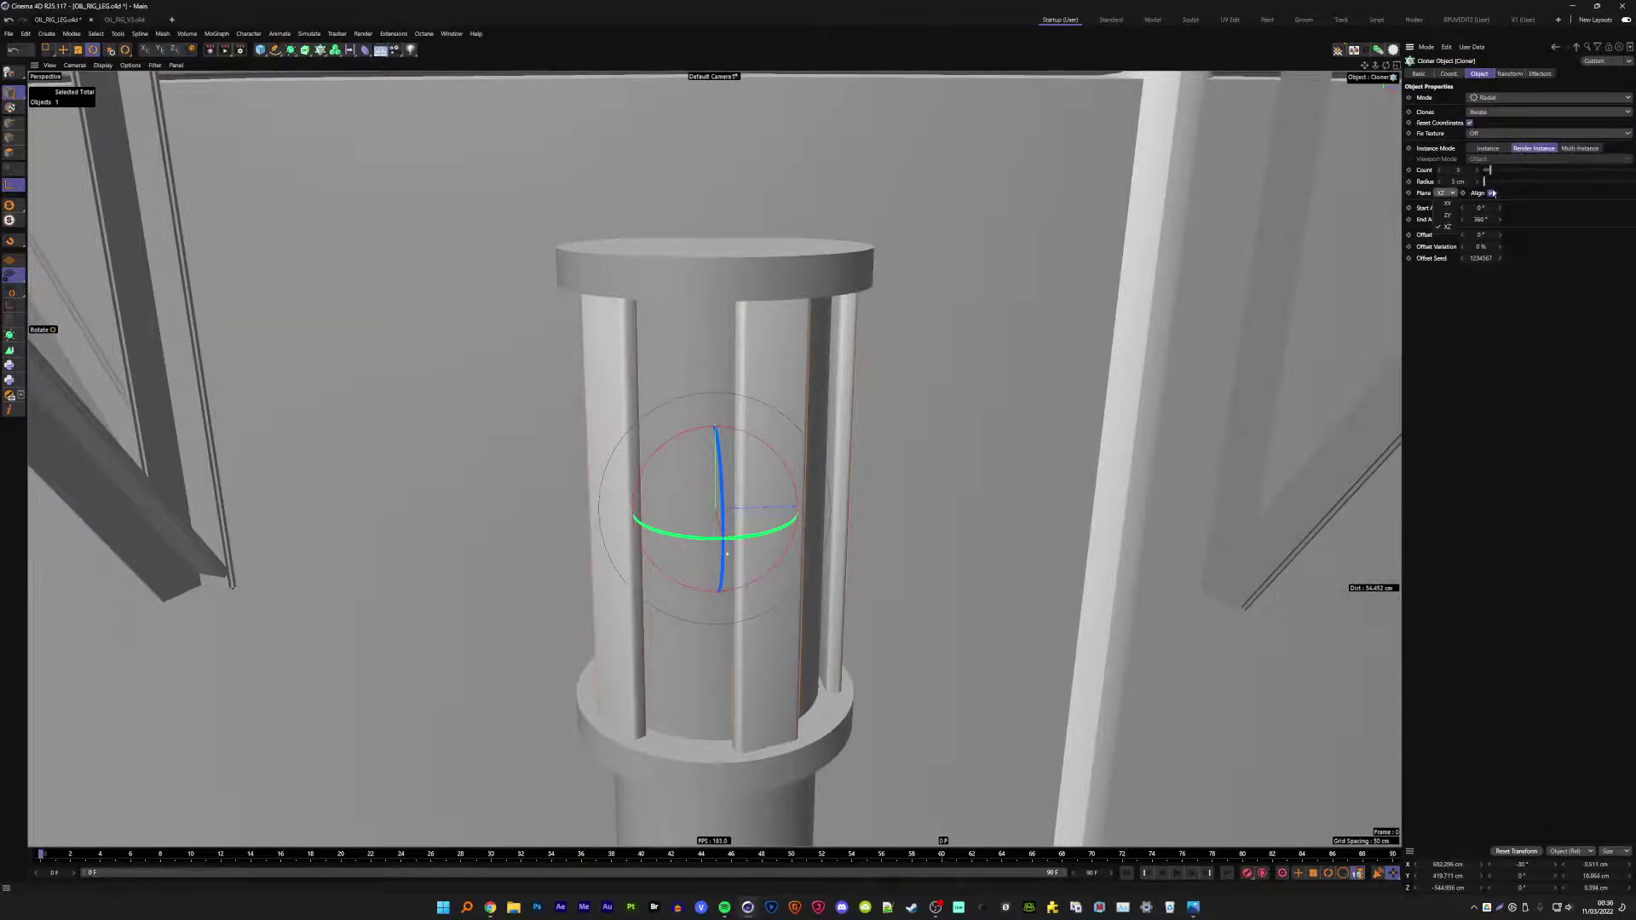
left_click(1492, 193)
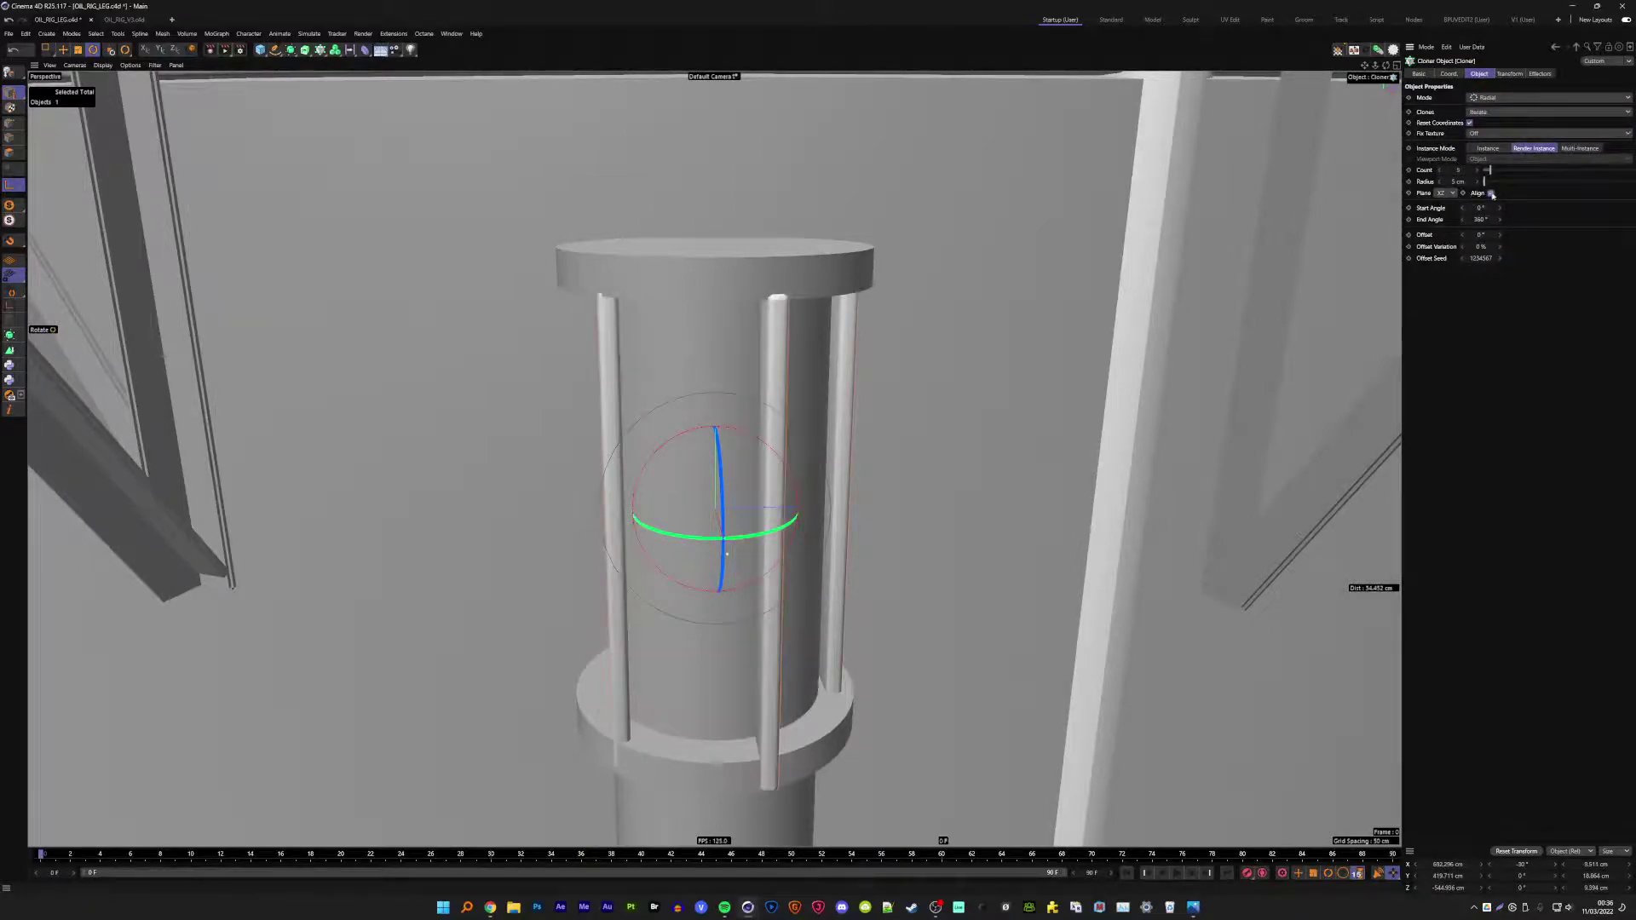
left_click(1492, 195)
left_click(1450, 193)
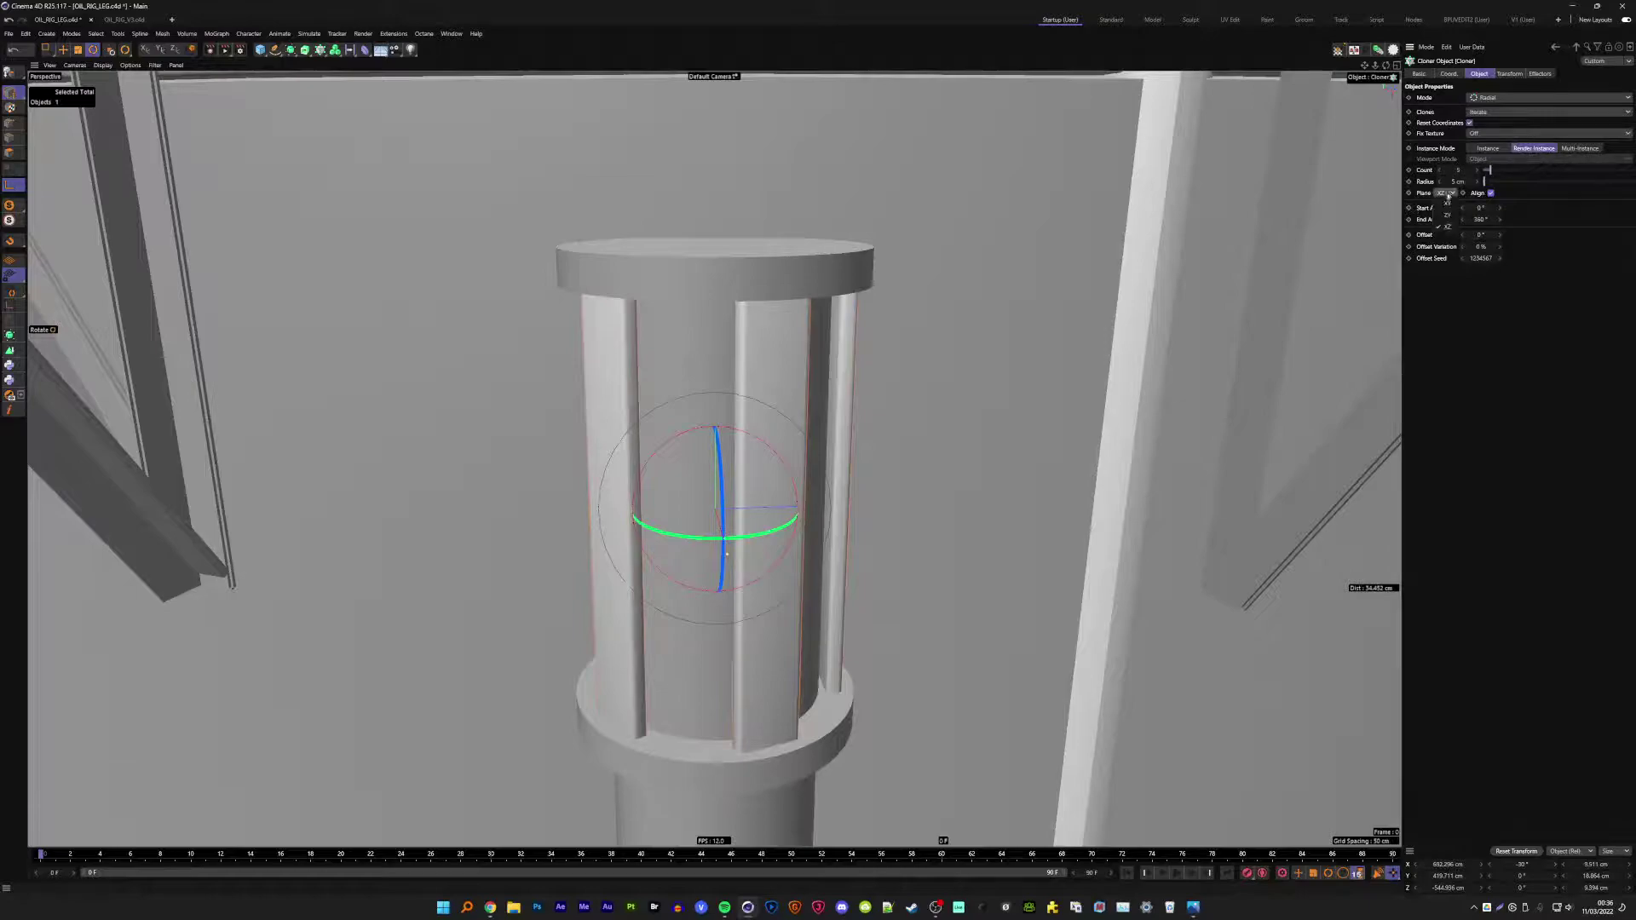
left_click(1446, 204)
left_click(1446, 215)
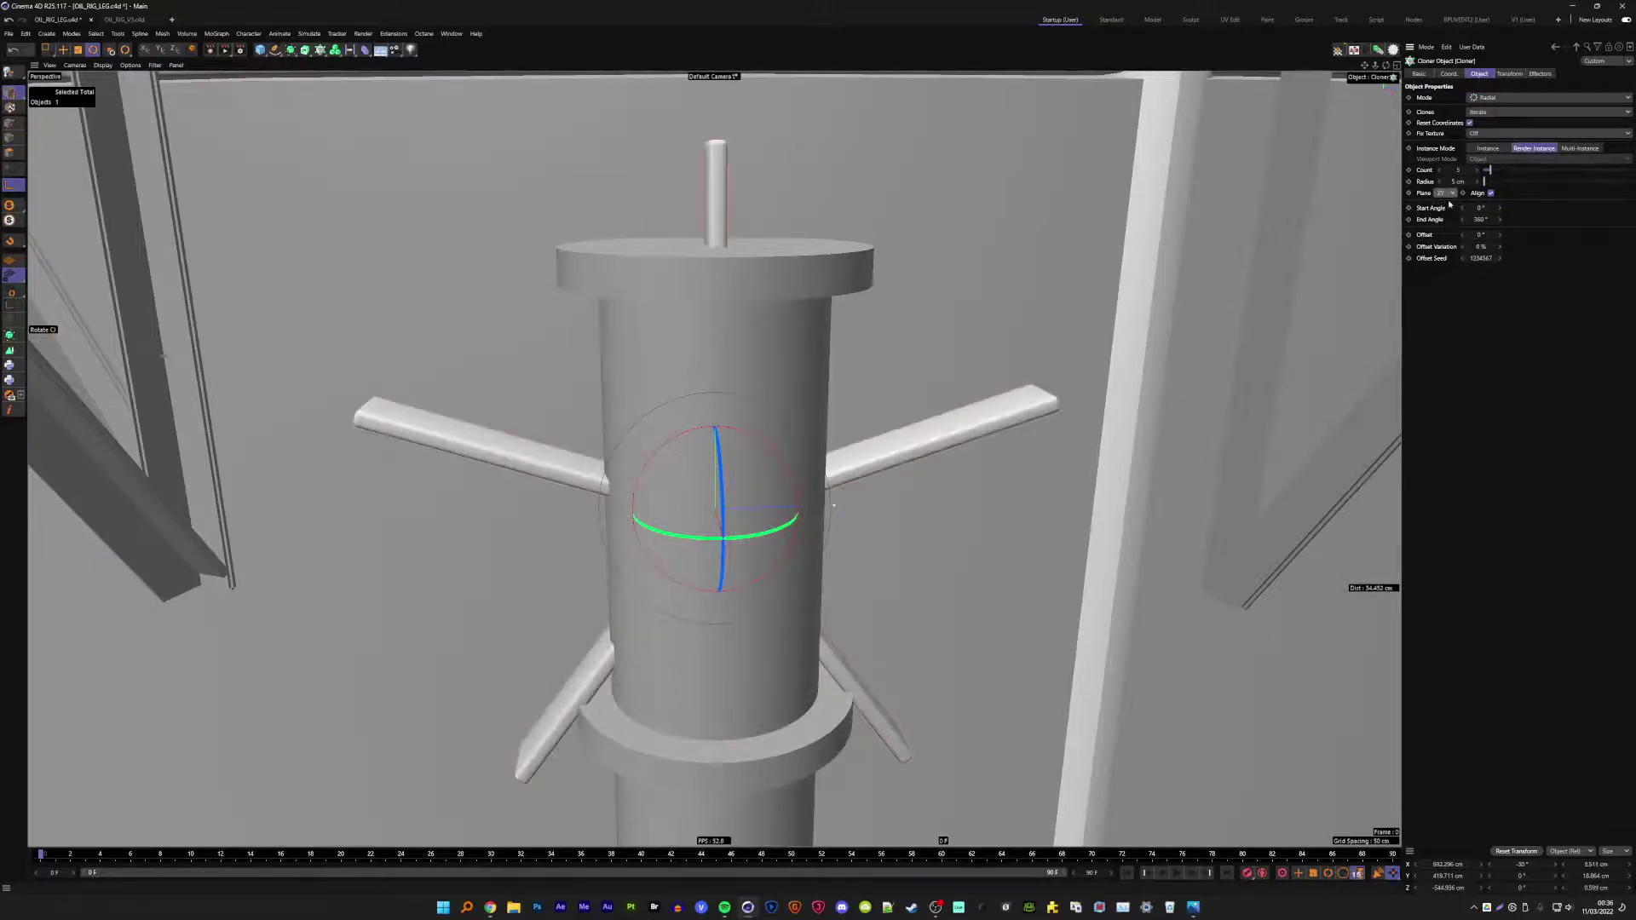
left_click(1450, 193)
left_click(1447, 228)
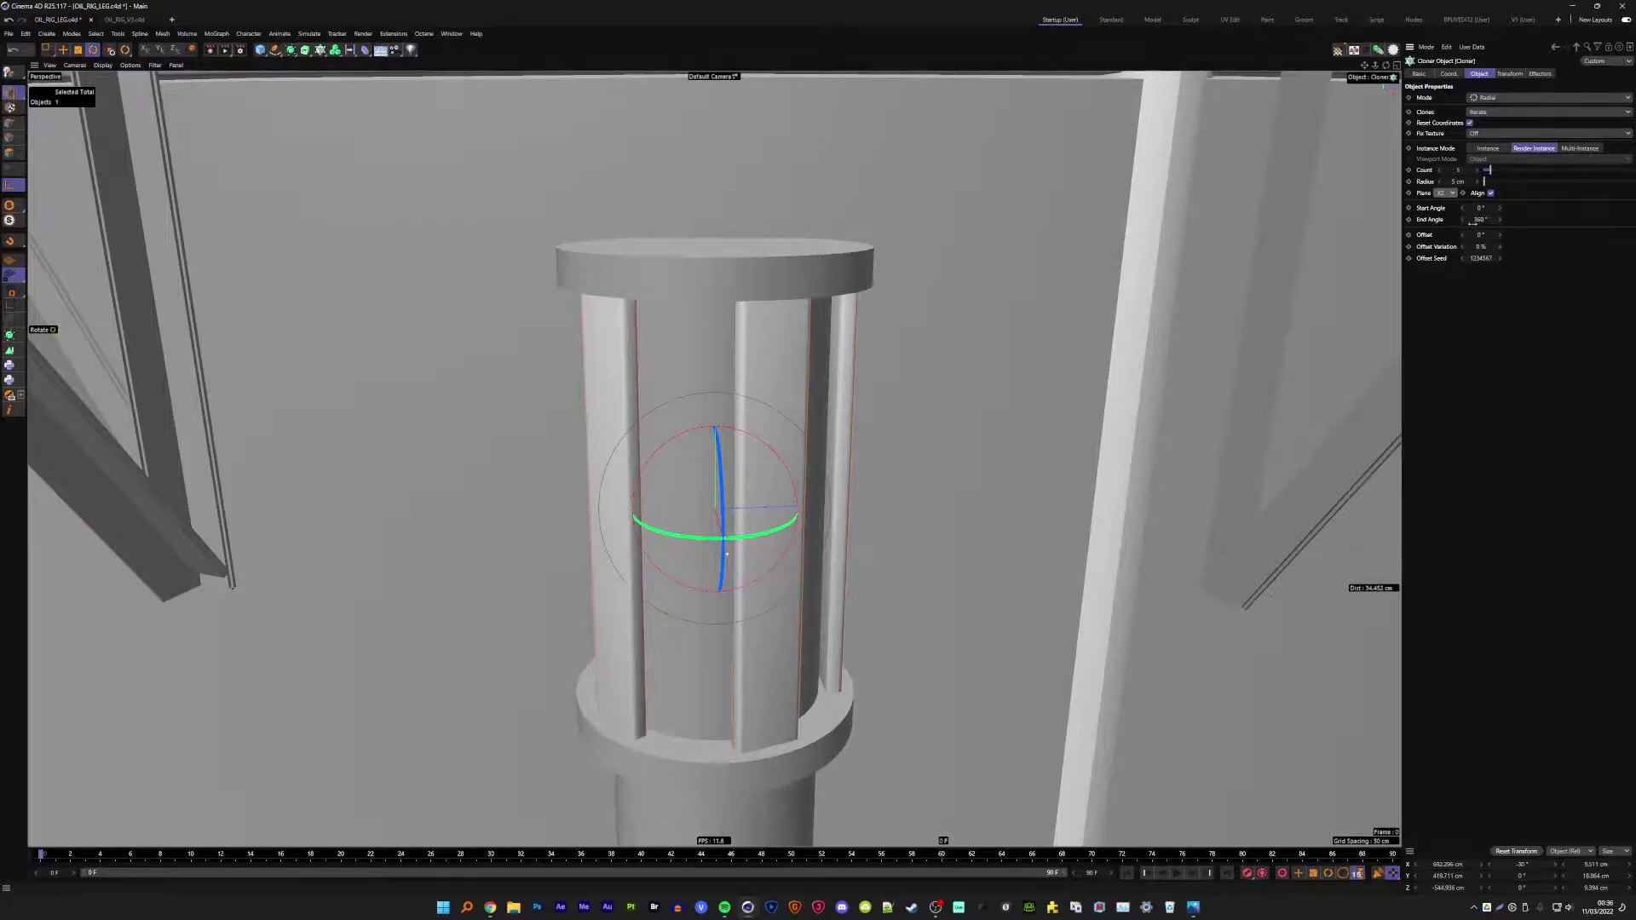
- Make the cloned bars thinner and deeper, then orbit to check the cage
left_click(675, 542)
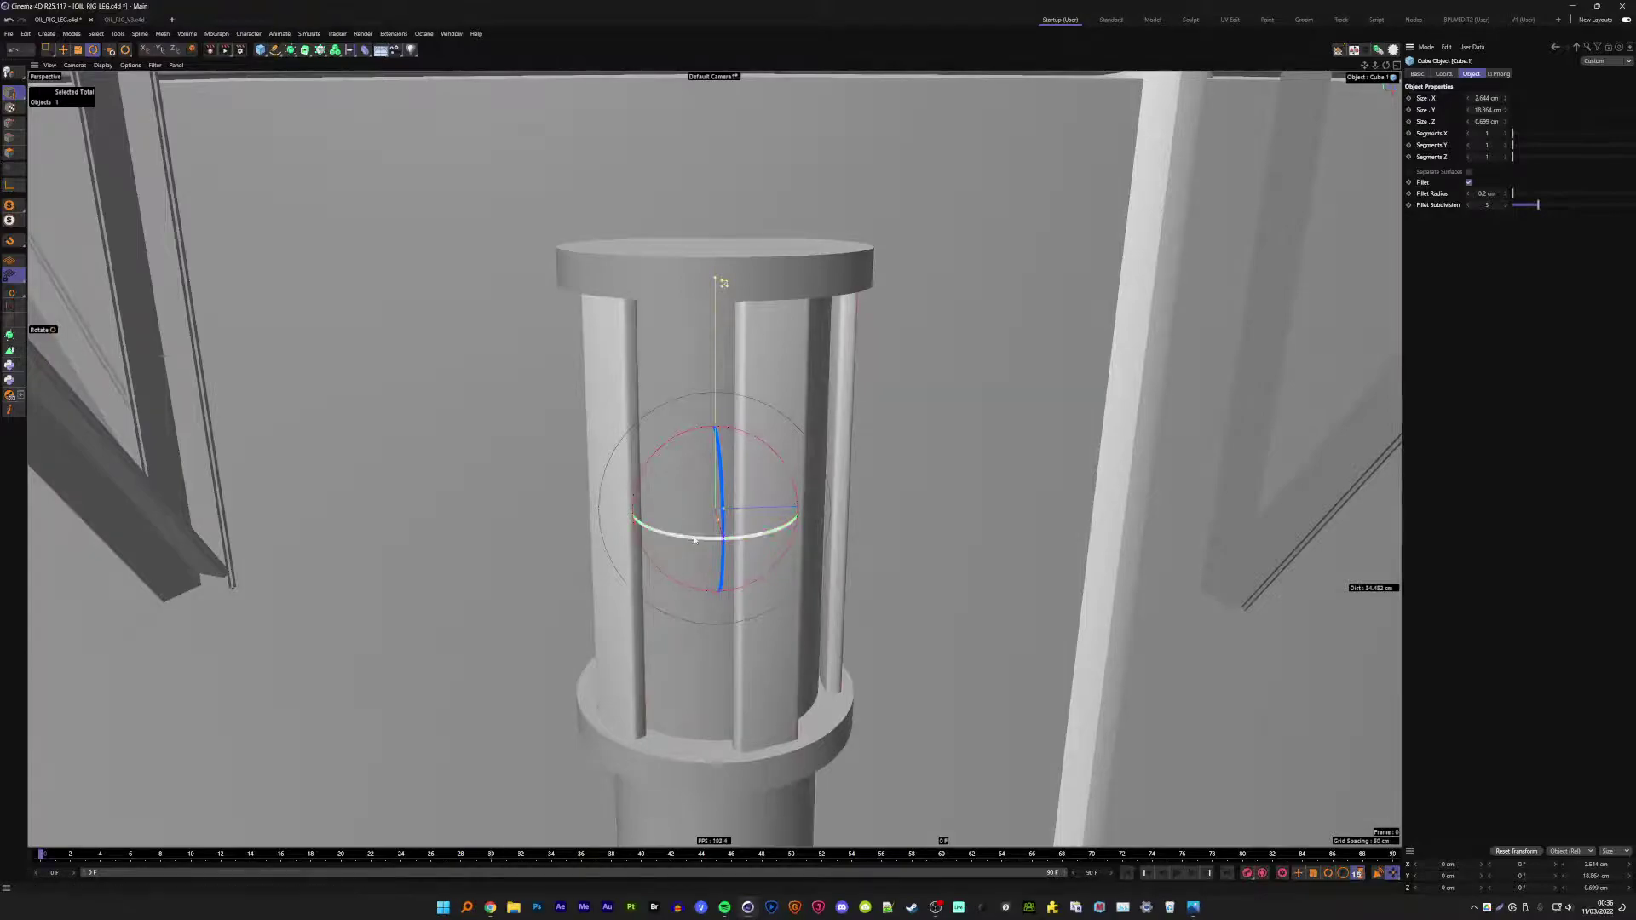
mouse_move(694, 540)
left_mouse_down()
mouse_move(829, 552)
mouse_move(815, 561)
mouse_move(814, 483)
mouse_move(860, 511)
left_mouse_up()
key("ctrl+z")
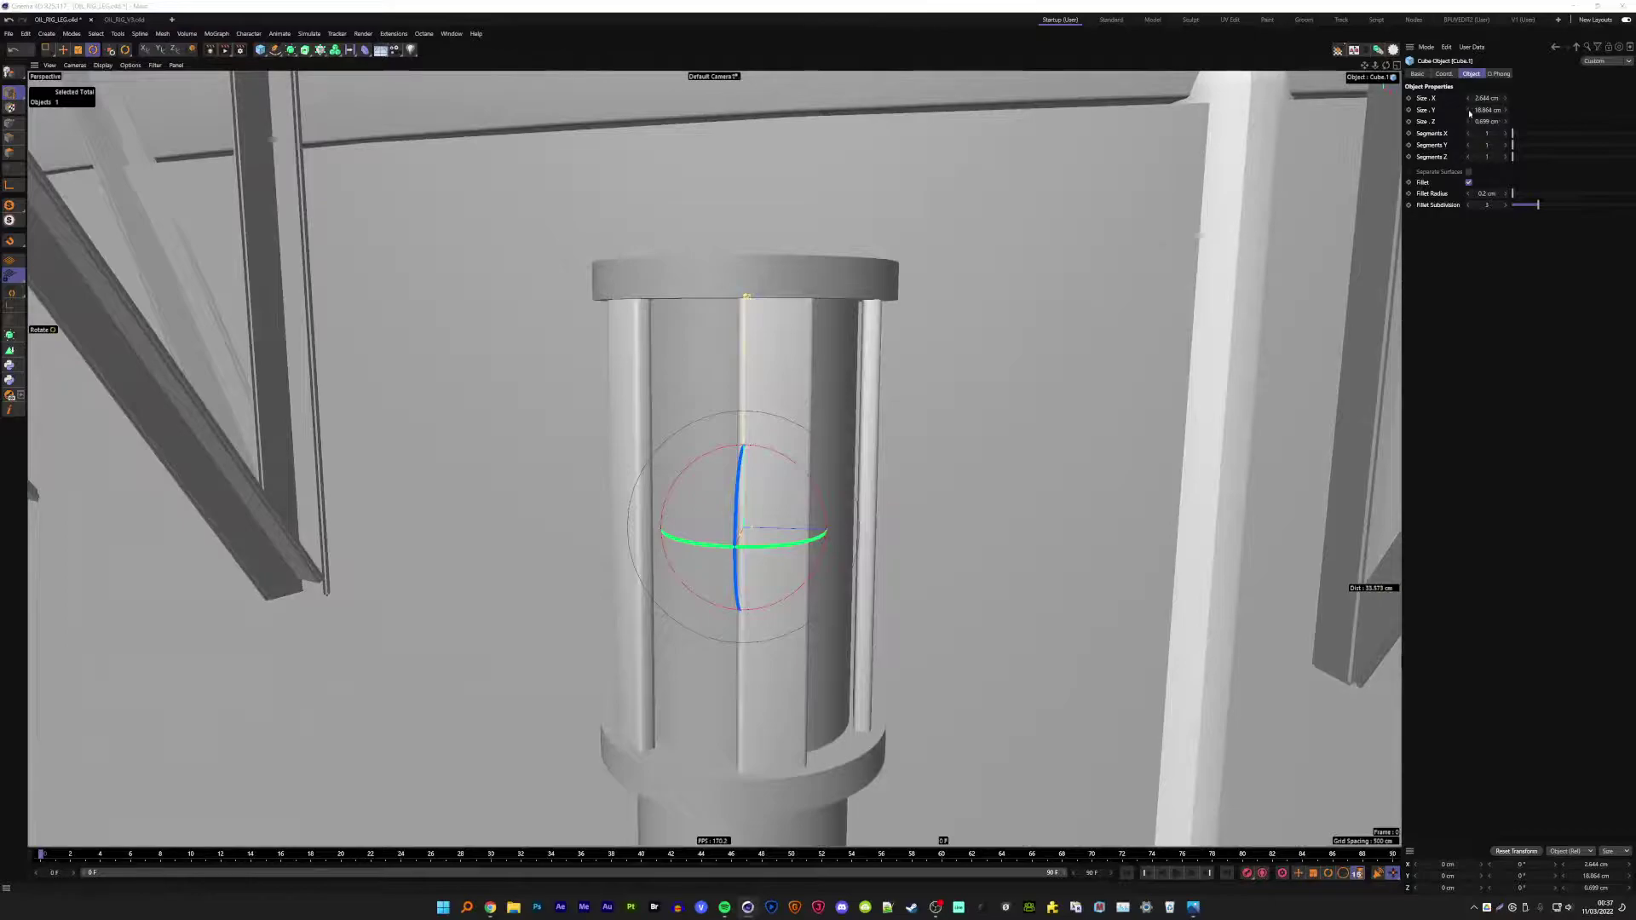
left_click(1468, 99)
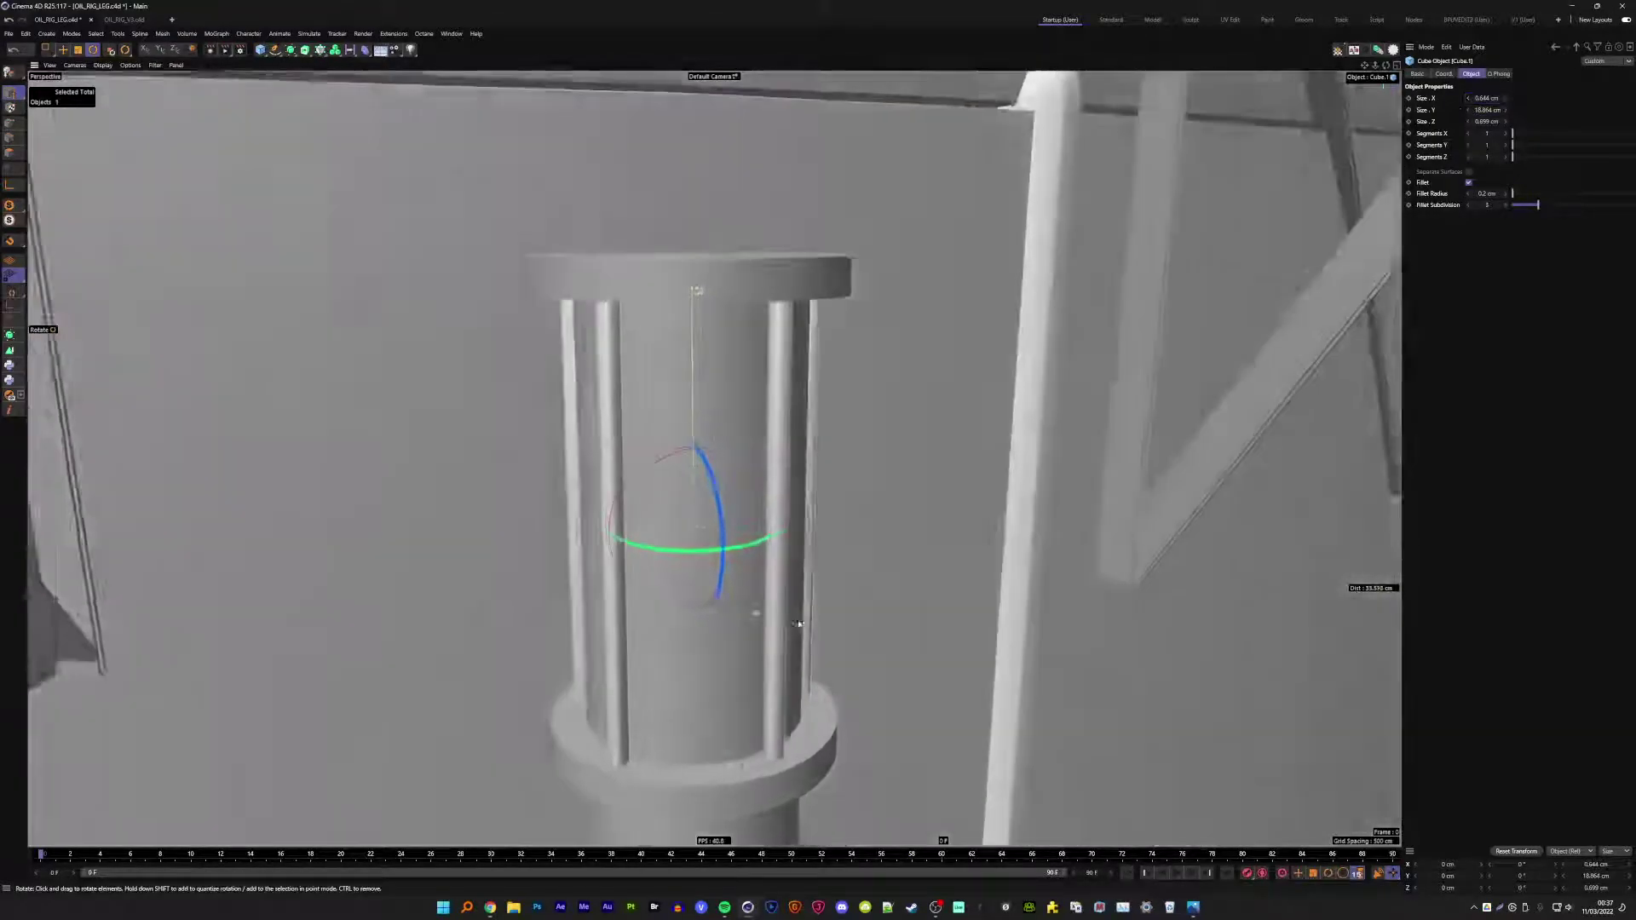
left_click_drag(776, 651, 937, 631, "alt")
left_click(1505, 122)
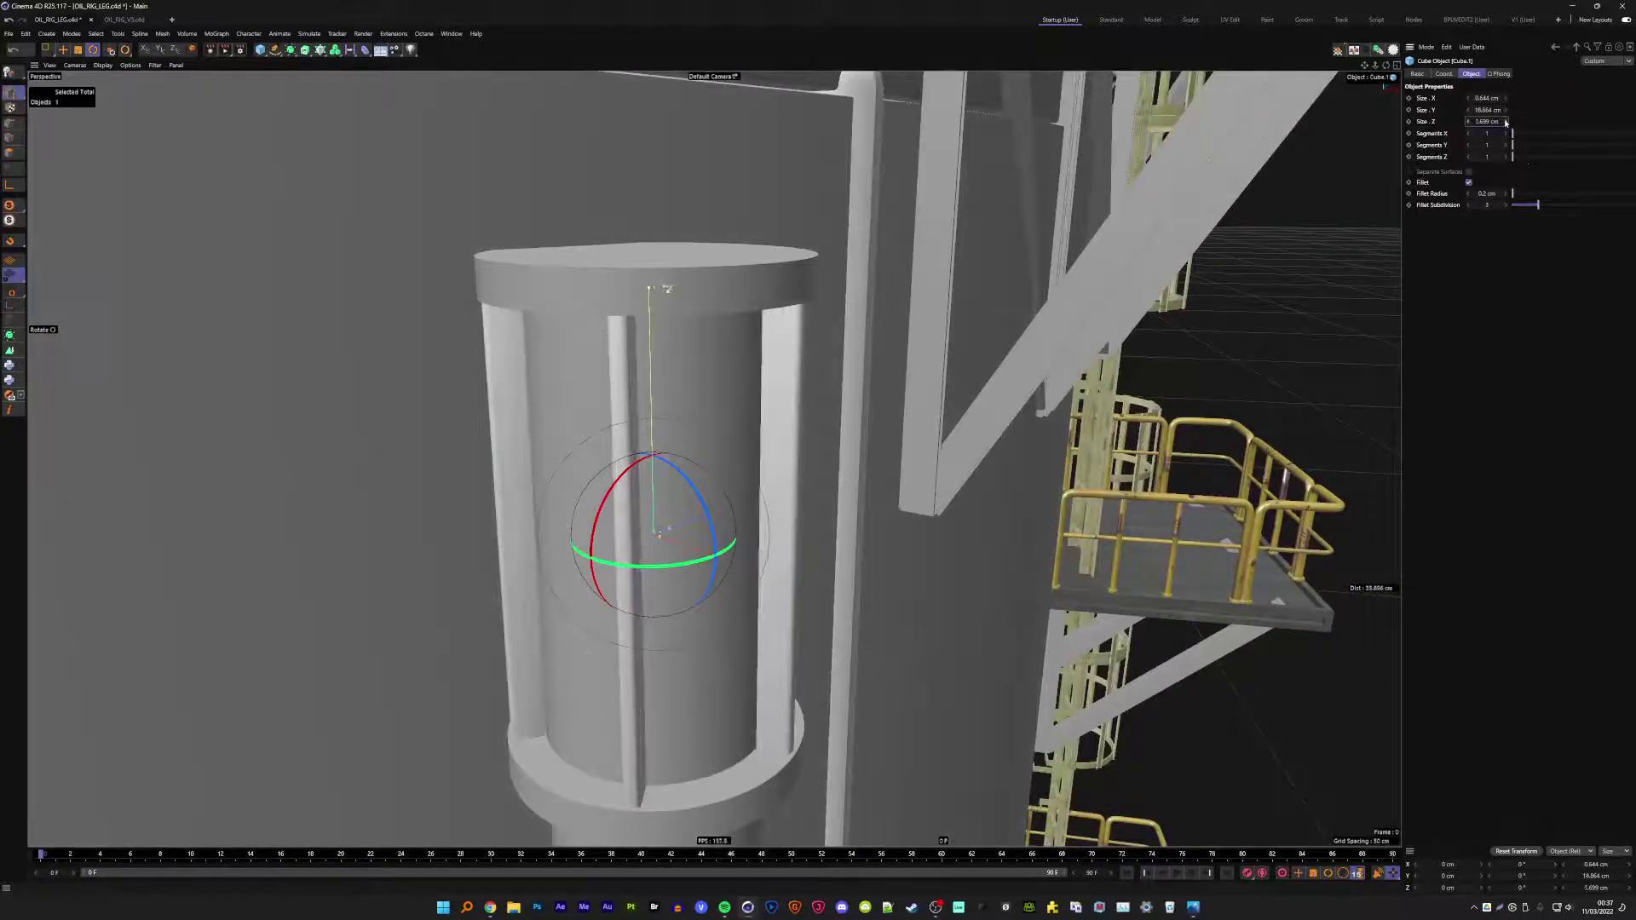
left_click_drag(667, 289, 714, 307, "alt")
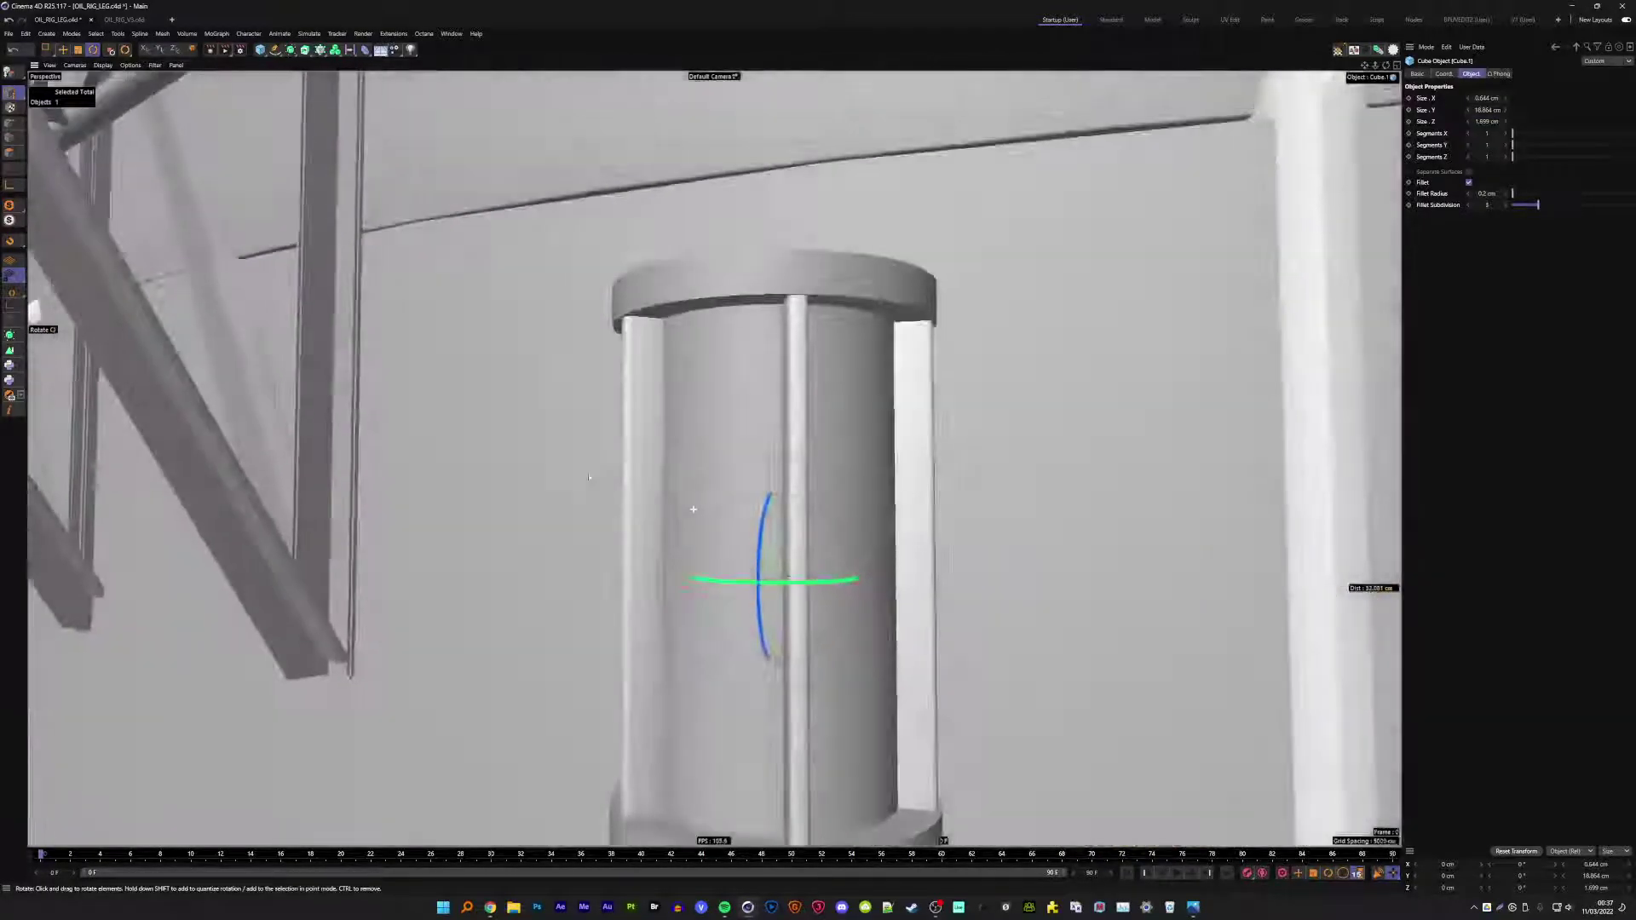
scroll(664, 506, "down", 5)
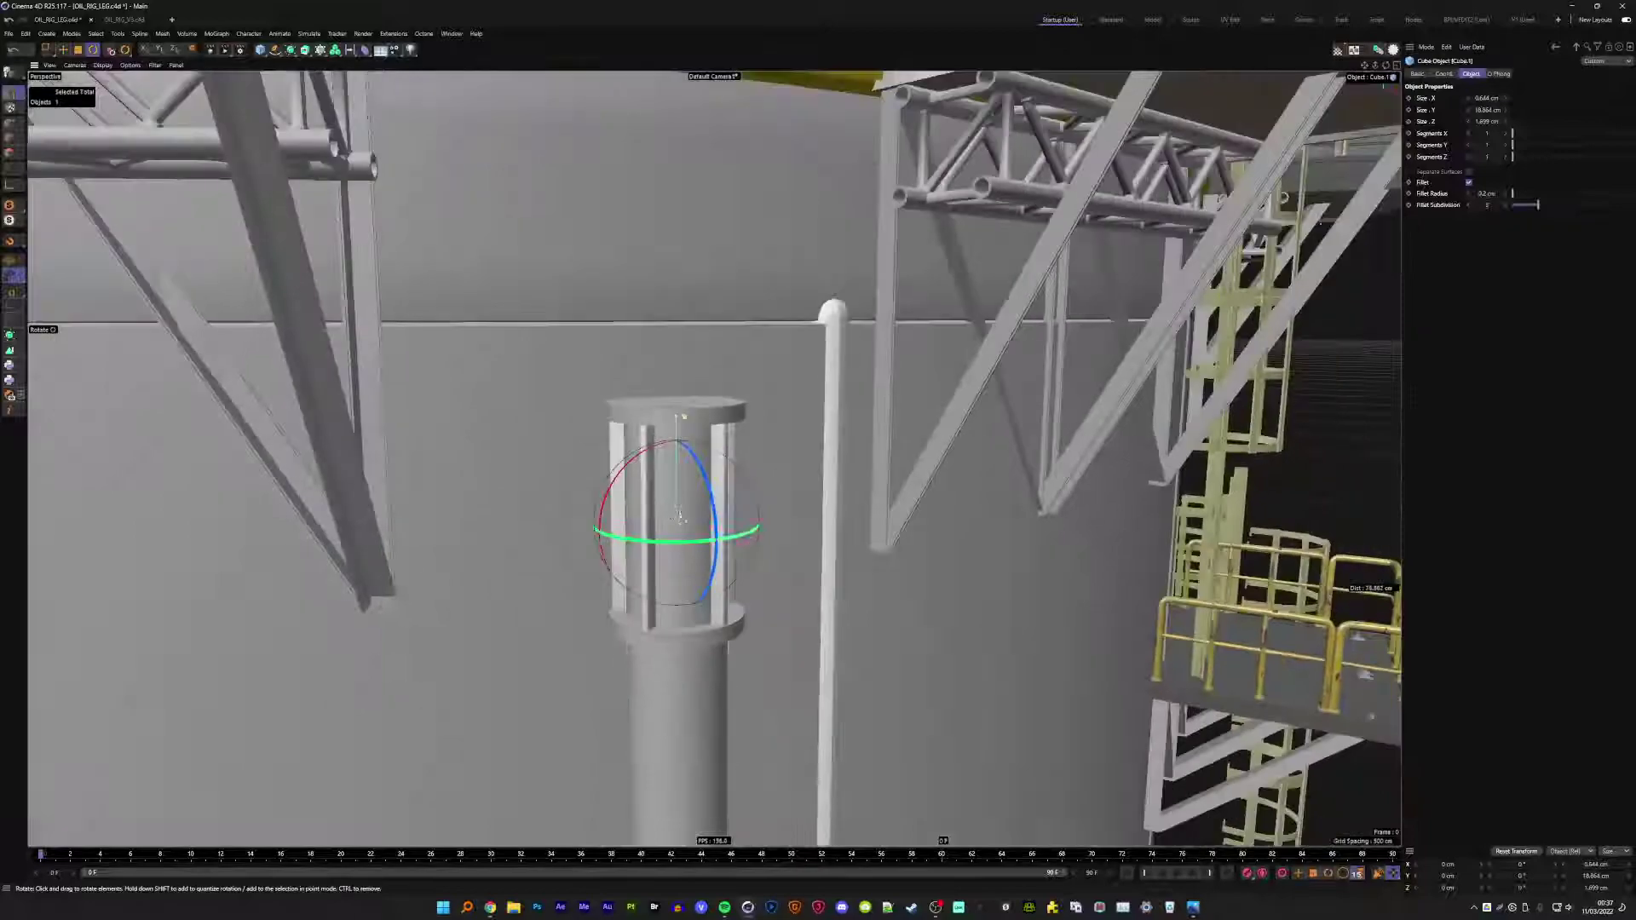
left_click_drag(665, 506, 635, 471, "alt")
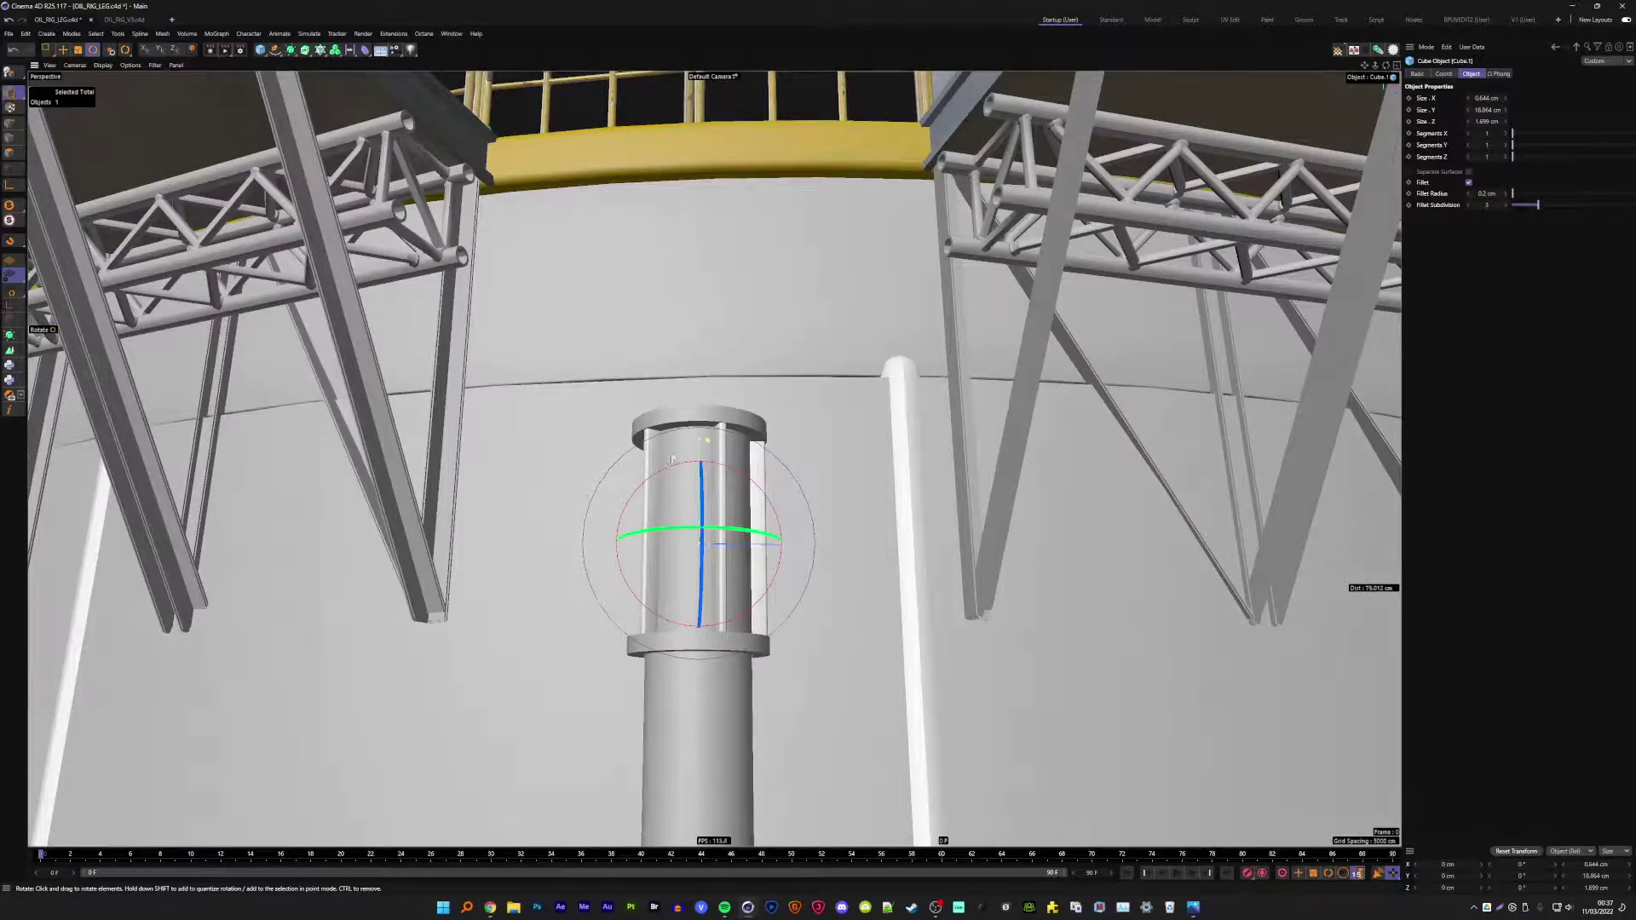
mouse_move(673, 460)
left_mouse_down("alt")
mouse_move(707, 443)
mouse_move(743, 260)
left_mouse_up("alt")
- Select the capping disc Cylinder.4, then box-select the top points of inner pipe Cylinder.1
left_click(716, 418)
key("e")
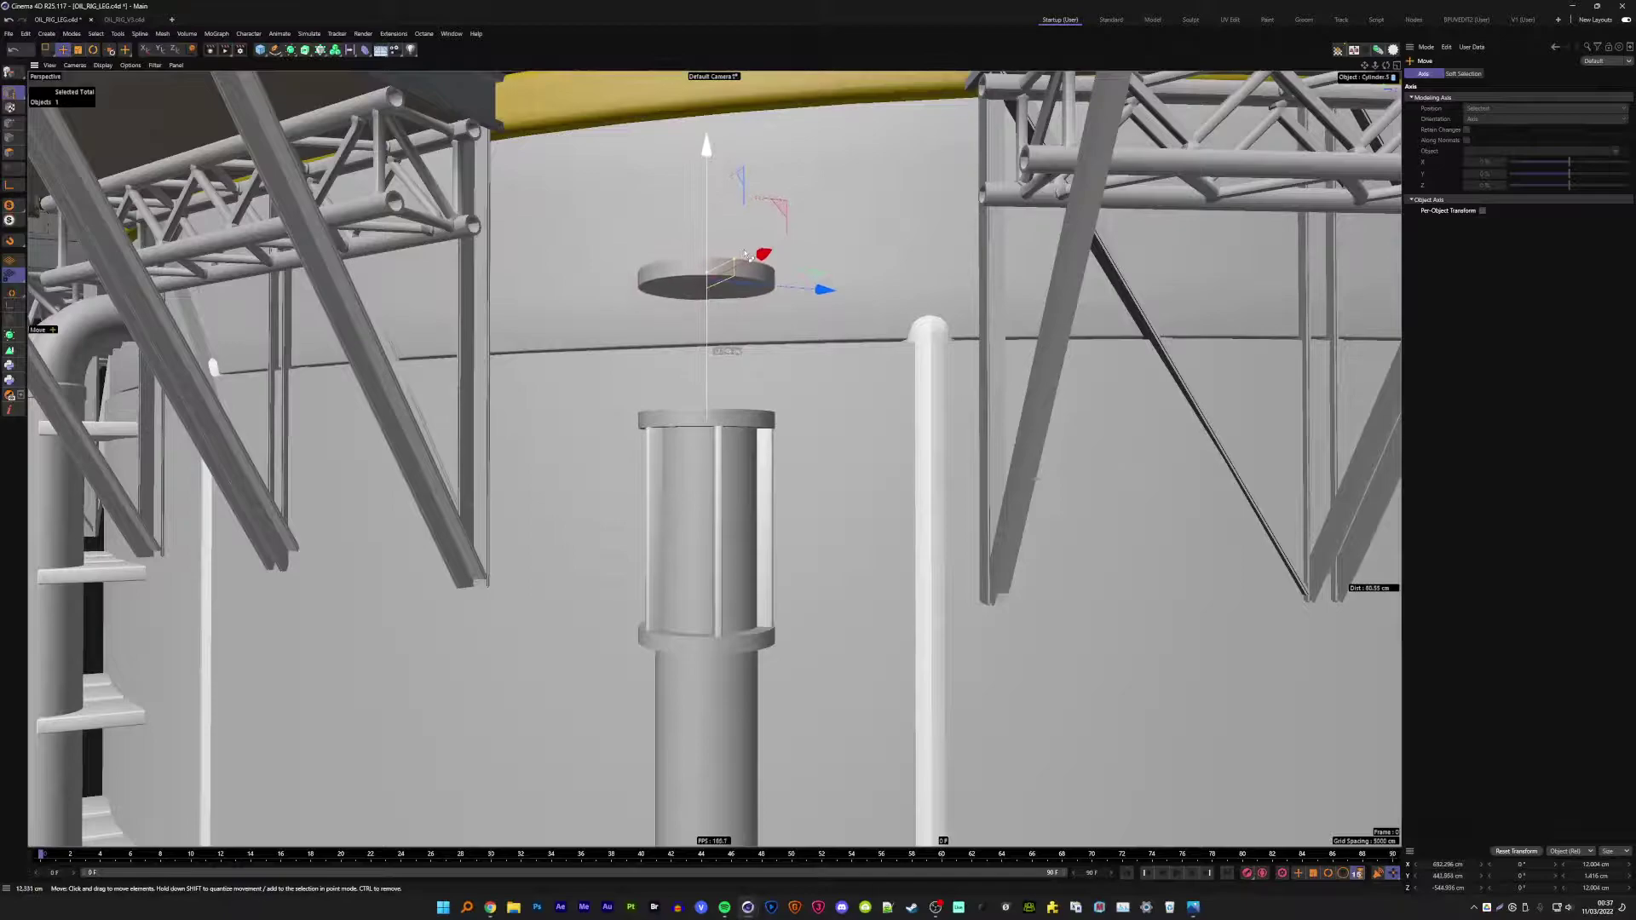
left_click(706, 146)
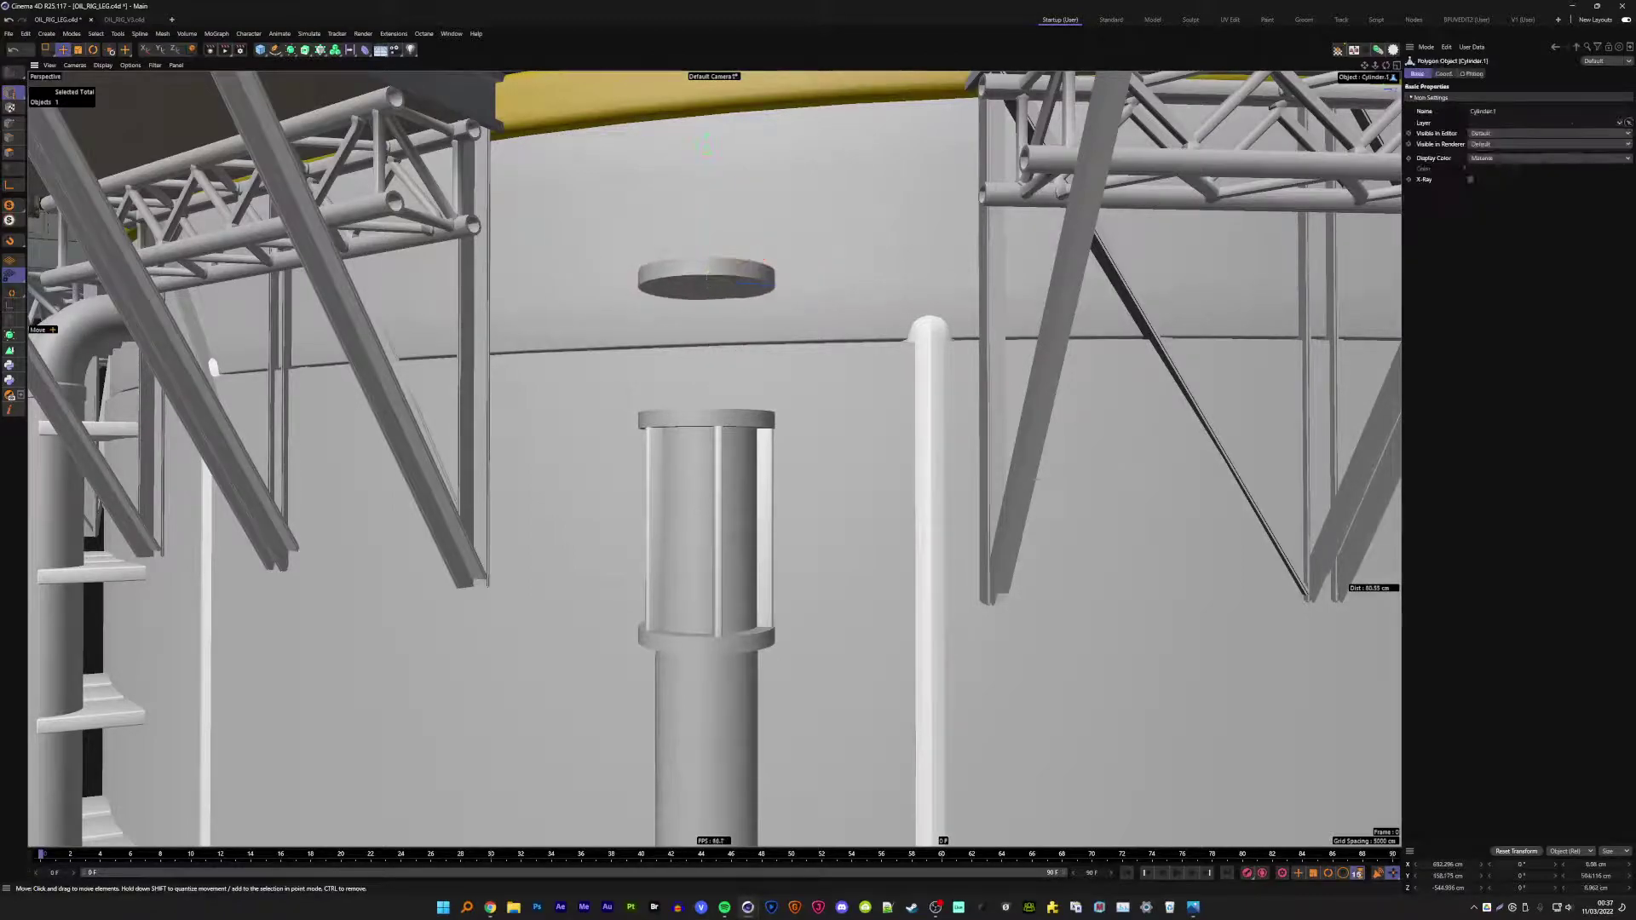
left_click(10, 125)
key("0")
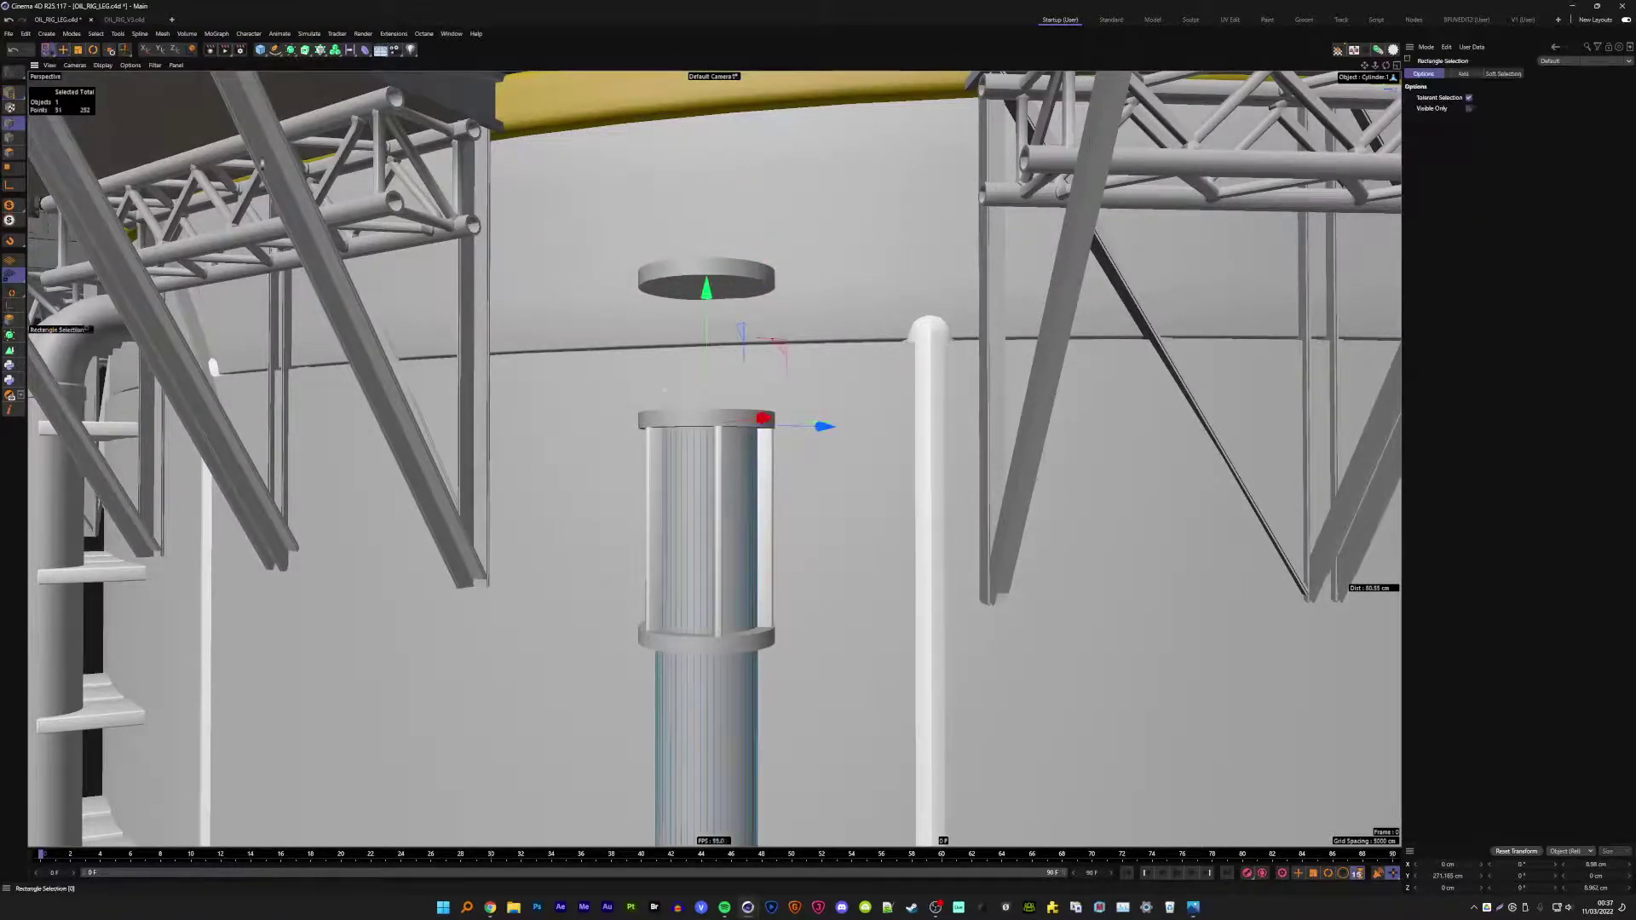
left_click_drag(547, 409, 764, 545)
- Raise the inner pipe's top points on Y so the pipe reaches the capping disc
left_click_drag(706, 290, 758, 222)
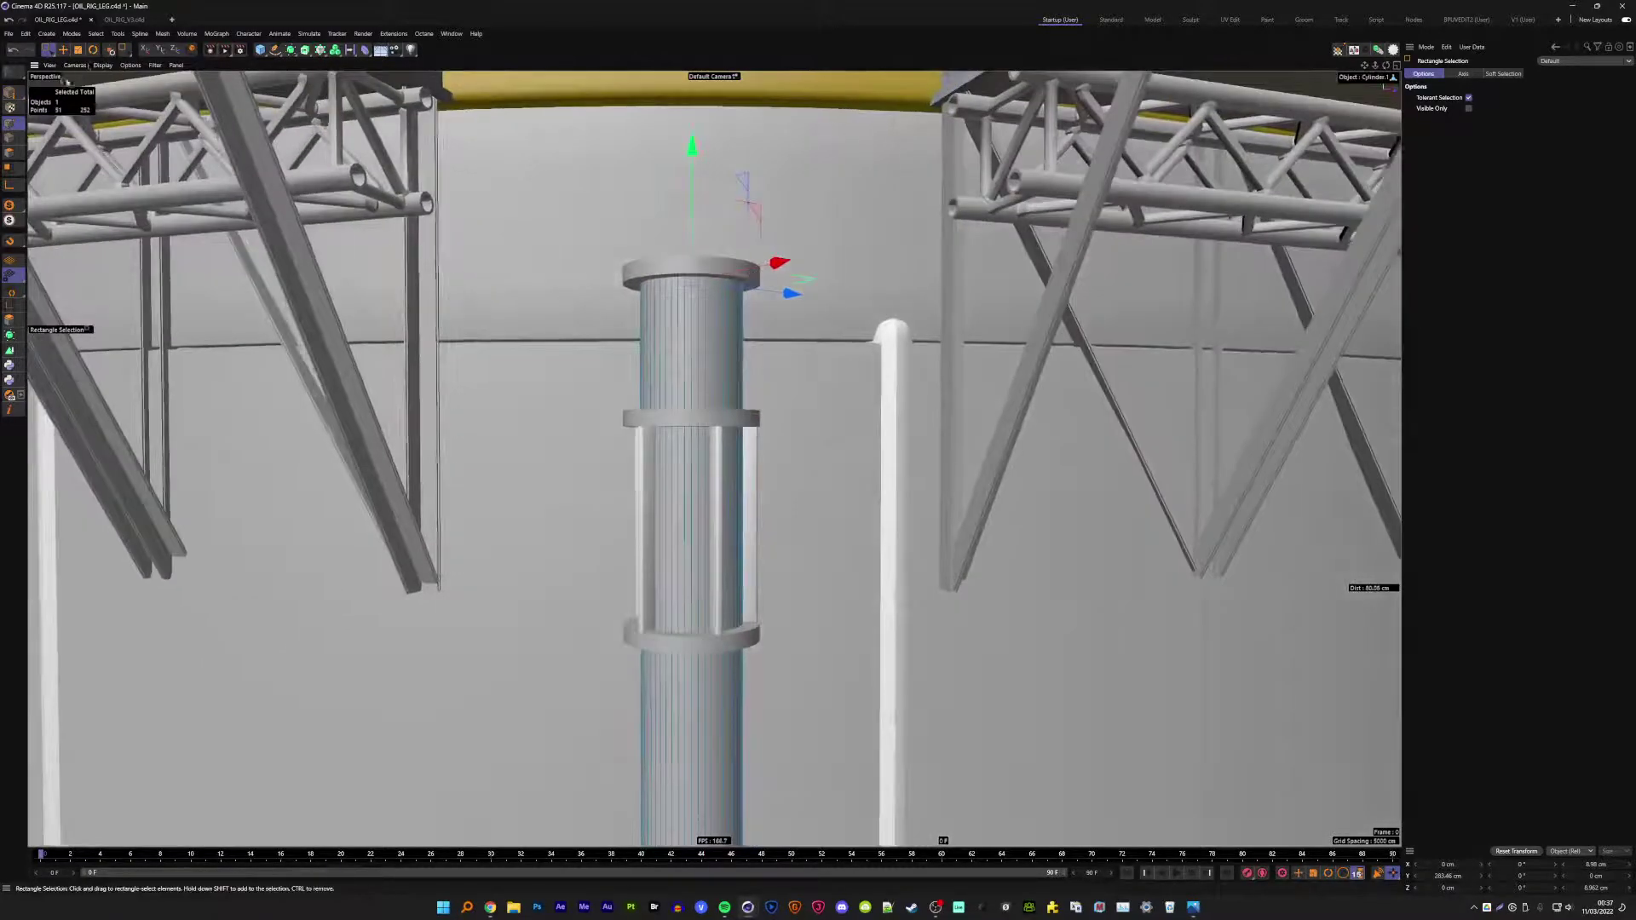
key("e")
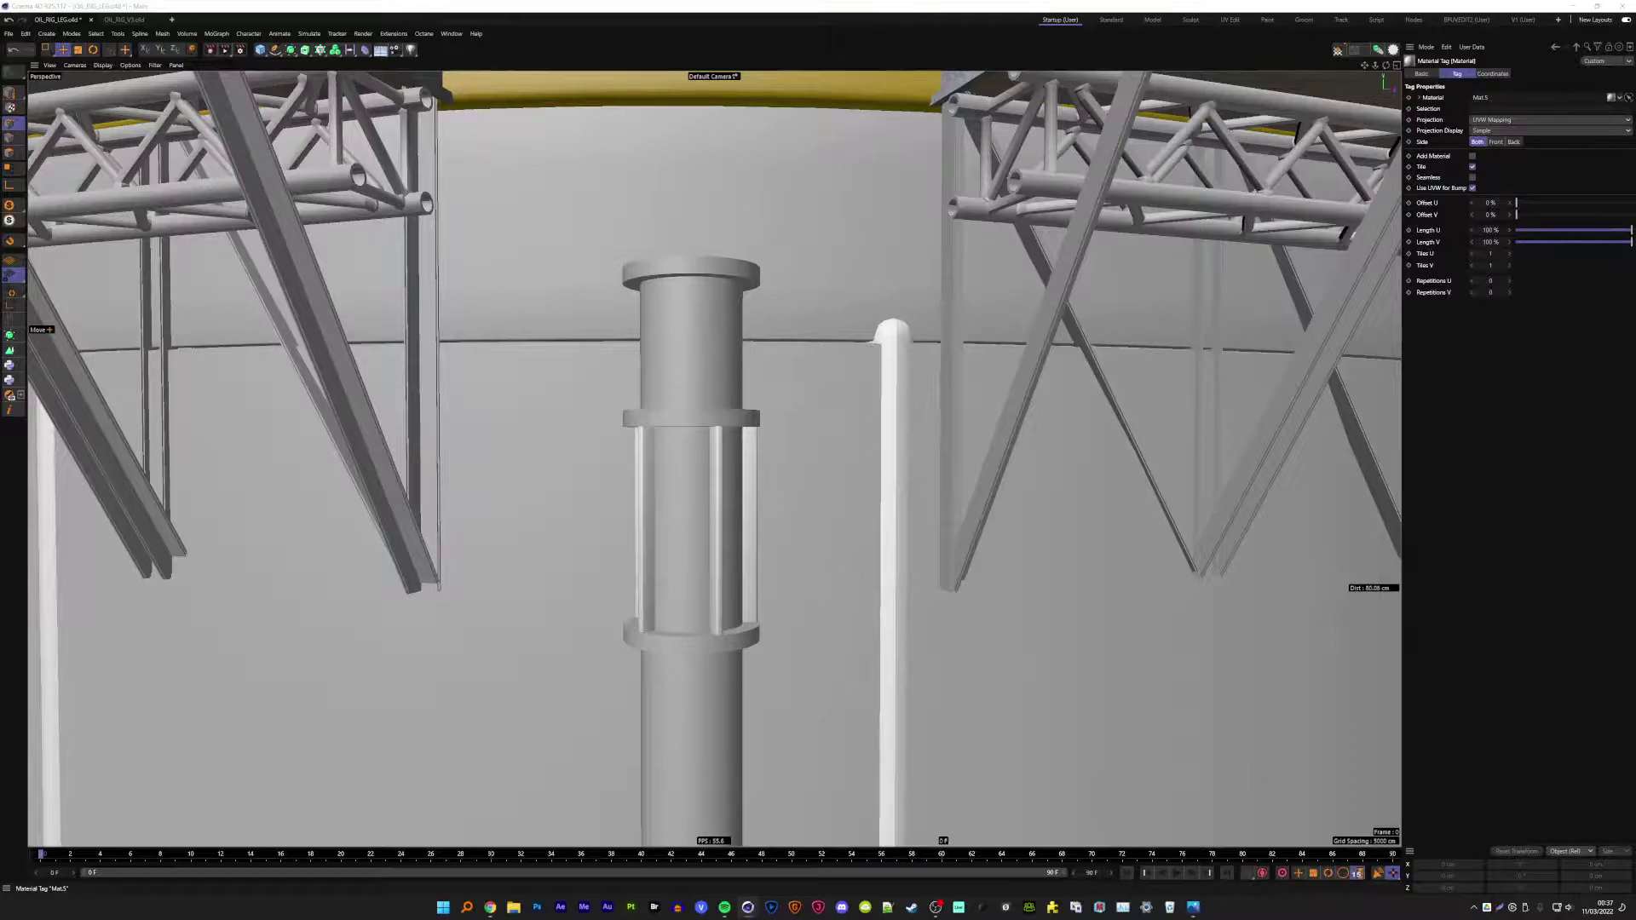
left_click_drag(682, 426, 707, 464, "alt")
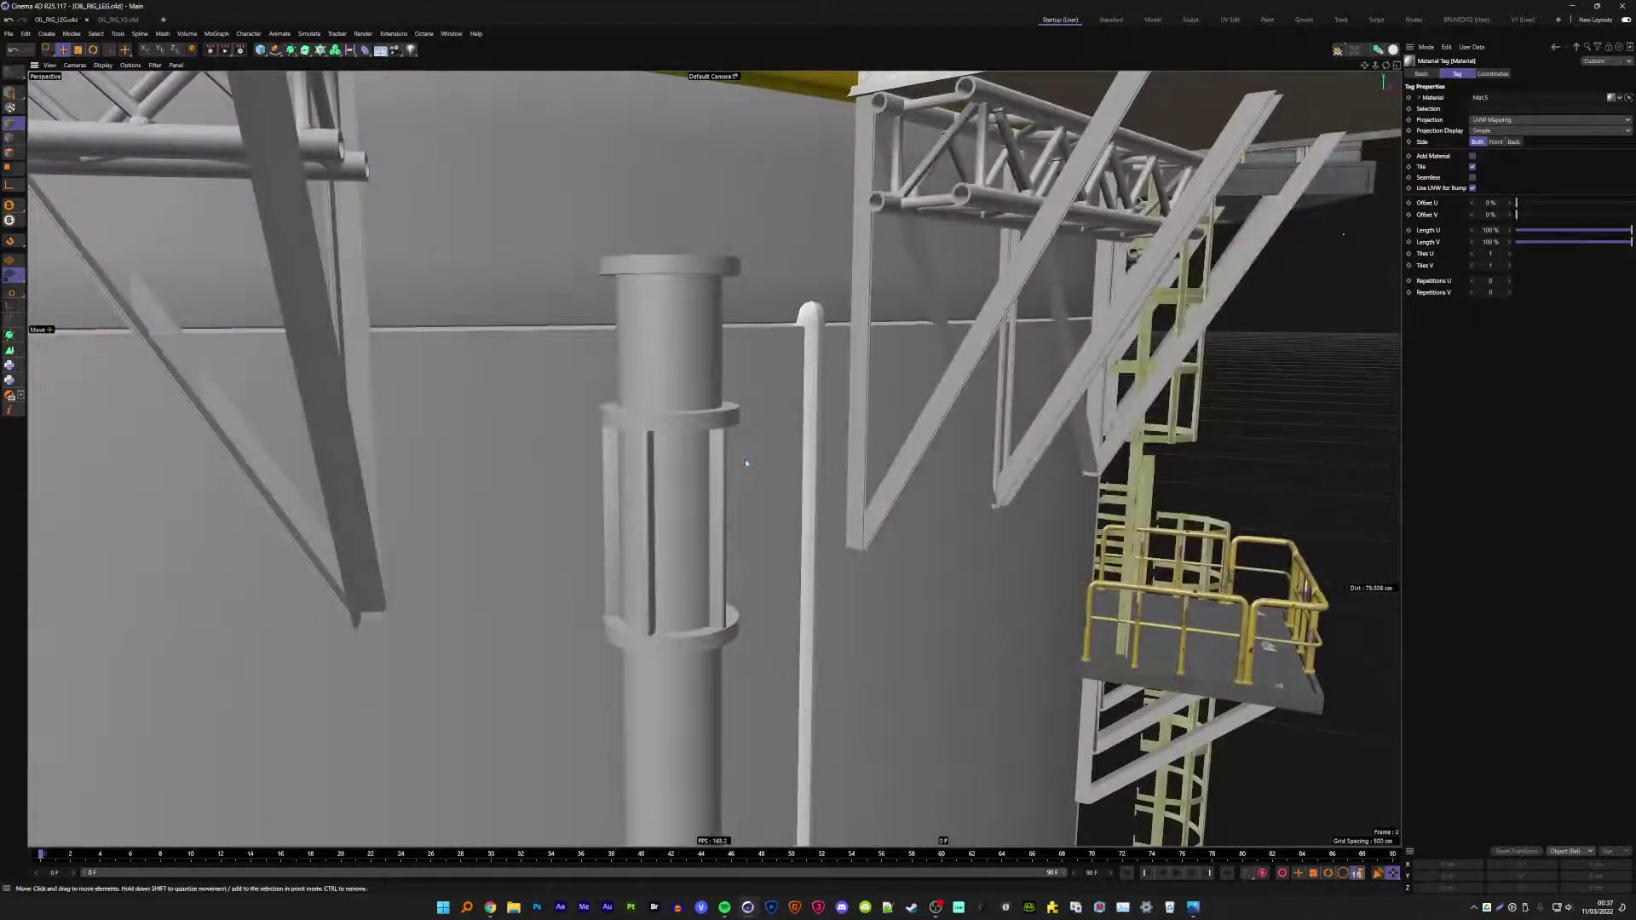
scroll(745, 460, "up", 2)
scroll(738, 434, "up", 2)
scroll(732, 407, "up", 2)
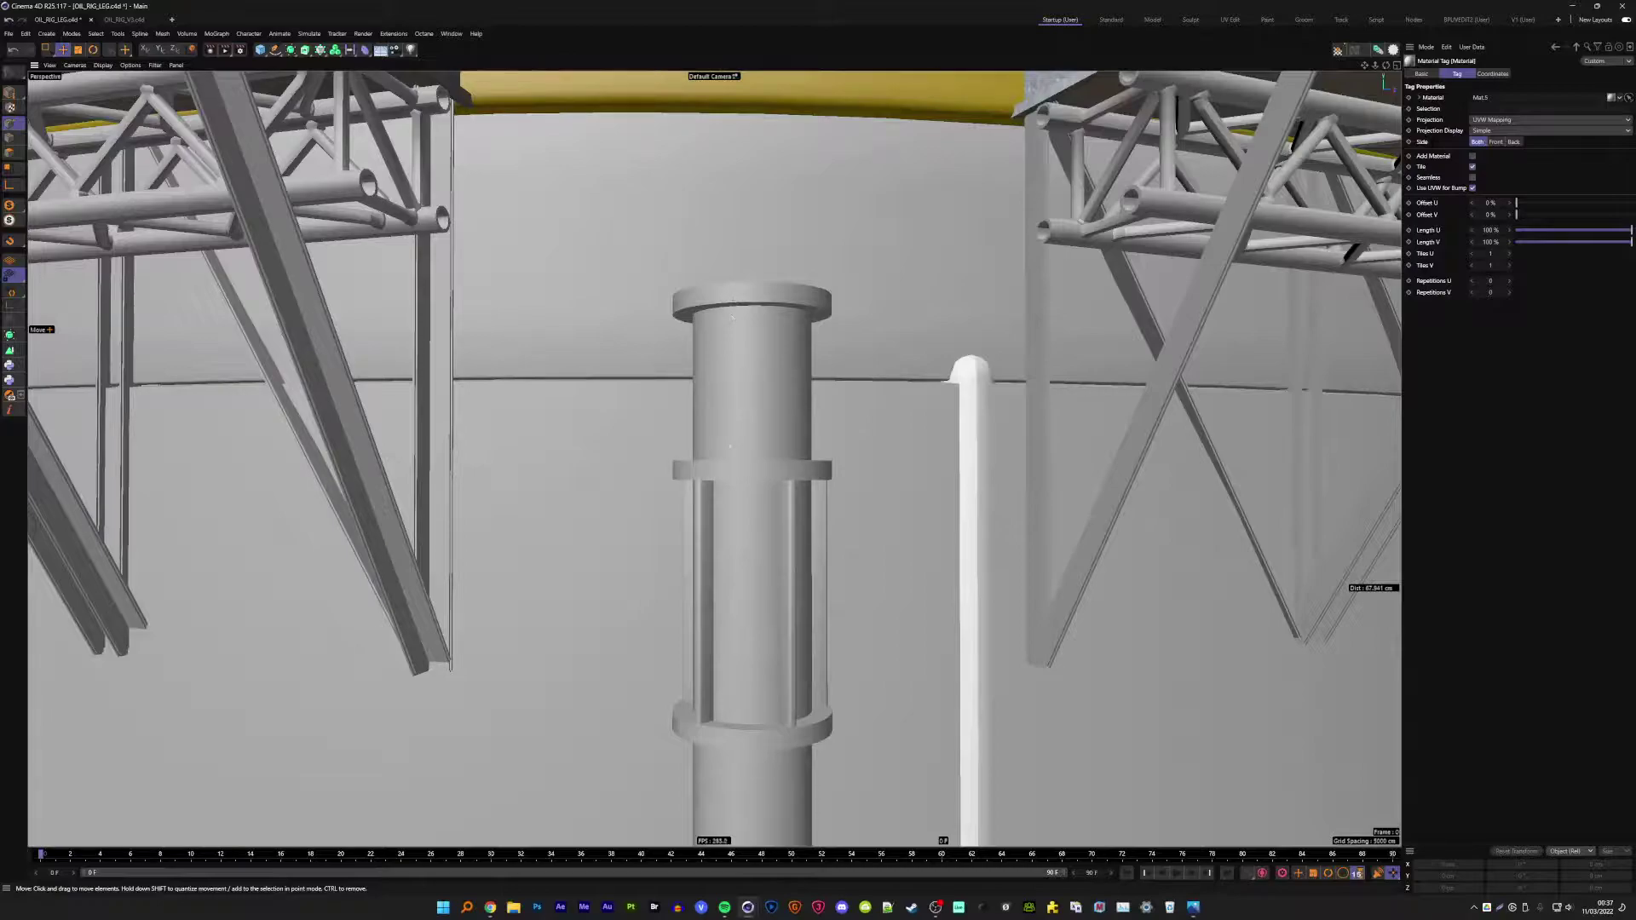
scroll(731, 512, "down", 2)
scroll(731, 631, "down", 2)
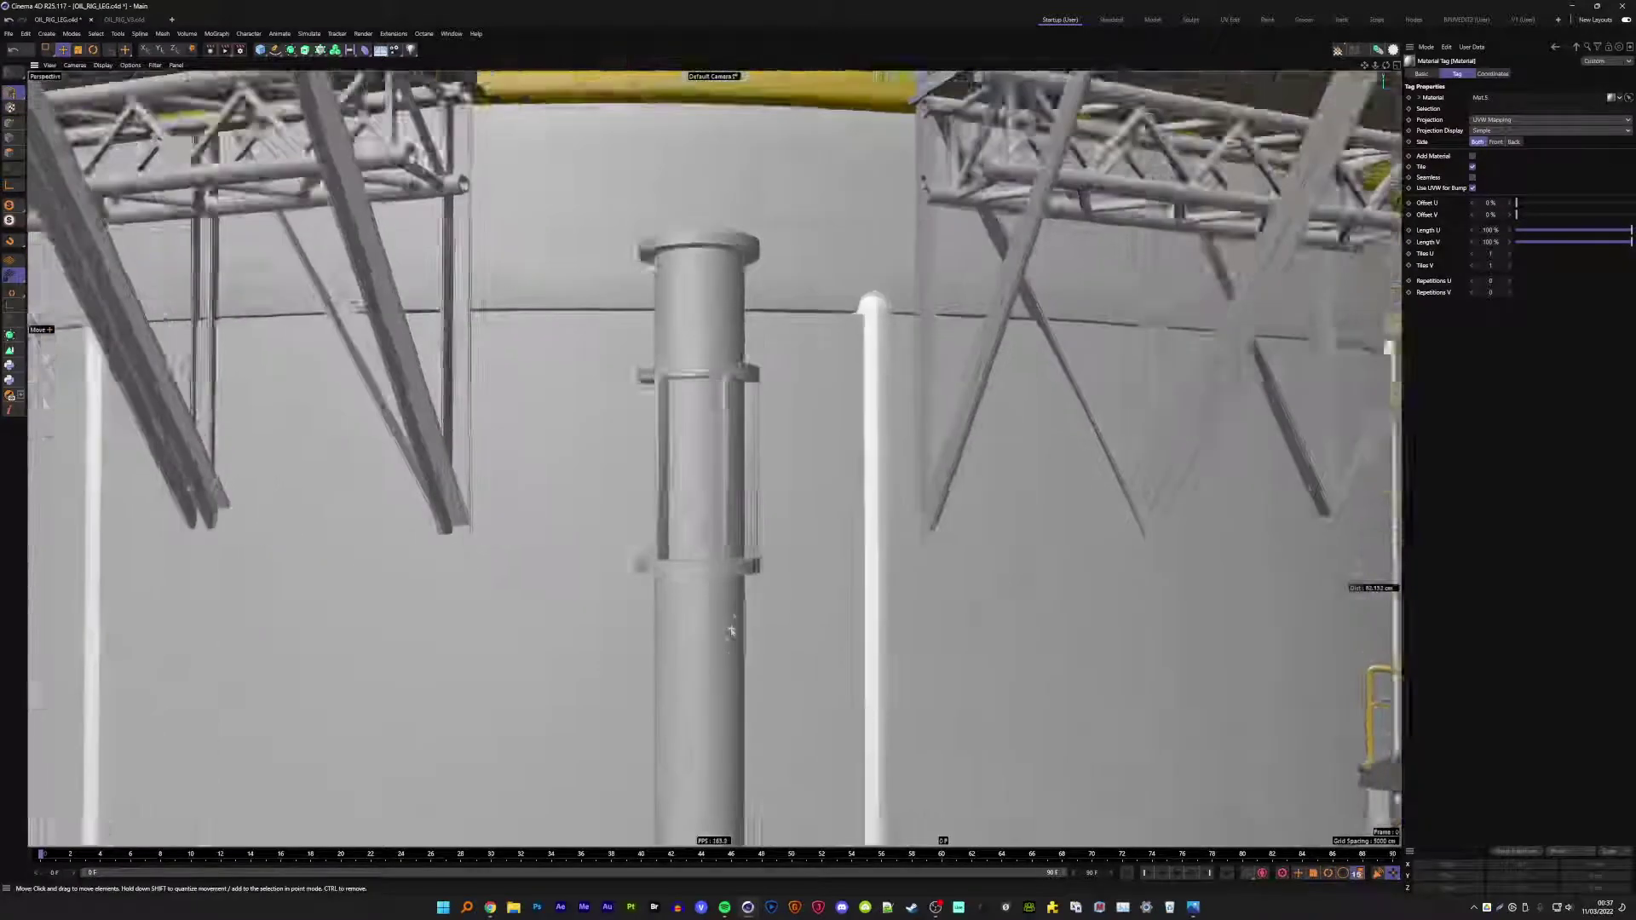
- Widen the flange rings to a 7.324 cm radius
left_click(740, 556)
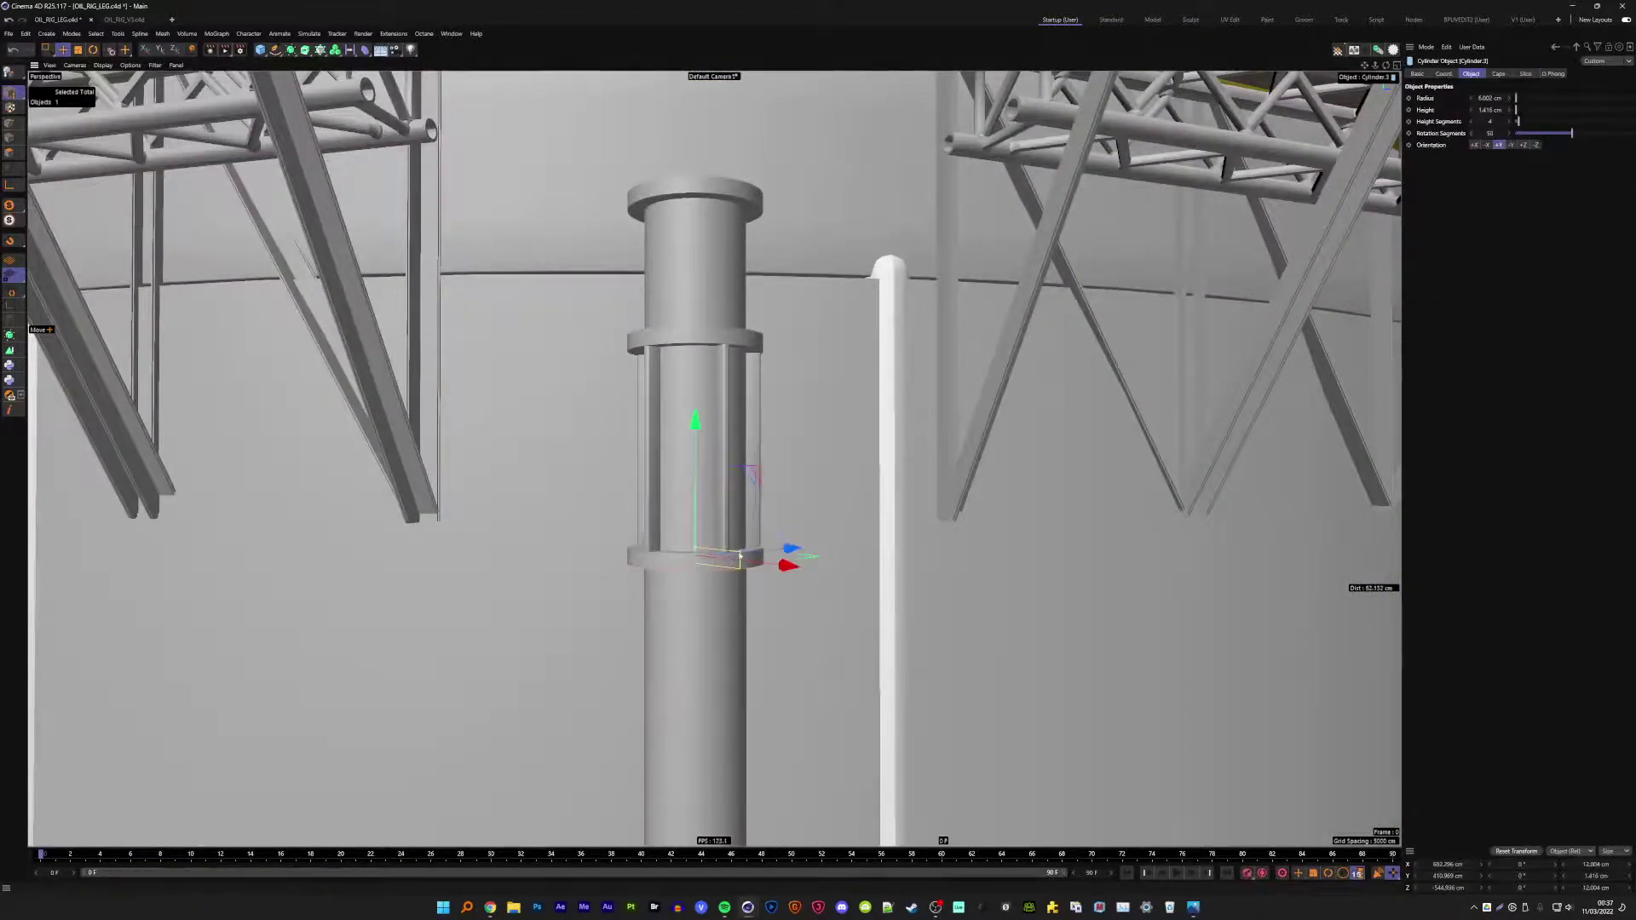
left_click_drag(742, 556, 752, 559)
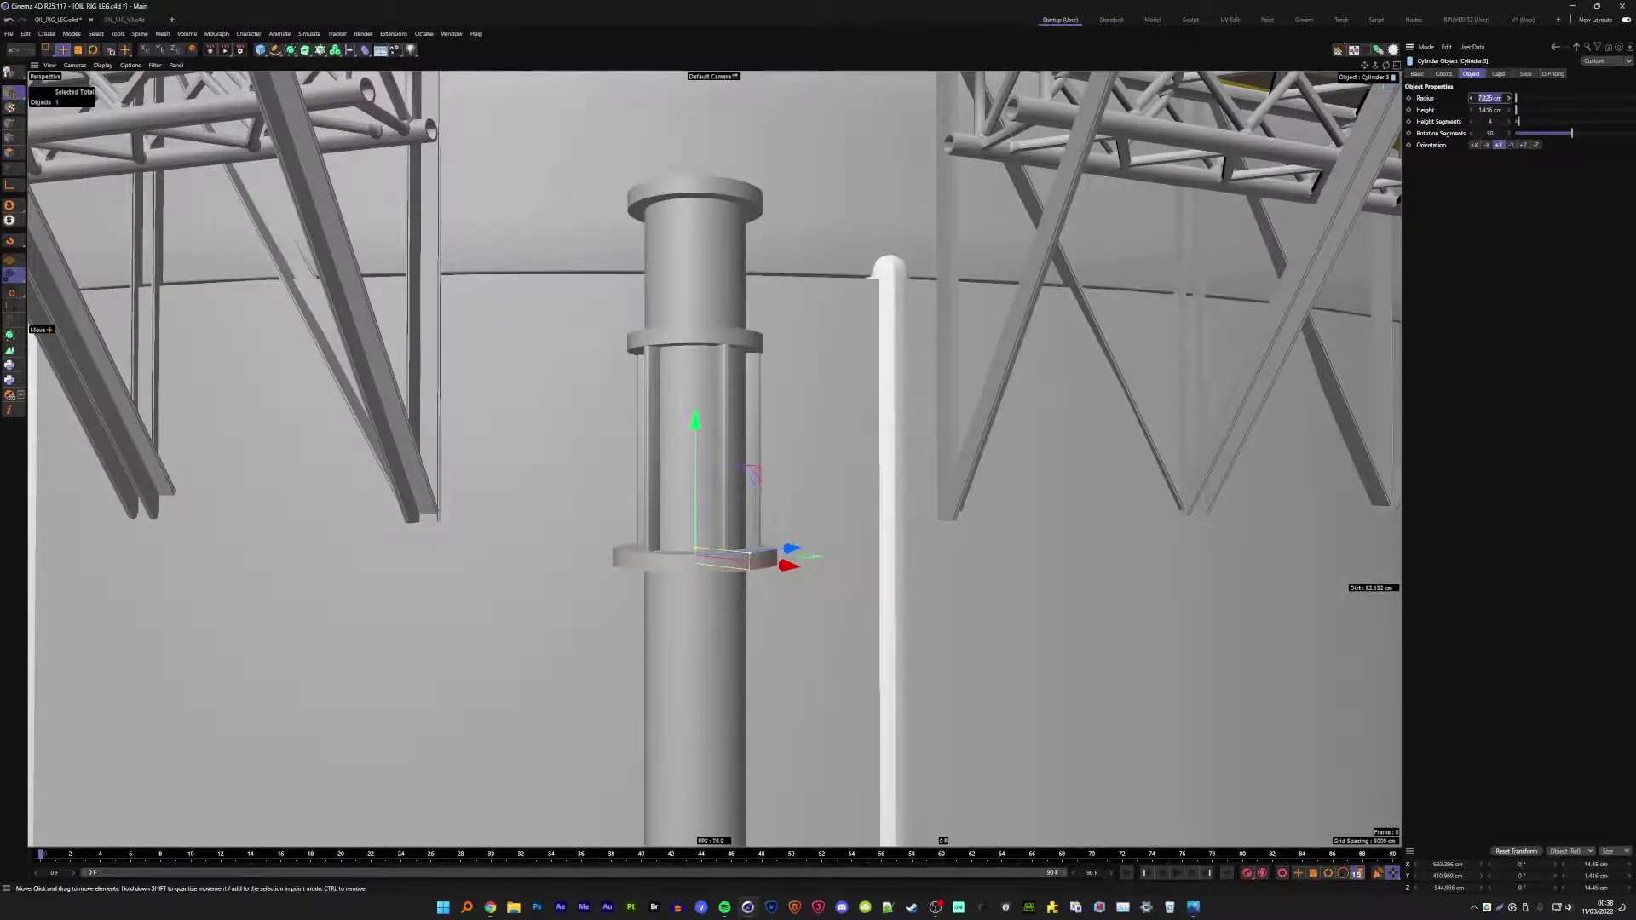
left_click(699, 330)
type("7.324")
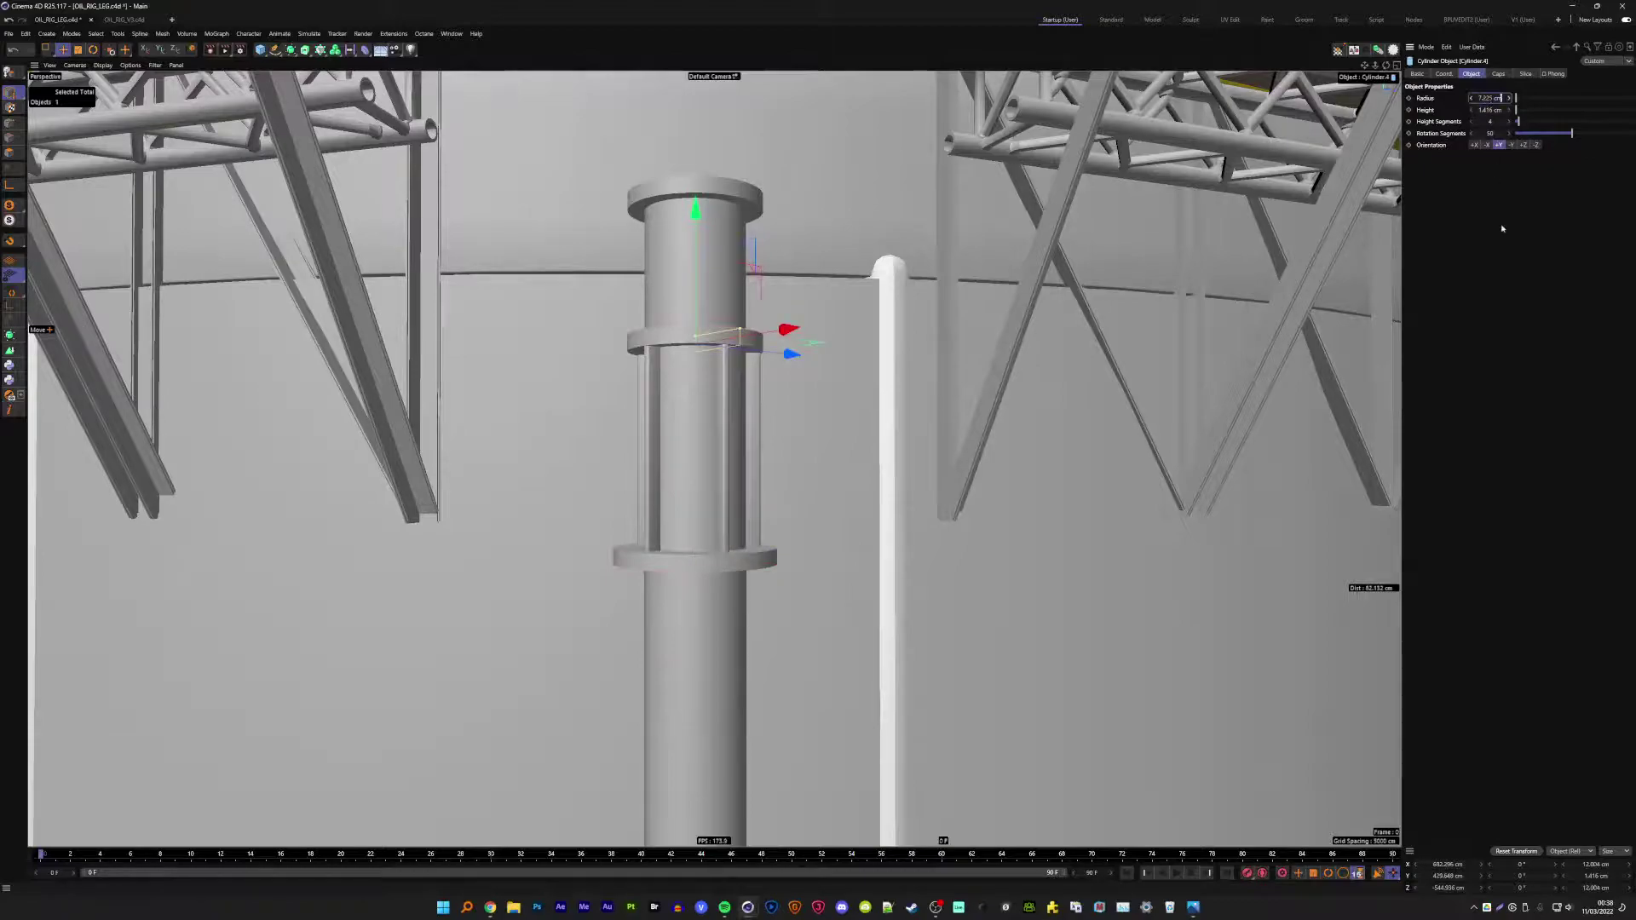
key("Return")
left_click(696, 194)
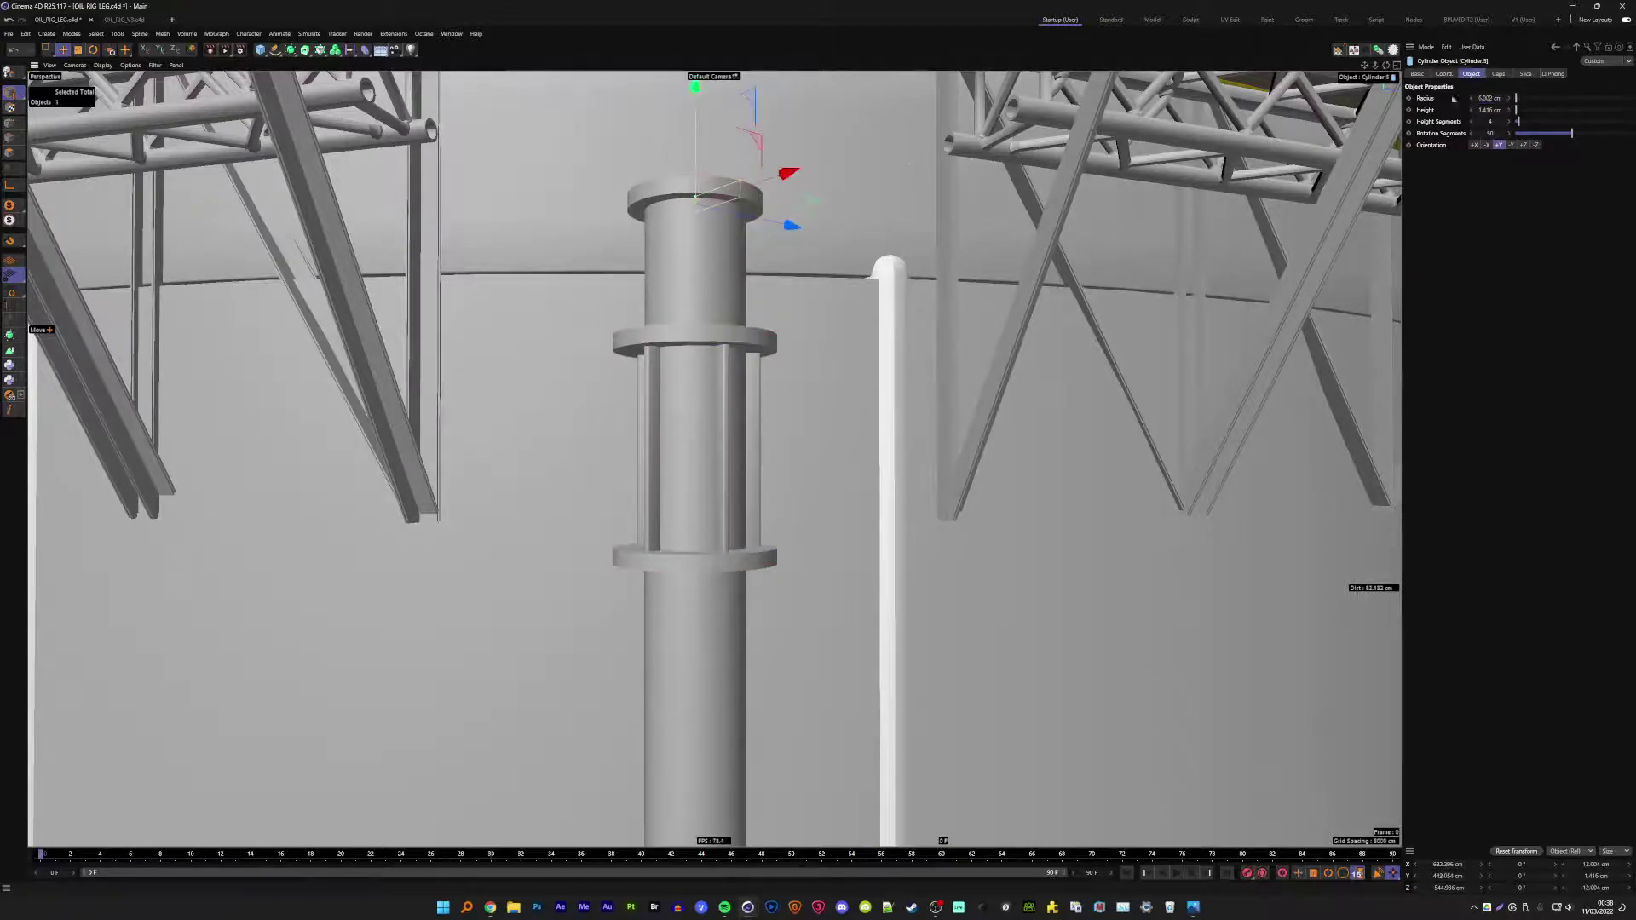
left_click_drag(767, 307, 728, 295, "alt")
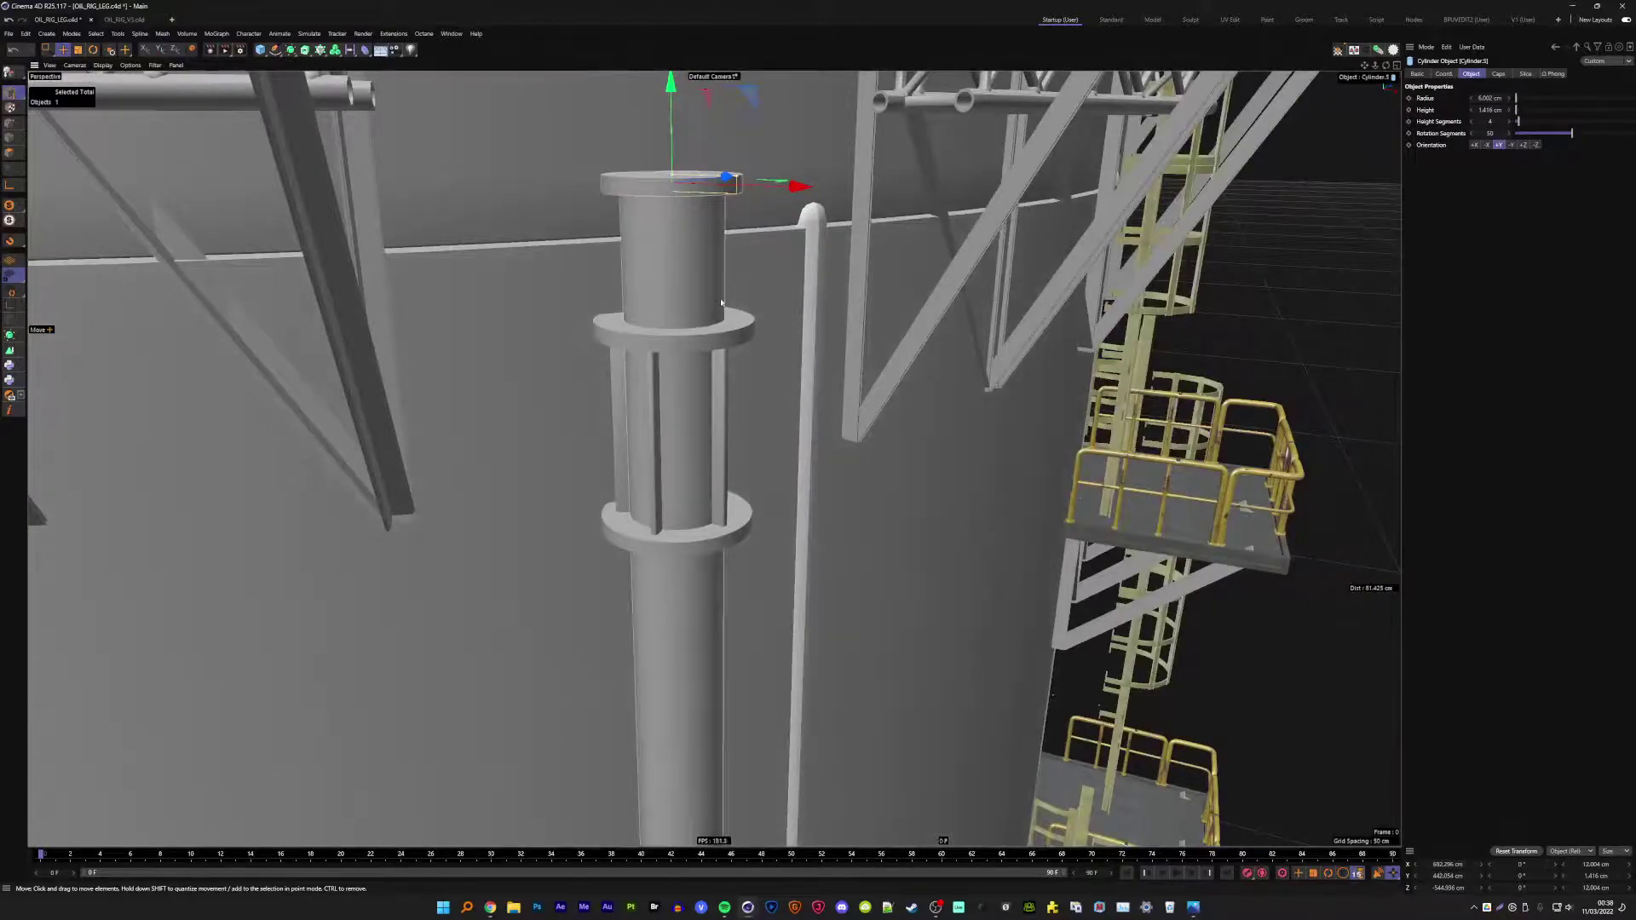
- Ctrl-drag the bar Cloner upward to stack a second ring of bars on the column
key("ctrl")
left_click(705, 445)
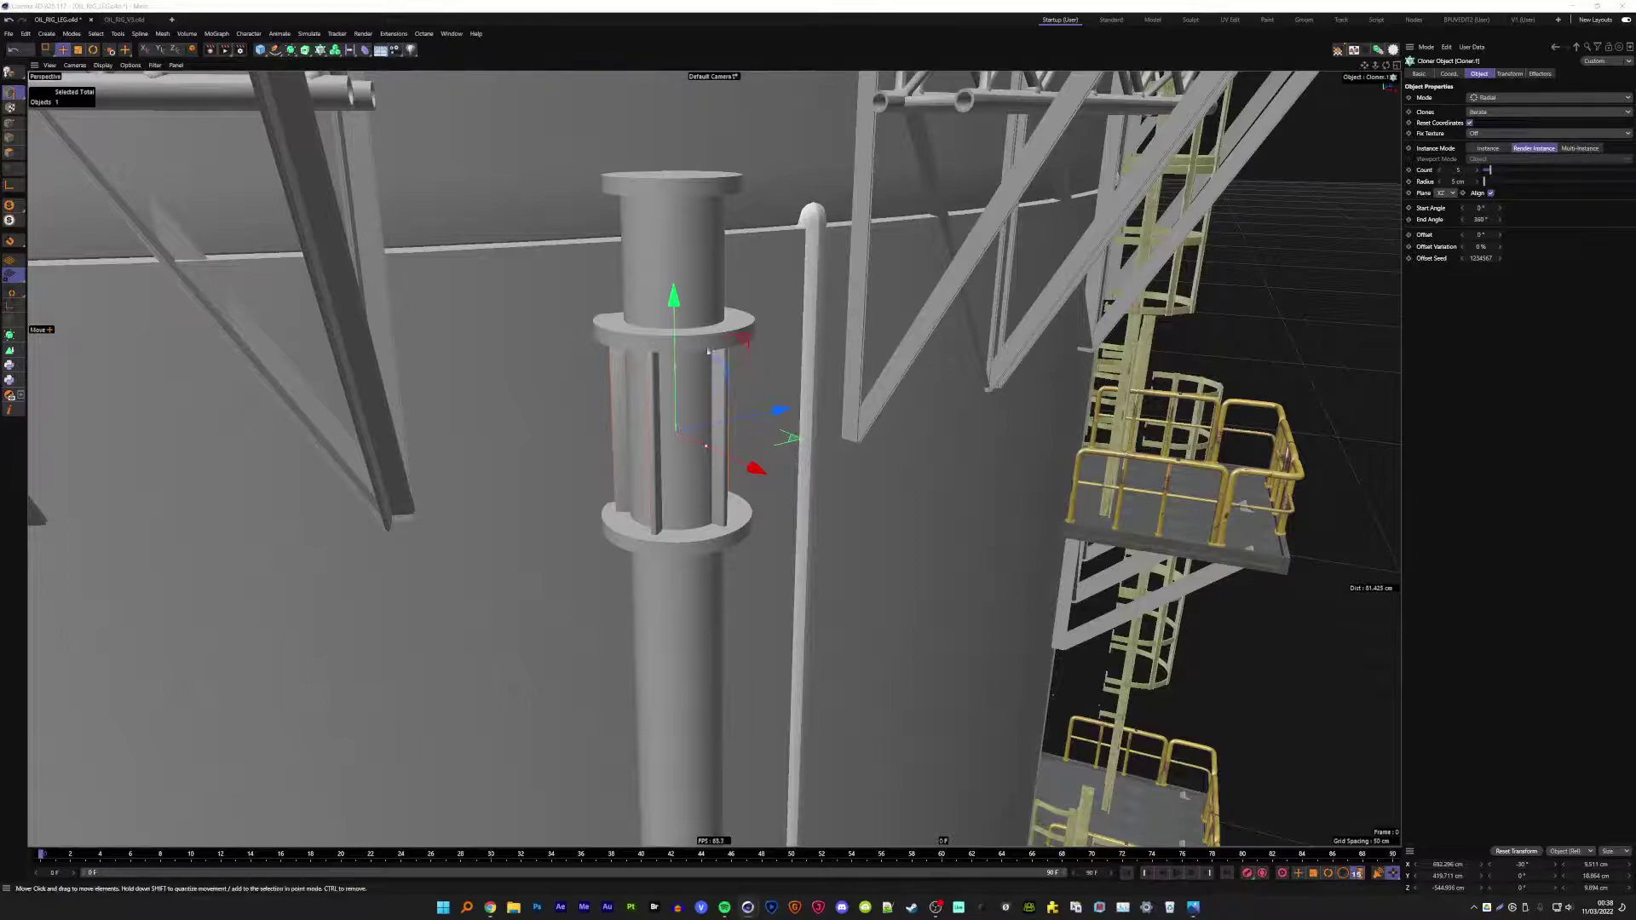
left_click_drag(674, 299, 672, 103, "ctrl")
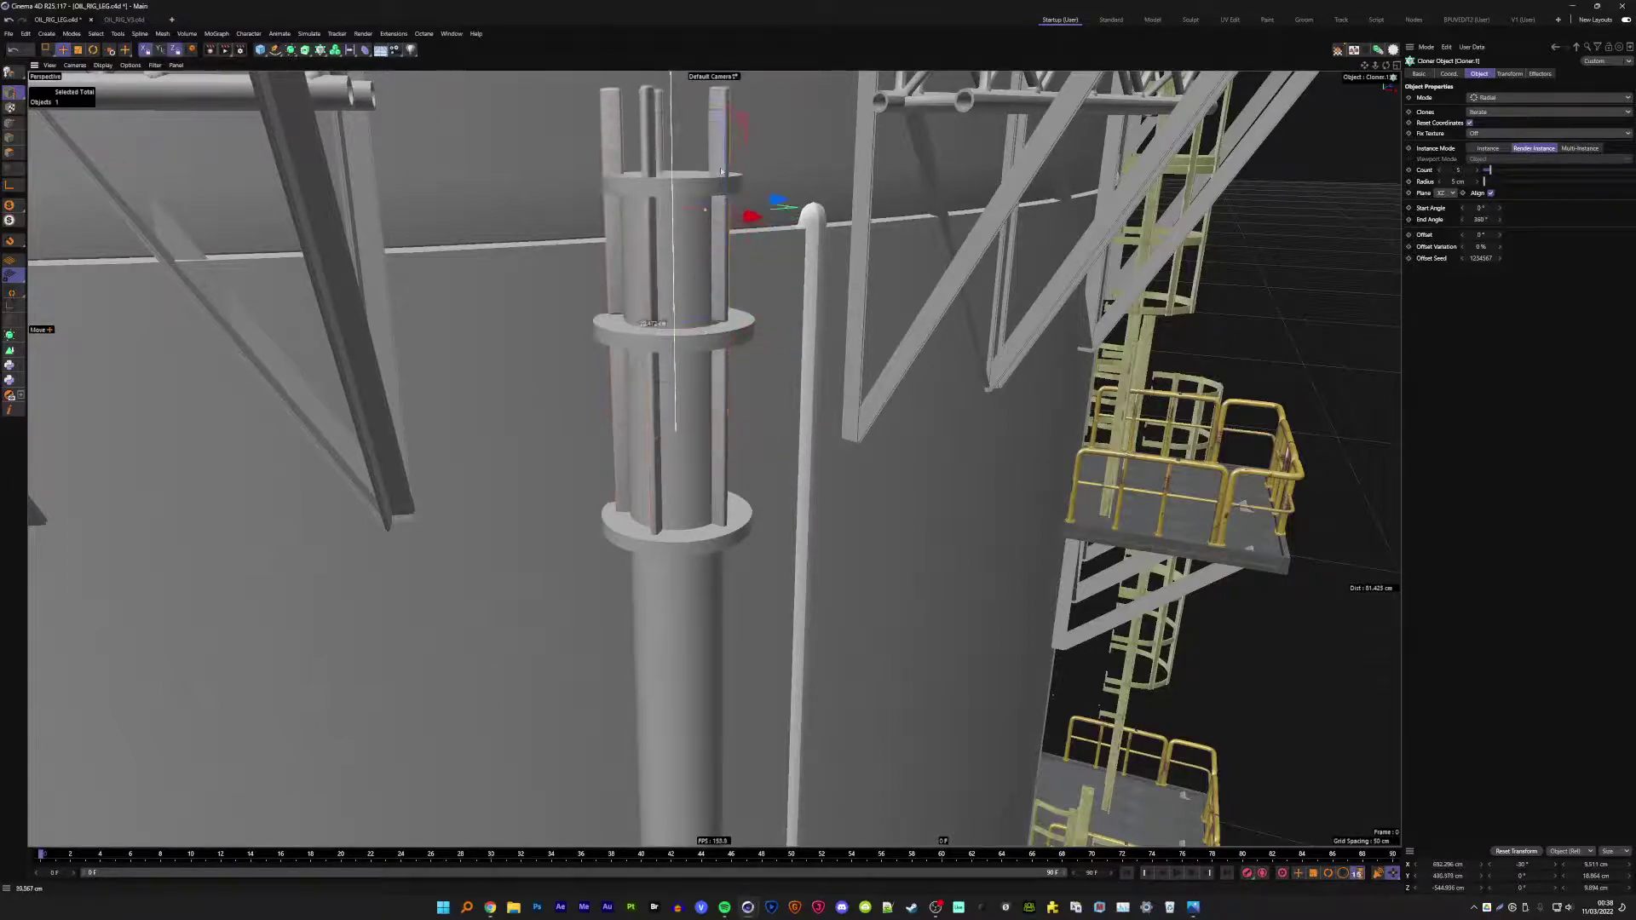
left_click_drag(672, 170, 725, 273, "alt")
scroll(684, 208, "up", 3)
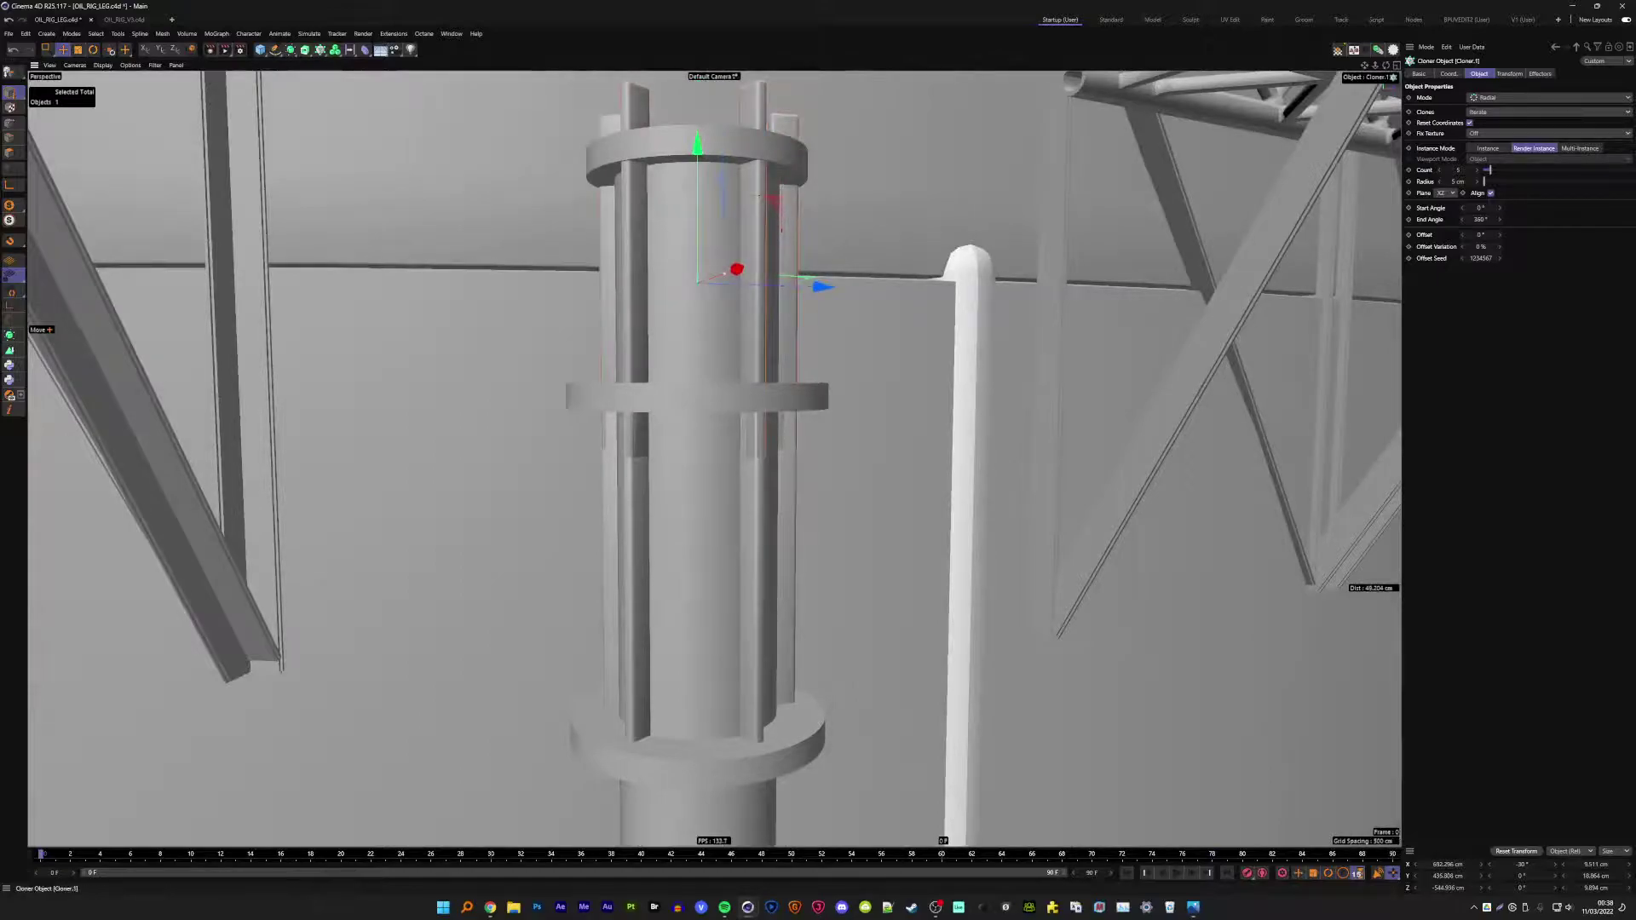
- Set the bar Cube's Size.Y to 11.864 cm and make it editable
left_click(711, 109)
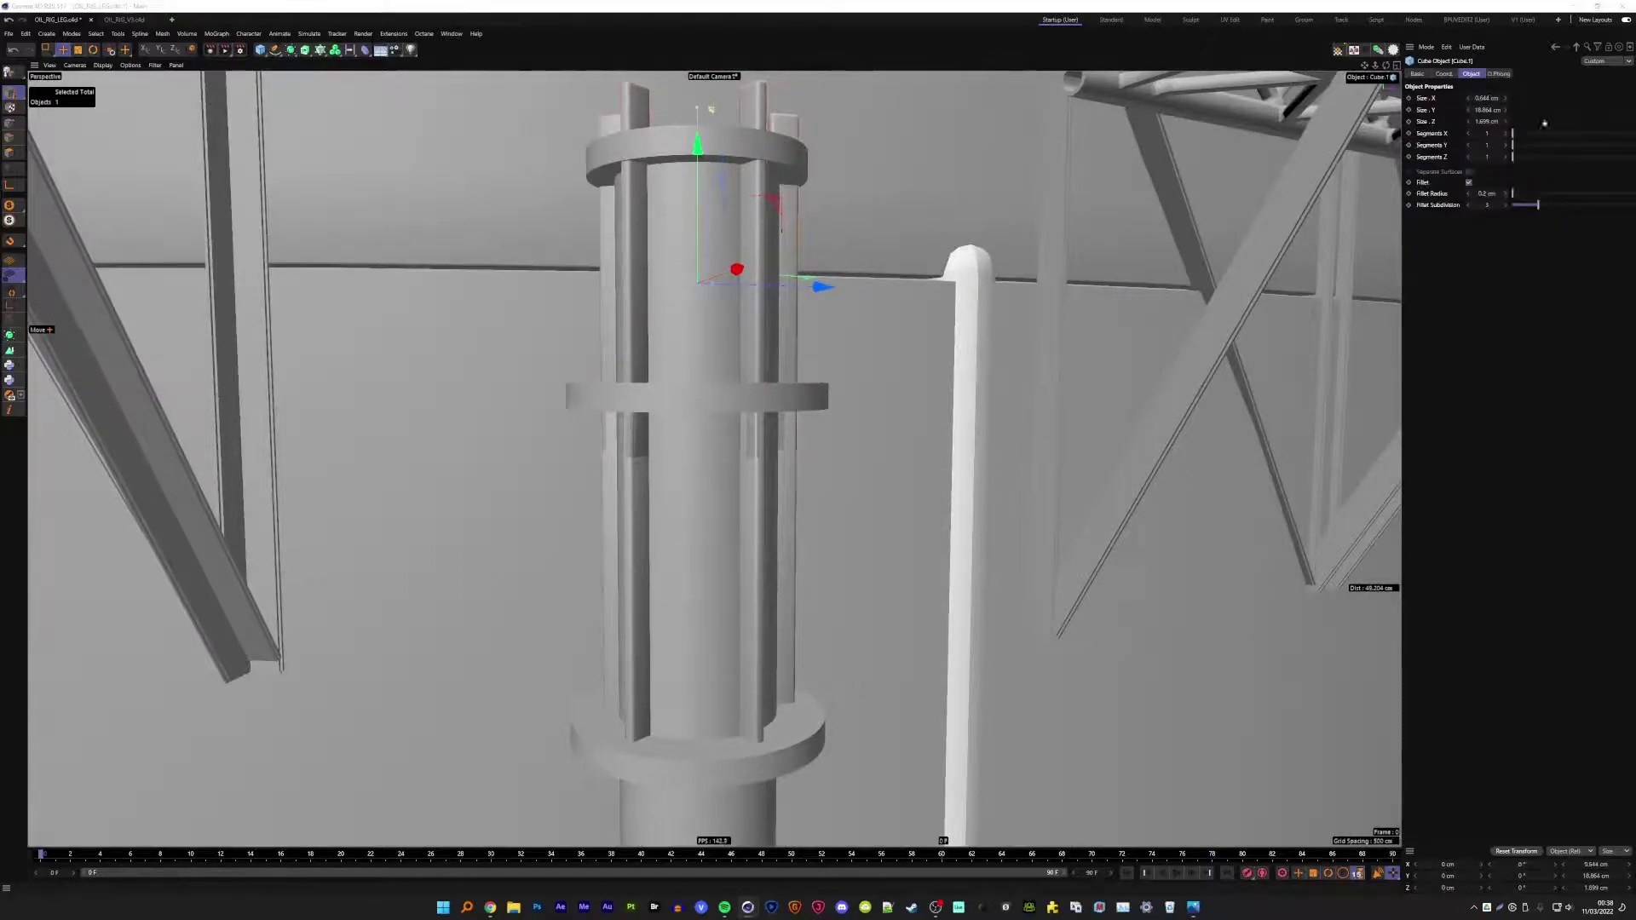
left_click_drag(1469, 114, 1469, 112)
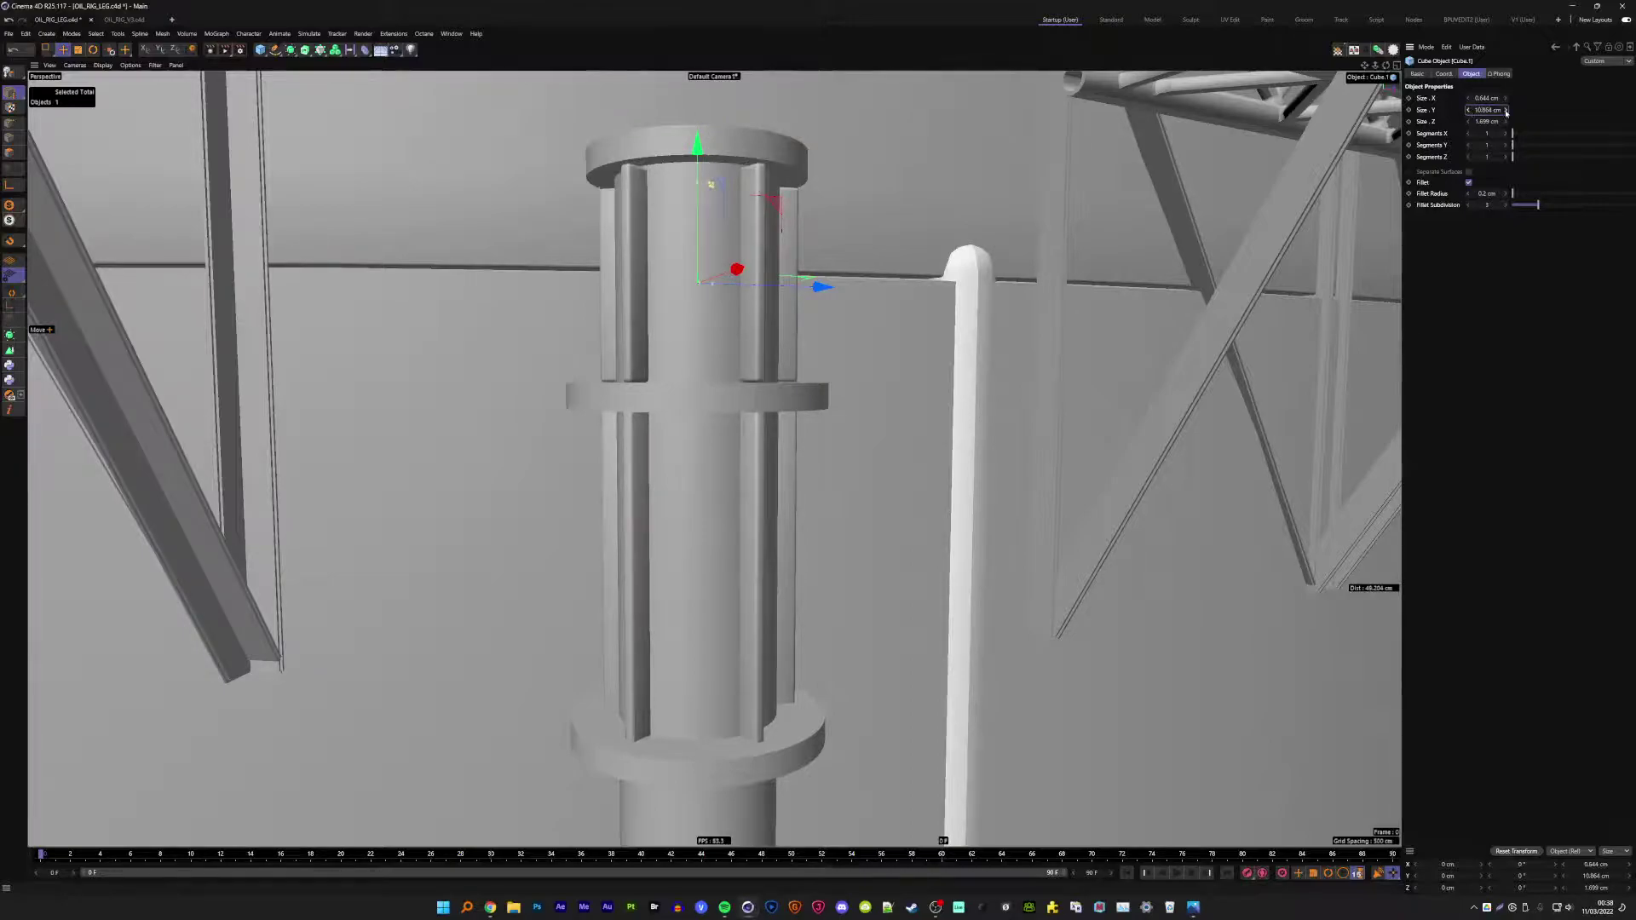
left_click(1505, 110)
left_click_drag(767, 426, 818, 366, "alt")
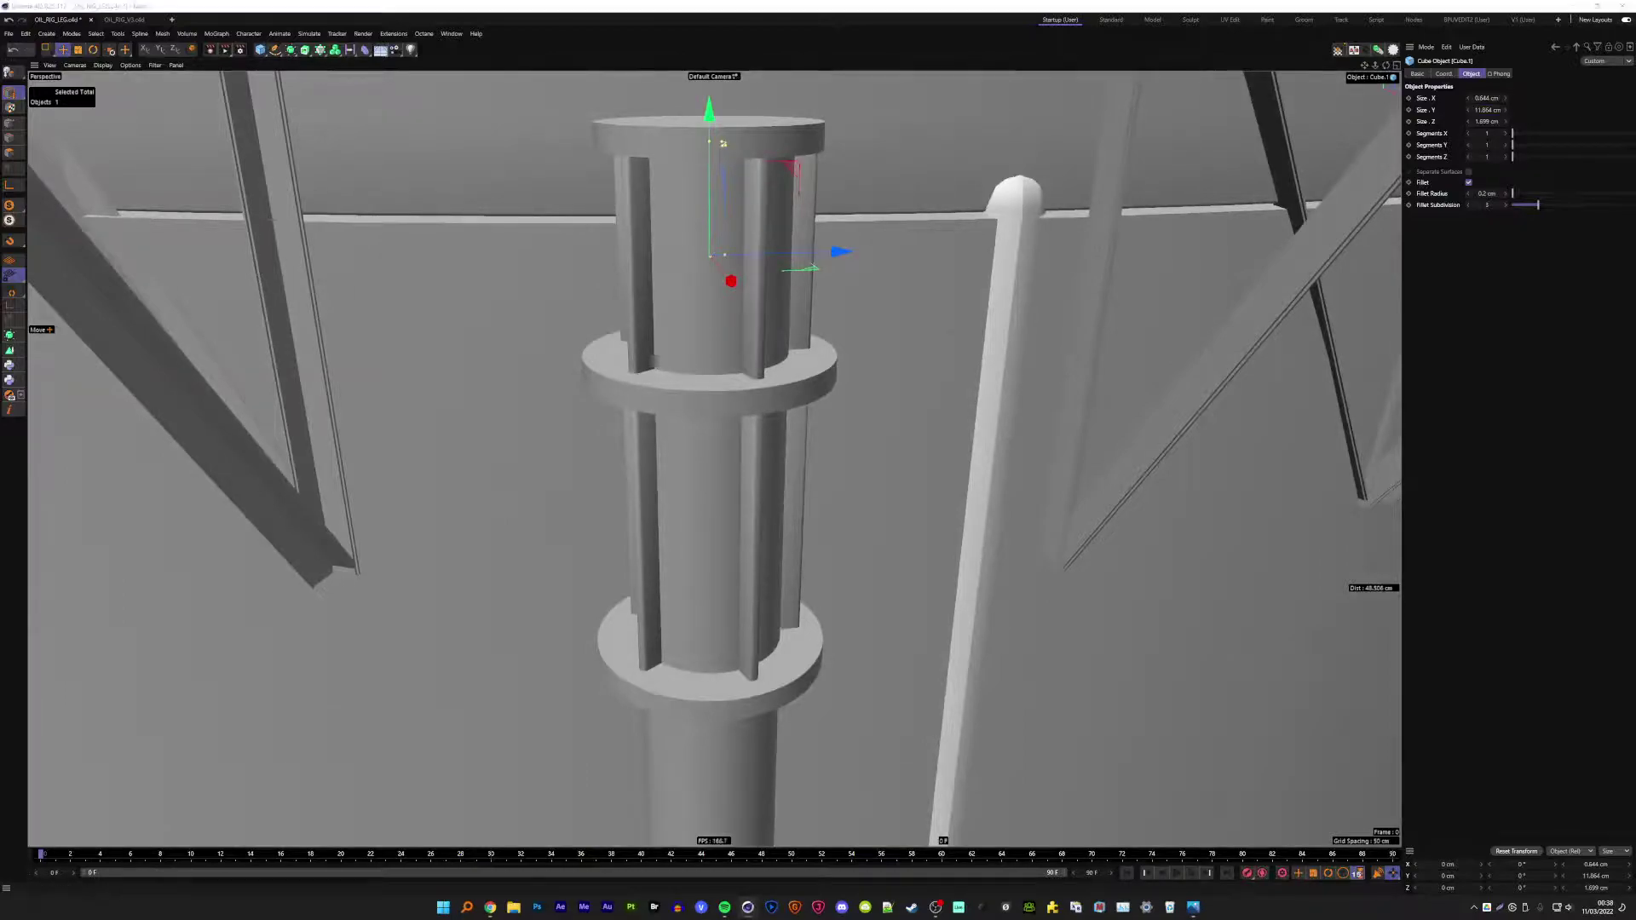
left_click(9, 75)
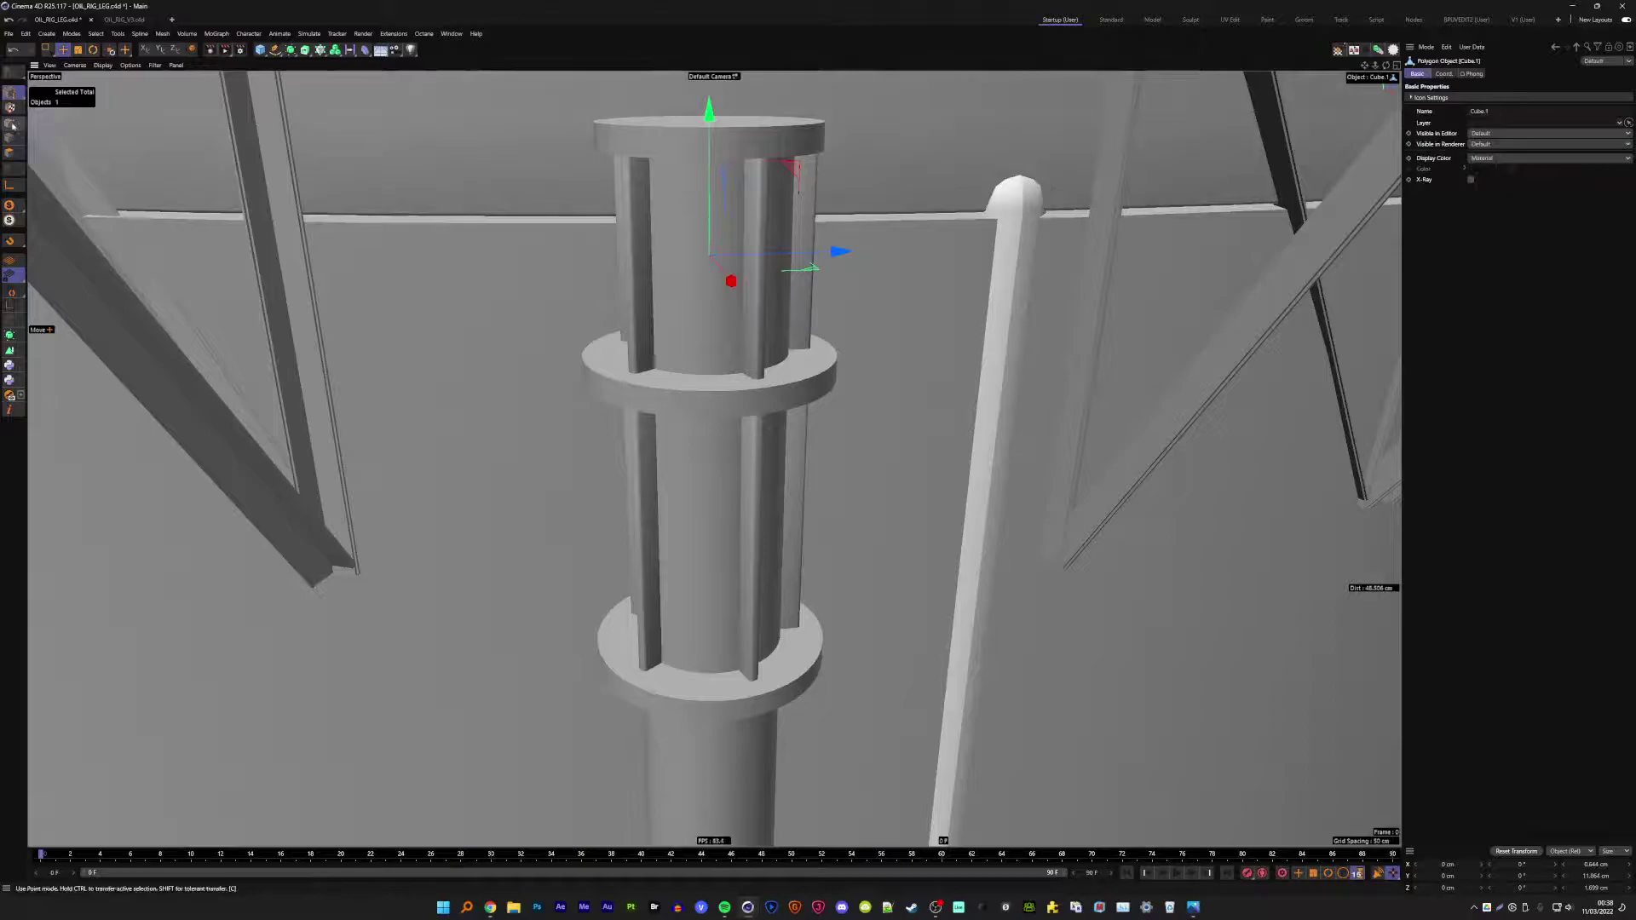
- Box-select the central pipe's points, try scaling them along depth, then undo it
left_click(49, 50)
scroll(733, 356, "down", 3)
scroll(733, 356, "down", 3)
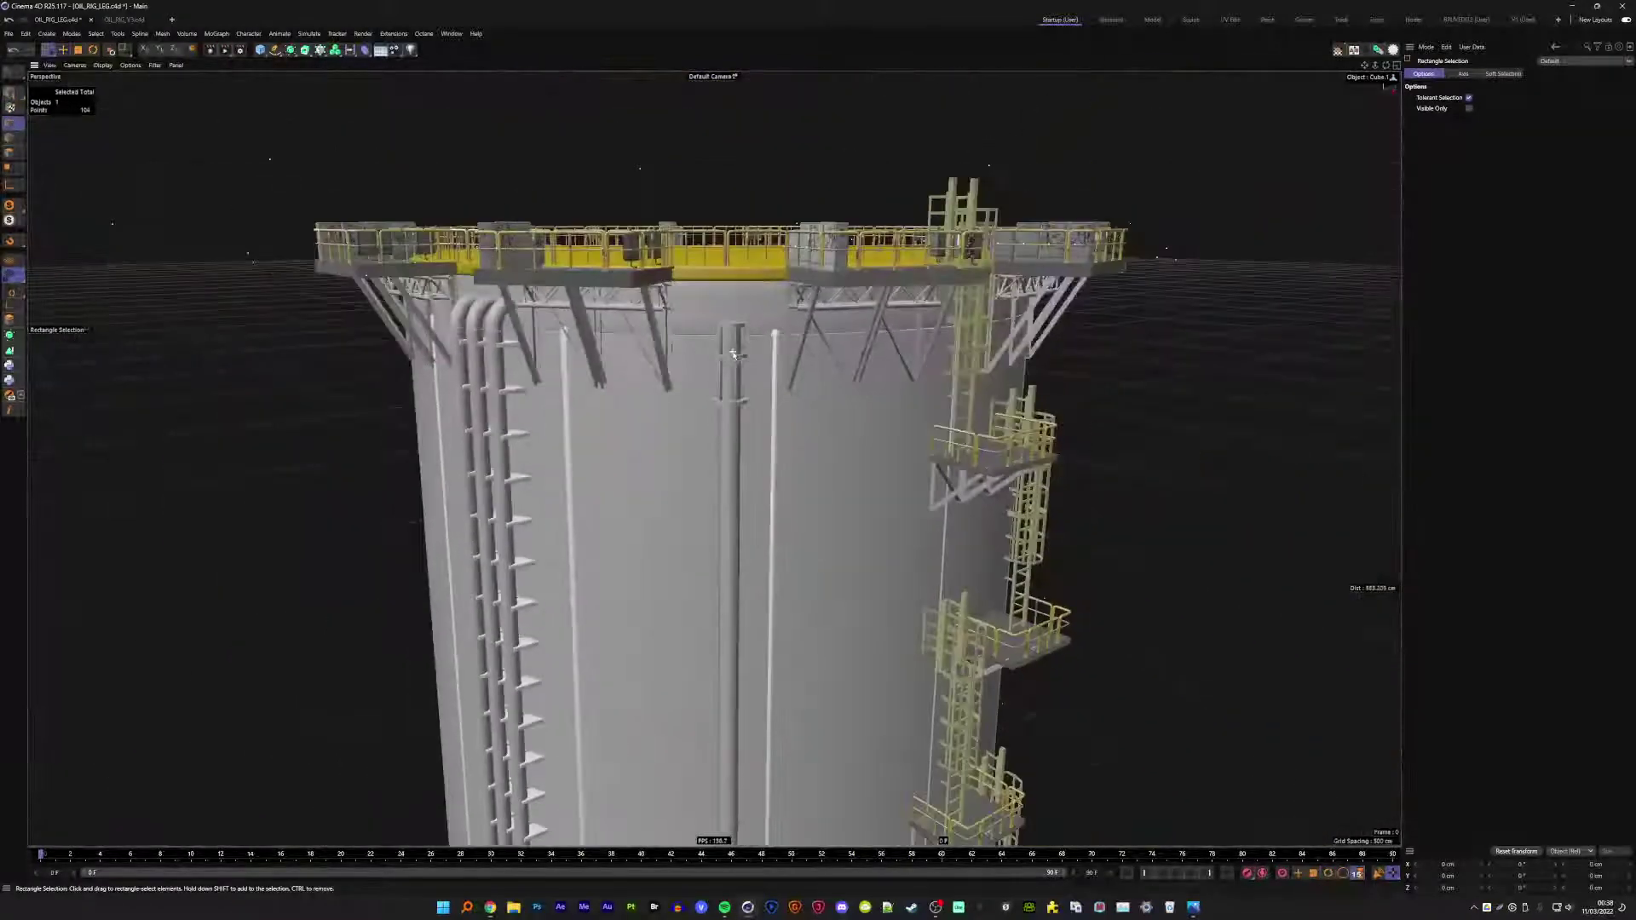
scroll(733, 356, "down", 3)
left_click_drag(574, 290, 945, 482)
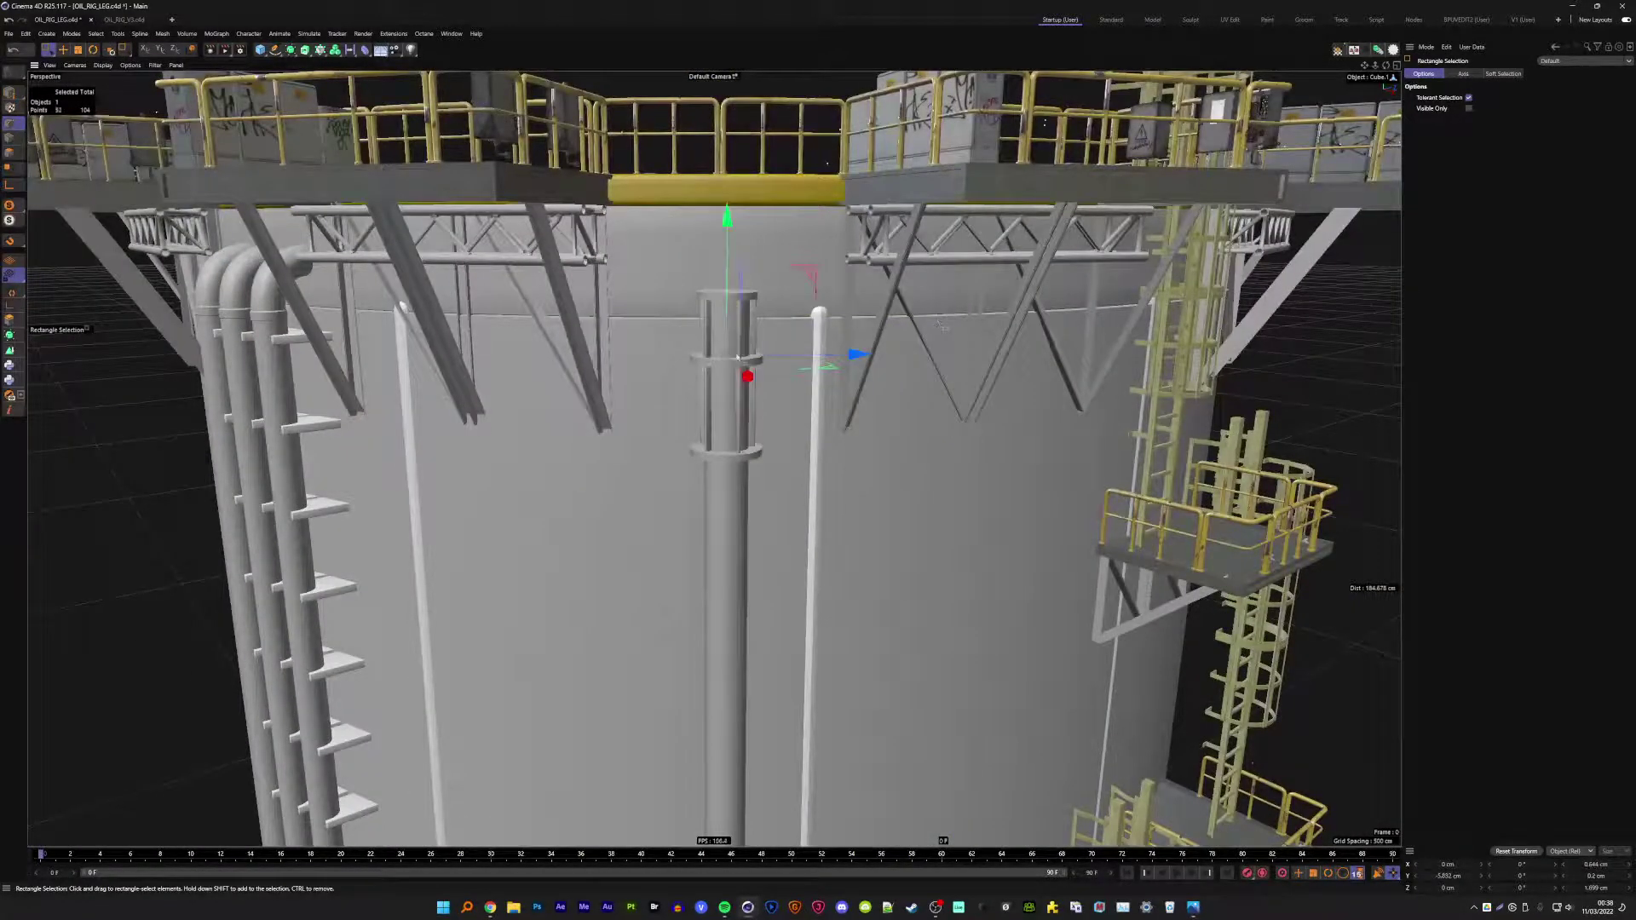
scroll(737, 358, "up", 5)
mouse_move(733, 367)
left_mouse_down("alt")
mouse_move(821, 401)
mouse_move(753, 400)
left_mouse_up("alt")
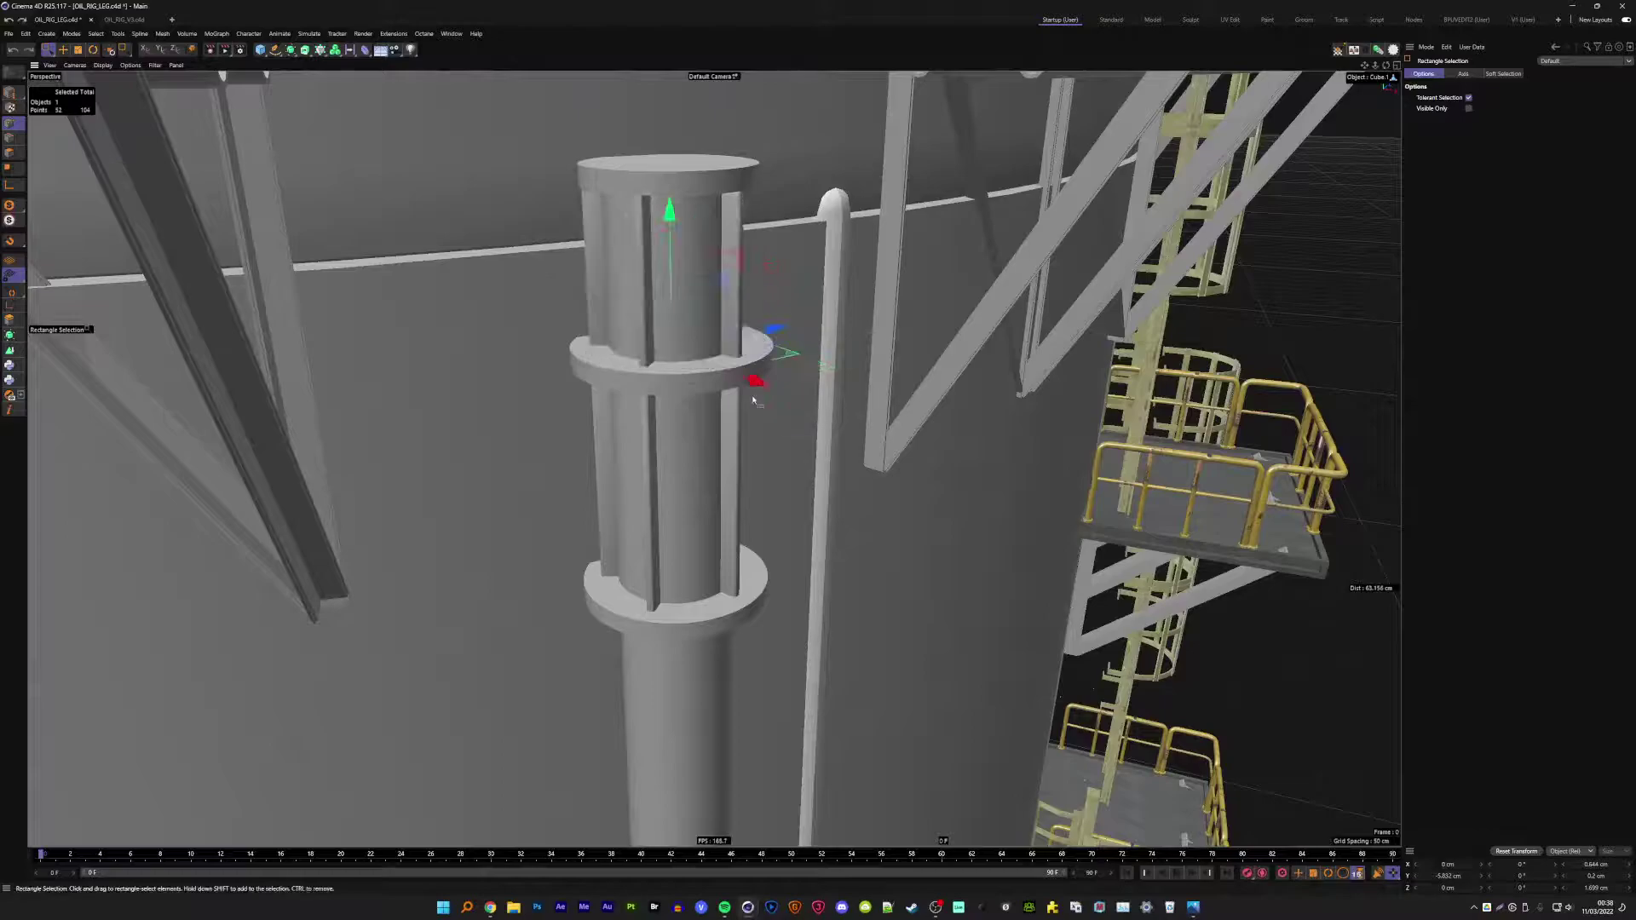
mouse_move(772, 330)
left_mouse_down()
mouse_move(753, 340)
mouse_move(770, 340)
left_mouse_up()
key("ctrl+z")
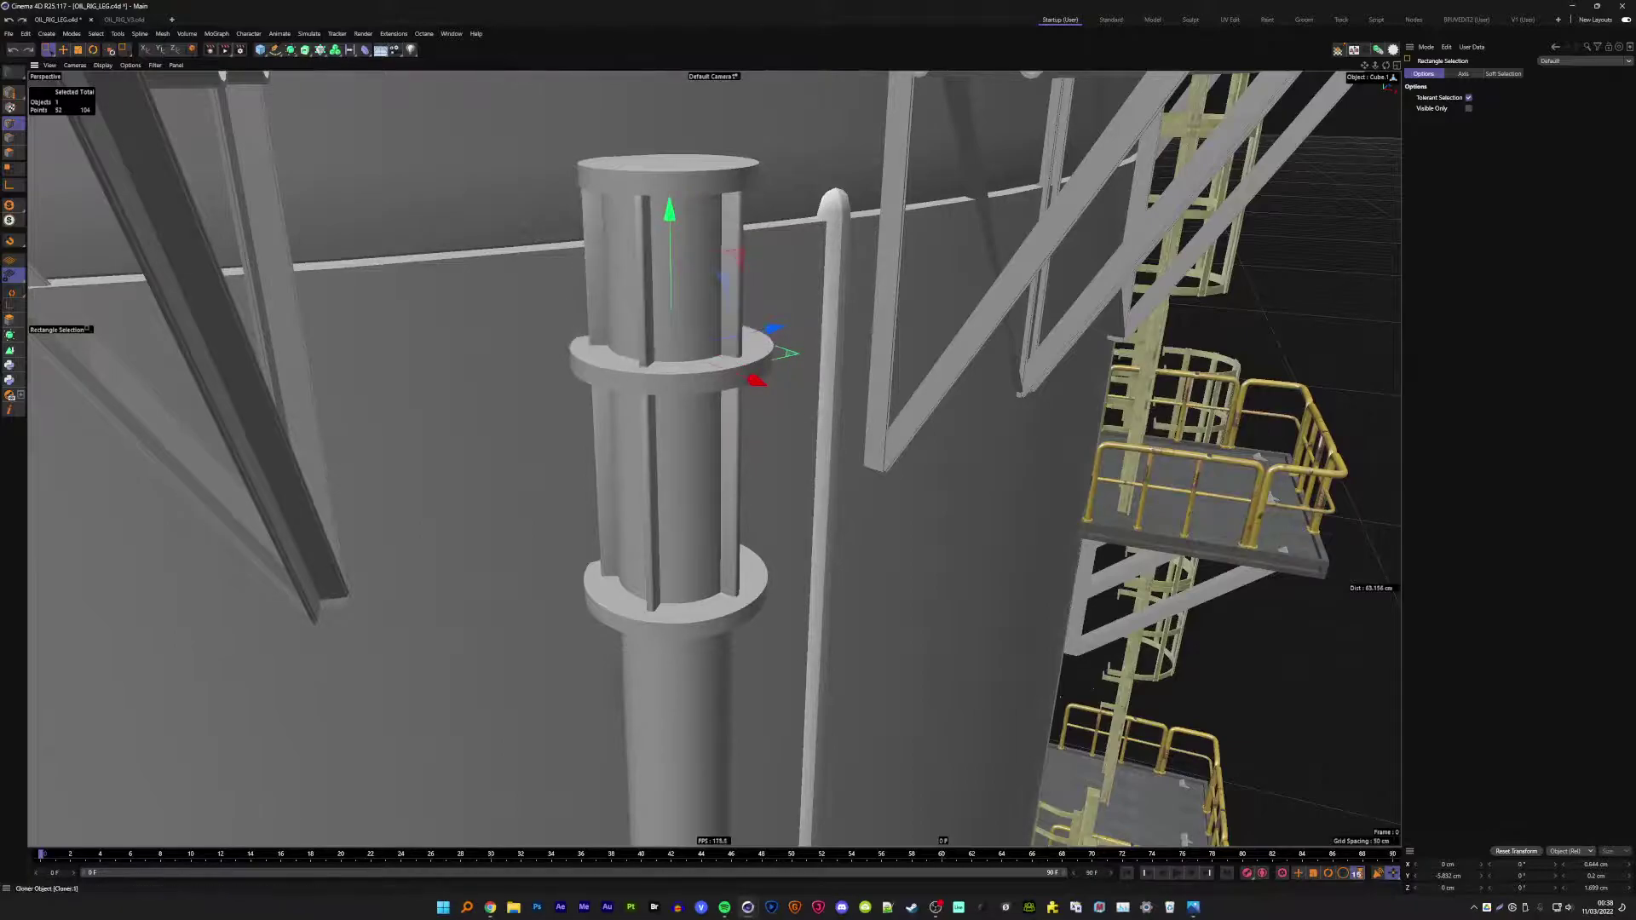
- Select the column points above the flange, shift them sideways, then undo the slant
scroll(706, 361, "up", 3)
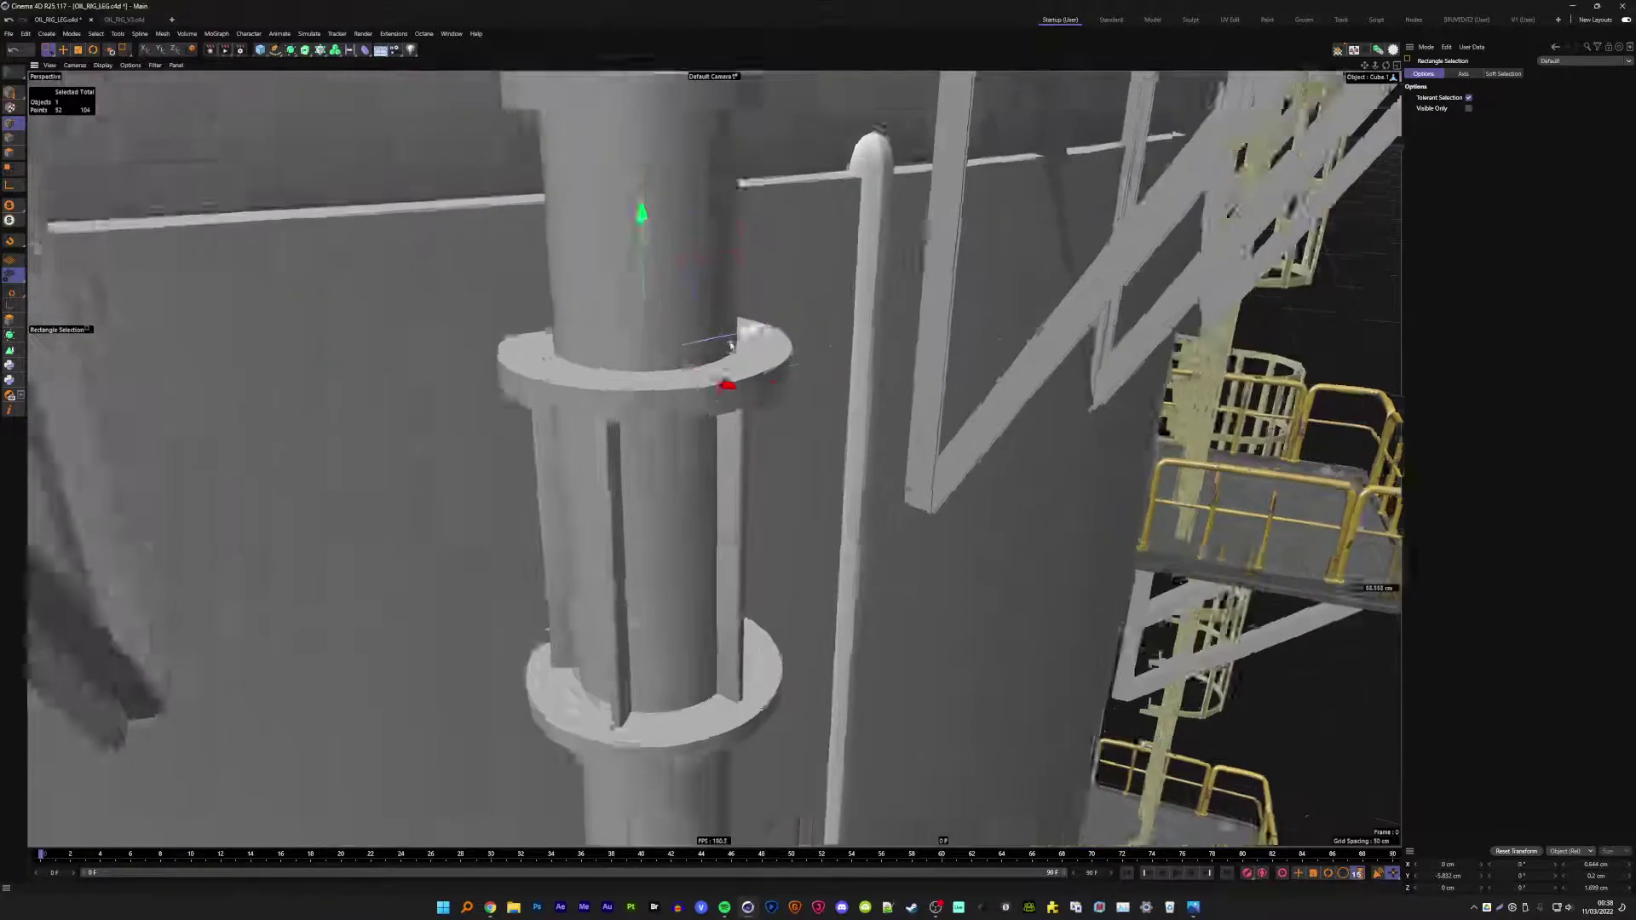
scroll(706, 361, "up", 3)
scroll(706, 362, "up", 3)
scroll(695, 375, "up", 1)
scroll(669, 391, "up", 3)
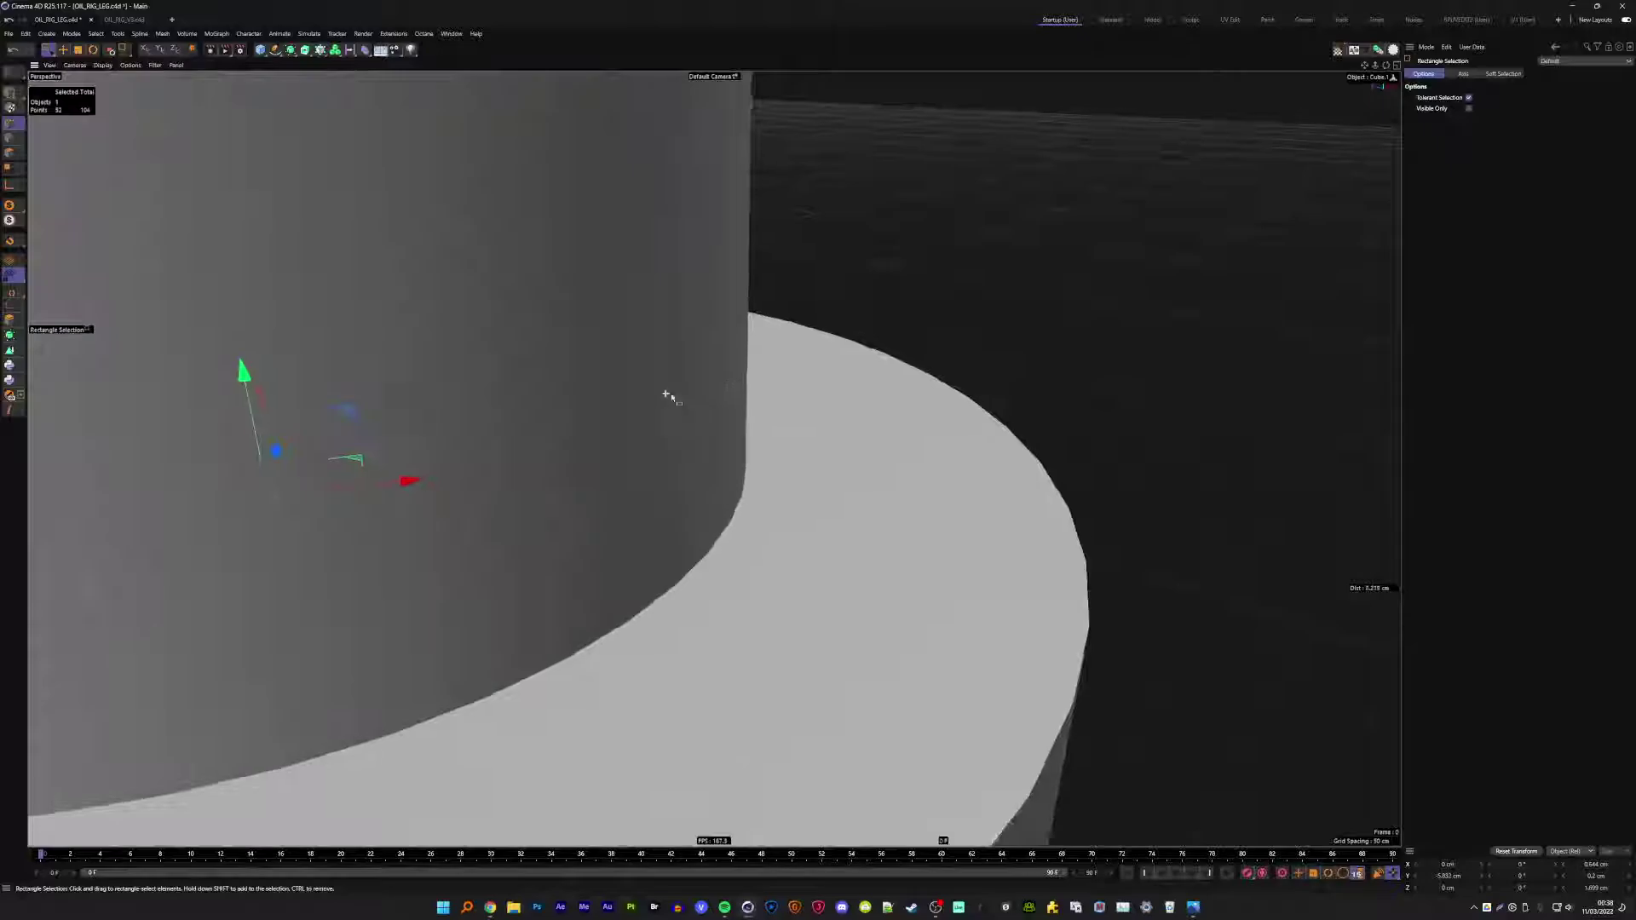
scroll(666, 394, "up", 2)
scroll(666, 394, "down", 2)
scroll(665, 393, "down", 3)
scroll(666, 394, "down", 3)
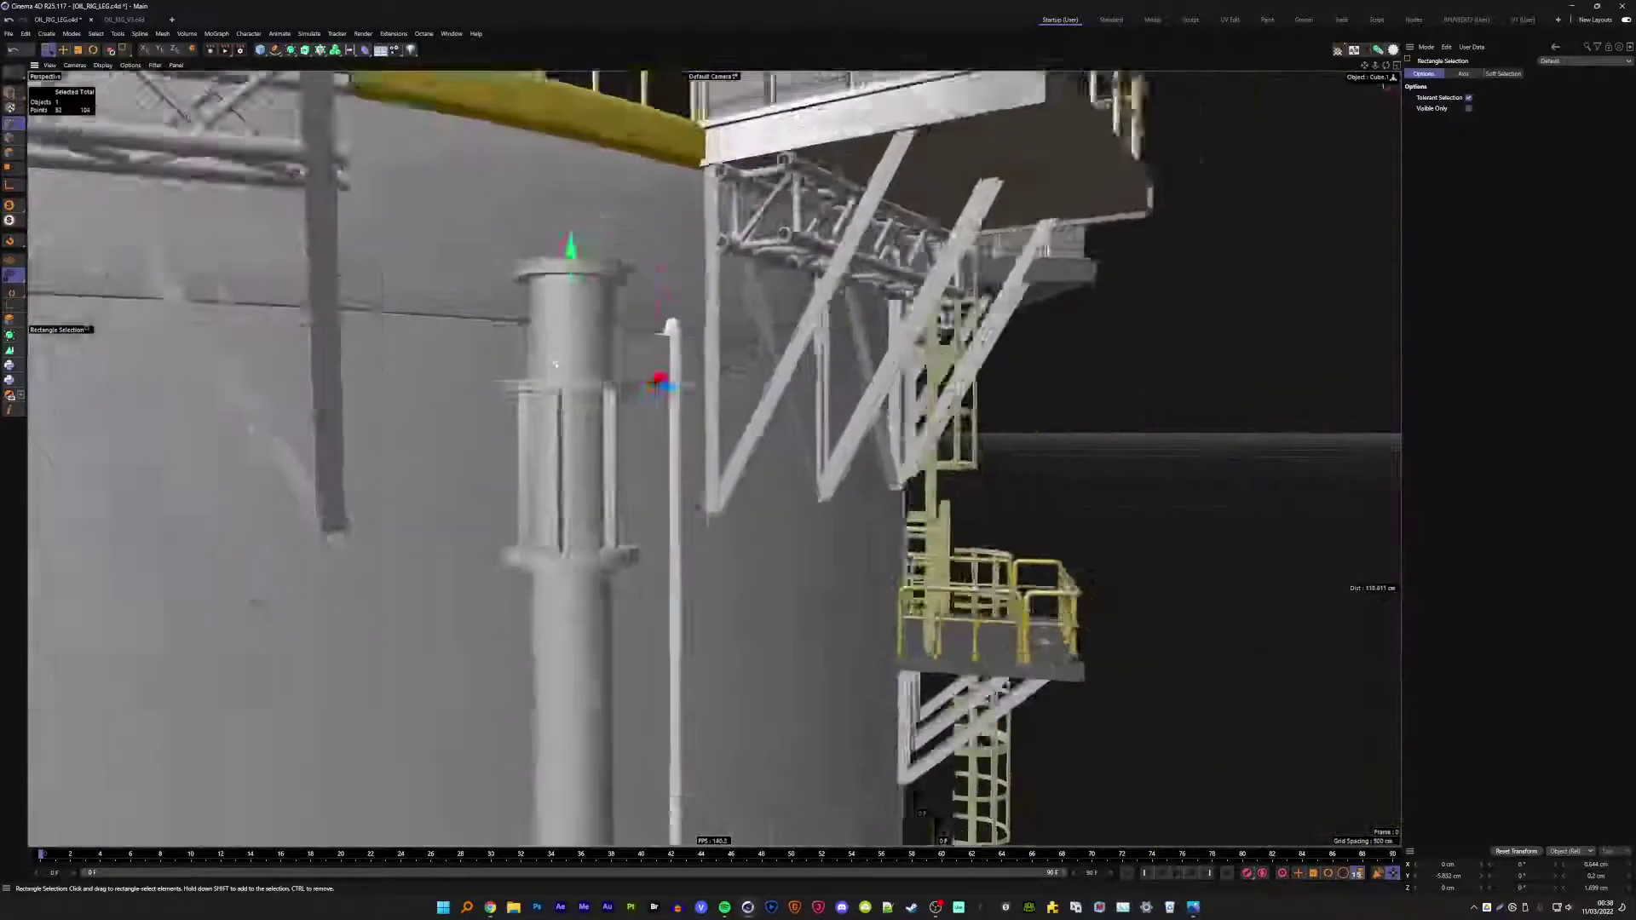
scroll(666, 394, "down", 1)
scroll(656, 375, "up", 2)
scroll(656, 375, "up", 4)
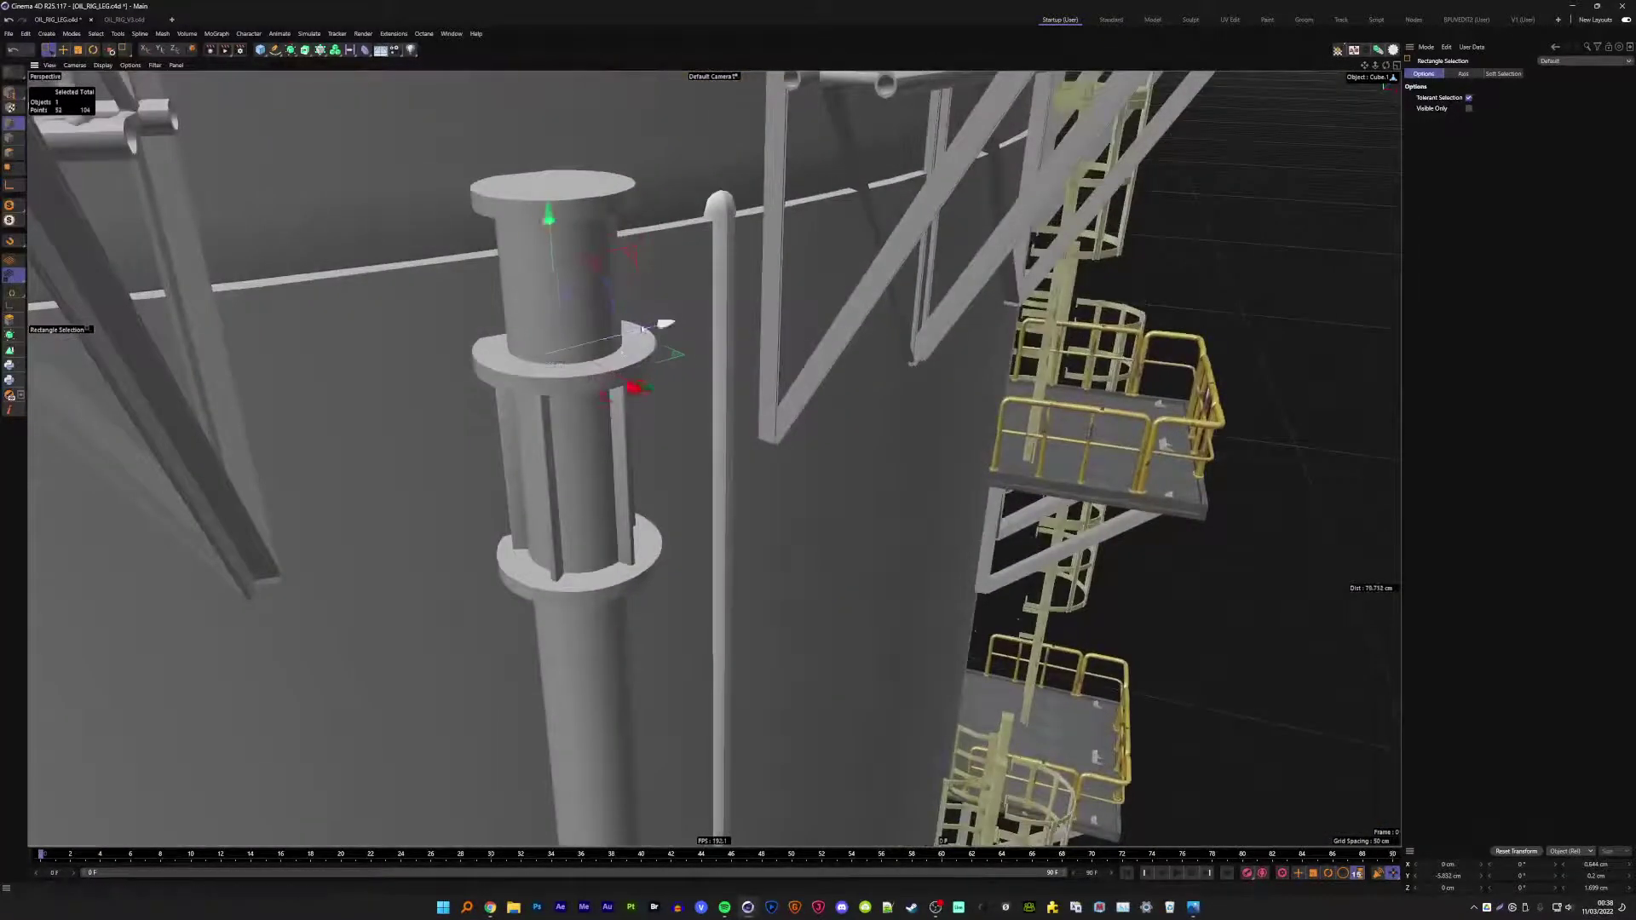
scroll(656, 375, "up", 2)
scroll(656, 375, "up", 2)
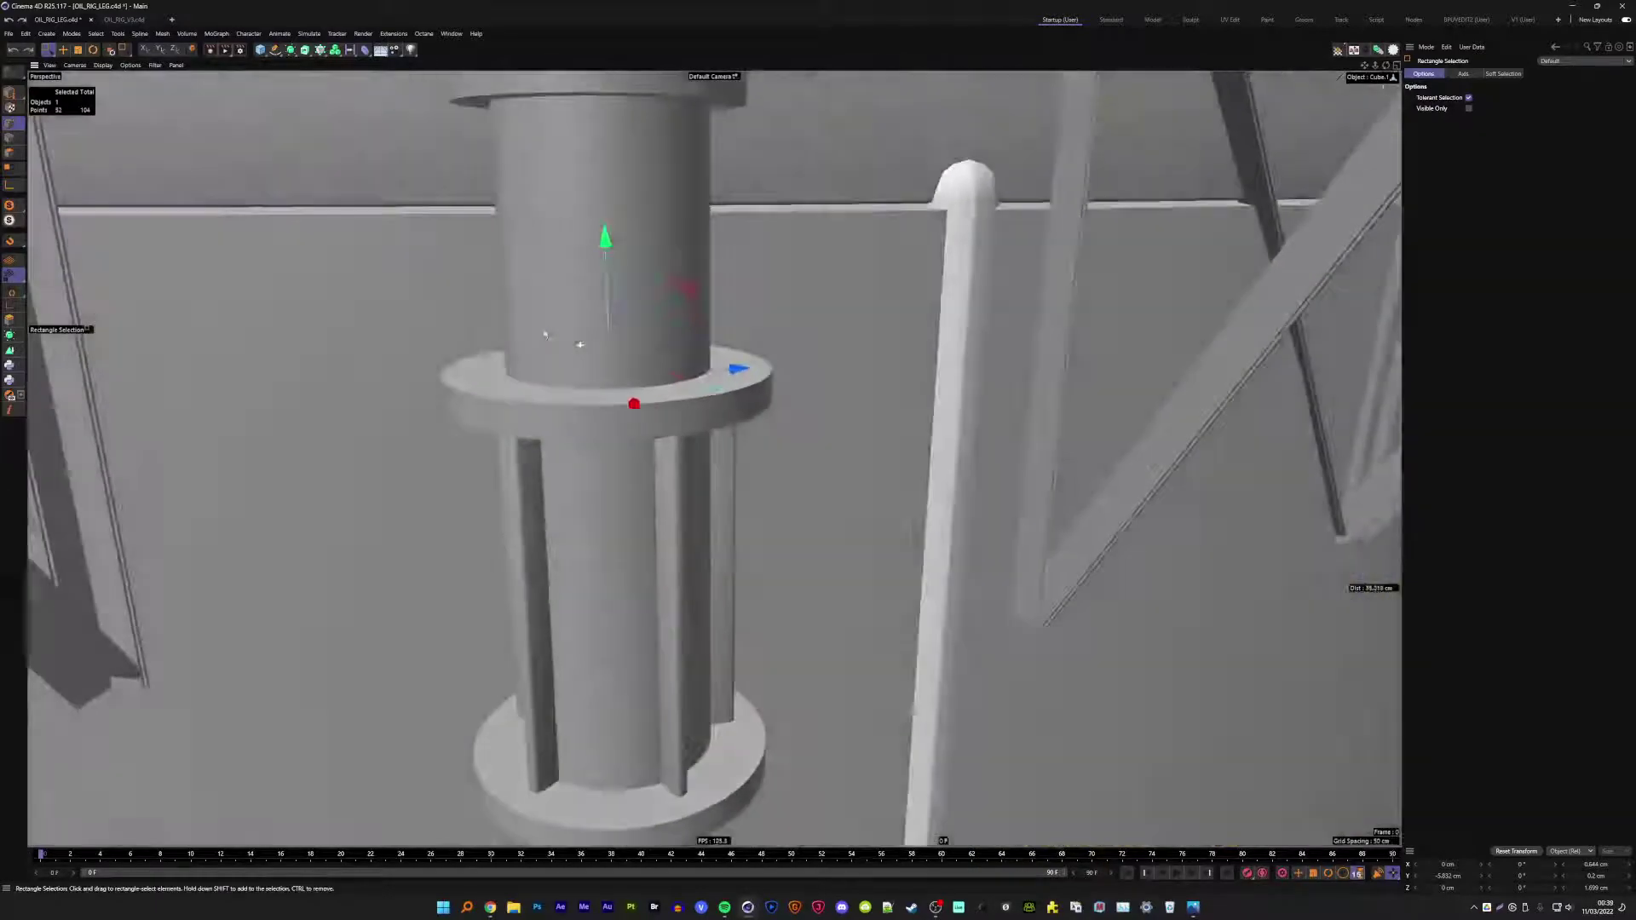
scroll(656, 375, "up", 2)
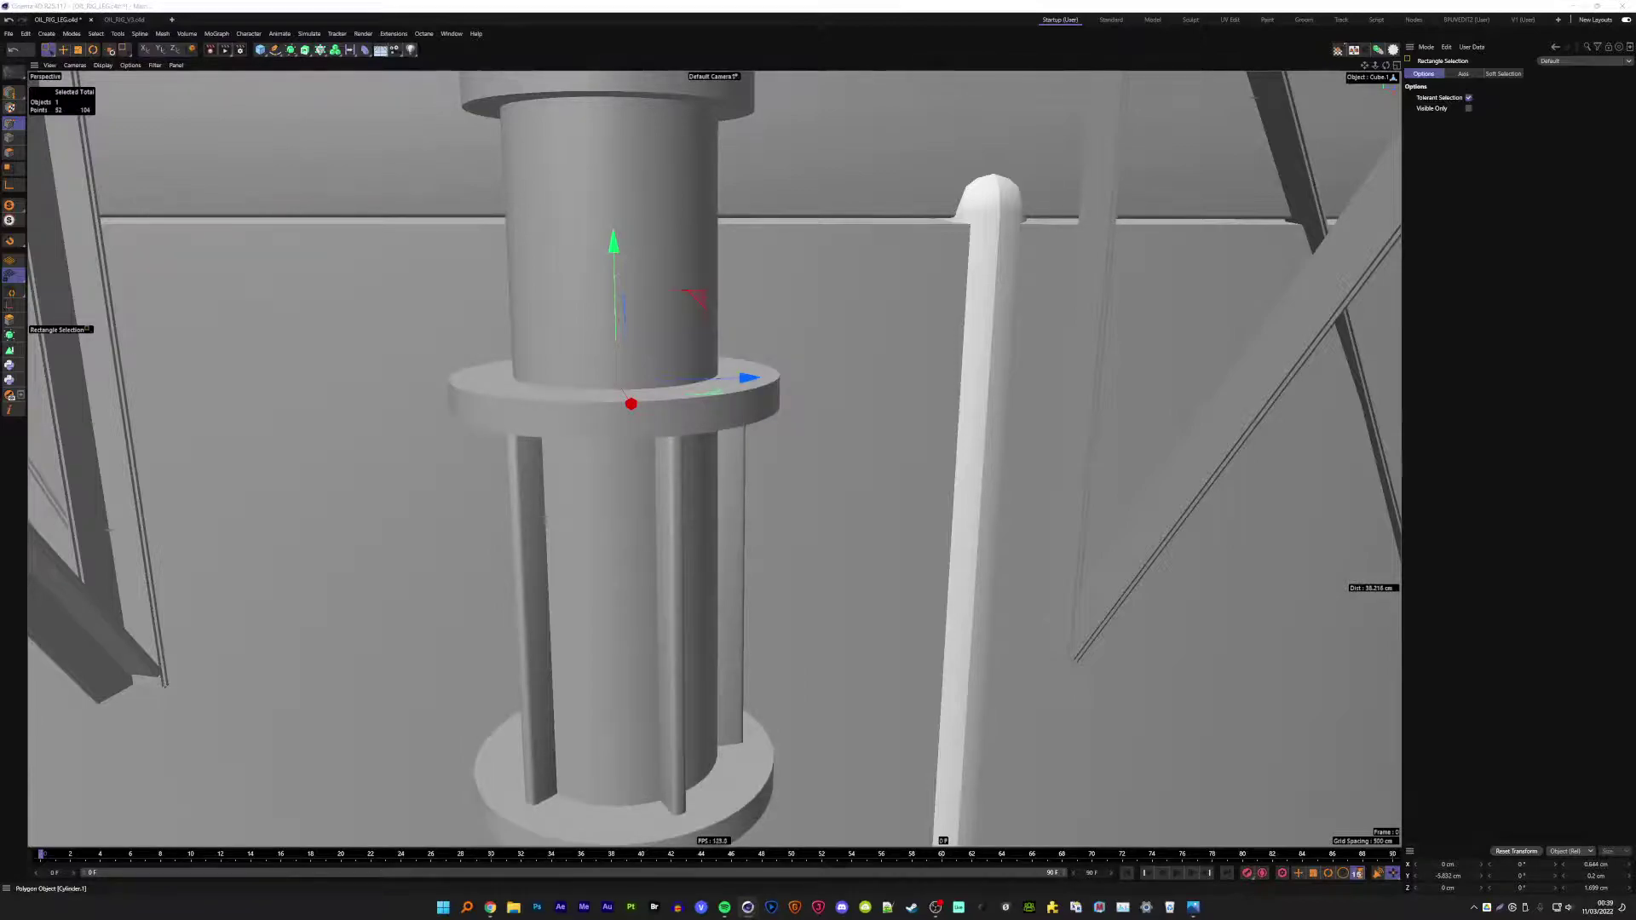
scroll(614, 384, "down", 3)
left_click_drag(554, 384, 605, 341, "alt")
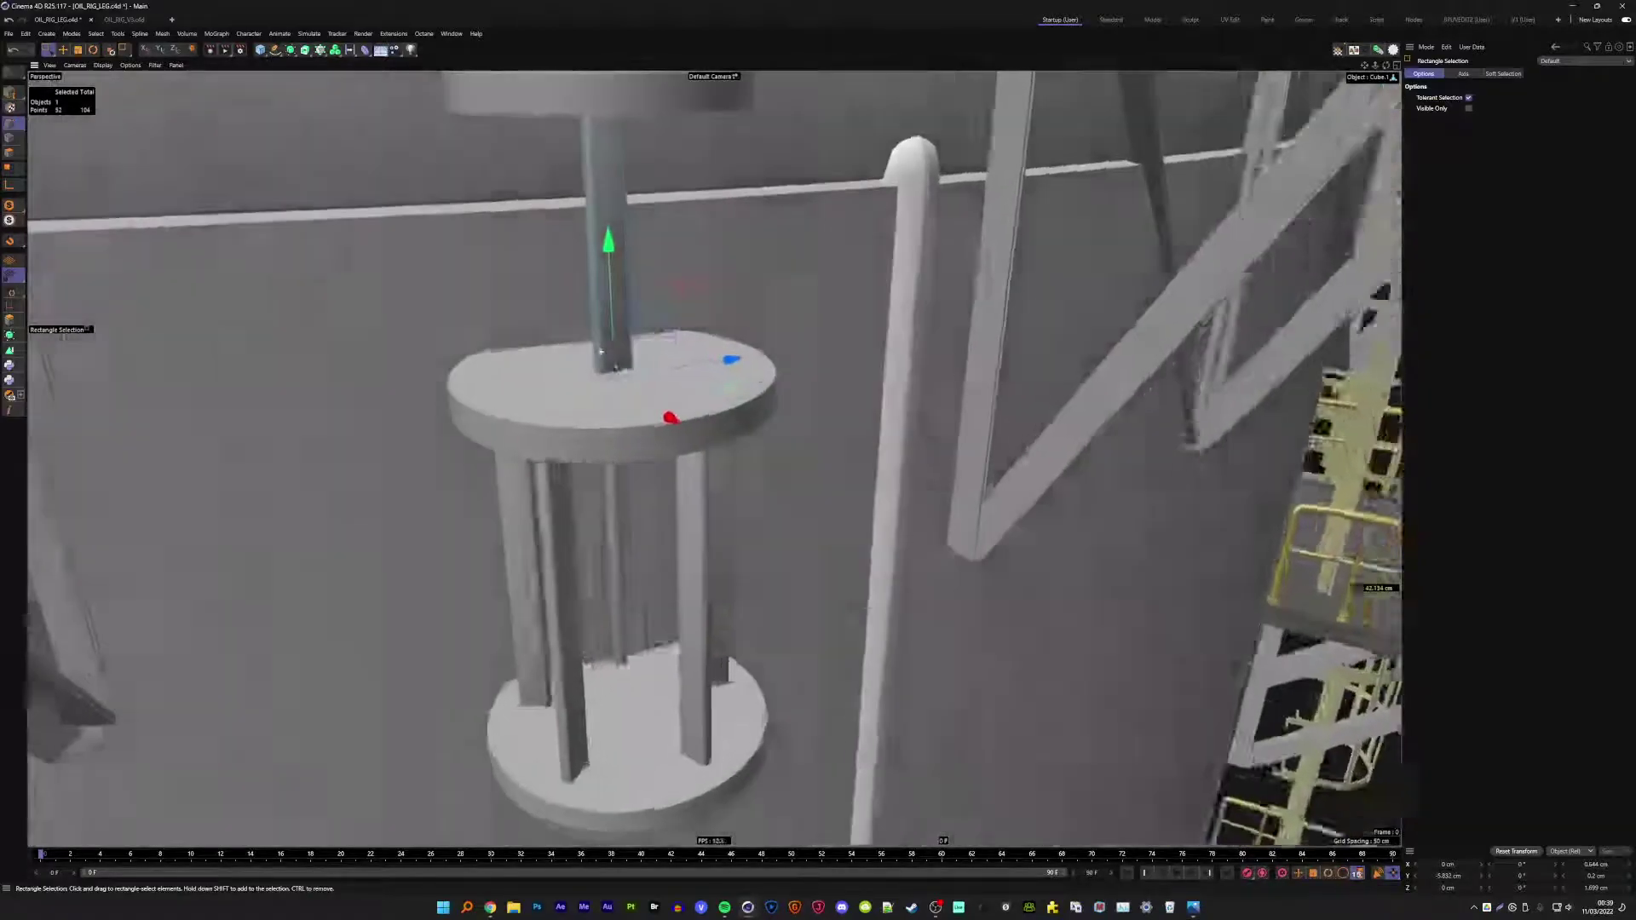
scroll(601, 351, "down", 3)
mouse_move(547, 460)
left_mouse_down()
mouse_move(620, 95)
mouse_move(614, 342)
left_mouse_up()
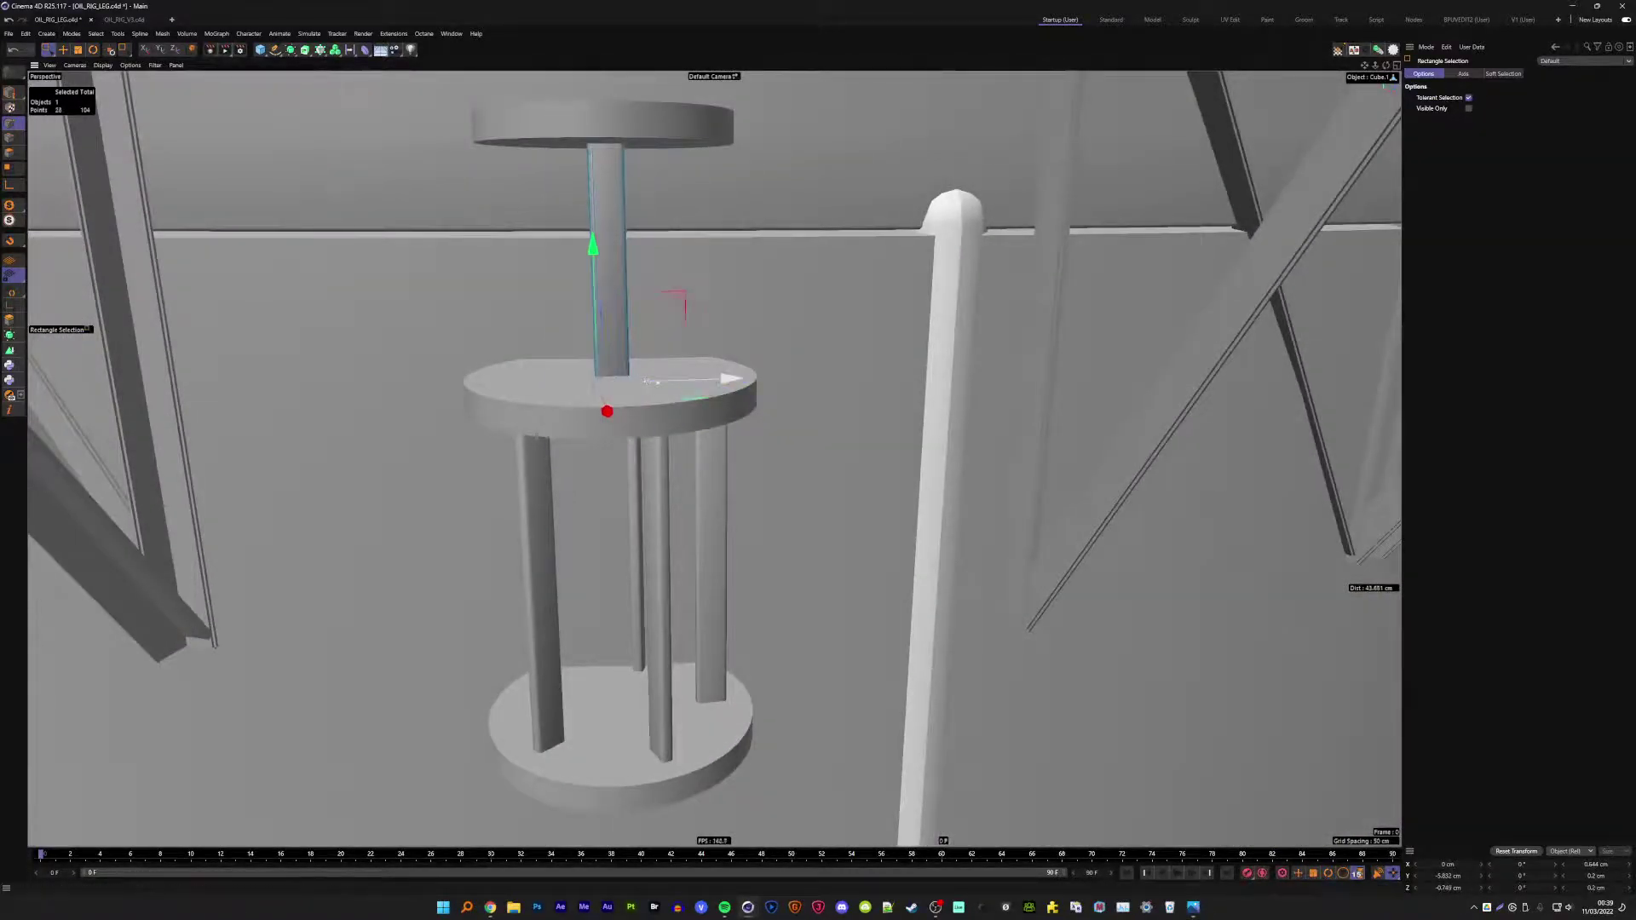
left_click_drag(728, 378, 650, 380)
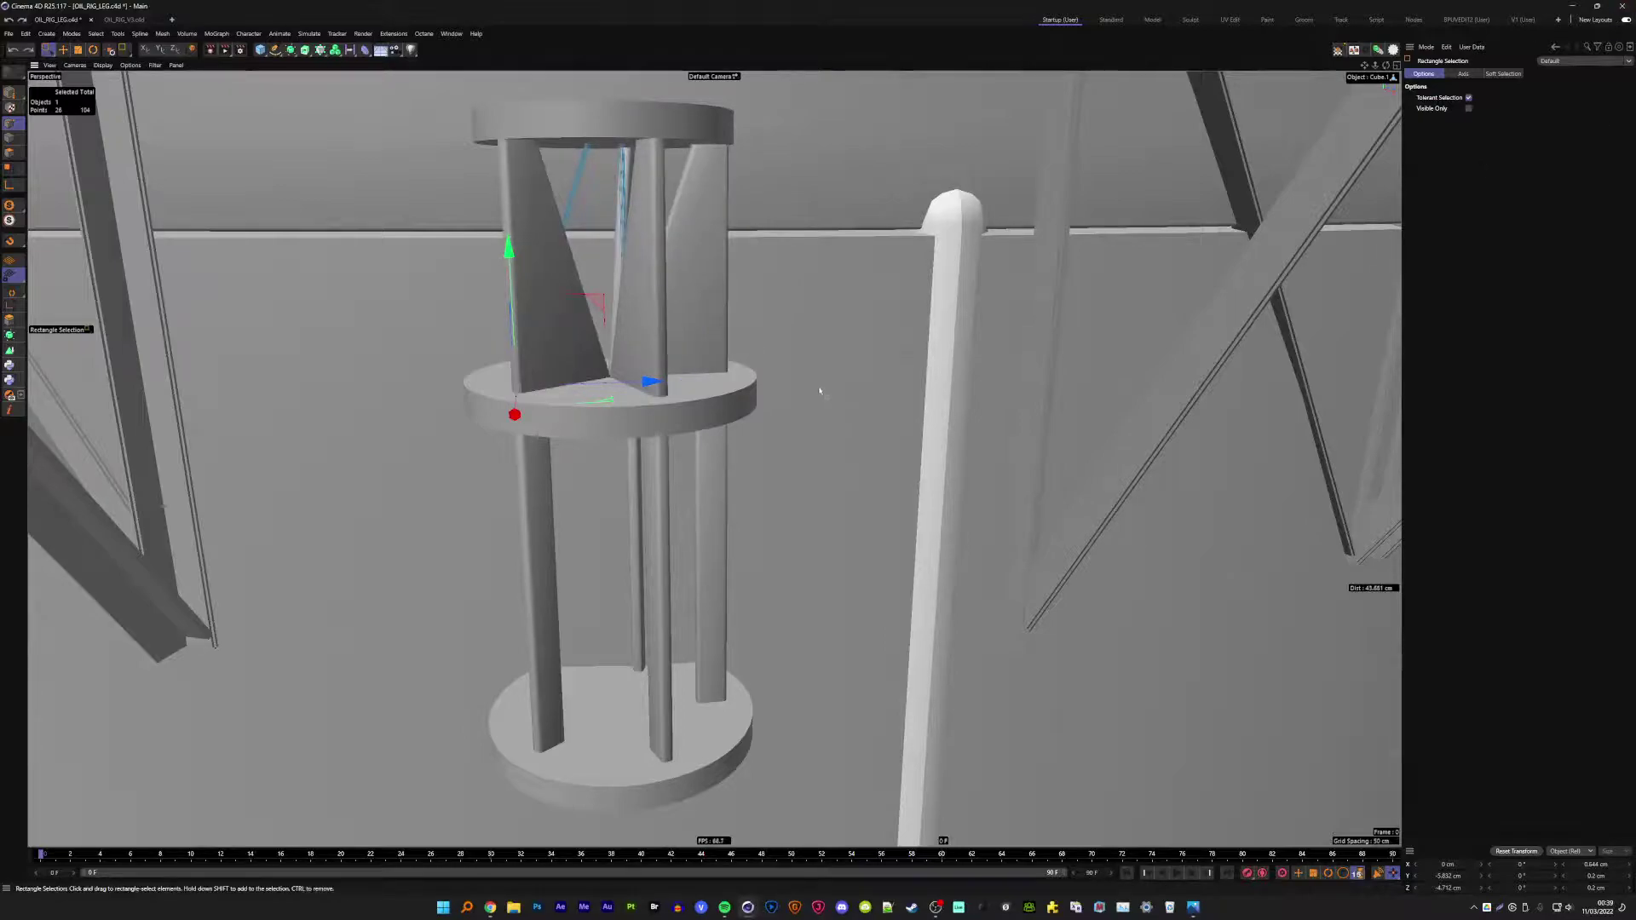
key("Return")
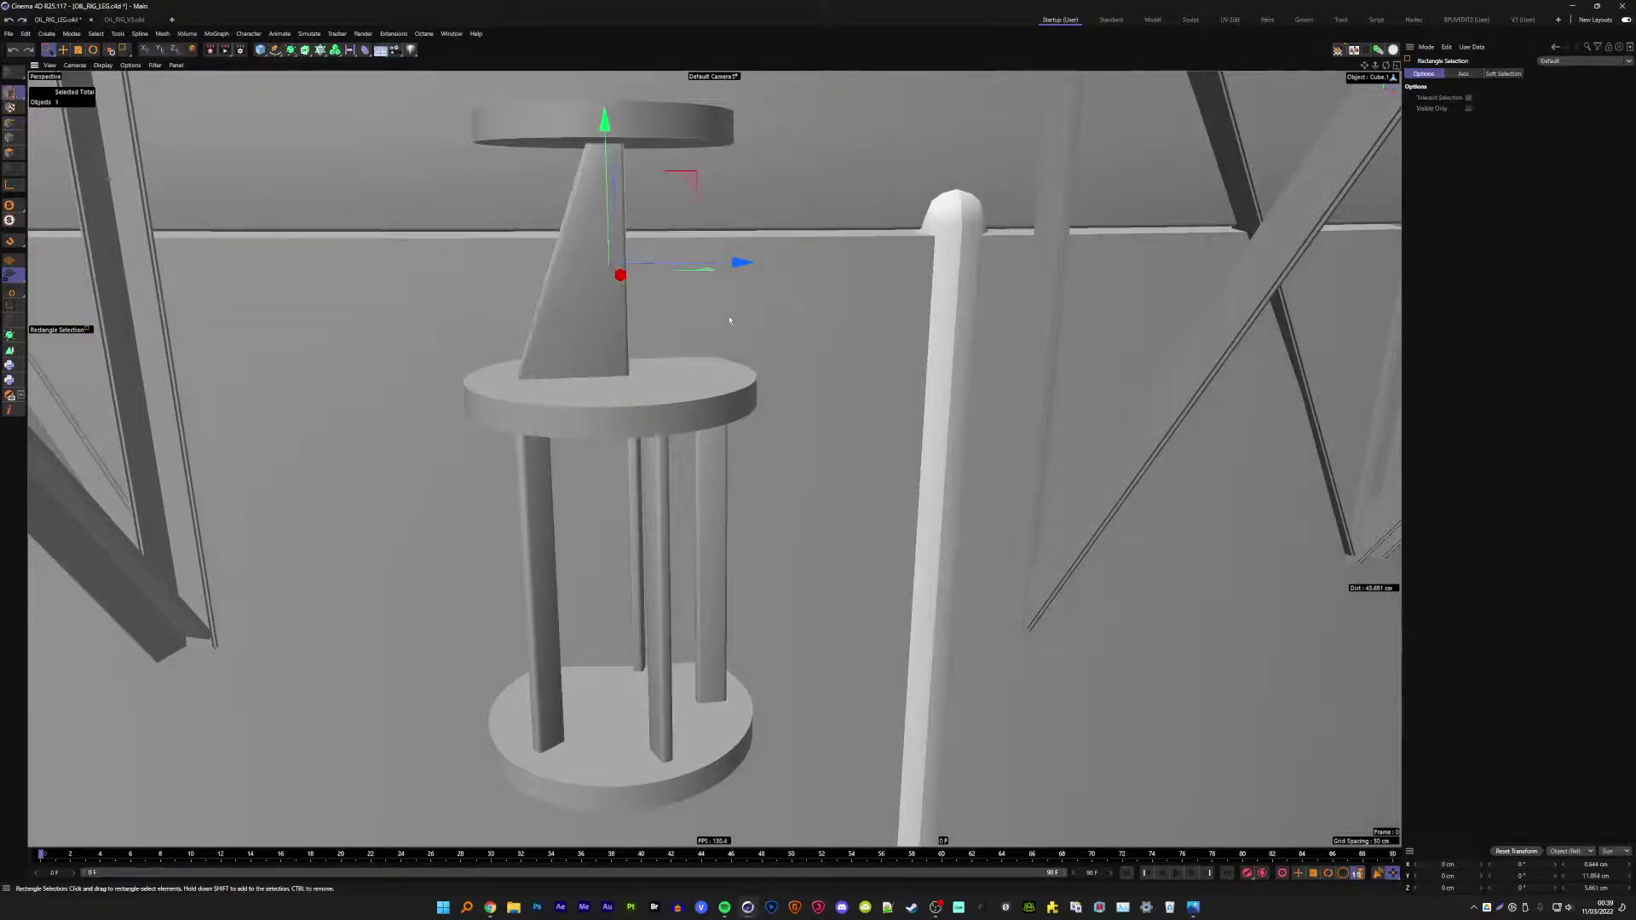
key("ctrl+z")
key("ctrl+z")
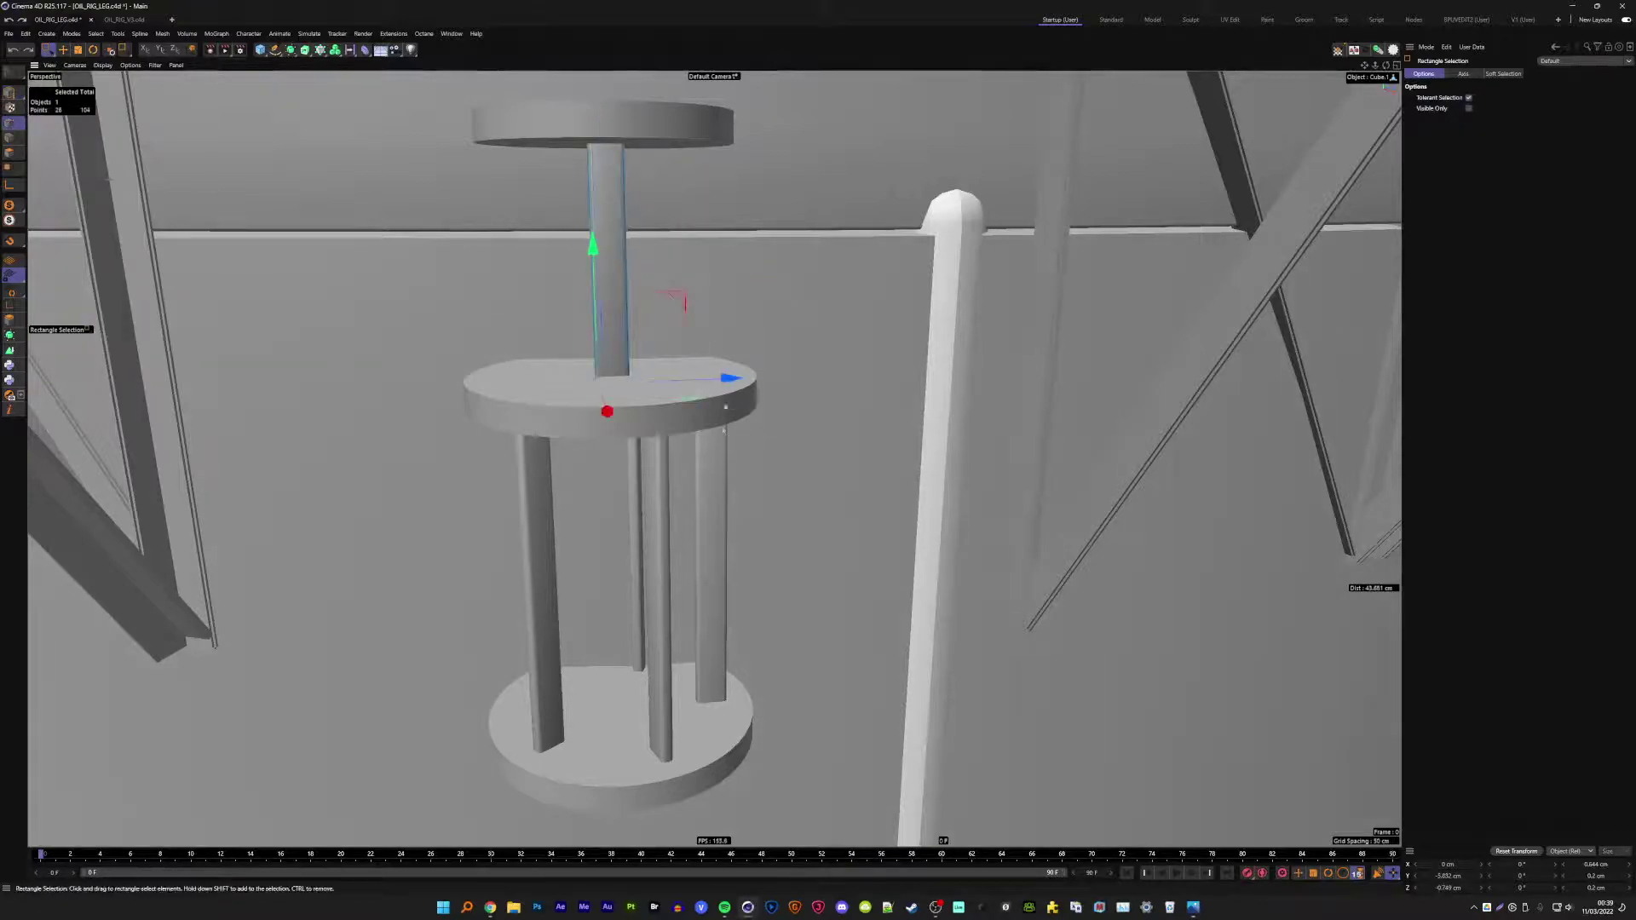
- Select the column's top points and move them along Z to taper a flared crown
left_click_drag(753, 460, 610, 350)
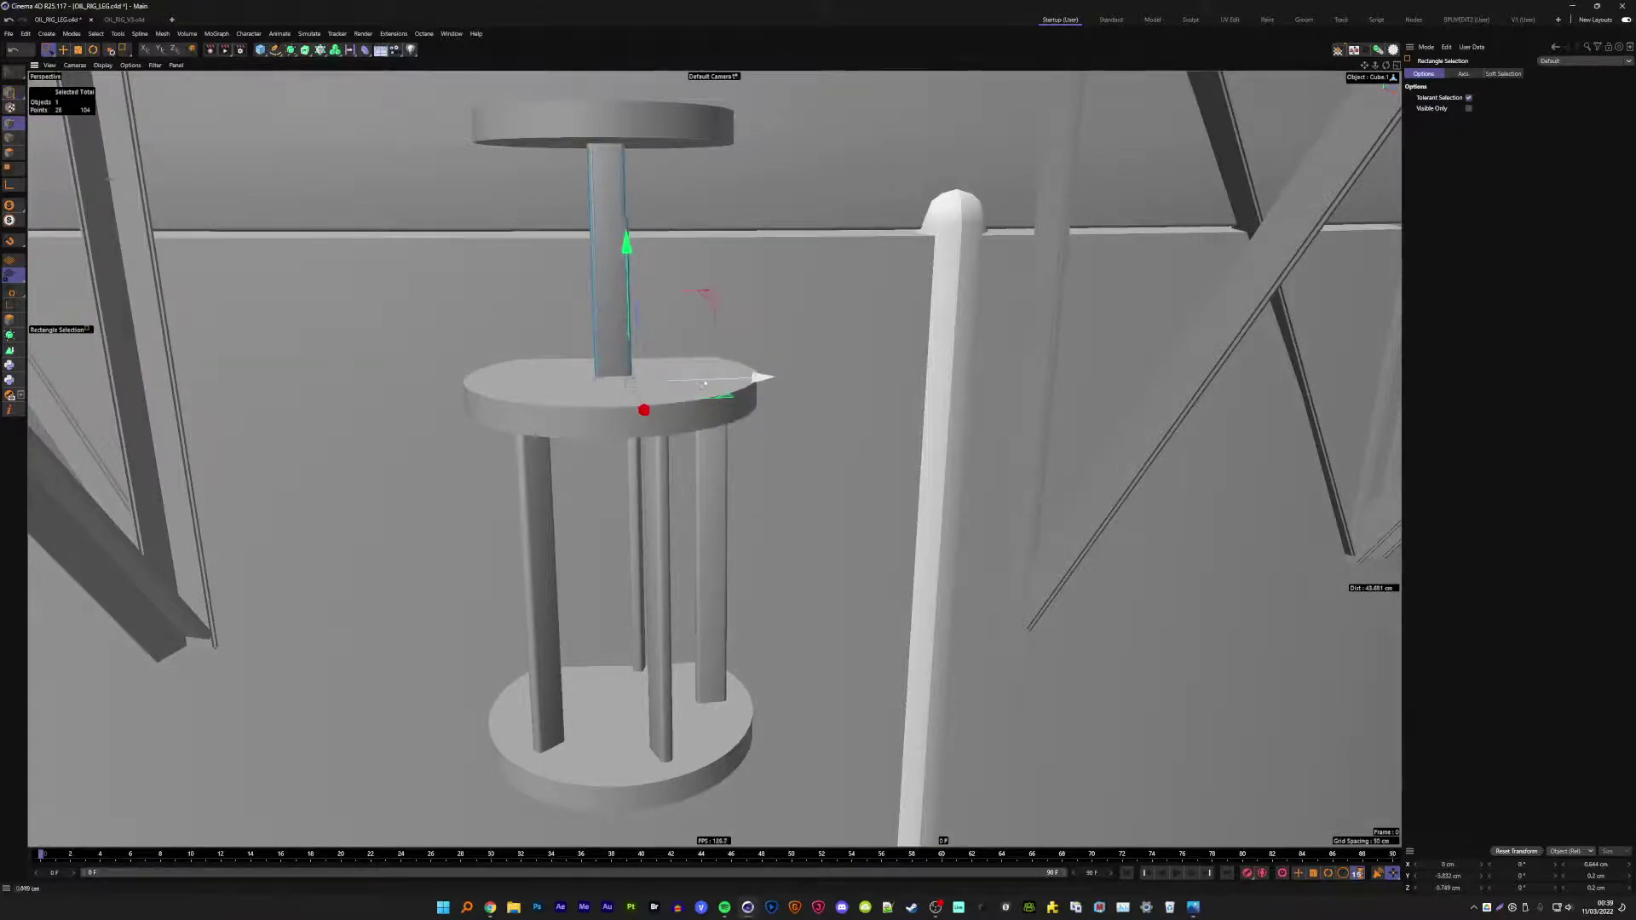
left_click_drag(704, 385, 749, 385)
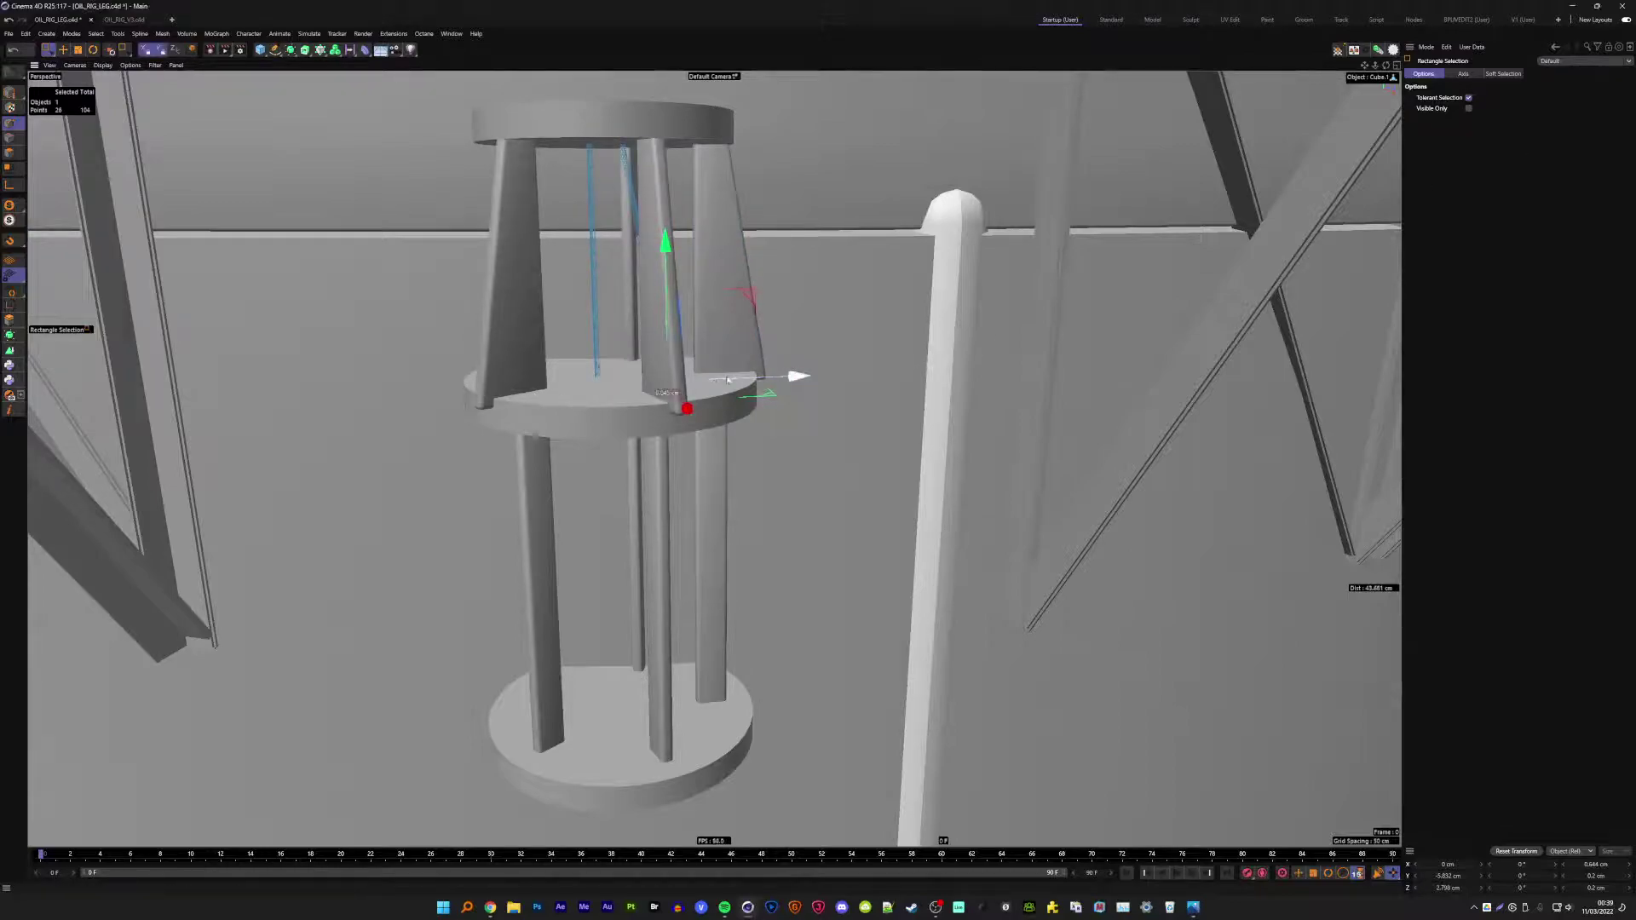
left_click_drag(727, 379, 712, 380)
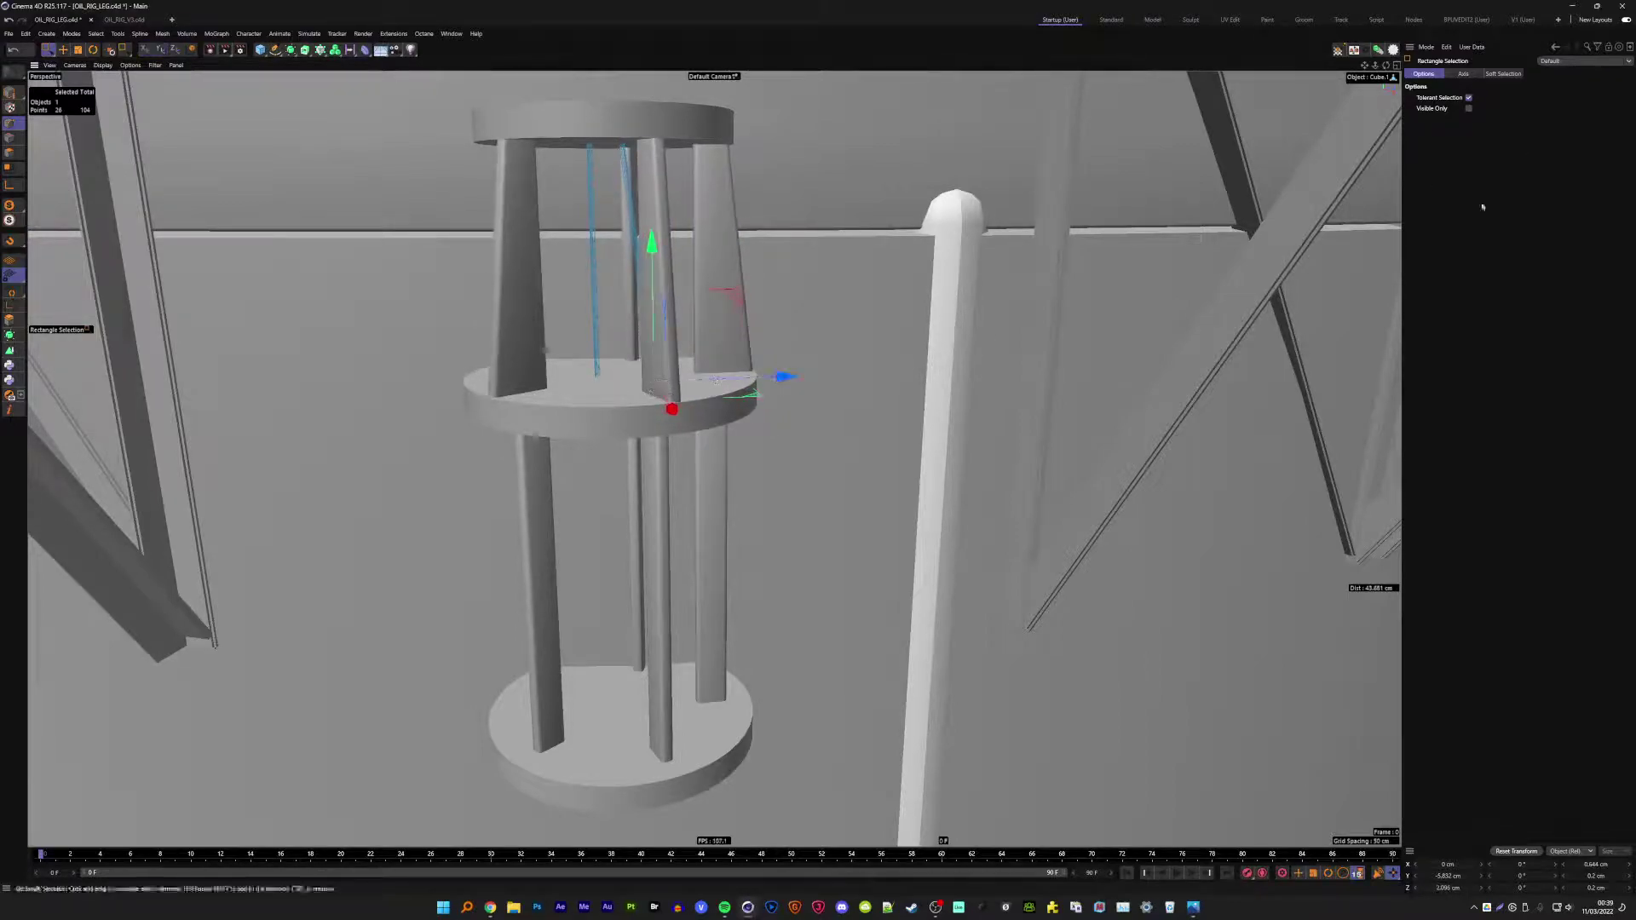
scroll(666, 329, "up", 2)
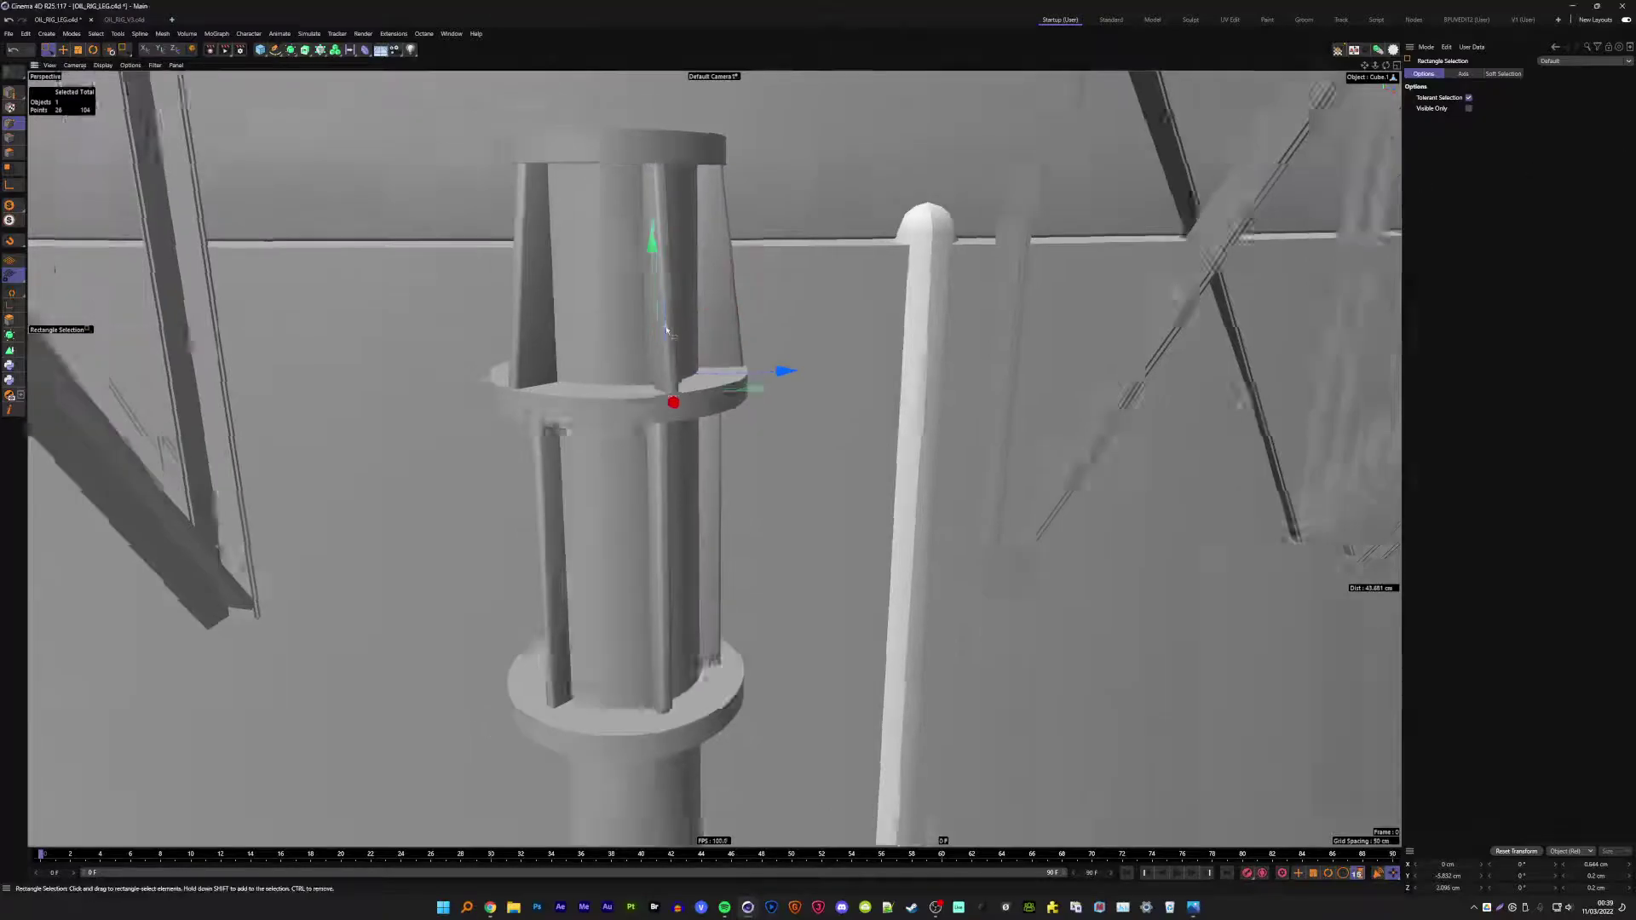
left_click_drag(666, 329, 622, 298, "alt")
key("ctrl+shift+z")
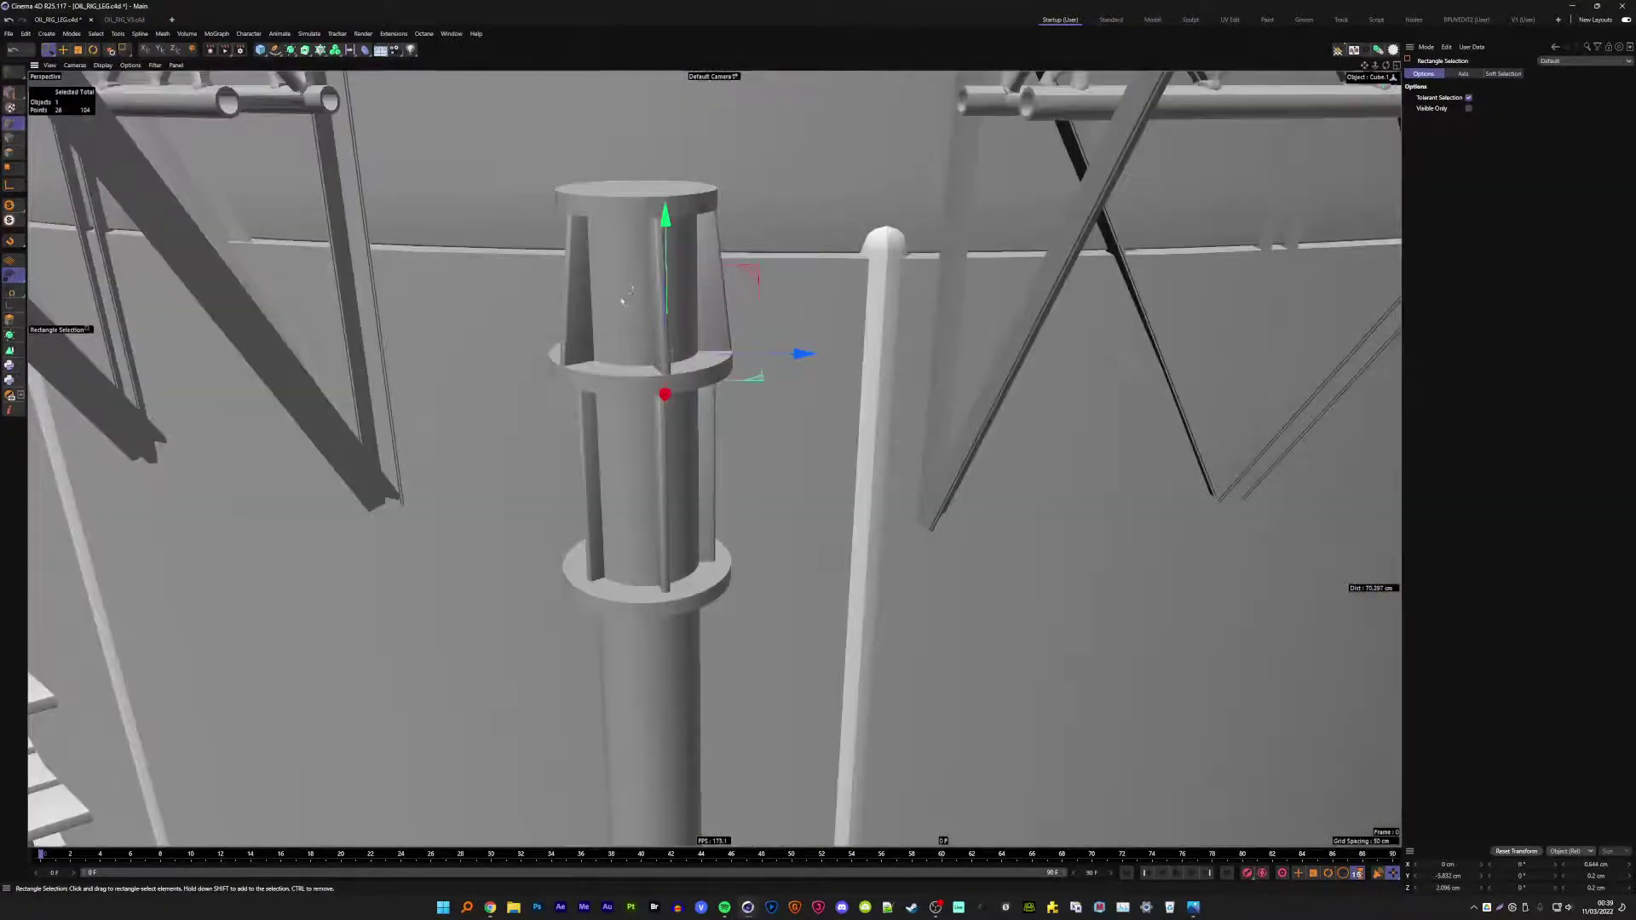
scroll(622, 298, "down", 3)
- Save the tank scene with Ctrl+S
key("e")
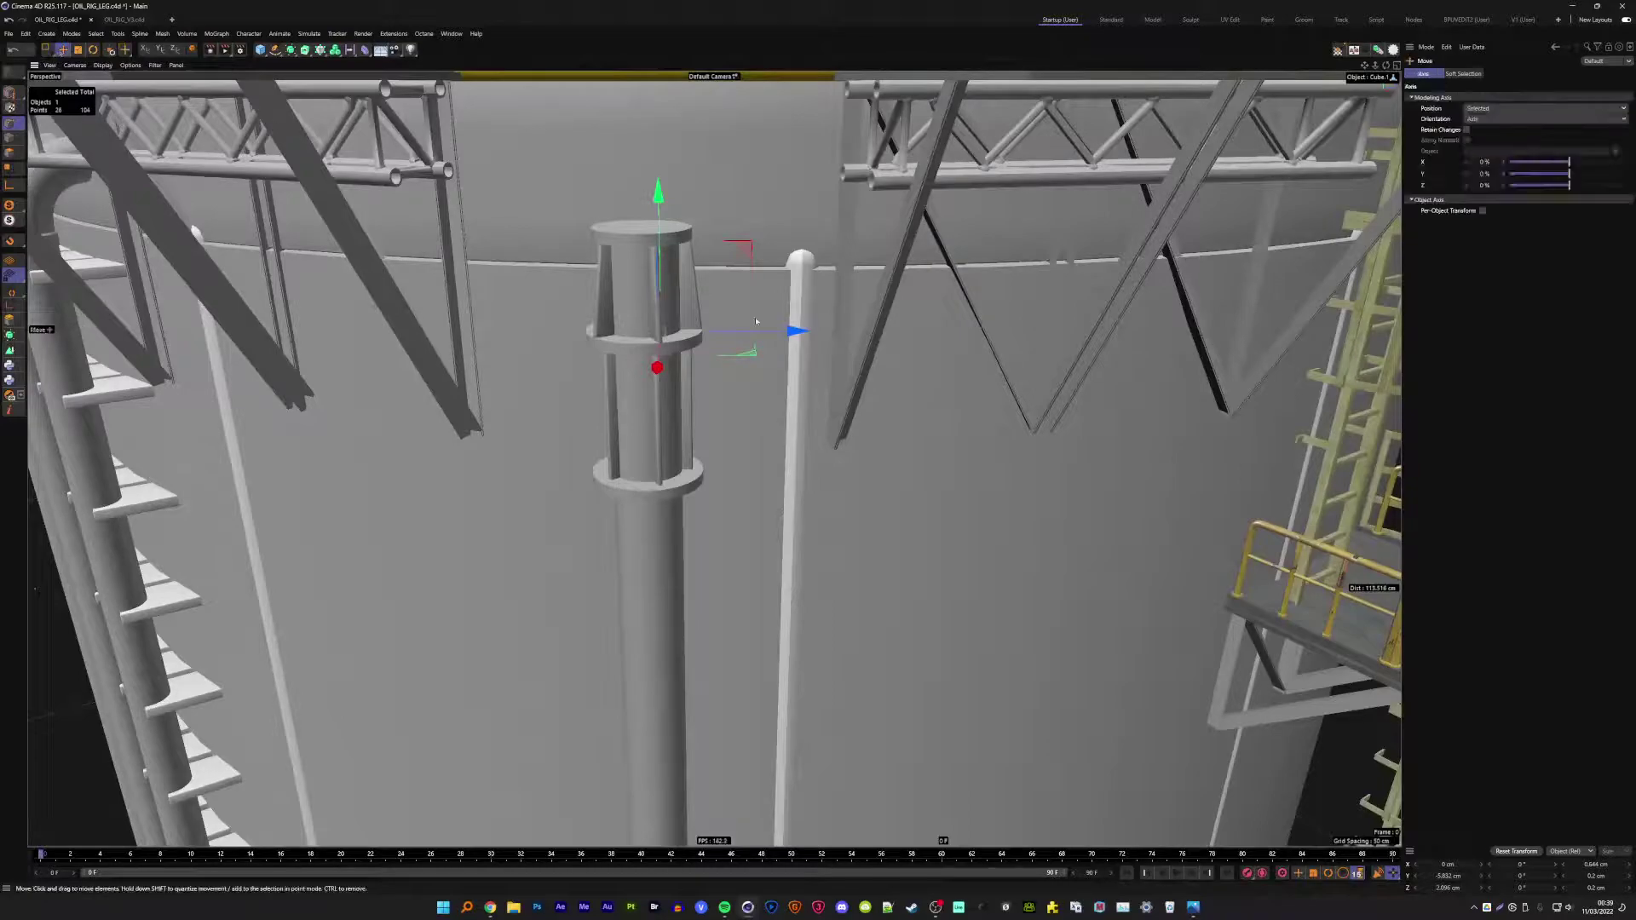
scroll(756, 321, "down", 3)
scroll(741, 384, "down", 2)
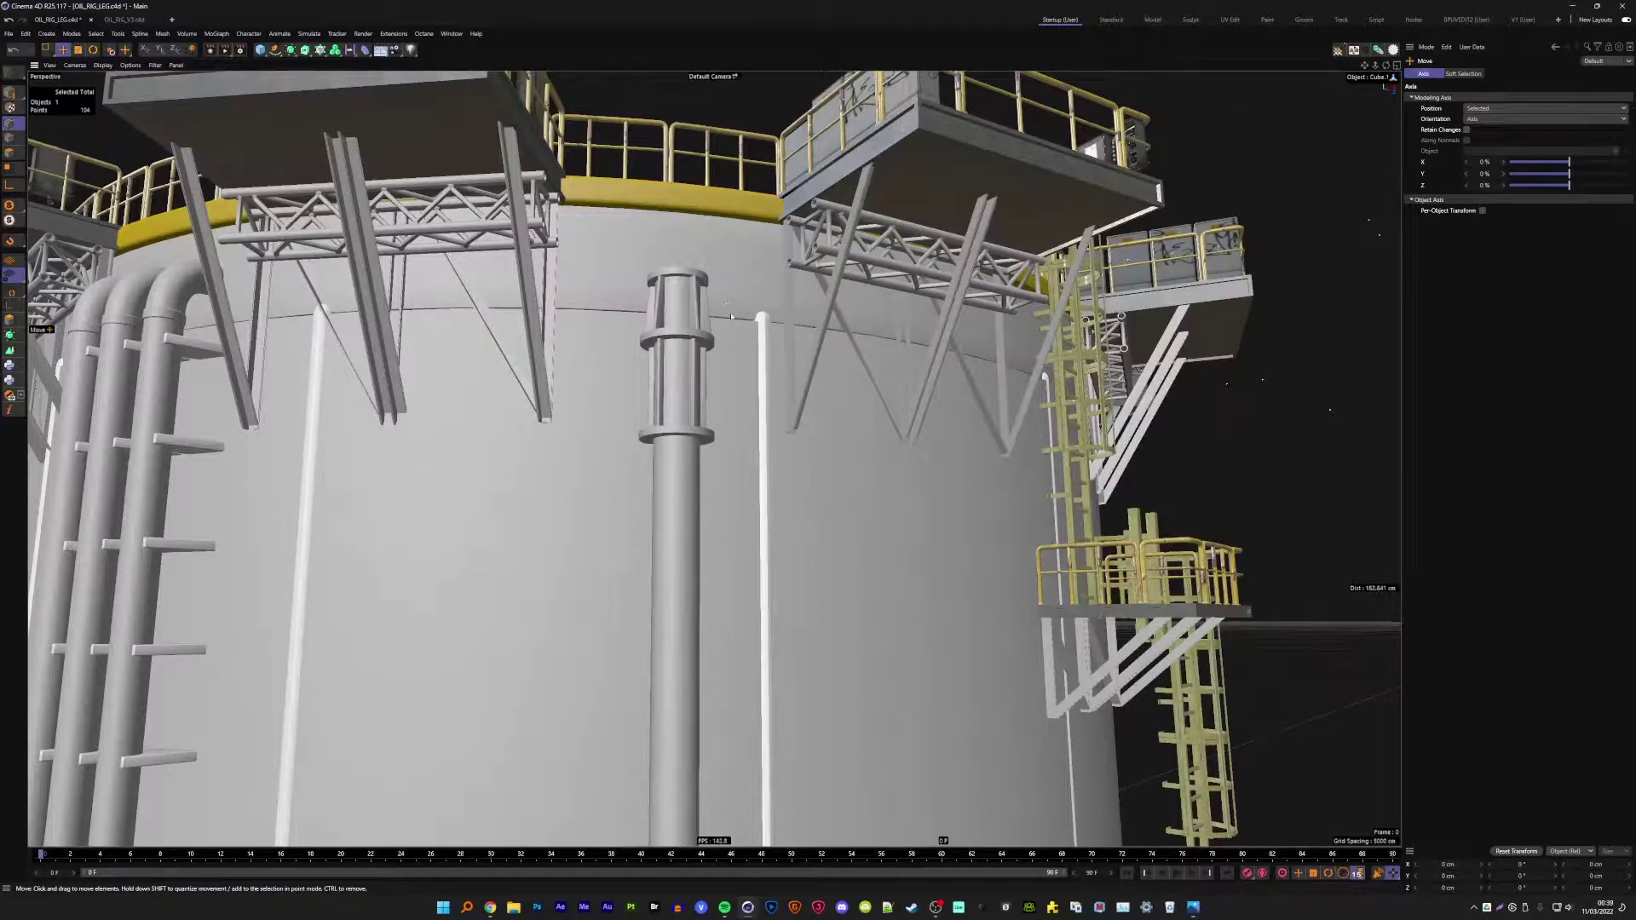
key("ctrl+s")
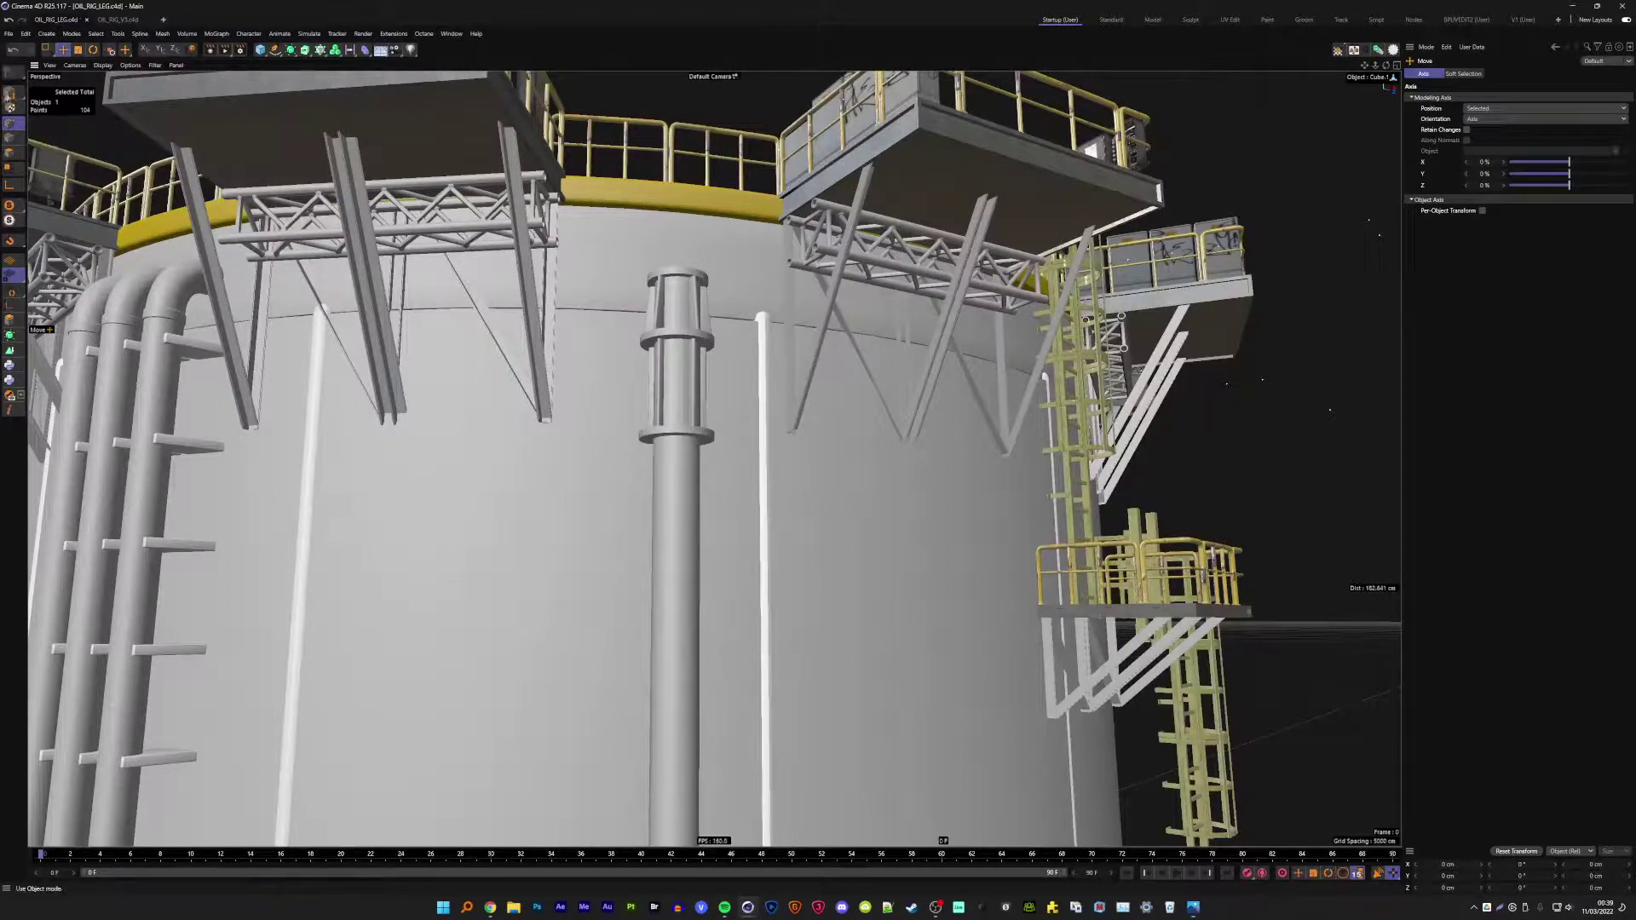
- Return to Model mode and switch to the OIL_RIG_V3.c4d document, viewing the whole rig
left_click(10, 94)
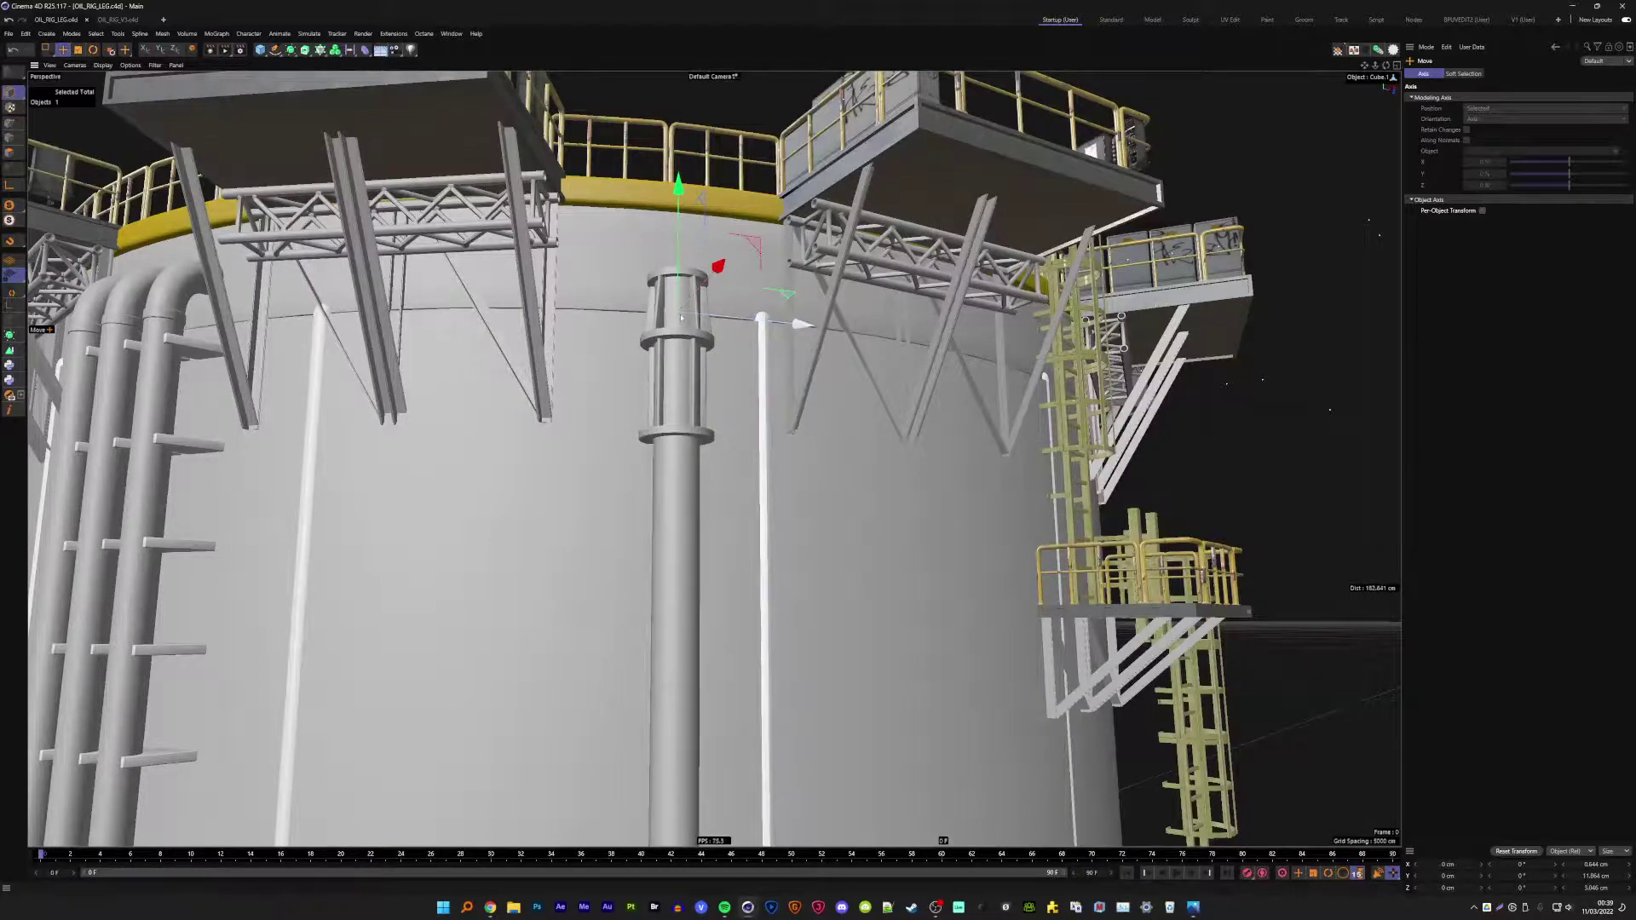
left_click(118, 20)
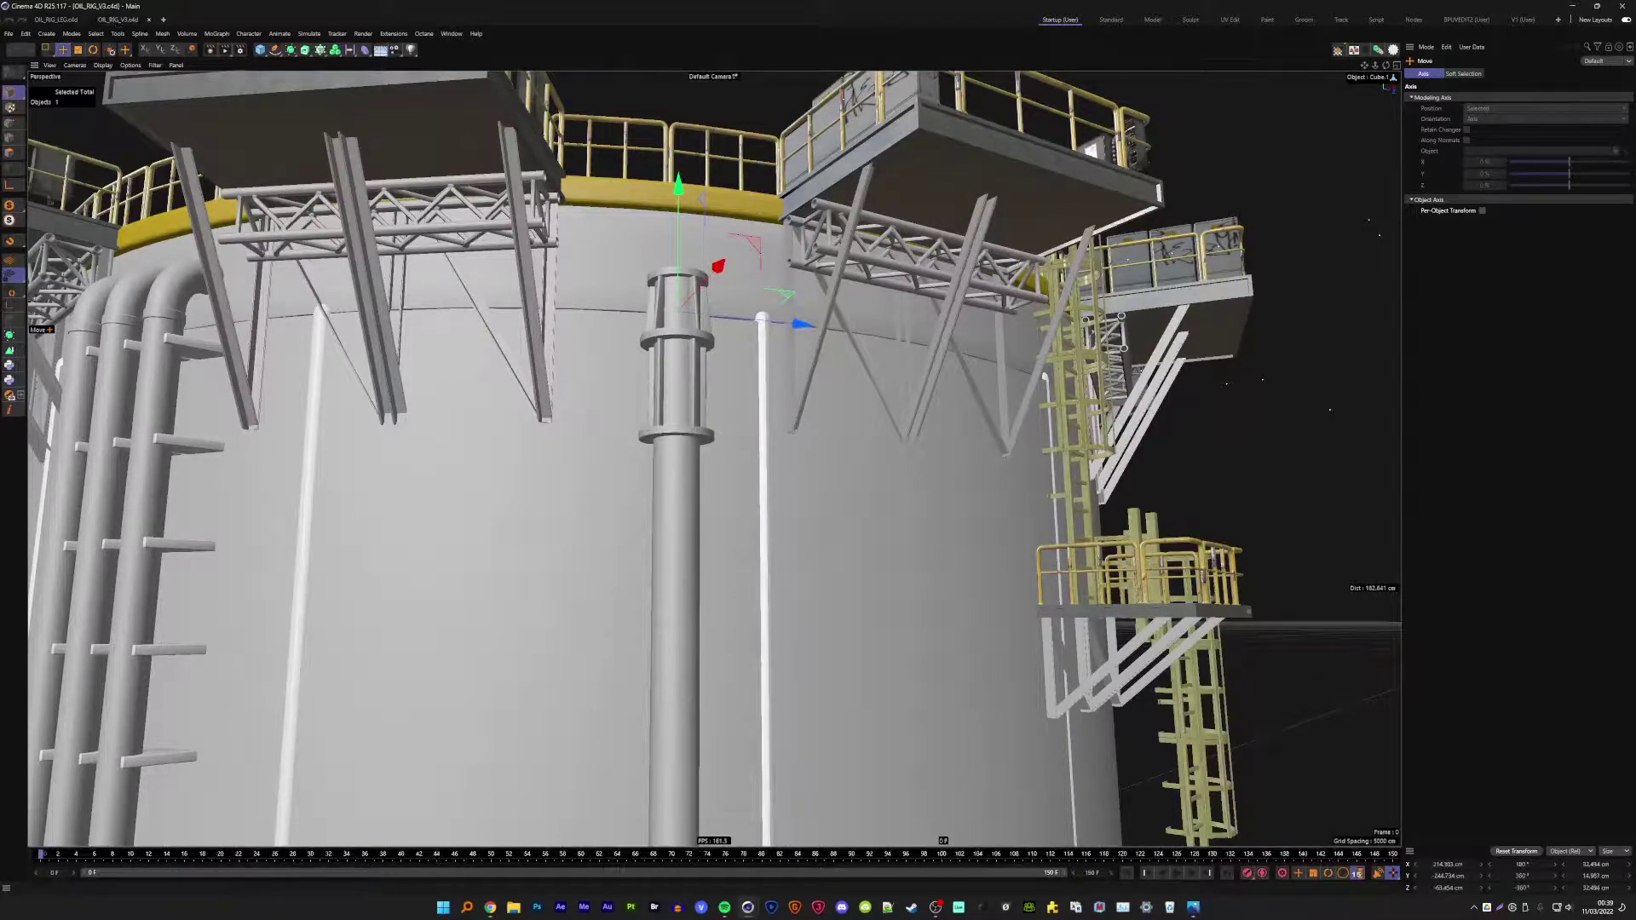
mouse_move(596, 409)
left_mouse_down("alt")
mouse_move(731, 396)
mouse_move(594, 383)
left_mouse_up("alt")
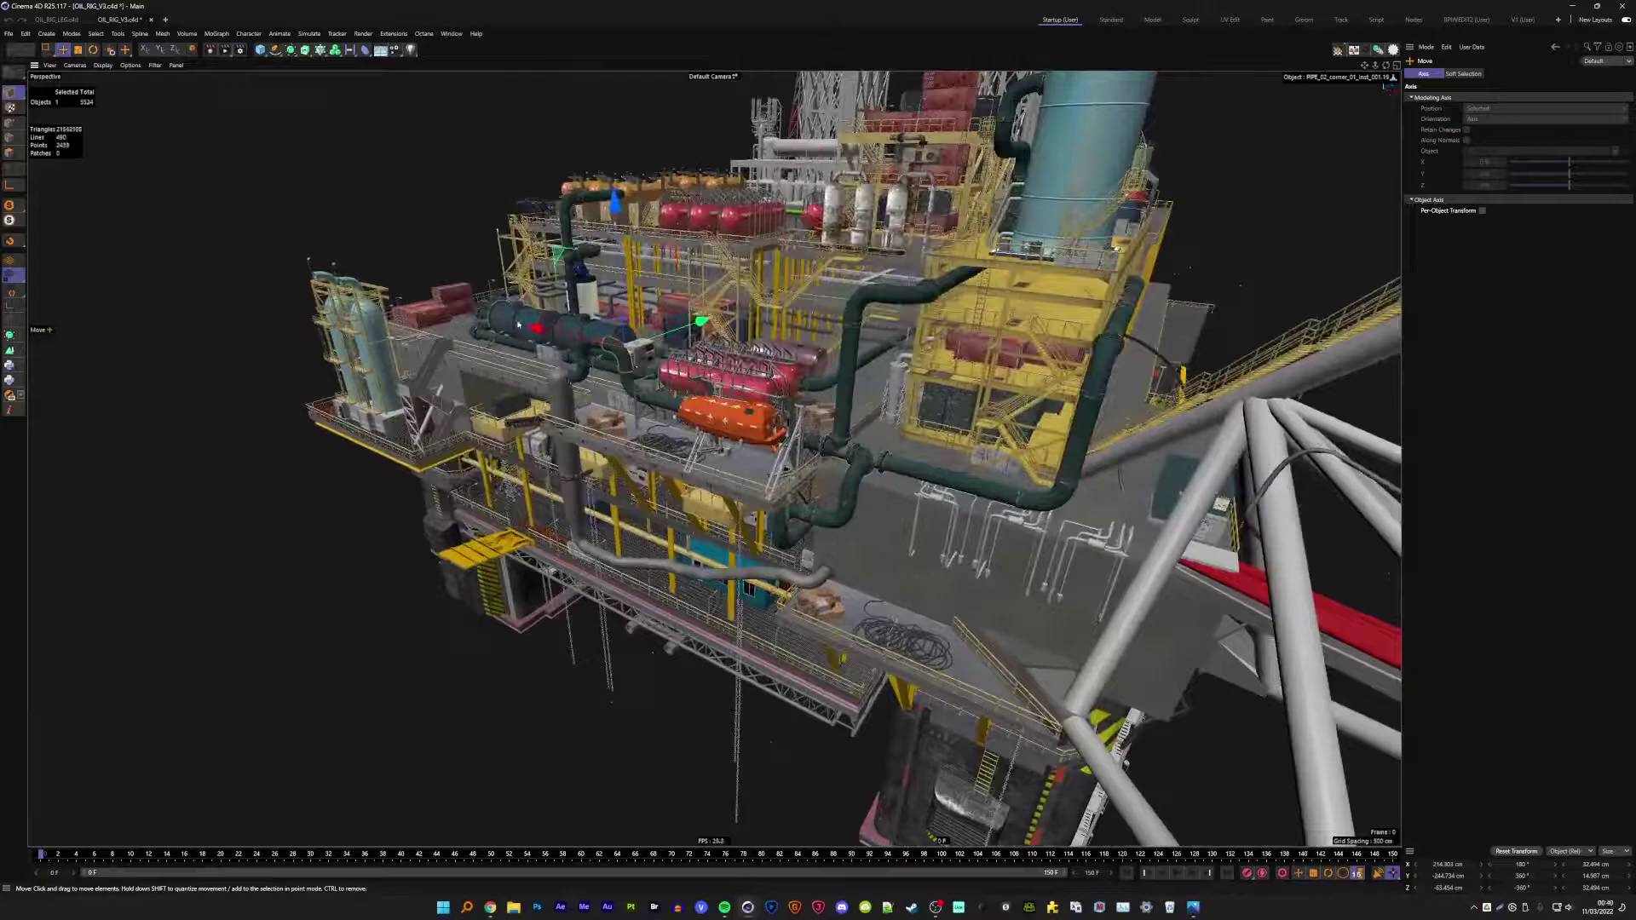
- Orbit and zoom over the deck pipework to a low oblique view of the tanks
scroll(588, 381, "up", 5)
scroll(554, 370, "up", 5)
scroll(512, 357, "up", 3)
left_click_drag(512, 358, 502, 482, "alt")
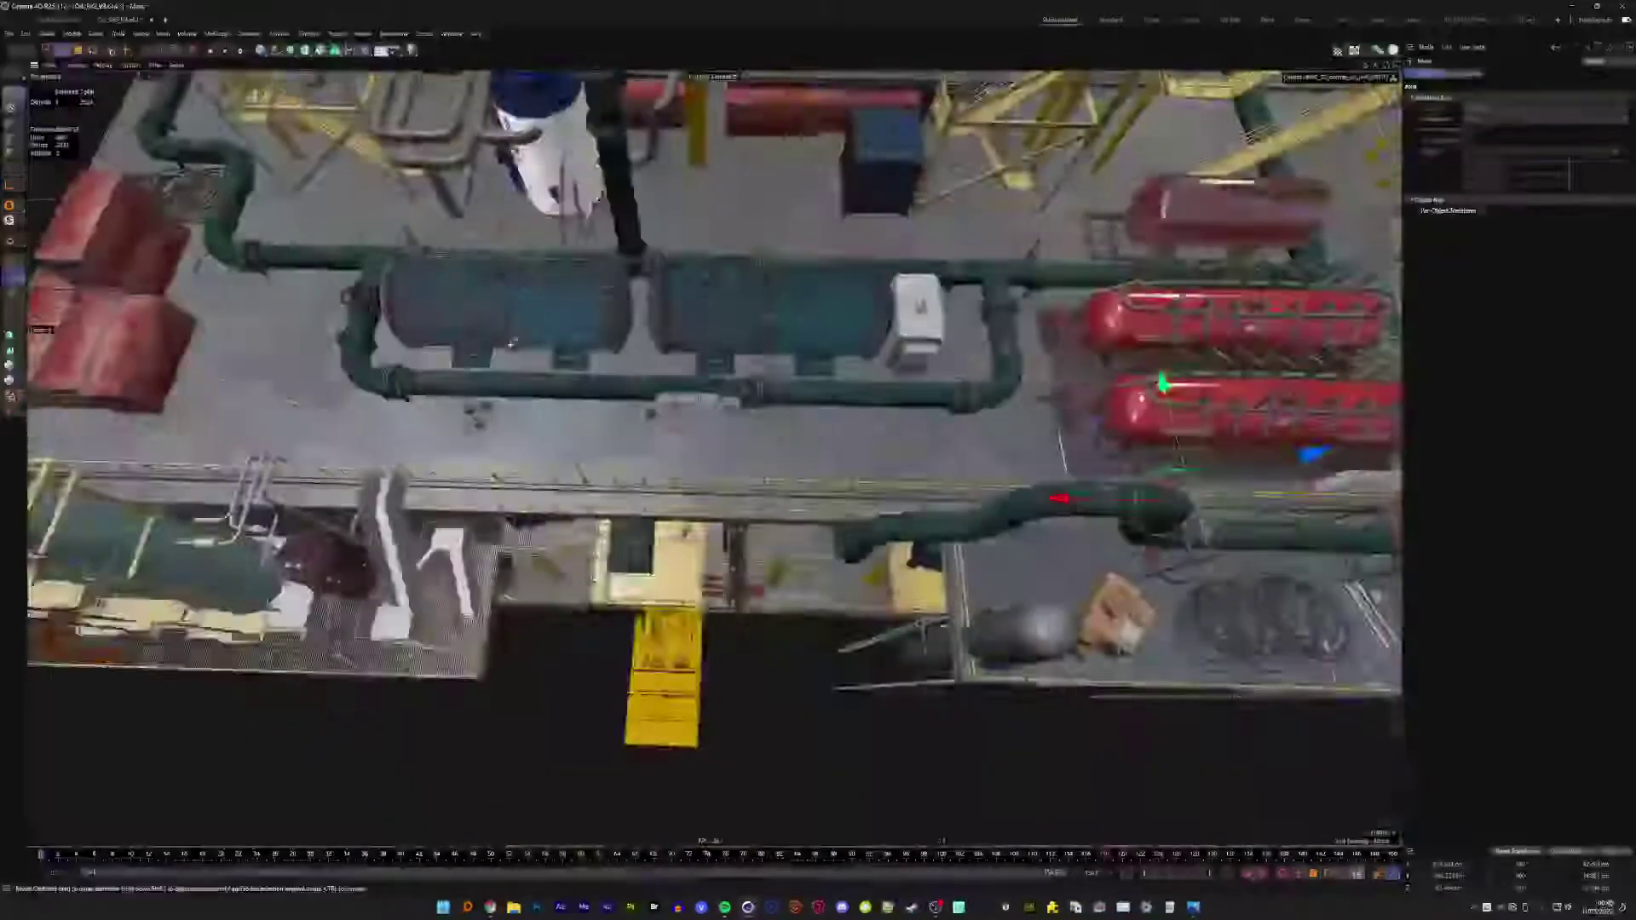
scroll(502, 483, "up", 3)
scroll(502, 482, "up", 3)
scroll(617, 368, "up", 3)
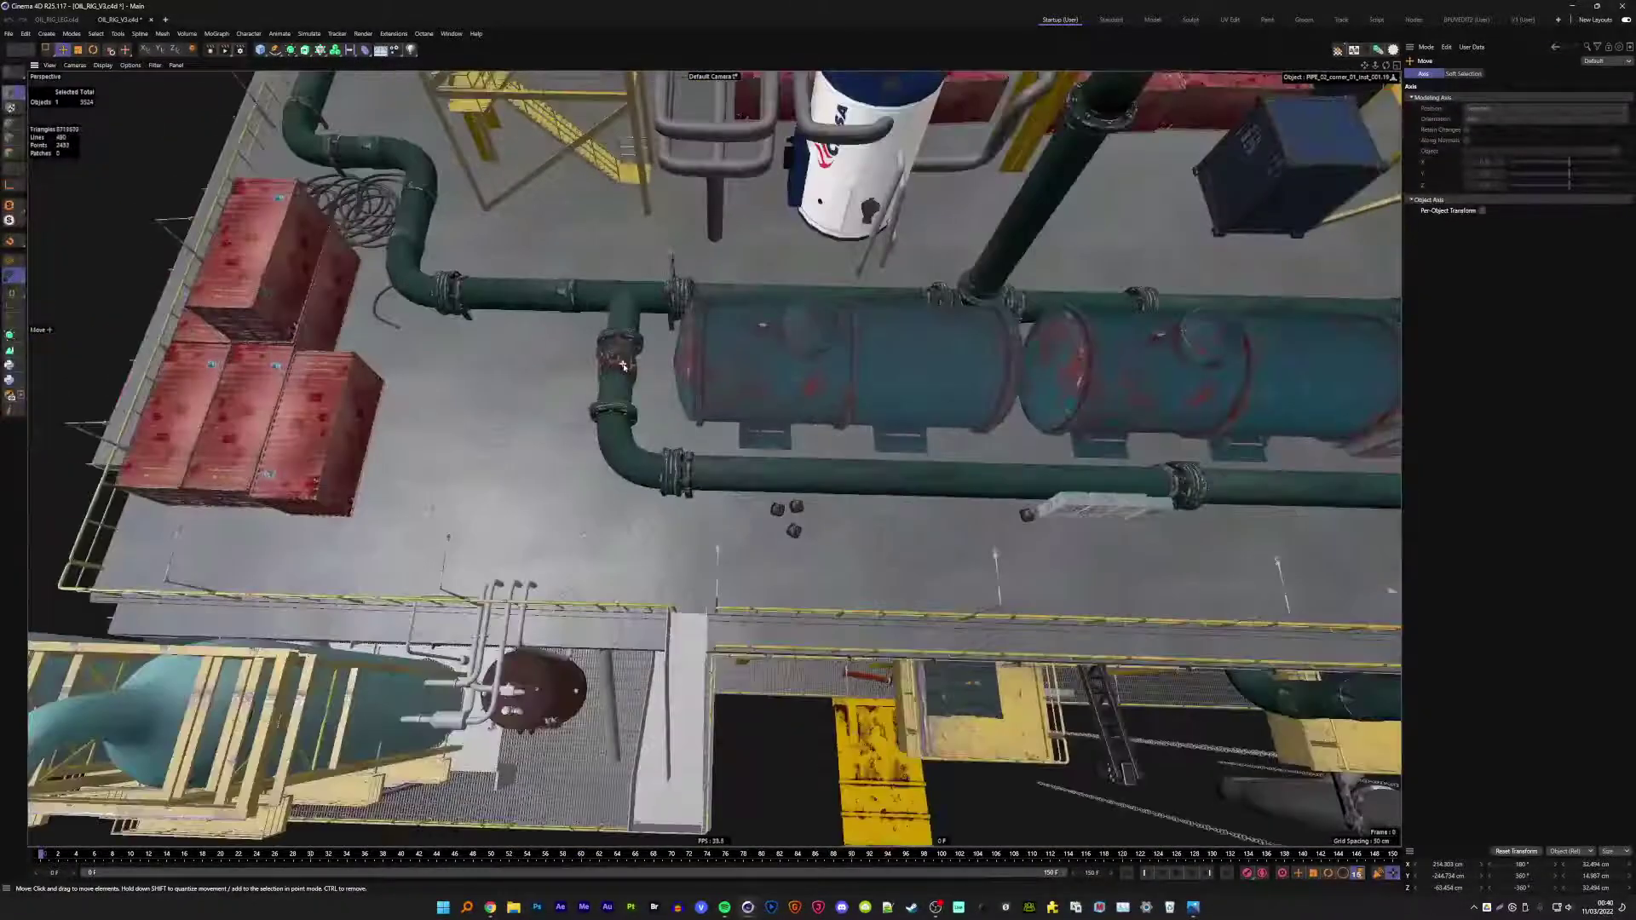
scroll(617, 368, "up", 3)
mouse_move(617, 368)
left_mouse_down("alt")
mouse_move(617, 388)
mouse_move(510, 382)
mouse_move(867, 524)
mouse_move(799, 395)
left_mouse_up("alt")
scroll(509, 382, "up", 3)
scroll(510, 382, "down", 5)
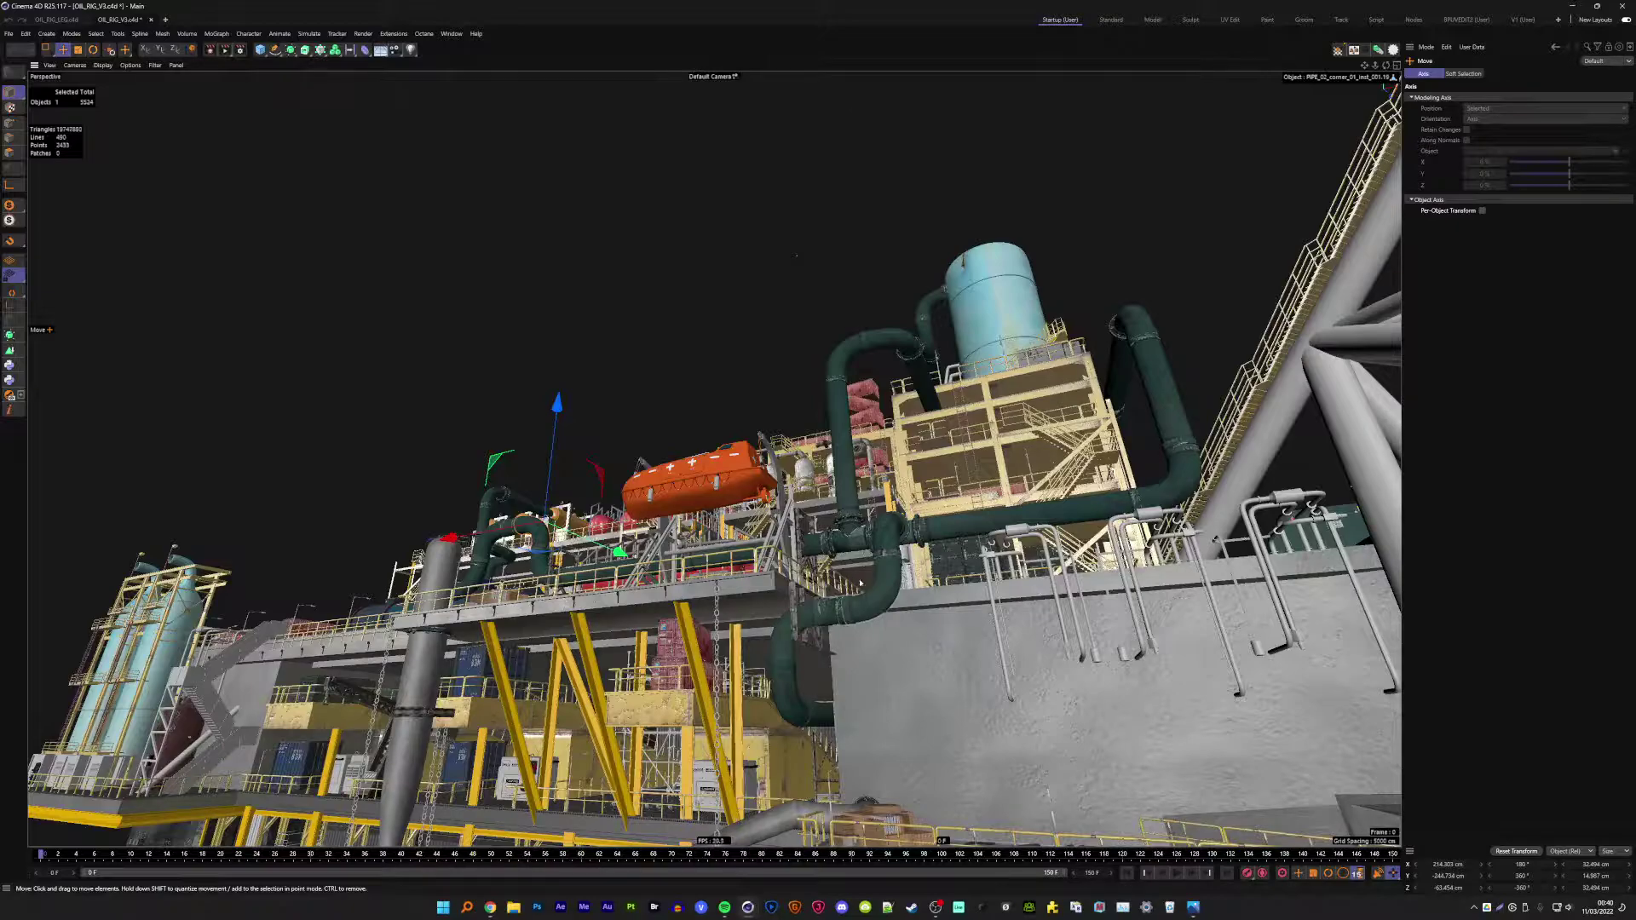
- Orbit and zoom until the U-shaped elbow pipe and valve beside the teal tank fill the view
left_click_drag(796, 254, 733, 409, "alt")
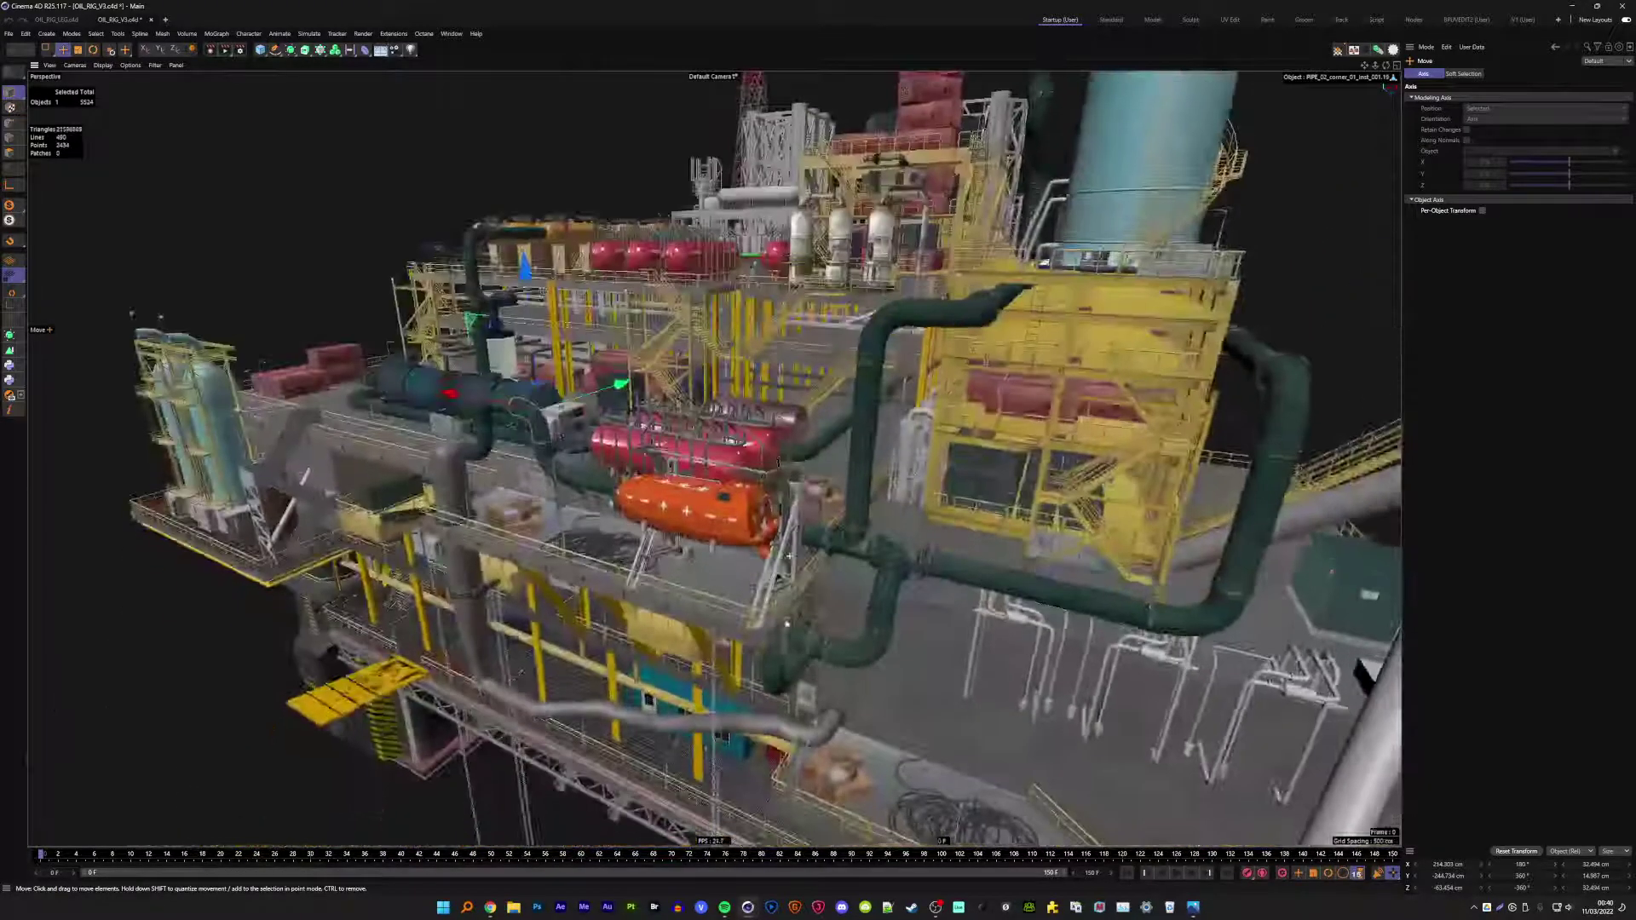
scroll(714, 458, "up", 5)
scroll(714, 459, "up", 3)
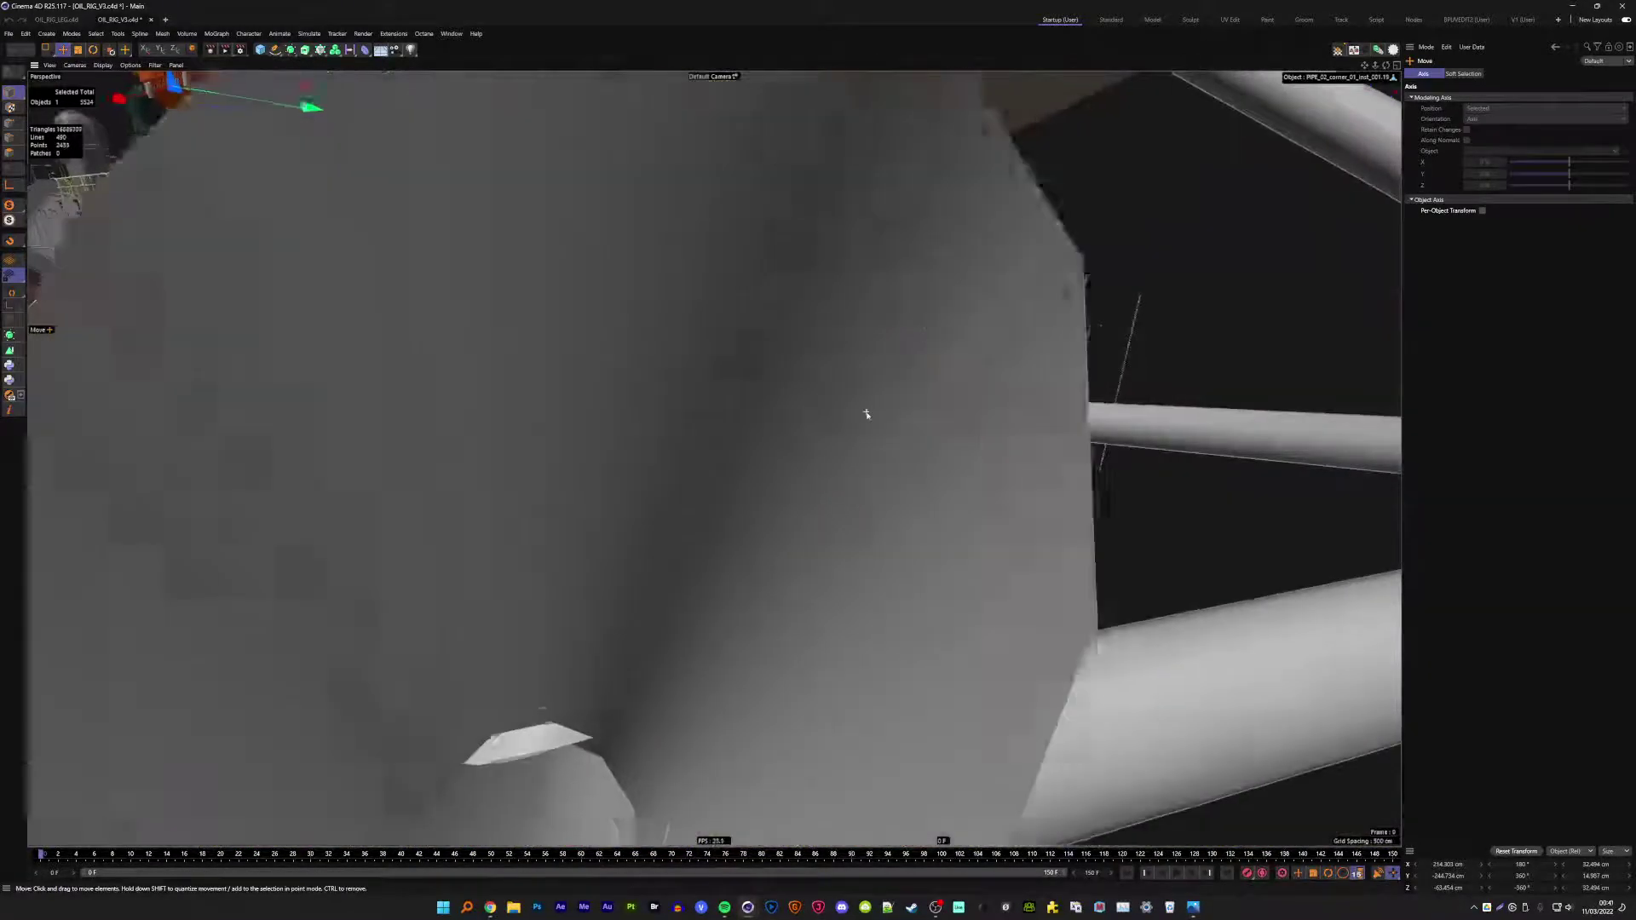
scroll(866, 413, "down", 3)
scroll(866, 413, "down", 3)
left_click_drag(803, 480, 733, 409, "alt")
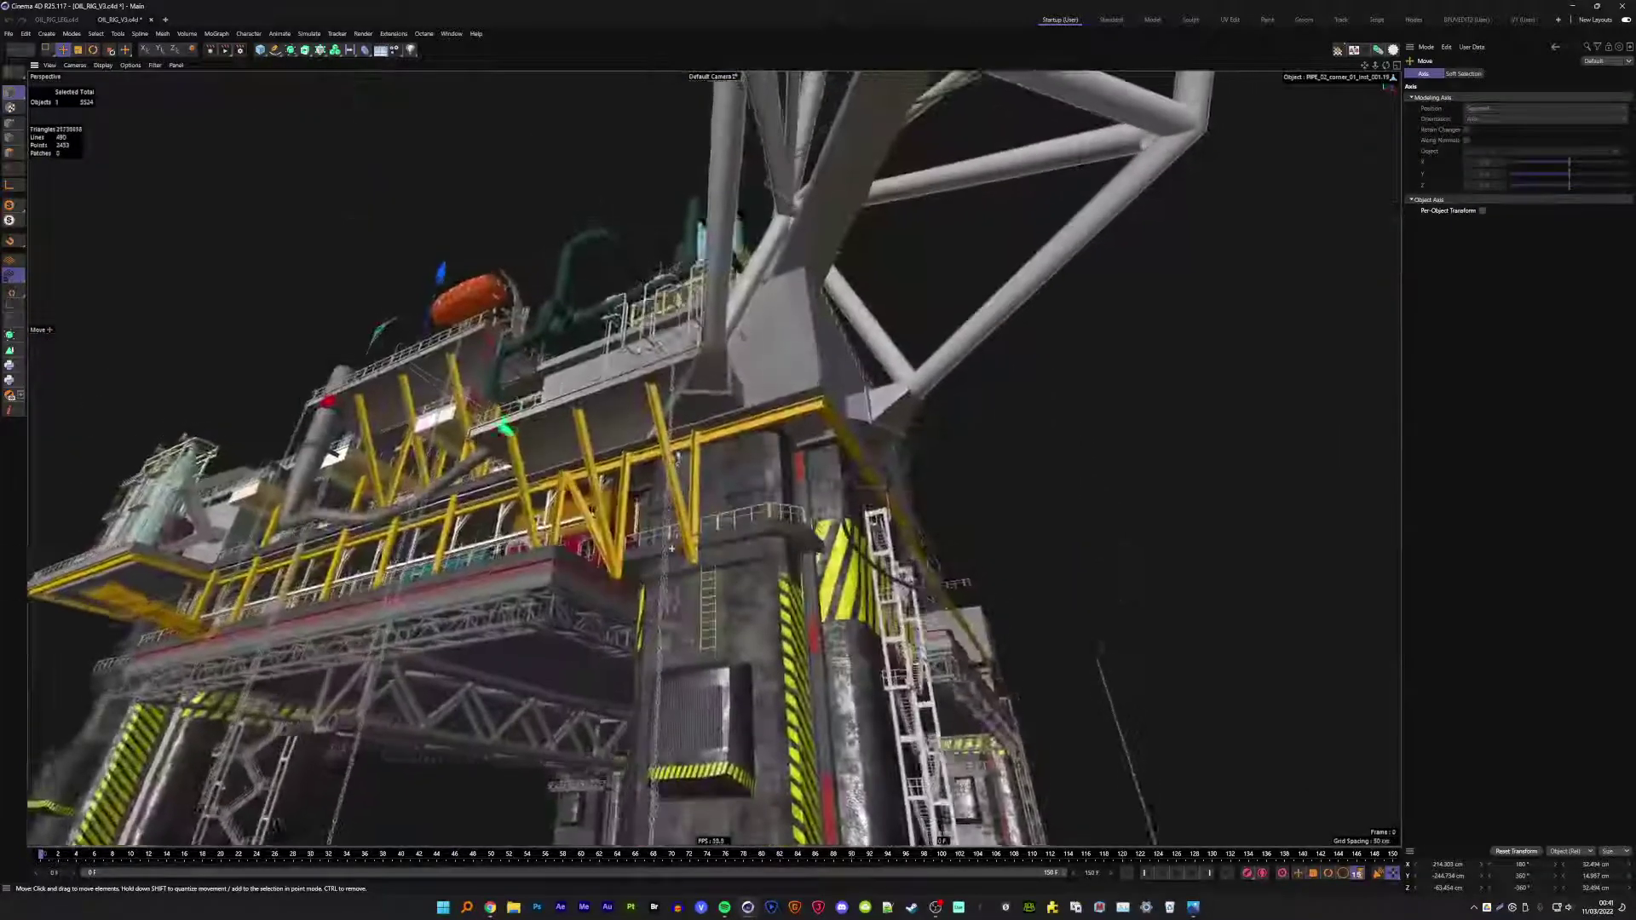
scroll(733, 409, "up", 2)
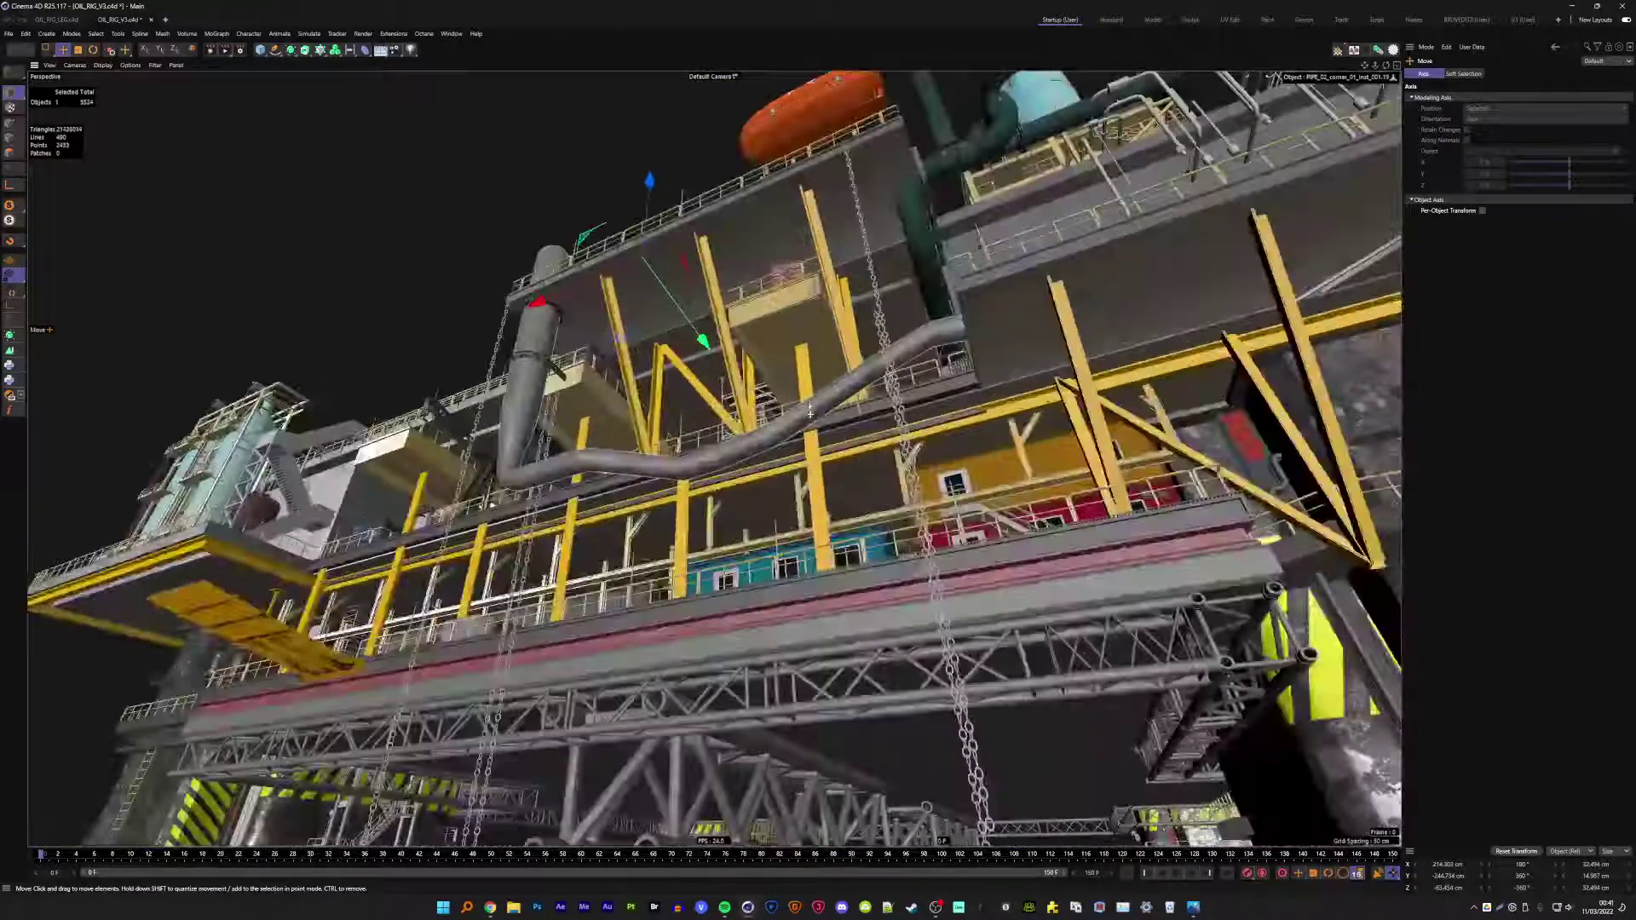
scroll(733, 409, "up", 2)
scroll(732, 409, "up", 2)
left_click_drag(732, 409, 966, 499, "alt")
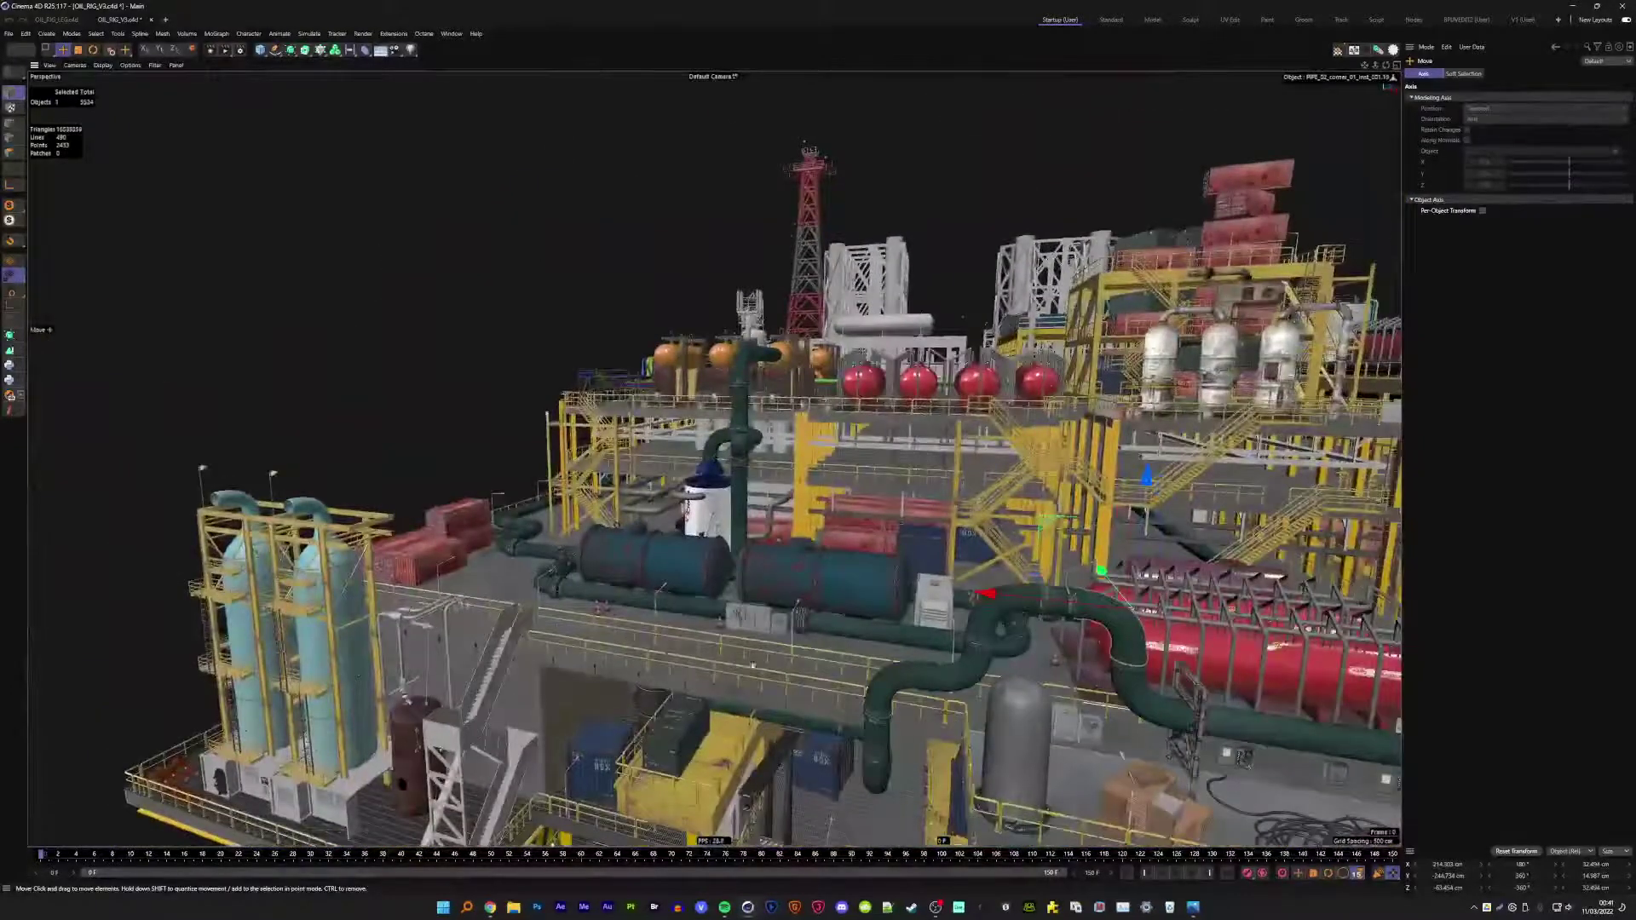
scroll(584, 577, "up", 3)
scroll(584, 577, "up", 2)
left_click_drag(585, 578, 608, 615, "alt")
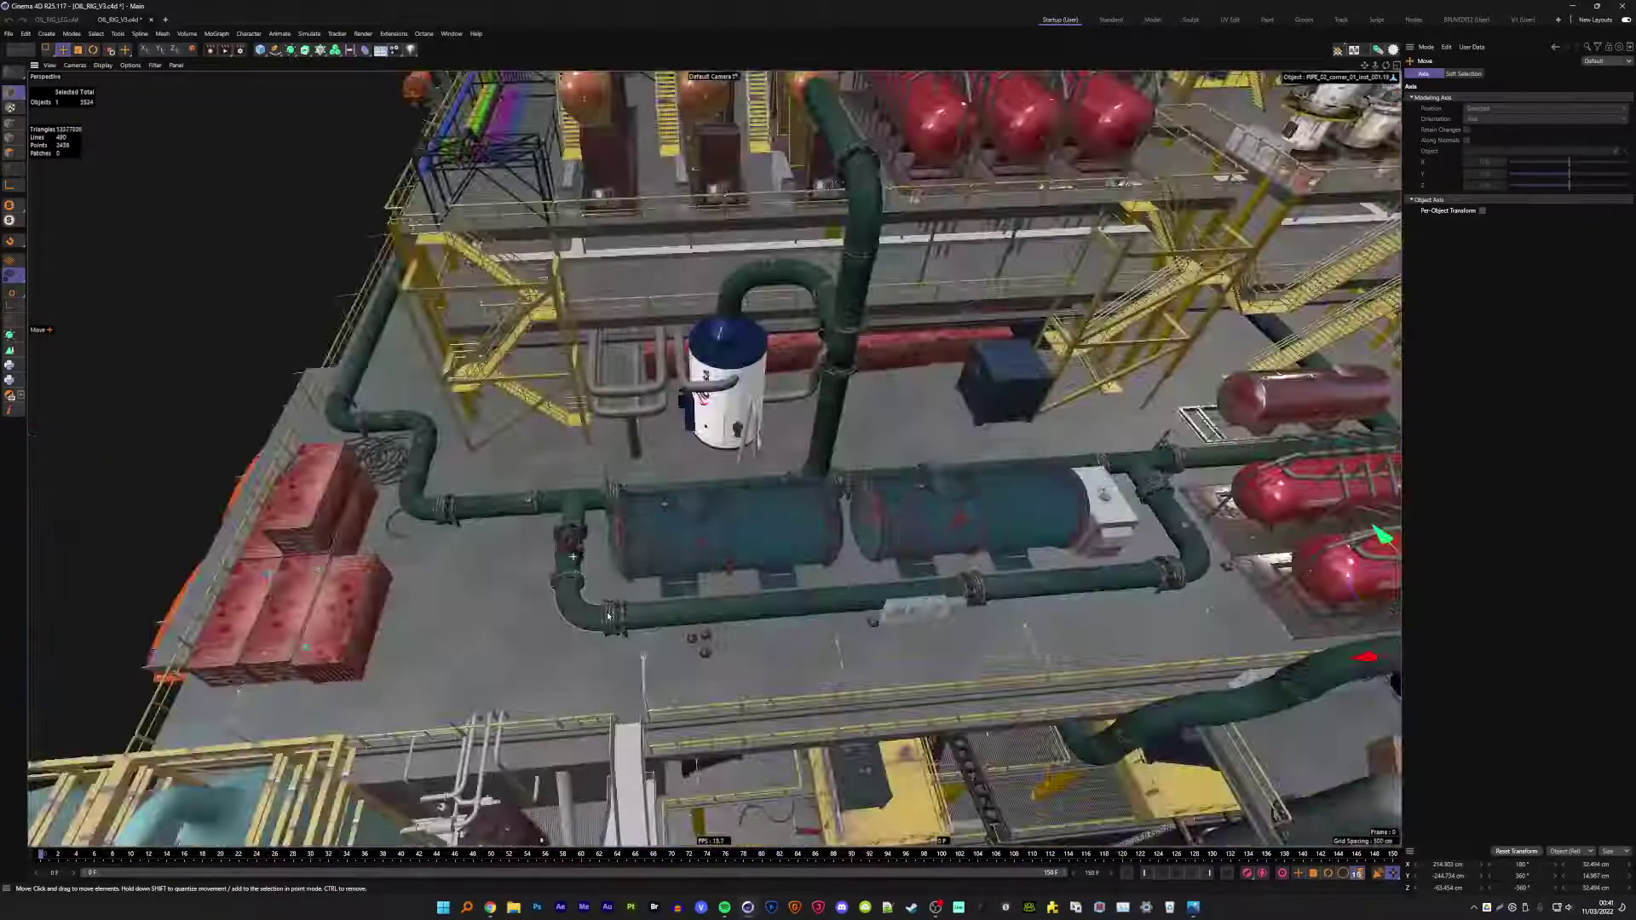
scroll(573, 557, "up", 2)
scroll(573, 557, "up", 2)
scroll(575, 557, "up", 2)
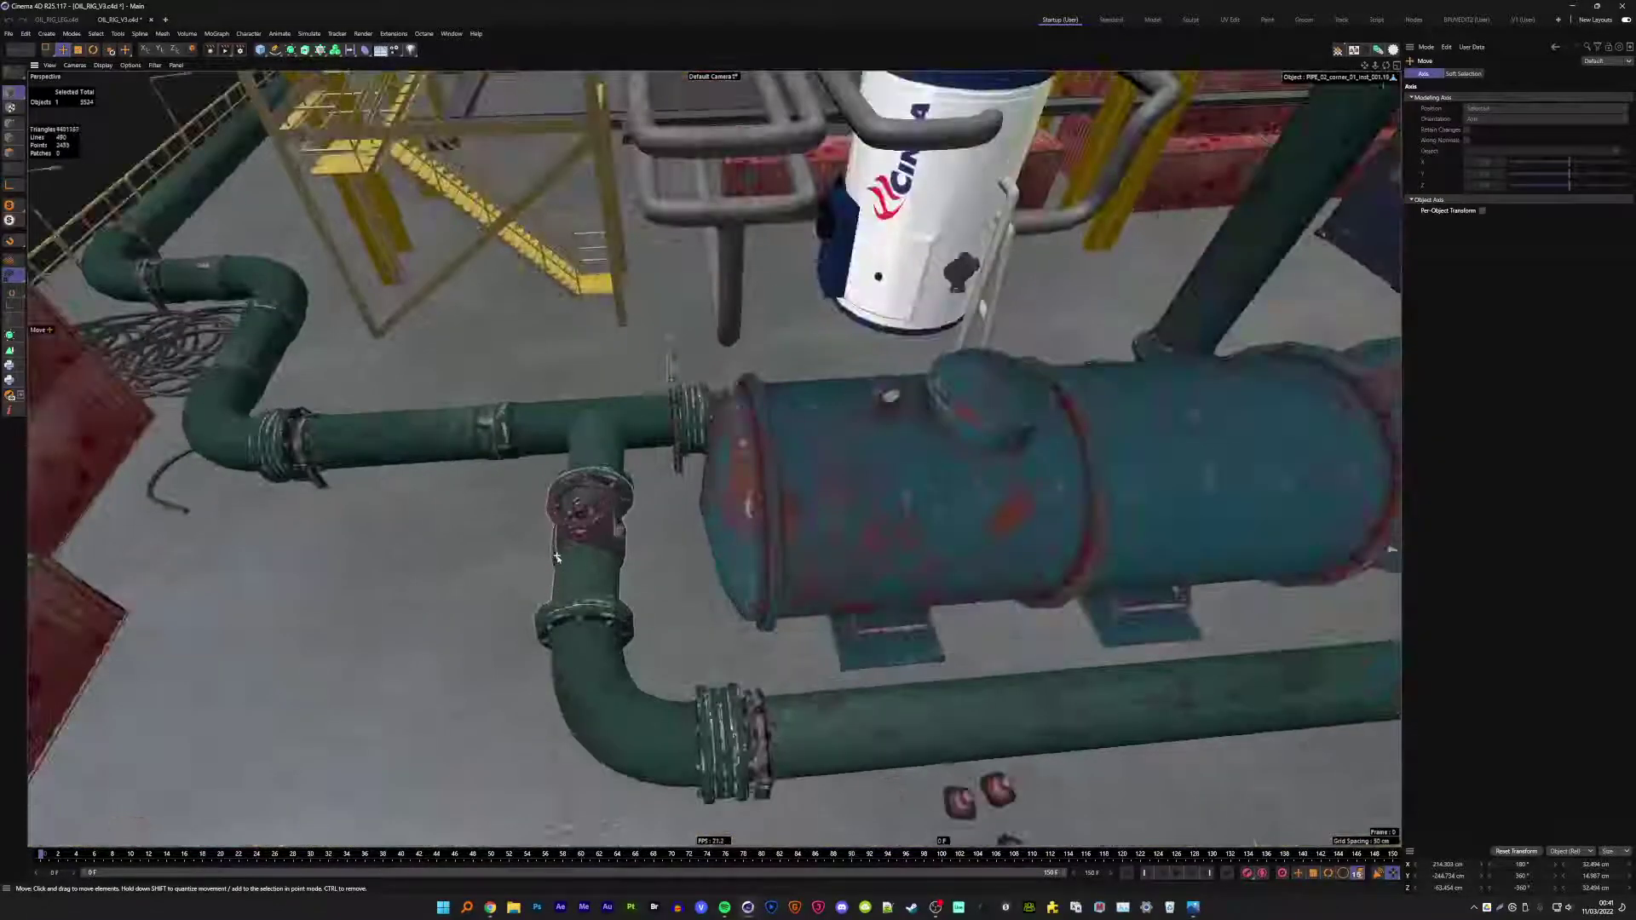
scroll(575, 558, "up", 2)
left_click_drag(575, 559, 660, 529, "alt")
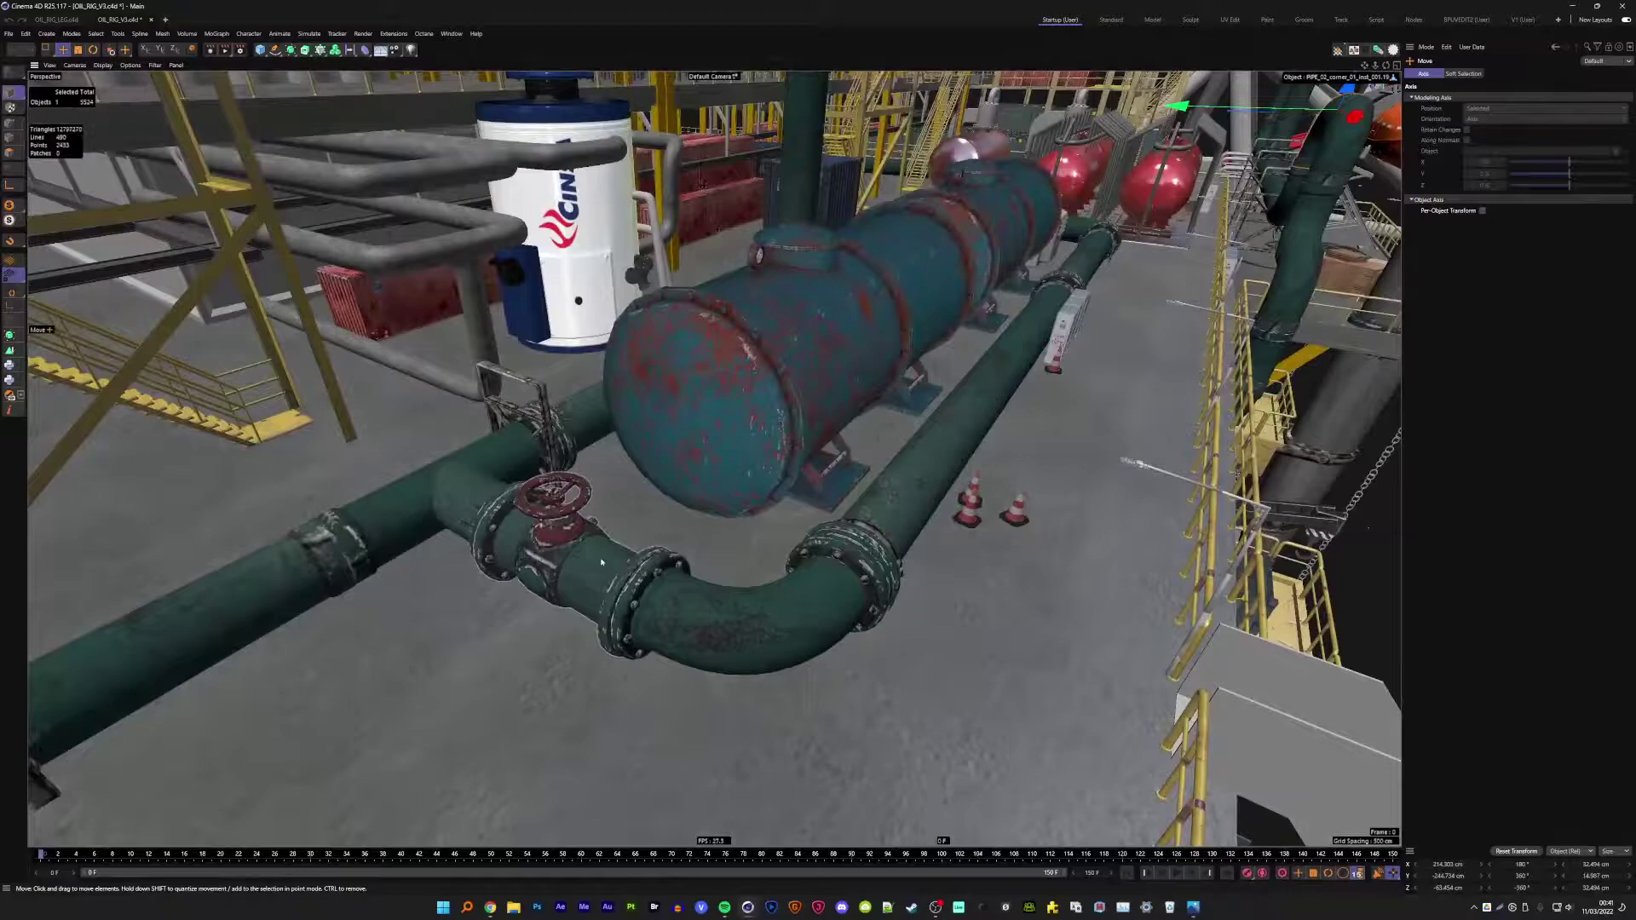
left_click(763, 633)
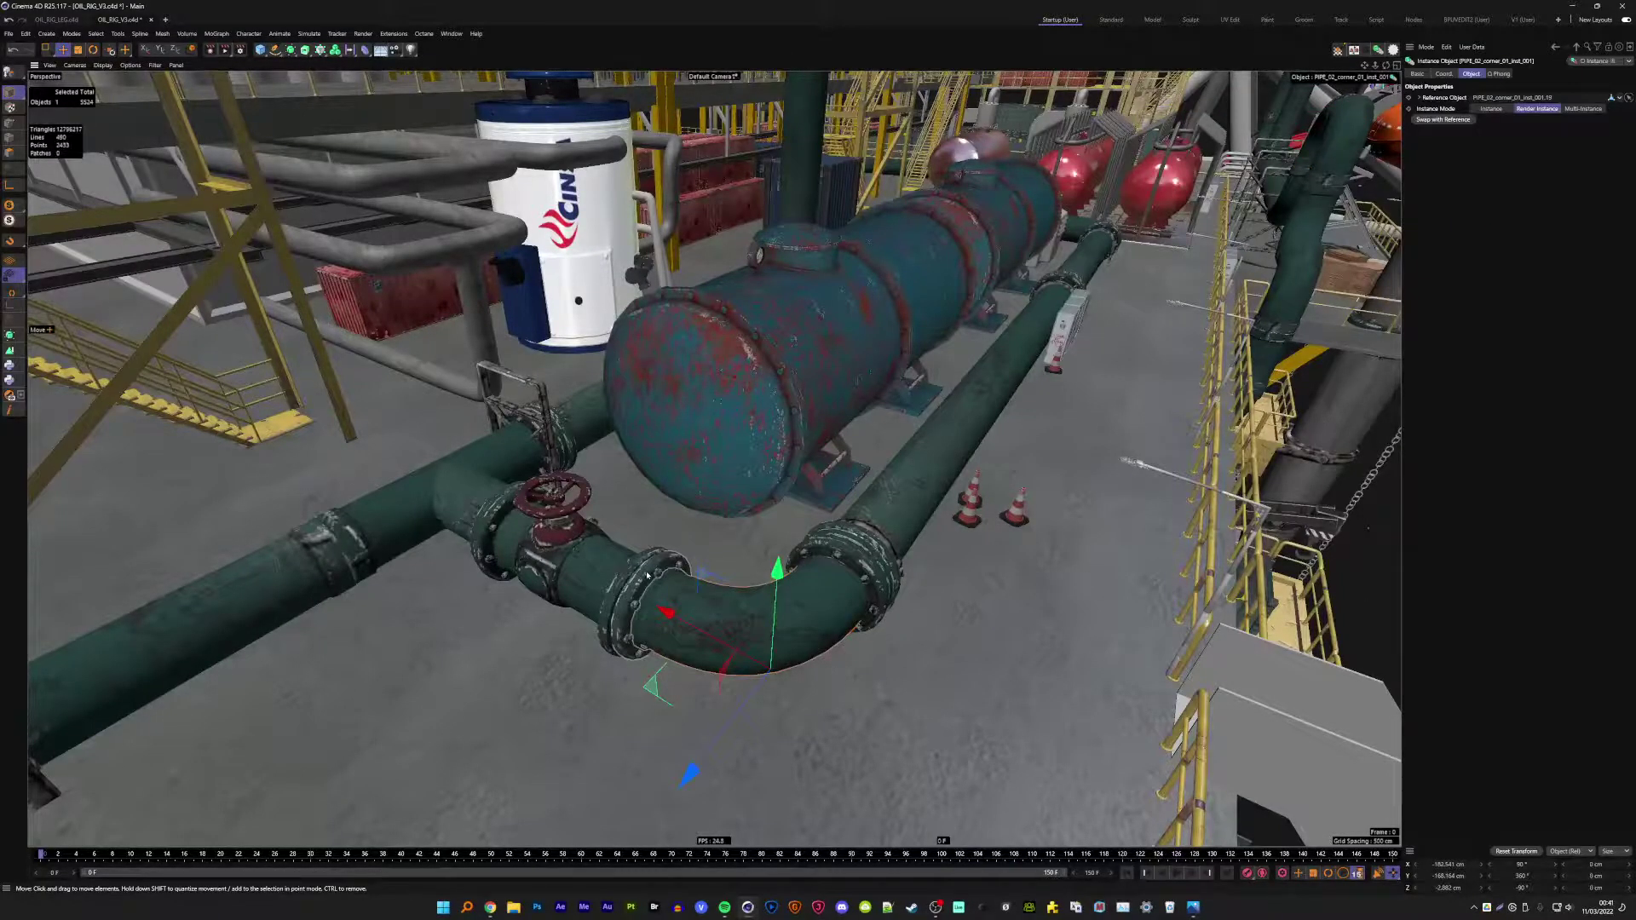
left_click(656, 596, "shift")
mouse_move(657, 597)
left_mouse_down()
mouse_move(727, 640)
mouse_move(636, 570)
mouse_move(692, 619)
left_mouse_up()
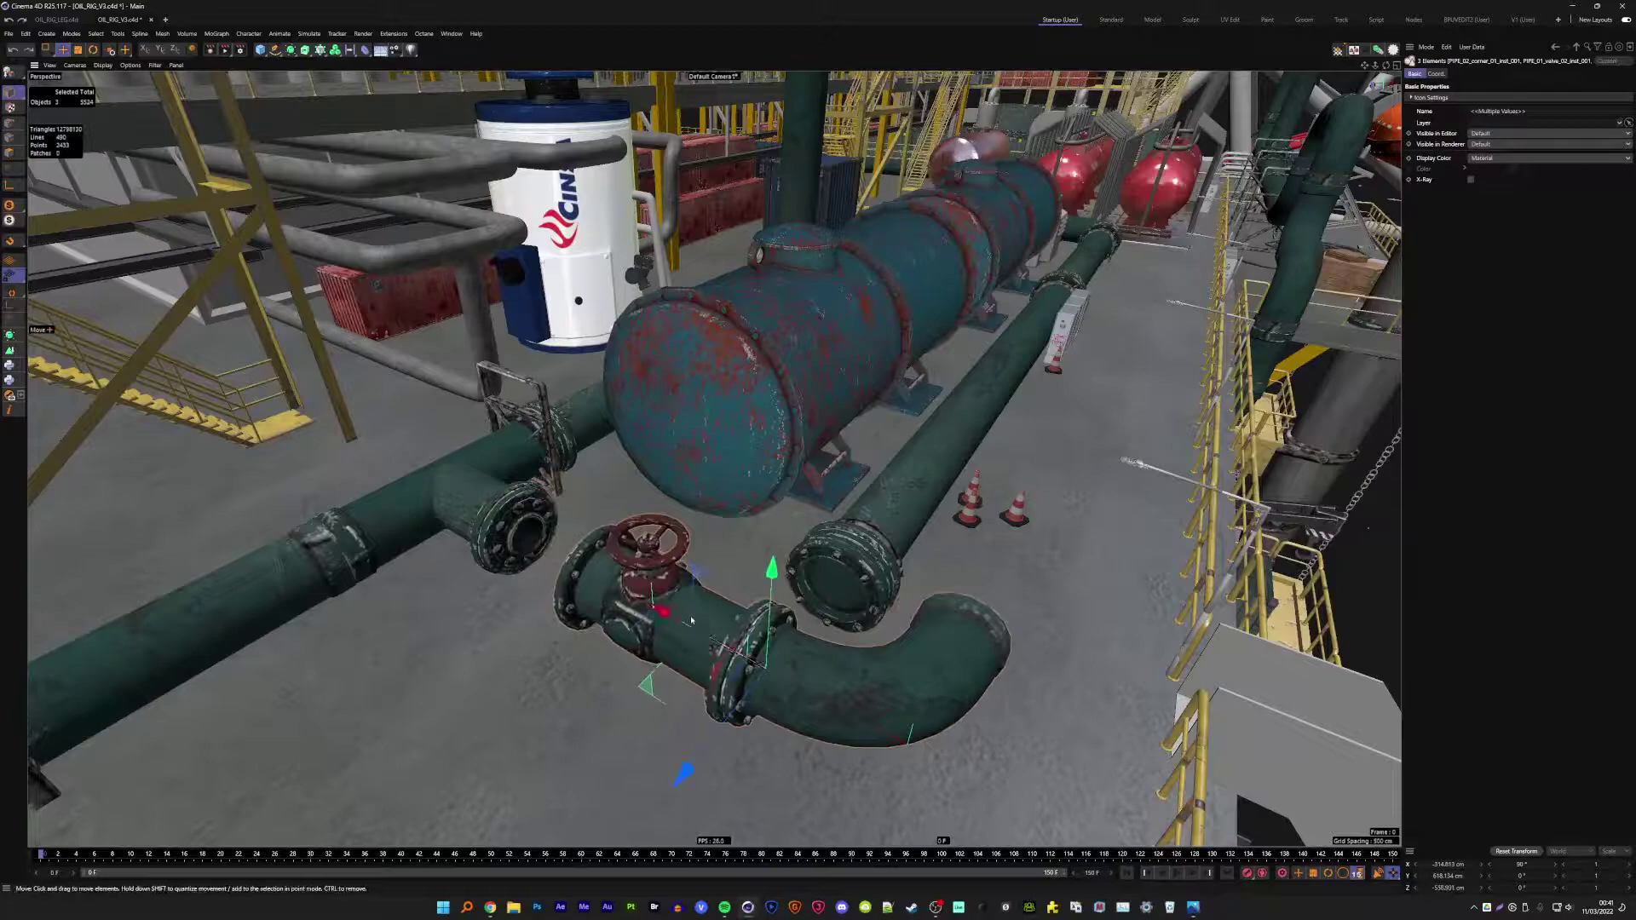
key("ctrl+z")
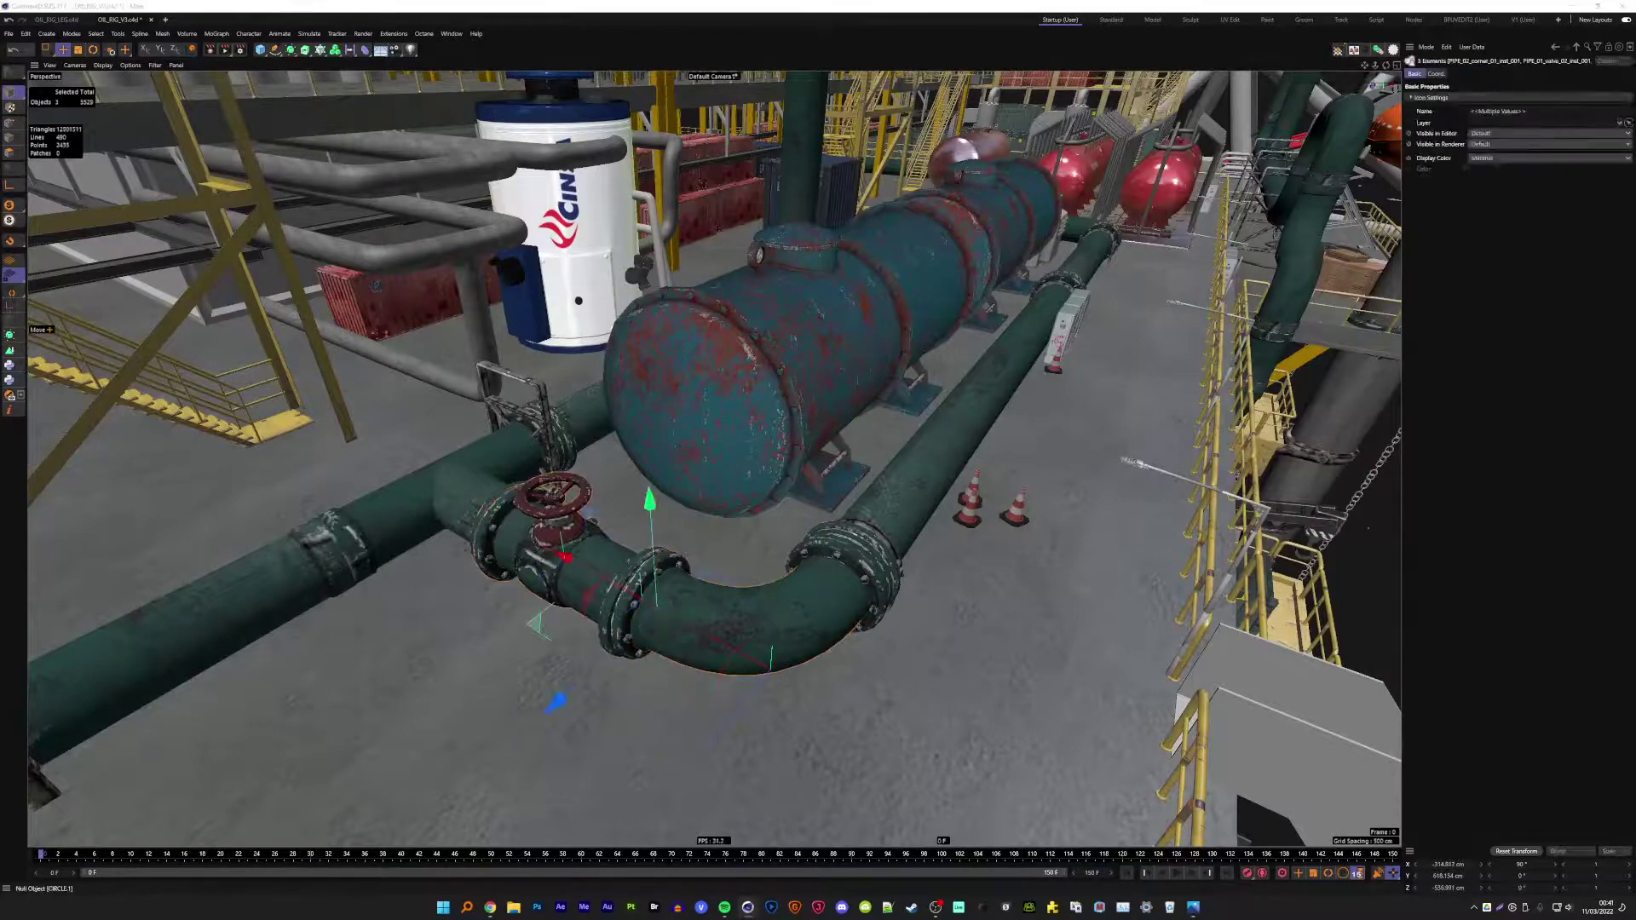
key("ctrl+shift+a")
left_click(58, 20)
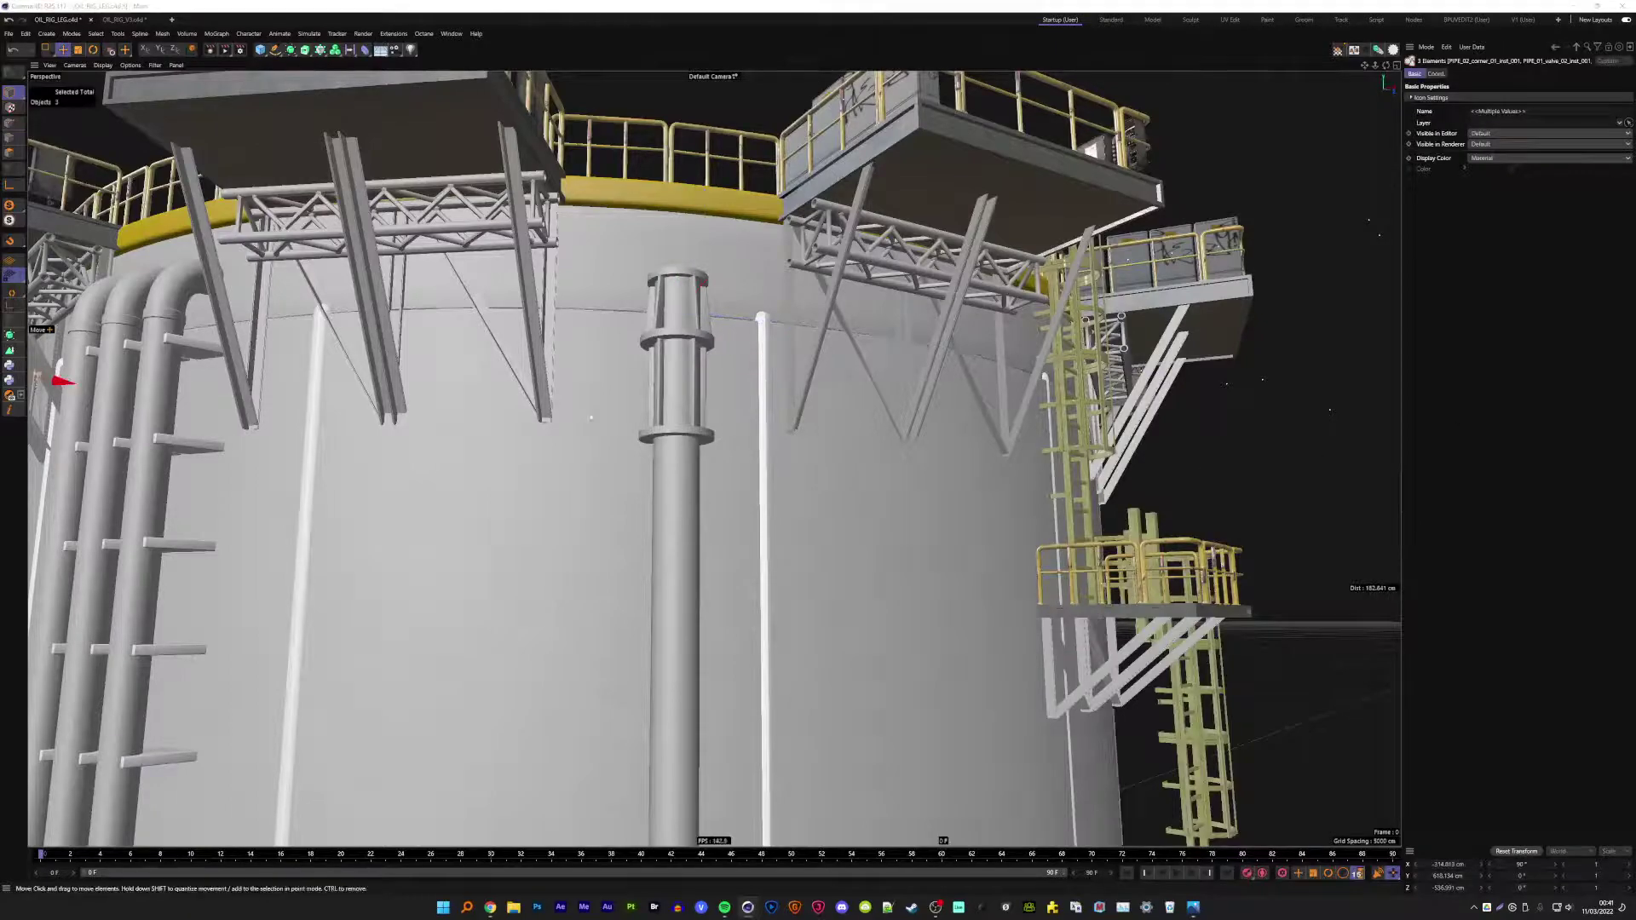
key("h")
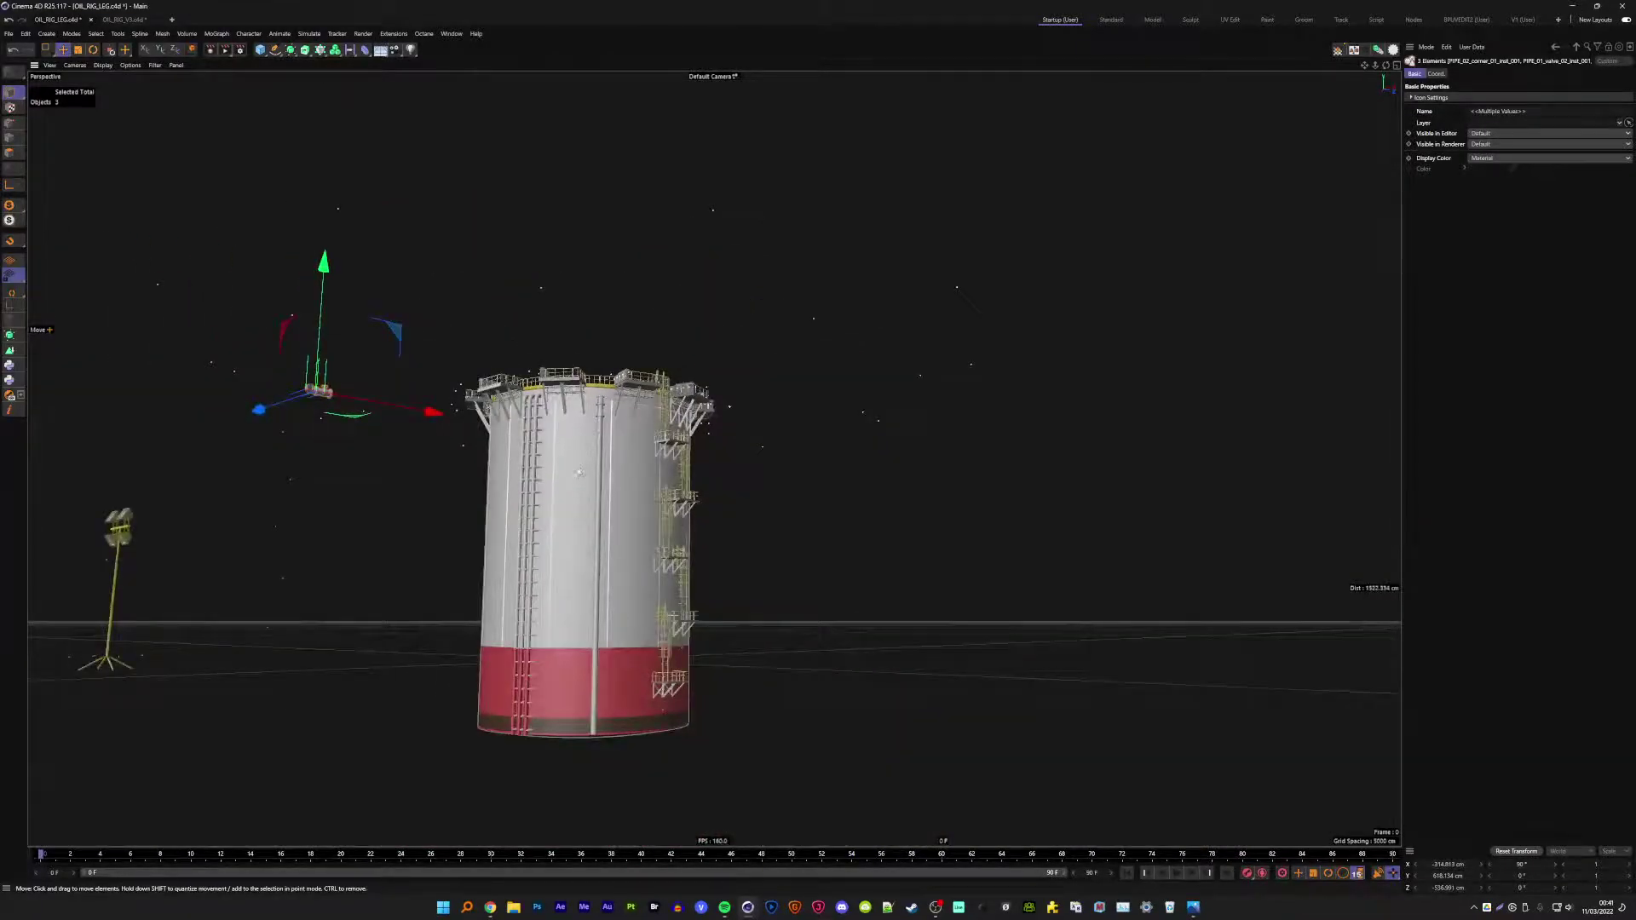
left_click(566, 491)
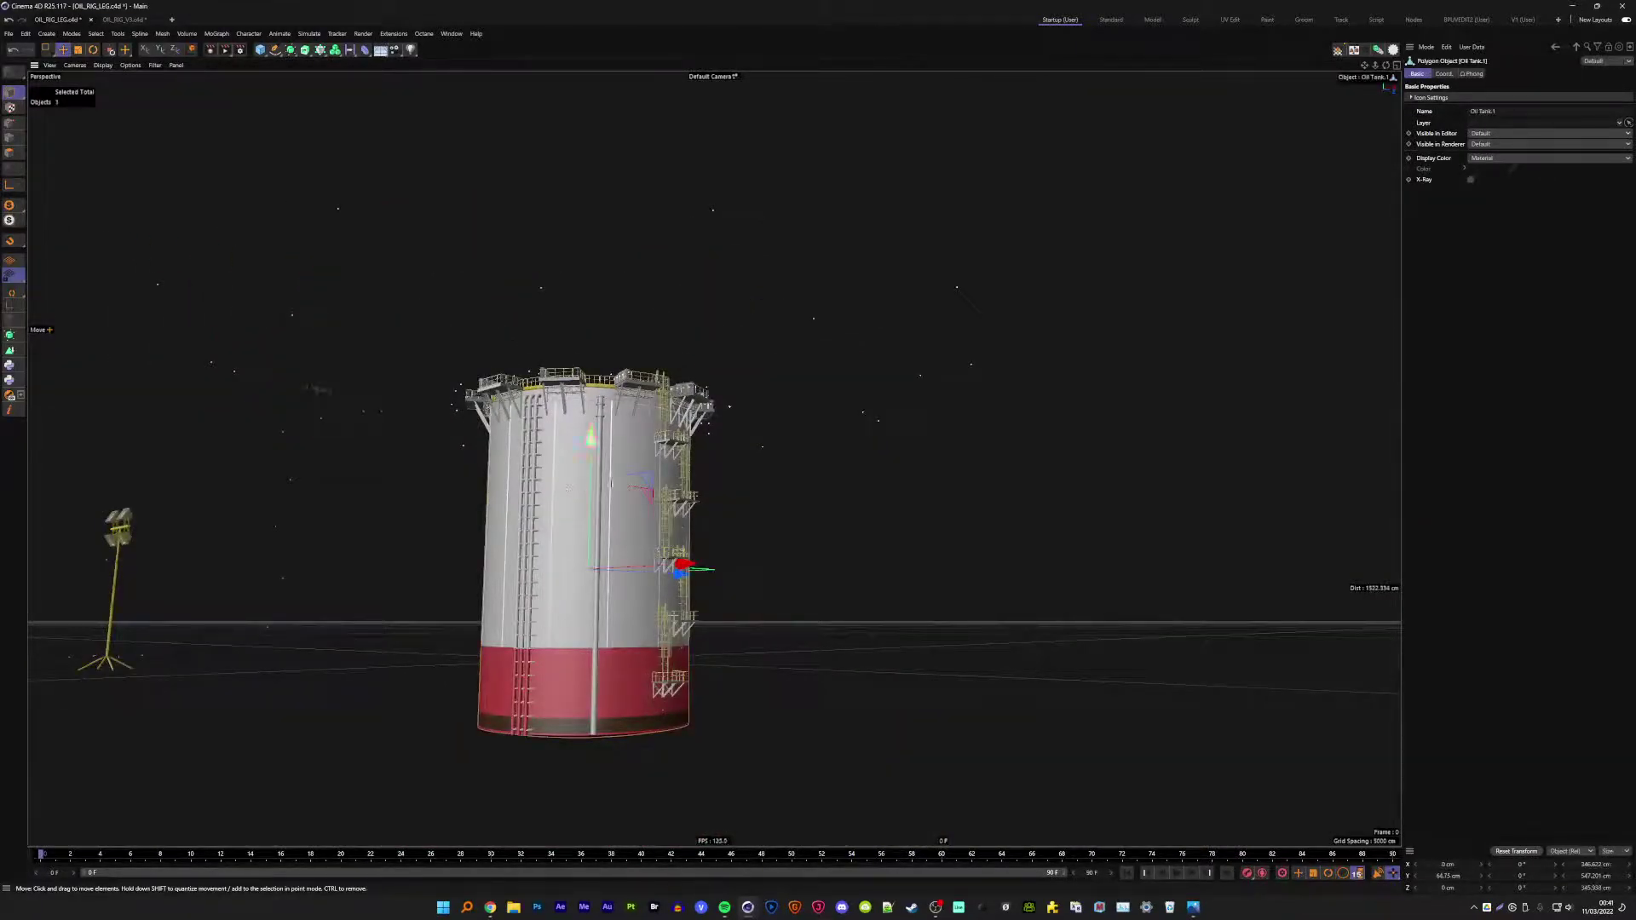
left_click(796, 482)
scroll(795, 483, "up", 3)
mouse_move(796, 482)
left_mouse_down("alt")
mouse_move(592, 457)
mouse_move(576, 504)
left_mouse_up("alt")
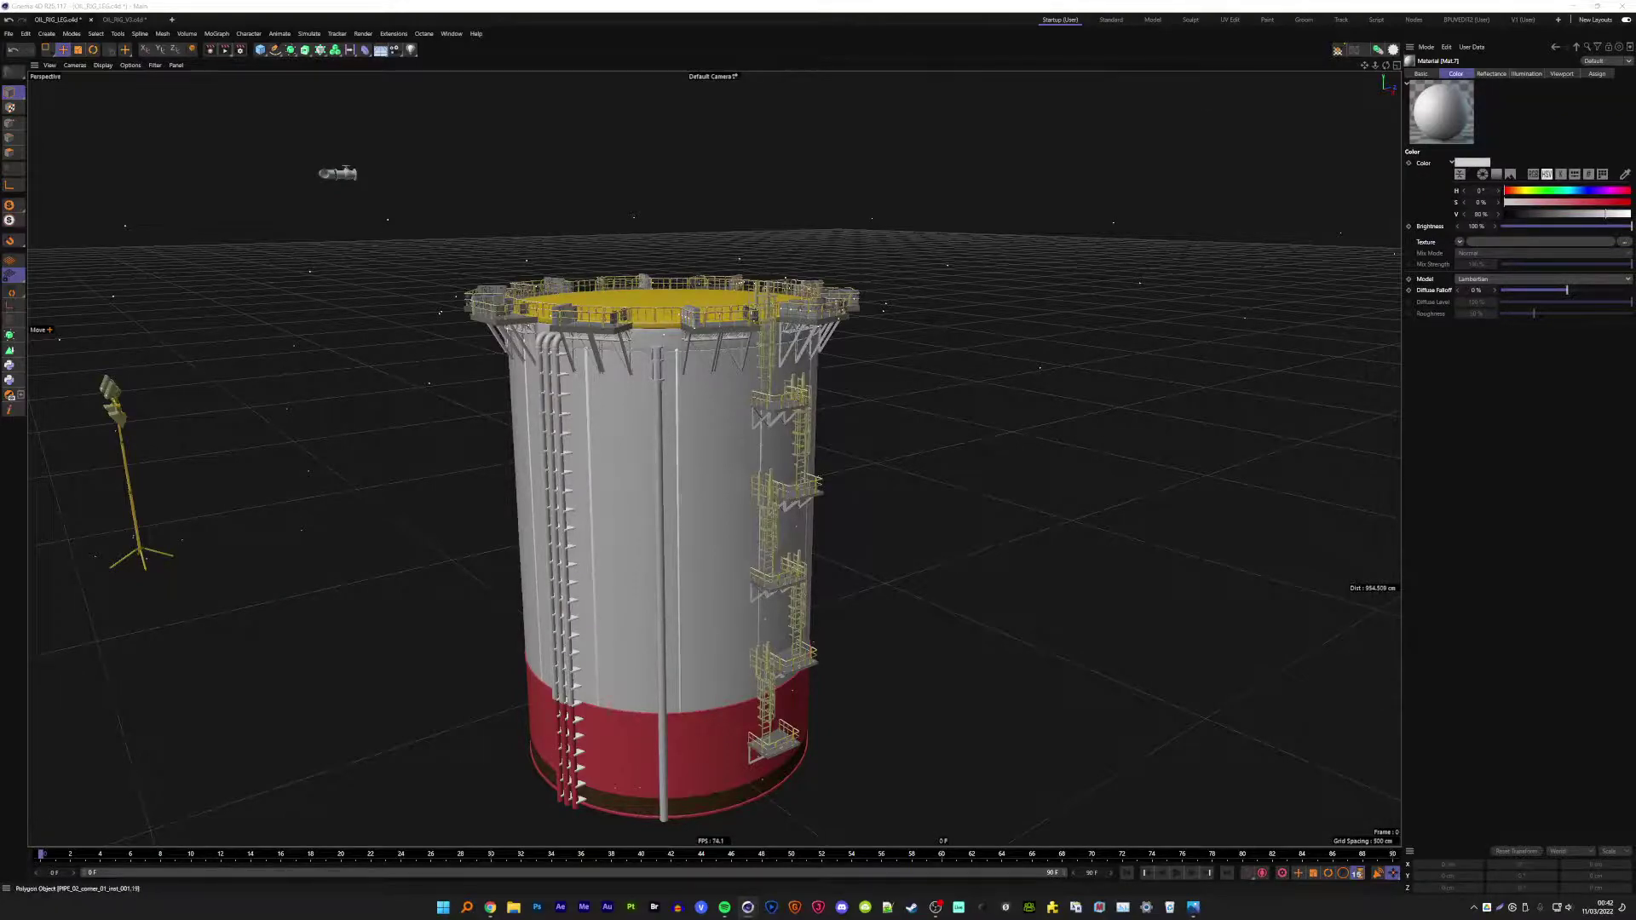
- Move the PIPE_02_corner elbow onto the vertical pipe at the tank rim (Y 456 cm)
left_click(341, 173)
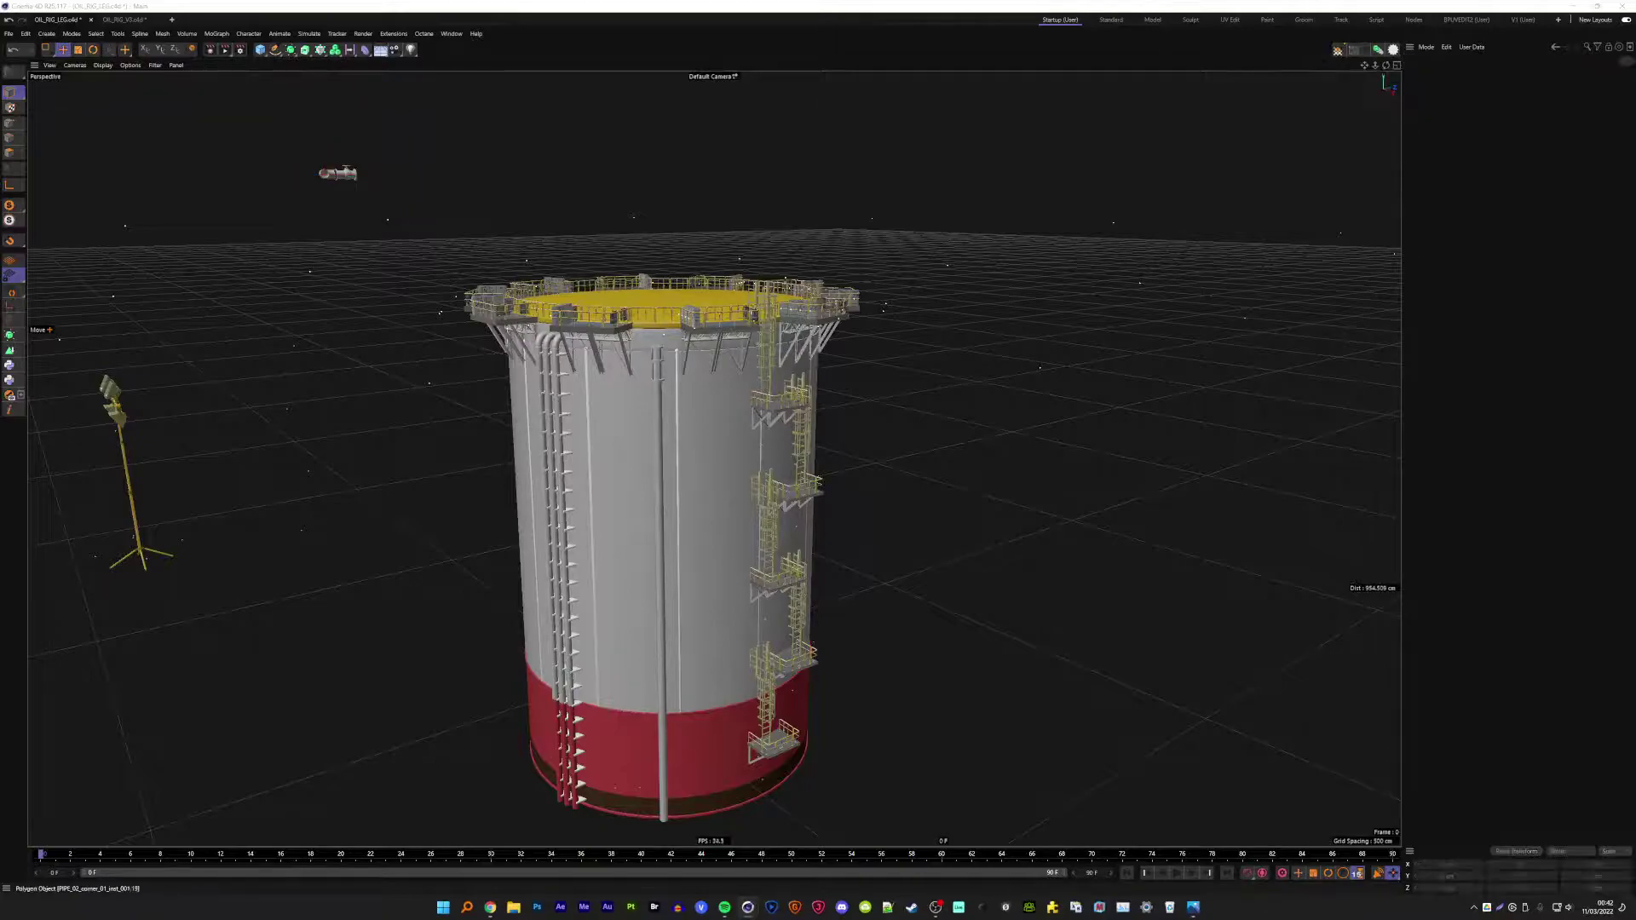
mouse_move(328, 207)
left_mouse_down()
mouse_move(336, 294)
mouse_move(614, 341)
mouse_move(622, 482)
mouse_move(704, 345)
left_mouse_up()
scroll(569, 350, "up", 5)
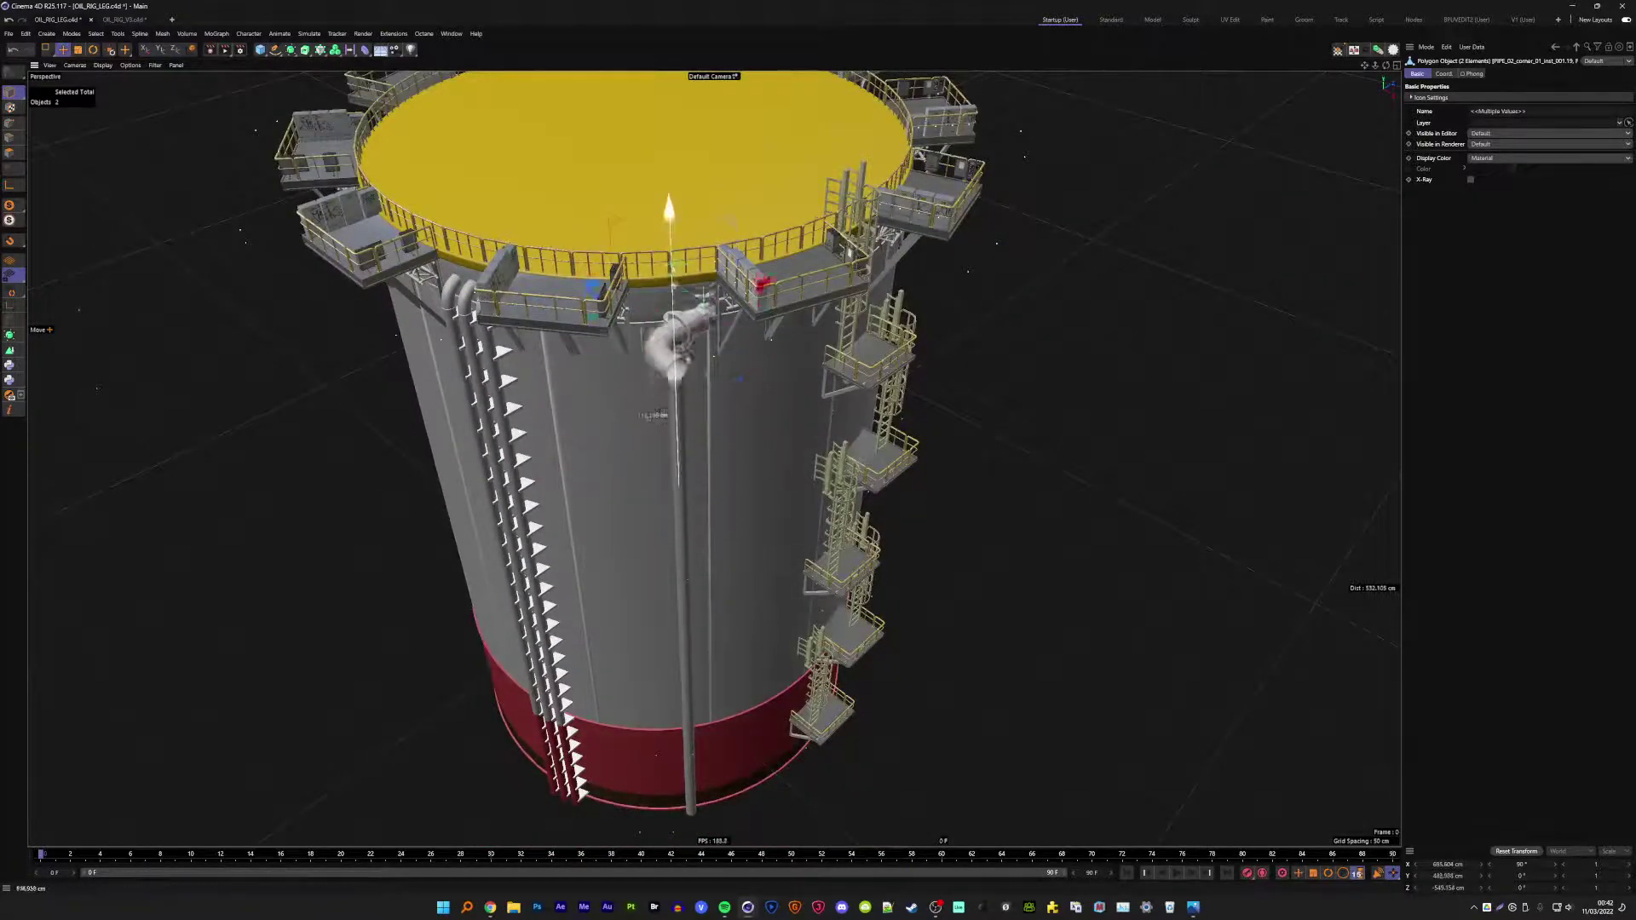
scroll(681, 273, "up", 5)
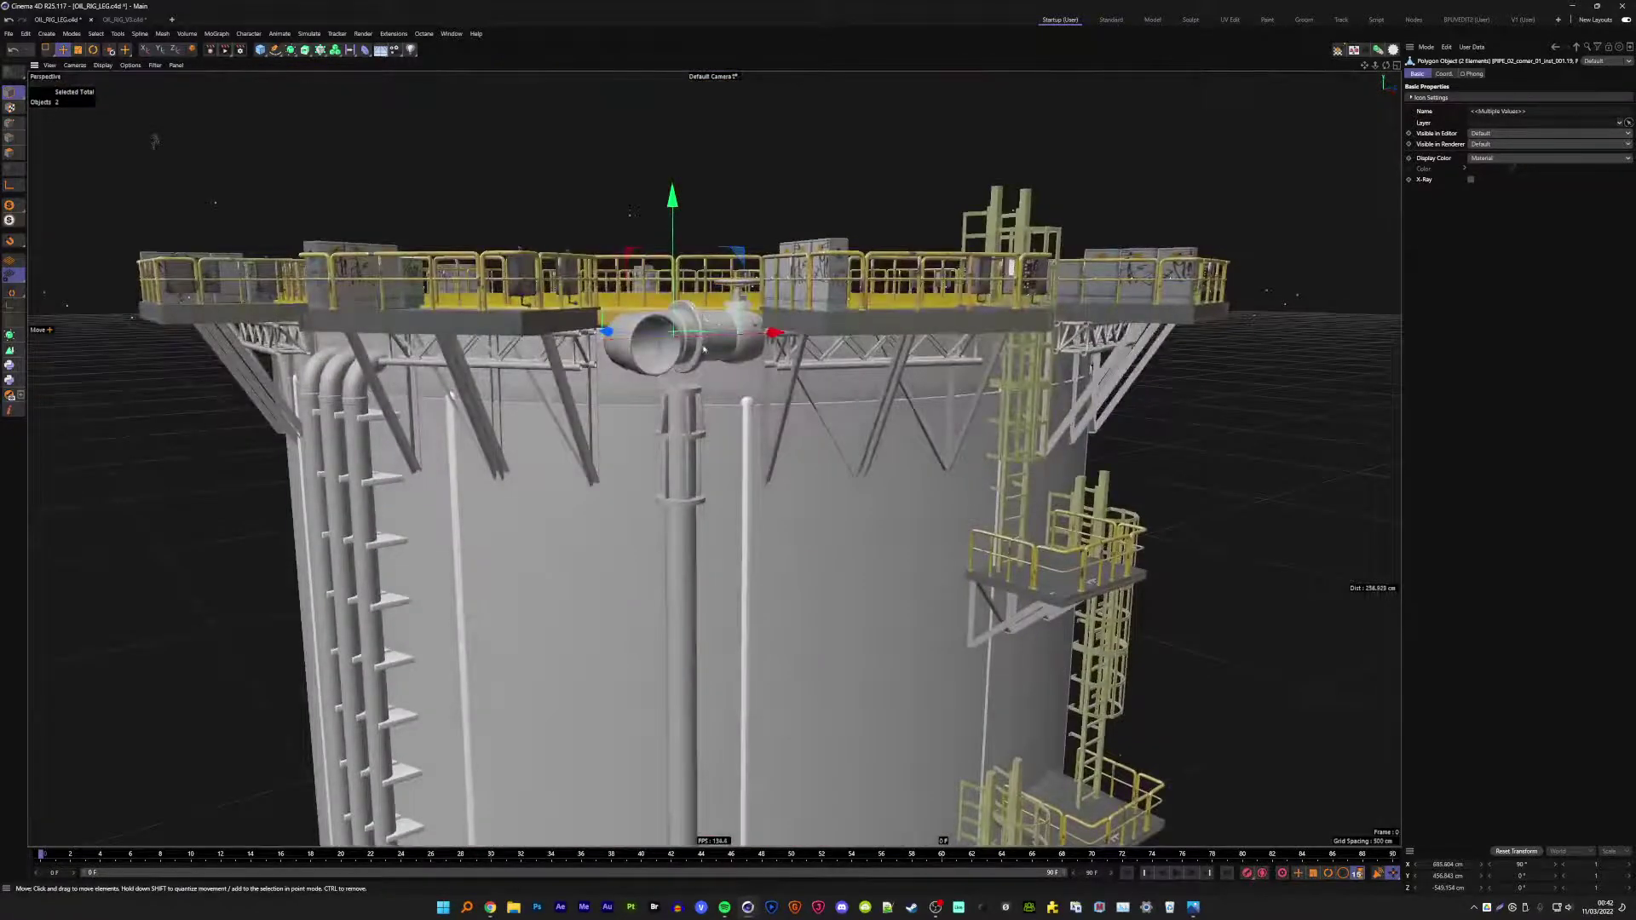
- Rotate the elbow so it bends upward on top of the pipe
key("r")
left_click_drag(705, 346, 540, 368)
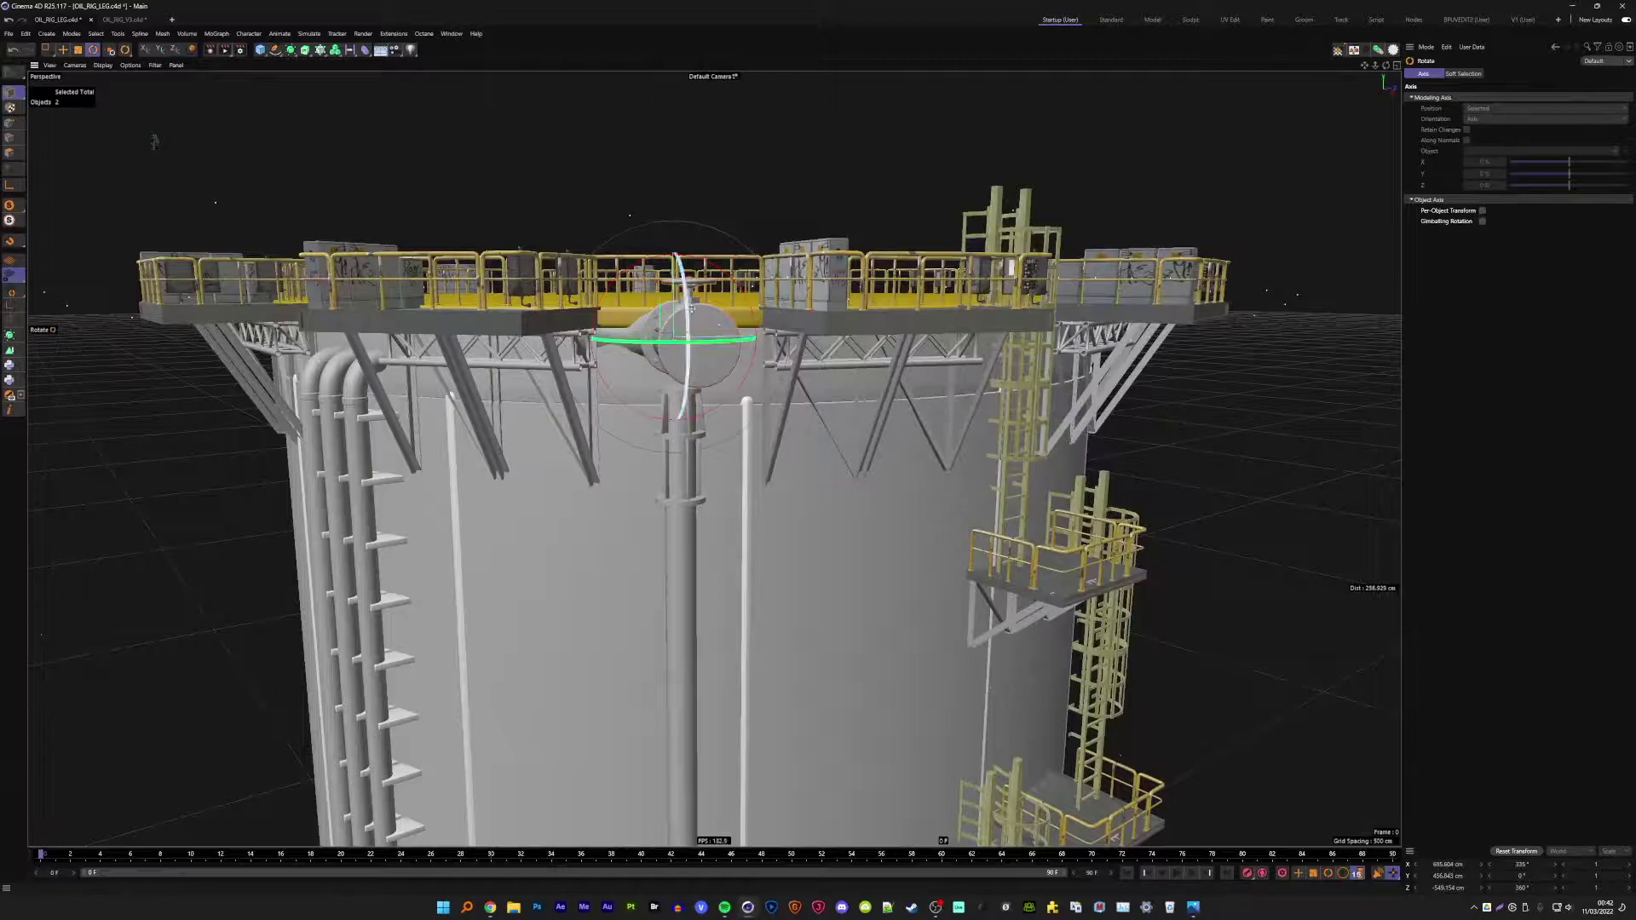
left_click_drag(597, 344, 593, 375)
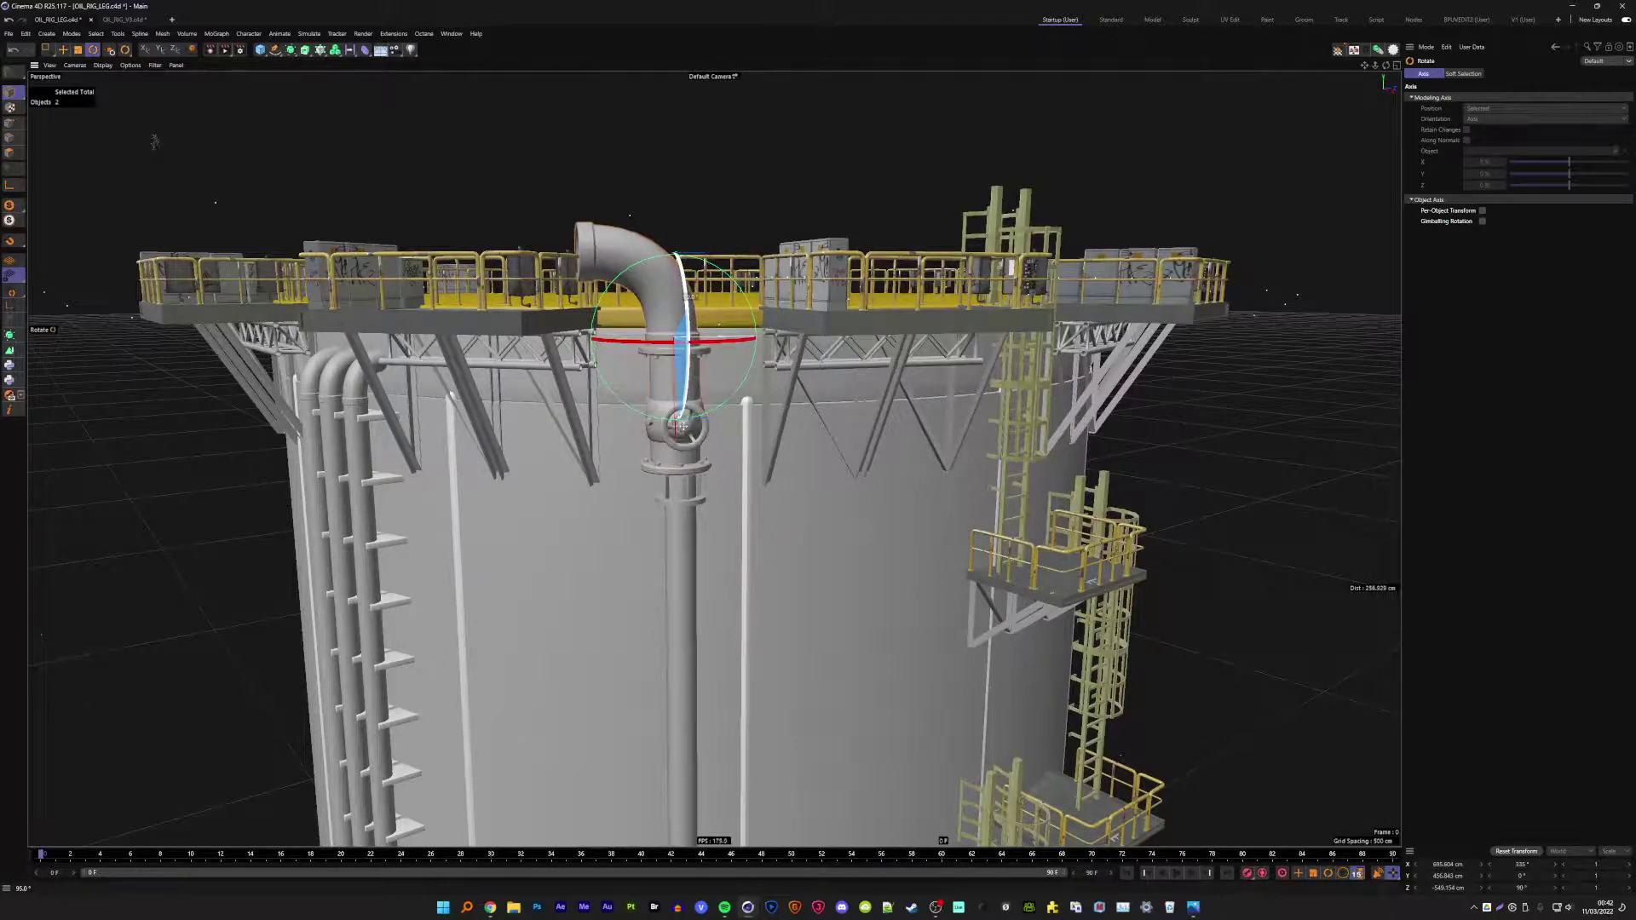
left_click_drag(154, 141, 815, 392, "alt")
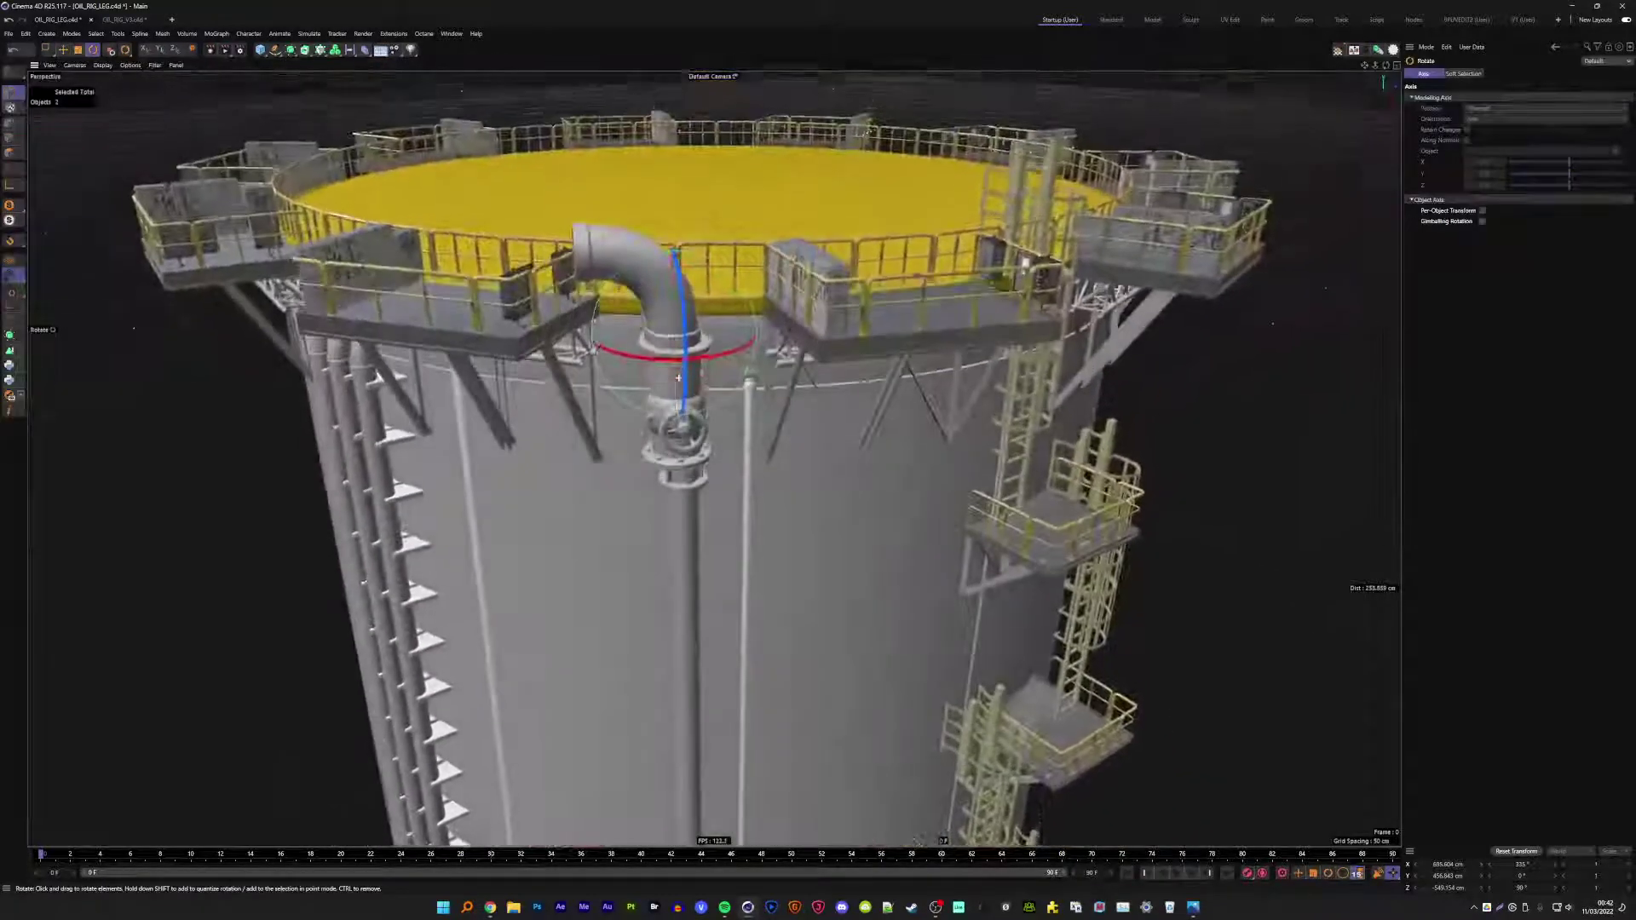
key("t")
key("e")
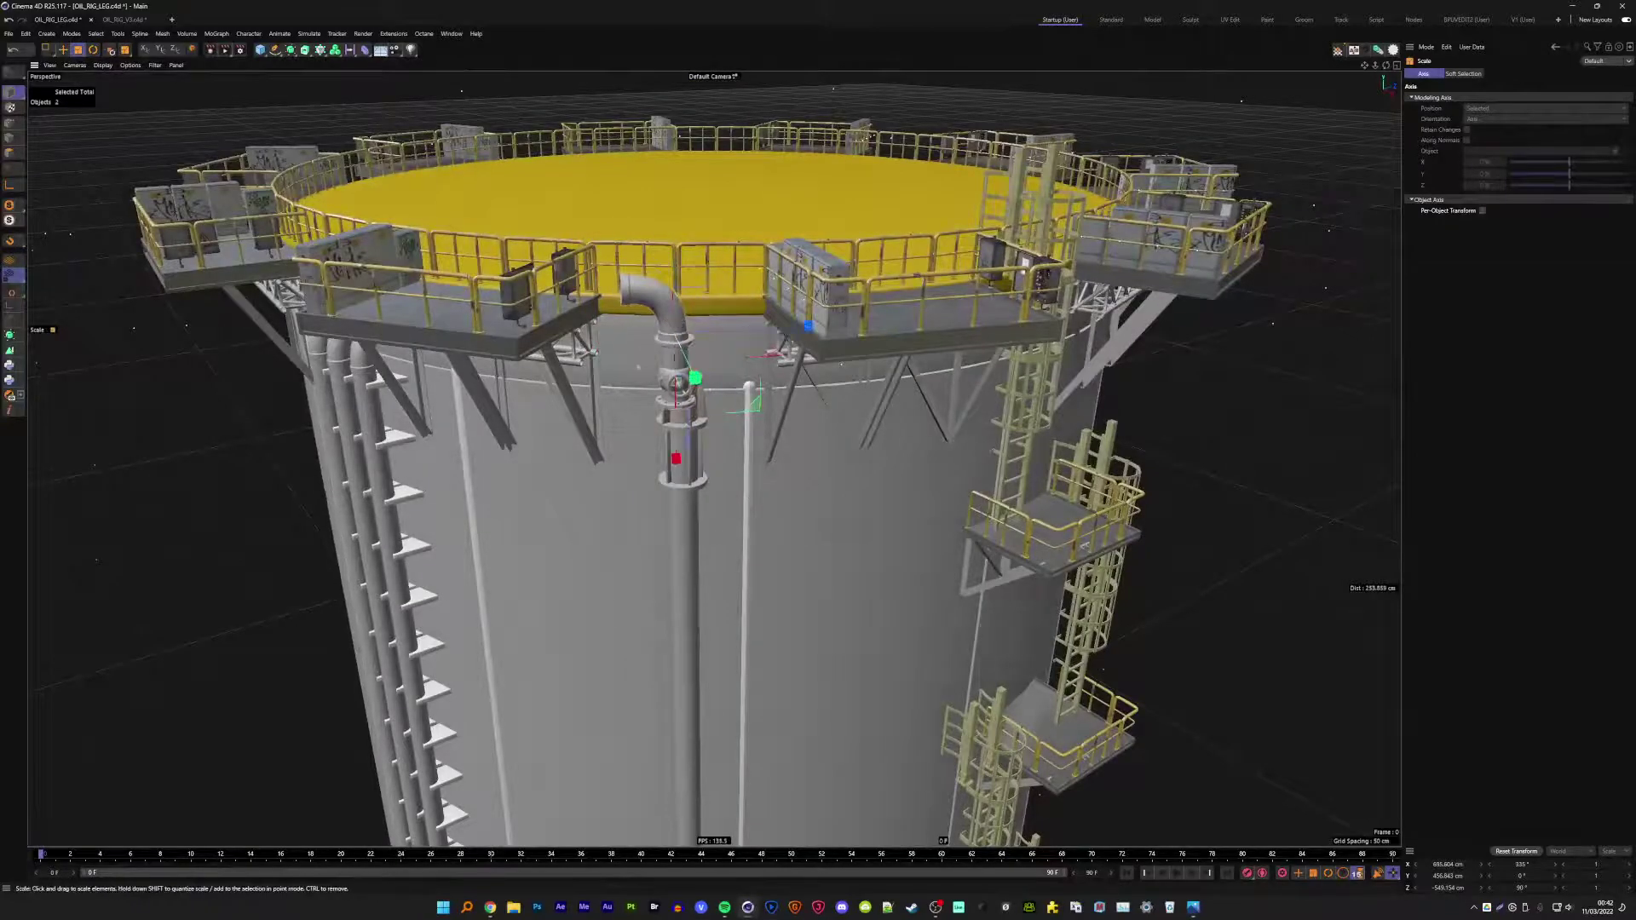
scroll(682, 392, "up", 3)
mouse_move(686, 373)
left_mouse_down("alt")
mouse_move(693, 317)
mouse_move(626, 349)
left_mouse_up("alt")
scroll(699, 371, "up", 3)
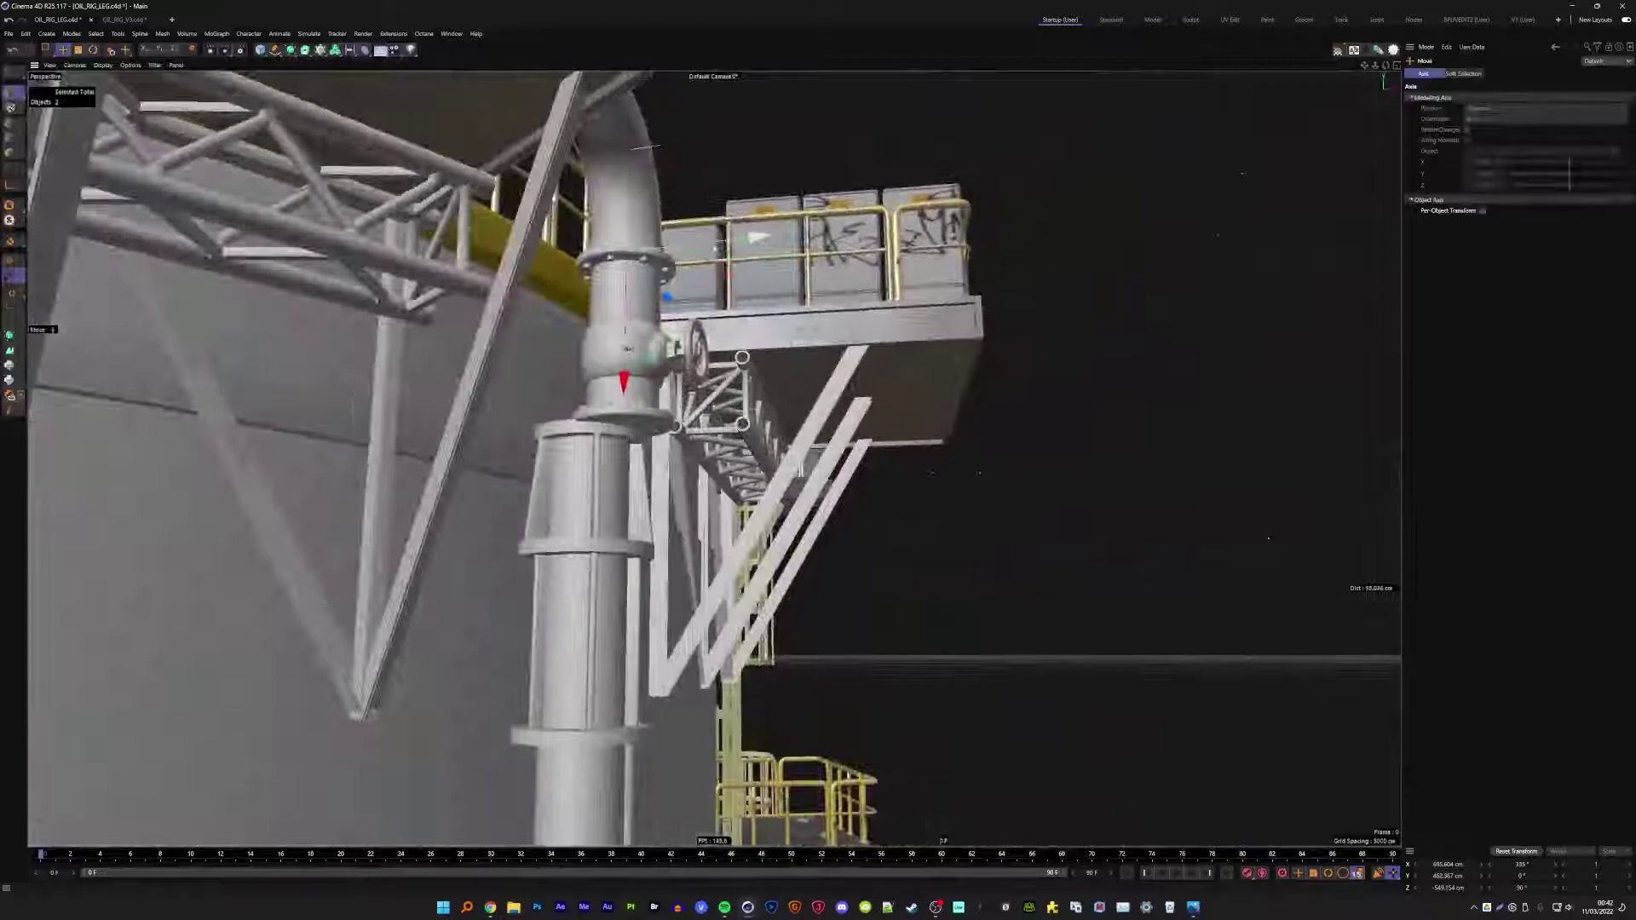
- Nudge the pipe and valve sideways and up into line with the vertical pipe
left_click_drag(645, 146, 626, 162, "alt")
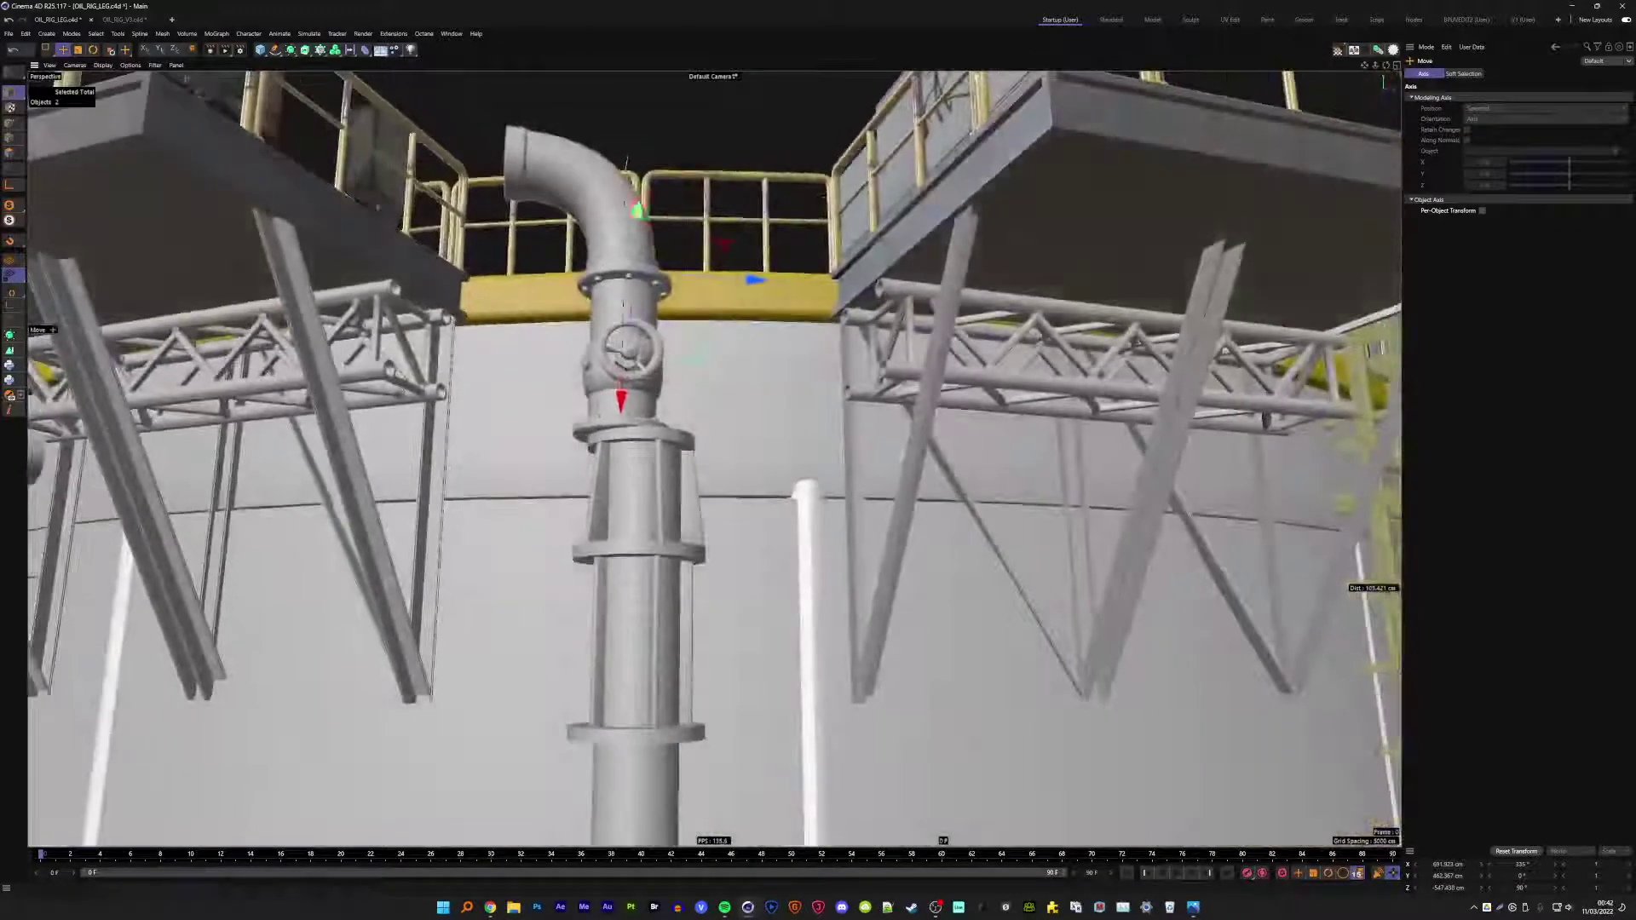
mouse_move(684, 283)
left_mouse_down()
mouse_move(704, 291)
mouse_move(665, 332)
left_mouse_up()
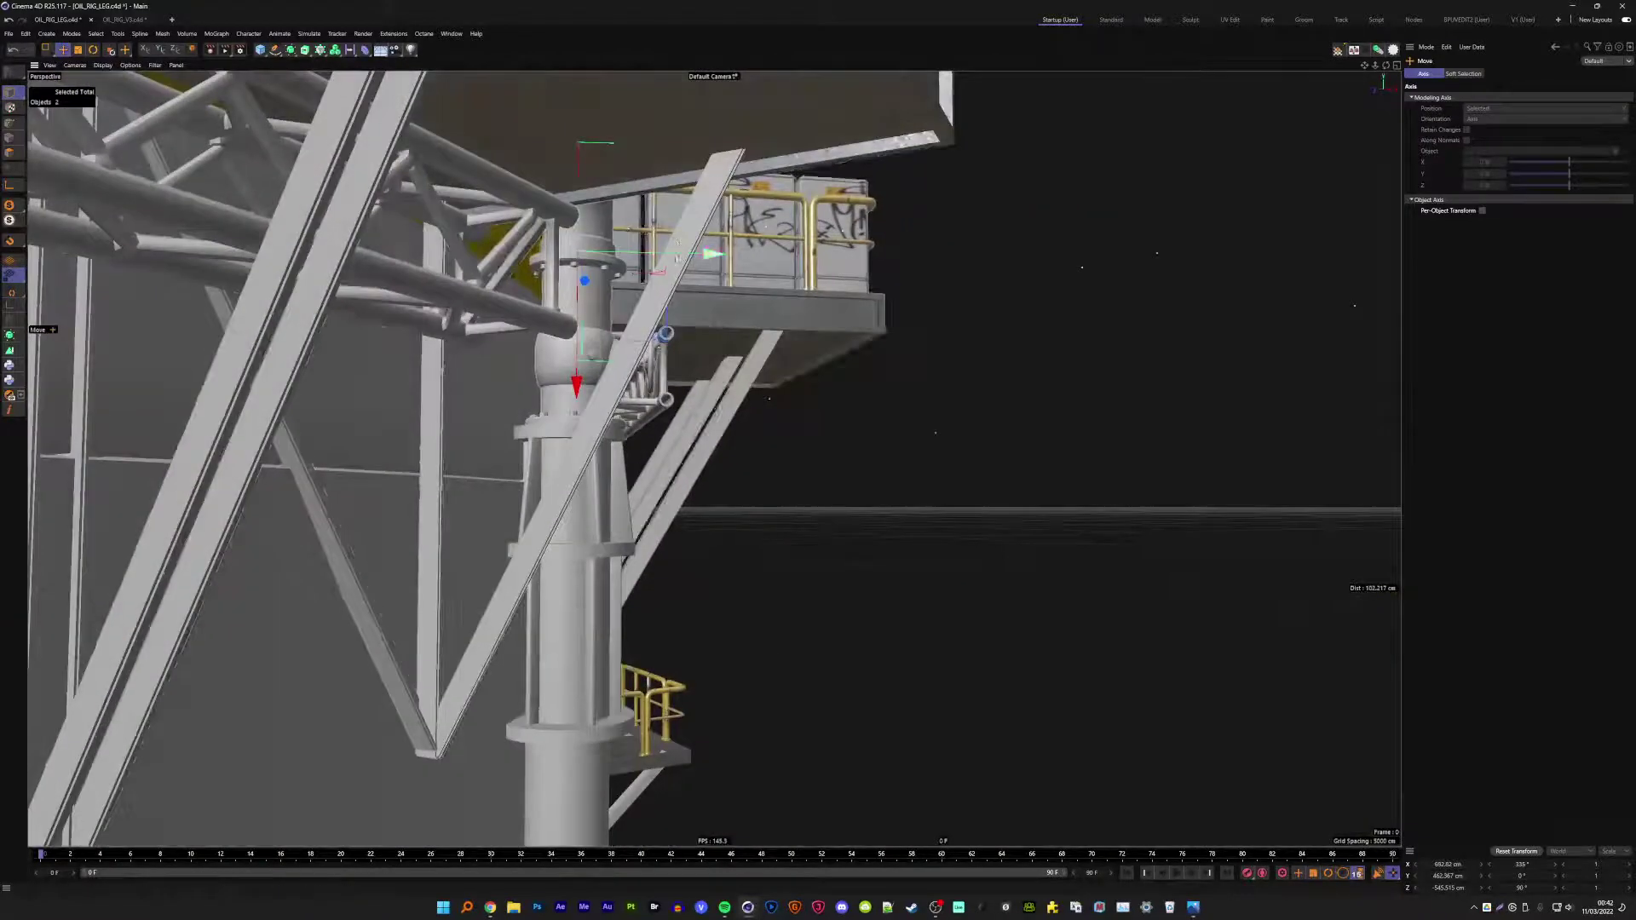
left_click_drag(671, 258, 562, 445, "alt")
key("t")
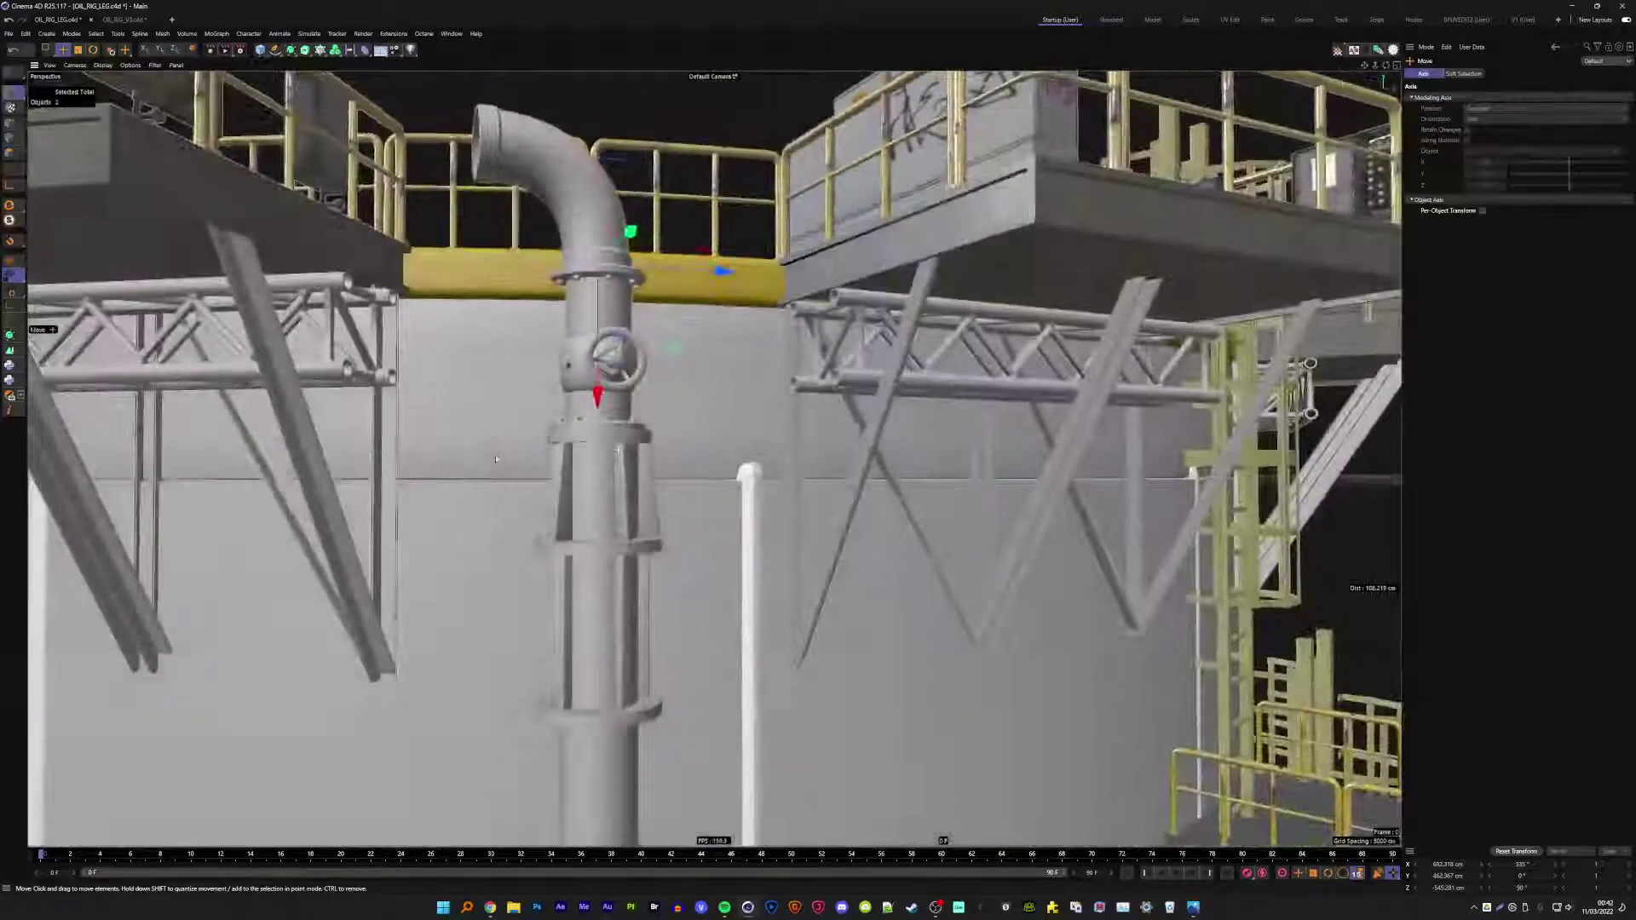
key("e")
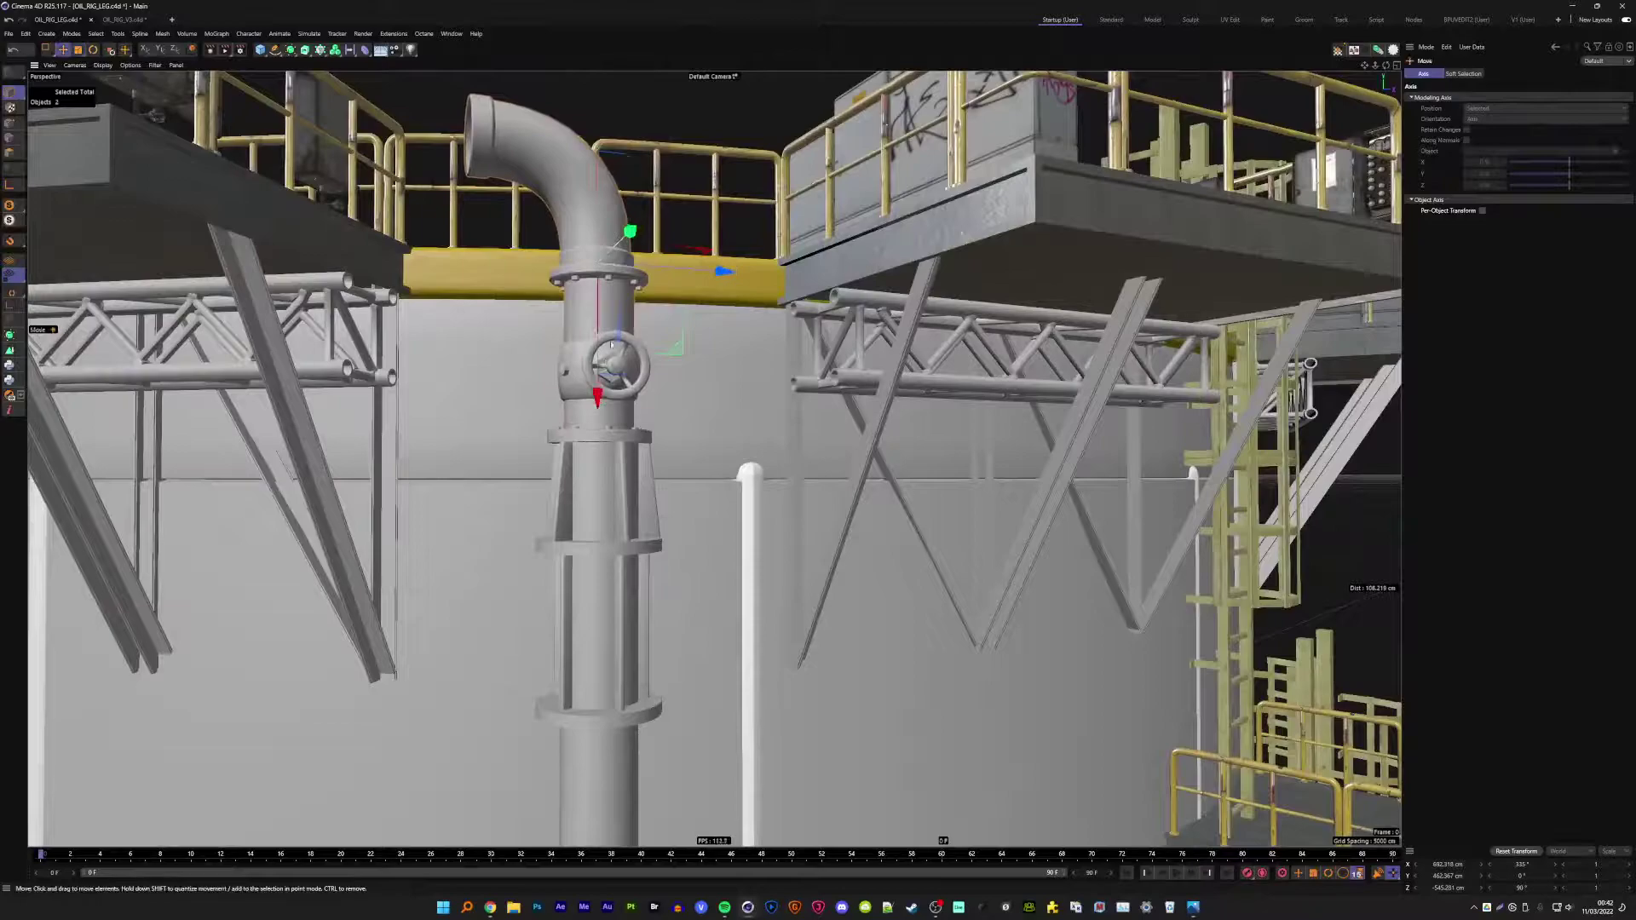
left_click_drag(597, 399, 598, 375)
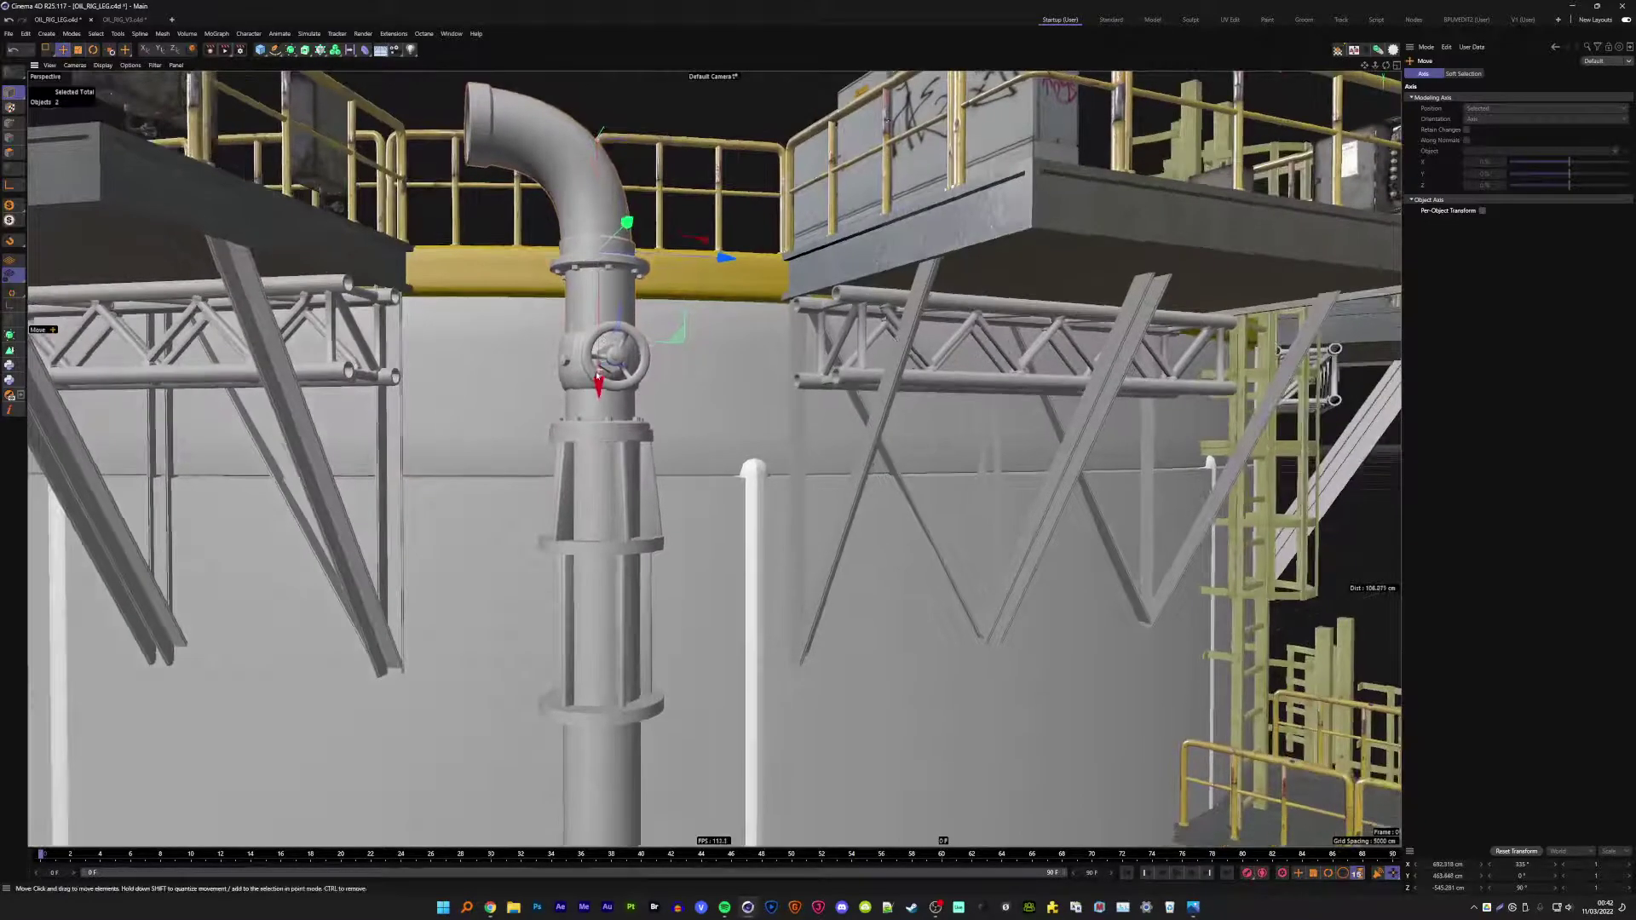
left_click_drag(670, 255, 673, 255)
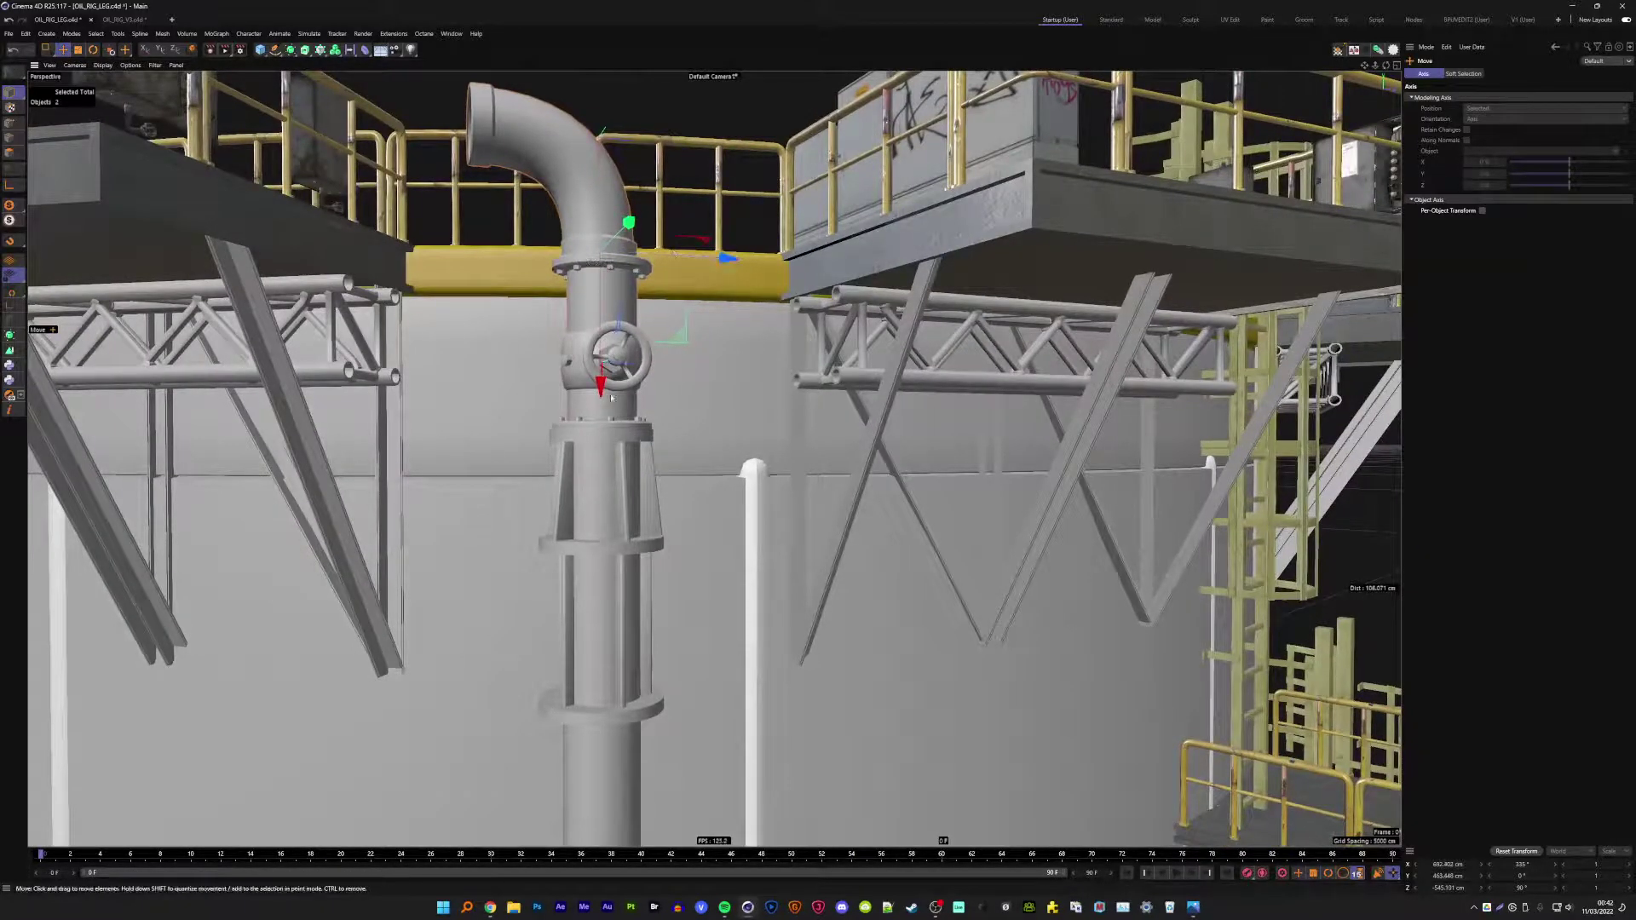
scroll(611, 397, "down", 3)
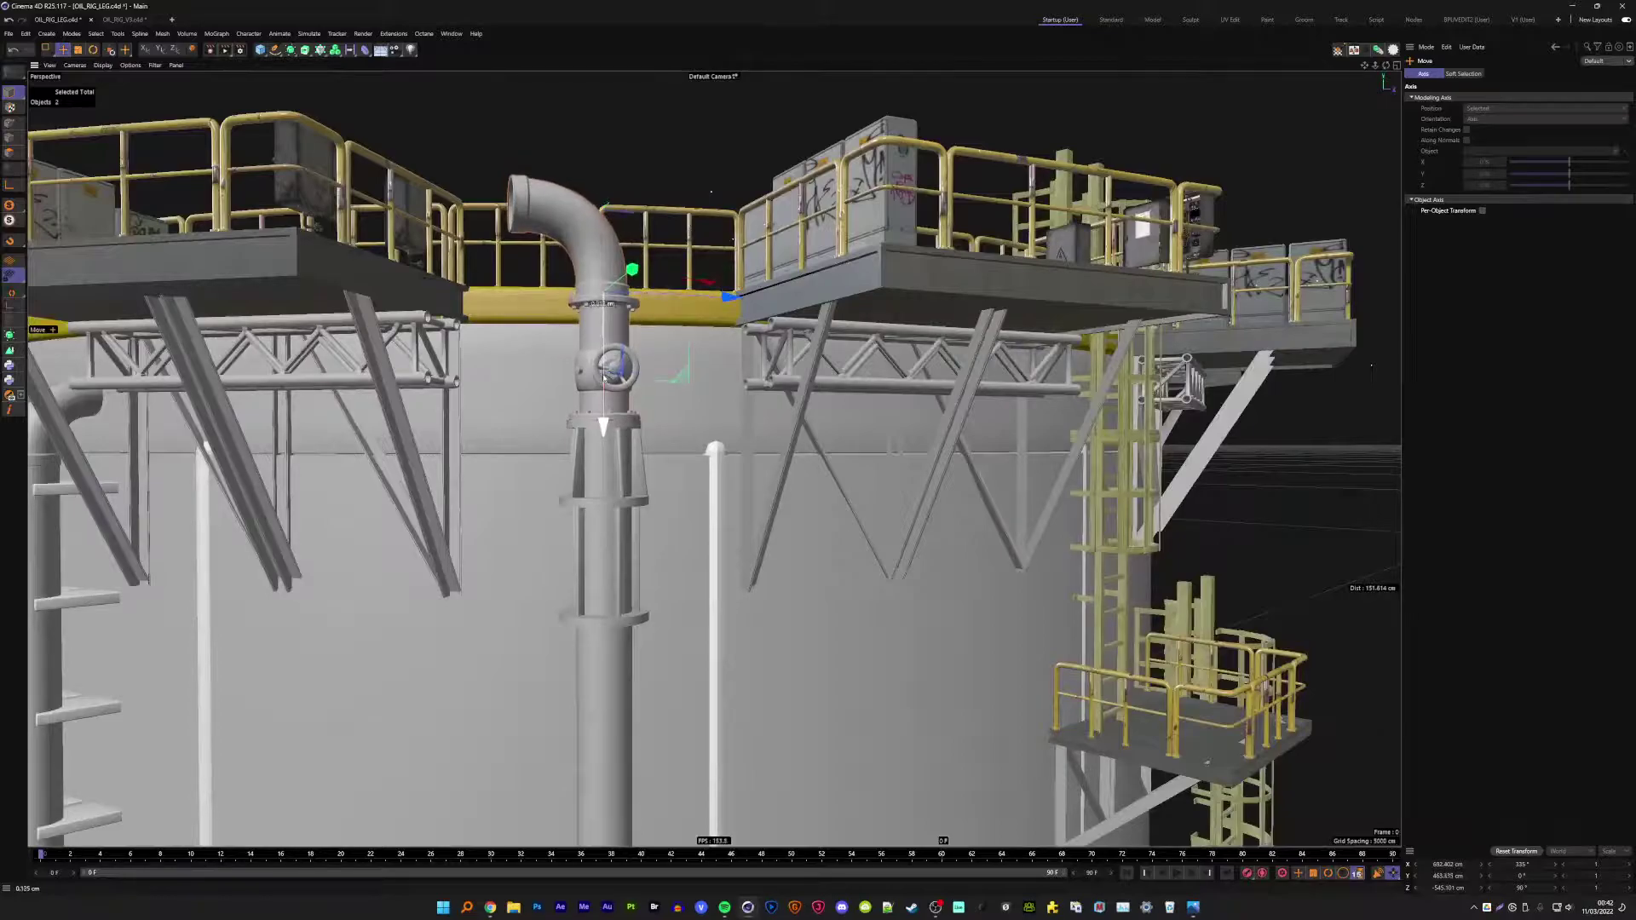
key("r")
mouse_move(603, 376)
left_mouse_down("alt")
mouse_move(600, 413)
mouse_move(606, 217)
left_mouse_up("alt")
key("e")
- Instance the valve, move the copy down the pipe, and raise the elbow above both valves
left_click(606, 332)
left_click(611, 322)
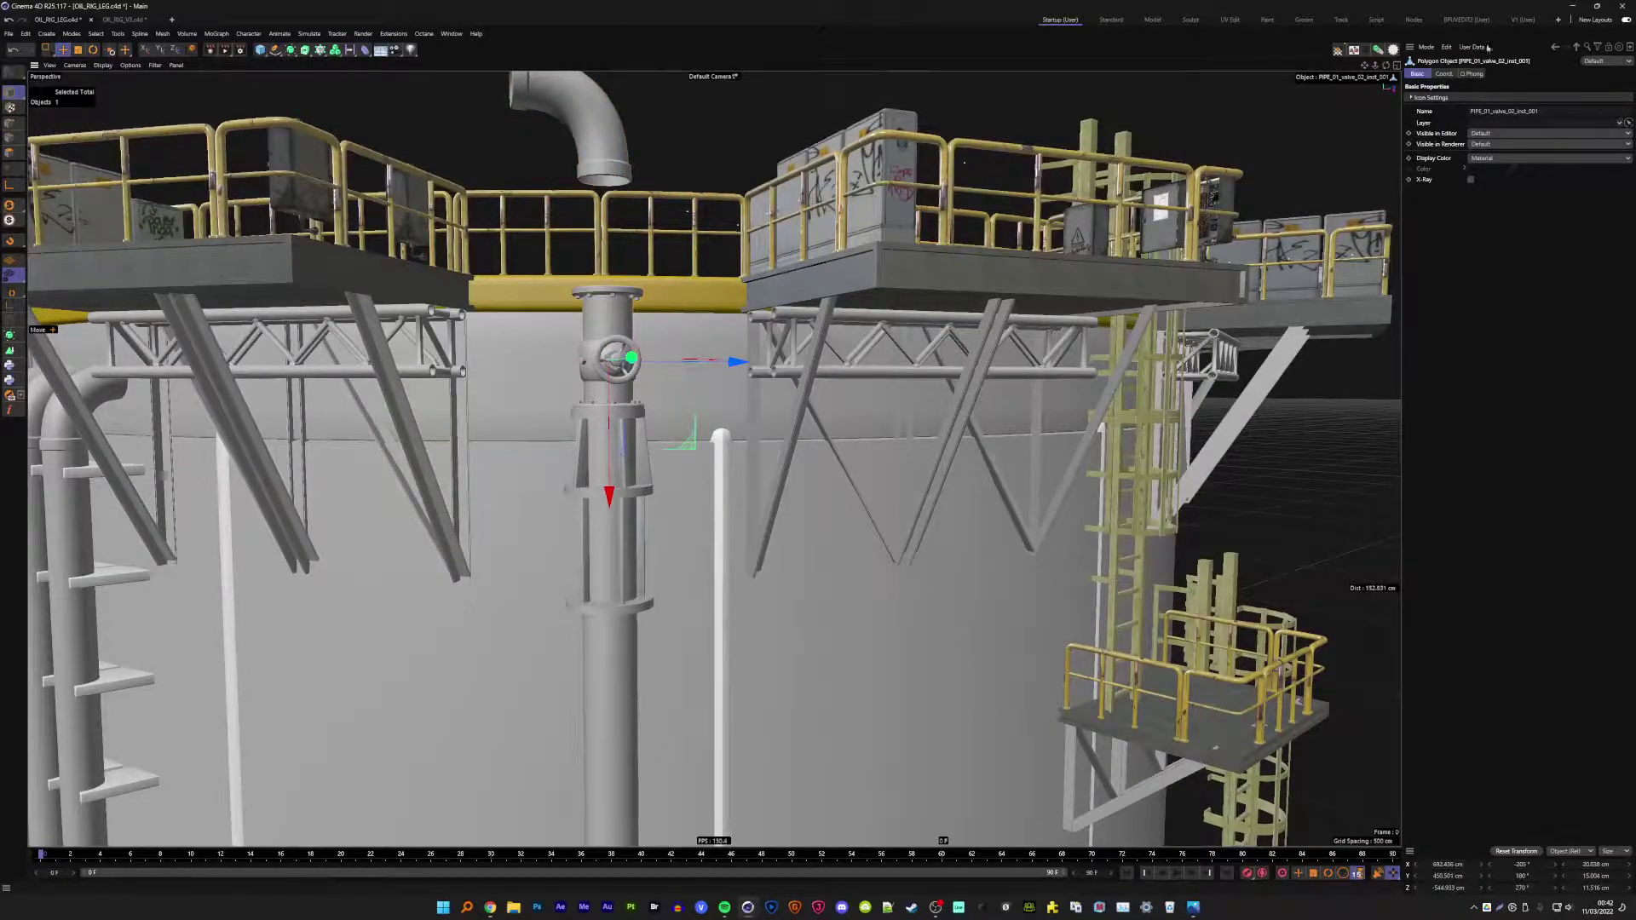
left_click(1379, 51)
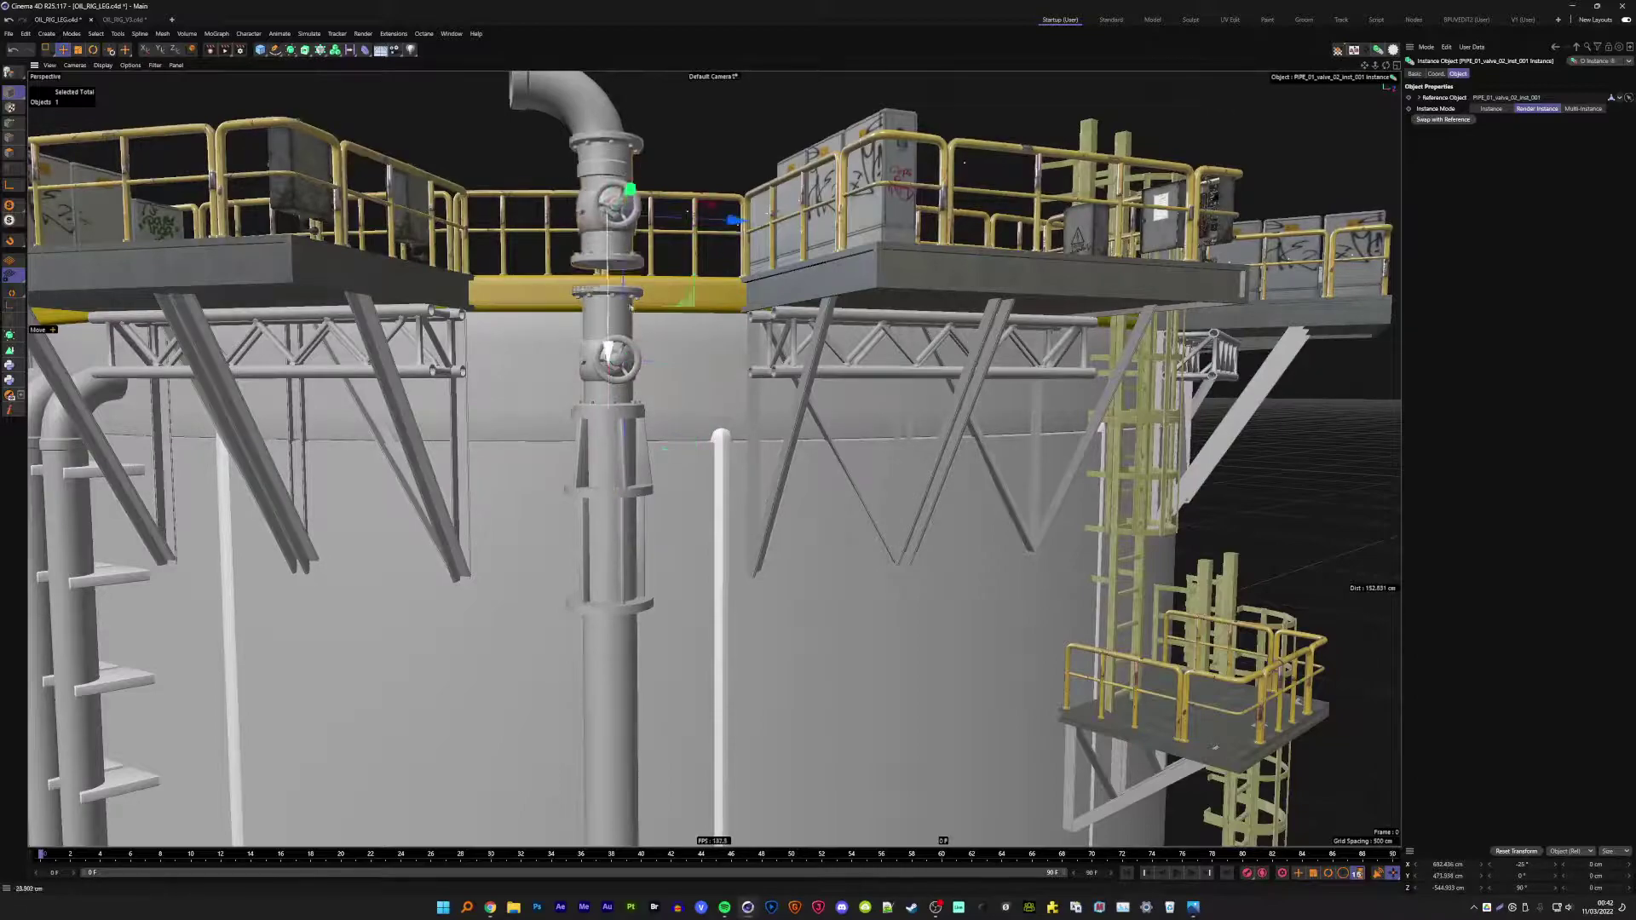
left_click_drag(631, 307, 635, 332)
middle_click_drag(636, 331, 635, 426, "alt")
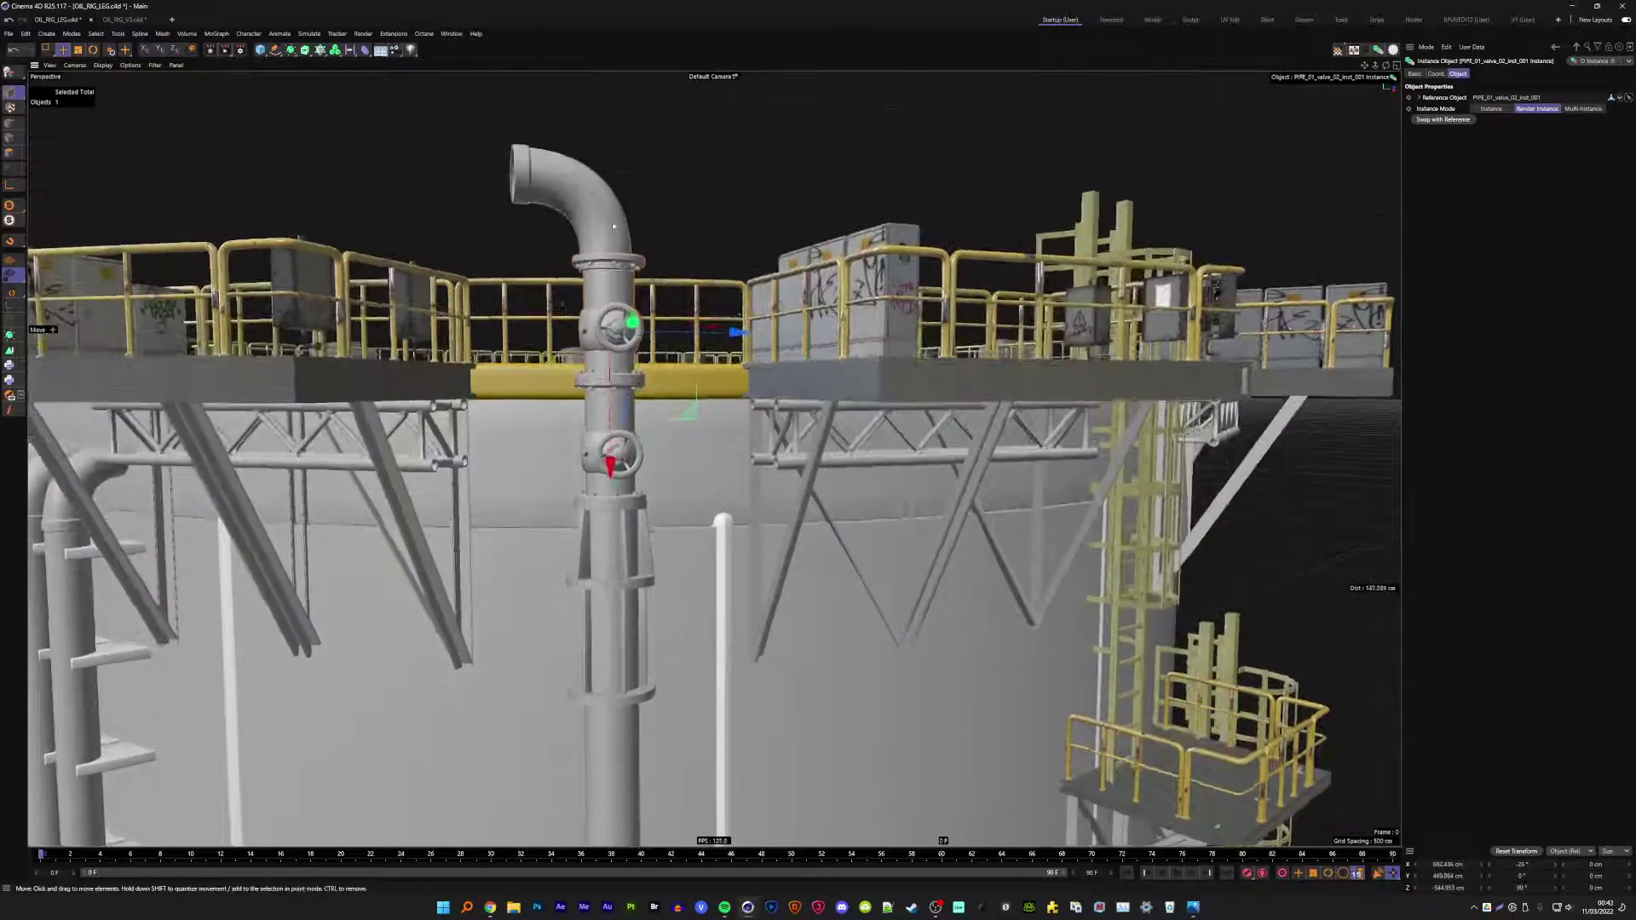
left_click(588, 170)
left_click_drag(611, 276, 612, 240)
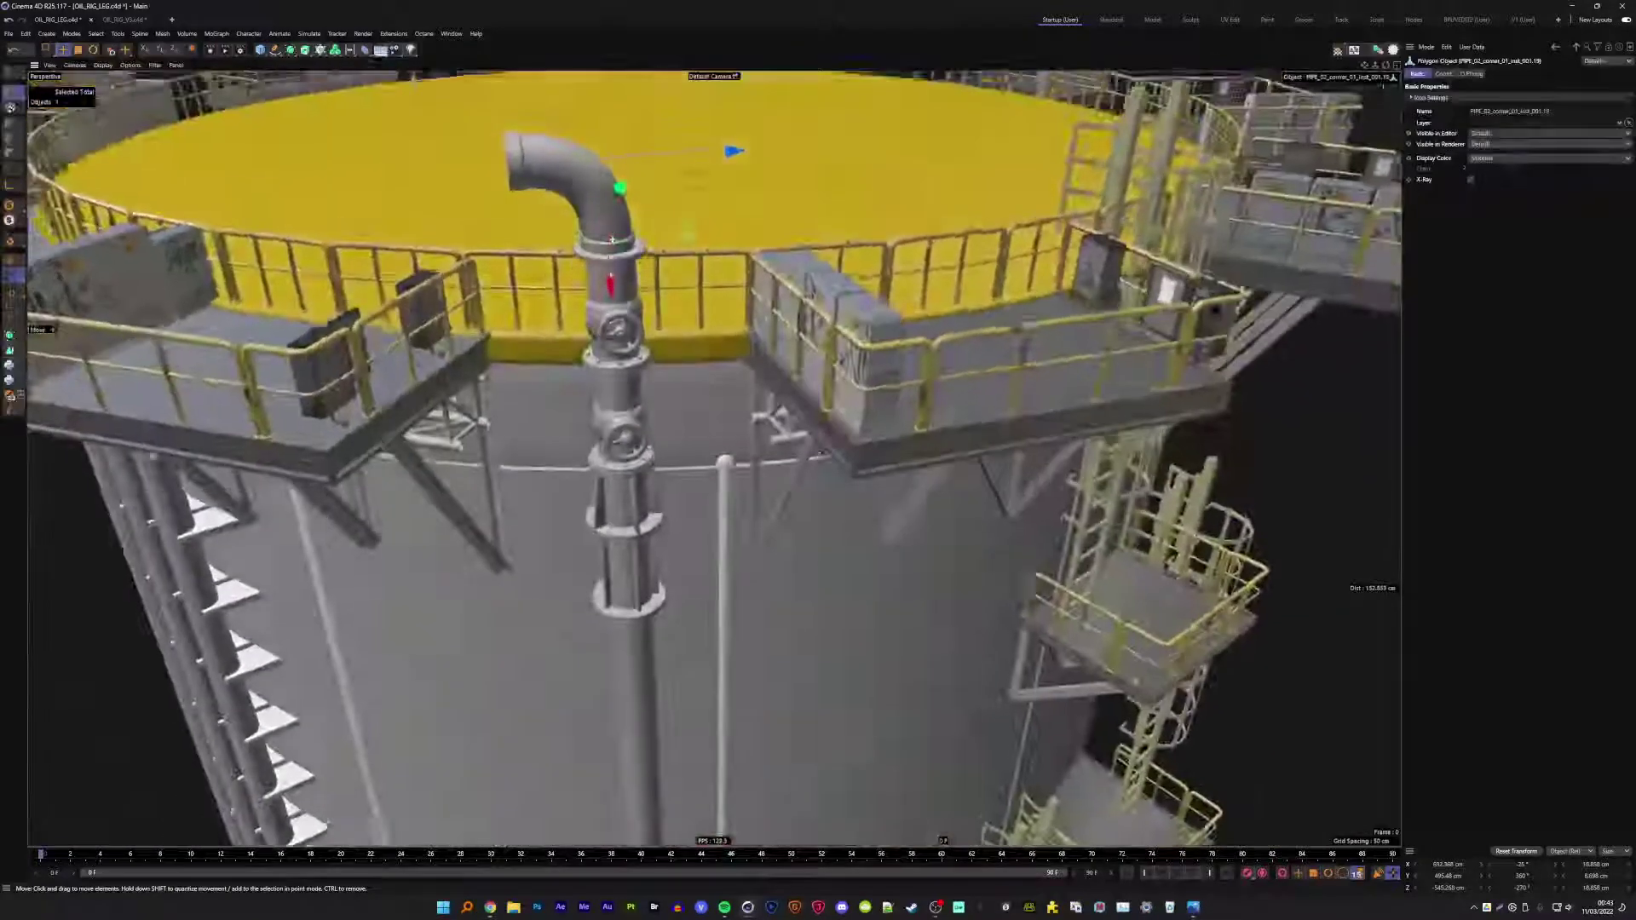
- Rotate the elbow pipe to about 80° and duplicate it with a Ctrl-drag
key("r")
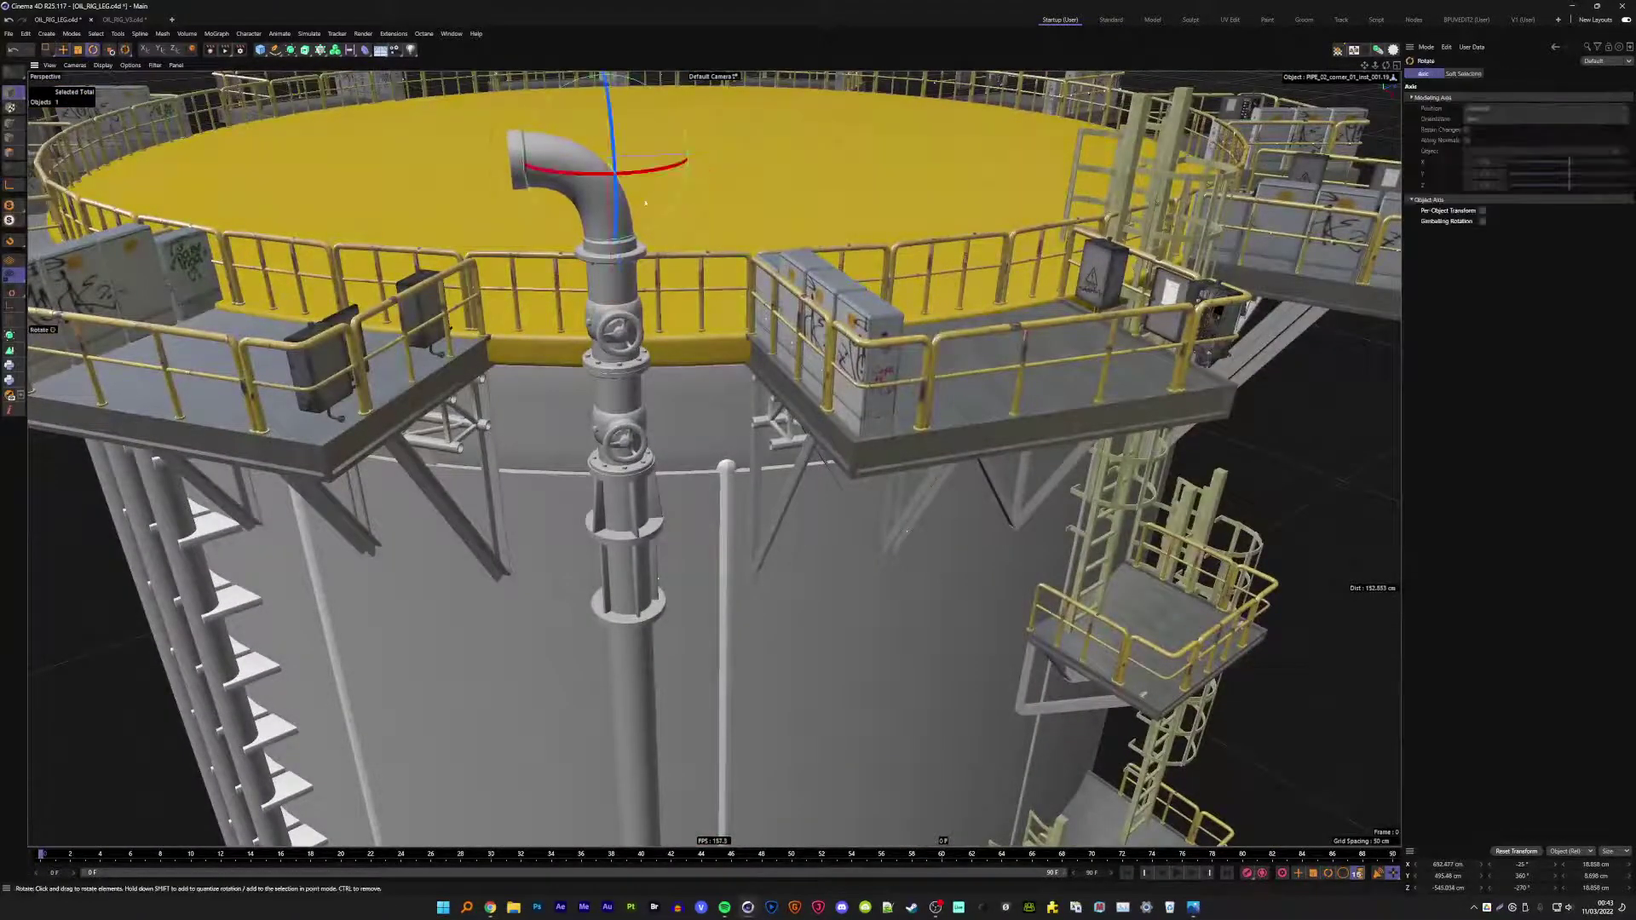
mouse_move(636, 174)
left_mouse_down()
mouse_move(536, 207)
mouse_move(683, 254)
left_mouse_up()
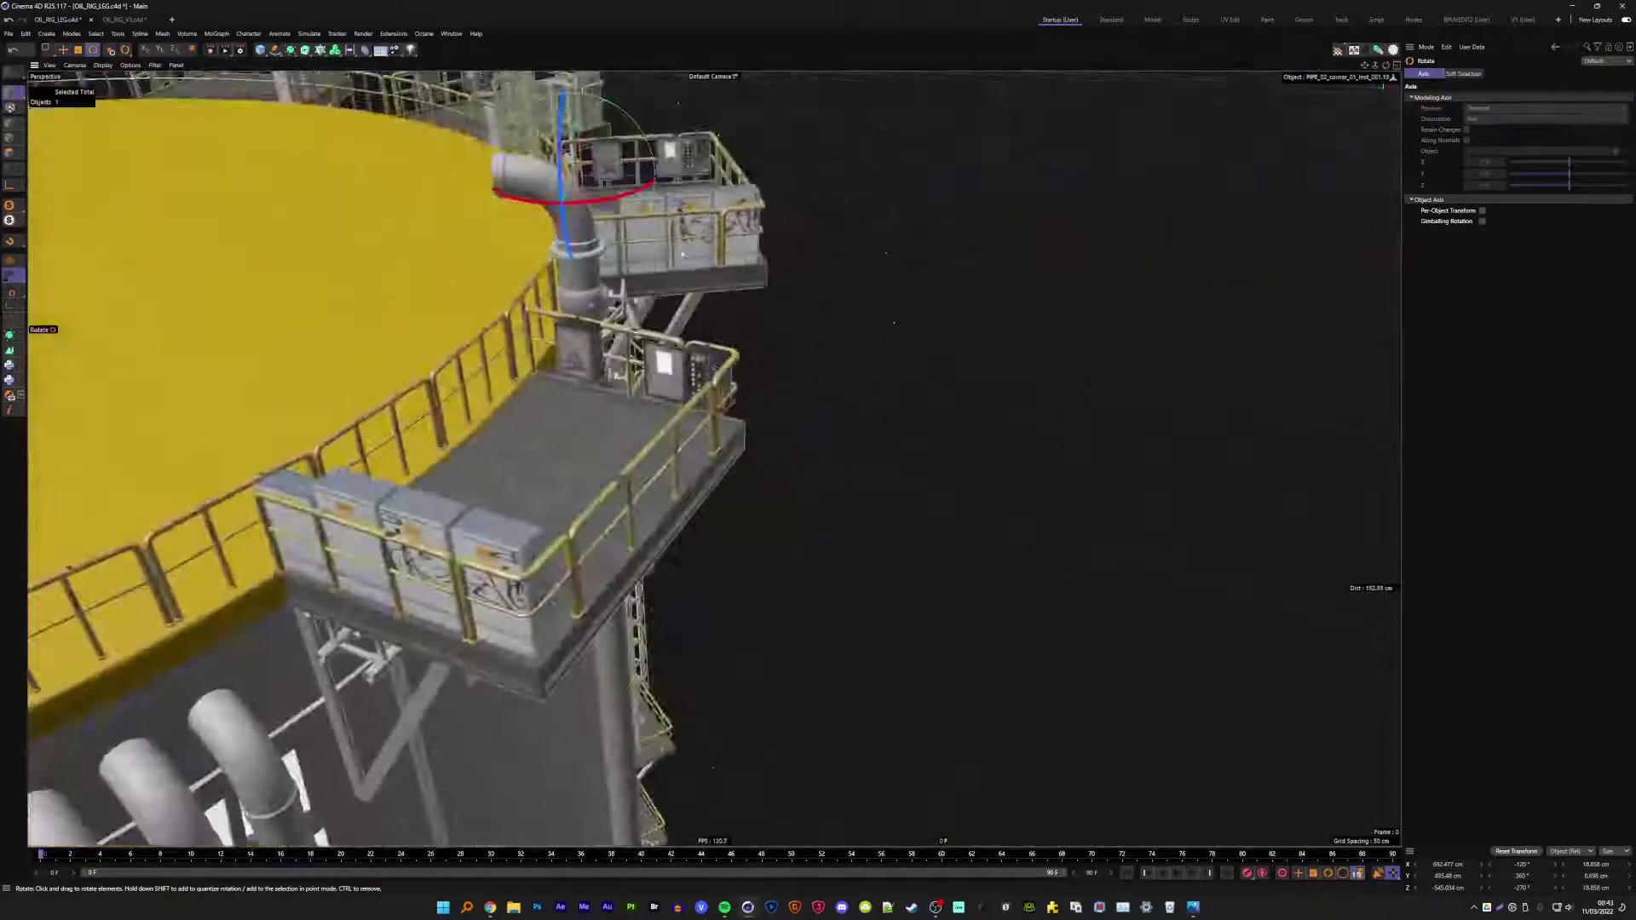
left_click_drag(622, 183, 492, 186, "ctrl")
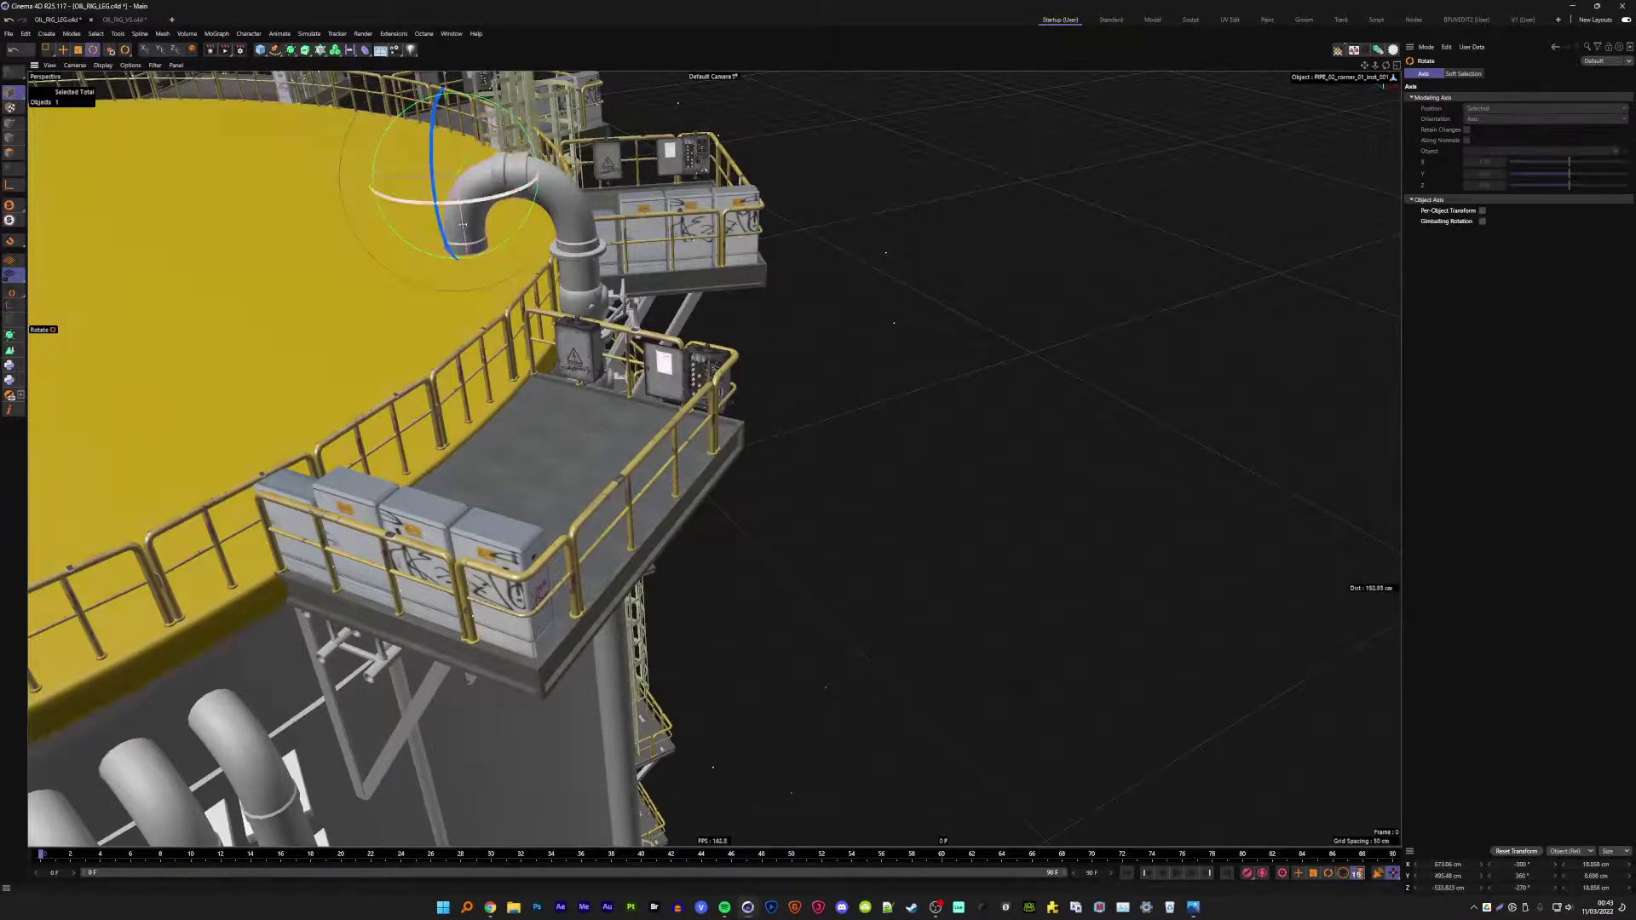
- Move the copied elbow to join the first, forming an upside-down U
key("e")
scroll(558, 183, "up", 3)
scroll(558, 182, "up", 2)
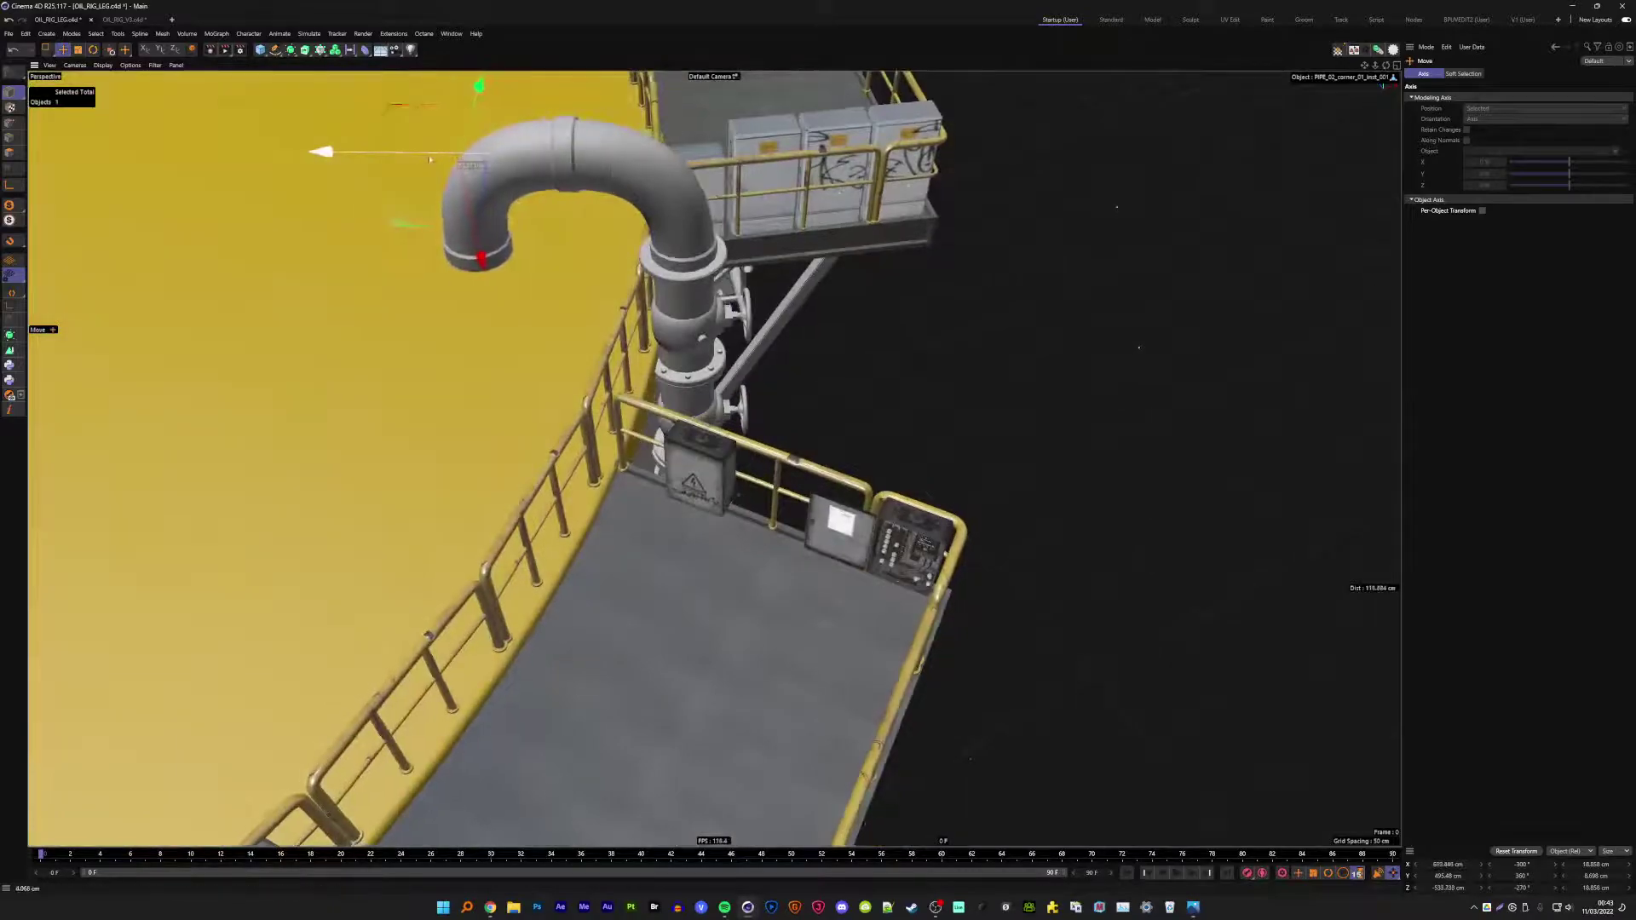
mouse_move(426, 159)
left_mouse_down()
mouse_move(408, 160)
mouse_move(410, 103)
mouse_move(477, 136)
mouse_move(545, 256)
mouse_move(652, 230)
mouse_move(733, 282)
mouse_move(597, 311)
mouse_move(631, 324)
mouse_move(460, 341)
mouse_move(596, 358)
mouse_move(927, 308)
mouse_move(767, 341)
left_mouse_up()
scroll(409, 160, "down", 3)
scroll(410, 102, "down", 2)
- Select the copied valve instance near the new elbow leg
scroll(545, 256, "up", 3)
scroll(597, 238, "up", 3)
left_click(775, 335)
scroll(927, 308, "up", 5)
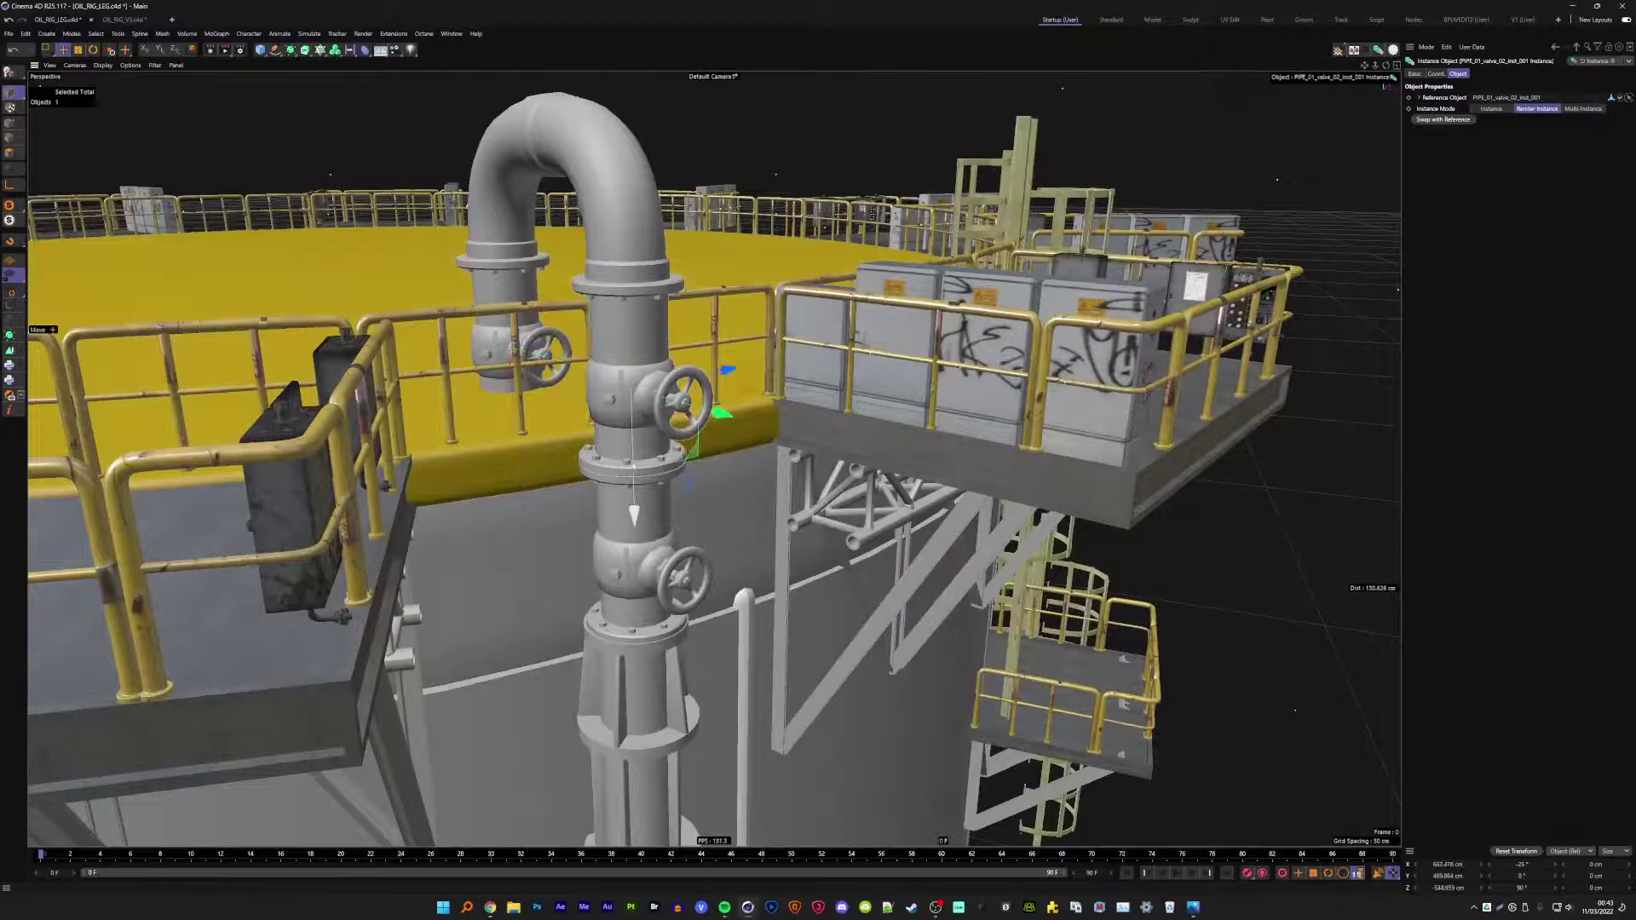
- Move the valve copy onto the downward leg and delete its short pipe section
mouse_move(597, 366)
left_mouse_down()
mouse_move(650, 401)
mouse_move(656, 428)
left_mouse_up()
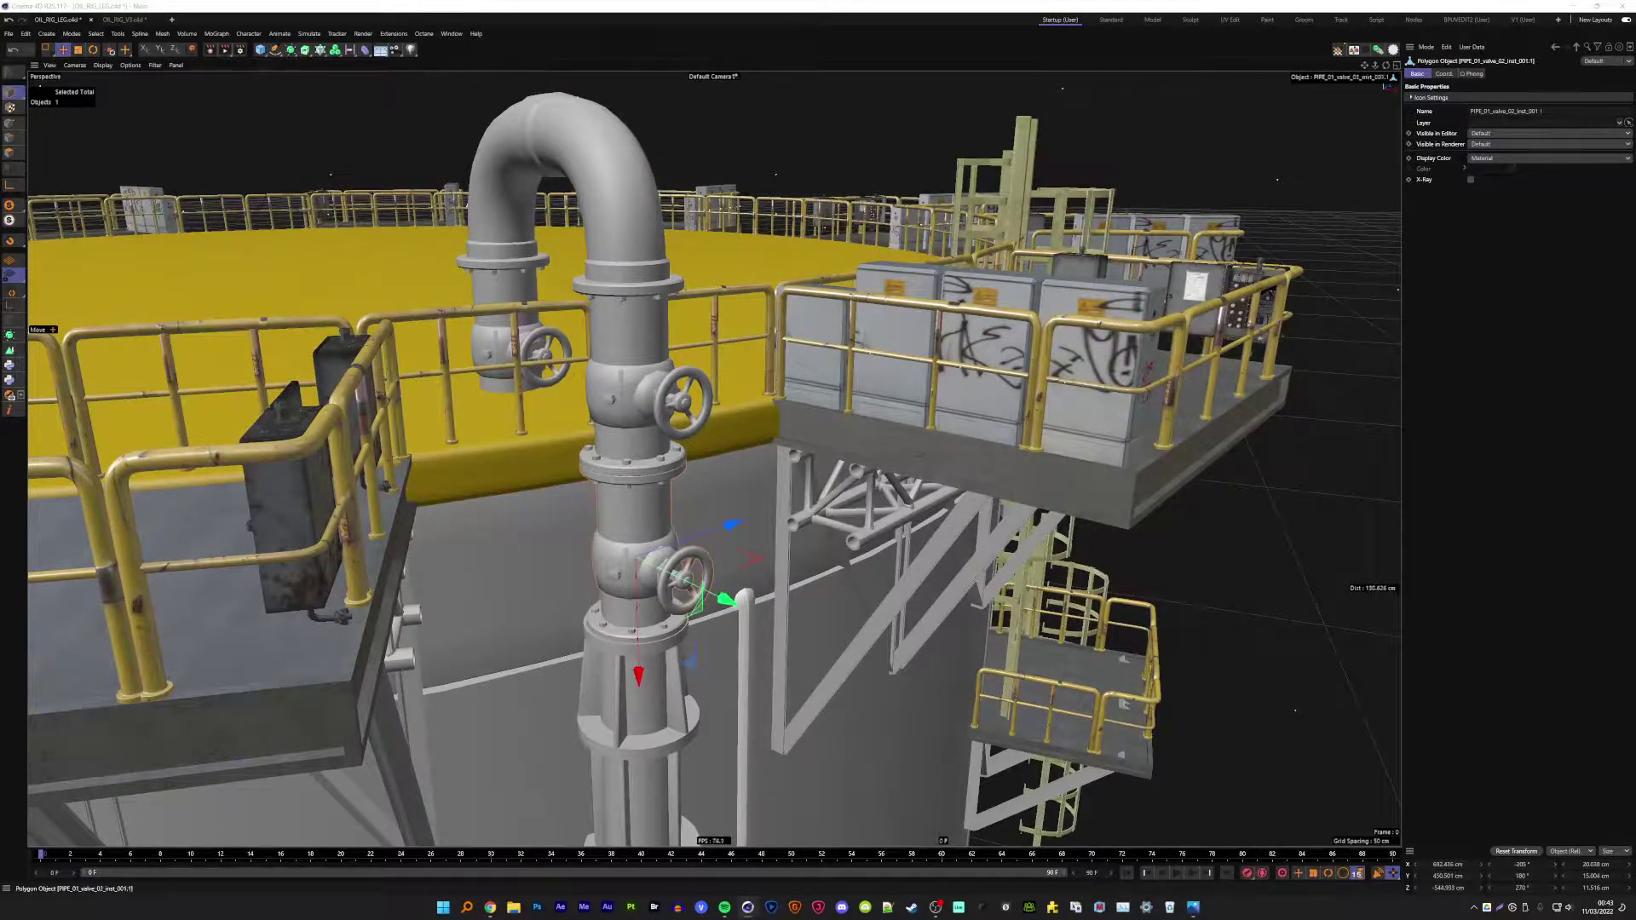
mouse_move(641, 609)
left_mouse_down("alt")
mouse_move(966, 390)
mouse_move(509, 234)
left_mouse_up("alt")
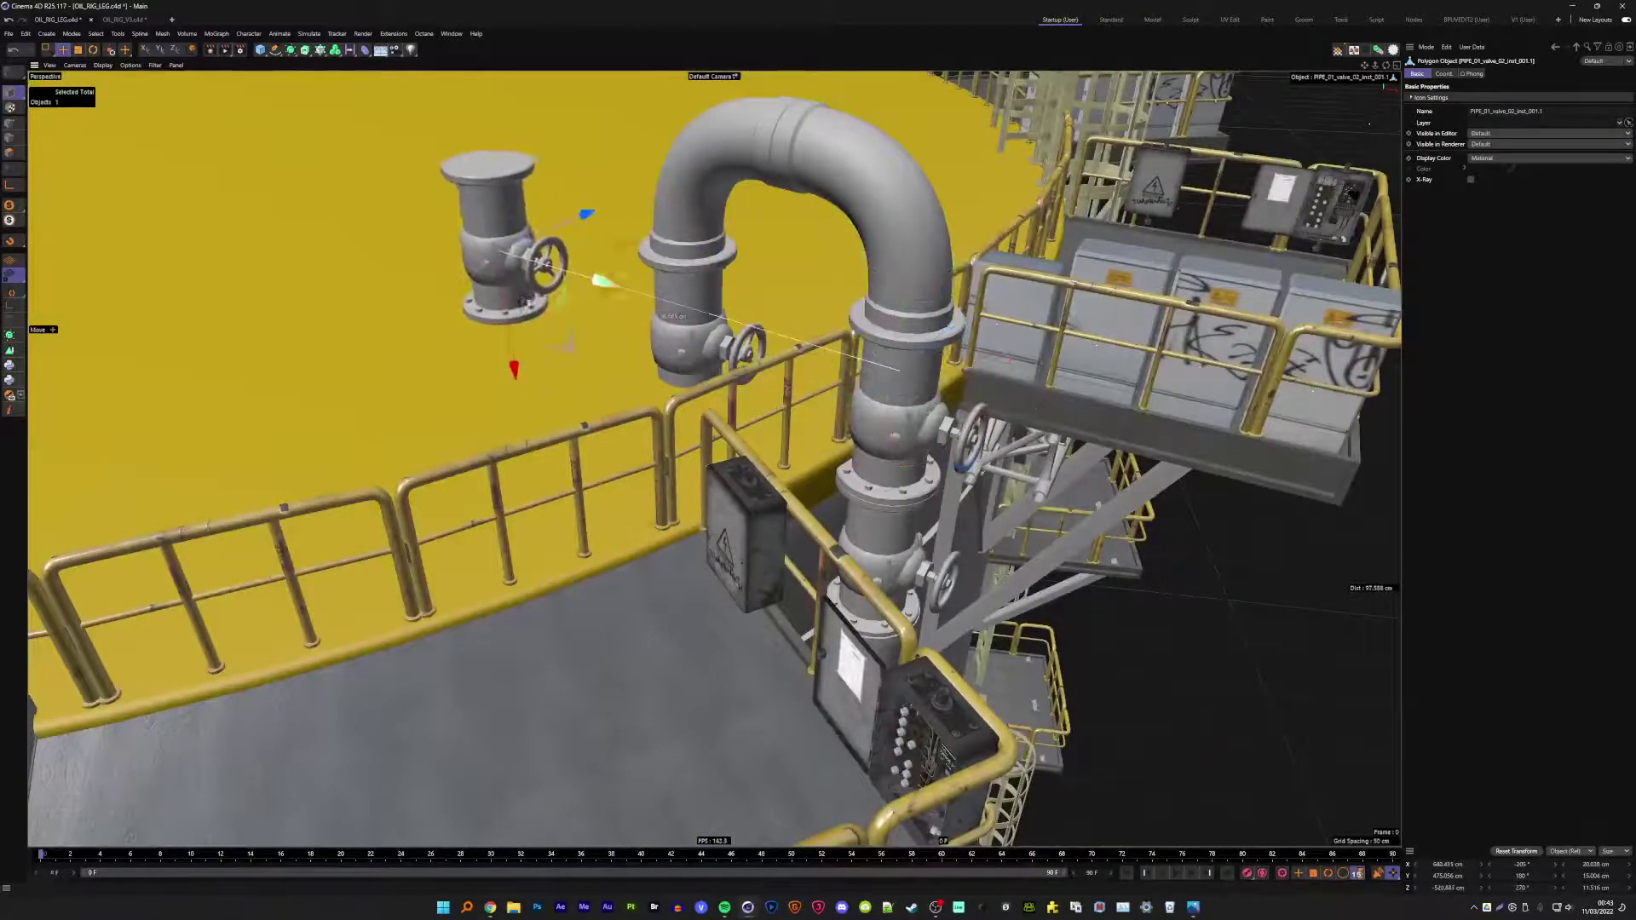
scroll(501, 317, "up", 5)
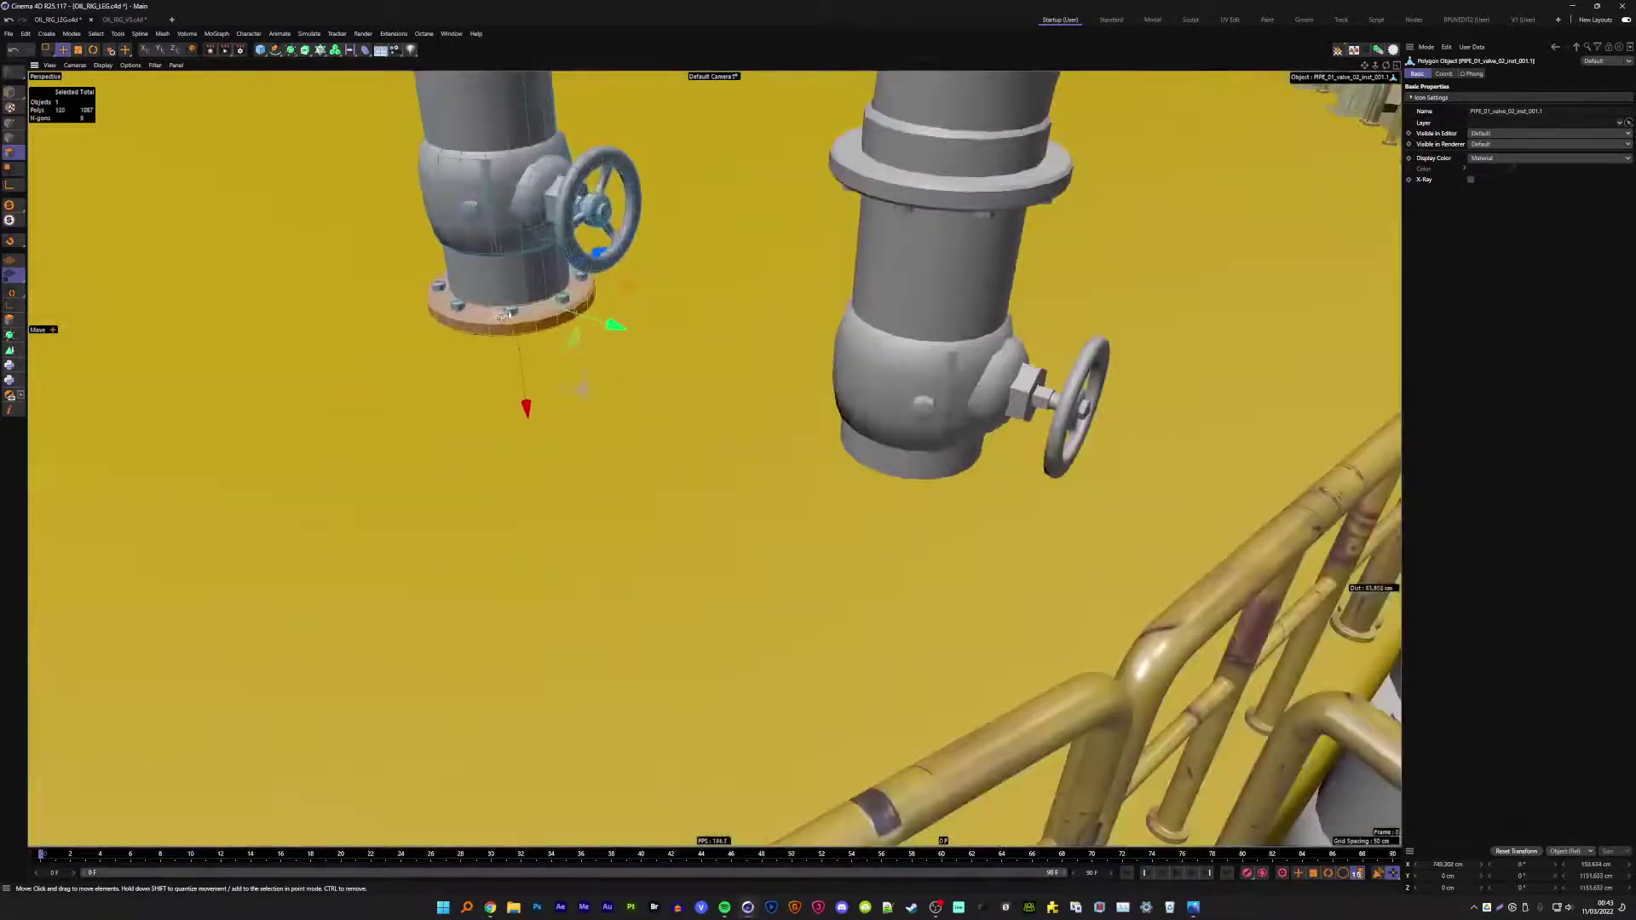
left_click(498, 228)
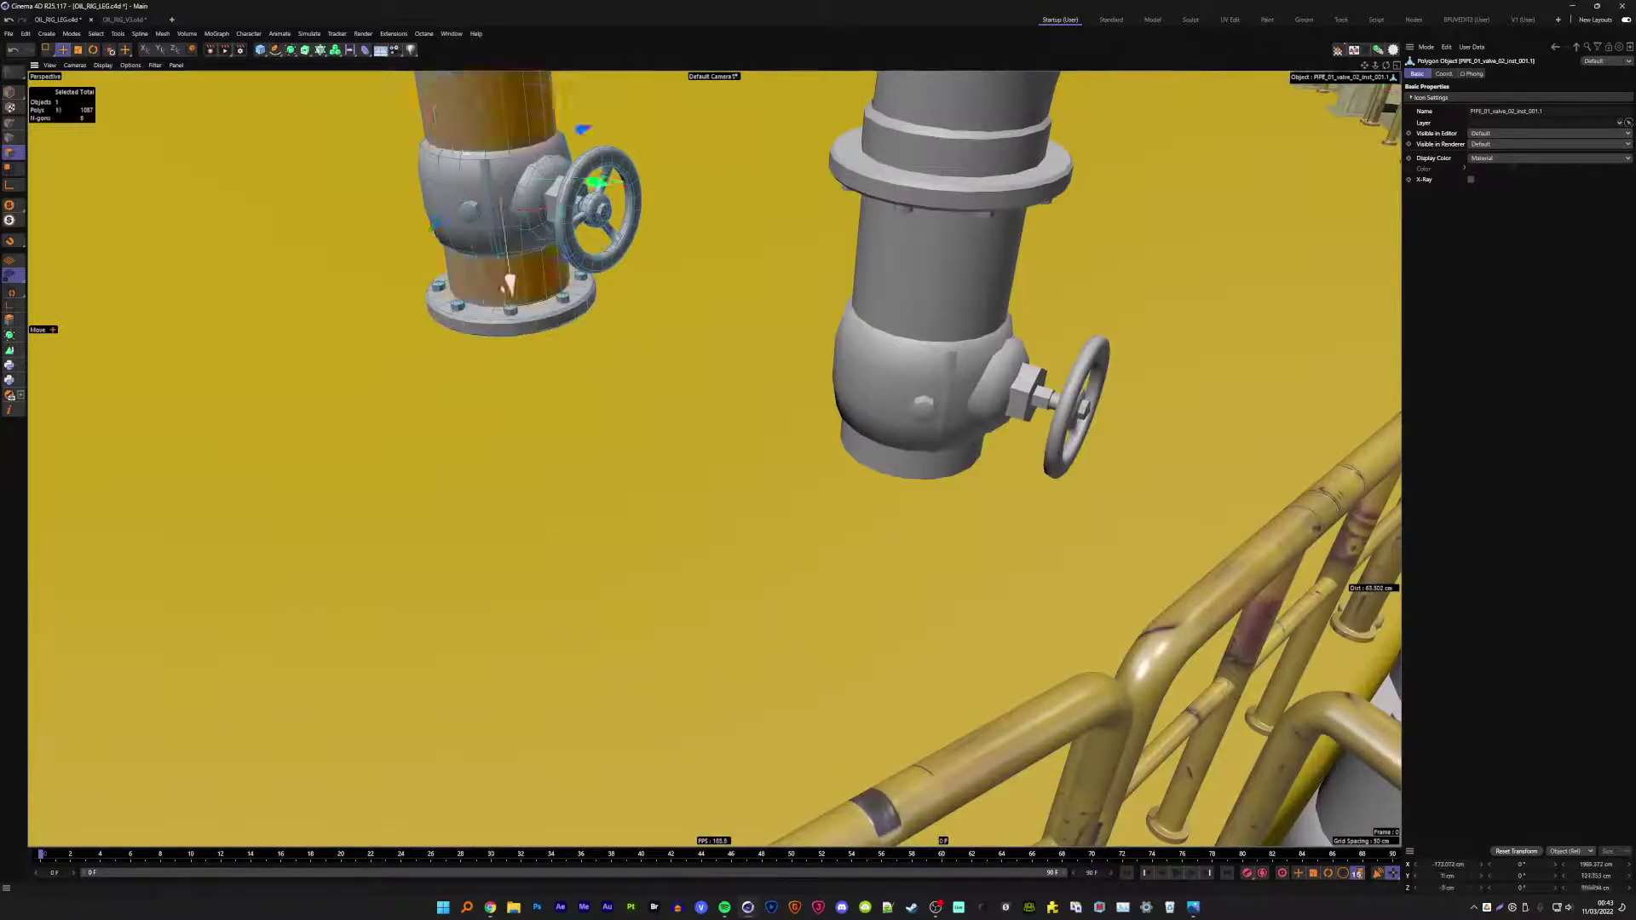
key("Delete")
mouse_move(520, 243)
left_mouse_down("alt")
mouse_move(612, 369)
mouse_move(597, 315)
left_mouse_up("alt")
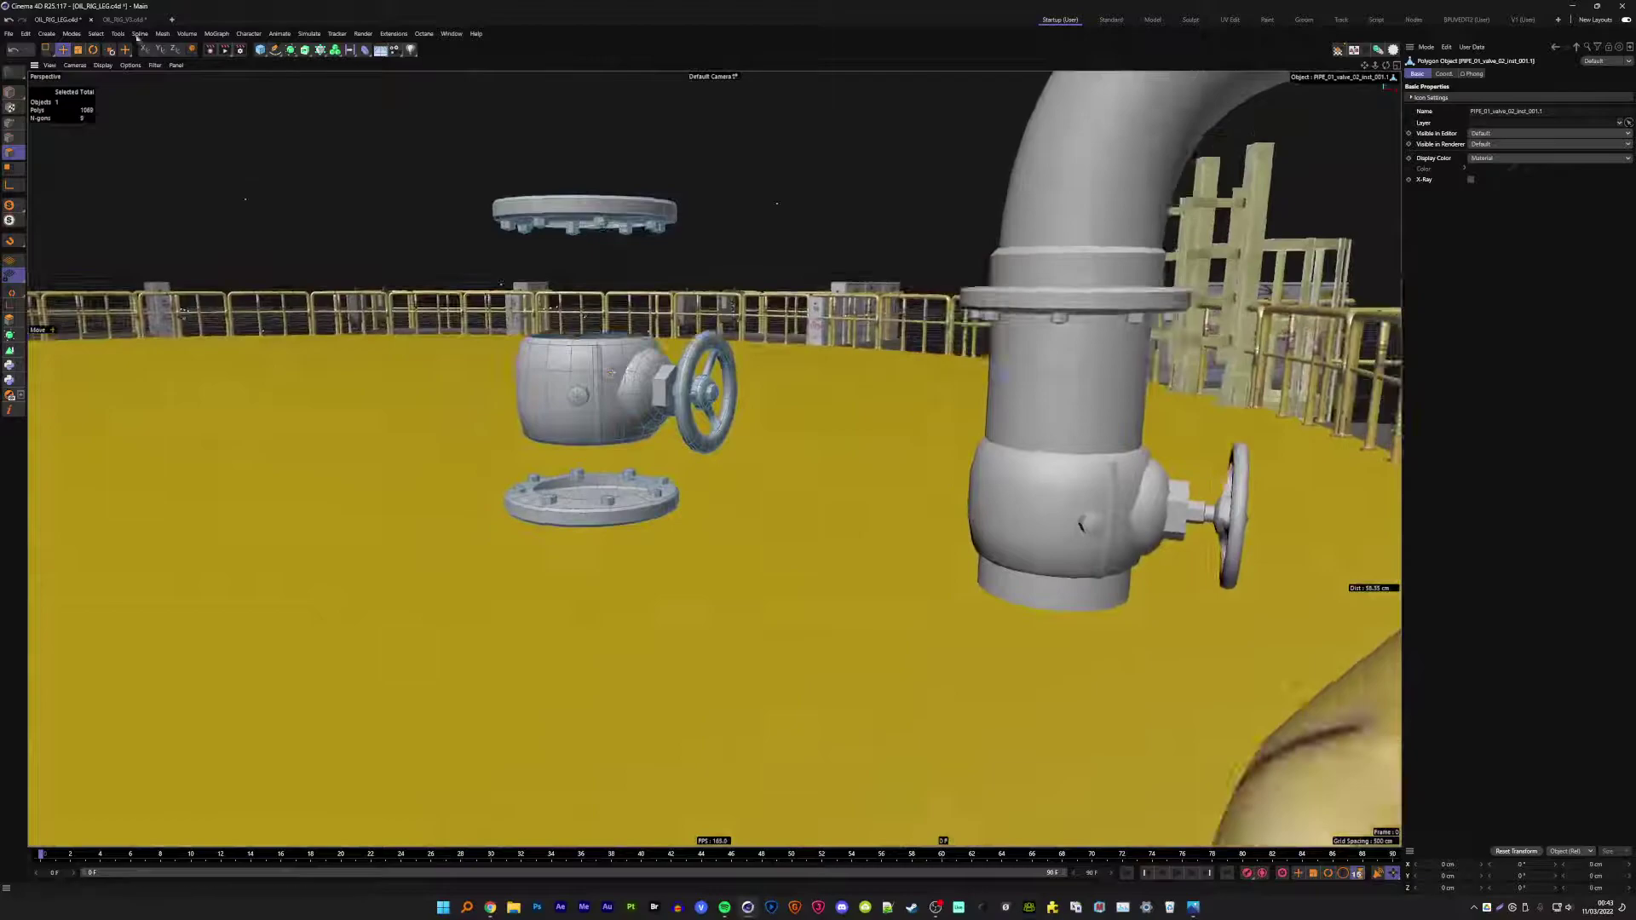
- Box-select the spare valve's top flange and body and delete them
key("0")
mouse_move(424, 122)
left_mouse_down()
mouse_move(763, 353)
mouse_move(855, 467)
left_mouse_up()
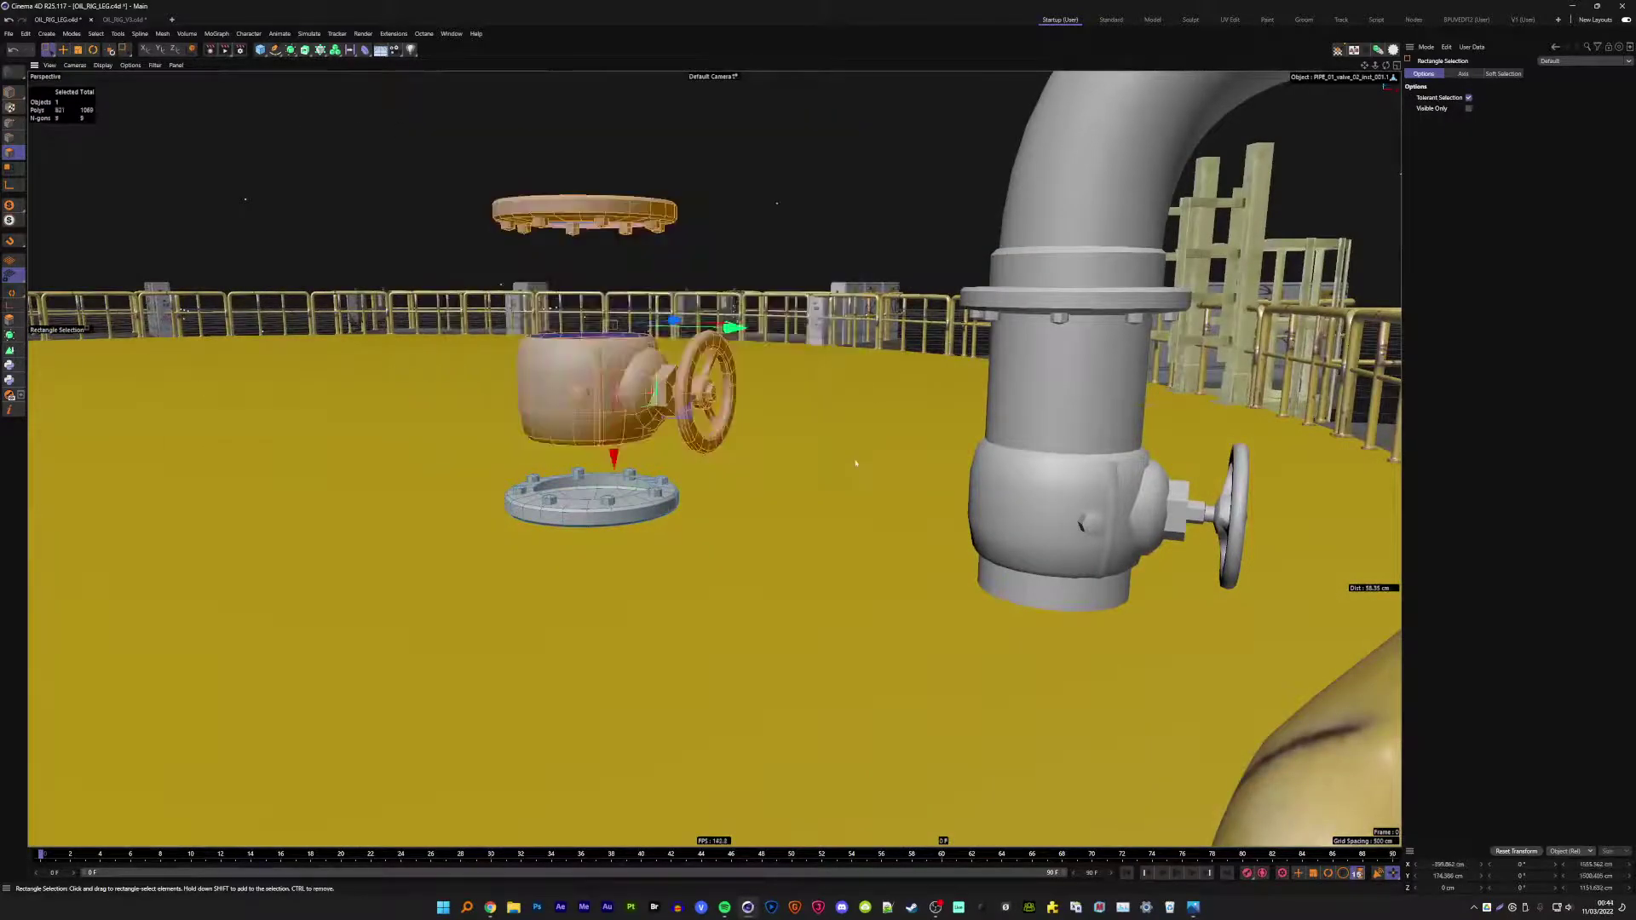
key("Delete")
- Move the leftover flange up under the valve's bottom on the pipe
key("Return")
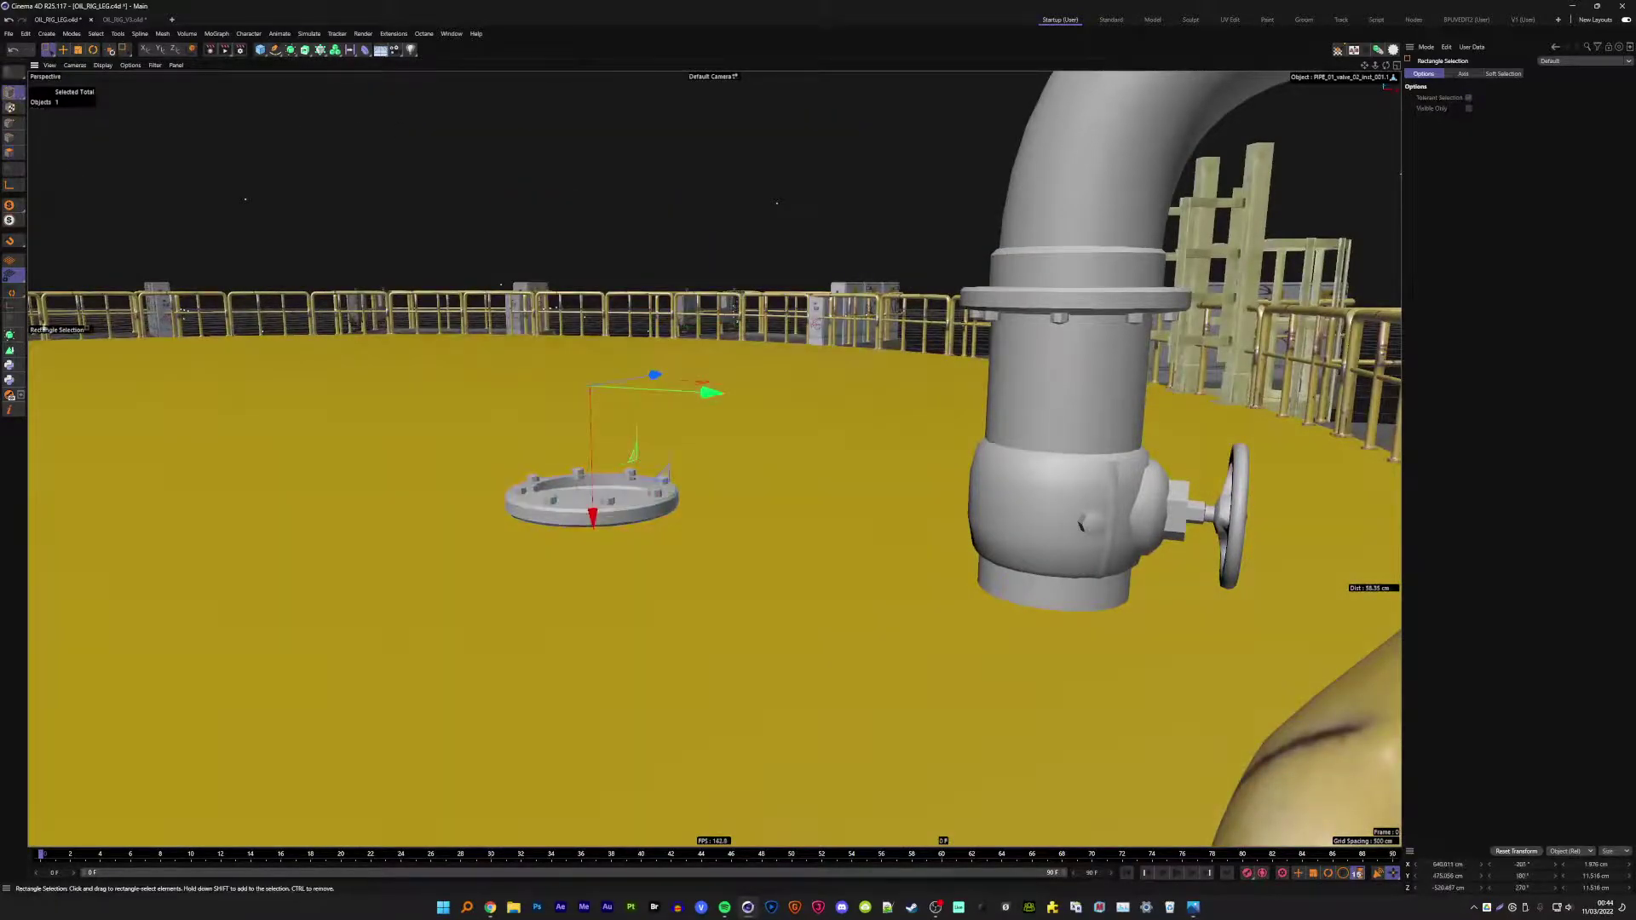
key("e")
left_click_drag(592, 498, 1039, 554)
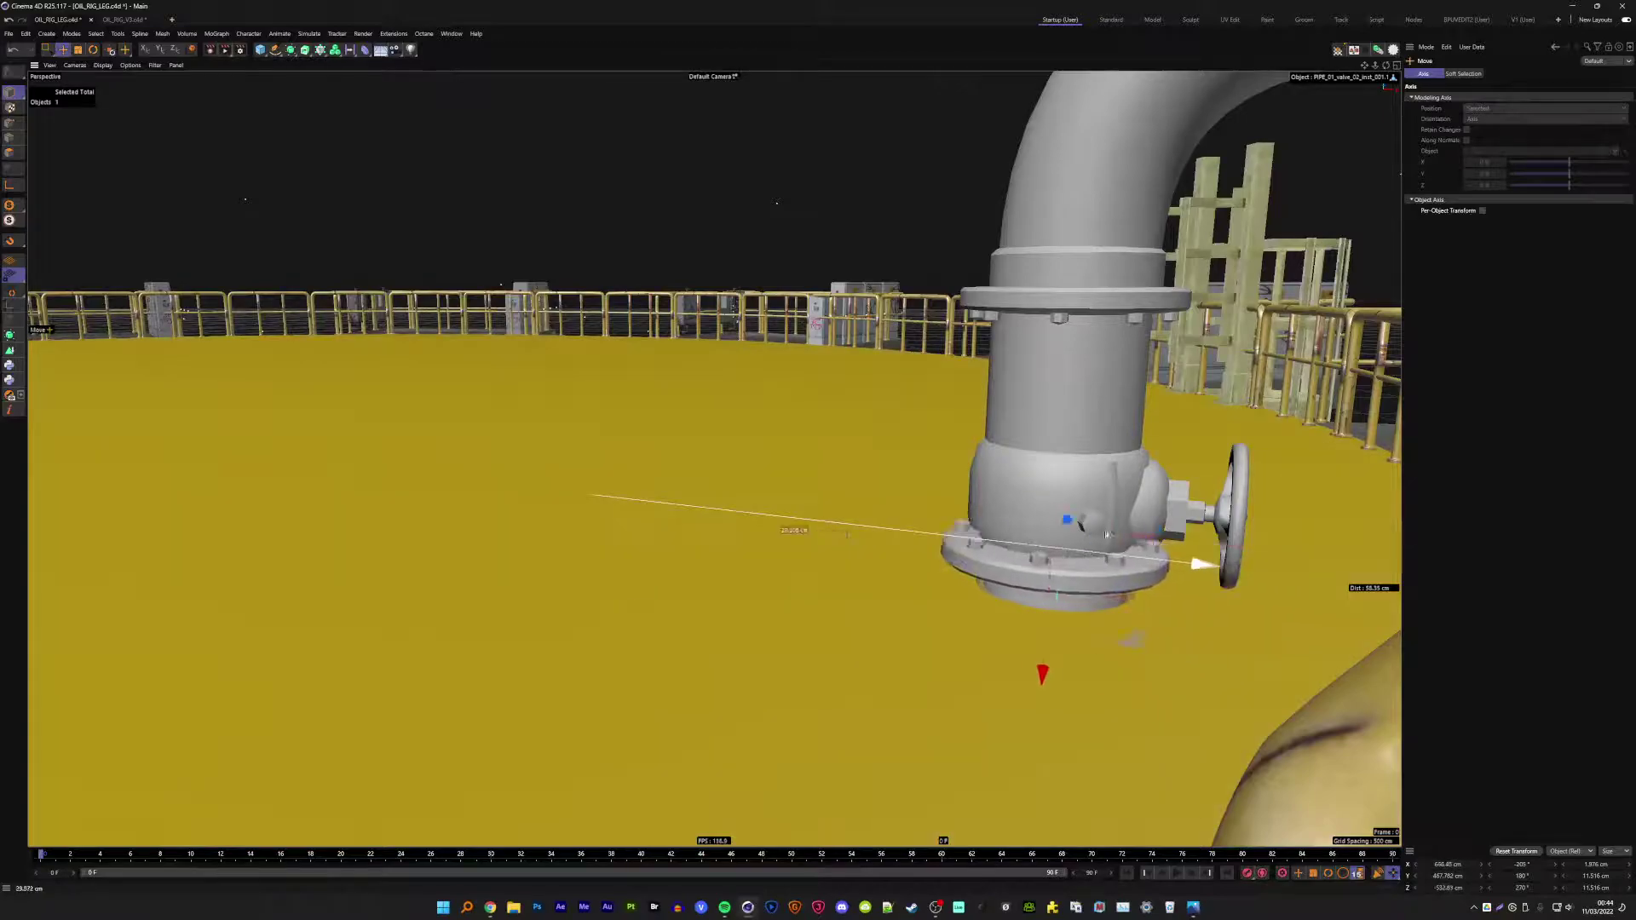
mouse_move(1011, 634)
left_mouse_down("alt")
mouse_move(812, 582)
mouse_move(812, 625)
mouse_move(975, 548)
mouse_move(715, 608)
mouse_move(554, 597)
mouse_move(1009, 403)
mouse_move(767, 545)
left_mouse_up("alt")
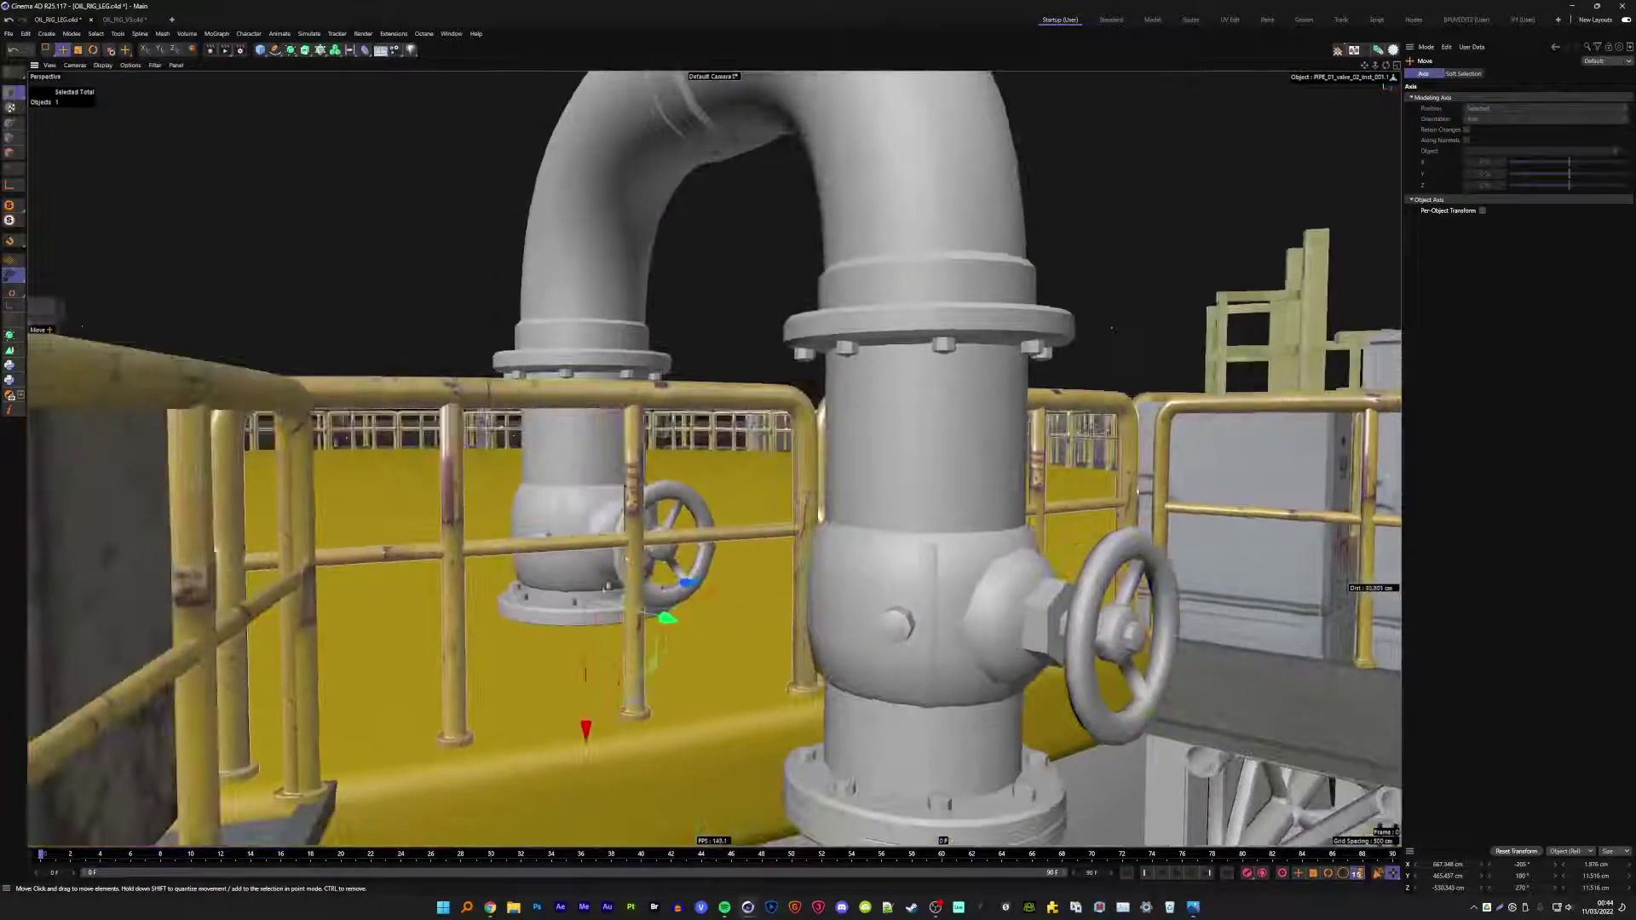
scroll(746, 561, "up", 10)
scroll(746, 561, "down", 5)
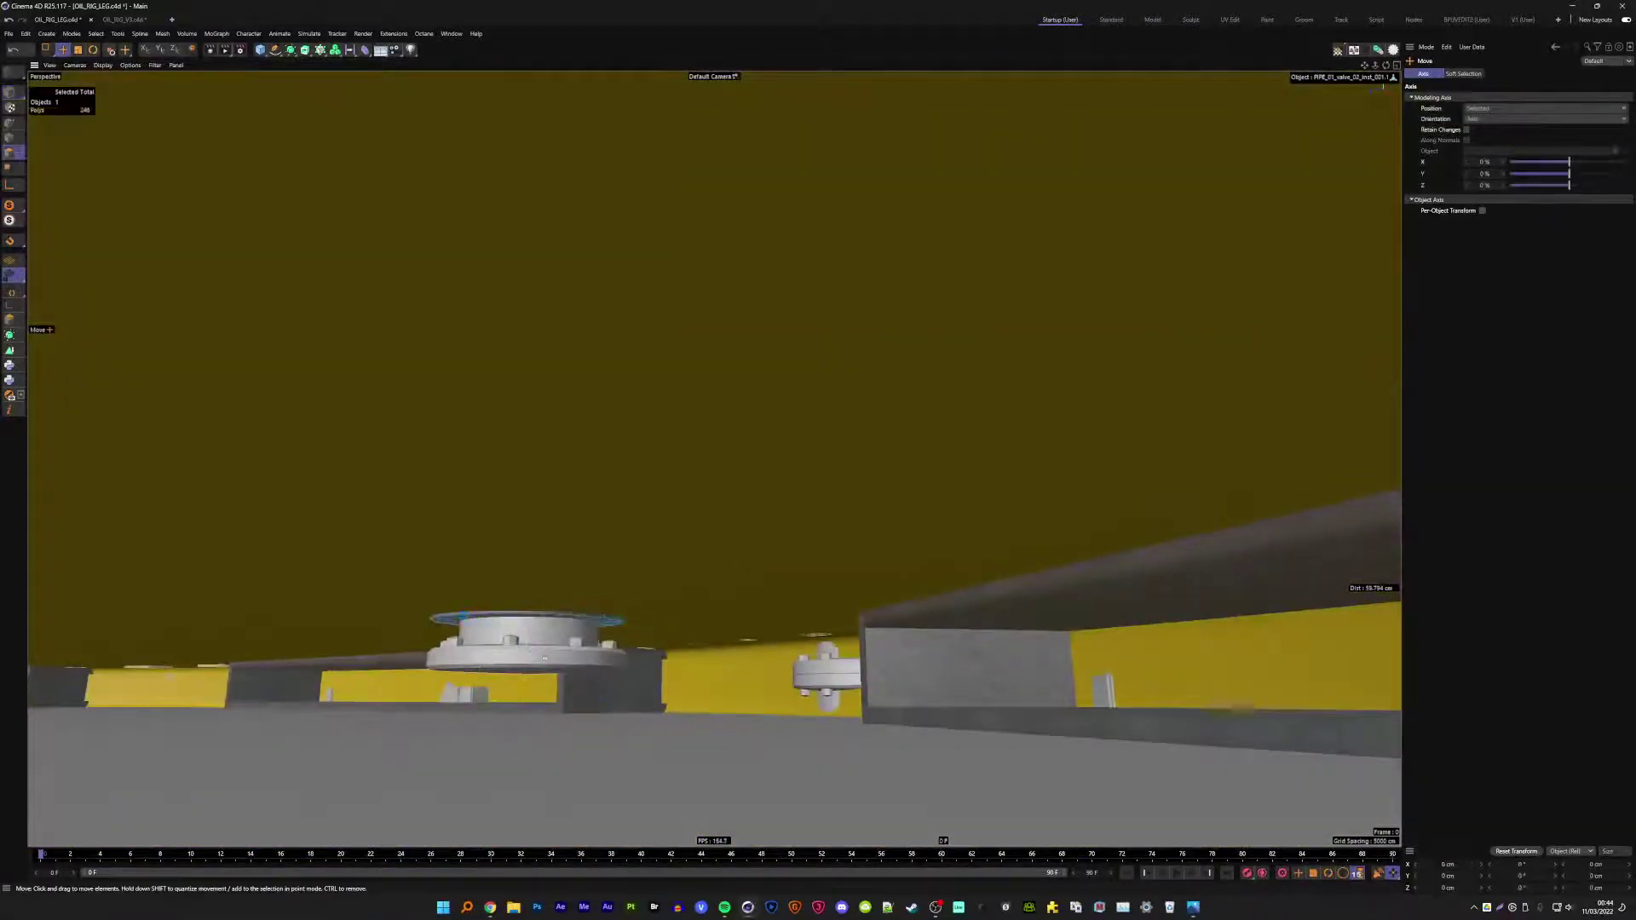
- Select the valve instance at the U-pipe's end and frame it in view
left_click(552, 660)
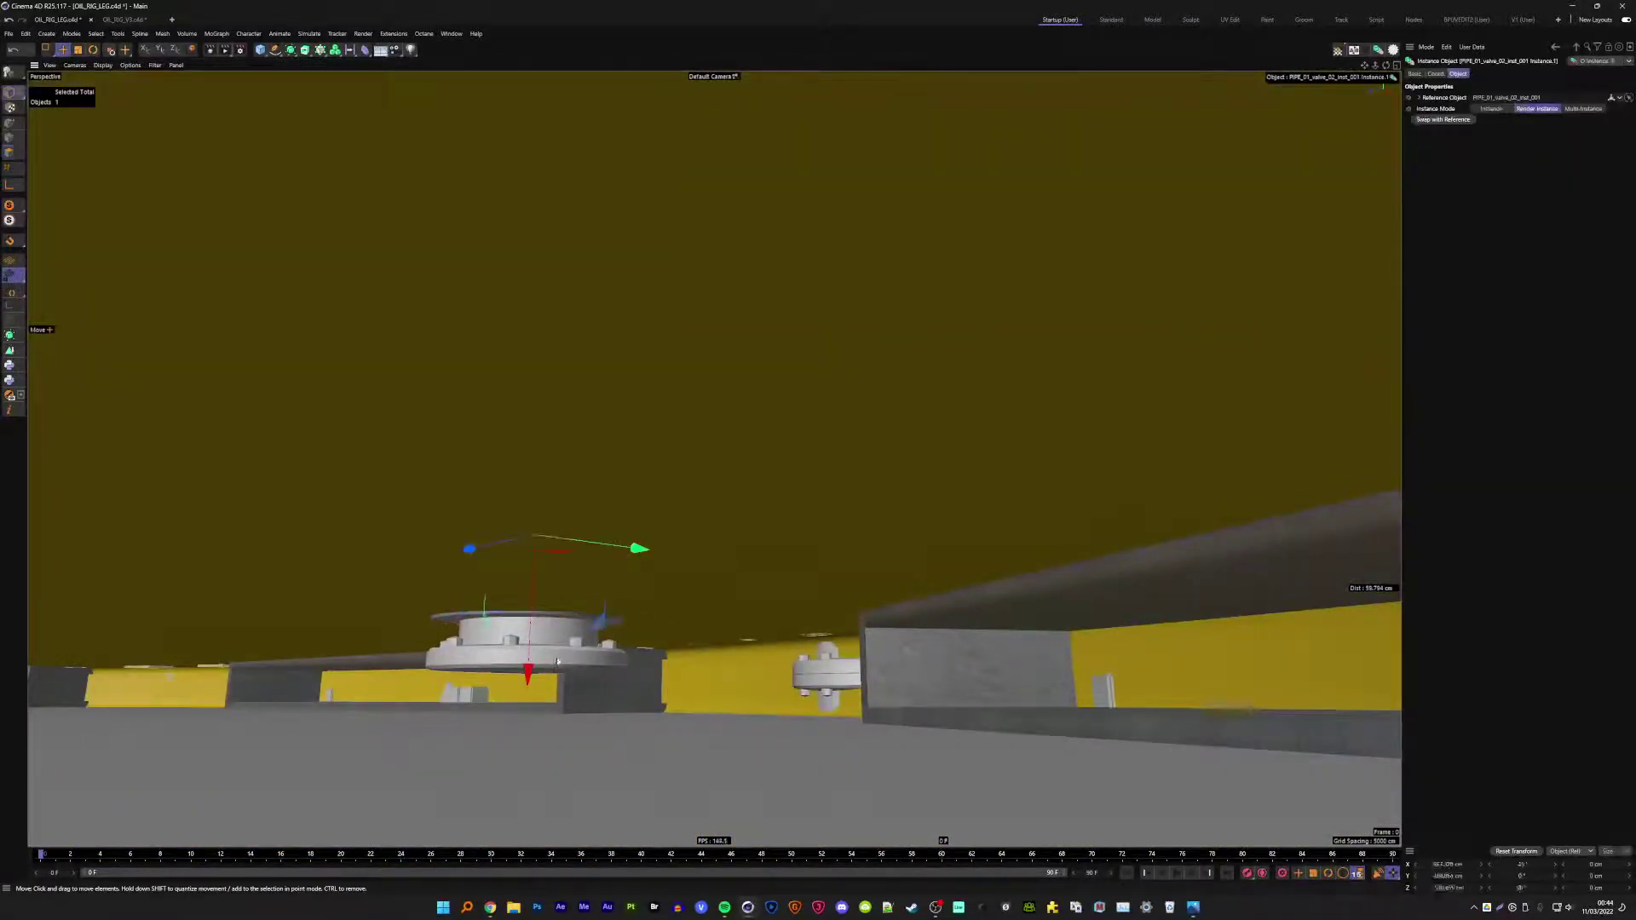
mouse_move(558, 661)
left_mouse_down("alt")
mouse_move(423, 454)
mouse_move(440, 602)
mouse_move(477, 528)
left_mouse_up("alt")
key("s")
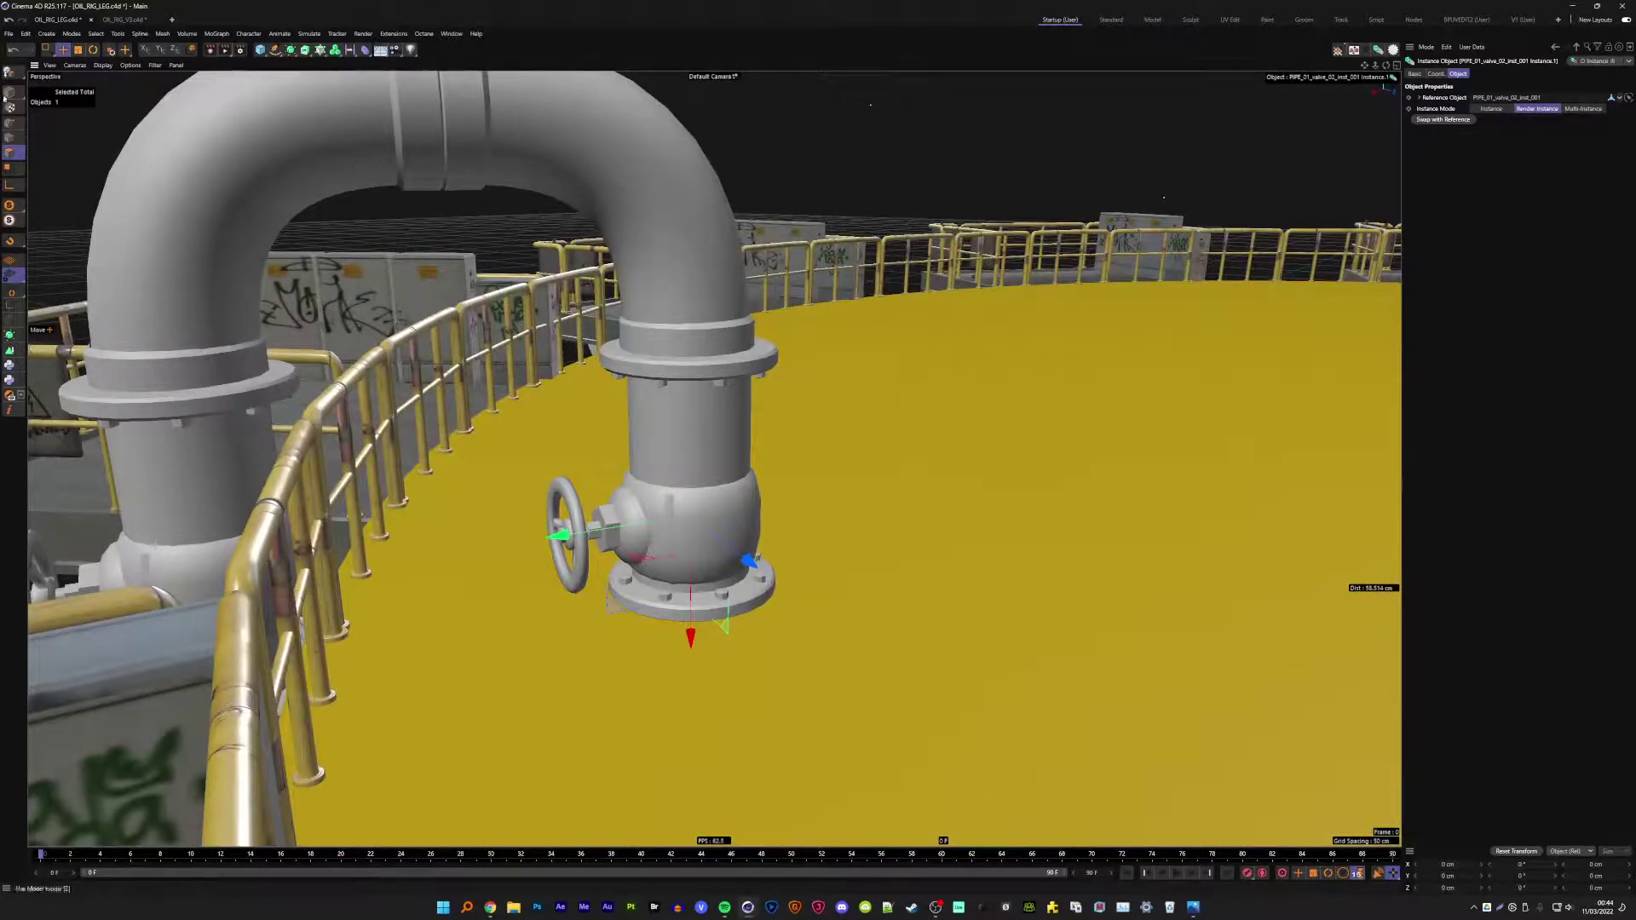
key("l")
key("l")
key("l")
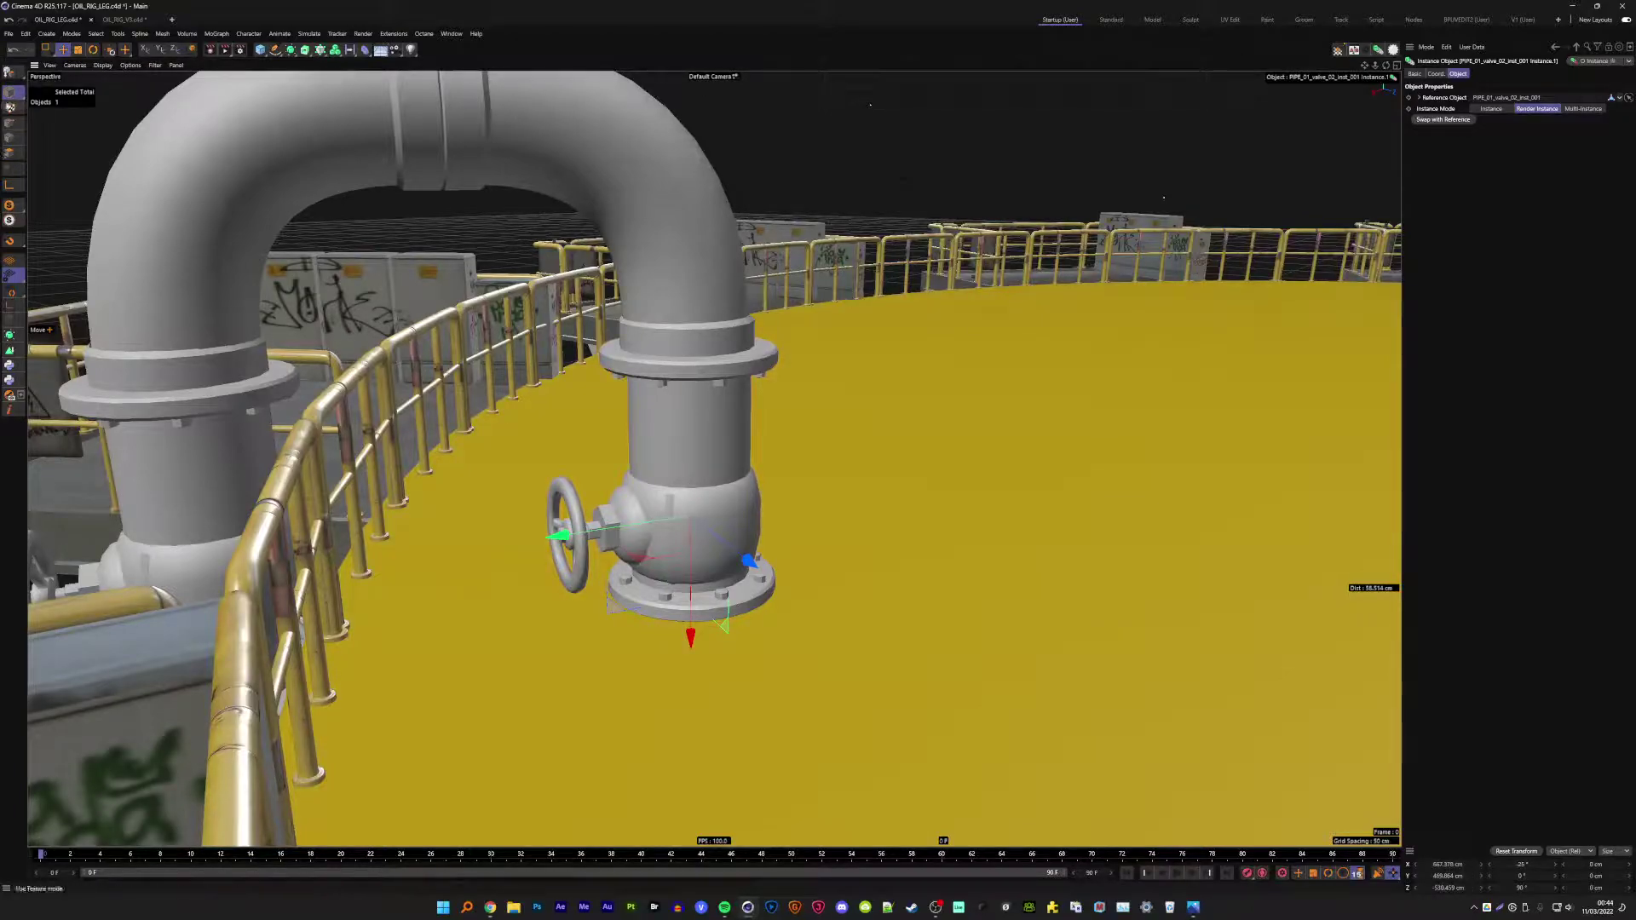
- Make the end valve editable and delete its handwheel in Polygon mode
left_click(11, 80)
left_click(10, 152)
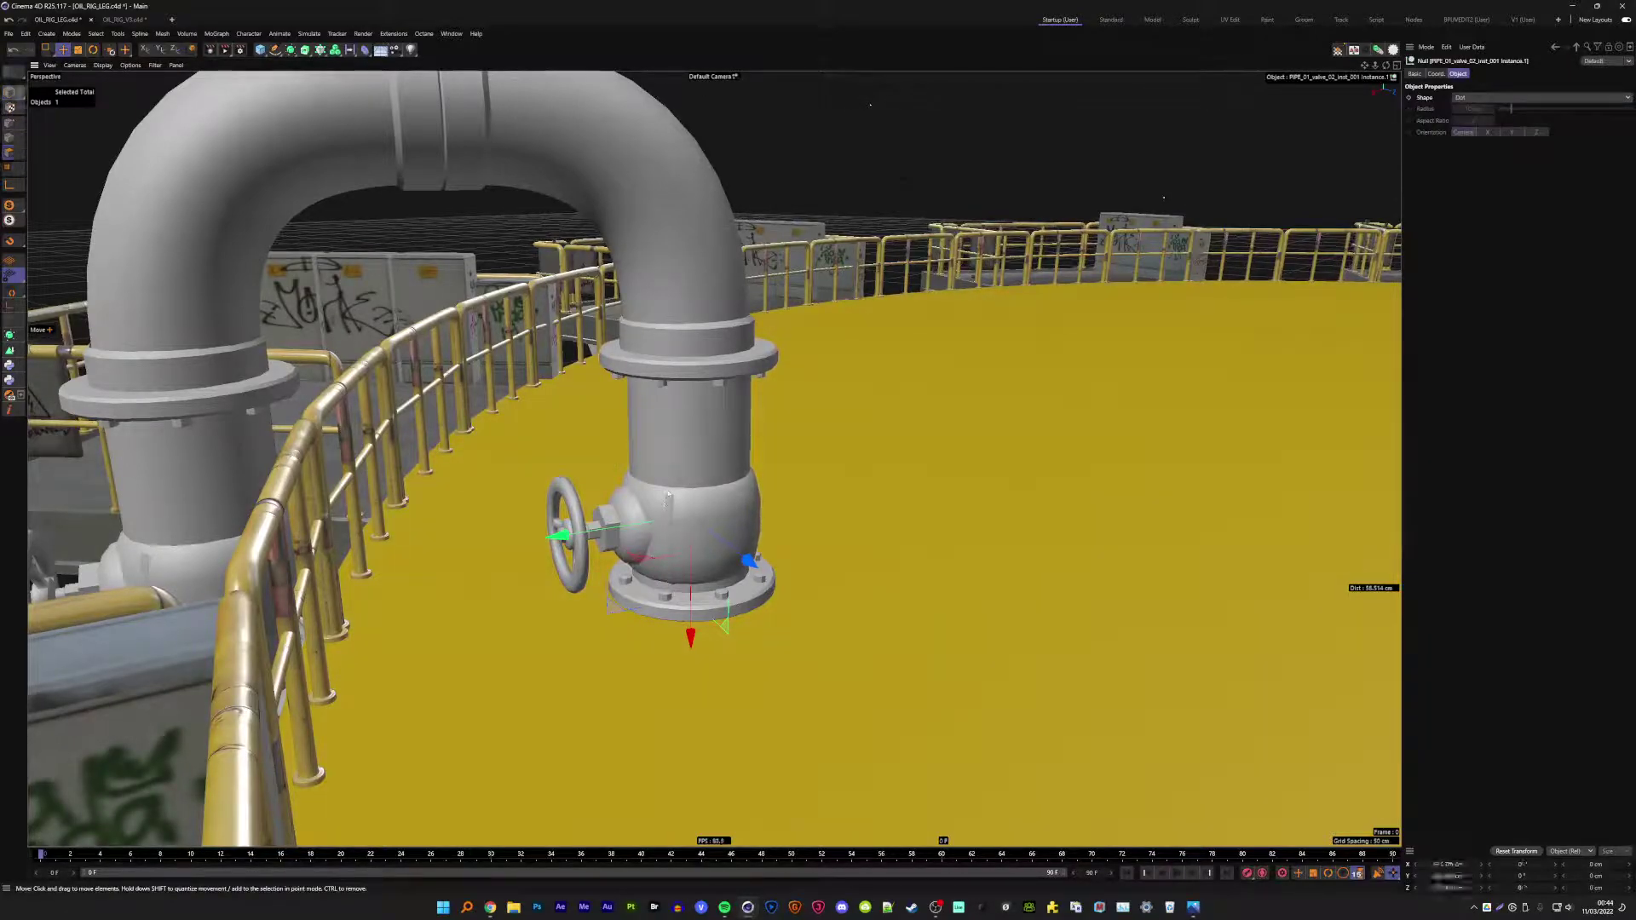
double_click(567, 532)
left_click_drag(597, 528, 564, 535, "alt")
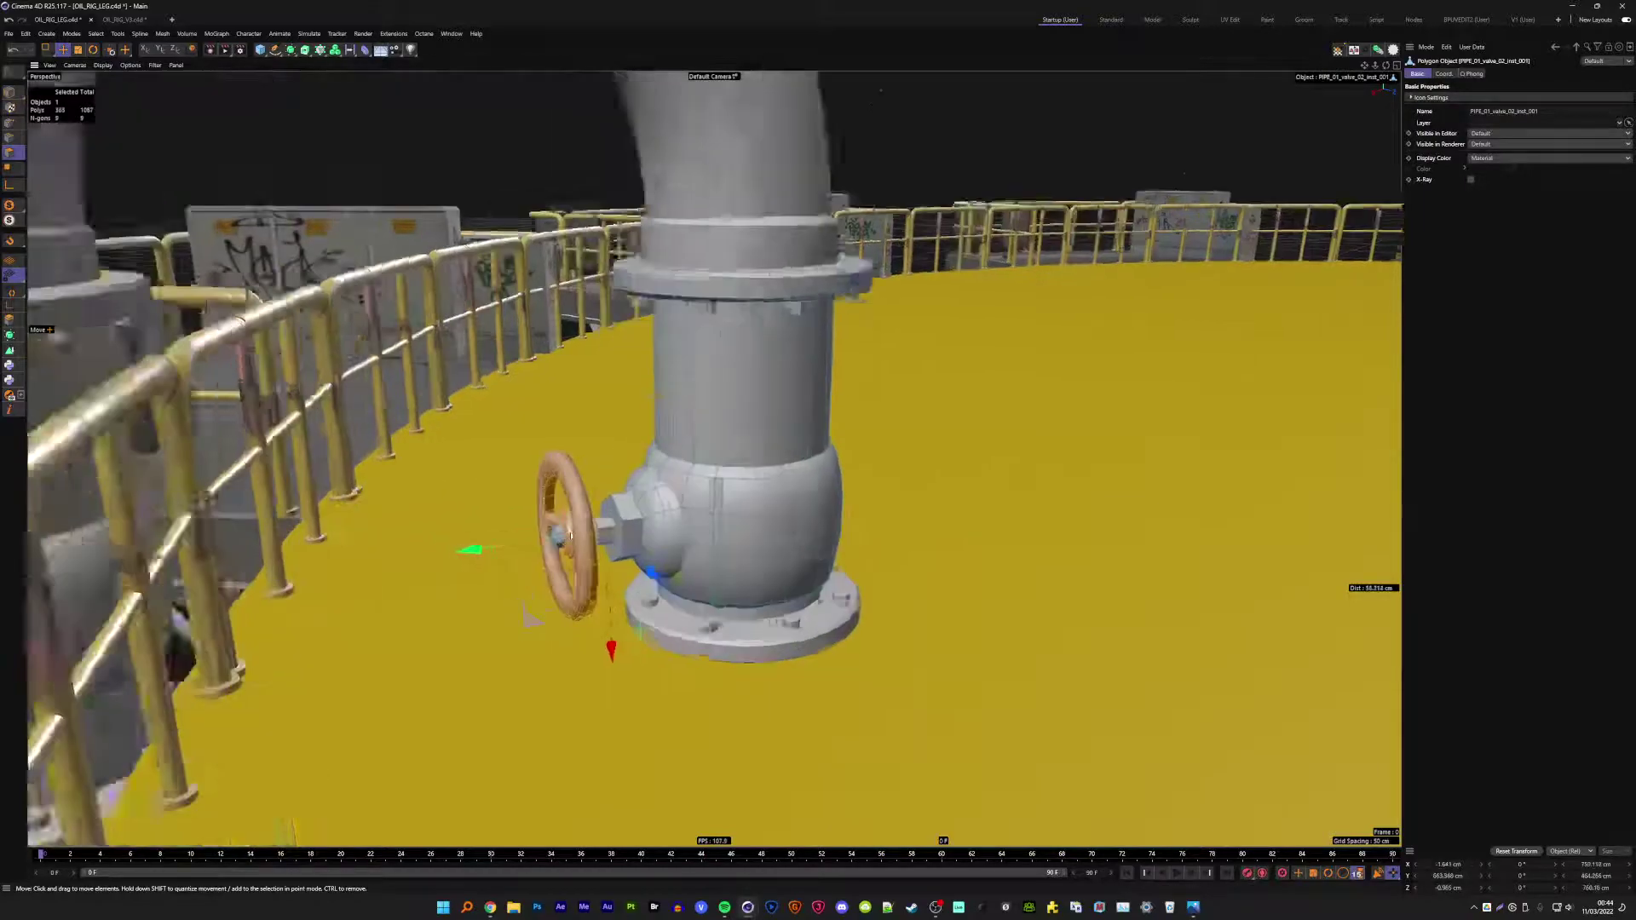
key("Delete")
- Delete the valve's side nut and bulge polygons
key("Delete")
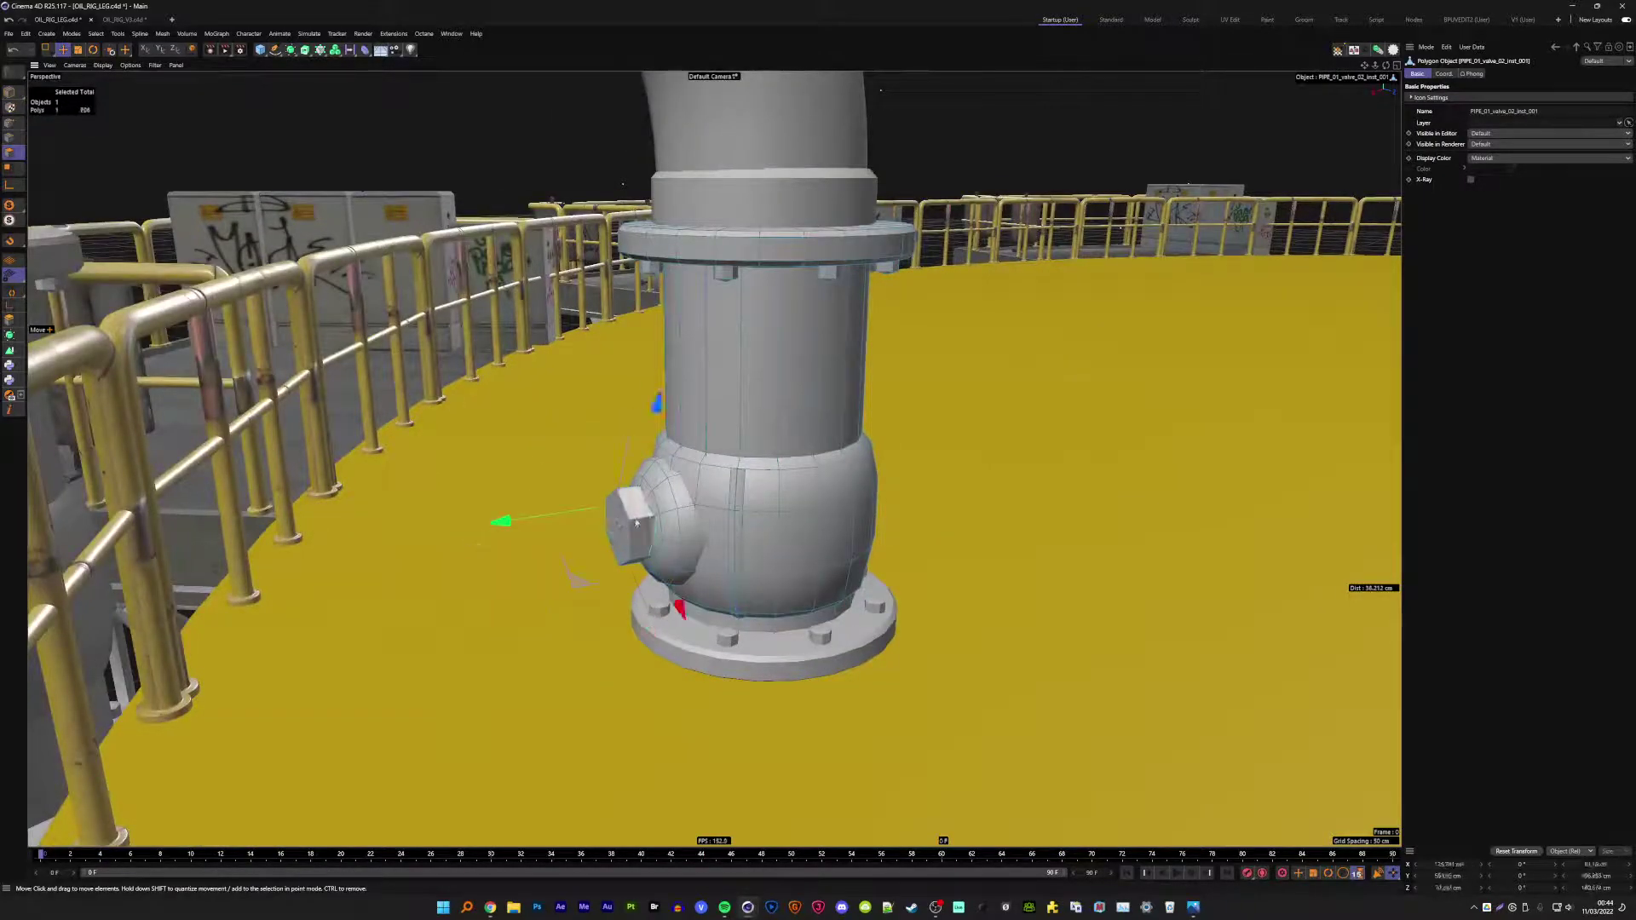
double_click(650, 522)
key("Delete")
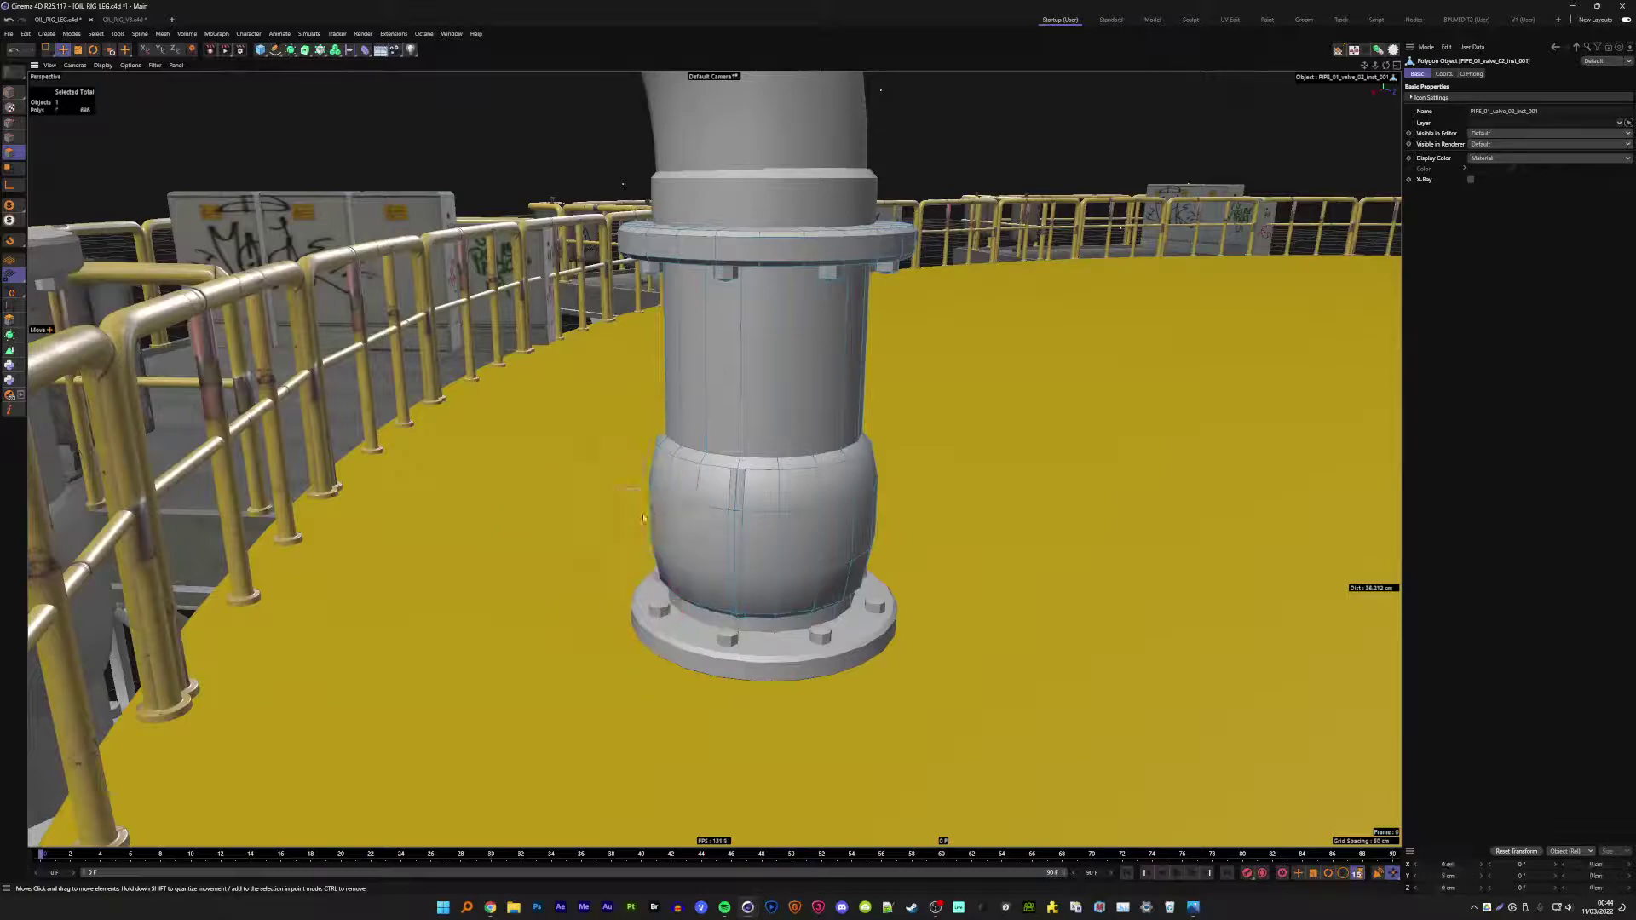
scroll(678, 515, "down", 3)
scroll(677, 515, "down", 5)
scroll(691, 511, "up", 2)
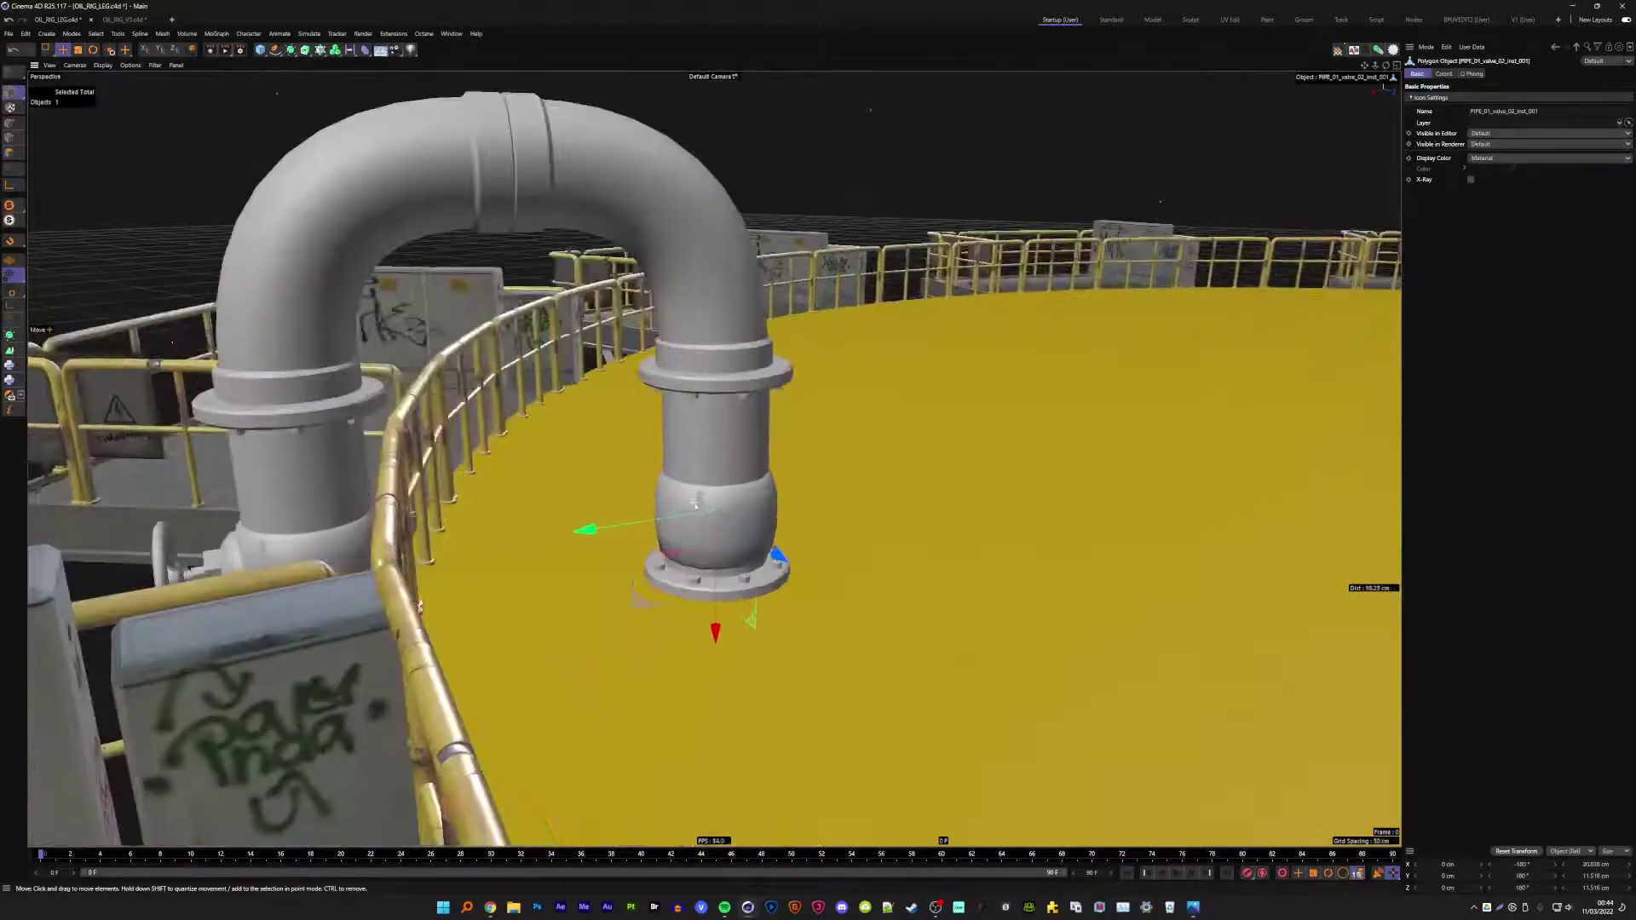
scroll(702, 507, "up", 5)
key("Return")
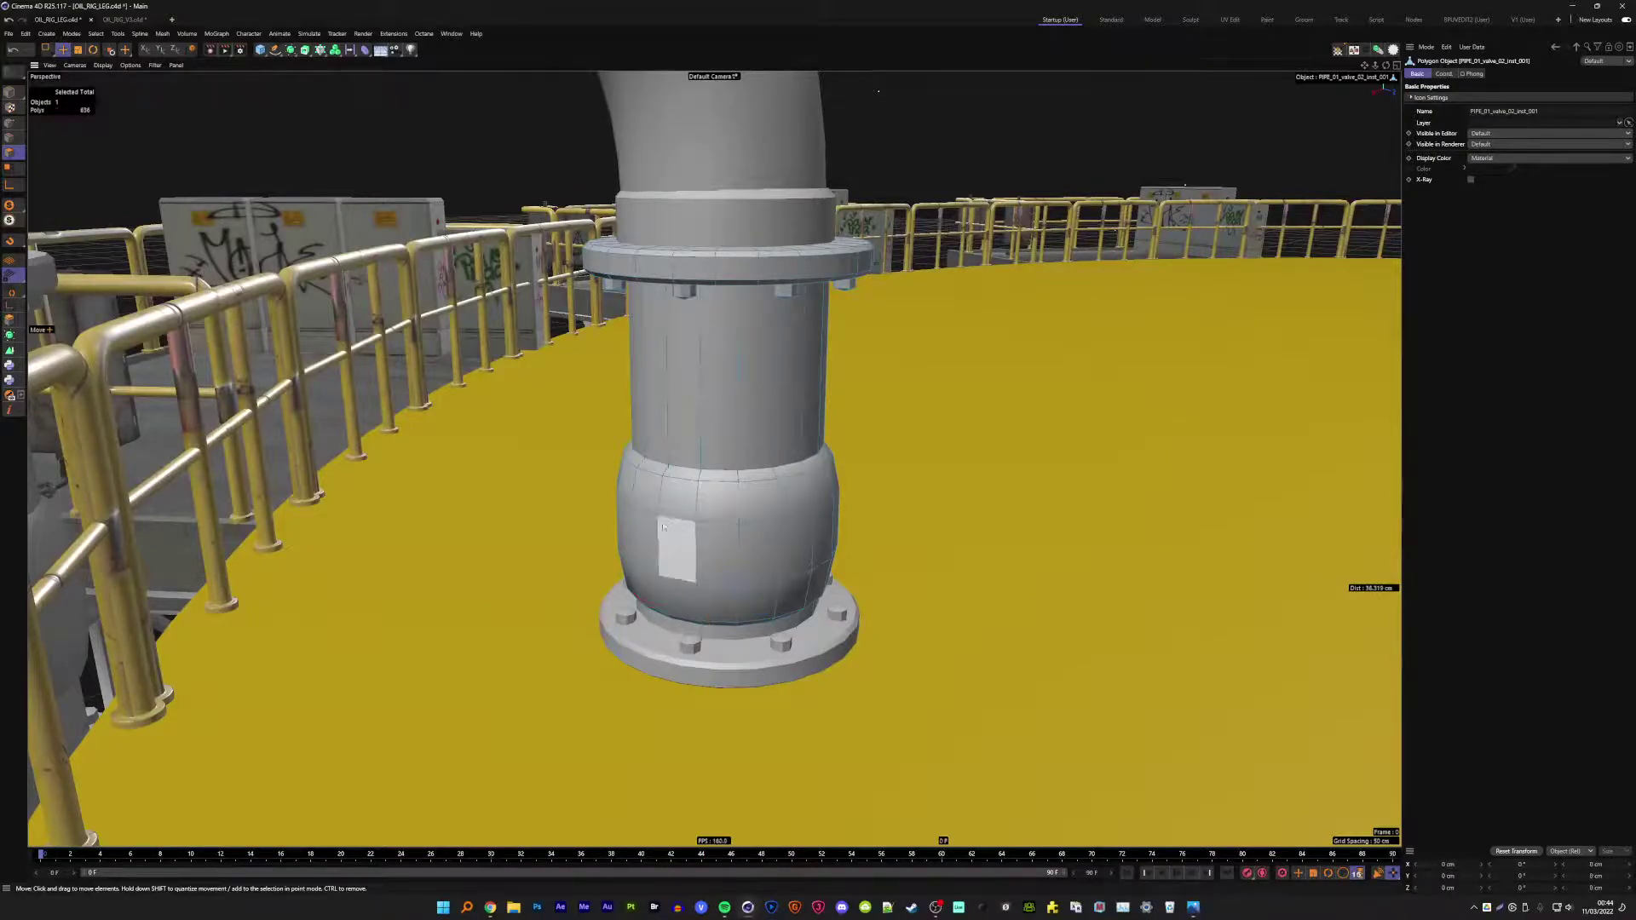
- Delete the valve's base flange and a small leftover part from below
mouse_move(697, 508)
left_mouse_down("alt")
mouse_move(899, 511)
mouse_move(600, 562)
left_mouse_up("alt")
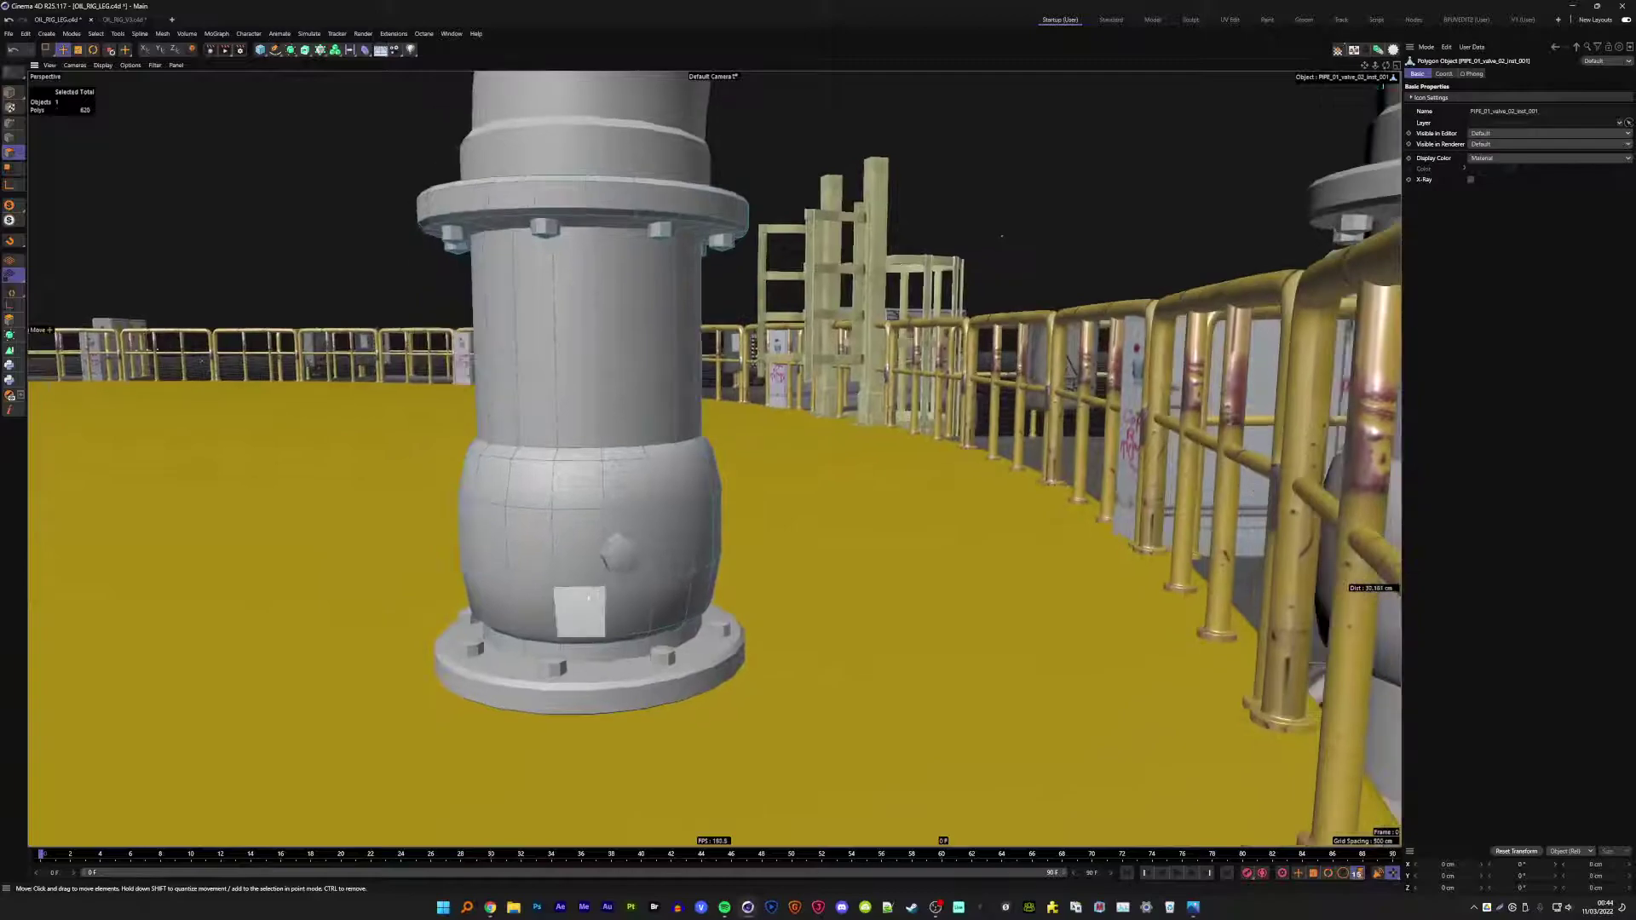
left_click_drag(600, 562, 558, 797, "alt")
double_click(558, 796)
key("Delete")
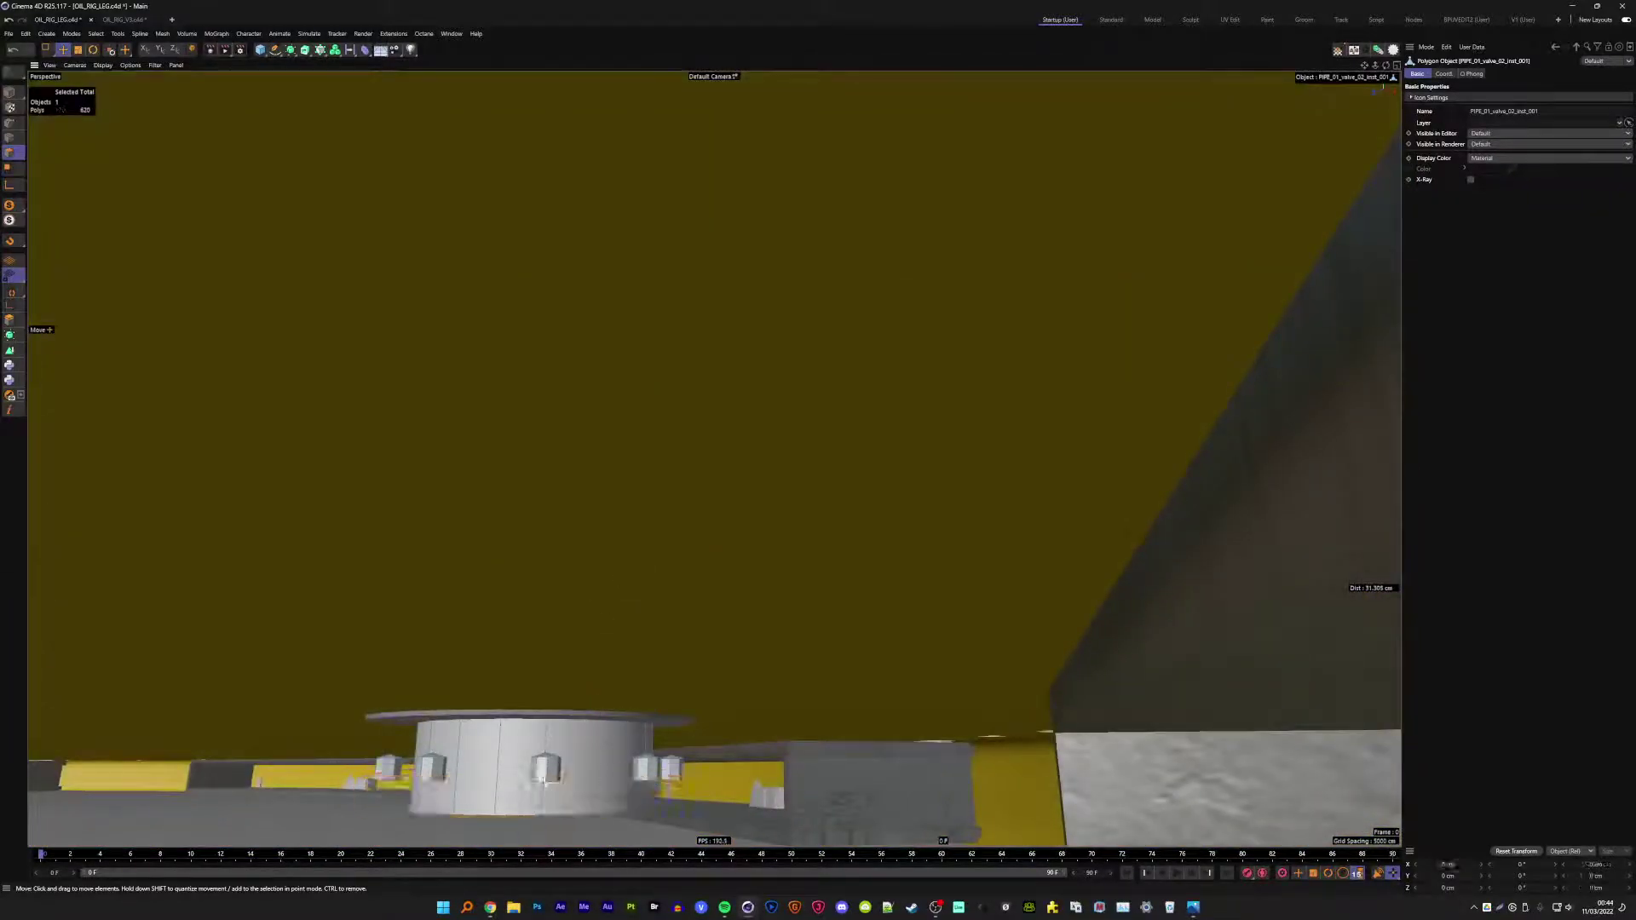
double_click(430, 772)
key("Delete")
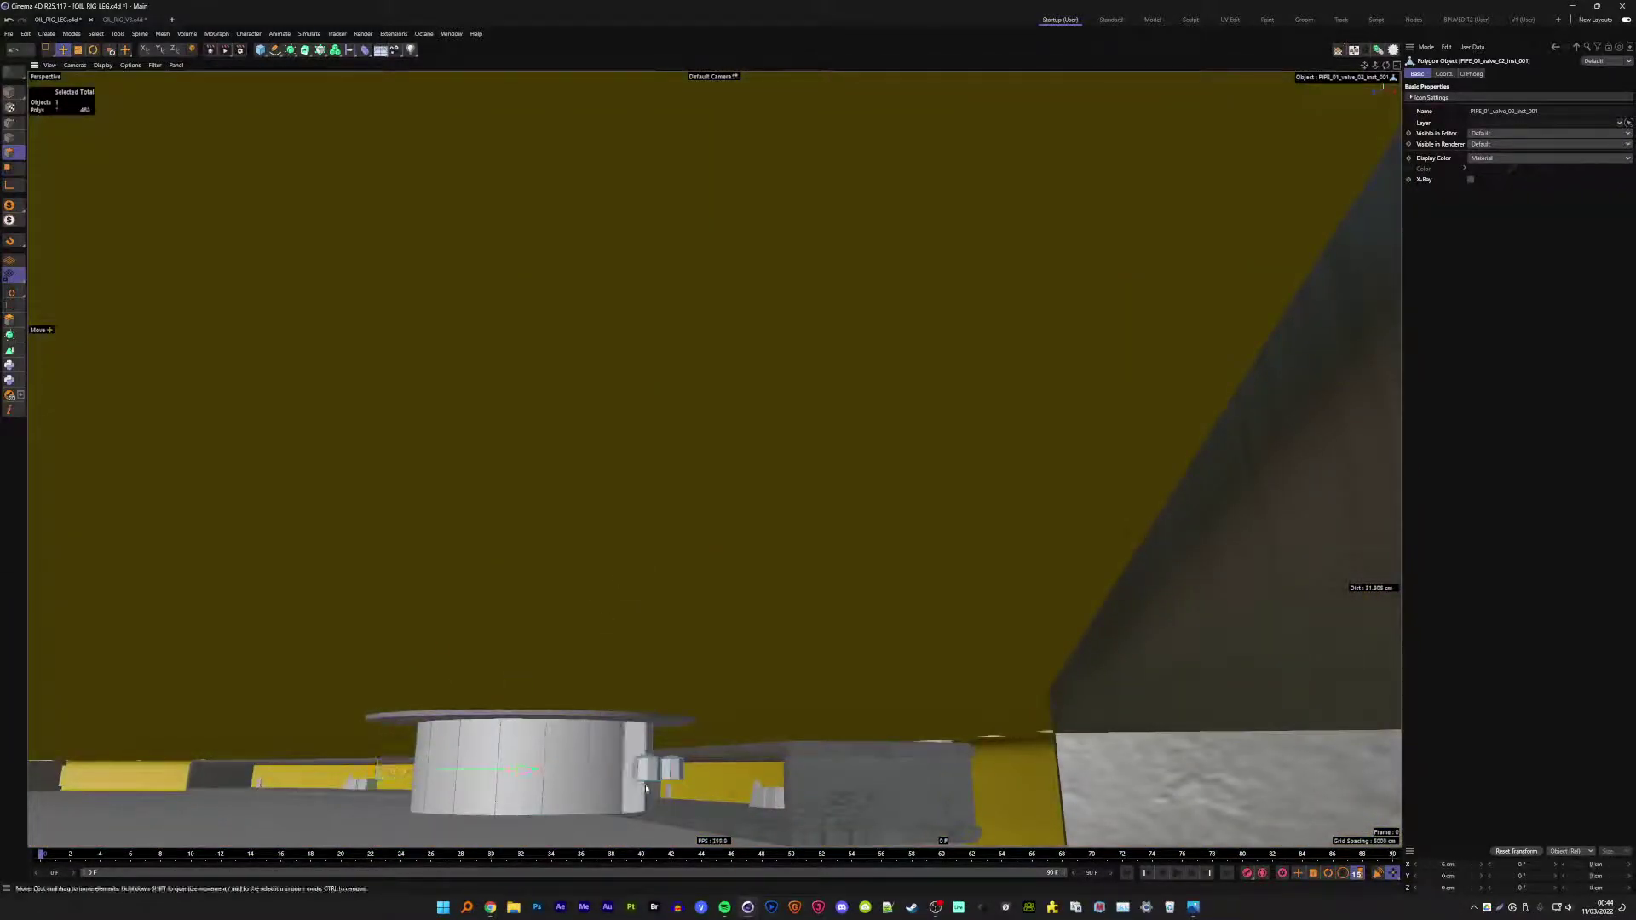
- Delete the remaining leftover part, side stub and handle parts
double_click(646, 770)
key("Delete")
double_click(588, 766)
key("Delete")
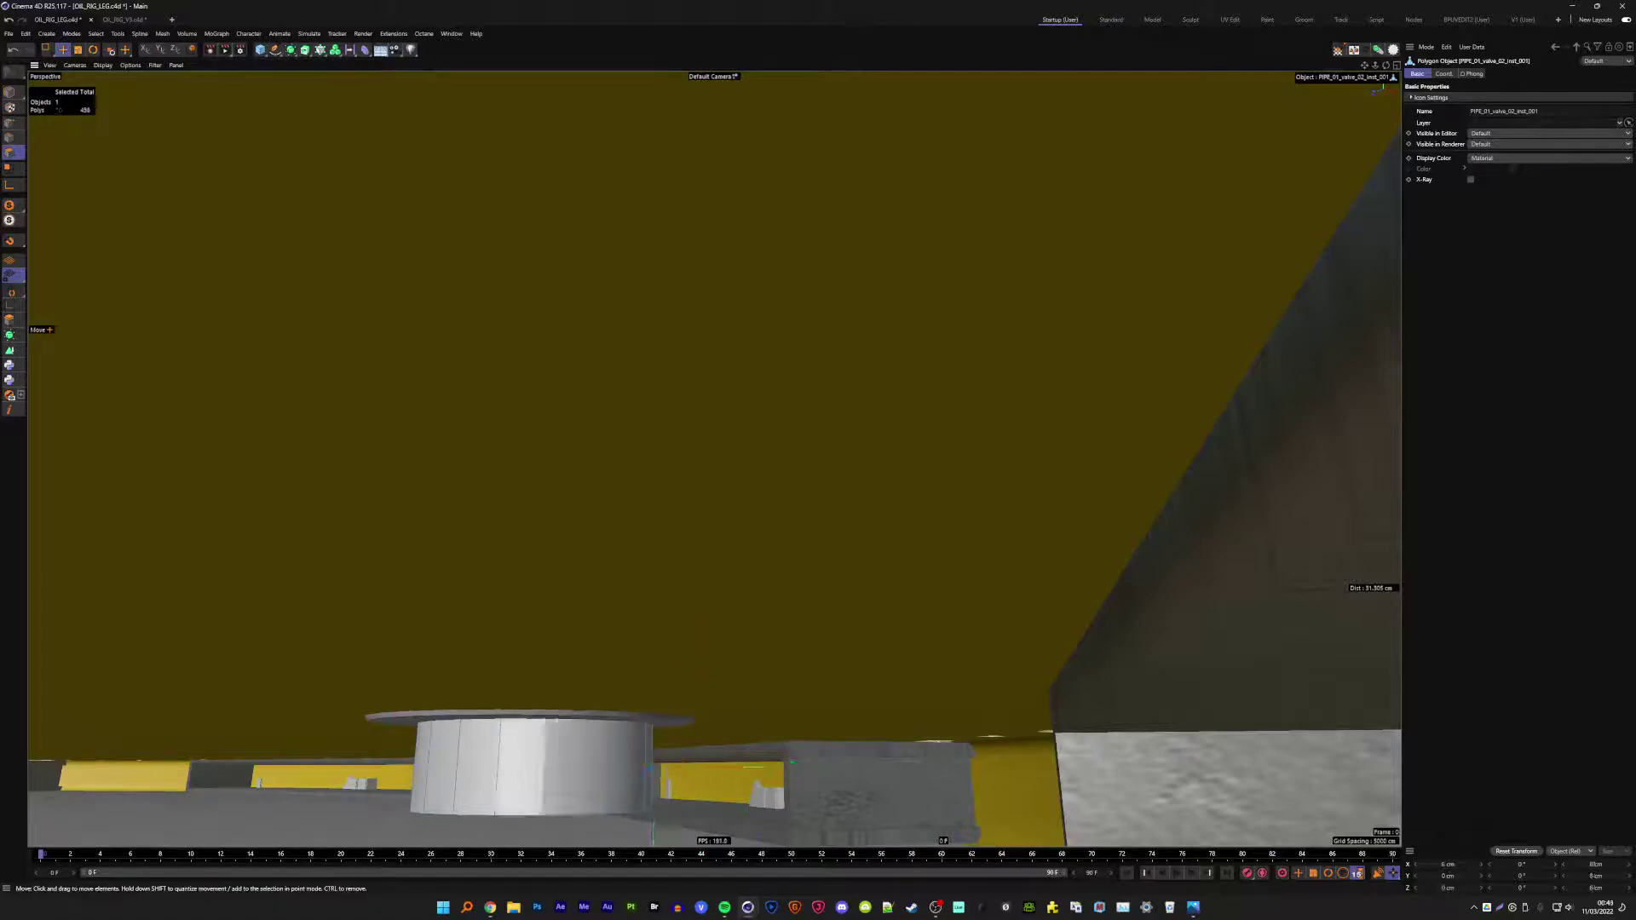
mouse_move(588, 767)
left_mouse_down("alt")
mouse_move(742, 663)
mouse_move(614, 645)
left_mouse_up("alt")
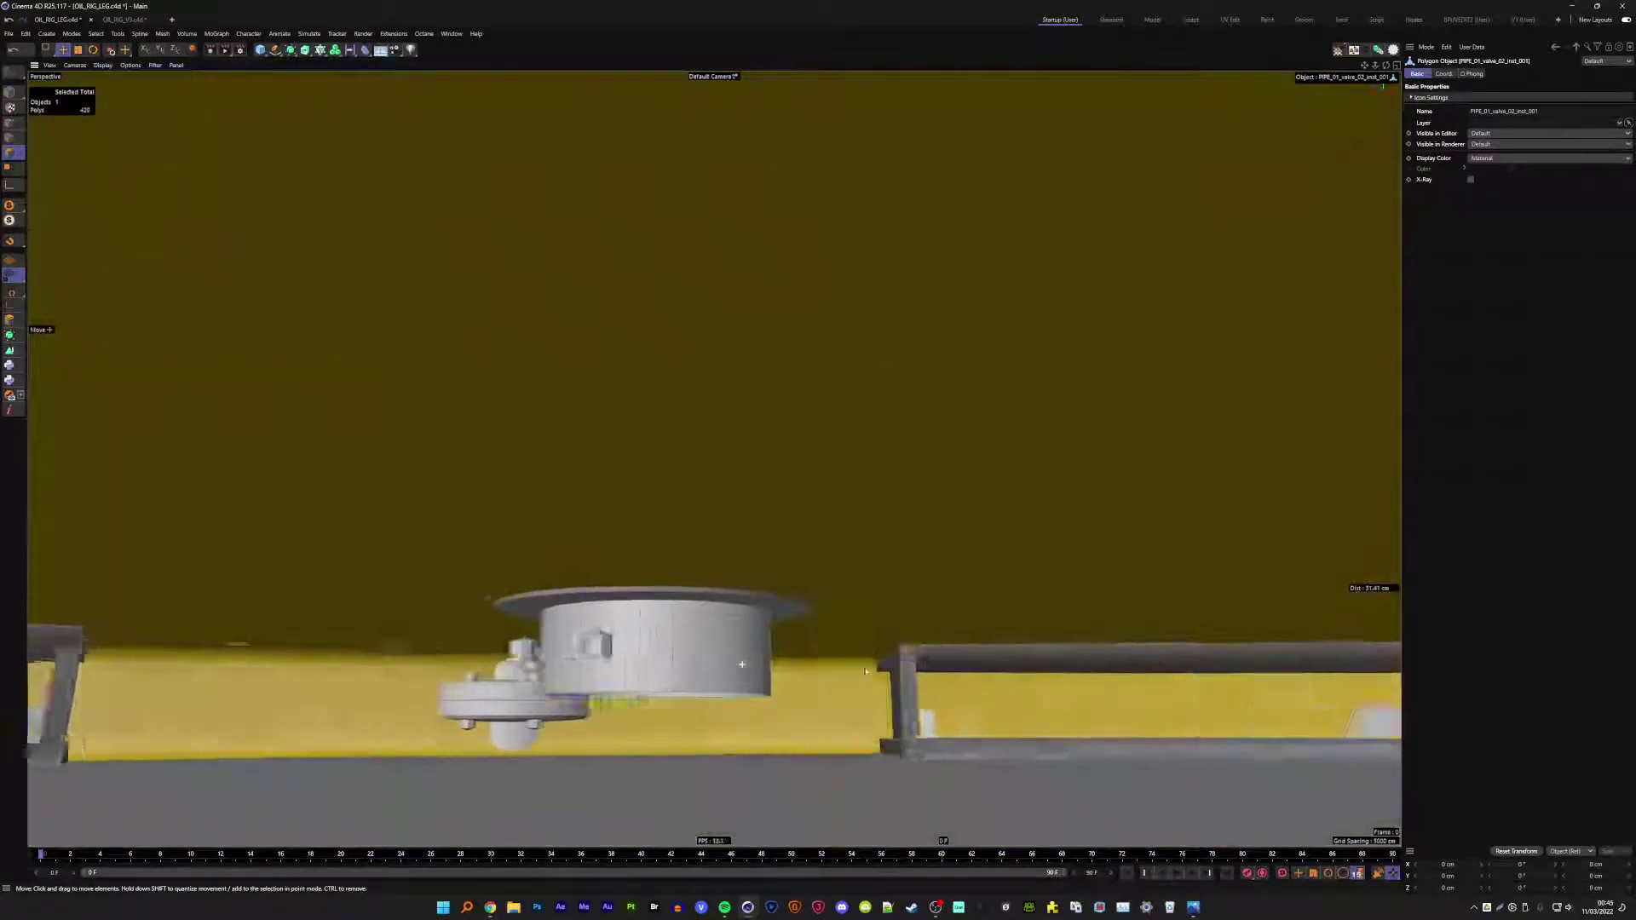
left_click(613, 645)
key("Delete")
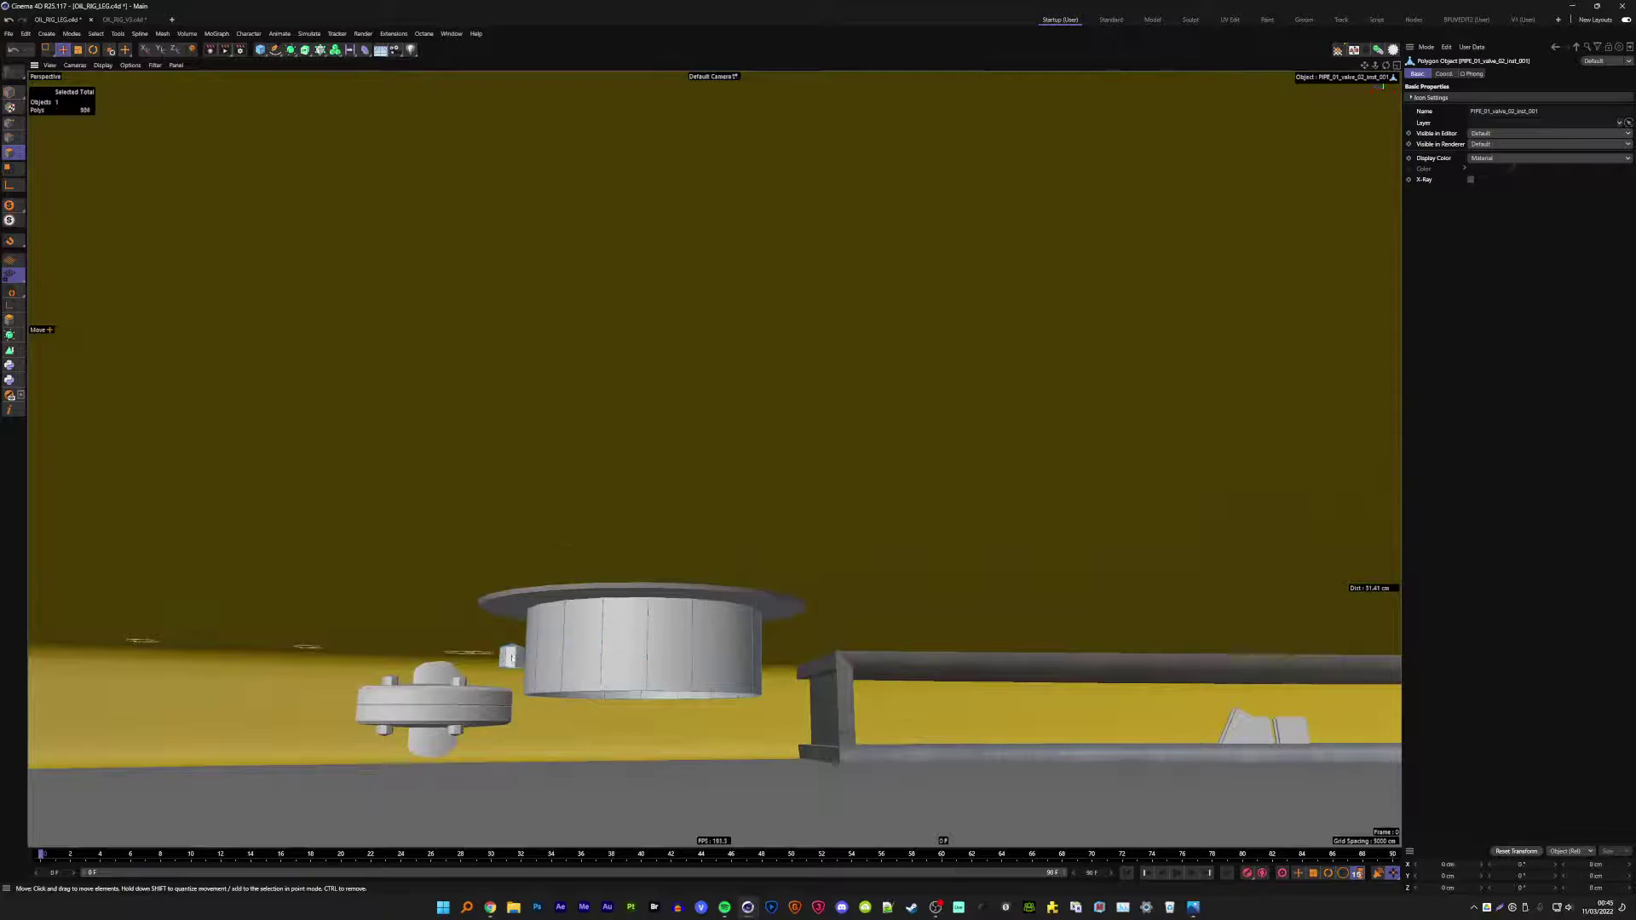
mouse_move(590, 652)
left_mouse_down("alt")
mouse_move(785, 647)
mouse_move(750, 651)
left_mouse_up("alt")
- Box-select the valve body's bottom points and raise them into the top disc
left_click(9, 122)
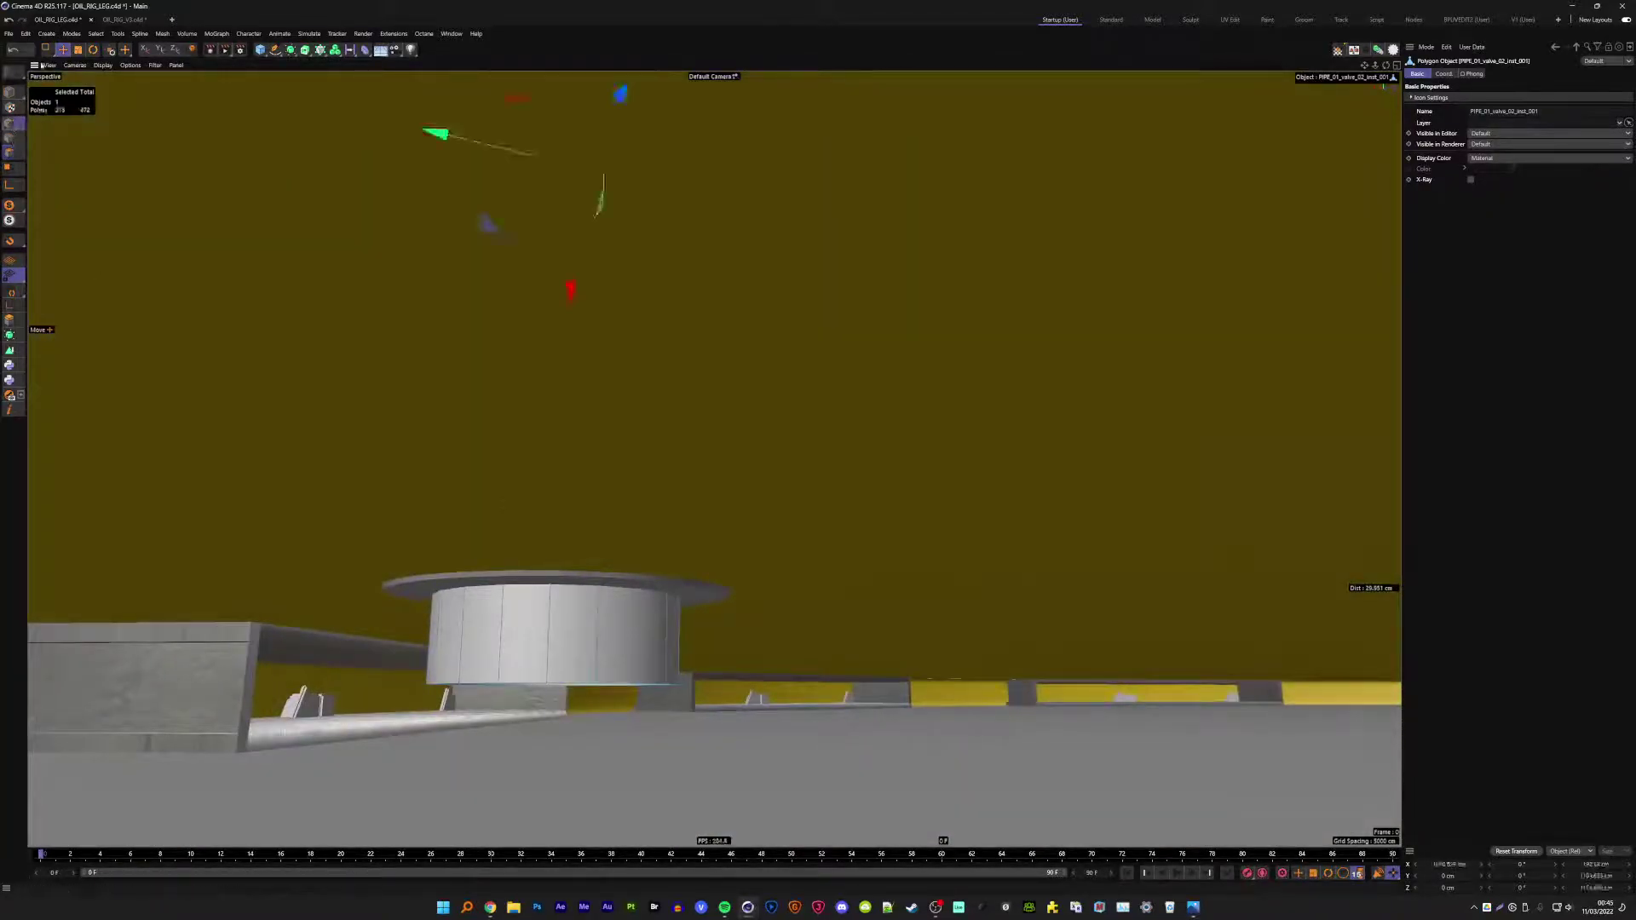
left_click(48, 50)
left_click_drag(364, 778, 804, 628)
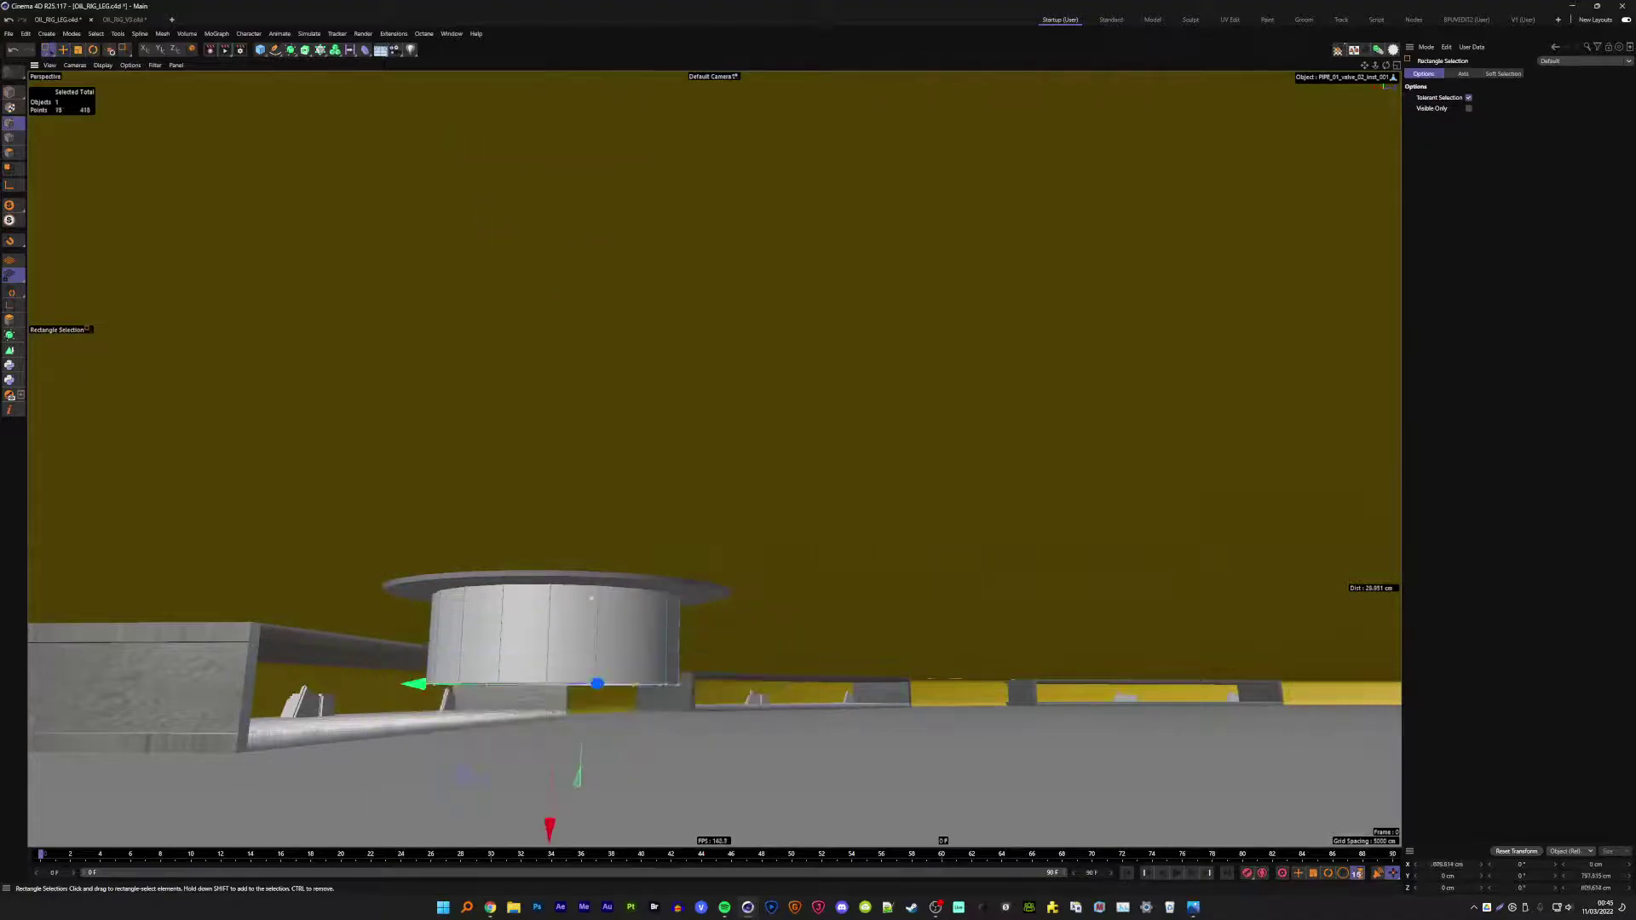
left_click_drag(558, 750, 560, 660)
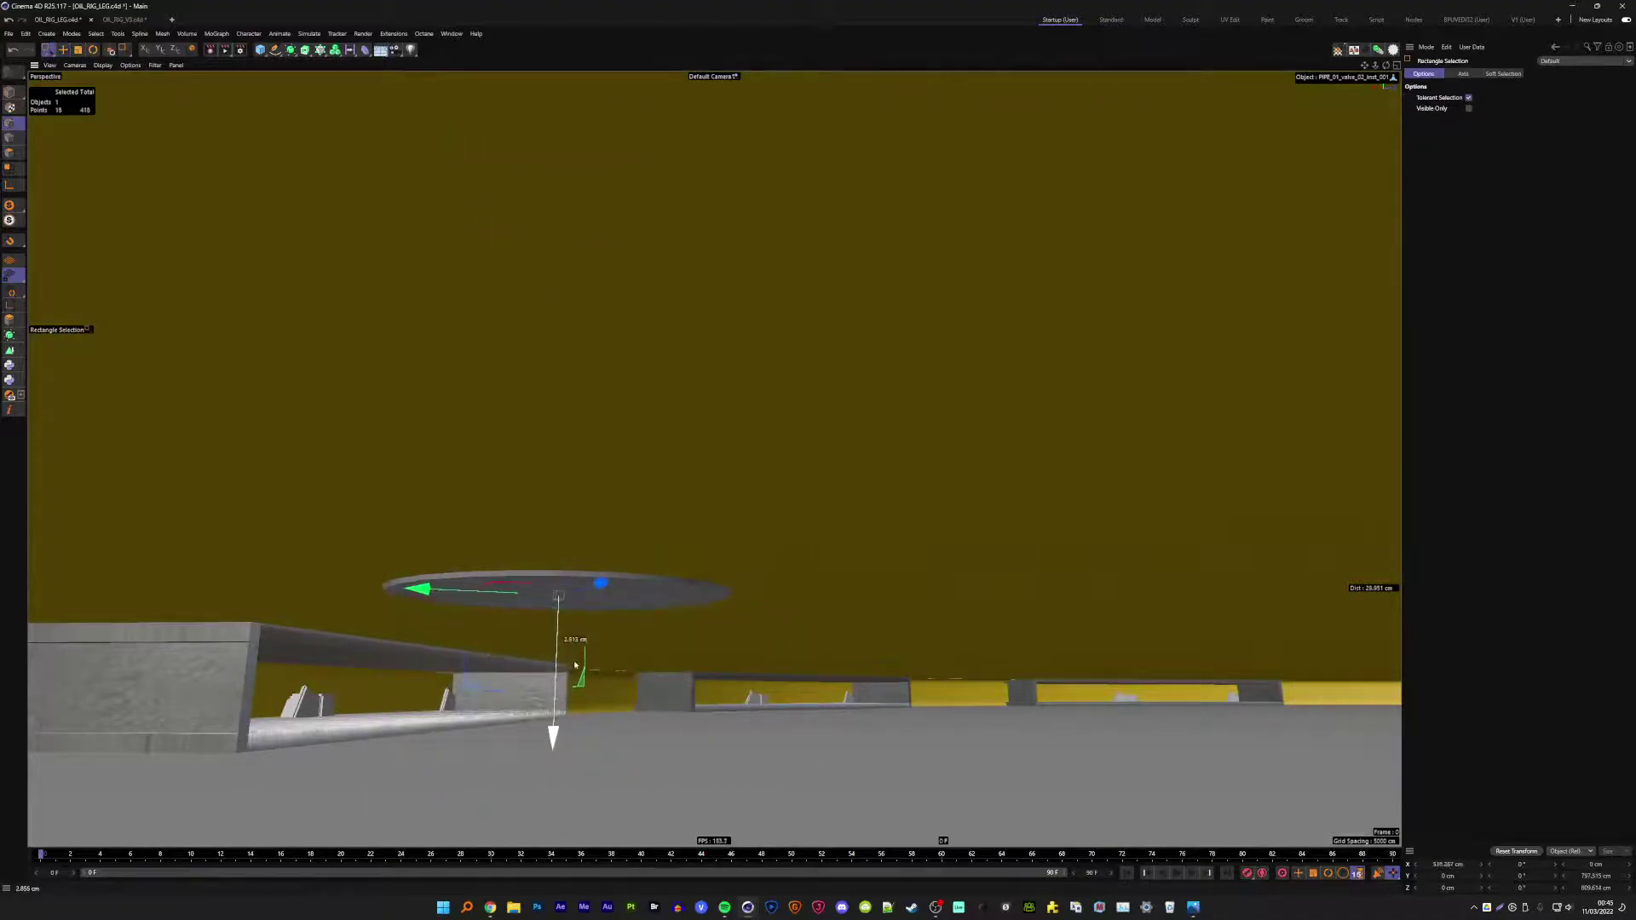
- Return to Model mode with Move, view the whole tank, and deselect everything
left_click(10, 92)
left_click(62, 50)
key("h")
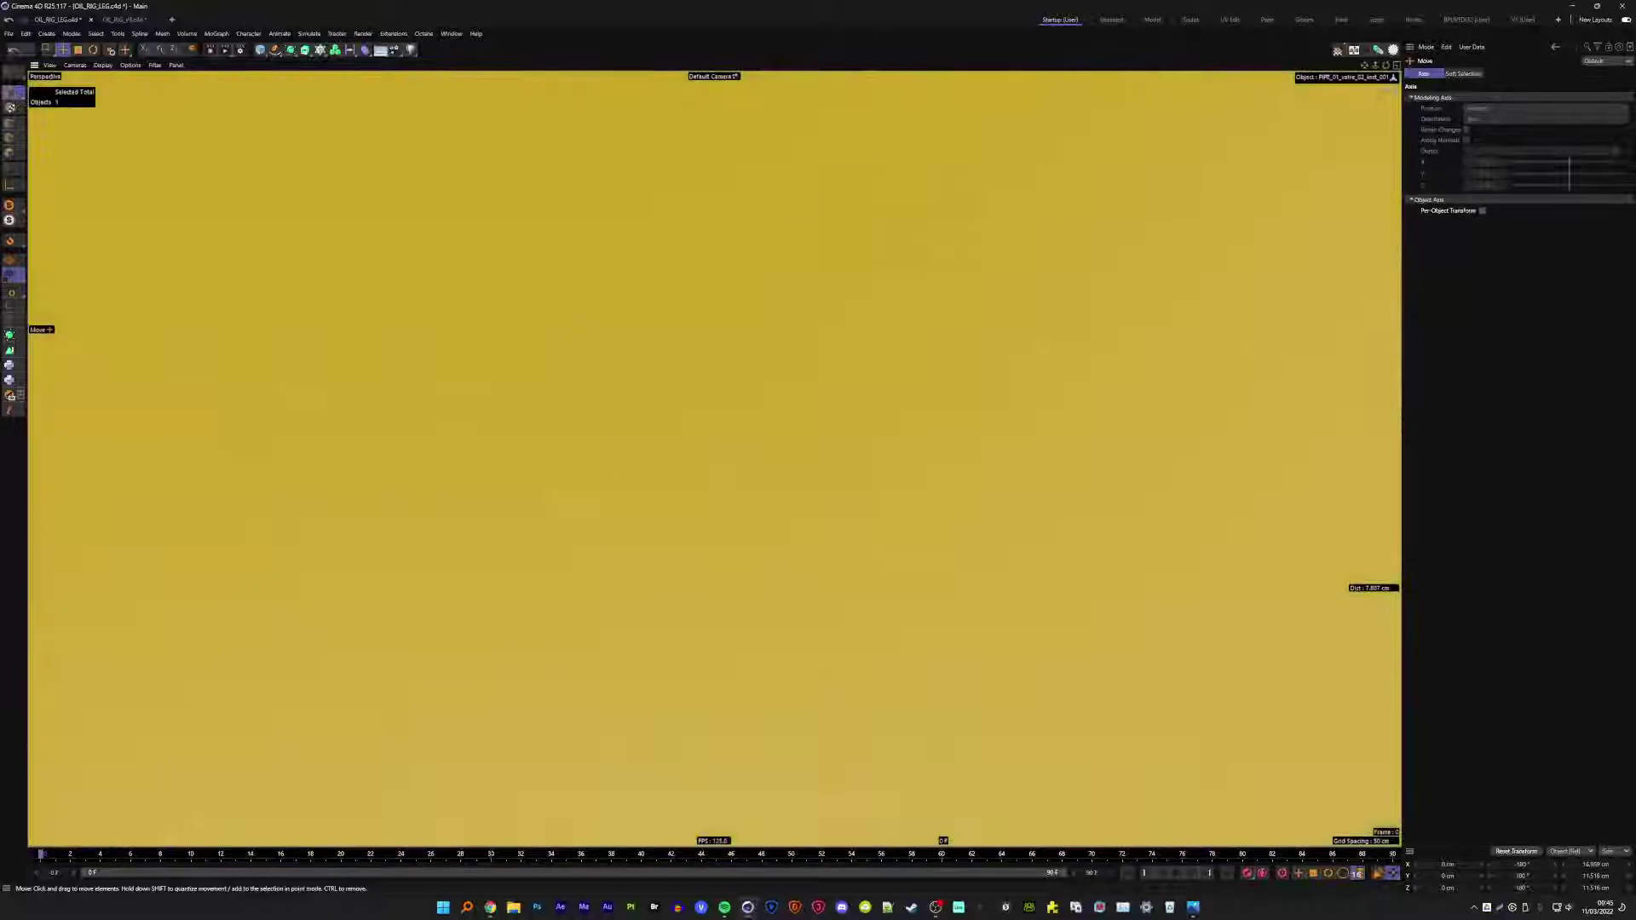
scroll(607, 483, "up", 2)
mouse_move(607, 483)
left_mouse_down("alt")
mouse_move(573, 467)
mouse_move(668, 385)
mouse_move(670, 473)
left_mouse_up("alt")
scroll(573, 466, "up", 3)
key("ctrl+shift+a")
scroll(668, 384, "down", 5)
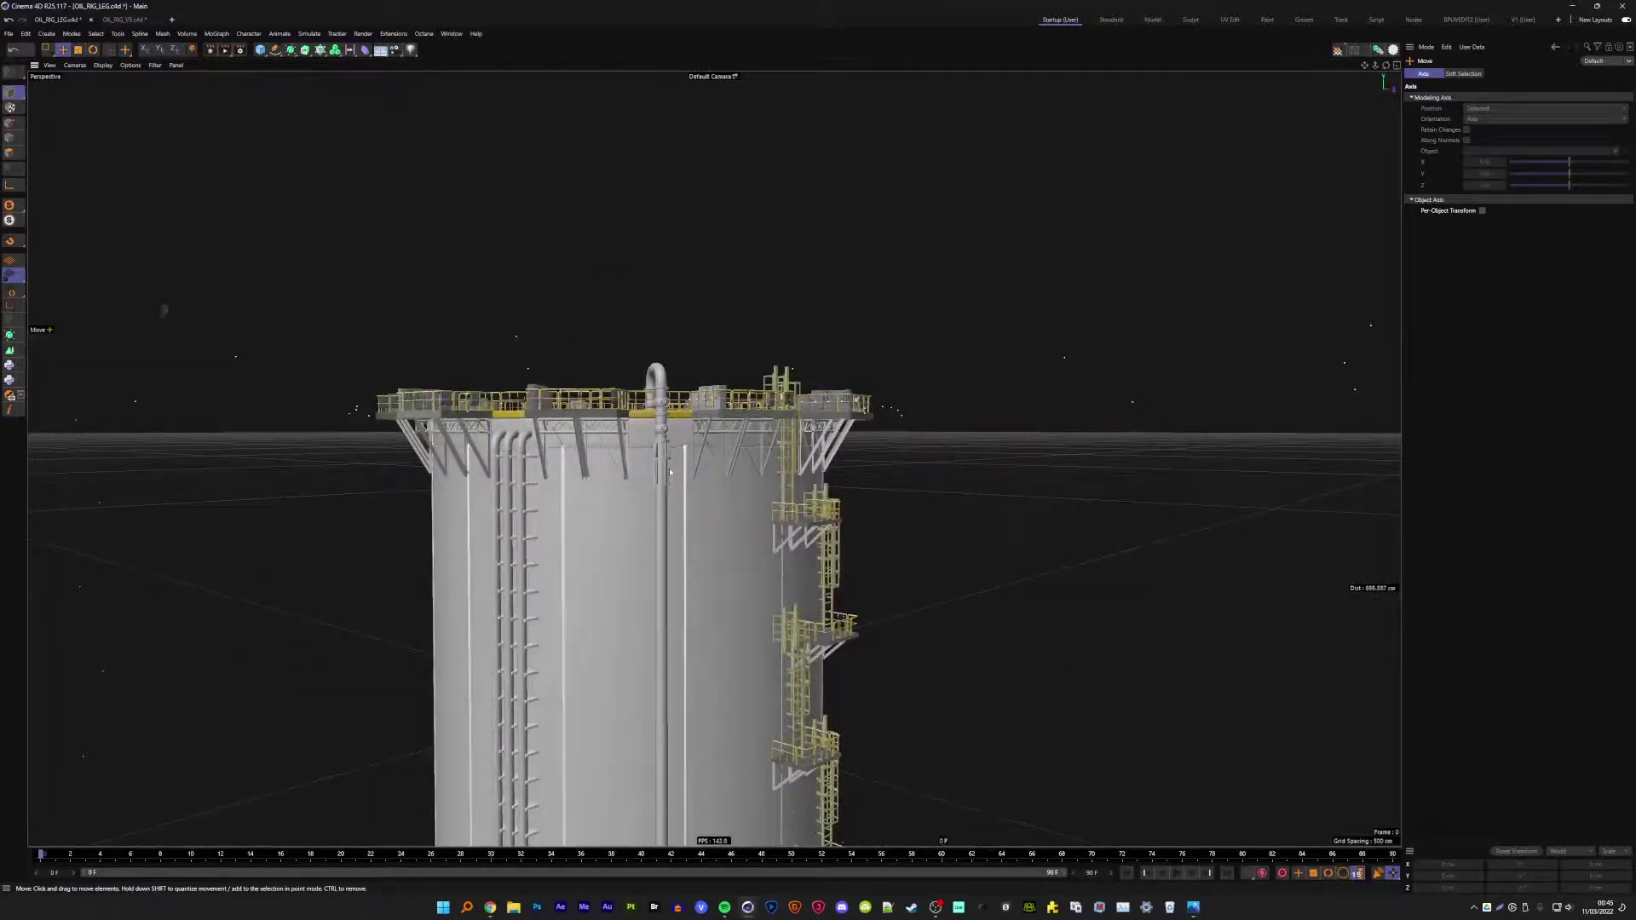
scroll(670, 483, "up", 2)
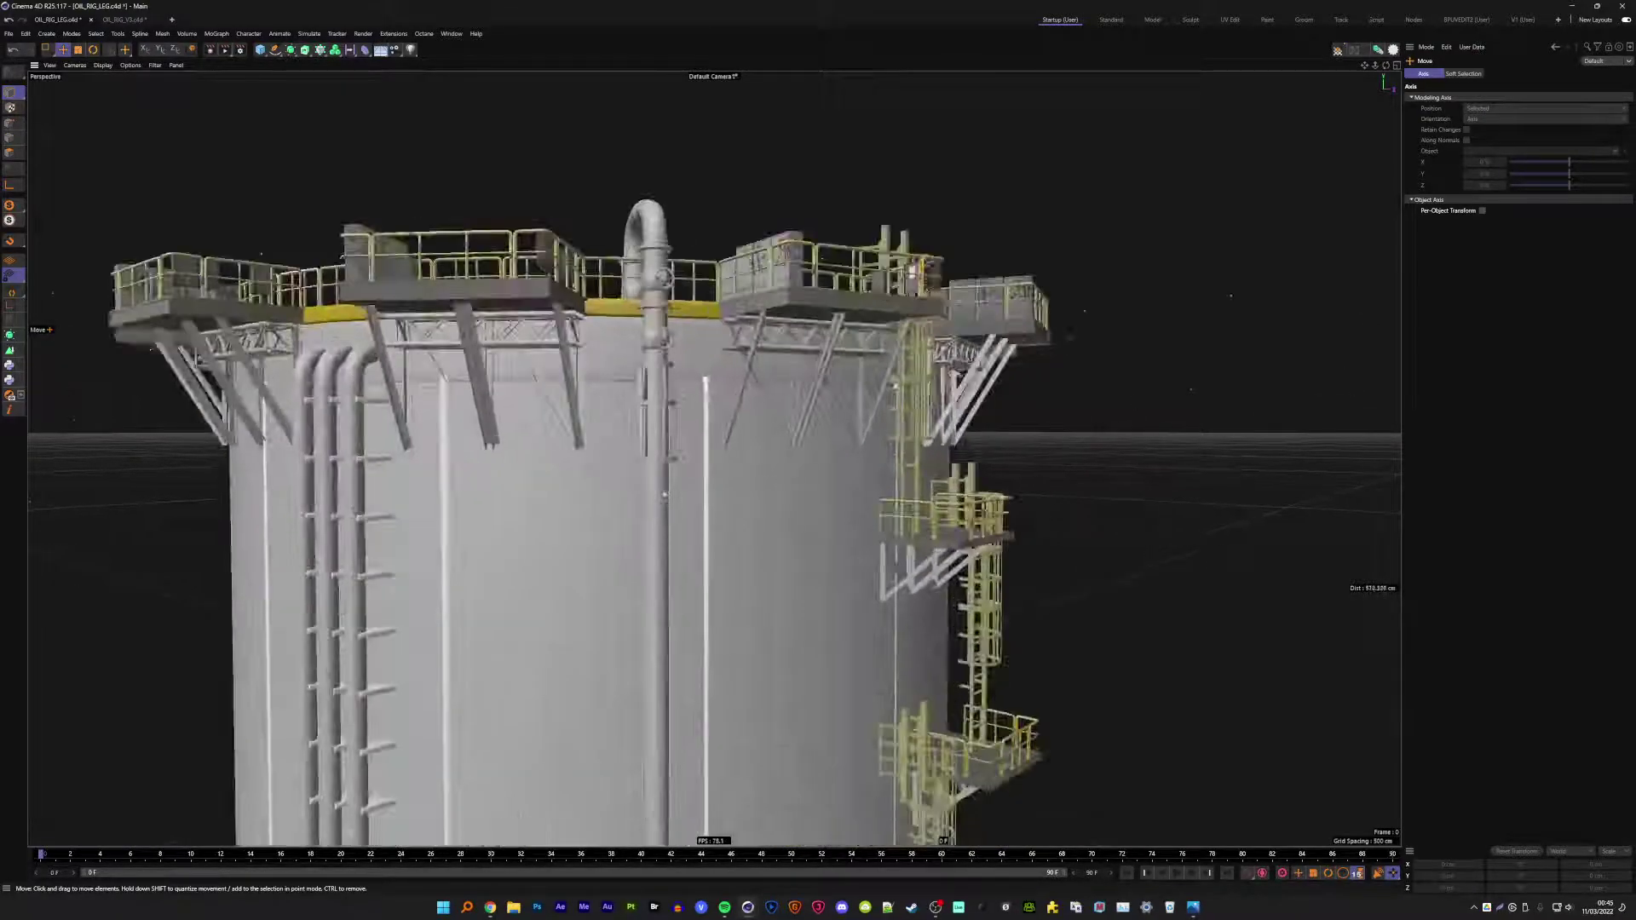
scroll(724, 490, "up", 3)
scroll(786, 498, "up", 1)
scroll(787, 499, "down", 3)
left_click_drag(786, 498, 595, 388, "alt")
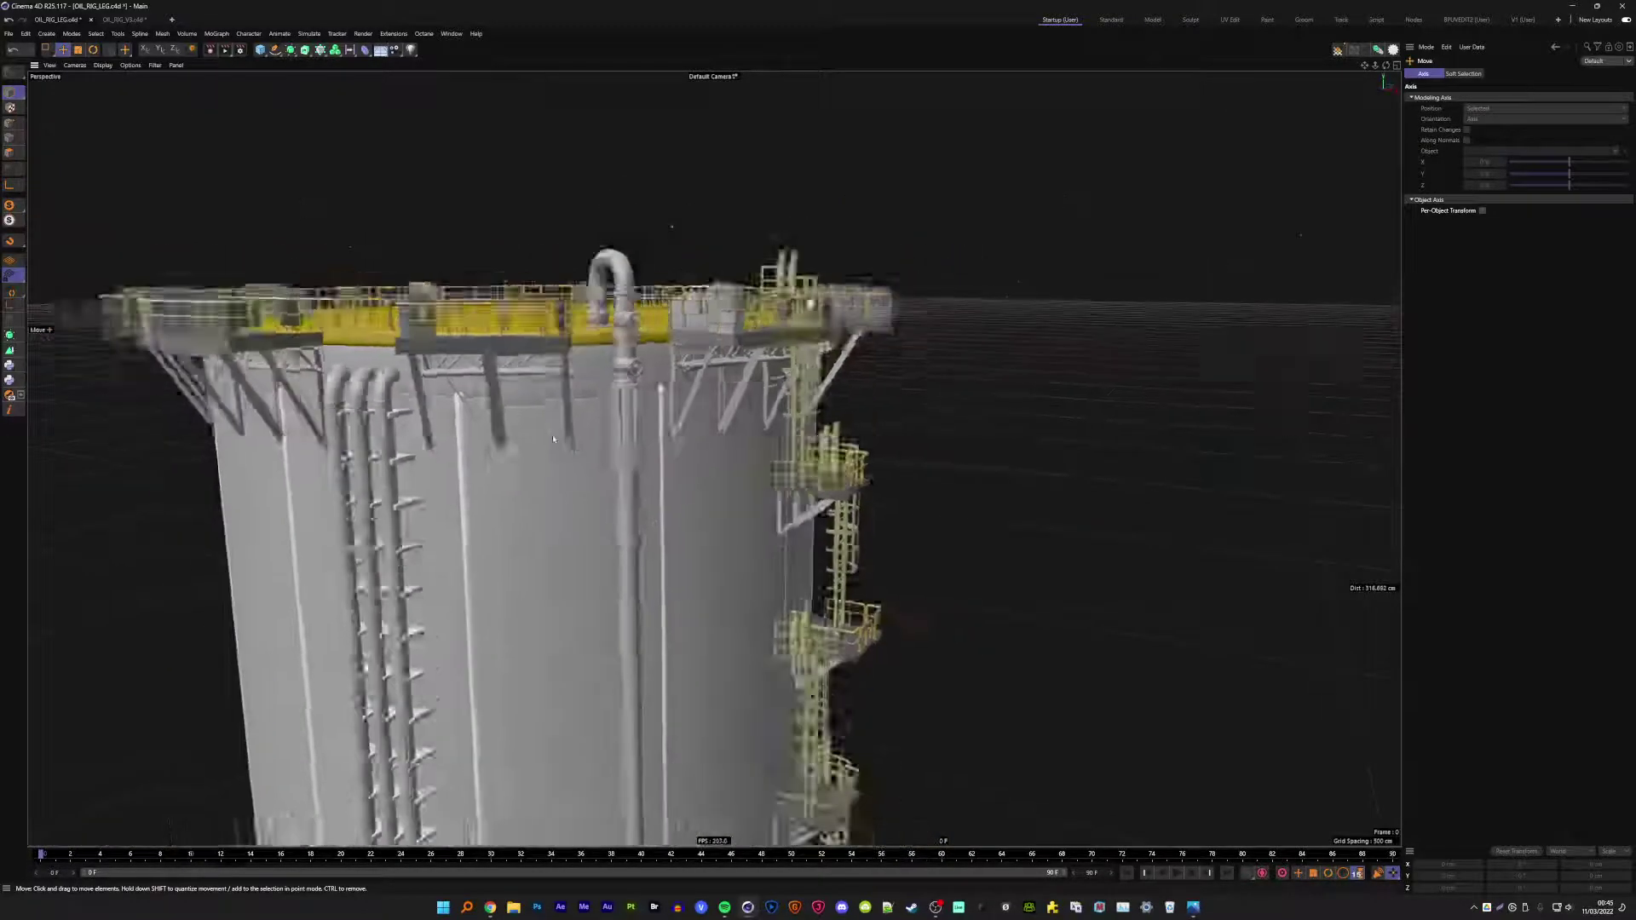
scroll(594, 388, "up", 1)
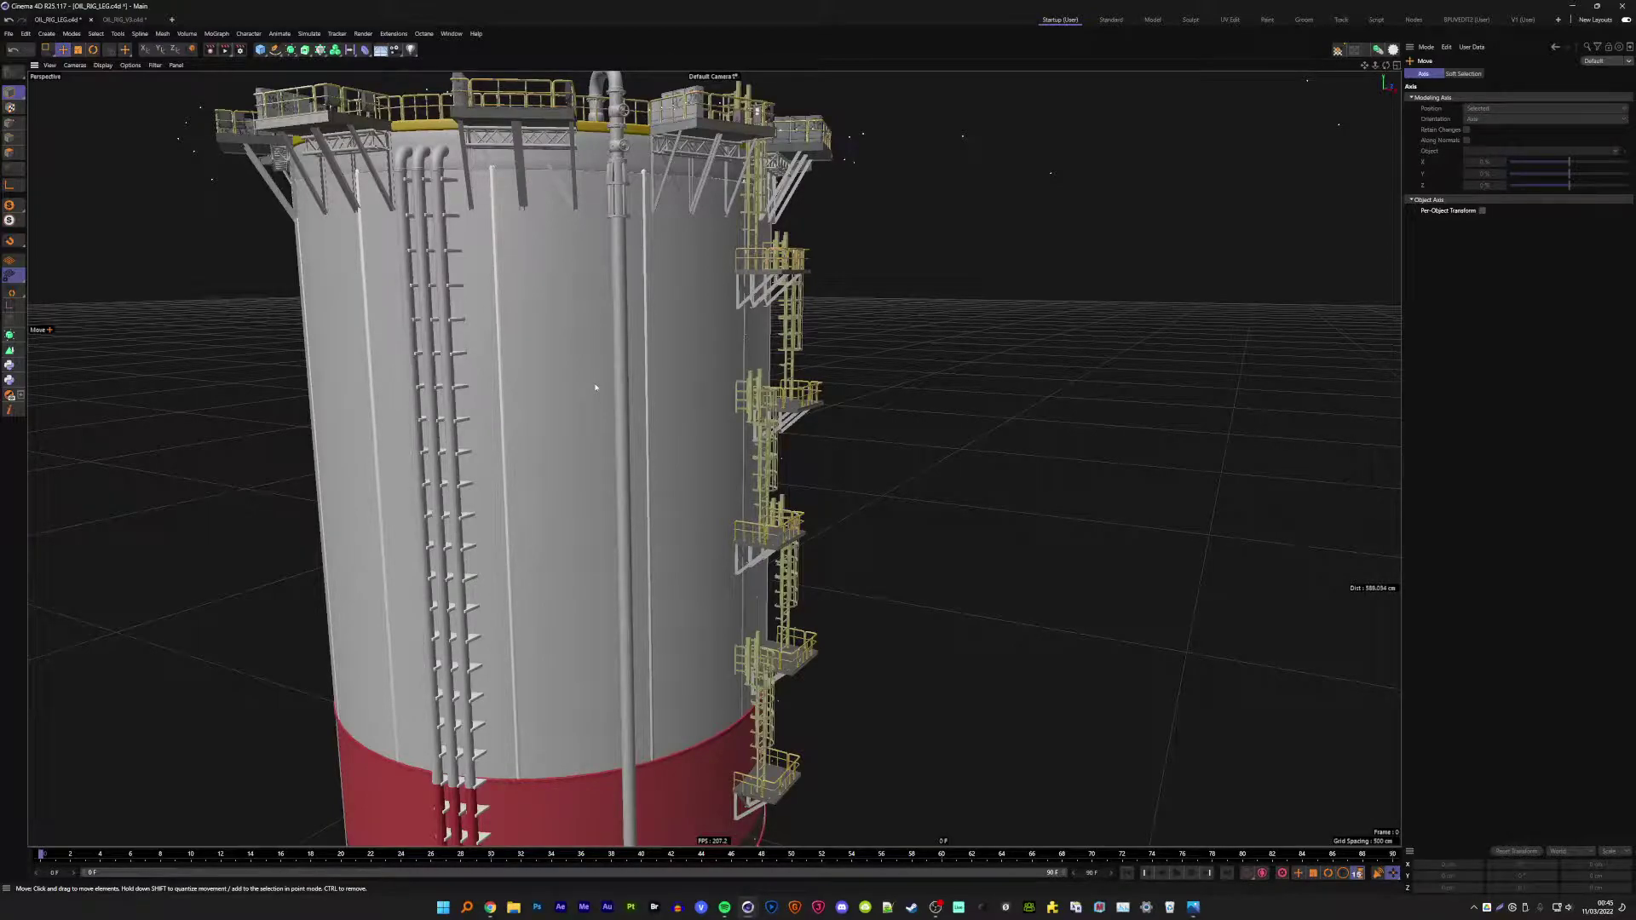
- Save the tank scene, then select the Cloner's Cube child for the pipe bracket
mouse_move(636, 414)
left_mouse_down("alt")
mouse_move(644, 400)
mouse_move(690, 627)
mouse_move(714, 459)
left_mouse_up("alt")
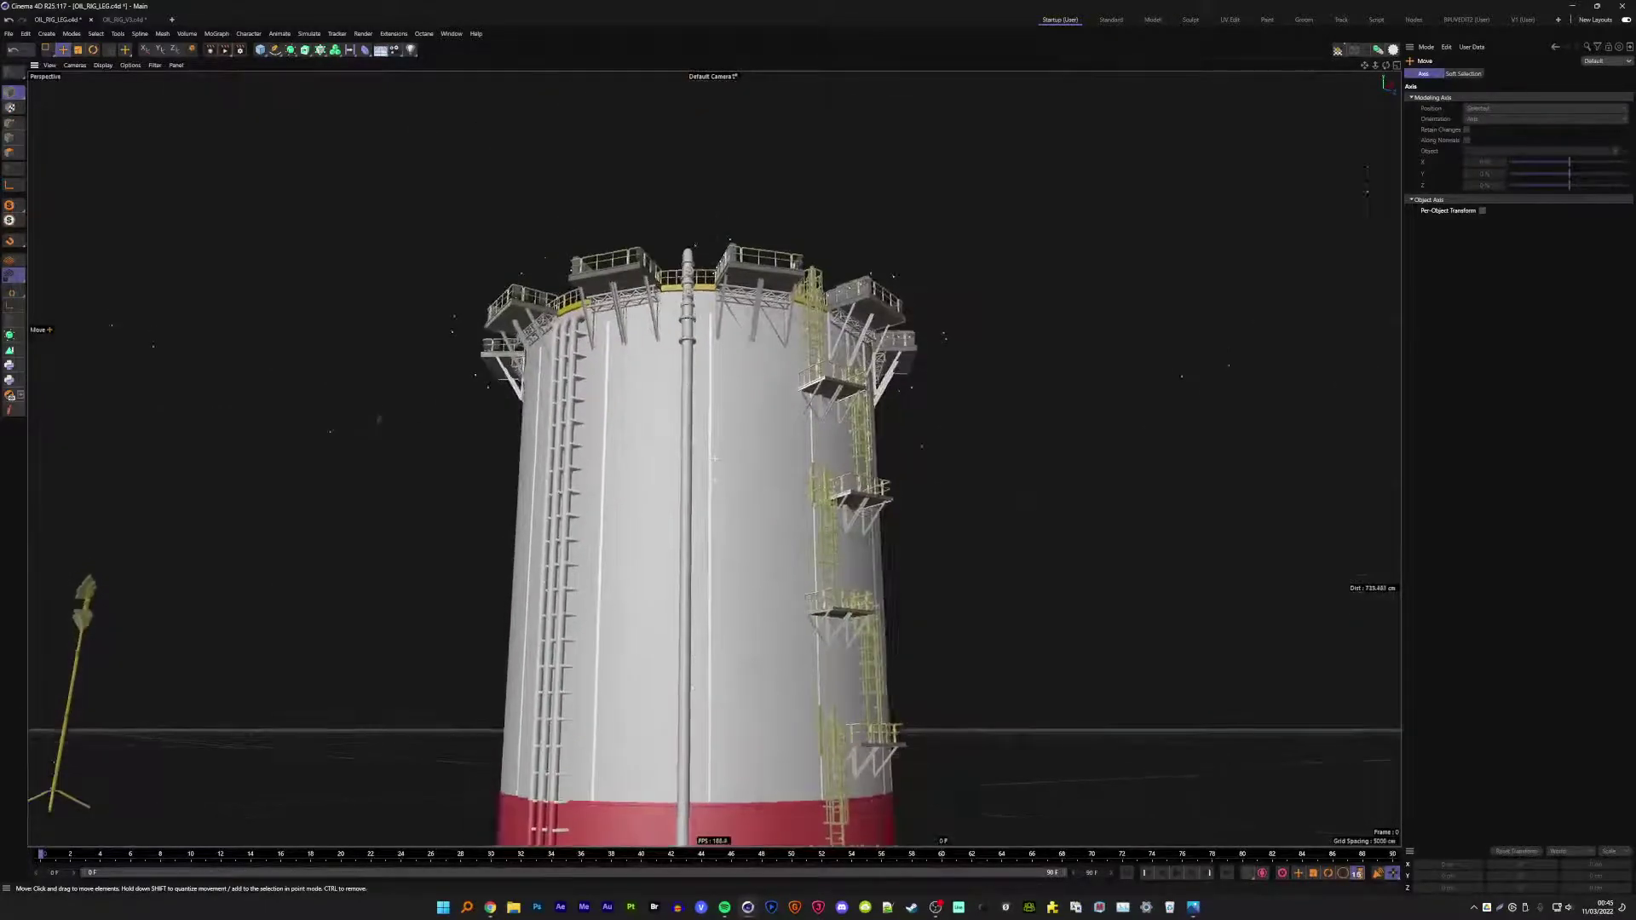
scroll(714, 458, "up", 3)
scroll(726, 348, "up", 2)
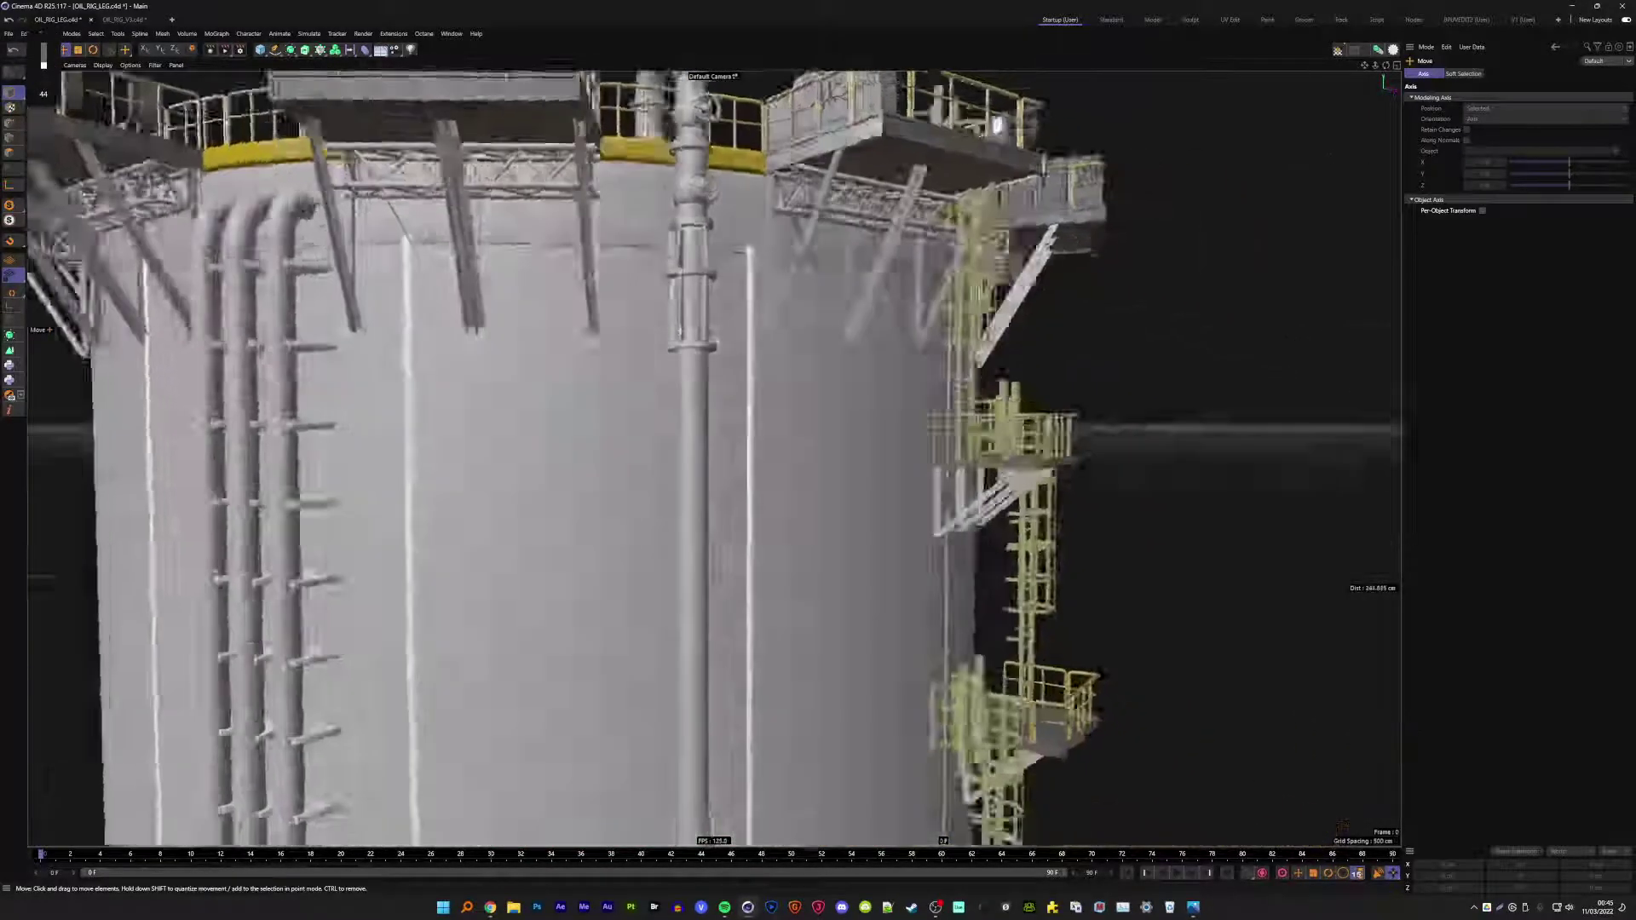
scroll(726, 348, "up", 2)
scroll(726, 348, "up", 2)
key("ctrl+s")
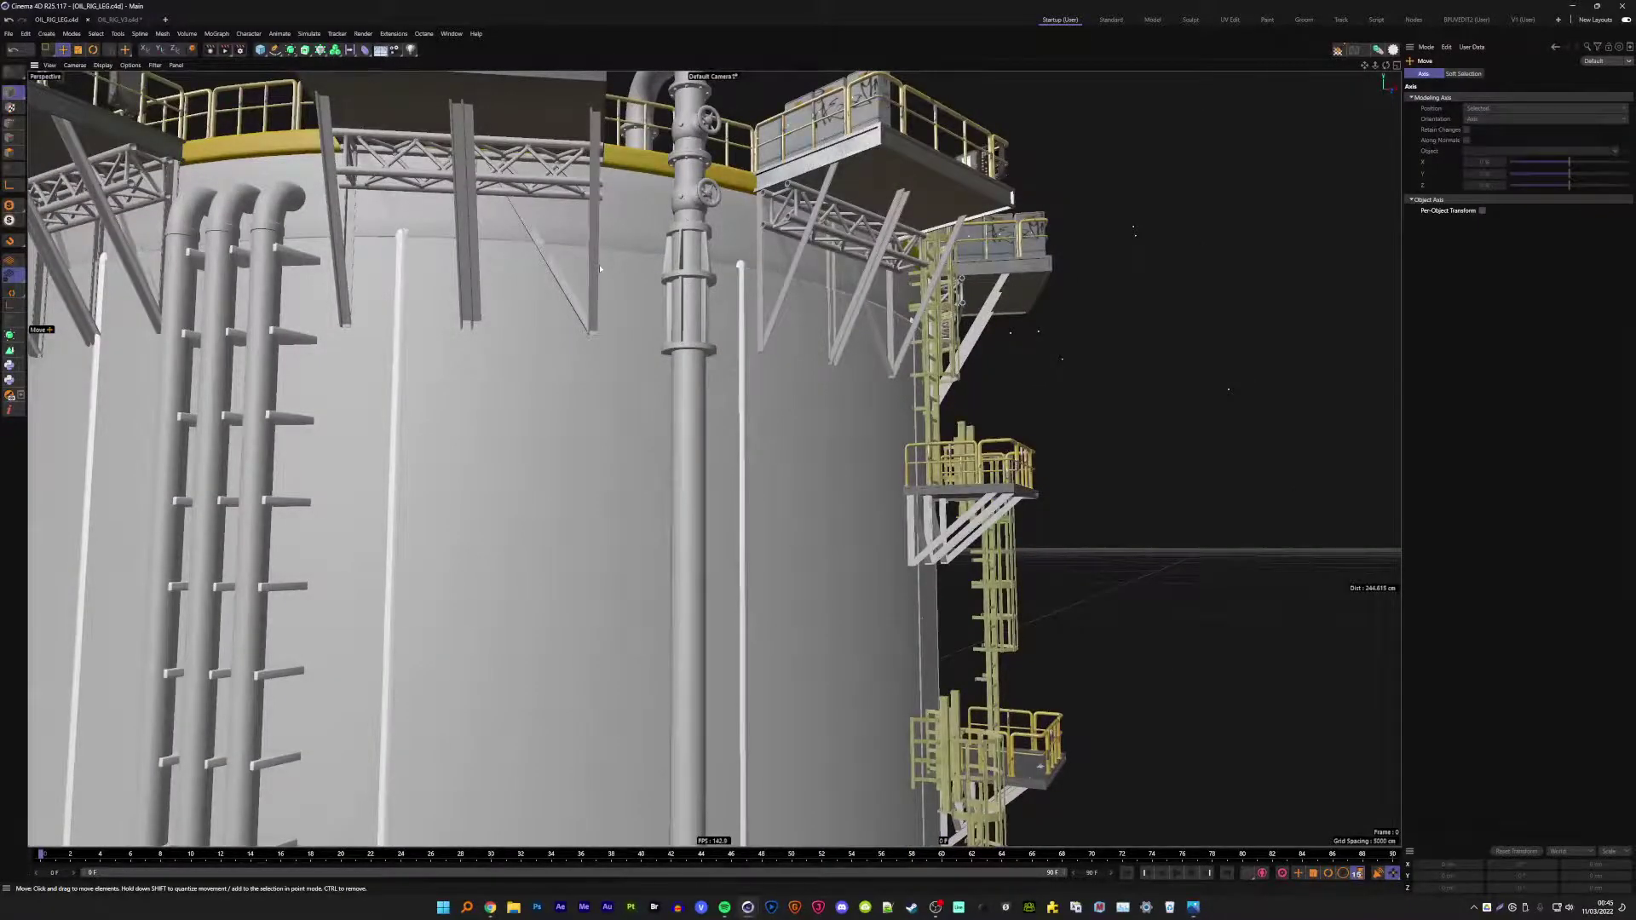
left_click(280, 419)
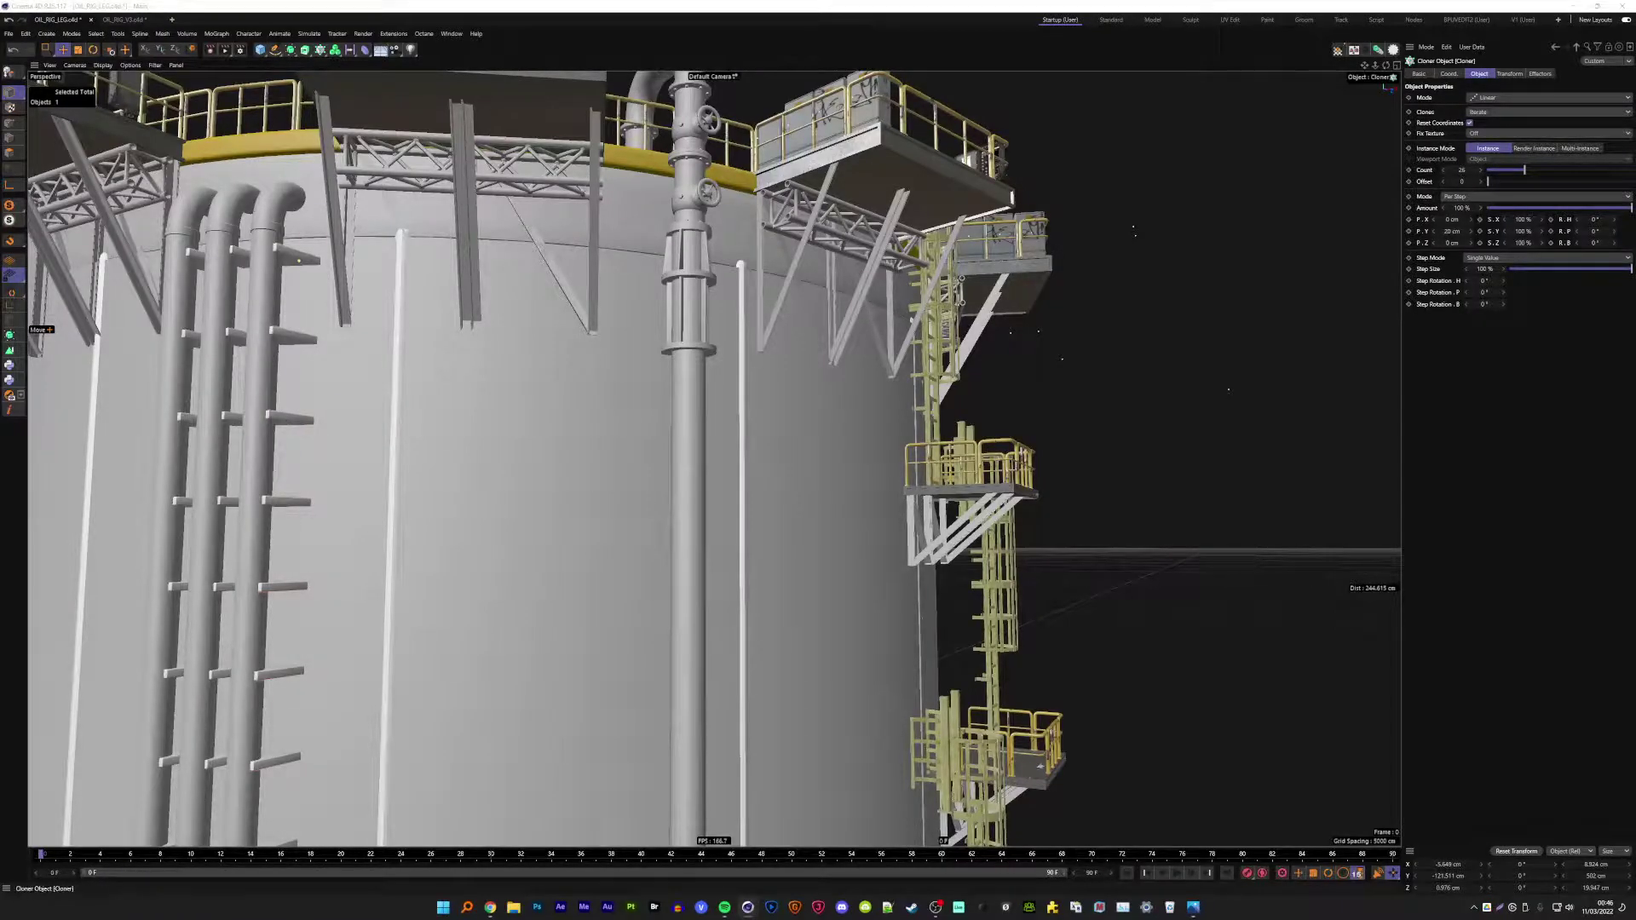
key("Down")
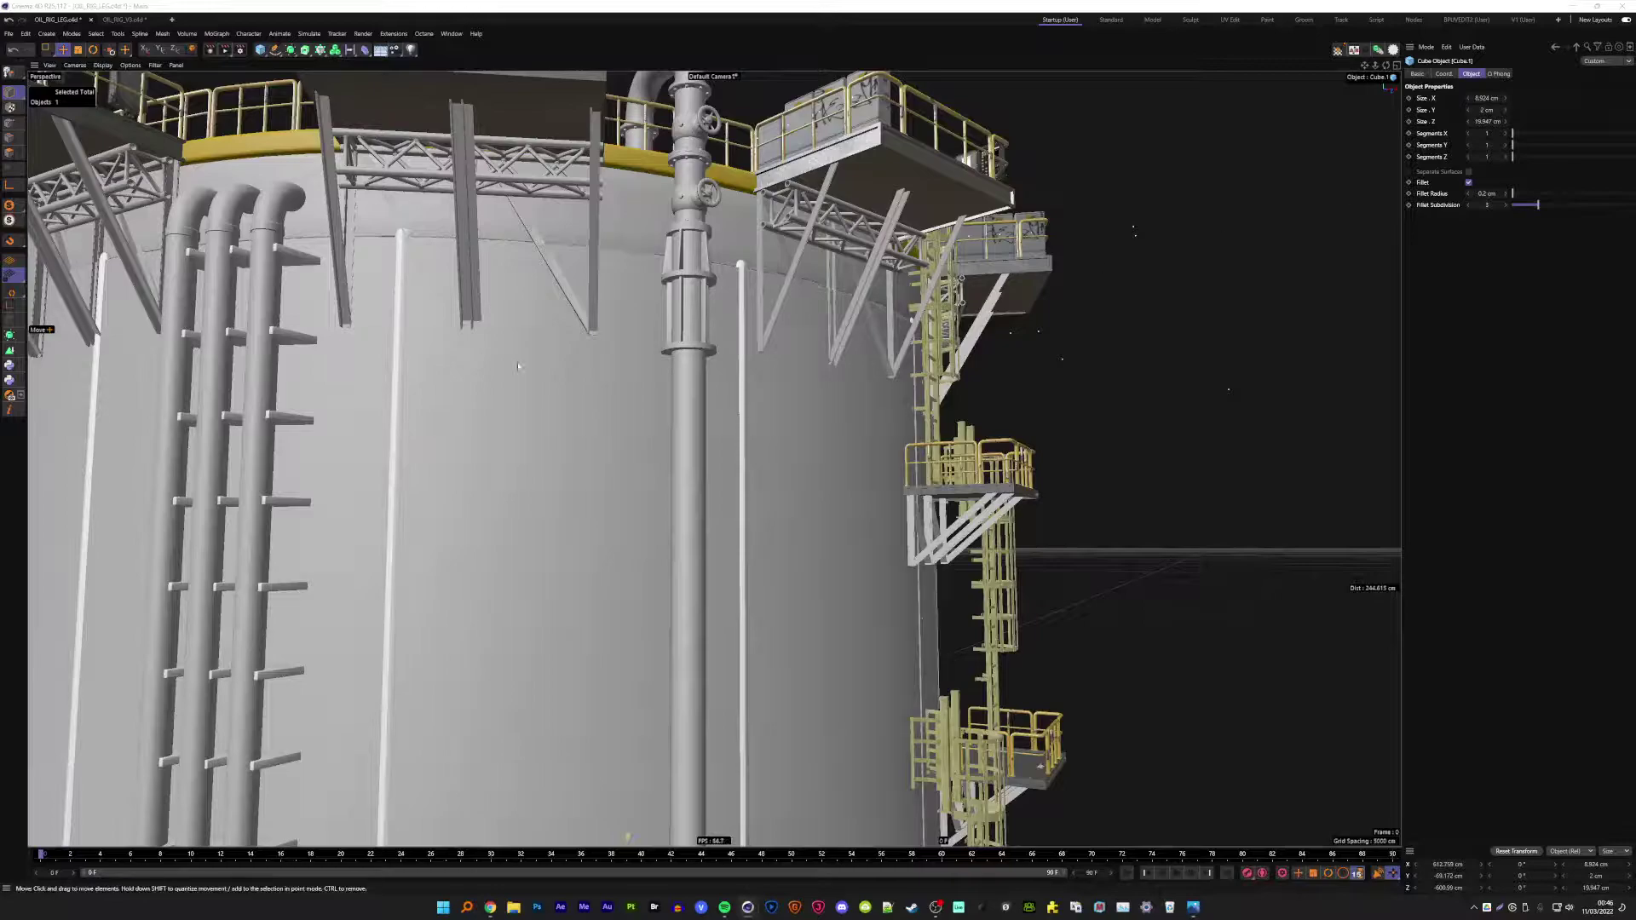
- Frame the cube slab beside the vertical pipe near the tank's red base
scroll(626, 840, "down", 5)
mouse_move(626, 839)
left_mouse_down("alt")
mouse_move(562, 375)
mouse_move(622, 741)
mouse_move(645, 748)
mouse_move(663, 688)
mouse_move(650, 566)
mouse_move(683, 178)
left_mouse_up("alt")
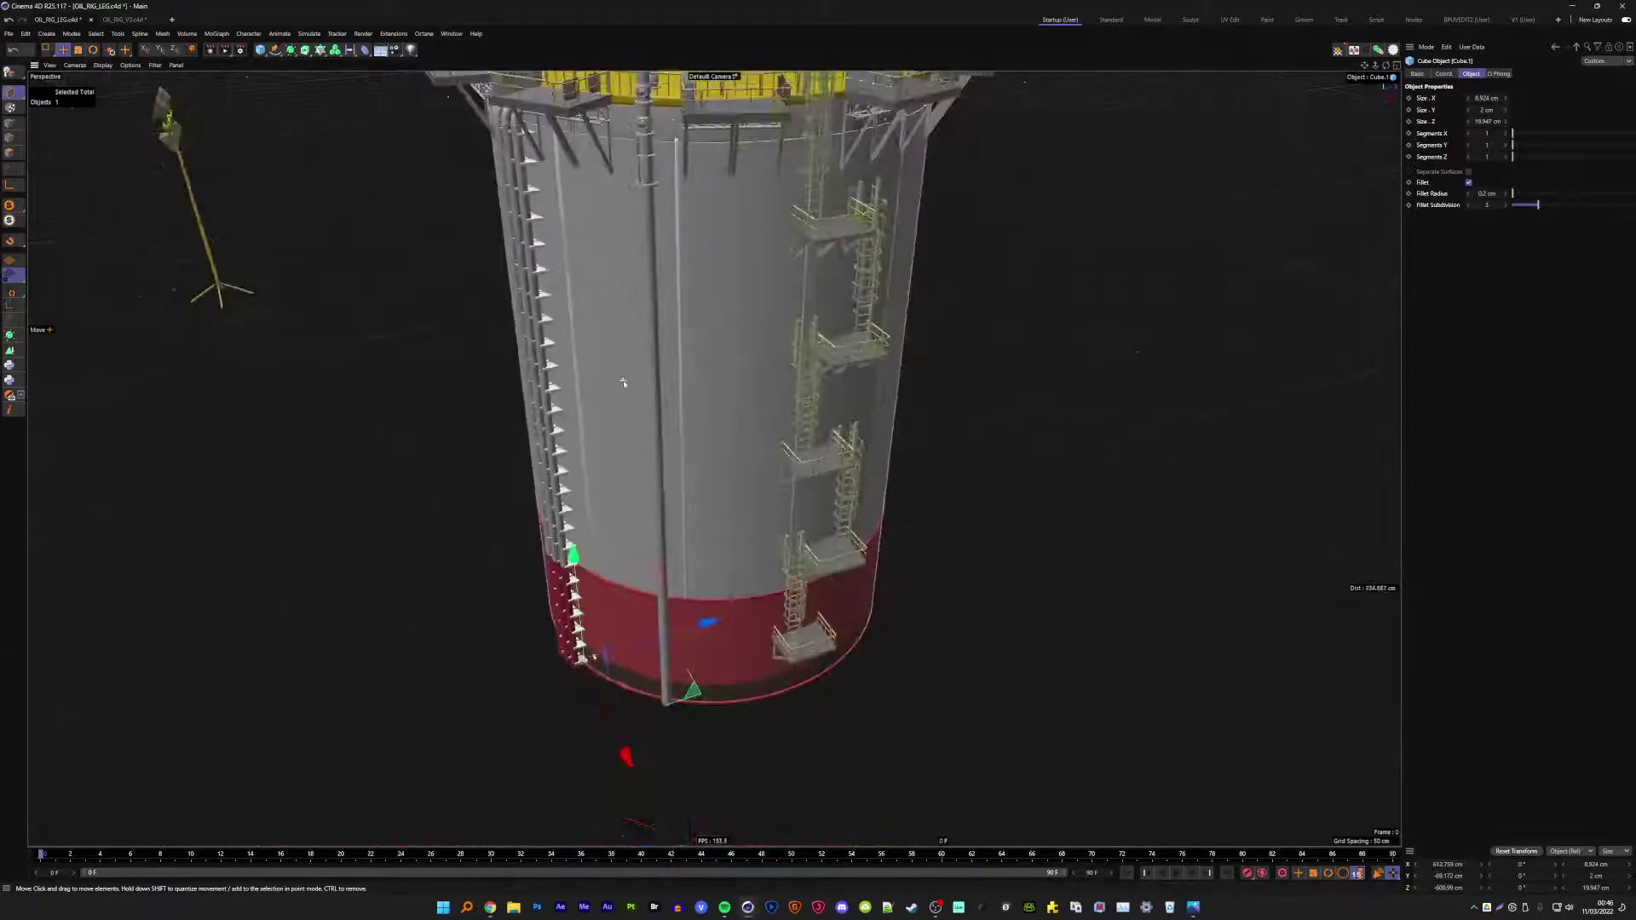
scroll(666, 687, "up", 4)
scroll(644, 441, "up", 2)
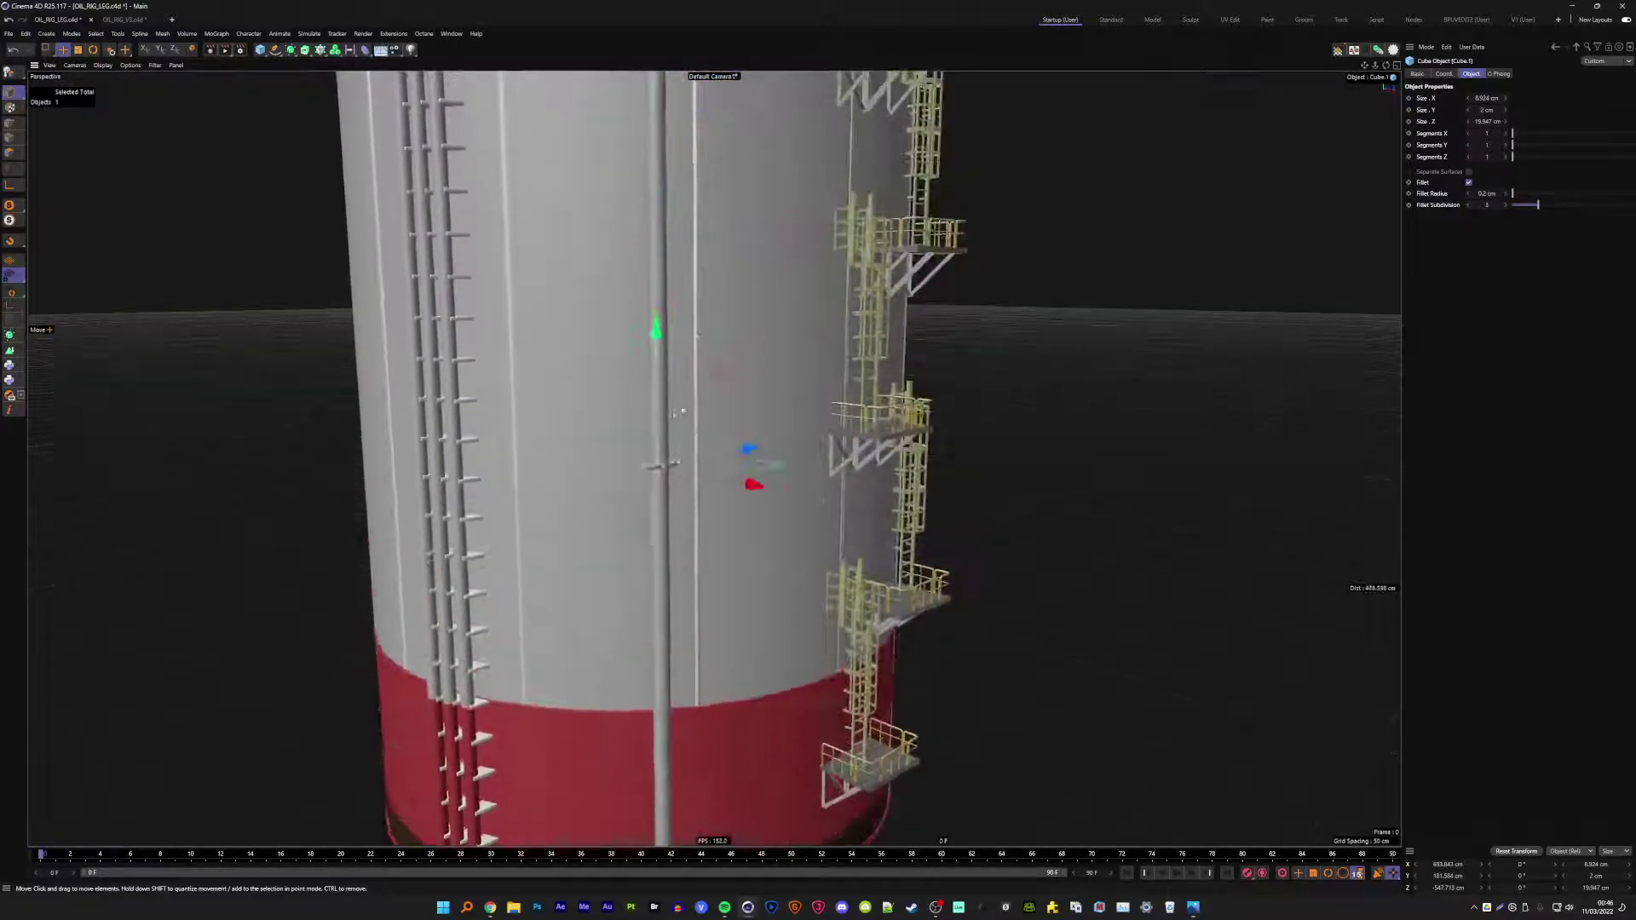
scroll(644, 442, "up", 1)
scroll(645, 442, "up", 1)
scroll(644, 441, "up", 1)
scroll(644, 442, "up", 1)
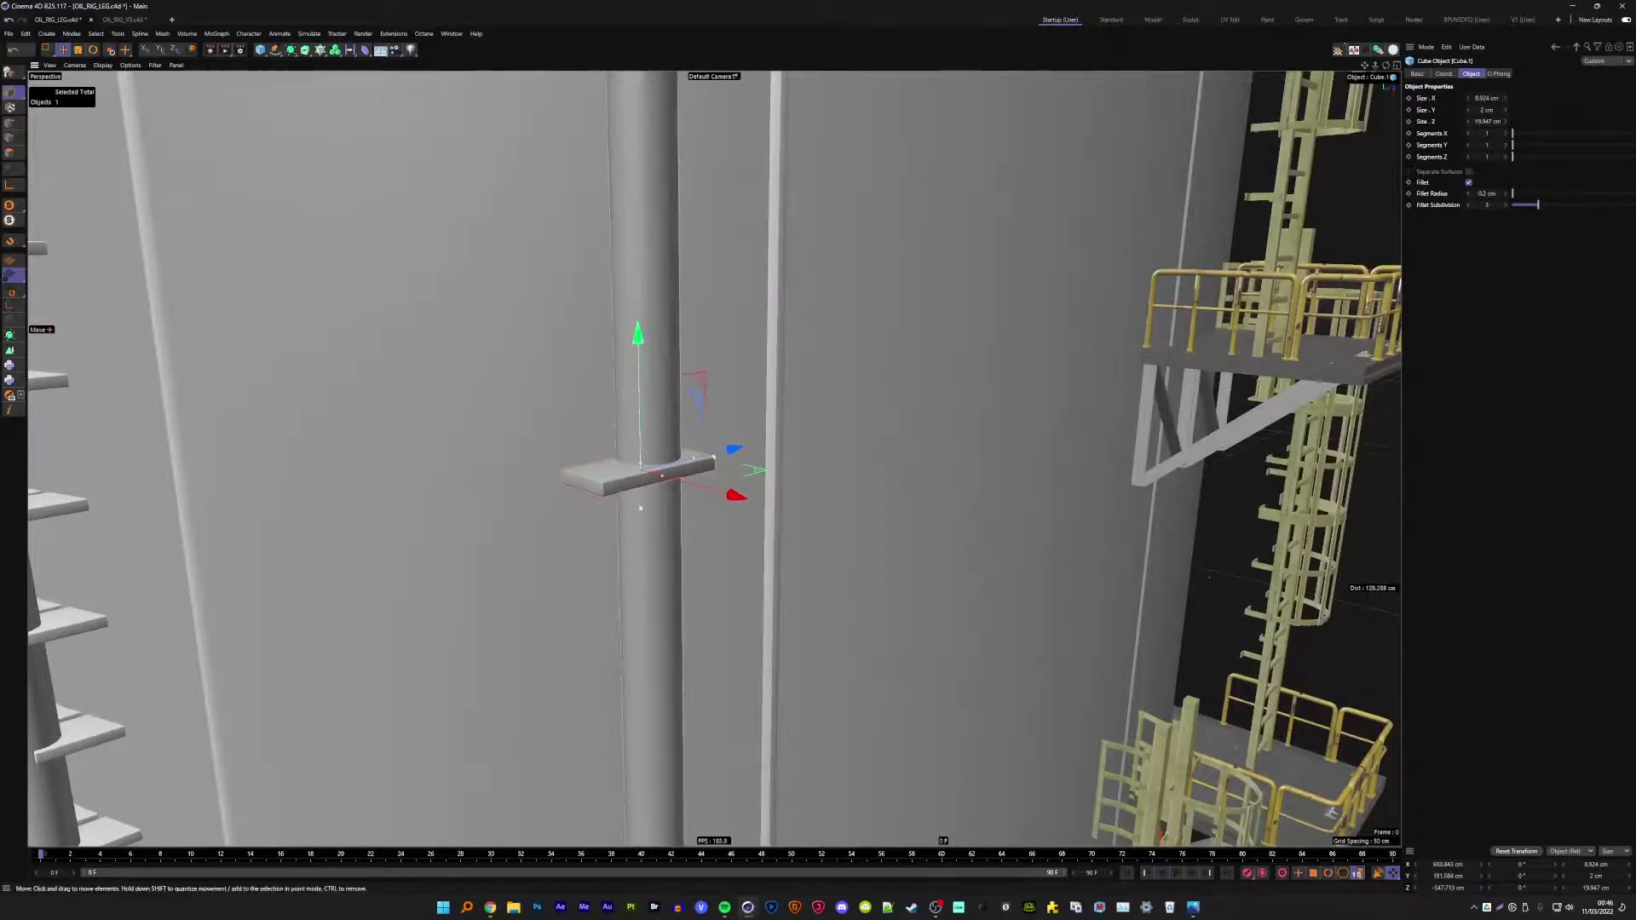
- Turn the slab -30° on its heading so it clamps the pipe
key("r")
left_click_drag(641, 487, 583, 504)
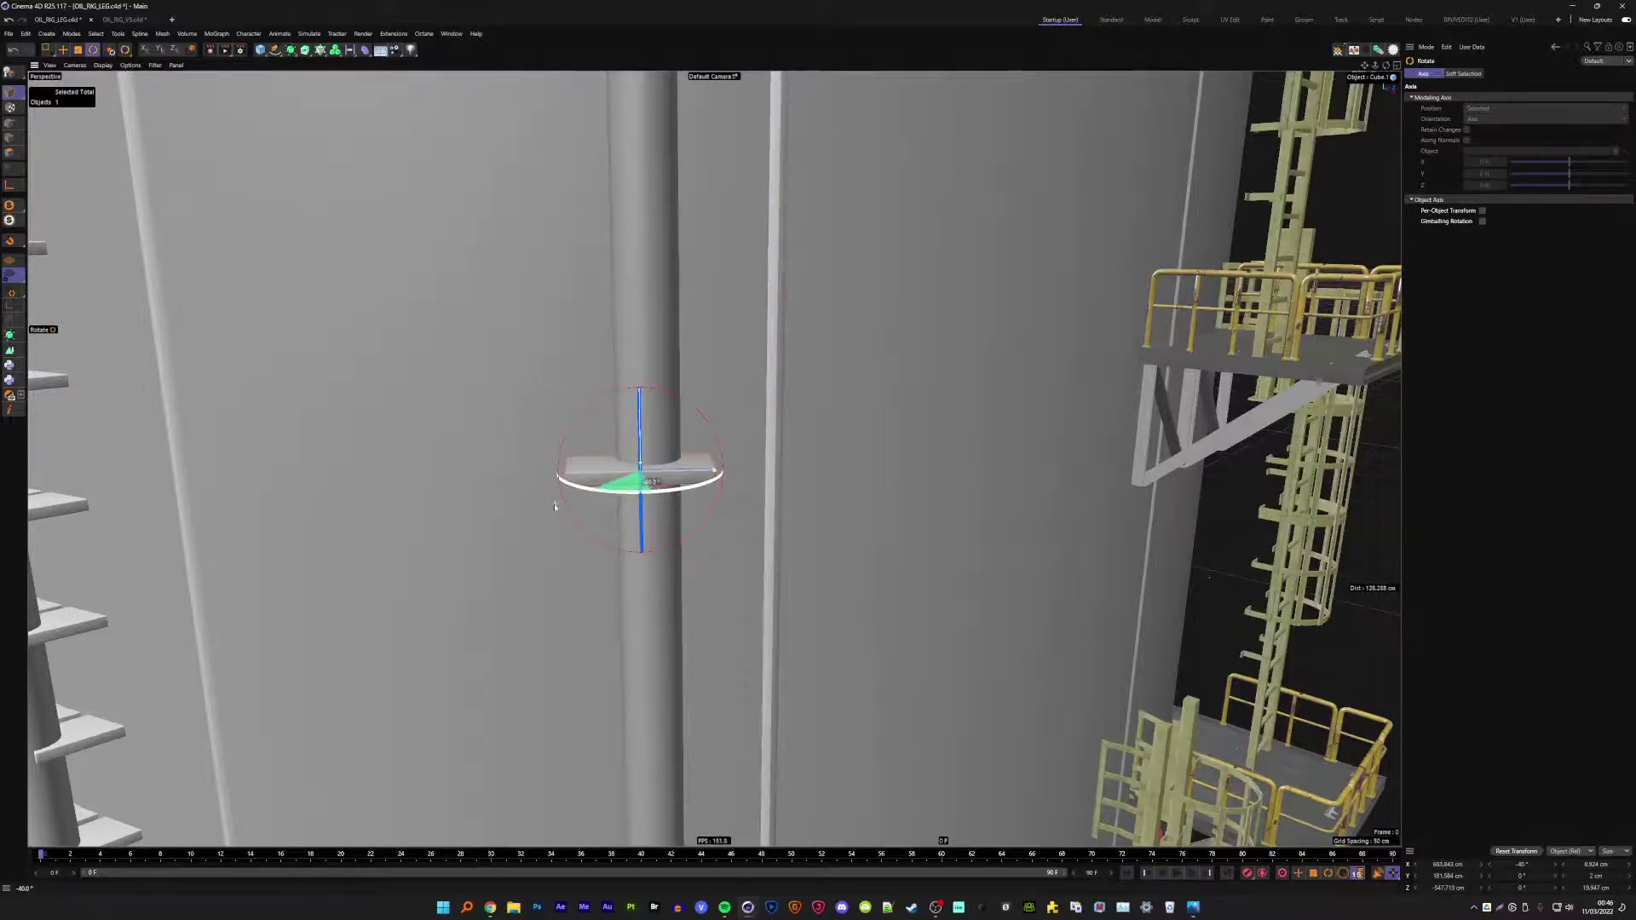
scroll(554, 507, "down", 3)
mouse_move(554, 506)
left_mouse_down("alt")
mouse_move(665, 569)
mouse_move(677, 547)
left_mouse_up("alt")
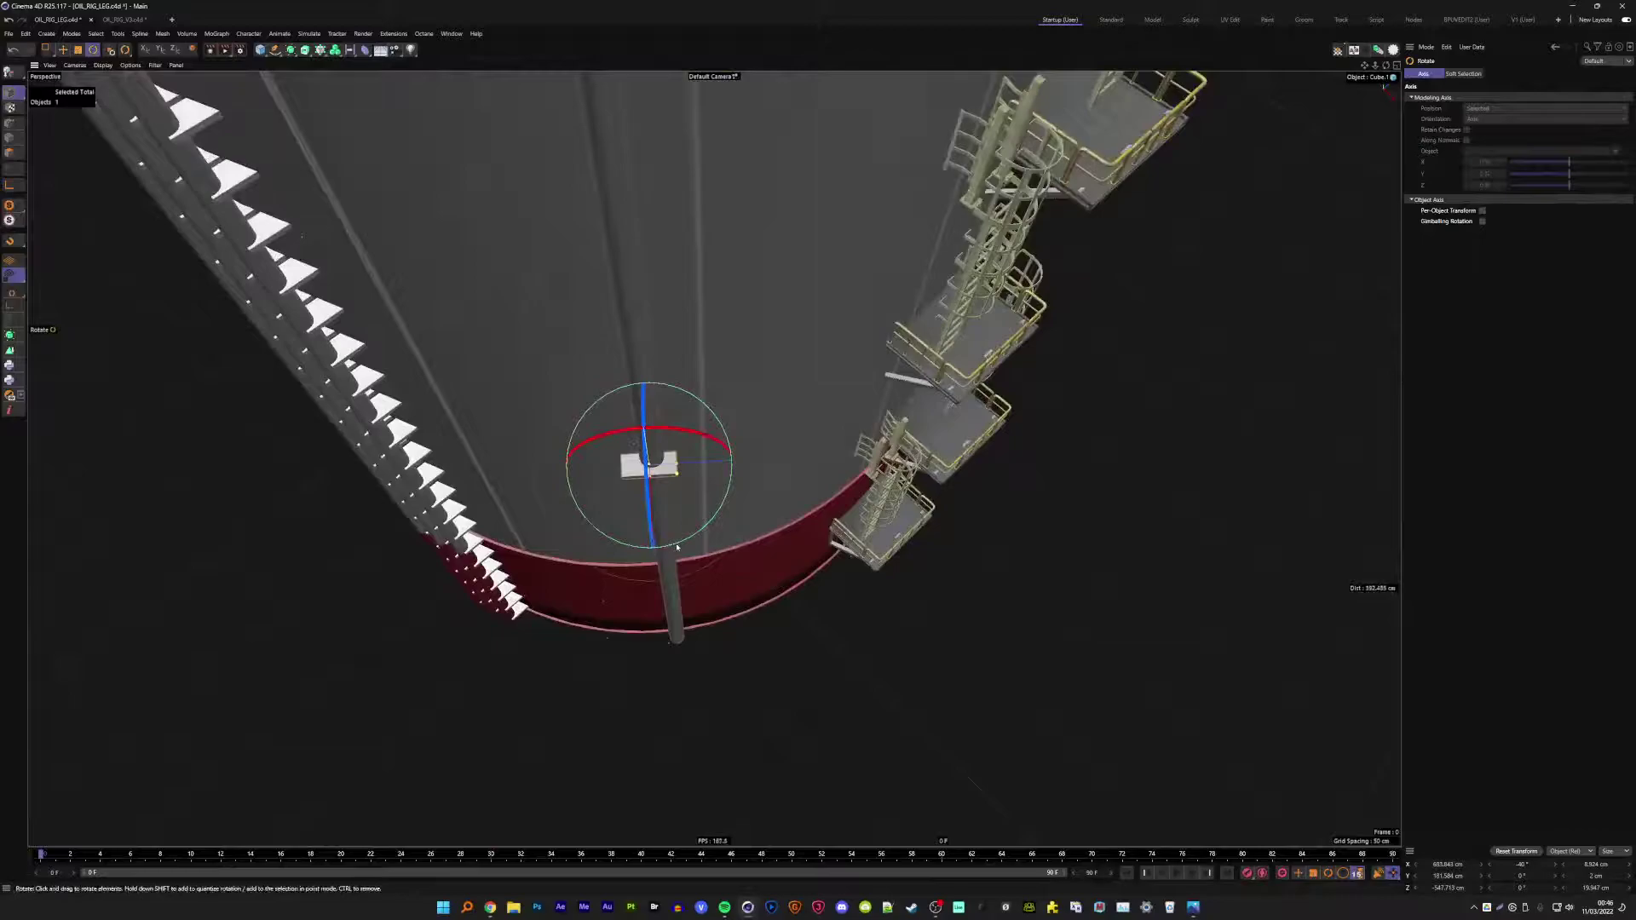
key("e")
mouse_move(677, 547)
left_mouse_down("alt")
mouse_move(674, 463)
mouse_move(652, 461)
mouse_move(713, 449)
mouse_move(690, 418)
mouse_move(786, 384)
left_mouse_up("alt")
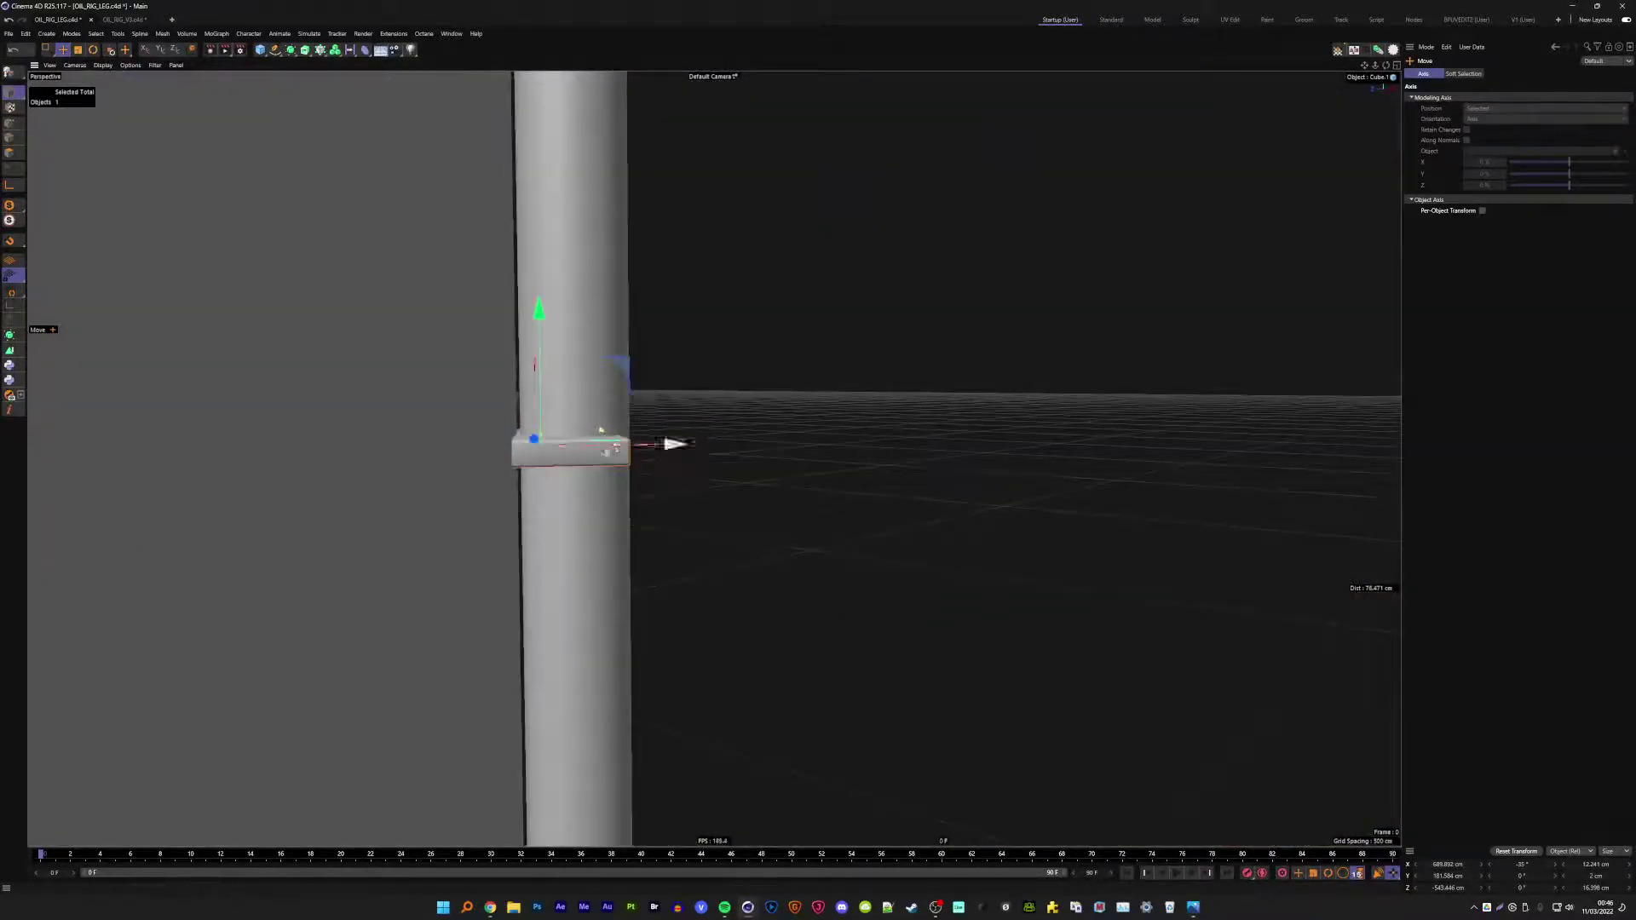
- Copy the slab upward along the pipe's Y axis into a stack of four
mouse_move(635, 439)
left_mouse_down("alt")
mouse_move(673, 427)
mouse_move(597, 449)
left_mouse_up("alt")
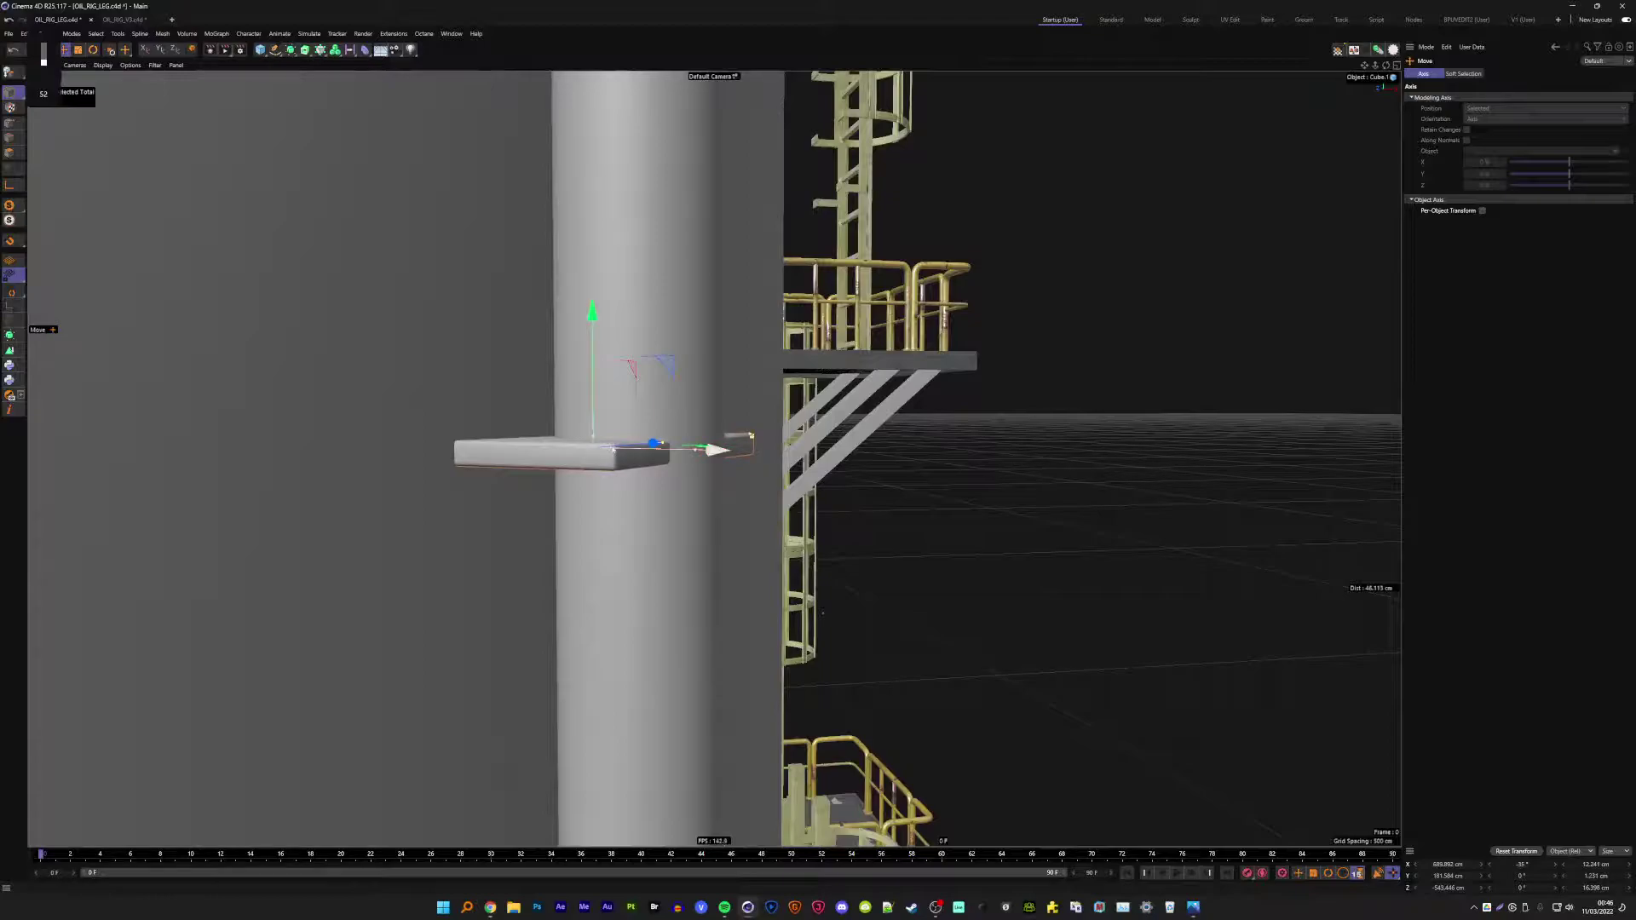
mouse_move(613, 447)
left_mouse_down("alt")
mouse_move(625, 406)
mouse_move(623, 466)
left_mouse_up("alt")
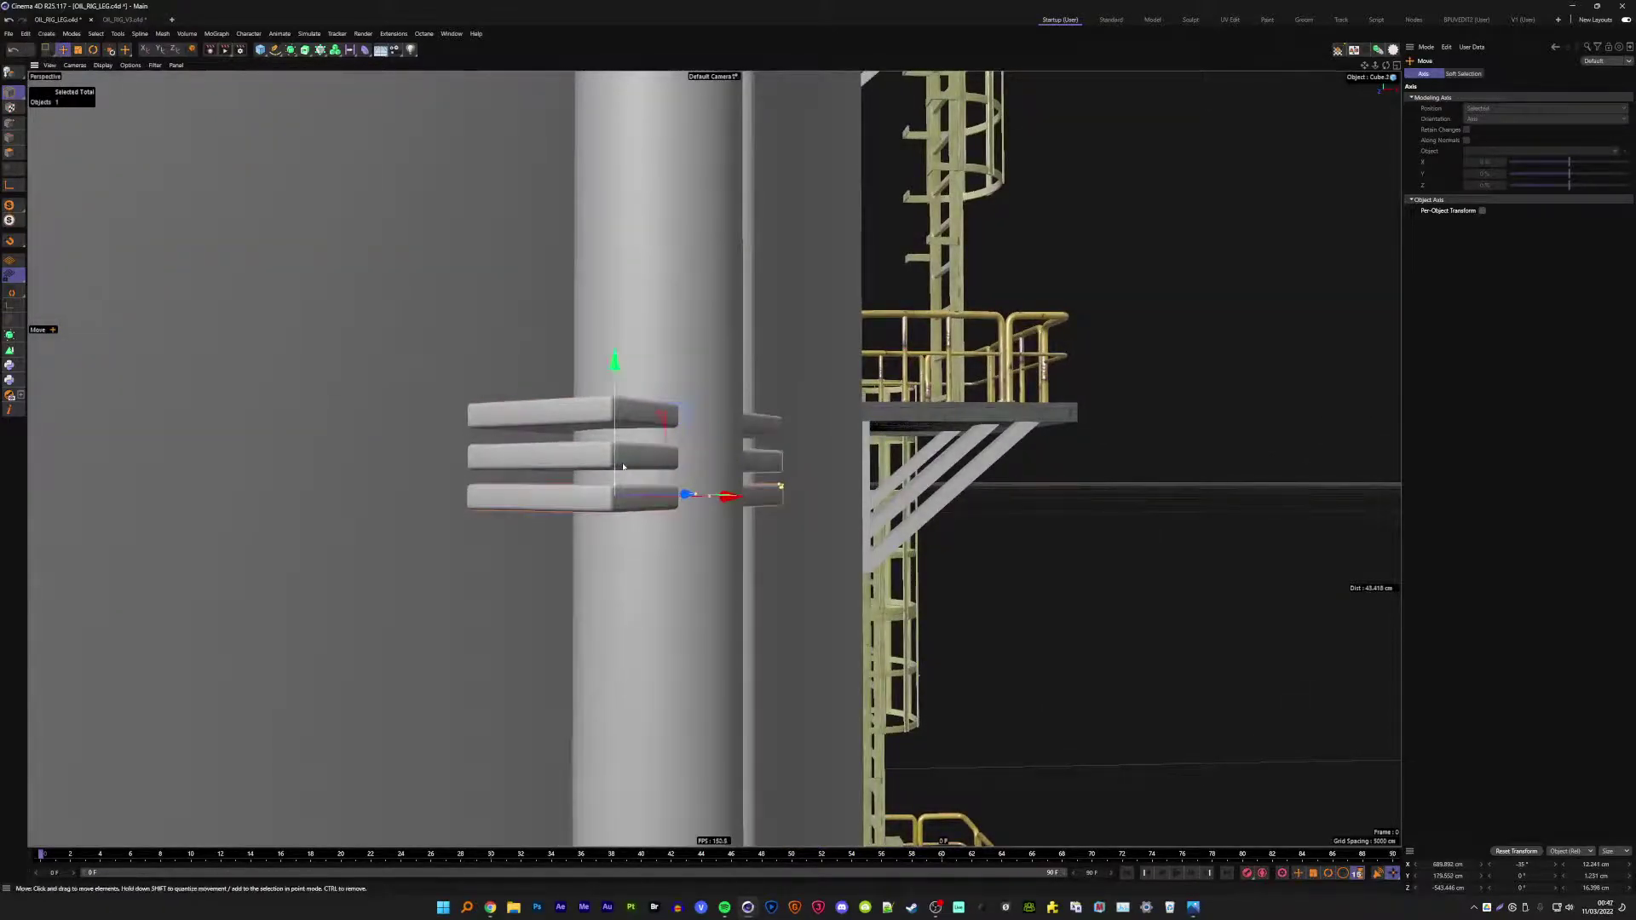
mouse_move(617, 465)
left_mouse_down("ctrl")
mouse_move(645, 372)
mouse_move(772, 291)
left_mouse_up("ctrl")
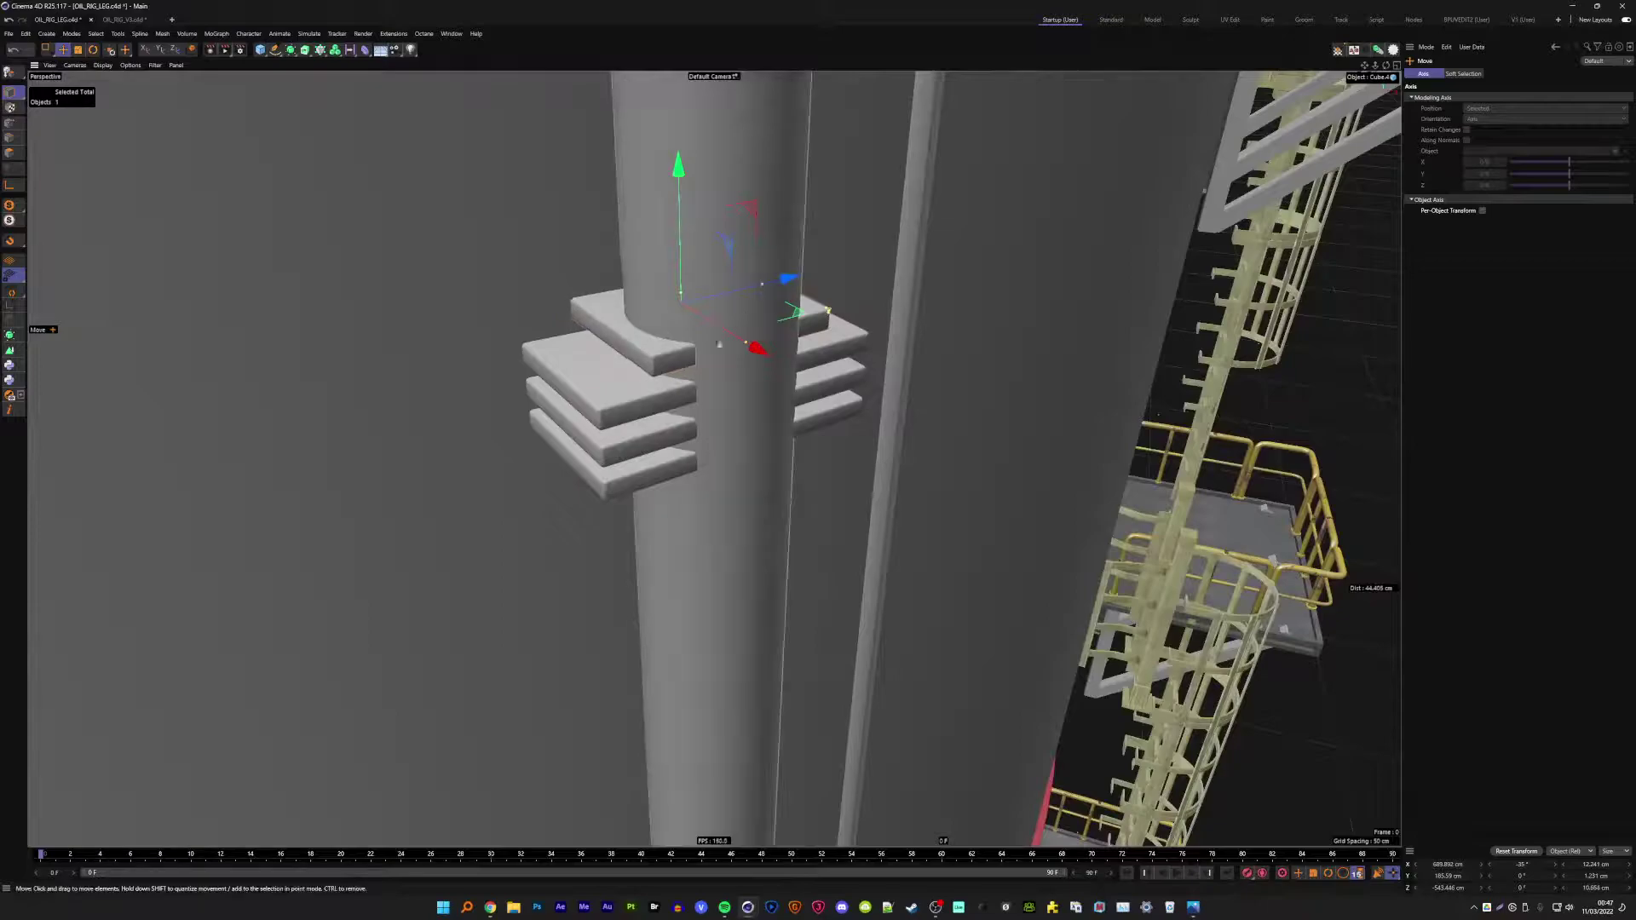
mouse_move(640, 351)
left_mouse_down("alt")
mouse_move(720, 360)
mouse_move(677, 348)
mouse_move(652, 400)
left_mouse_up("alt")
- Select two slabs in the stack to check their spacing, then deselect everything
left_click(630, 375)
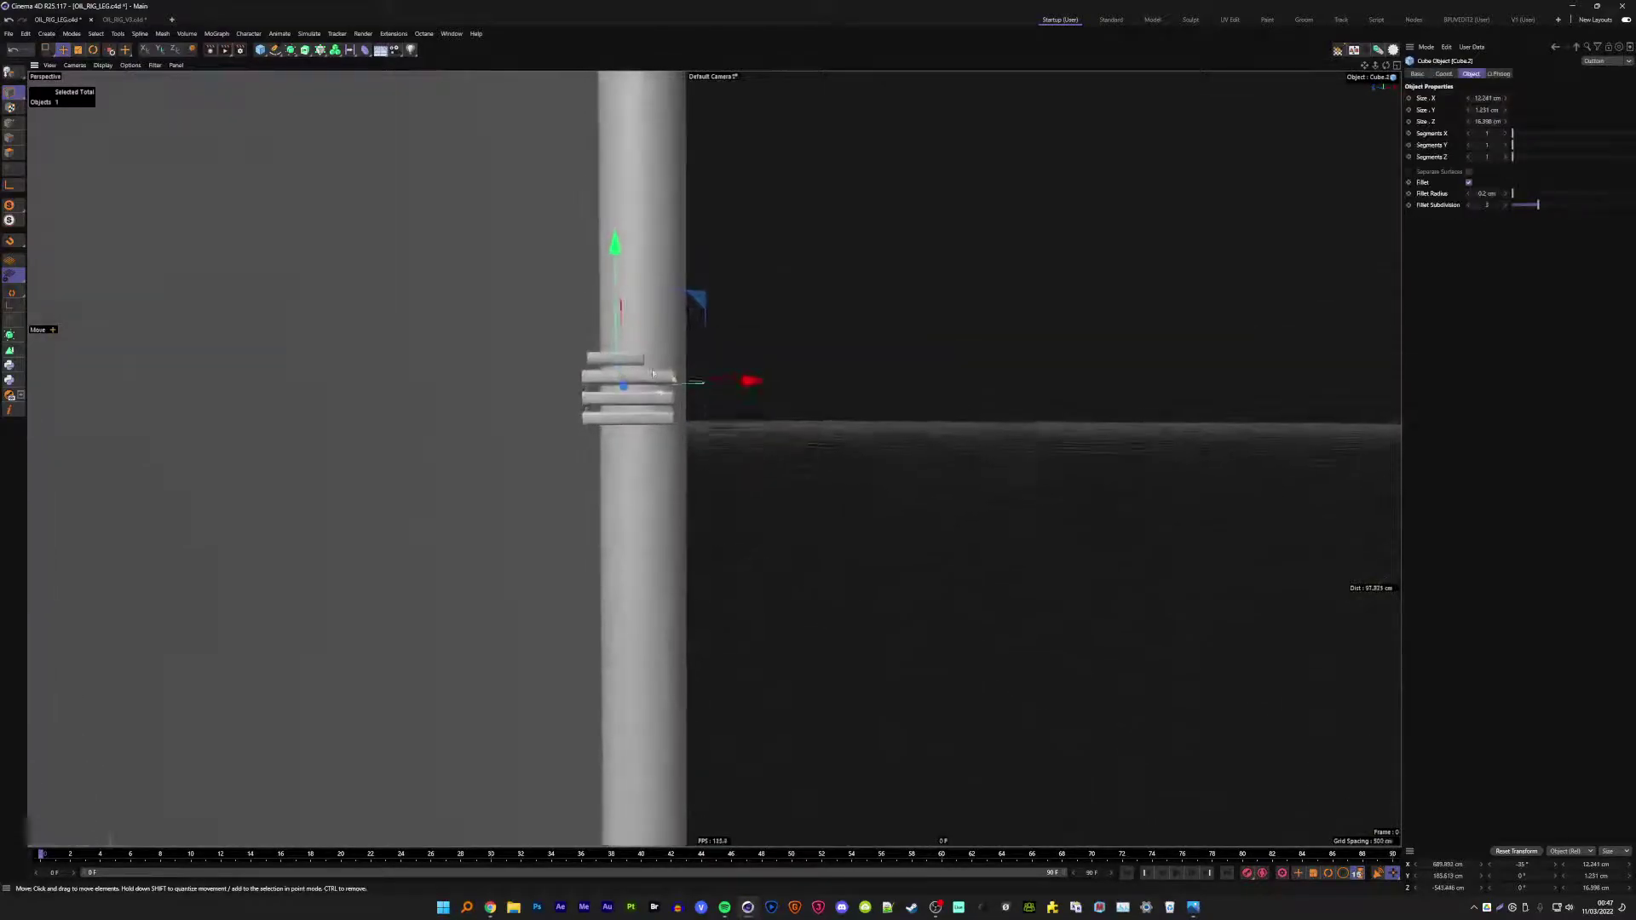
left_click(649, 415, "shift")
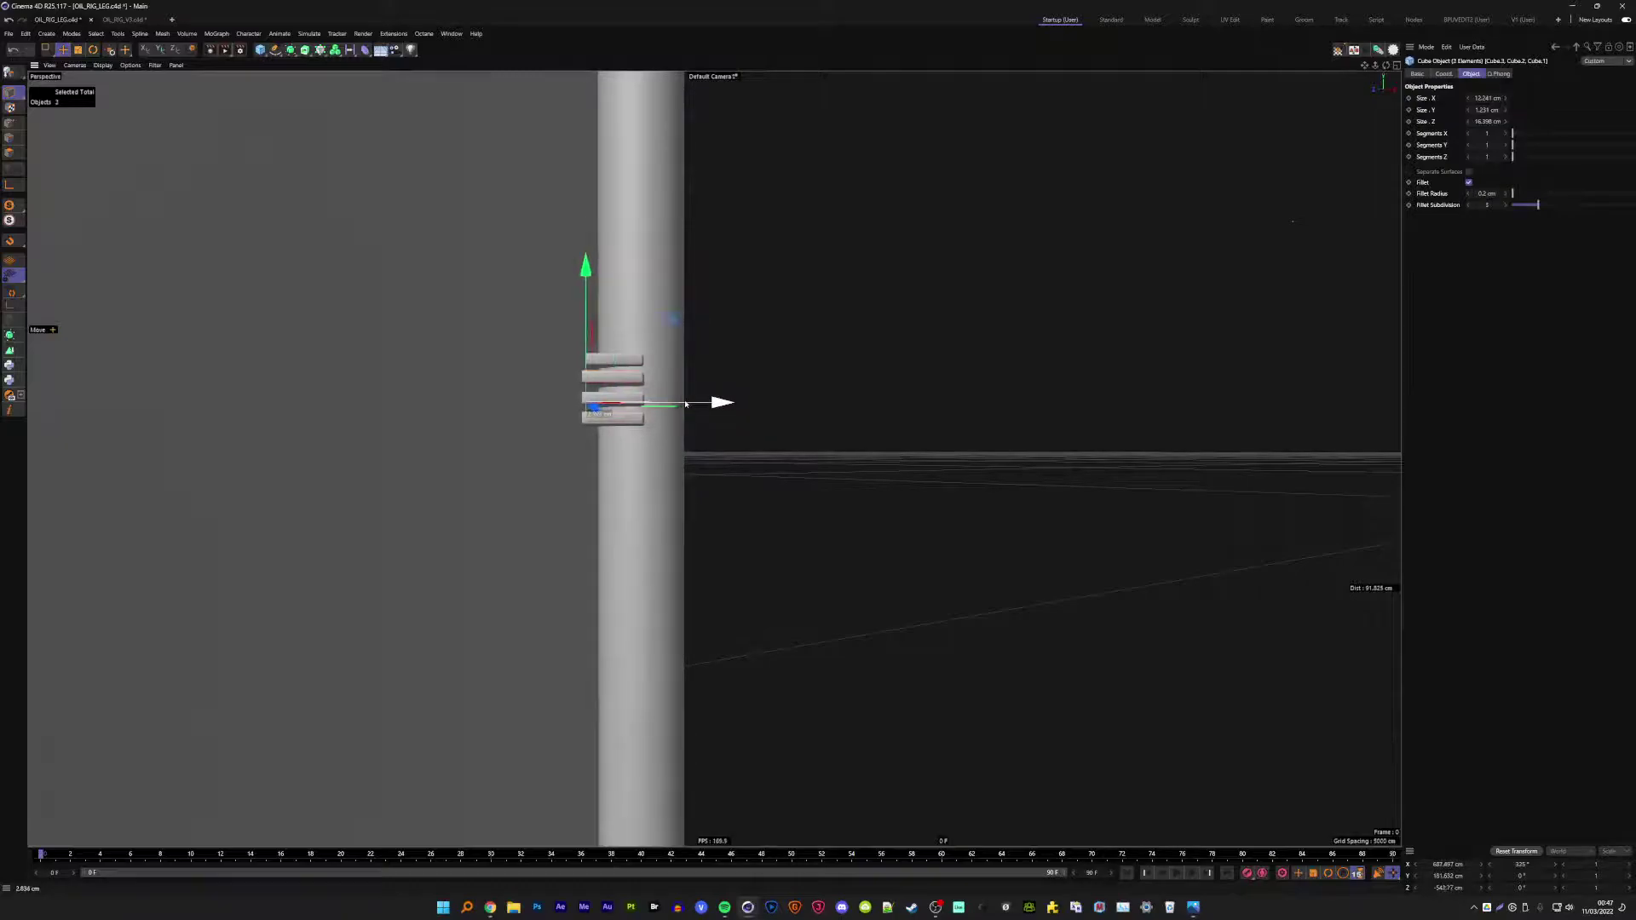
left_click_drag(716, 408, 665, 358, "alt")
scroll(593, 415, "down", 3)
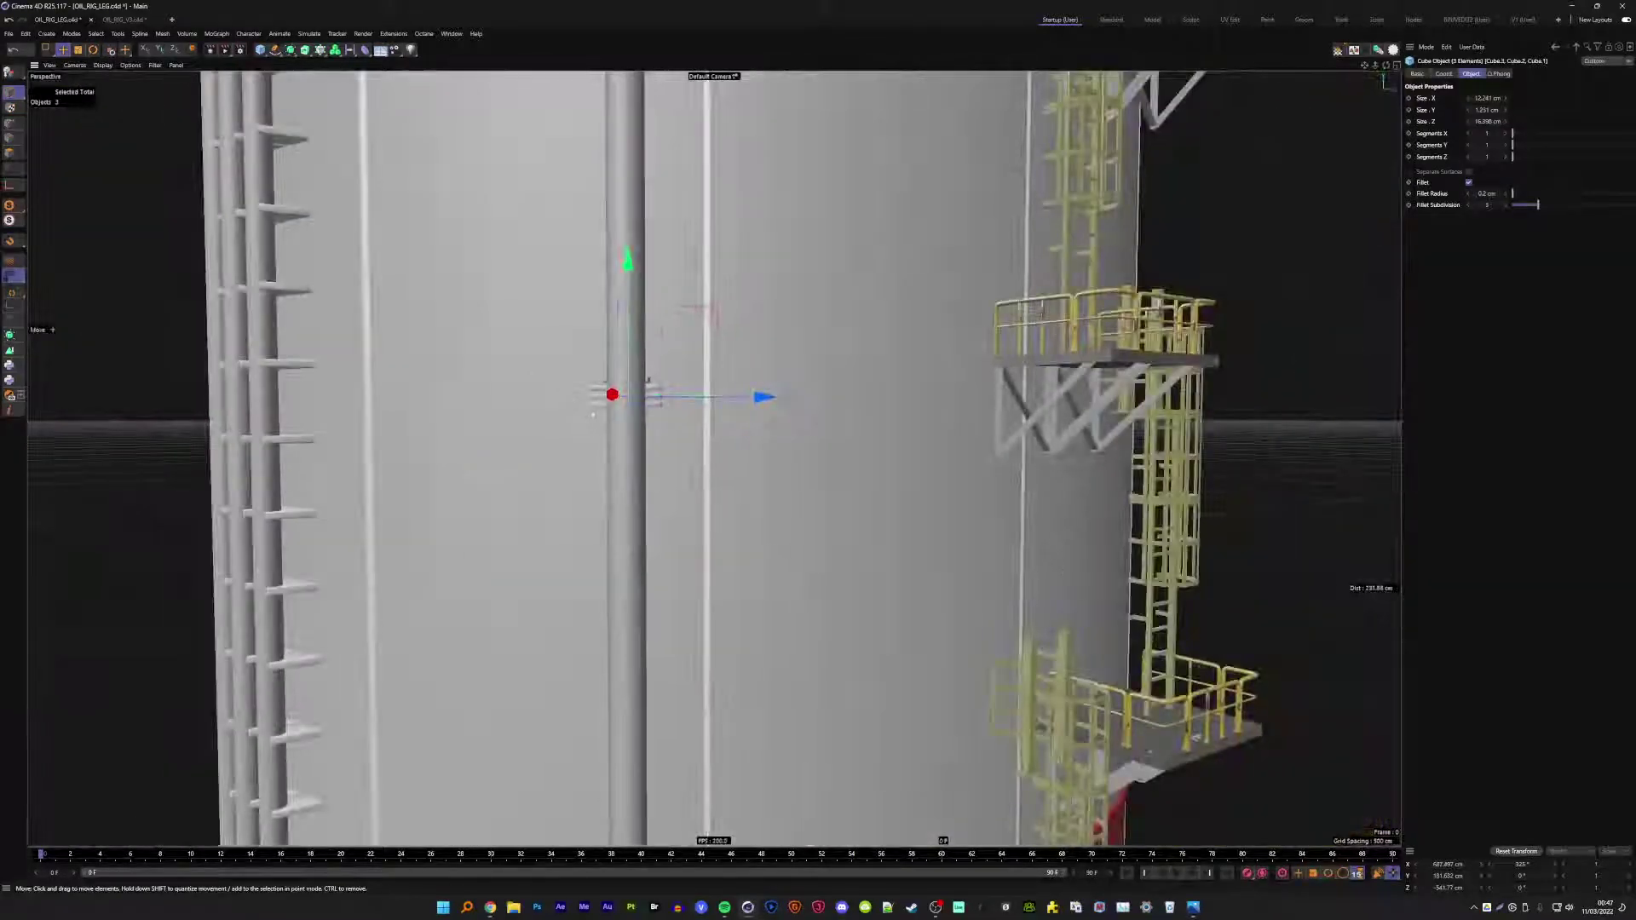
mouse_move(595, 416)
left_mouse_down("alt")
mouse_move(848, 384)
mouse_move(564, 411)
left_mouse_up("alt")
left_click(847, 384)
- Group the slabs into a Null, wrap it in a Cloner, and set Linear mode
scroll(565, 411, "down", 3)
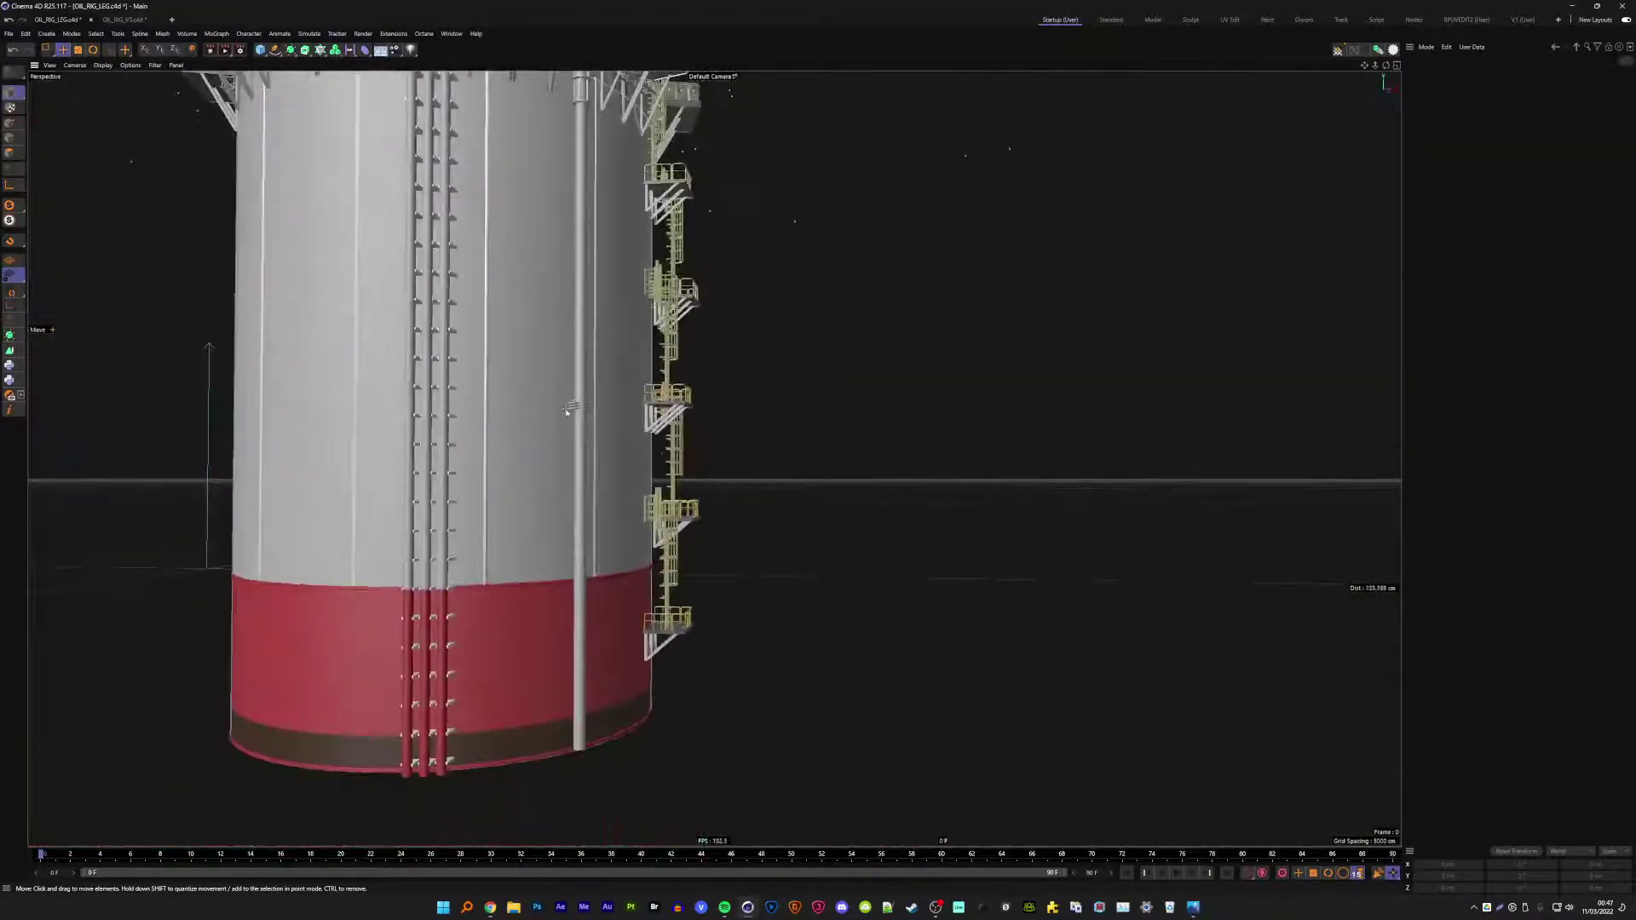
scroll(565, 411, "up", 3)
scroll(565, 411, "up", 3)
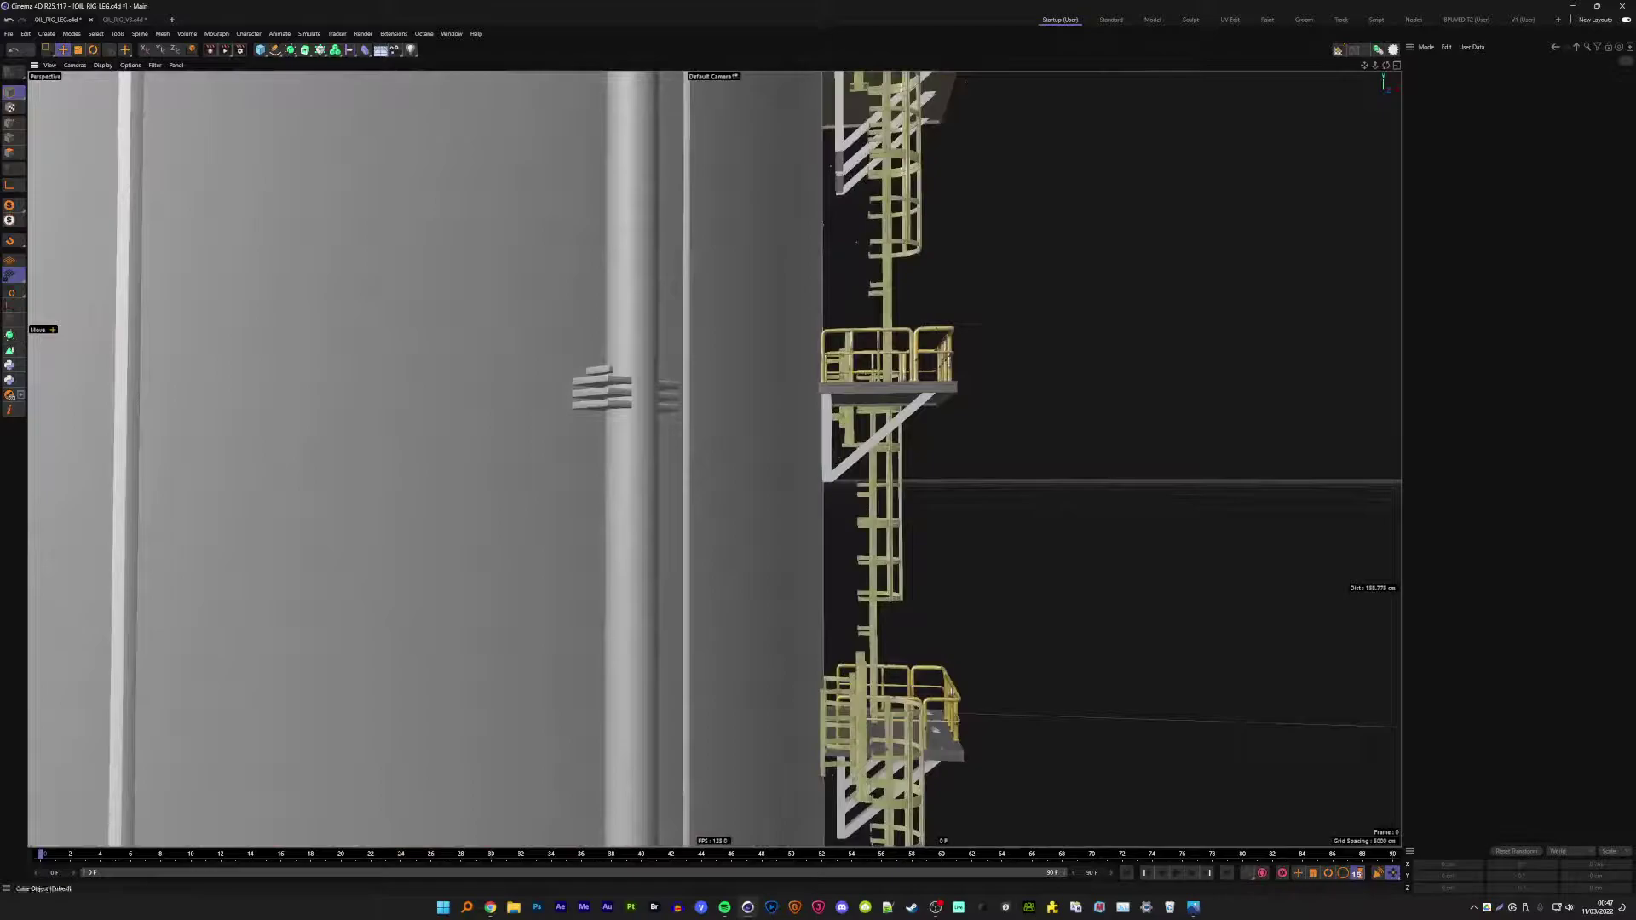
key("alt+g")
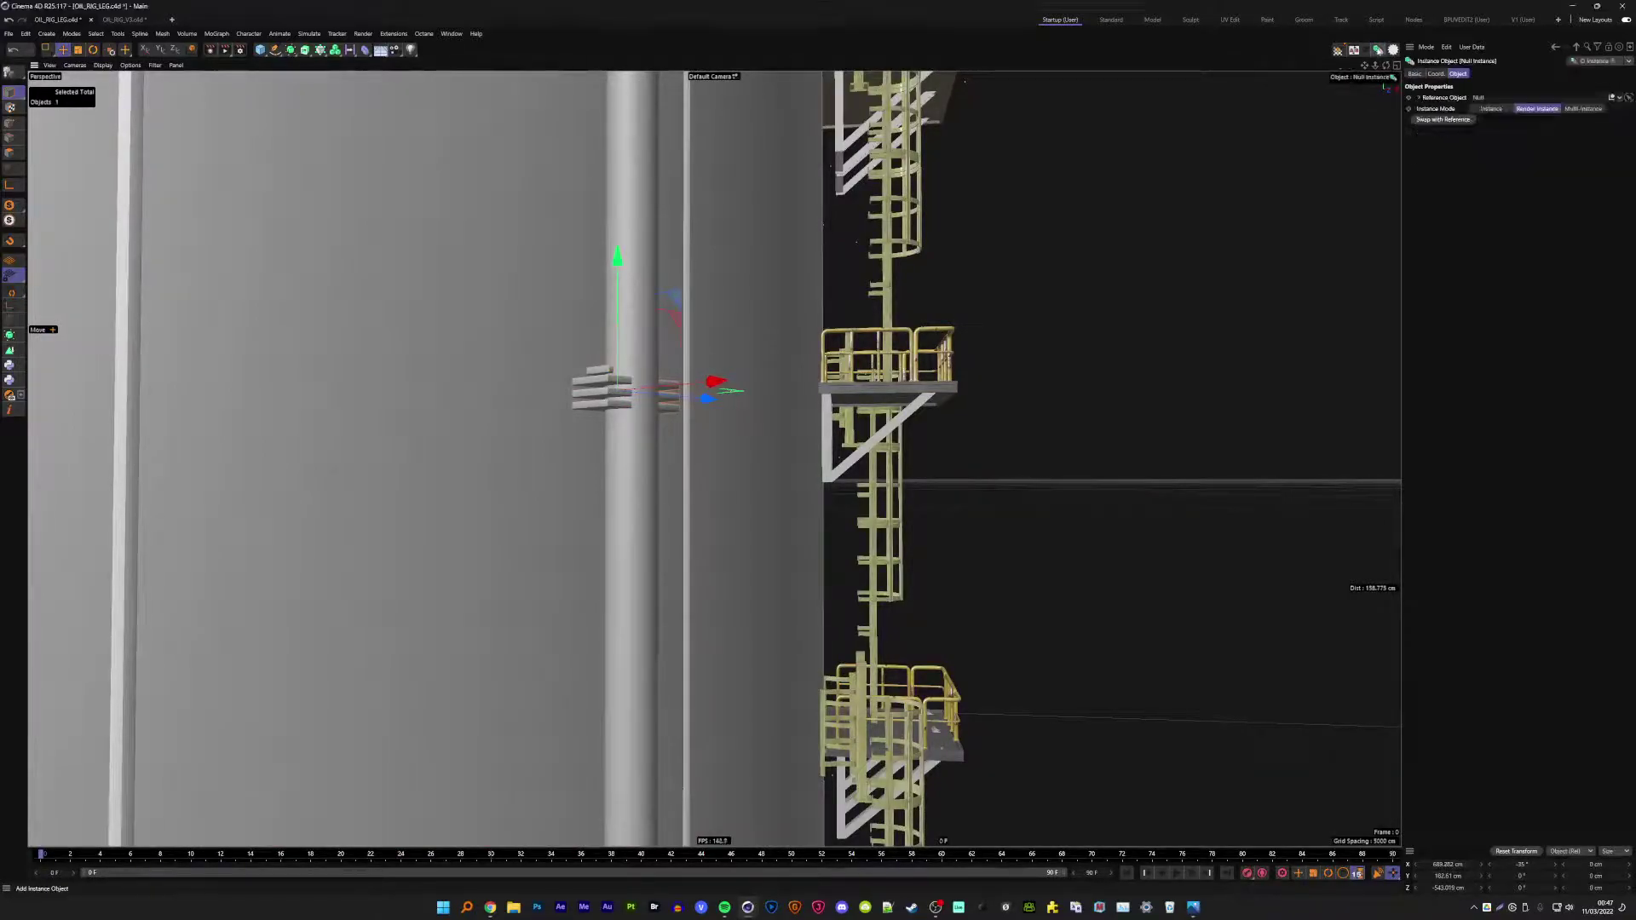
scroll(696, 447, "down", 3)
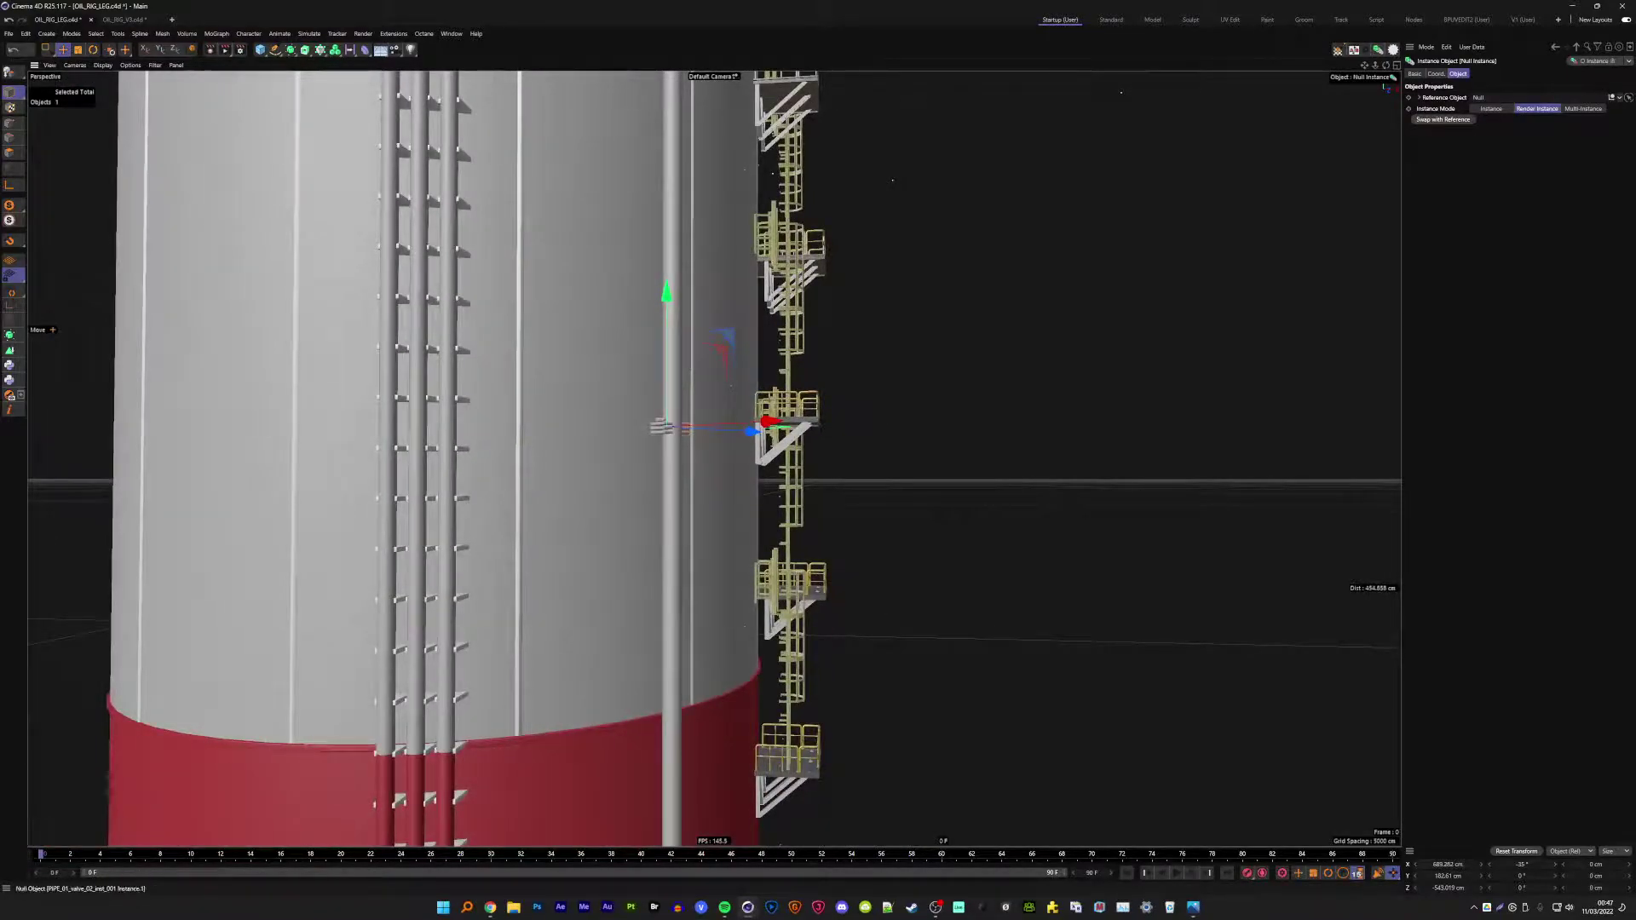
key("ctrl+z")
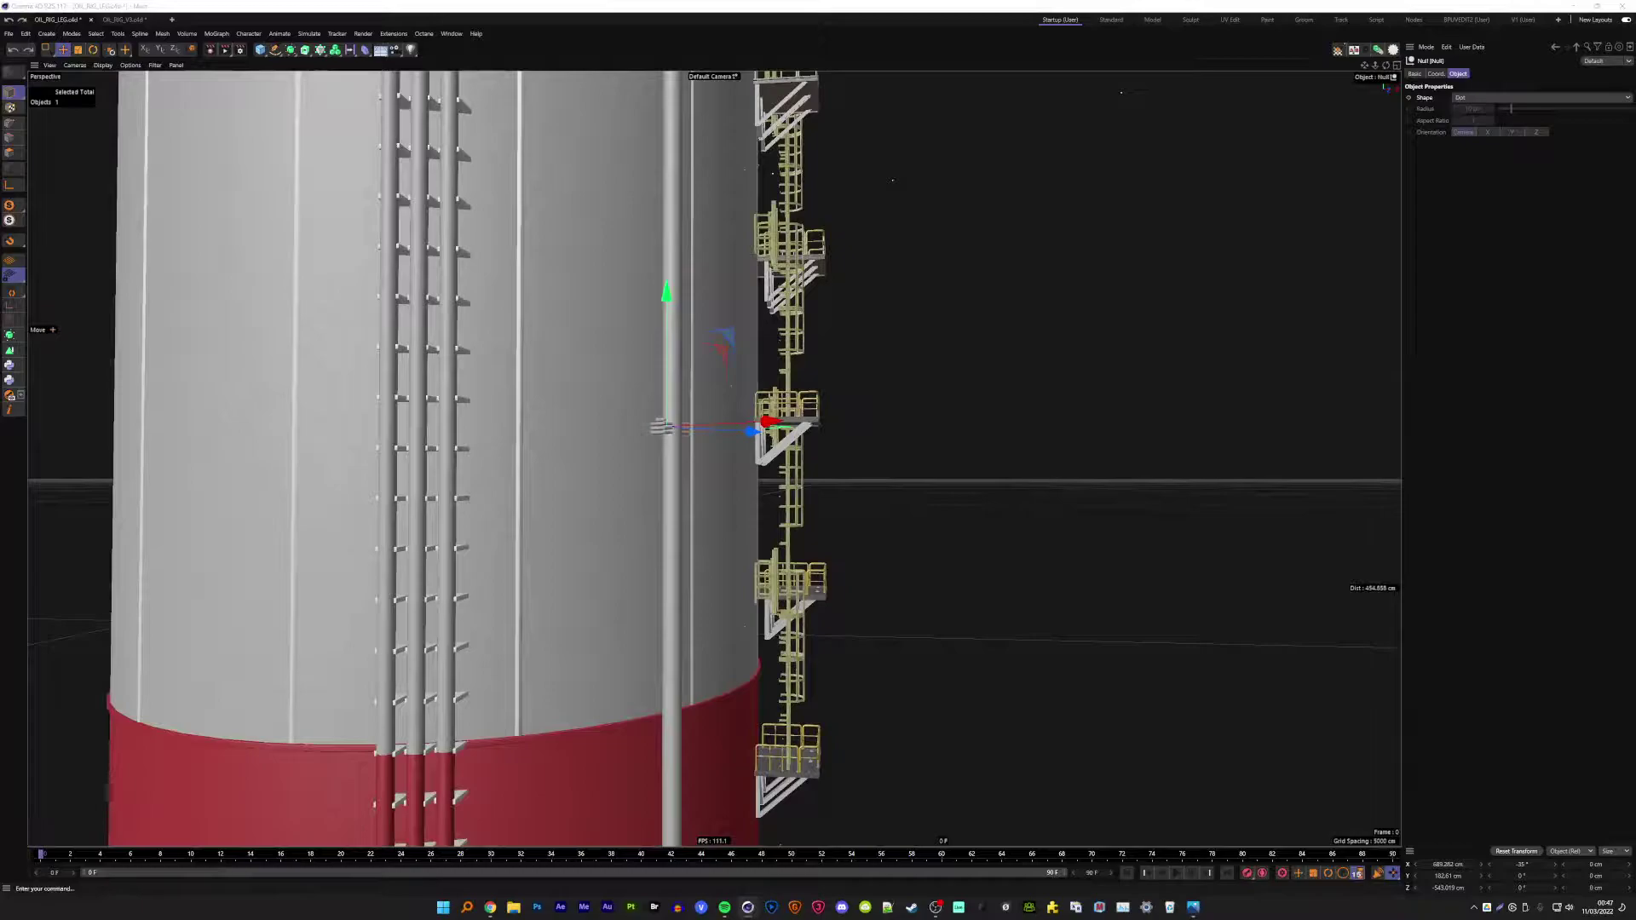
key("ctrl+y")
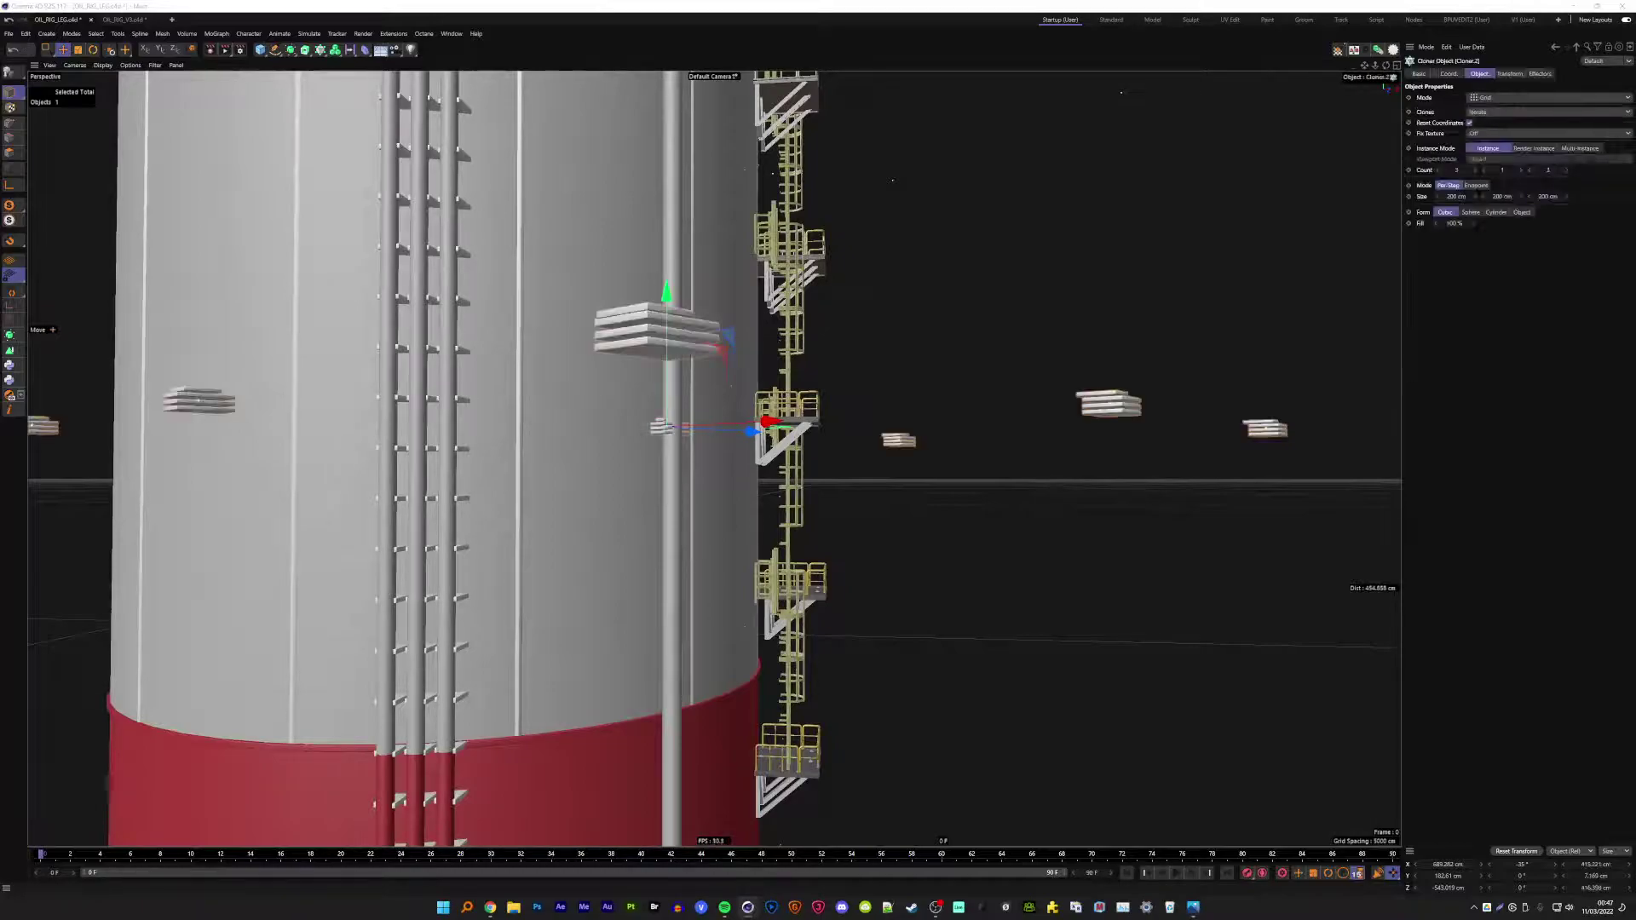
left_click(1487, 98)
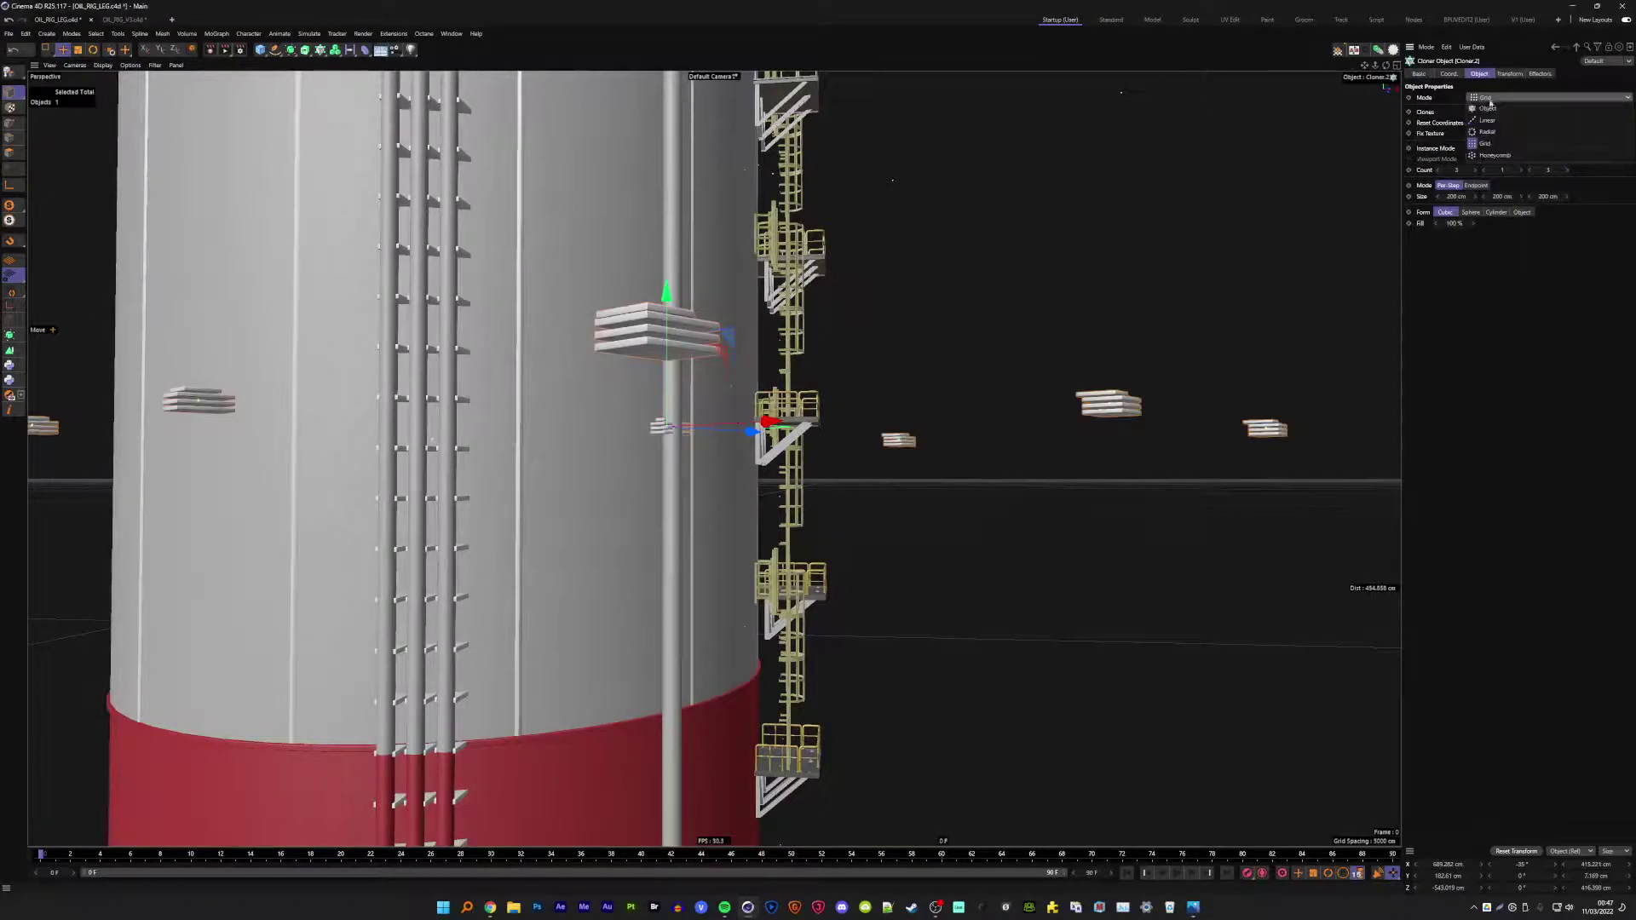
- Move the cloned bracket stacks further down the vertical pipe
scroll(917, 401, "down", 2)
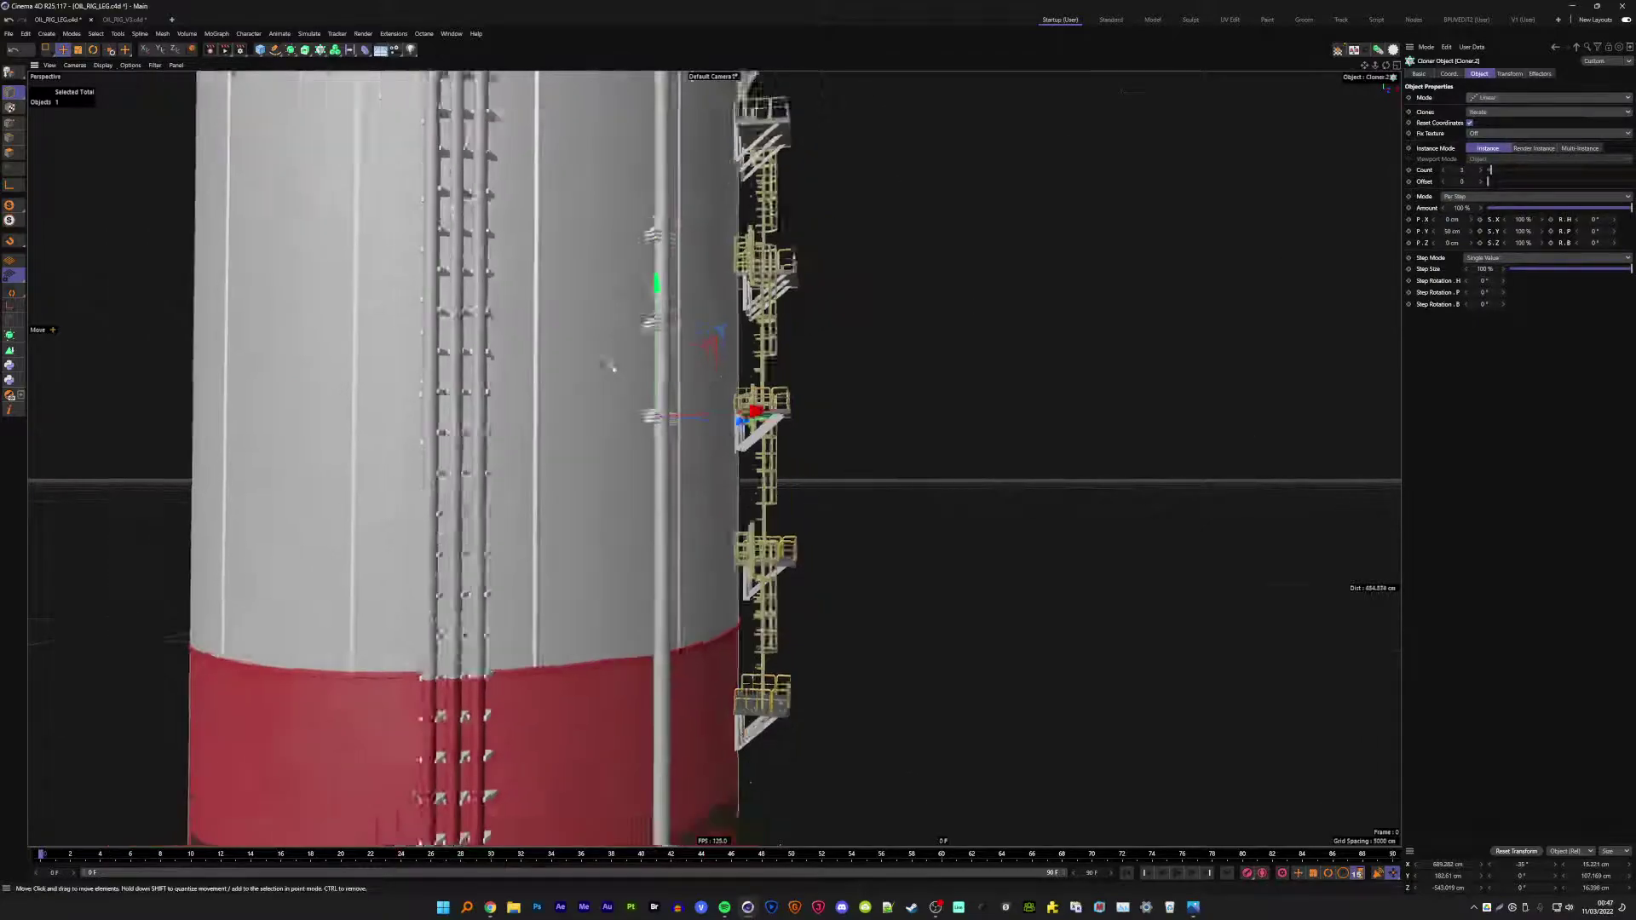
scroll(917, 402, "down", 3)
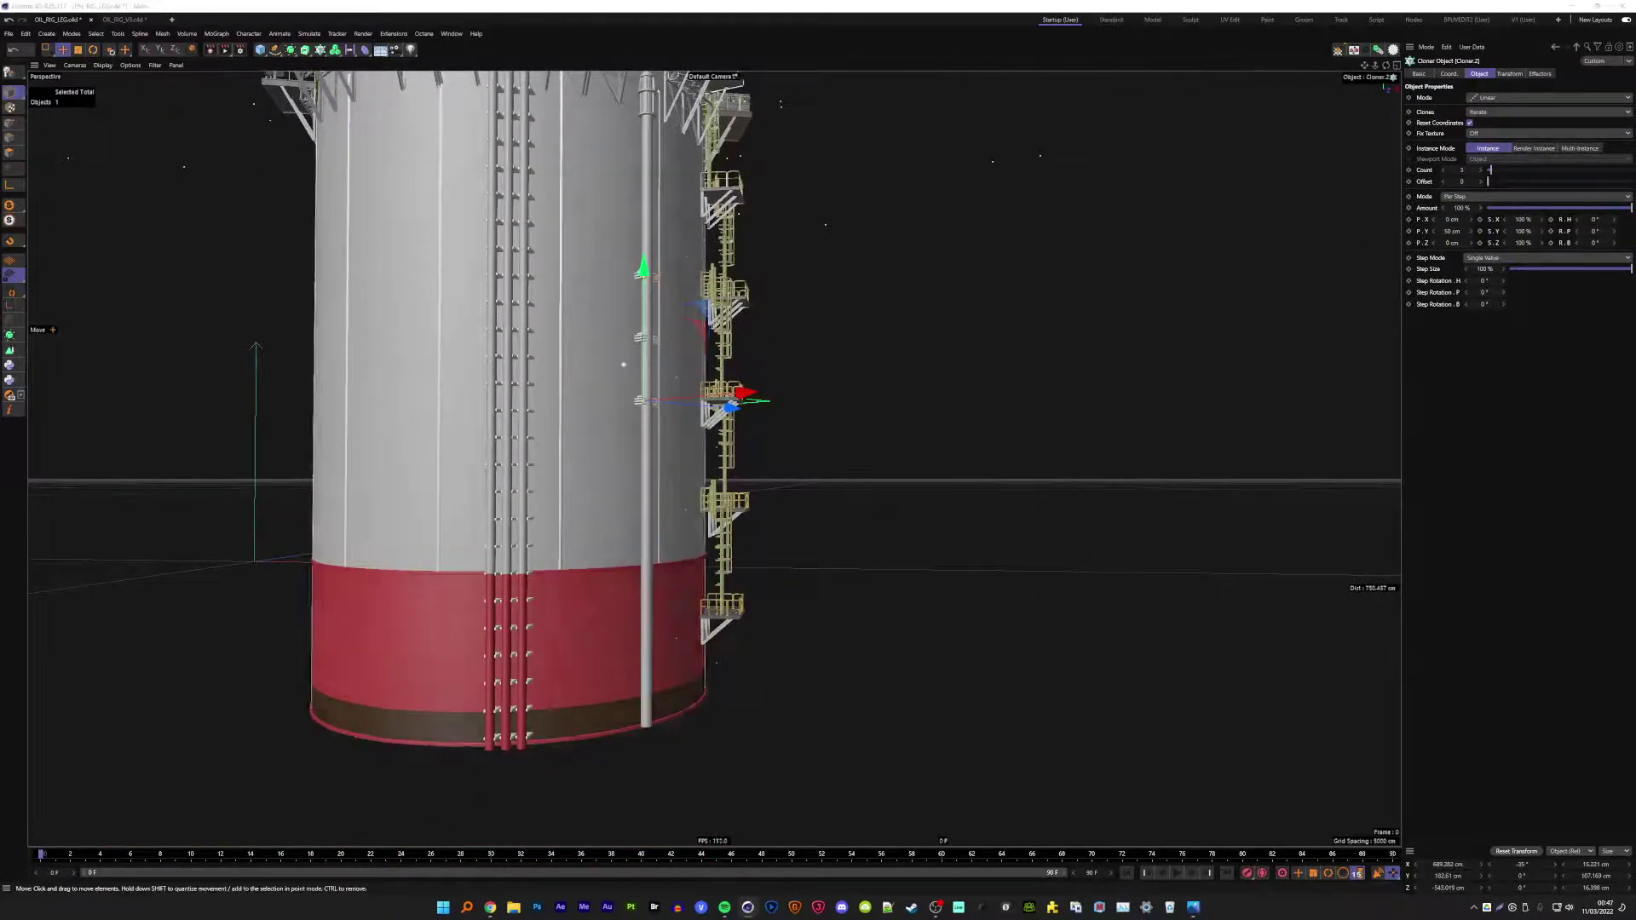
left_click_drag(645, 303, 653, 461)
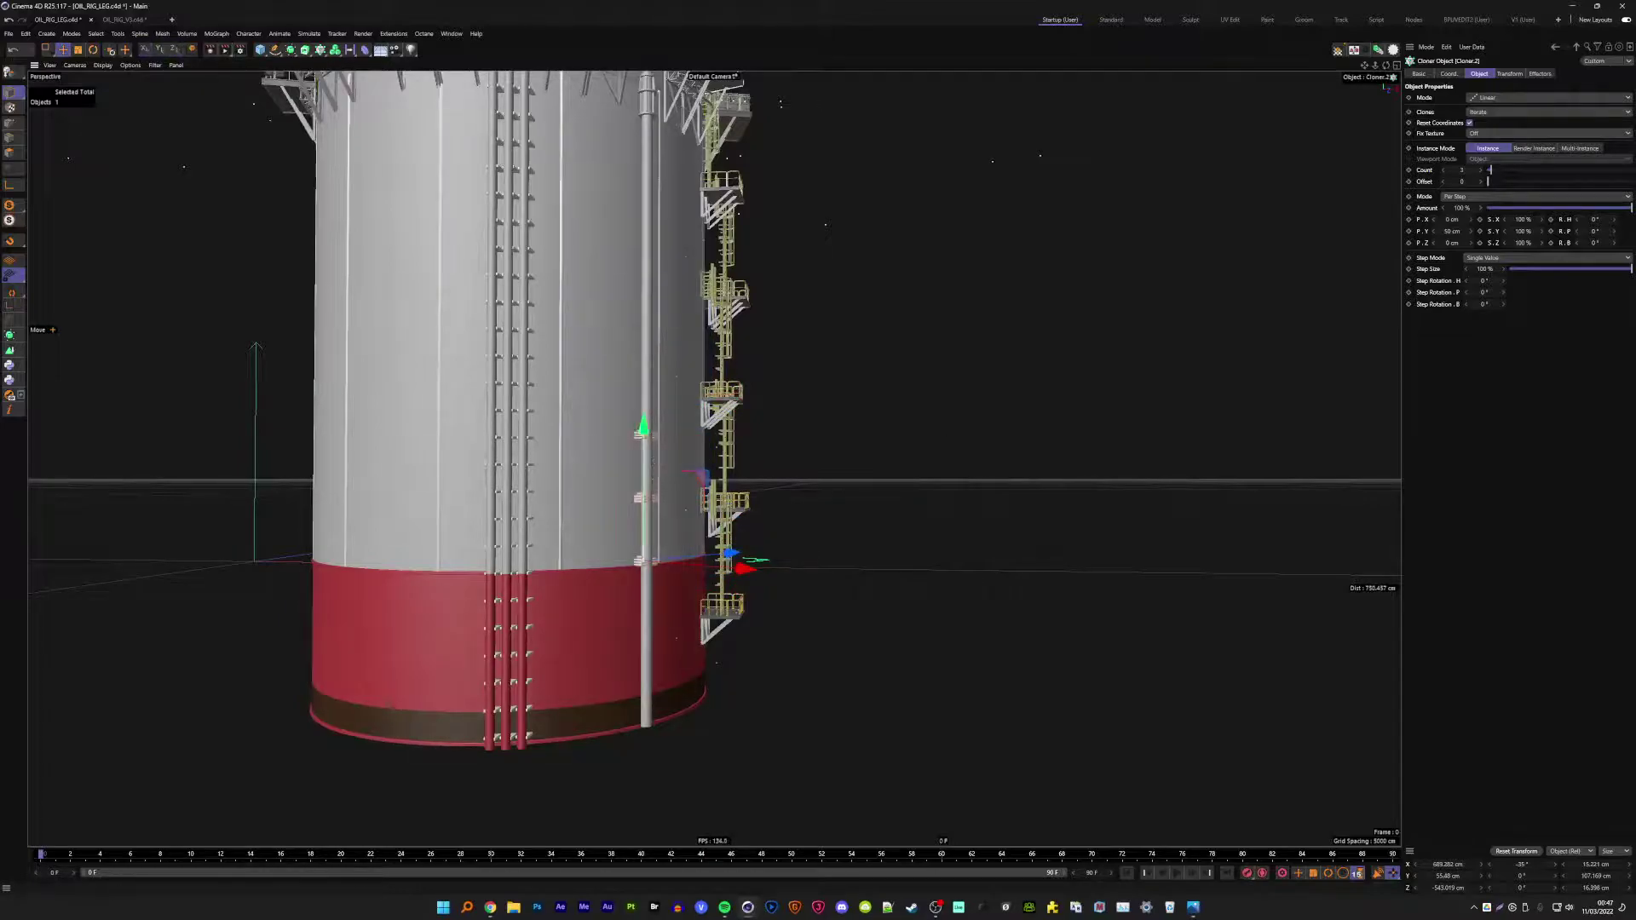
key("alt+Tab")
left_click_drag(1066, 620, 980, 545, "alt")
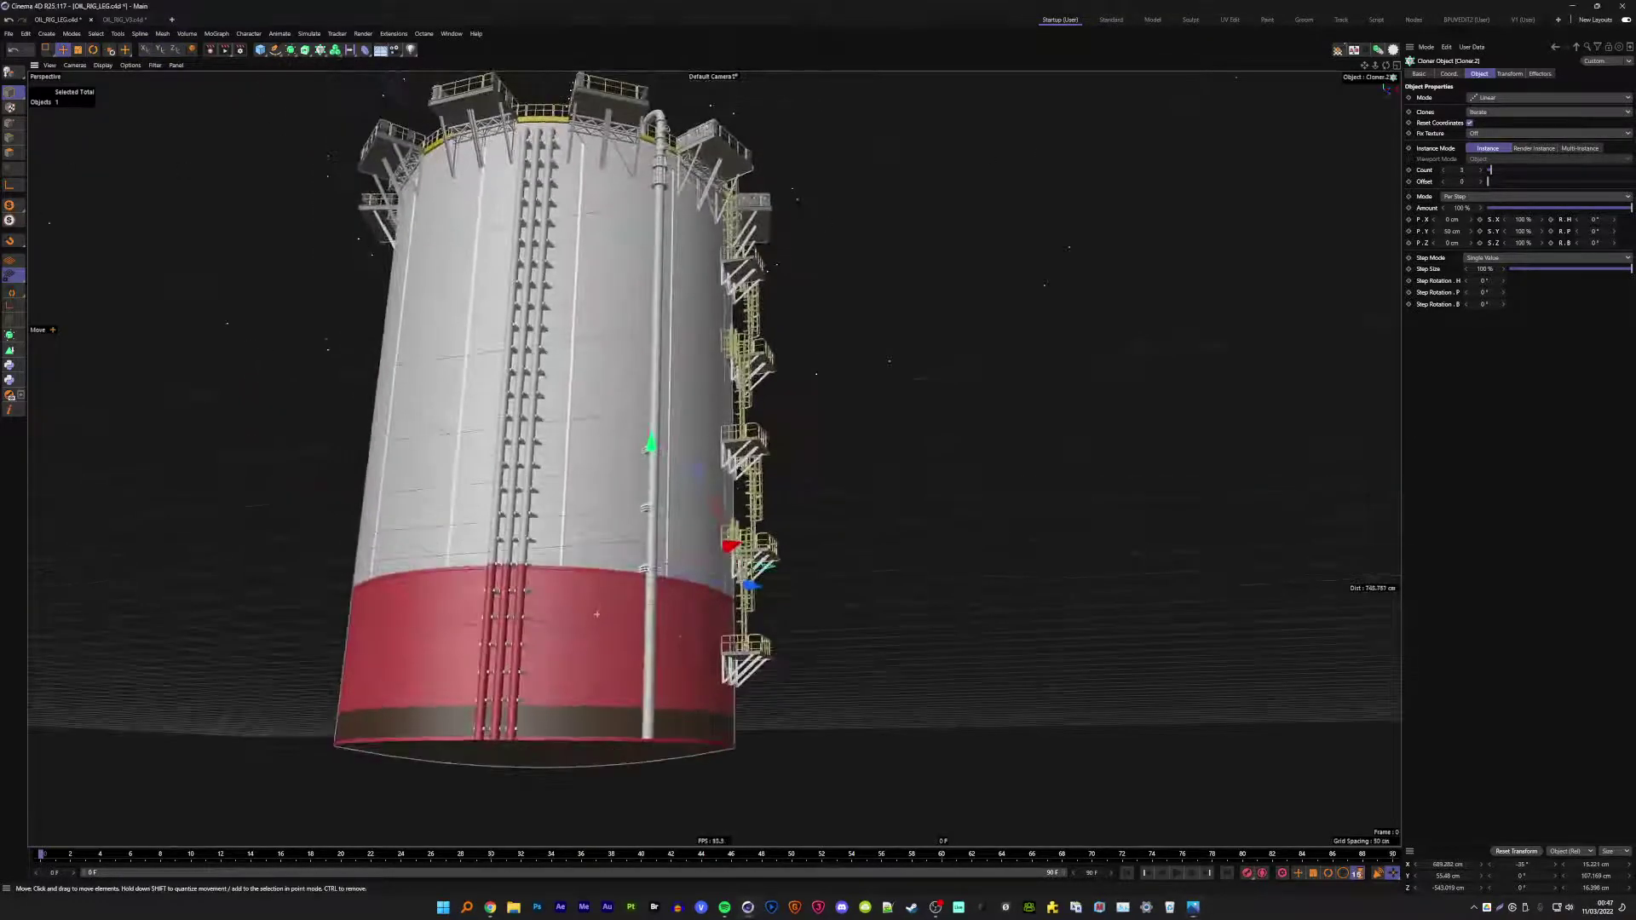
mouse_move(721, 377)
left_mouse_down()
mouse_move(721, 634)
mouse_move(683, 552)
left_mouse_up()
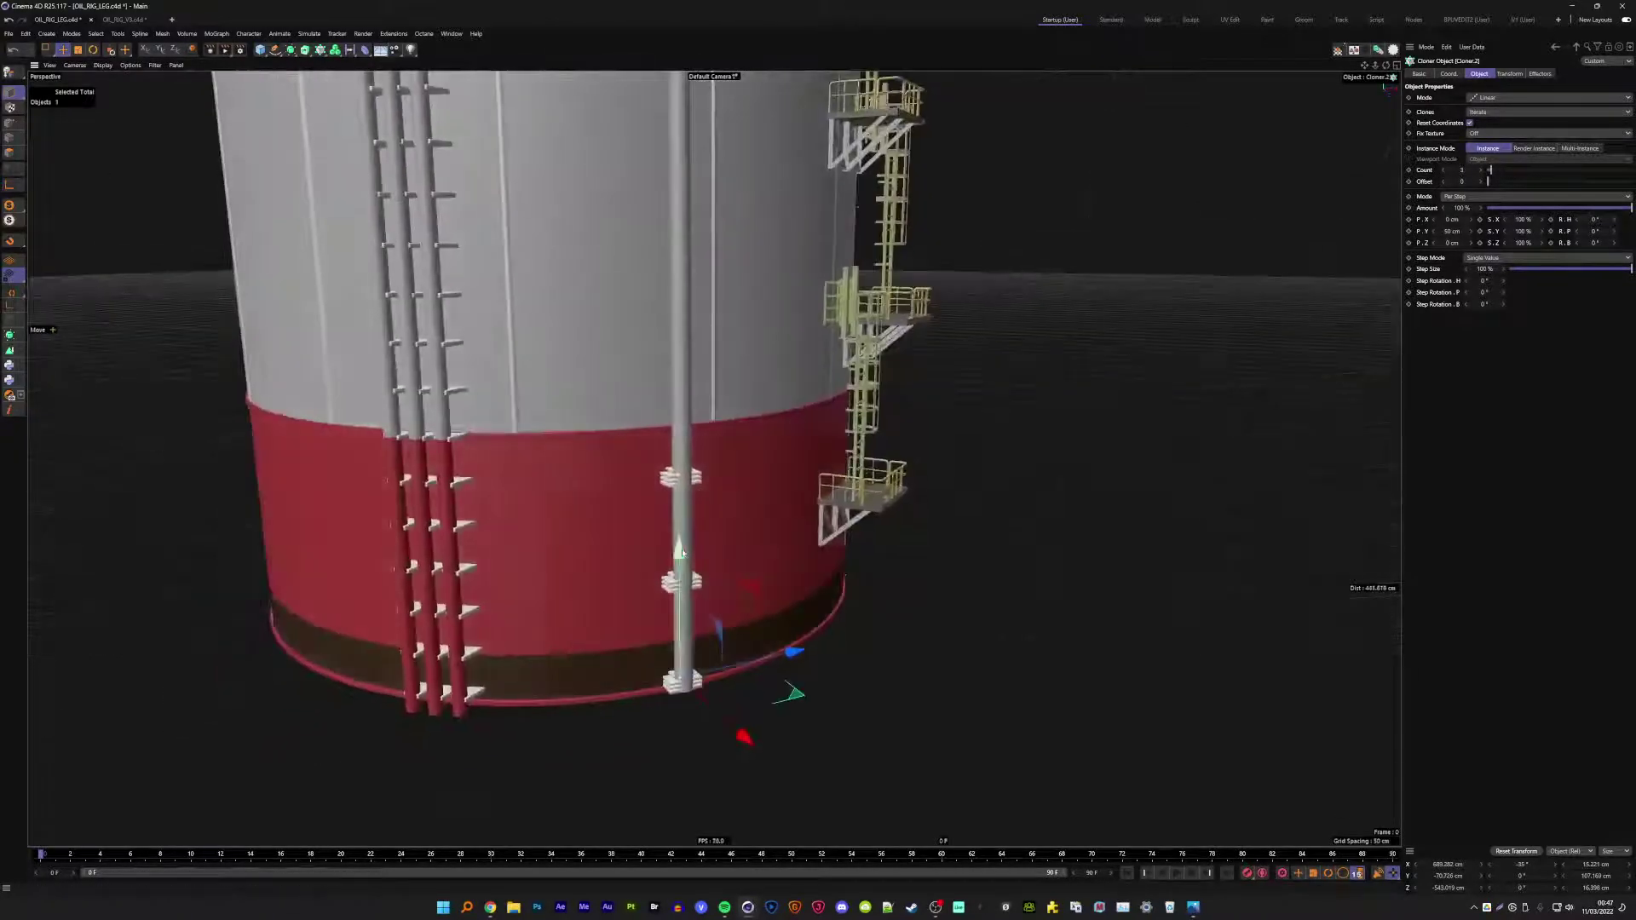
scroll(682, 552, "down", 3)
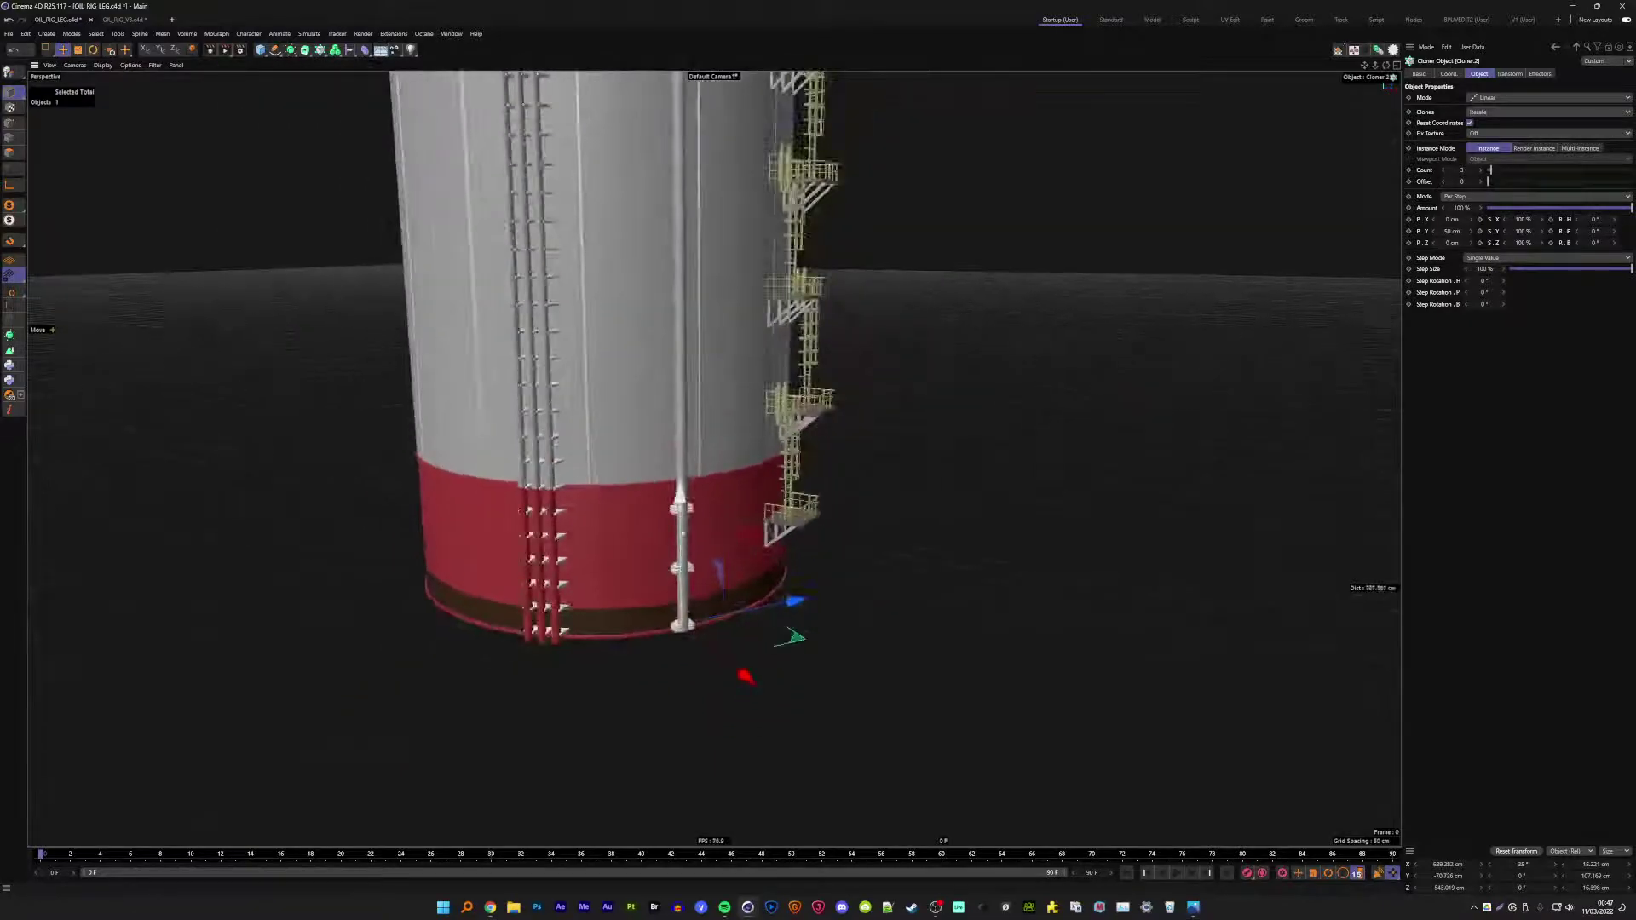
- Raise the Cloner's Count to 10 copies
left_click(1483, 170)
left_click(1482, 171)
left_click(1482, 171)
left_click(1483, 171)
left_click(1482, 170)
left_click(1483, 171)
left_click(1483, 171)
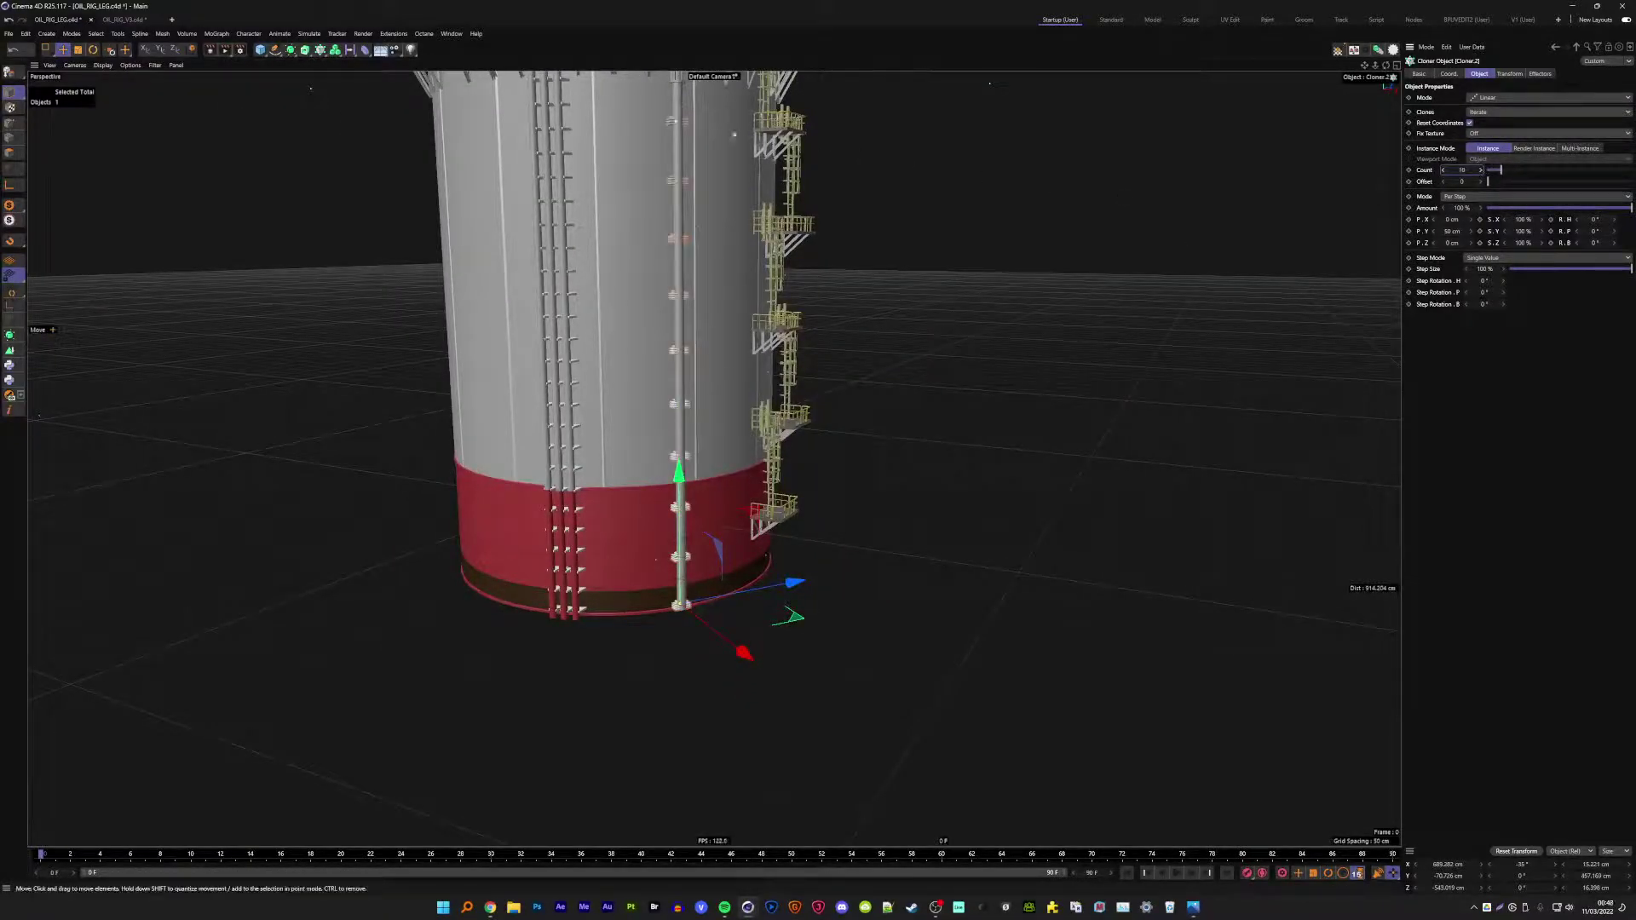
mouse_move(767, 384)
left_mouse_down("alt")
mouse_move(933, 319)
mouse_move(767, 341)
left_mouse_up("alt")
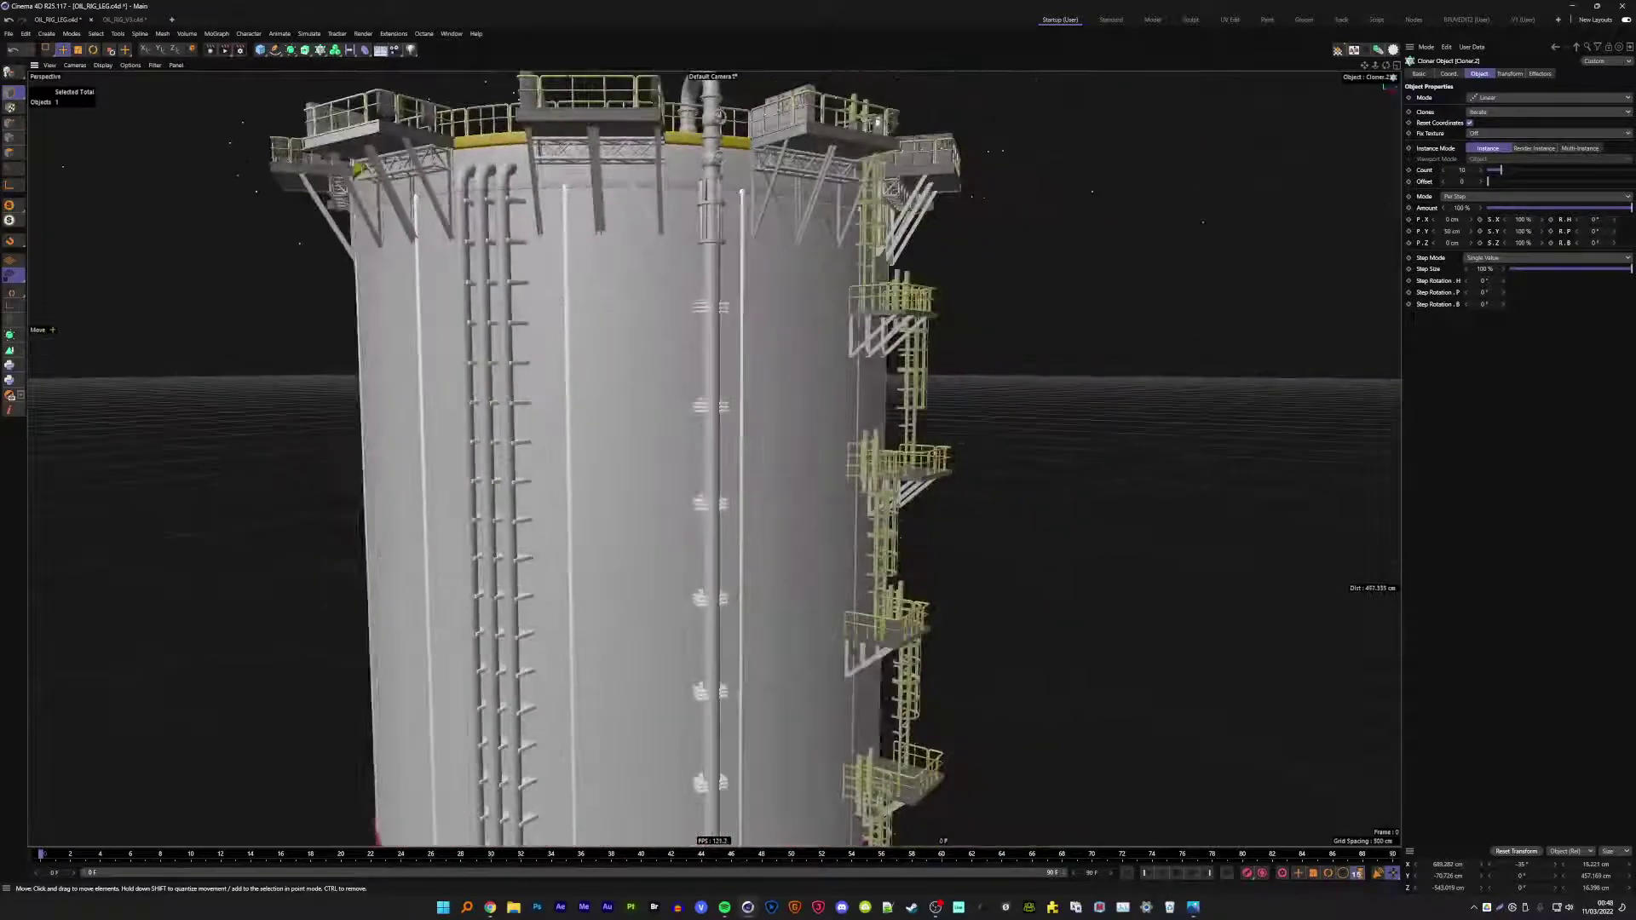
scroll(682, 384, "down", 4)
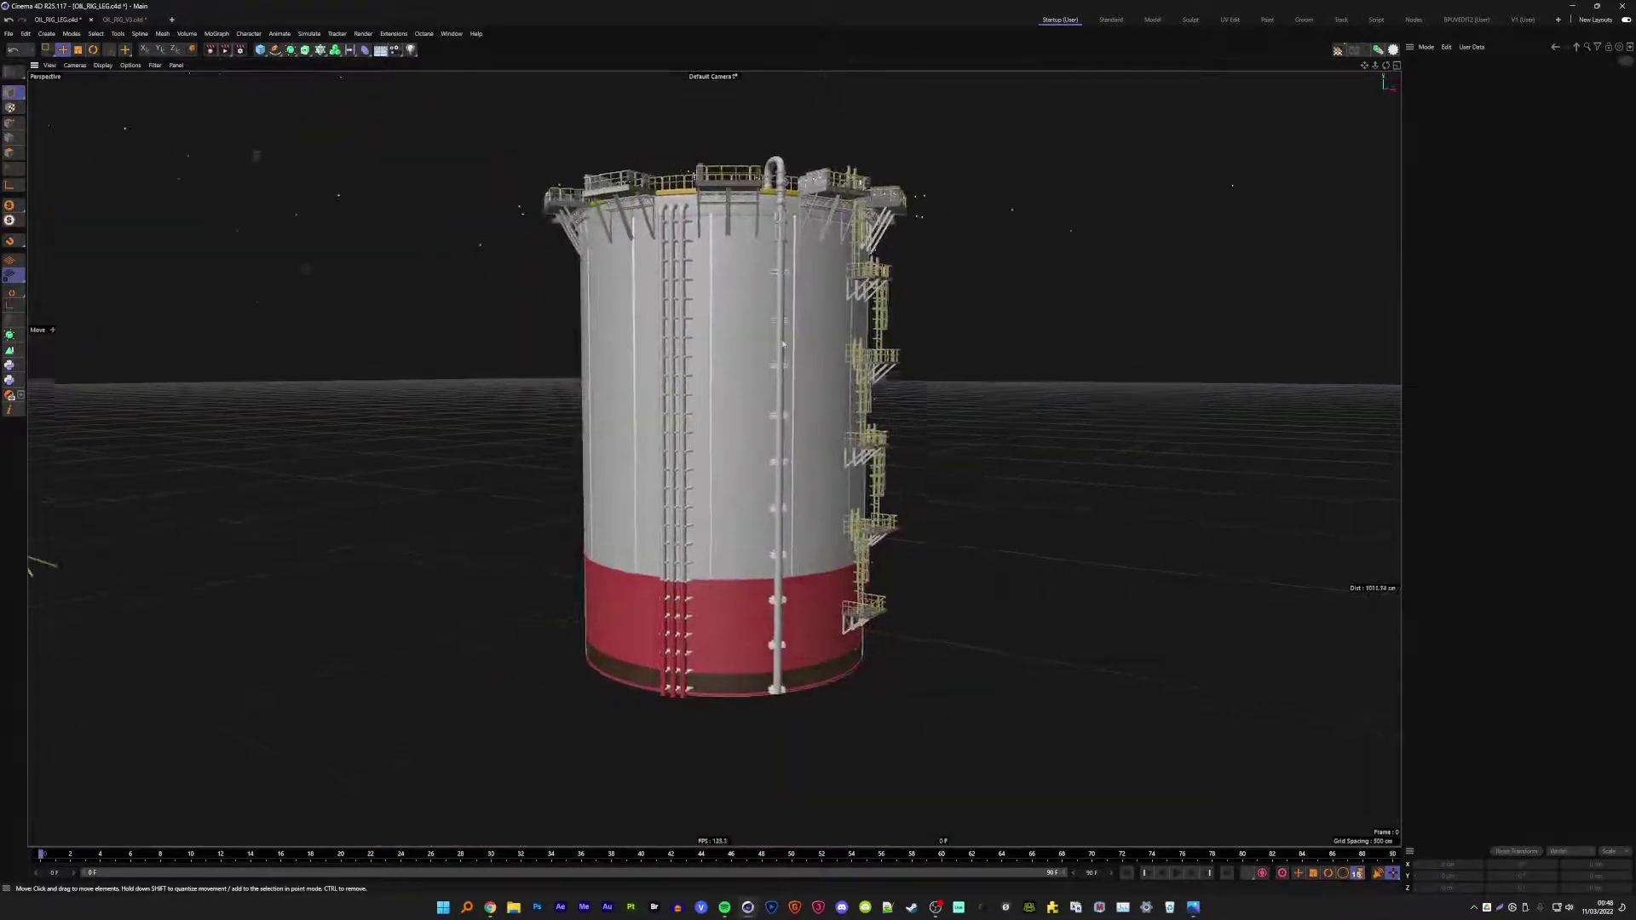
left_click_drag(512, 477, 338, 412, "alt")
- Save the OIL_RIG_LEG scene and view the deck's underside from below the tank
key("ctrl+s")
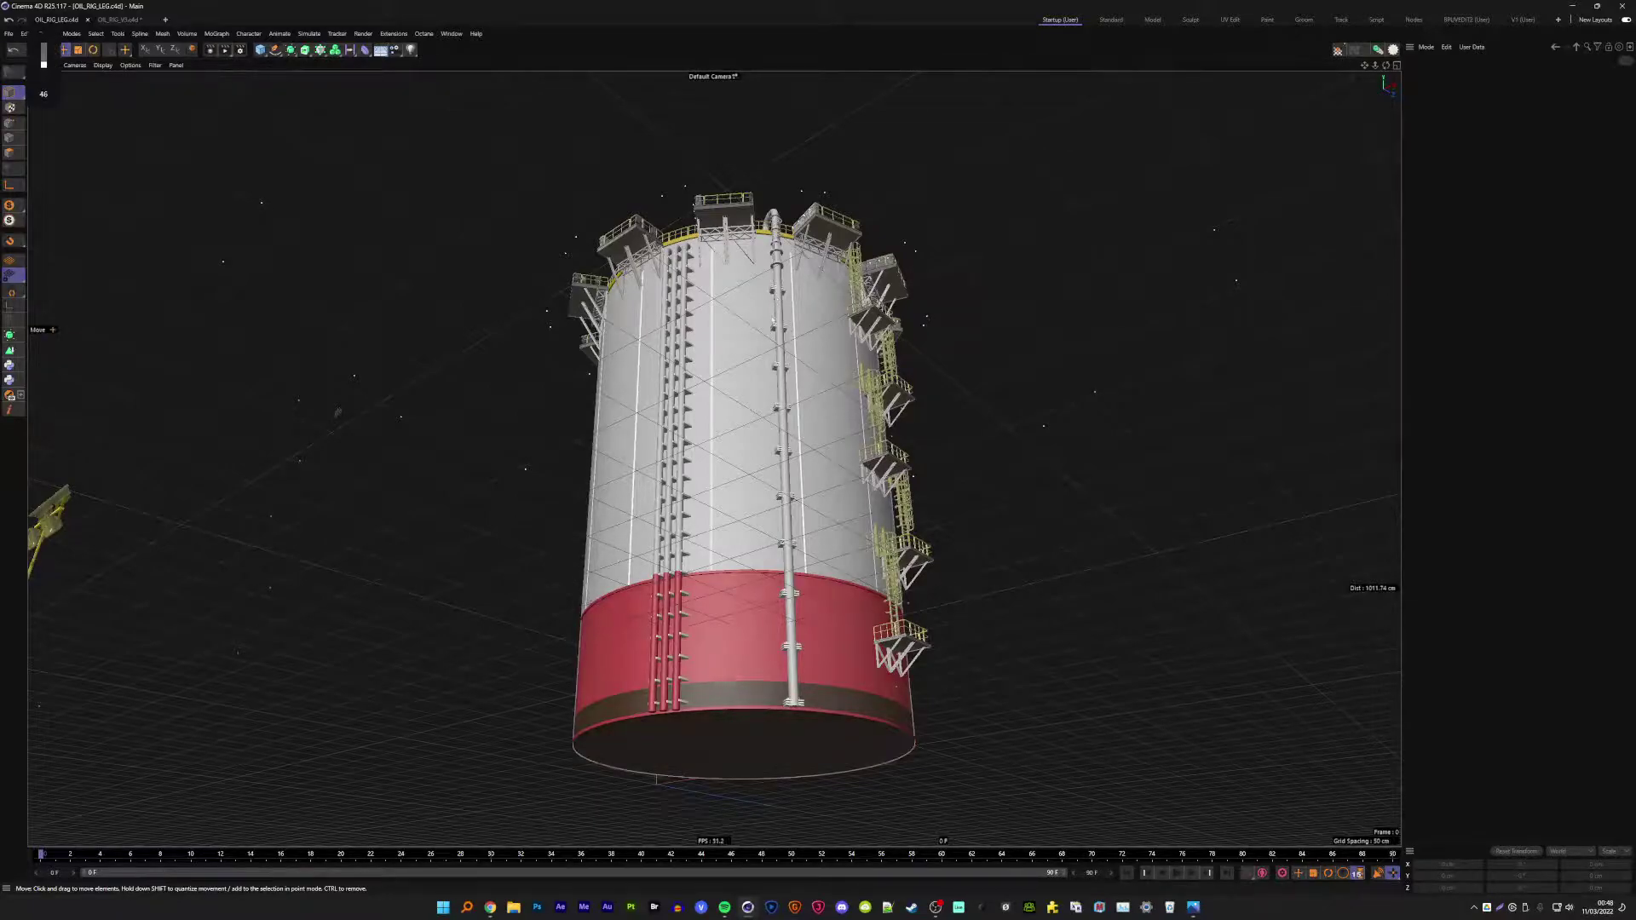
left_click_drag(337, 413, 207, 101, "alt")
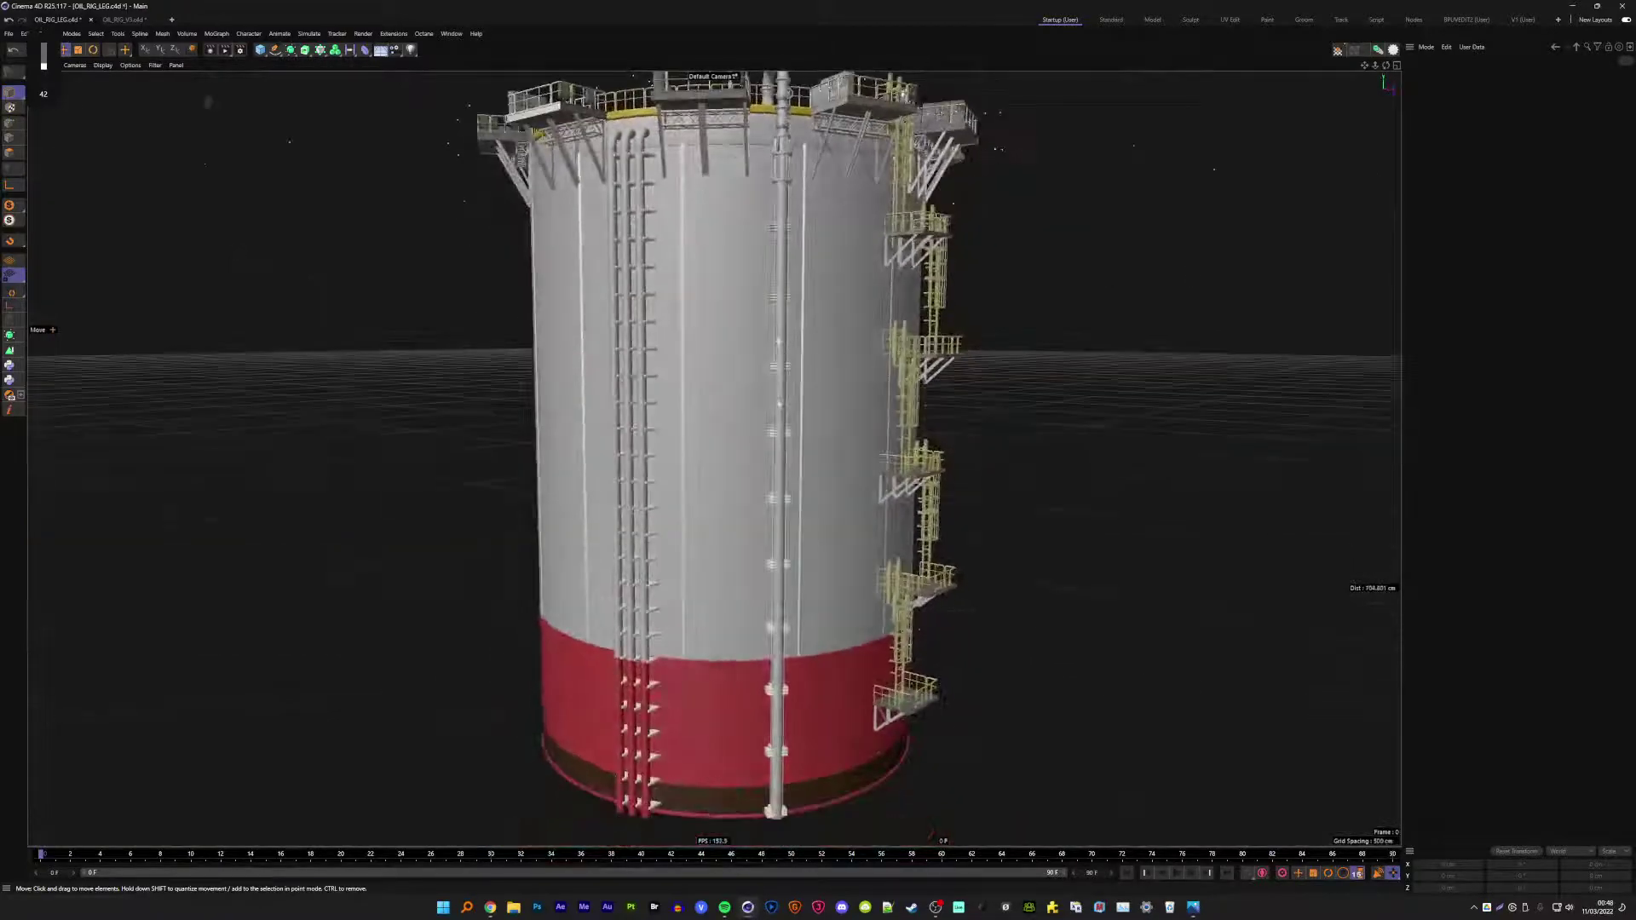
left_click(771, 402)
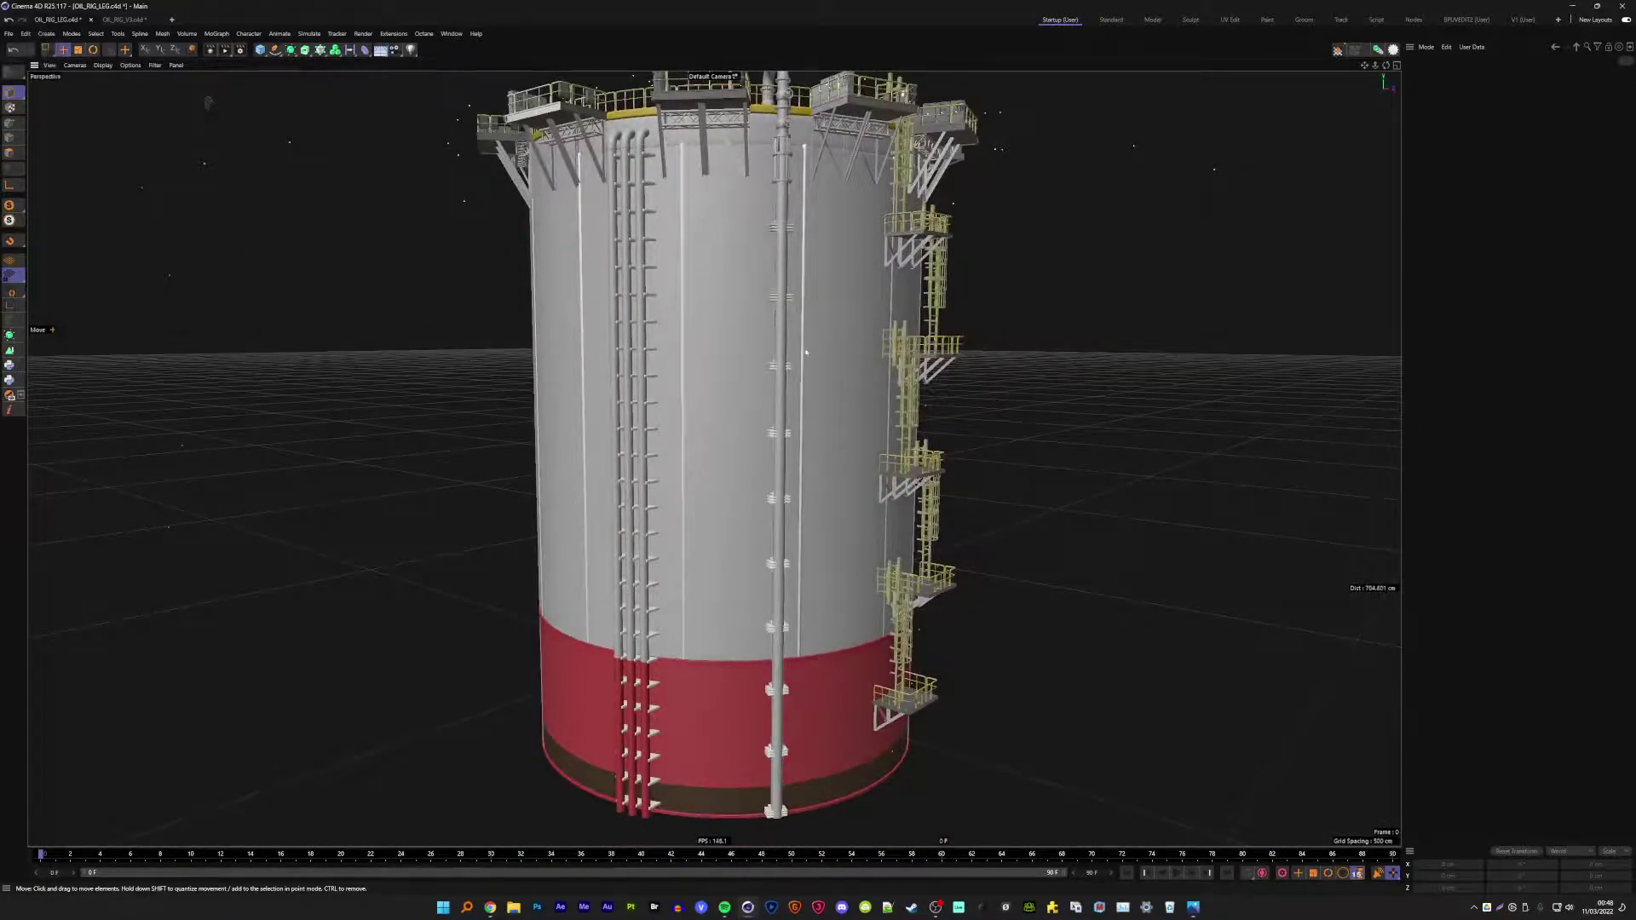
left_click_drag(806, 352, 723, 347, "alt")
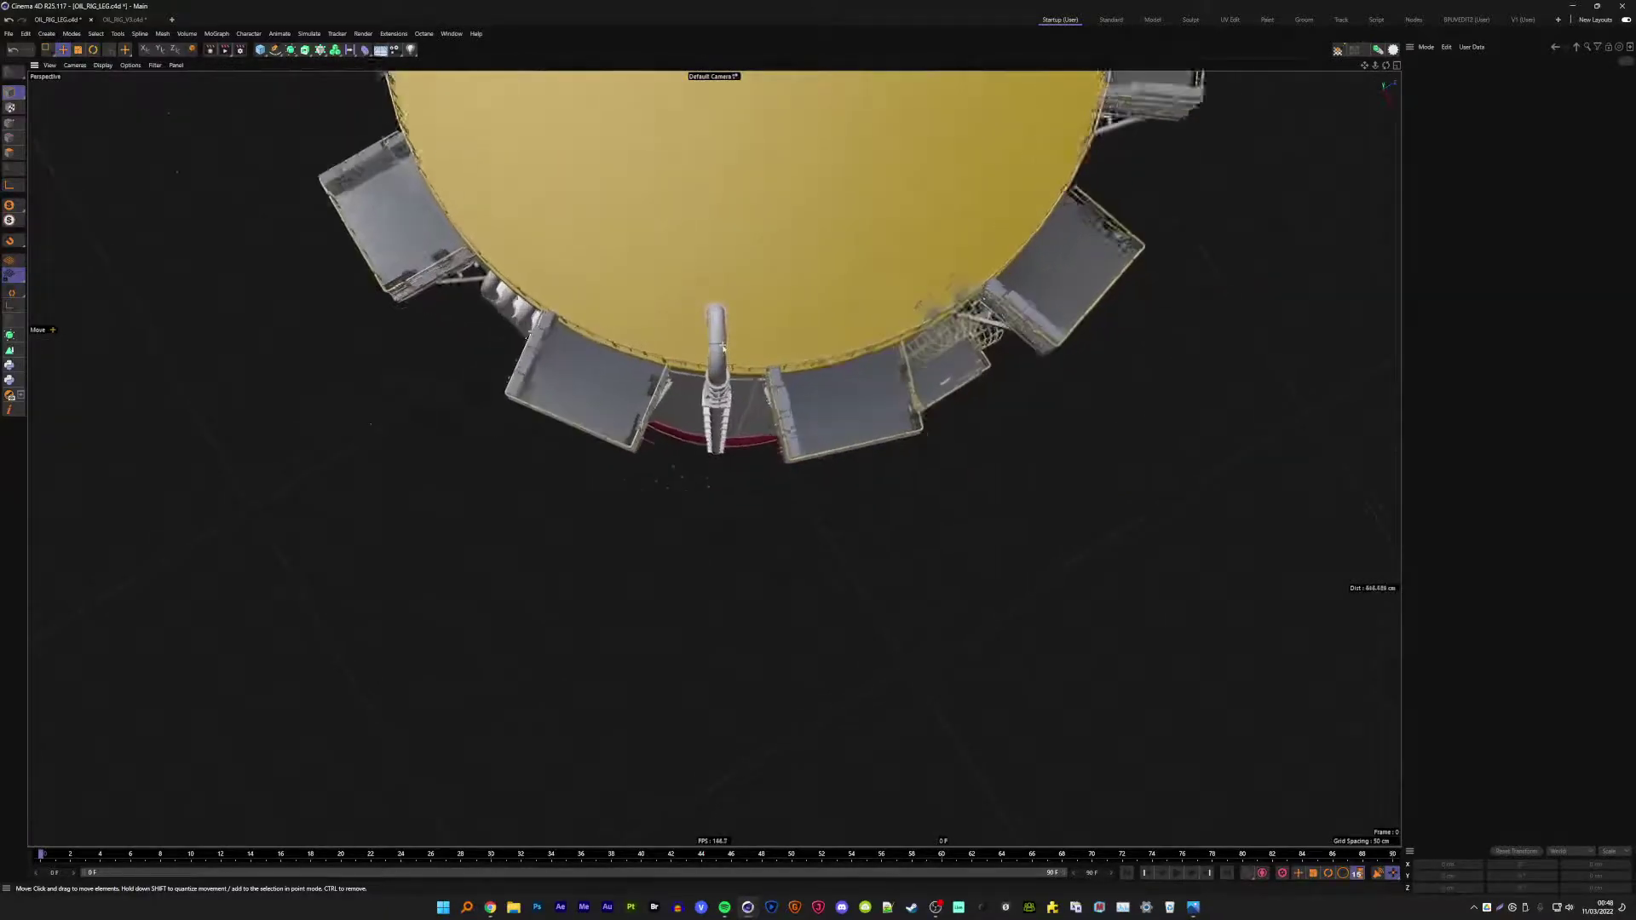
- Select the two elbow pipe pieces and valve, and move them along Z
scroll(723, 348, "up", 3)
left_click(723, 348)
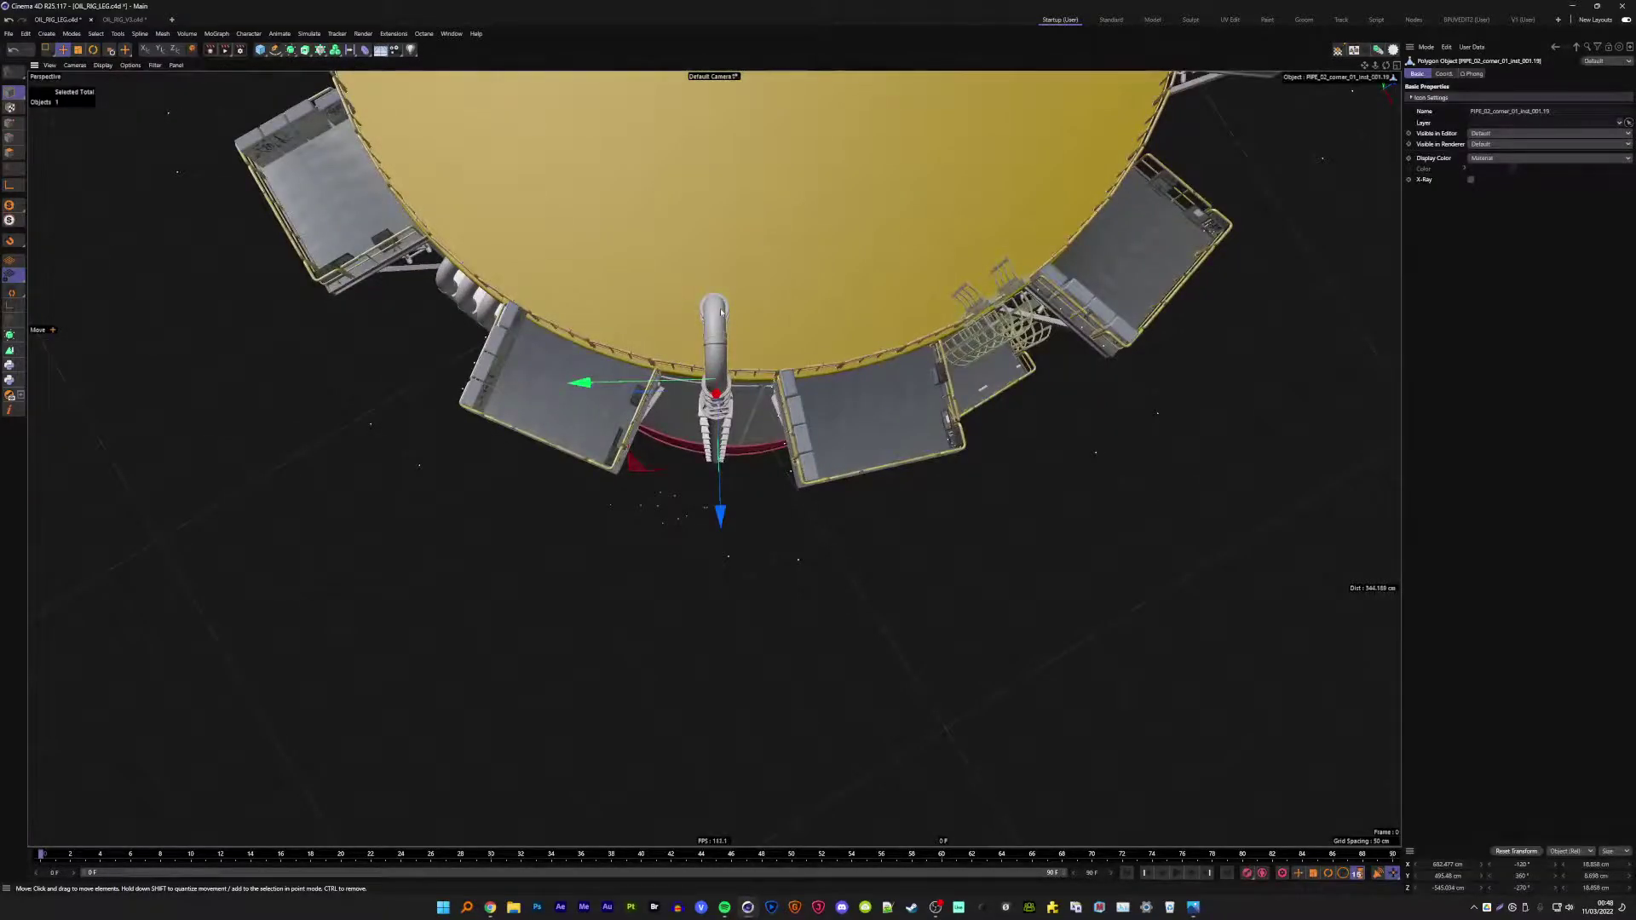
left_click_drag(722, 347, 725, 477, "alt")
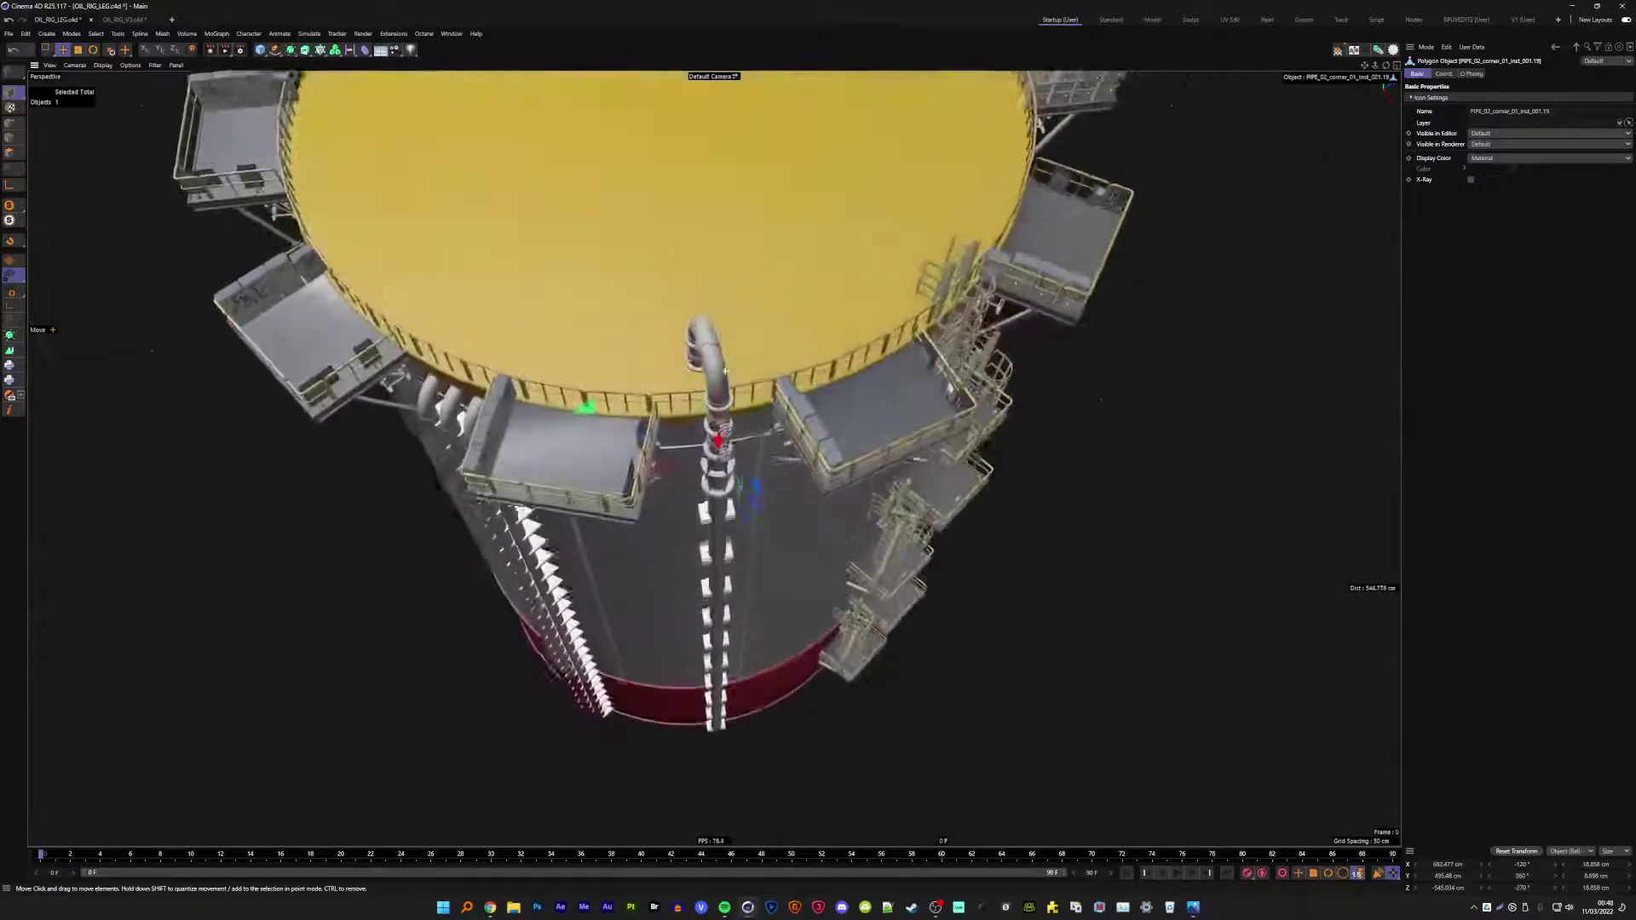
scroll(765, 323, "up", 2)
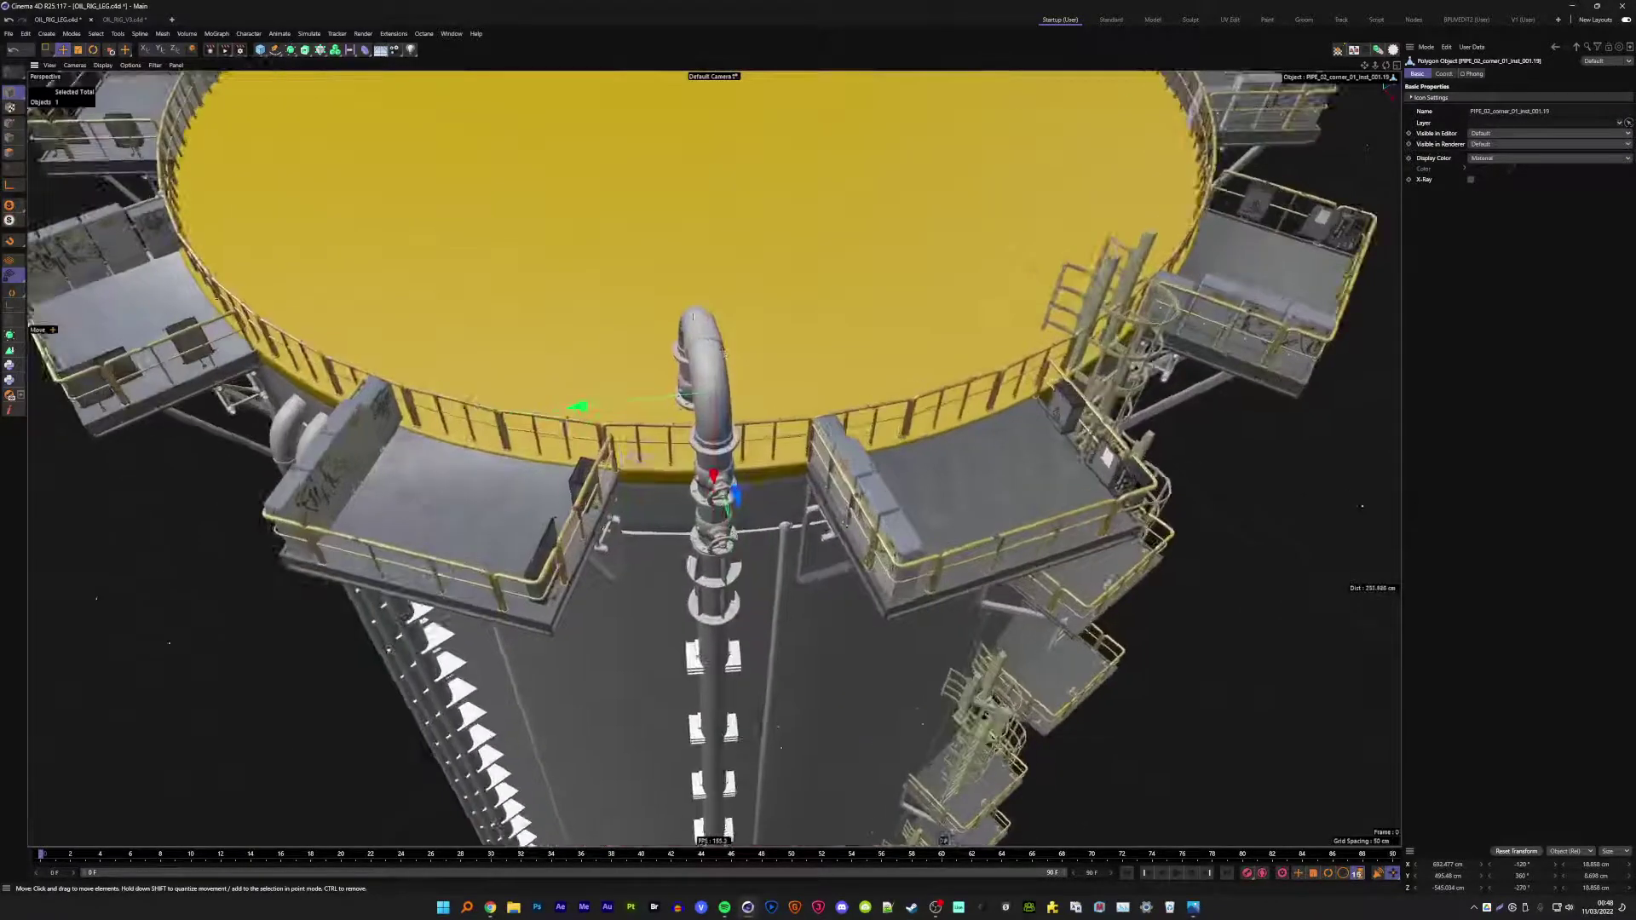
left_click(764, 322, "shift")
scroll(765, 322, "up", 2)
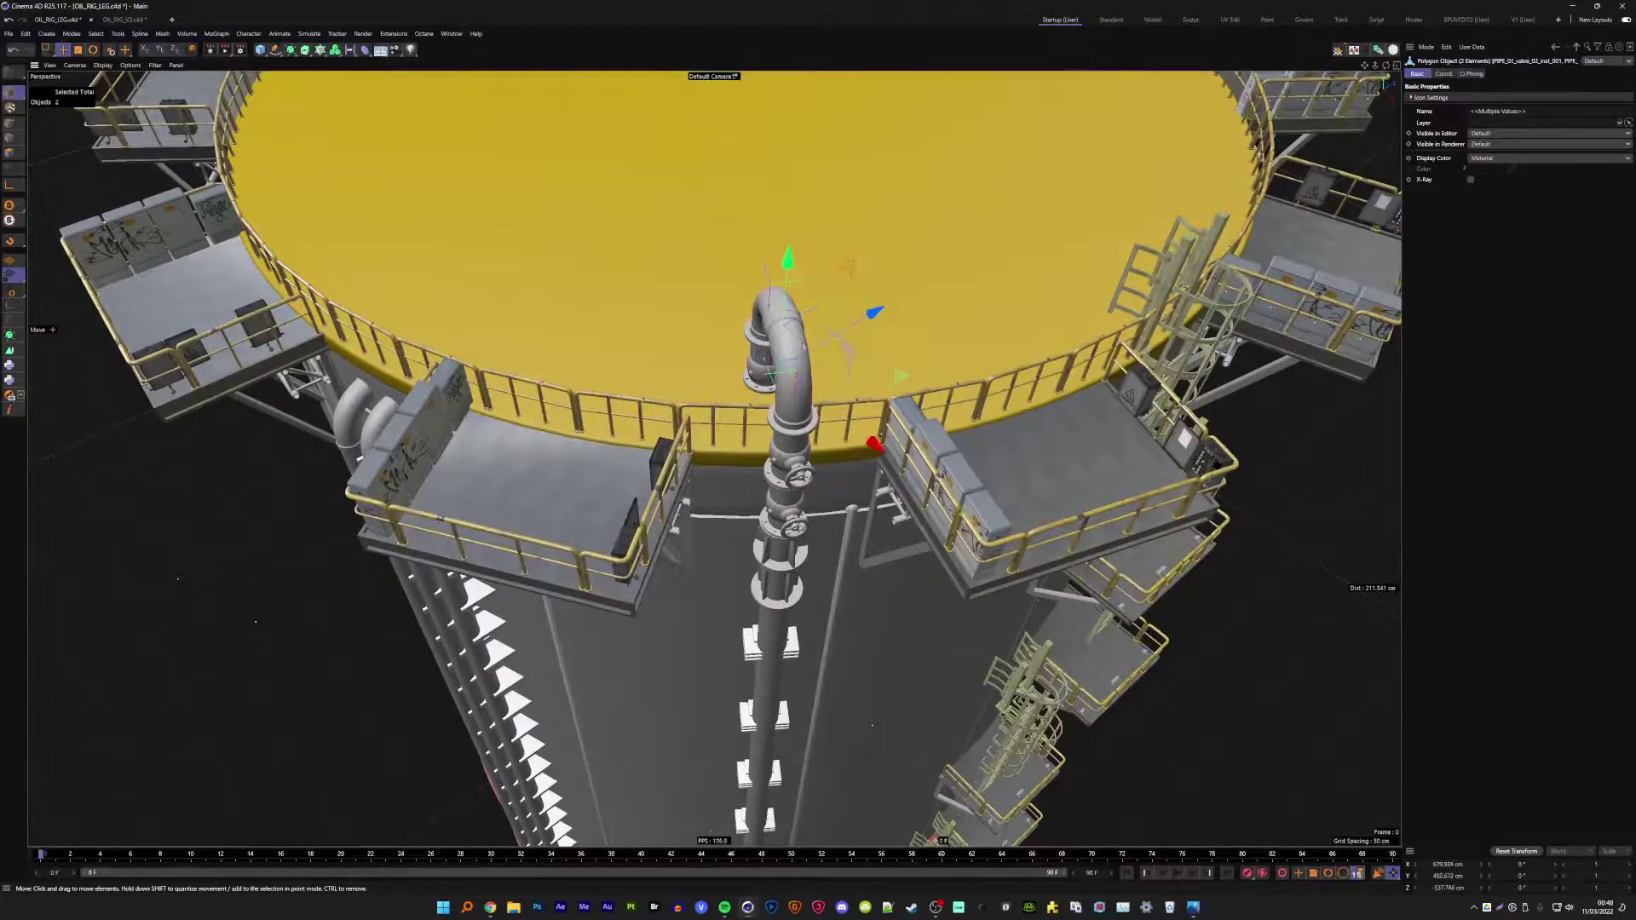
left_click(795, 477, "shift")
left_click_drag(873, 313, 744, 394)
- Rotate the elbow pipe assembly to a 355° heading
key("o")
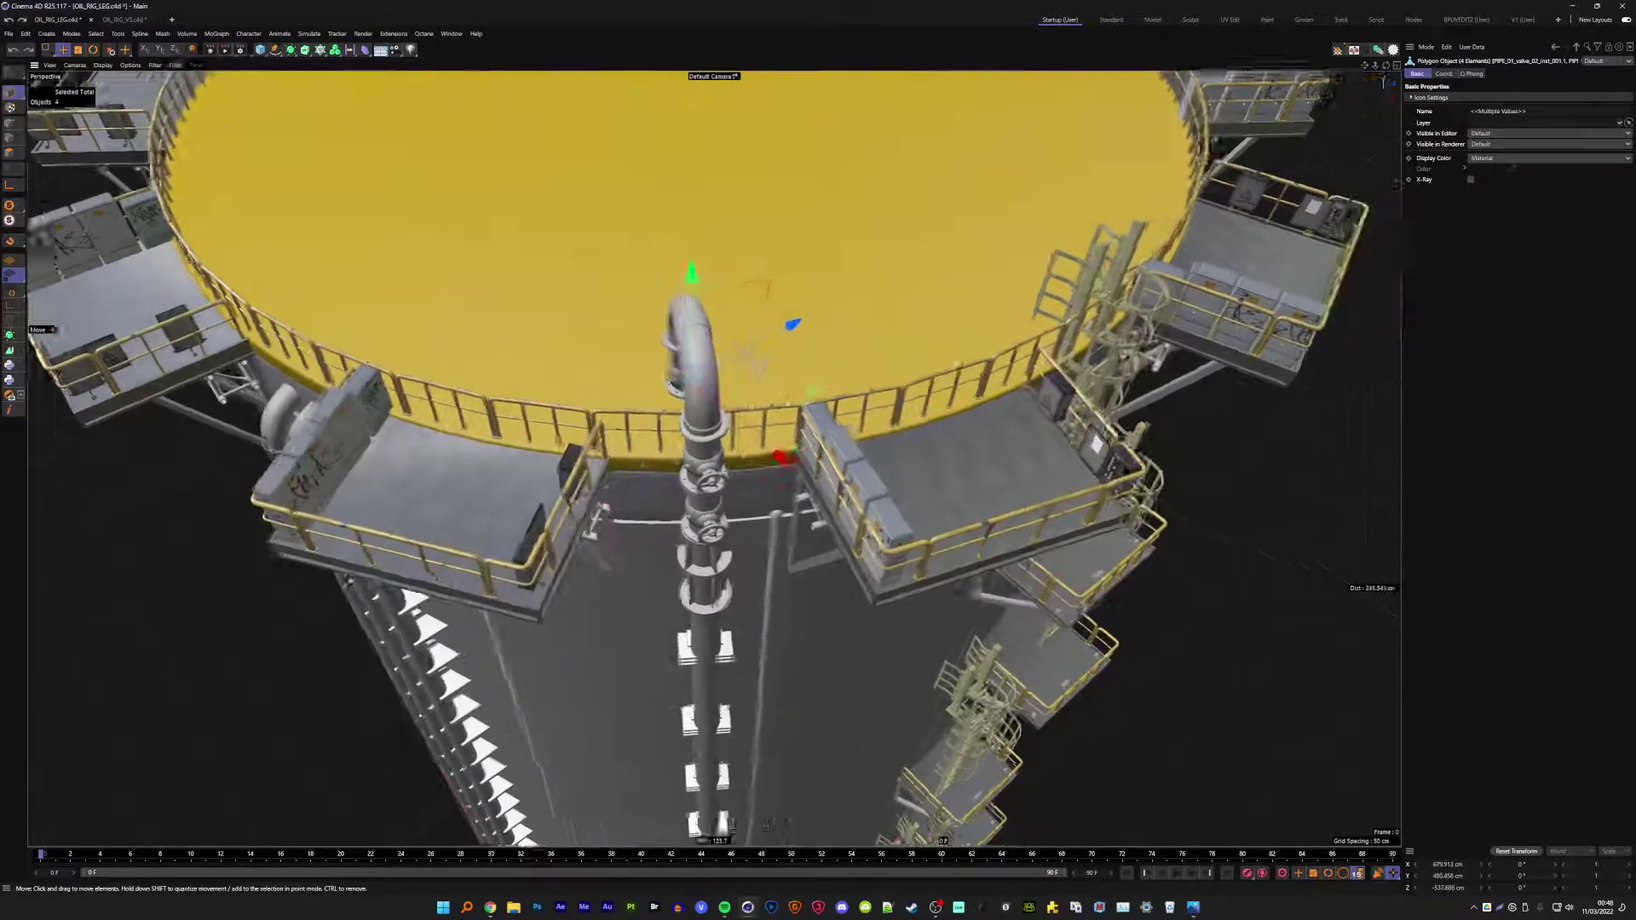
key("r")
left_click_drag(676, 449, 712, 439)
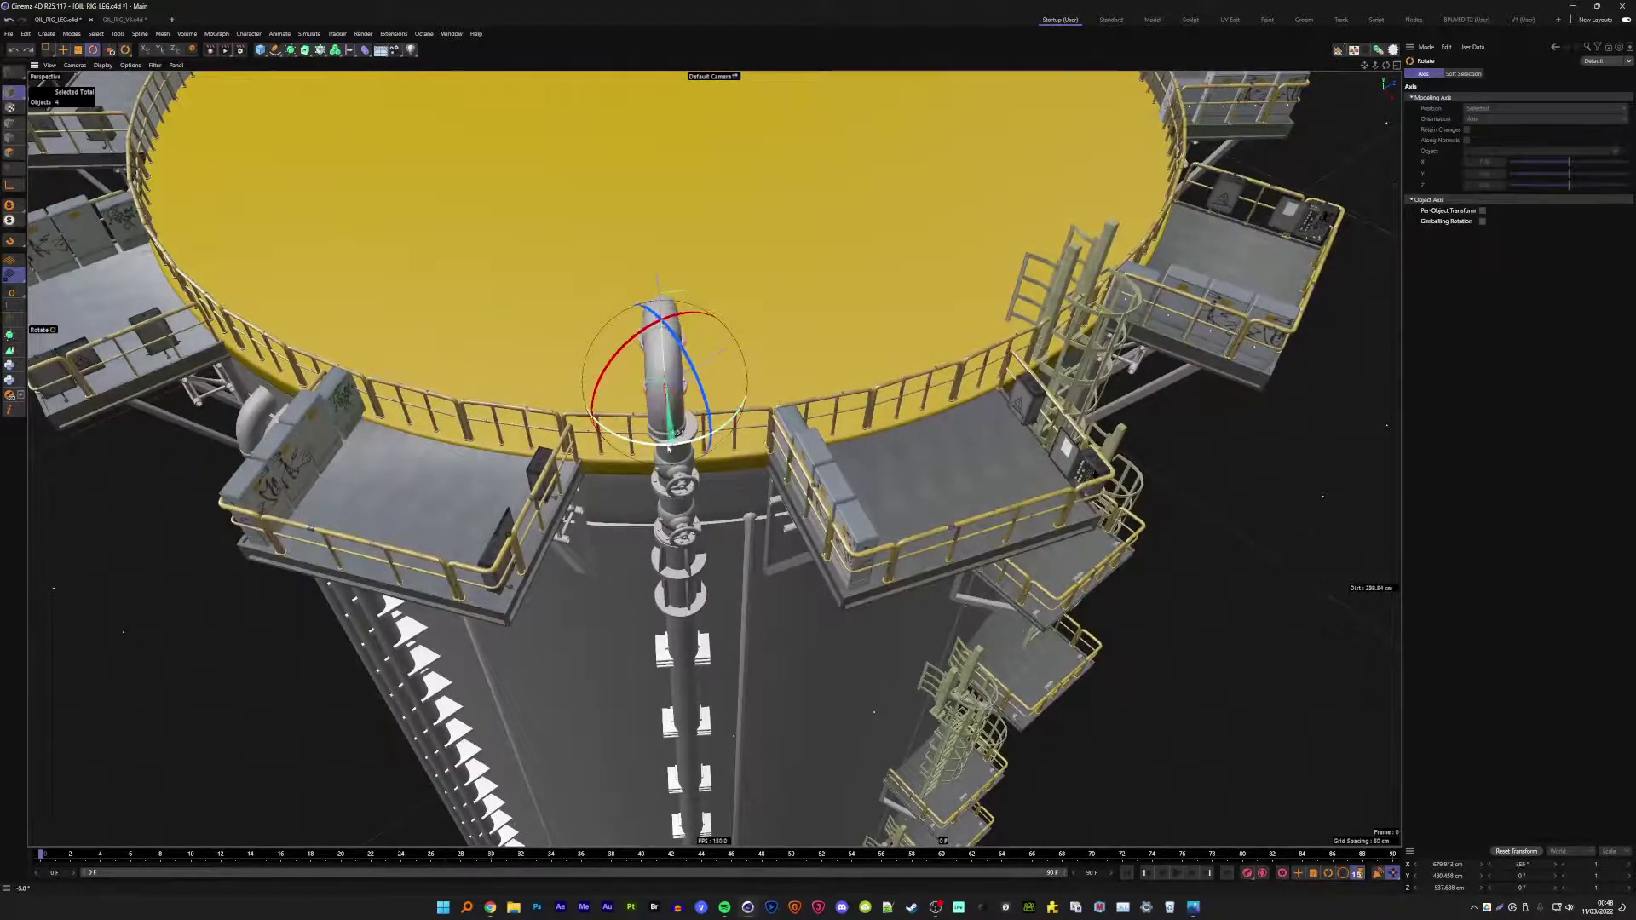
key("e")
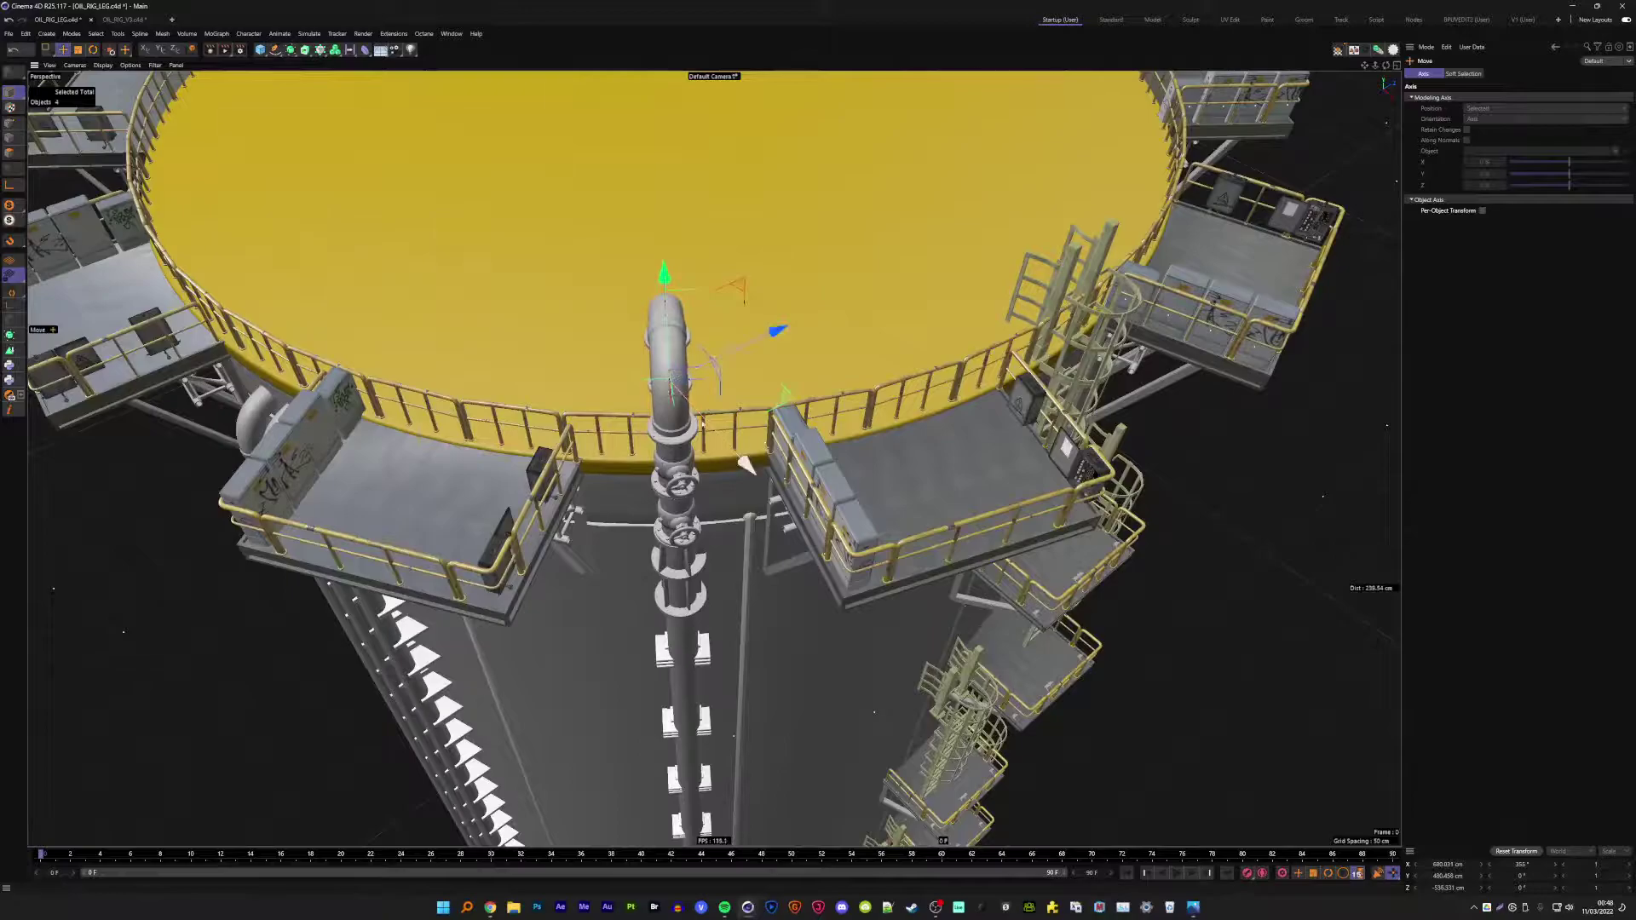
mouse_move(722, 365)
left_mouse_down("alt")
mouse_move(1131, 440)
mouse_move(751, 362)
left_mouse_up("alt")
scroll(802, 386, "down", 5)
scroll(1131, 440, "down", 3)
scroll(1131, 439, "down", 3)
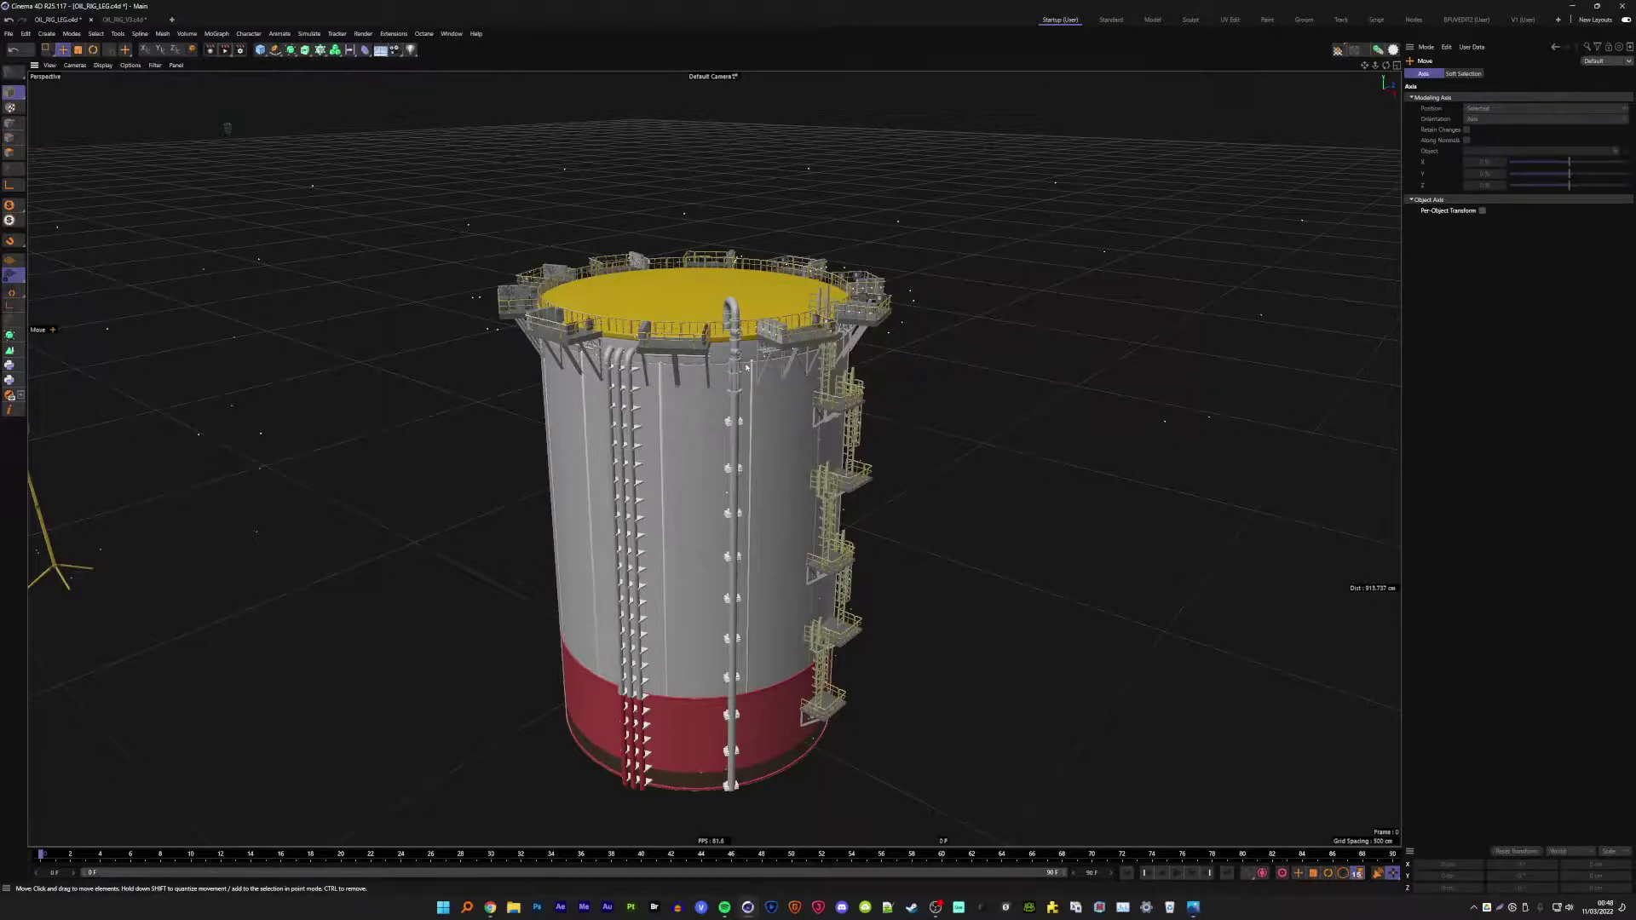
- Test-move the outer tank shell aside, then undo the move
mouse_move(747, 367)
left_mouse_down("alt")
mouse_move(739, 503)
mouse_move(718, 388)
left_mouse_up("alt")
left_click(774, 396)
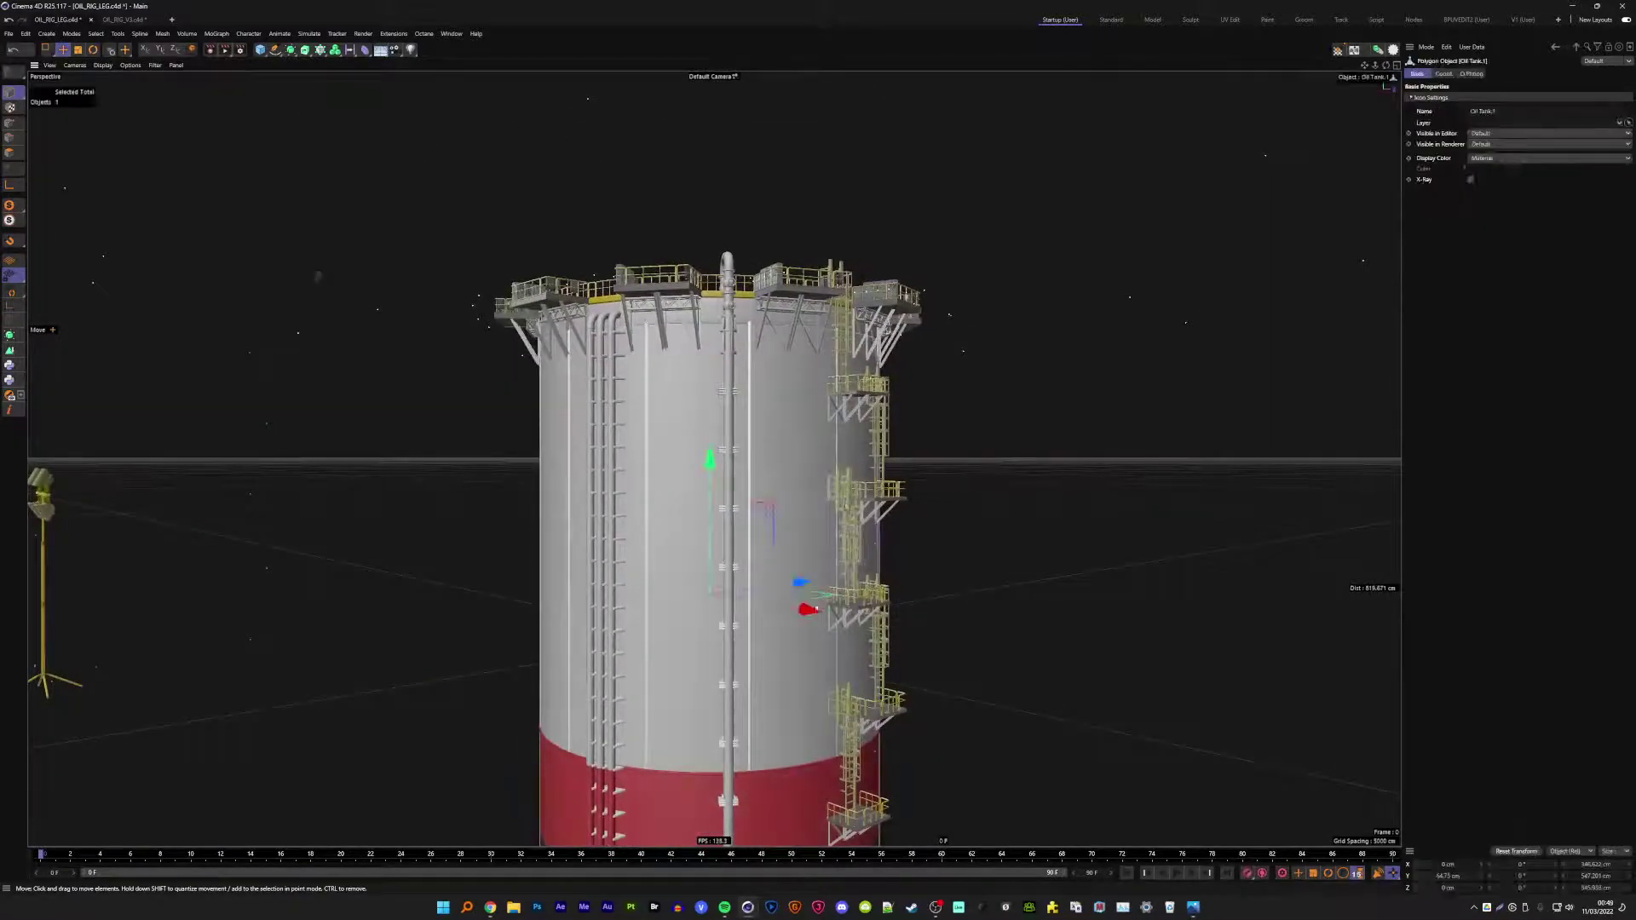
mouse_move(797, 575)
left_mouse_down()
mouse_move(294, 656)
mouse_move(268, 645)
left_mouse_up()
key("ctrl+z")
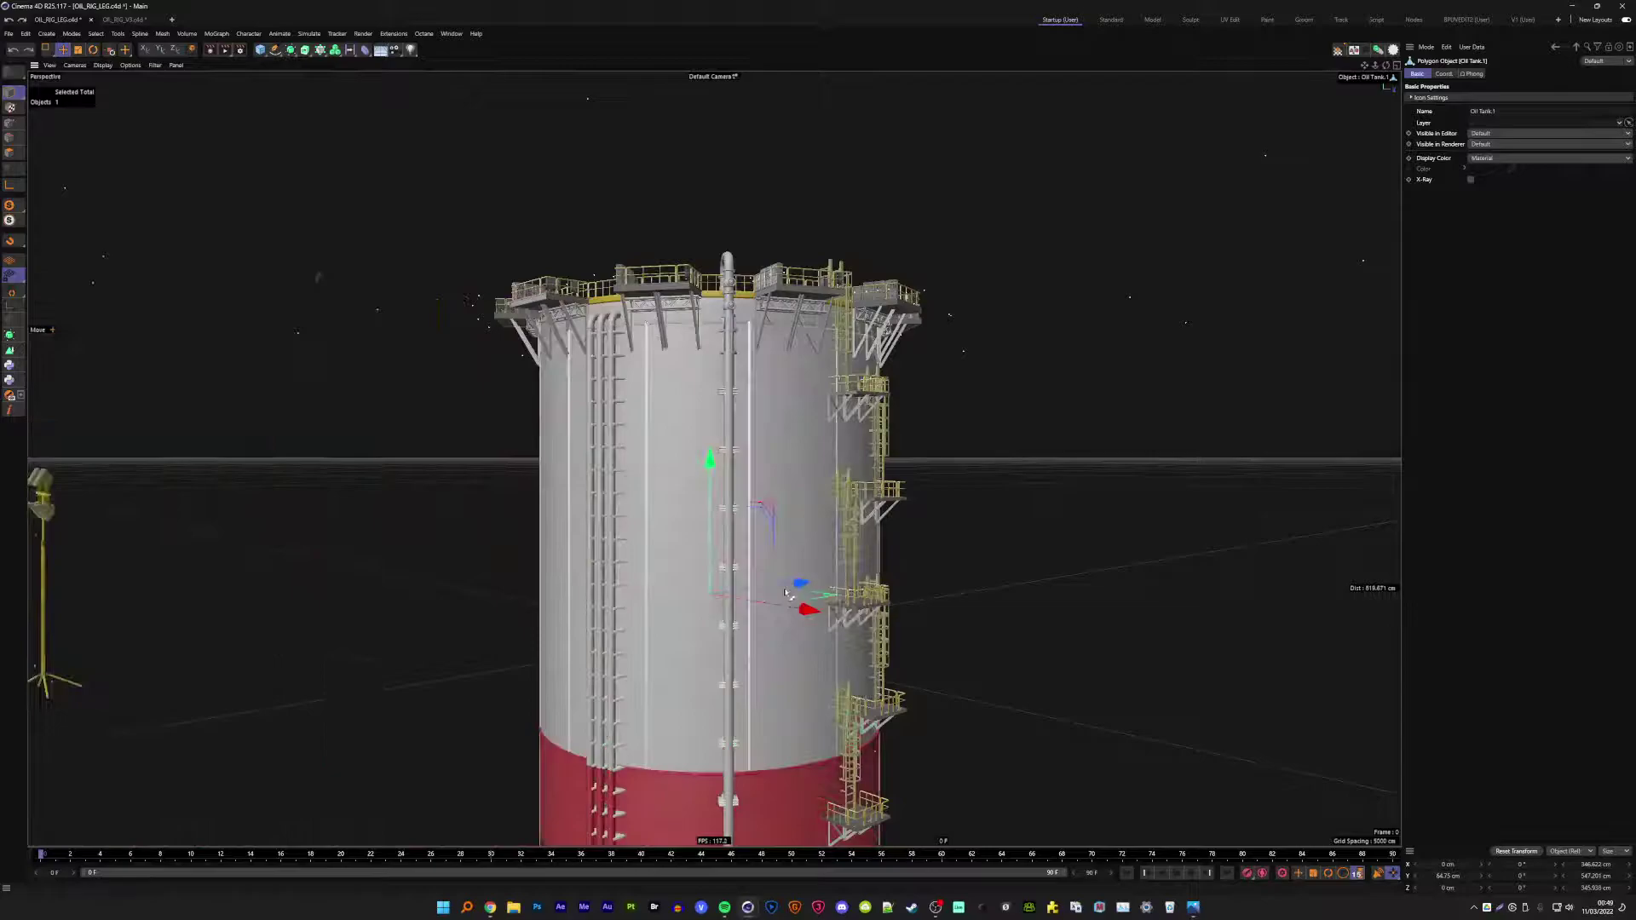
scroll(785, 576, "down", 3)
scroll(785, 577, "down", 2)
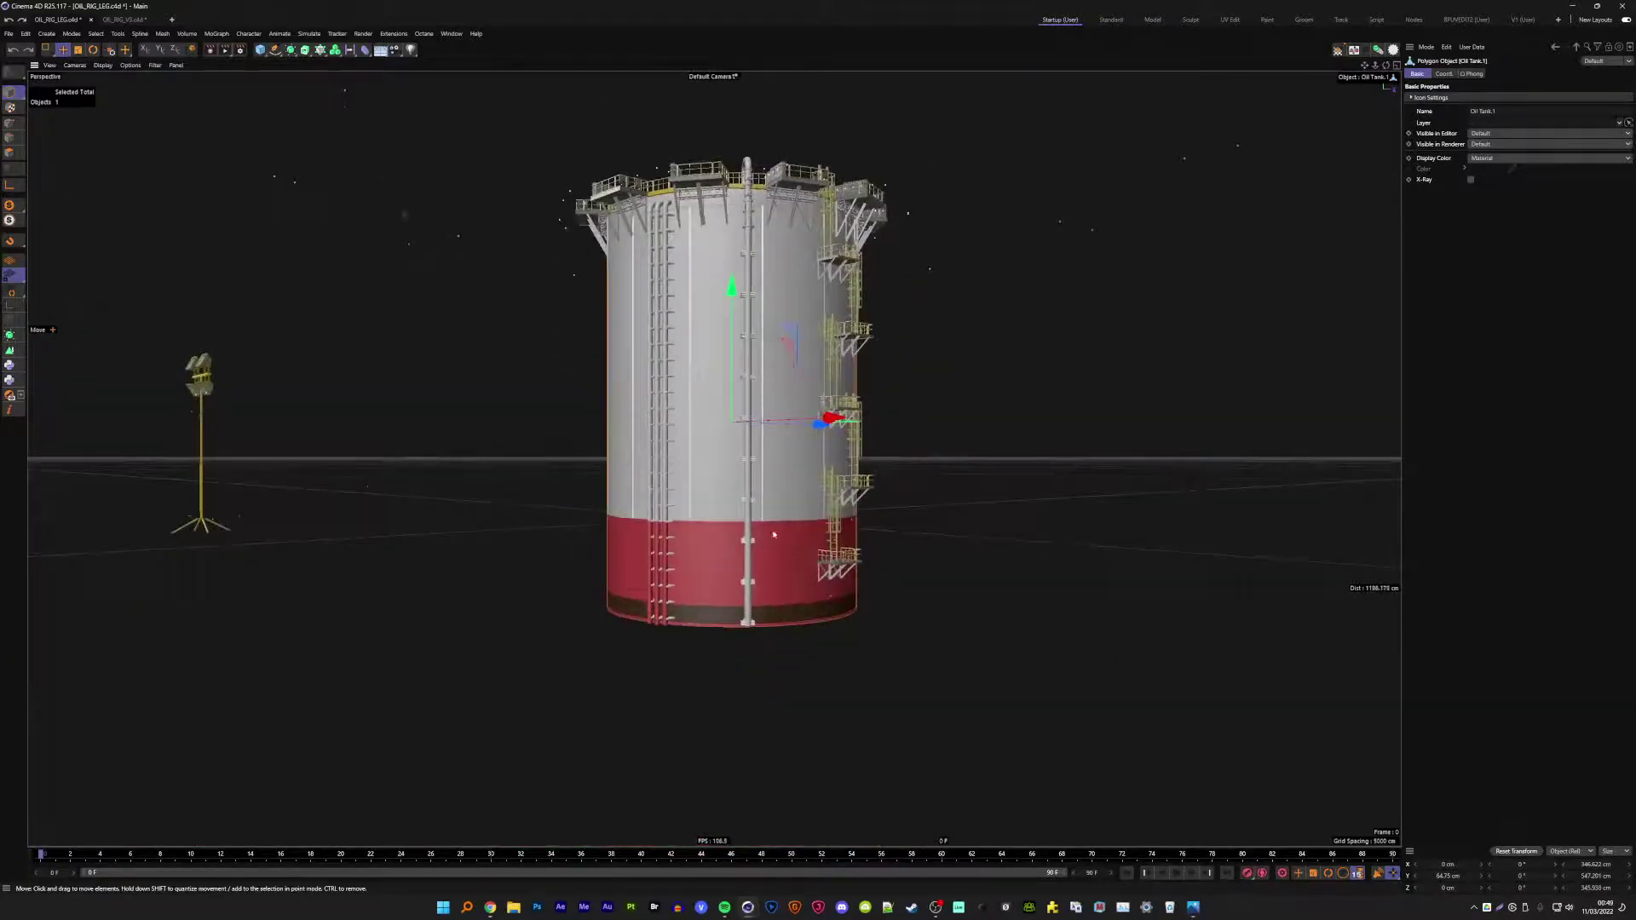
- Select the vertical pipe Cylinder.1 and box-select its points where red meets white
scroll(752, 590, "up", 2)
scroll(749, 511, "up", 2)
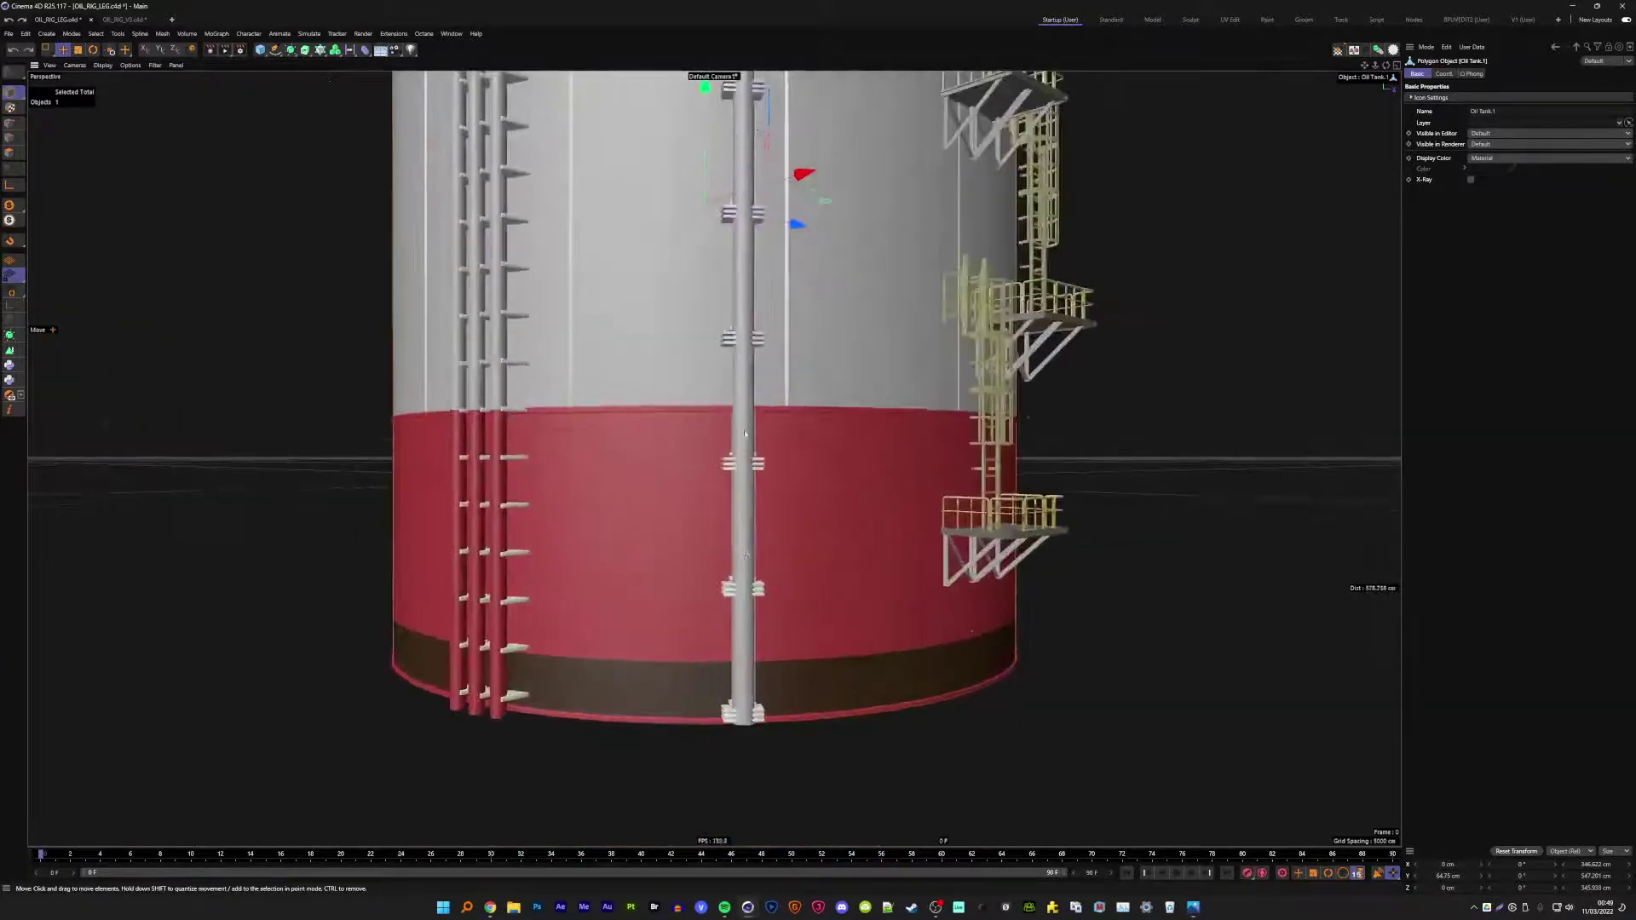
left_click(744, 435)
scroll(744, 438, "up", 2)
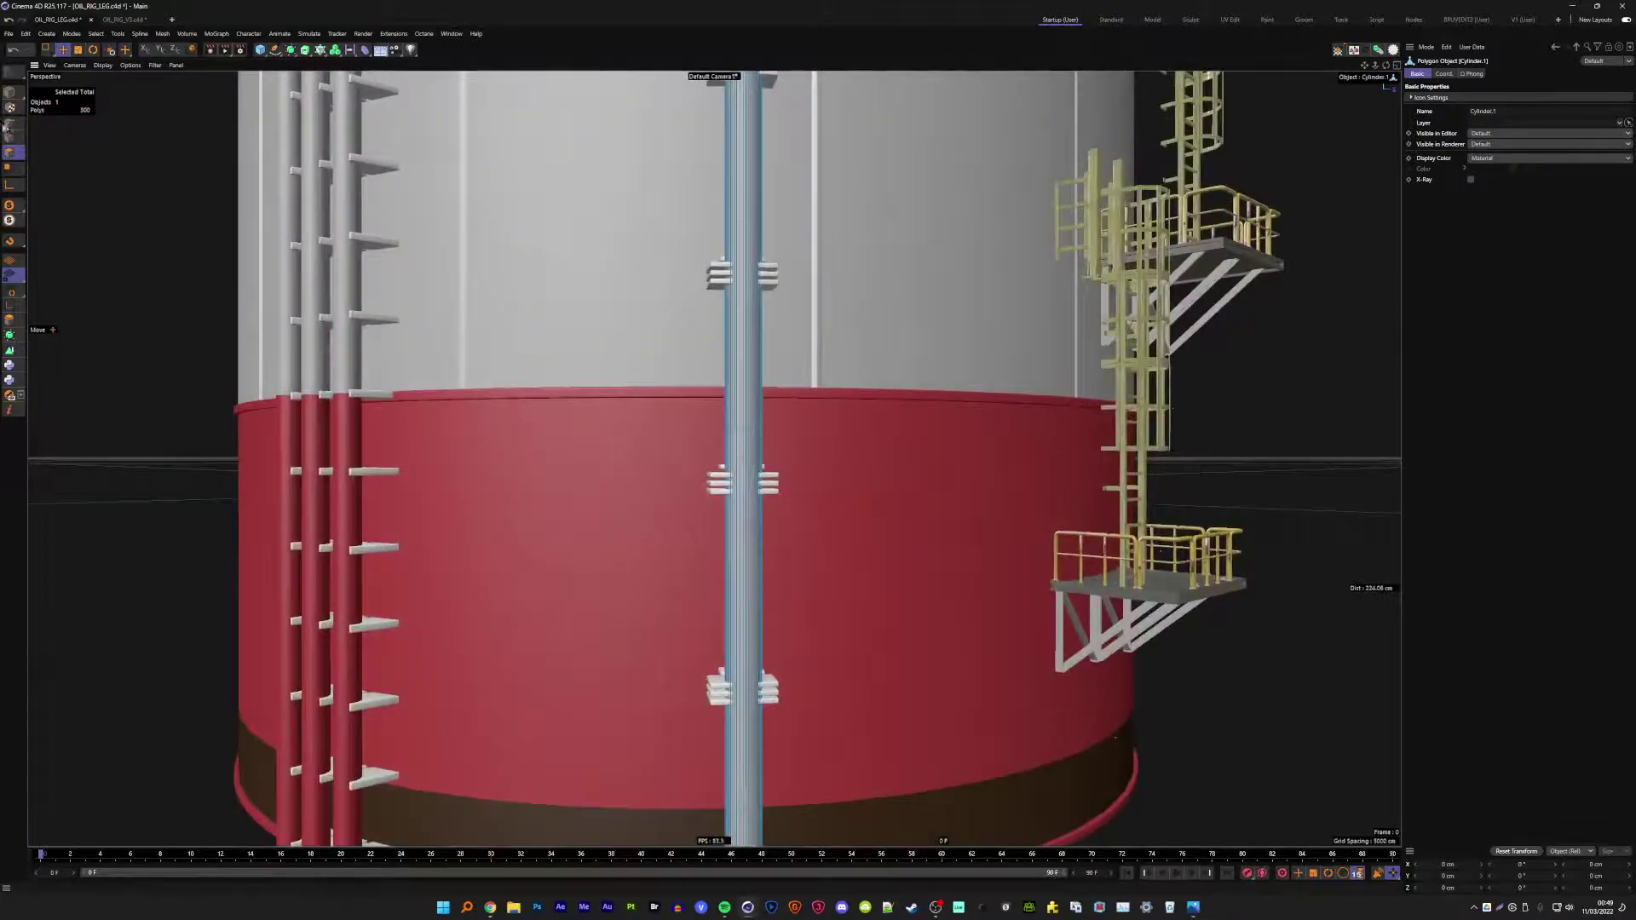
key("Return")
key("0")
left_click_drag(613, 340, 964, 485)
scroll(741, 426, "up", 2)
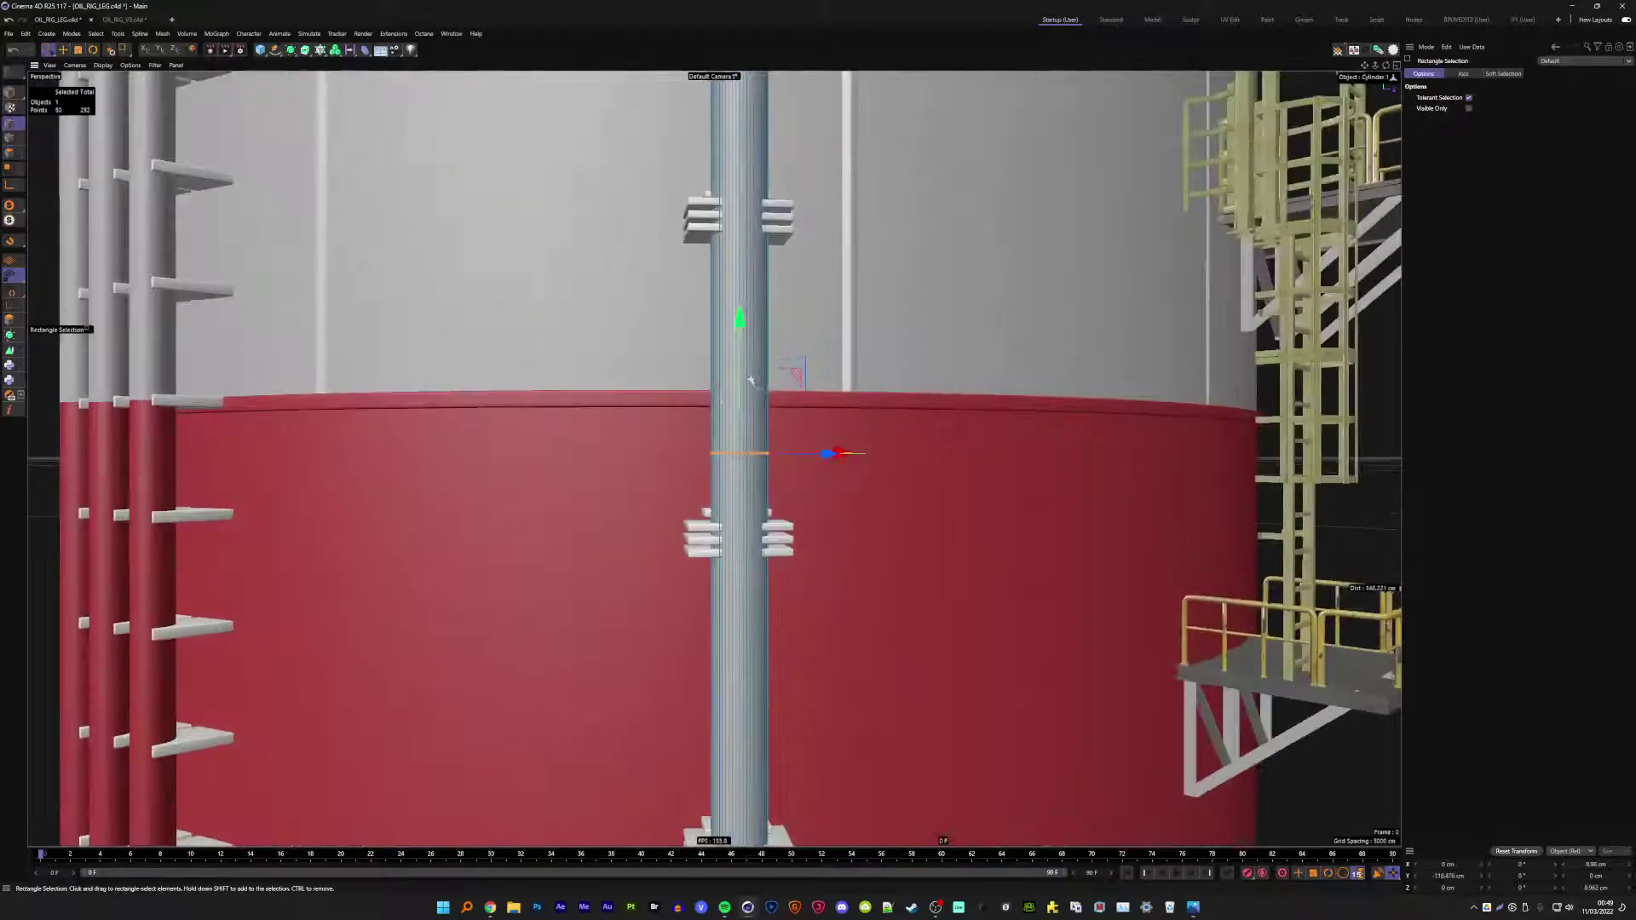
mouse_move(767, 409)
left_mouse_down("alt")
mouse_move(712, 402)
mouse_move(765, 362)
mouse_move(619, 356)
left_mouse_up("alt")
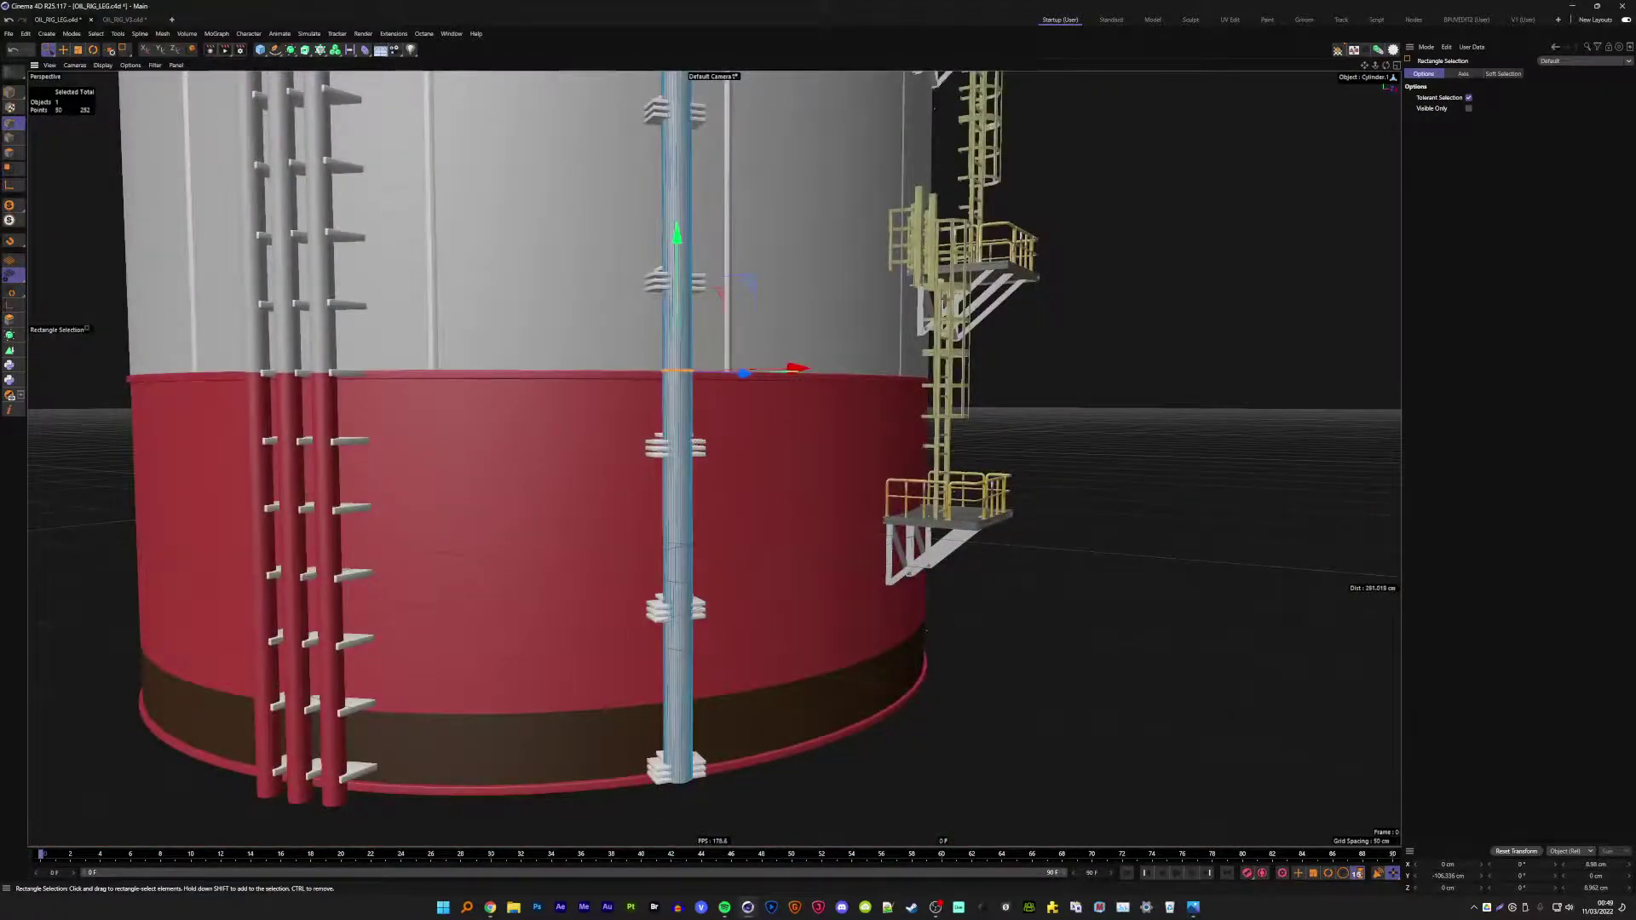
- Store the pipe's lower-section polygons as a polygon selection set
left_click(10, 151)
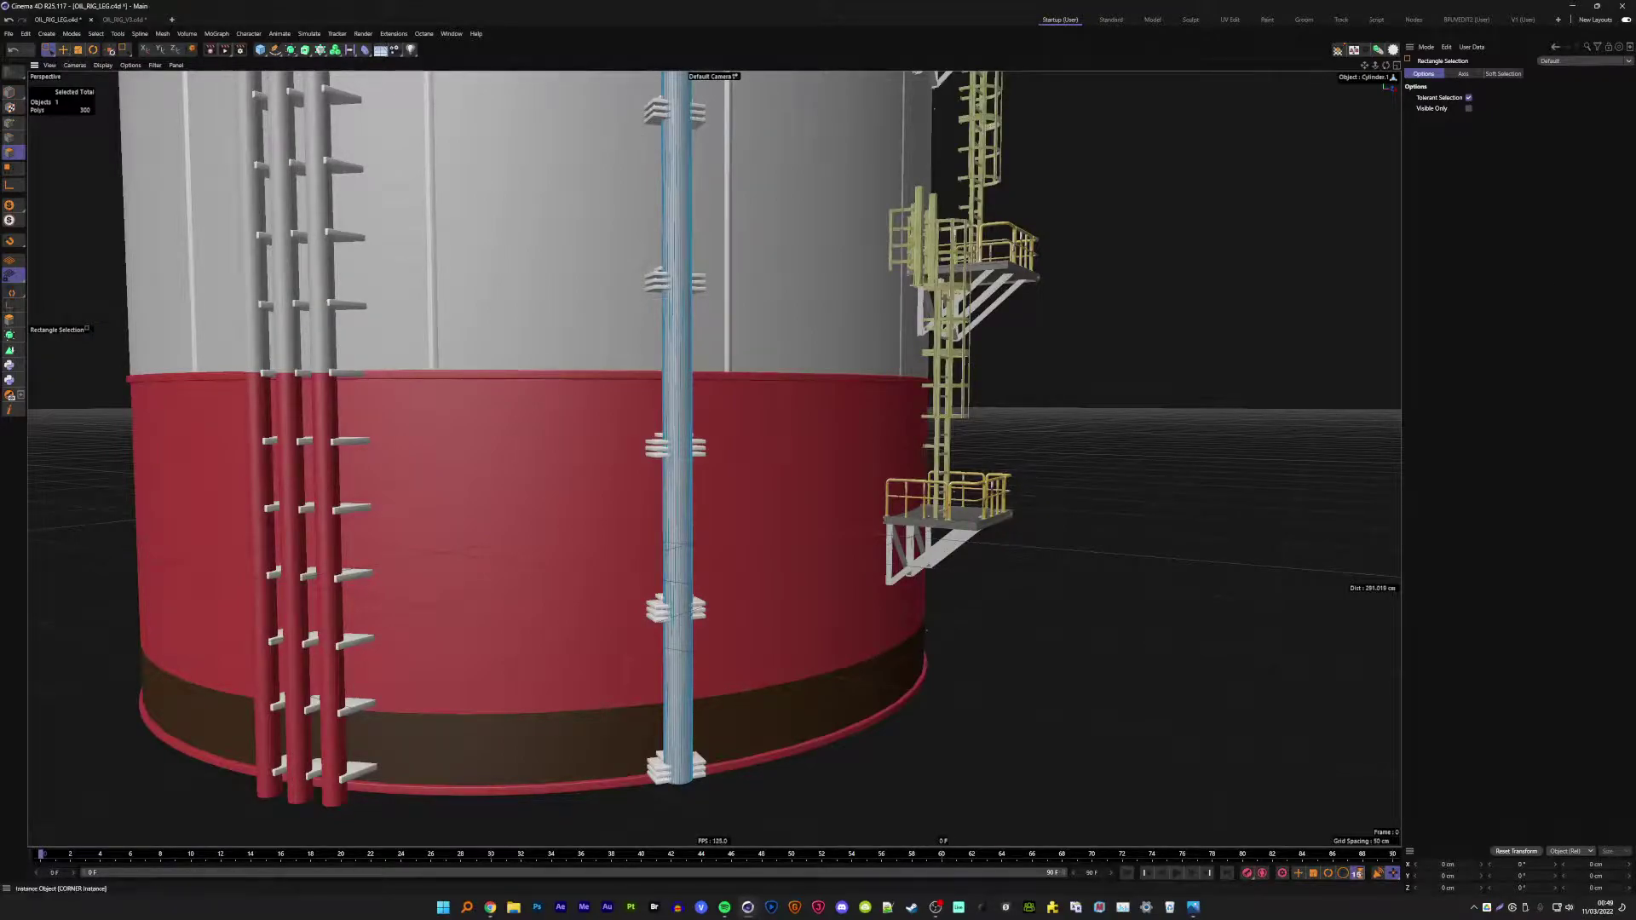
scroll(494, 693, "down", 3)
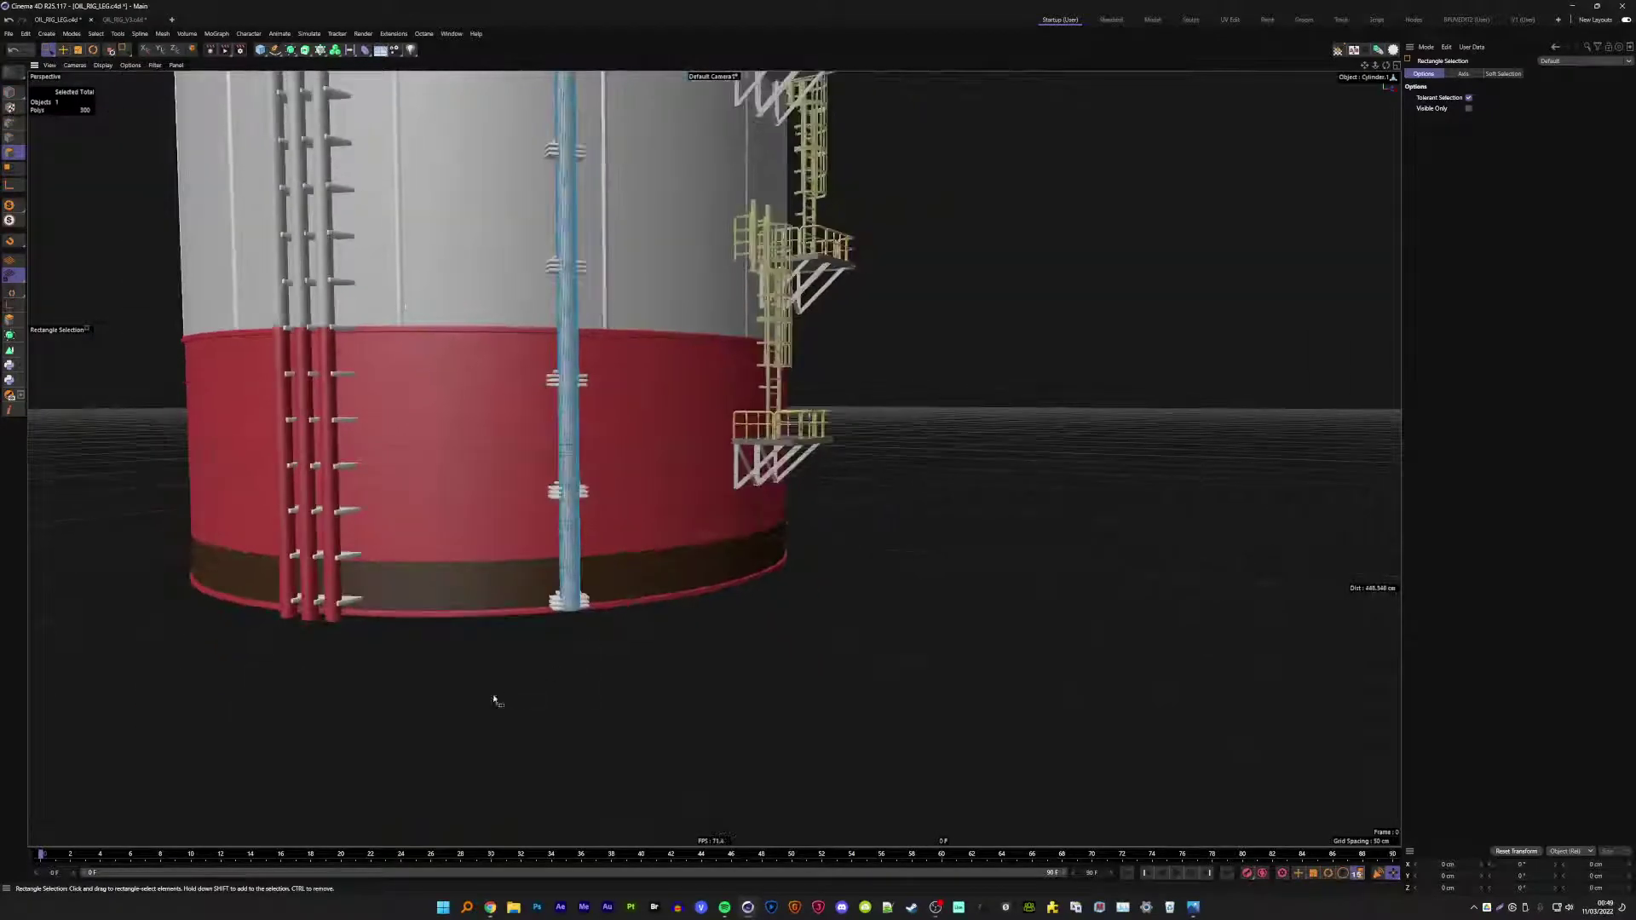
left_click_drag(460, 691, 709, 324)
scroll(539, 388, "up", 3)
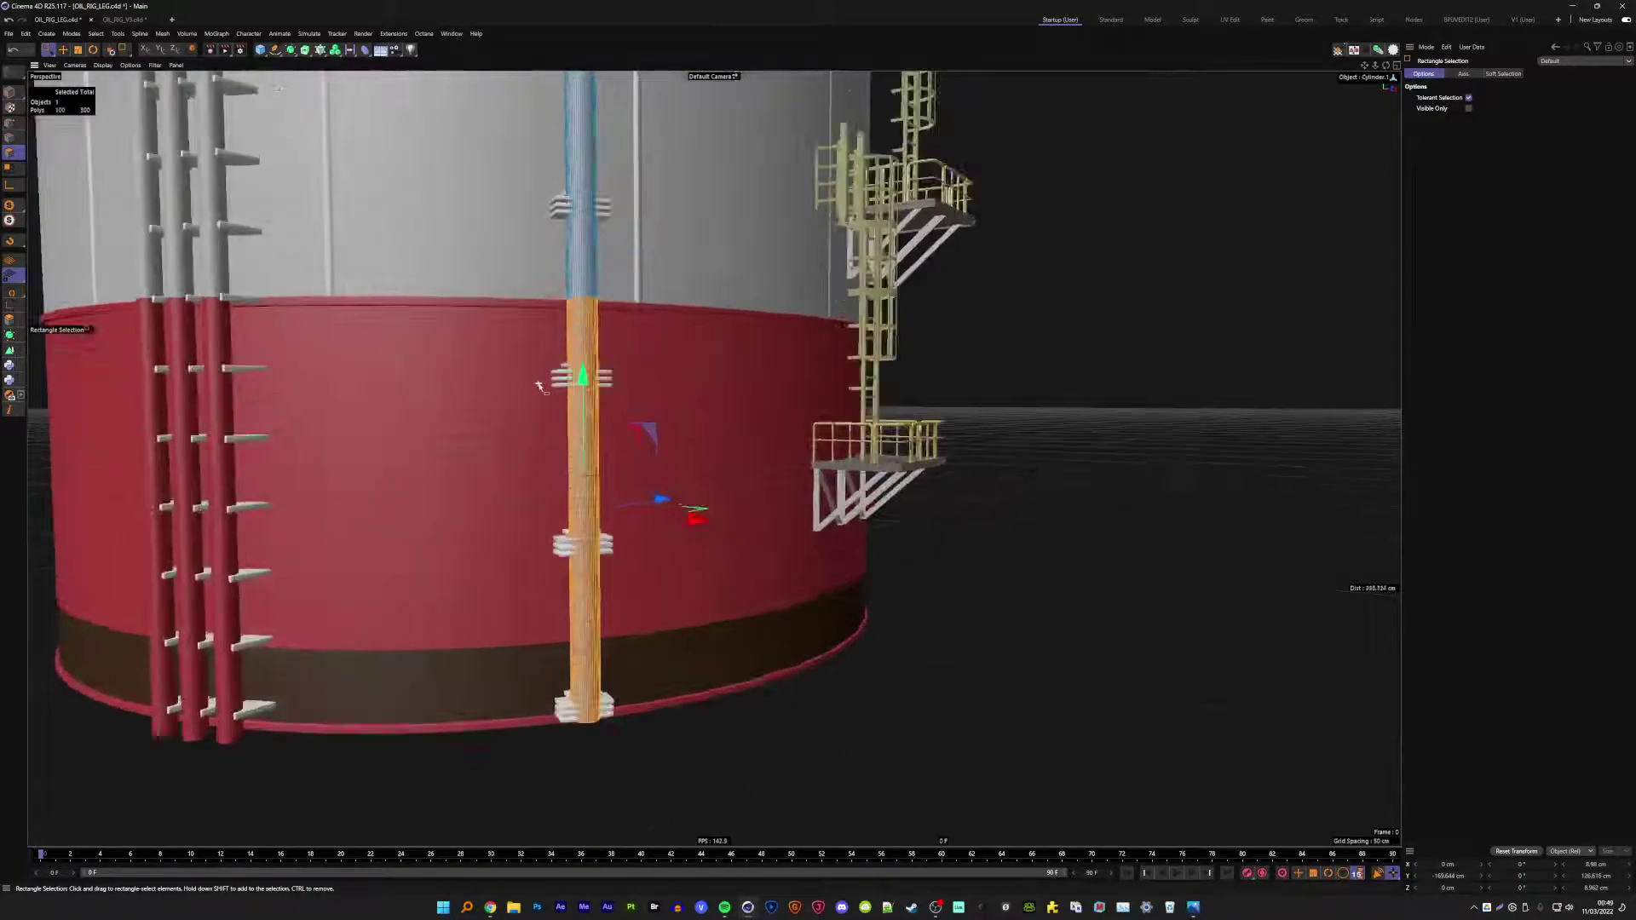
left_click(97, 34)
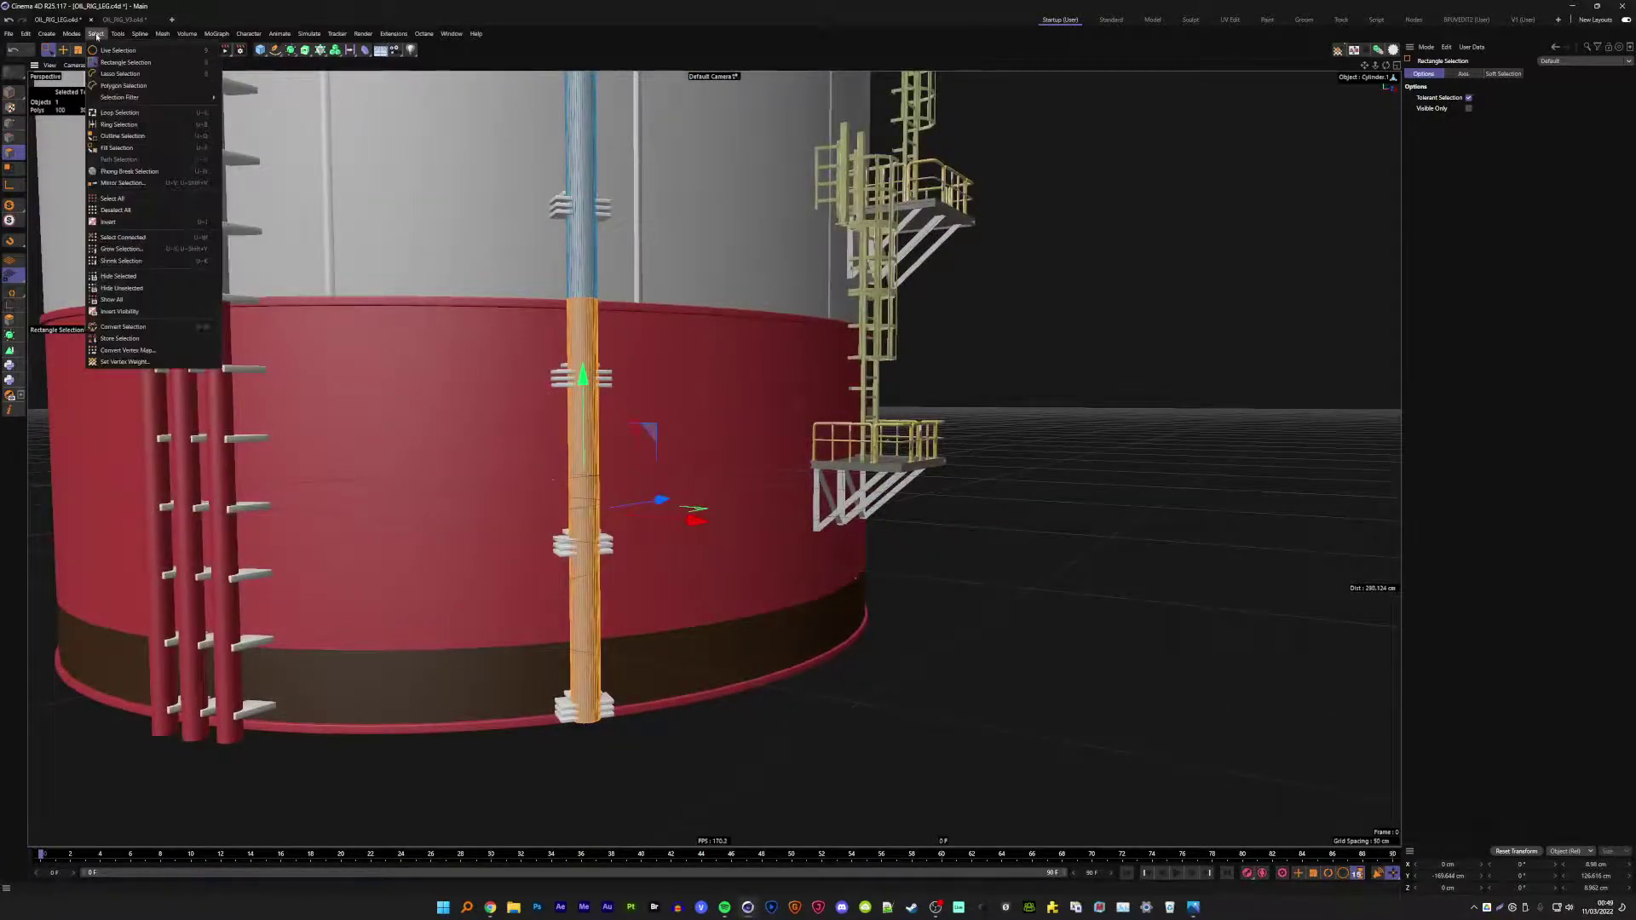
left_click(143, 341)
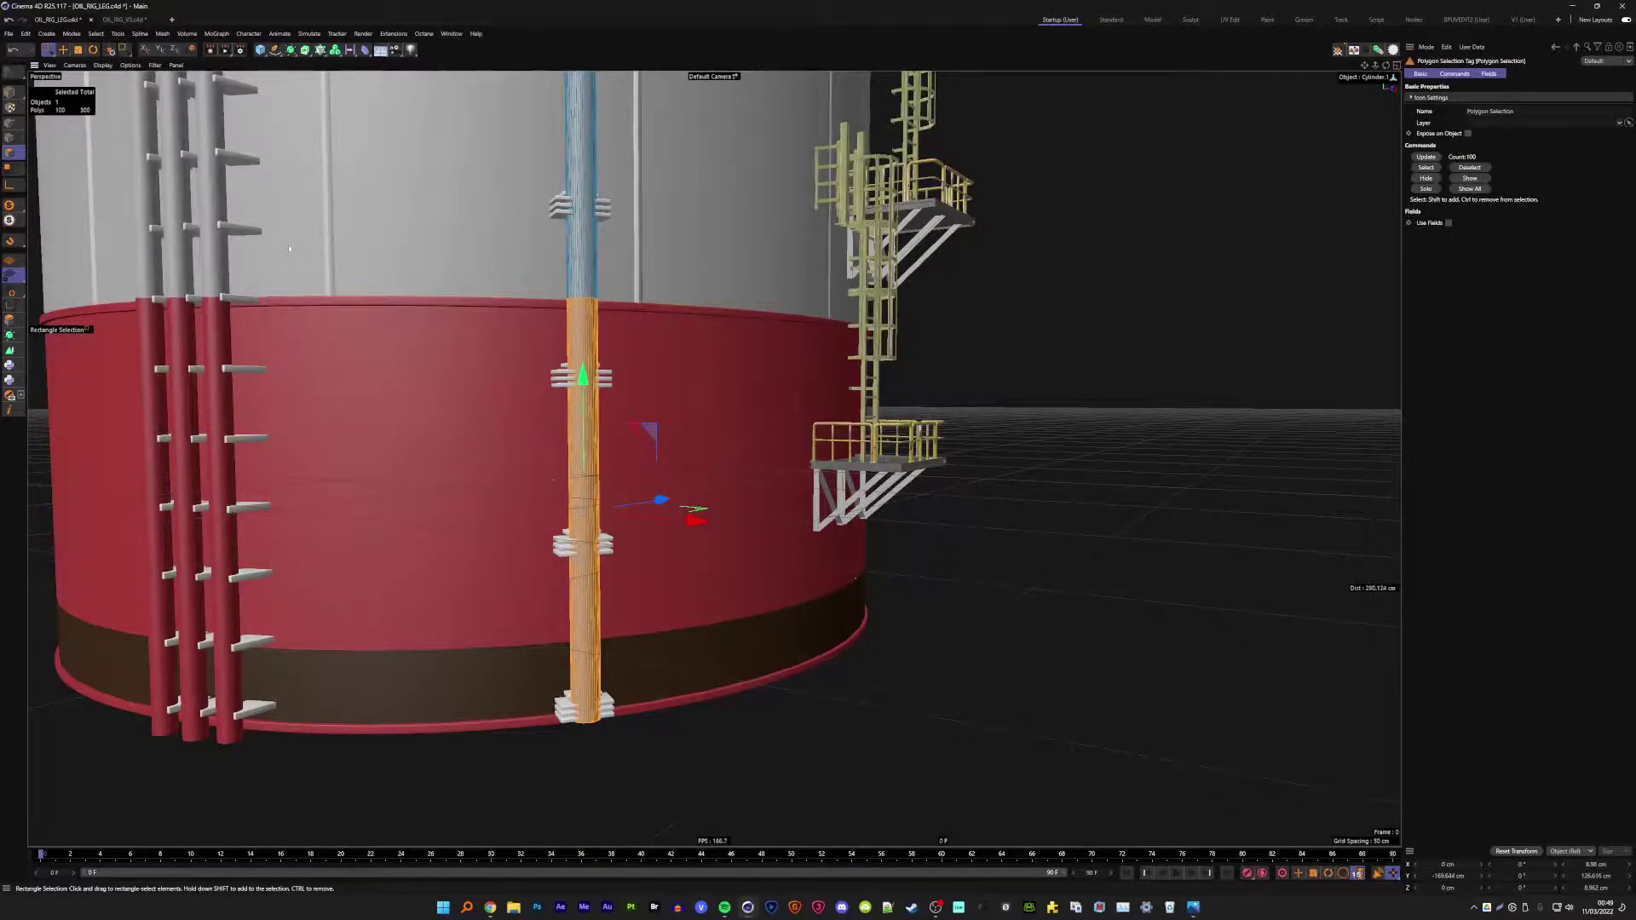
- Invert to the upper section, store it as a second selection set, then deselect
key("u")
key("i")
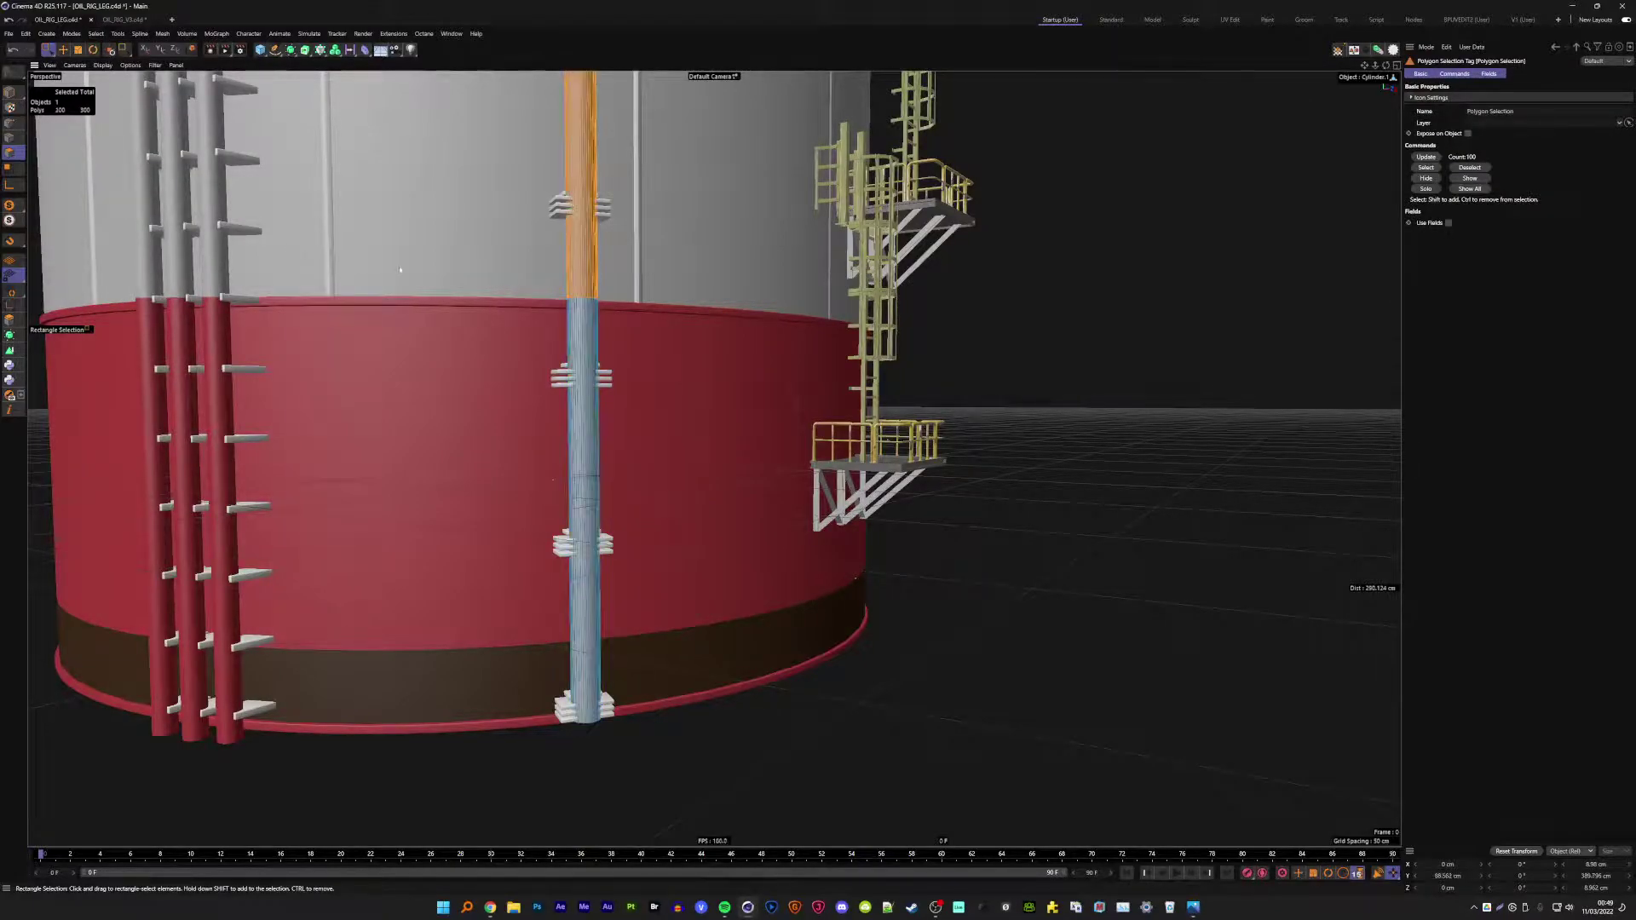
left_click(95, 34)
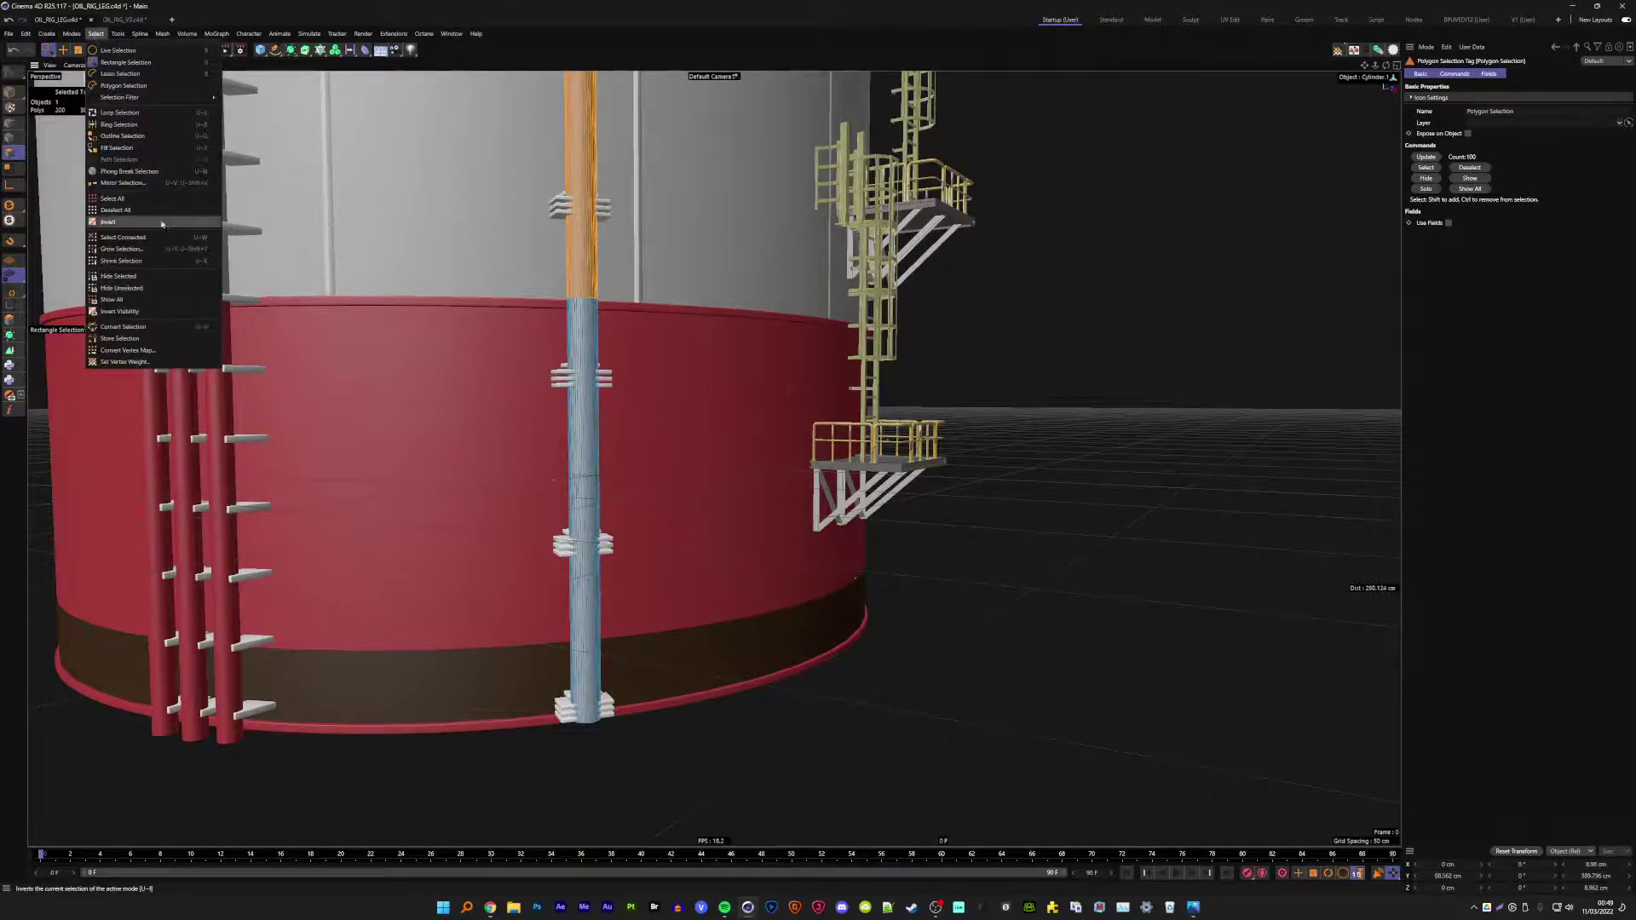
left_click(158, 339)
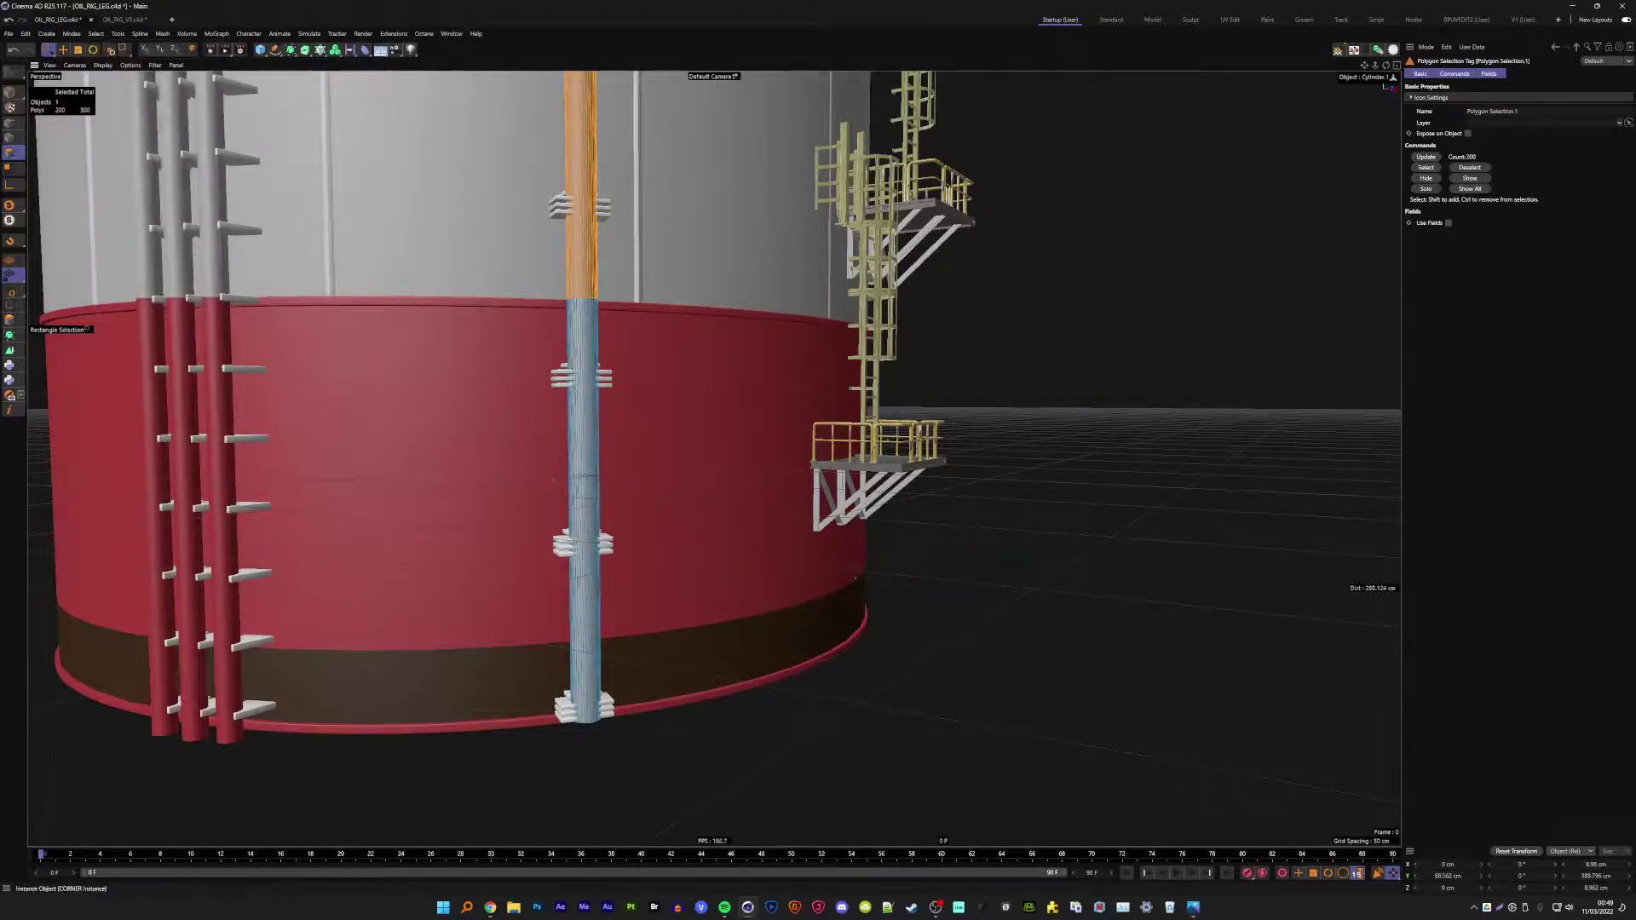
key("ctrl+shift+a")
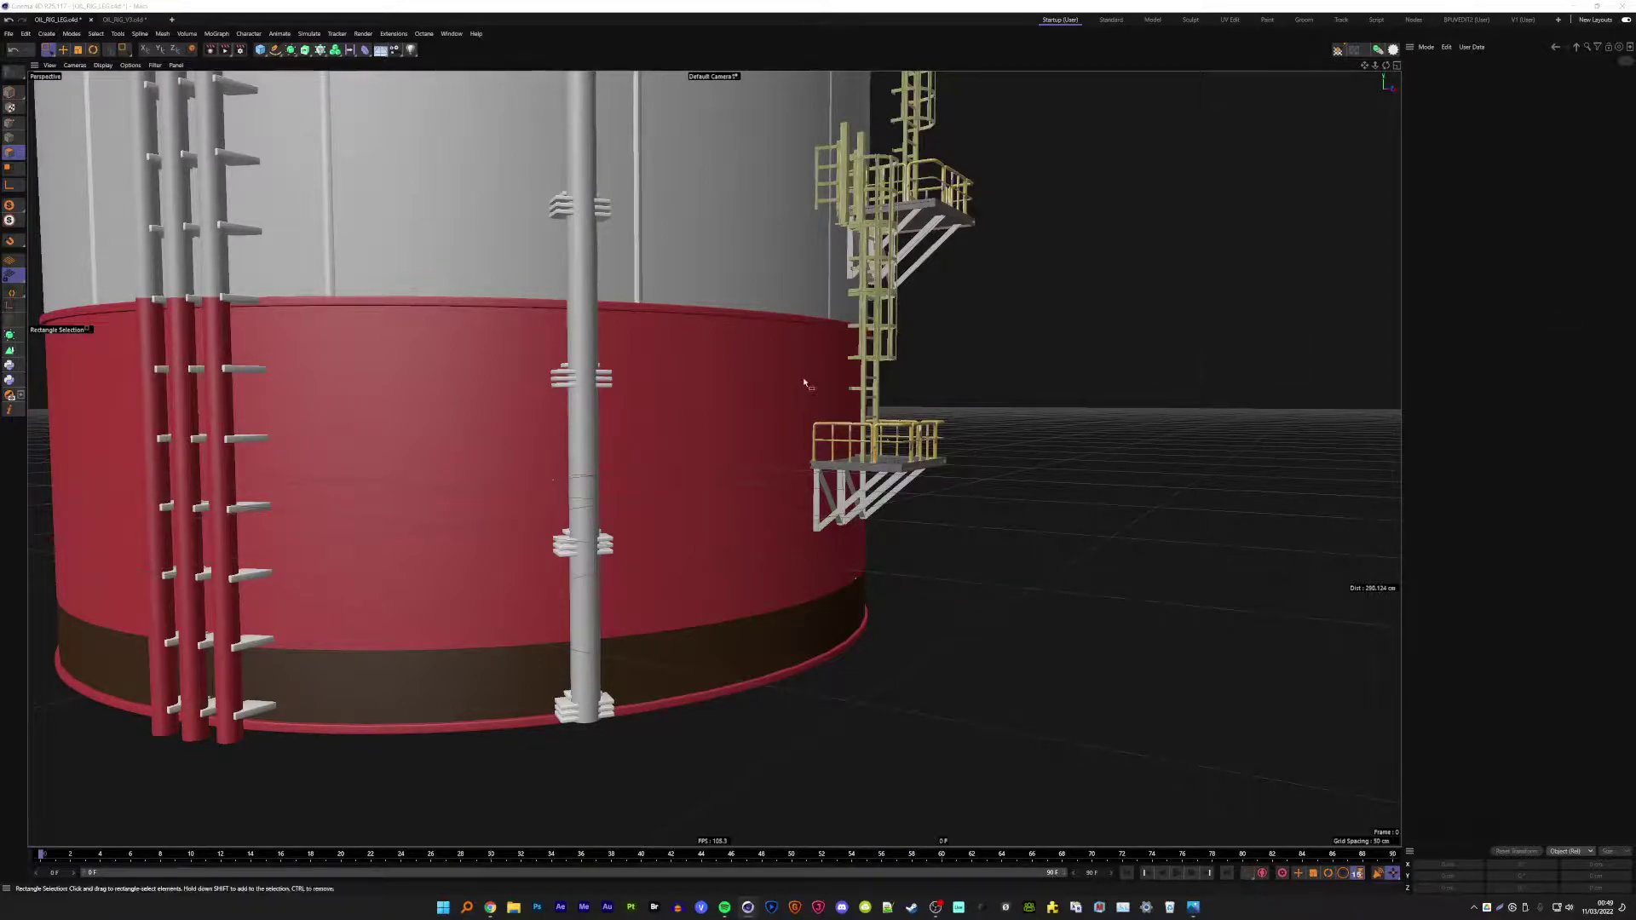
- Select the red-based riser pipe instance so the riser's base shows red, then orbit out
key("e")
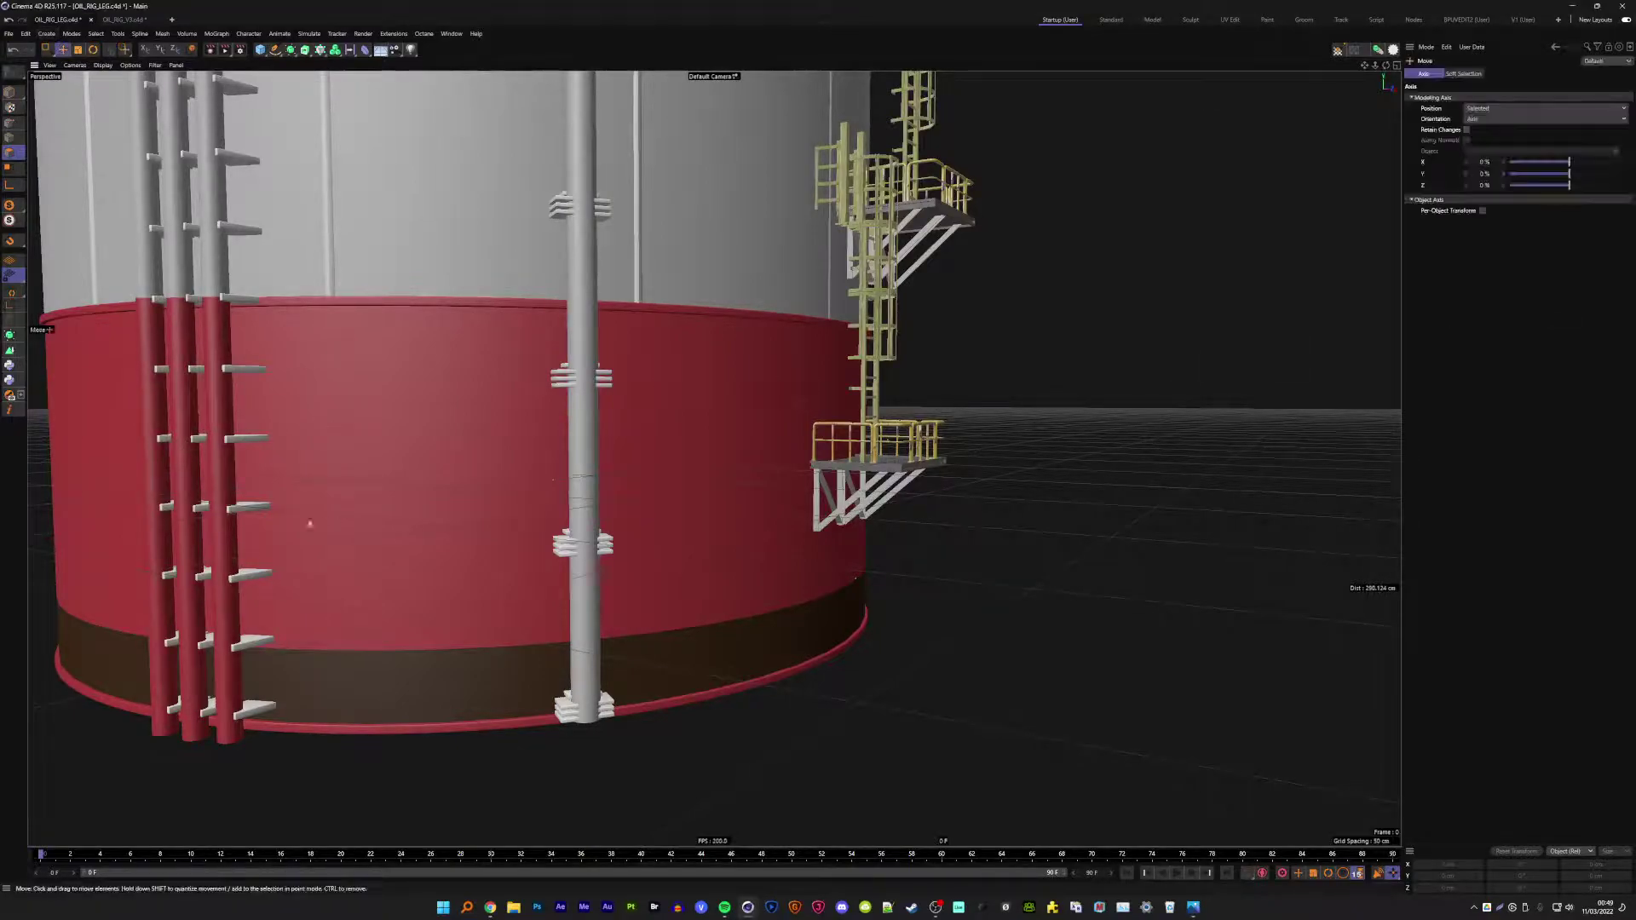
left_click(216, 388)
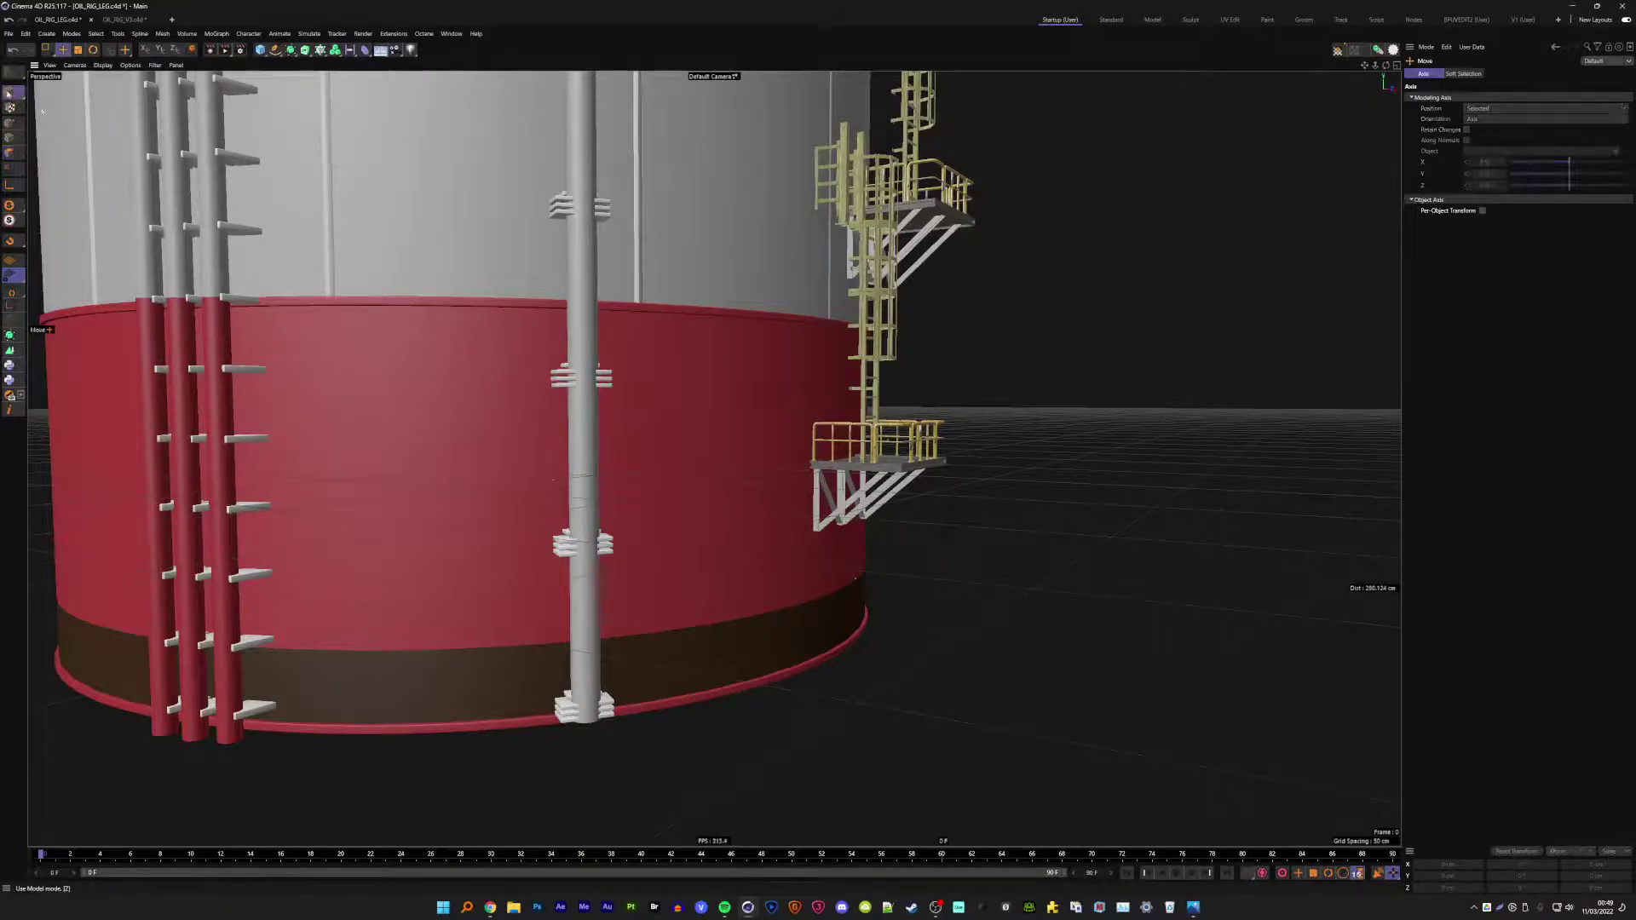
left_click(215, 388)
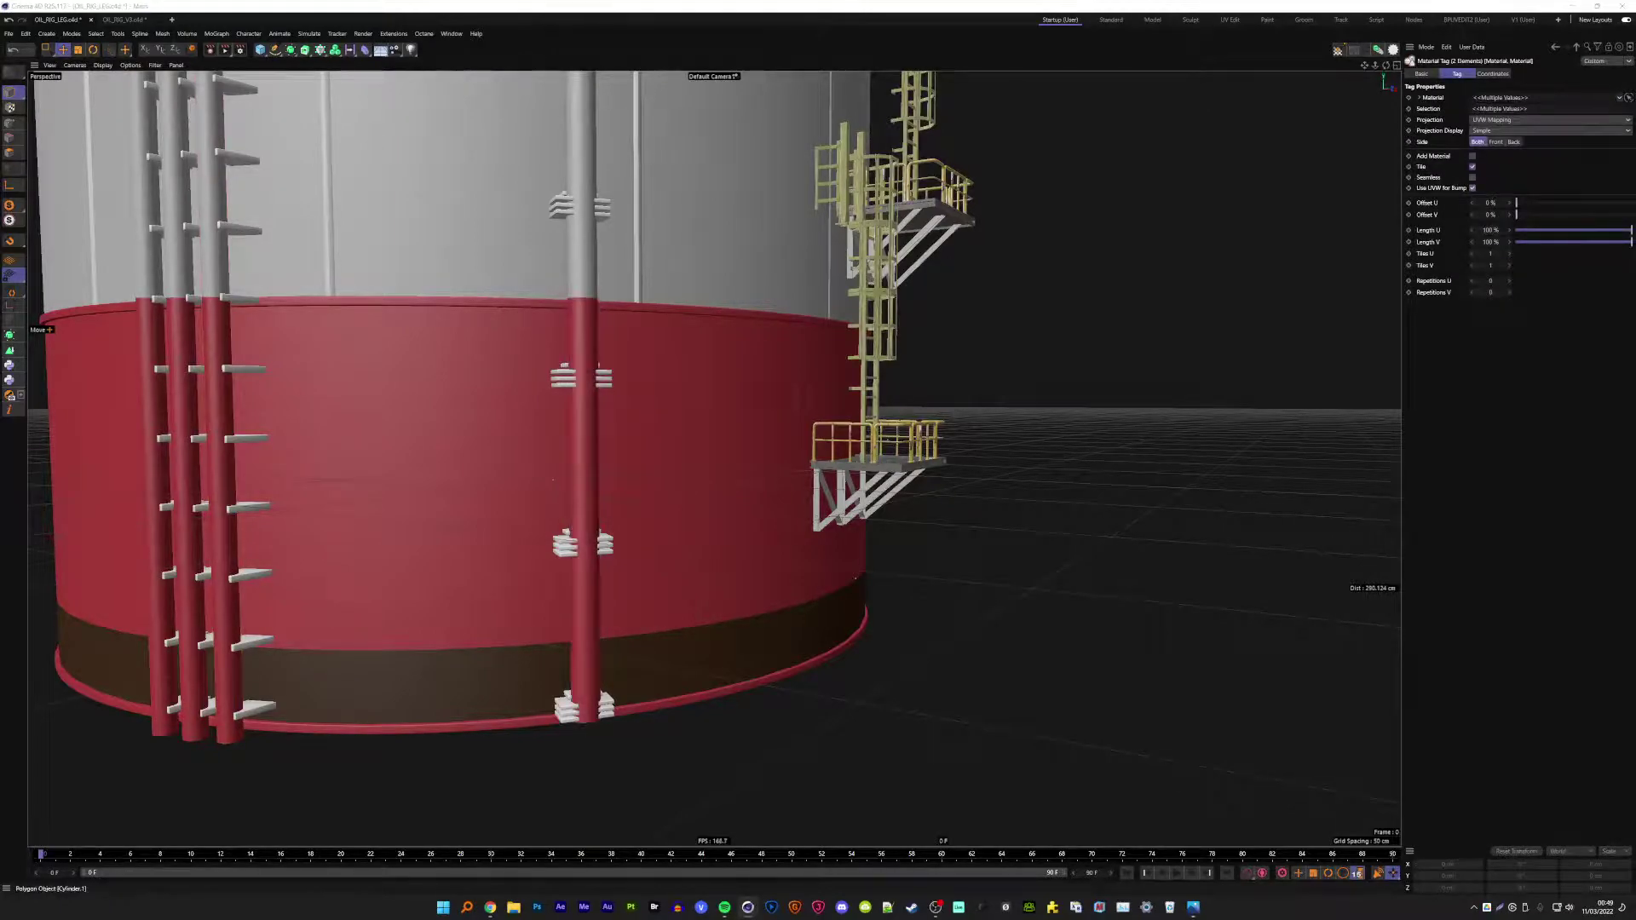
mouse_move(553, 478)
left_mouse_down("alt")
mouse_move(646, 554)
mouse_move(778, 566)
mouse_move(661, 497)
mouse_move(804, 508)
mouse_move(690, 502)
left_mouse_up("alt")
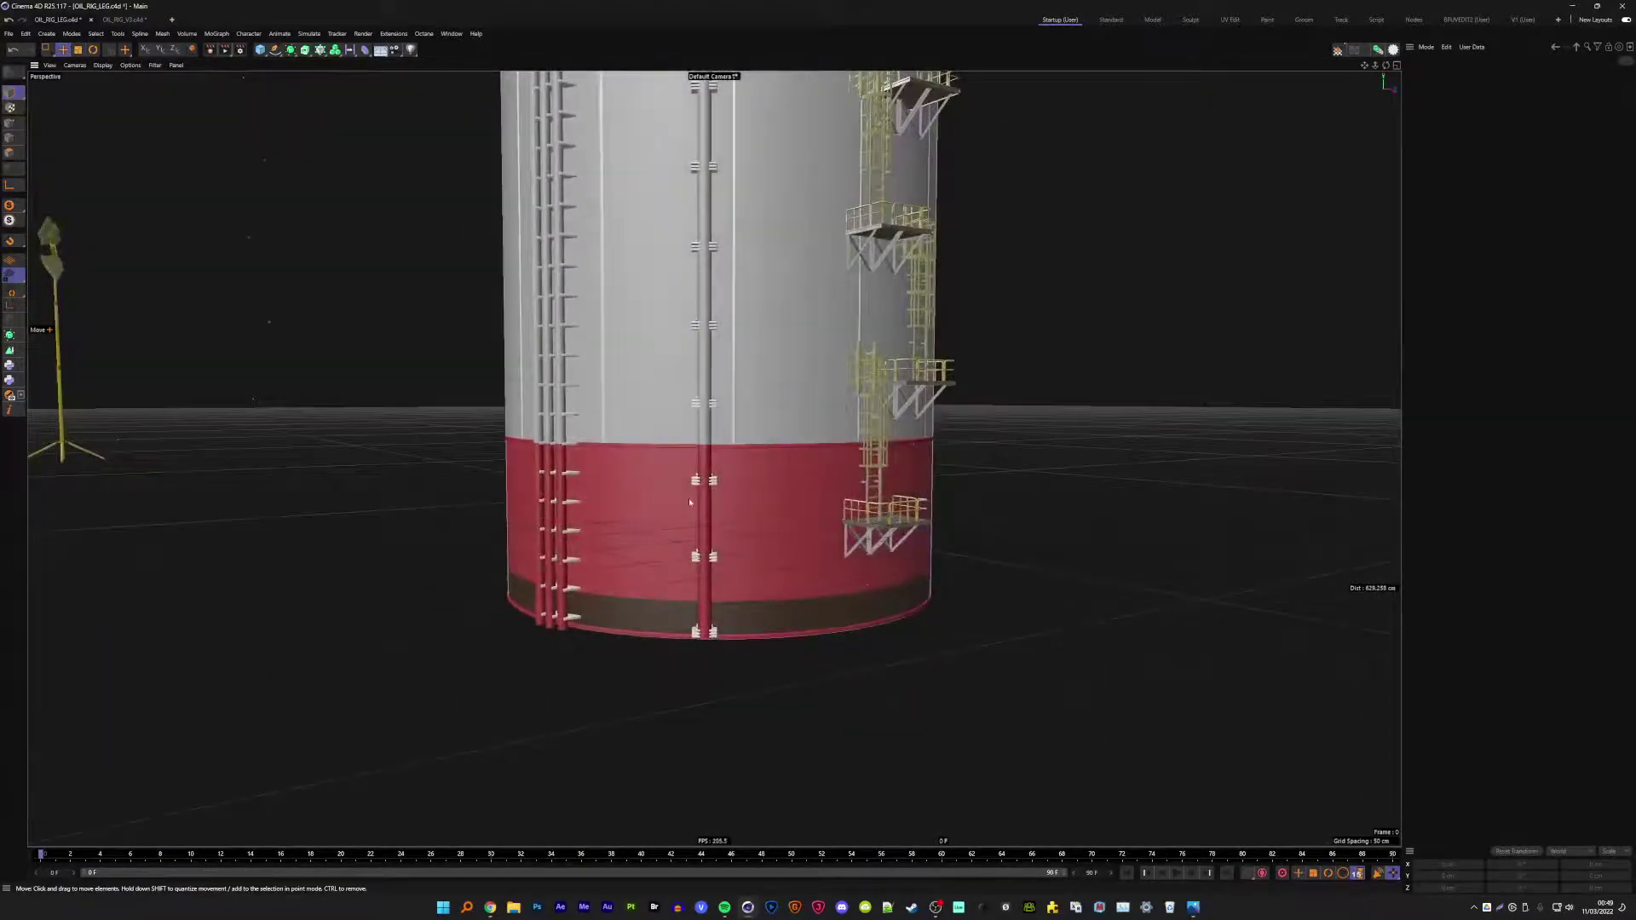
scroll(690, 502, "down", 5)
scroll(722, 554, "up", 1)
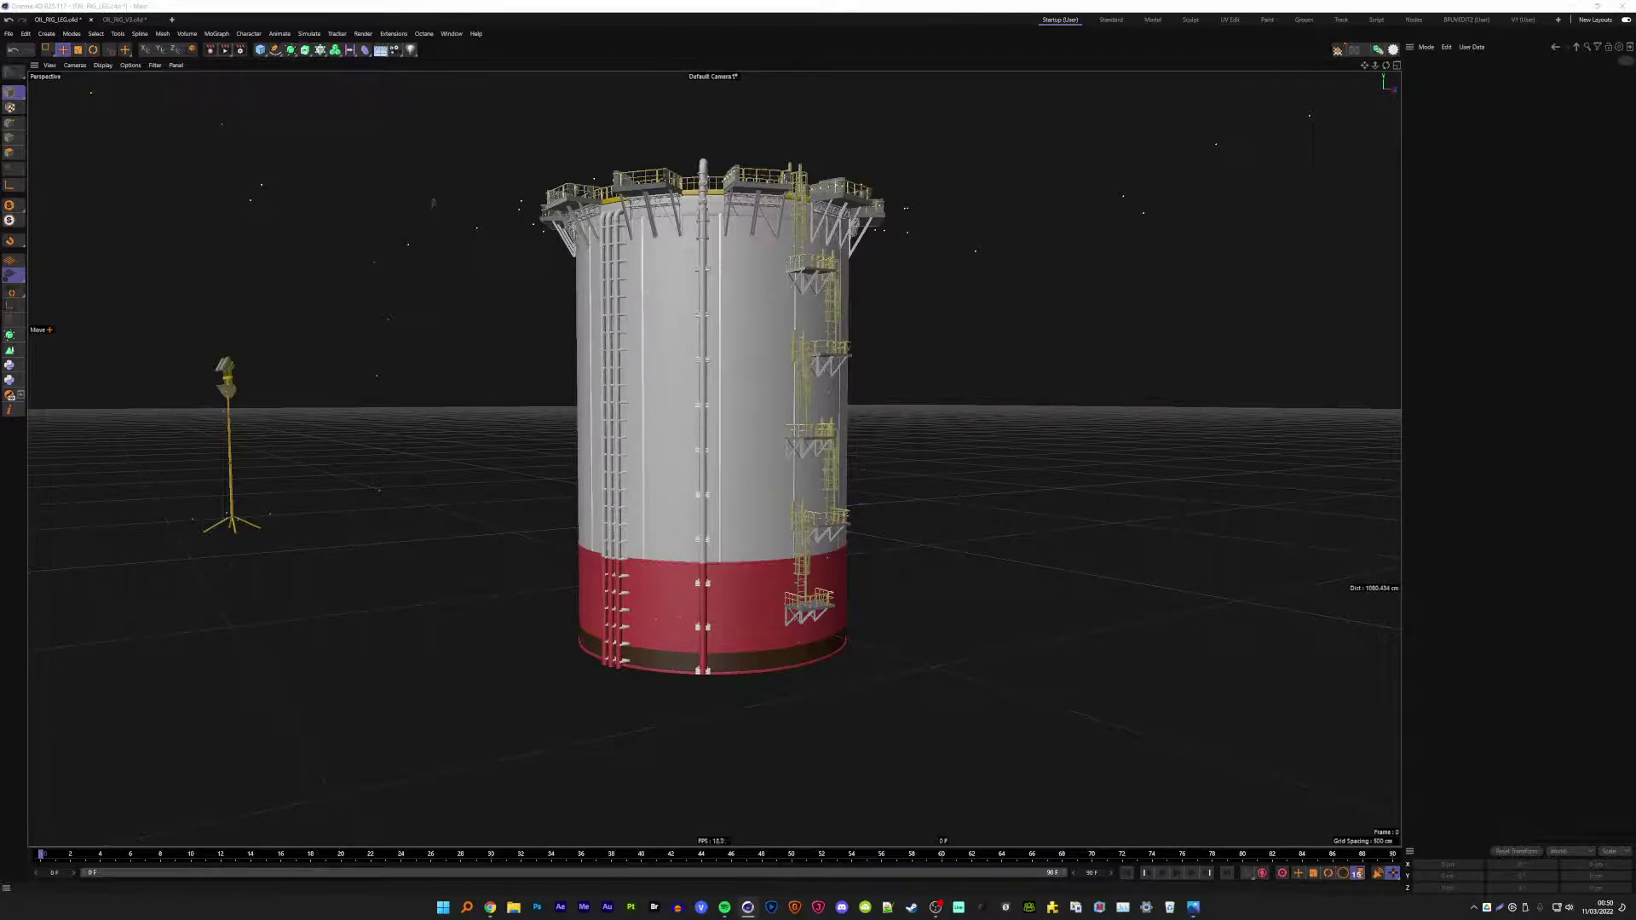
- Position the Vent group against the tank's white upper wall beside the stair tower
left_click(836, 482)
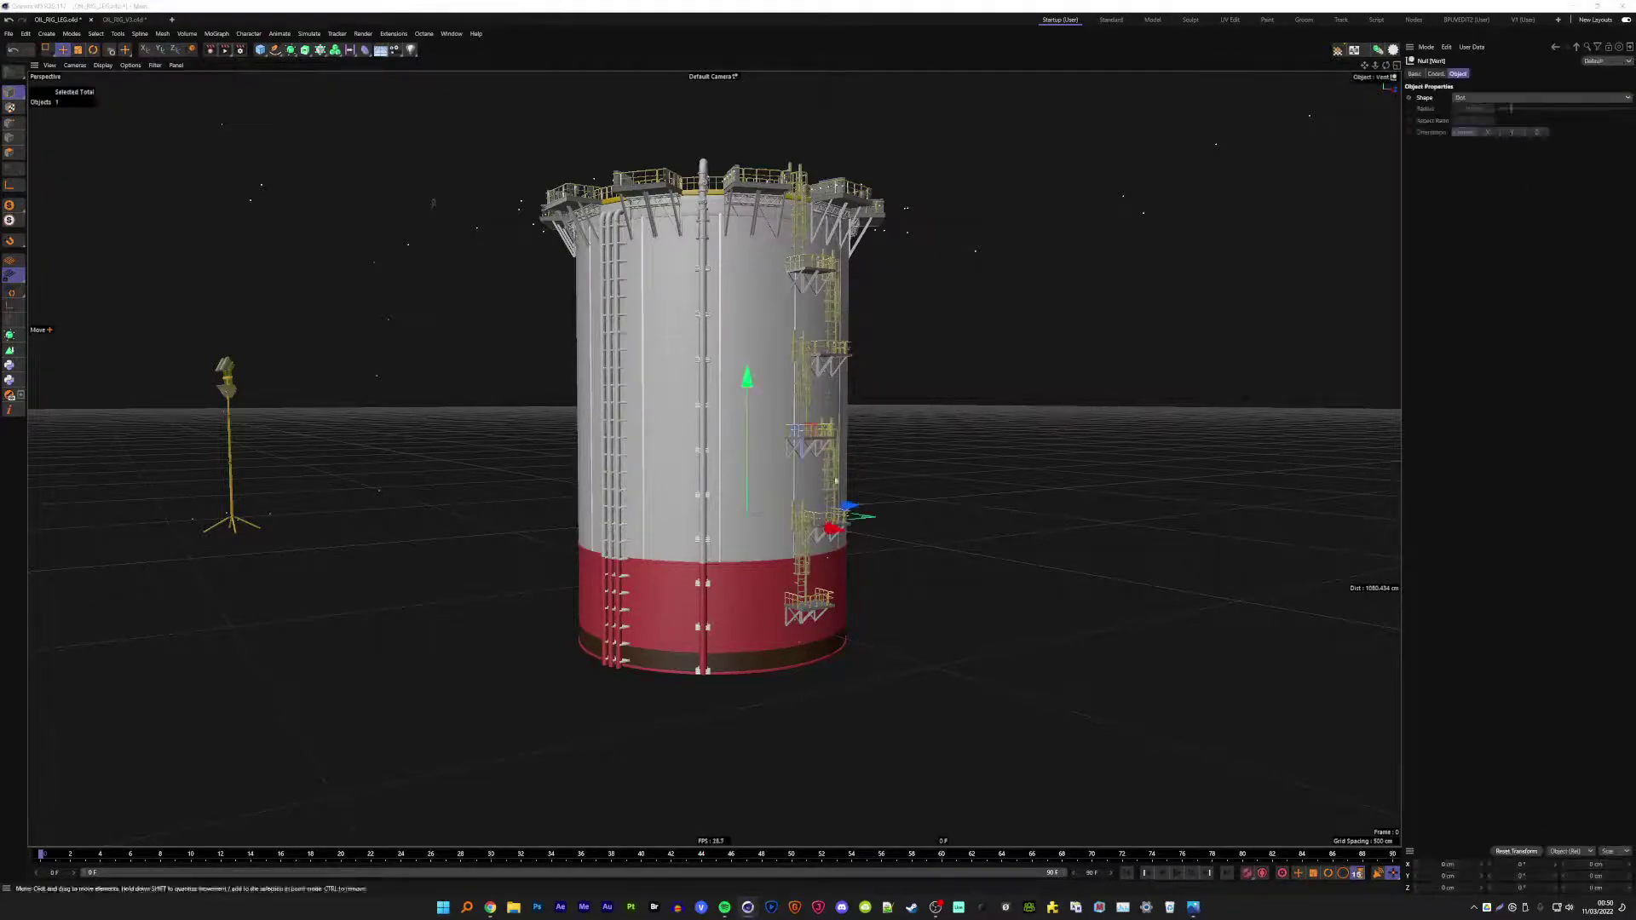
left_click_drag(833, 529, 969, 599)
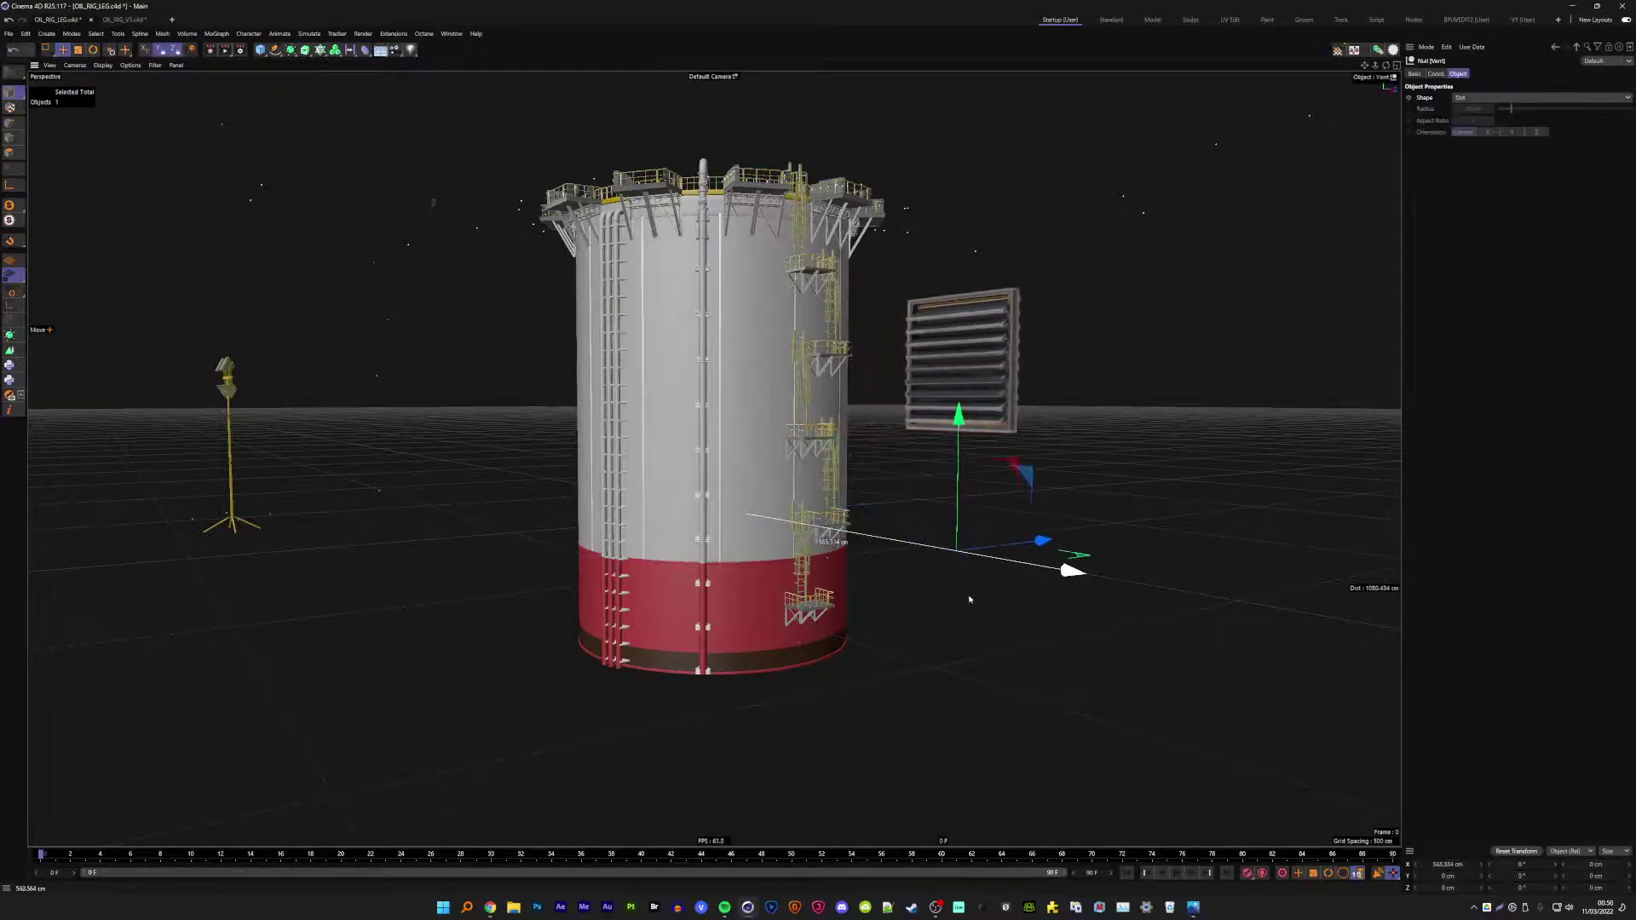
mouse_move(1041, 540)
left_mouse_down()
mouse_move(717, 613)
mouse_move(852, 512)
left_mouse_up()
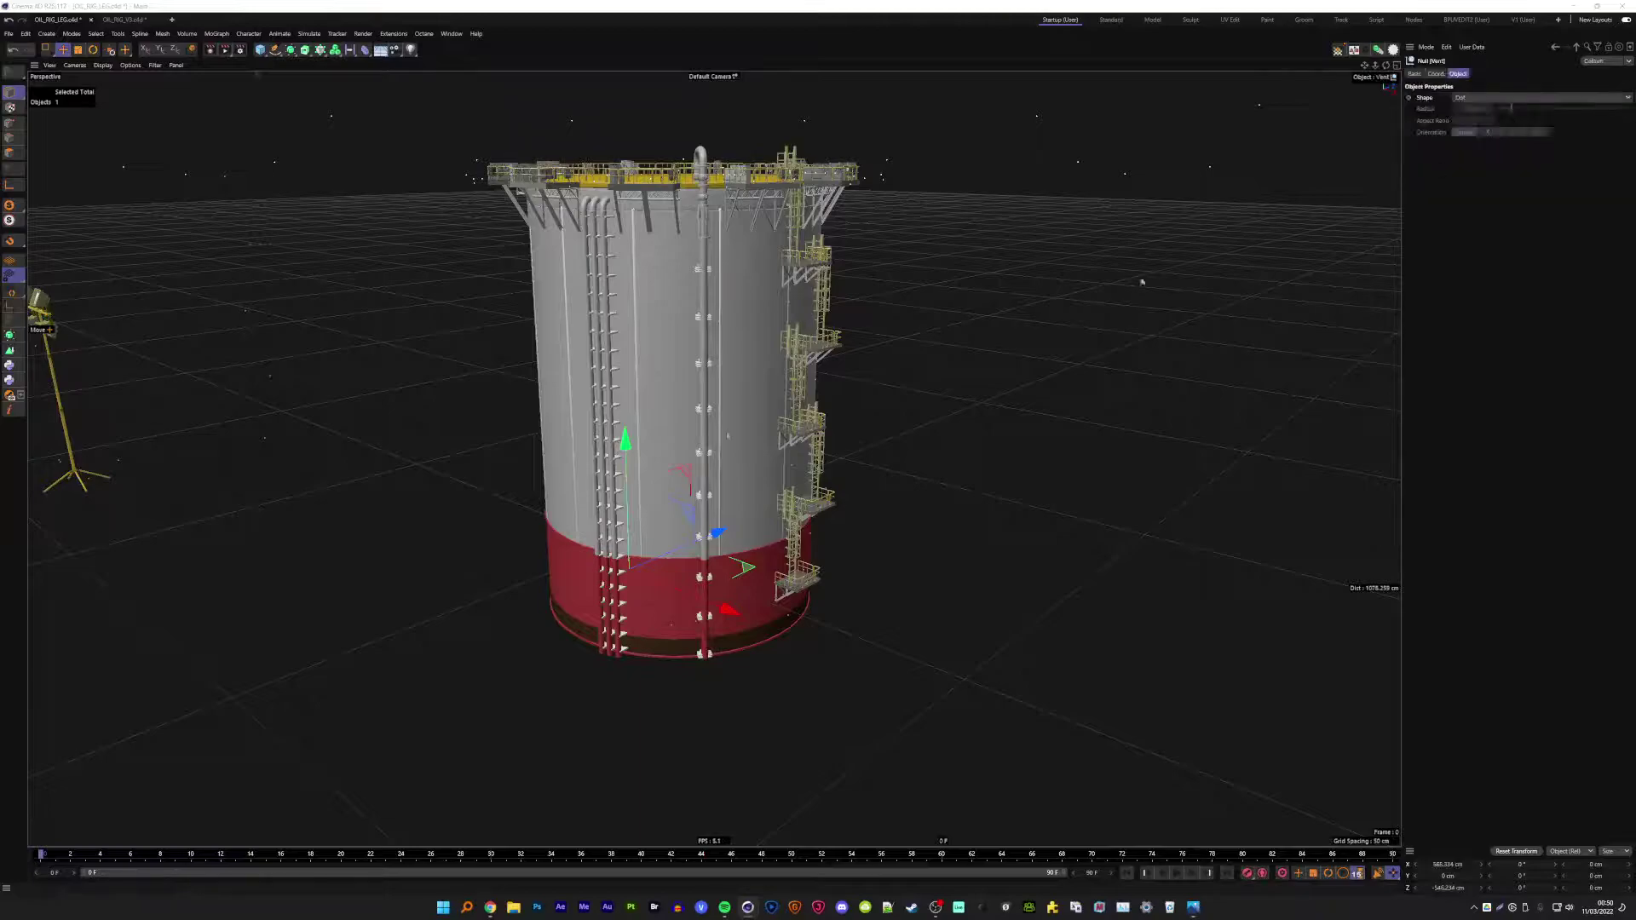
mouse_move(749, 494)
left_mouse_down()
mouse_move(856, 596)
mouse_move(799, 603)
mouse_move(858, 344)
mouse_move(786, 388)
left_mouse_up()
key("t")
key("e")
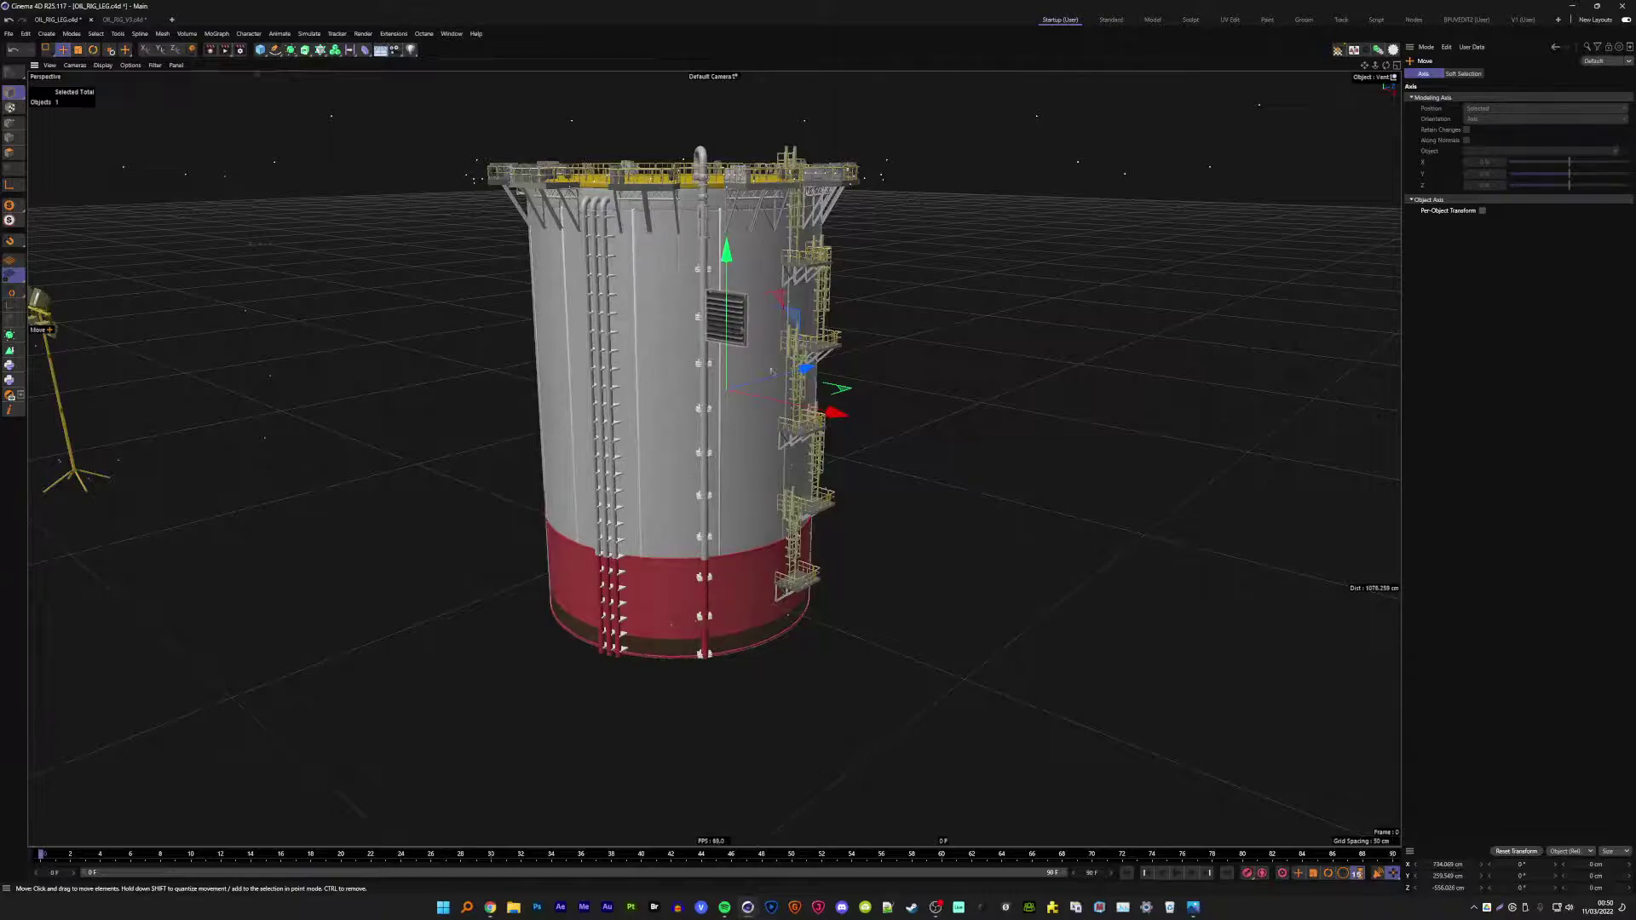
- Shift the vent along the tank face and rotate it about 35° to face outward
left_click_drag(772, 372, 750, 376)
scroll(750, 377, "up", 5)
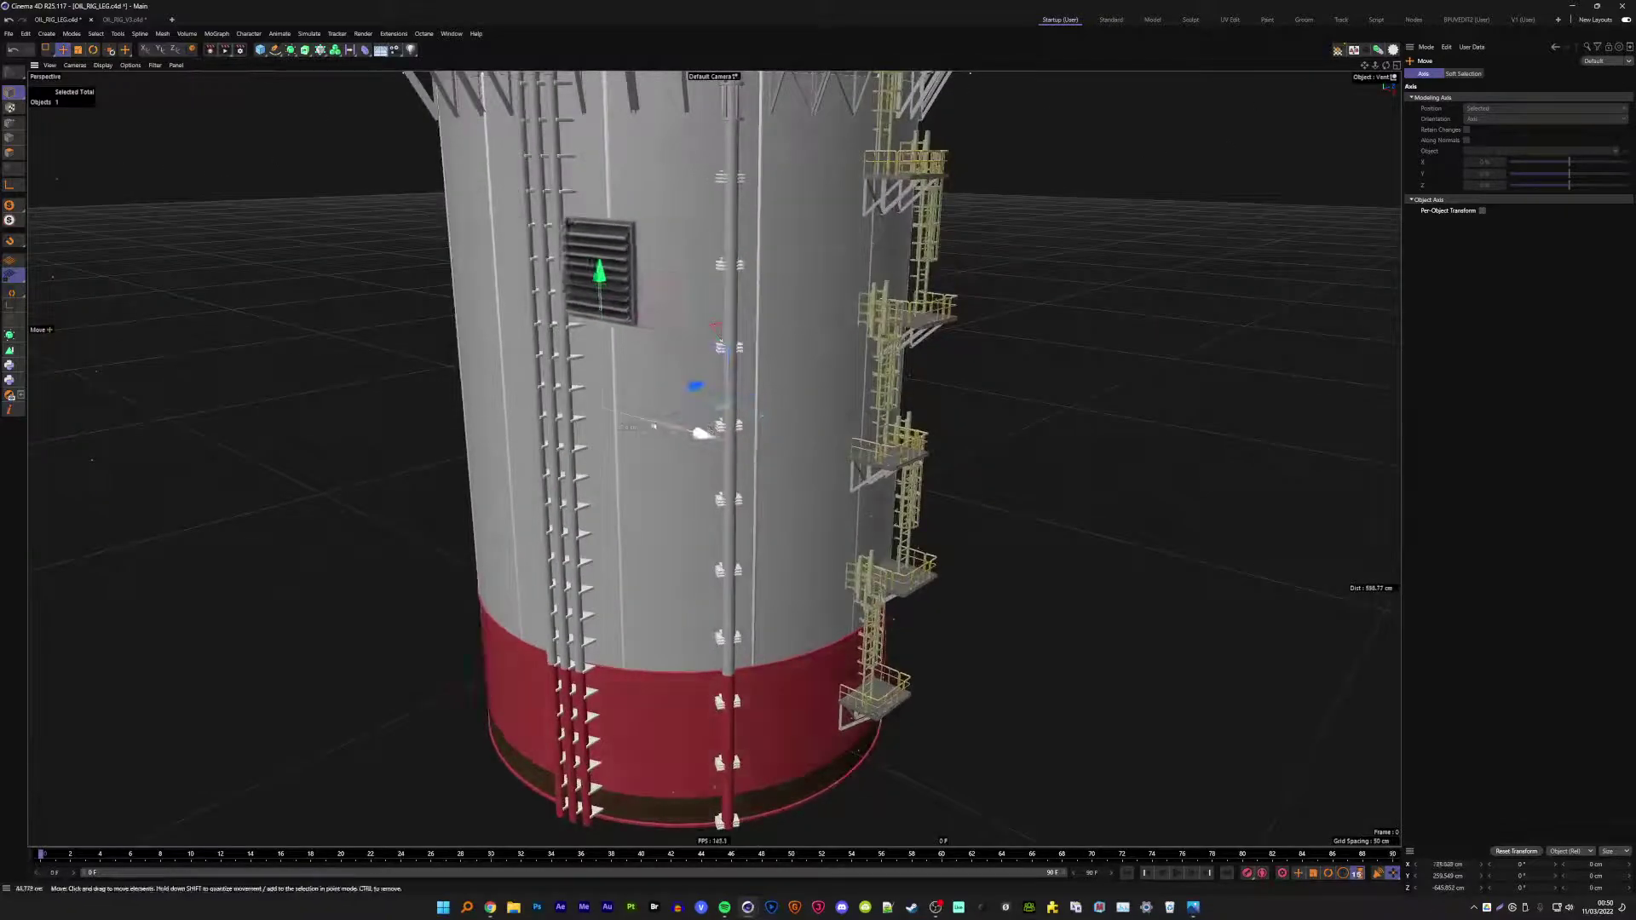
left_click_drag(700, 432, 745, 369)
key("r")
mouse_move(596, 400)
left_mouse_down()
mouse_move(750, 414)
mouse_move(688, 265)
mouse_move(632, 376)
mouse_move(673, 242)
mouse_move(649, 407)
left_mouse_up()
key("e")
- Orbit around the vent from side and low angles to check its fit against the wall
scroll(632, 376, "up", 3)
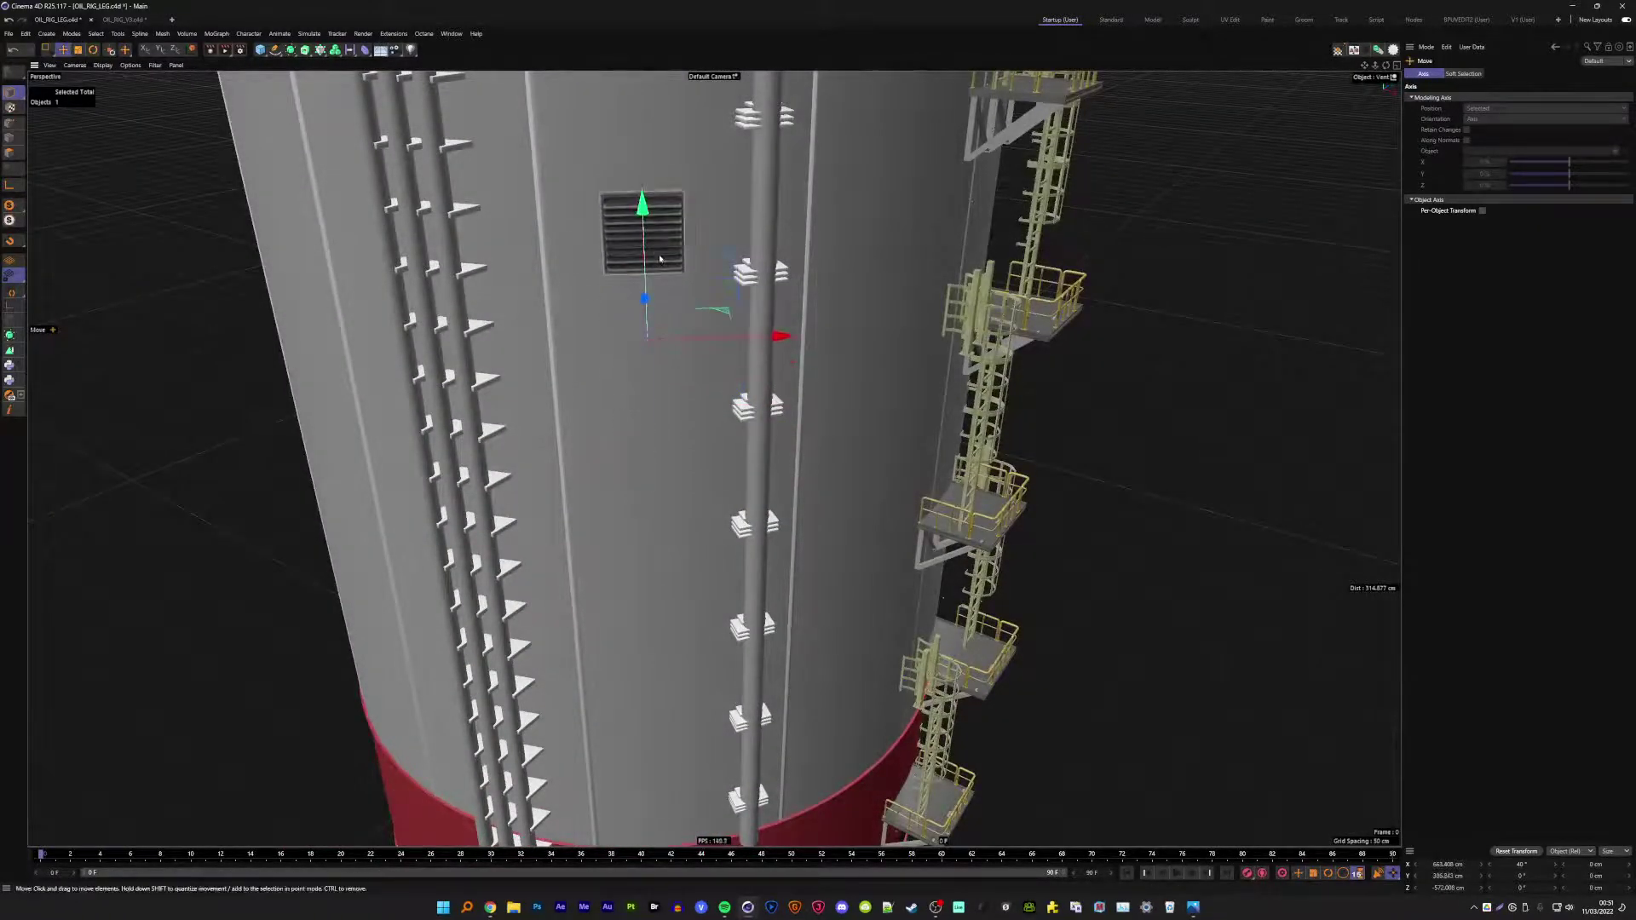
left_click_drag(658, 289, 665, 241, "alt")
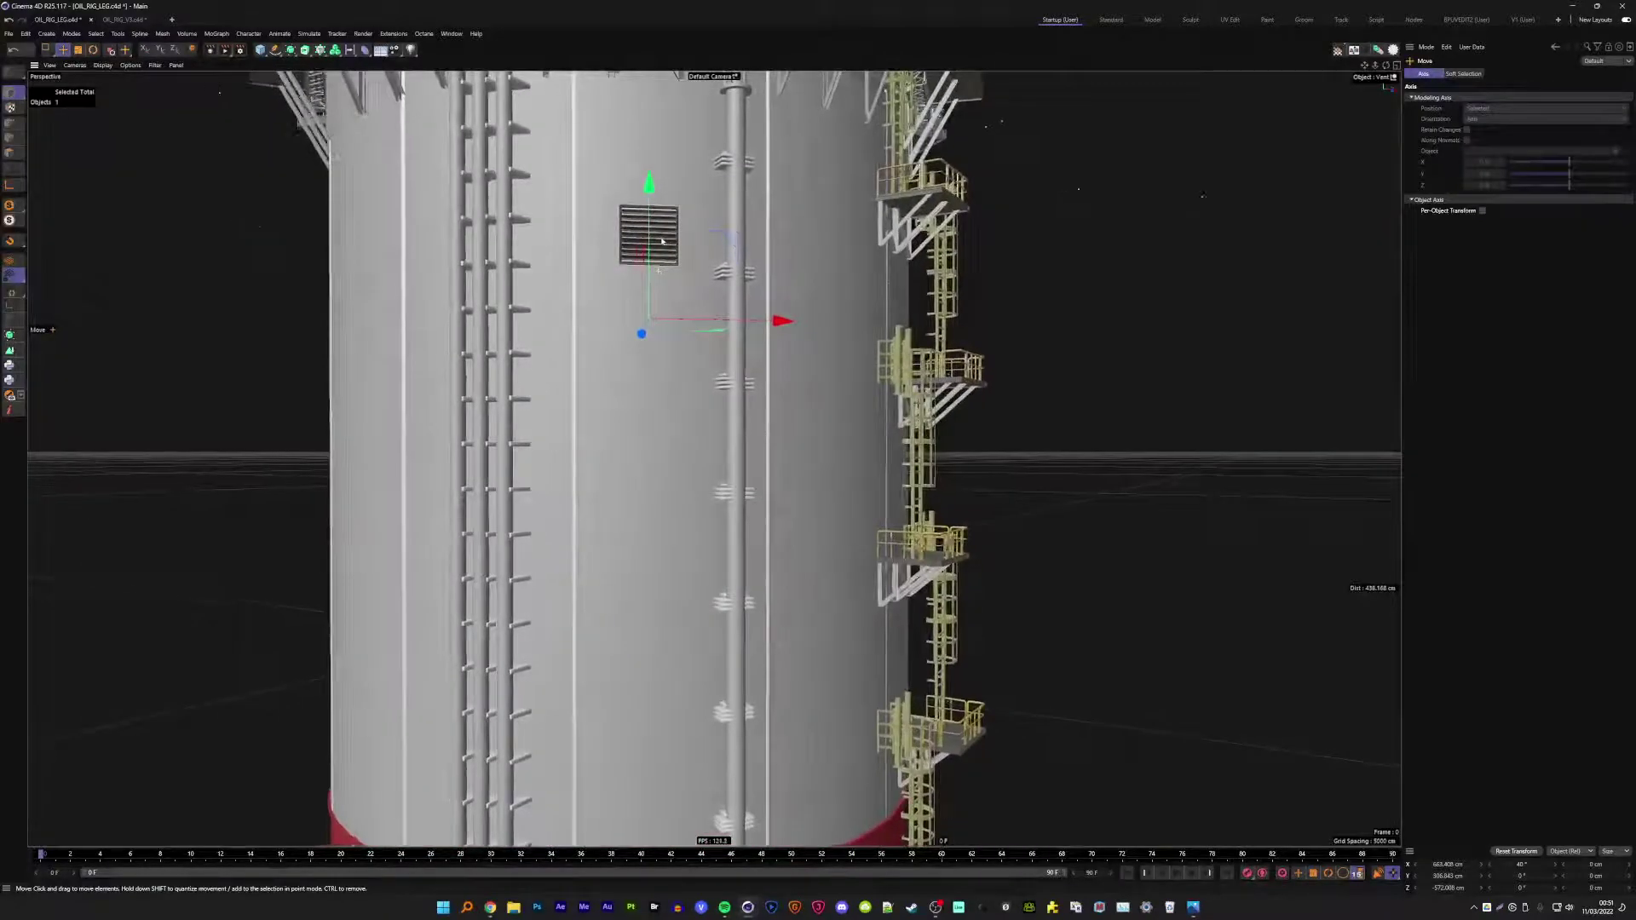
scroll(647, 251, "up", 4)
left_click_drag(646, 253, 616, 453, "alt")
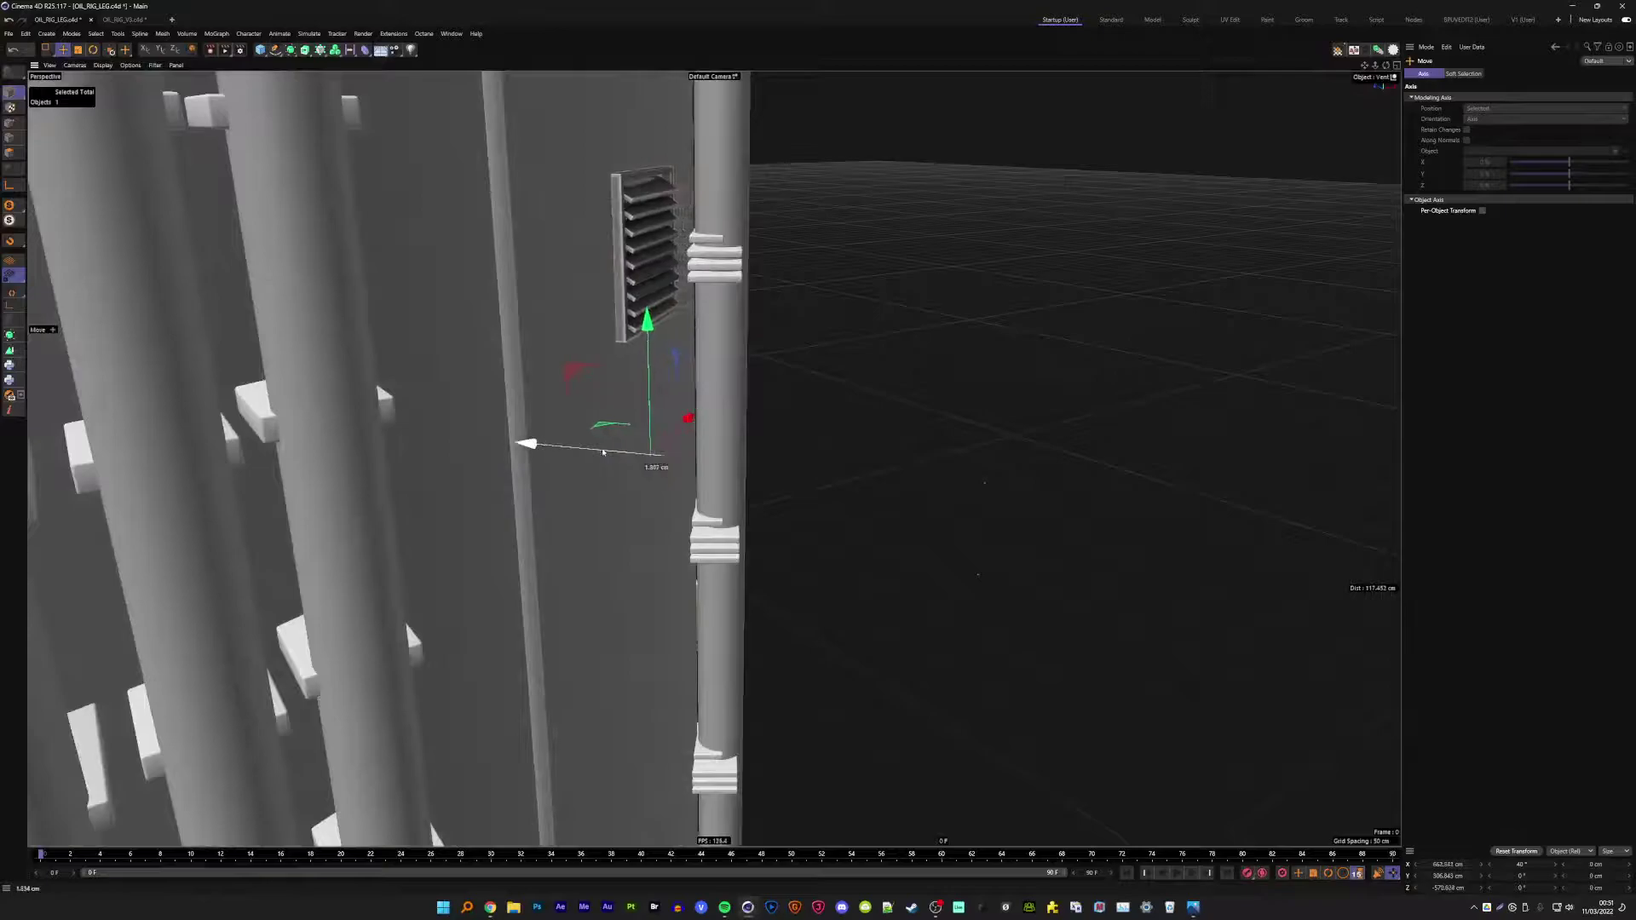
left_click_drag(616, 453, 532, 397, "alt")
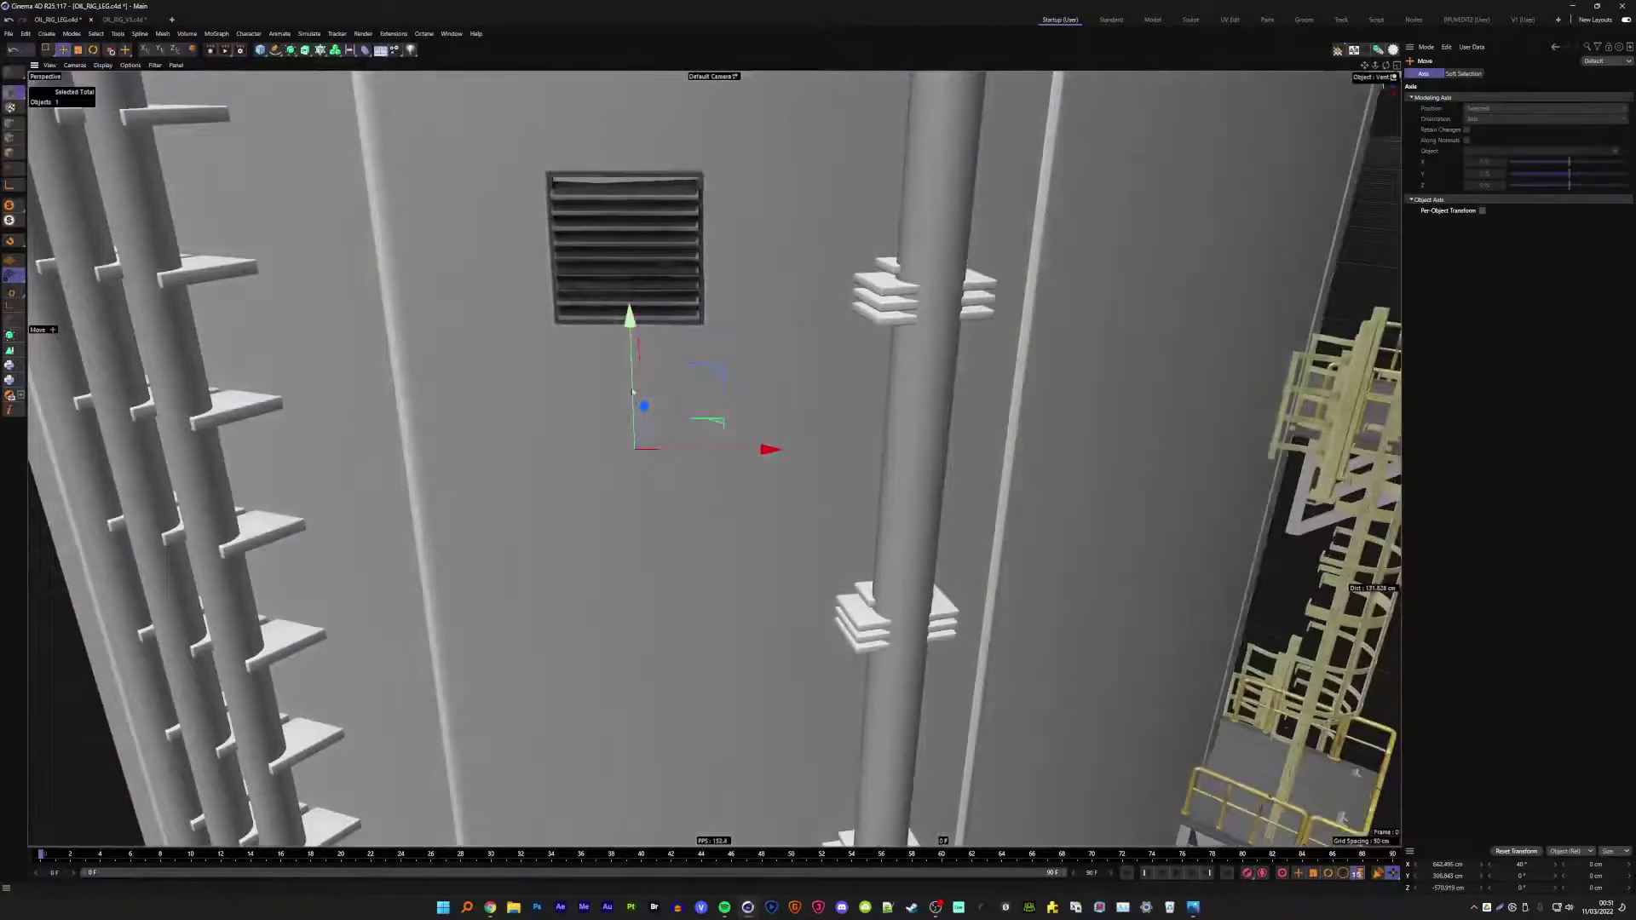
scroll(531, 396, "down", 5)
scroll(648, 326, "down", 3)
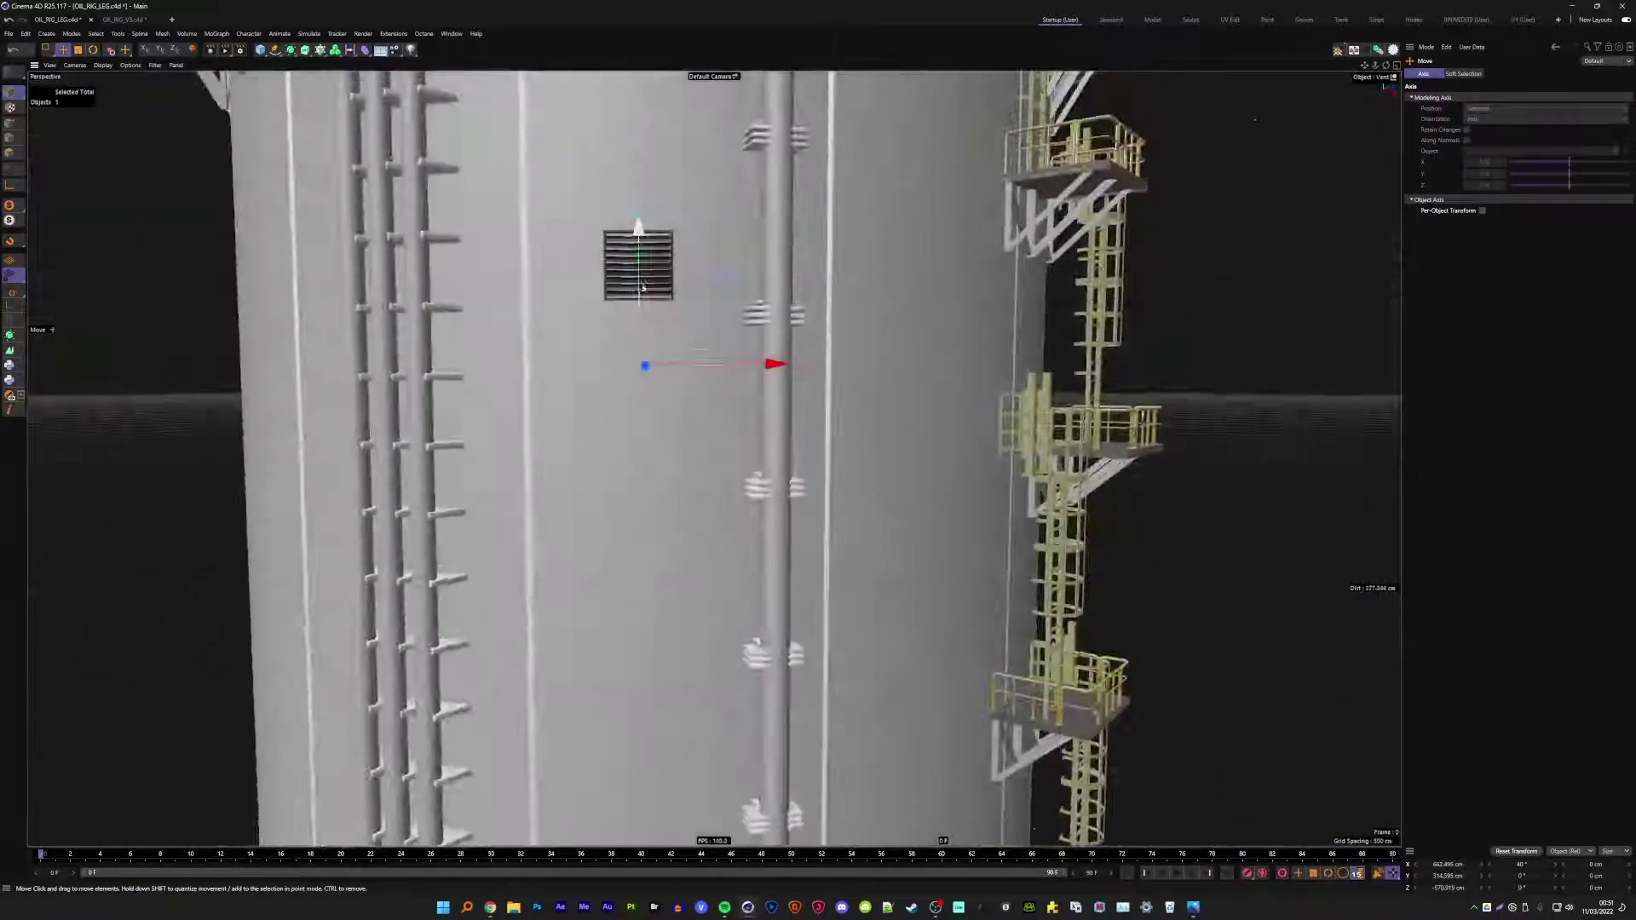
scroll(649, 326, "up", 5)
left_click_drag(649, 326, 634, 242, "alt")
scroll(634, 242, "down", 4)
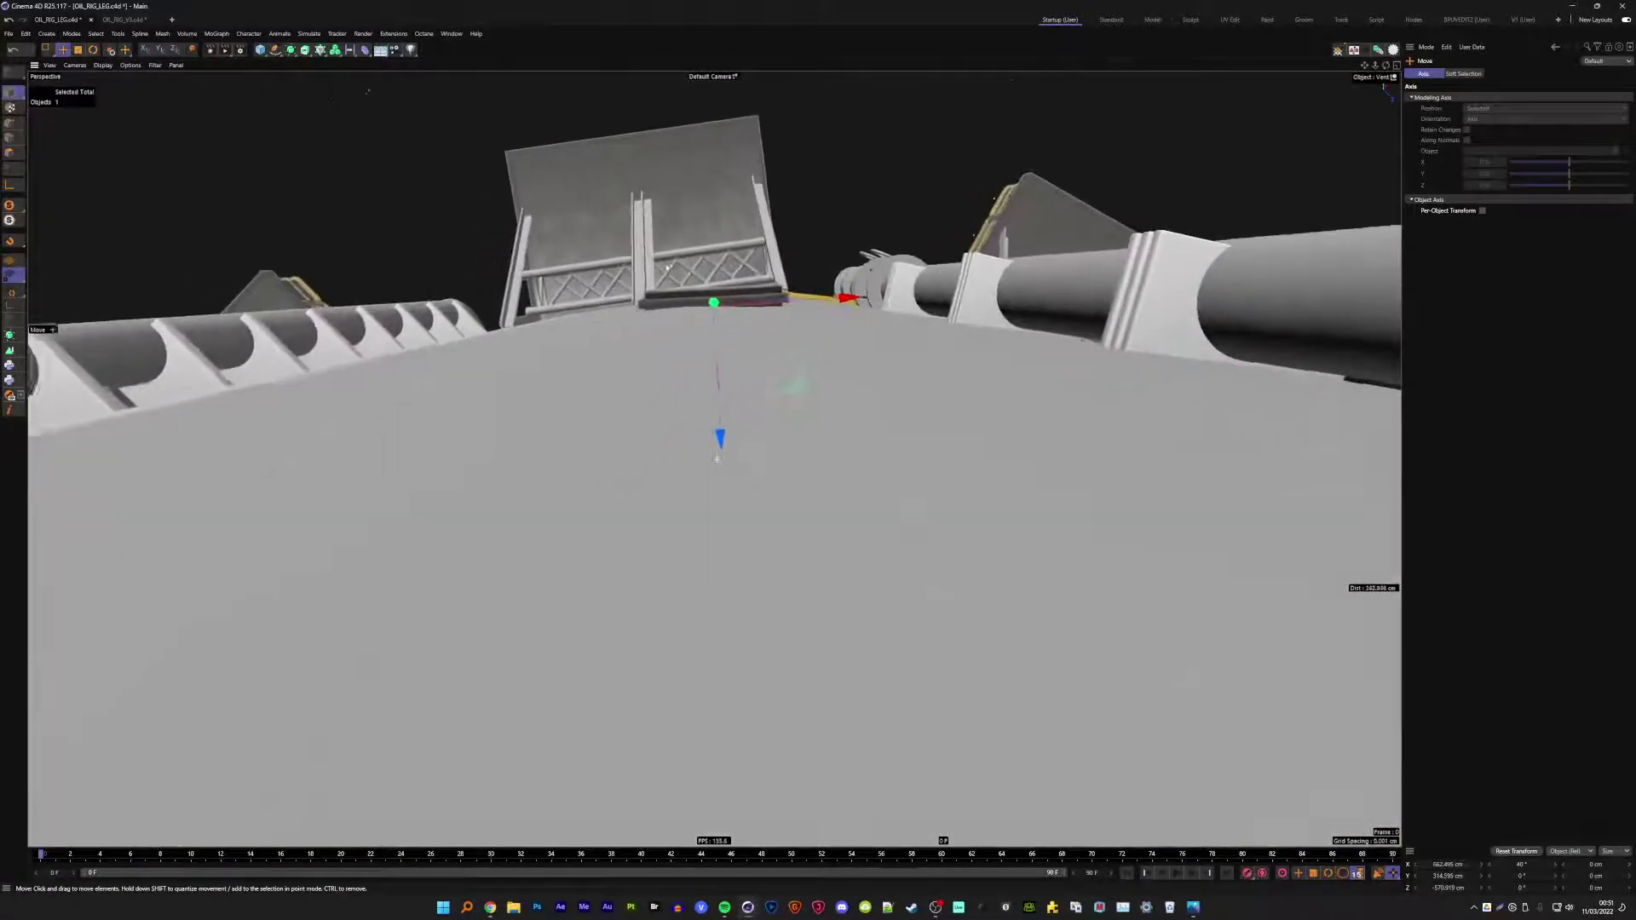
left_click_drag(652, 262, 662, 262, "alt")
- Nudge the vent slightly left onto the wall, then zoom out to see the whole tank
key("r")
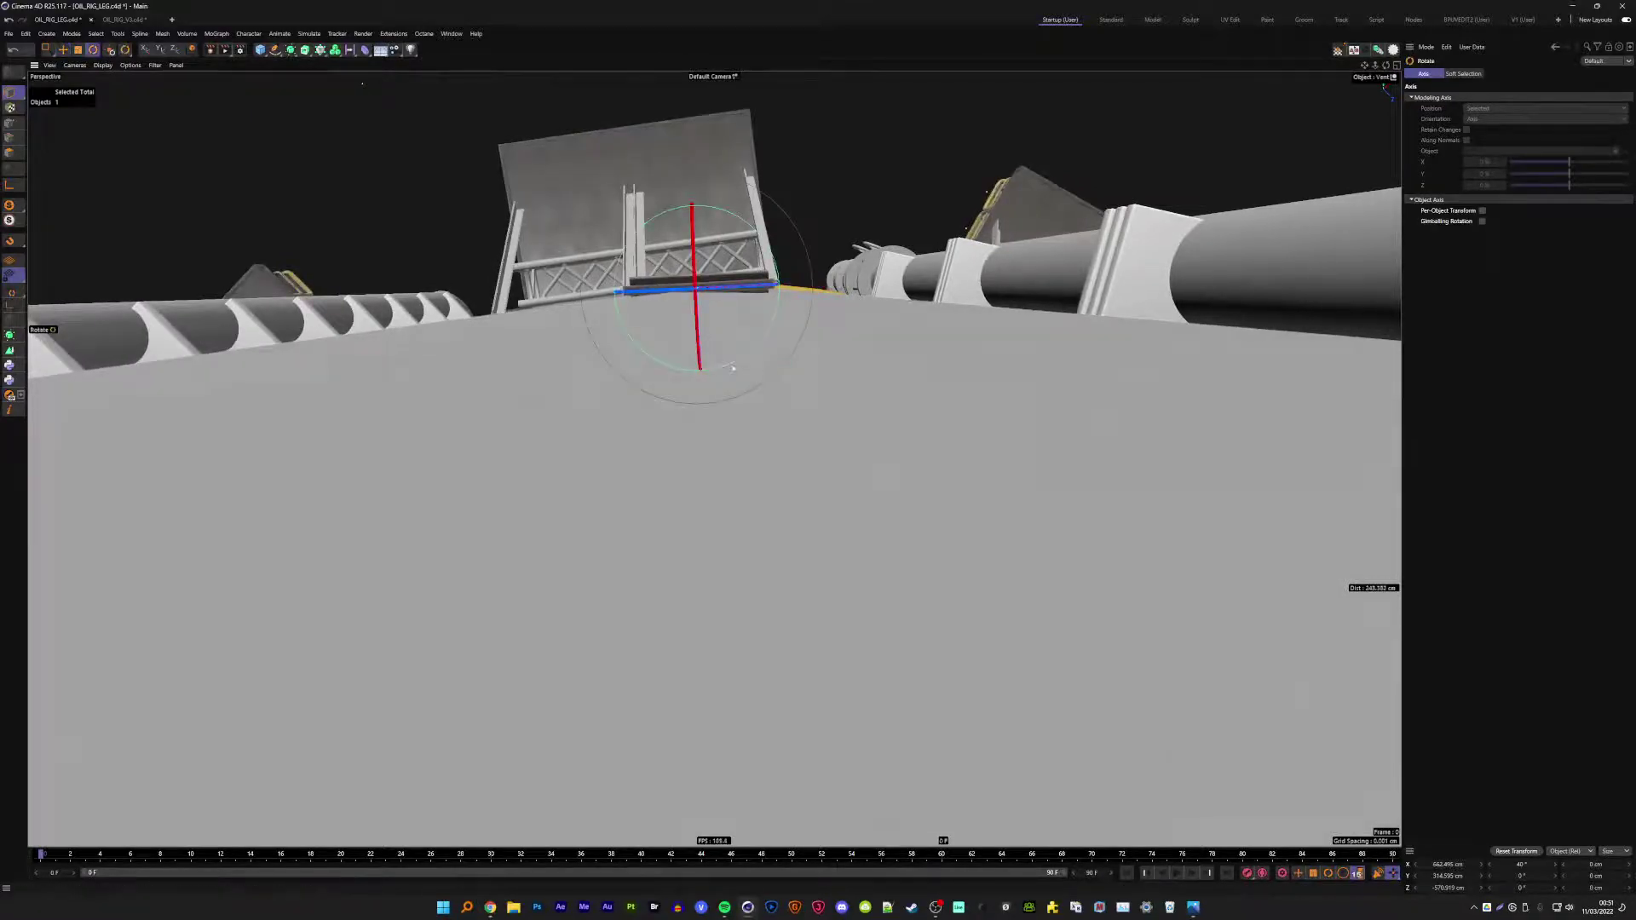
key("e")
mouse_move(740, 368)
left_mouse_down()
mouse_move(614, 315)
mouse_move(796, 305)
mouse_move(678, 426)
mouse_move(698, 349)
left_mouse_up()
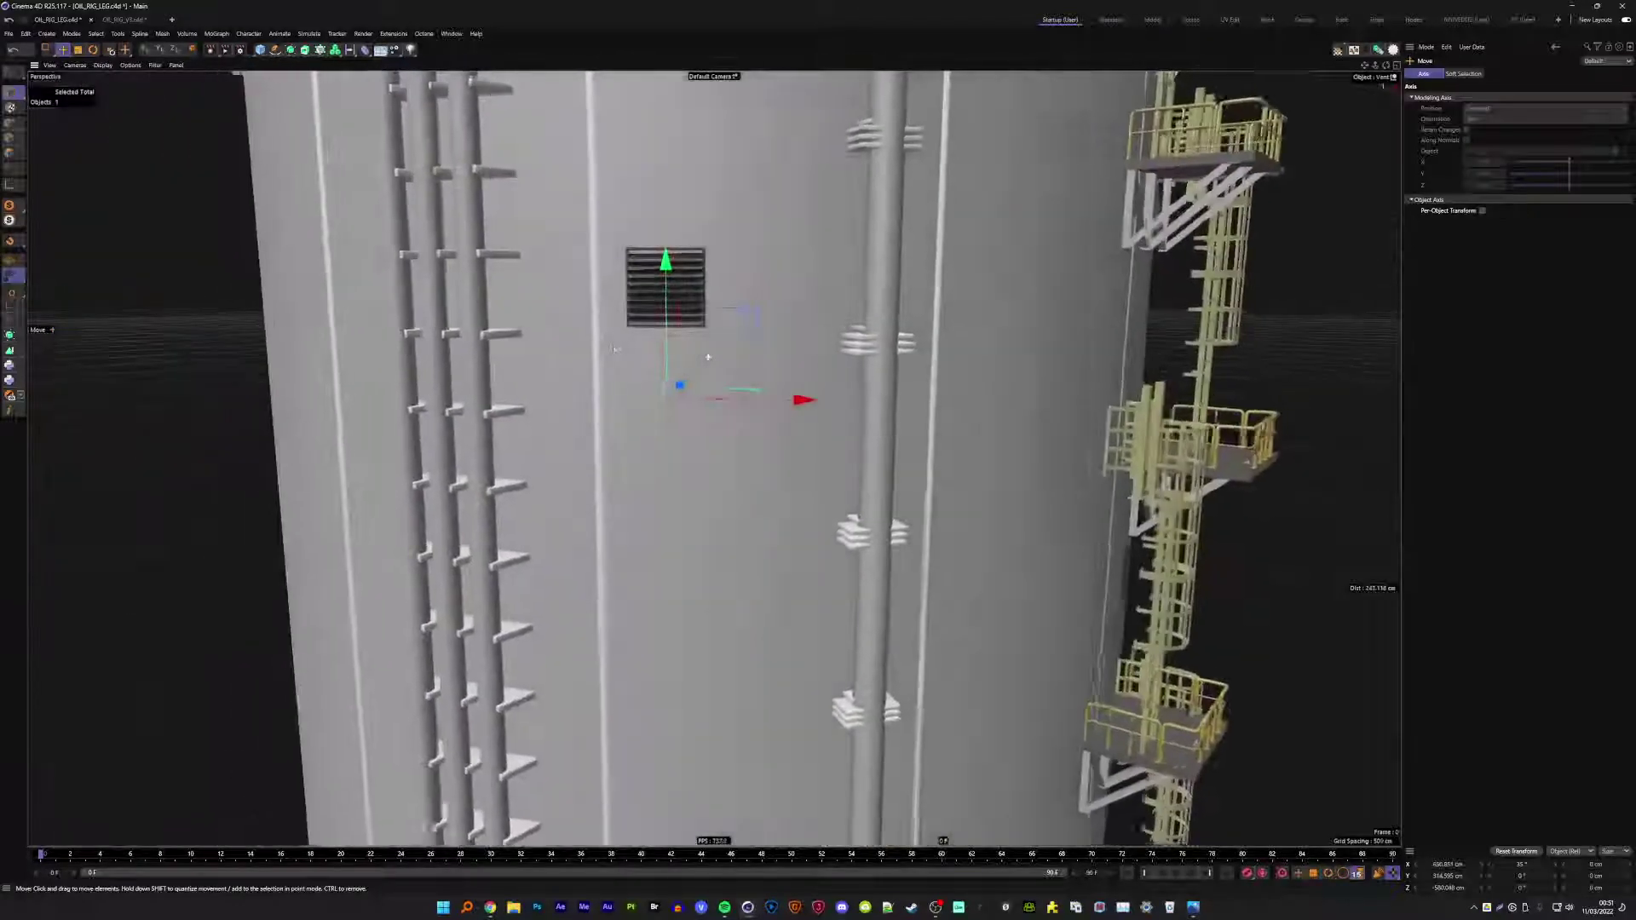
scroll(698, 350, "down", 5)
scroll(699, 349, "down", 3)
mouse_move(699, 350)
left_mouse_down("alt")
mouse_move(713, 331)
mouse_move(674, 320)
left_mouse_up("alt")
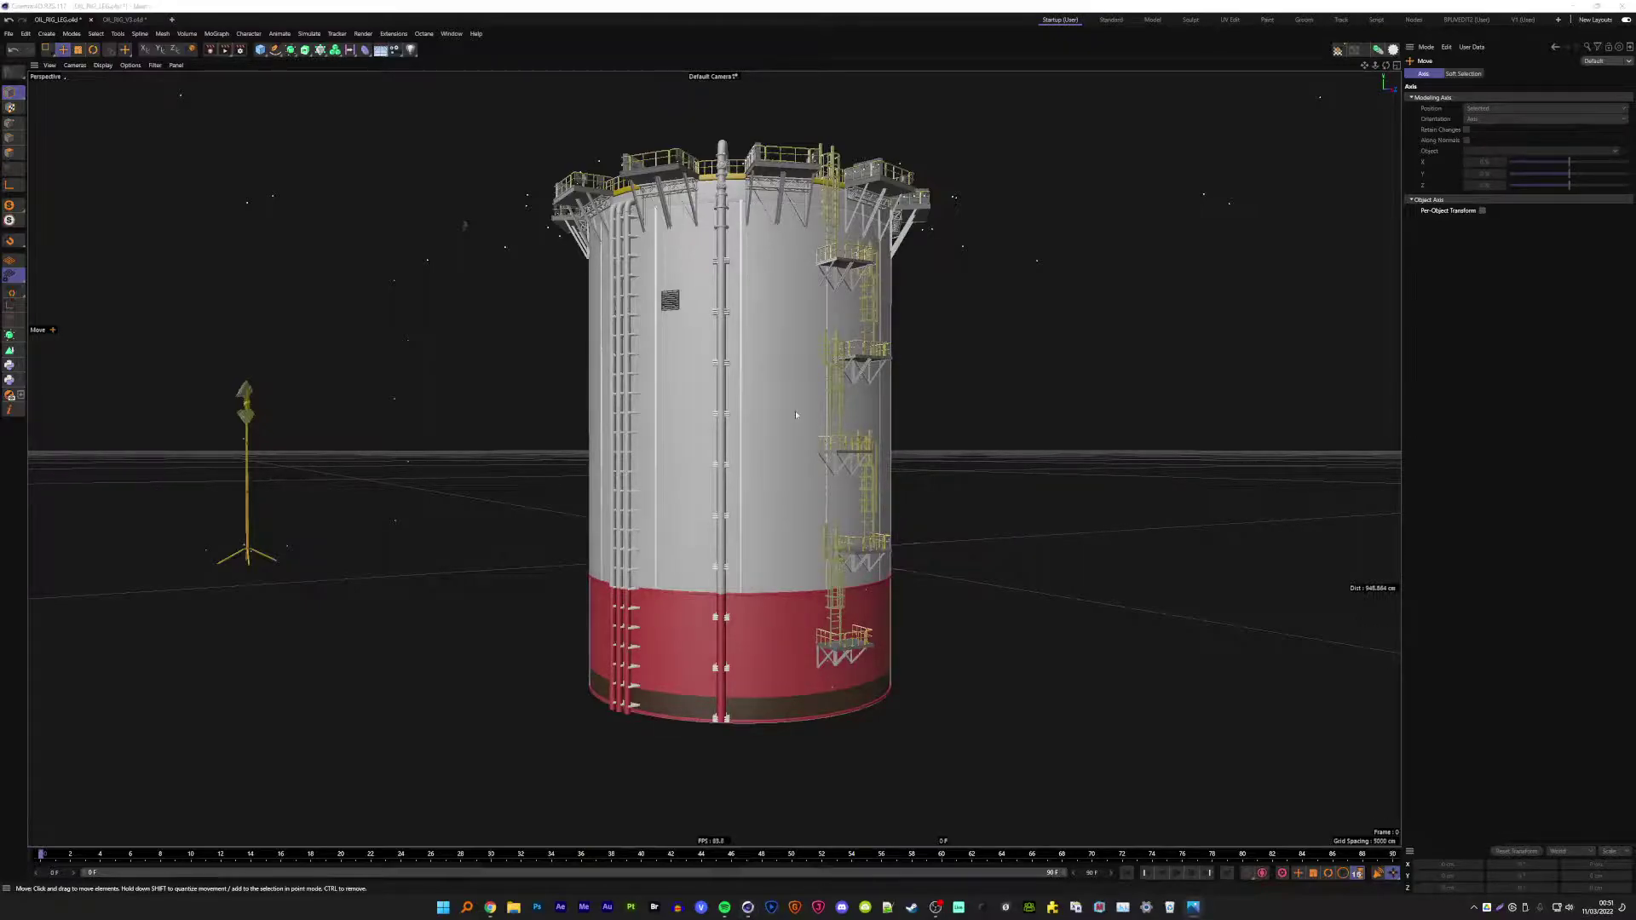
- Save the project with Ctrl+S, then zoom in looking down on the yellow tank top
mouse_move(465, 225)
left_mouse_down("alt")
mouse_move(766, 375)
mouse_move(779, 317)
mouse_move(628, 340)
left_mouse_up("alt")
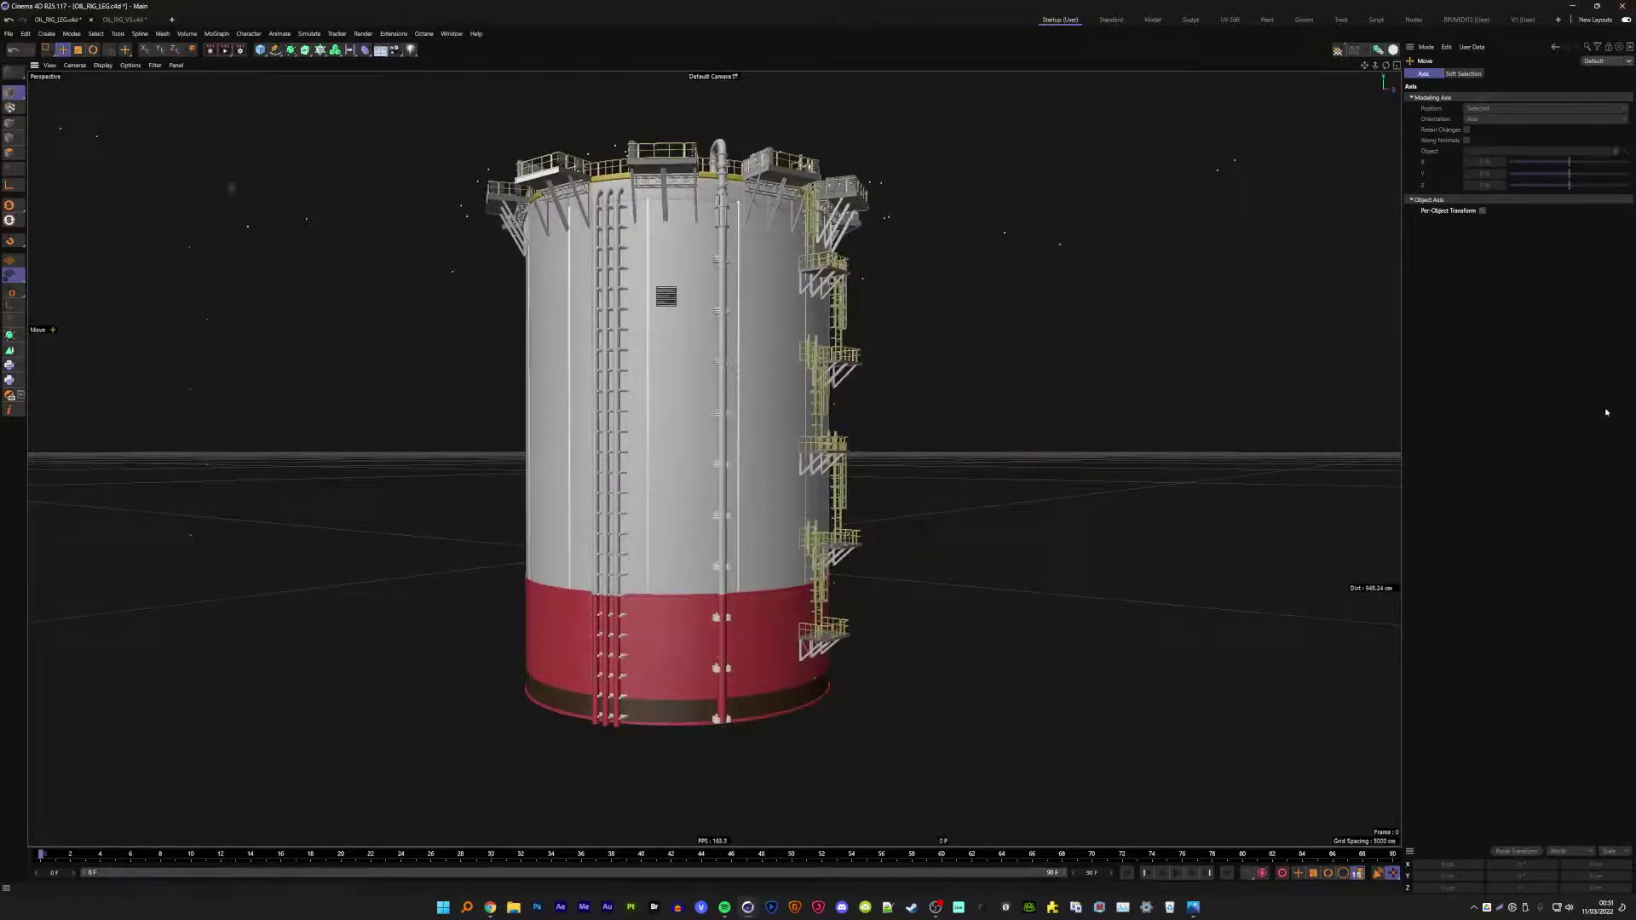
key("ctrl+s")
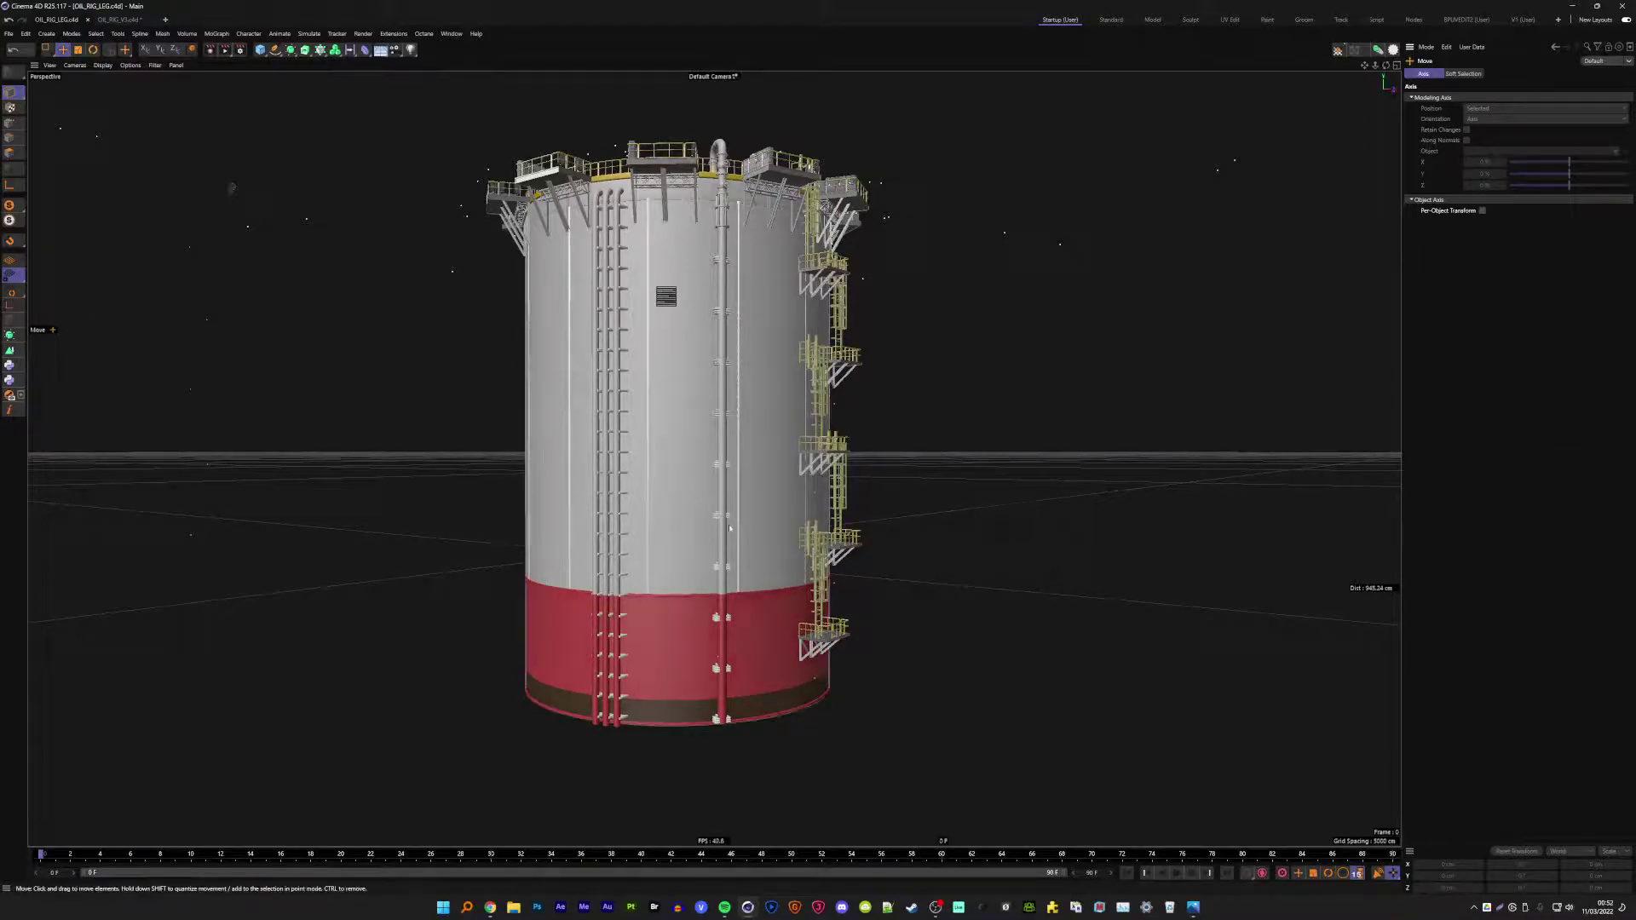
scroll(730, 514, "up", 2)
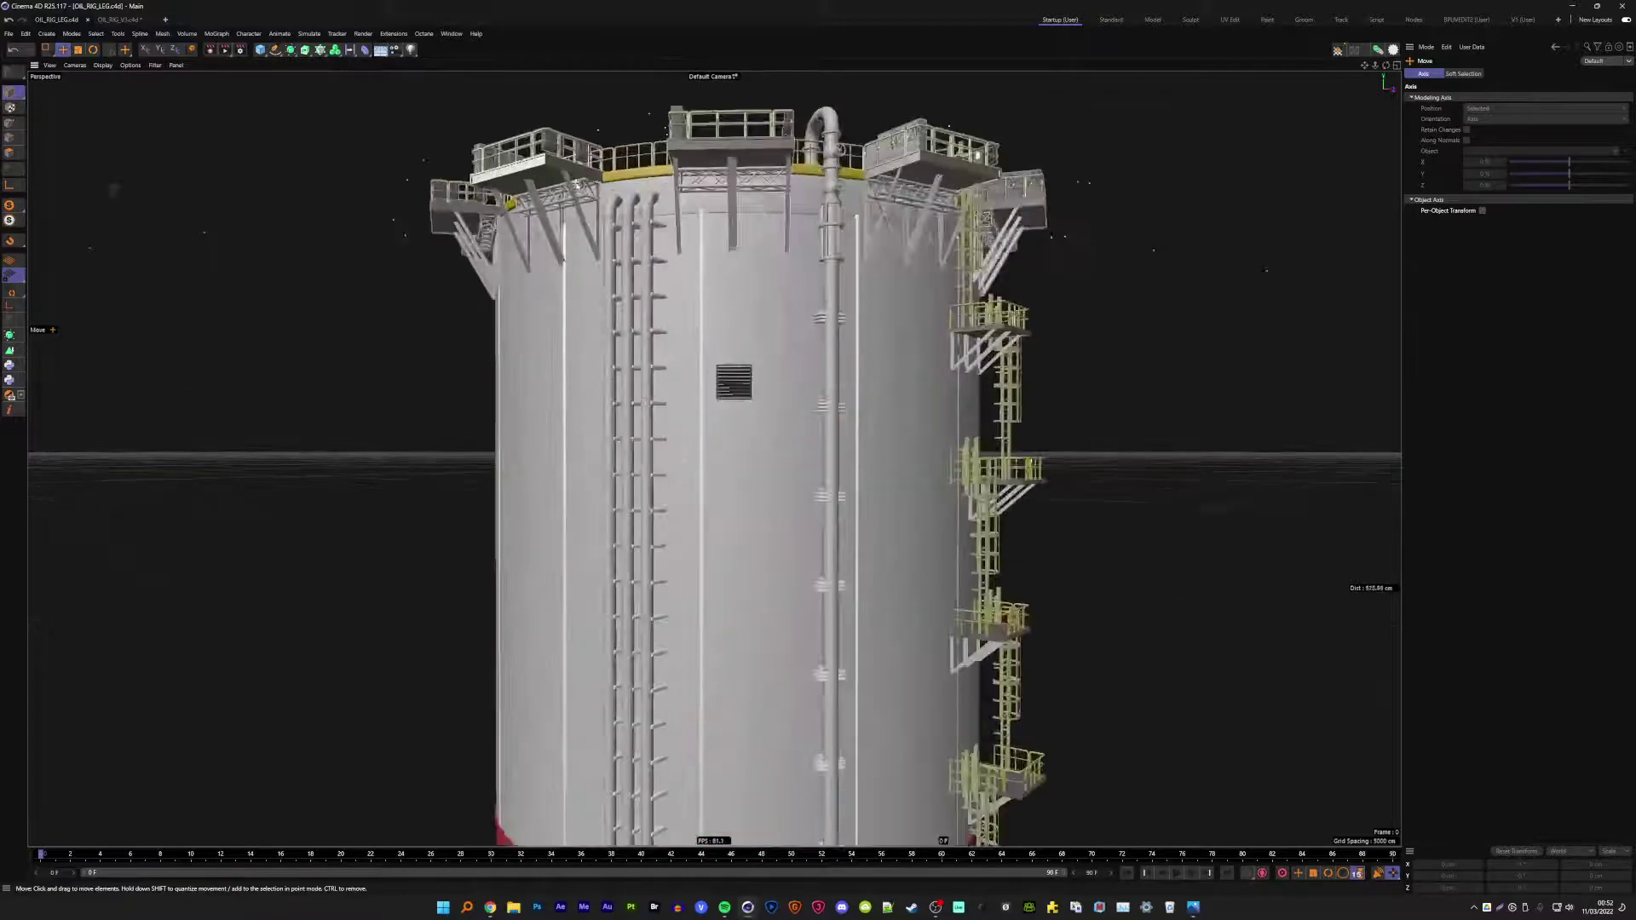
scroll(729, 513, "up", 2)
scroll(729, 514, "up", 4)
scroll(729, 513, "up", 3)
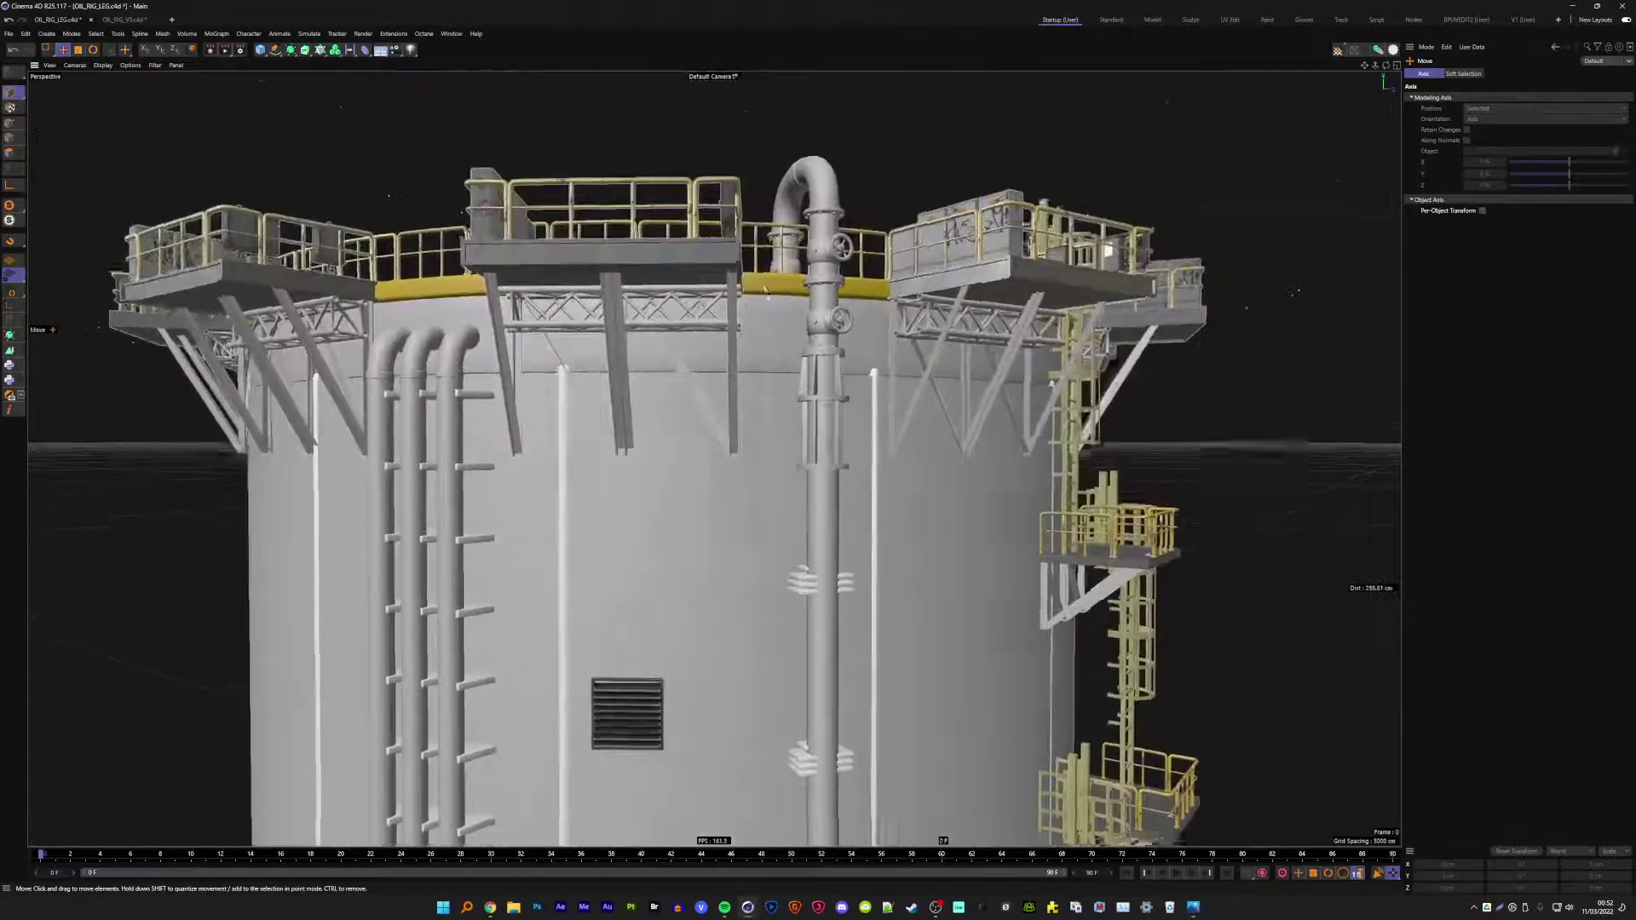
mouse_move(729, 514)
left_mouse_down("alt")
mouse_move(741, 647)
mouse_move(670, 663)
left_mouse_up("alt")
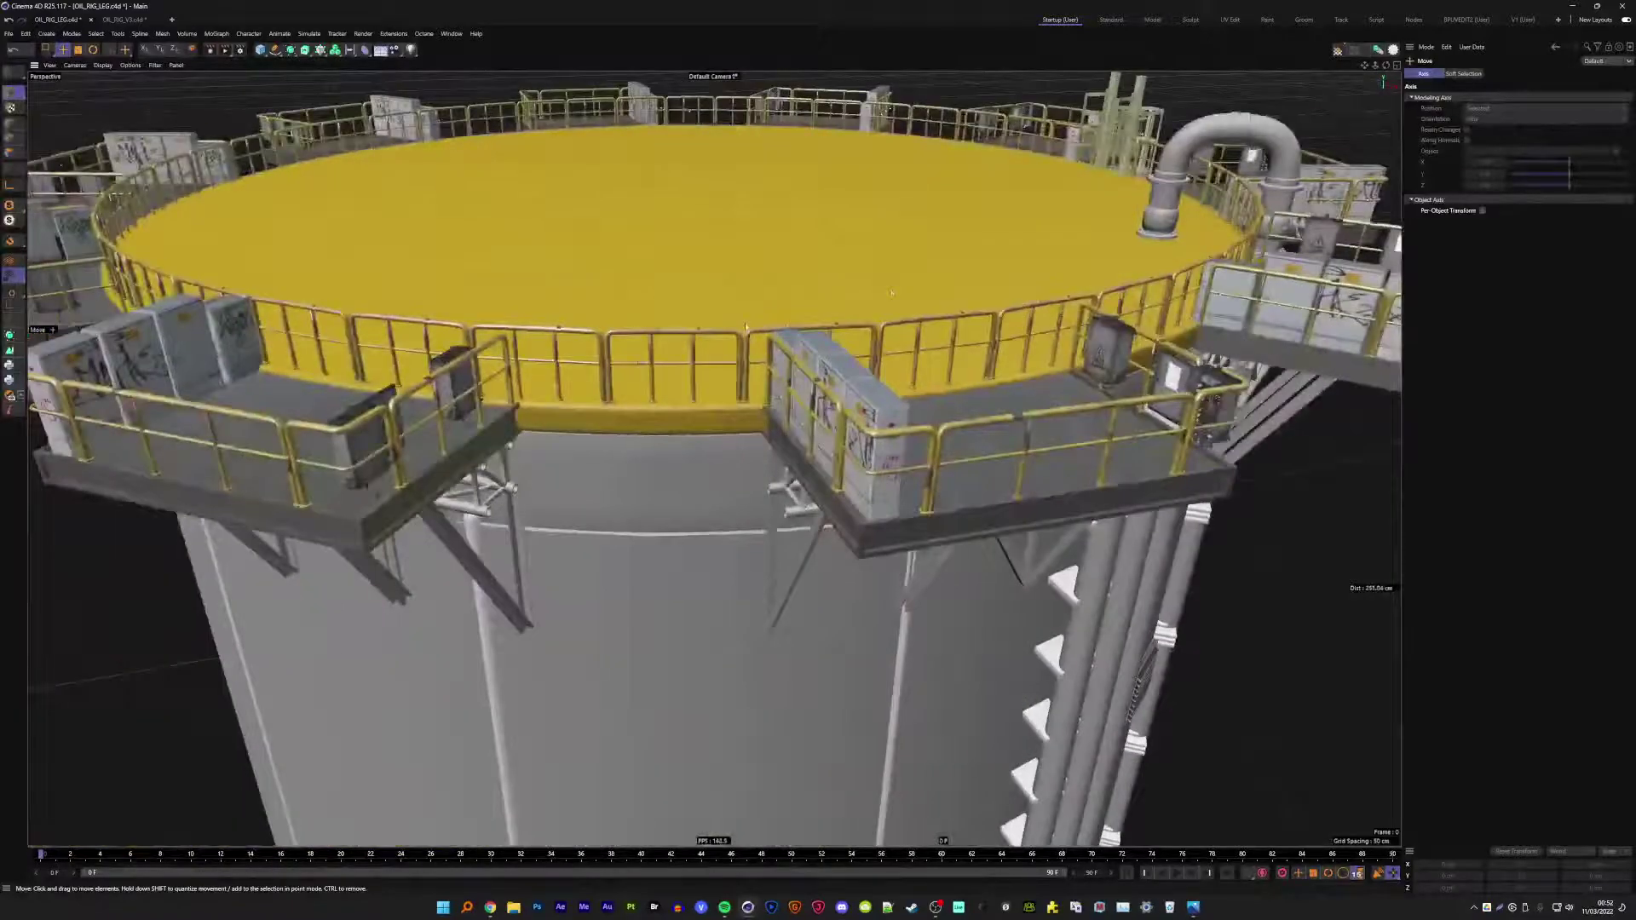
- Reduce the RAILING_TOP cloner's railing count from 44 to 25
left_click(671, 664)
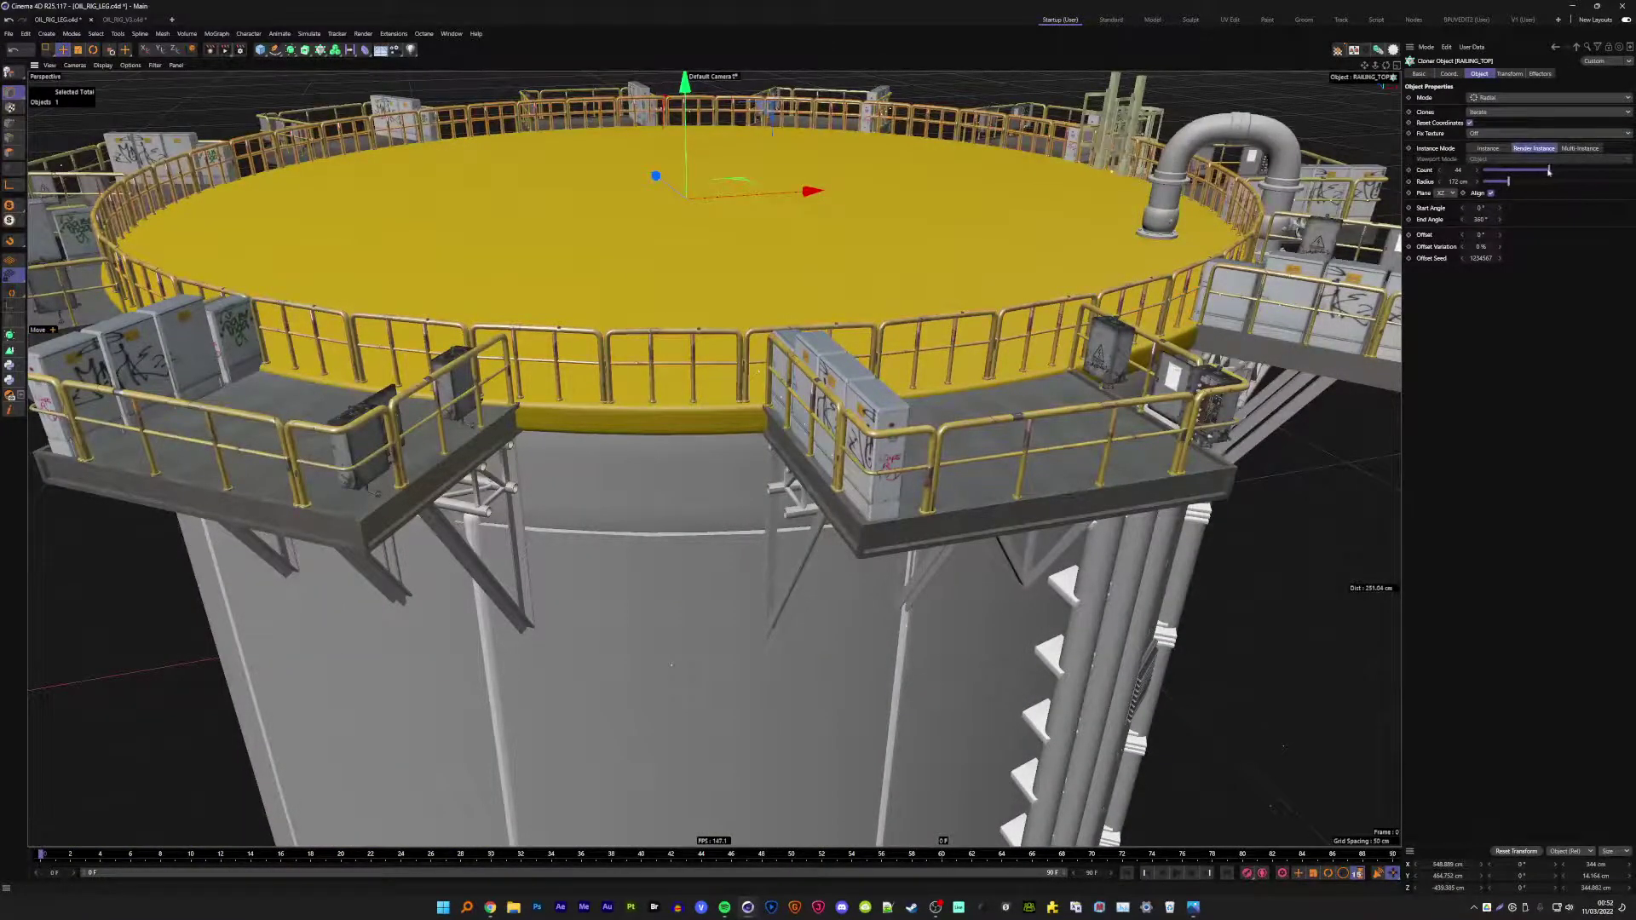
mouse_move(1549, 172)
left_mouse_down()
mouse_move(1493, 180)
mouse_move(1550, 174)
left_mouse_up()
scroll(716, 292, "down", 2)
scroll(716, 293, "down", 4)
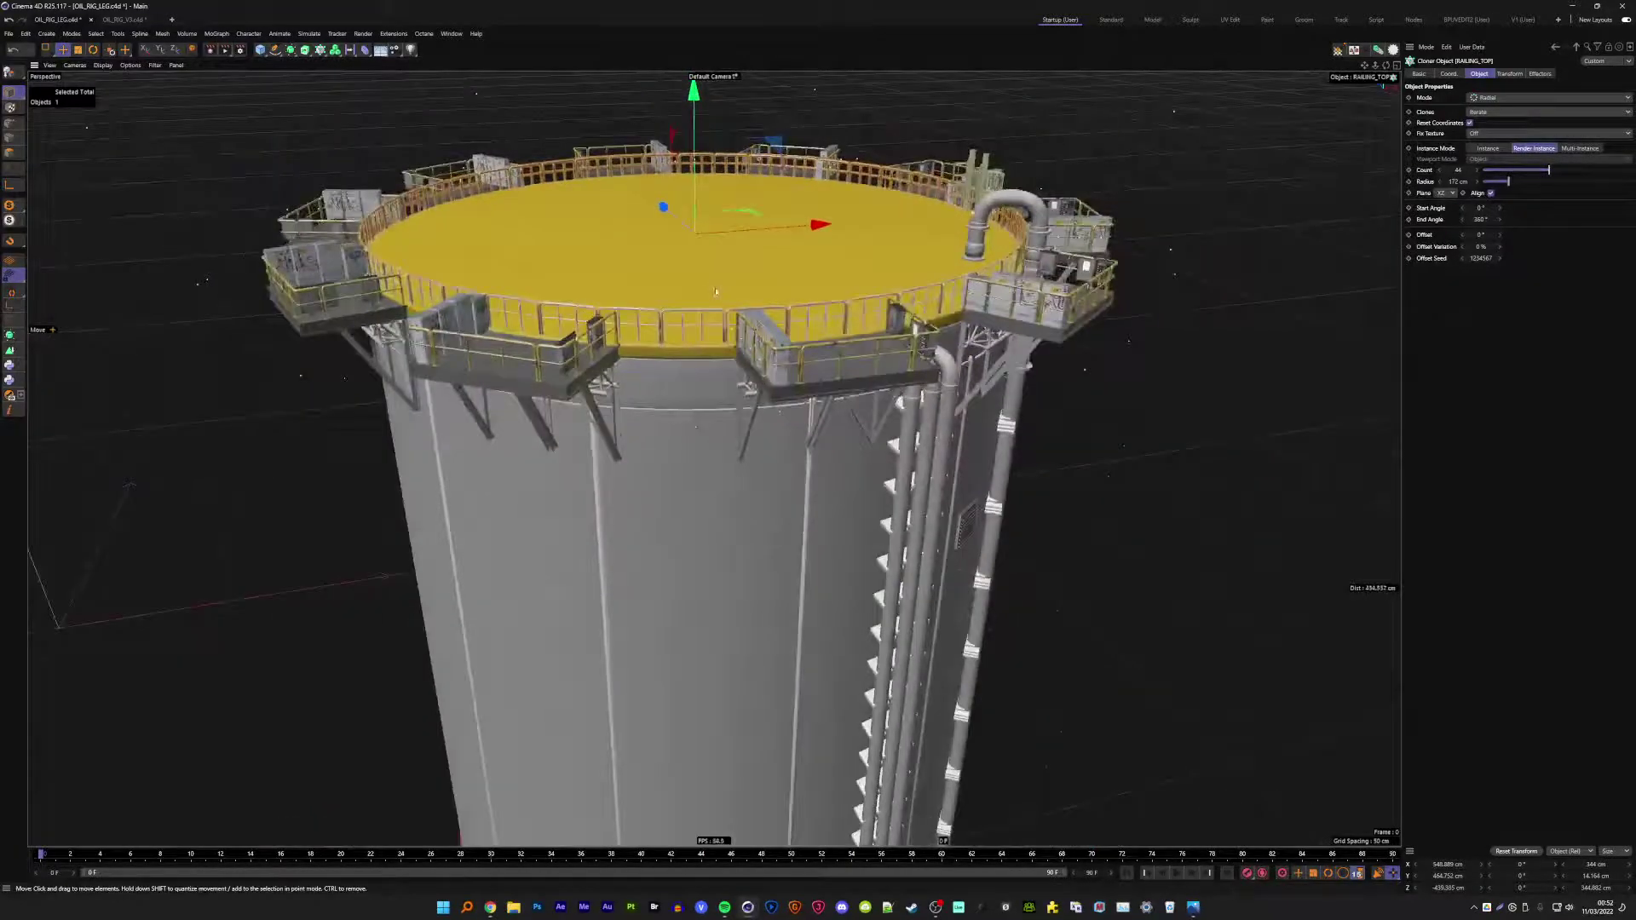
- Try lifting the yellow tank-top disc above the tank, then undo the move
mouse_move(714, 287)
left_mouse_down("alt")
mouse_move(721, 324)
mouse_move(722, 298)
mouse_move(793, 349)
left_mouse_up("alt")
left_click(792, 320)
left_click_drag(965, 202, 959, 67)
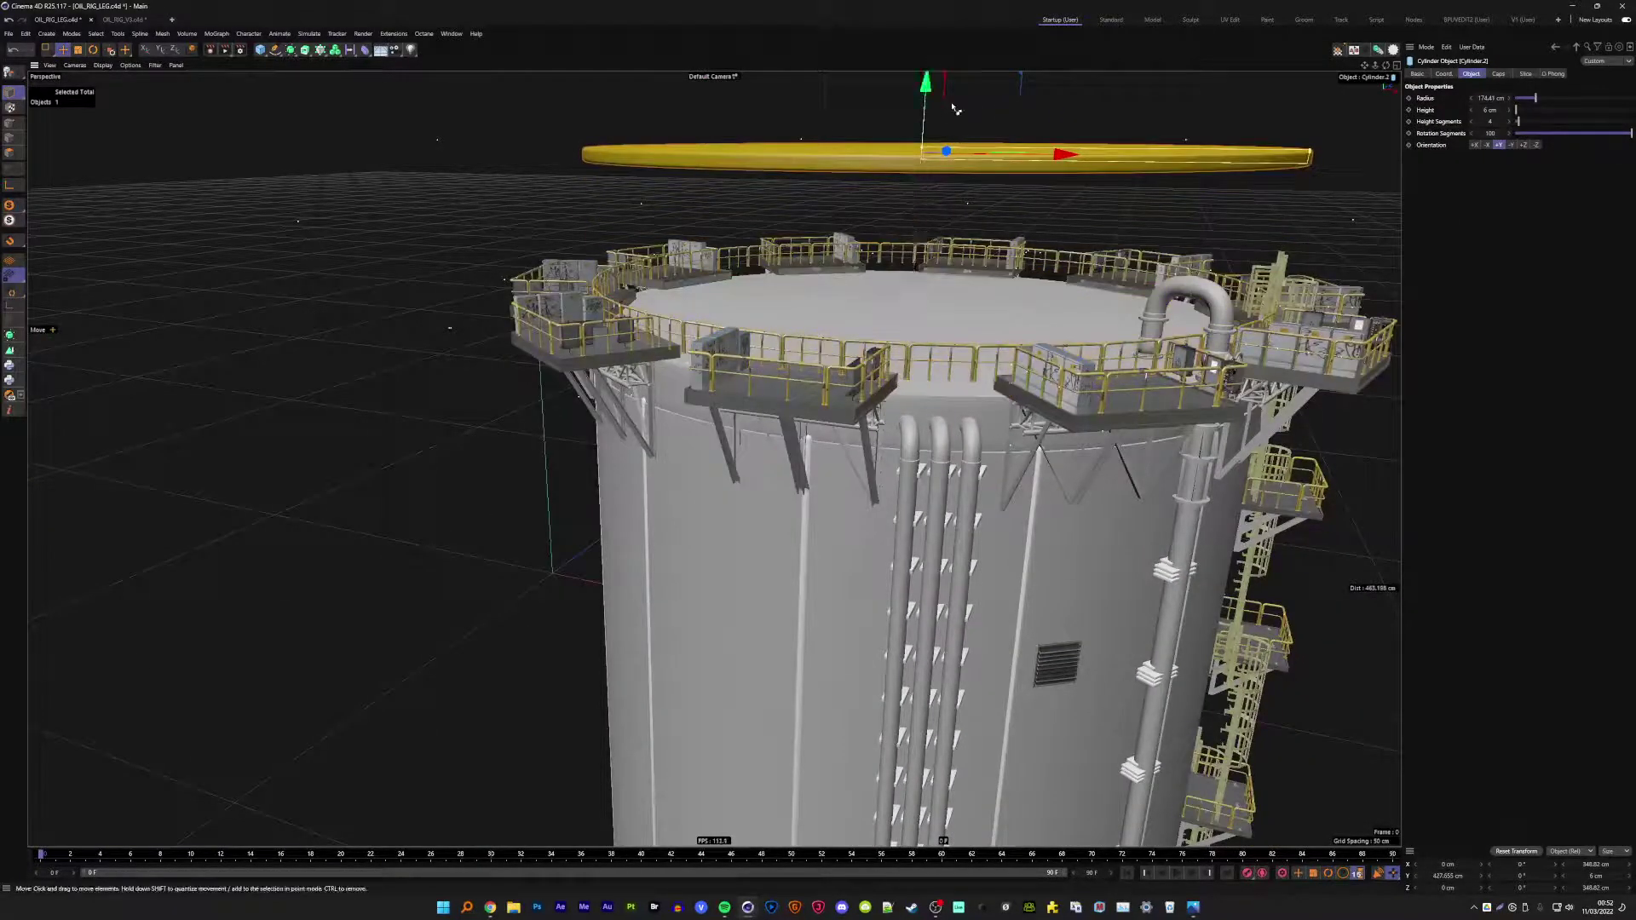
key("ctrl+z")
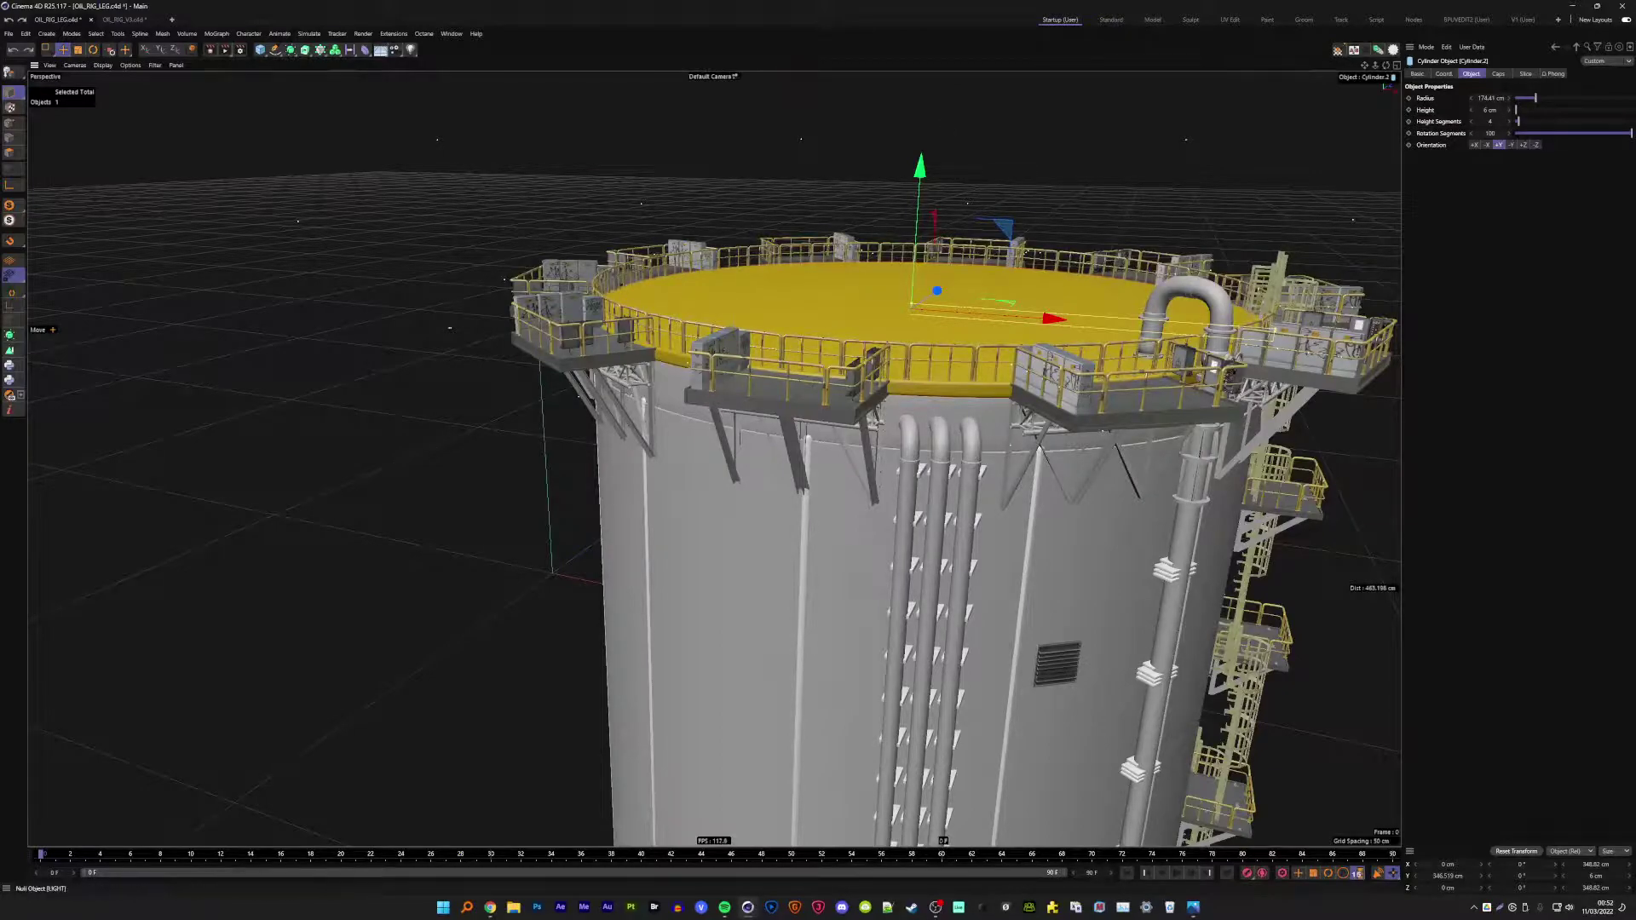
- Lower the top-platform cloner's clone count and clear the selection
left_click(588, 311)
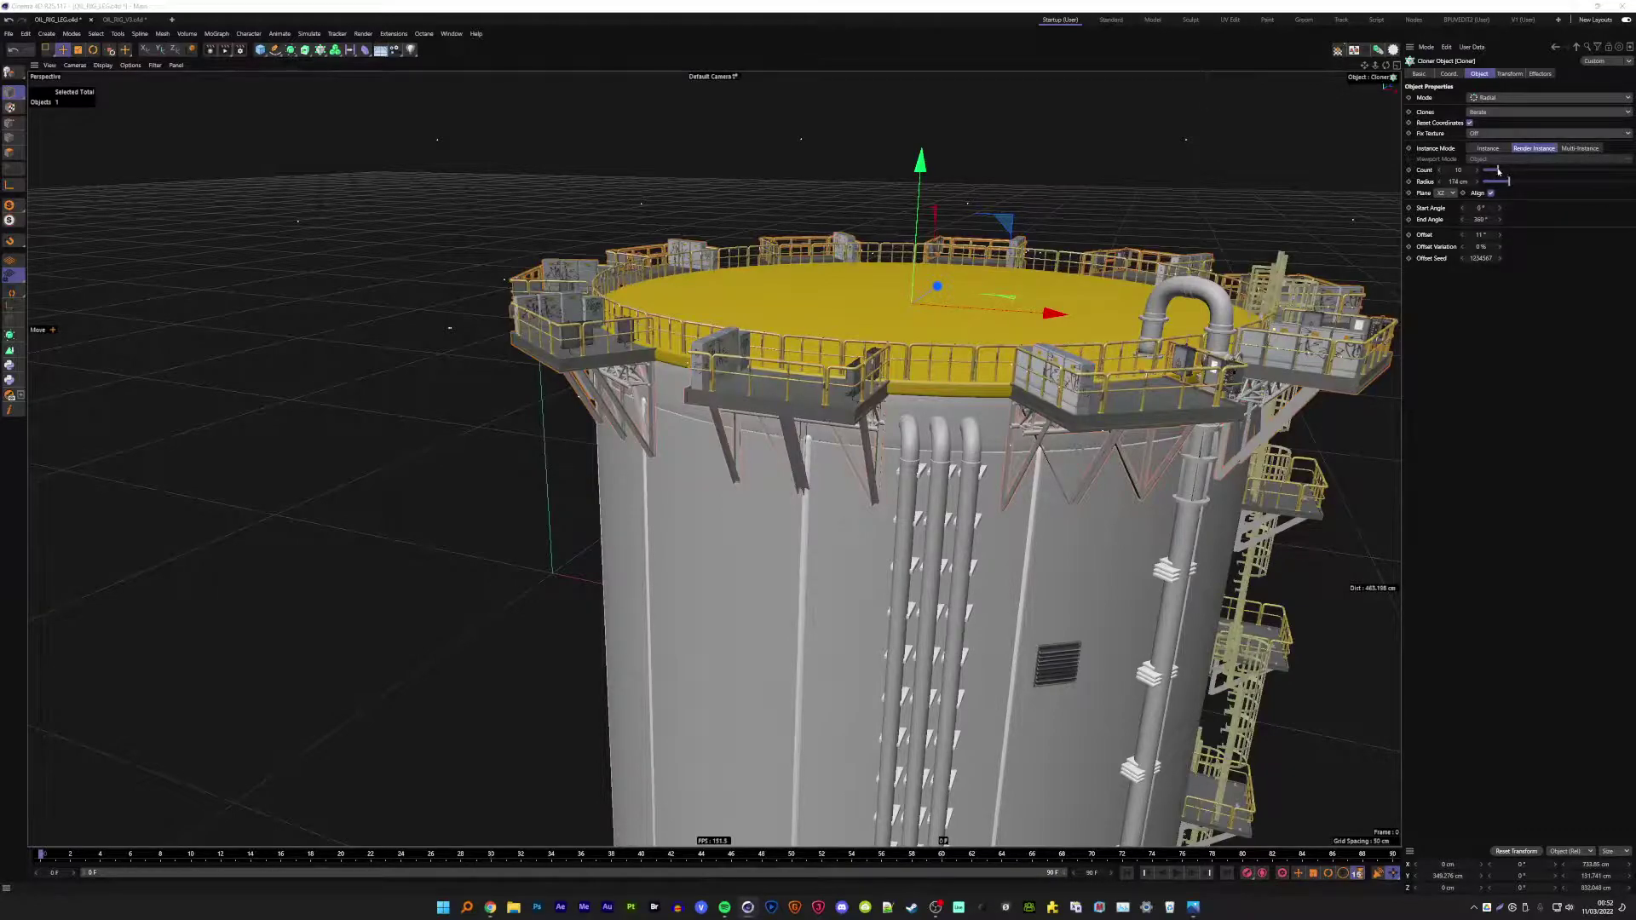
left_click_drag(1499, 170, 1499, 173)
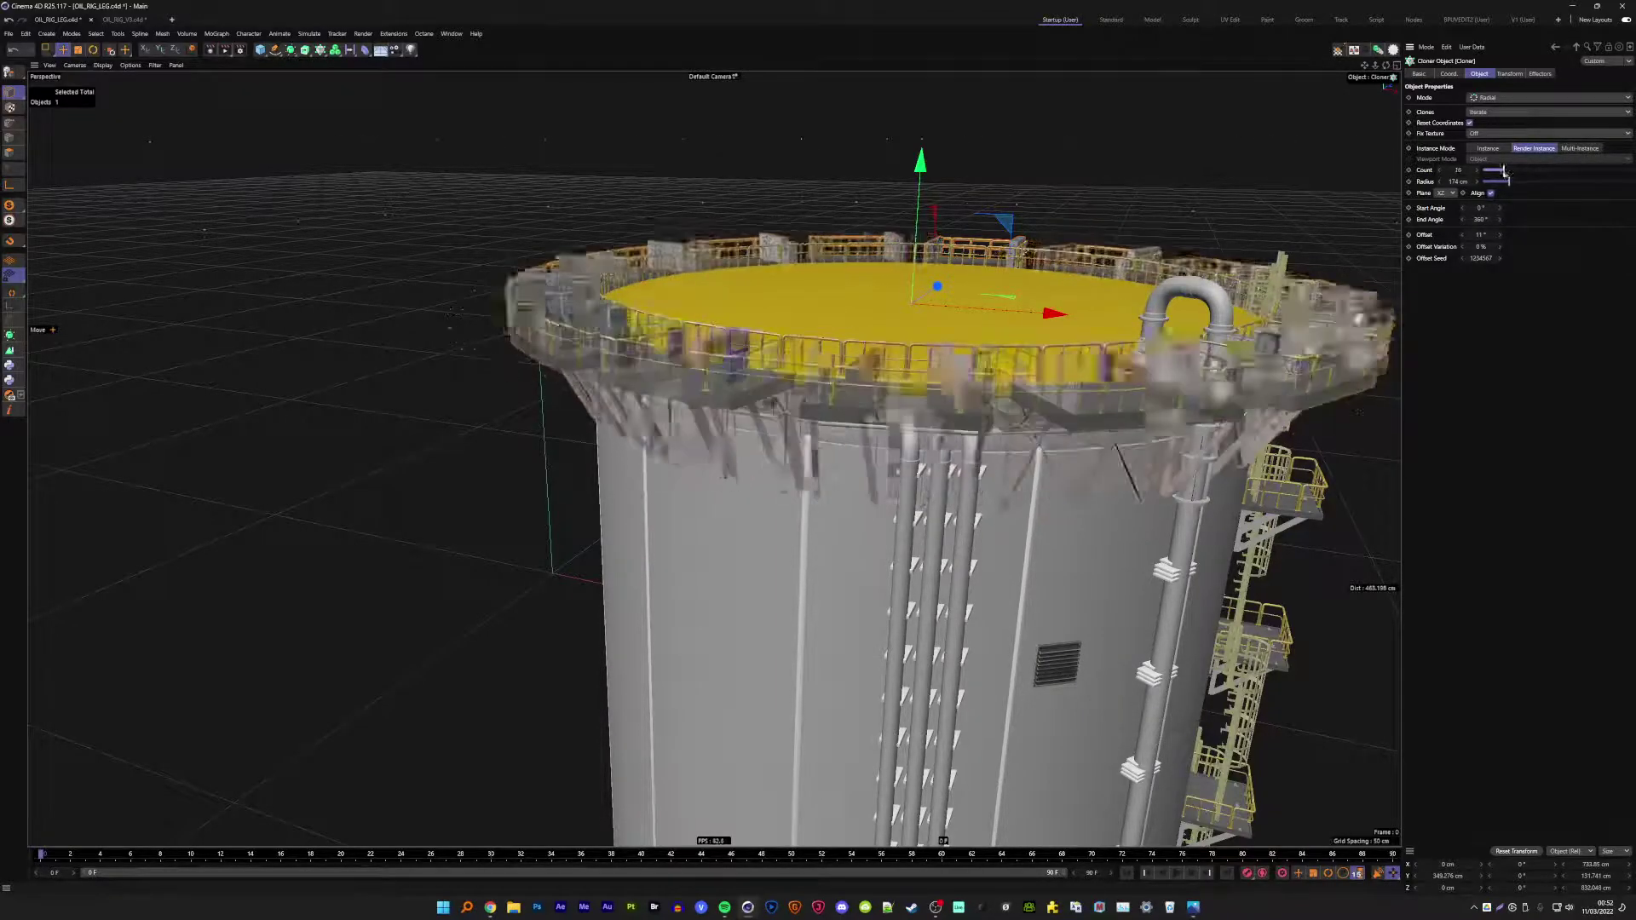
left_click(426, 256)
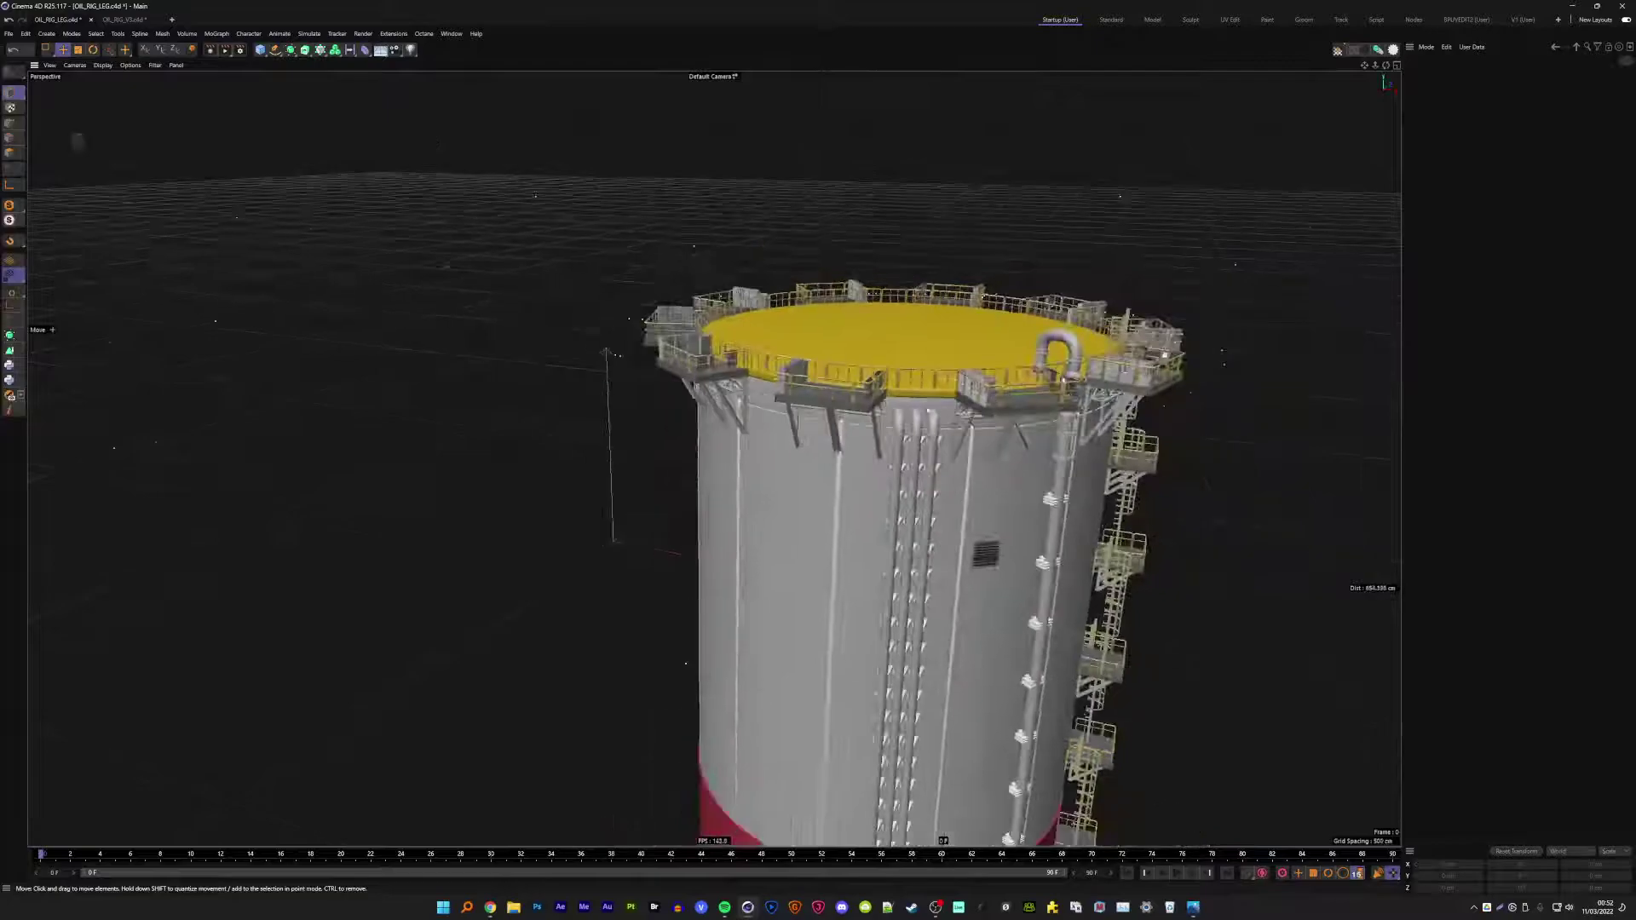
- Zoom out to view the whole rig and floodlight, selecting then deselecting the lamp stand
left_click_drag(596, 383, 871, 378, "alt")
right_click_drag(871, 377, 392, 500, "alt")
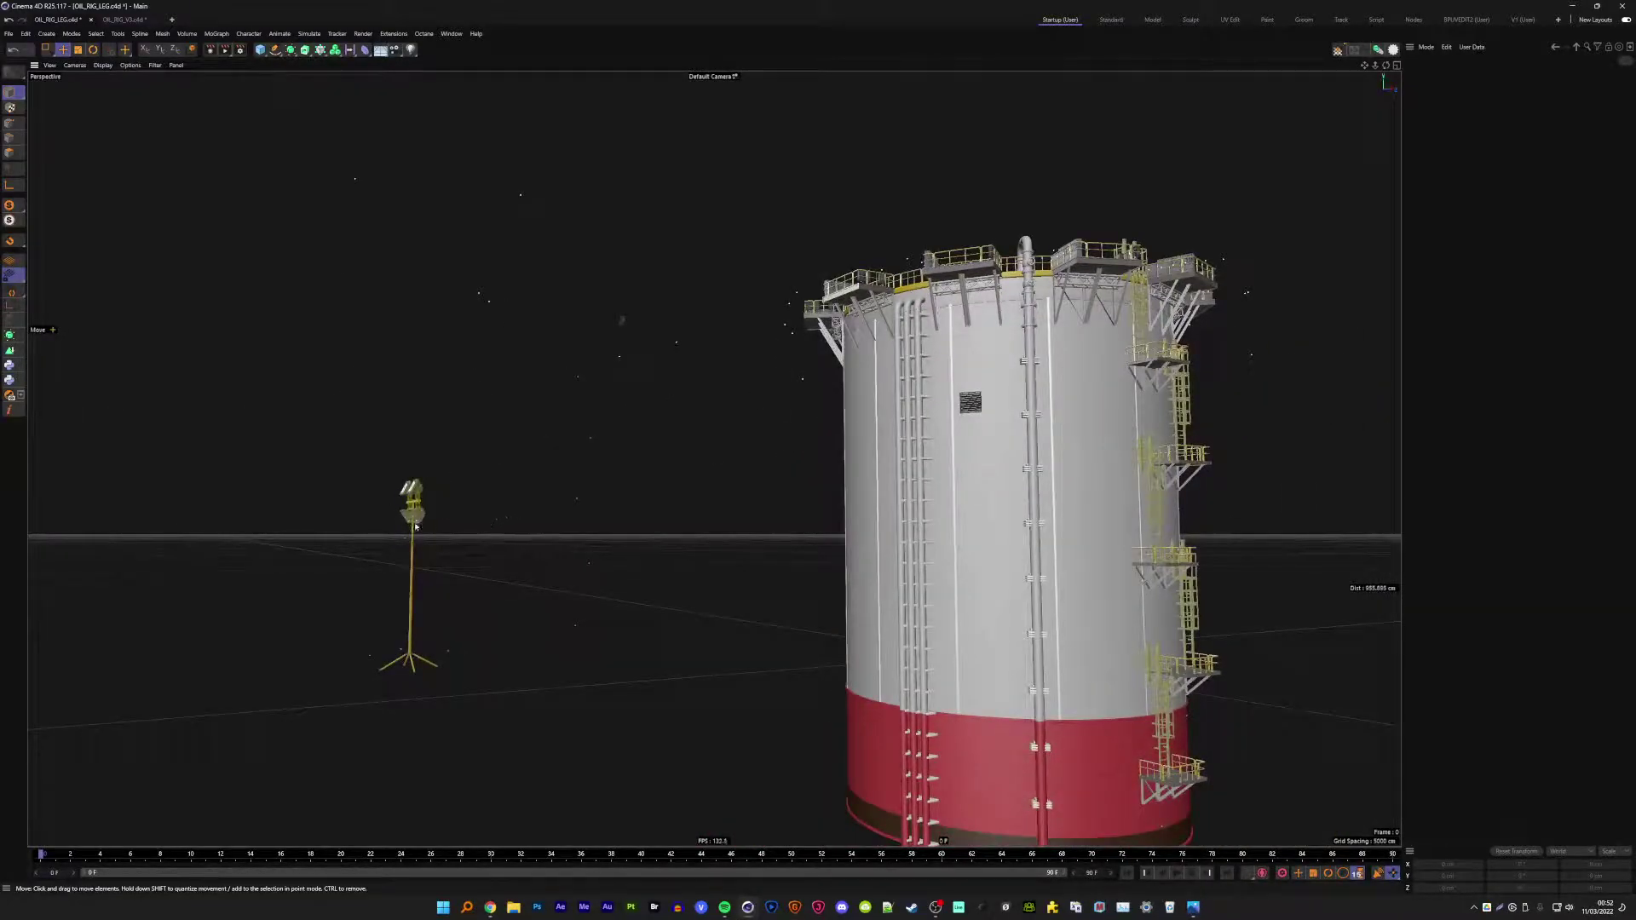
left_click(415, 525)
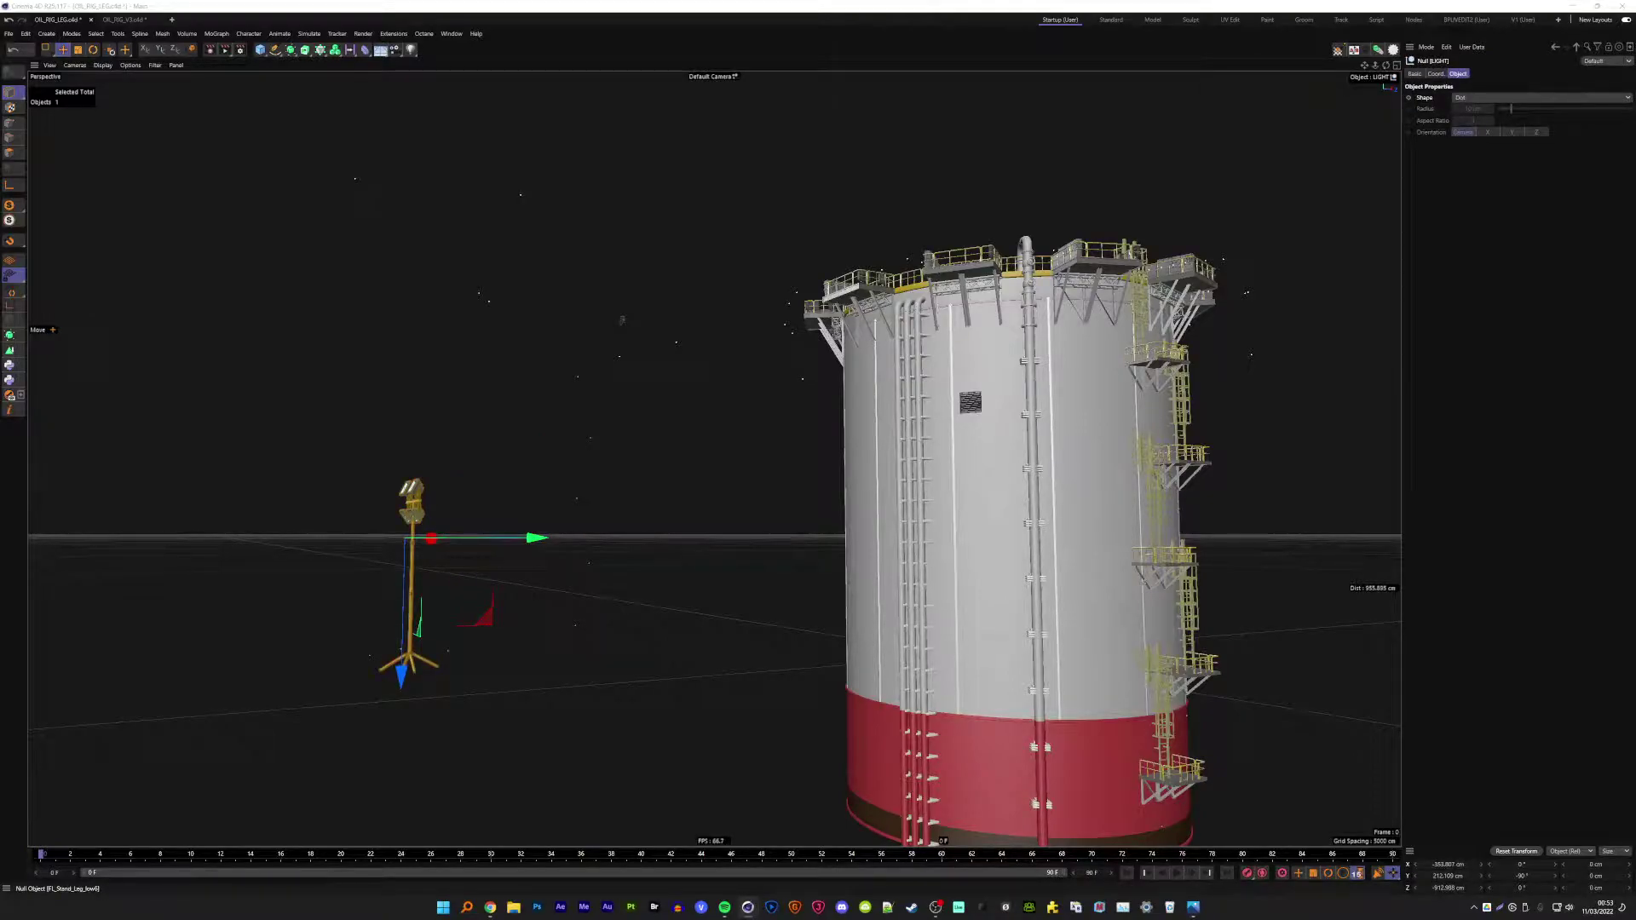
key("ctrl+shift+a")
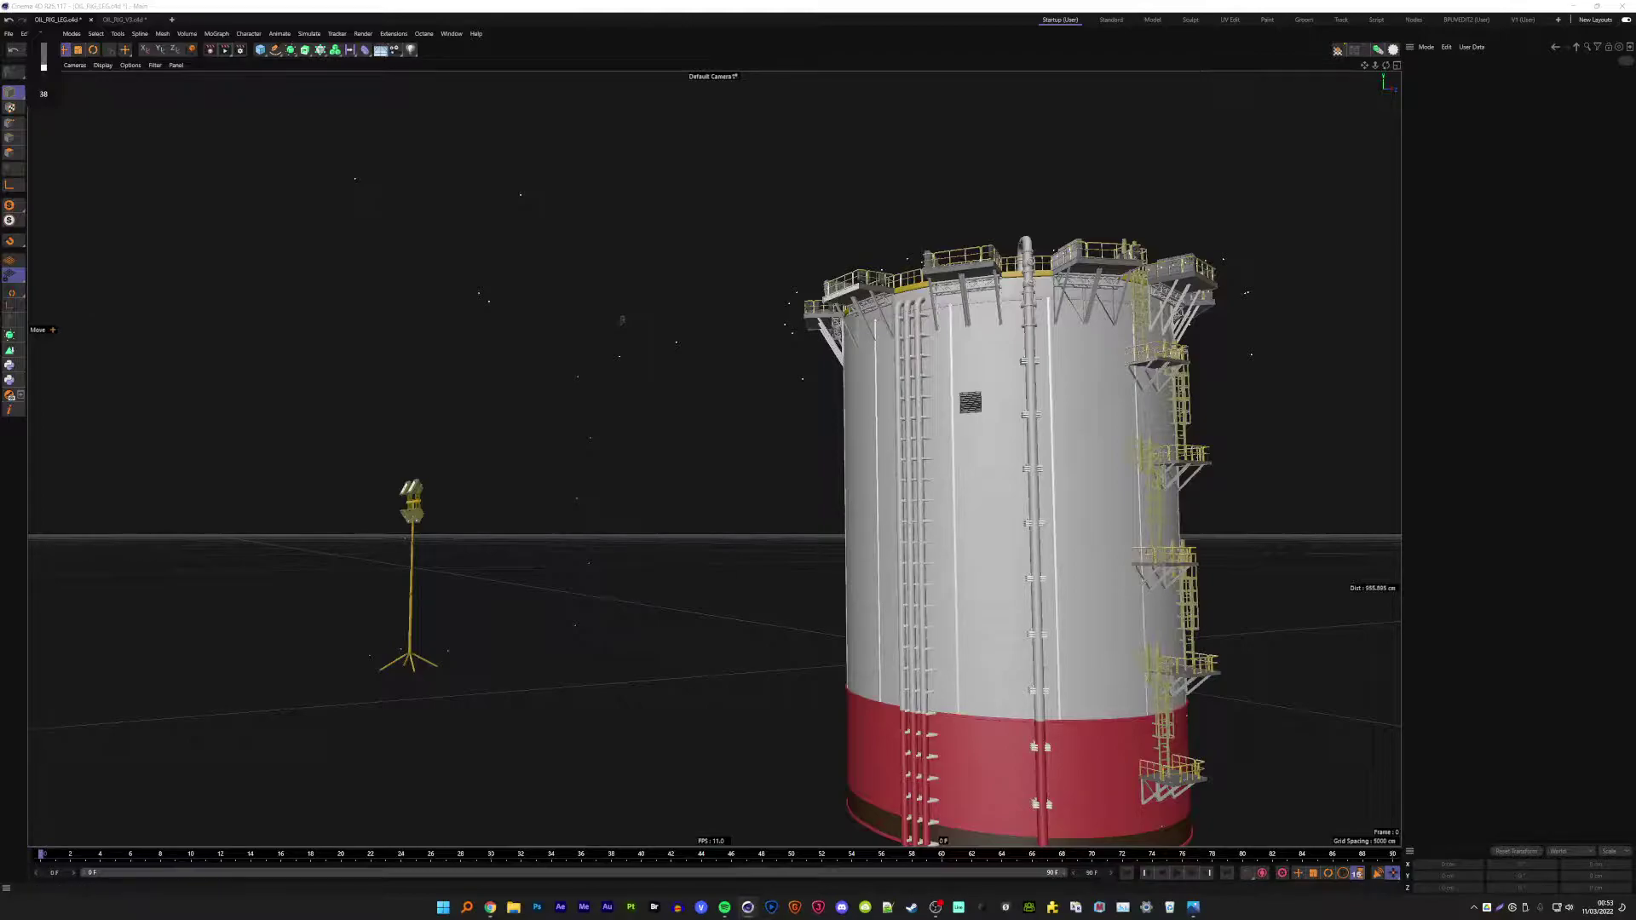
- Open a floating Object Manager with Shift+F1, enlarge it, and expand the LIGHT group
key("shift+F1")
left_click_drag(921, 76, 1048, 76)
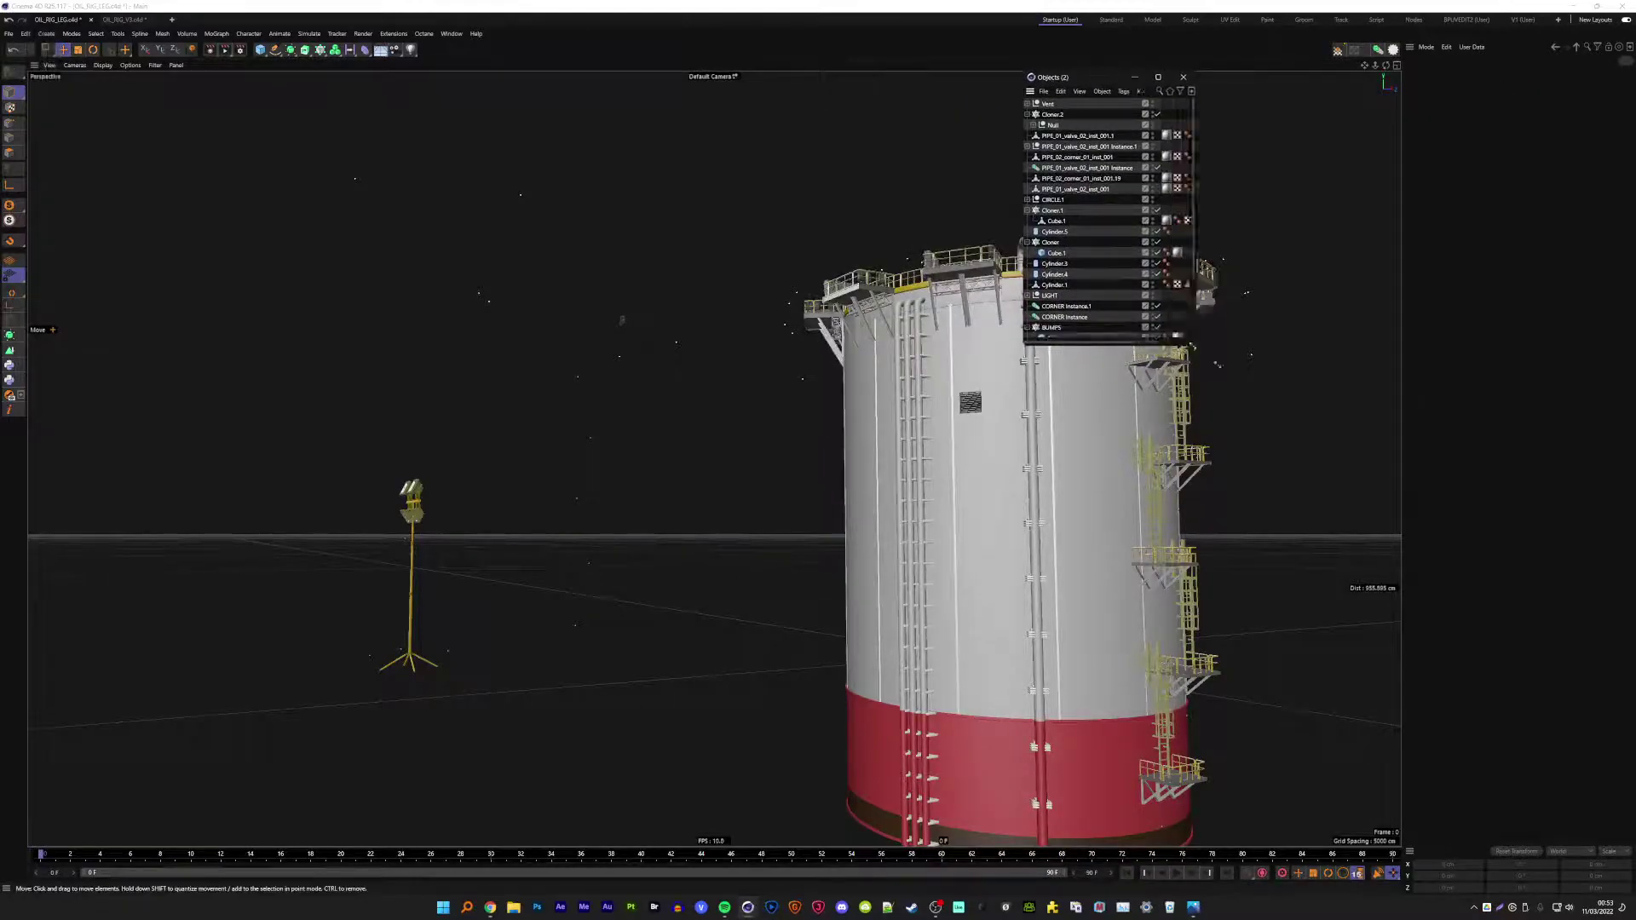
left_click_drag(1192, 345, 1458, 805)
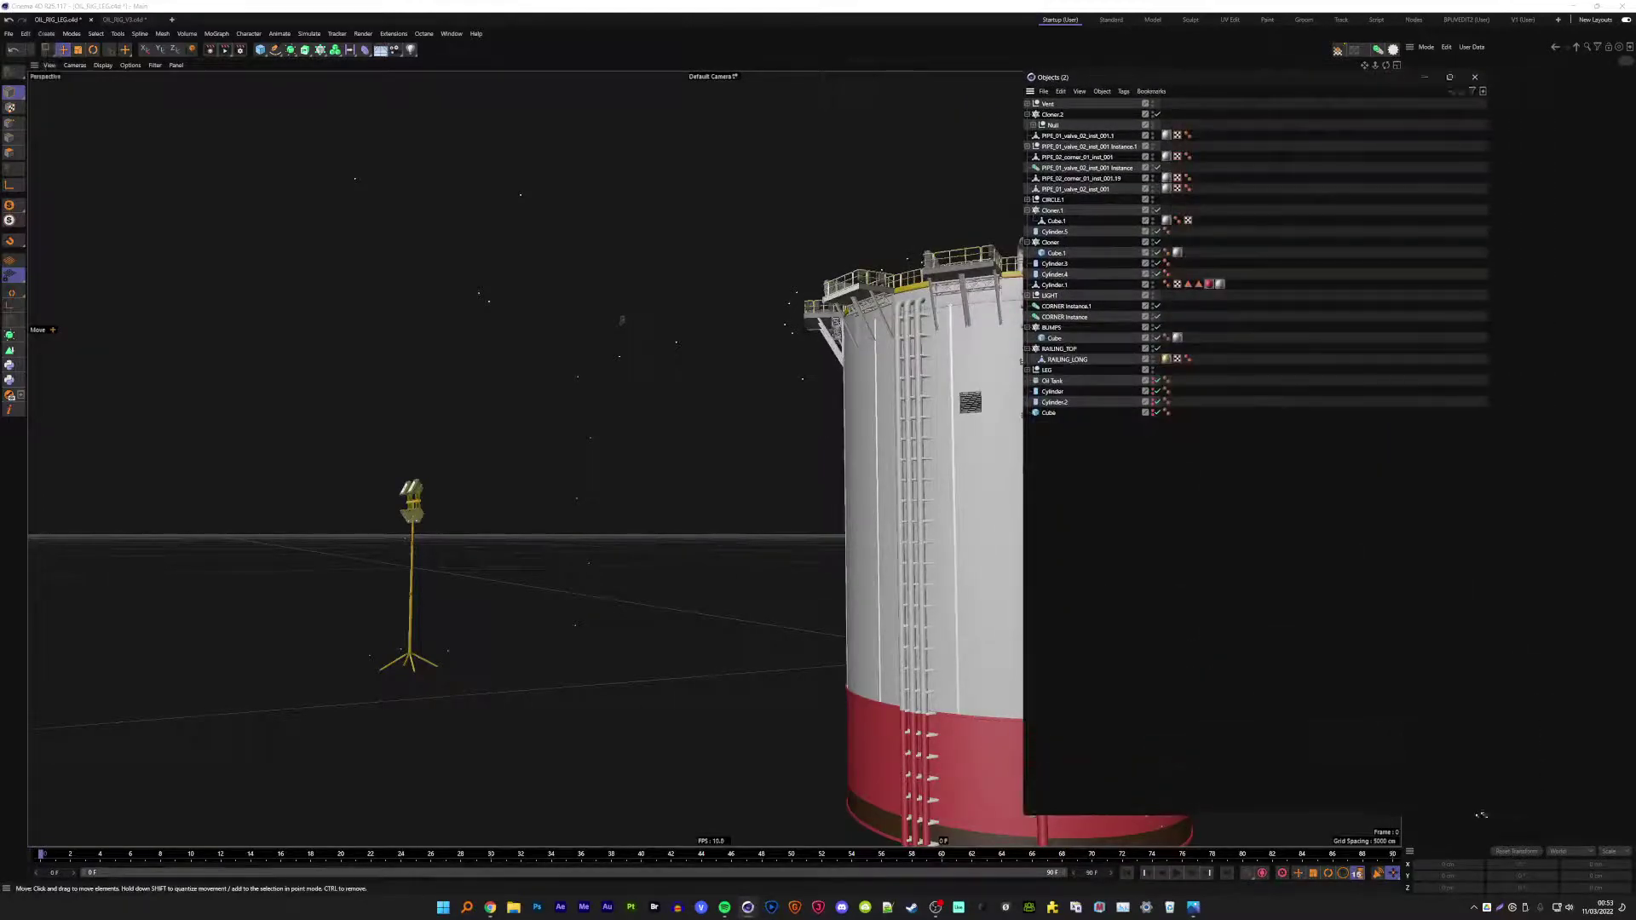
left_click(418, 496)
left_click(1051, 295)
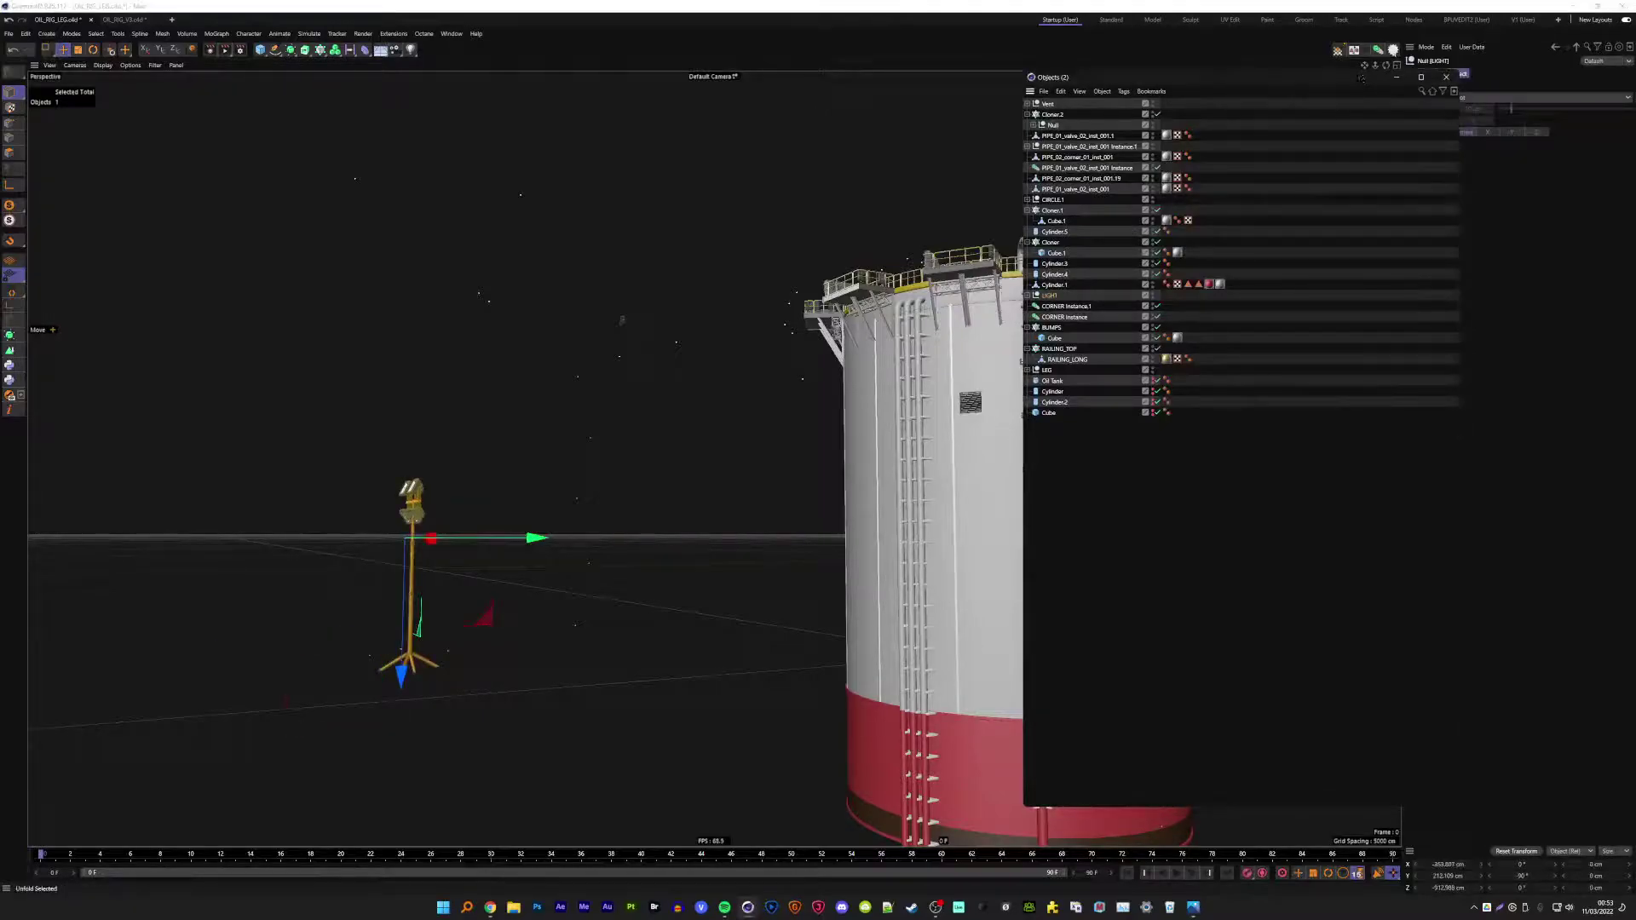
left_click(1027, 294)
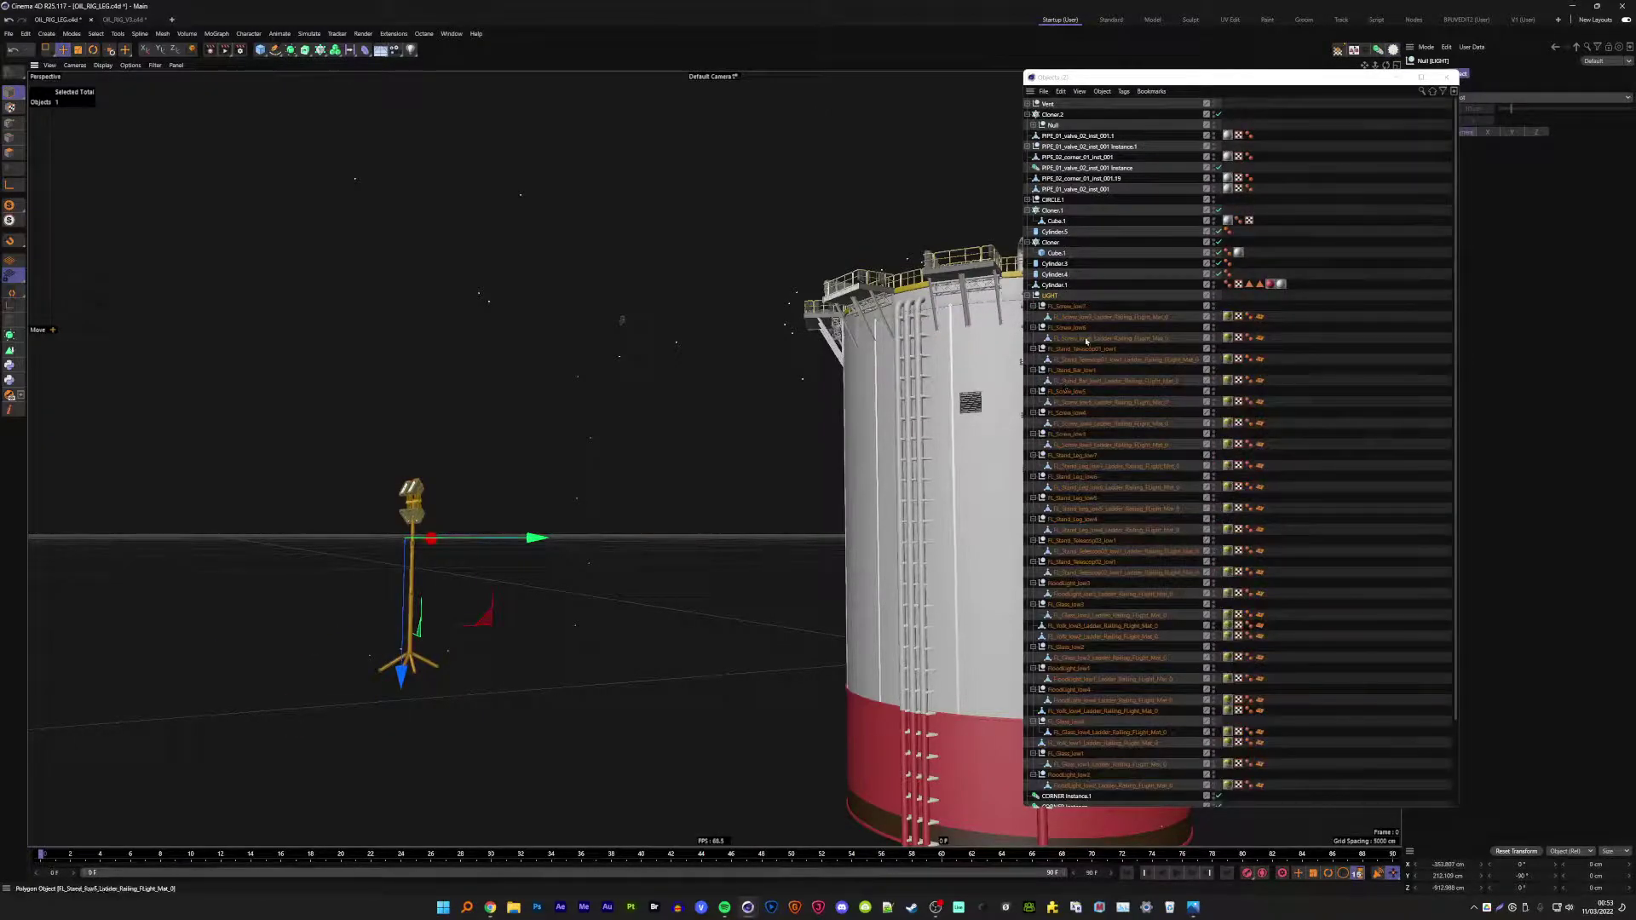
scroll(396, 554, "up", 3)
- Select the right floodlight's FL_Glass_low3, test moving it along X, then undo
scroll(397, 554, "up", 2)
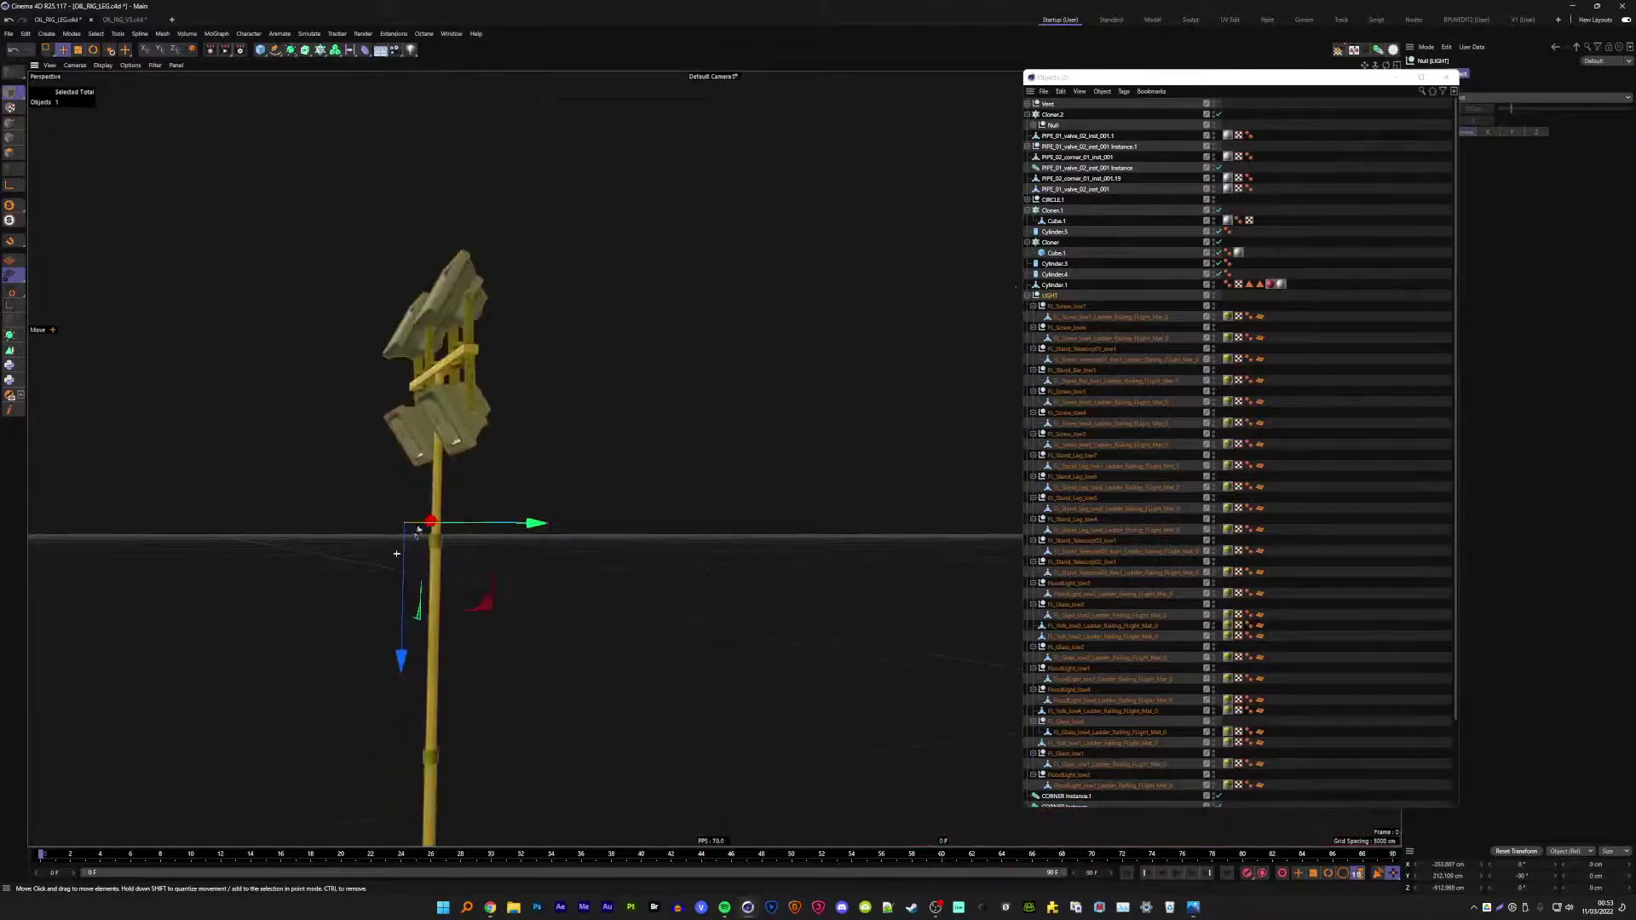
left_click_drag(396, 553, 512, 416, "alt")
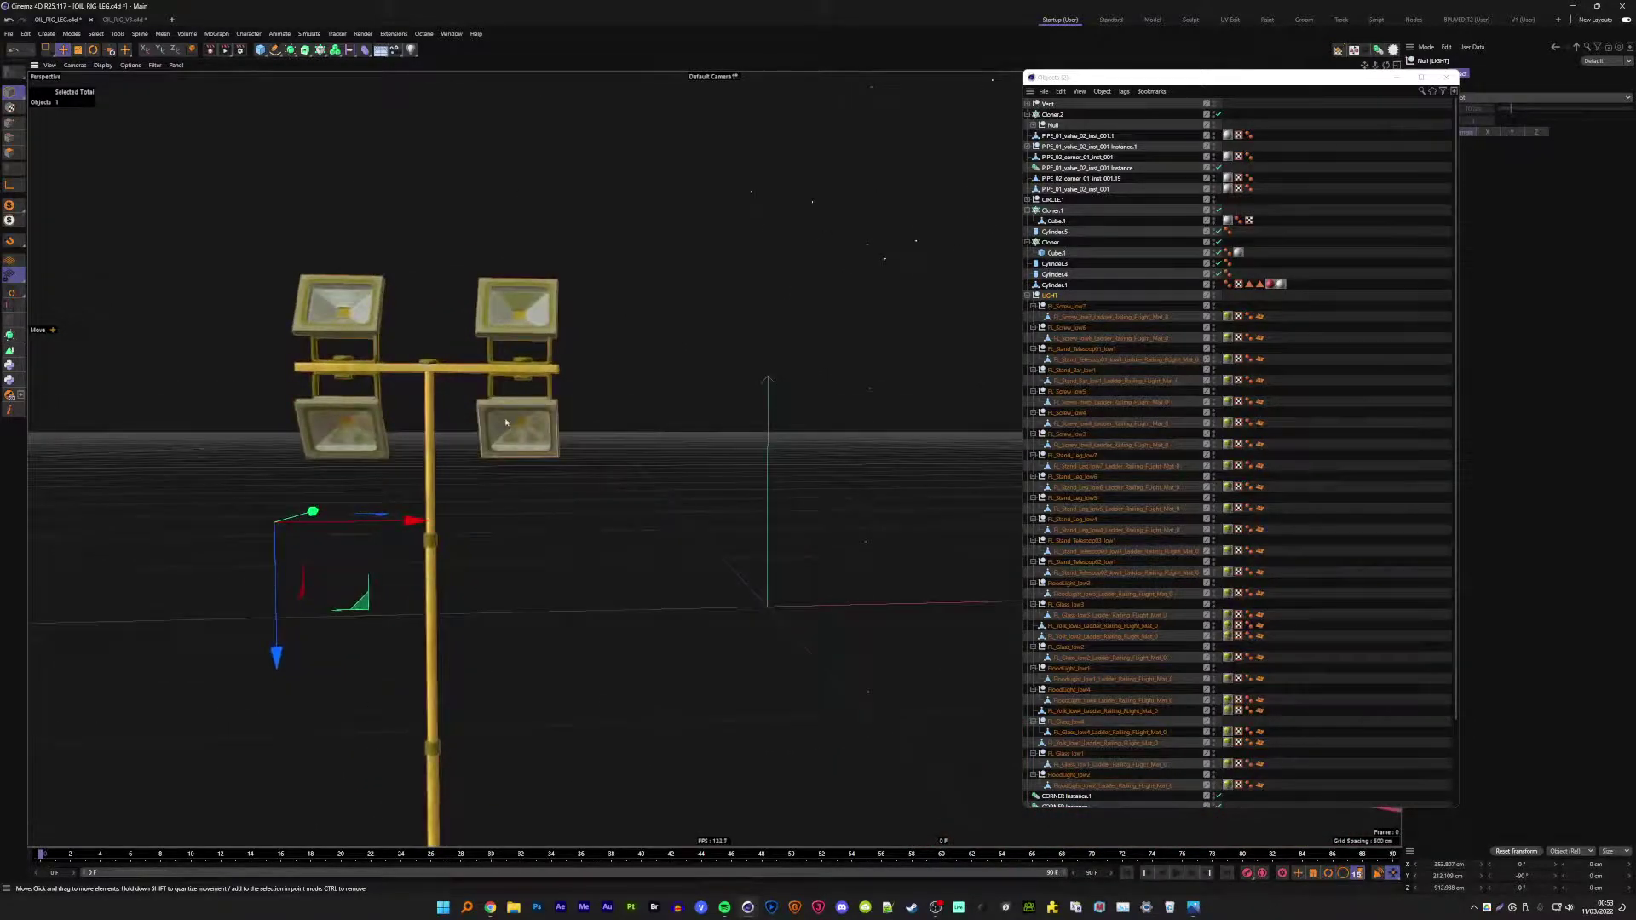
left_click(506, 423)
left_click(1034, 605)
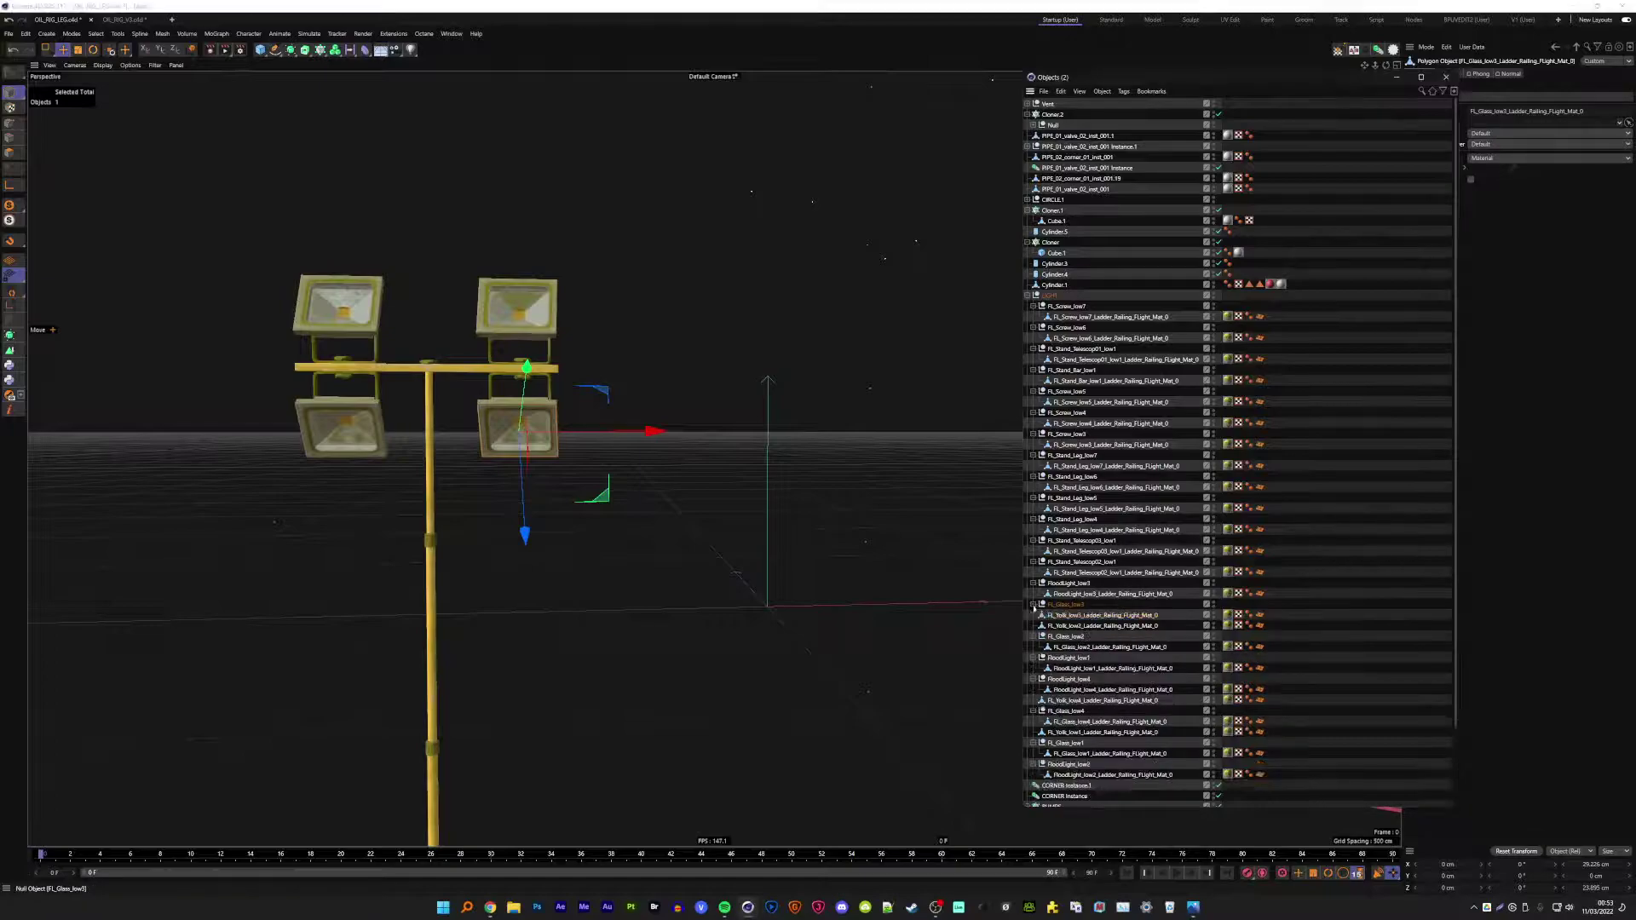
left_click_drag(604, 431, 692, 432)
key("ctrl+z")
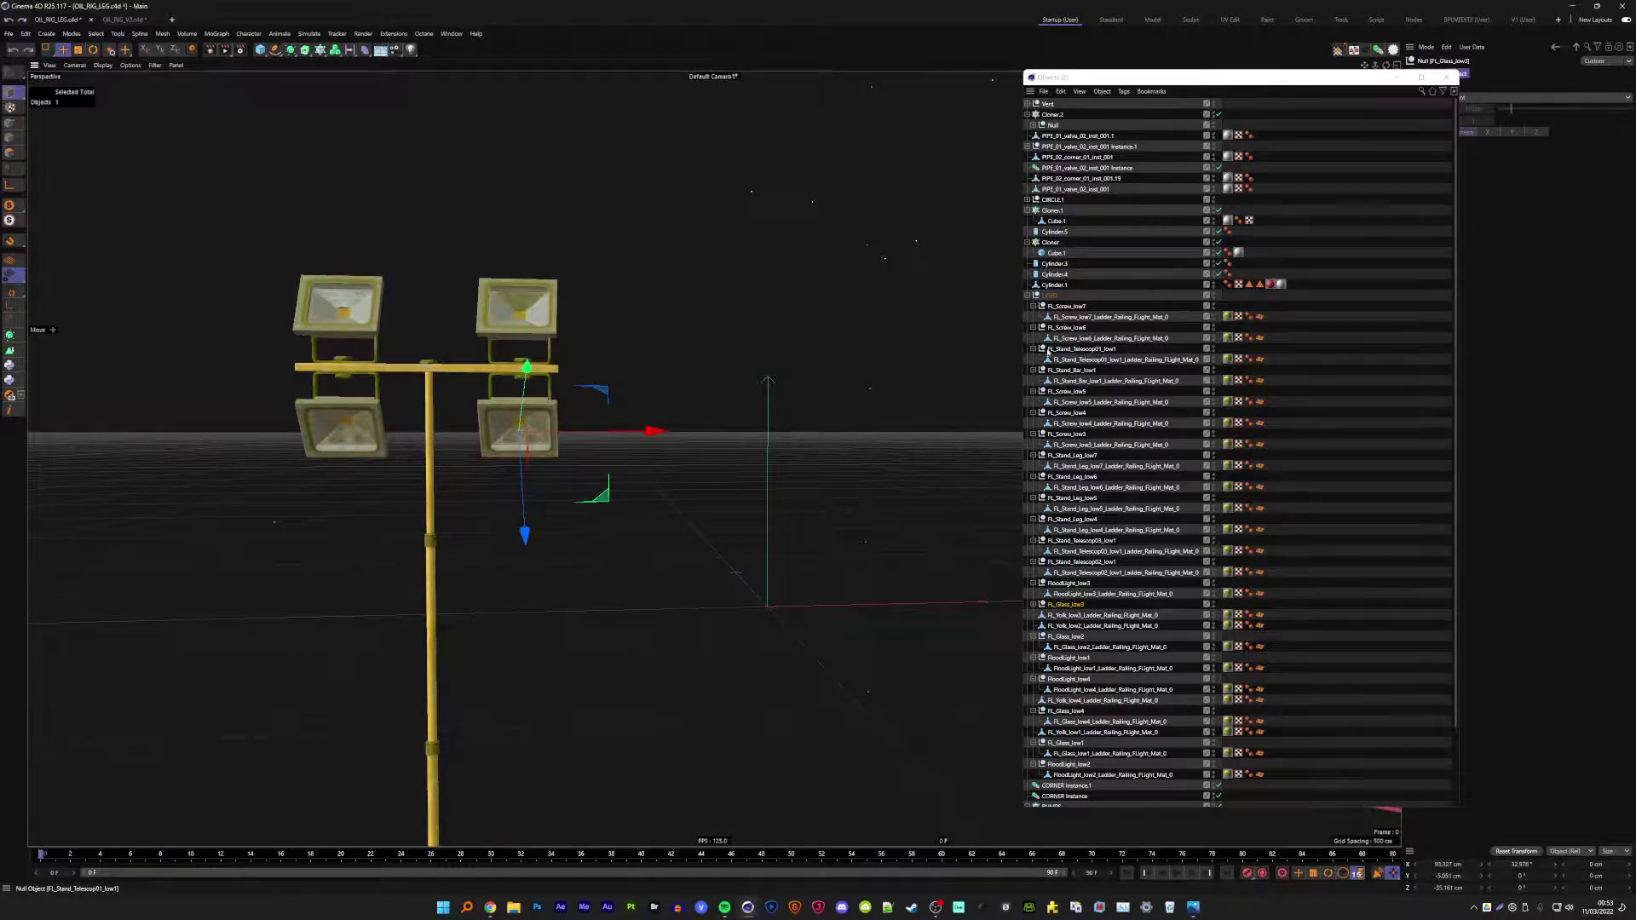
- Connect FL_Screw_low7 and the other floodlight screws into a single object
left_click(1069, 318)
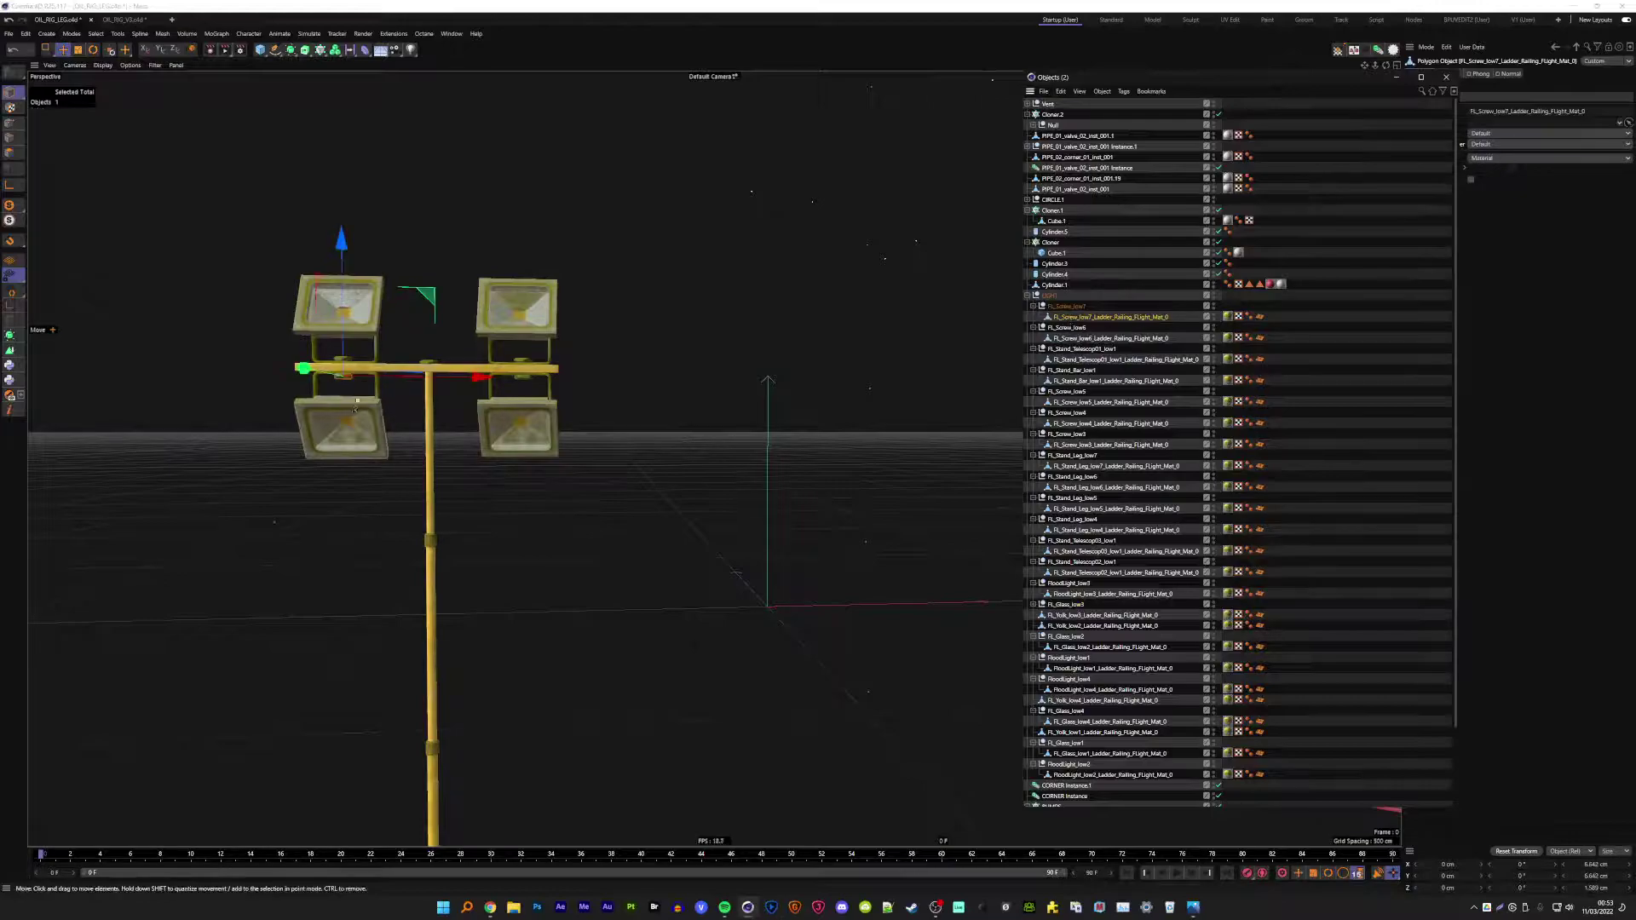
scroll(326, 360, "up", 3)
scroll(326, 360, "up", 2)
left_click(360, 402, "shift")
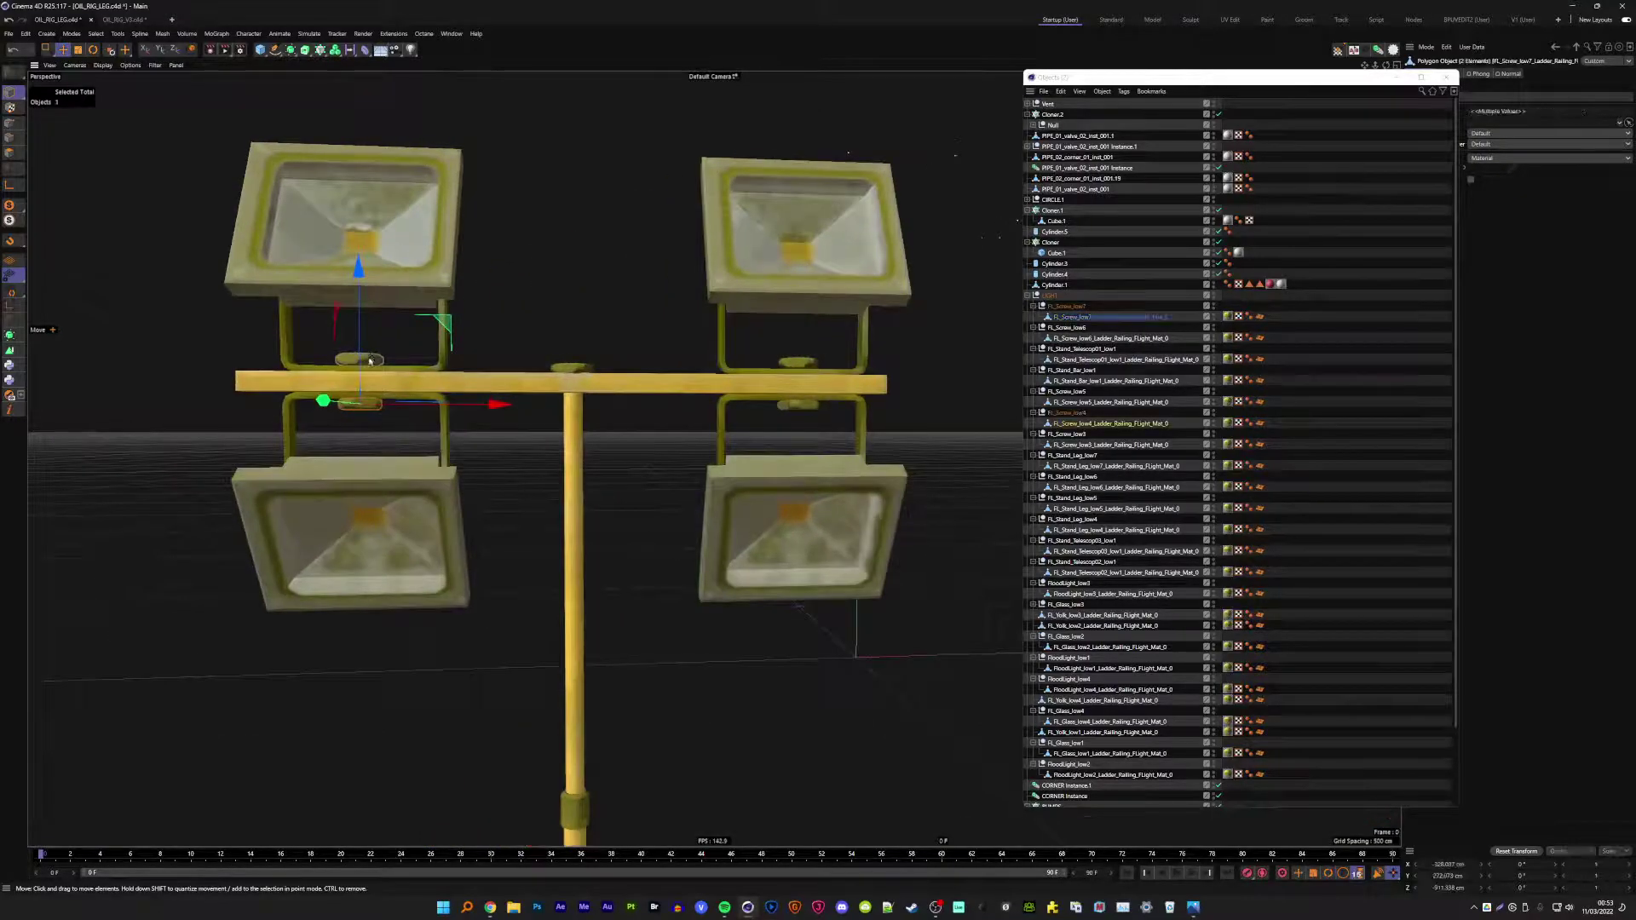
left_click(582, 372, "shift")
left_click(799, 364, "shift")
left_click(797, 404, "shift")
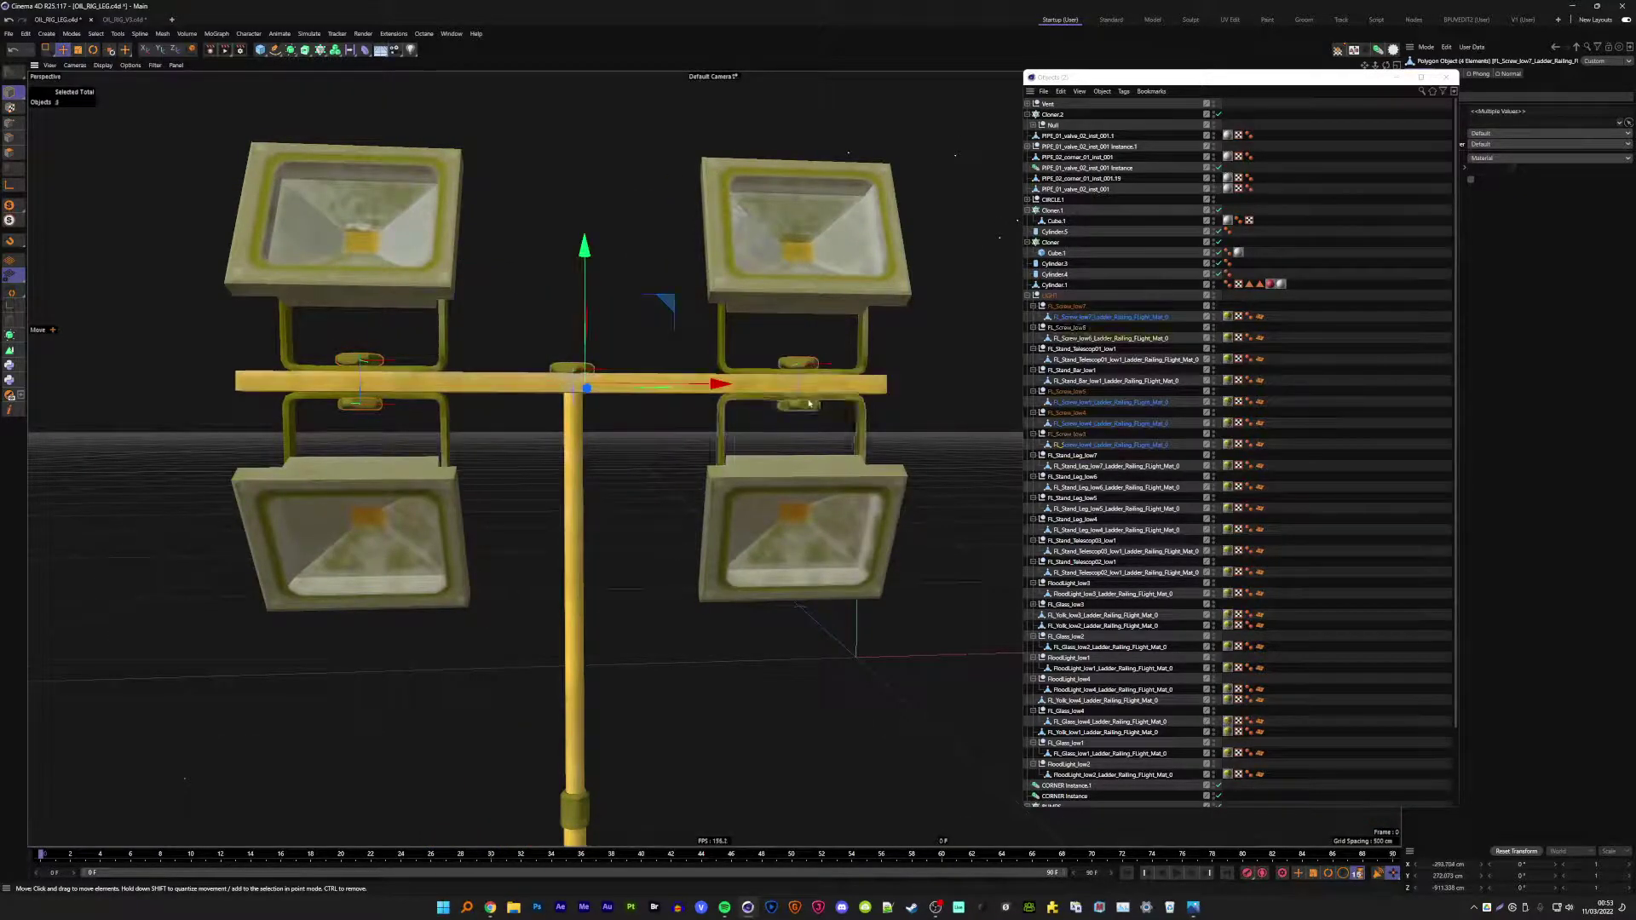
right_click(809, 405)
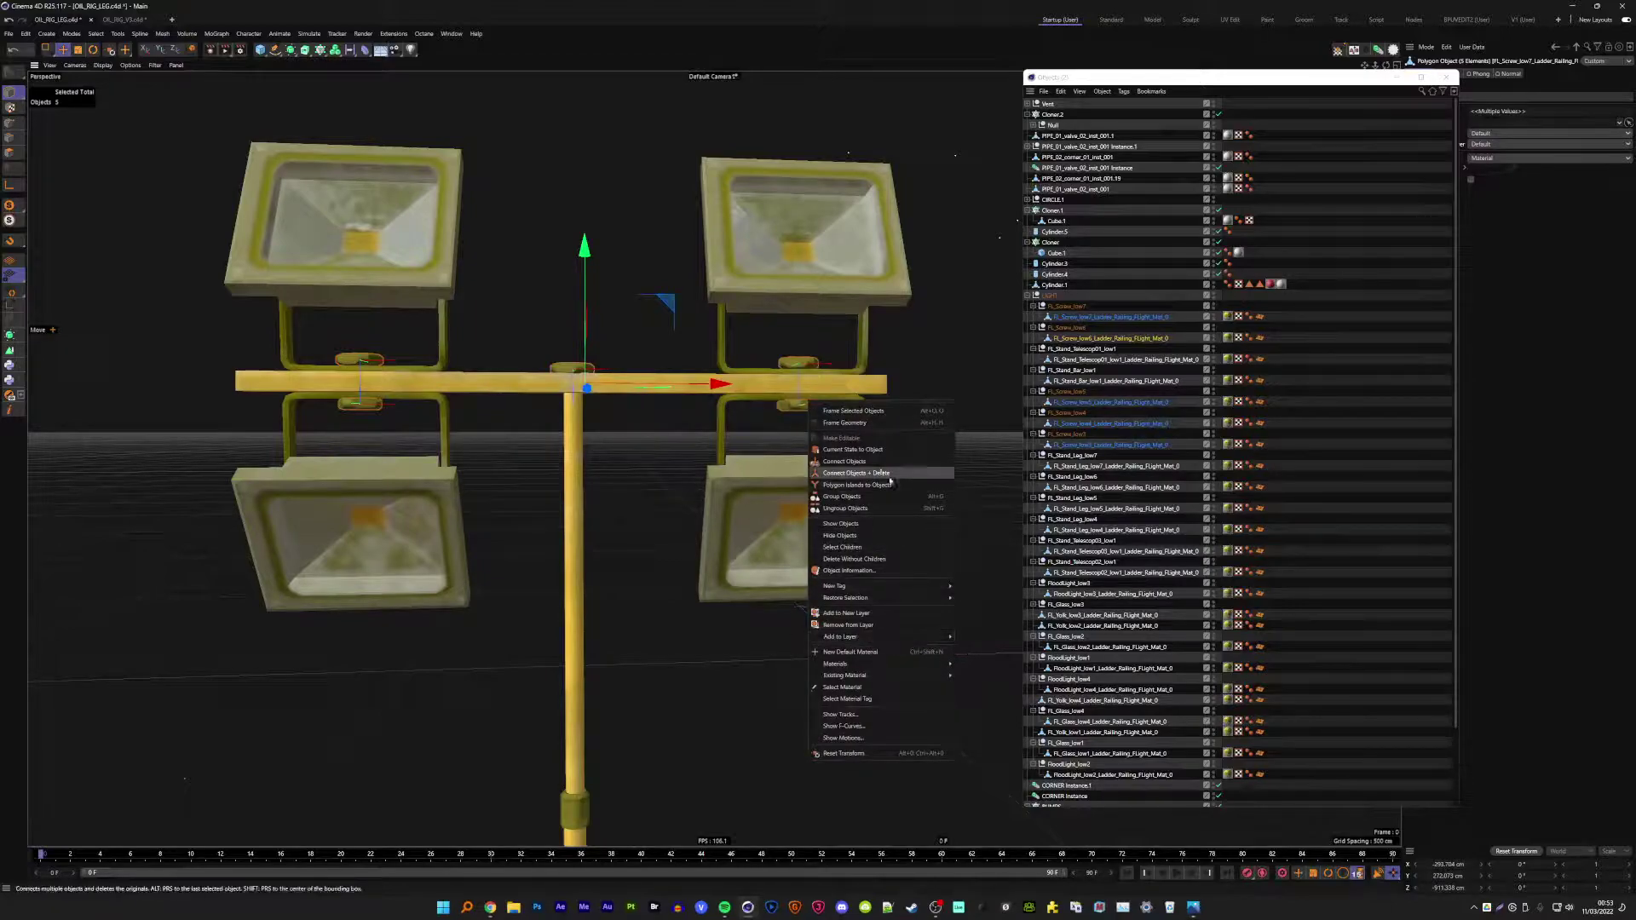
left_click(864, 473)
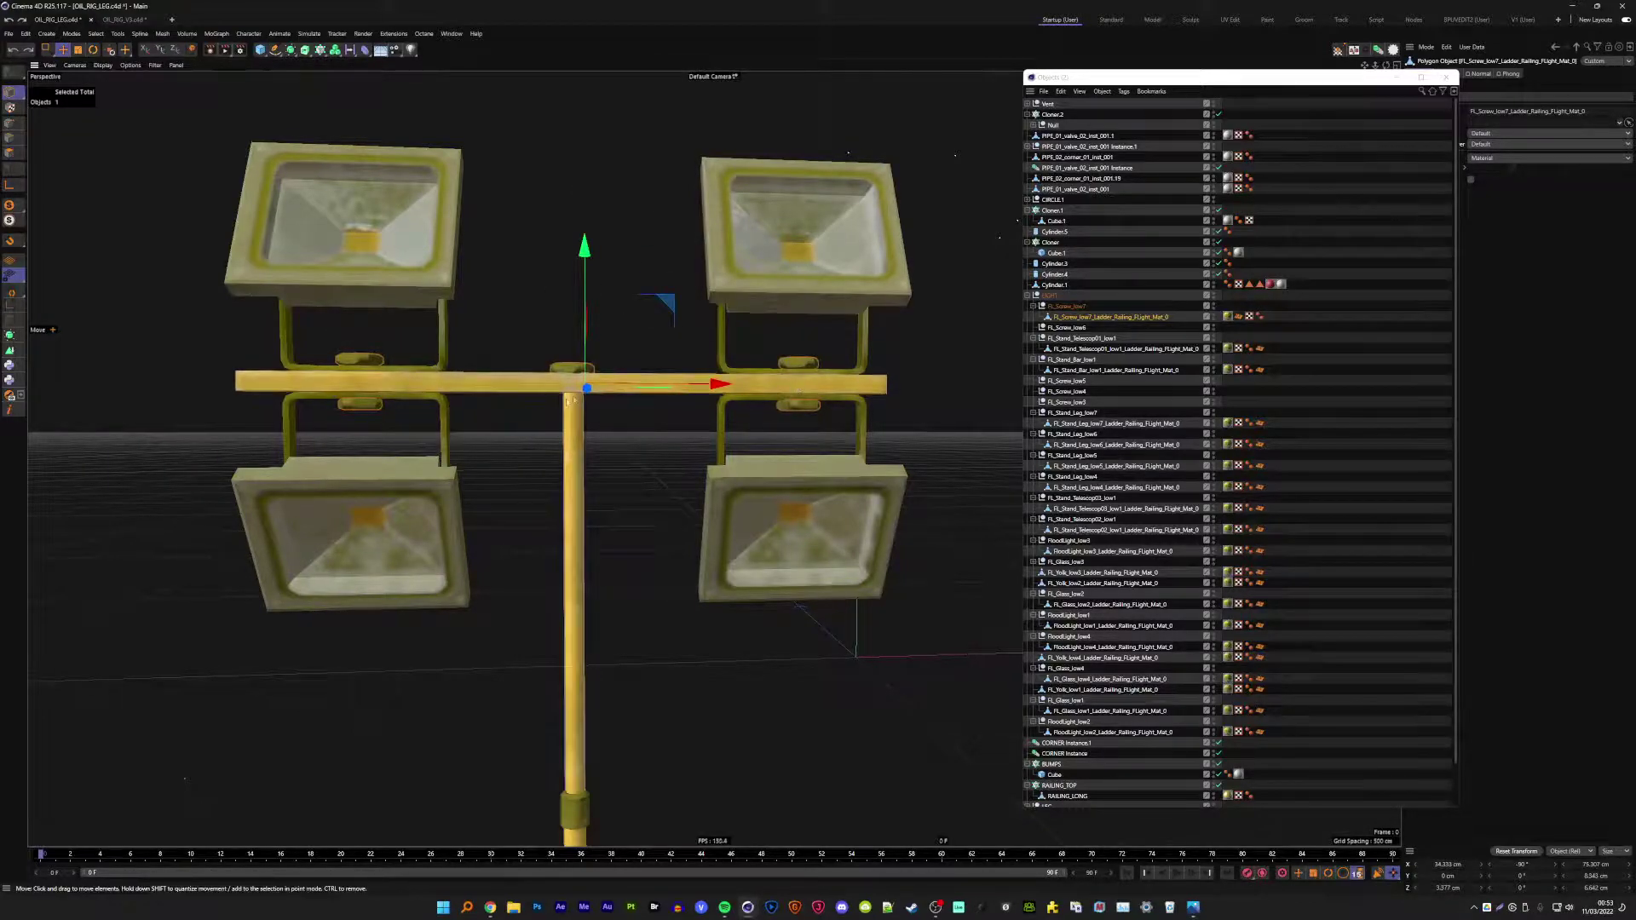
- Select the three telescopic pole segments and the tripod legs together for merging
scroll(580, 490, "down", 3)
left_click(578, 601)
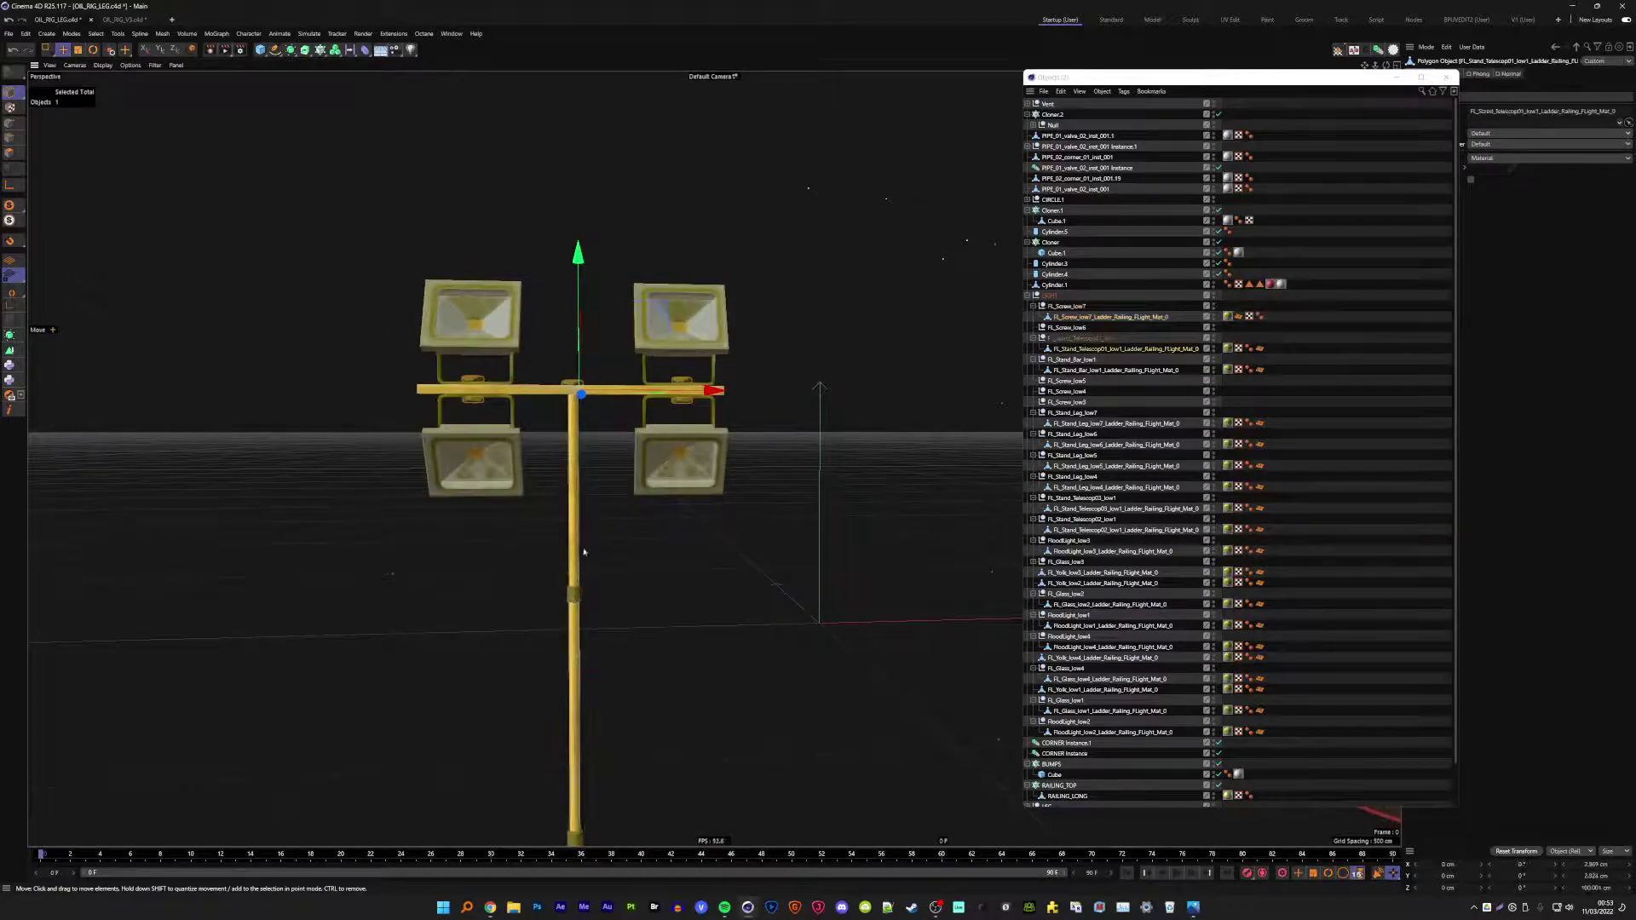
left_click(576, 648, "shift")
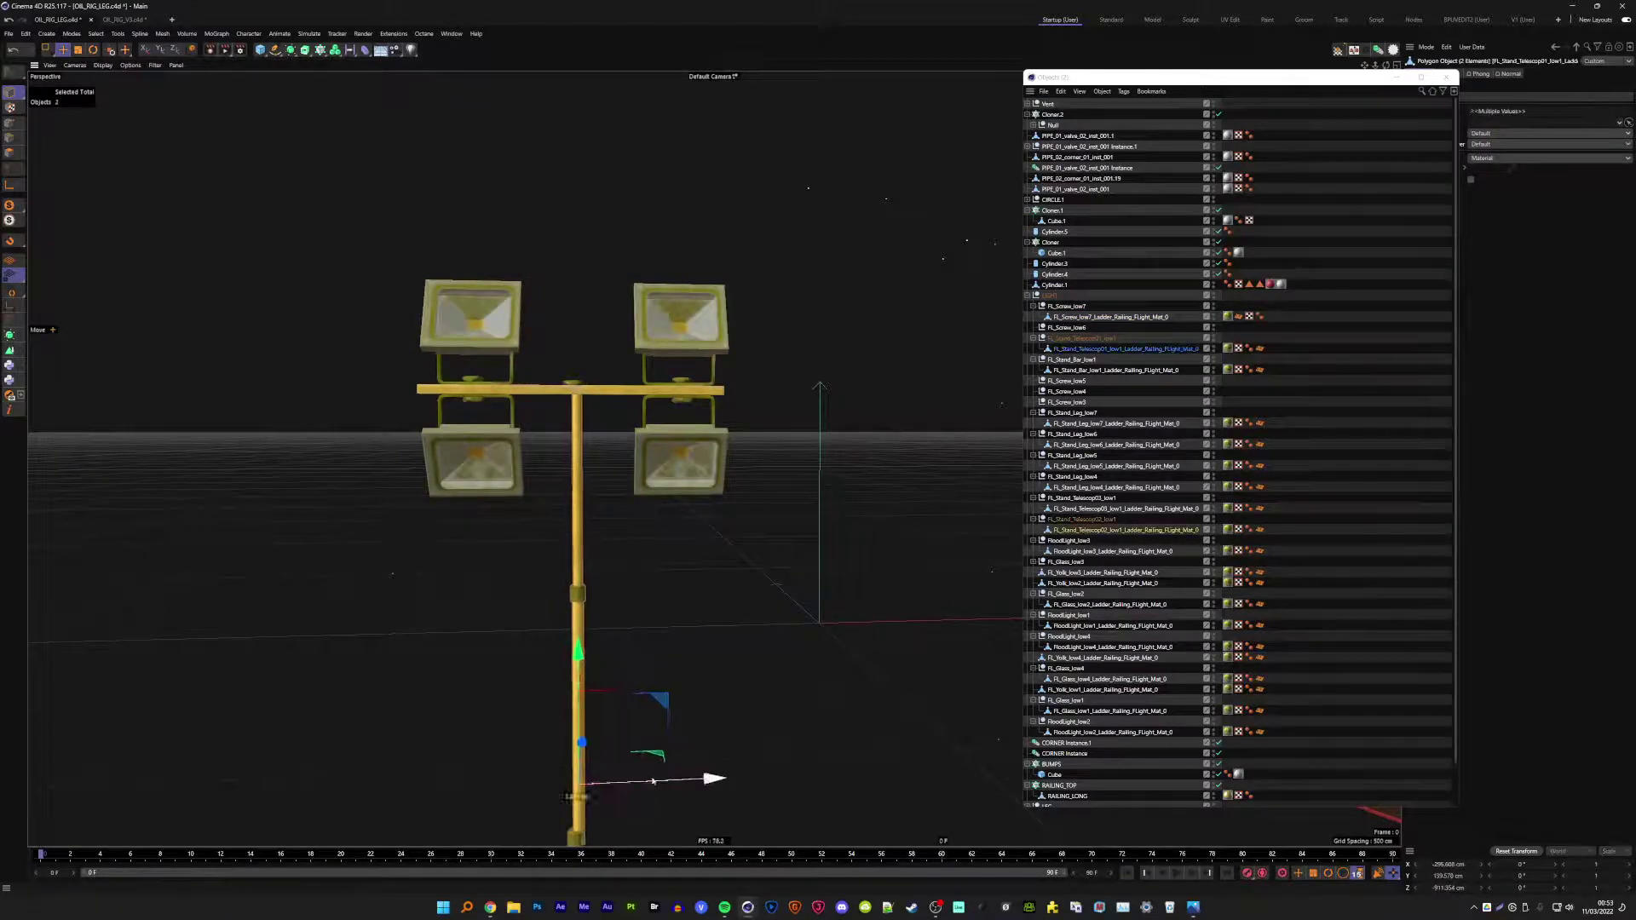
middle_click_drag(577, 648, 622, 416)
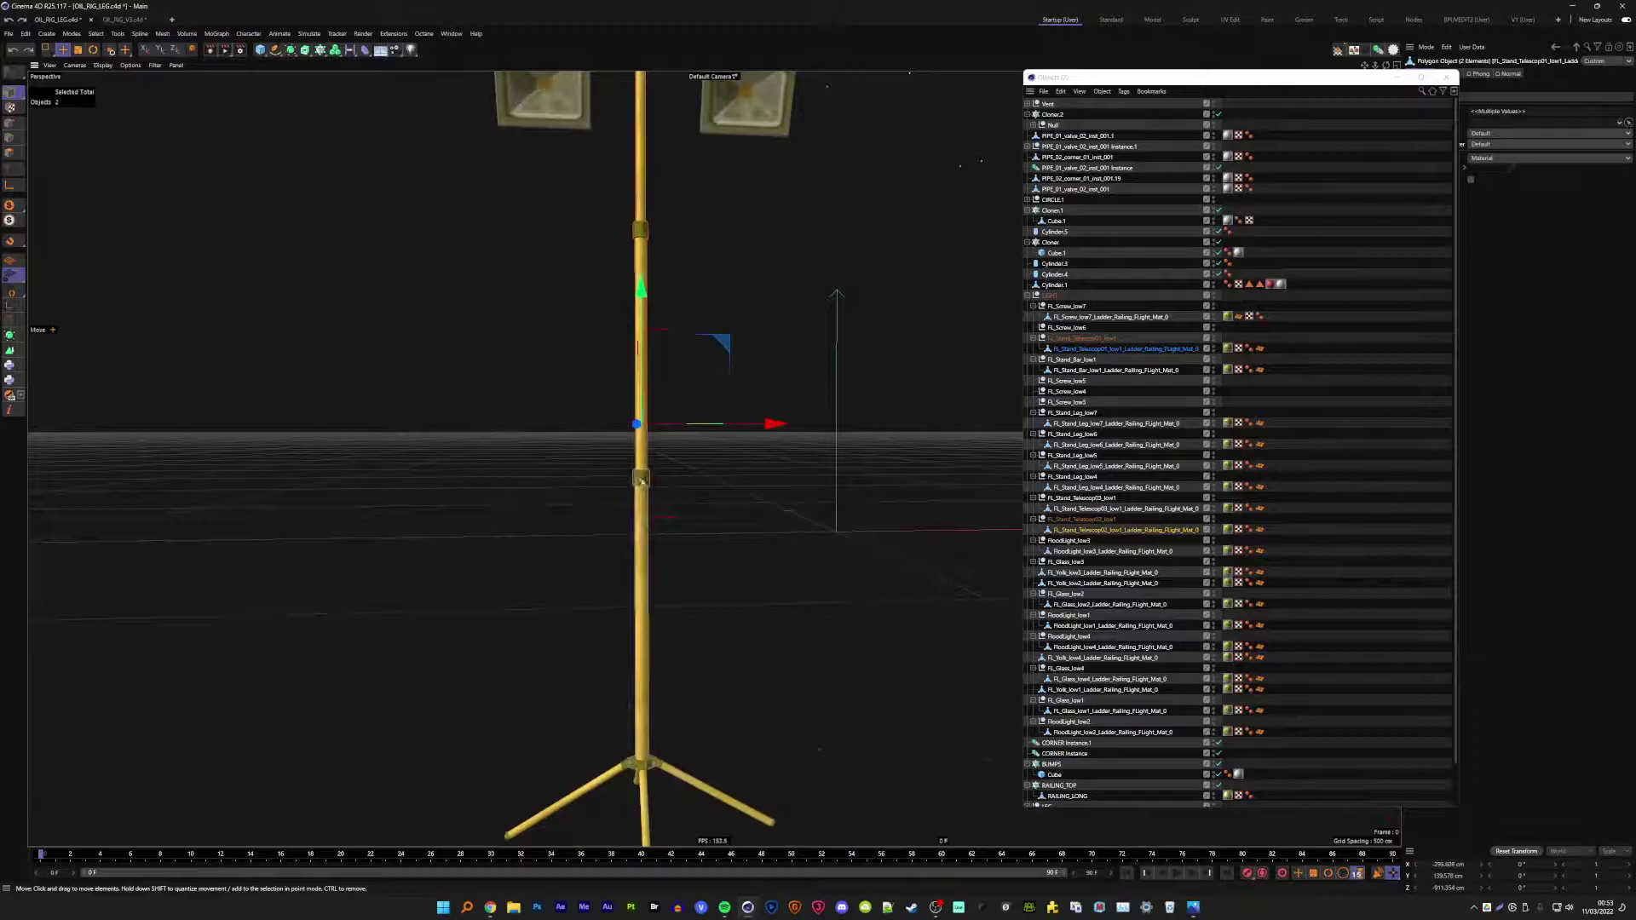
left_click(631, 614, "shift")
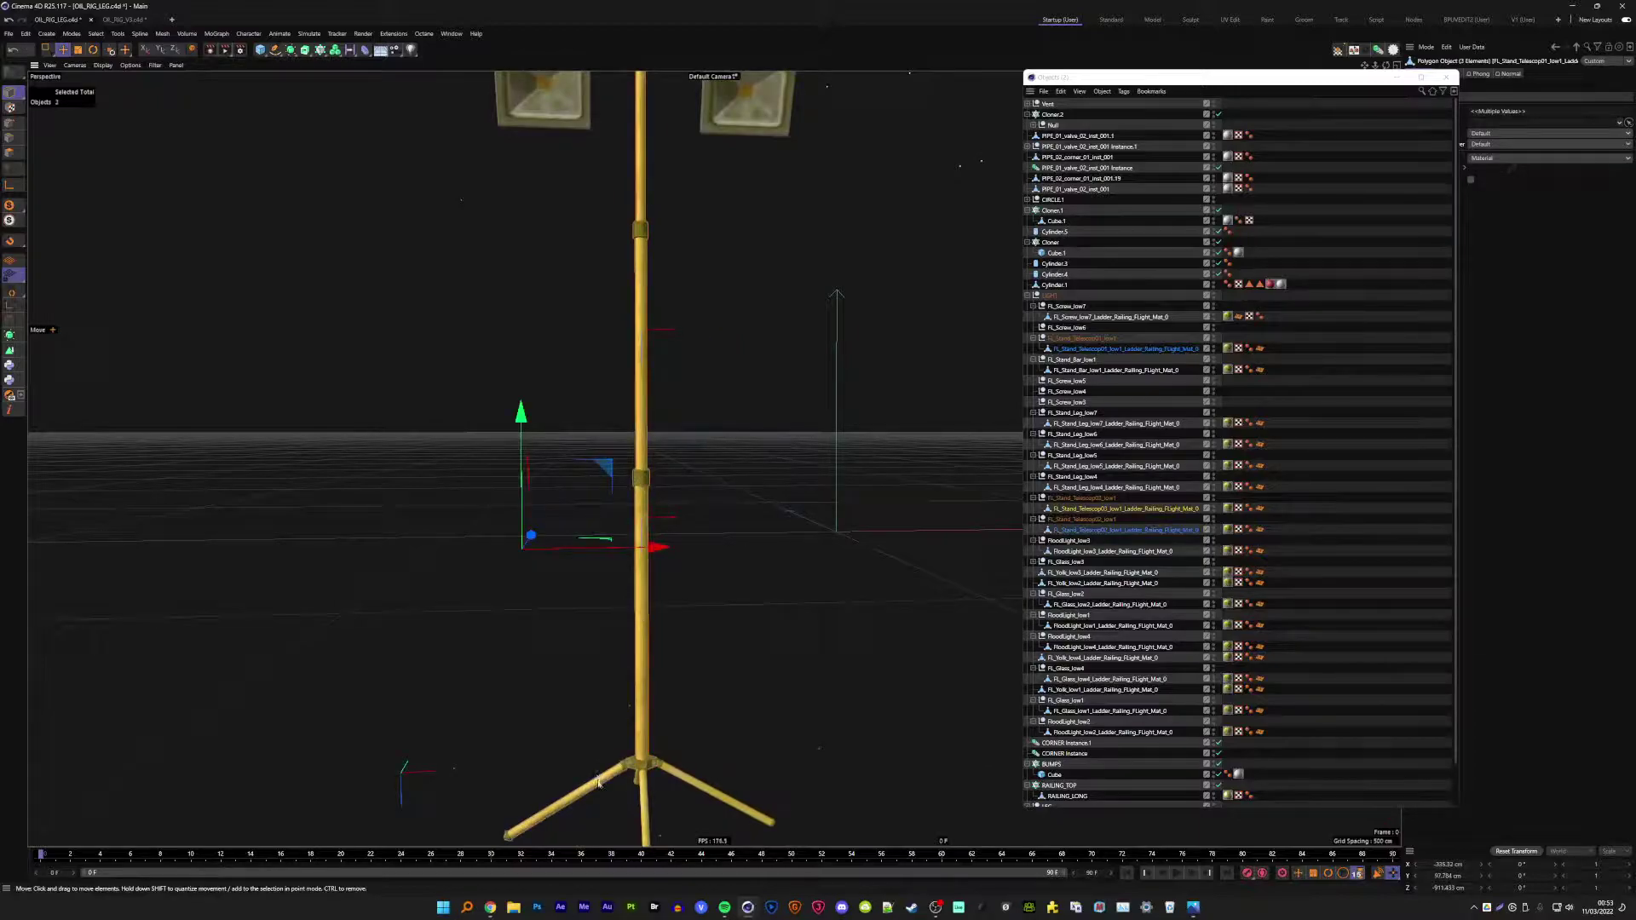
left_click(644, 788, "shift")
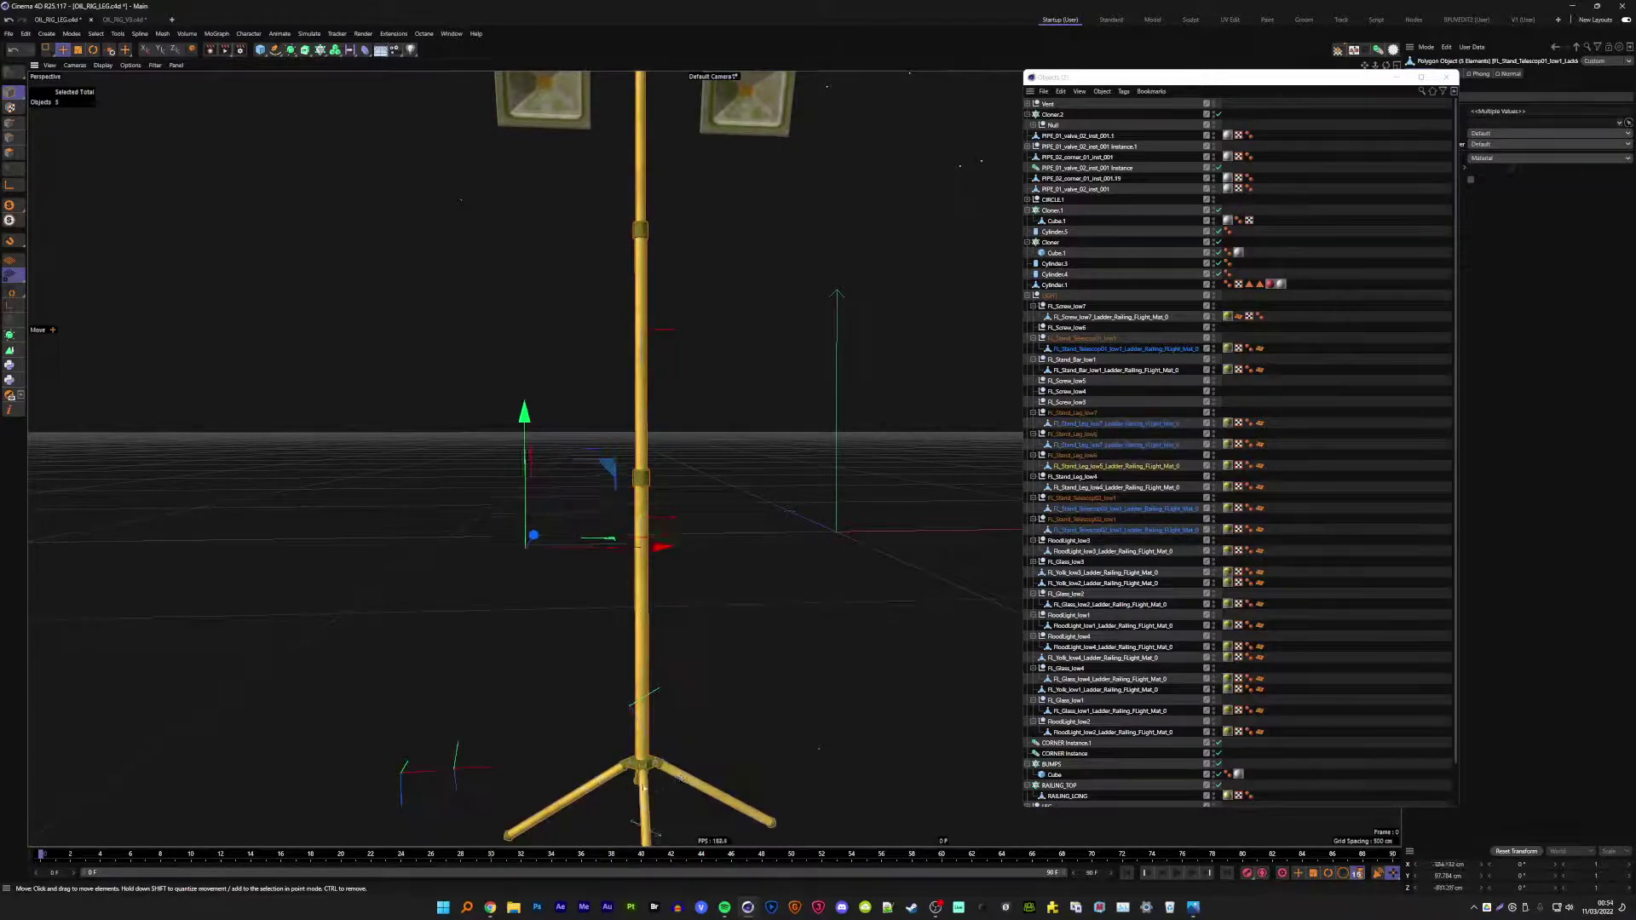
left_click(635, 782, "shift")
right_click(1104, 324)
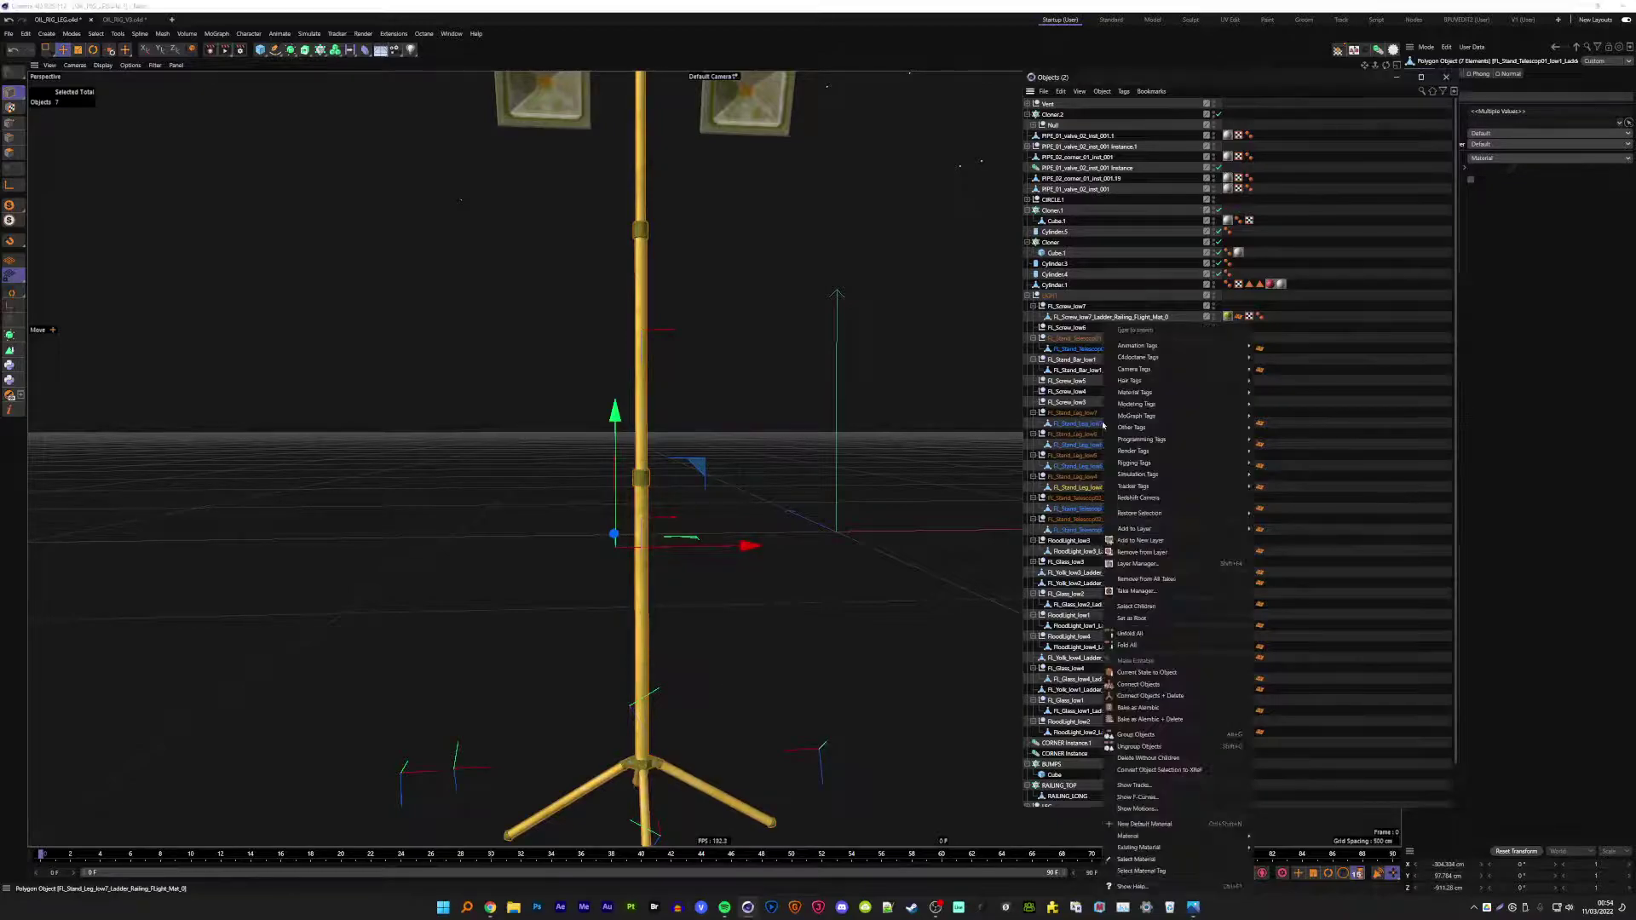
- Merge the pole and leg pieces, and move the FL_Stand_Bar_low1 crossbar mesh under LIGHT
left_click(1146, 697)
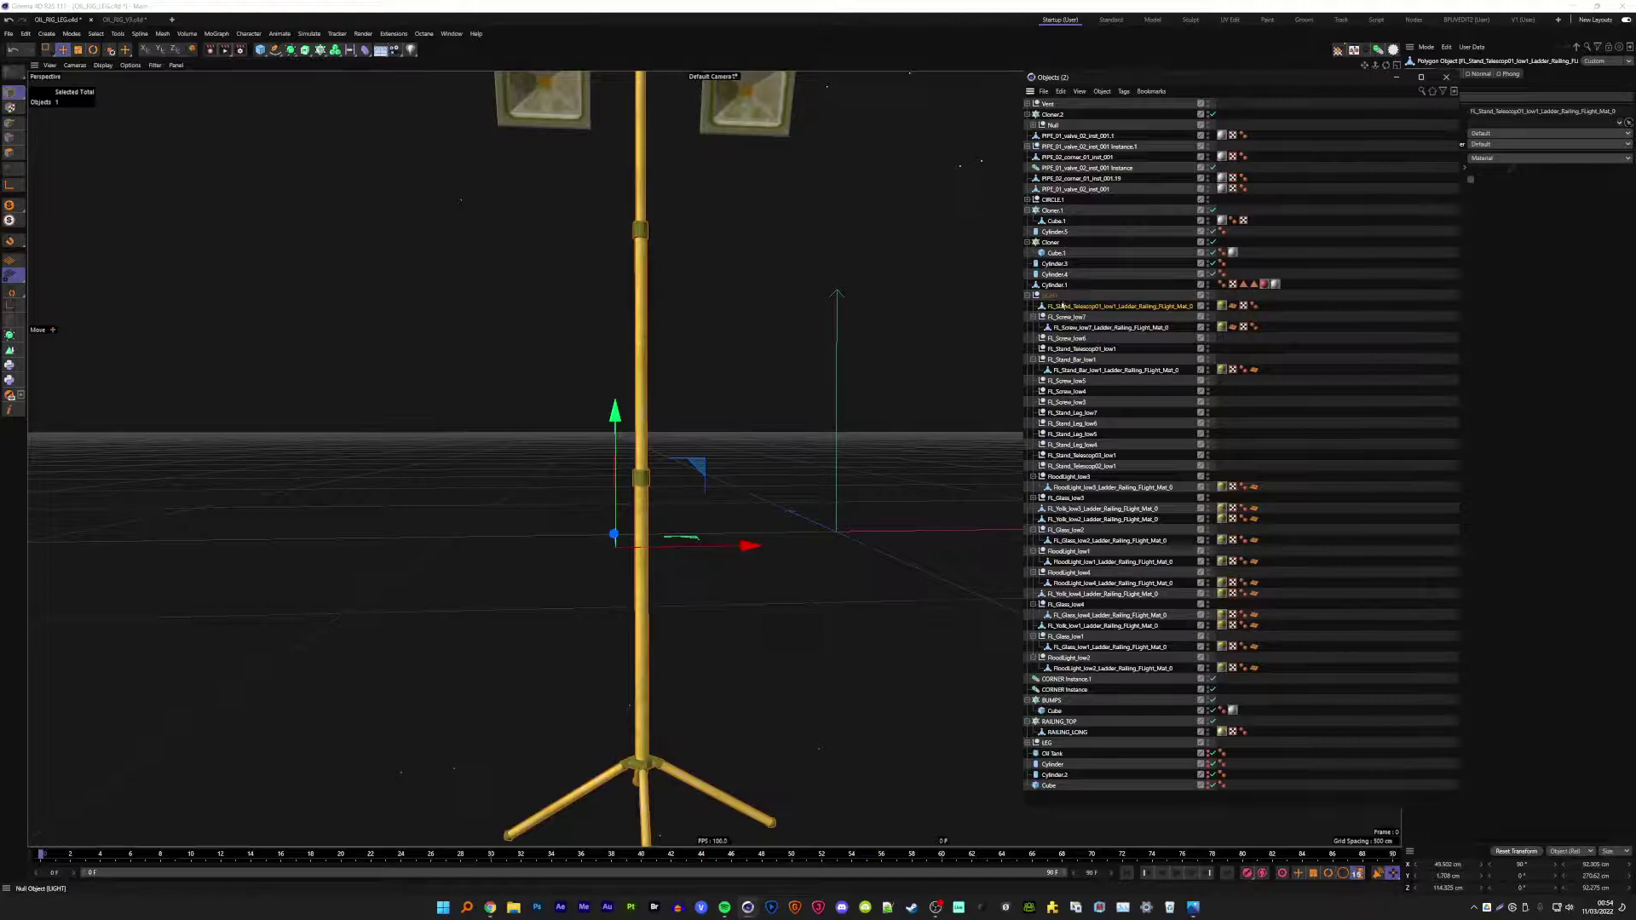
left_click(1135, 362)
key("o")
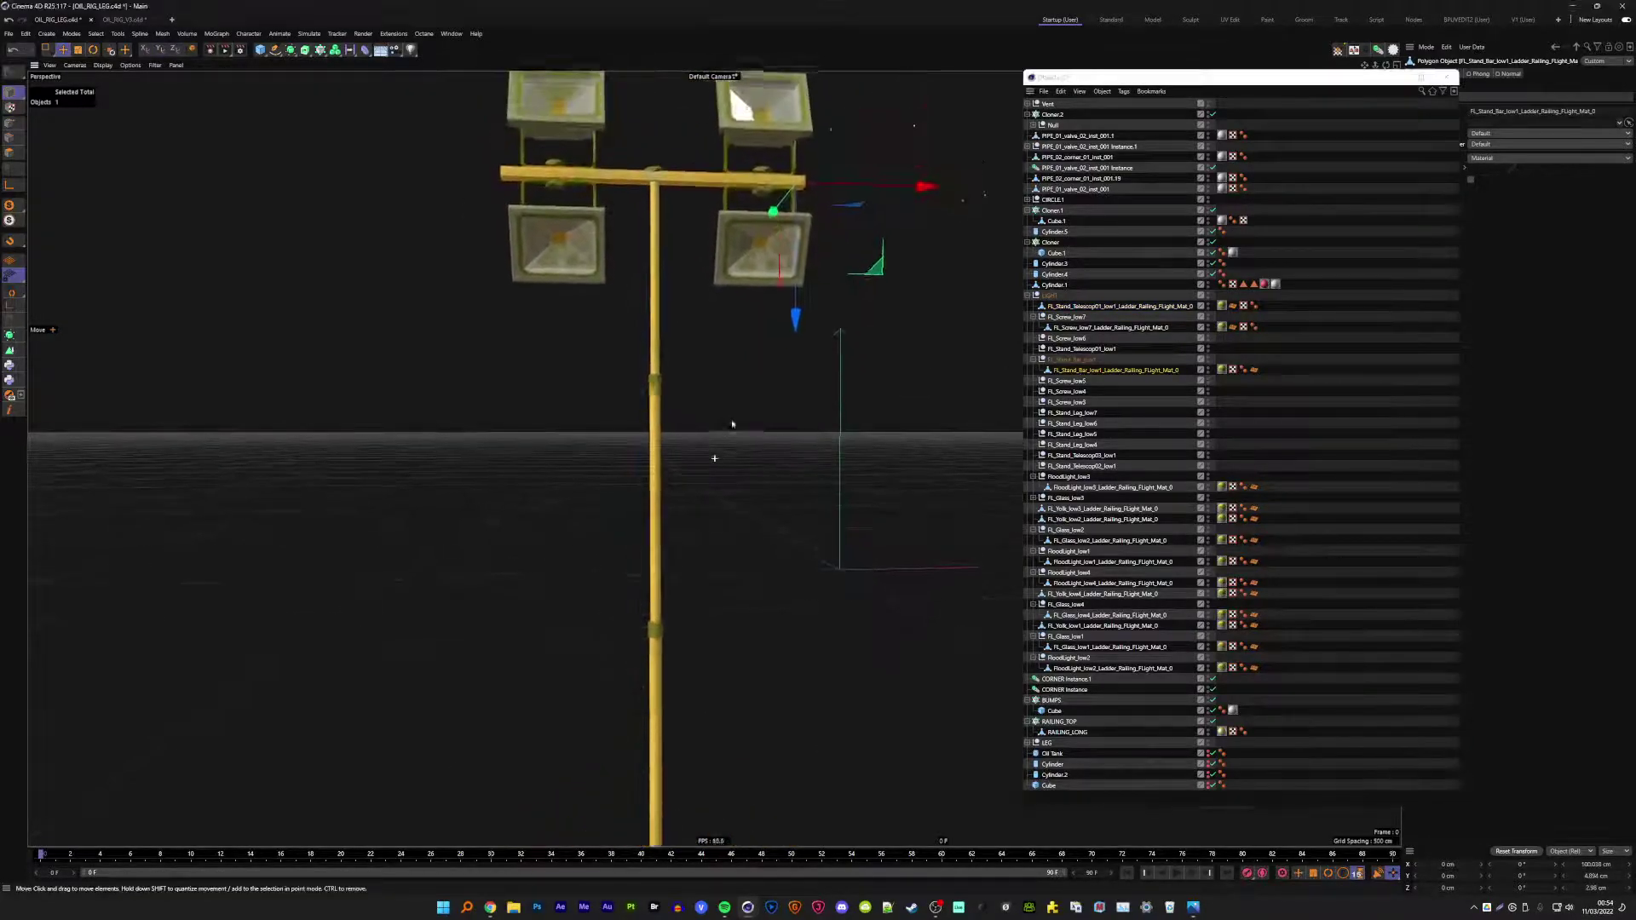
left_click_drag(1108, 370, 1069, 317)
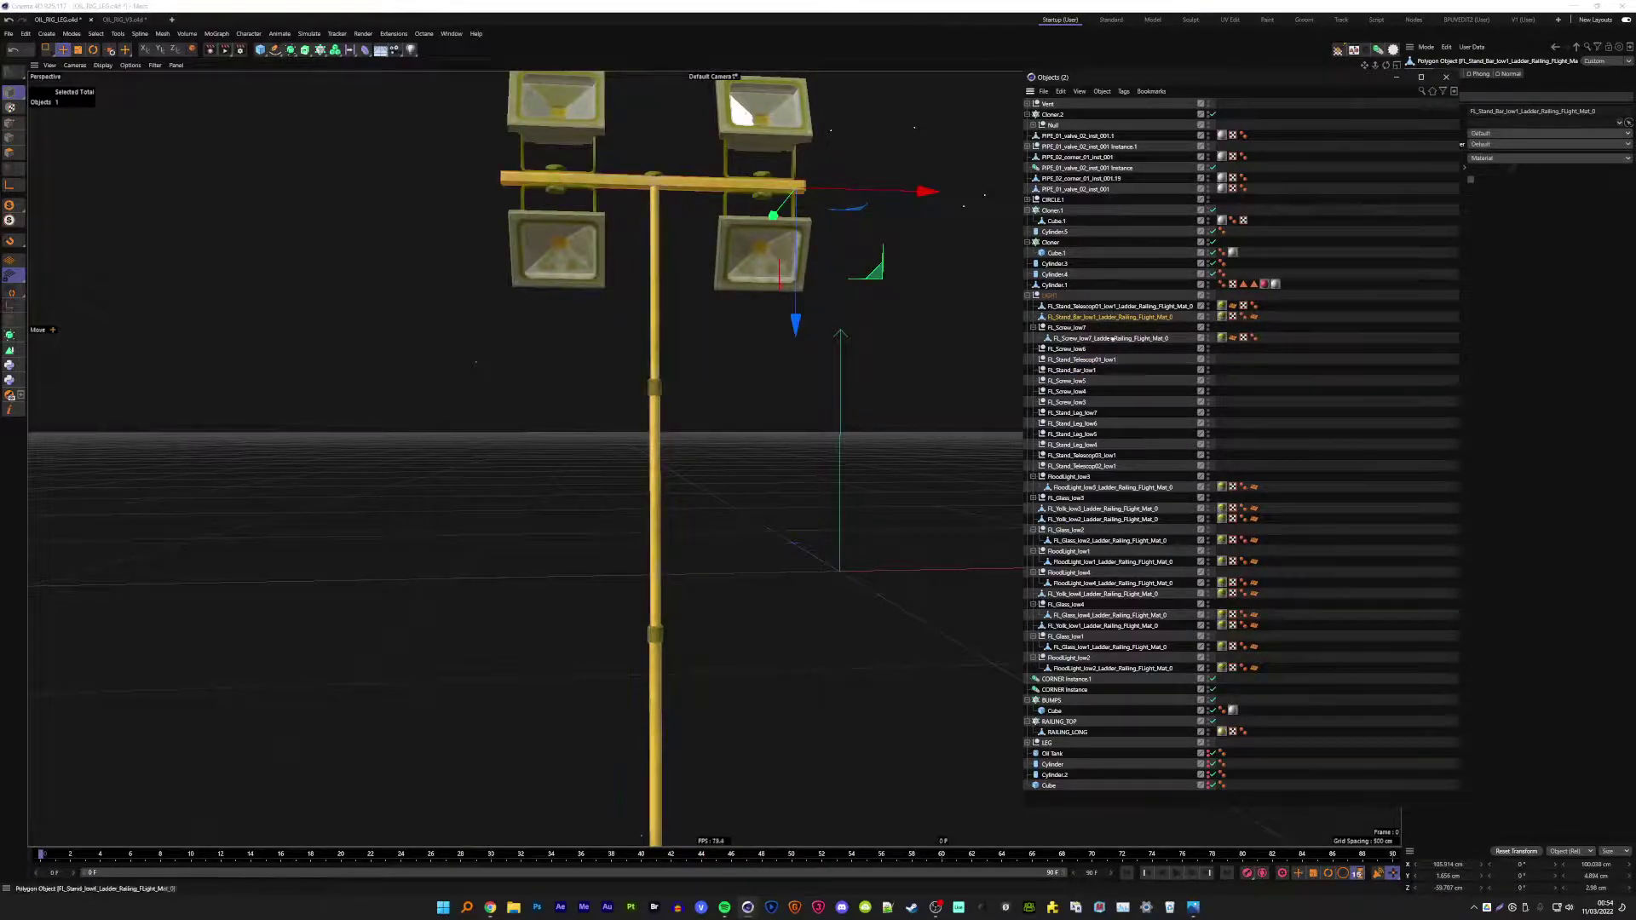
left_click(656, 386, "shift")
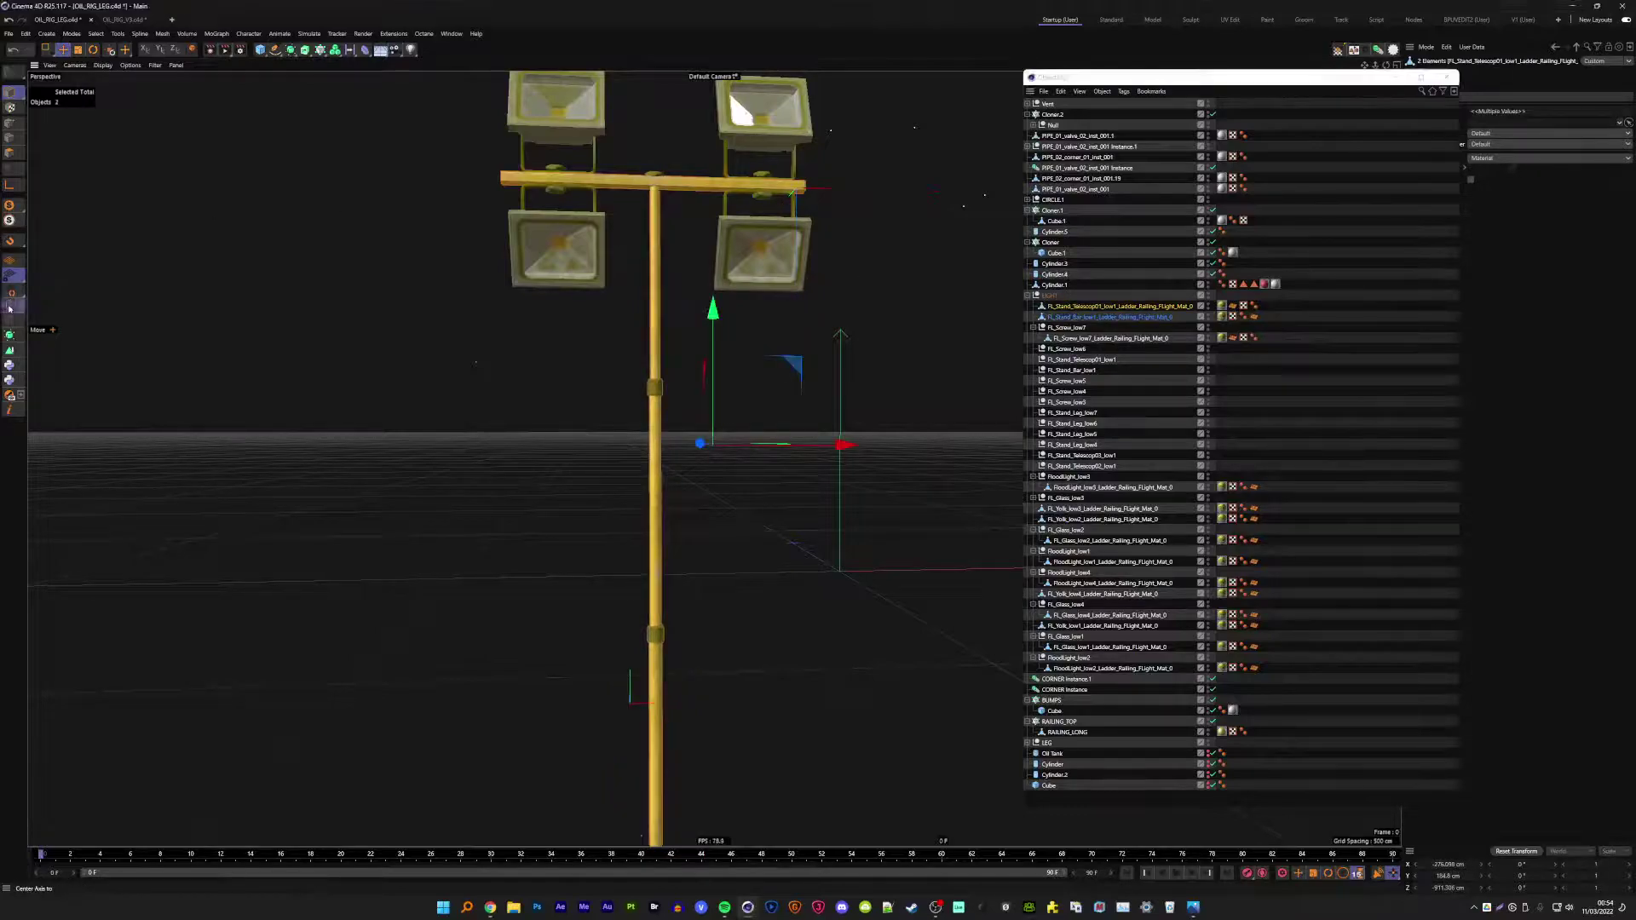
left_click(862, 358)
- Pull the screw polygon out of FL_Screw_low7 and delete the empty group
scroll(753, 281, "down", 4)
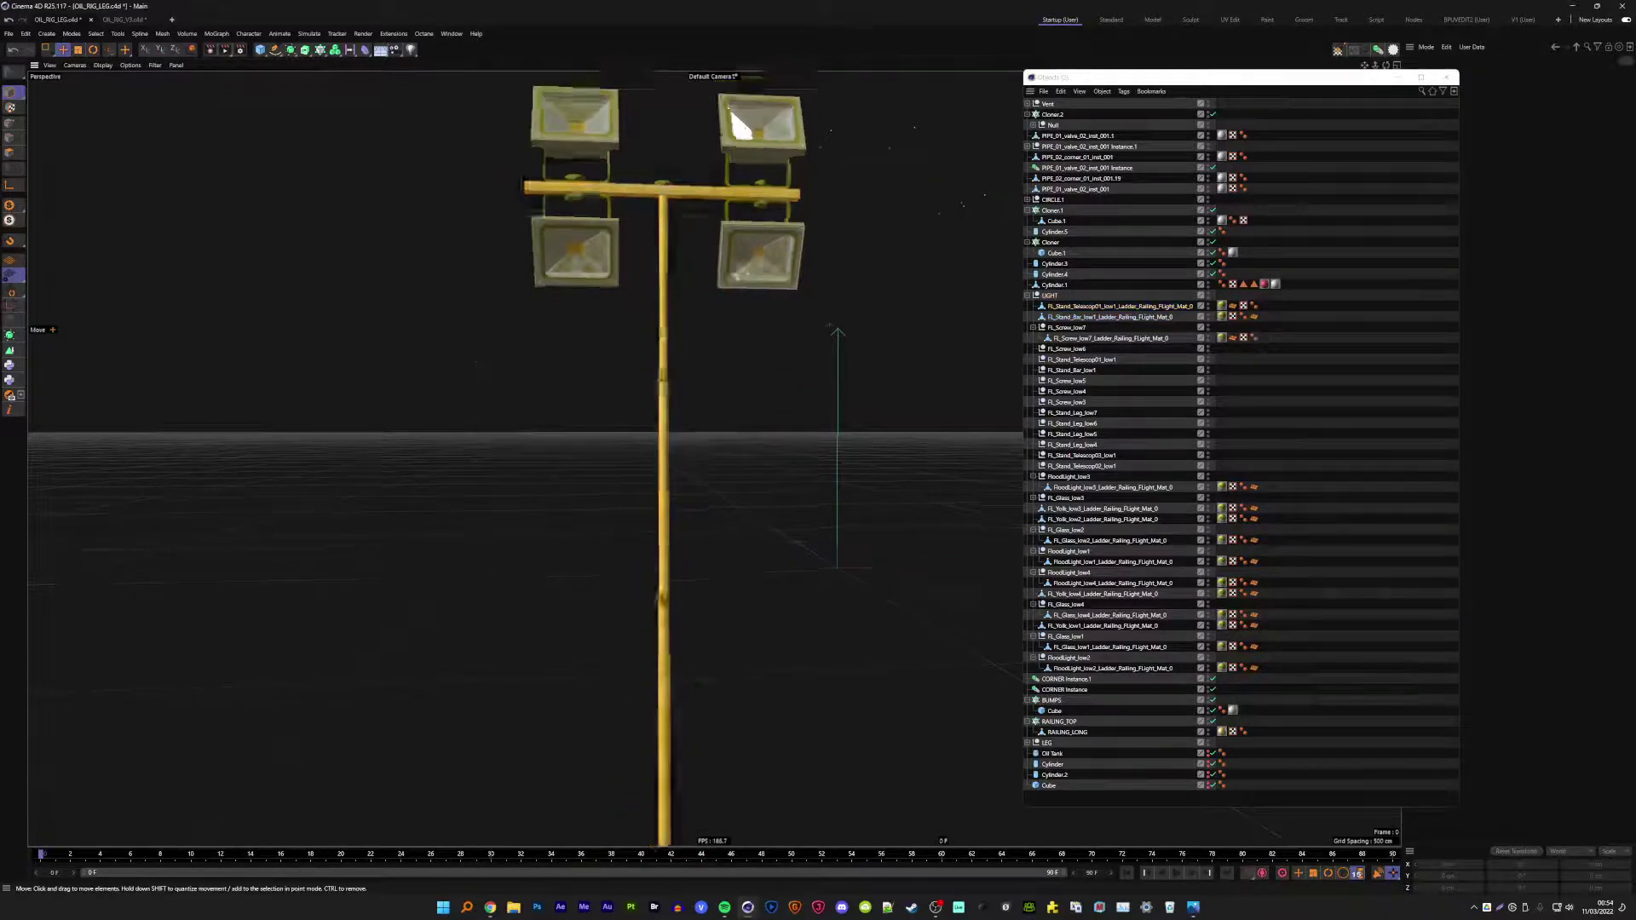
scroll(754, 281, "up", 3)
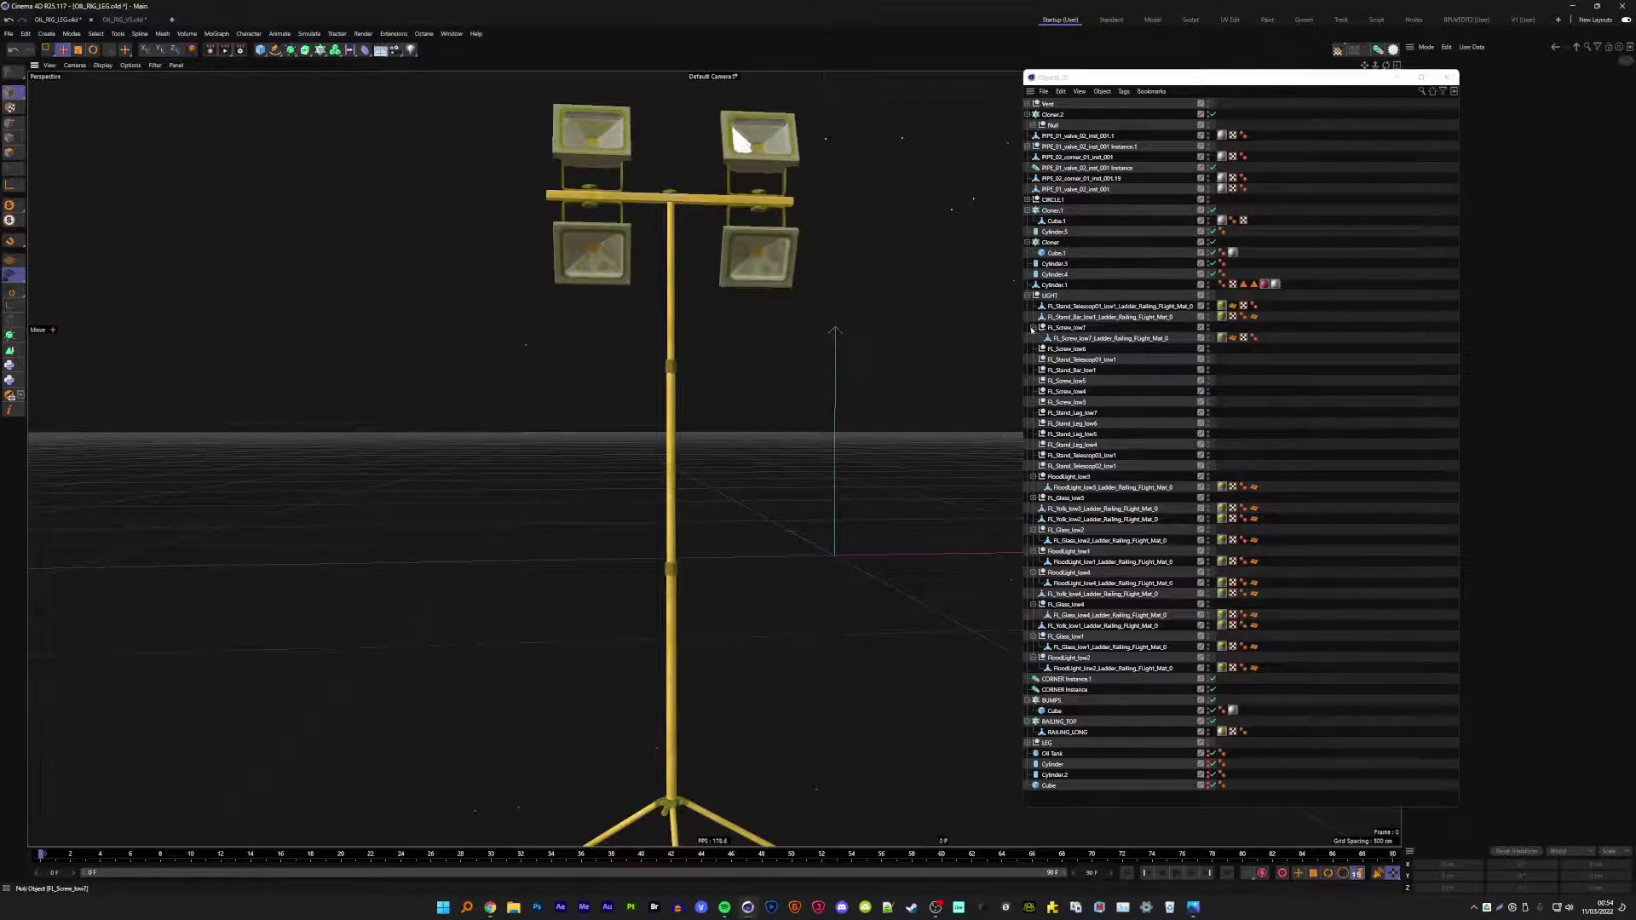
left_click(1033, 329)
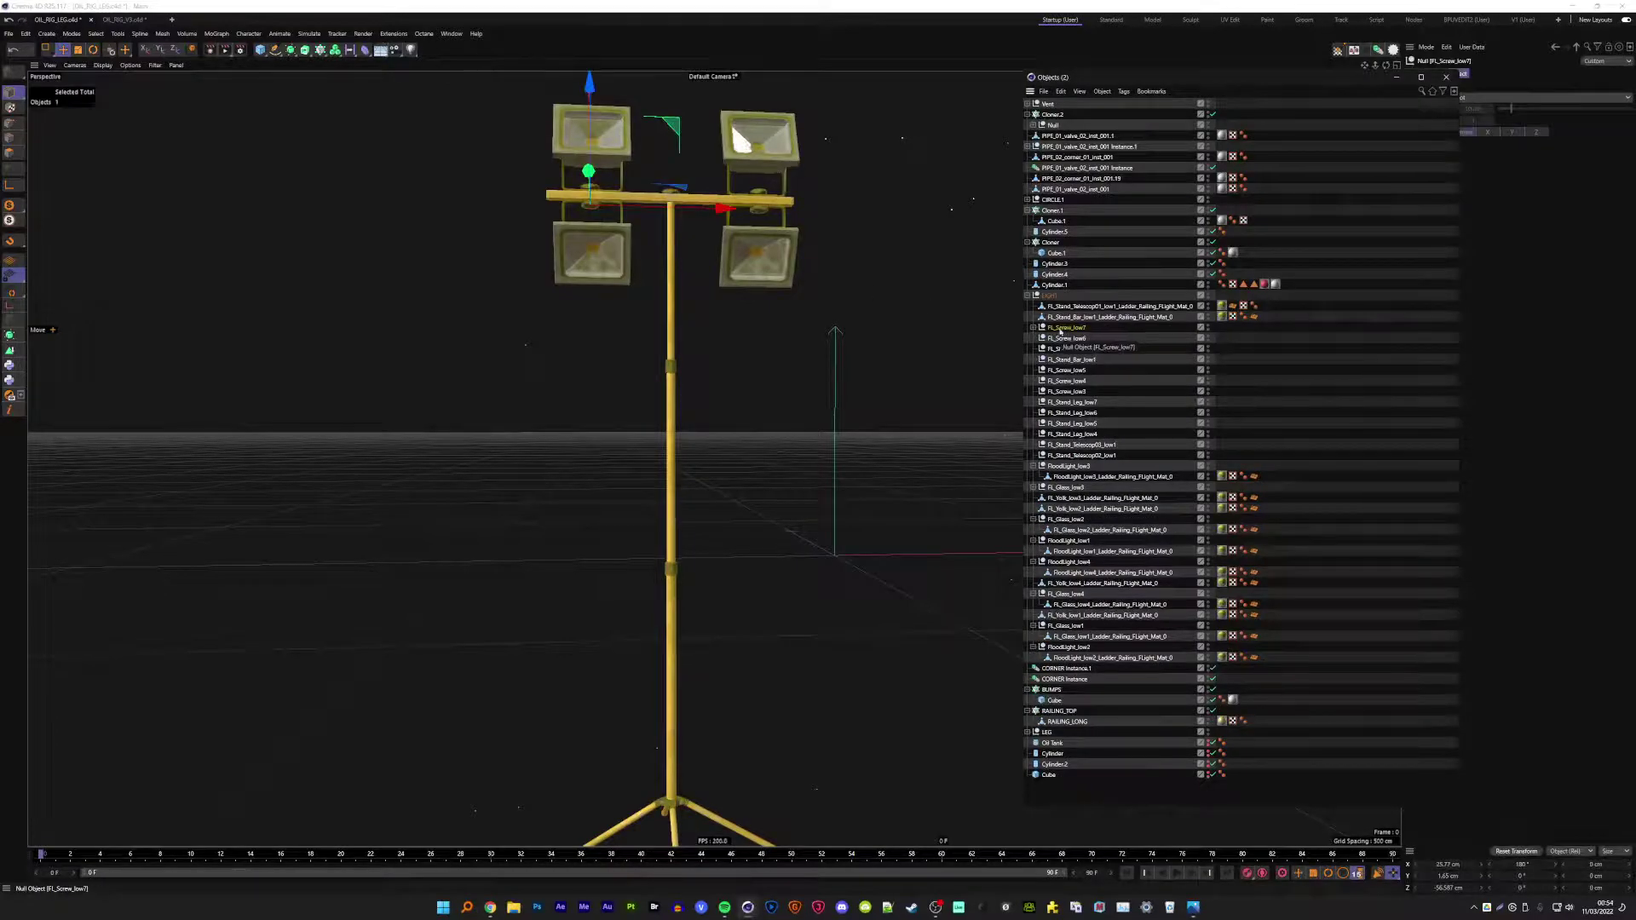
left_click(1034, 328)
left_click_drag(1065, 338, 1061, 326)
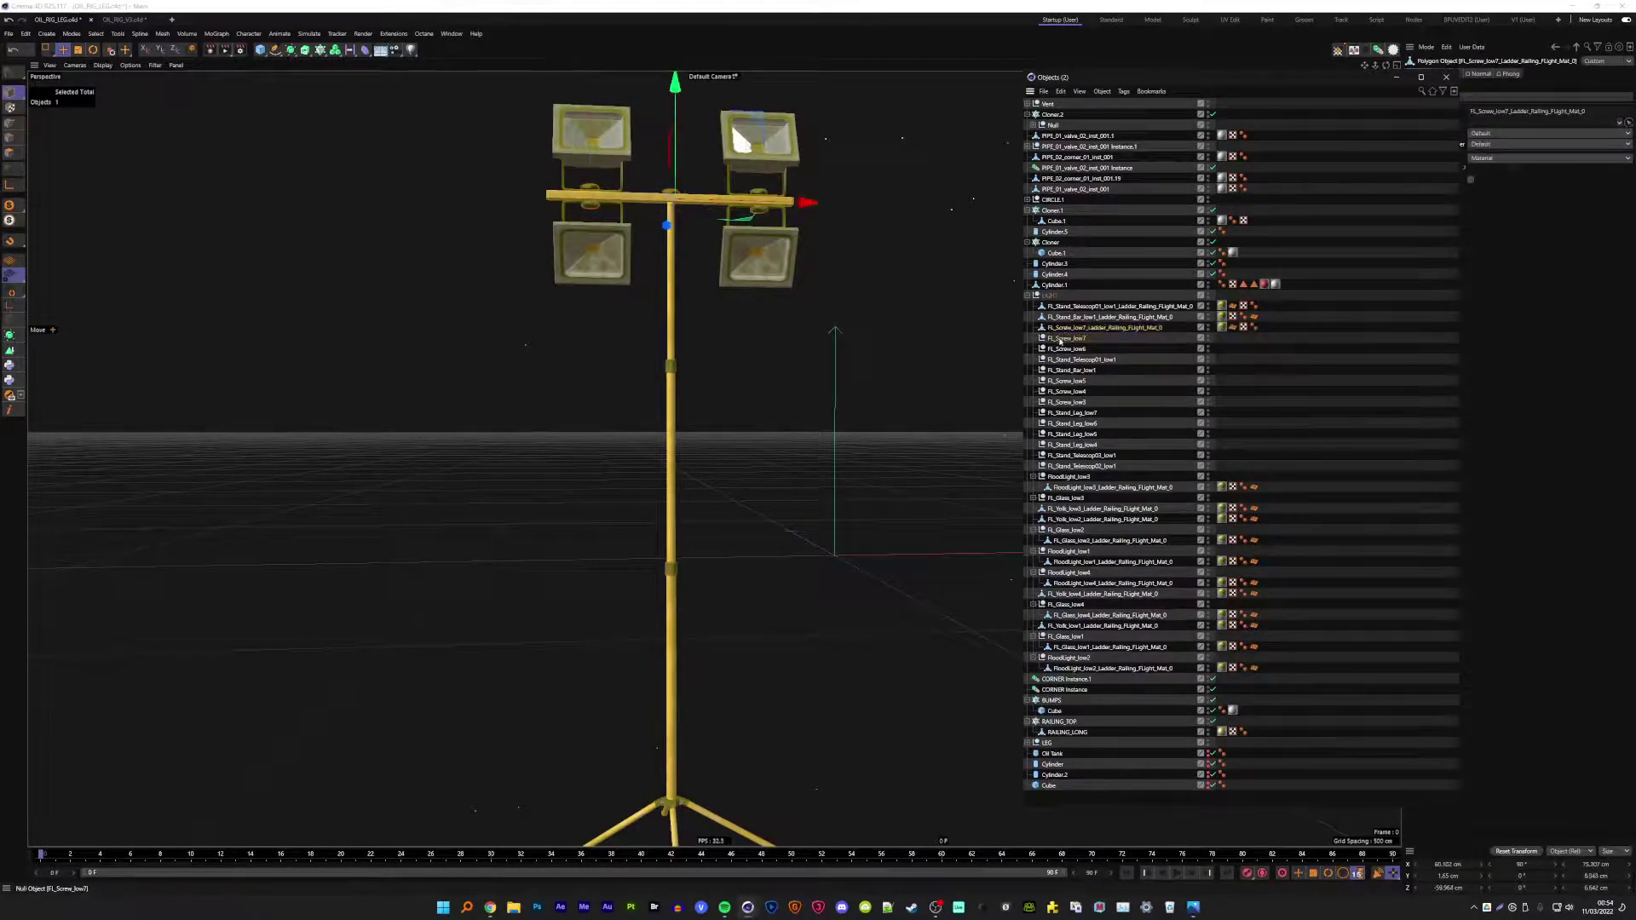
key("Delete")
- Rename the screw, crossbar and telescopic stand polygons SCREW, BAR and STAND
double_click(1065, 328)
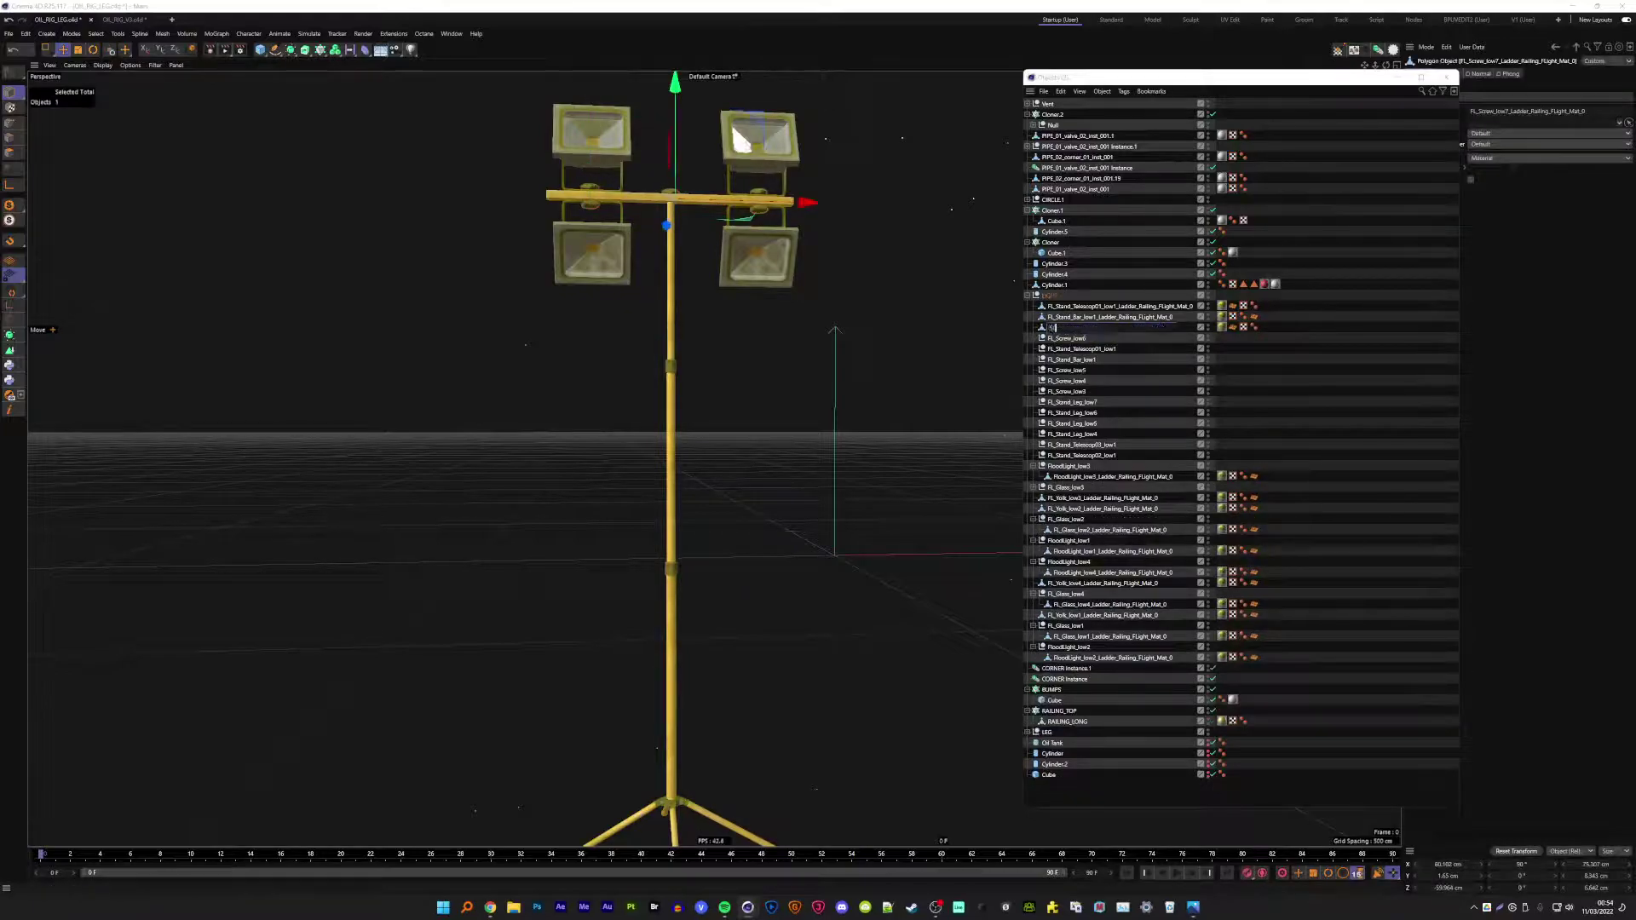
type("REW")
key("Return")
left_click(1067, 318)
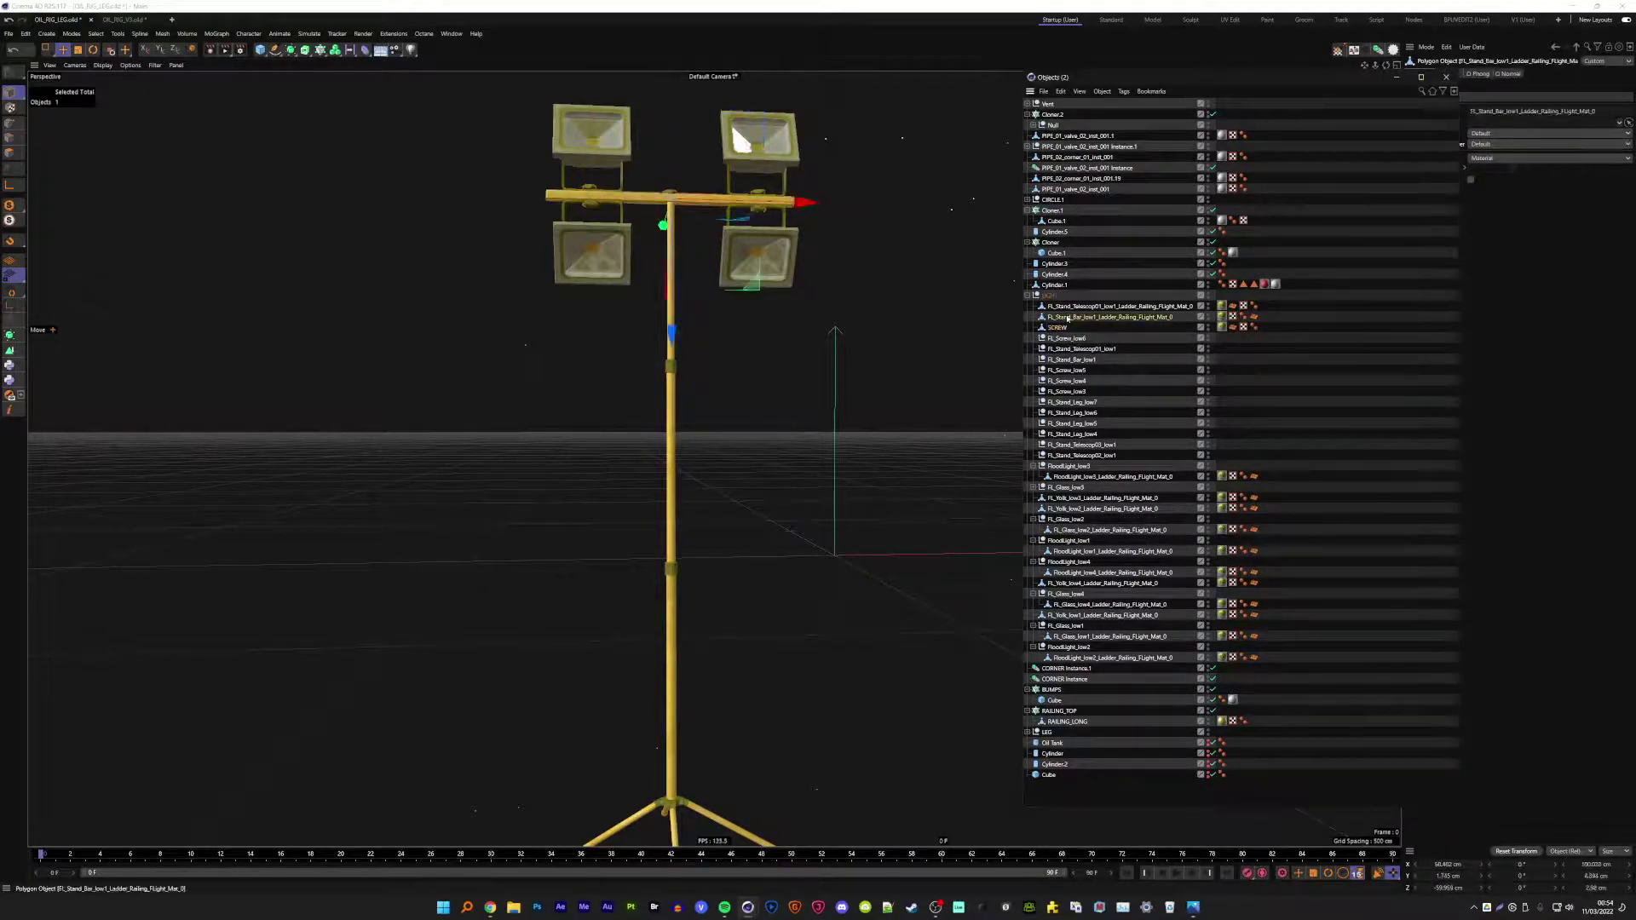
double_click(1074, 318)
type("R")
key("Return")
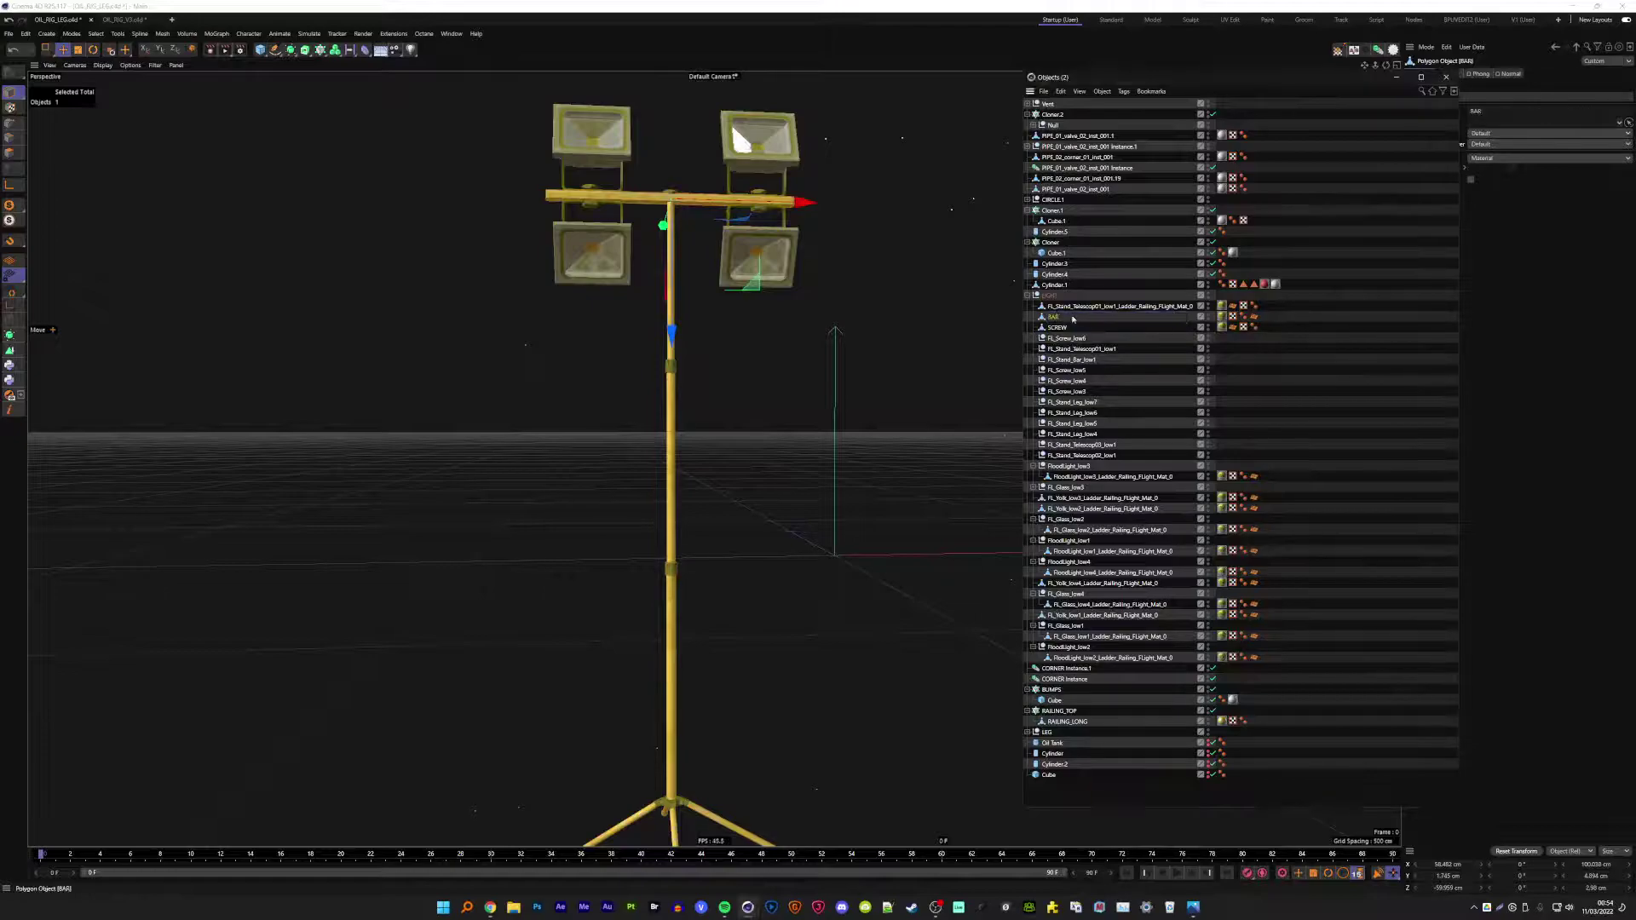
left_click(1075, 307)
double_click(1077, 308)
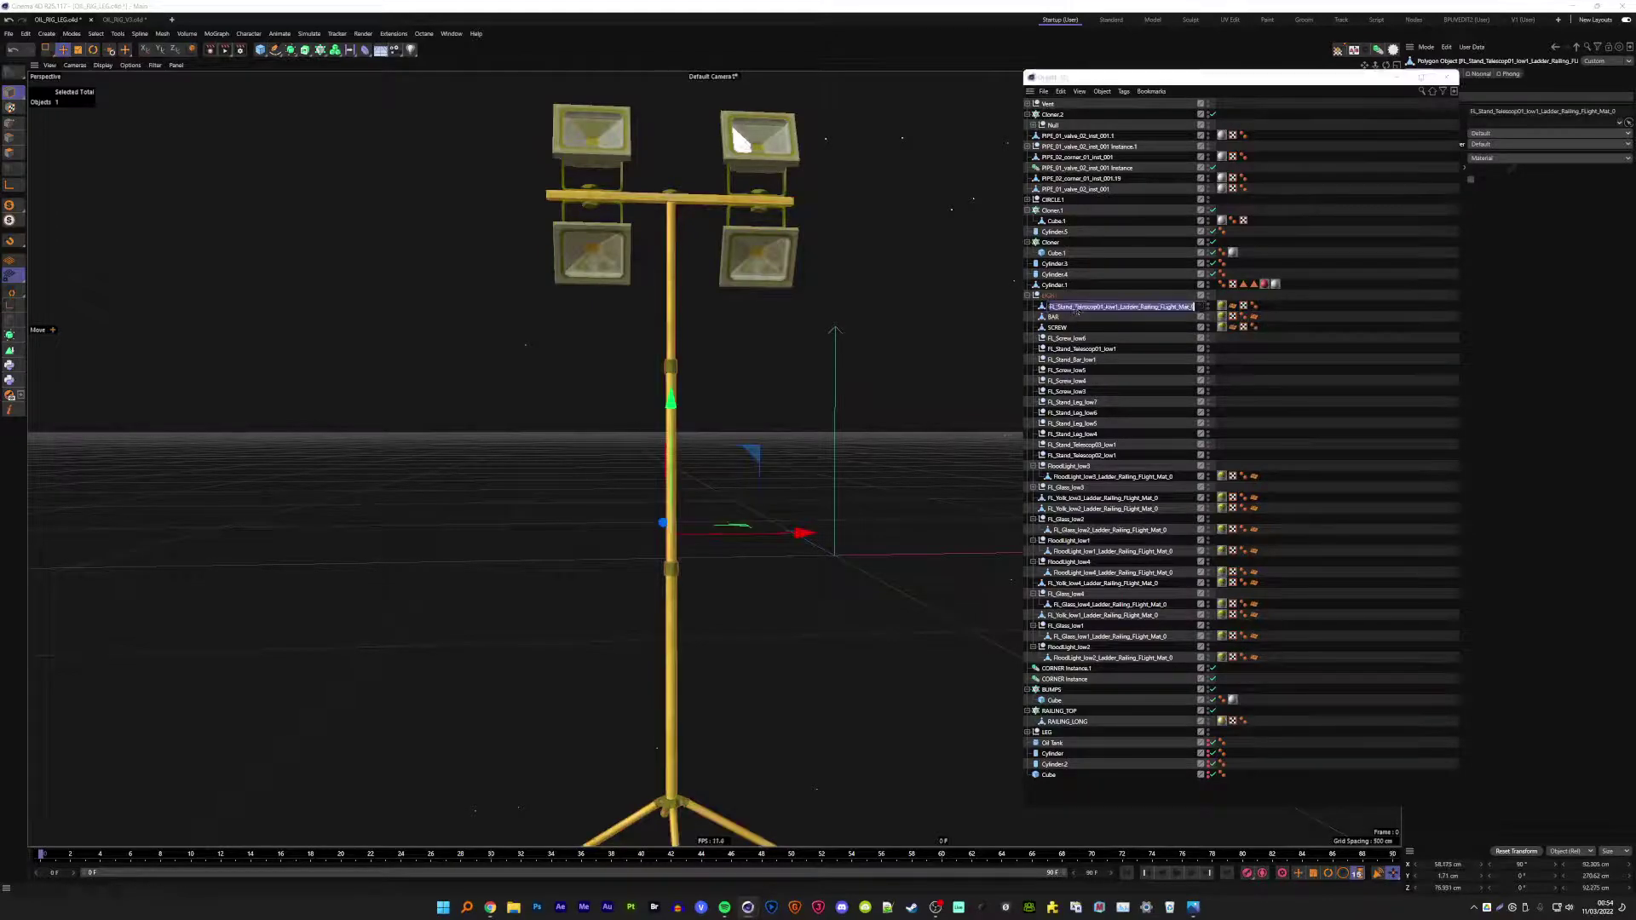
type("STAND")
key("Return")
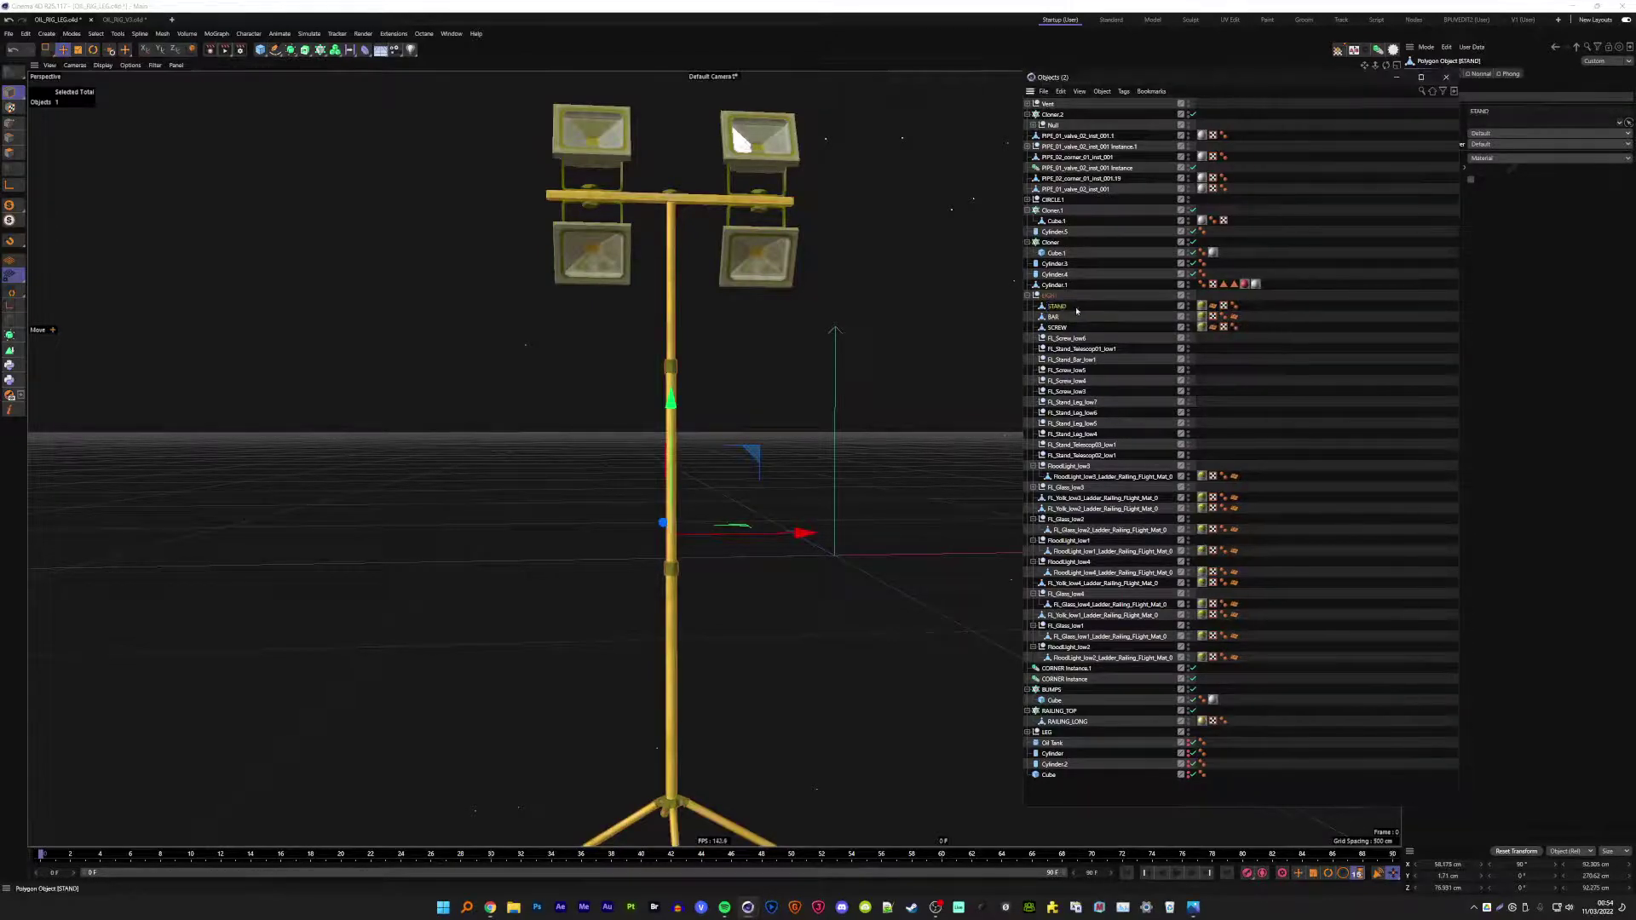
- Delete the leftover FL_Screw and FL_Stand objects through FL_Stand_Telescop02_low1
left_click(1064, 328)
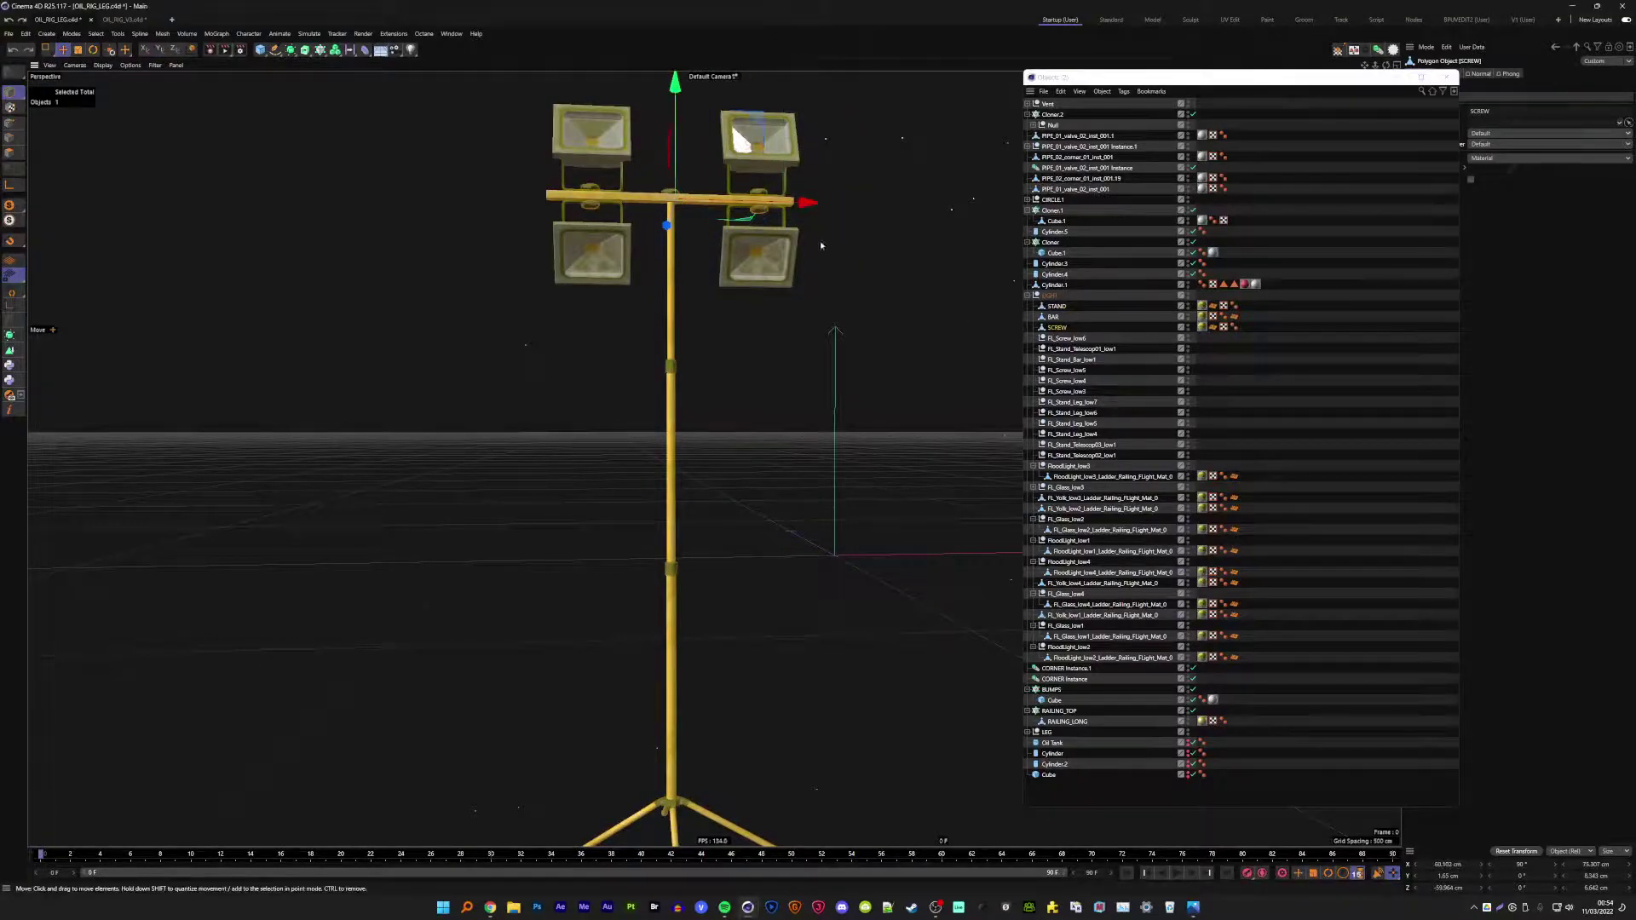
left_click(1061, 340)
left_click(1063, 456, "shift")
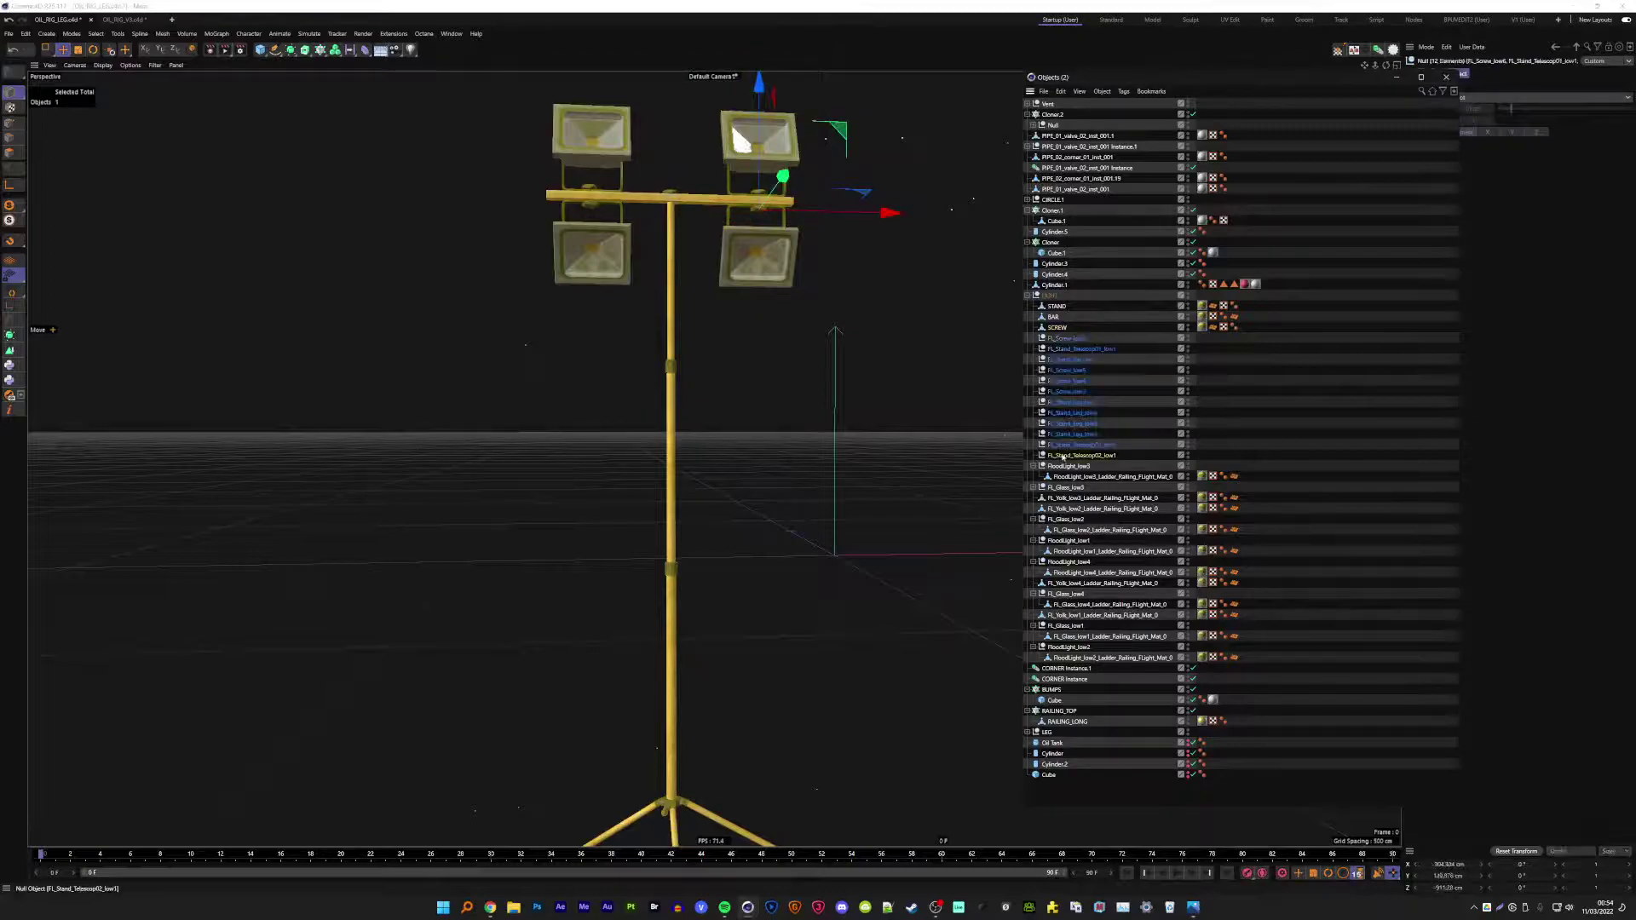
key("Delete")
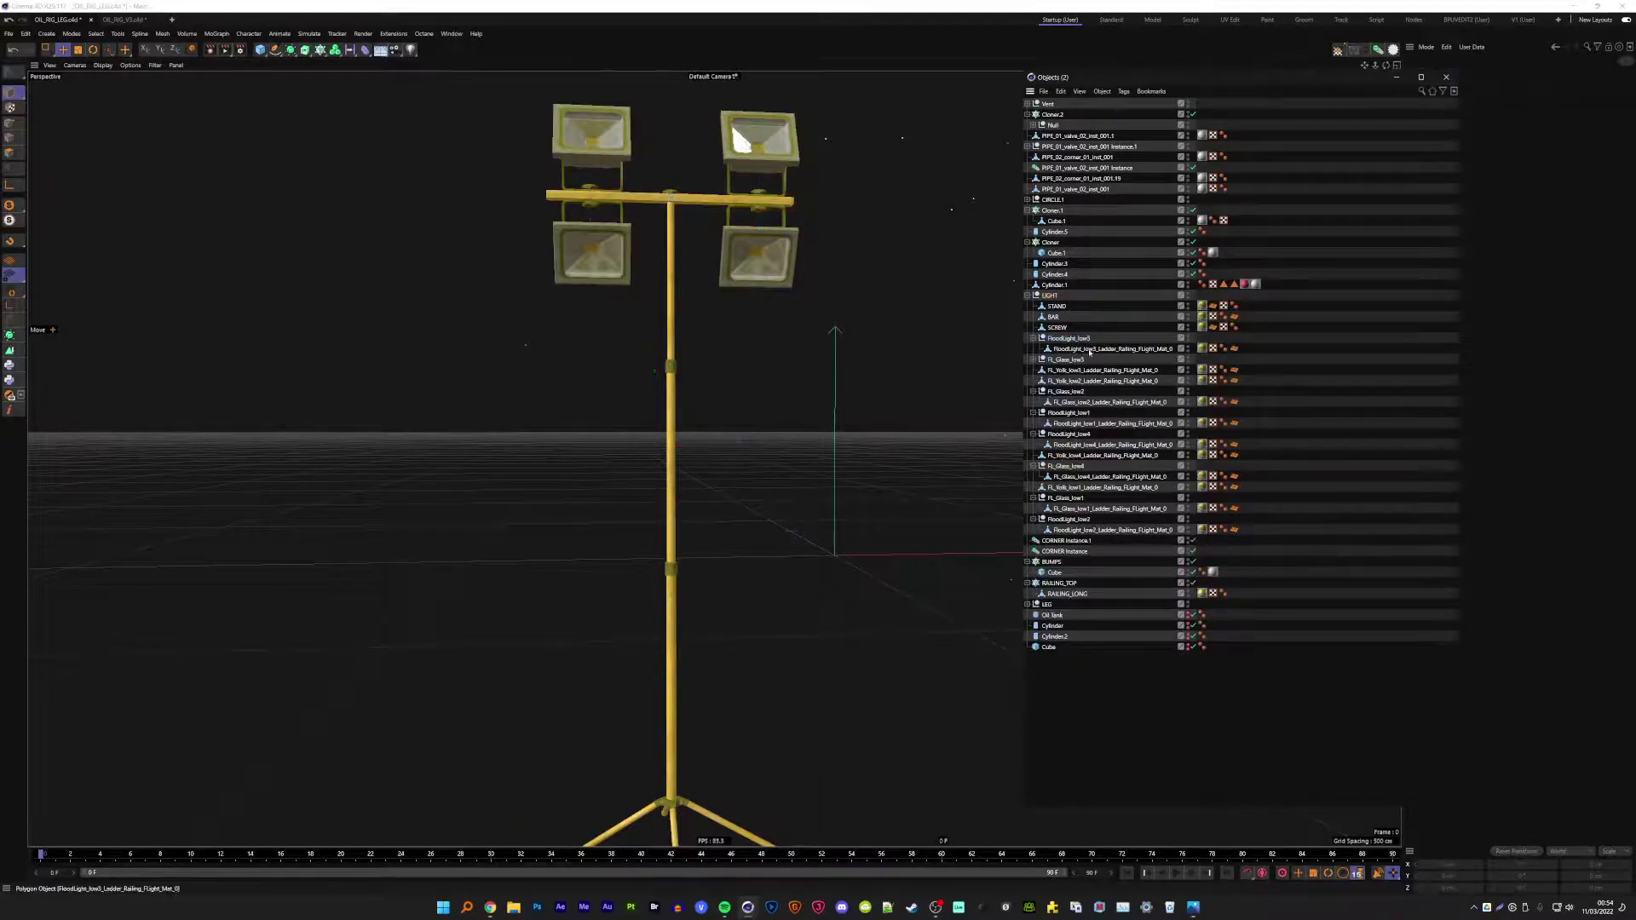
- Select the lower-right lamp's glass and body within the FloodLight_low3 group
left_click(1059, 340)
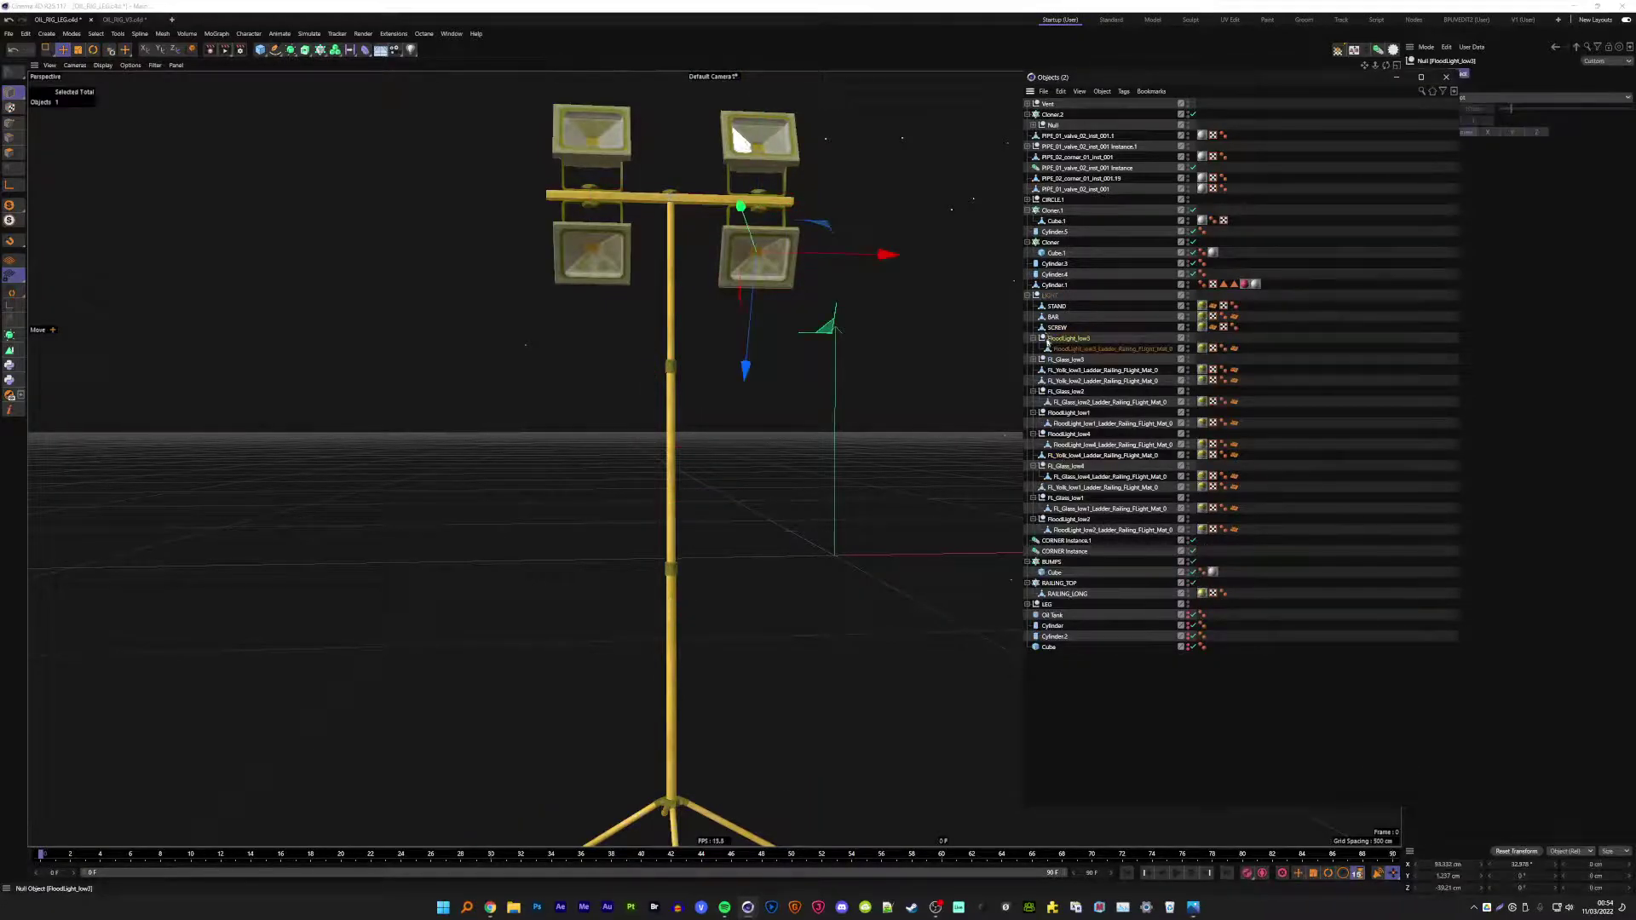
left_click(790, 244)
scroll(793, 245, "up", 3)
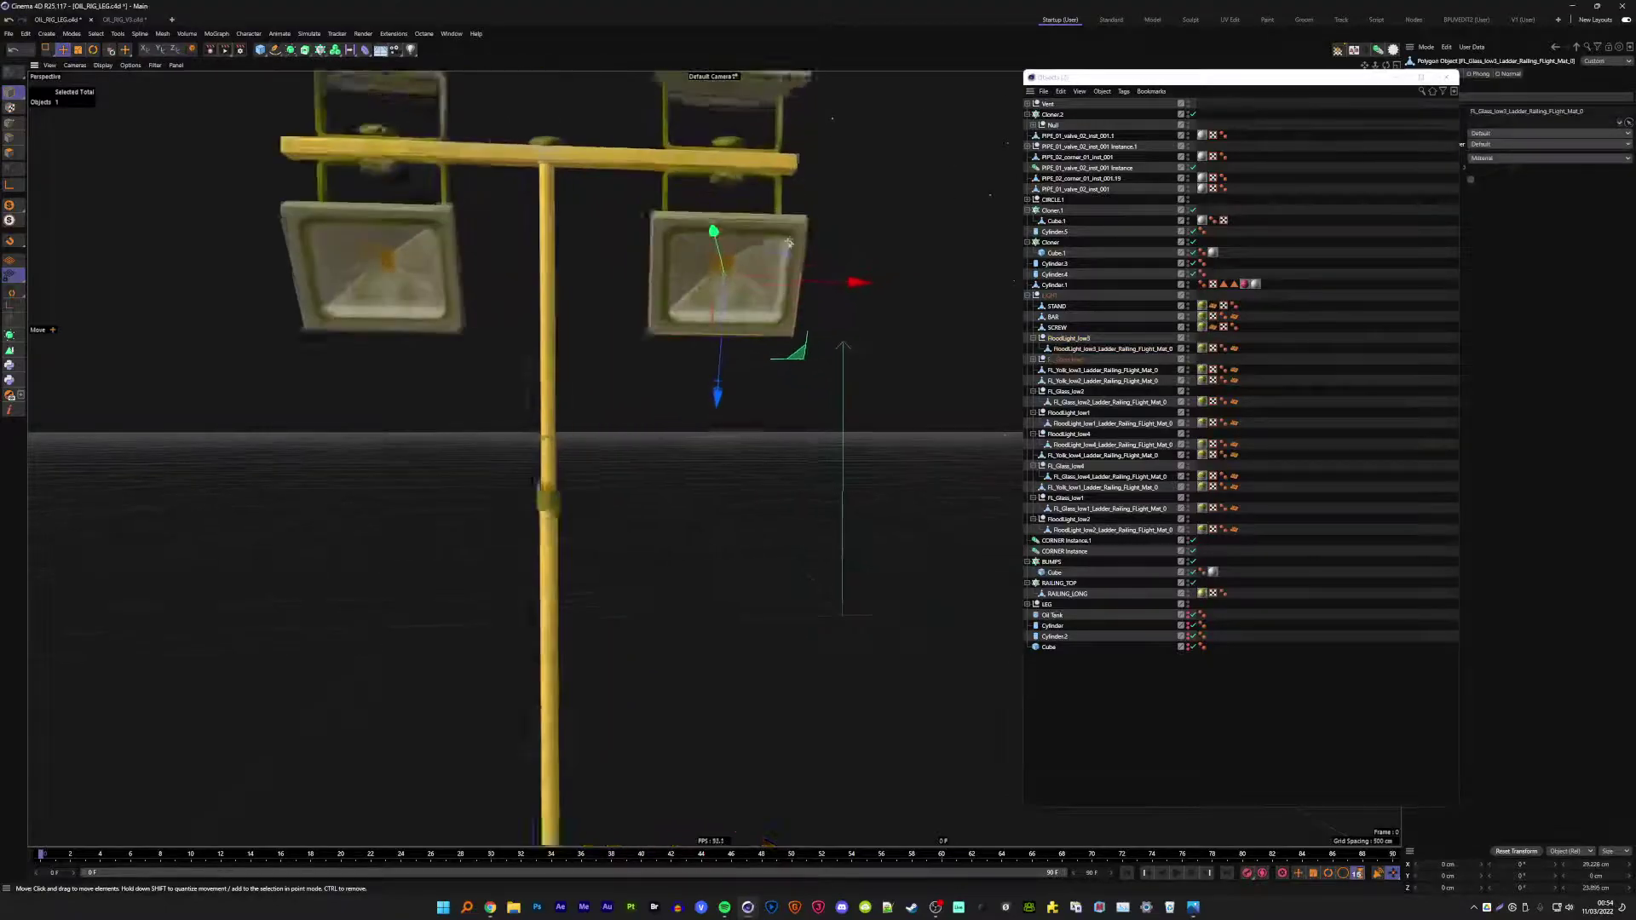
scroll(810, 248, "up", 3)
left_click_drag(815, 249, 638, 231, "alt")
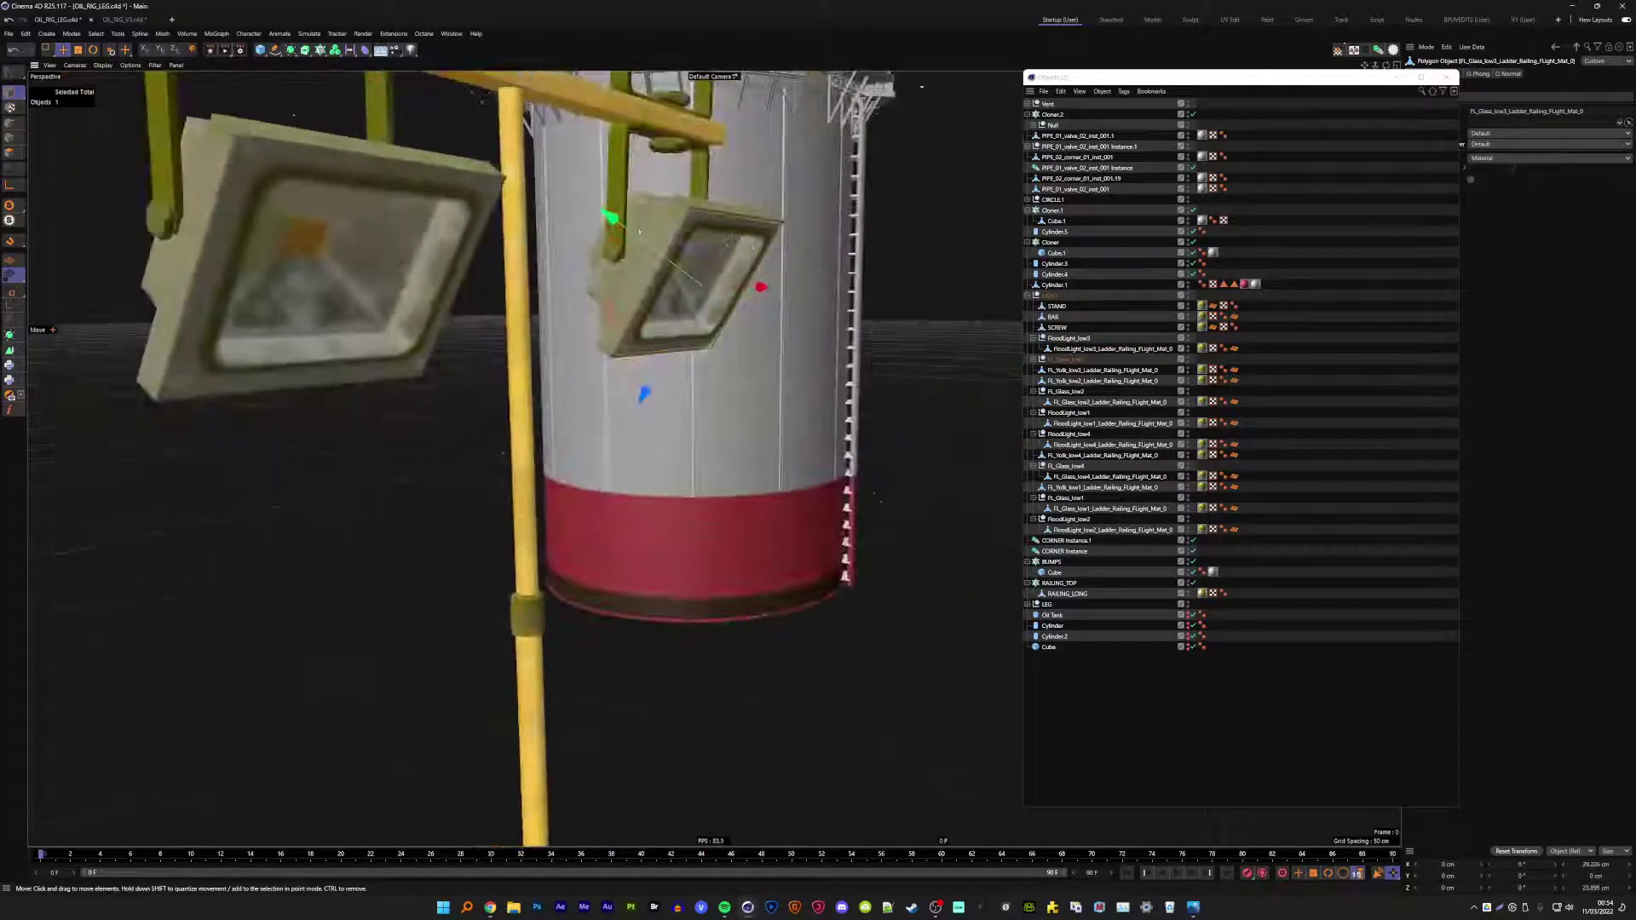
left_click(654, 223, "shift")
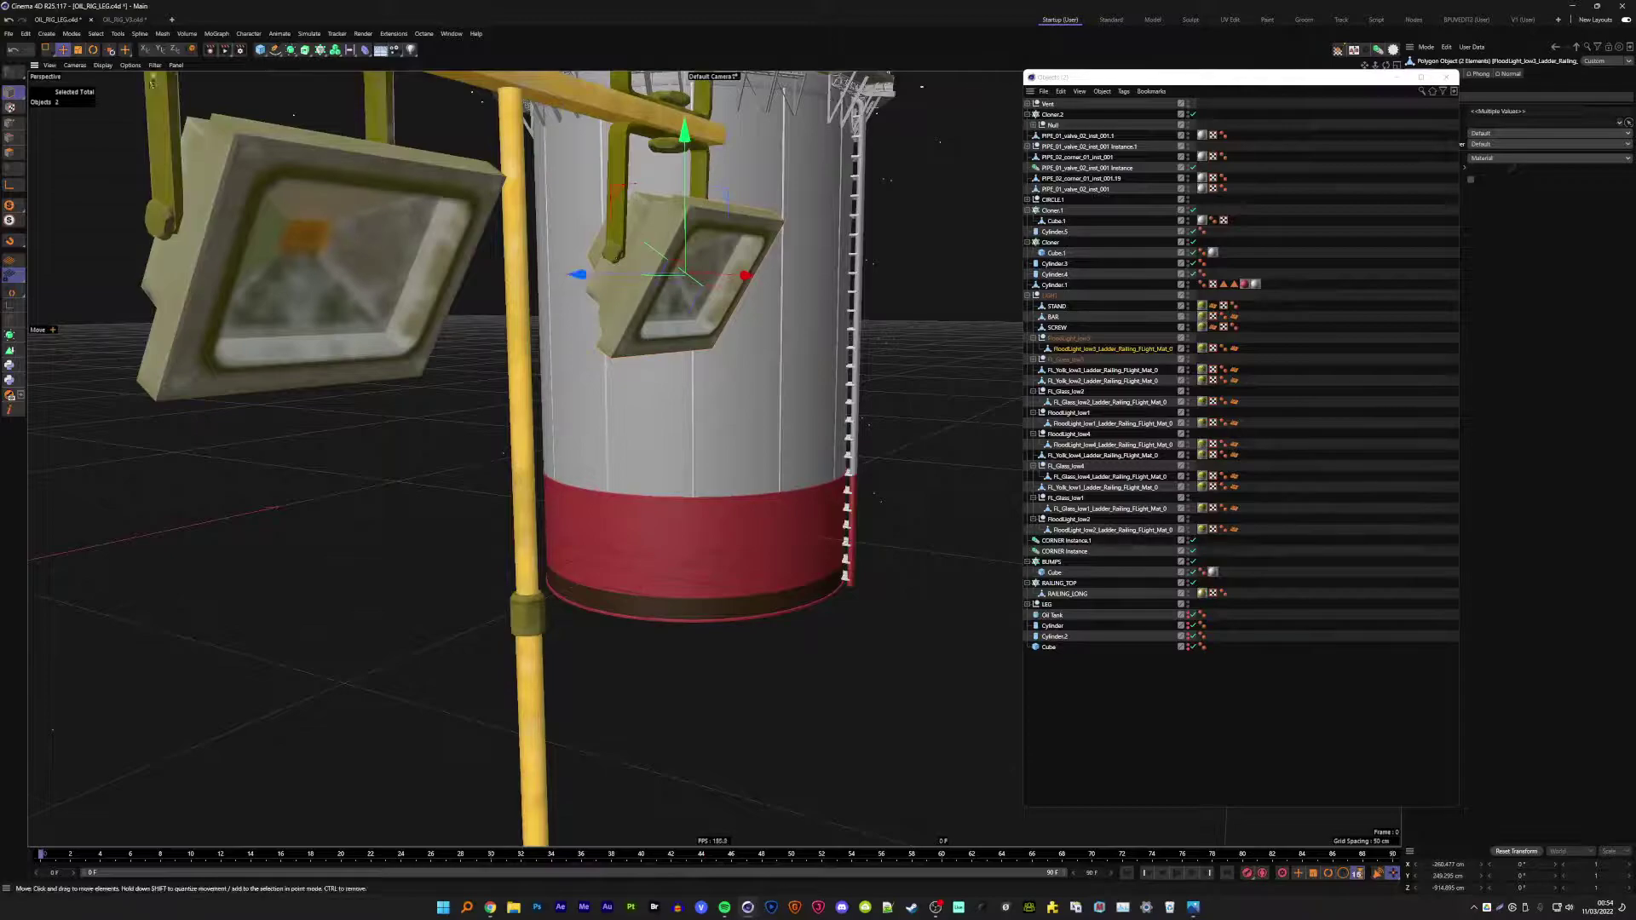
mouse_move(654, 223)
left_mouse_down("alt")
mouse_move(665, 244)
mouse_move(886, 309)
left_mouse_up("alt")
key("ctrl+z")
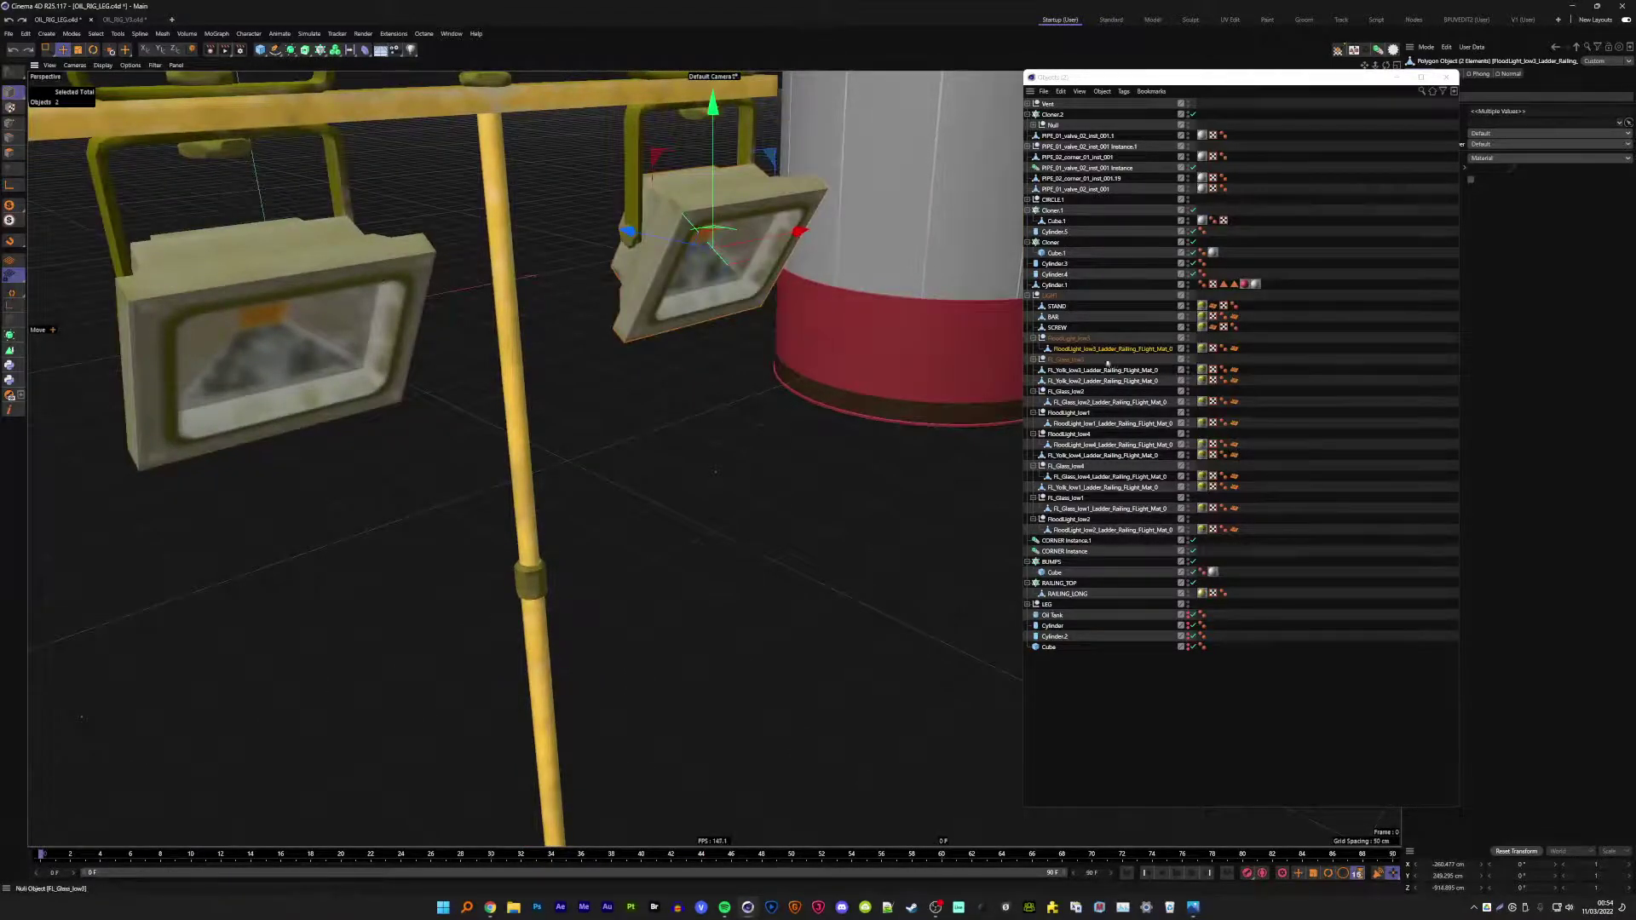
- Merge the lower-right floodlight parts into one mesh named LIGHT and delete its empty group
right_click(1069, 353)
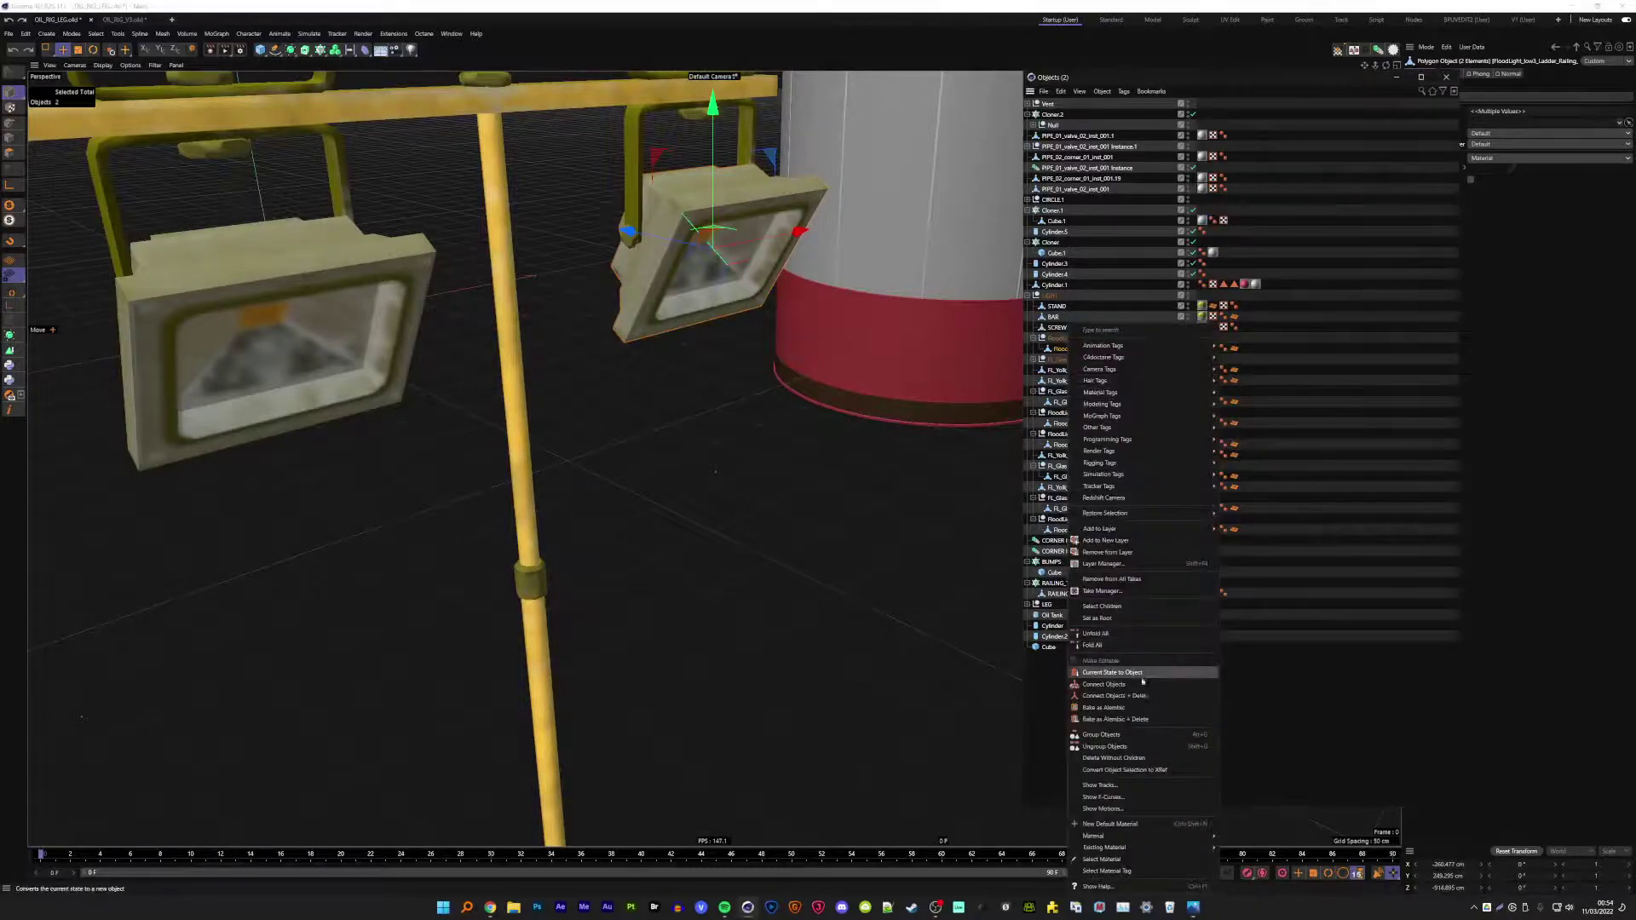
left_click(1124, 697)
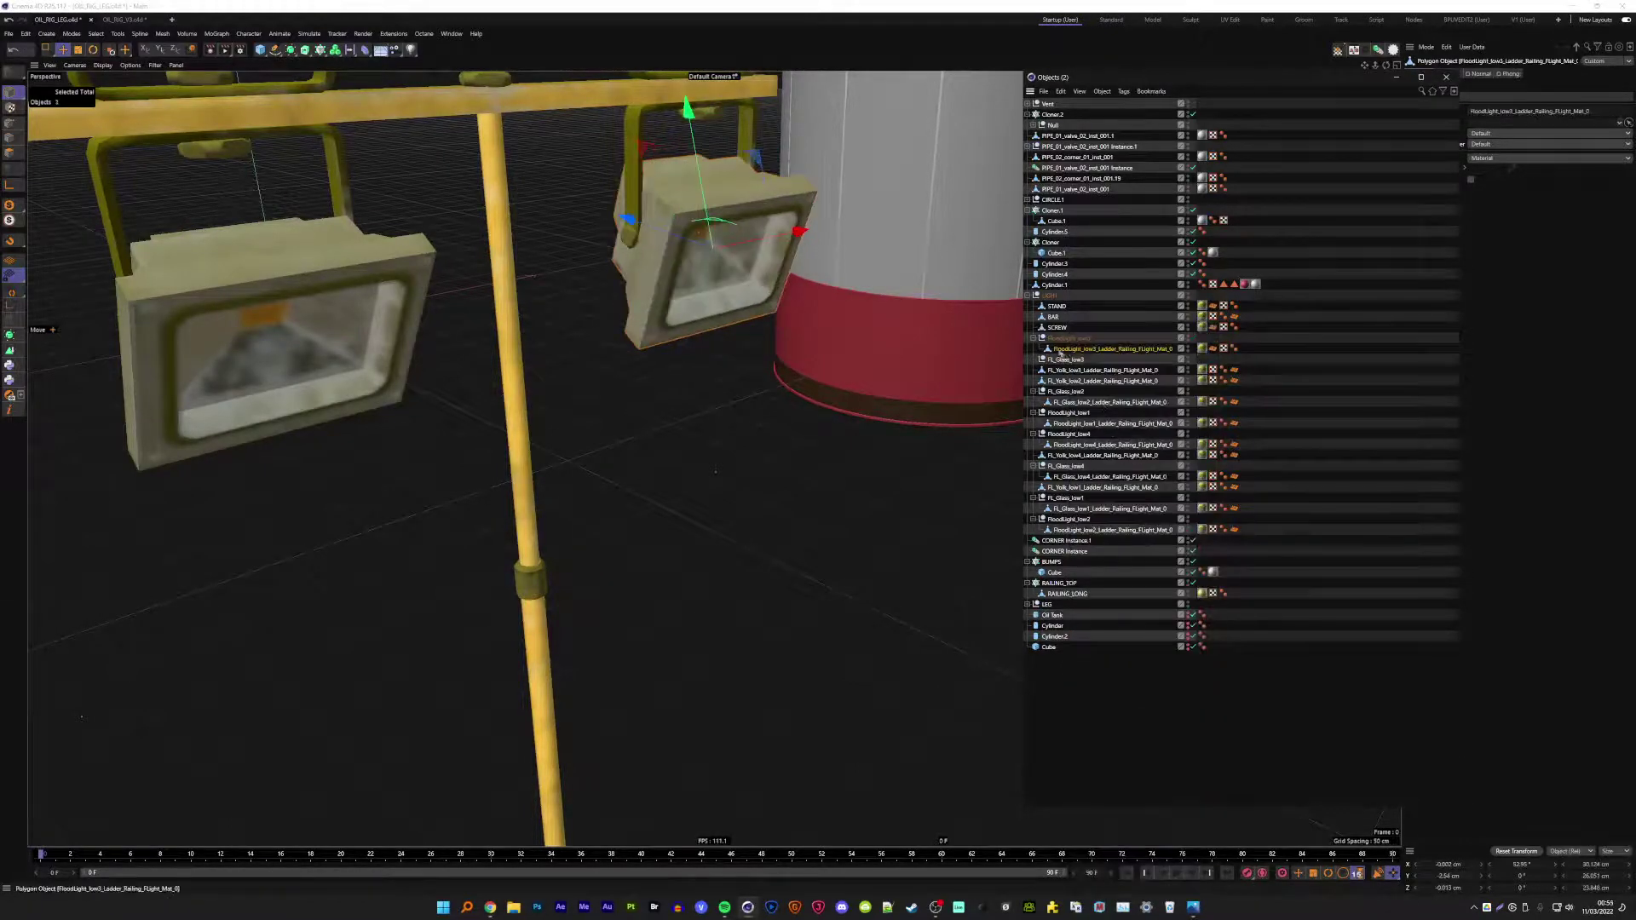
left_click_drag(716, 471, 693, 251, "alt")
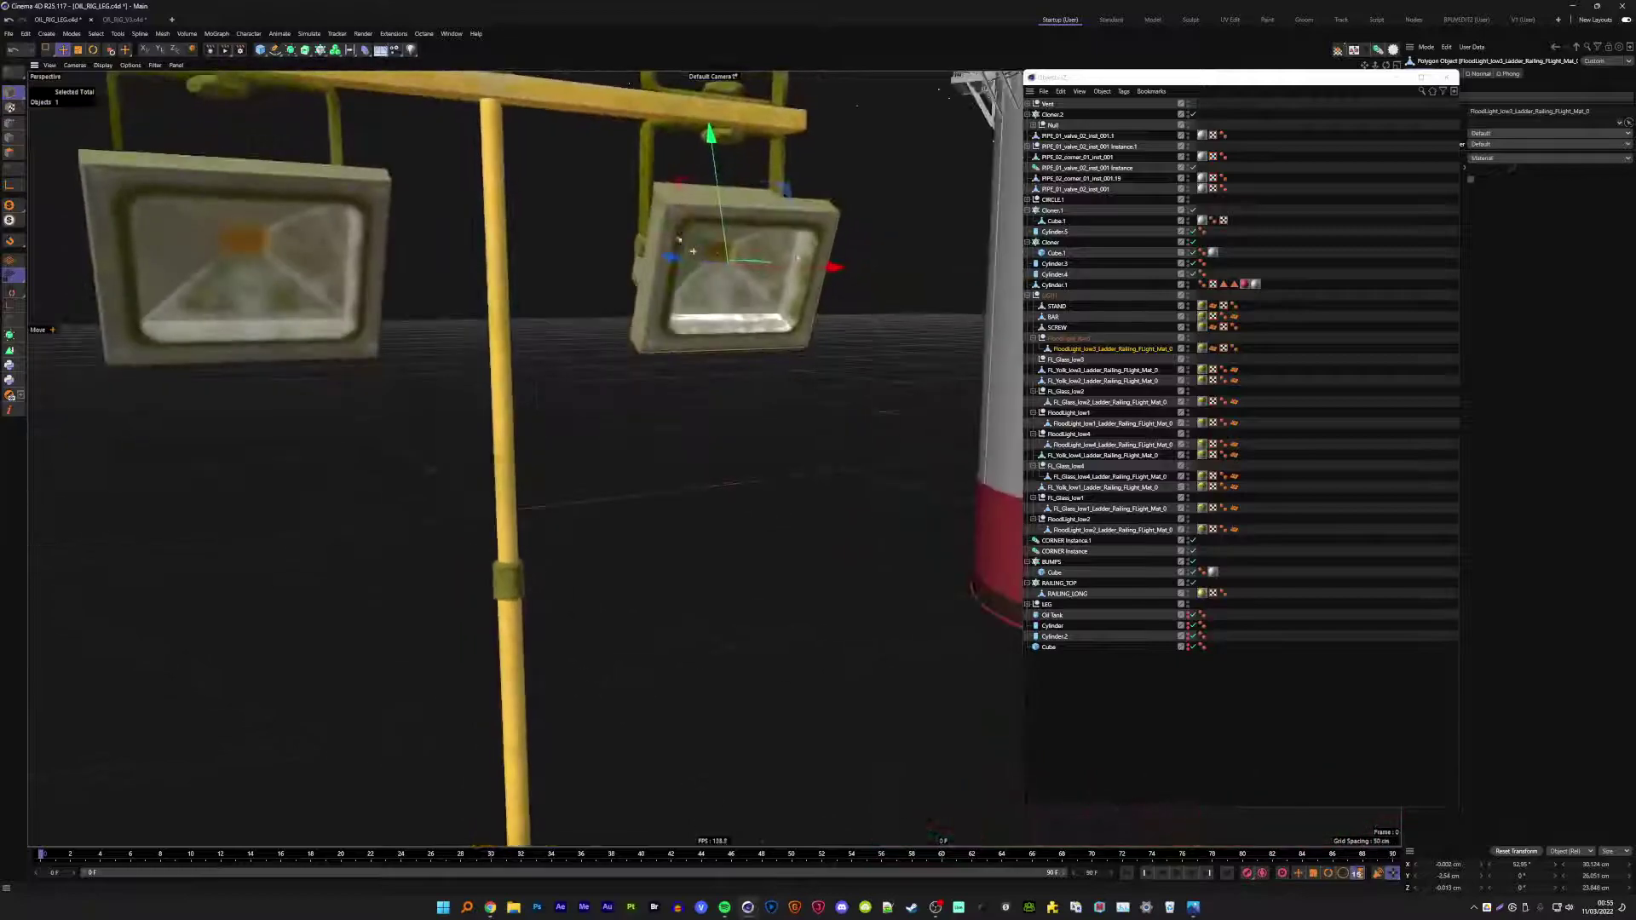
left_click_drag(1075, 348, 1060, 307)
left_click(1061, 349)
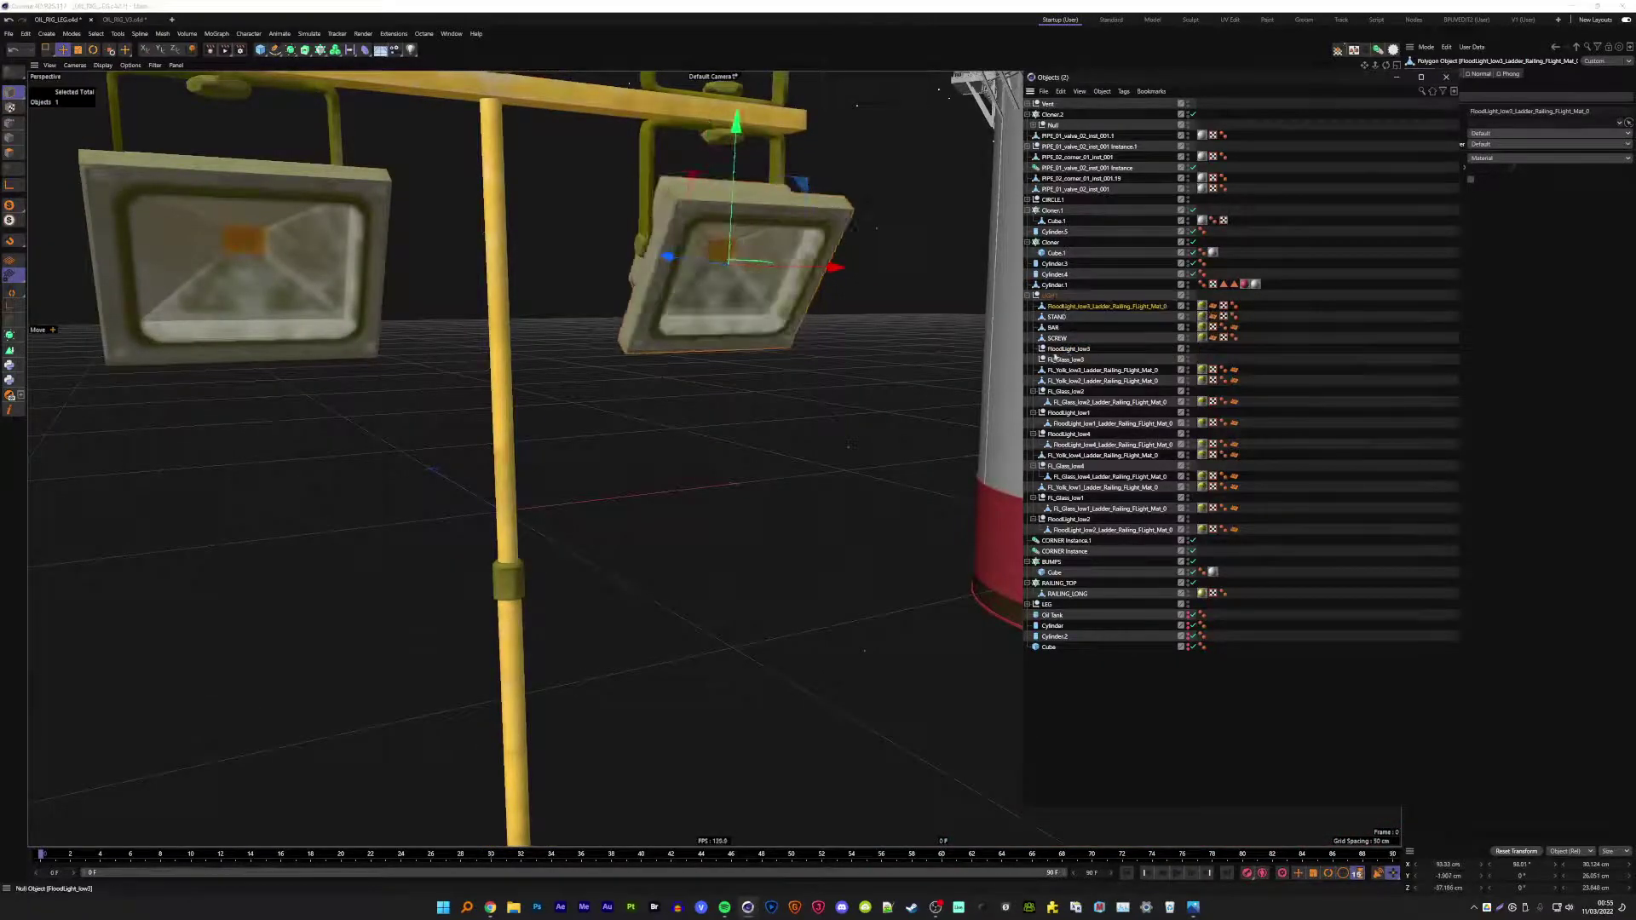
key("Delete")
double_click(1065, 306)
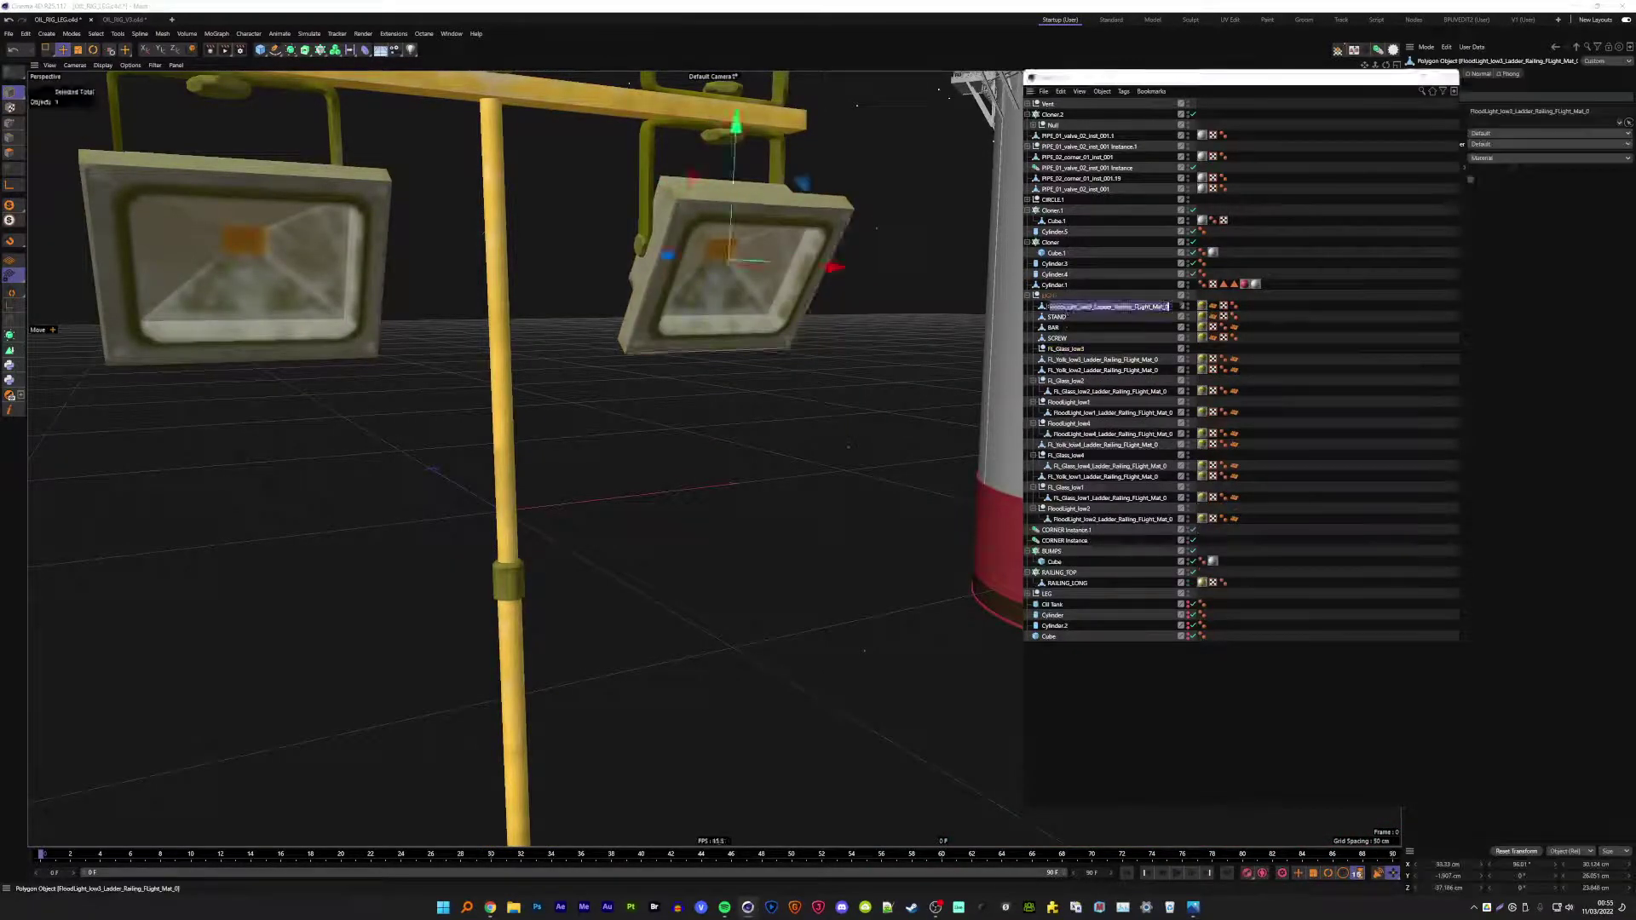
type("LIGHT")
key("Return")
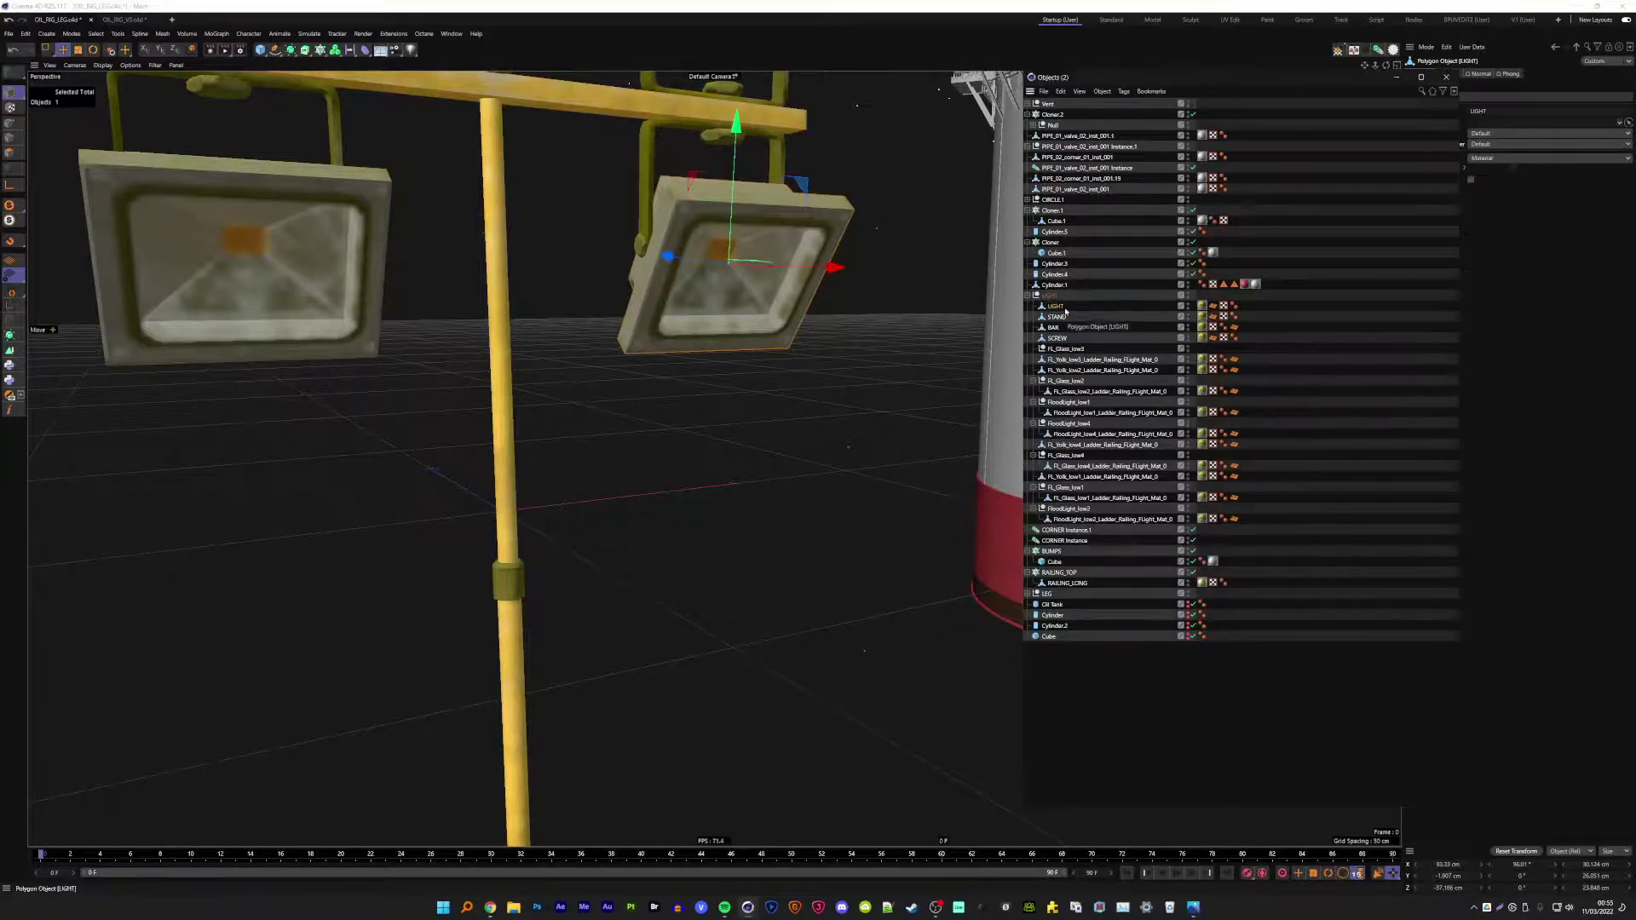
key("Return")
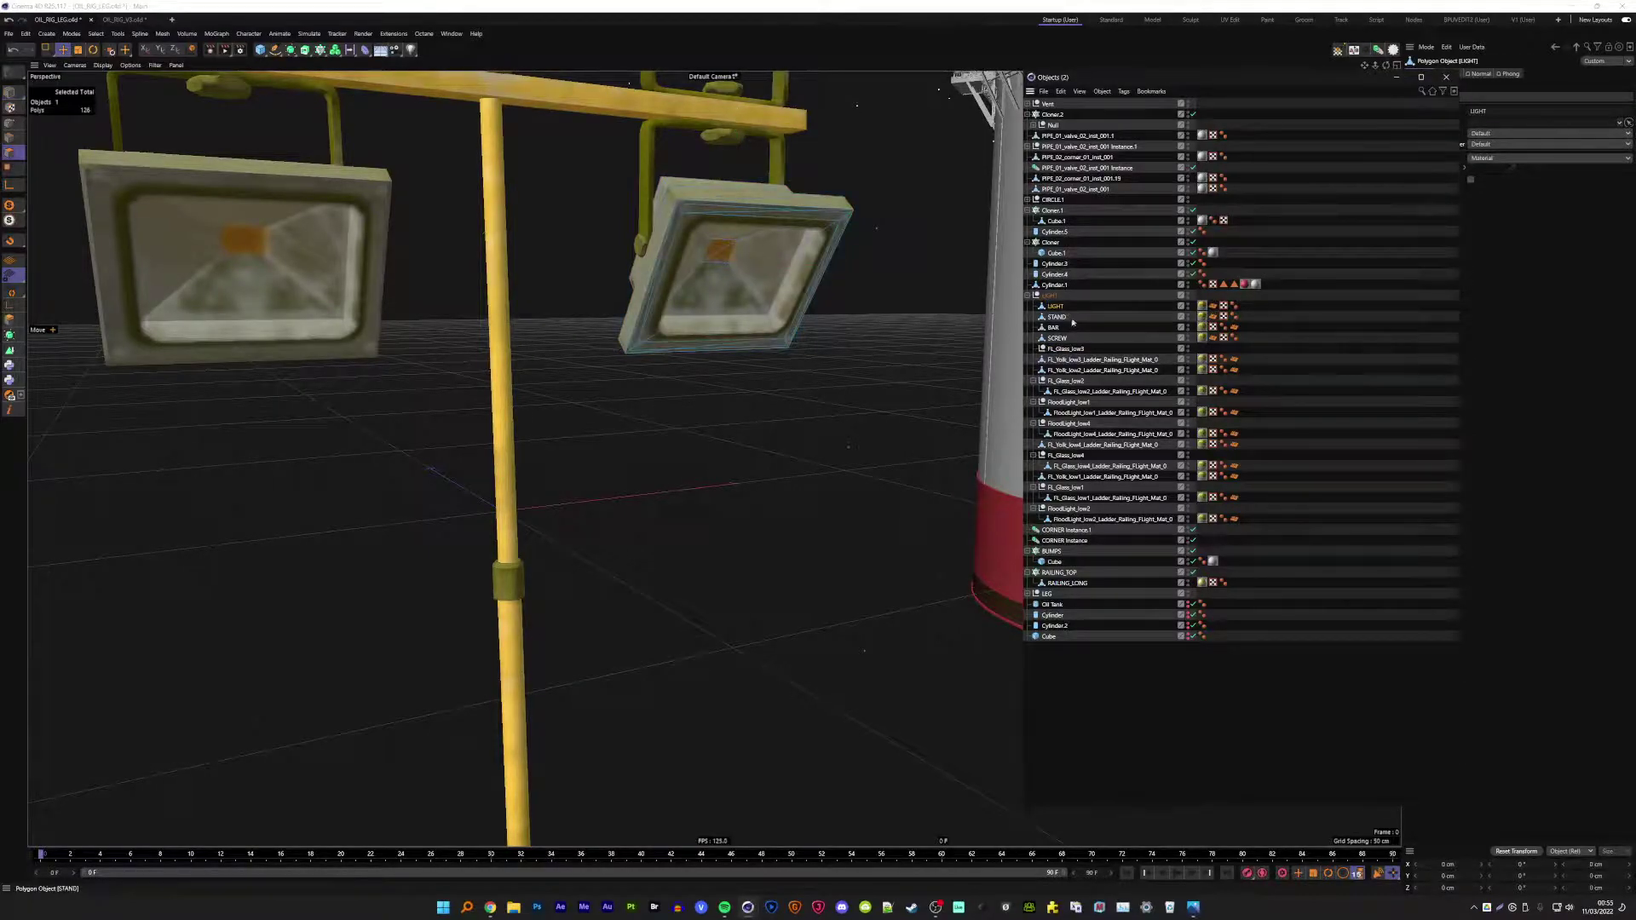
key("Return")
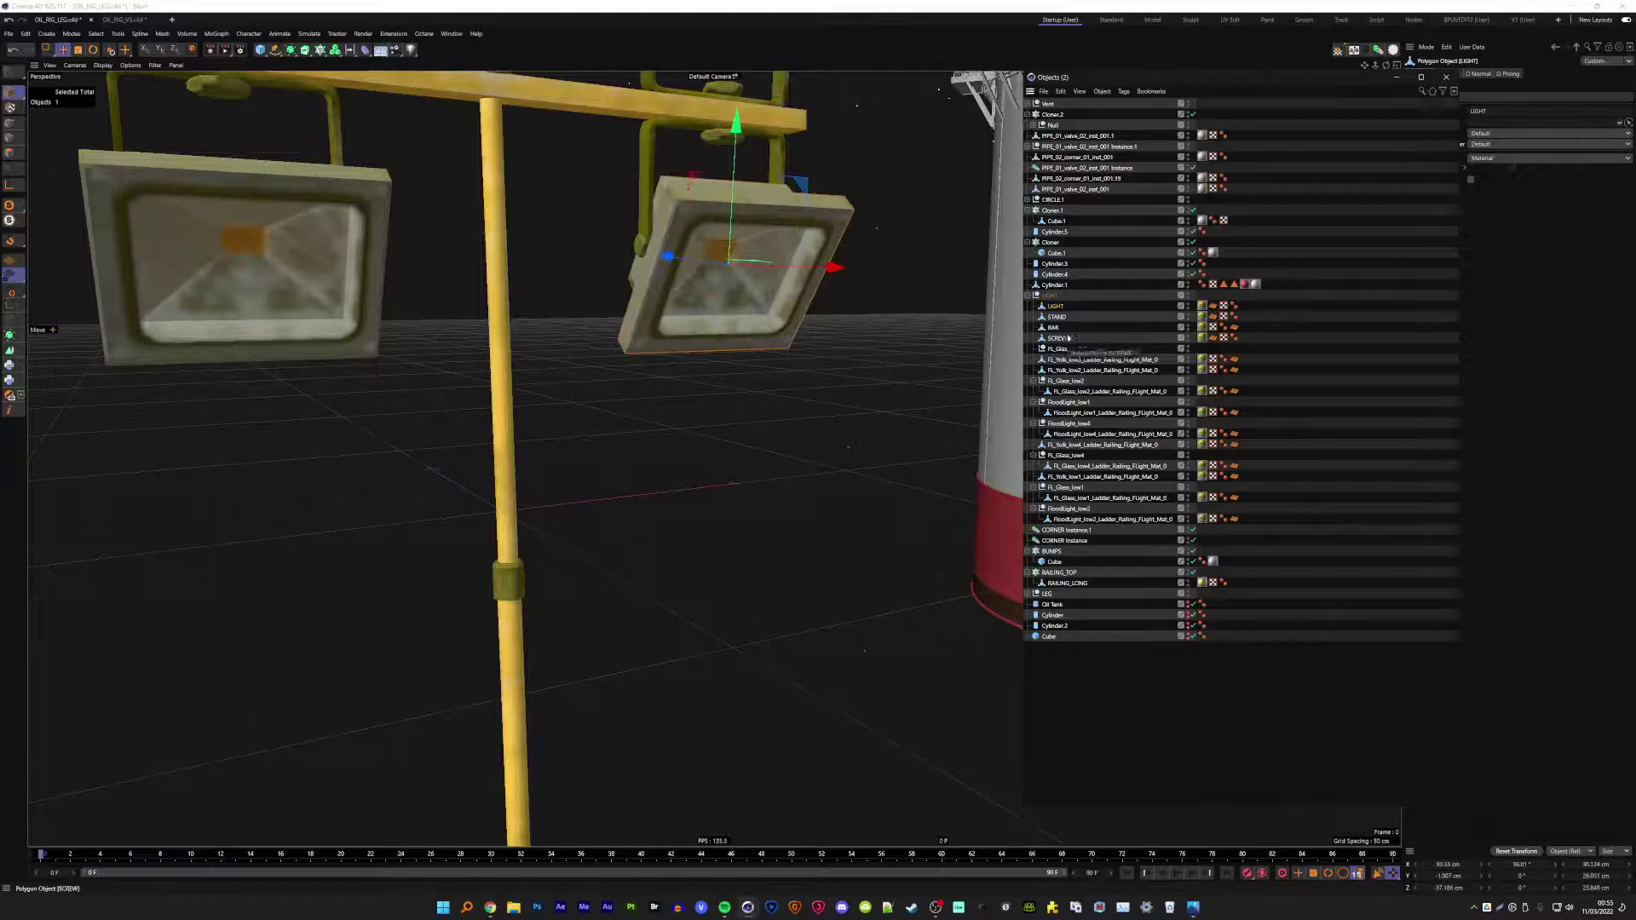
- Delete FL_Glass_low3, then merge the two floodlight yokes into one object named 'bar'
left_click_drag(546, 358, 699, 292, "alt")
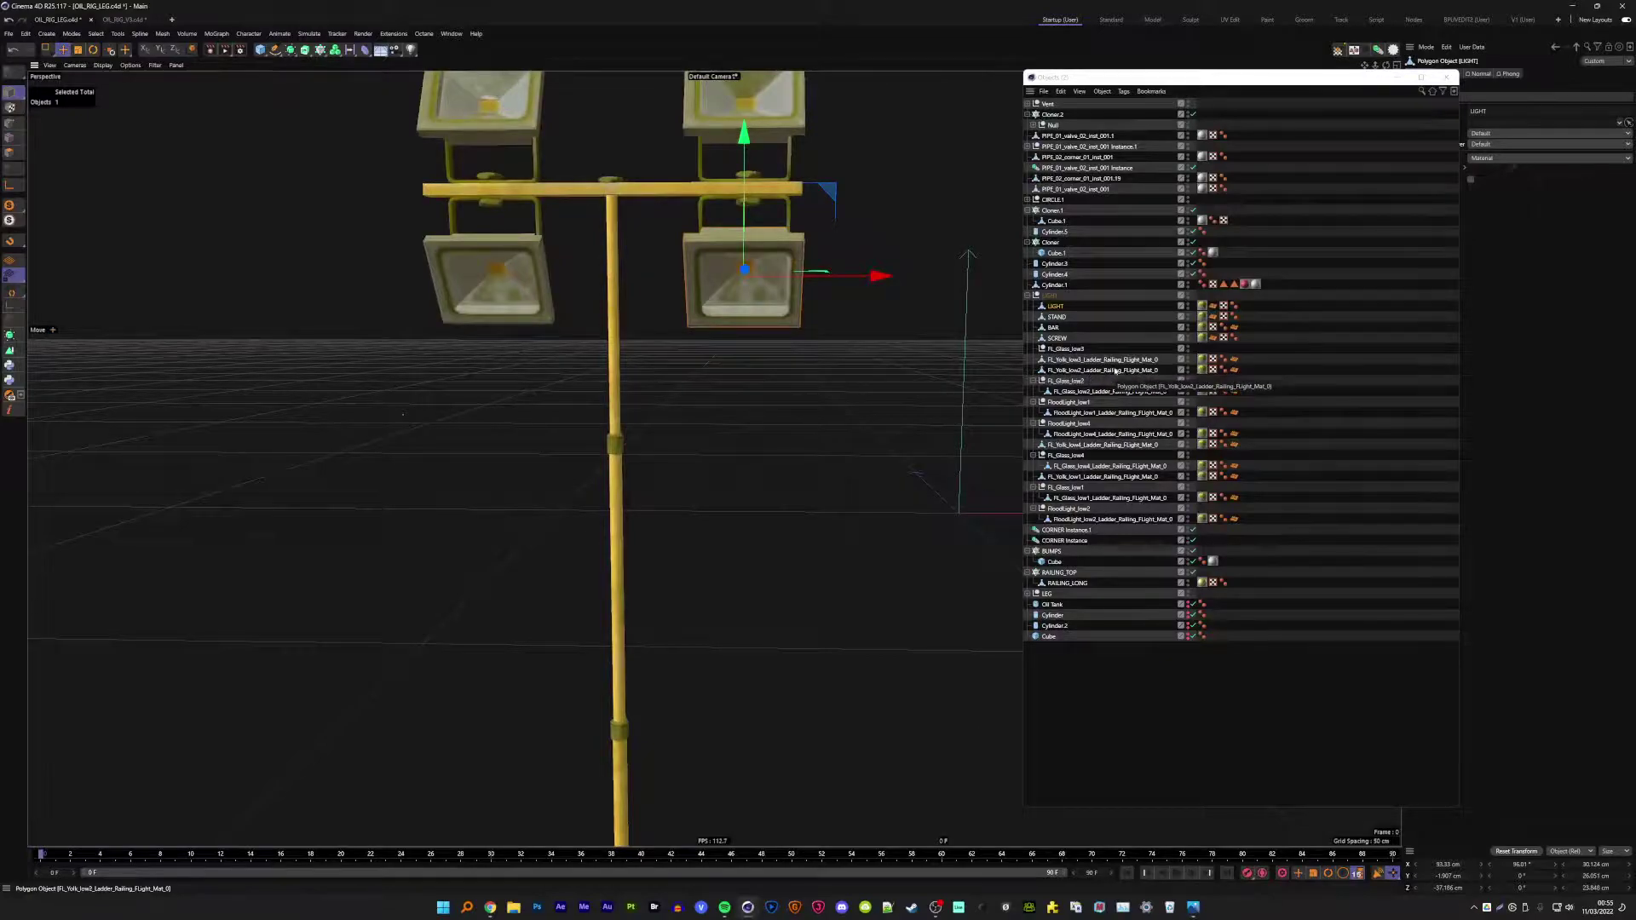
left_click(1065, 350)
key("Delete")
left_click(1062, 350)
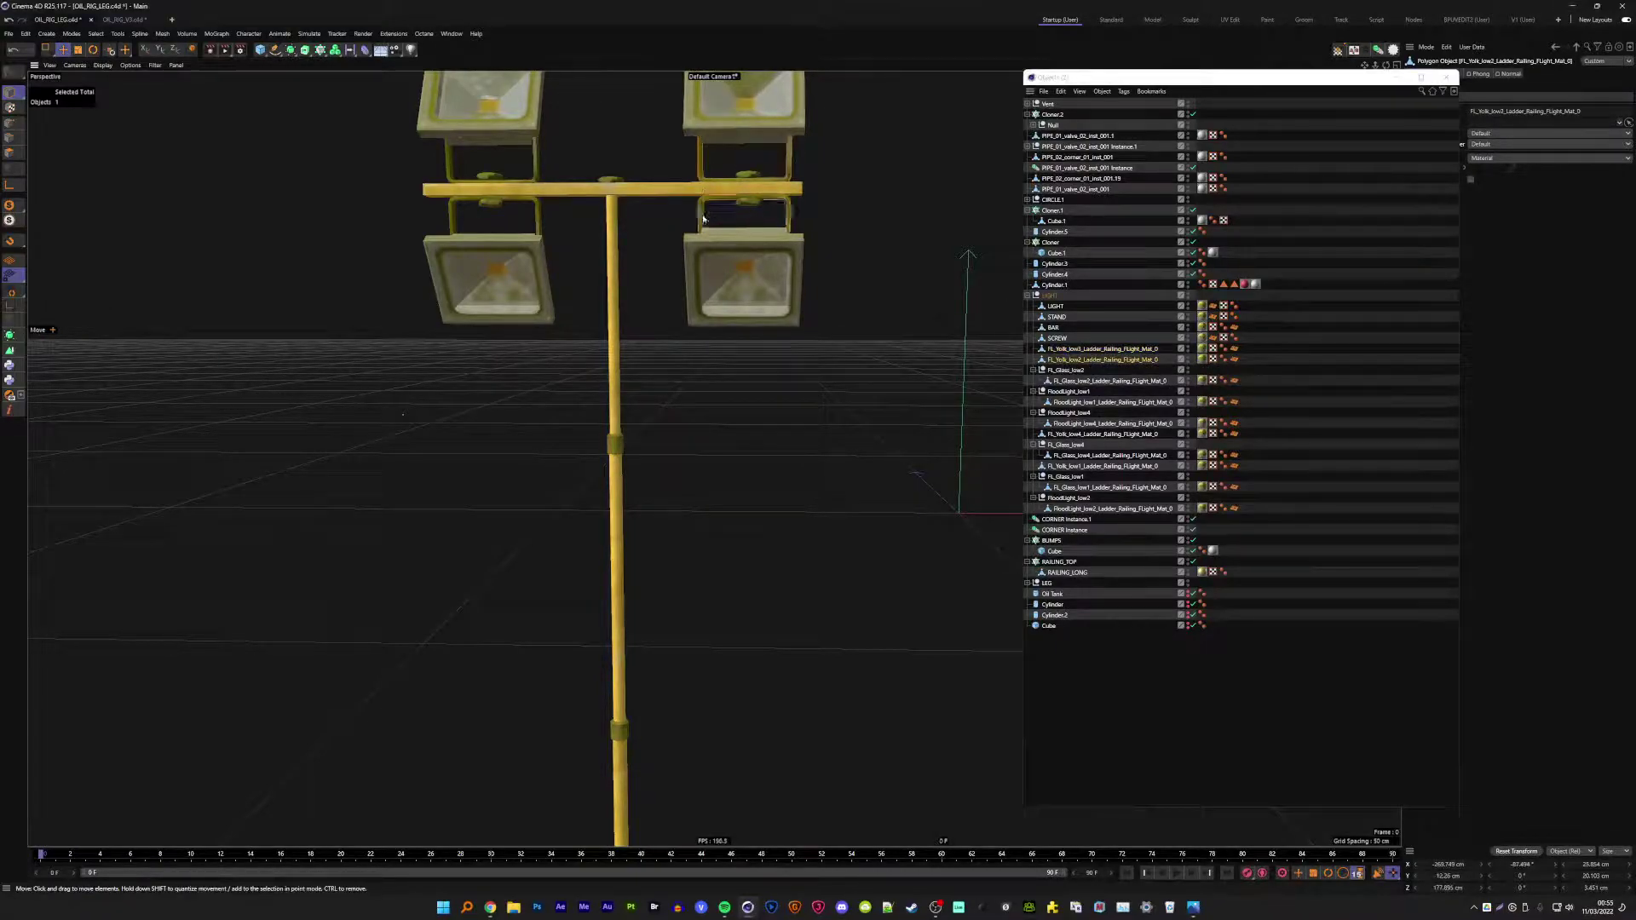
left_click(501, 223, "shift")
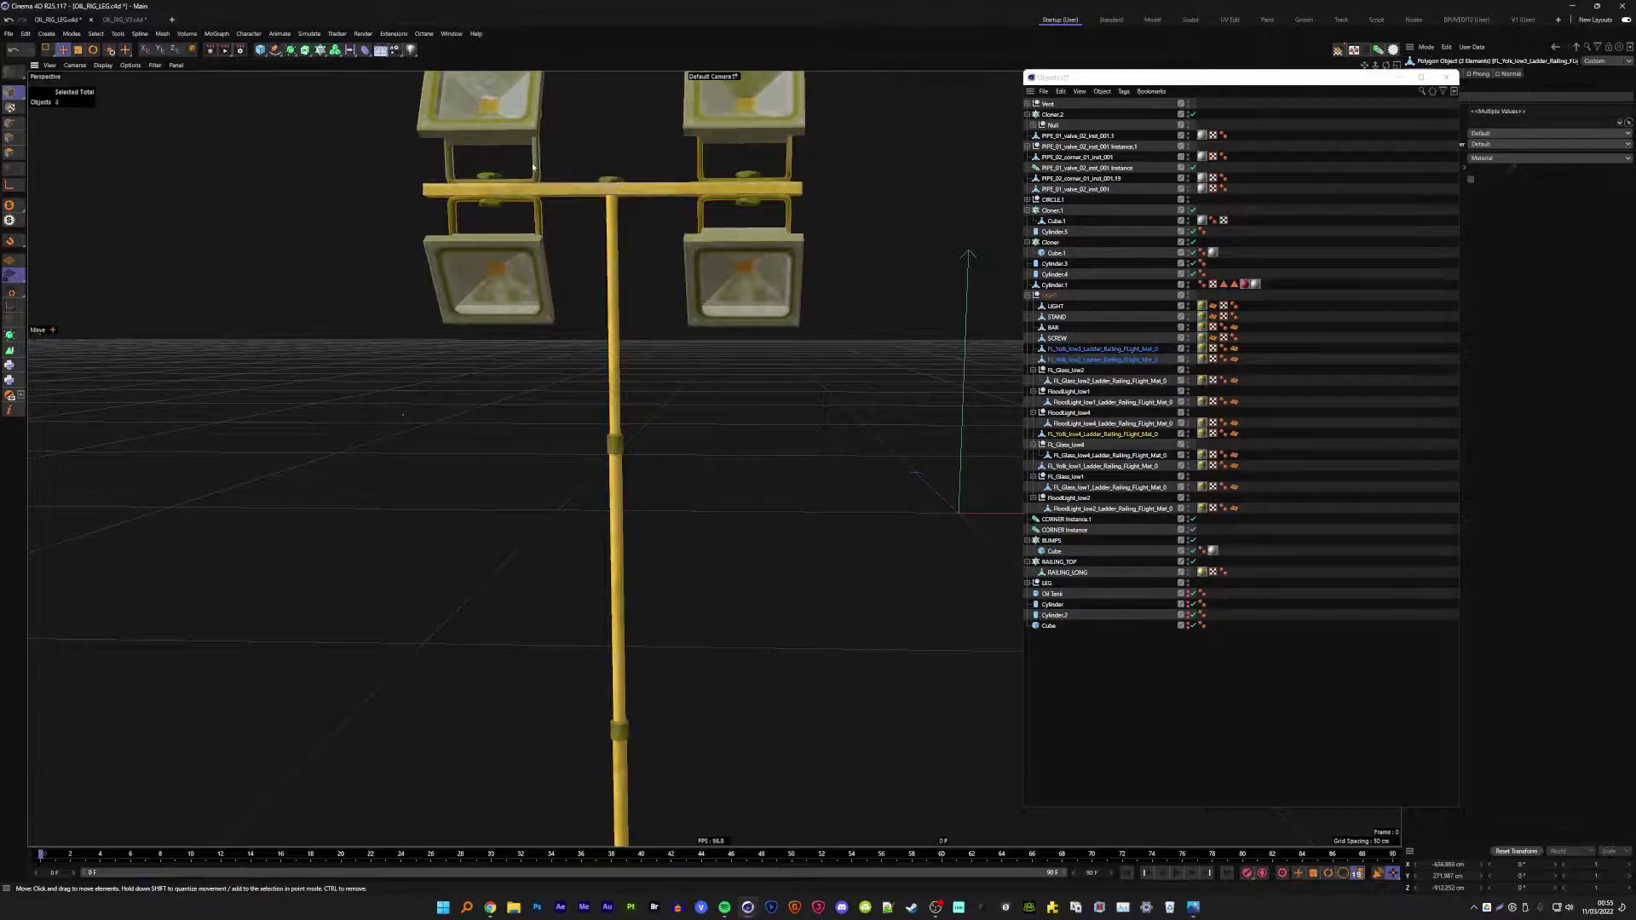
right_click(1097, 327)
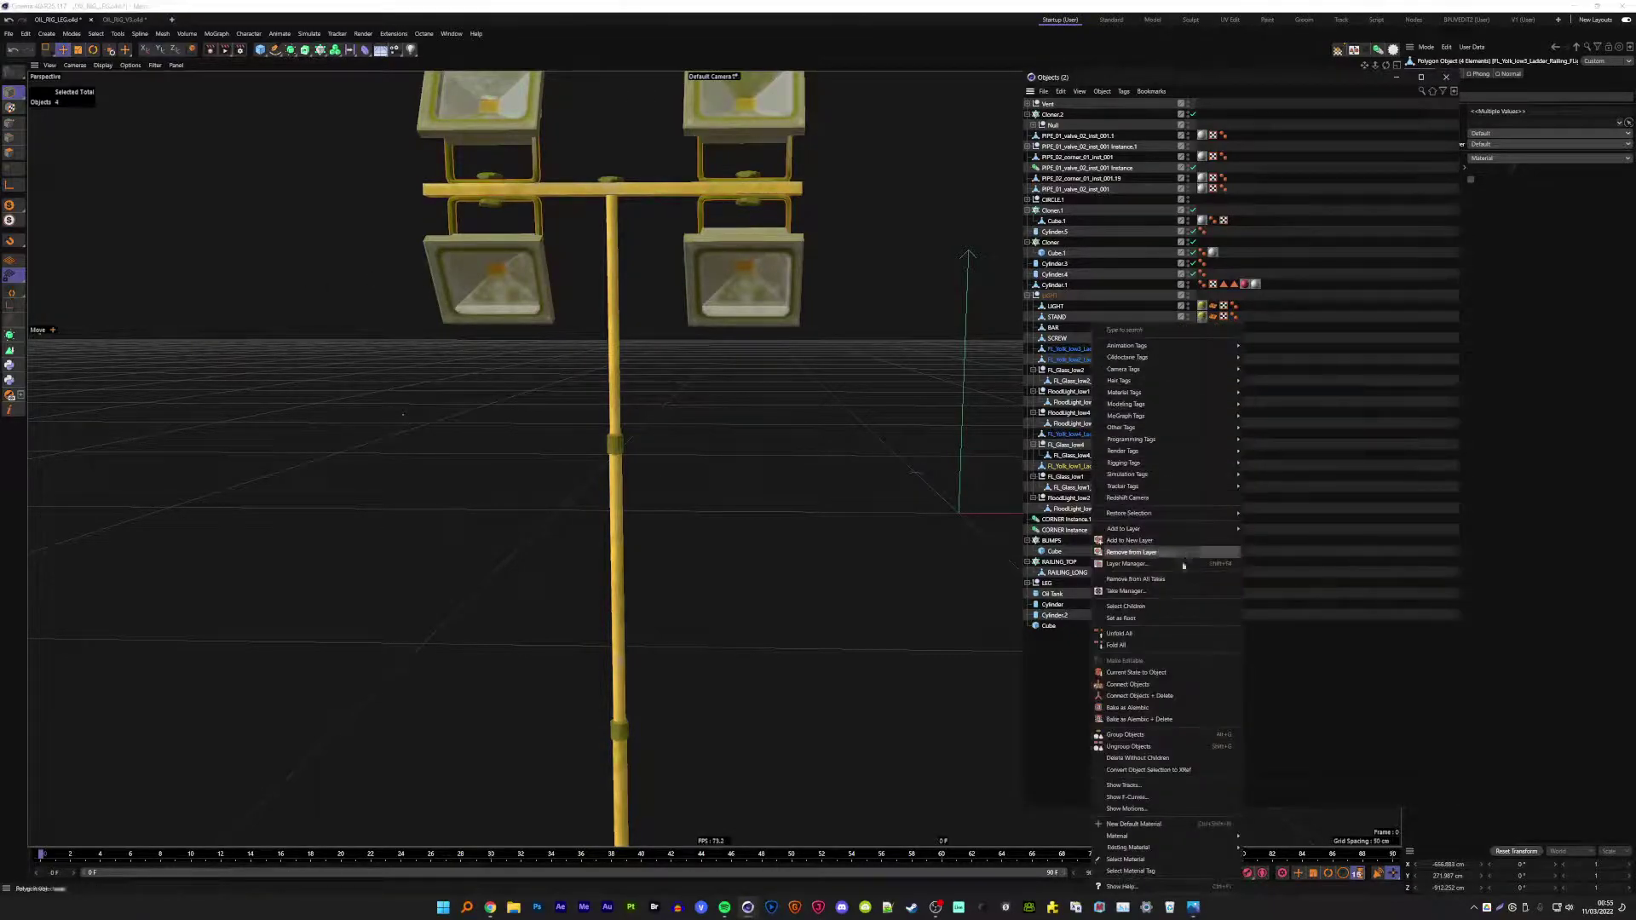
left_click(1122, 696)
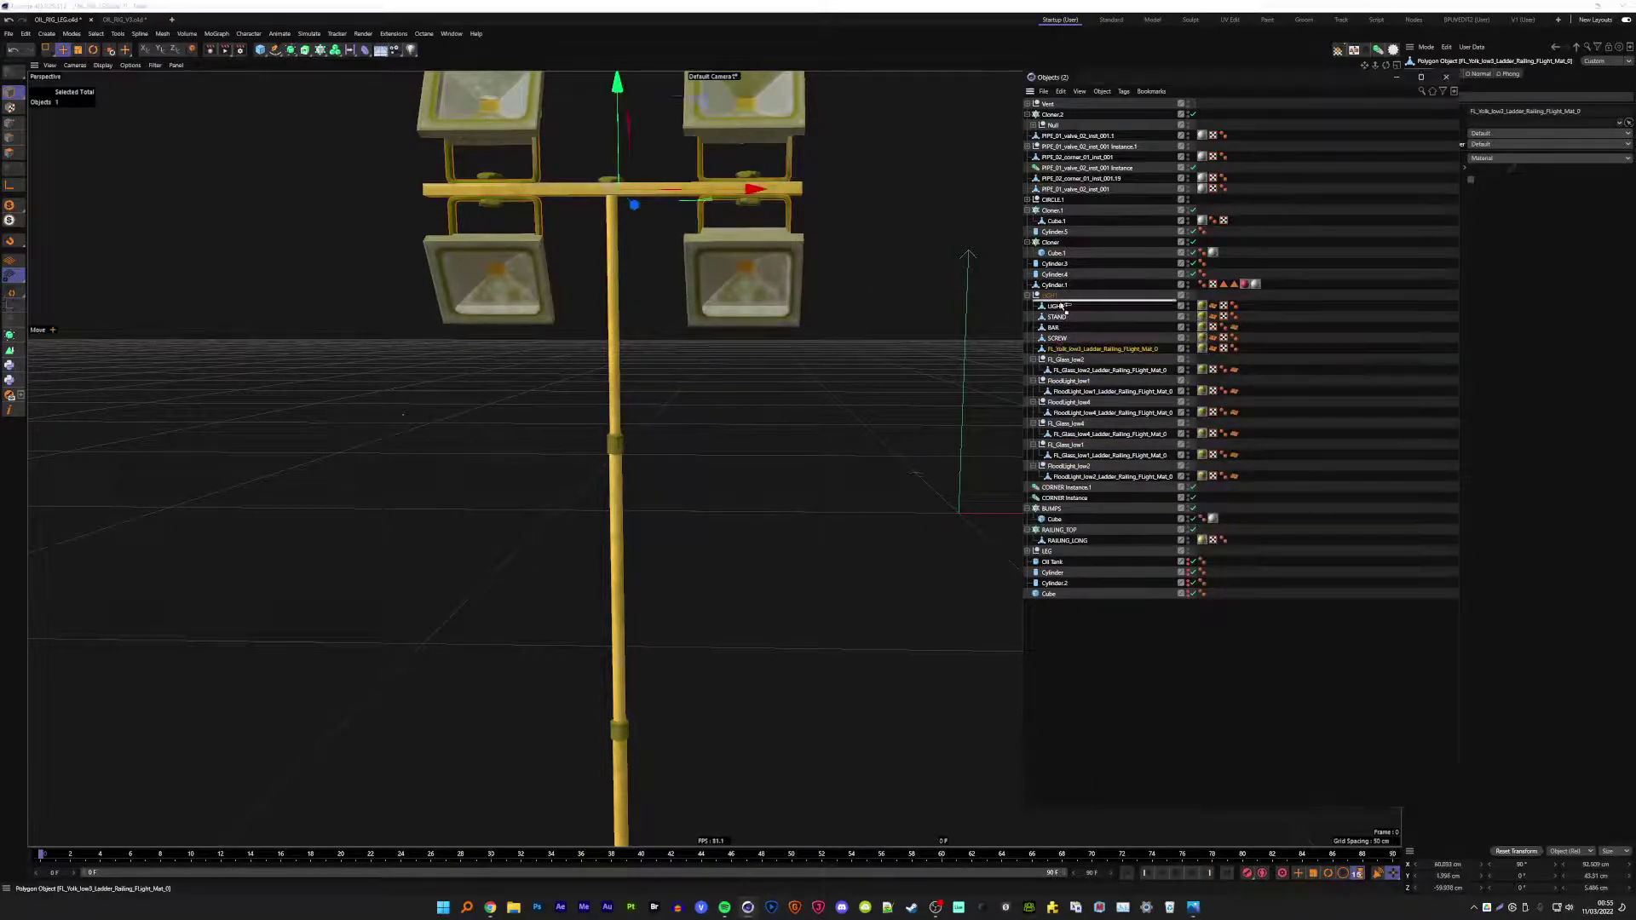
left_click_drag(1058, 349, 1056, 305)
double_click(1099, 306)
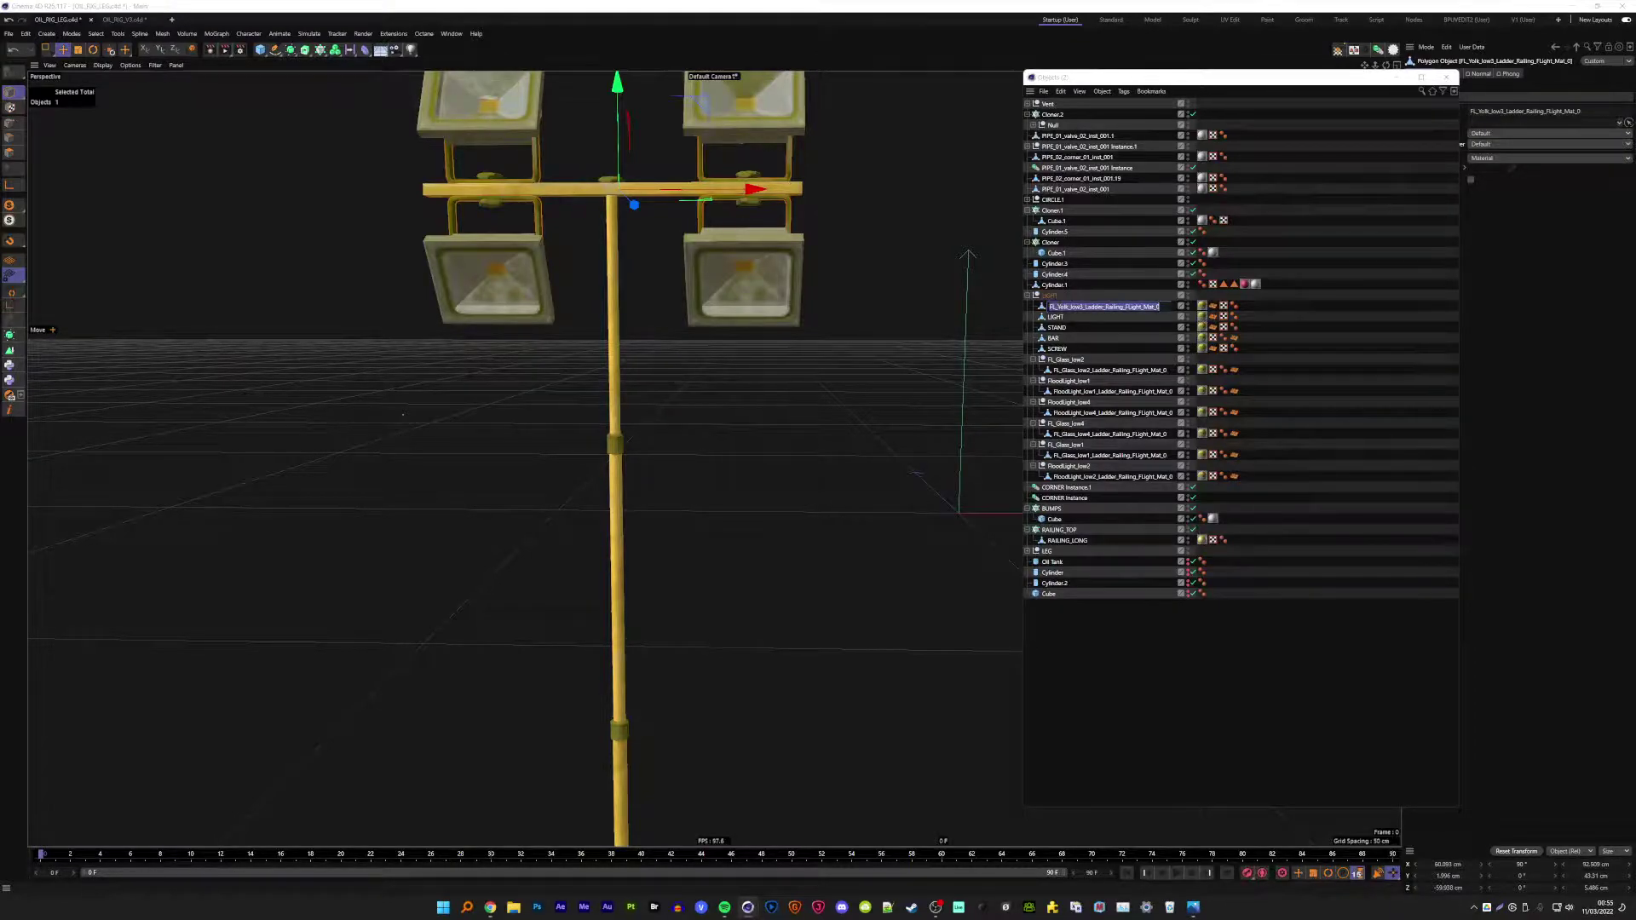
type("r")
key("Return")
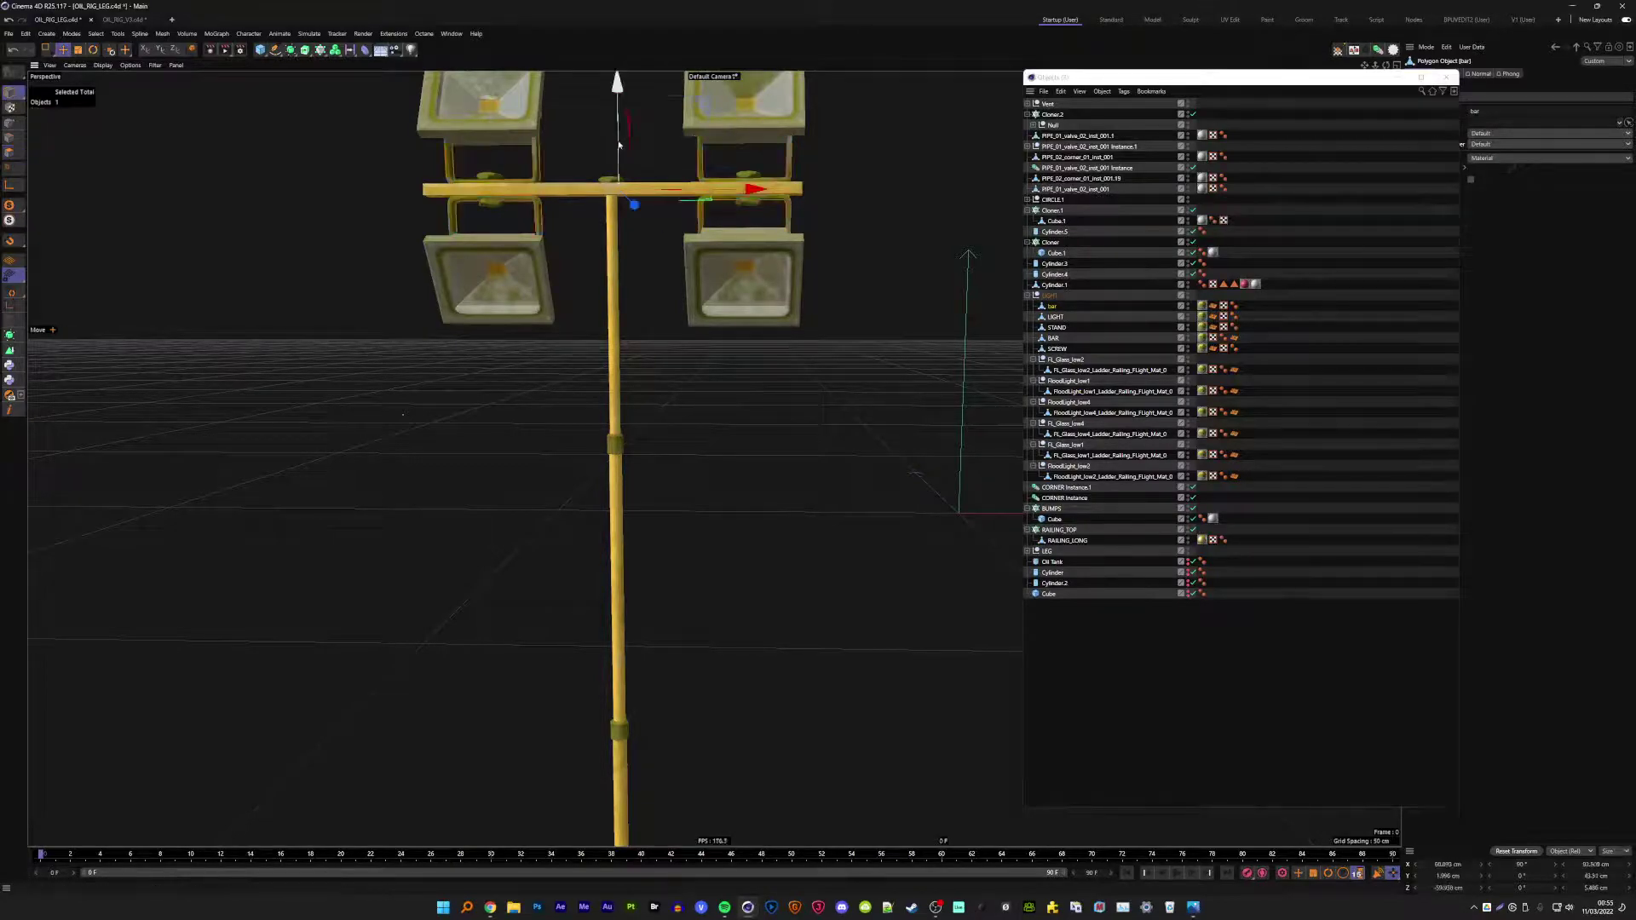
- Delete the six remaining floodlight and glass objects, leaving one lamp on the crossbar
left_click(760, 269)
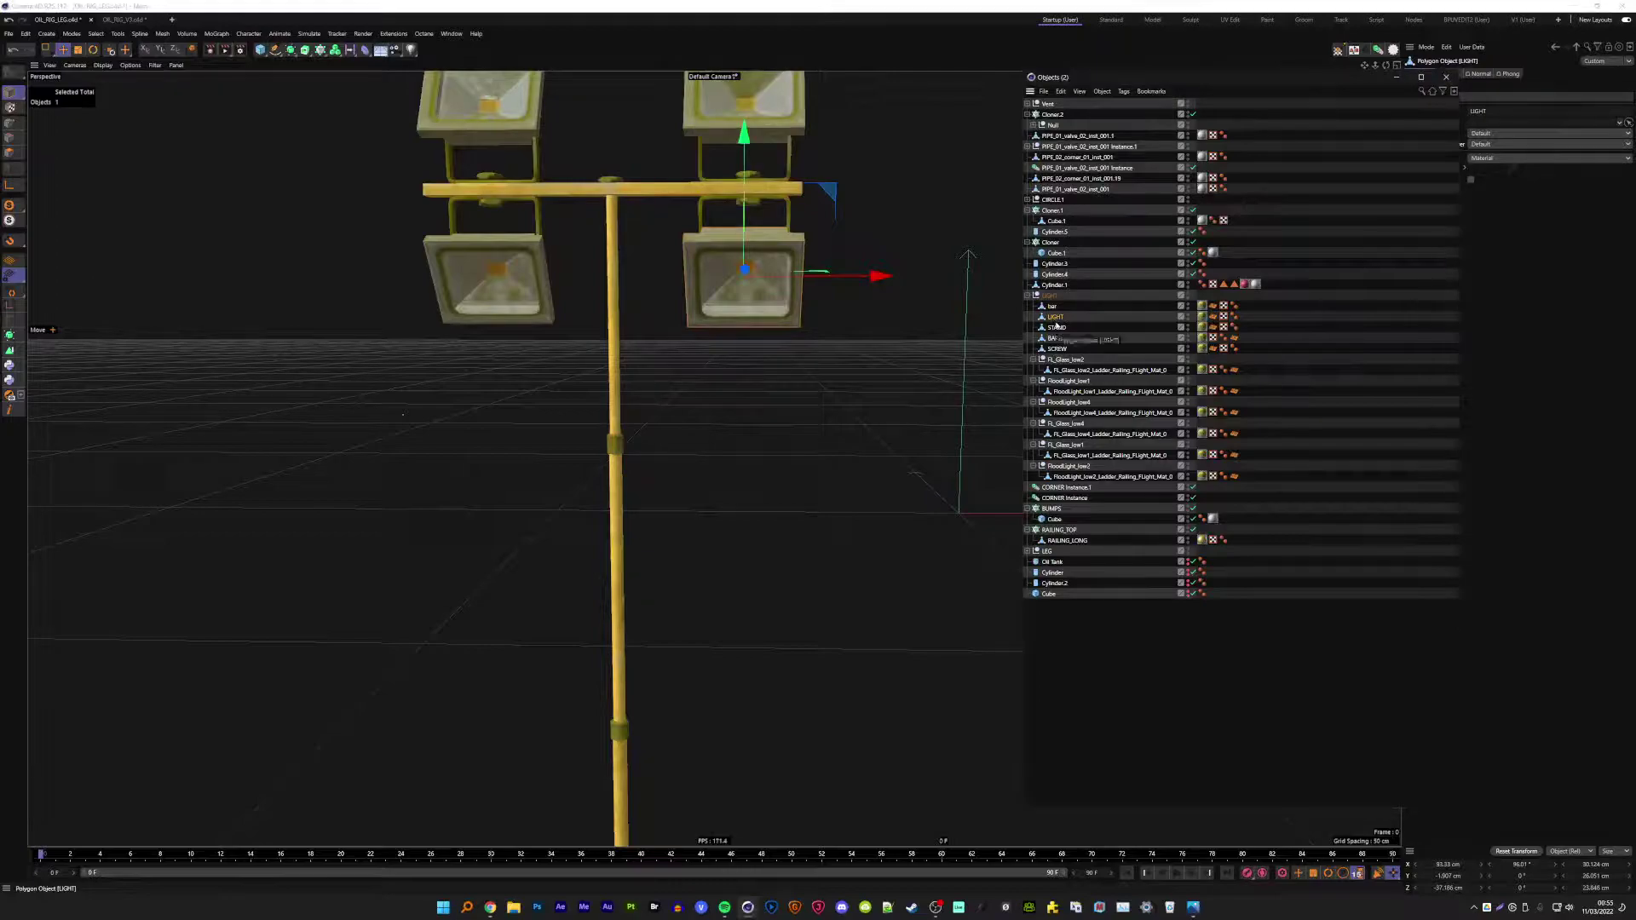
left_click(1033, 359)
left_click(1033, 370)
left_click(1033, 392)
left_click(1034, 401)
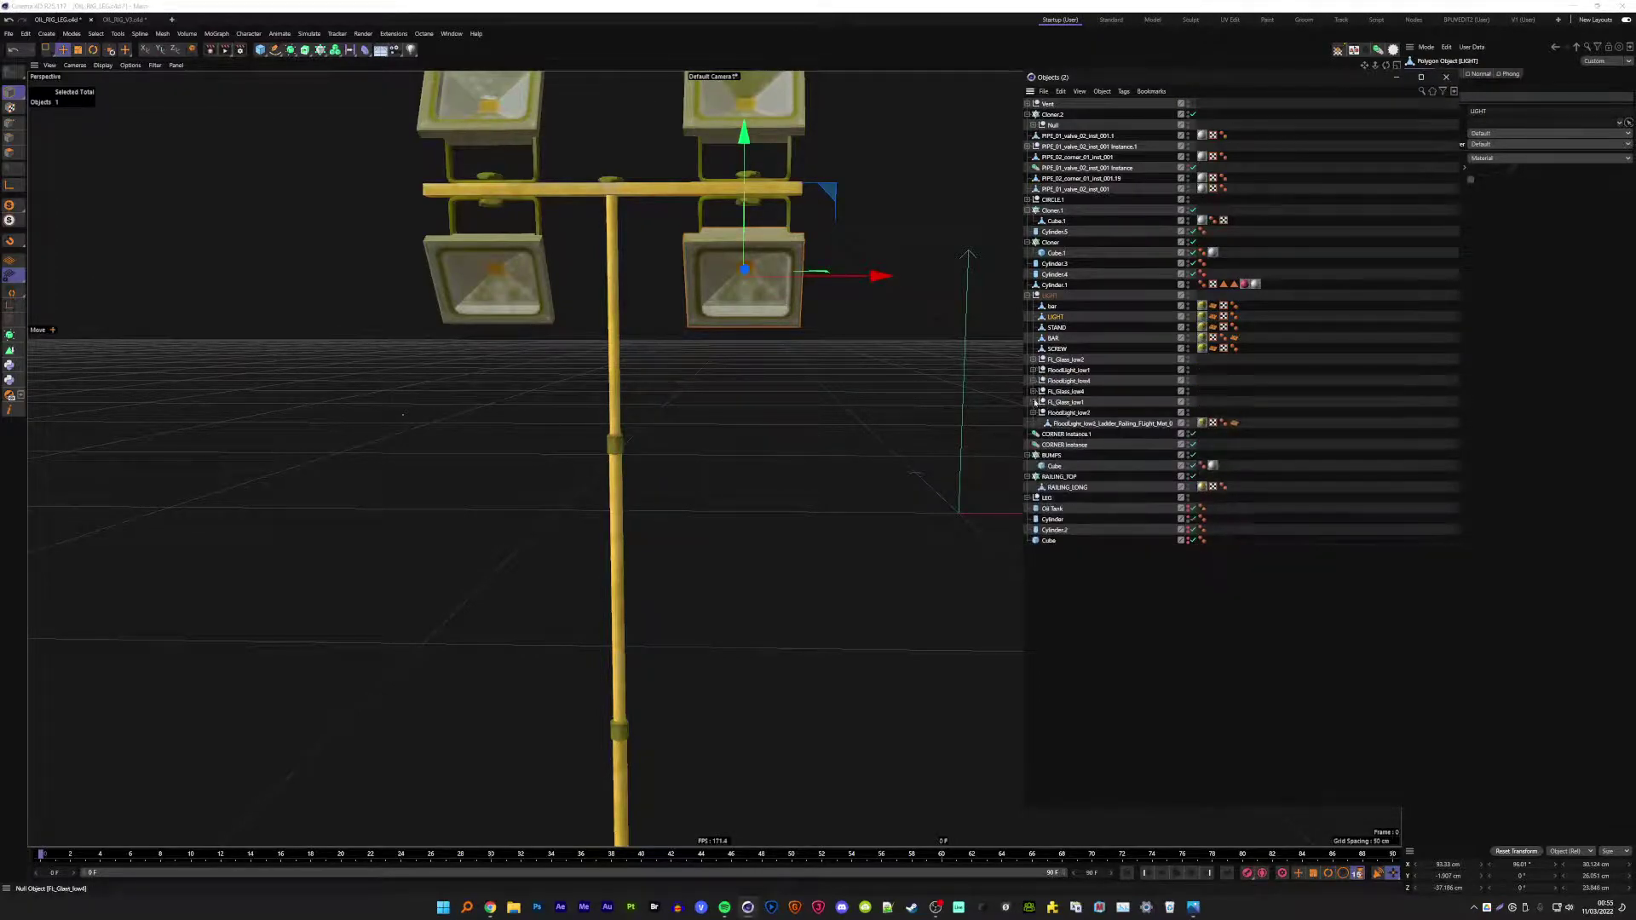
left_click(1060, 360)
left_click(1060, 412, "shift")
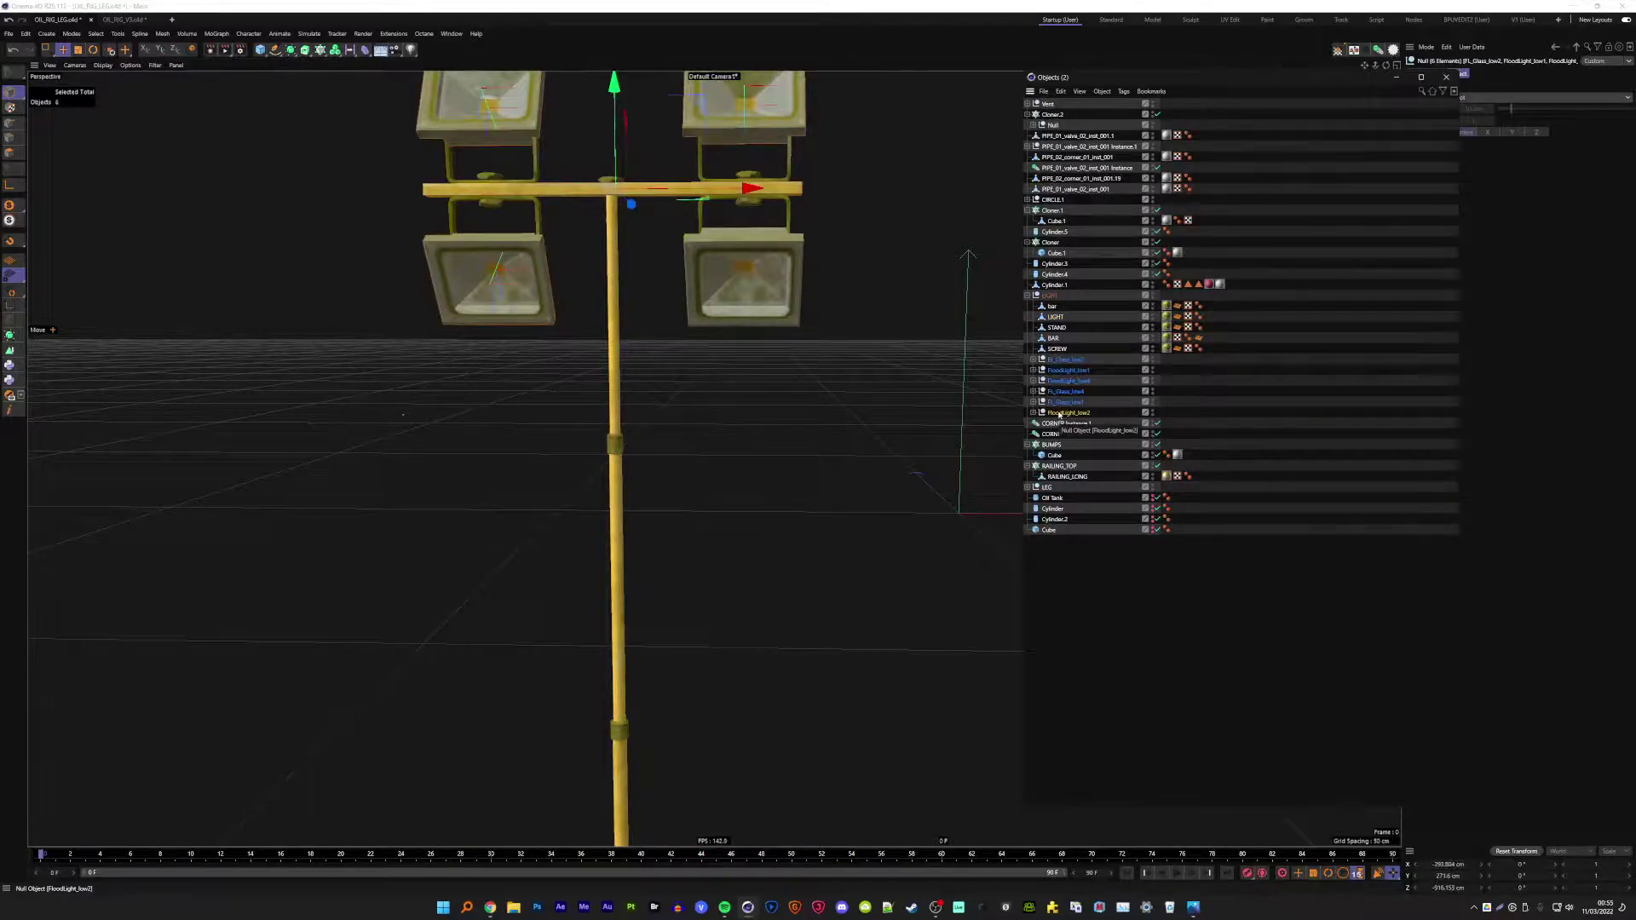
key("Delete")
double_click(1052, 306)
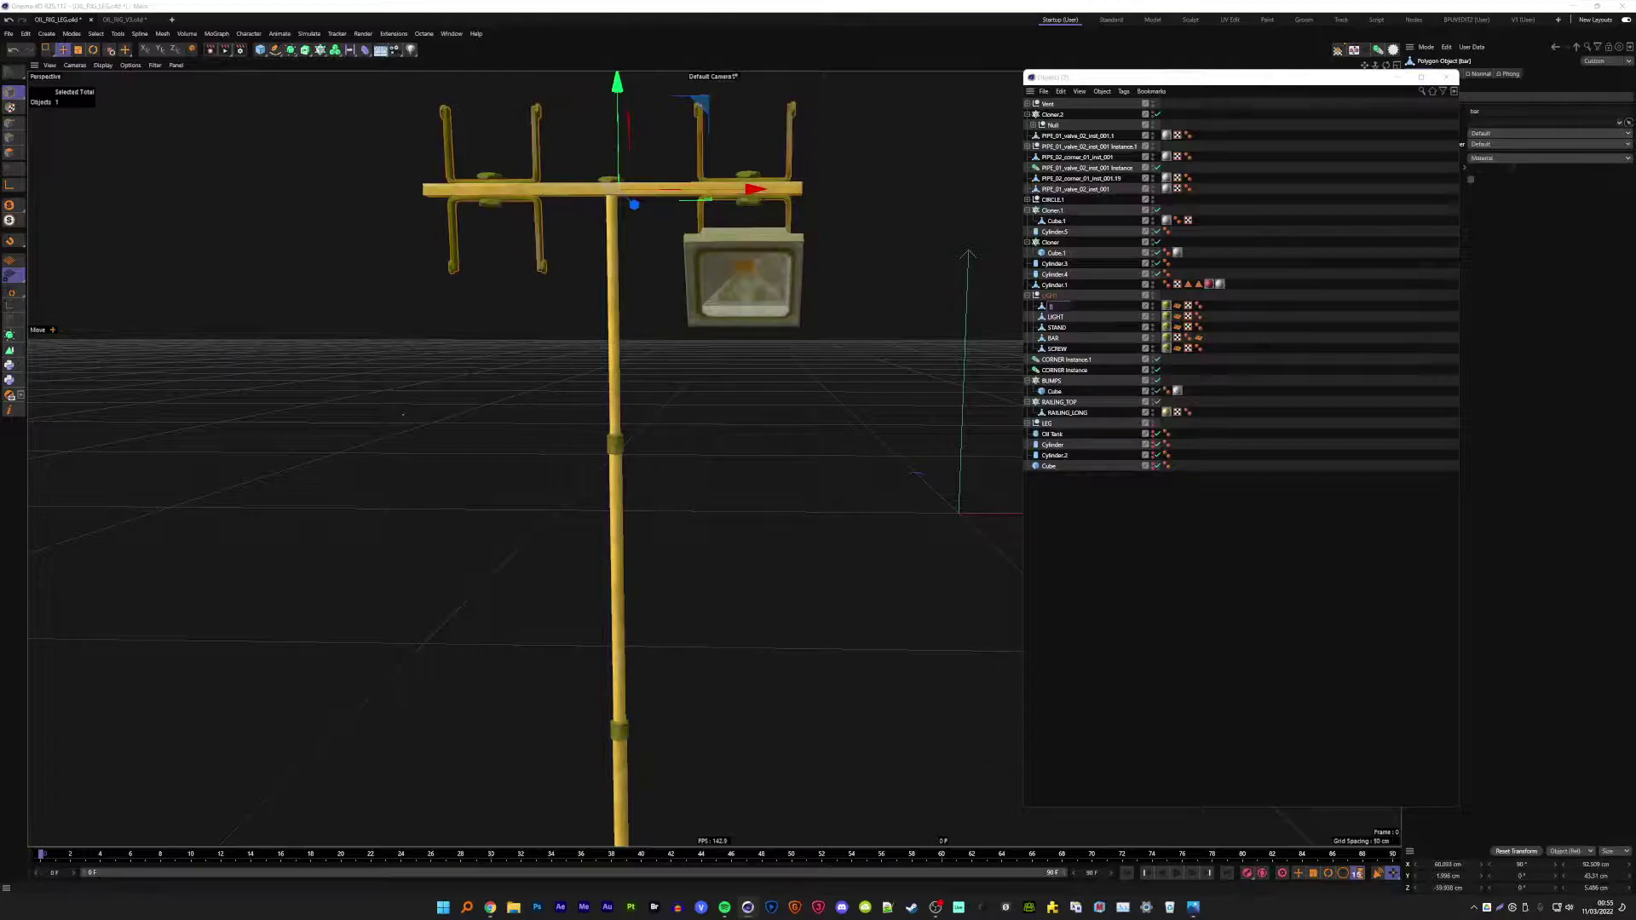
- Ctrl-drag an instance of the LIGHT lamp and group both under a null named LIGHT
left_click(1053, 317)
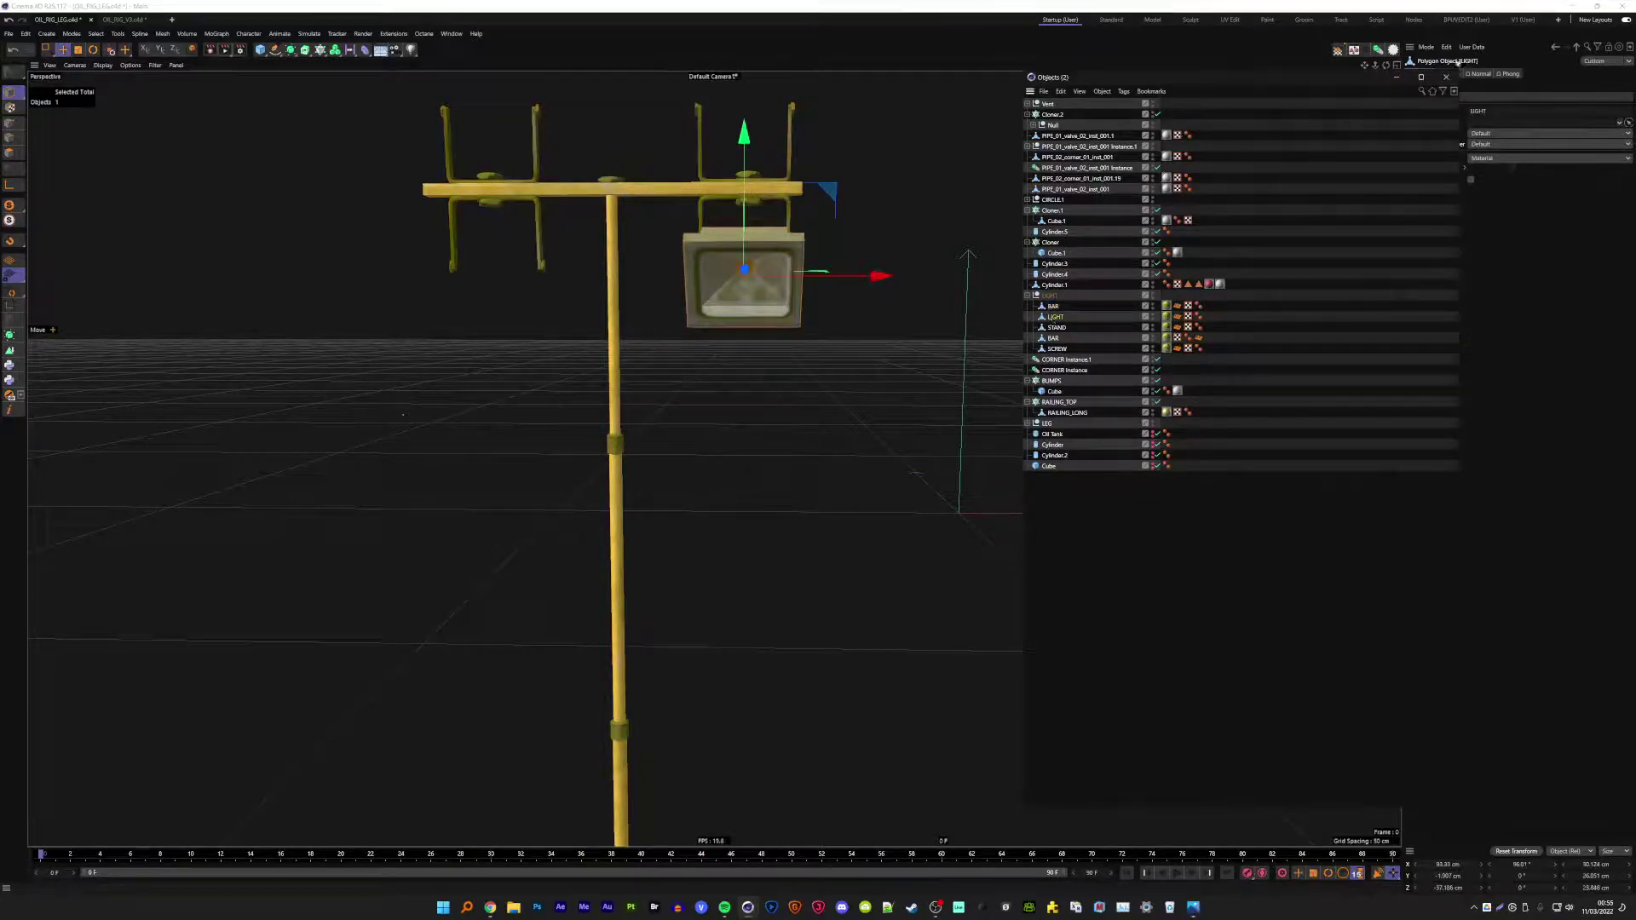
mouse_move(878, 275)
left_mouse_down()
mouse_move(483, 269)
mouse_move(831, 317)
mouse_move(628, 343)
mouse_move(681, 358)
left_mouse_up()
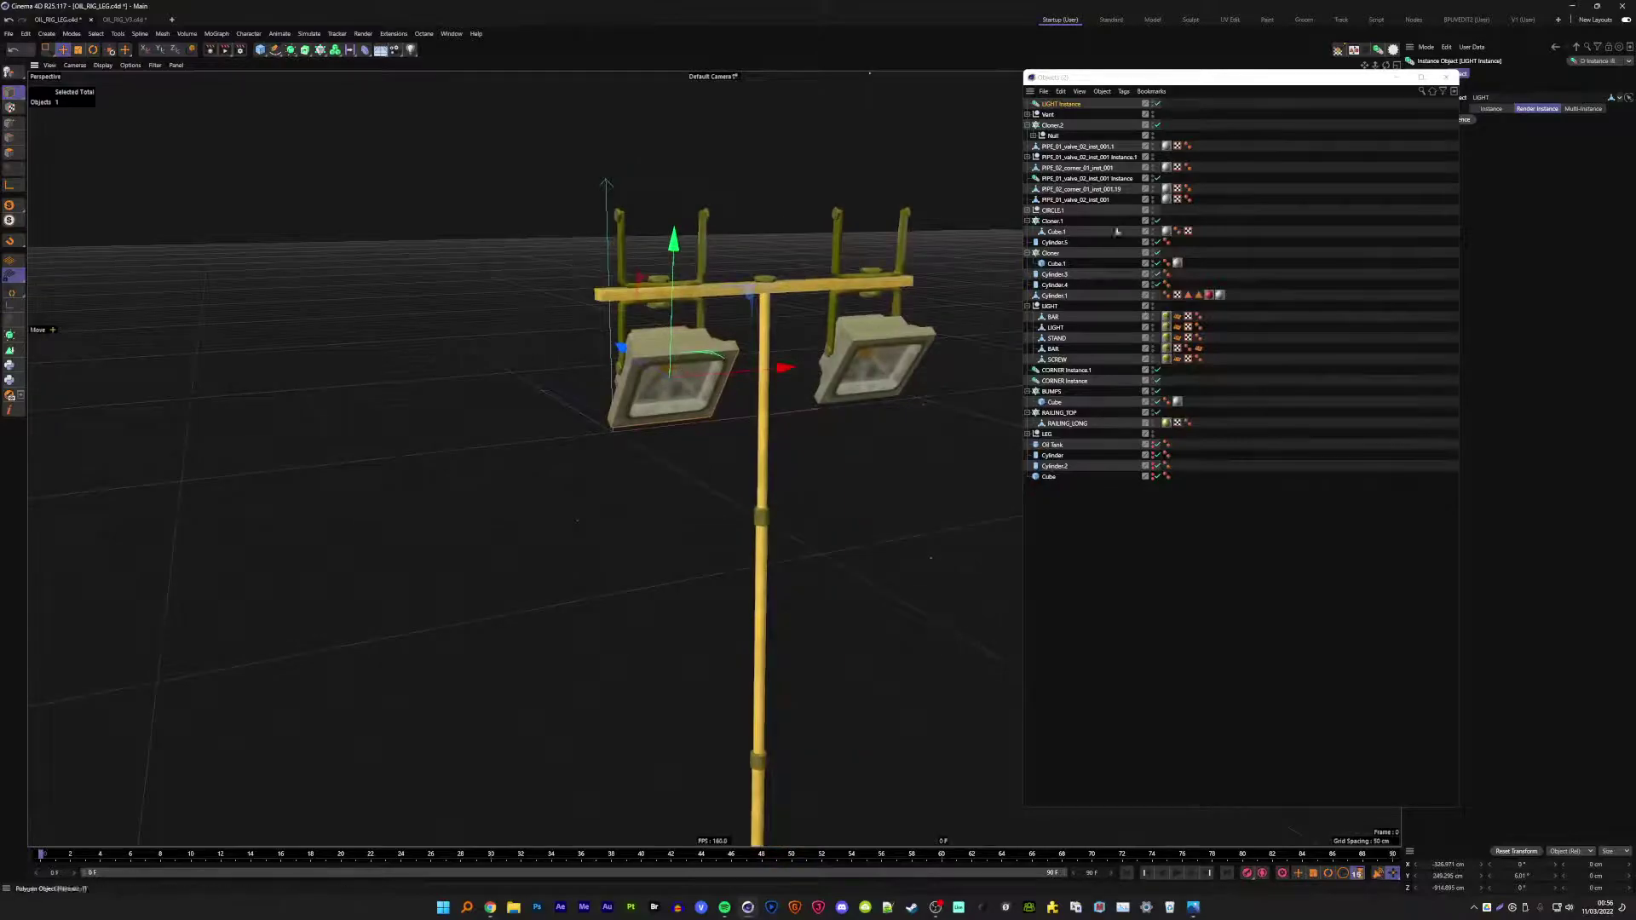
left_click(1059, 105)
mouse_move(1059, 105)
left_mouse_down()
mouse_move(1076, 309)
mouse_move(1055, 327)
left_mouse_up()
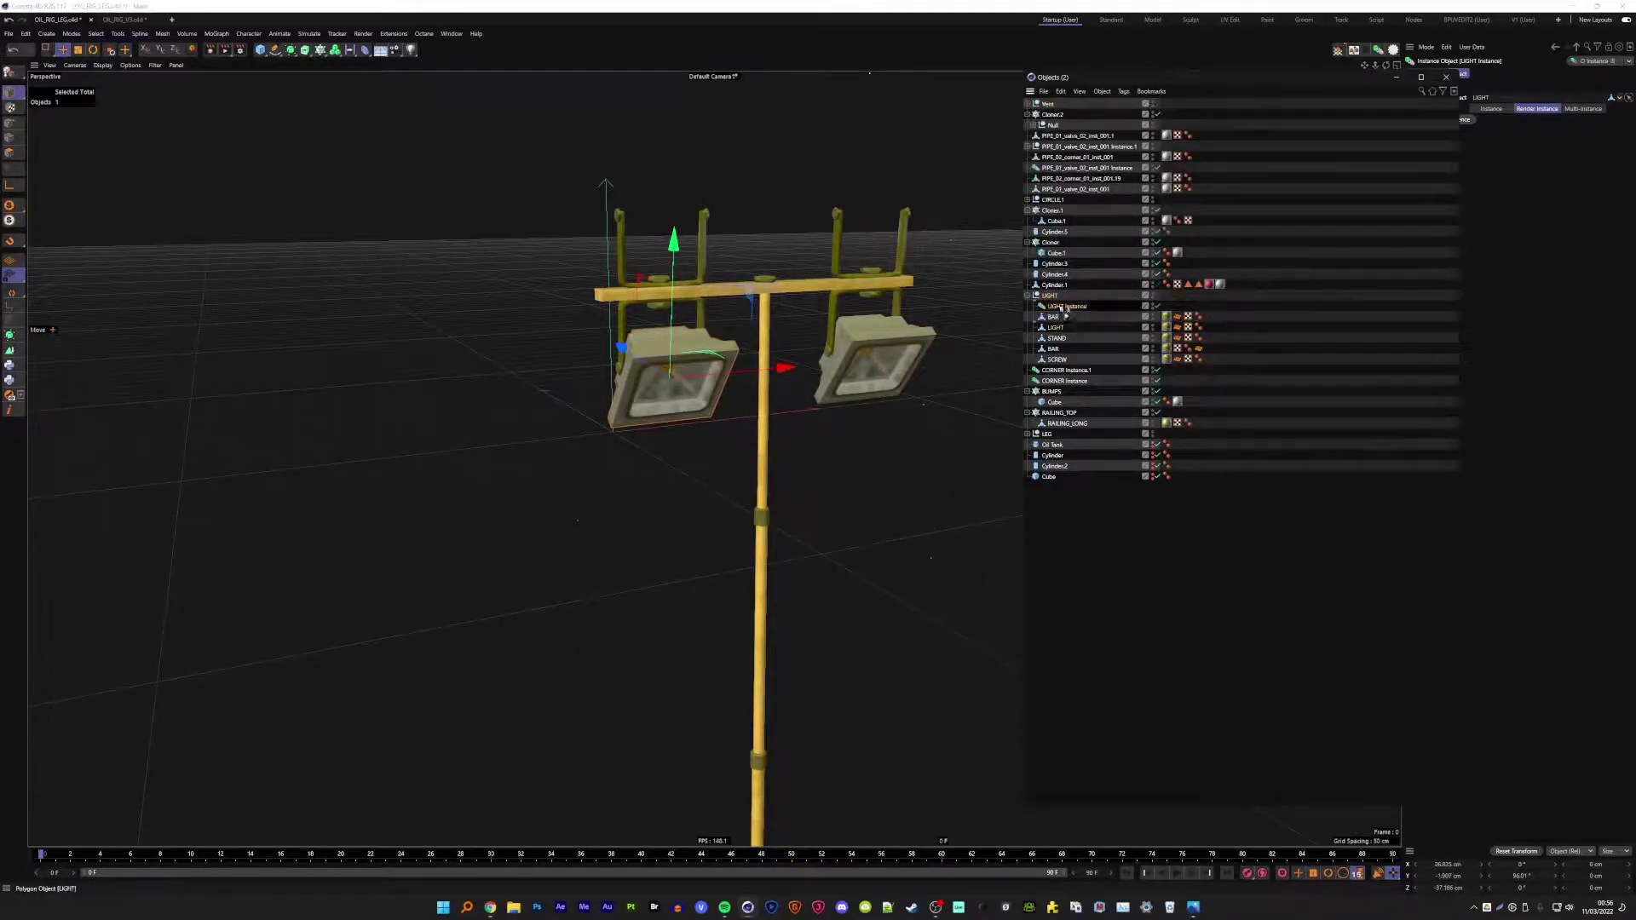
key("alt+g")
double_click(1055, 305)
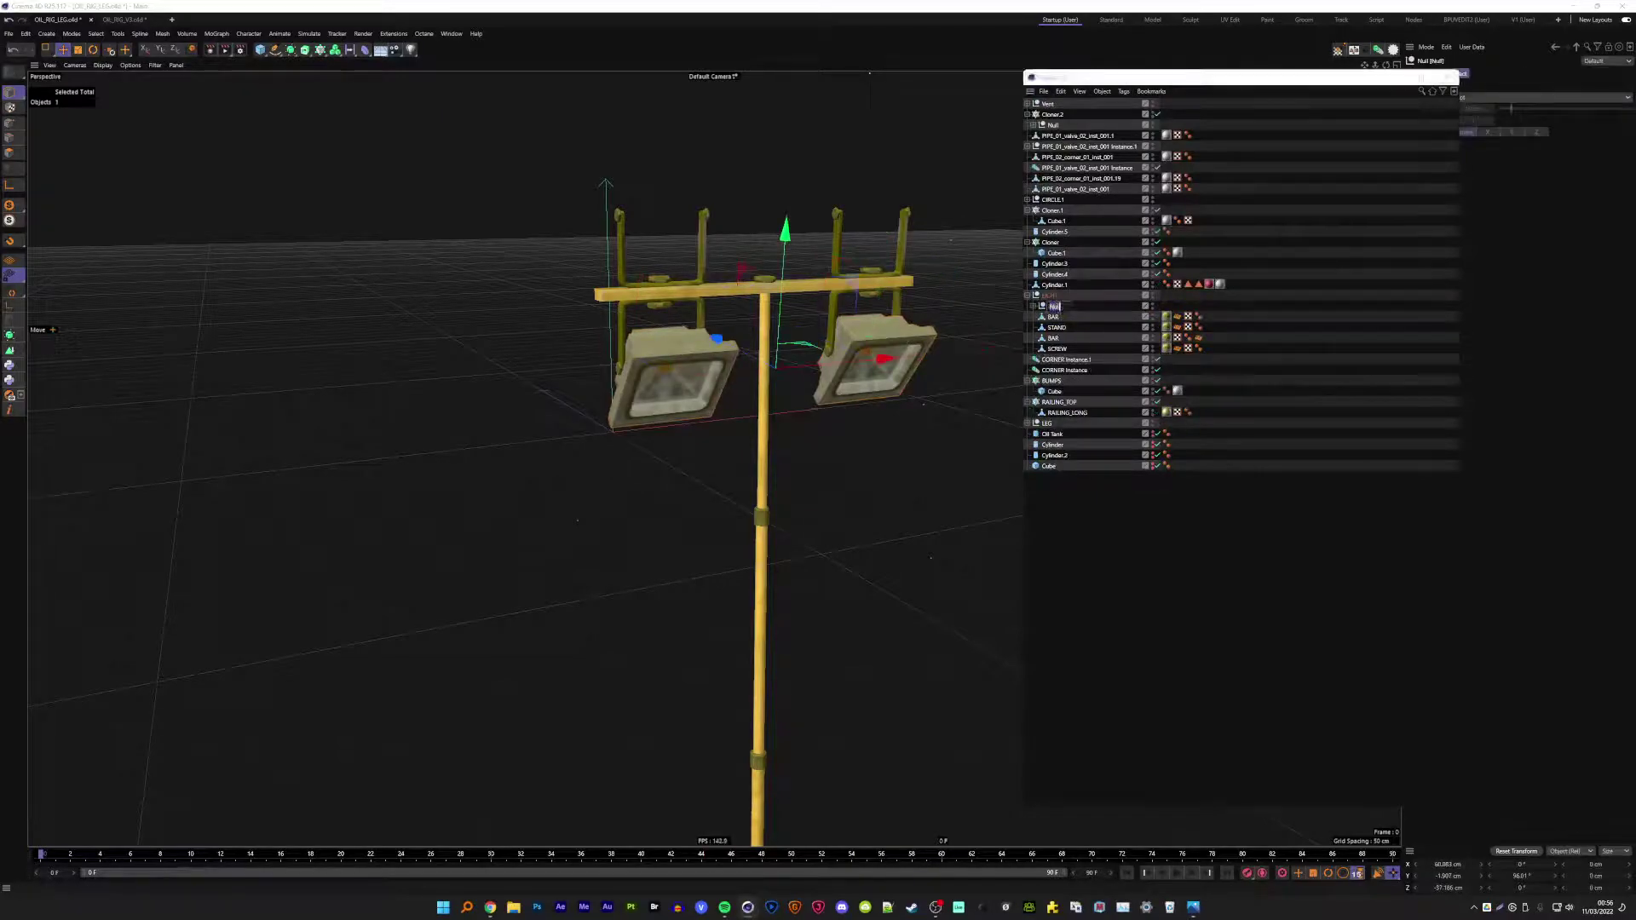
type("LIGHT")
key("Return")
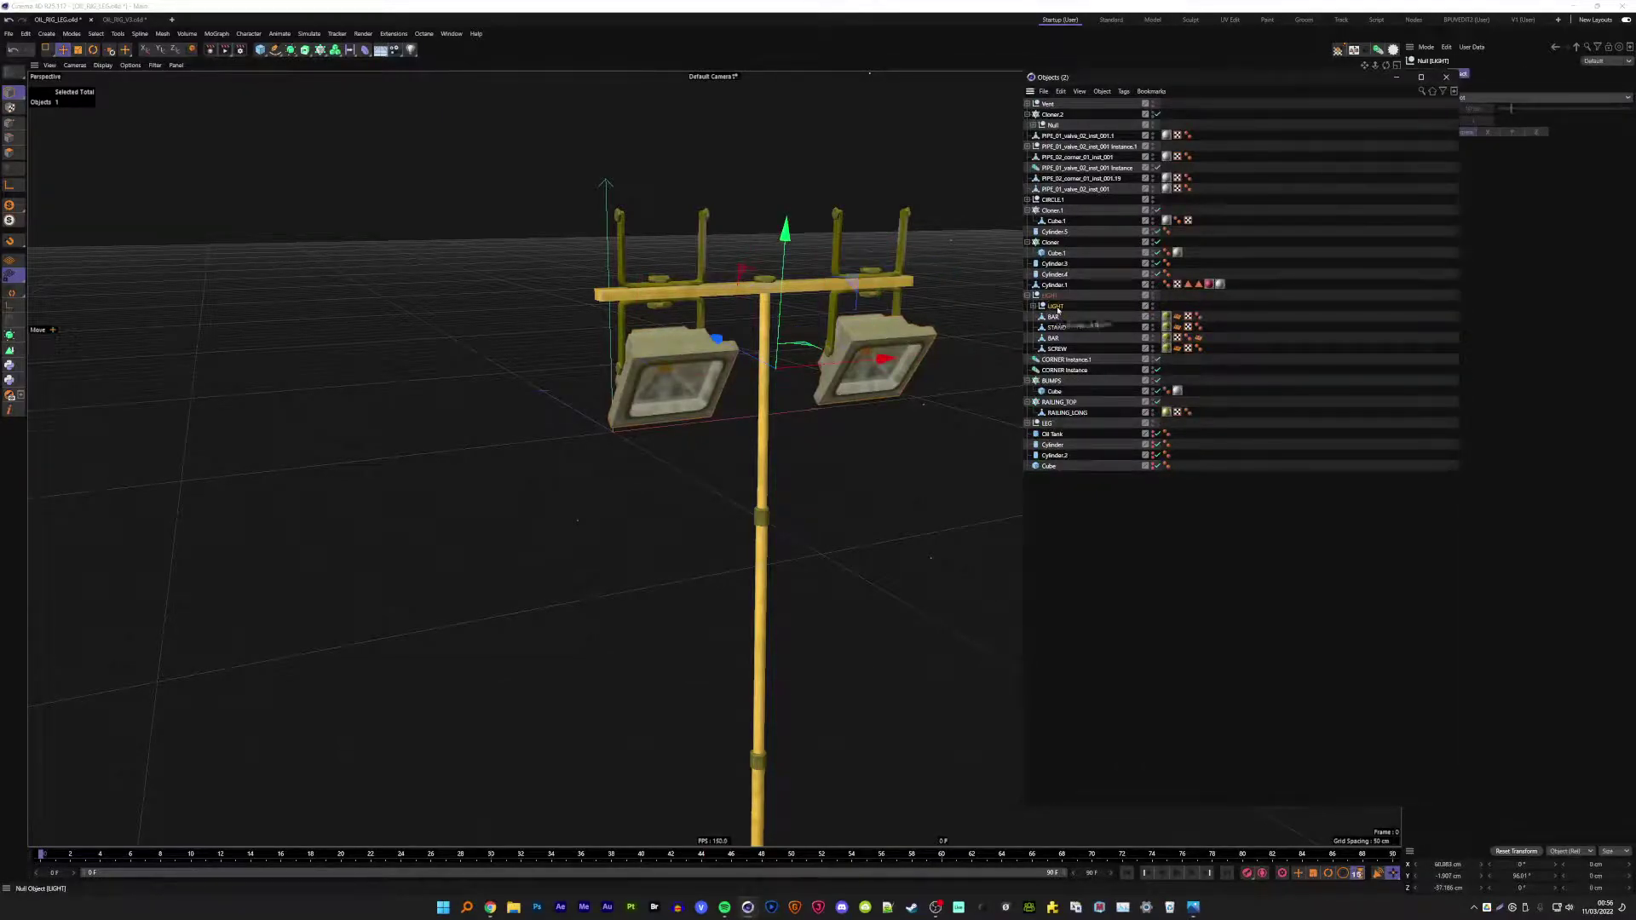
- Add another lamp instance above the left one, position the copies, then select the LIGHT group
left_click(1033, 306)
left_click(675, 332)
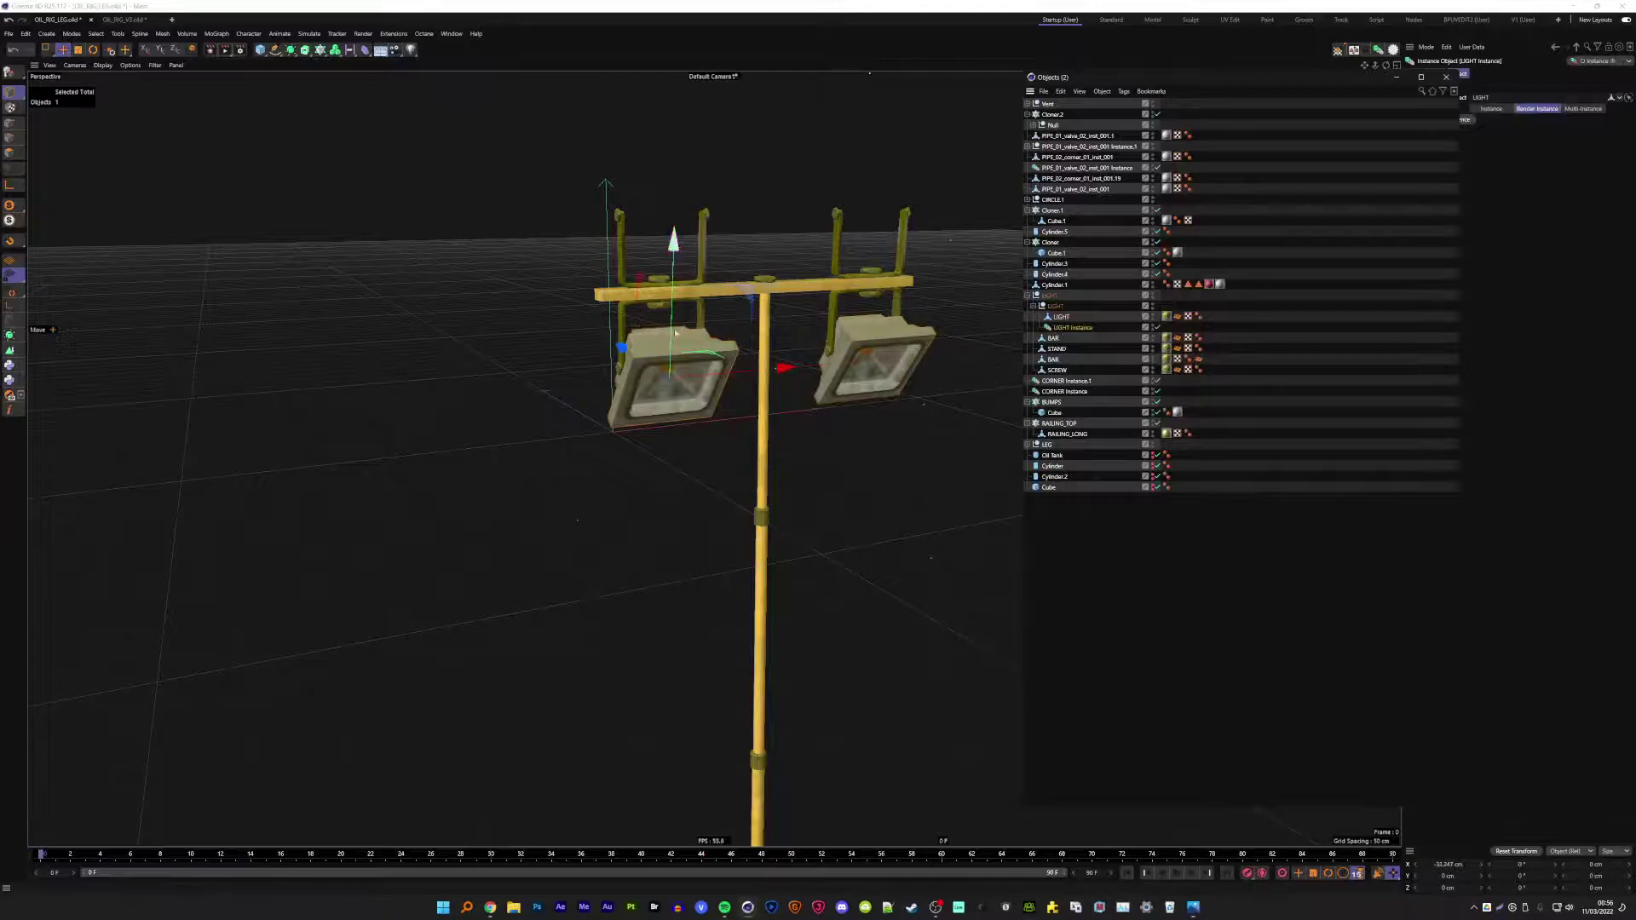
mouse_move(675, 333)
left_mouse_down("ctrl")
mouse_move(673, 230)
mouse_move(742, 254)
mouse_move(691, 243)
mouse_move(660, 194)
mouse_move(555, 292)
mouse_move(490, 218)
mouse_move(767, 204)
mouse_move(673, 189)
left_mouse_up("ctrl")
key("r")
key("e")
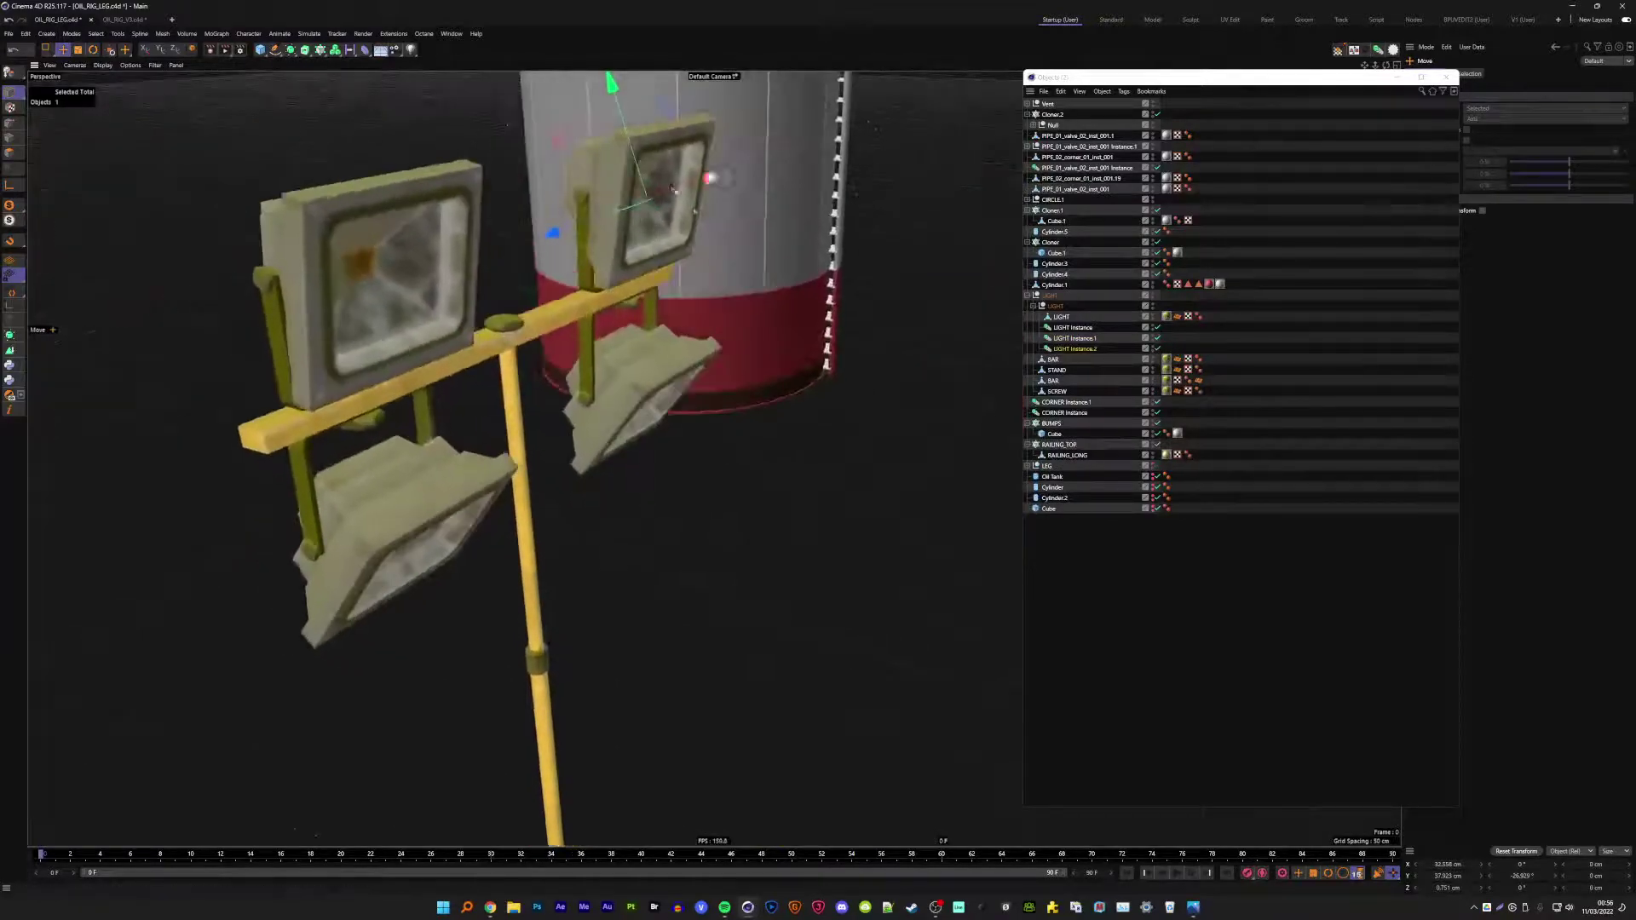
scroll(617, 264, "down", 3)
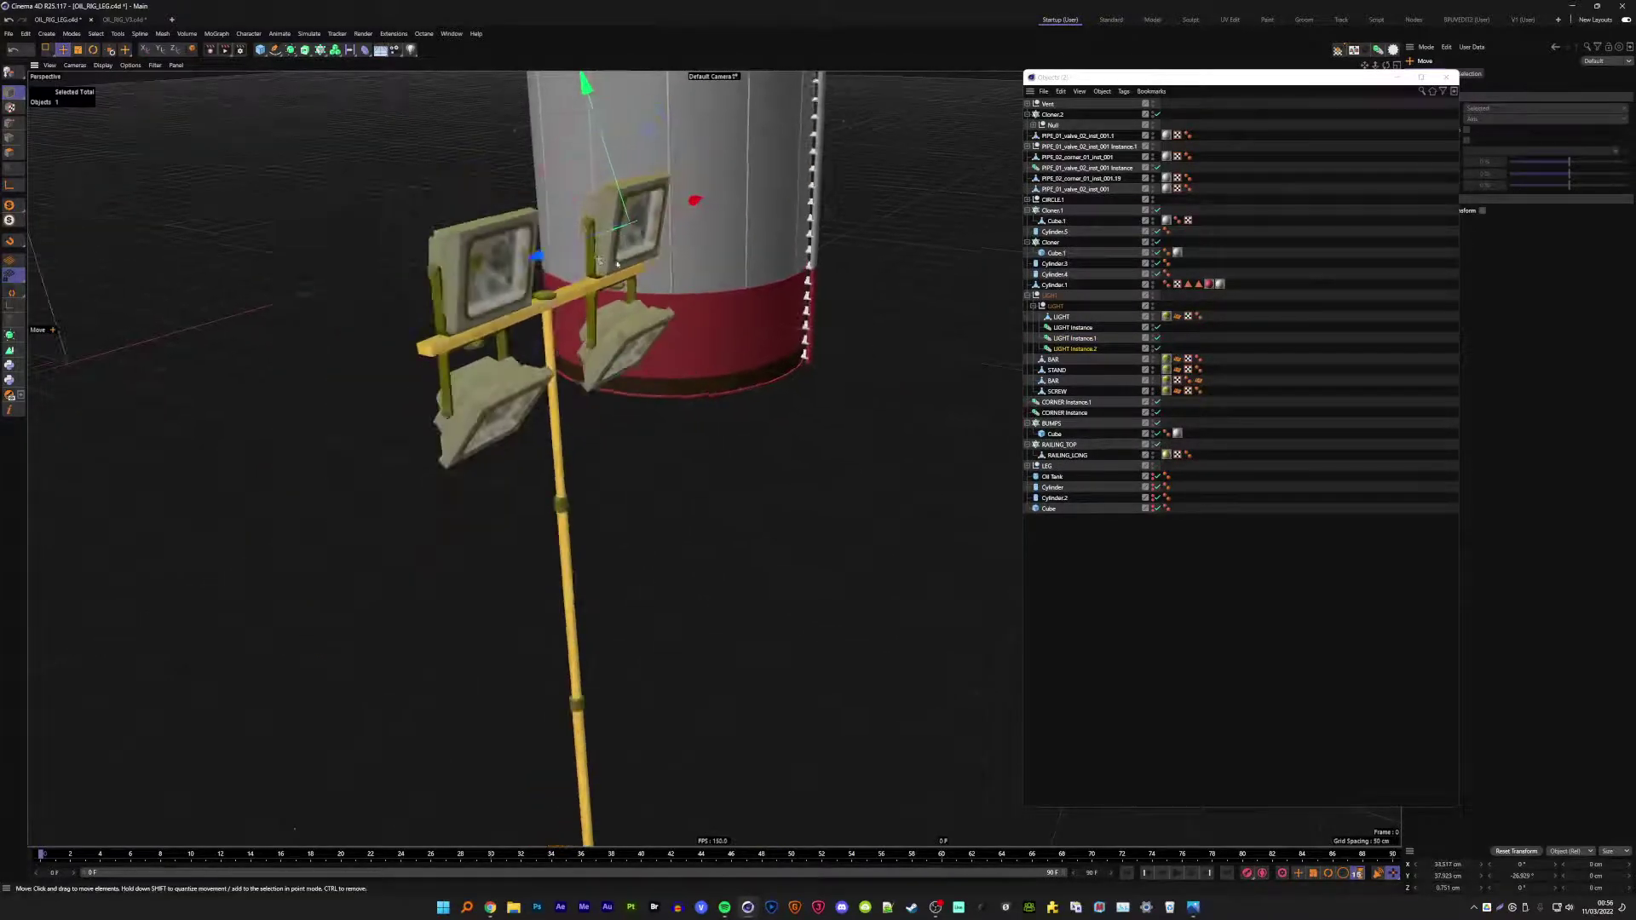
mouse_move(617, 264)
left_mouse_down("alt")
mouse_move(463, 252)
mouse_move(540, 244)
left_mouse_up("alt")
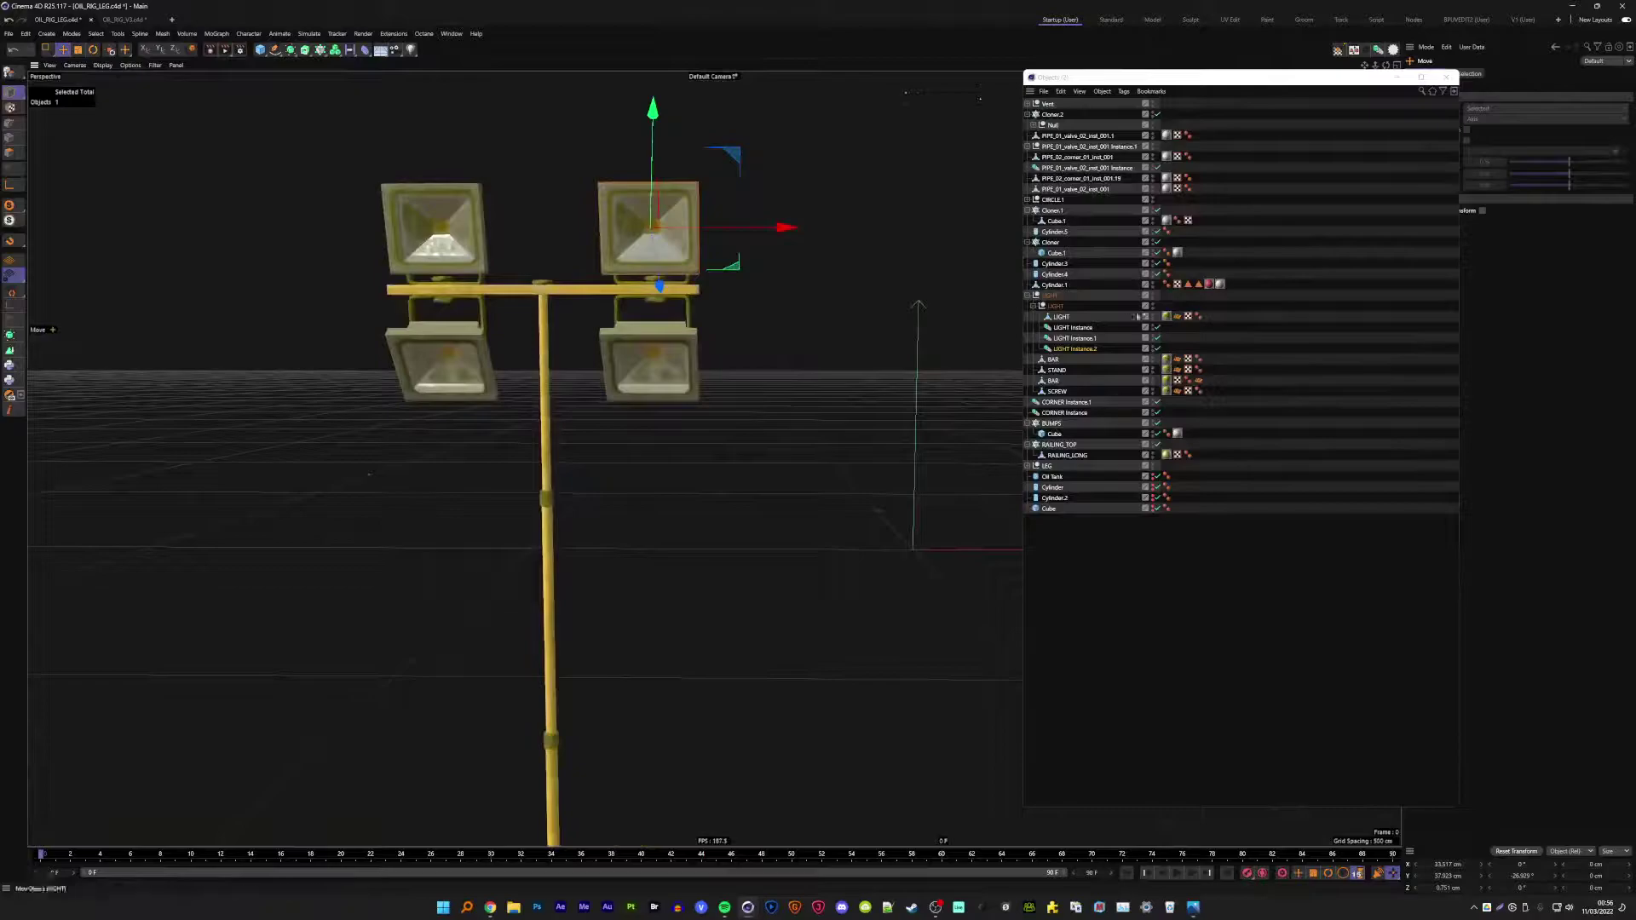
left_click(1042, 307)
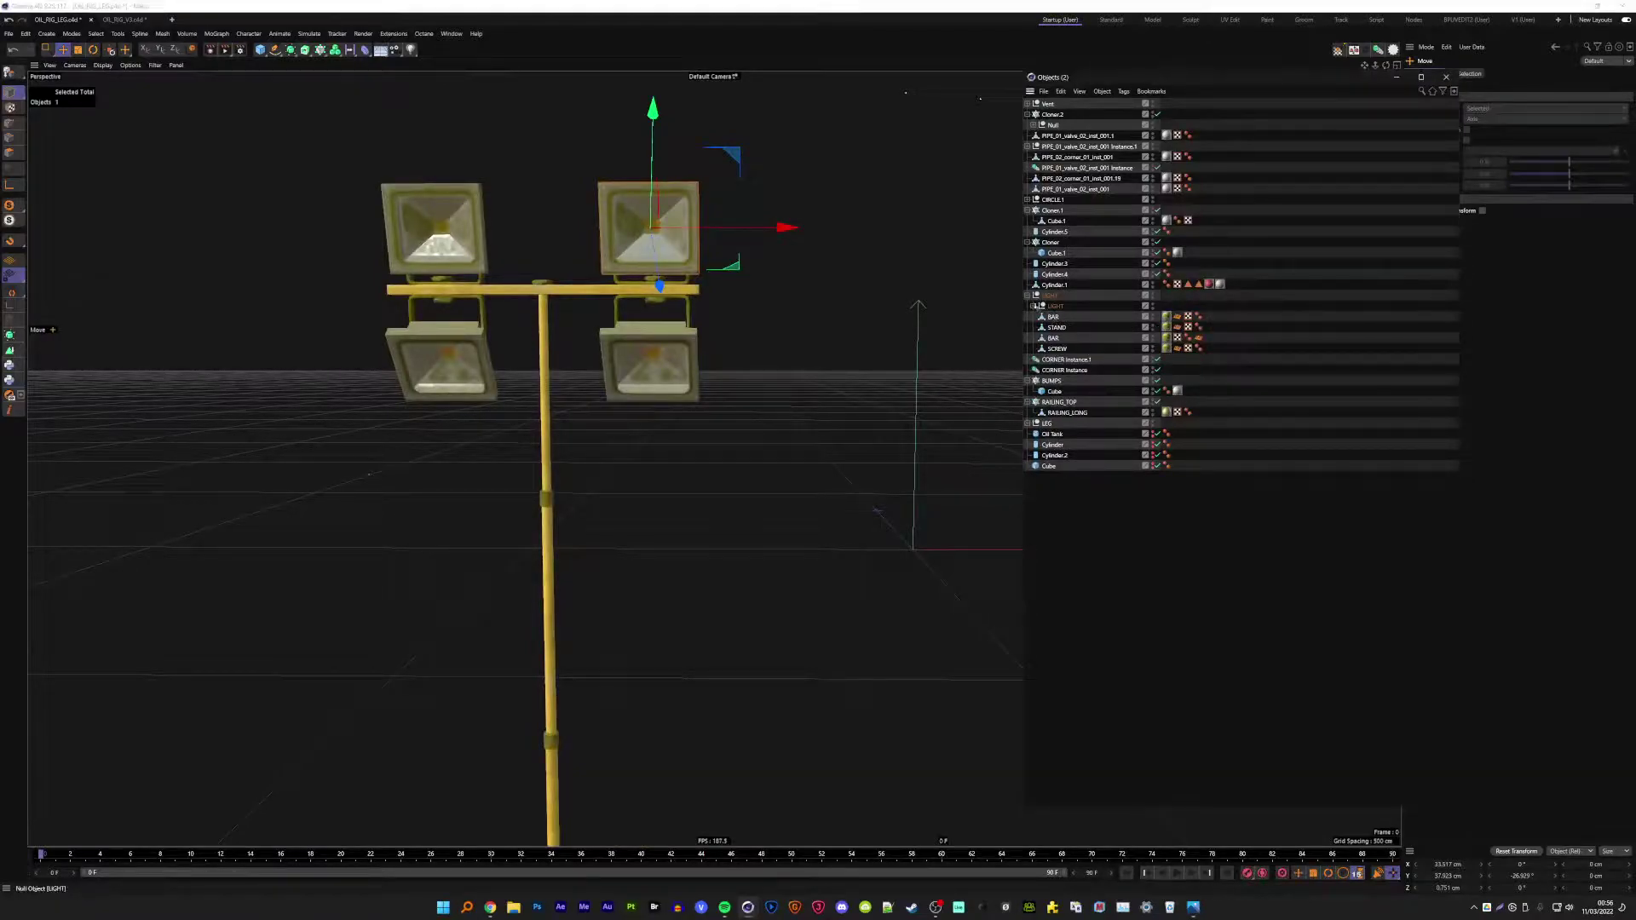
left_click(1032, 306)
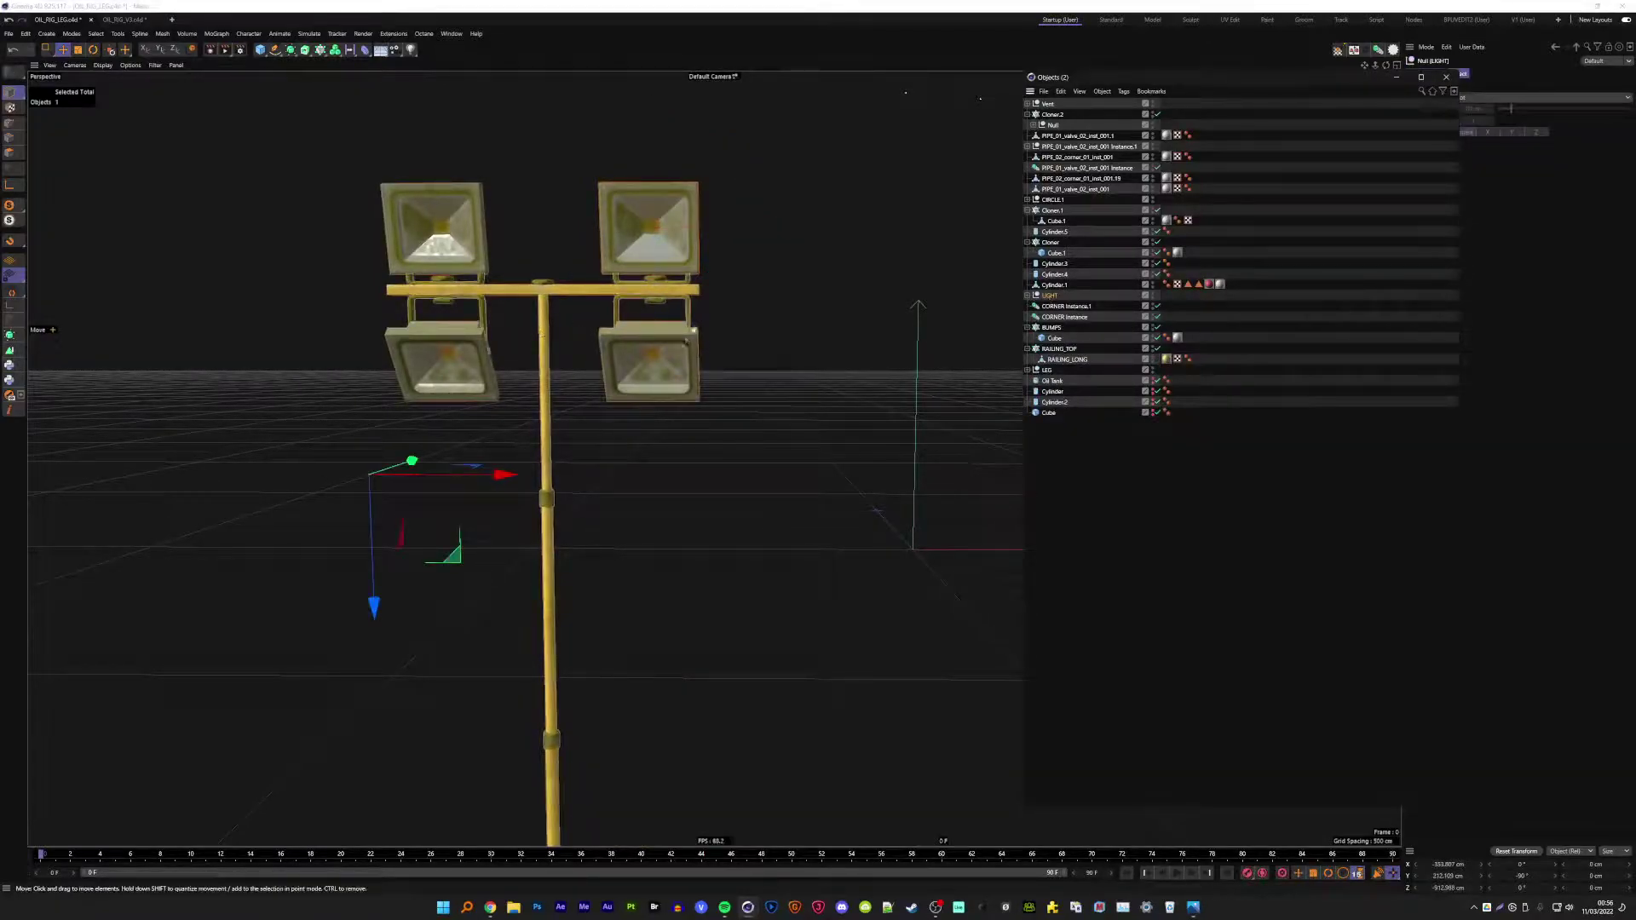
- Lower the LIGHT floodlight tower along Y in two moves
scroll(545, 511, "down", 2)
scroll(545, 511, "down", 3)
mouse_move(513, 578)
left_mouse_down()
mouse_move(528, 718)
mouse_move(661, 682)
left_mouse_up()
scroll(646, 509, "up", 2)
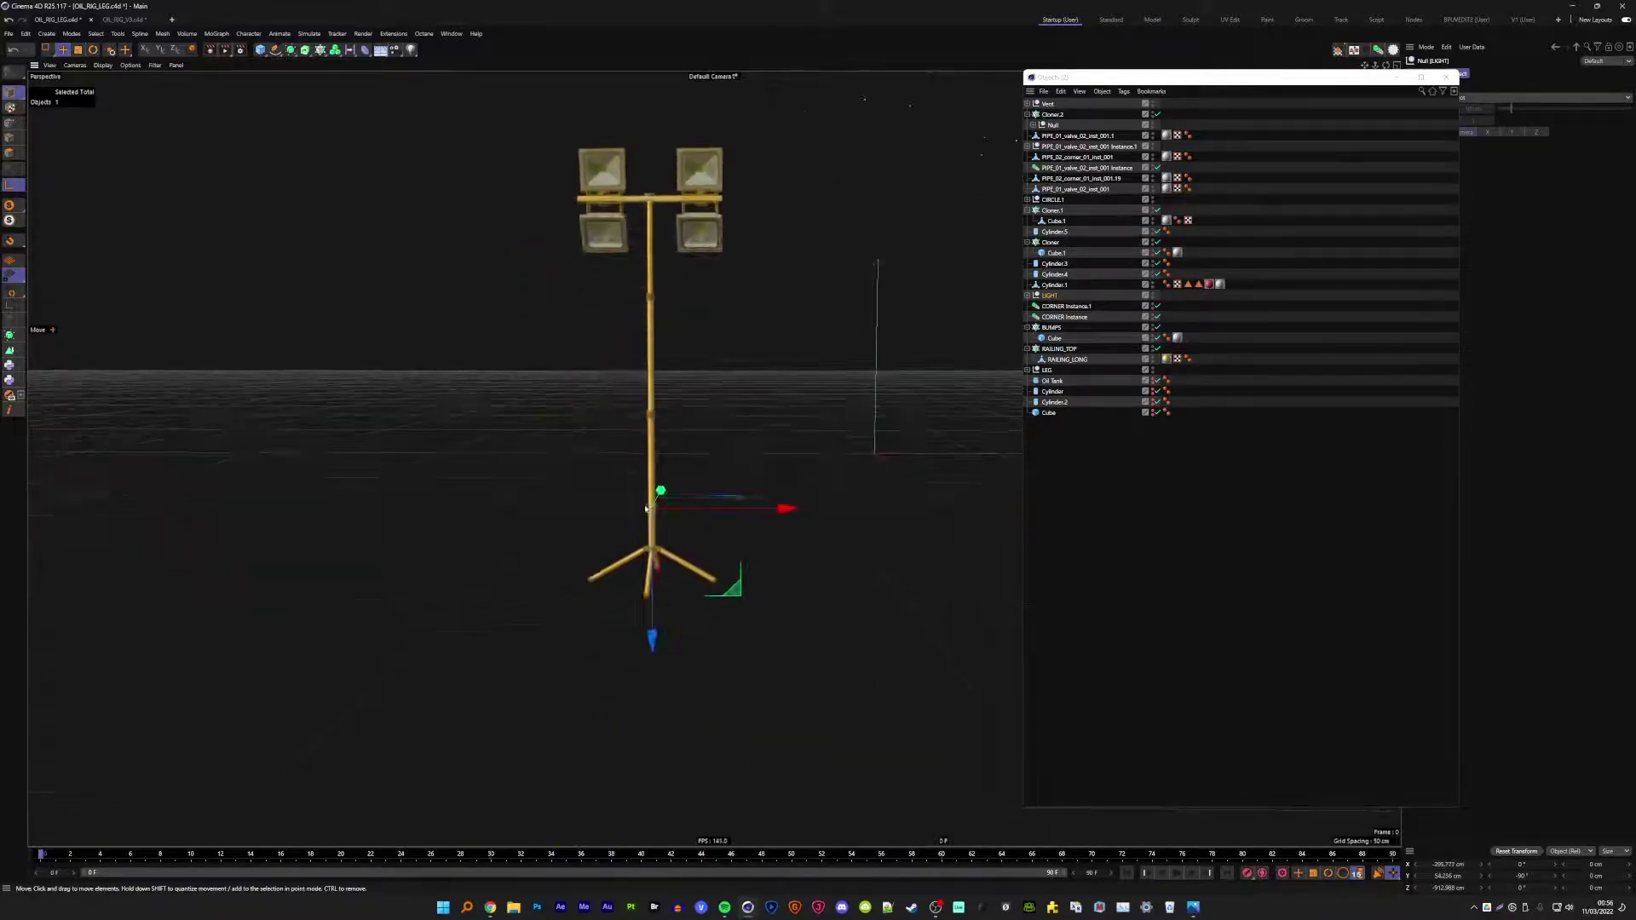
scroll(646, 508, "down", 3)
left_click_drag(646, 508, 656, 614, "alt")
scroll(647, 546, "up", 2)
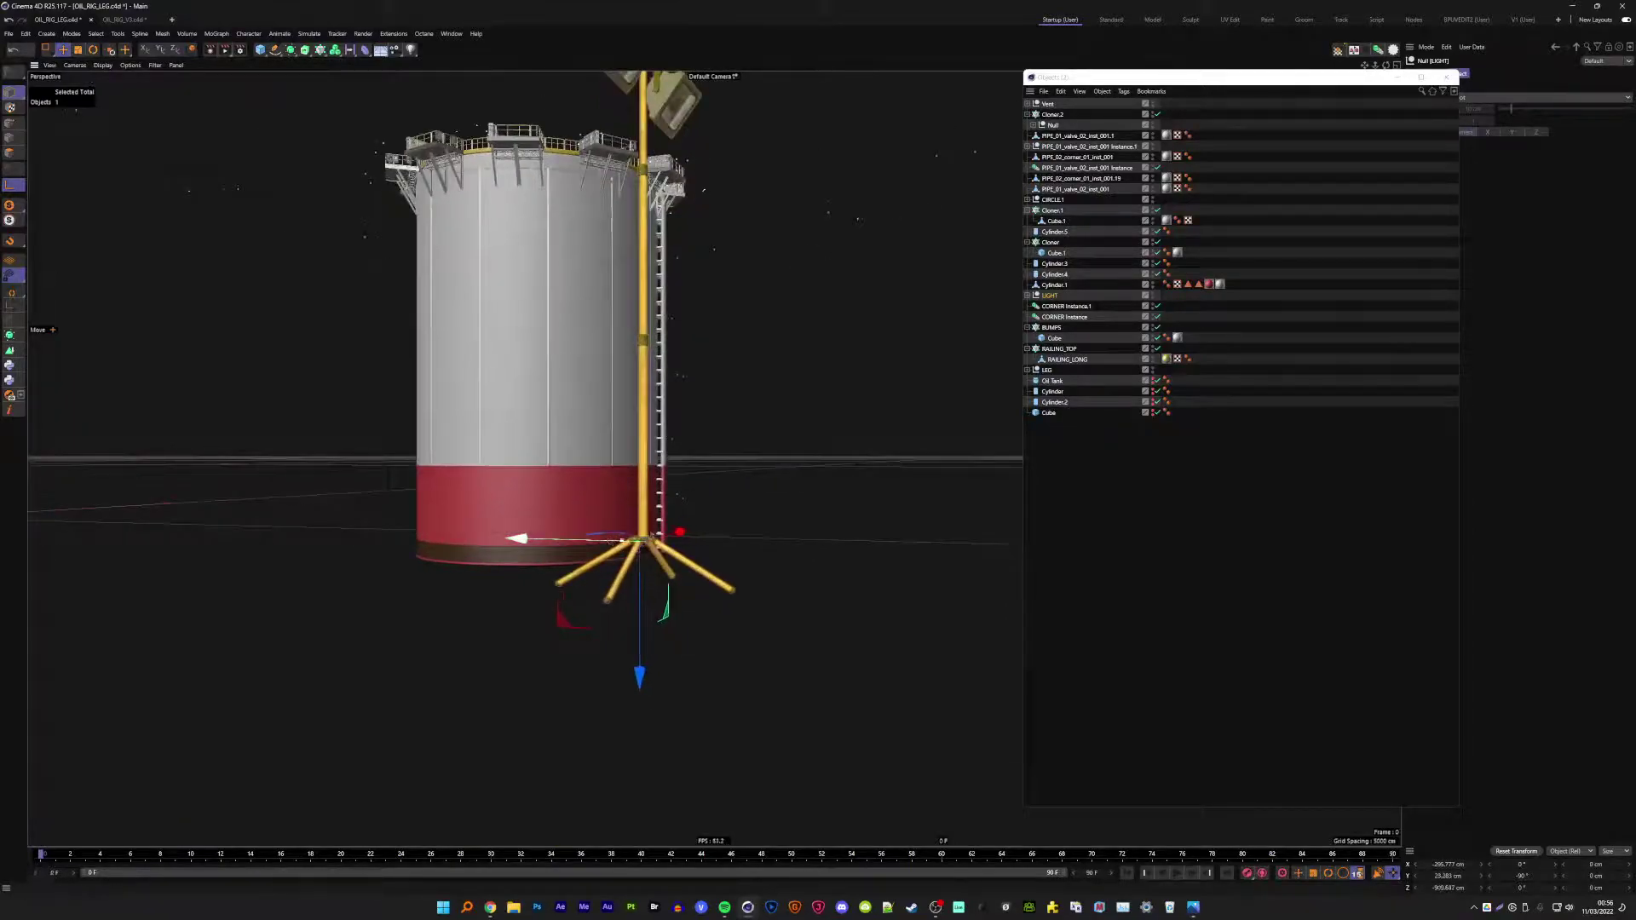
scroll(647, 545, "down", 2)
- Shift the light pole slightly right beside the tank
mouse_move(647, 545)
left_mouse_down("alt")
mouse_move(446, 571)
mouse_move(460, 569)
left_mouse_up("alt")
scroll(445, 571, "up", 1)
scroll(446, 571, "up", 2)
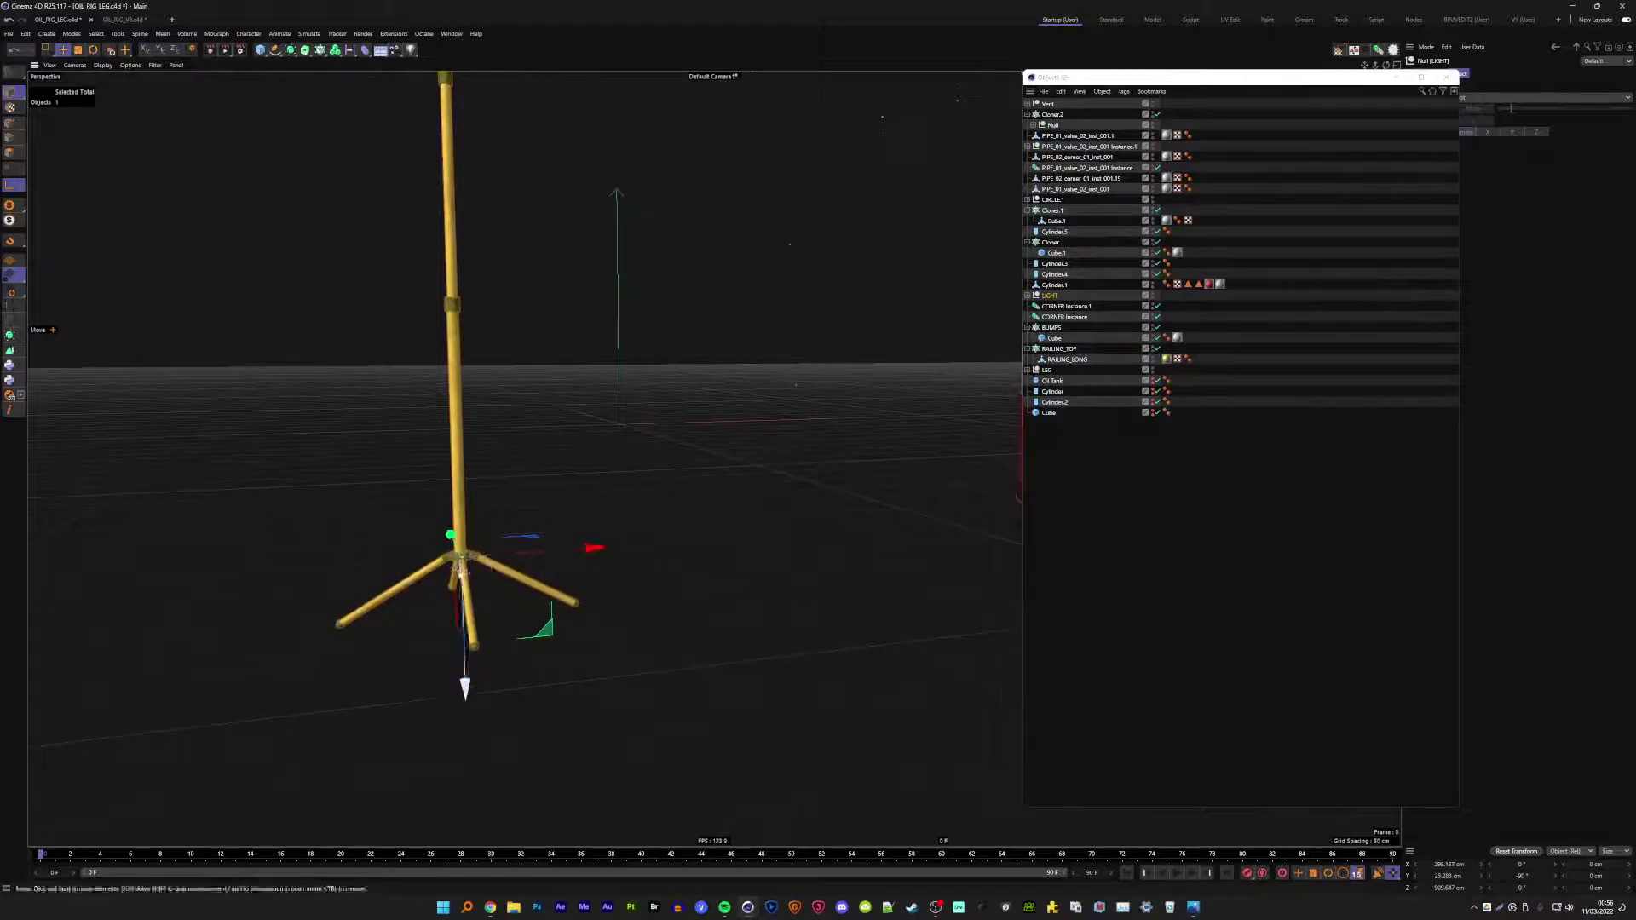
scroll(451, 545, "up", 1)
left_click(65, 50)
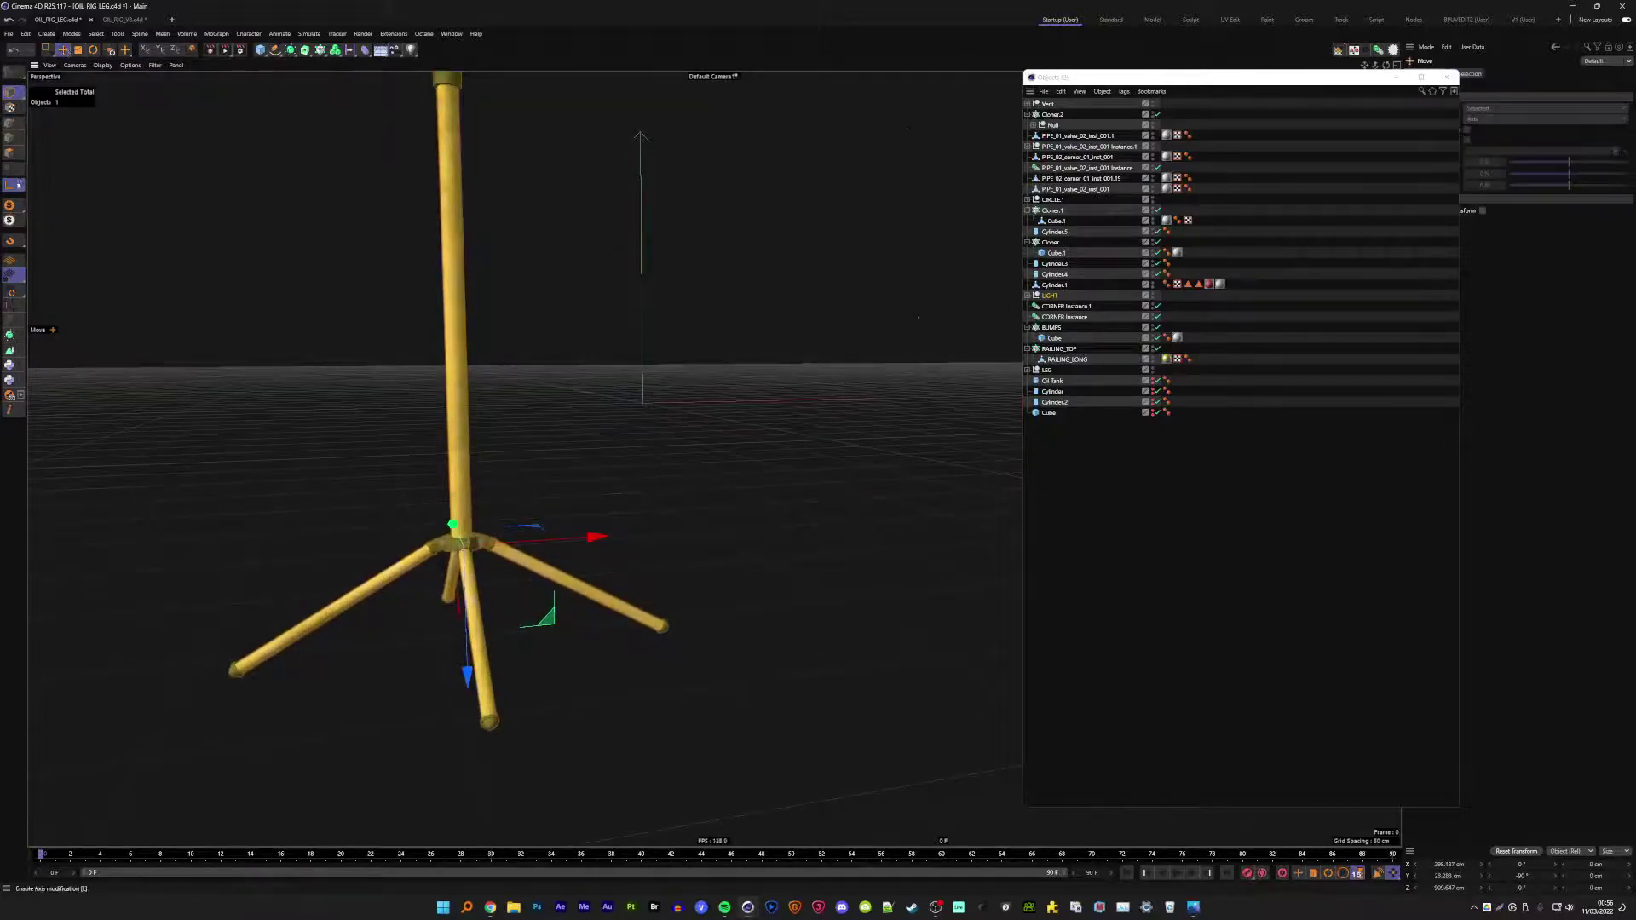
left_click_drag(472, 554, 506, 558)
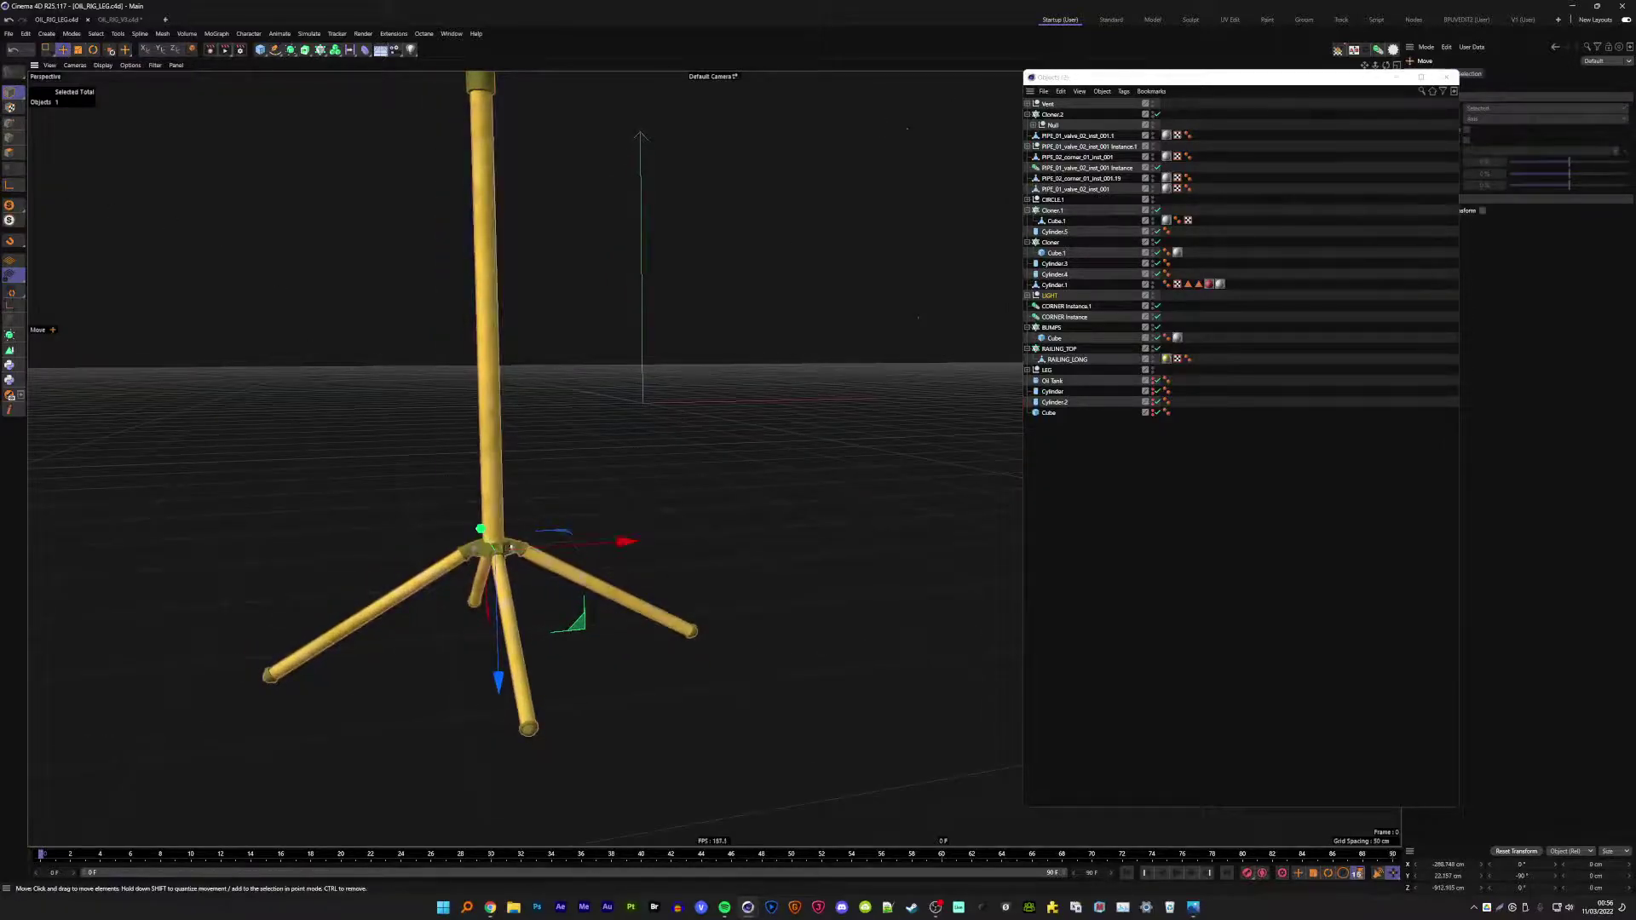
left_click(493, 548)
- Reselect the LIGHT group, frame it, and view it over the tank's yellow top
left_click(1049, 295)
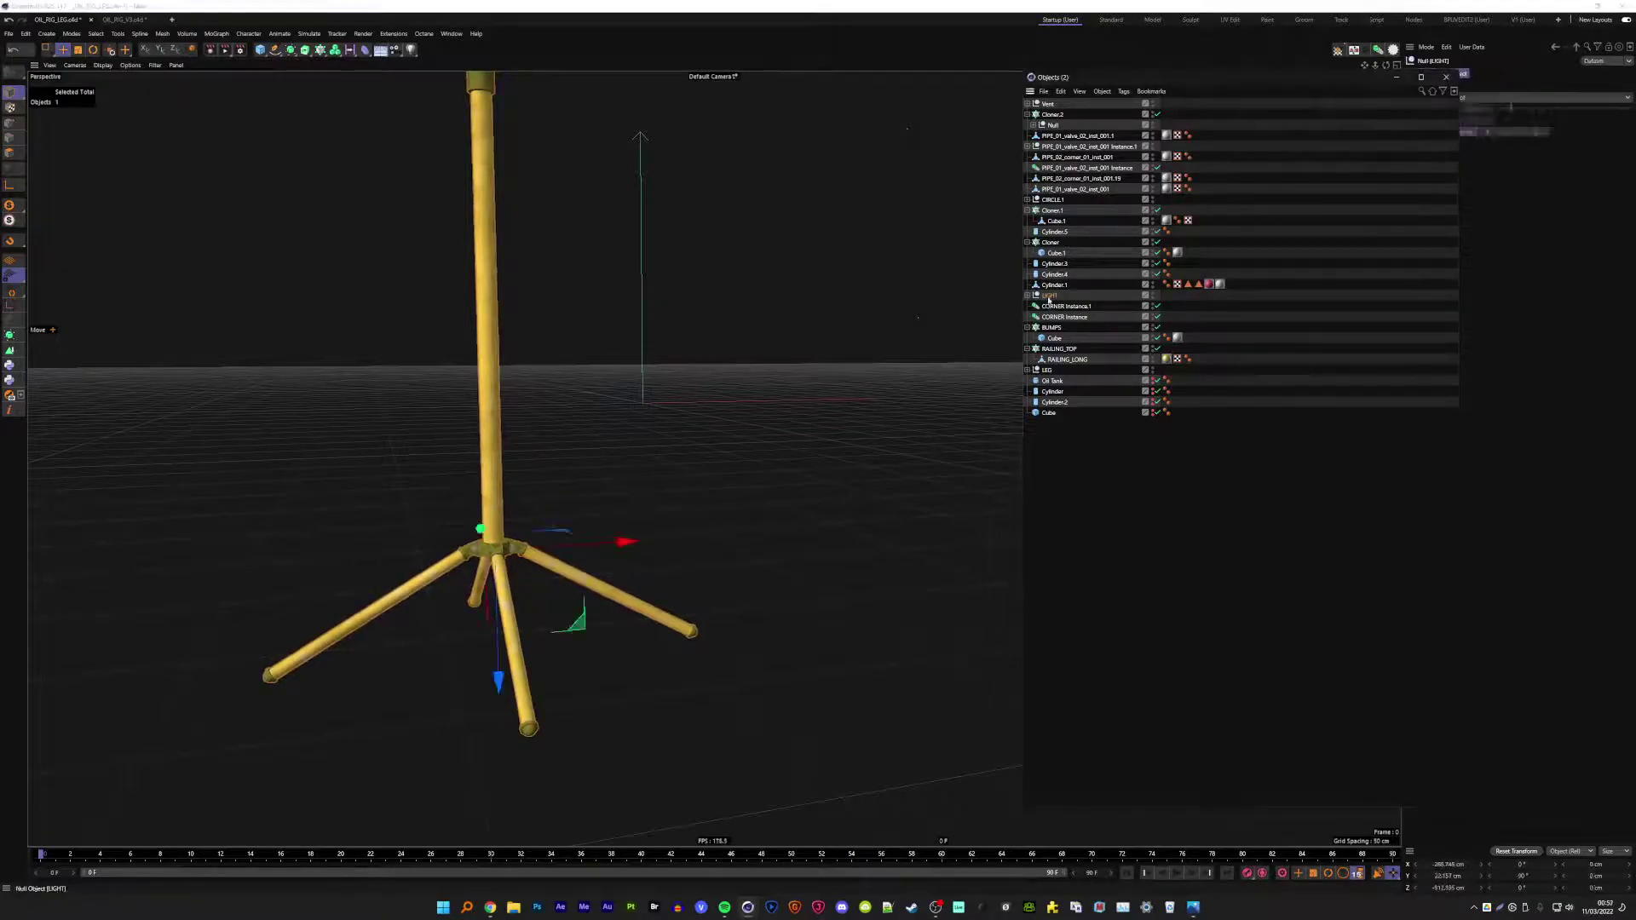
key("o")
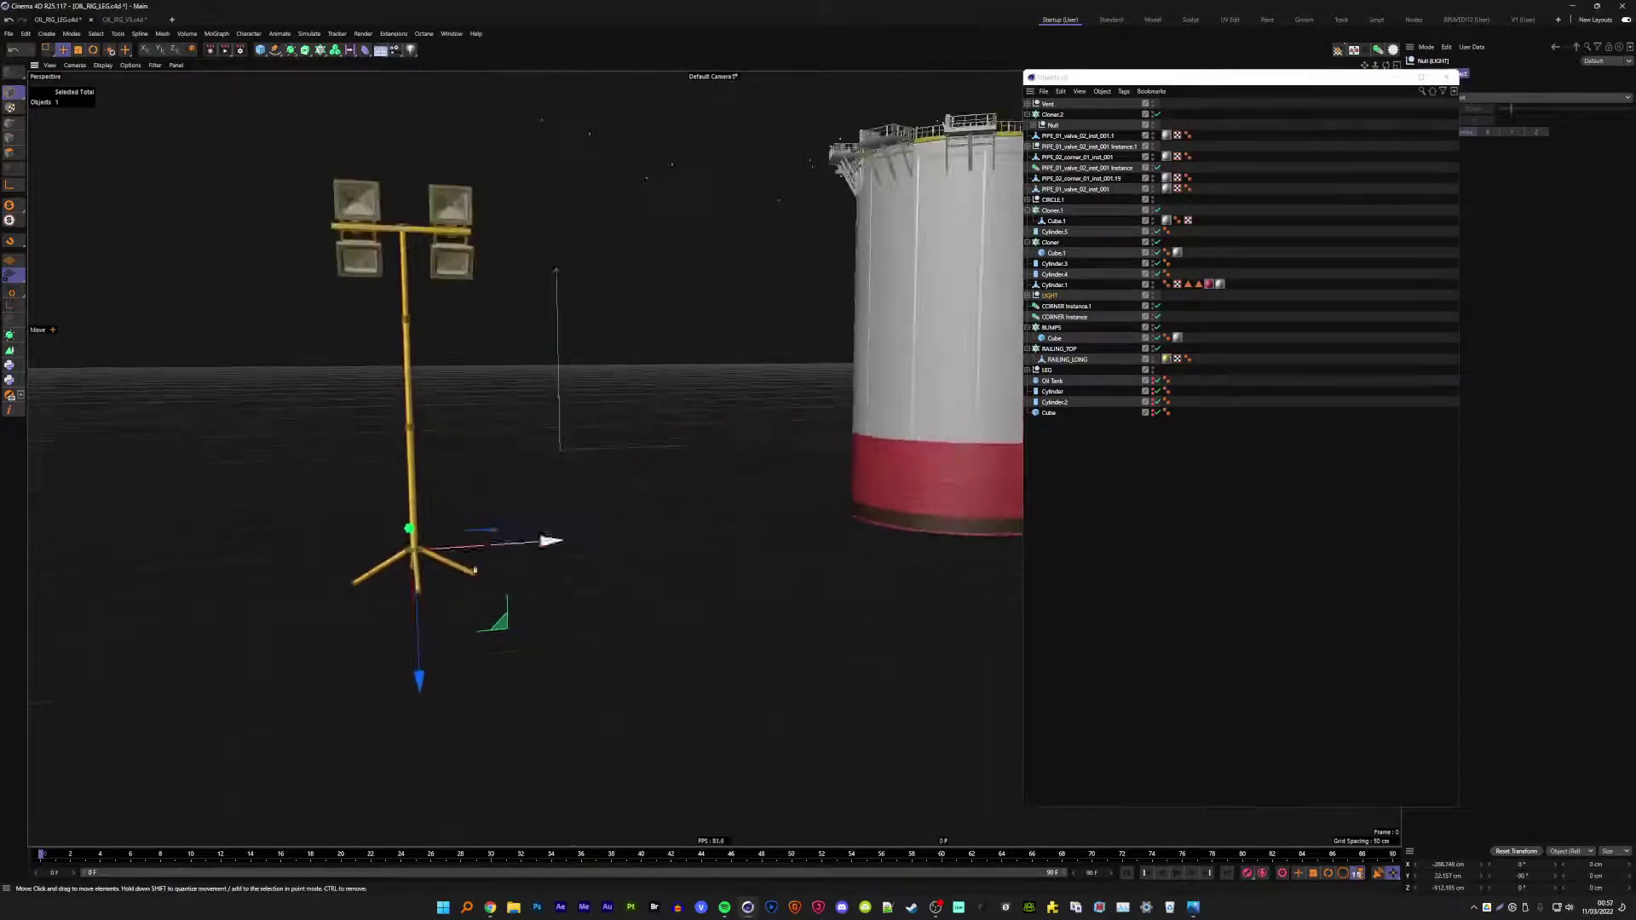
left_click_drag(509, 548, 600, 494, "alt")
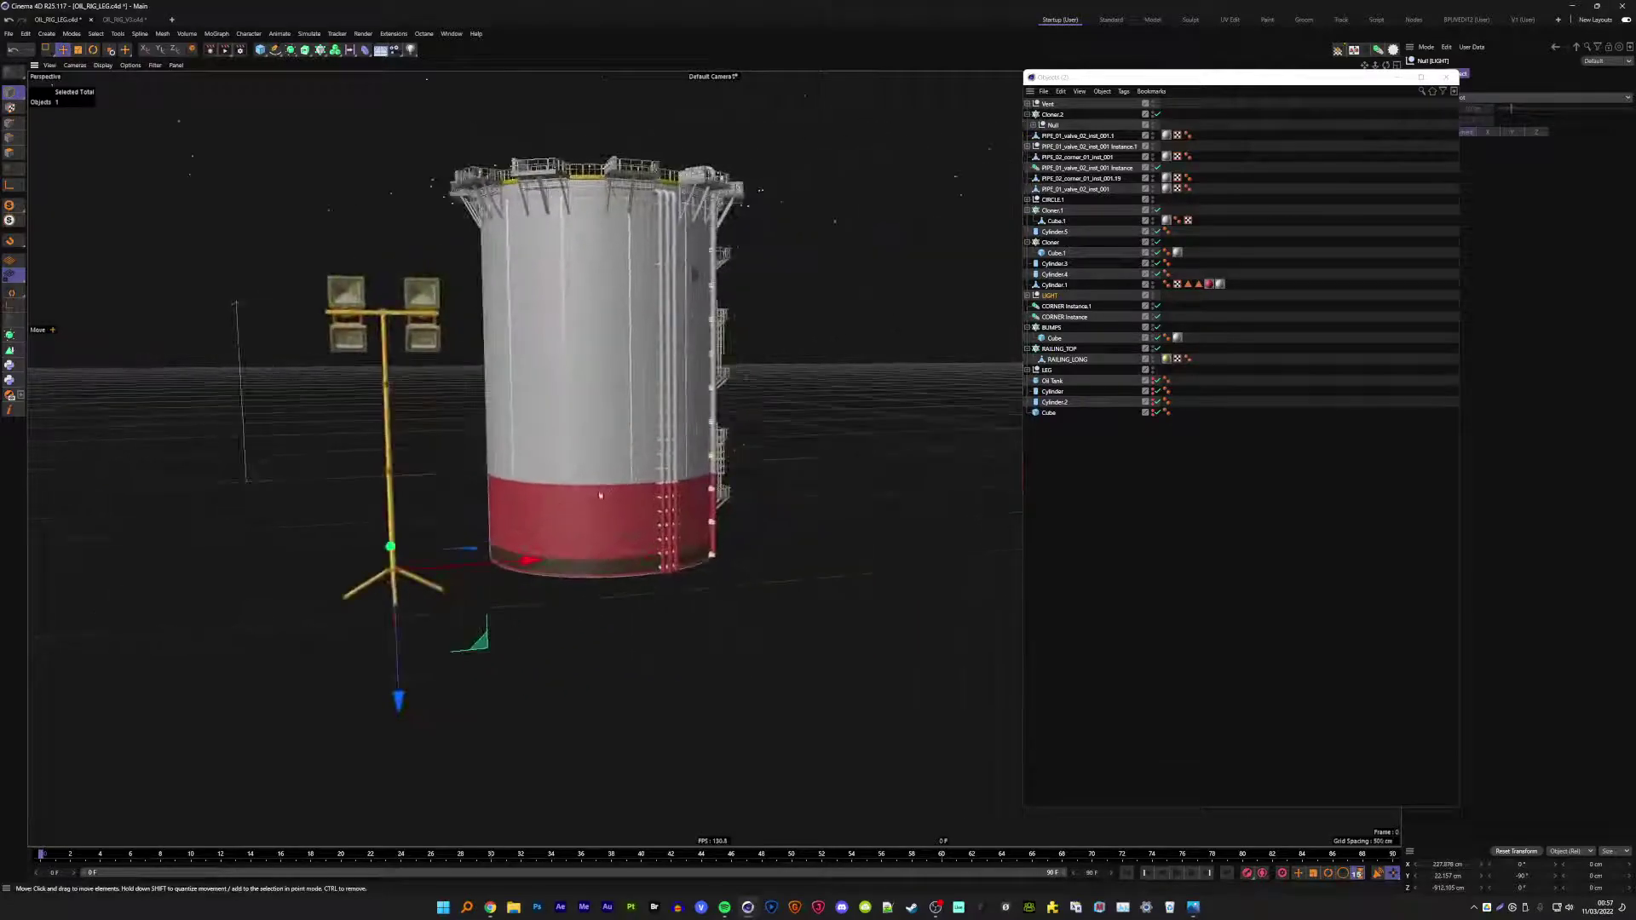
mouse_move(486, 567)
left_mouse_down("alt")
mouse_move(893, 365)
mouse_move(641, 242)
mouse_move(681, 384)
mouse_move(717, 366)
left_mouse_up("alt")
scroll(633, 402, "up", 2)
scroll(633, 402, "up", 4)
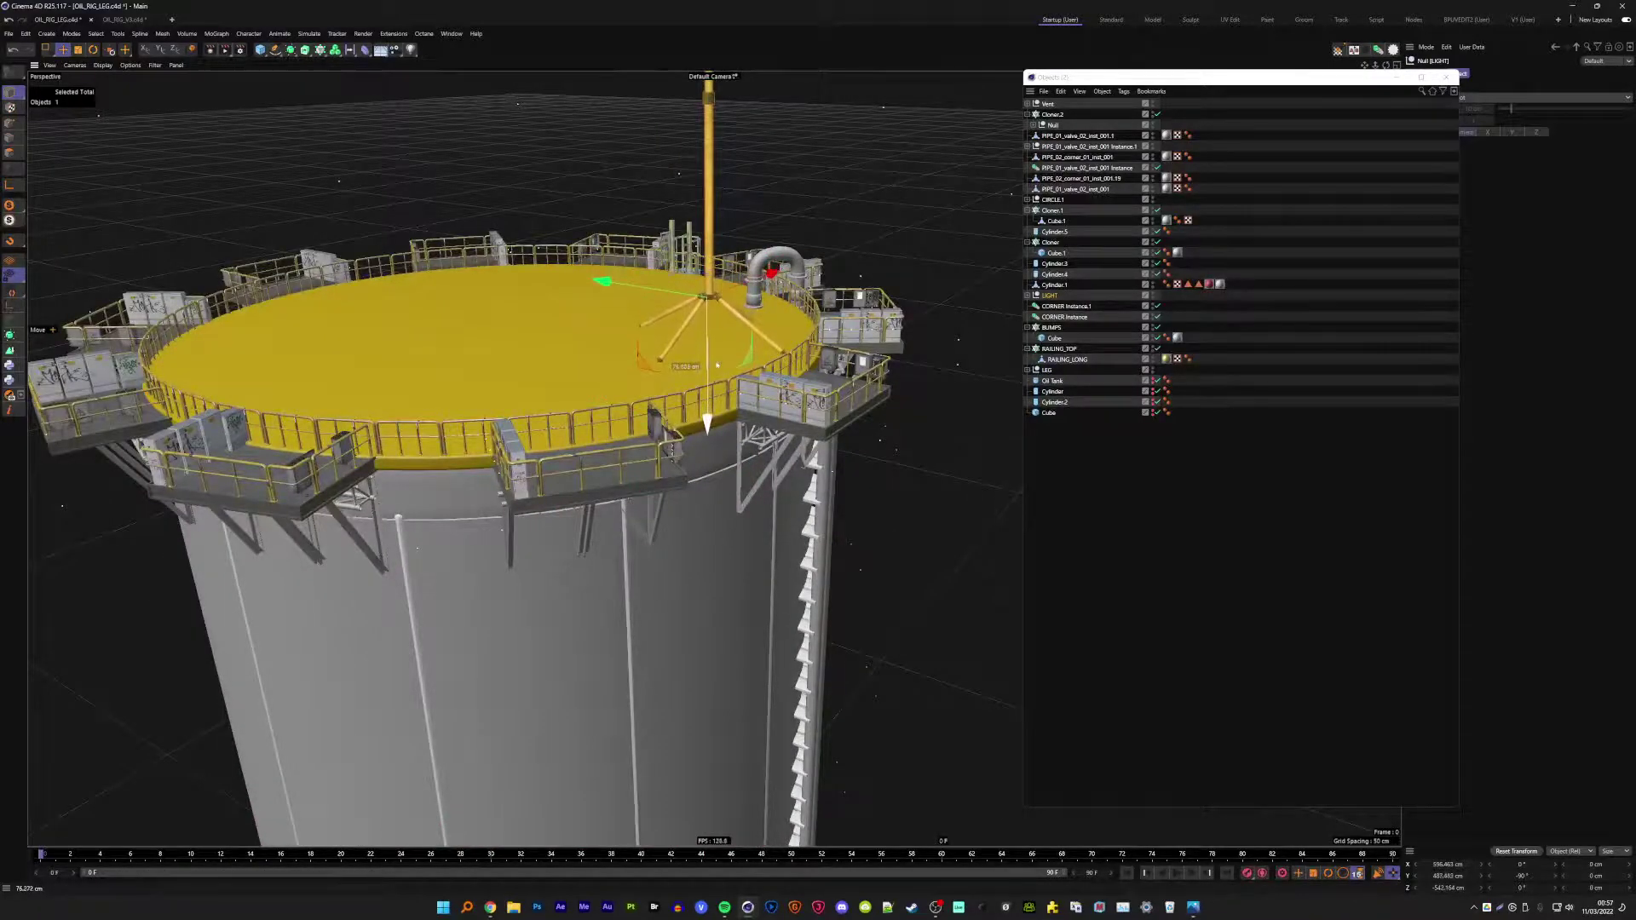
- Scale the LIGHT tower to about 24% and move it toward the tank's railing
key("t")
left_click_drag(603, 273, 474, 526)
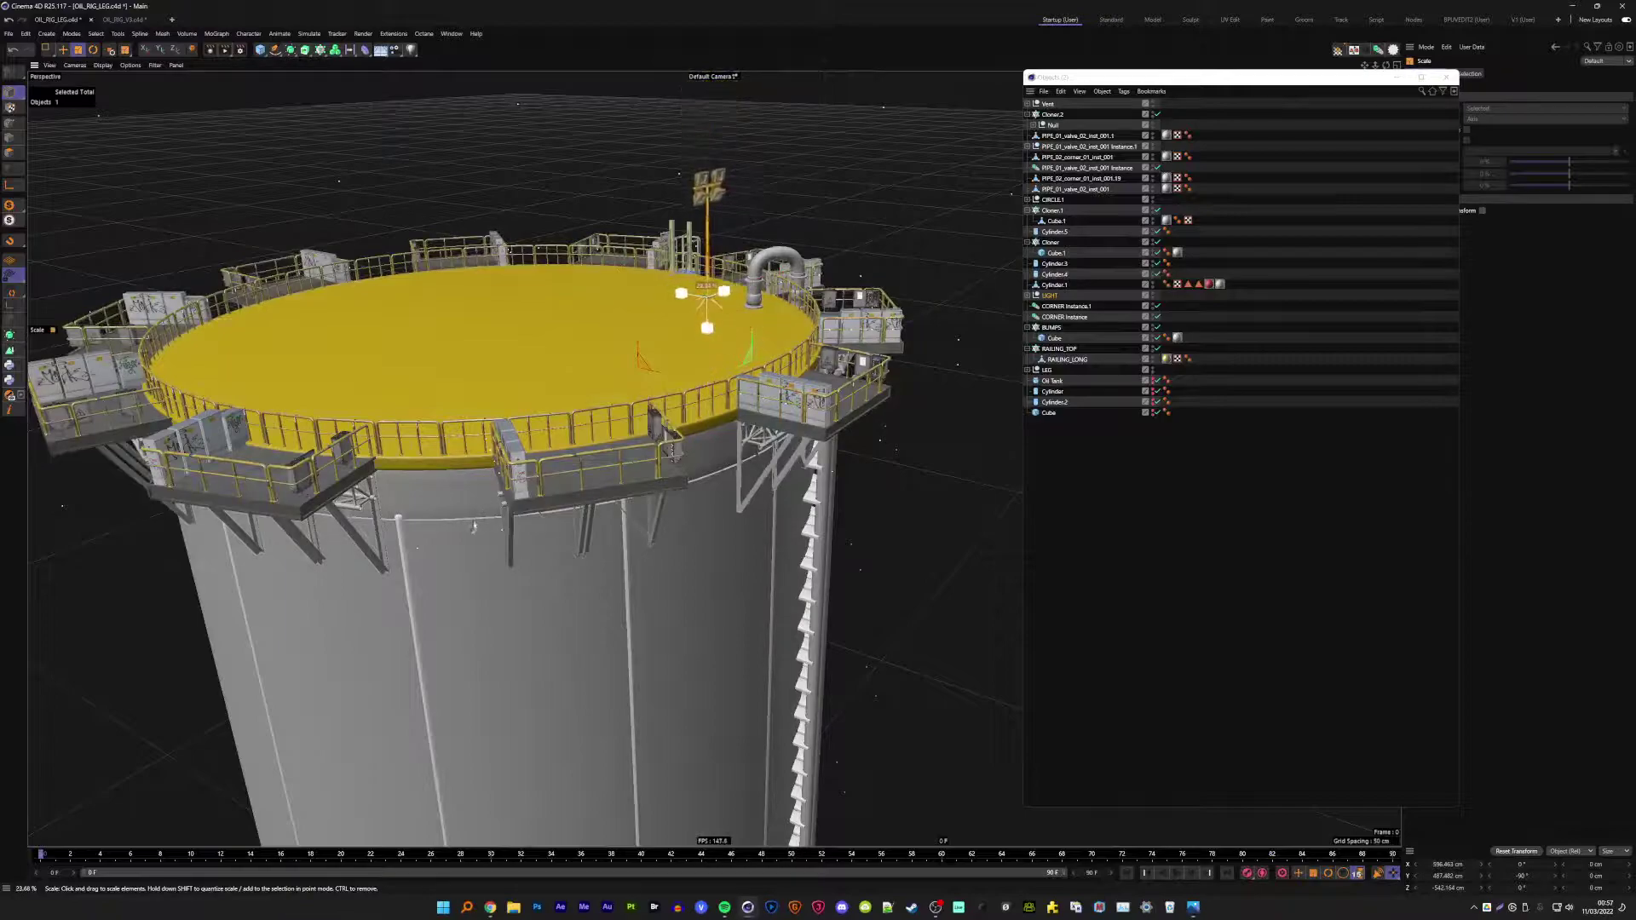
key("e")
left_click_drag(708, 426, 707, 439)
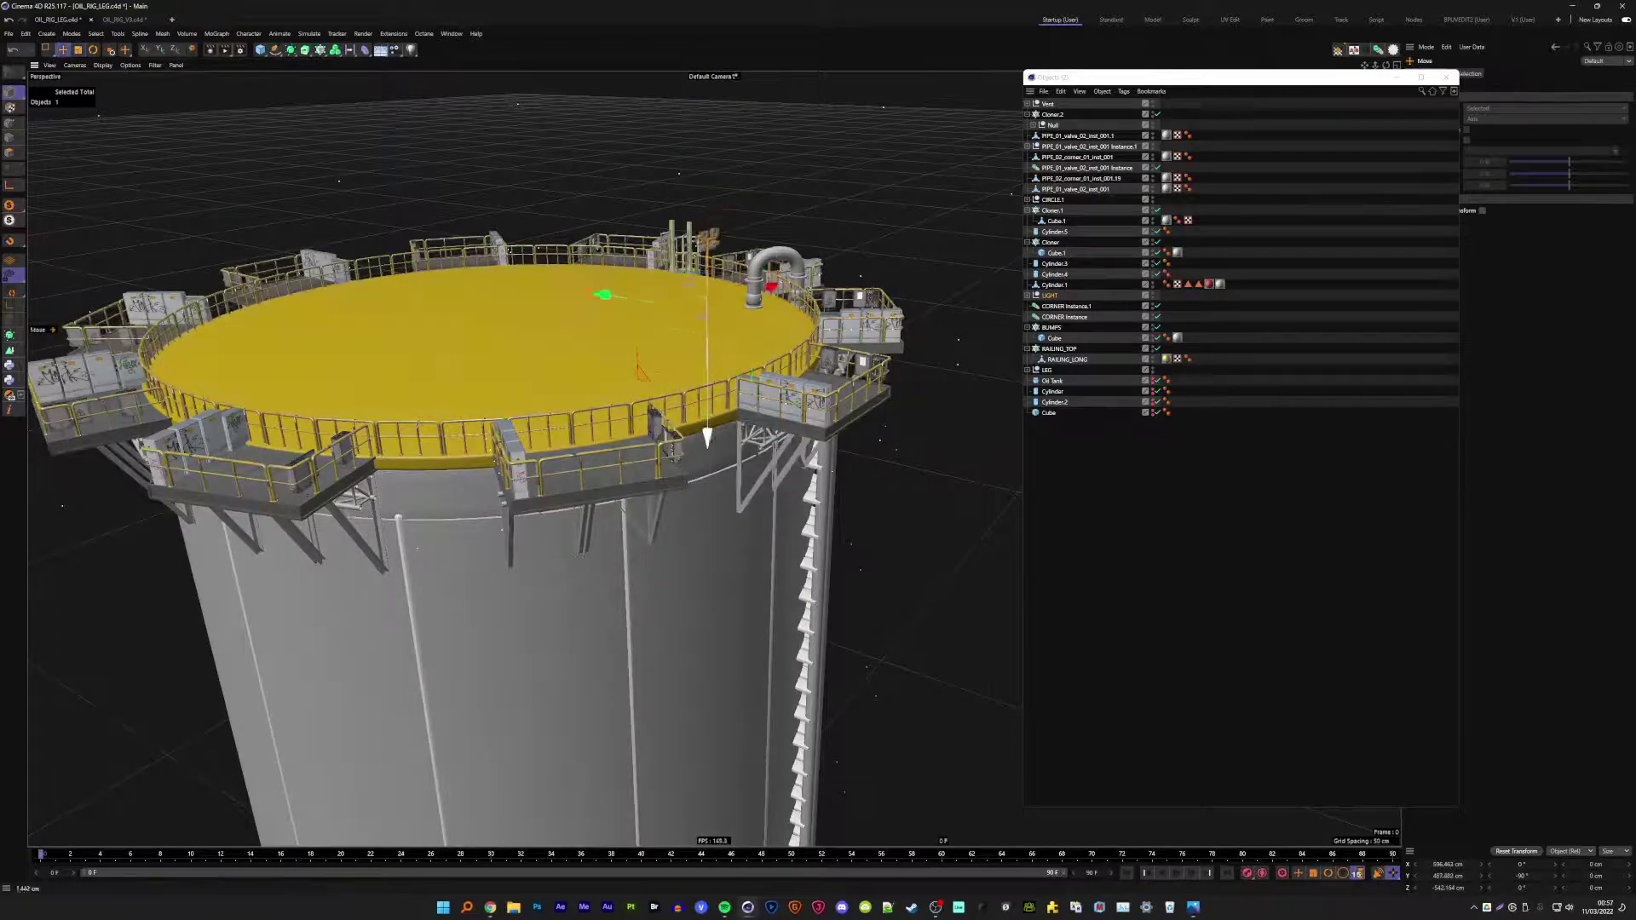
mouse_move(708, 281)
left_mouse_down()
mouse_move(873, 362)
mouse_move(861, 358)
left_mouse_up()
- Set the lamp's height on the side platform floor, then deselect it
scroll(512, 426, "up", 5)
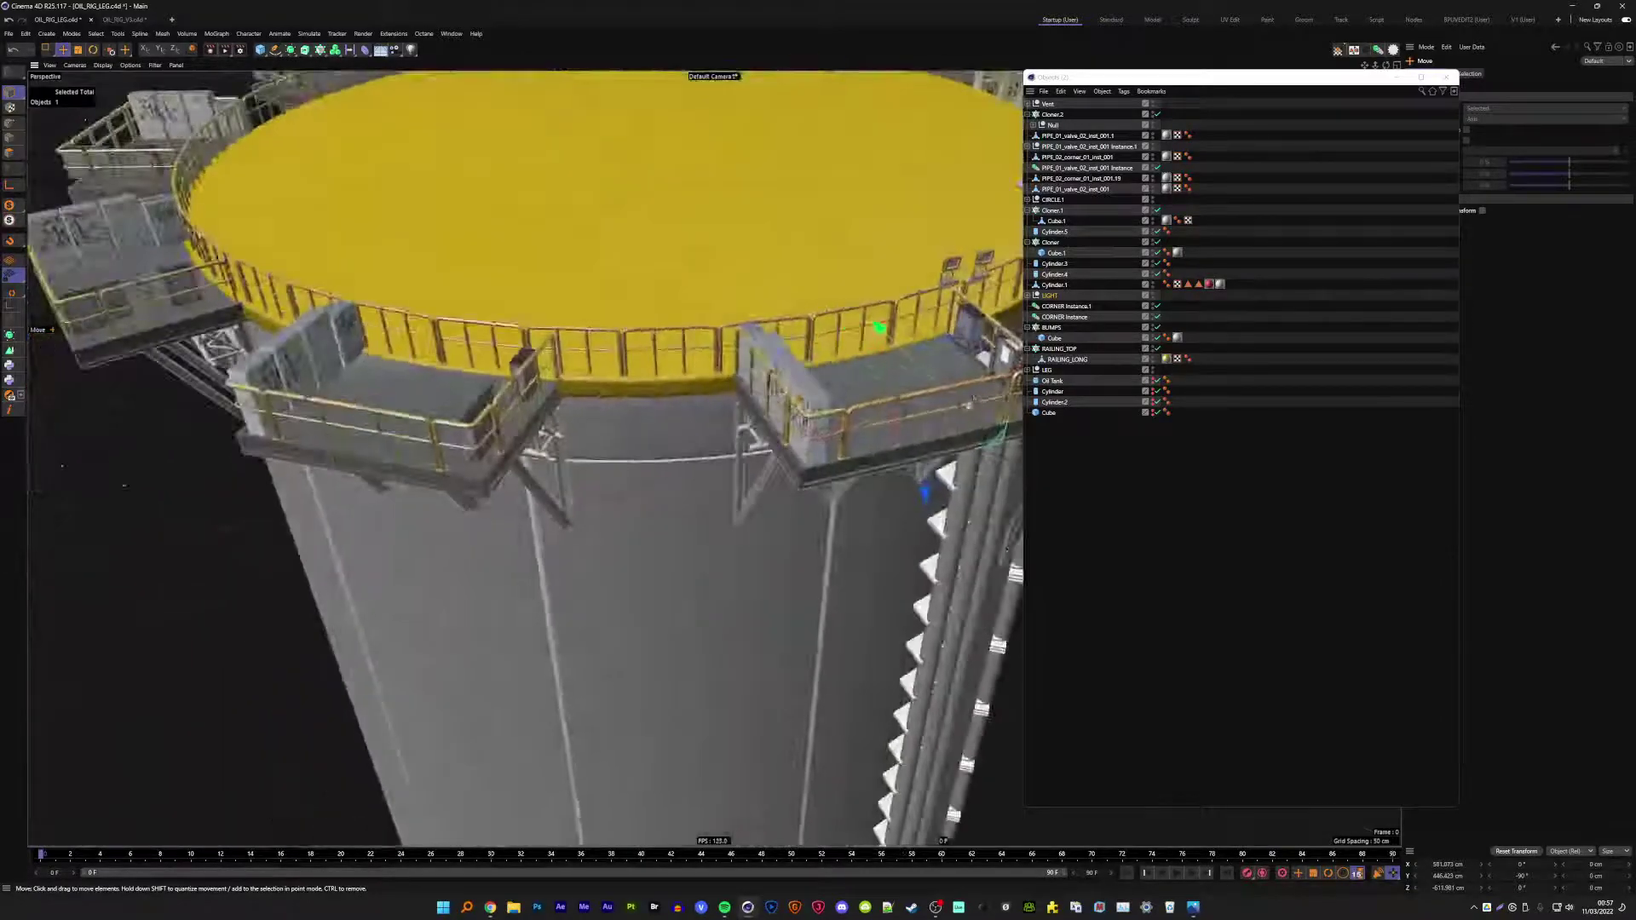
mouse_move(969, 402)
left_mouse_down("alt")
mouse_move(780, 396)
mouse_move(576, 507)
mouse_move(579, 596)
mouse_move(605, 461)
mouse_move(511, 420)
left_mouse_up("alt")
scroll(576, 507, "up", 5)
scroll(605, 461, "up", 3)
scroll(718, 507, "up", 4)
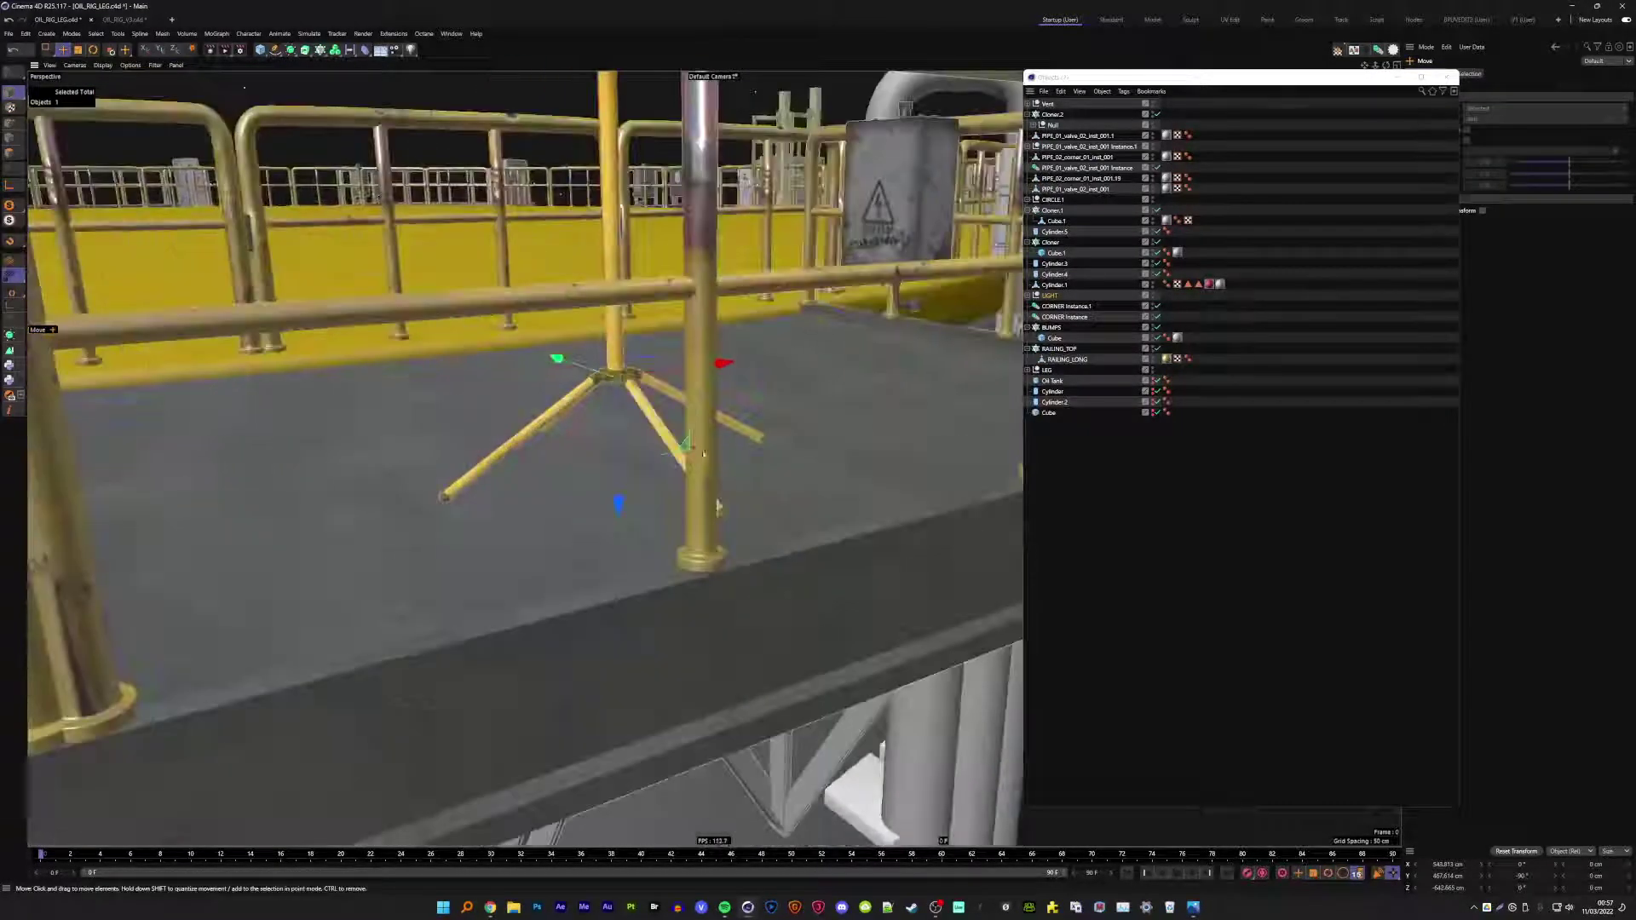
left_click_drag(618, 504, 627, 464)
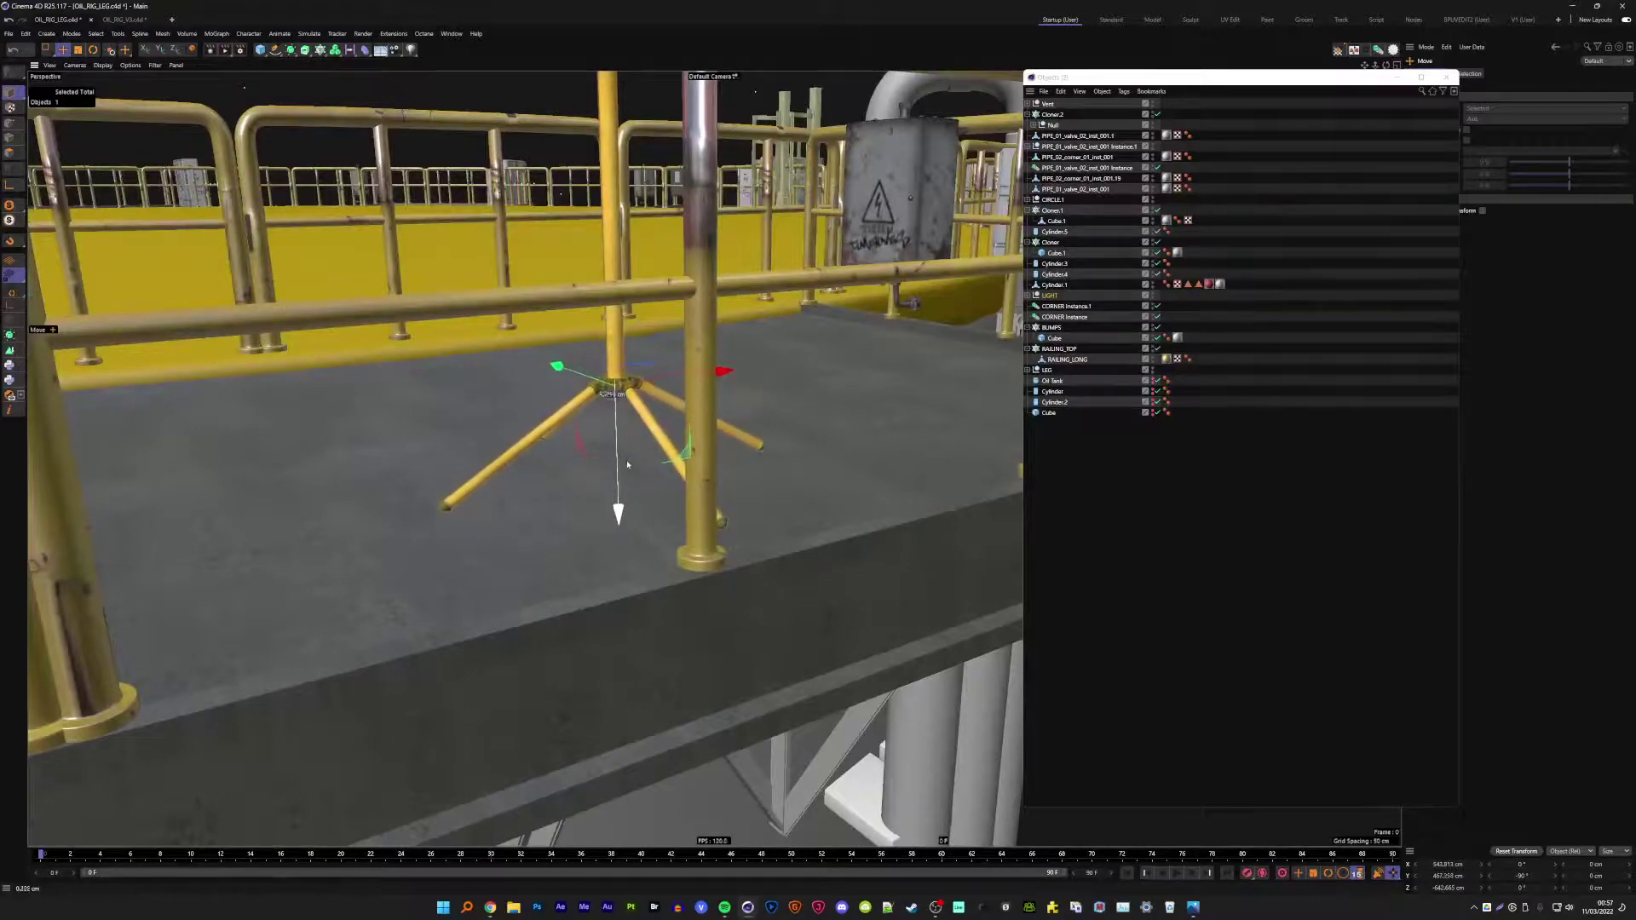
scroll(627, 464, "down", 2)
mouse_move(627, 464)
left_mouse_down("alt")
mouse_move(636, 506)
mouse_move(754, 453)
mouse_move(755, 401)
mouse_move(929, 330)
left_mouse_up("alt")
scroll(636, 506, "down", 2)
scroll(762, 423, "down", 2)
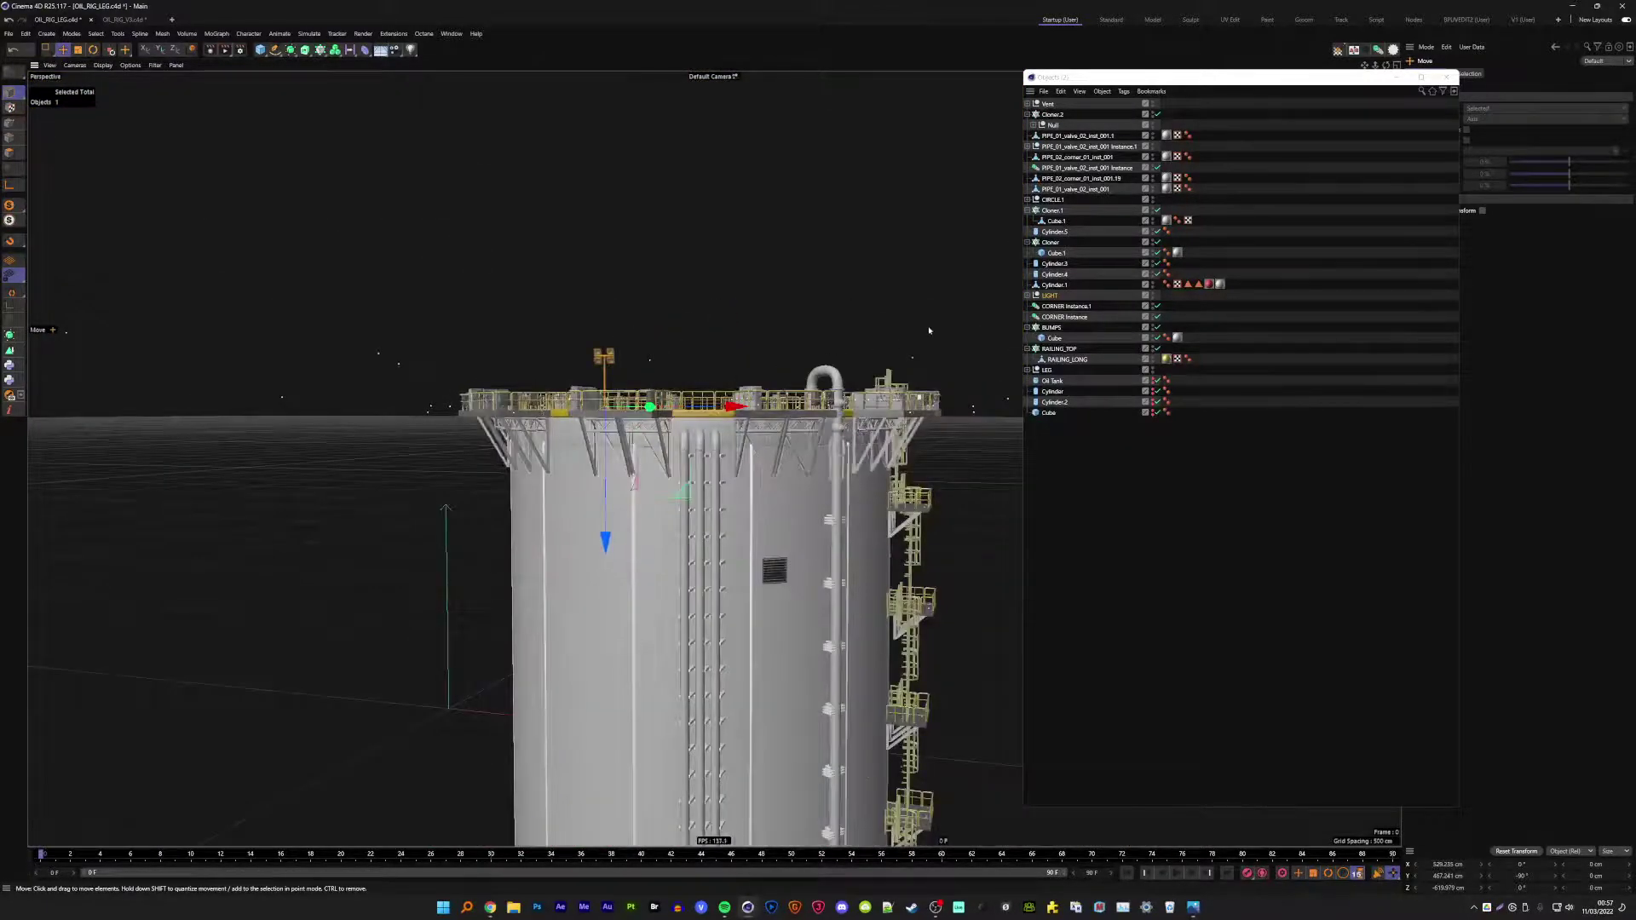
left_click(929, 330)
scroll(929, 330, "down", 2)
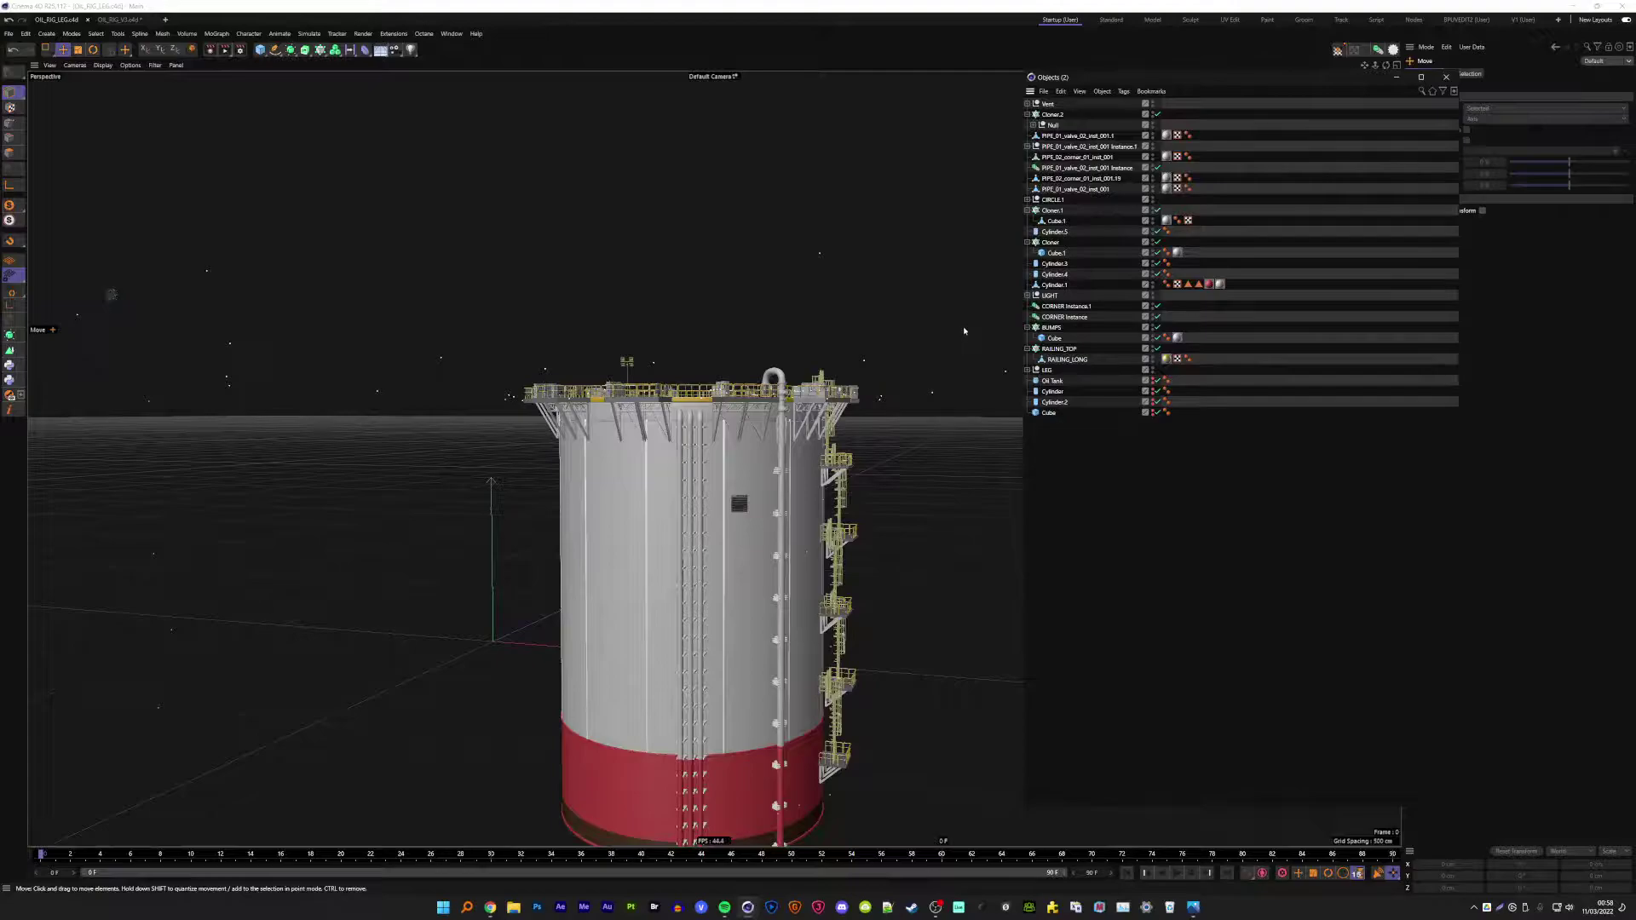
scroll(707, 575, "down", 3)
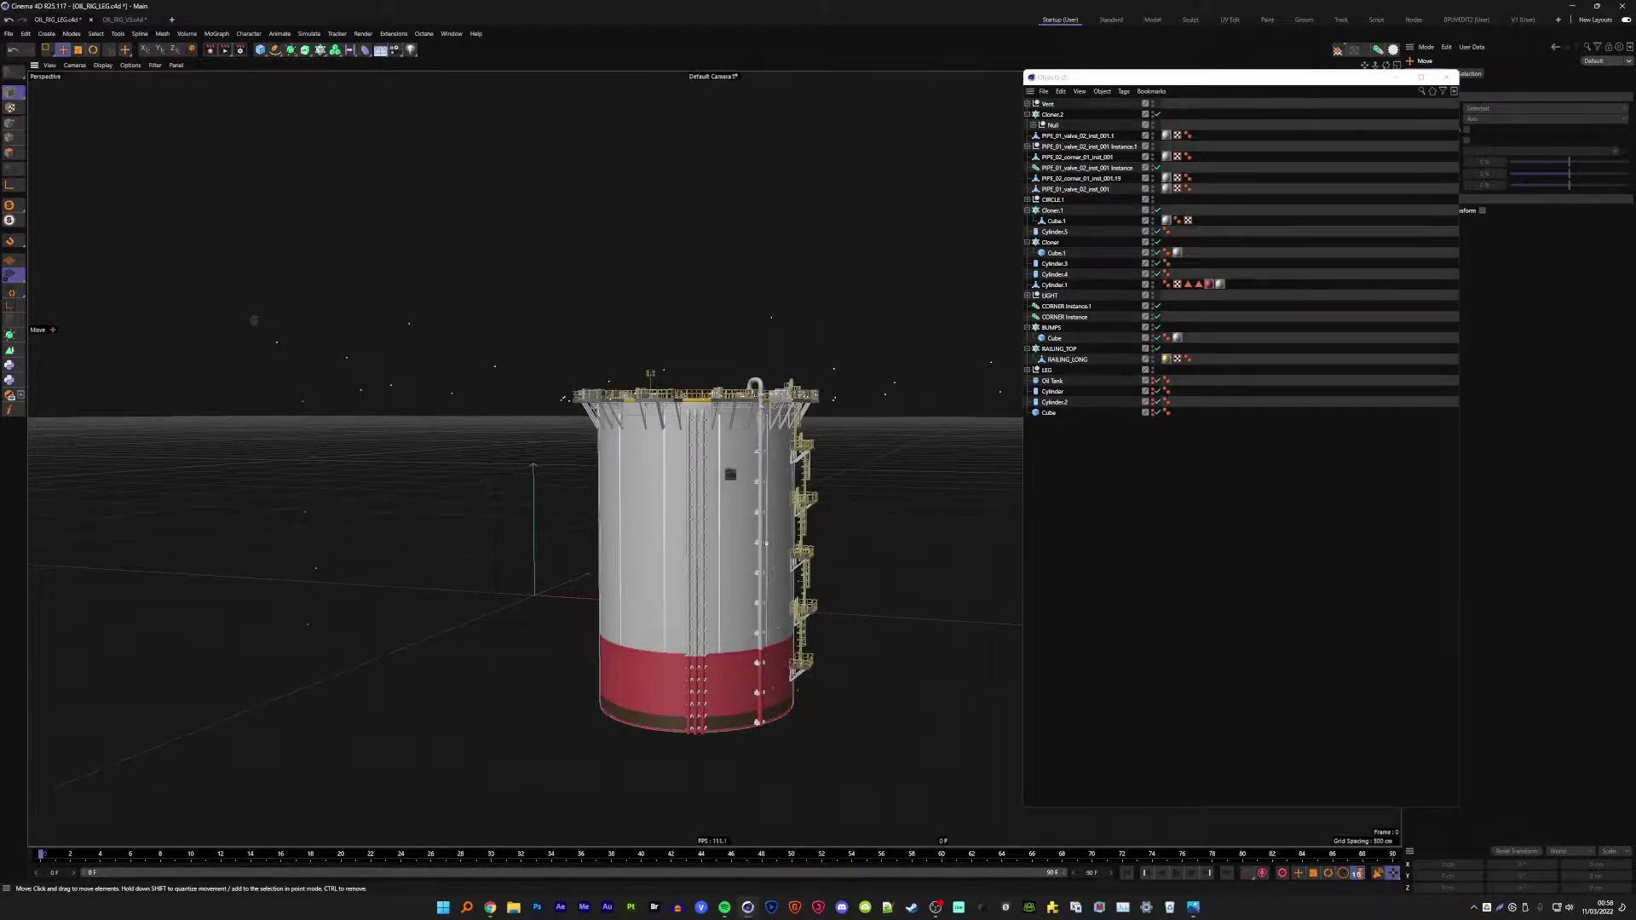
mouse_move(254, 321)
left_mouse_down("alt")
mouse_move(642, 511)
mouse_move(555, 522)
mouse_move(564, 576)
mouse_move(639, 595)
mouse_move(702, 447)
mouse_move(687, 469)
mouse_move(716, 518)
left_mouse_up("alt")
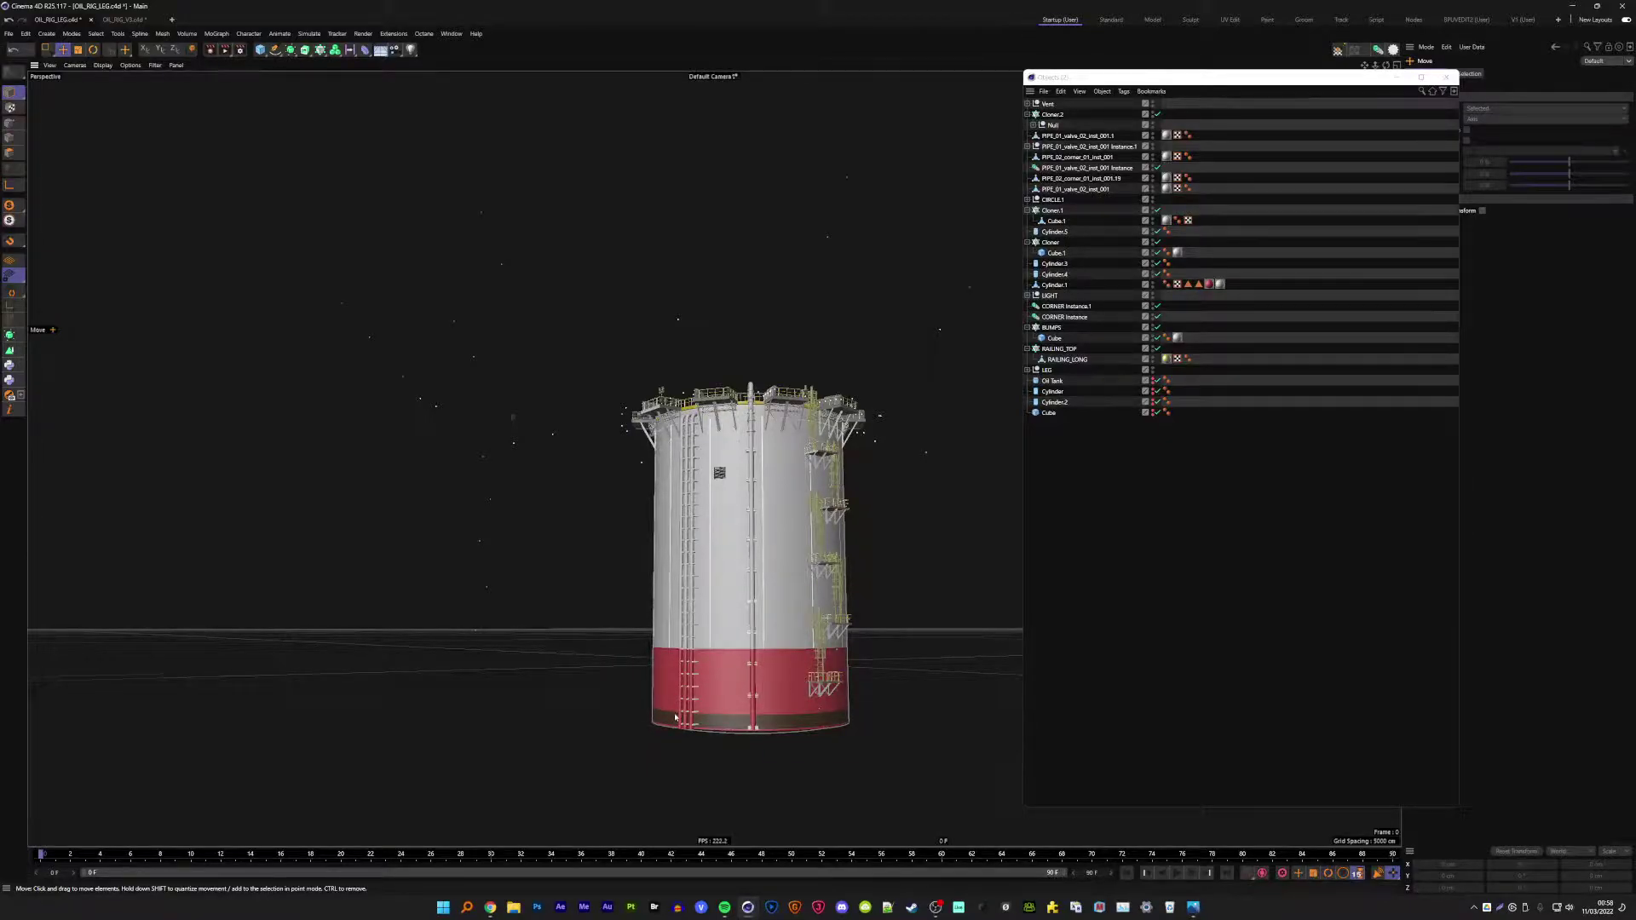
scroll(675, 719, "up", 2)
scroll(675, 718, "up", 2)
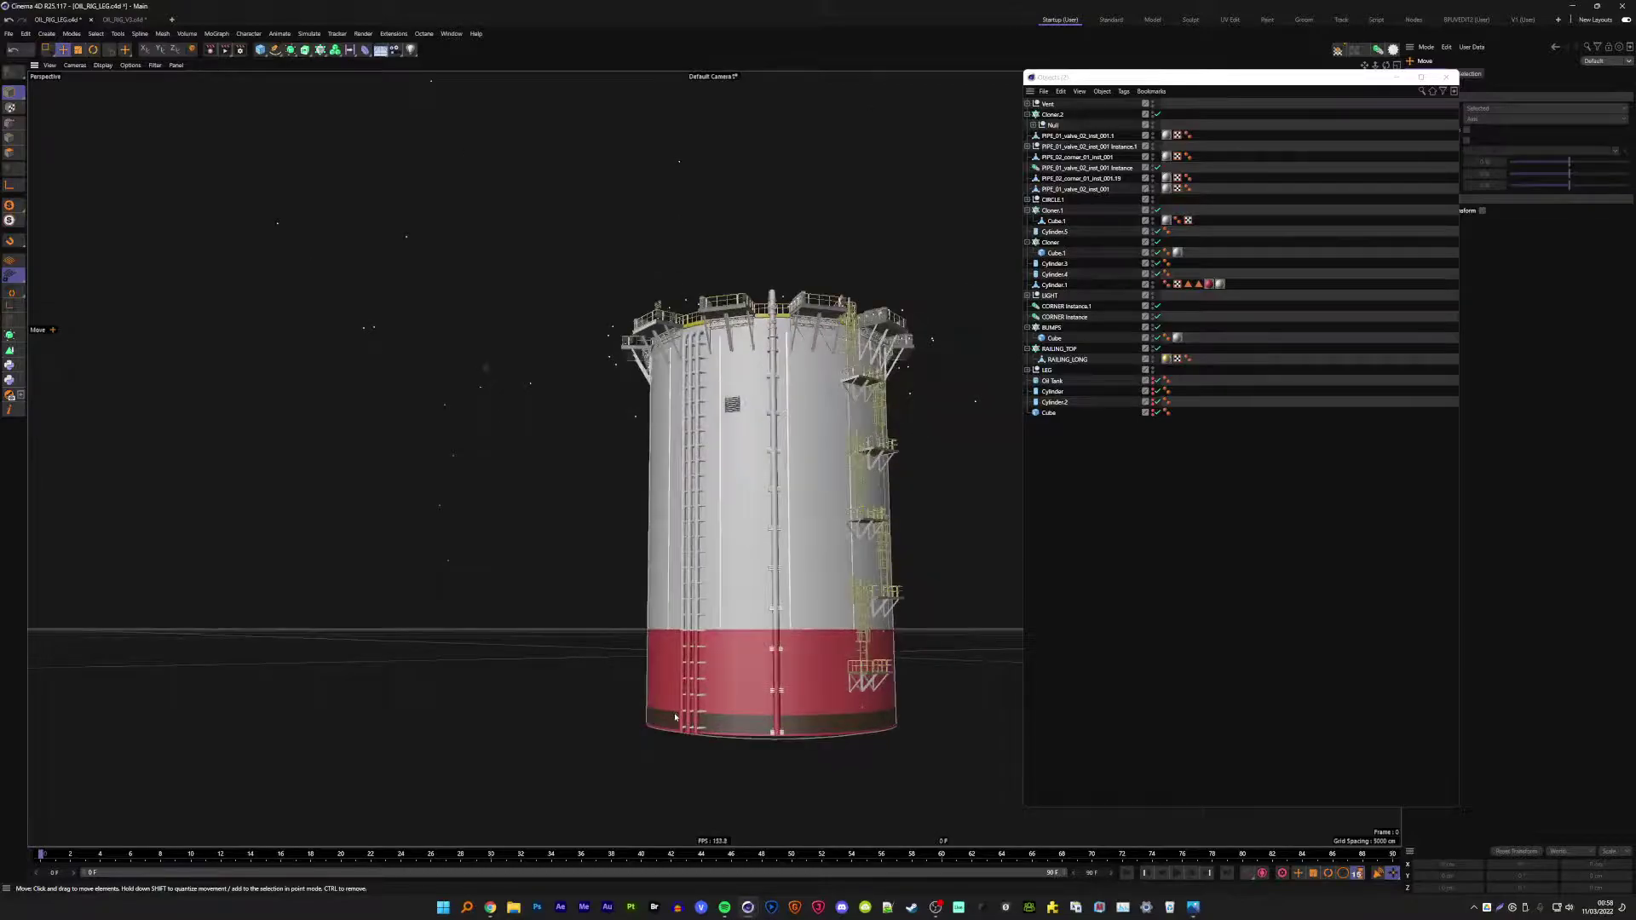
scroll(677, 714, "up", 2)
scroll(678, 713, "up", 2)
scroll(750, 664, "up", 2)
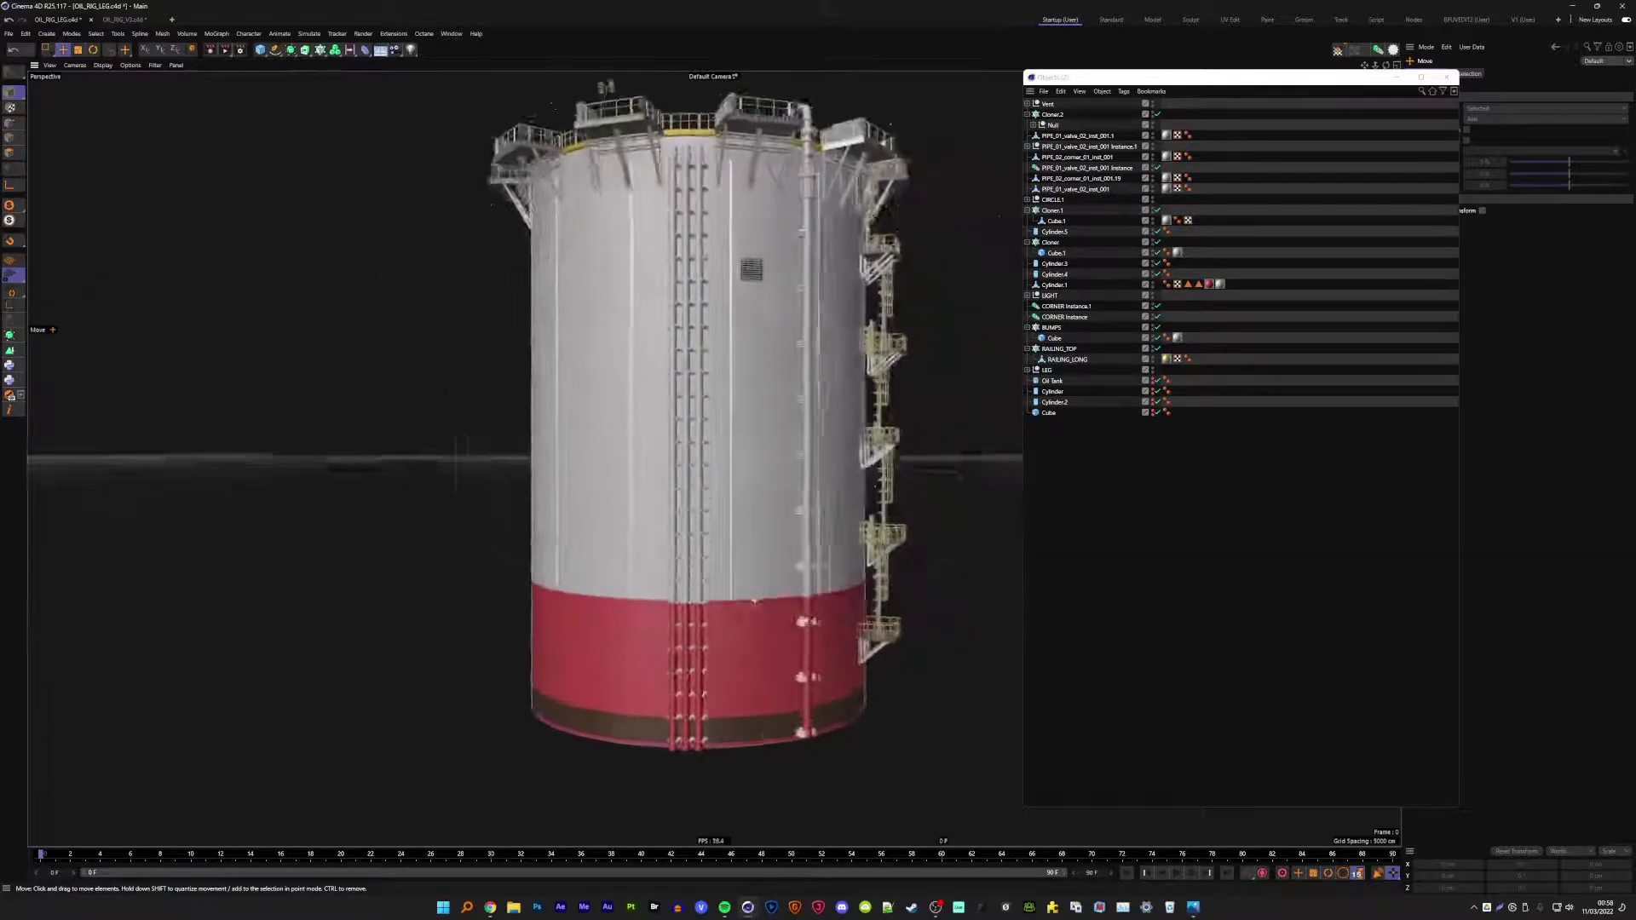
scroll(810, 620, "up", 2)
left_click_drag(810, 621, 784, 610, "alt")
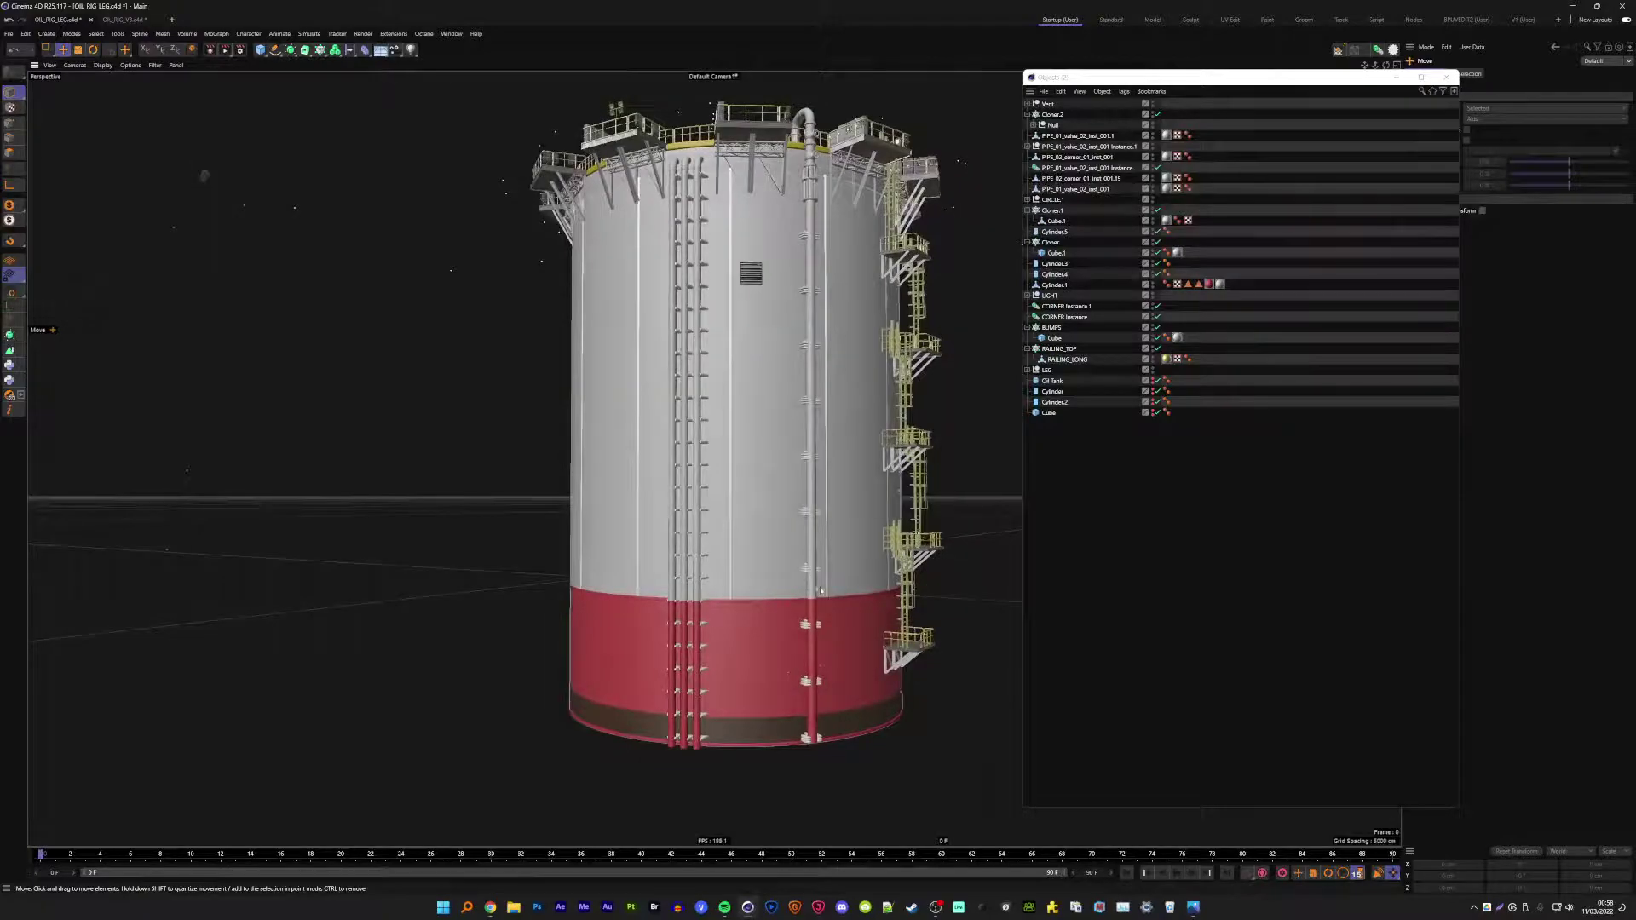
- Select the thin Cylinder.6 pipe, close the object list, set a 5 cm radius and slide it right
left_click(811, 588)
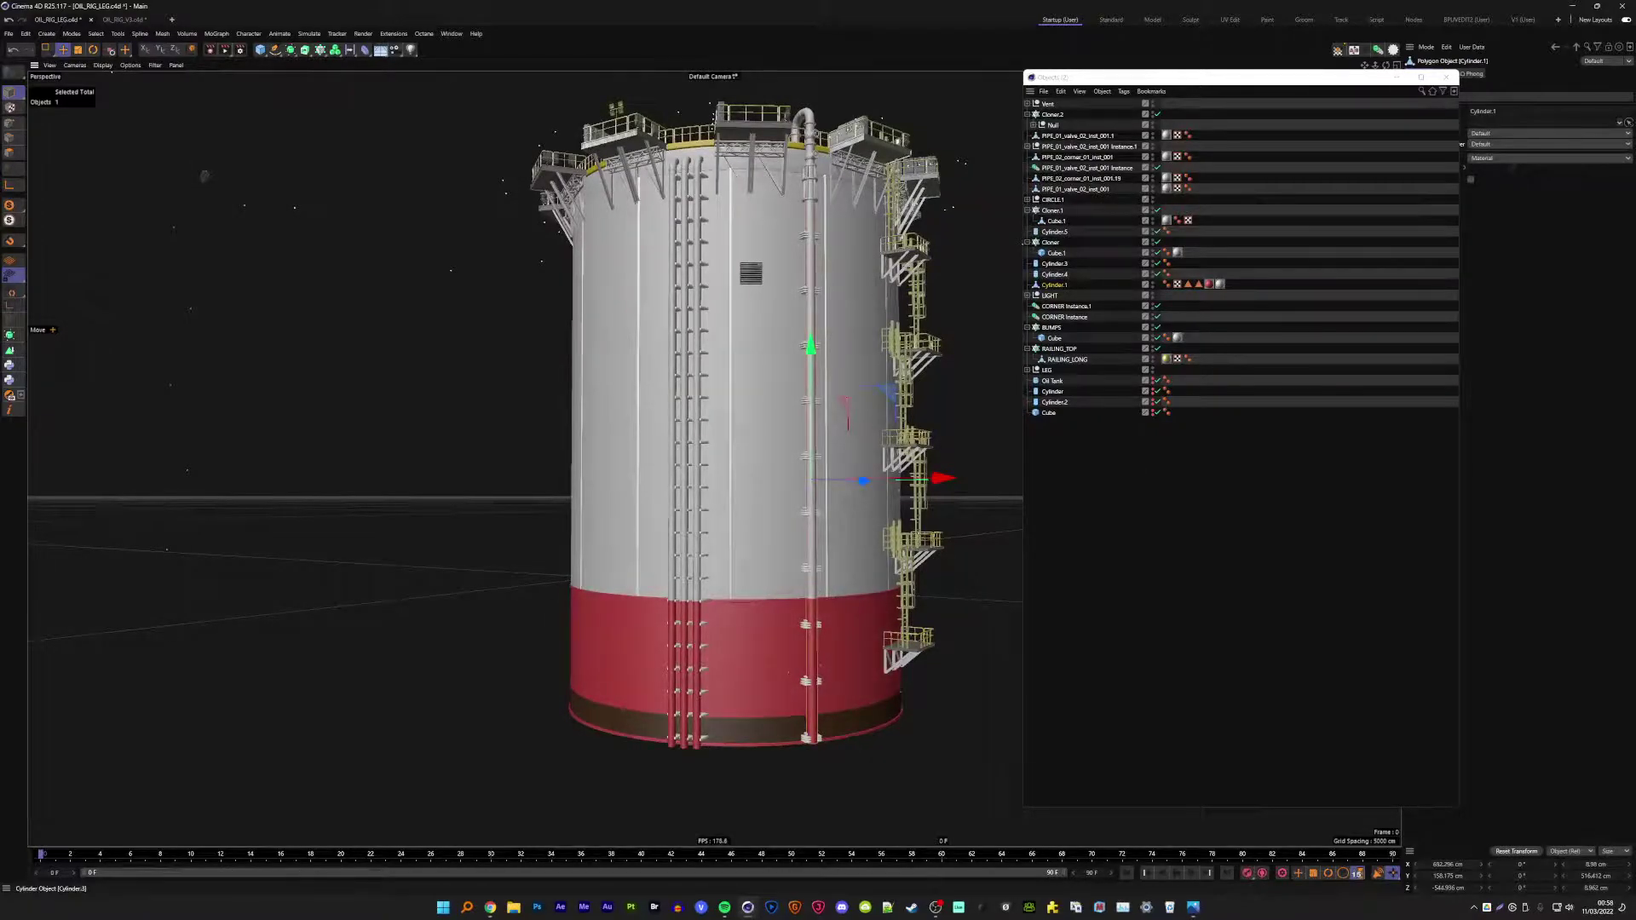
left_click(682, 477)
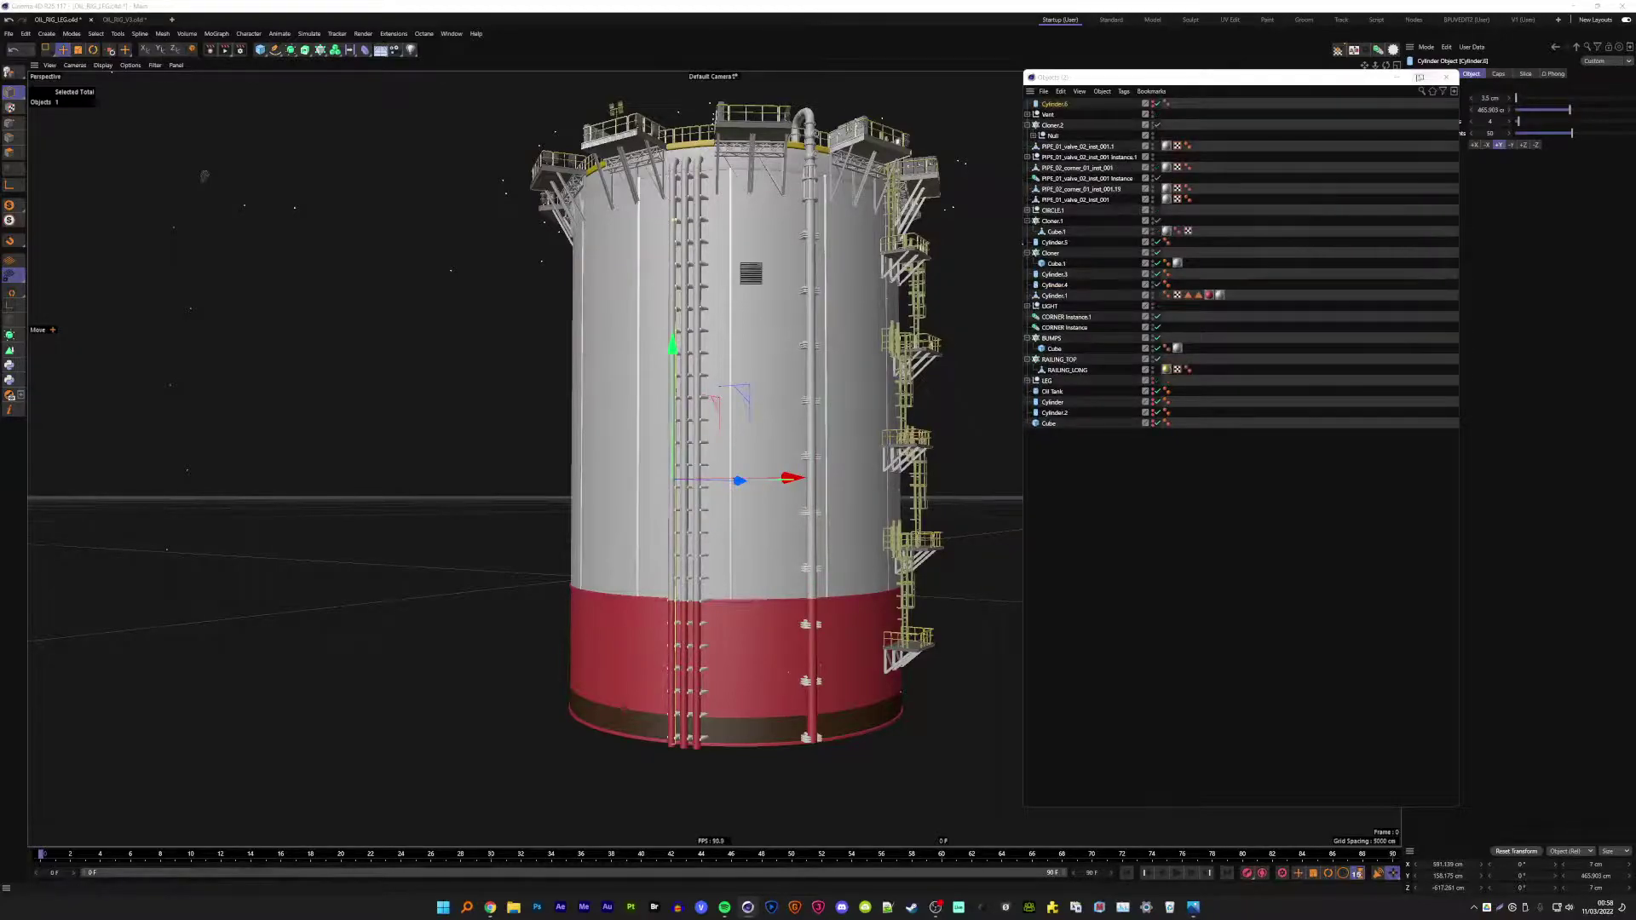
left_click(1446, 76)
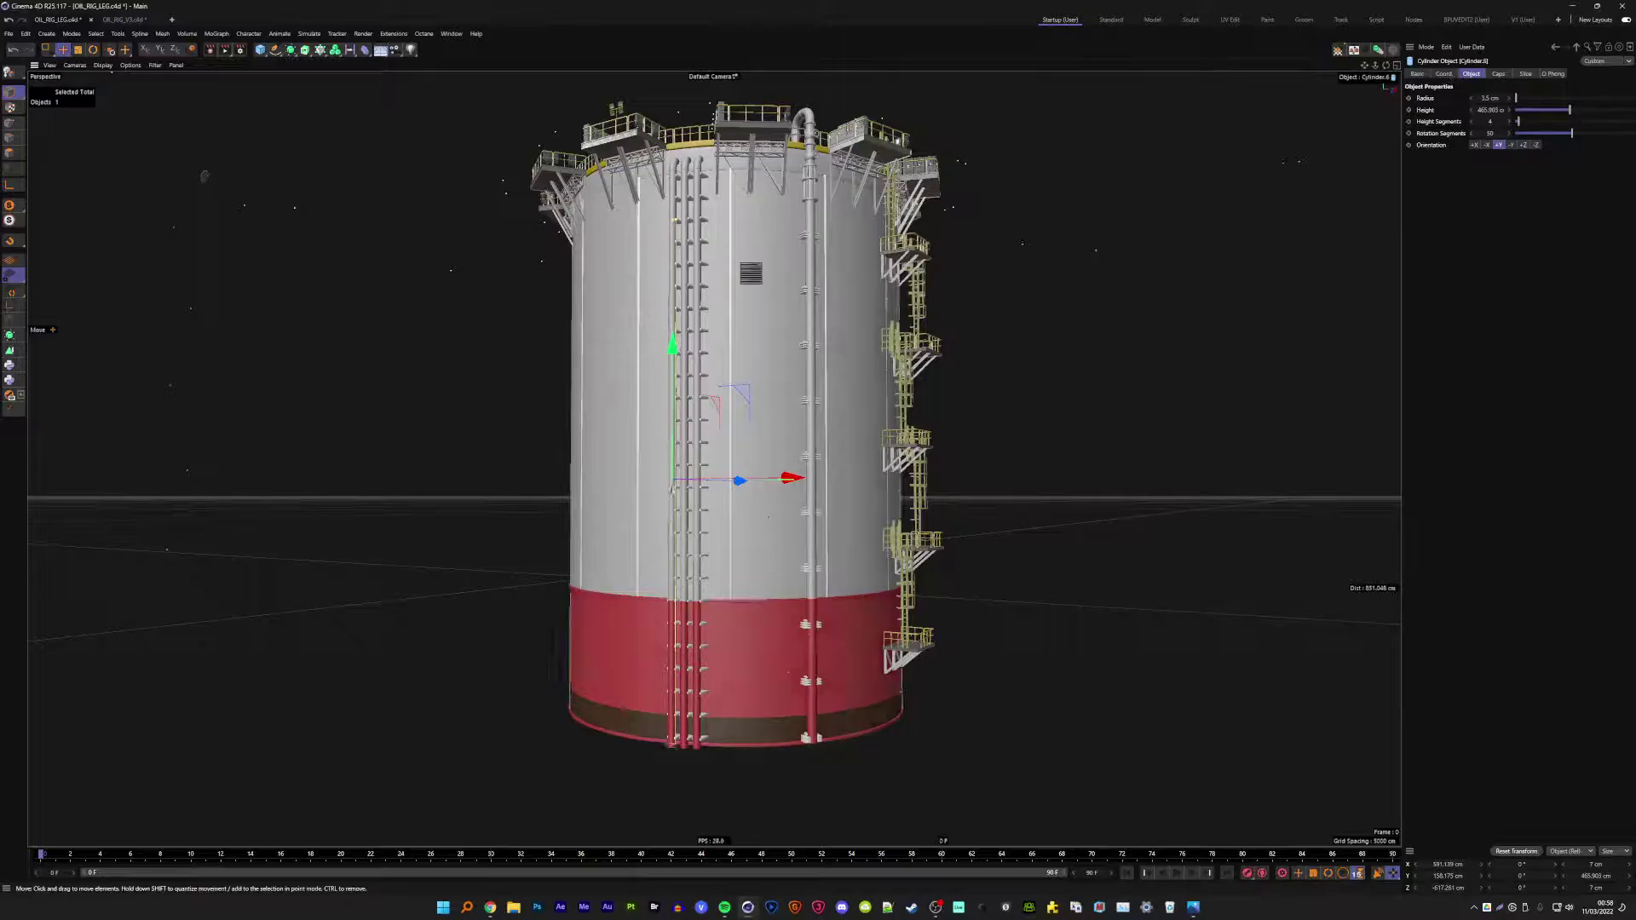
mouse_move(709, 545)
left_mouse_down("alt")
mouse_move(709, 484)
mouse_move(615, 479)
left_mouse_up("alt")
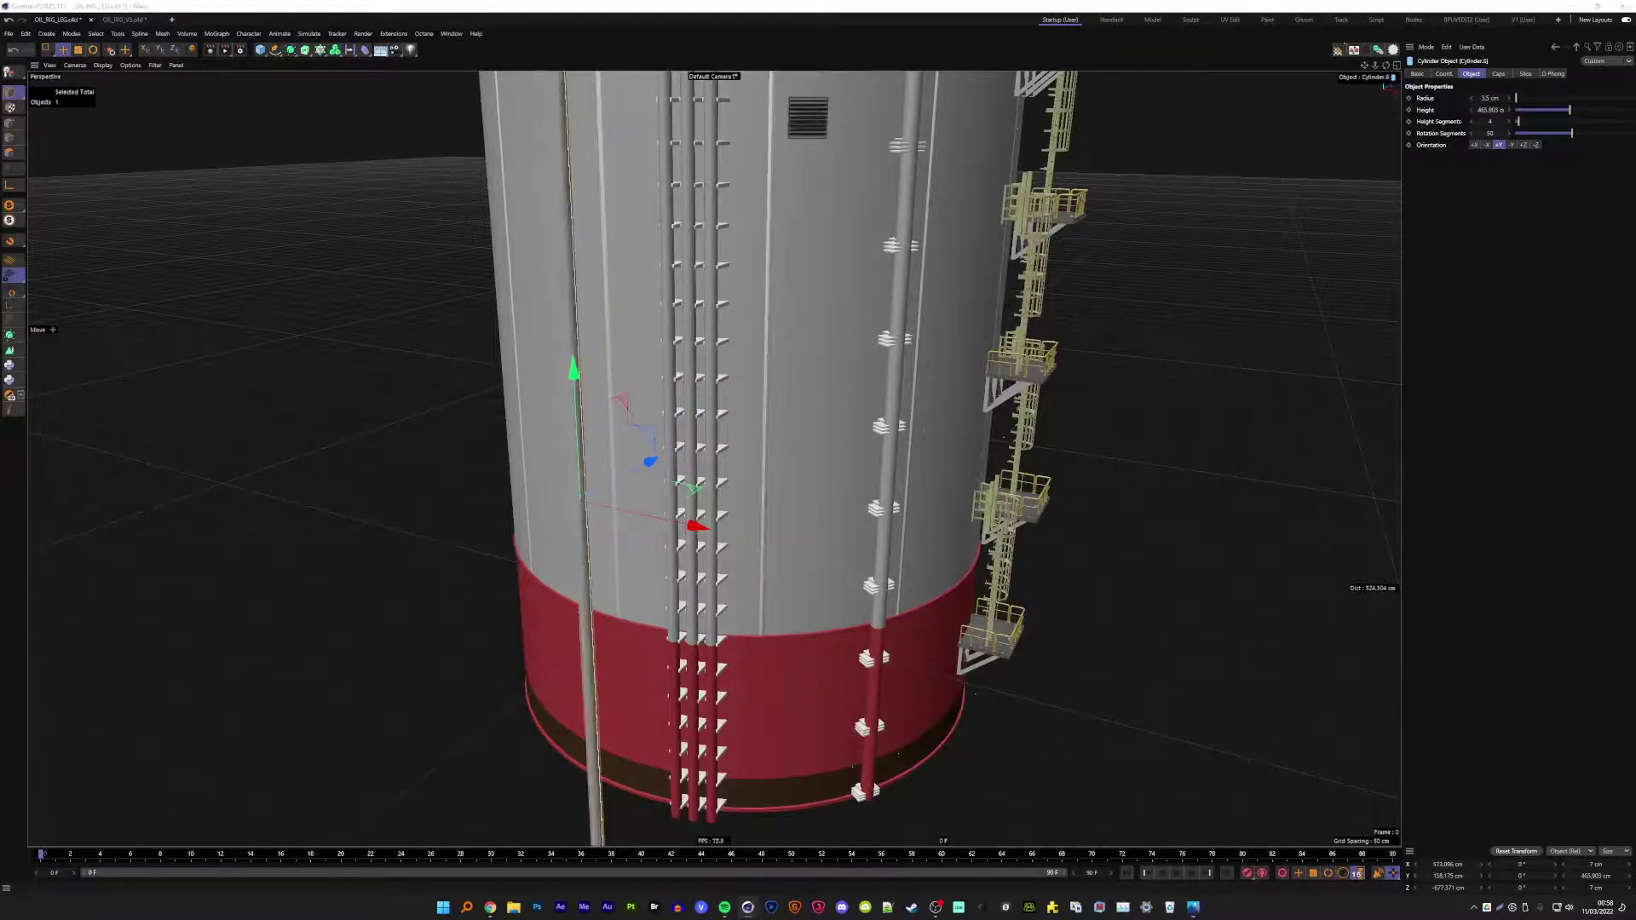
left_click_drag(1516, 99, 1516, 98)
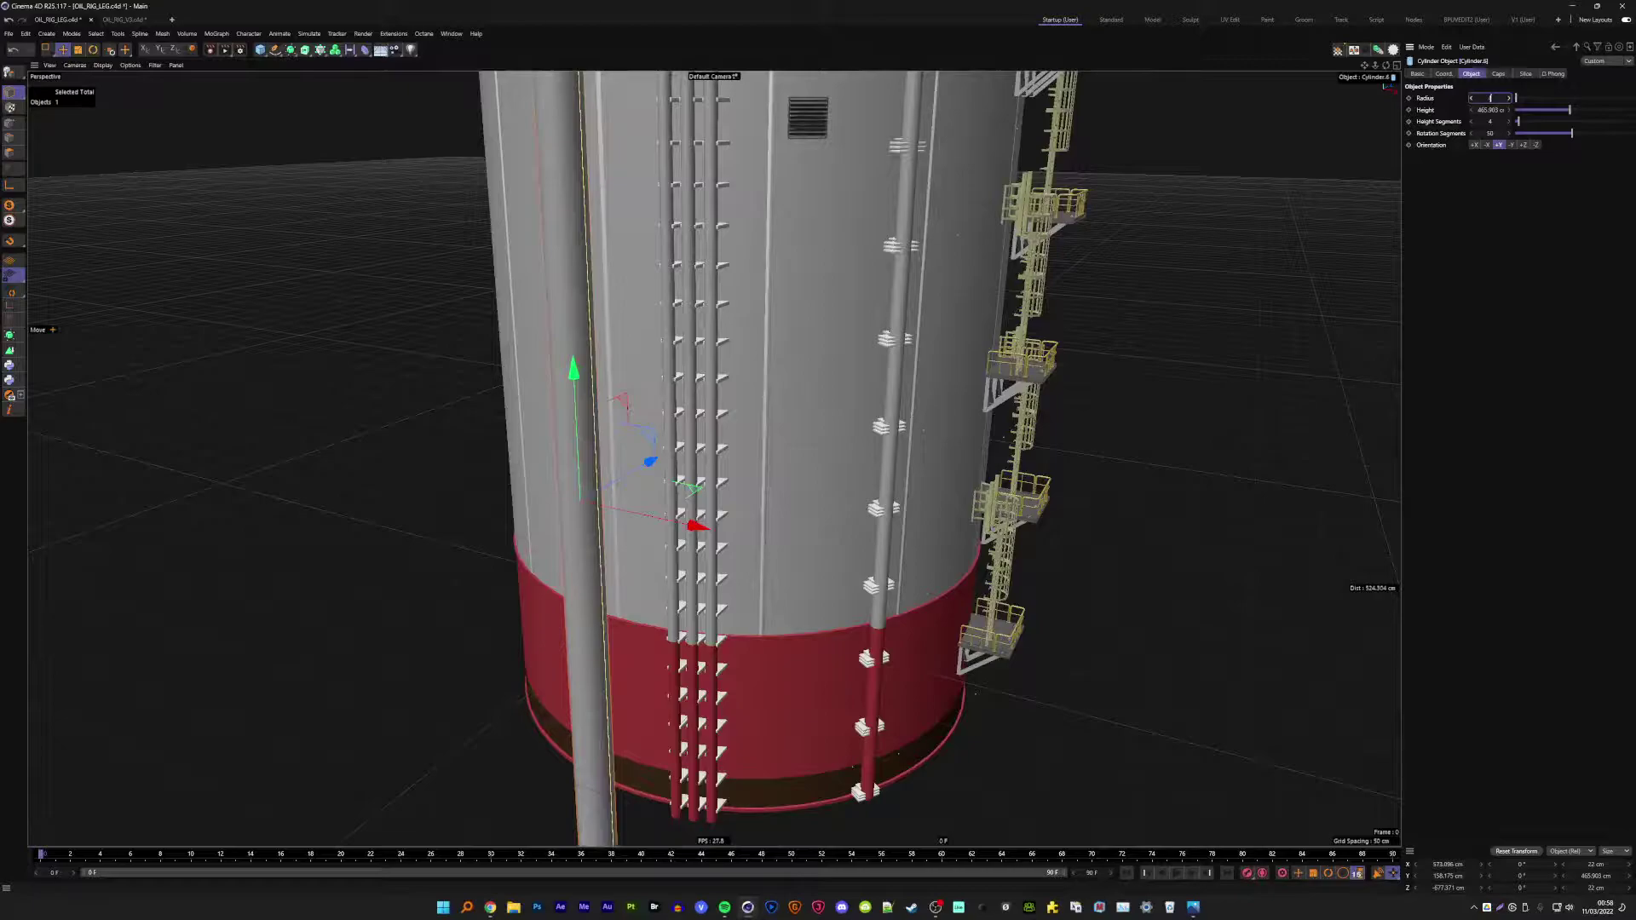
type("5")
key("Return")
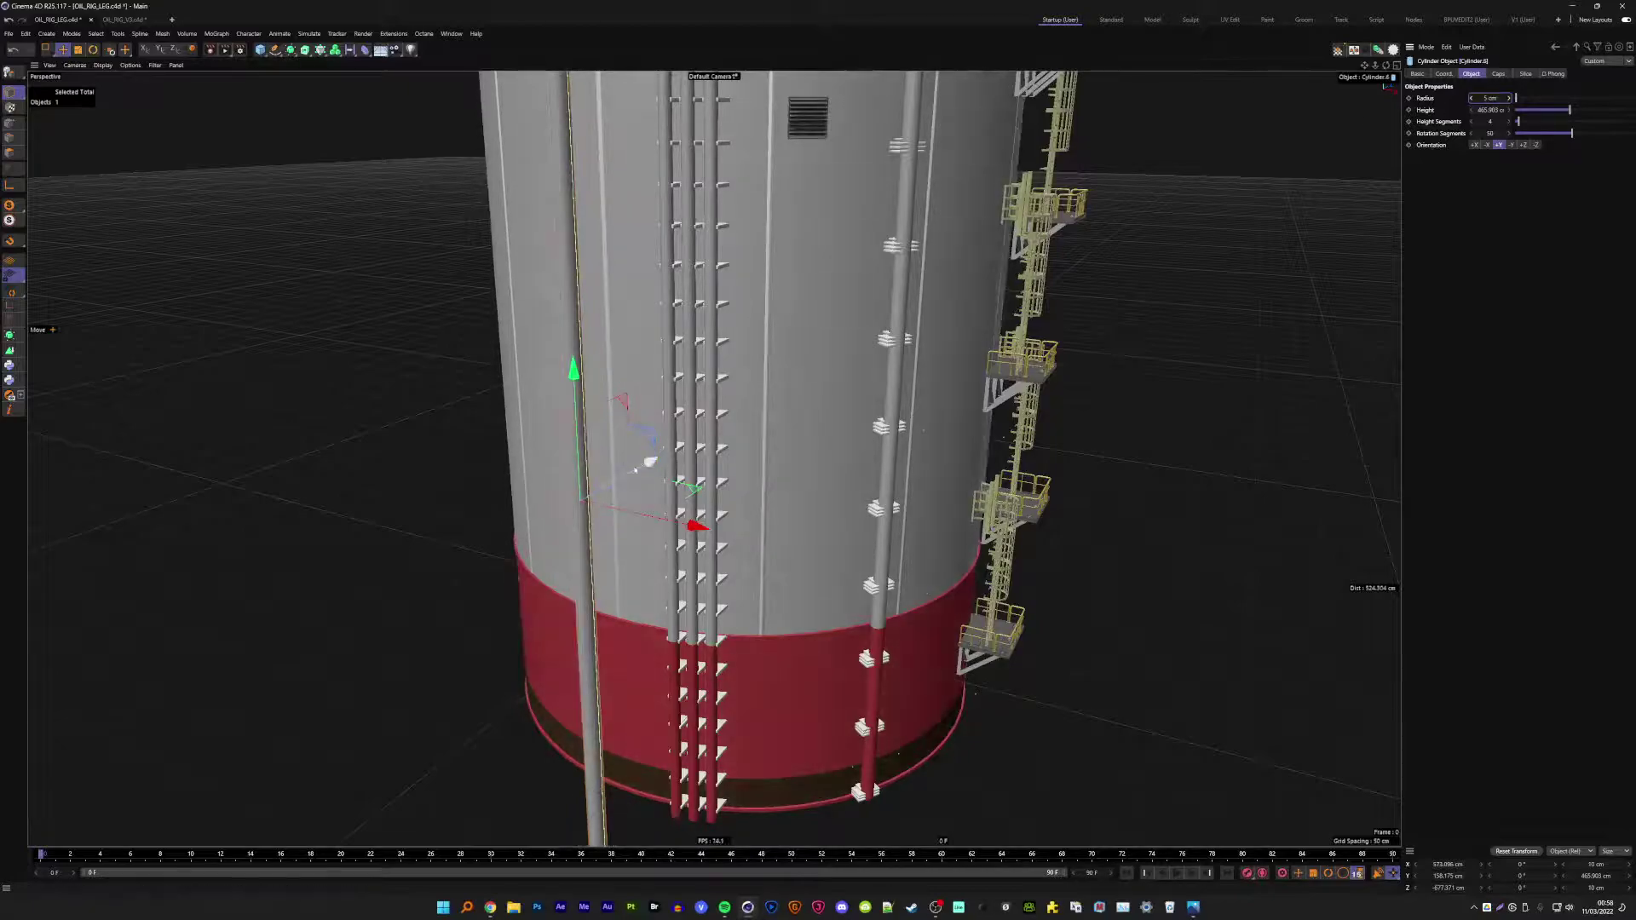
mouse_move(588, 497)
left_mouse_down()
mouse_move(703, 433)
mouse_move(628, 477)
mouse_move(590, 406)
mouse_move(846, 464)
mouse_move(806, 465)
left_mouse_up()
- Increase the pipe's radius to 7 cm, then to 9 cm
scroll(628, 478, "down", 5)
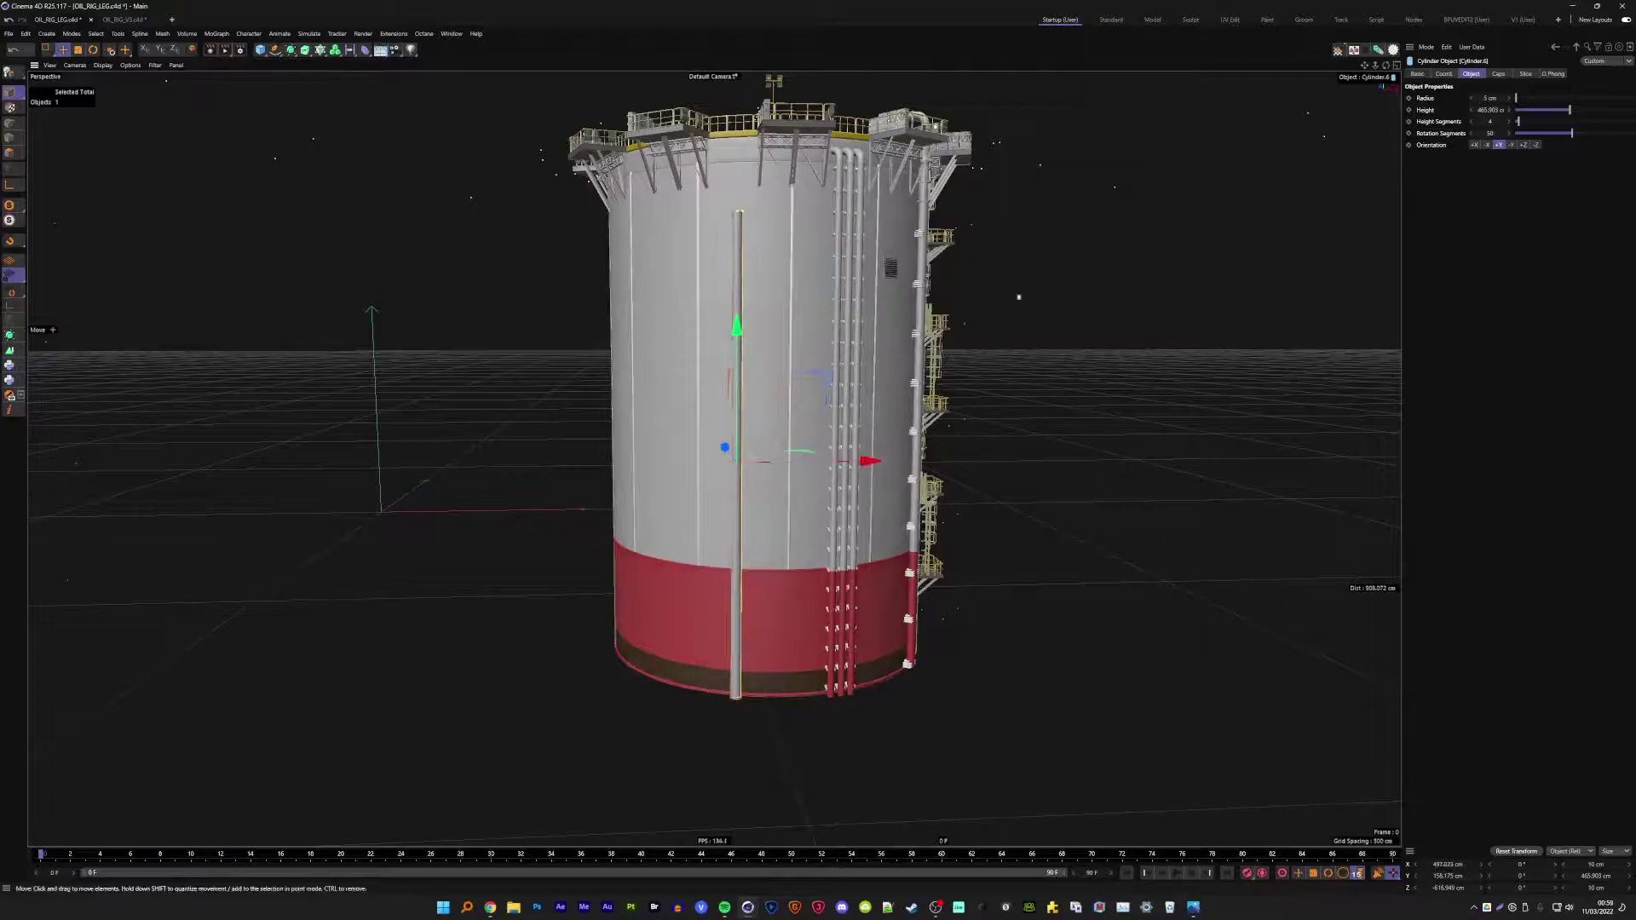
left_click(1490, 98)
type("7")
key("Return")
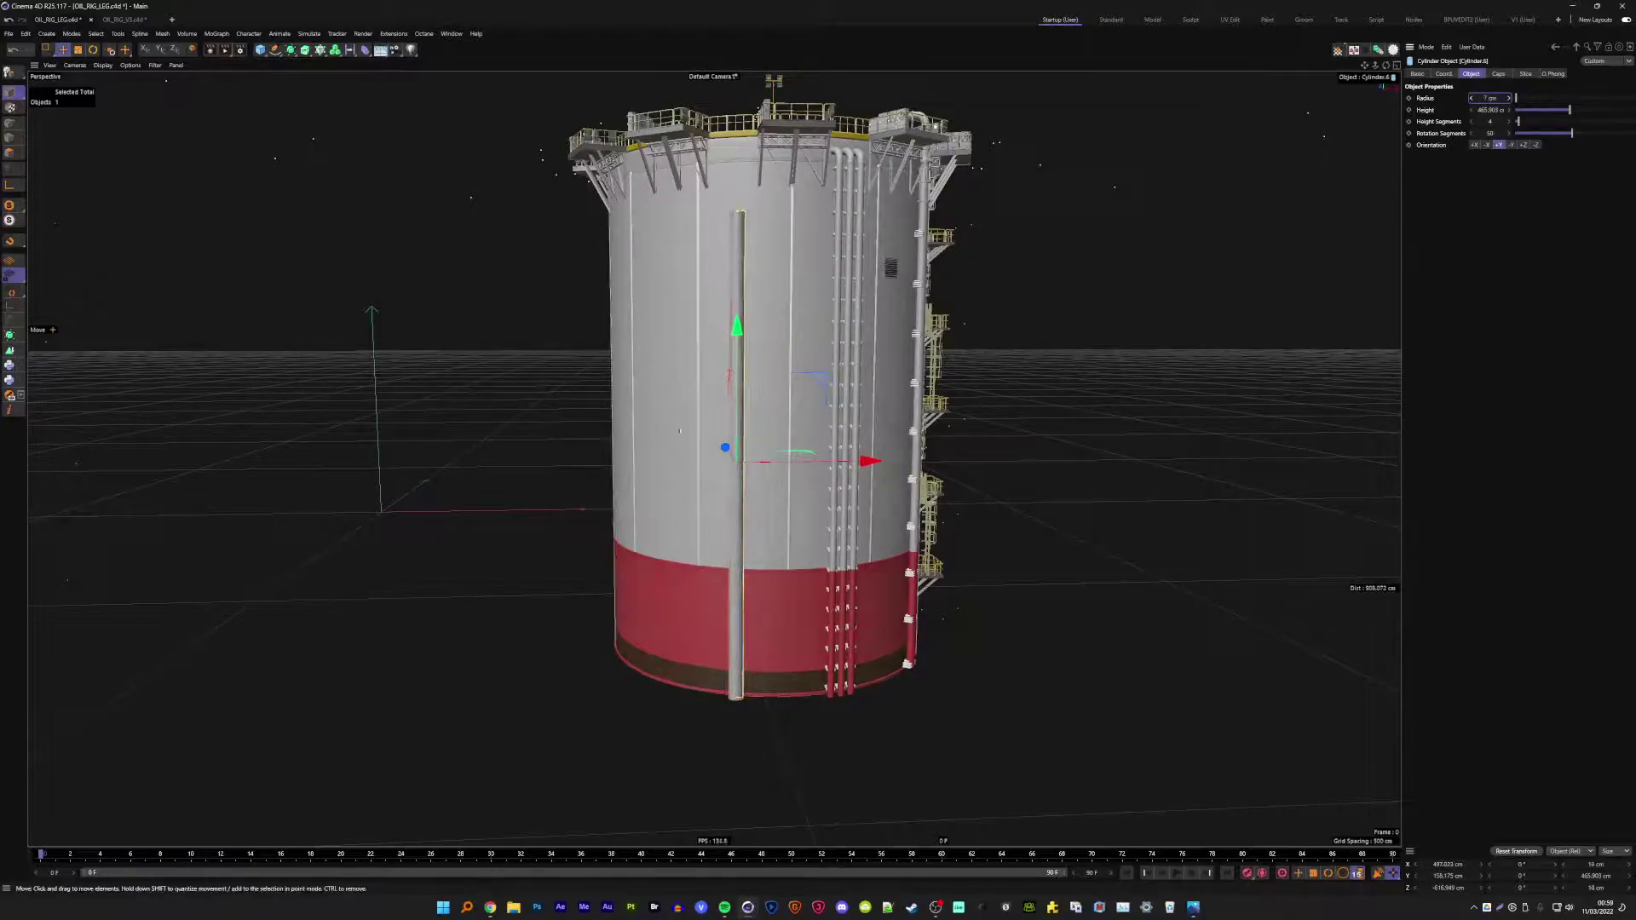
scroll(710, 442, "up", 3)
scroll(710, 442, "up", 3)
scroll(710, 442, "up", 2)
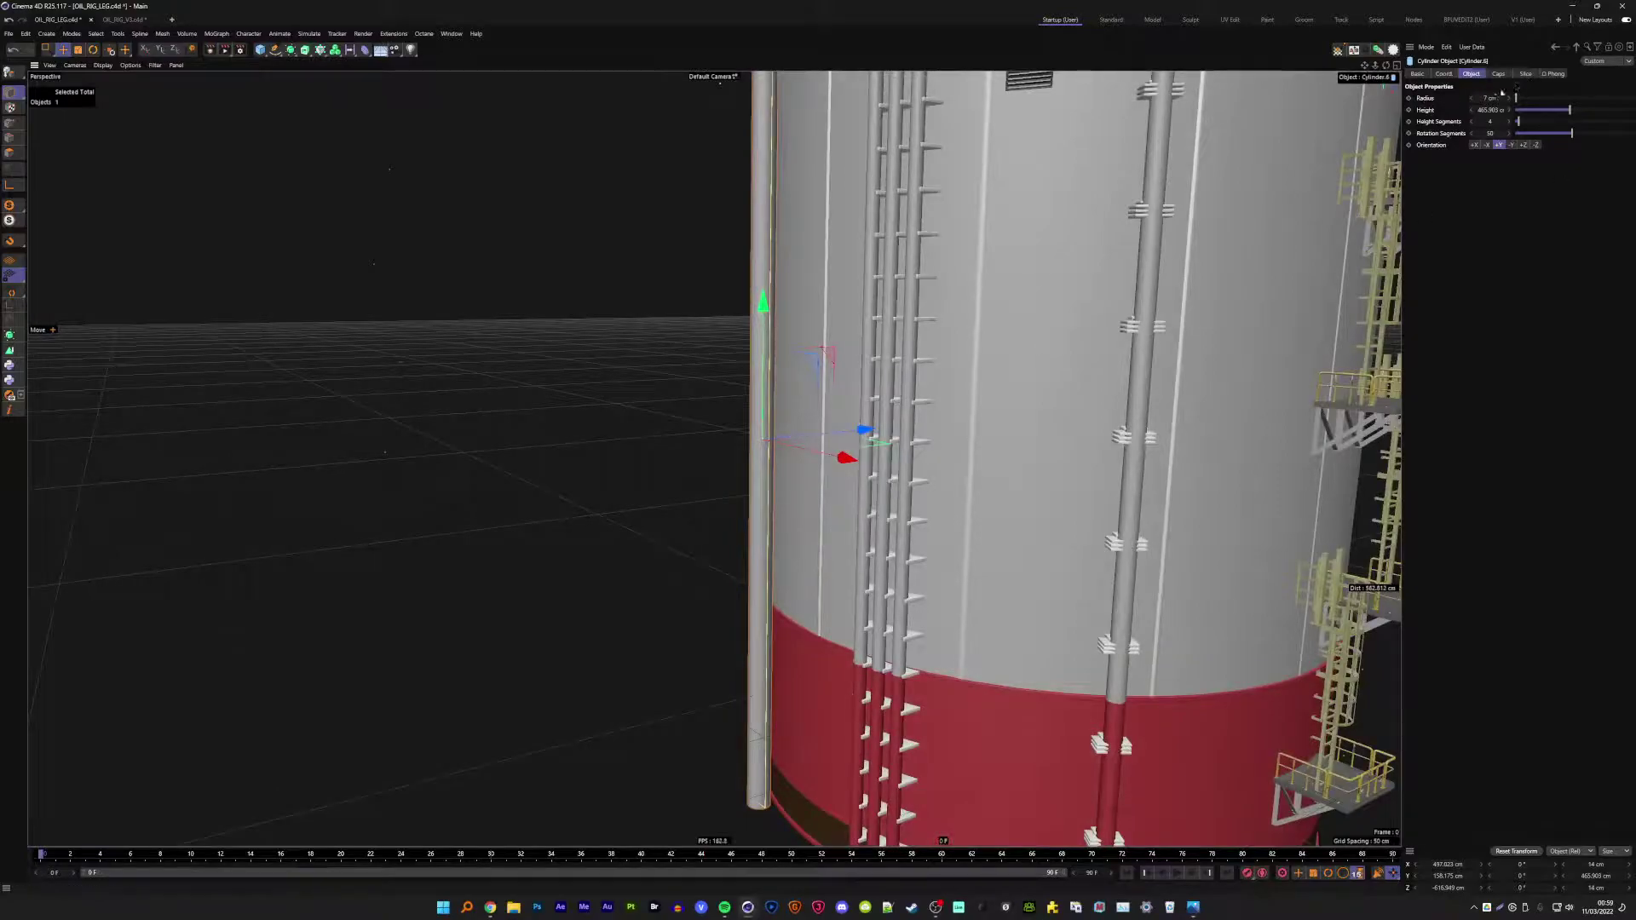
left_click(1491, 98)
type("9")
key("Return")
scroll(724, 468, "down", 2)
scroll(886, 444, "down", 2)
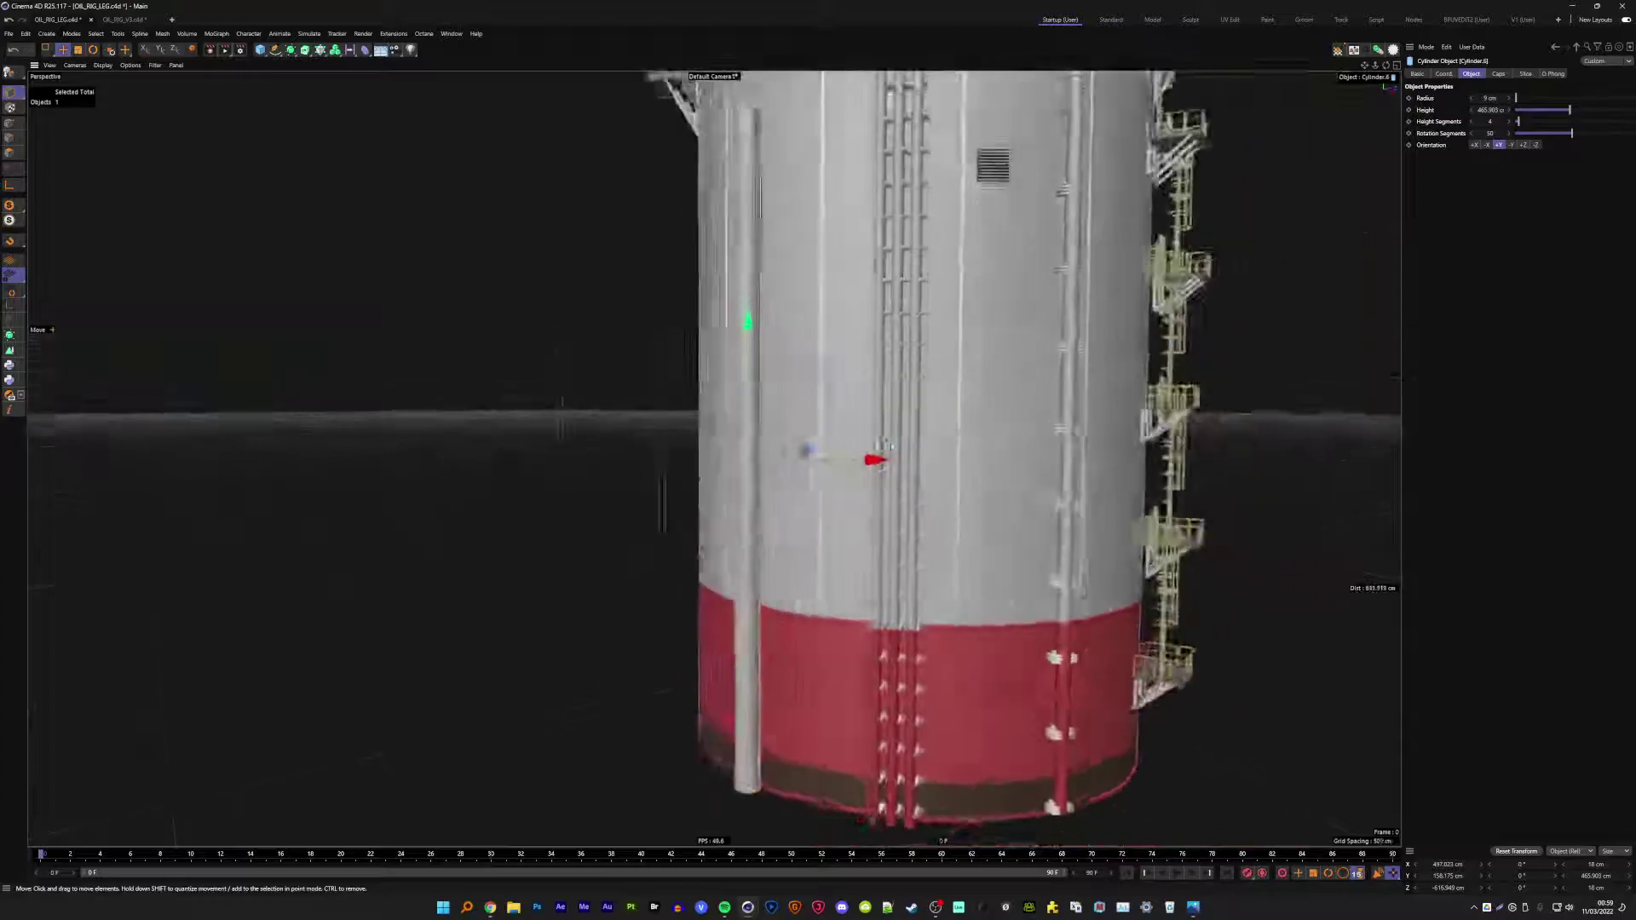
- Move the riser pipe along its depth axis against the tank's front
left_click_drag(887, 445, 801, 453, "alt")
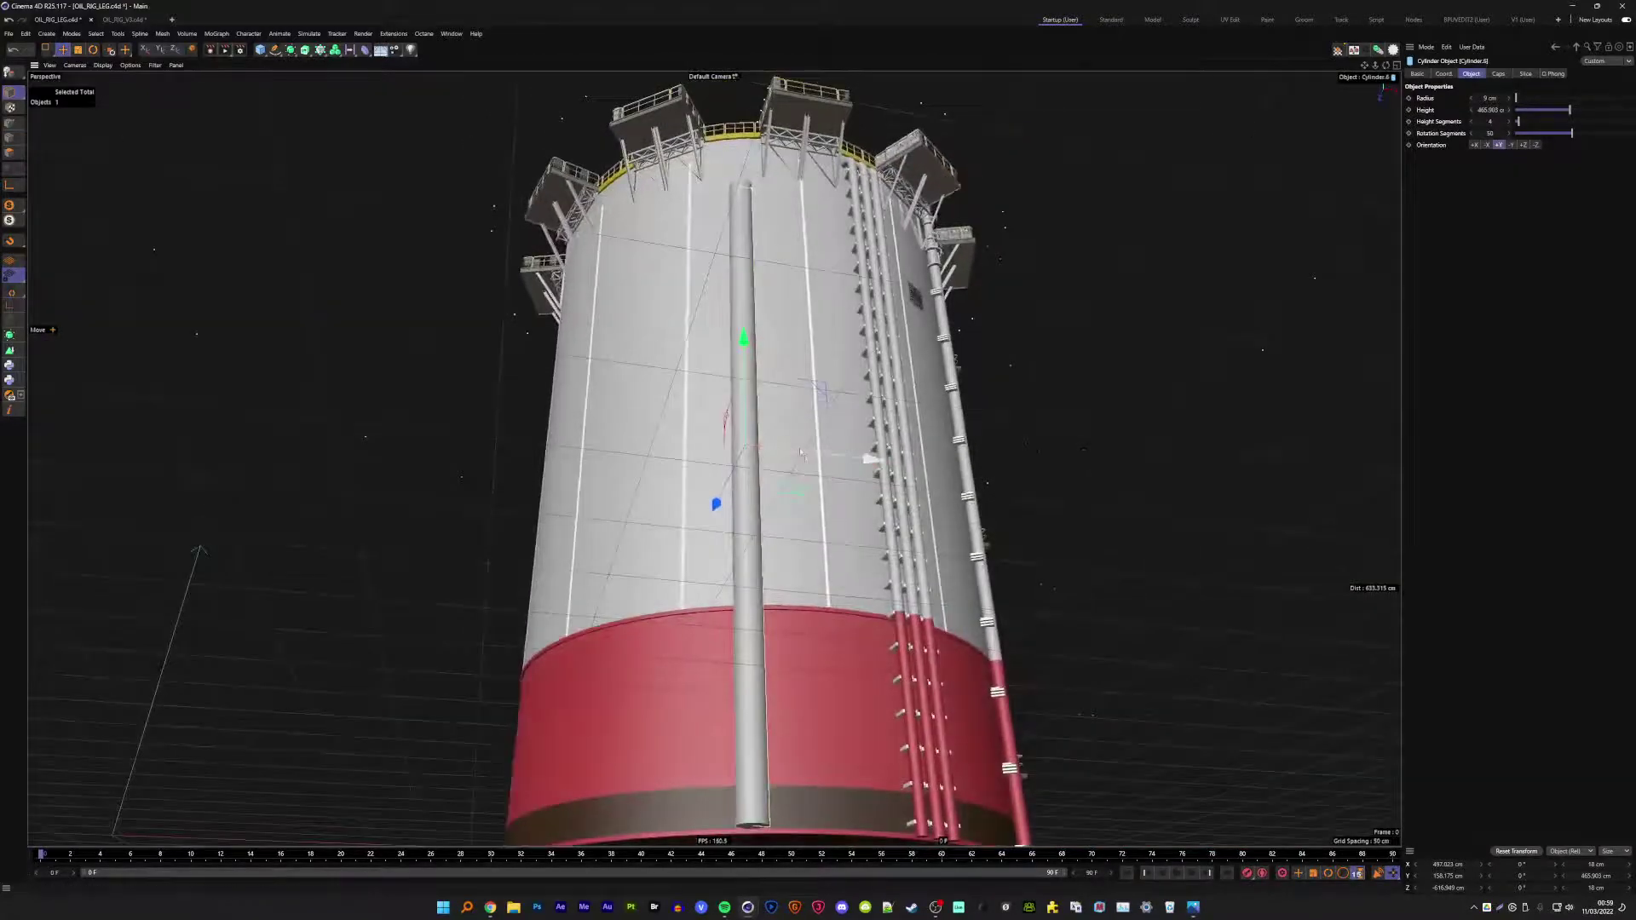
left_click_drag(801, 454, 686, 544, "alt")
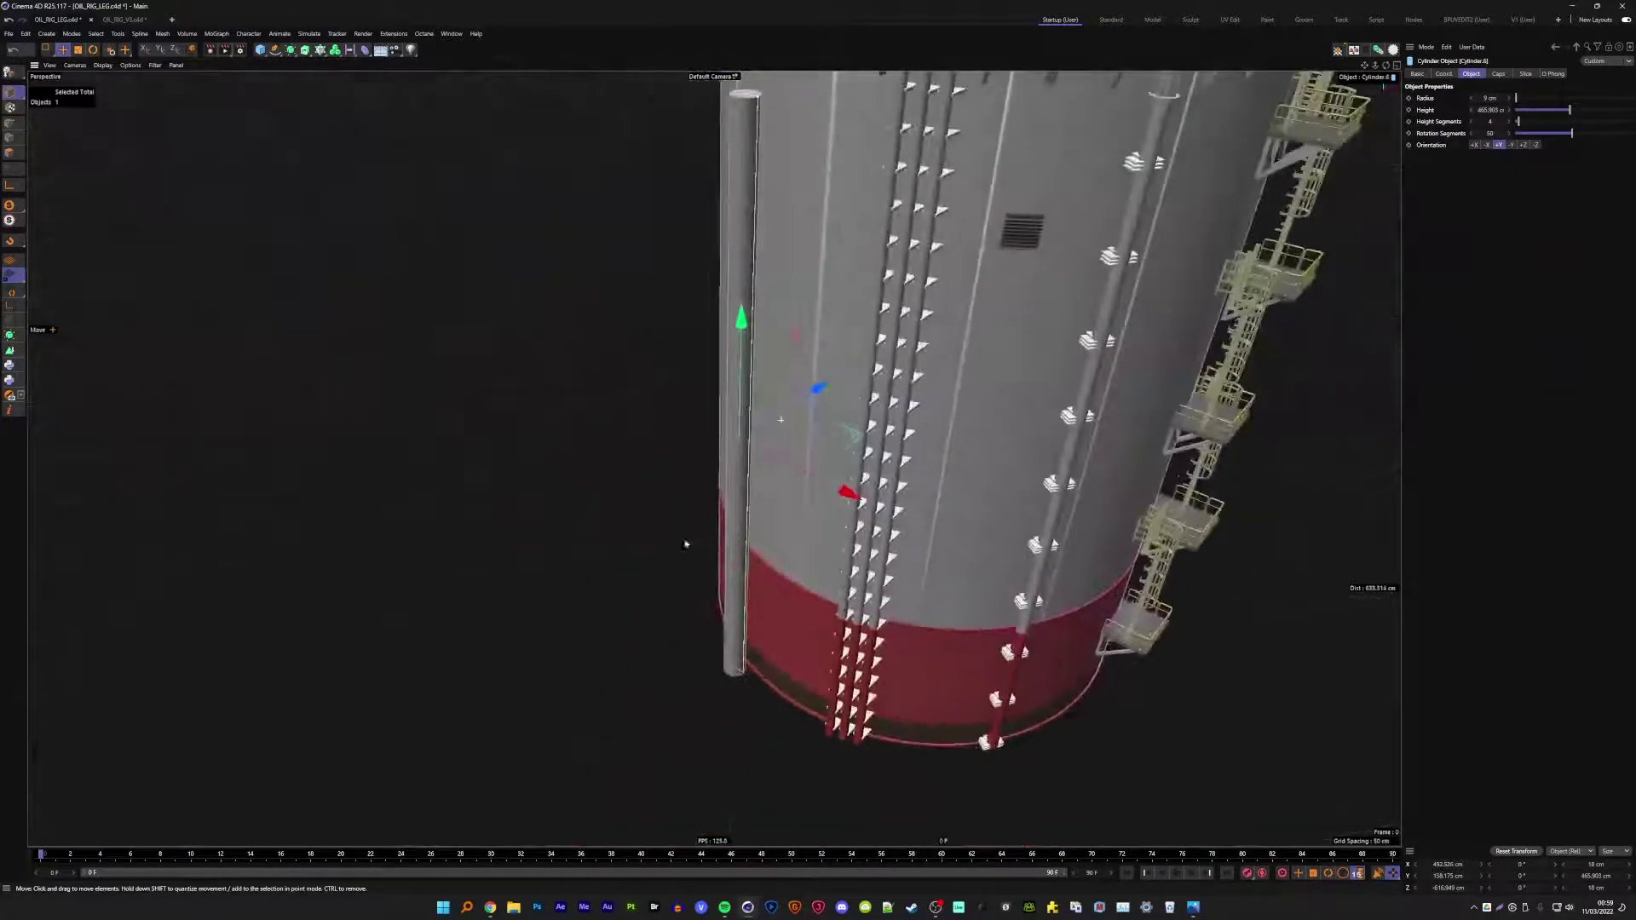
scroll(686, 544, "up", 3)
mouse_move(792, 404)
left_mouse_down()
mouse_move(780, 413)
mouse_move(735, 368)
mouse_move(766, 562)
mouse_move(744, 515)
left_mouse_up()
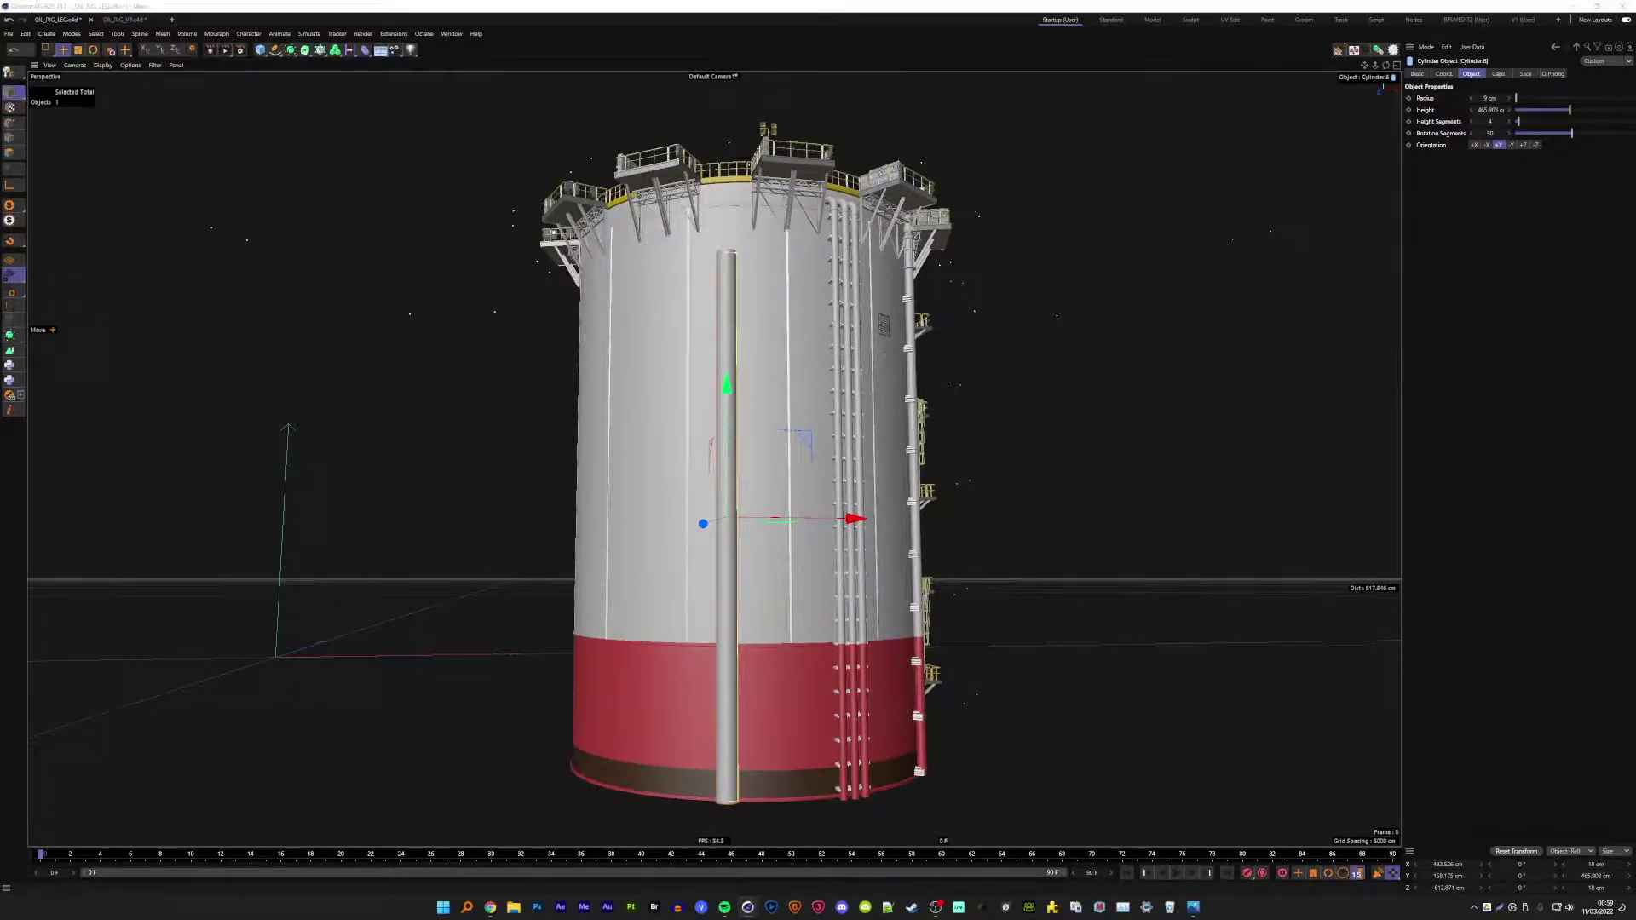
key("ctrl+v")
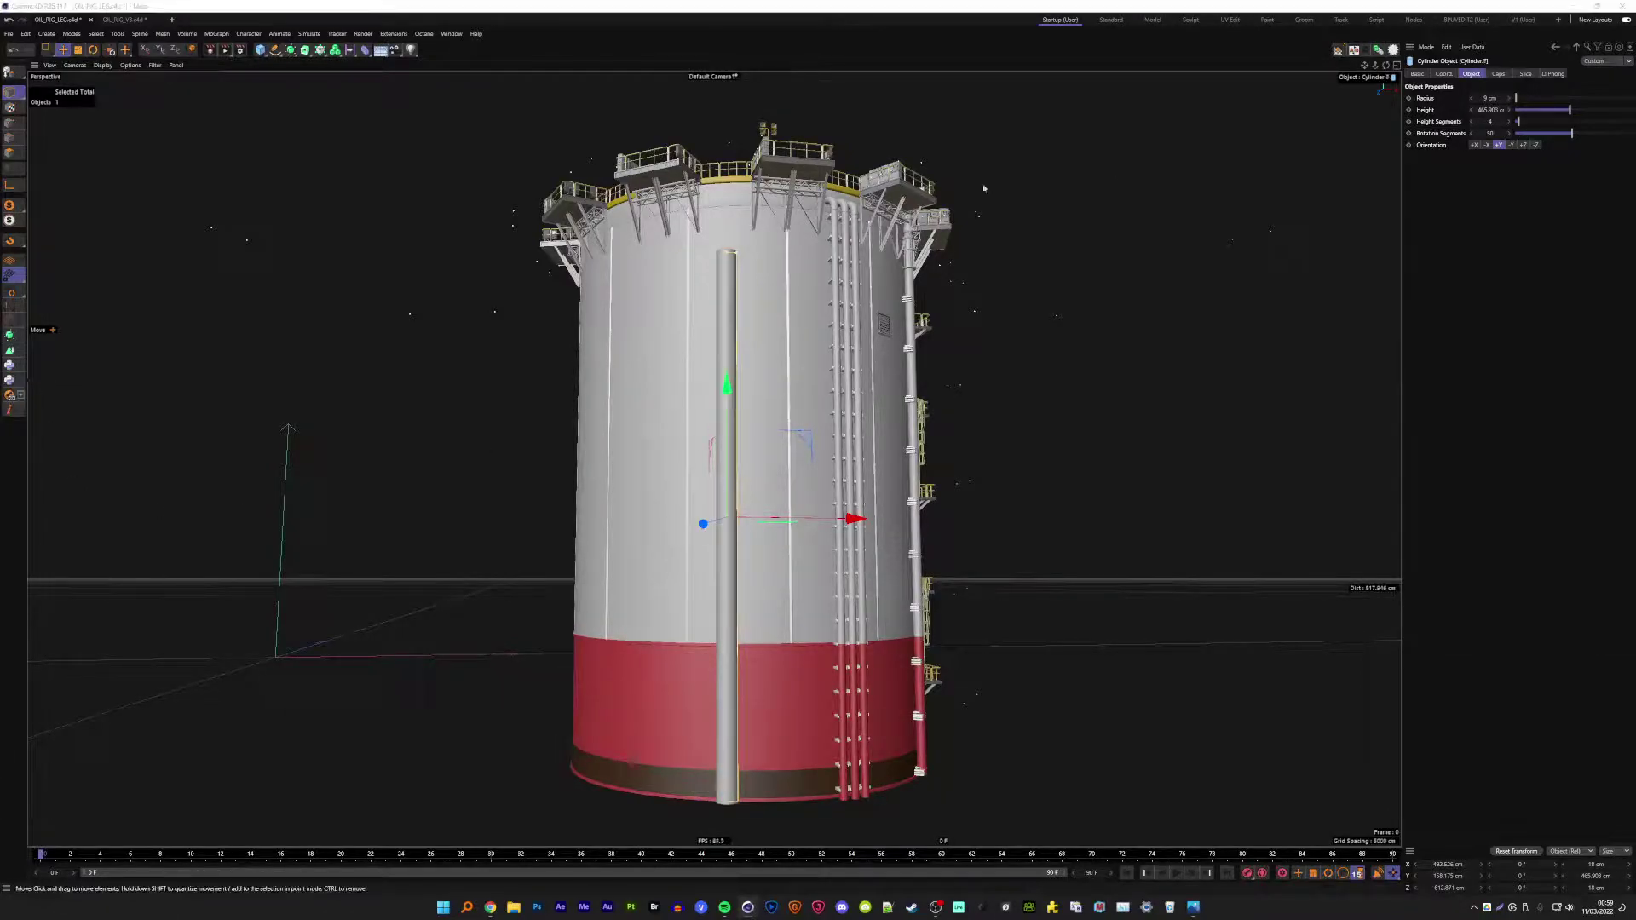
key("ctrl+z")
left_click(47, 51)
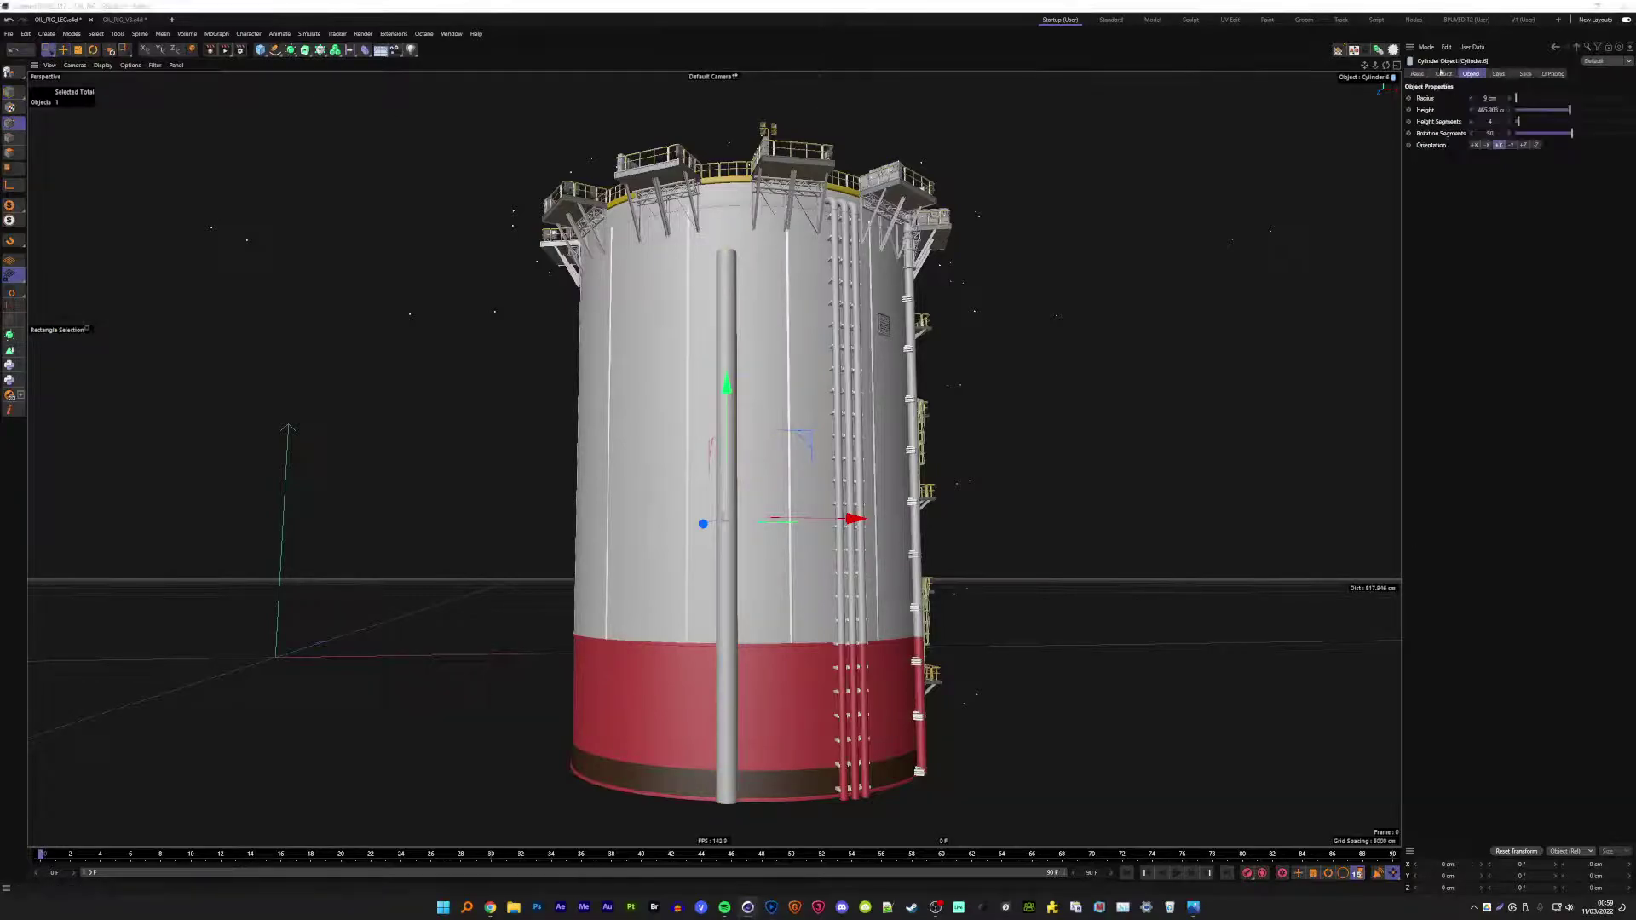
- Select the vertical pole and box-select the points at its top
left_click(726, 256)
left_click_drag(708, 184, 823, 294)
scroll(725, 256, "up", 2)
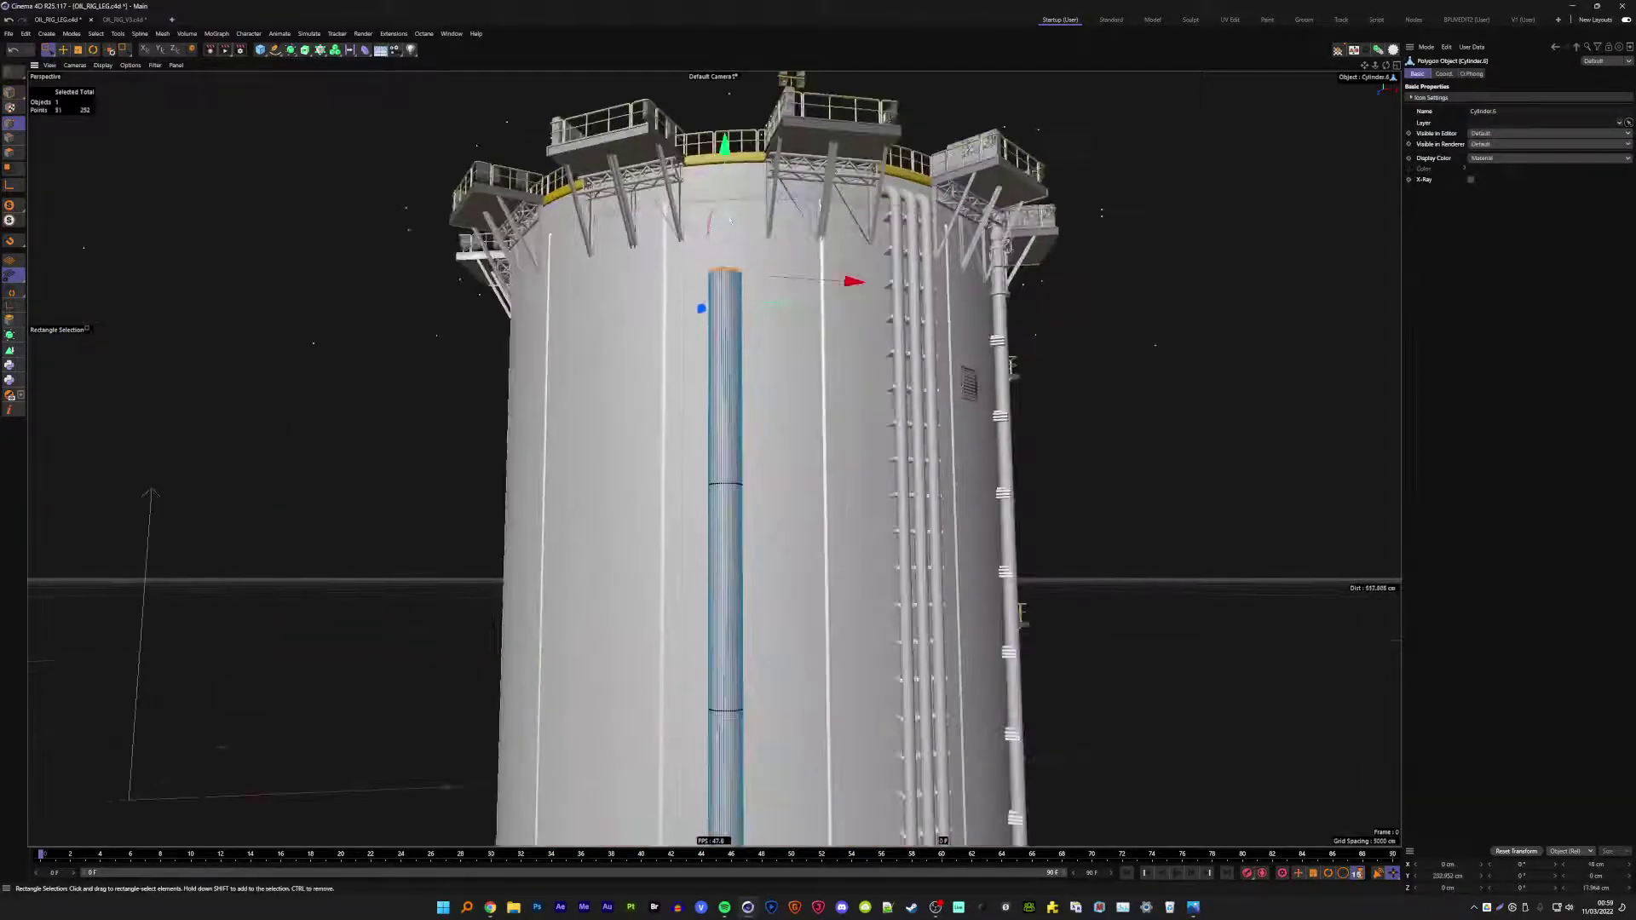
scroll(724, 255, "up", 2)
scroll(746, 126, "up", 2)
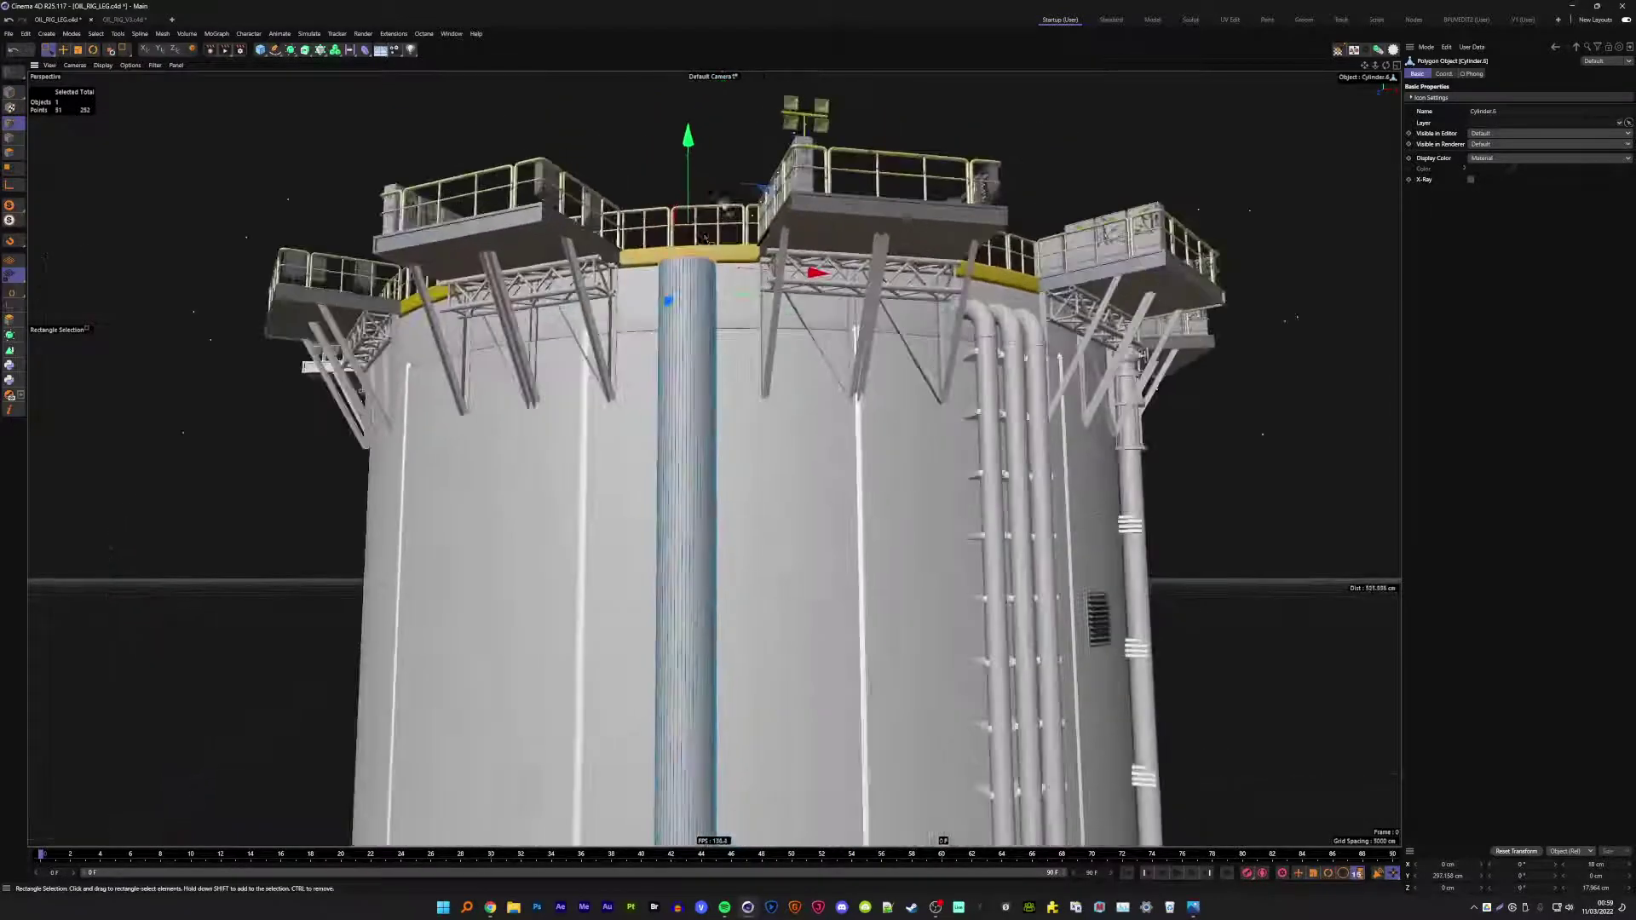
mouse_move(746, 126)
left_mouse_down("alt")
mouse_move(691, 205)
mouse_move(714, 198)
left_mouse_up("alt")
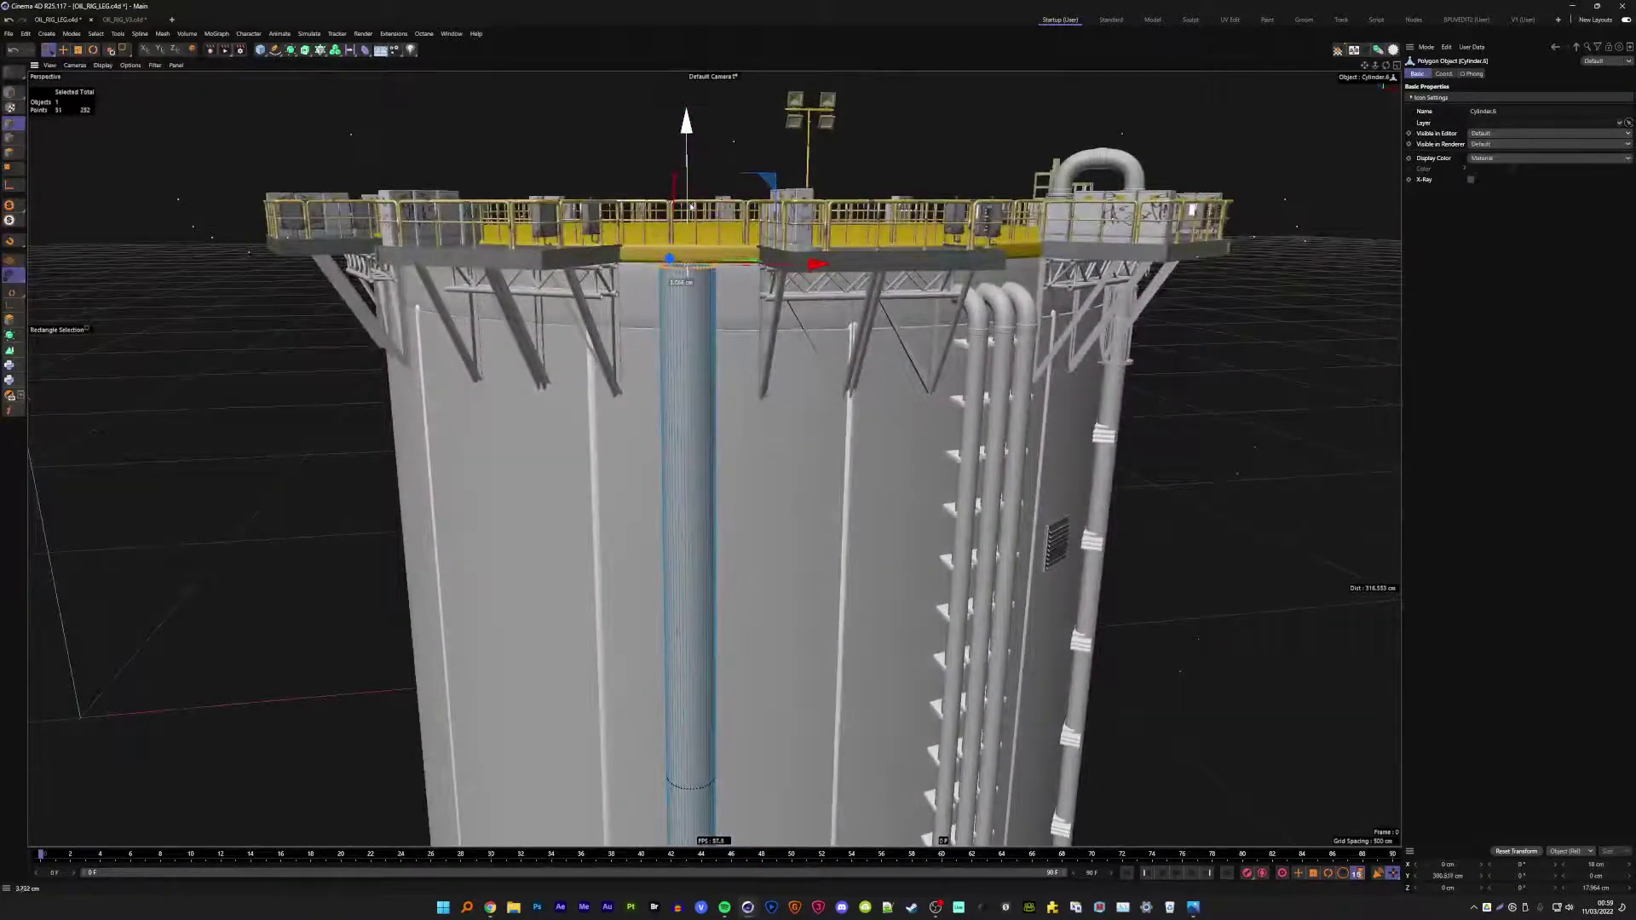
scroll(692, 205, "down", 3)
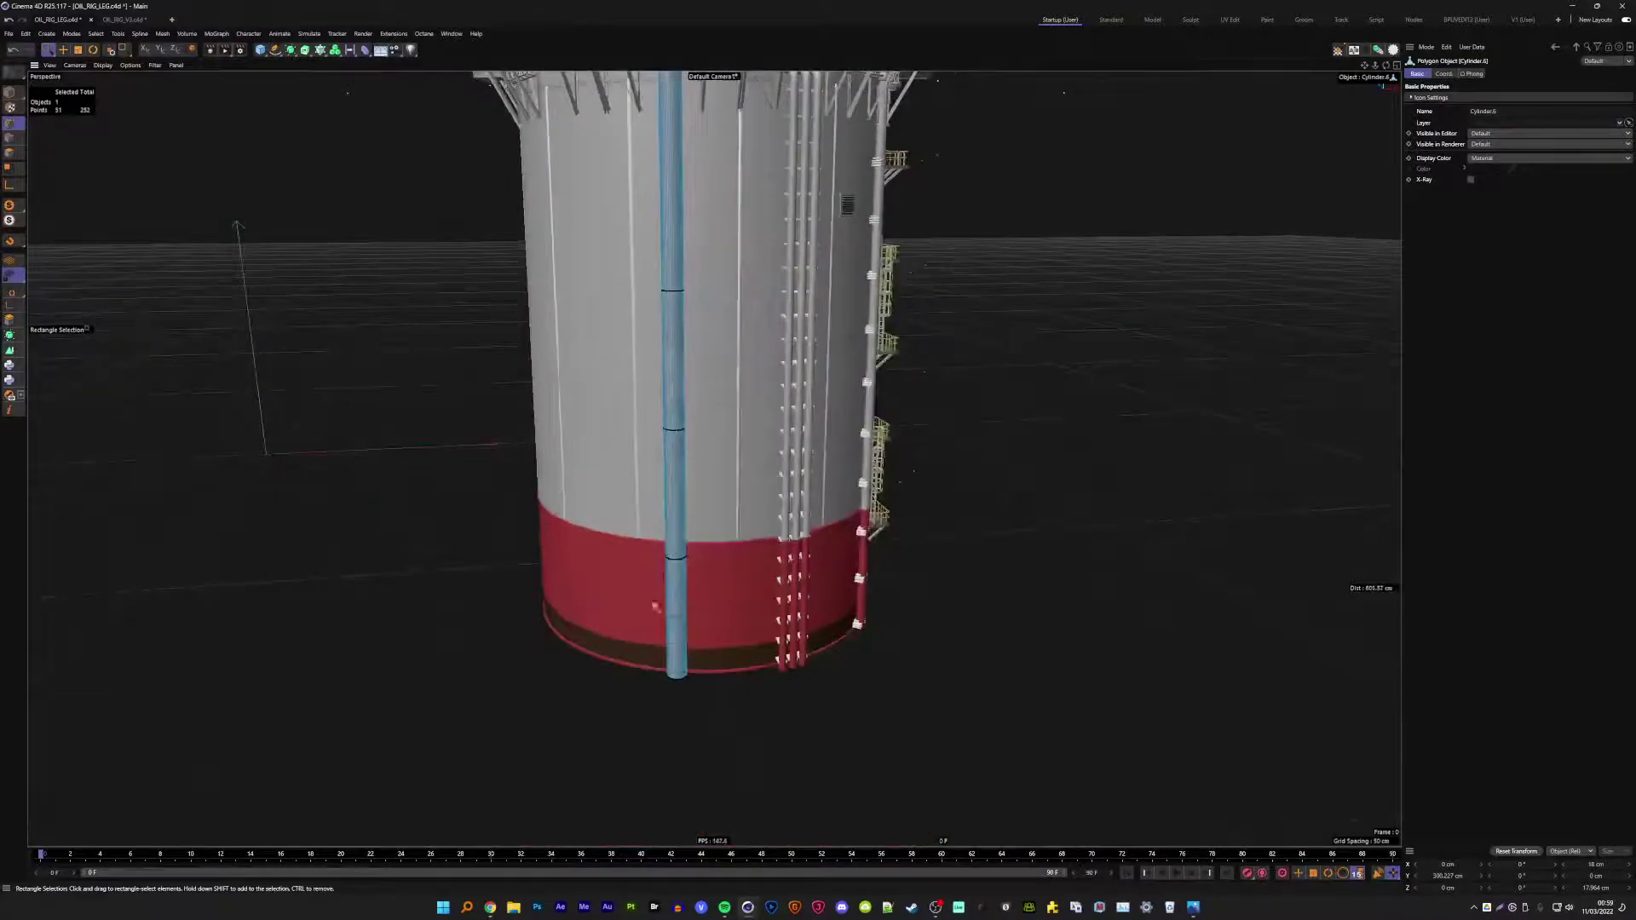
scroll(686, 477, "up", 2)
scroll(689, 485, "up", 2)
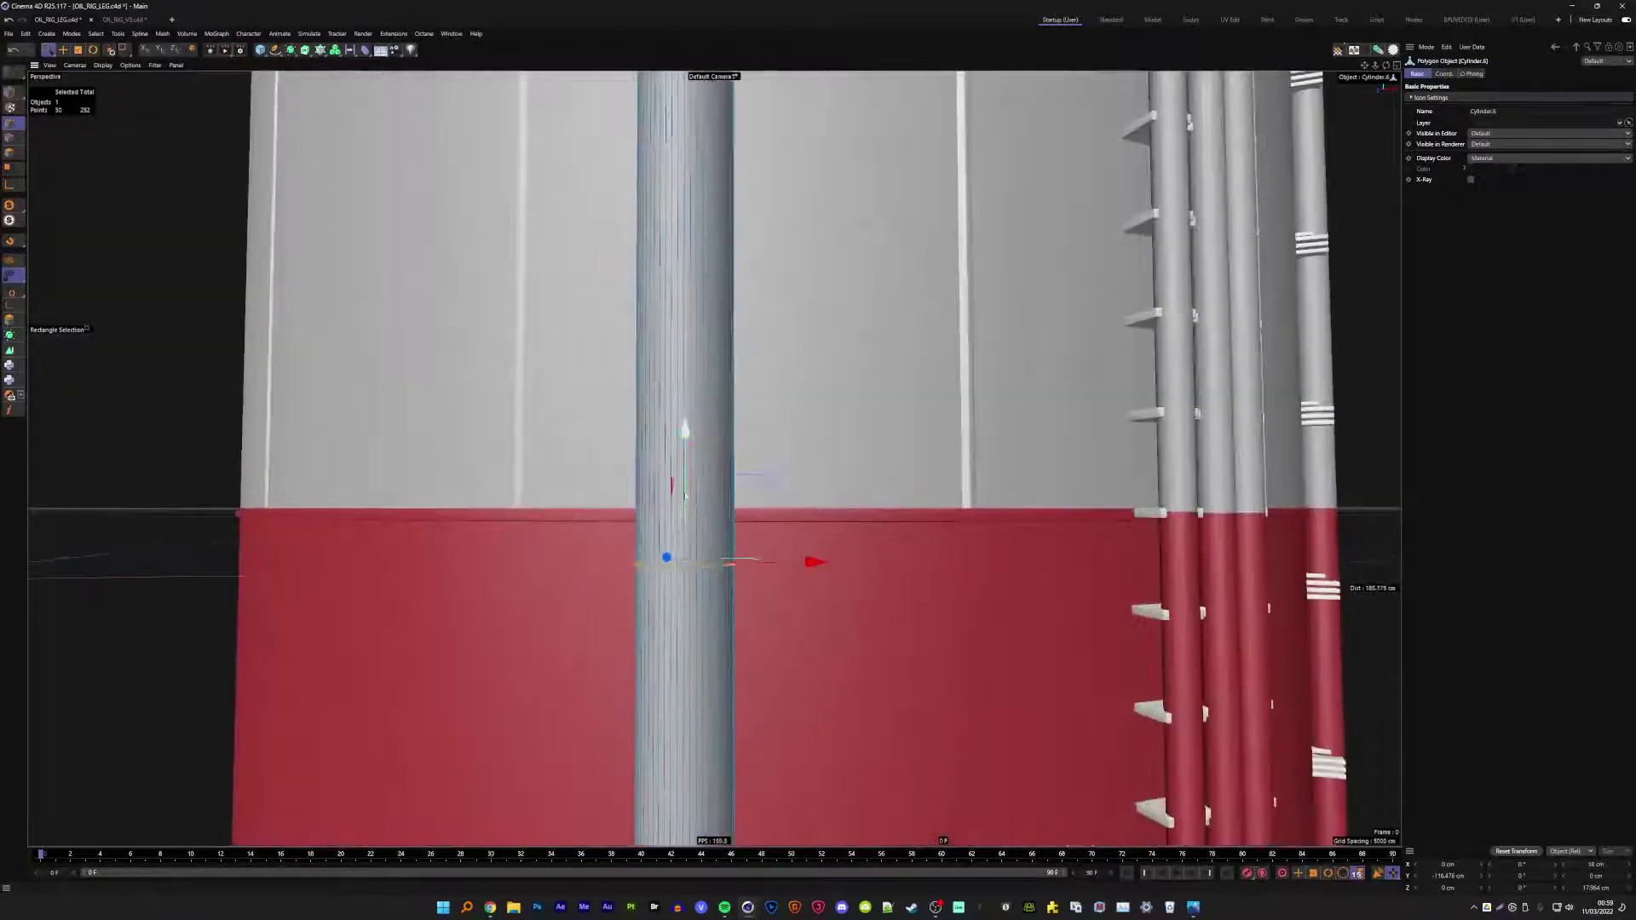
scroll(599, 460, "up", 2)
left_click_drag(599, 460, 746, 453, "alt")
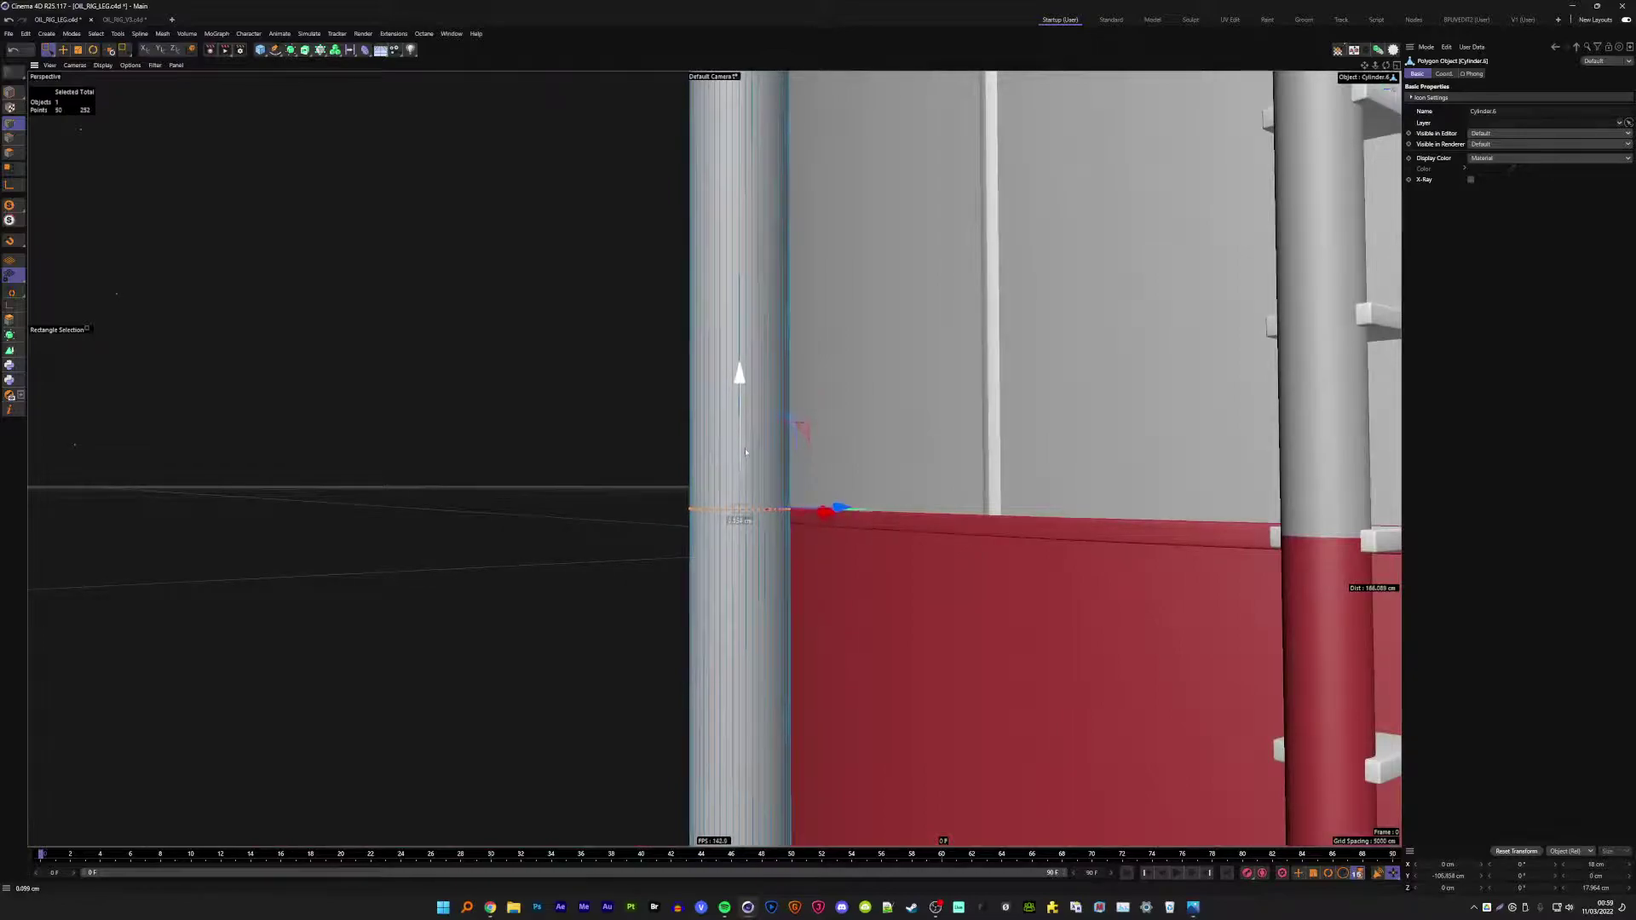
scroll(746, 454, "down", 3)
- Box-select the pipe's lower polygons and store them with Set Selection
key("e")
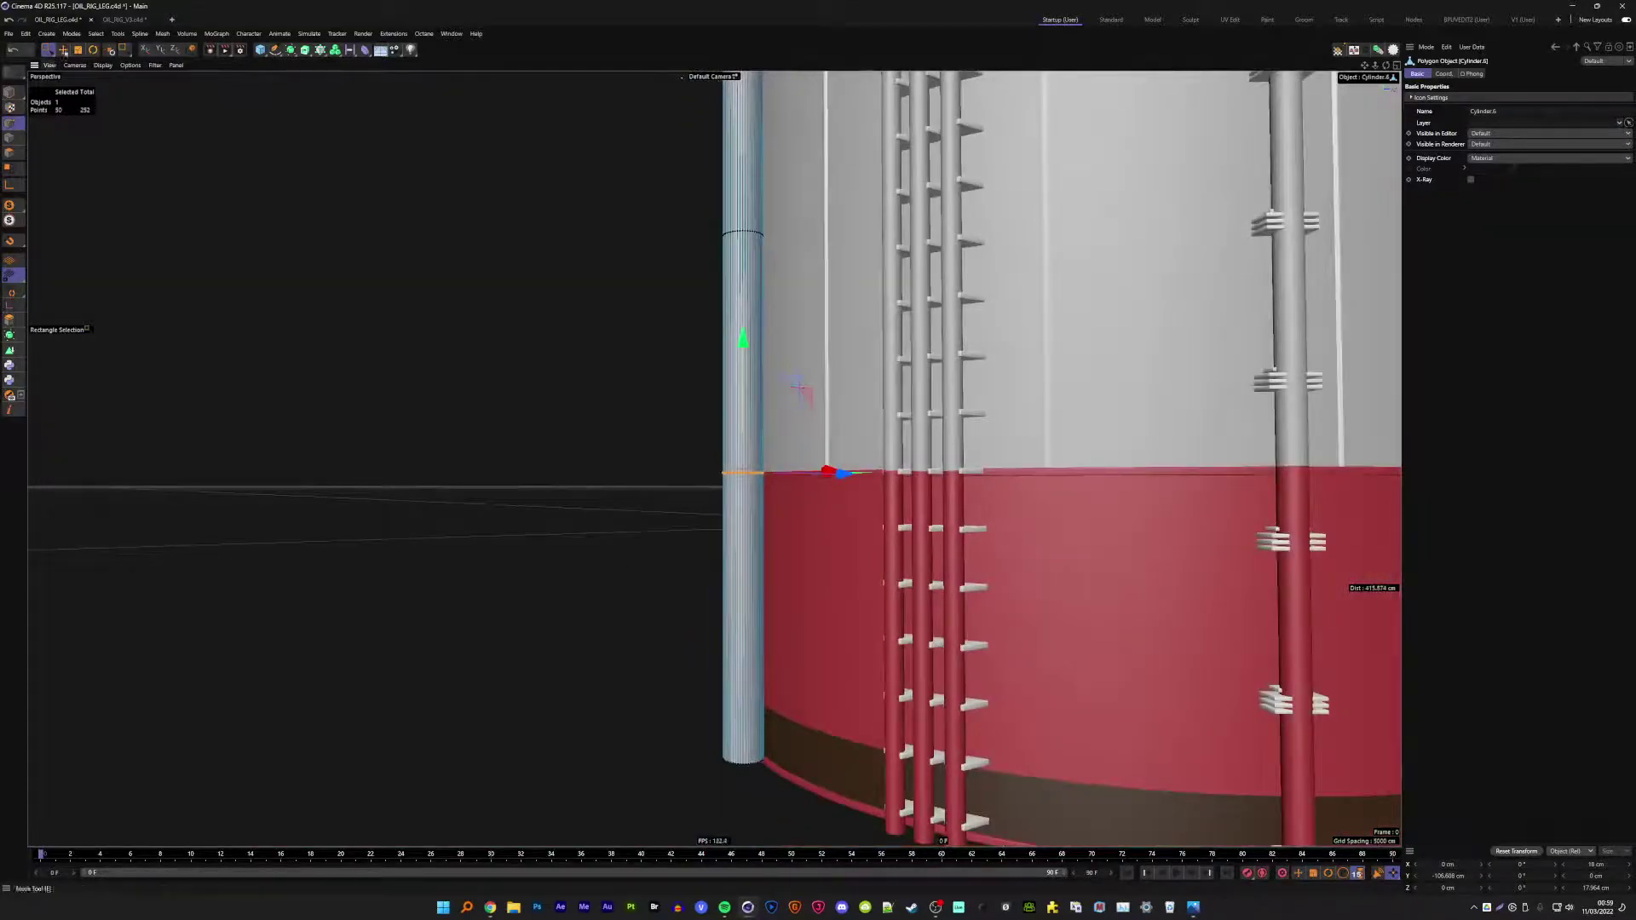
left_click(10, 152)
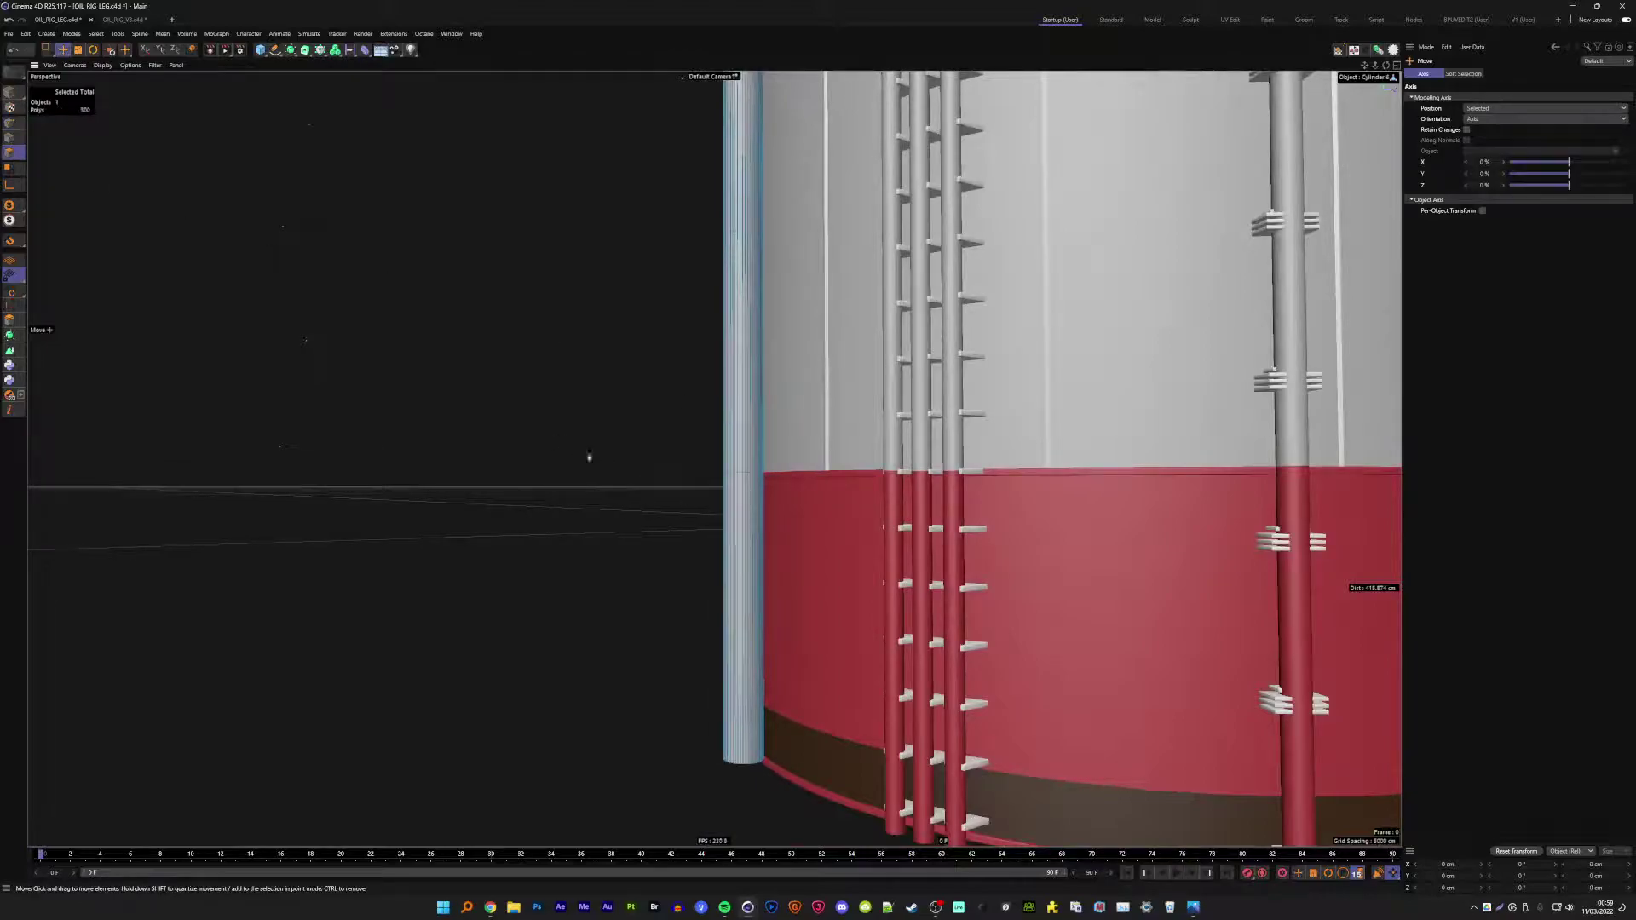
key("0")
left_click_drag(518, 482, 904, 777)
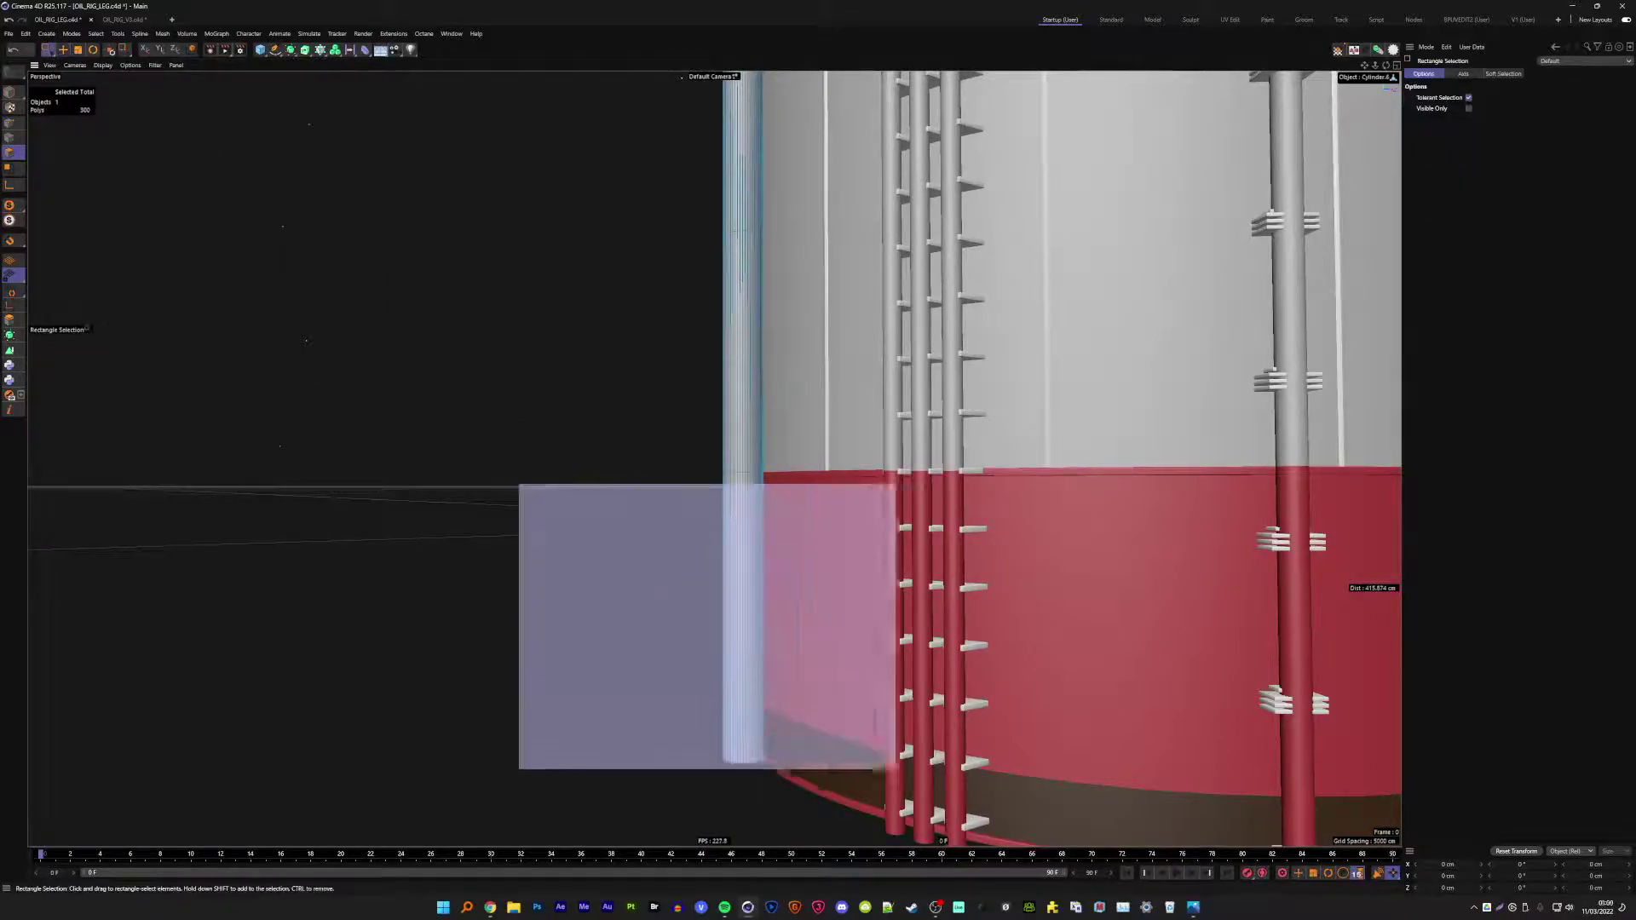
left_click(95, 33)
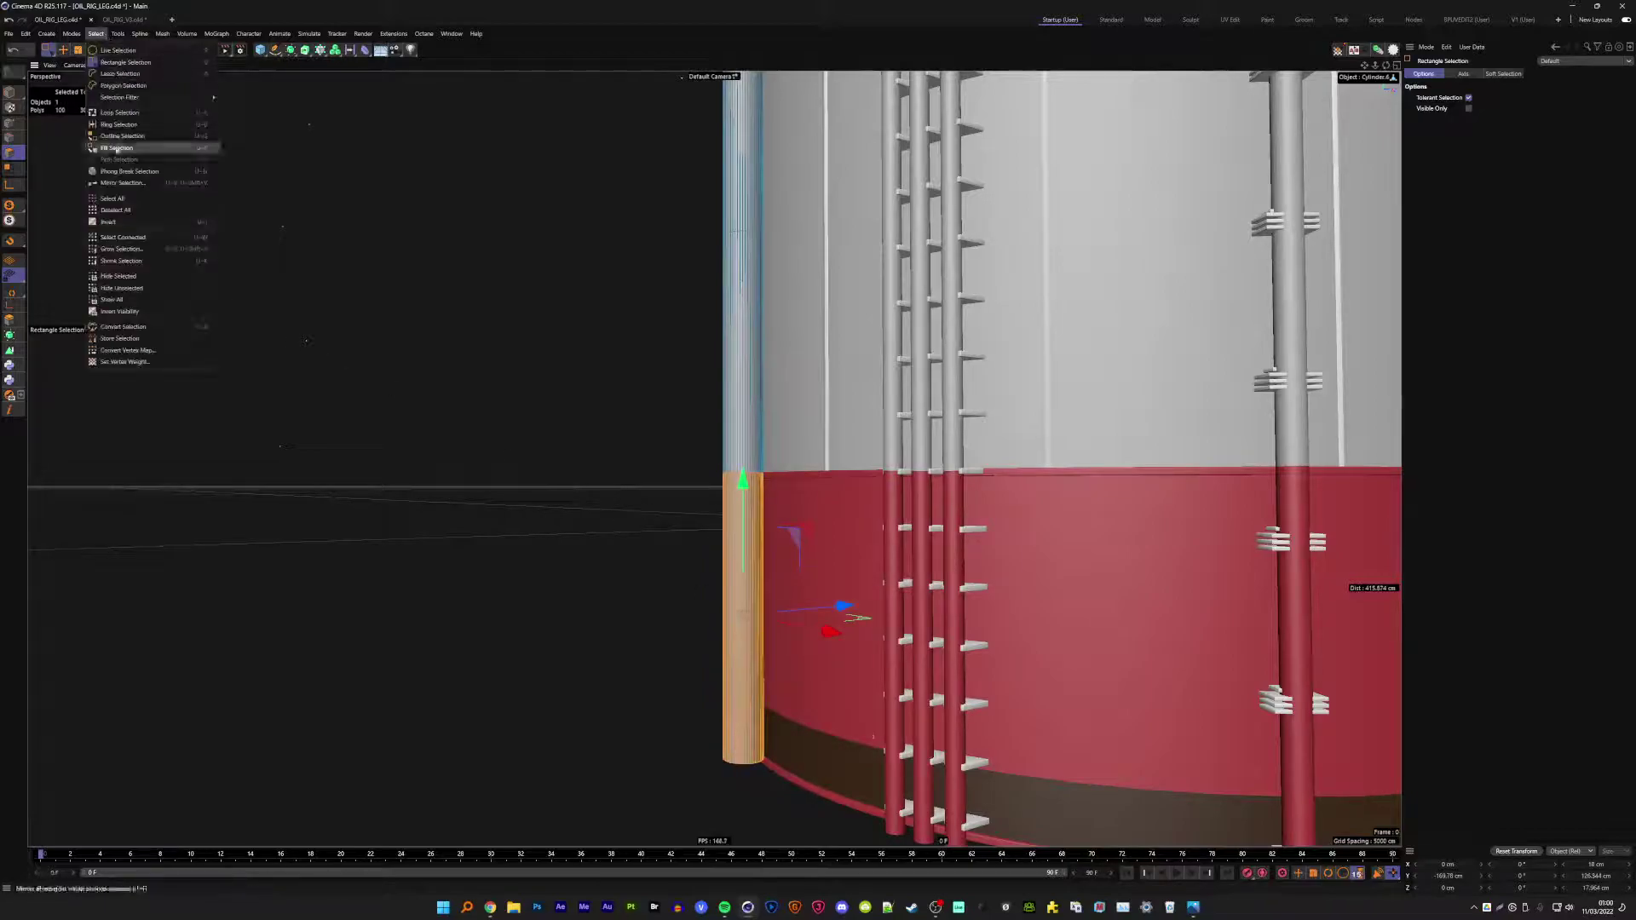
left_click(111, 340)
- Invert the selection and store the upper polygons as a second selection set
right_click(111, 341)
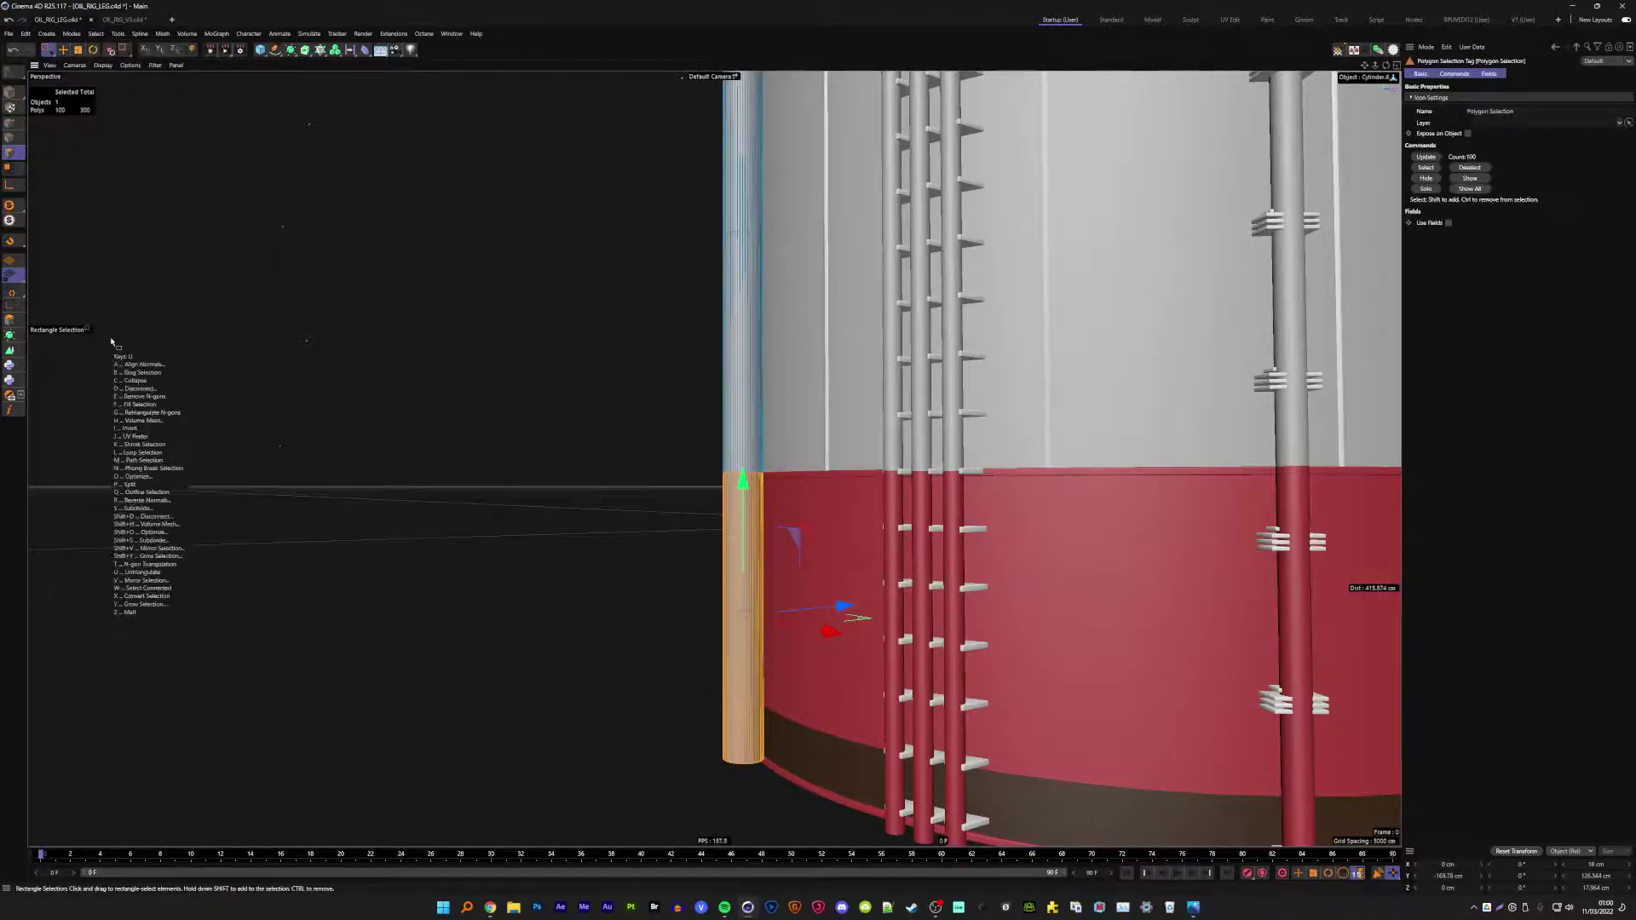
left_click(137, 545)
left_click(95, 33)
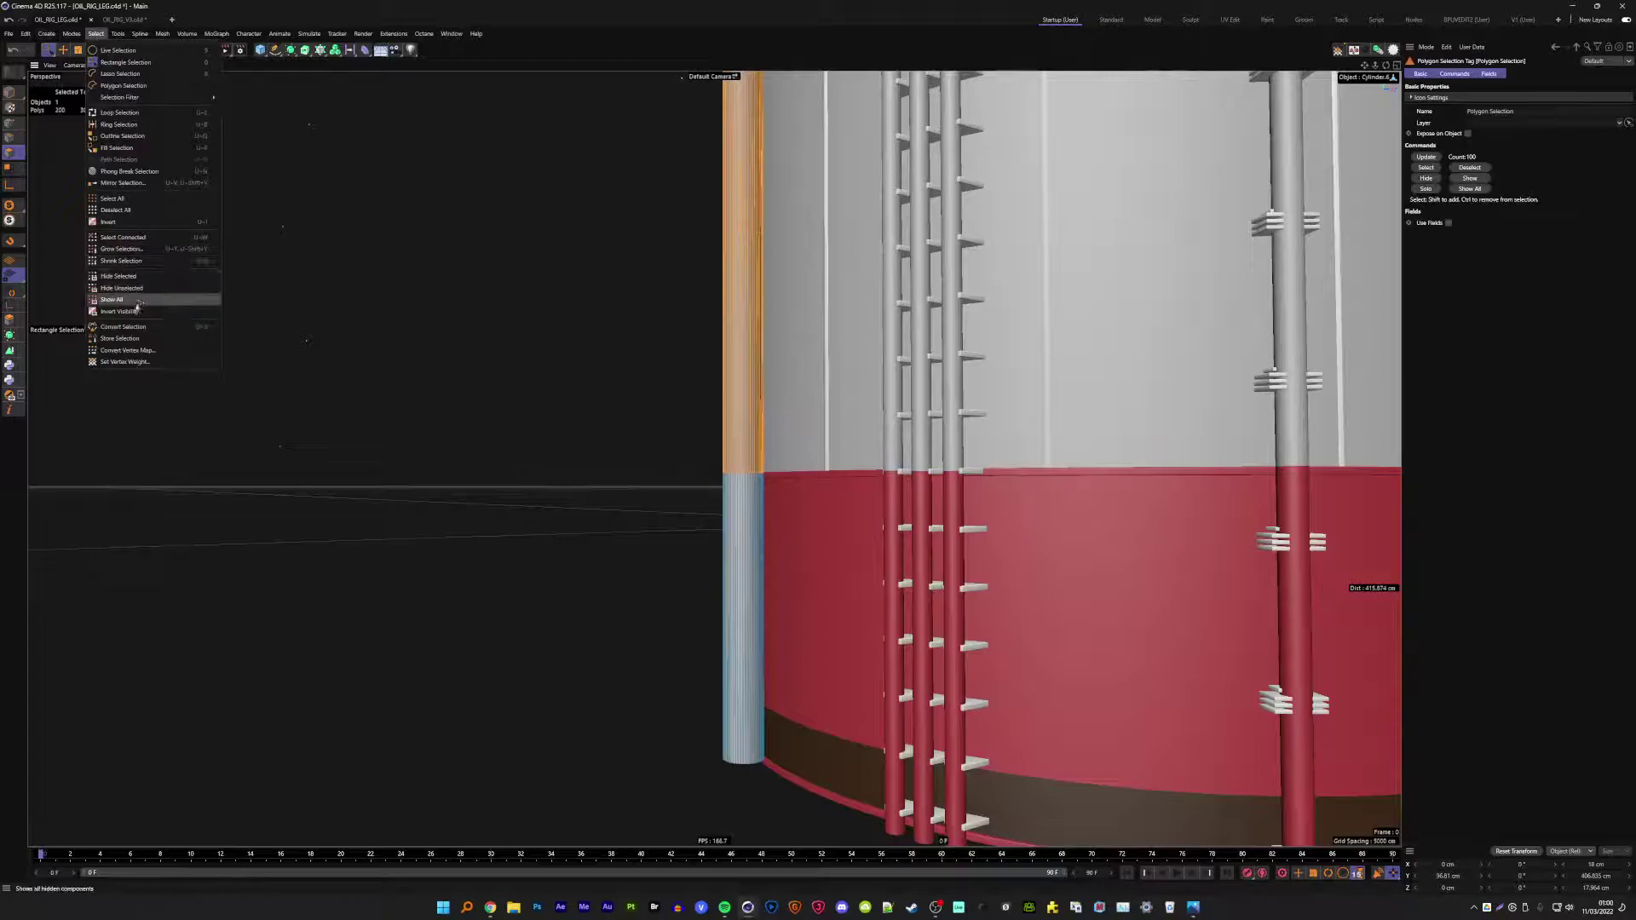
left_click(120, 338)
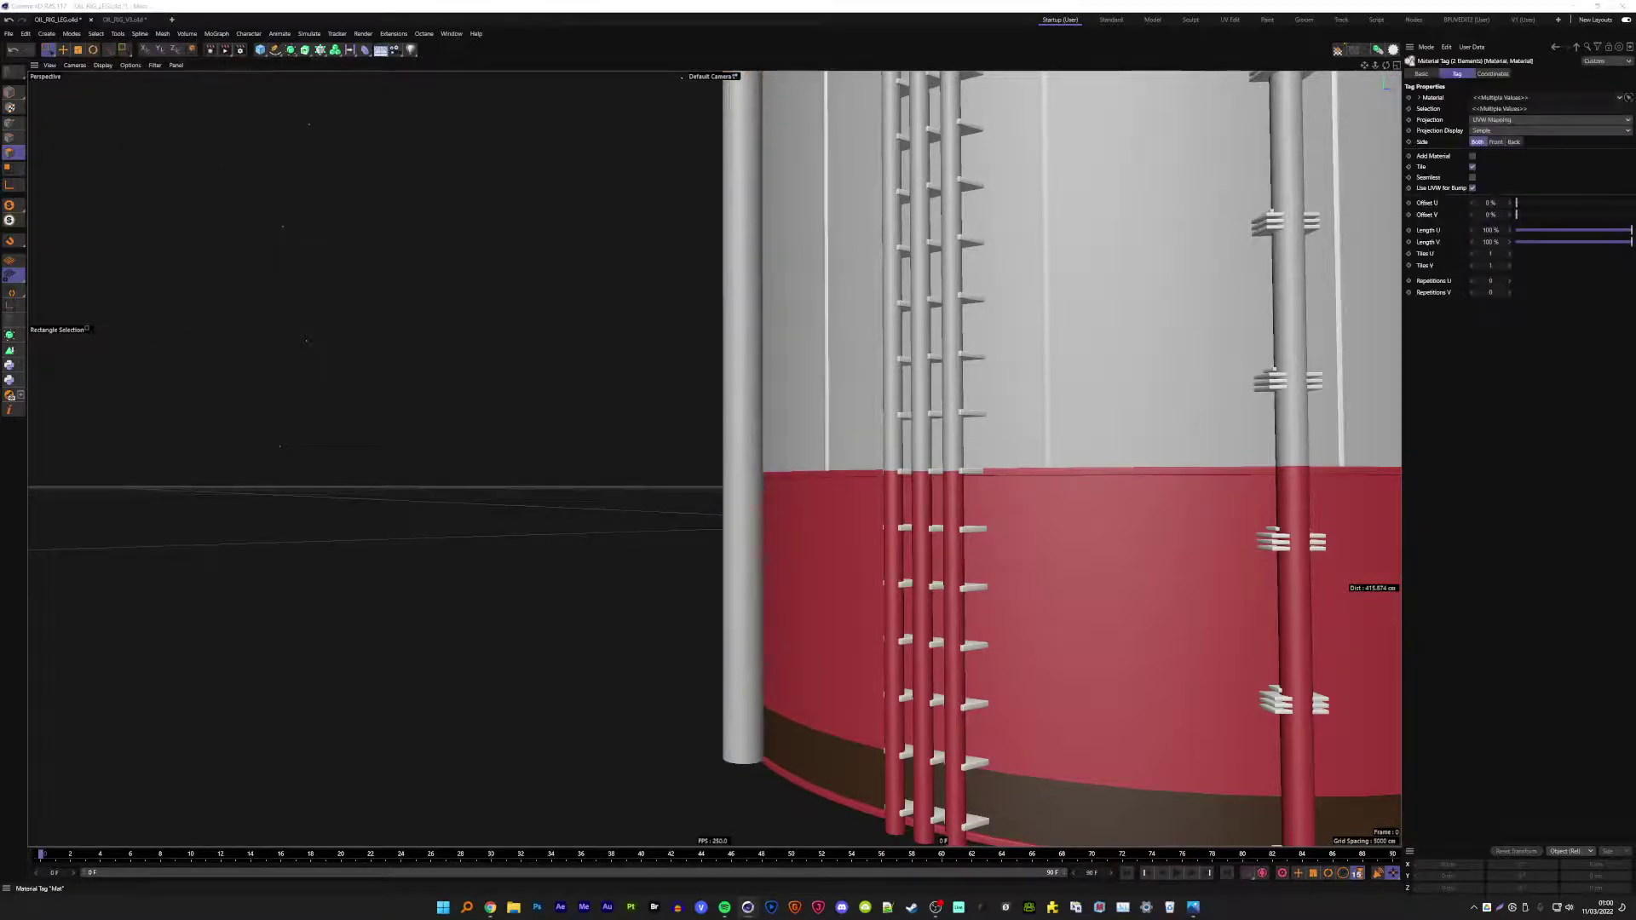
- Zoom out and orbit to inspect the tank from slightly above
scroll(724, 464, "down", 3)
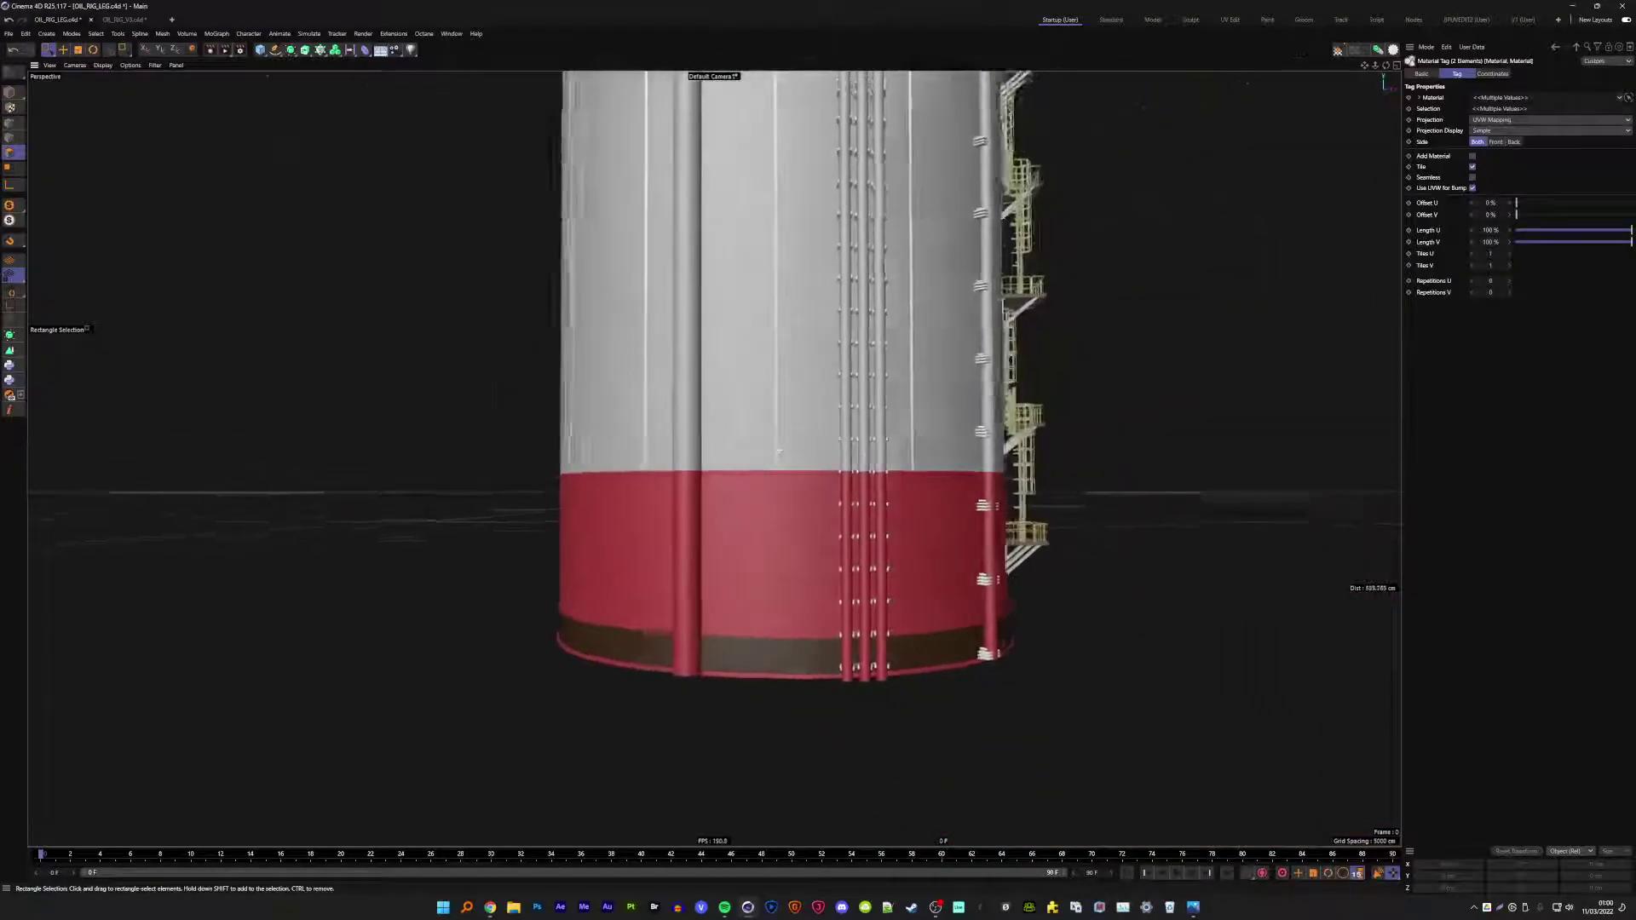
scroll(779, 452, "down", 1)
scroll(767, 426, "down", 1)
scroll(758, 409, "down", 1)
scroll(749, 388, "down", 1)
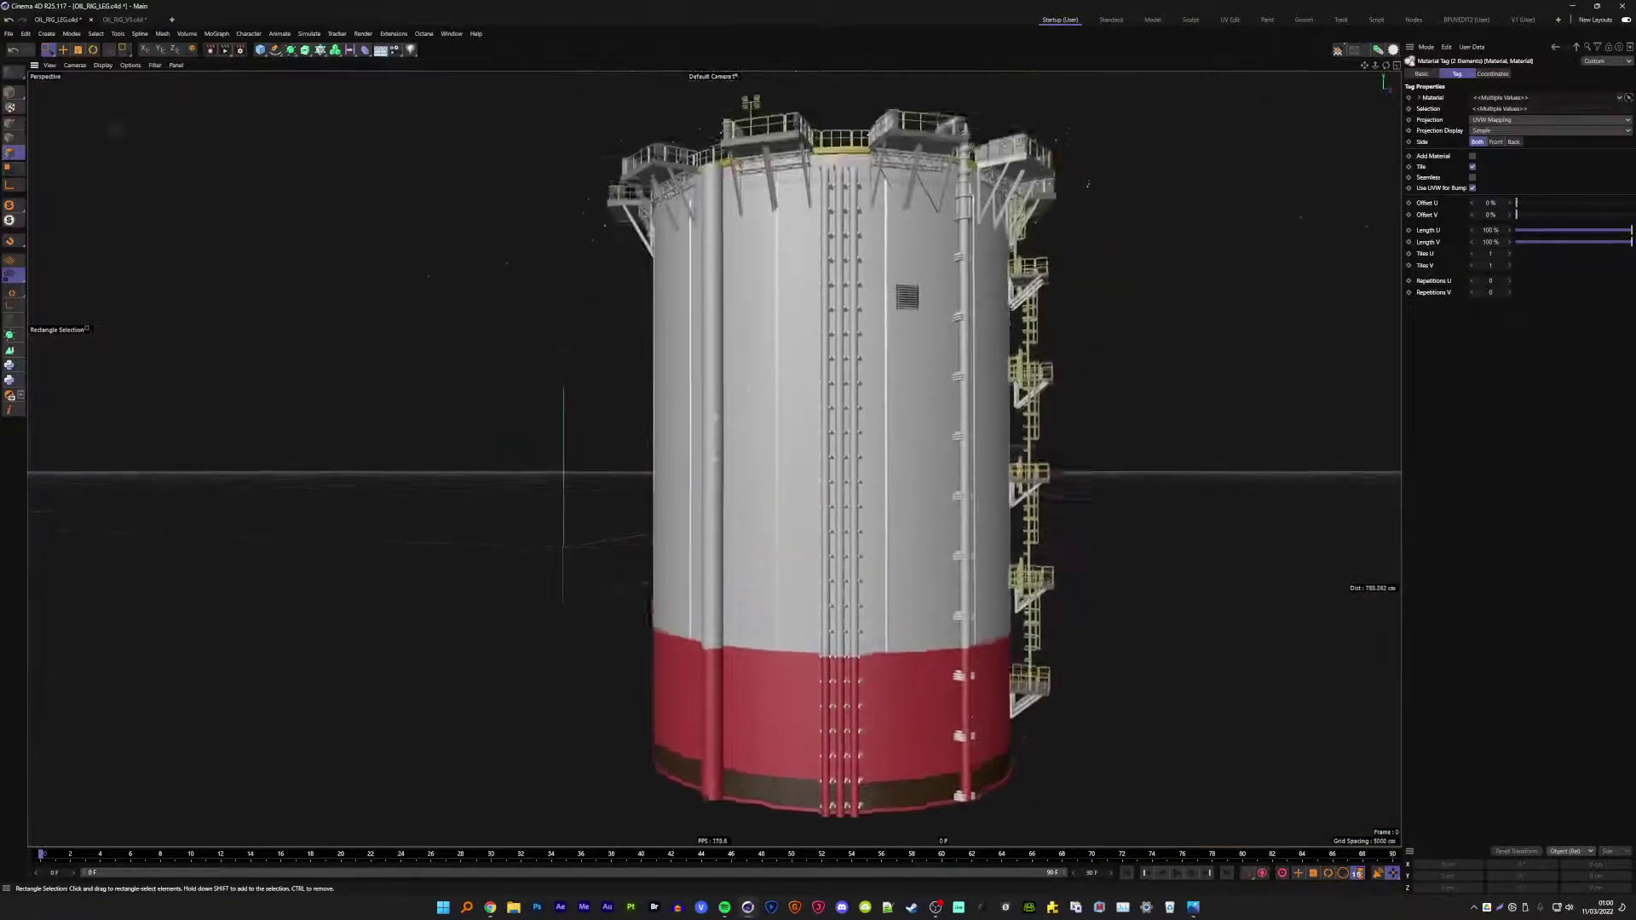
left_click_drag(749, 389, 746, 463, "alt")
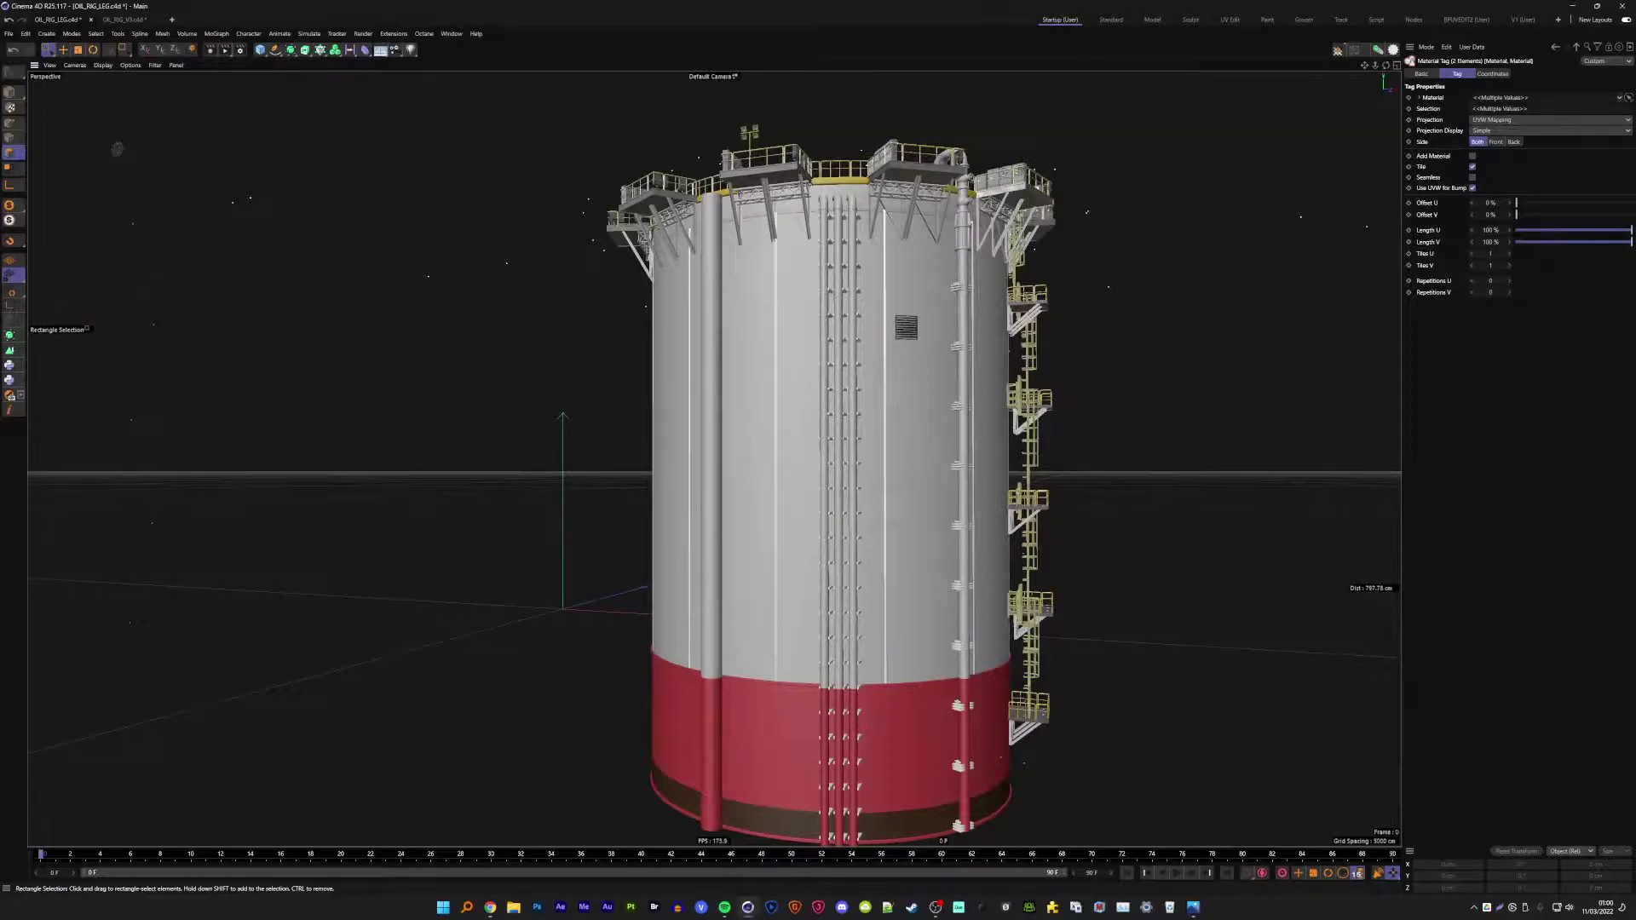
scroll(730, 684, "up", 2)
scroll(730, 683, "up", 2)
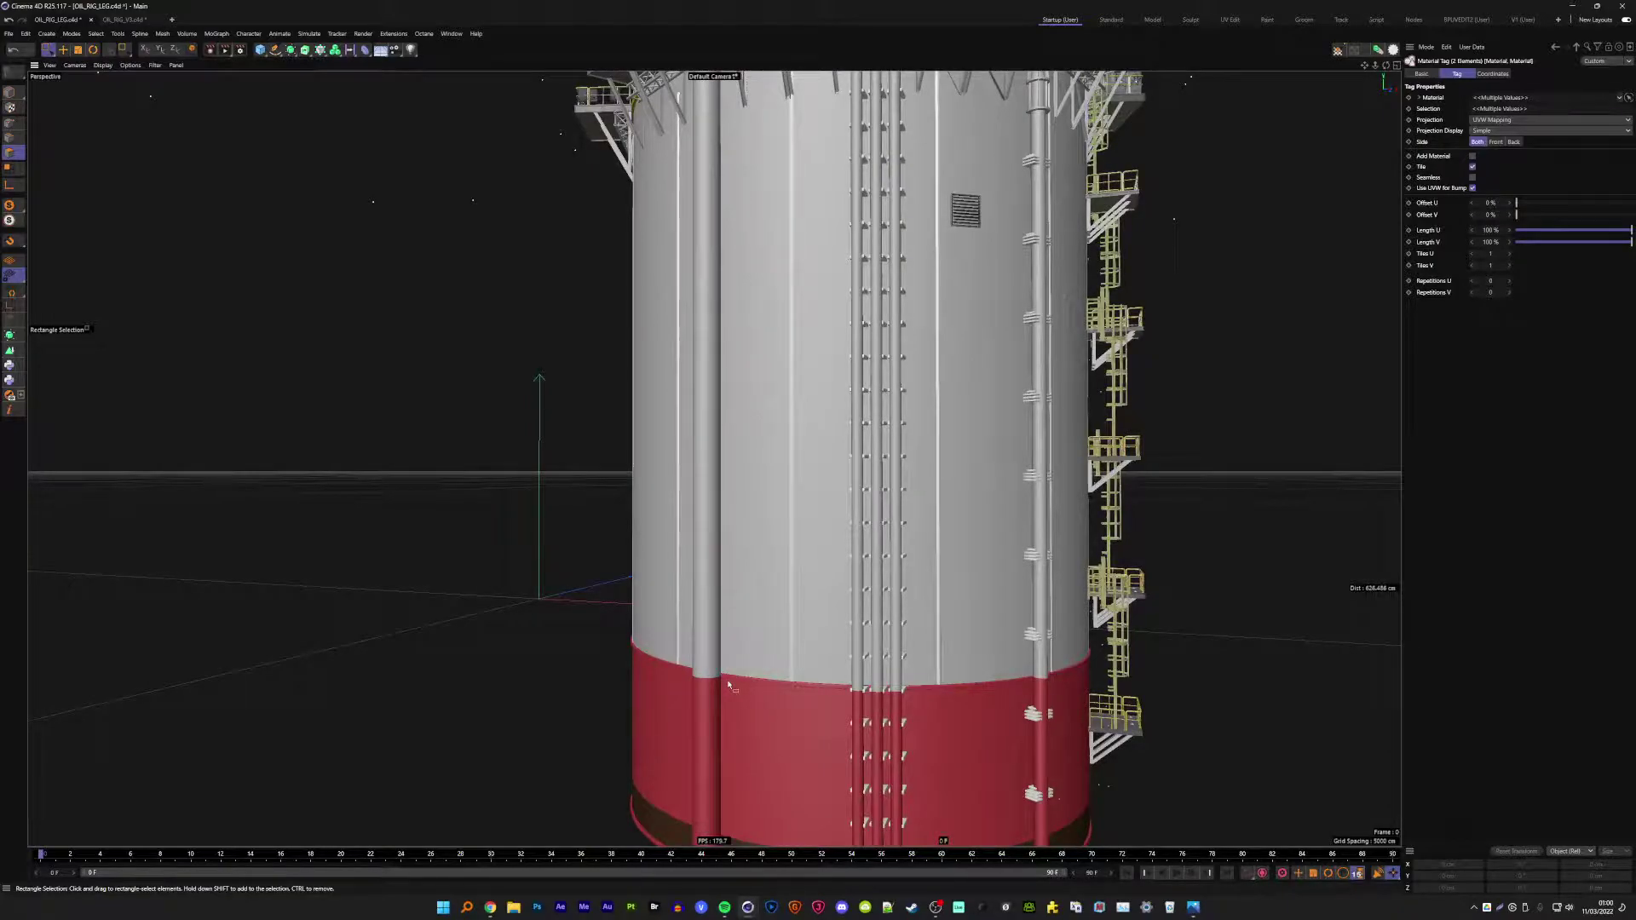
scroll(720, 703, "up", 2)
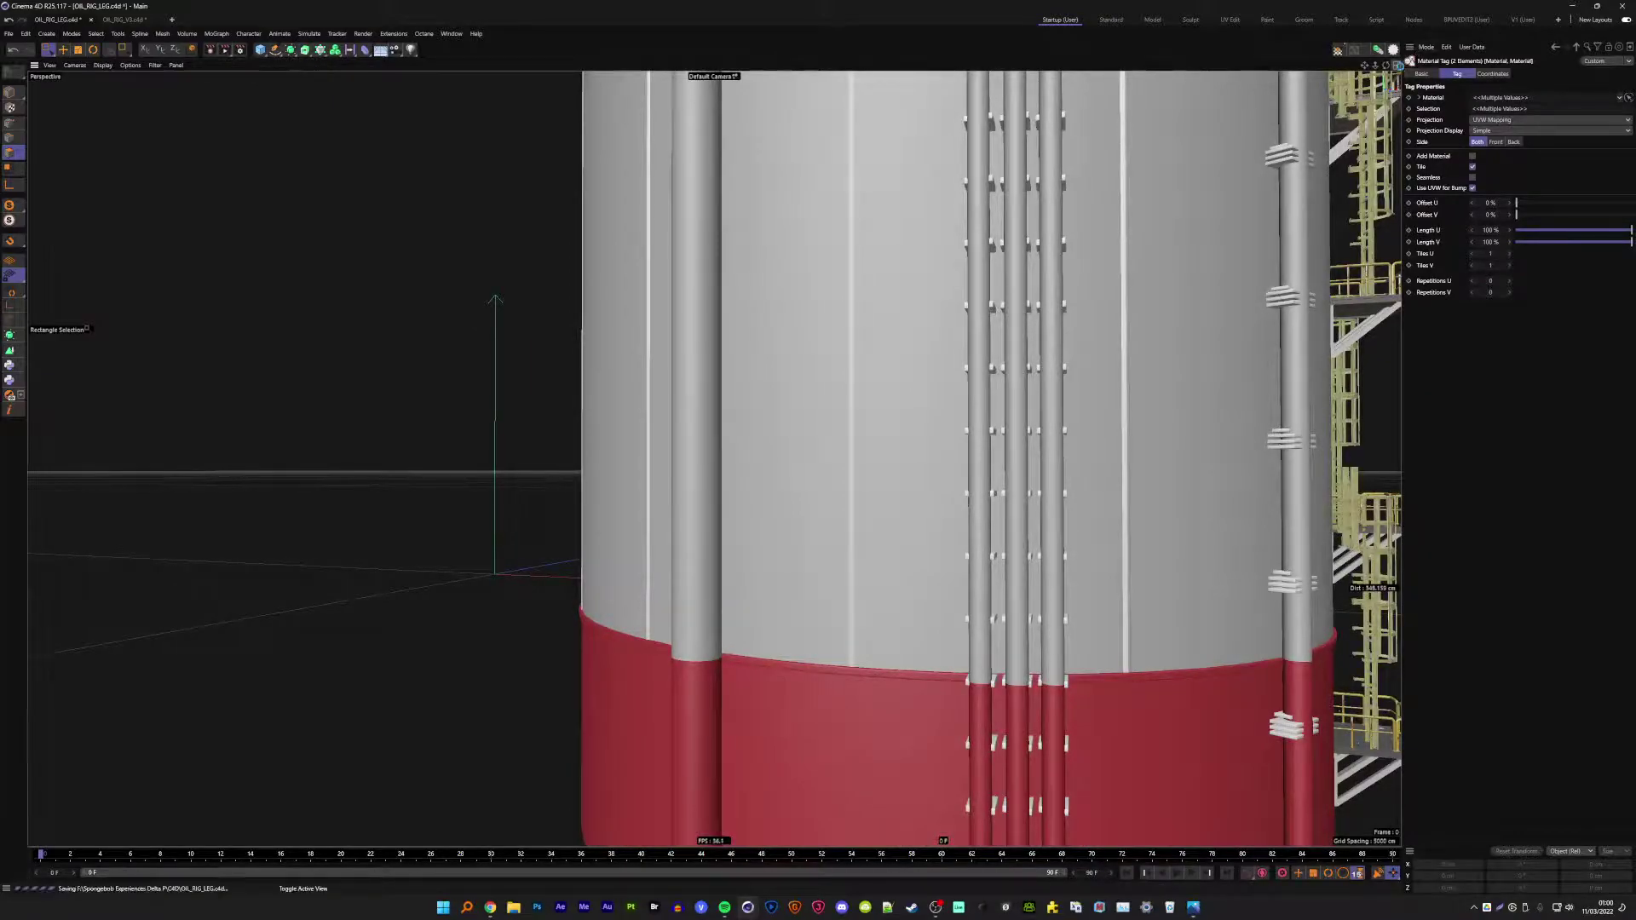
- Switch to the four-viewport layout and maximize the Top view
left_click(1395, 68)
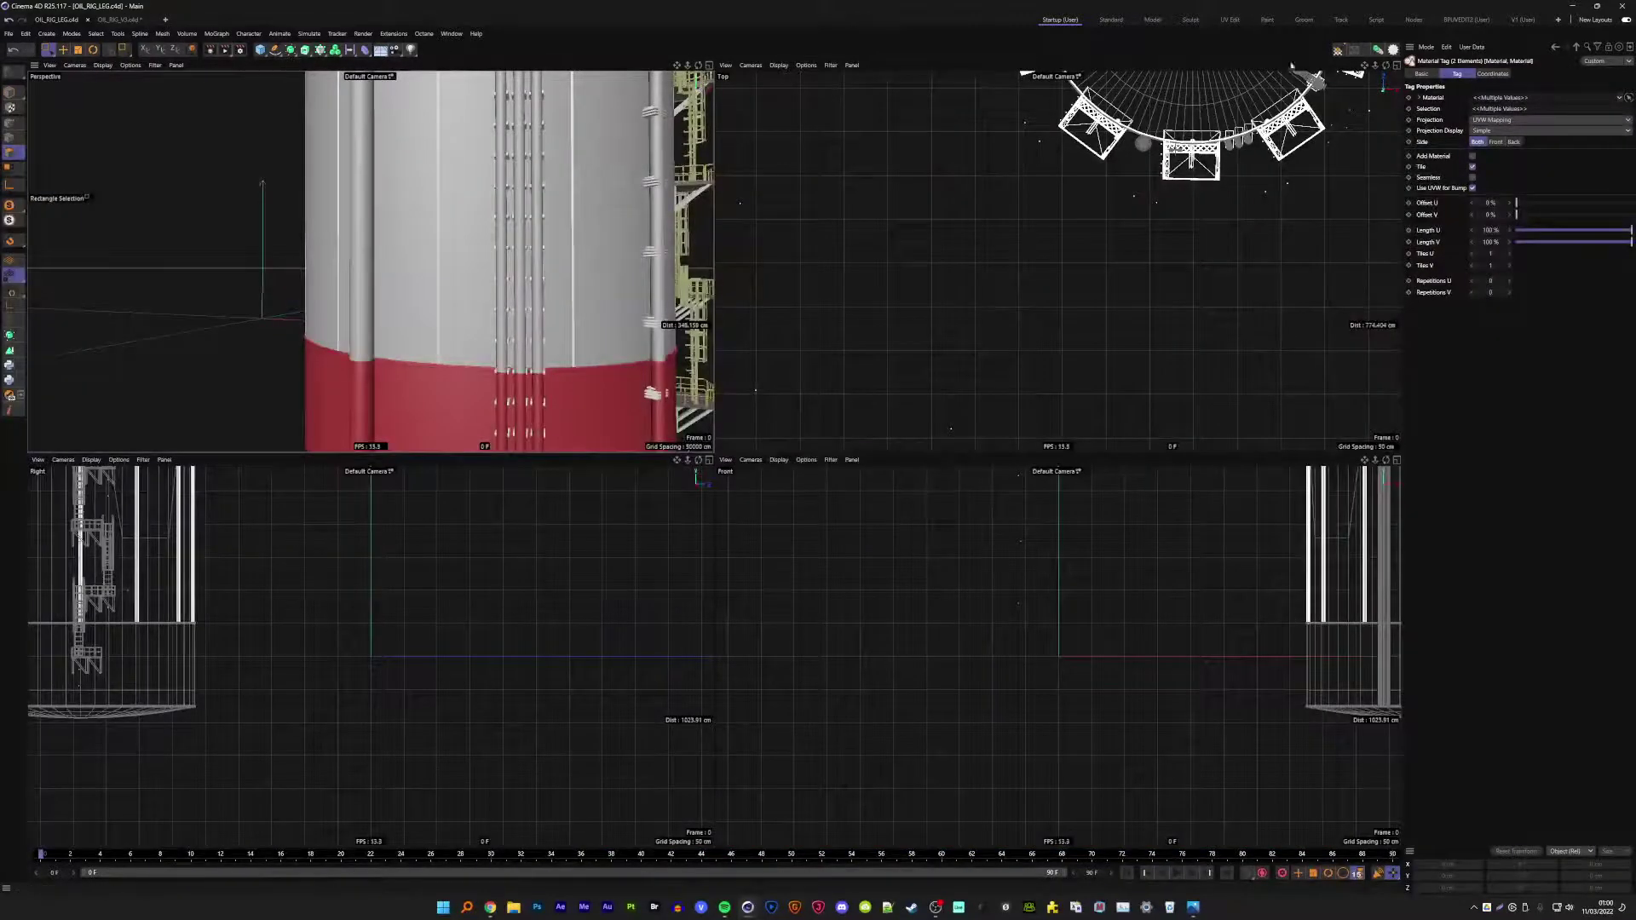
middle_click(756, 390)
scroll(910, 427, "down", 5)
scroll(866, 485, "up", 5)
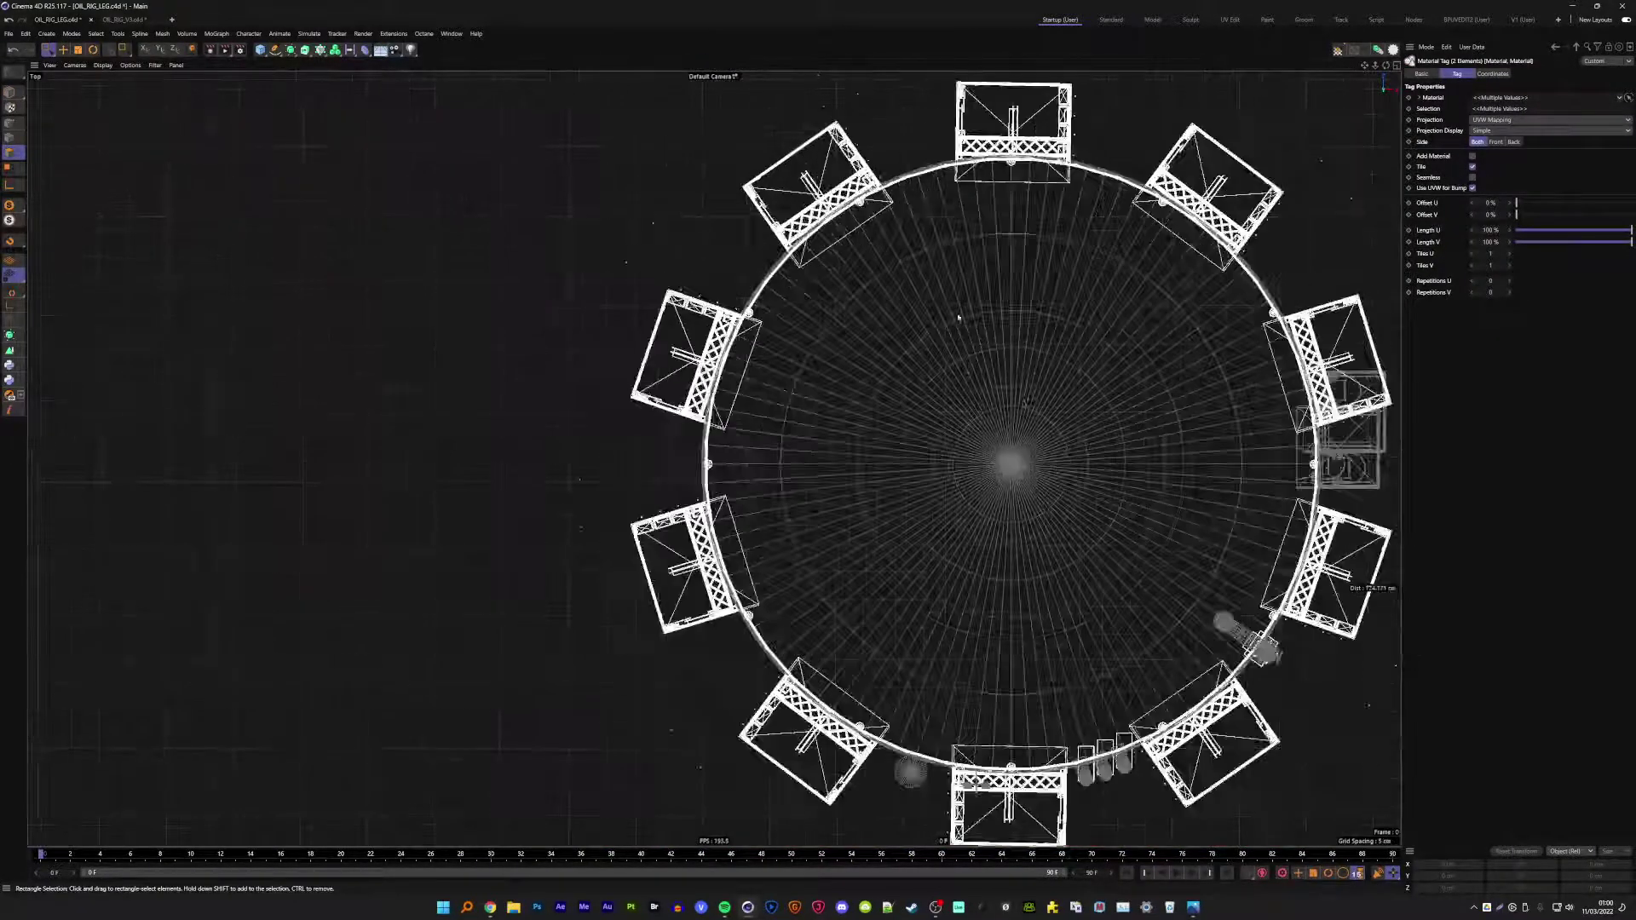
scroll(866, 486, "down", 2)
scroll(777, 475, "up", 3)
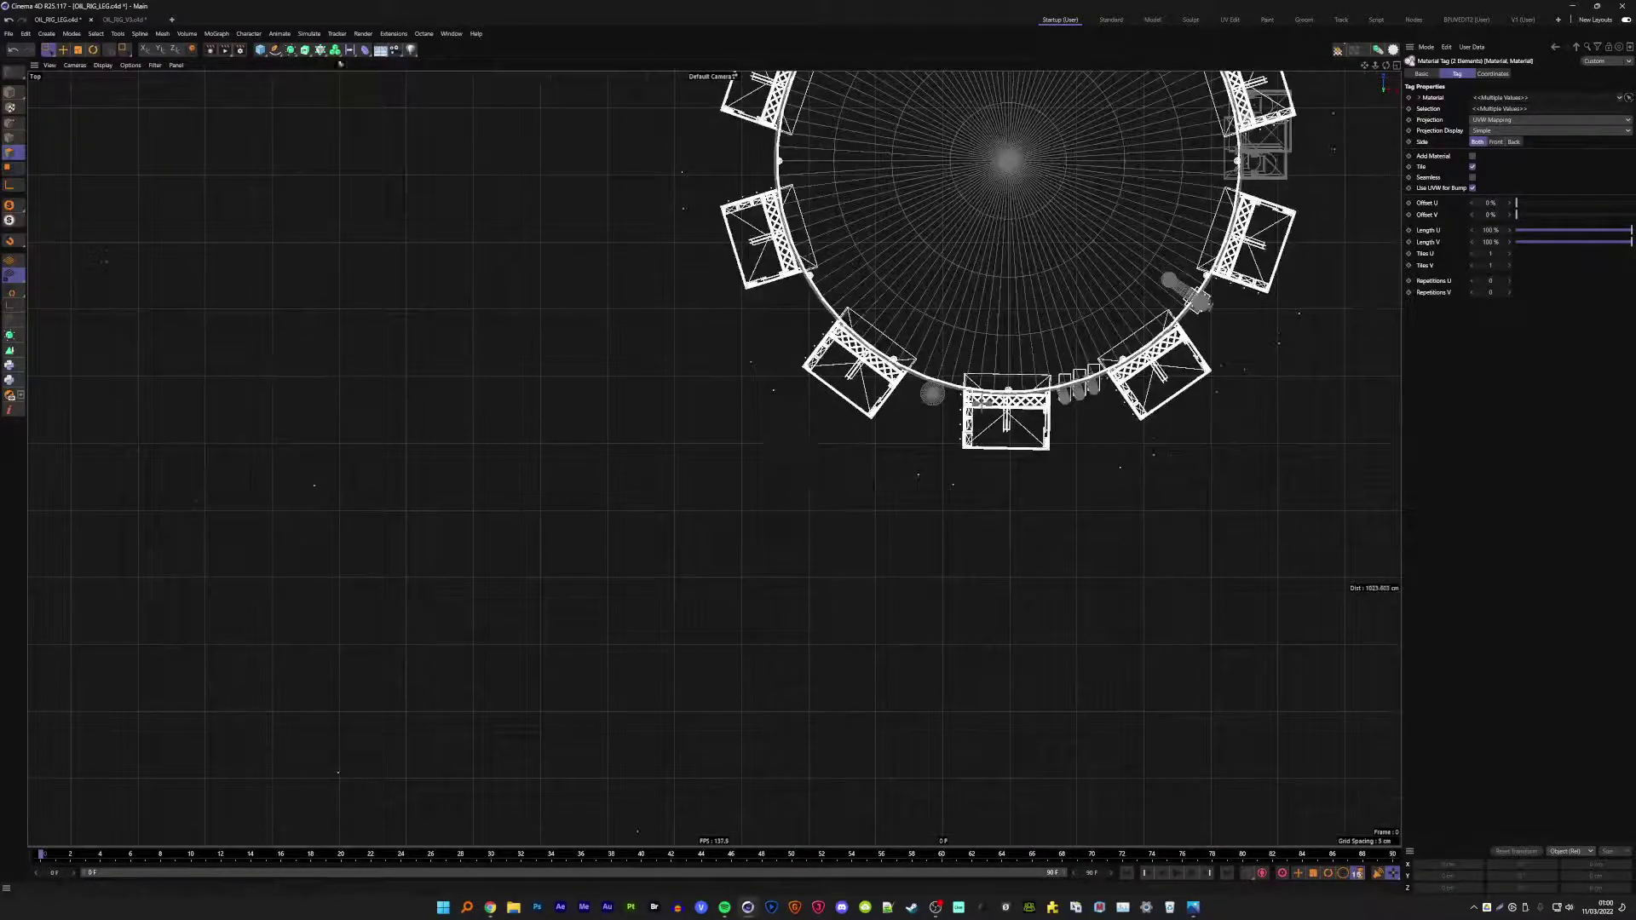
- Draw a closed triangular spline with the Spline Pen, giving it a curved peak
left_click(276, 50)
scroll(748, 508, "up", 3)
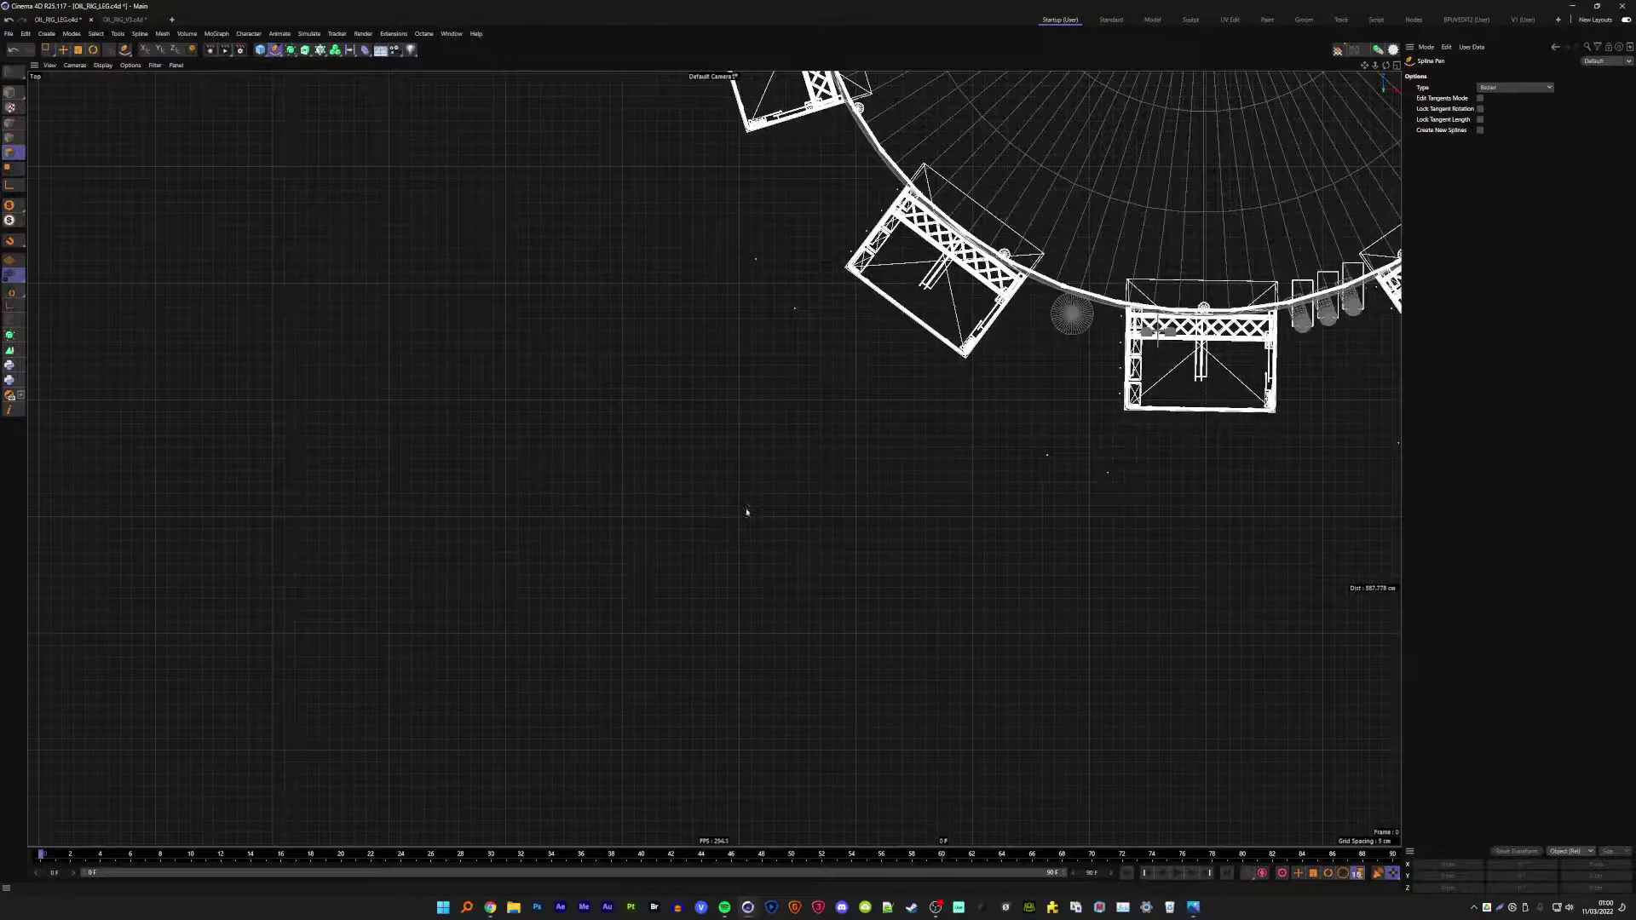
left_click(739, 519)
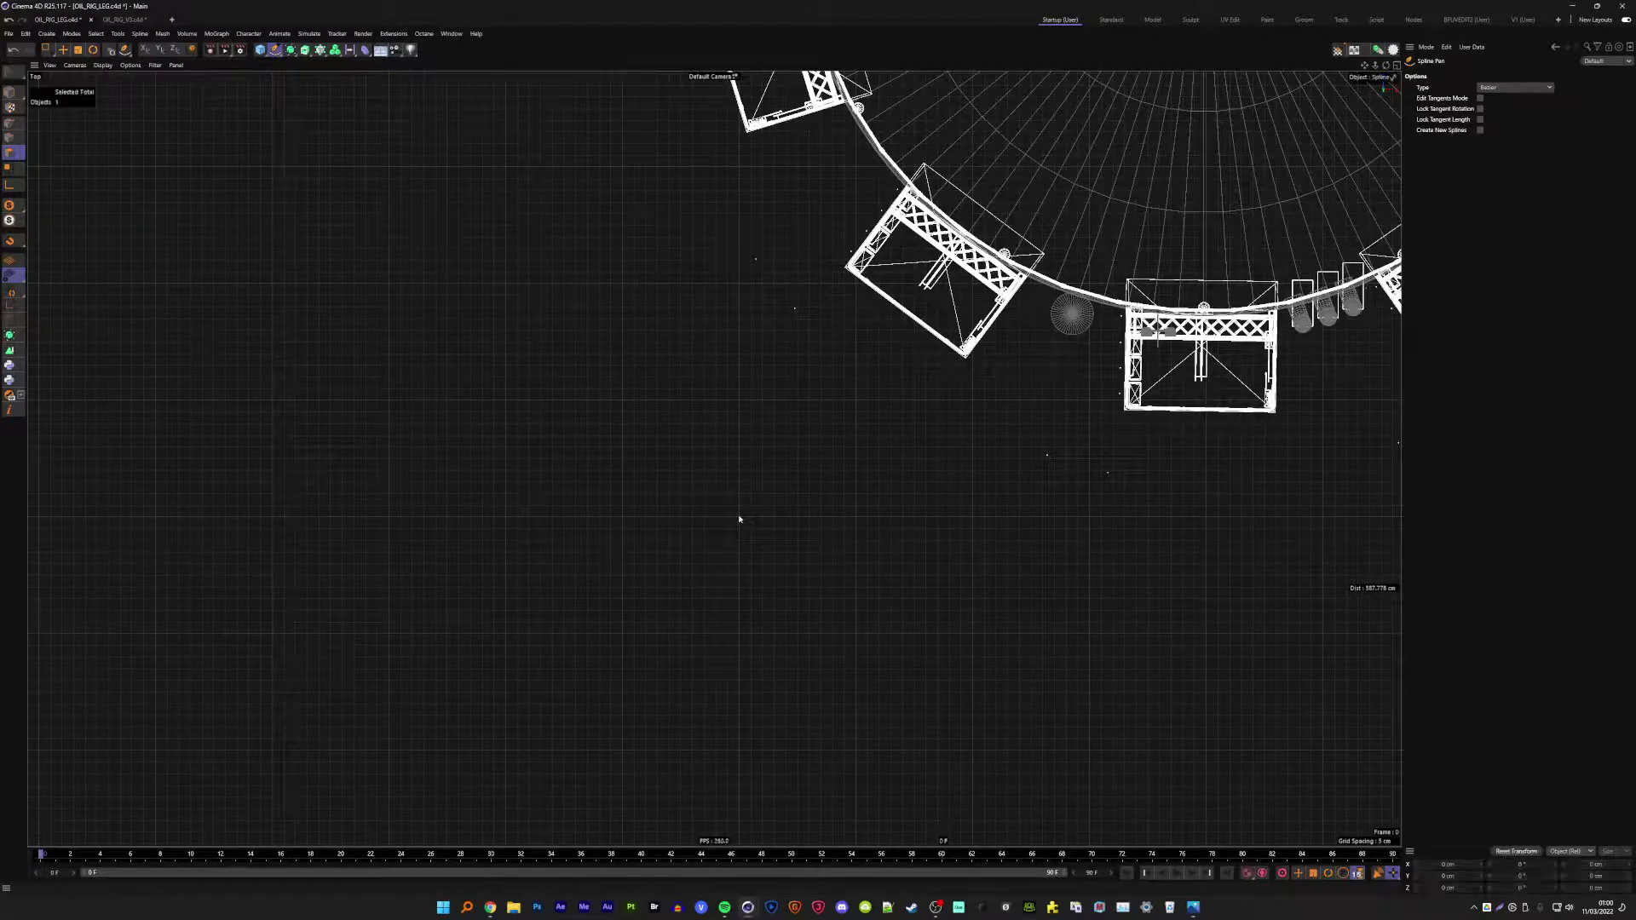
left_click_drag(799, 405, 809, 411)
left_click(856, 519)
left_click(738, 517)
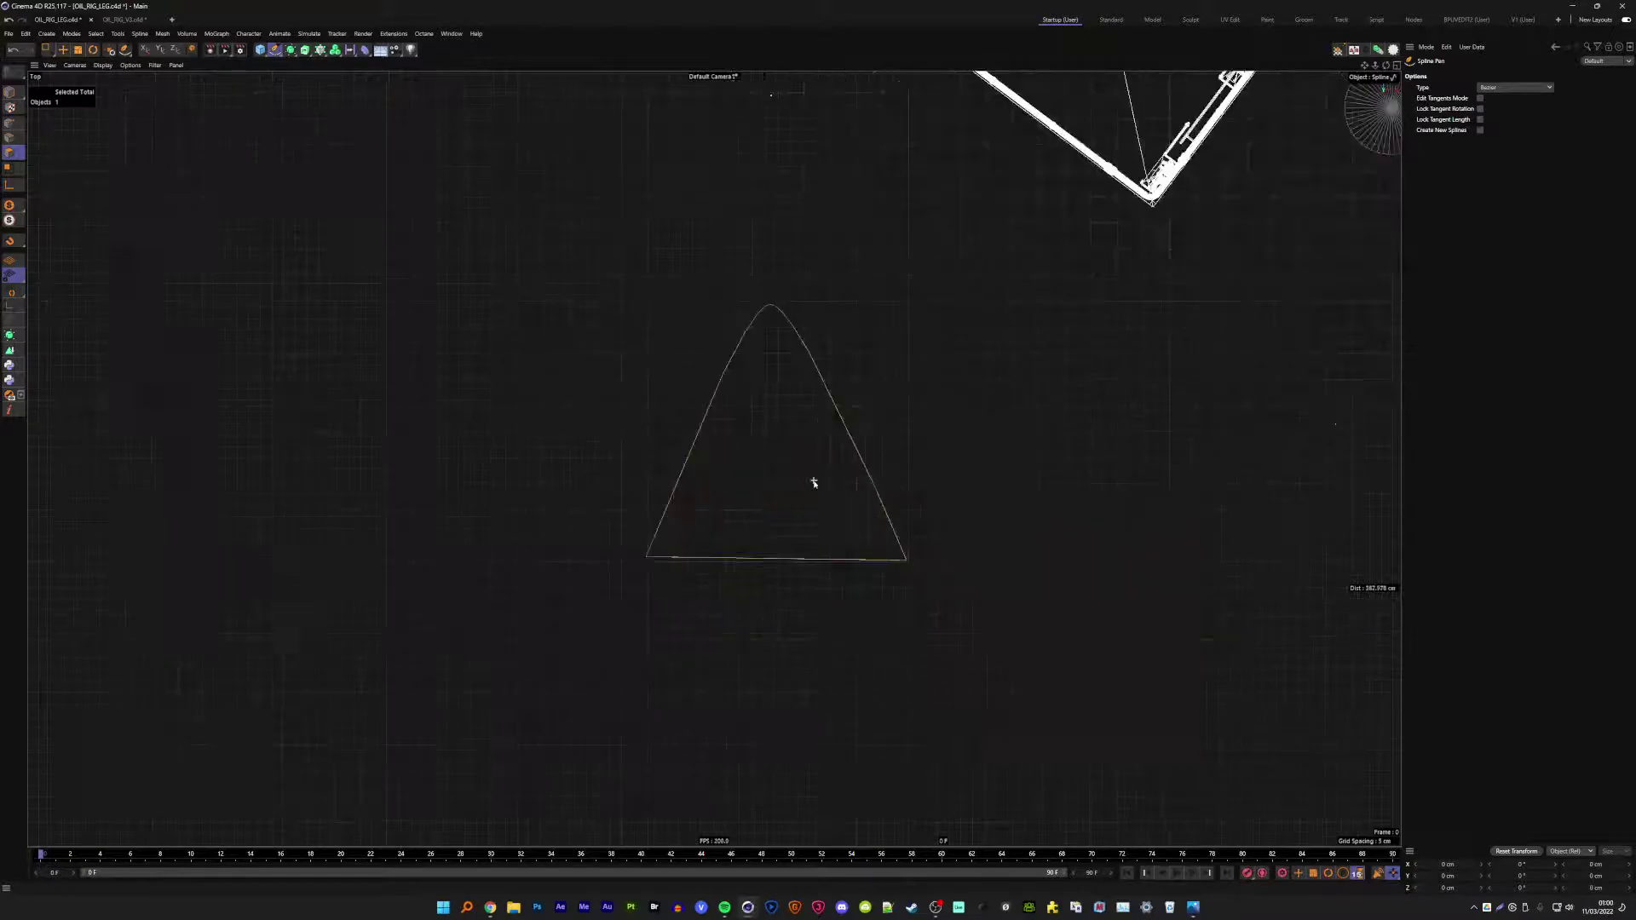
scroll(811, 479, "up", 5)
- In Points mode, set the spline's bottom-left point to Z -700 cm
left_click(63, 50)
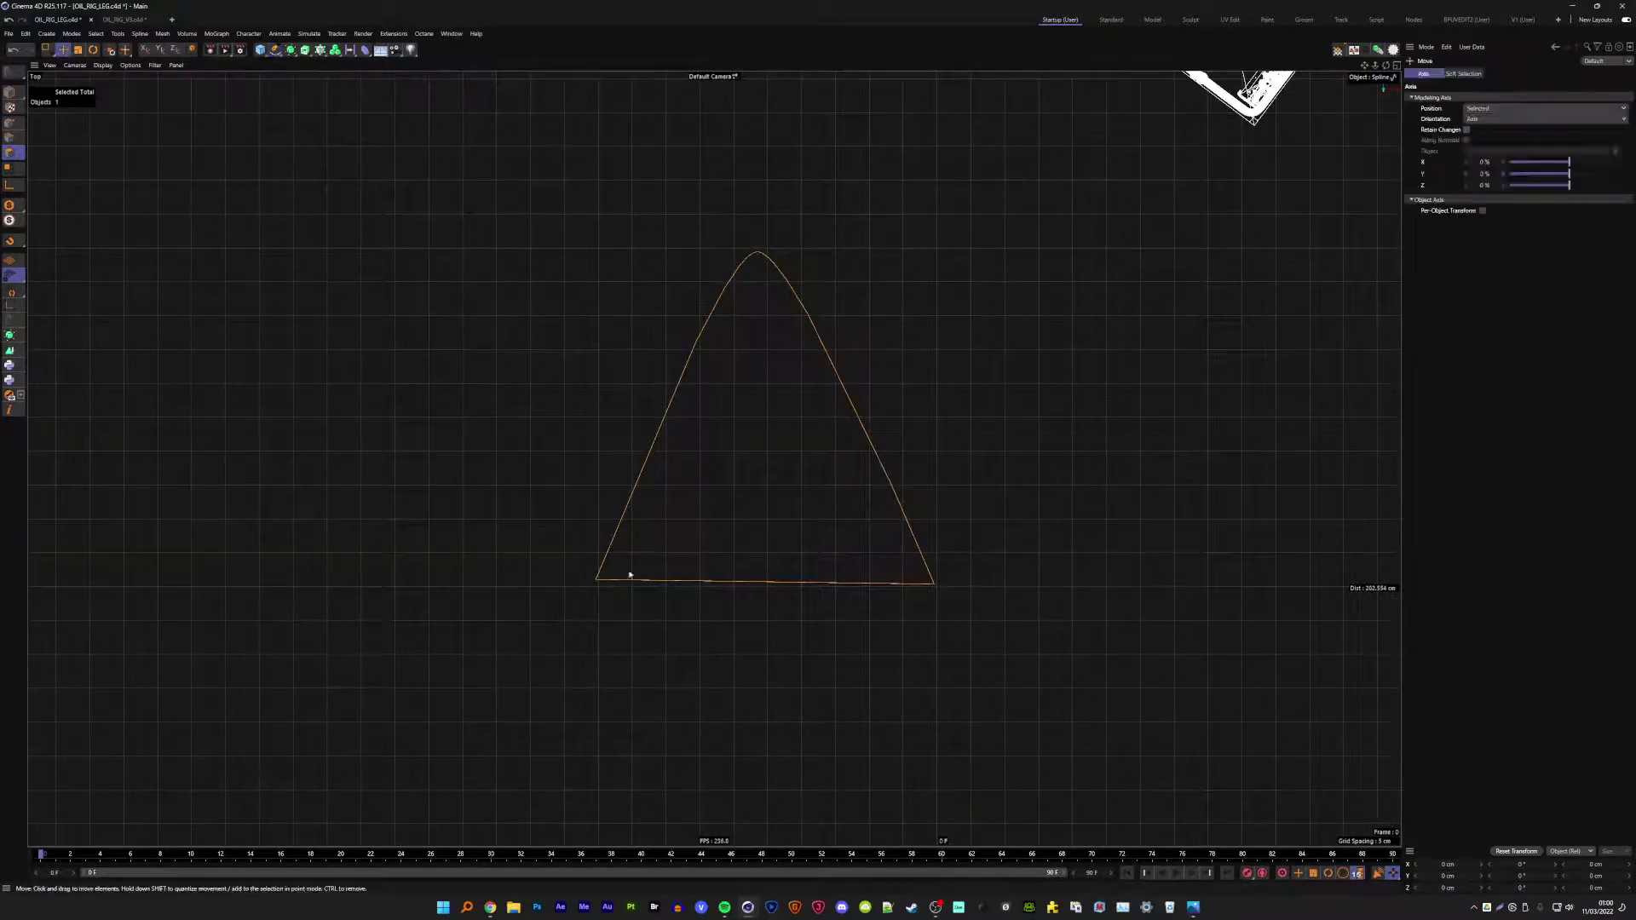
left_click(9, 124)
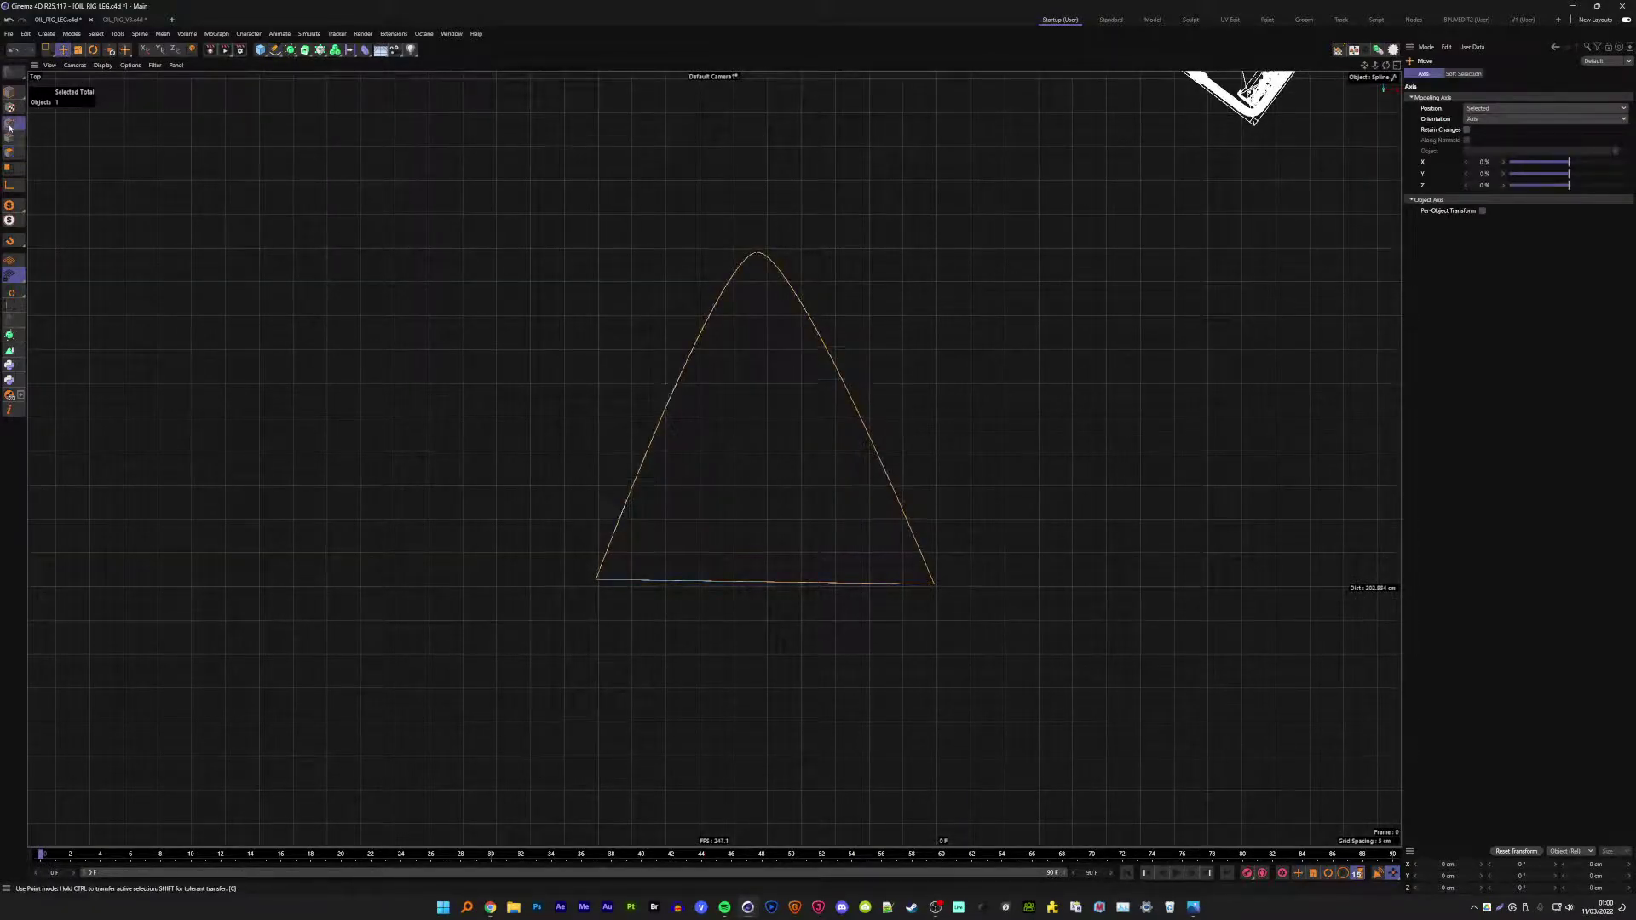
left_click(49, 49)
left_click_drag(579, 524, 641, 607)
scroll(573, 597, "up", 4)
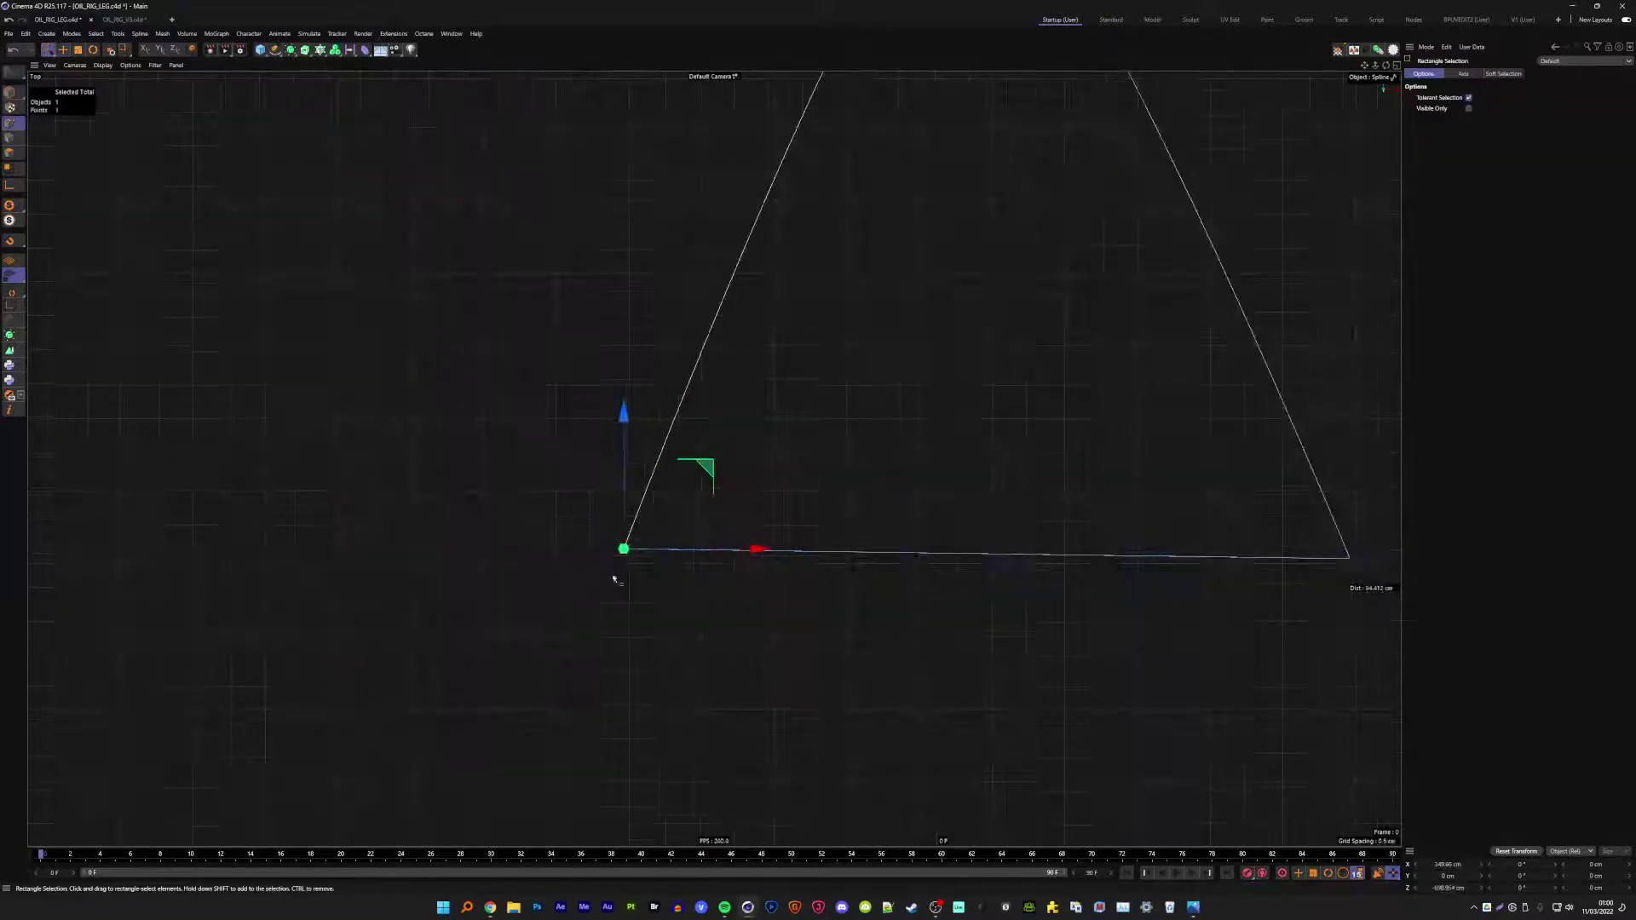
key("e")
left_click_drag(624, 507, 623, 510)
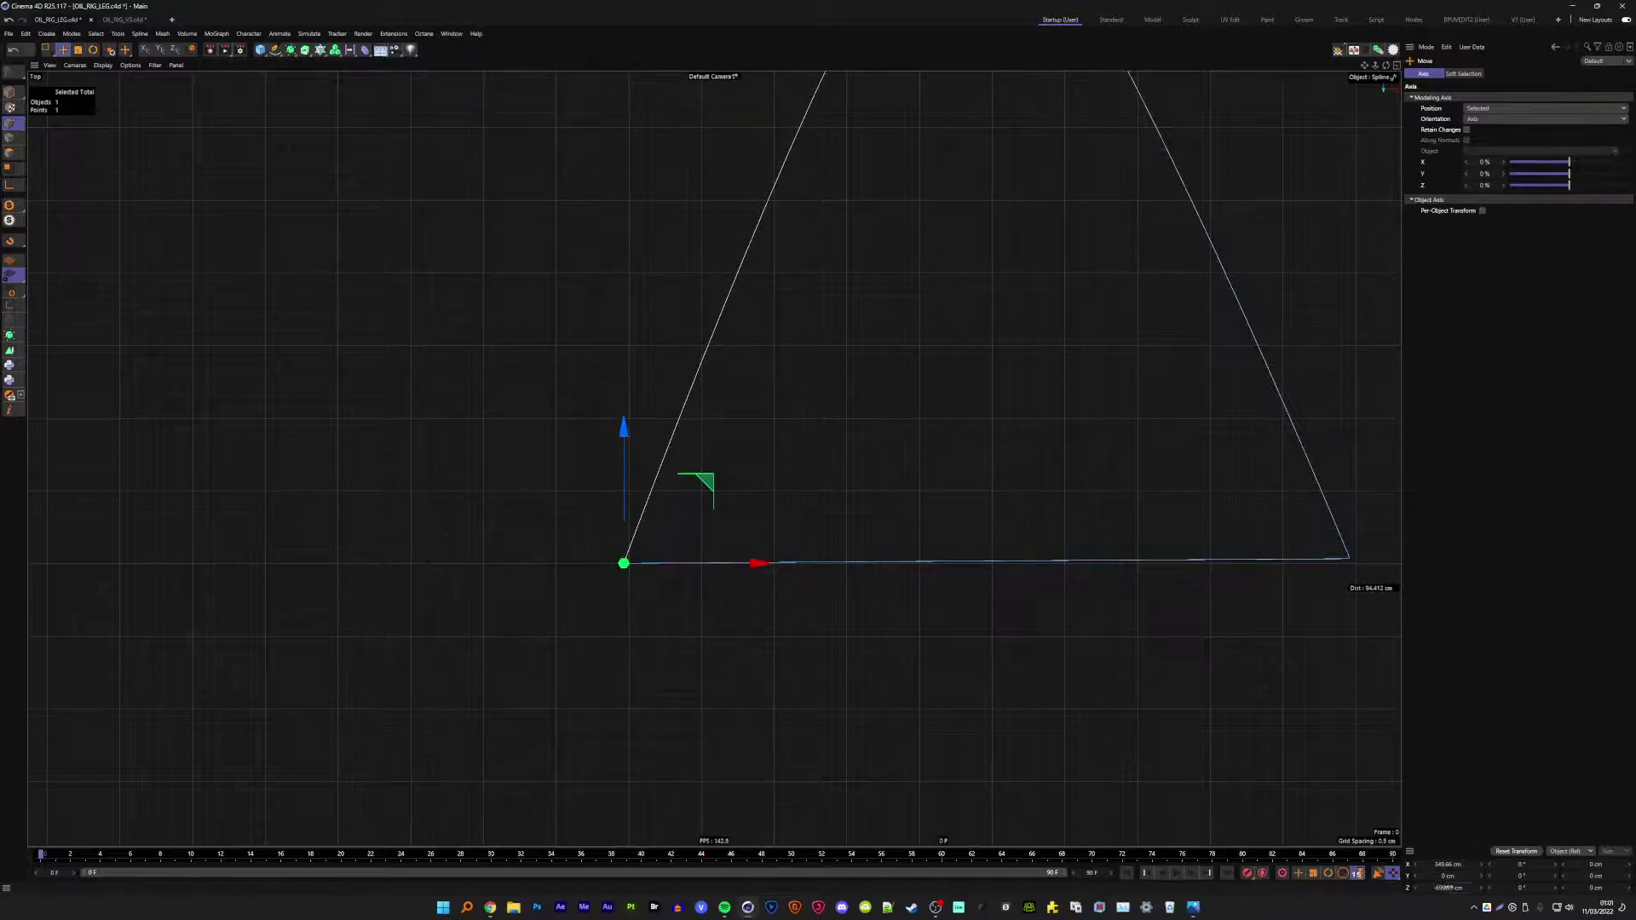
left_click(1448, 887)
key("BackSpace")
type("00")
key("Return")
- Set the bottom-right point to Z -700 cm, then nudge it slightly left
left_click_drag(1287, 668, 1401, 522)
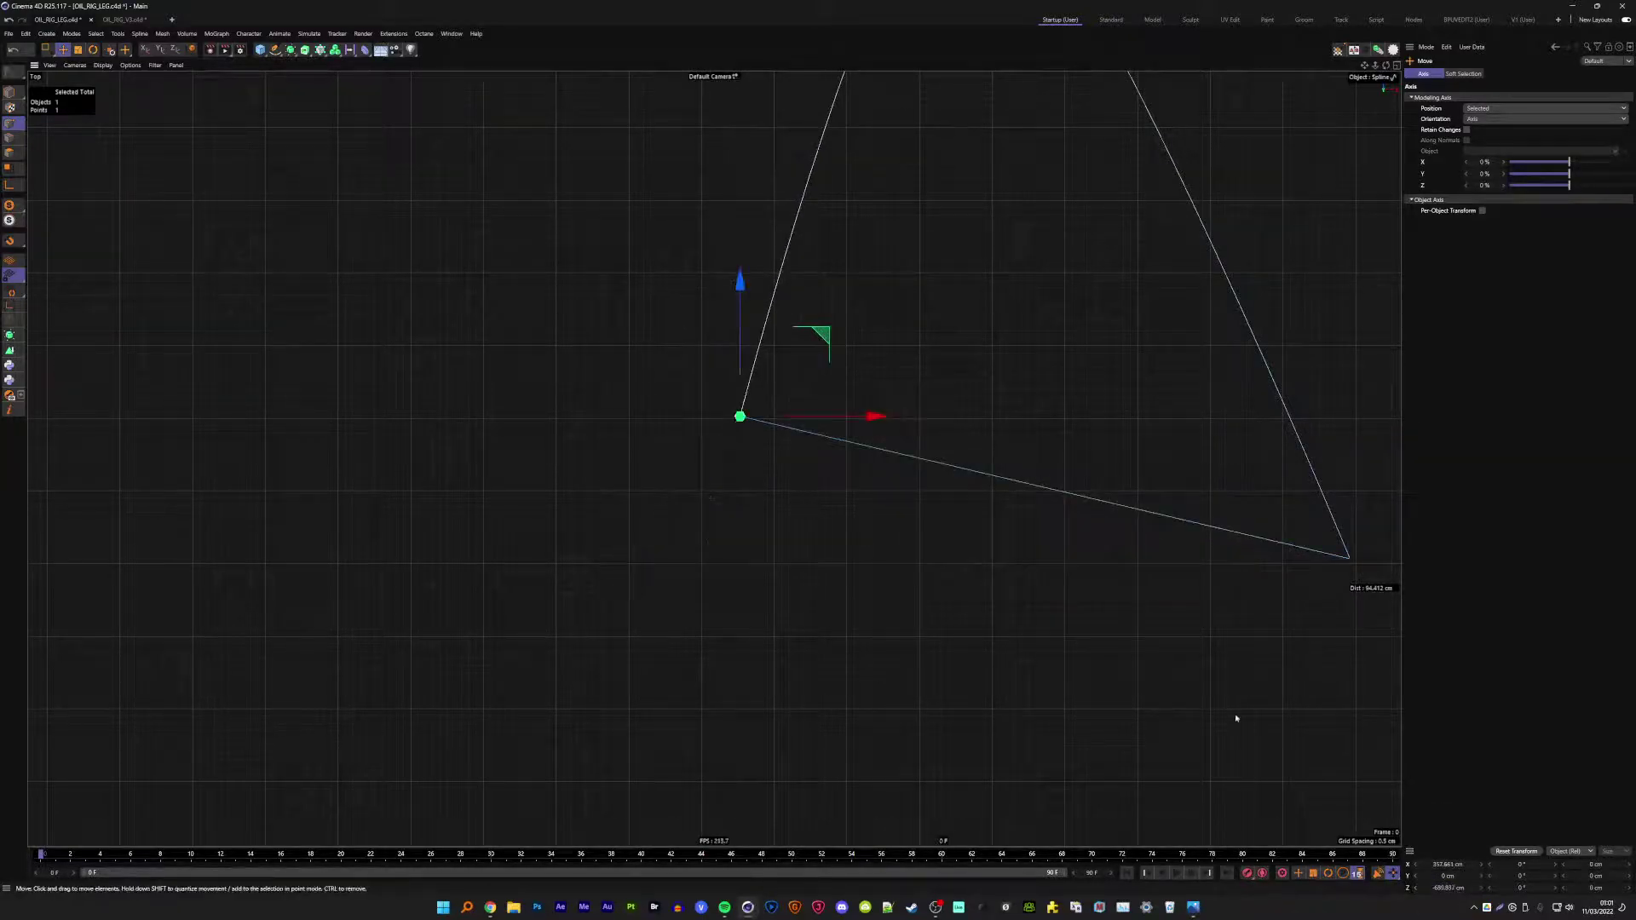
key("ctrl+z")
left_click_drag(1244, 502, 1395, 646)
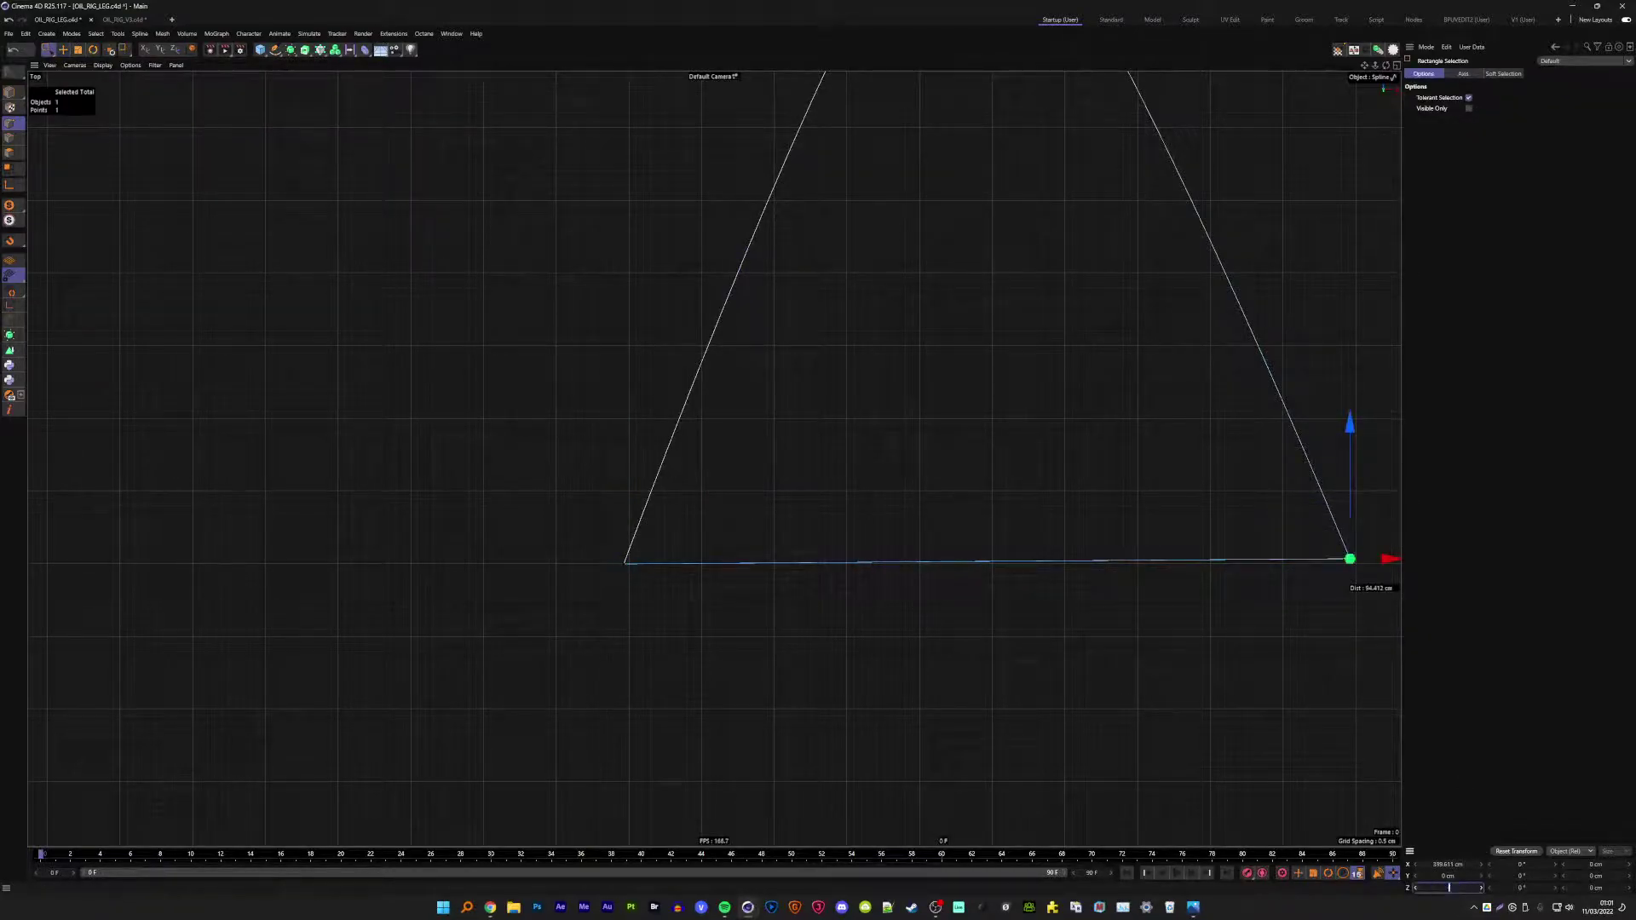
key("Return")
scroll(946, 392, "down", 3)
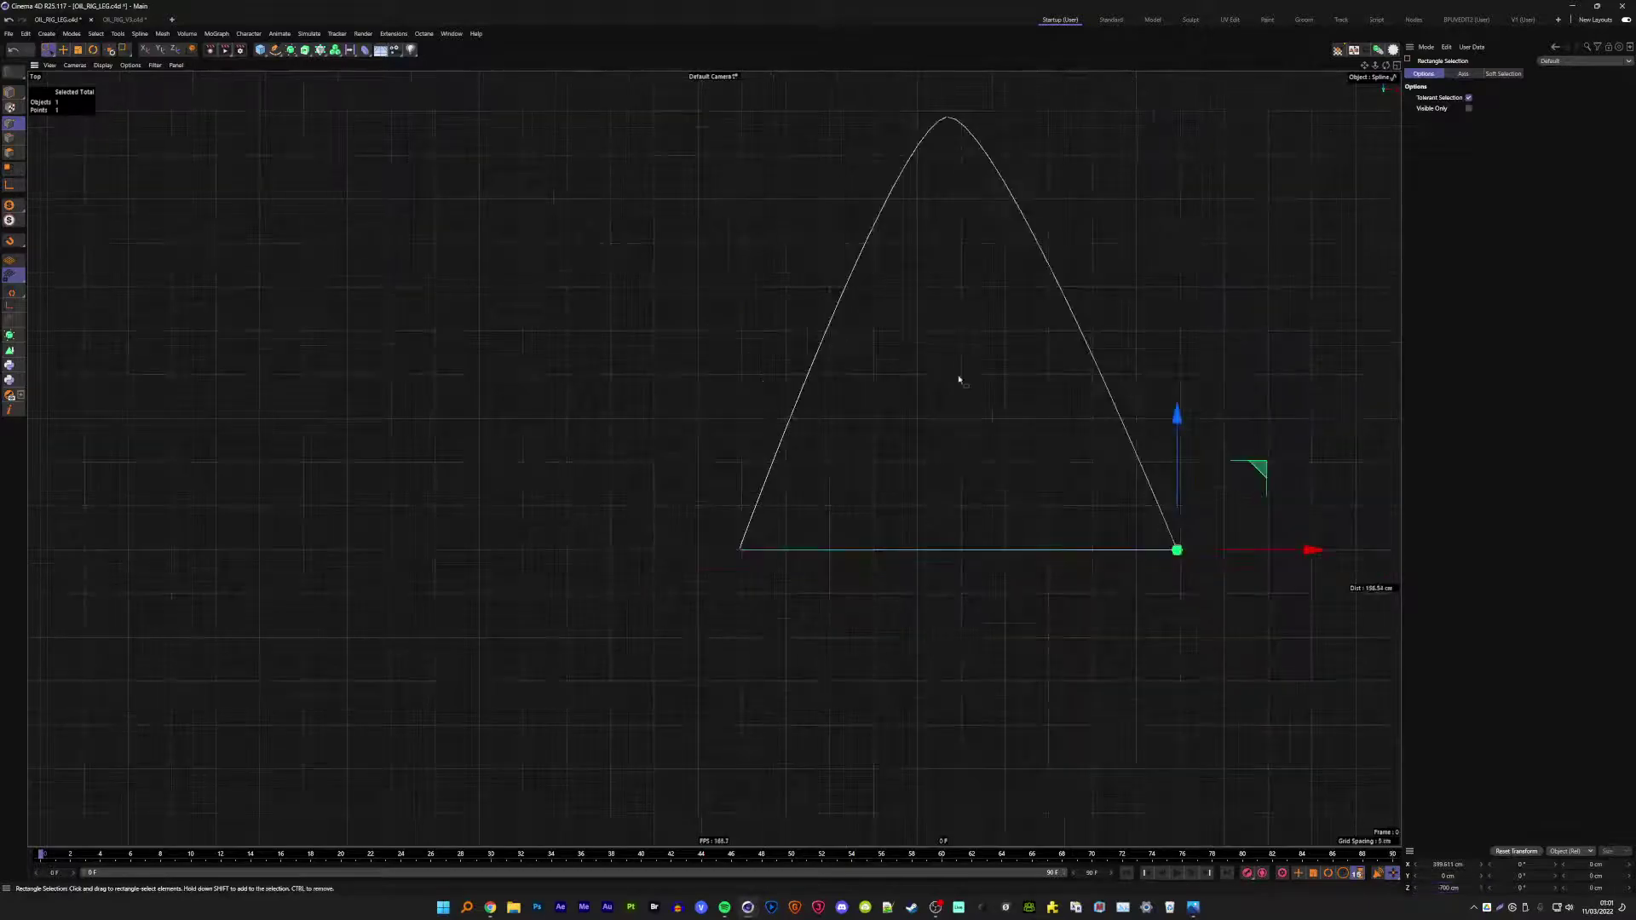
middle_click_drag(922, 422, 894, 429, "alt")
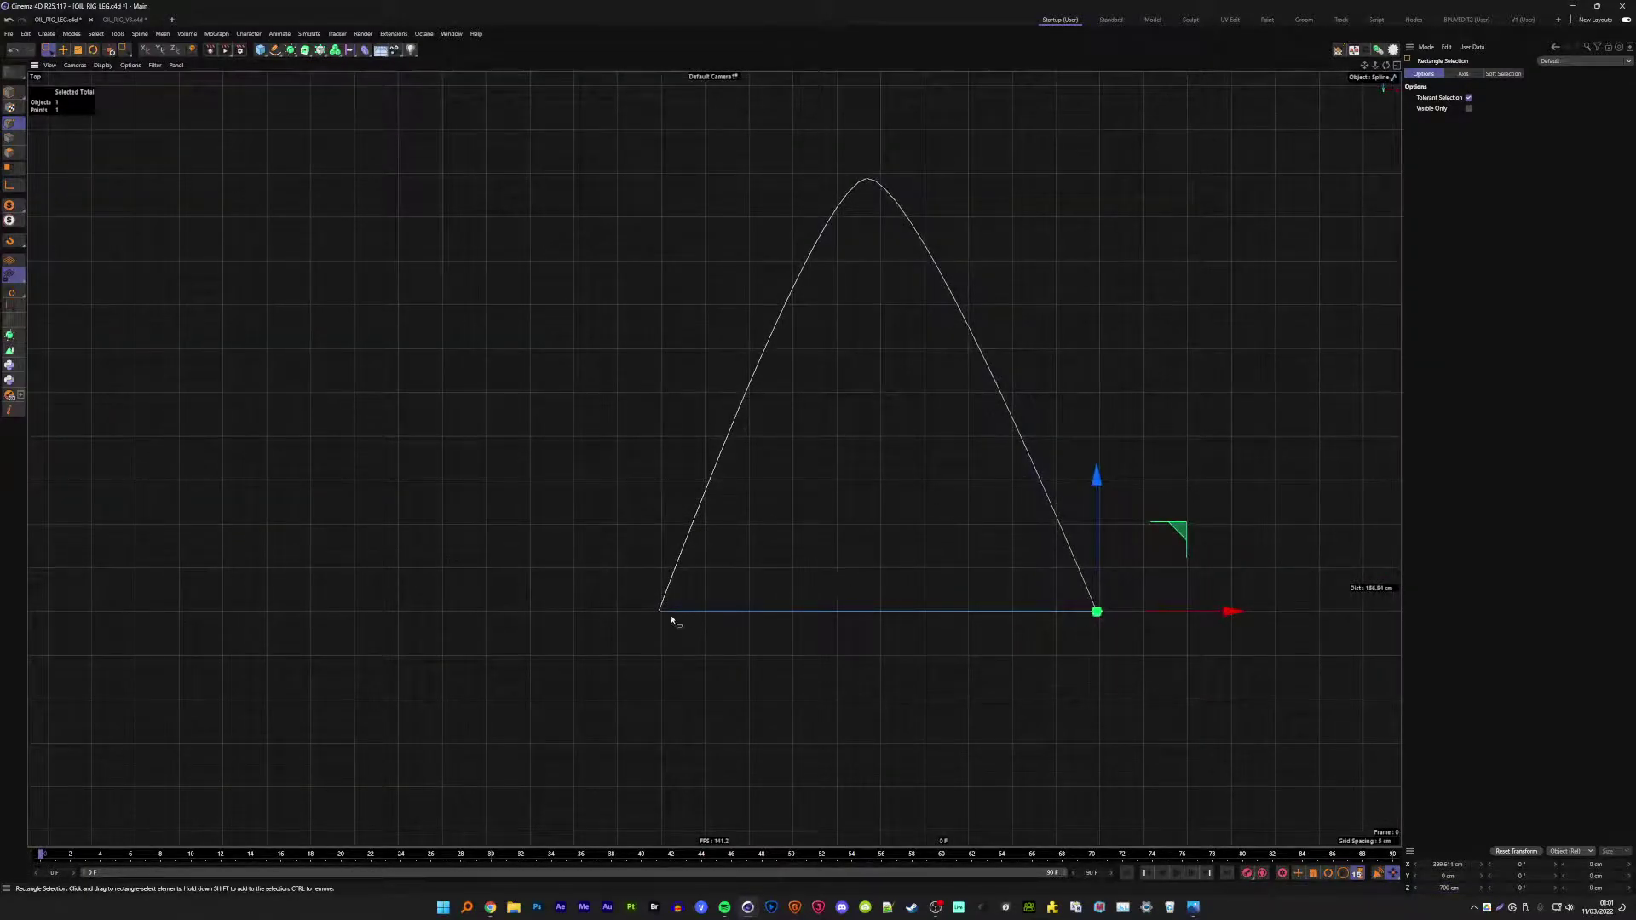
left_click_drag(1160, 612, 1119, 614)
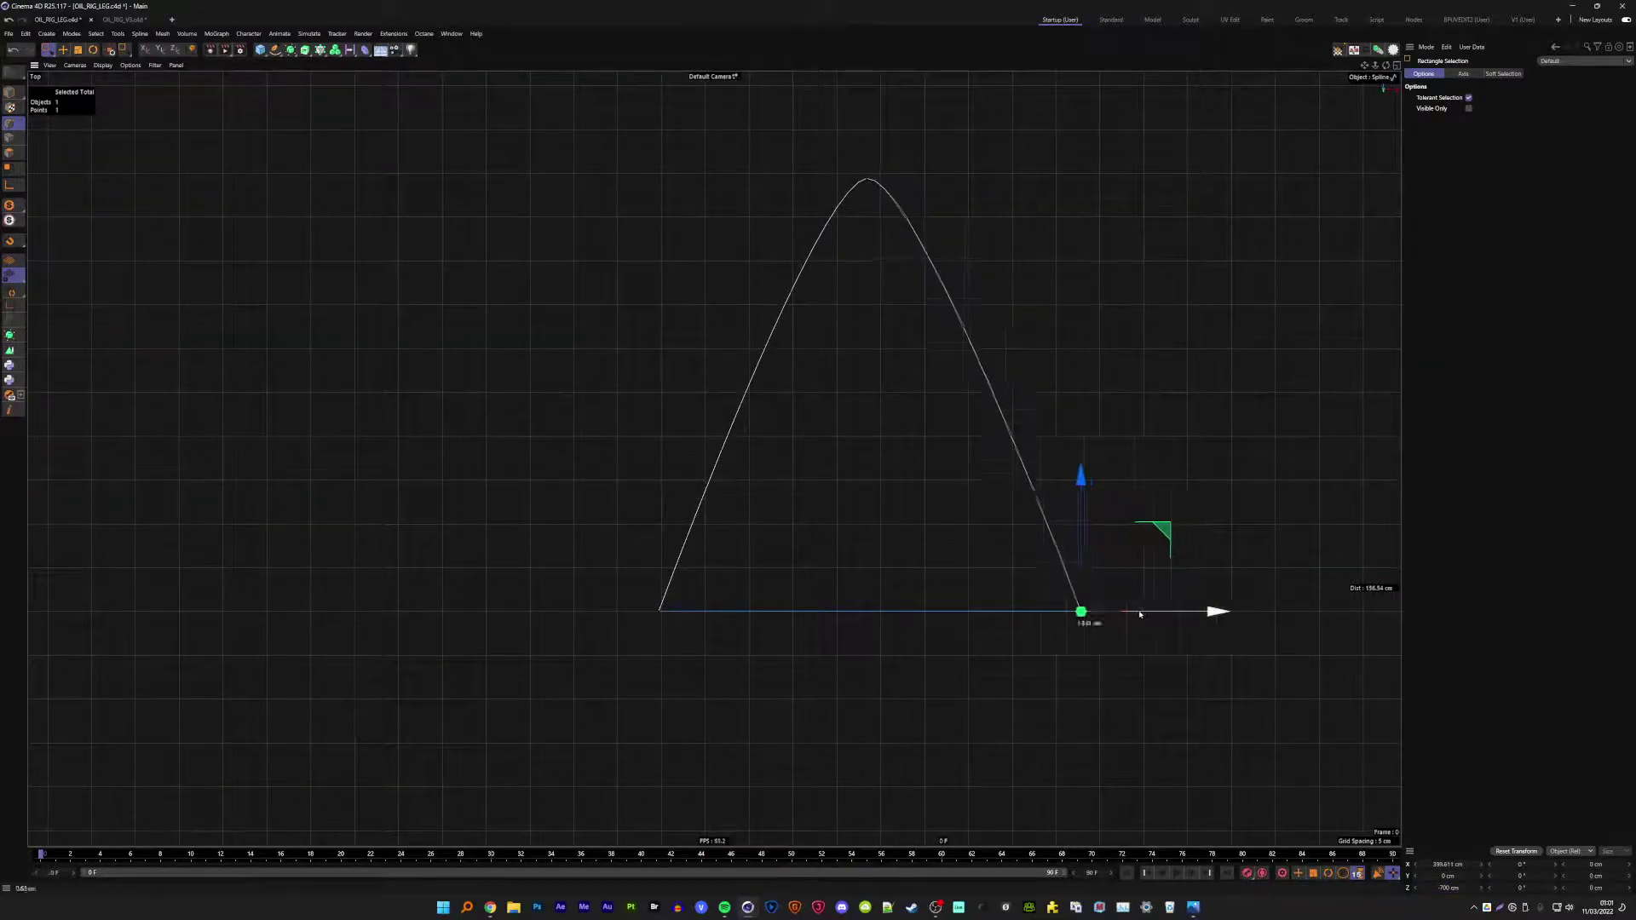
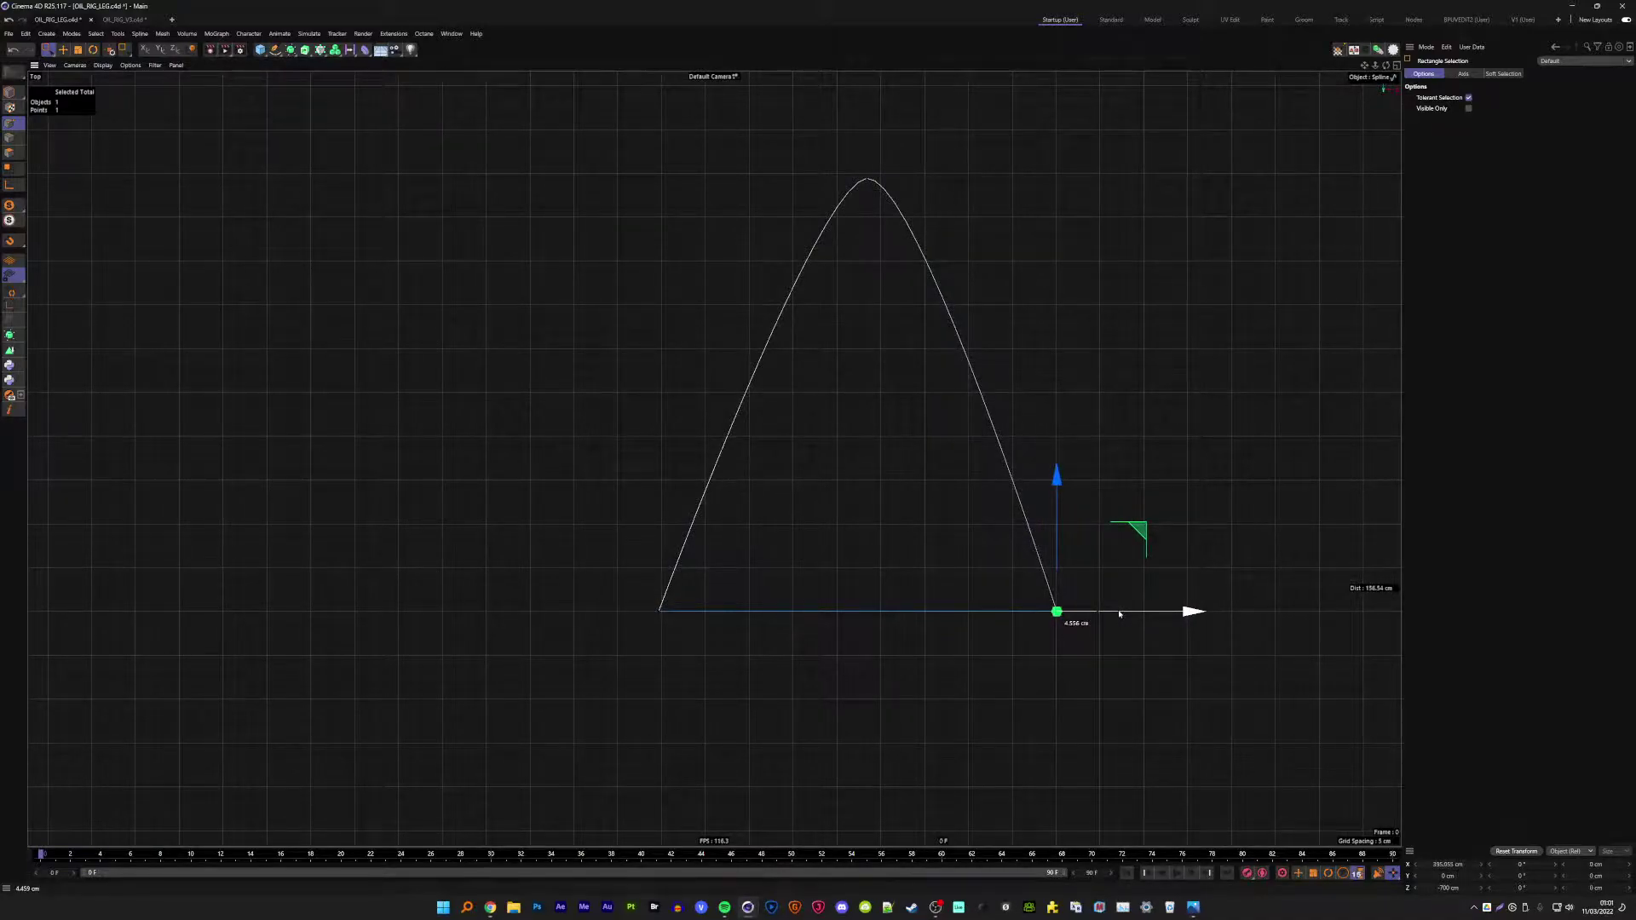
- Slide the bottom-right base point left and set the bottom-left point's X to 350 cm
left_click_drag(1119, 614, 1076, 612)
left_click(1449, 864)
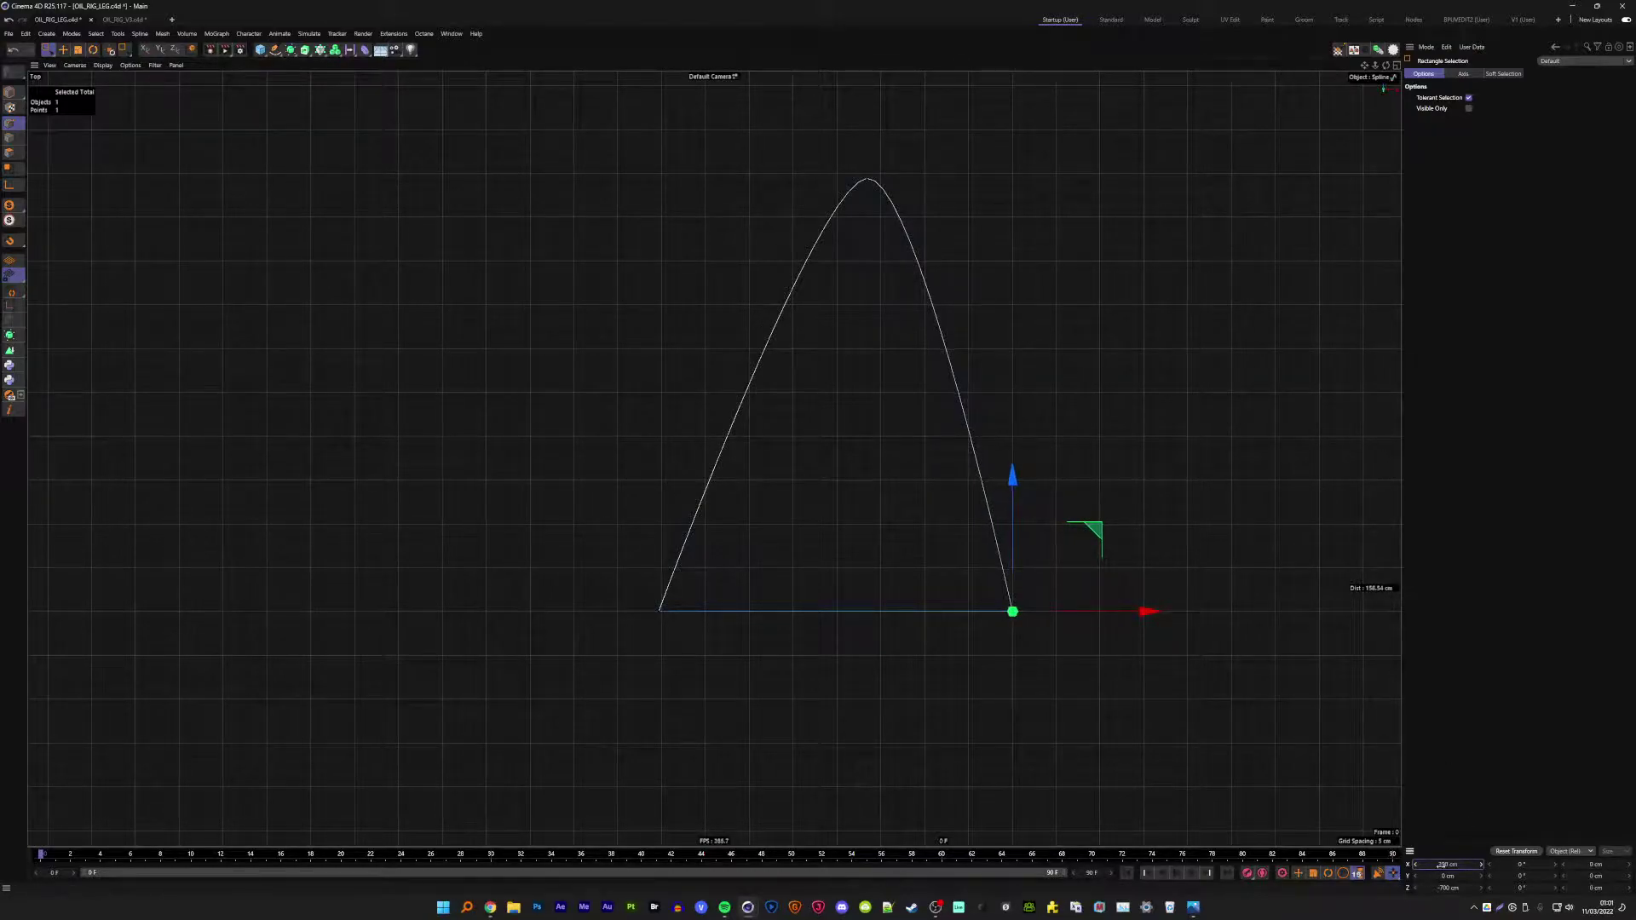
left_click(679, 597)
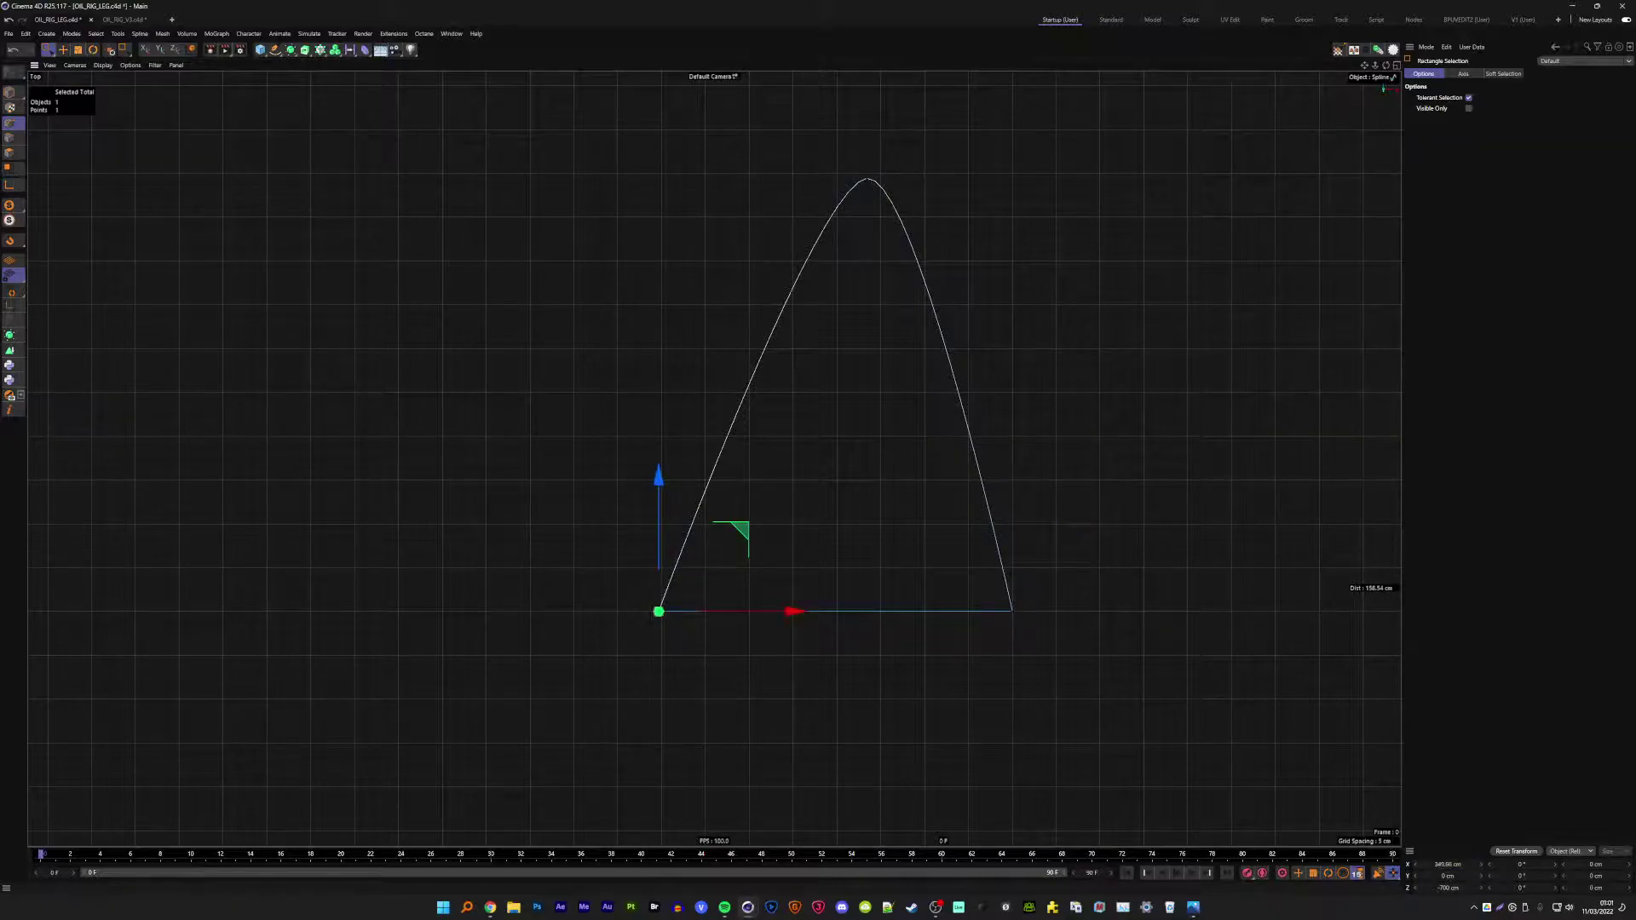
left_click(1449, 864)
key("Return")
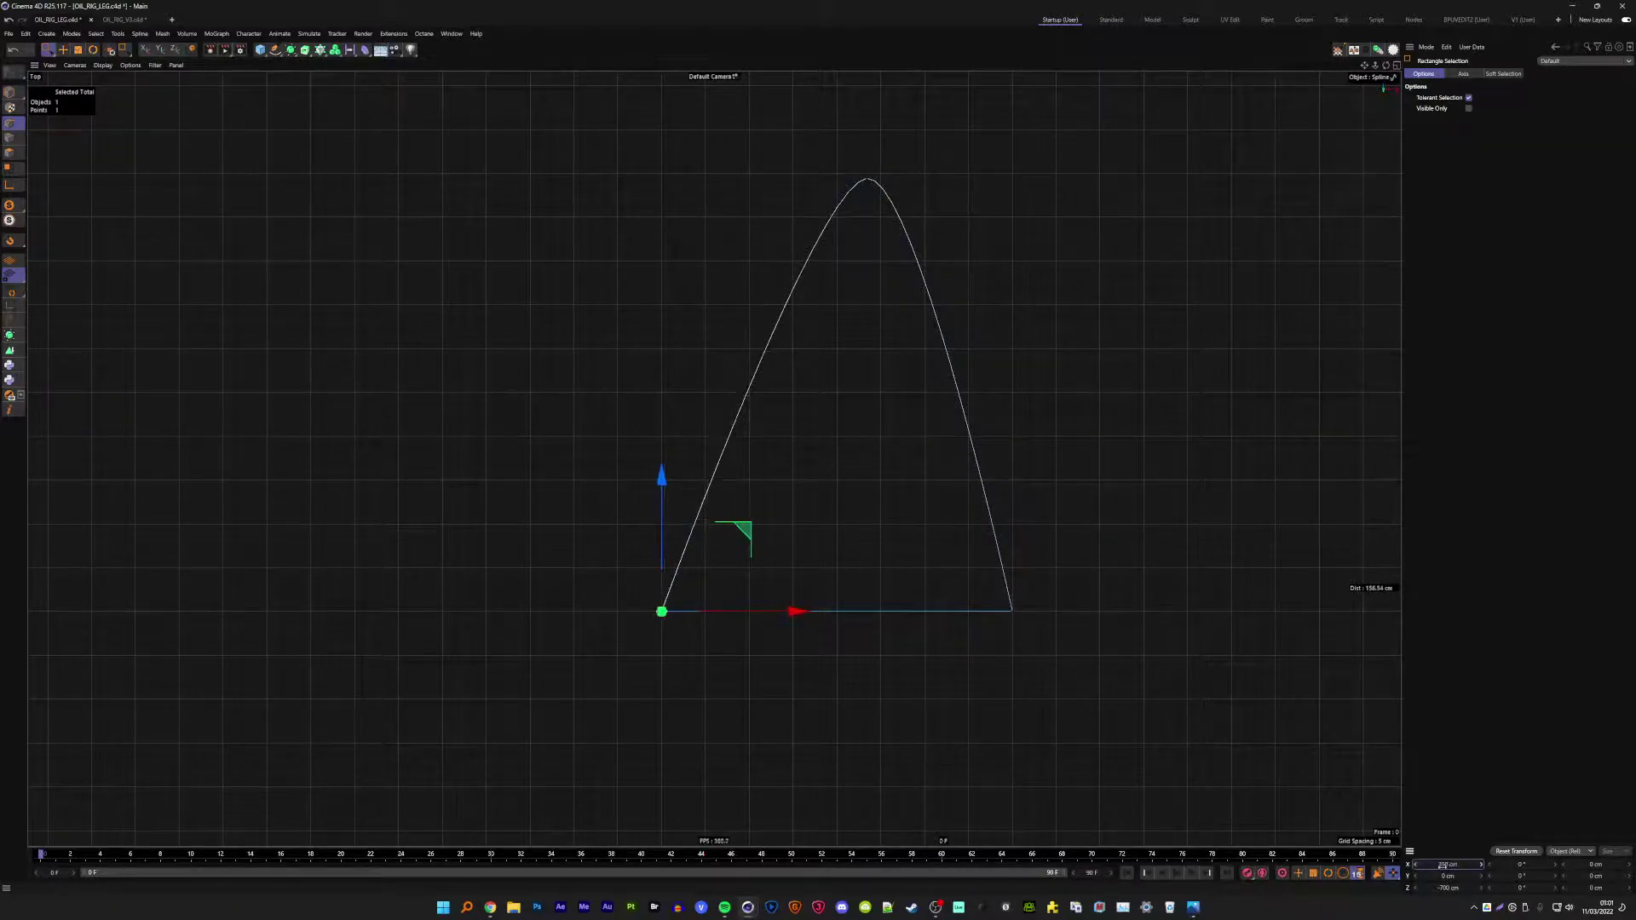
- Reposition the arch apex point to Z -670 cm and X -376 cm
left_click(866, 179)
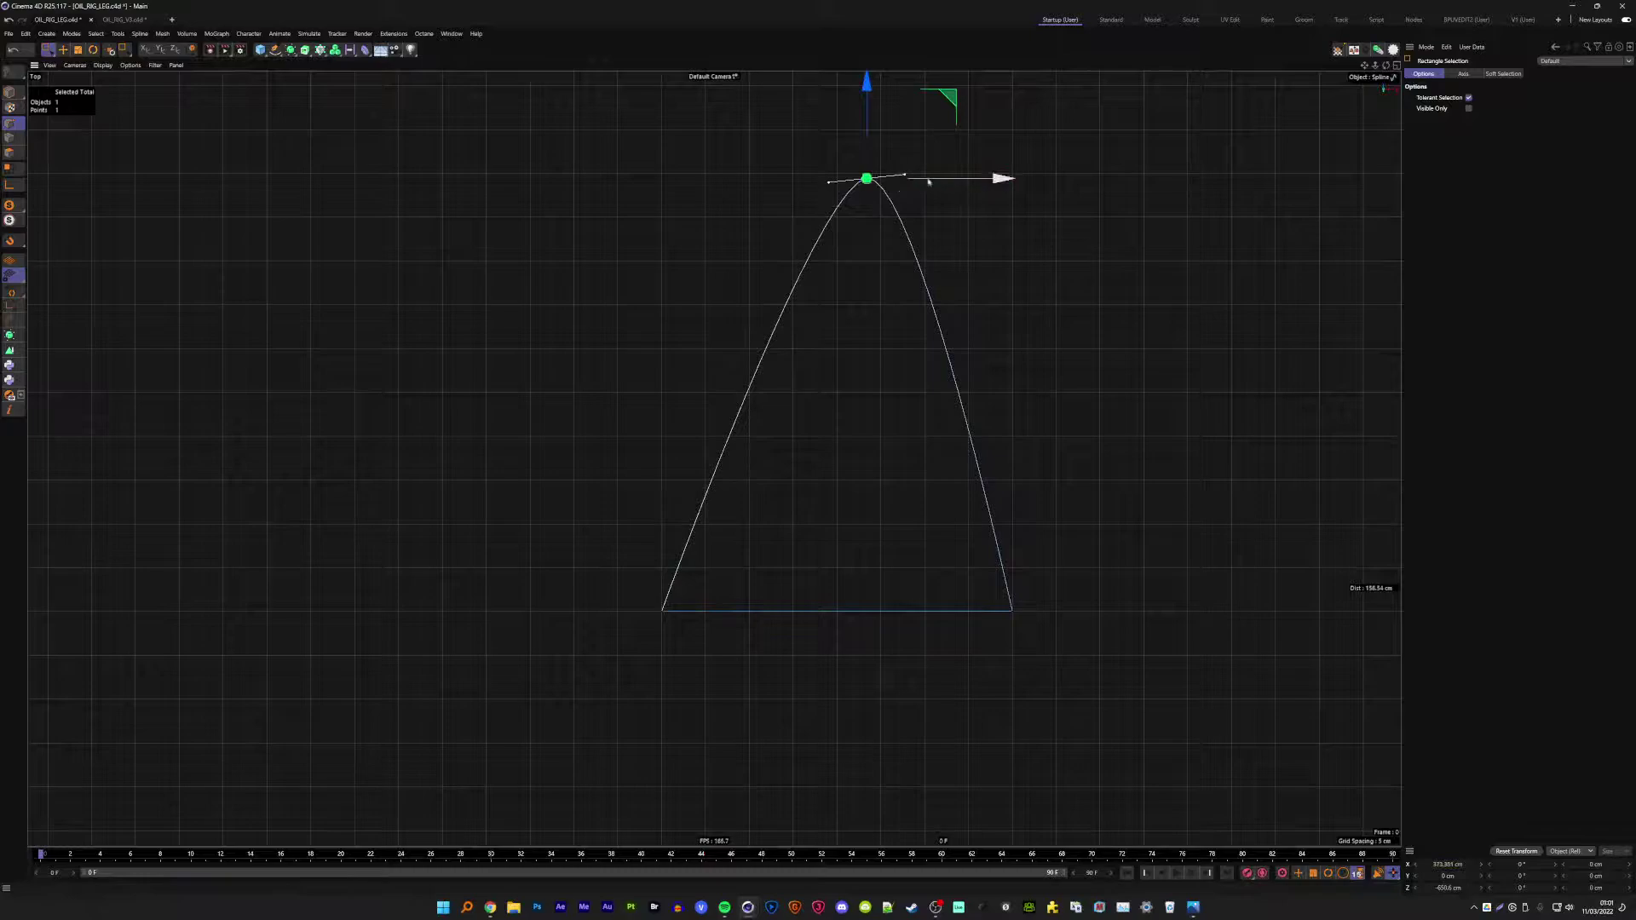
left_click_drag(928, 179, 897, 180)
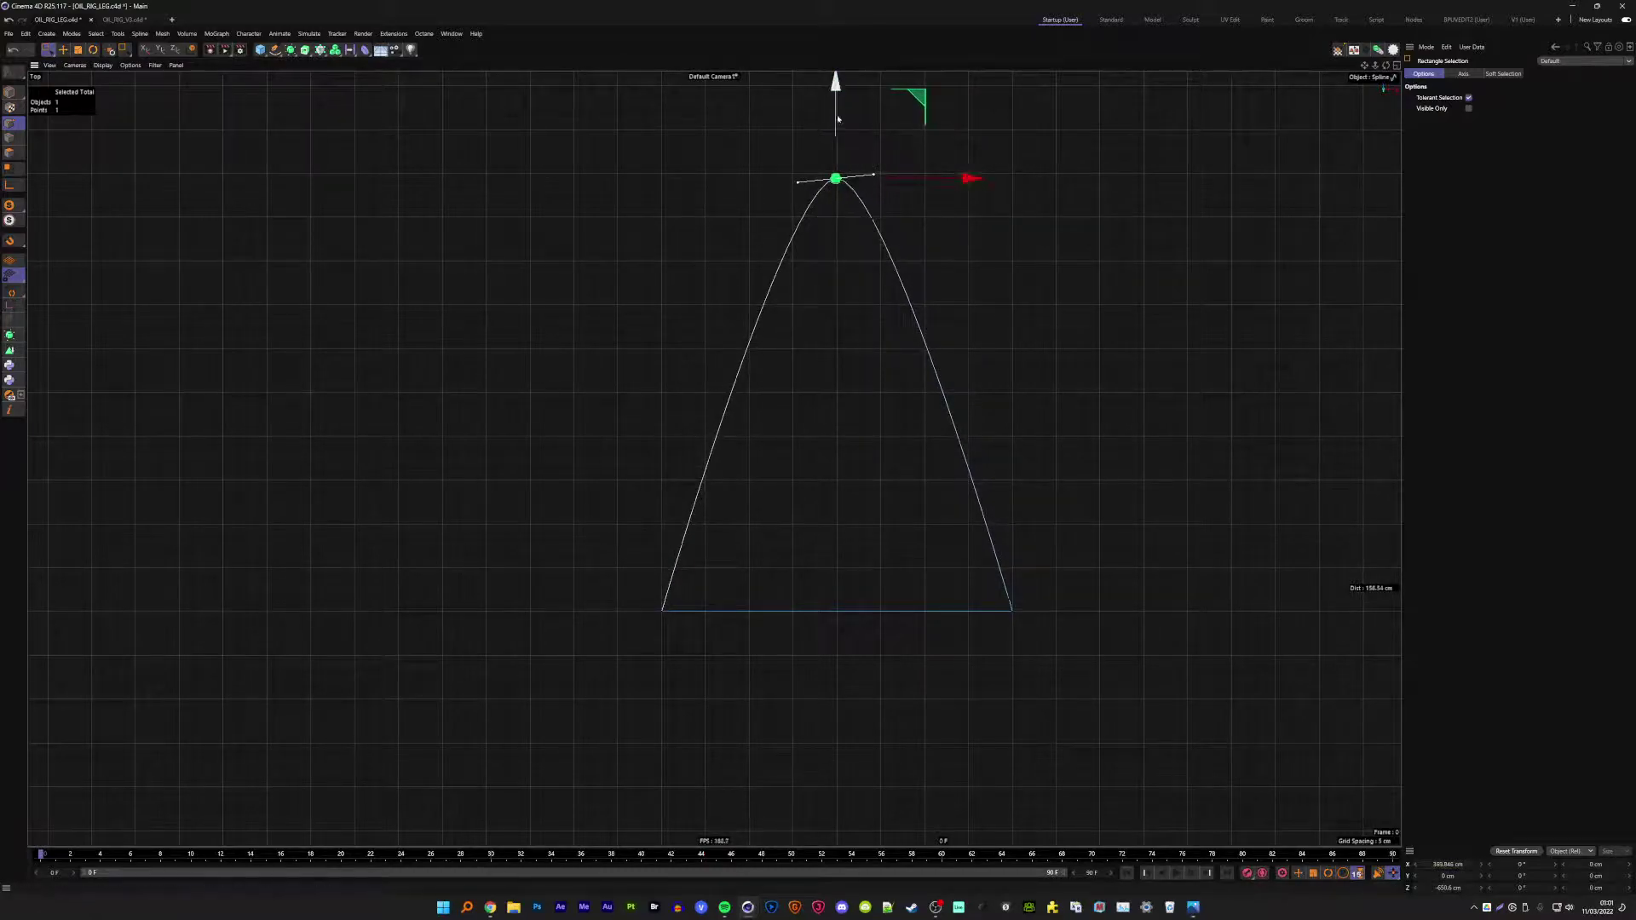
left_click_drag(836, 118, 836, 286)
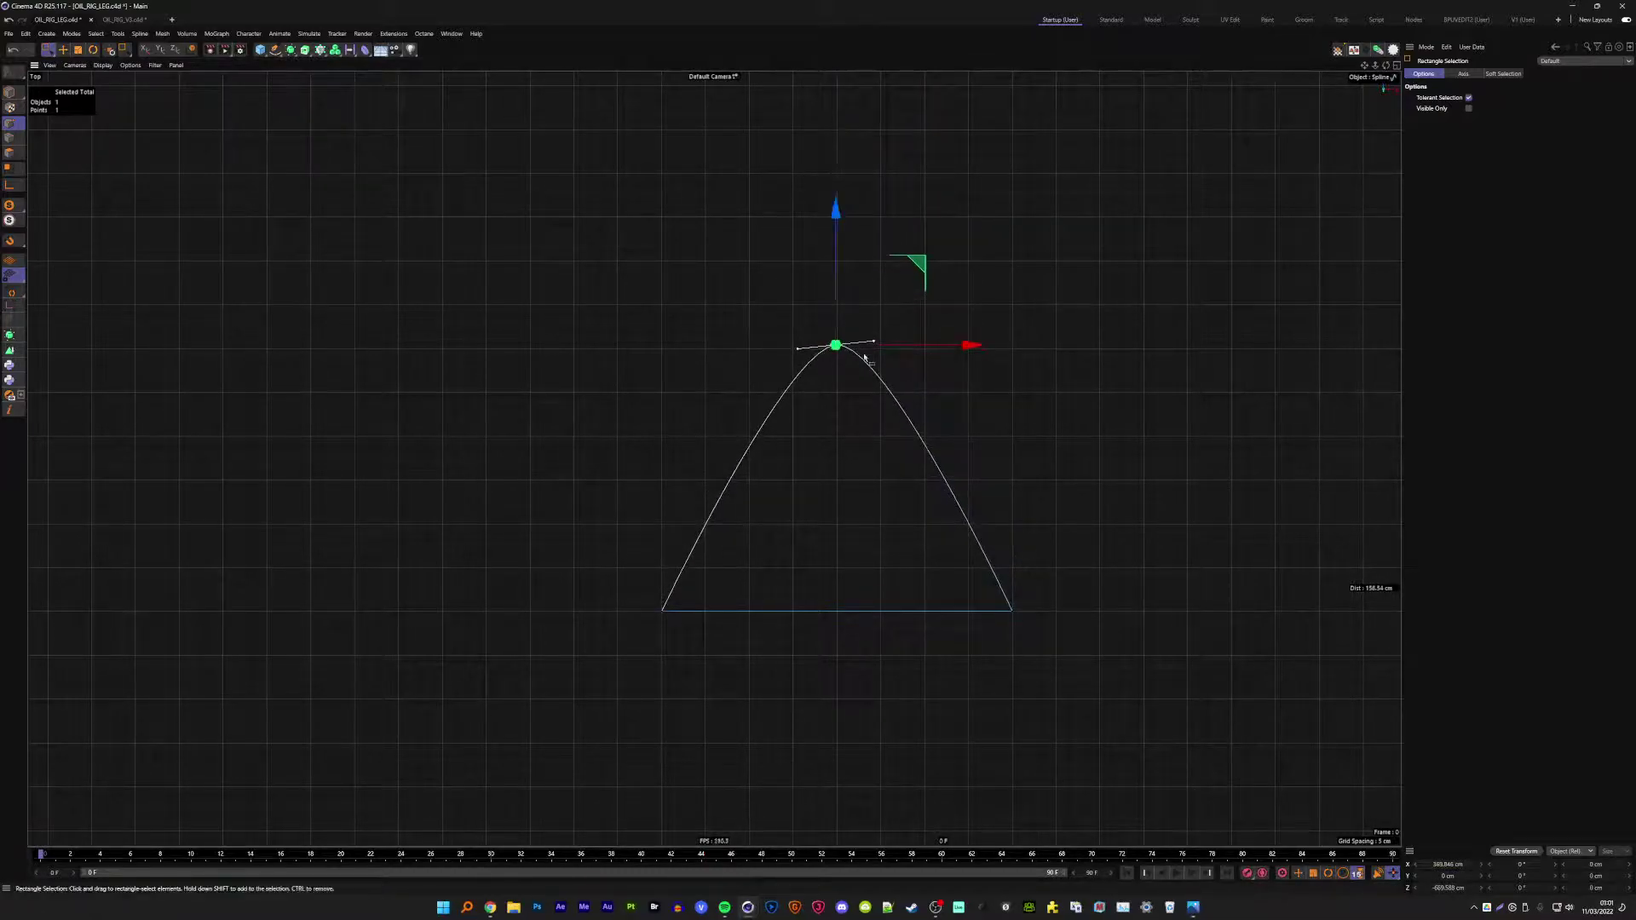
scroll(834, 289, "up", 2)
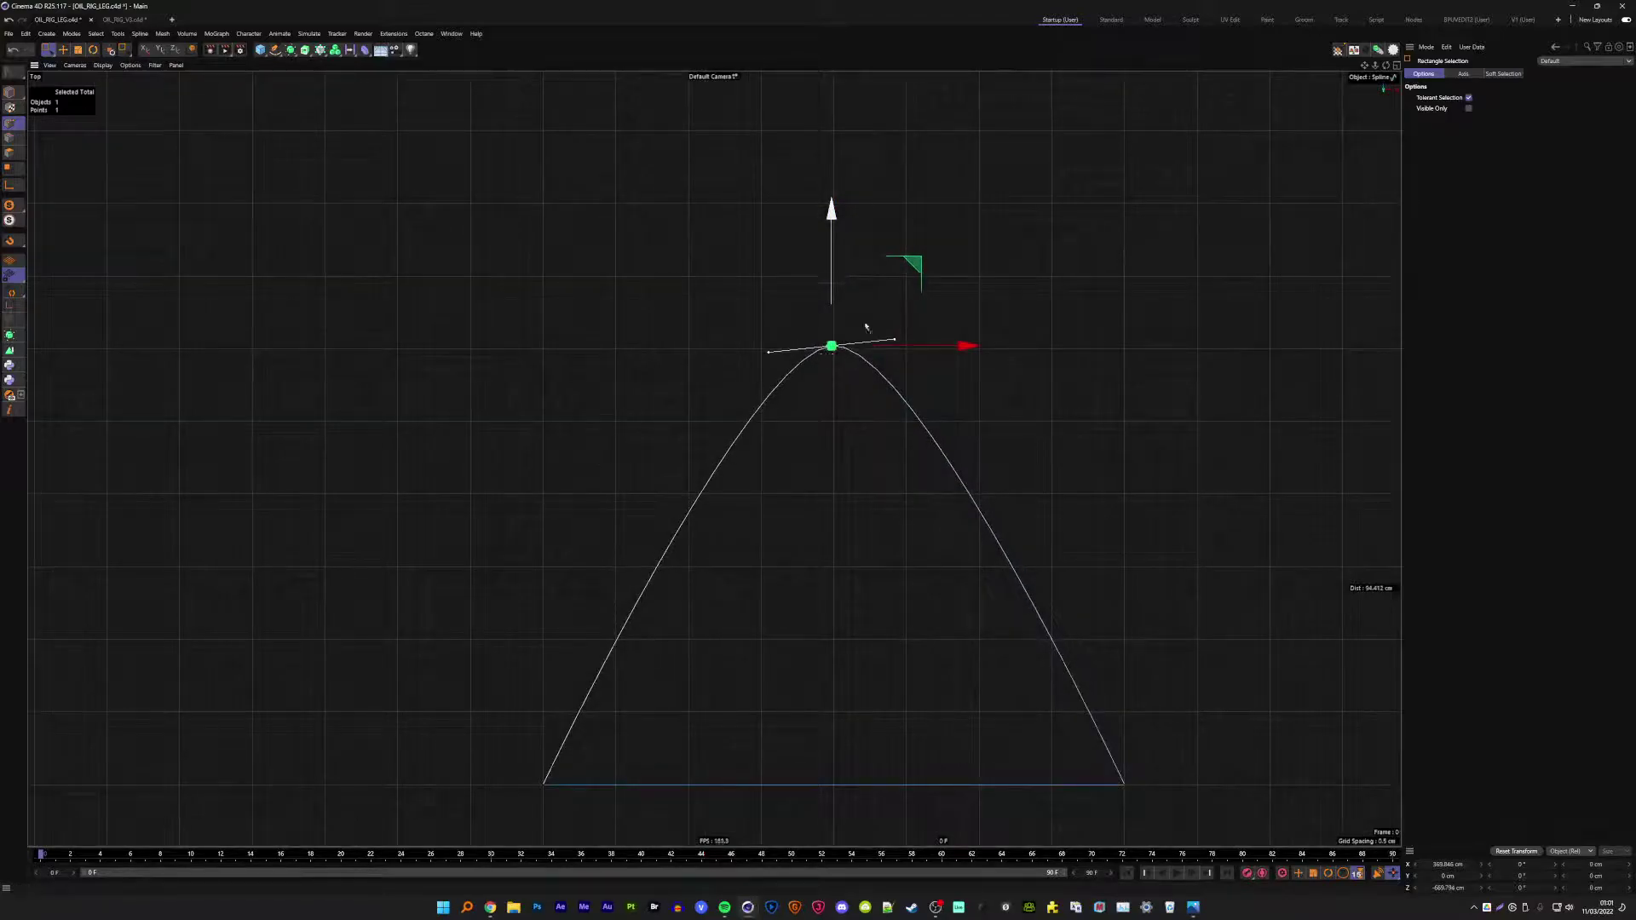
left_click(1446, 888)
key("Return")
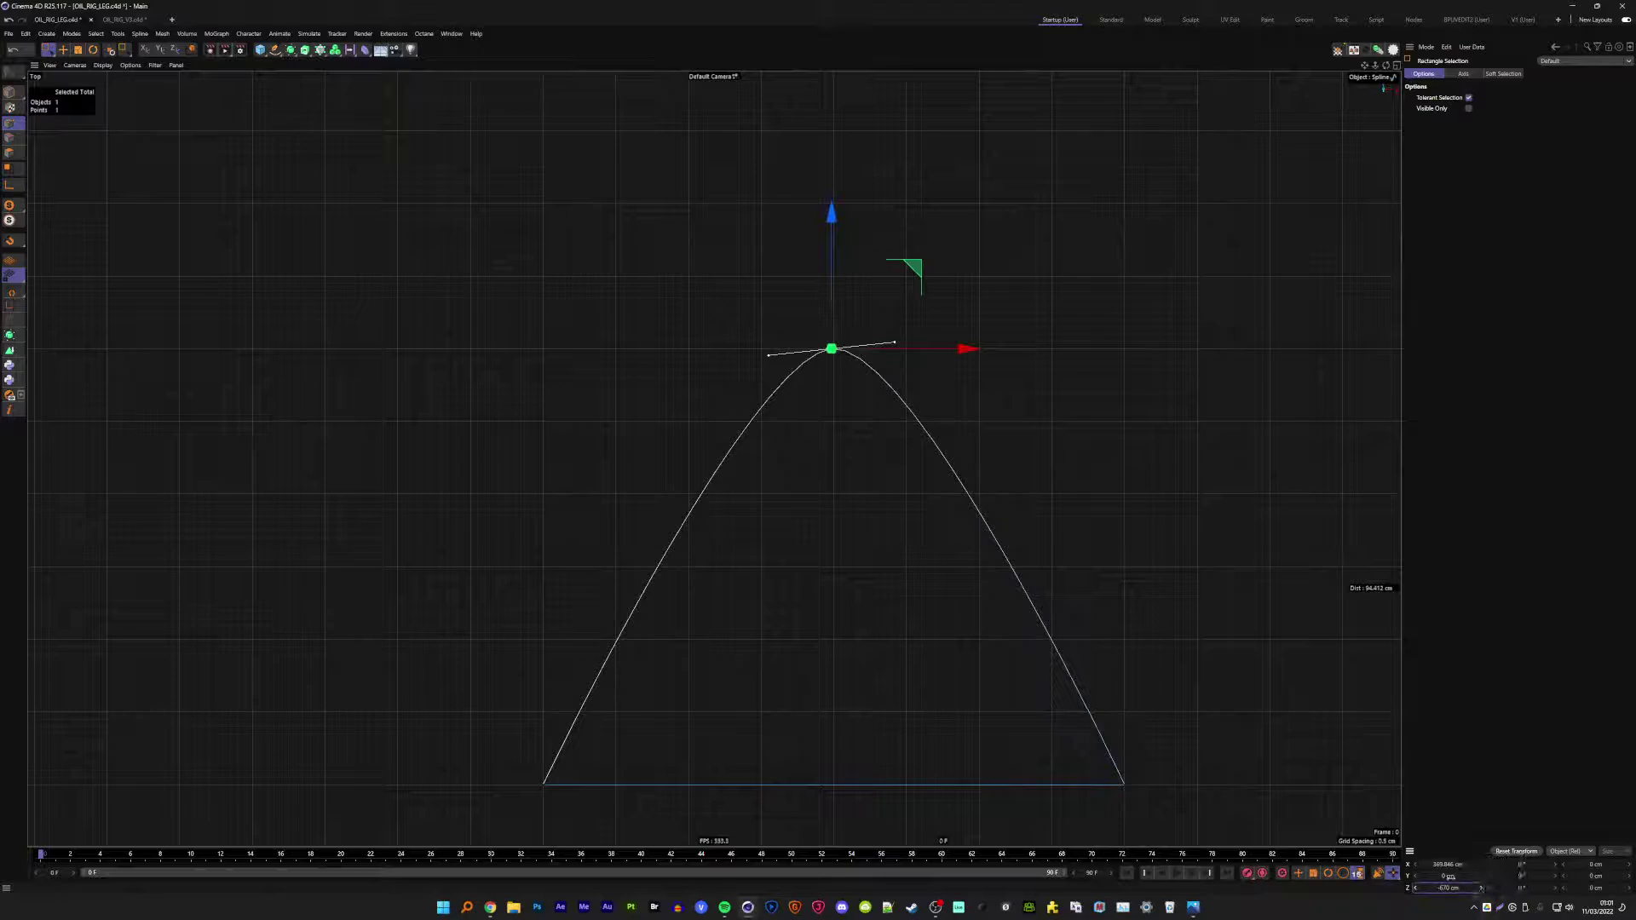
left_click(1449, 864)
type("-376")
key("Return")
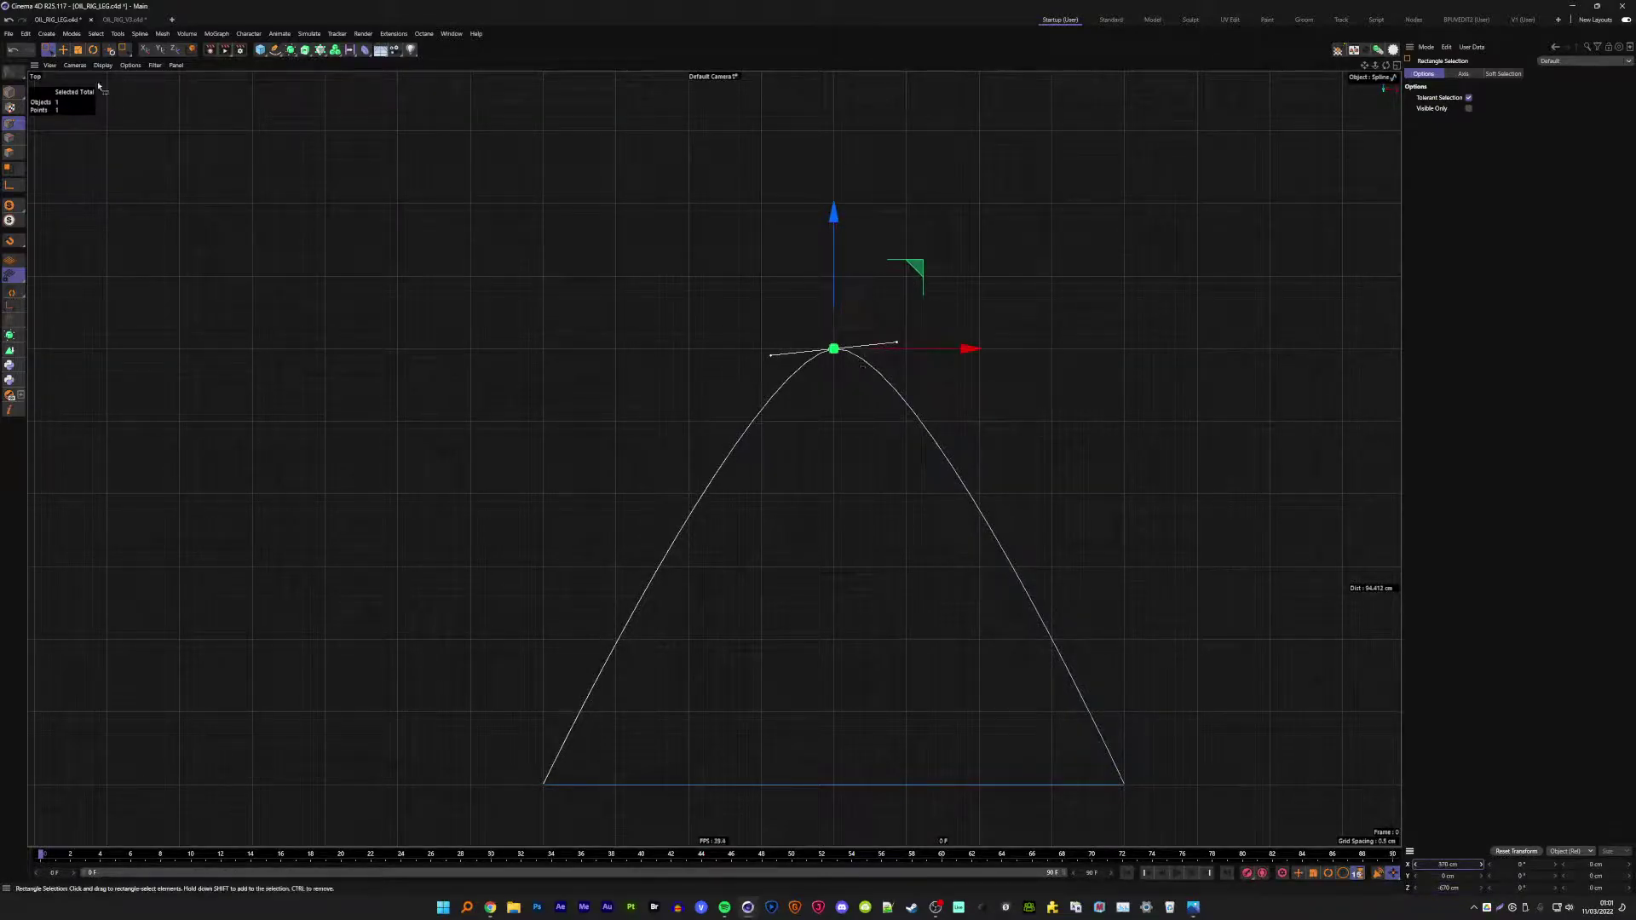
- Lengthen the apex's right tangent handle so the arch top is rounded
left_click(63, 49)
mouse_move(896, 342)
left_mouse_down()
mouse_move(1071, 352)
mouse_move(1051, 360)
mouse_move(1107, 336)
left_mouse_up()
scroll(979, 353, "up", 3)
scroll(1072, 356, "up", 5)
scroll(1107, 336, "down", 5)
scroll(1099, 362, "down", 5)
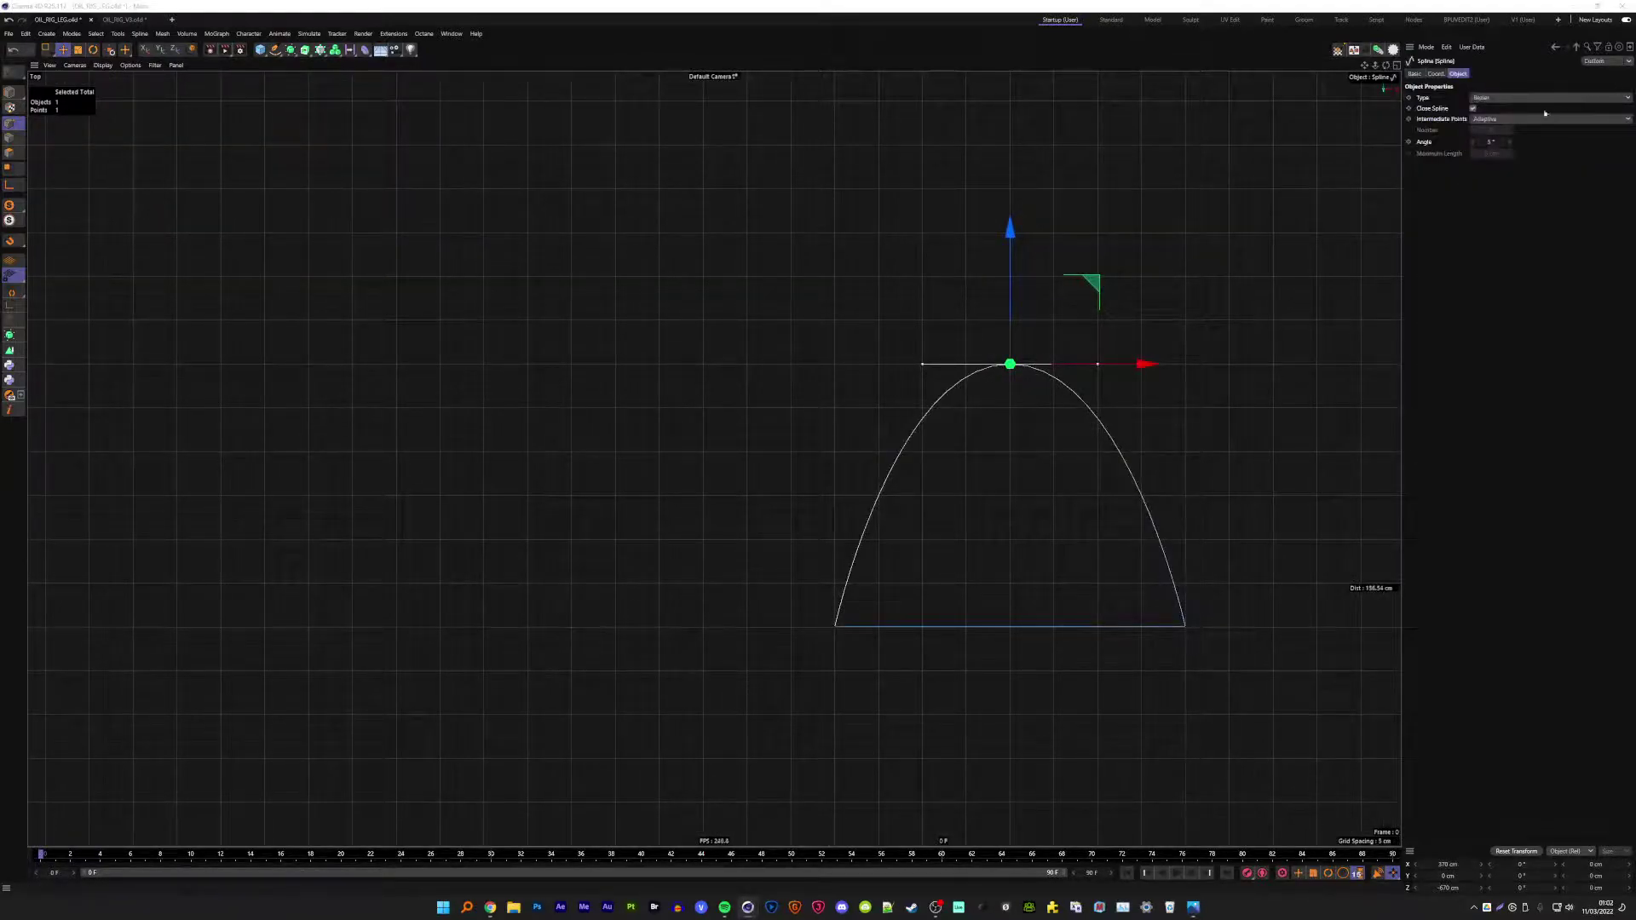
- Keep the spline type Bezier and set its angle to 4°
left_click(1489, 99)
left_click(1504, 155)
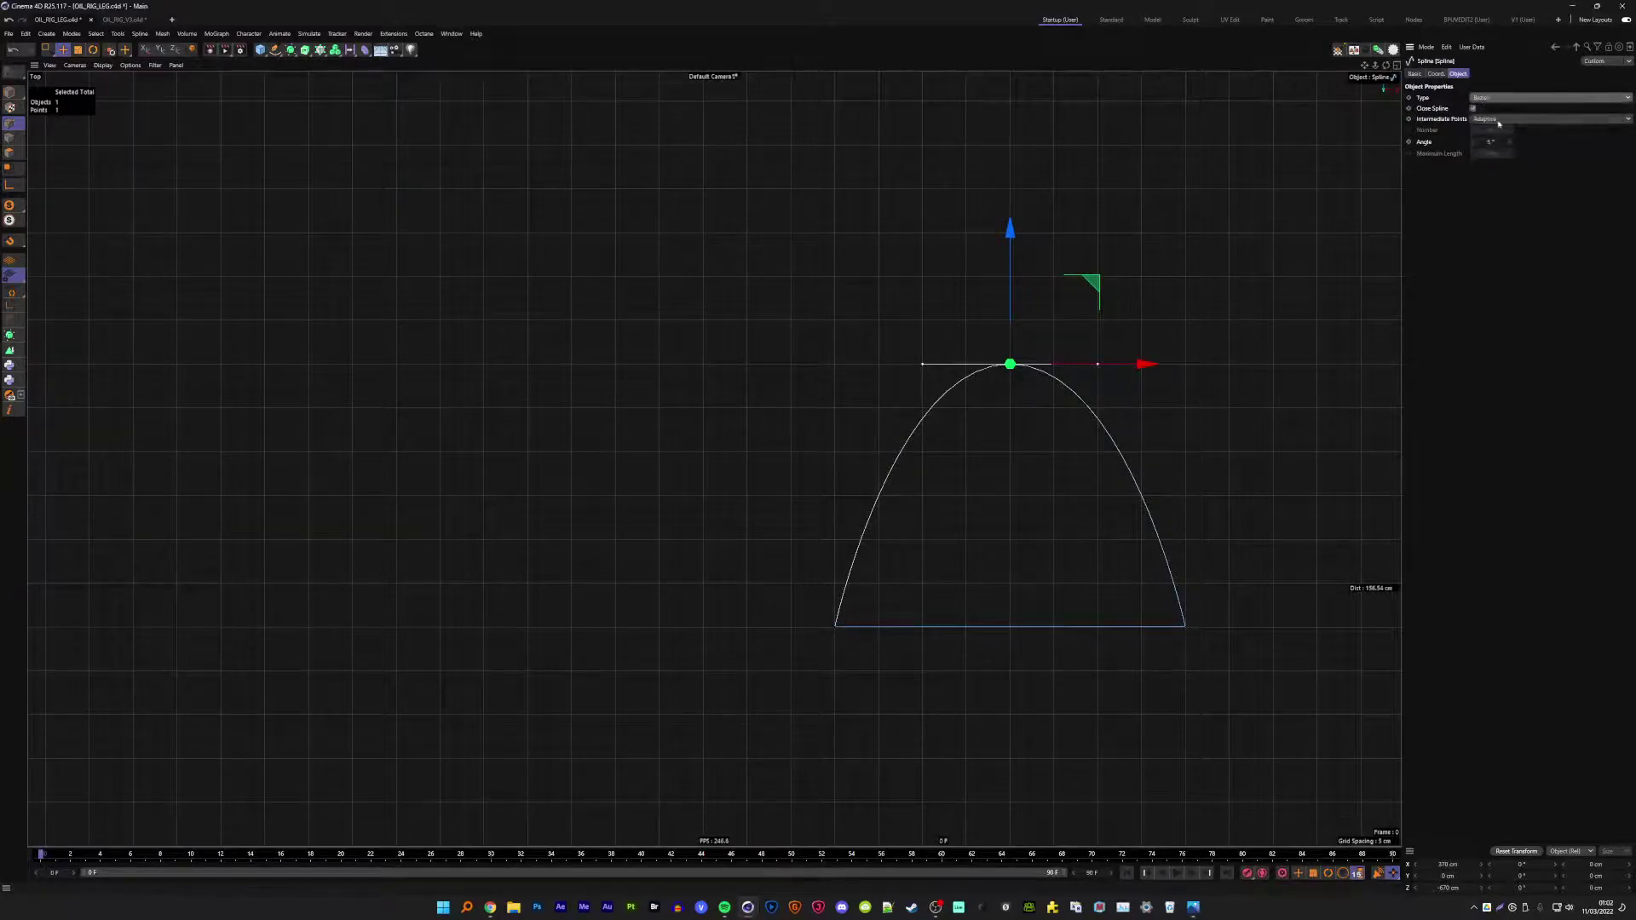
left_click(1474, 144)
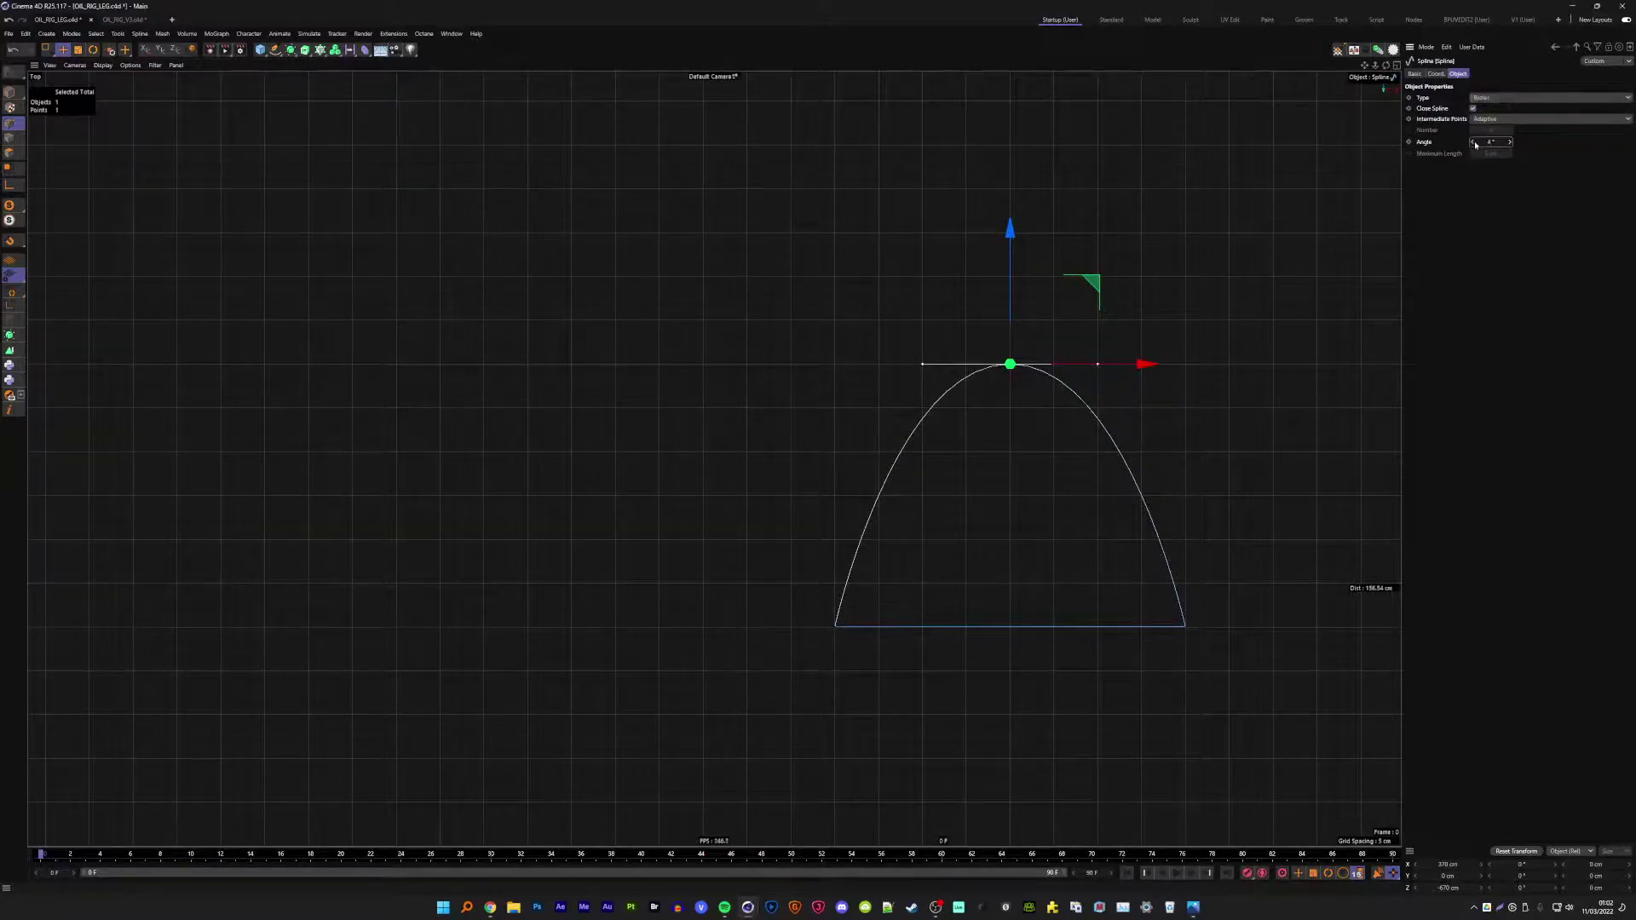
scroll(1267, 413, "up", 3)
- Set Intermediate Points to Uniform and restore the four-view layout
left_click(1500, 119)
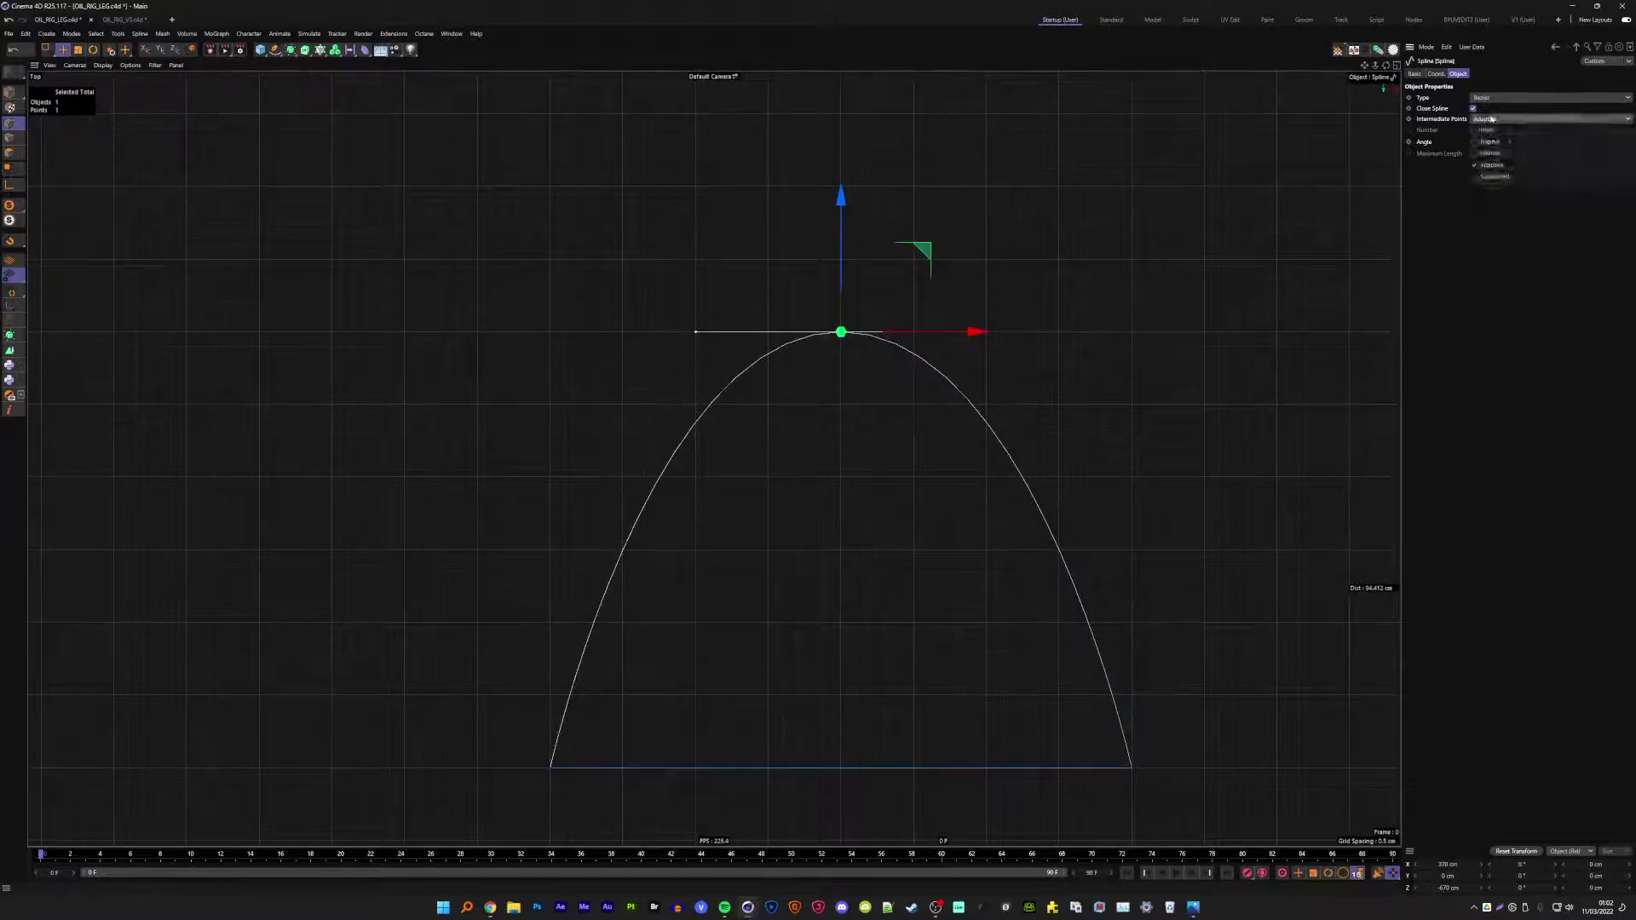
left_click(1488, 153)
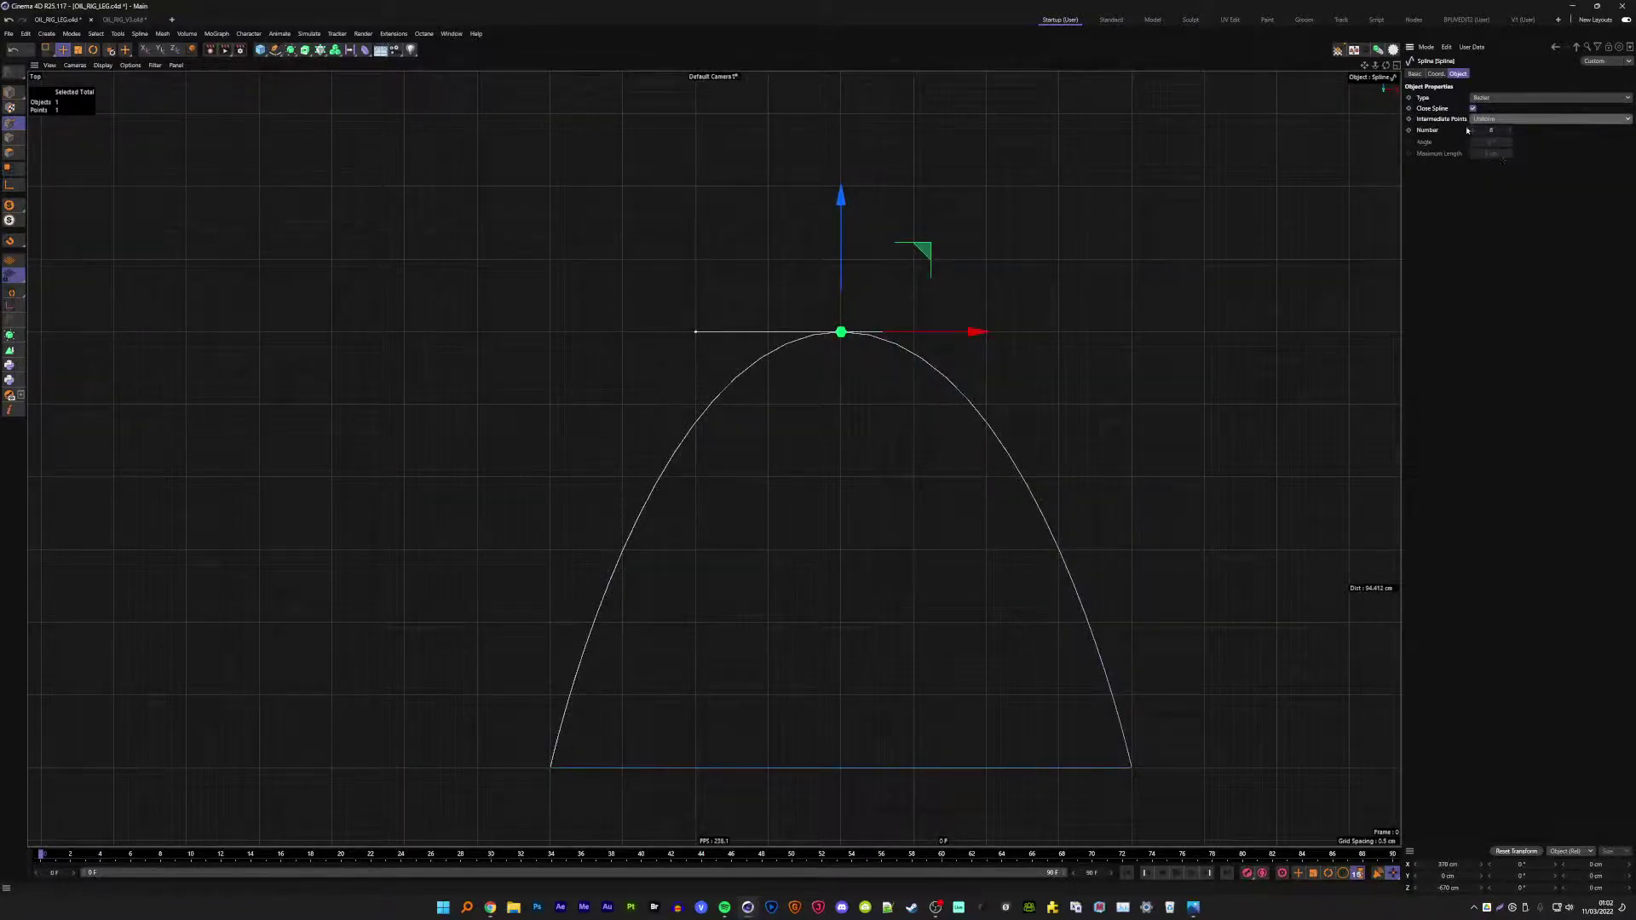
left_click(1472, 129)
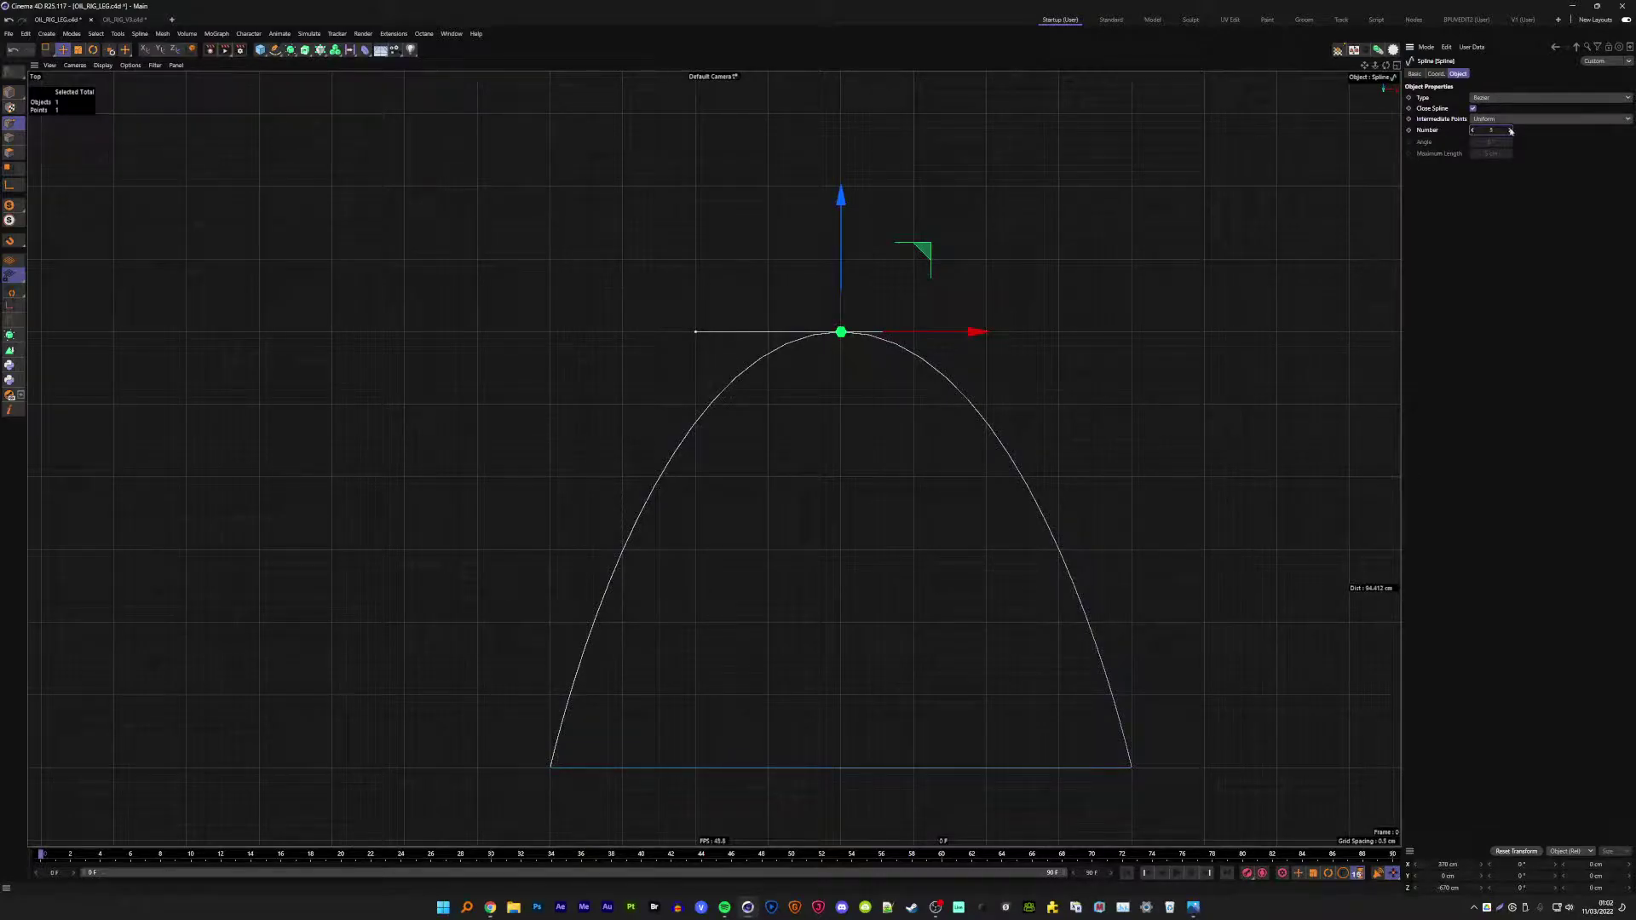
left_click(1506, 120)
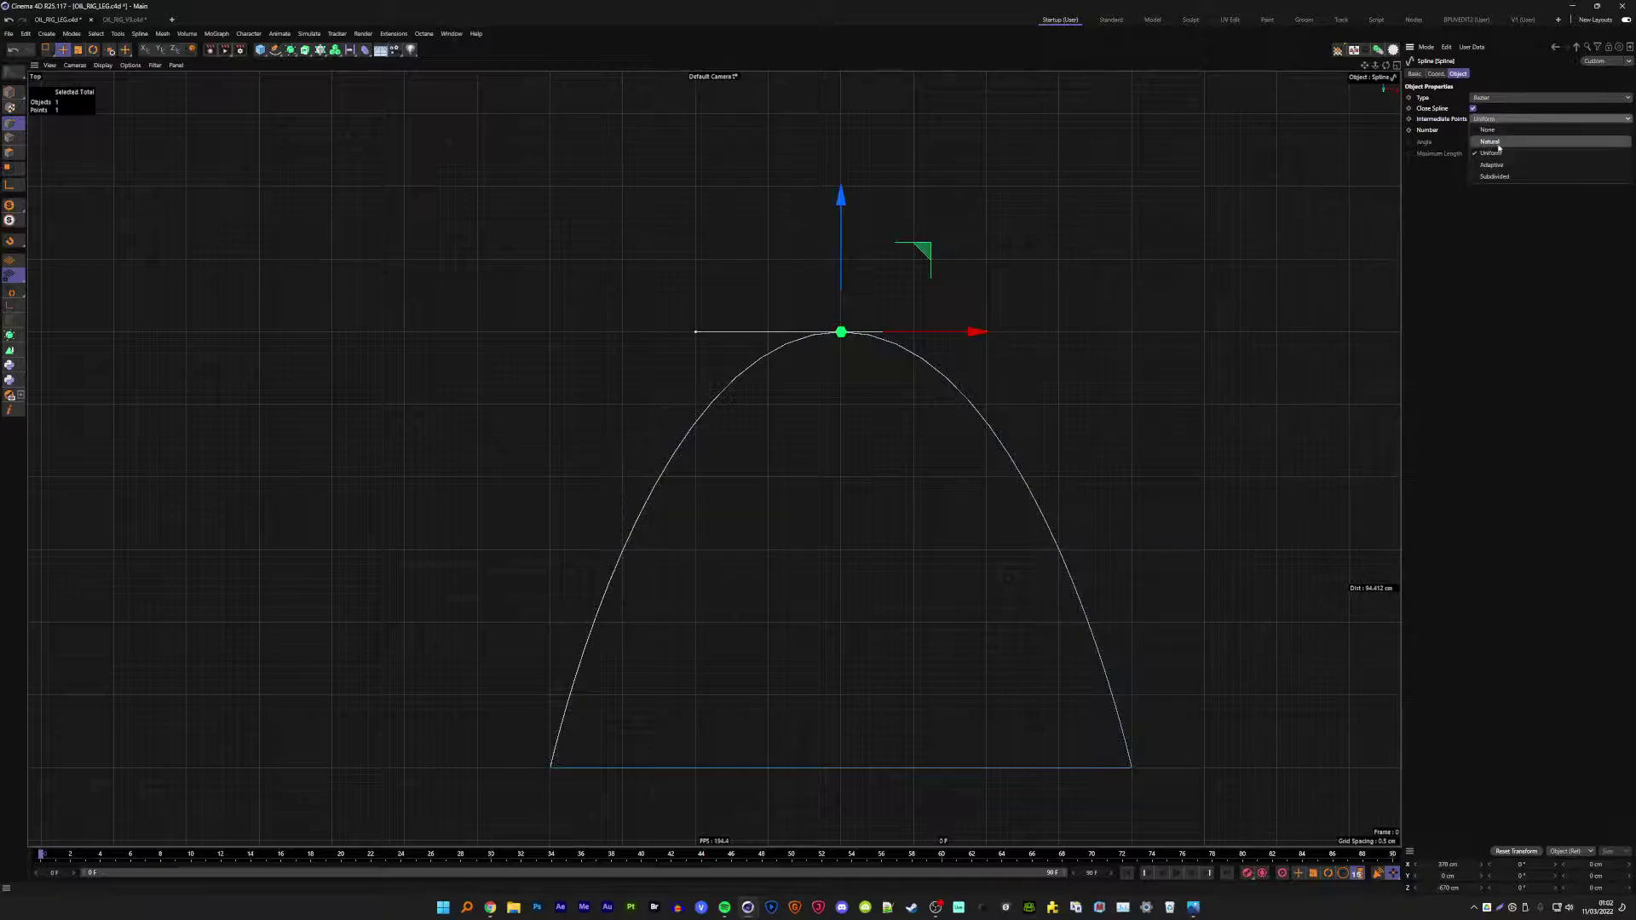
left_click(1499, 145)
left_click(1499, 120)
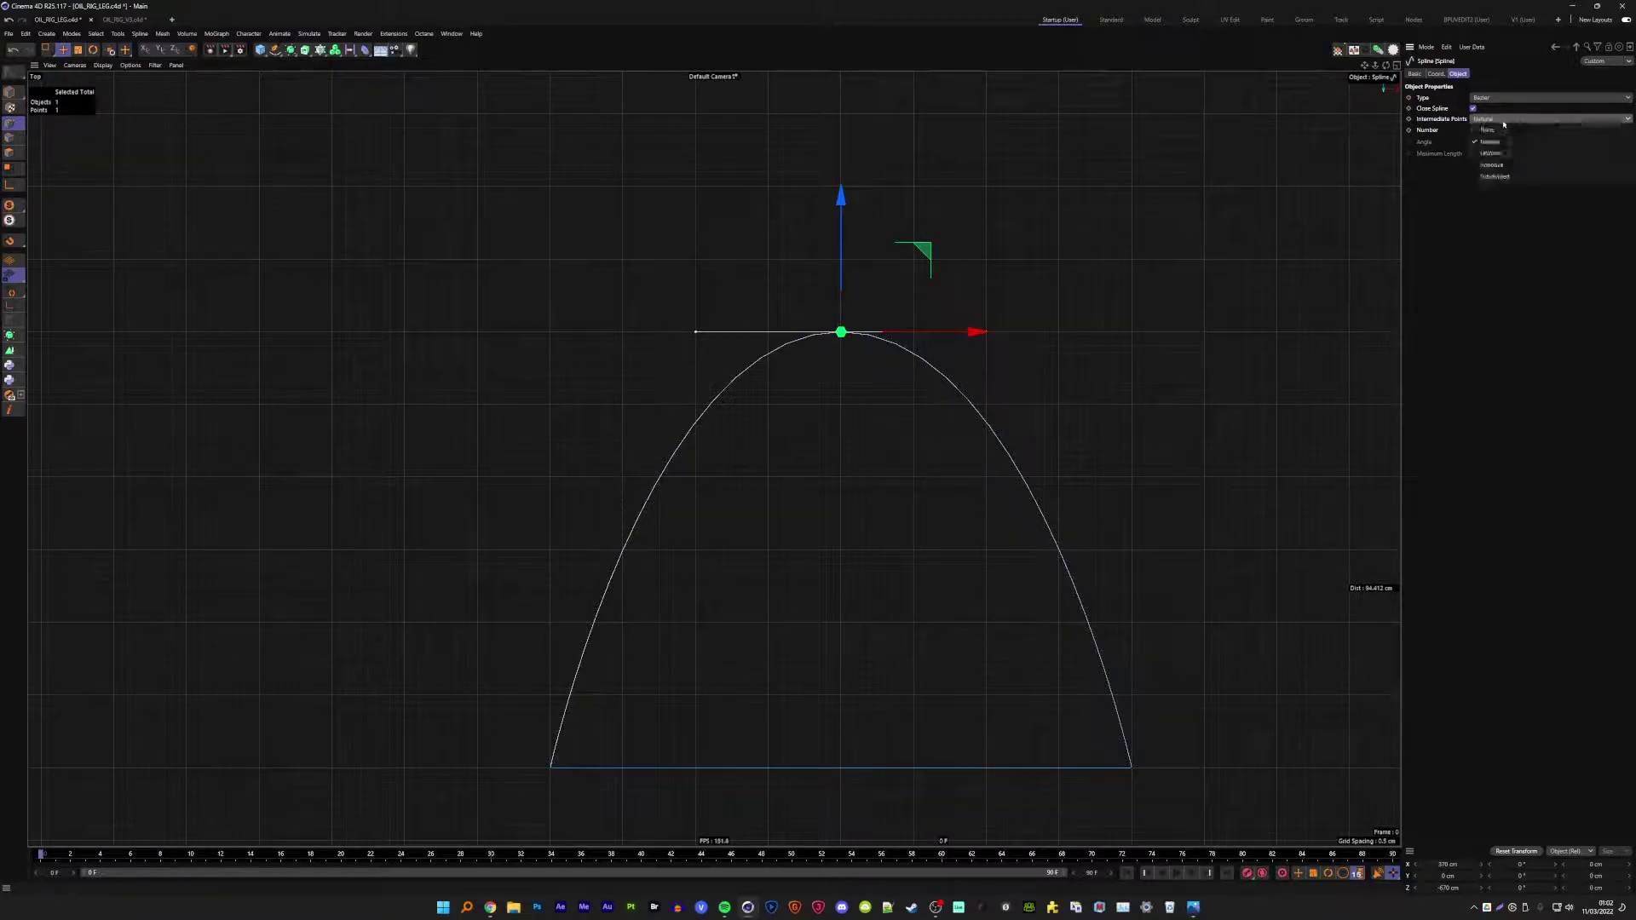
left_click(1495, 154)
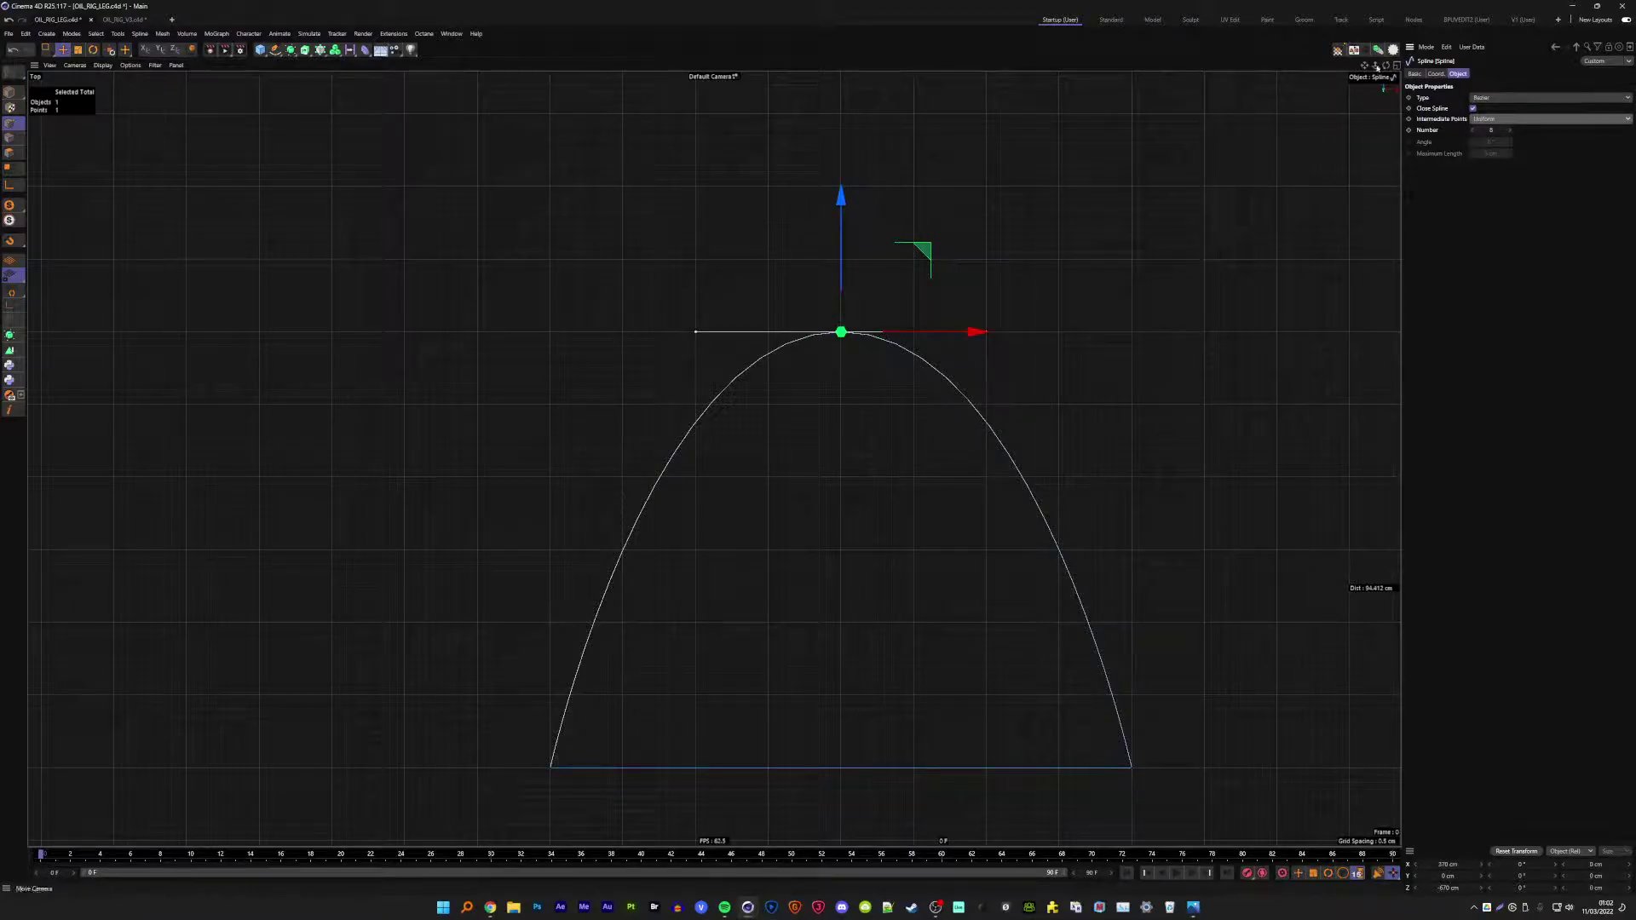
left_click(1396, 67)
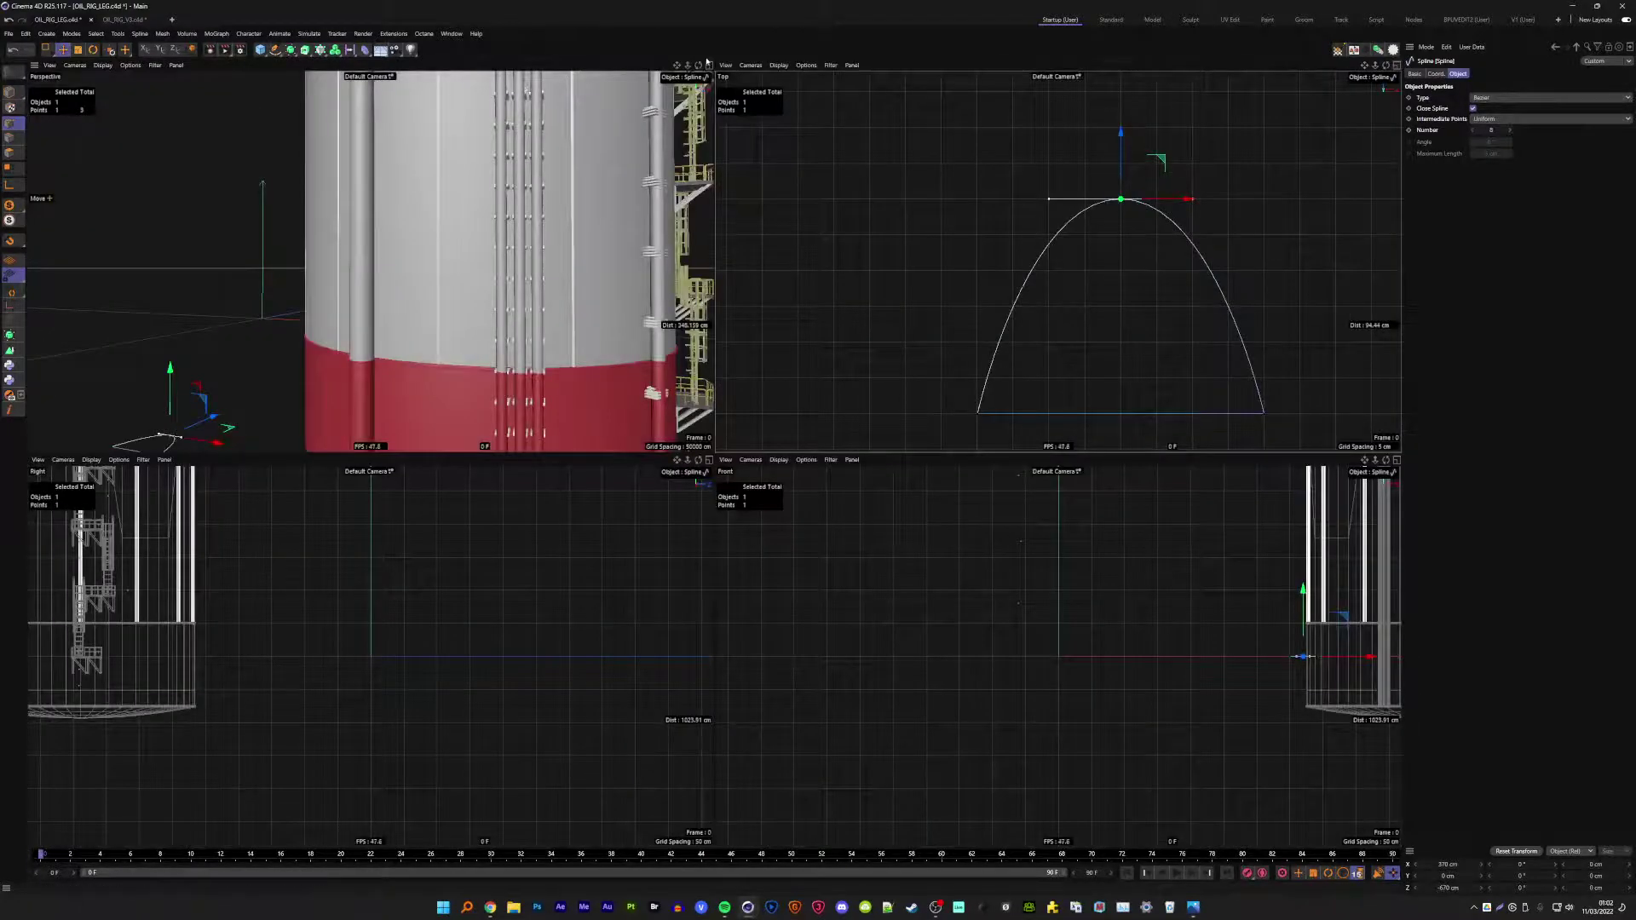
- Extrude the arch spline via Commander with a 5 cm offset
left_click(710, 66)
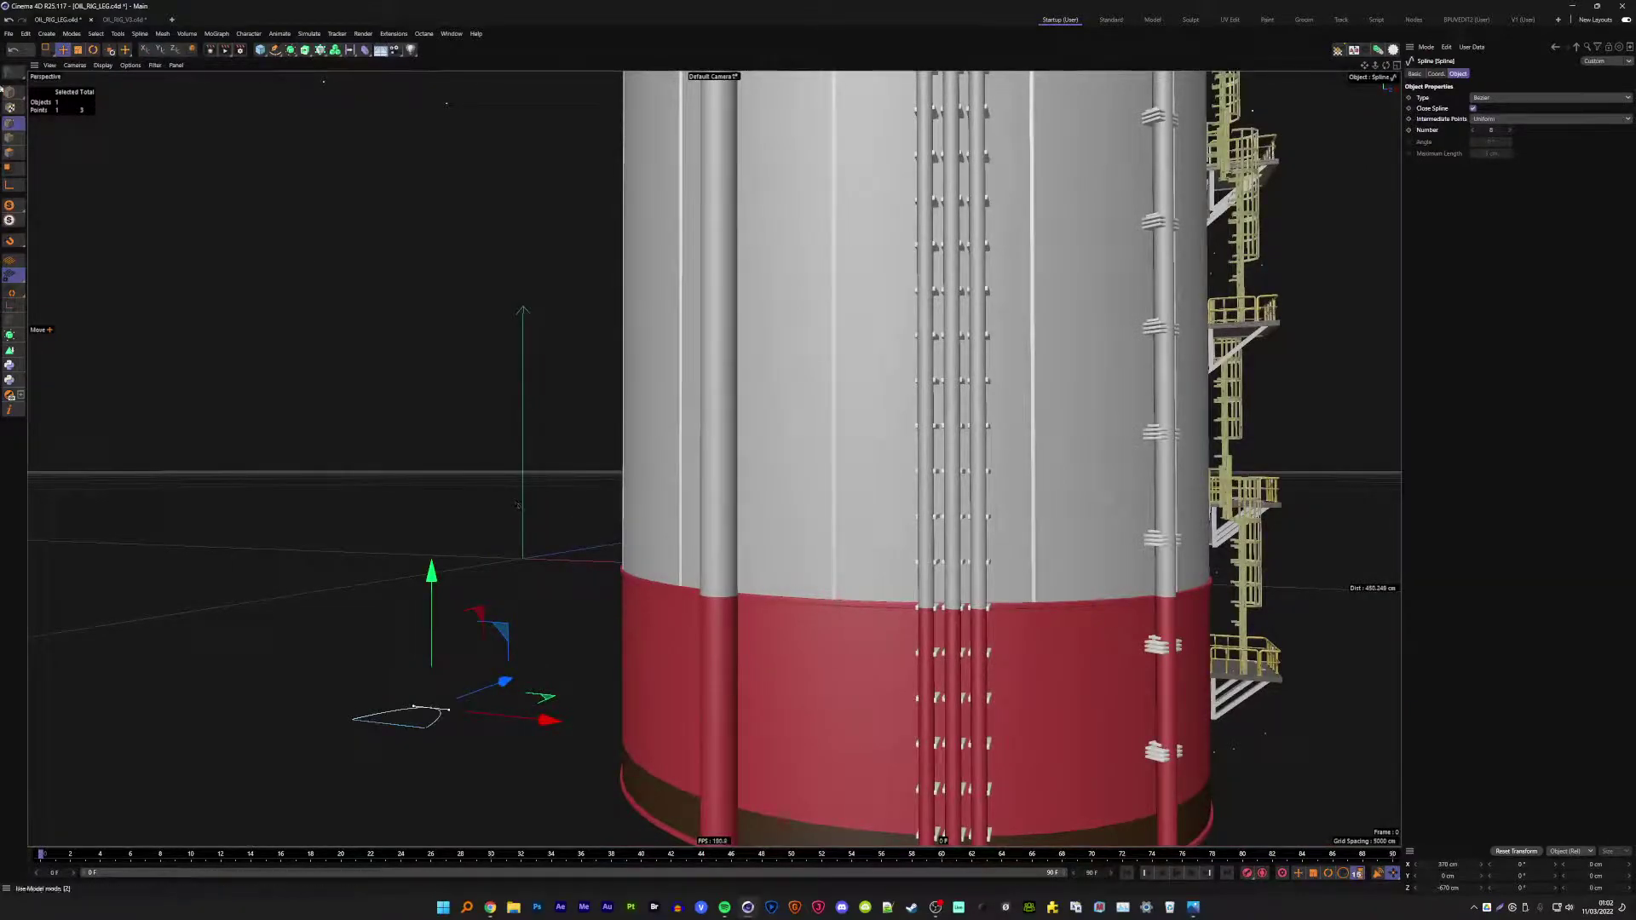
left_click(300, 327)
key("shift+c")
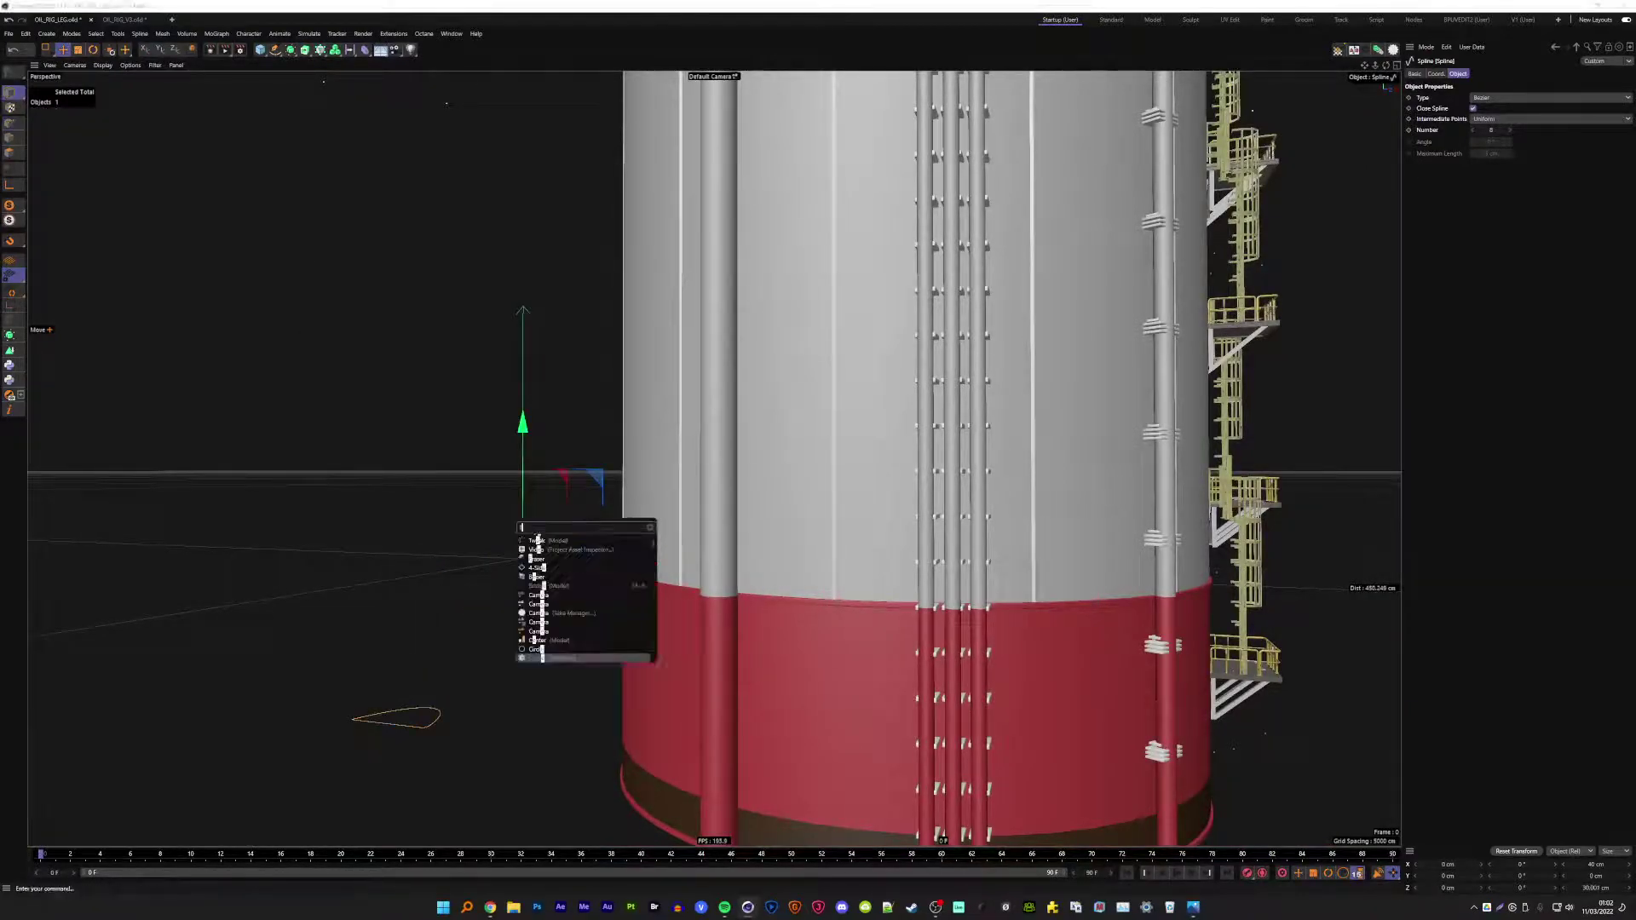
type("extrude")
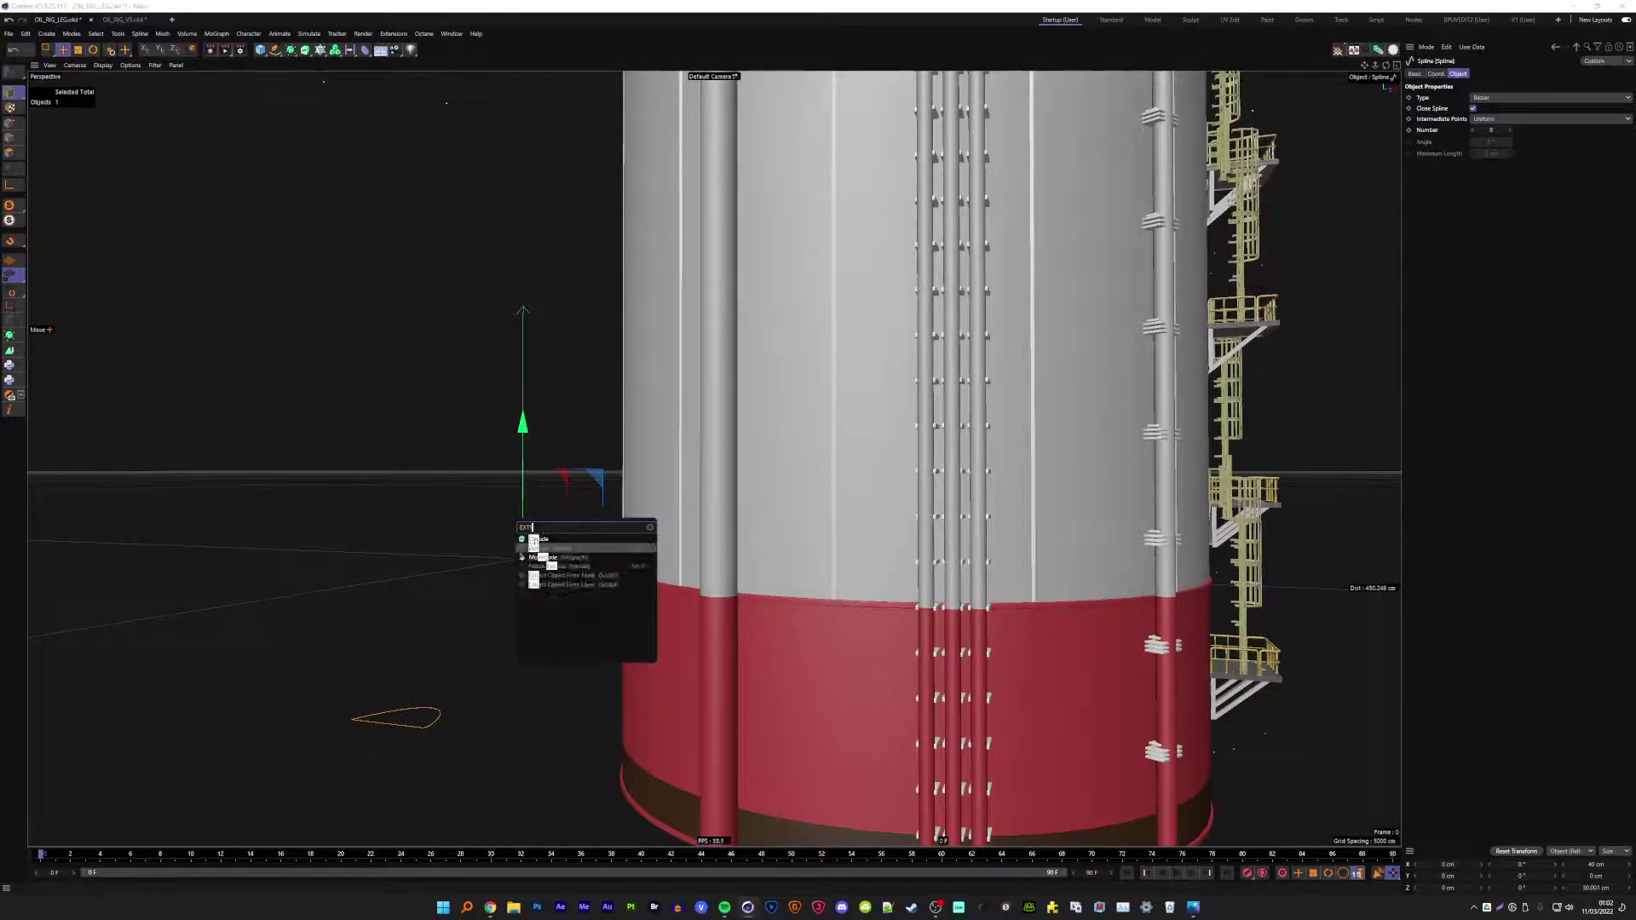
key("alt+Return")
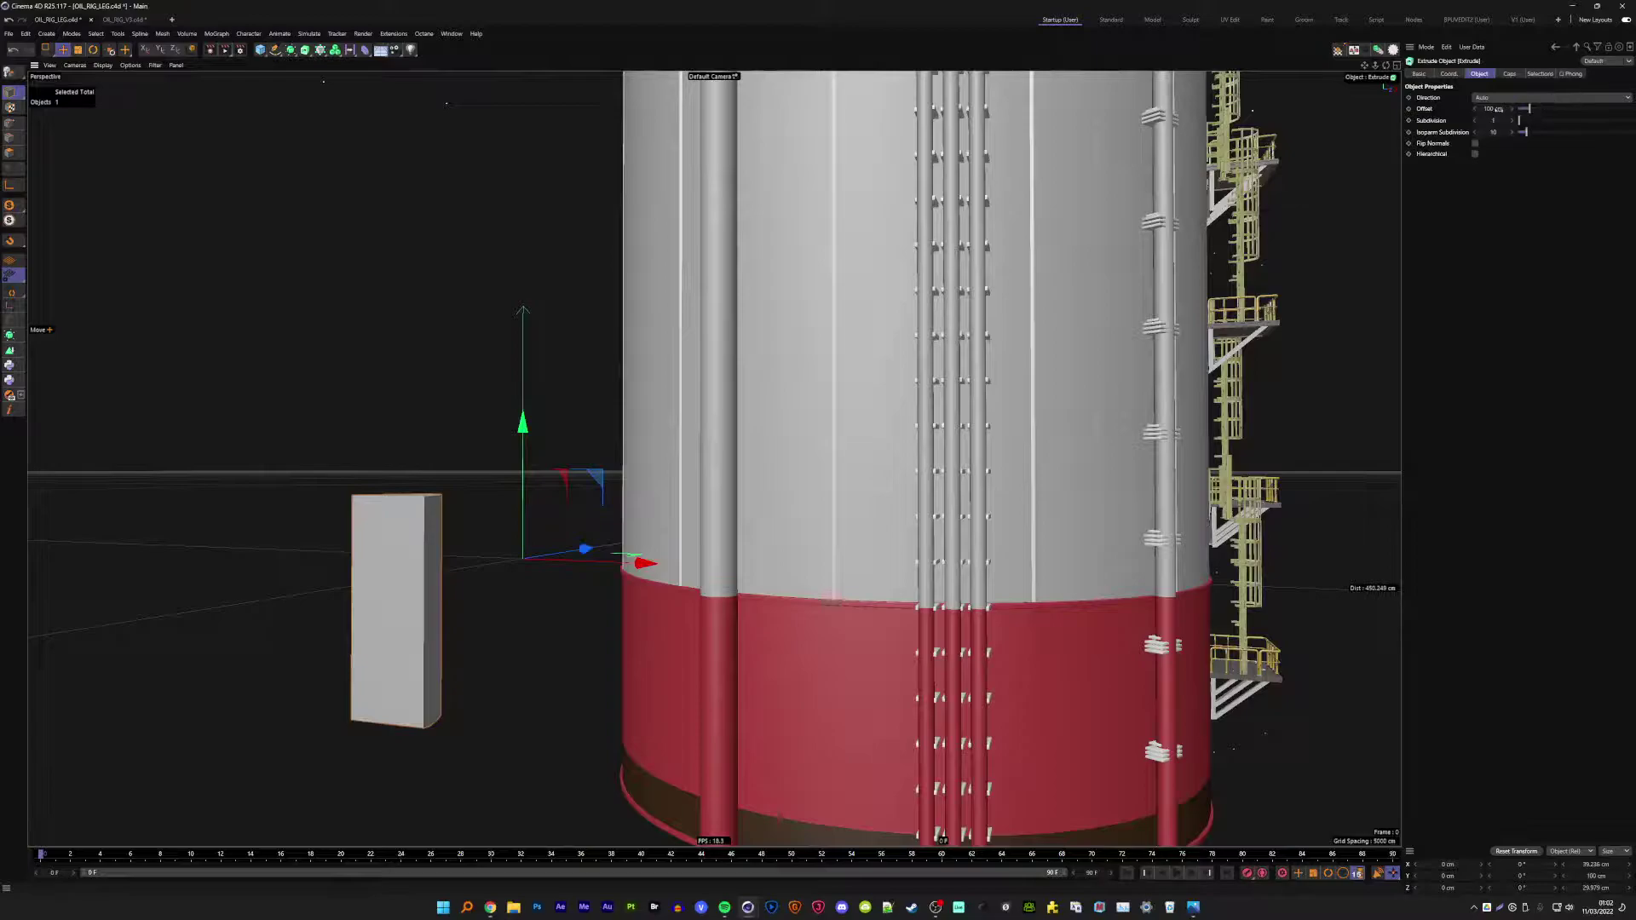
type("10")
key("Return")
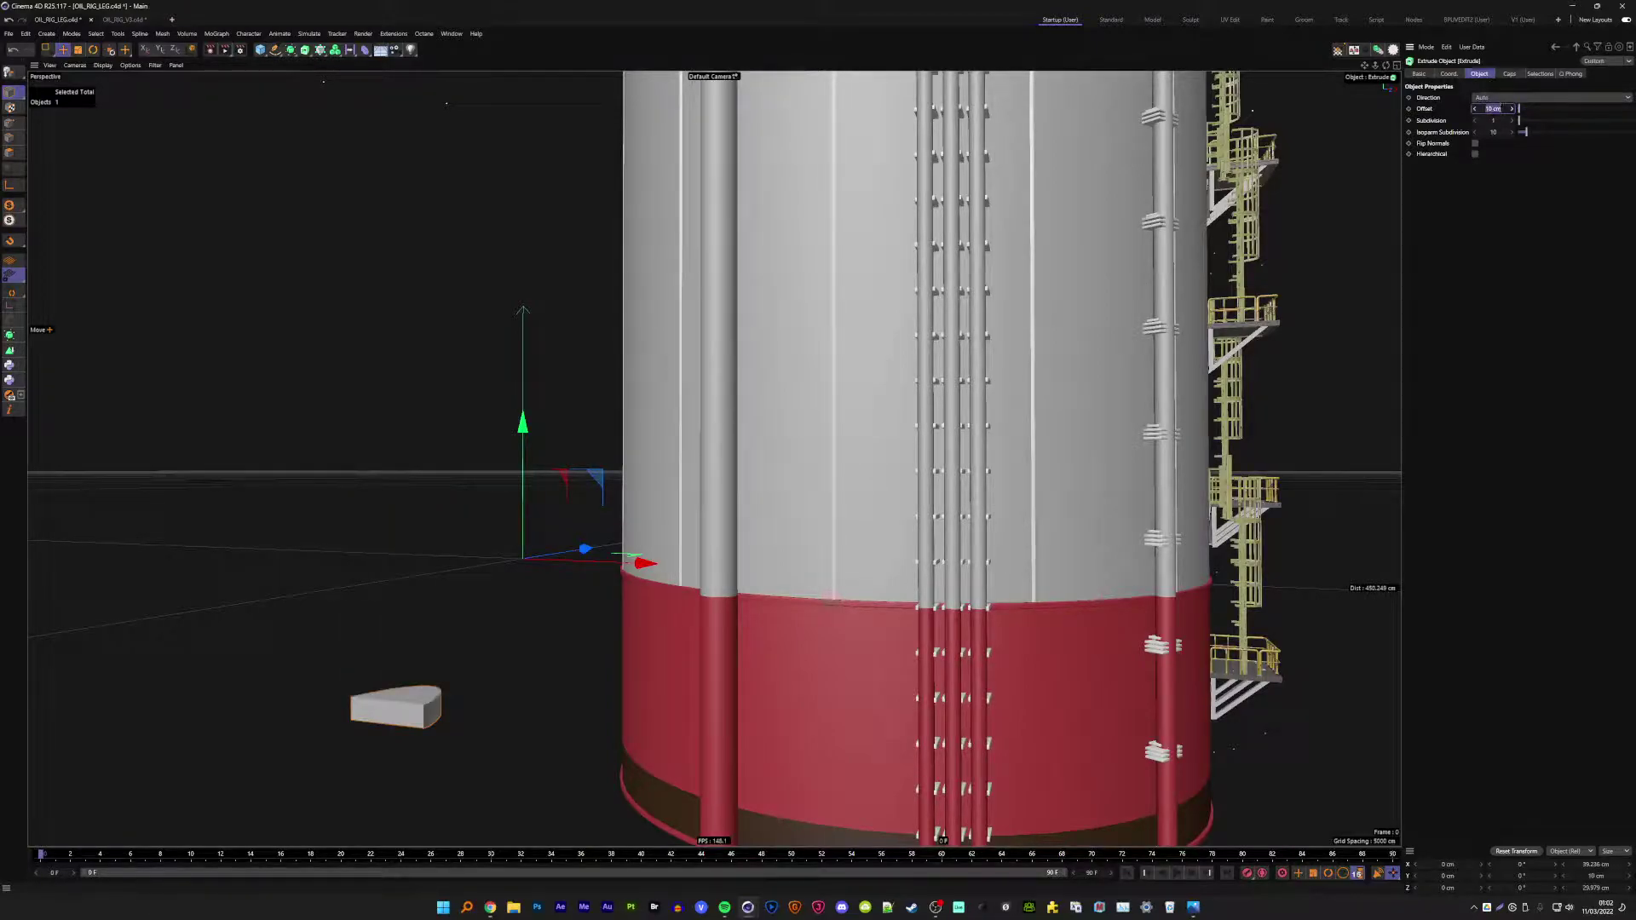
key("Return")
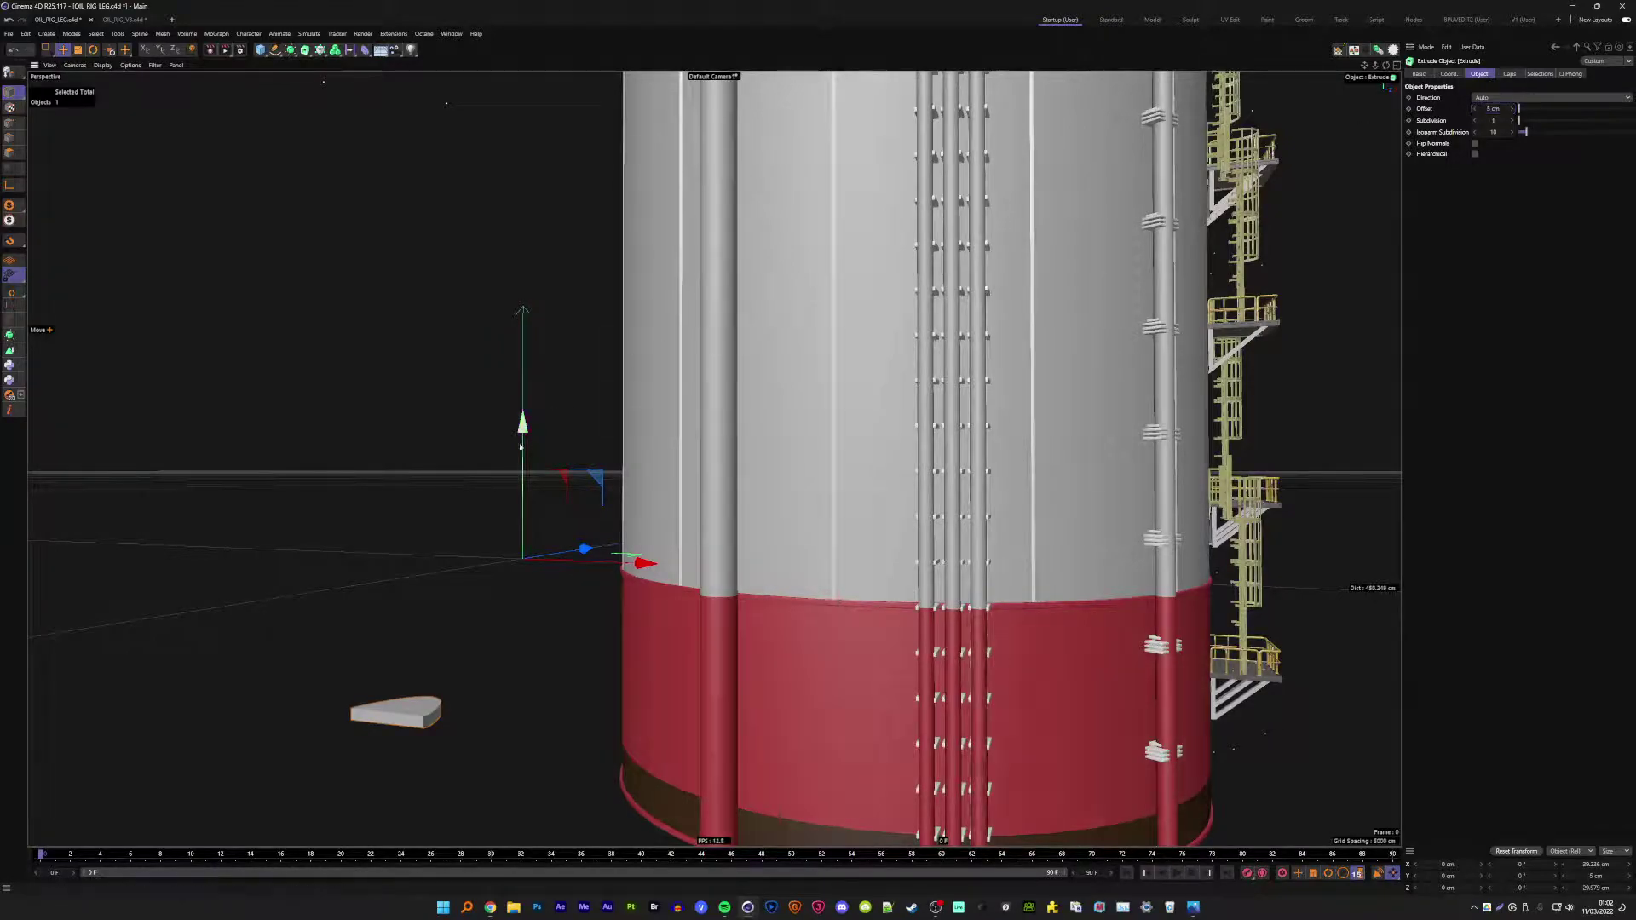
- In axis mode, move the wedge's axis toward the tank base
scroll(569, 421, "down", 3)
left_click_drag(569, 421, 570, 511, "alt")
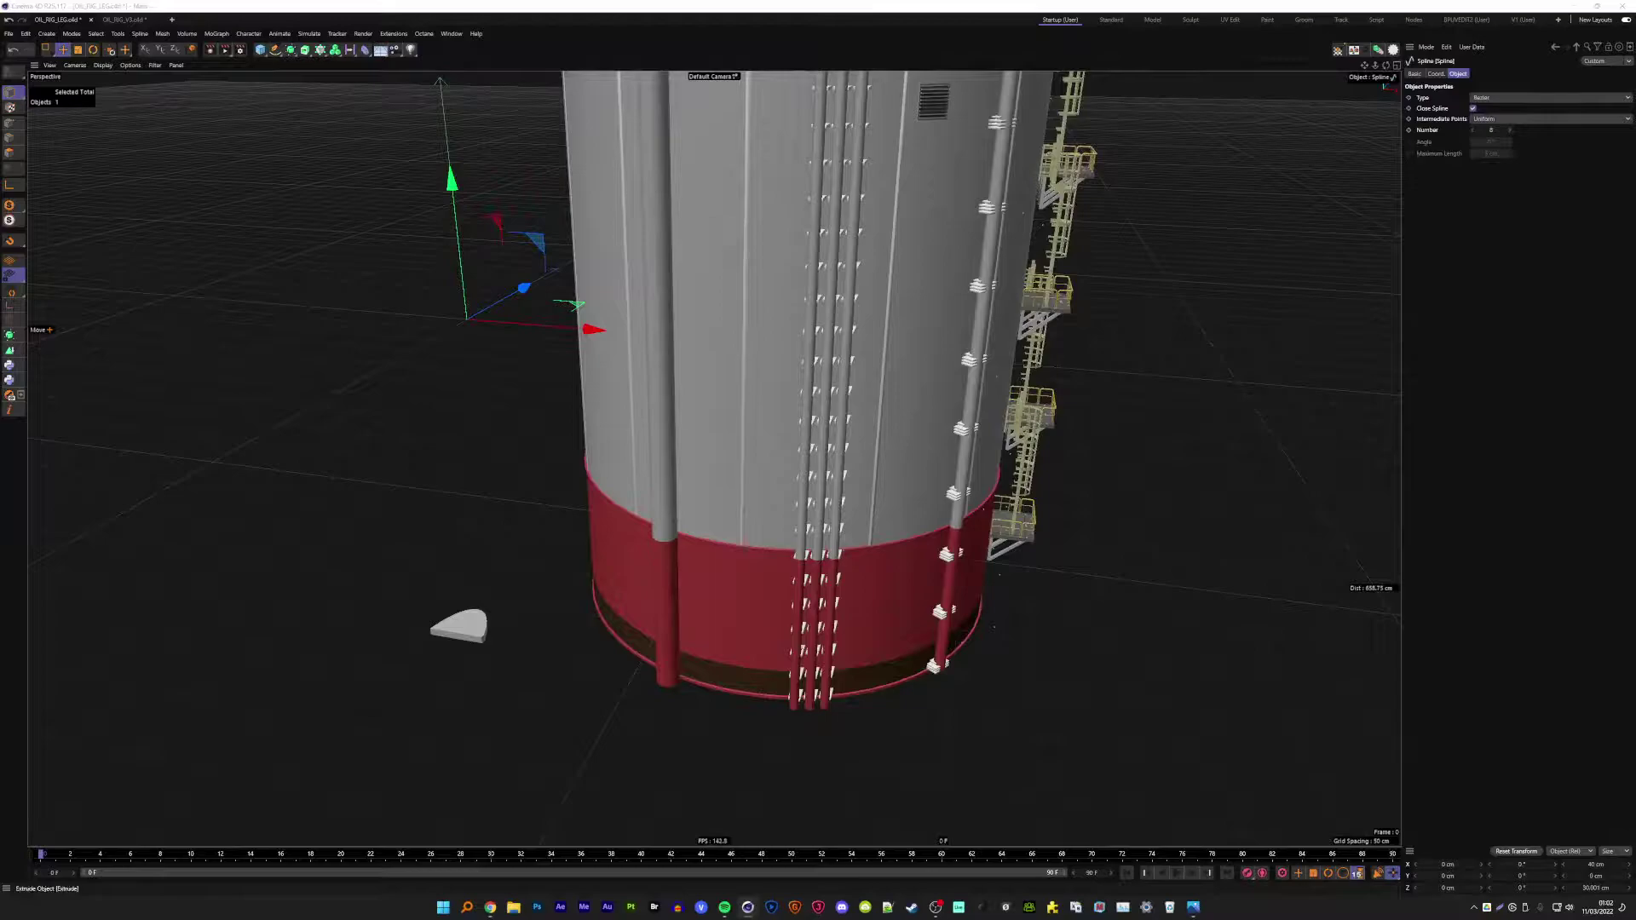
left_click(62, 50)
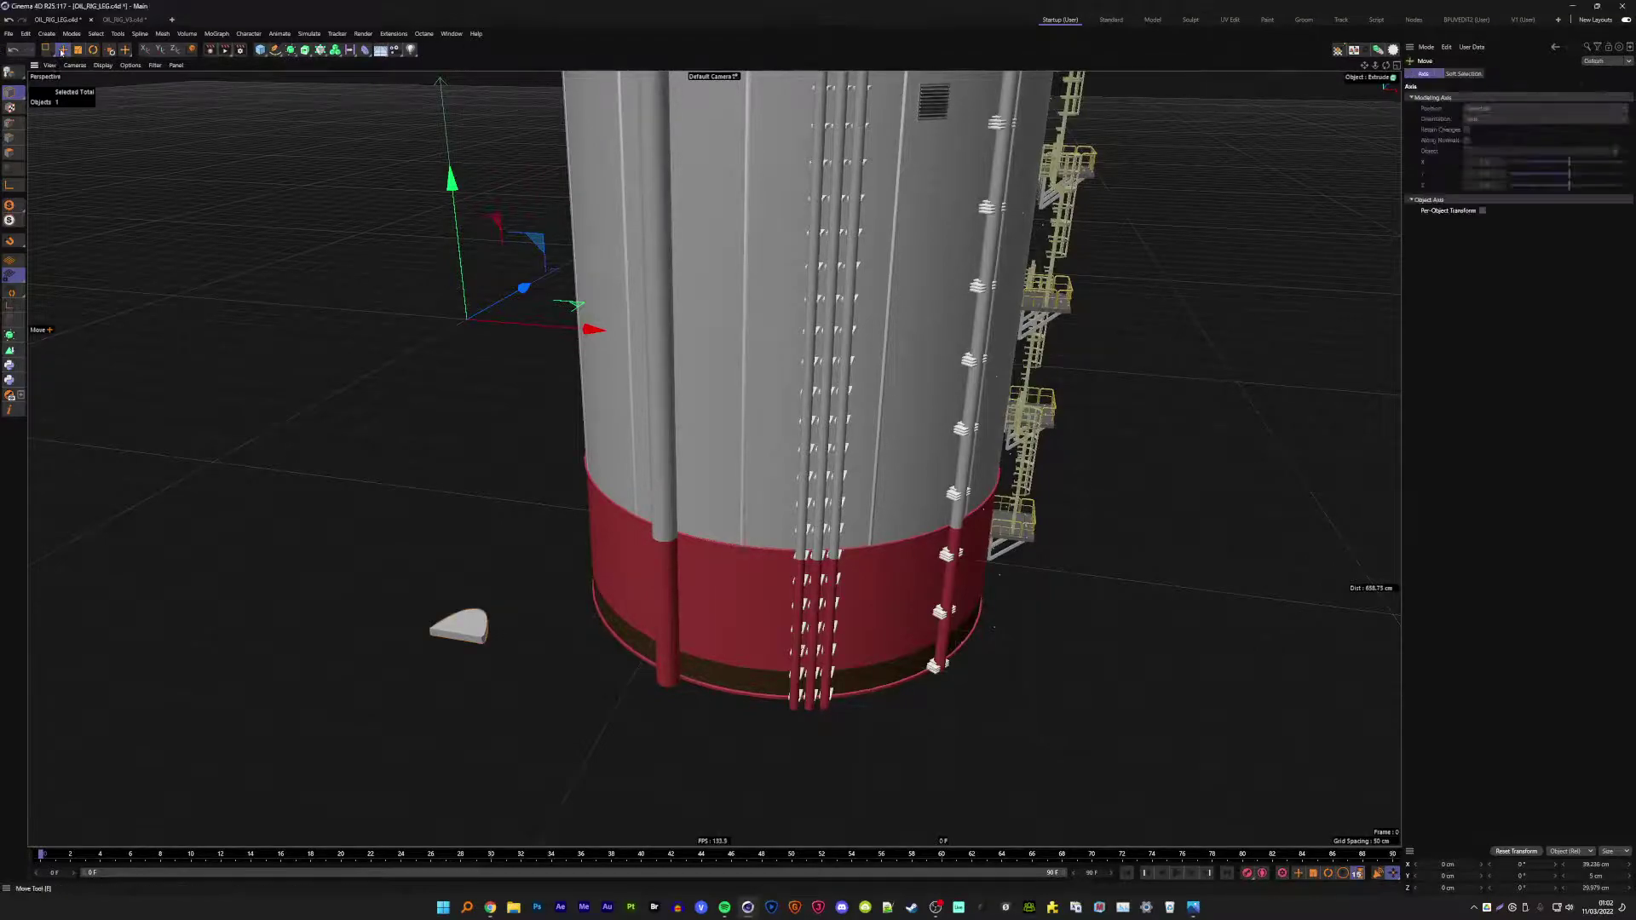
key("l")
mouse_move(466, 319)
left_mouse_down()
mouse_move(319, 402)
mouse_move(539, 558)
mouse_move(515, 611)
mouse_move(477, 626)
left_mouse_up()
scroll(471, 631, "up", 5)
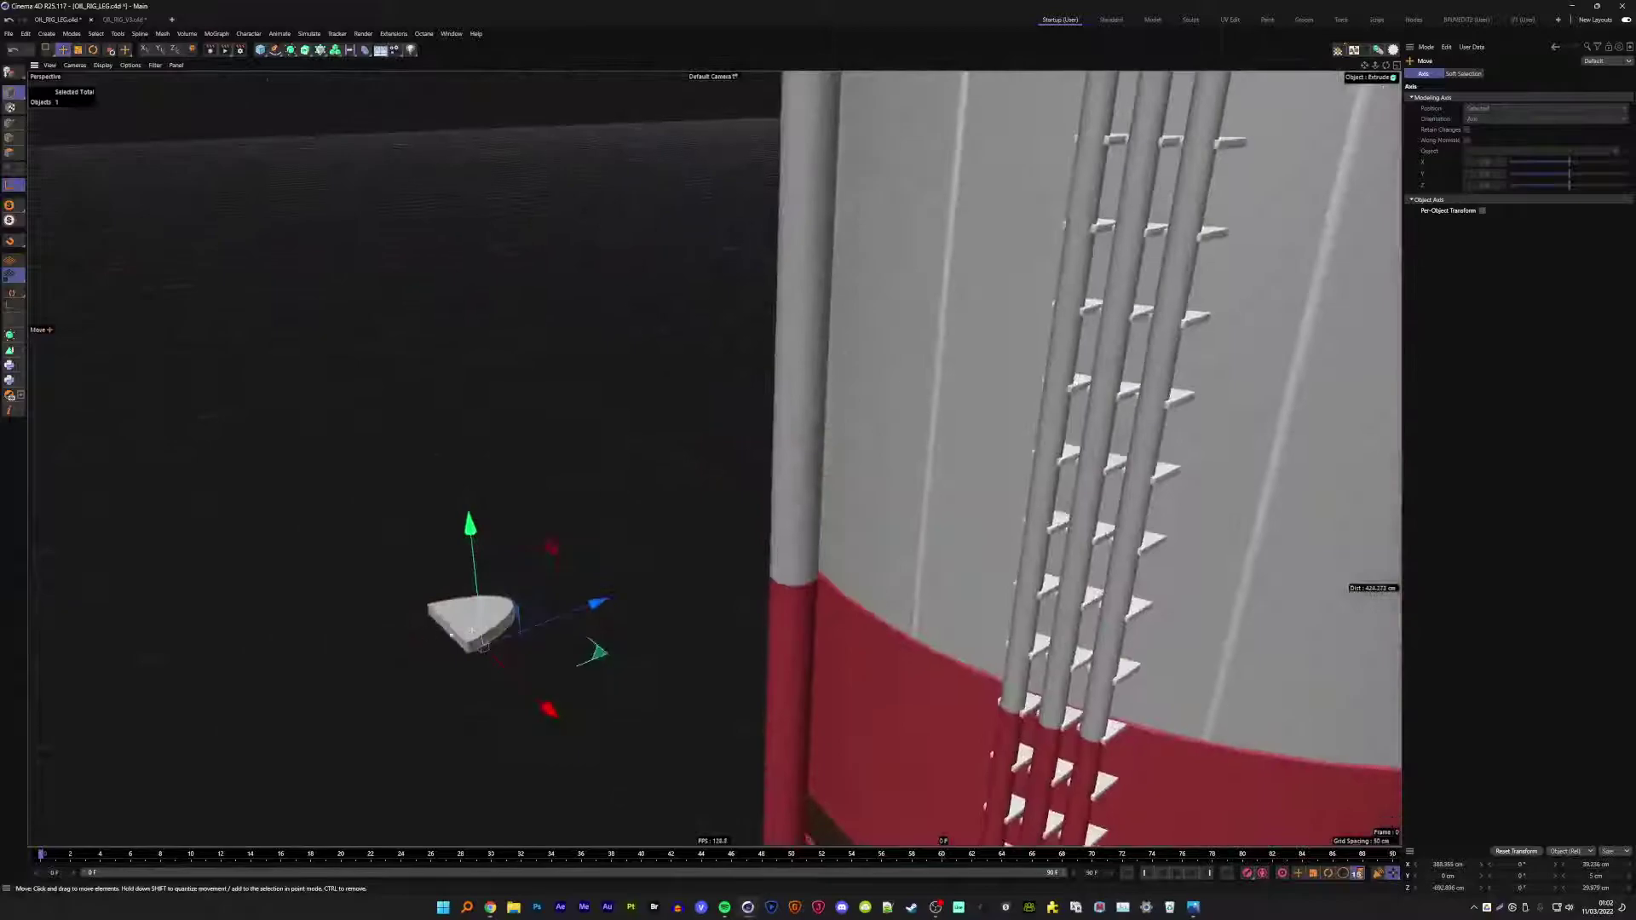
mouse_move(475, 656)
left_mouse_down("alt")
mouse_move(512, 651)
mouse_move(422, 625)
left_mouse_up("alt")
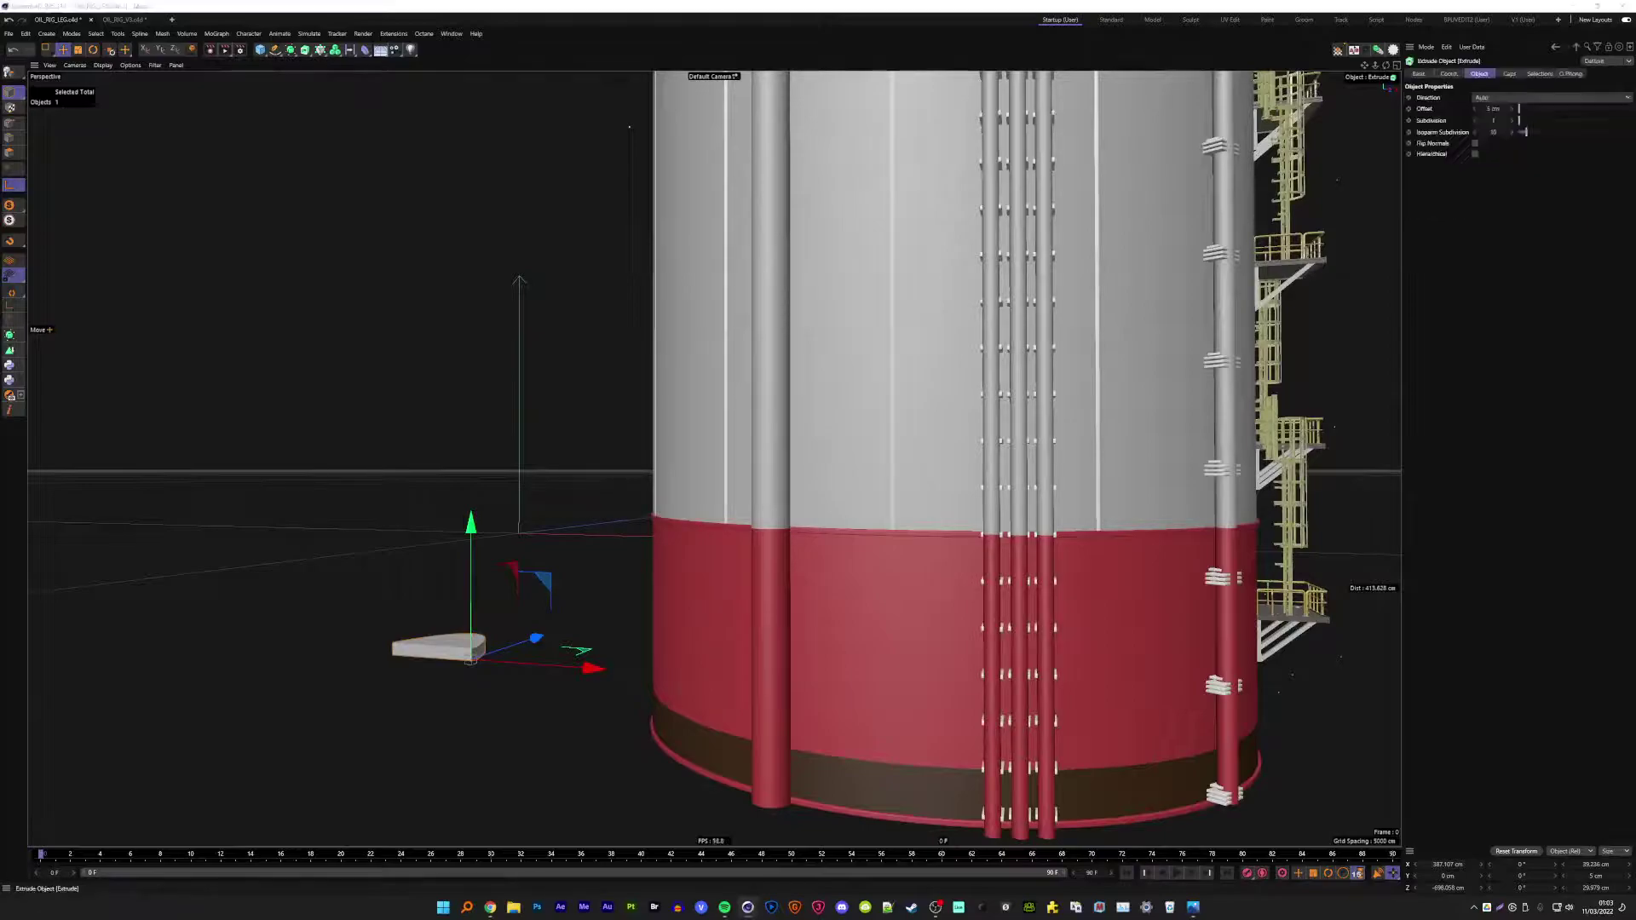
- Give the extrusion's caps a 1 cm rounded bevel
left_click(1508, 74)
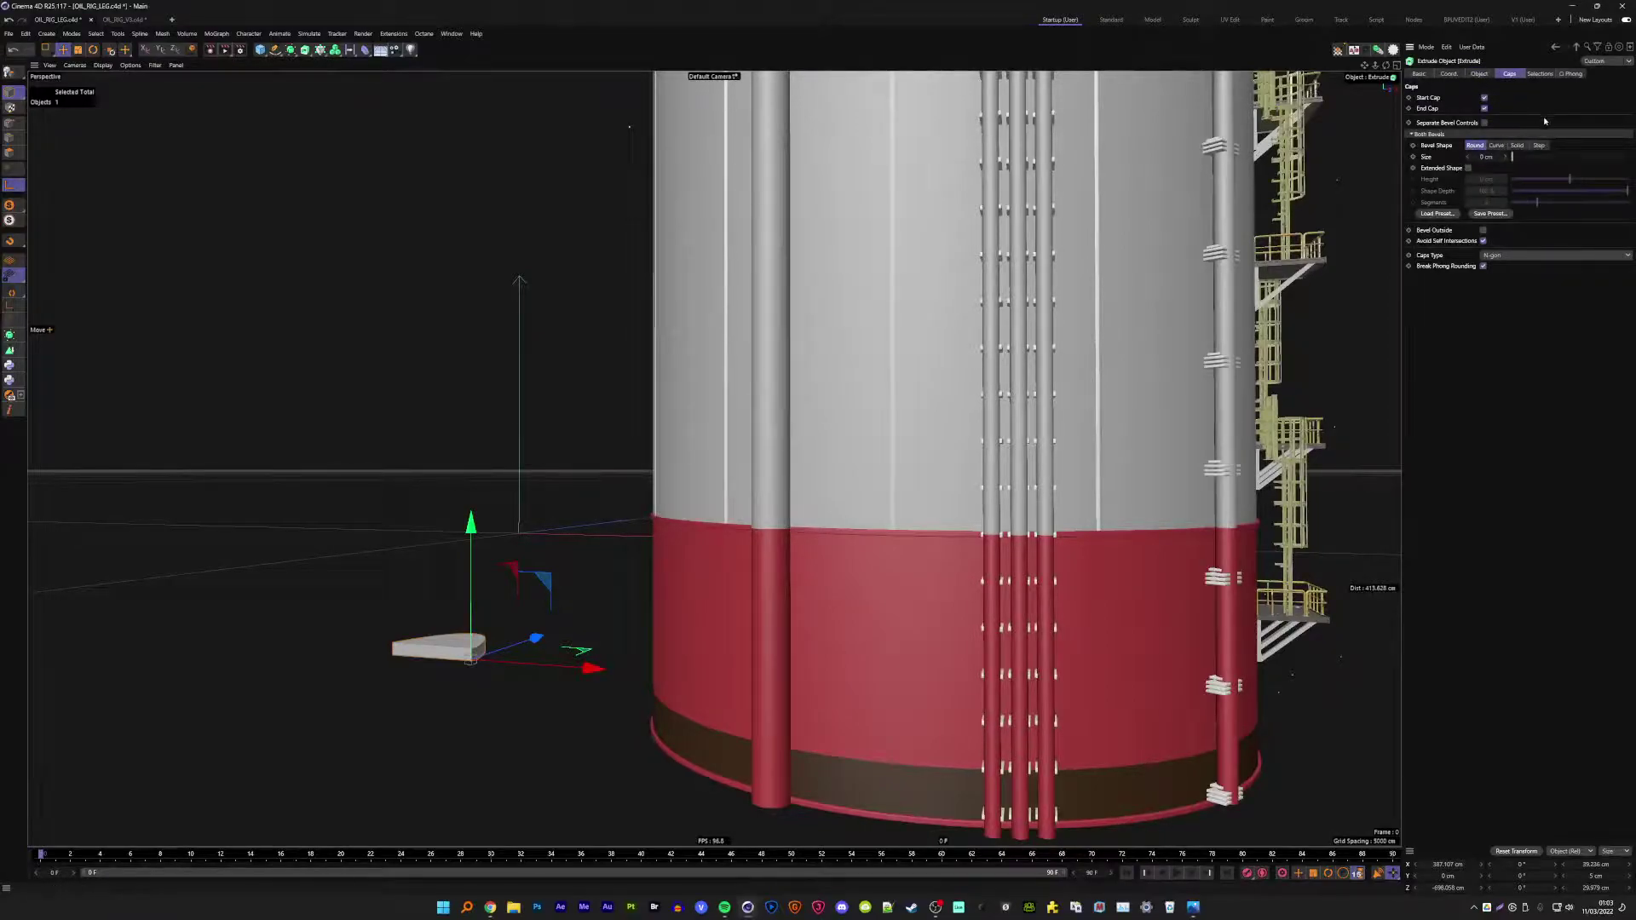
left_click(1480, 74)
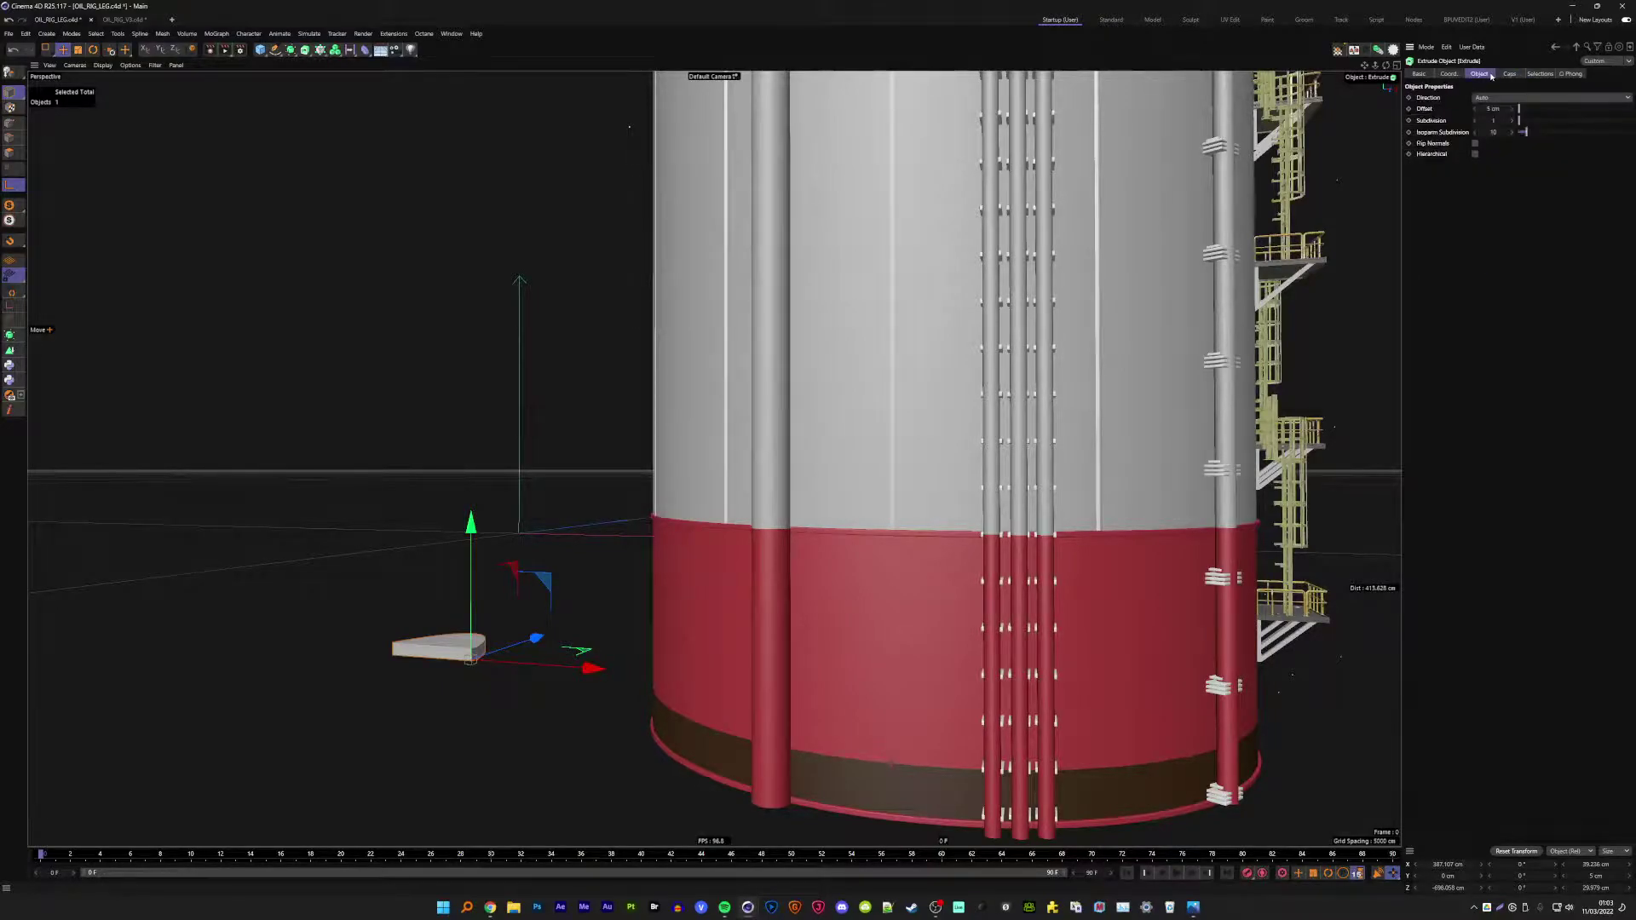
left_click(1510, 74)
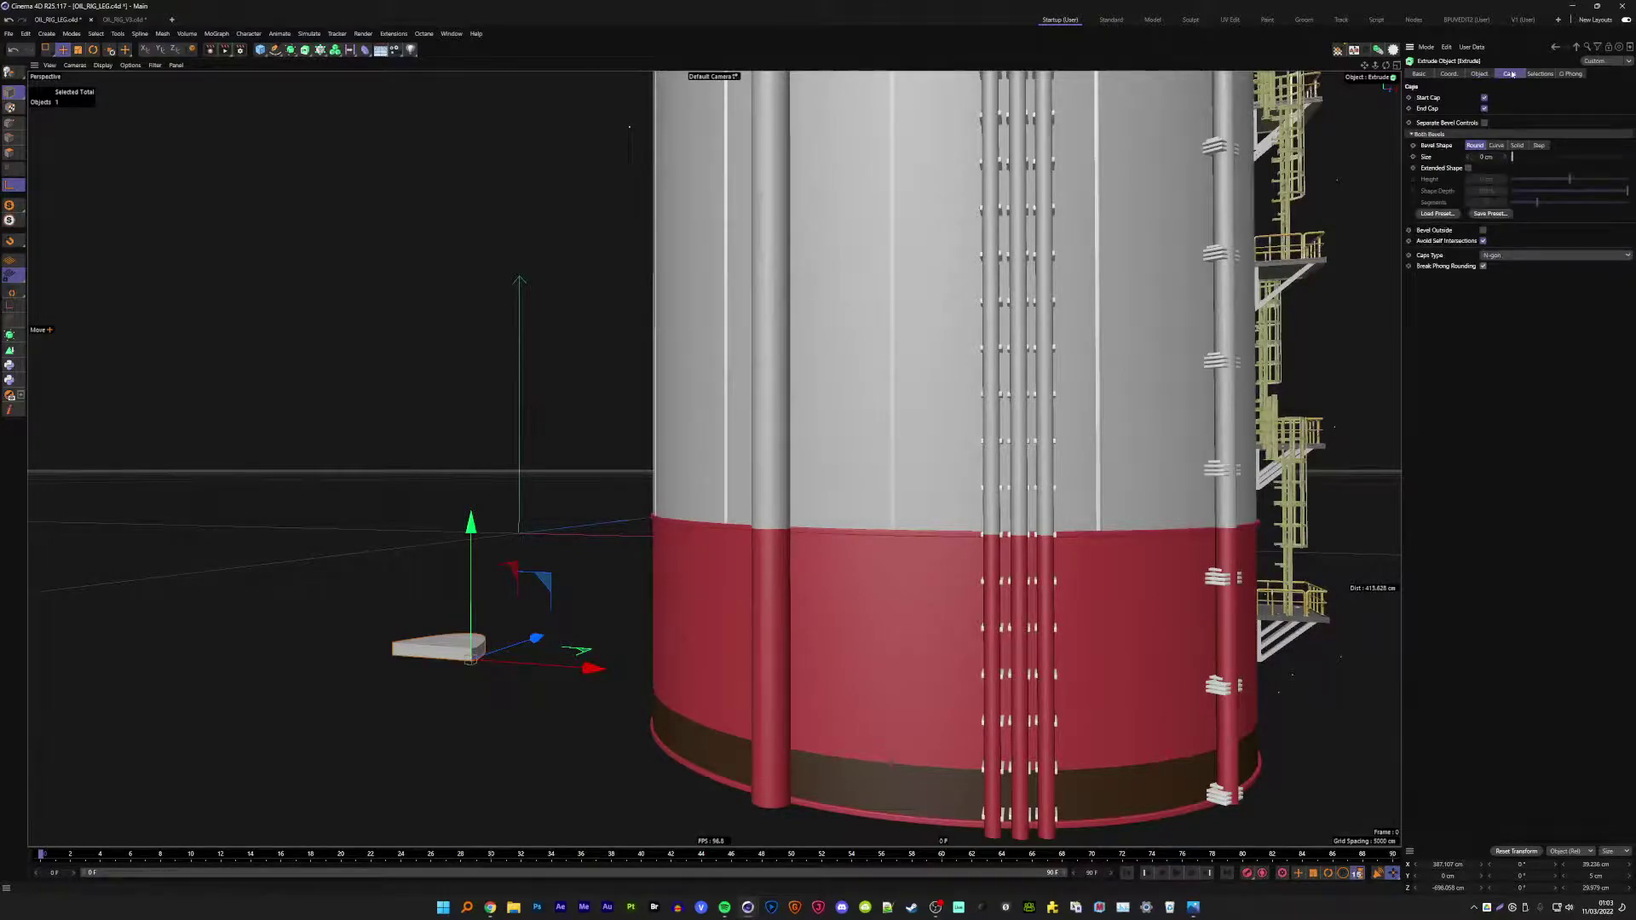
left_click(1514, 158)
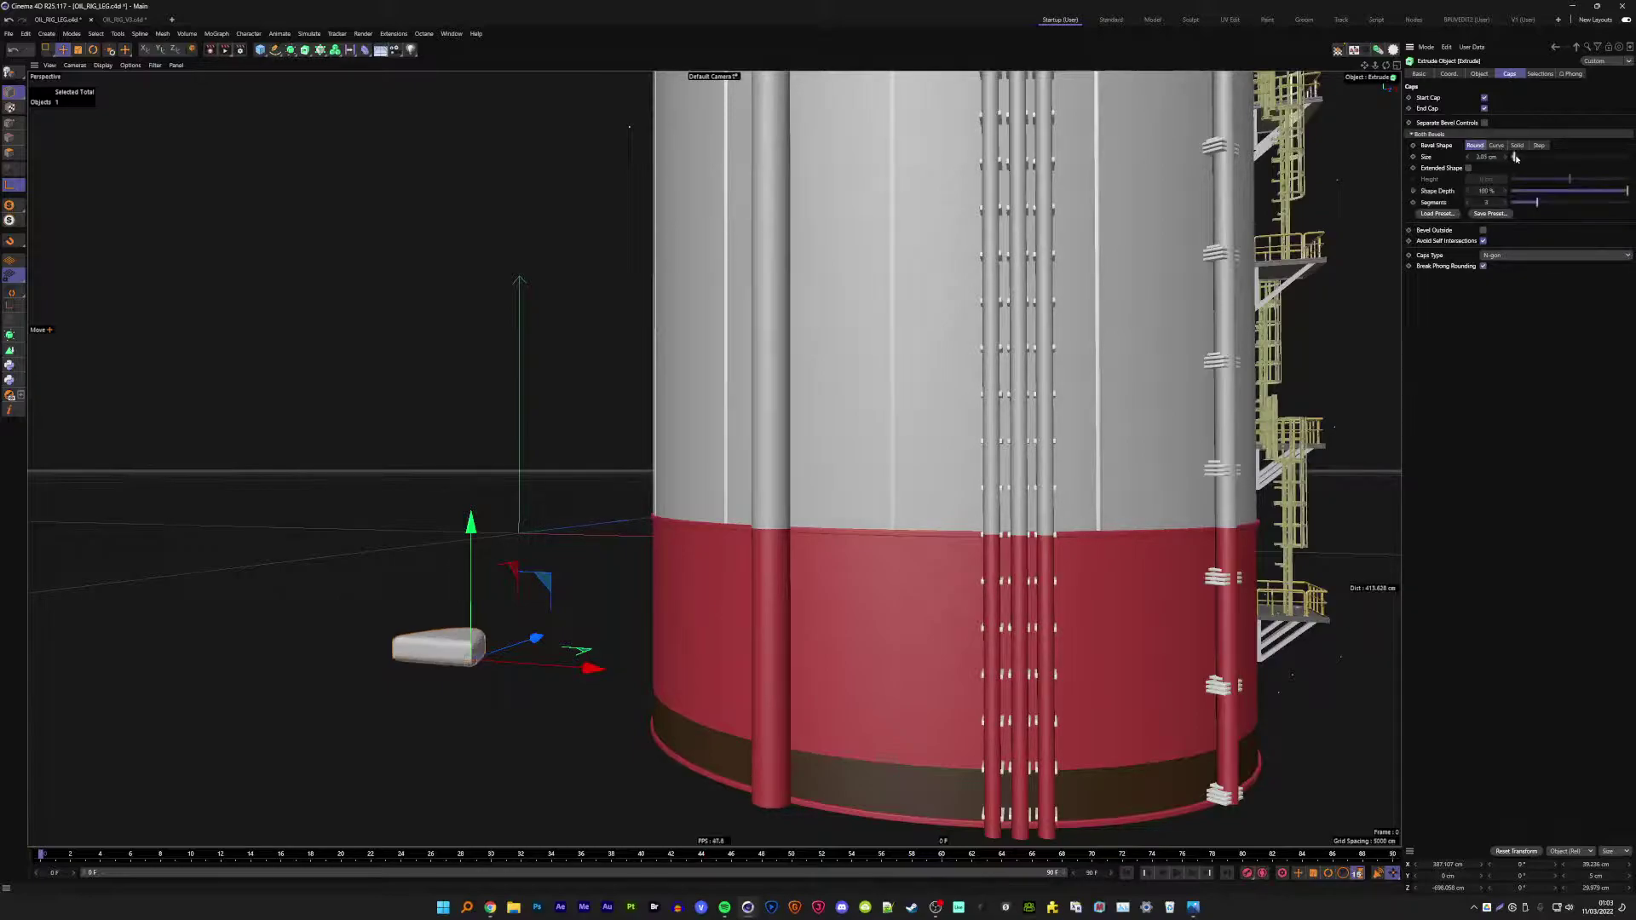
scroll(450, 665, "up", 2)
scroll(450, 665, "up", 1)
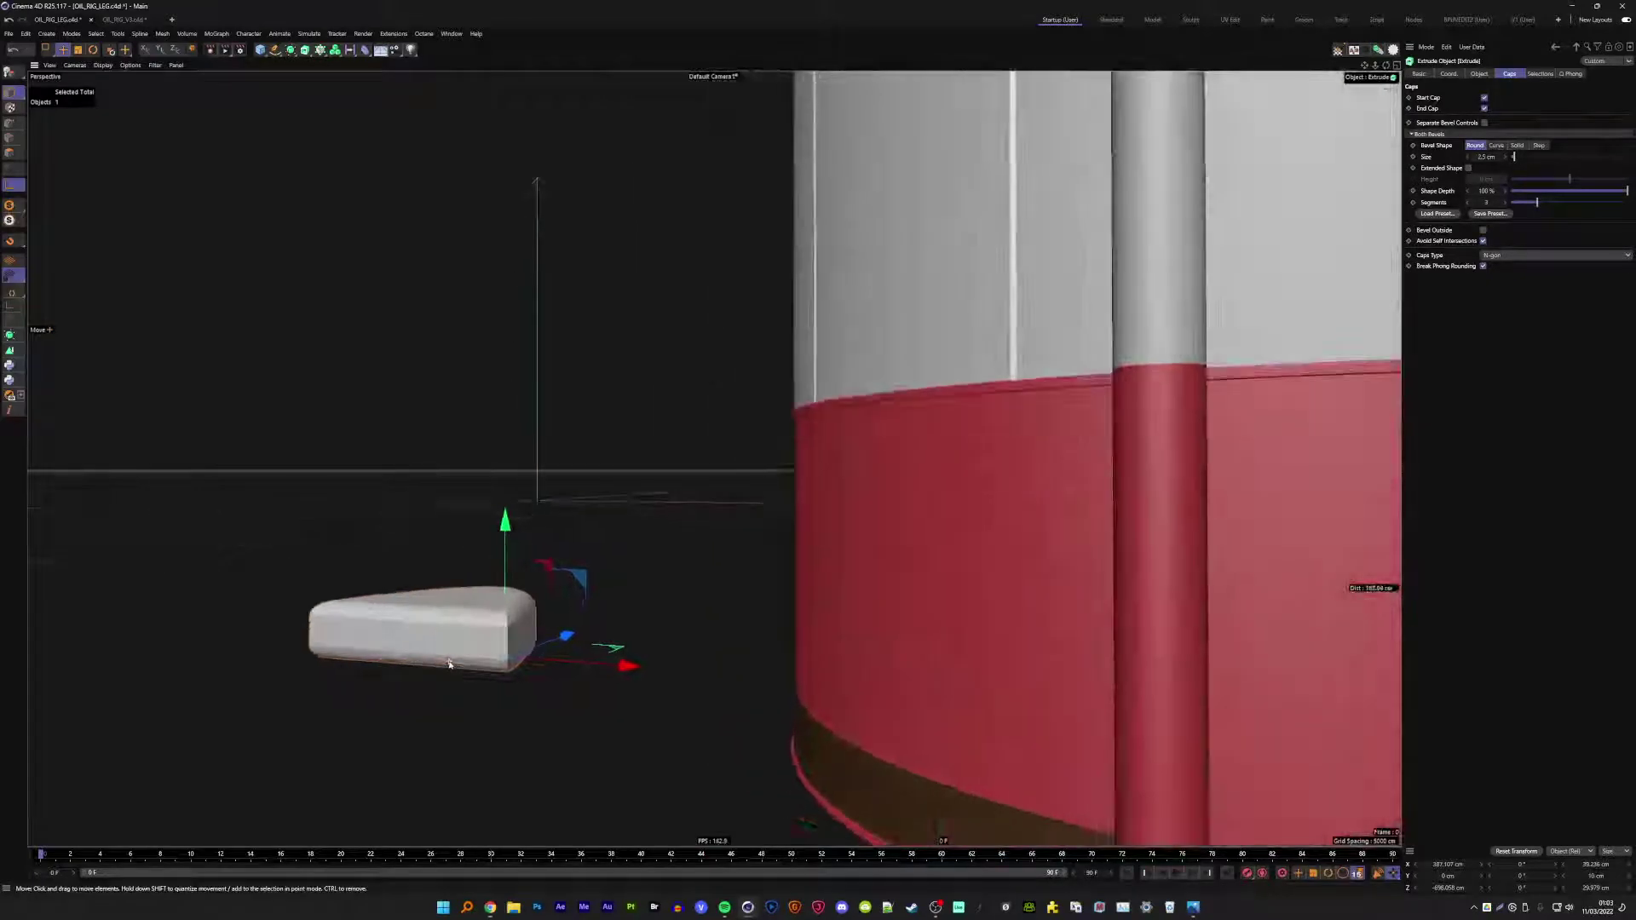
scroll(450, 664, "up", 2)
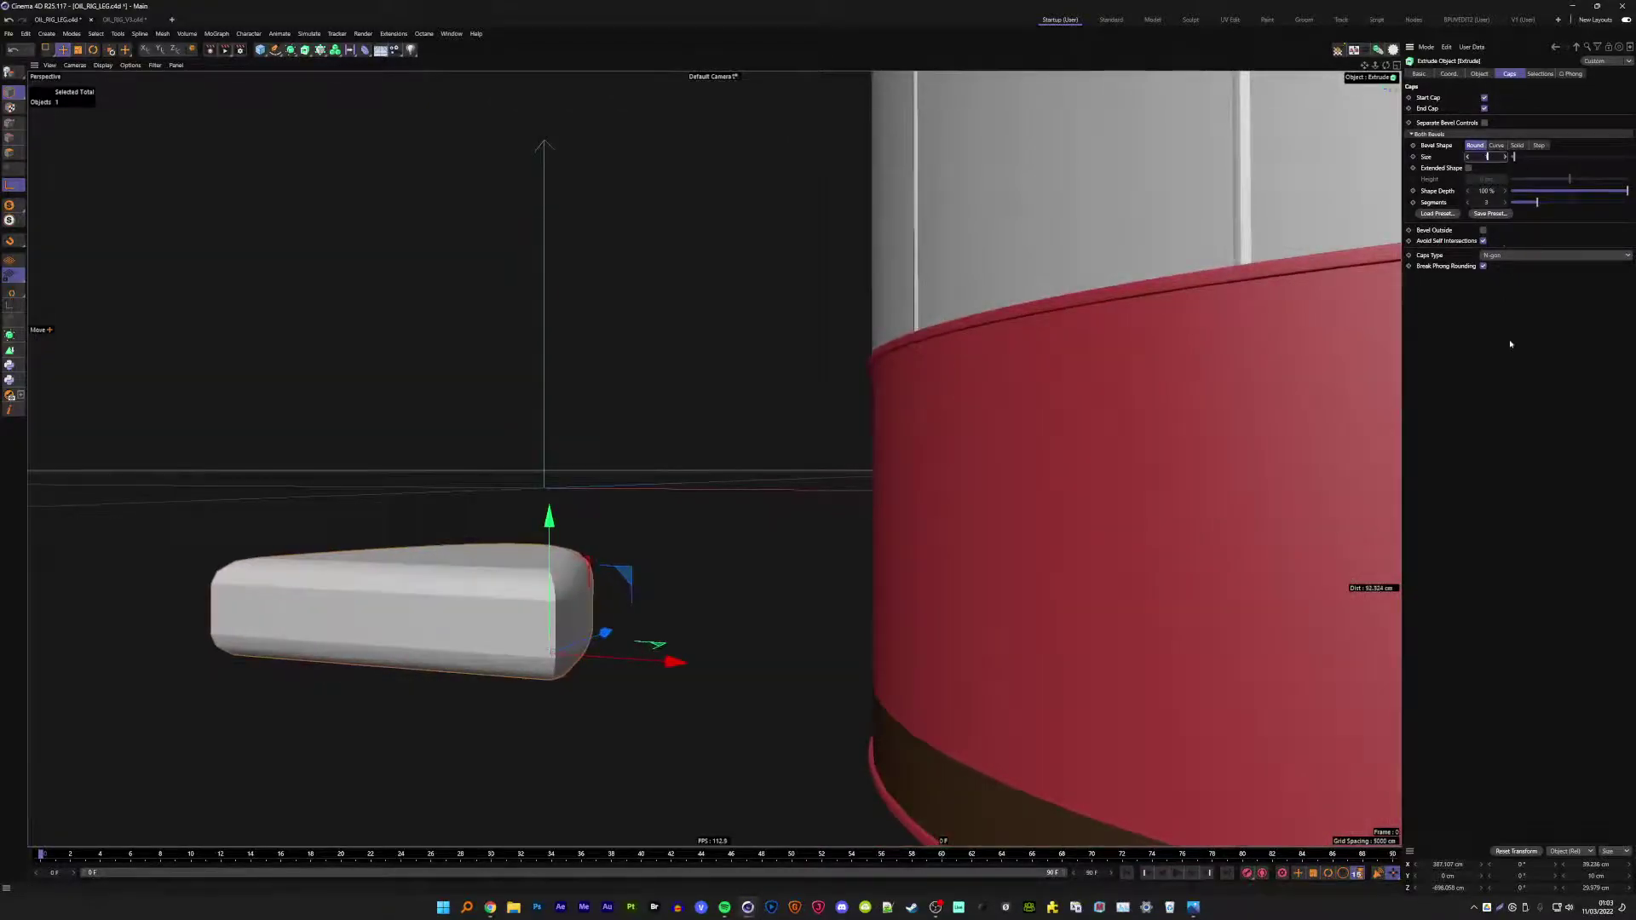
type("1")
key("Return")
- Reduce the extrusion offset to 2 cm
left_click(1482, 74)
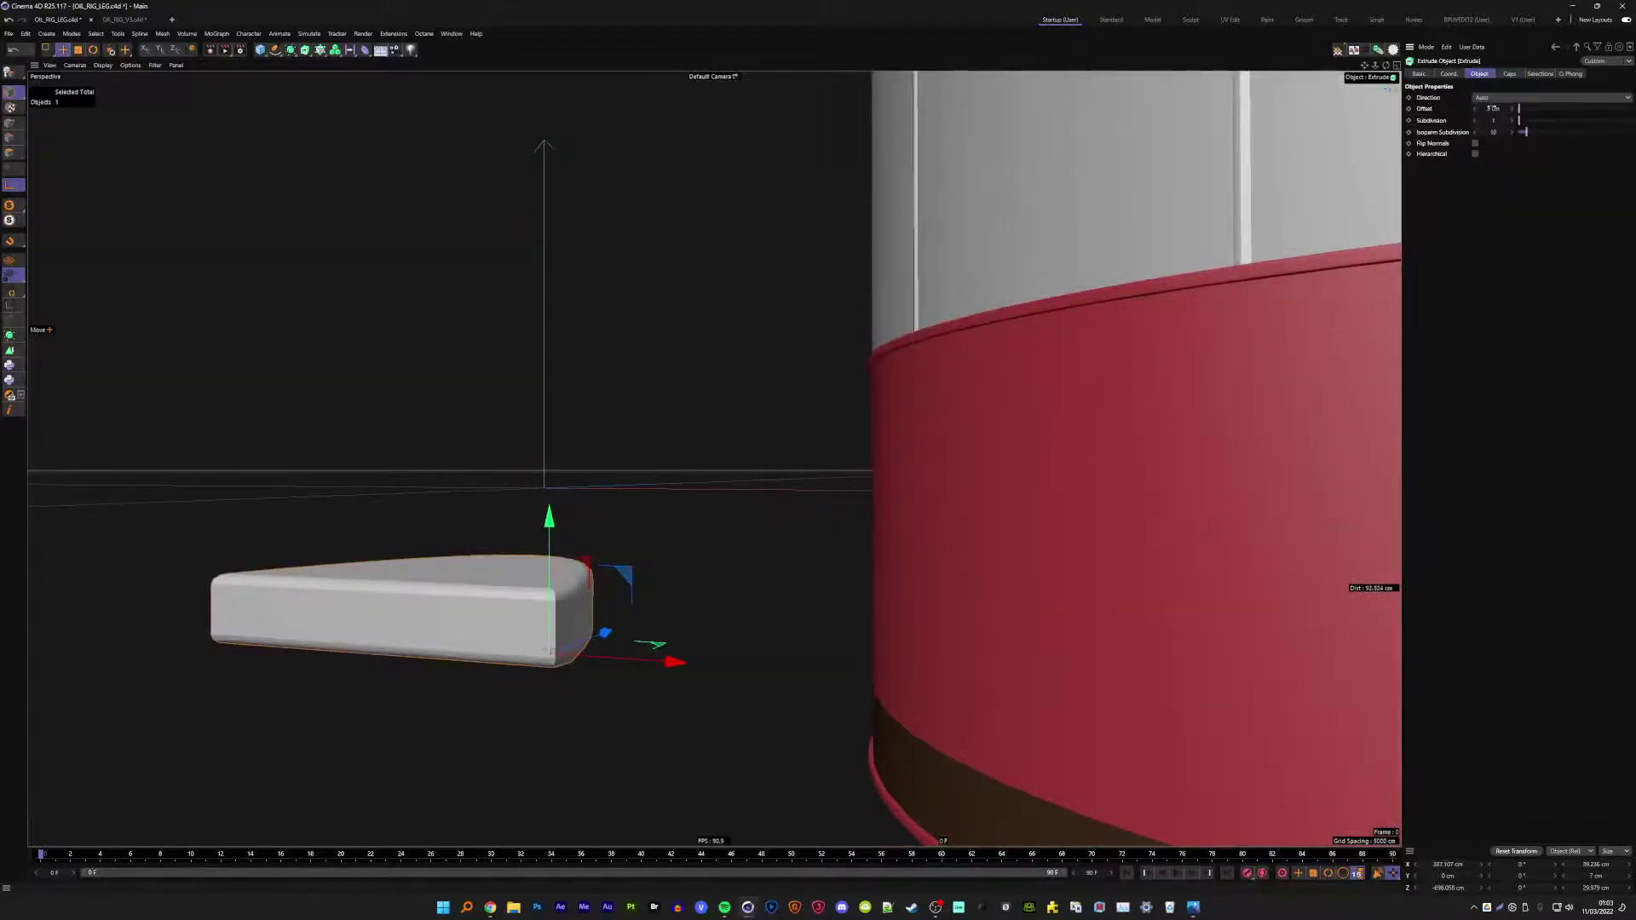
left_click(1492, 108)
key("Return")
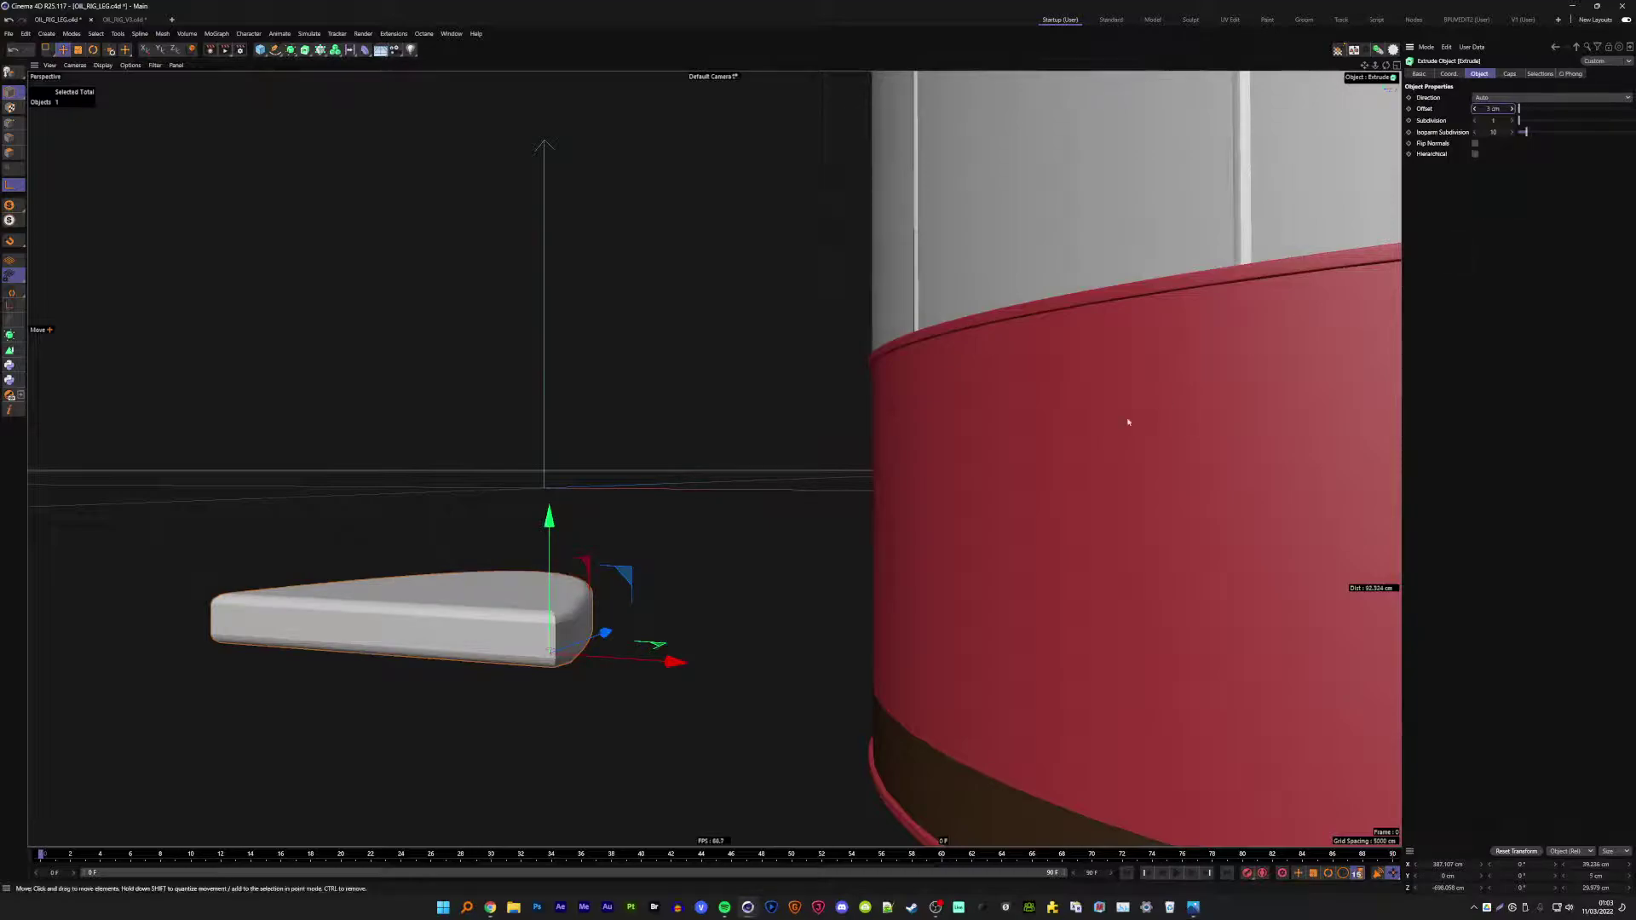
type("2")
key("Return")
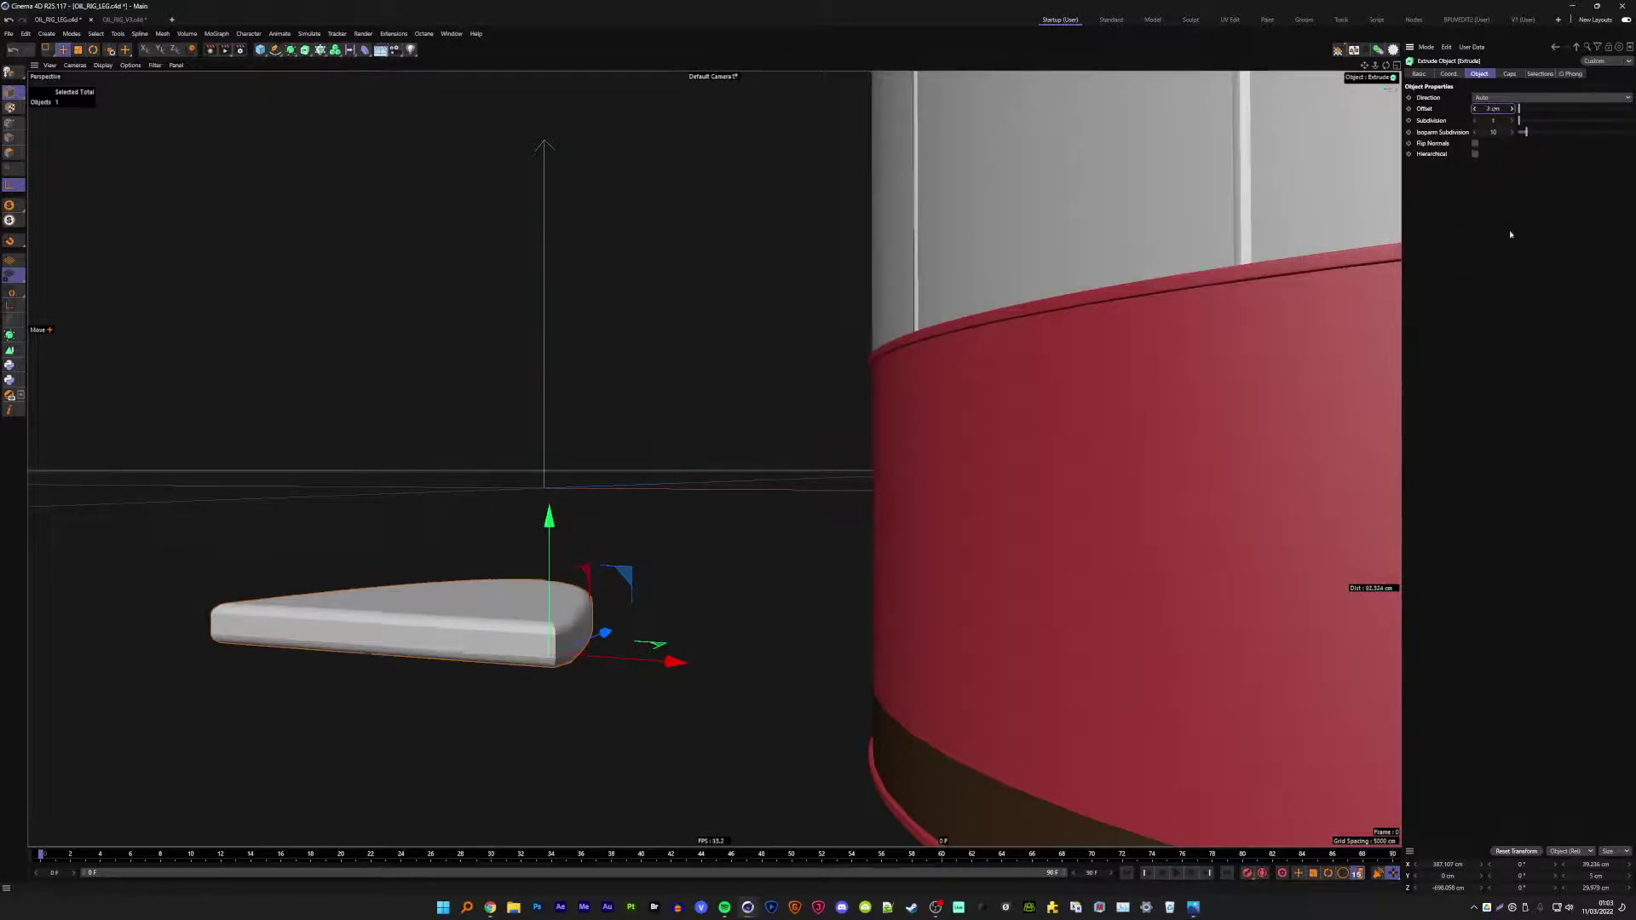
mouse_move(452, 574)
left_mouse_down("alt")
mouse_move(460, 632)
mouse_move(555, 480)
left_mouse_up("alt")
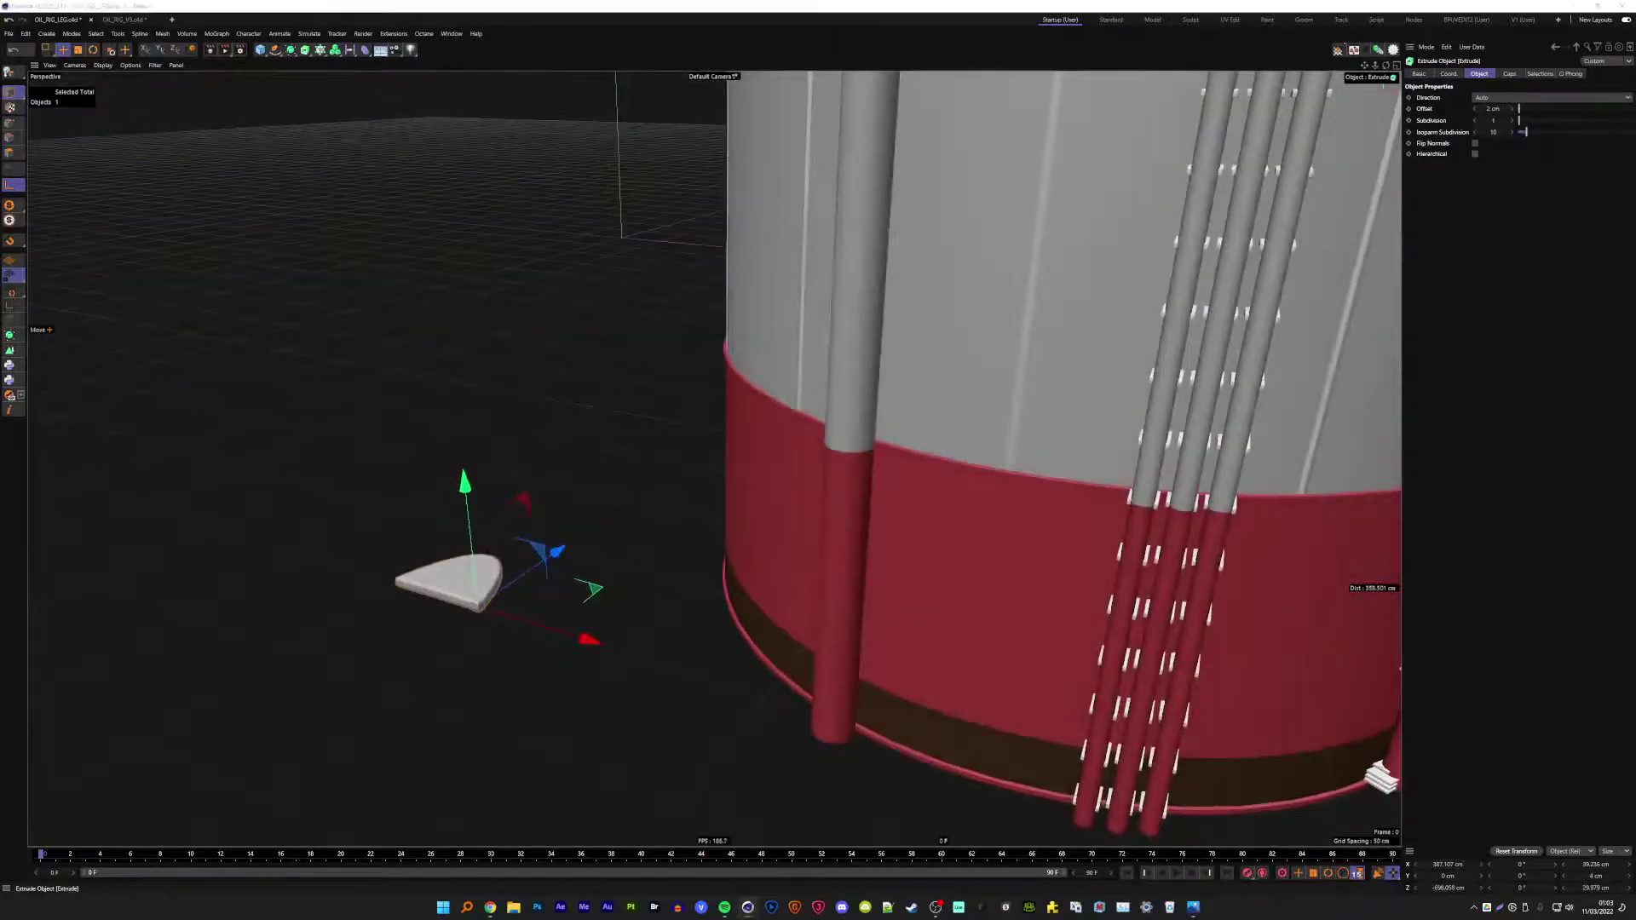
- Rotate the bracket about 175° and move it onto the tank's red band
key("r")
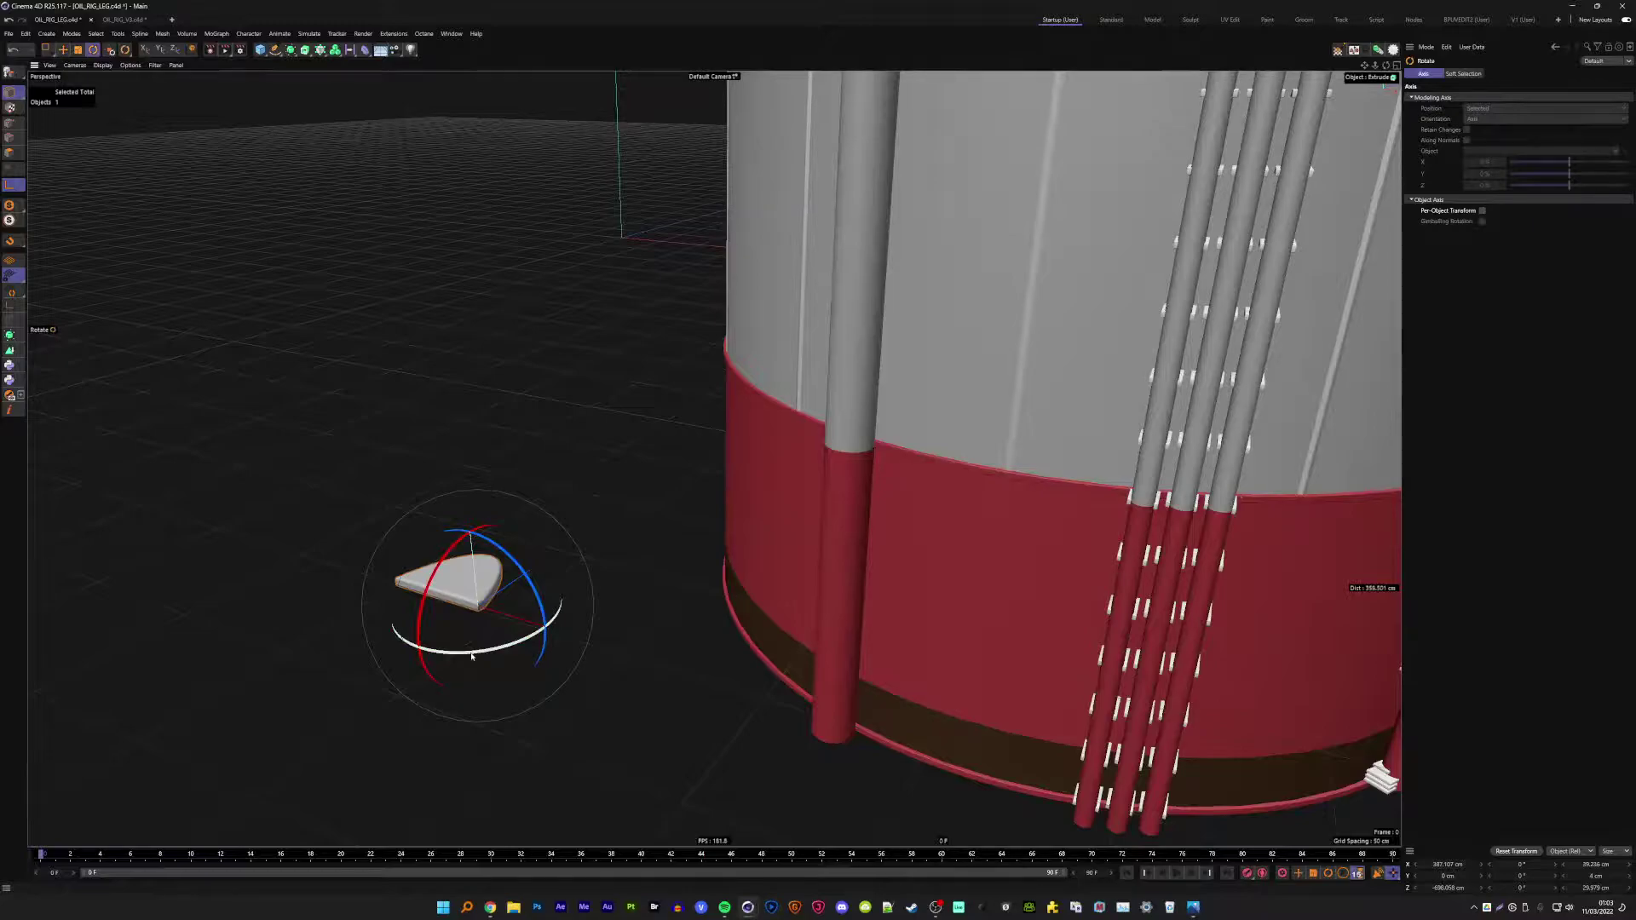
left_click_drag(471, 656, 771, 550)
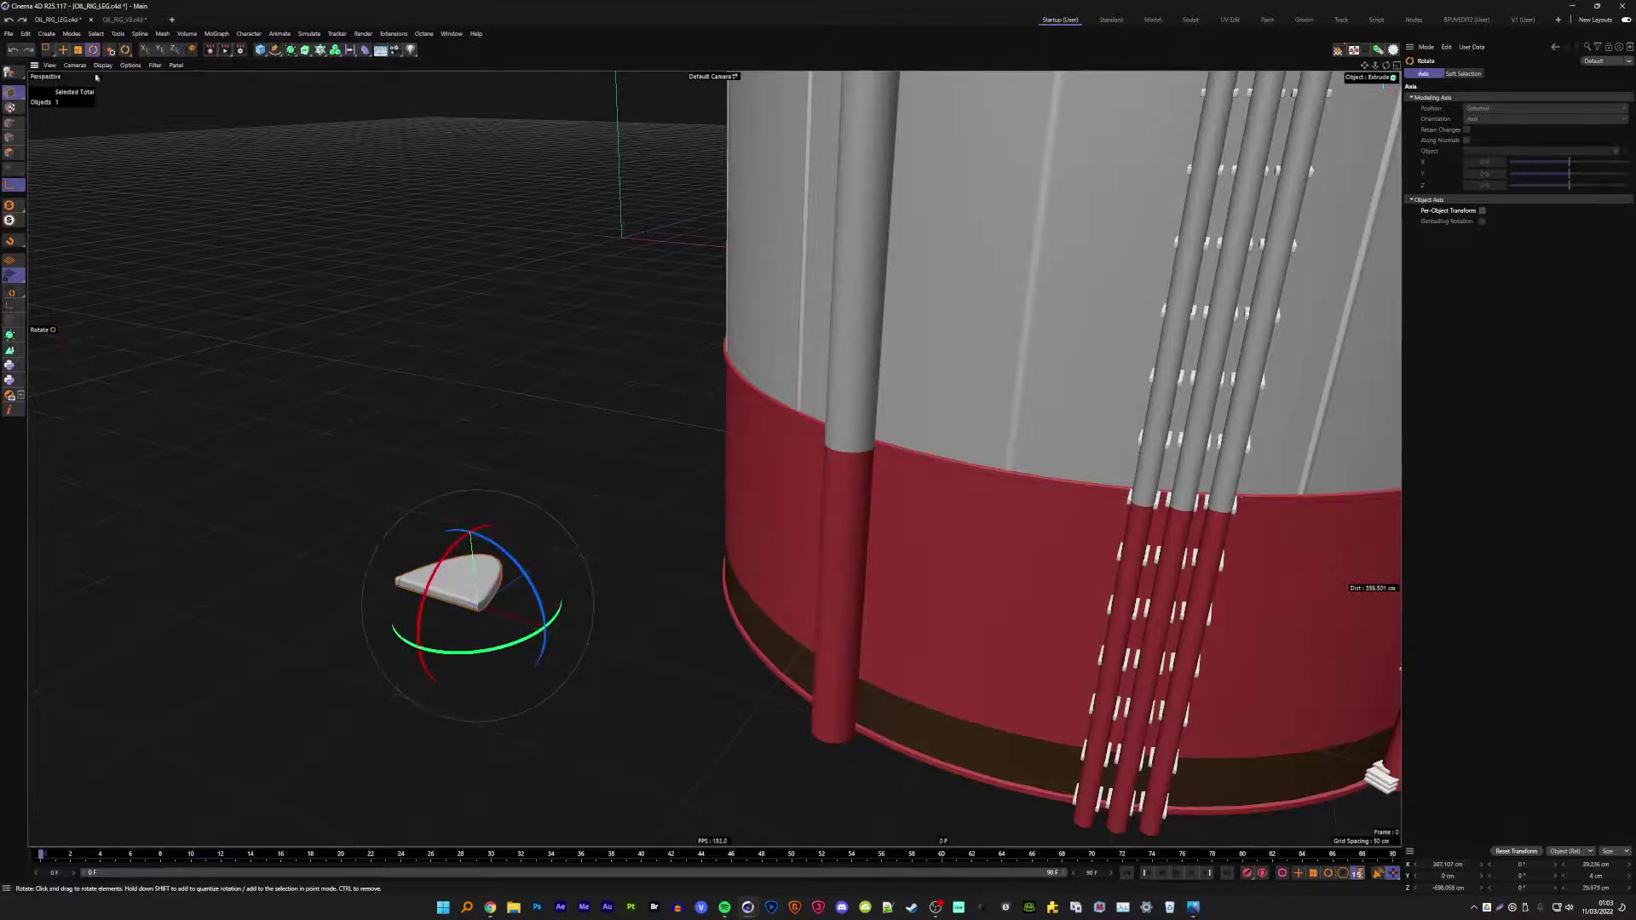
left_click_drag(507, 658, 449, 358)
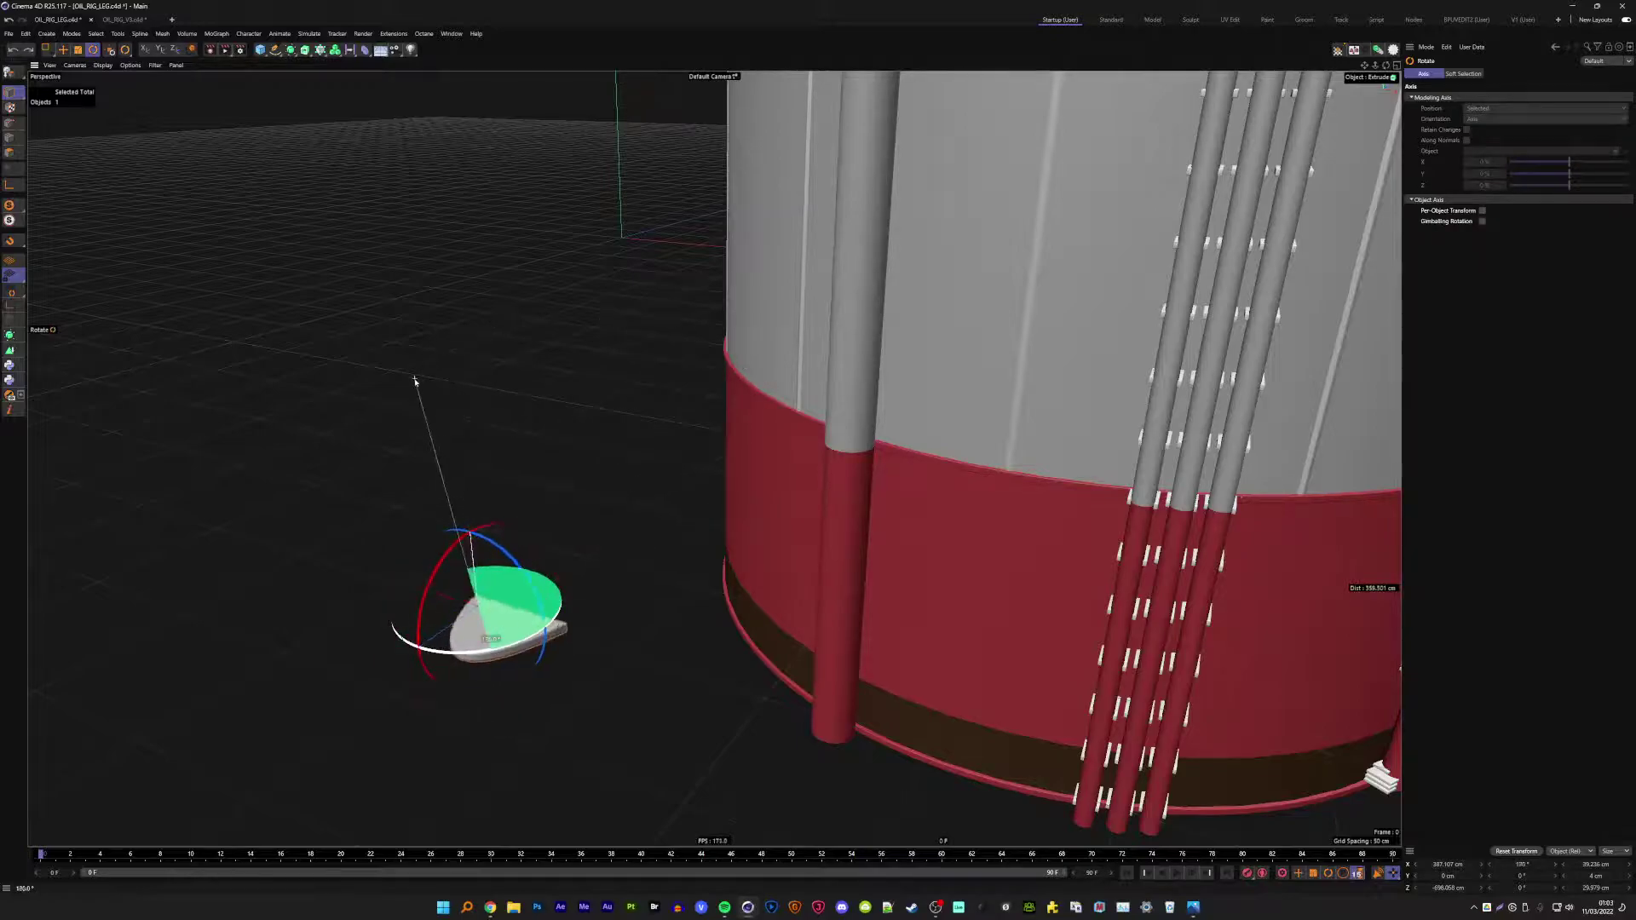
key("e")
left_click_drag(479, 605, 707, 445)
mouse_move(798, 490)
left_mouse_down()
mouse_move(814, 601)
mouse_move(724, 473)
mouse_move(801, 498)
mouse_move(805, 447)
mouse_move(759, 481)
mouse_move(647, 477)
mouse_move(728, 471)
left_mouse_up()
- Scale the bracket to 84% and slide it around the pole, raising it slightly
scroll(830, 489, "up", 3)
scroll(648, 477, "down", 2)
scroll(729, 472, "down", 3)
scroll(728, 471, "down", 2)
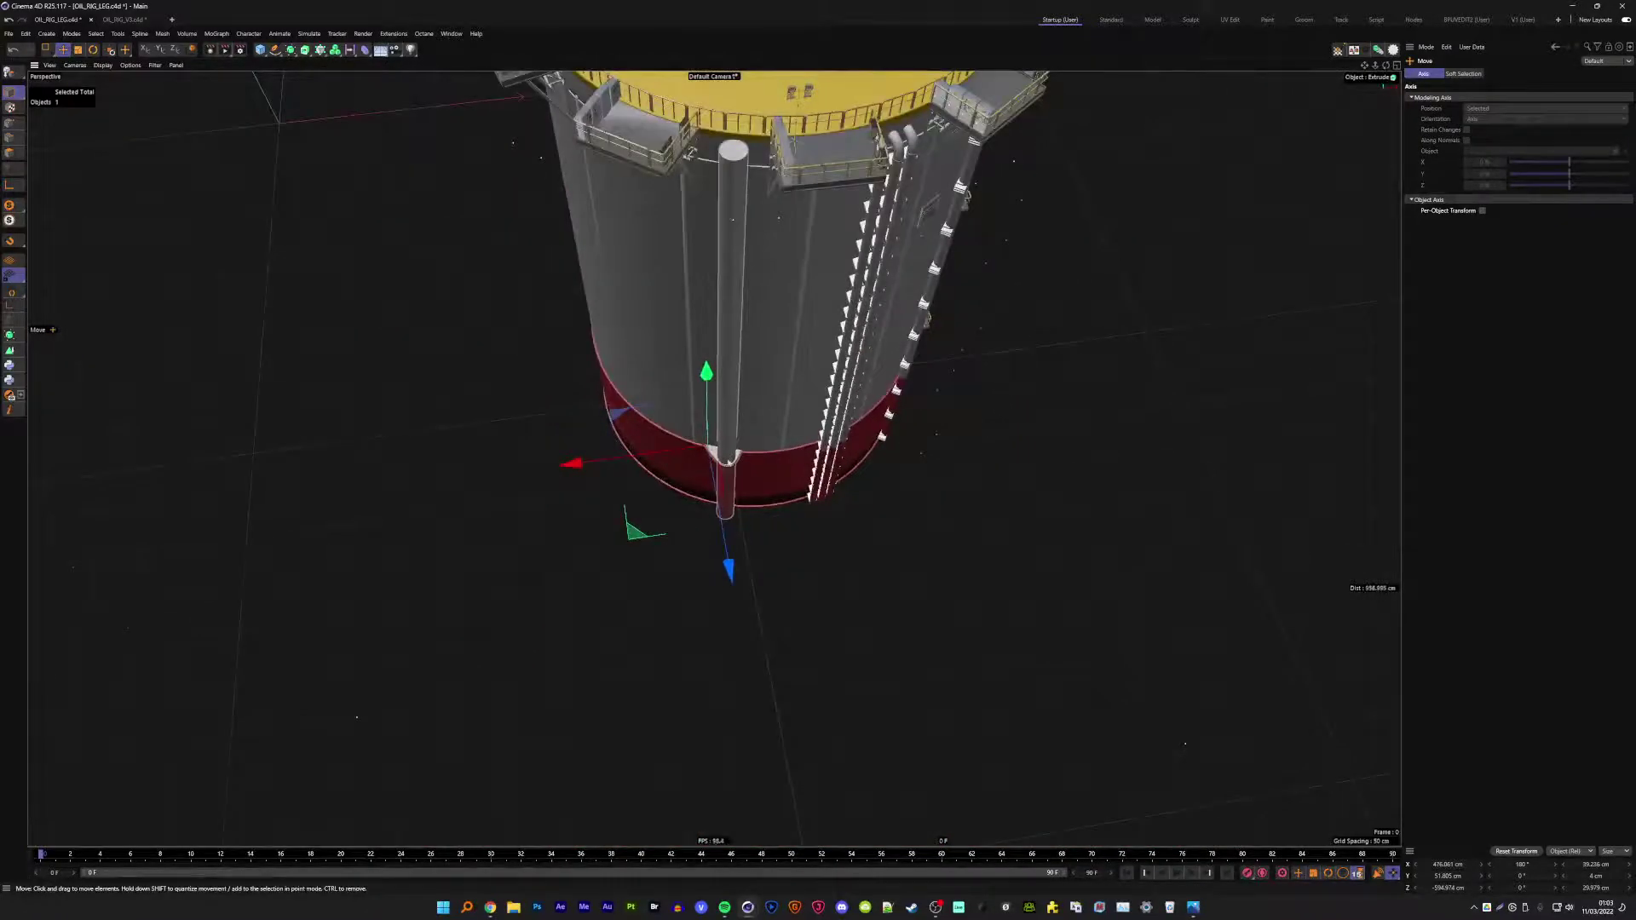
scroll(728, 472, "up", 2)
scroll(728, 465, "up", 2)
scroll(727, 456, "up", 3)
mouse_move(721, 444)
left_mouse_down("alt")
mouse_move(767, 366)
mouse_move(755, 427)
left_mouse_up("alt")
key("t")
key("e")
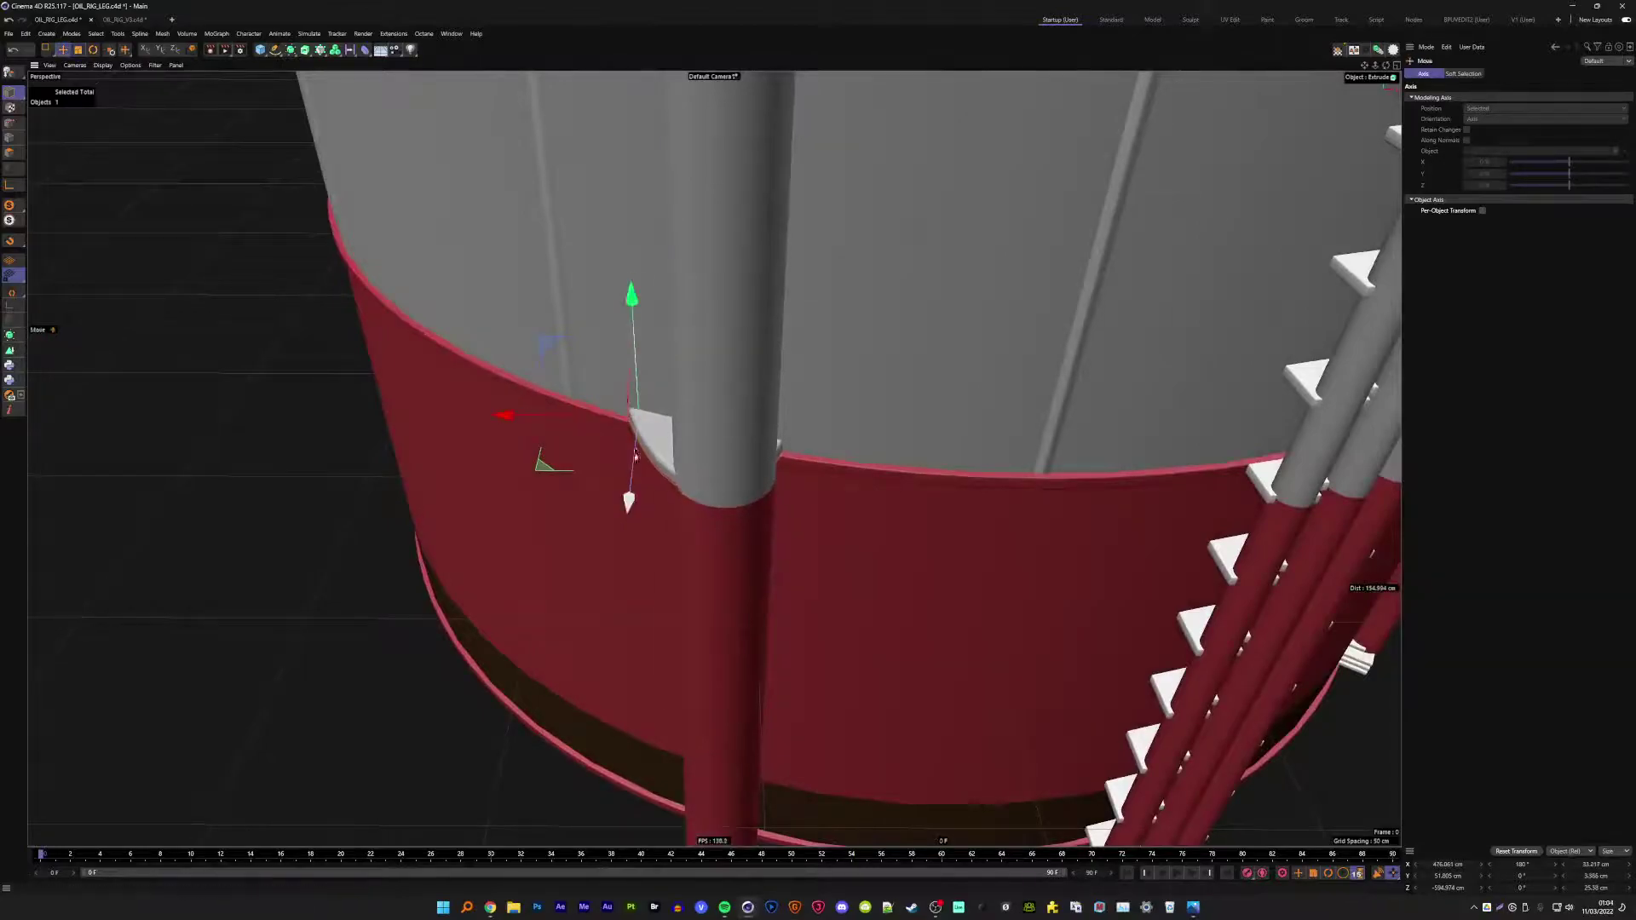
mouse_move(554, 430)
left_mouse_down()
mouse_move(601, 436)
mouse_move(613, 386)
mouse_move(650, 369)
left_mouse_up()
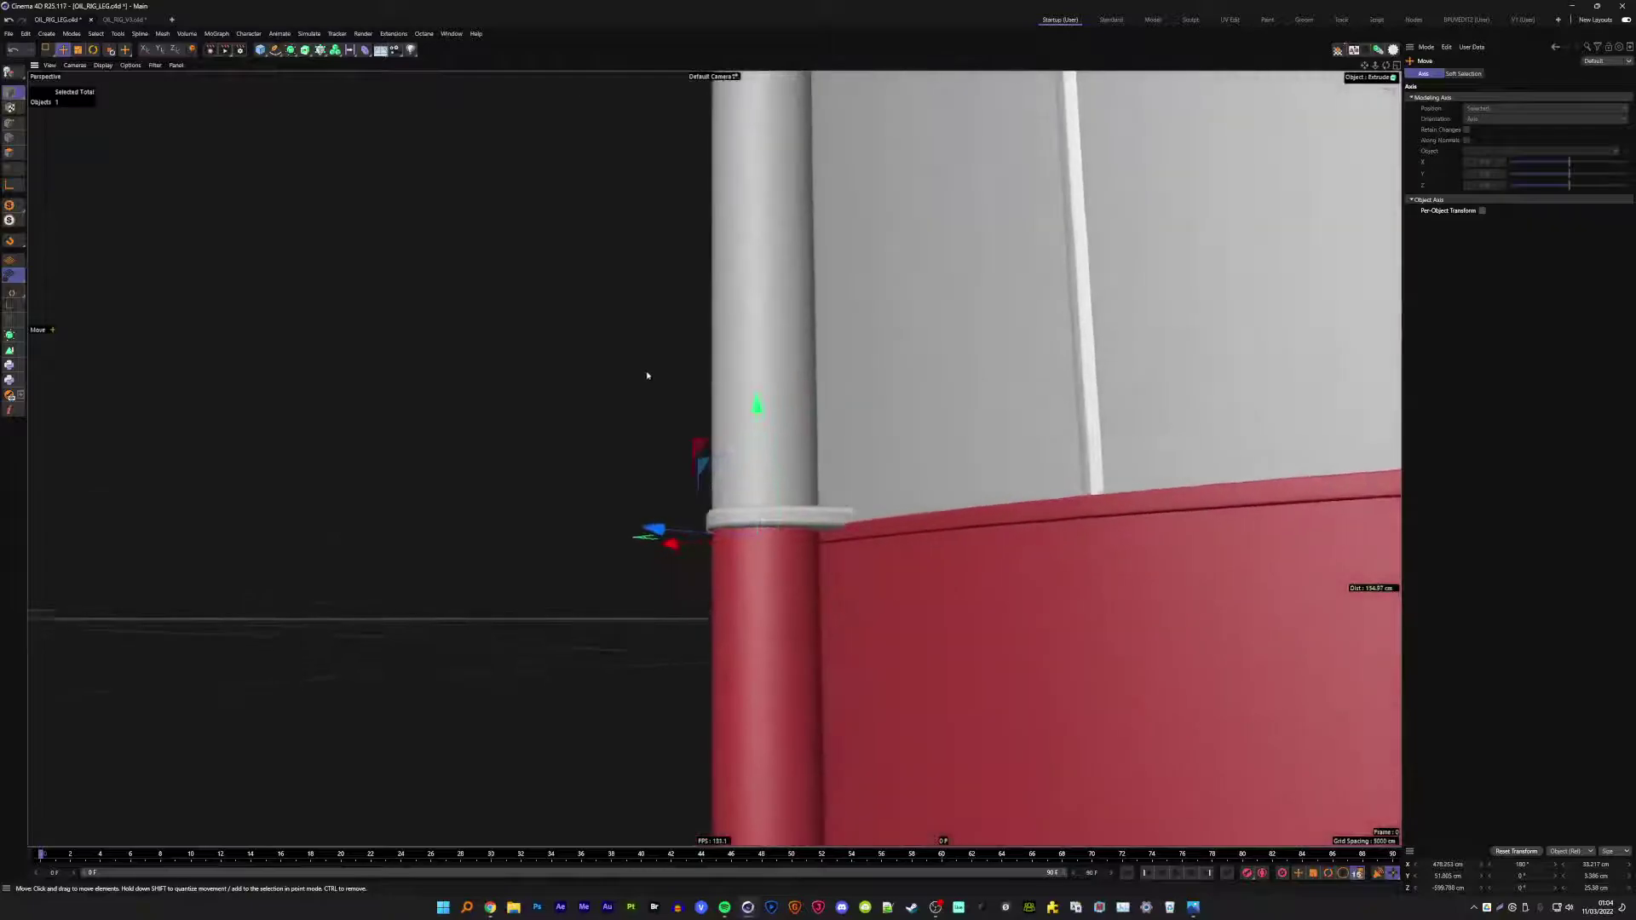
mouse_move(756, 405)
left_mouse_down()
mouse_move(792, 453)
mouse_move(1054, 482)
mouse_move(980, 515)
left_mouse_up()
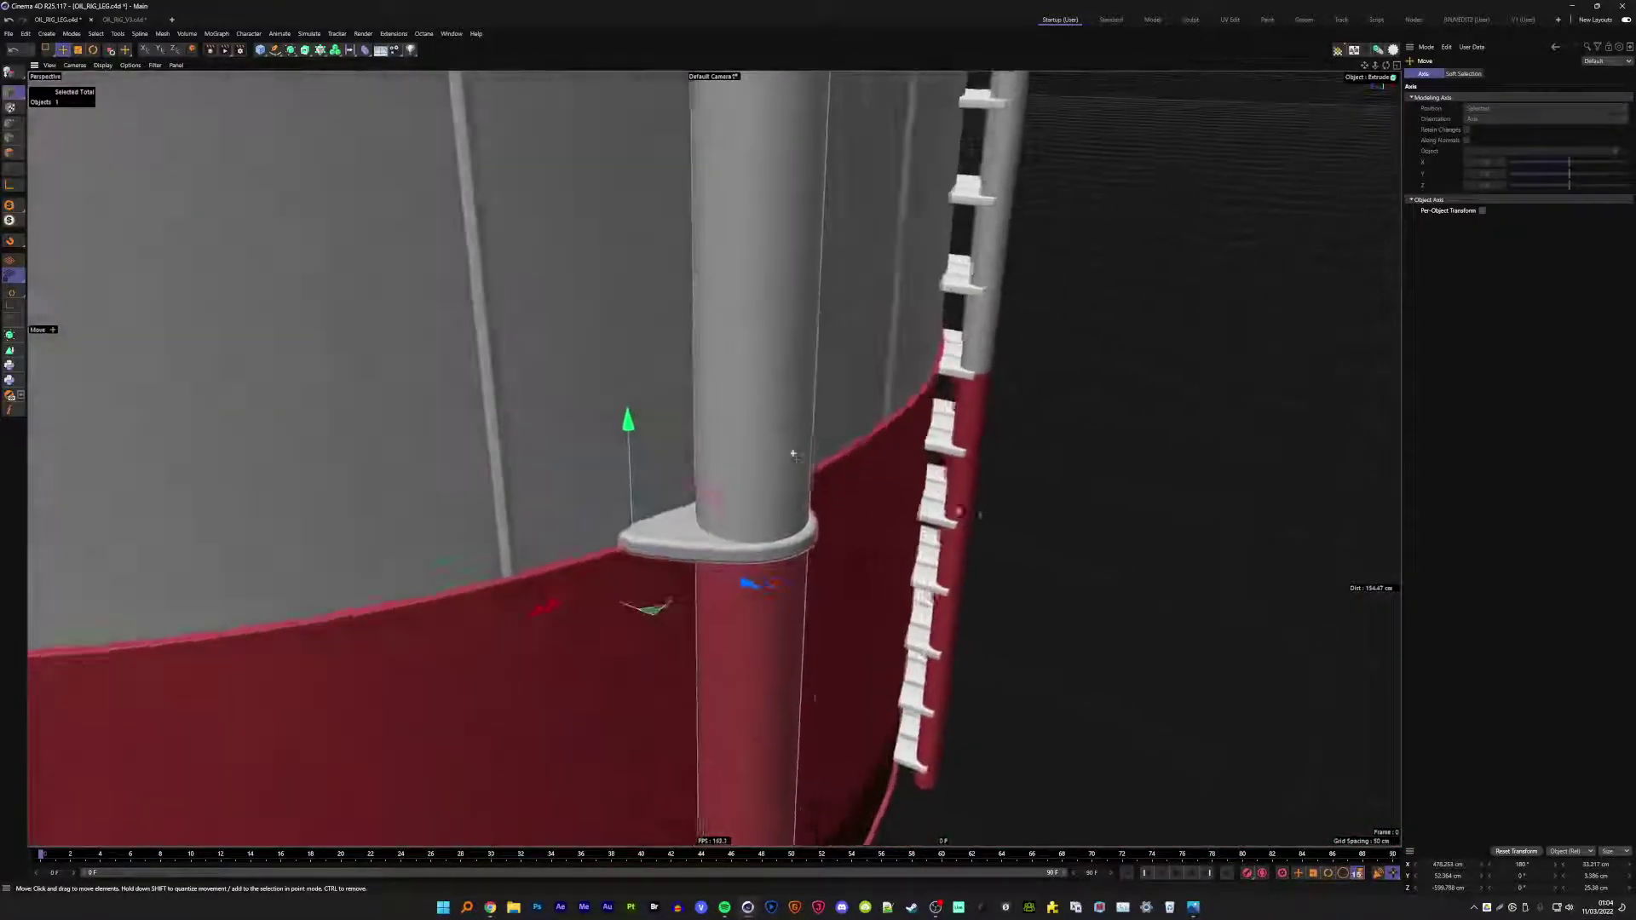
- Fine-tune the bracket's X and Z position so it hugs the pole
mouse_move(792, 454)
left_mouse_down("alt")
mouse_move(877, 565)
mouse_move(887, 550)
left_mouse_up("alt")
key("r")
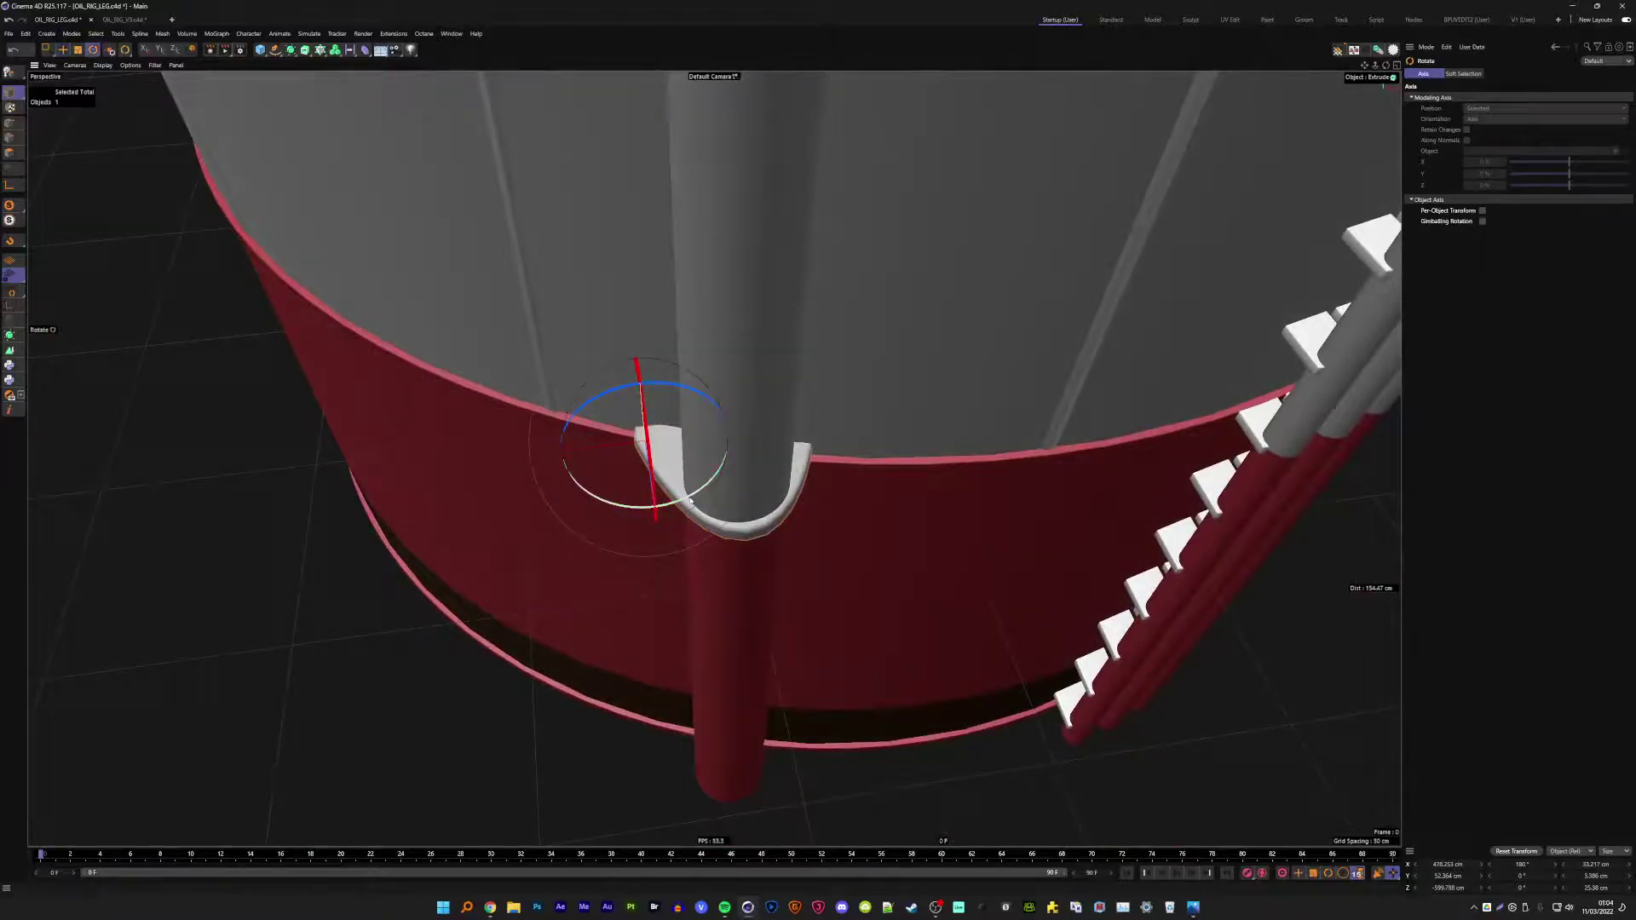
mouse_move(690, 503)
left_mouse_down("alt")
mouse_move(612, 509)
mouse_move(748, 567)
mouse_move(711, 595)
left_mouse_up("alt")
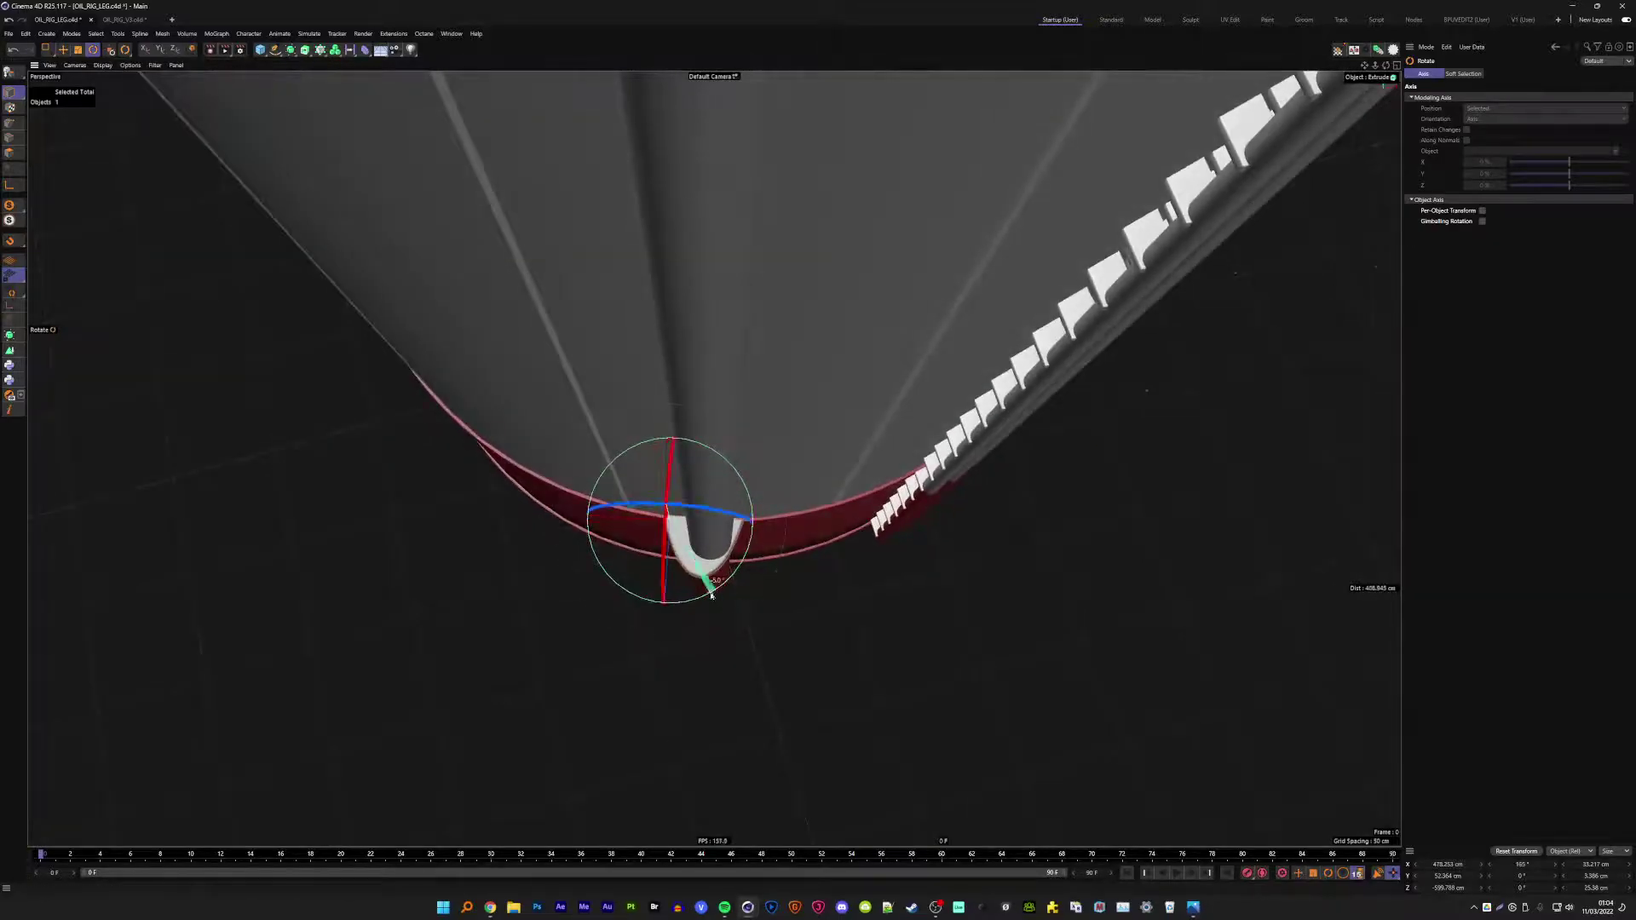
key("e")
scroll(665, 512, "up", 2)
mouse_move(648, 498)
left_mouse_down()
mouse_move(619, 500)
mouse_move(672, 565)
left_mouse_up()
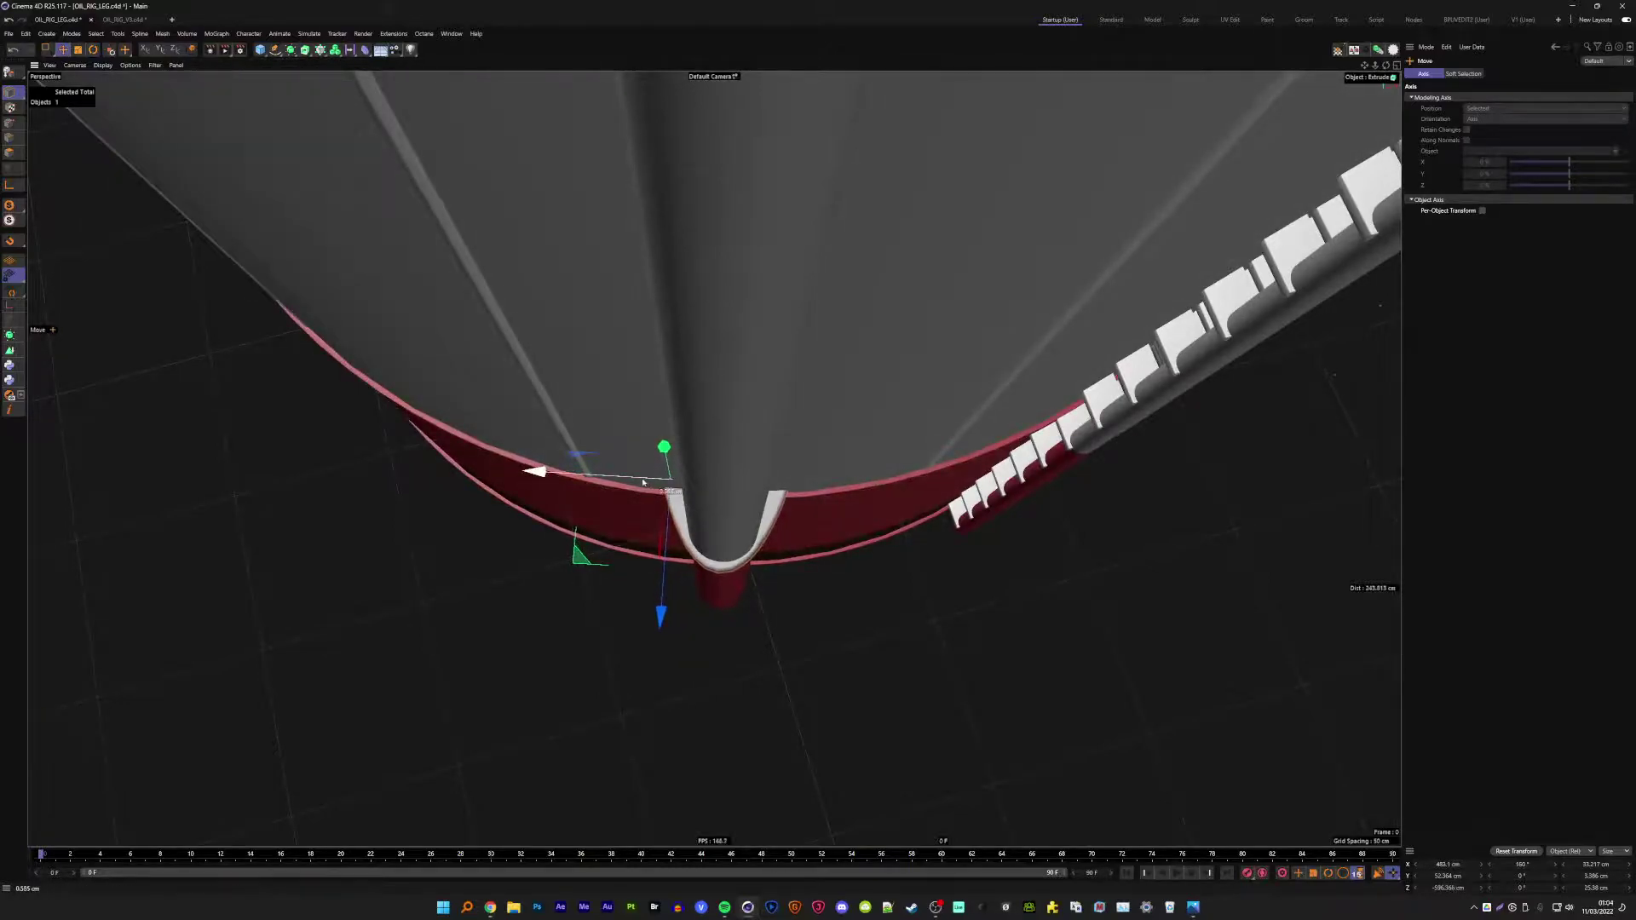
left_click_drag(642, 482, 645, 482)
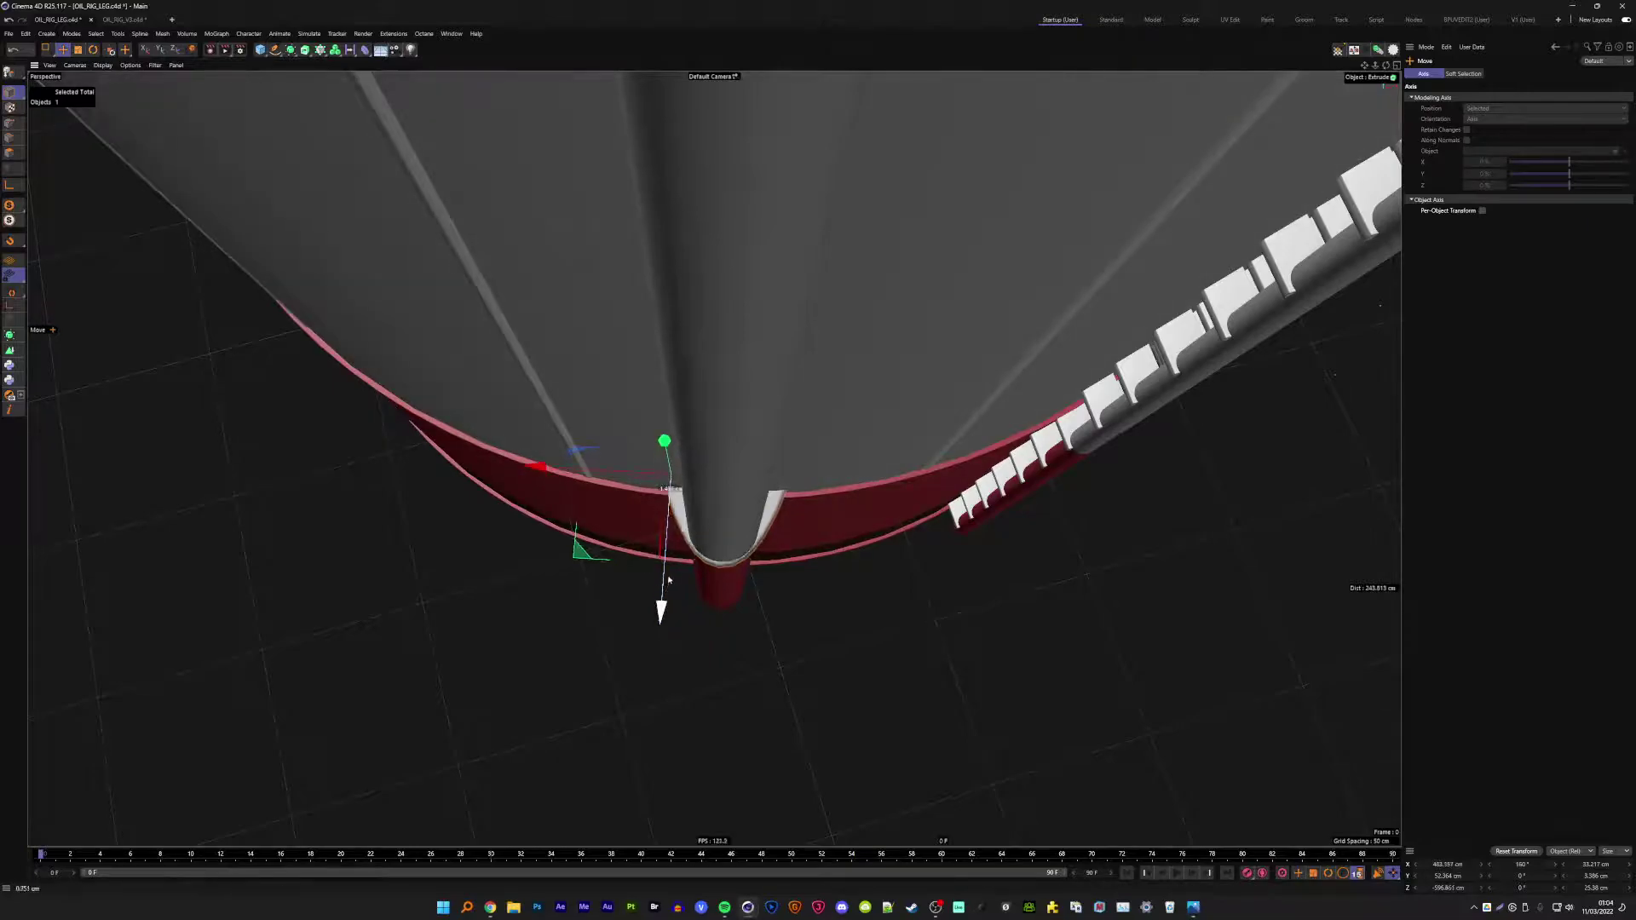
left_click_drag(666, 588, 666, 598)
left_click_drag(767, 426, 852, 340, "alt")
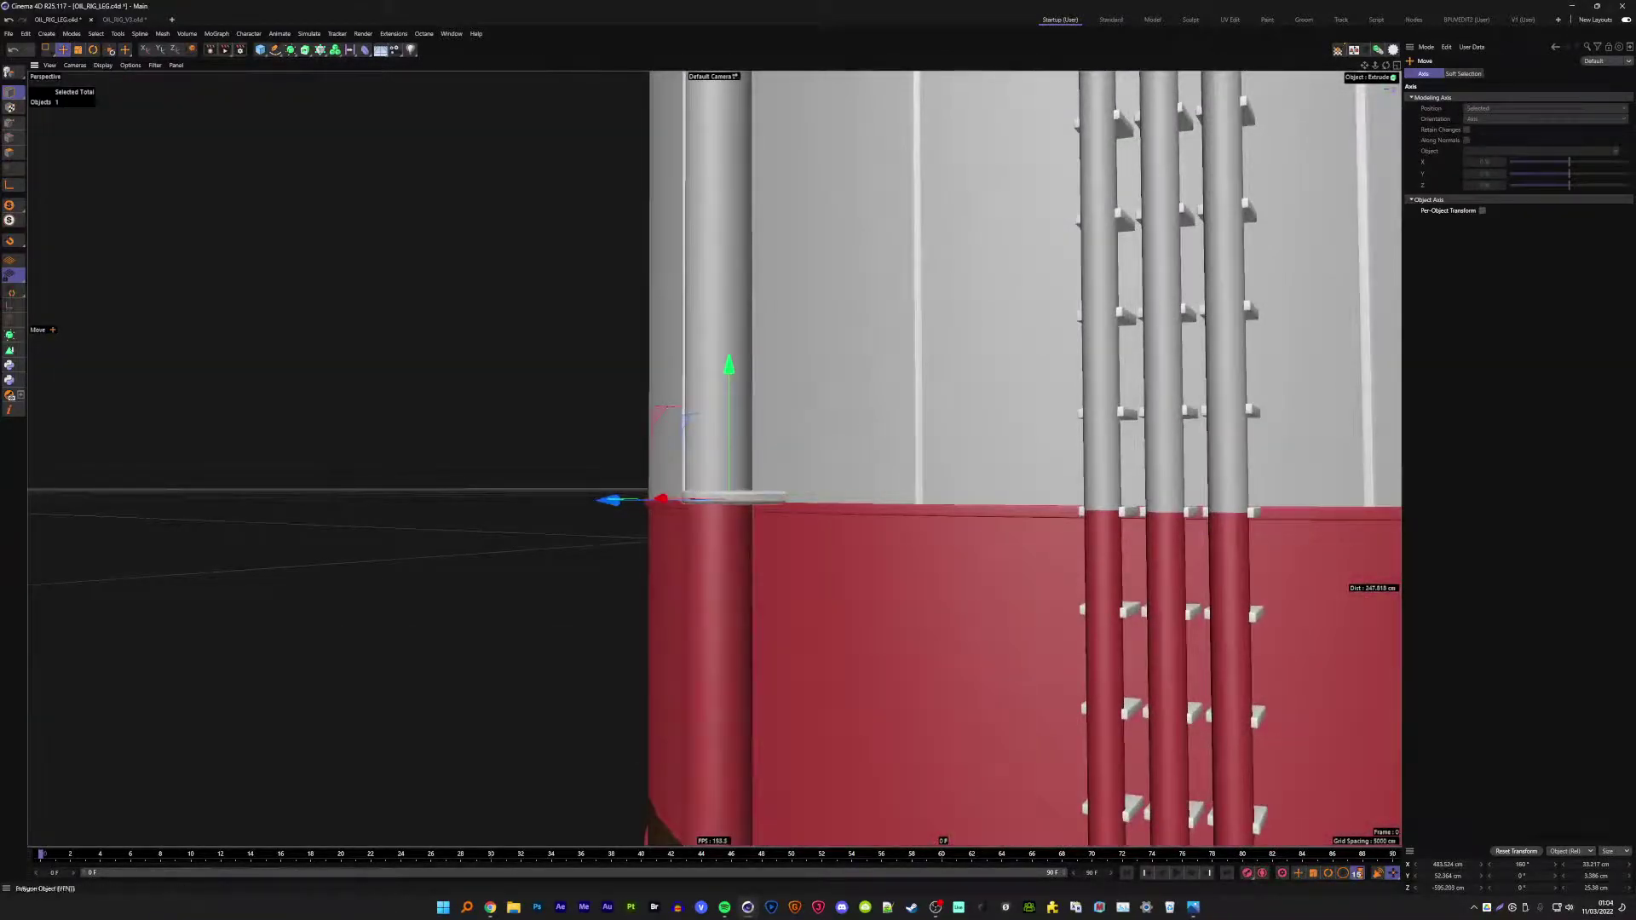
- Set Cloner.3 to Linear mode and move the bracket clones up the pole
left_click(697, 487)
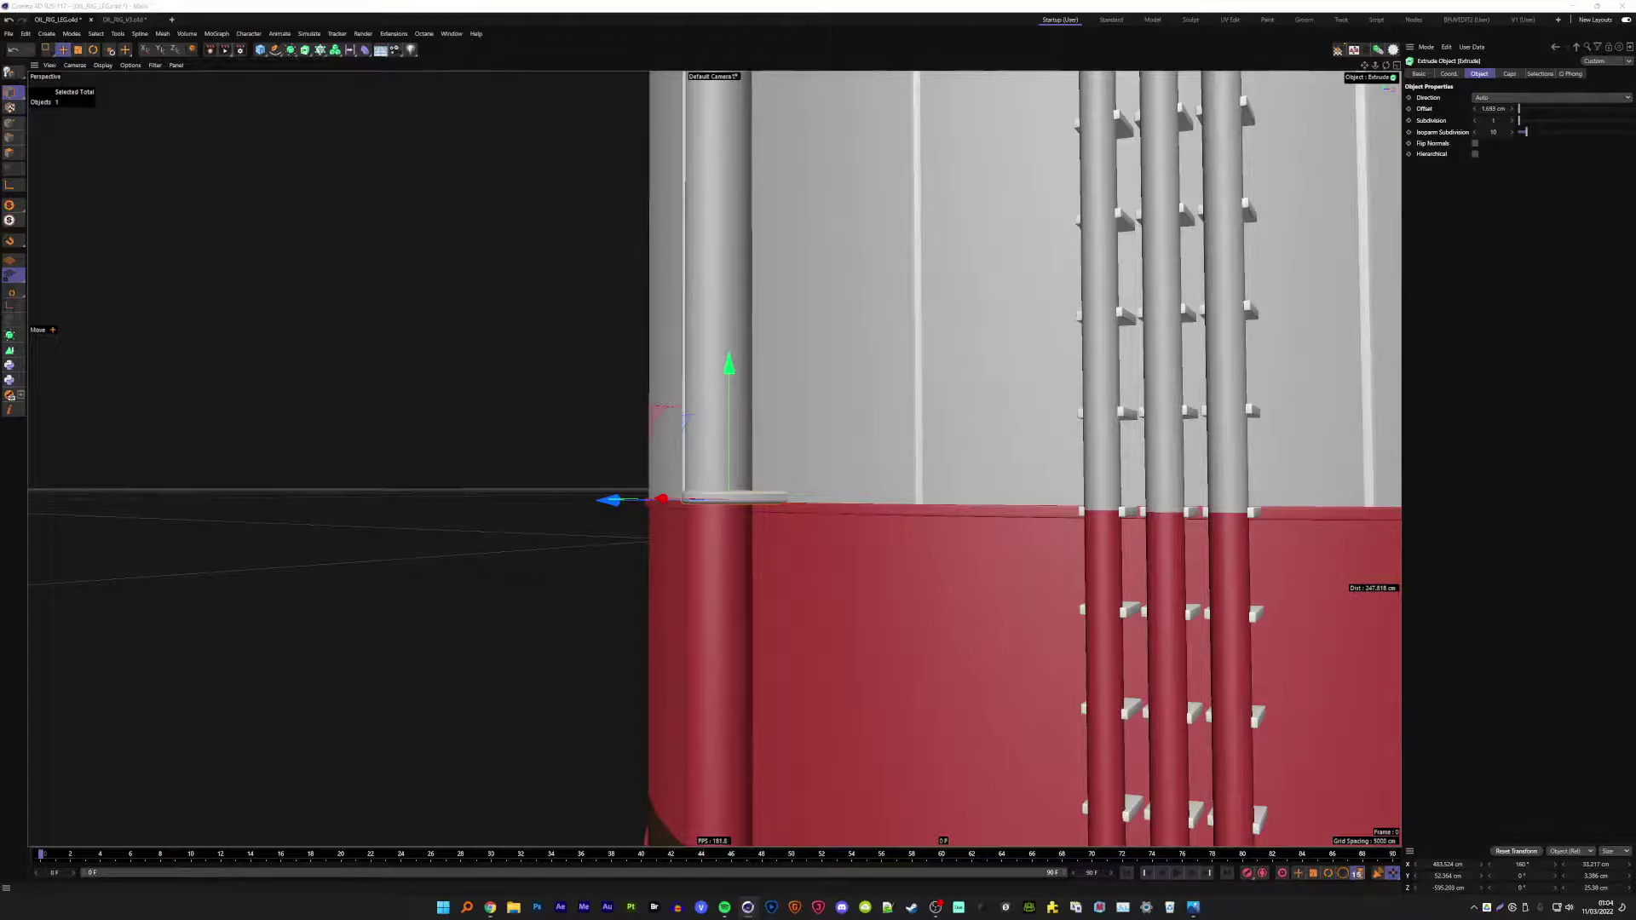
left_click(474, 494)
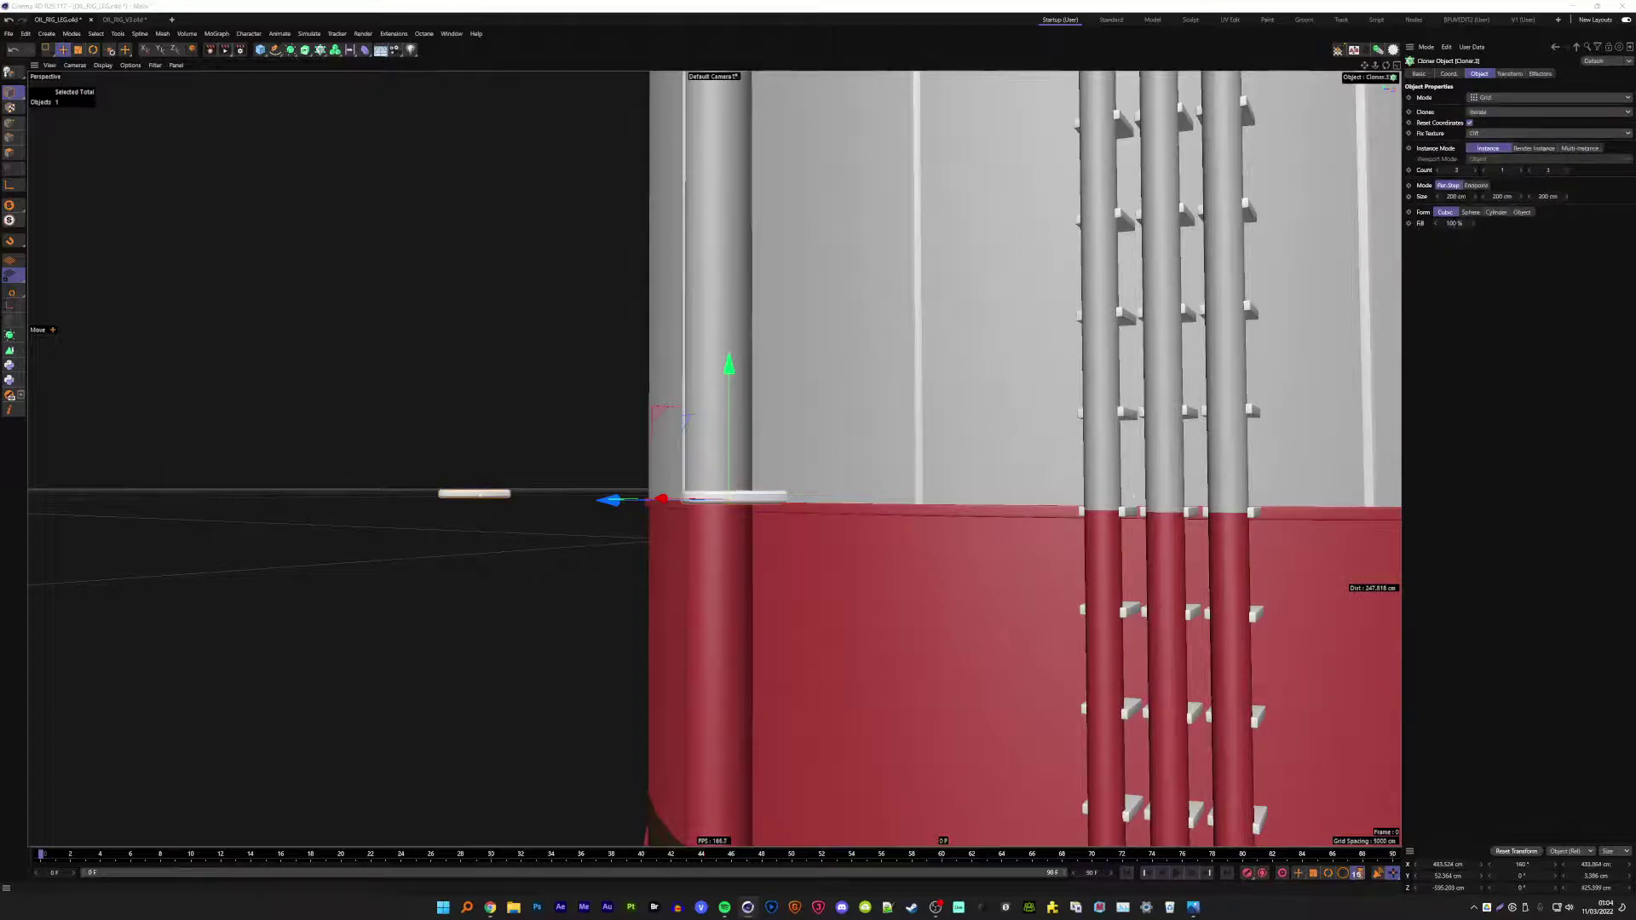
left_click(1490, 102)
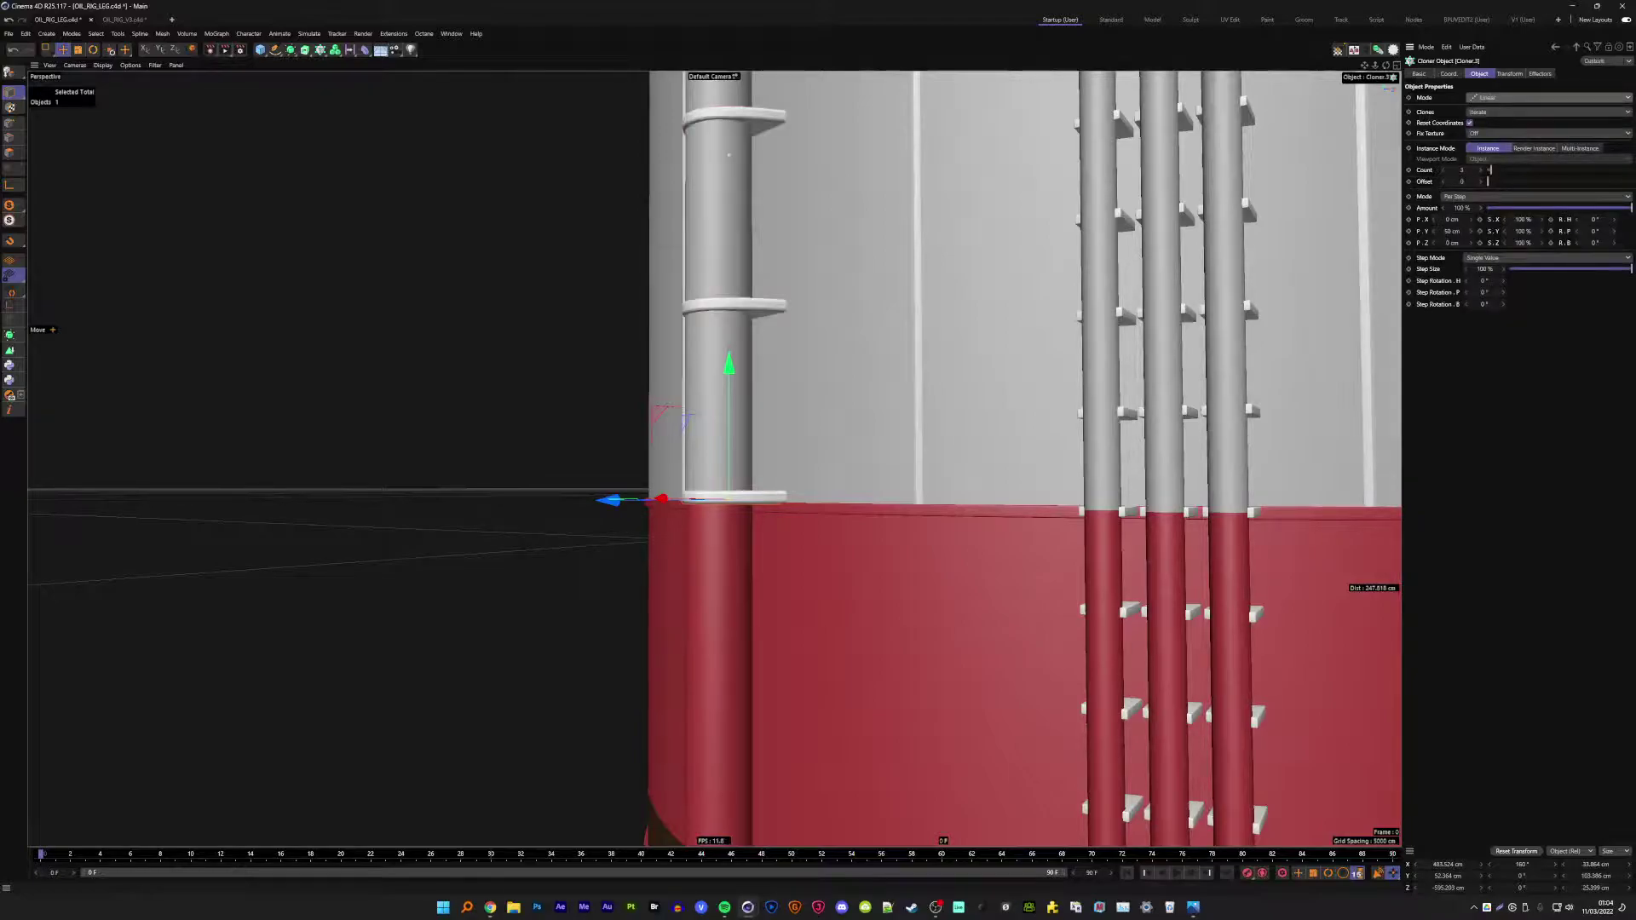
scroll(1022, 460, "down", 2)
scroll(1023, 460, "down", 5)
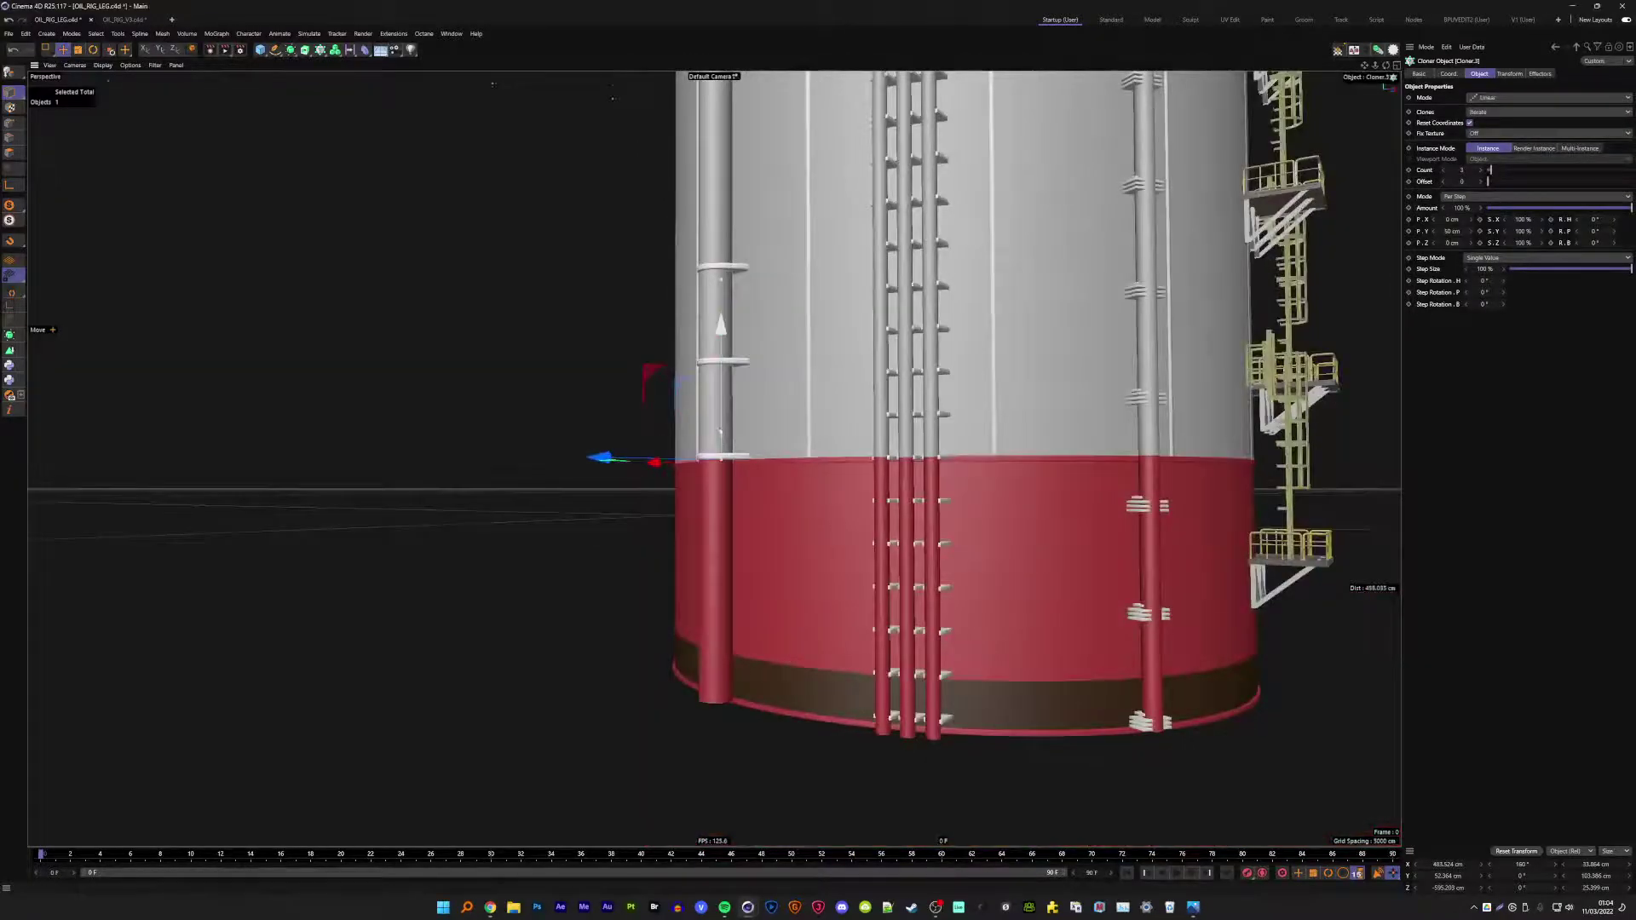
mouse_move(721, 430)
left_mouse_down()
mouse_move(757, 398)
mouse_move(769, 433)
mouse_move(740, 448)
left_mouse_up()
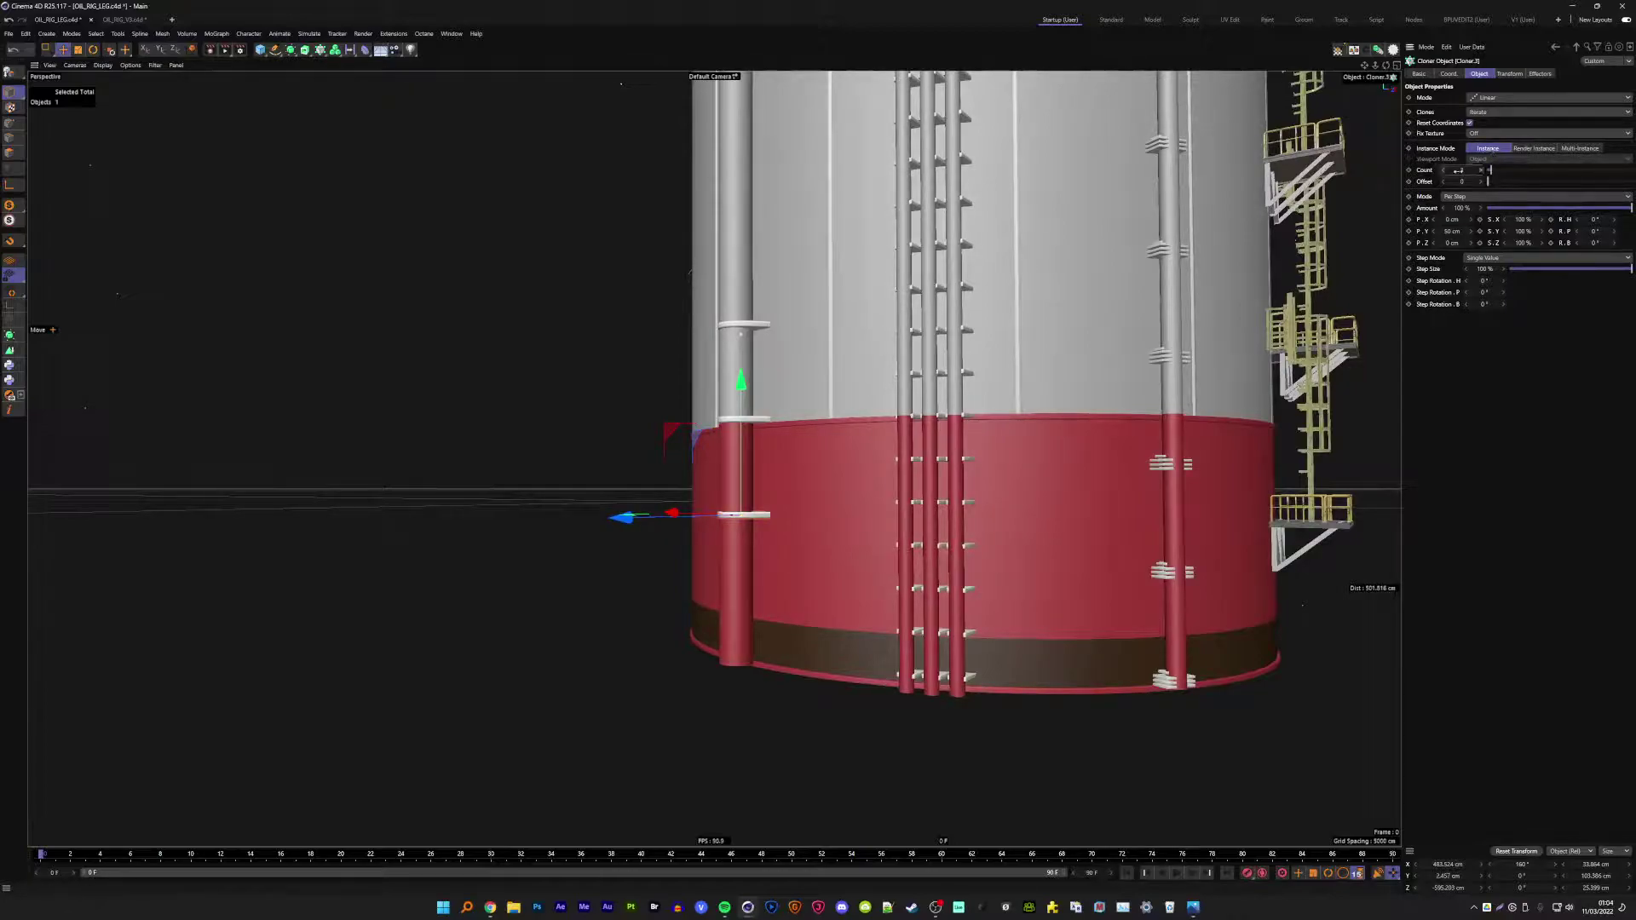
- Space the bracket clones about 107 cm apart vertically
scroll(916, 445, "down", 2)
scroll(915, 445, "down", 2)
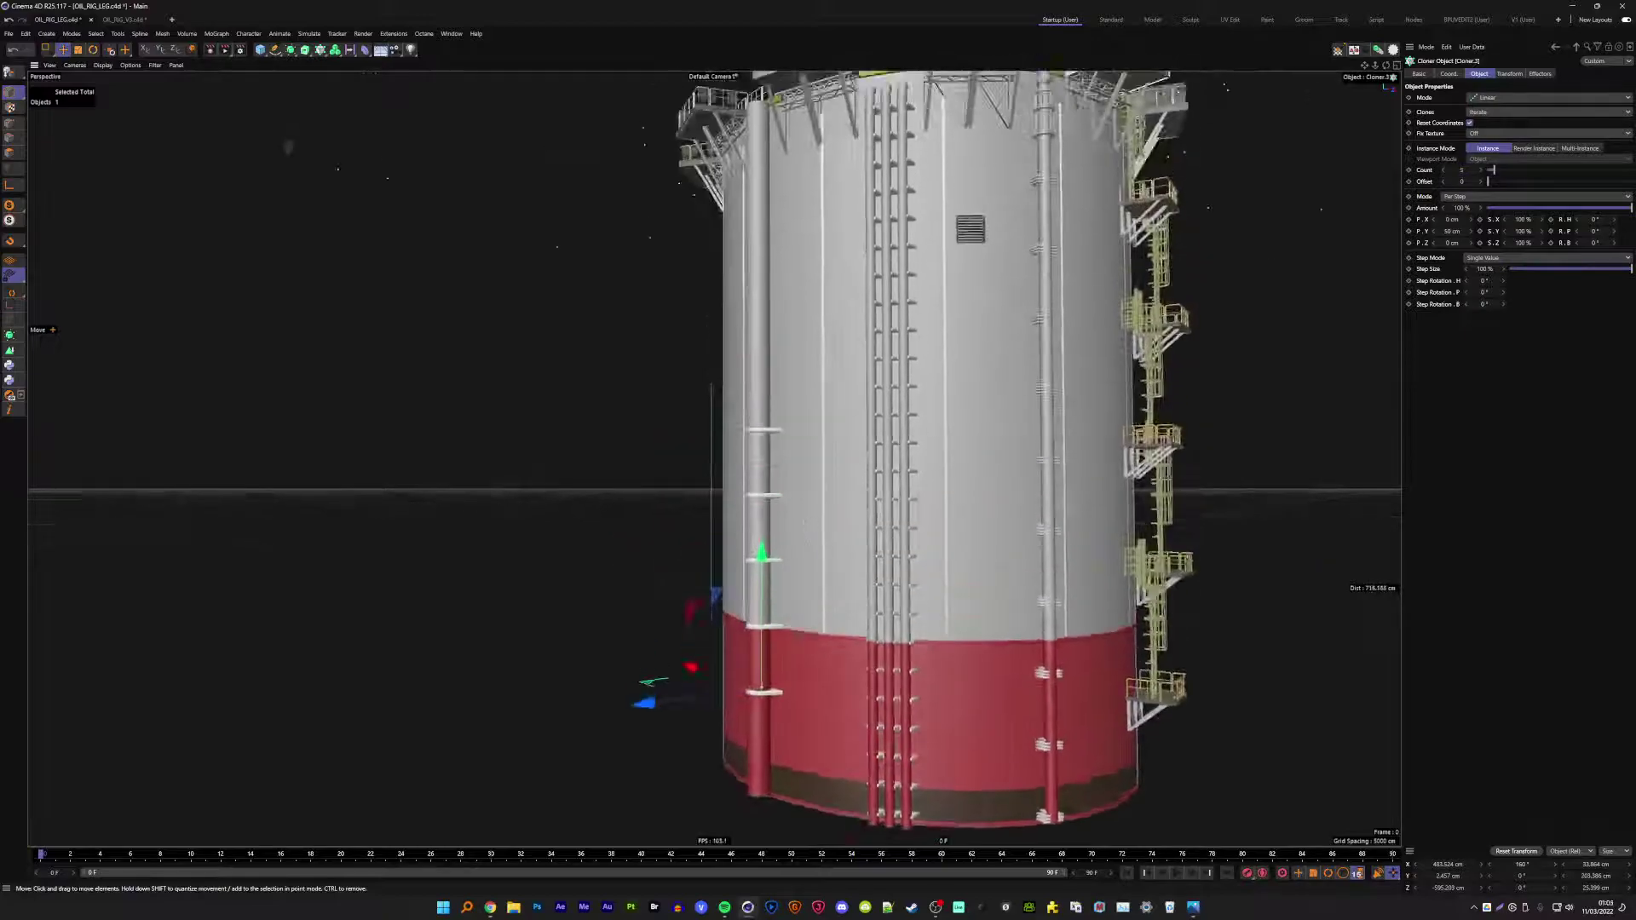
left_click_drag(1470, 230, 1471, 236)
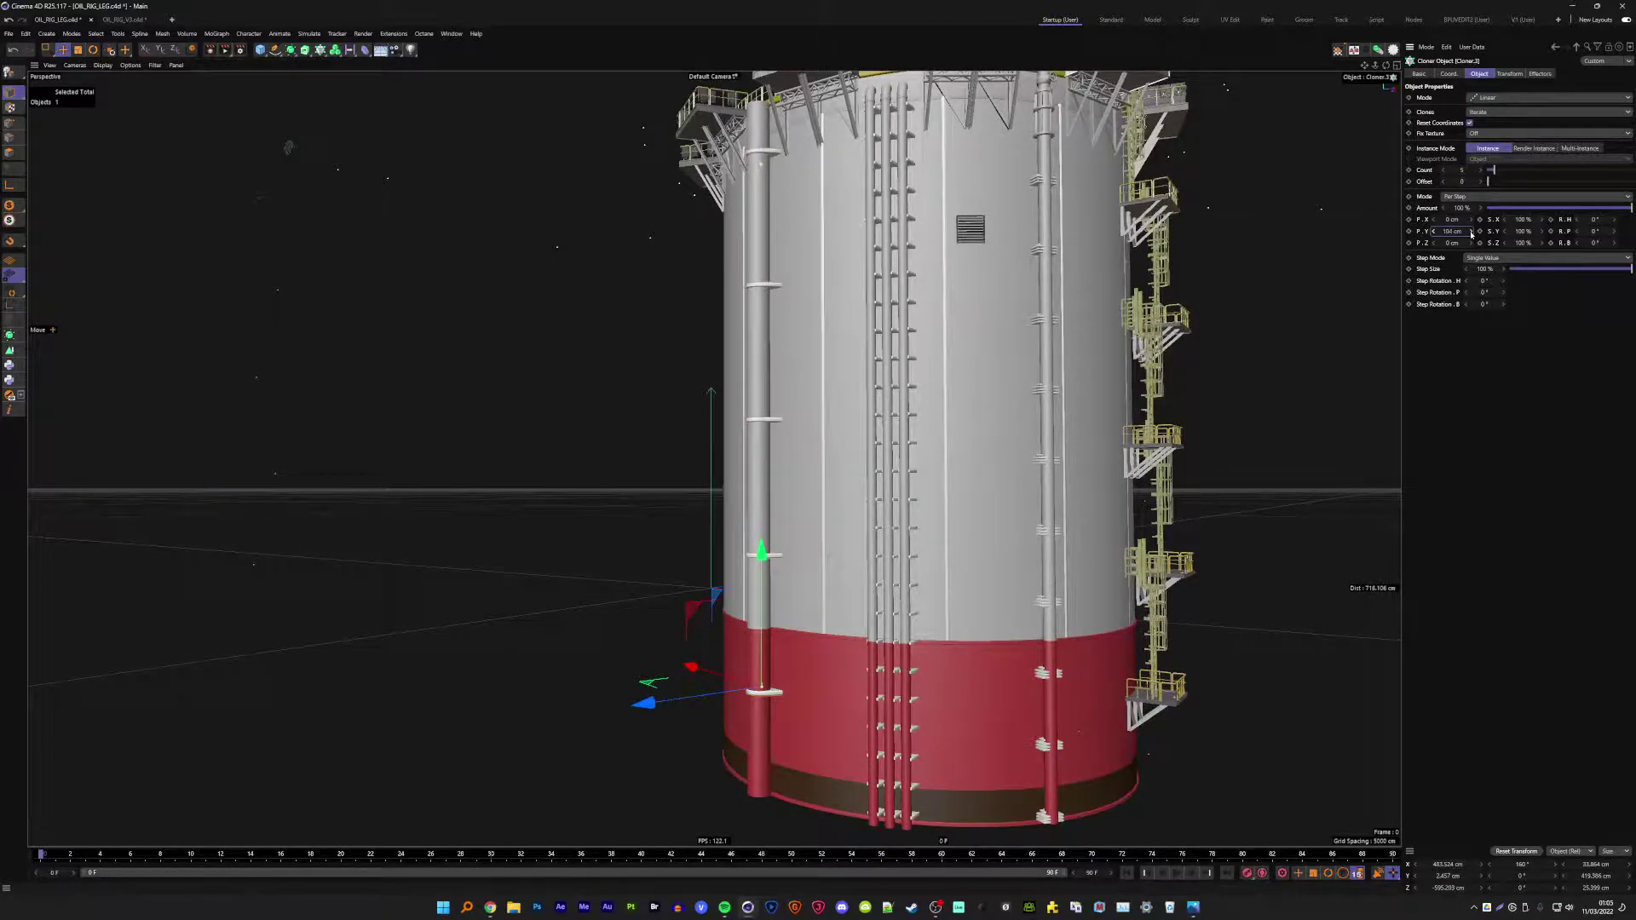
left_click_drag(1472, 235, 1472, 236)
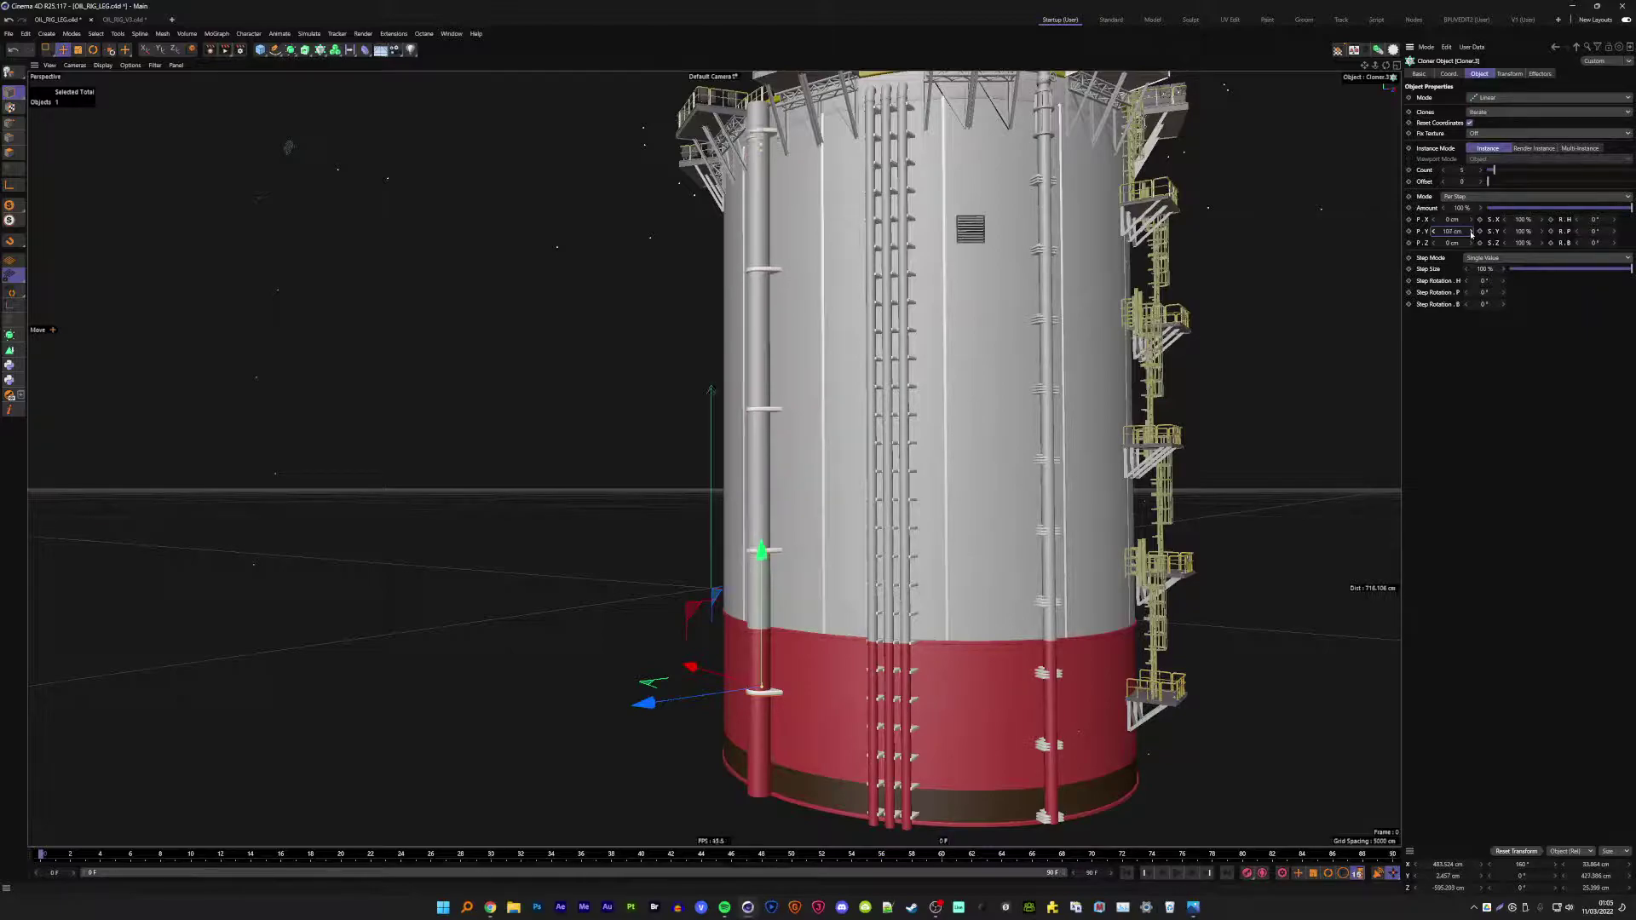
left_click(956, 500)
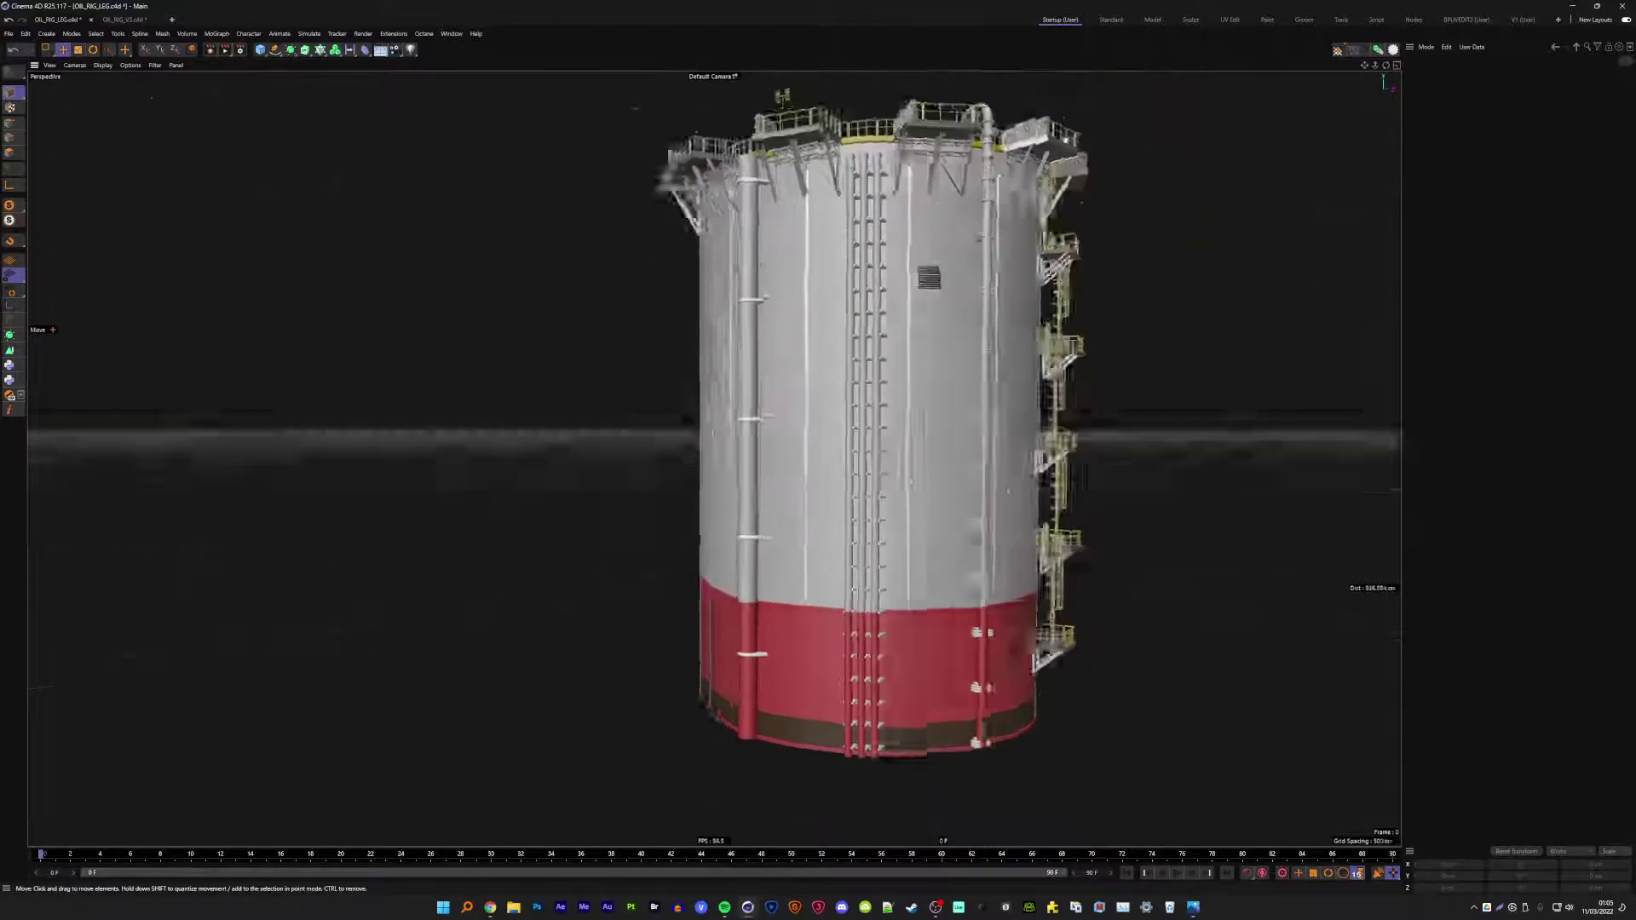
- Raise the ring clamp on the left pipe about 79.7 cm along Y
left_click_drag(853, 477, 956, 500, "alt")
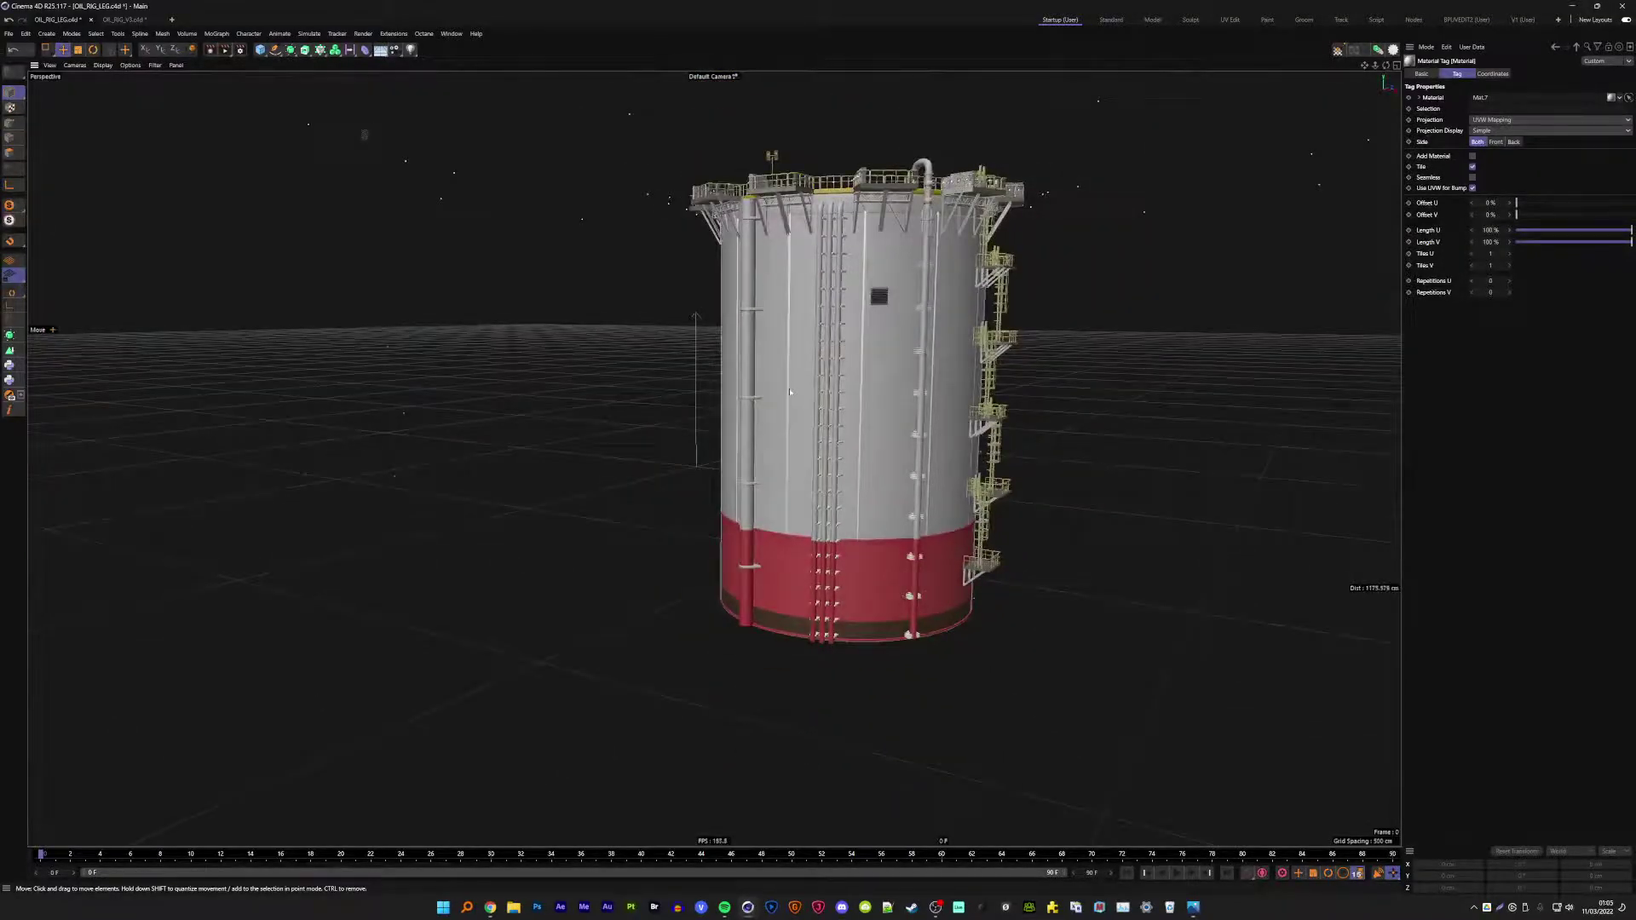
scroll(790, 393, "up", 5)
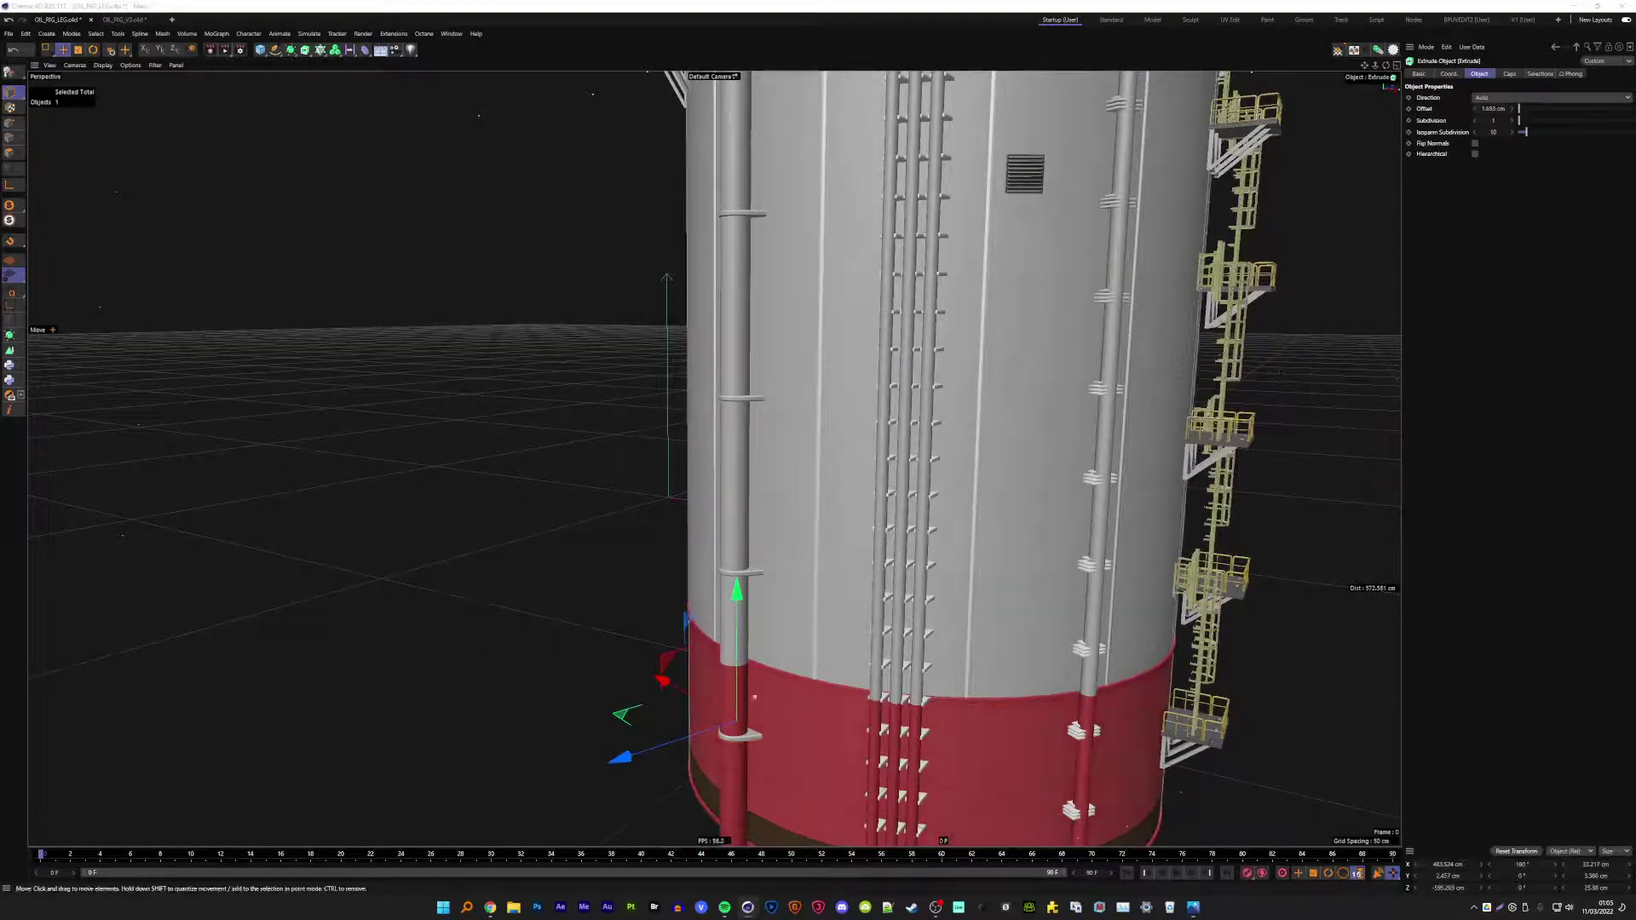
left_click_drag(737, 709, 759, 496)
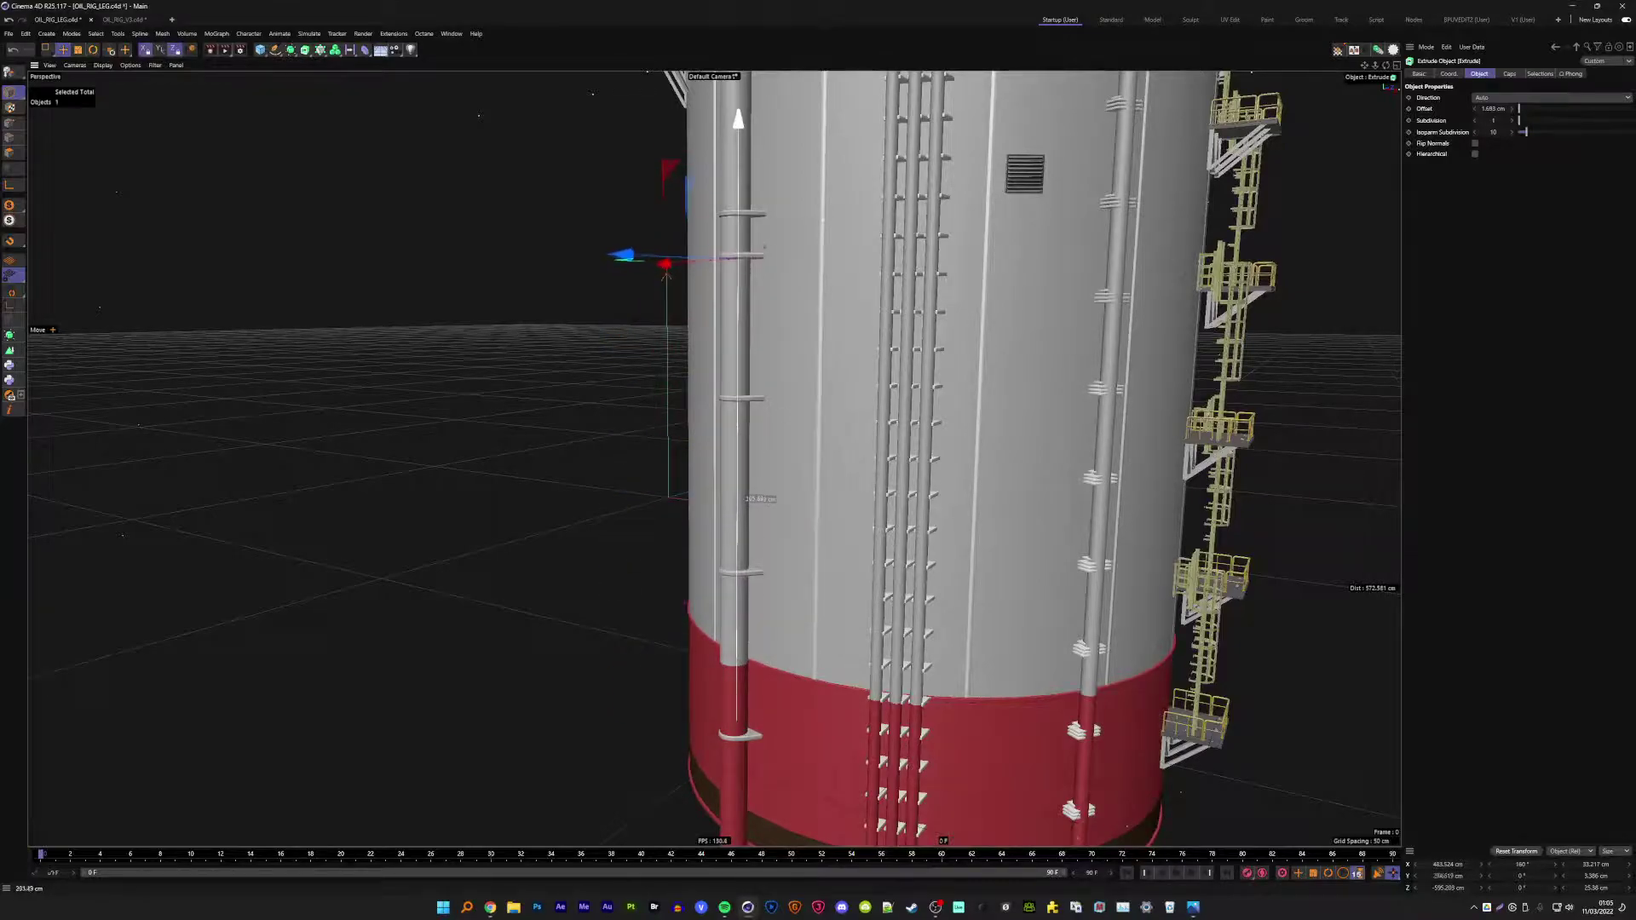
left_click(537, 321)
scroll(536, 322, "down", 3)
mouse_move(764, 310)
left_mouse_down("alt")
mouse_move(818, 358)
mouse_move(902, 380)
mouse_move(870, 416)
mouse_move(738, 346)
left_mouse_up("alt")
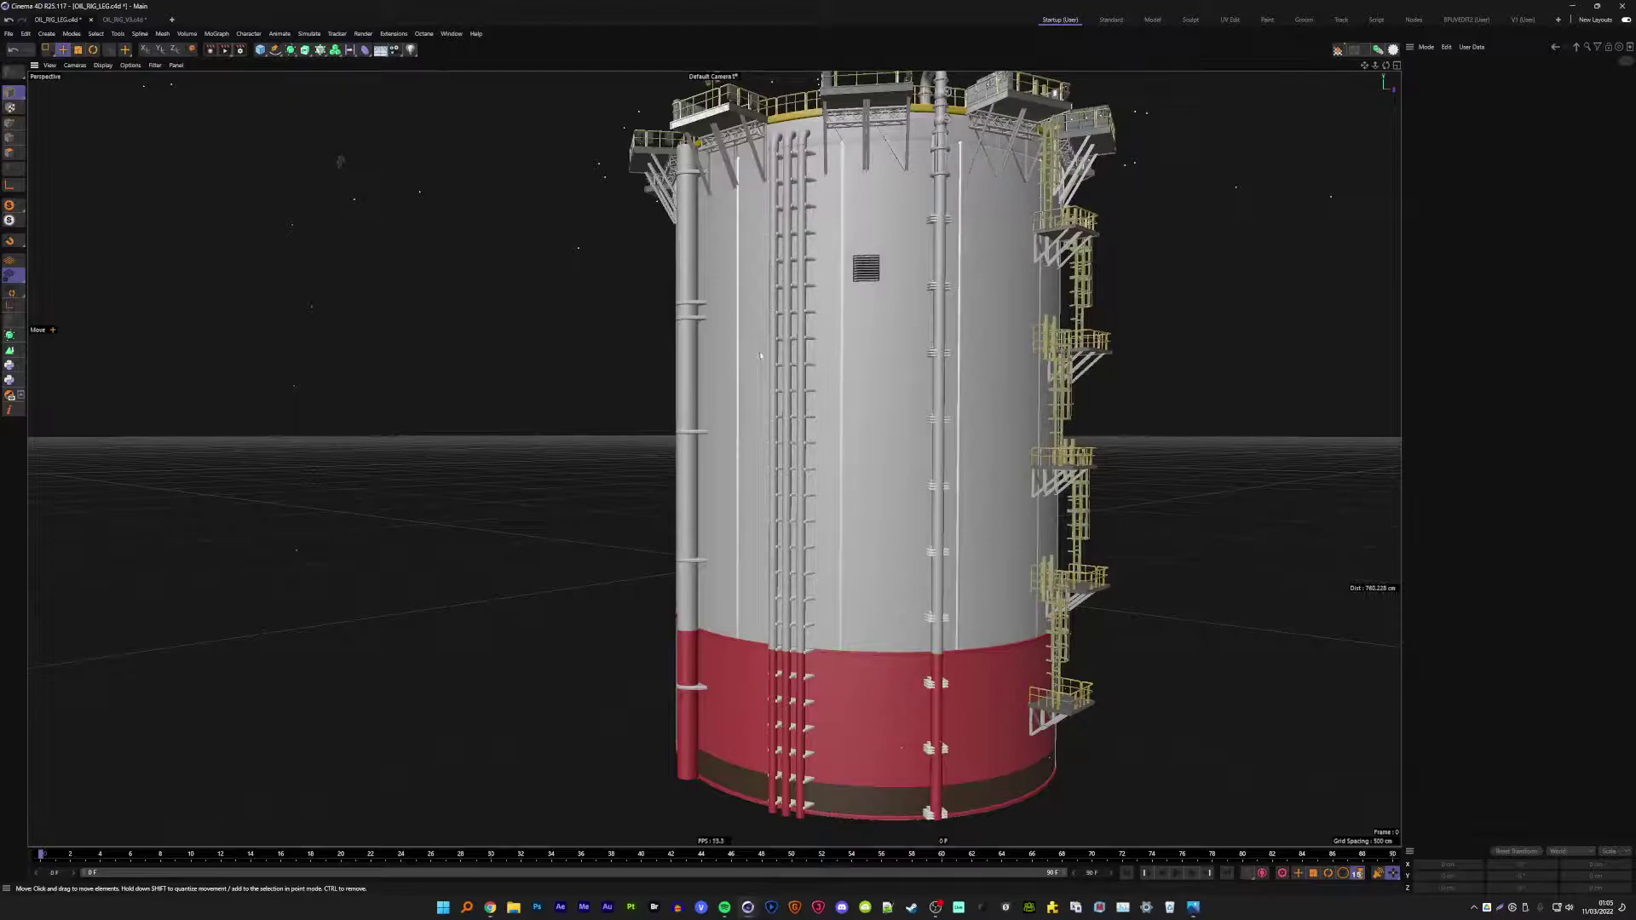
- Save the OIL_RIG_LEG scene
key("ctrl+s")
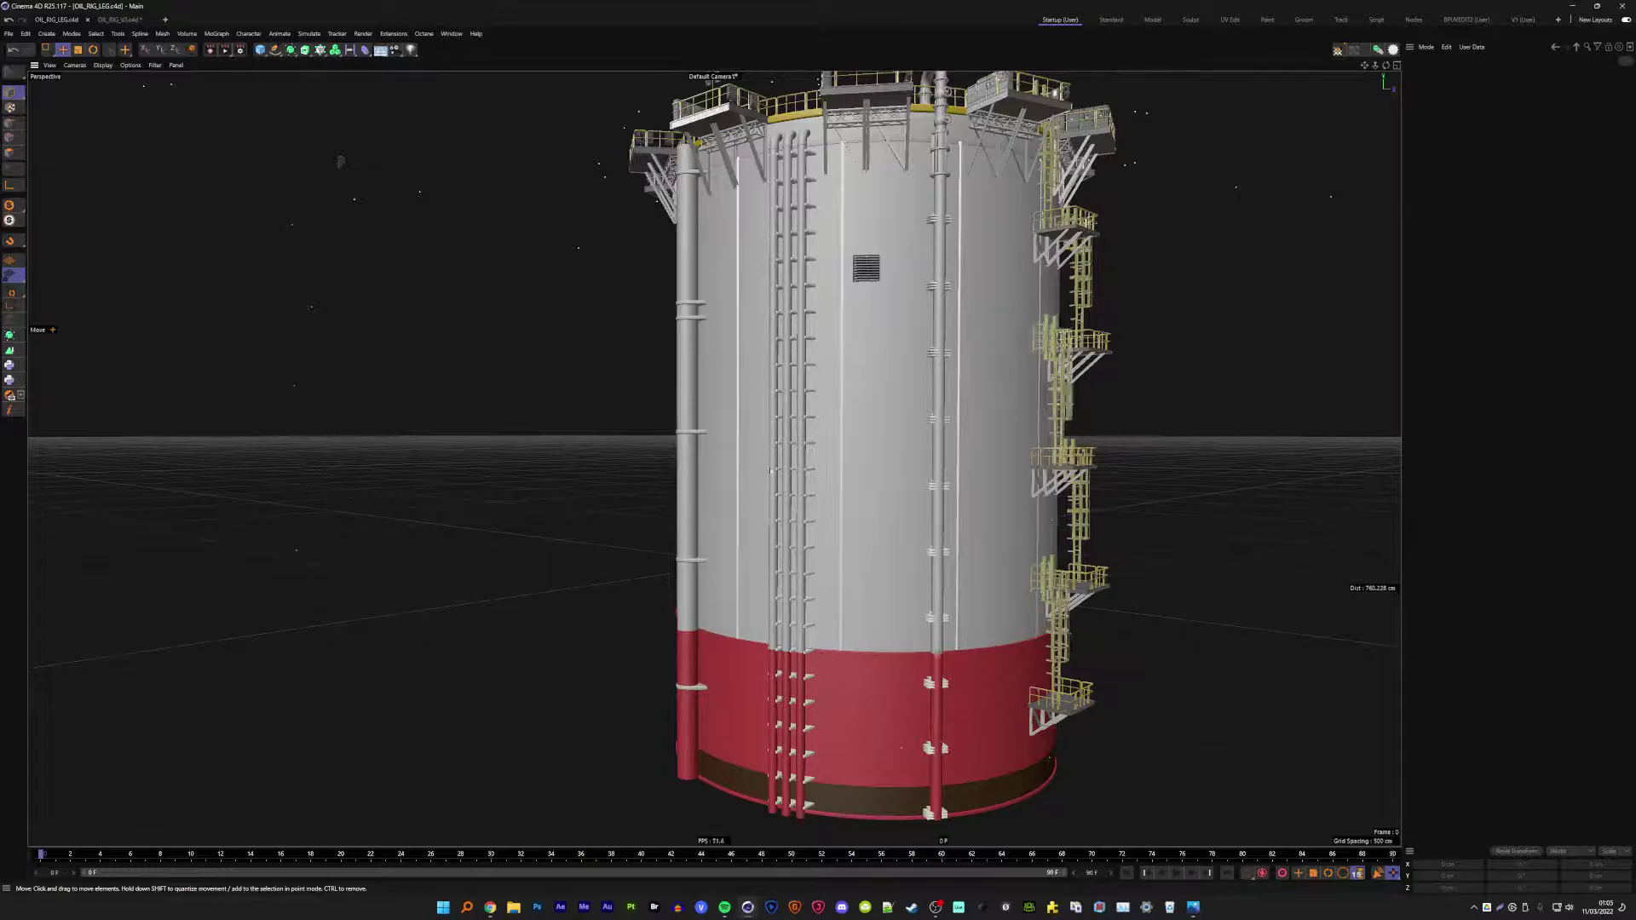
scroll(980, 426, "down", 3)
scroll(895, 451, "down", 3)
scroll(828, 476, "down", 2)
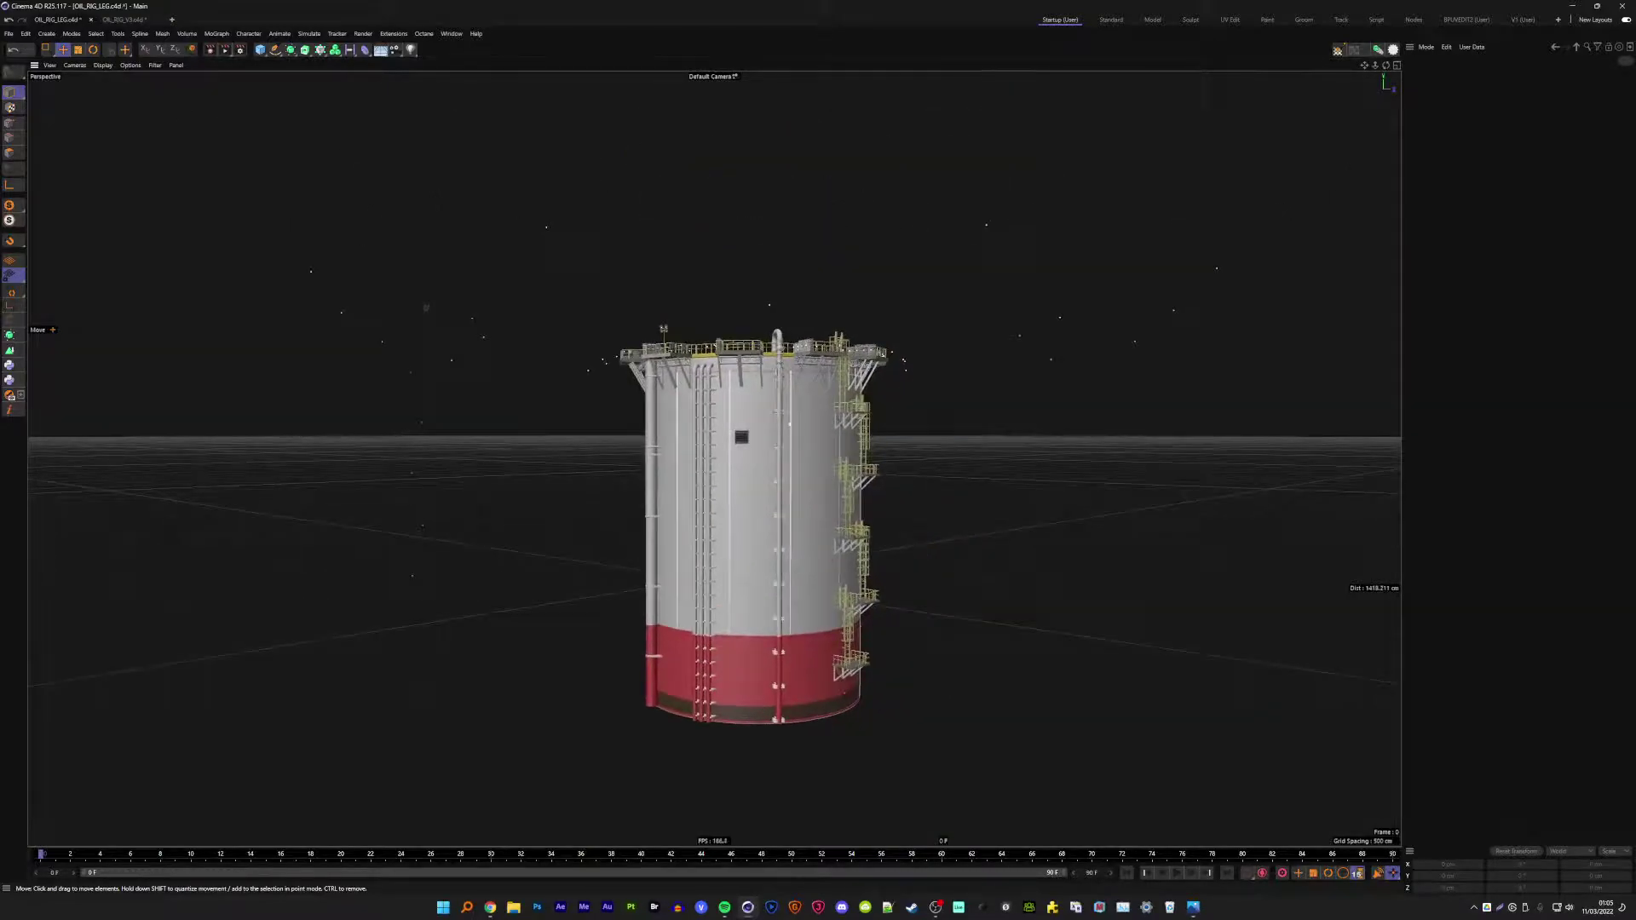
left_click_drag(800, 413, 808, 668, "alt")
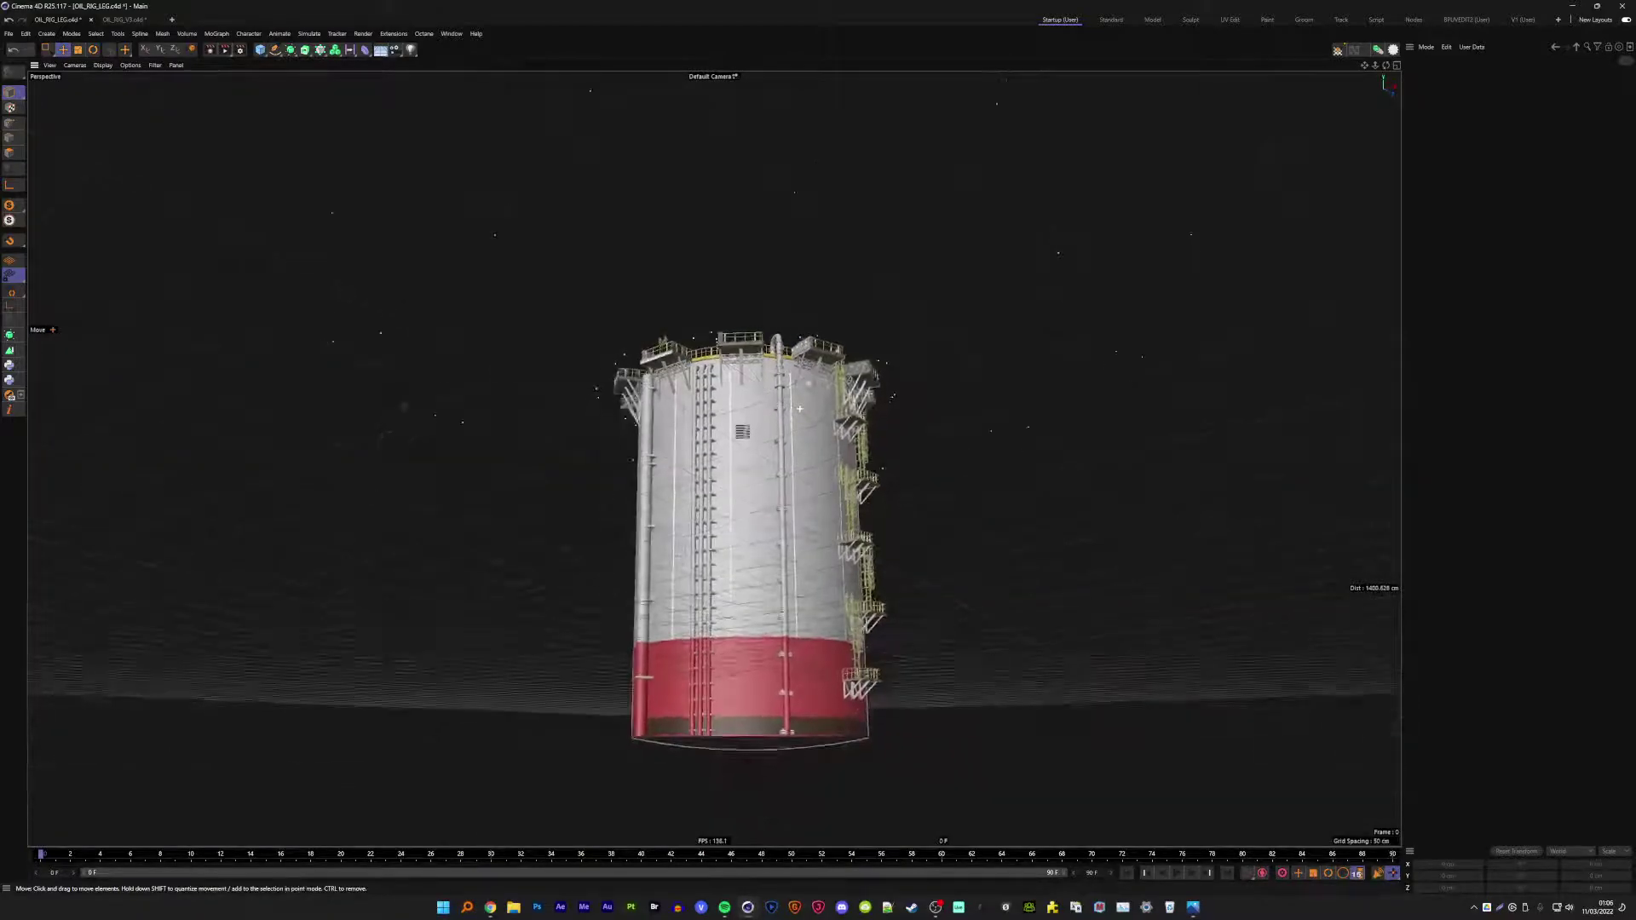
scroll(808, 667, "up", 8)
scroll(784, 652, "up", 7)
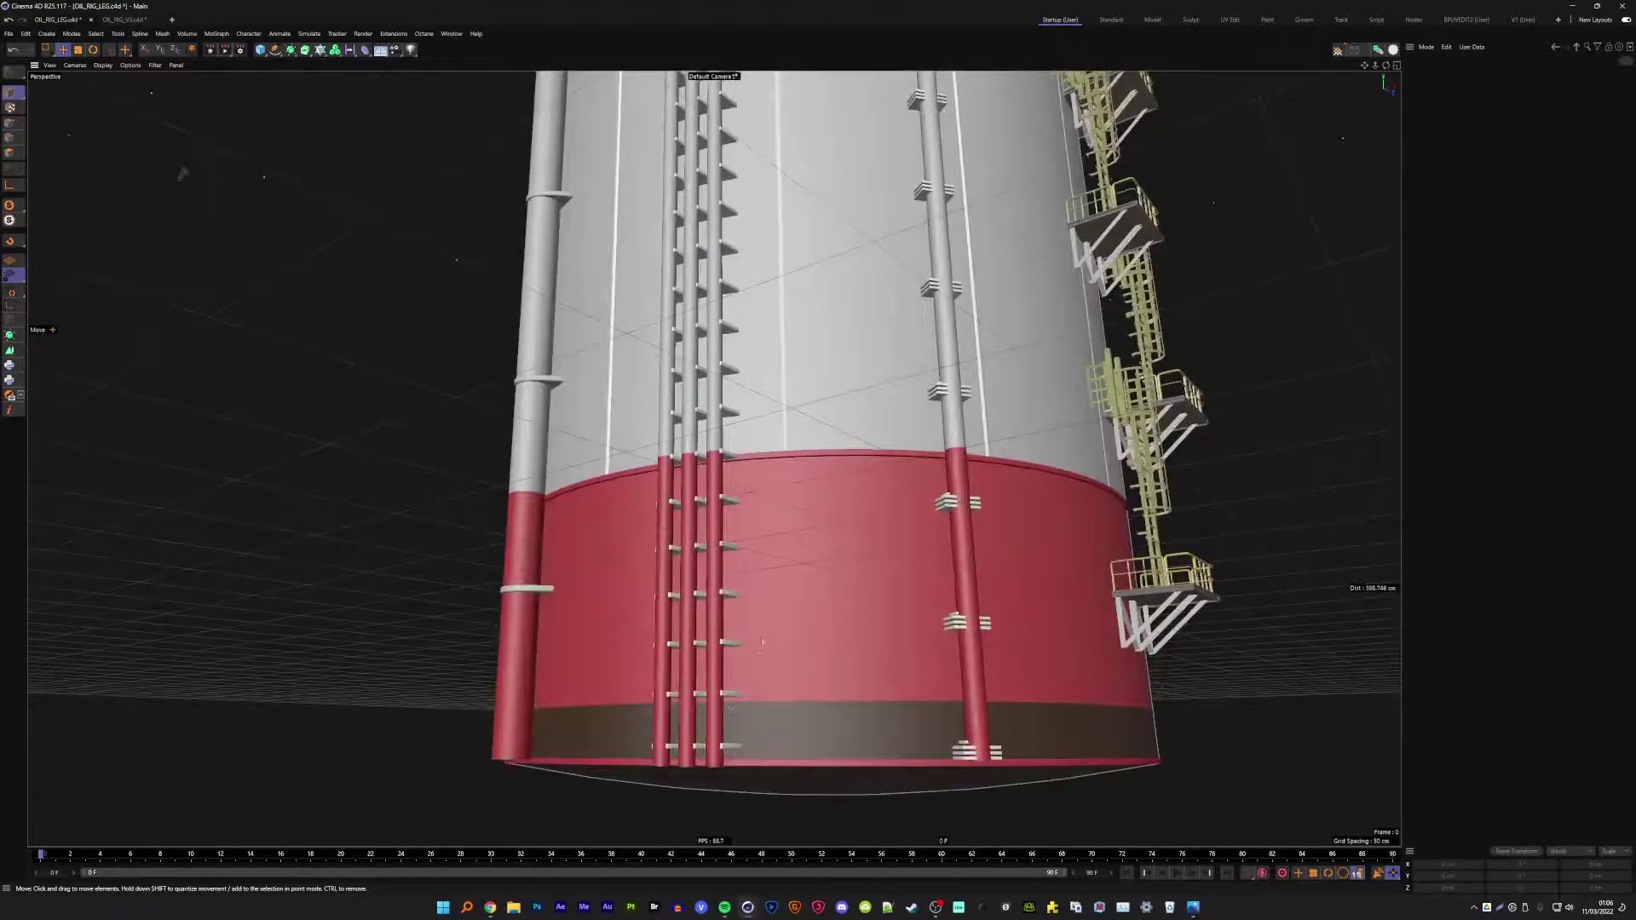
- Orbit and zoom in on the tank base
mouse_move(759, 641)
left_mouse_down("alt")
mouse_move(765, 568)
mouse_move(765, 647)
left_mouse_up("alt")
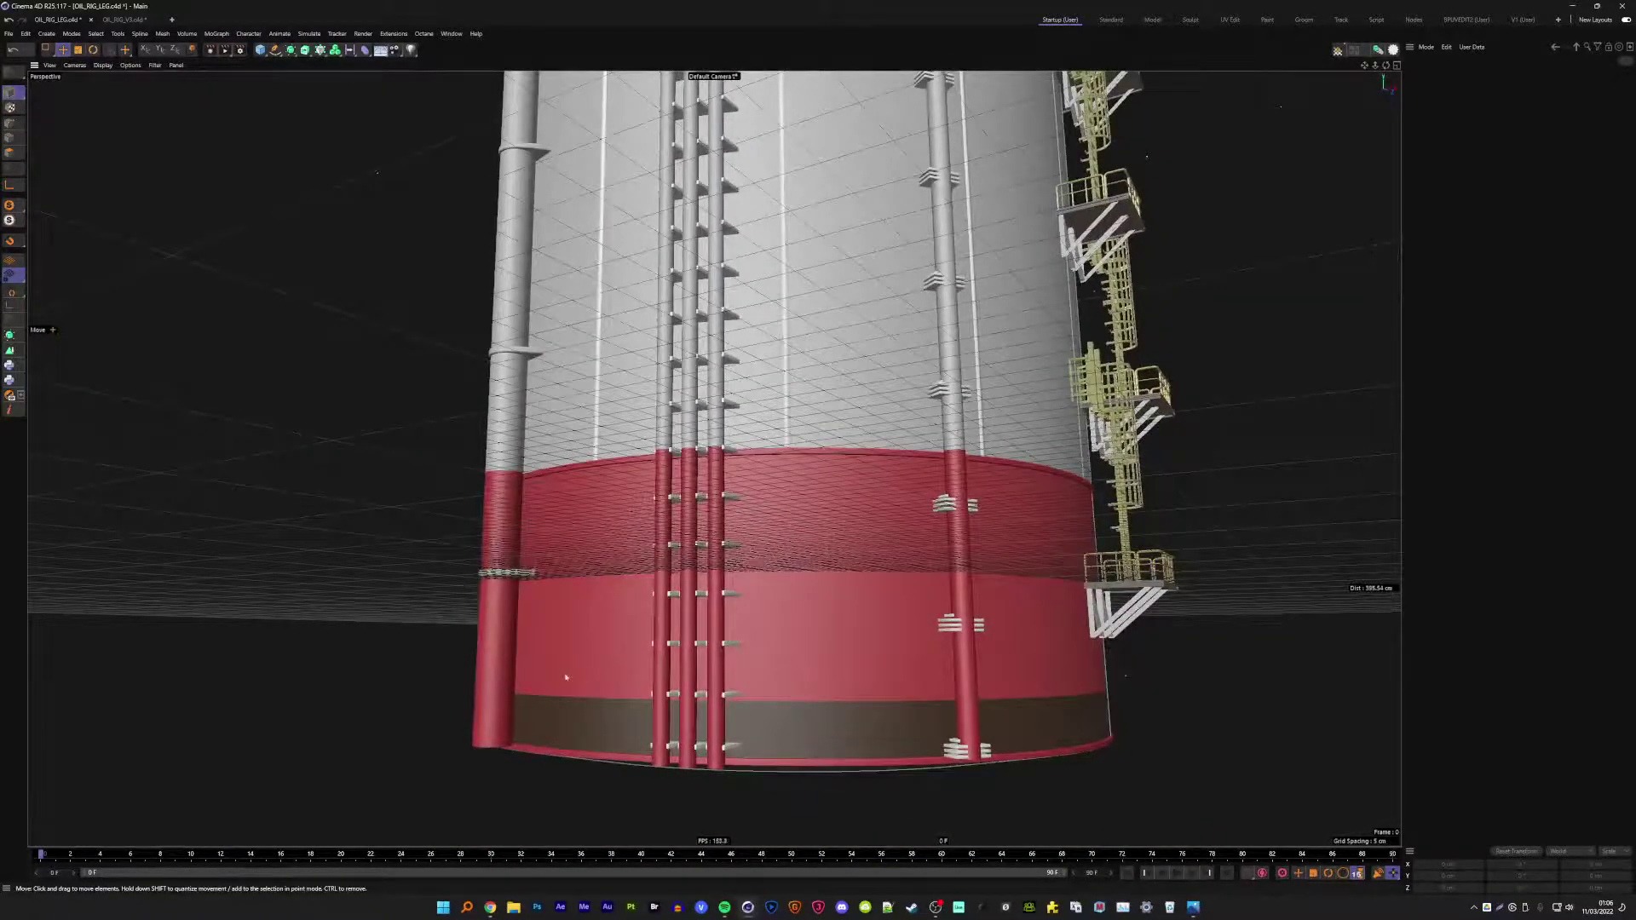
left_click_drag(565, 677, 585, 84, "alt")
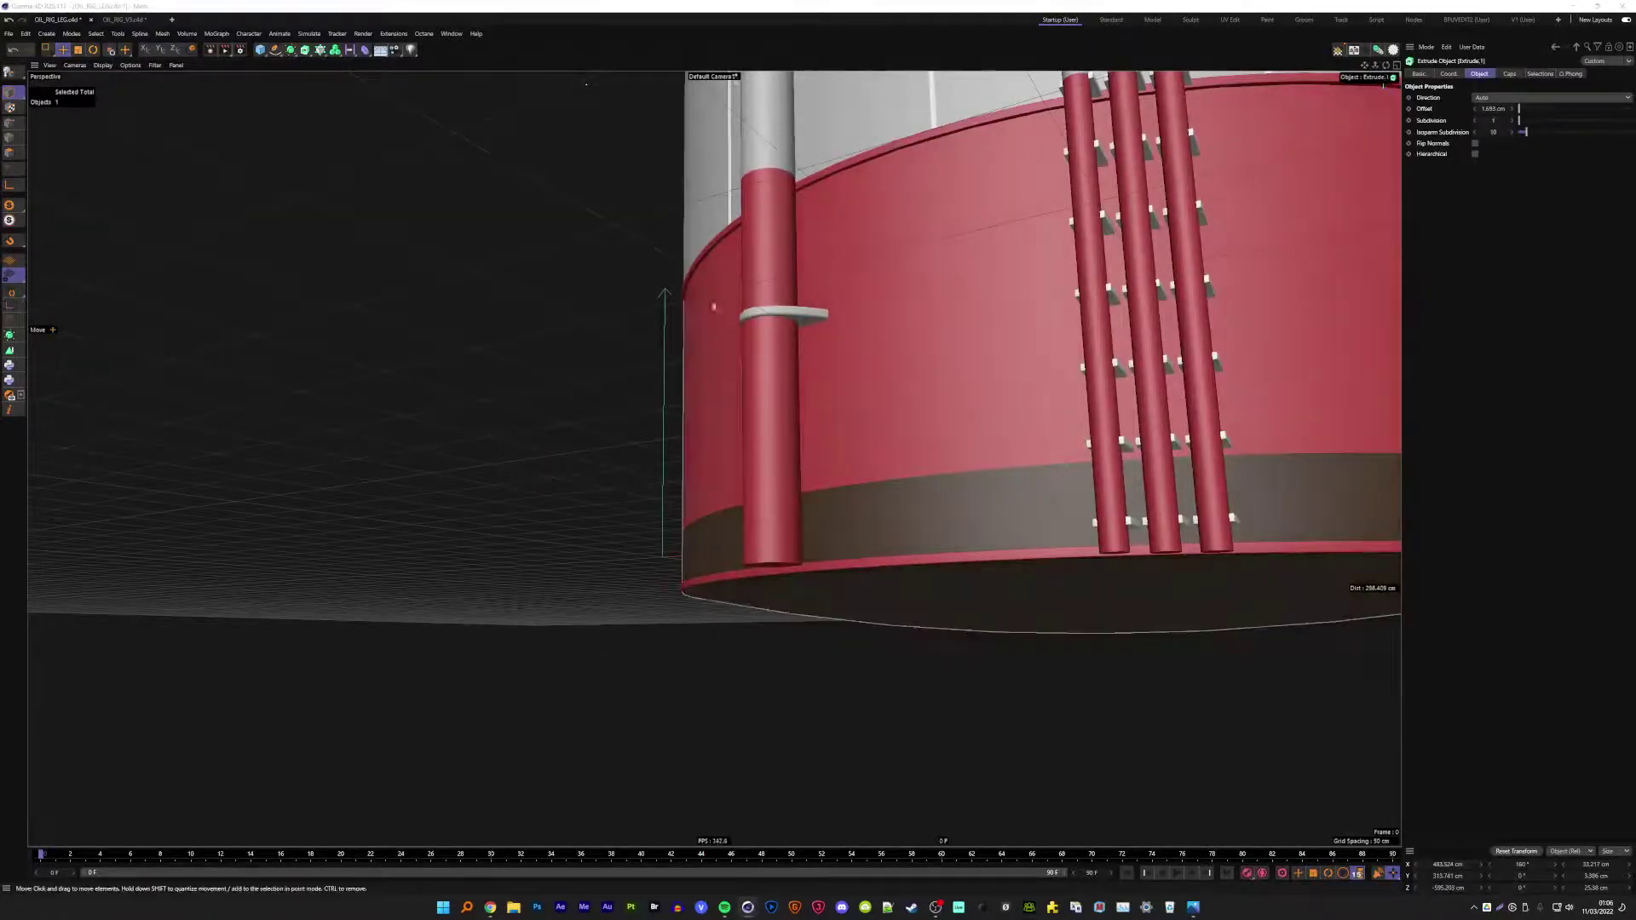
scroll(822, 528, "down", 5)
scroll(822, 528, "down", 3)
scroll(822, 528, "down", 2)
- Lower the ring clamp to about -75.8 cm on Y at the left pipe's foot
left_click_drag(819, 298, 820, 443)
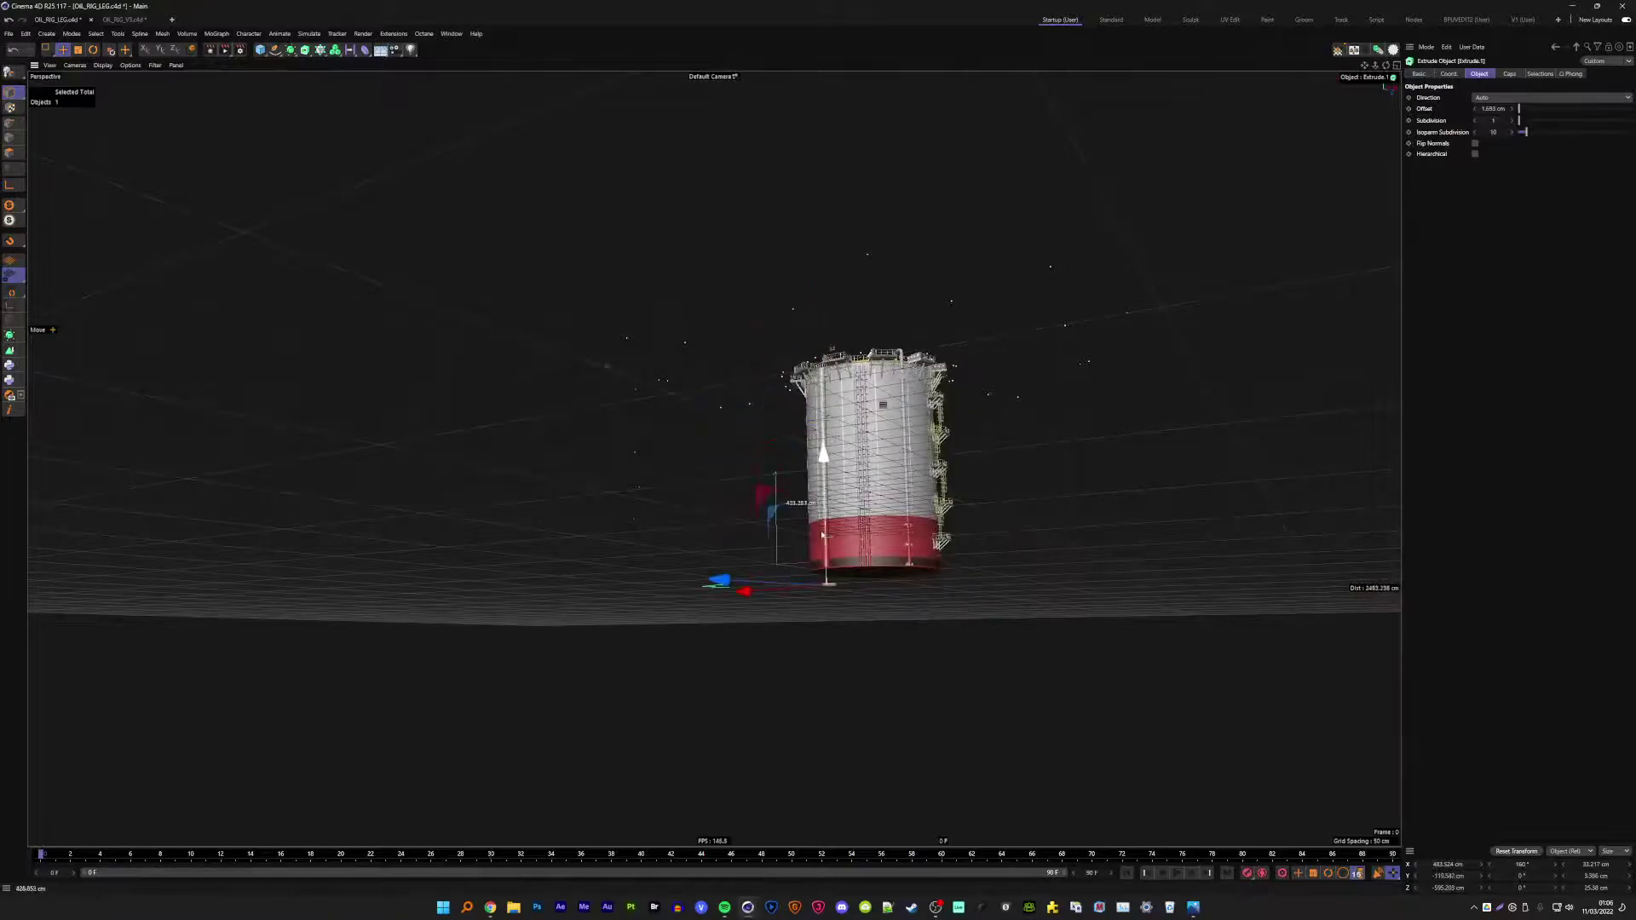
scroll(884, 508, "up", 5)
scroll(884, 507, "up", 3)
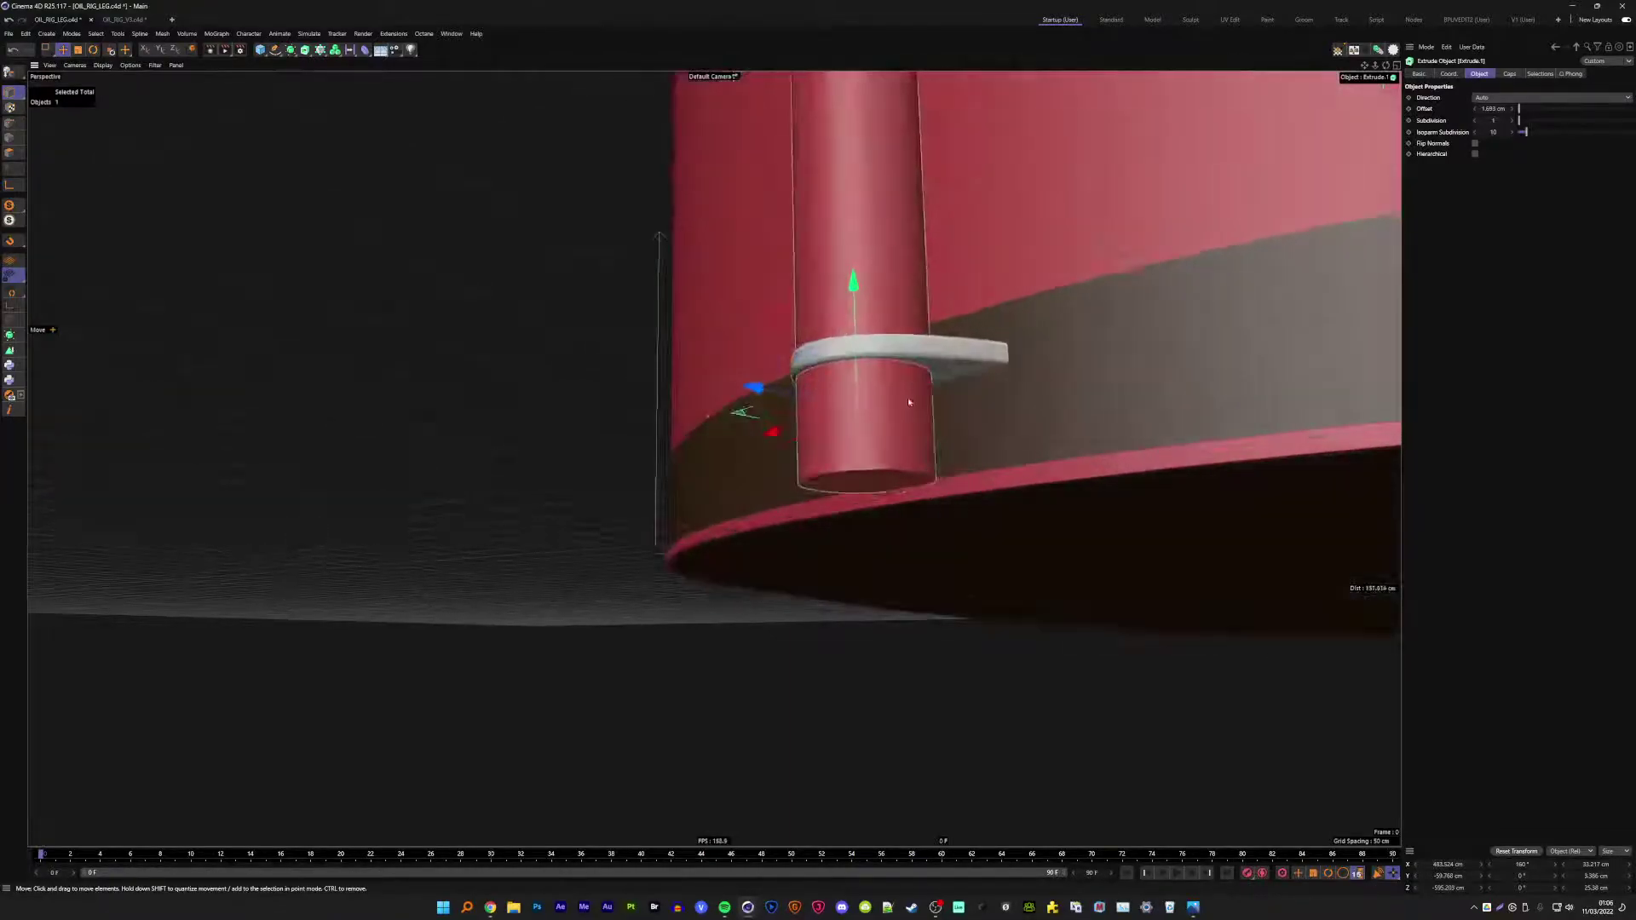
scroll(907, 397, "up", 2)
left_click_drag(844, 323, 847, 502)
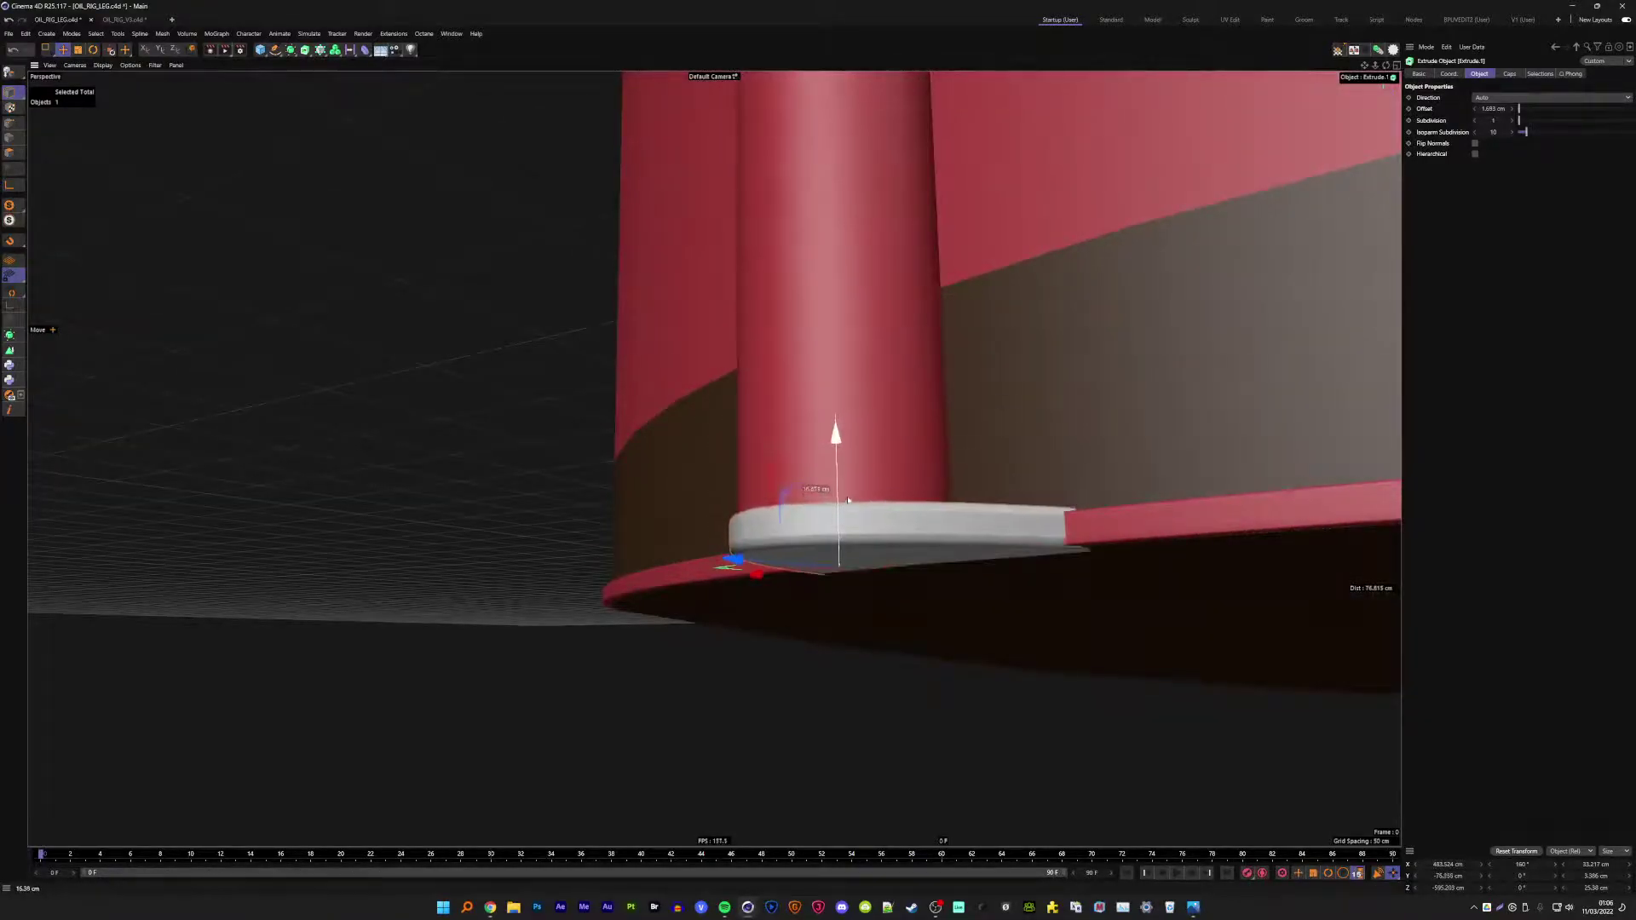
scroll(850, 491, "down", 2)
scroll(850, 491, "down", 3)
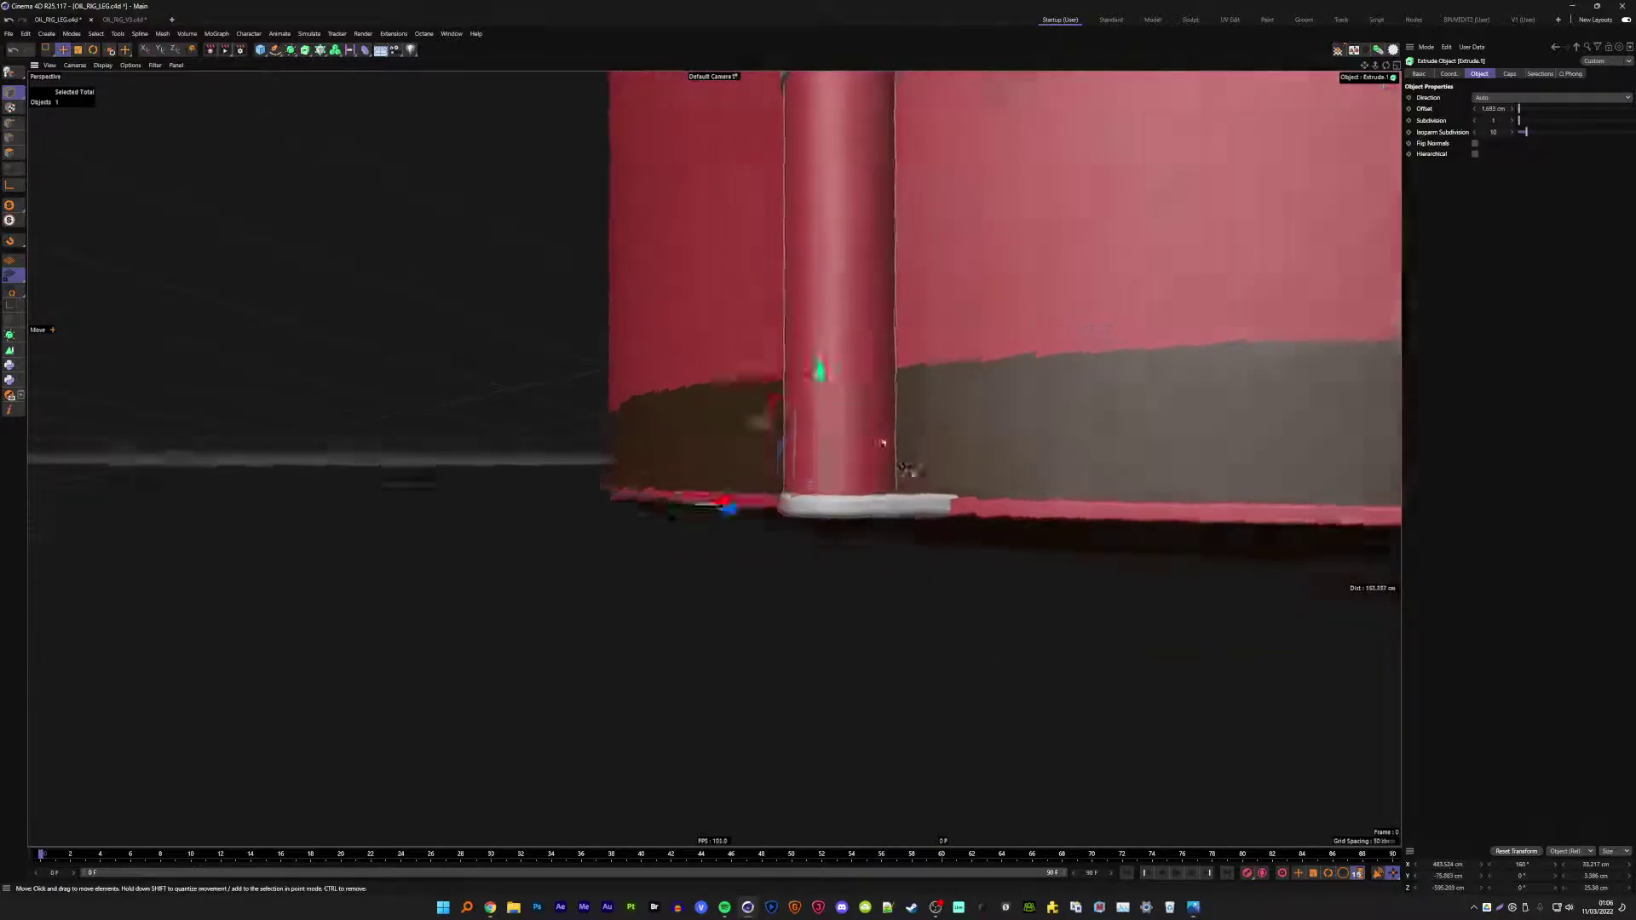
scroll(852, 490, "down", 2)
scroll(860, 486, "up", 3)
scroll(869, 480, "up", 1)
mouse_move(869, 480)
left_mouse_down("alt")
mouse_move(907, 456)
mouse_move(871, 369)
left_mouse_up("alt")
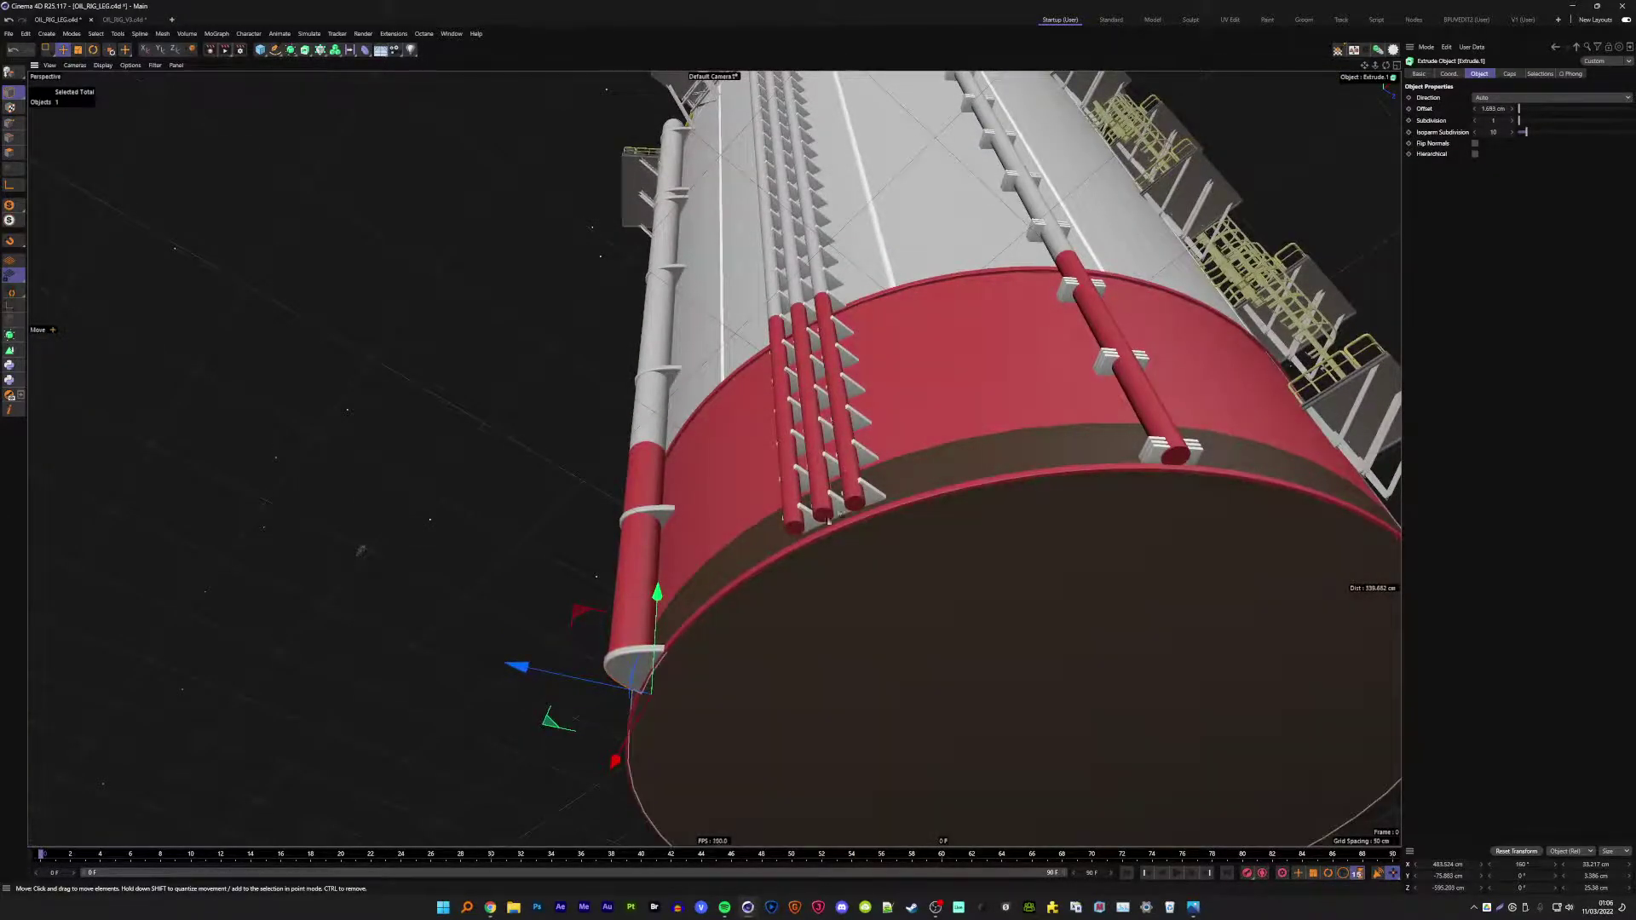
scroll(828, 519, "up", 2)
- Move the three pipe cloners' cube brackets down and about 3.7 cm along Z onto the base rim
left_click(802, 528)
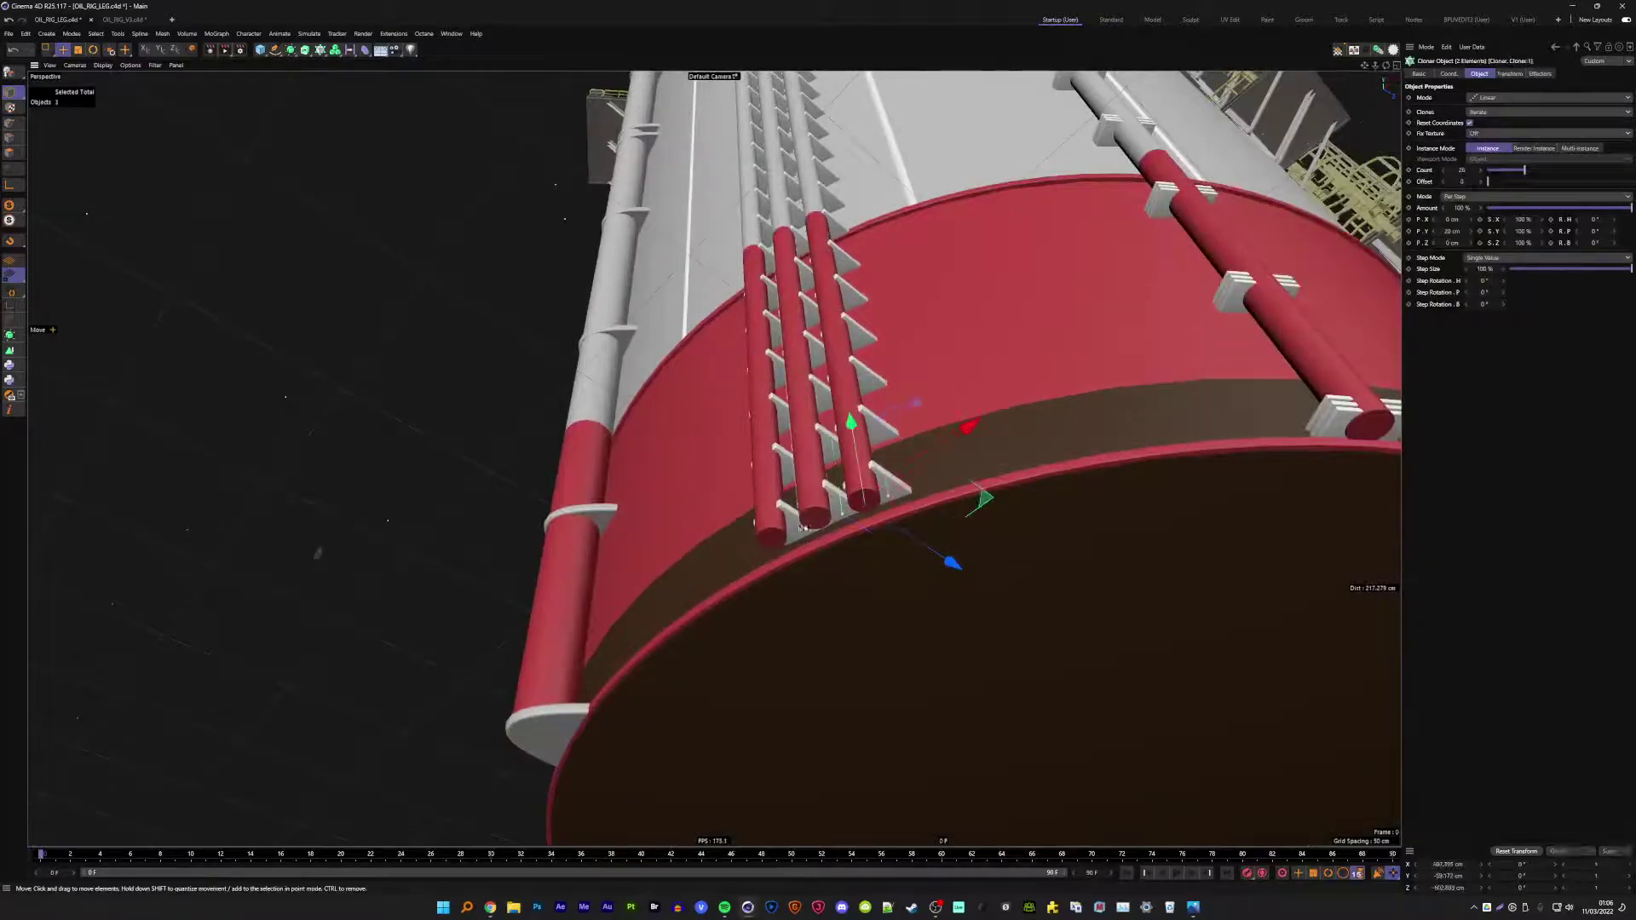
left_click(861, 495, "shift")
scroll(859, 493, "up", 1)
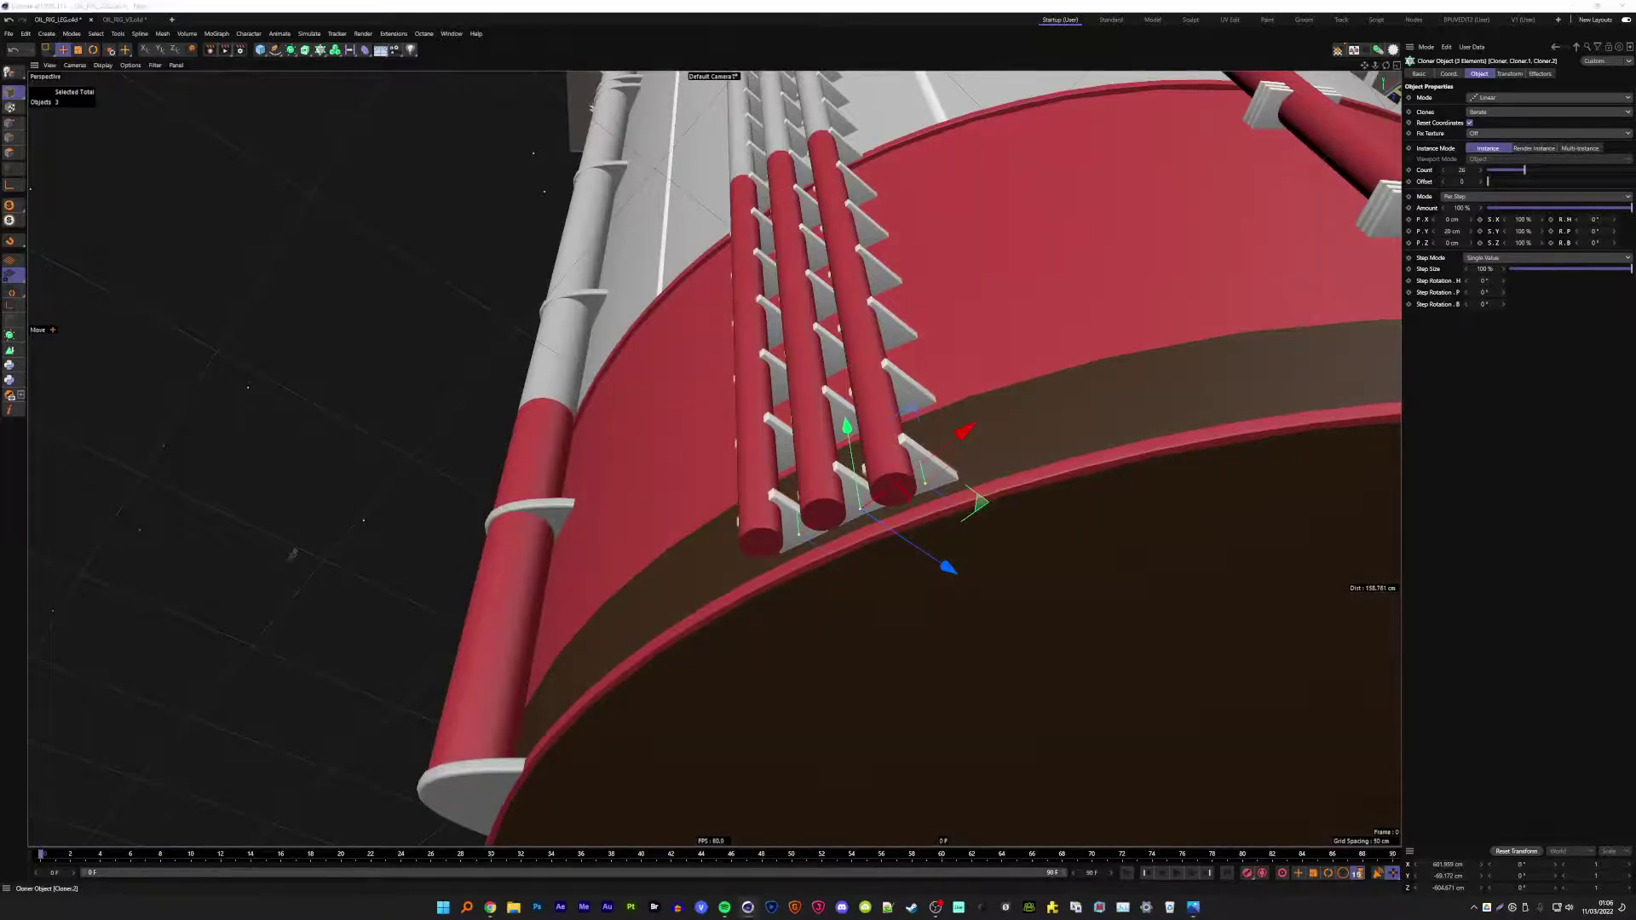
key("Down")
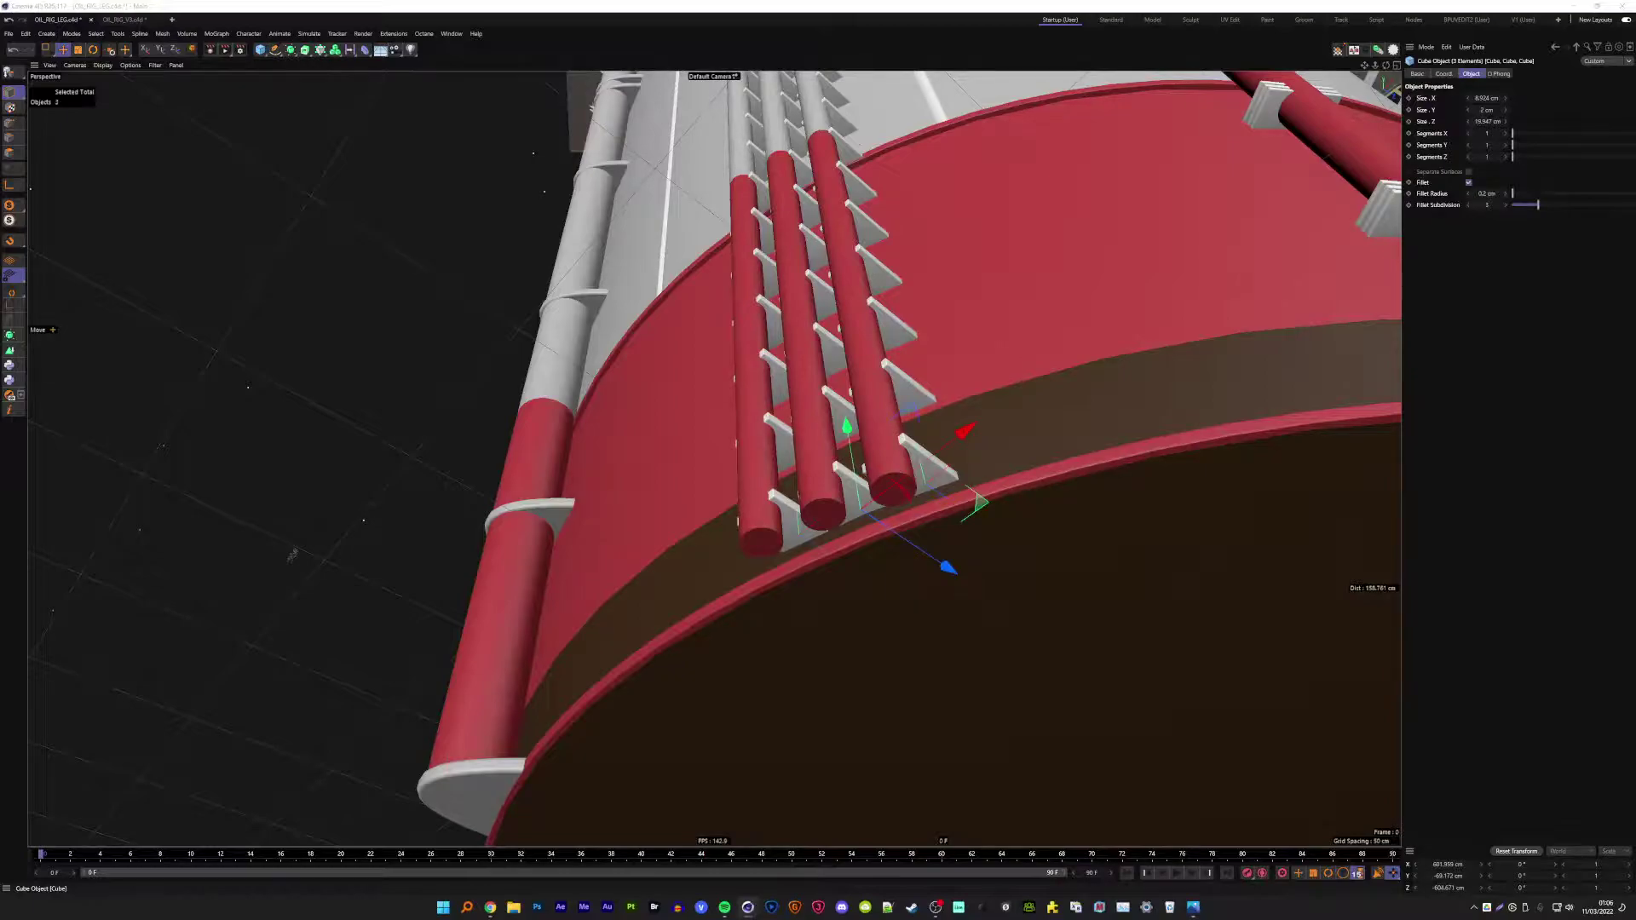
scroll(851, 483, "up", 3)
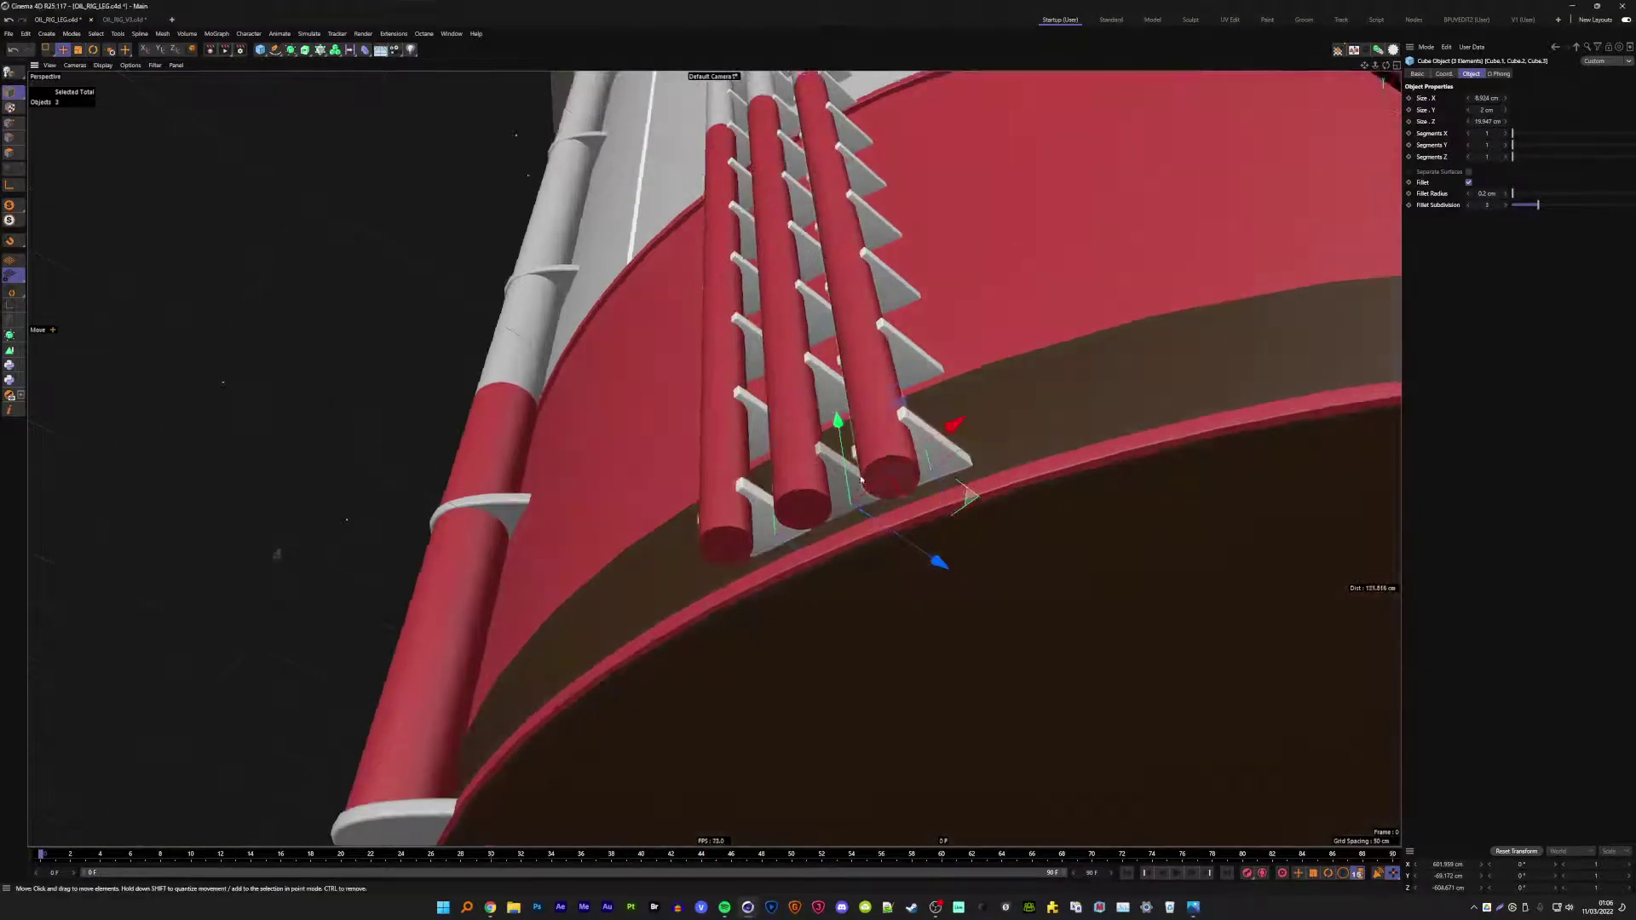
left_click_drag(851, 483, 836, 560)
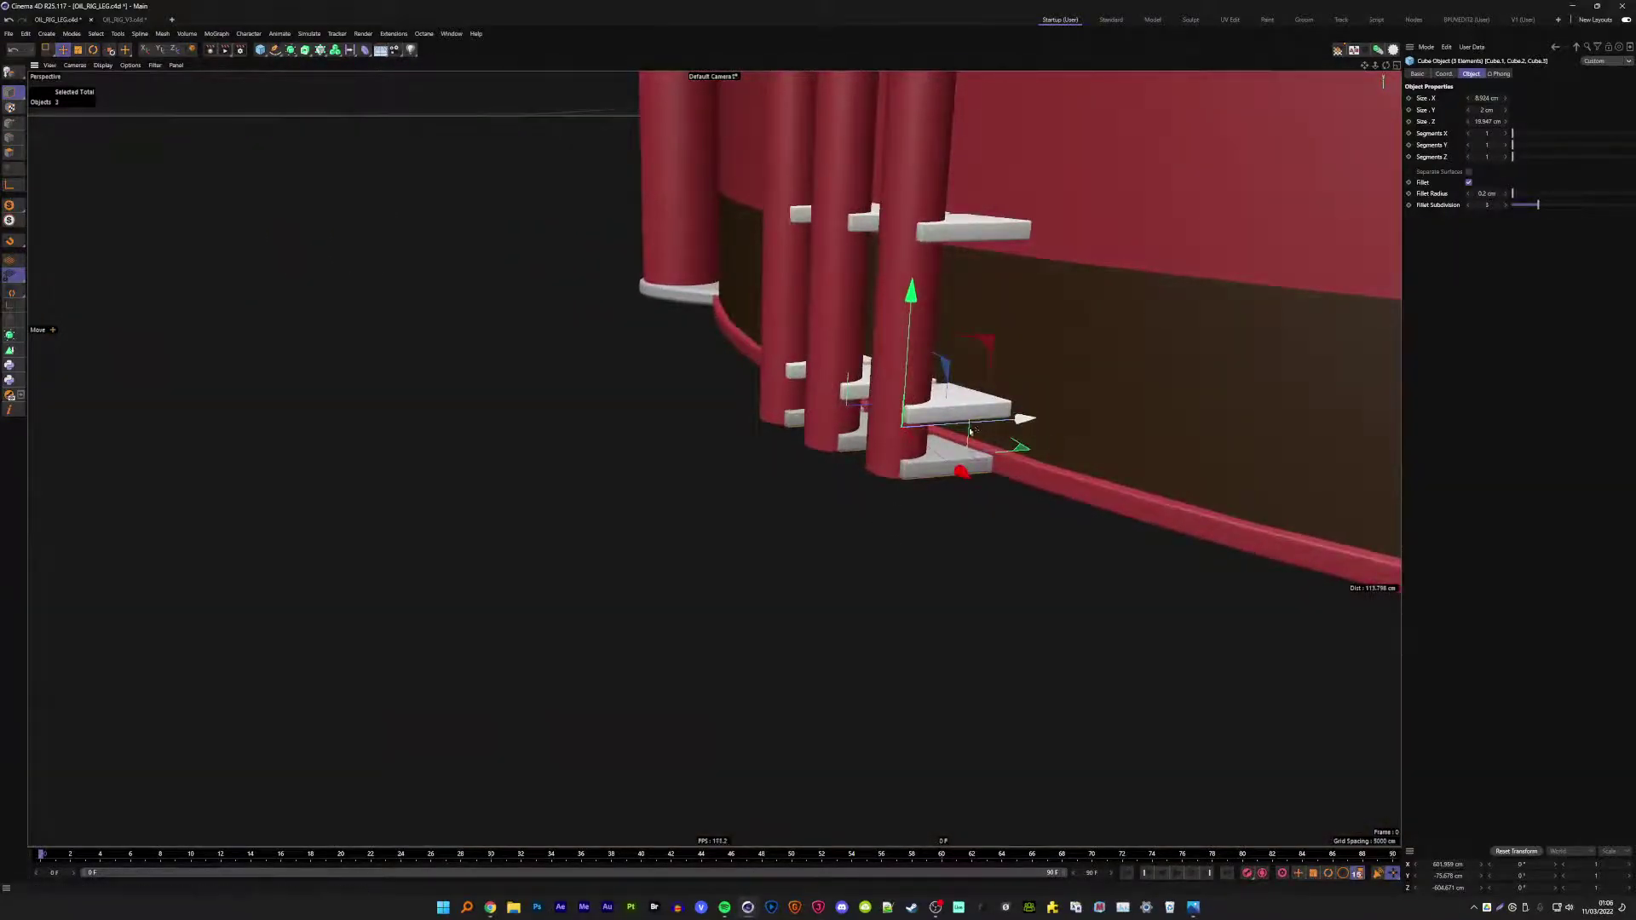
mouse_move(1022, 419)
left_mouse_down()
mouse_move(951, 428)
mouse_move(1004, 386)
left_mouse_up()
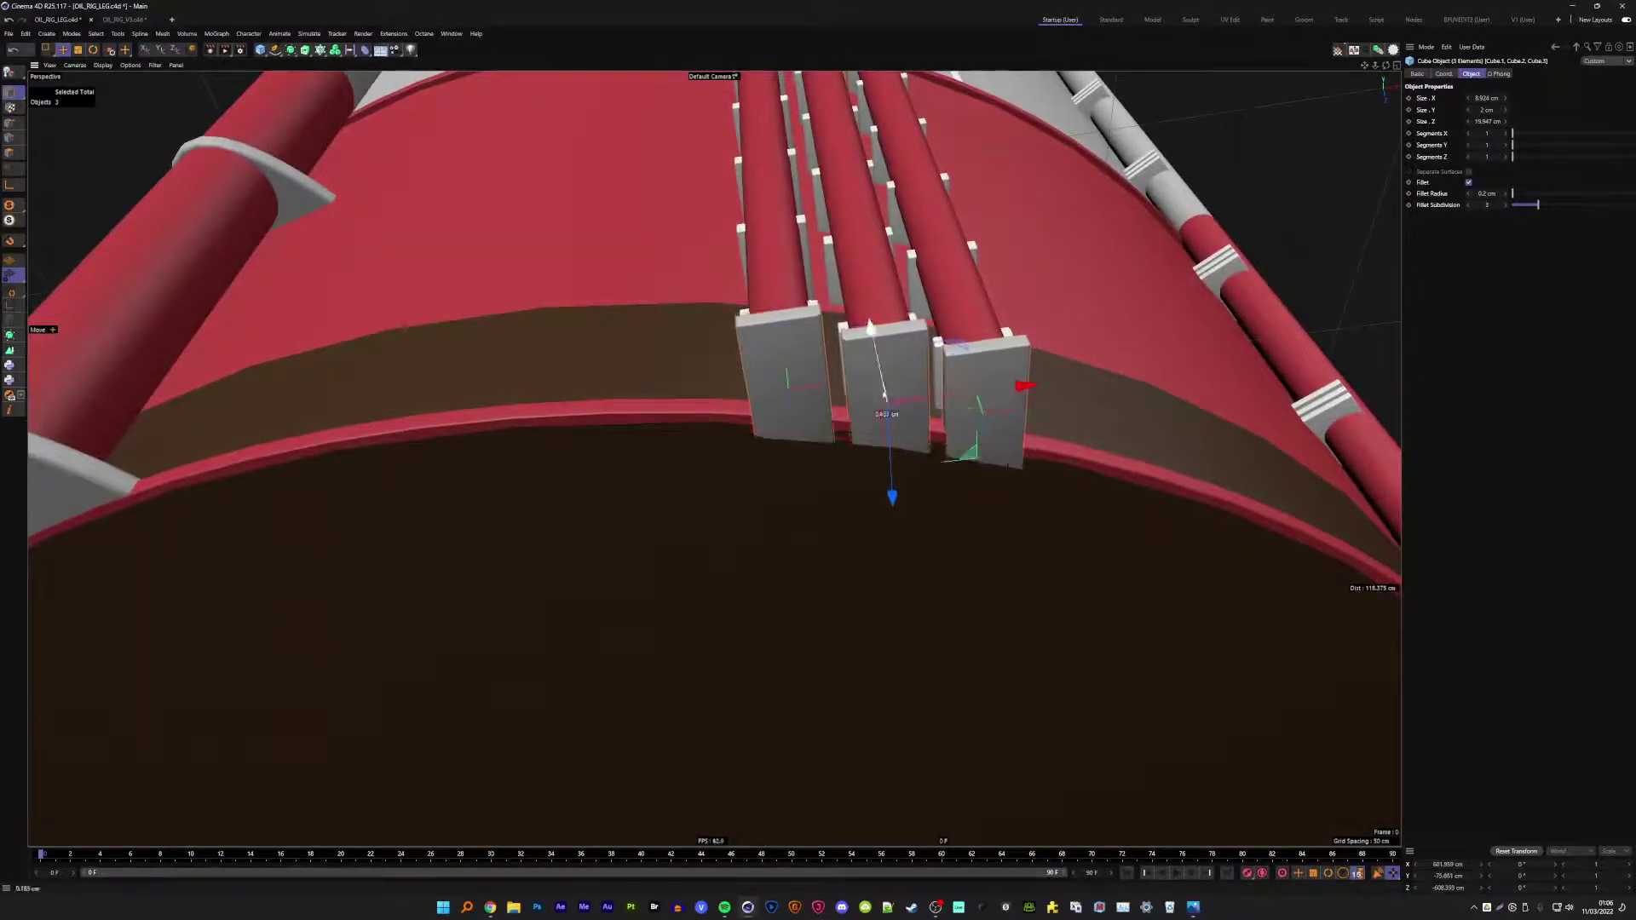
- Convert the first pipe instance, Cylinder.1 Instance, into an editable cylinder
left_click(894, 357)
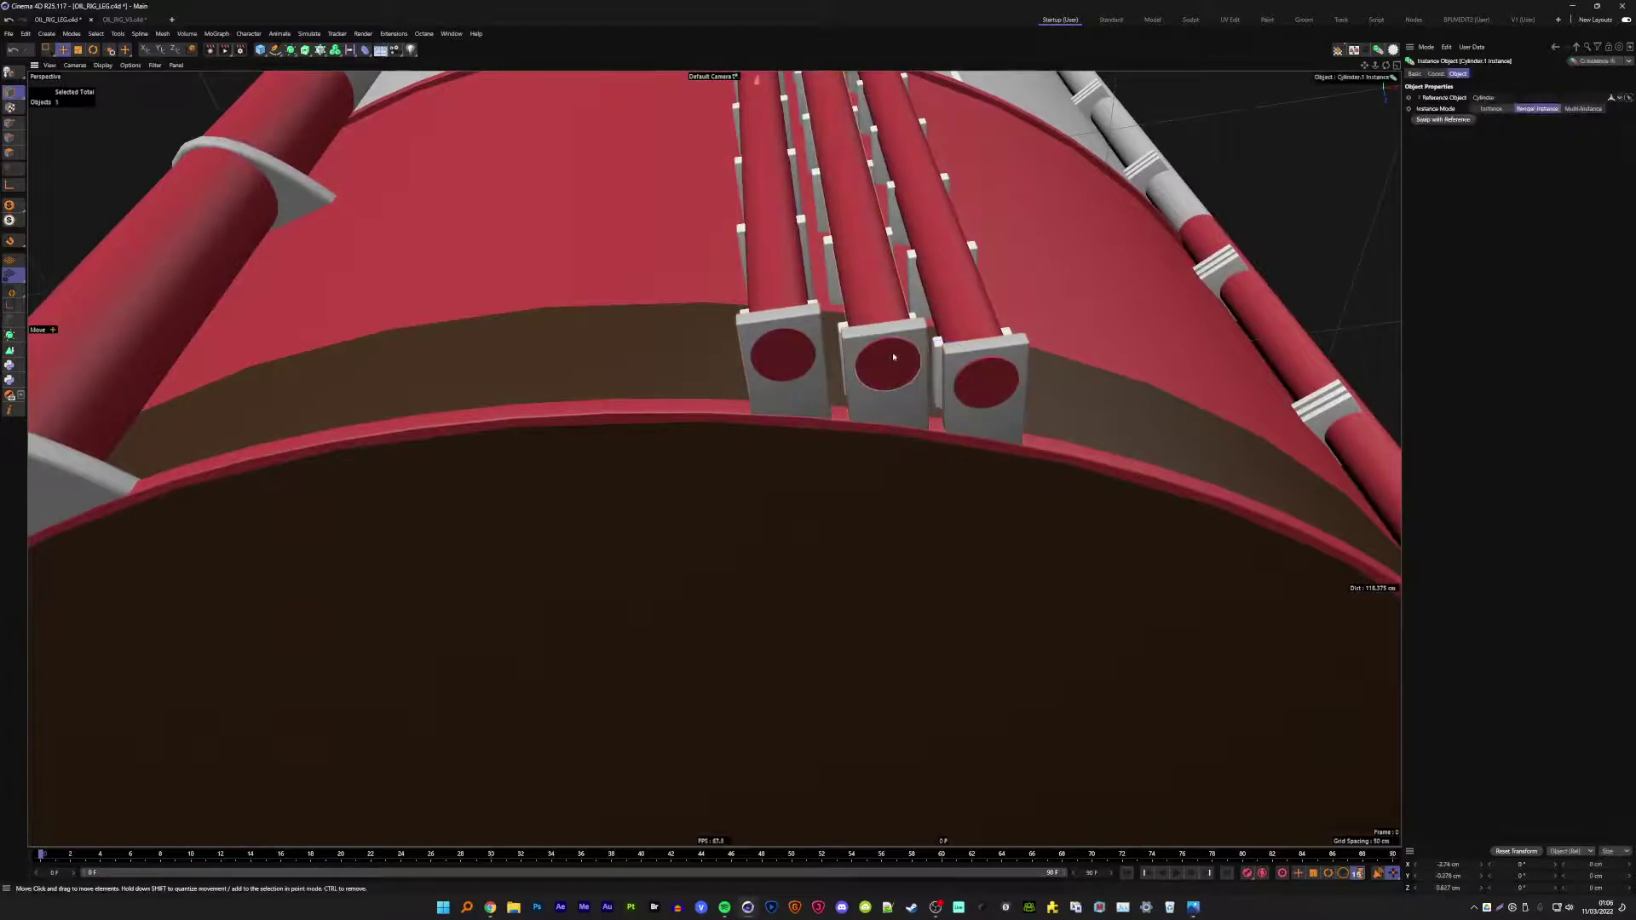
key("Return")
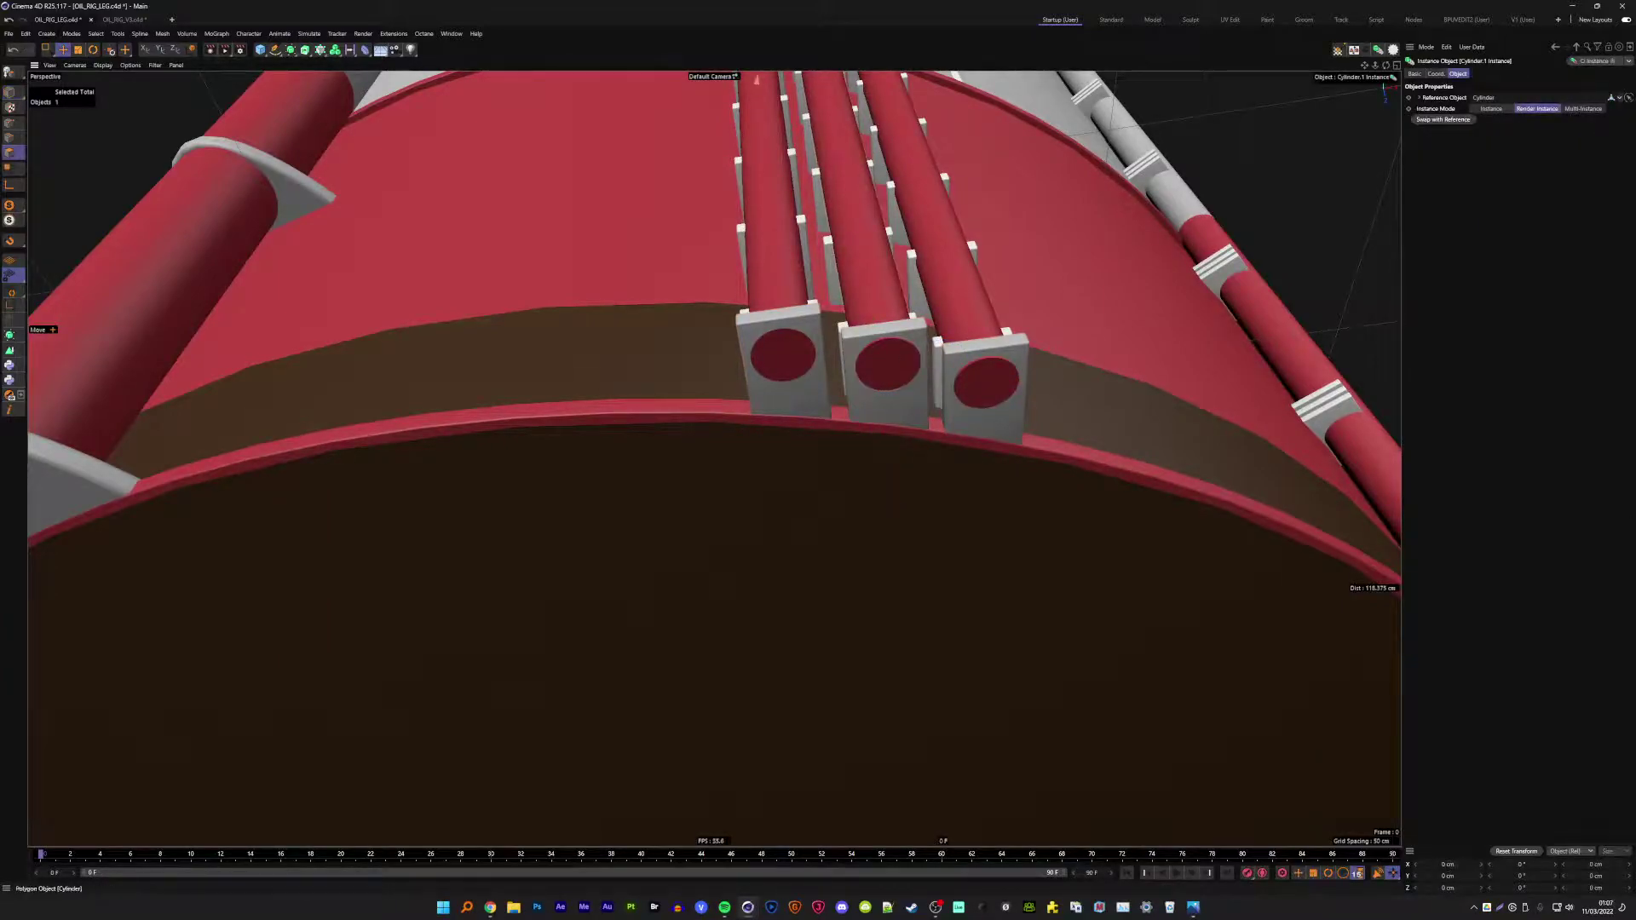
left_click(7, 73)
left_click(10, 122)
- Box-select the pipe's end-cap points and move them down to the base bracket
left_click(48, 50)
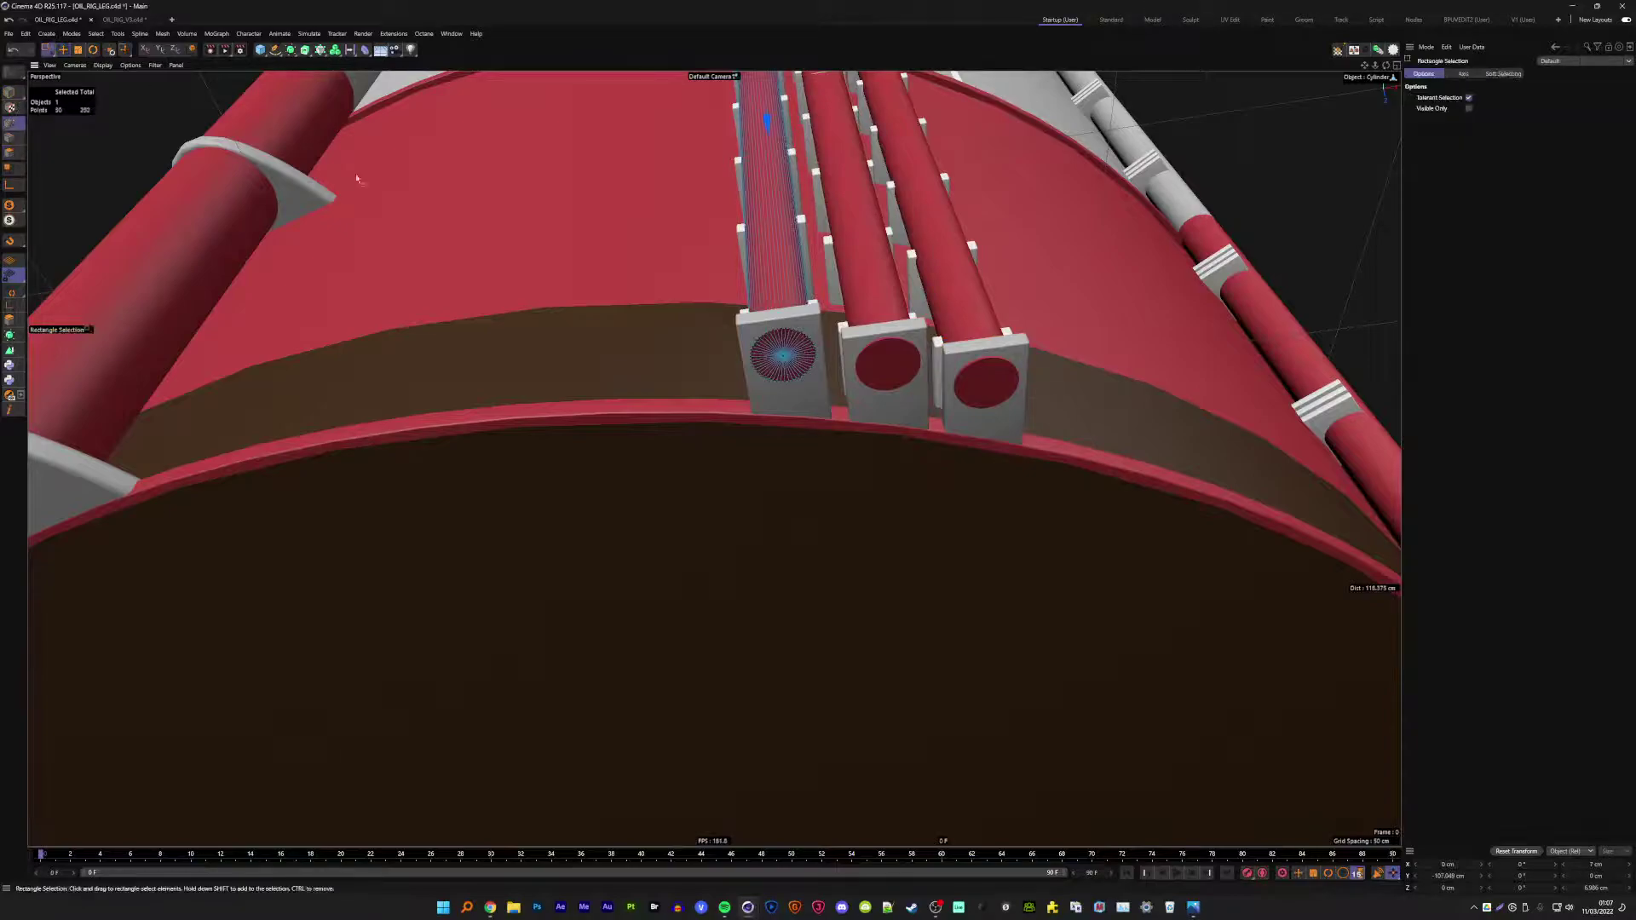
mouse_move(666, 432)
left_mouse_down()
mouse_move(812, 320)
mouse_move(774, 321)
mouse_move(774, 384)
left_mouse_up()
scroll(812, 320, "up", 2)
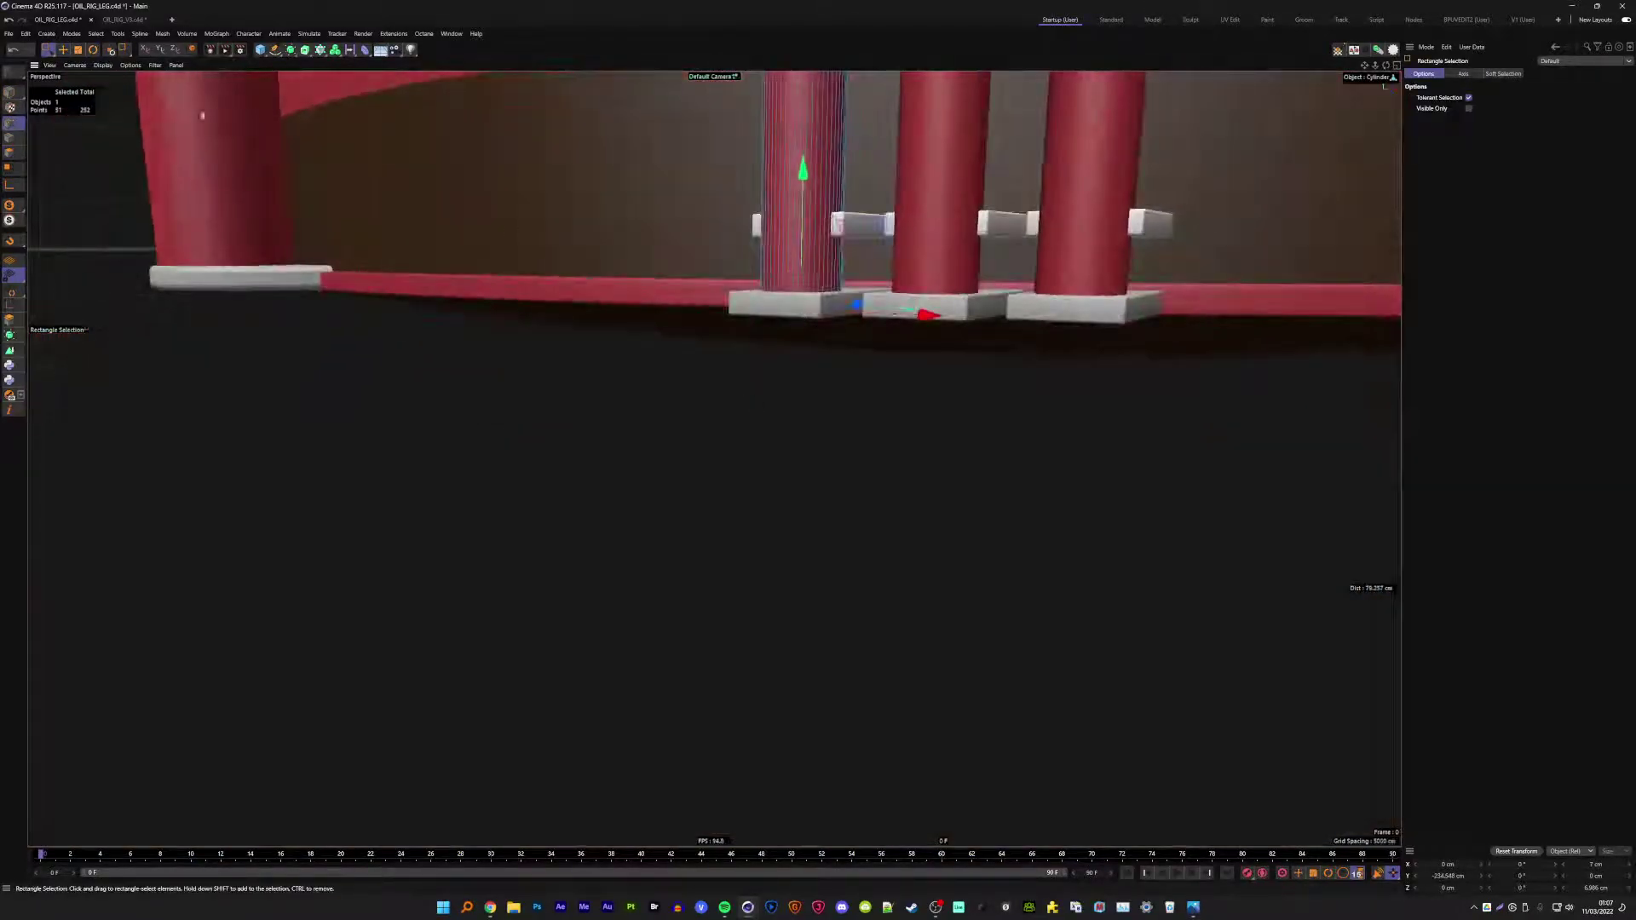
left_click(9, 92)
left_click(63, 50)
scroll(811, 446, "down", 3)
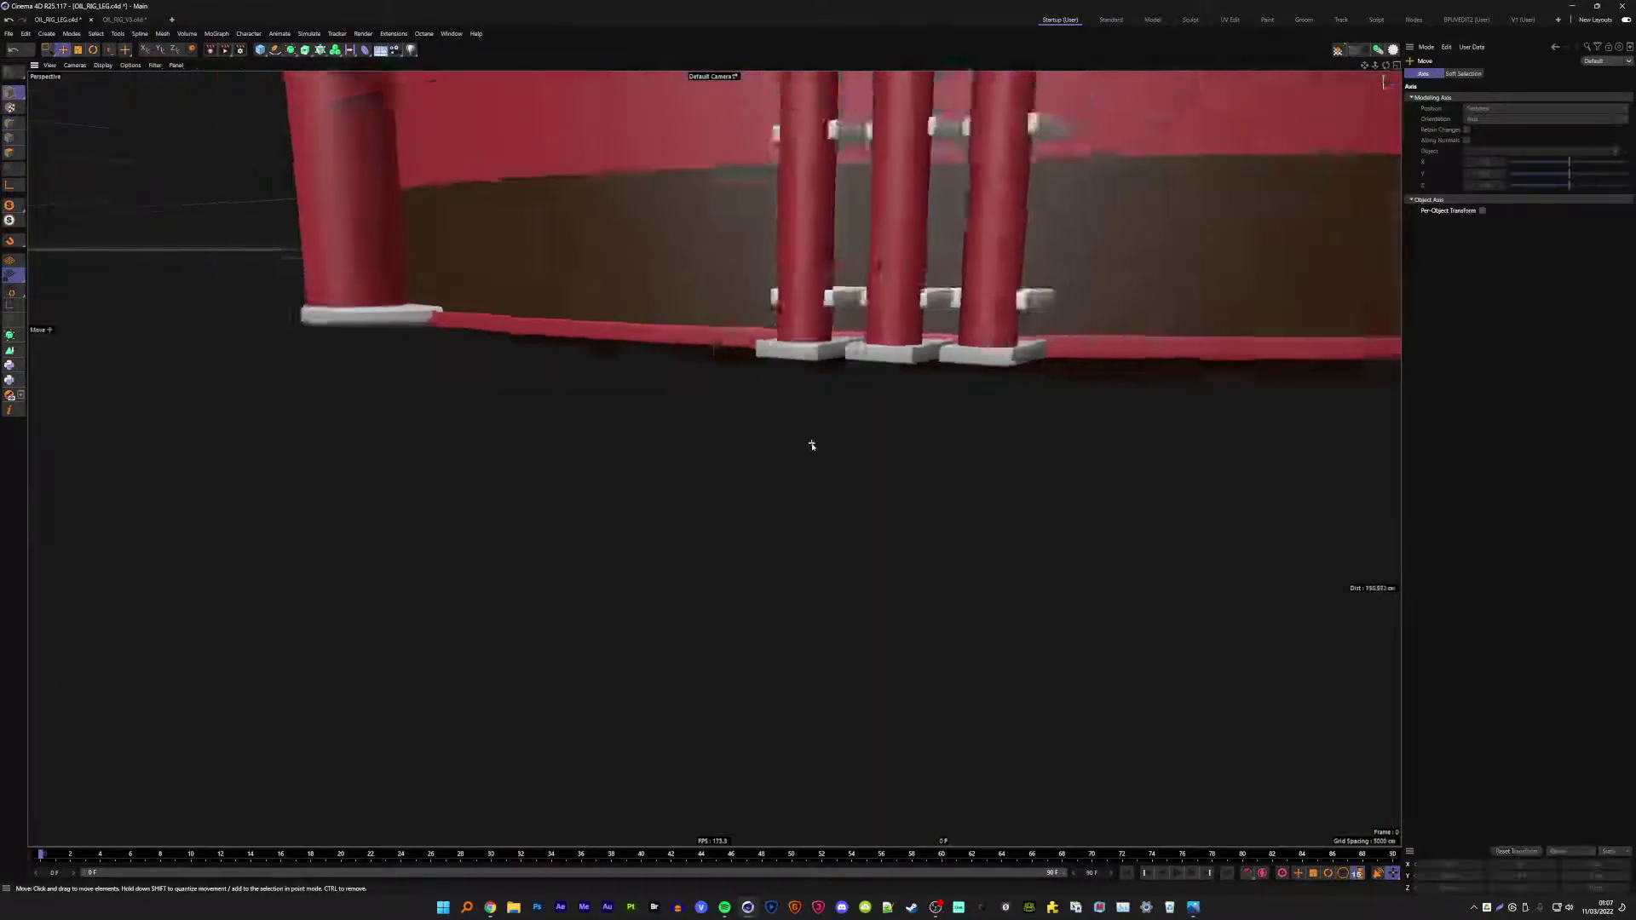
scroll(822, 424, "down", 3)
scroll(911, 328, "down", 2)
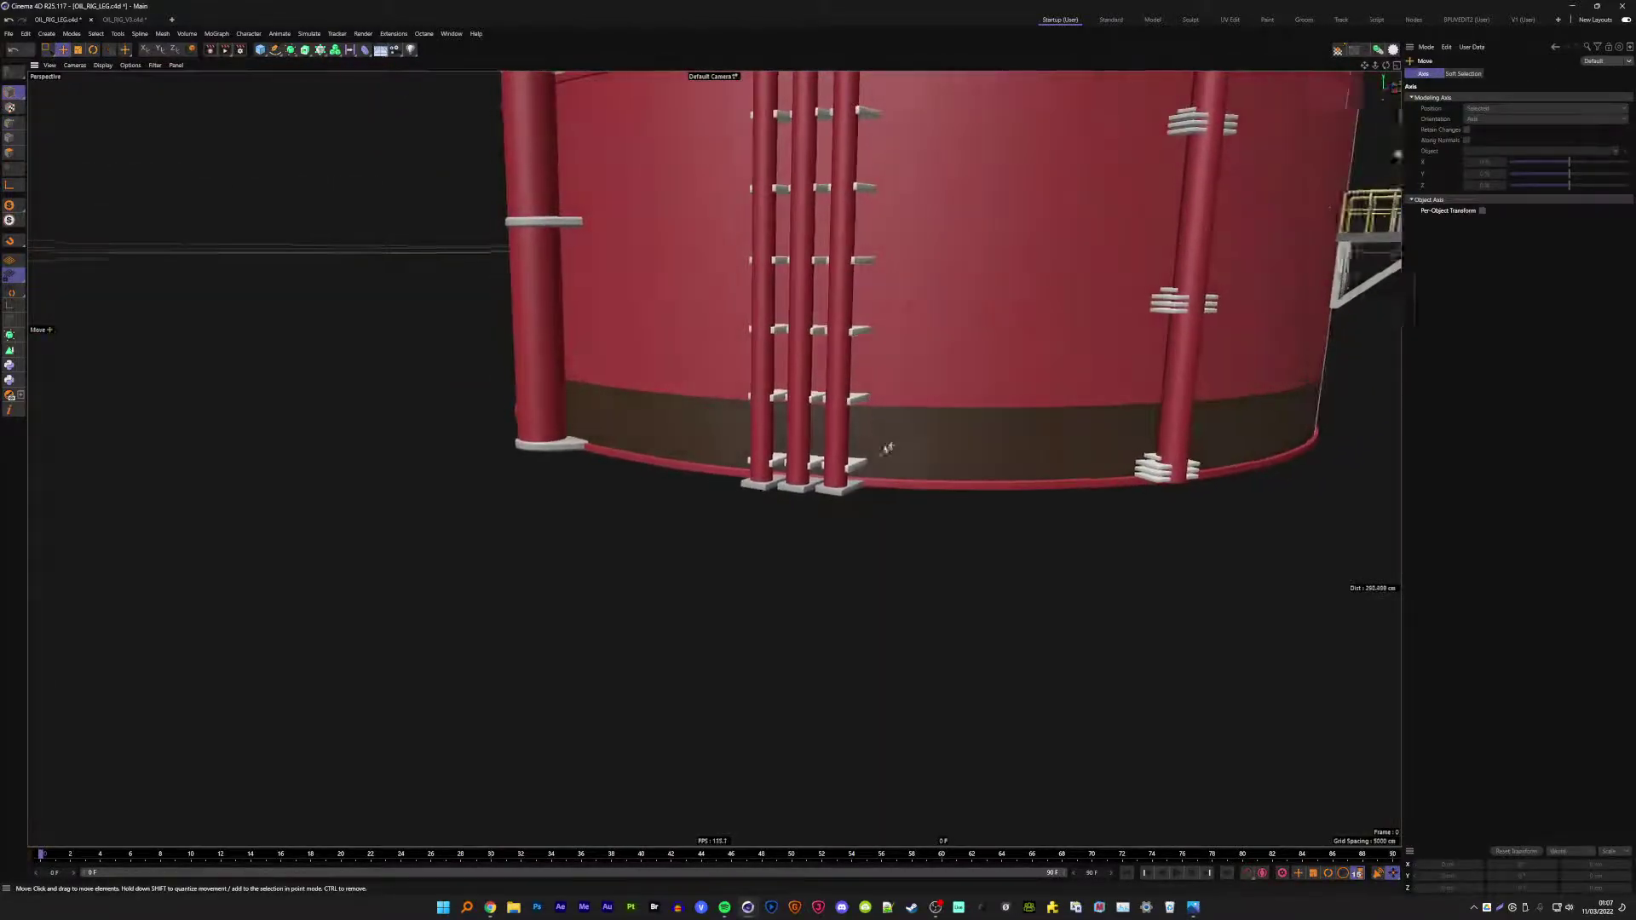
- Orbit to a lower view of the tank and select the small CIRCLE object
mouse_move(877, 446)
left_mouse_down("alt")
mouse_move(891, 445)
mouse_move(859, 437)
mouse_move(849, 533)
mouse_move(557, 559)
mouse_move(235, 454)
mouse_move(909, 394)
left_mouse_up("alt")
scroll(859, 437, "down", 3)
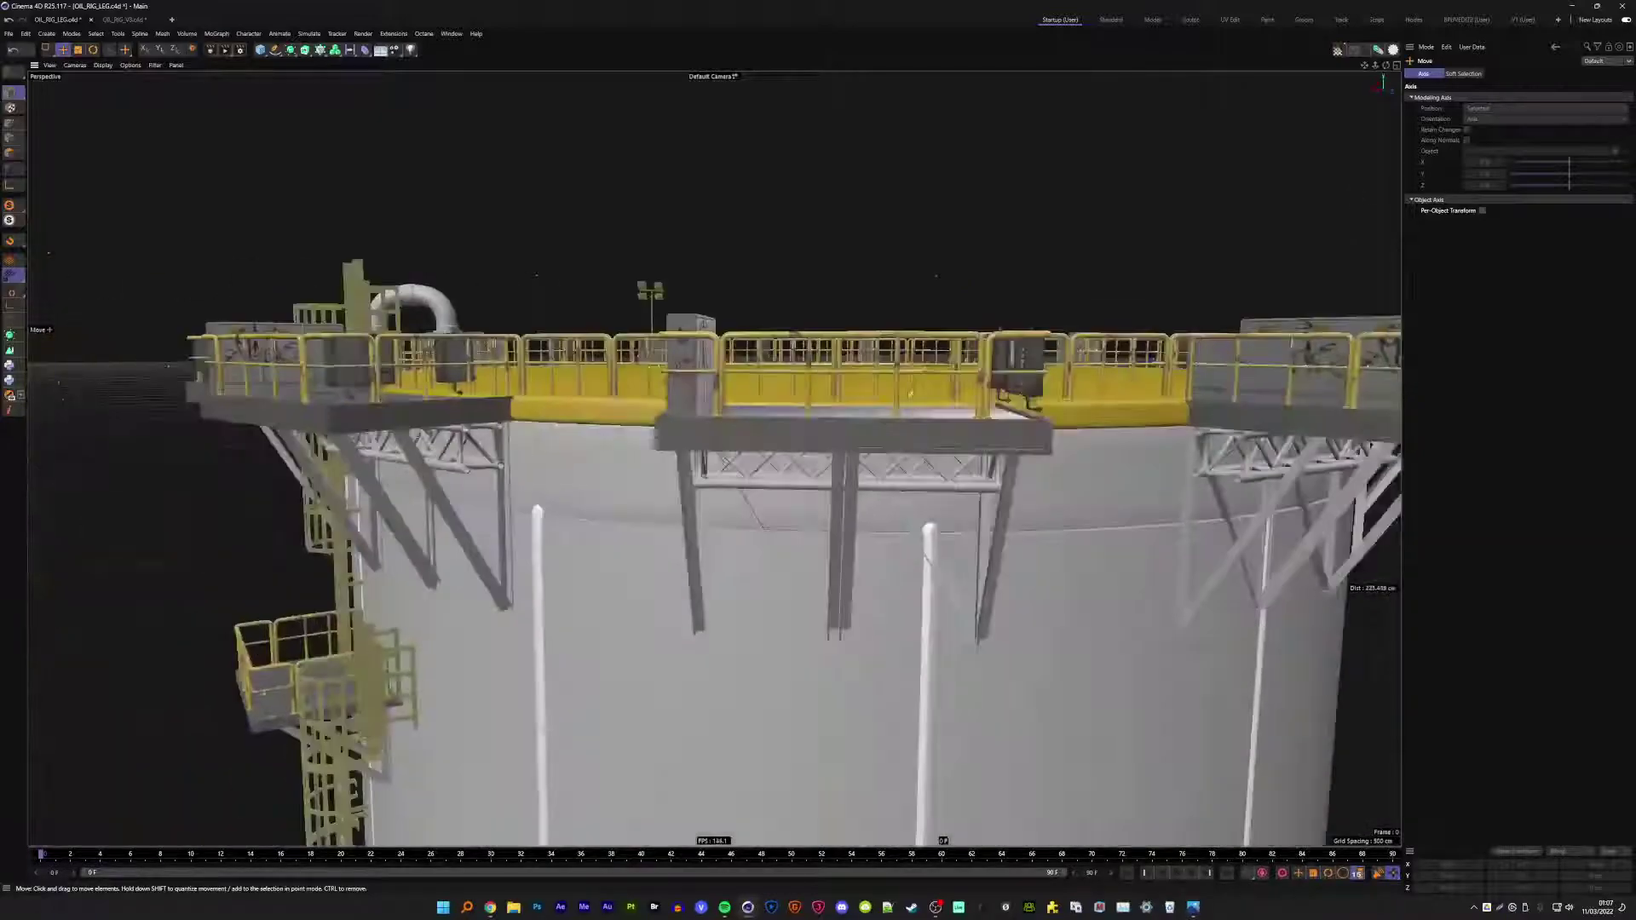
scroll(908, 393, "down", 5)
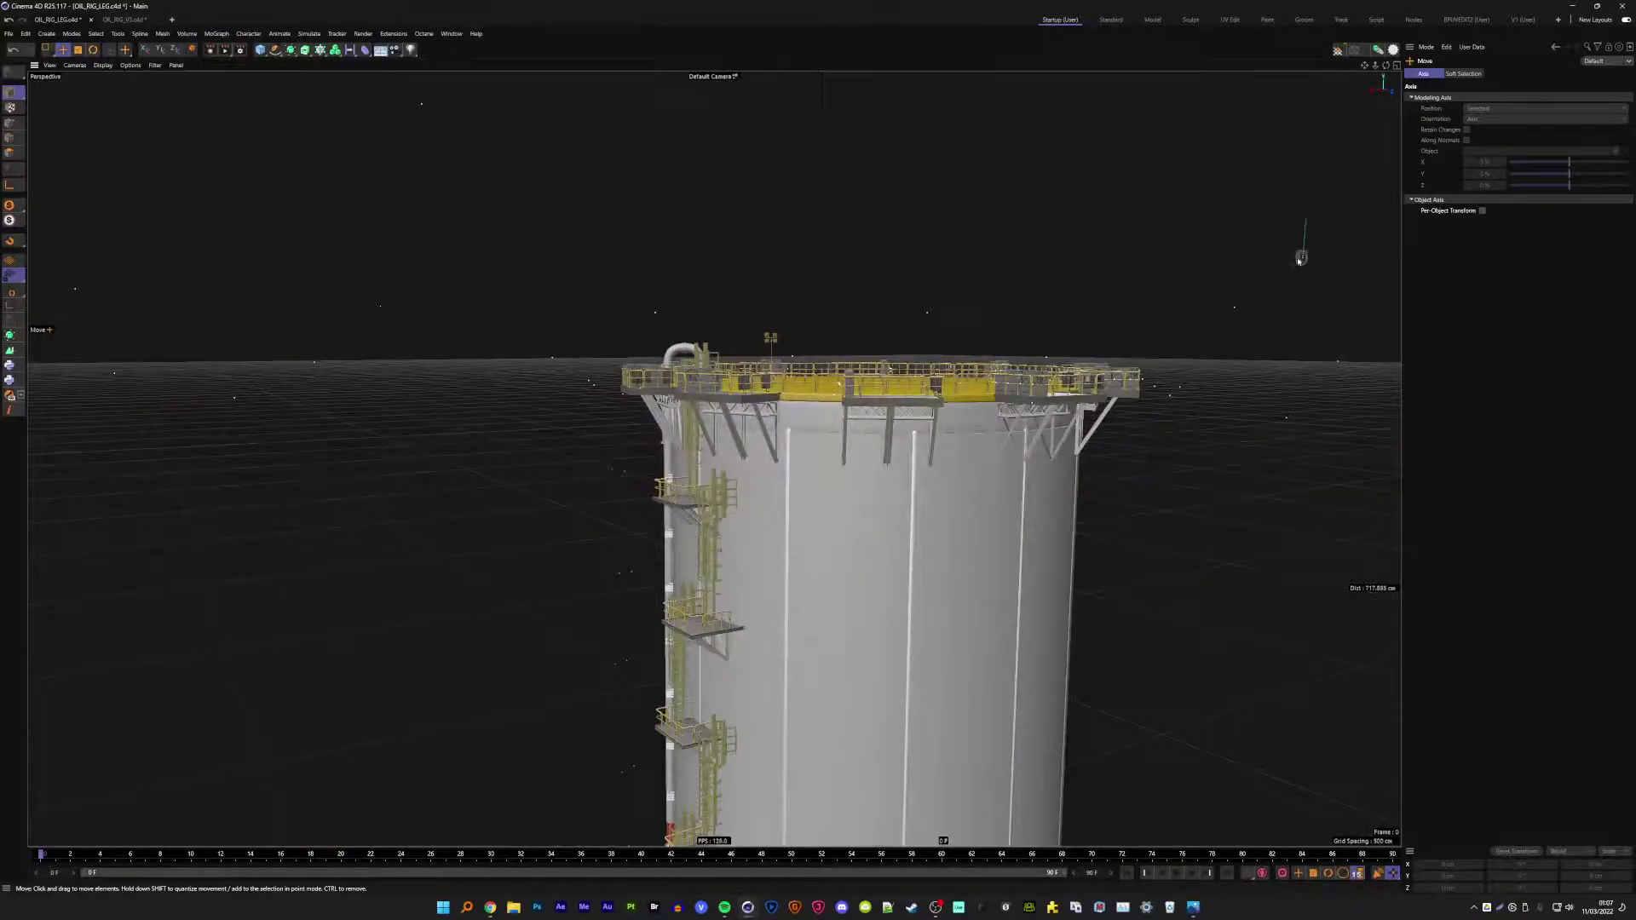
left_click(1300, 257)
- Frame the CIRCLE object, then orbit and zoom out past the wheel to the rig leg
key("o")
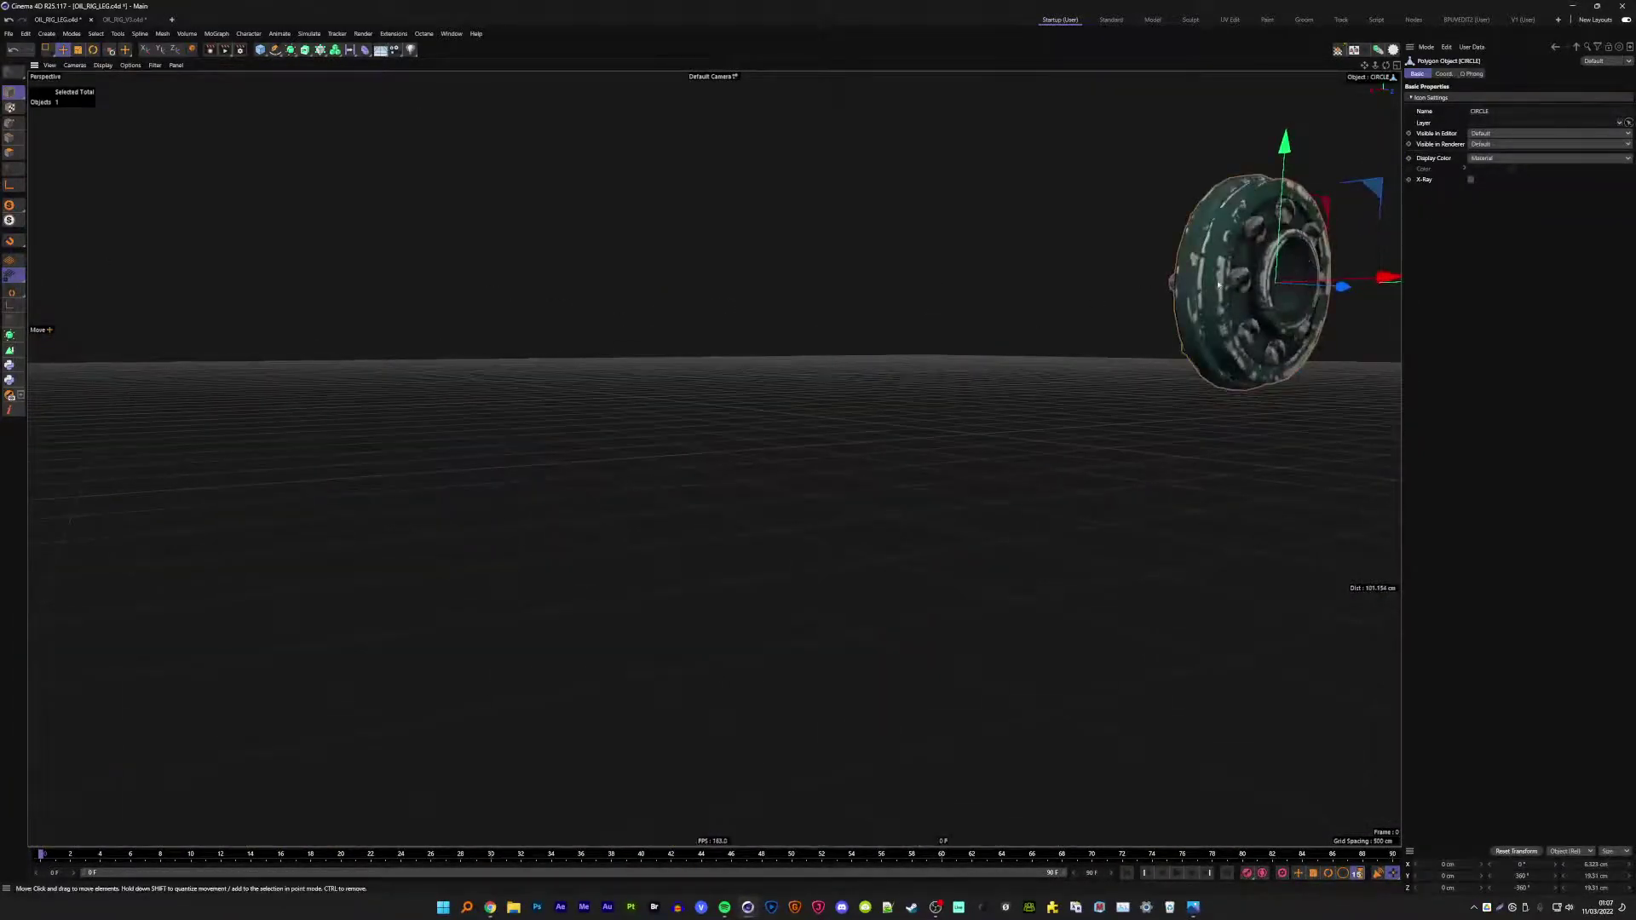
left_click_drag(1218, 285, 1365, 283, "alt")
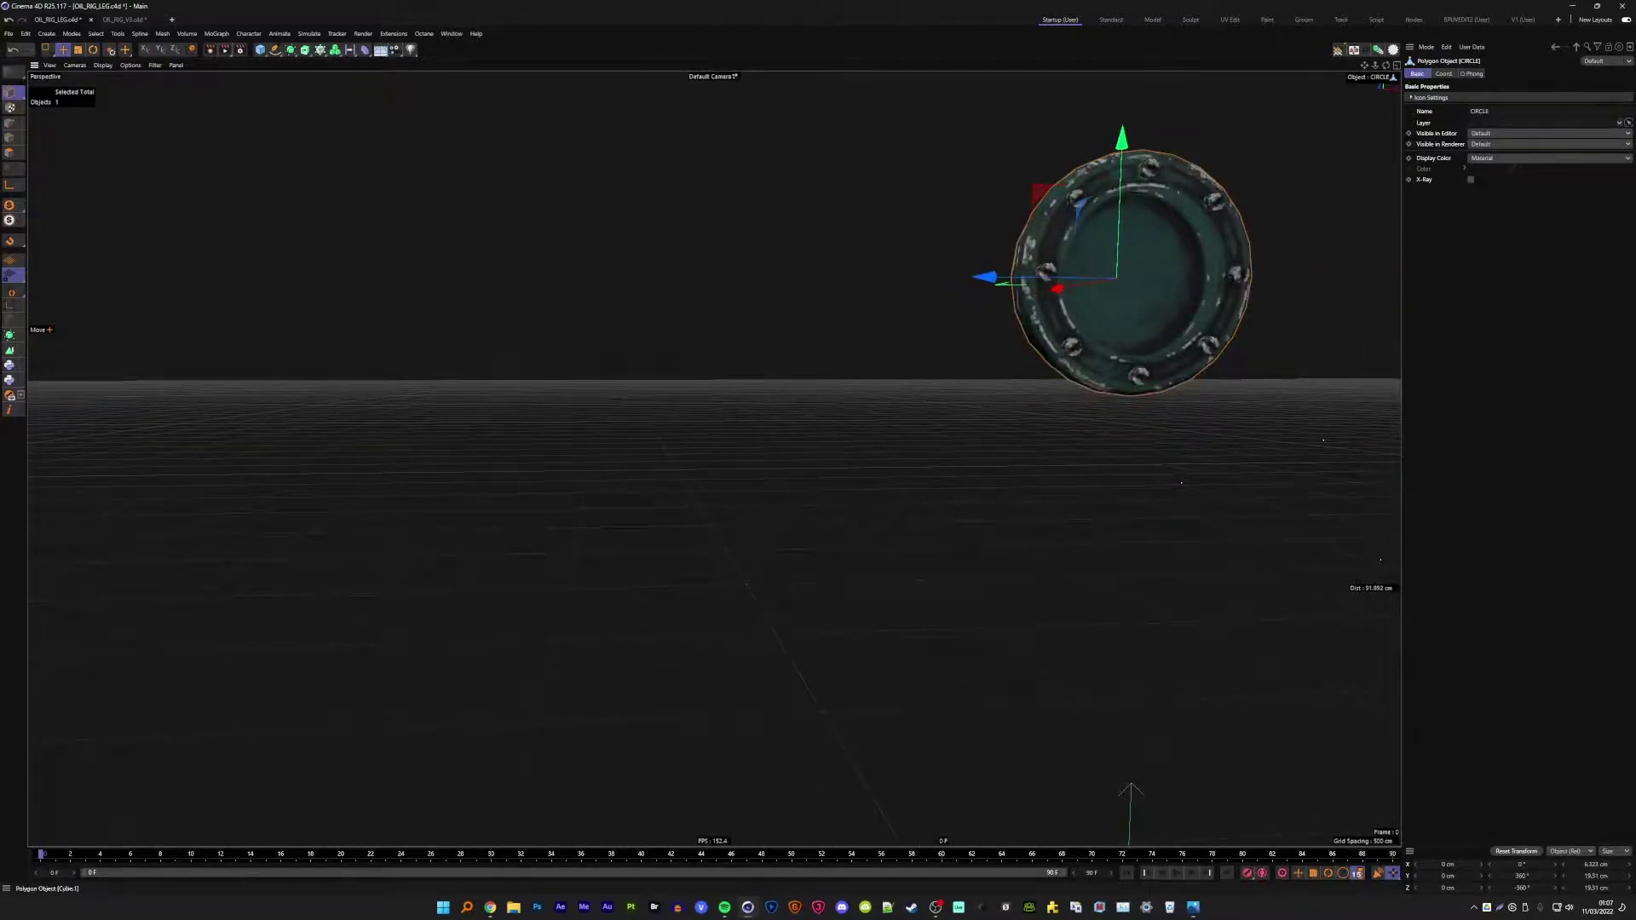
scroll(871, 368, "down", 5)
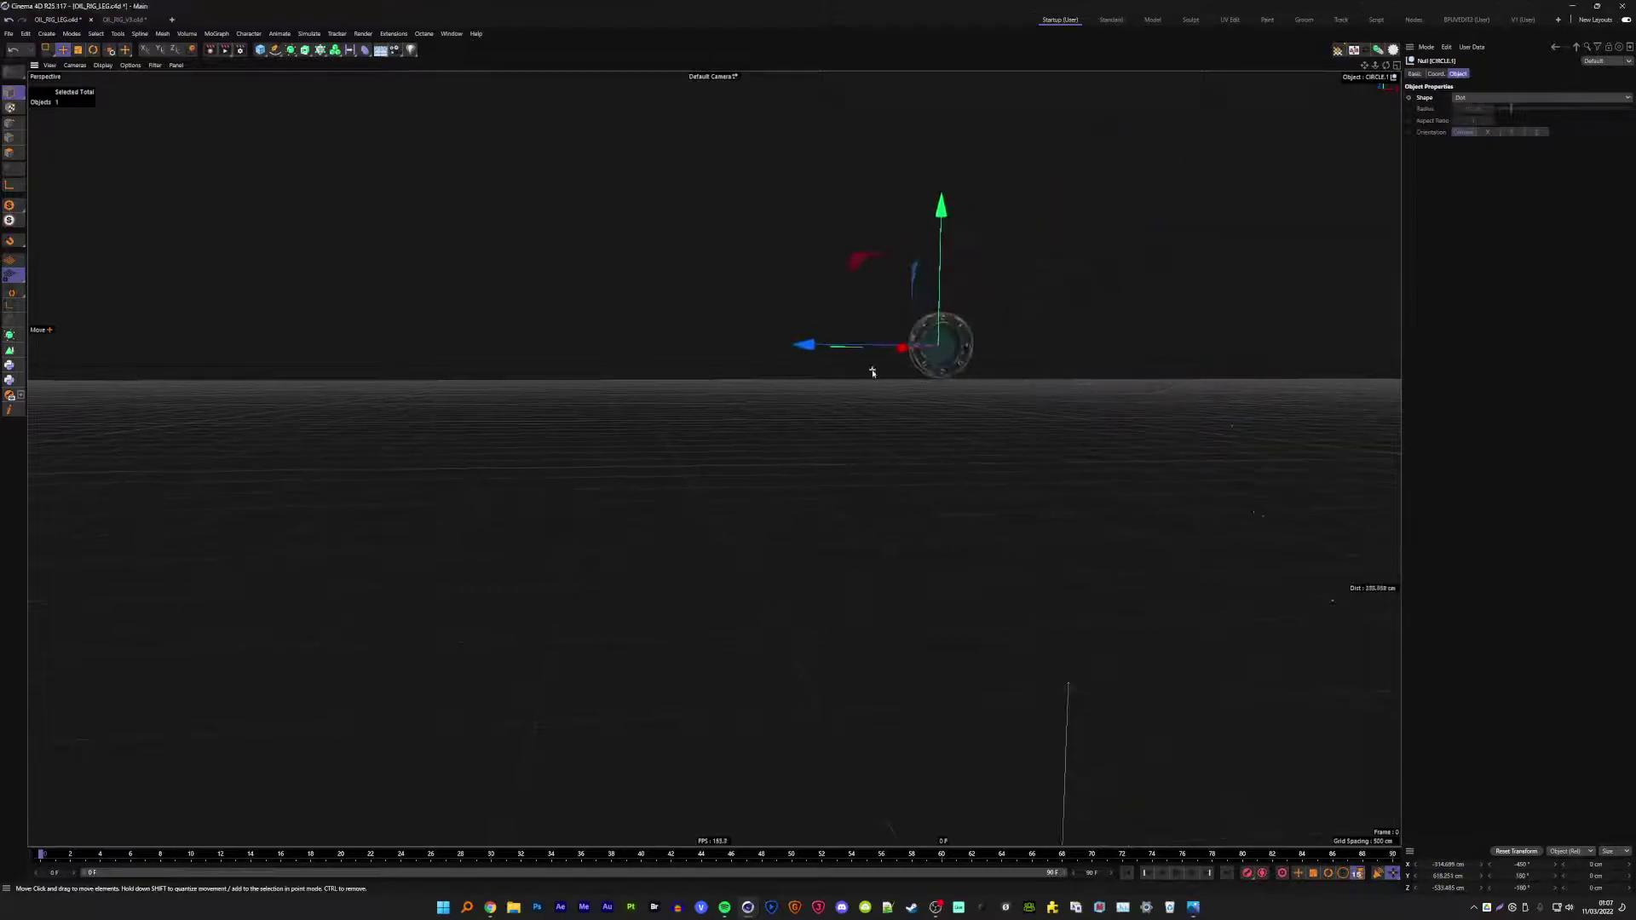
scroll(870, 369, "down", 3)
scroll(872, 372, "down", 3)
mouse_move(873, 373)
left_mouse_down("alt")
mouse_move(1049, 516)
mouse_move(908, 460)
left_mouse_up("alt")
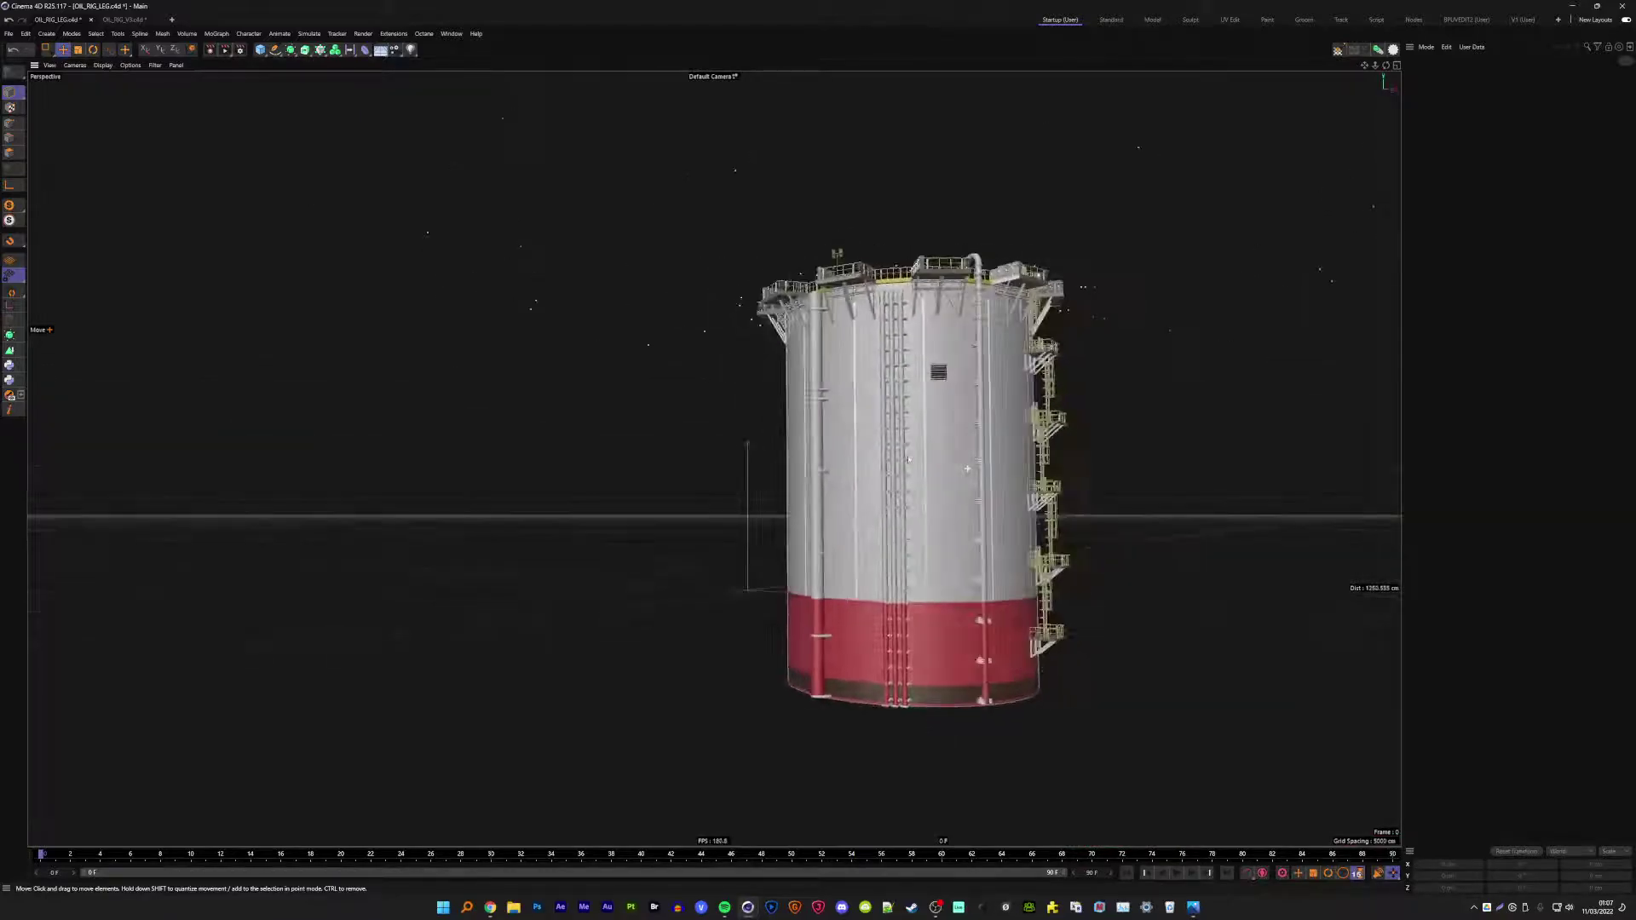
- Save the tank scene and switch to the full oil rig document
key("ctrl+s")
scroll(965, 417, "up", 4)
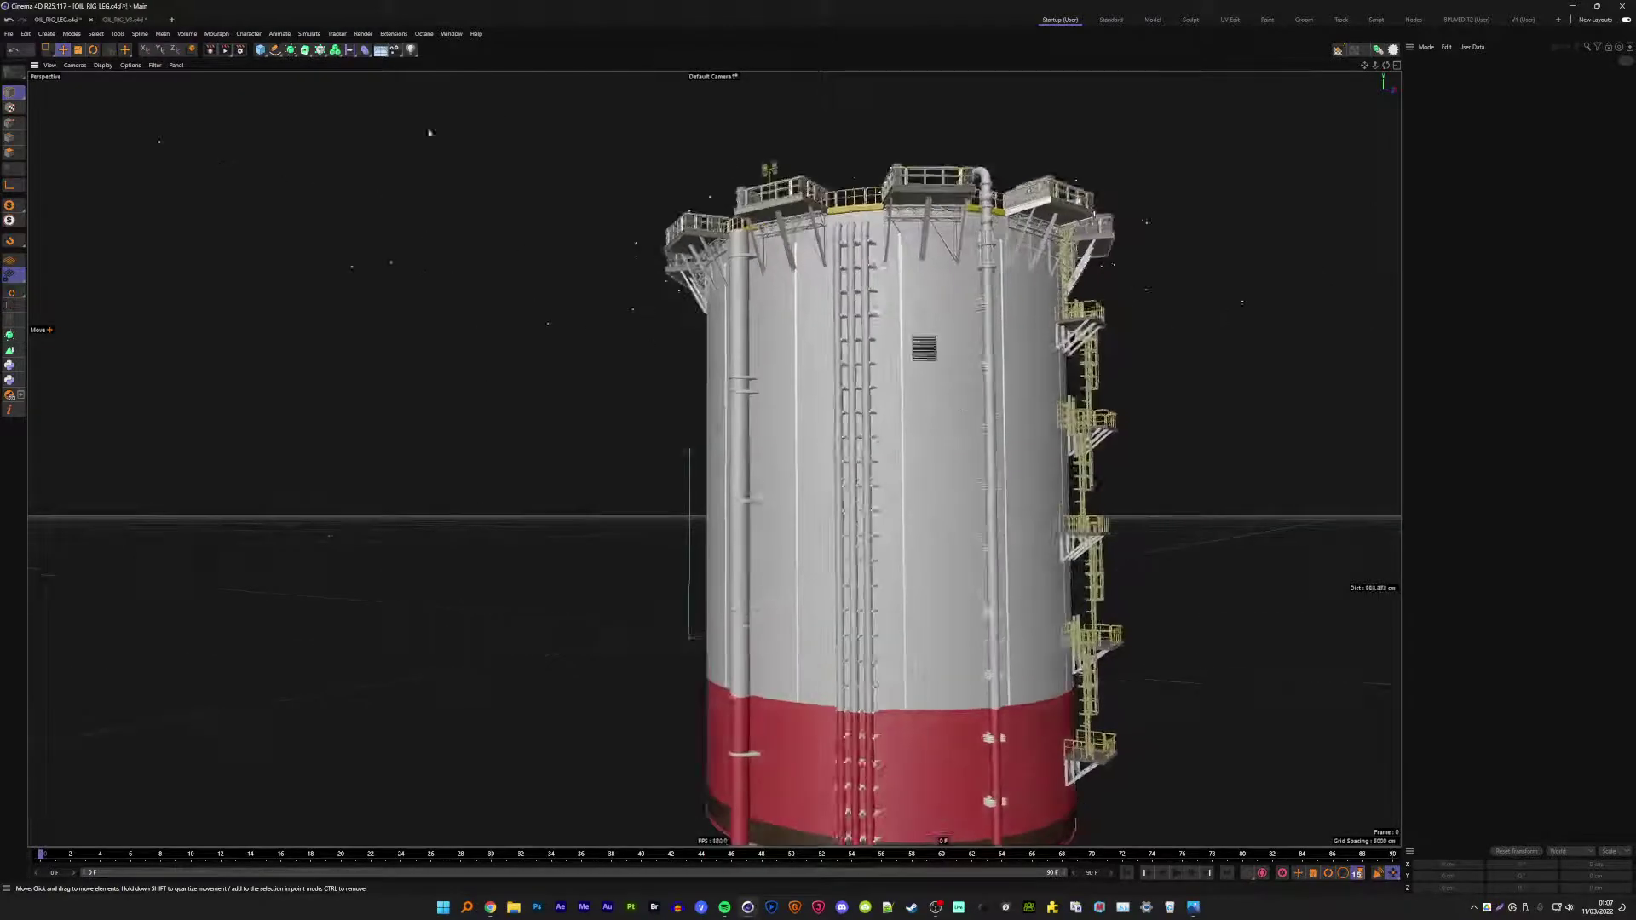
left_click(124, 20)
scroll(708, 340, "down", 5)
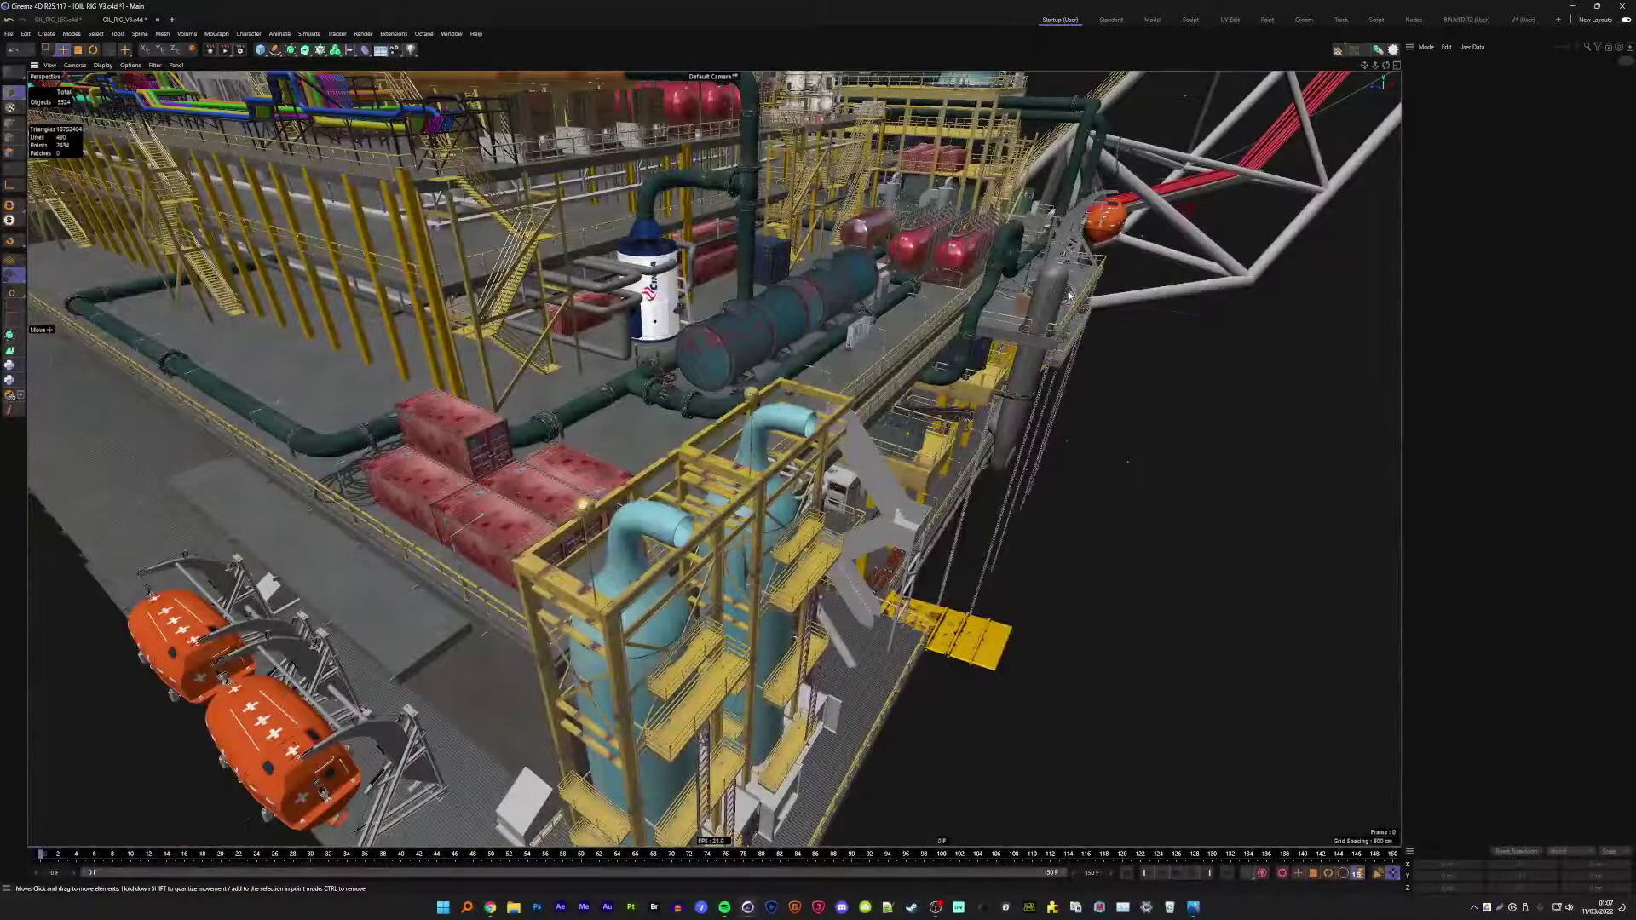
- Select WIRES.1 and the WIRES Instance on the rig, then return to the tank document
left_click(1070, 295)
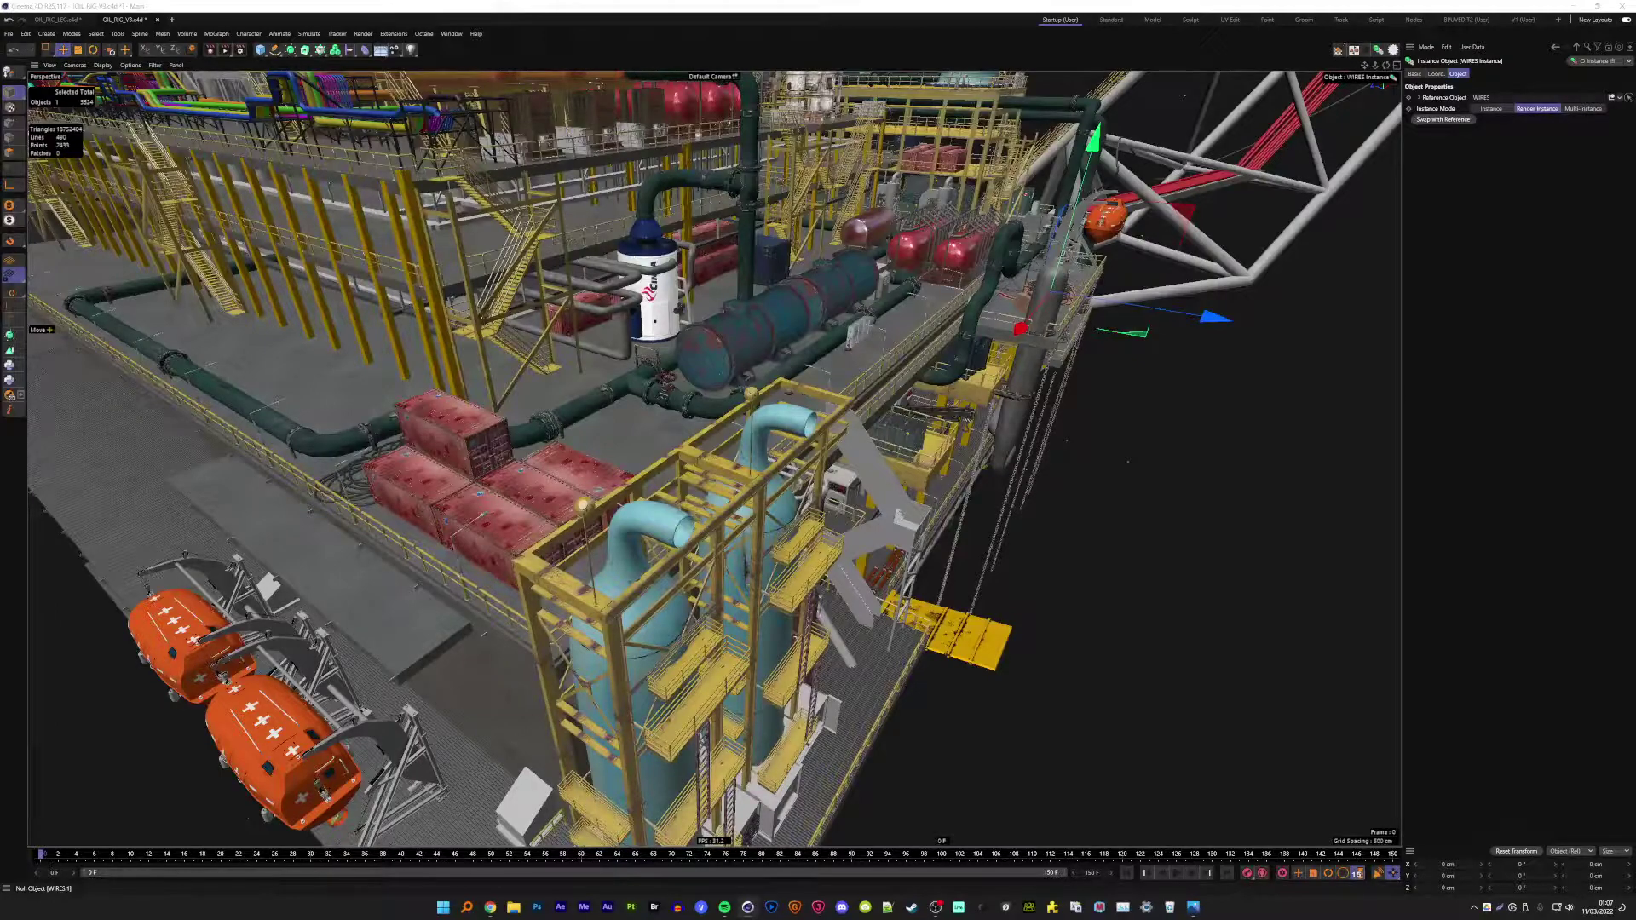
left_click(1556, 47)
left_click(314, 28)
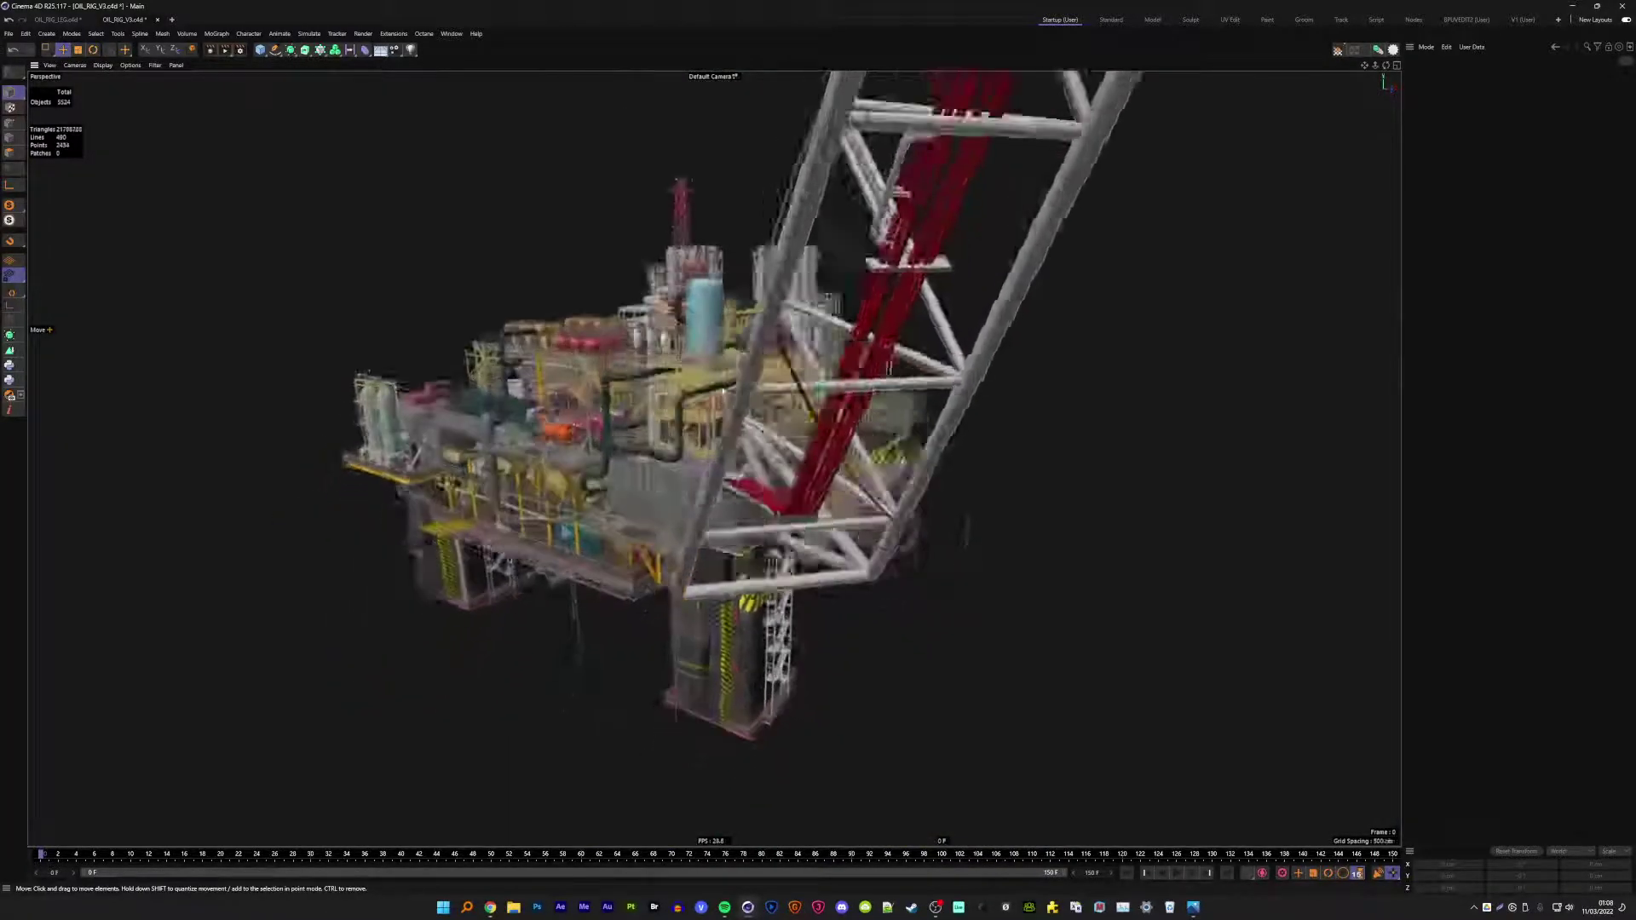
left_click(52, 19)
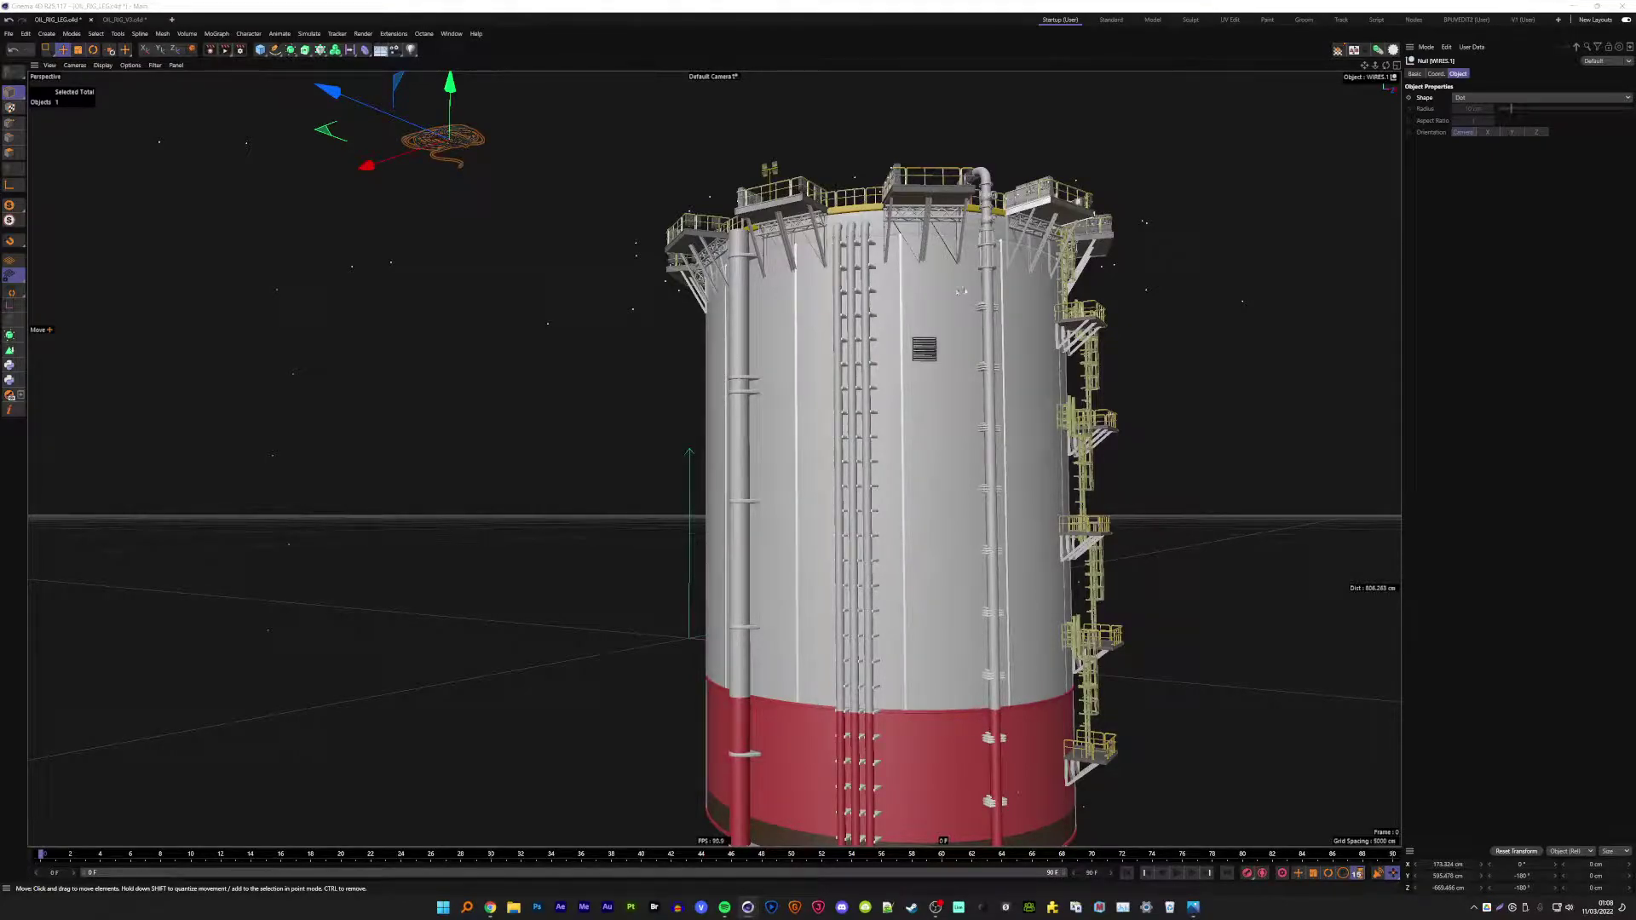
- Reselect the WIRES coil and drag it down toward the tank top
mouse_move(916, 322)
left_mouse_down("alt")
mouse_move(764, 337)
mouse_move(439, 165)
left_mouse_up("alt")
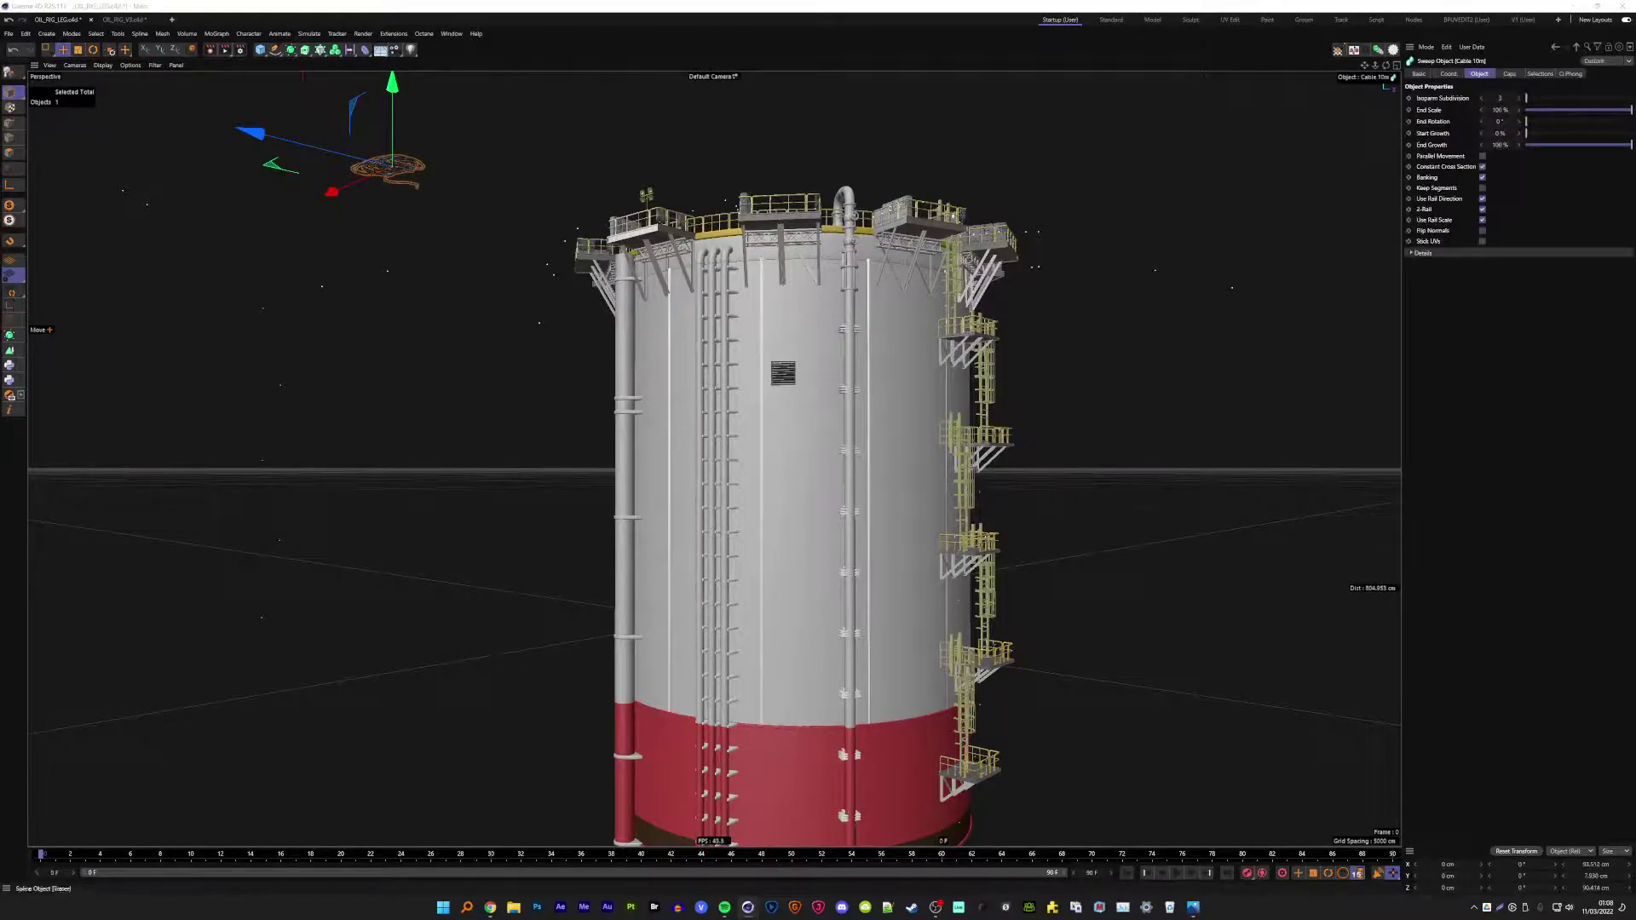
key("ctrl+shift+a")
key("ctrl+z")
key("ctrl+z")
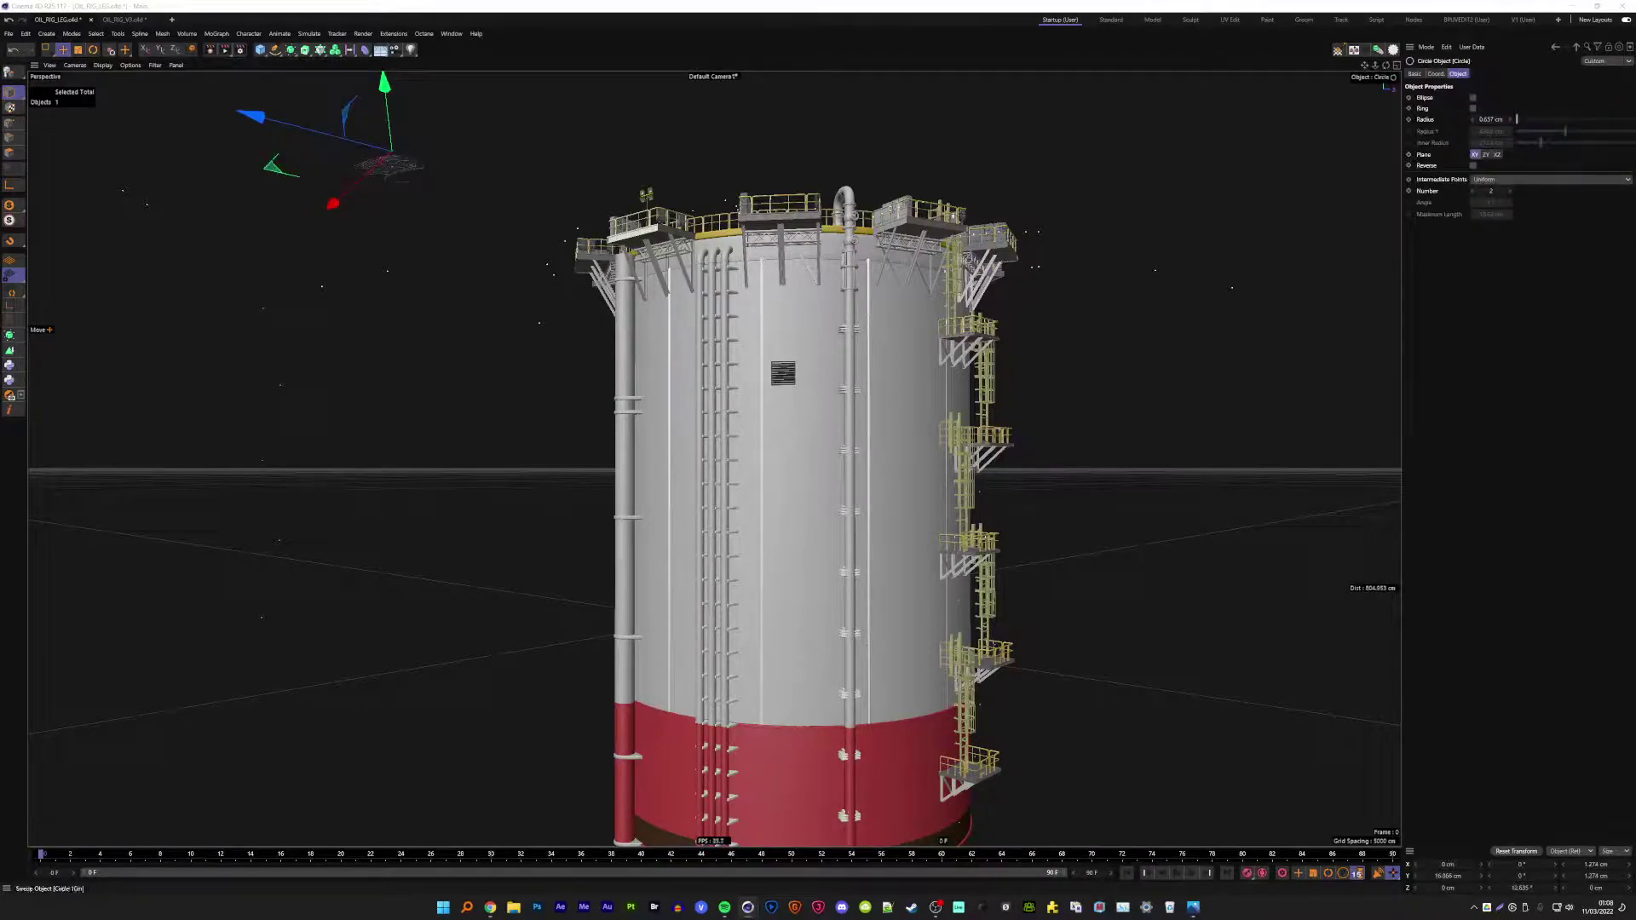
key("ctrl+z")
mouse_move(420, 145)
left_mouse_down()
mouse_move(340, 204)
mouse_move(313, 277)
mouse_move(700, 399)
left_mouse_up()
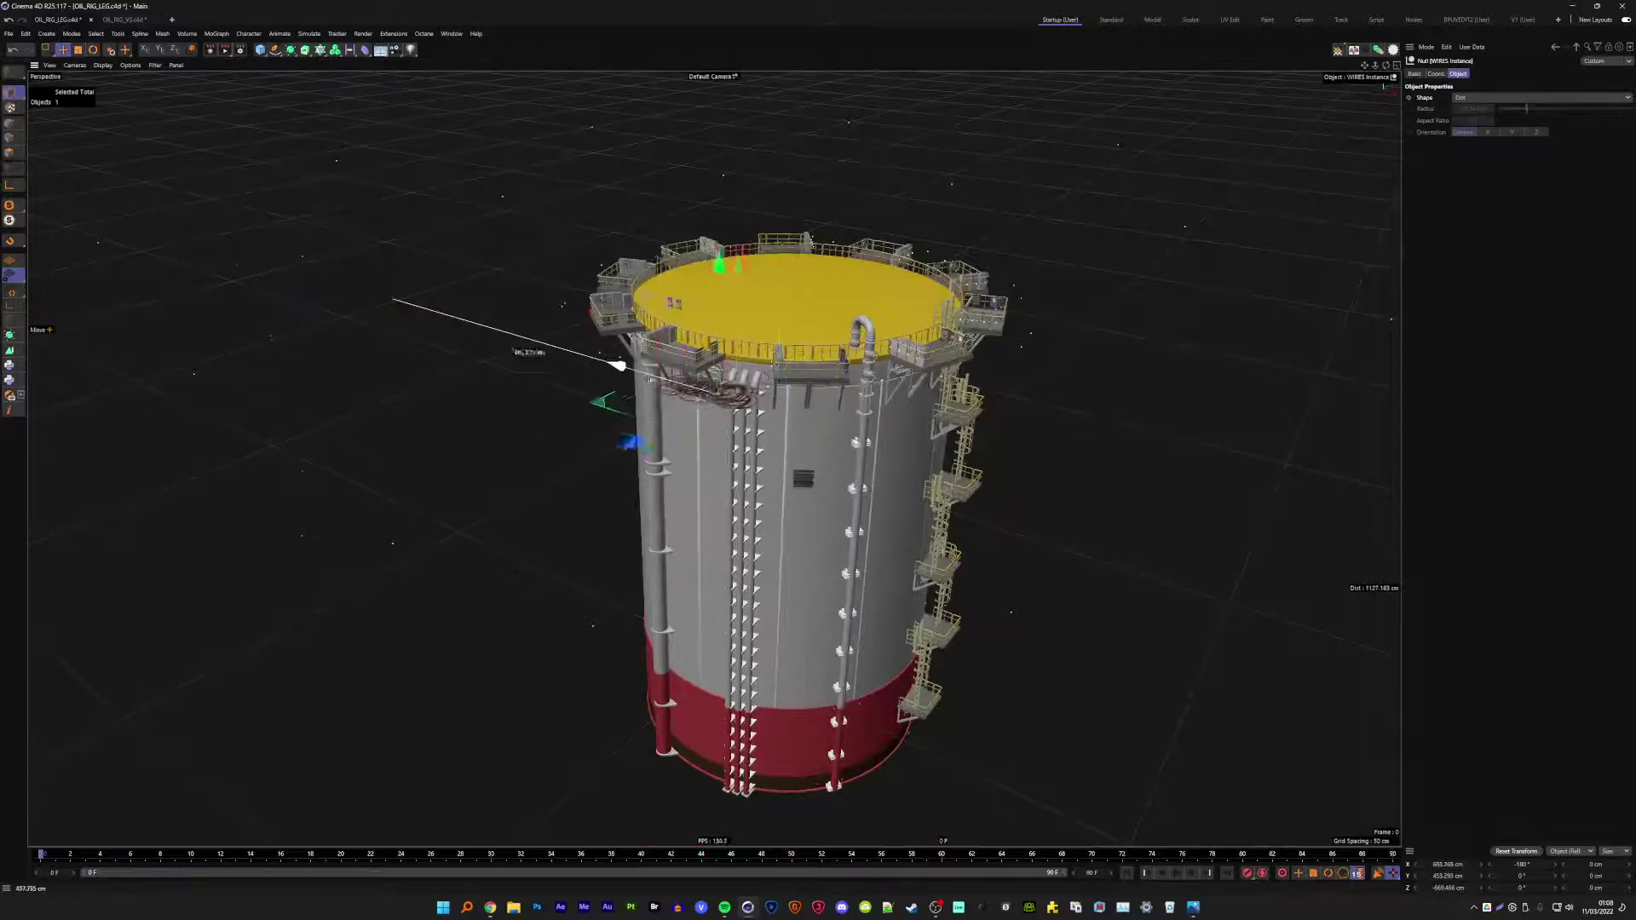
- Drop the WIRES coil onto the yellow deck, rotate it, and slide it left near the railing
scroll(673, 415, "up", 3)
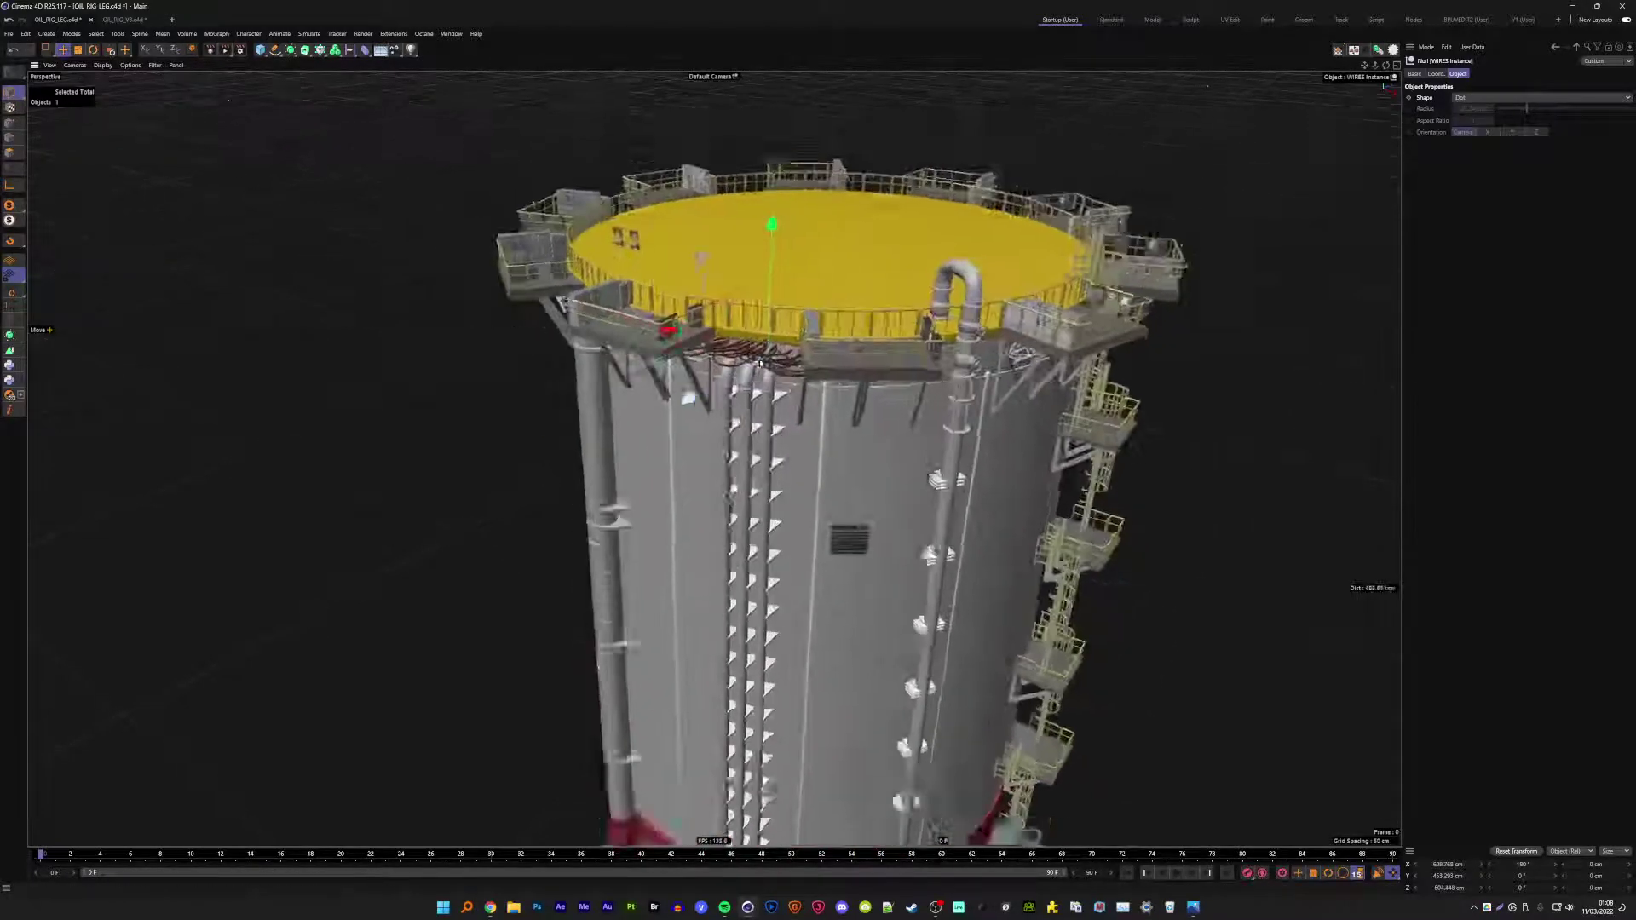
scroll(724, 358, "up", 3)
scroll(767, 307, "up", 3)
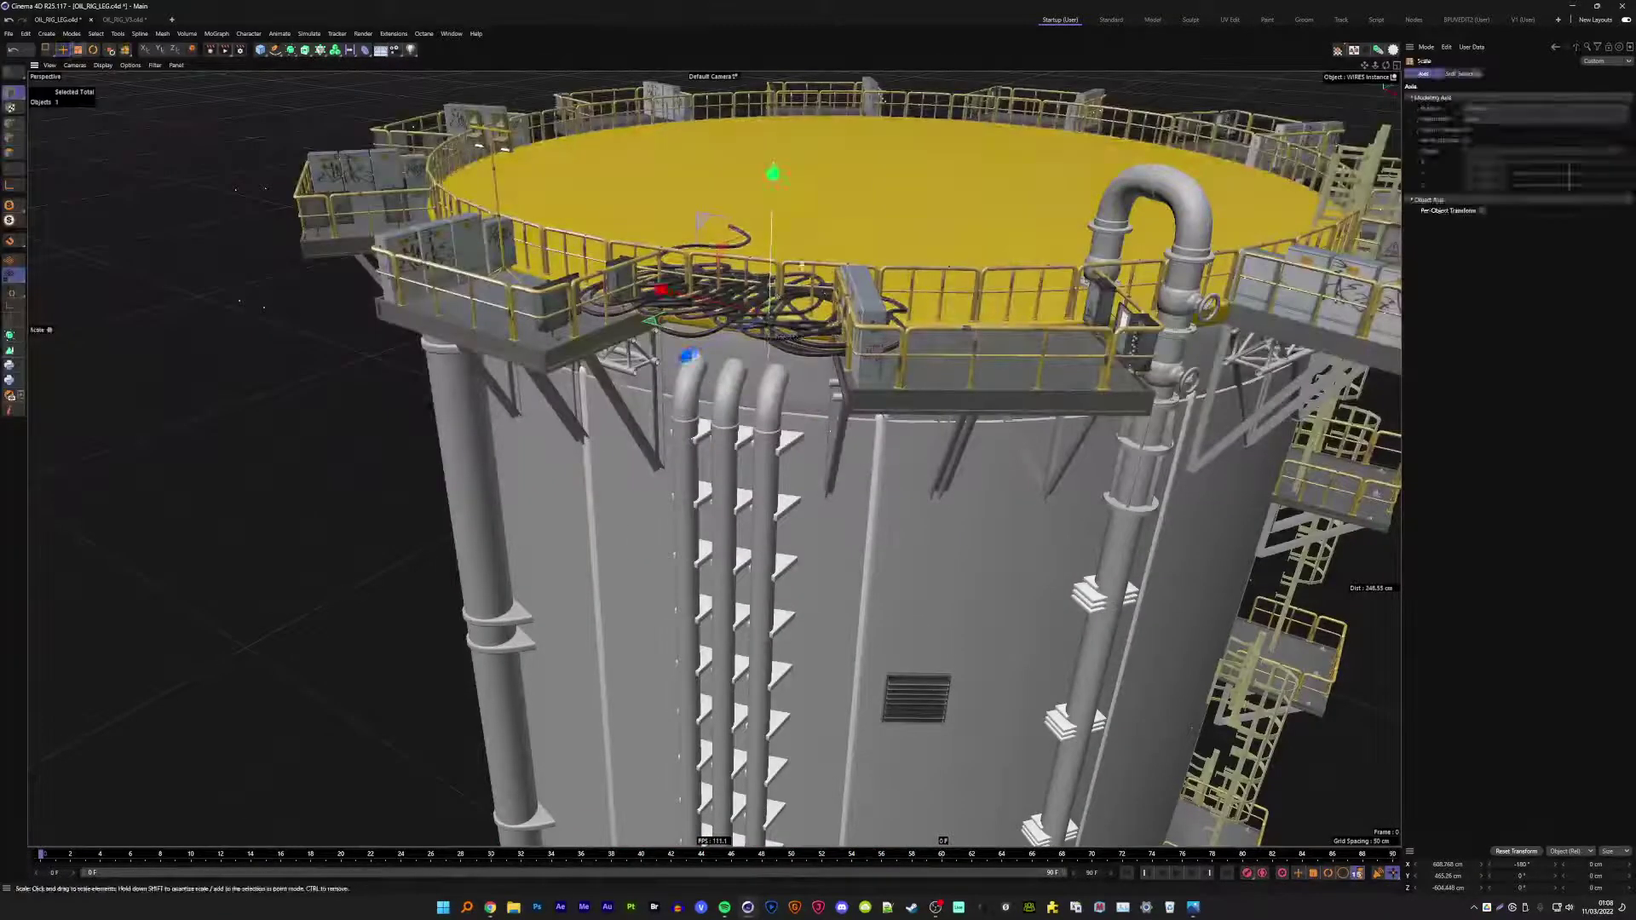
mouse_move(776, 295)
left_mouse_down()
mouse_move(931, 329)
mouse_move(815, 324)
mouse_move(689, 355)
mouse_move(415, 369)
mouse_move(722, 303)
mouse_move(475, 395)
mouse_move(555, 419)
left_mouse_up()
scroll(781, 302, "up", 3)
key("r")
key("e")
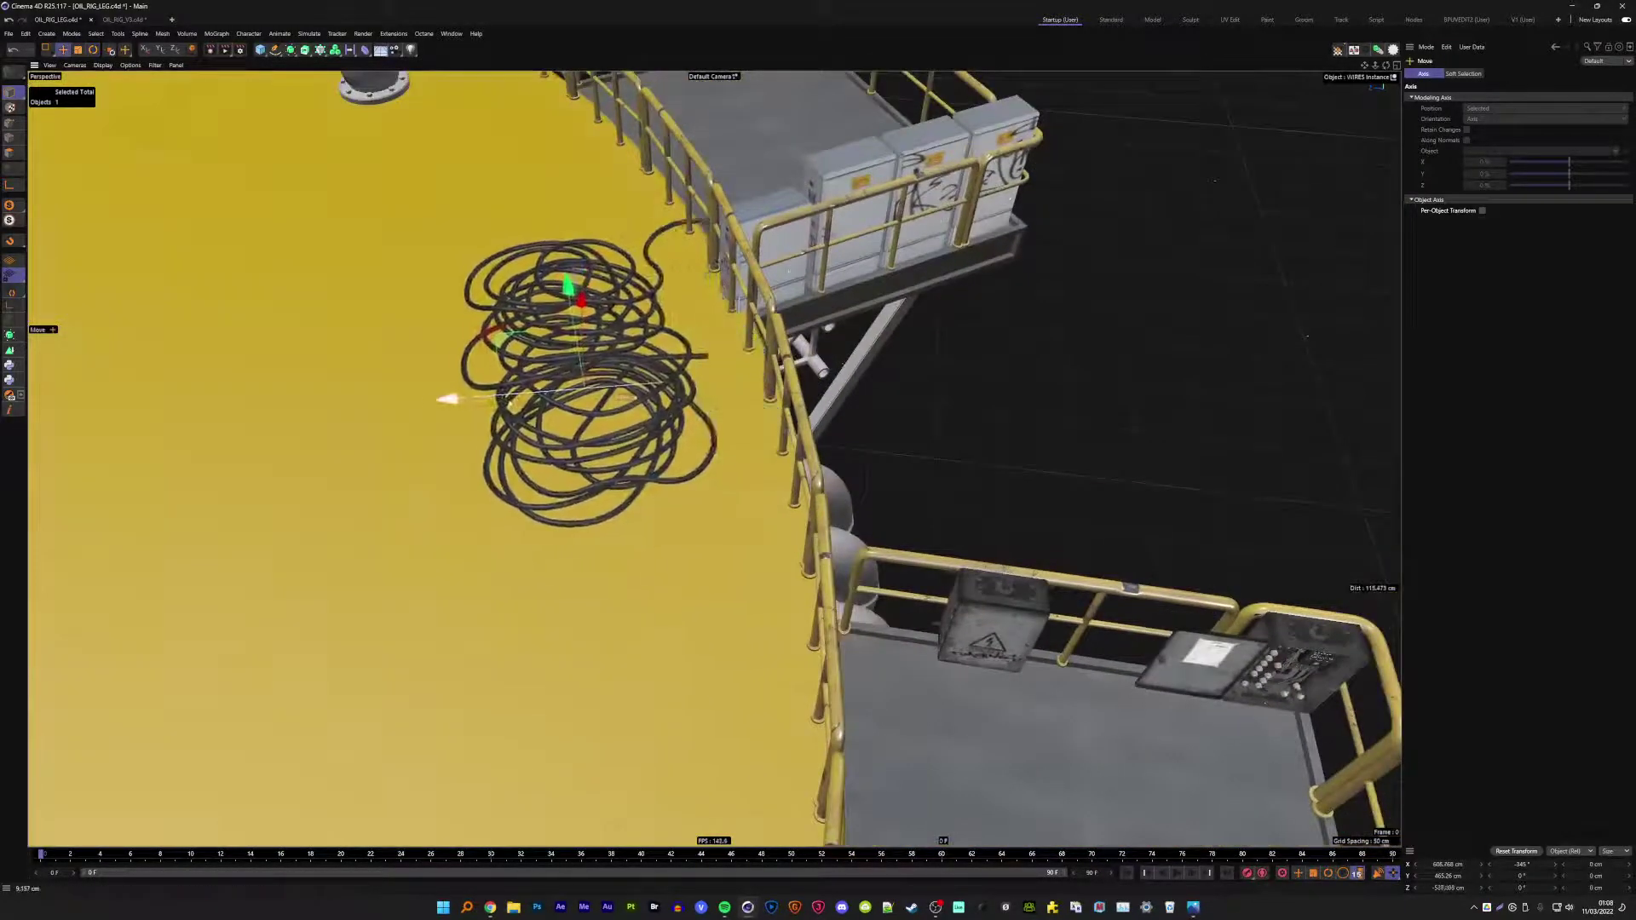
mouse_move(645, 348)
left_mouse_down("alt")
mouse_move(708, 332)
mouse_move(478, 324)
mouse_move(380, 508)
mouse_move(404, 495)
mouse_move(511, 597)
left_mouse_up("alt")
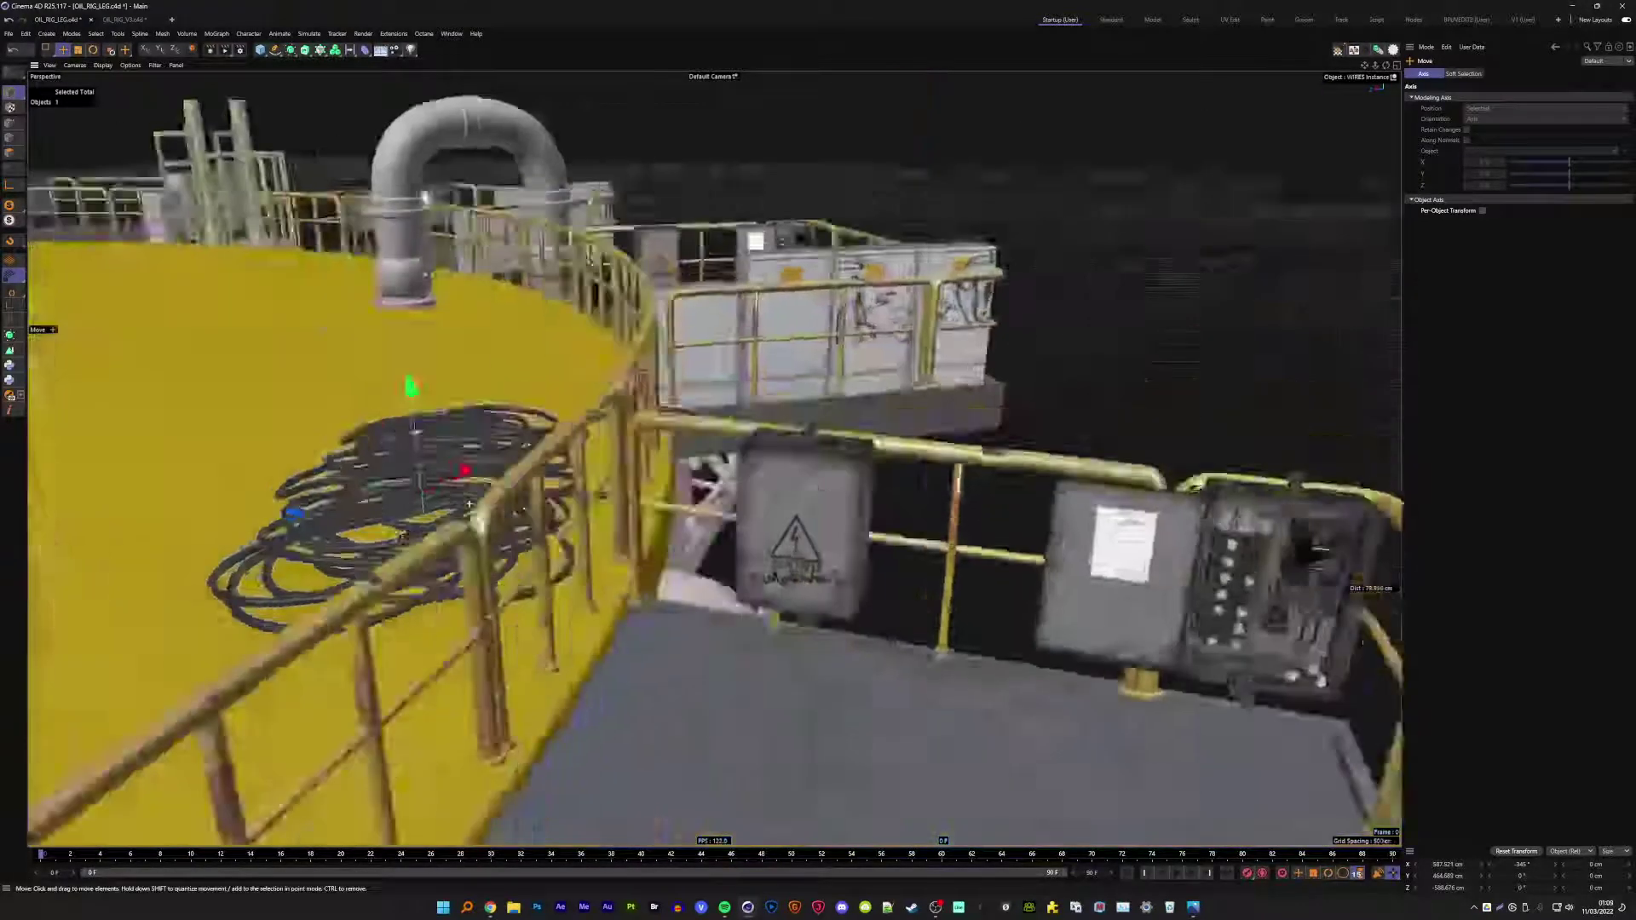
scroll(699, 460, "down", 3)
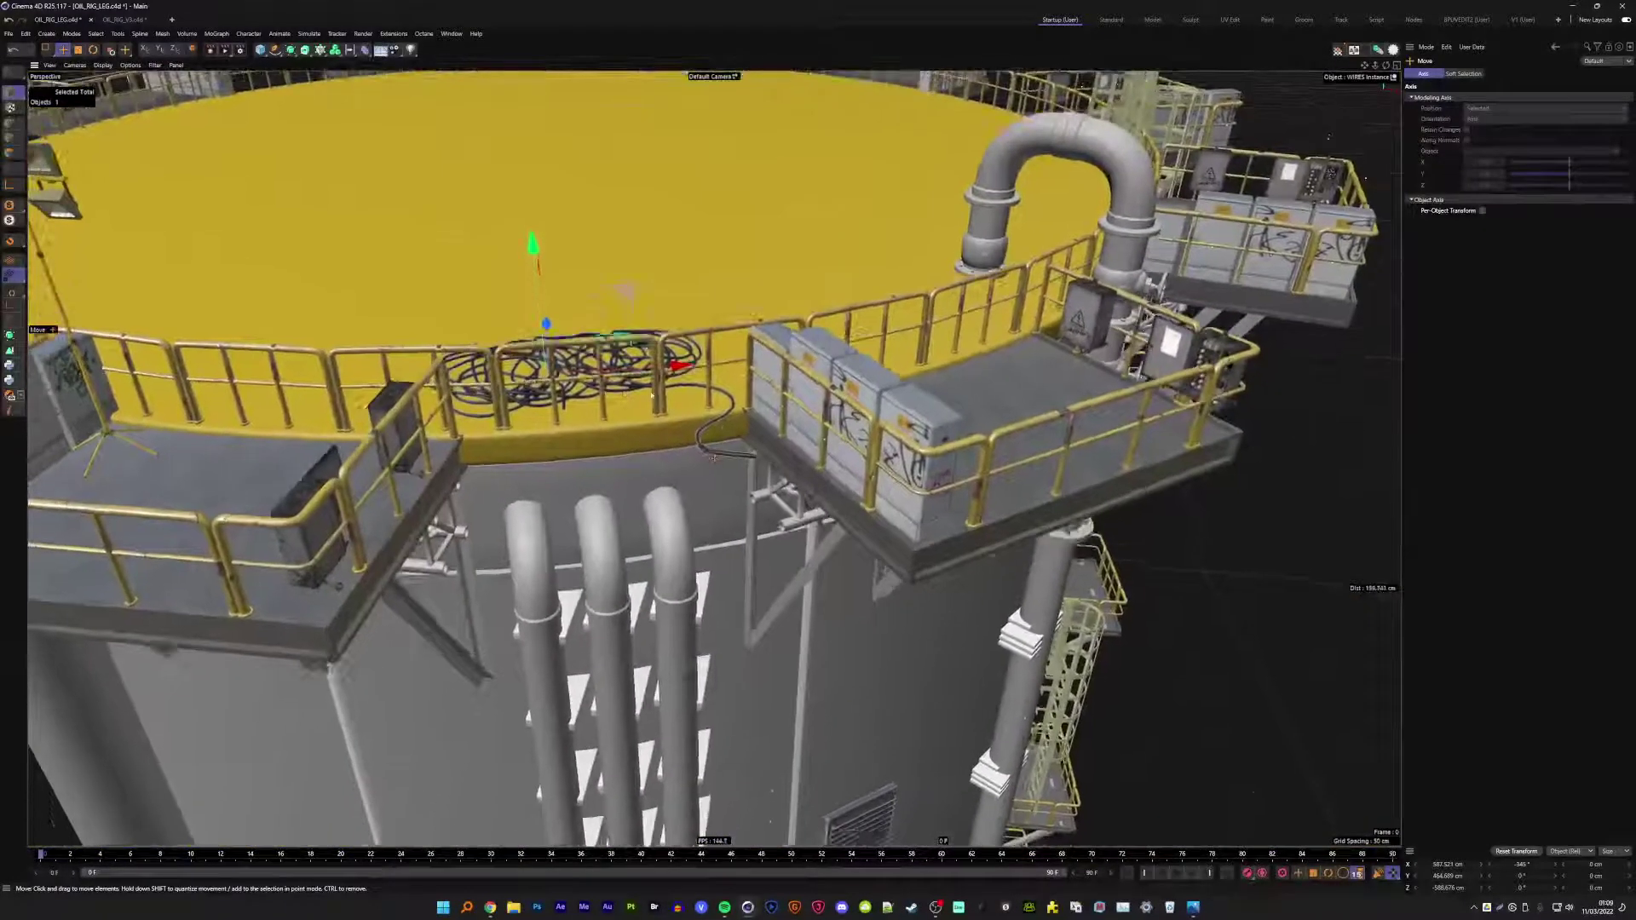
left_click_drag(699, 460, 699, 358, "alt")
scroll(699, 460, "up", 3)
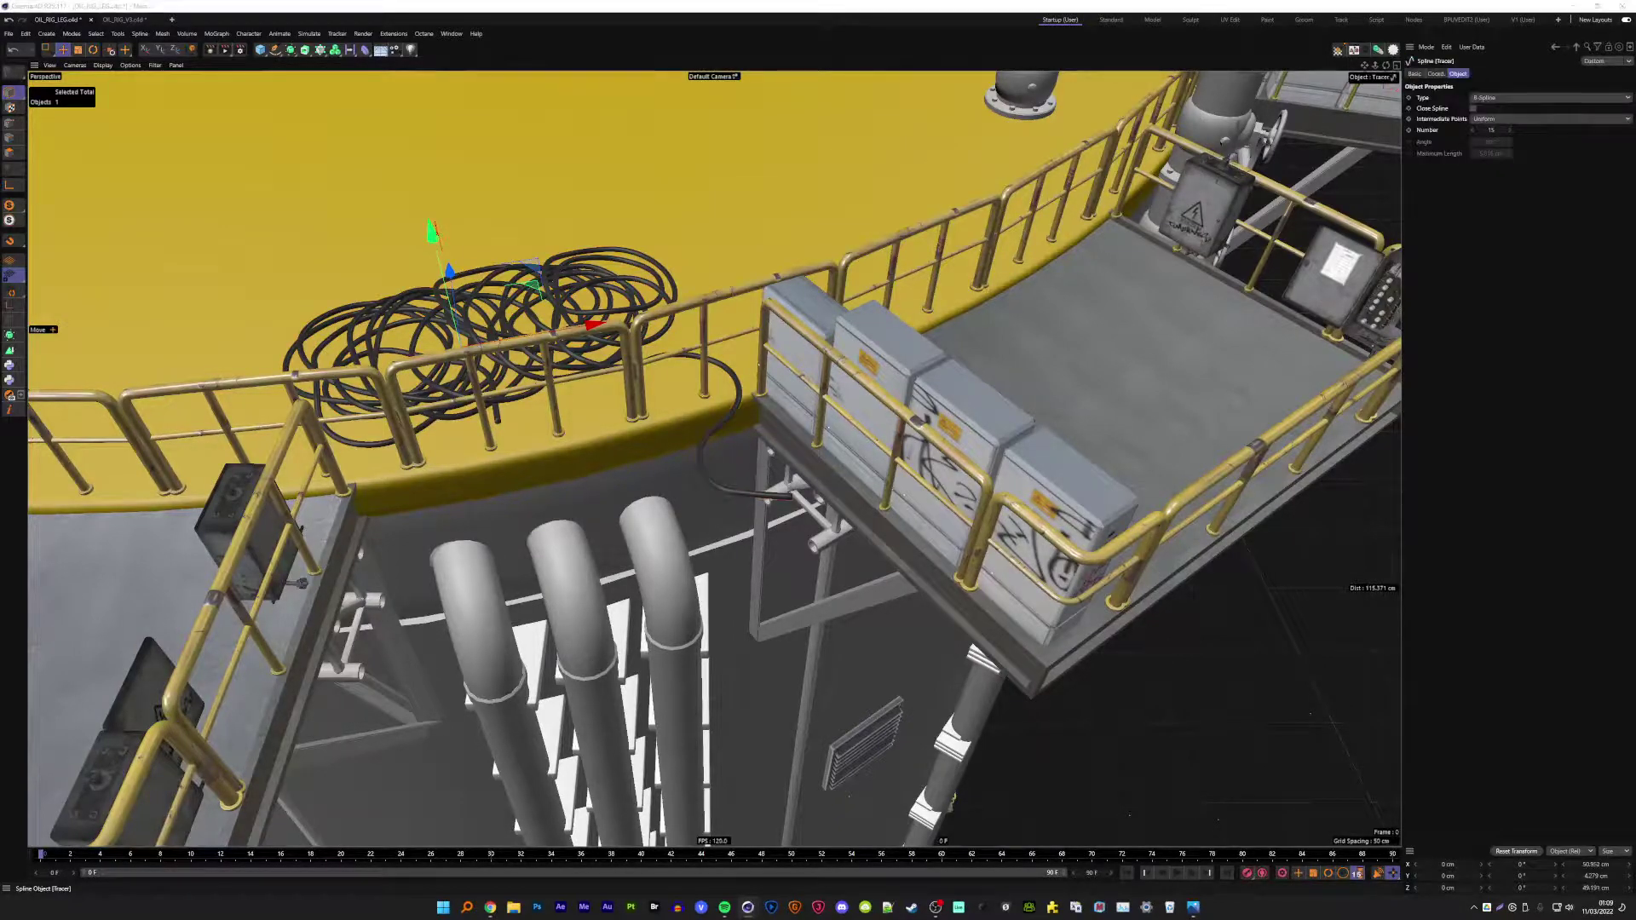
left_click(9, 121)
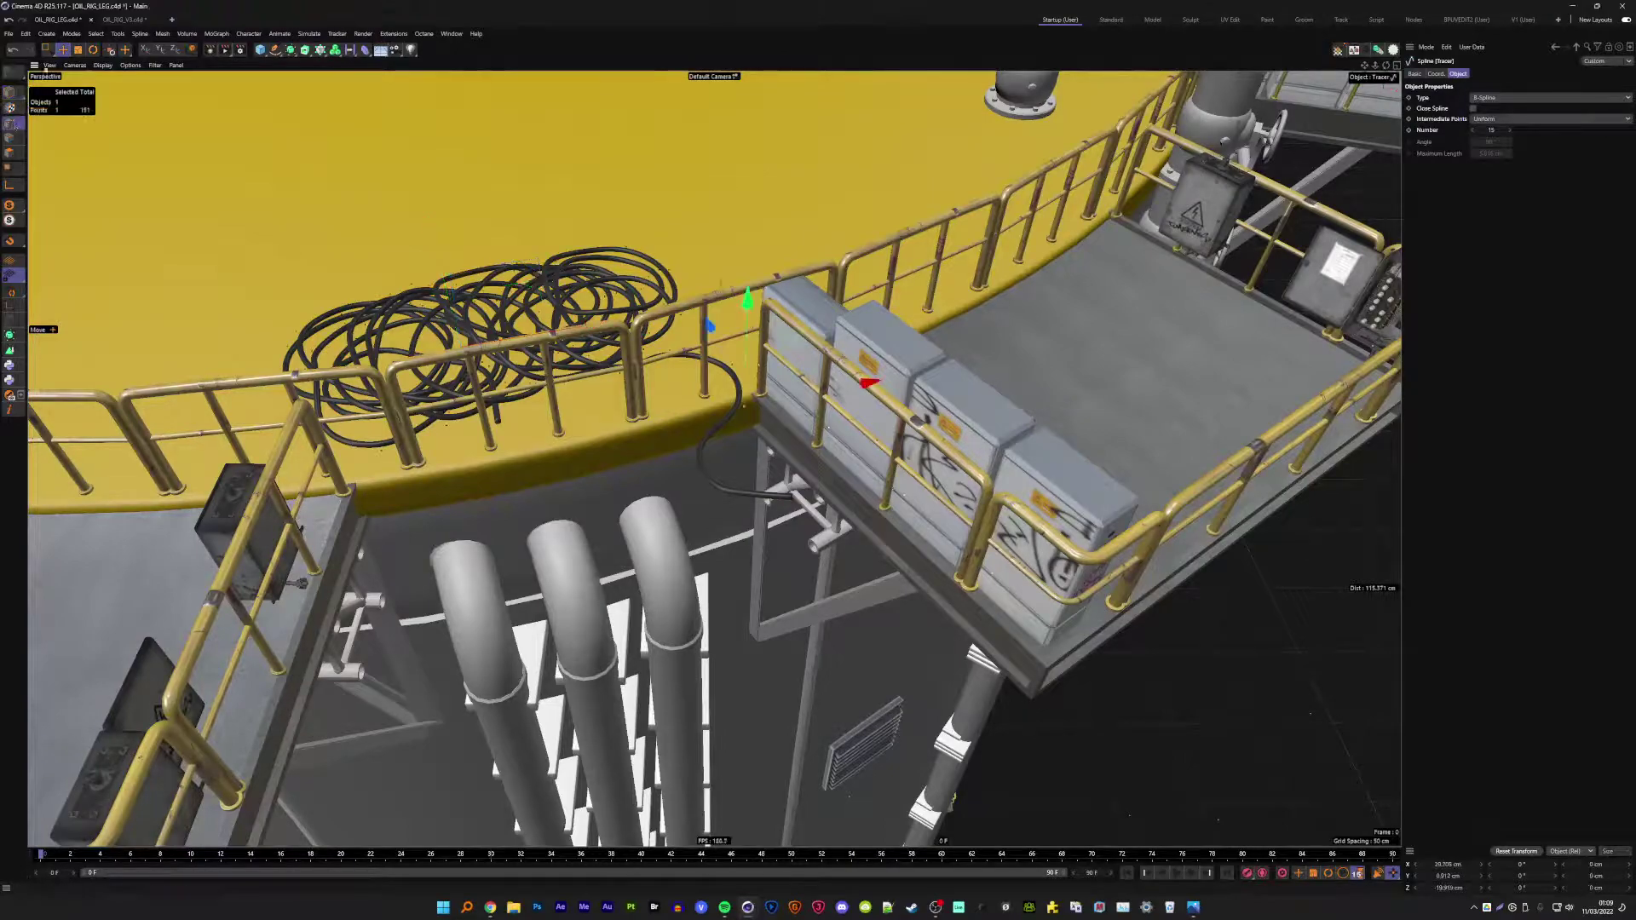
left_click(48, 50)
left_click(791, 498, "shift")
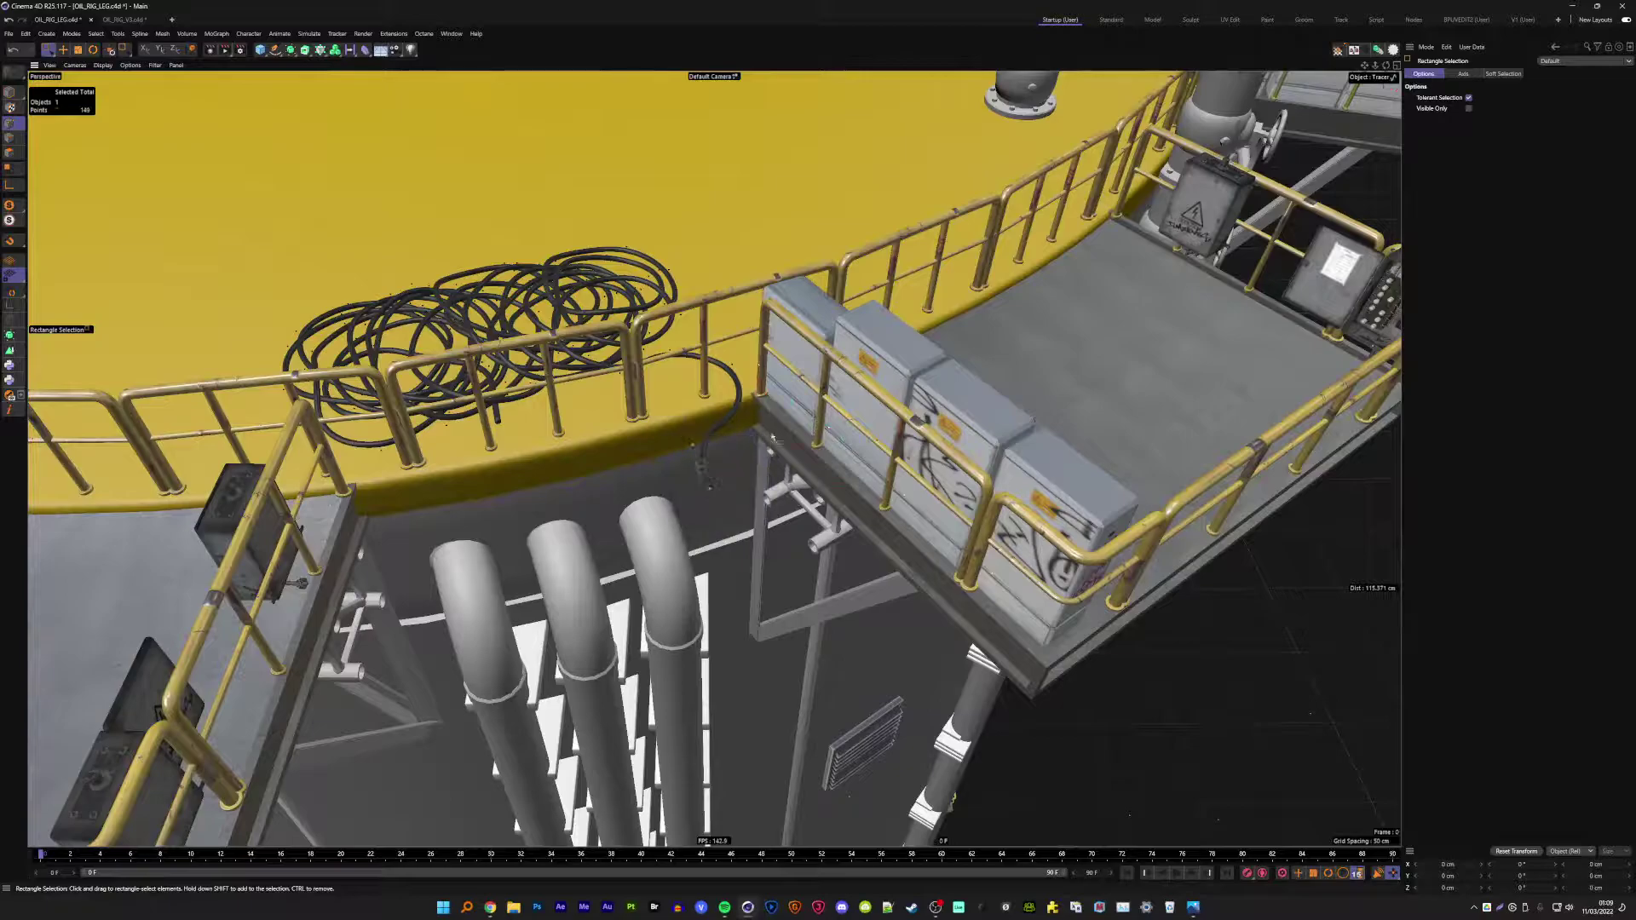
left_click(721, 421)
scroll(724, 409, "up", 3)
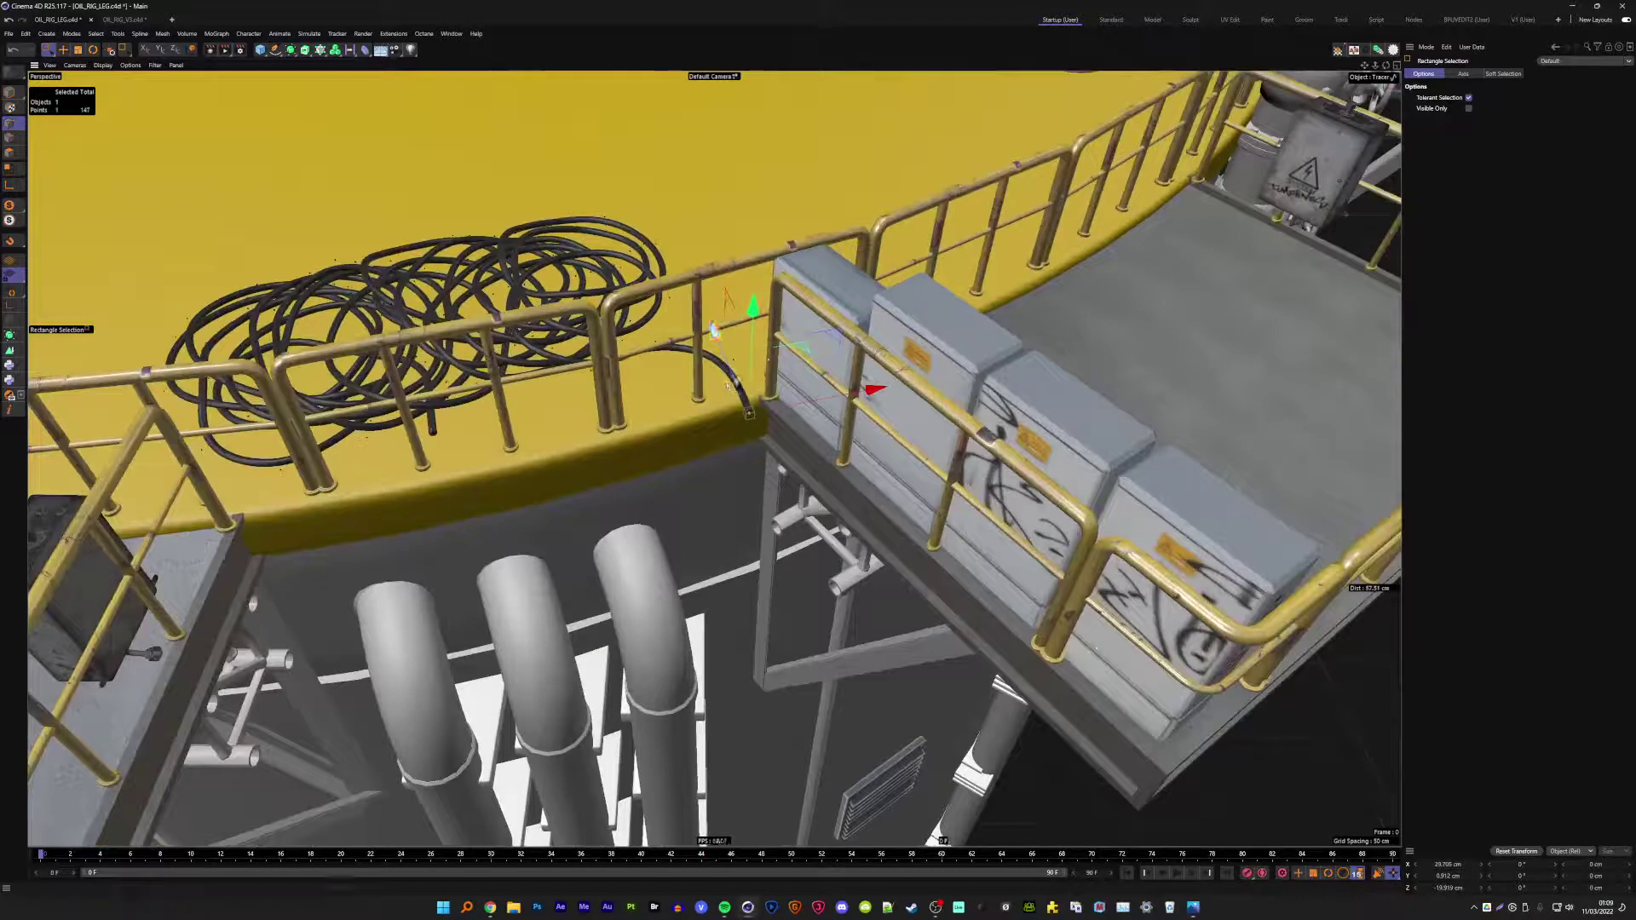
scroll(705, 318, "down", 3)
scroll(705, 317, "down", 2)
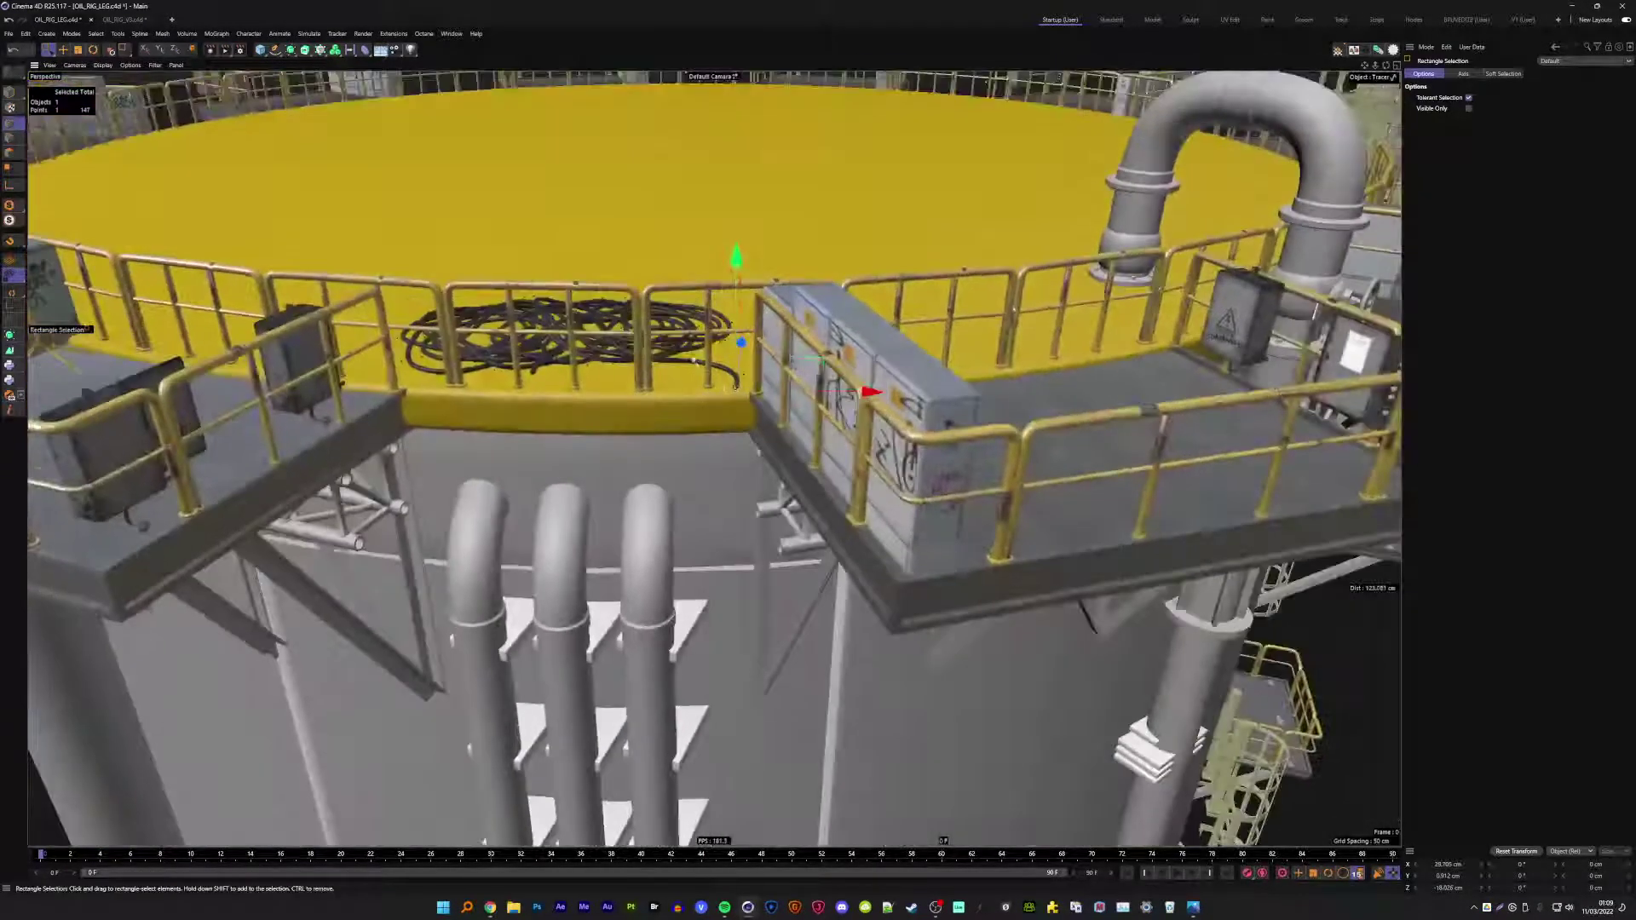
left_click(11, 91)
key("e")
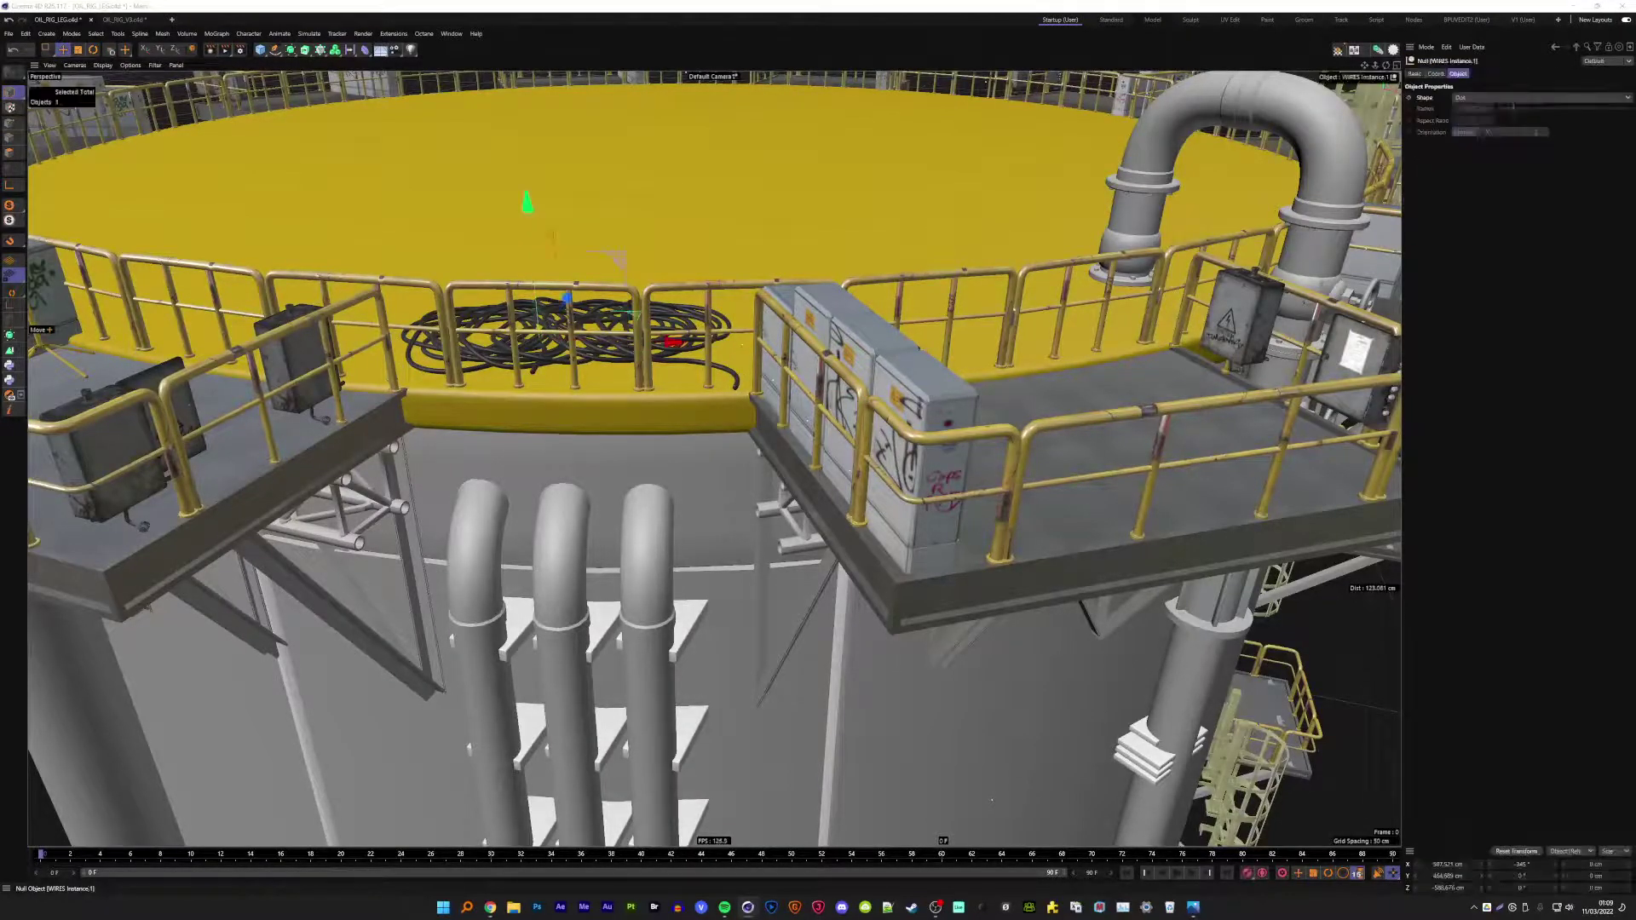
- Turn the coil copy about 36° in heading and lower it about 20 cm
key("r")
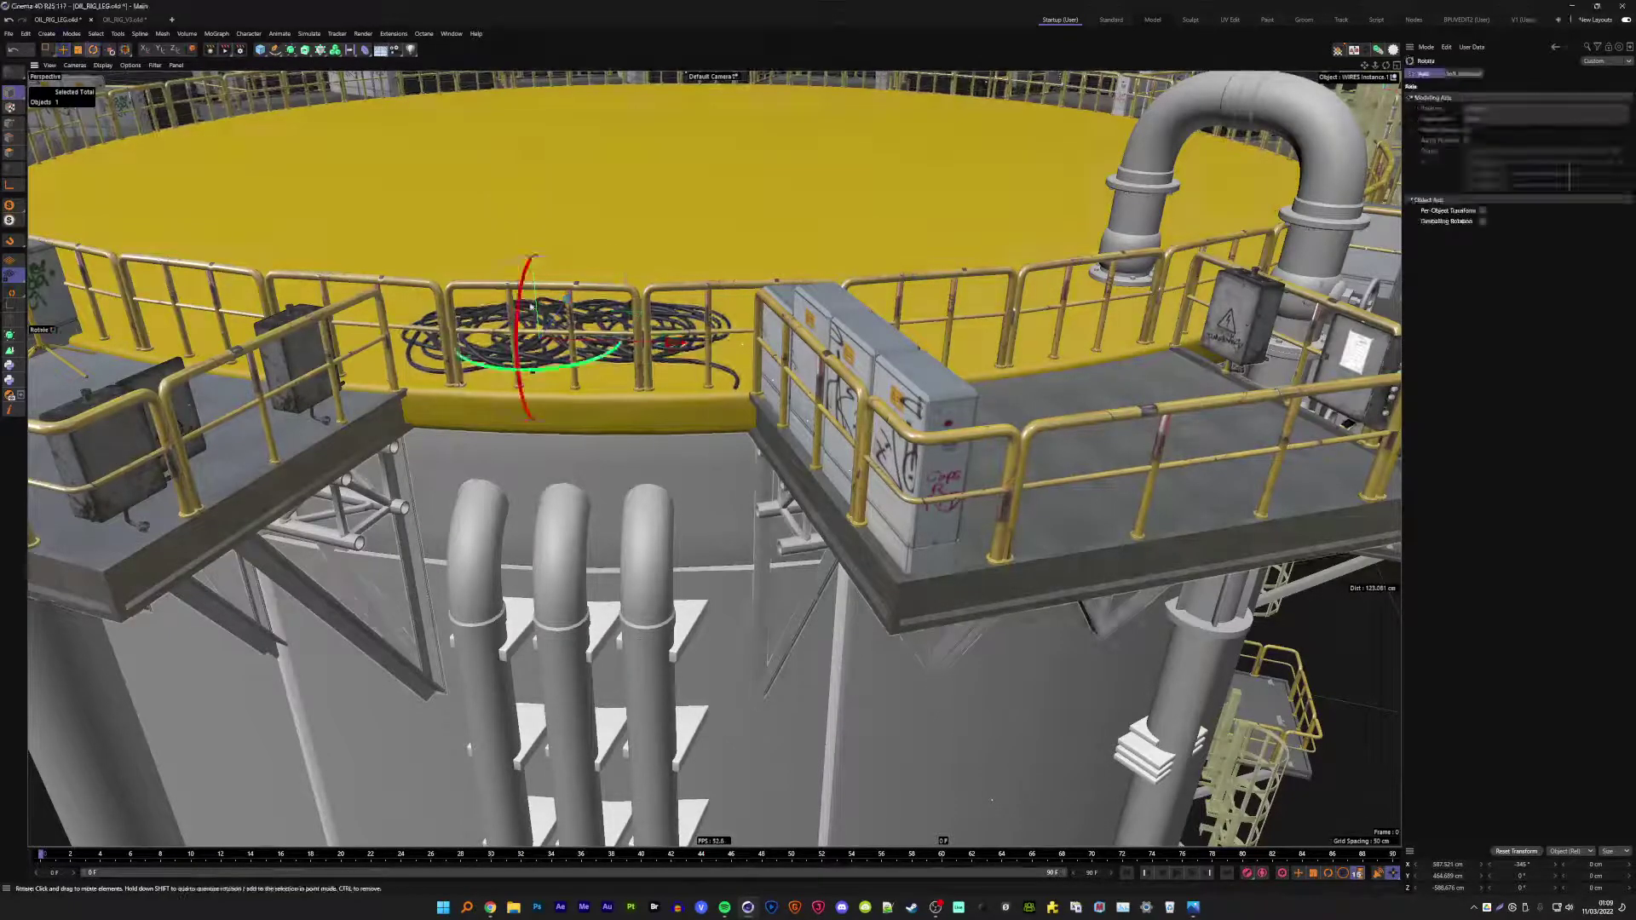
mouse_move(522, 305)
left_mouse_down()
mouse_move(516, 286)
mouse_move(530, 447)
mouse_move(524, 401)
left_mouse_up()
key("e")
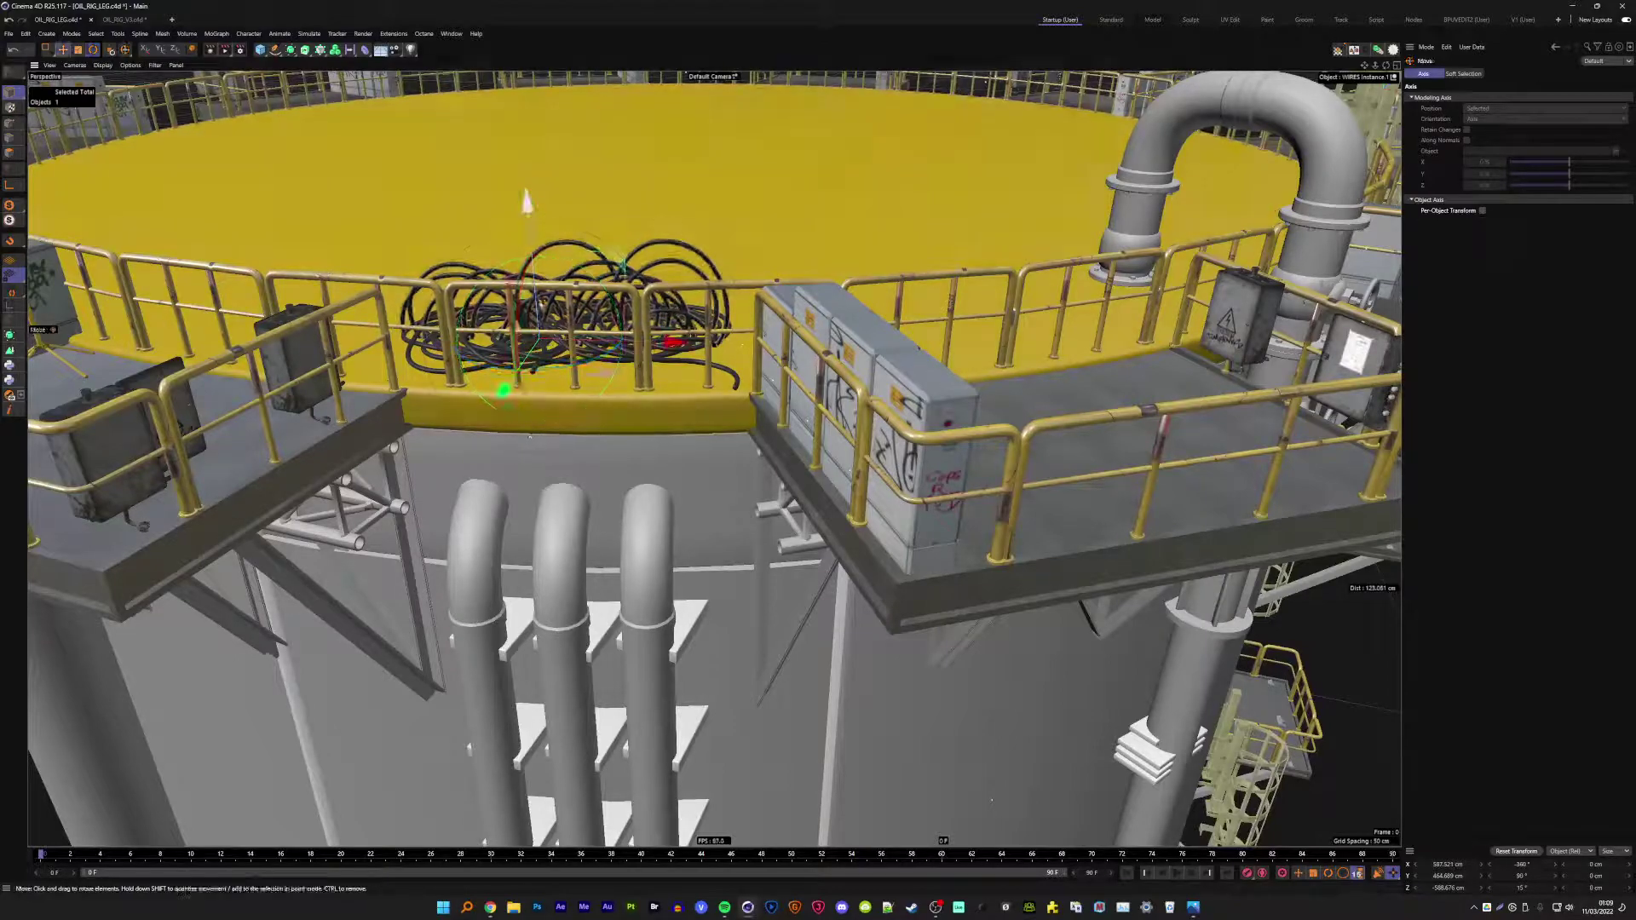
mouse_move(522, 182)
left_mouse_down()
mouse_move(539, 339)
mouse_move(508, 404)
left_mouse_up()
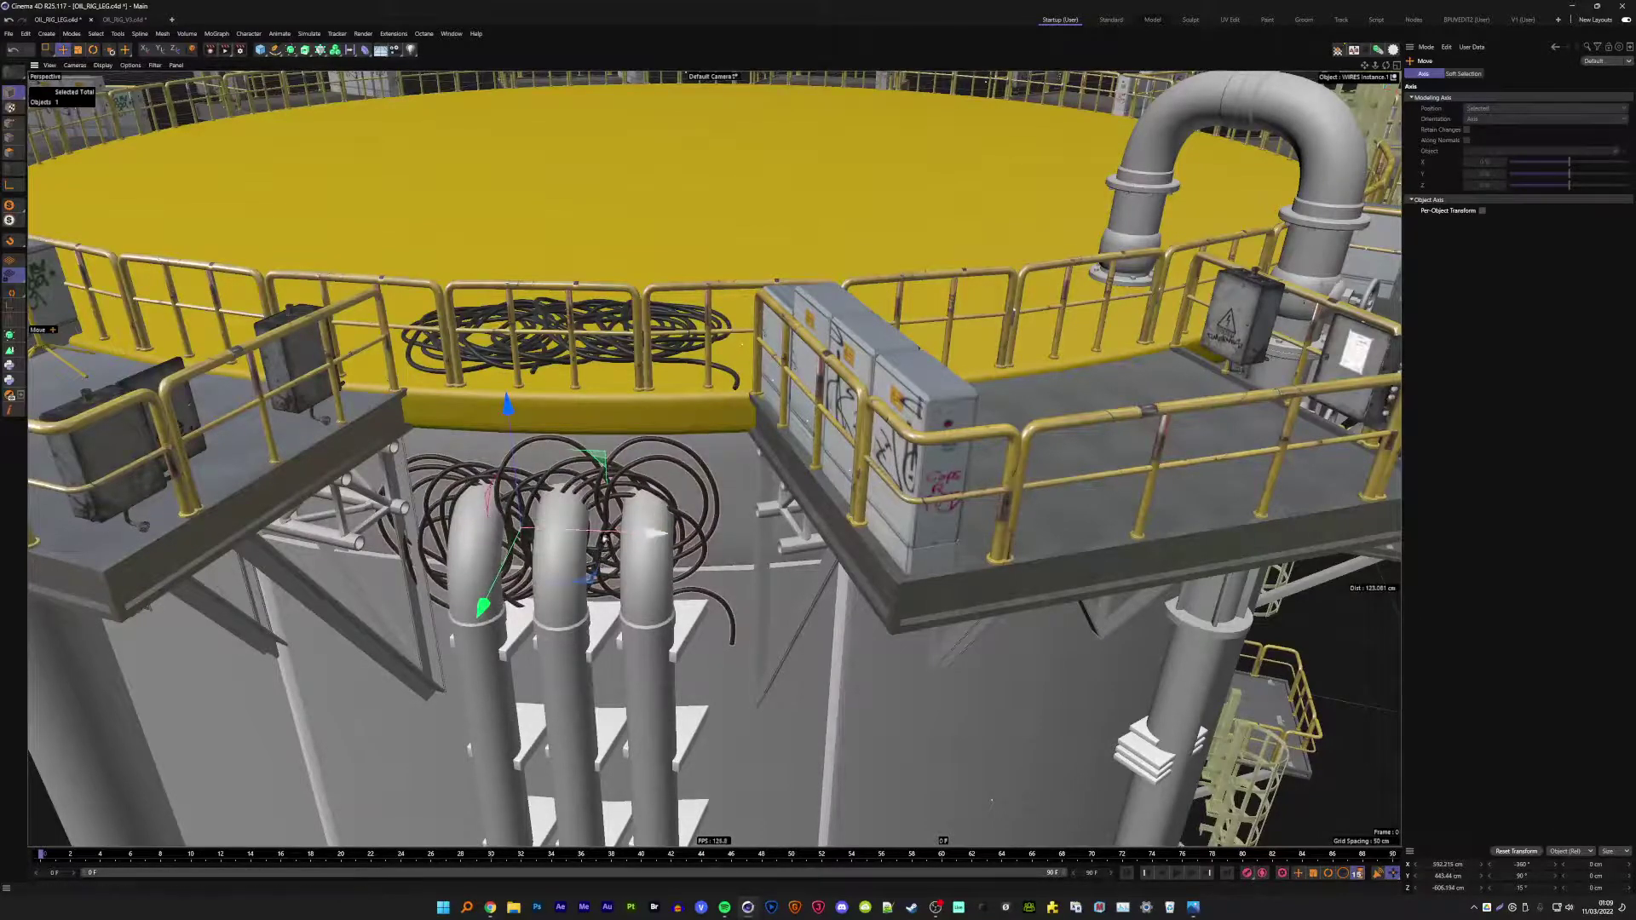
- Tilt the coil upright and shift it beneath the walkway platform against the tank wall
key("r")
mouse_move(546, 465)
left_mouse_down()
mouse_move(596, 478)
mouse_move(394, 521)
mouse_move(788, 555)
mouse_move(749, 519)
mouse_move(767, 511)
left_mouse_up()
key("e")
scroll(788, 556, "up", 3)
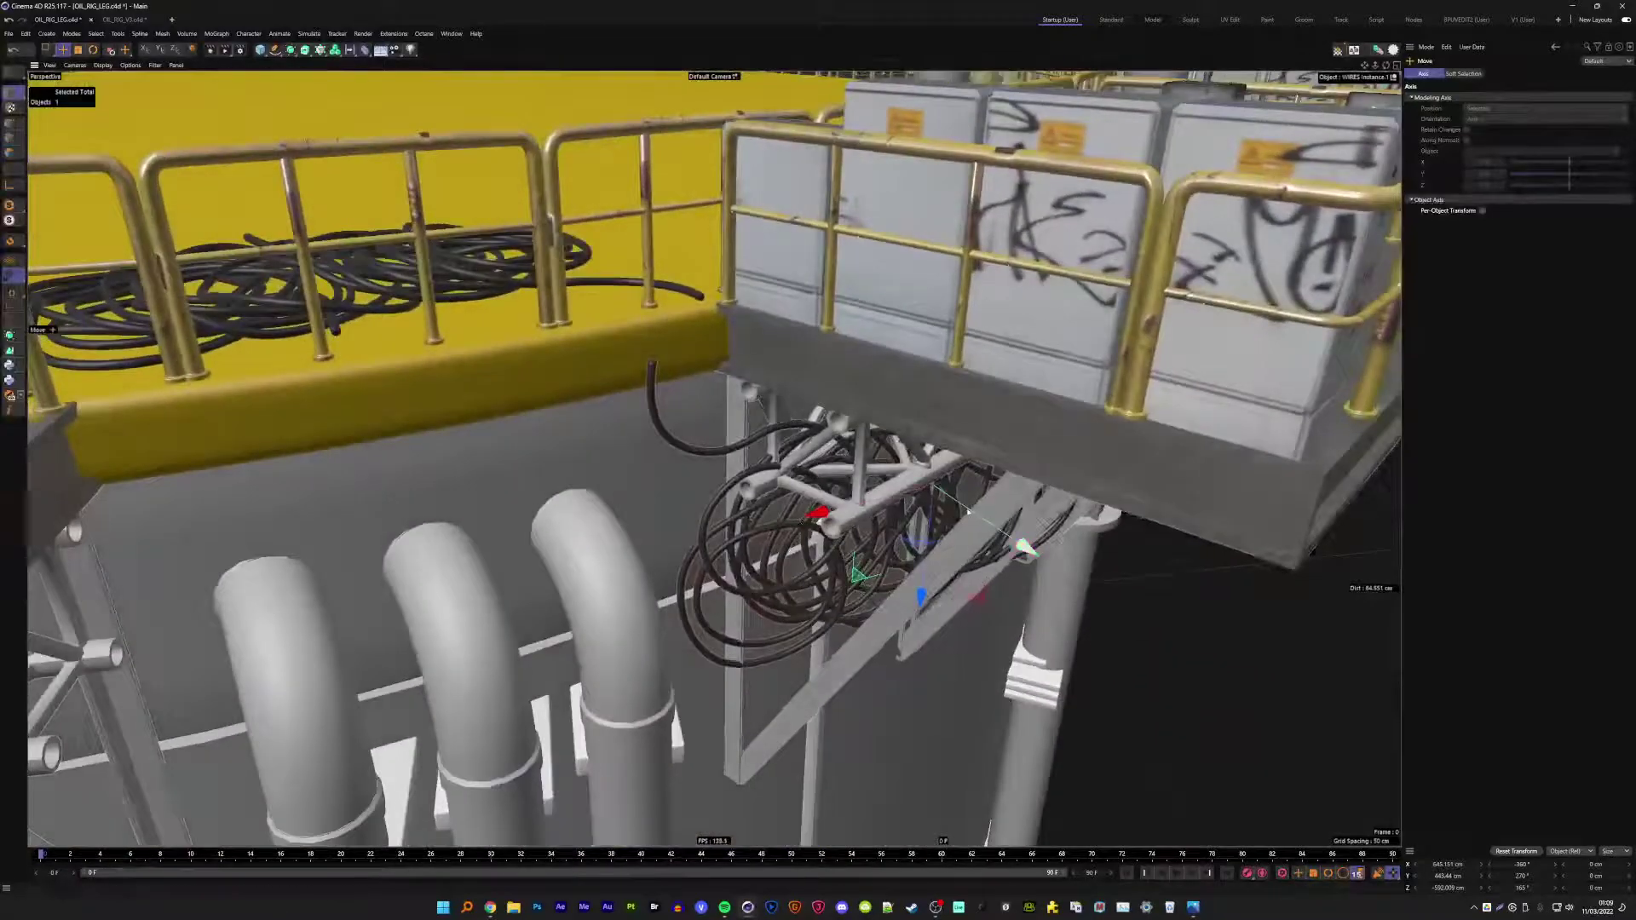
mouse_move(933, 503)
left_mouse_down()
mouse_move(963, 520)
mouse_move(766, 545)
mouse_move(651, 409)
left_mouse_up()
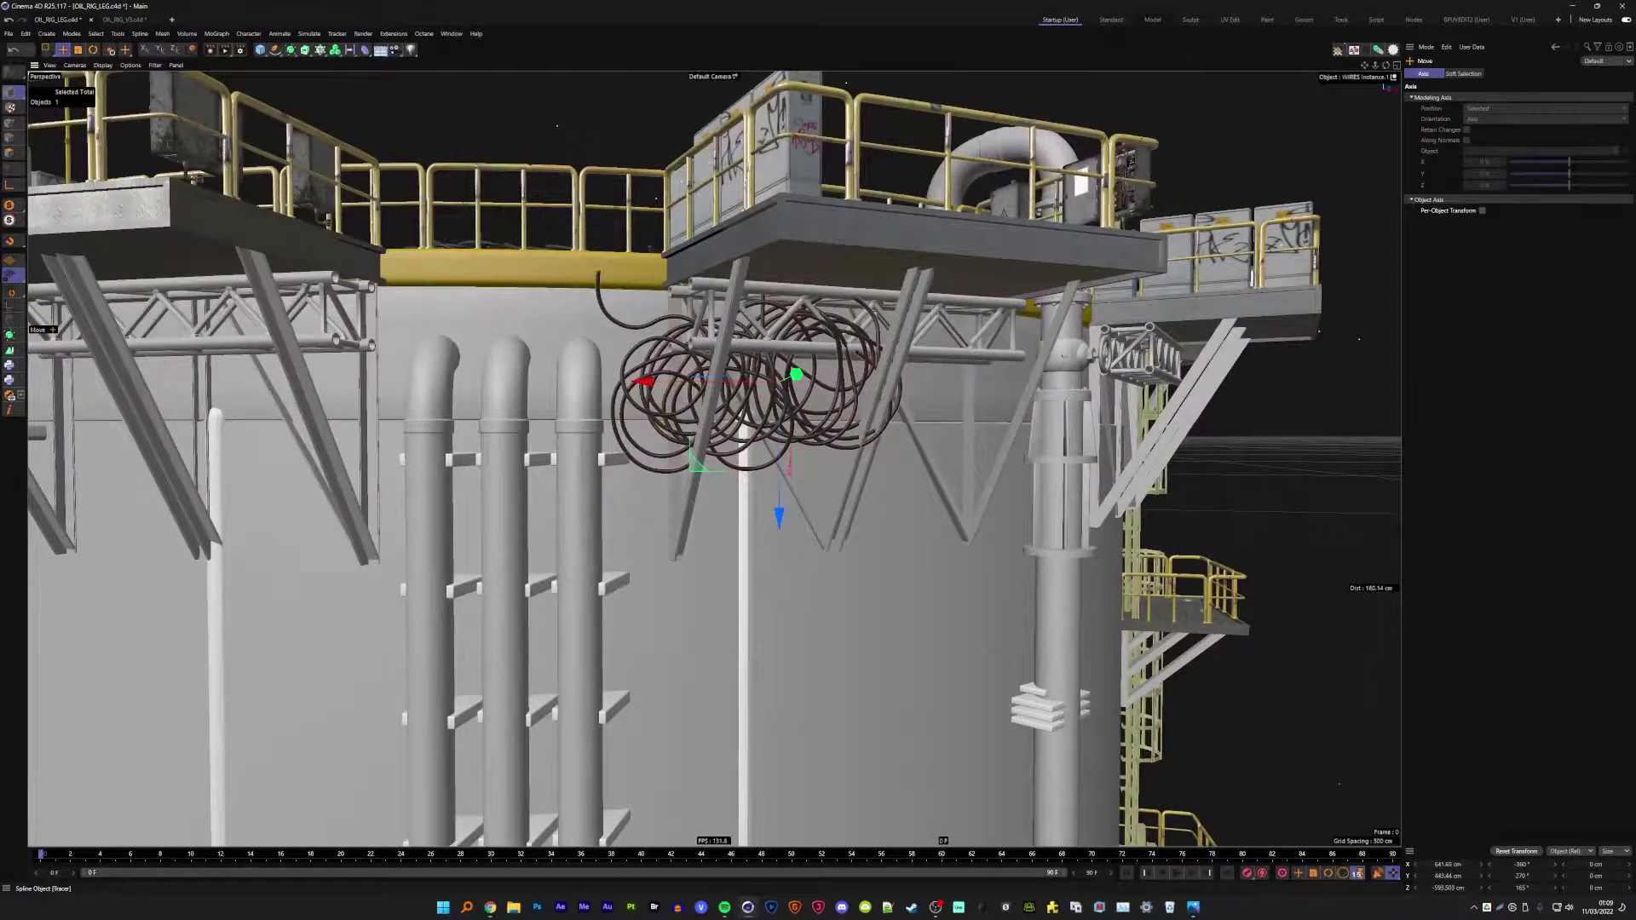
- Delete the right-hand loop points of the Tracer spline coil
left_click(750, 426)
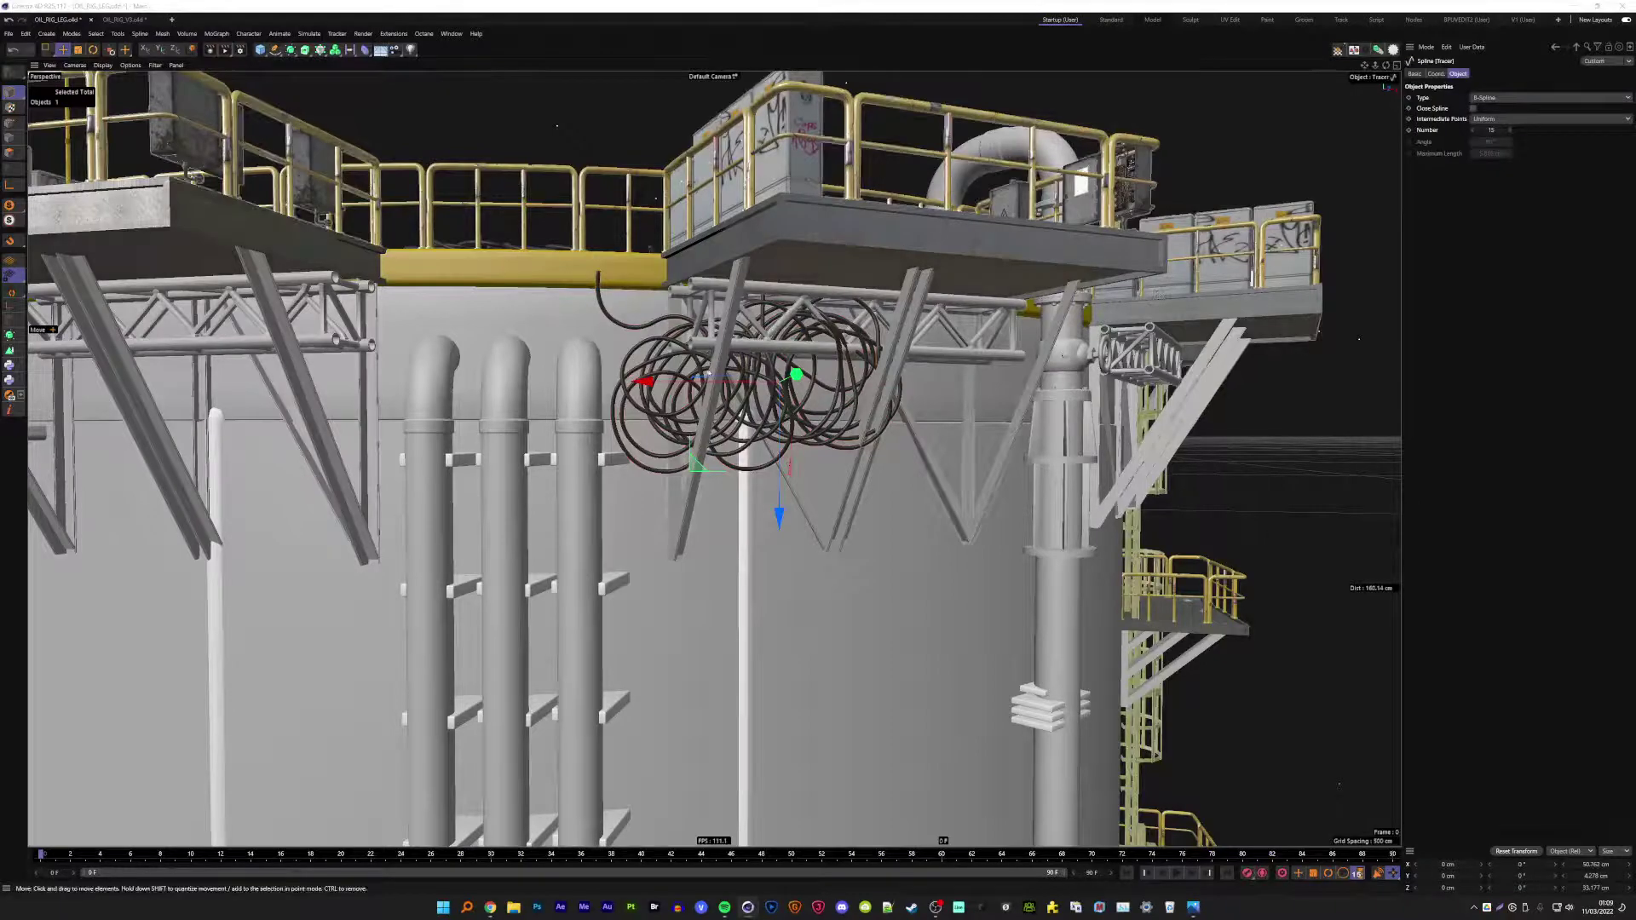
left_click(19, 115)
left_click(49, 50)
left_click_drag(732, 493, 821, 413)
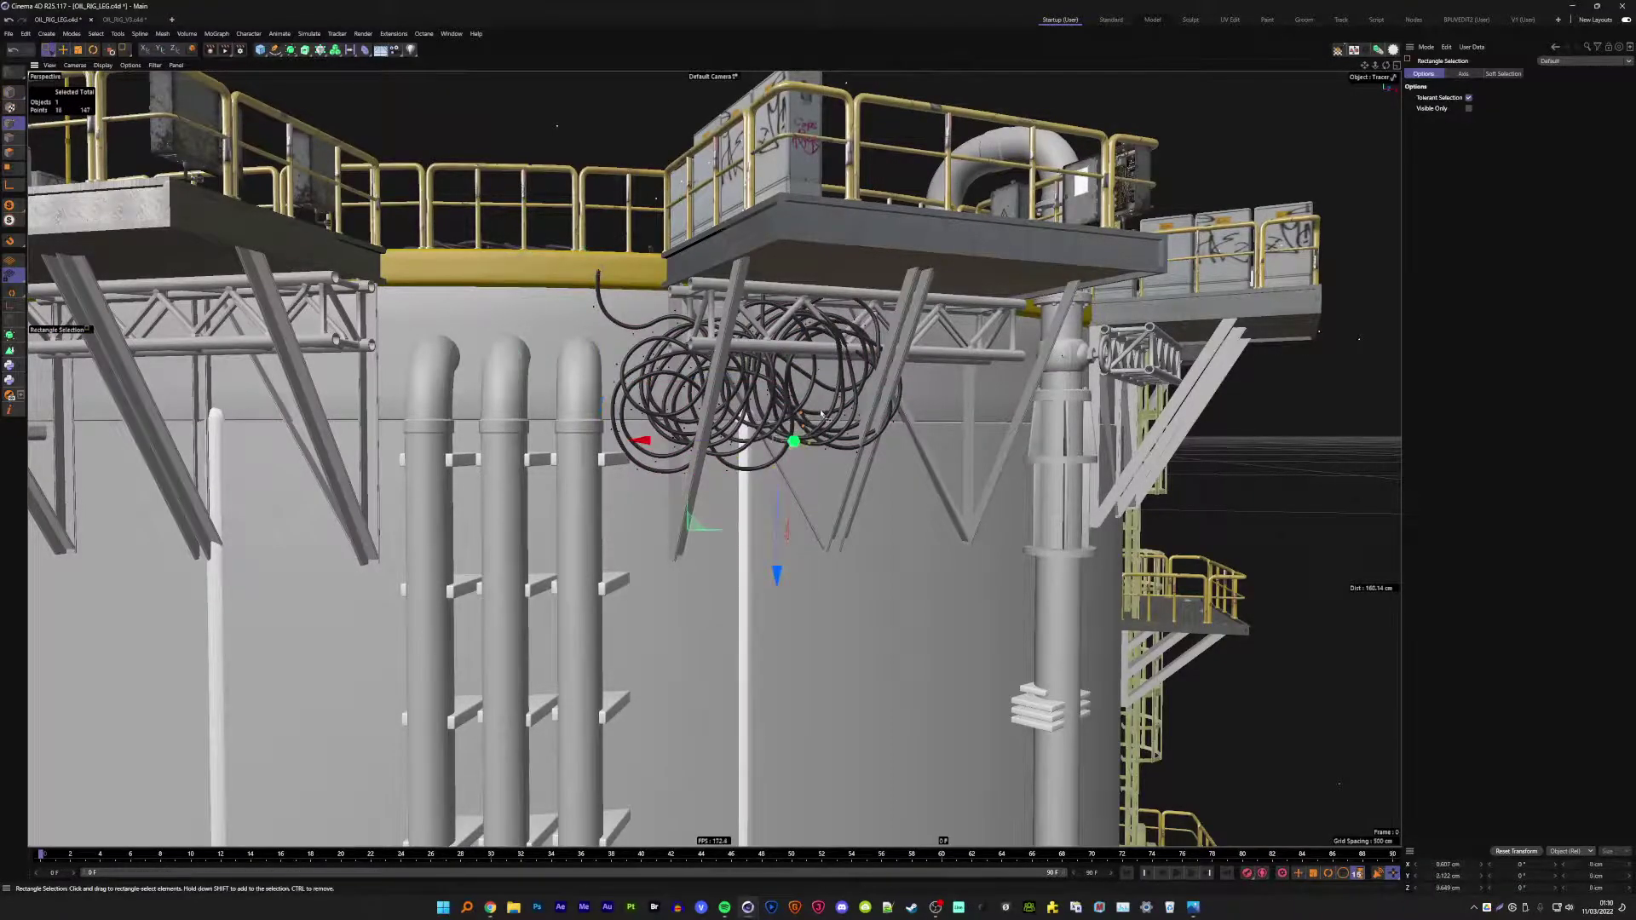
scroll(821, 414, "up", 3)
left_click_drag(657, 491, 821, 350)
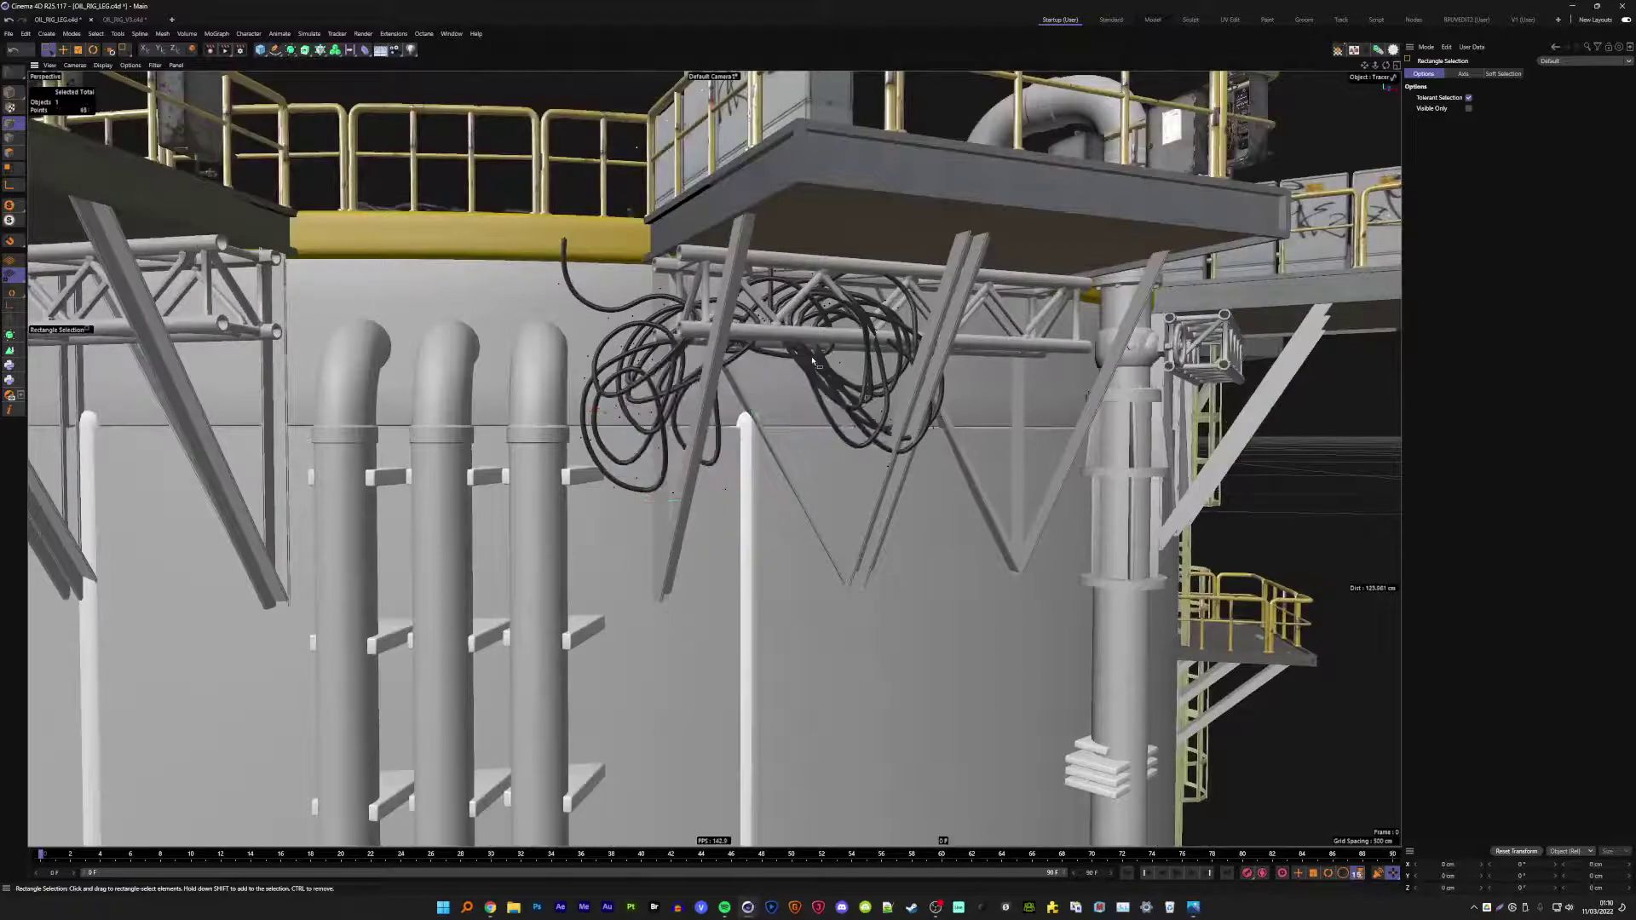
left_click_drag(813, 464, 944, 349)
key("Delete")
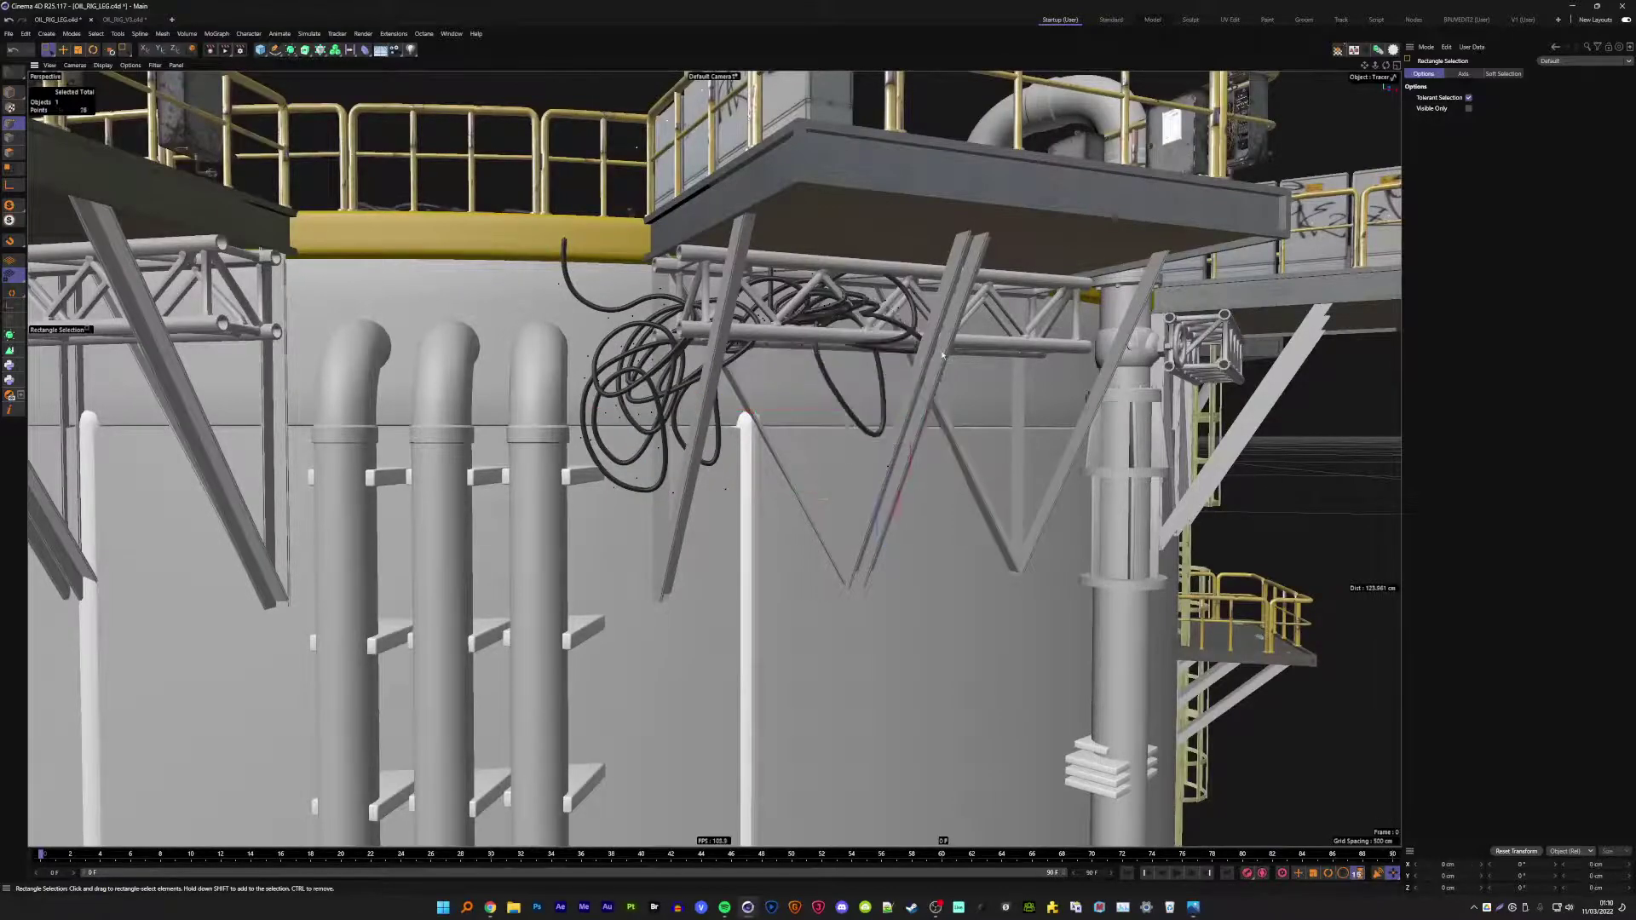
- Delete the coil's left loop points as well
left_click_drag(778, 462, 993, 208)
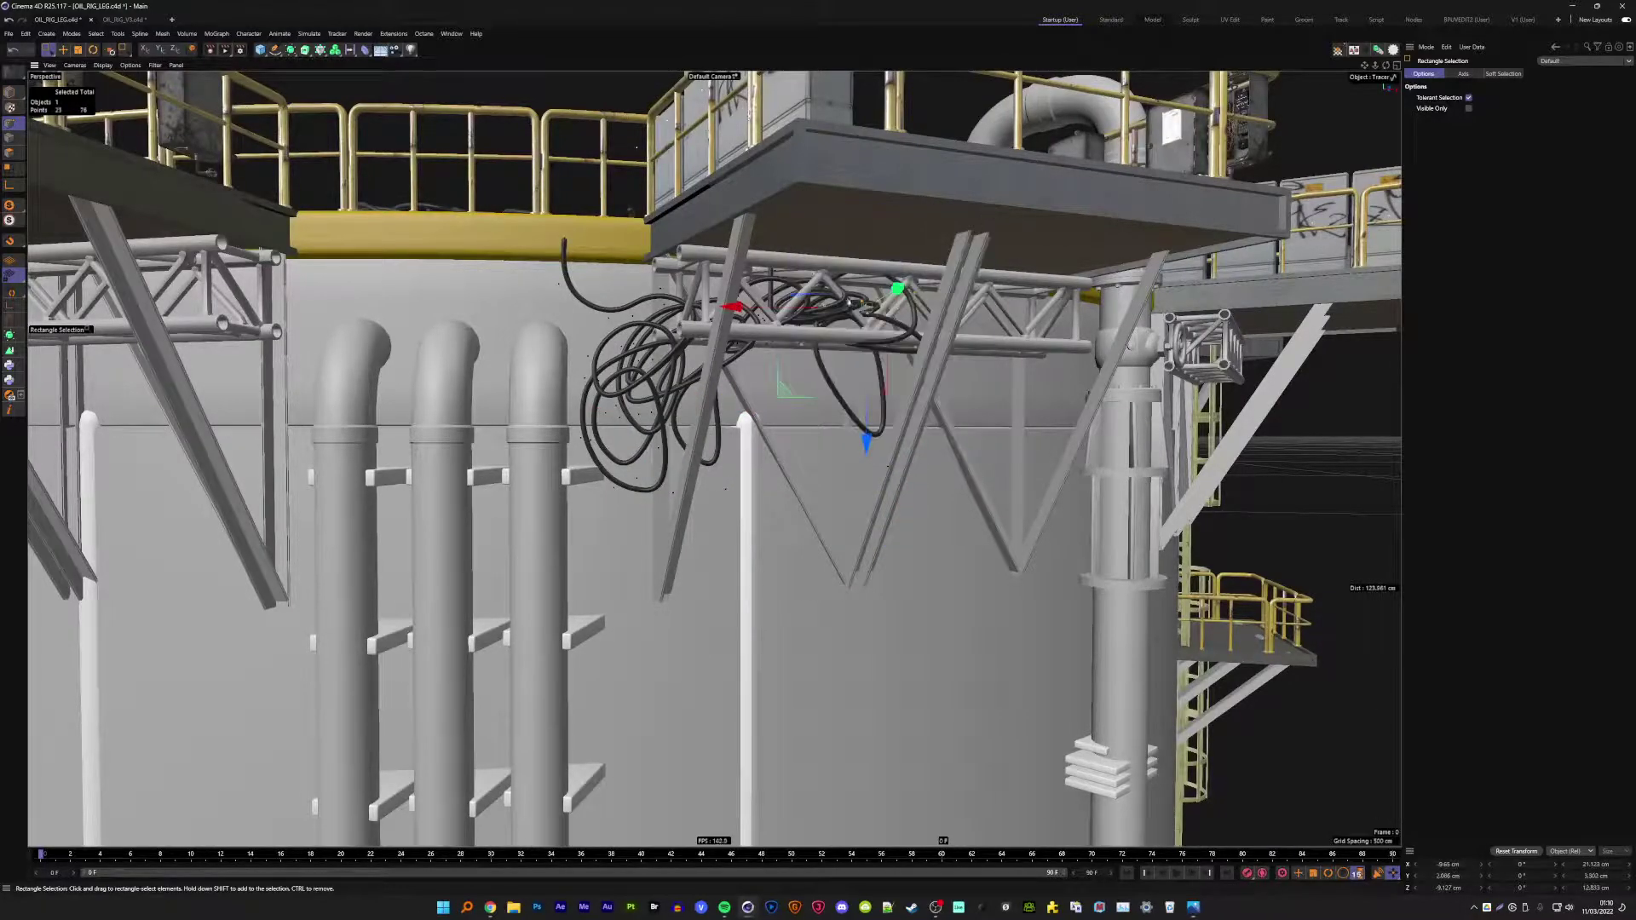
left_click_drag(766, 324, 815, 317, "alt")
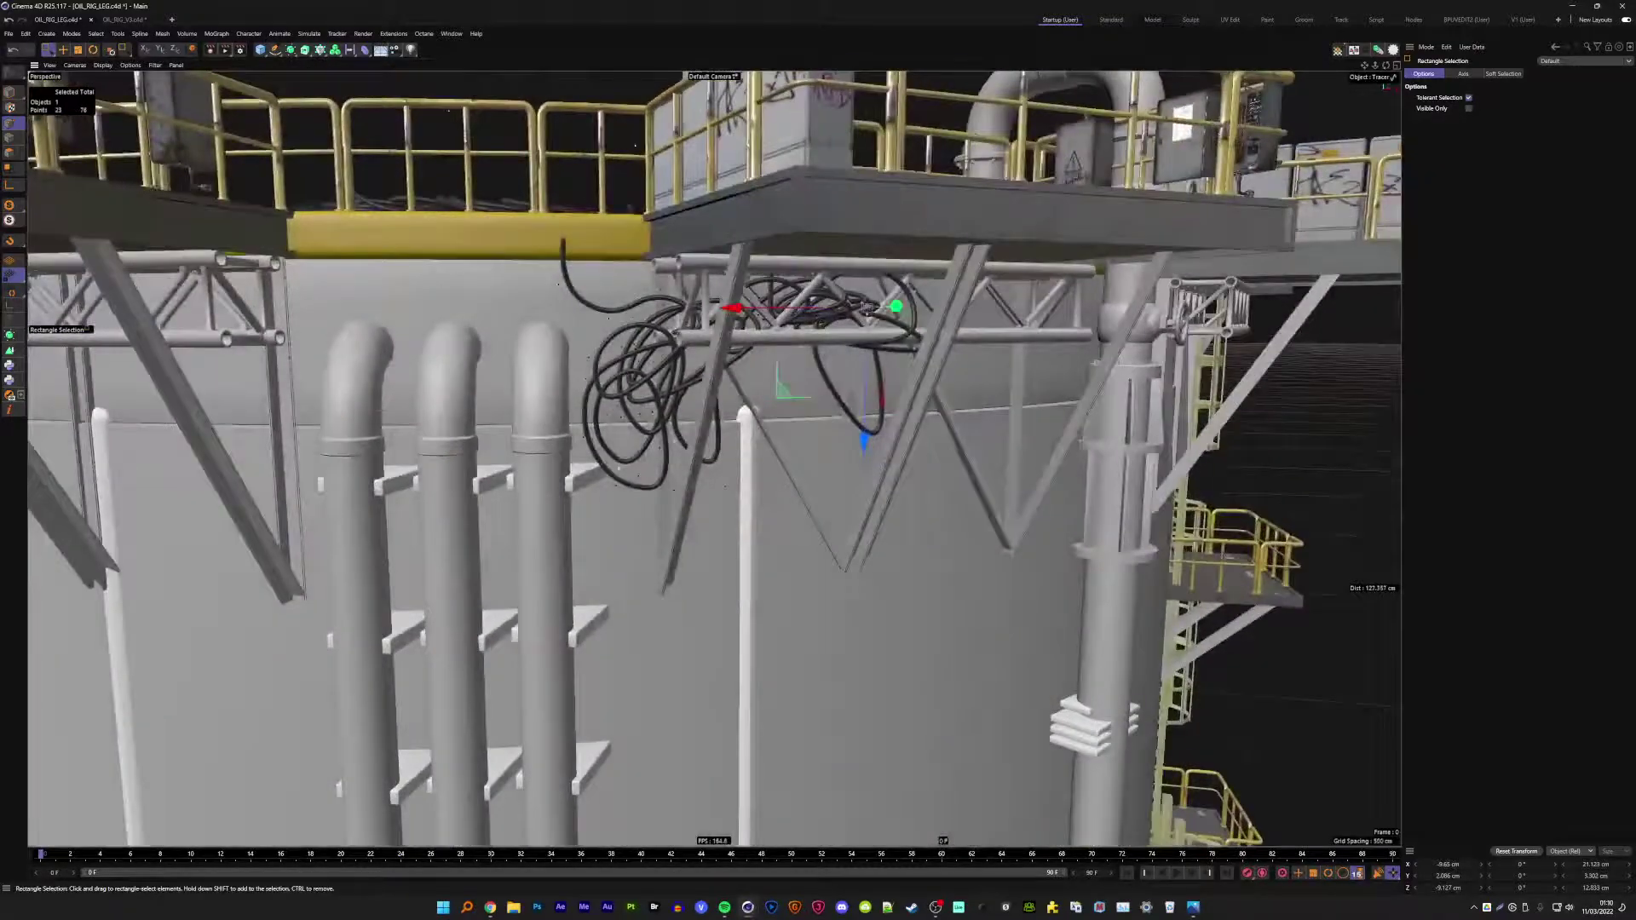
left_click_drag(585, 507, 767, 364)
key("Delete")
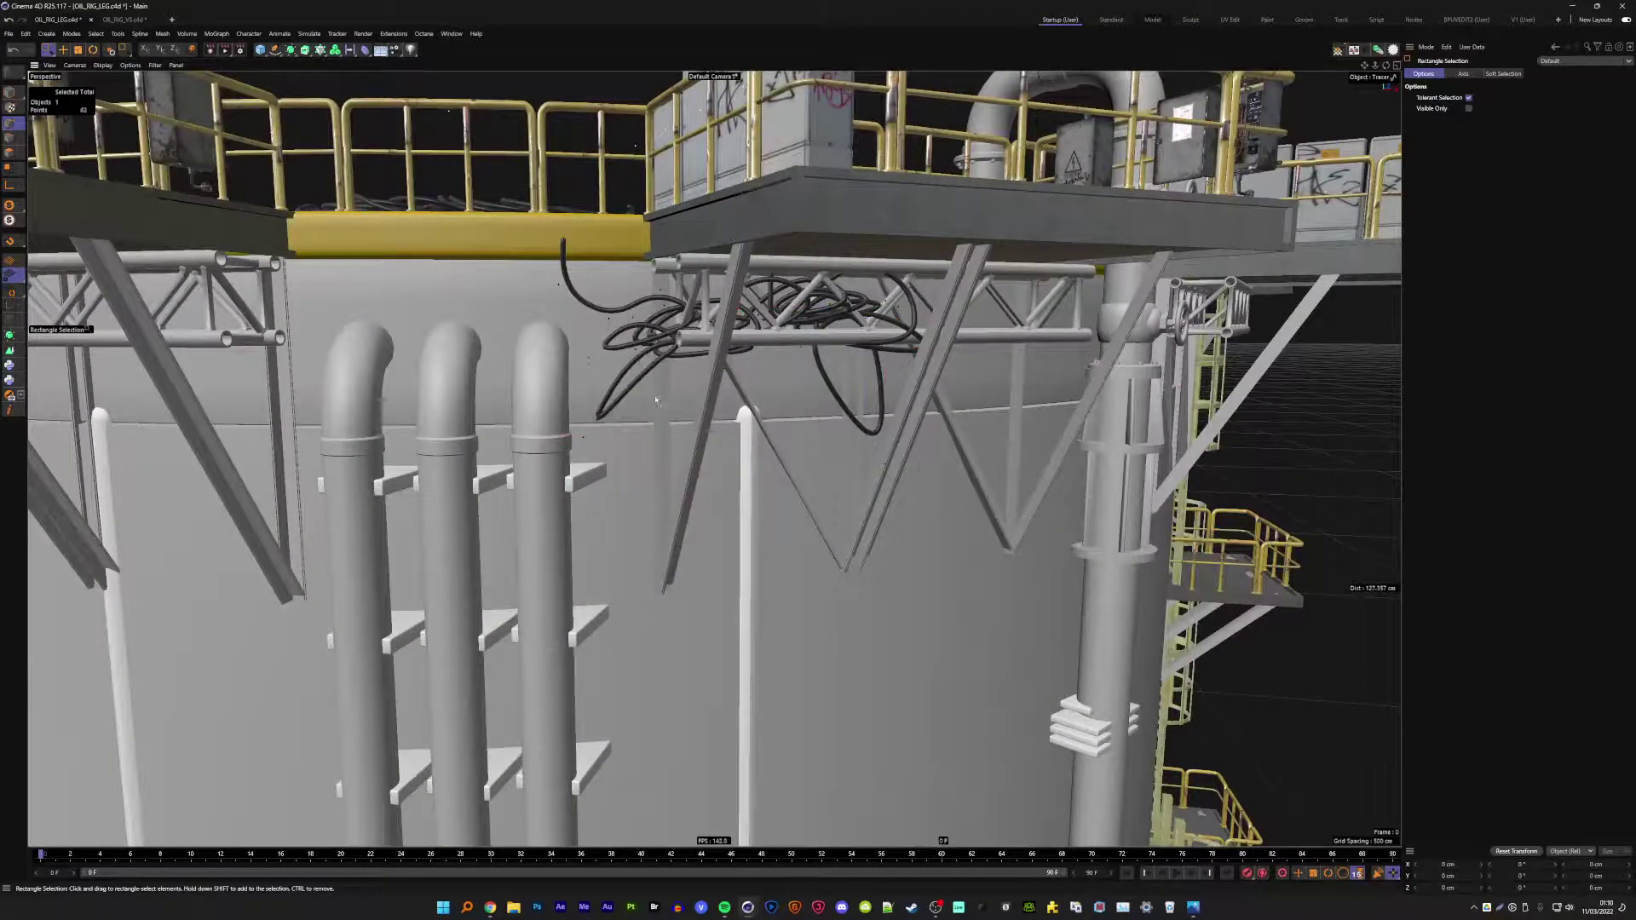
- Pull a cable point down toward the tank wall and shift it left
scroll(883, 340, "up", 2)
scroll(884, 339, "up", 2)
scroll(884, 340, "up", 2)
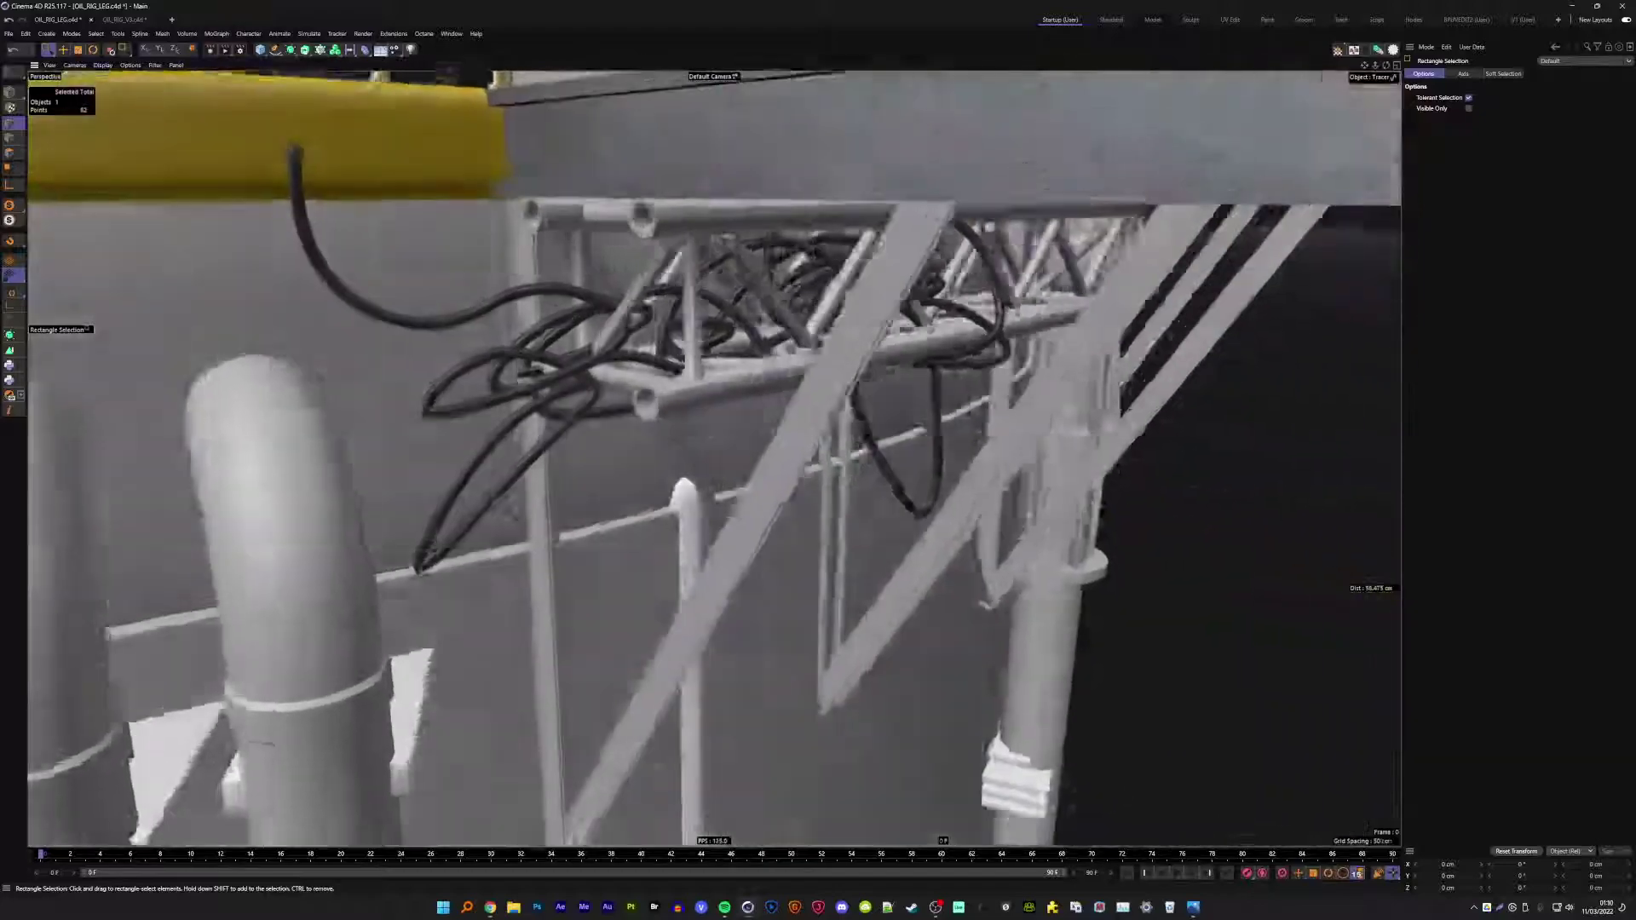
scroll(884, 339, "up", 3)
left_click_drag(884, 339, 1207, 164, "alt")
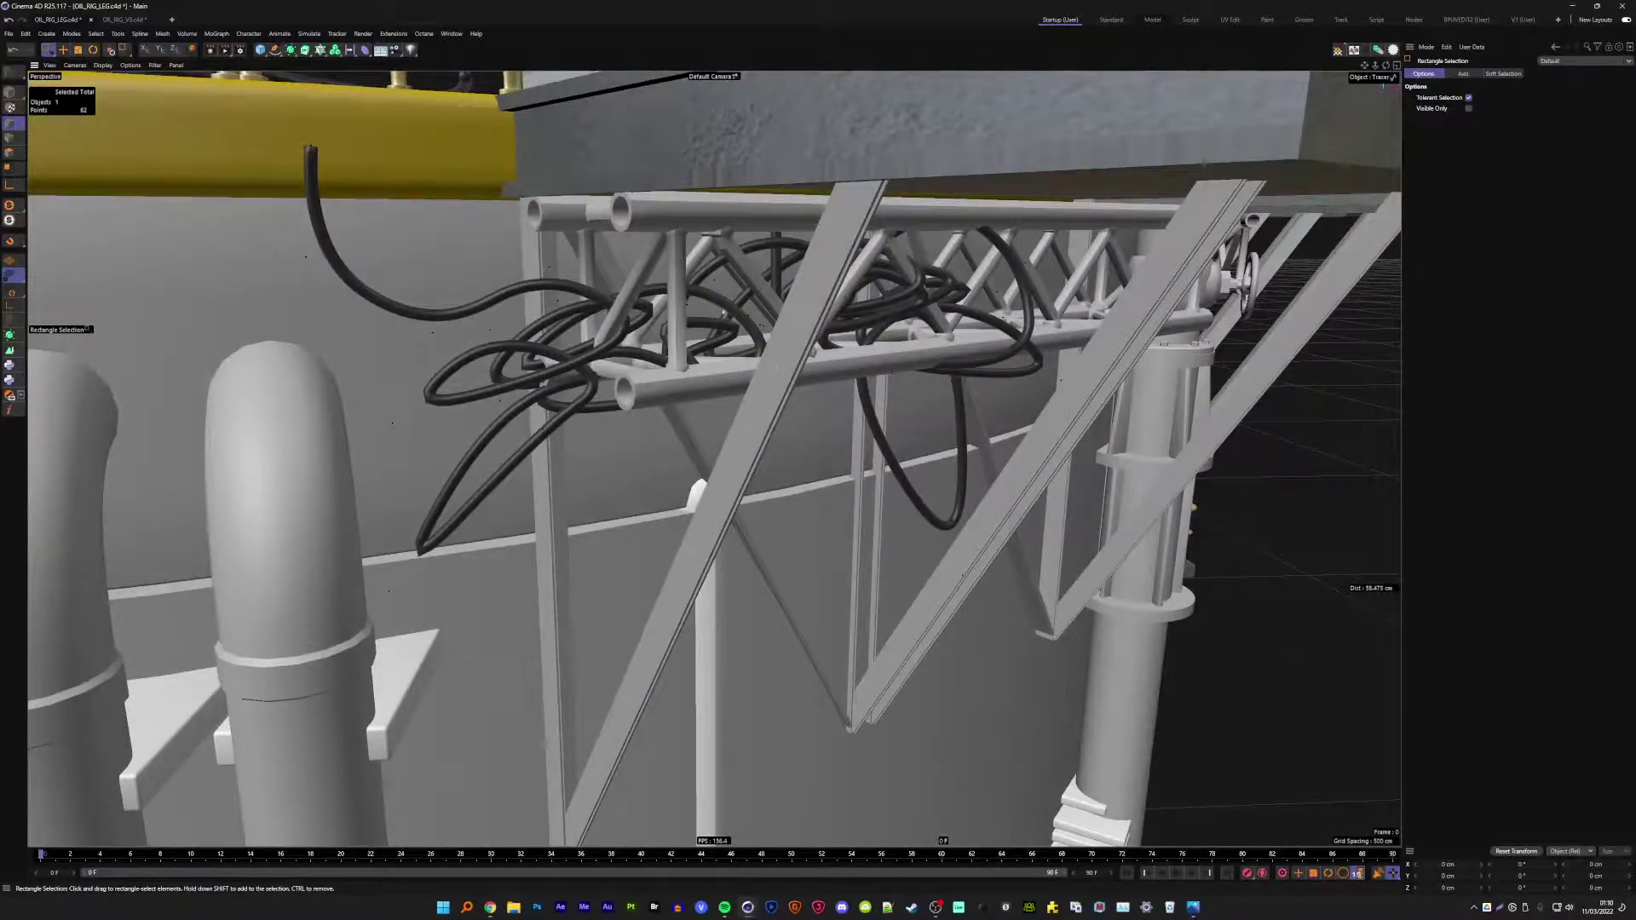
left_click_drag(812, 301, 759, 307, "alt")
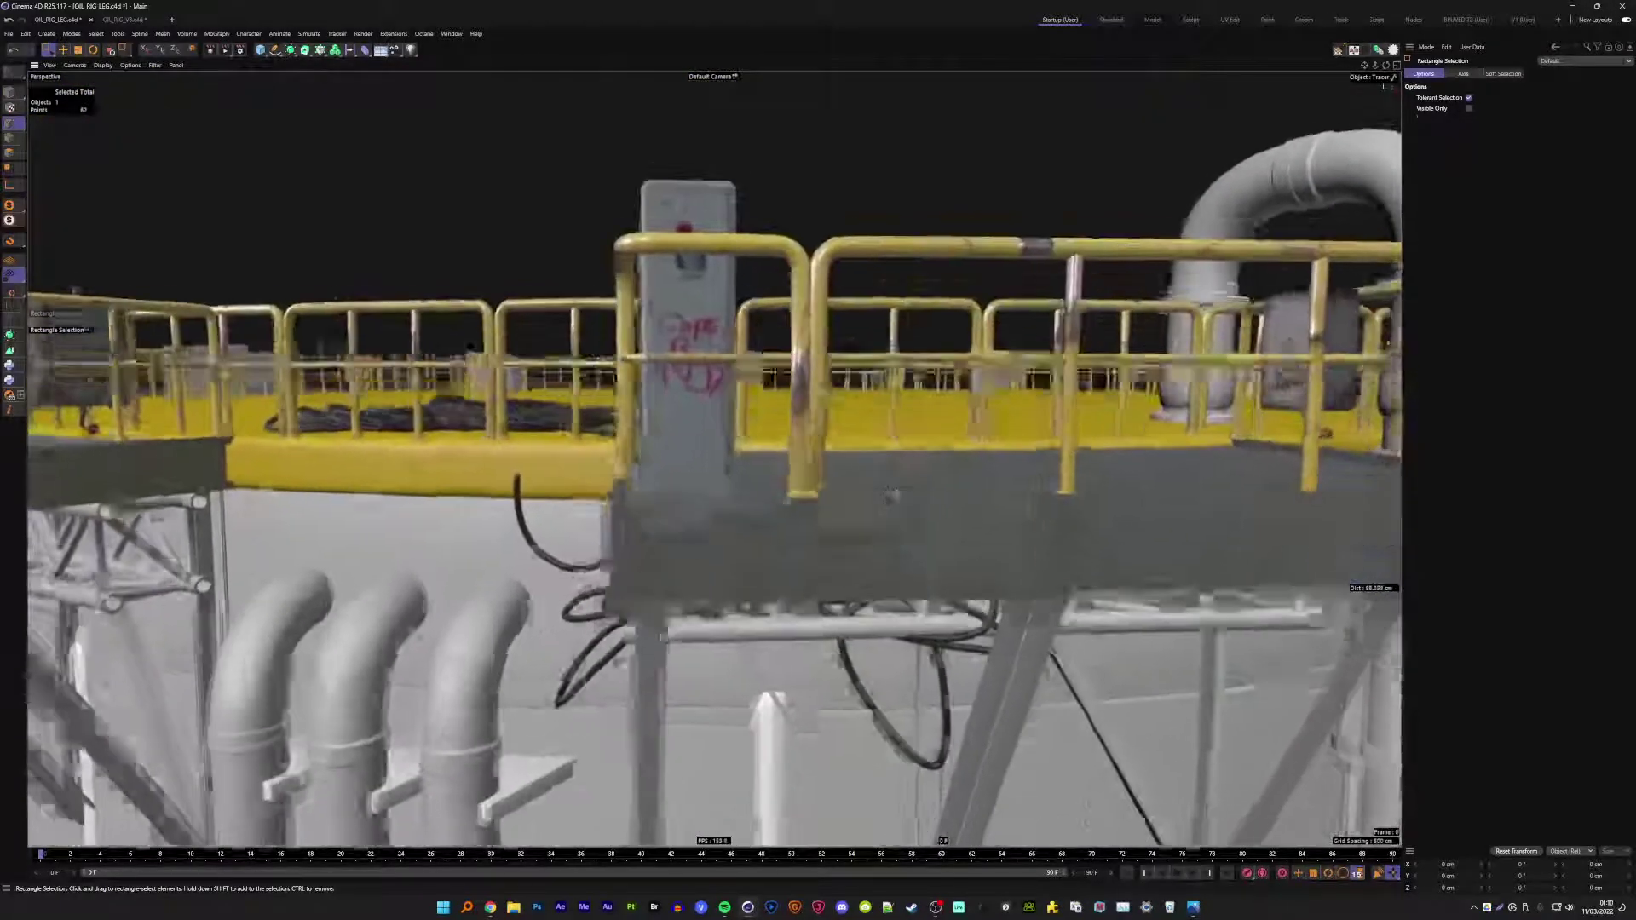
left_click_drag(759, 307, 948, 602, "alt")
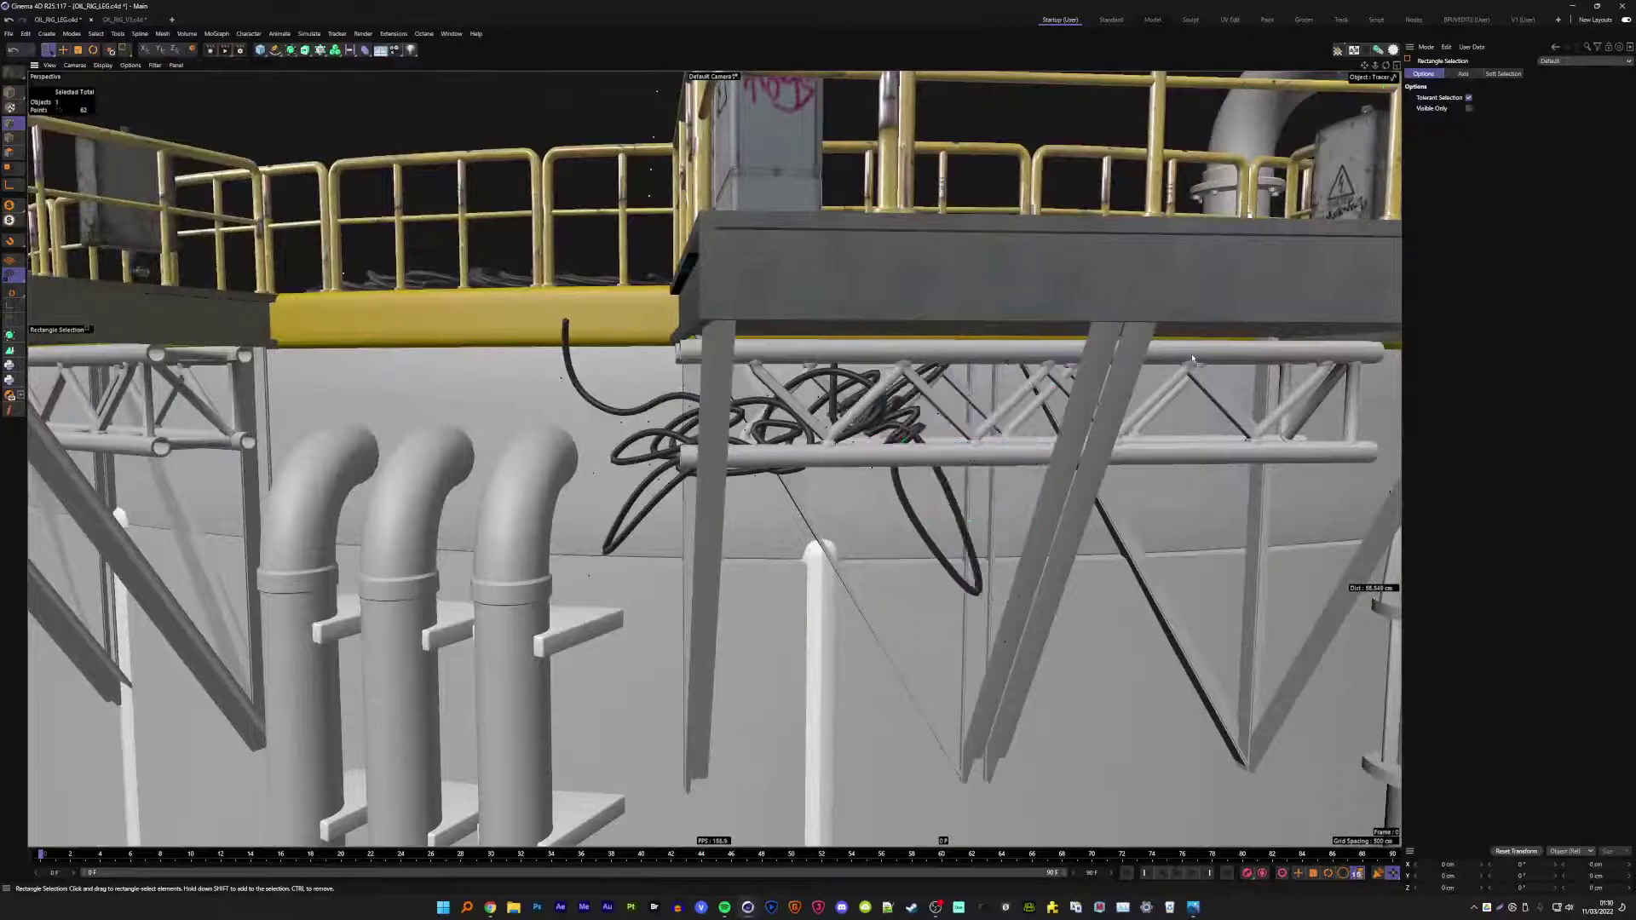
scroll(1014, 268, "up", 2)
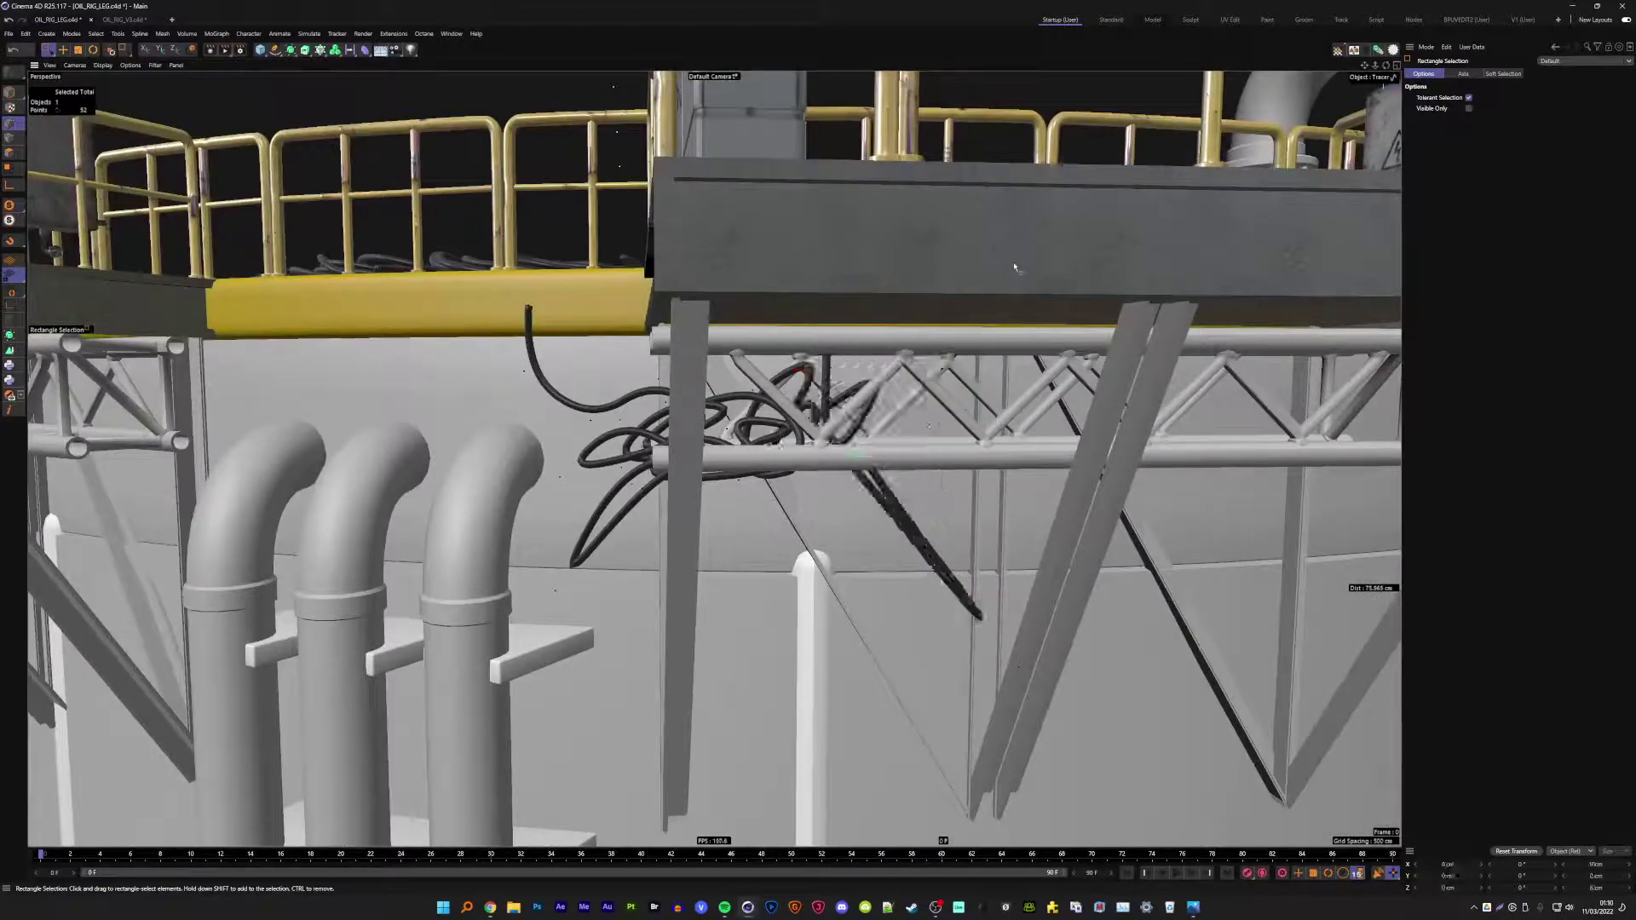
left_click_drag(798, 366, 972, 204)
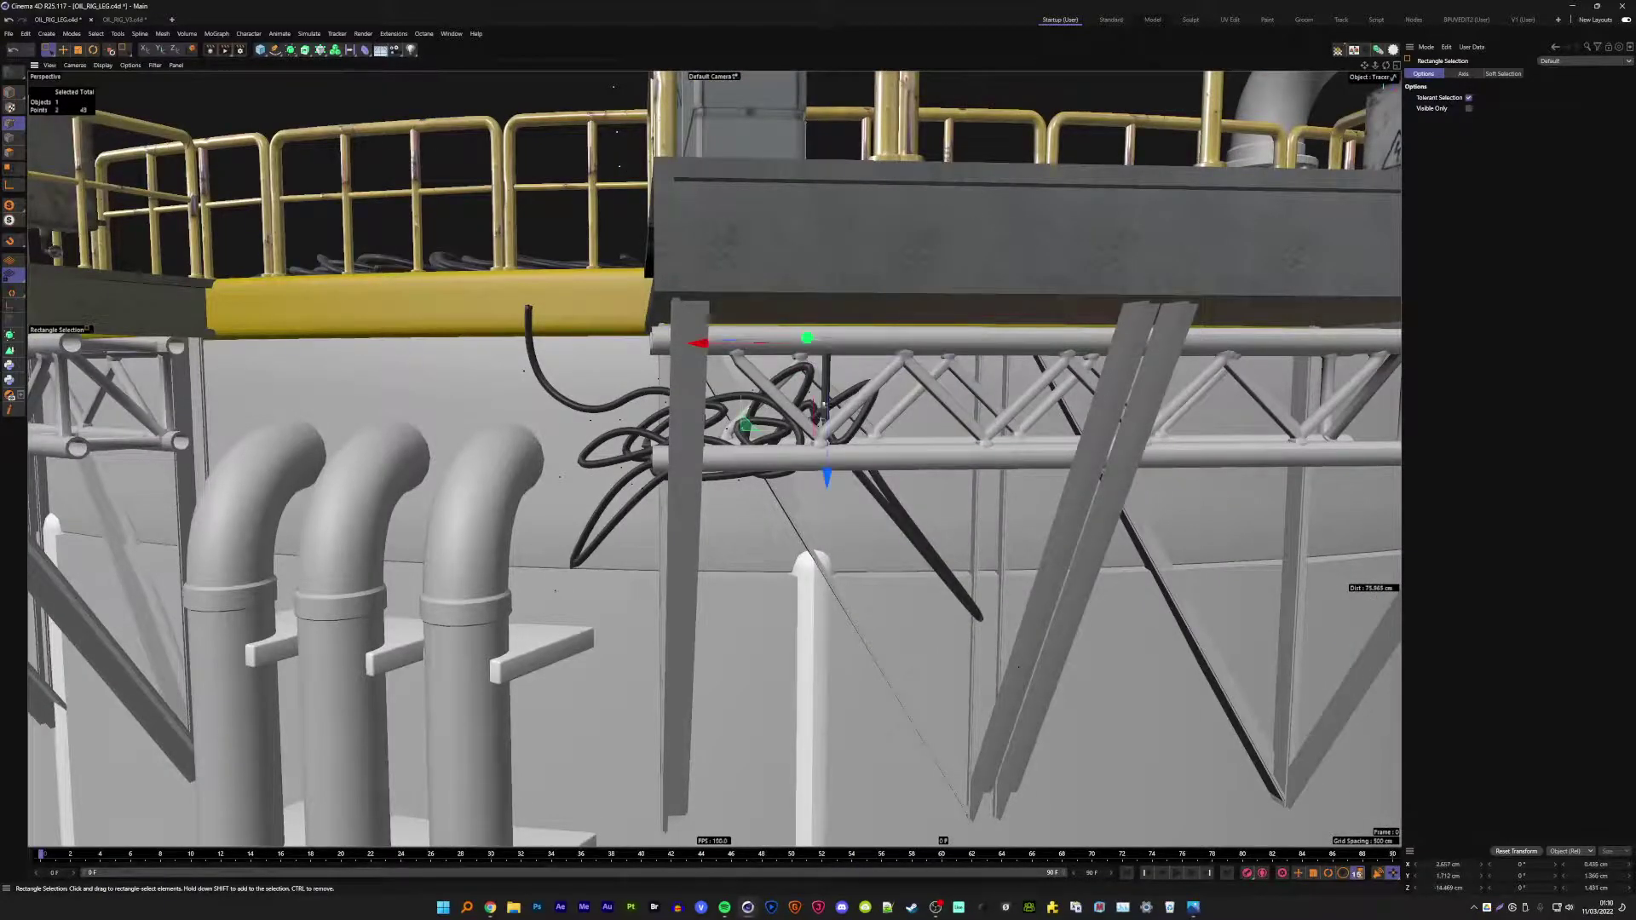
left_click_drag(827, 476, 824, 748)
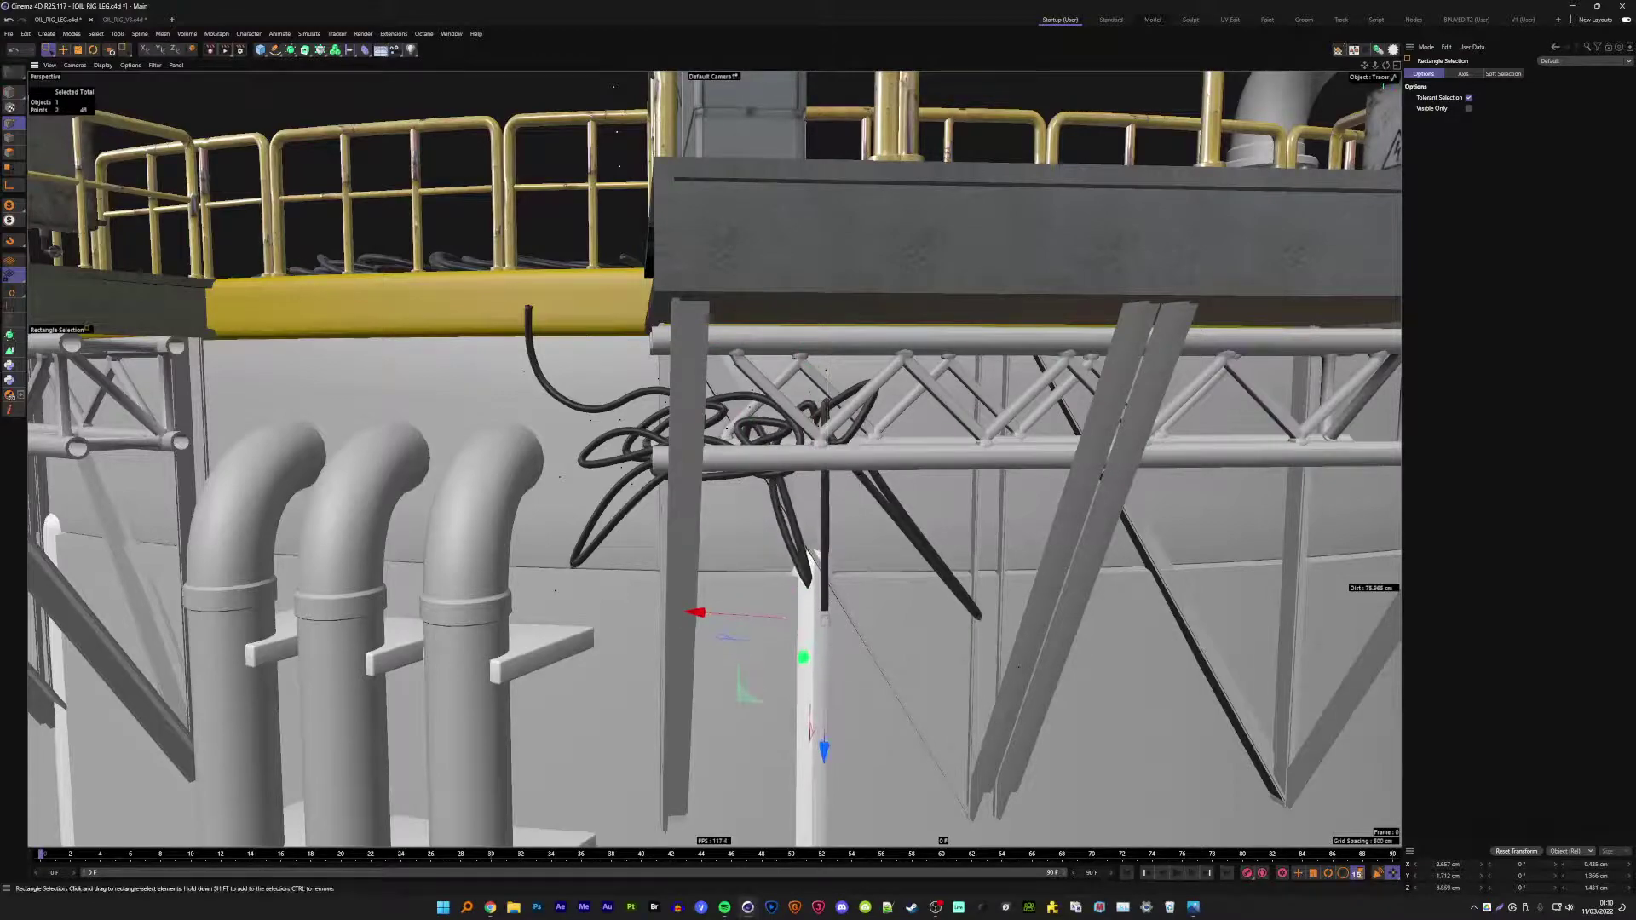
left_click_drag(806, 569, 787, 607, "alt")
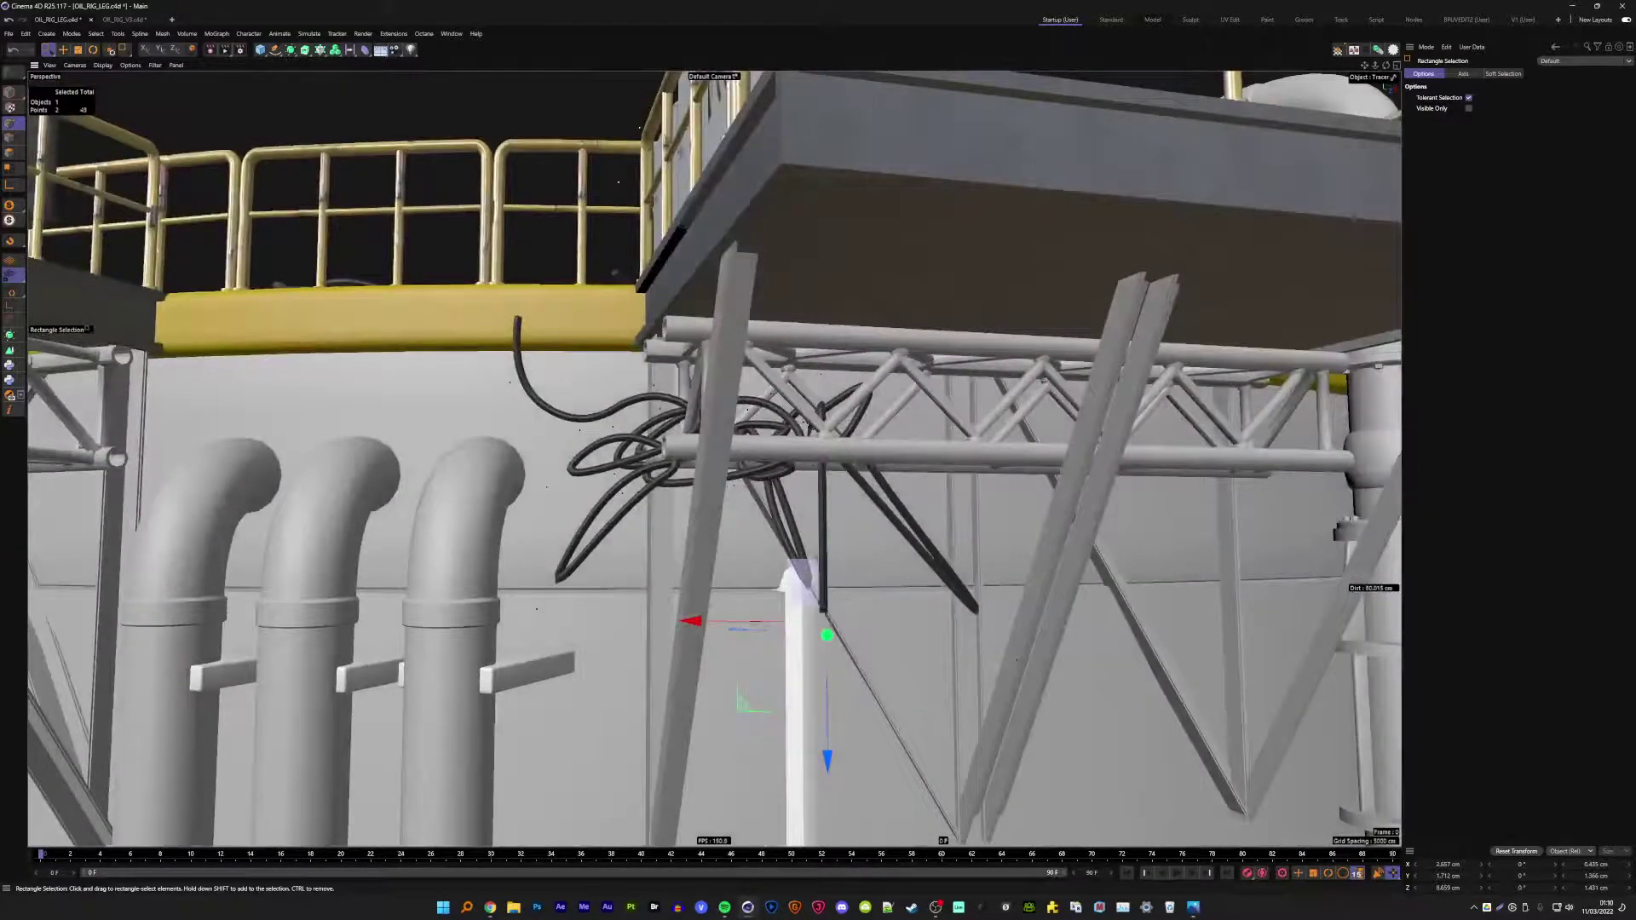
left_click(793, 587)
mouse_move(692, 621)
left_mouse_down()
mouse_move(760, 621)
mouse_move(682, 621)
left_mouse_up()
left_click_drag(736, 686, 1106, 340)
- Lower the hanging cable loop, bend it out left, and drop the end down the wall
scroll(672, 470, "up", 2)
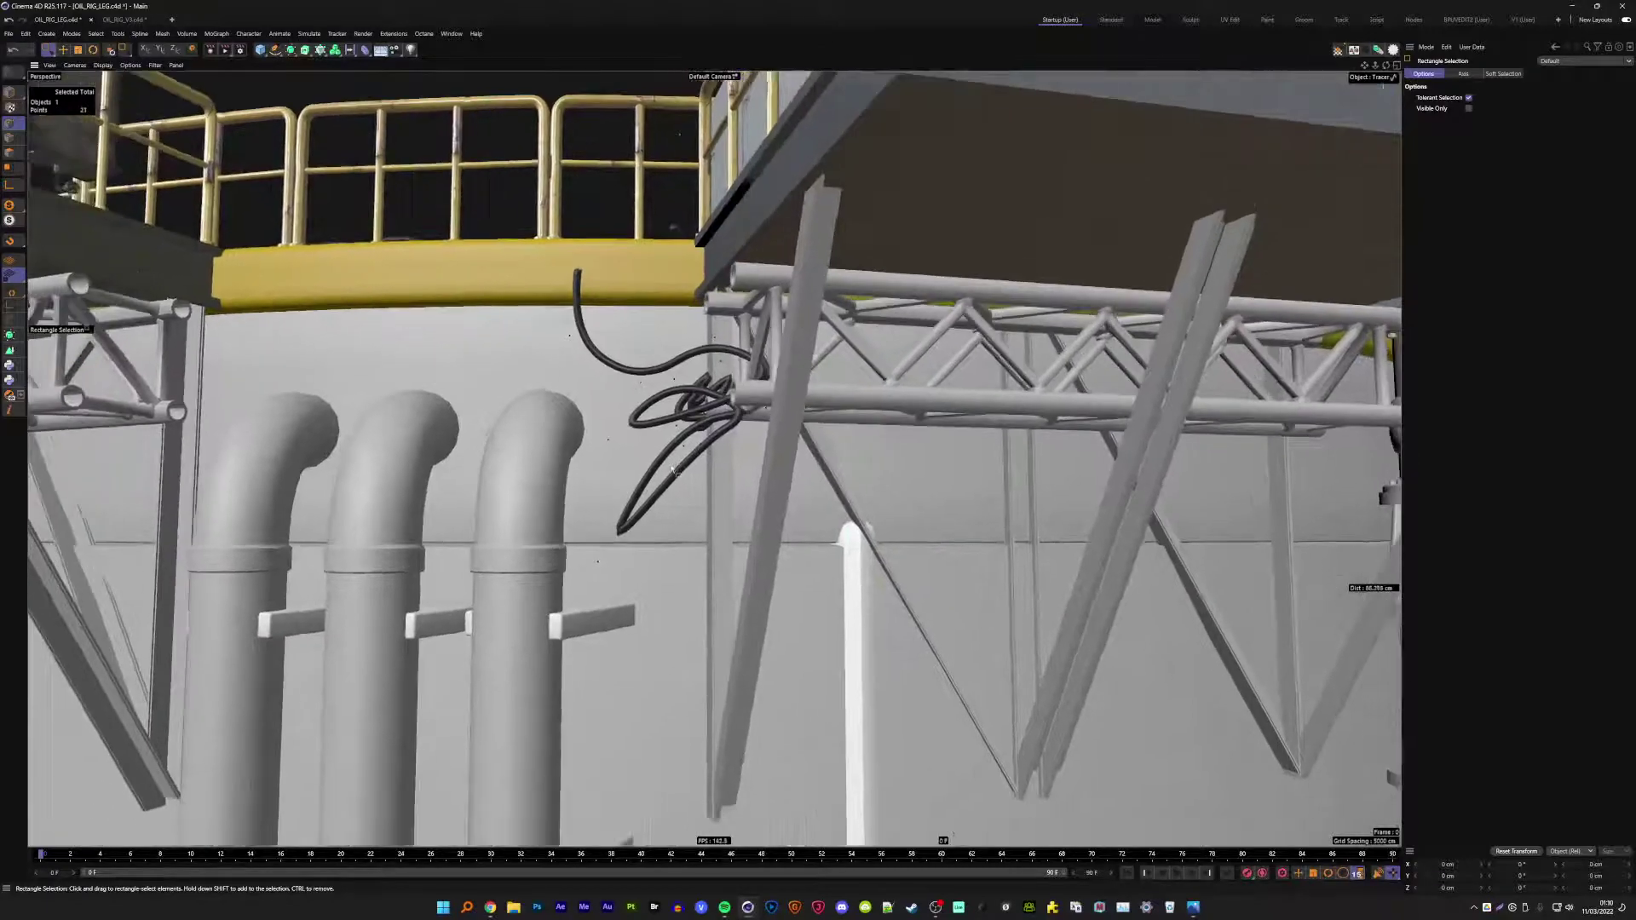
mouse_move(672, 470)
left_mouse_down("alt")
mouse_move(621, 395)
mouse_move(749, 494)
left_mouse_up("alt")
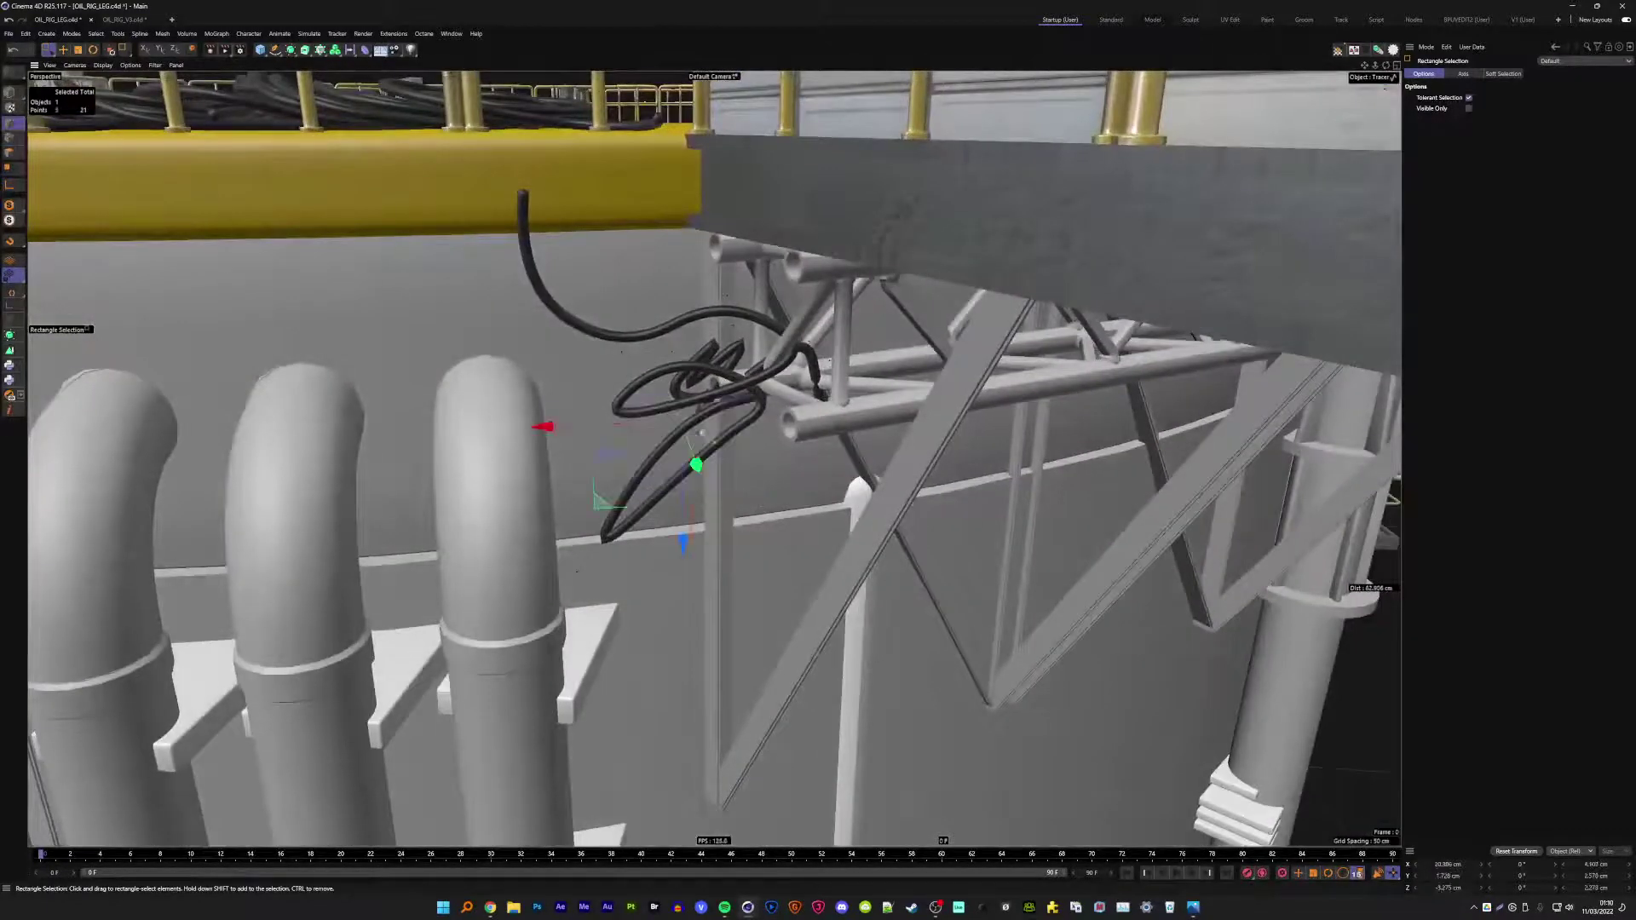
left_click_drag(700, 432, 729, 388)
left_click_drag(739, 386, 661, 496)
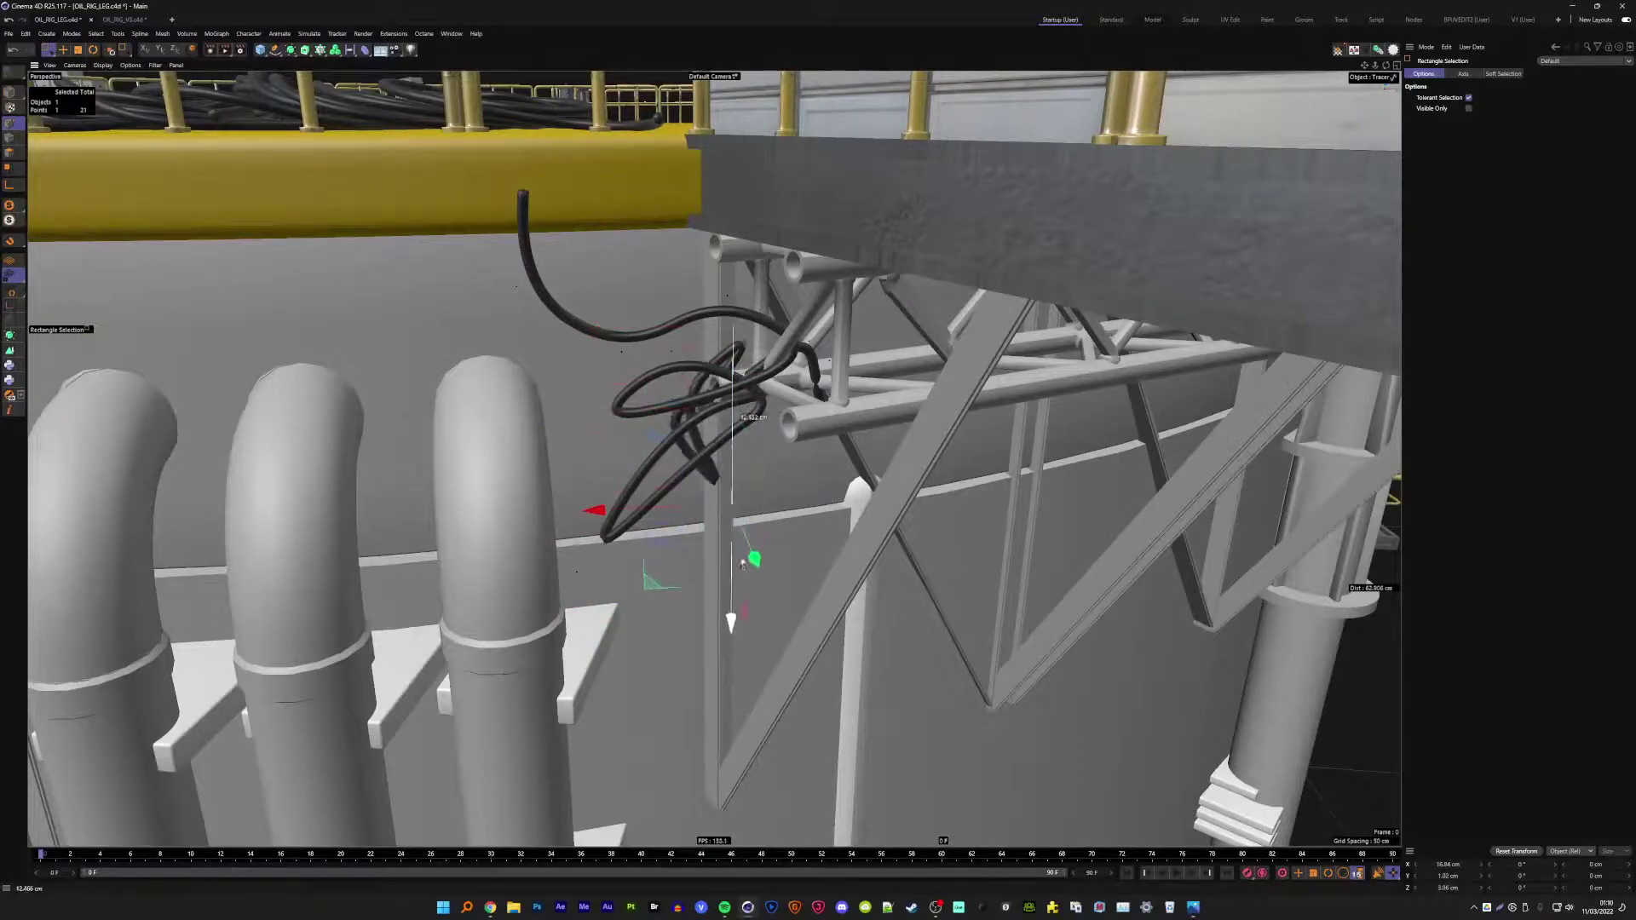
mouse_move(596, 358)
left_mouse_down()
mouse_move(673, 426)
mouse_move(613, 412)
left_mouse_up()
left_click_drag(459, 415, 410, 414)
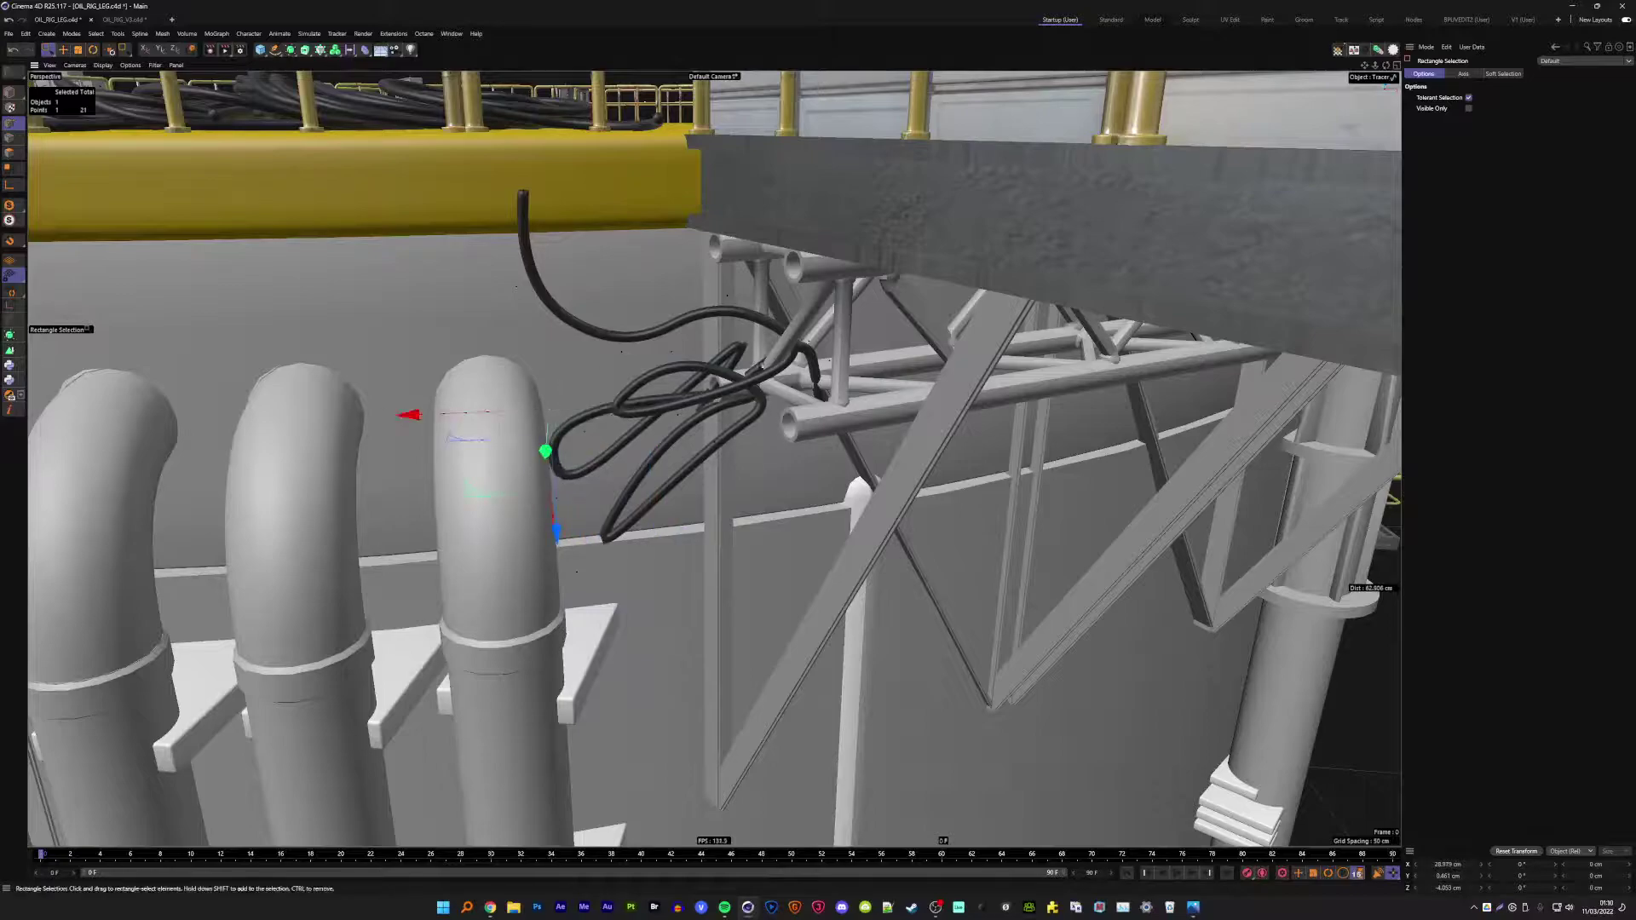
mouse_move(757, 304)
left_mouse_down()
mouse_move(820, 373)
mouse_move(786, 349)
left_mouse_up()
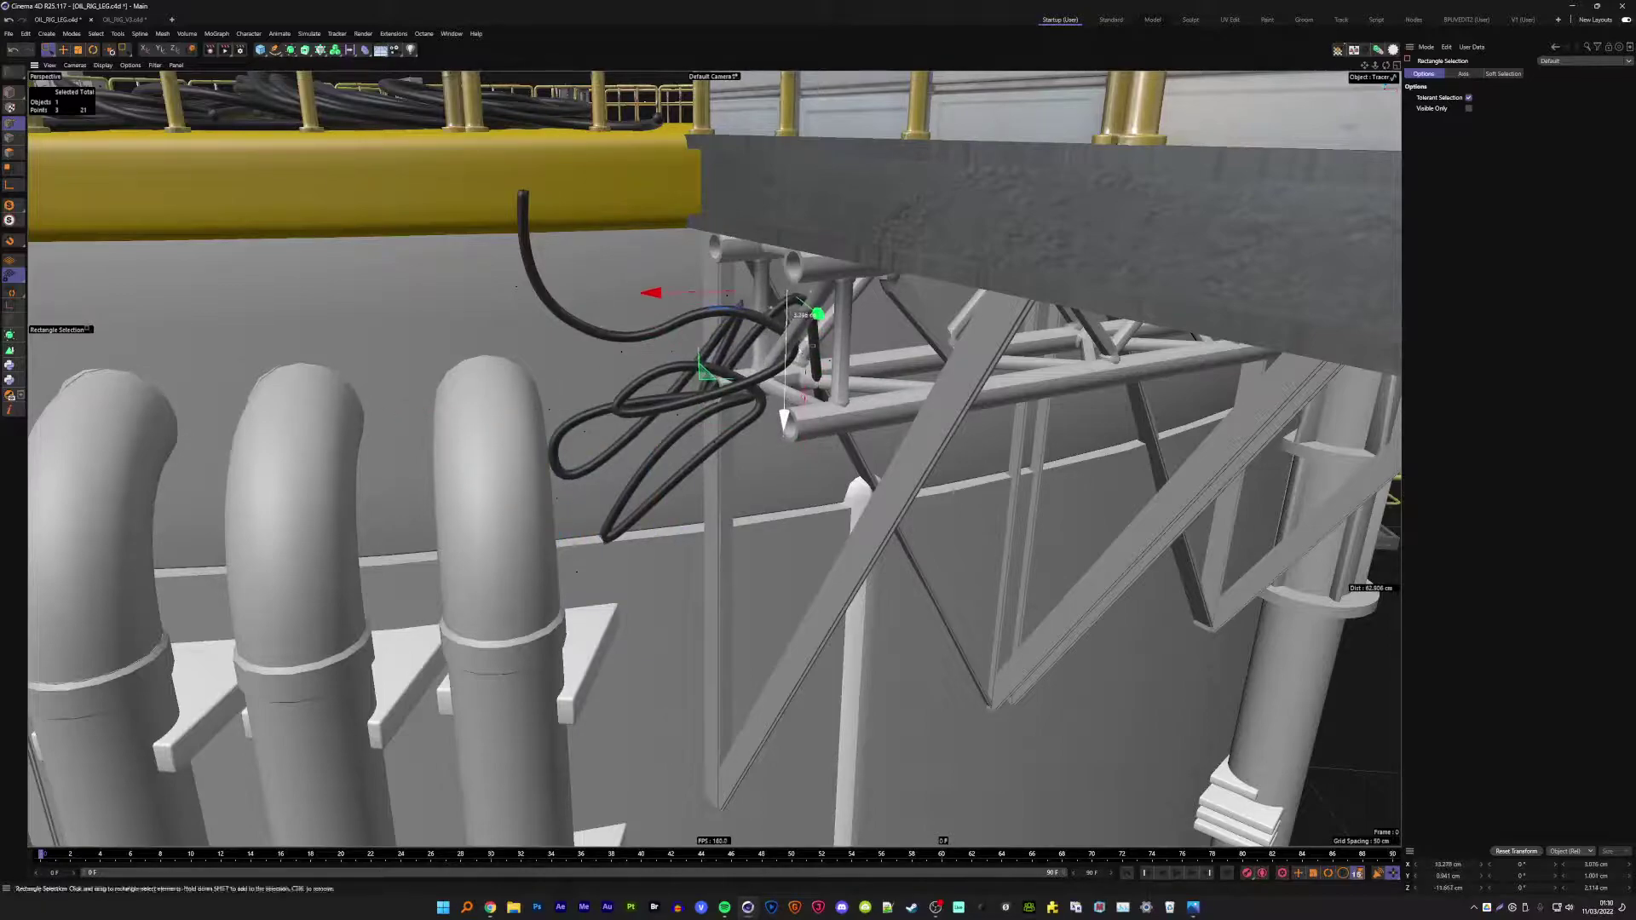
left_click_drag(784, 417, 779, 647)
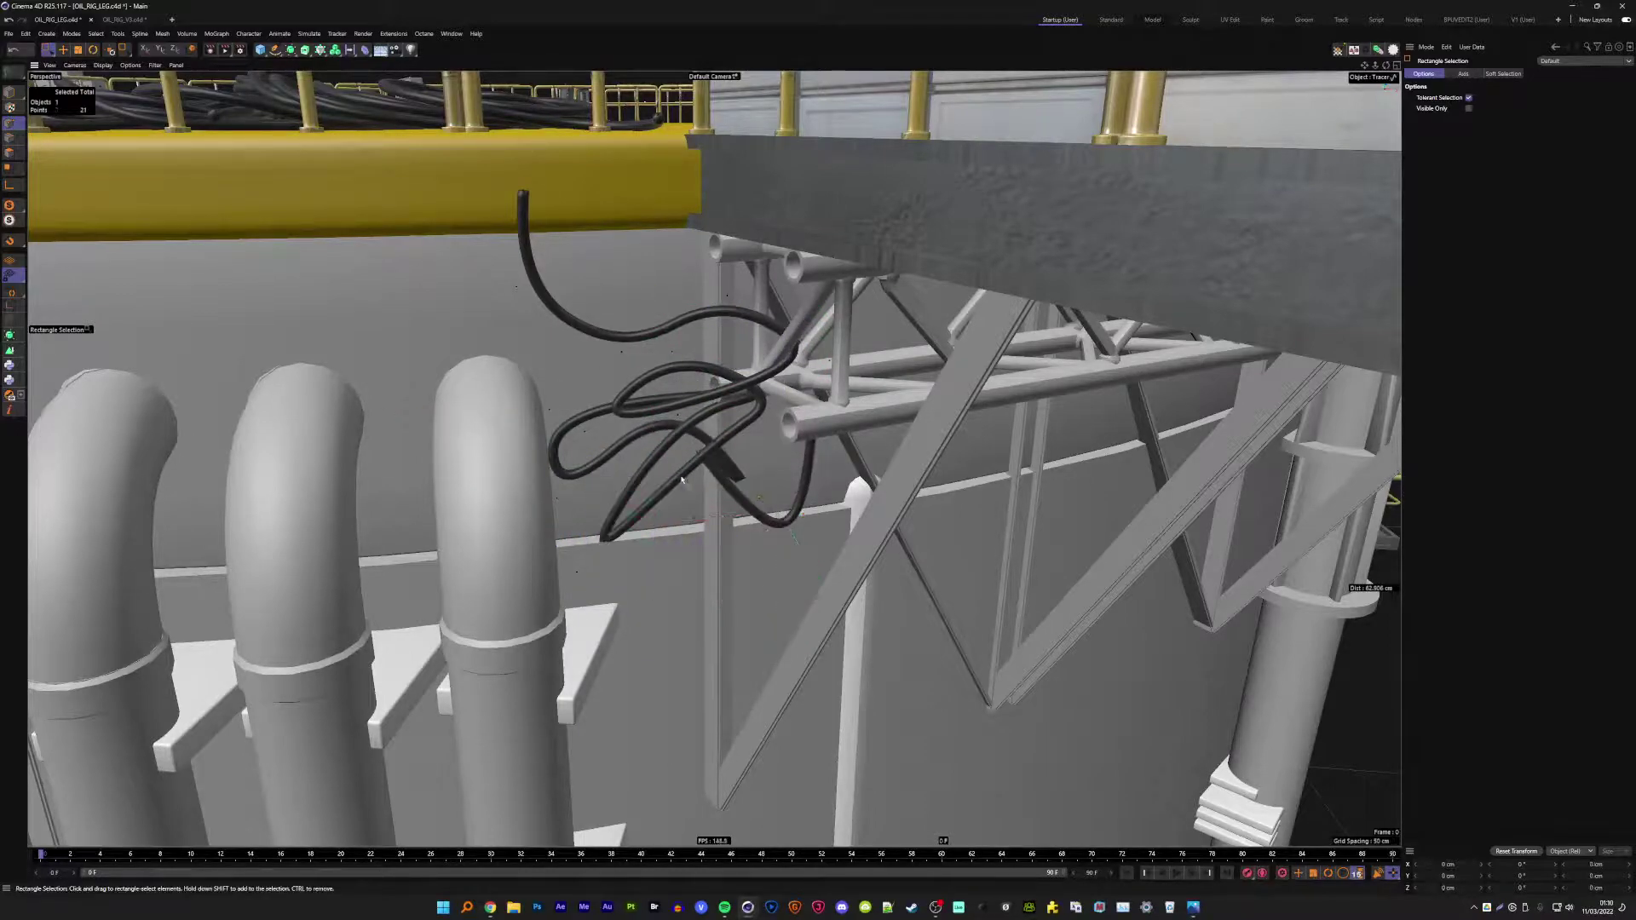
left_click_drag(626, 556, 741, 430)
mouse_move(714, 490)
left_mouse_down()
mouse_move(711, 695)
mouse_move(743, 375)
left_mouse_up()
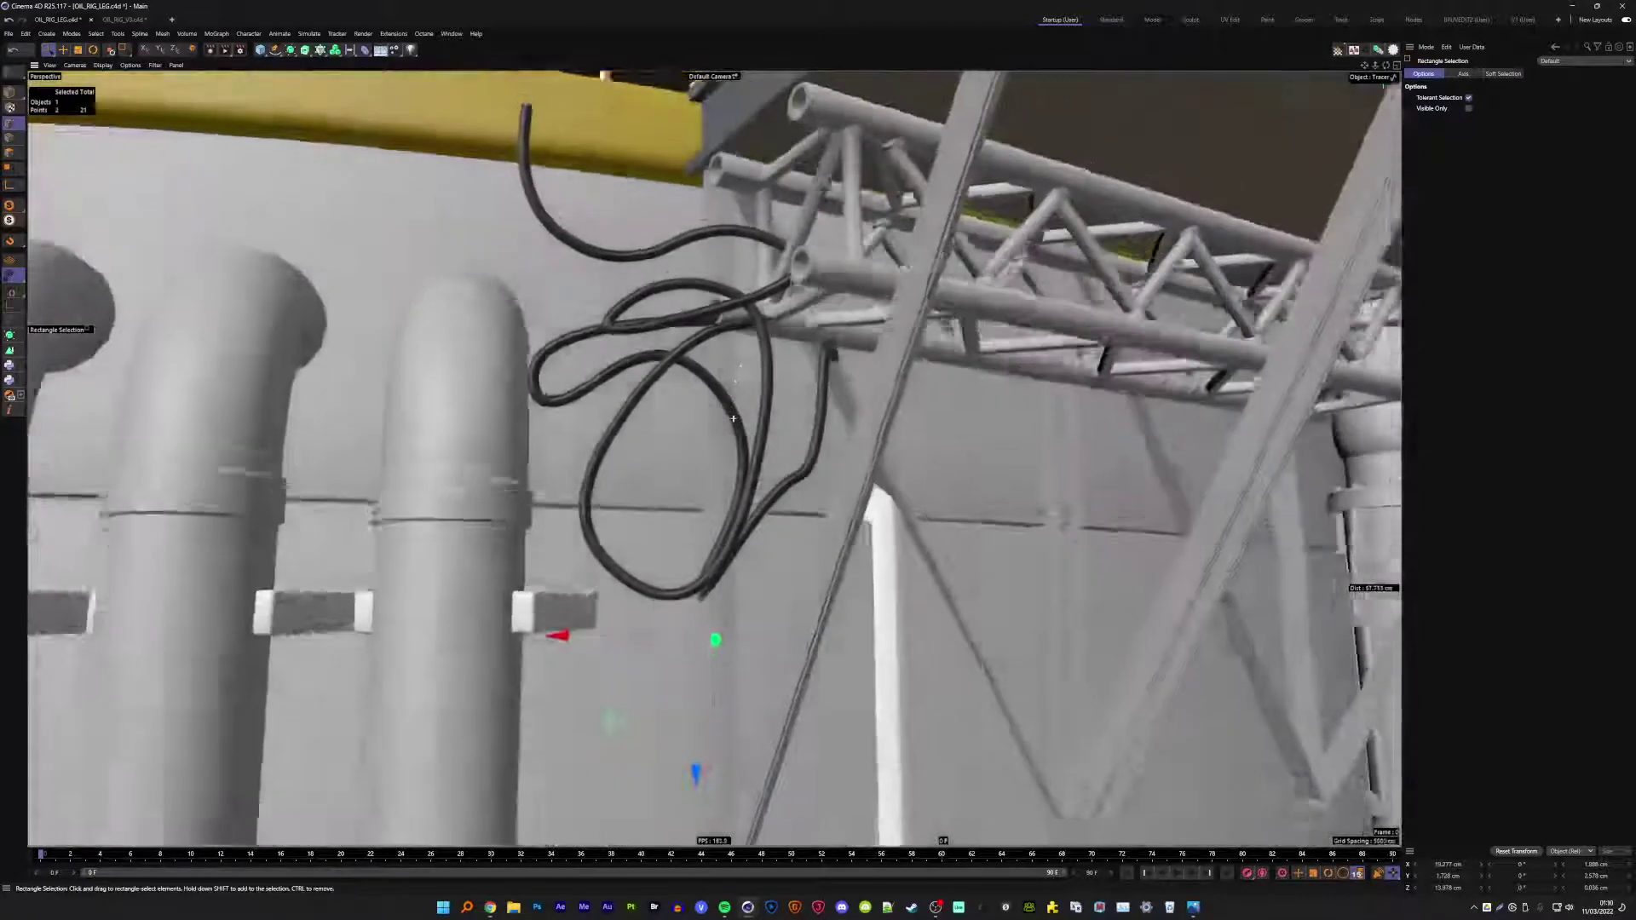
- Lift the cable segment near the truss and adjust the cable end's length
mouse_move(789, 314)
left_mouse_down()
mouse_move(883, 369)
mouse_move(848, 576)
mouse_move(597, 358)
left_mouse_up()
left_click(588, 341)
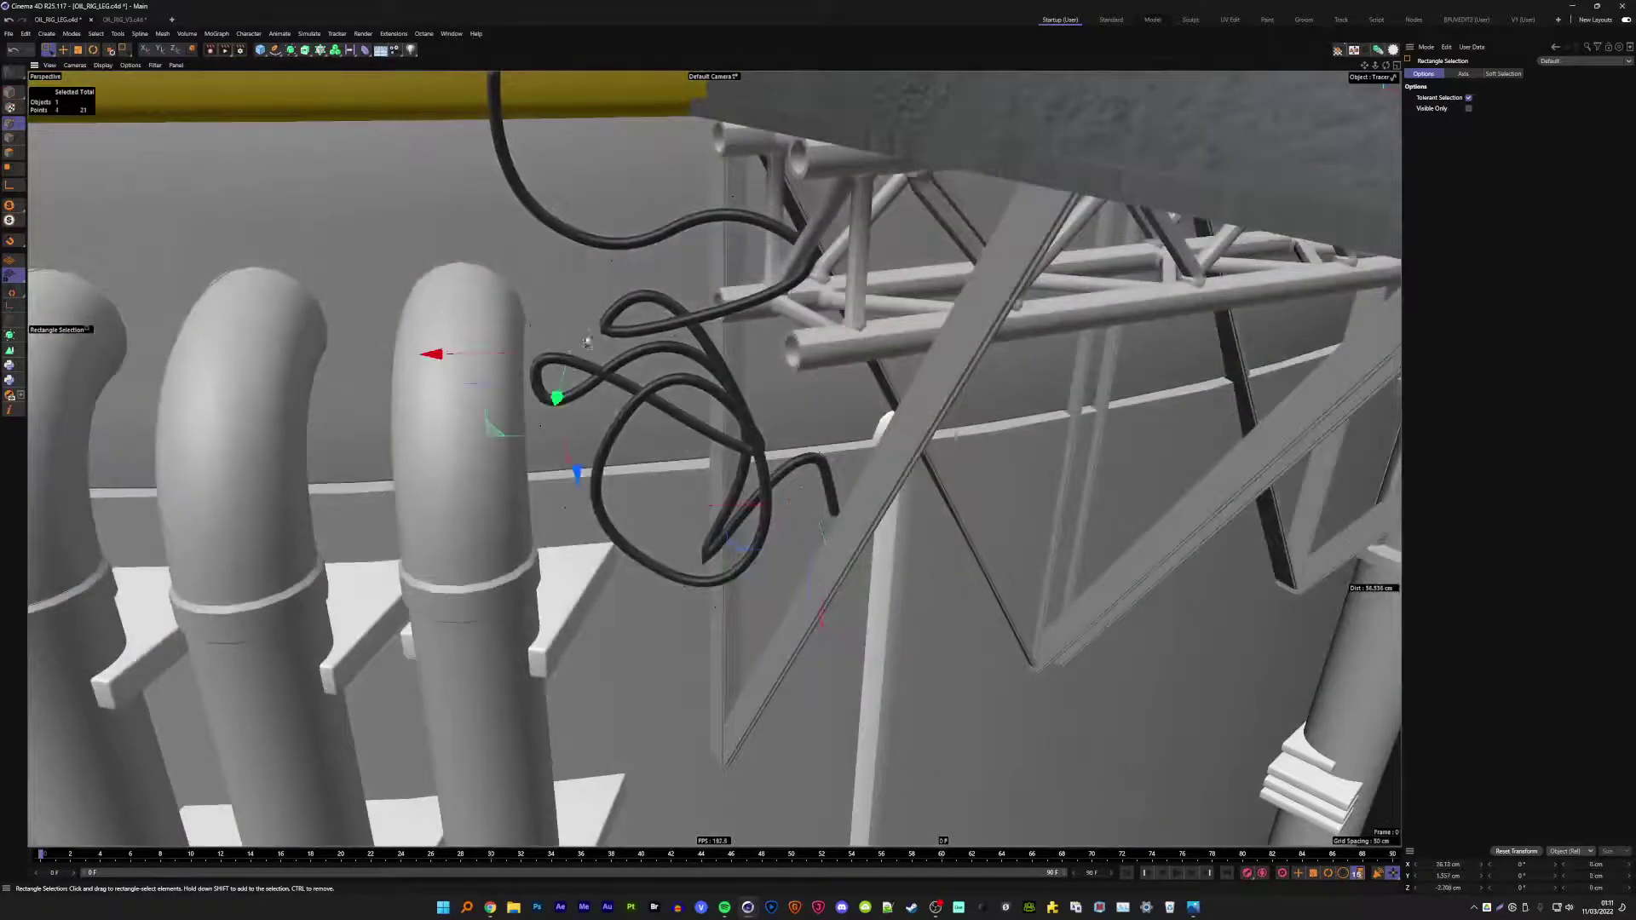
mouse_move(576, 420)
left_mouse_down()
mouse_move(563, 271)
mouse_move(756, 275)
left_mouse_up()
mouse_move(775, 252)
left_mouse_down("alt")
mouse_move(835, 341)
mouse_move(714, 479)
mouse_move(668, 454)
mouse_move(610, 458)
mouse_move(689, 420)
left_mouse_up("alt")
left_click(650, 465)
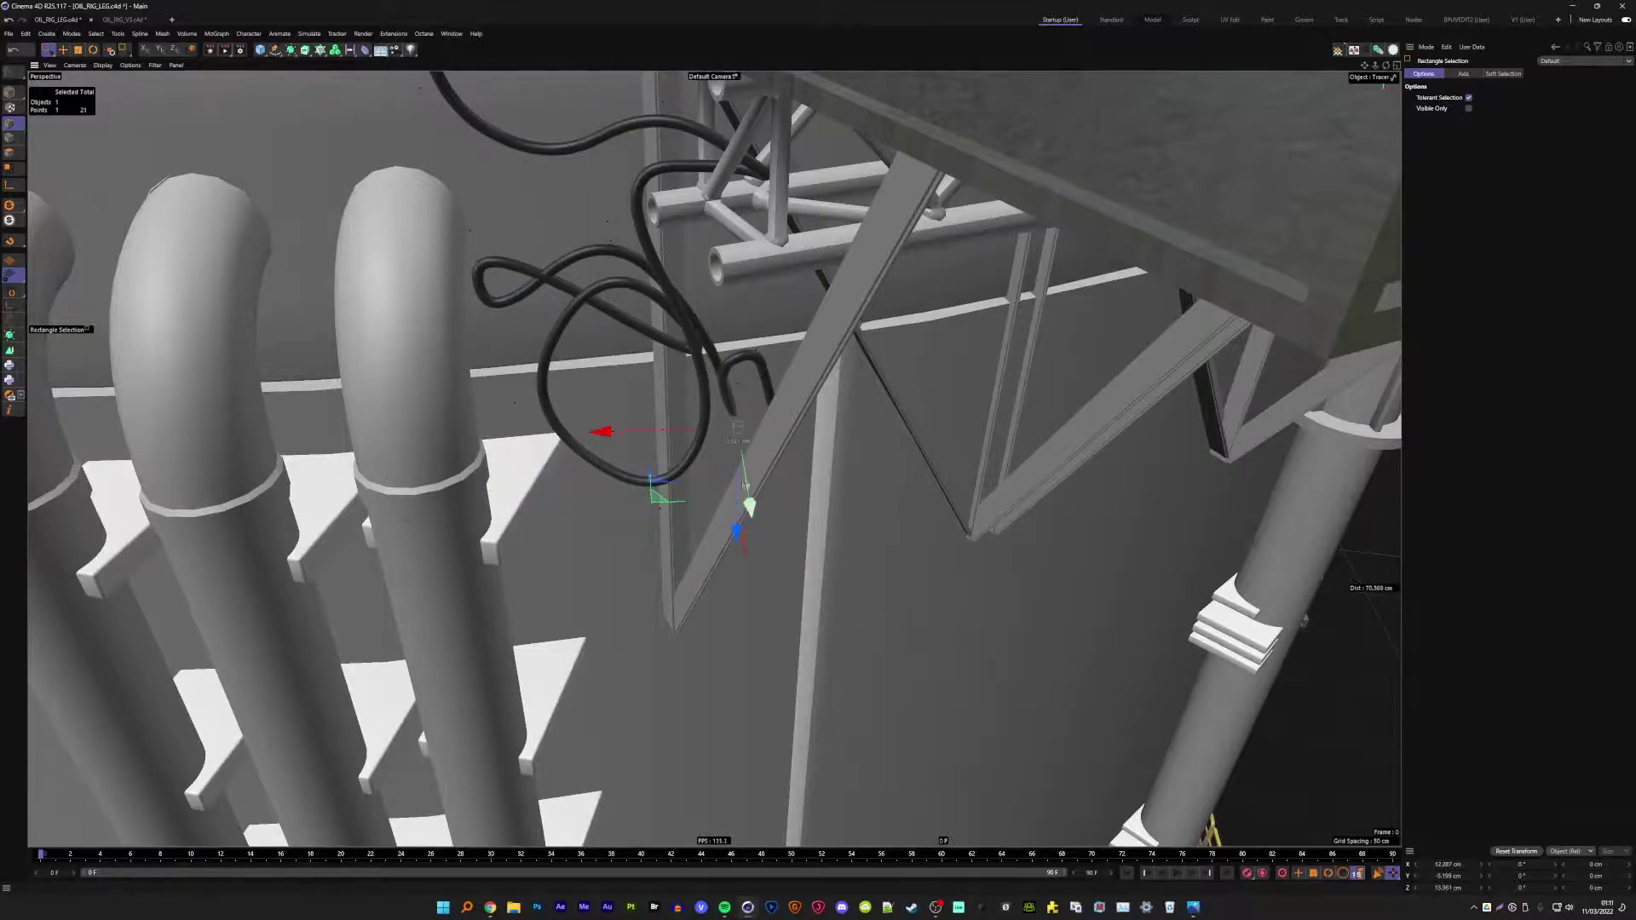
mouse_move(745, 485)
left_mouse_down()
mouse_move(748, 545)
mouse_move(682, 528)
left_mouse_up()
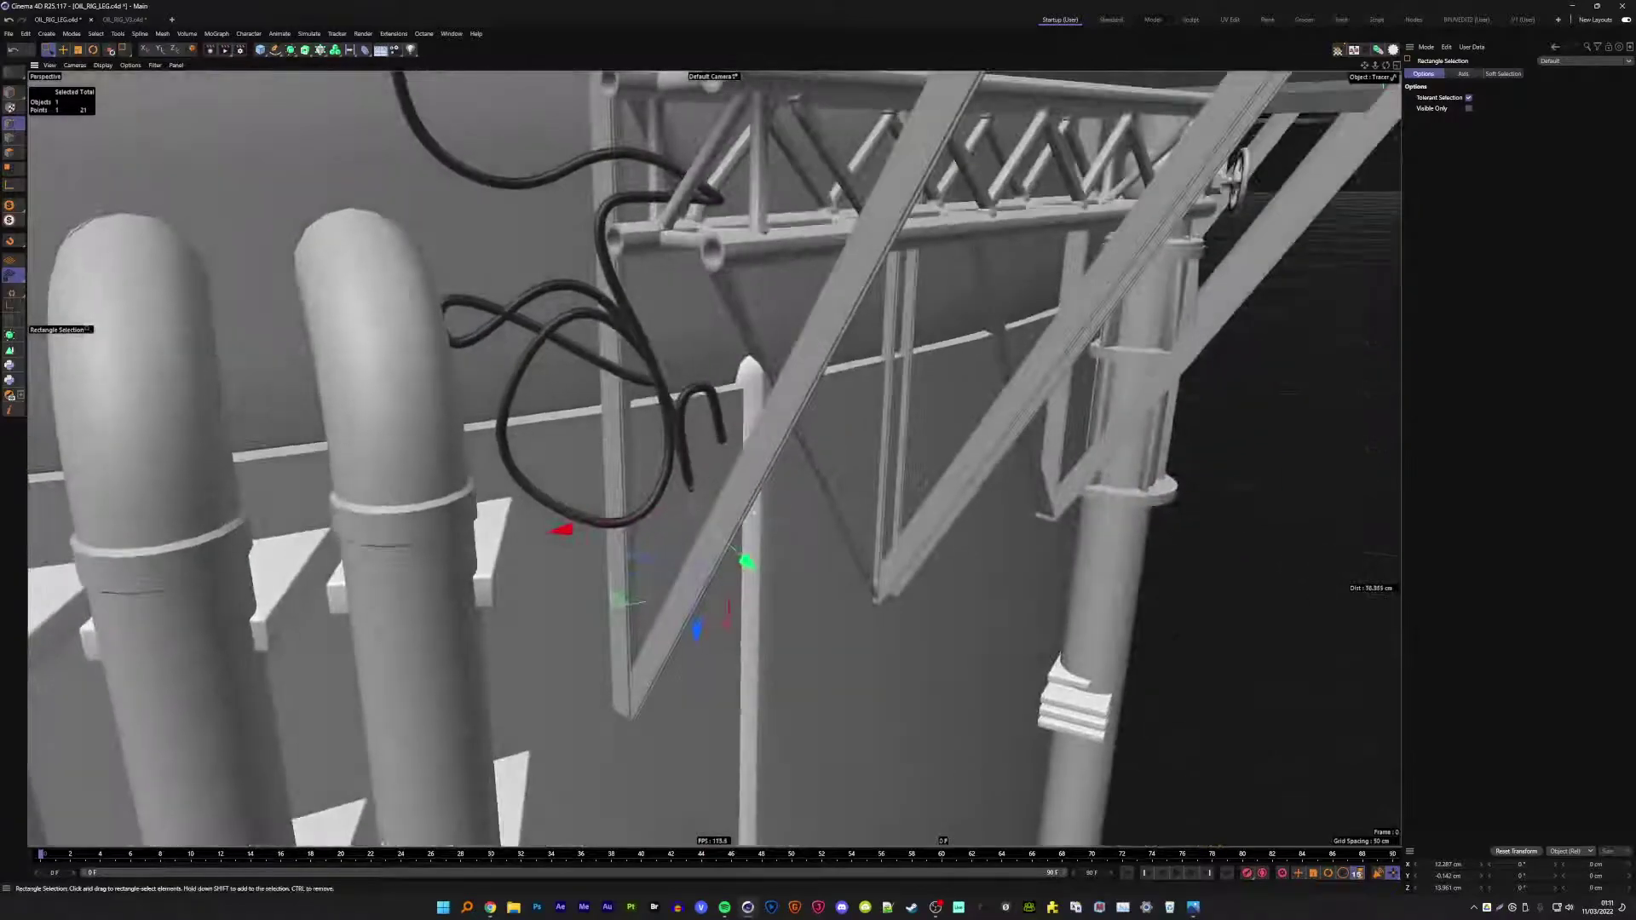
mouse_move(725, 607)
left_mouse_down()
mouse_move(711, 371)
mouse_move(769, 371)
mouse_move(771, 421)
left_mouse_up()
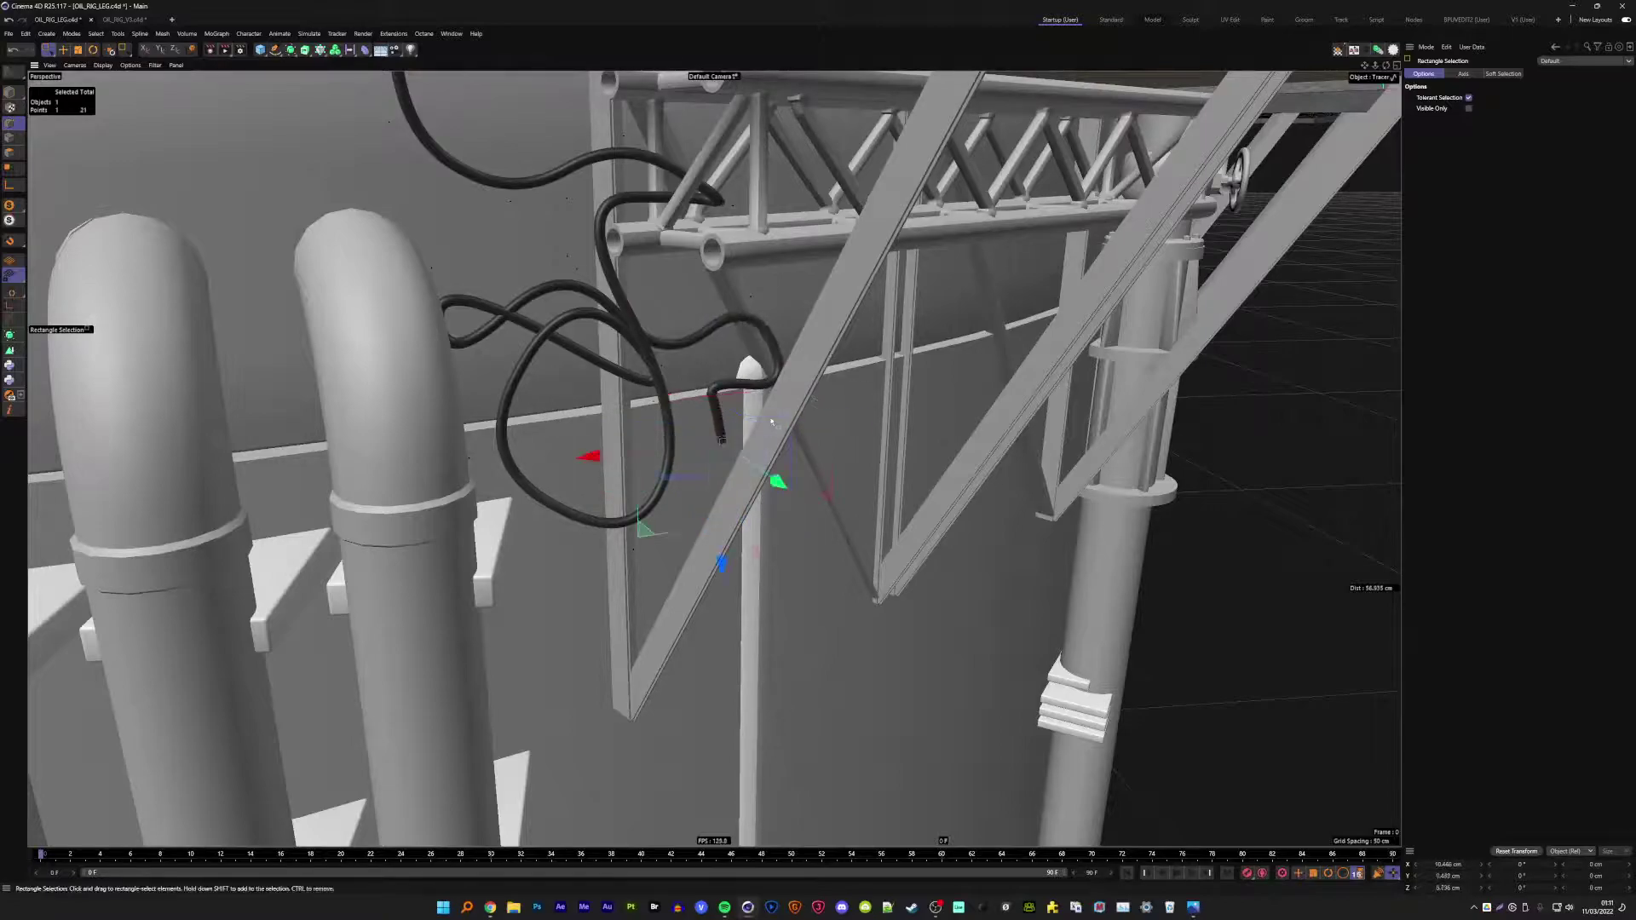
left_click_drag(717, 488, 720, 447)
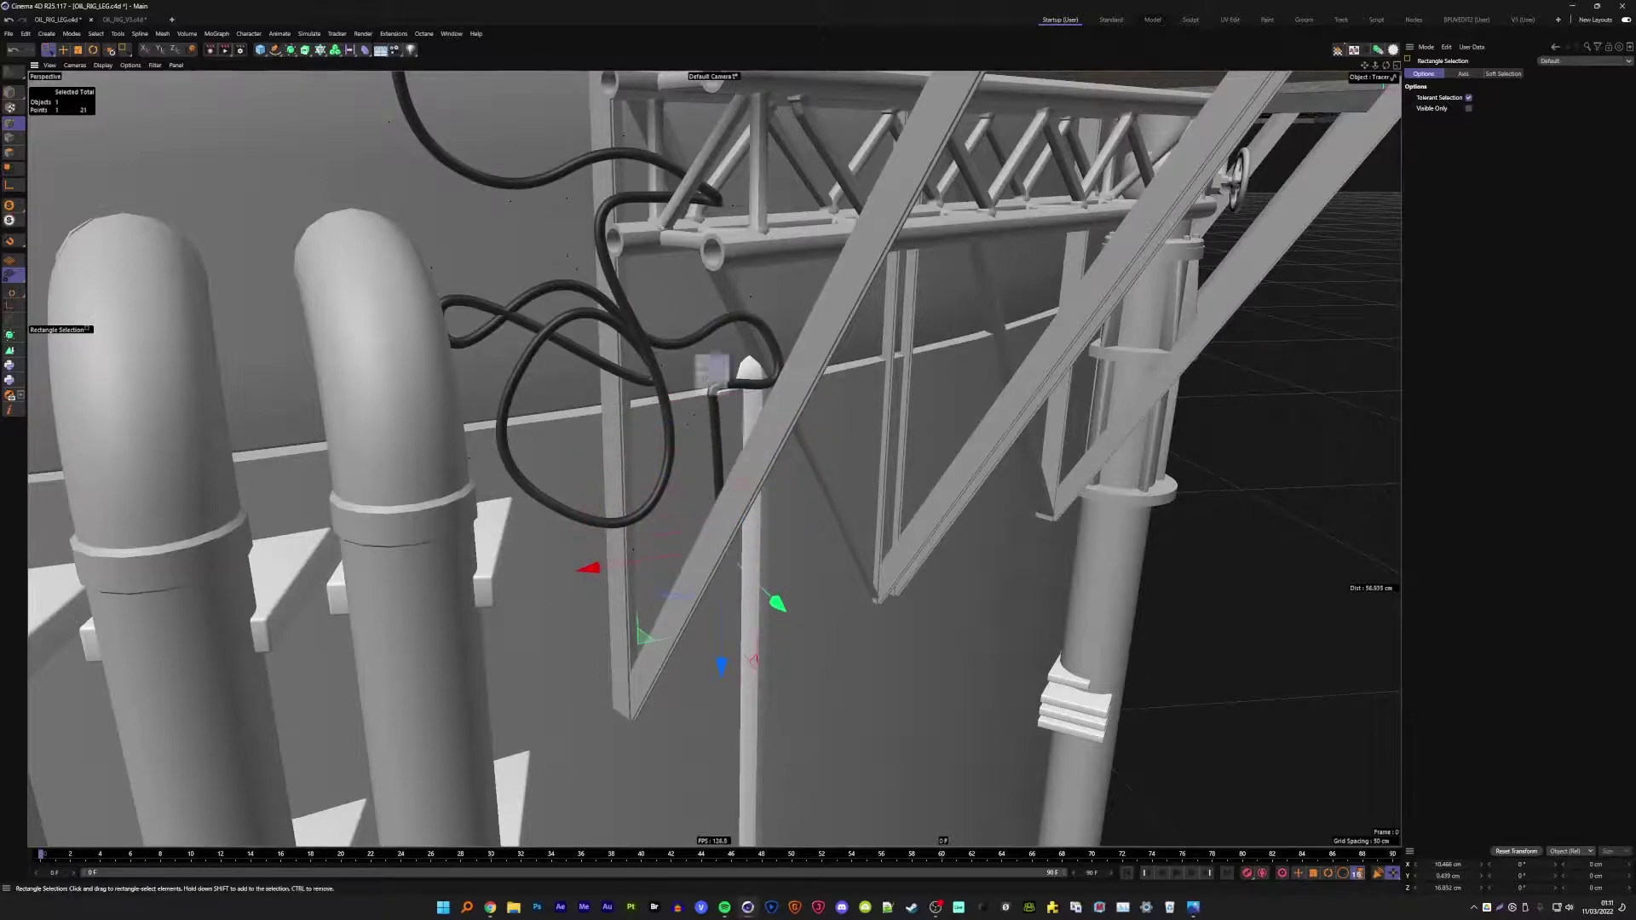
left_click_drag(721, 657, 713, 501)
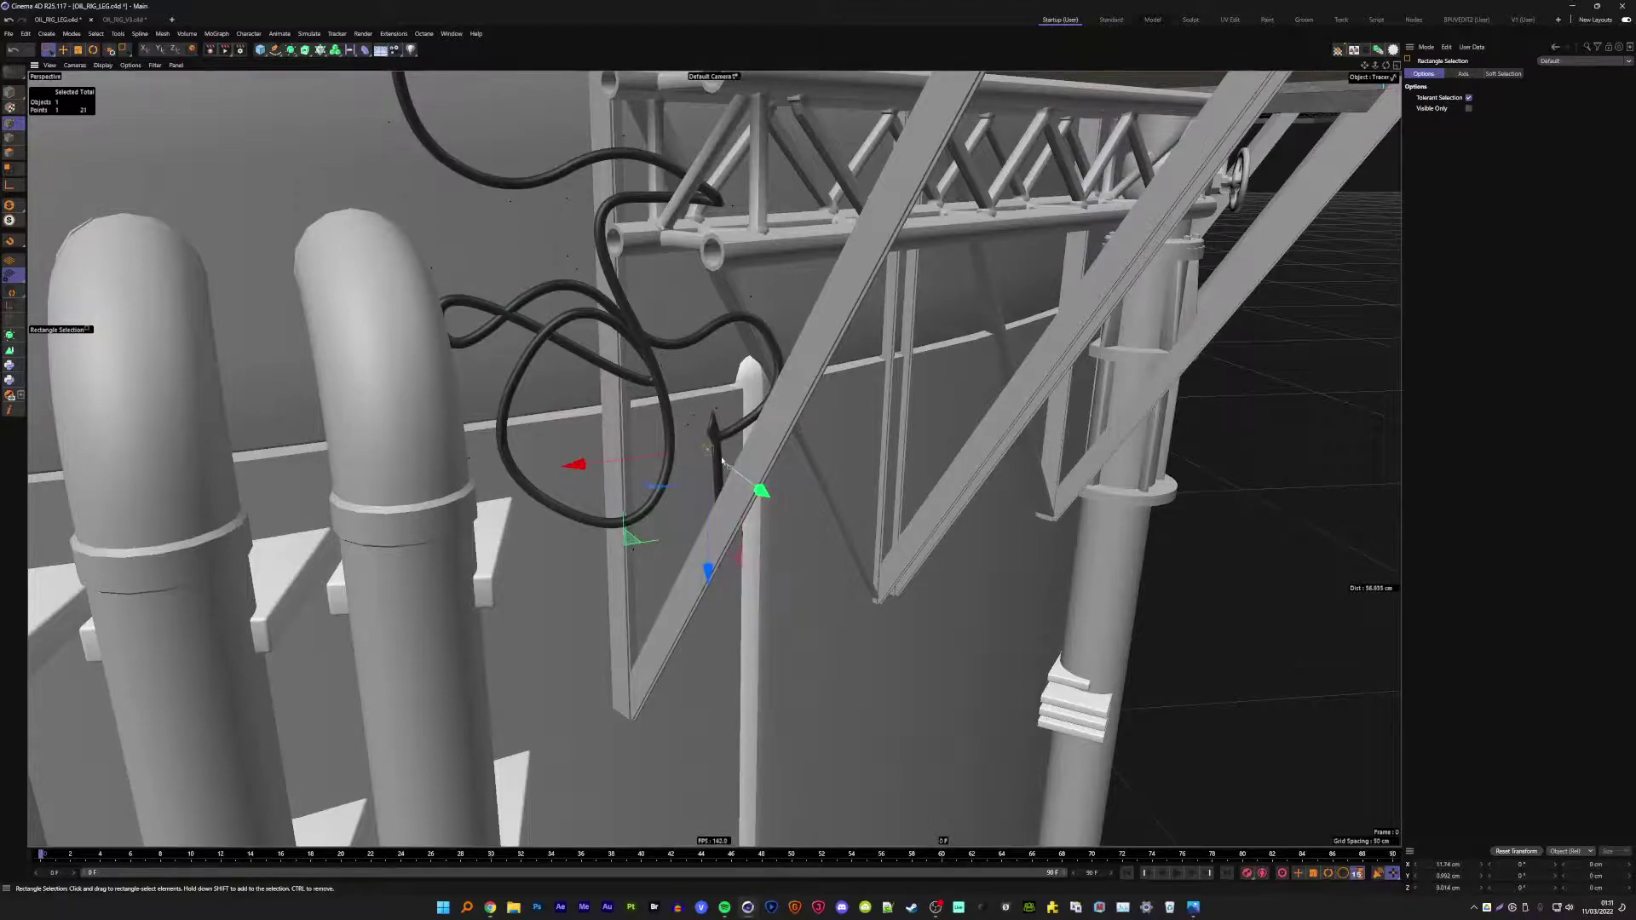
- Delete one cable point and reshape the loop by moving points left and up
key("Delete")
left_click_drag(718, 465, 709, 311, "alt")
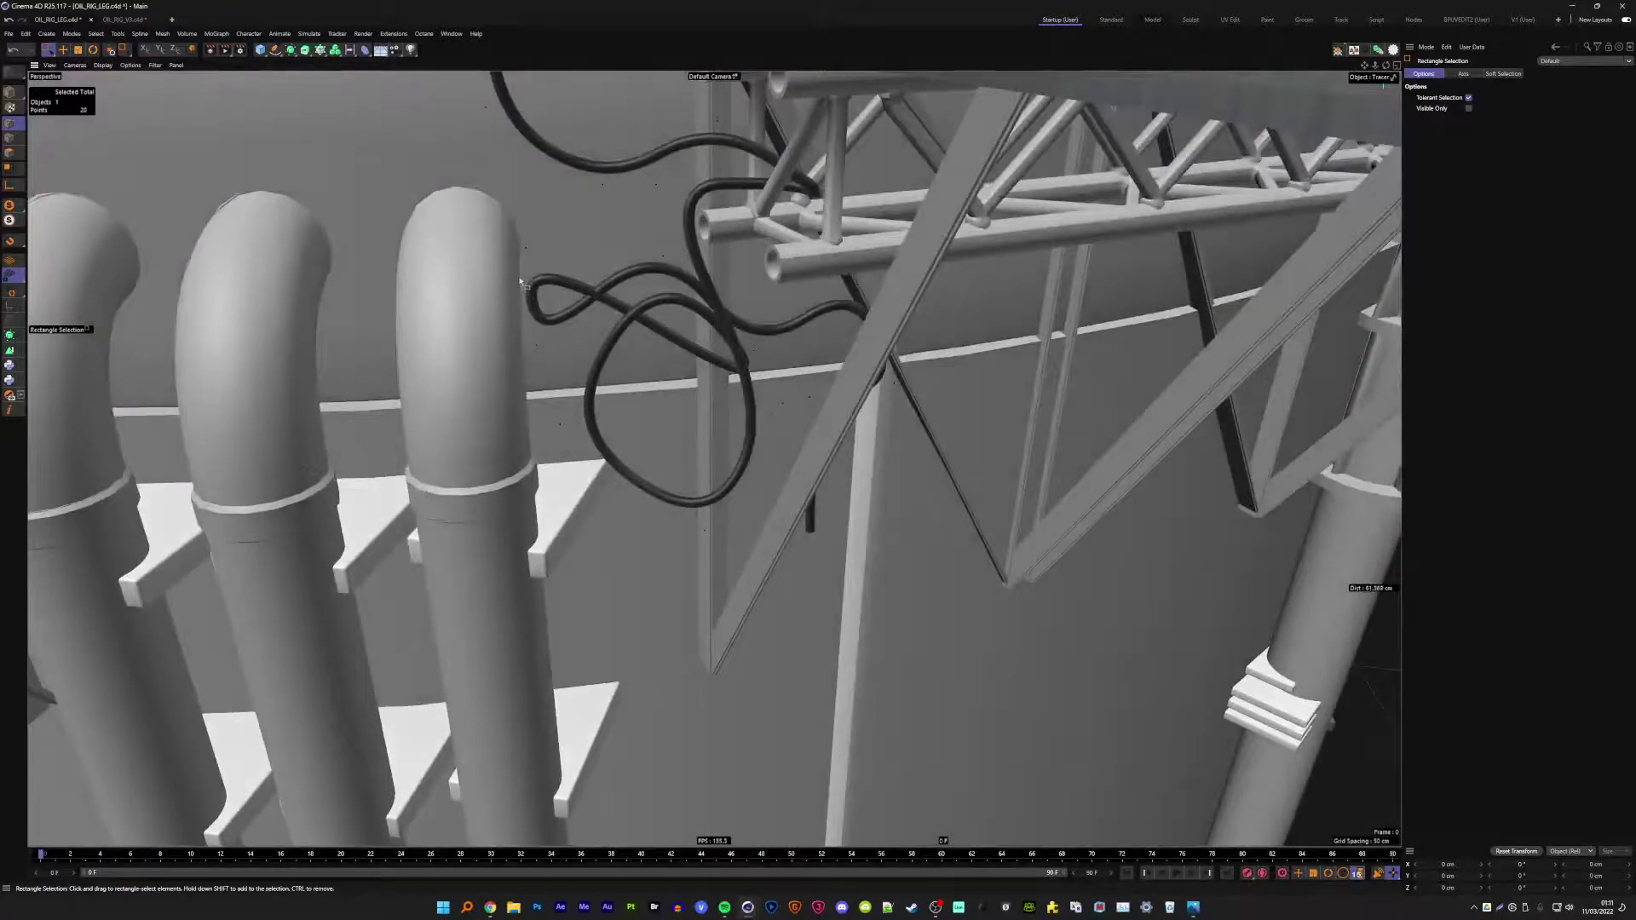
left_click_drag(528, 304, 522, 213)
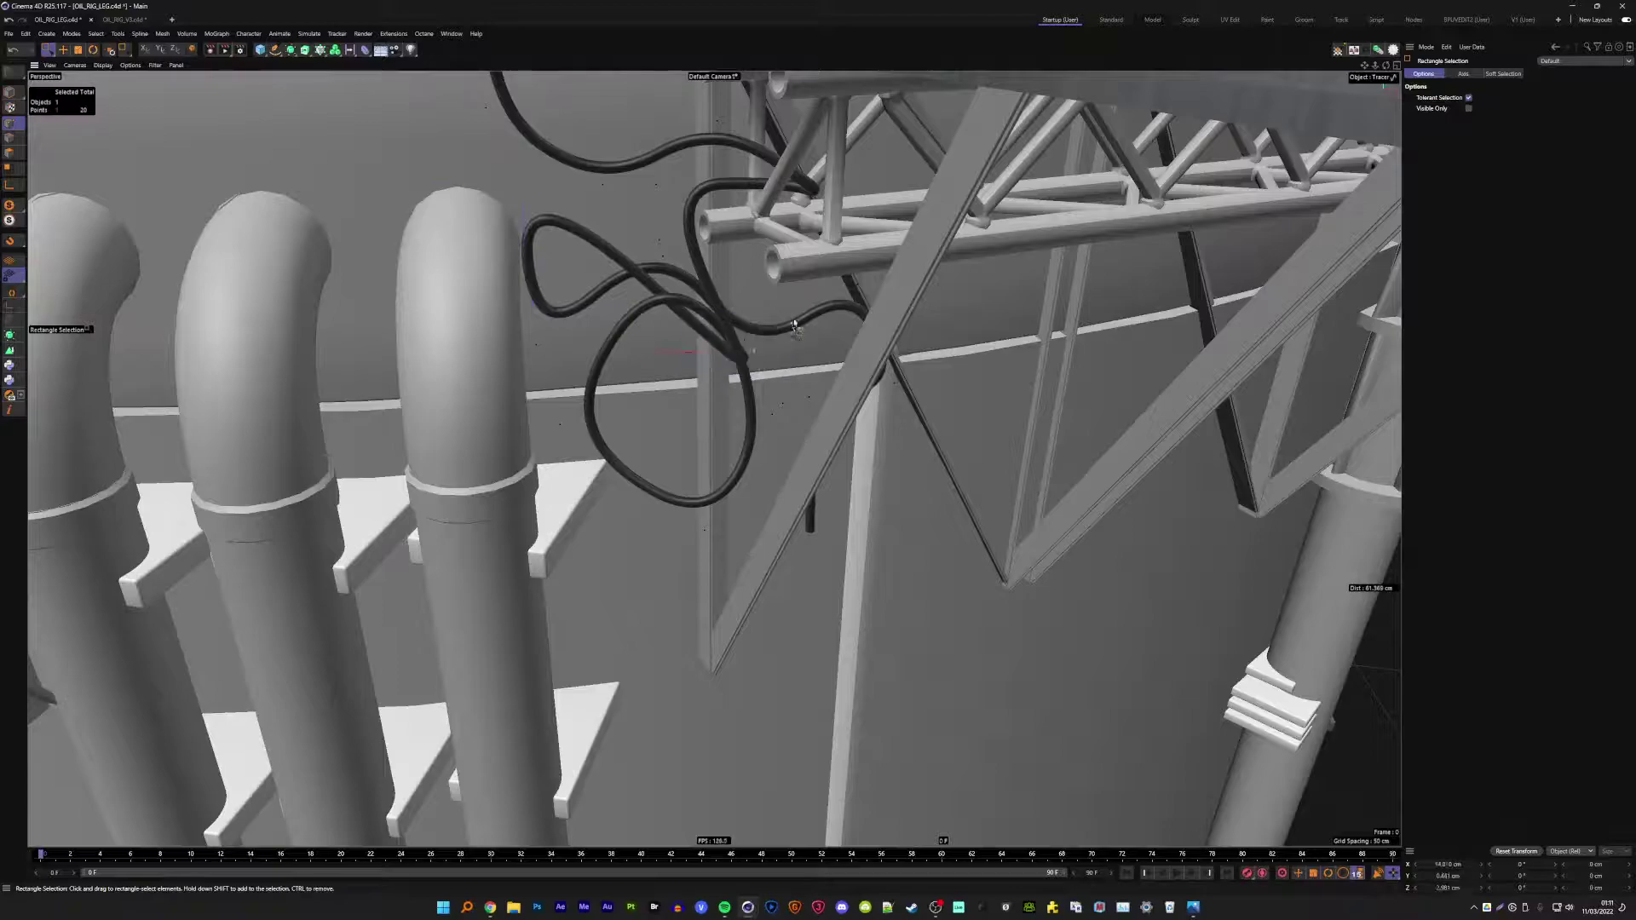
left_click(727, 358)
mouse_move(657, 402)
left_mouse_down()
mouse_move(759, 376)
mouse_move(785, 443)
left_mouse_up()
left_click_drag(690, 424, 516, 439)
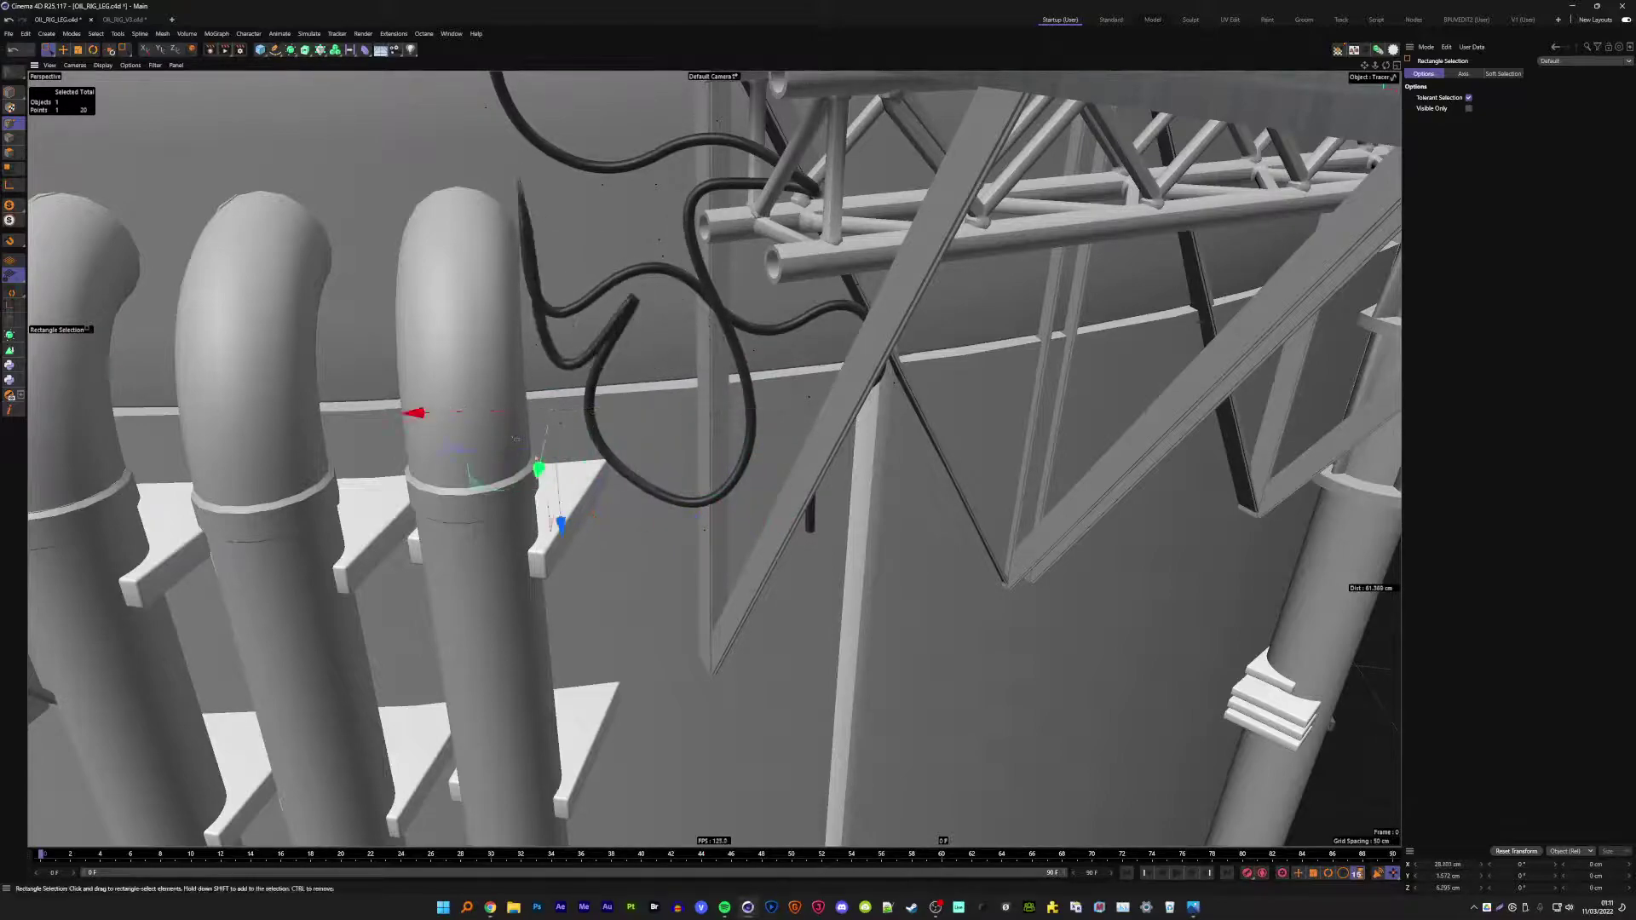
mouse_move(563, 501)
left_mouse_down()
mouse_move(546, 196)
mouse_move(609, 349)
mouse_move(666, 368)
mouse_move(671, 335)
left_mouse_up()
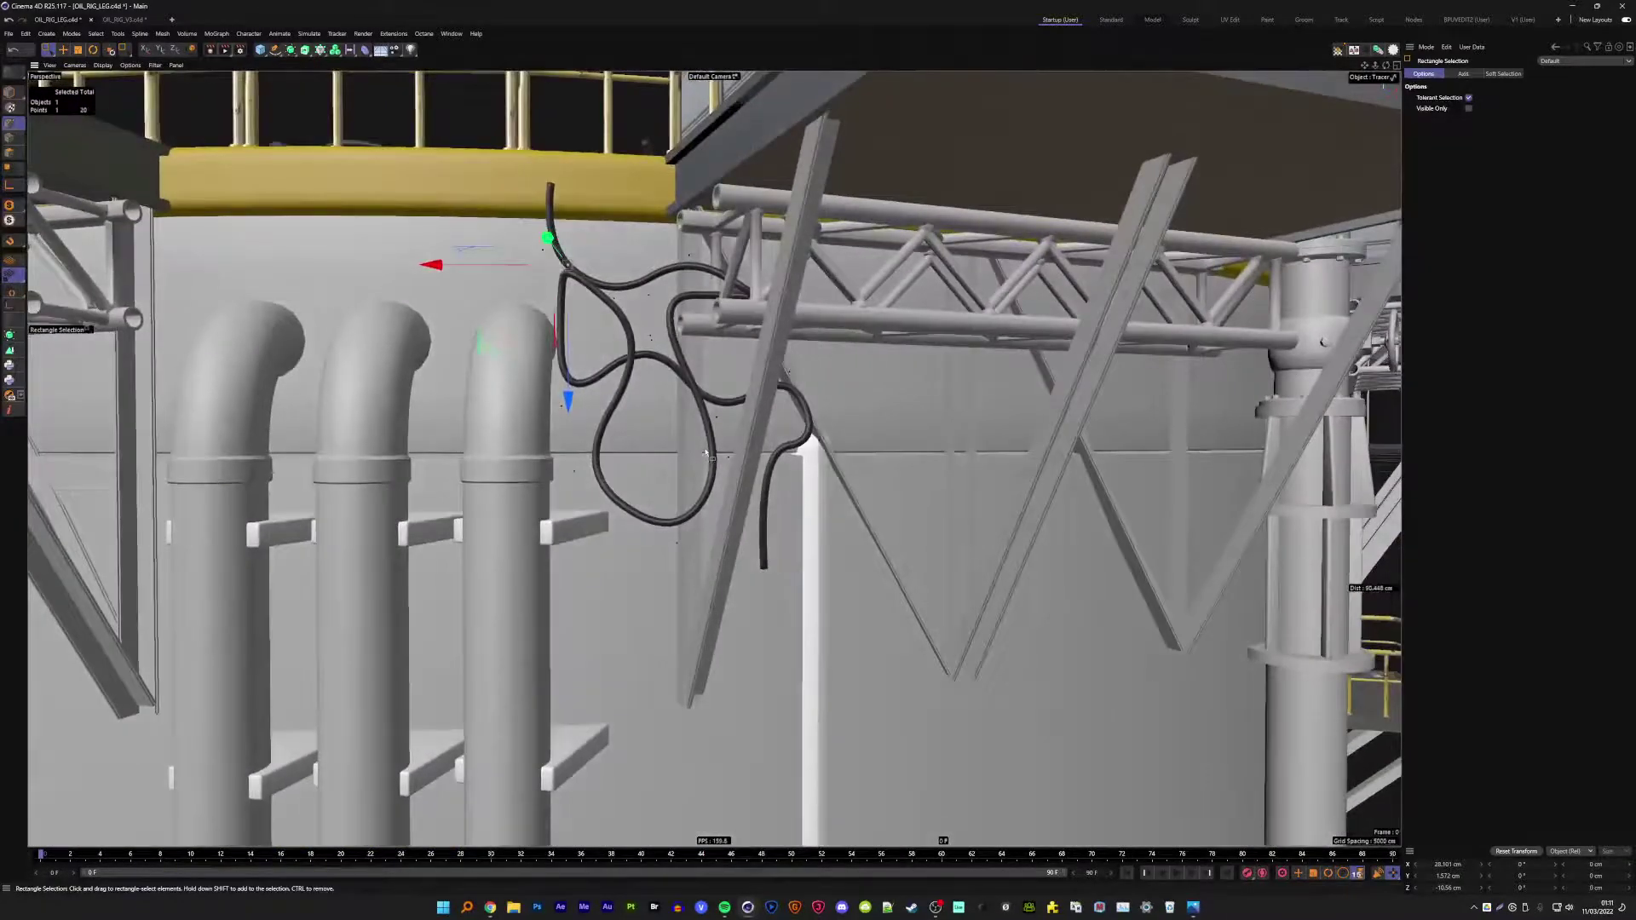
- Try raising a lower loop point, then undo back to an earlier cable shape
left_click_drag(646, 563, 689, 522)
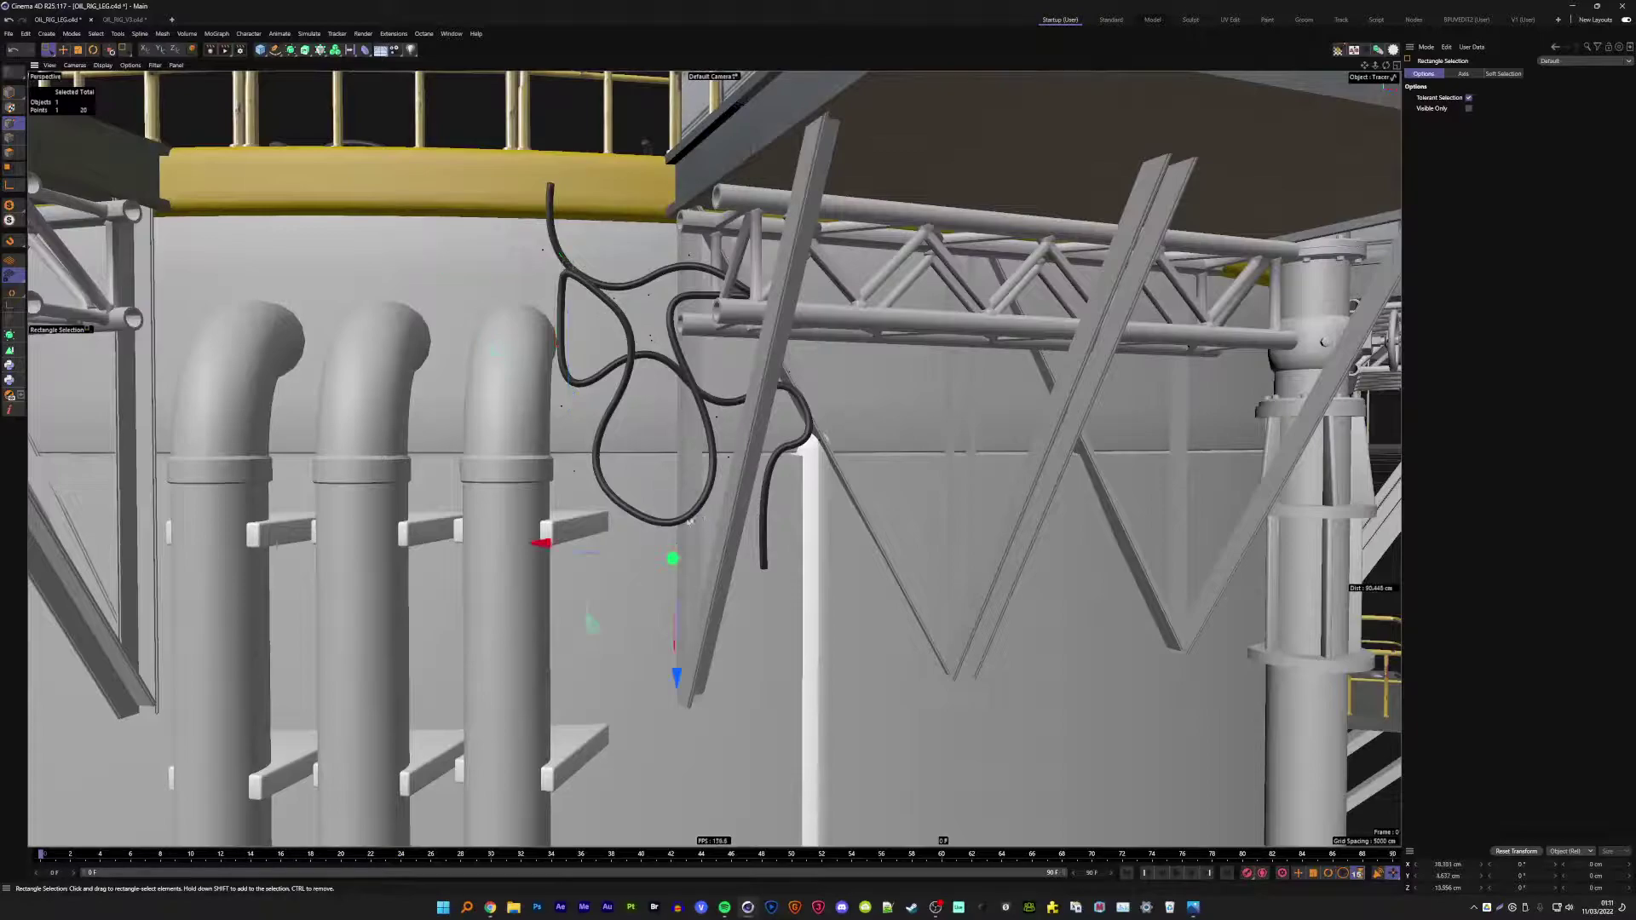
left_click_drag(676, 673, 675, 526)
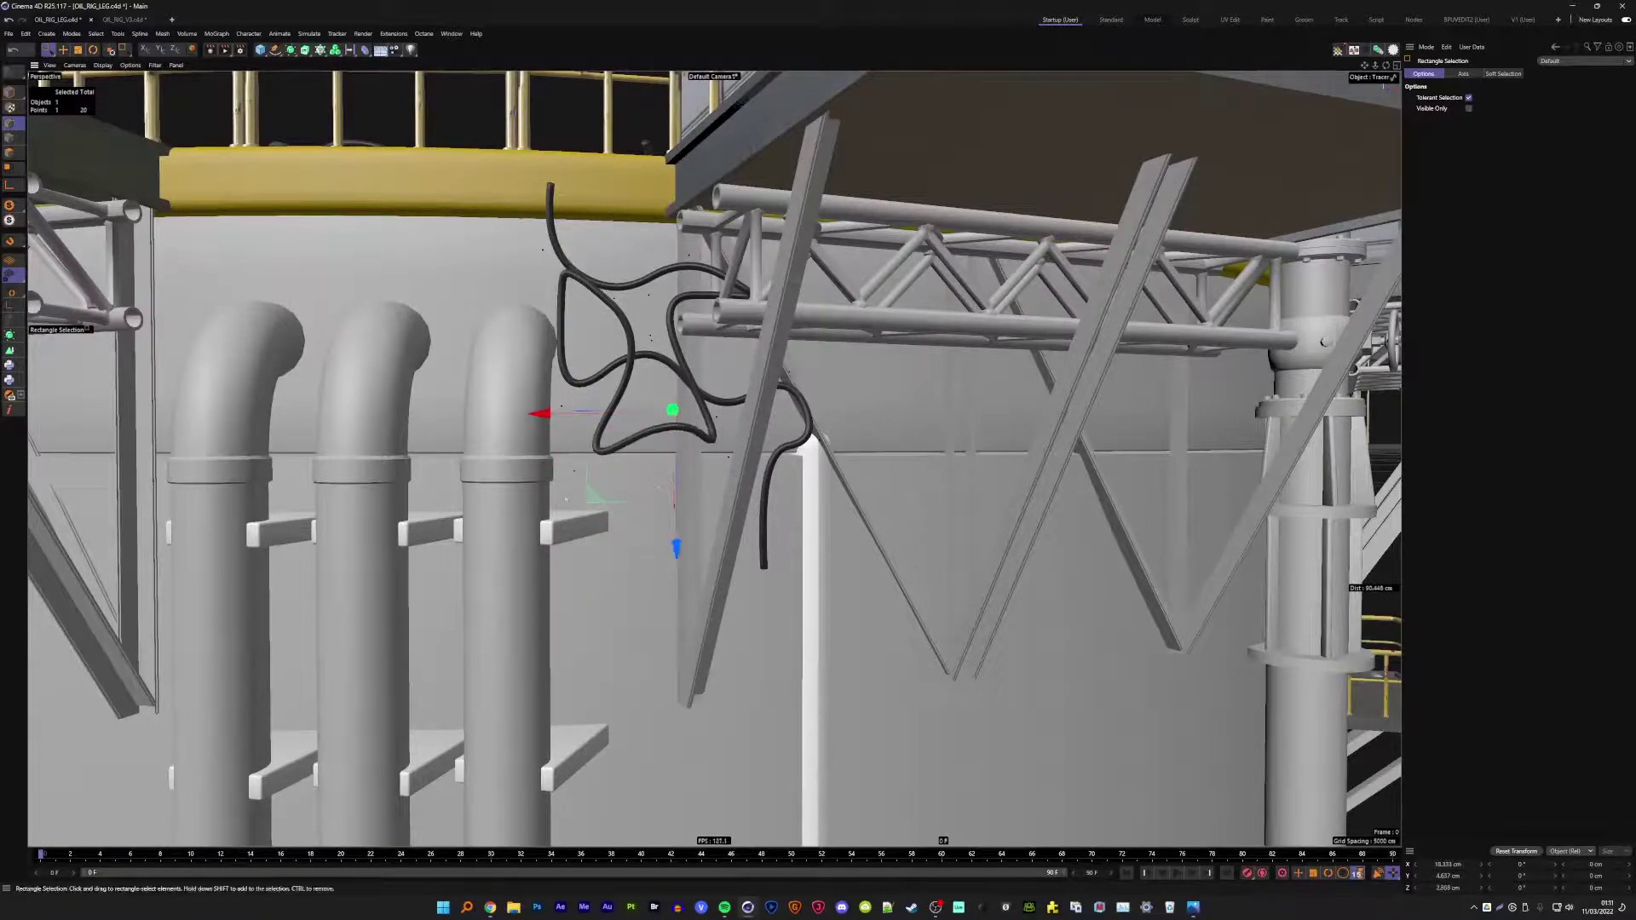
mouse_move(560, 445)
left_mouse_down()
mouse_move(596, 501)
mouse_move(723, 441)
left_mouse_up()
key("ctrl+z")
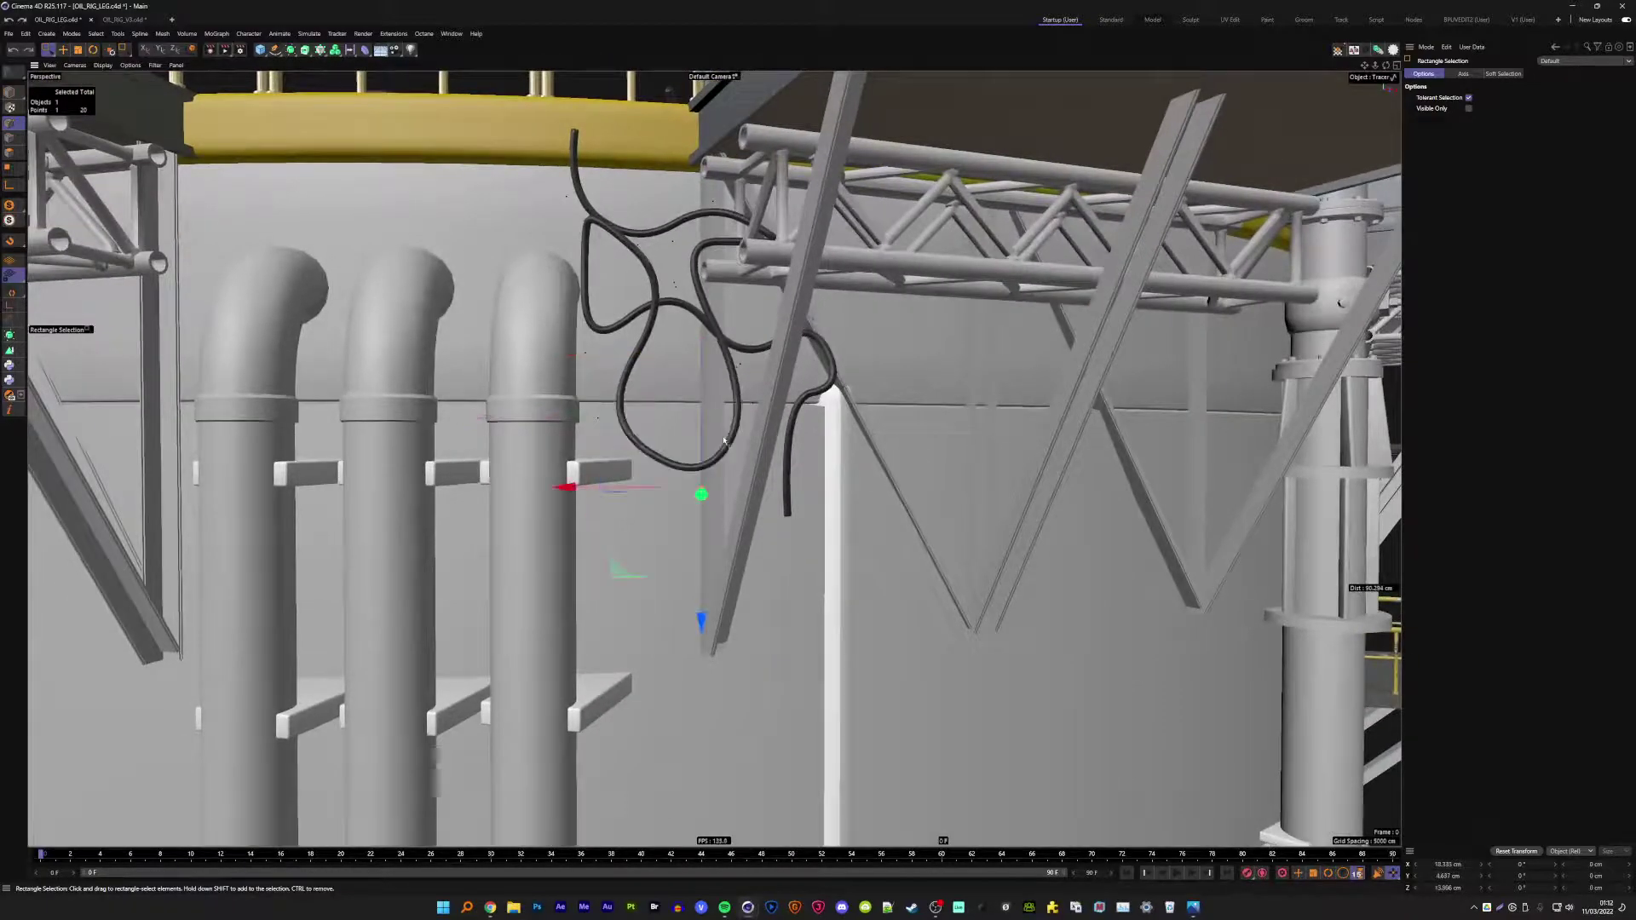
key("ctrl+z")
key("ctrl+z")
key("ctrl+z")
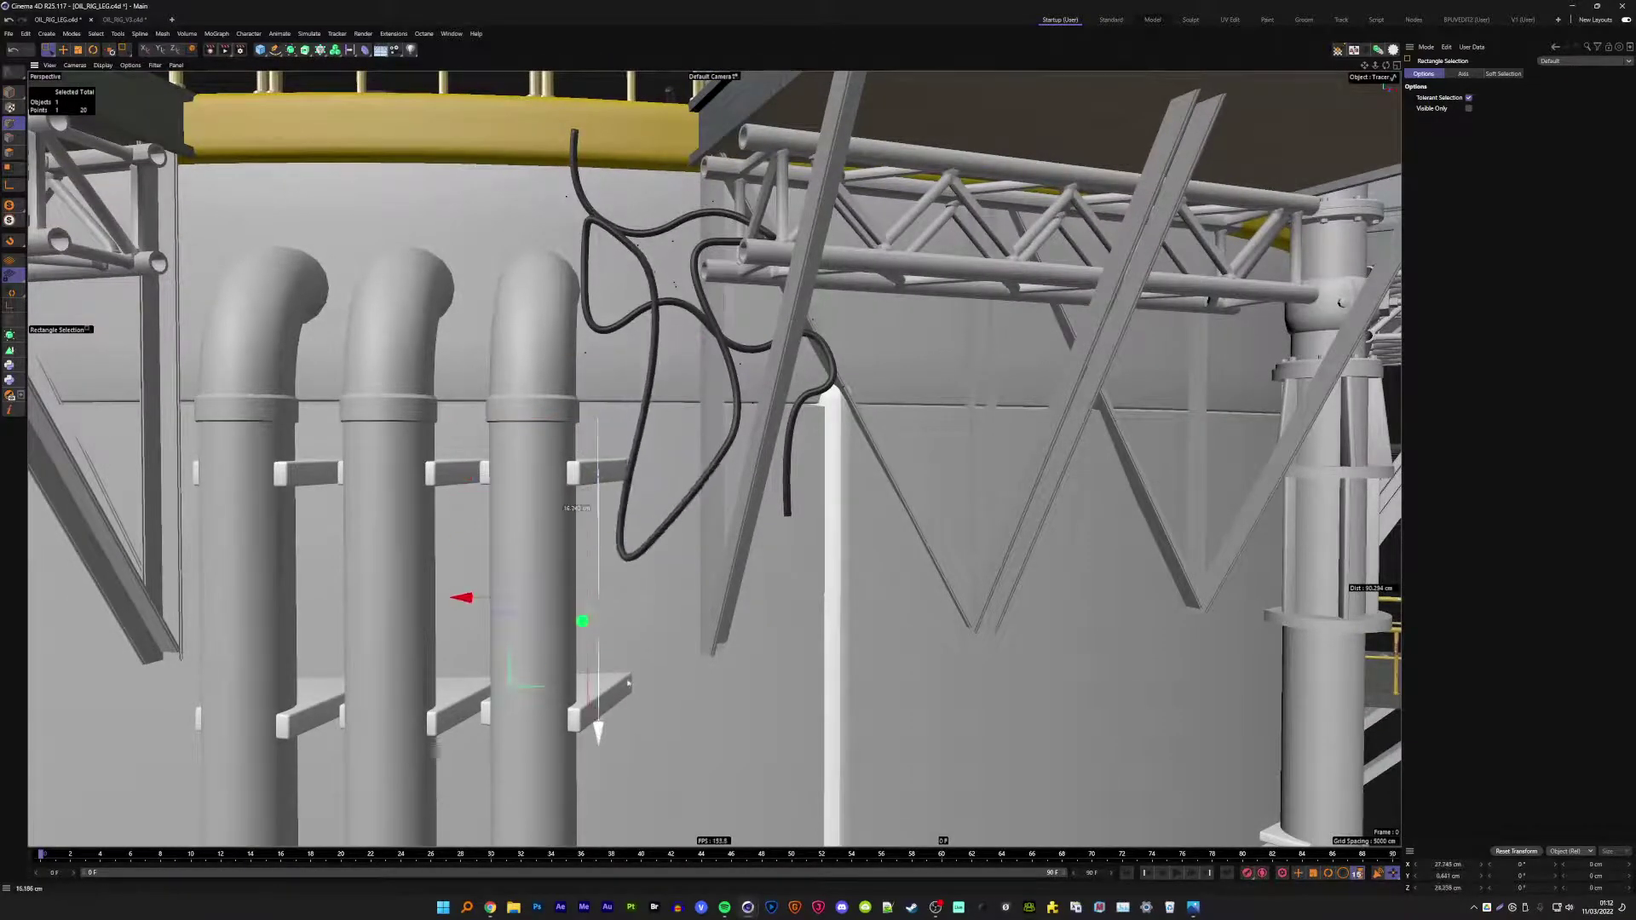
key("ctrl+z")
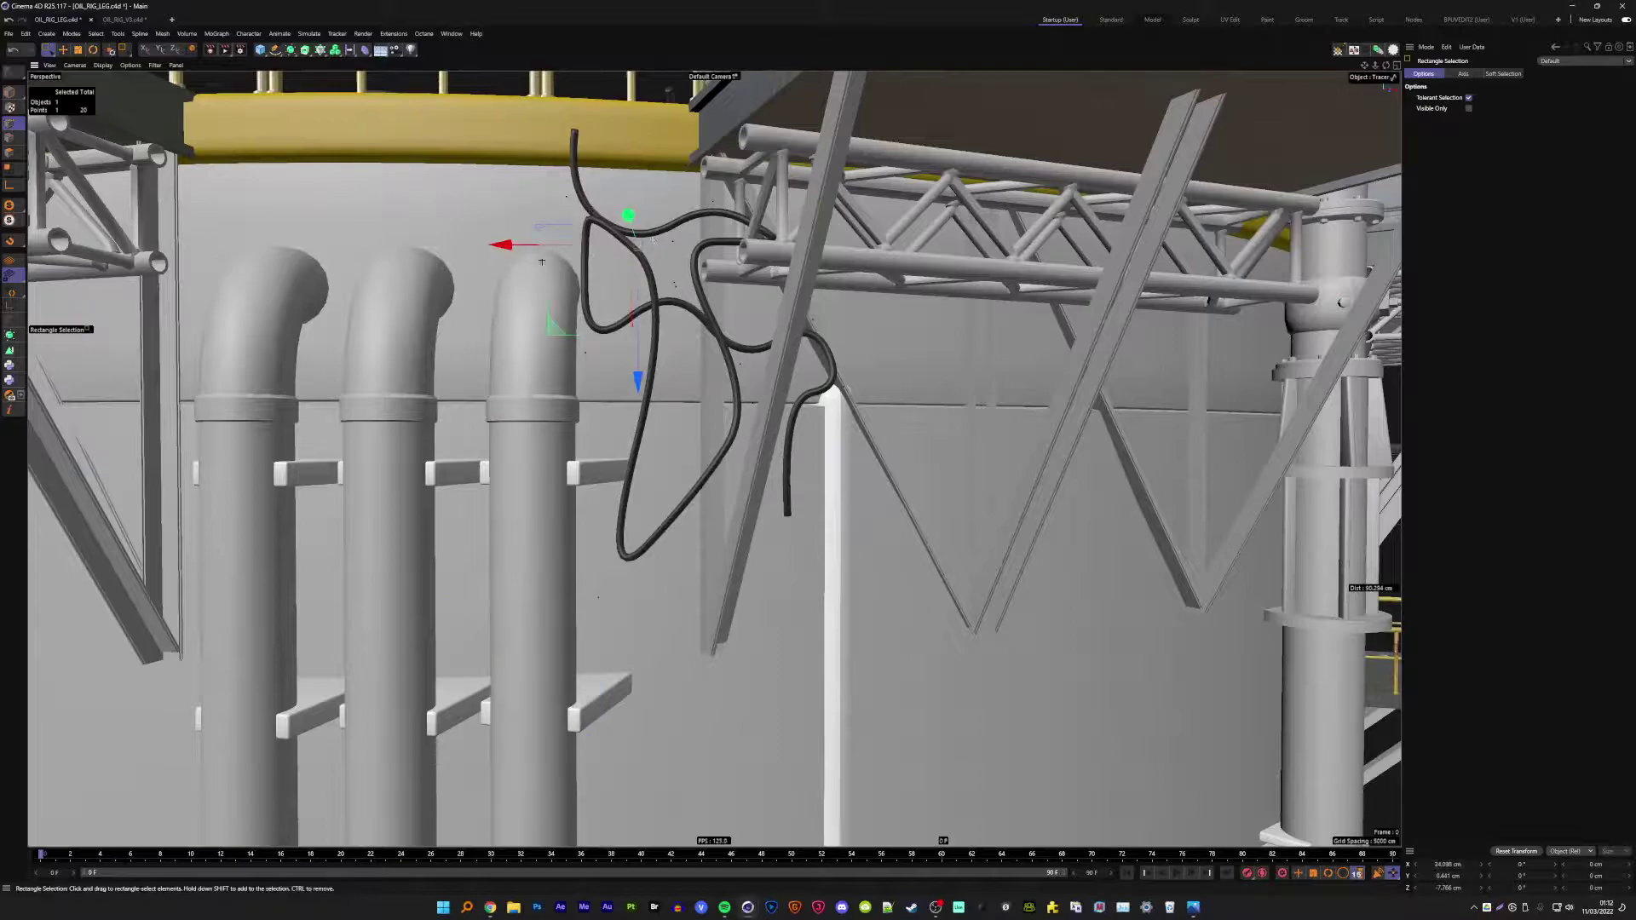
key("ctrl+z")
key("ctrl+z")
key("ctrl+z")
key("ctrl+z")
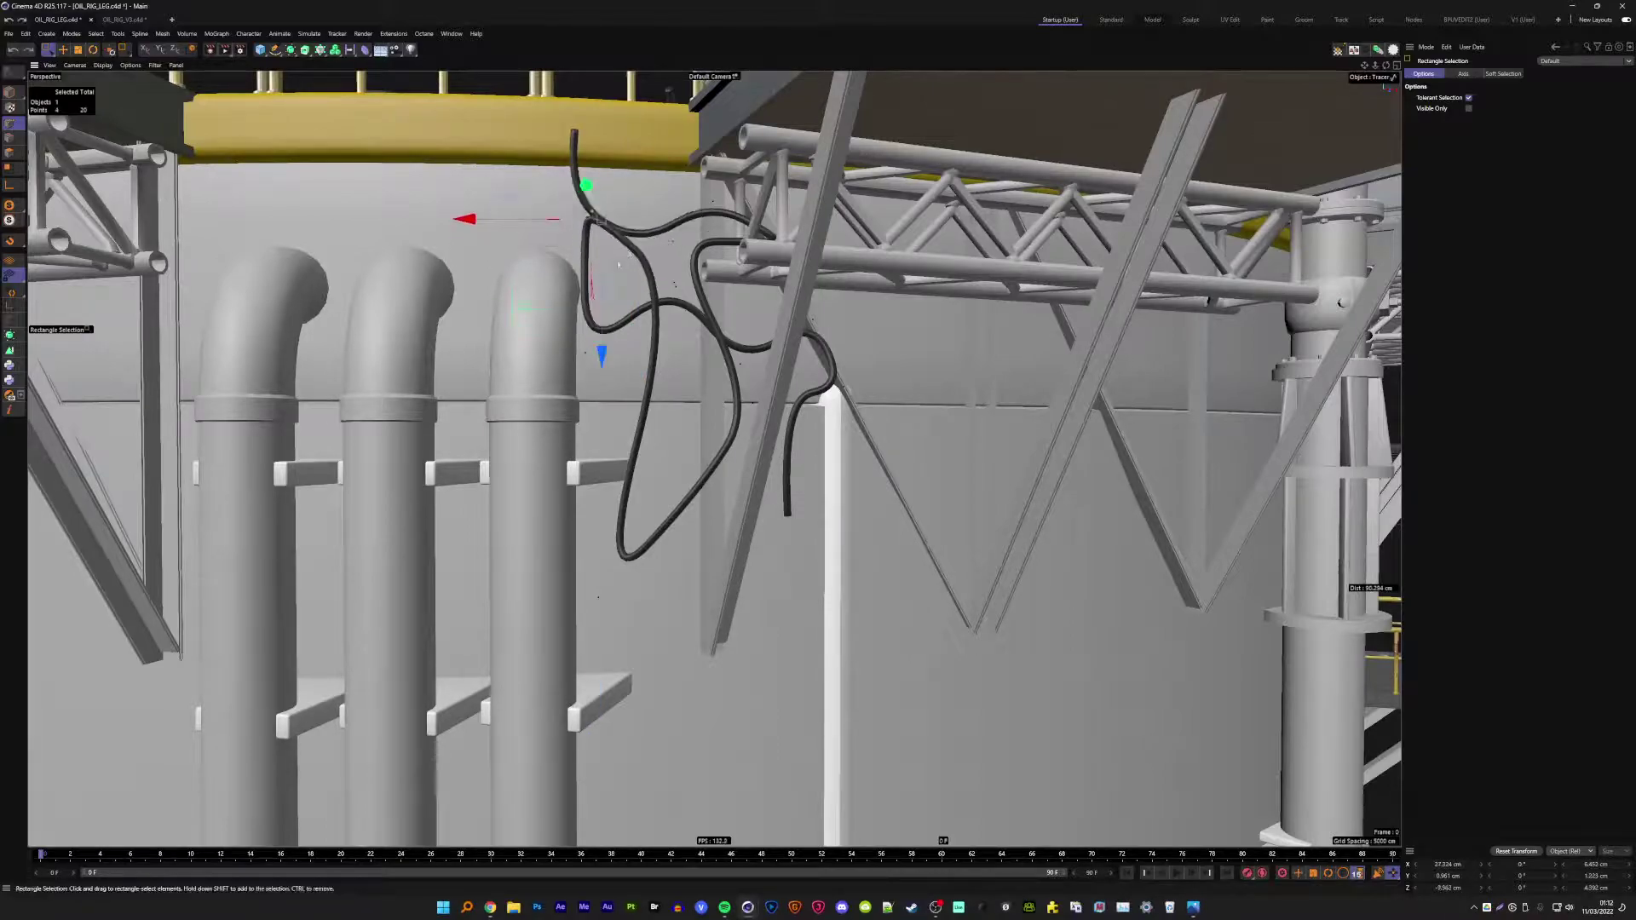
key("ctrl+z")
key("ctrl+z")
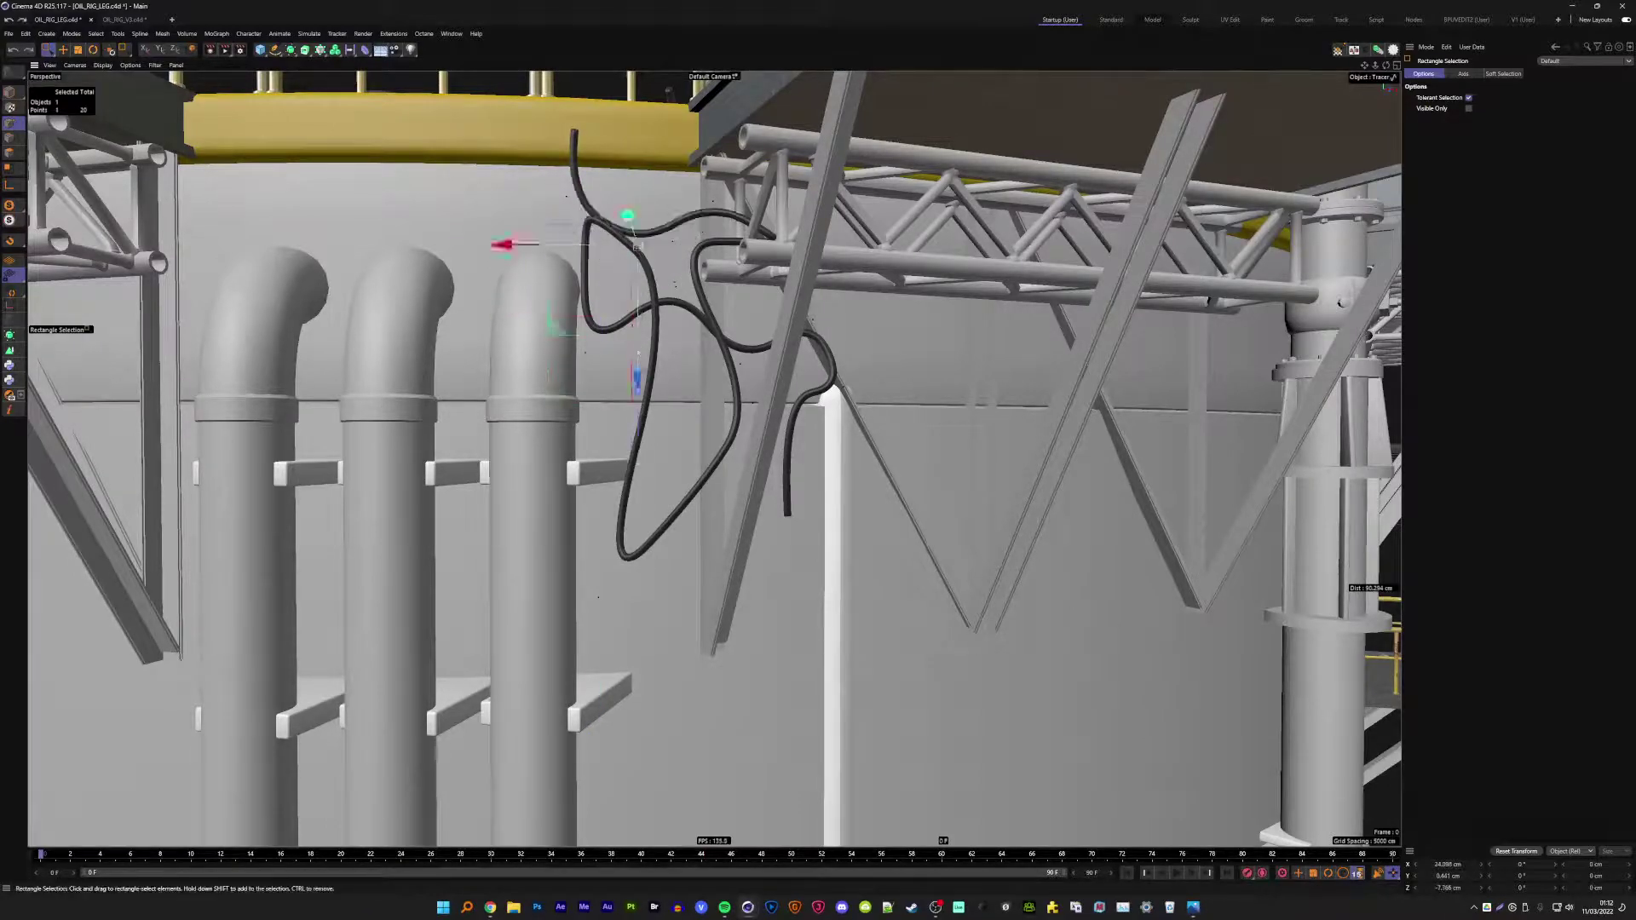
key("ctrl+shift+z")
key("ctrl+z")
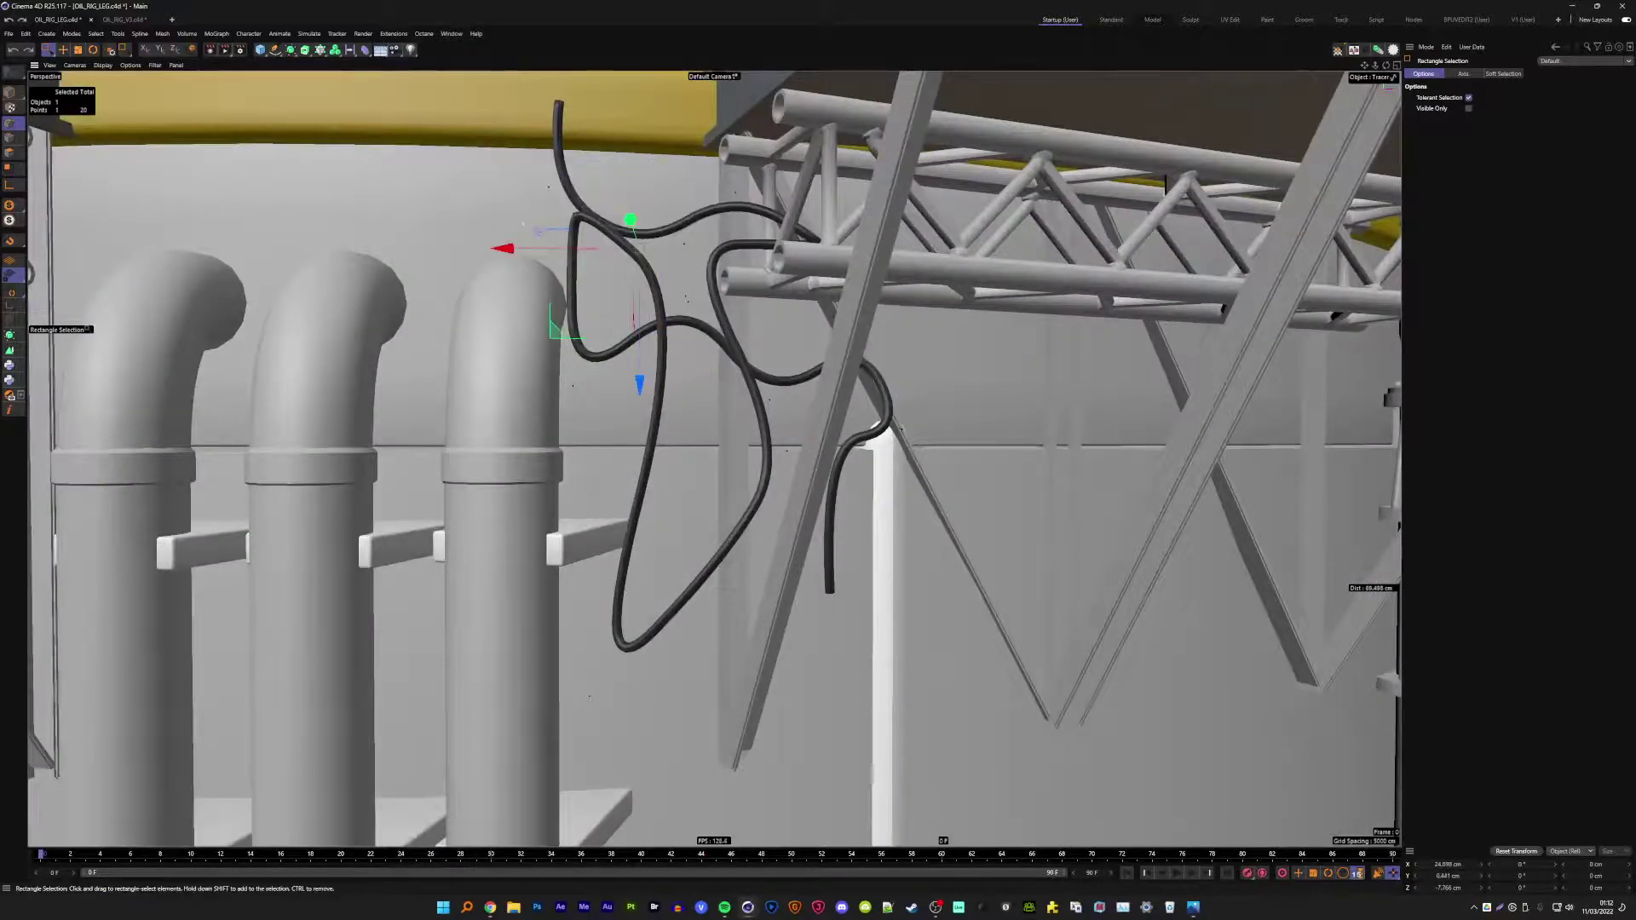
key("ctrl+z")
key("ctrl+z")
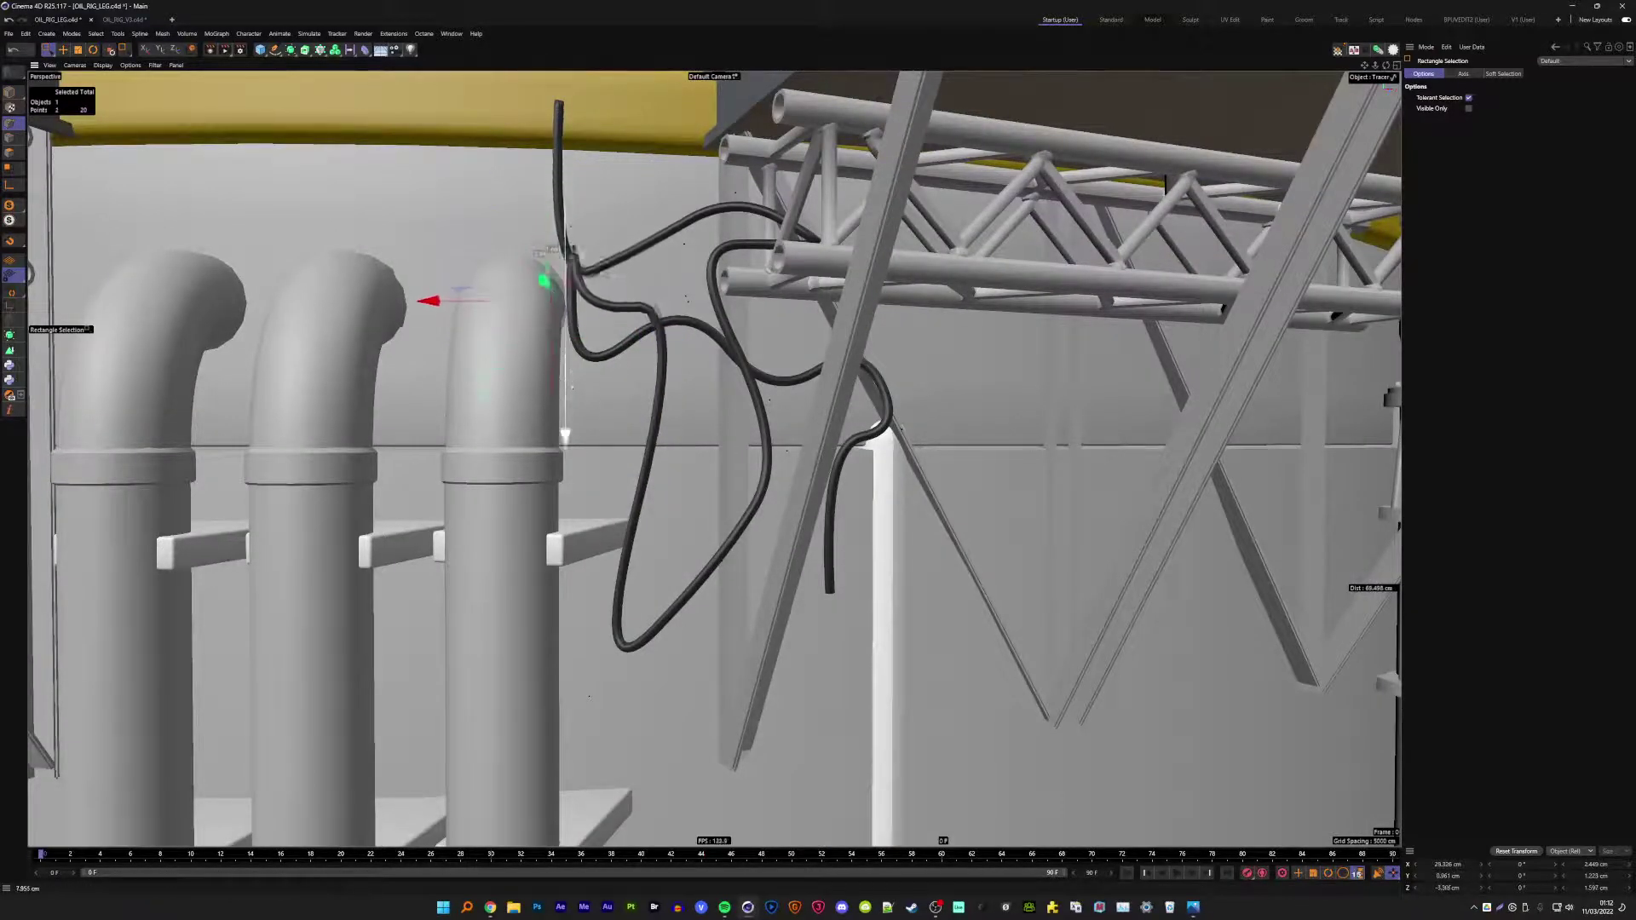
key("ctrl+z")
key("ctrl+z")
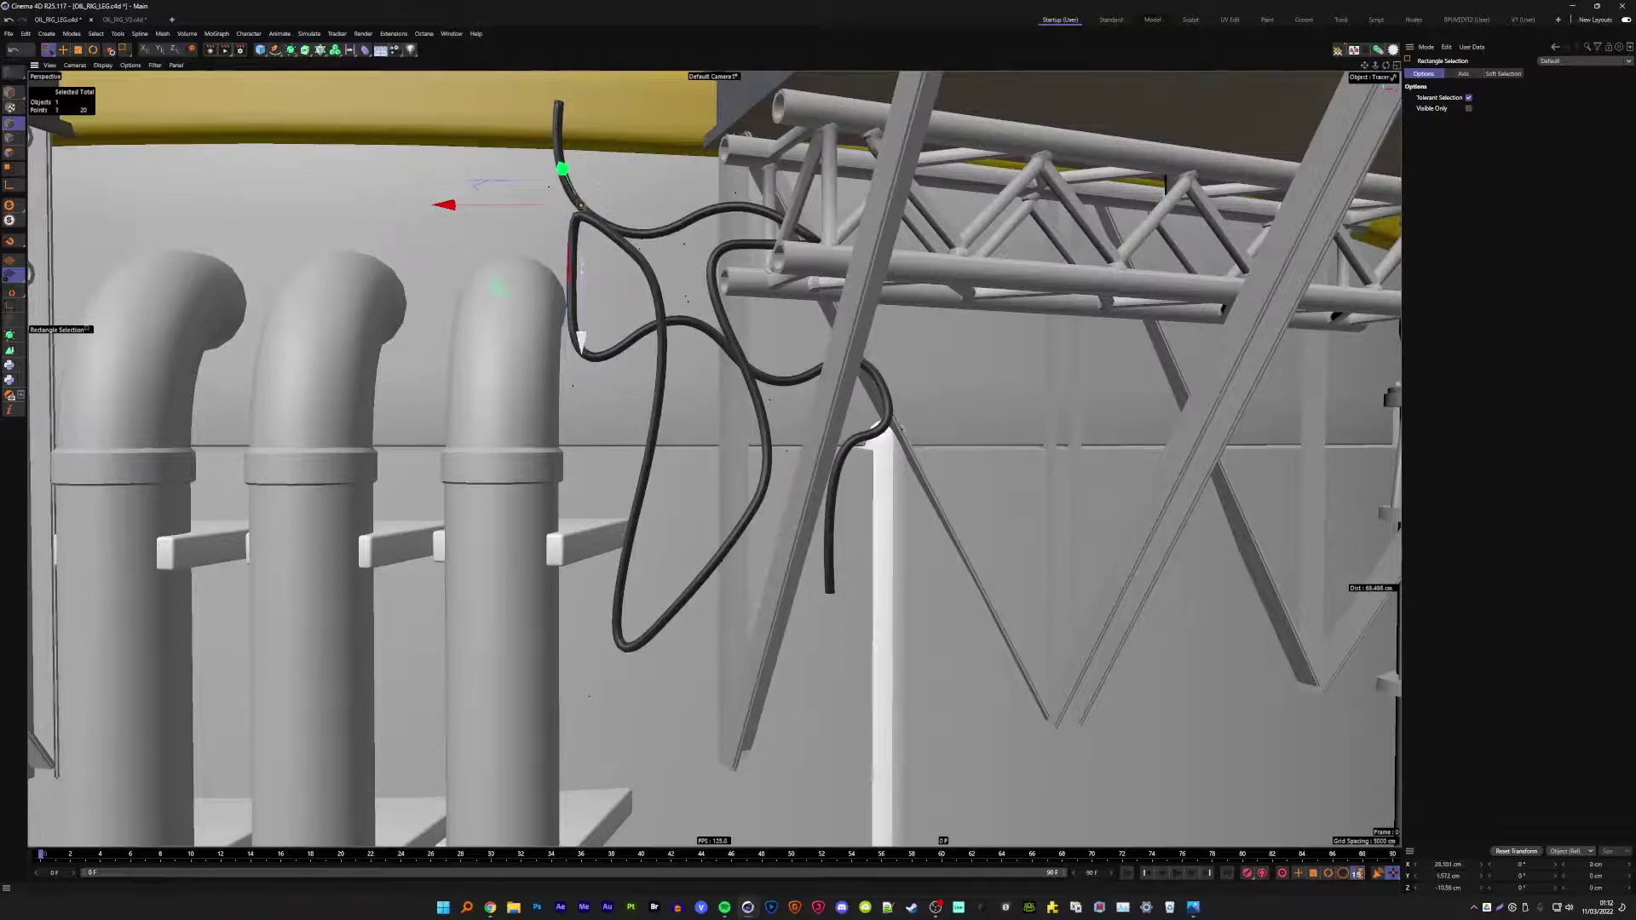
- Drop the cable points straight down the tank wall beside the nearest pipe
left_click_drag(580, 340, 582, 788)
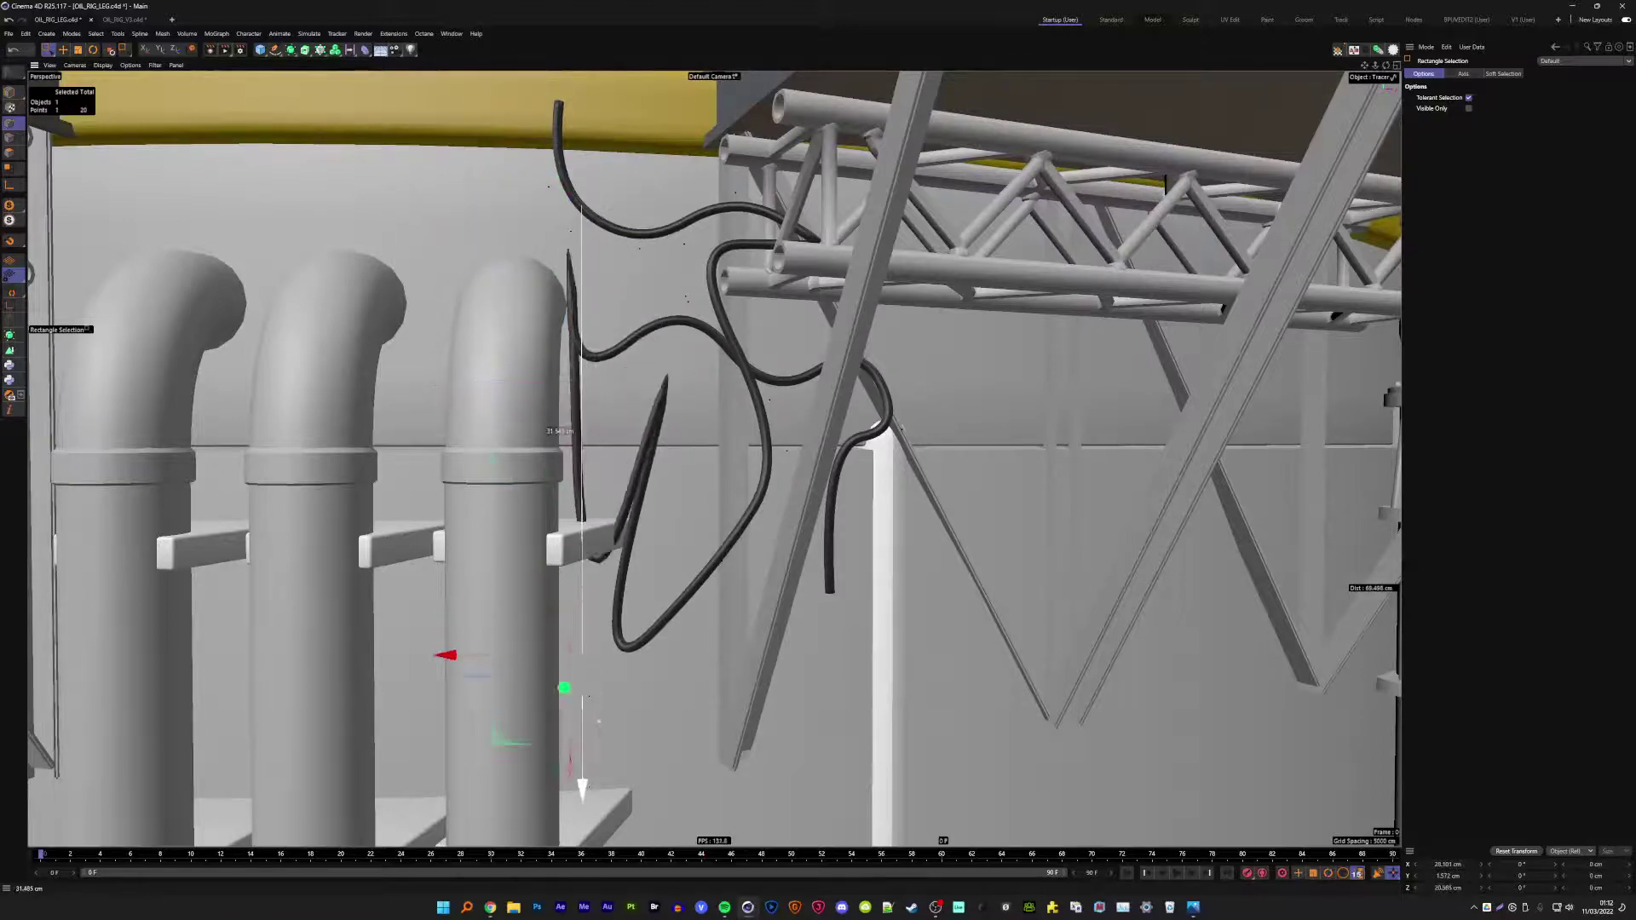
left_click(688, 348)
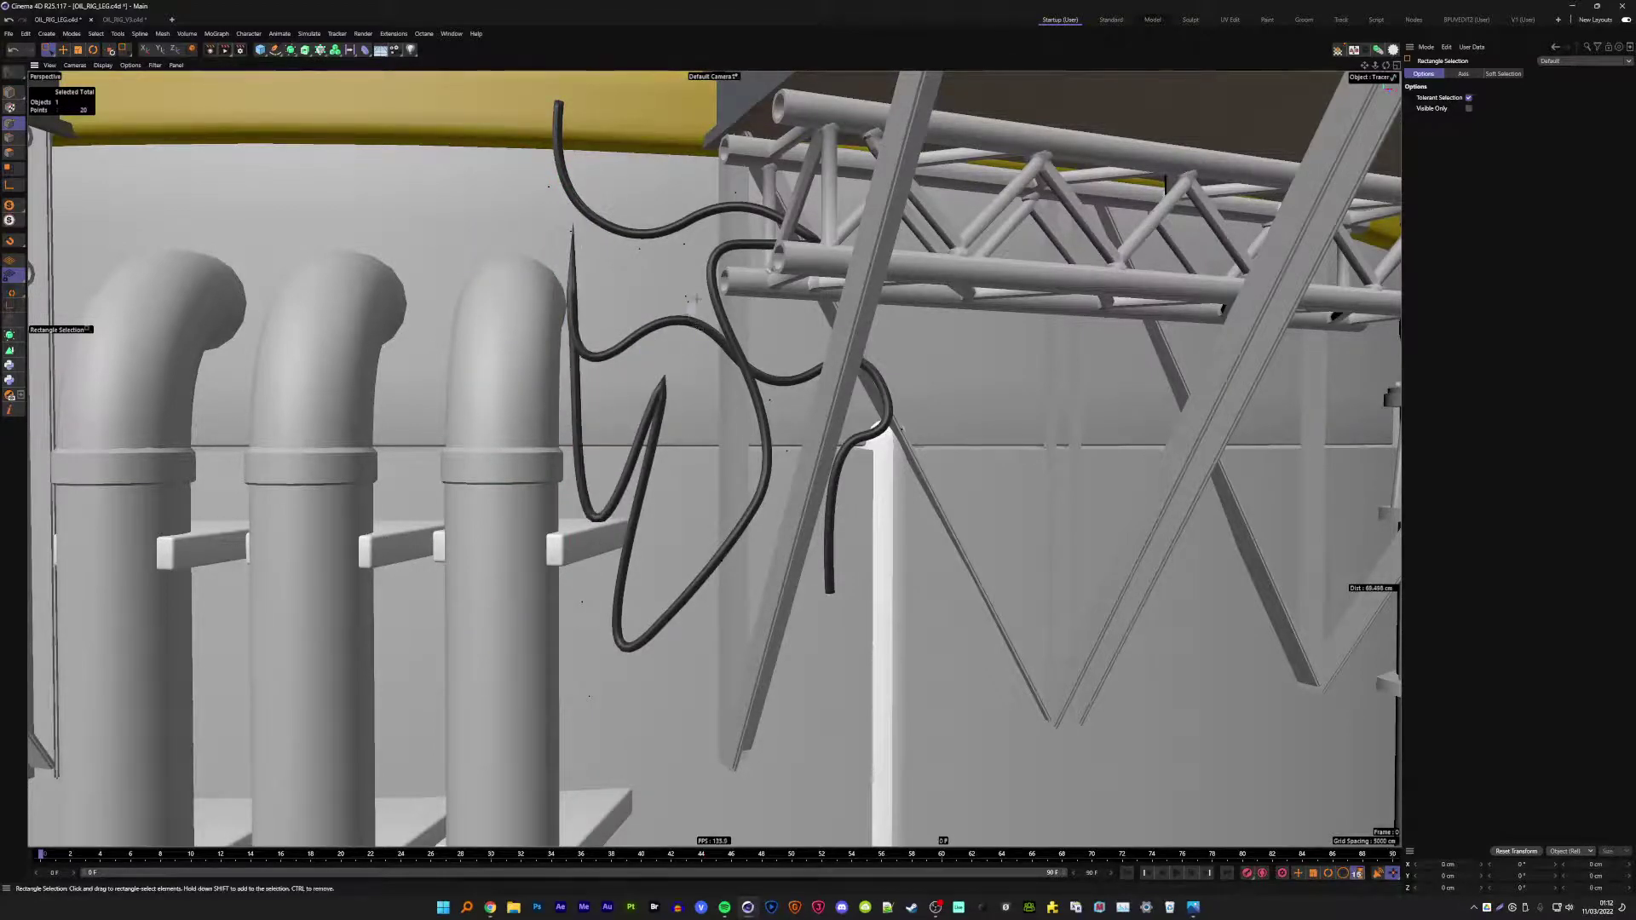
left_click_drag(688, 435, 704, 736)
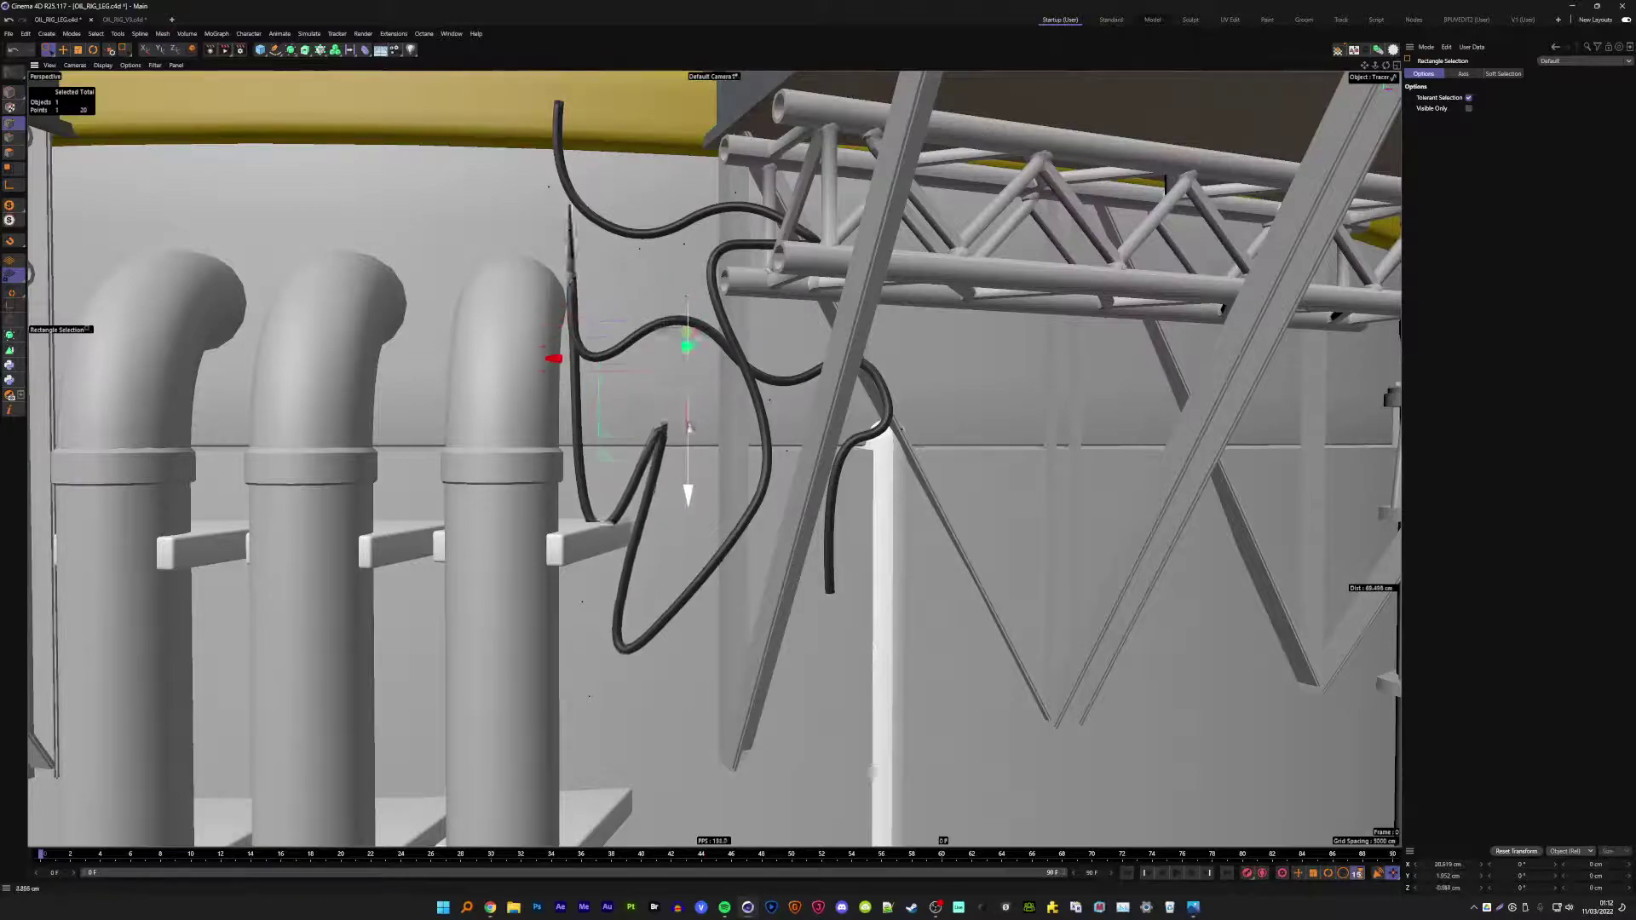
left_click_drag(617, 673, 549, 679)
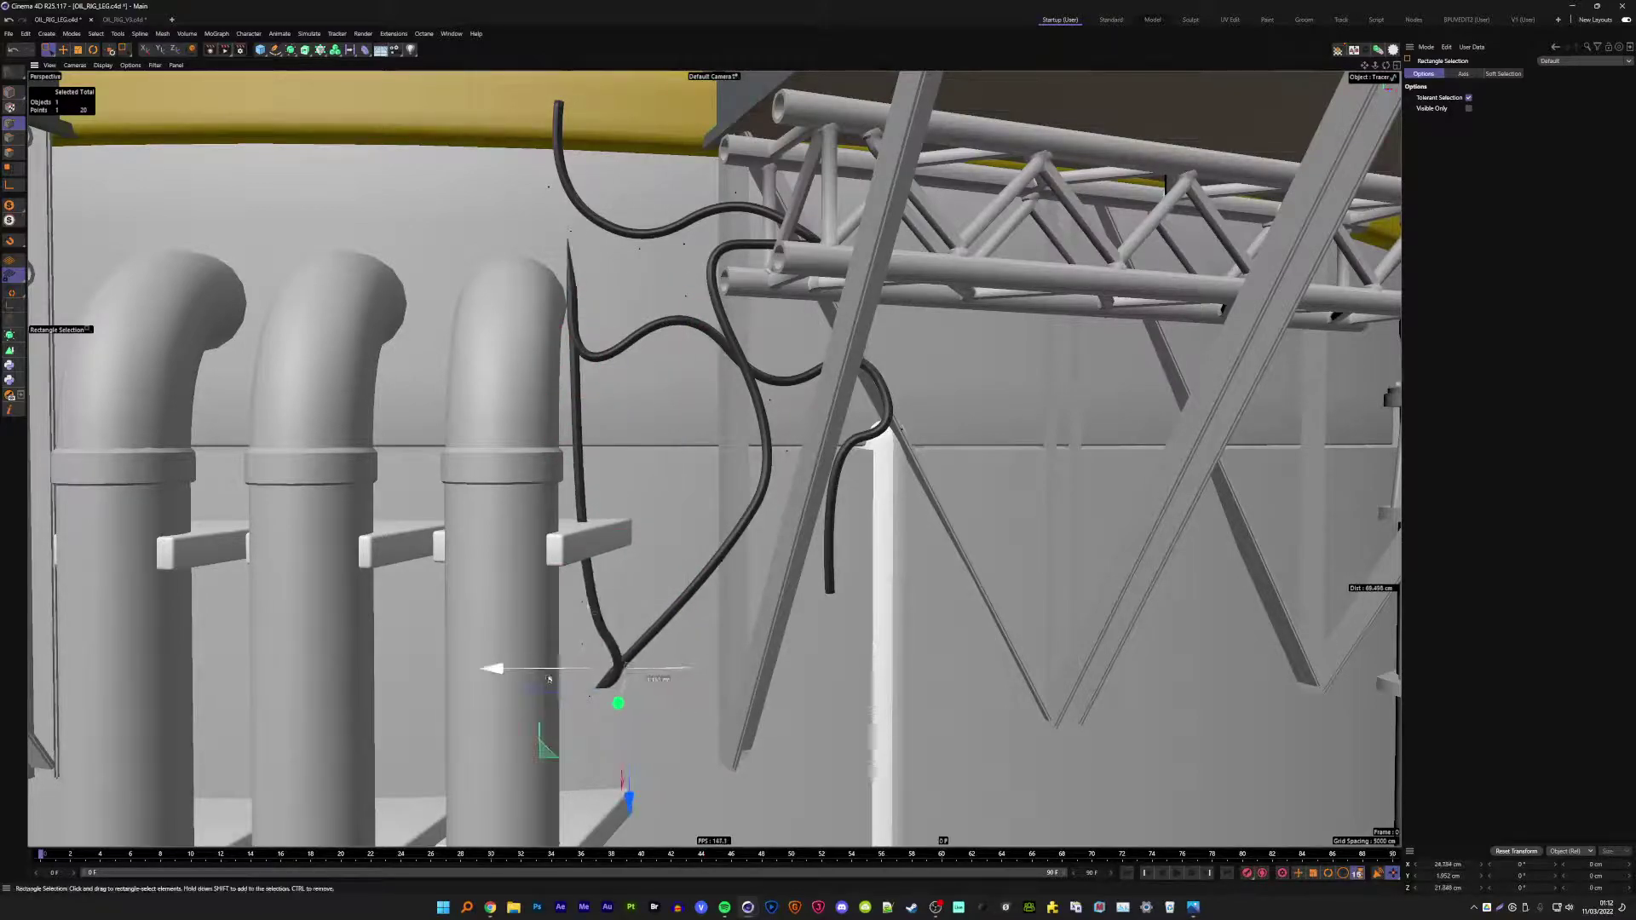
left_click_drag(577, 226, 552, 818)
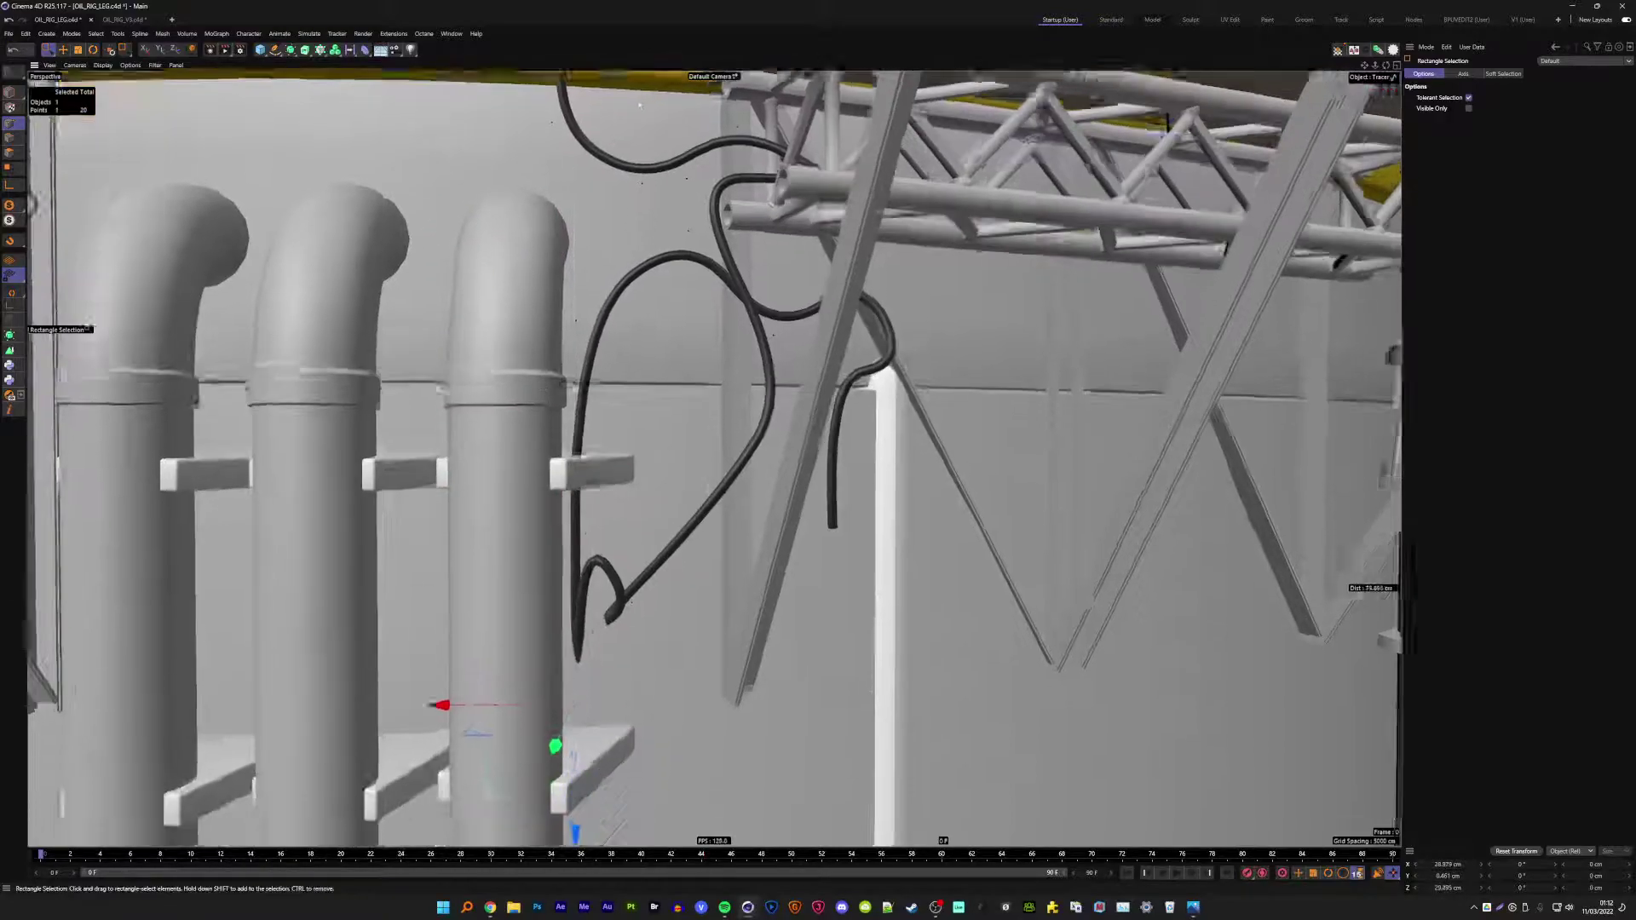
- Slide the cable loop's points sideways beside the pipes on the tank wall
left_click_drag(714, 460, 715, 401, "alt")
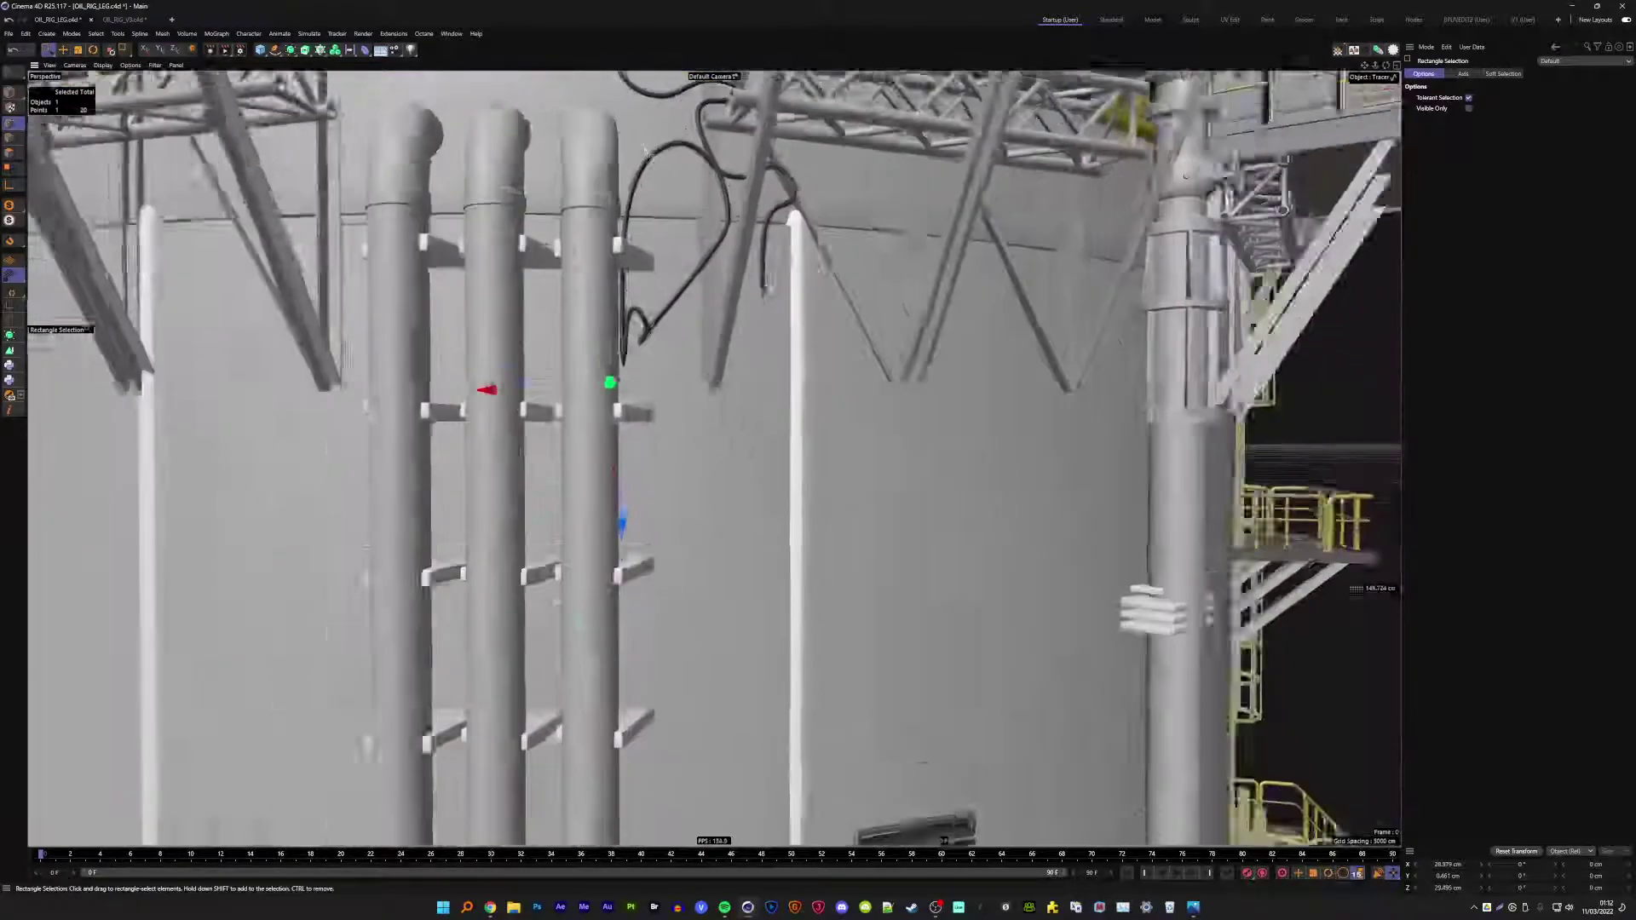
scroll(653, 346, "down", 5)
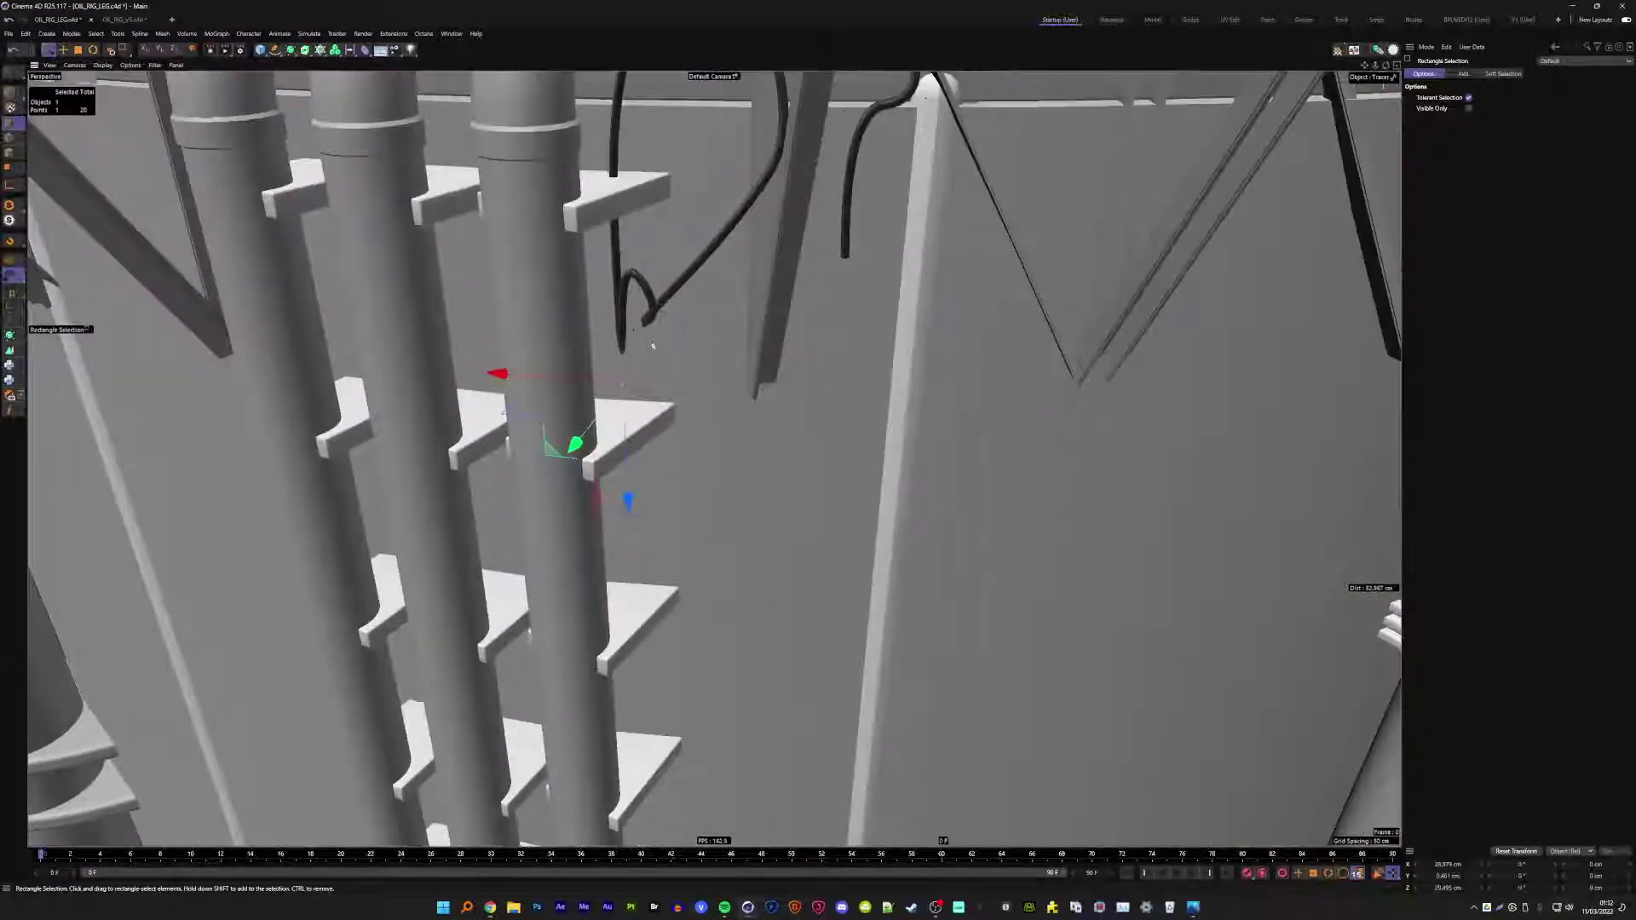
mouse_move(600, 311)
left_mouse_down()
mouse_move(679, 310)
mouse_move(780, 342)
left_mouse_up()
left_click(613, 247)
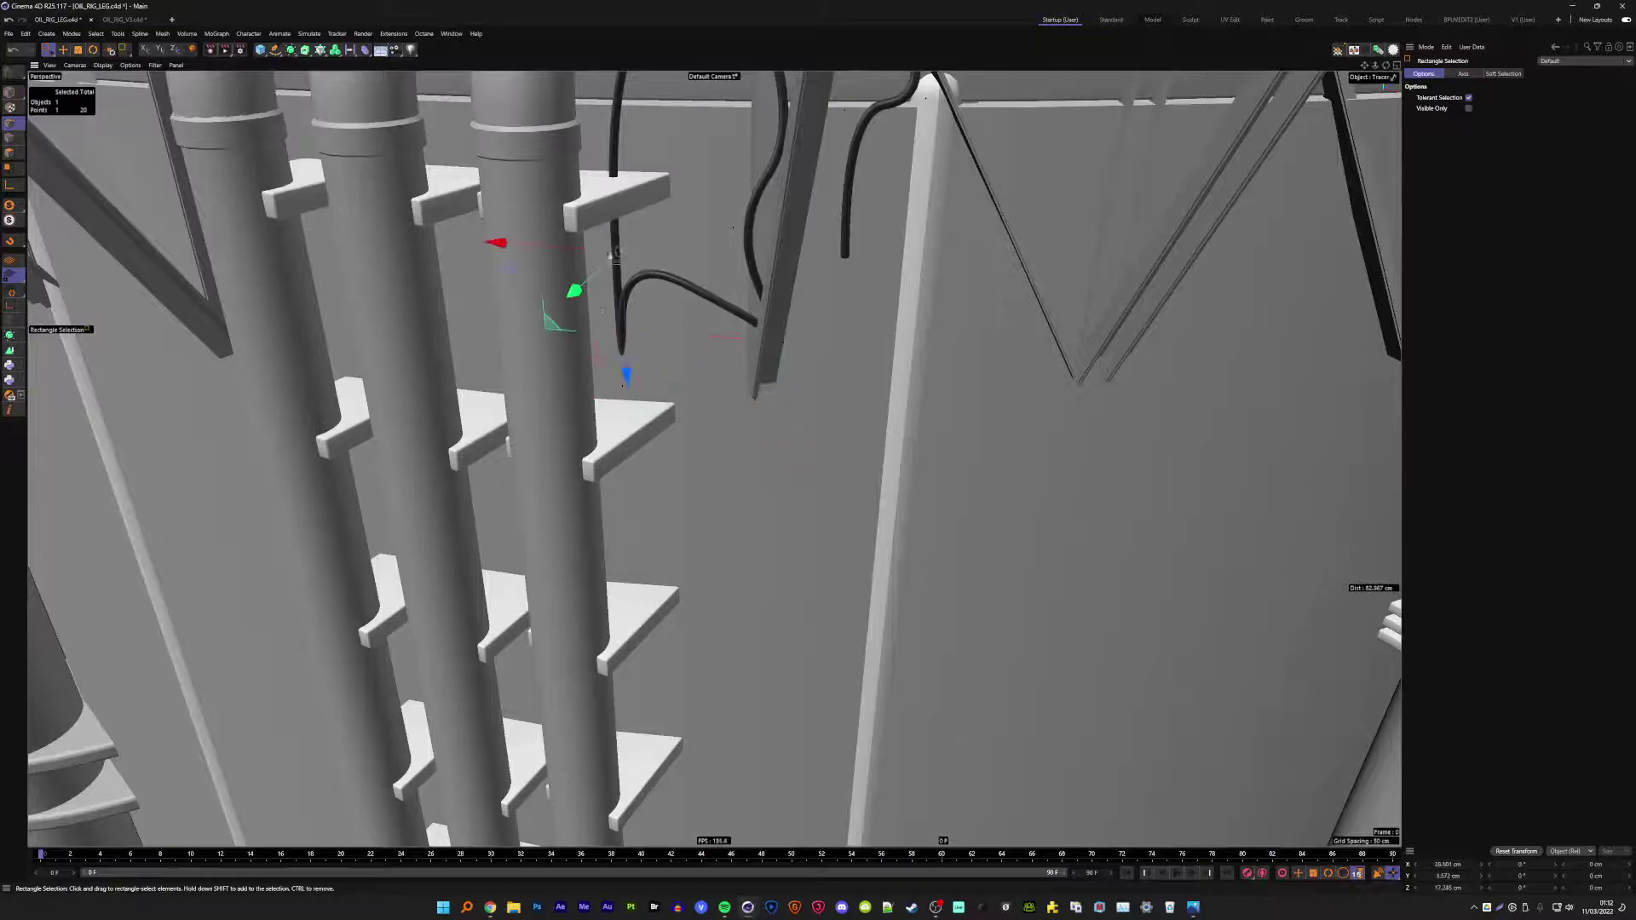
mouse_move(588, 247)
left_mouse_down()
mouse_move(649, 287)
mouse_move(673, 621)
left_mouse_up()
scroll(690, 320, "down", 5)
mouse_move(712, 315)
left_mouse_down("alt")
mouse_move(718, 282)
mouse_move(675, 315)
left_mouse_up("alt")
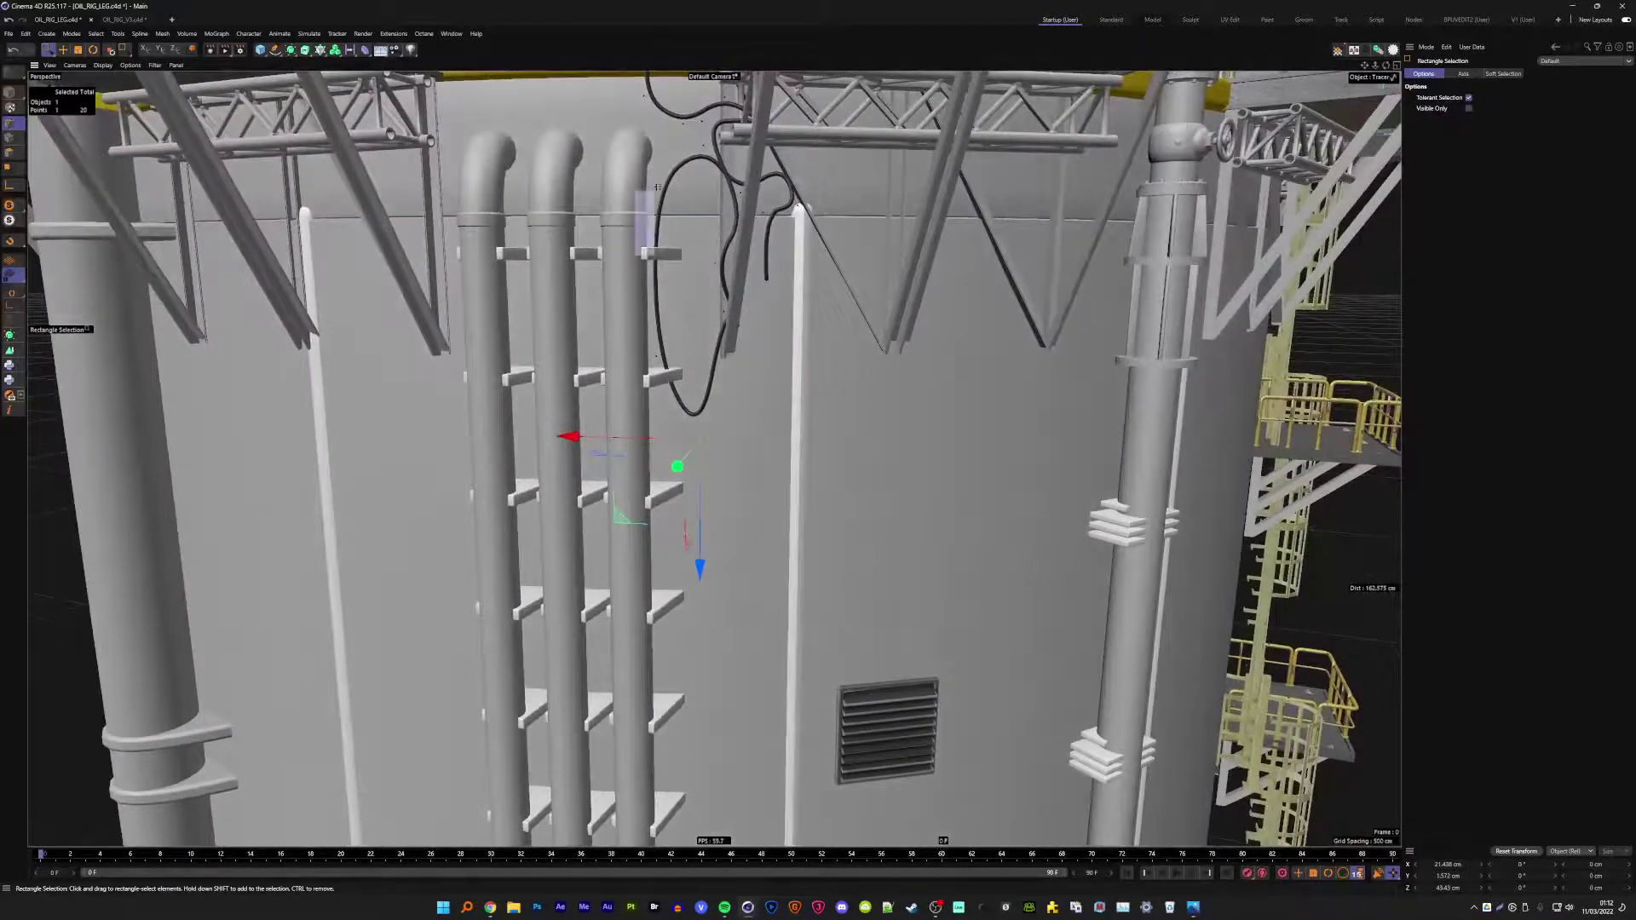
- Fine-tune a cable point's height and side position on the wall
left_click_drag(657, 186, 686, 176)
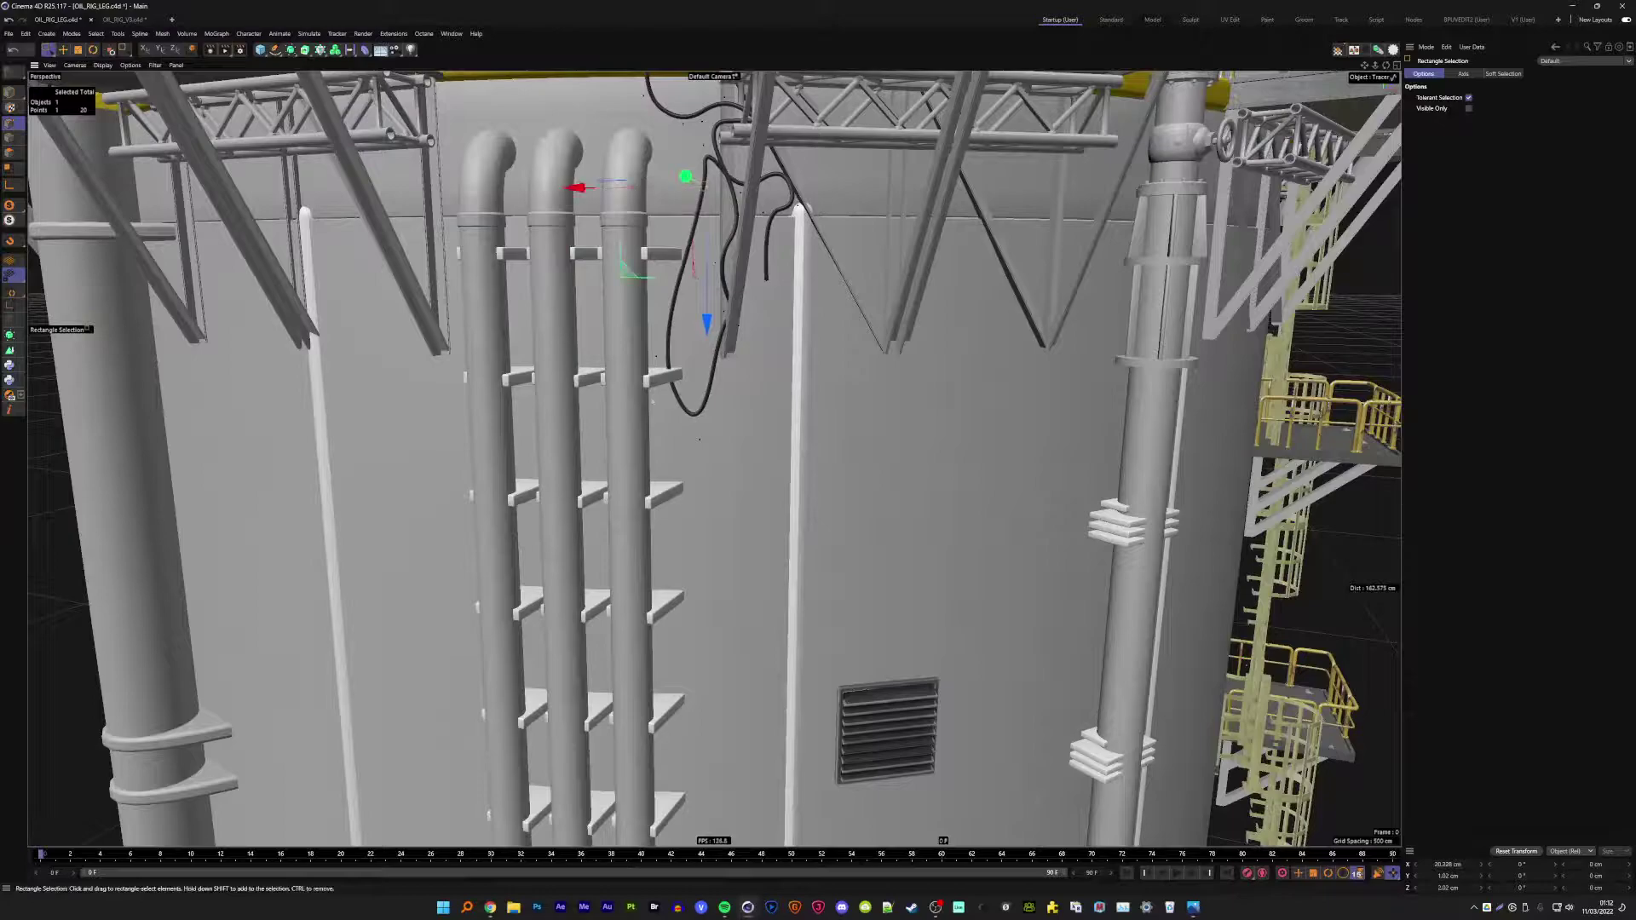
left_click_drag(563, 355, 592, 356)
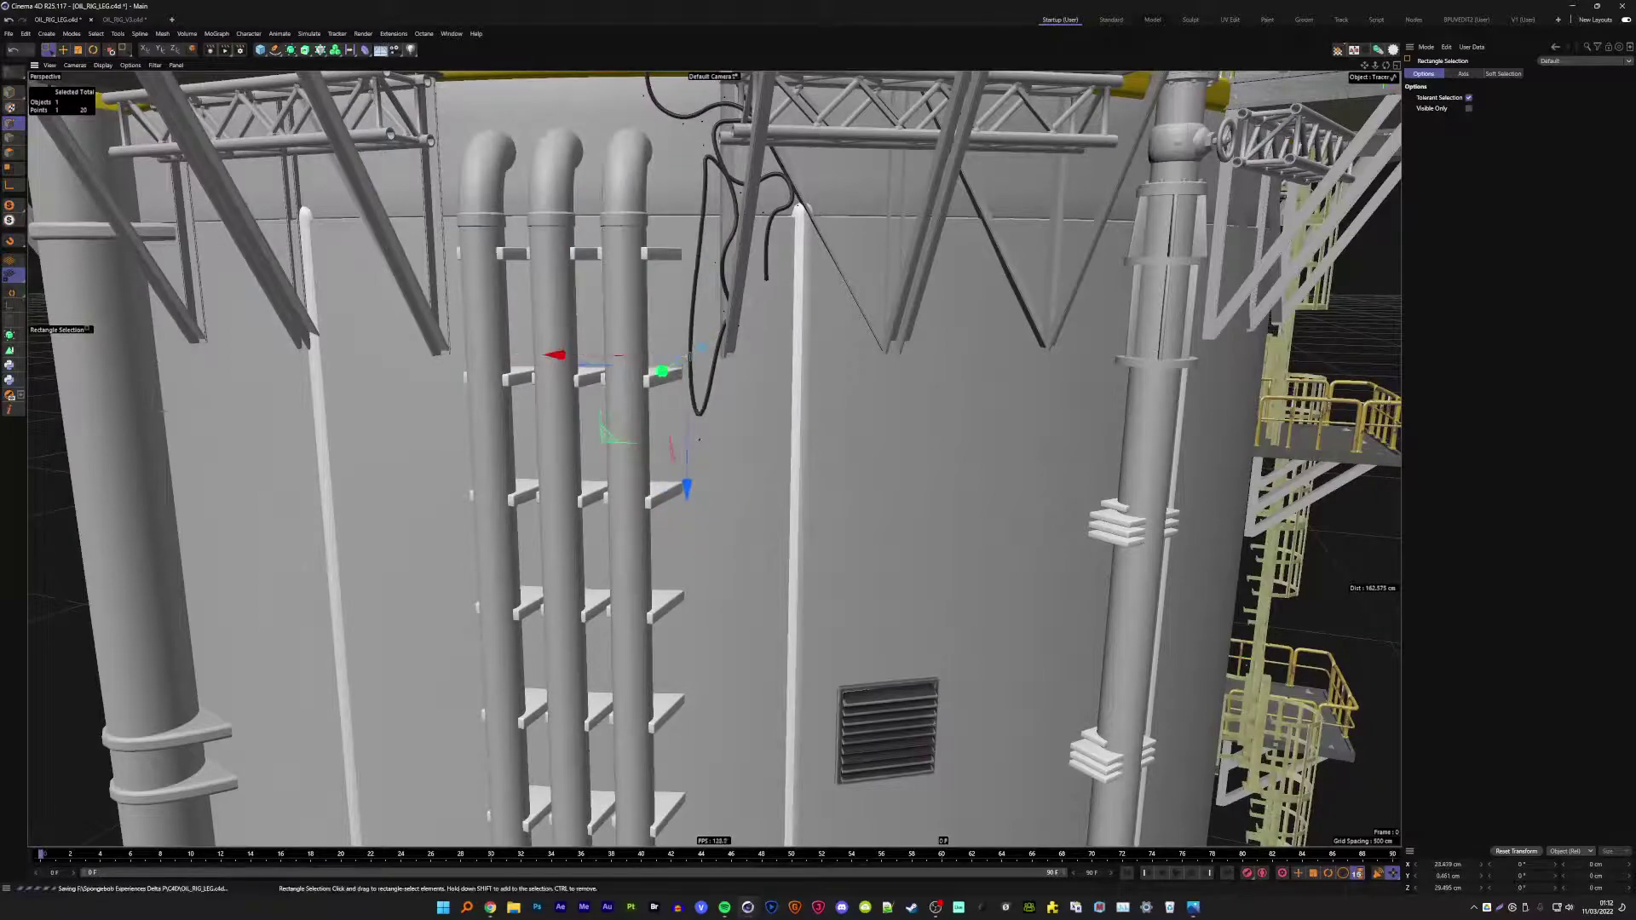
left_click_drag(737, 313, 765, 402)
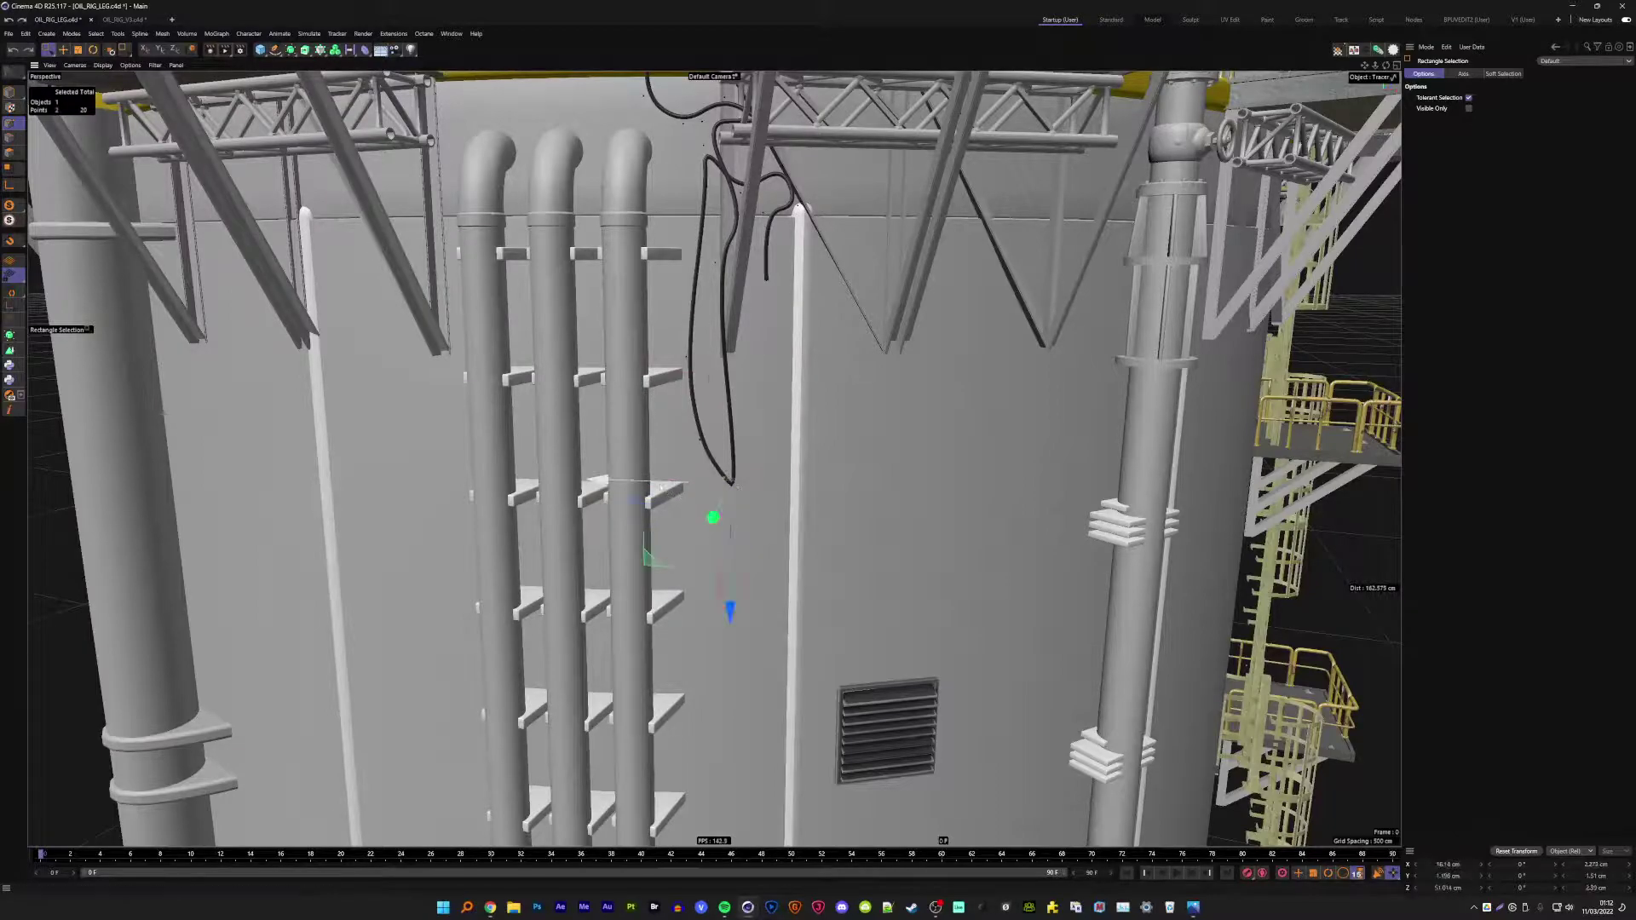
left_click_drag(597, 479, 573, 480)
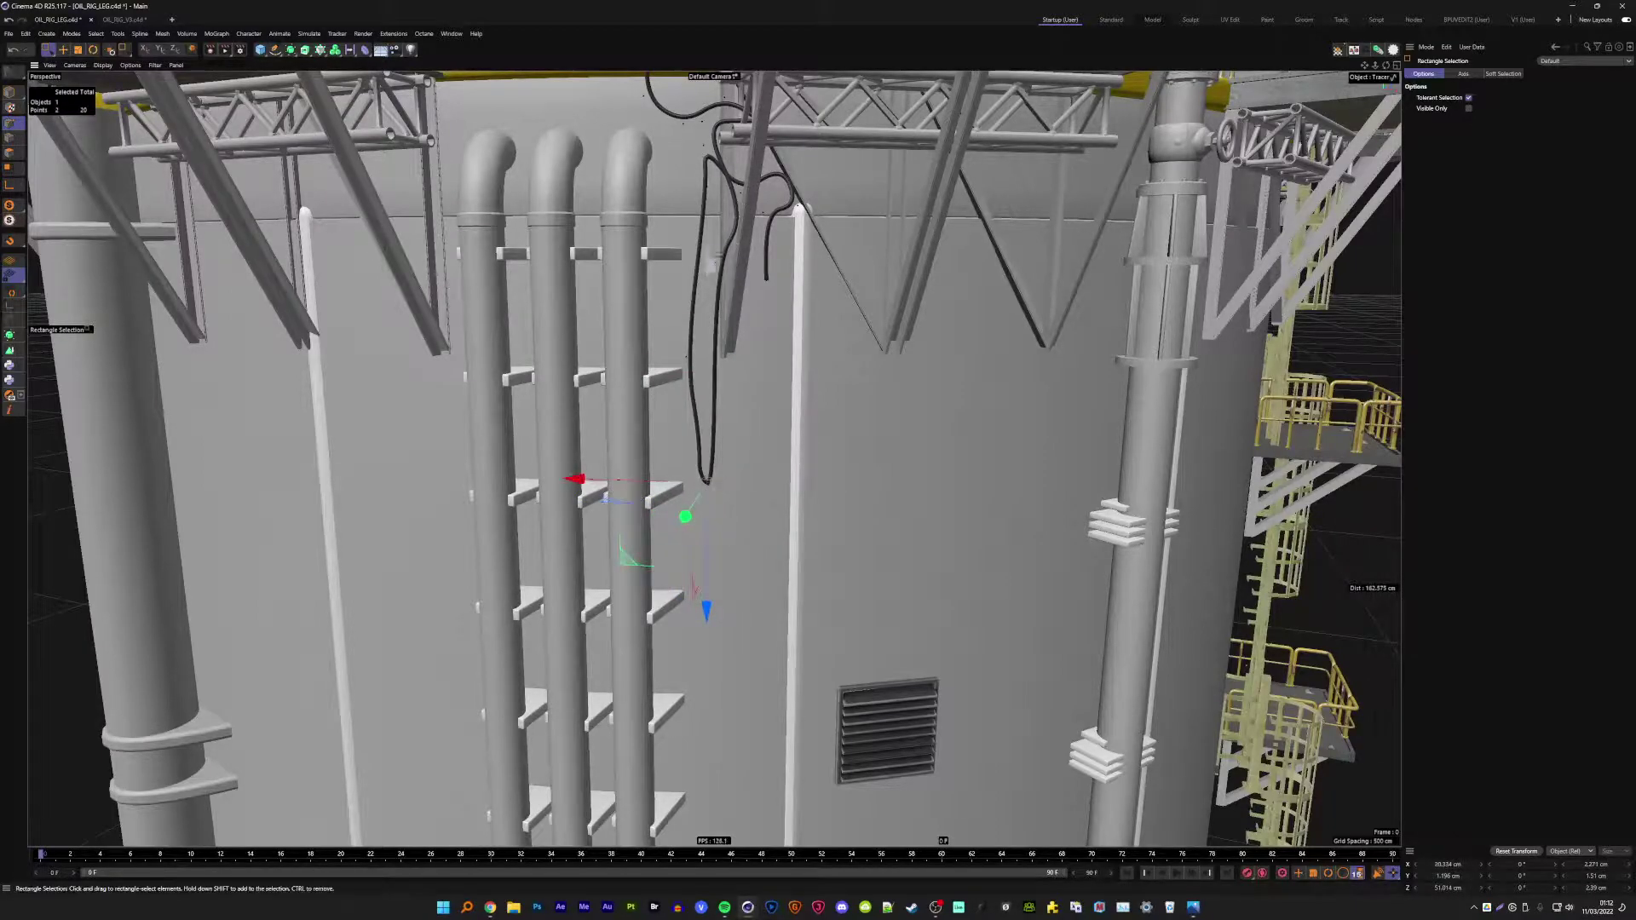
left_click_drag(726, 500, 737, 247)
left_click_drag(718, 334, 715, 397)
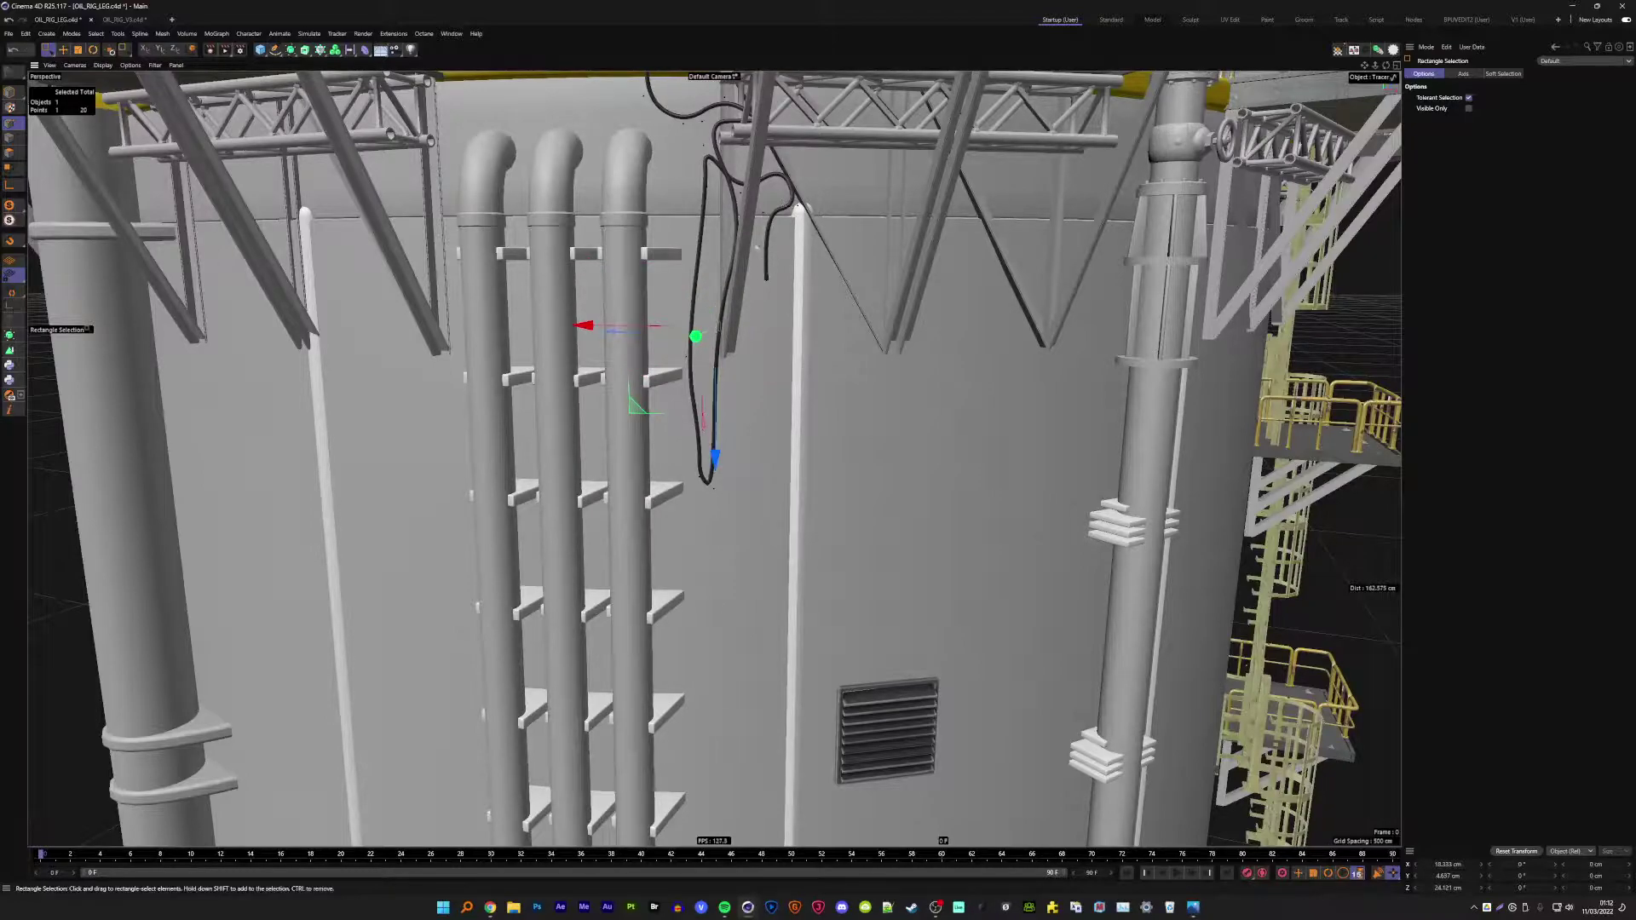
- Pull two cable points down into a loop and drag its bottom far down the wall
left_click_drag(750, 240, 828, 178, "shift")
left_click_drag(777, 309, 781, 490)
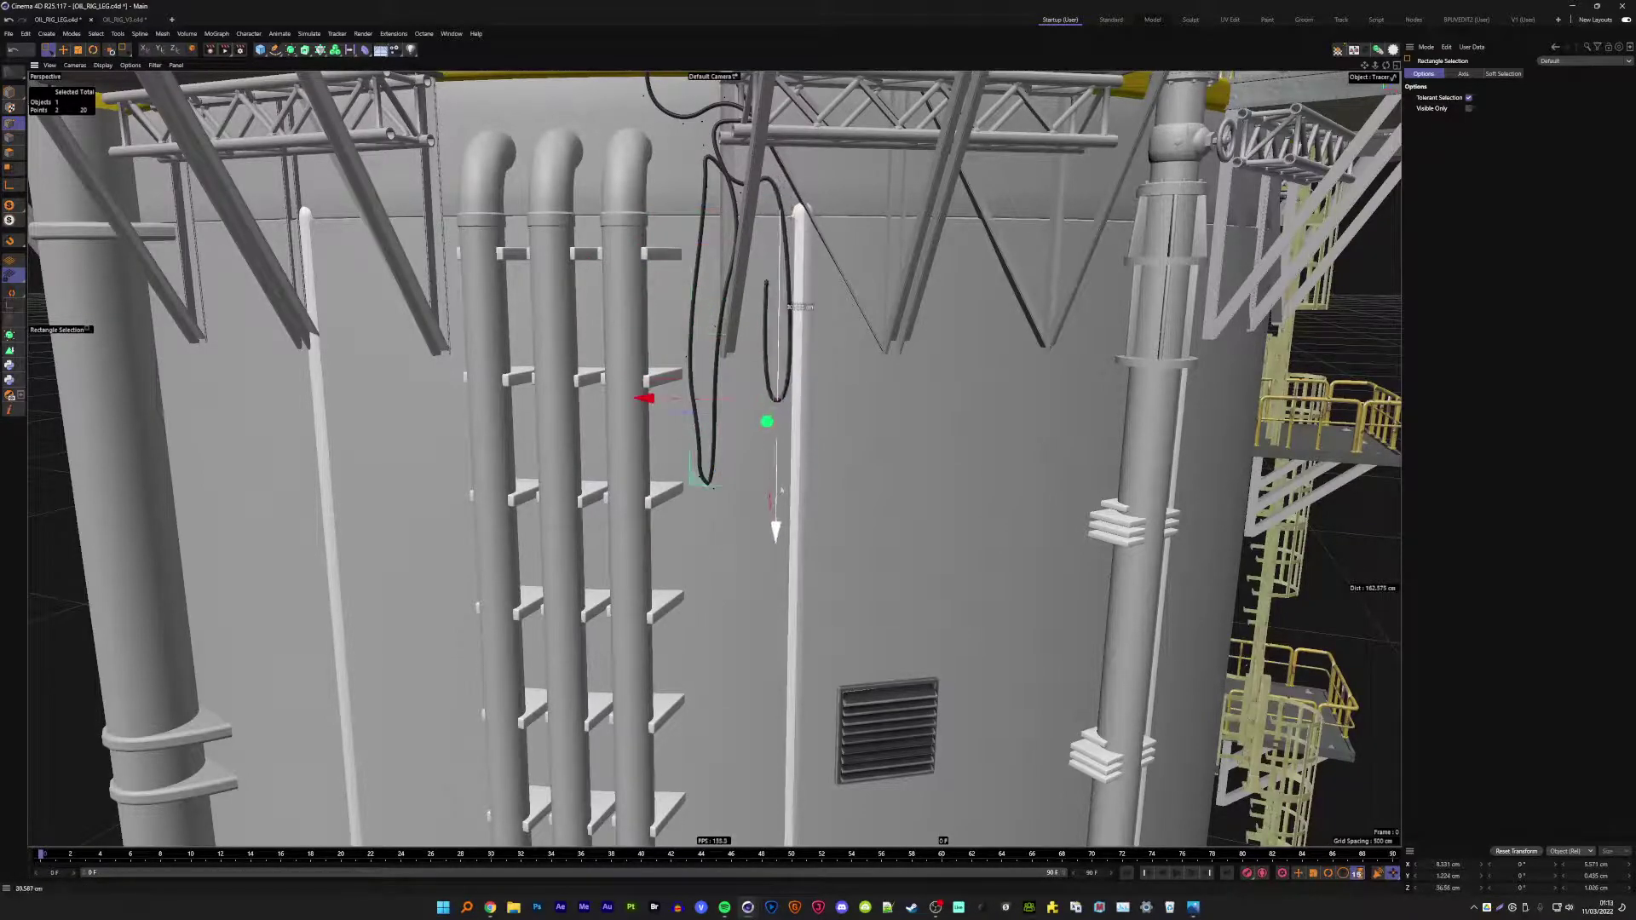
left_click(767, 504)
left_click(759, 278)
left_click_drag(759, 277, 751, 505)
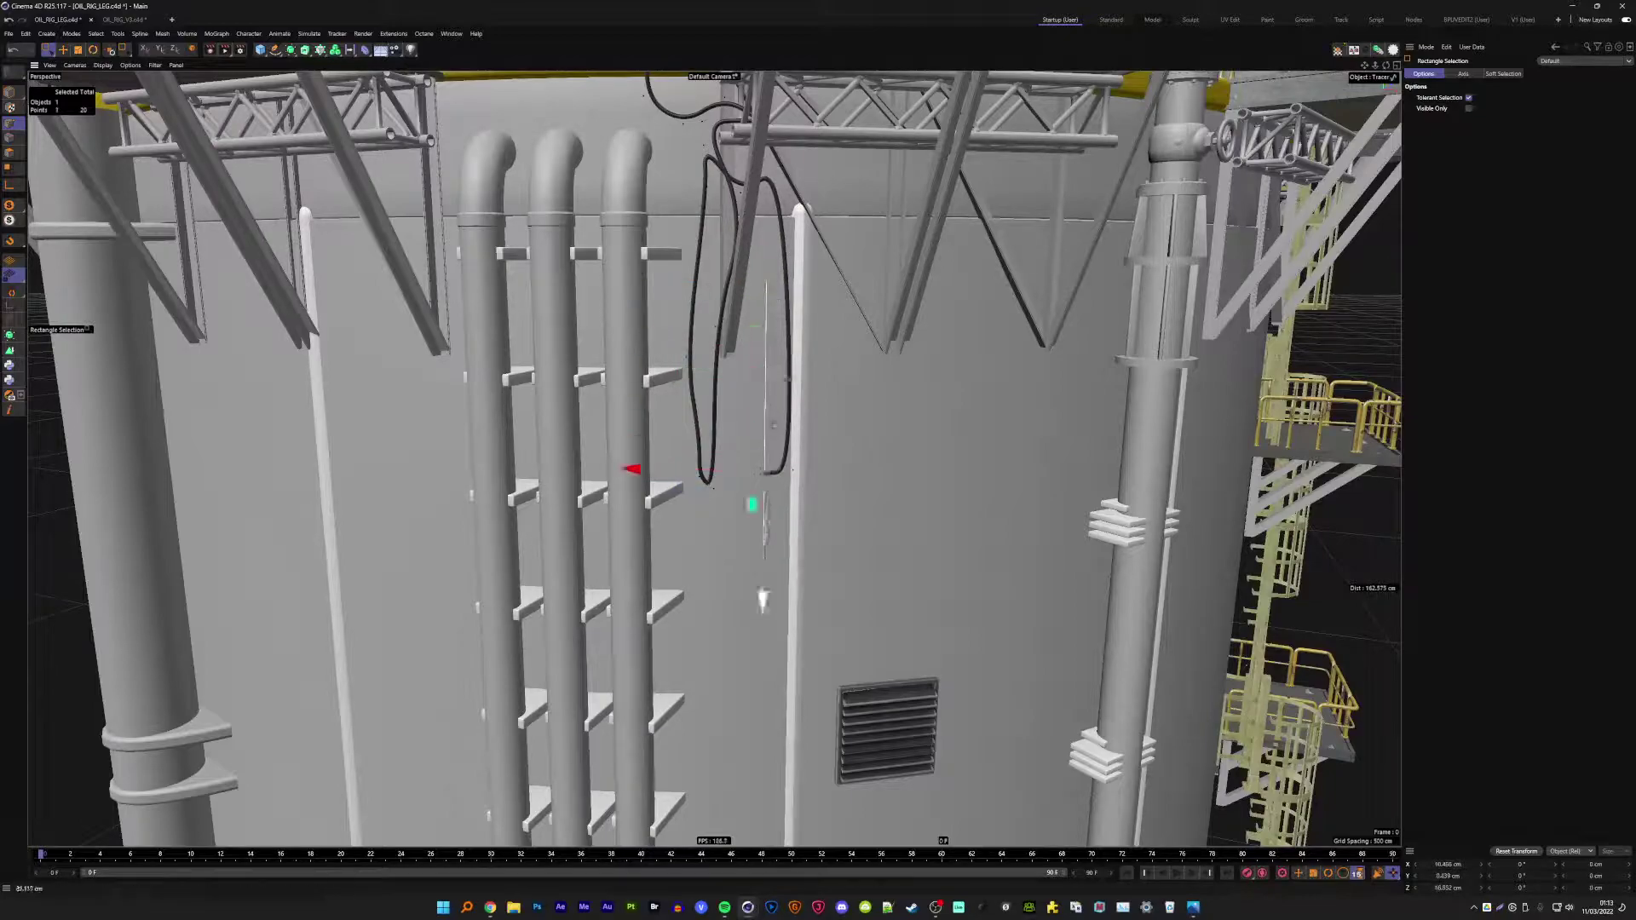
left_click_drag(762, 599, 761, 839)
scroll(761, 839, "down", 3)
scroll(760, 839, "up", 5)
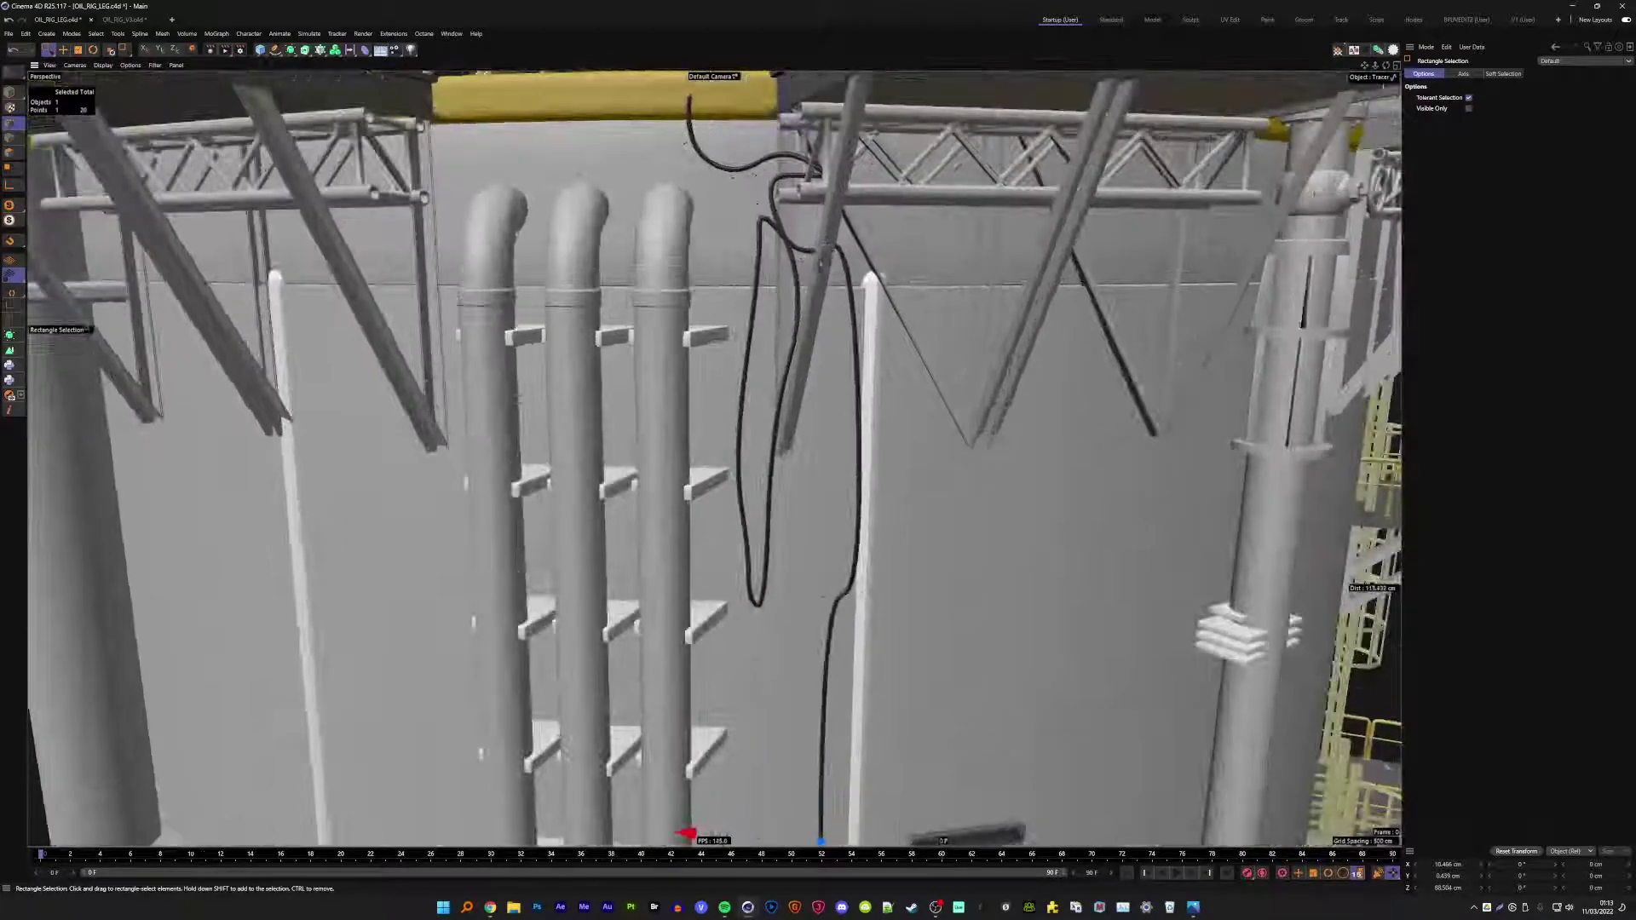
- Lower the upper cable points to reshape the right strand and stretch the loop toward the base
left_click(870, 219)
left_click_drag(846, 240, 845, 420)
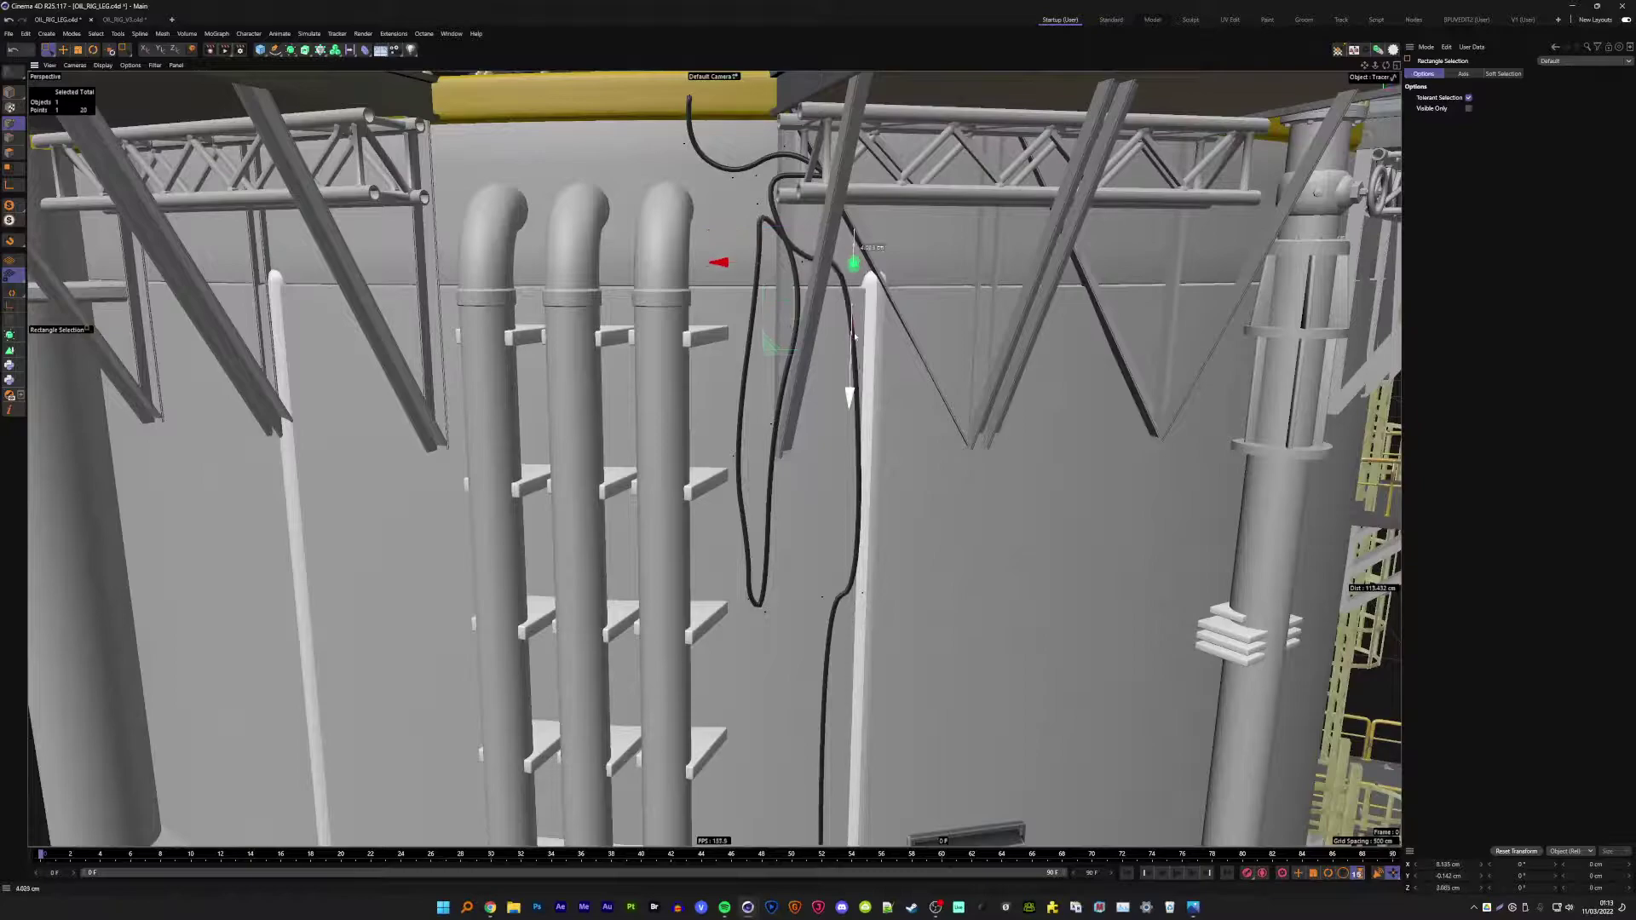
left_click(763, 249)
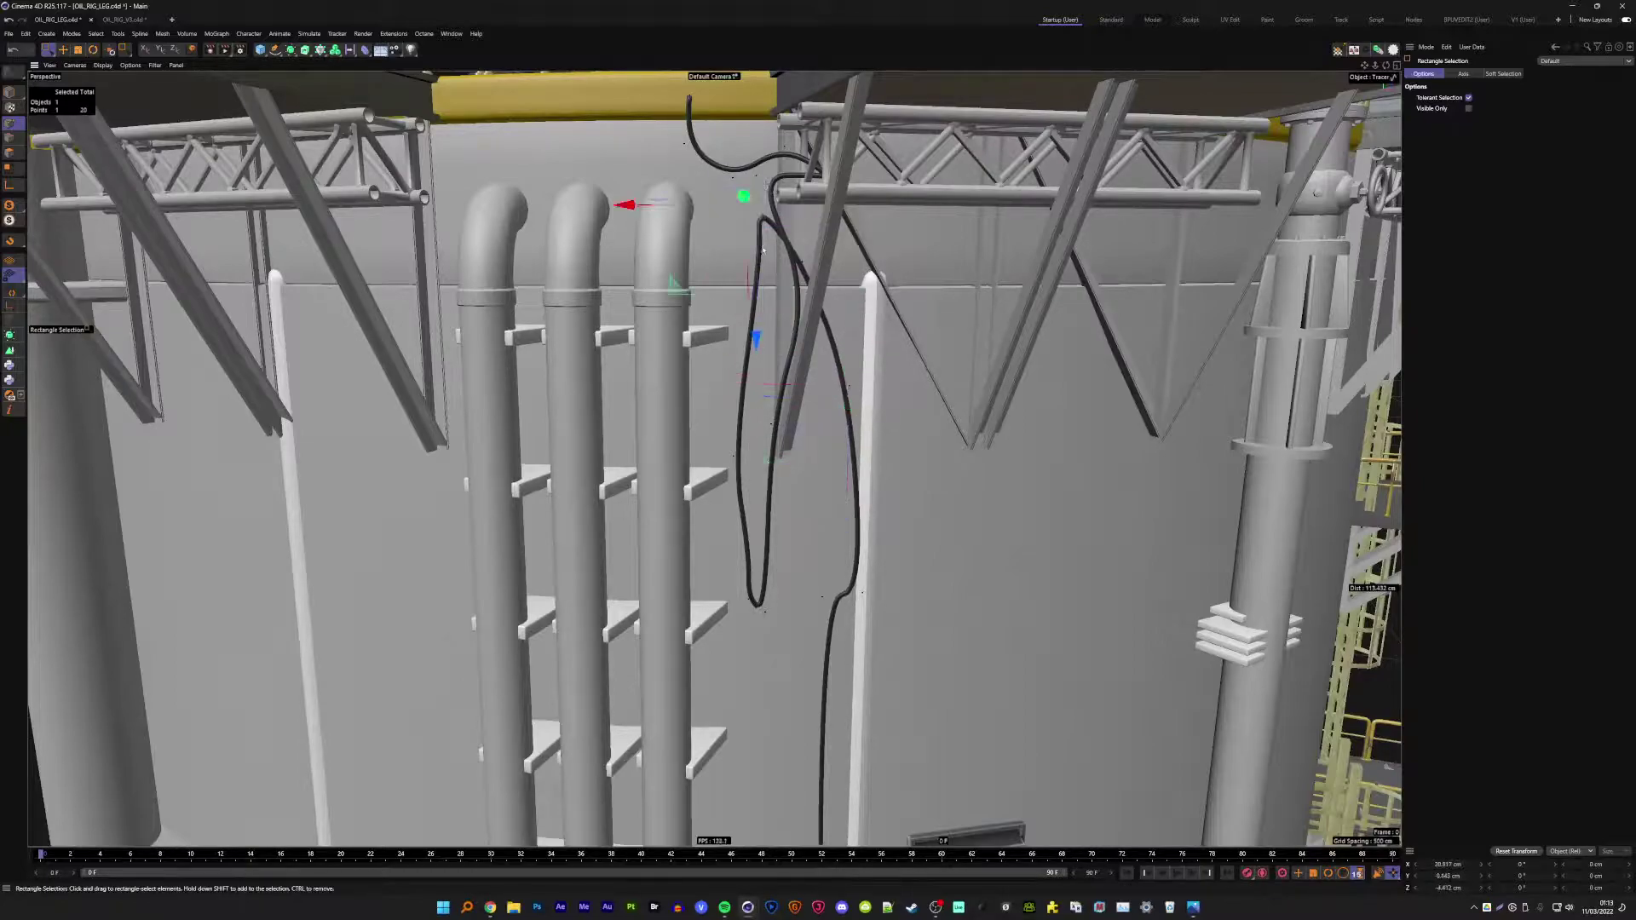
left_click_drag(755, 341, 764, 277)
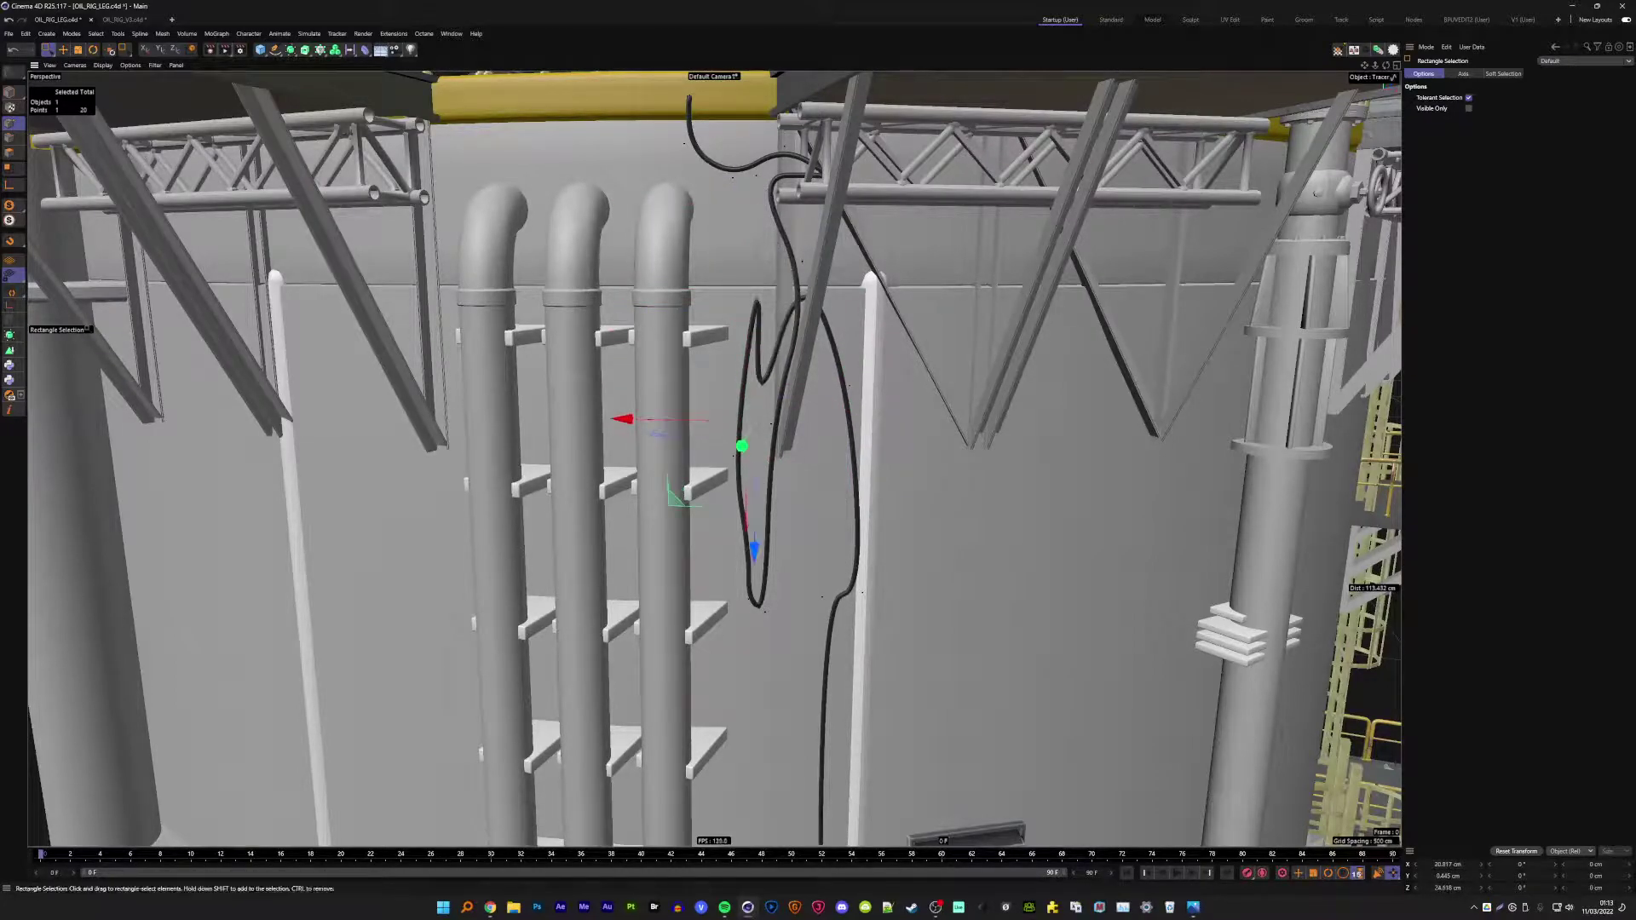
left_click_drag(757, 343, 753, 109)
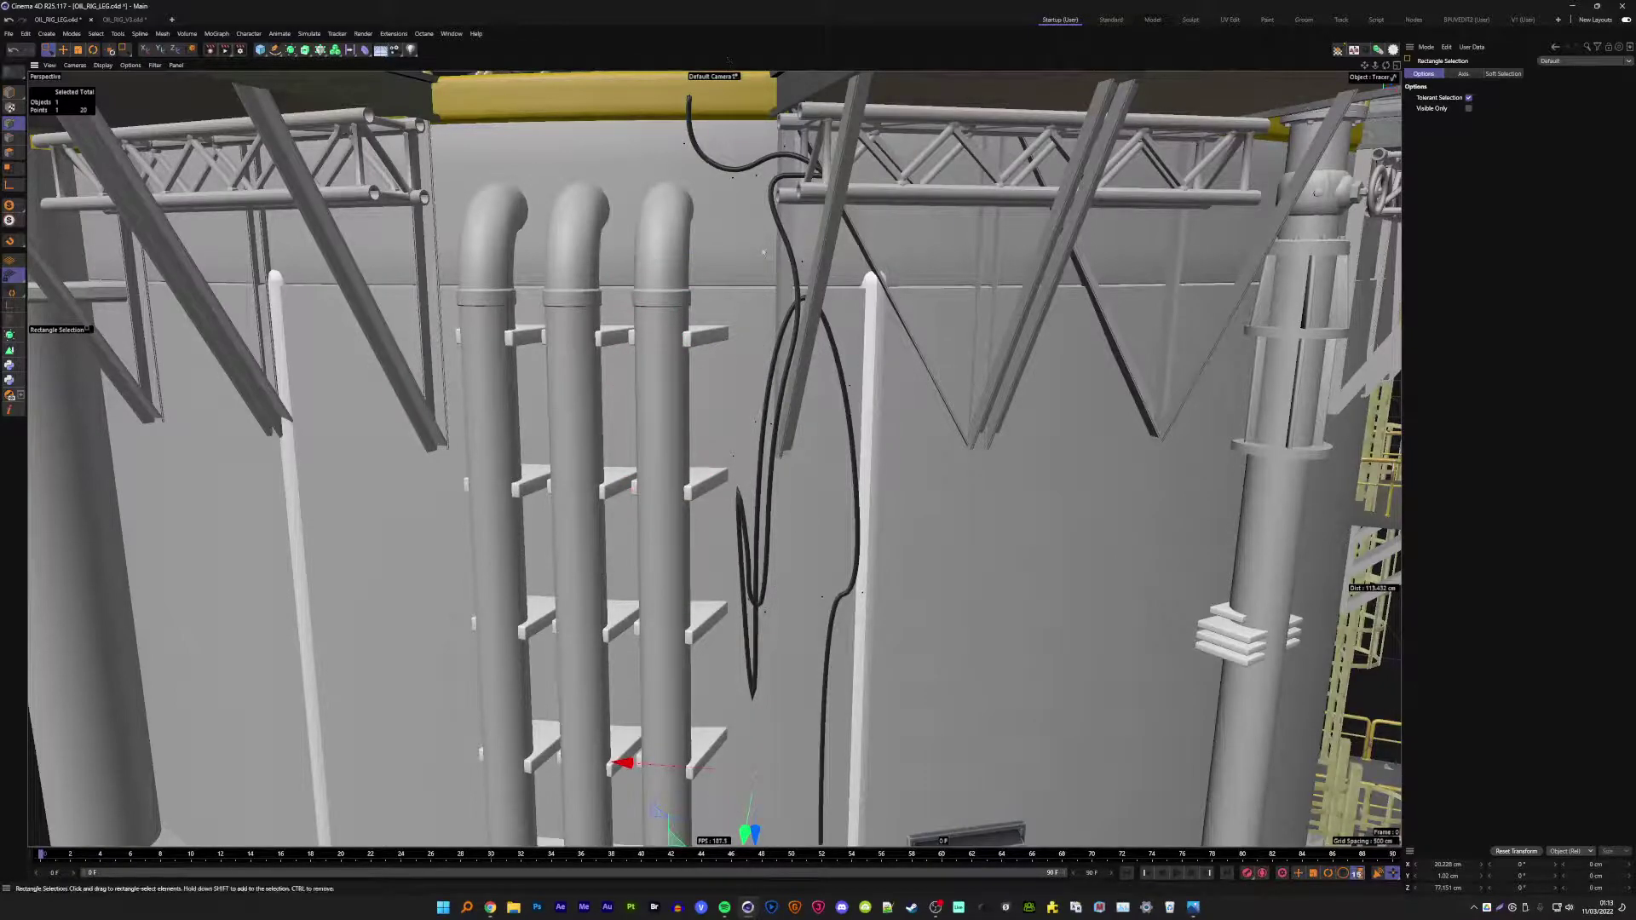
scroll(762, 252, "down", 3)
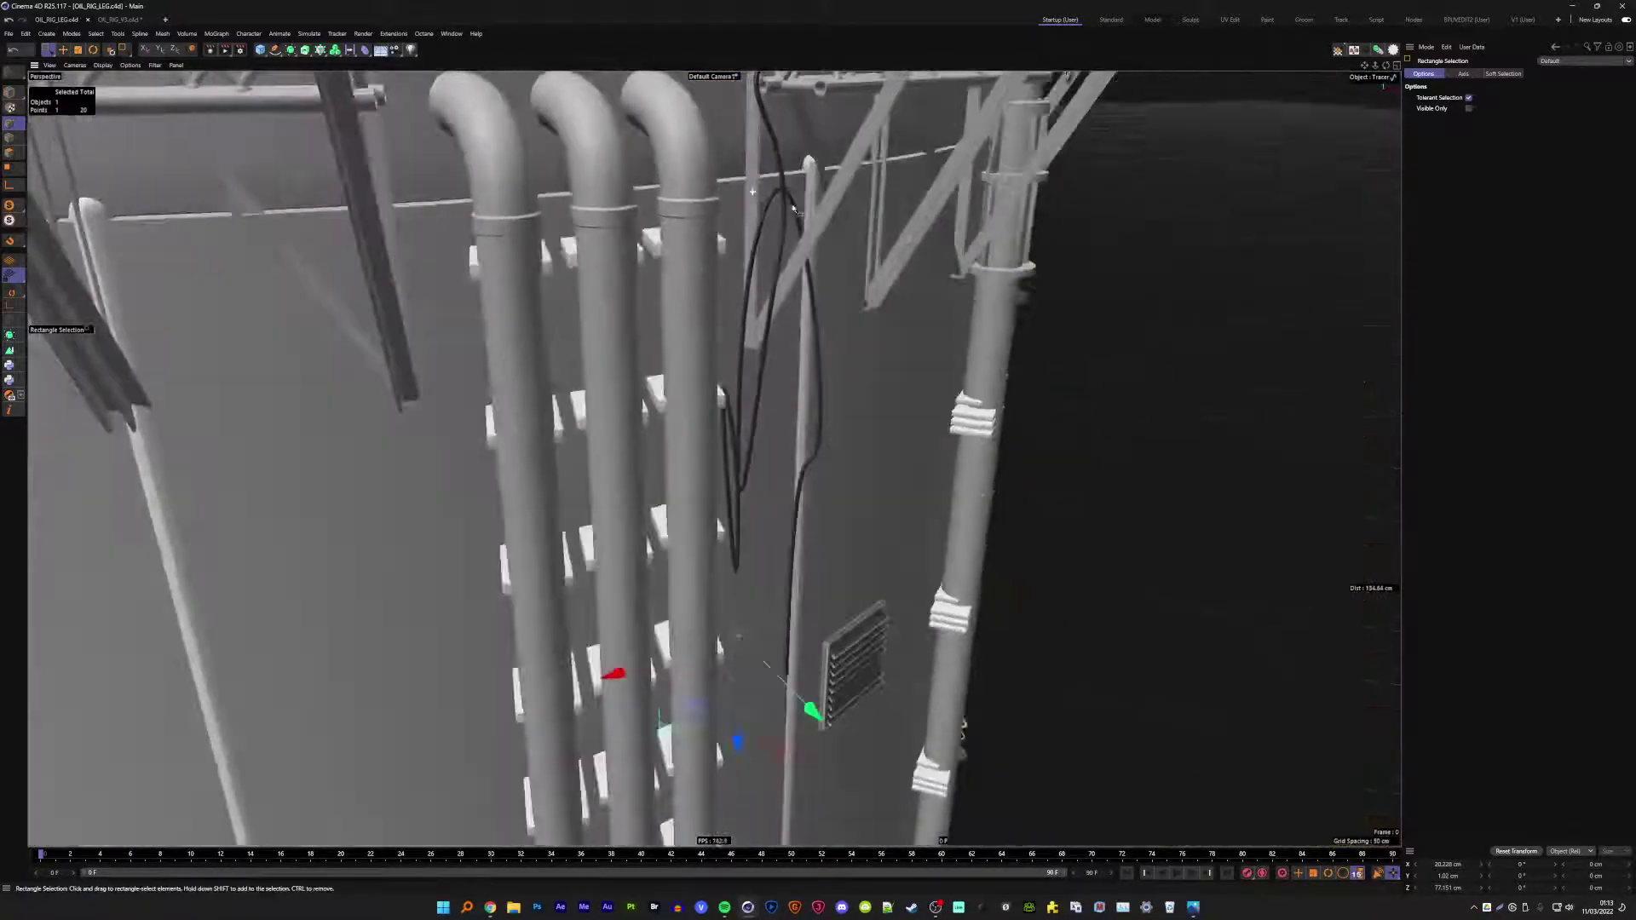
mouse_move(763, 251)
left_mouse_down("alt")
mouse_move(752, 191)
mouse_move(775, 151)
mouse_move(825, 529)
mouse_move(761, 361)
left_mouse_up("alt")
- Lower the cable's top point down the tank wall
left_click(752, 192)
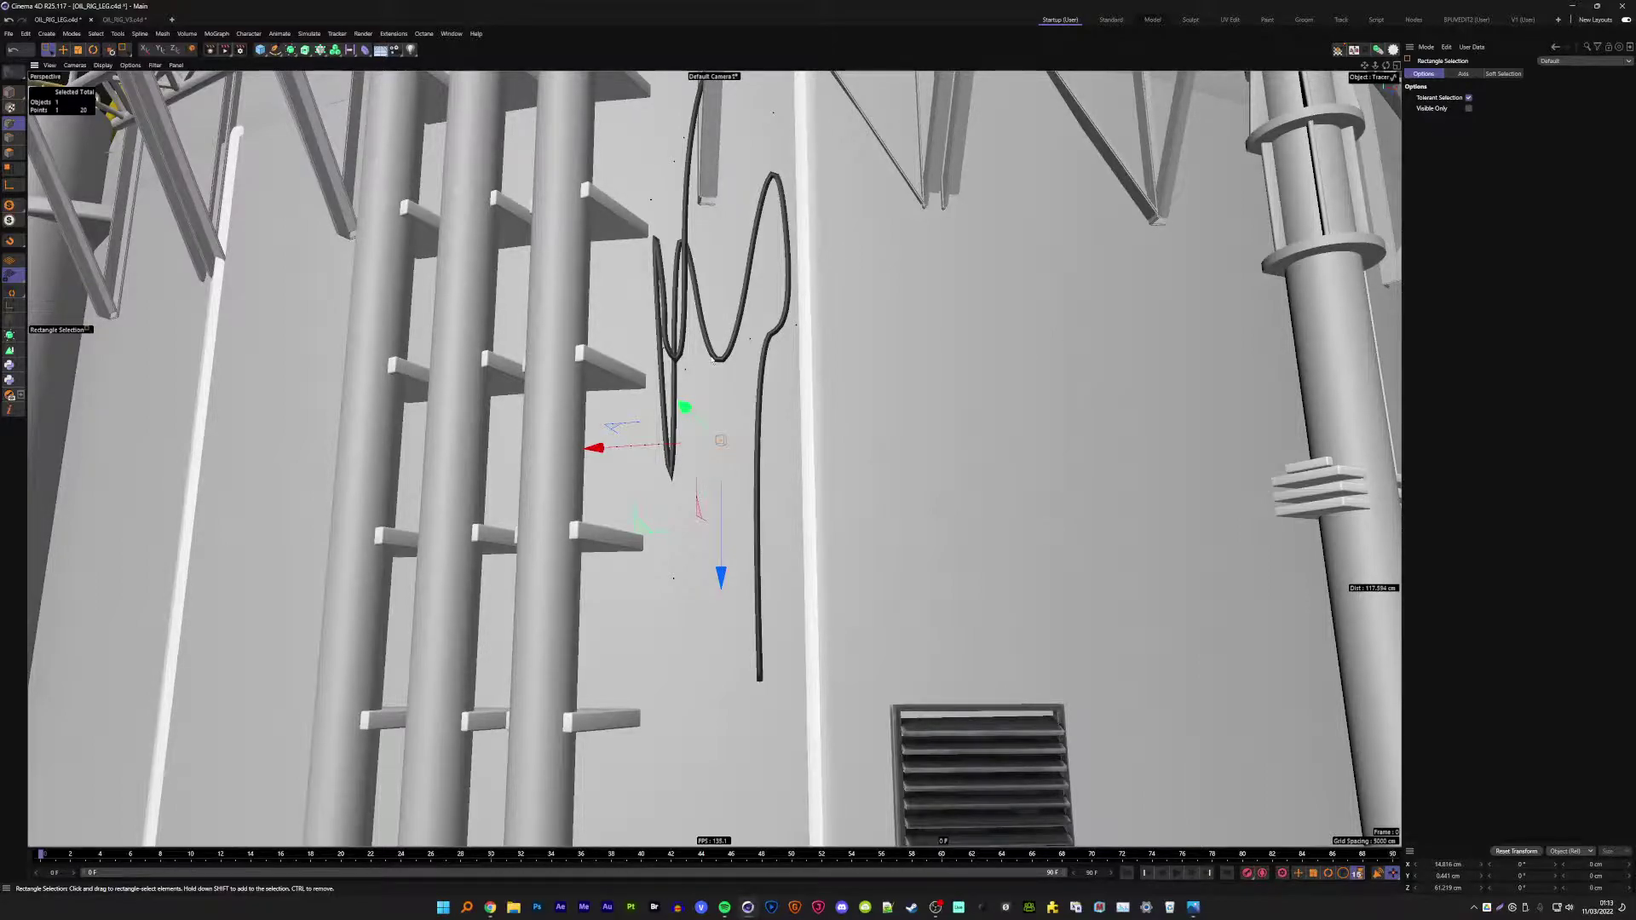
mouse_move(720, 440)
left_mouse_down("alt")
mouse_move(694, 314)
mouse_move(822, 322)
left_mouse_up("alt")
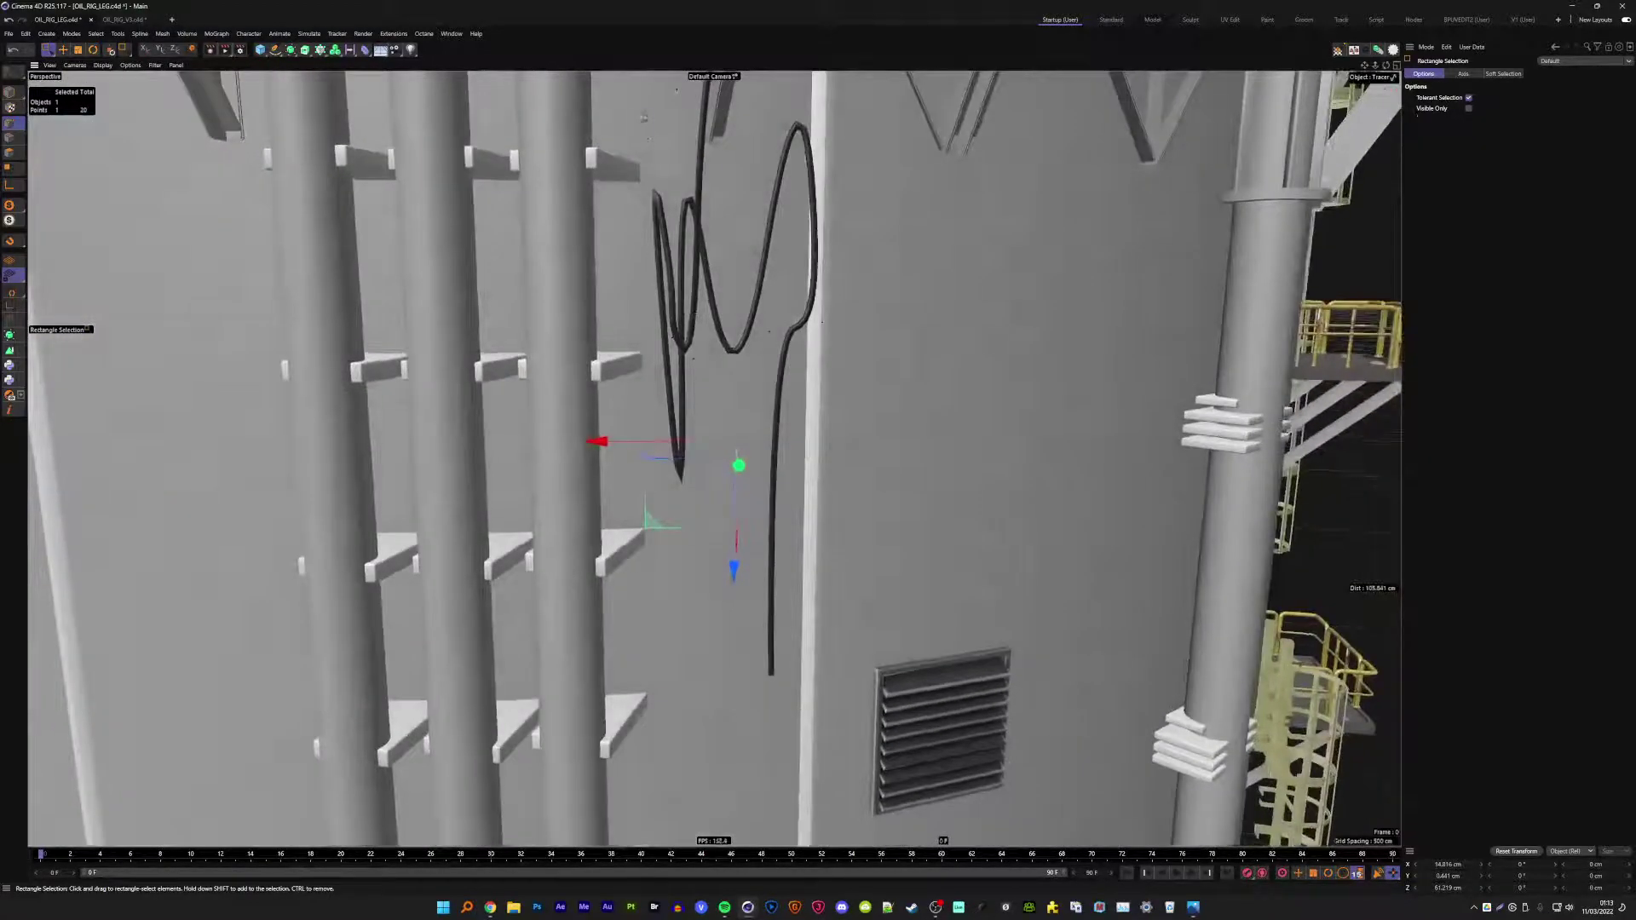
mouse_move(650, 277)
left_mouse_down()
mouse_move(653, 622)
mouse_move(777, 400)
left_mouse_up()
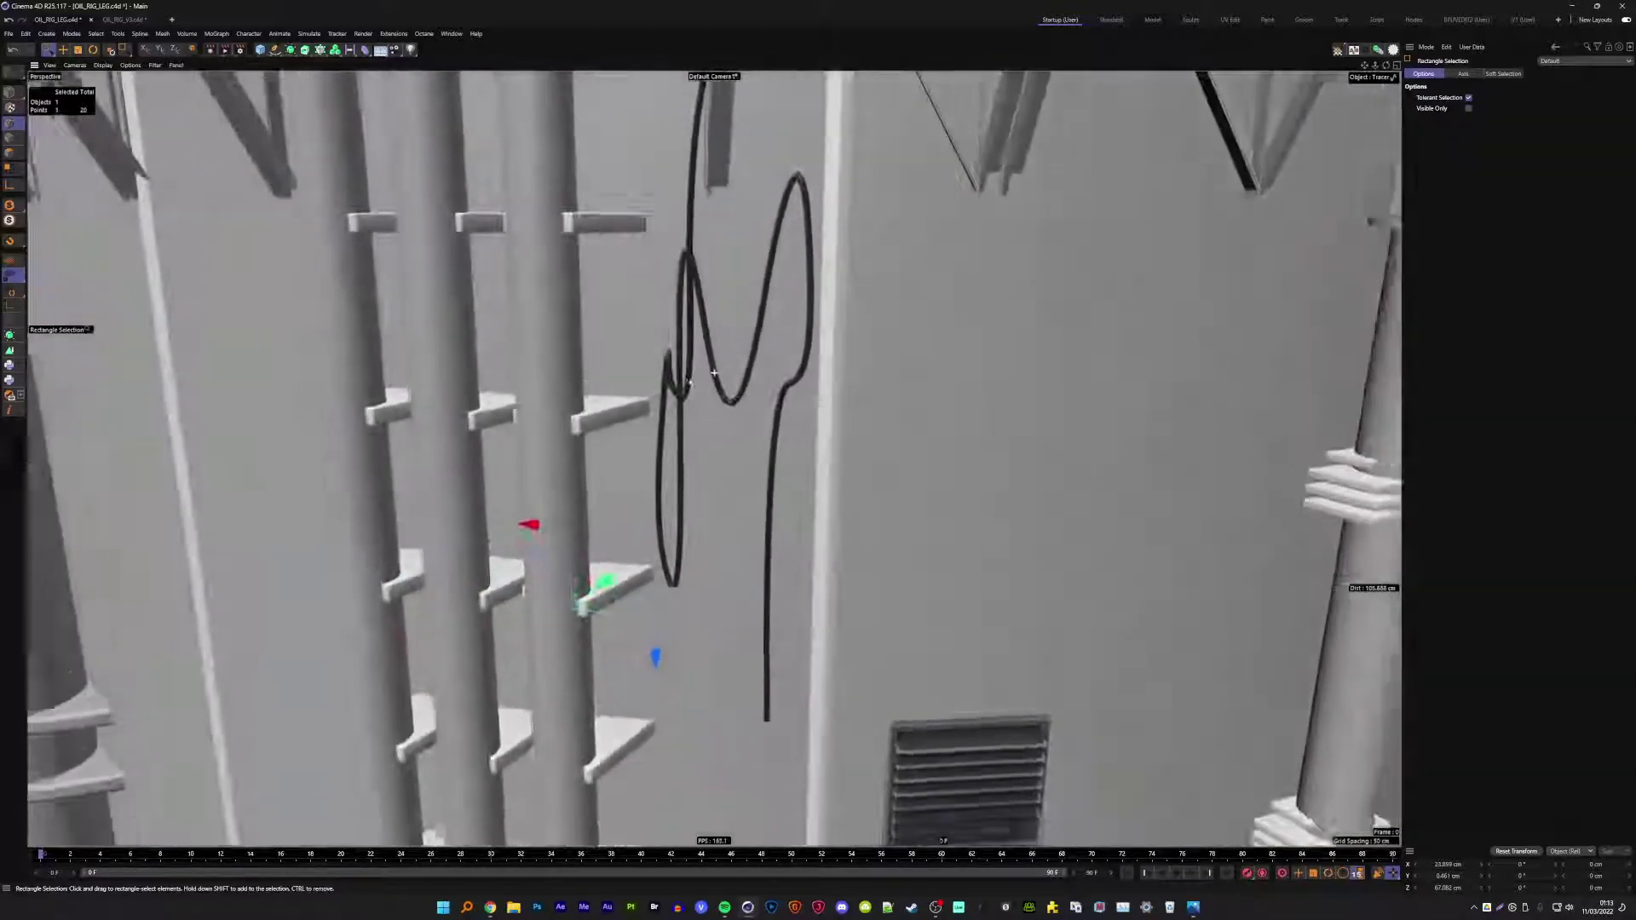
scroll(777, 400, "down", 2)
scroll(792, 404, "down", 2)
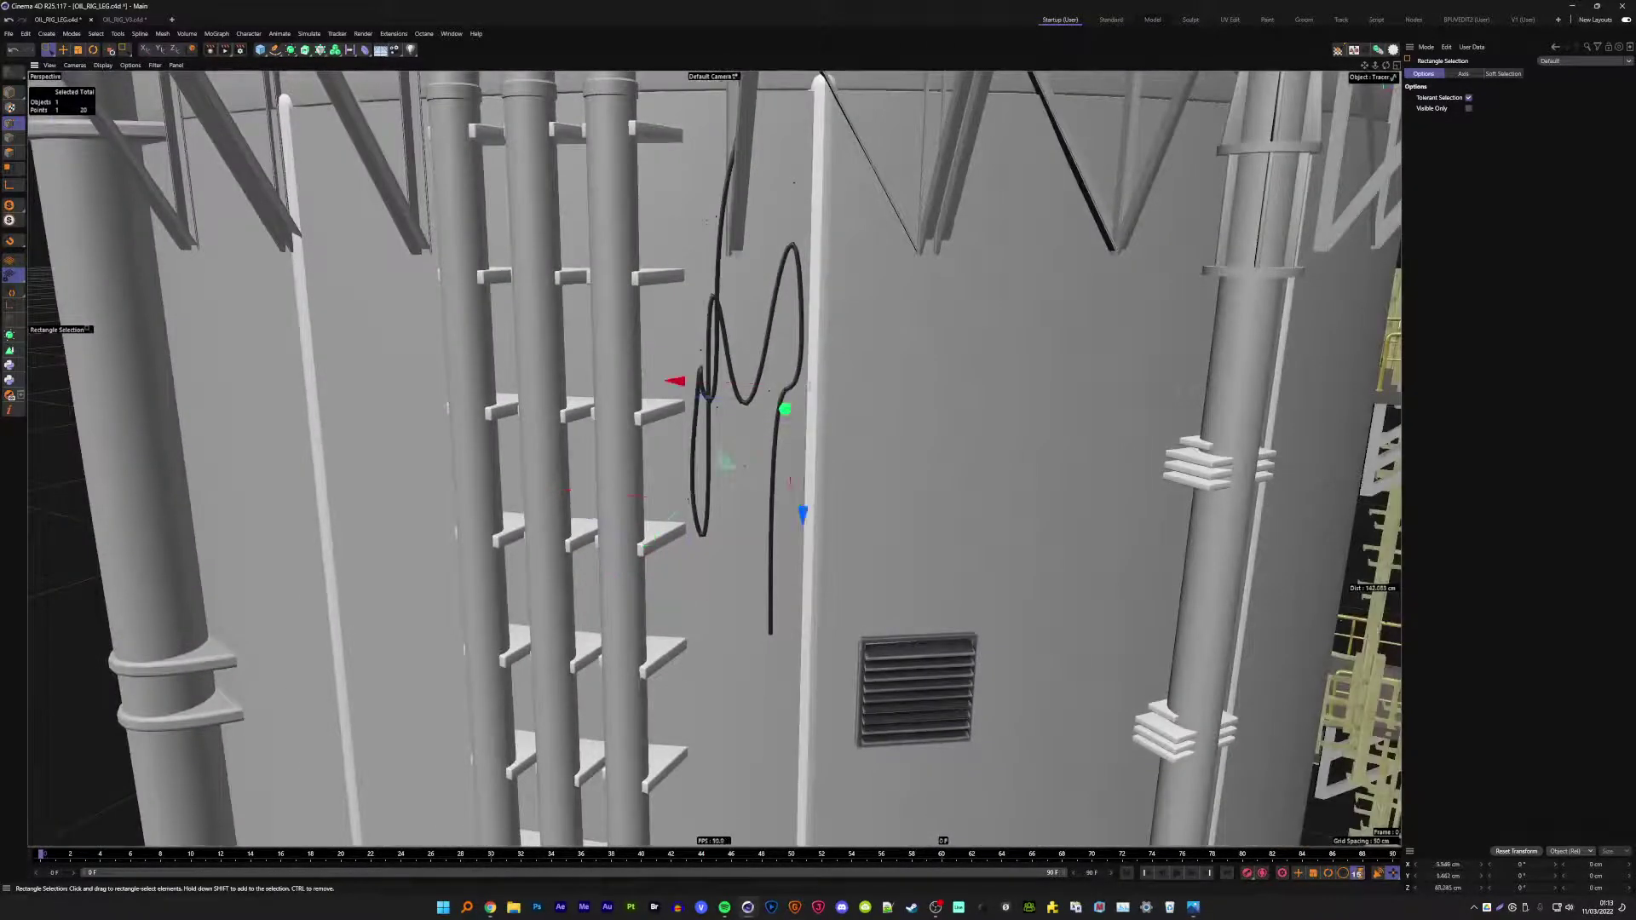
- Swing the cable's upper curve and end point to the right into a wide loop
left_click_drag(785, 409, 1132, 422)
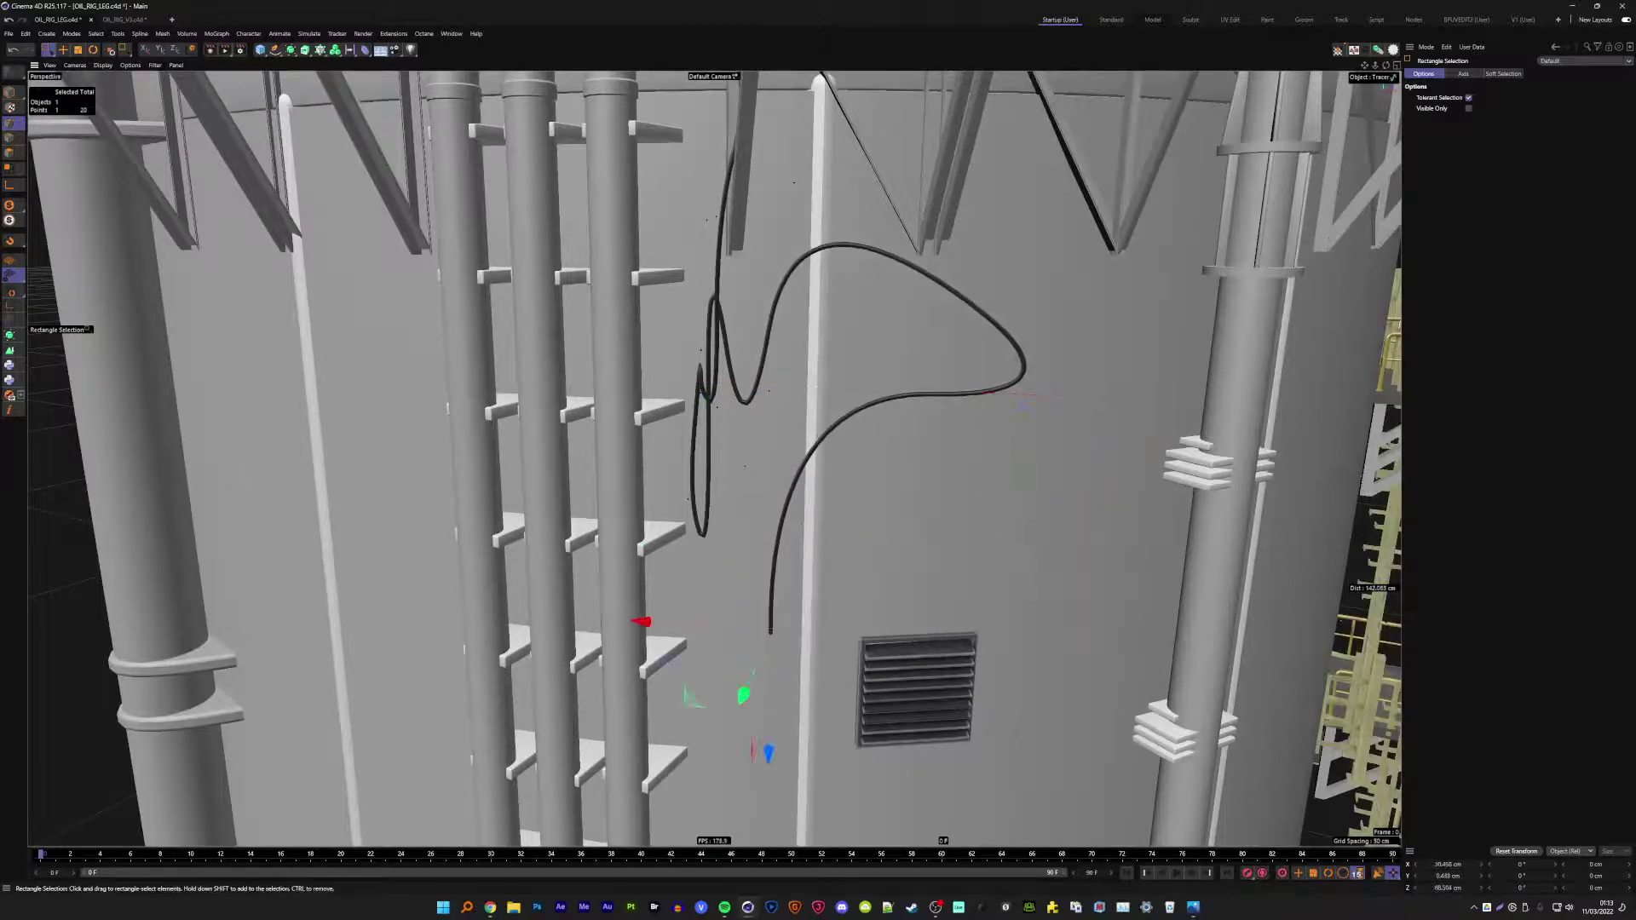
left_click_drag(770, 632, 1082, 663)
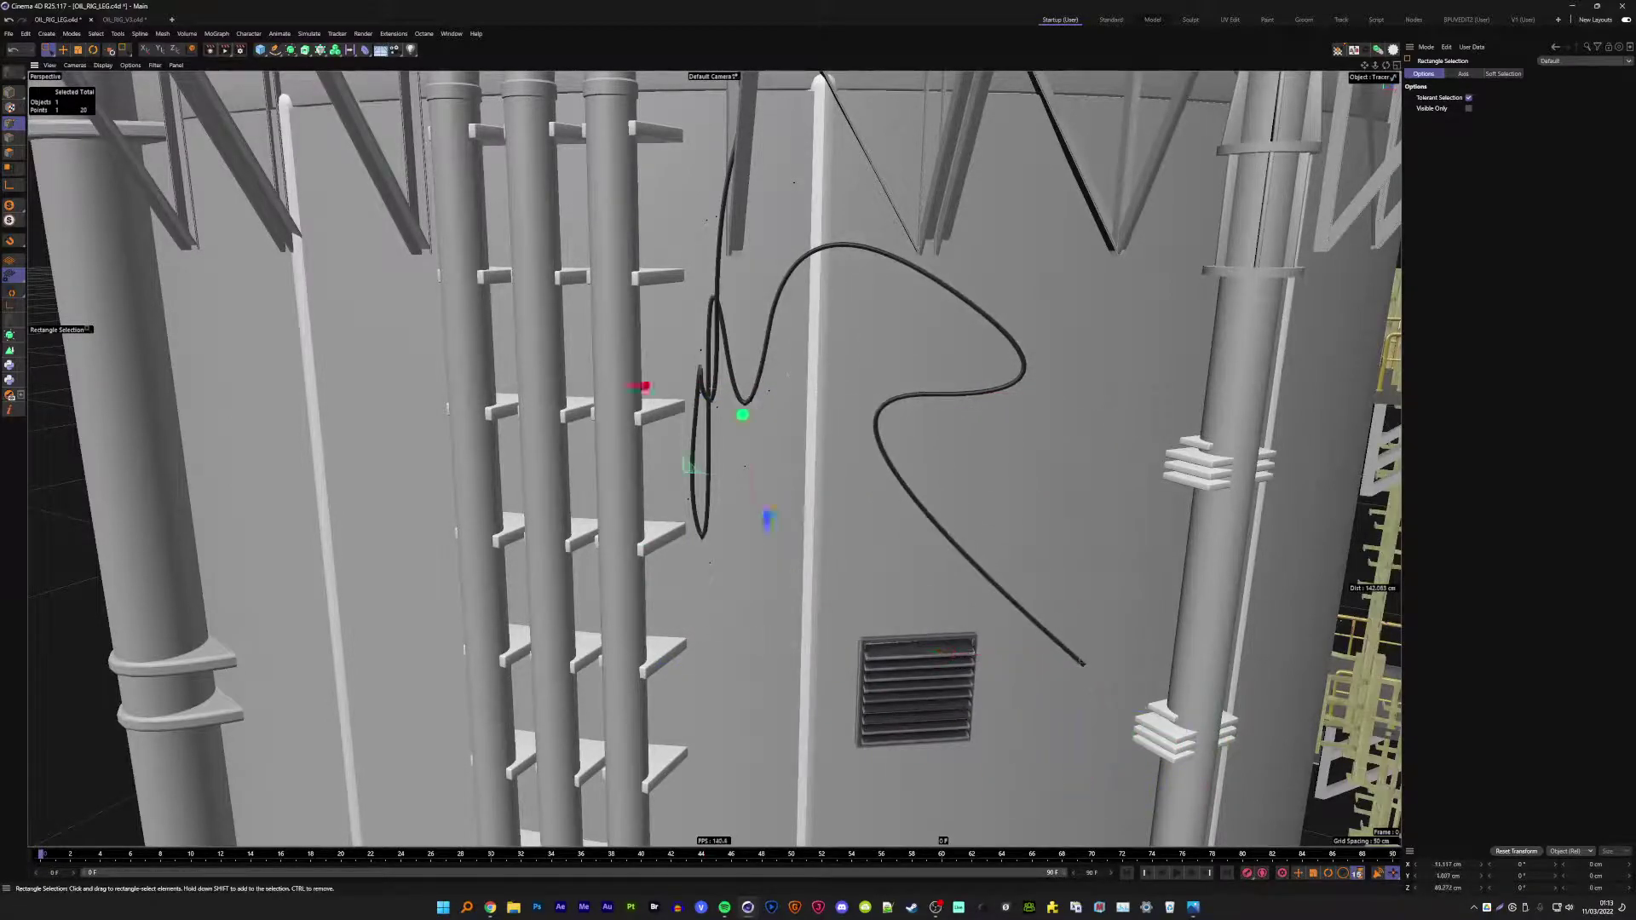
mouse_move(771, 392)
left_mouse_down()
mouse_move(1081, 403)
mouse_move(1057, 403)
left_mouse_up()
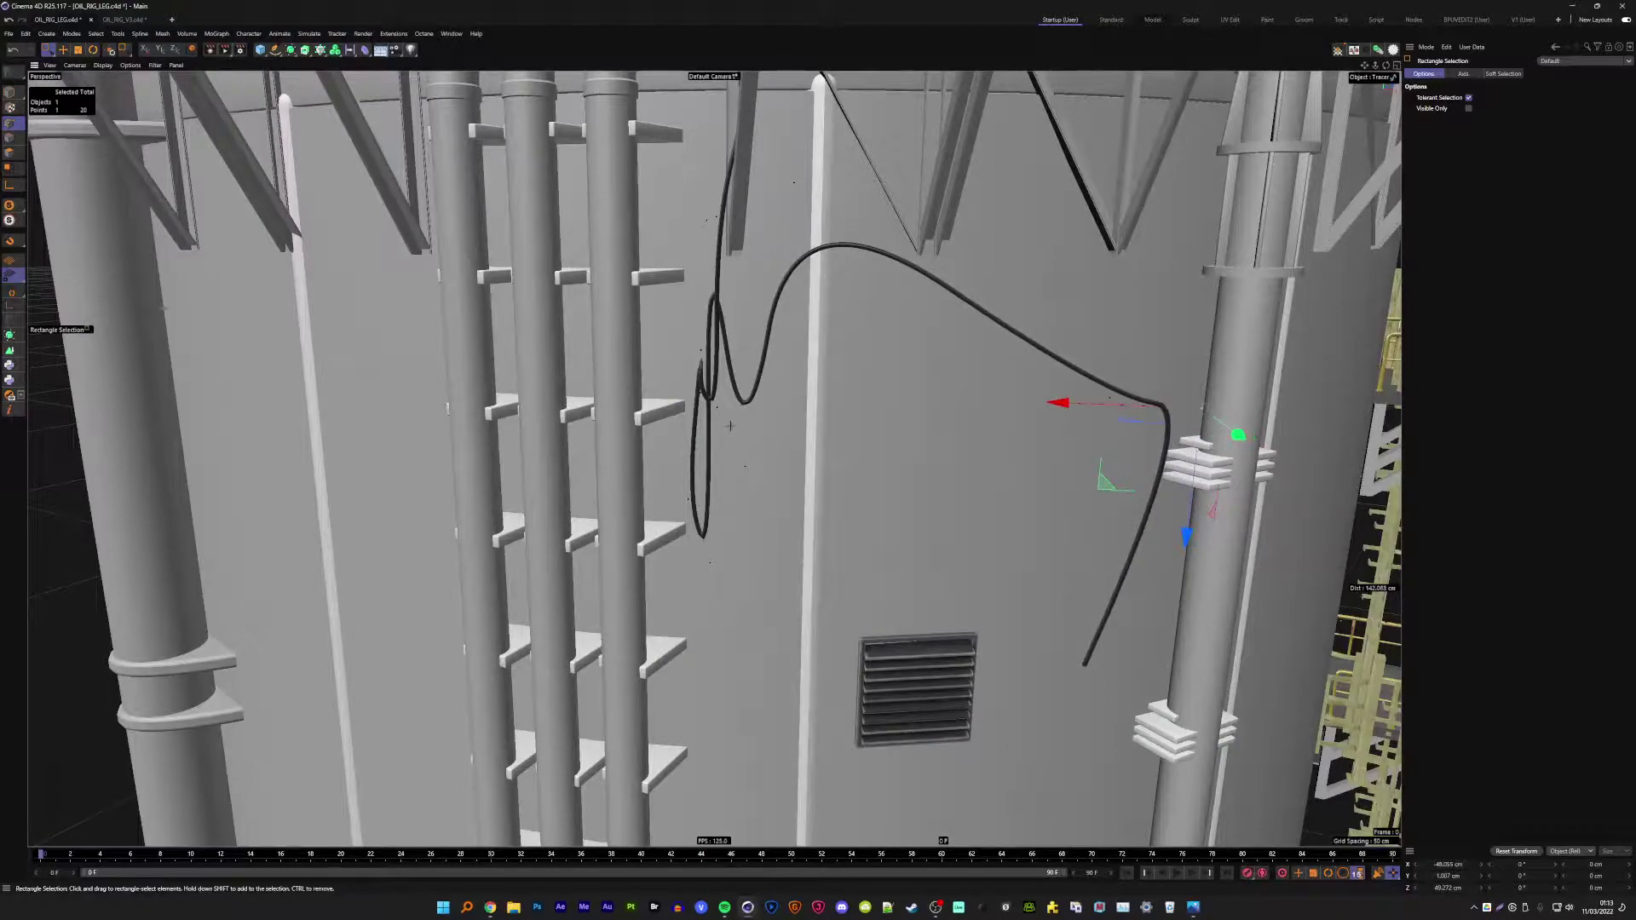
- Reshape the cable's upper-left loop and left section by repositioning its points
left_click_drag(729, 425, 786, 518)
mouse_move(627, 461)
left_mouse_down()
mouse_move(811, 468)
mouse_move(730, 479)
mouse_move(727, 354)
left_mouse_up()
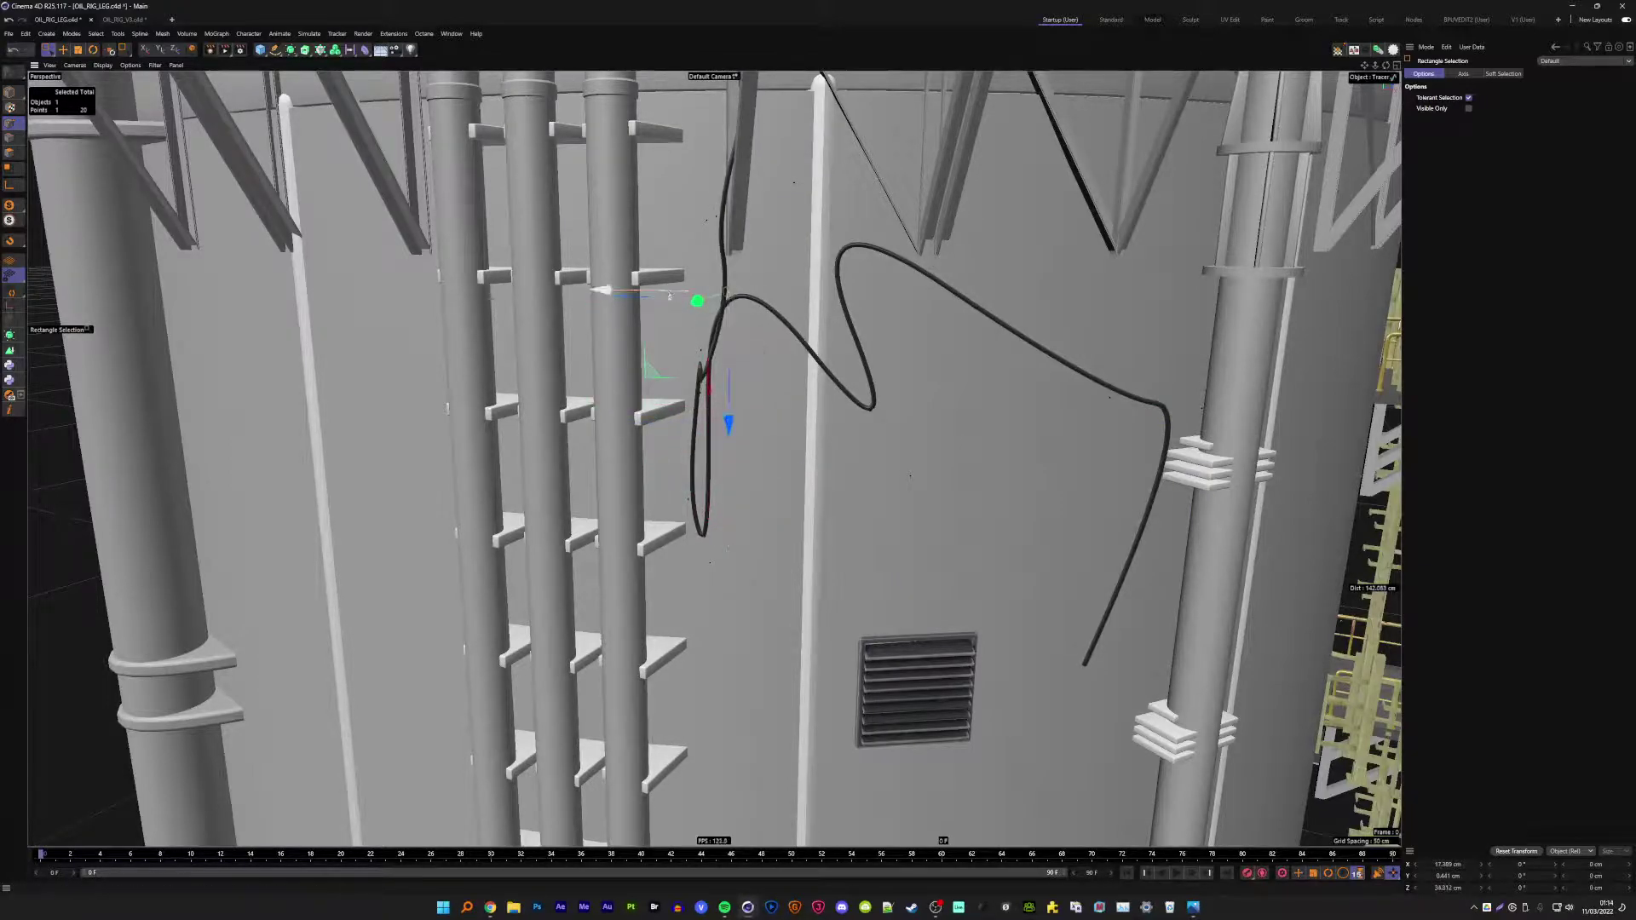
left_click_drag(675, 299, 610, 294)
left_click_drag(672, 421, 692, 520)
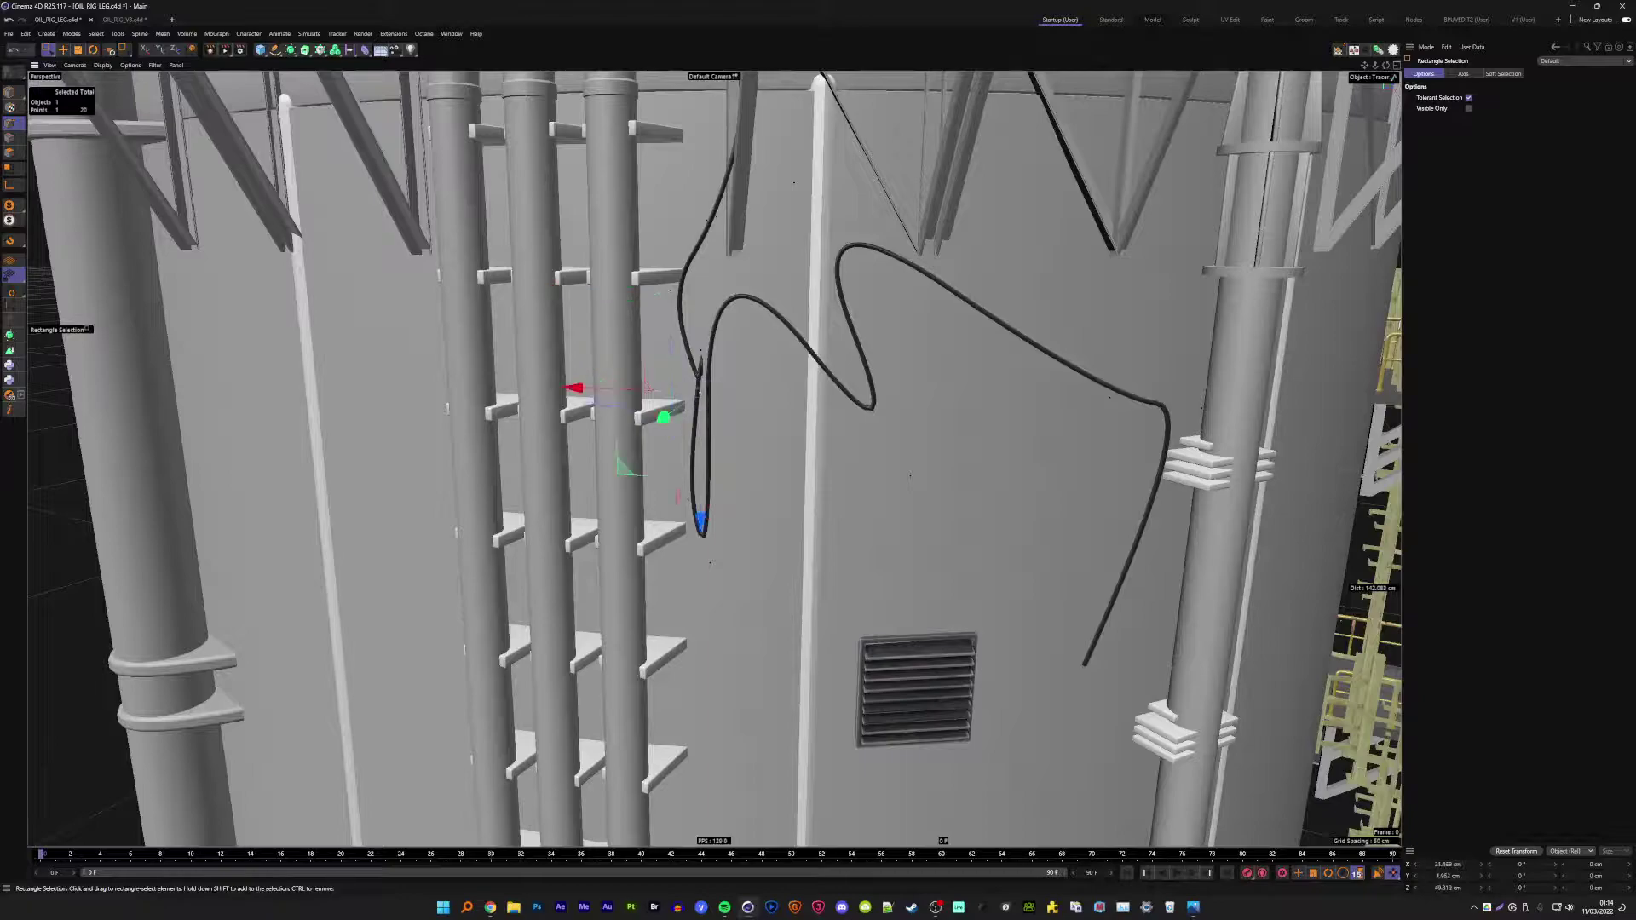
left_click_drag(576, 384, 515, 386)
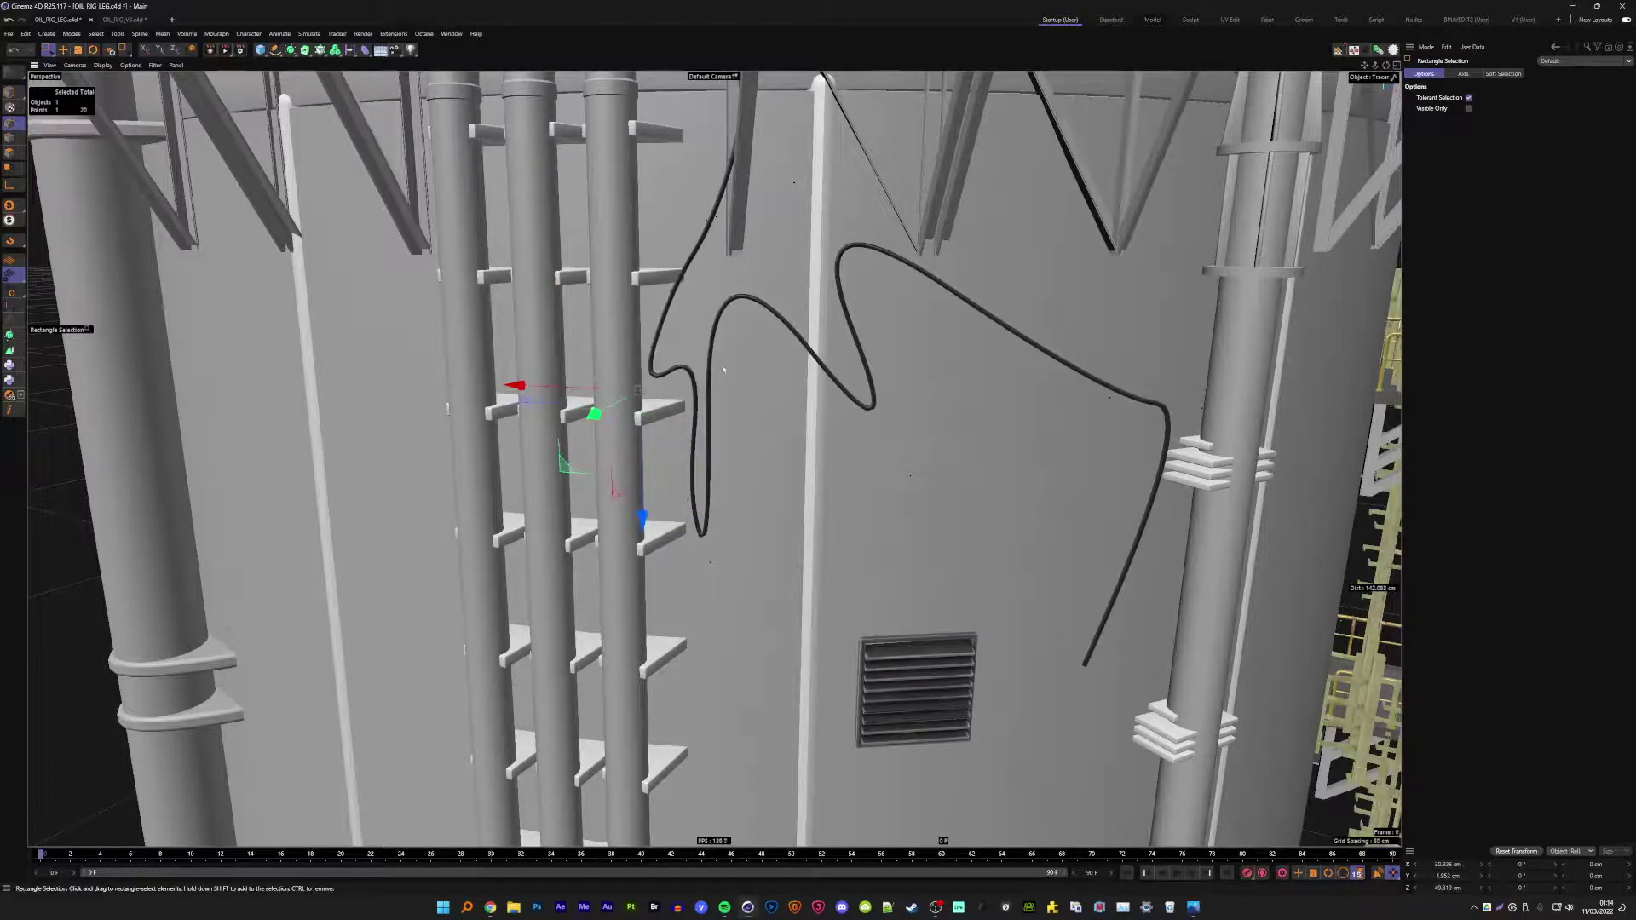
left_click_drag(689, 499, 745, 786)
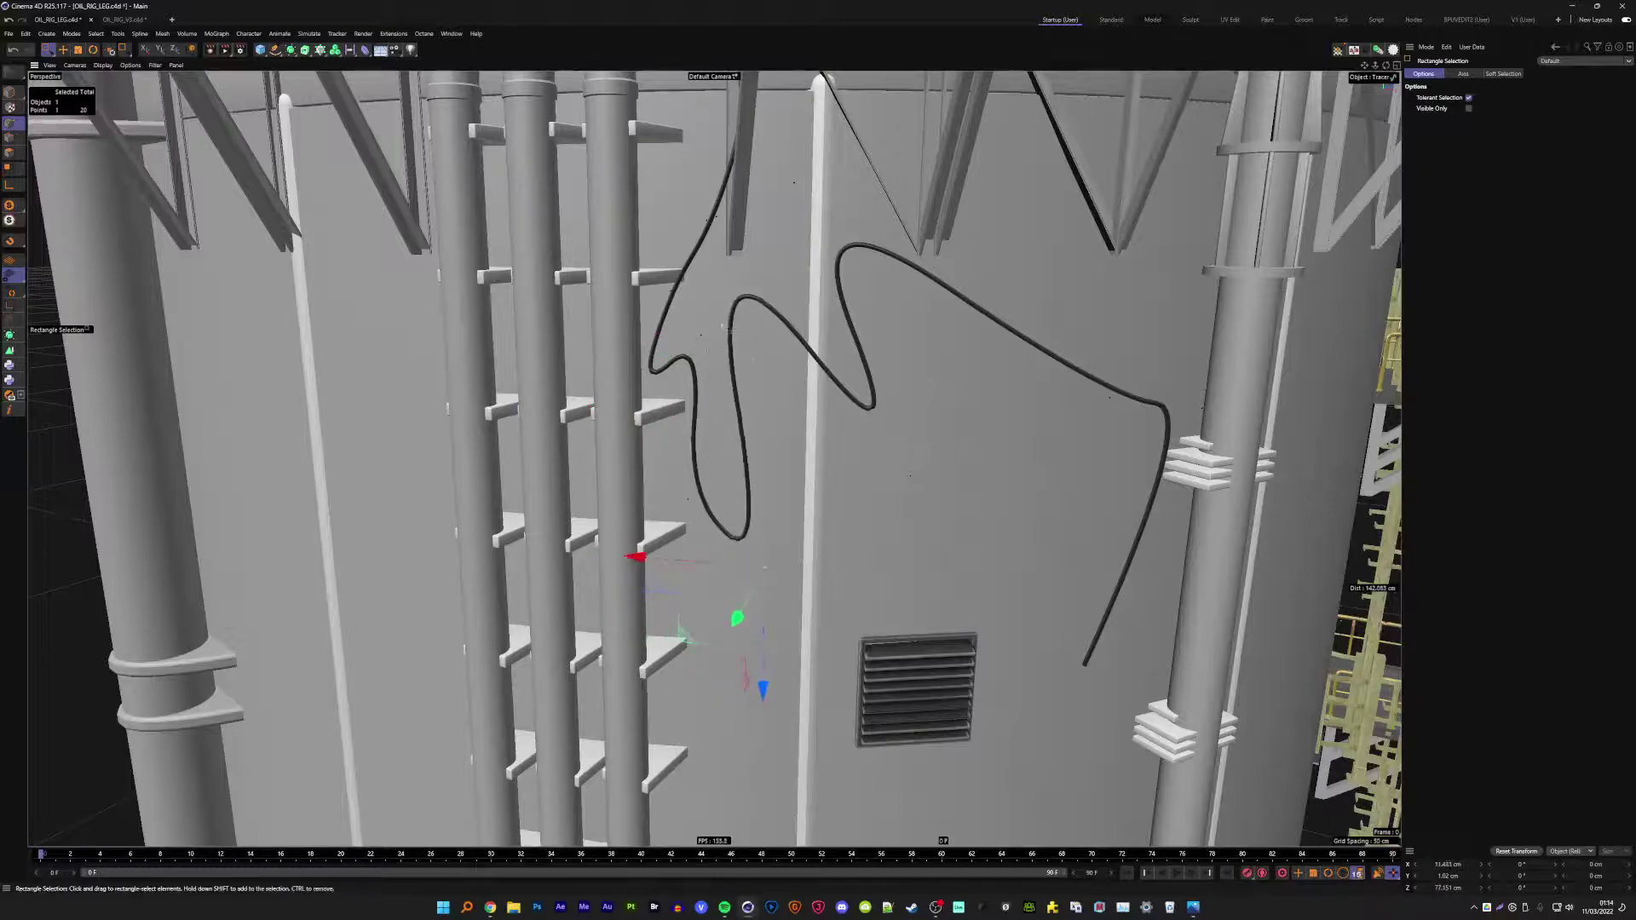
- Shift an upper curve point sideways to widen the sweep toward the right-hand pipe
left_click_drag(700, 334, 708, 347)
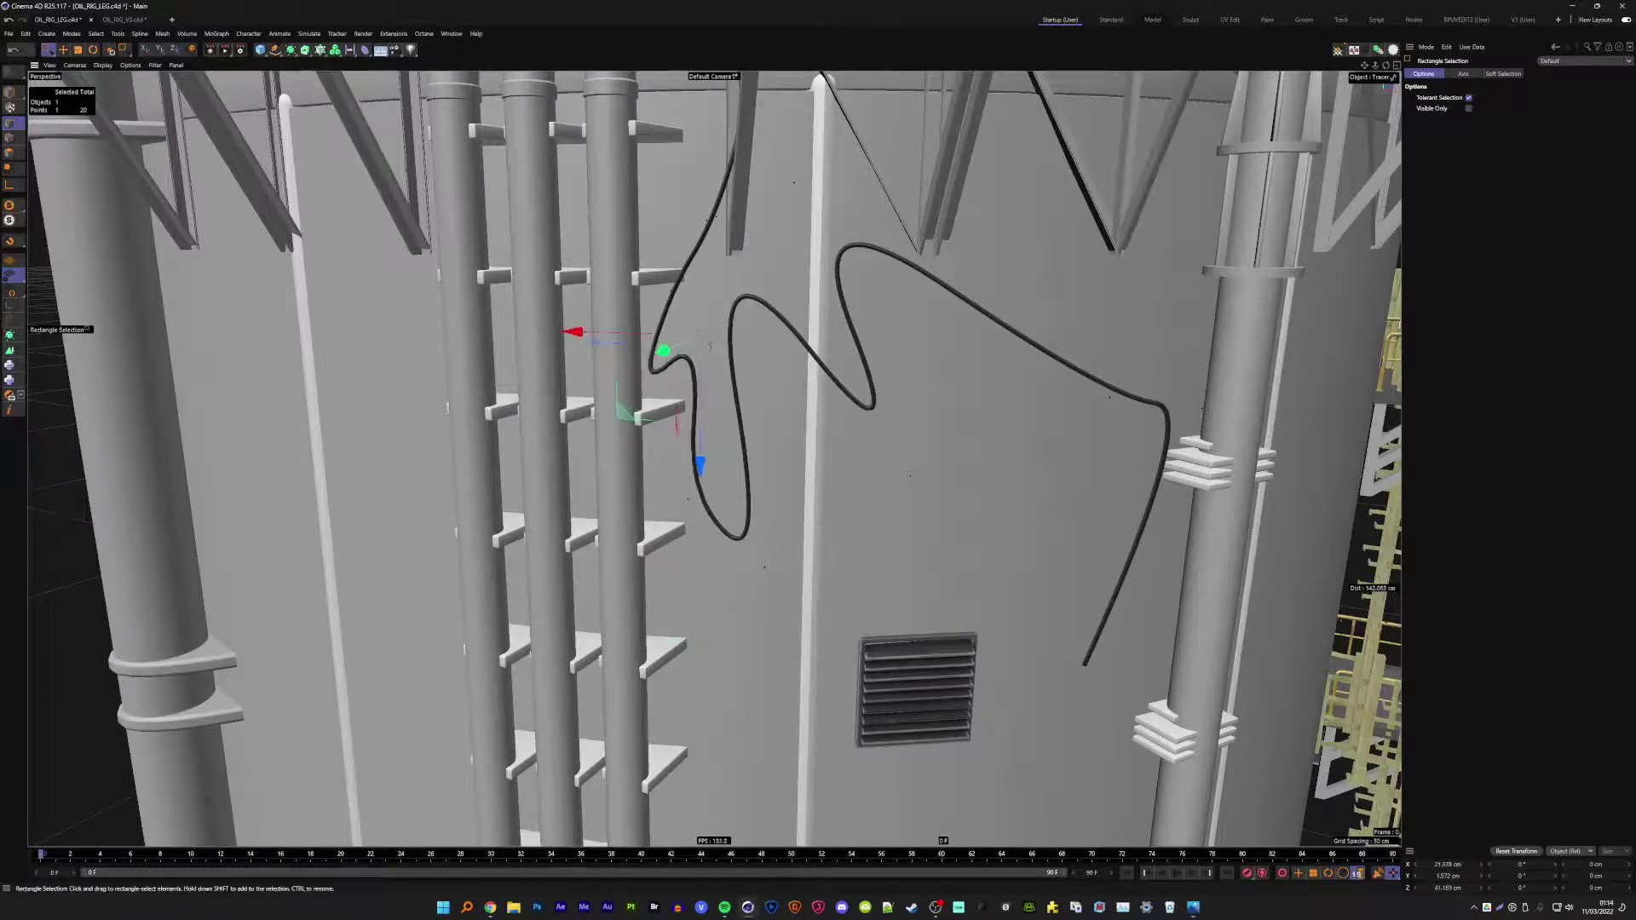
left_click_drag(737, 184, 995, 183)
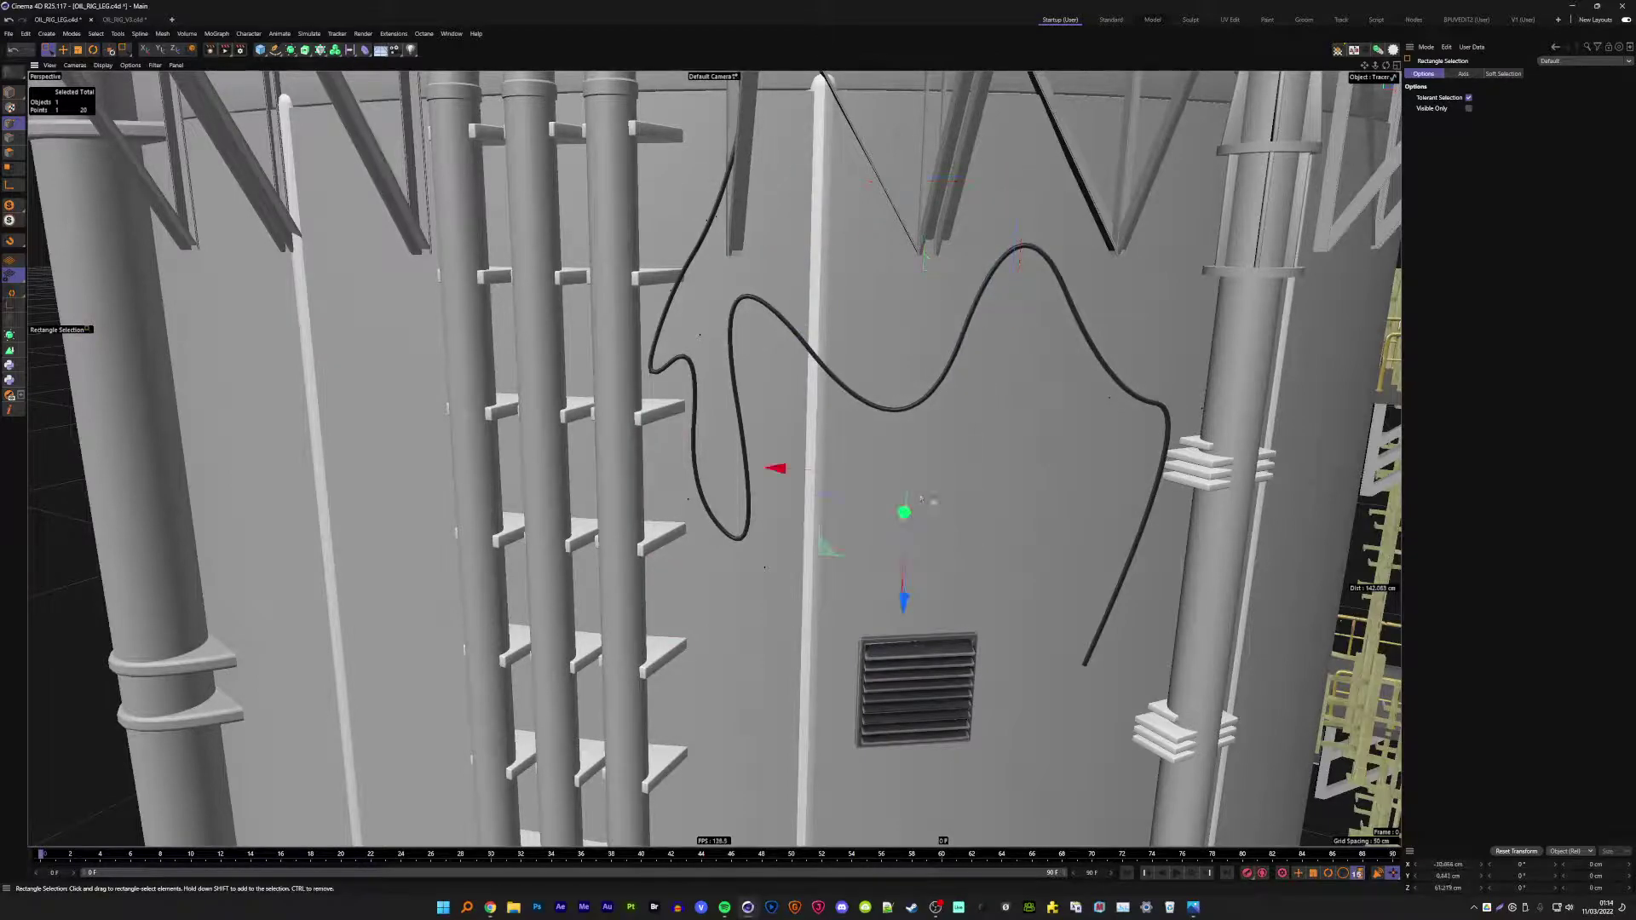
left_click_drag(849, 473, 903, 474)
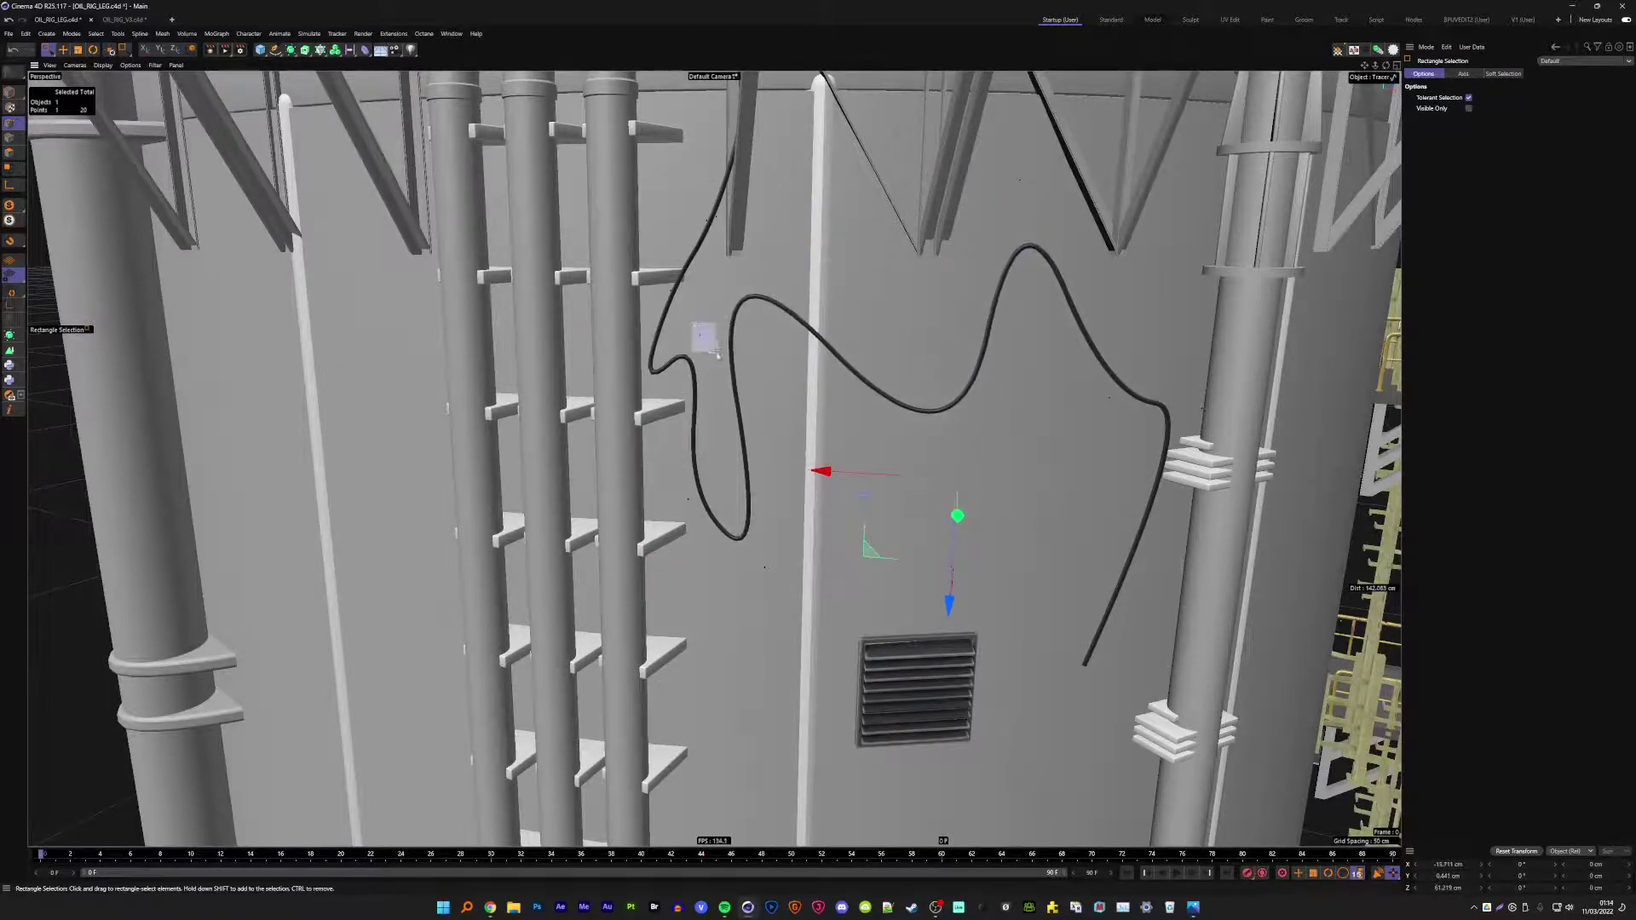
left_click_drag(717, 355, 720, 353)
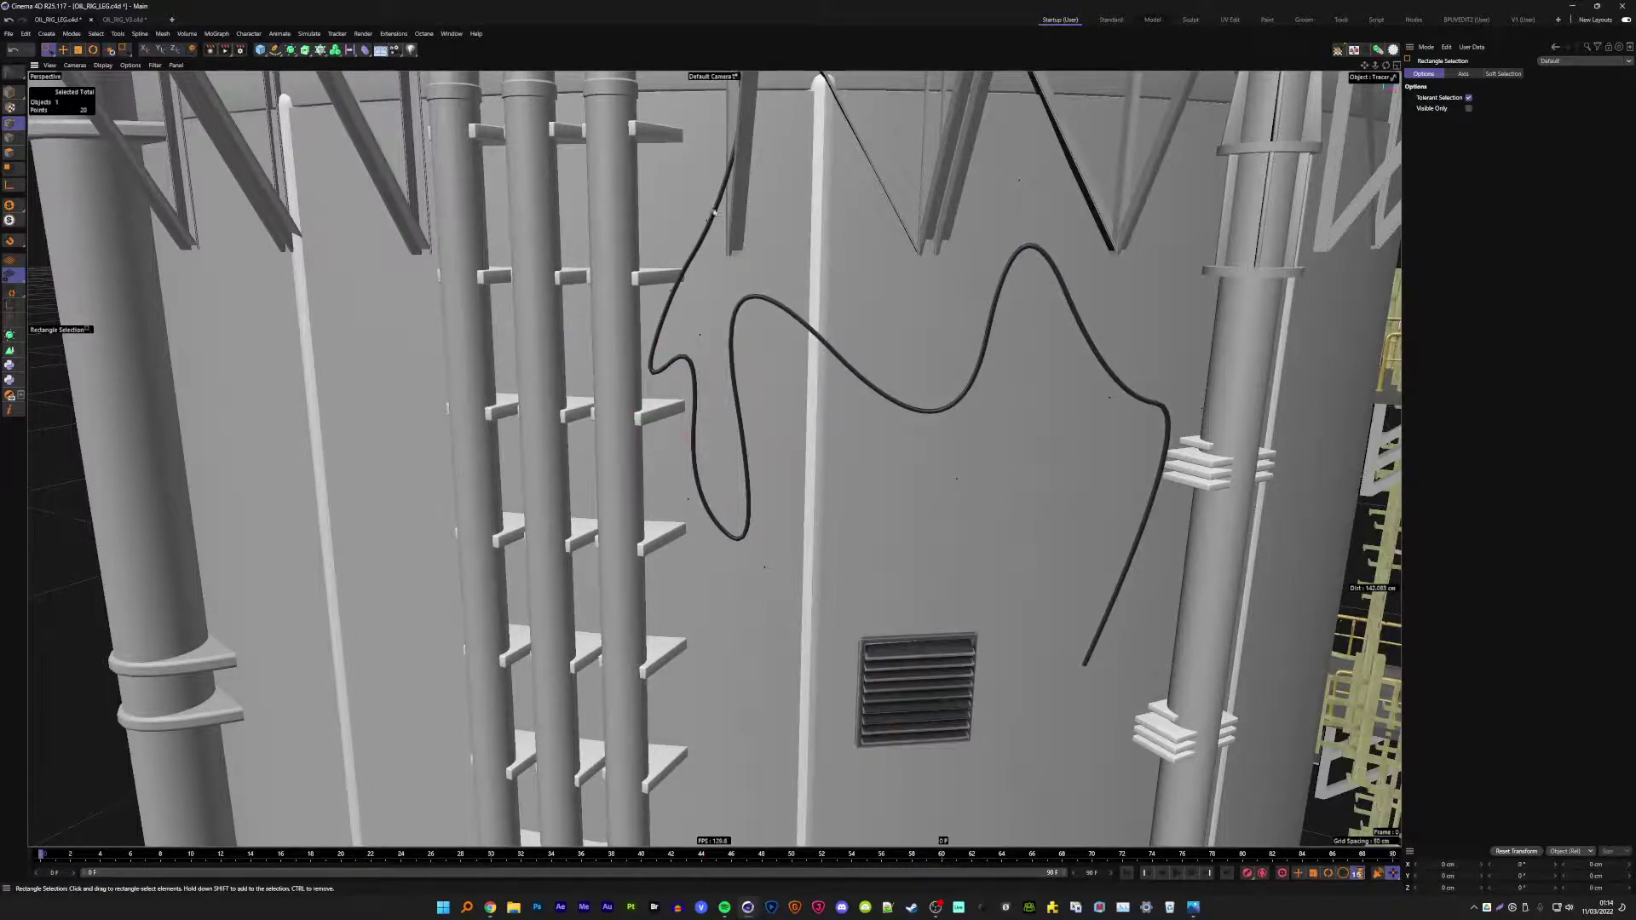
- Drop the cable's low point to the vent and move five upper points down and left
mouse_move(654, 219)
left_mouse_down()
mouse_move(704, 223)
mouse_move(924, 494)
mouse_move(922, 673)
mouse_move(818, 597)
left_mouse_up()
left_click_drag(818, 264, 767, 473)
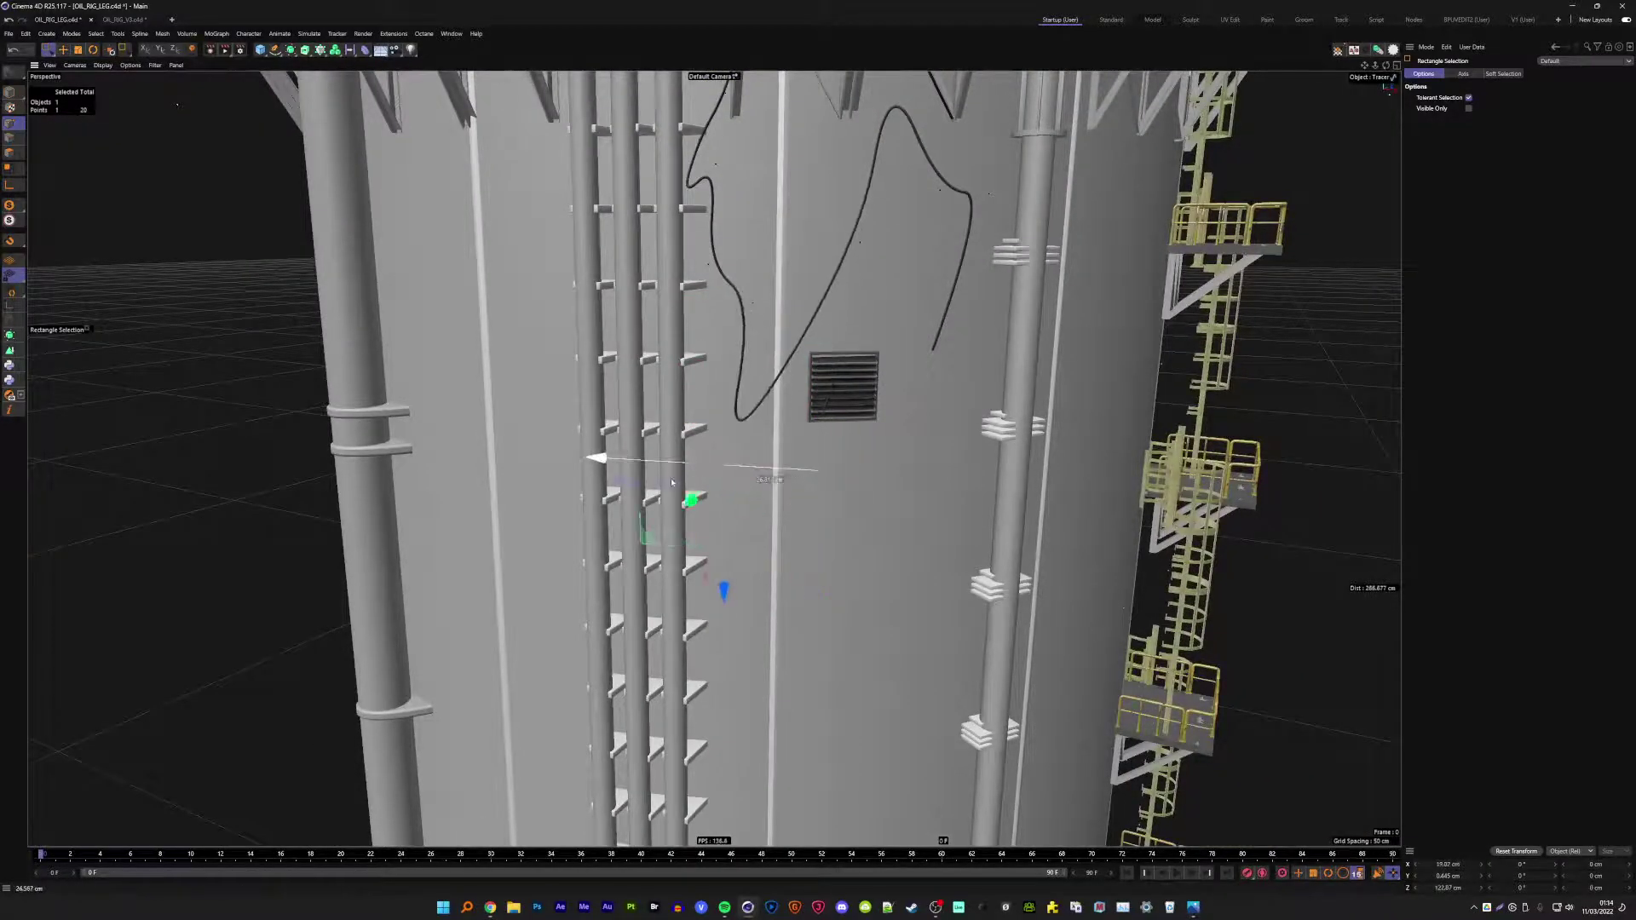
mouse_move(767, 473)
left_mouse_down("alt")
mouse_move(718, 227)
mouse_move(761, 254)
left_mouse_up("alt")
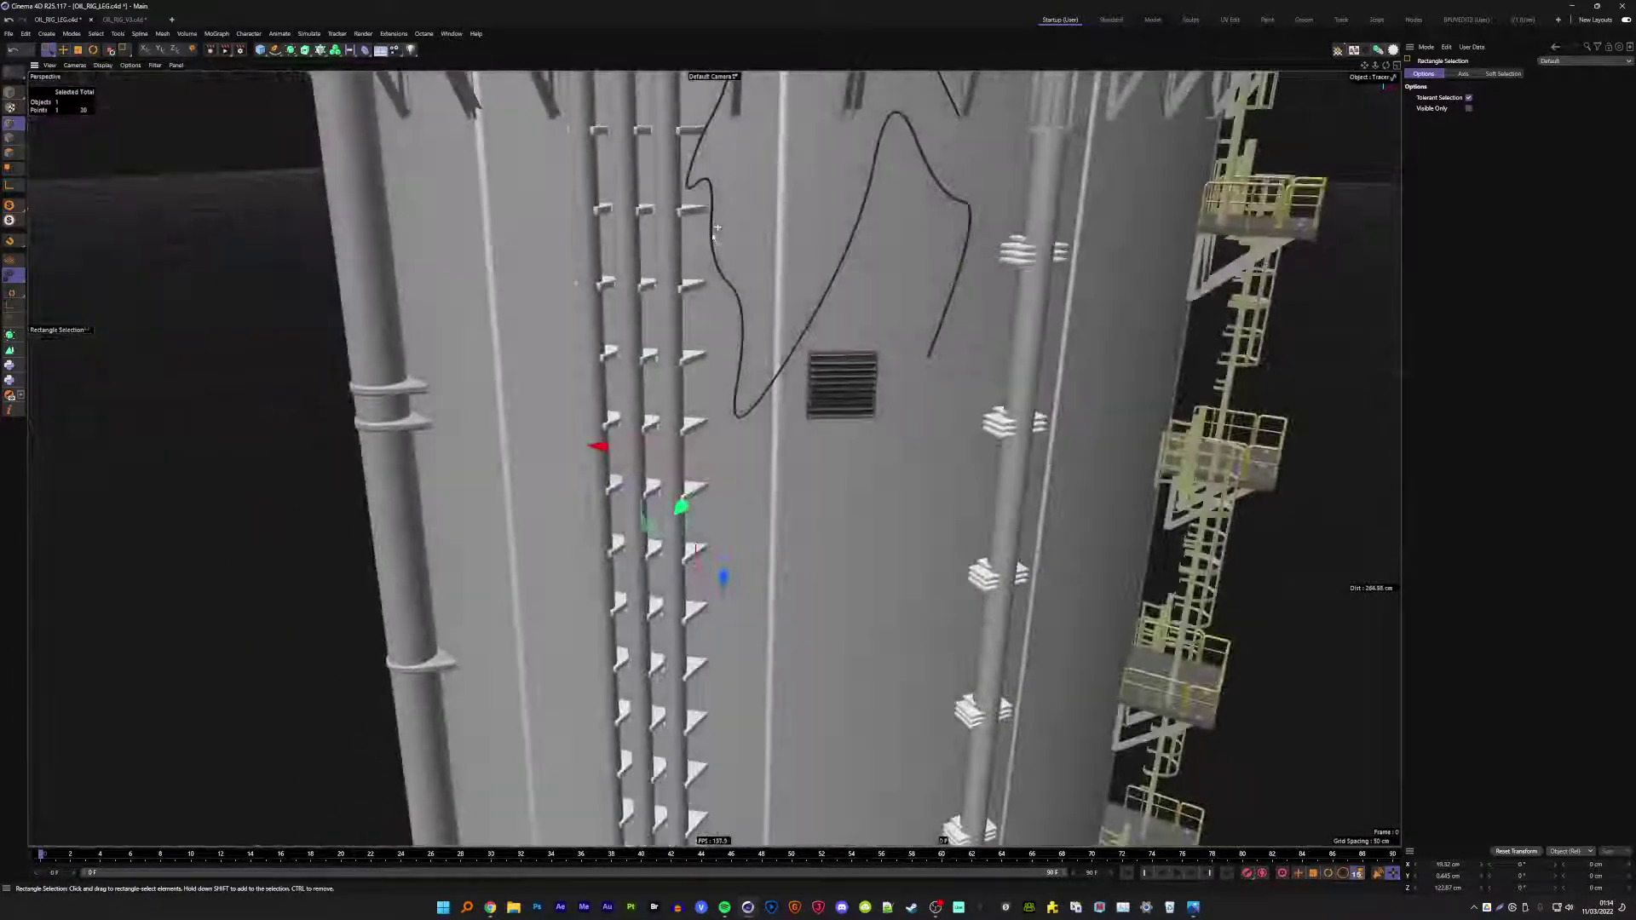
left_click_drag(831, 87, 1087, 480)
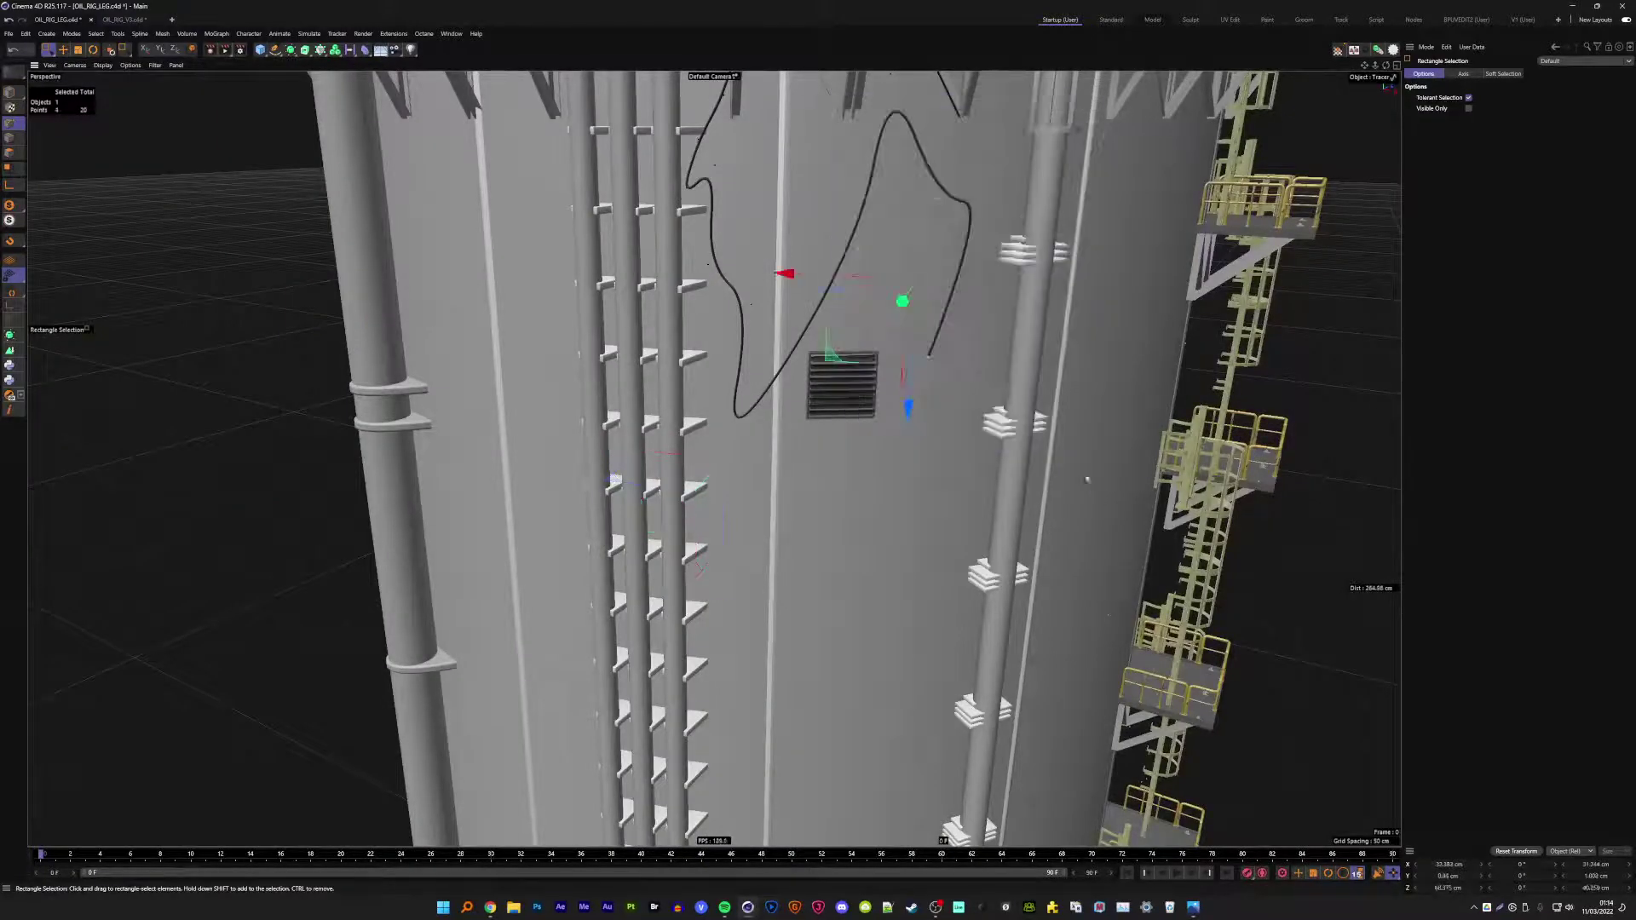
left_click_drag(920, 350, 910, 537)
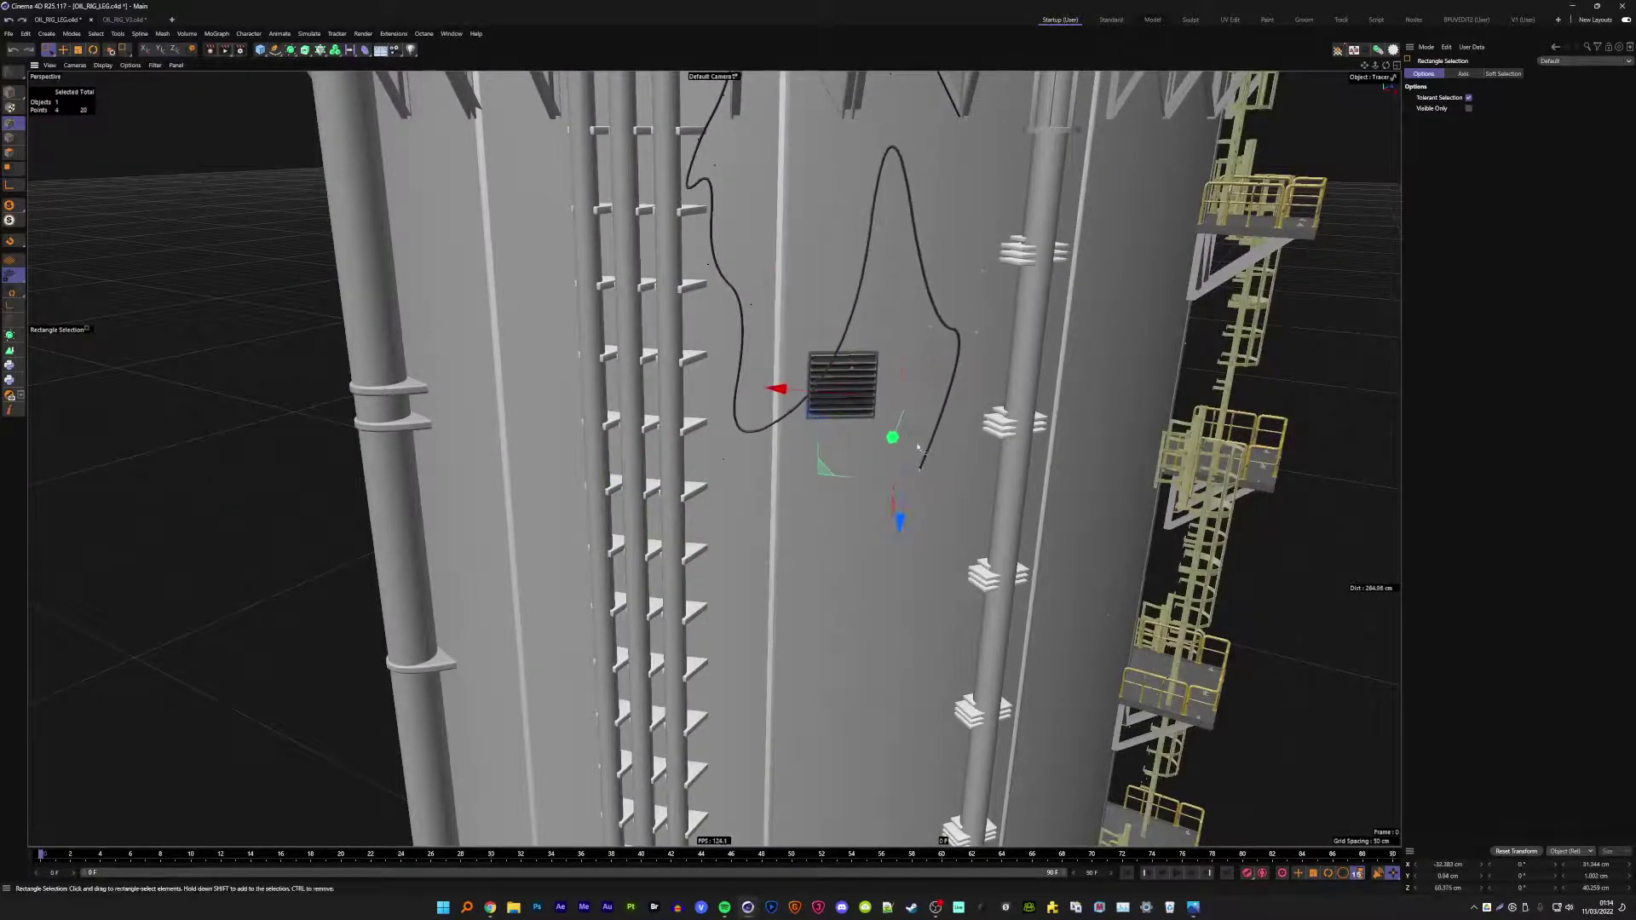
key("ctrl+z")
left_click_drag(890, 161, 852, 222, "alt")
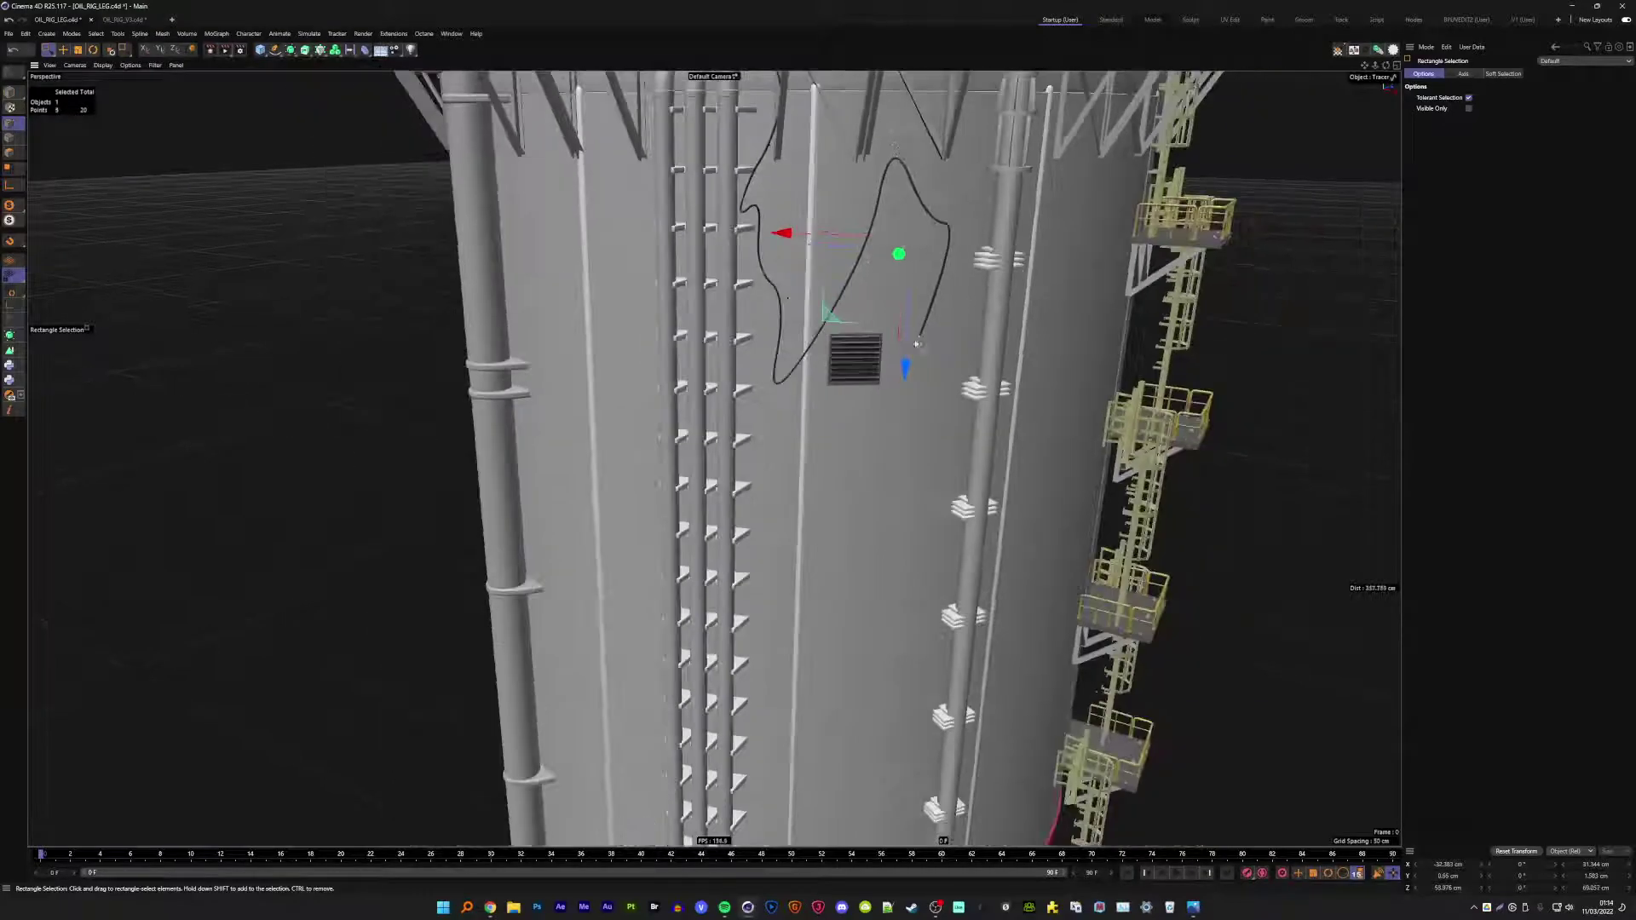
left_click_drag(912, 358, 880, 697)
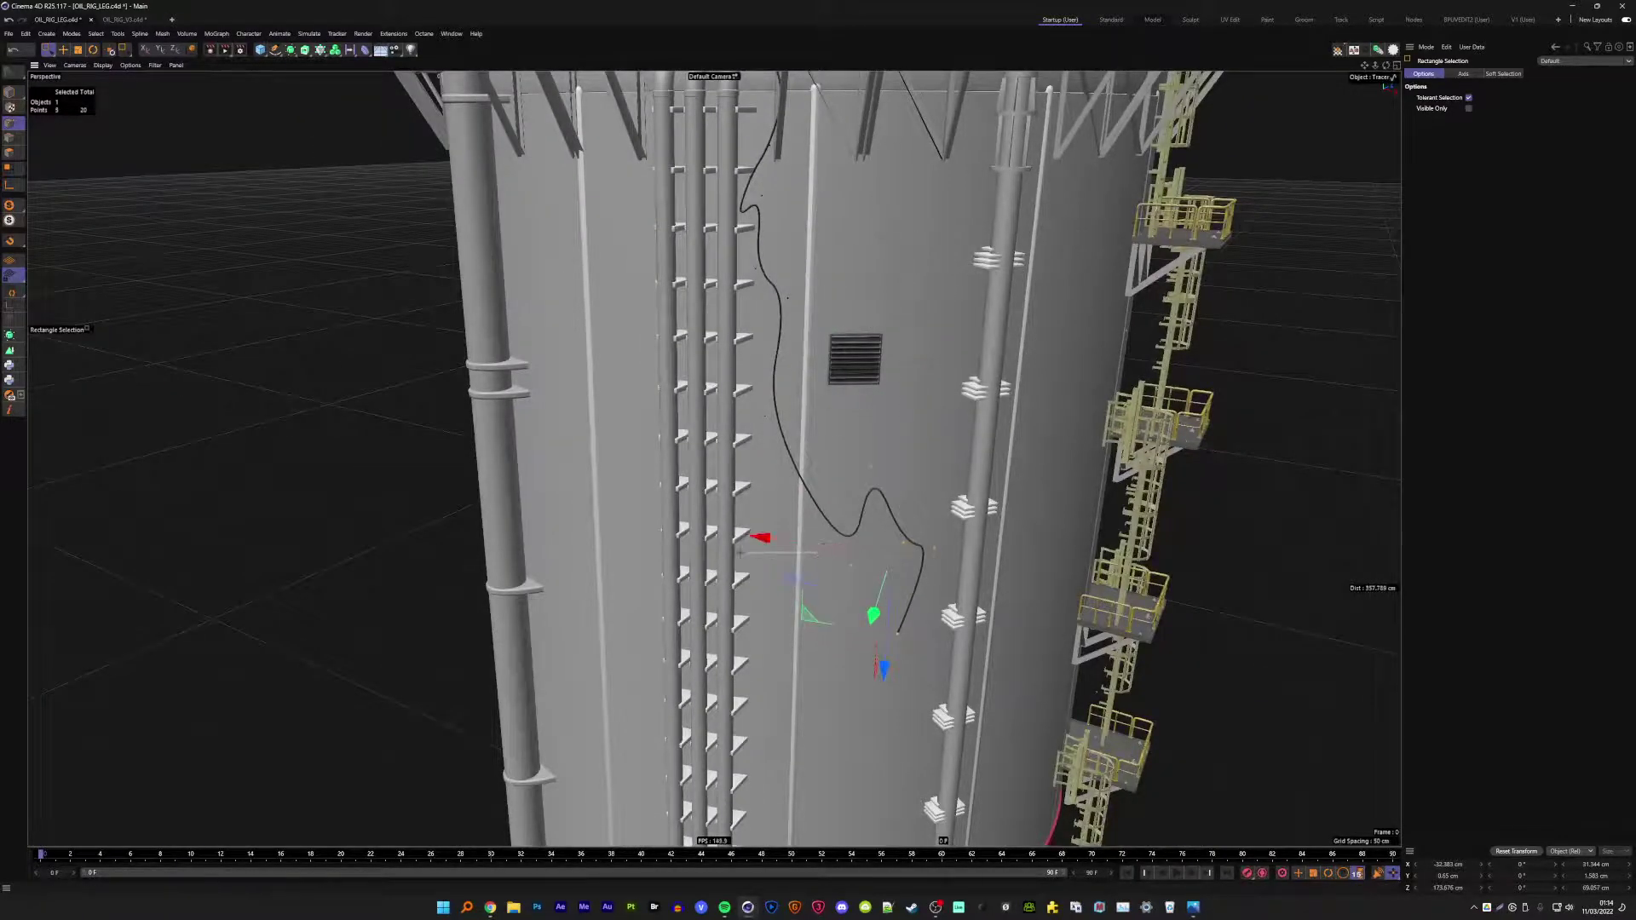
mouse_move(761, 537)
left_mouse_down()
mouse_move(684, 529)
mouse_move(821, 426)
left_mouse_up()
scroll(821, 426, "down", 3)
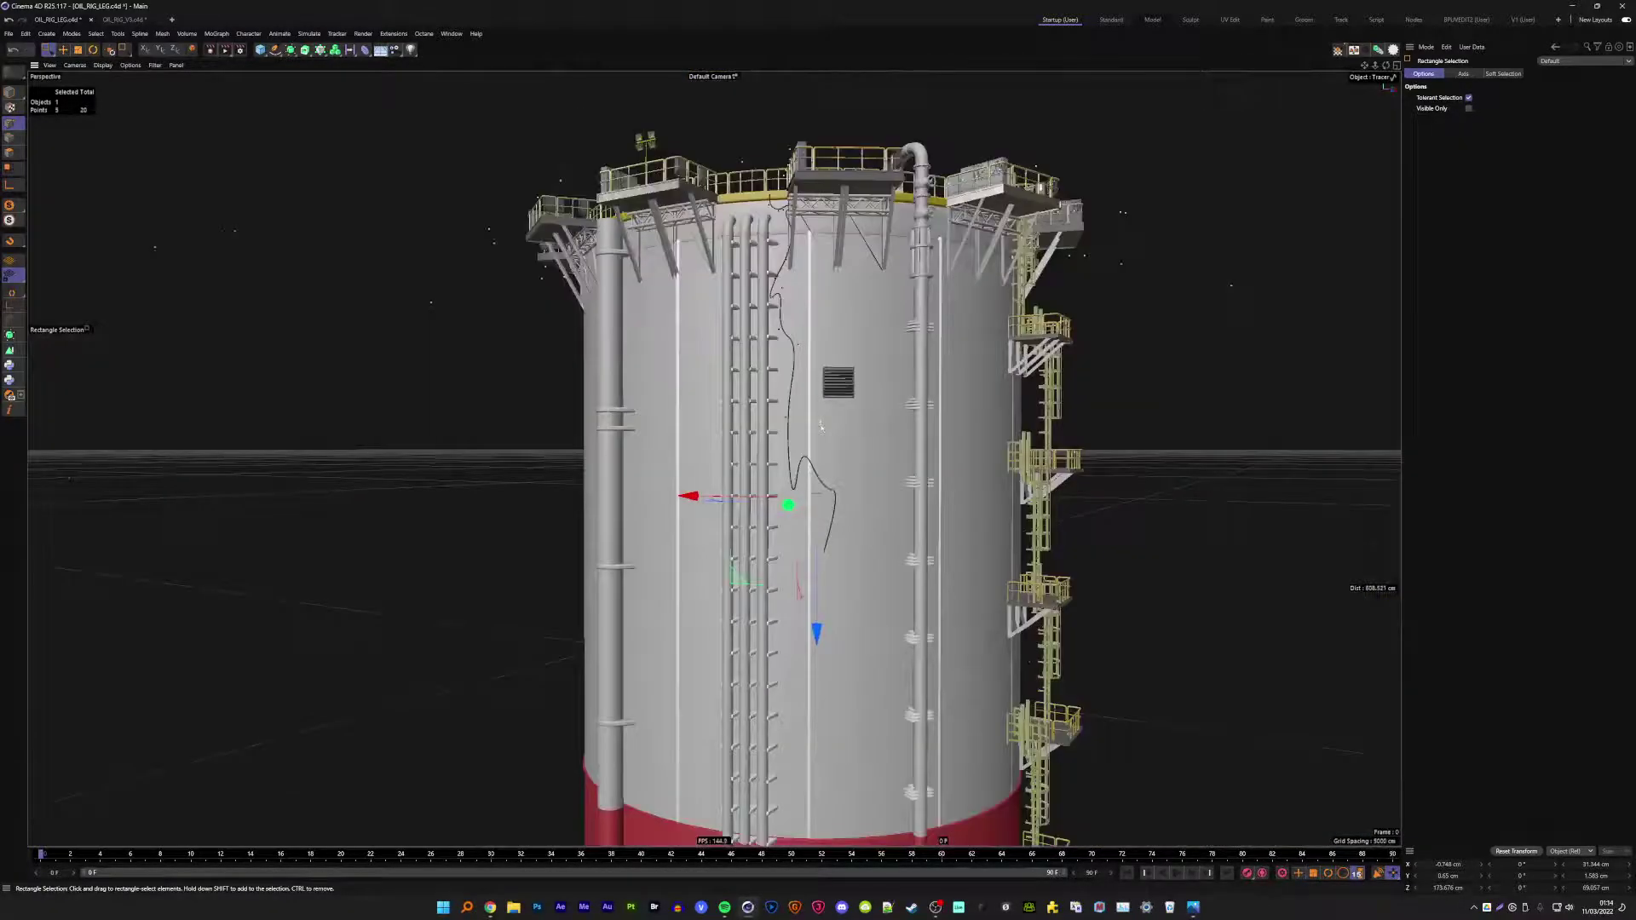
- Turn the cable's hump into a loop and move a point further down the wall
scroll(814, 579, "up", 1)
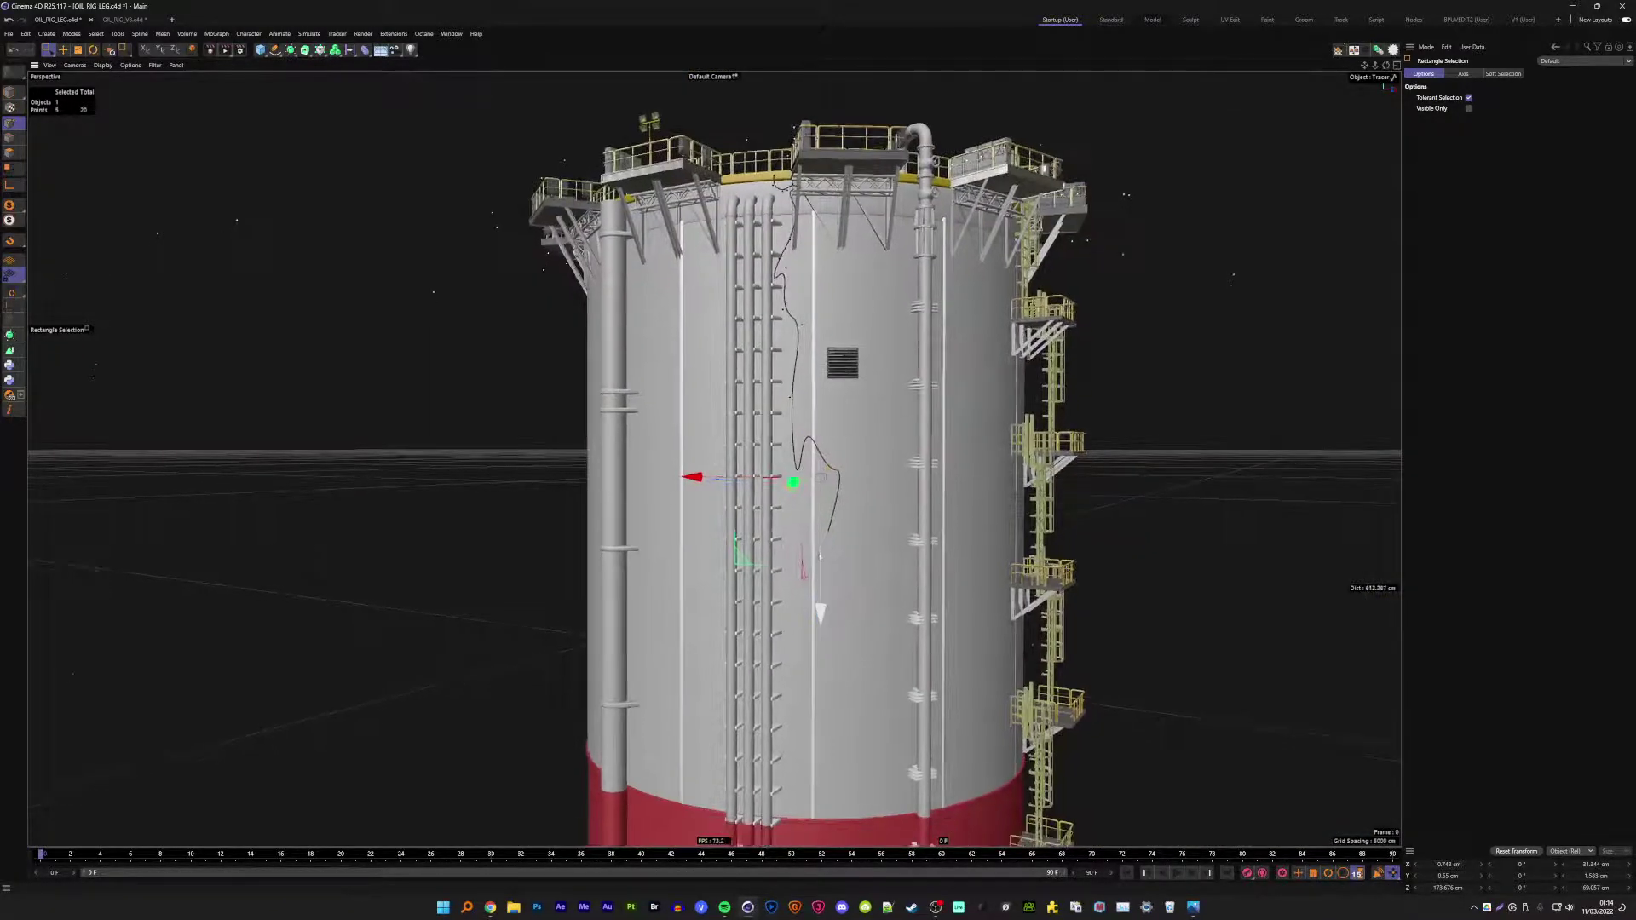
scroll(813, 580, "up", 3)
scroll(816, 512, "up", 2)
left_click_drag(778, 351, 814, 283)
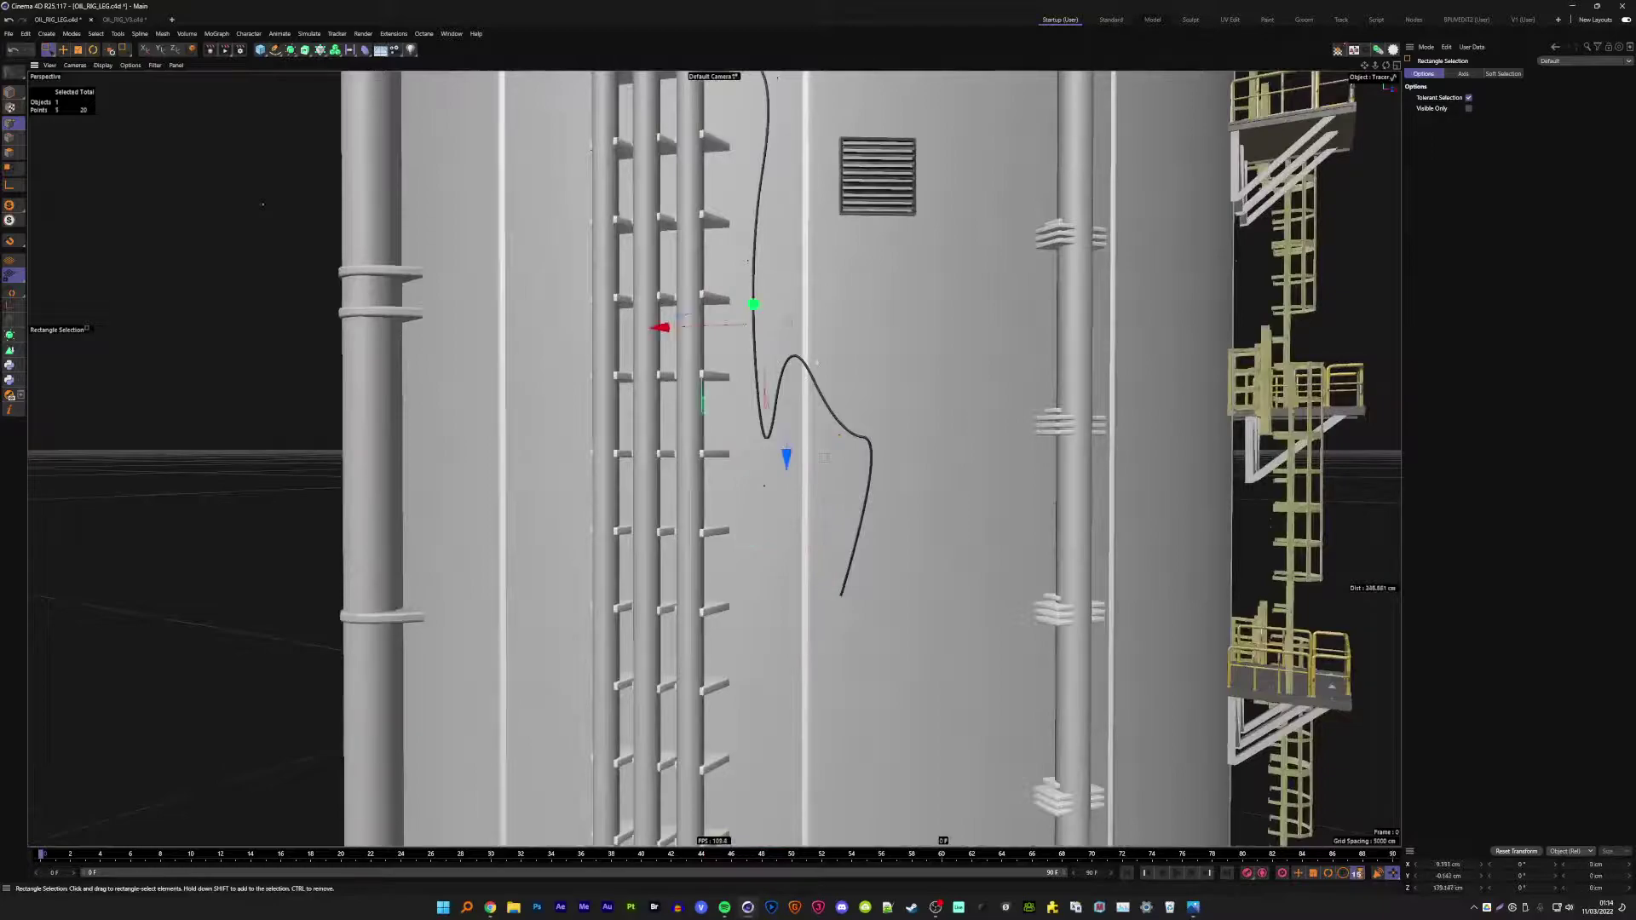
left_click_drag(849, 406, 862, 529)
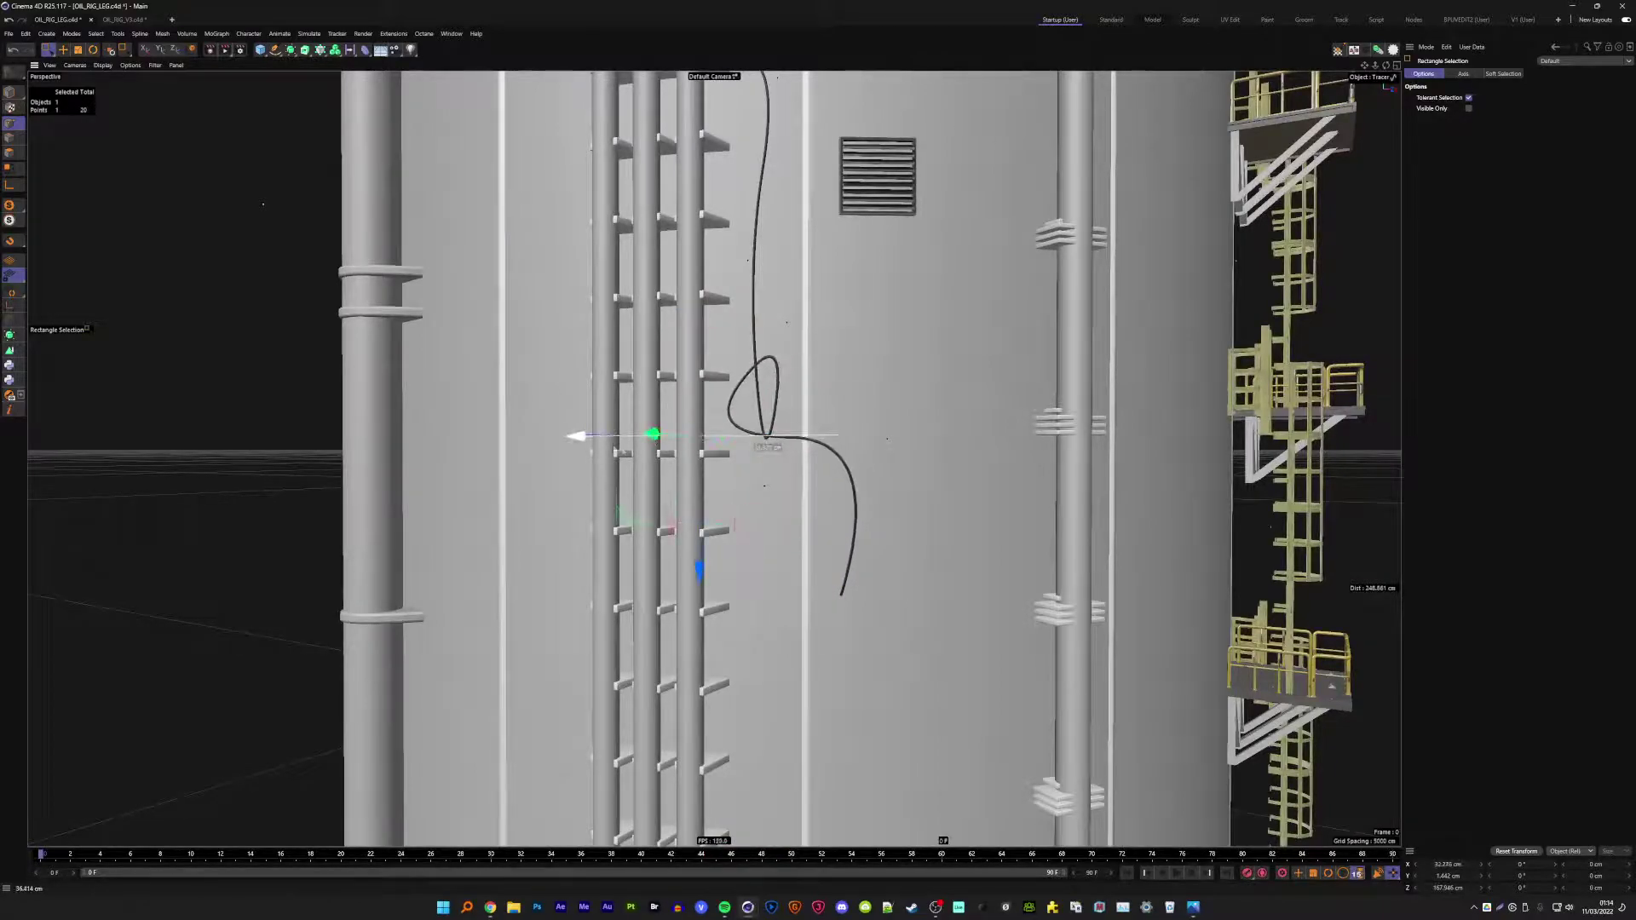
mouse_move(908, 409)
left_mouse_down()
mouse_move(848, 473)
mouse_move(869, 519)
mouse_move(790, 653)
left_mouse_up()
scroll(793, 647, "down", 2)
- Pull the cable's bottom point toward the red base and stretch the point above it downward
middle_click_drag(793, 648, 759, 366, "alt")
left_click_drag(803, 467, 804, 822)
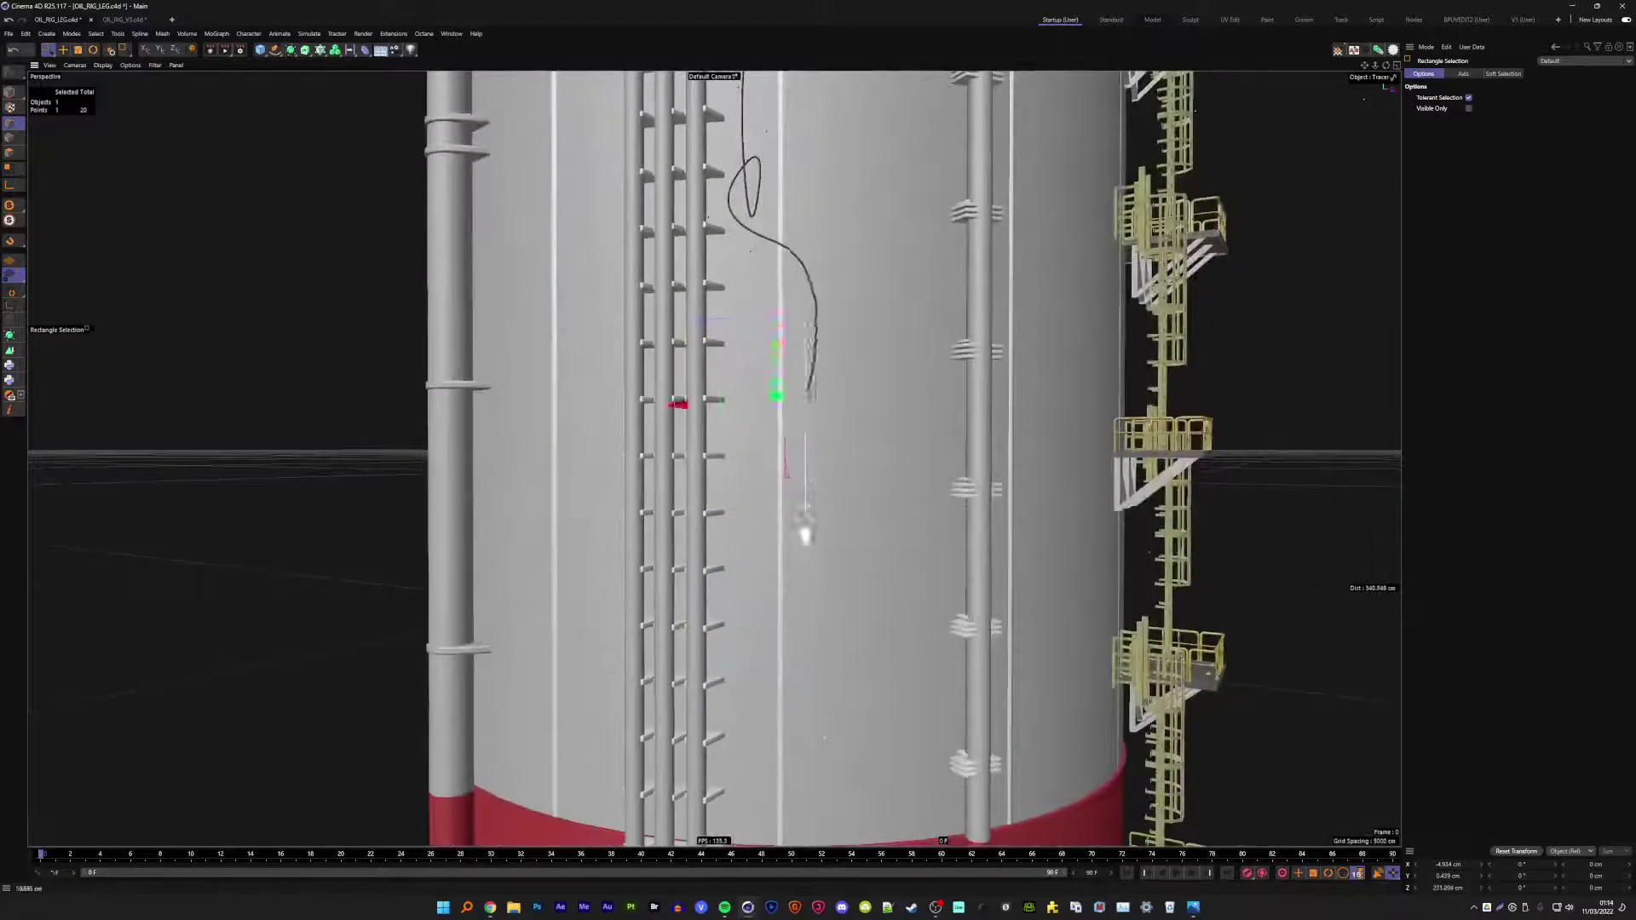
left_click_drag(775, 697, 720, 695)
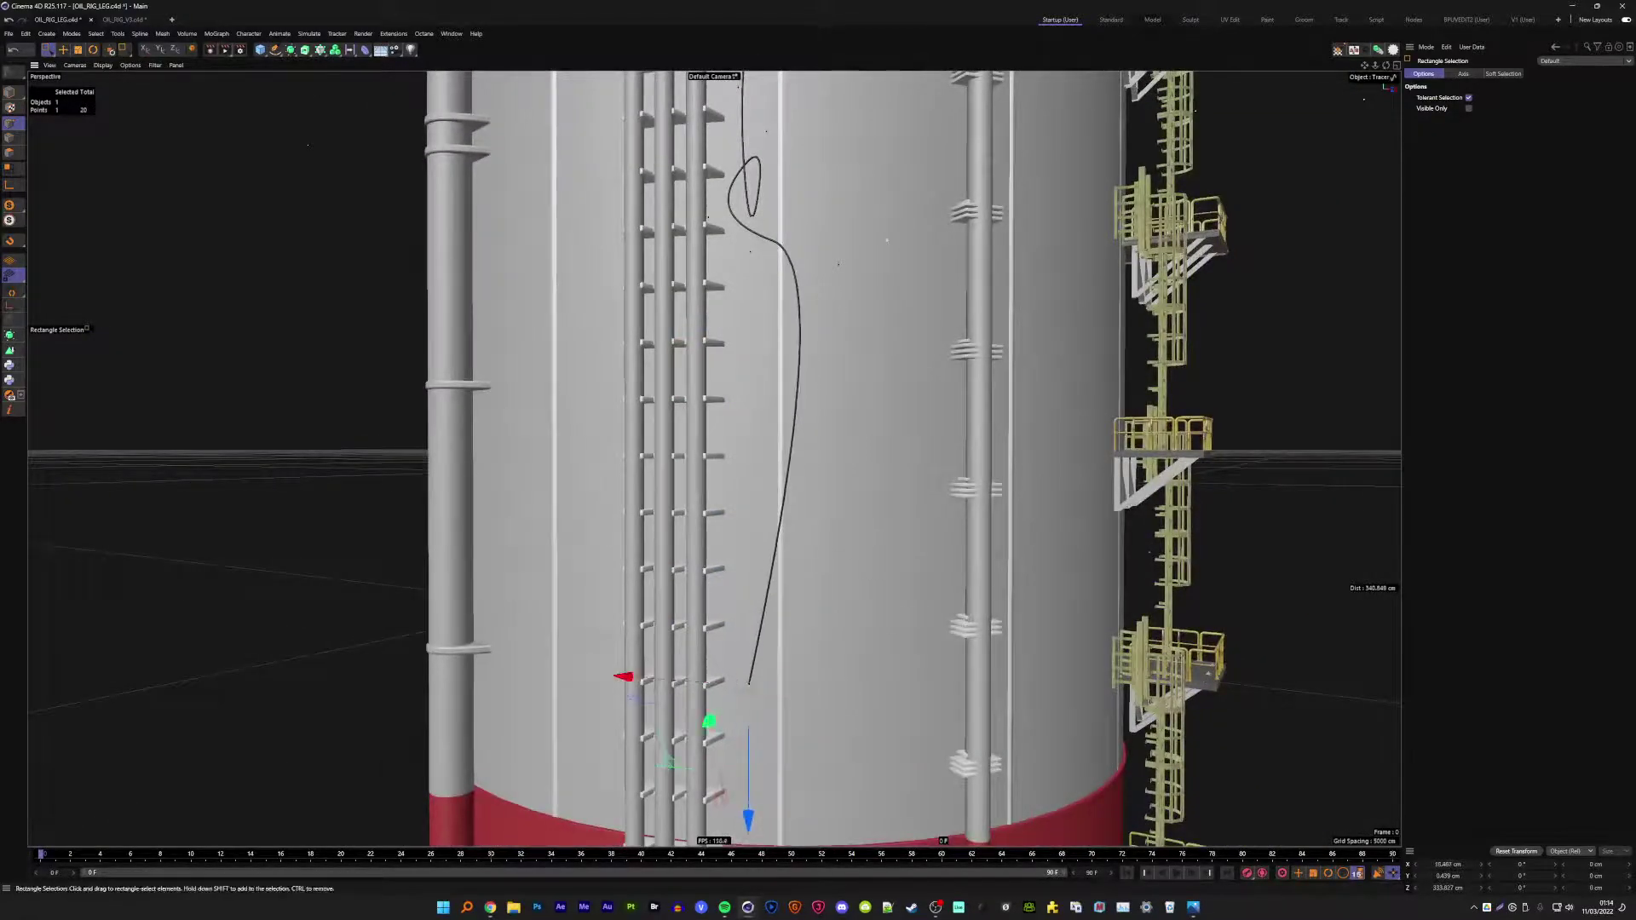
left_click(797, 271)
mouse_move(838, 385)
left_mouse_down()
mouse_move(836, 537)
mouse_move(826, 512)
left_mouse_up()
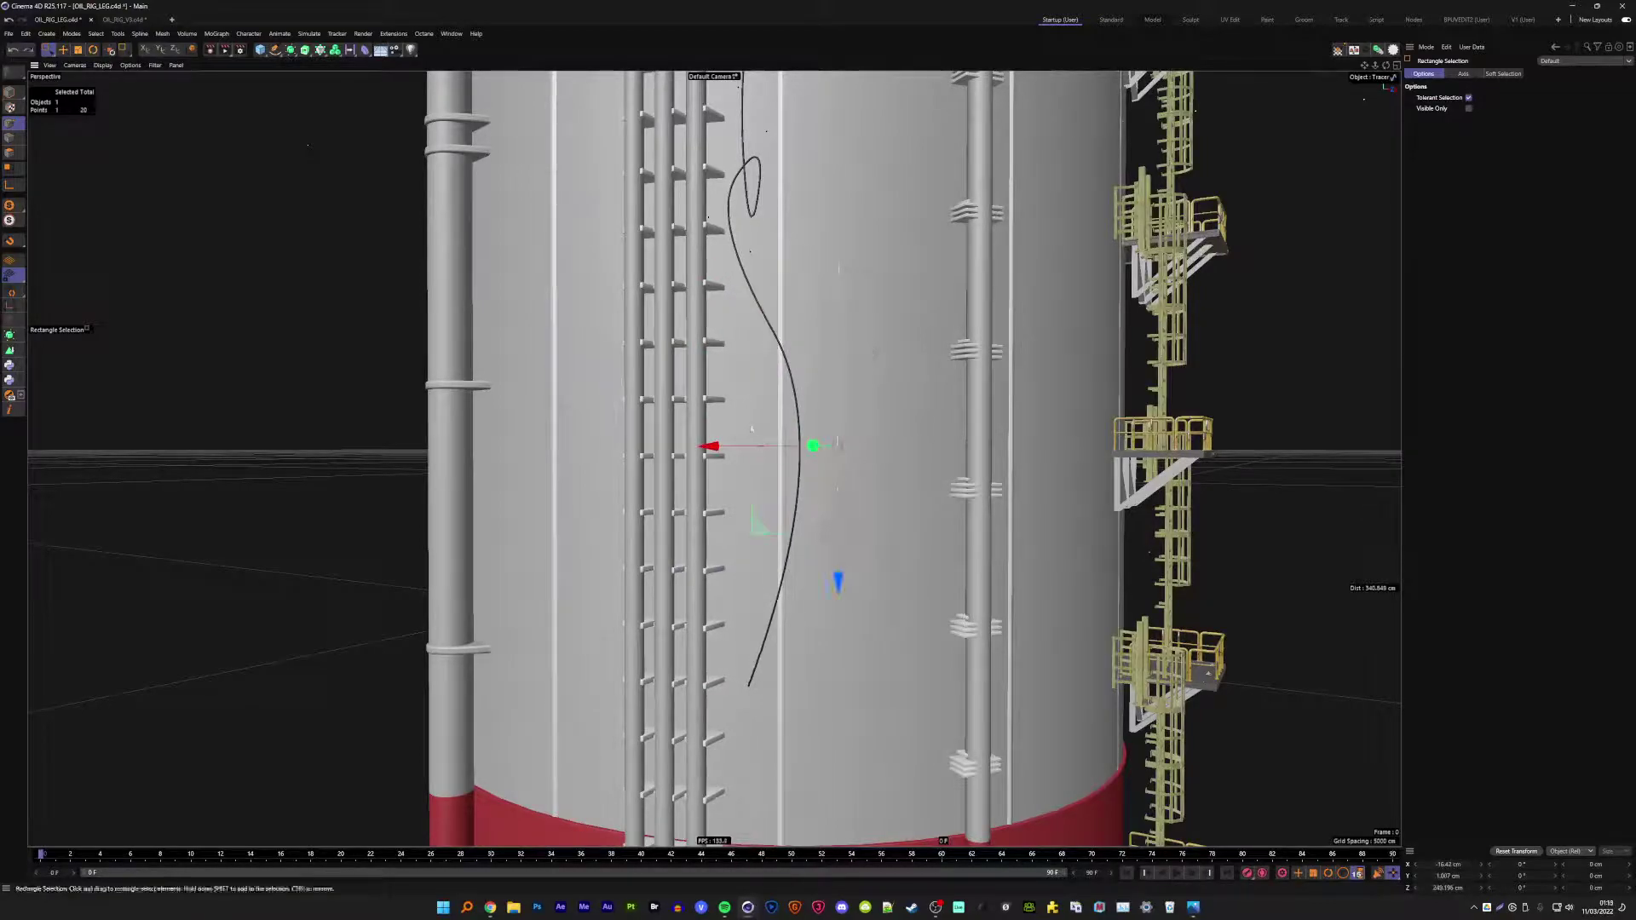
left_click_drag(767, 445, 720, 446)
- Refine the lower cable points to smooth the hanging curve
scroll(801, 410, "down", 1)
mouse_move(801, 410)
left_mouse_down("alt")
mouse_move(759, 444)
mouse_move(735, 267)
mouse_move(806, 163)
left_mouse_up("alt")
scroll(767, 435, "up", 3)
scroll(759, 445, "down", 2)
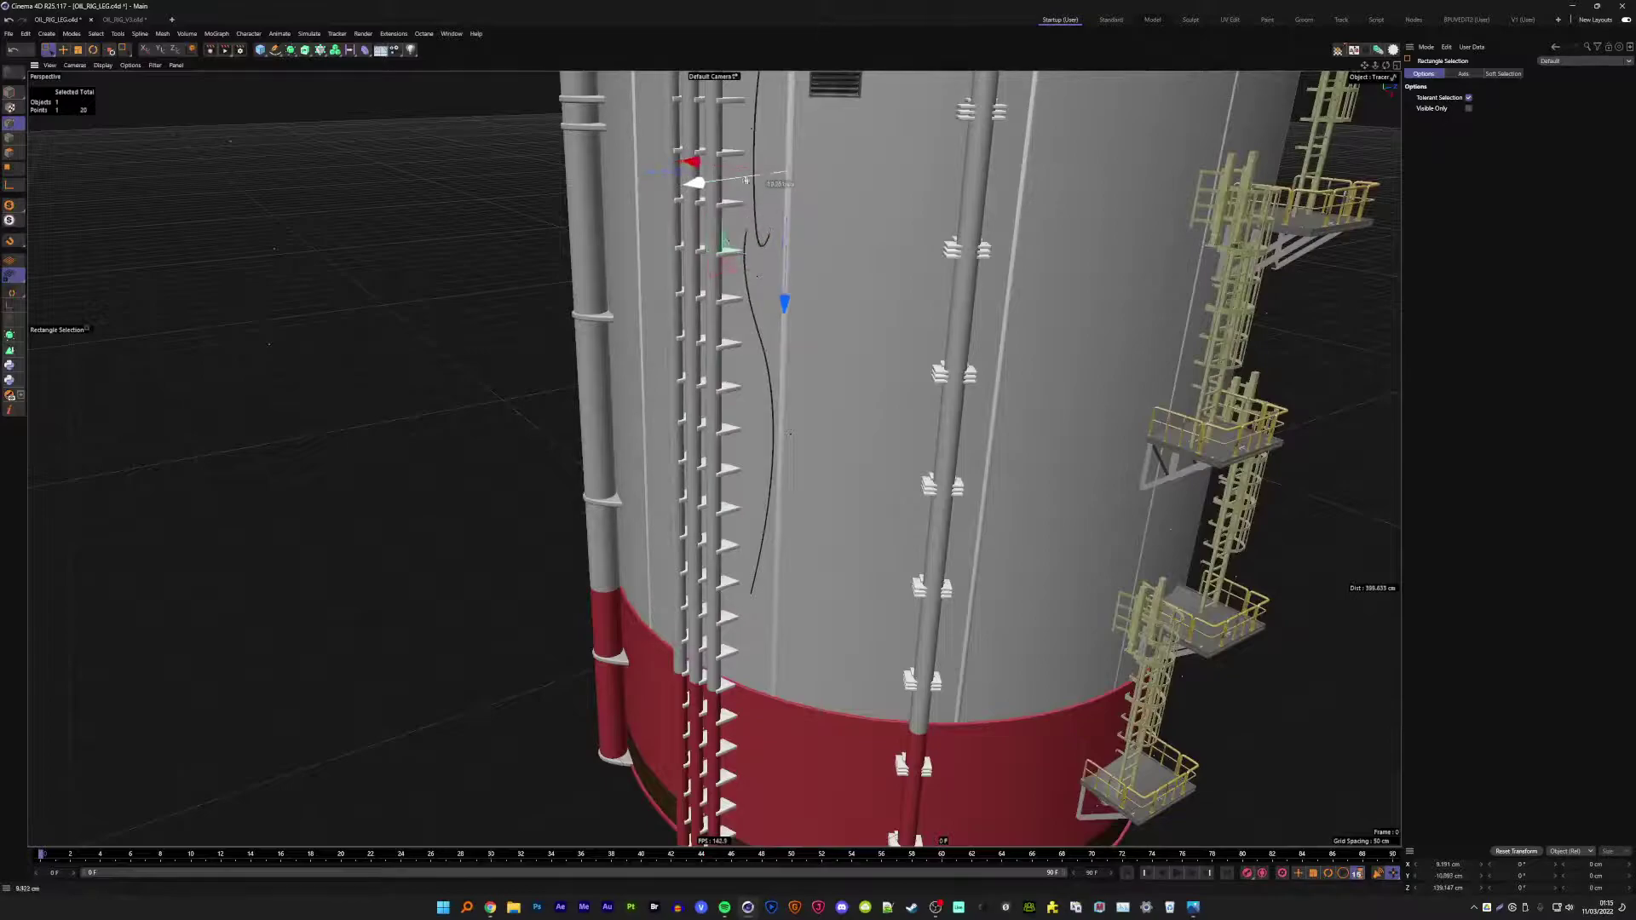
left_click(774, 290)
left_click_drag(714, 295, 797, 275)
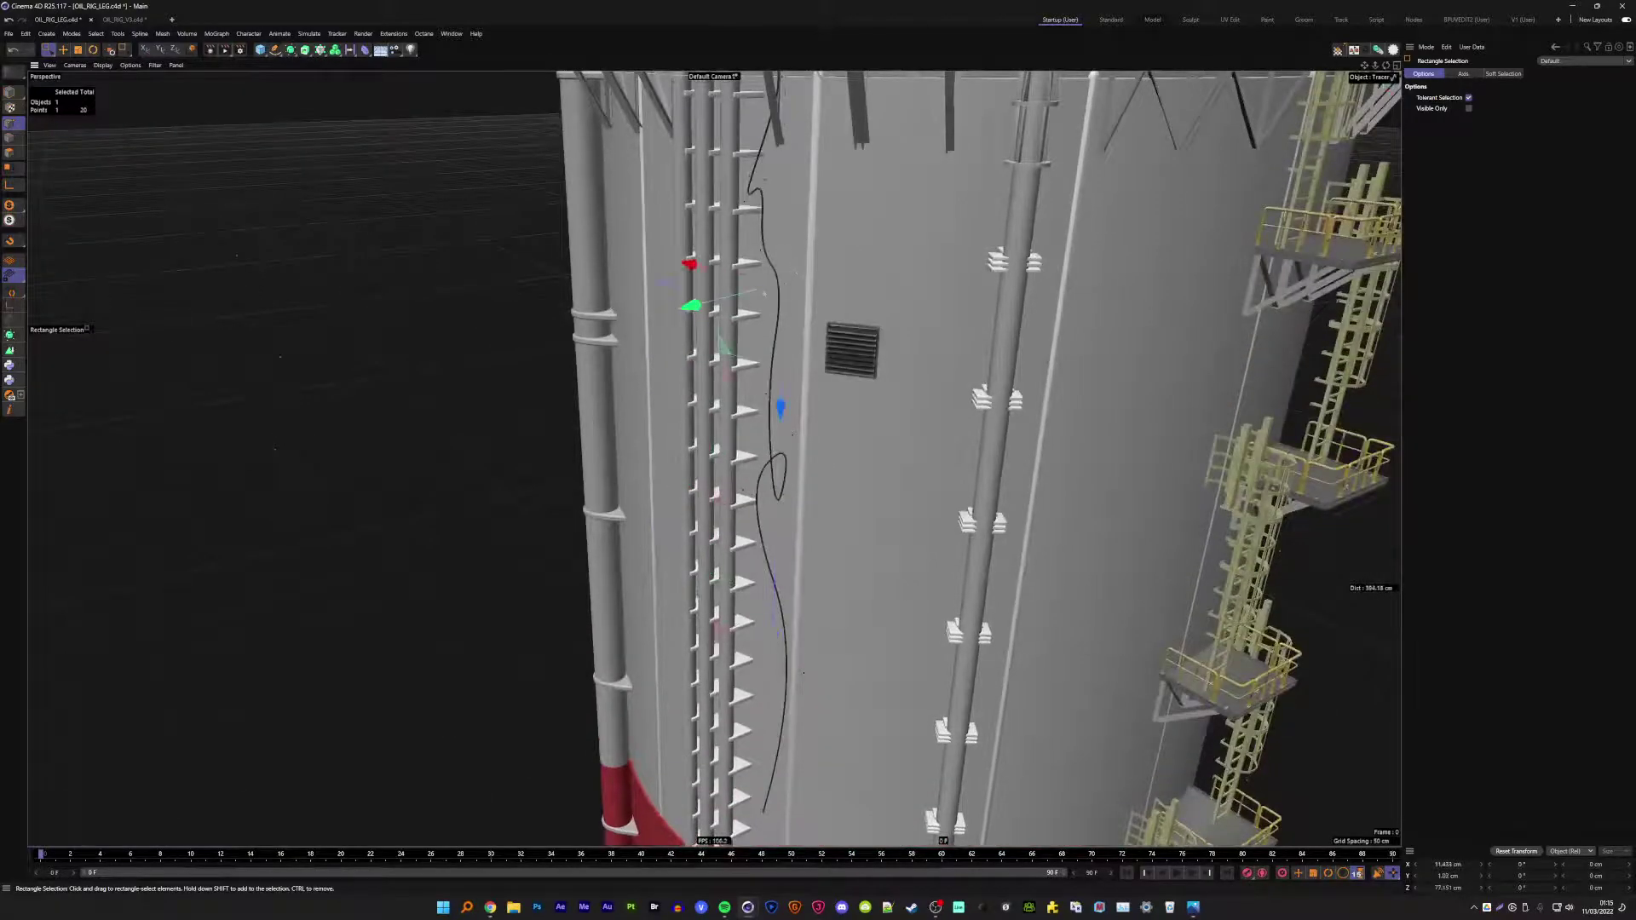
left_click_drag(690, 305, 859, 295)
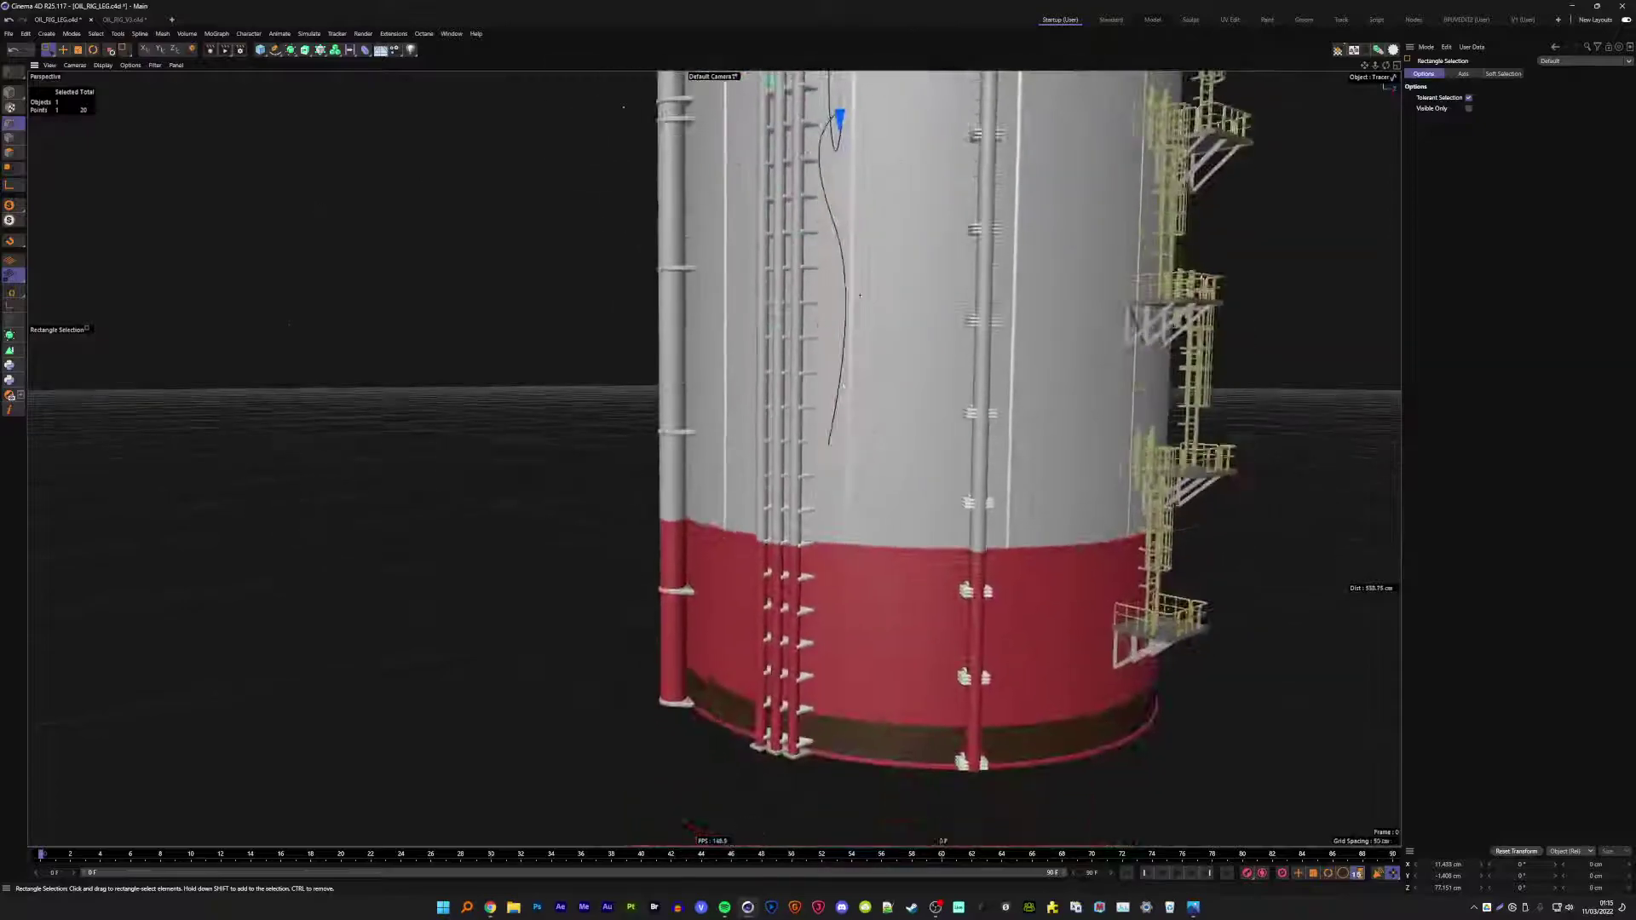
scroll(821, 535, "up", 3)
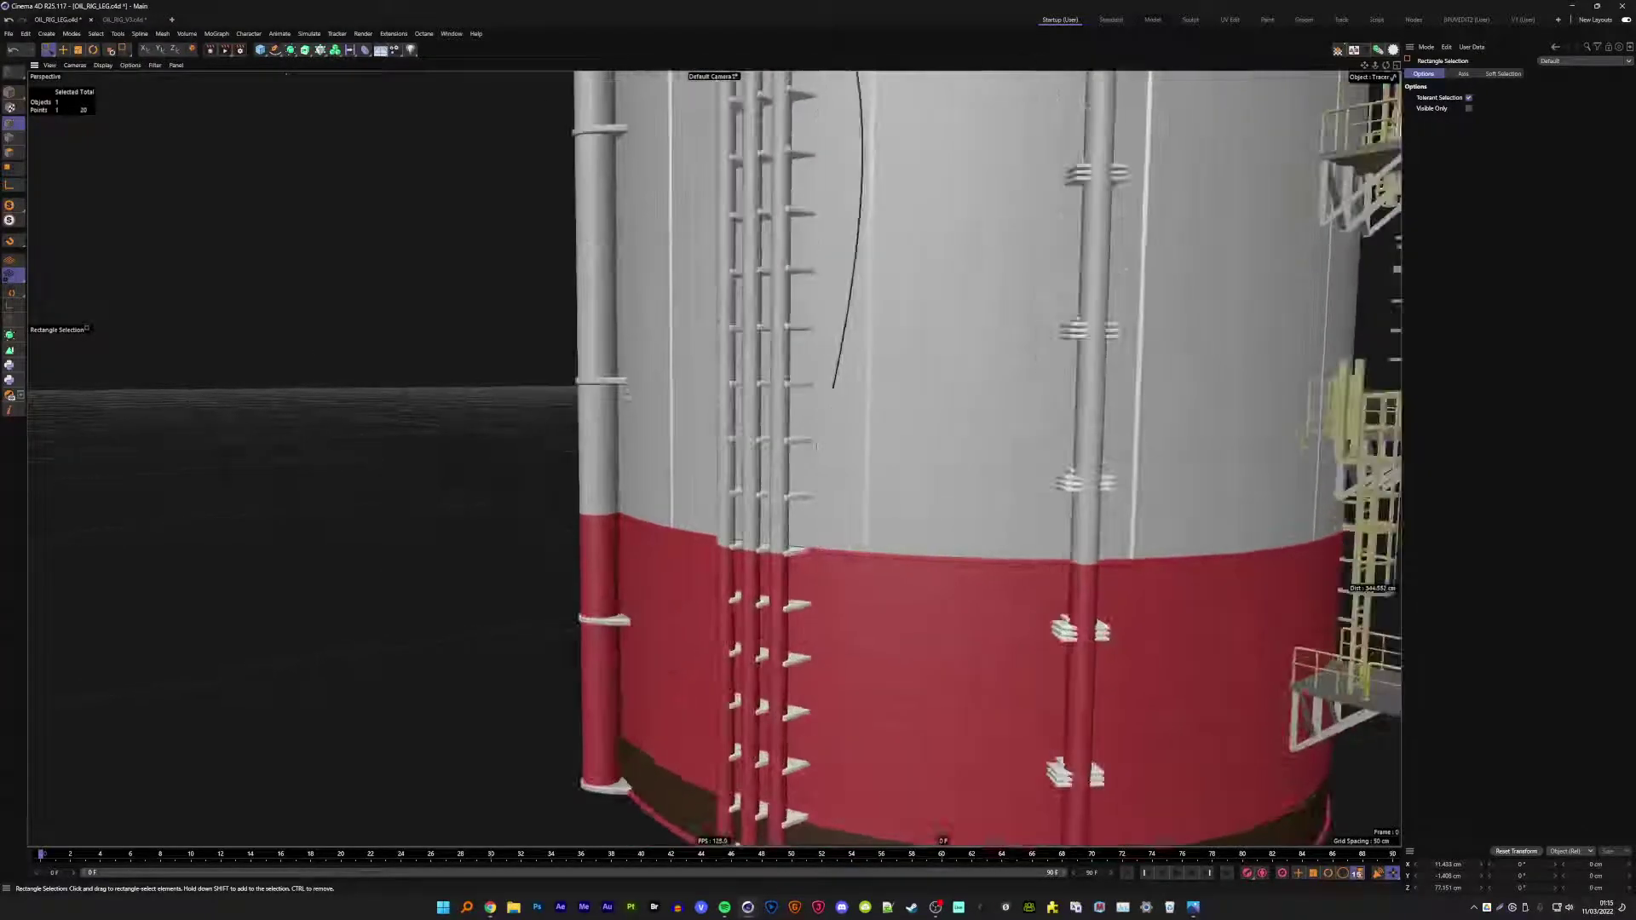
- Drag the cable's lower end past the red band to near the tank base, then deselect
left_click(834, 386)
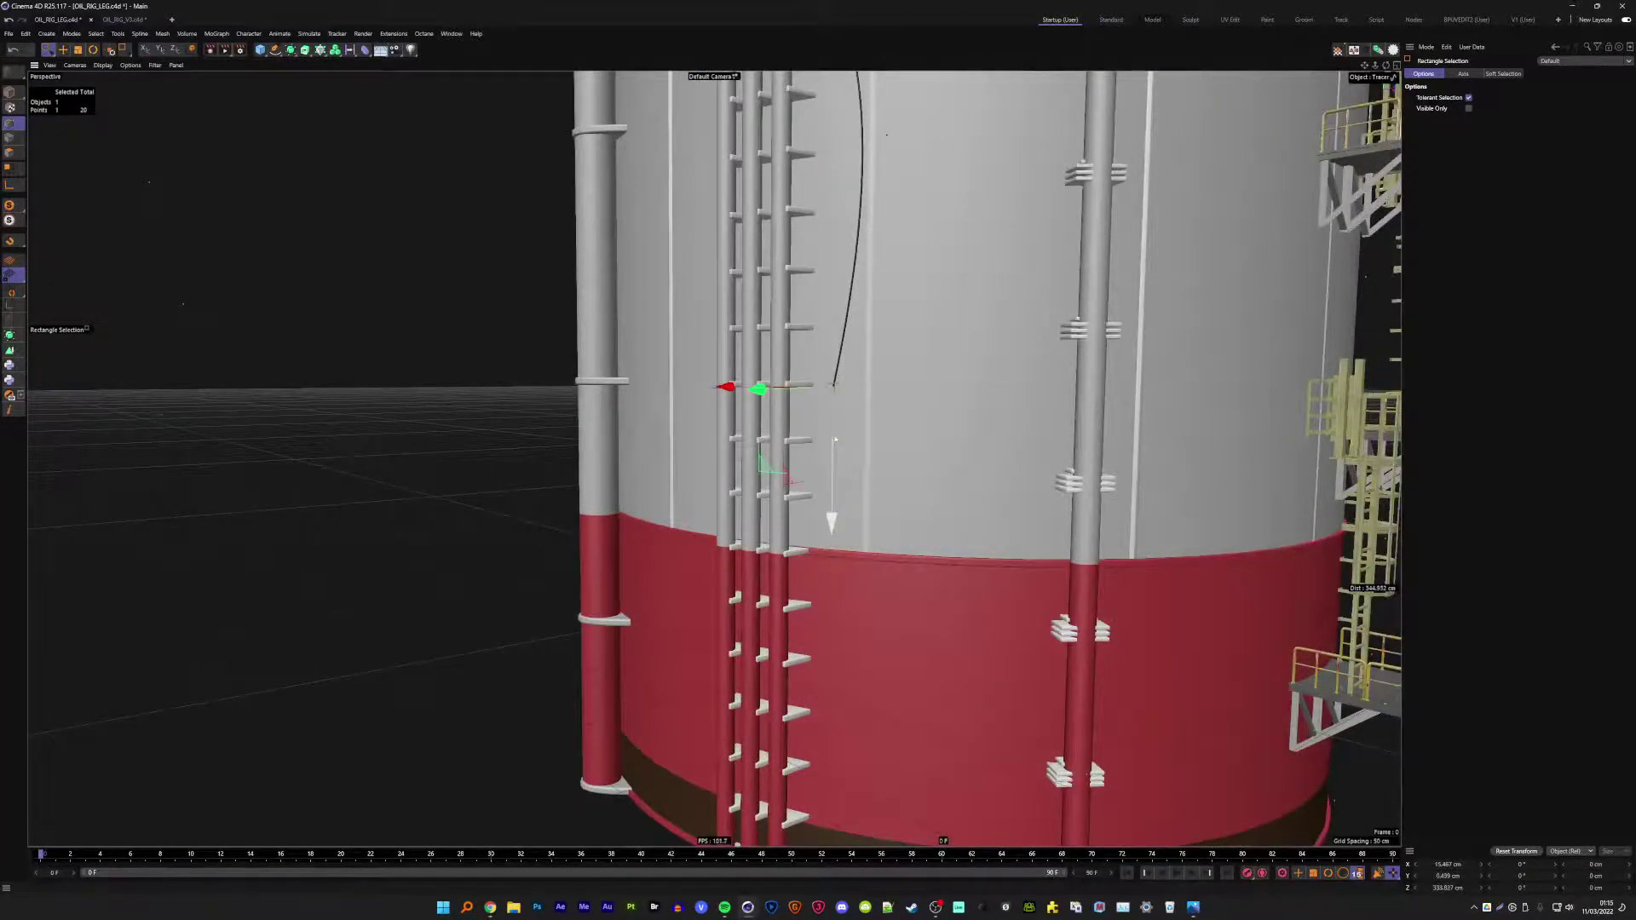
left_click_drag(835, 439, 872, 849)
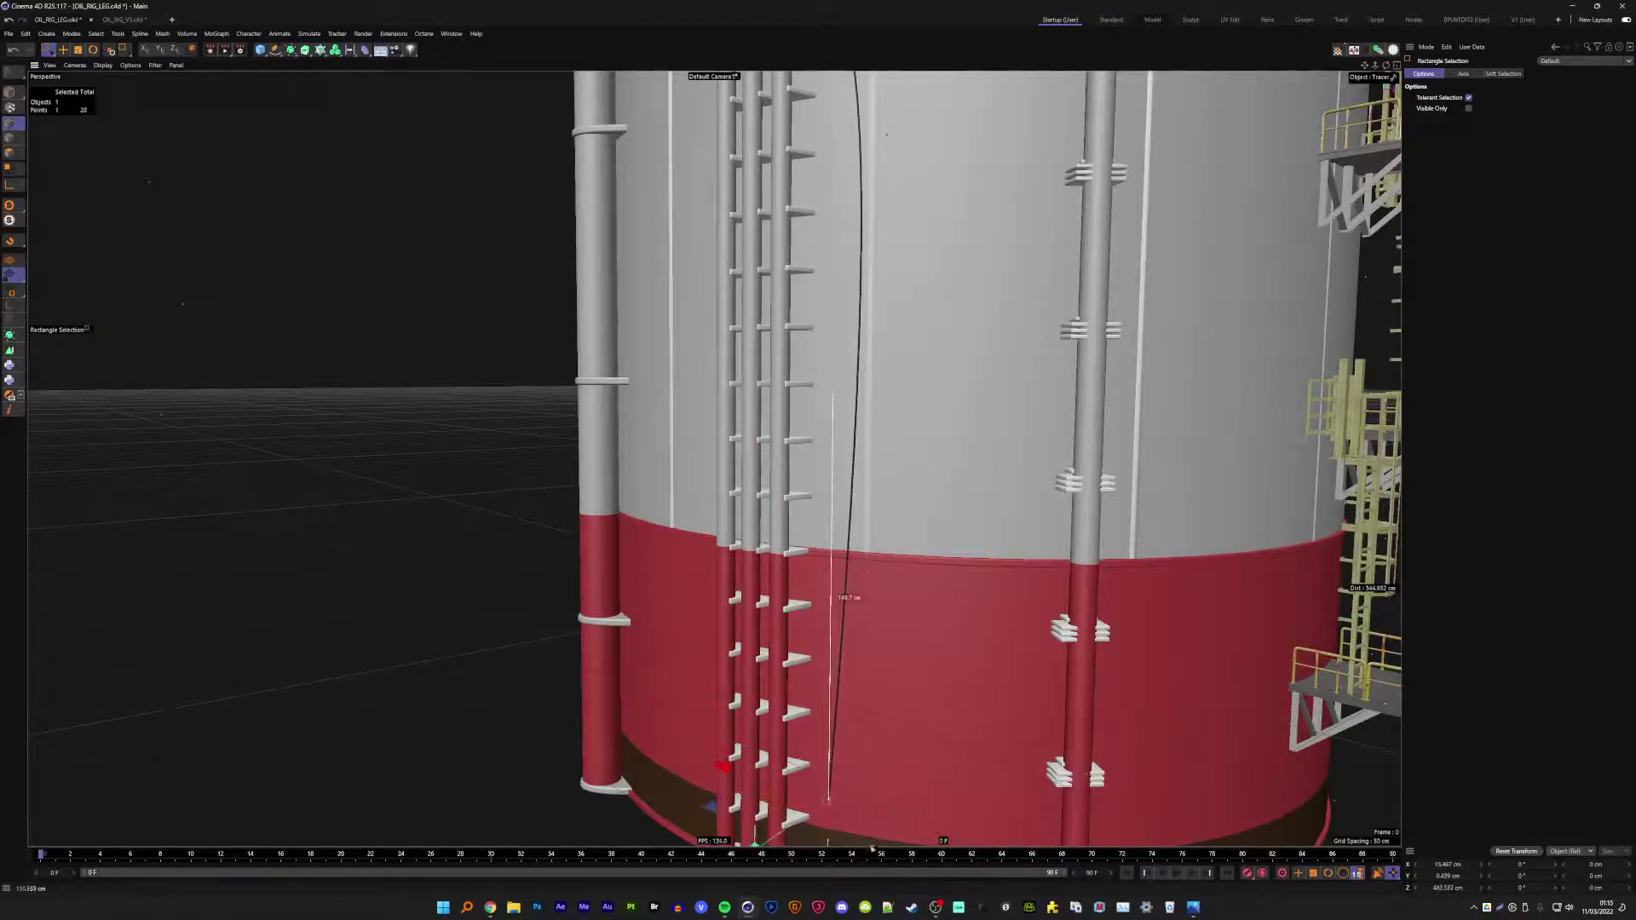
scroll(869, 596, "down", 2)
scroll(869, 511, "down", 2)
scroll(869, 486, "down", 2)
scroll(869, 483, "down", 1)
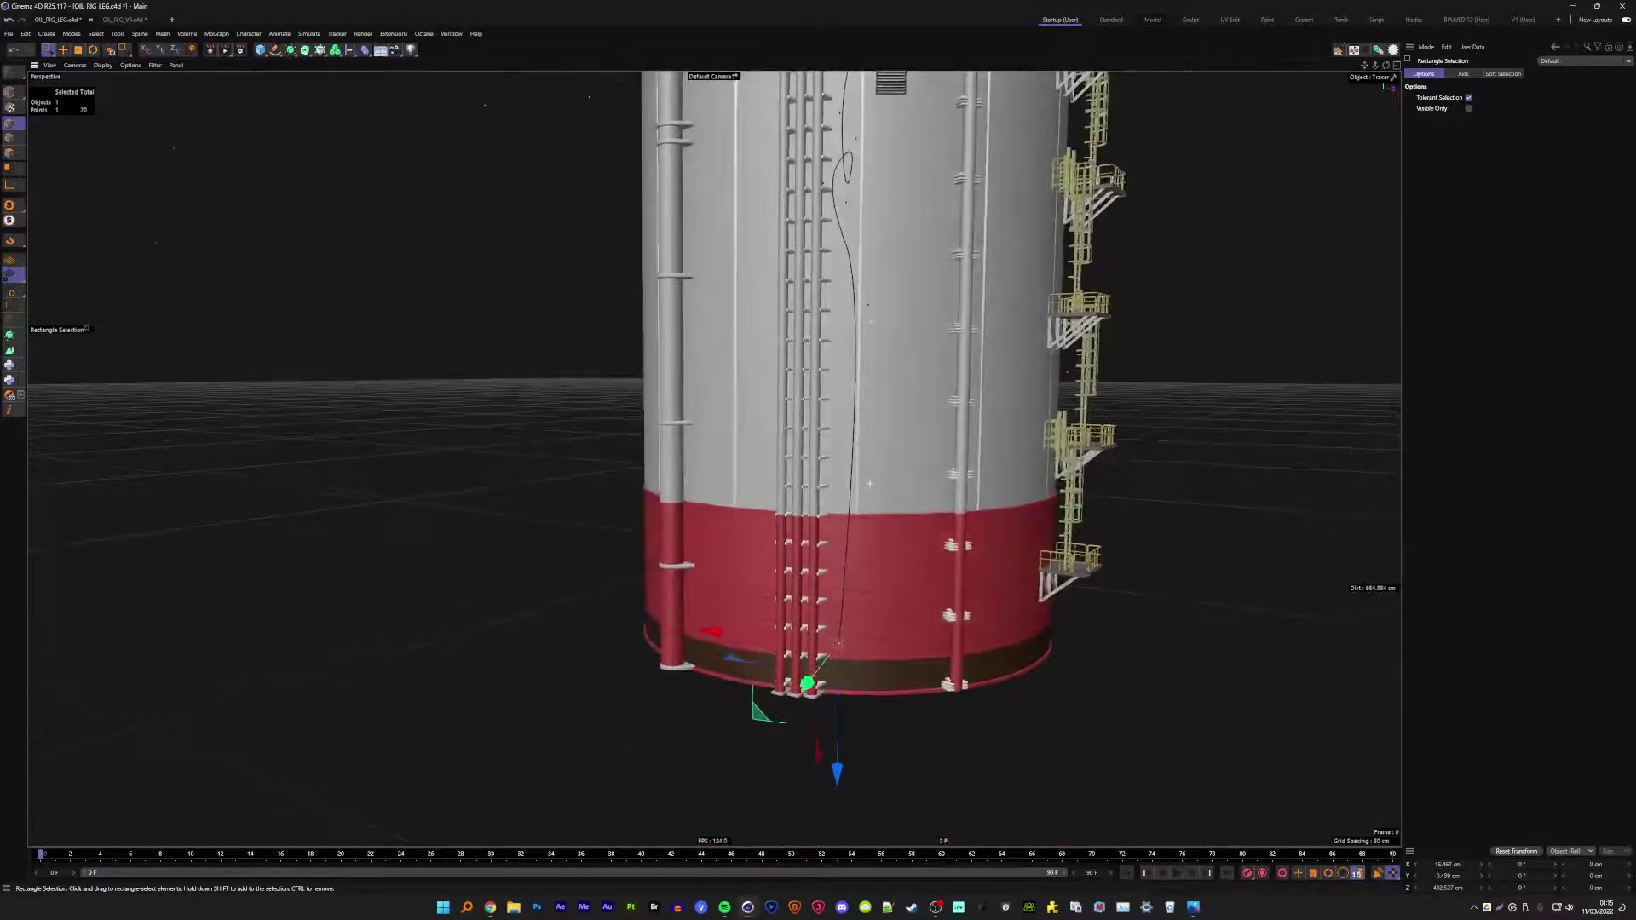
left_click_drag(858, 270, 861, 398)
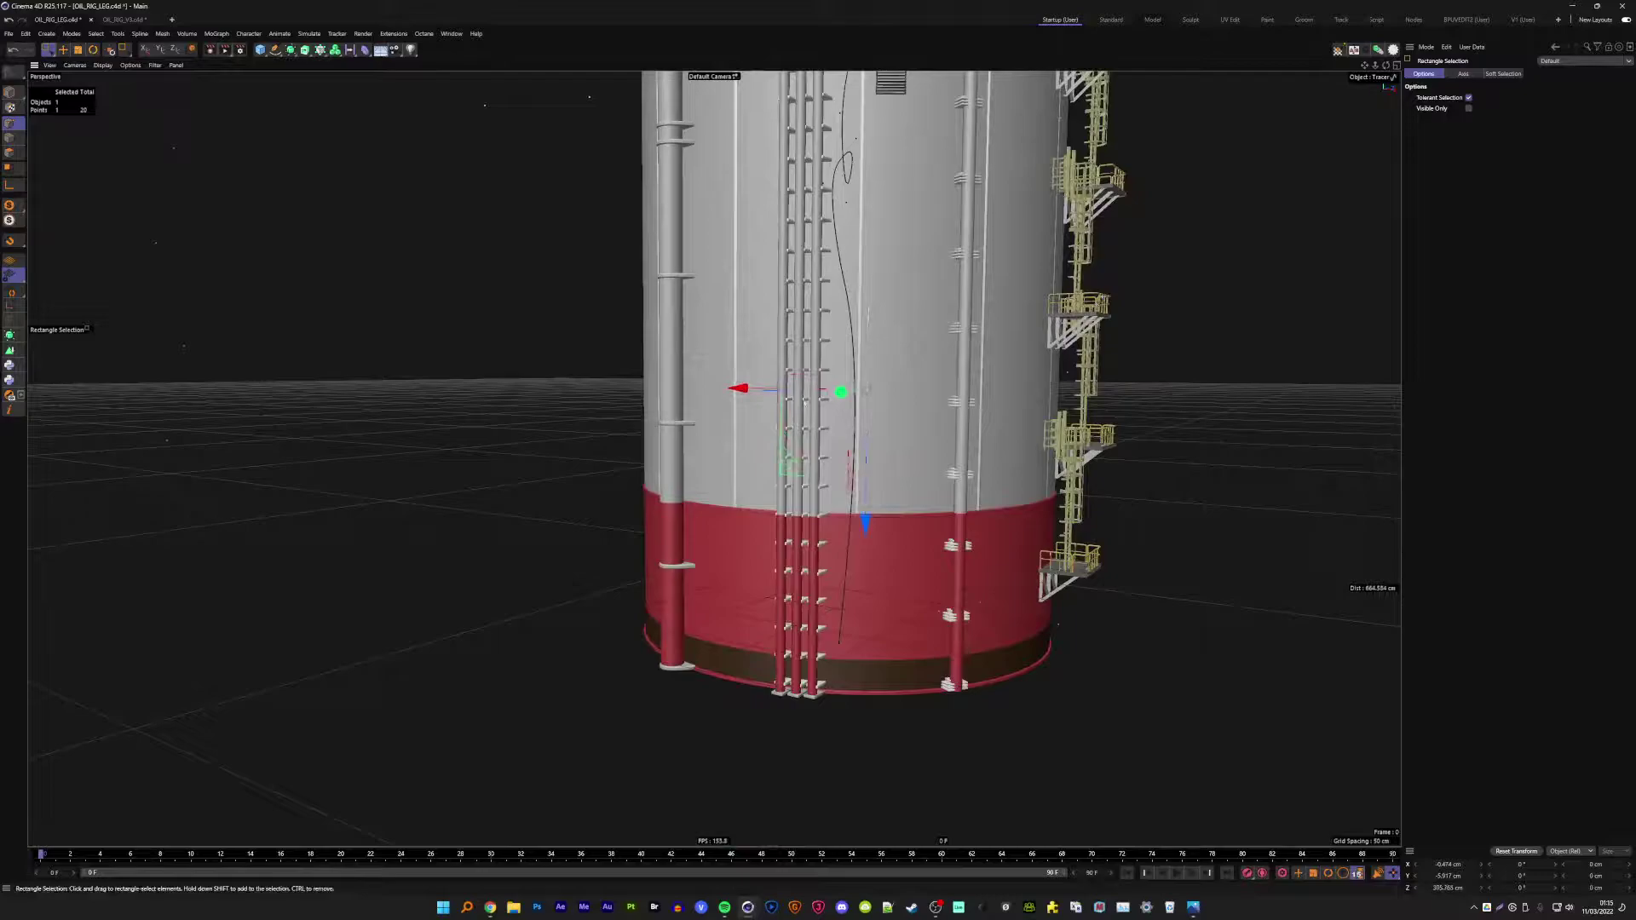
scroll(861, 520, "up", 2)
scroll(852, 664, "up", 2)
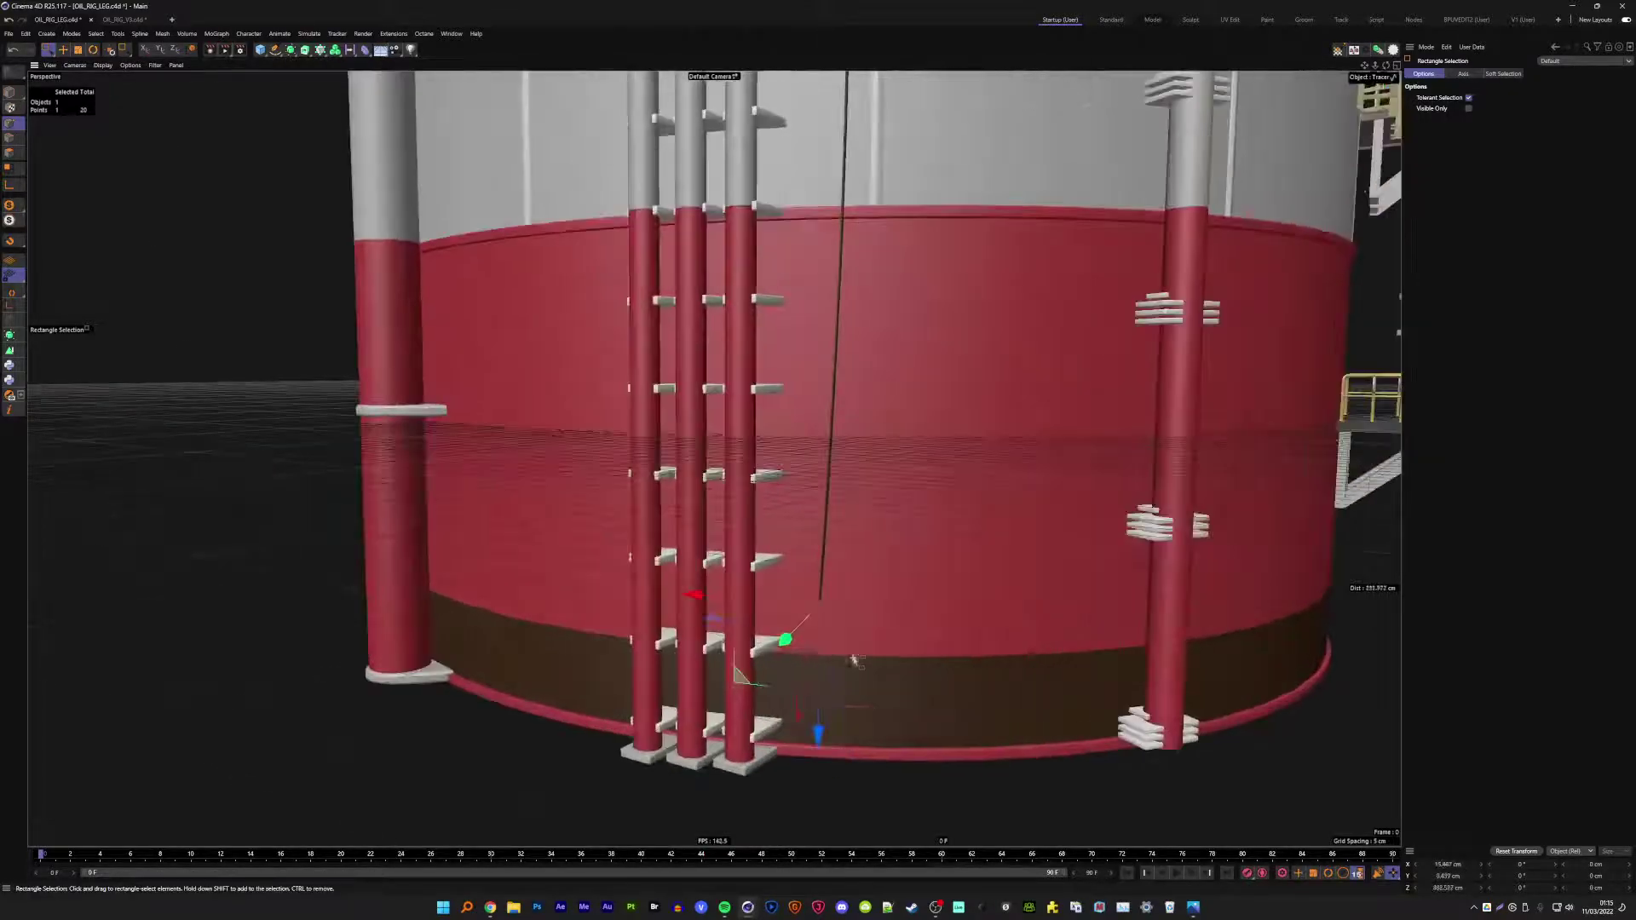
scroll(858, 605, "up", 3)
left_click(773, 605)
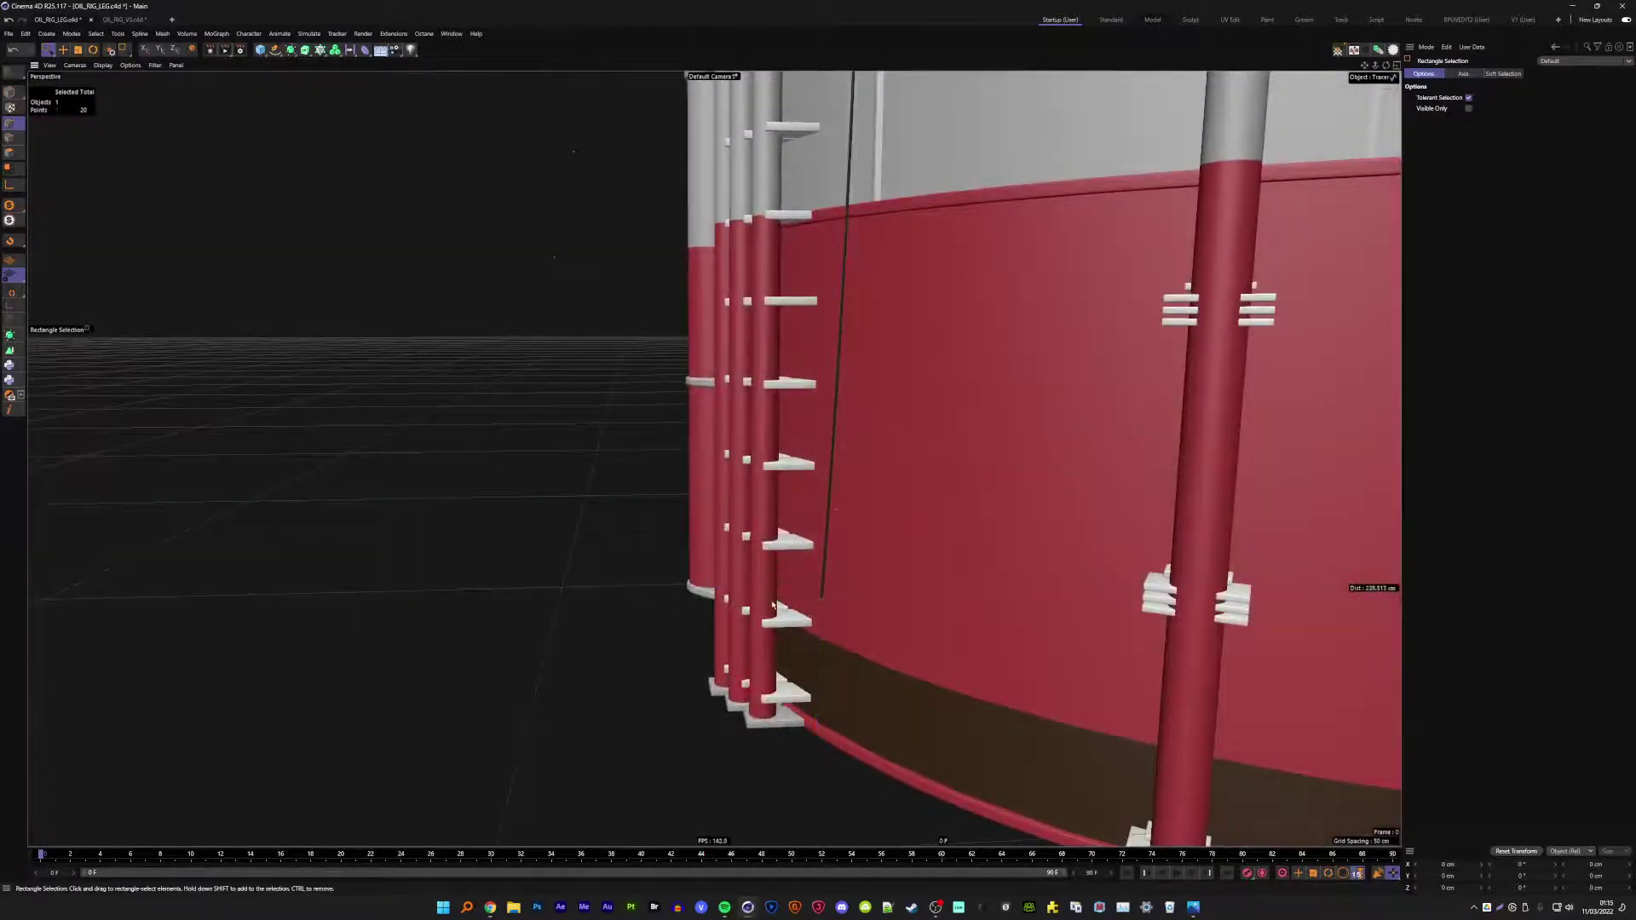
scroll(780, 603, "down", 3)
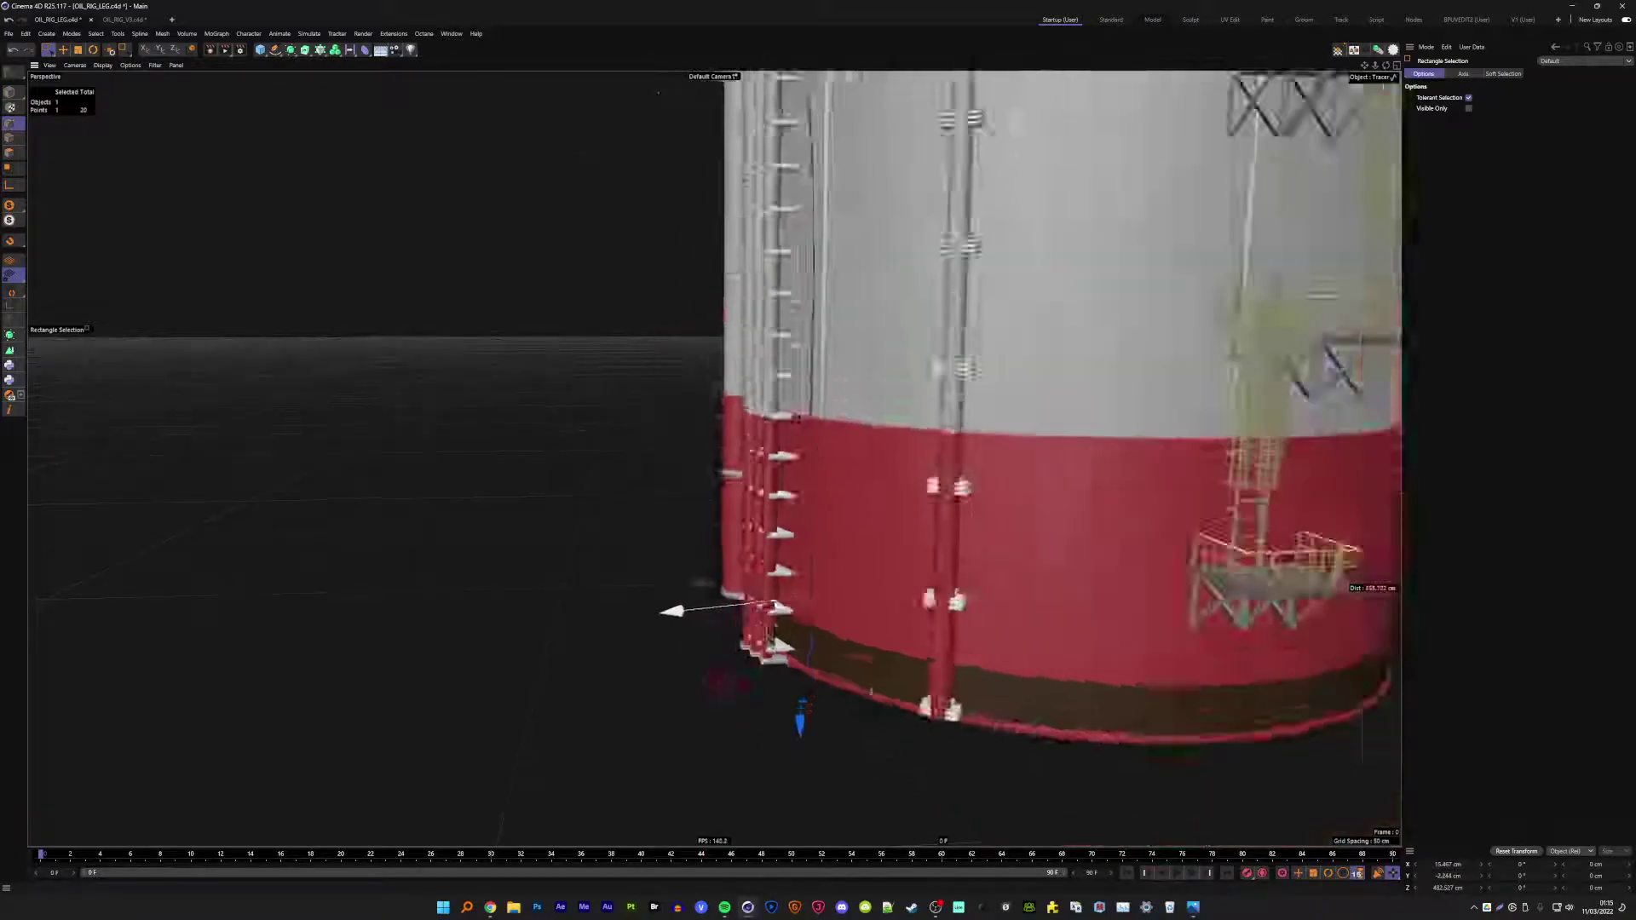
scroll(778, 601, "down", 3)
scroll(805, 529, "up", 3)
scroll(839, 461, "up", 3)
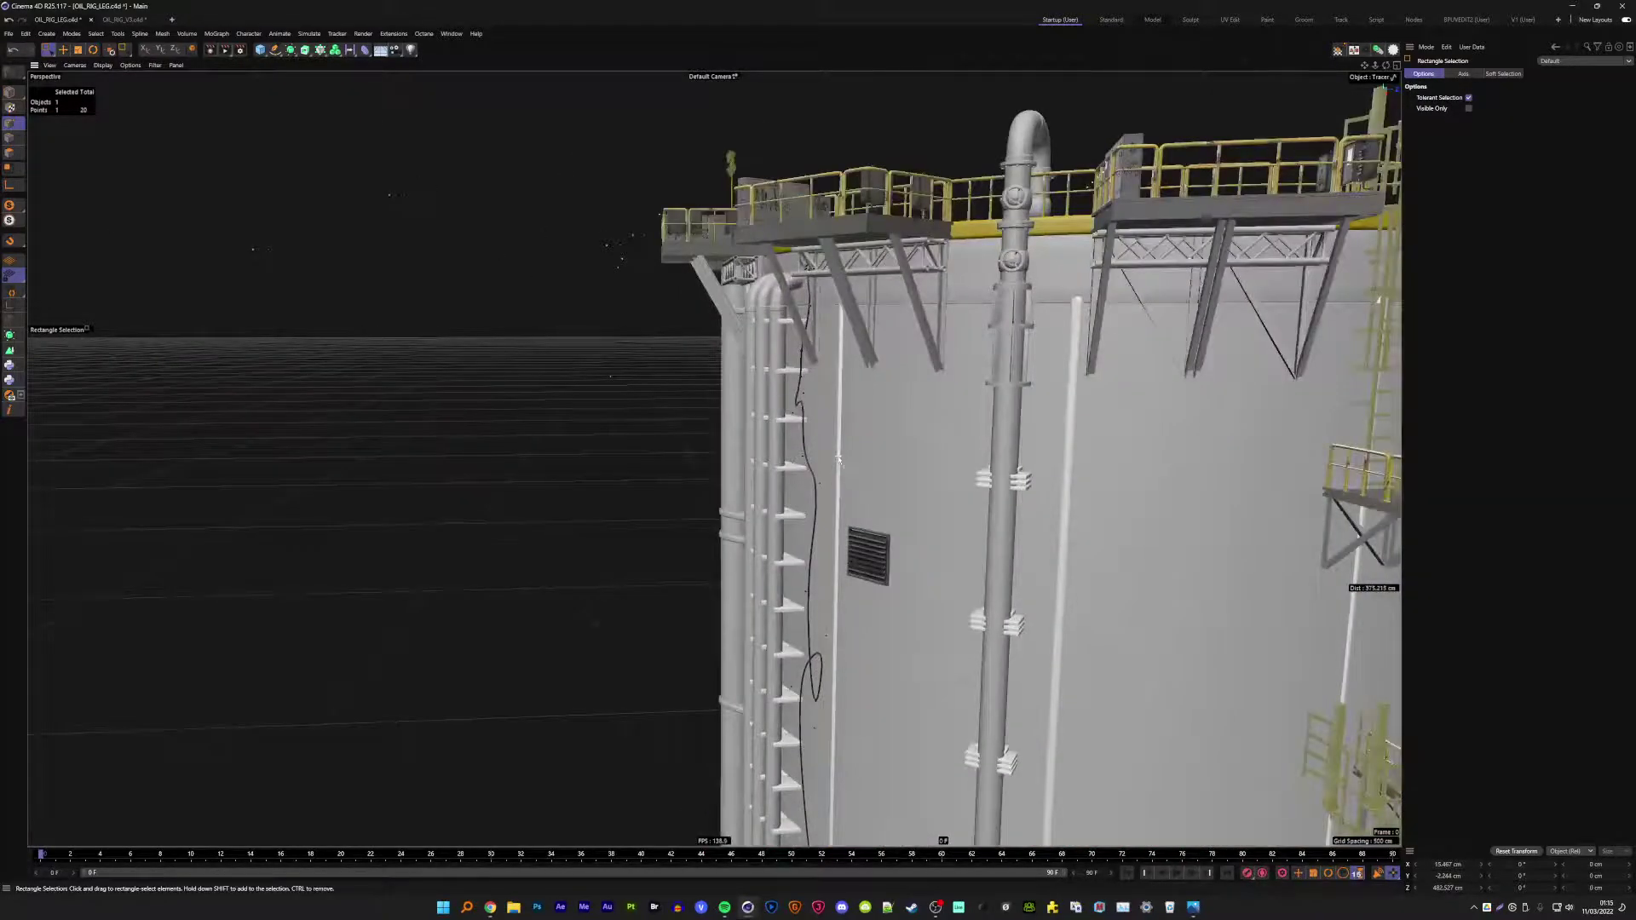
- Orbit under the yellow platform and select the hanging cable's top end point
scroll(838, 461, "down", 3)
left_click_drag(839, 461, 822, 307, "alt")
scroll(828, 356, "up", 5)
scroll(822, 307, "up", 3)
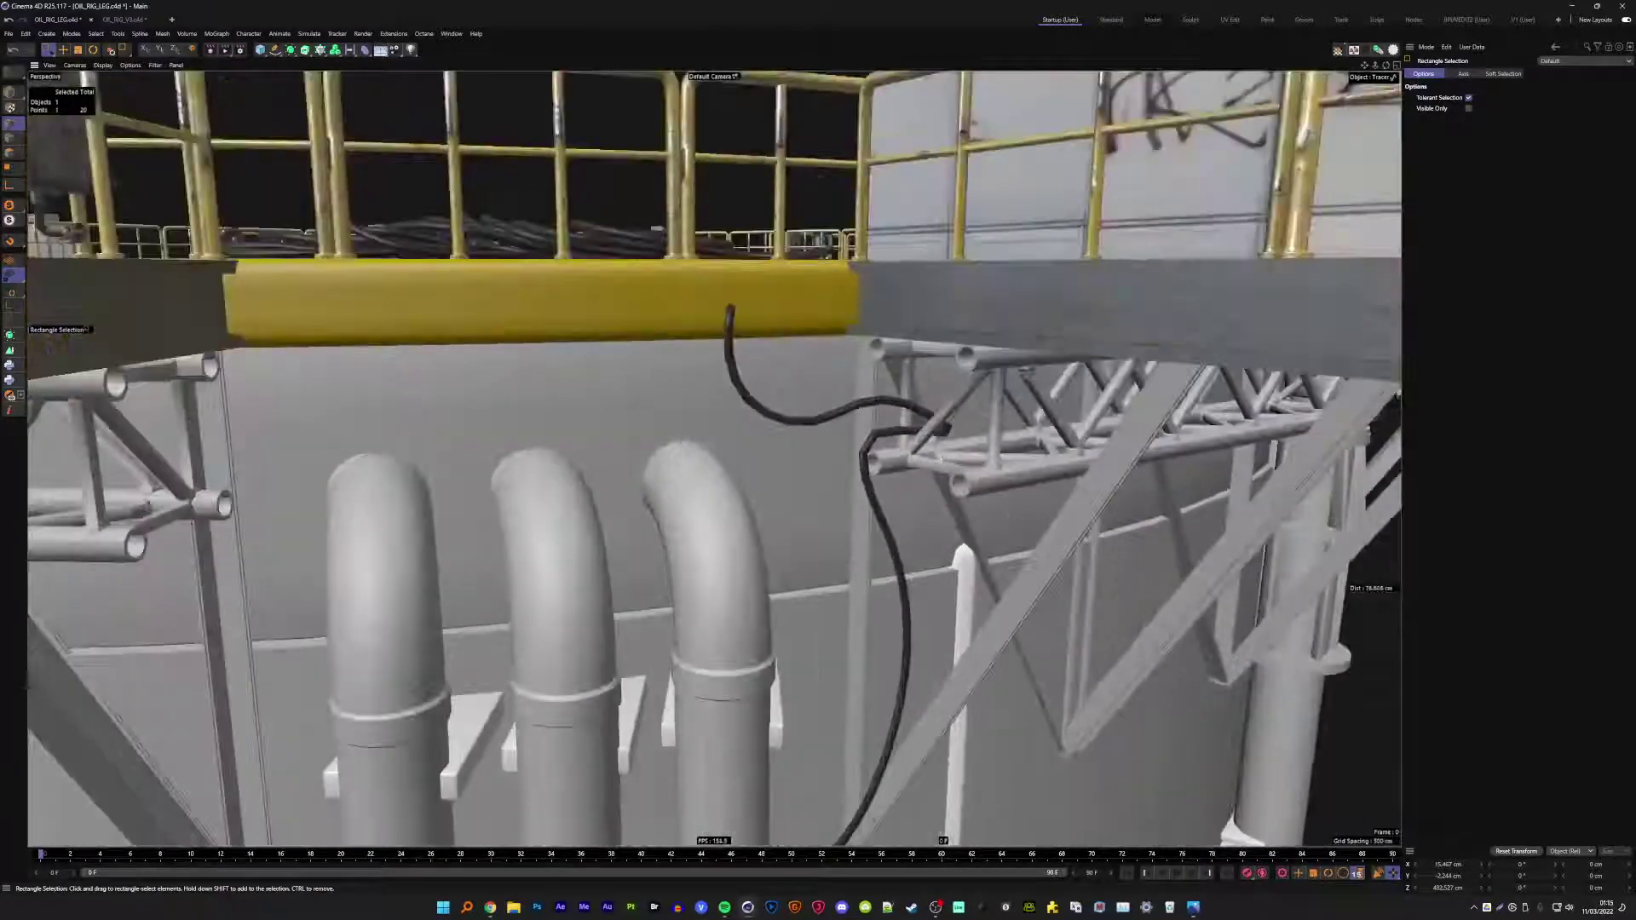
left_click(994, 423, "shift")
left_click_drag(994, 423, 993, 474, "alt")
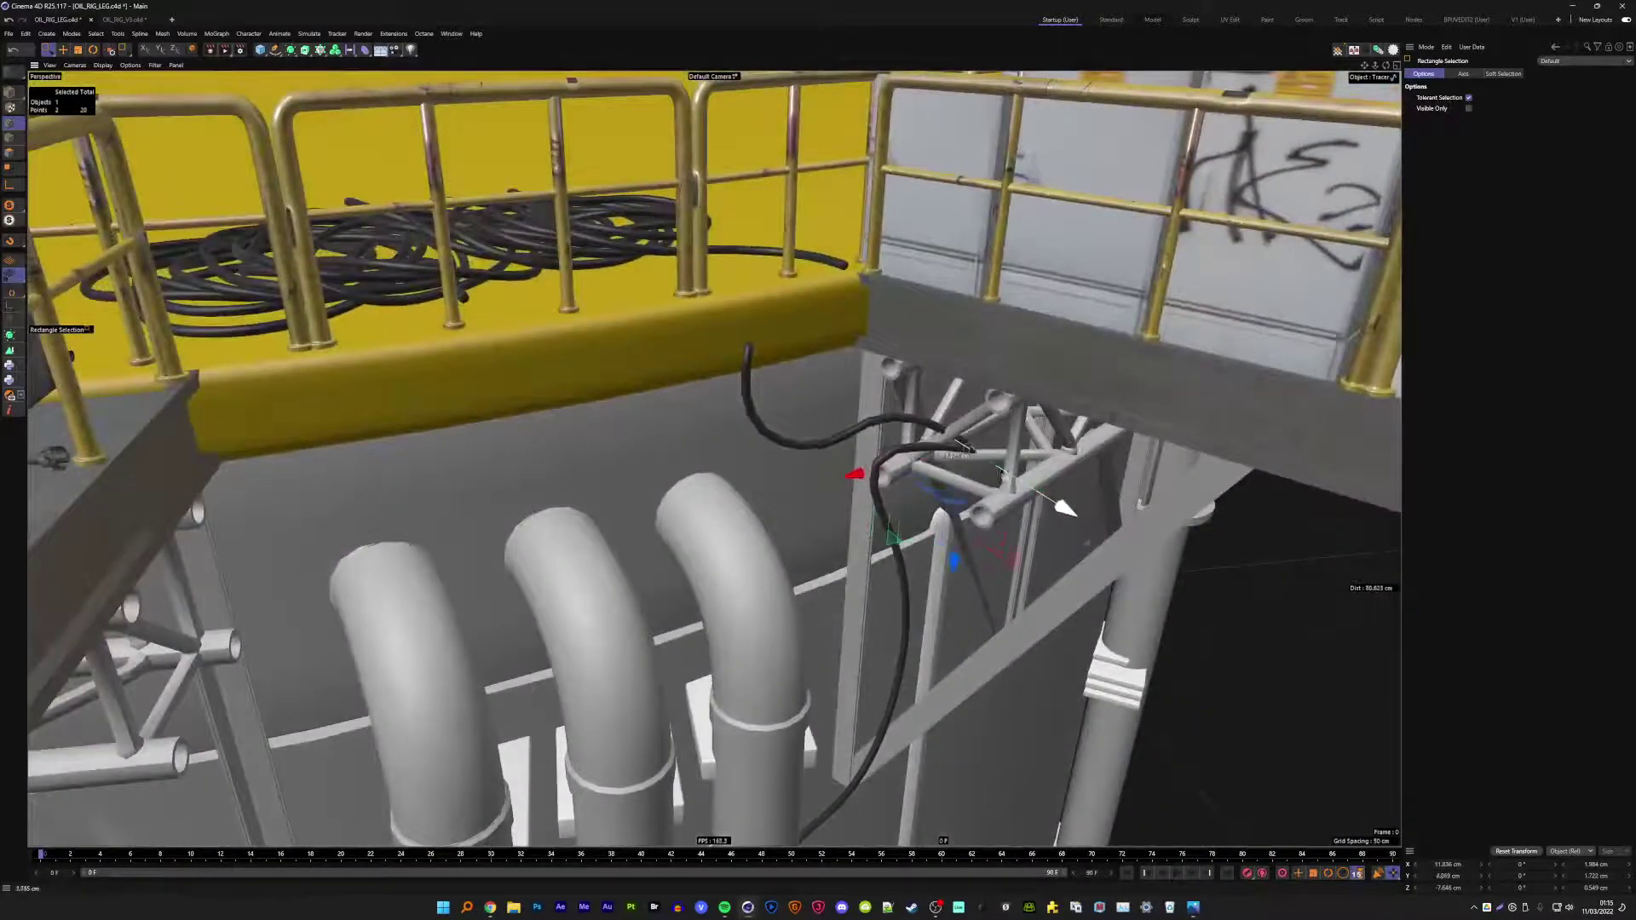
left_click(901, 409)
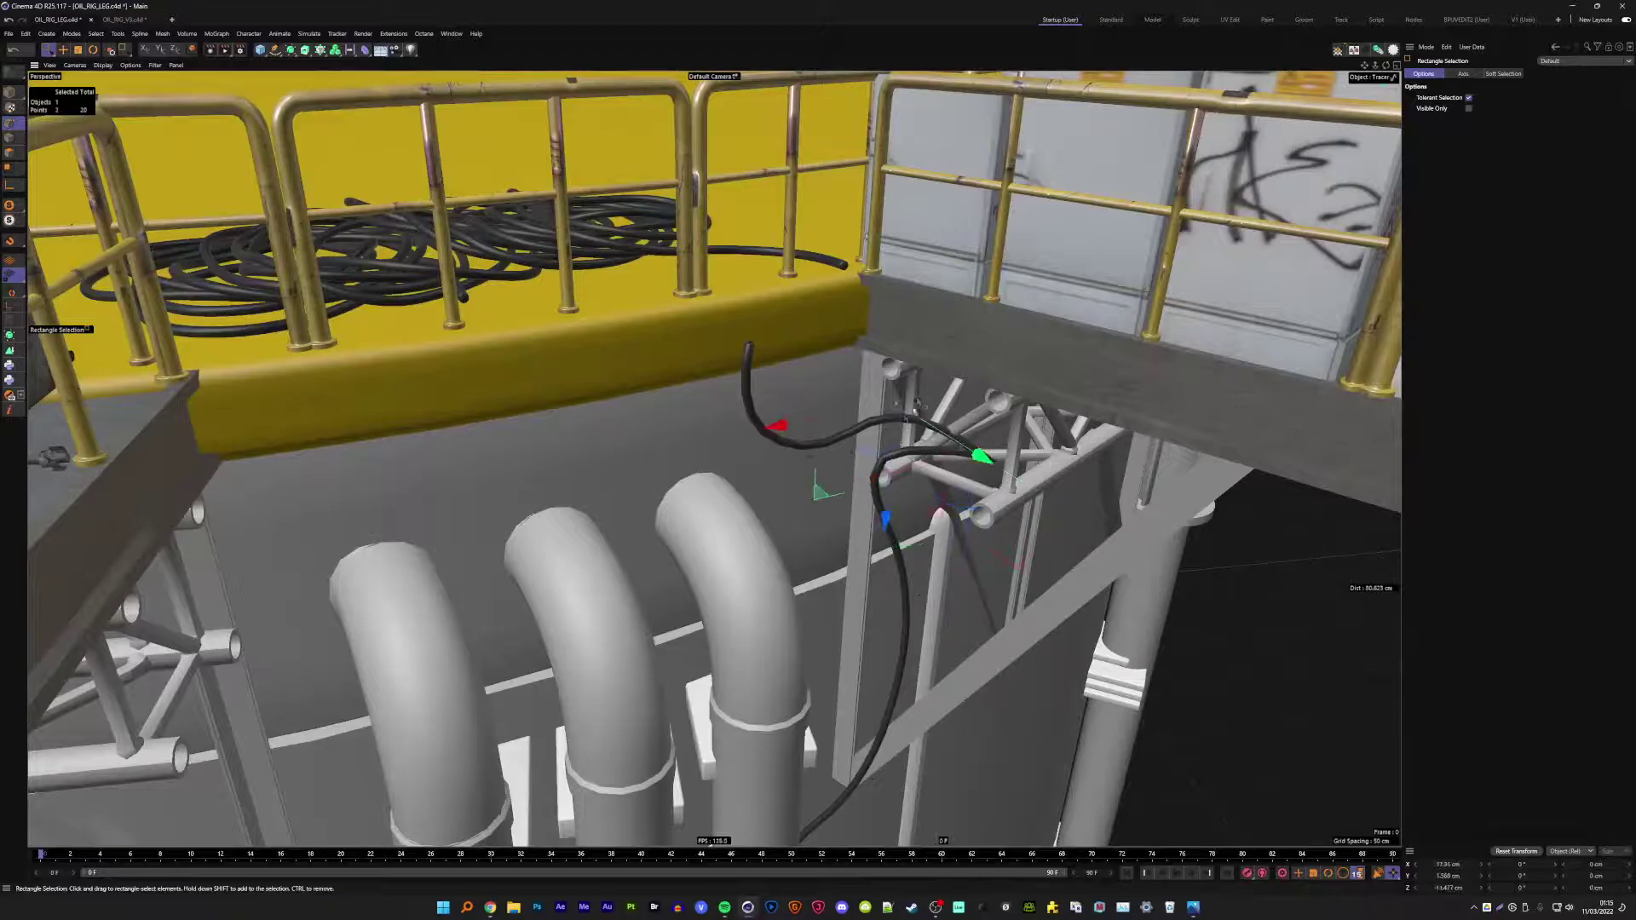
mouse_move(824, 419)
left_mouse_down("alt")
mouse_move(831, 400)
mouse_move(758, 367)
mouse_move(753, 300)
left_mouse_up("alt")
left_click(748, 324)
- Rotate the cable end's axis with axis editing on, then lift the end upward
key("r")
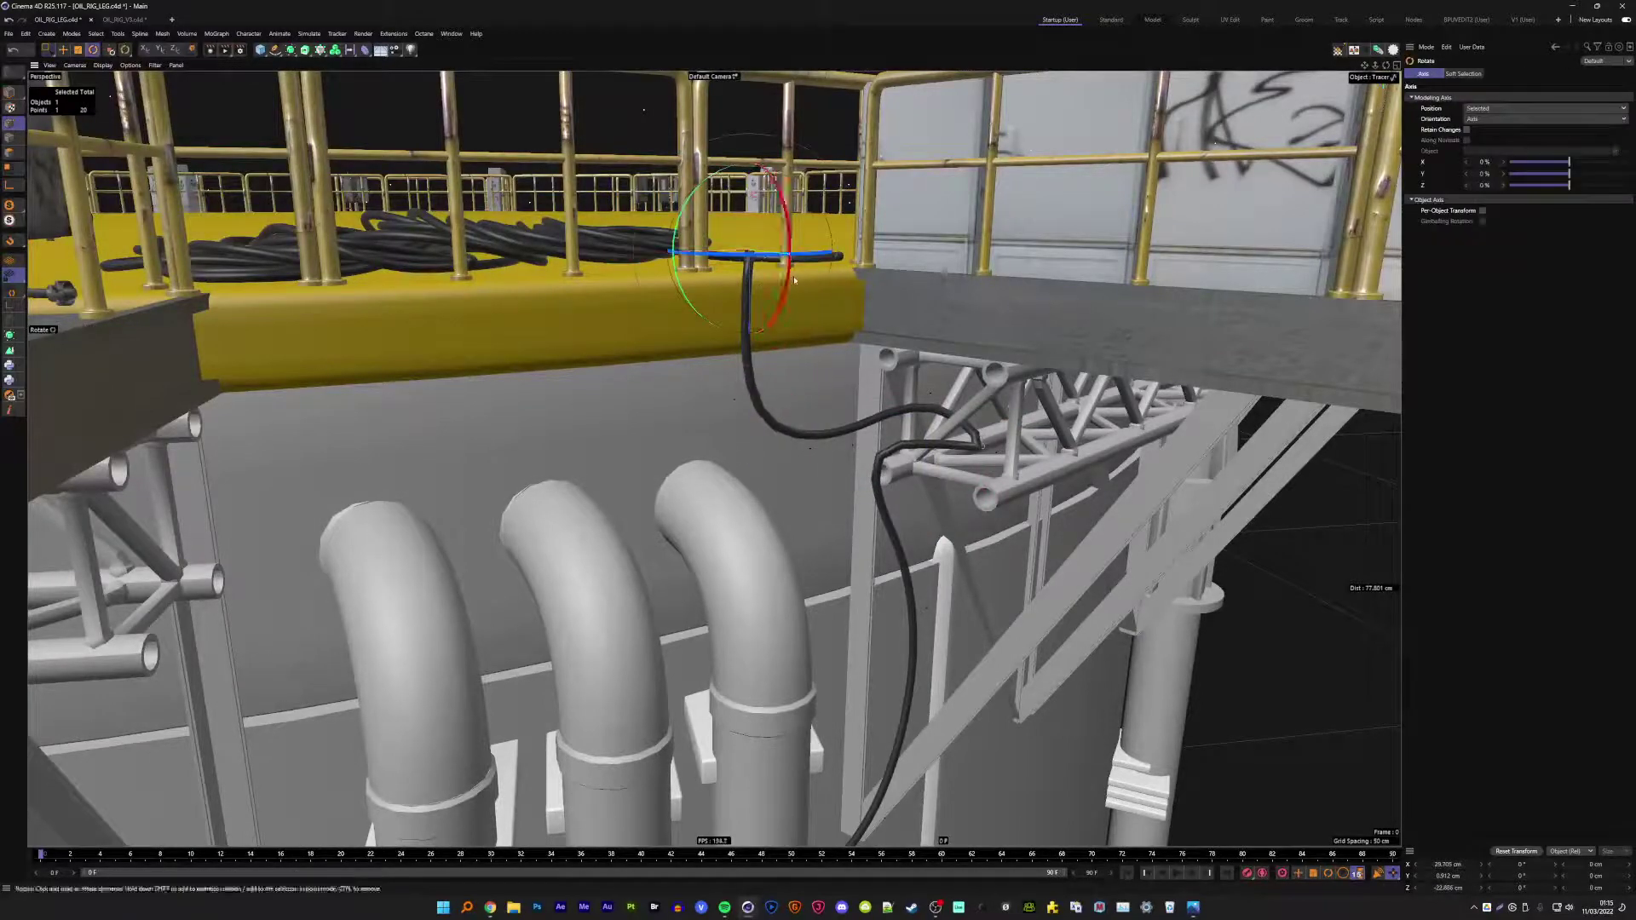
left_click_drag(795, 279, 758, 373, "alt")
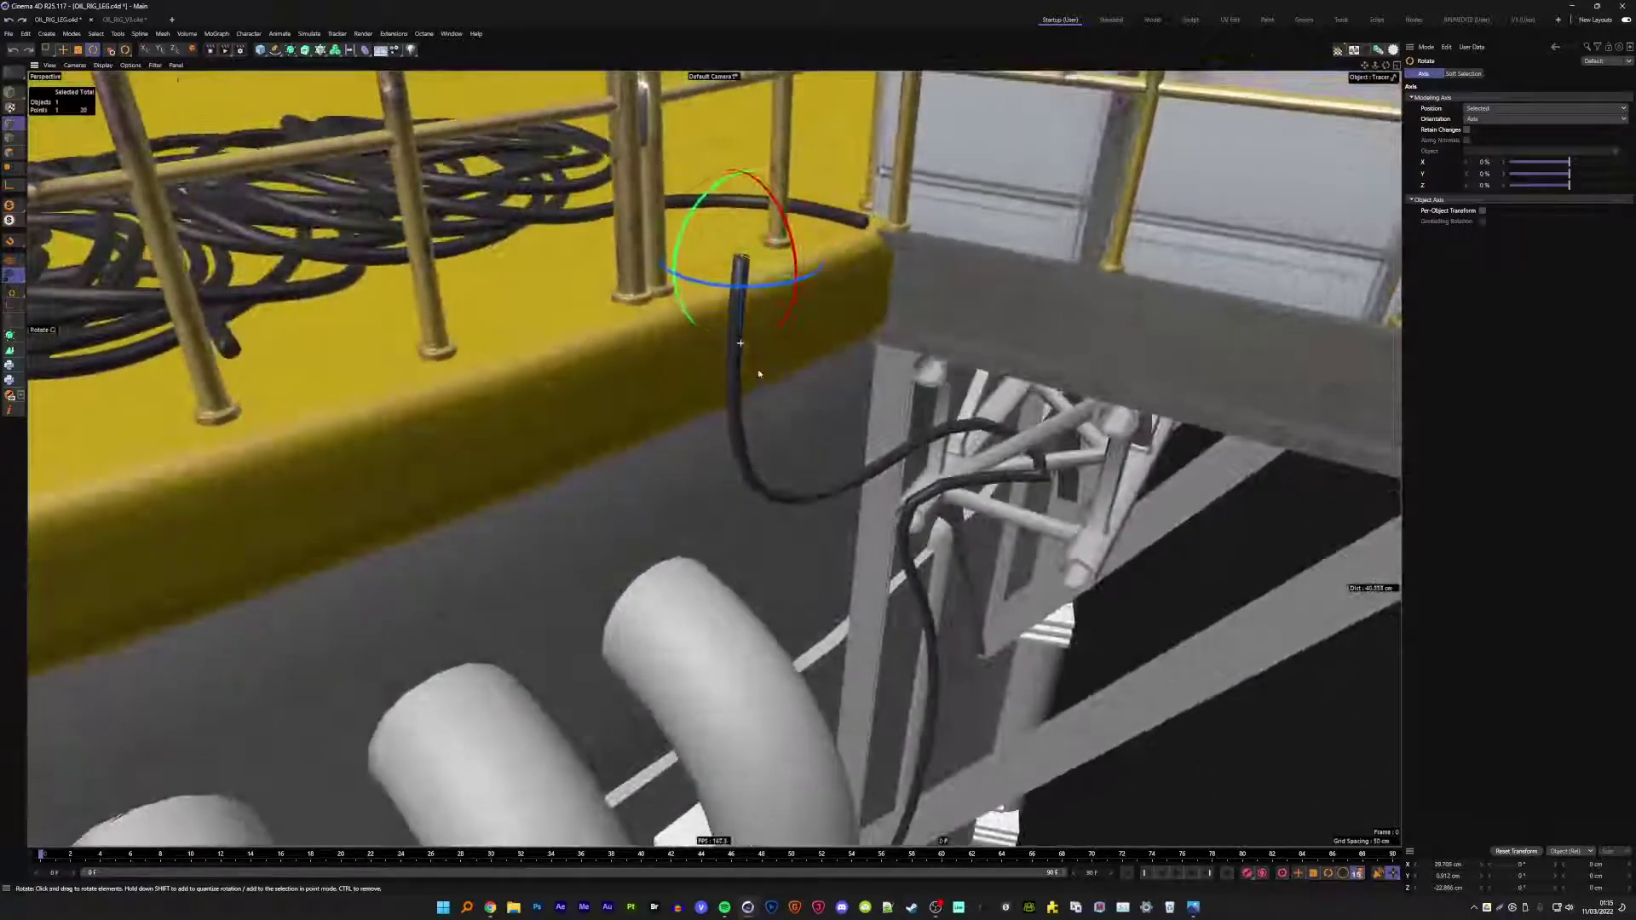
left_click(13, 186)
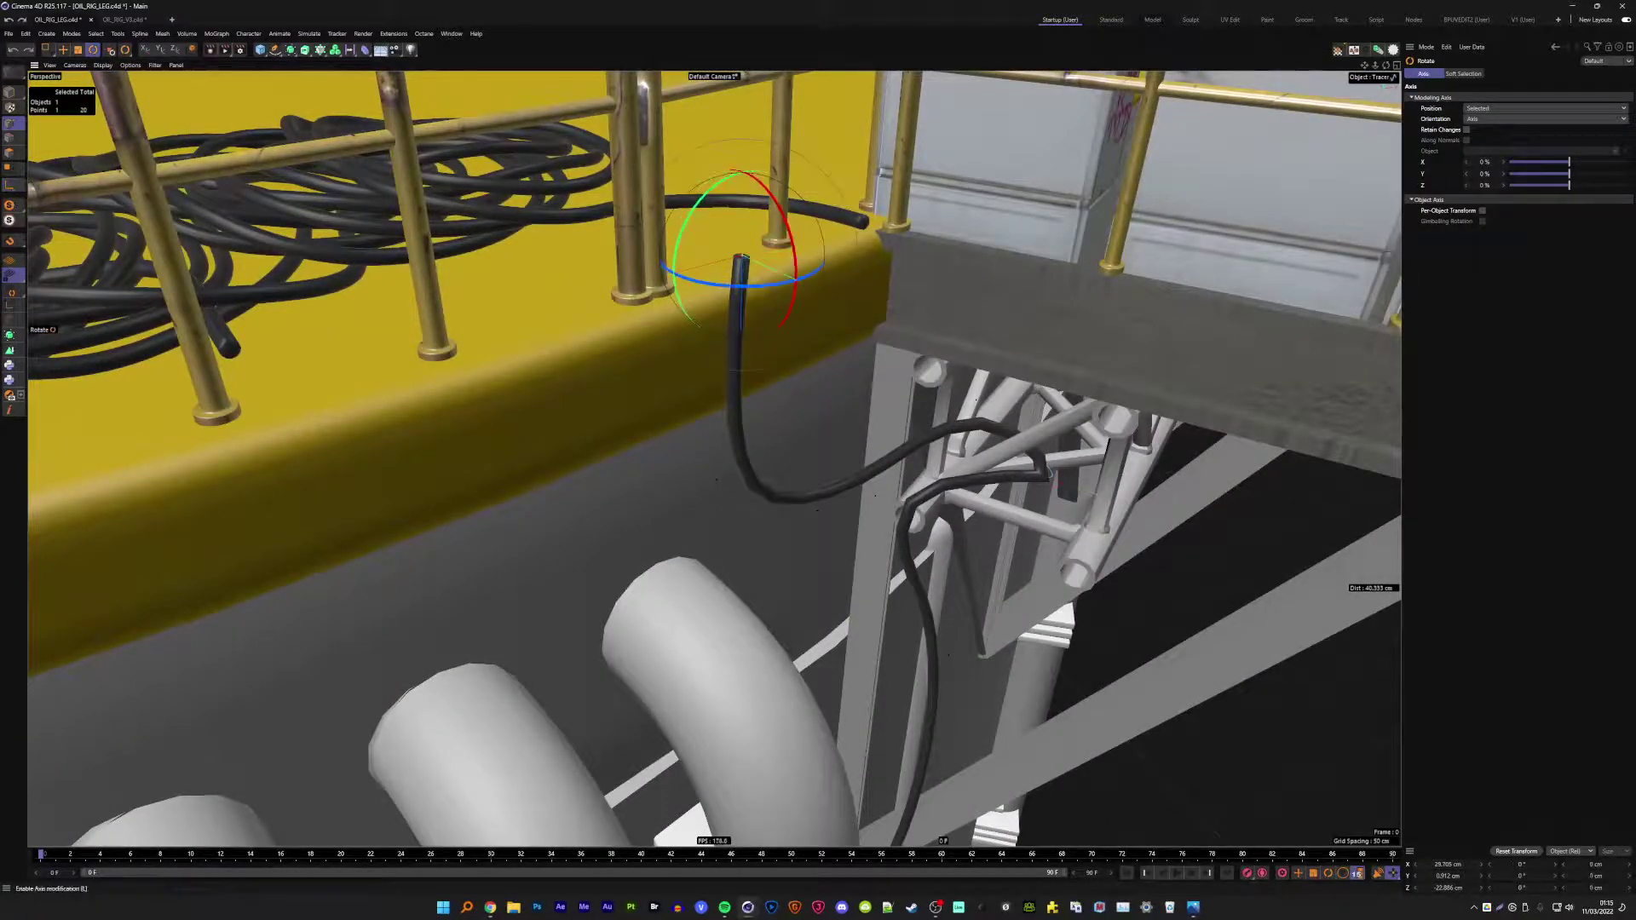
mouse_move(681, 226)
left_mouse_down()
mouse_move(712, 200)
mouse_move(718, 216)
left_mouse_up()
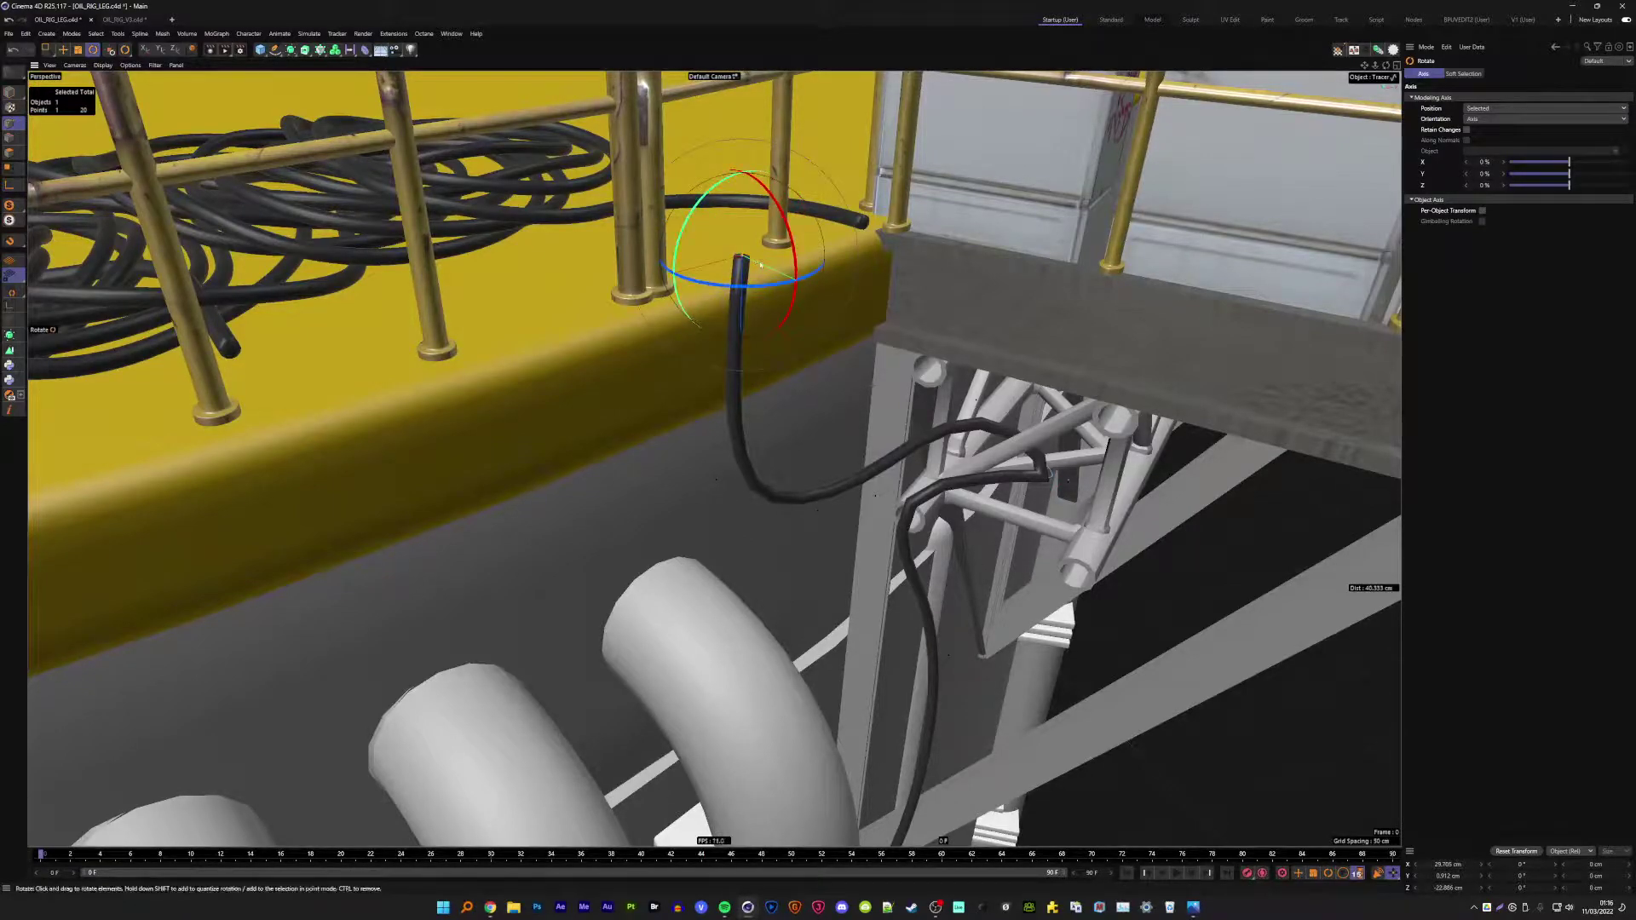
key("e")
mouse_move(739, 357)
left_mouse_down()
mouse_move(742, 324)
mouse_move(740, 401)
left_mouse_up()
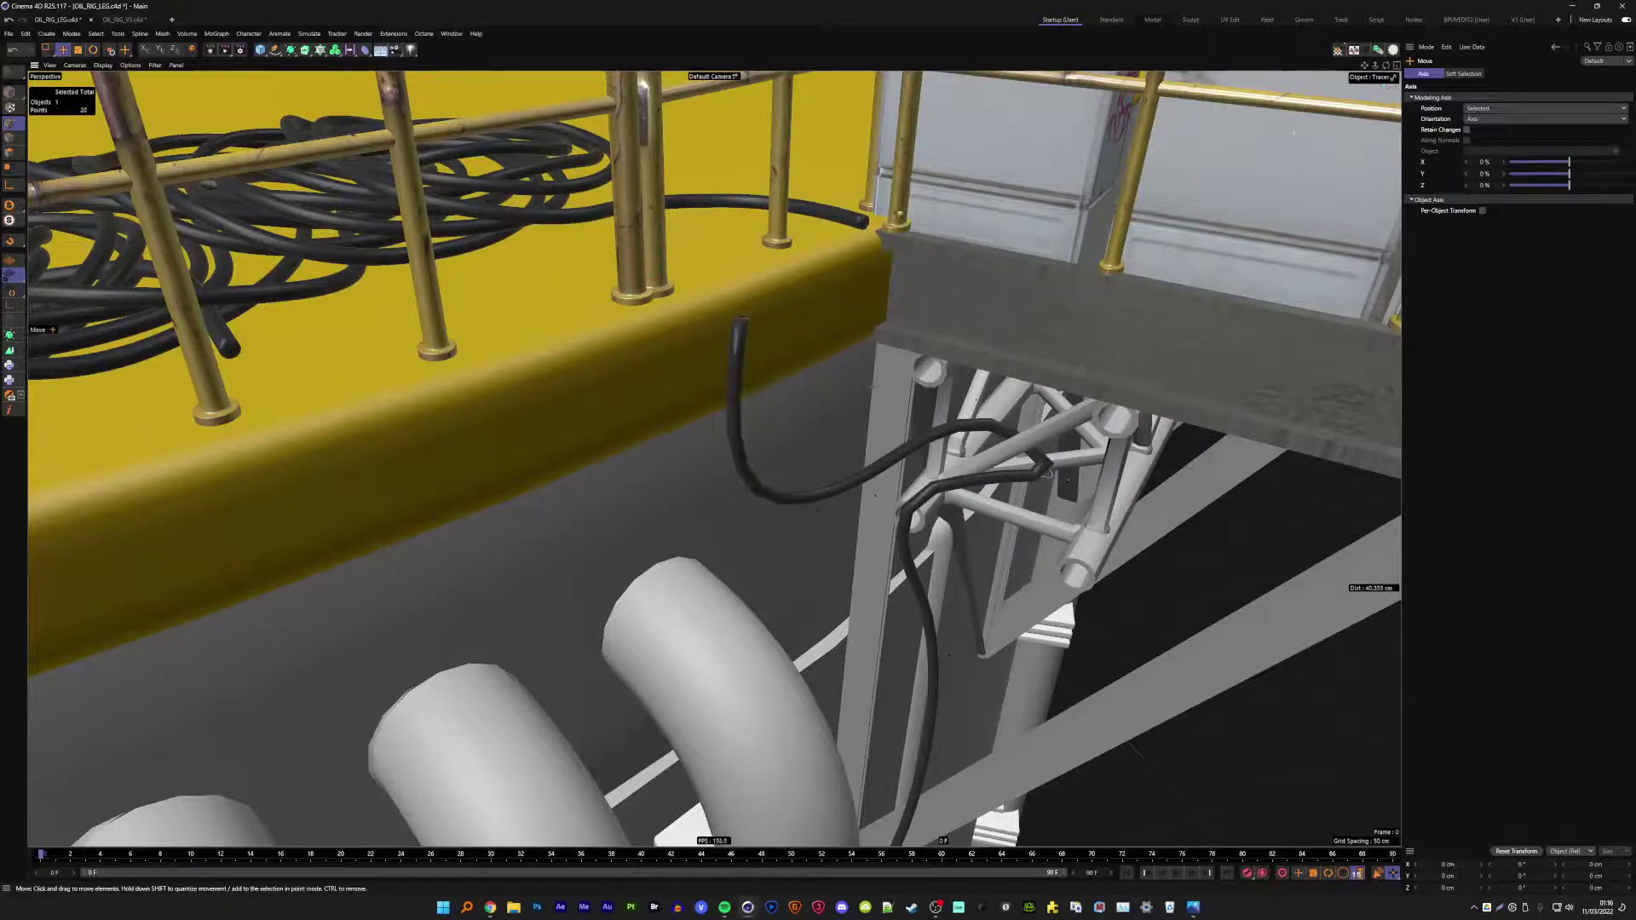
- Move the Tracer spline's end over the deck edge and rotate the tip to curl over it
left_click(850, 201)
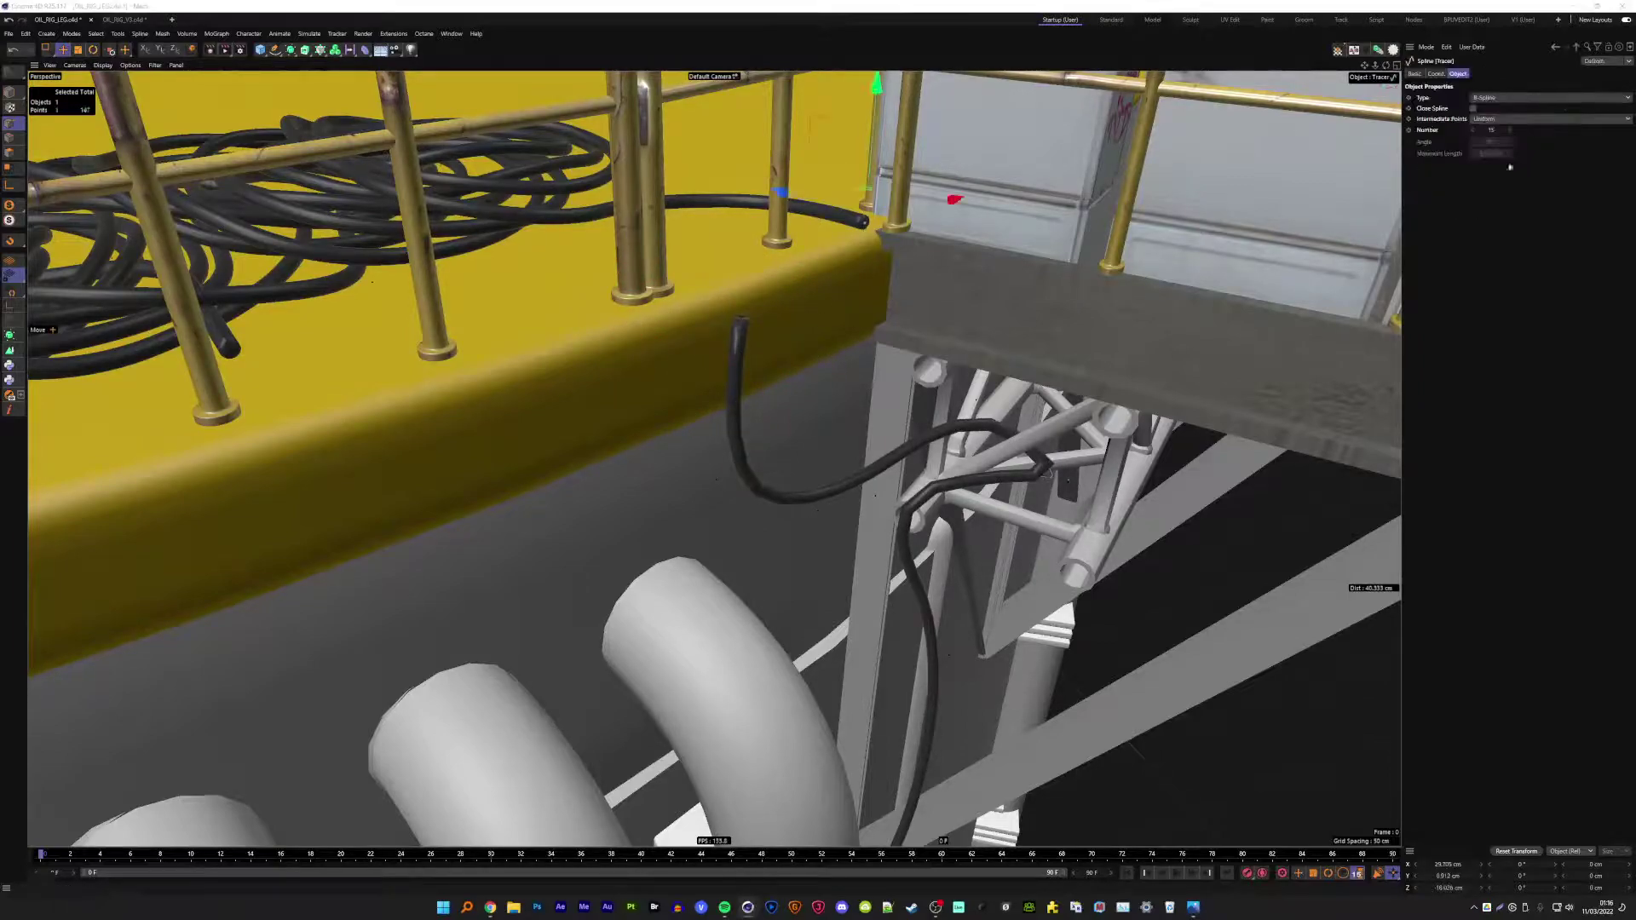
left_click_drag(844, 223, 715, 278)
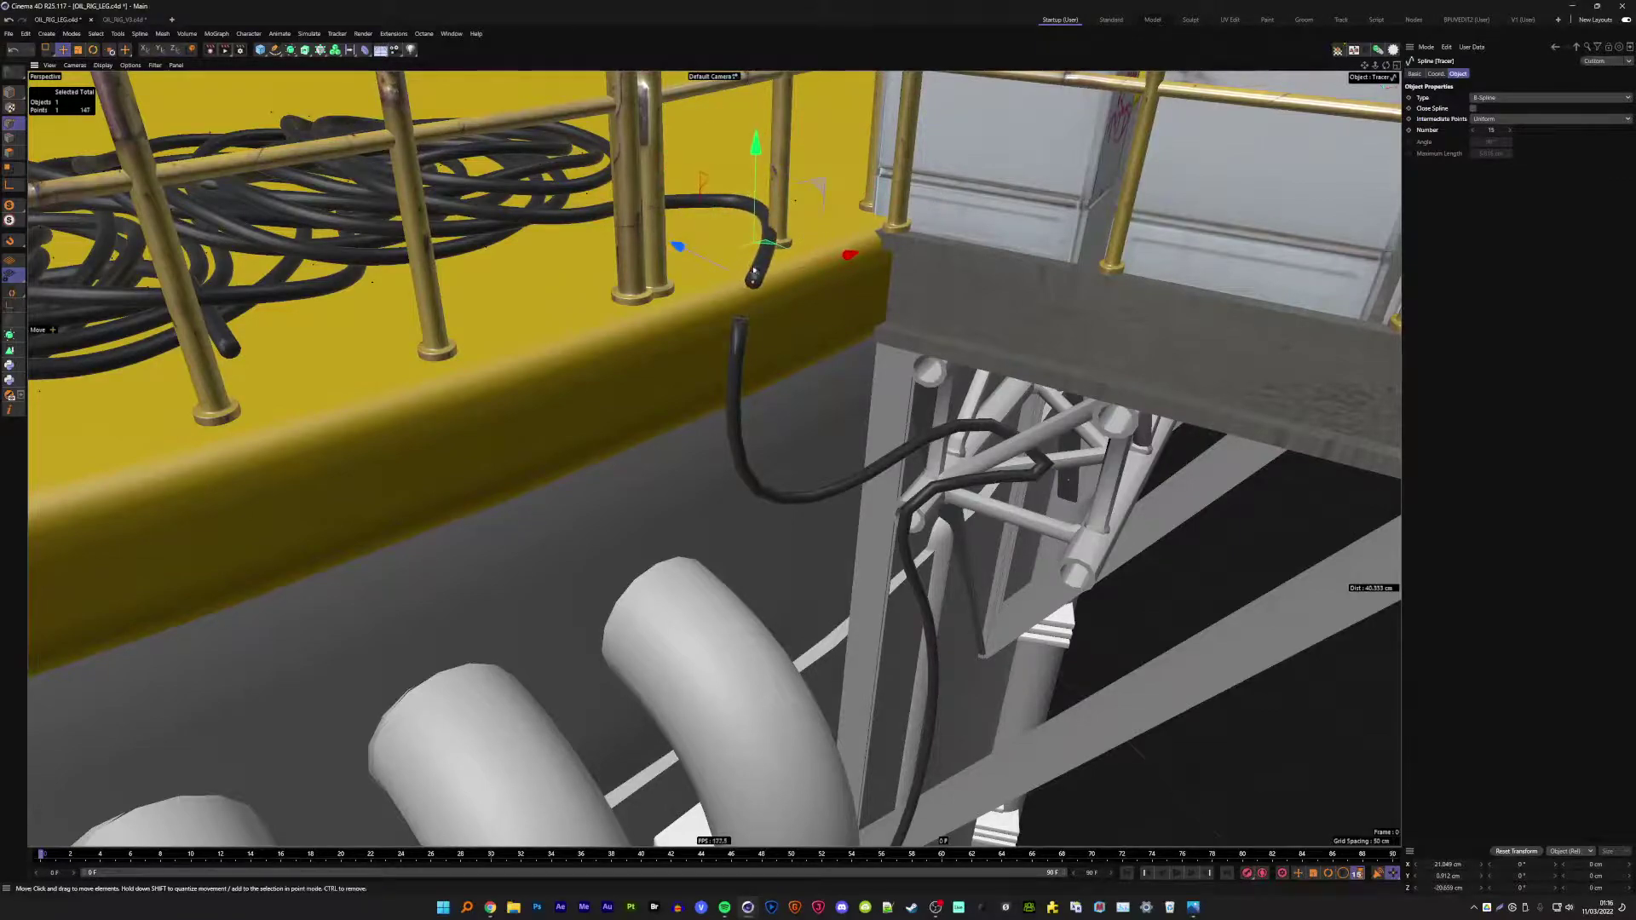
key("r")
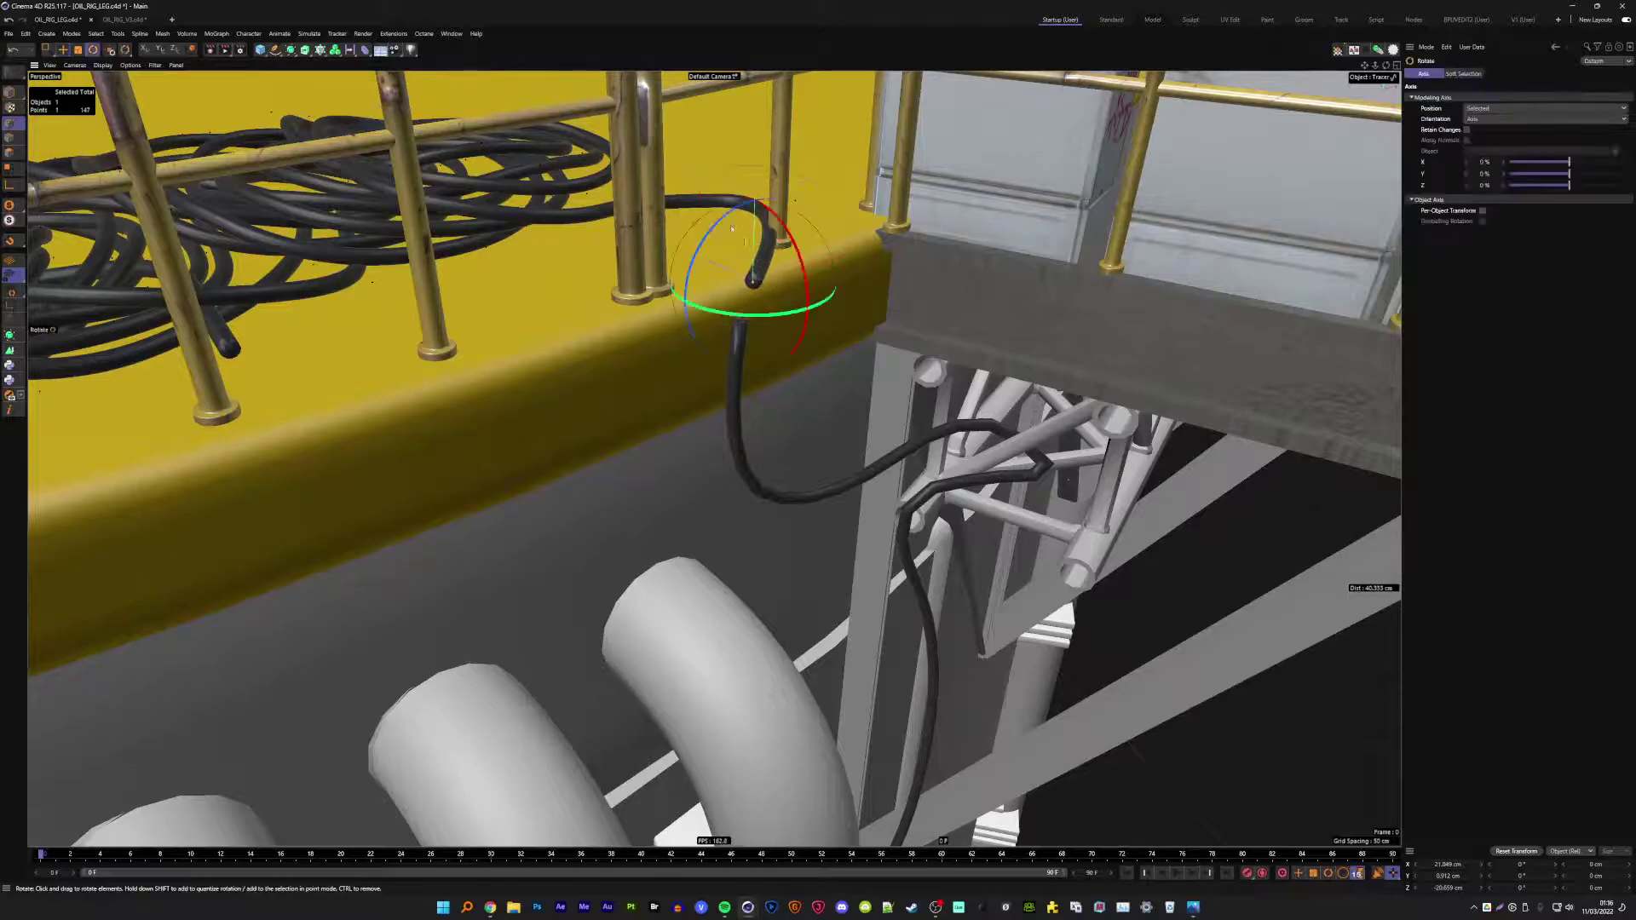
left_click_drag(731, 229, 637, 194)
left_click_drag(768, 279, 767, 275, "alt")
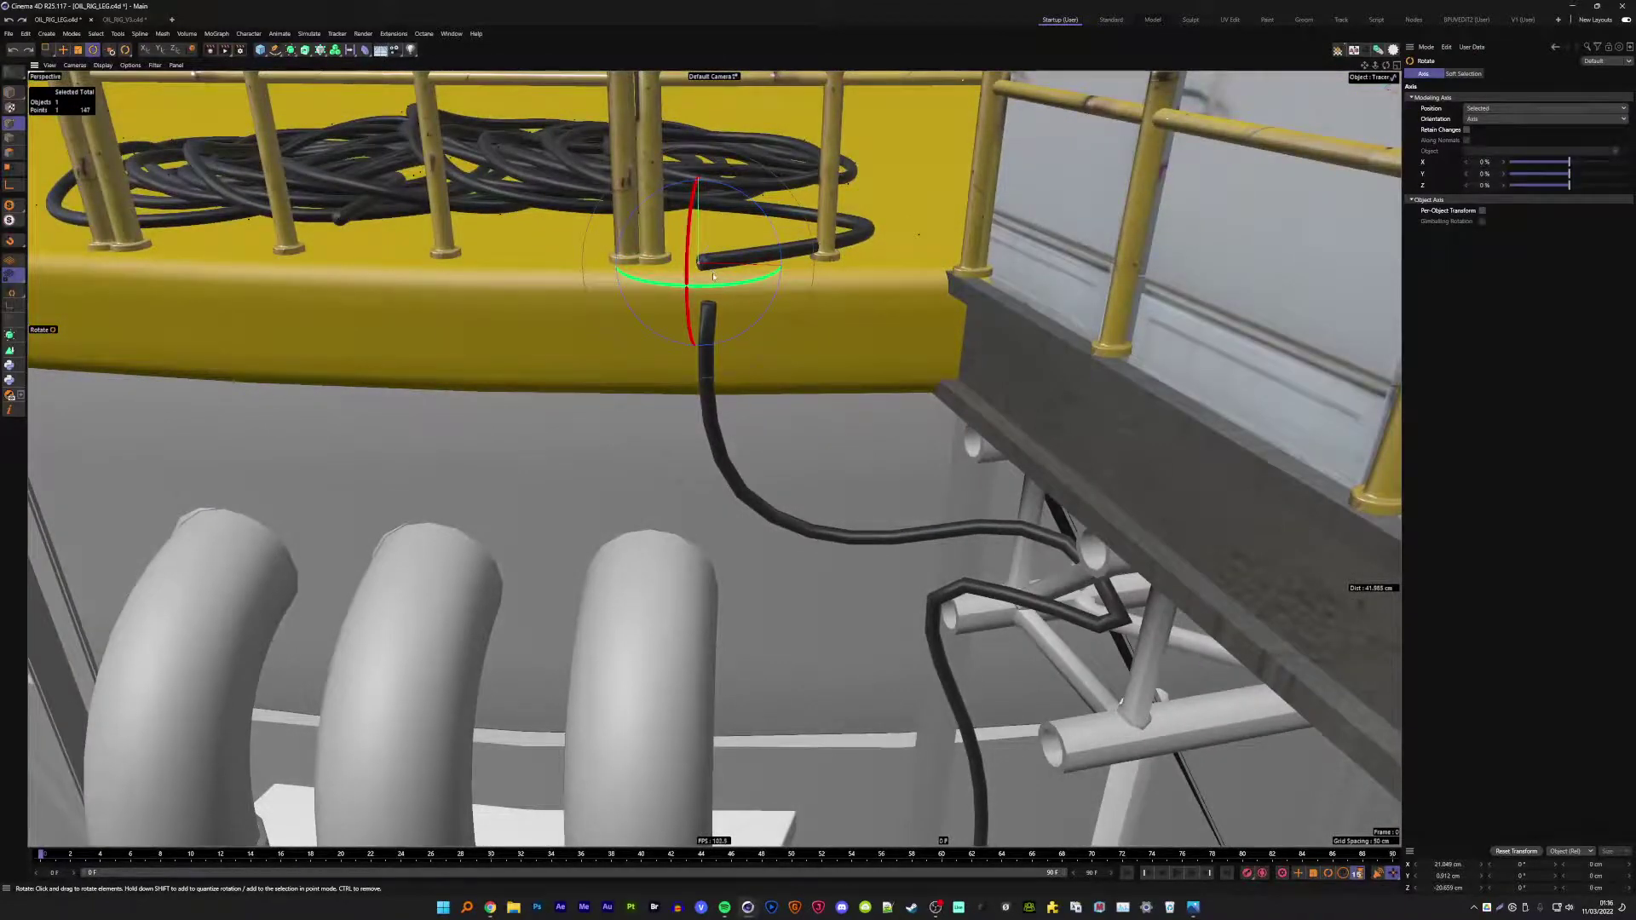
key("XF86AudioLowerVolume")
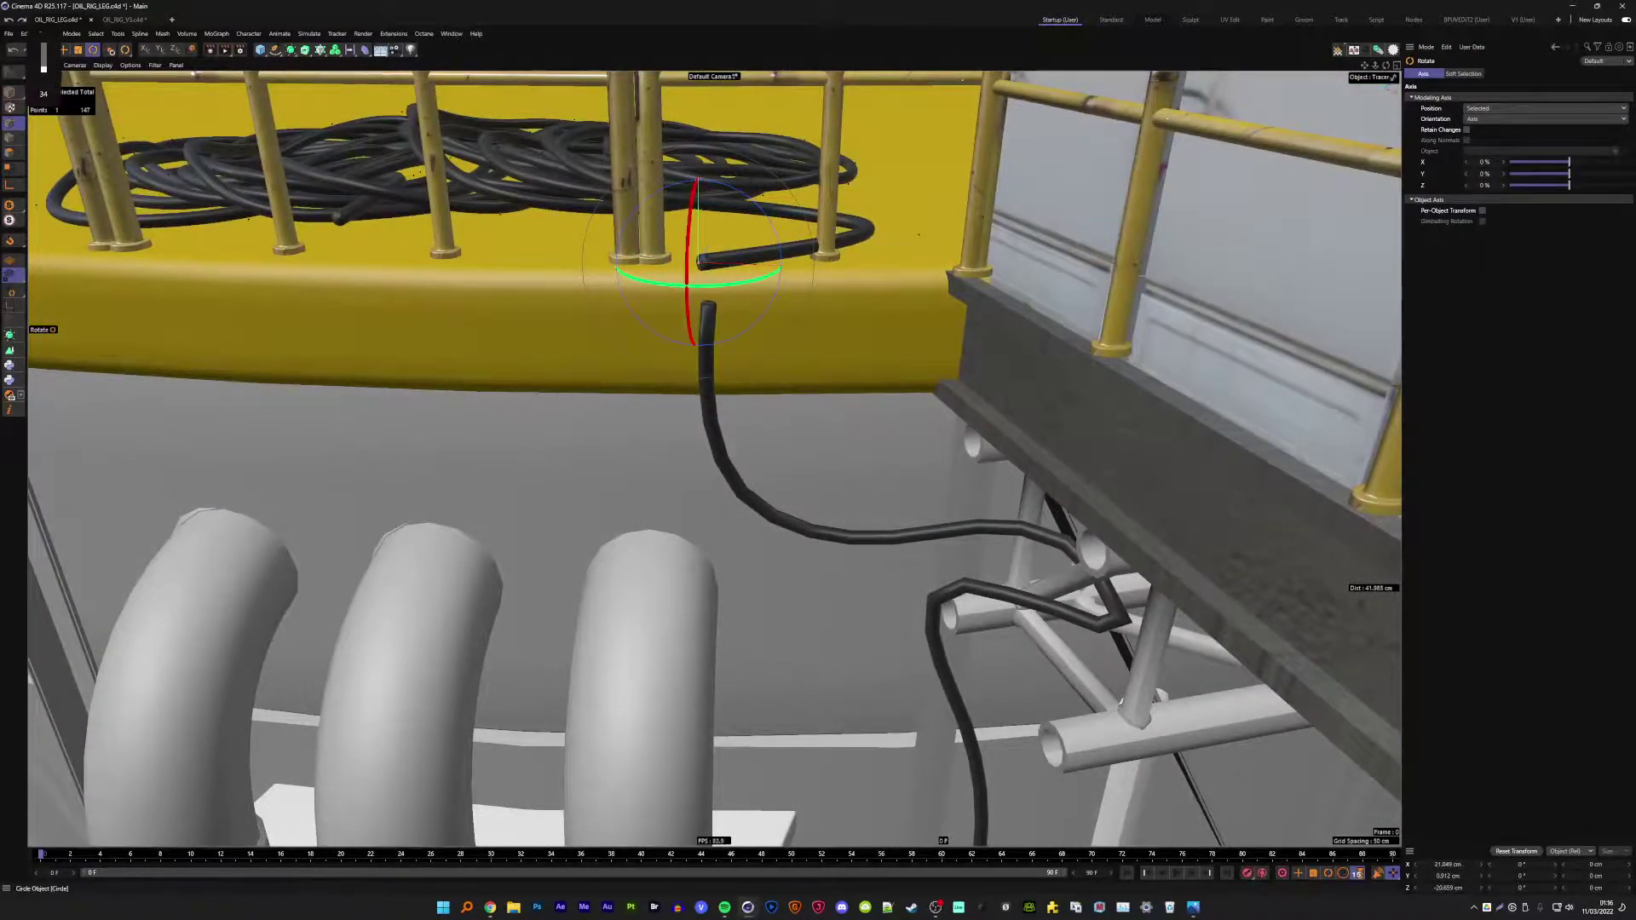
- Lower the Tracer spline's end onto the deck, then undo the last two changes
left_click(409, 174)
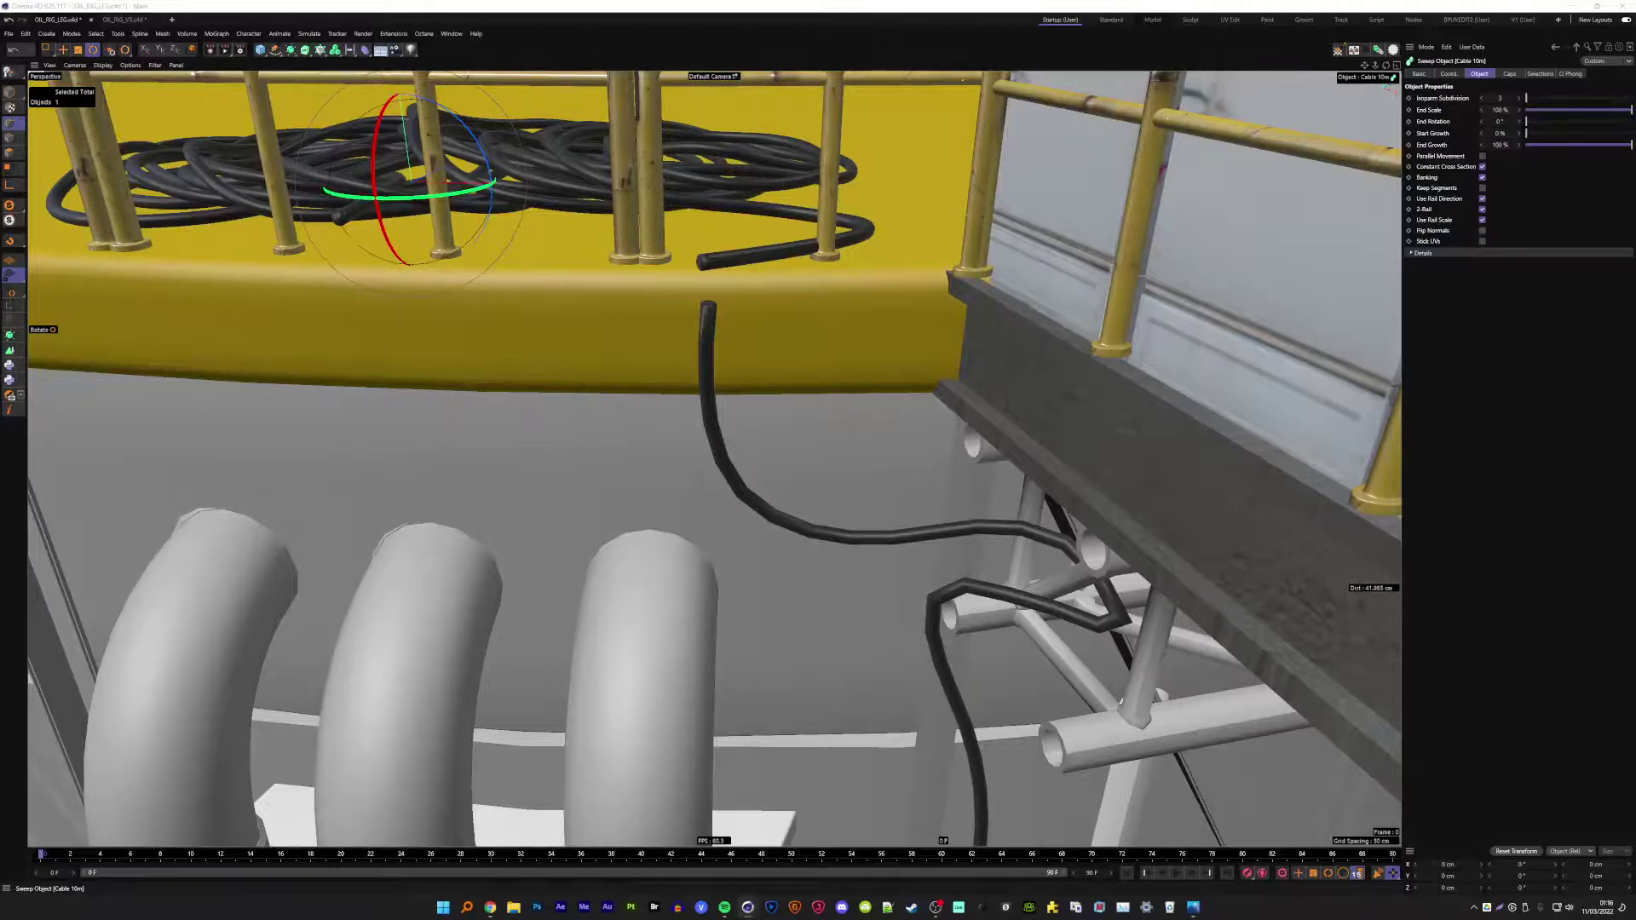
left_click(706, 324)
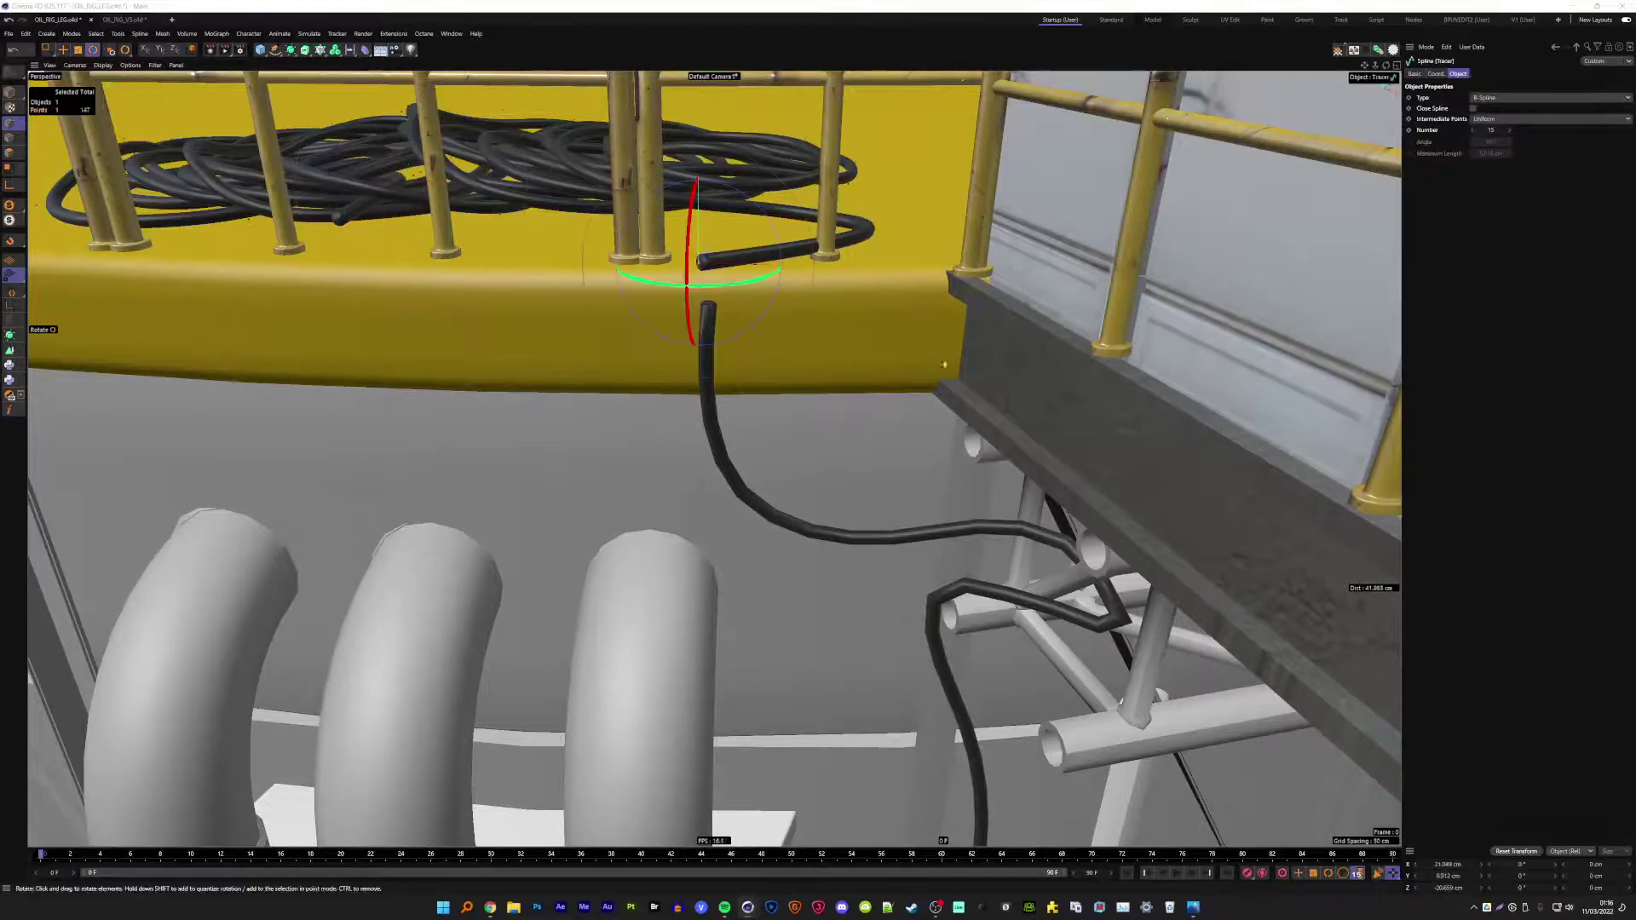
key("e")
left_click_drag(697, 128, 697, 143)
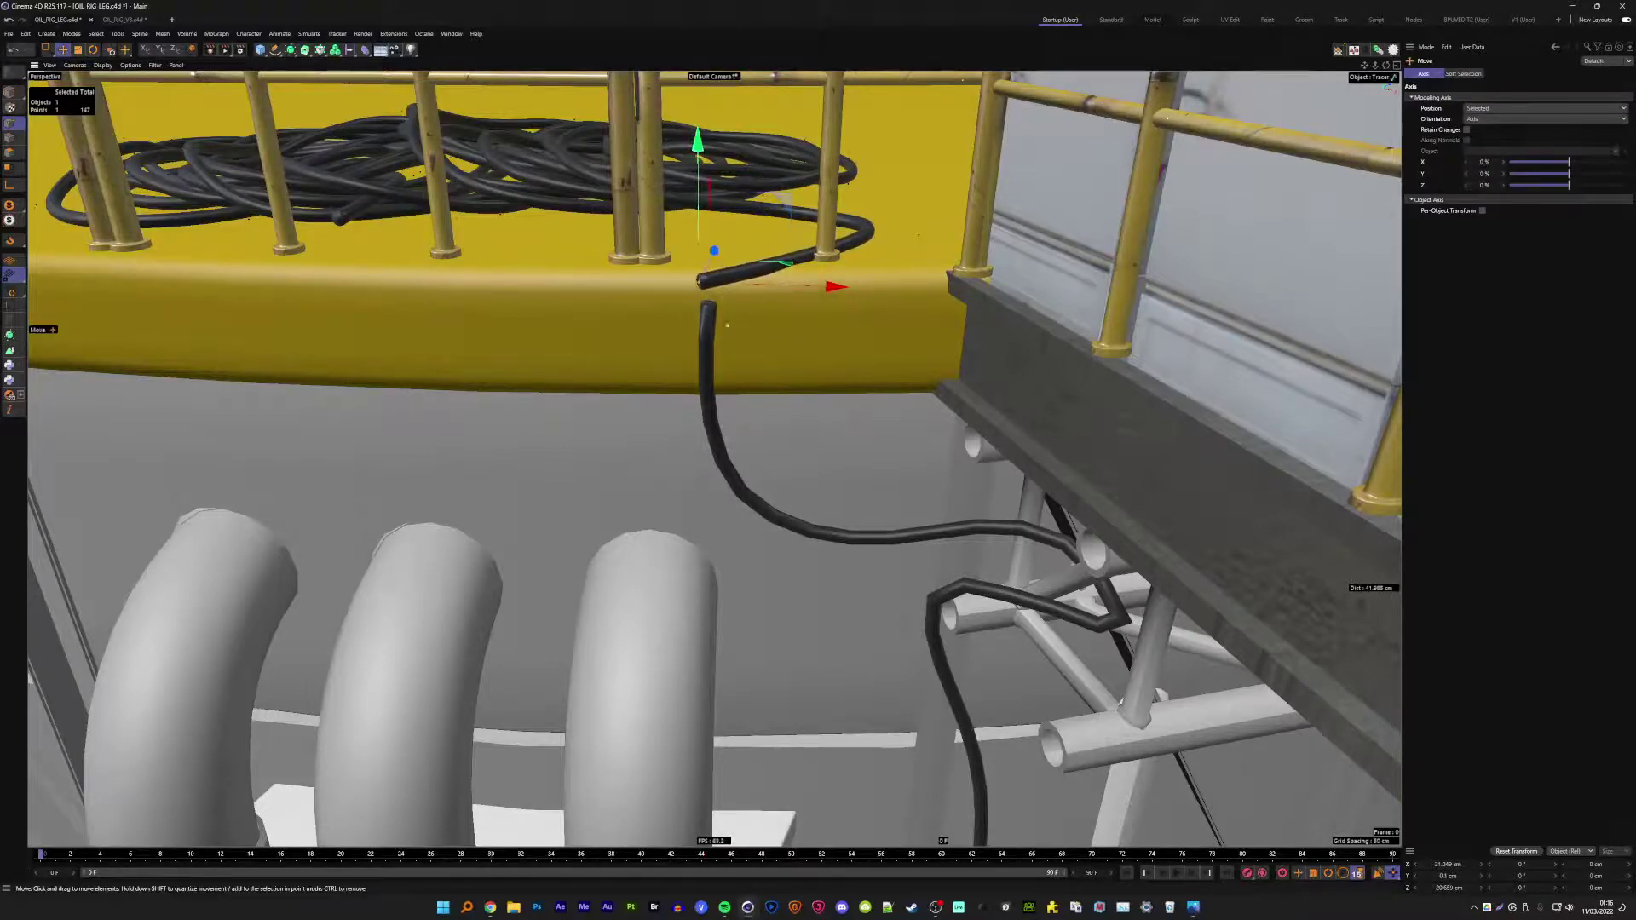
key("ctrl+z")
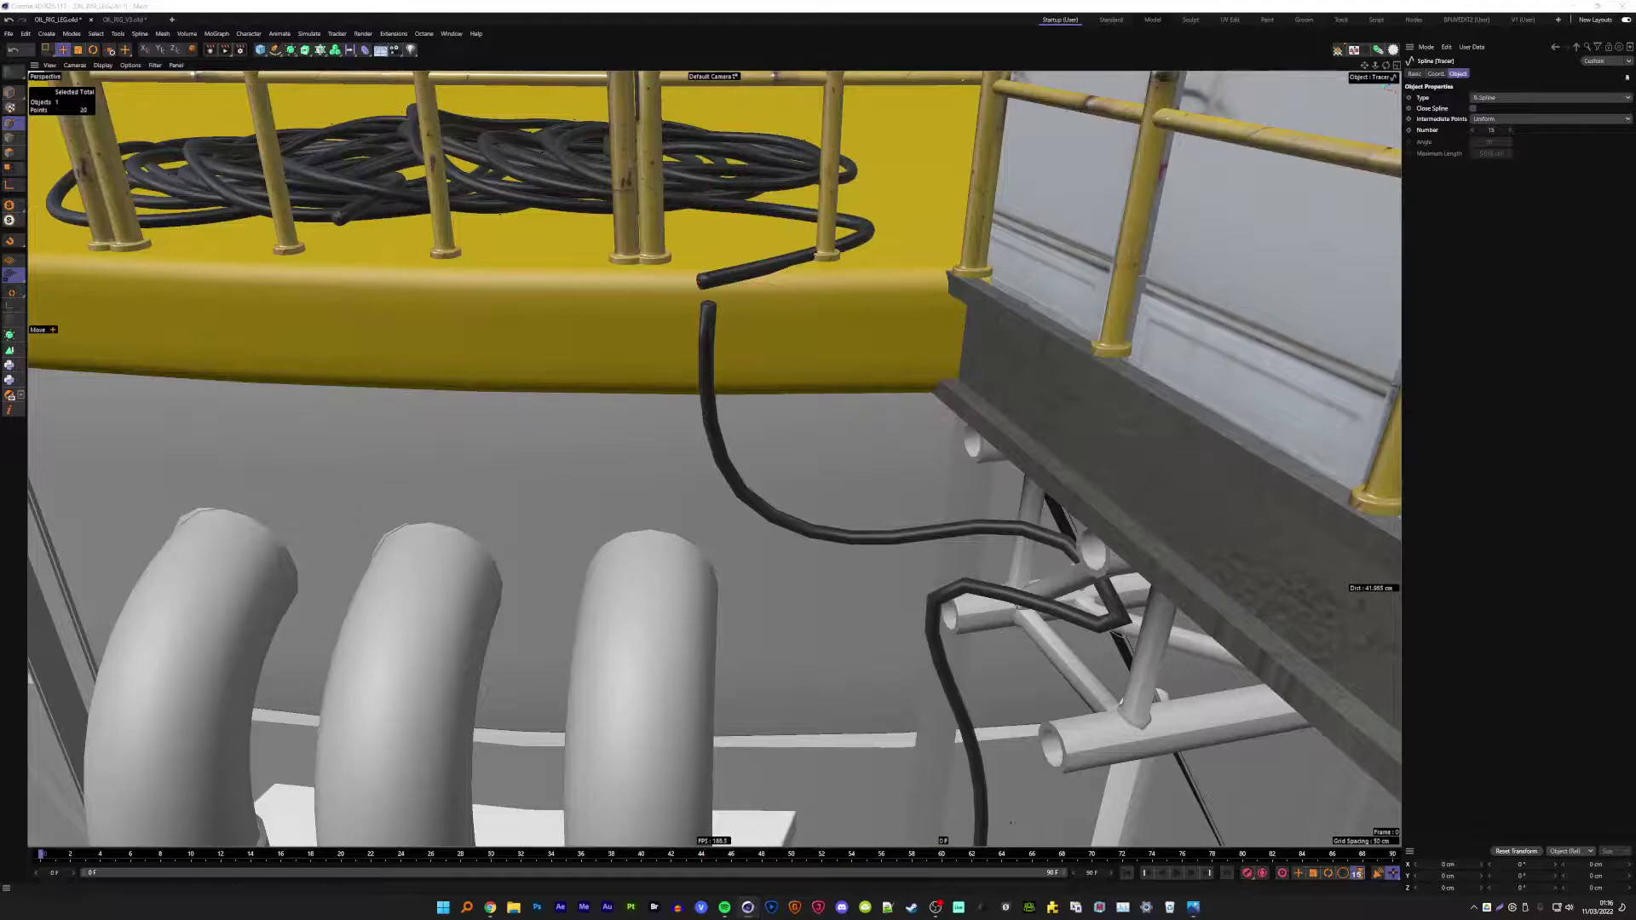
key("ctrl+z")
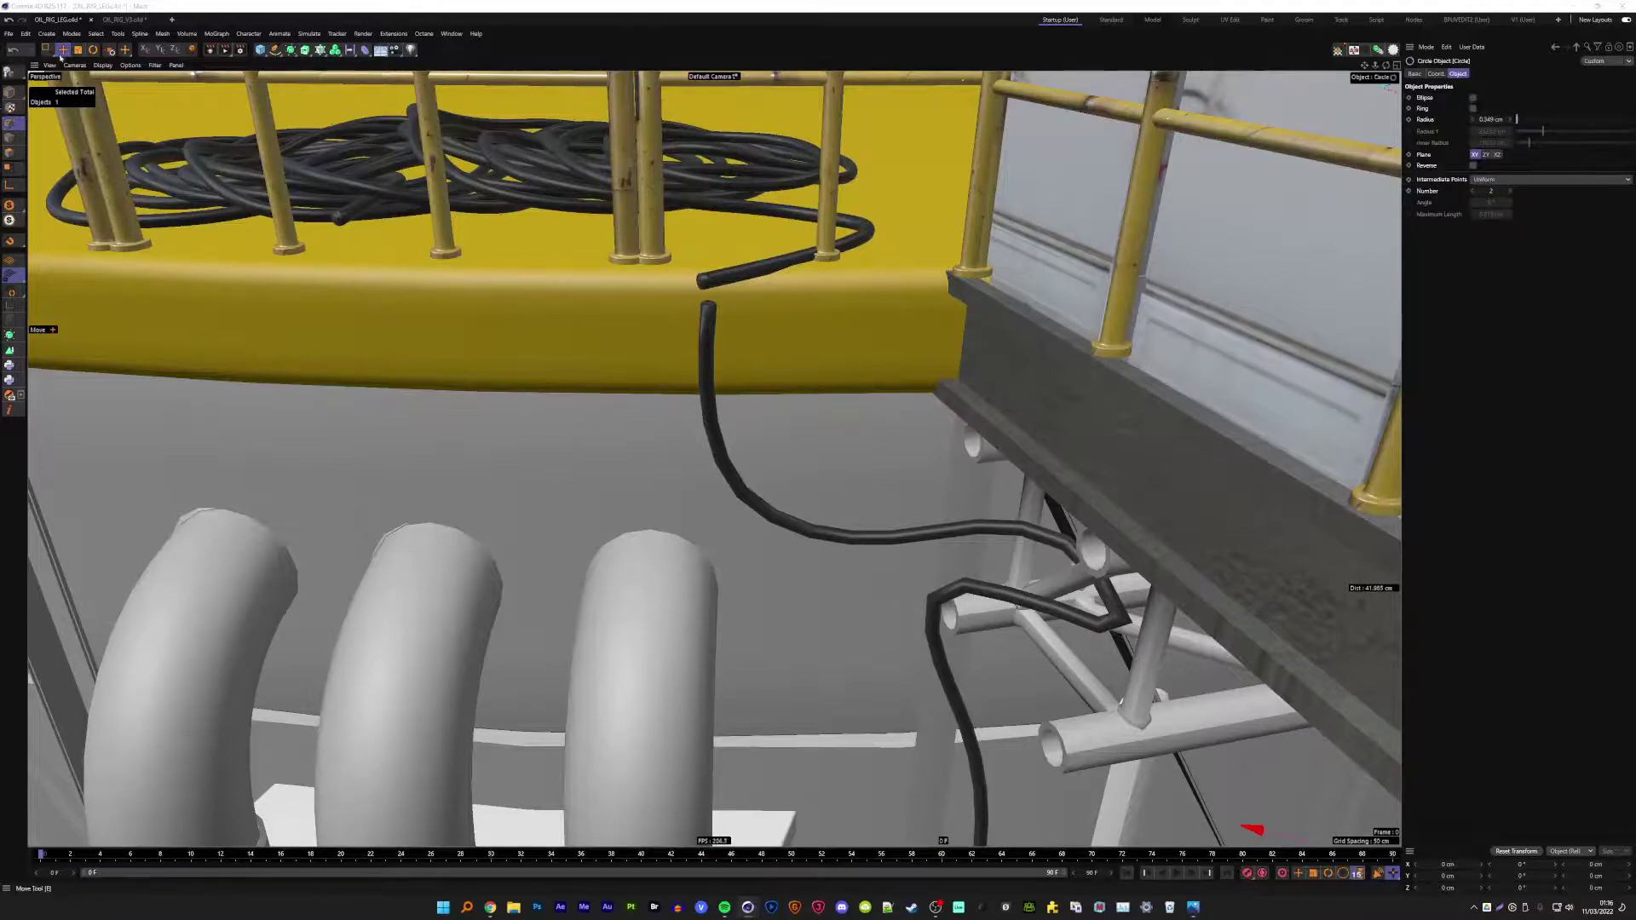
- Move the Tracer spline's end point up to meet the upper cable
left_click(50, 50)
left_click(707, 309)
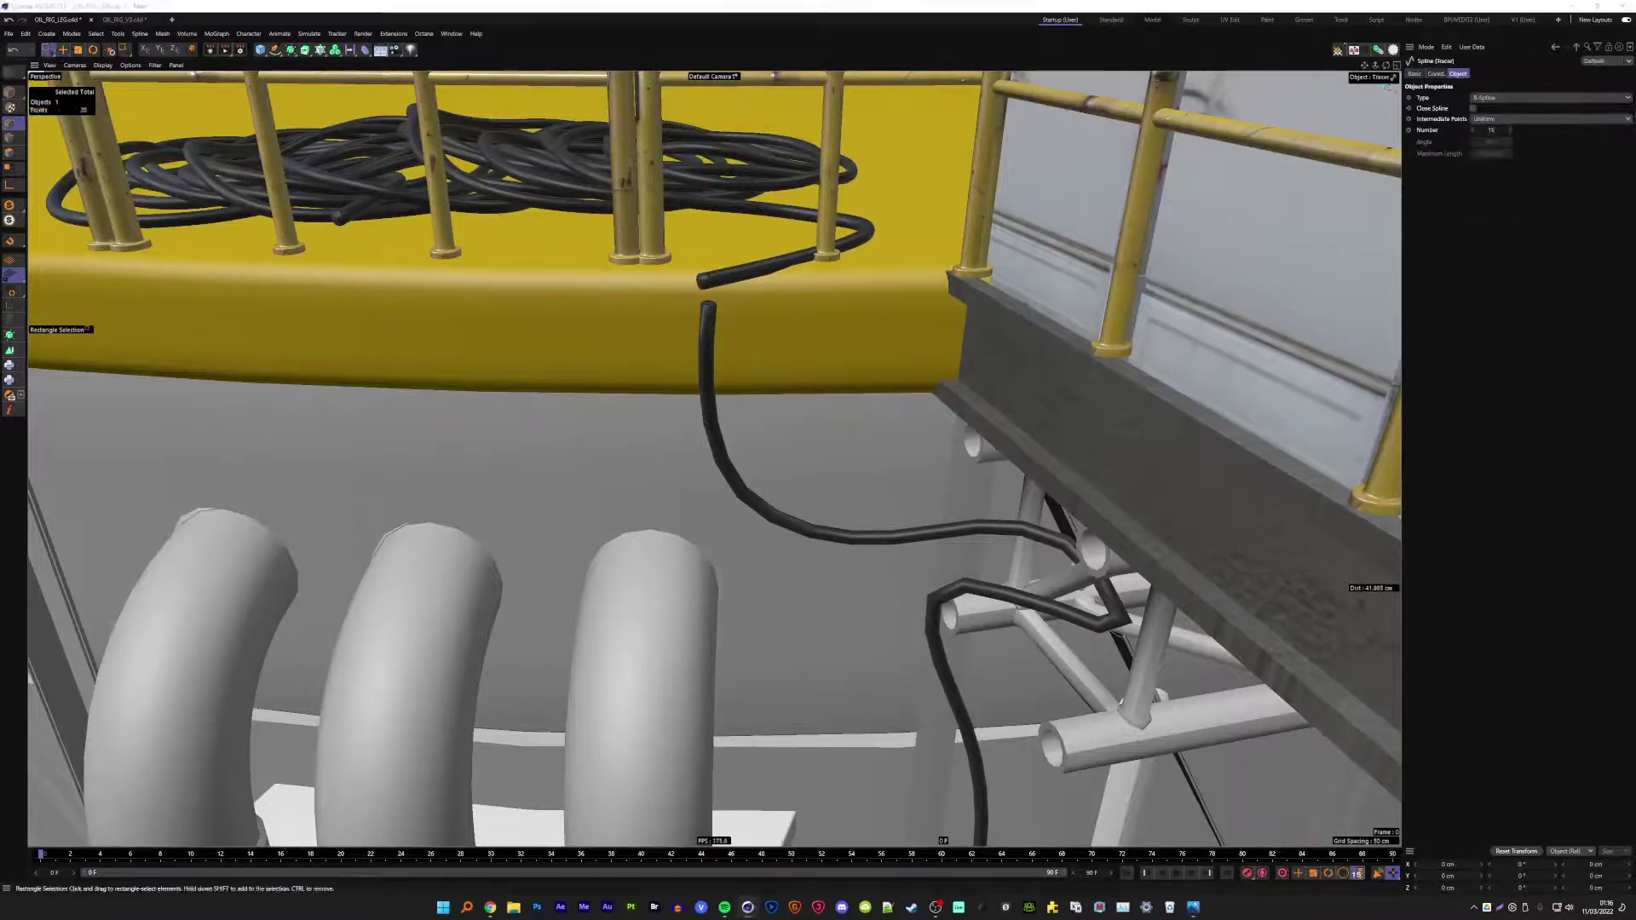
mouse_move(697, 379)
left_mouse_down()
mouse_move(705, 345)
mouse_move(647, 375)
left_mouse_up()
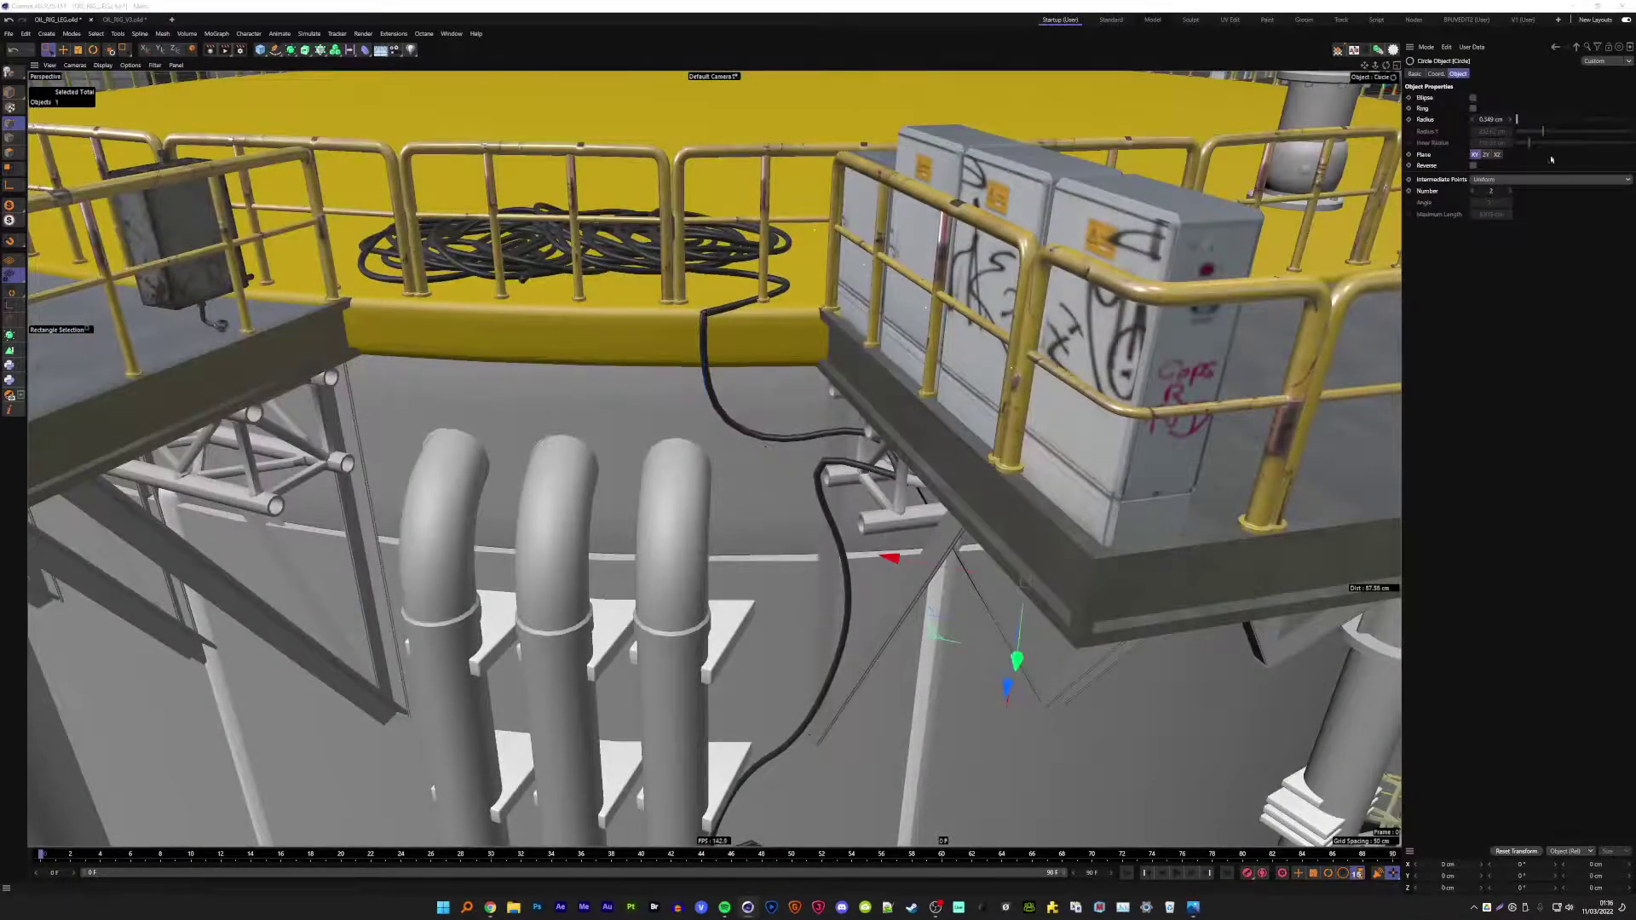
- Adjust the Circle profile's intermediate point count, undoing an oversized radius change
left_click(1511, 191)
scroll(764, 385, "up", 4)
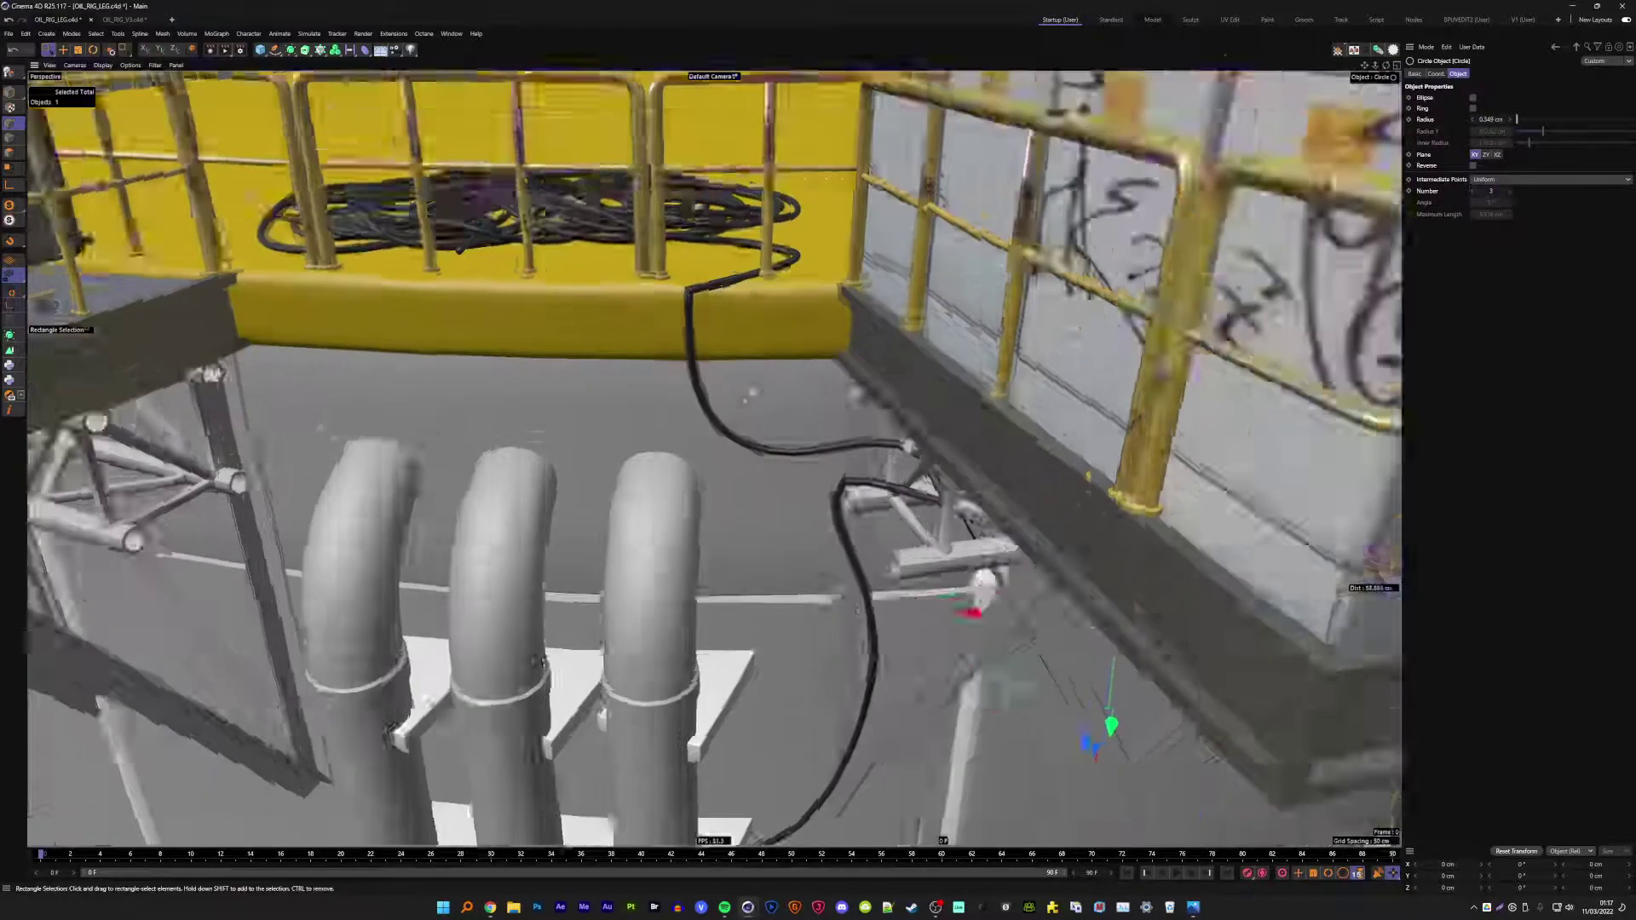
scroll(764, 385, "up", 3)
left_click_drag(763, 385, 724, 388, "alt")
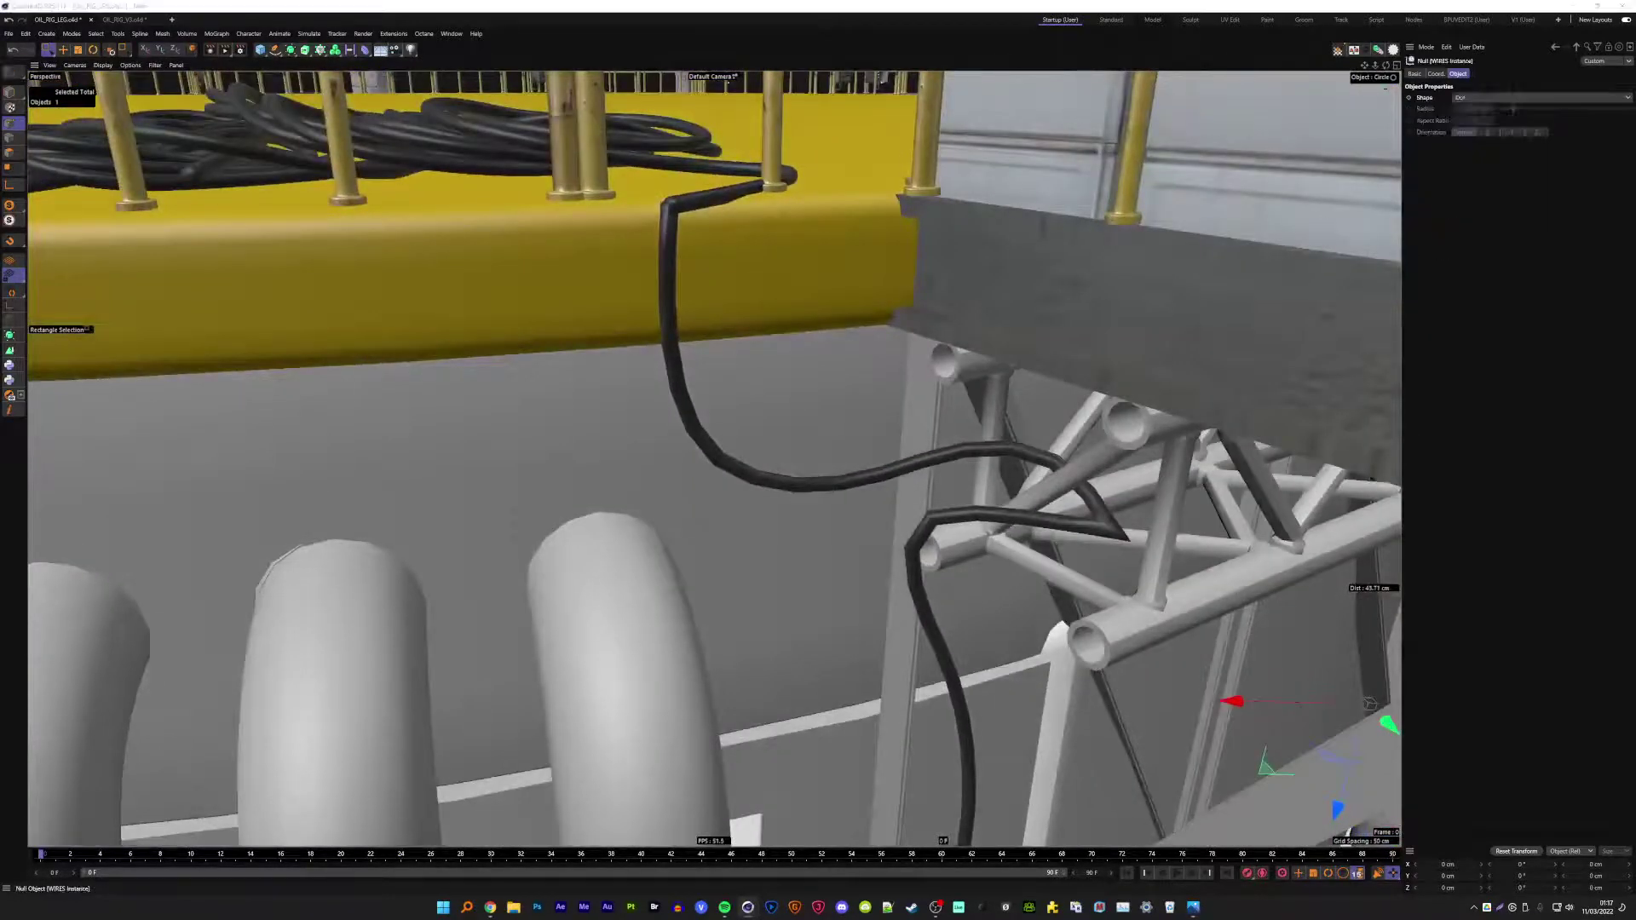
left_click(995, 765)
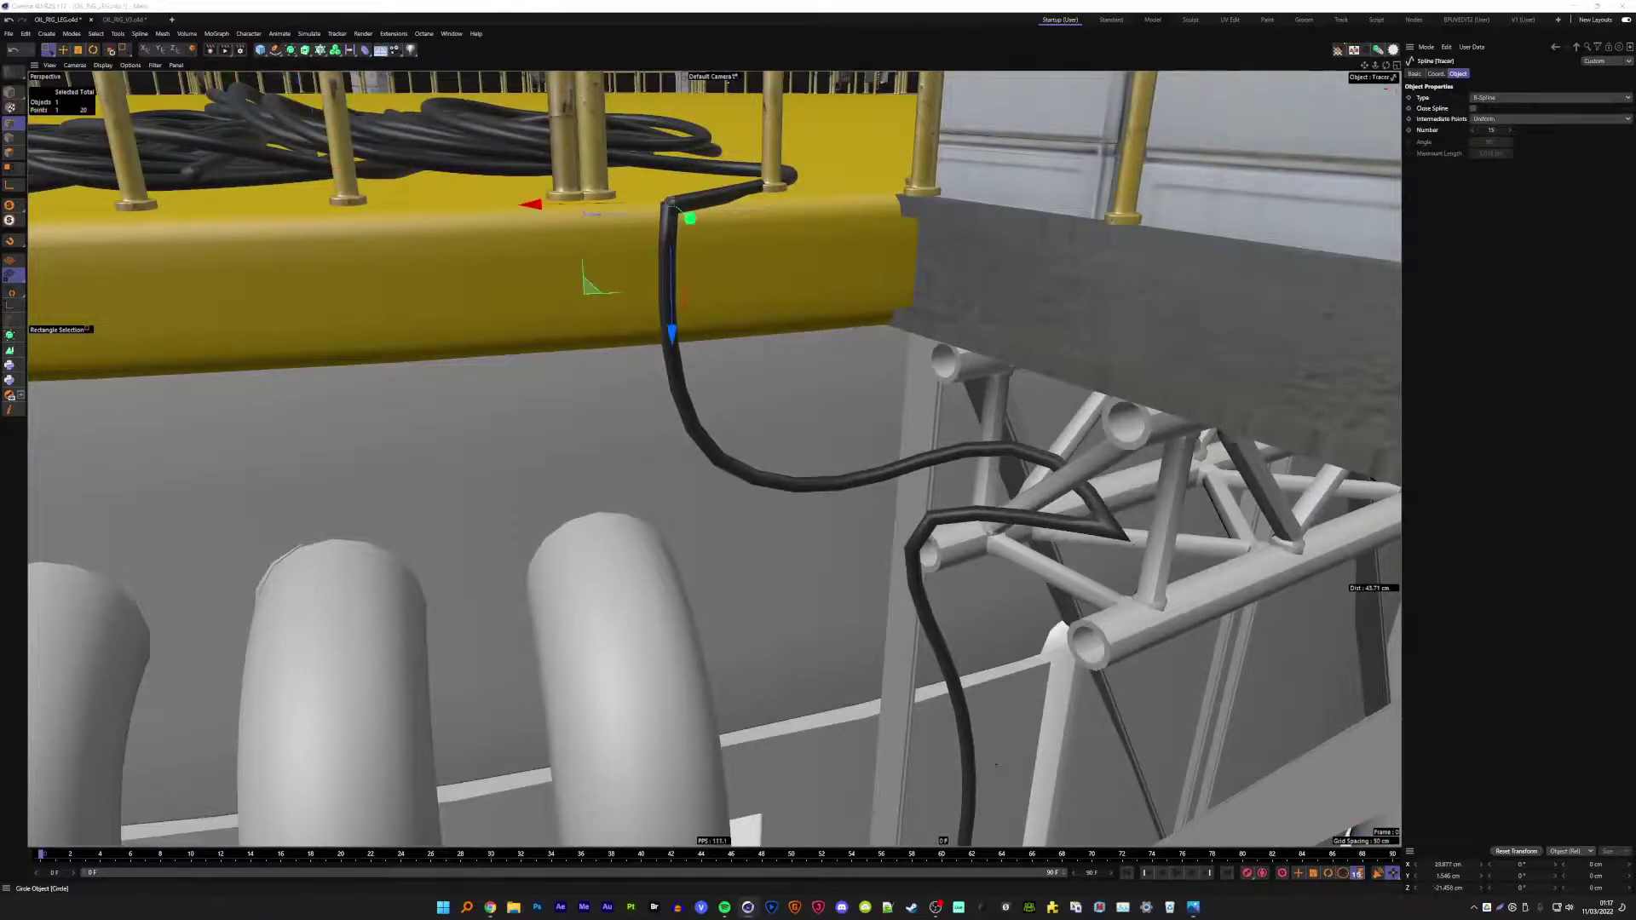
left_click(995, 765)
left_click(1509, 193)
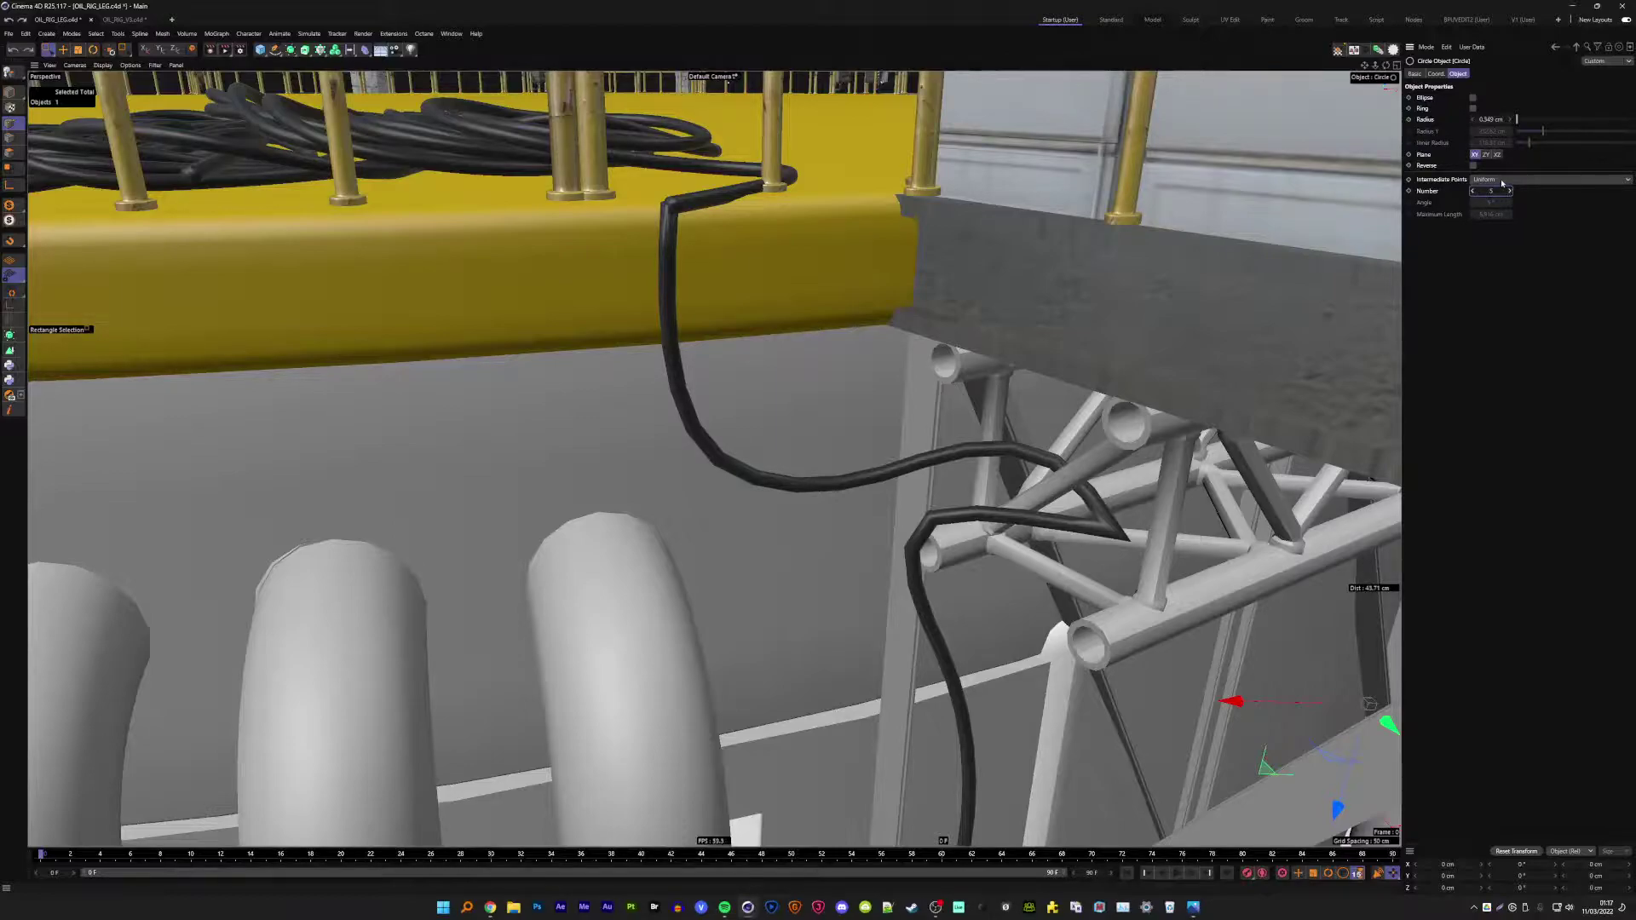
left_click_drag(1518, 120, 1526, 120)
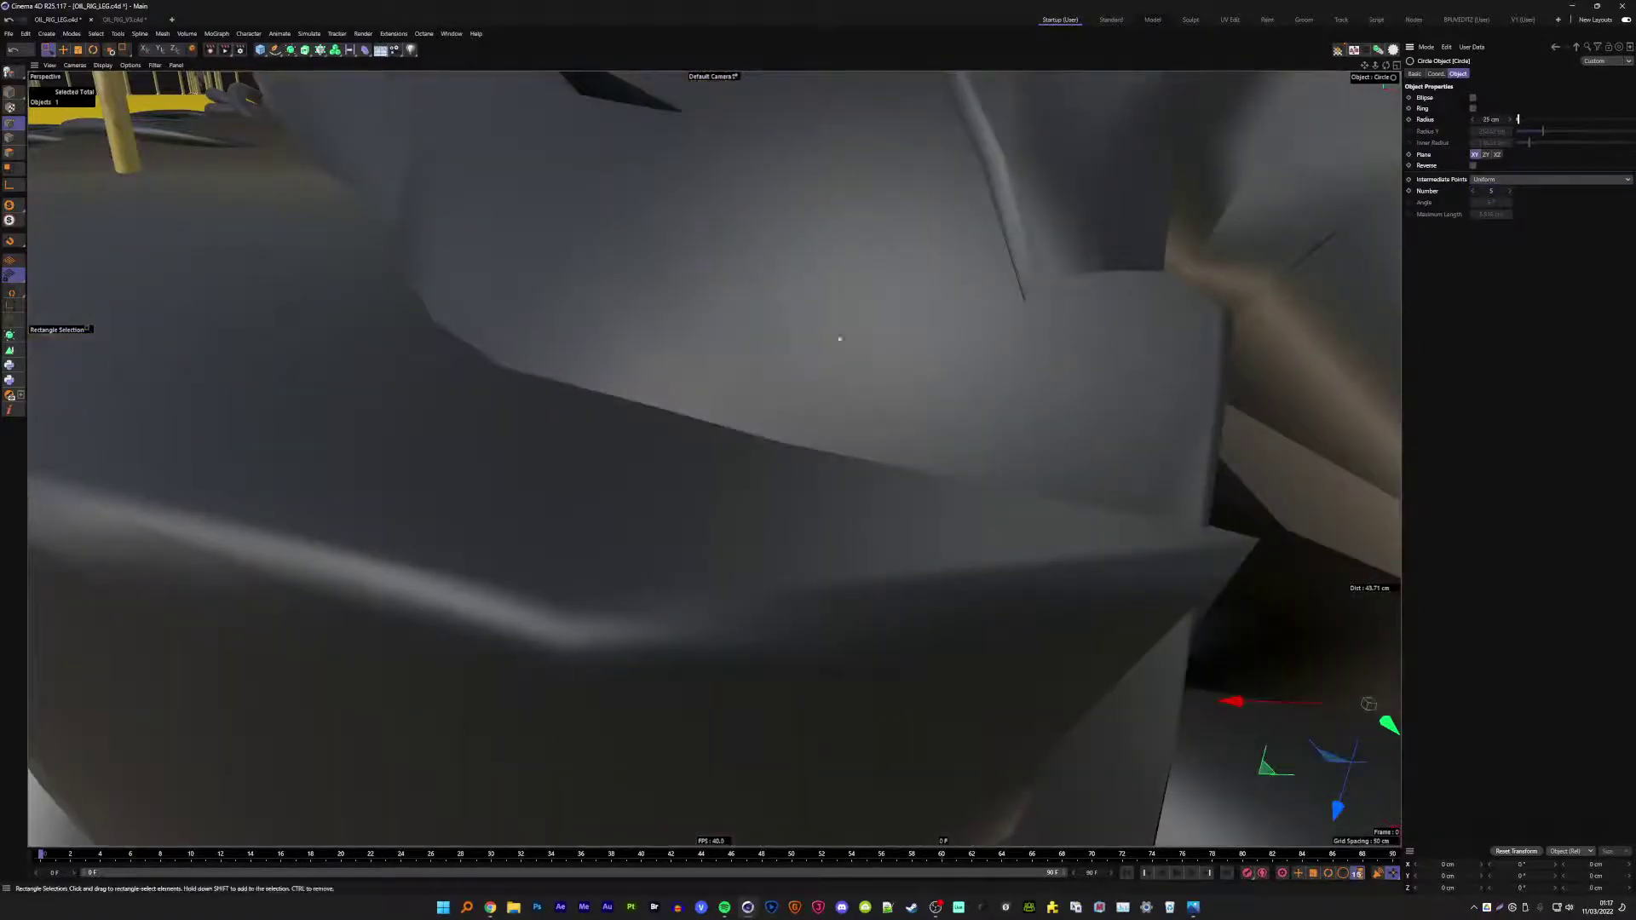
key("o")
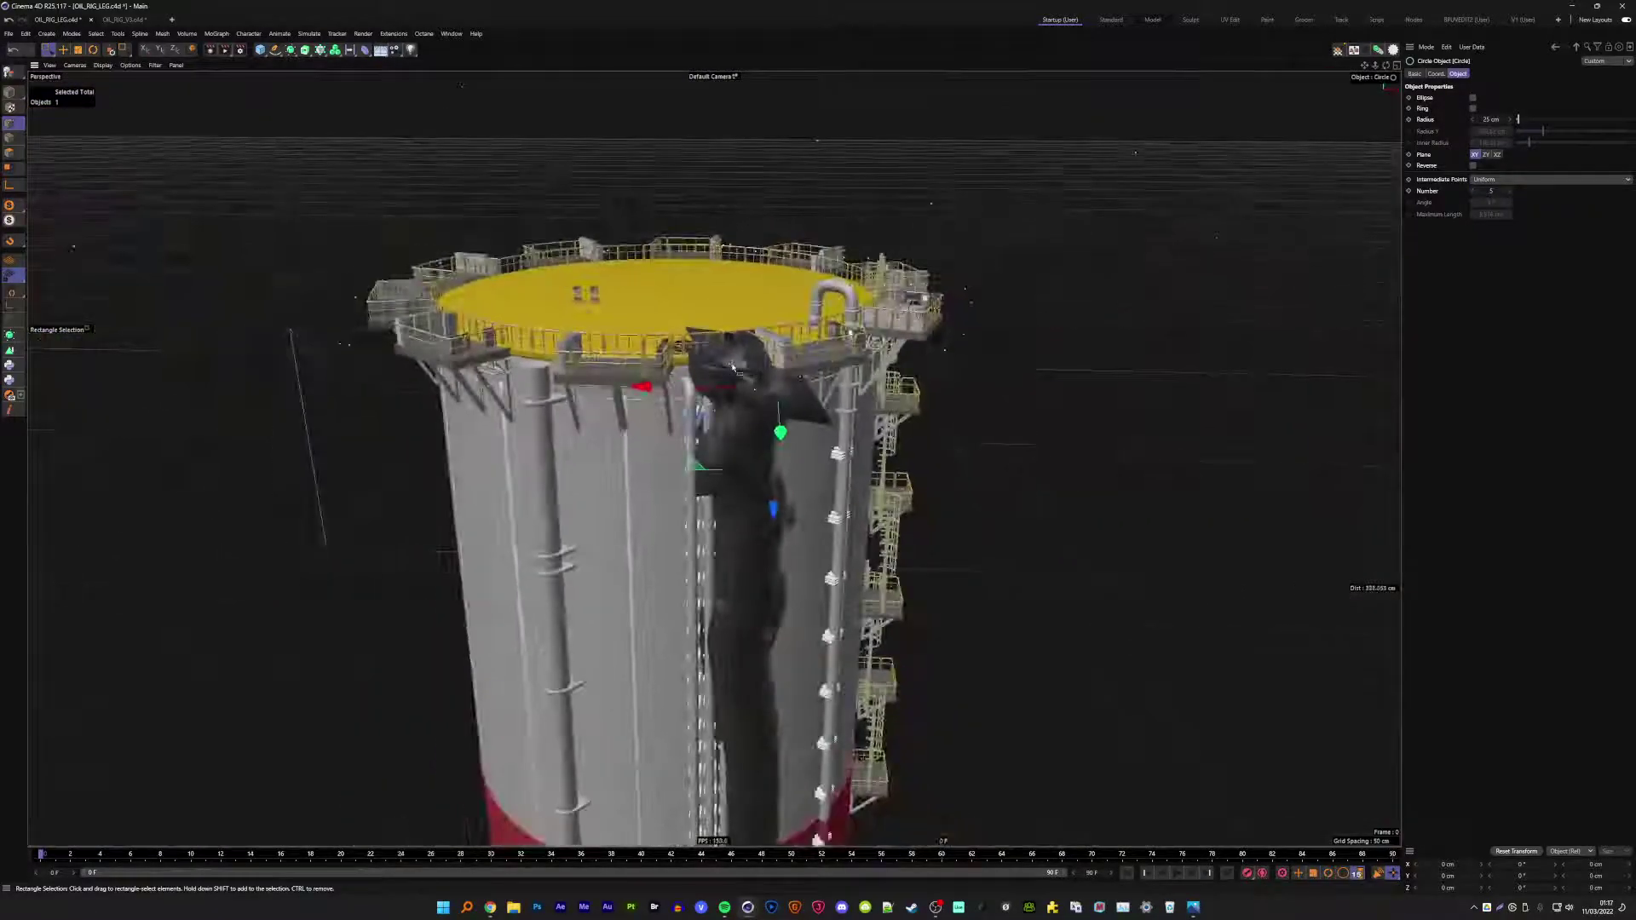
key("ctrl+z")
- Set the Circle profile's Intermediate Points to Natural
scroll(726, 394, "up", 3)
scroll(726, 393, "up", 3)
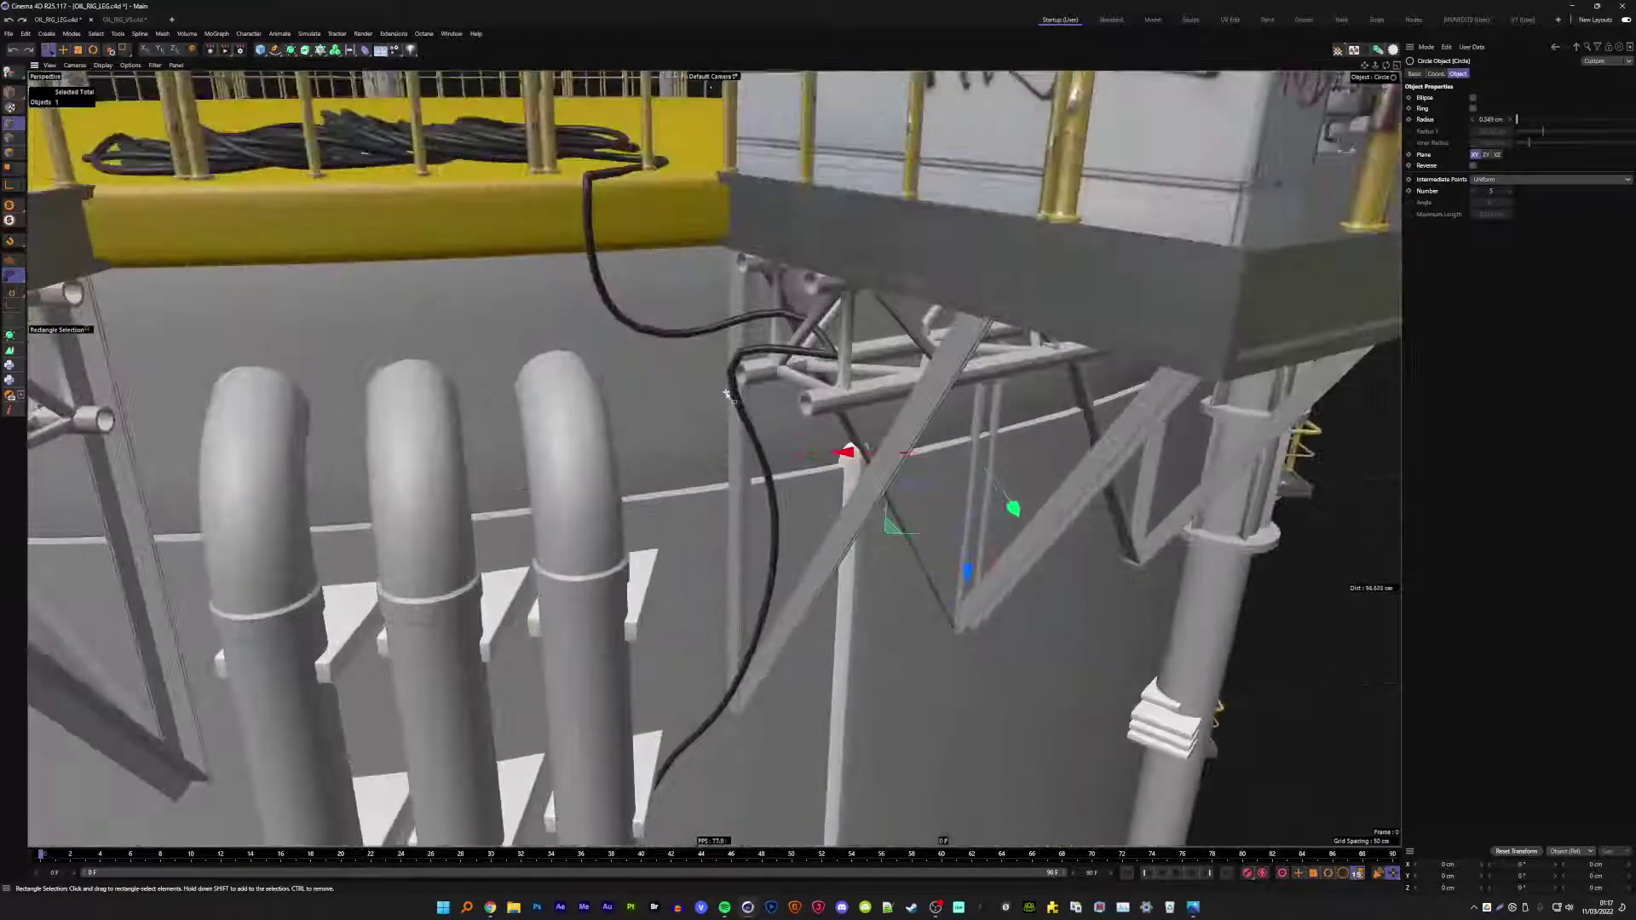
left_click(1495, 180)
left_click(1495, 204)
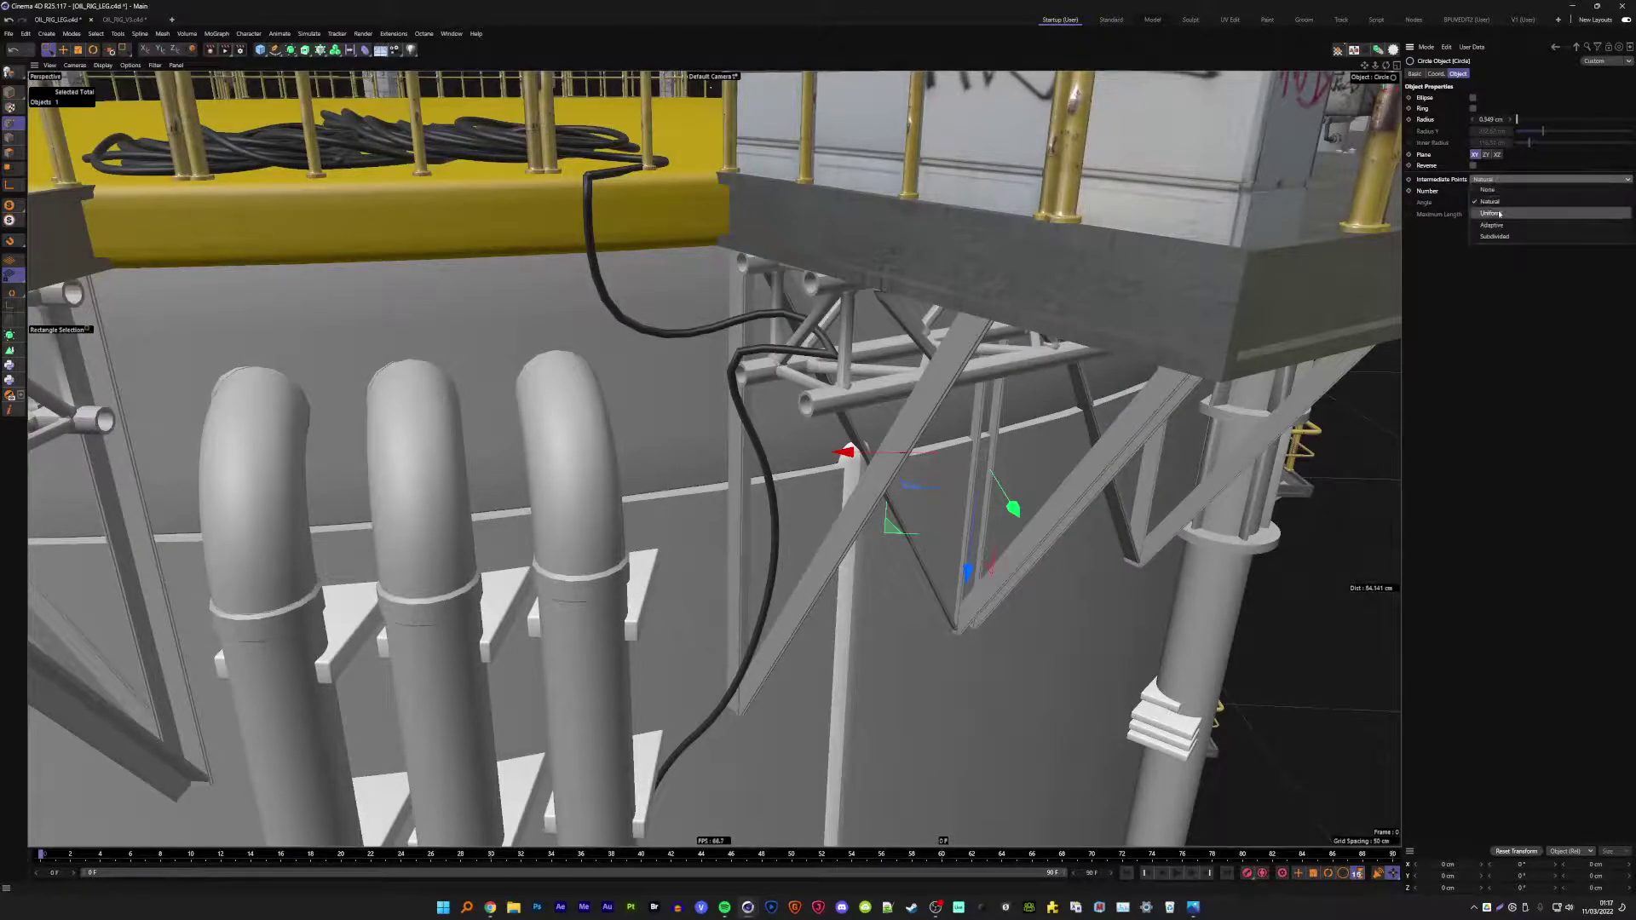
- Select all 20 points of the Tracer cable spline in Point mode
left_click(753, 400)
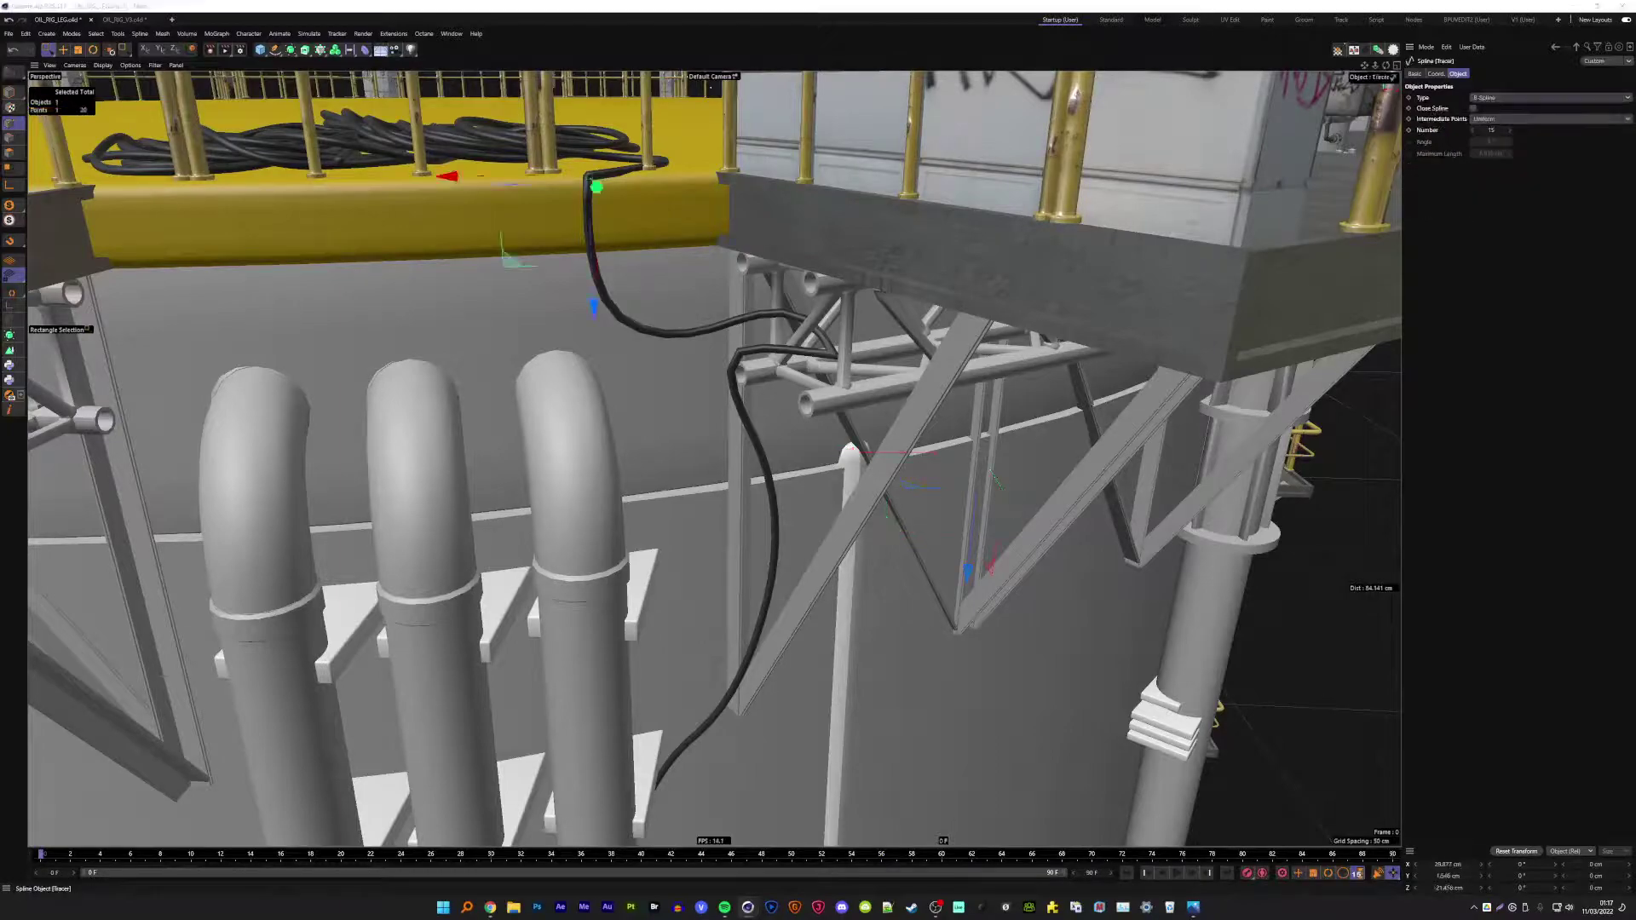
key("Return")
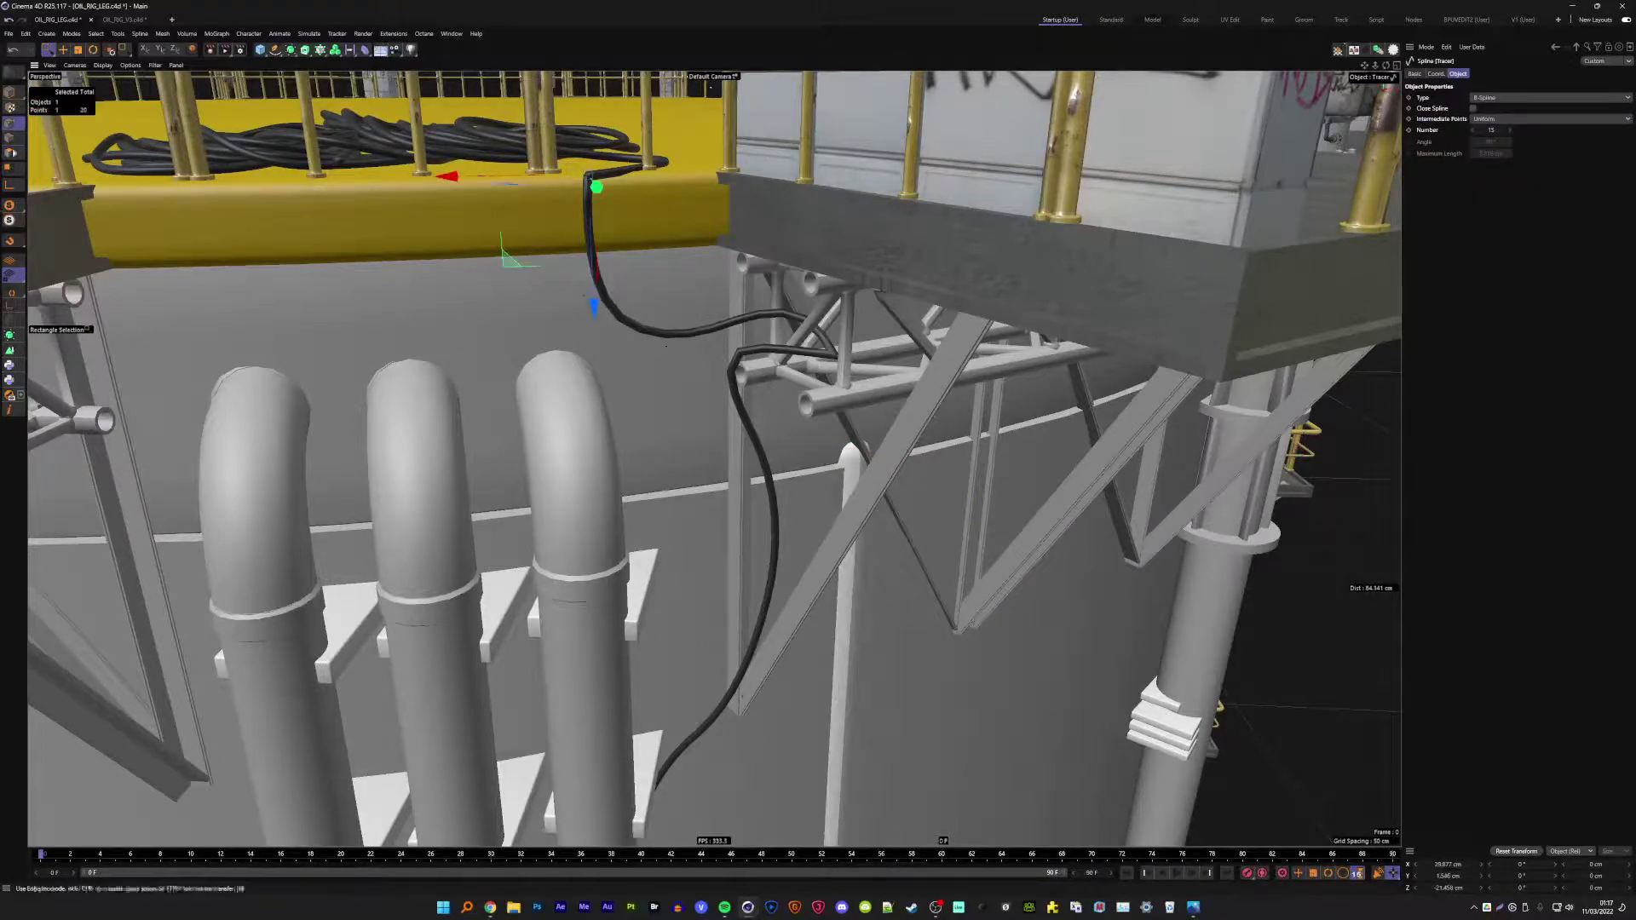
key("ctrl+a")
- Try subdividing the cable spline, then undo the jagged result
right_click(708, 330)
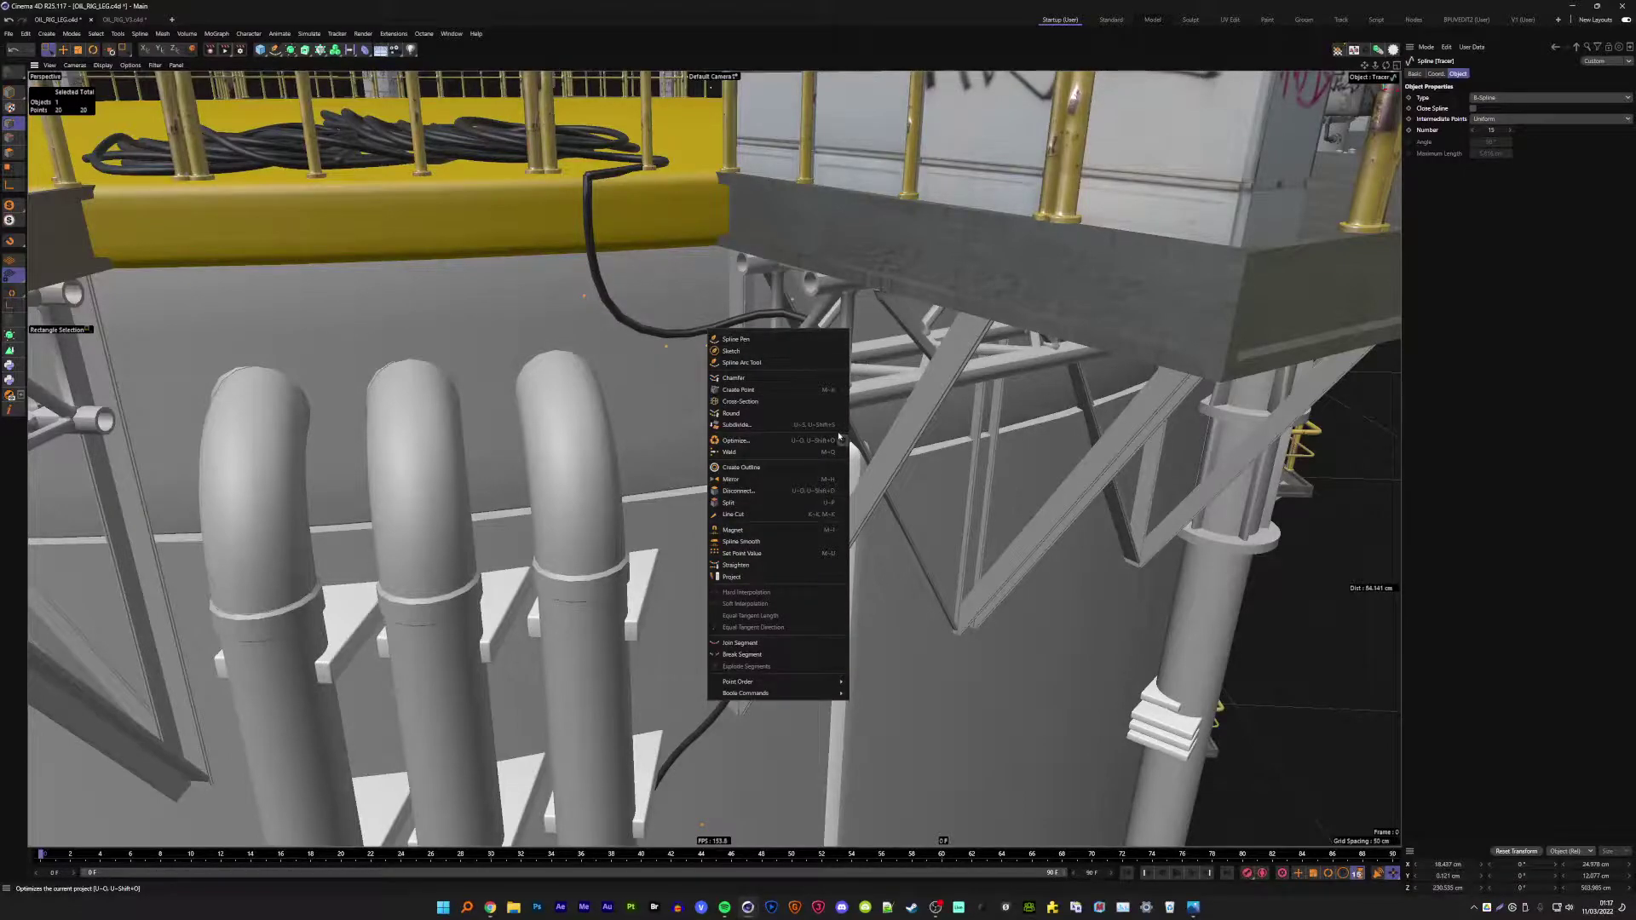
left_click(840, 424)
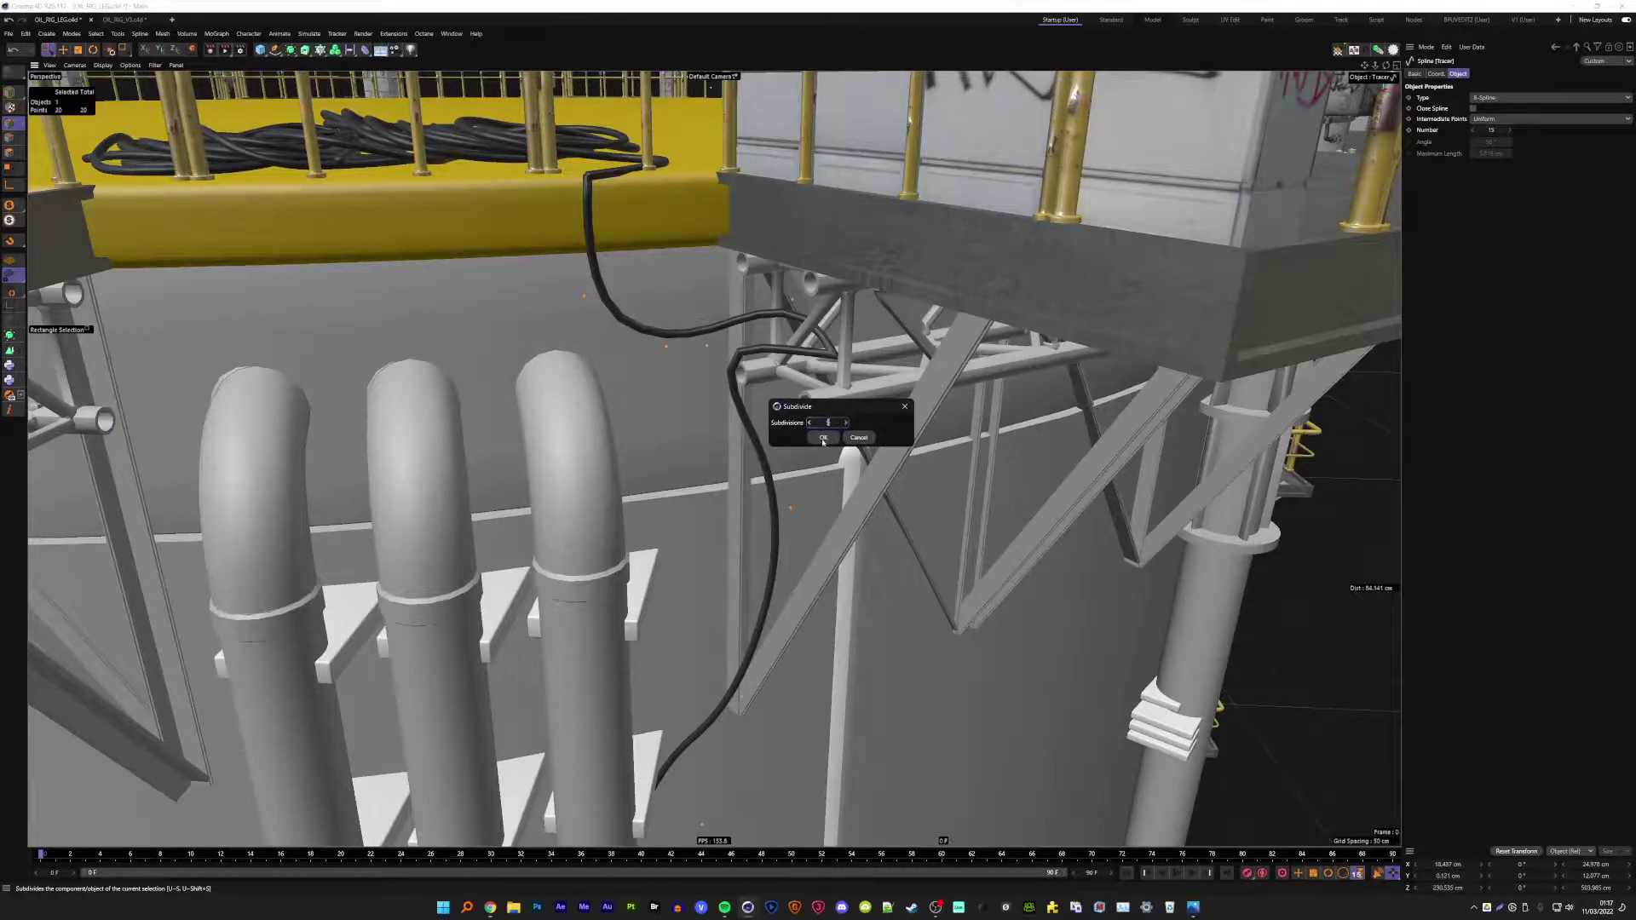
left_click(824, 438)
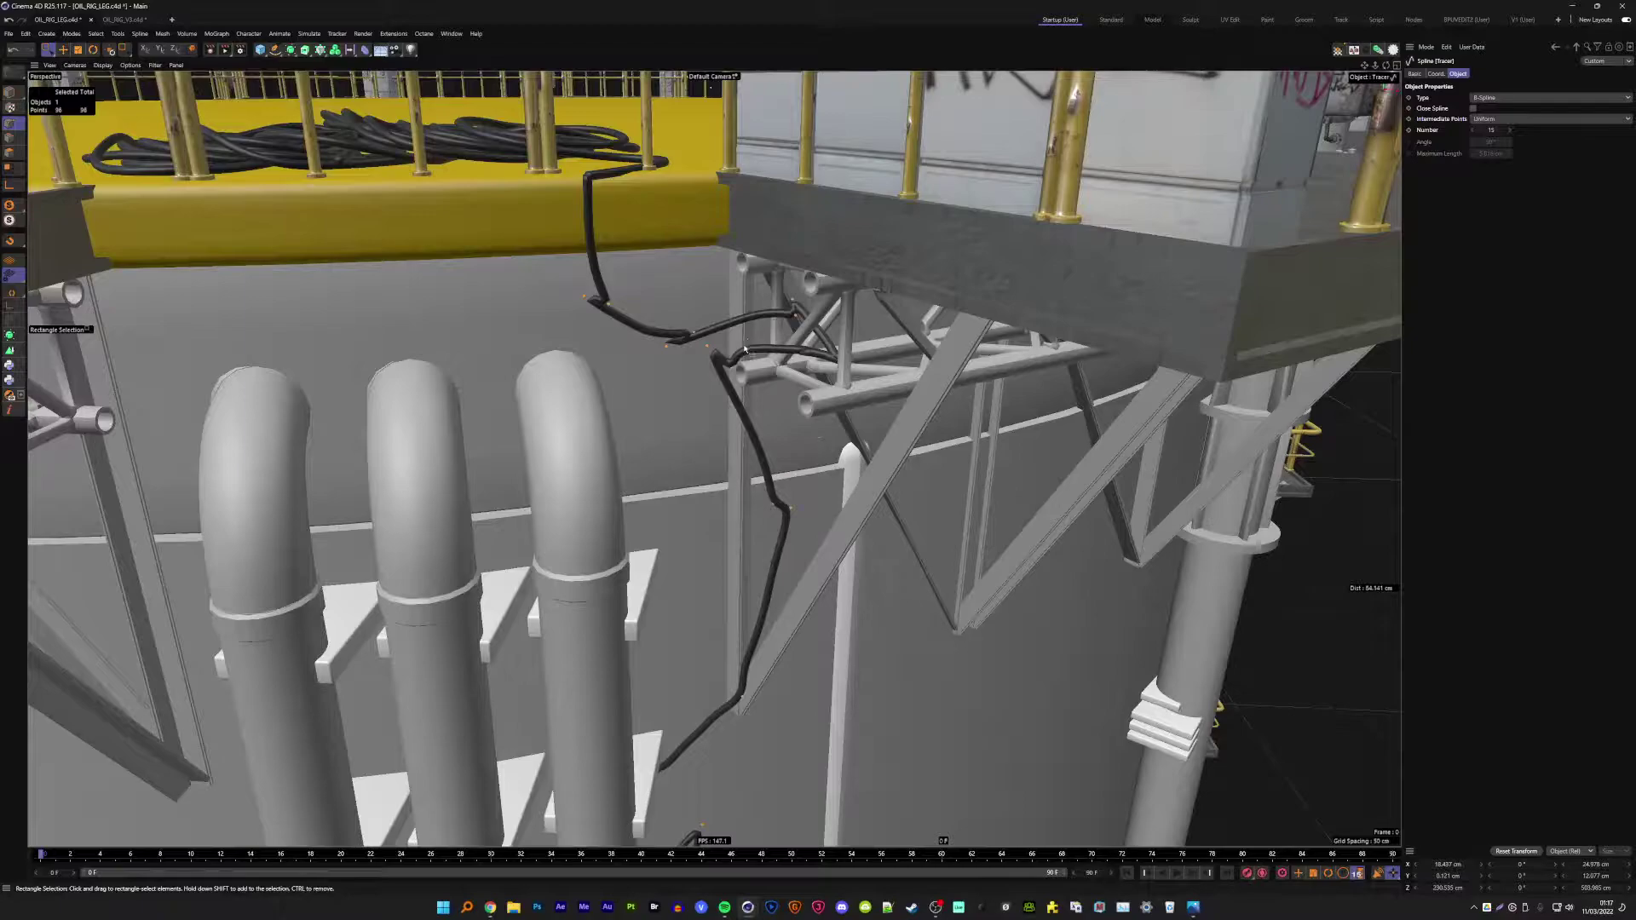
key("ctrl+z")
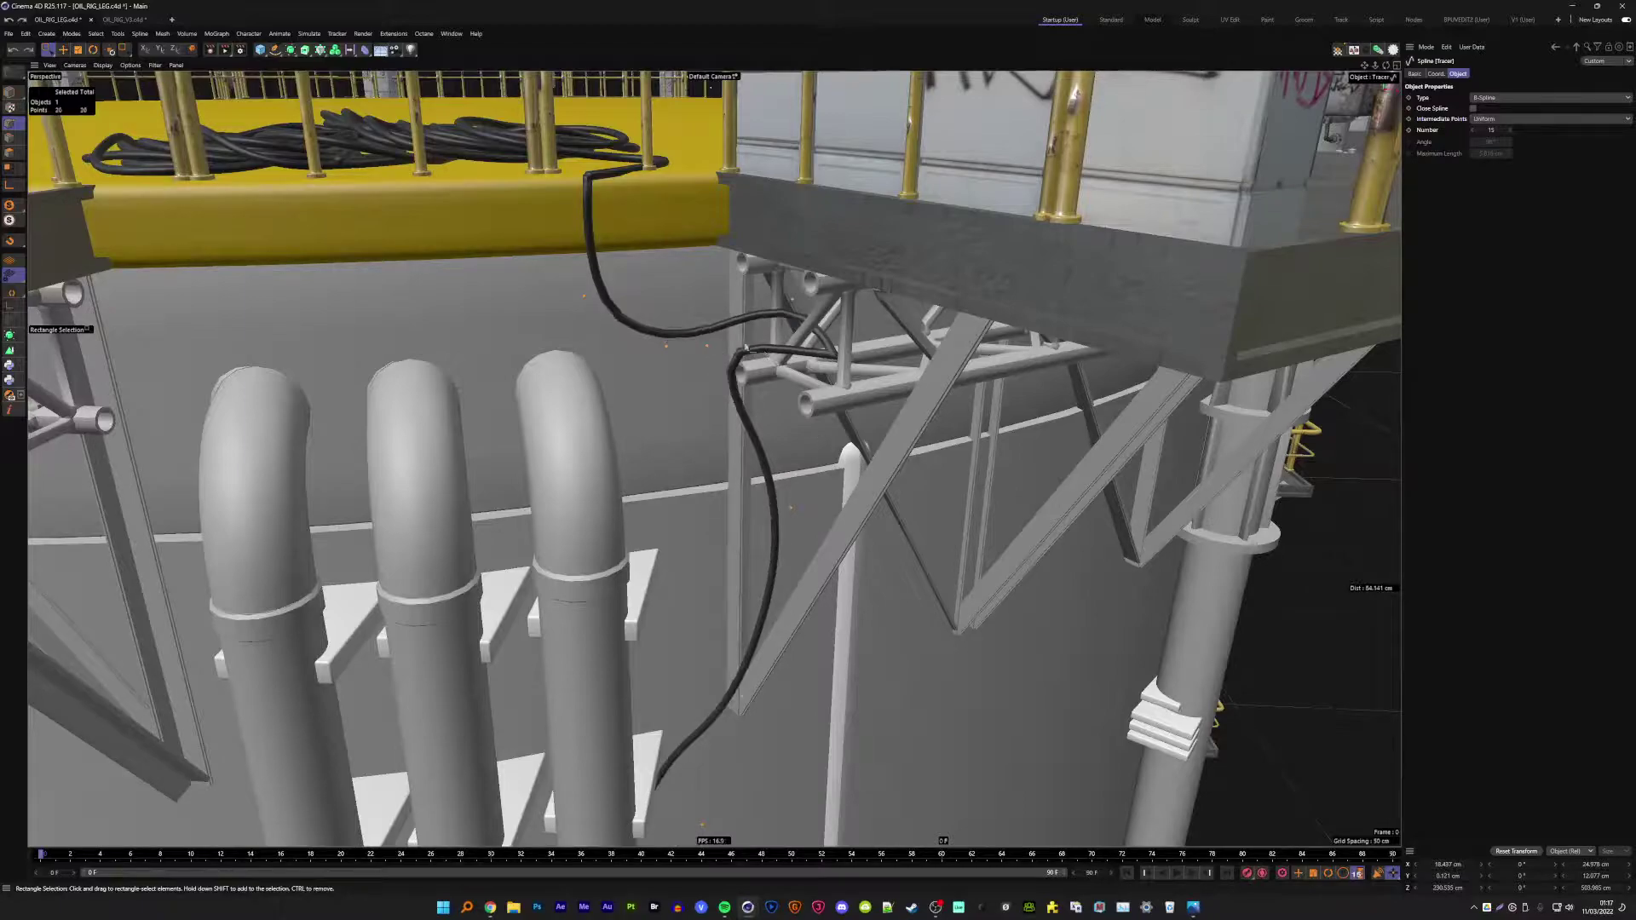
scroll(745, 347, "up", 3)
- Move the cable points by the truss so the bend routes around it
mouse_move(715, 349)
left_mouse_down()
mouse_move(750, 383)
mouse_move(864, 383)
mouse_move(782, 327)
left_mouse_up()
key("r")
key("e")
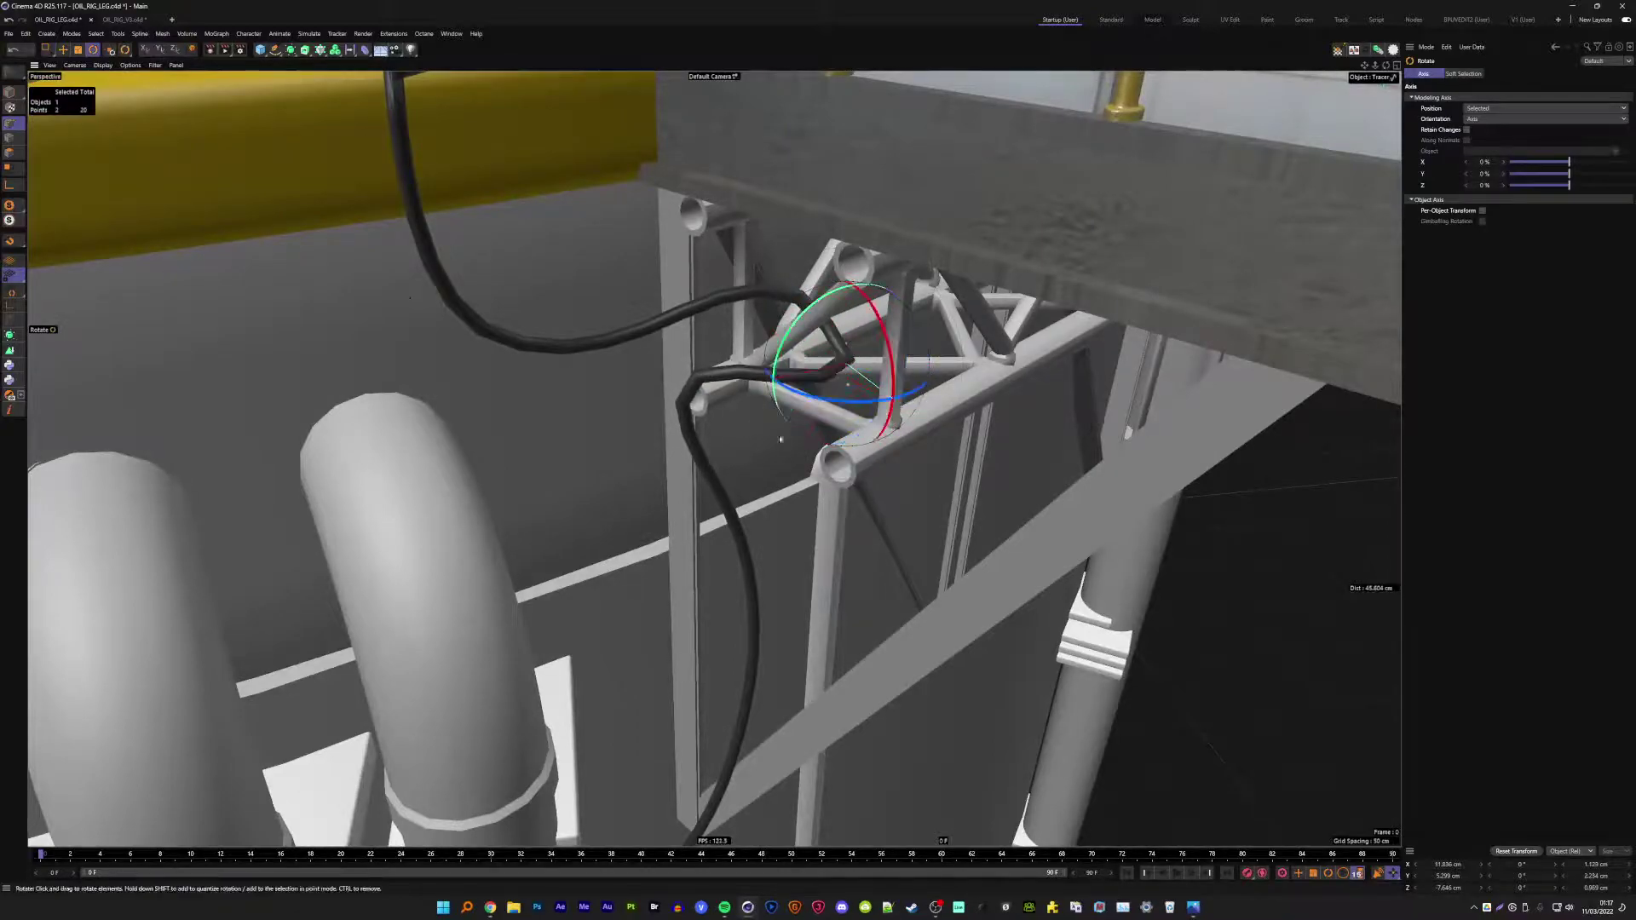
mouse_move(114, 20)
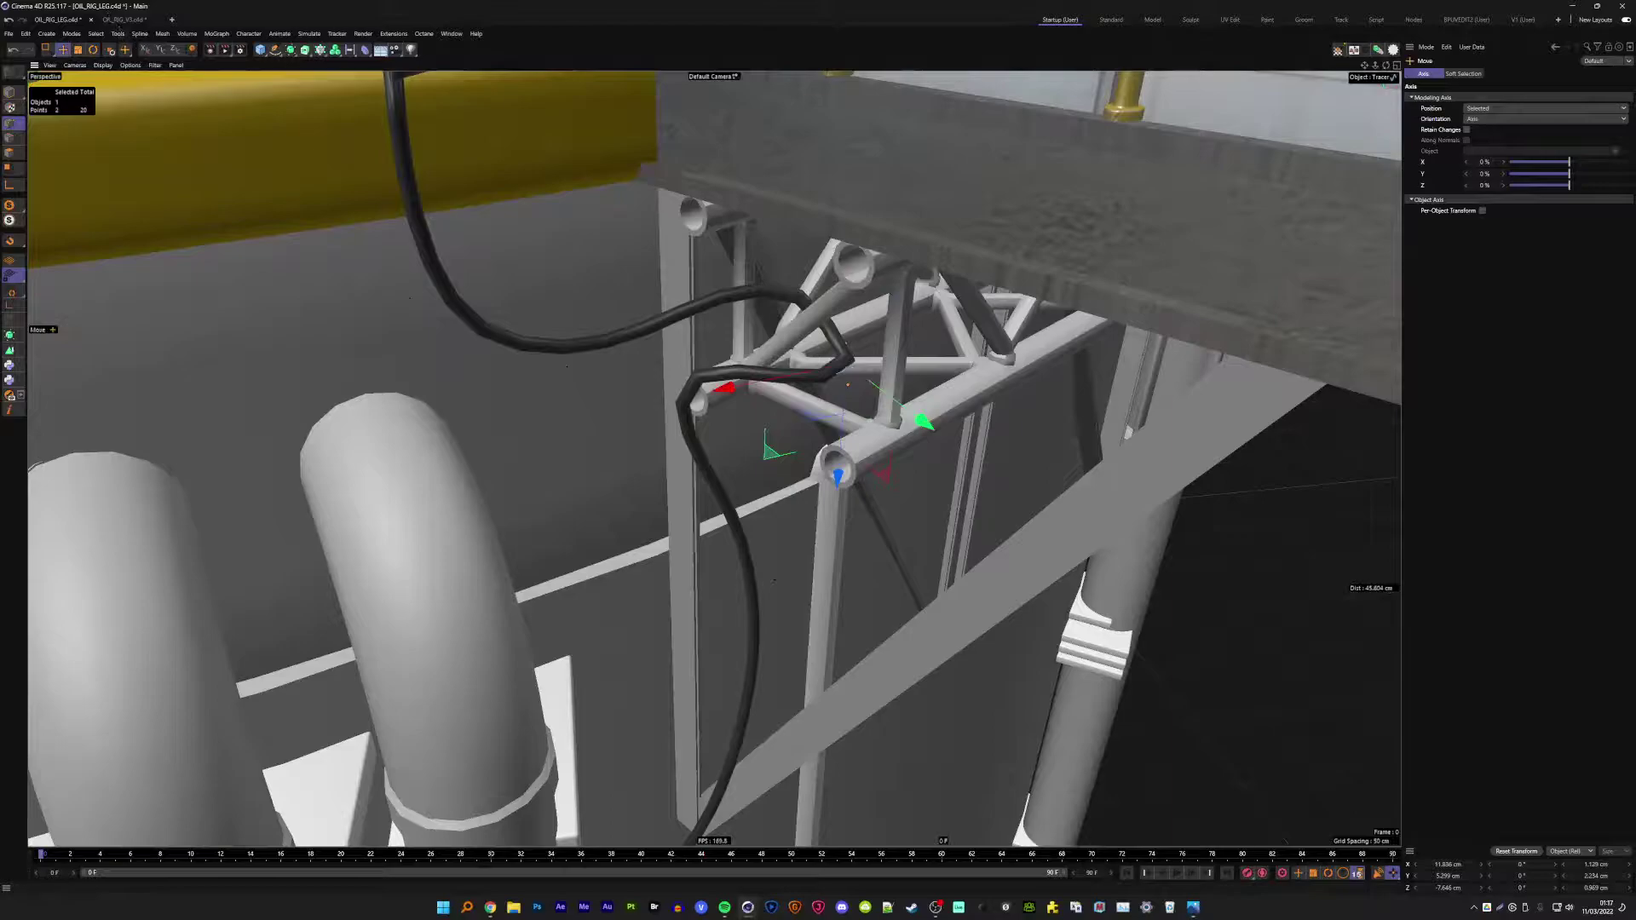
key("0")
left_click_drag(626, 378, 611, 396)
key("e")
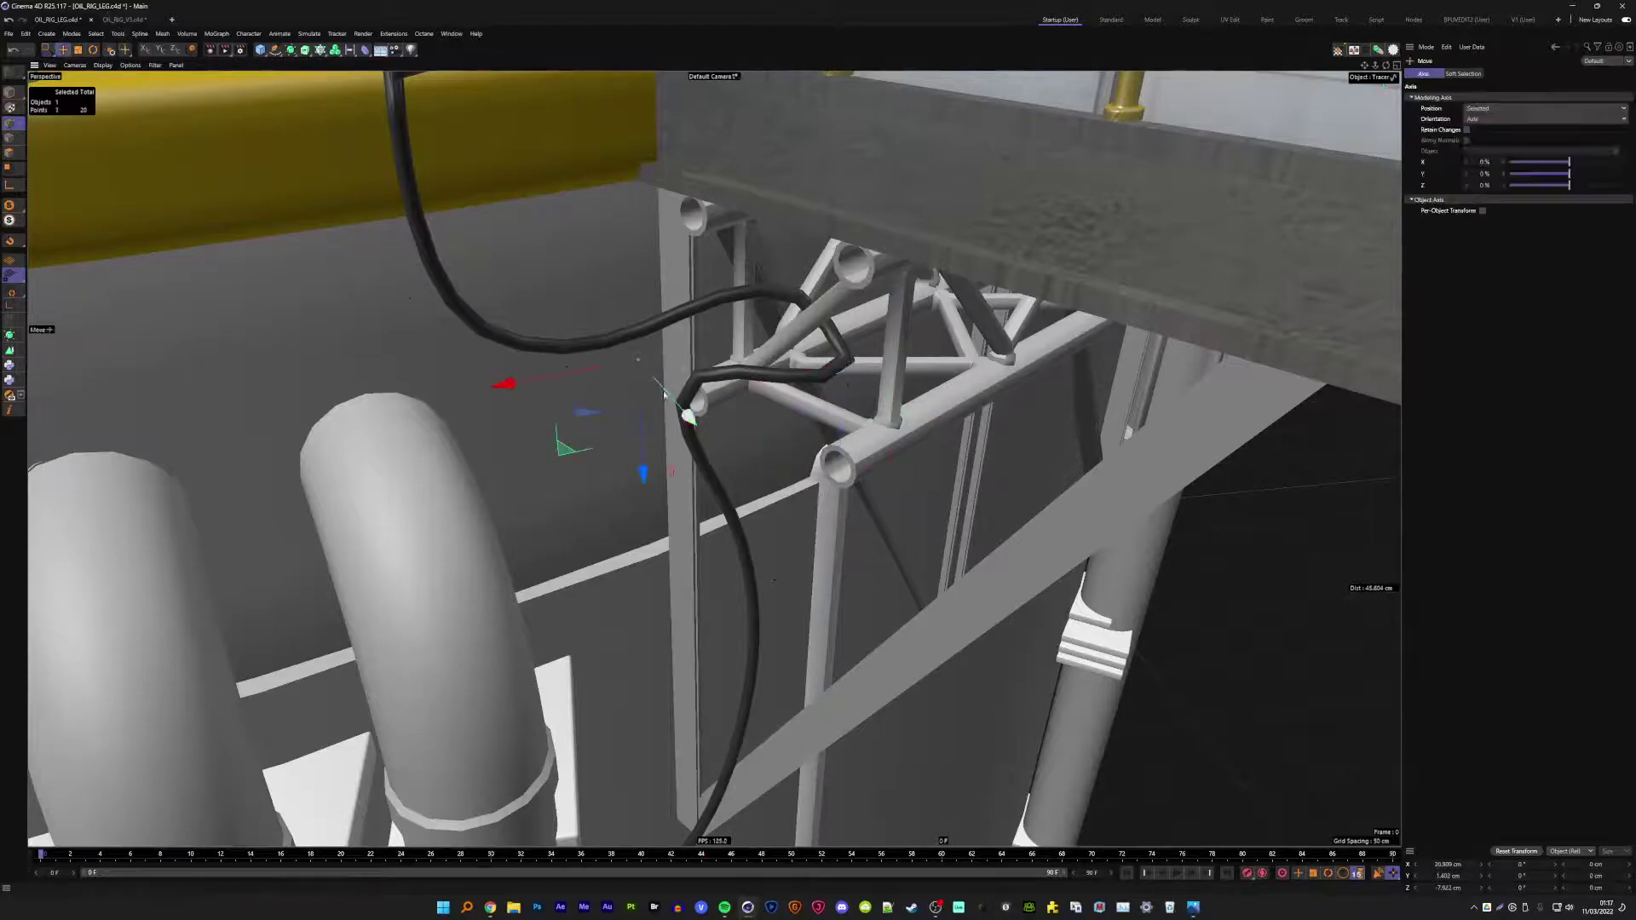
mouse_move(741, 400)
left_mouse_down()
mouse_move(801, 497)
mouse_move(599, 224)
mouse_move(512, 337)
mouse_move(729, 349)
left_mouse_up()
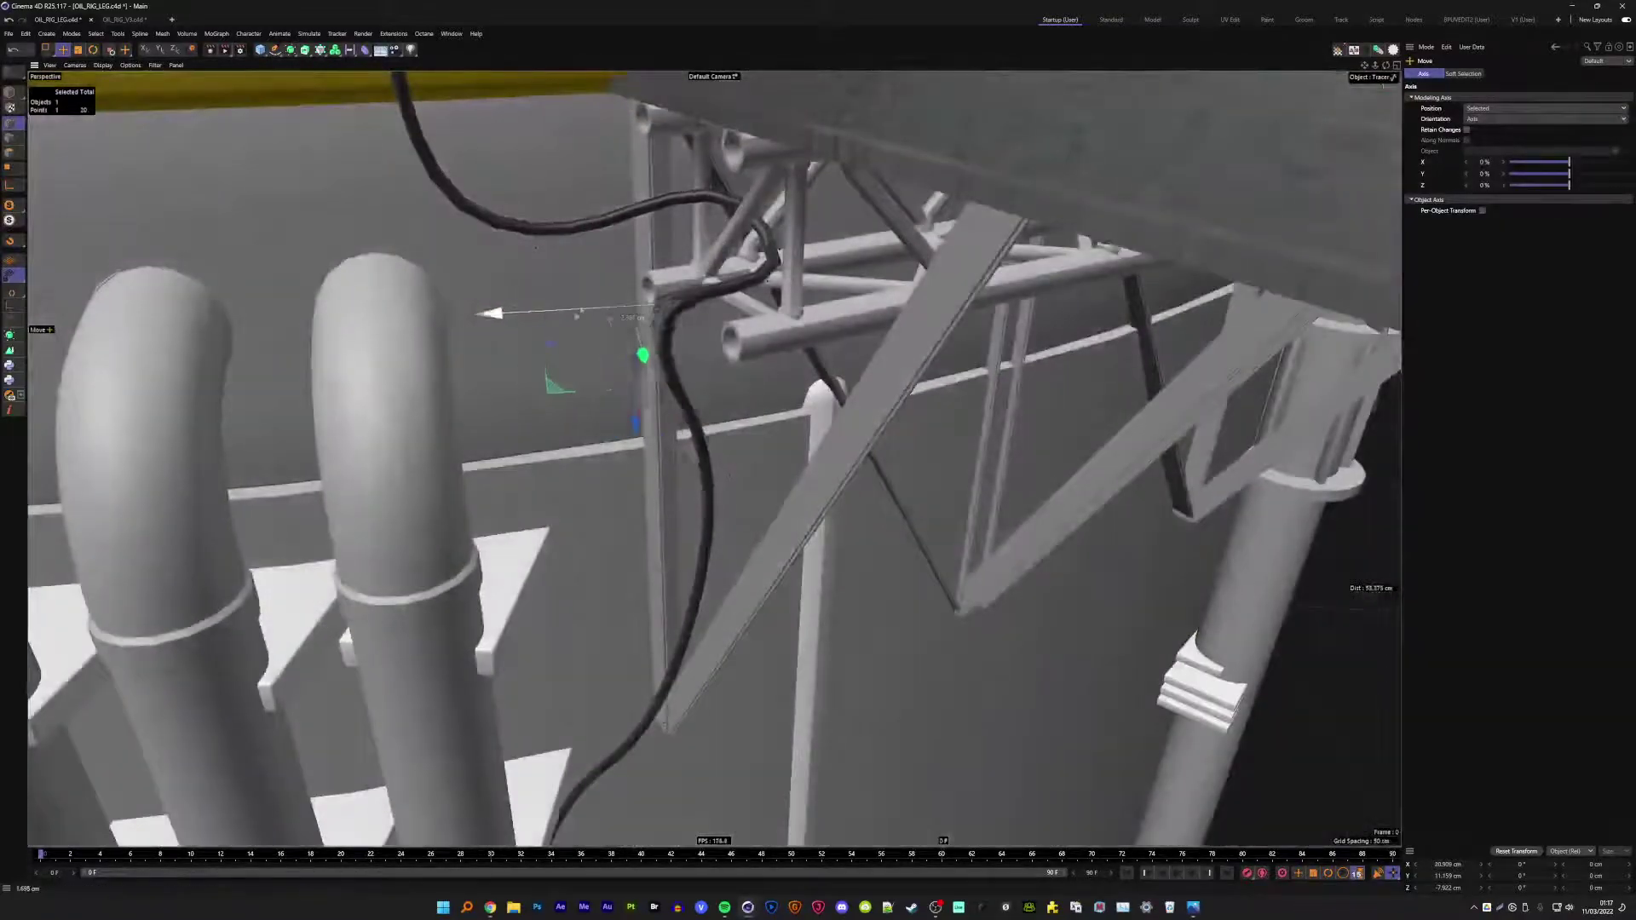
left_click_drag(580, 308, 678, 267)
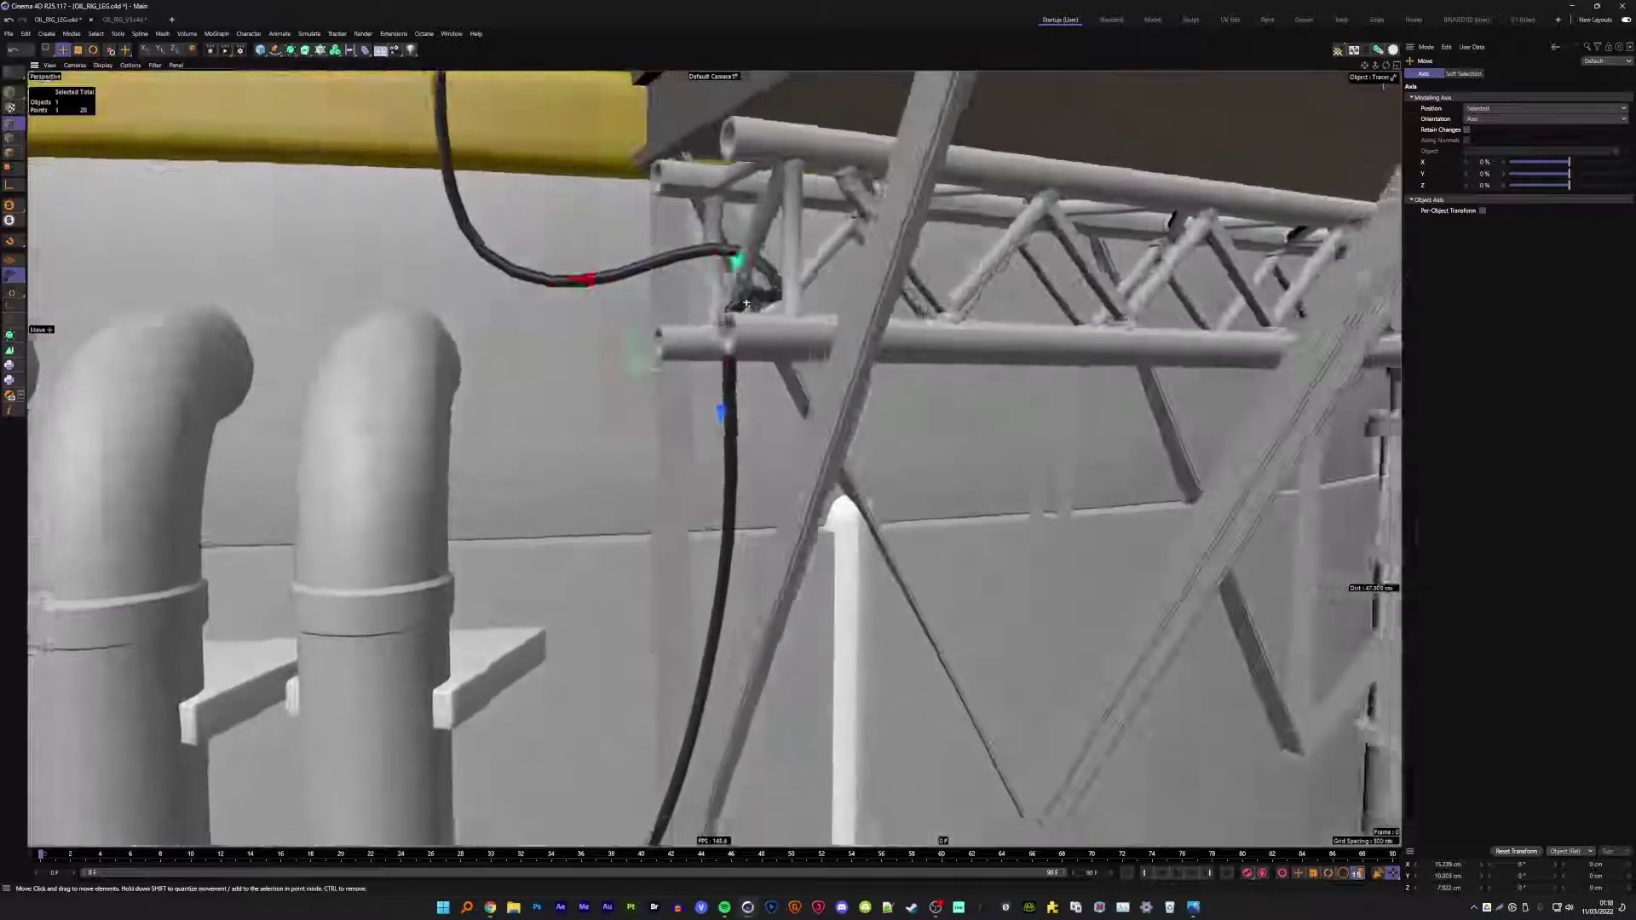
- Orbit down to the red base and check the cable's end point there
scroll(678, 266, "down", 3)
scroll(673, 266, "down", 3)
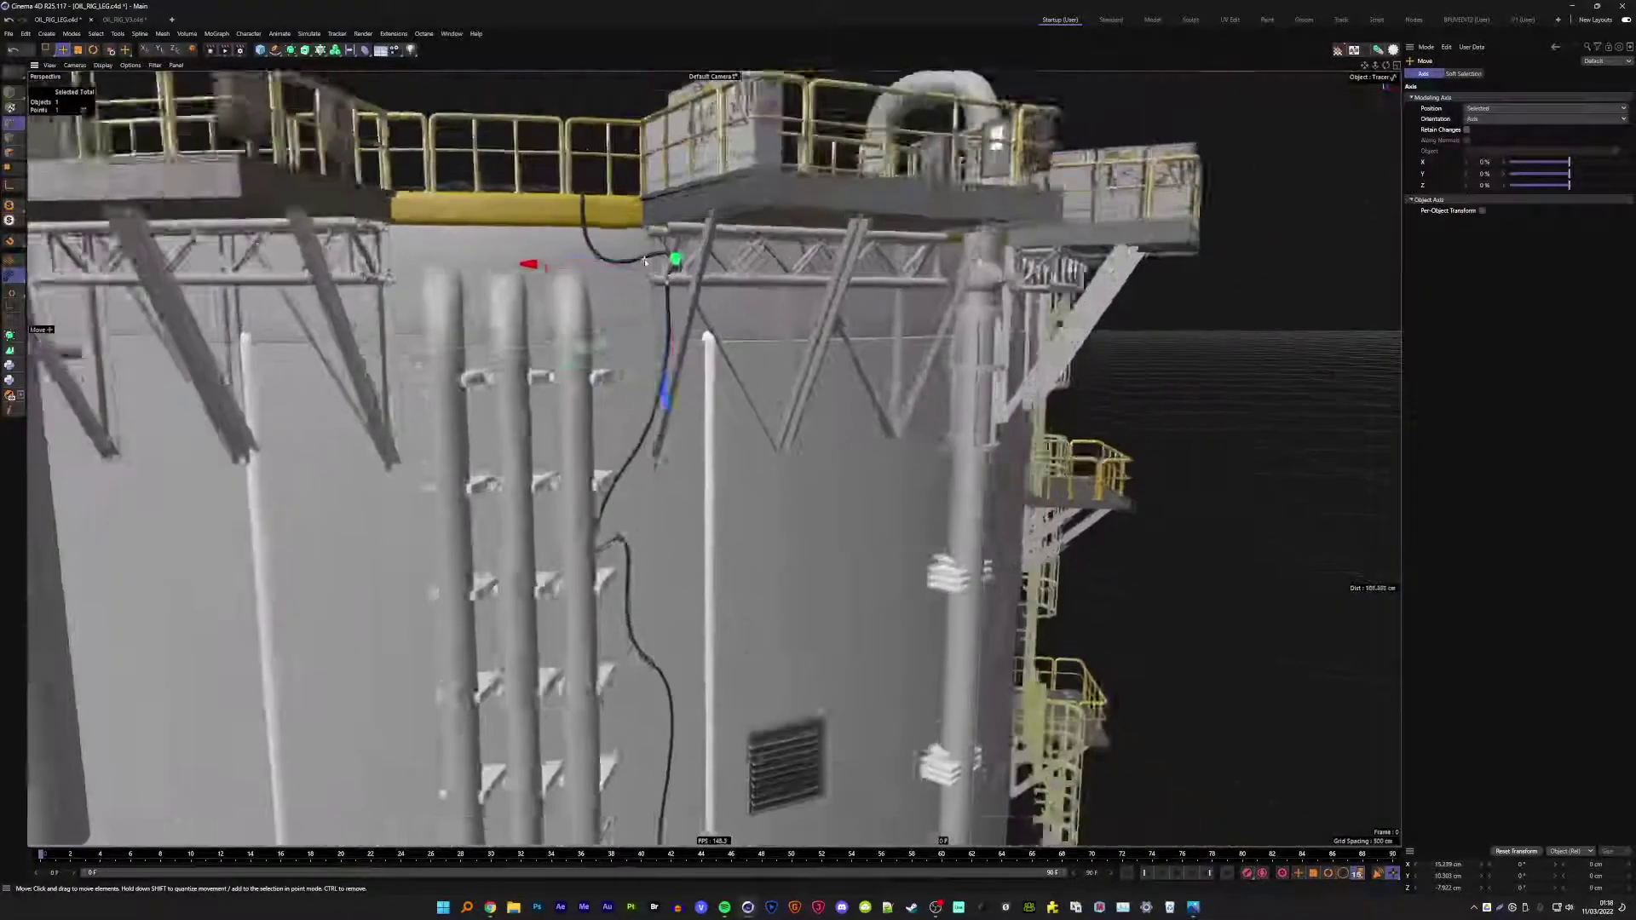
scroll(664, 264, "down", 2)
scroll(646, 262, "down", 2)
scroll(645, 262, "down", 2)
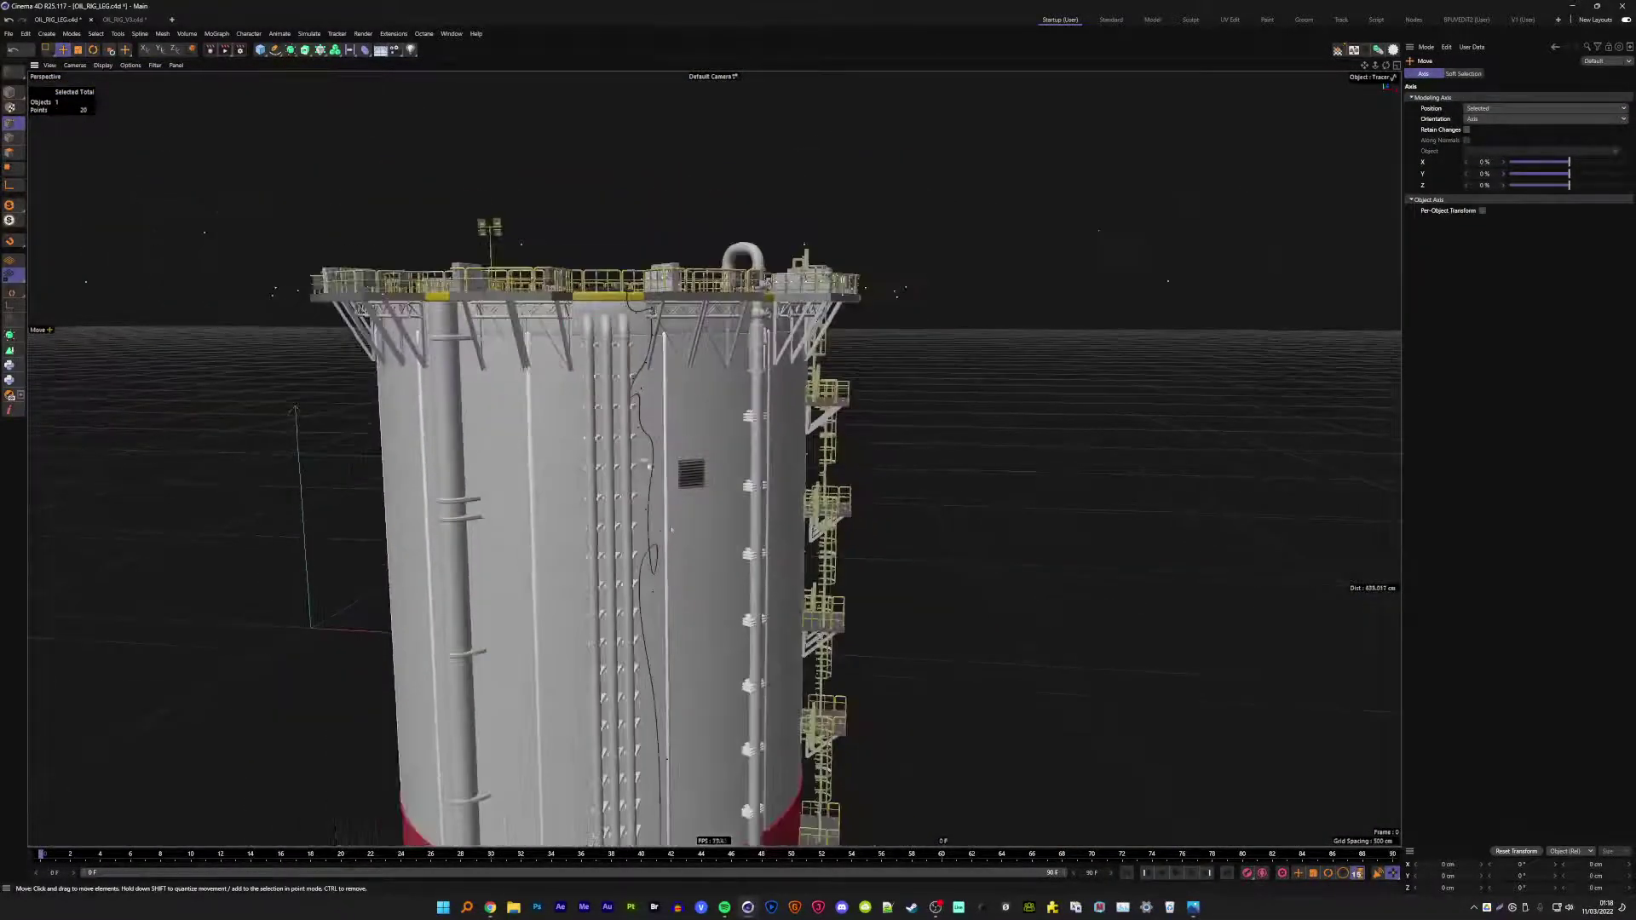
mouse_move(645, 262)
left_mouse_down("alt")
mouse_move(678, 395)
mouse_move(686, 776)
left_mouse_up("alt")
scroll(677, 394, "up", 3)
scroll(677, 395, "down", 2)
scroll(688, 707, "up", 3)
scroll(687, 707, "up", 3)
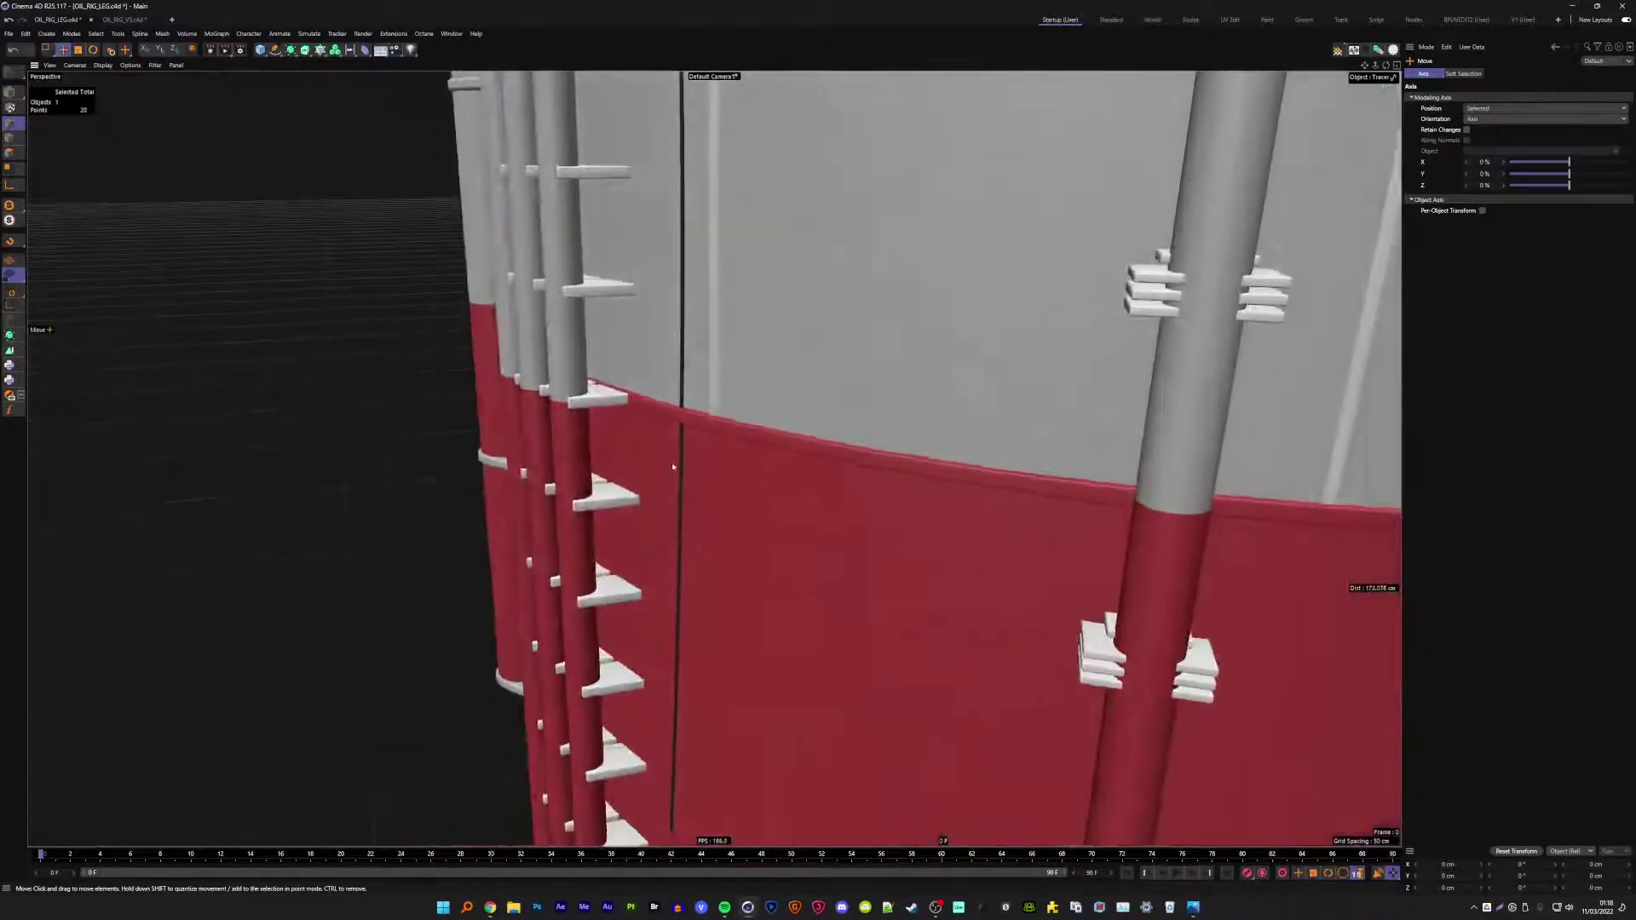
key("0")
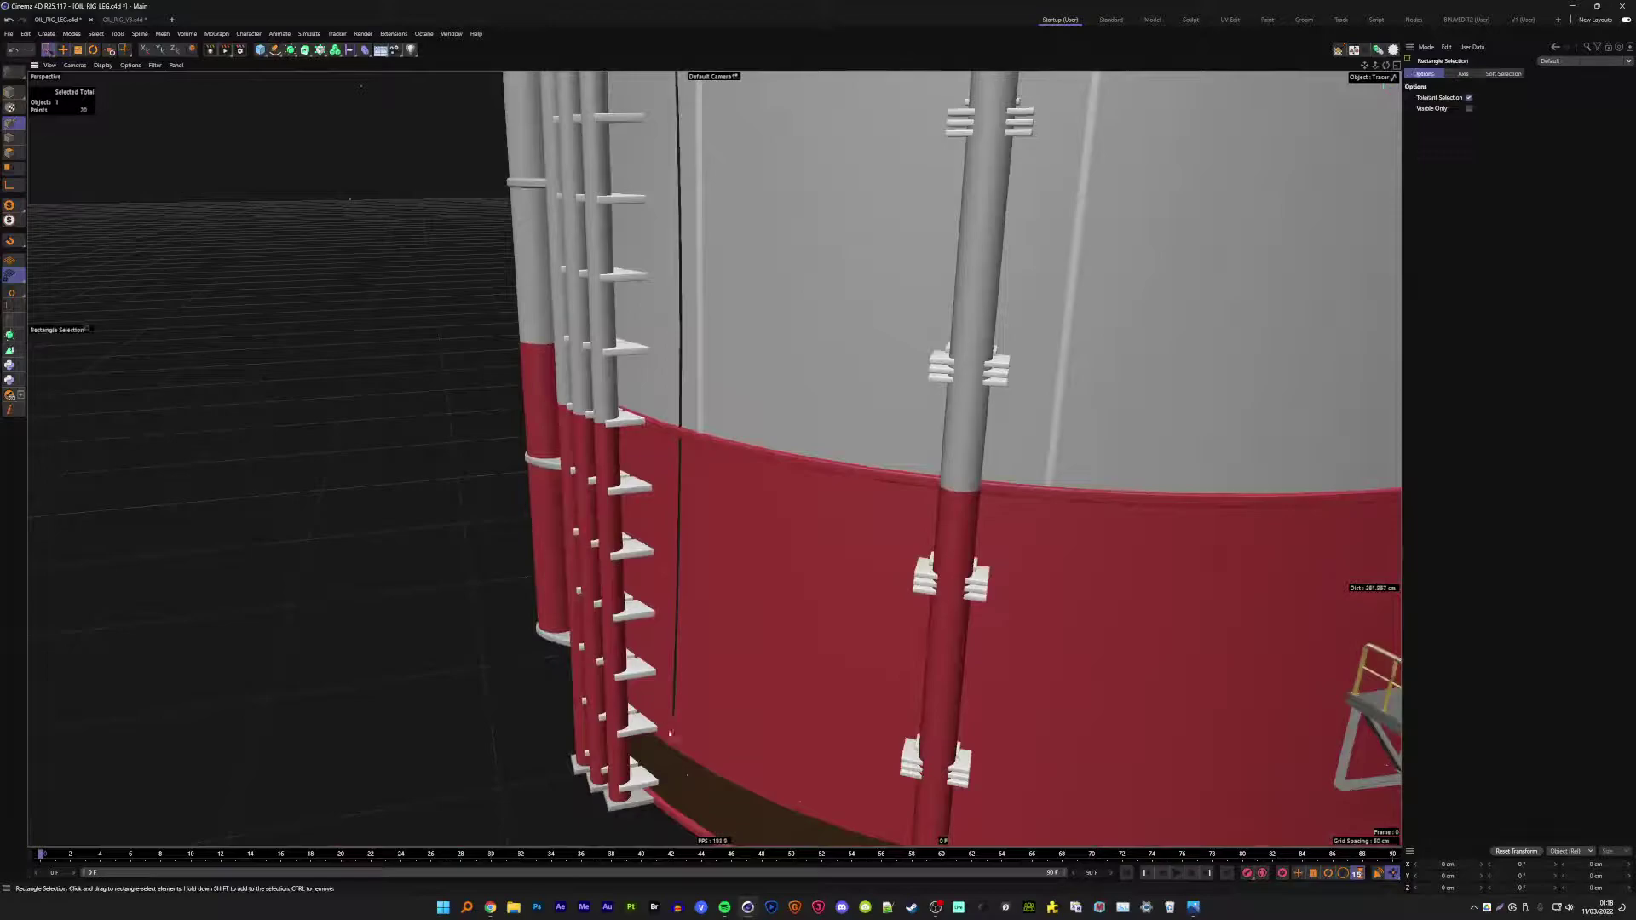
left_click_drag(597, 725, 631, 754)
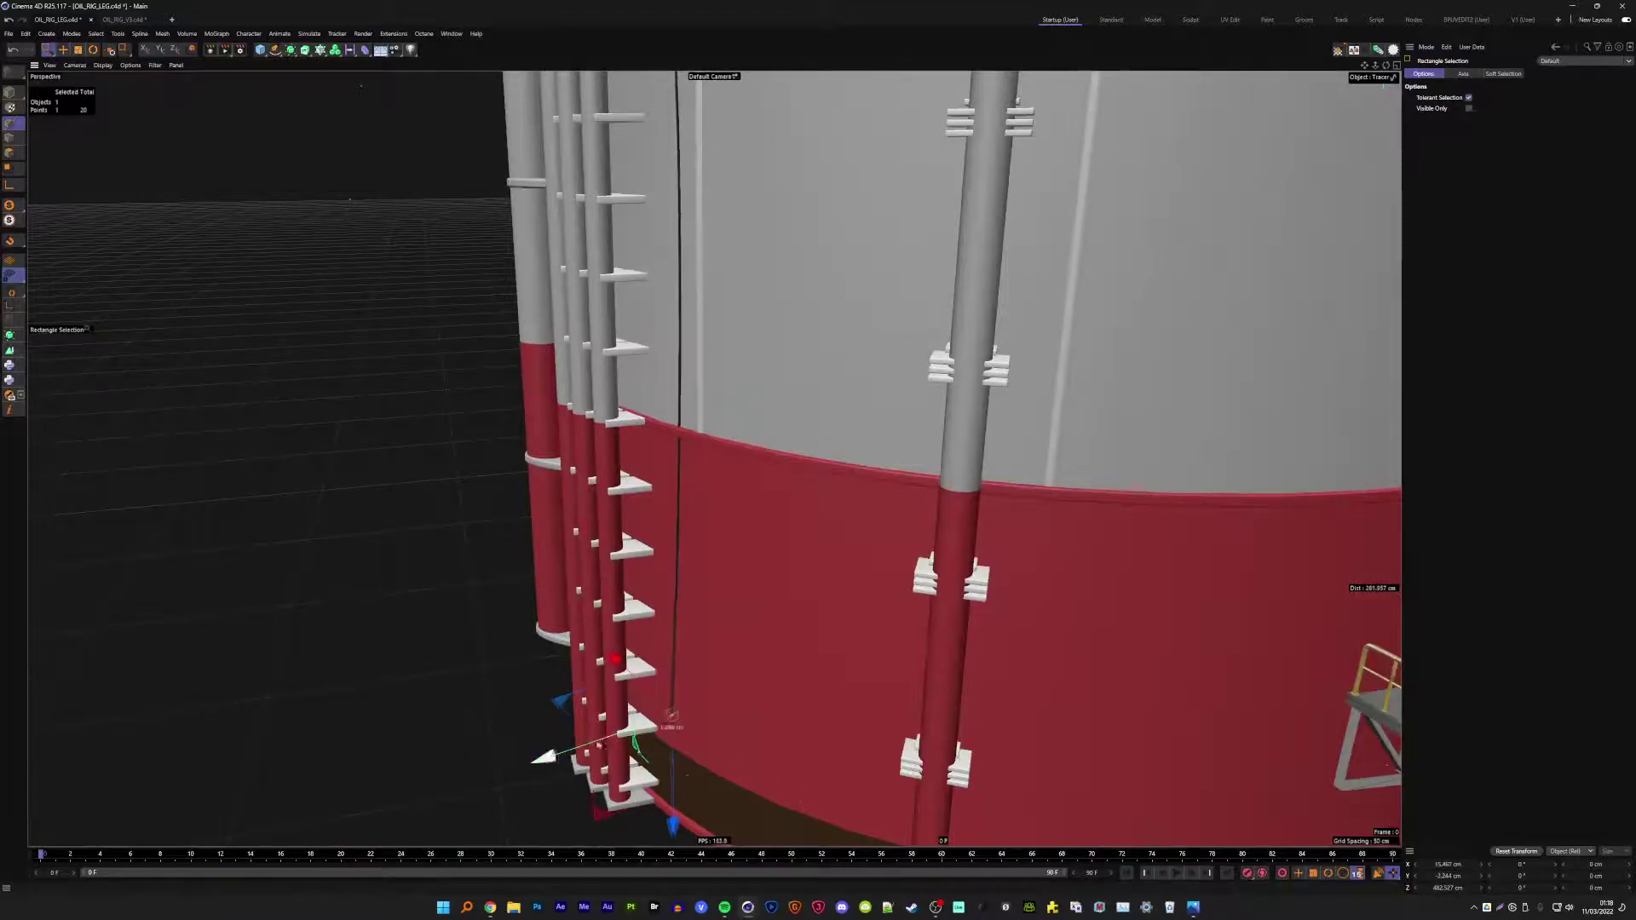
- Frame the tank, return to Model mode, deselect, and save the OIL_RIG_LEG scene
scroll(726, 645, "down", 3)
scroll(726, 645, "down", 2)
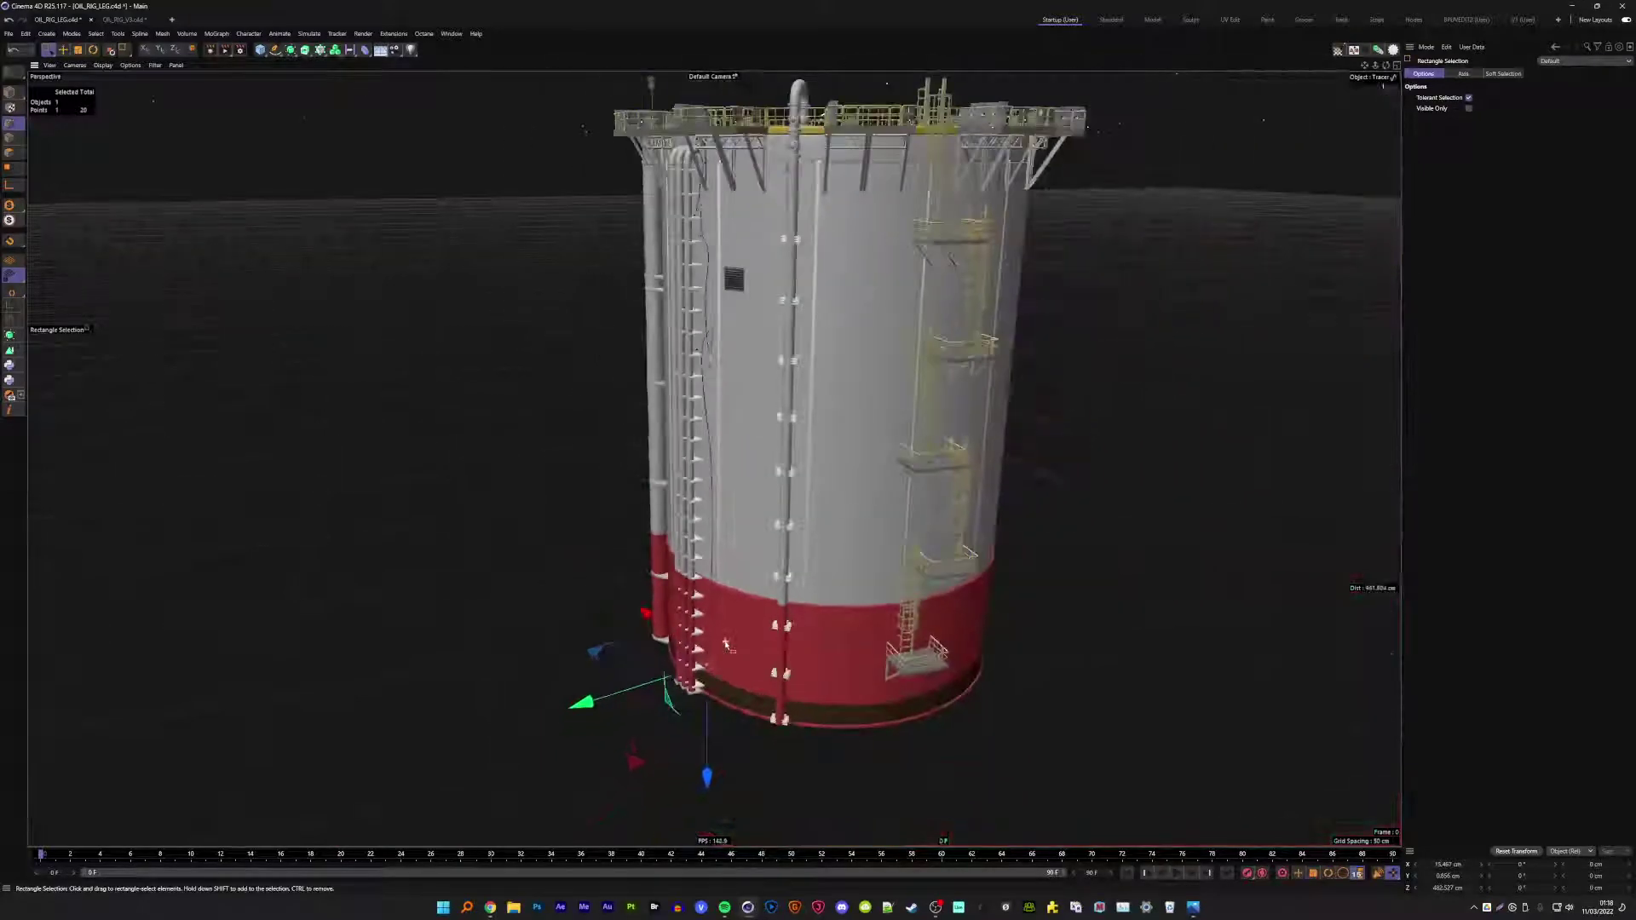
key("h")
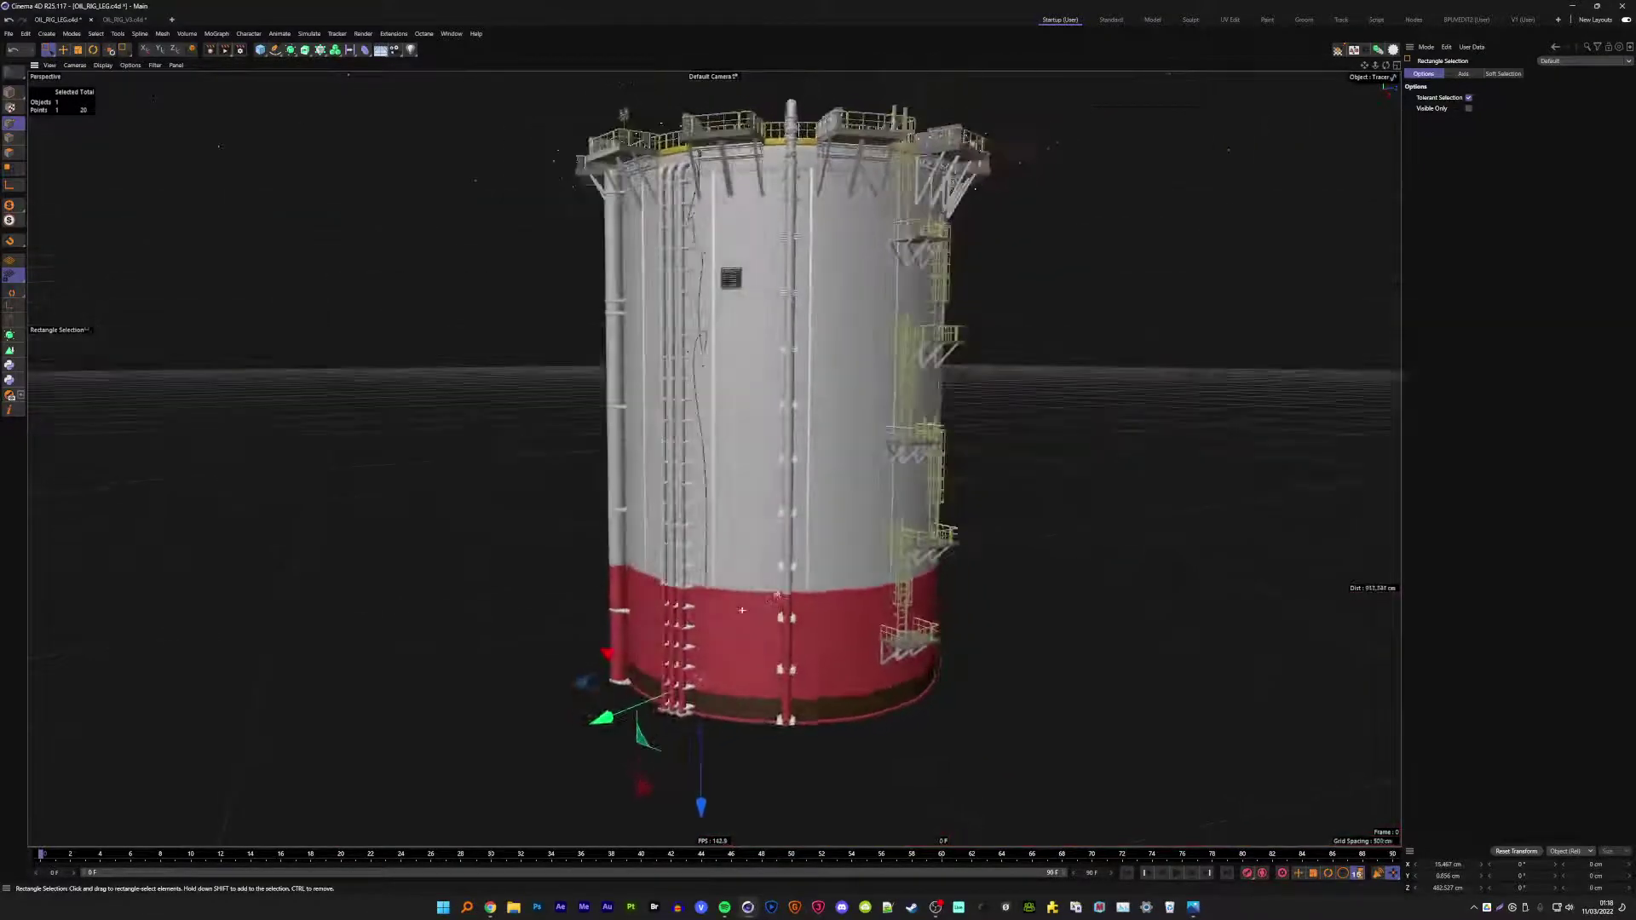
key("Return")
left_click(275, 214)
key("ctrl+s")
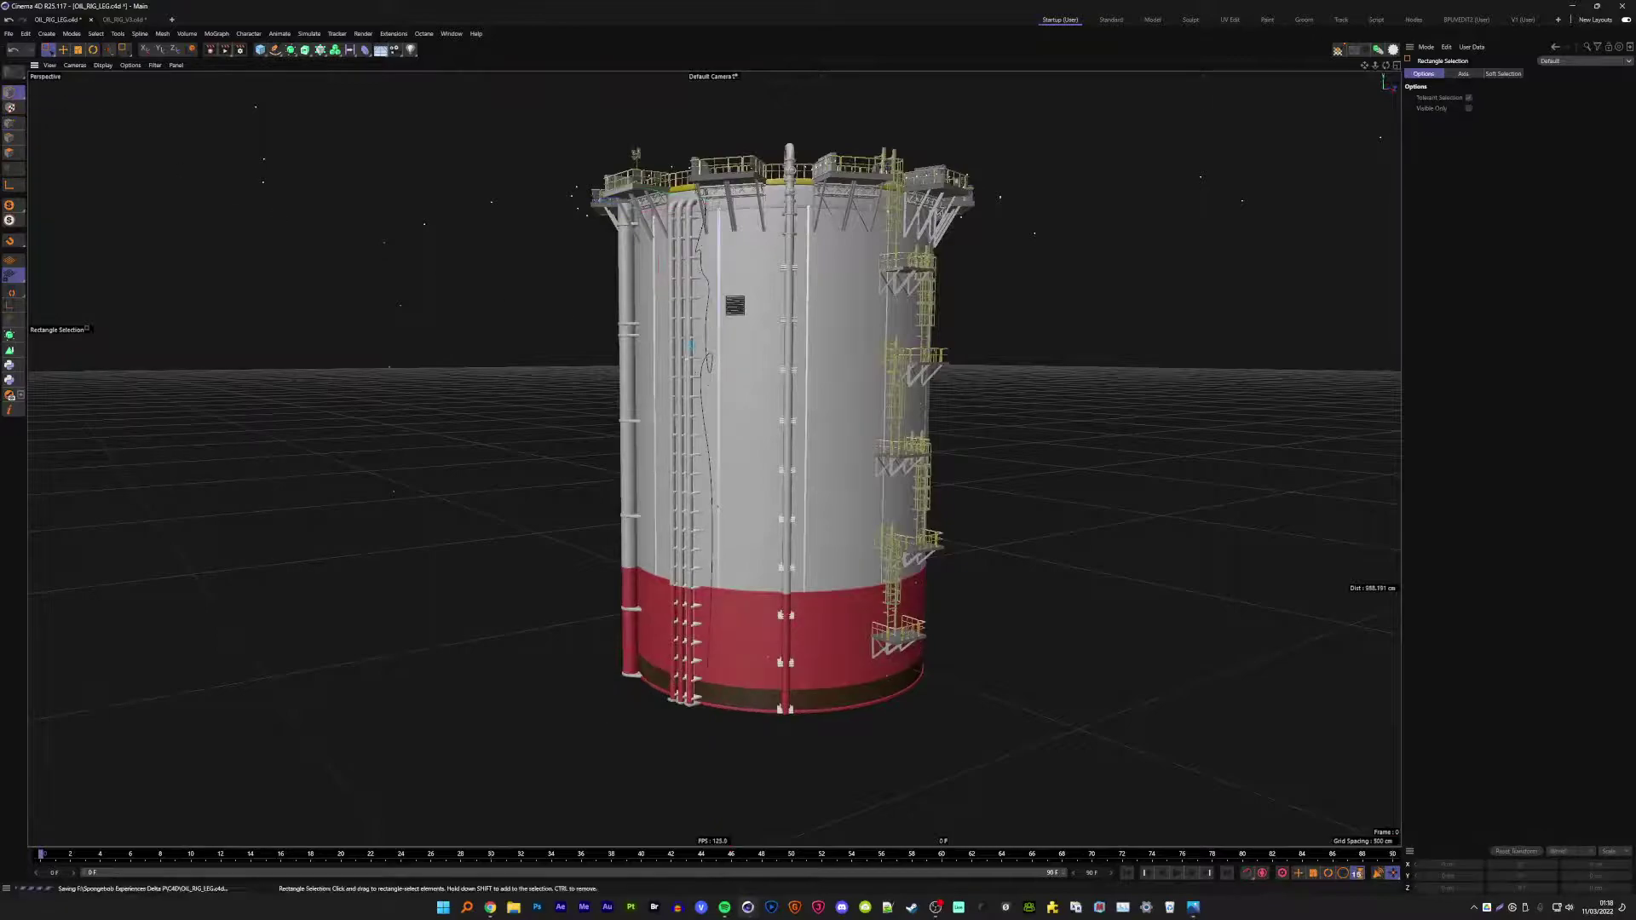
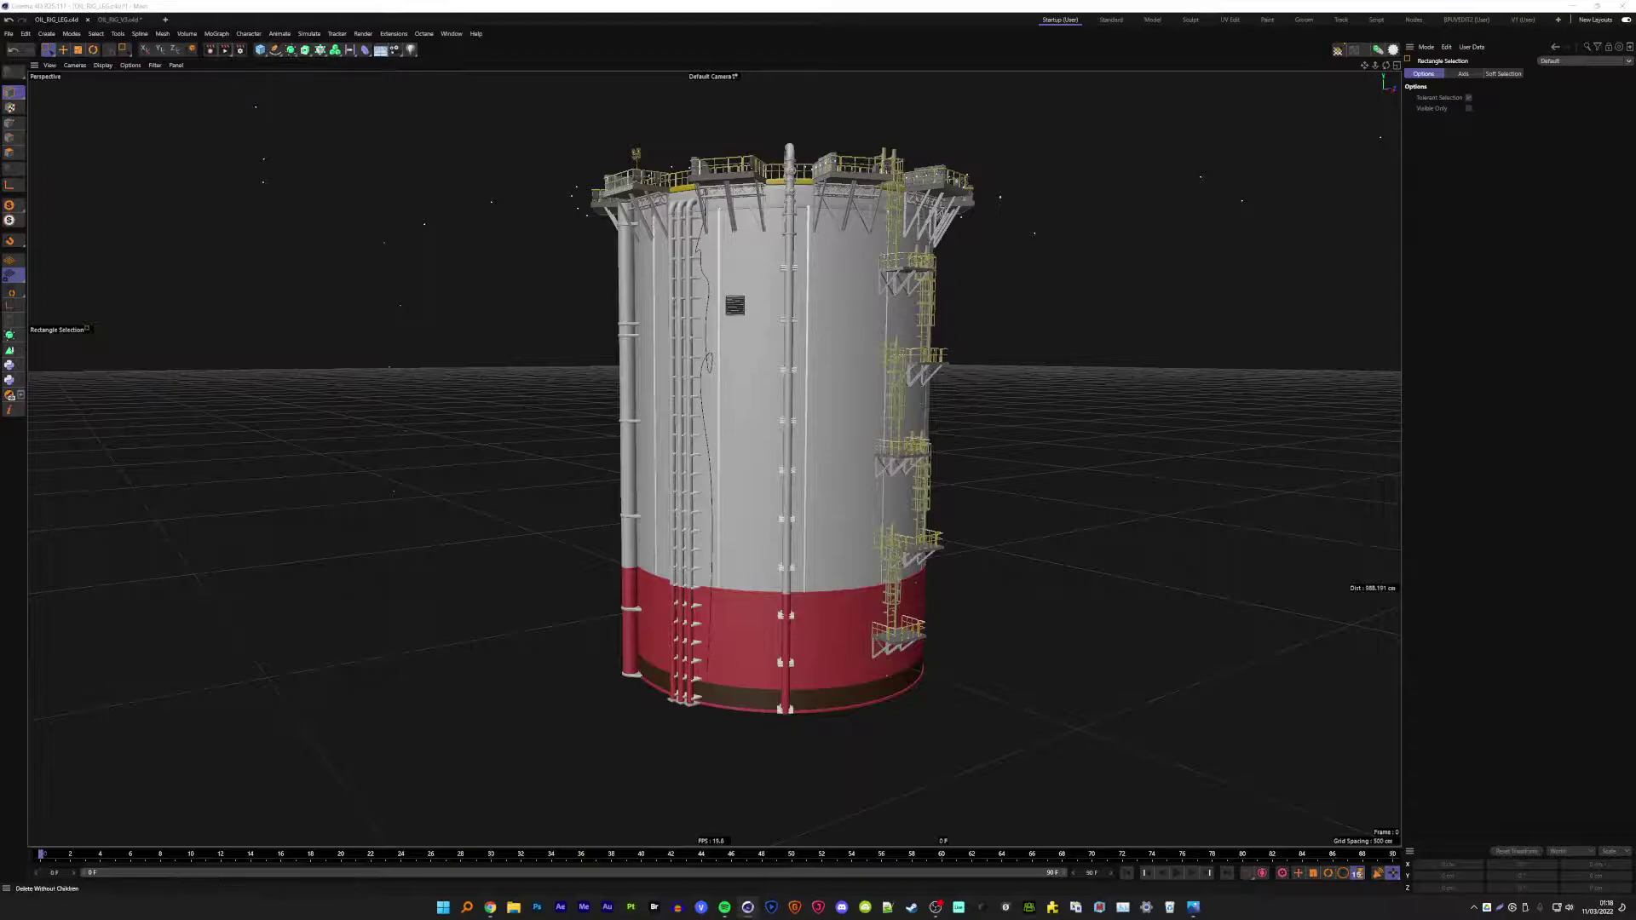
- Select the leg's parent null, with all 151 leg parts, viewing the tank top
left_click(734, 641)
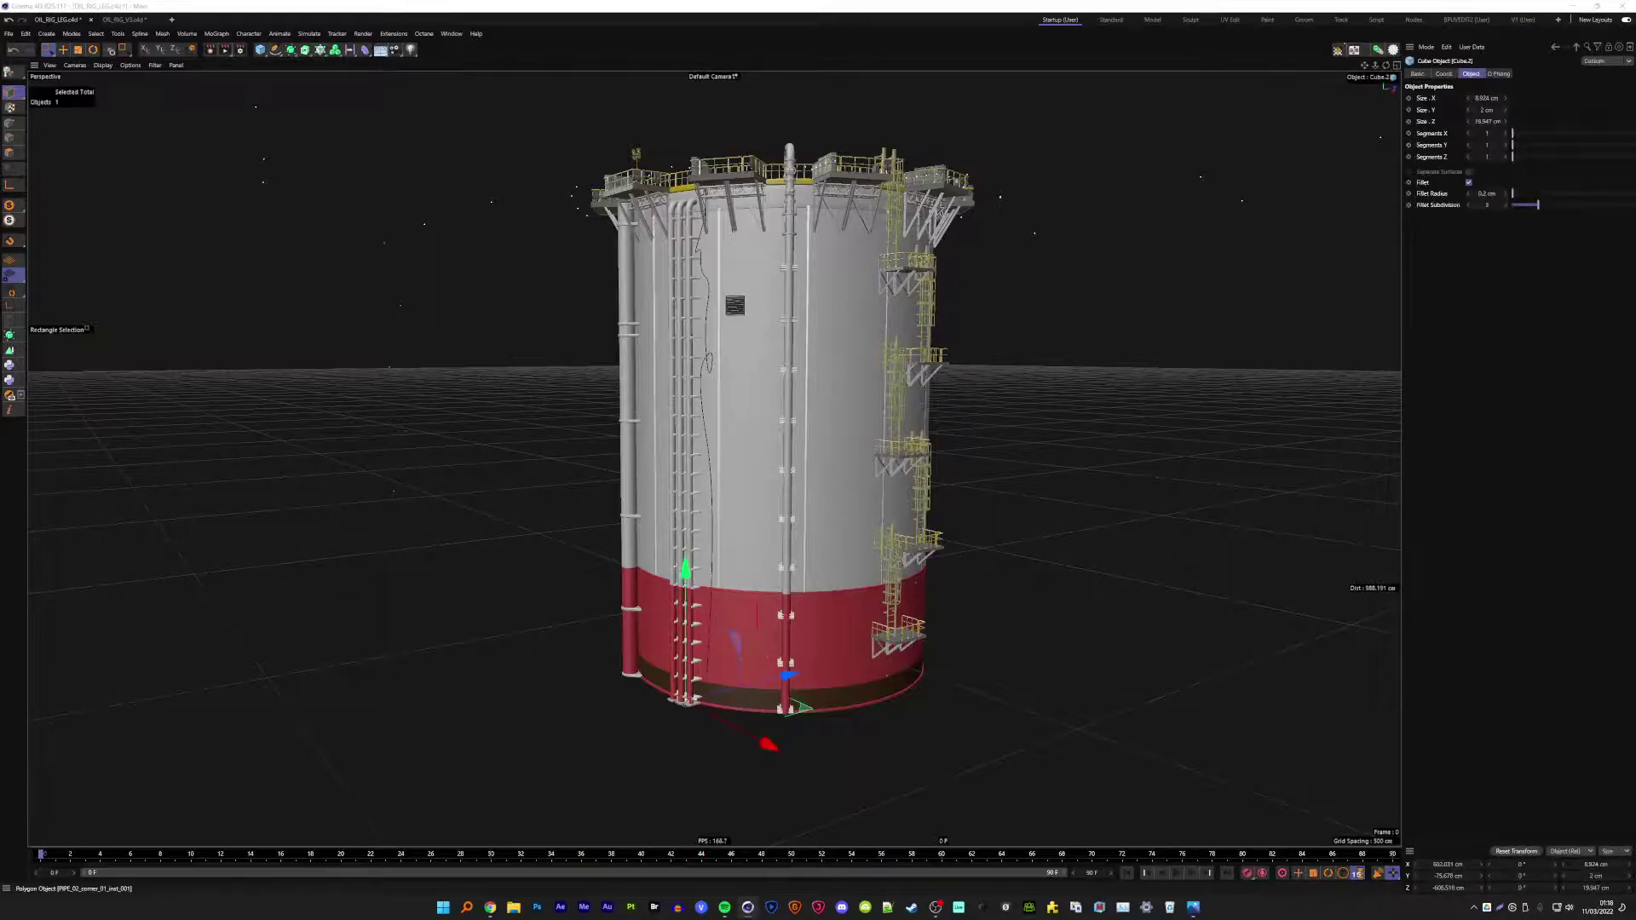
key("ctrl+a")
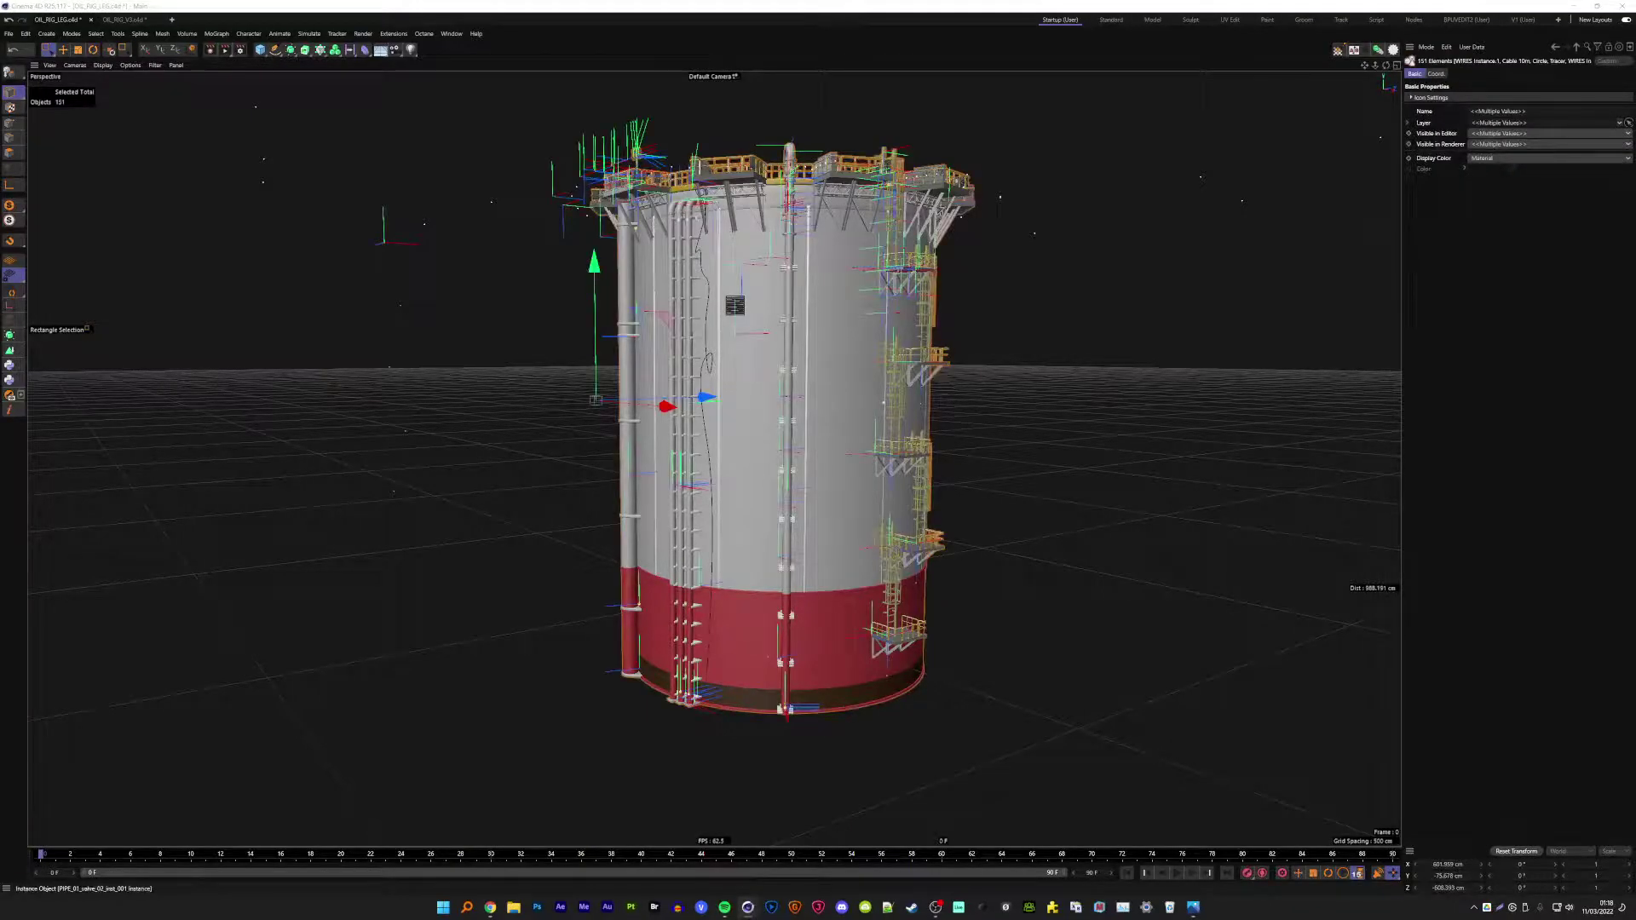
left_click(818, 359)
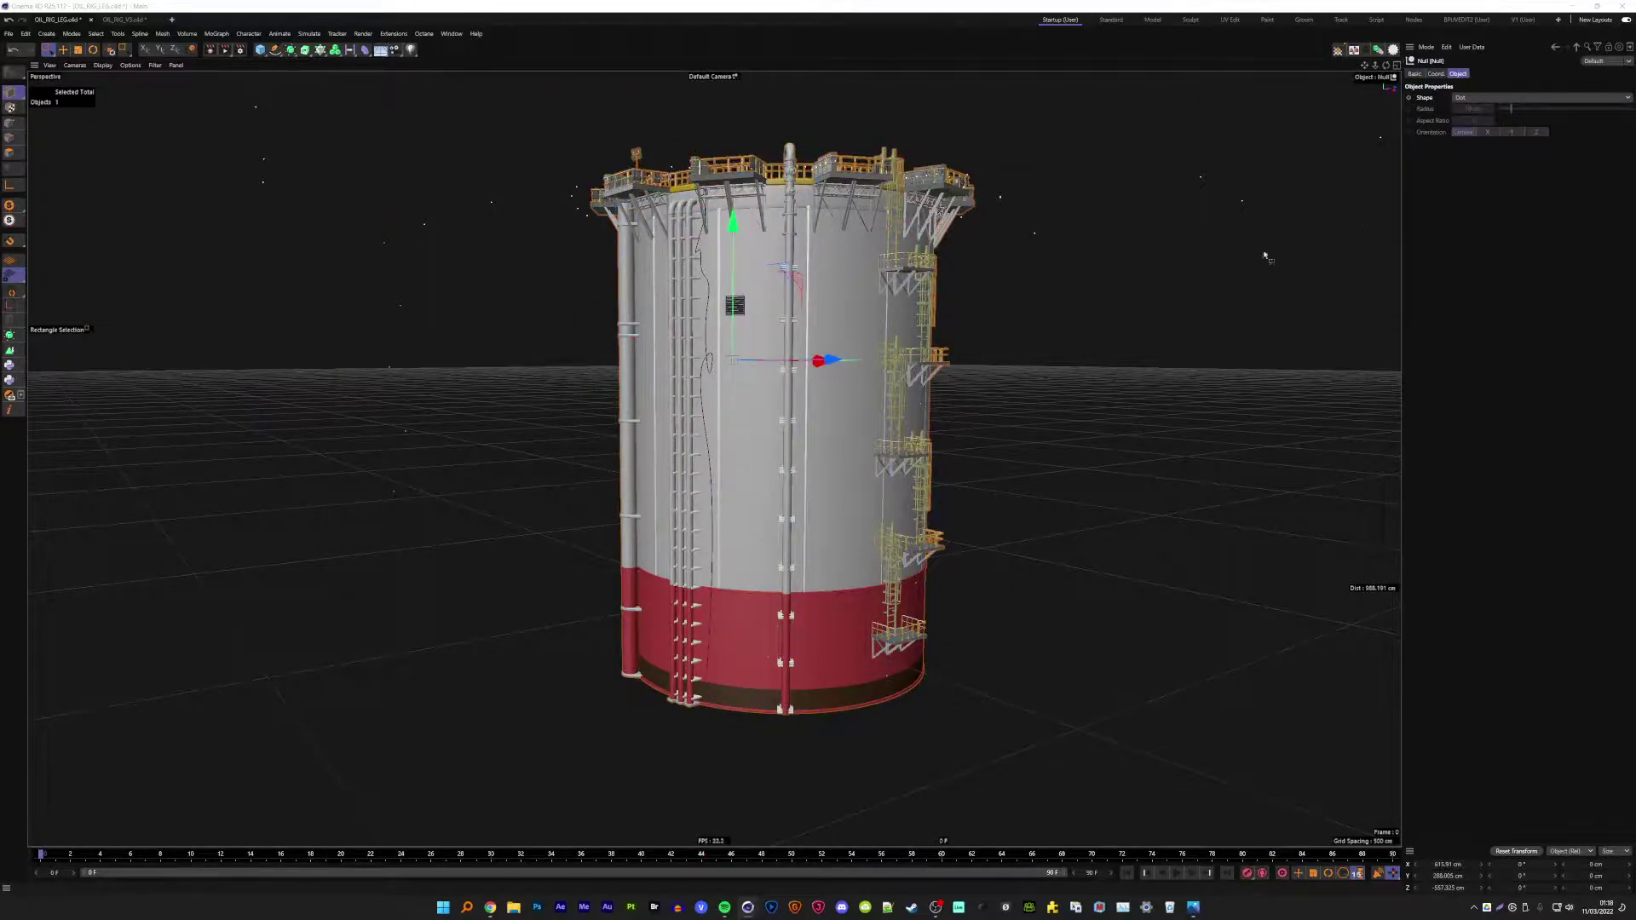
left_click_drag(1266, 257, 1261, 358, "alt")
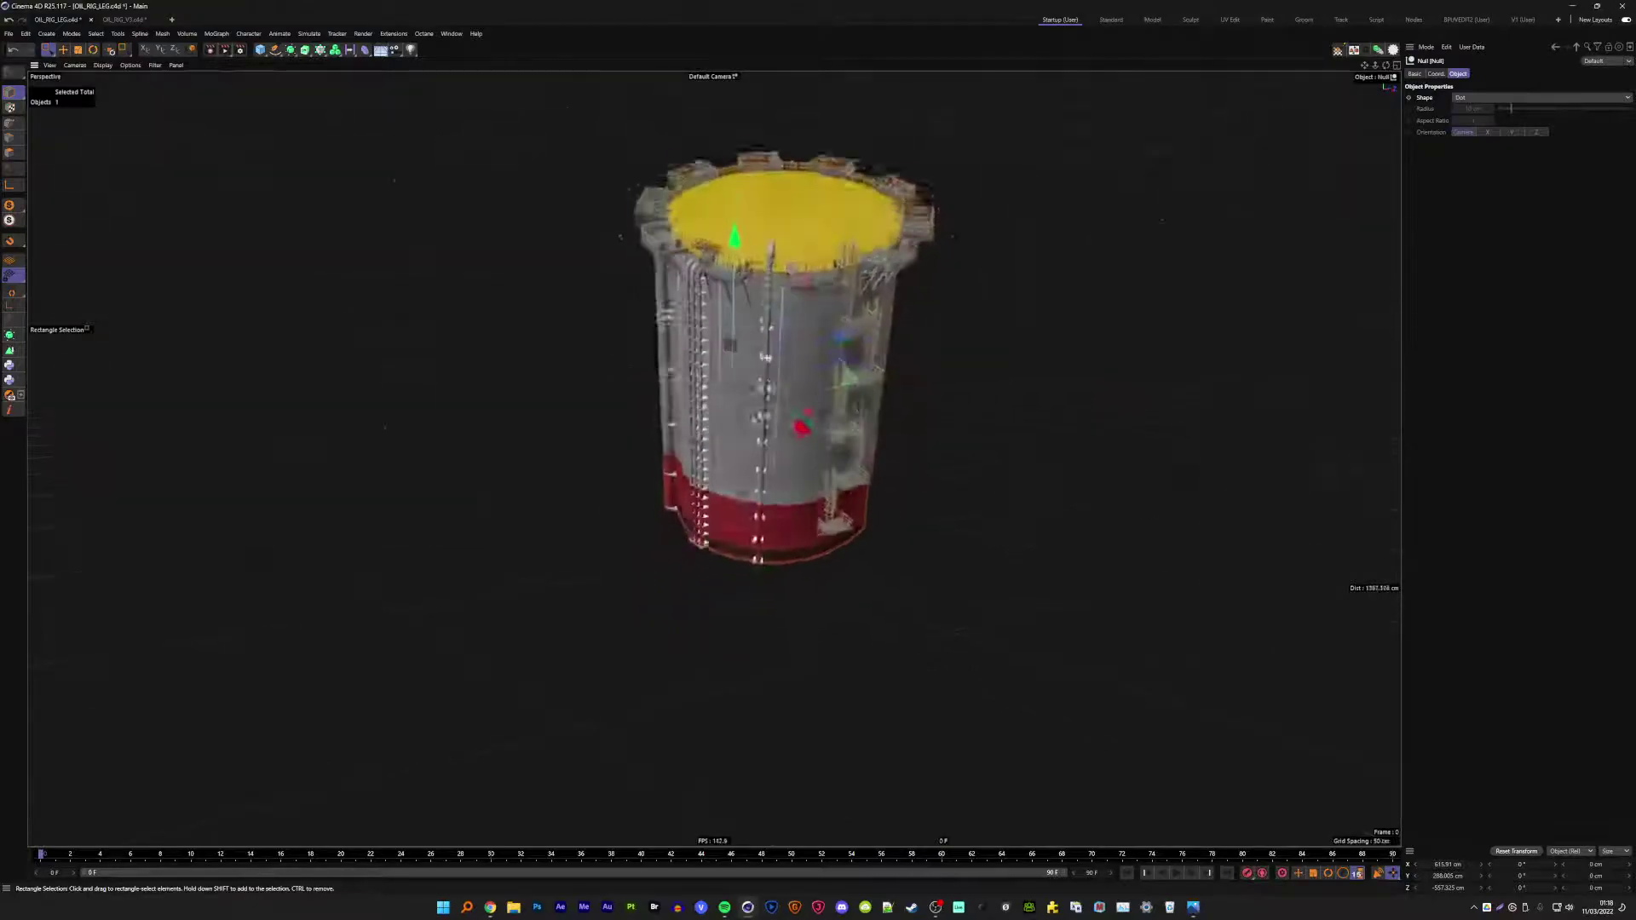
left_click_drag(766, 356, 765, 358, "alt")
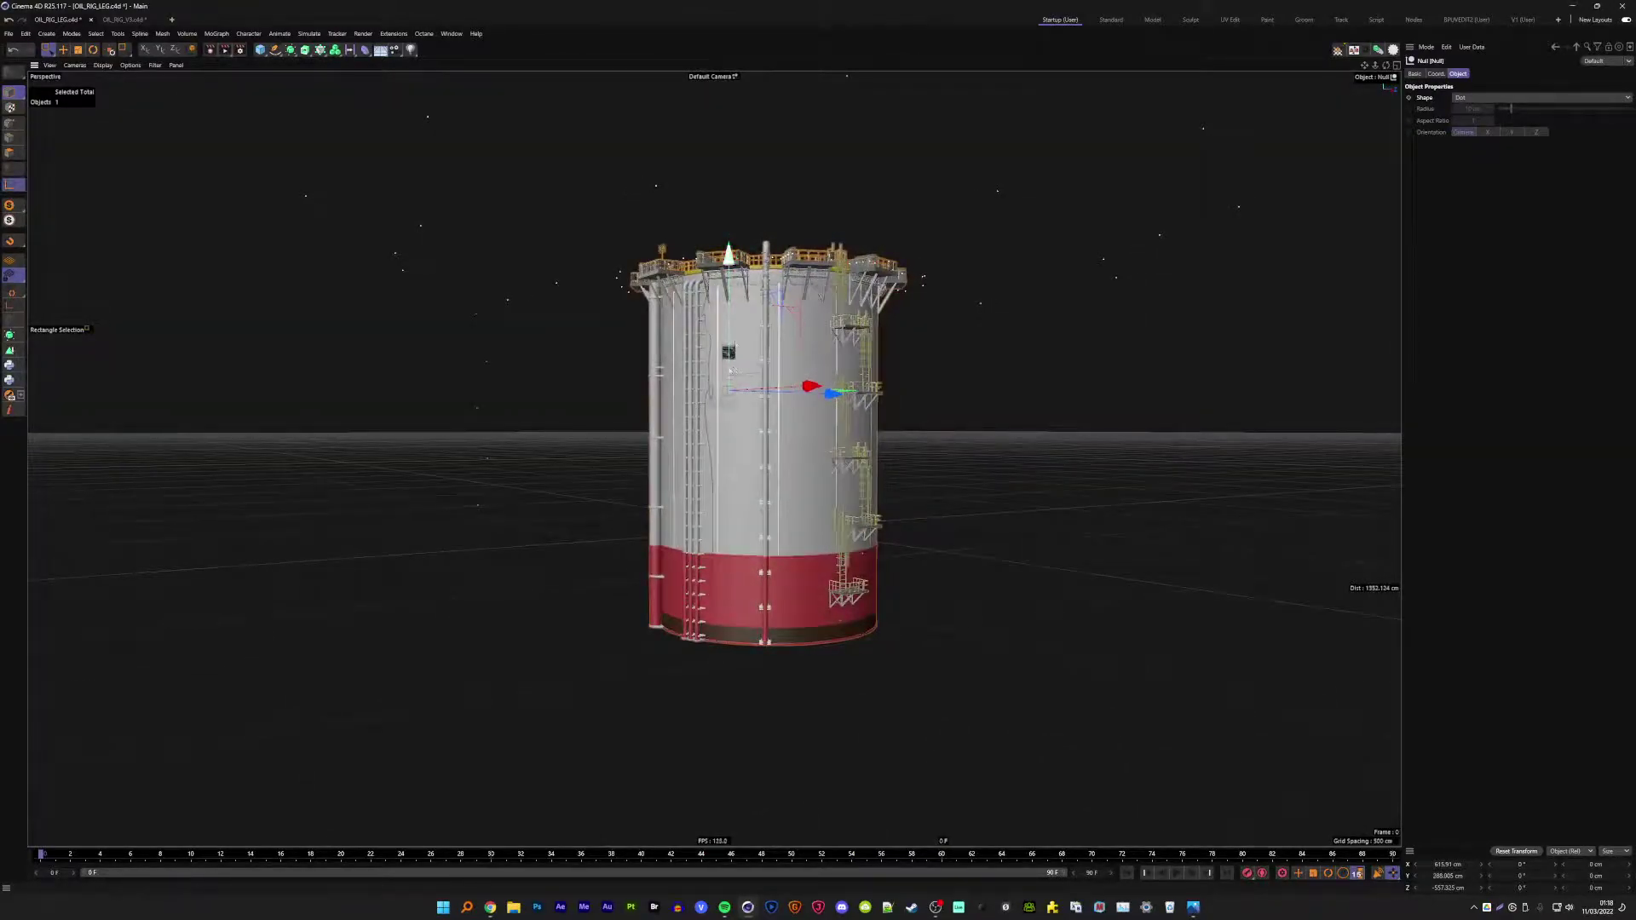
mouse_move(730, 371)
left_mouse_down("alt")
mouse_move(731, 290)
mouse_move(711, 304)
left_mouse_up("alt")
scroll(732, 284, "up", 4)
scroll(731, 284, "up", 3)
left_click(731, 294)
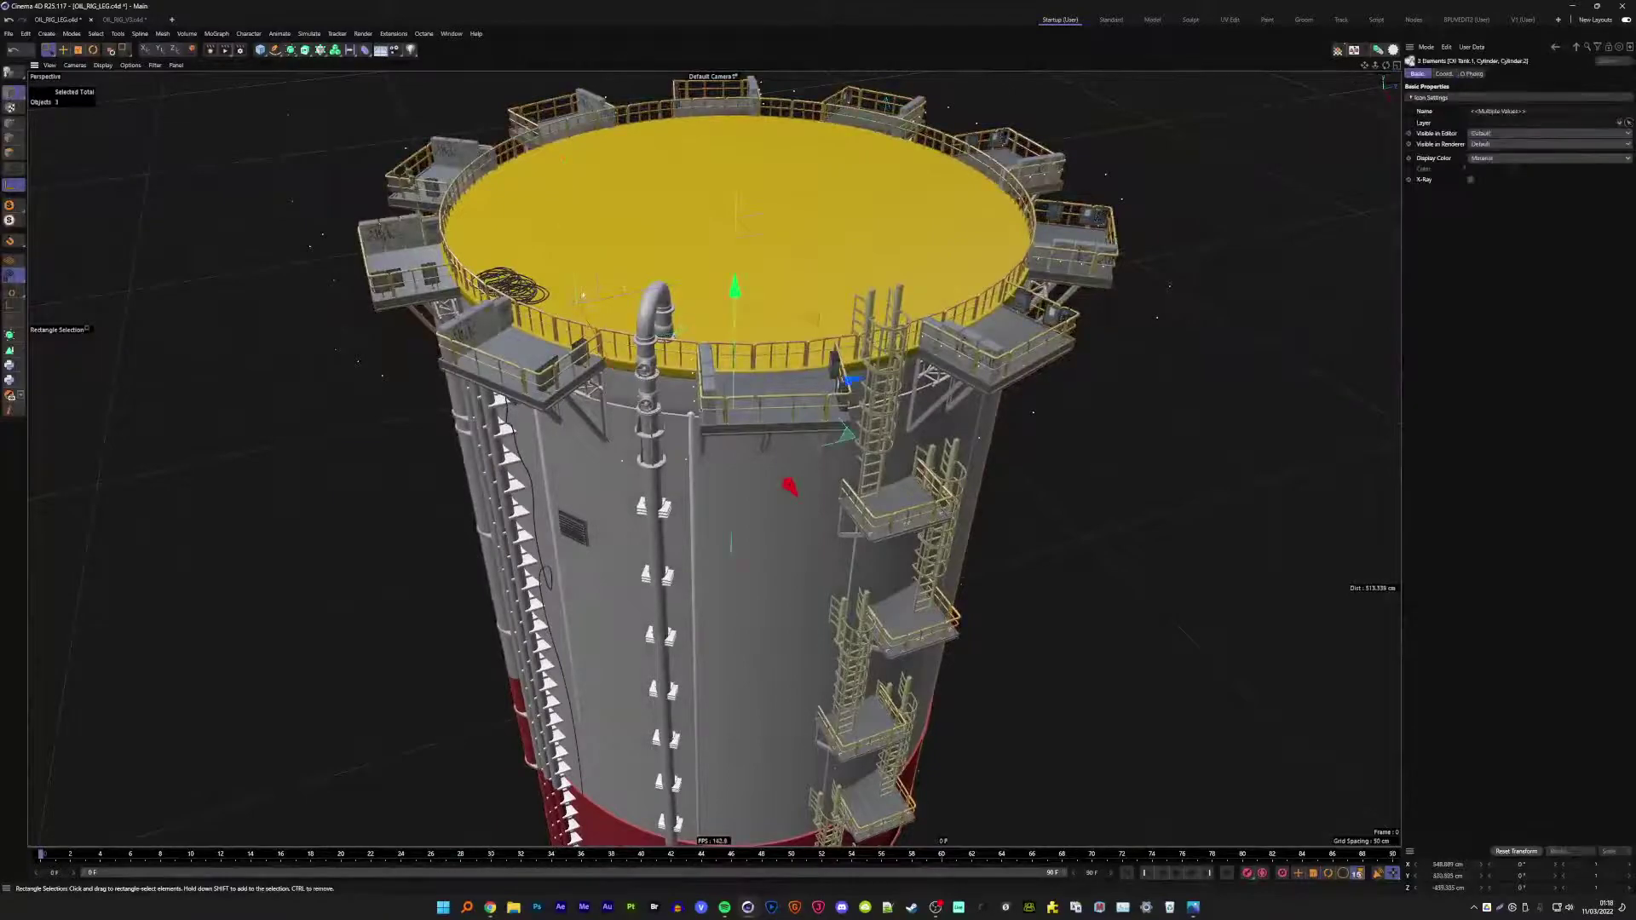
left_click(584, 294)
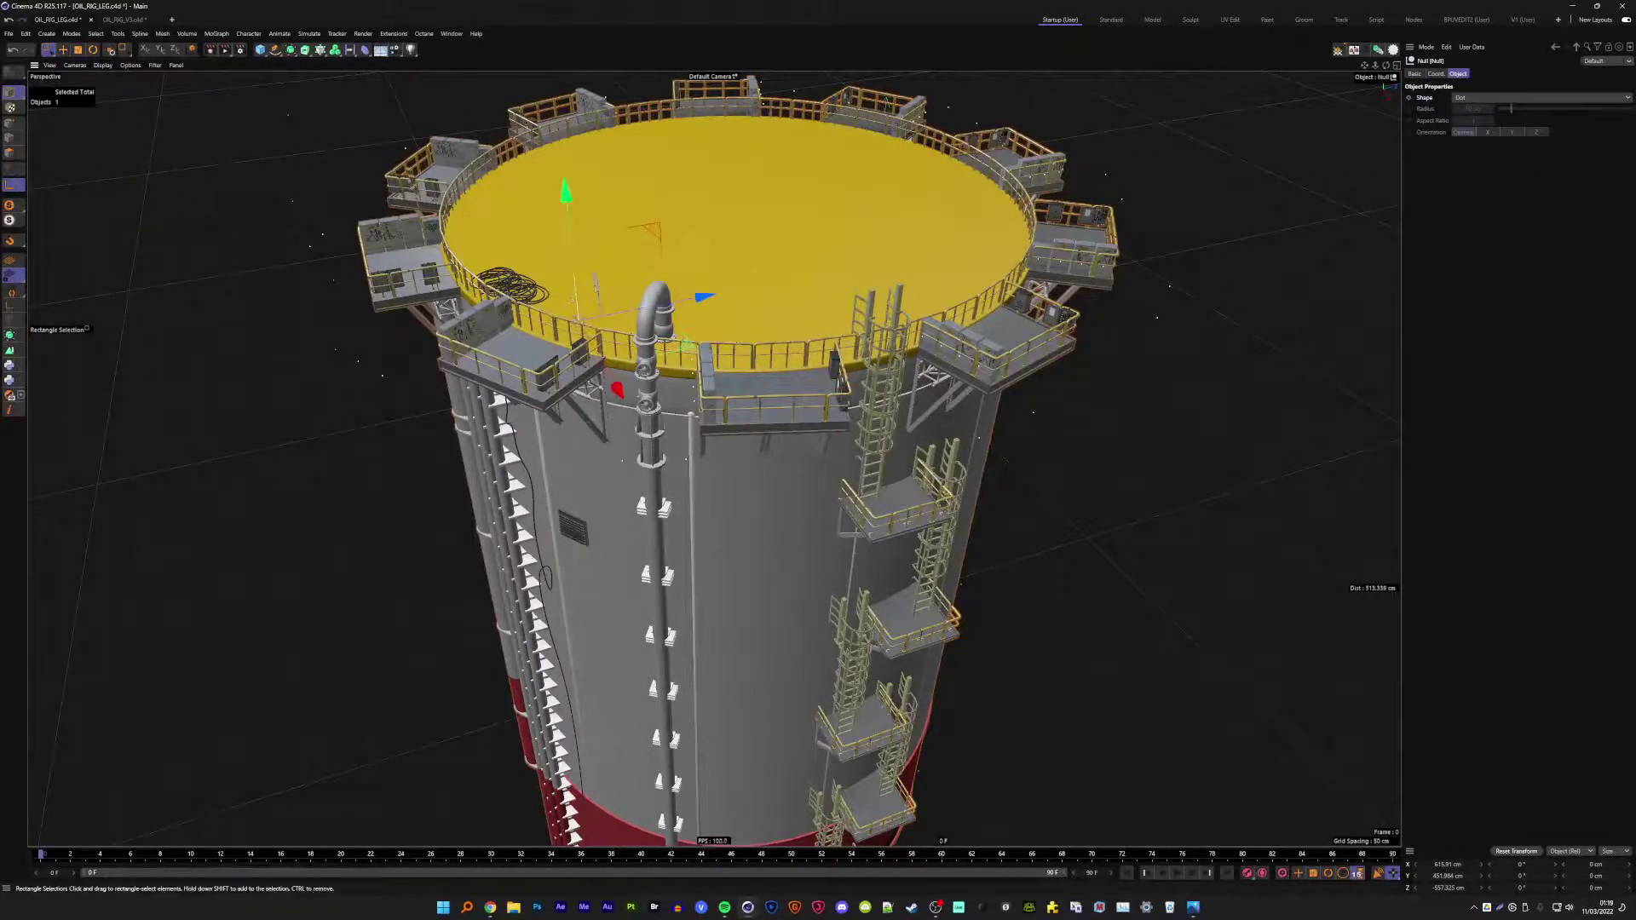
- Raise the whole leg about 5 cm along Y
key("e")
left_click_drag(707, 443, 702, 267, "alt")
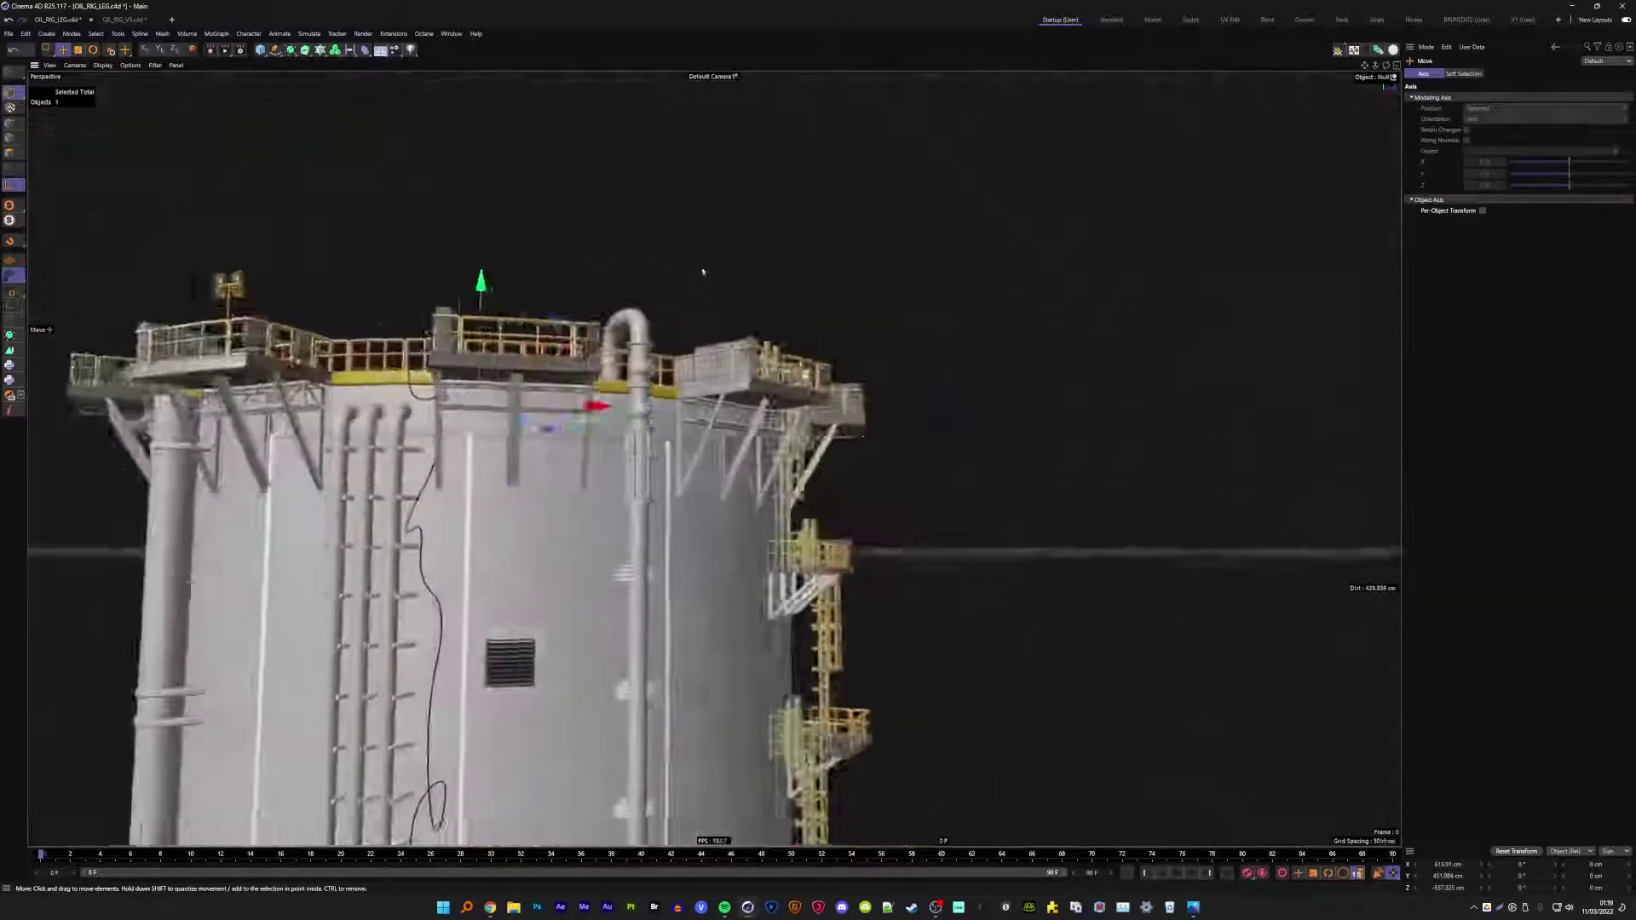
scroll(752, 285, "up", 3)
scroll(449, 400, "up", 3)
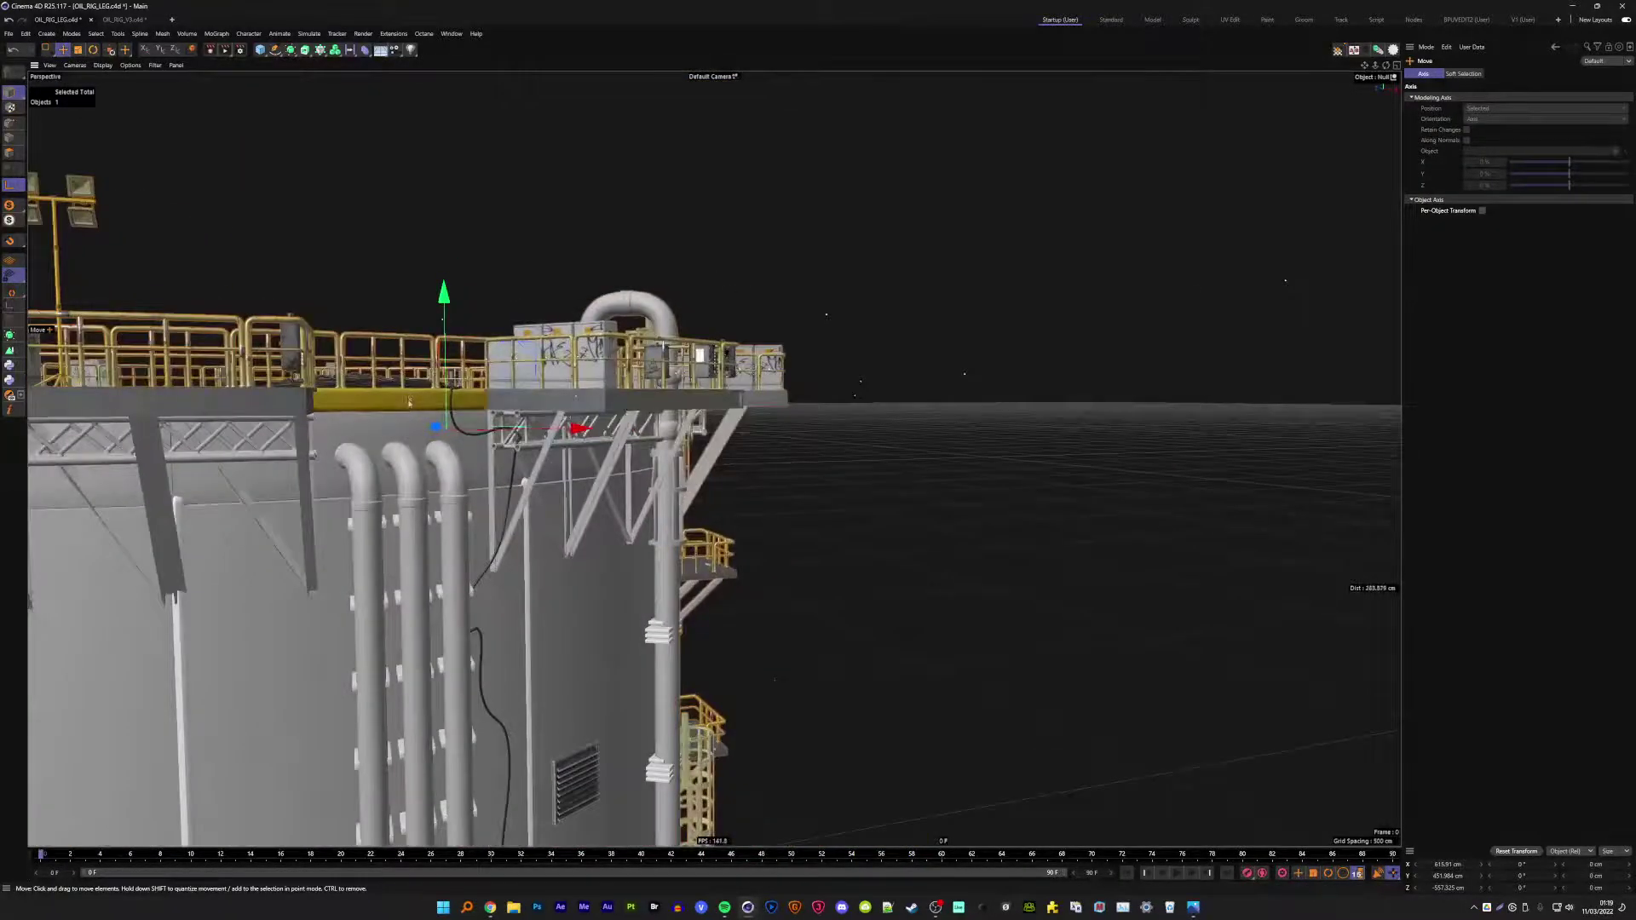
mouse_move(449, 401)
left_mouse_down()
mouse_move(450, 377)
mouse_move(778, 889)
left_mouse_up()
scroll(451, 388, "down", 3)
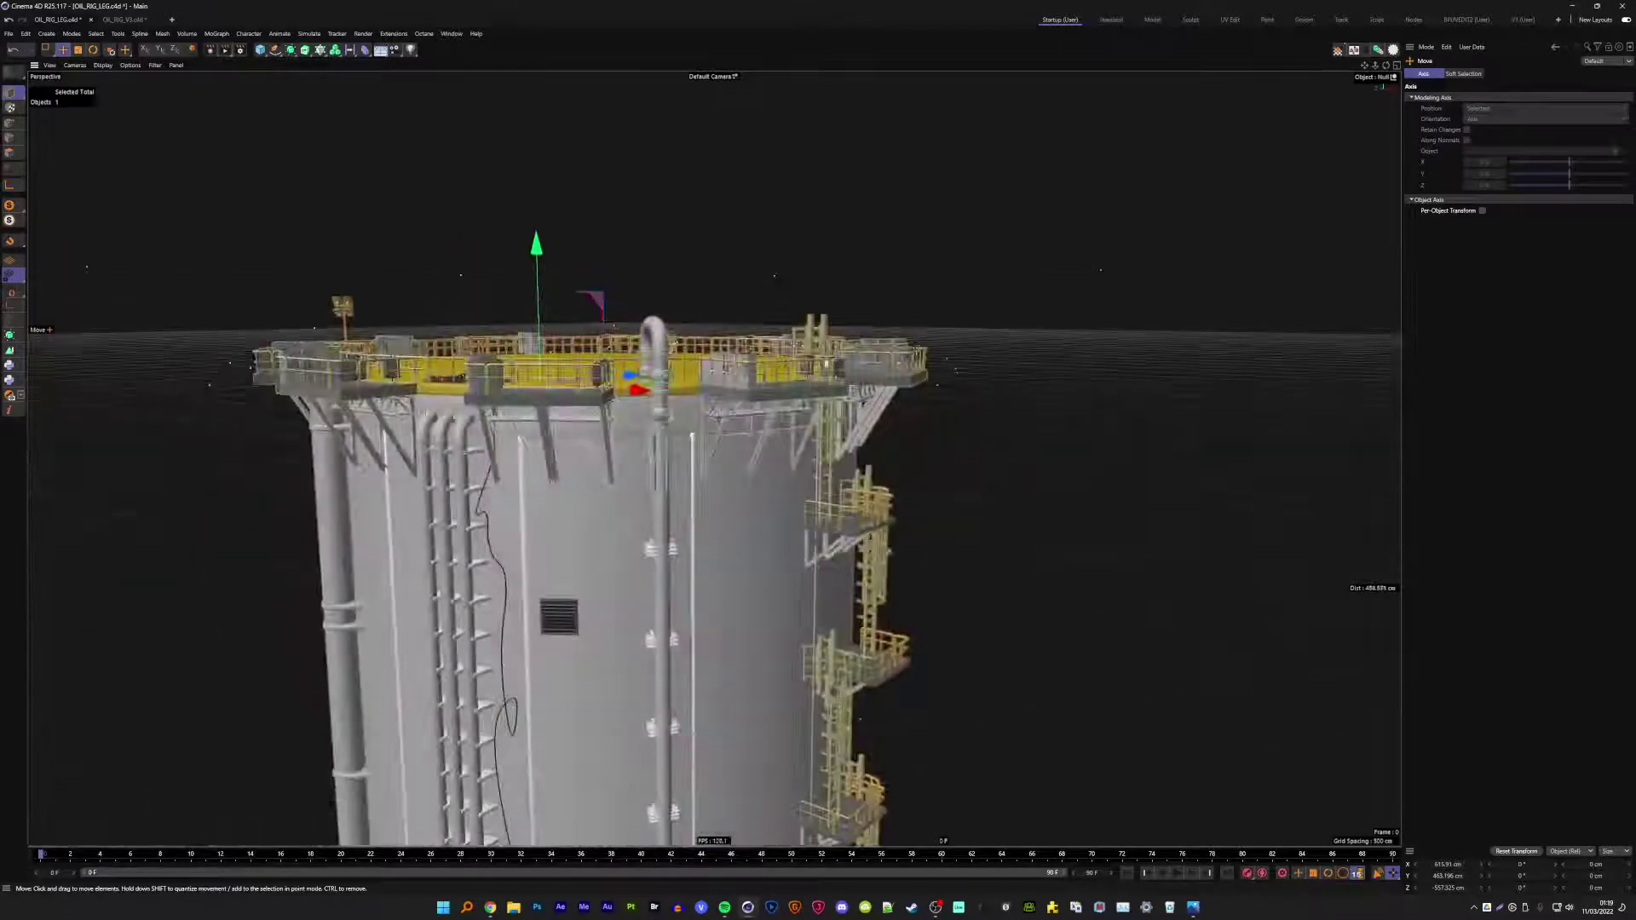
- Switch to the OIL_RIG_V3 full oil rig scene
left_click(729, 912)
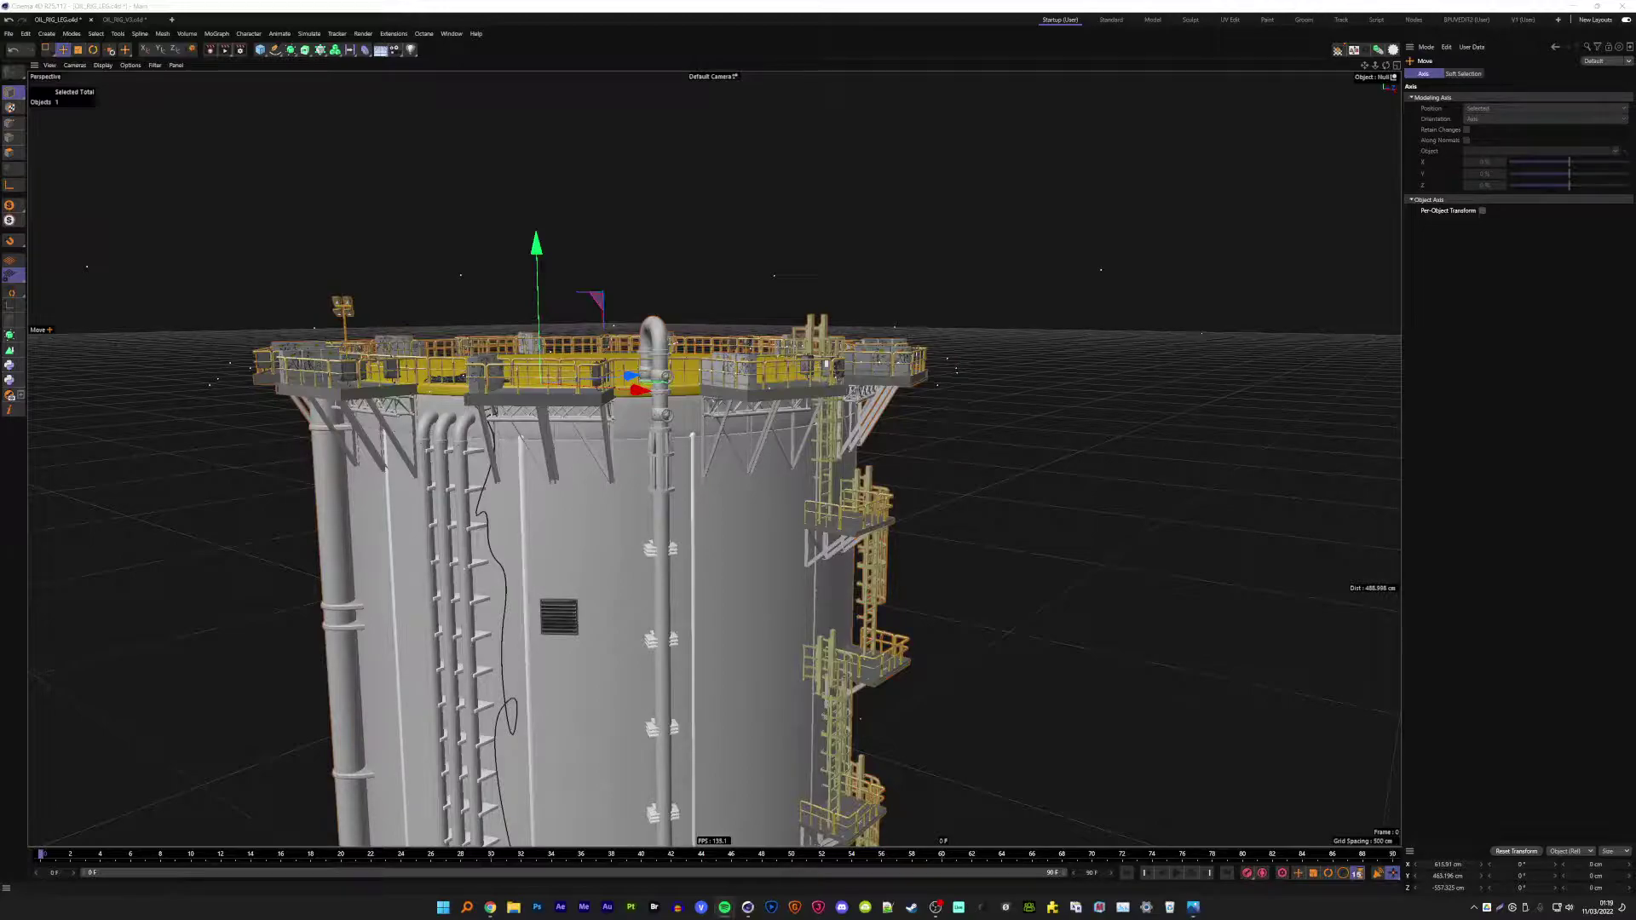
left_click(1004, 460)
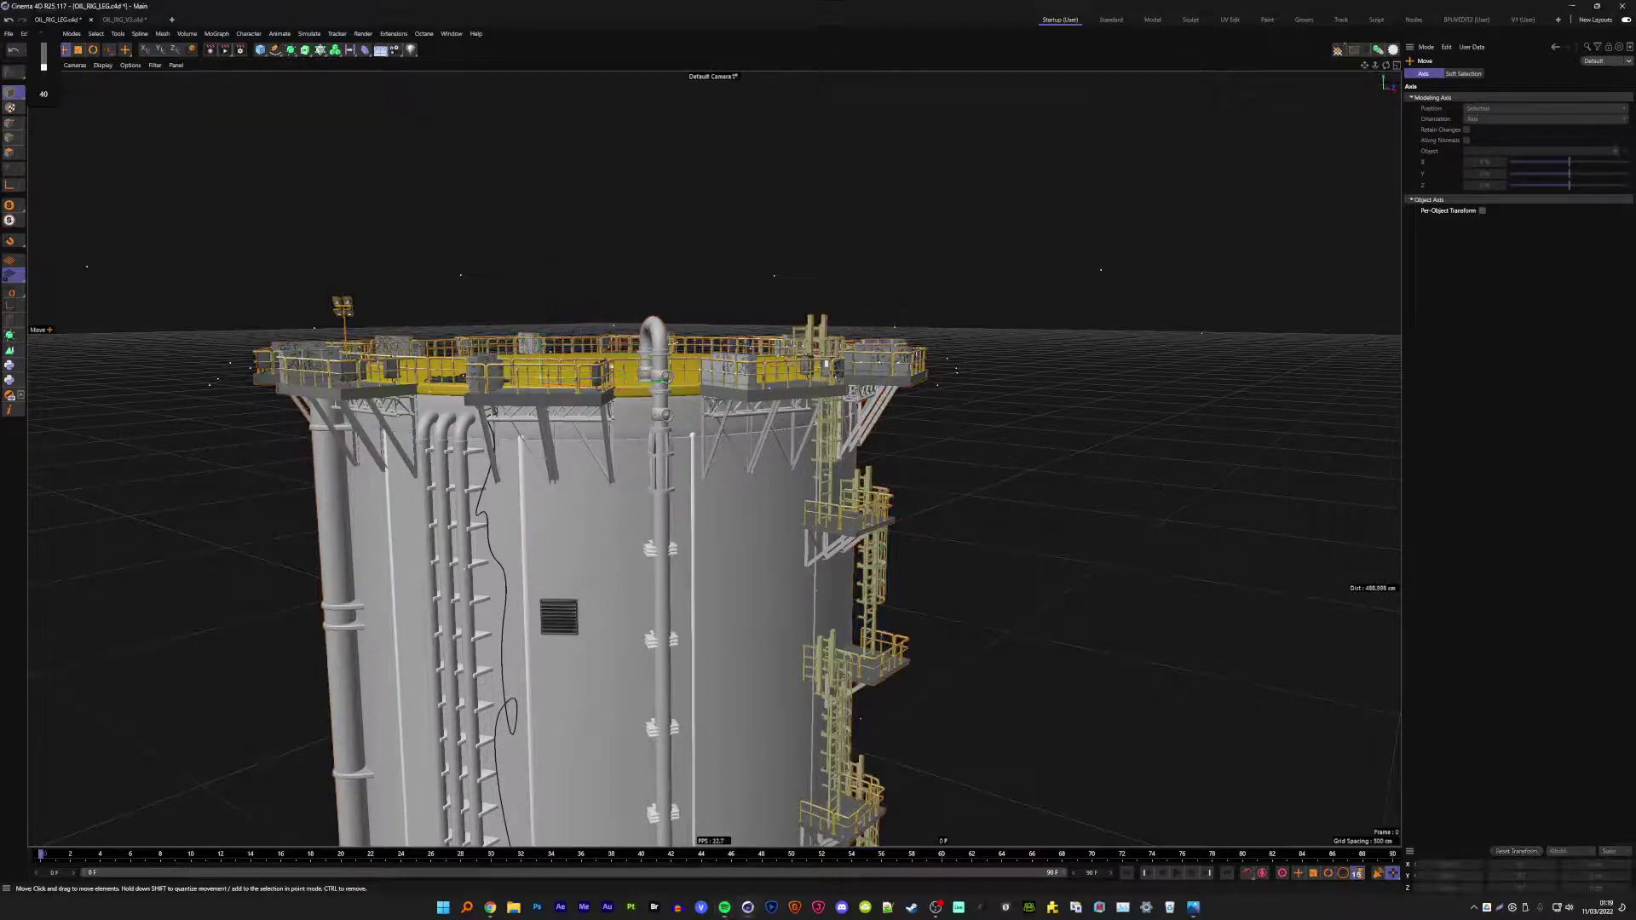
scroll(1004, 460, "down", 3)
key("alt+n")
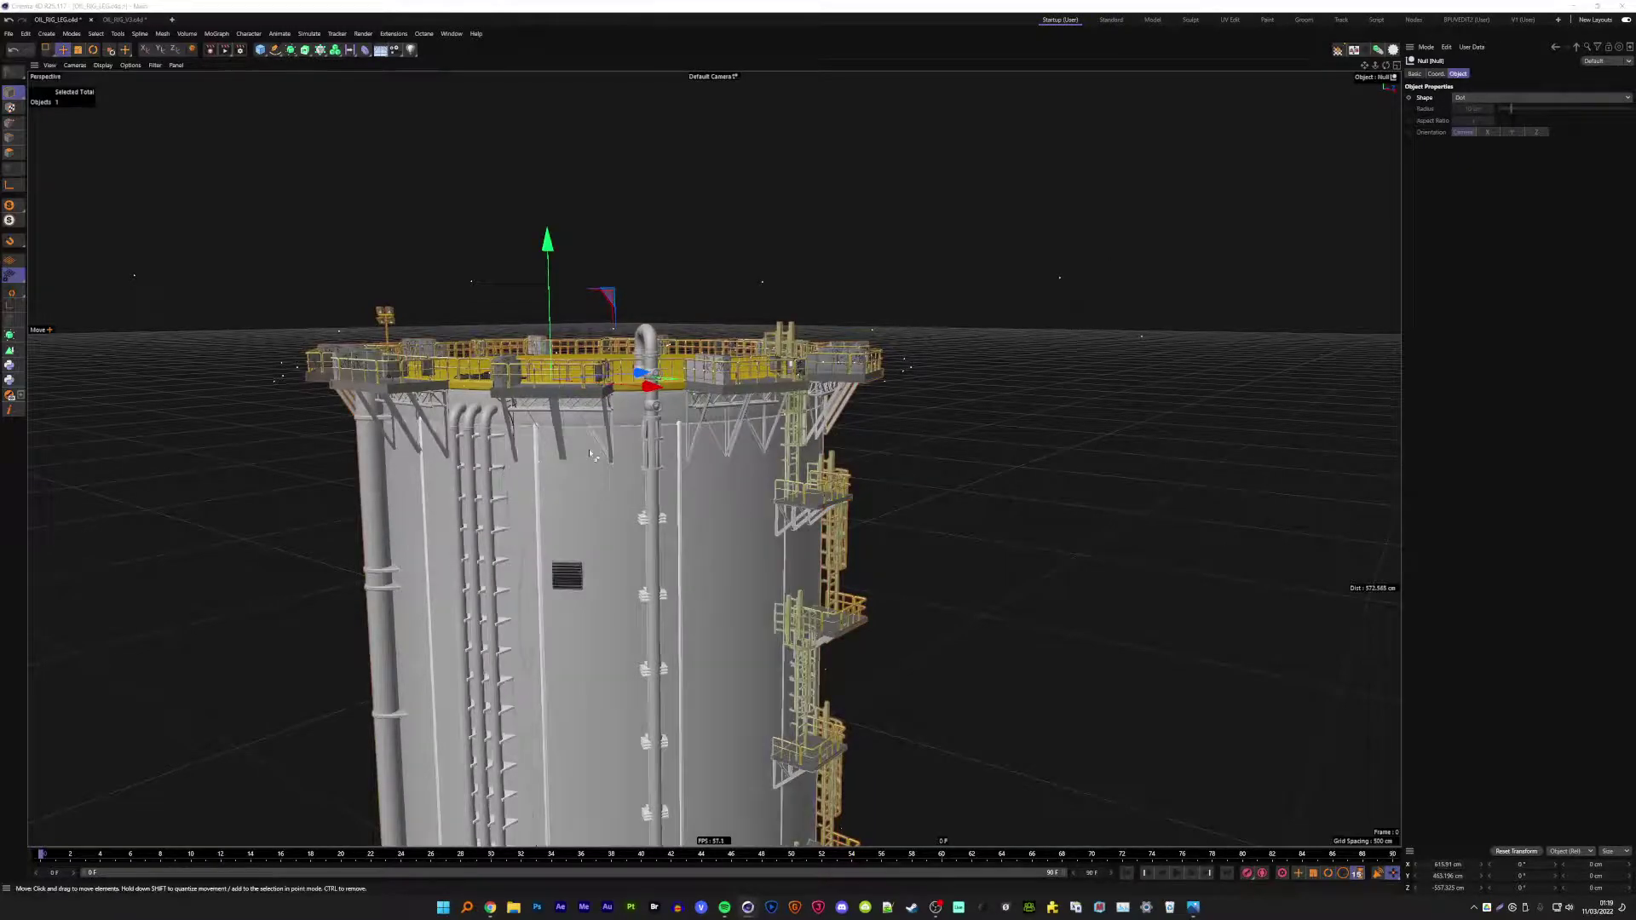
left_click(124, 5)
left_click(123, 20)
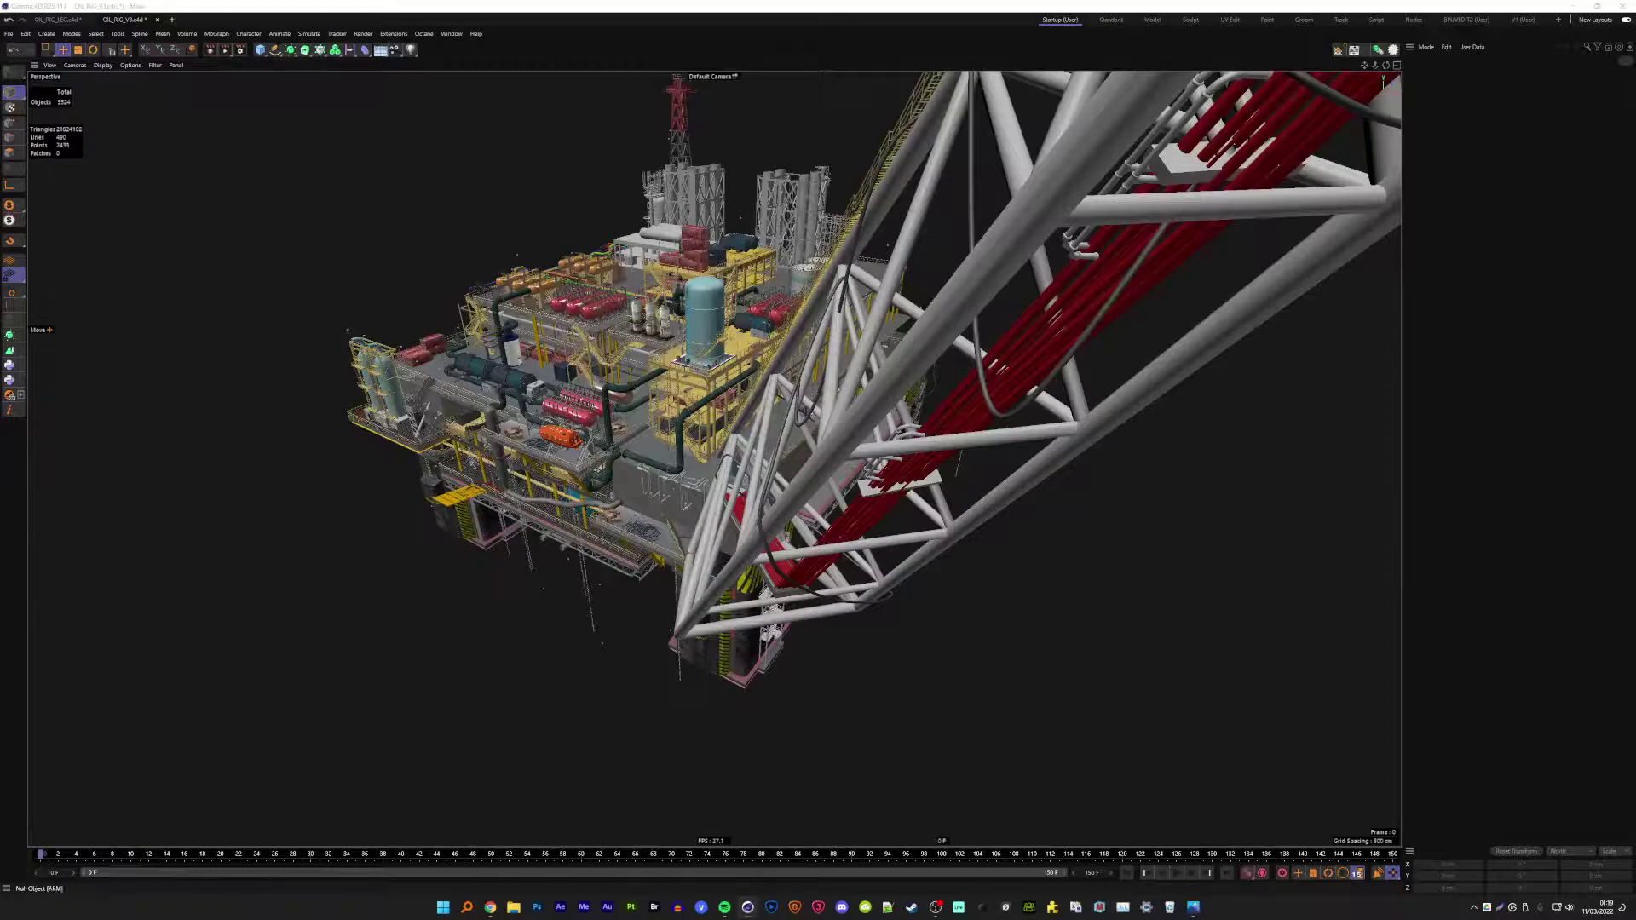
- Swap the old LEG_SIDE object for the pasted red-and-white leg Null
left_click(714, 458)
key("o")
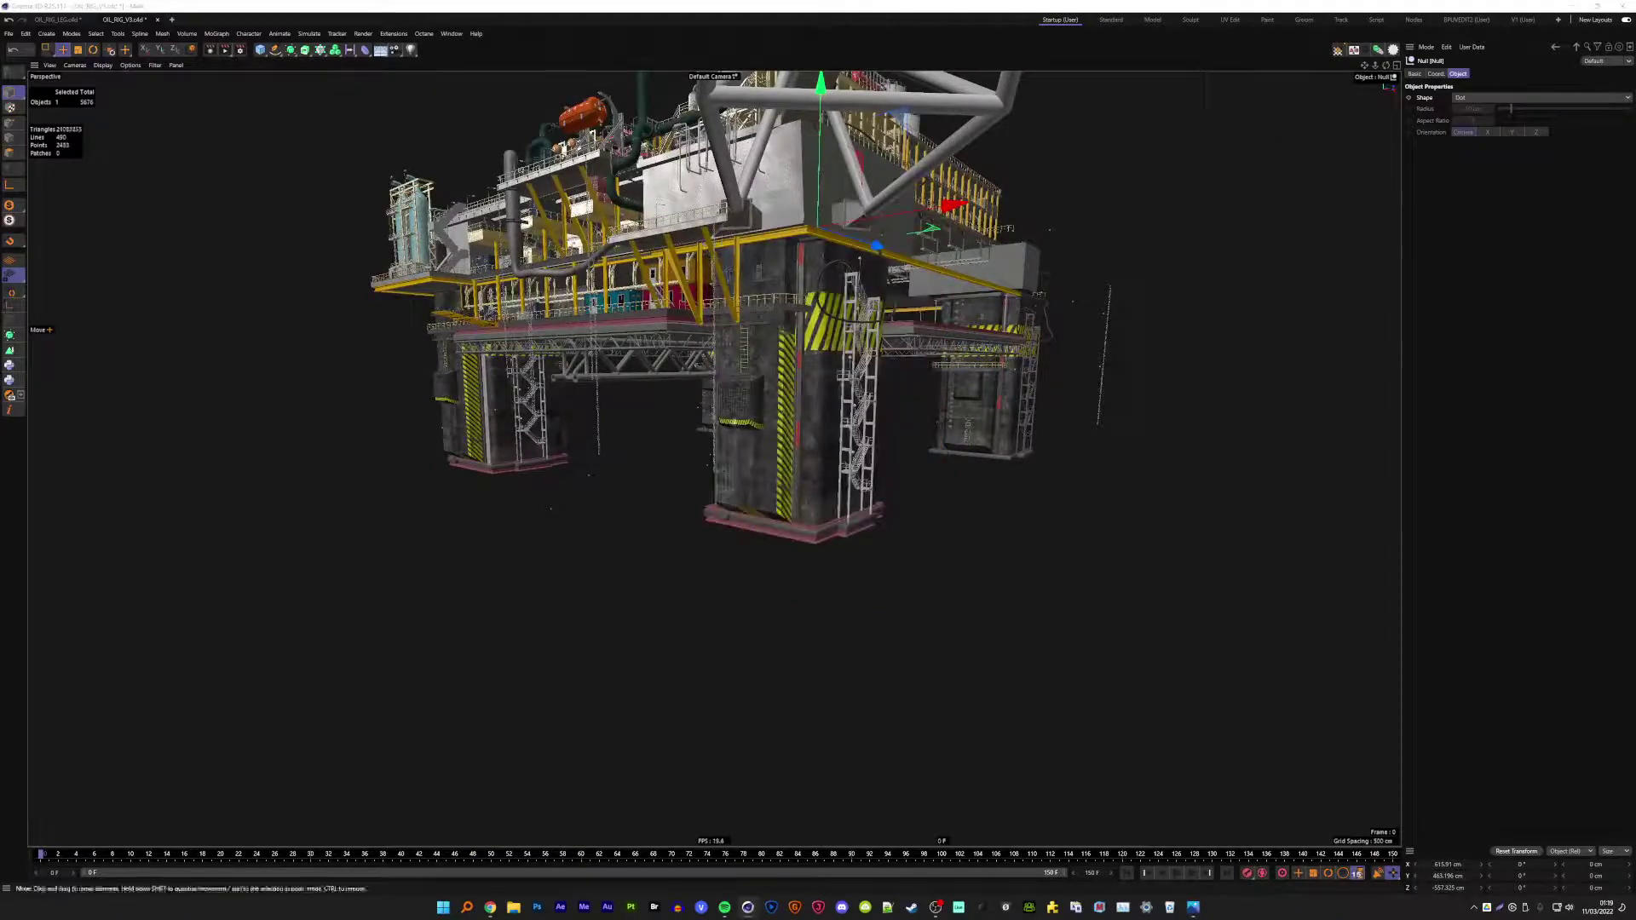
left_click(780, 404)
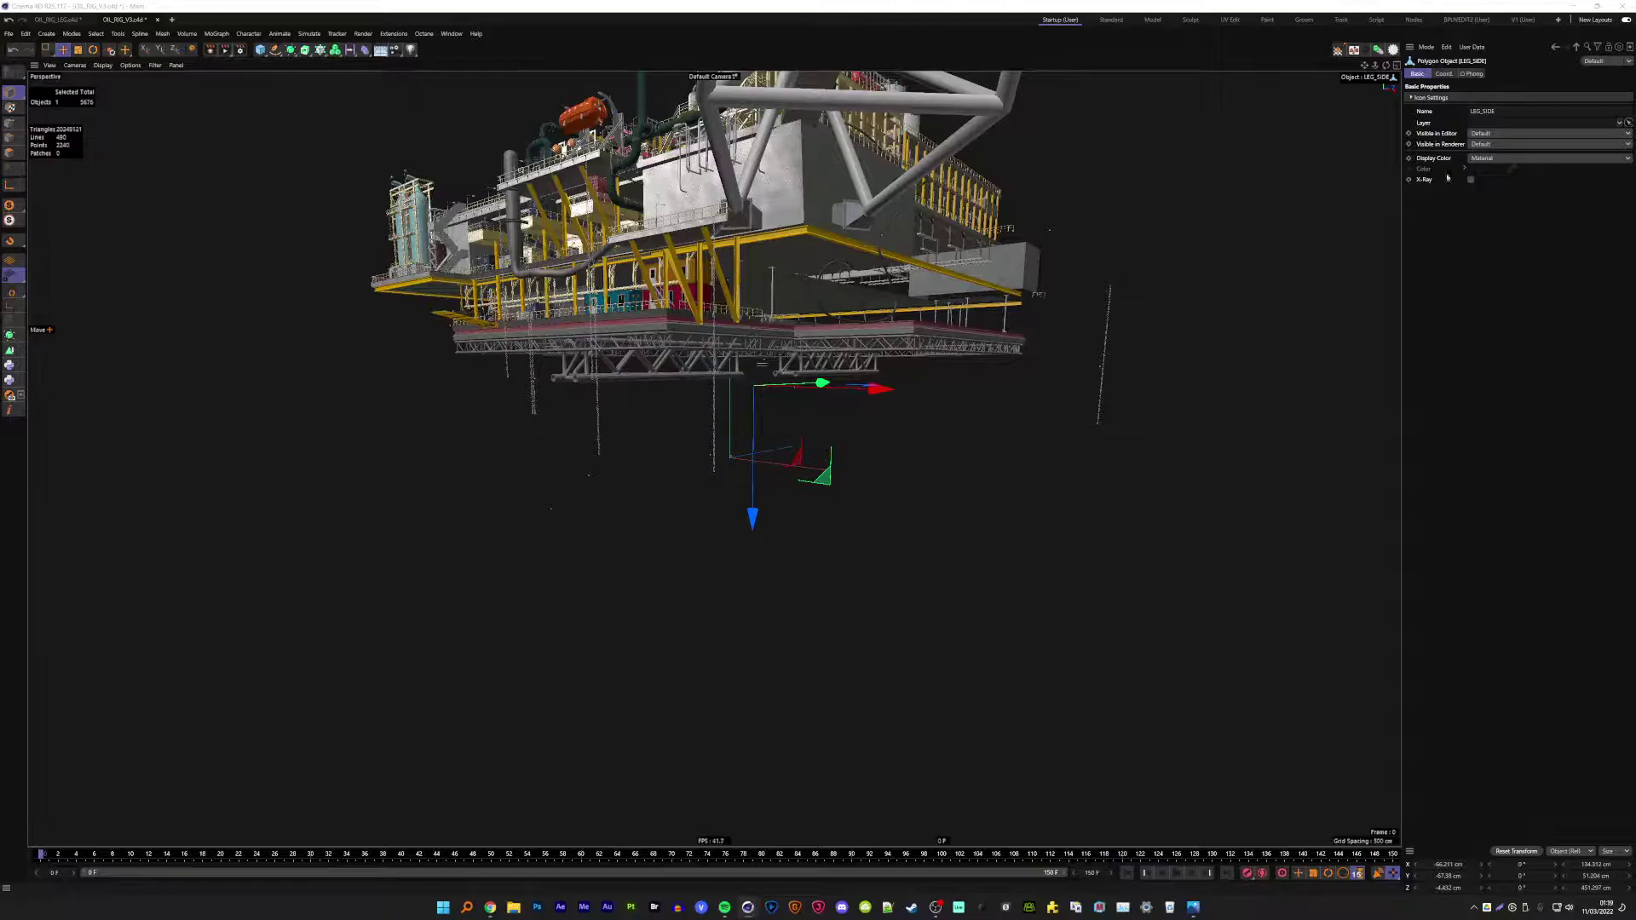
scroll(767, 383, "up", 3)
scroll(767, 383, "up", 3)
scroll(767, 384, "up", 4)
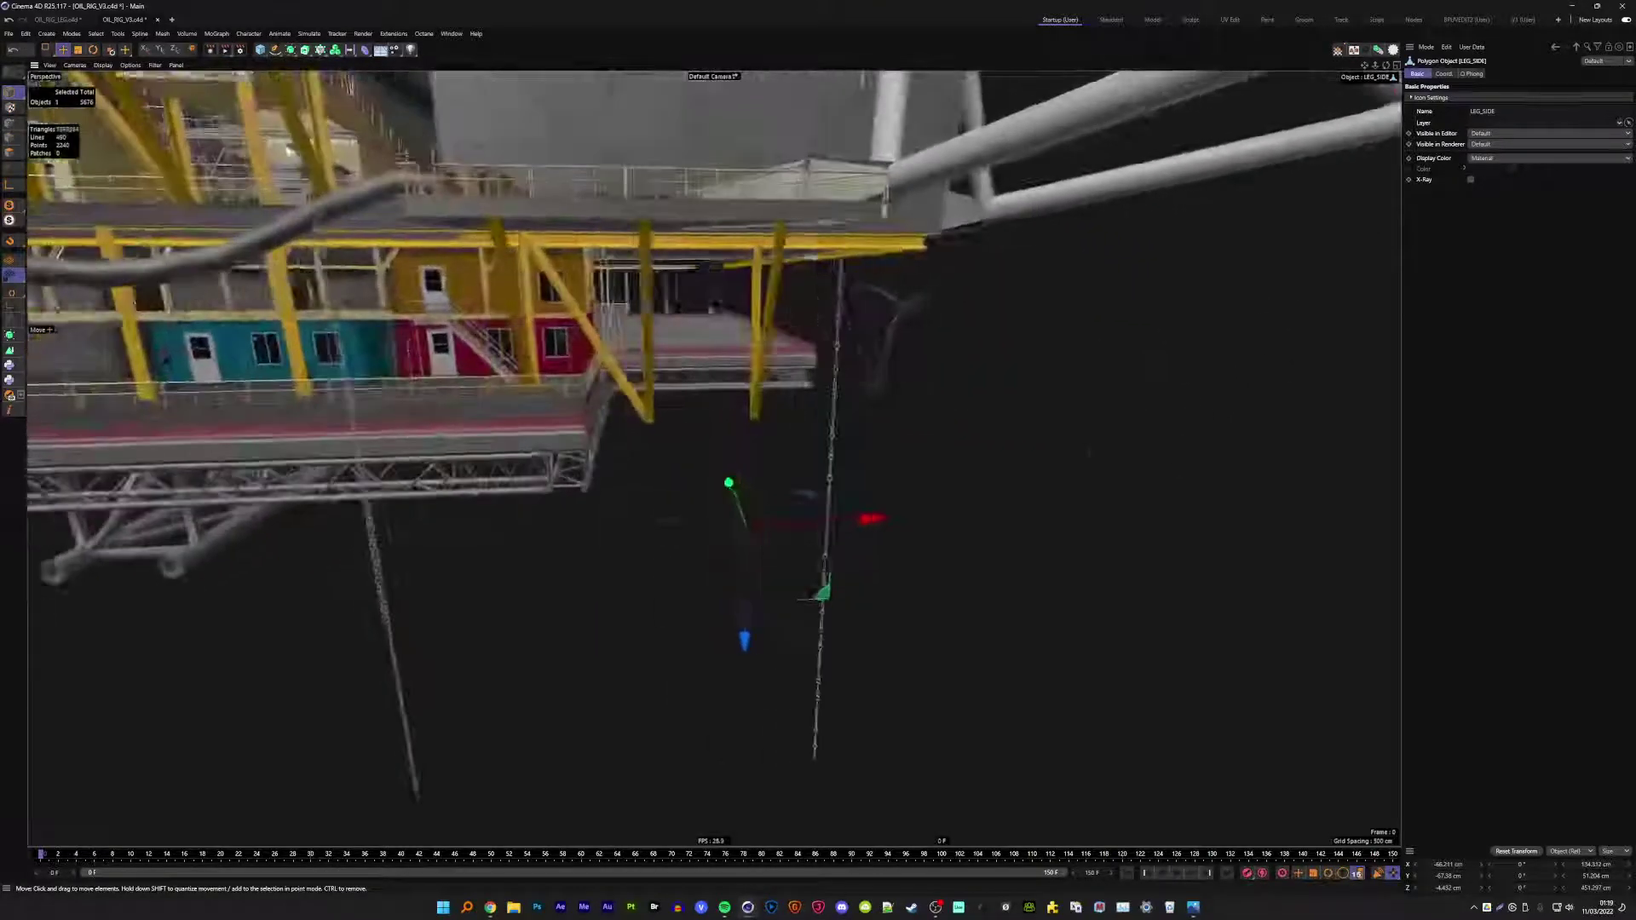
scroll(714, 451, "down", 3)
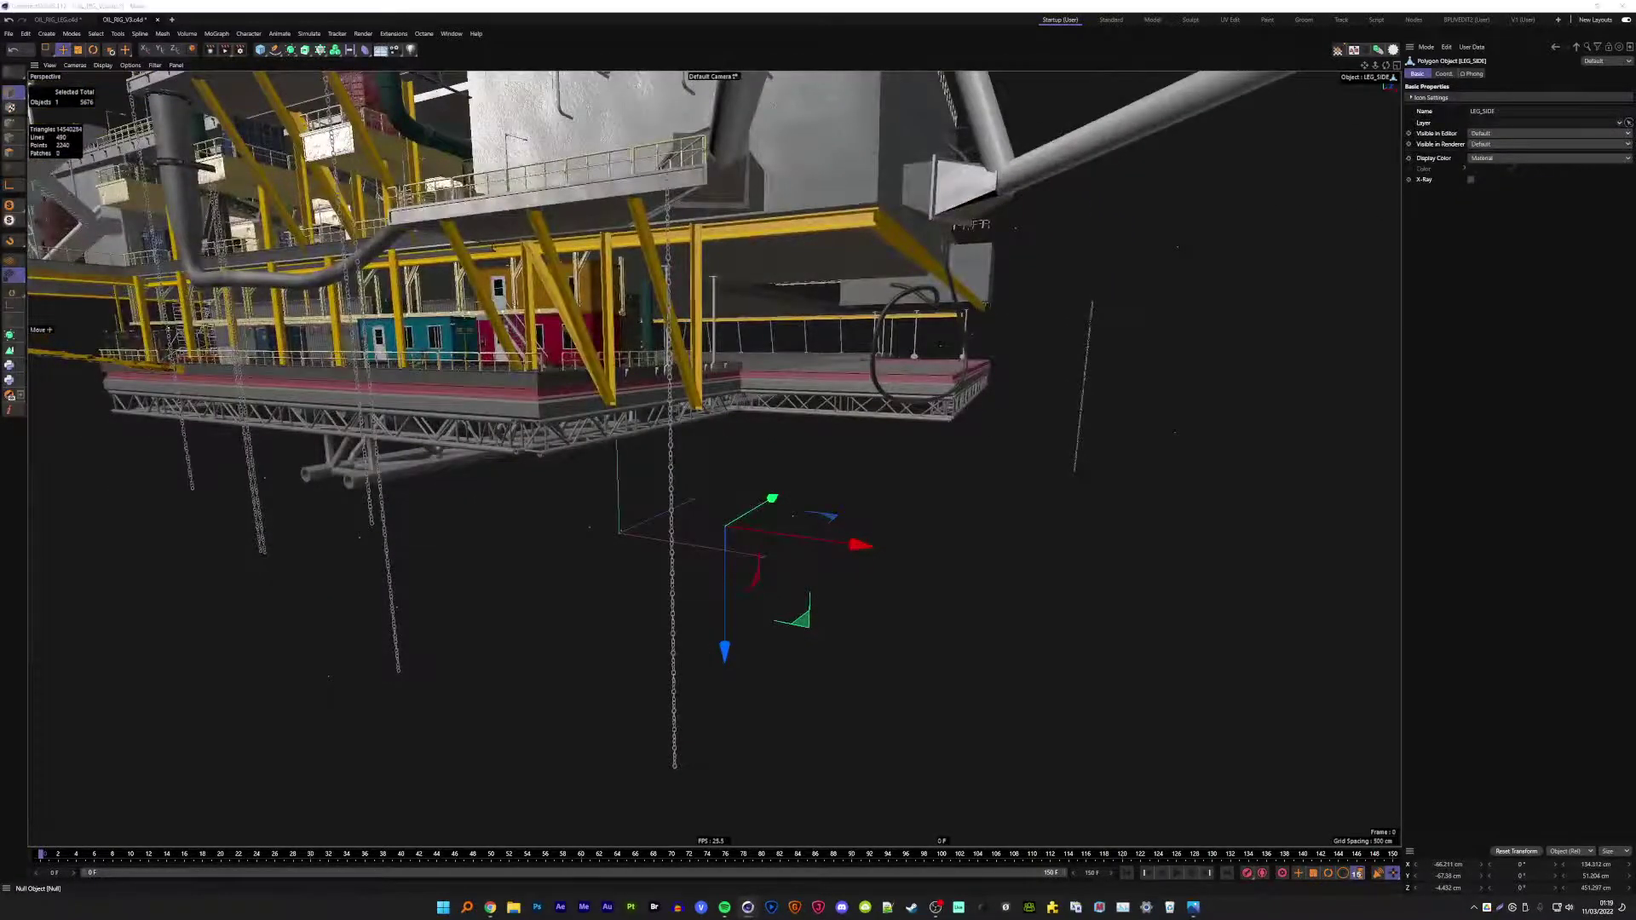
left_click(991, 208)
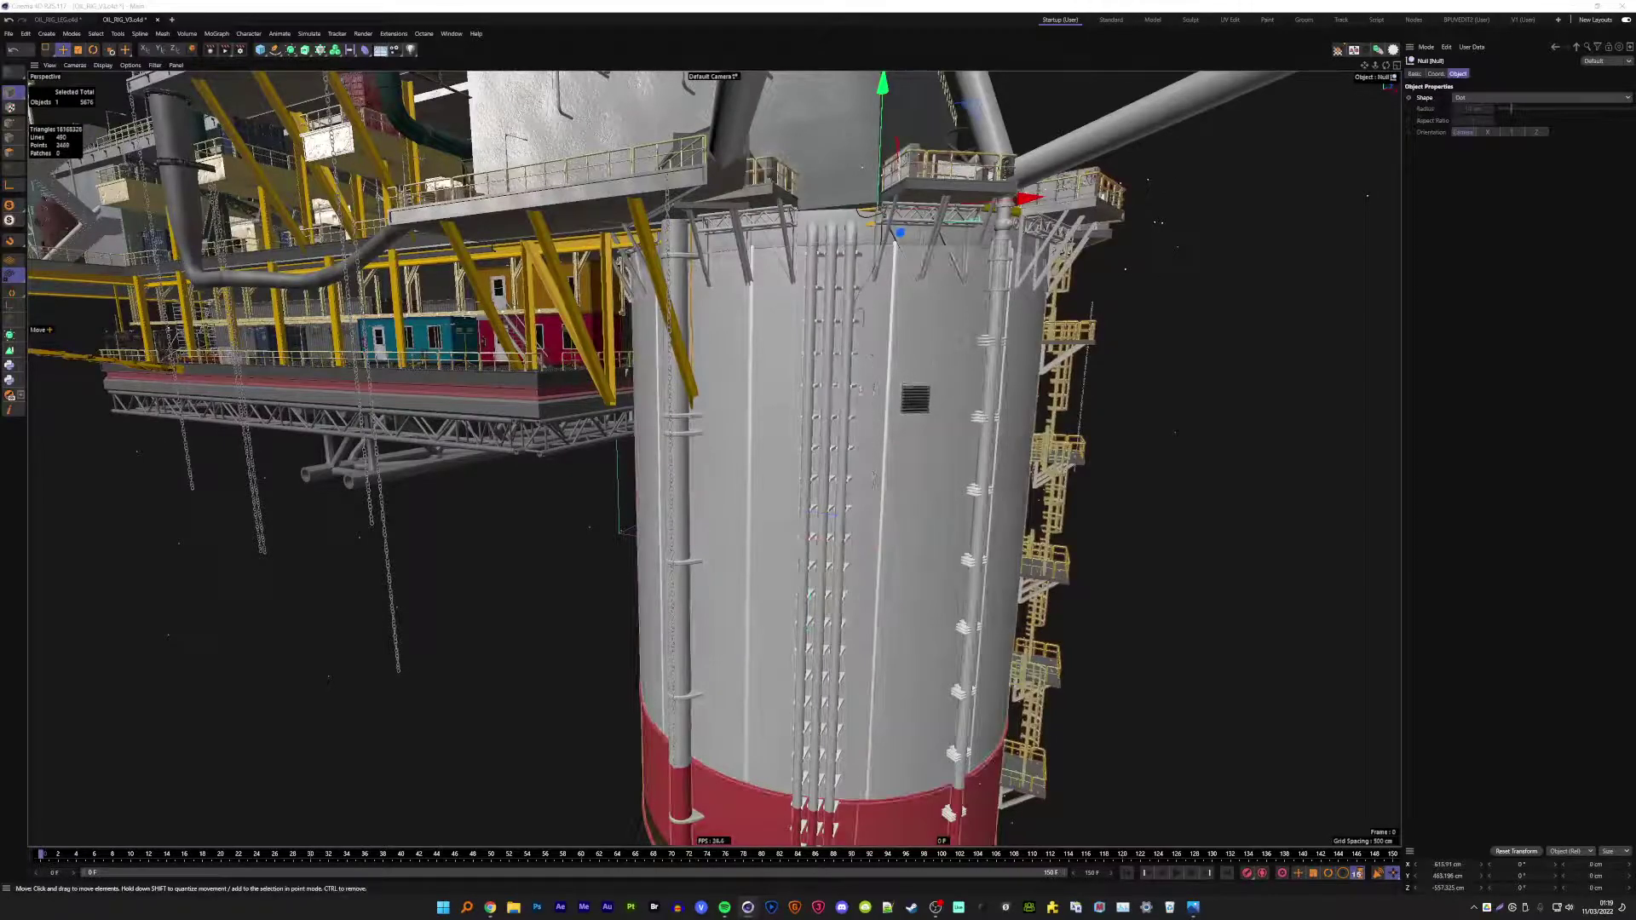
- Lower the red-and-white leg about 26 cm along Y and inspect the joint
mouse_move(880, 136)
left_mouse_down()
mouse_move(889, 171)
mouse_move(853, 222)
mouse_move(612, 277)
mouse_move(750, 307)
mouse_move(814, 271)
left_mouse_up()
scroll(853, 222, "up", 3)
scroll(749, 307, "down", 5)
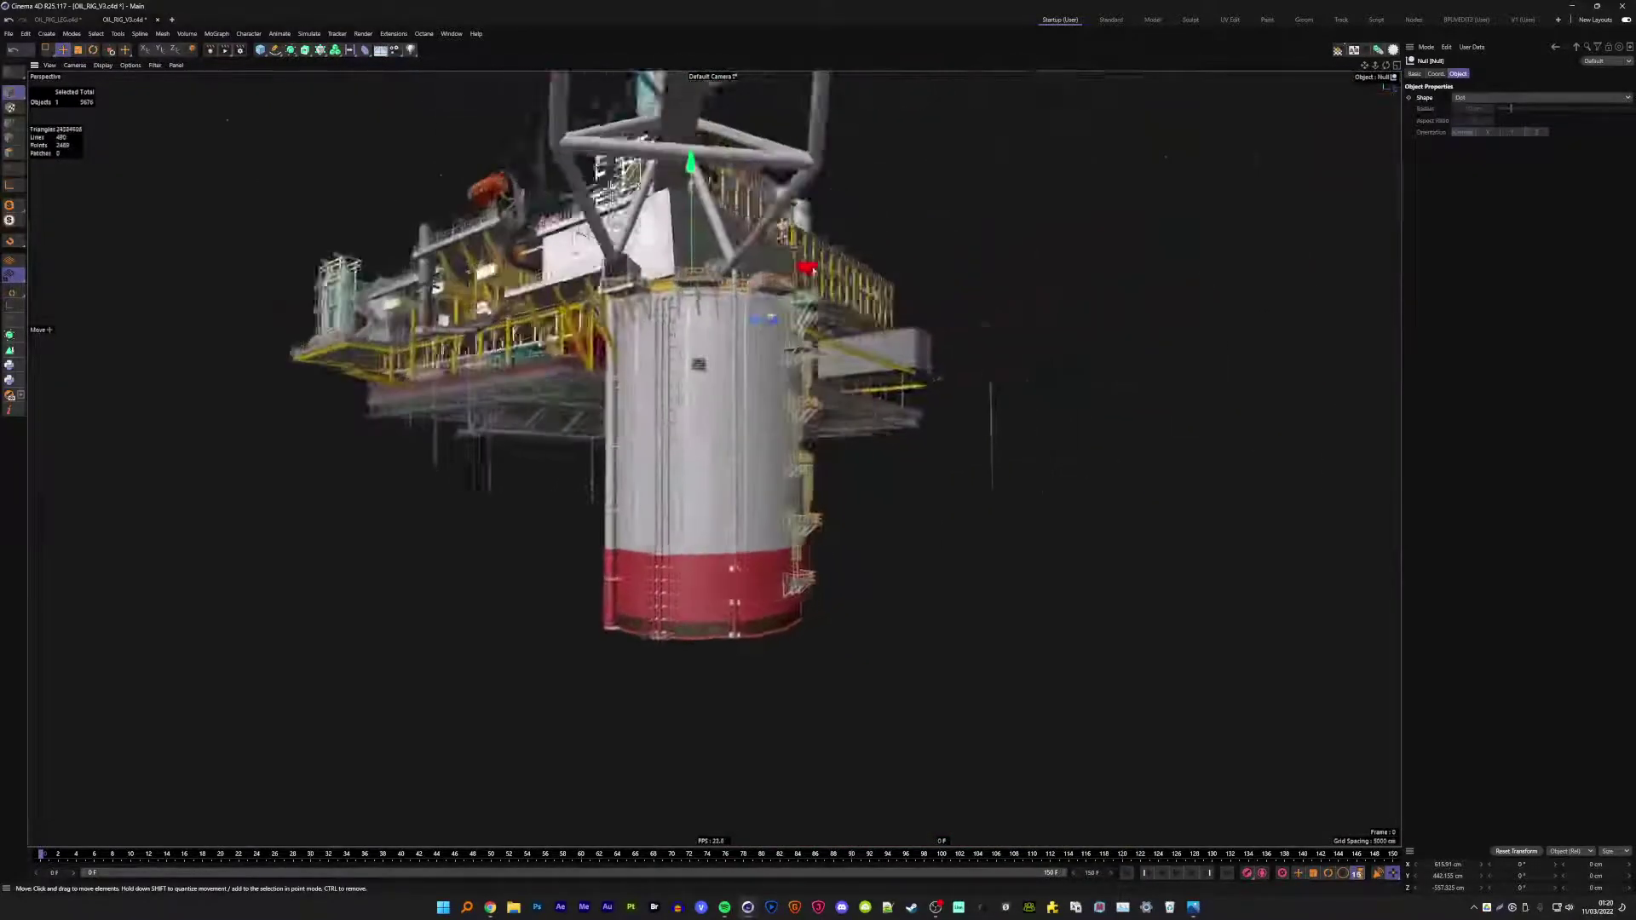
scroll(813, 271, "up", 3)
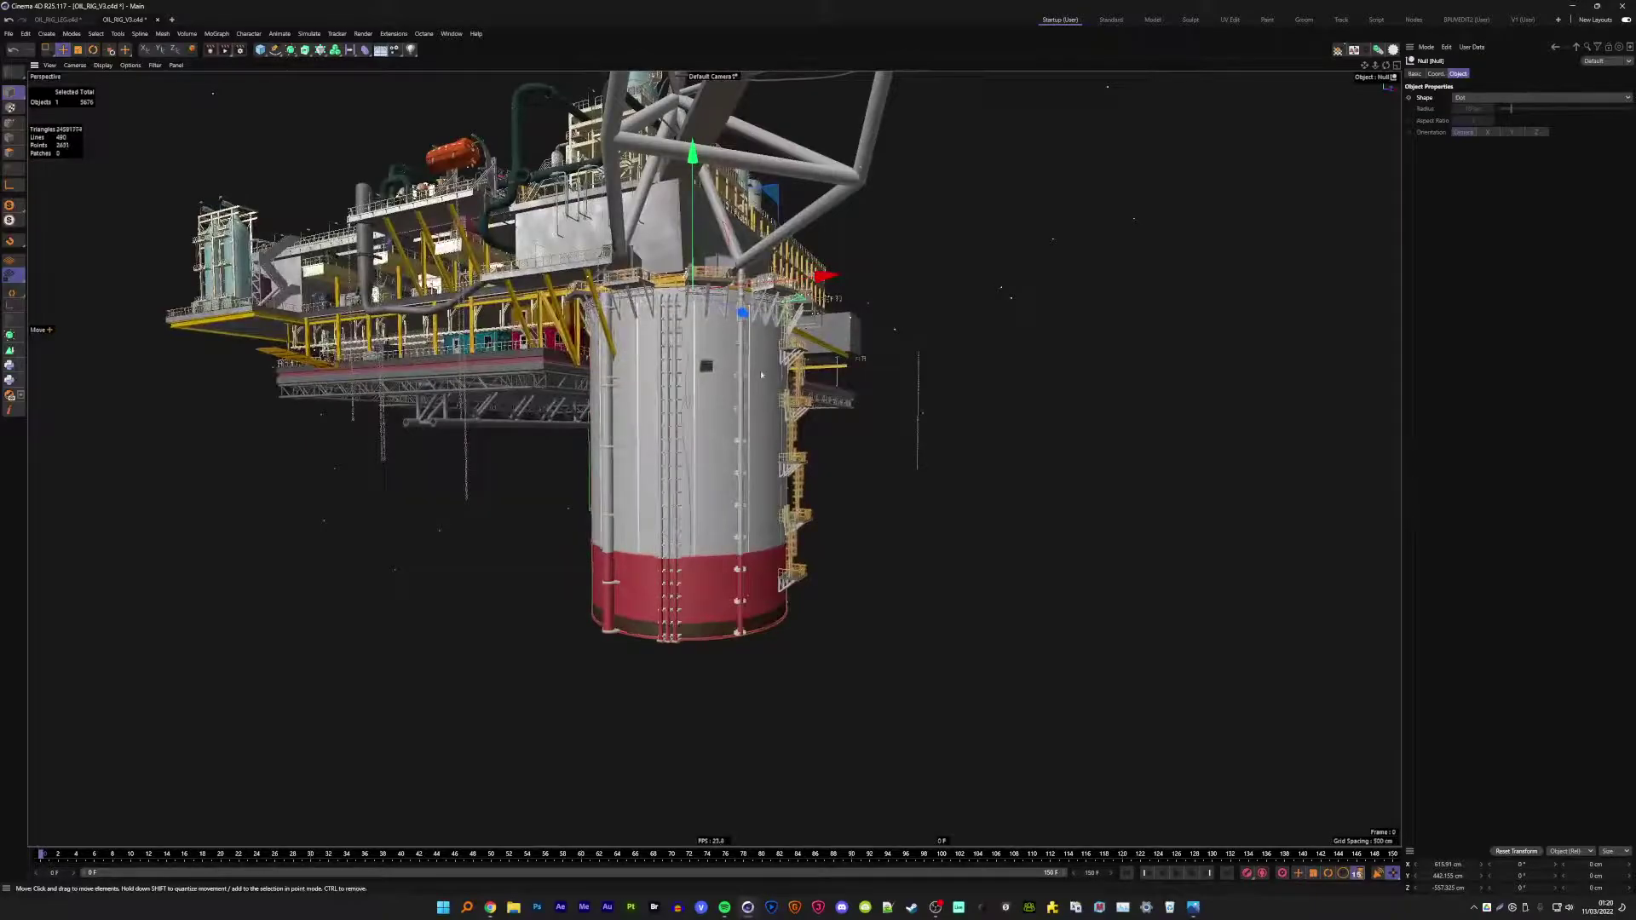
mouse_move(814, 271)
left_mouse_down("alt")
mouse_move(634, 388)
mouse_move(657, 420)
left_mouse_up("alt")
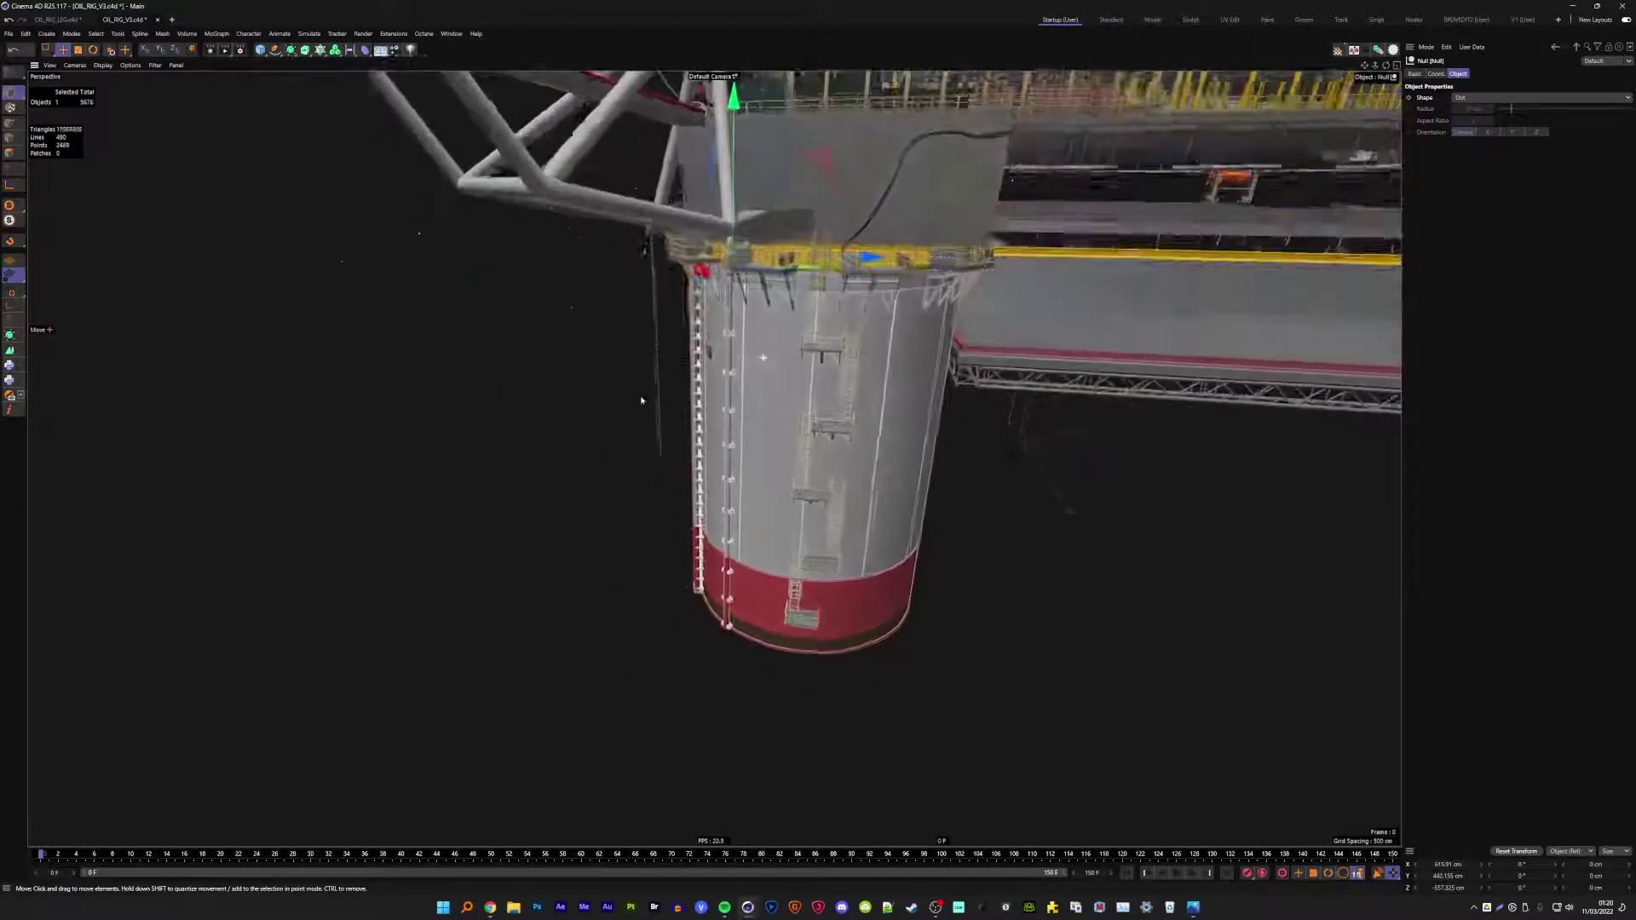
left_click_drag(763, 357, 763, 357, "alt")
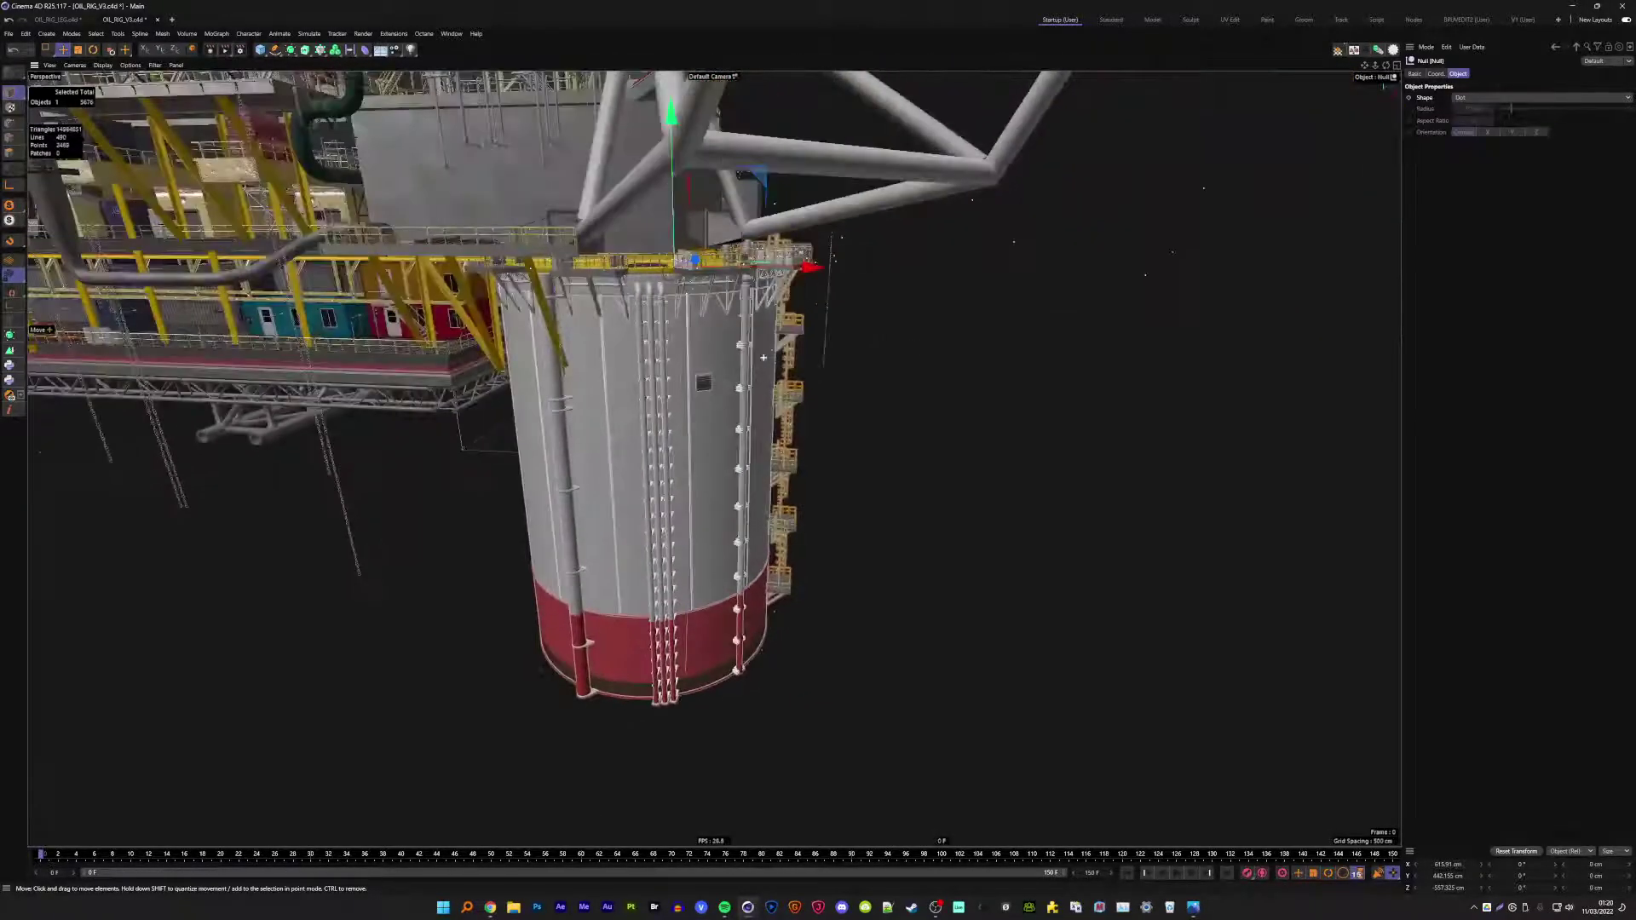
scroll(763, 357, "down", 5)
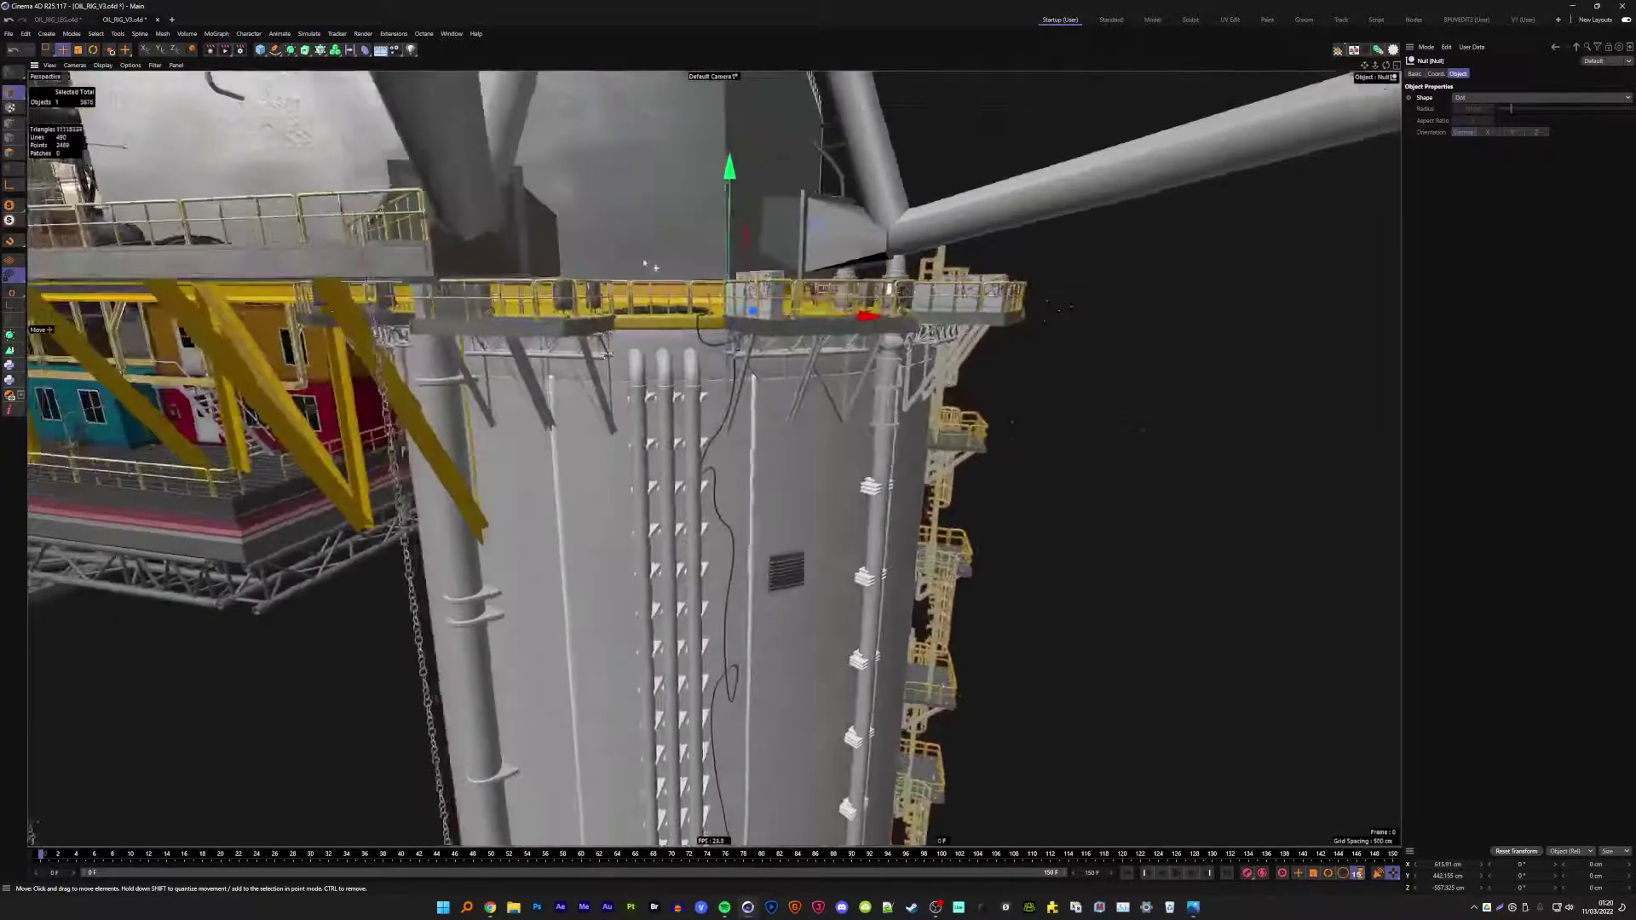
scroll(763, 357, "down", 3)
- Shift the leg about 55 cm along X so it sits under the deck
mouse_move(762, 357)
left_mouse_down("alt")
mouse_move(818, 324)
mouse_move(801, 275)
mouse_move(656, 308)
mouse_move(873, 335)
mouse_move(890, 299)
left_mouse_up("alt")
scroll(766, 289, "down", 5)
scroll(656, 309, "up", 3)
scroll(656, 309, "up", 3)
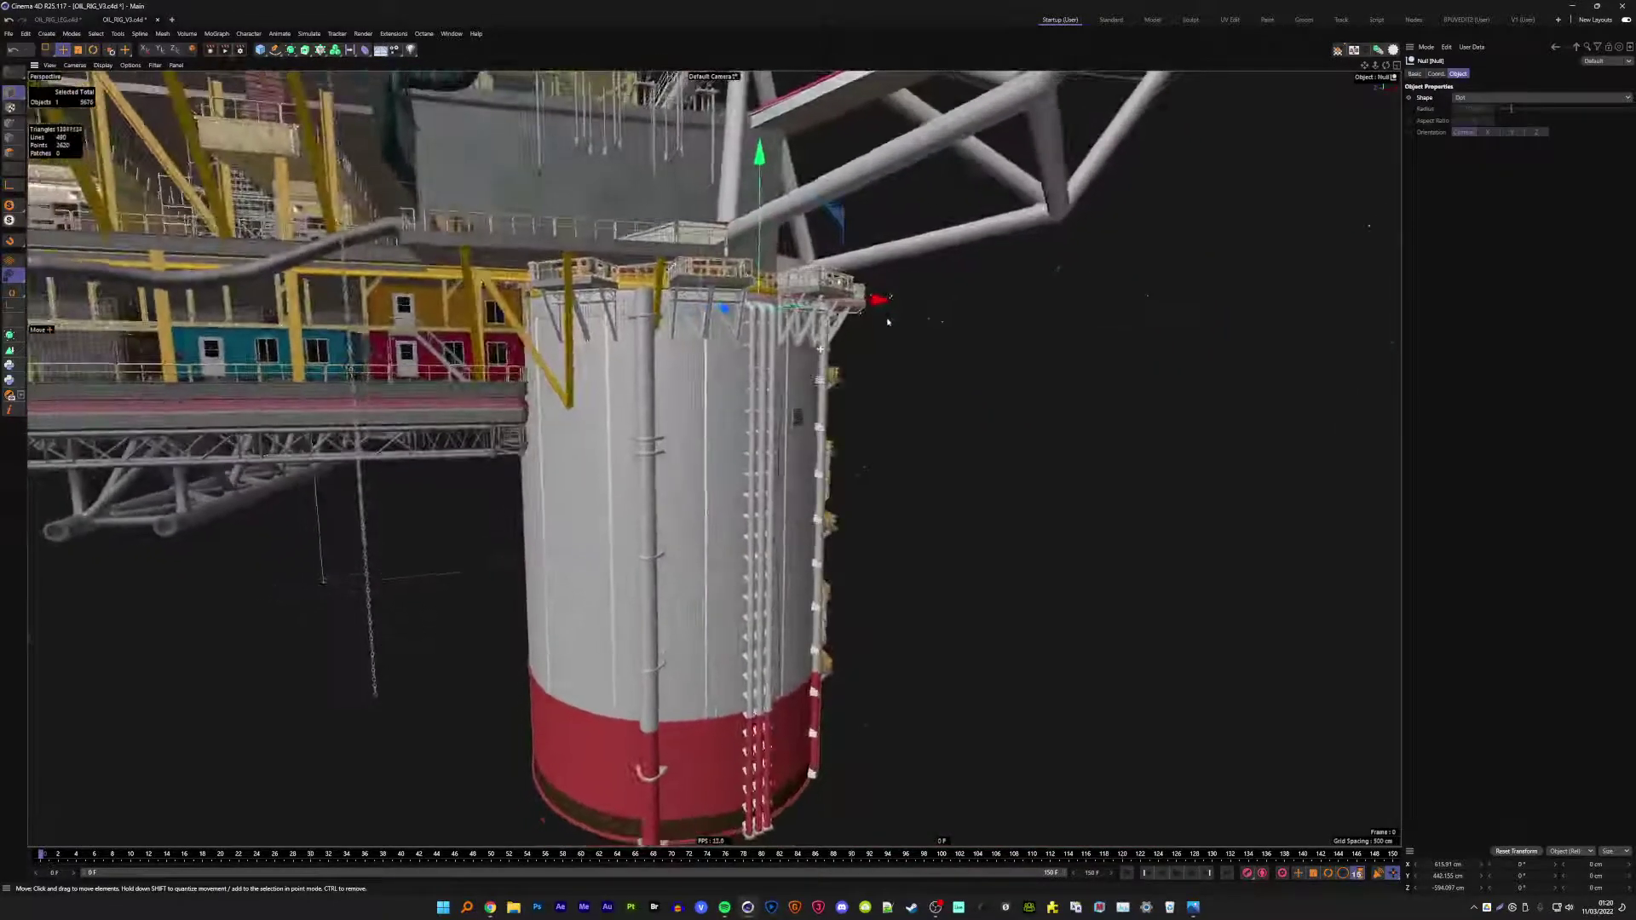
mouse_move(825, 304)
left_mouse_down()
mouse_move(872, 303)
mouse_move(526, 488)
mouse_move(467, 482)
mouse_move(610, 468)
mouse_move(810, 353)
mouse_move(853, 358)
mouse_move(866, 400)
mouse_move(867, 369)
left_mouse_up()
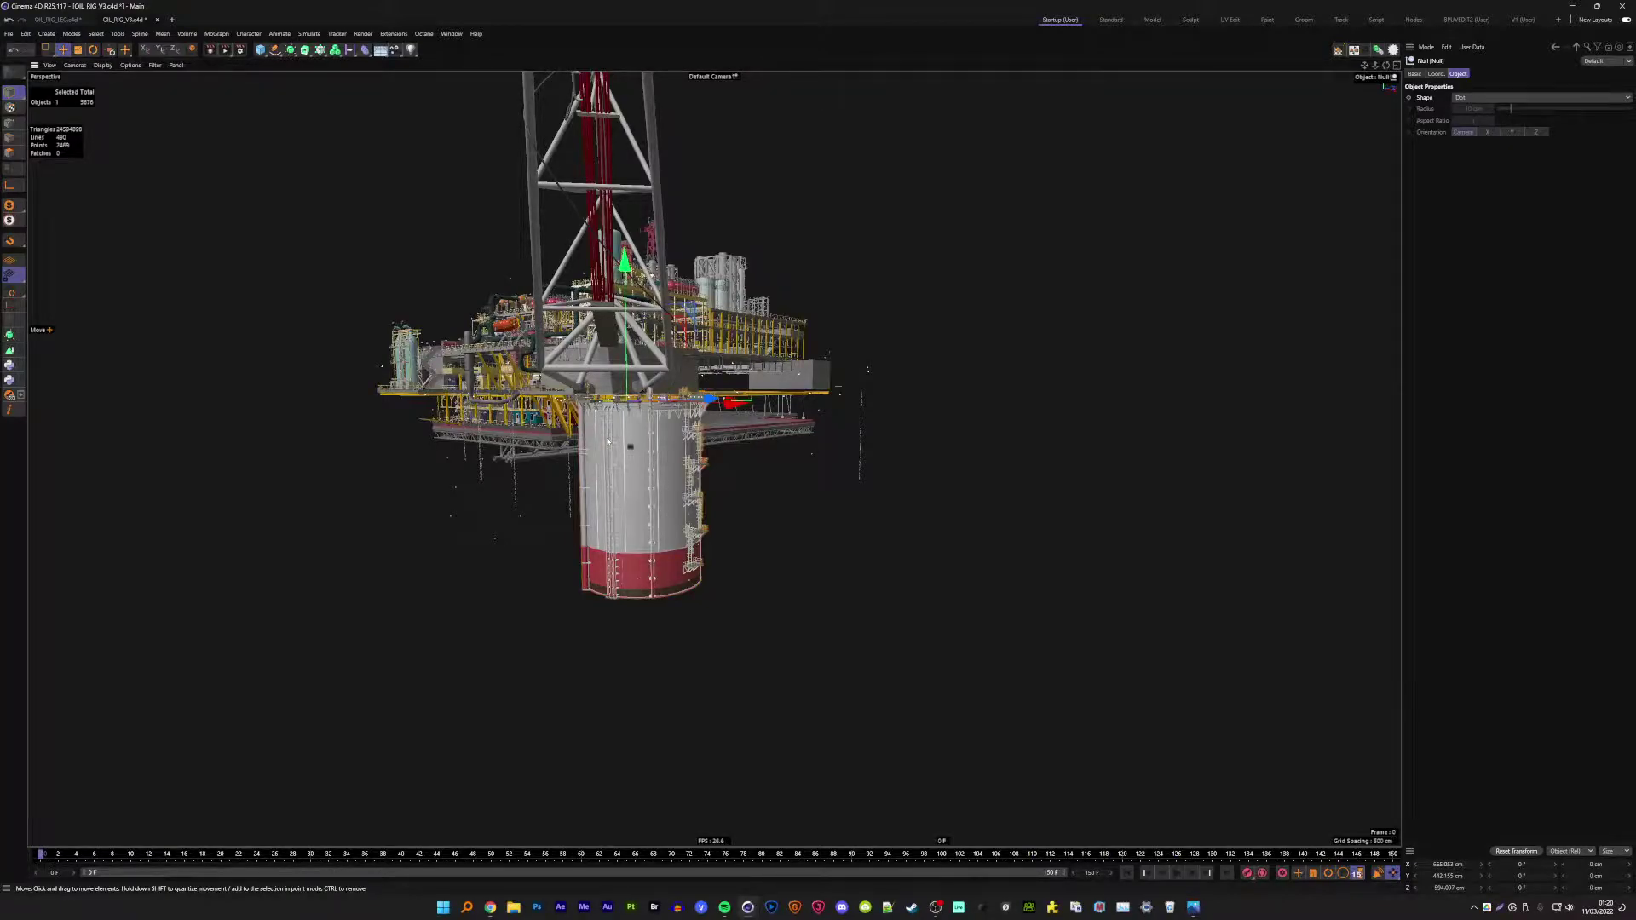
- Zoom in on the column top and slightly adjust the tank and deck along Y
scroll(608, 440, "up", 2)
scroll(608, 440, "up", 3)
scroll(682, 422, "up", 2)
scroll(779, 398, "up", 2)
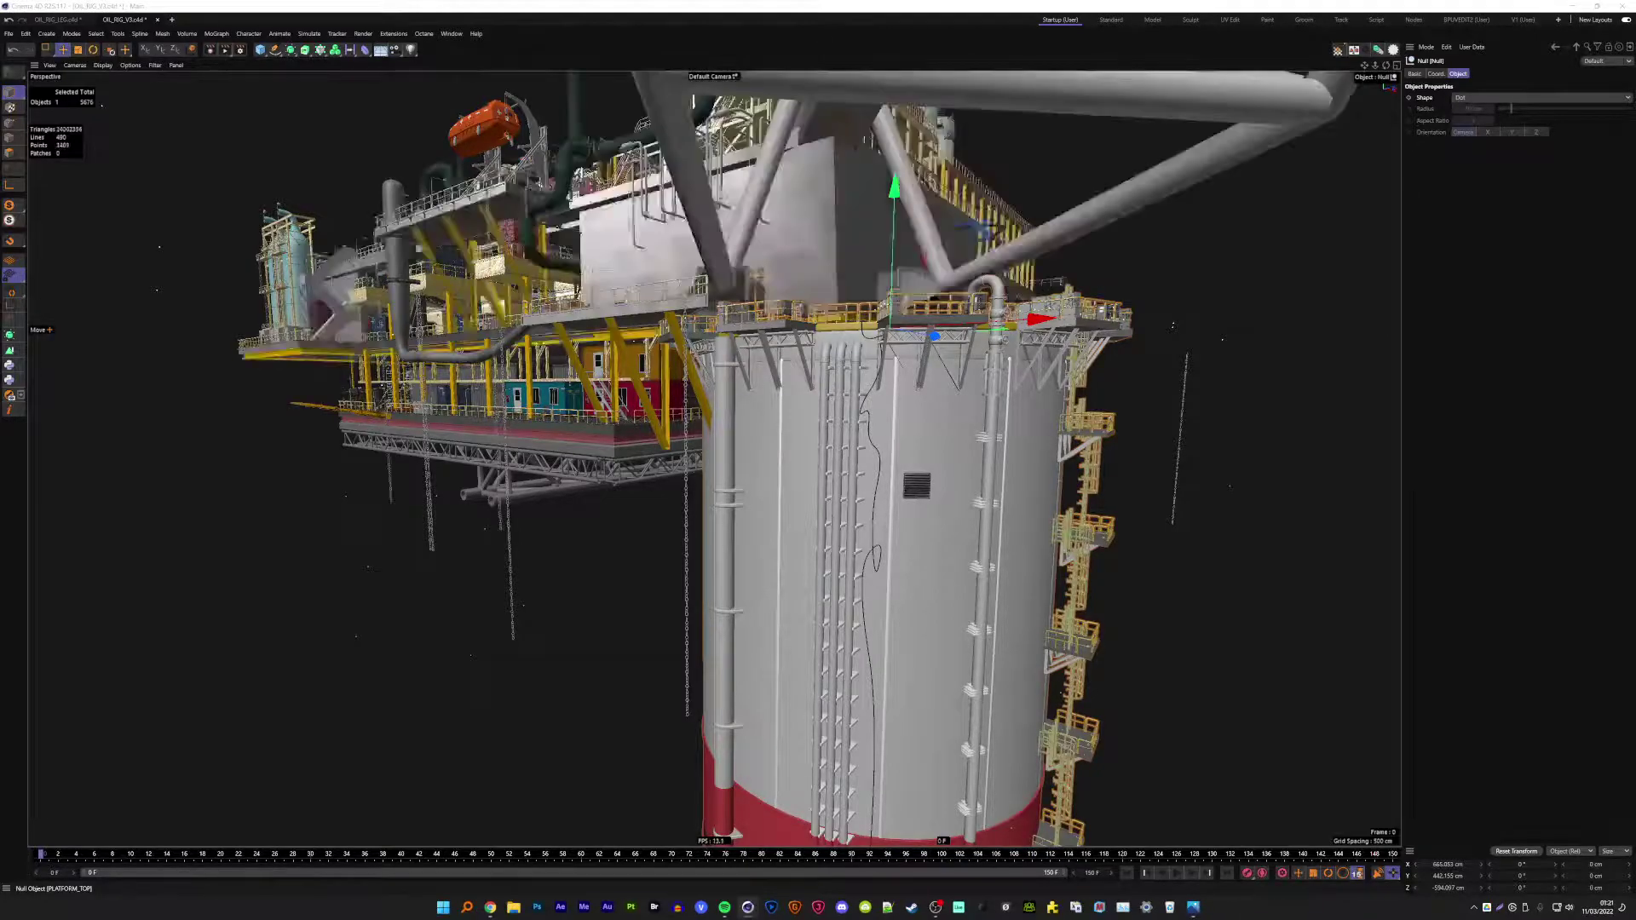
scroll(757, 328, "up", 2)
scroll(757, 328, "up", 3)
scroll(757, 328, "up", 2)
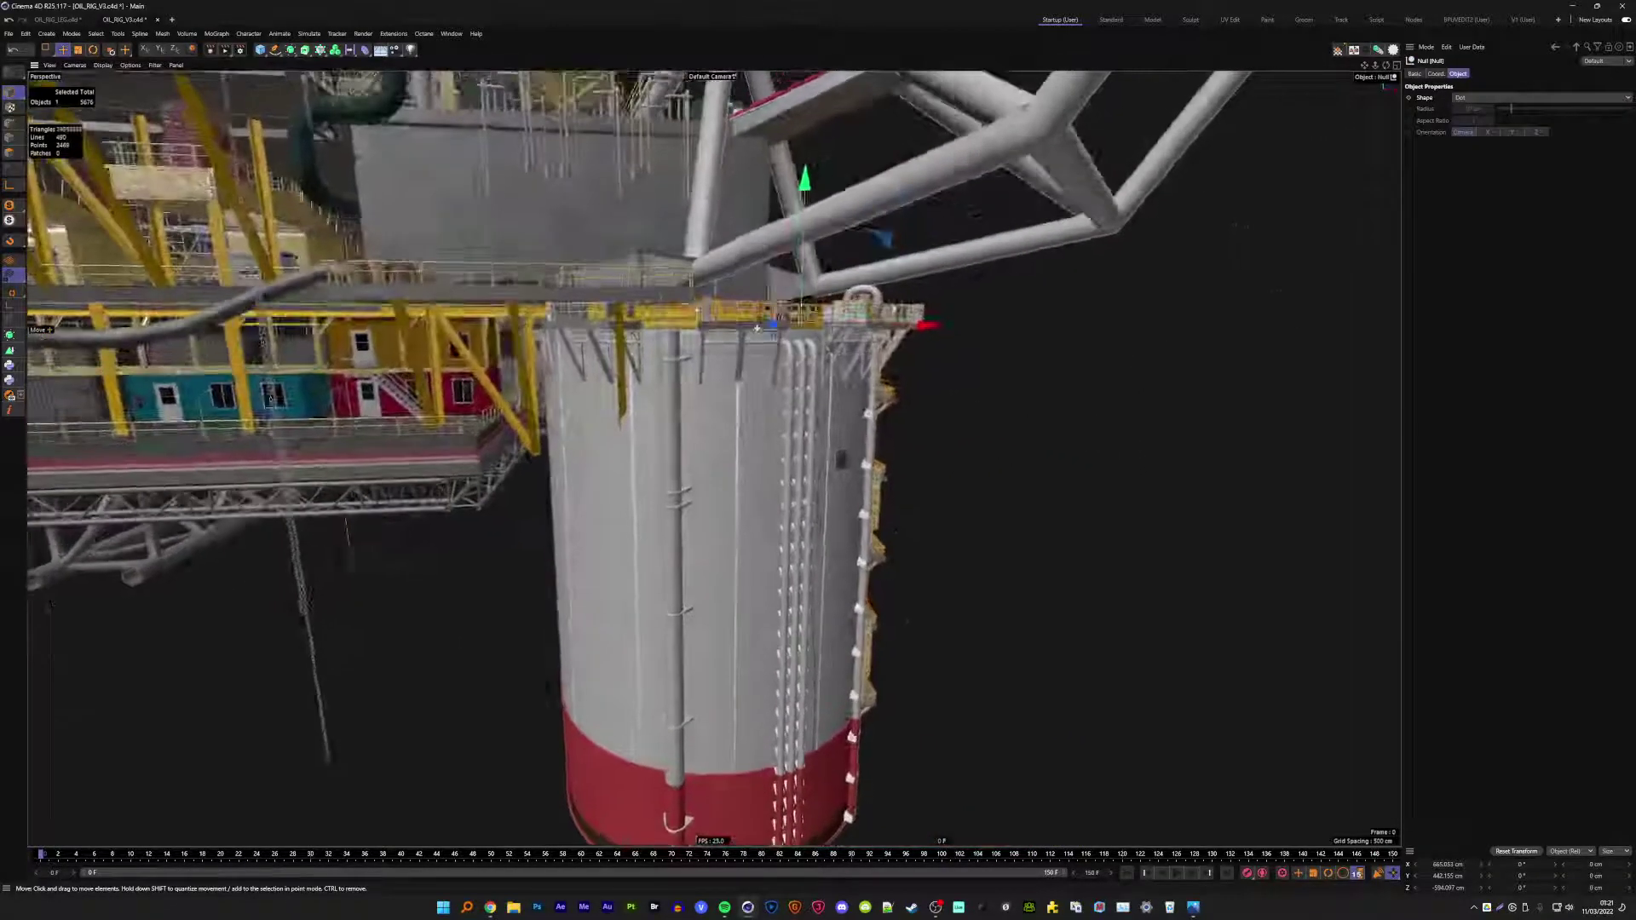
scroll(756, 328, "up", 2)
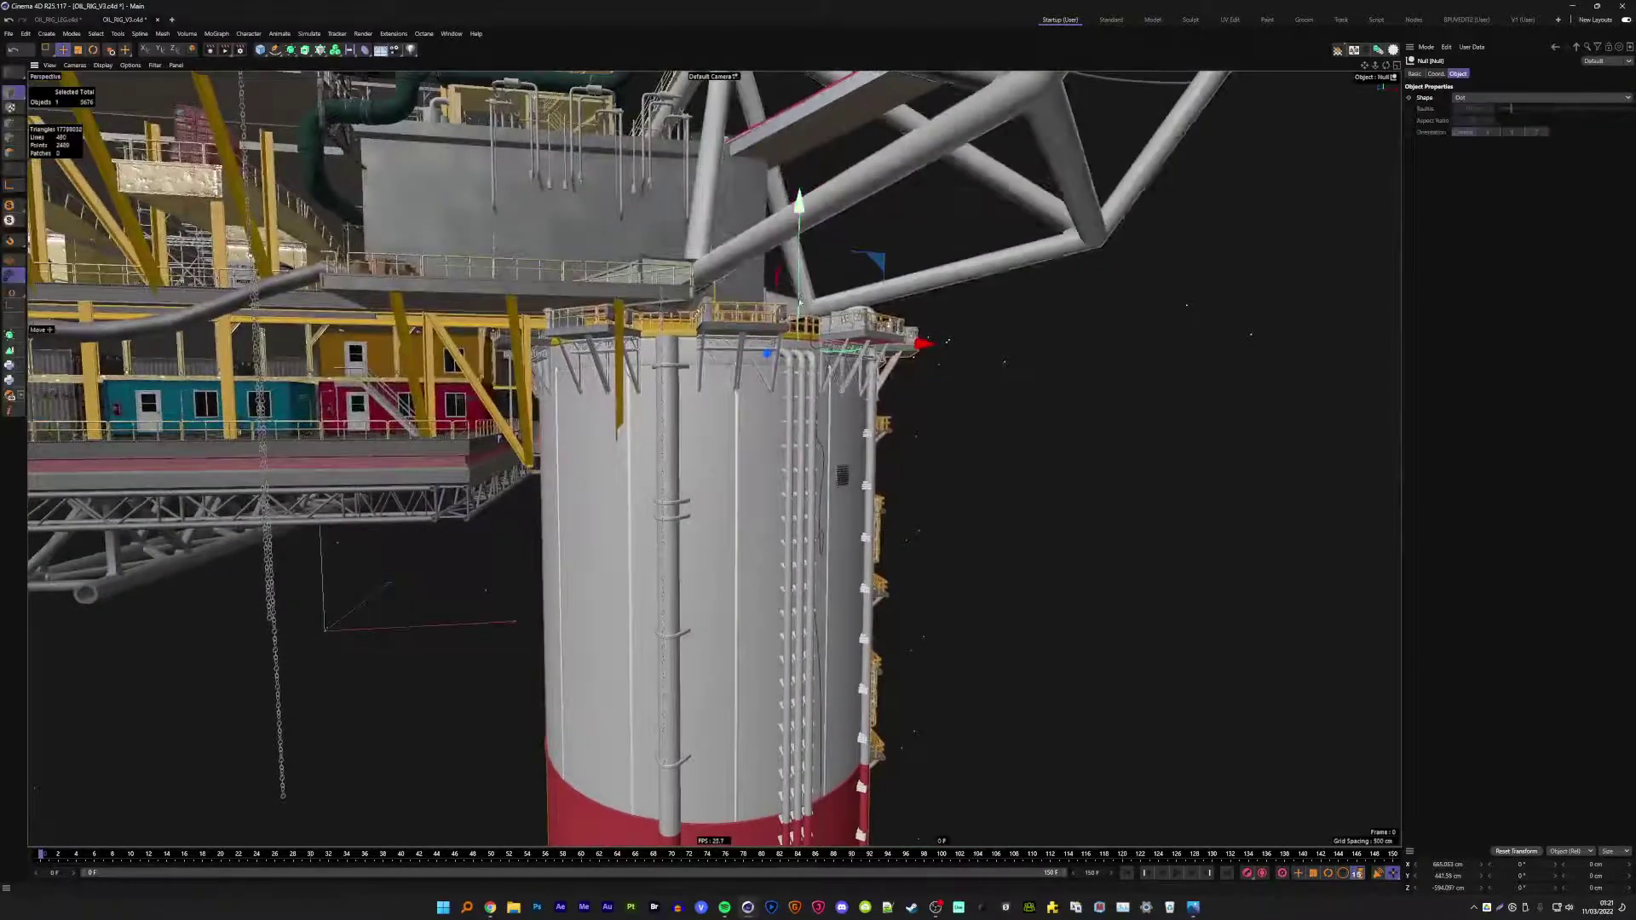
mouse_move(799, 303)
left_mouse_down()
mouse_move(801, 322)
mouse_move(801, 305)
left_mouse_up()
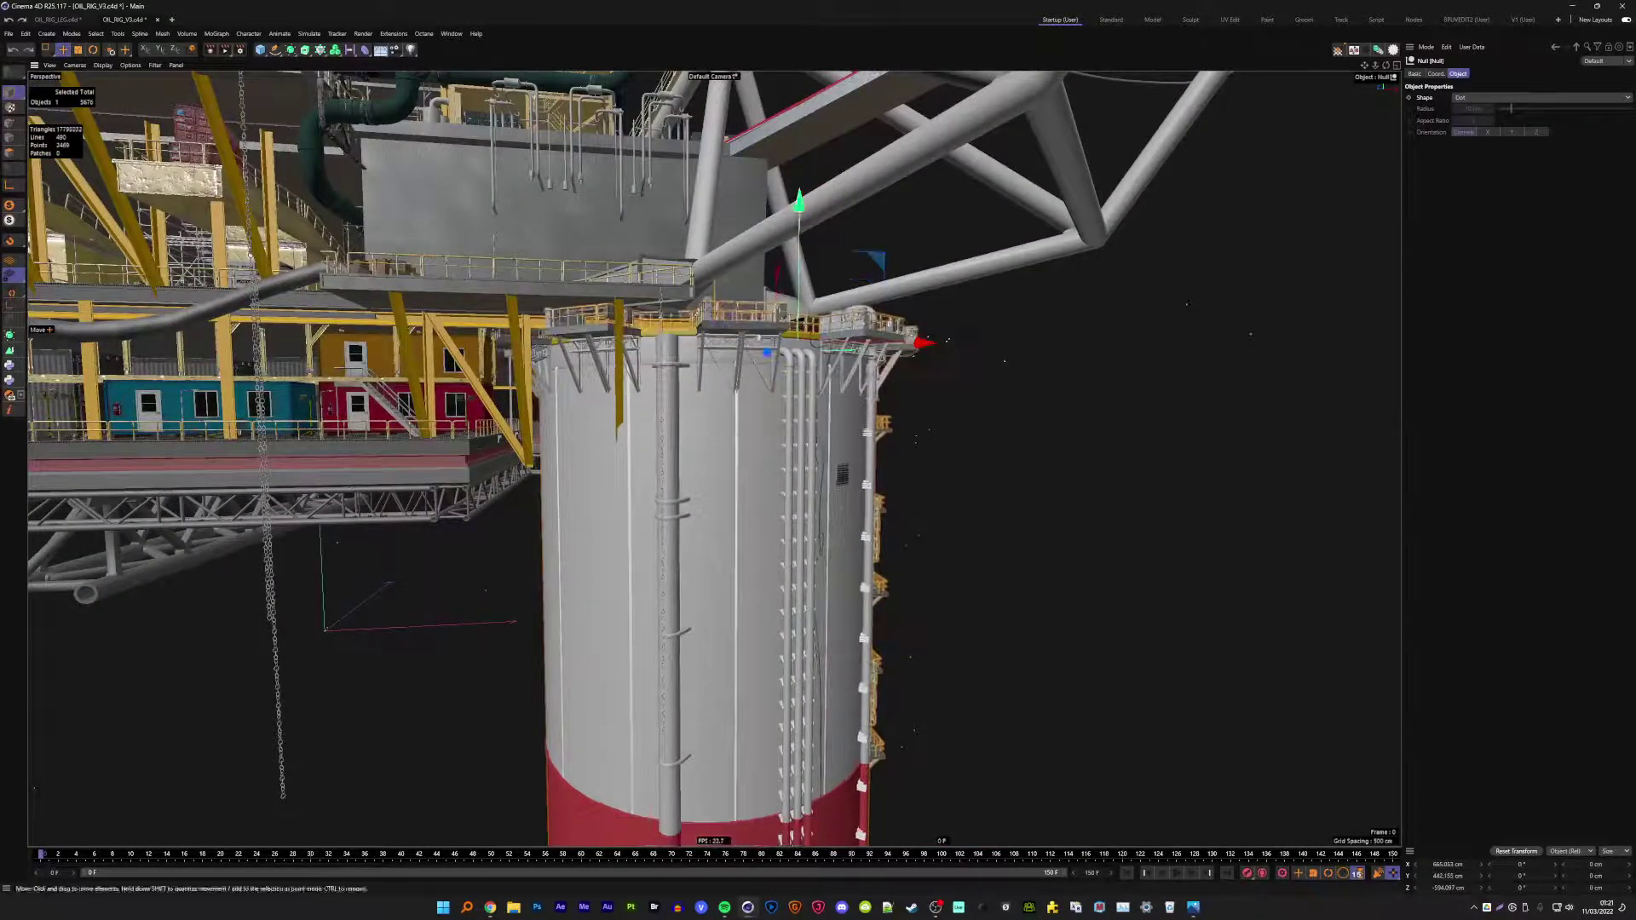
scroll(801, 305, "up", 1)
- Shift the platform rig on the LARGE column about 6 cm along X
mouse_move(753, 335)
left_mouse_down("alt")
mouse_move(843, 298)
mouse_move(892, 370)
left_mouse_up("alt")
scroll(843, 297, "up", 5)
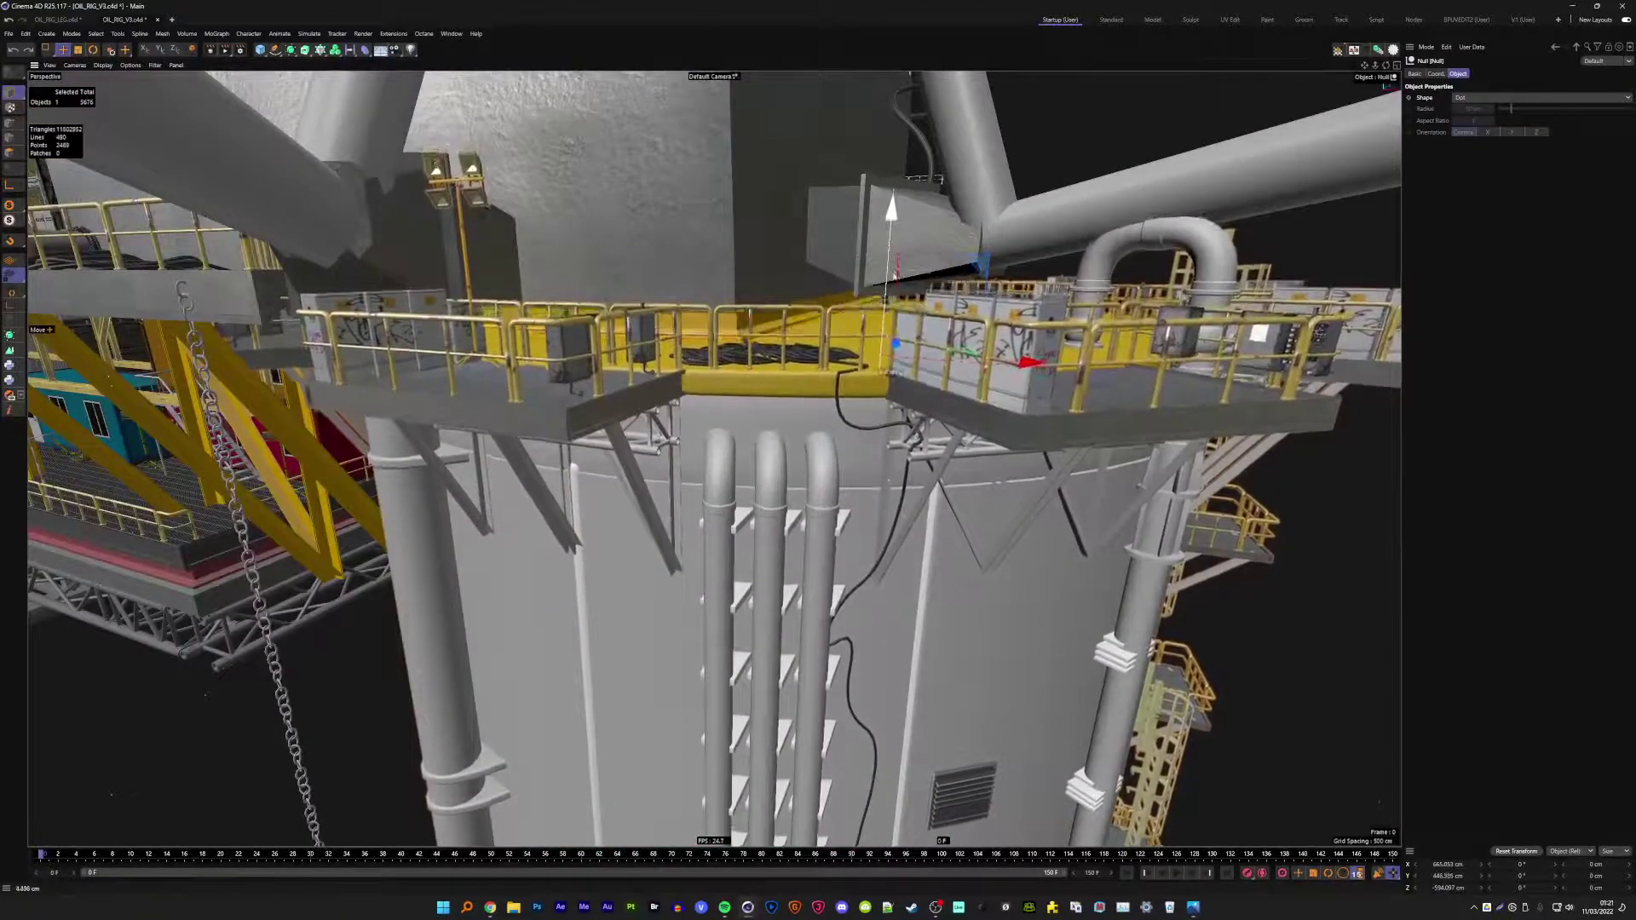
scroll(892, 370, "down", 5)
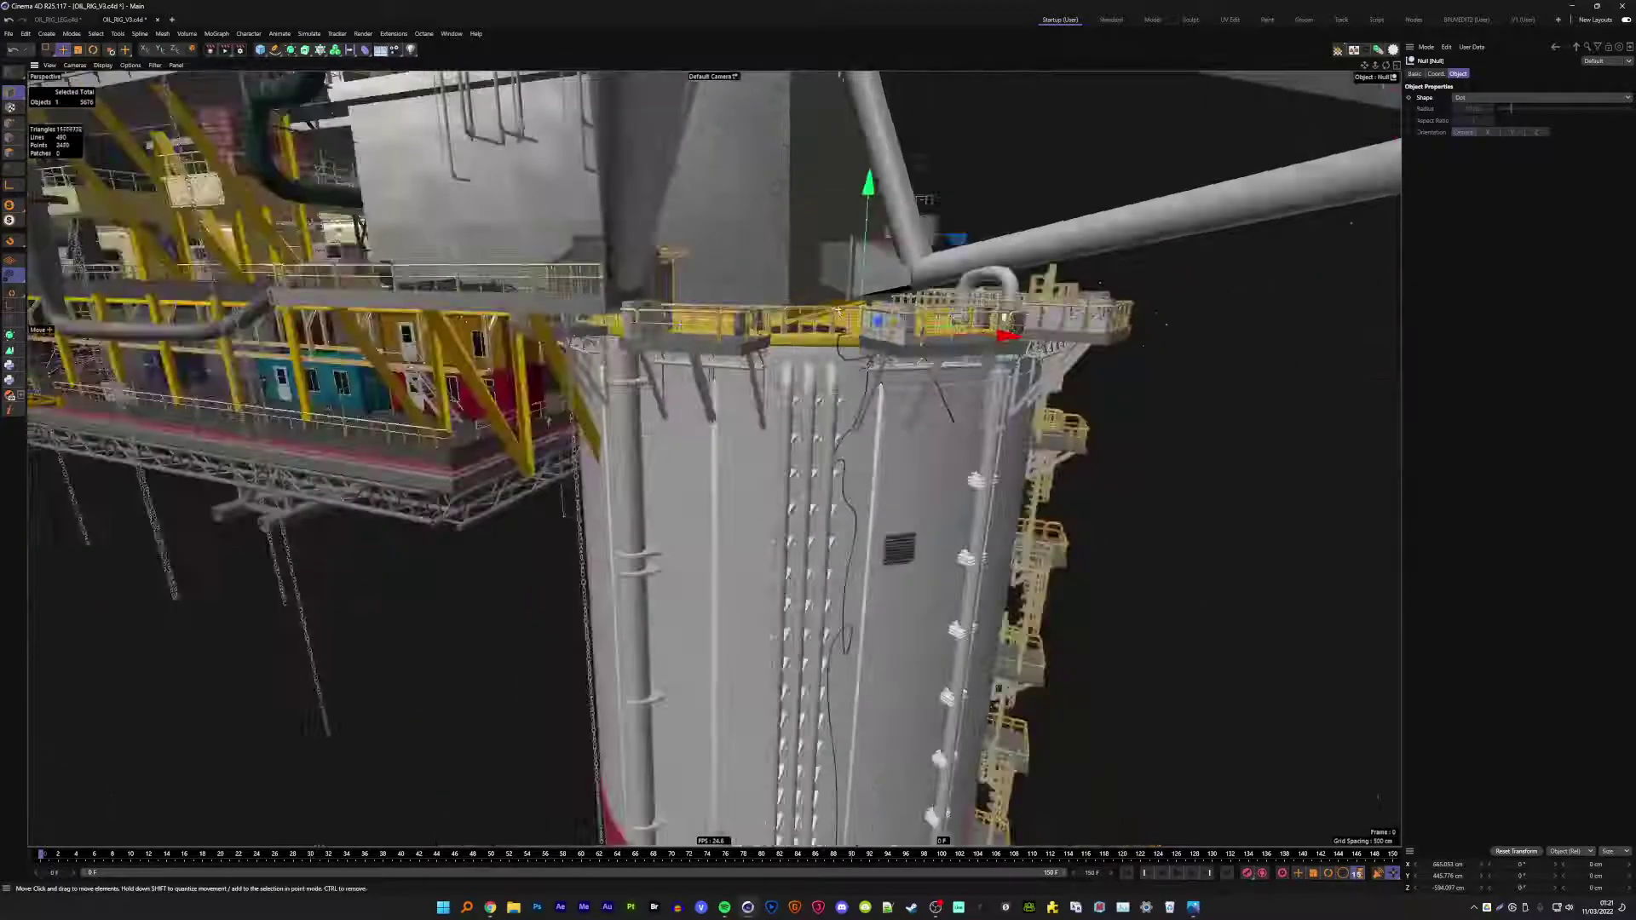
left_click_drag(892, 369, 746, 350, "alt")
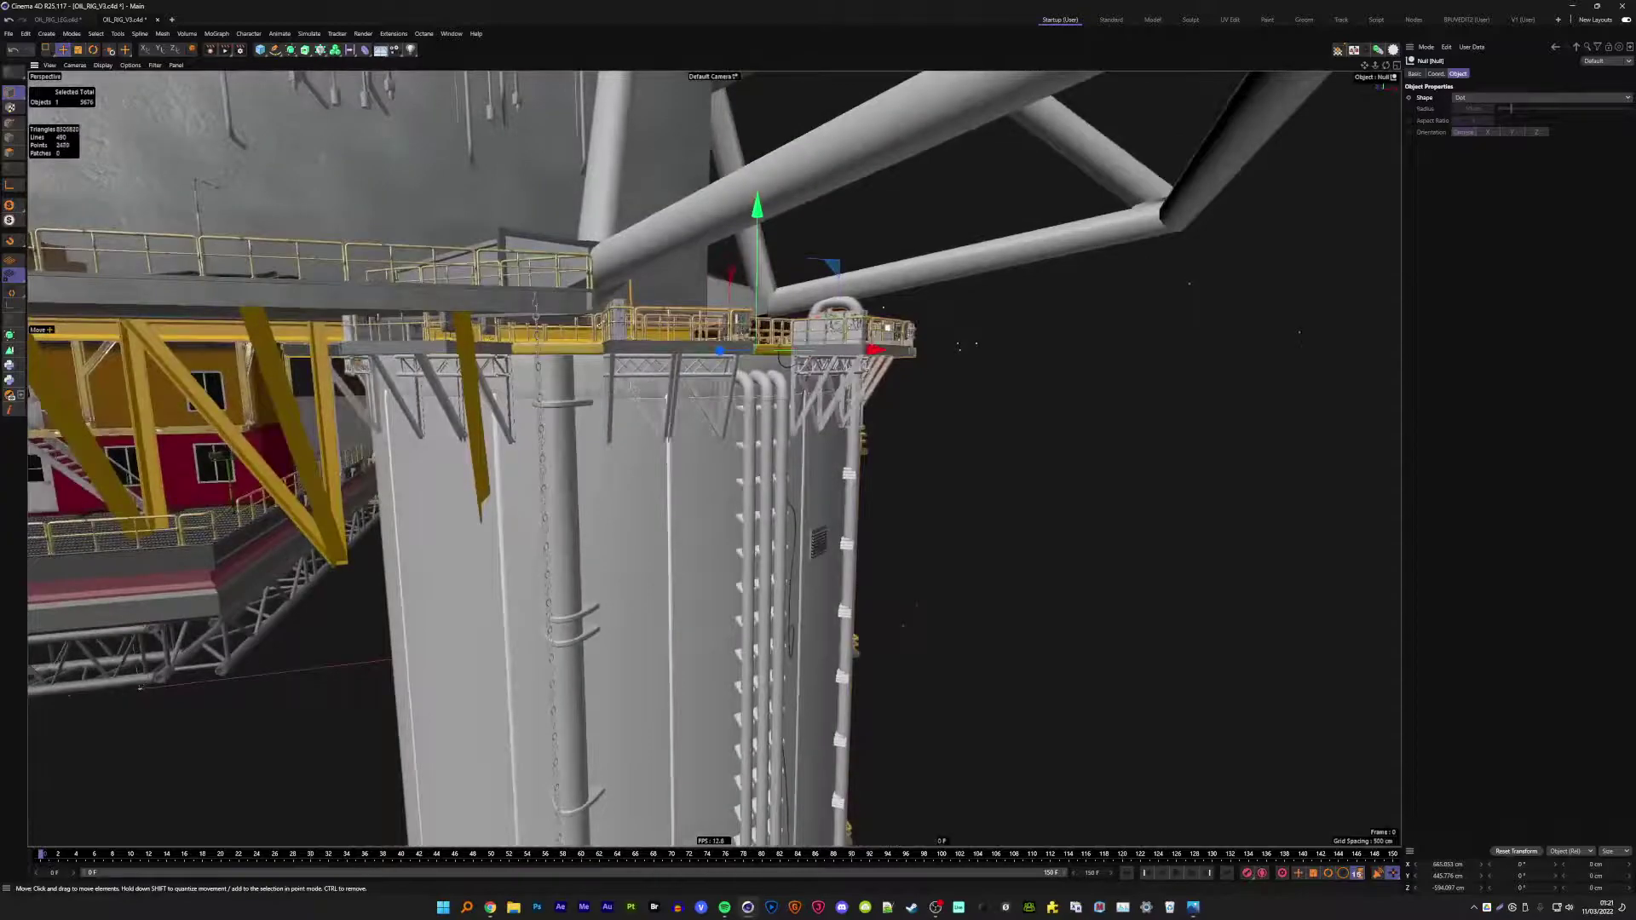
scroll(746, 350, "up", 3)
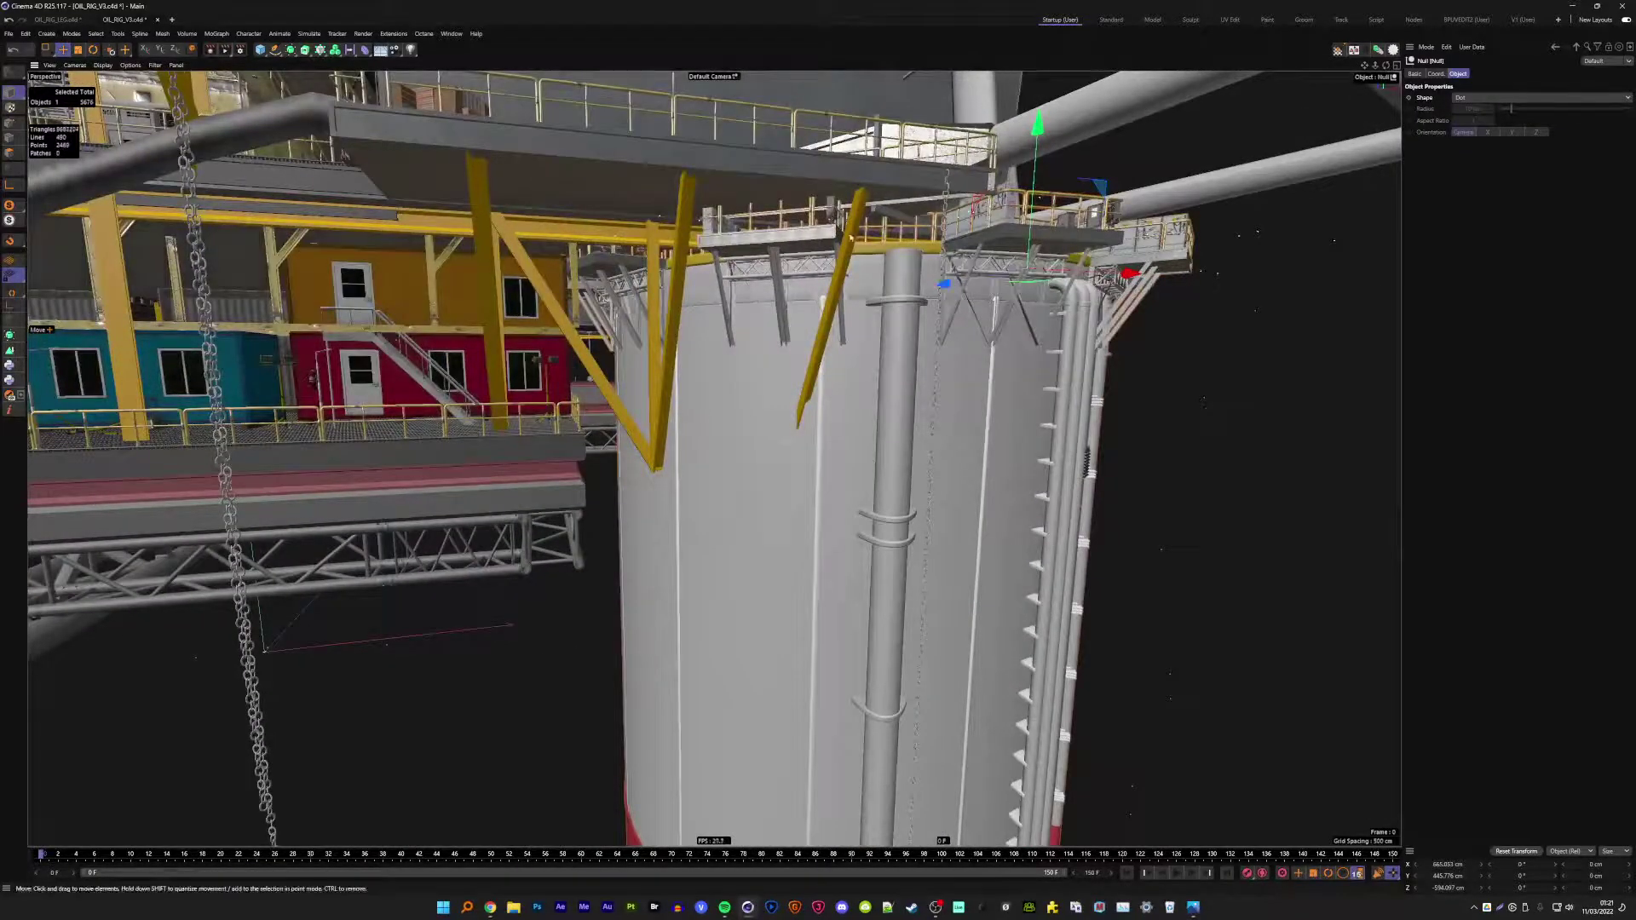
left_click(850, 239)
left_click_drag(745, 350, 699, 366, "alt")
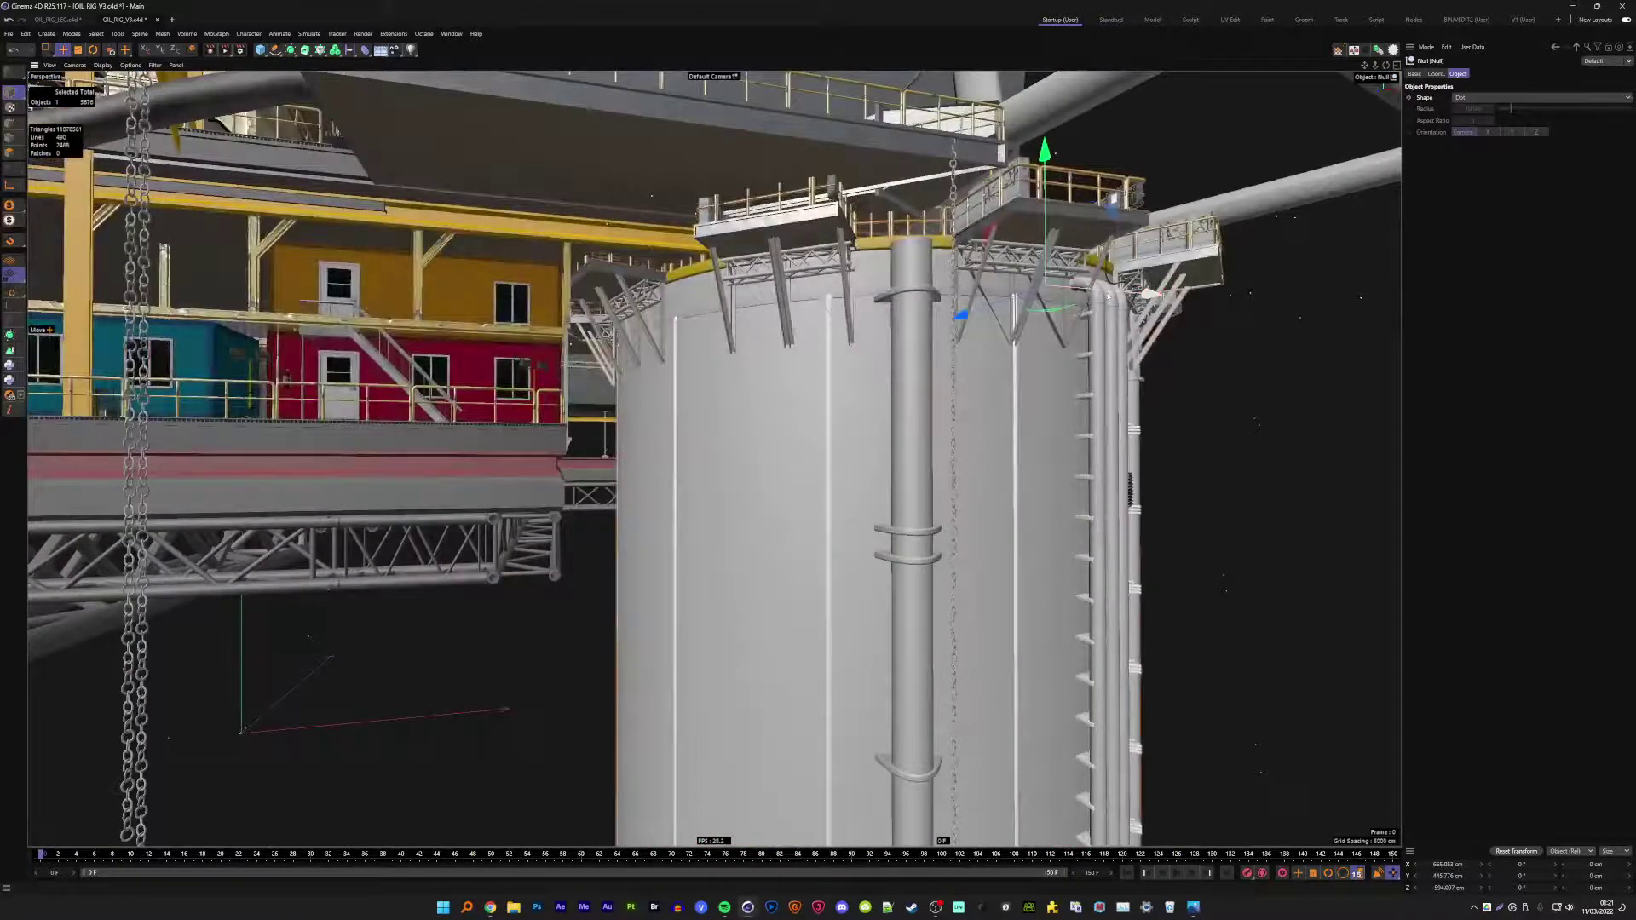
left_click_drag(1108, 296, 1099, 296)
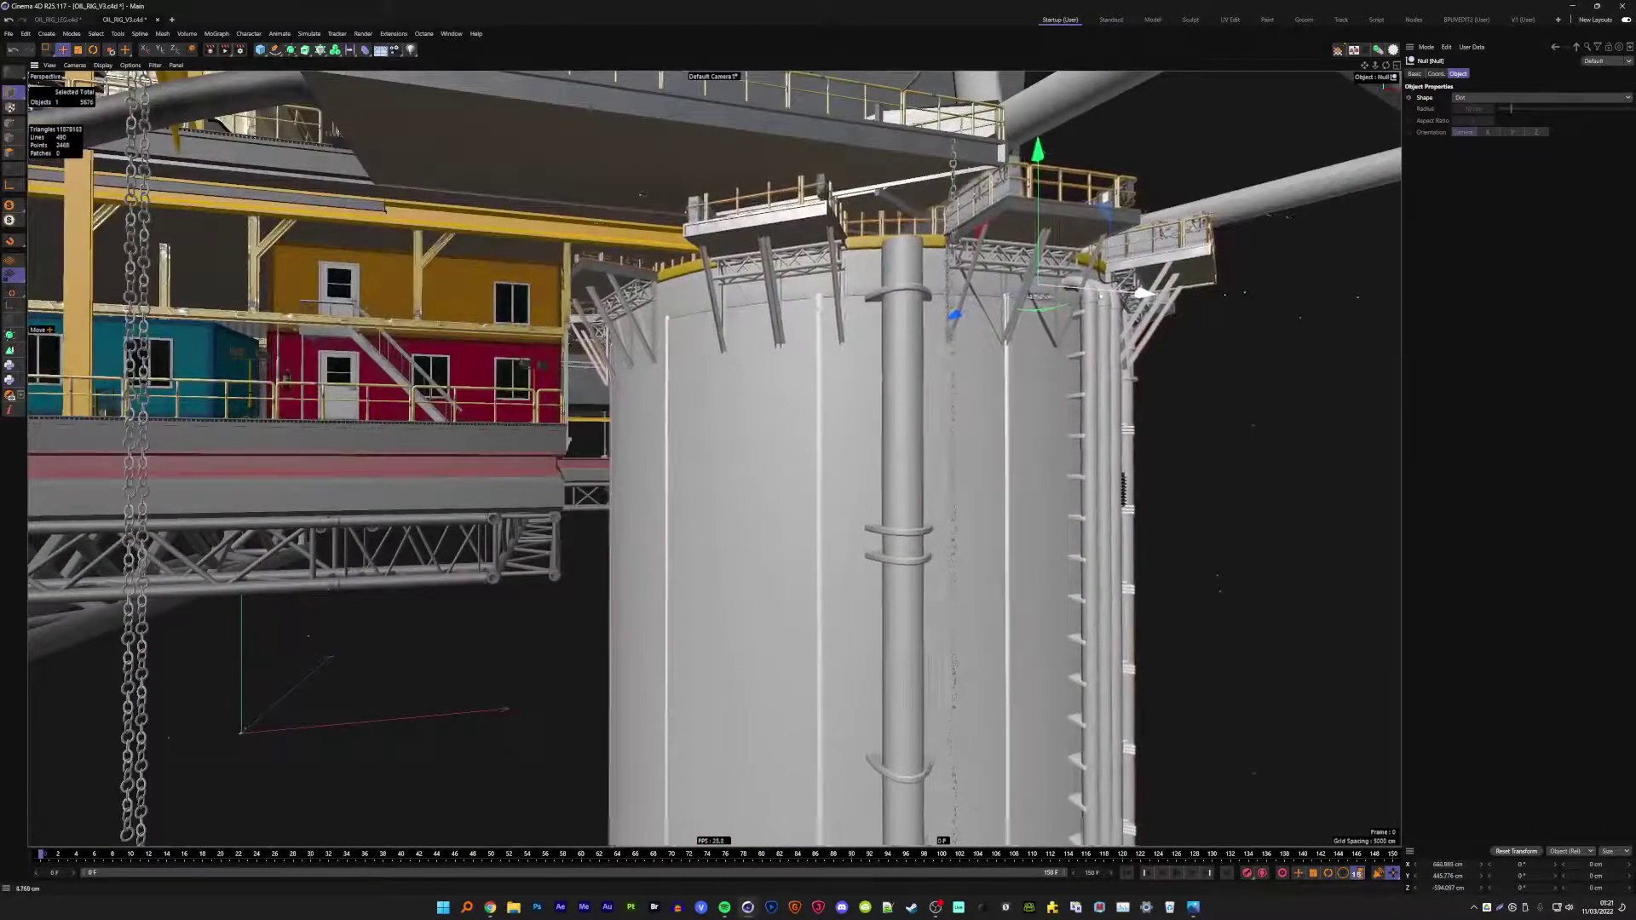
mouse_move(965, 405)
left_mouse_down("alt")
mouse_move(1206, 284)
mouse_move(1116, 285)
mouse_move(876, 375)
mouse_move(1027, 371)
mouse_move(924, 397)
mouse_move(831, 373)
mouse_move(924, 396)
left_mouse_up("alt")
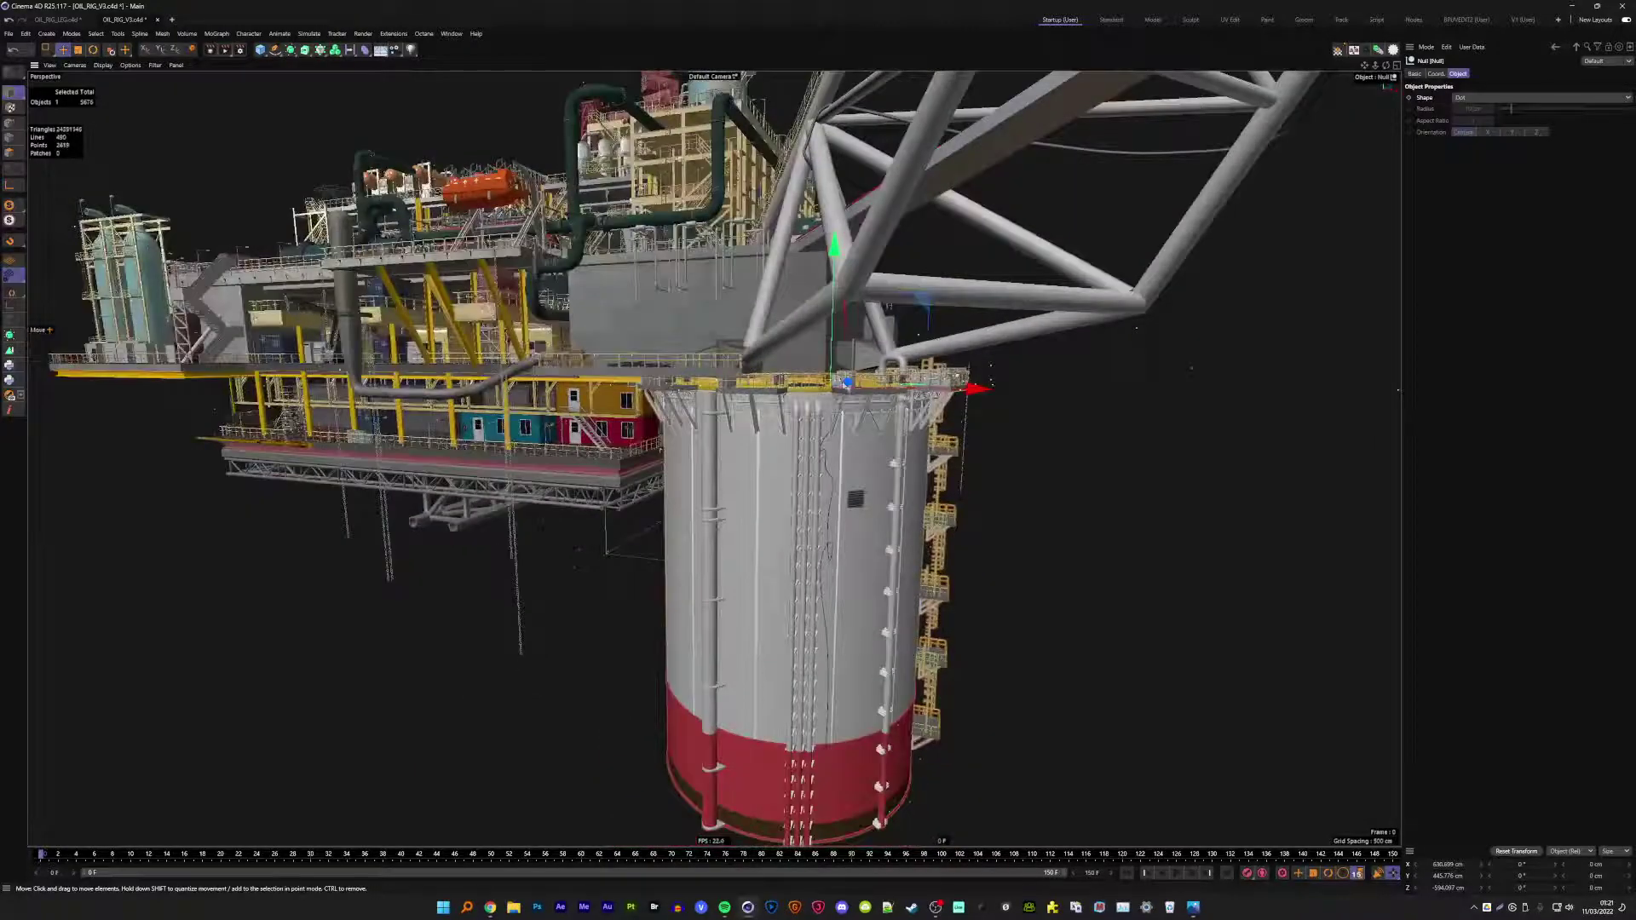
- Orbit around the tank and view the deck edge-on to check the leg fit
left_click_drag(925, 396, 800, 373, "alt")
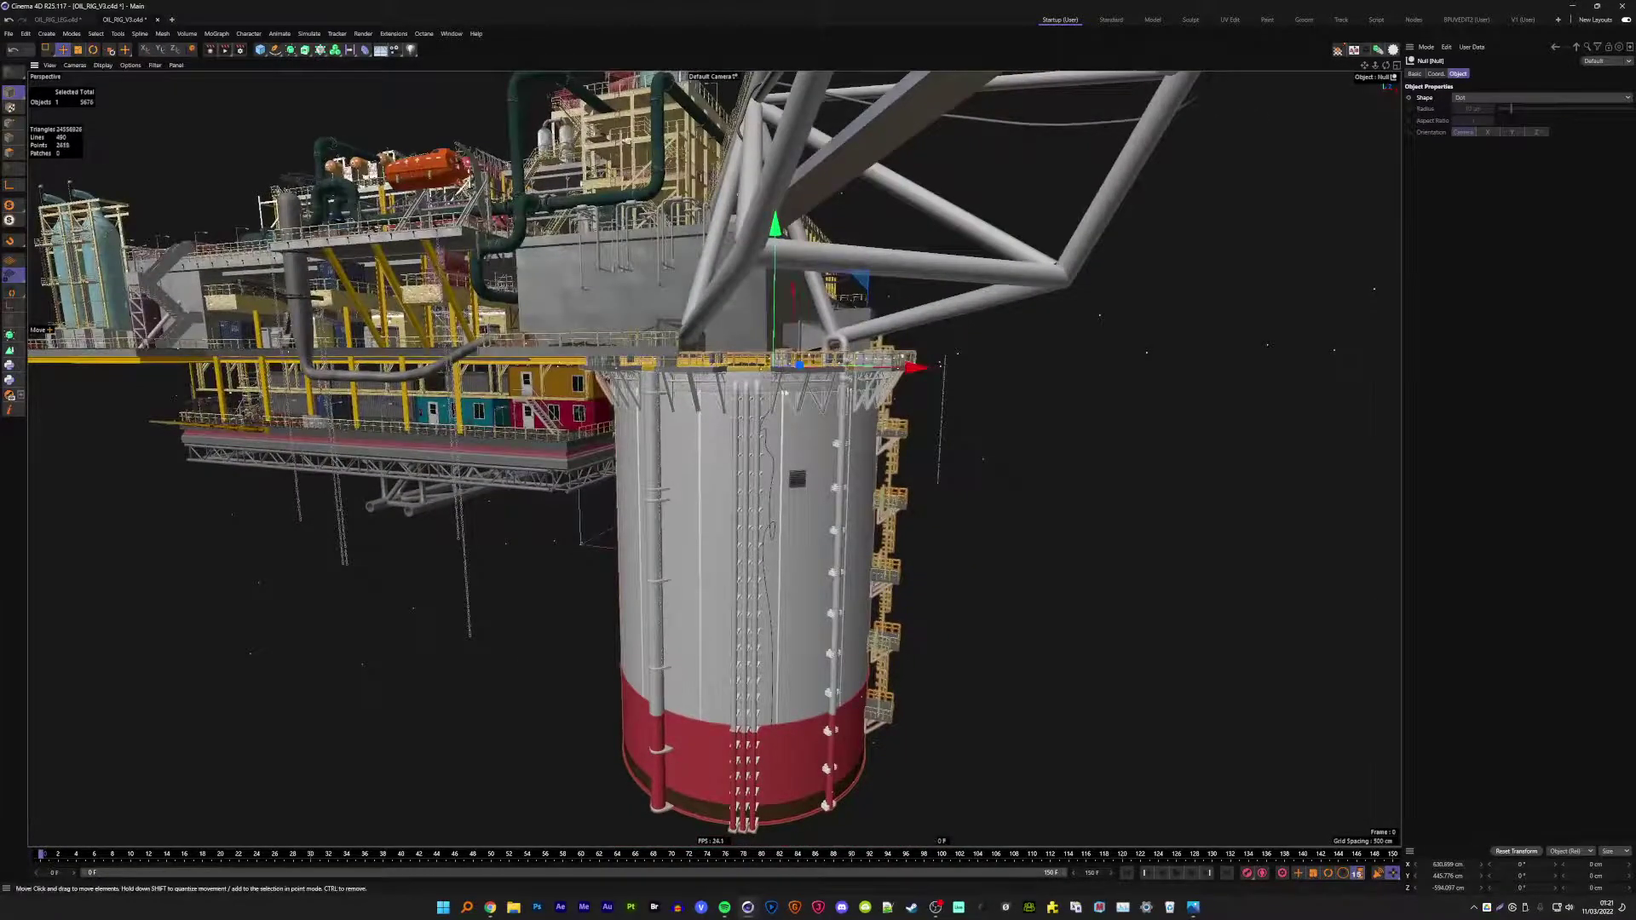
left_click_drag(941, 365, 787, 381, "alt")
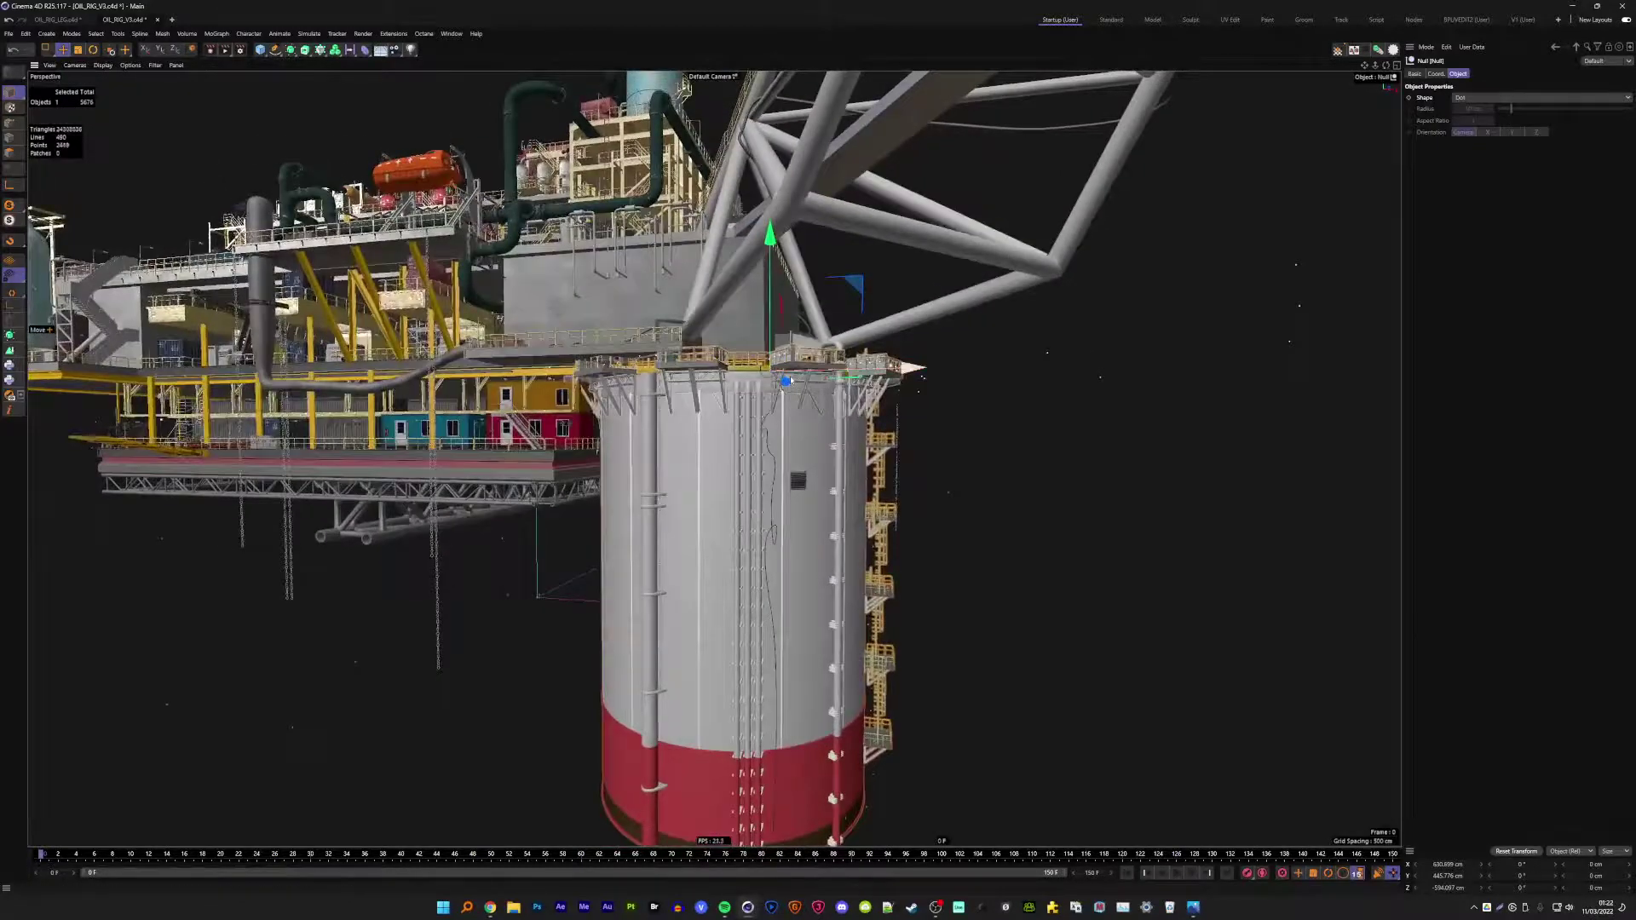
scroll(785, 380, "up", 5)
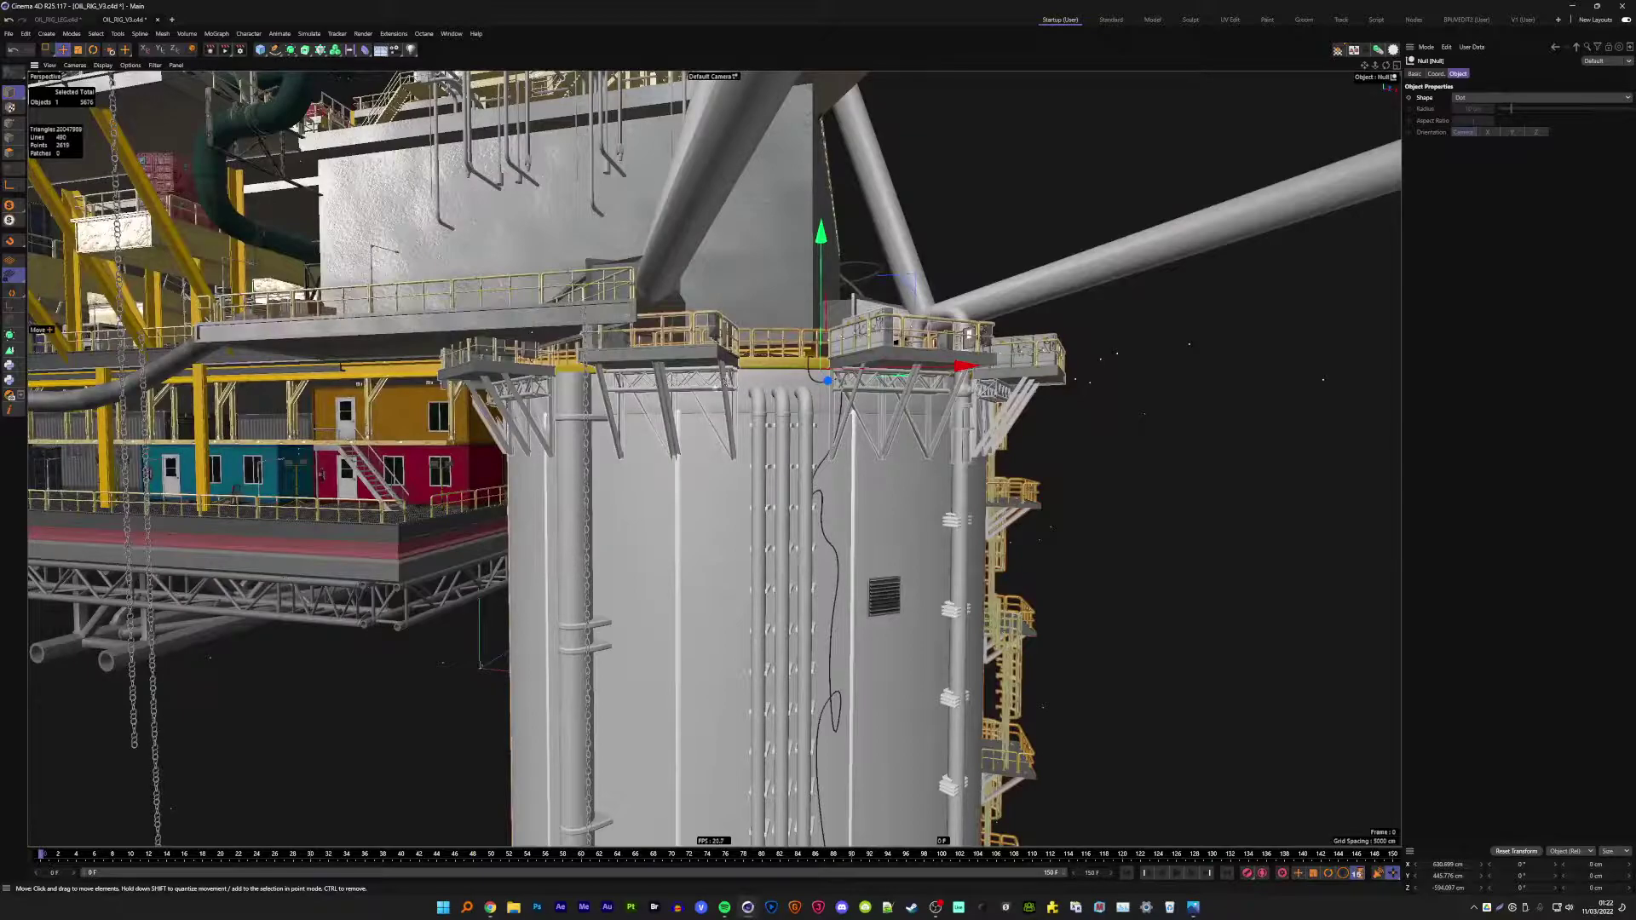
mouse_move(786, 380)
left_mouse_down("alt")
mouse_move(860, 366)
mouse_move(622, 438)
mouse_move(539, 429)
left_mouse_up("alt")
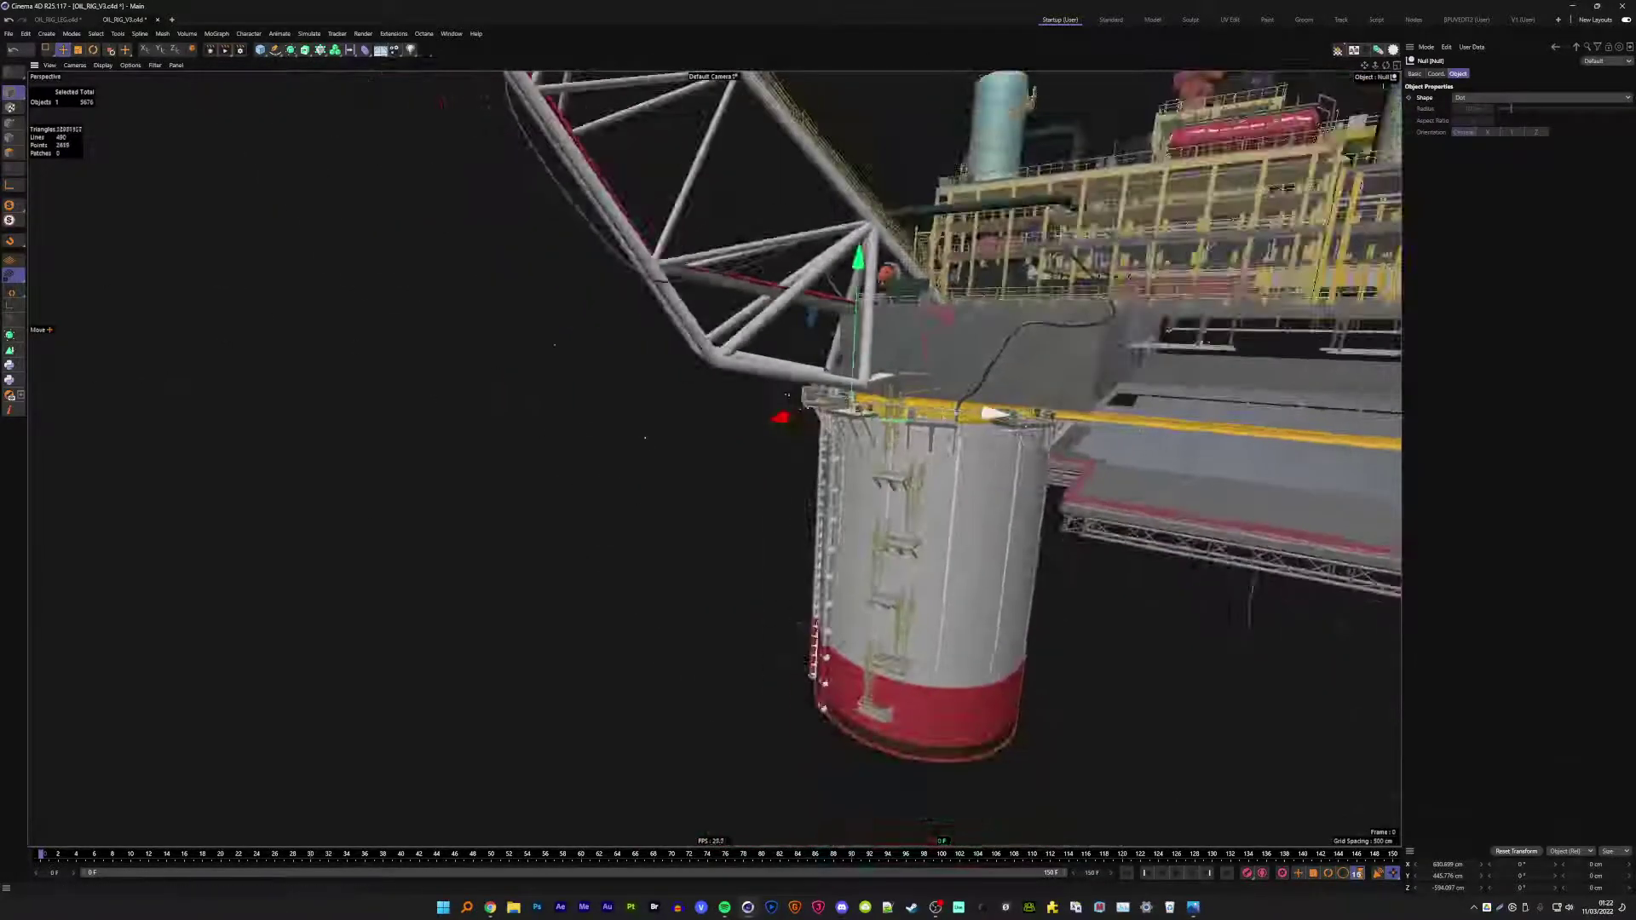
mouse_move(988, 415)
left_mouse_down("alt")
mouse_move(890, 406)
mouse_move(873, 195)
left_mouse_up("alt")
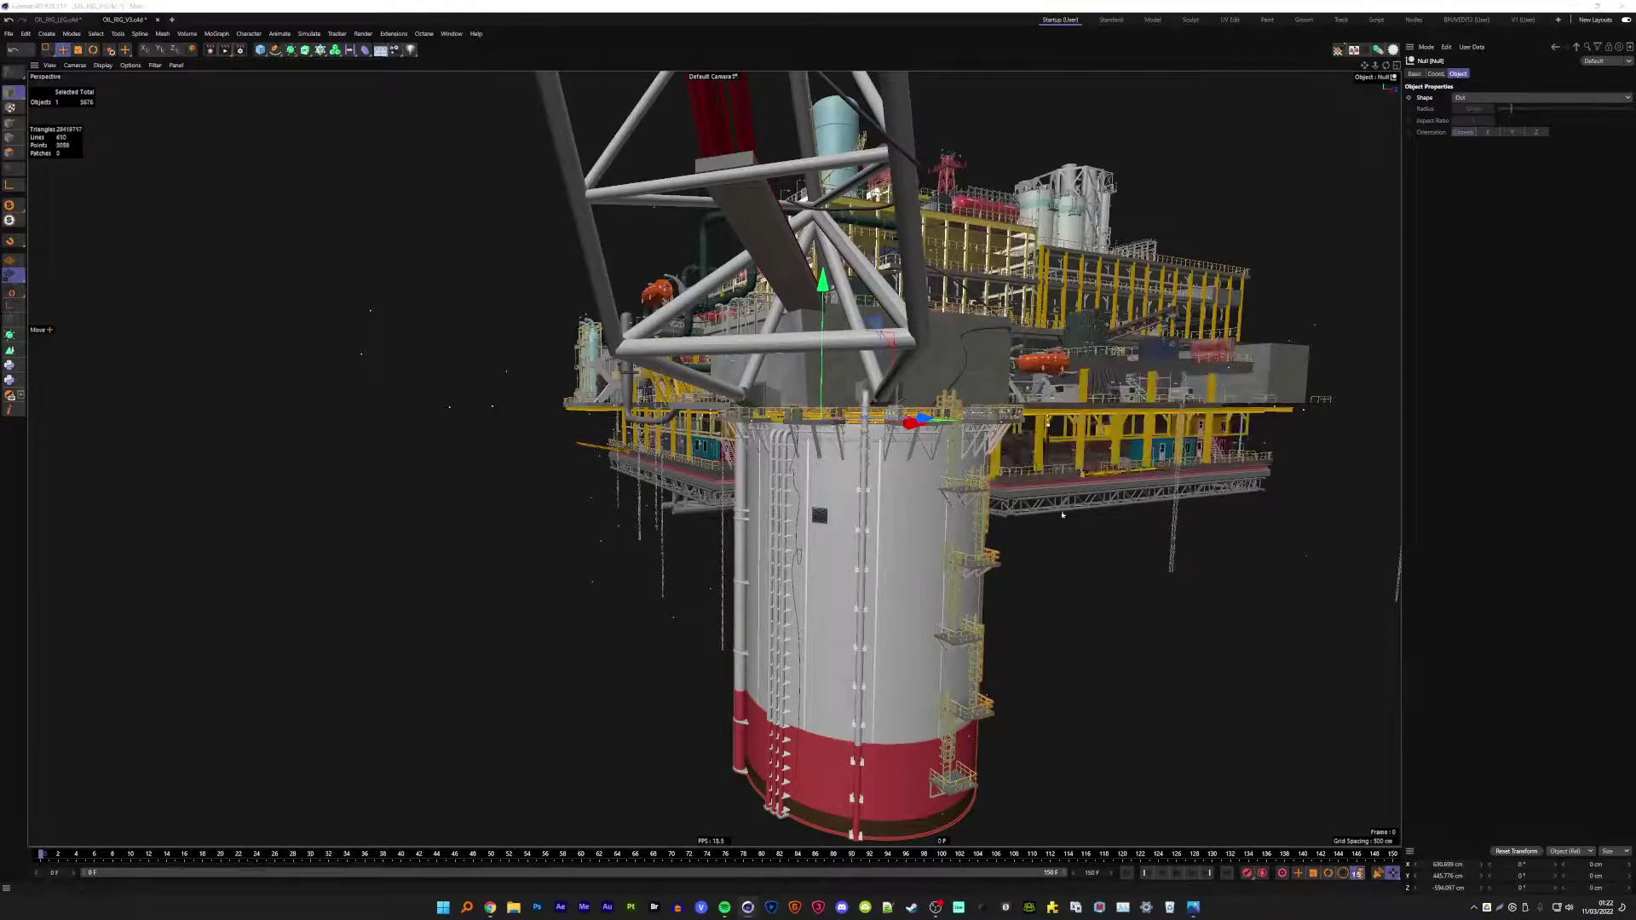
scroll(1115, 438, "up", 3)
- Inspect the platform and crane from lower angles, then save the scene
mouse_move(1115, 438)
left_mouse_down("alt")
mouse_move(1046, 460)
mouse_move(1065, 453)
left_mouse_up("alt")
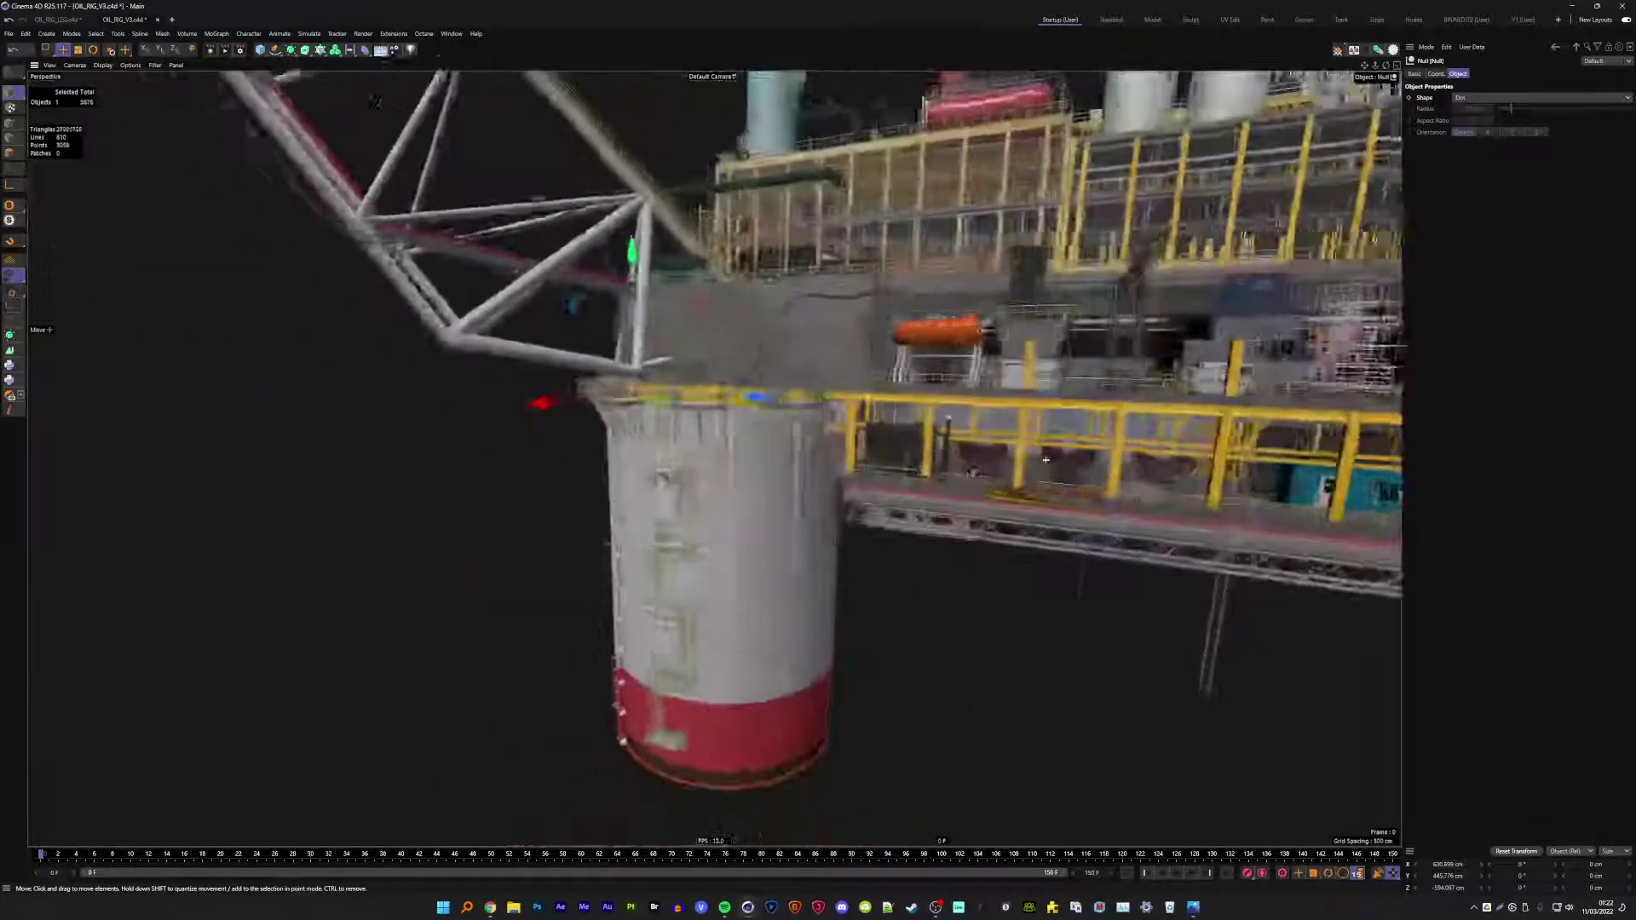
scroll(1065, 453, "up", 4)
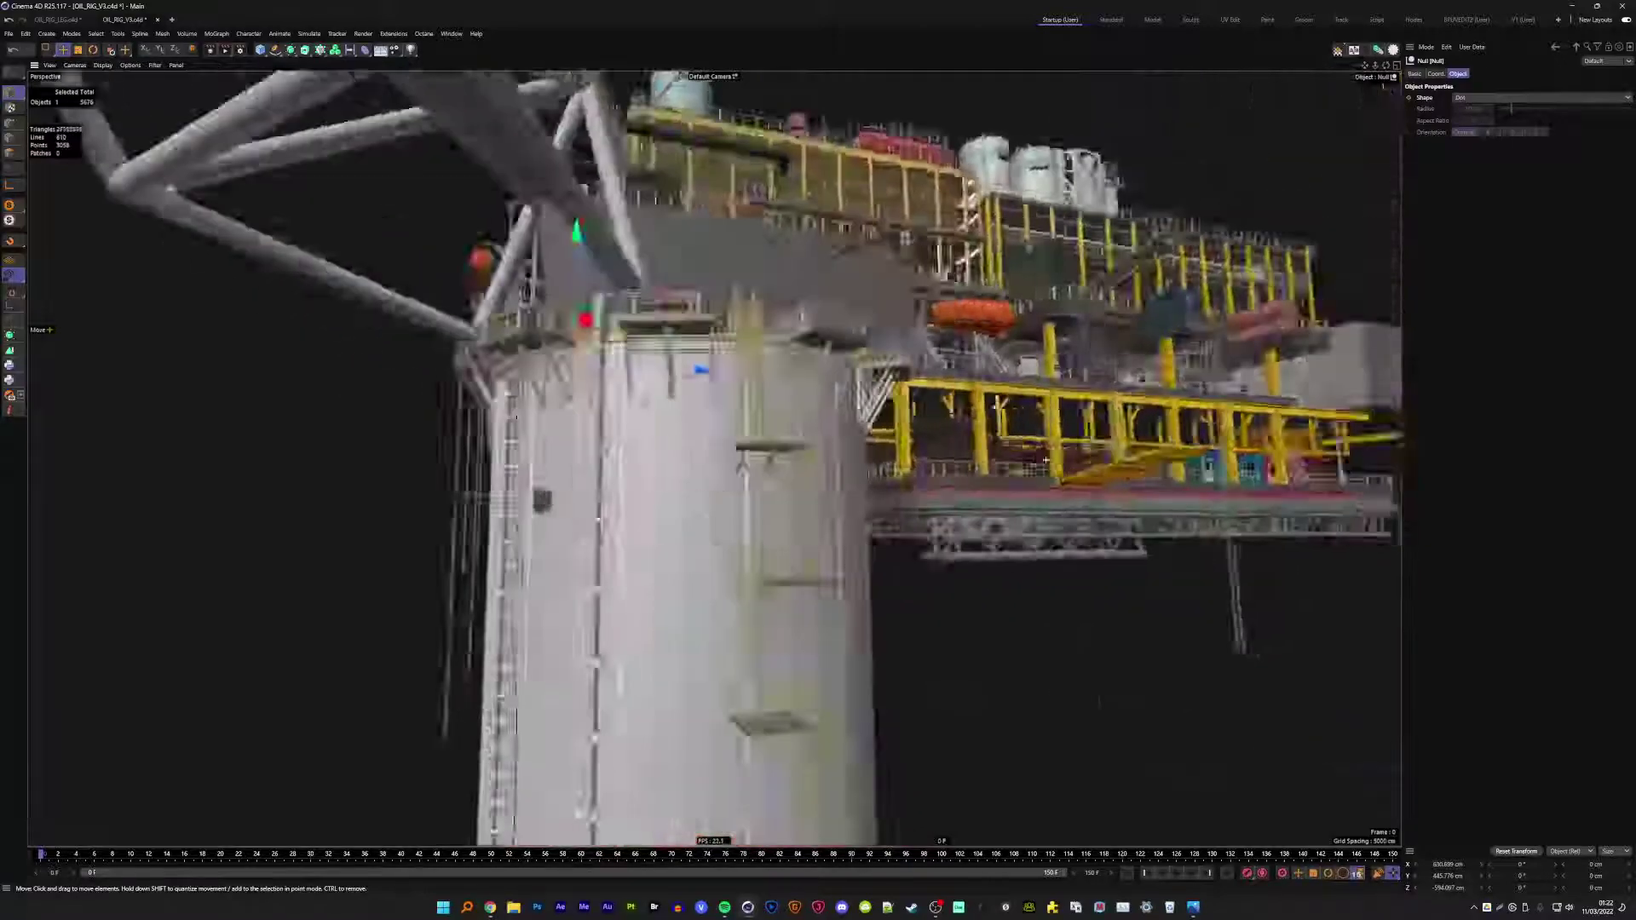
scroll(1065, 453, "down", 5)
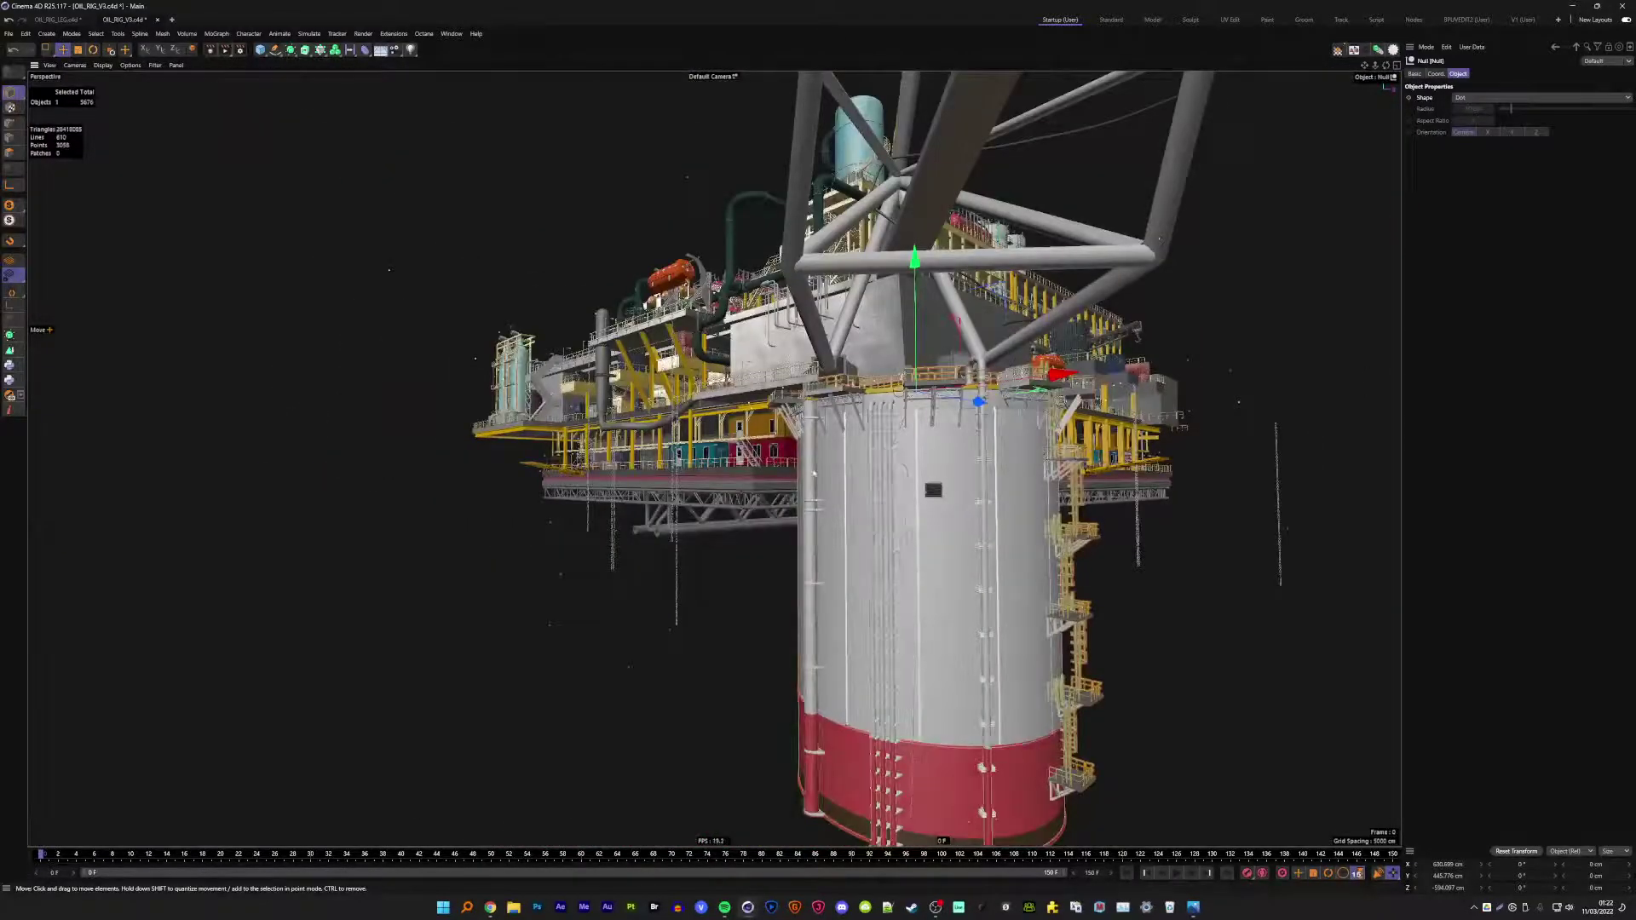
mouse_move(1057, 455)
left_mouse_down("alt")
mouse_move(940, 488)
mouse_move(818, 218)
mouse_move(846, 508)
left_mouse_up("alt")
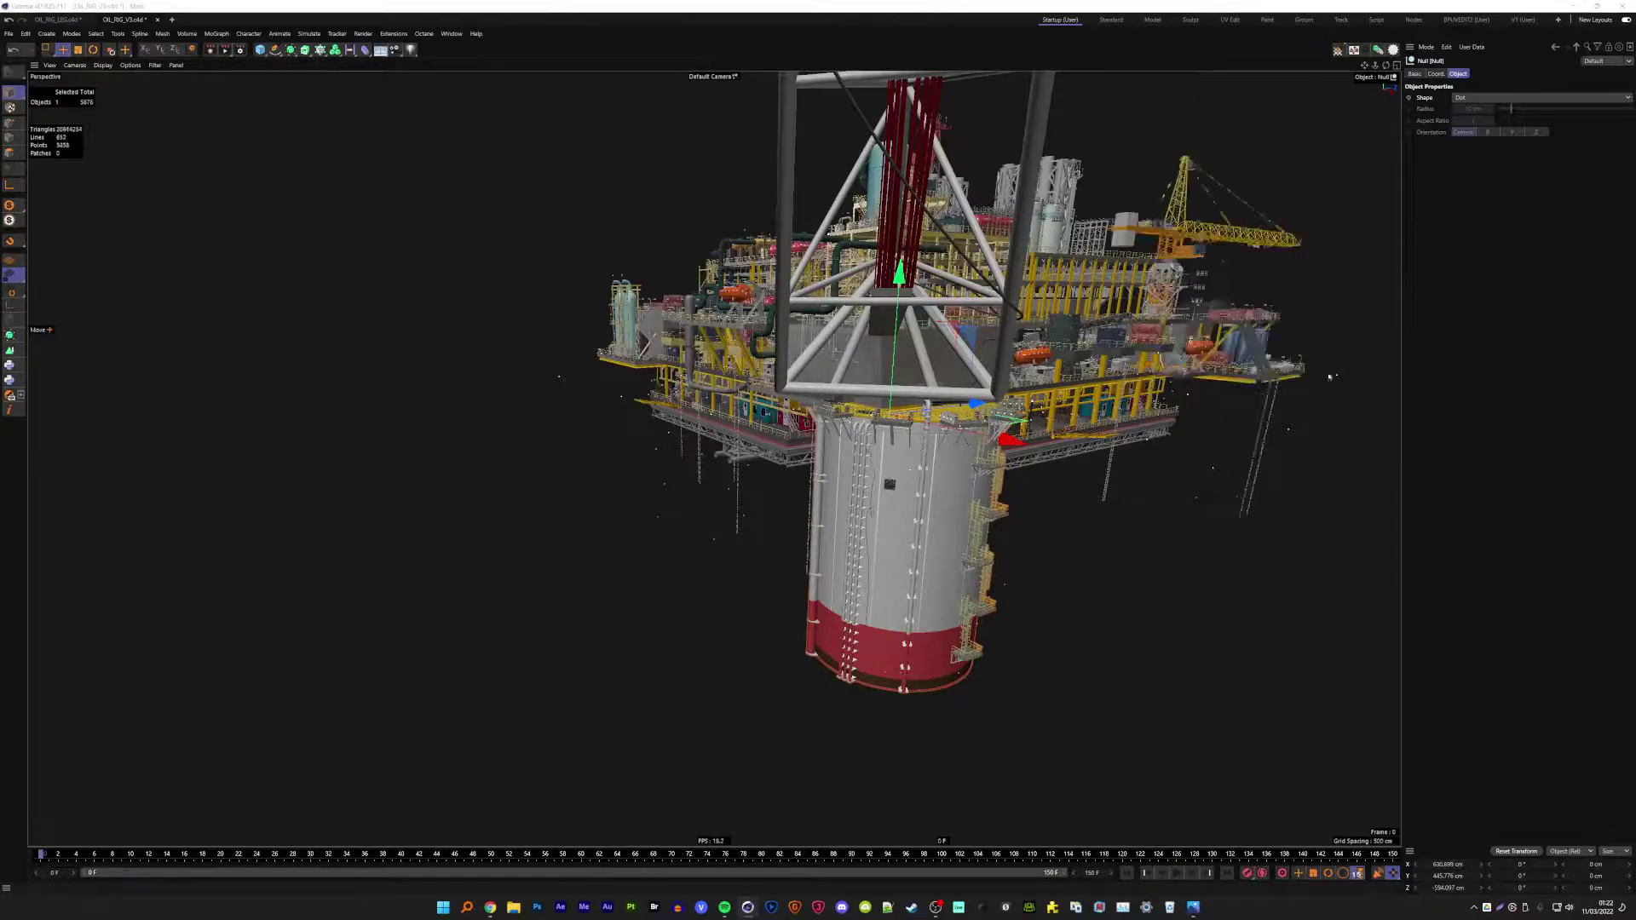
mouse_move(1252, 367)
left_mouse_down("alt")
mouse_move(877, 414)
mouse_move(512, 409)
mouse_move(903, 388)
left_mouse_up("alt")
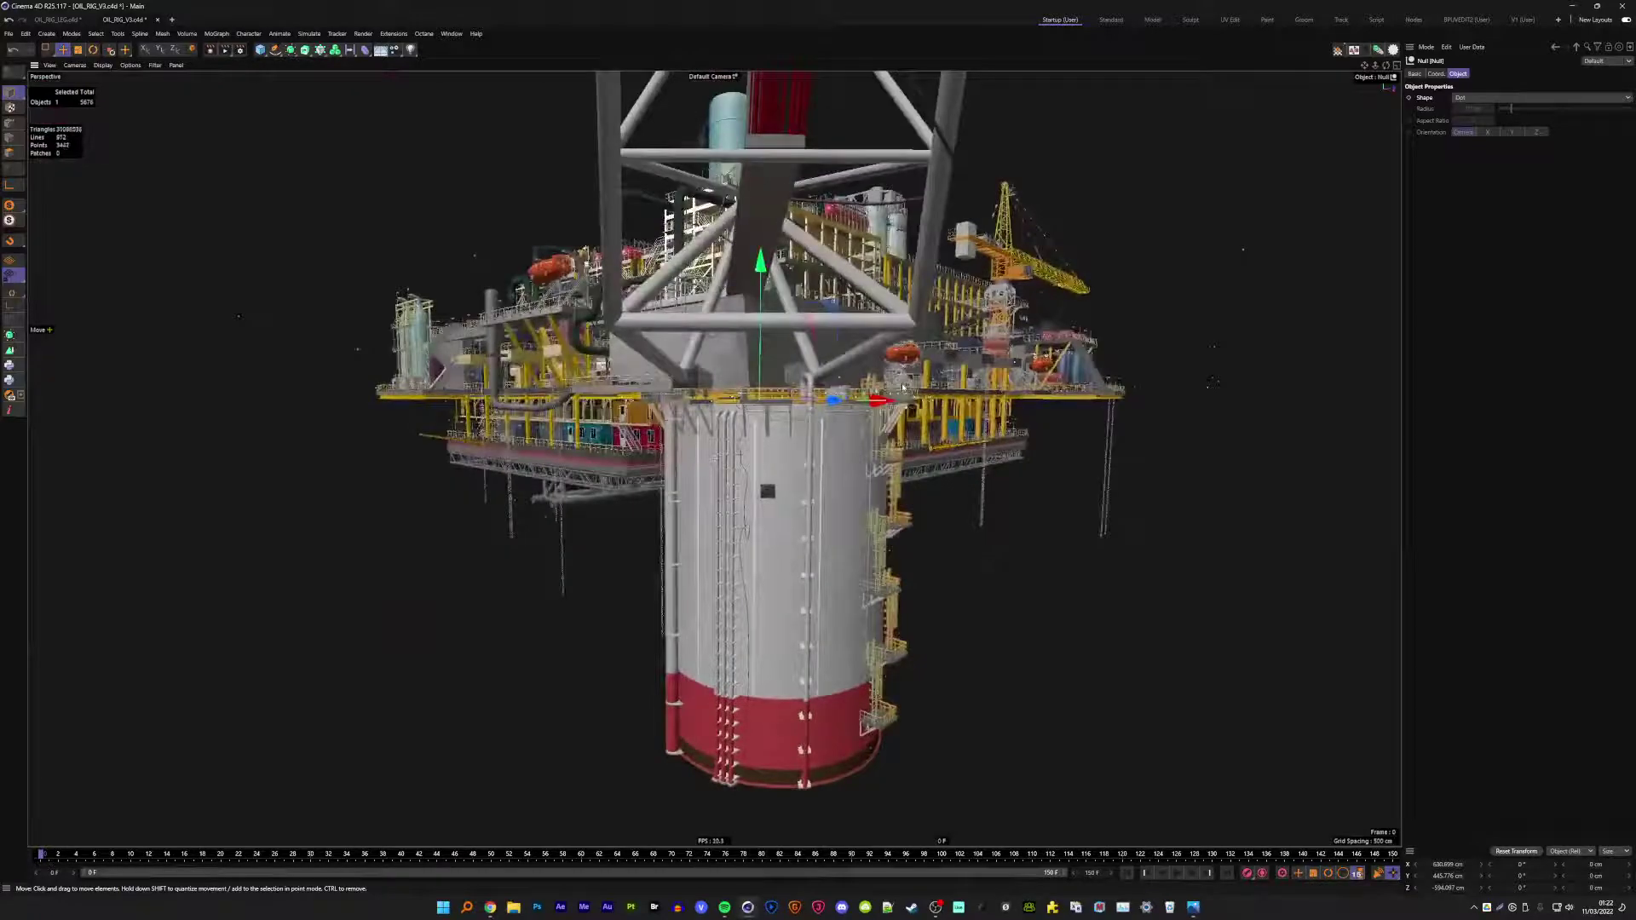
key("ctrl+s")
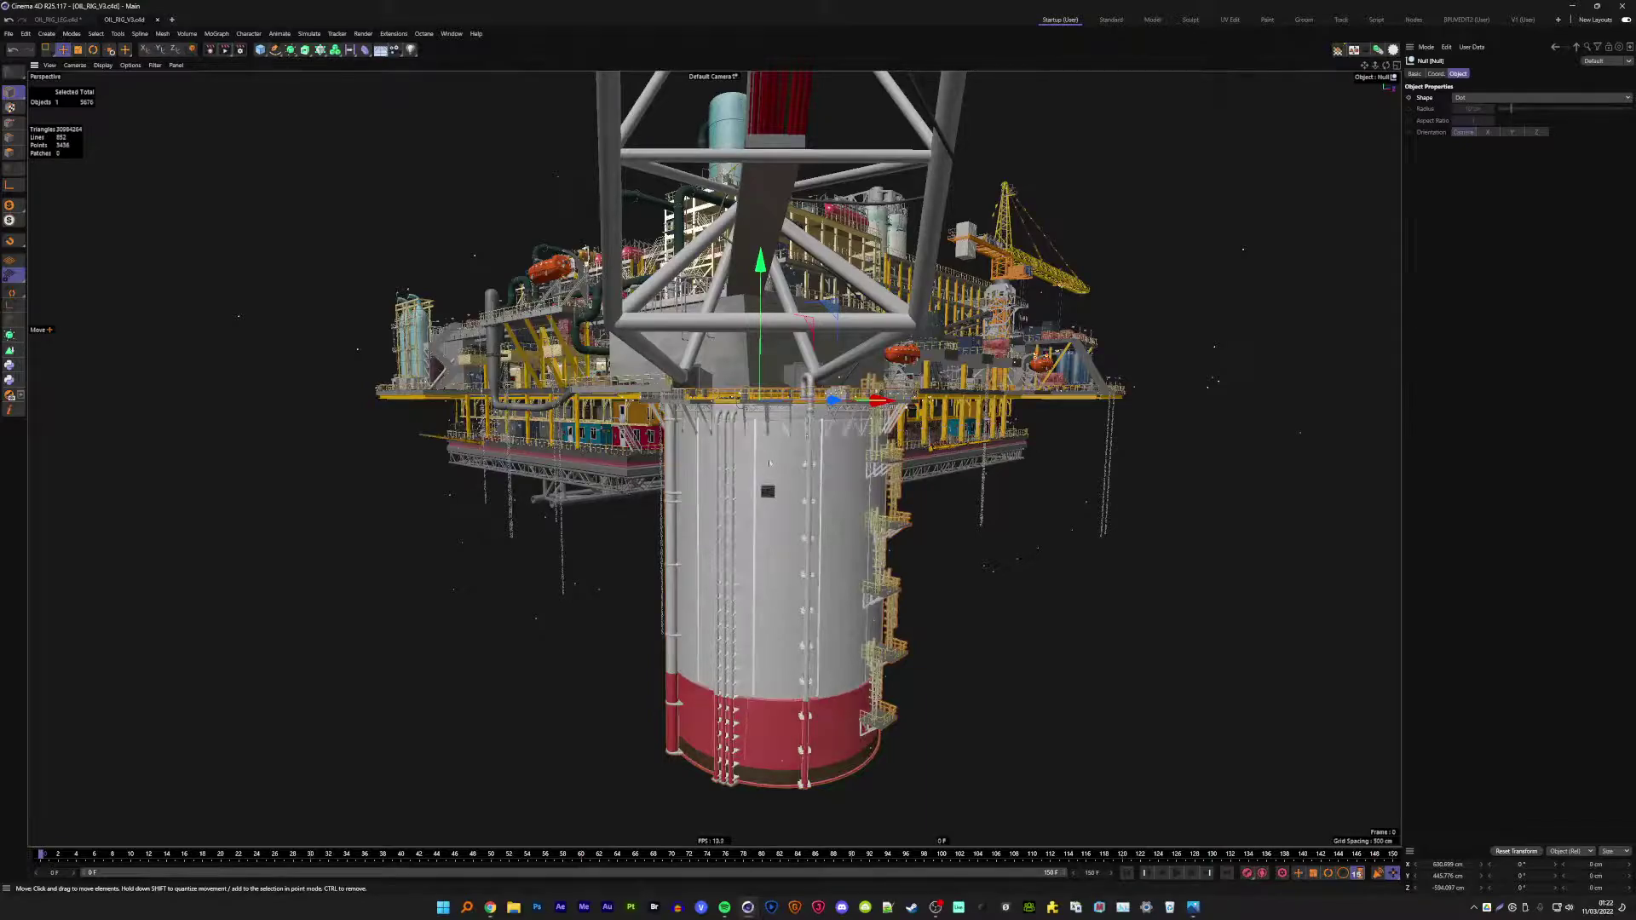
scroll(832, 437, "up", 4)
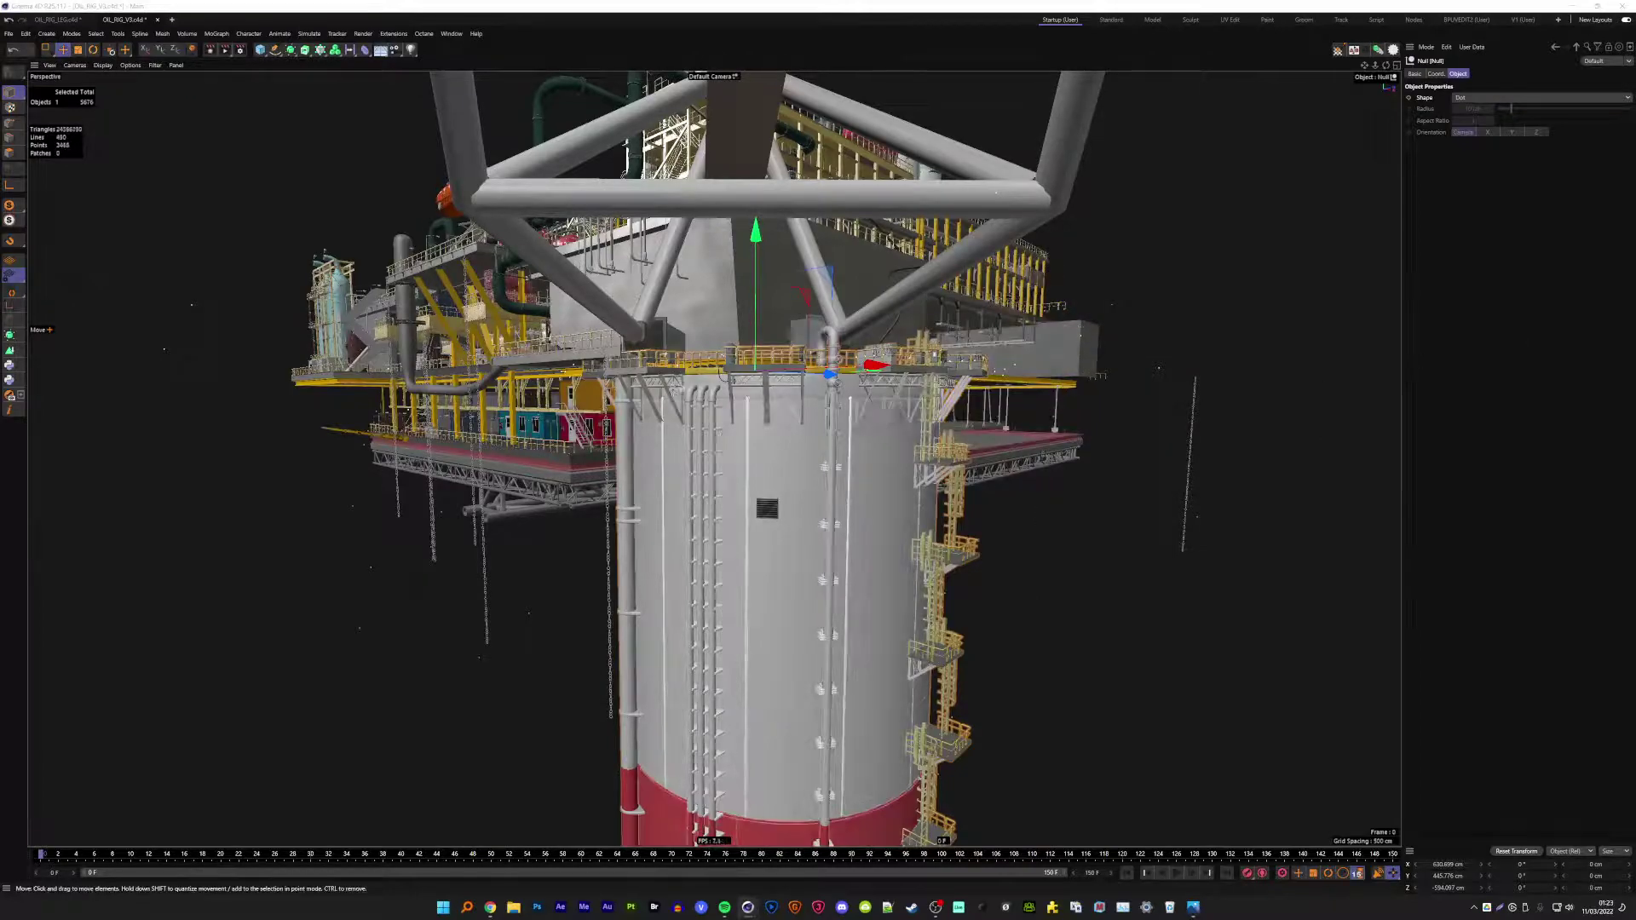
left_click_drag(664, 400, 817, 401, "alt")
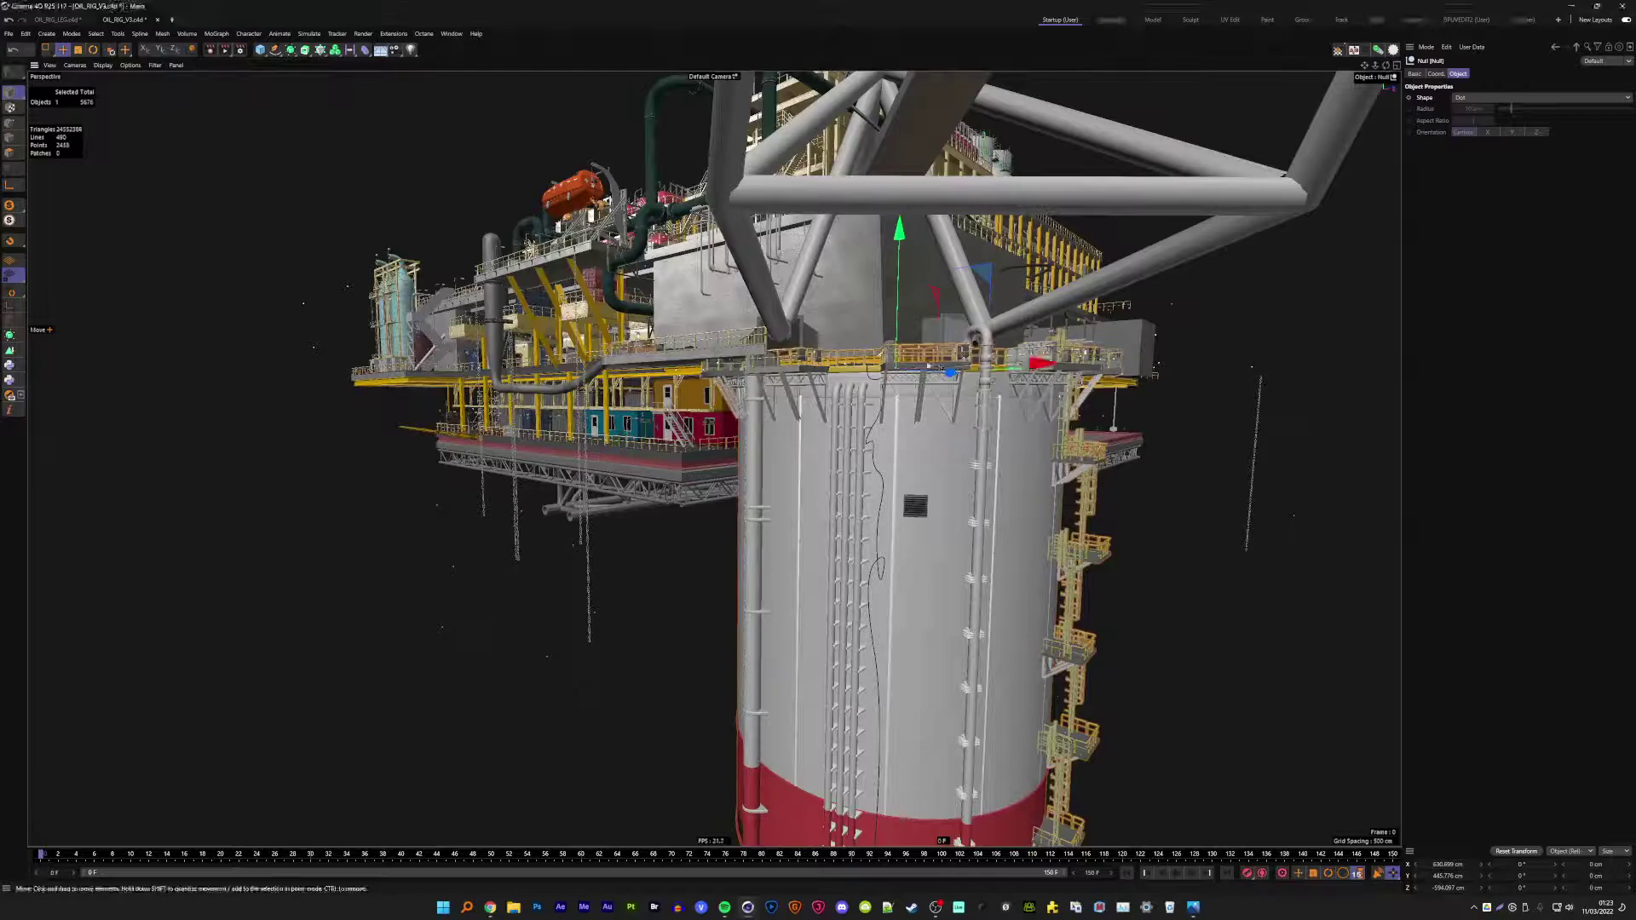
- Inspect the UNDER_GIRDER, Cloner and SMALL_PLATFORMS 4 objects on the column top
left_click(929, 366)
scroll(894, 383, "up", 5)
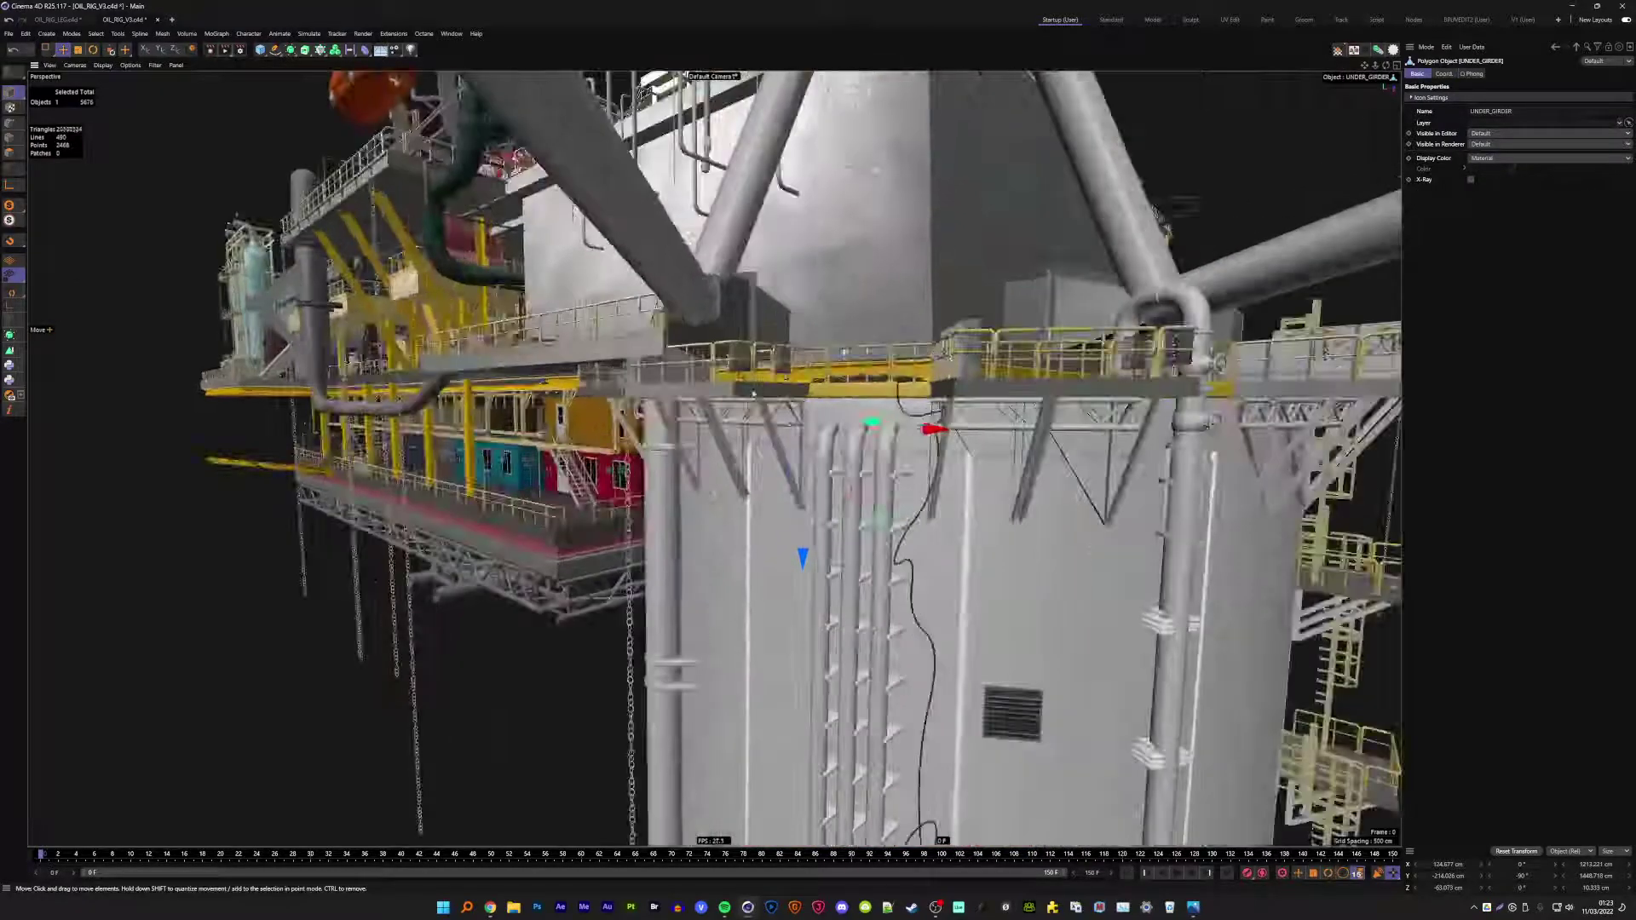
left_click(980, 366)
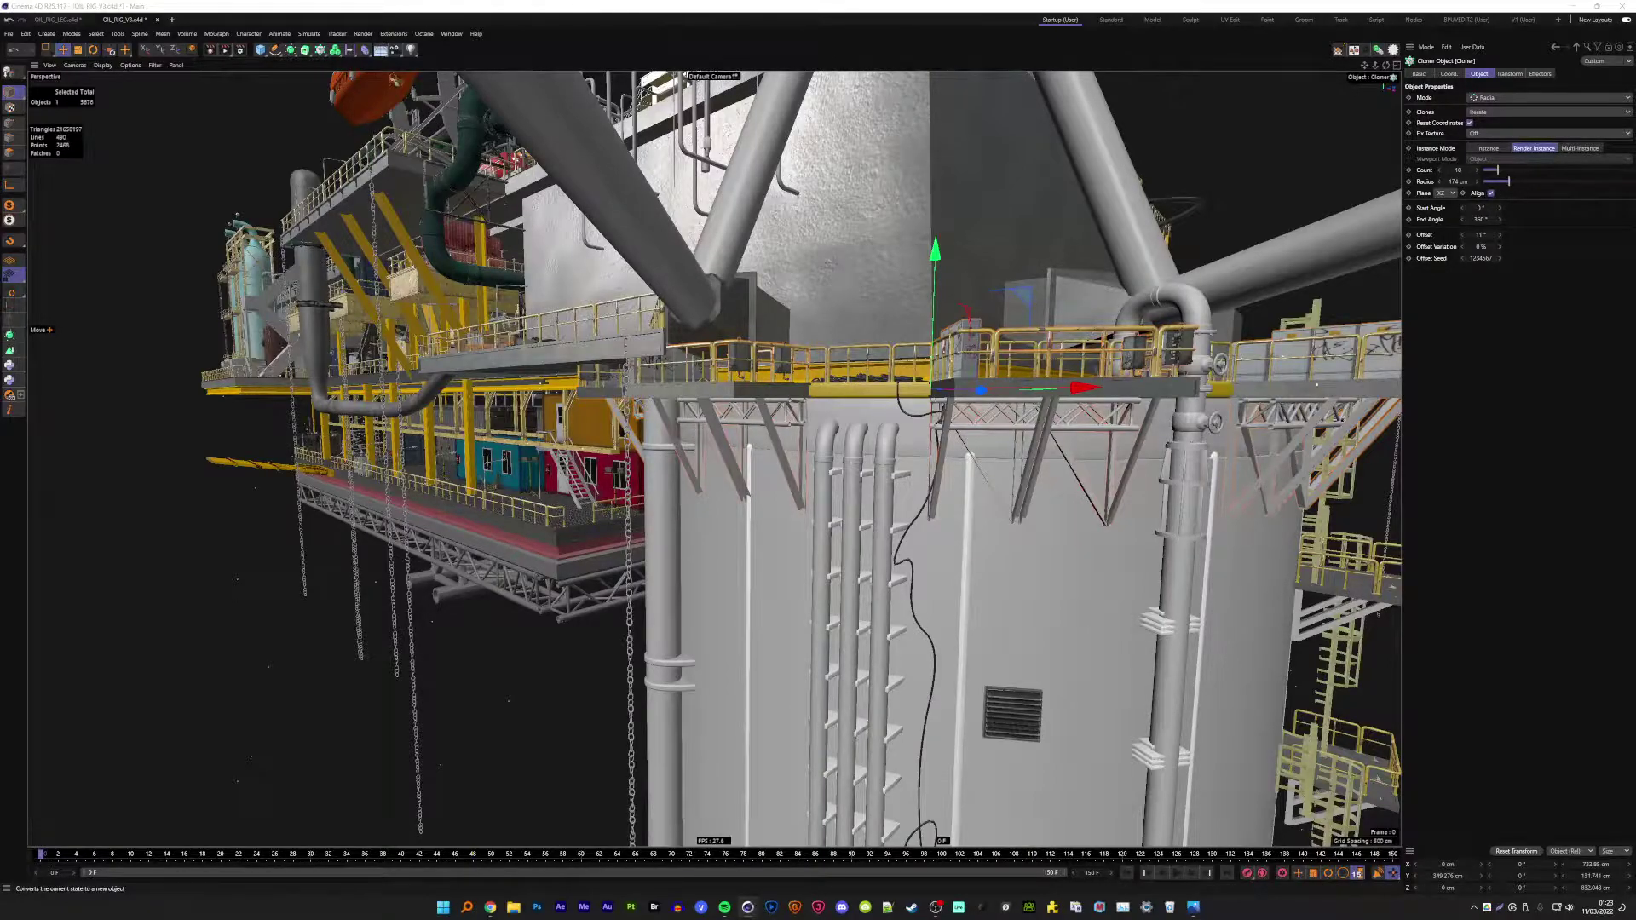
key("ctrl+shift+a")
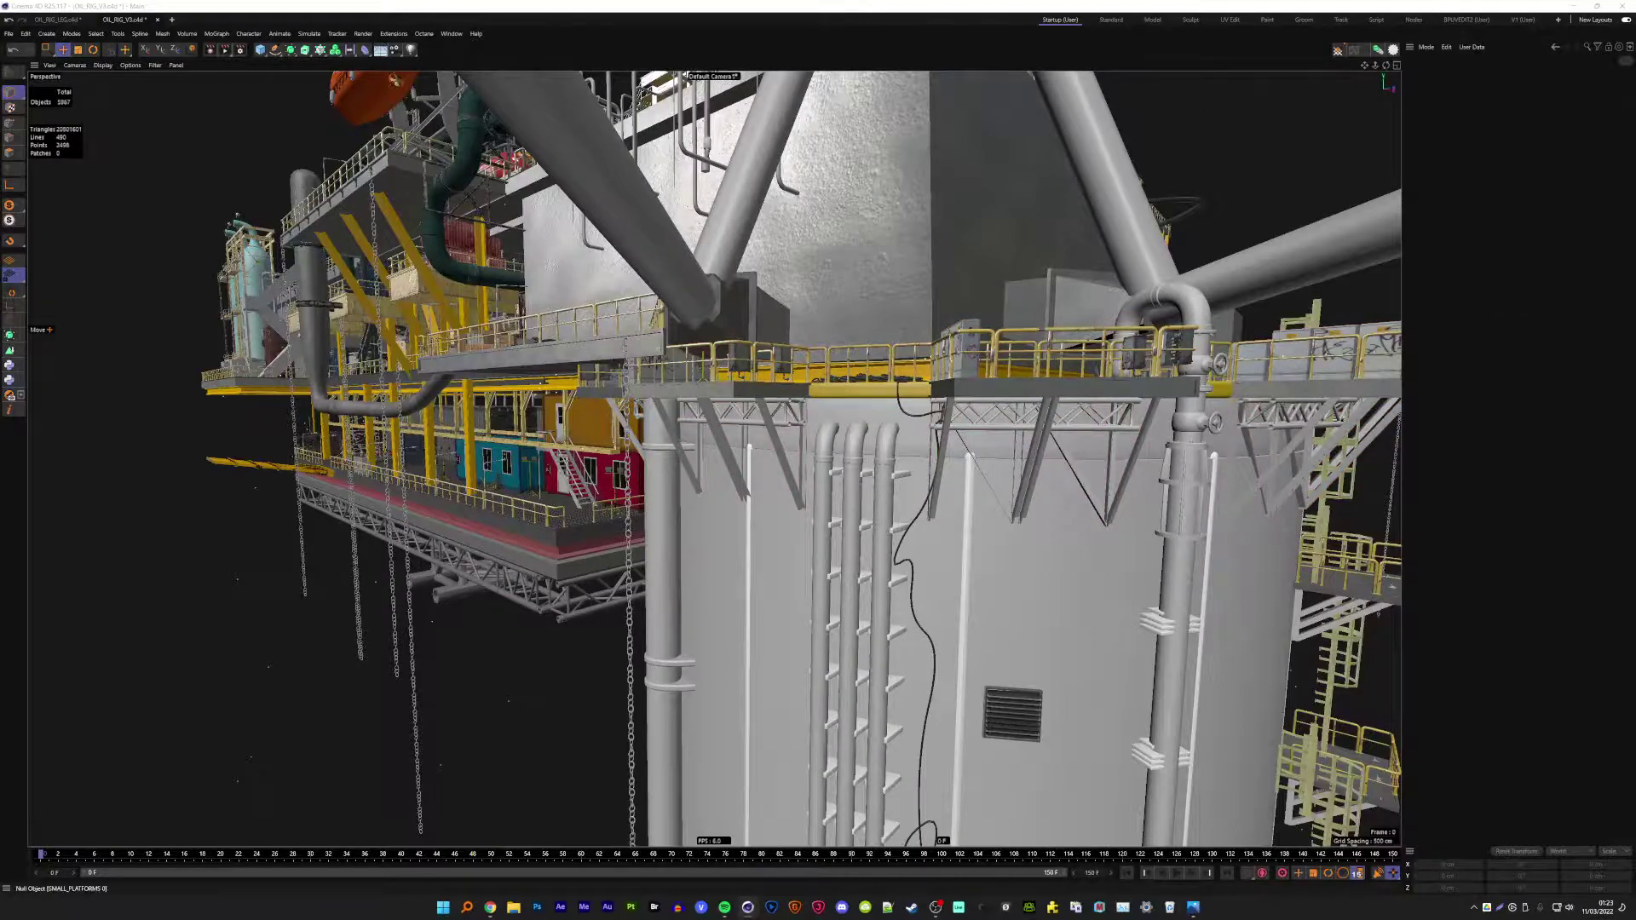
left_click(1001, 389)
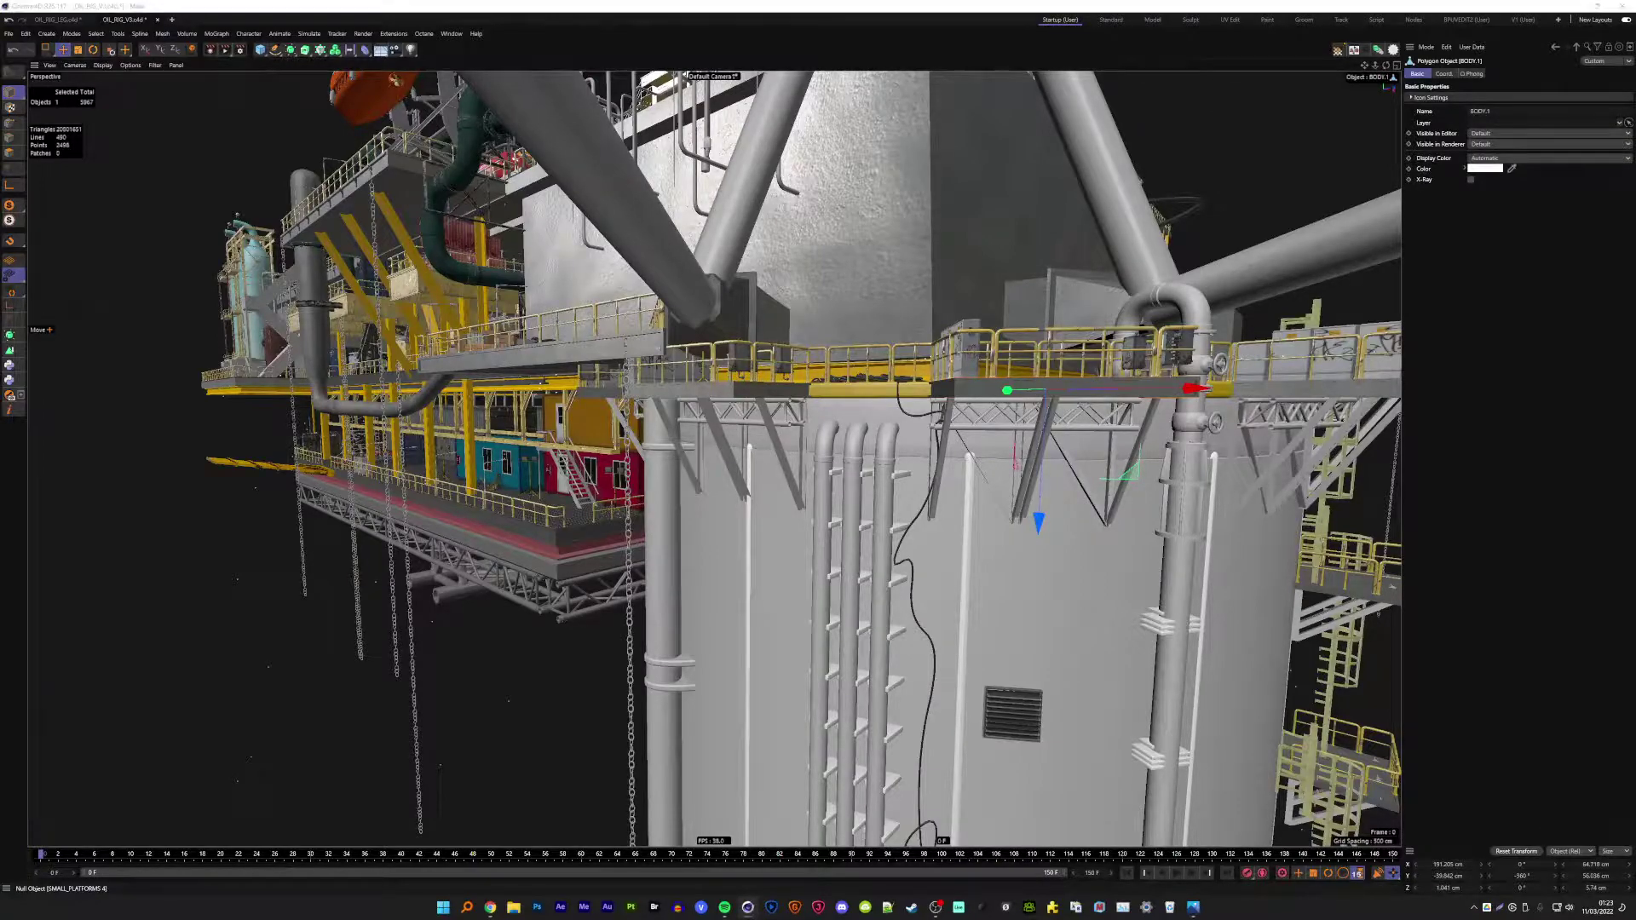
left_click(1001, 388)
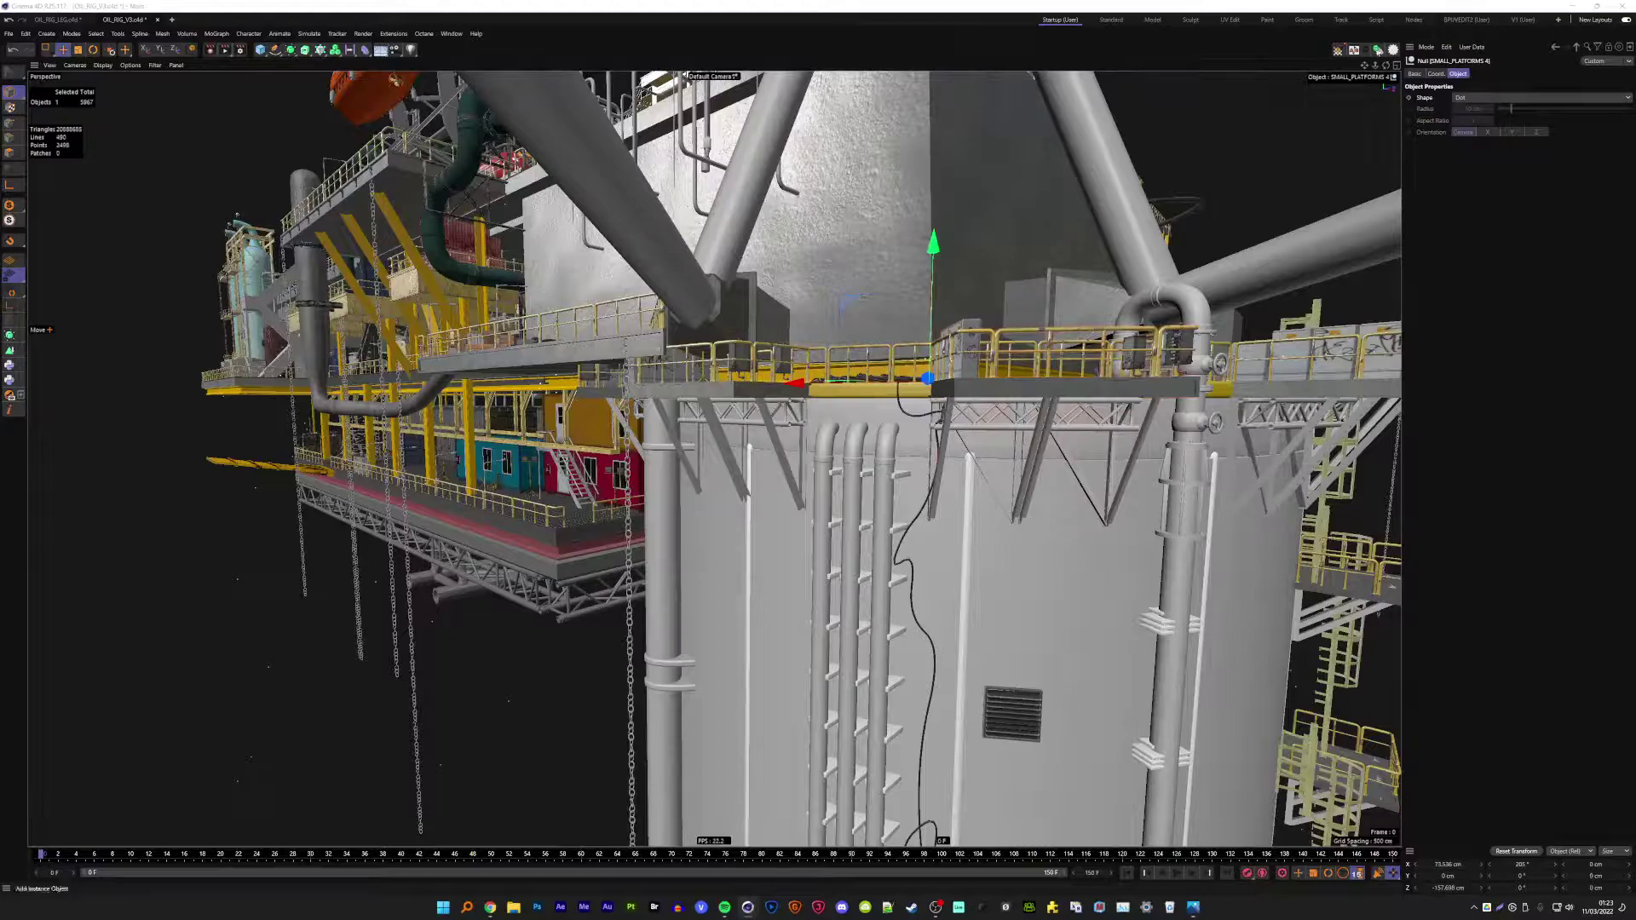
left_click(1377, 50)
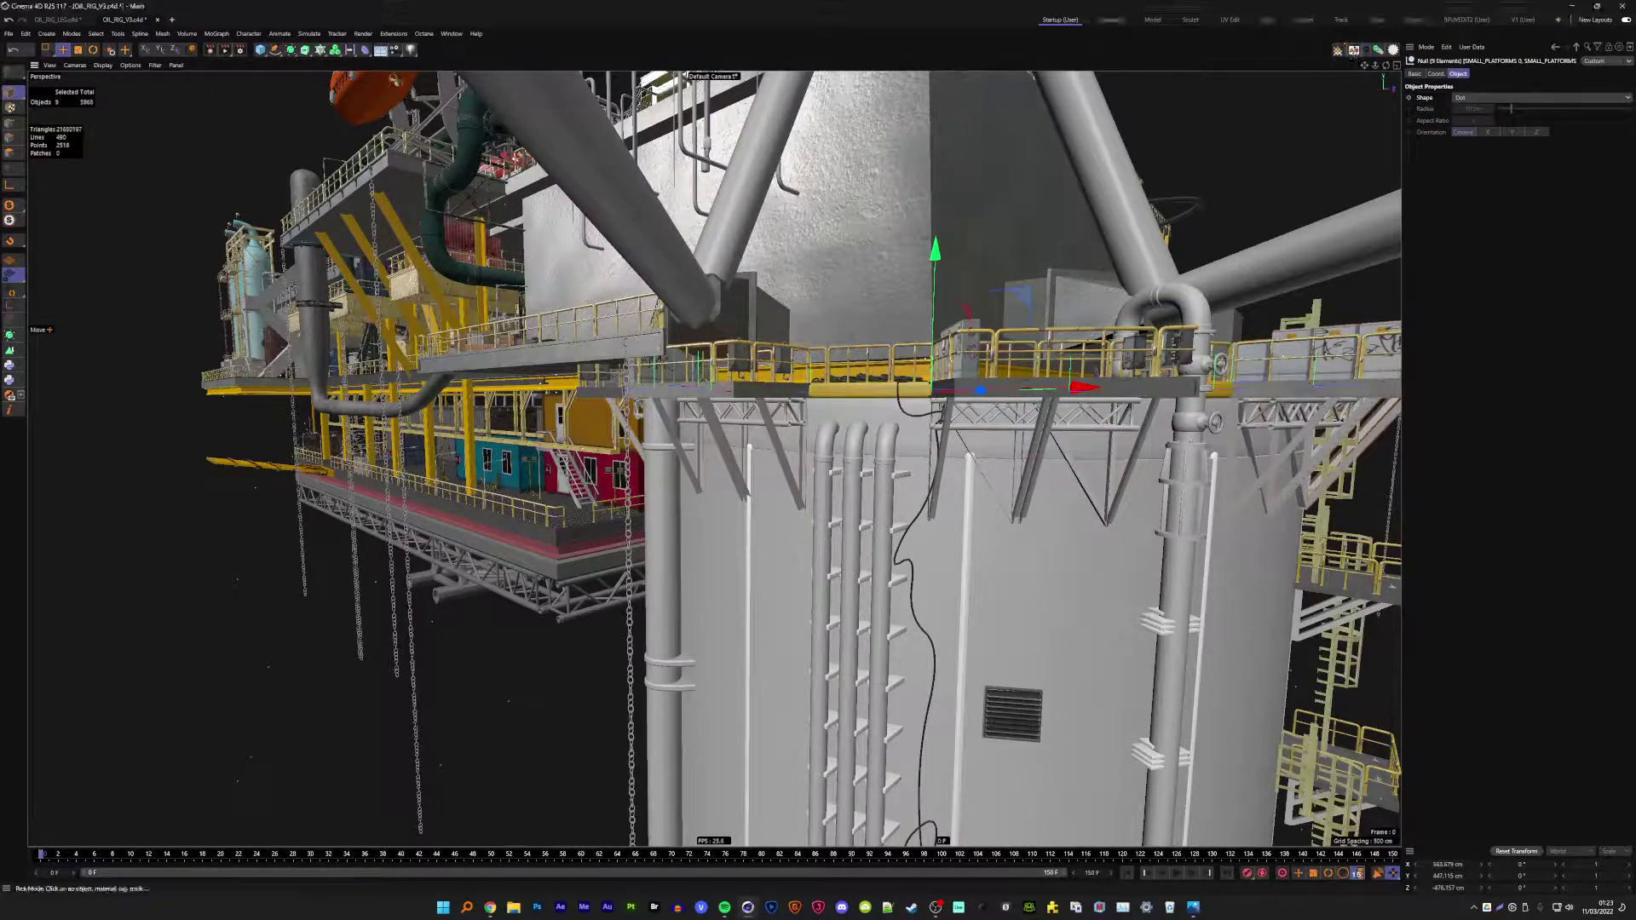
key("ctrl+z")
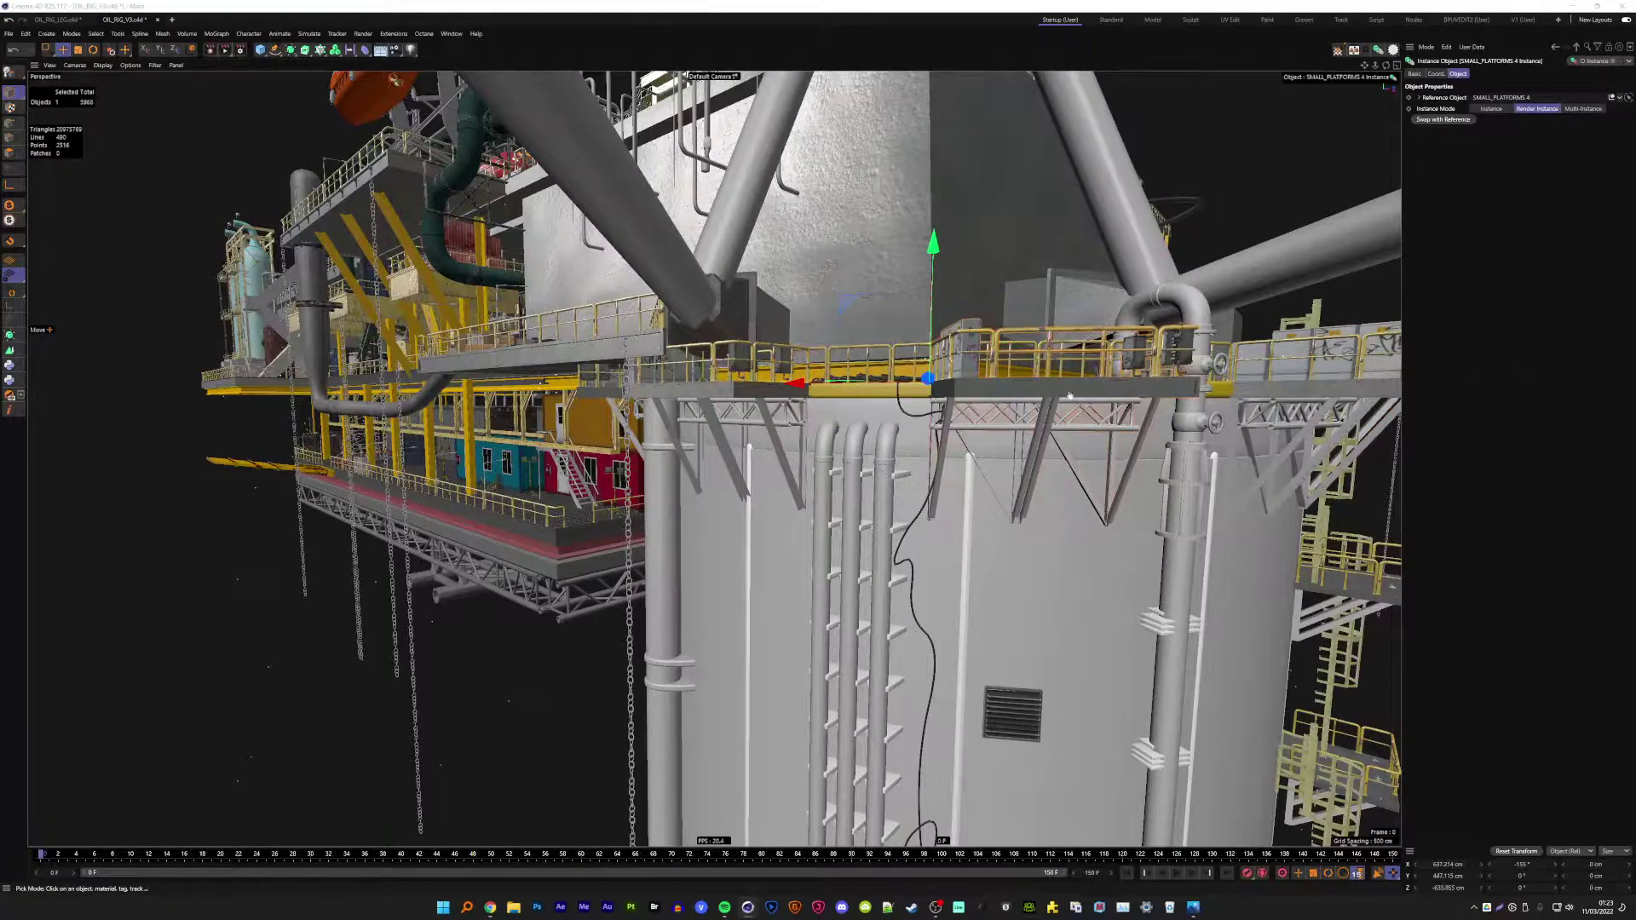
- Check SMALL_PLATFORMS 2 and GIRDERS, then delete one duplicate structure
left_click(1069, 395)
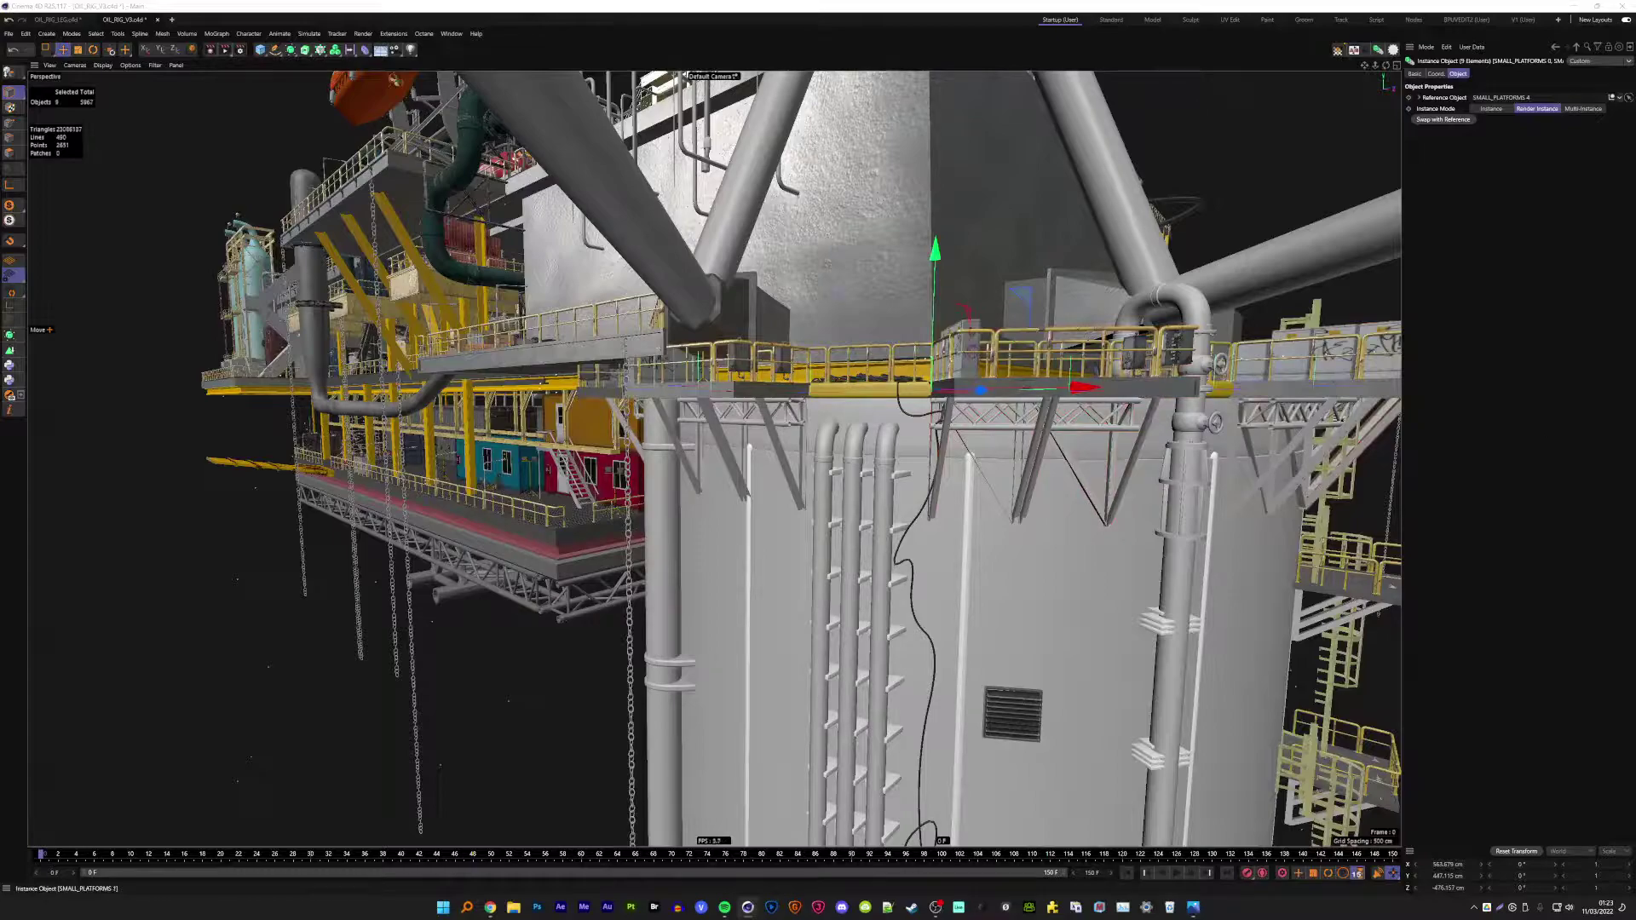
key("ctrl+shift+a")
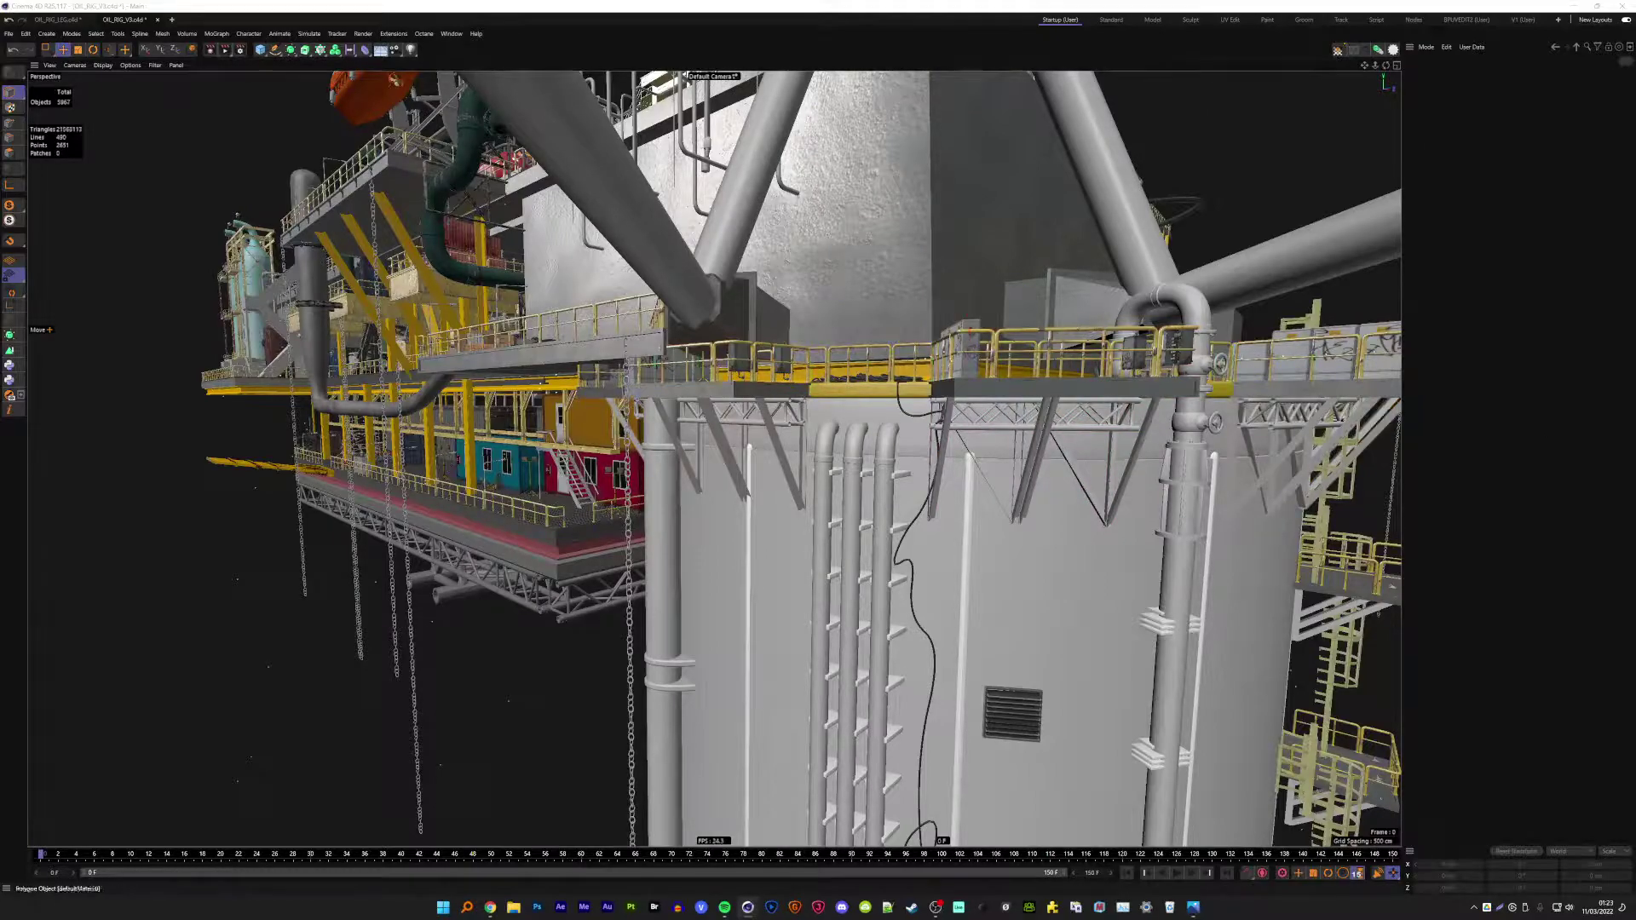
left_click(1022, 418)
key("ctrl+shift+a")
left_click(1167, 535)
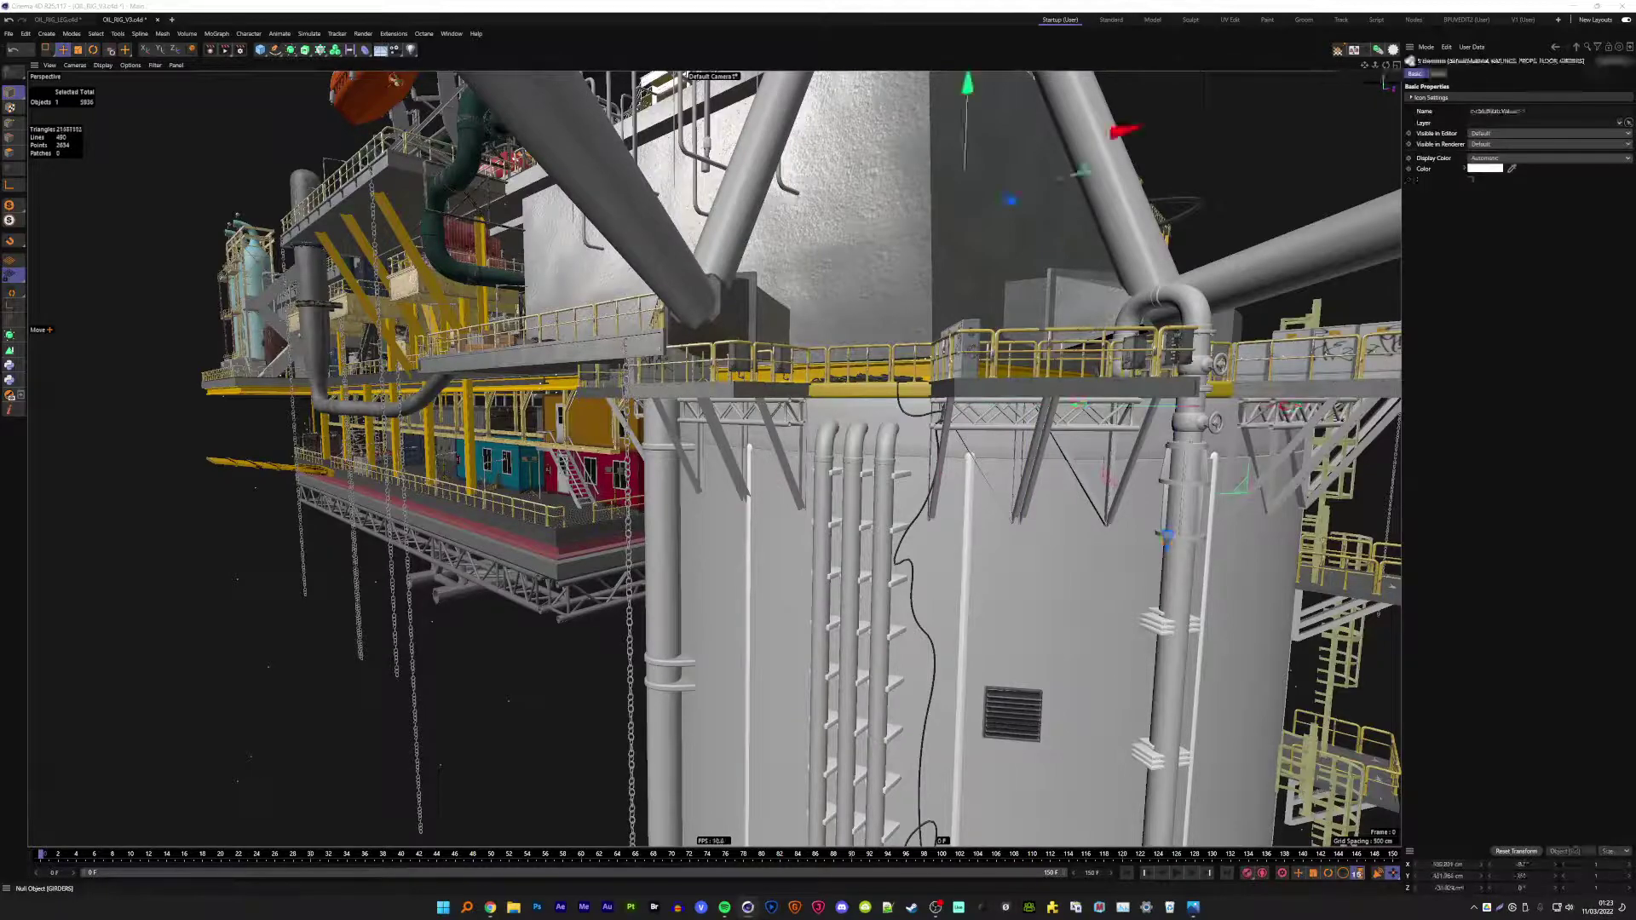
key("ctrl+shift+a")
left_click(426, 315)
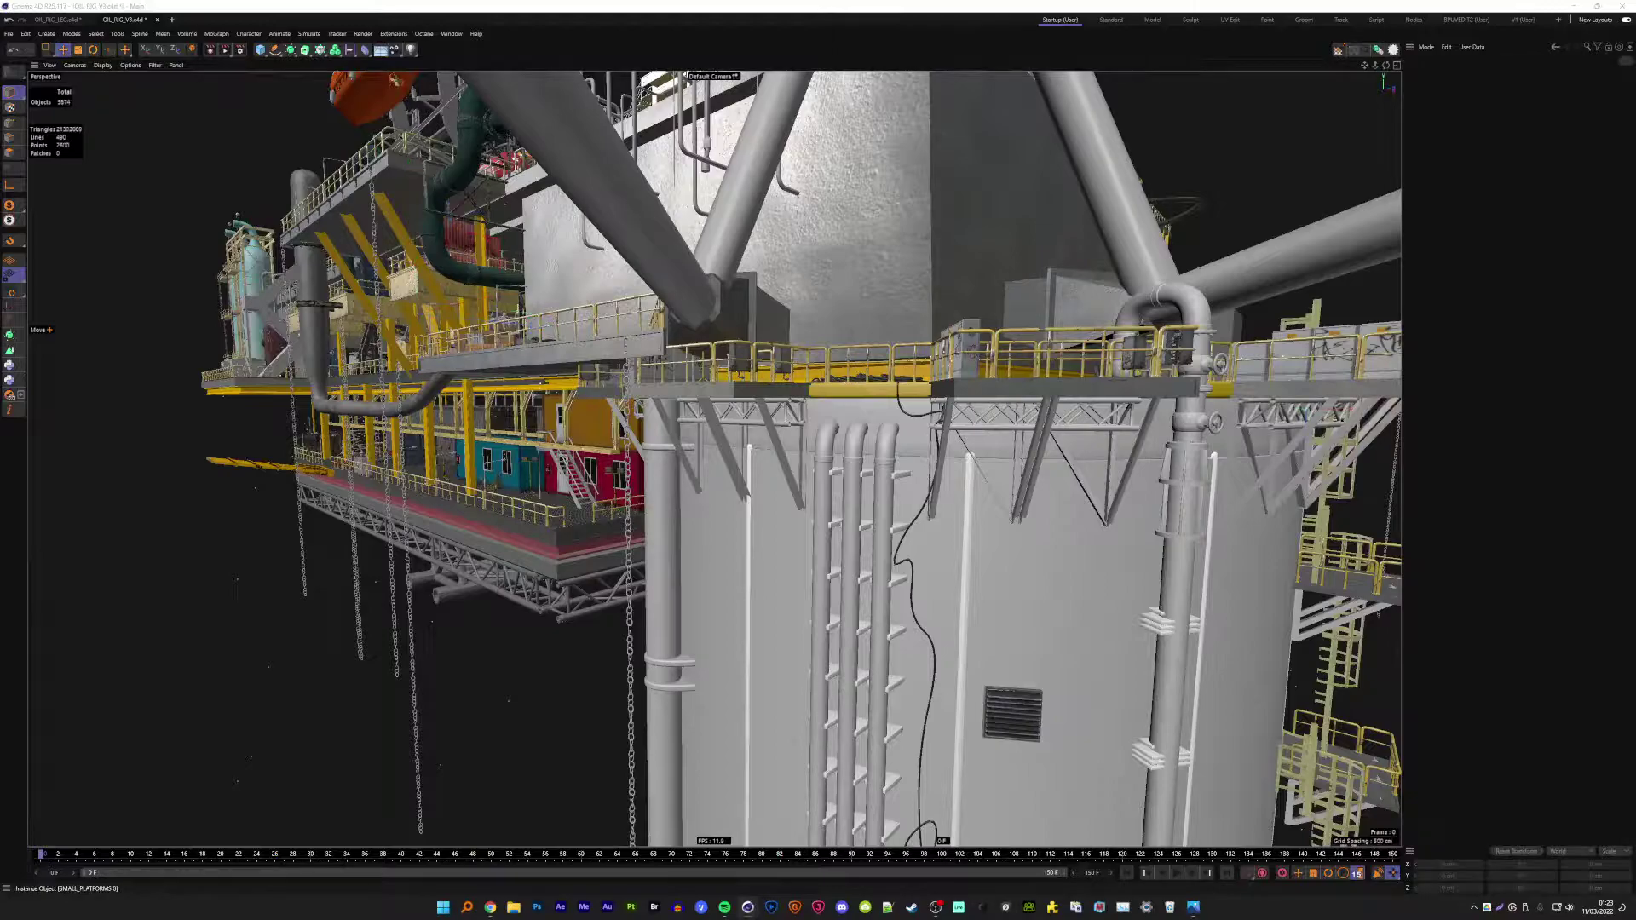
left_click(1304, 417)
key("Delete")
- Delete another duplicate structure near SMALL_PLATFORMS 8, leaving nothing selected
left_click(801, 443)
key("ctrl+shift+a")
left_click(647, 418)
left_click(980, 362)
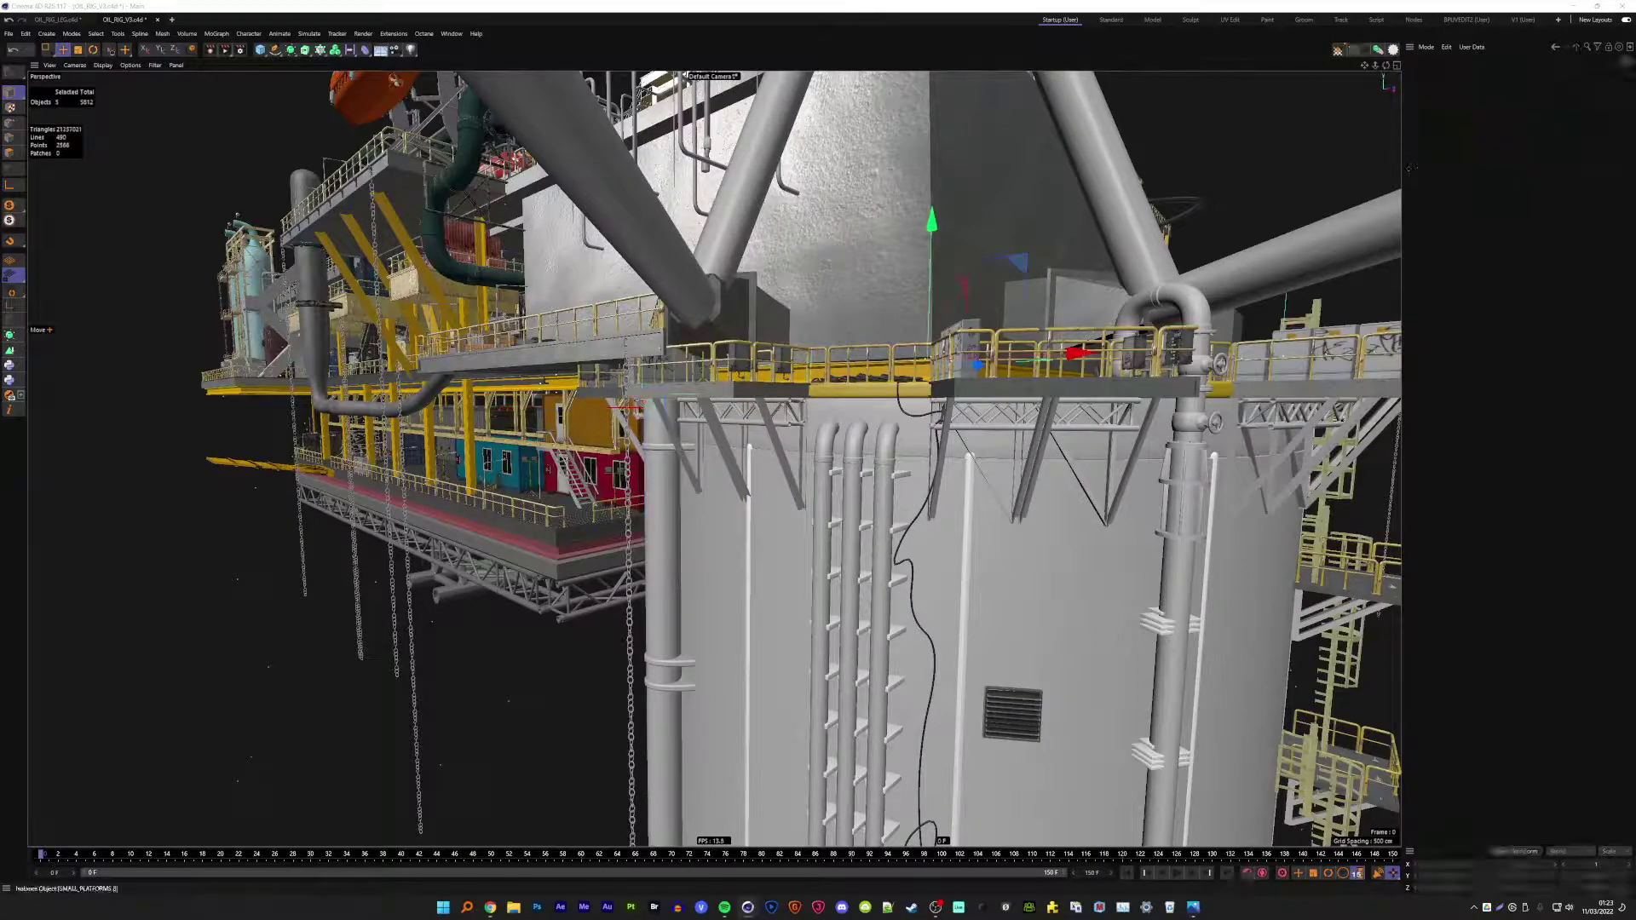
left_click(676, 529)
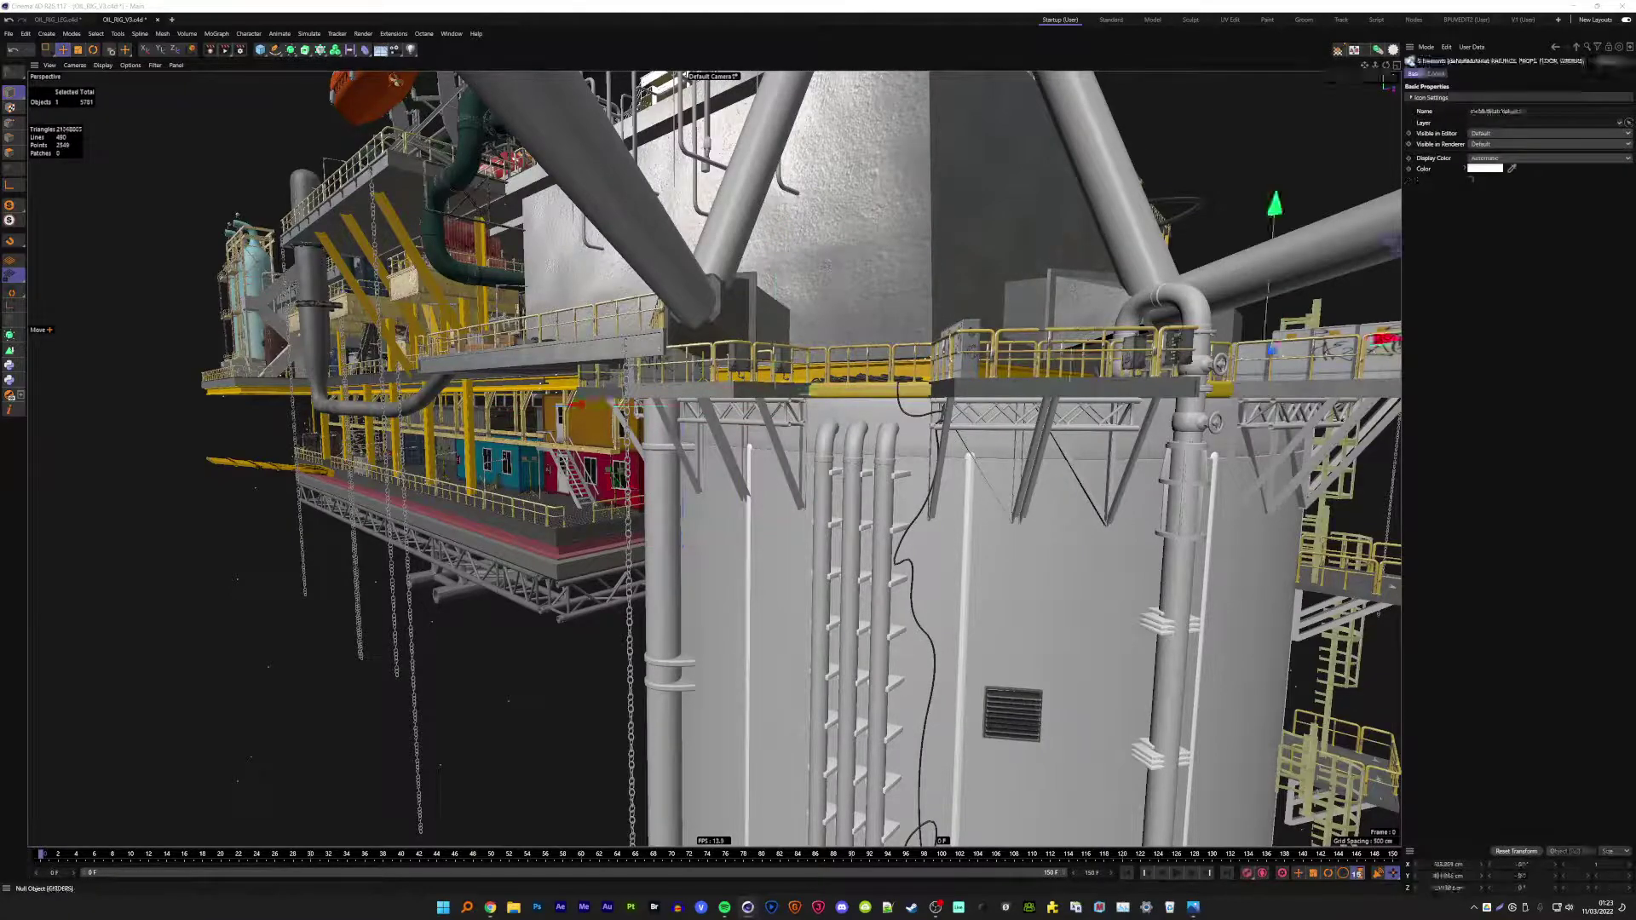
key("ctrl+shift+a")
left_click(622, 366)
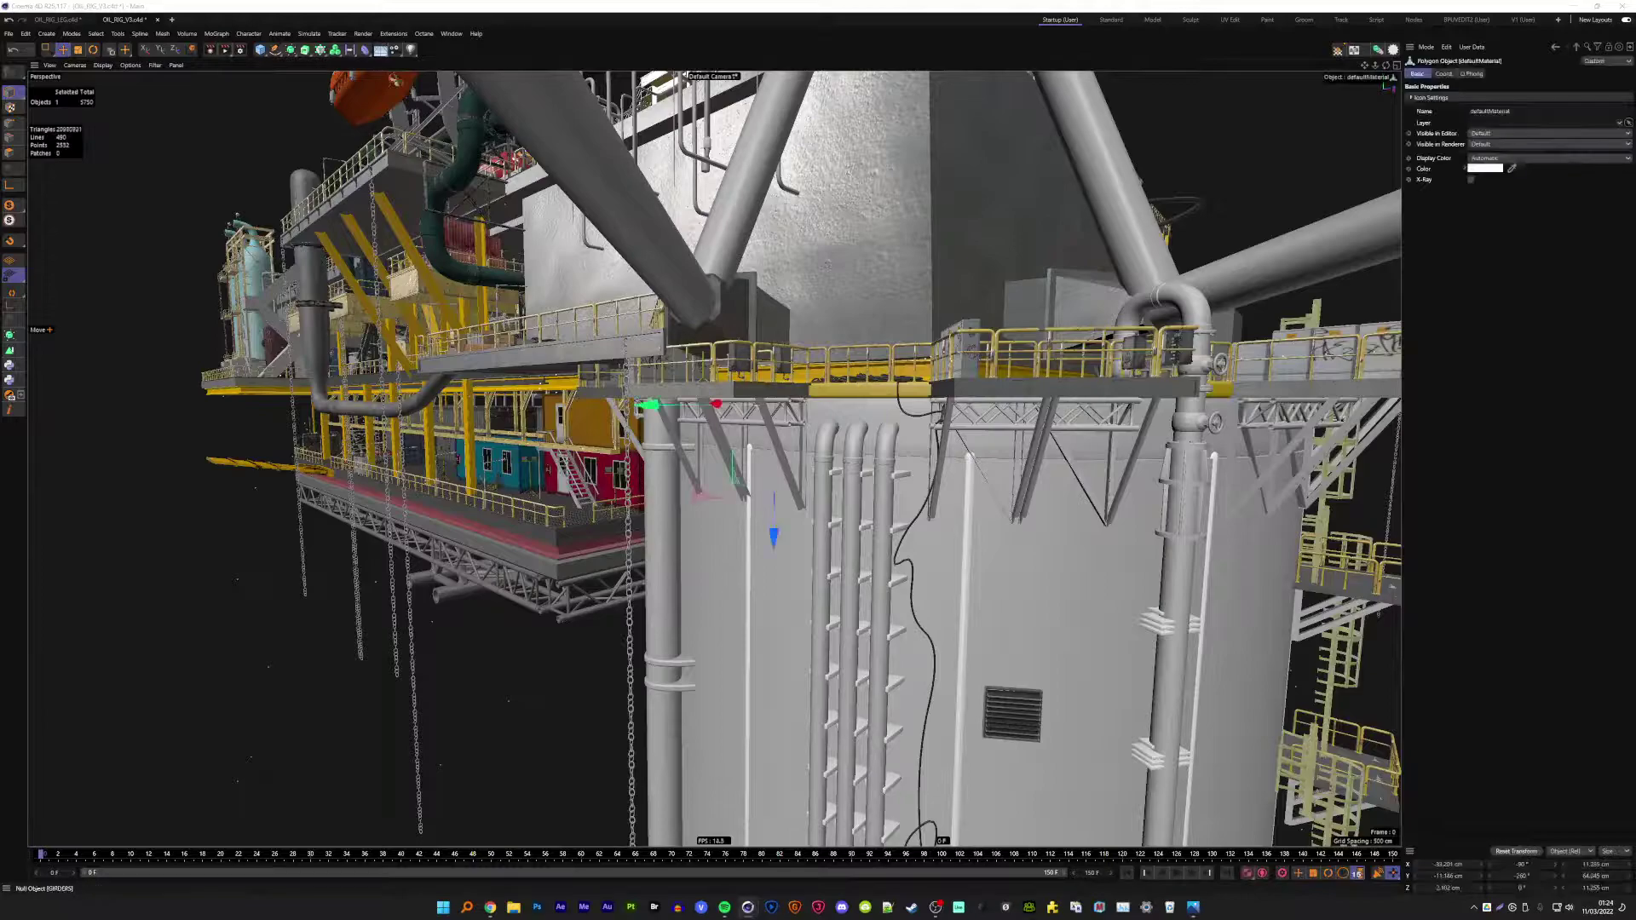
key("Delete")
left_click(889, 533)
key("ctrl+shift+a")
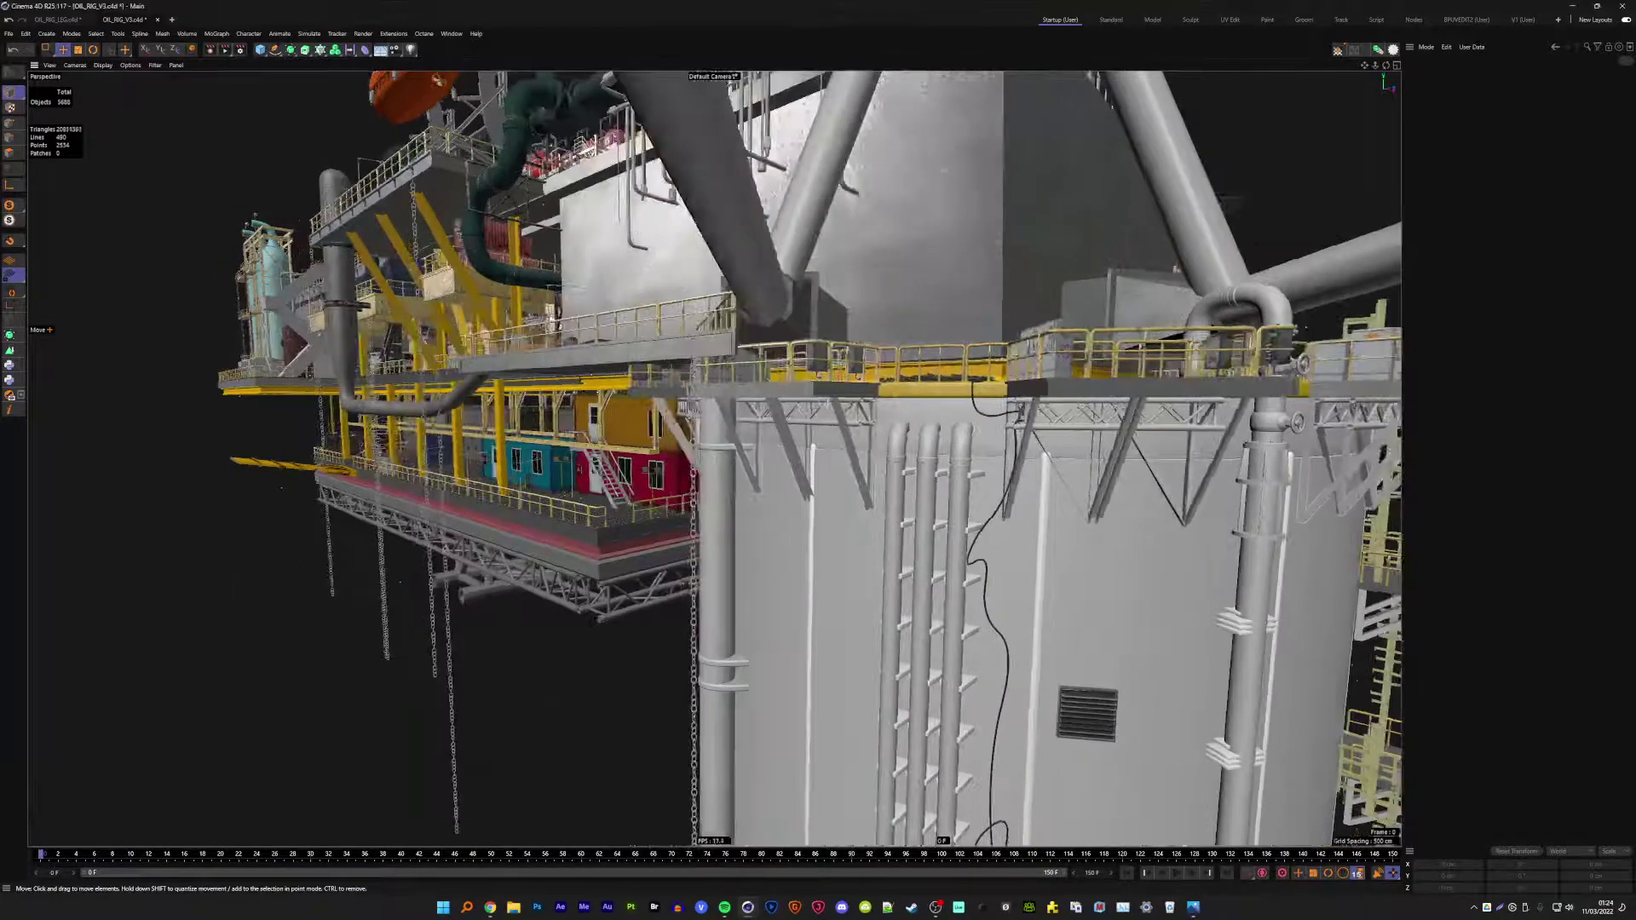
- Delete two small platforms on the column's top rim
left_click_drag(803, 394, 563, 395, "alt")
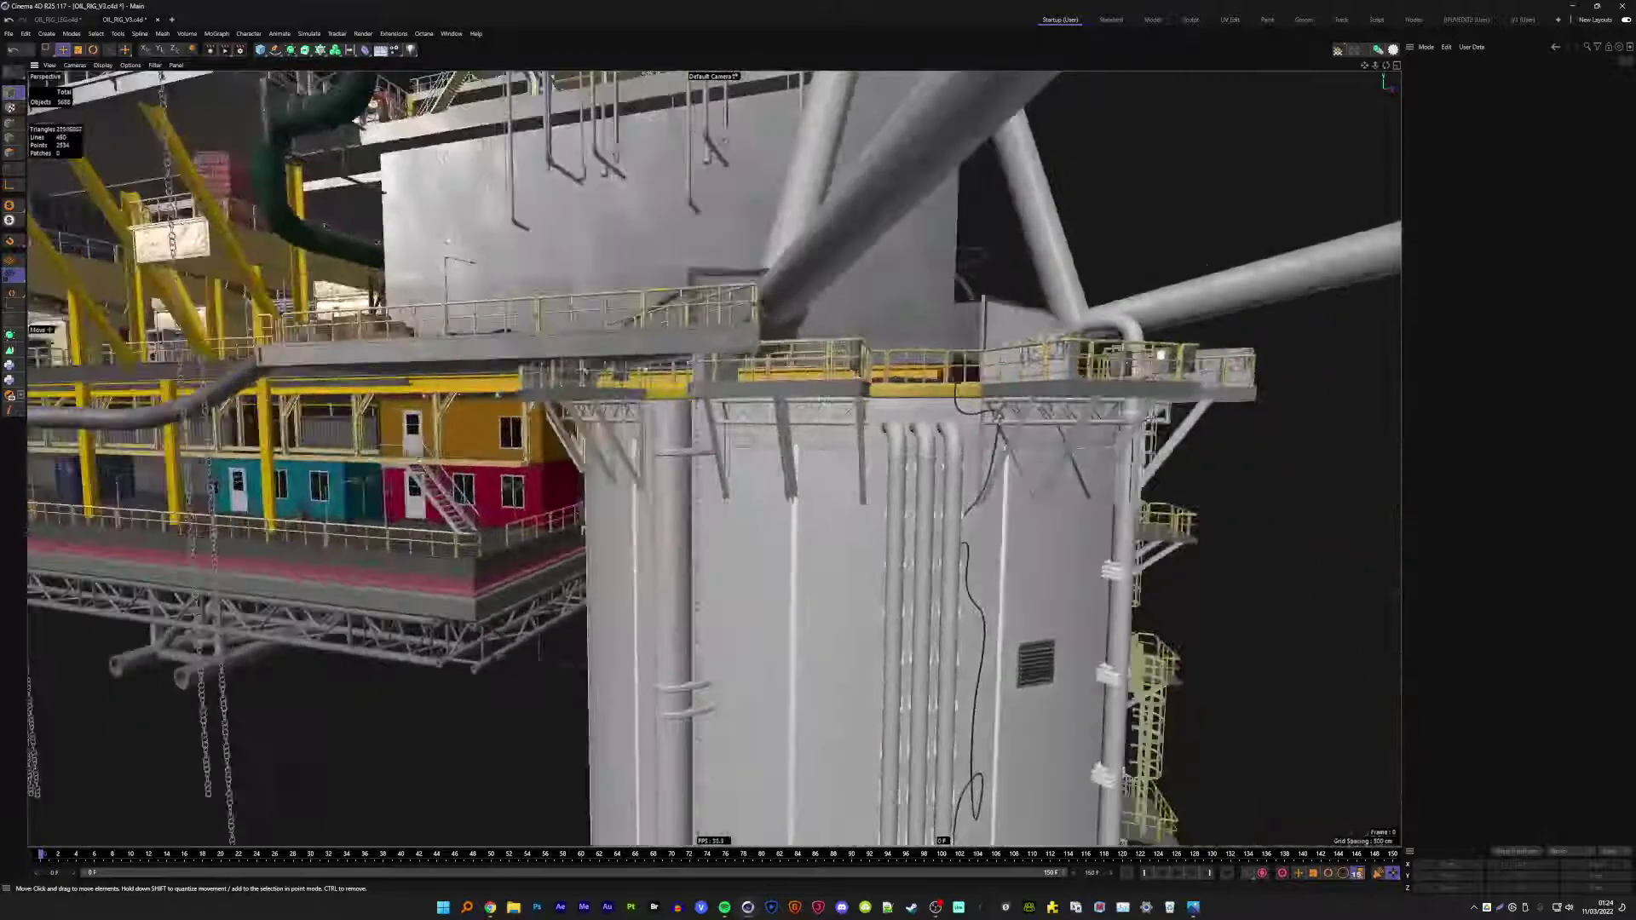
left_click(563, 395)
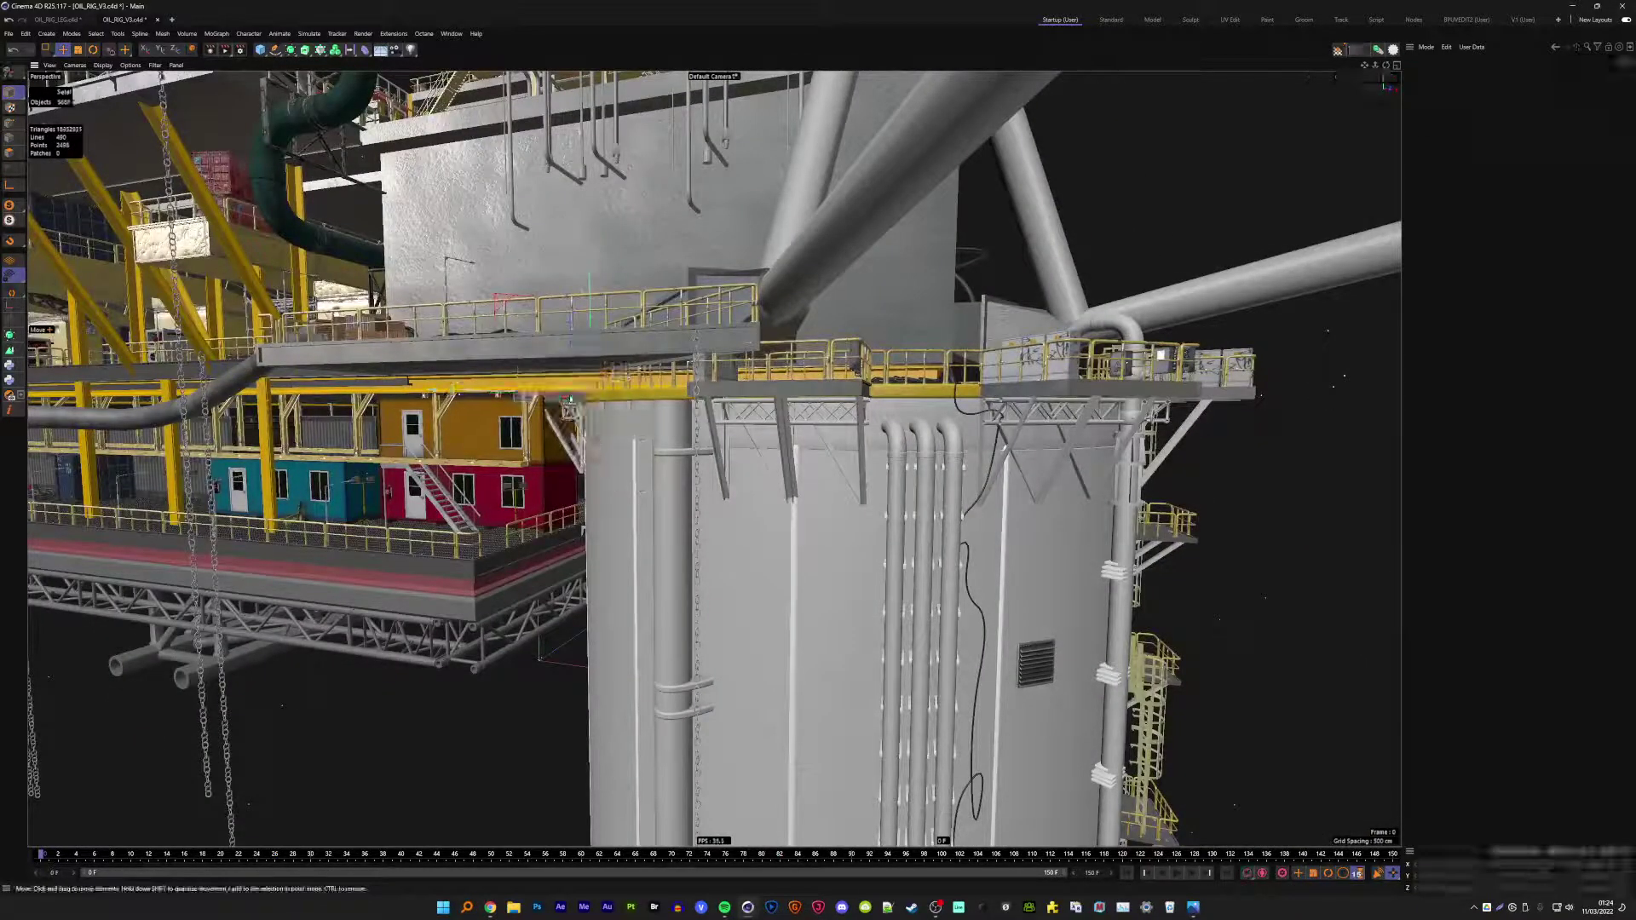
key("ctrl+shift+a")
mouse_move(563, 394)
left_mouse_down("alt")
mouse_move(714, 459)
mouse_move(397, 443)
mouse_move(679, 400)
left_mouse_up("alt")
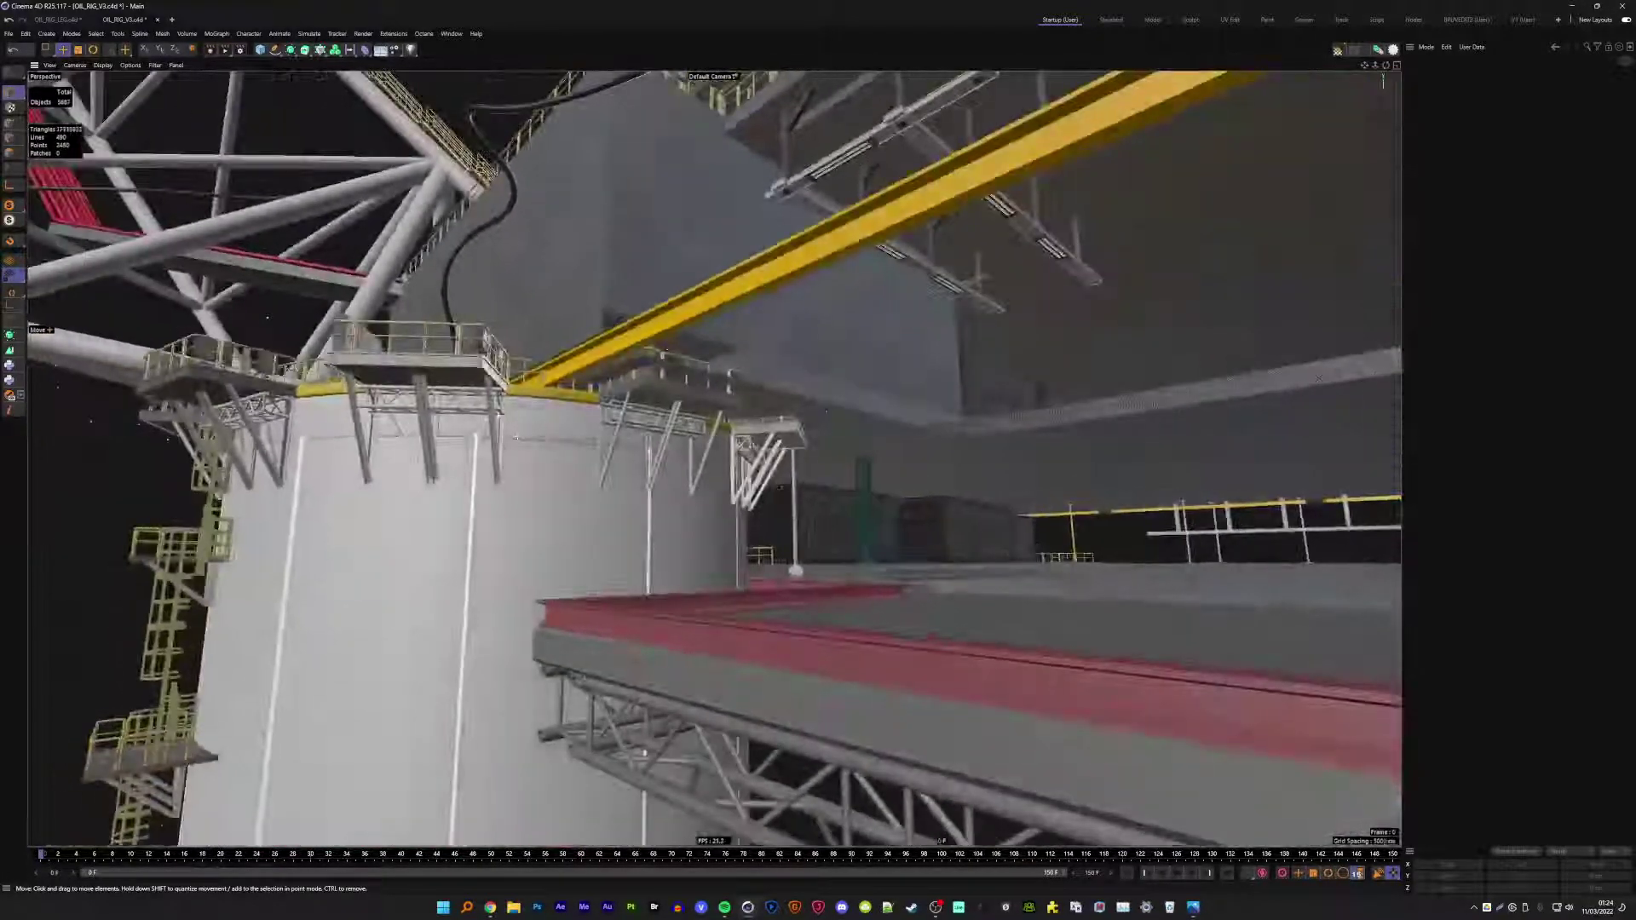
left_click(679, 400)
key("Delete")
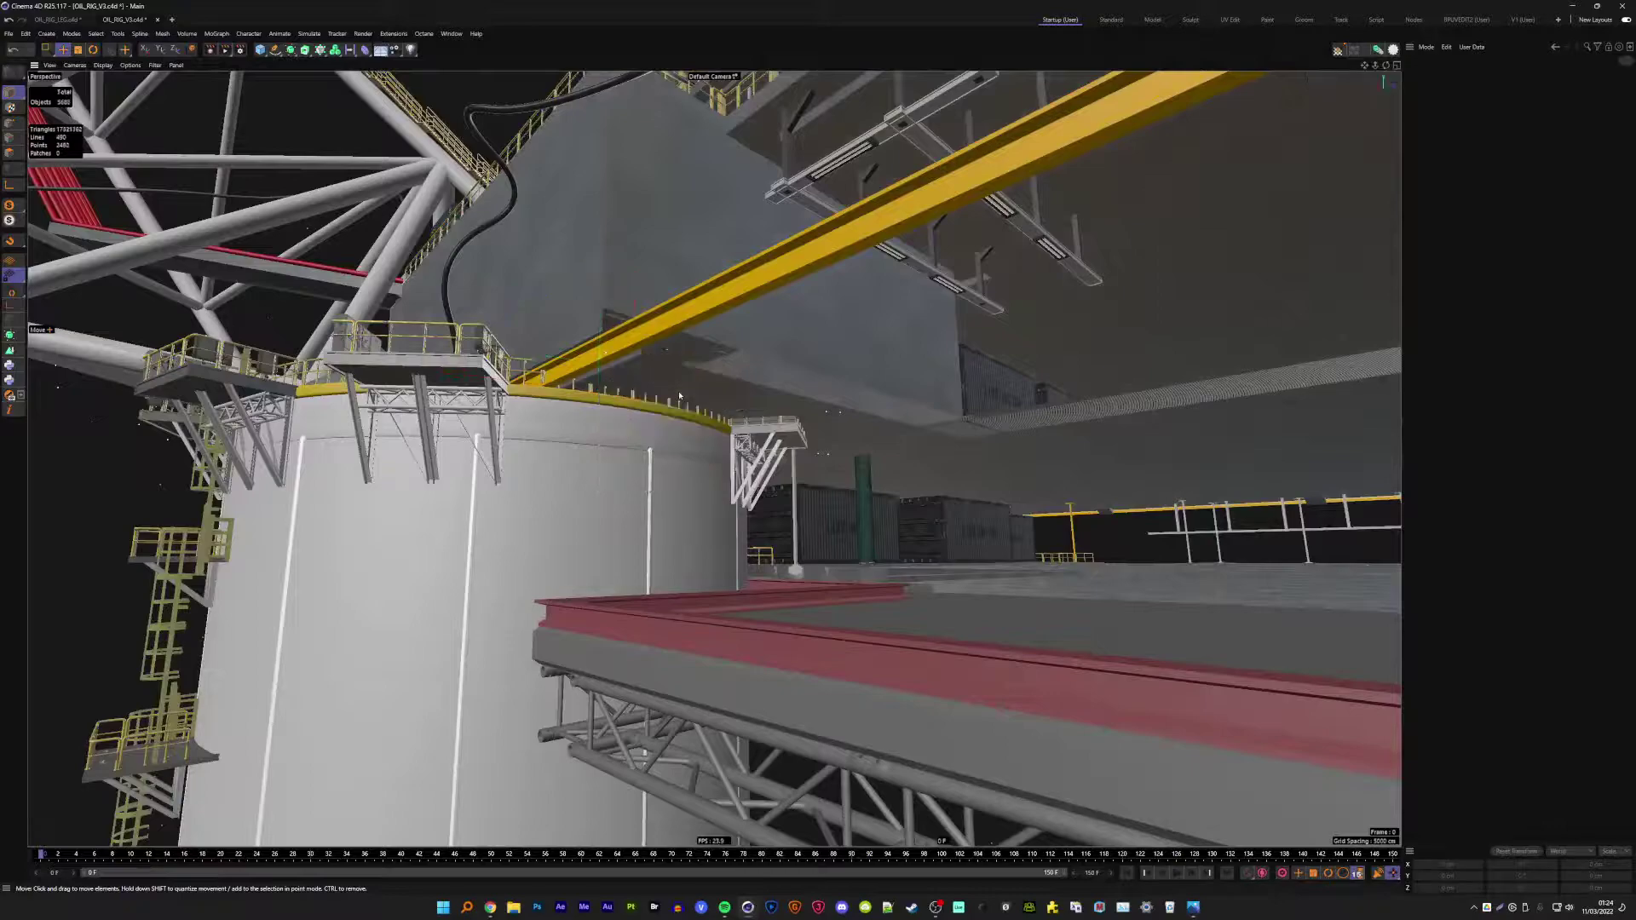
left_click(777, 436)
key("Delete")
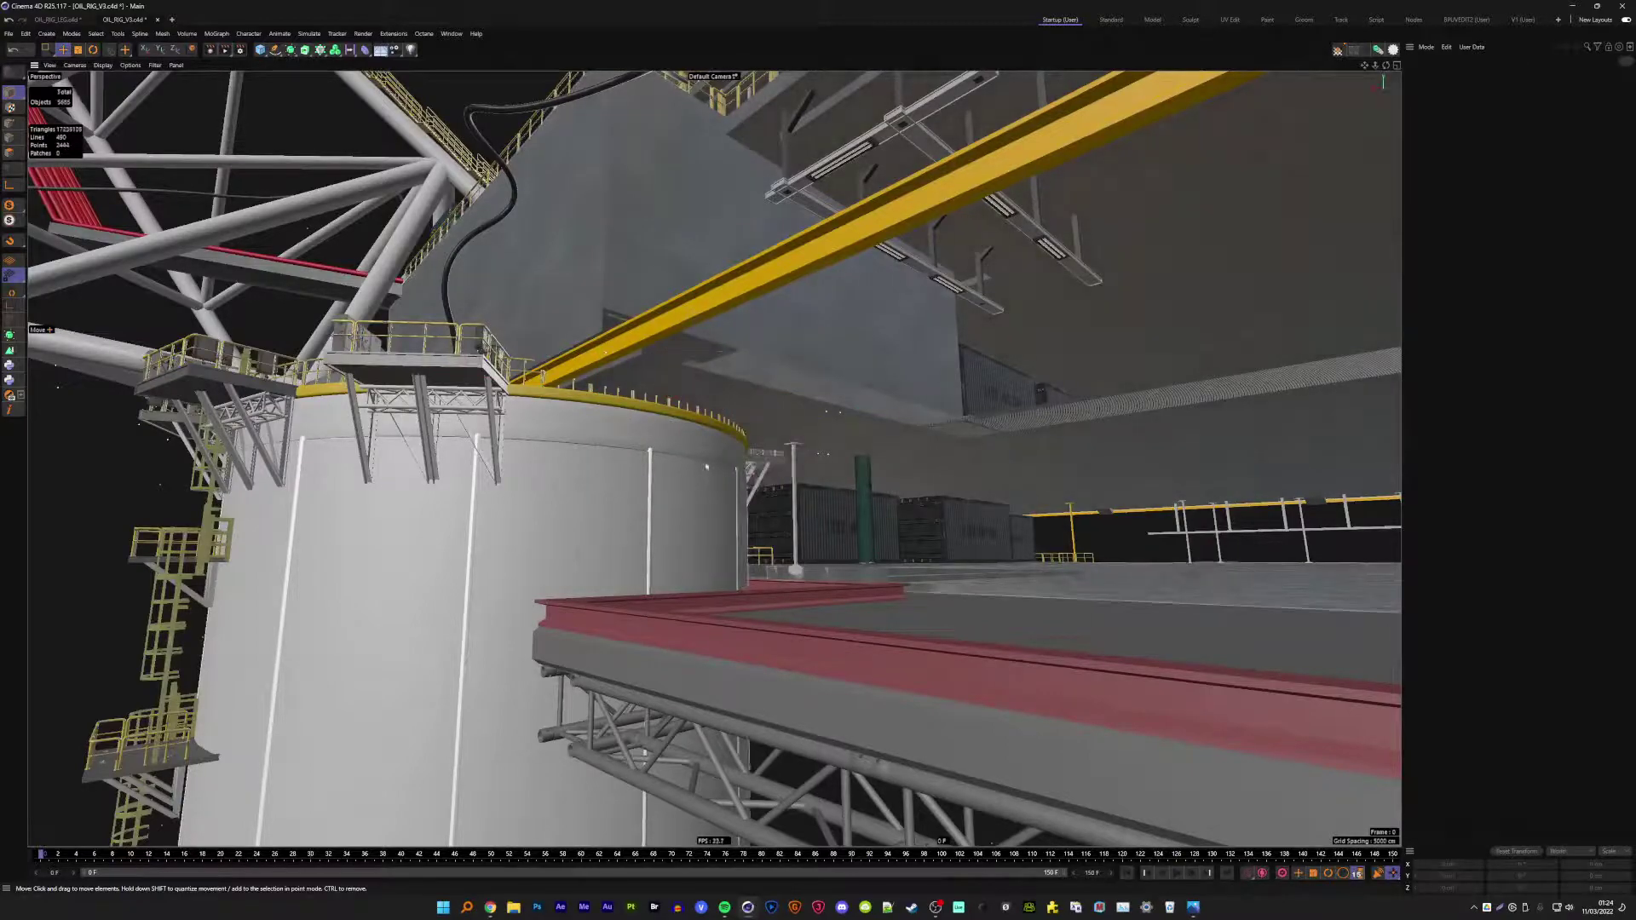
- Delete the small platform right of the tank and the remaining dark platform piece
left_click_drag(777, 436, 601, 471, "alt")
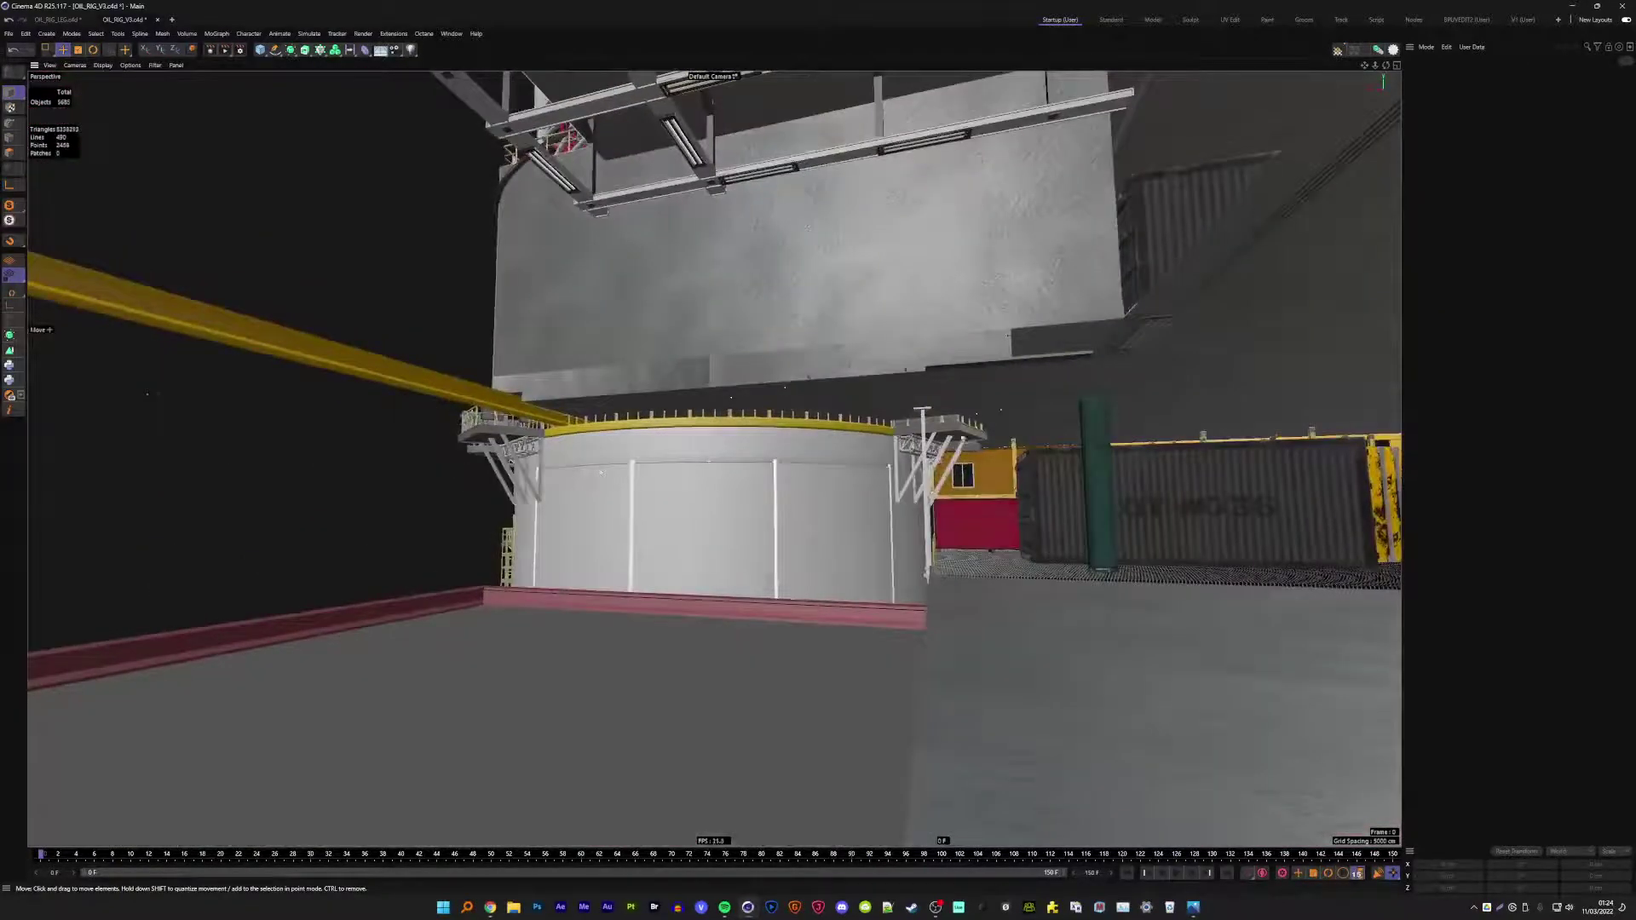
left_click(953, 430)
key("Delete")
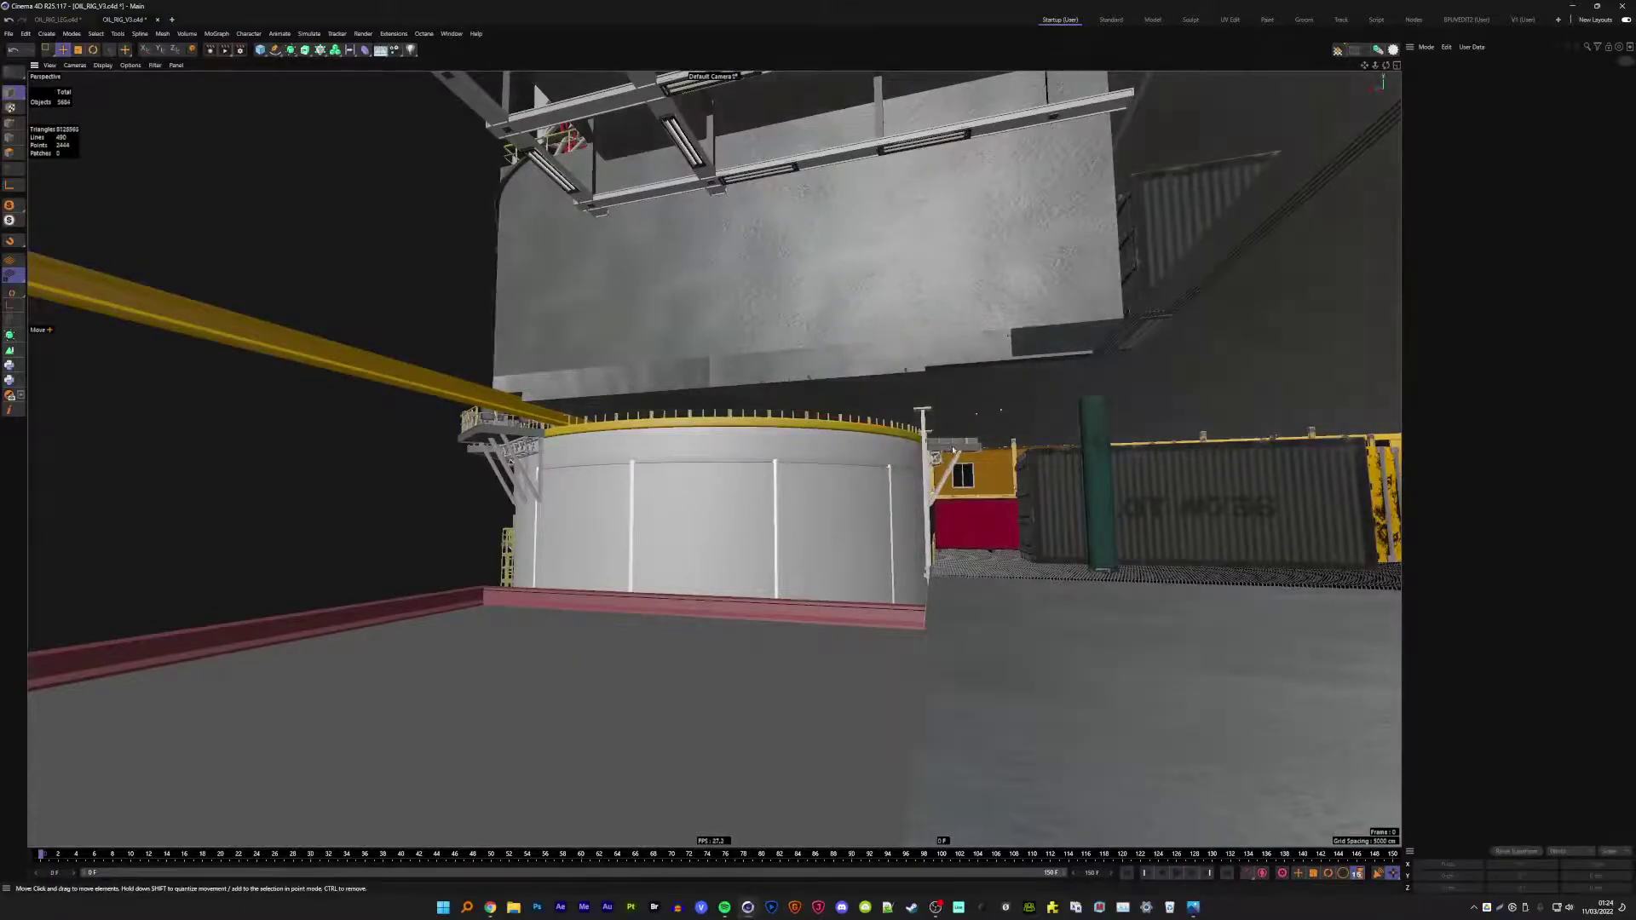
key("Delete")
mouse_move(894, 483)
left_mouse_down("alt")
mouse_move(588, 494)
mouse_move(1020, 463)
mouse_move(931, 426)
mouse_move(810, 448)
left_mouse_up("alt")
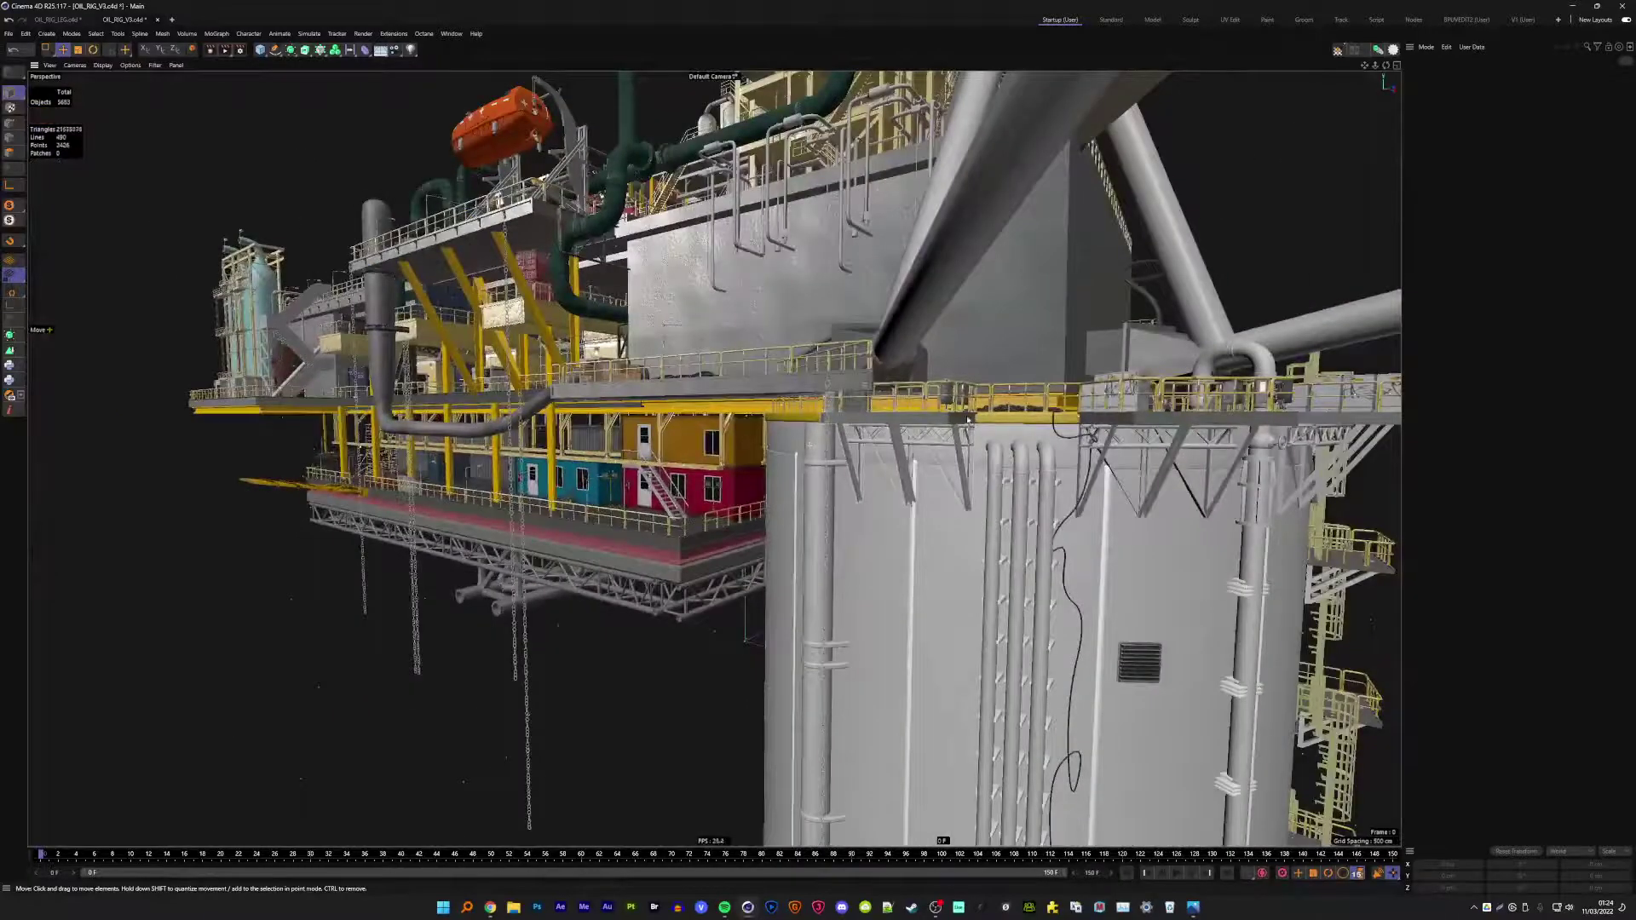
- Box-select walkway elements and inspect the RAILING_LONG and F_1_BIG railings
mouse_move(967, 419)
left_mouse_down("alt")
mouse_move(347, 132)
mouse_move(969, 415)
mouse_move(767, 375)
left_mouse_up("alt")
left_click(880, 401)
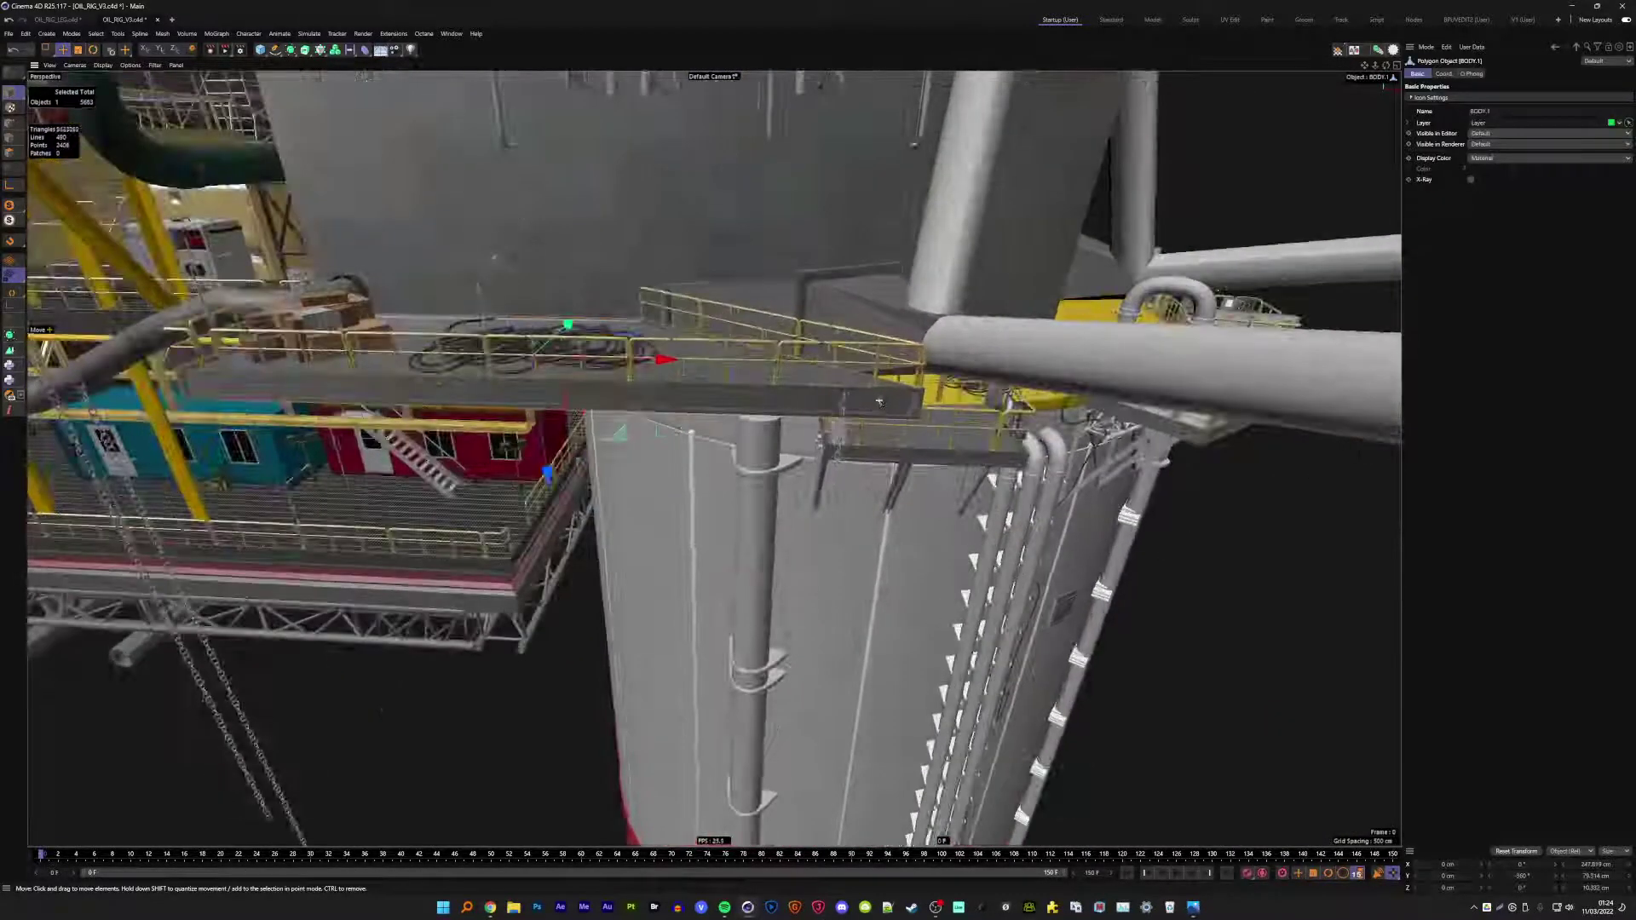
left_click(48, 50)
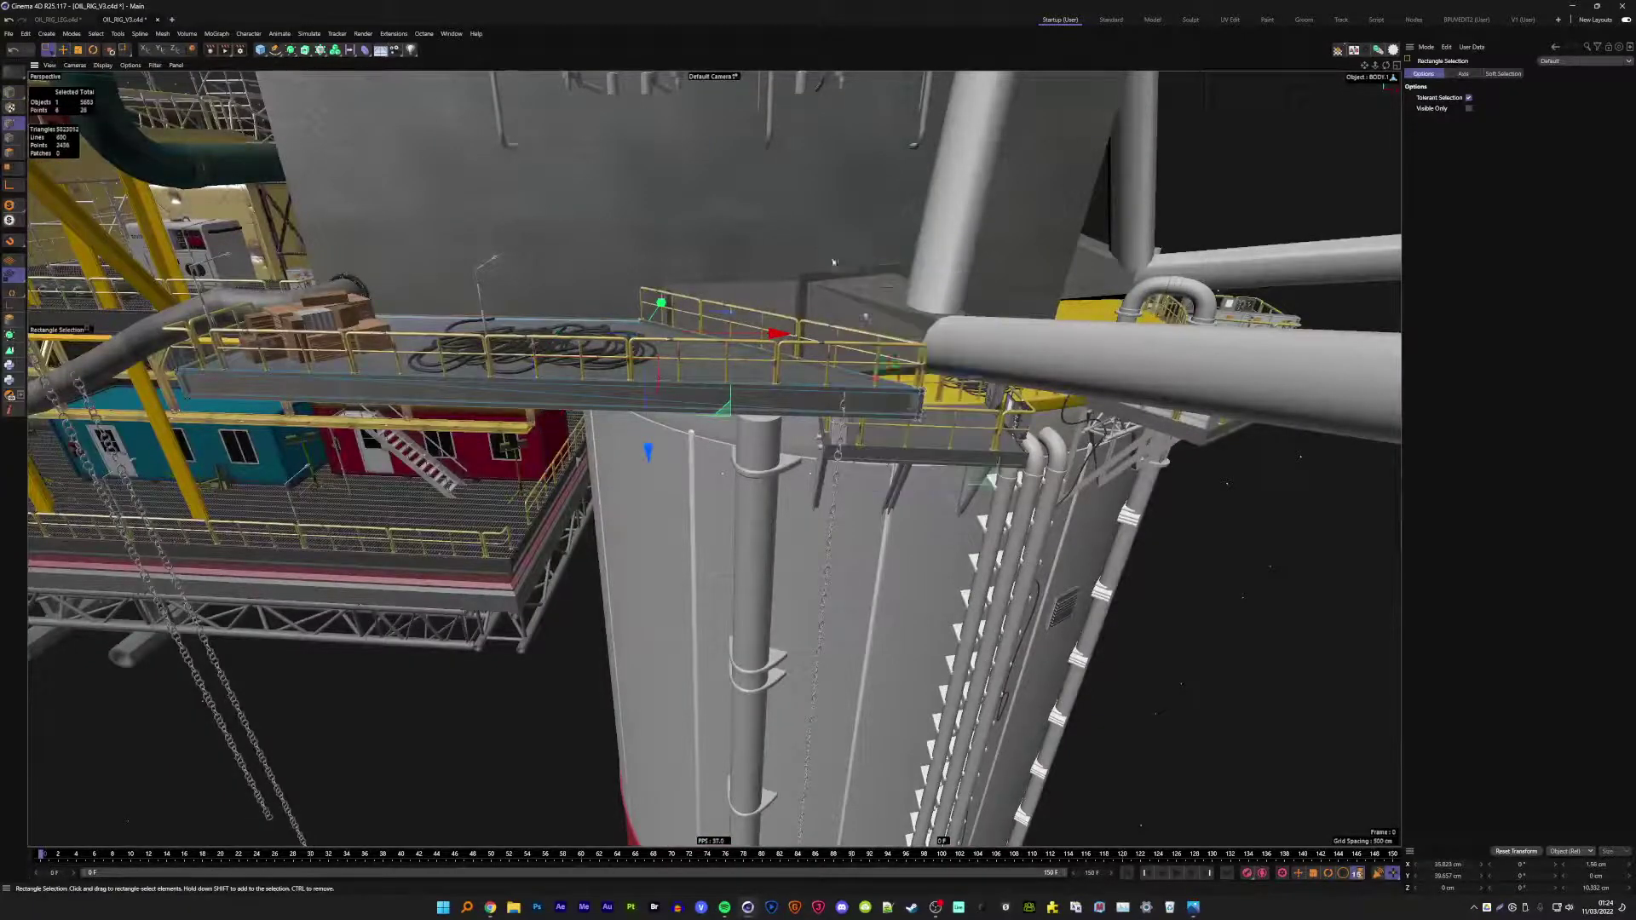
mouse_move(834, 263)
left_mouse_down()
mouse_move(982, 415)
mouse_move(852, 409)
mouse_move(835, 462)
left_mouse_up()
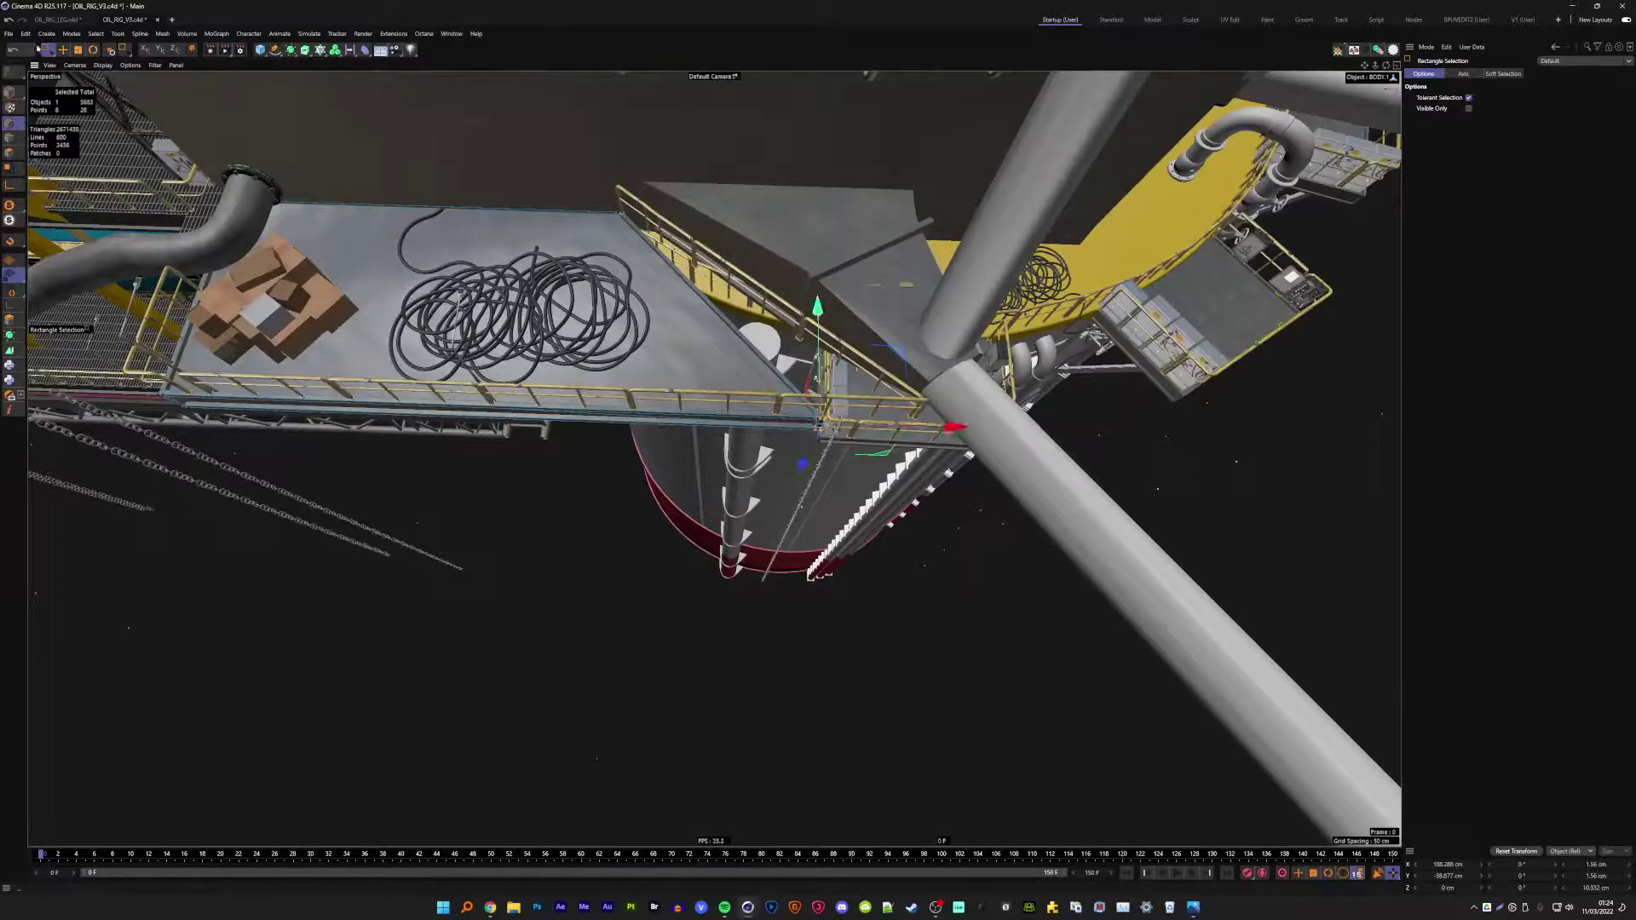
left_click(64, 52)
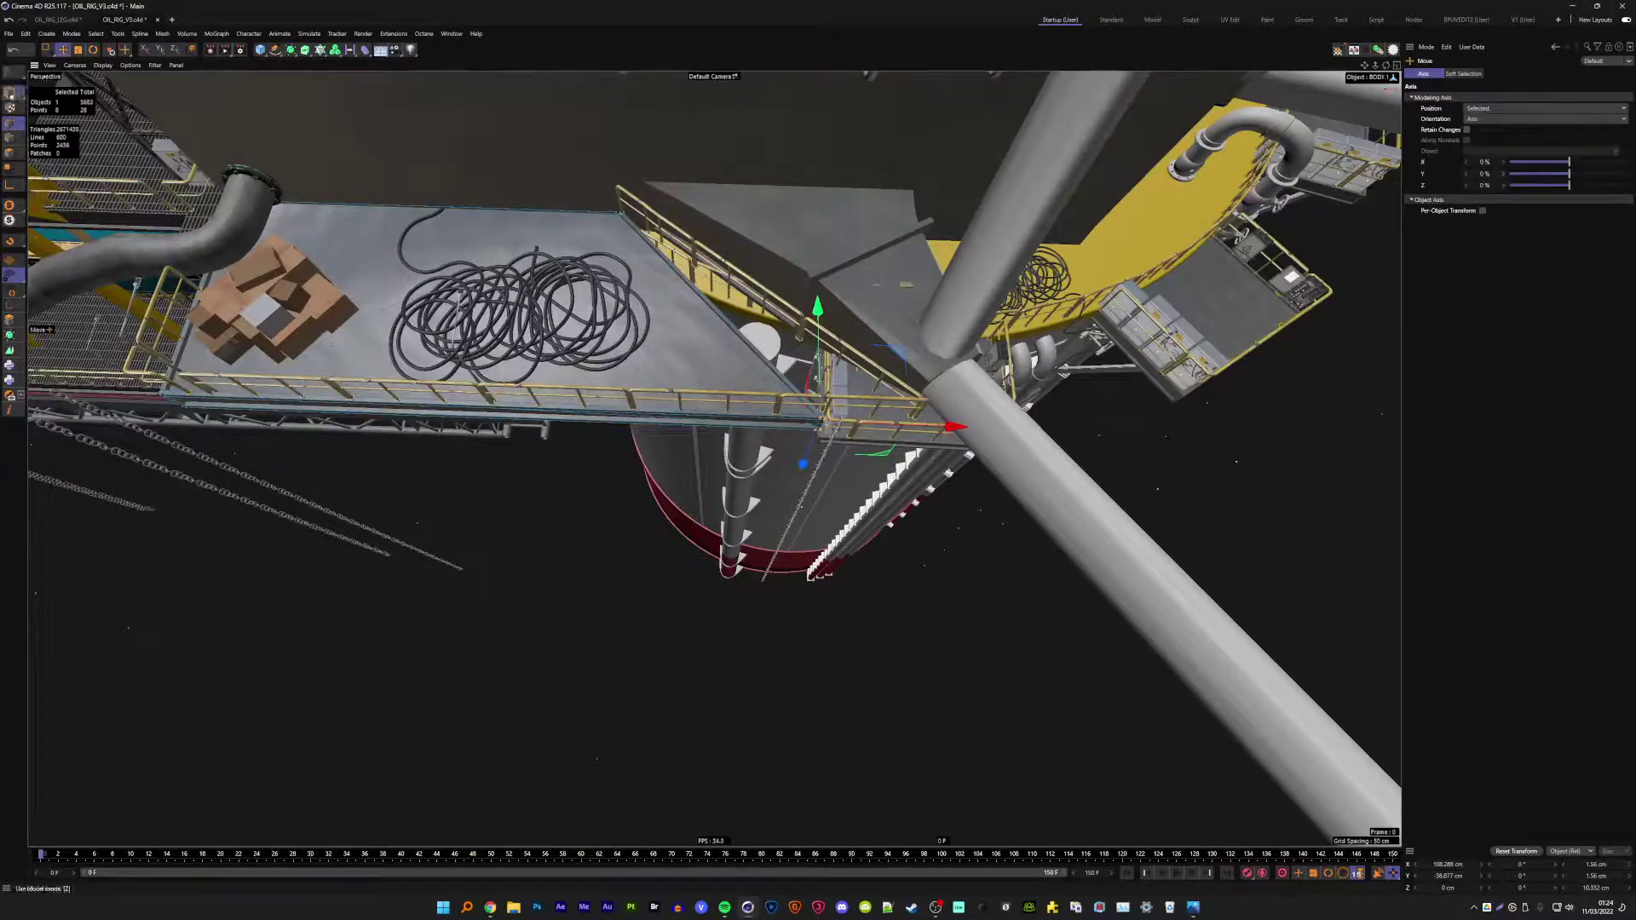
scroll(722, 267, "up", 5)
left_click(723, 266)
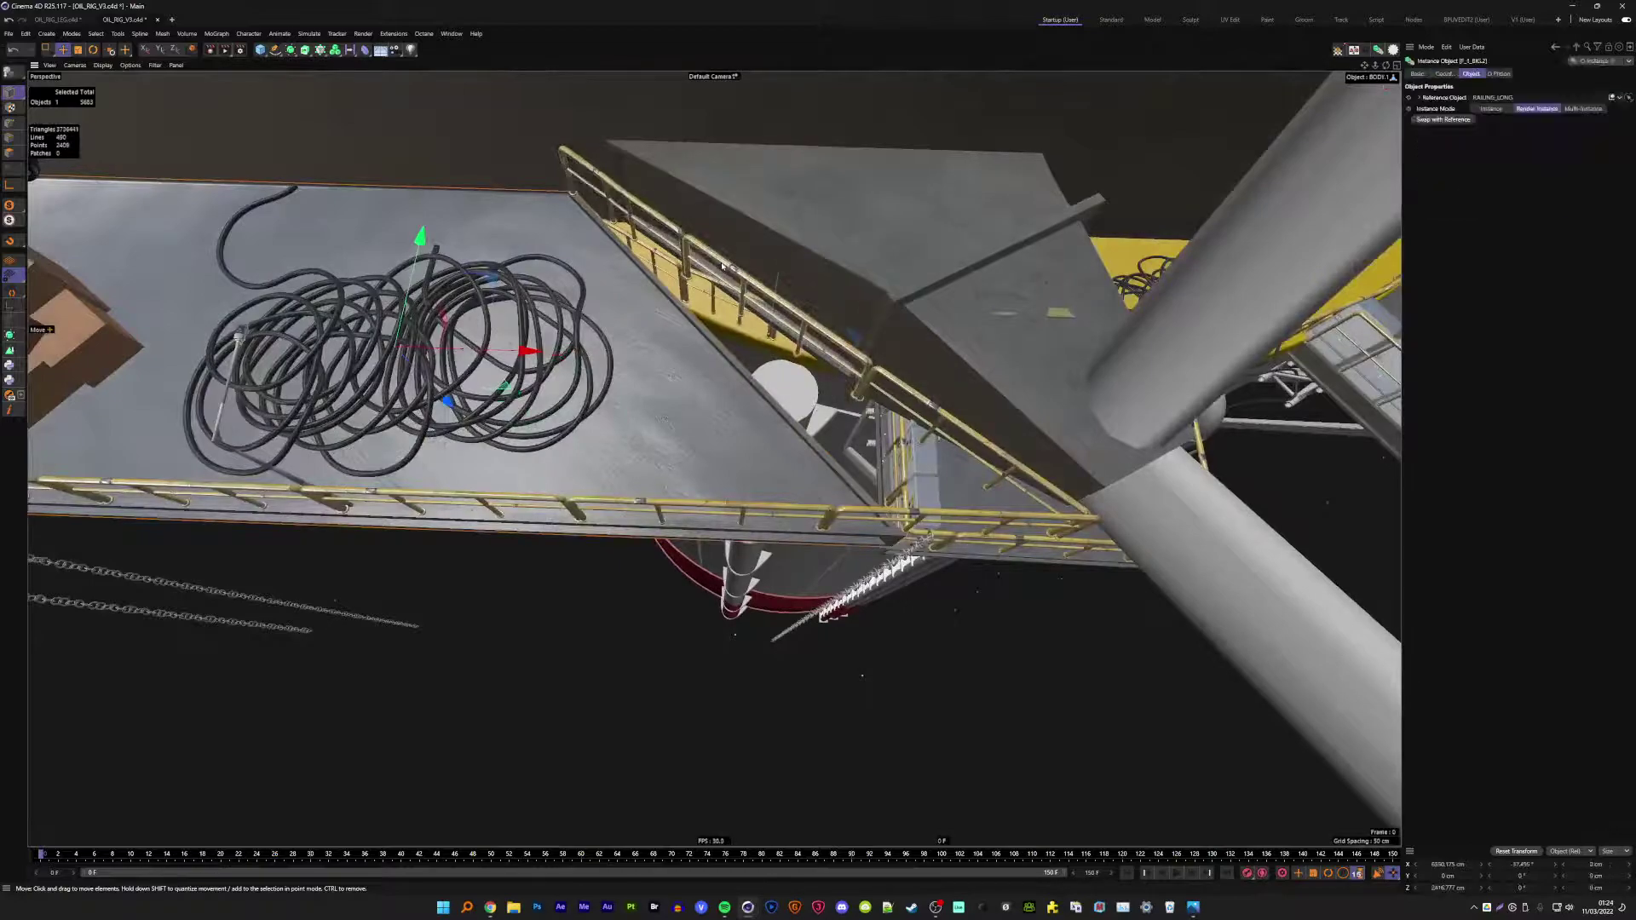
left_click(646, 213)
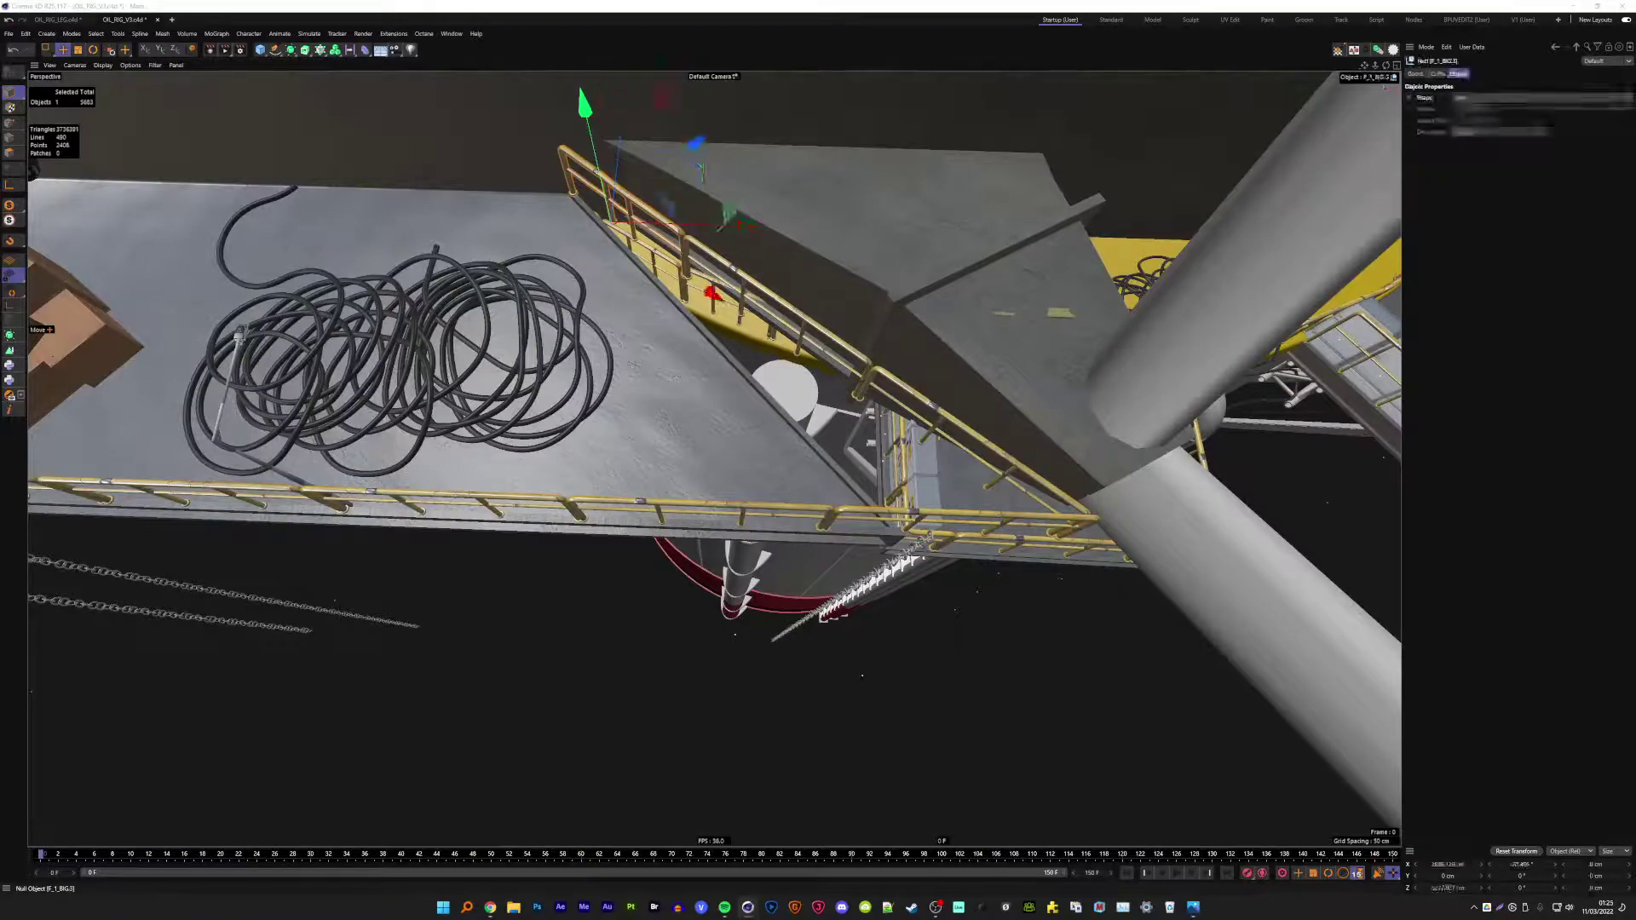
- Deselect everything and place a floating Object Manager at the top right
key("ctrl+shift+a")
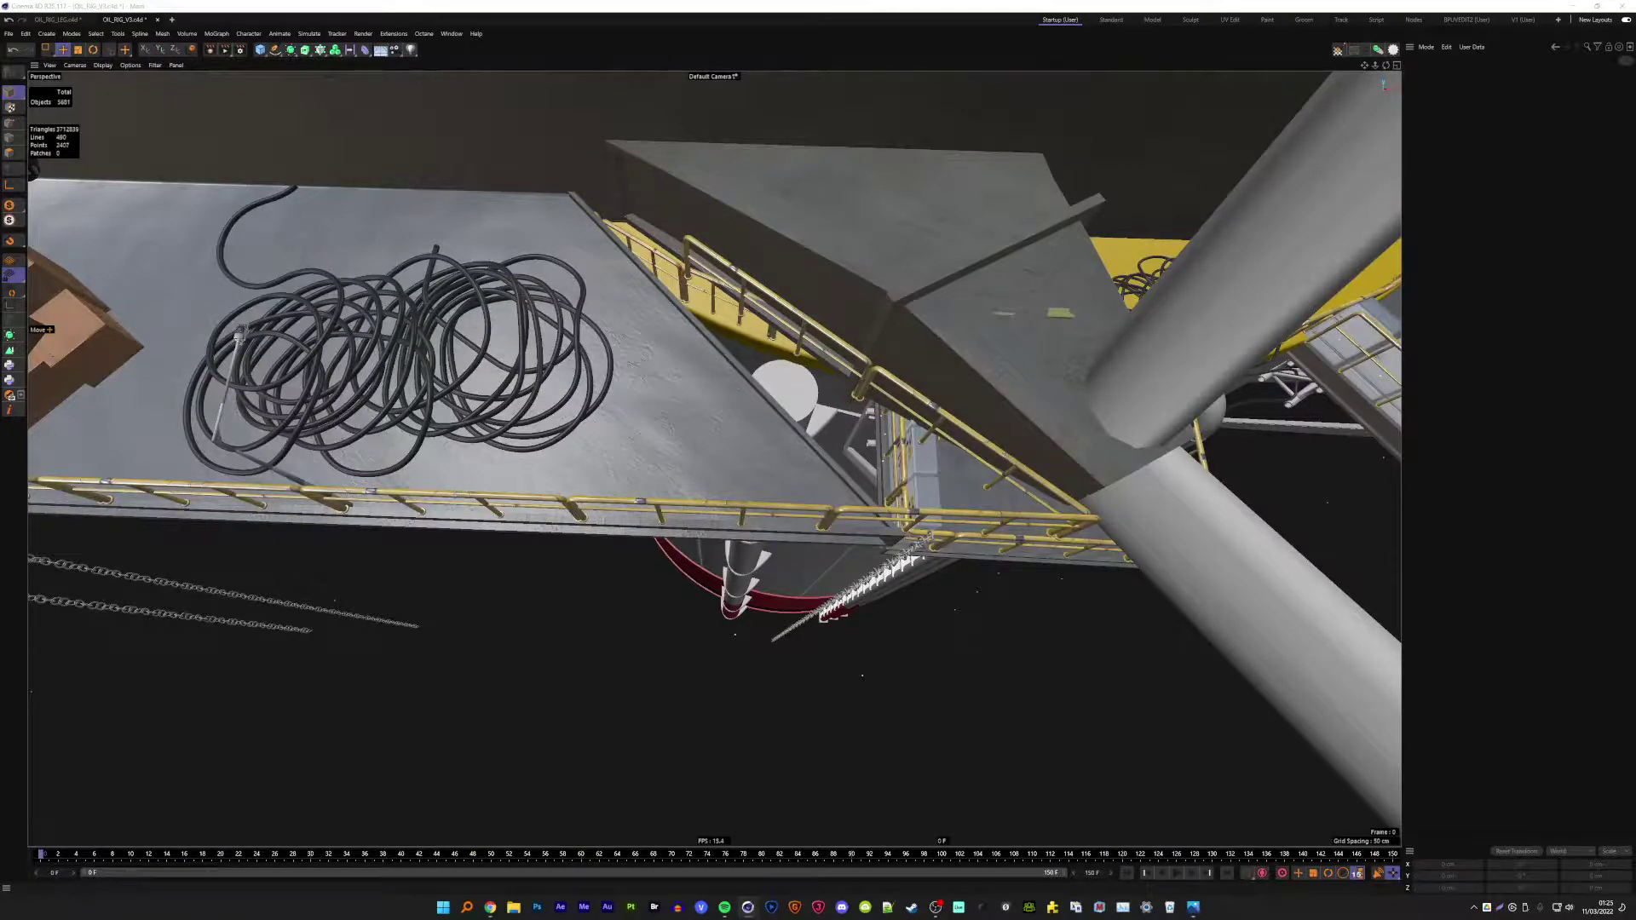
key("shift+F1")
left_click_drag(1374, 34, 1465, 15)
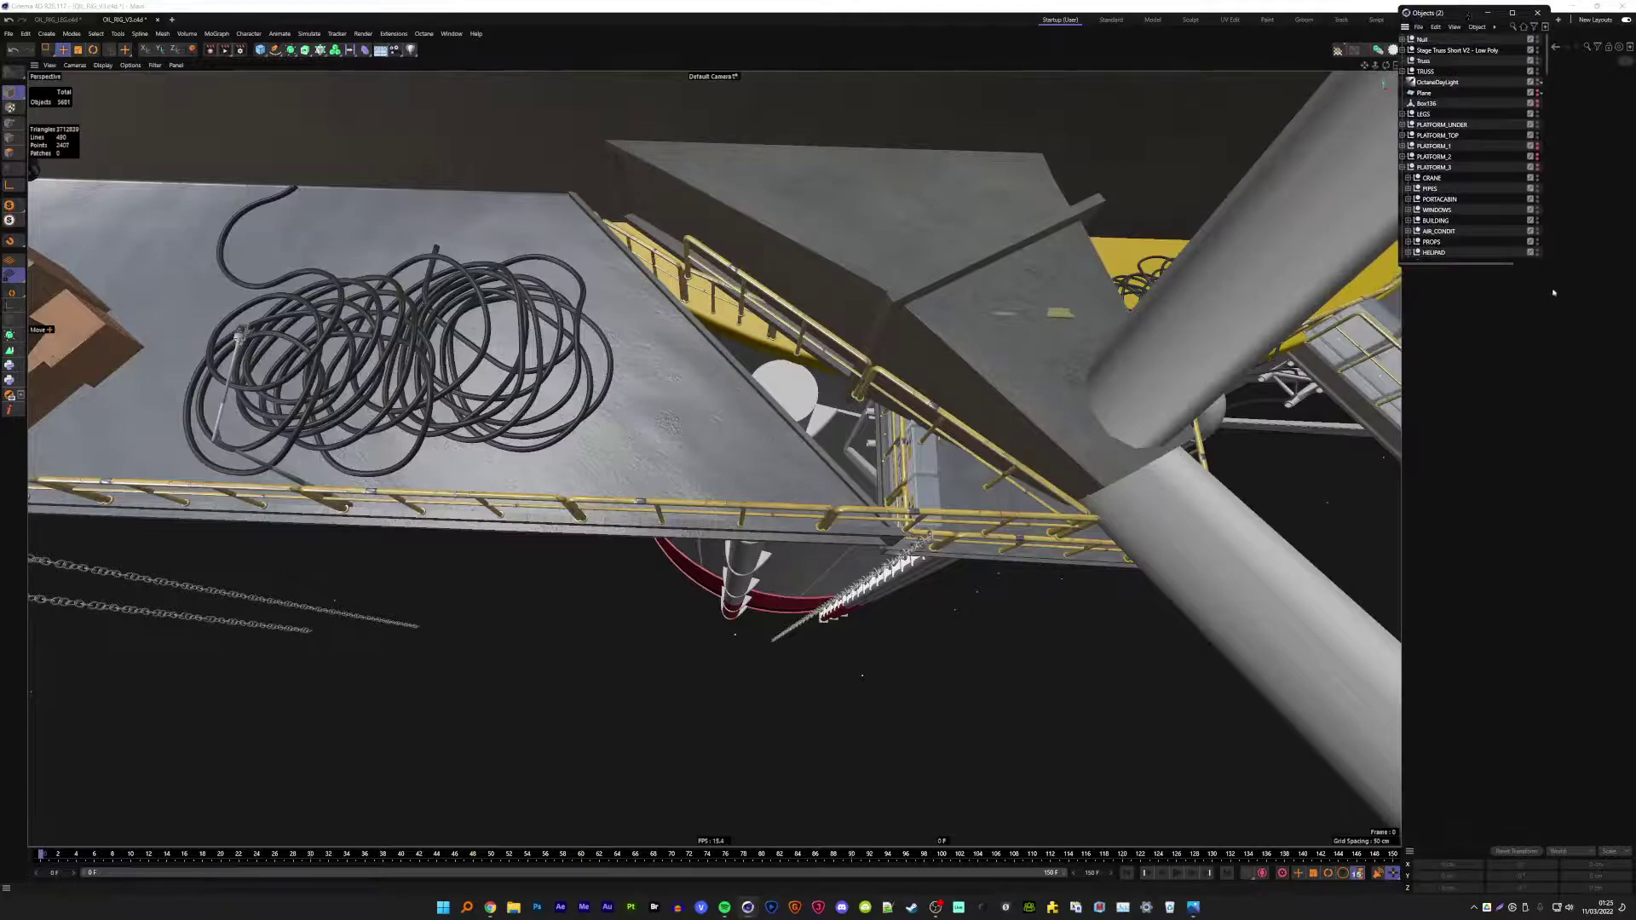
- Enlarge the Object Manager and expand the RAILINGS group under SMALL_PLATFORM
left_click_drag(1542, 268, 1542, 848)
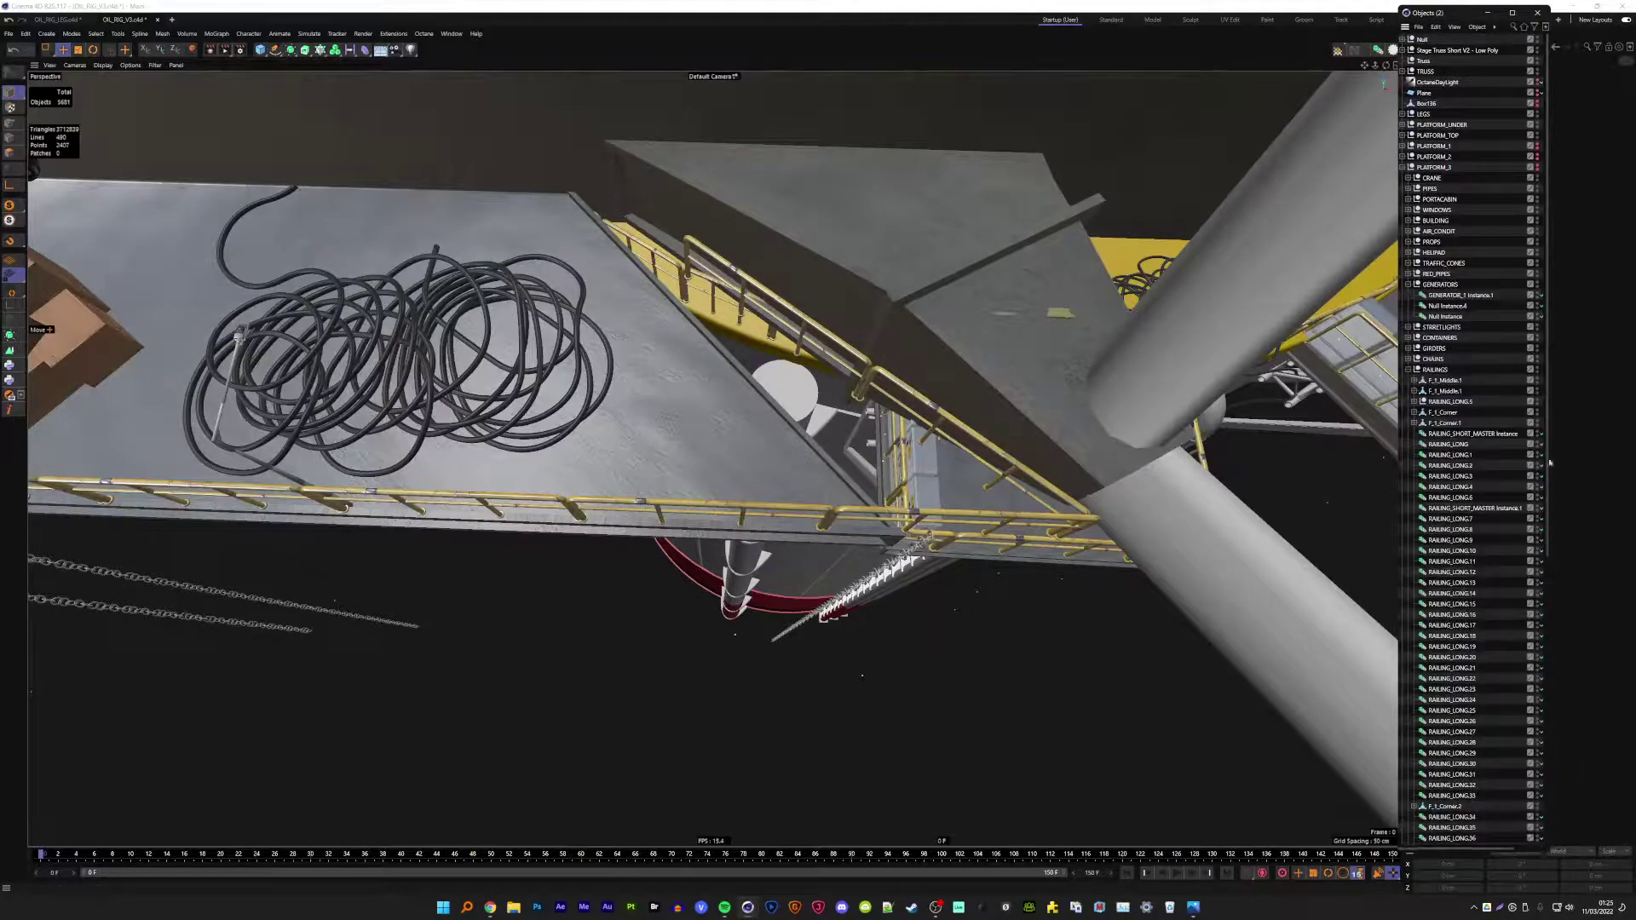
left_click_drag(1549, 463, 1616, 464)
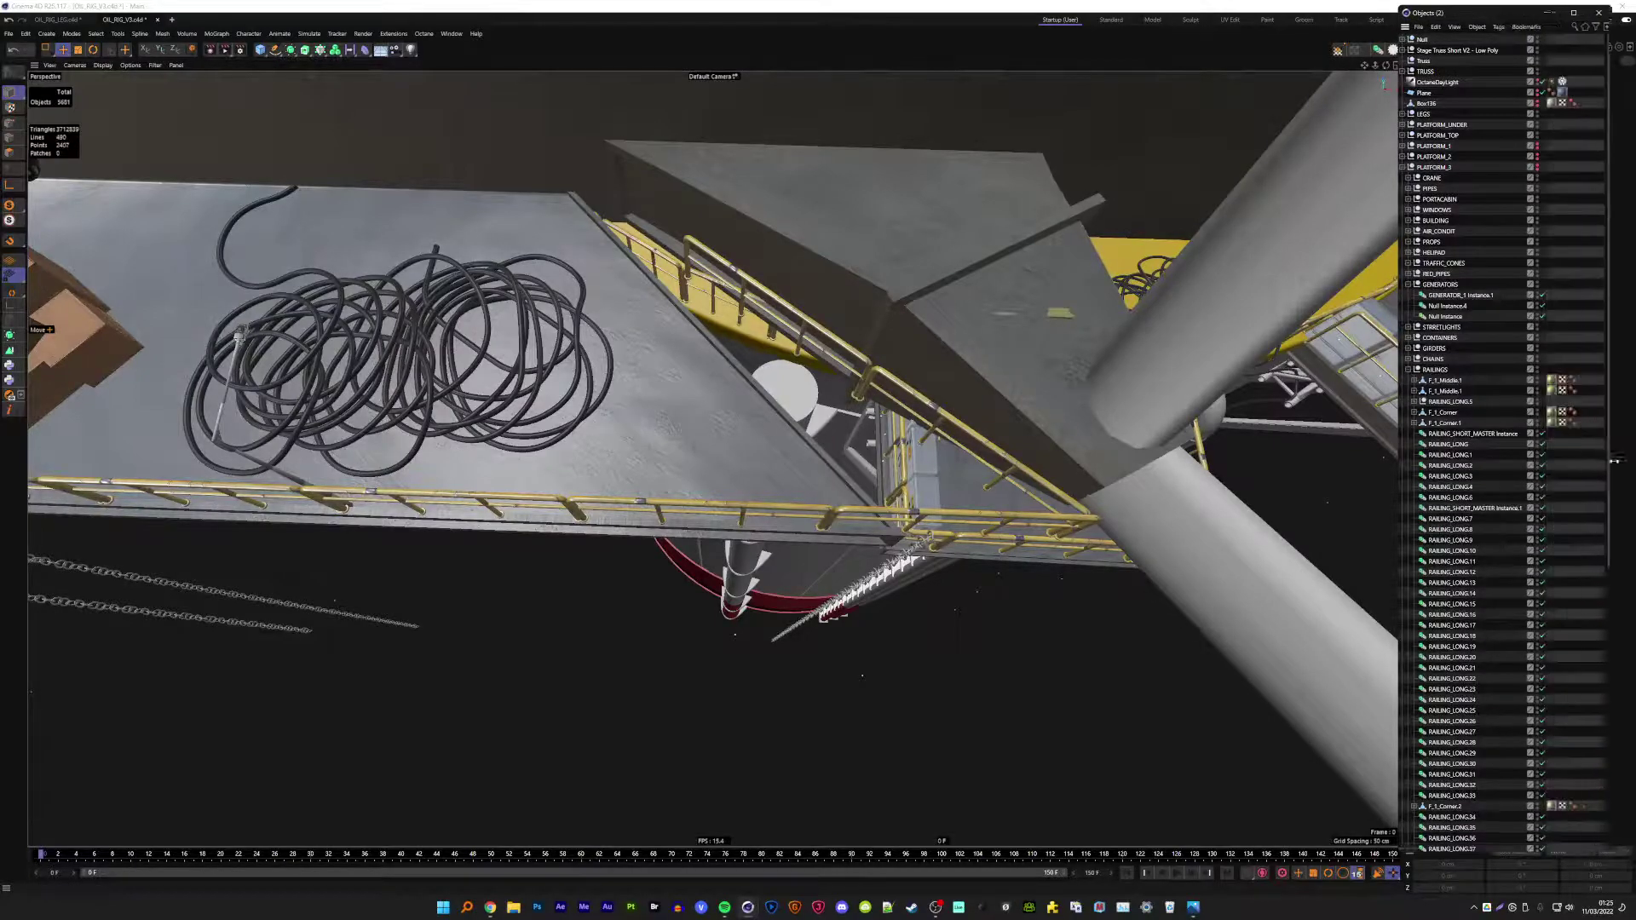
left_click(826, 332)
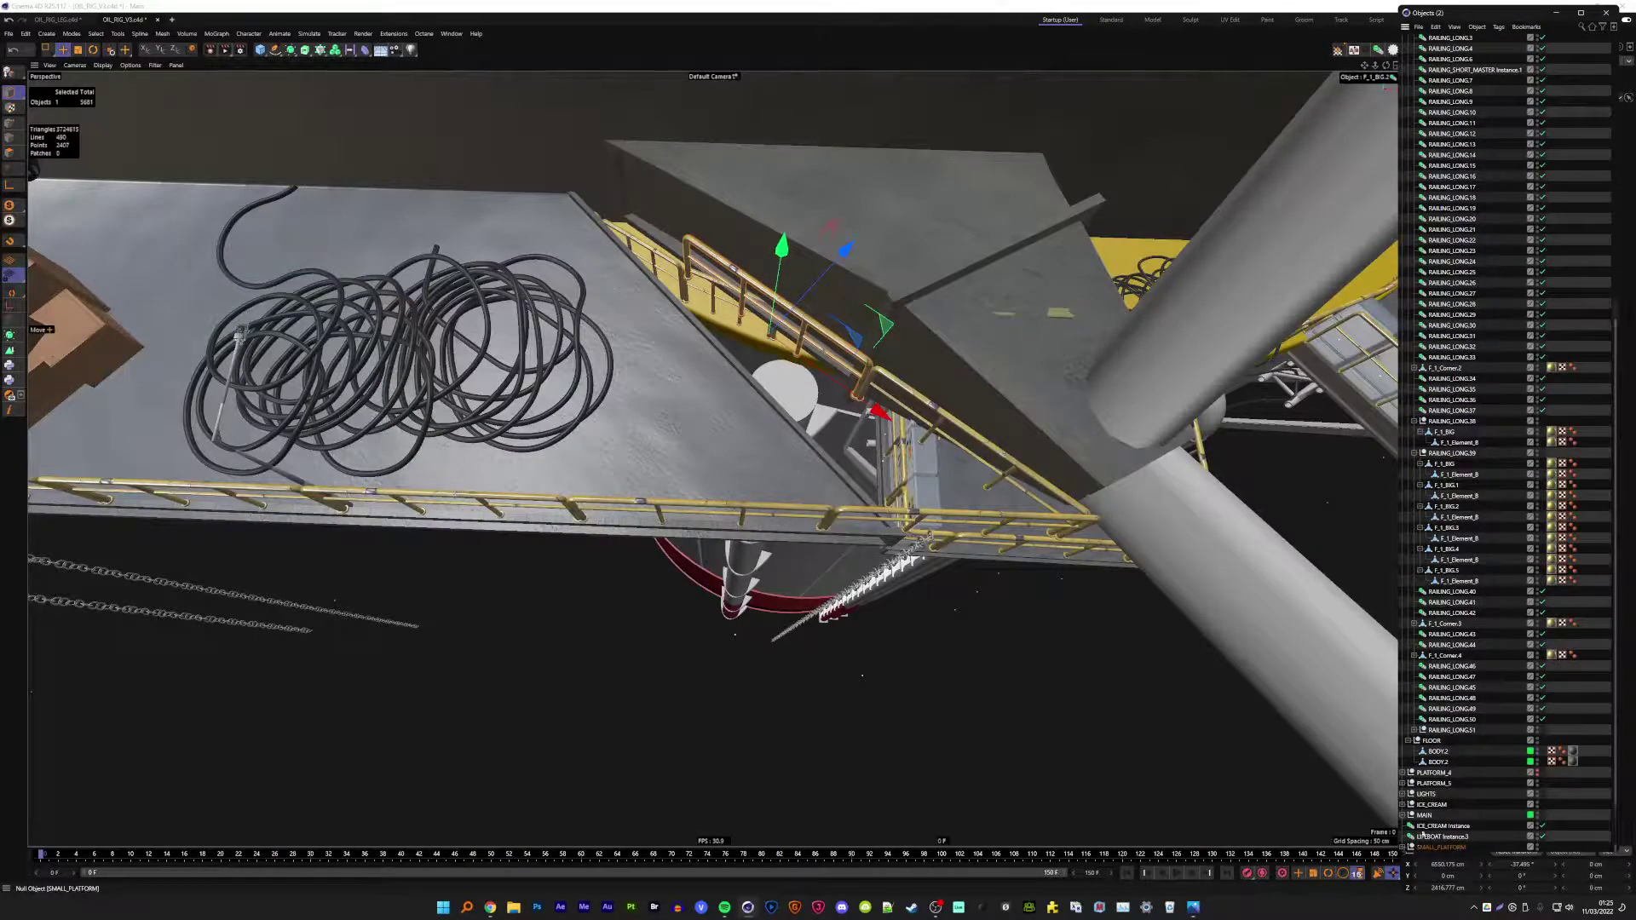
scroll(1446, 823, "down", 3)
left_click(1406, 784)
scroll(1411, 787, "down", 3)
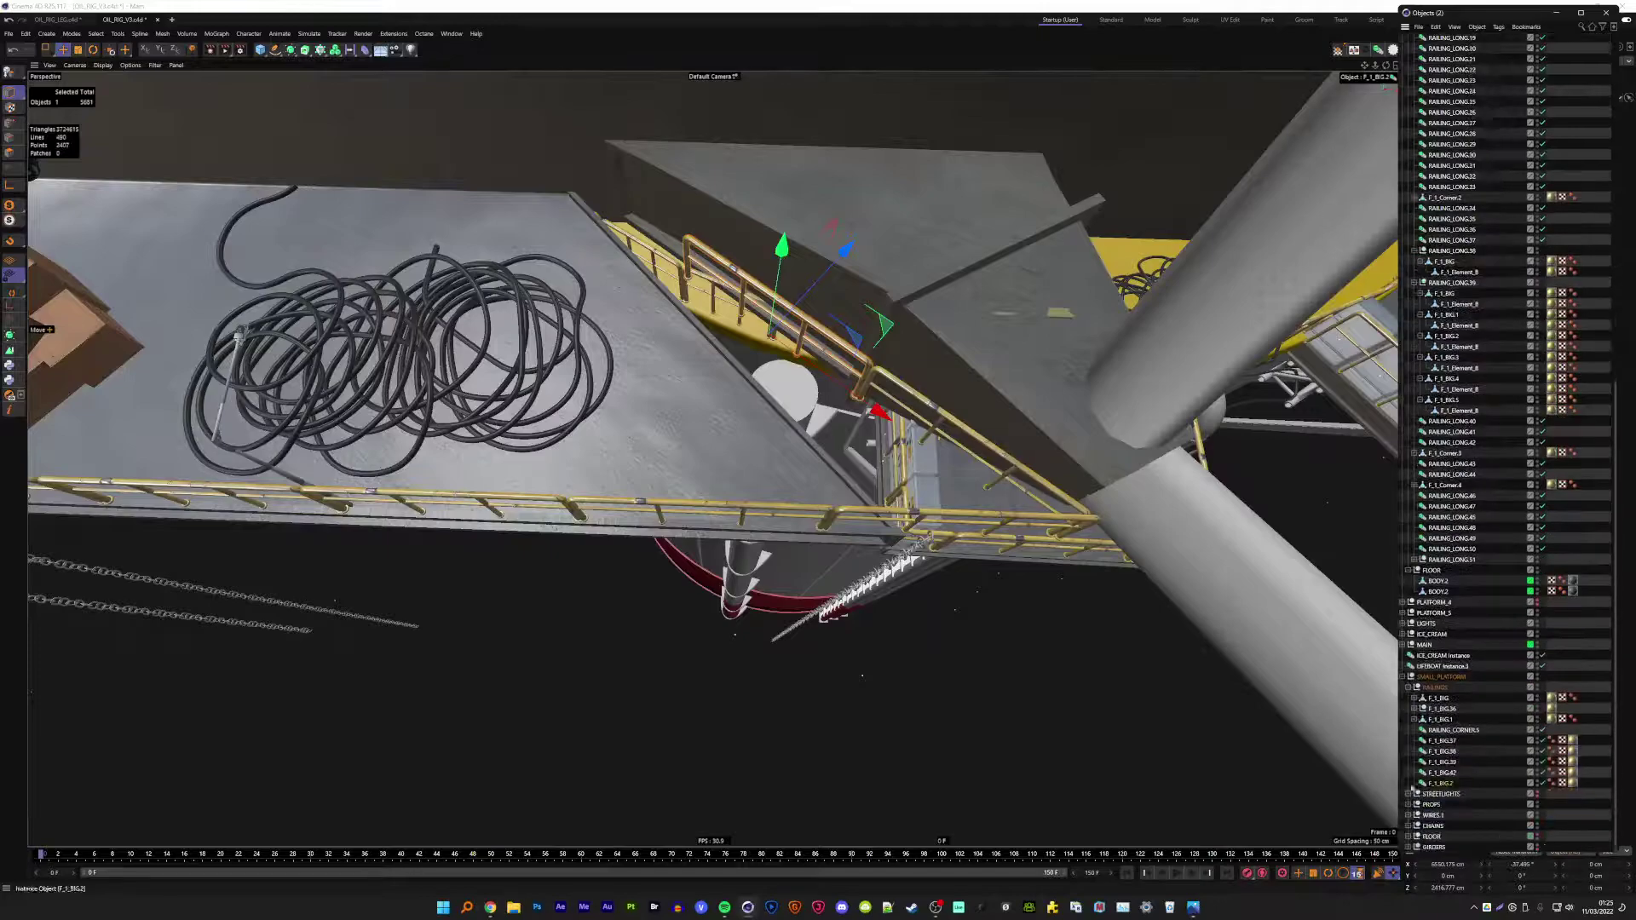
left_click(907, 390)
- Rotate the railing section F_1_BIG.2 with the Rotate tool
left_click(819, 339)
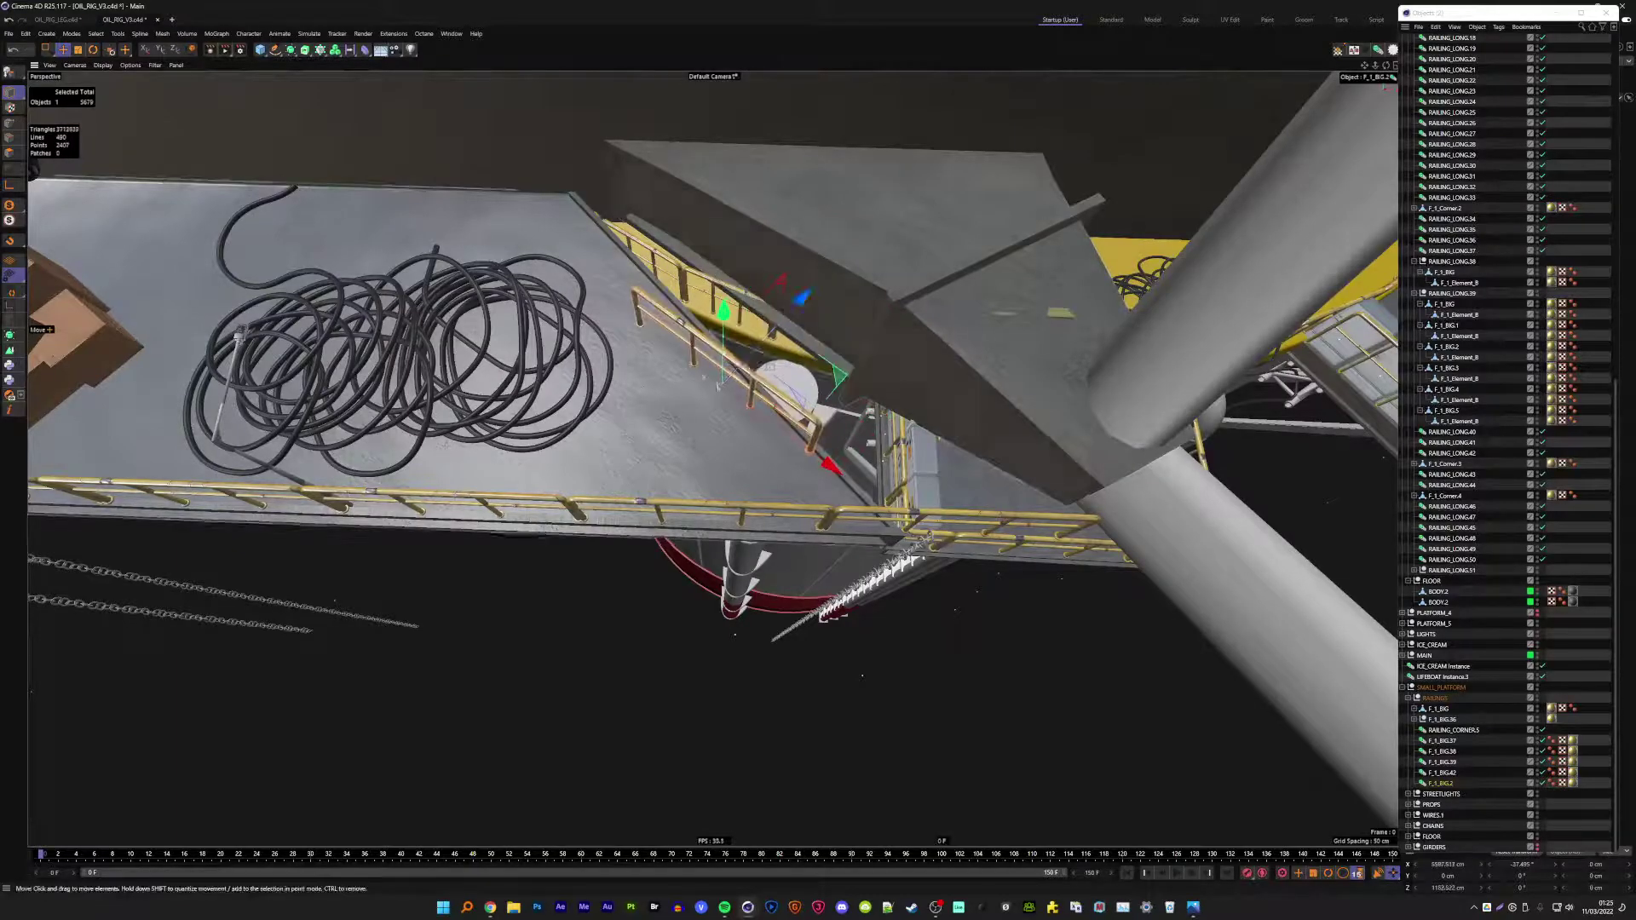
mouse_move(801, 294)
left_mouse_down("alt")
mouse_move(663, 350)
mouse_move(725, 409)
mouse_move(782, 381)
mouse_move(750, 400)
mouse_move(840, 383)
left_mouse_up("alt")
key("r")
scroll(724, 409, "up", 3)
key("e")
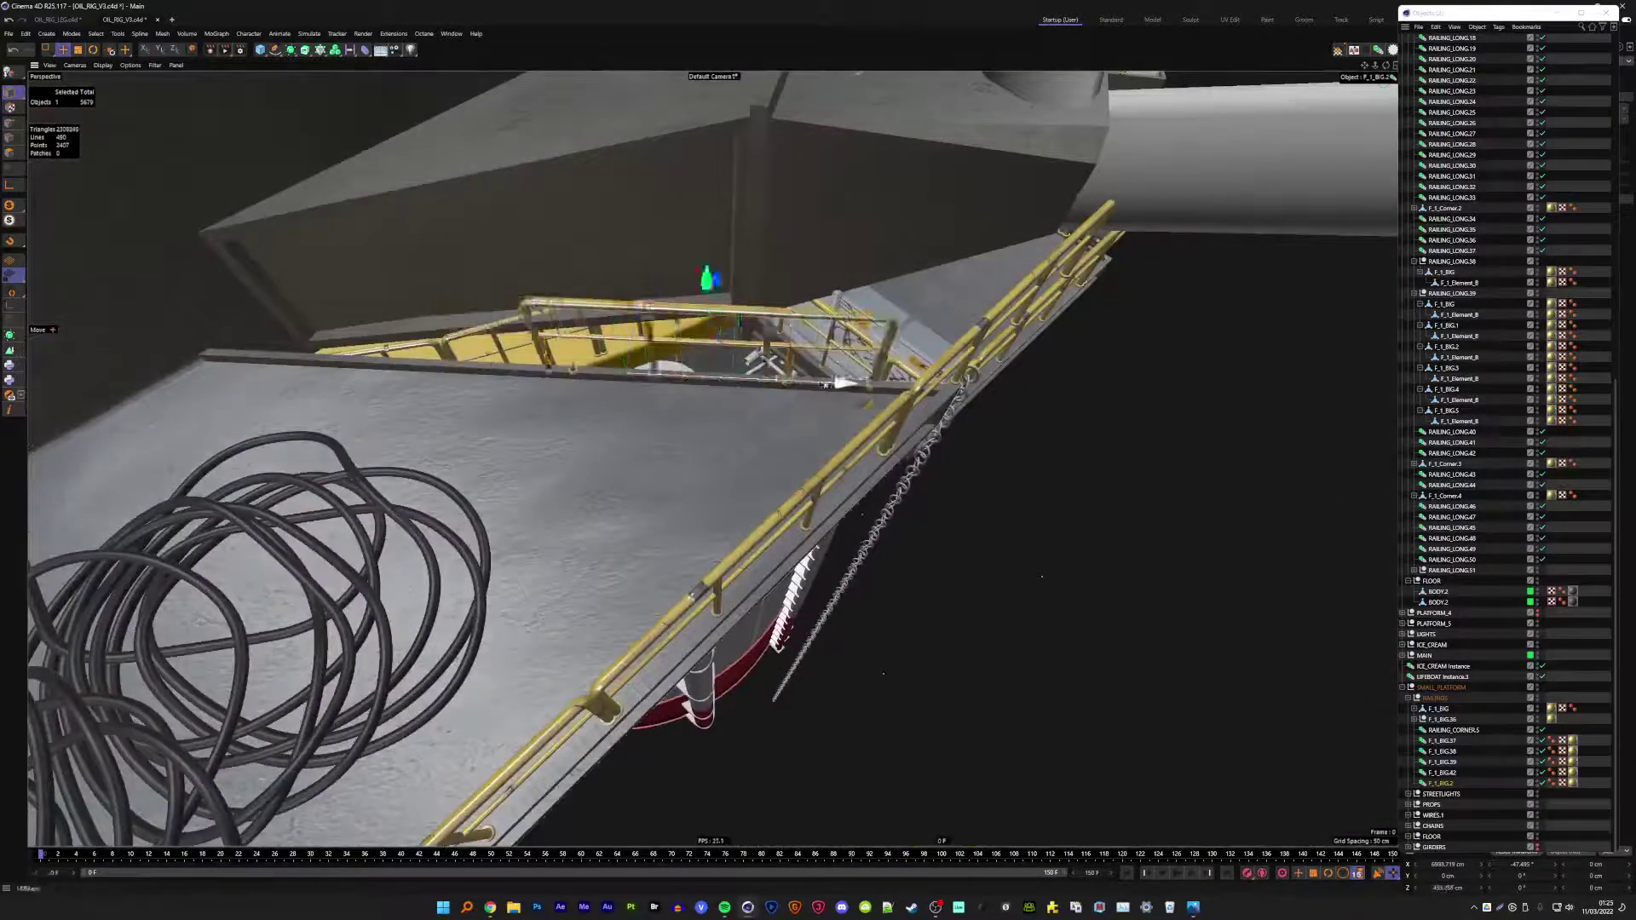
- Delete the F_1_BIG railing piece
mouse_move(839, 382)
left_mouse_down("alt")
mouse_move(793, 340)
mouse_move(841, 371)
mouse_move(968, 349)
left_mouse_up("alt")
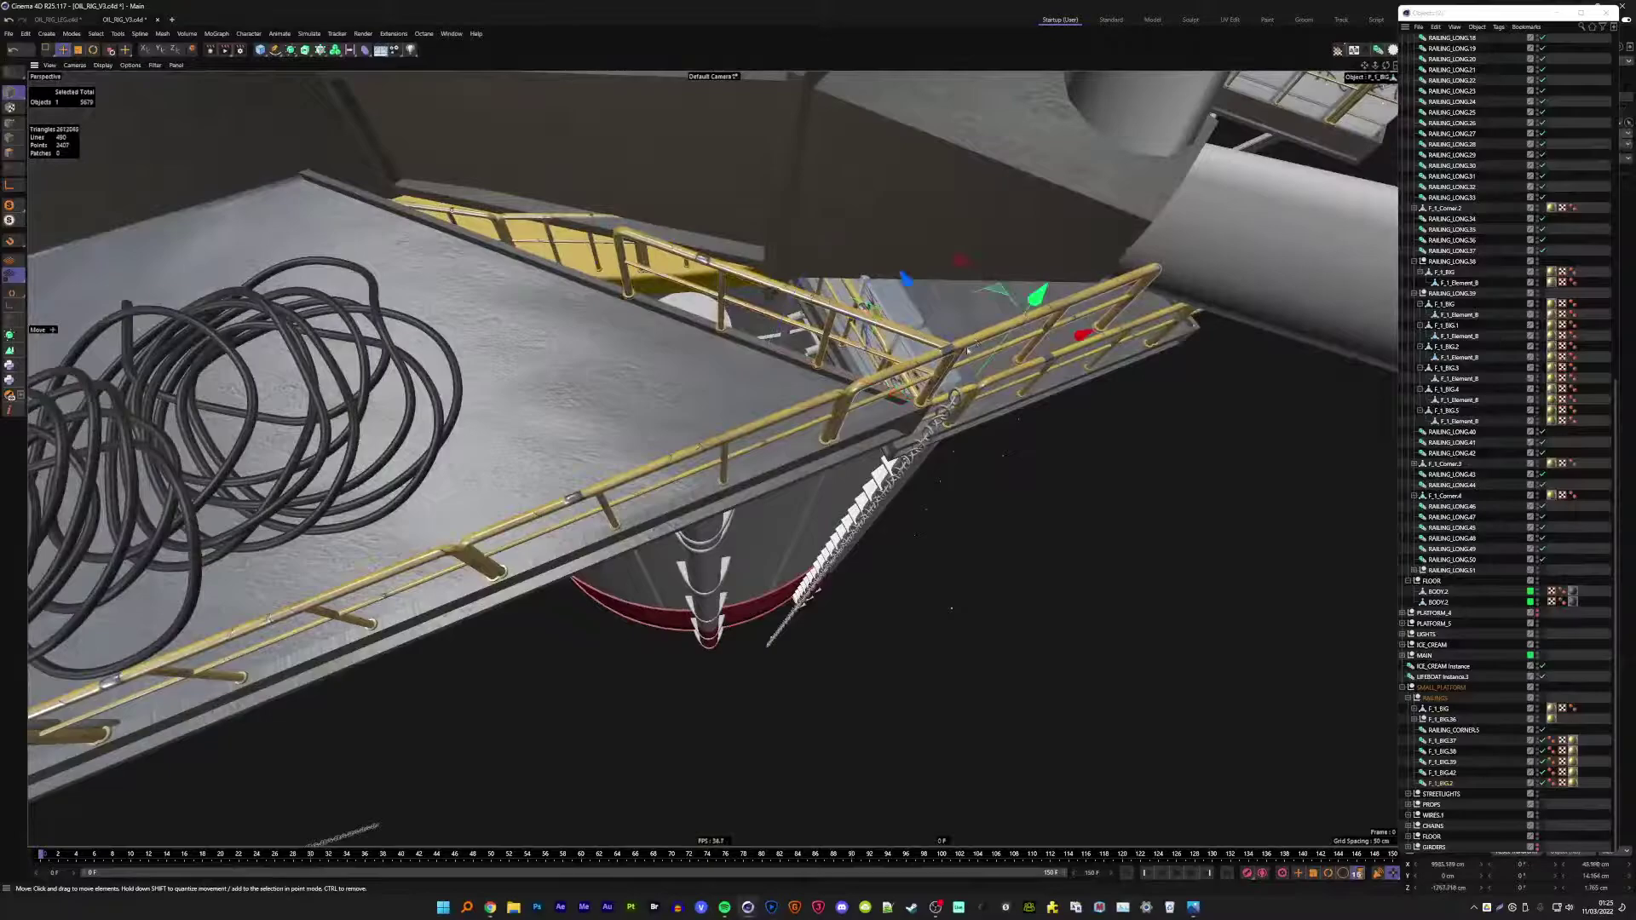
key("Delete")
mouse_move(968, 349)
left_mouse_down("alt")
mouse_move(935, 503)
mouse_move(637, 410)
mouse_move(679, 453)
mouse_move(659, 456)
mouse_move(769, 550)
mouse_move(674, 551)
mouse_move(714, 458)
mouse_move(778, 402)
mouse_move(867, 525)
left_mouse_up("alt")
scroll(638, 410, "down", 5)
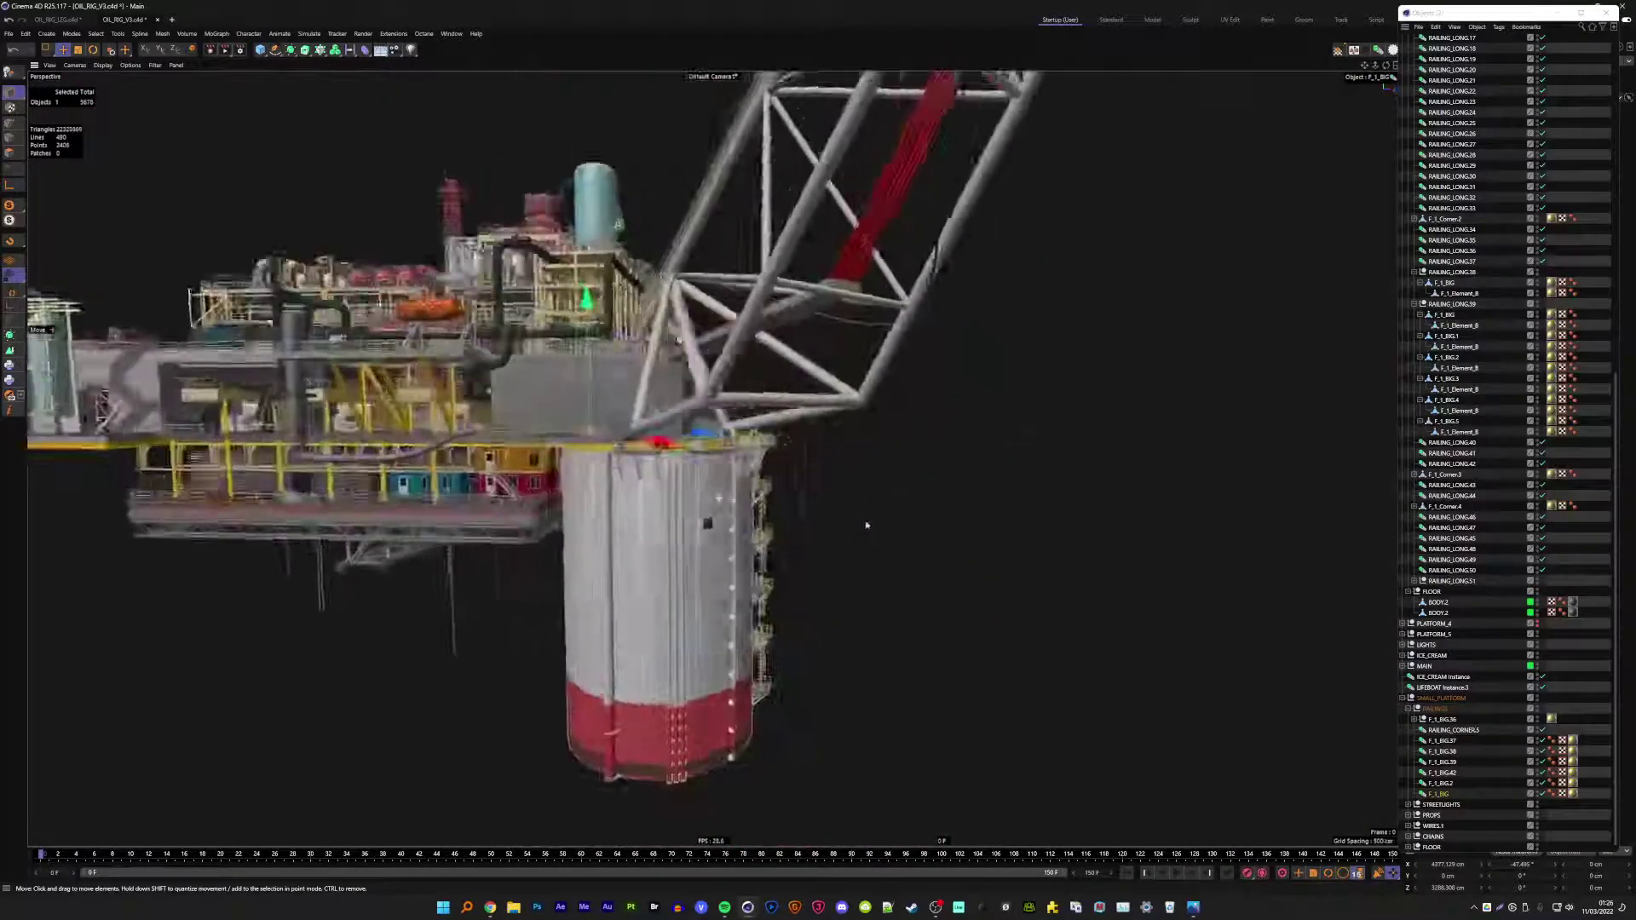
- Orbit and zoom to inspect the yellow column top and crane boom
scroll(587, 438, "up", 10)
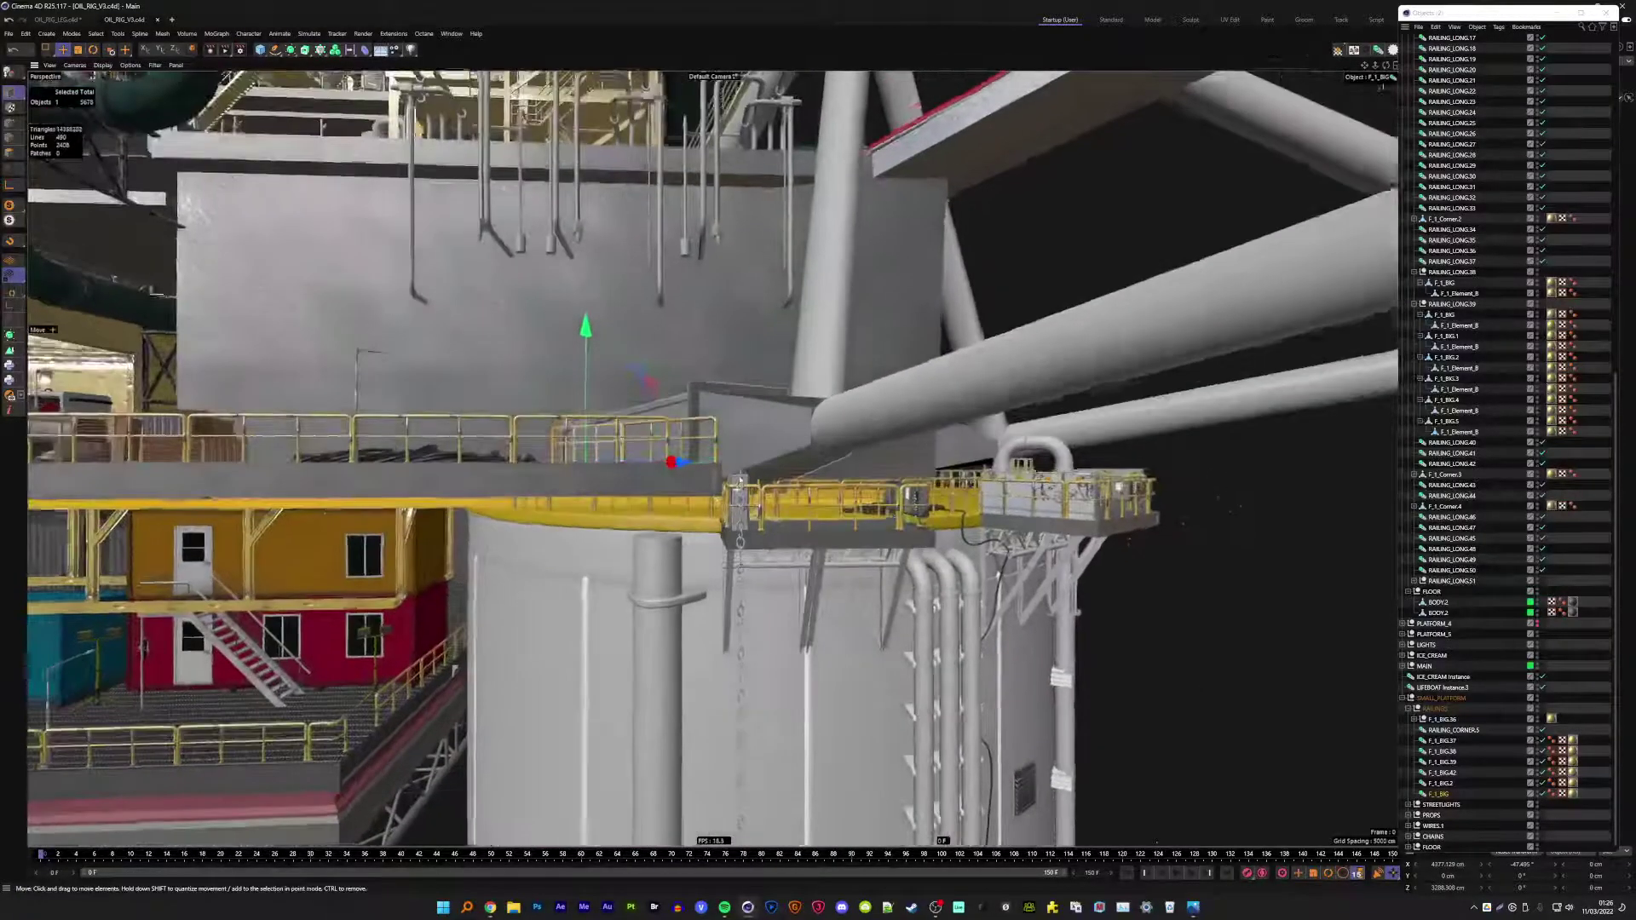
scroll(713, 460, "up", 2)
scroll(712, 460, "up", 2)
scroll(712, 460, "up", 2)
scroll(724, 480, "down", 2)
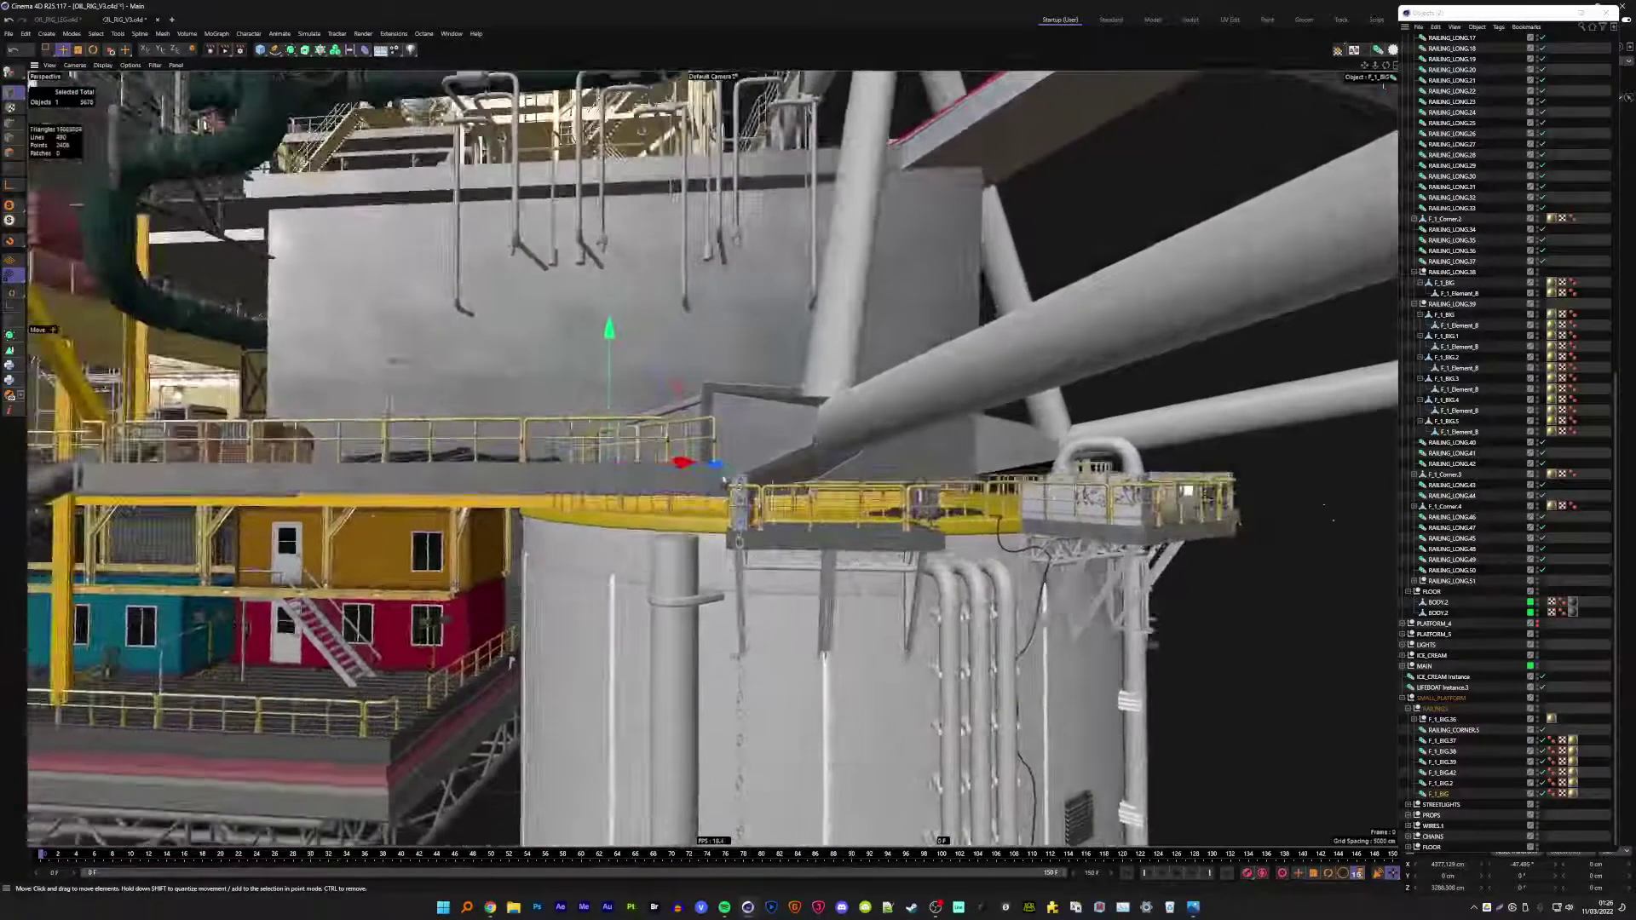
scroll(723, 480, "down", 4)
scroll(724, 480, "down", 4)
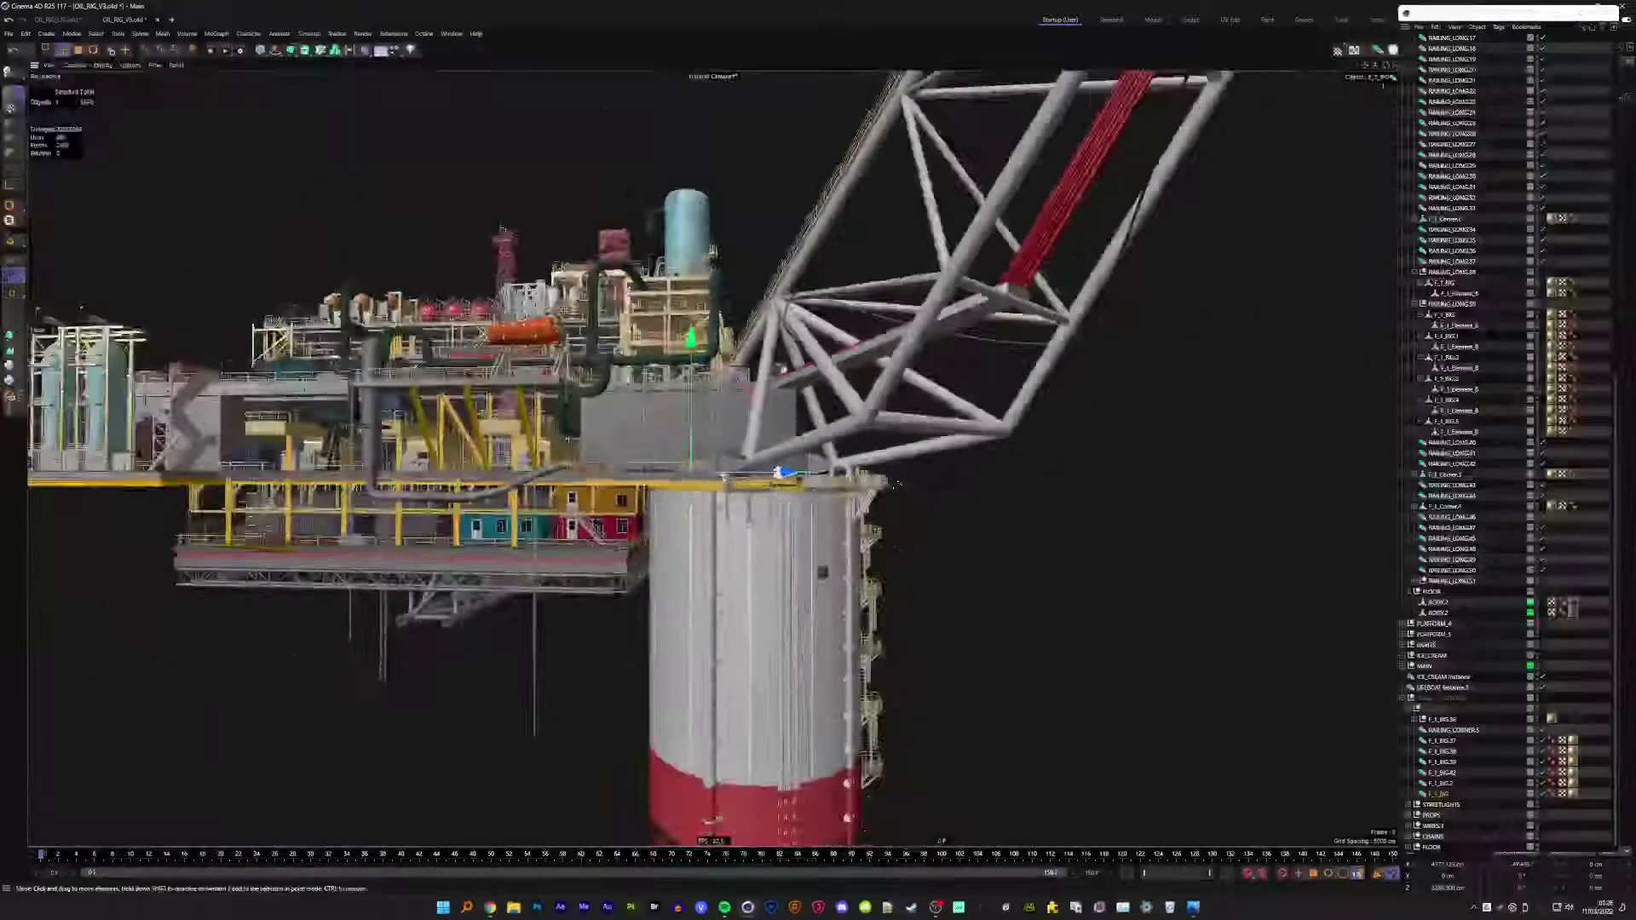
left_click_drag(723, 480, 524, 552, "alt")
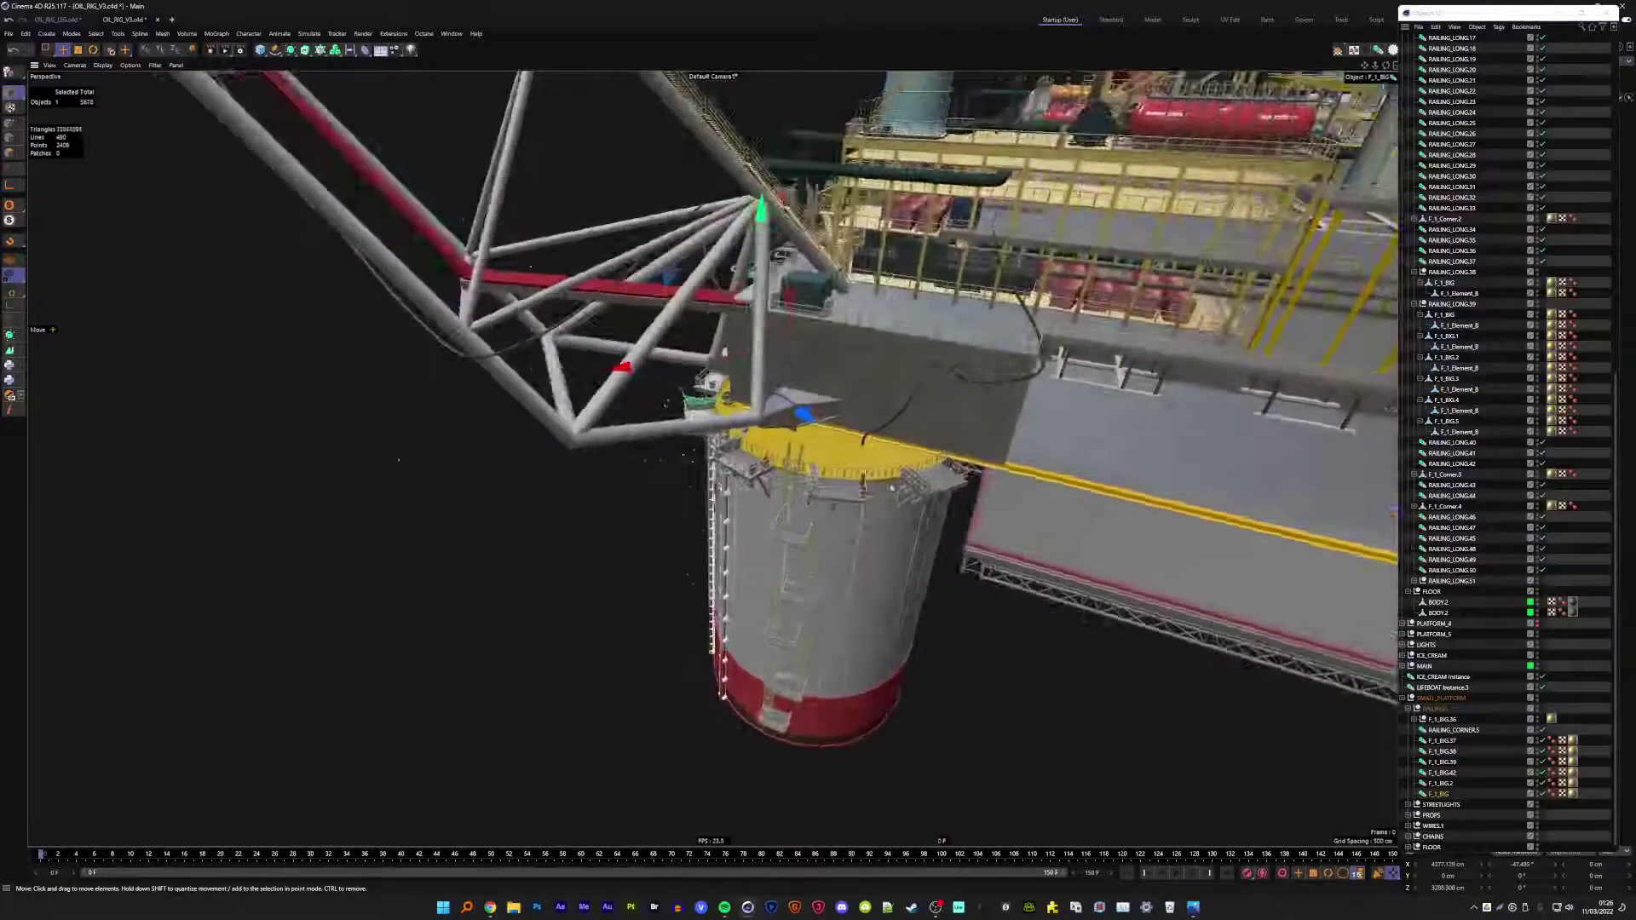
scroll(886, 438, "up", 5)
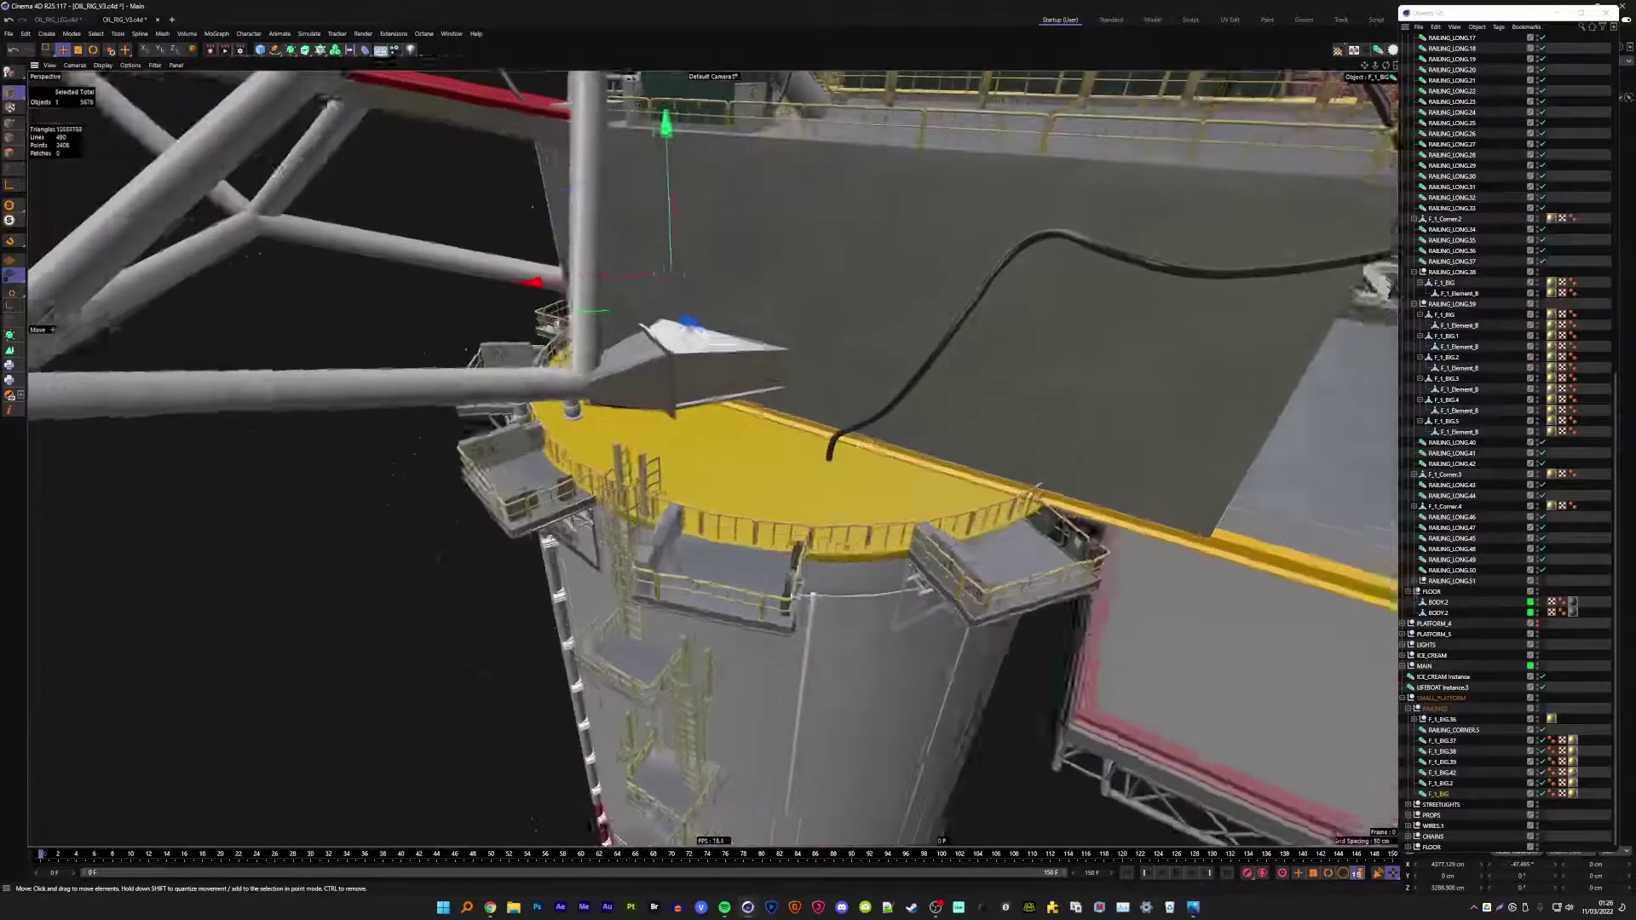
left_click_drag(885, 438, 825, 450, "alt")
scroll(870, 442, "up", 3)
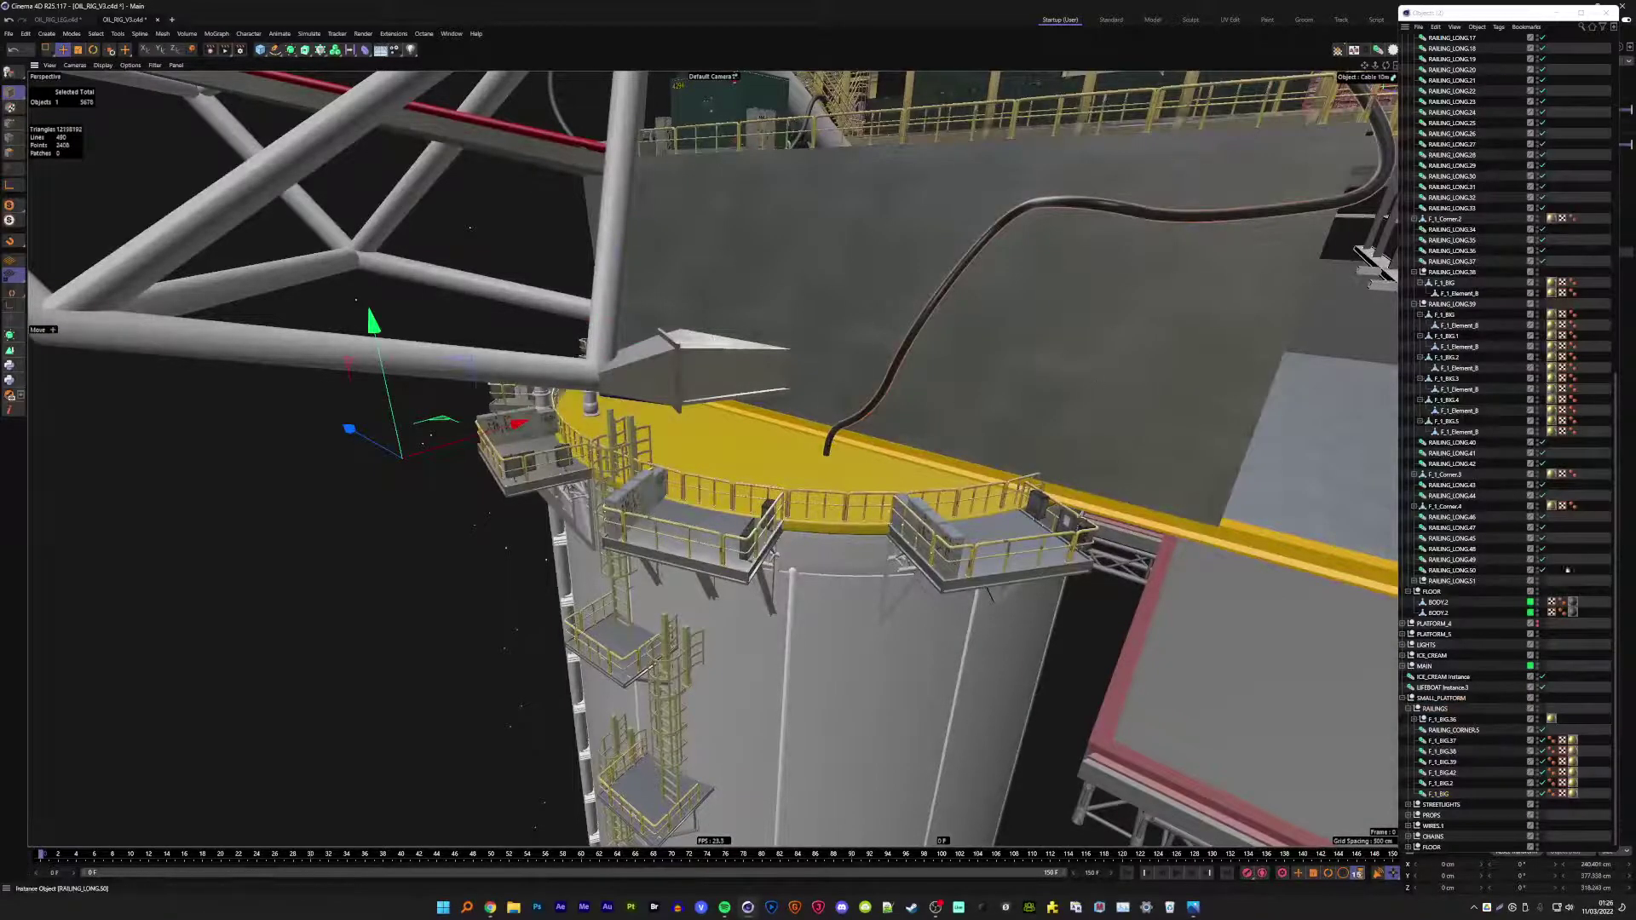
scroll(1434, 358, "up", 10)
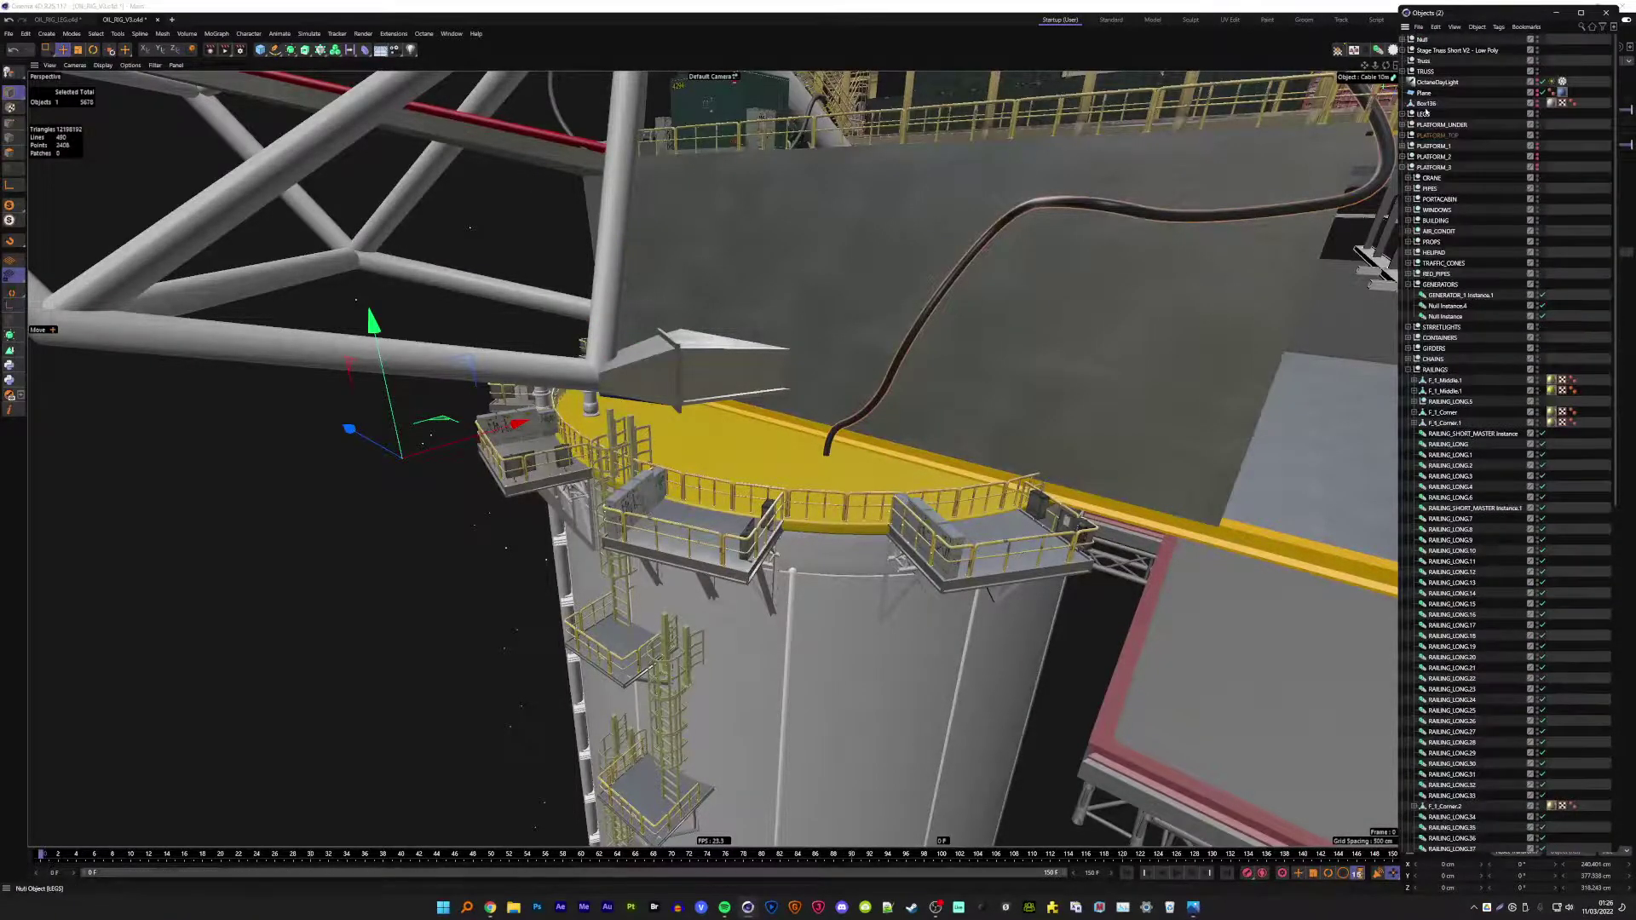
left_click(1402, 167)
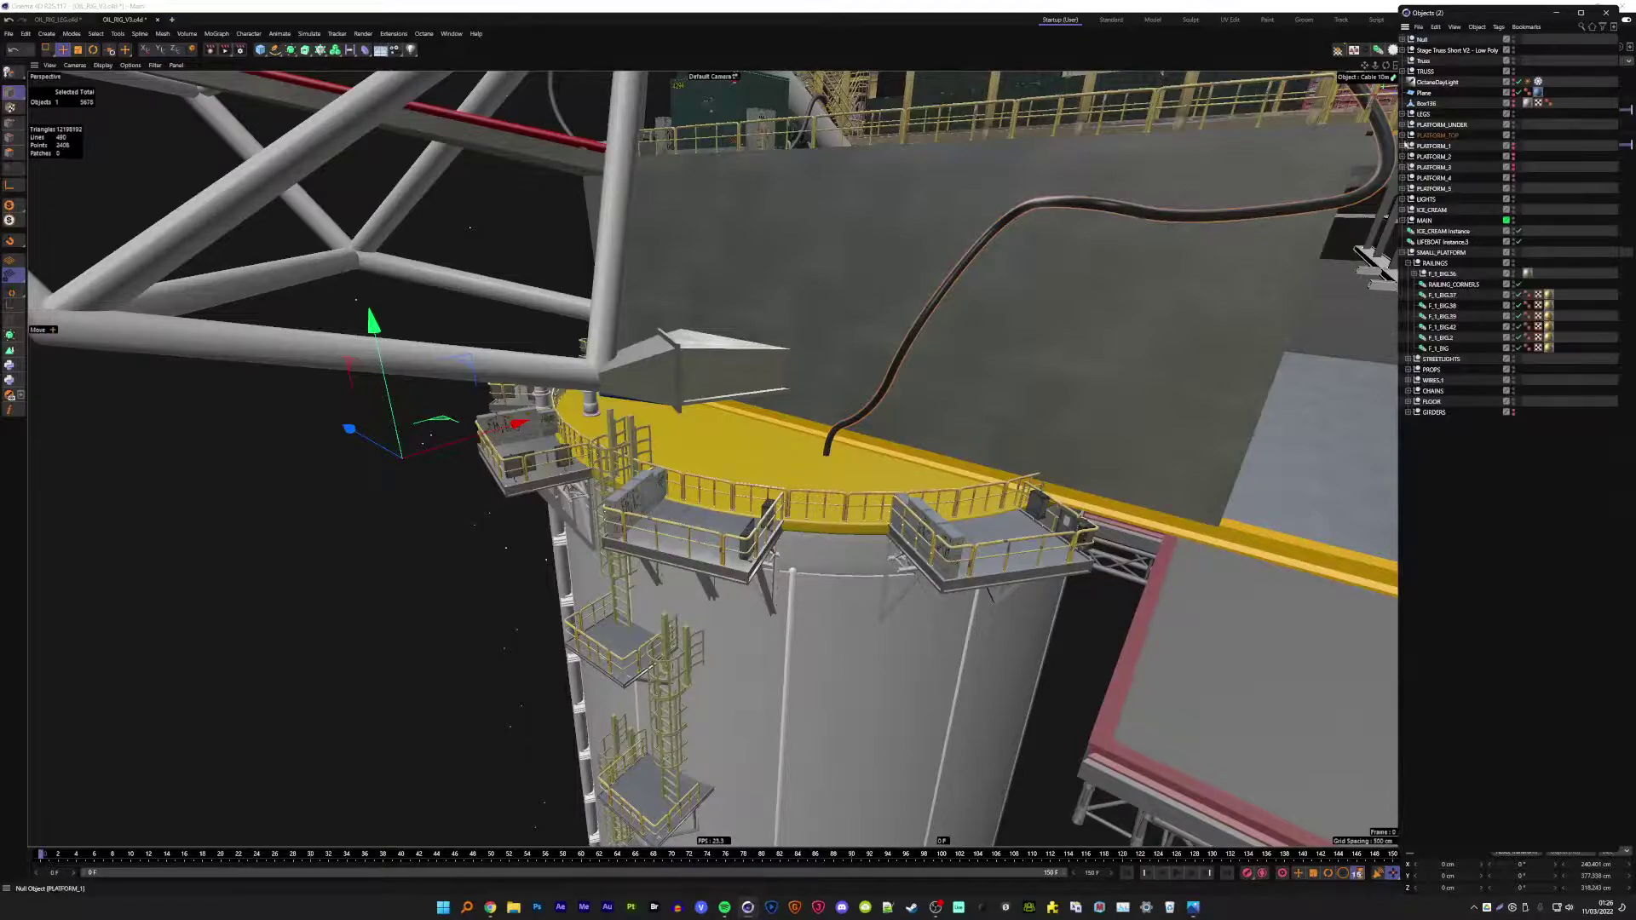
left_click(1402, 135)
left_click(1408, 242)
left_click(1409, 199)
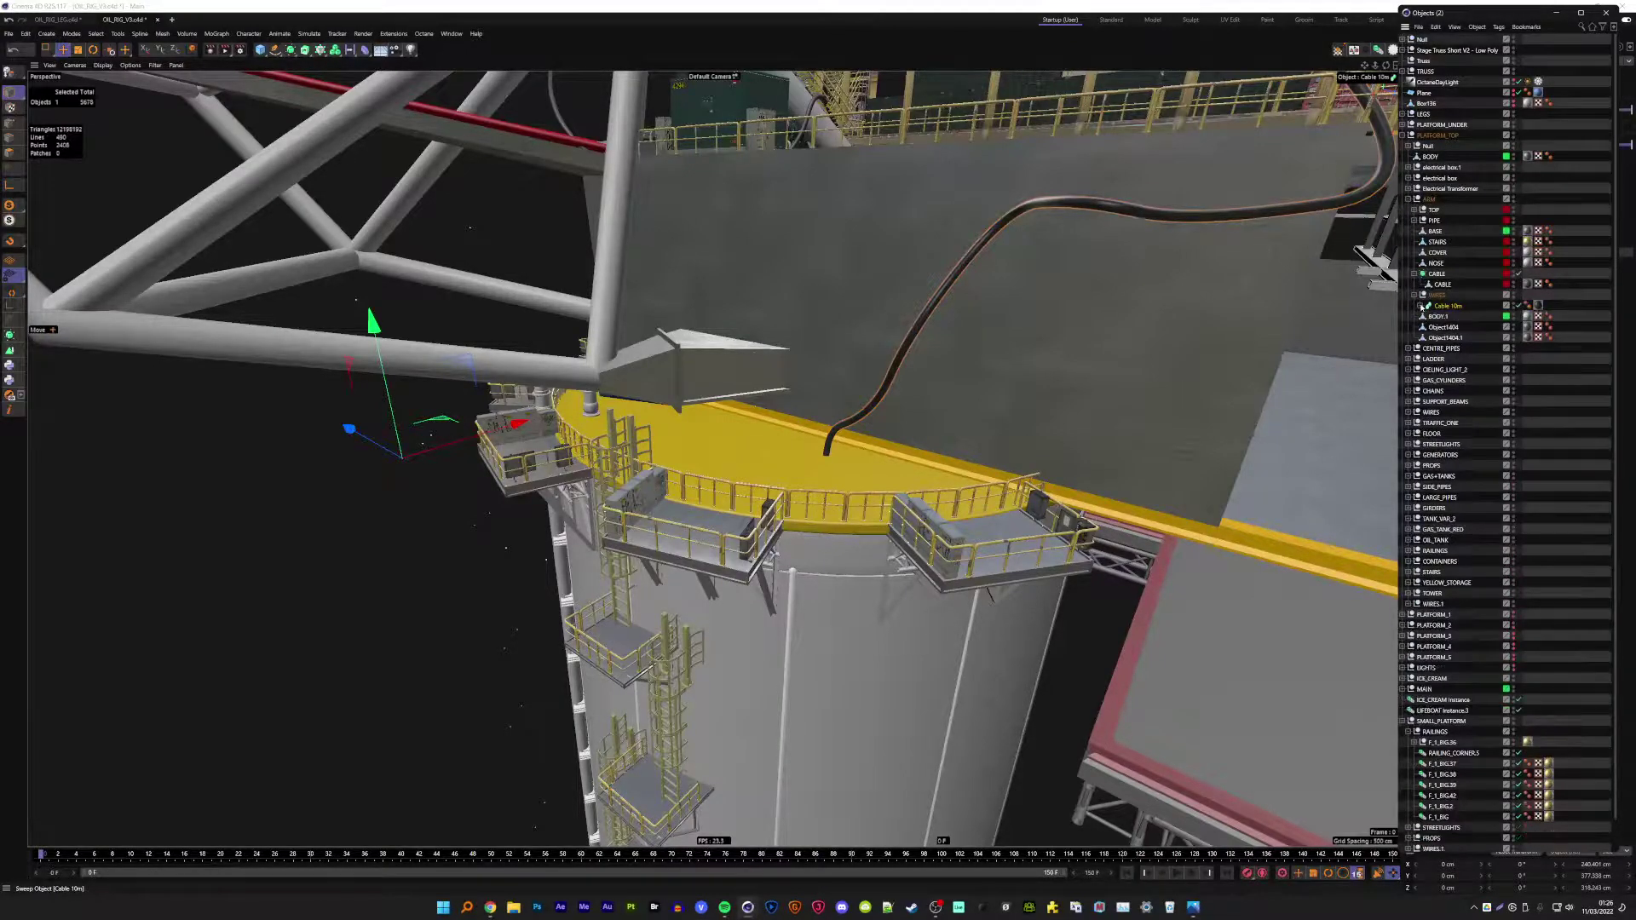
left_click(1421, 306)
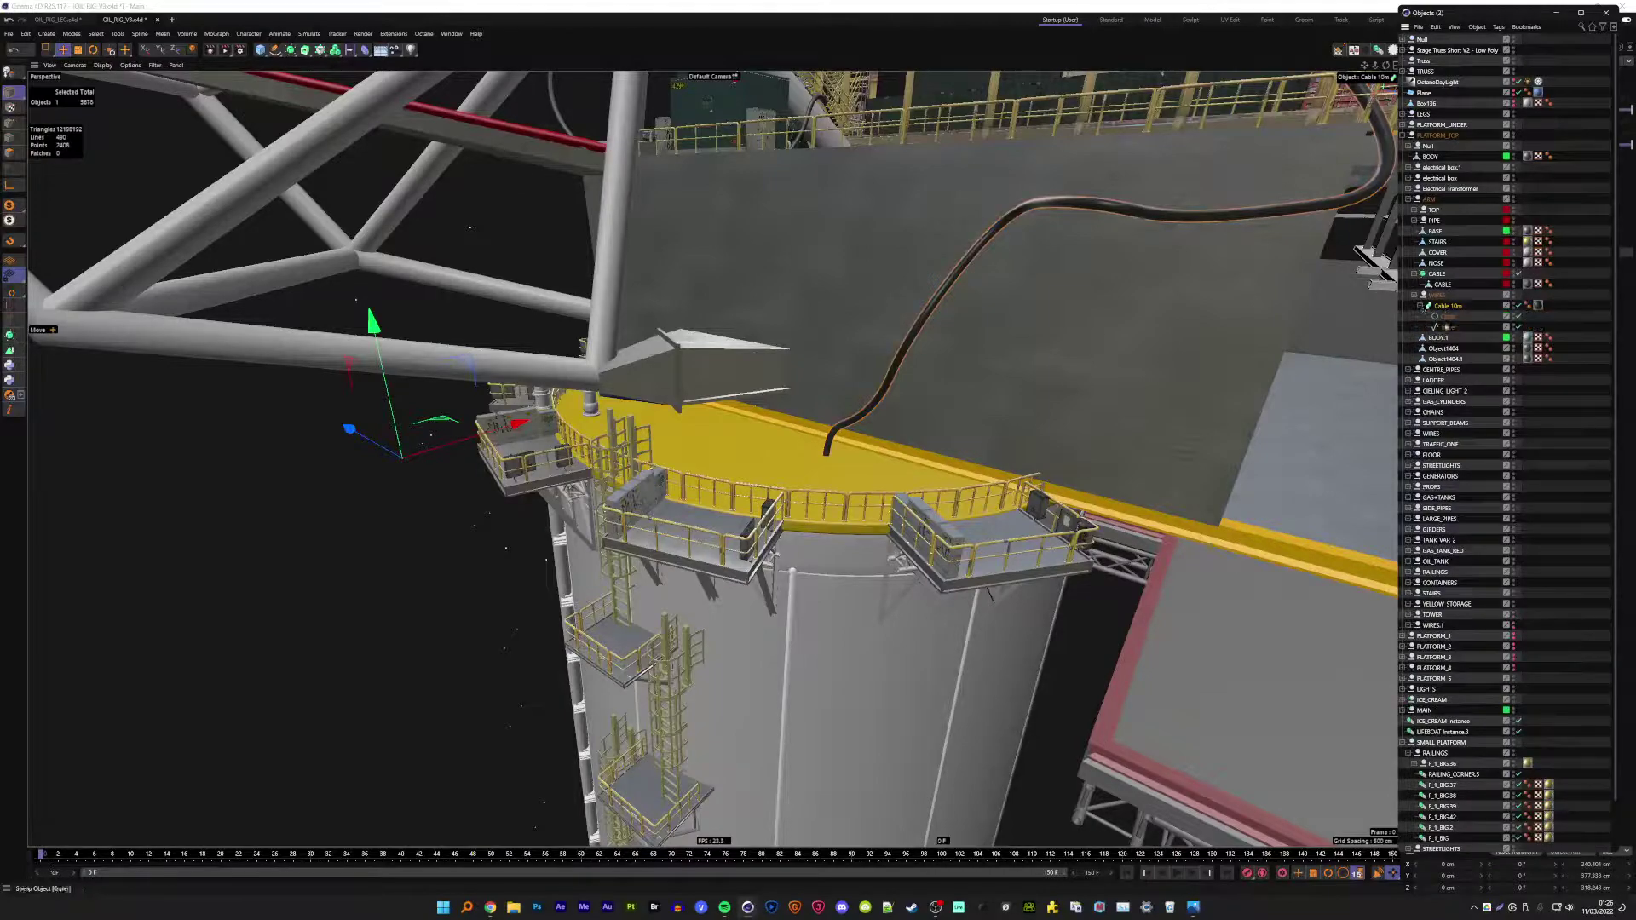
left_click(1446, 327)
left_click(10, 124)
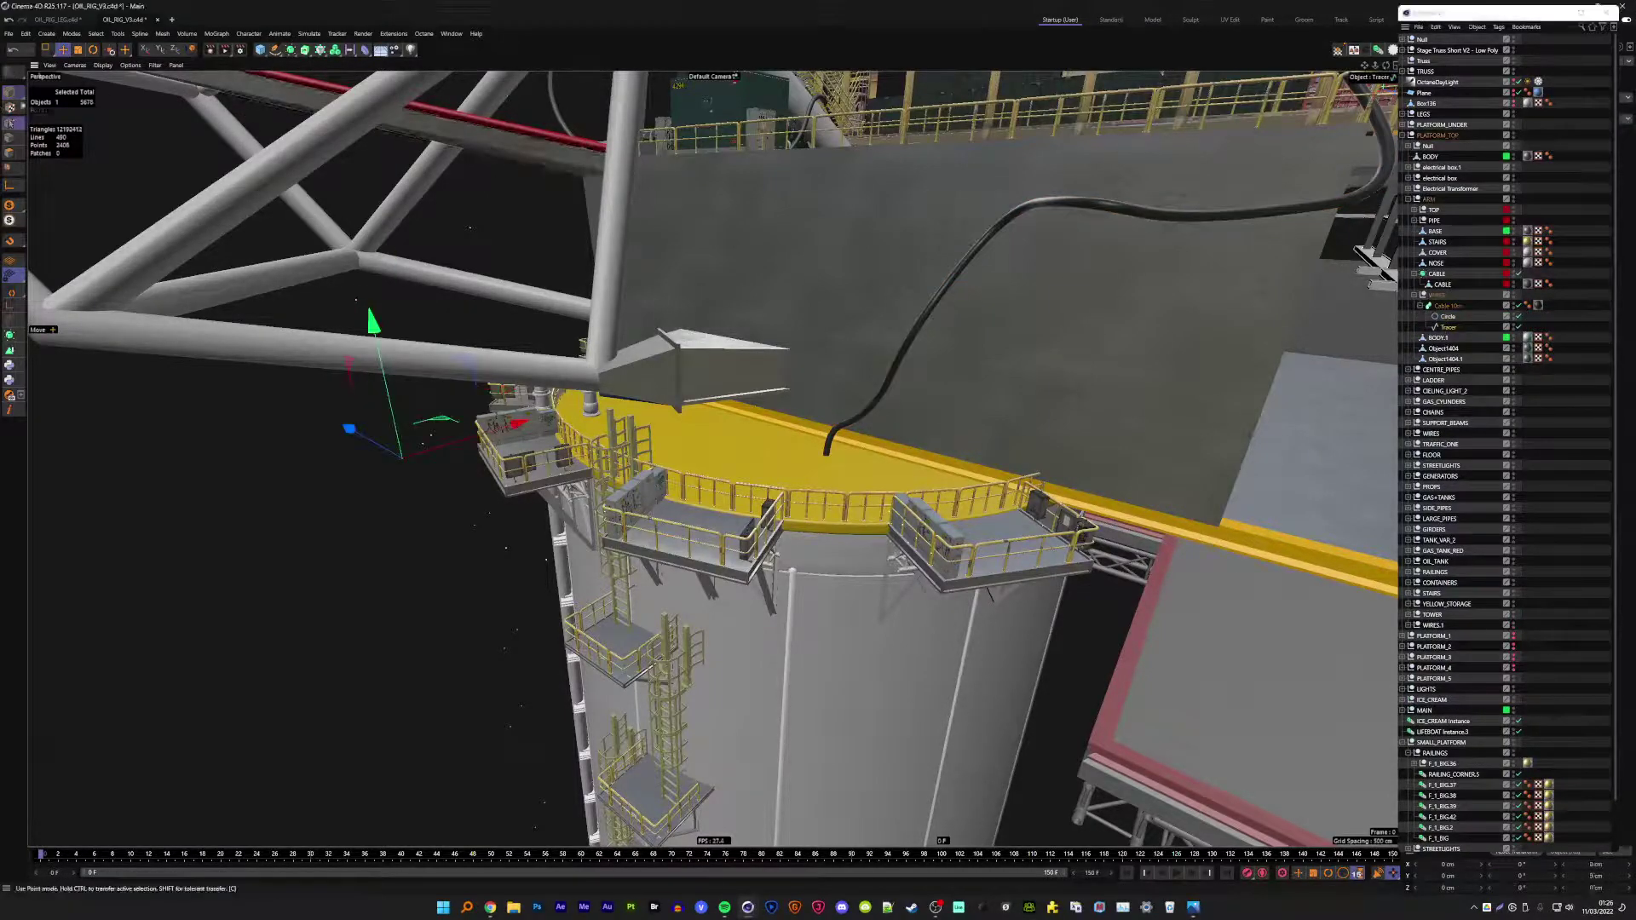
key("0")
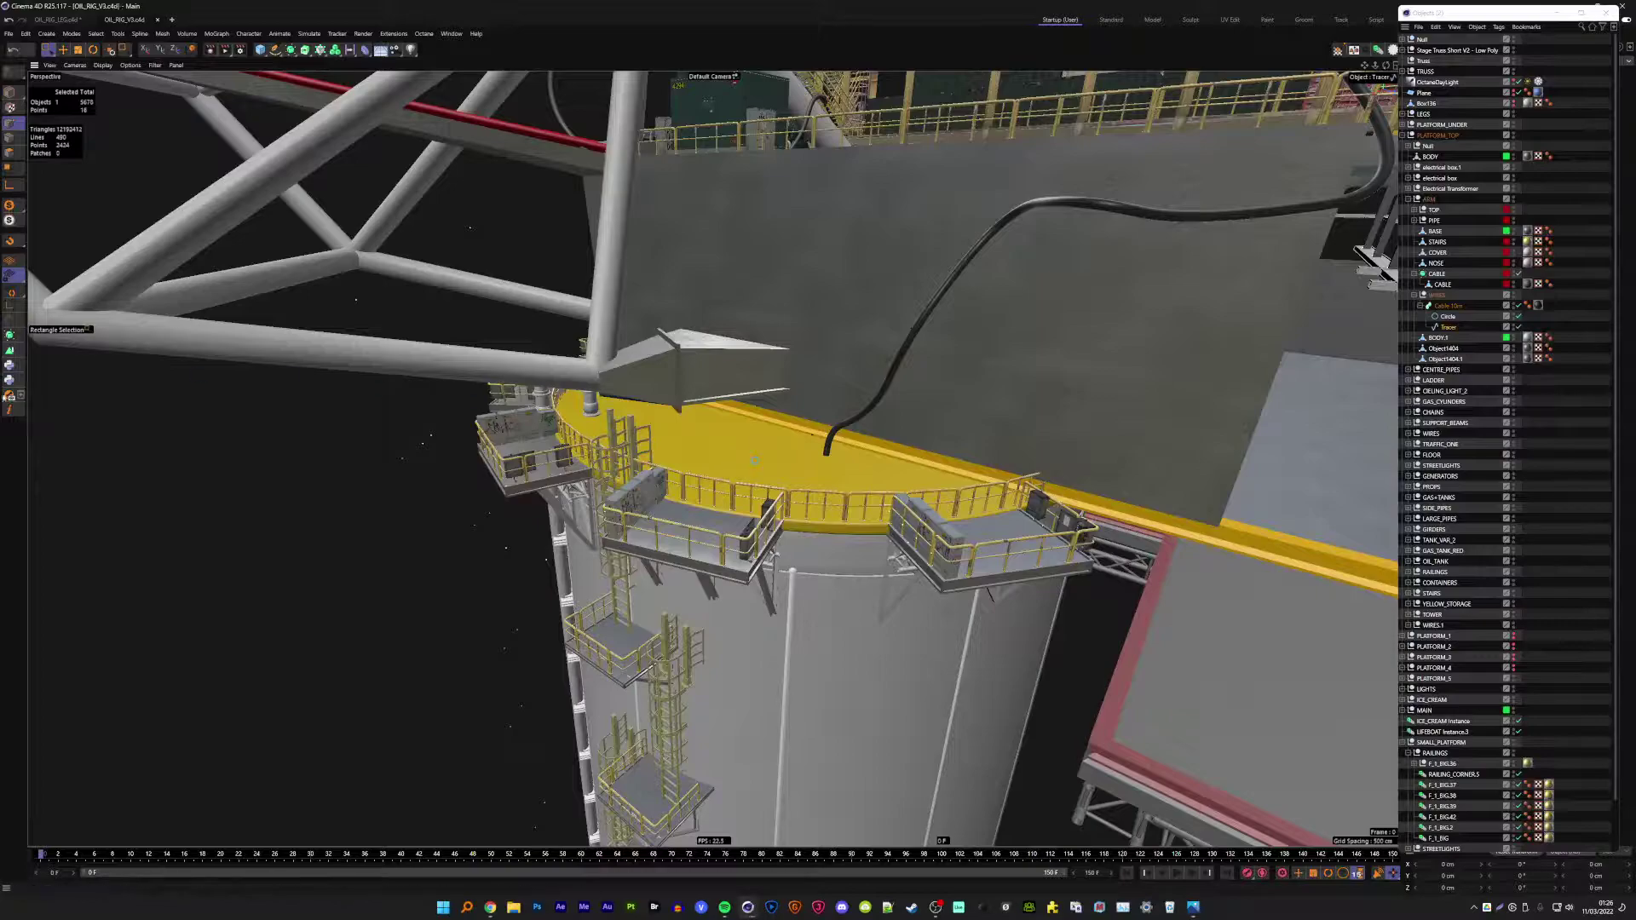
left_click_drag(198, 431, 532, 442, "alt")
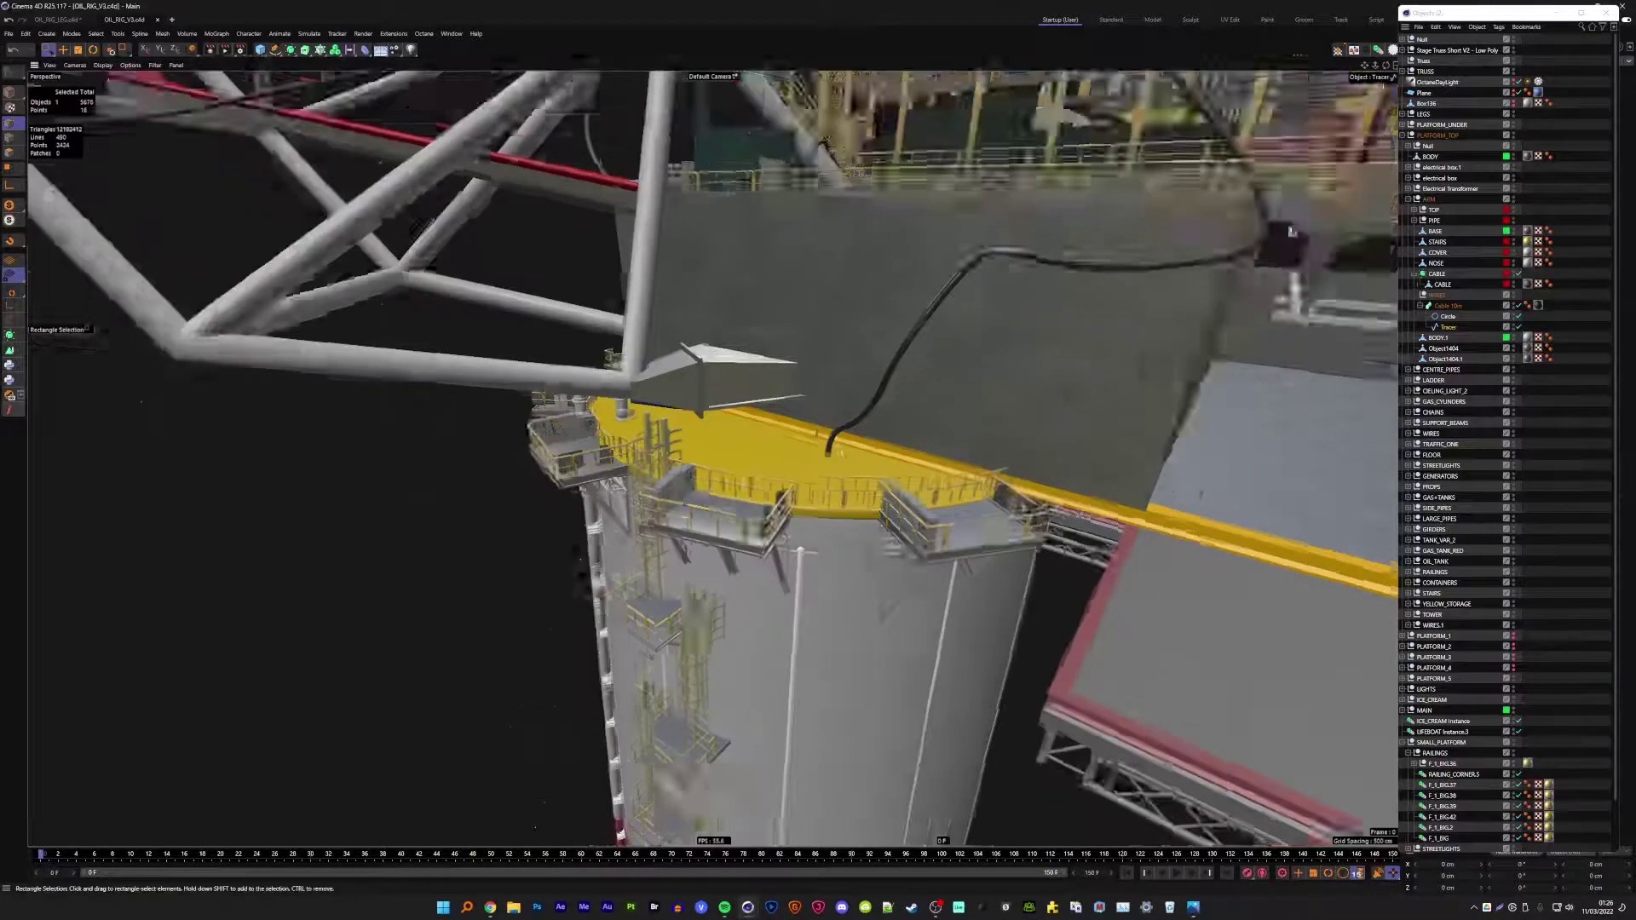
left_click_drag(847, 426, 958, 399)
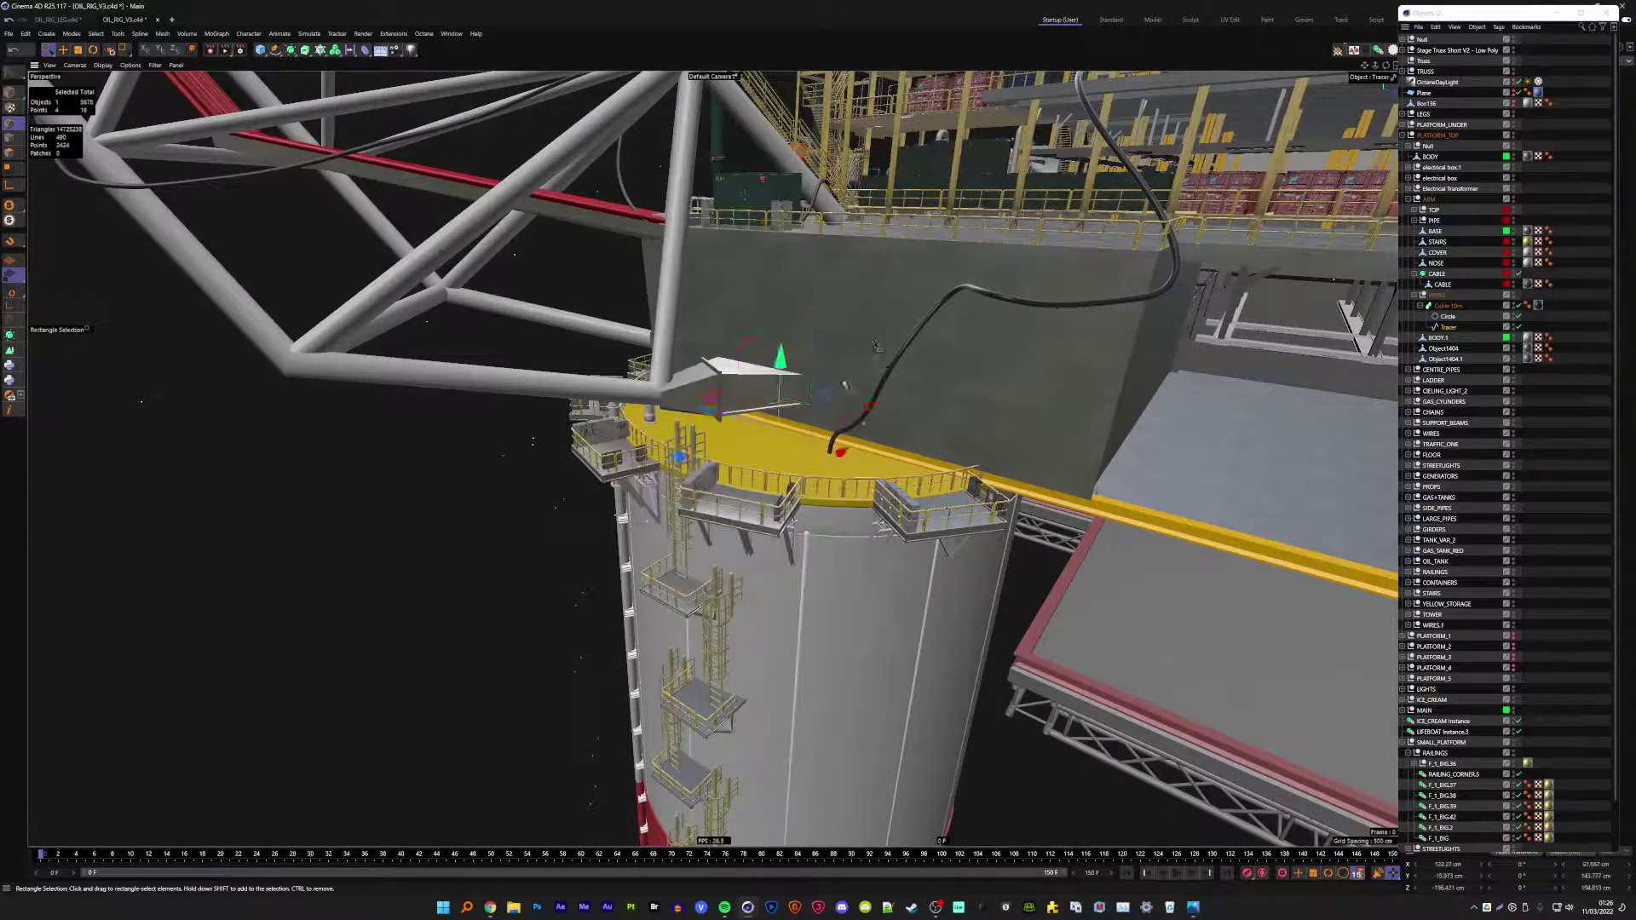
left_click_drag(671, 615, 821, 346)
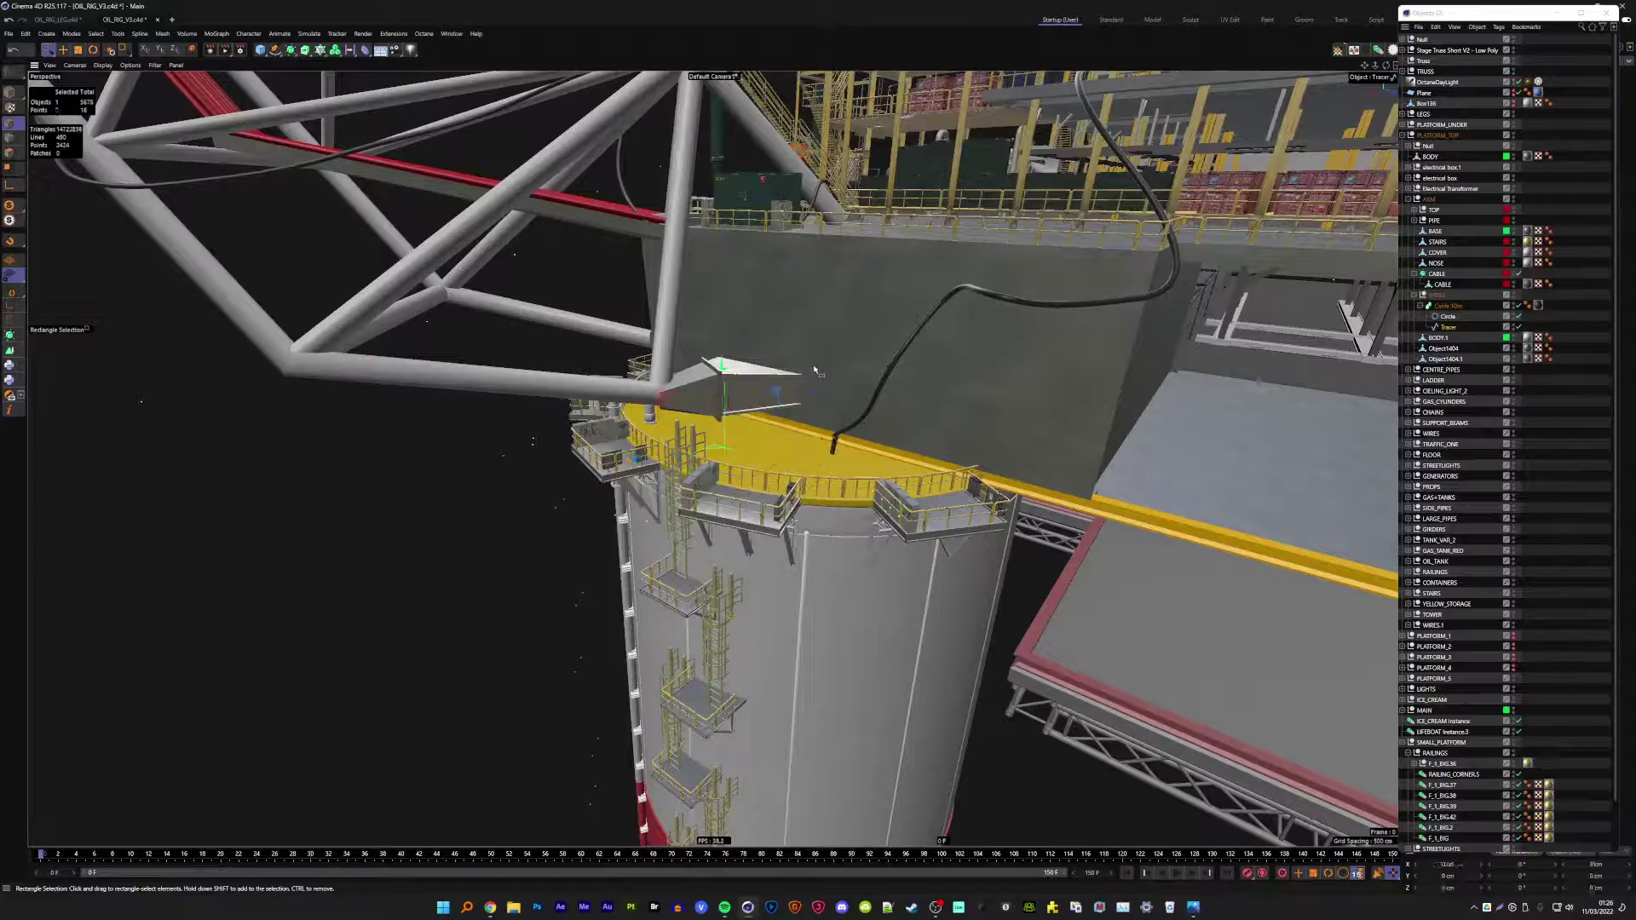
left_click_drag(710, 738, 972, 510)
mouse_move(743, 537)
left_mouse_down()
mouse_move(932, 367)
mouse_move(870, 373)
left_mouse_up()
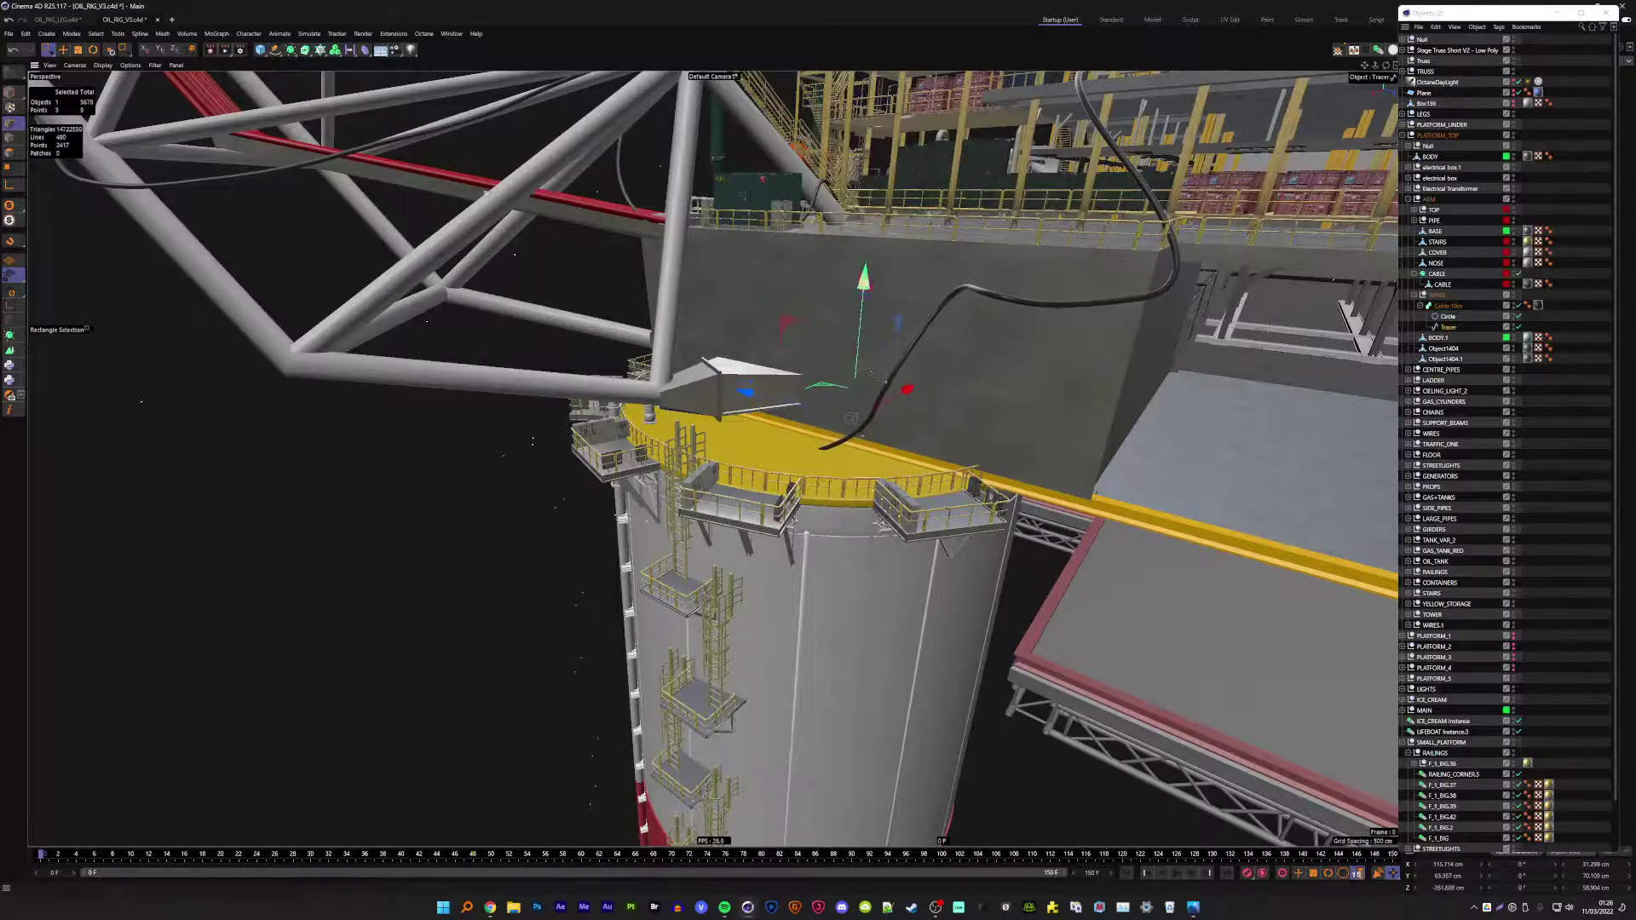
left_click(17, 93)
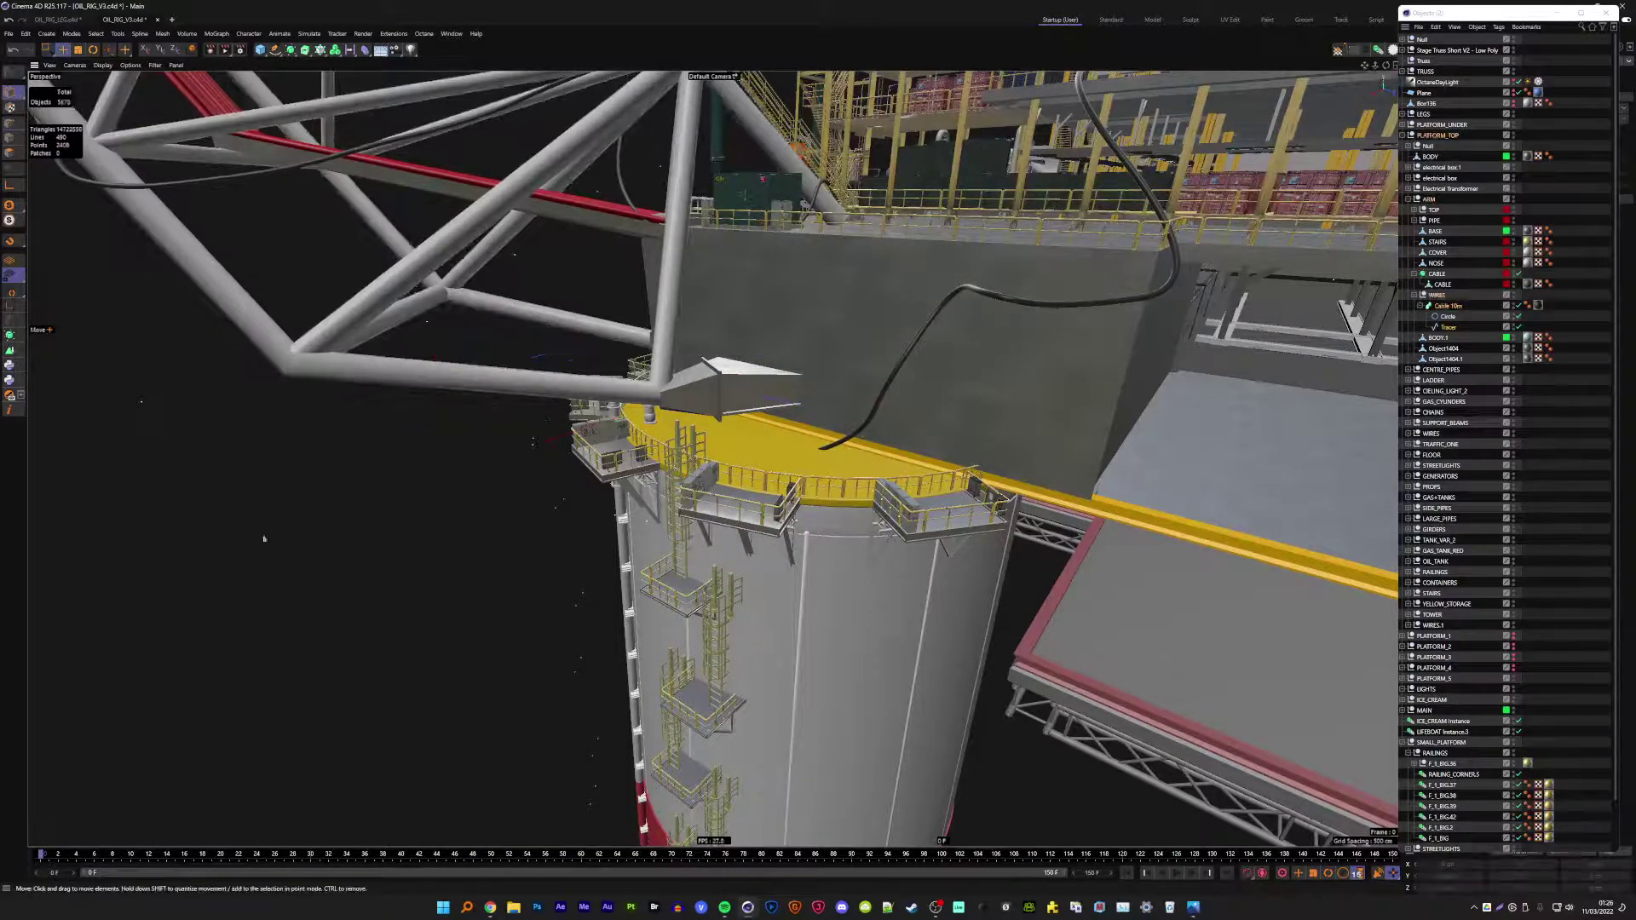
left_click_drag(1350, 320, 1380, 296, "alt")
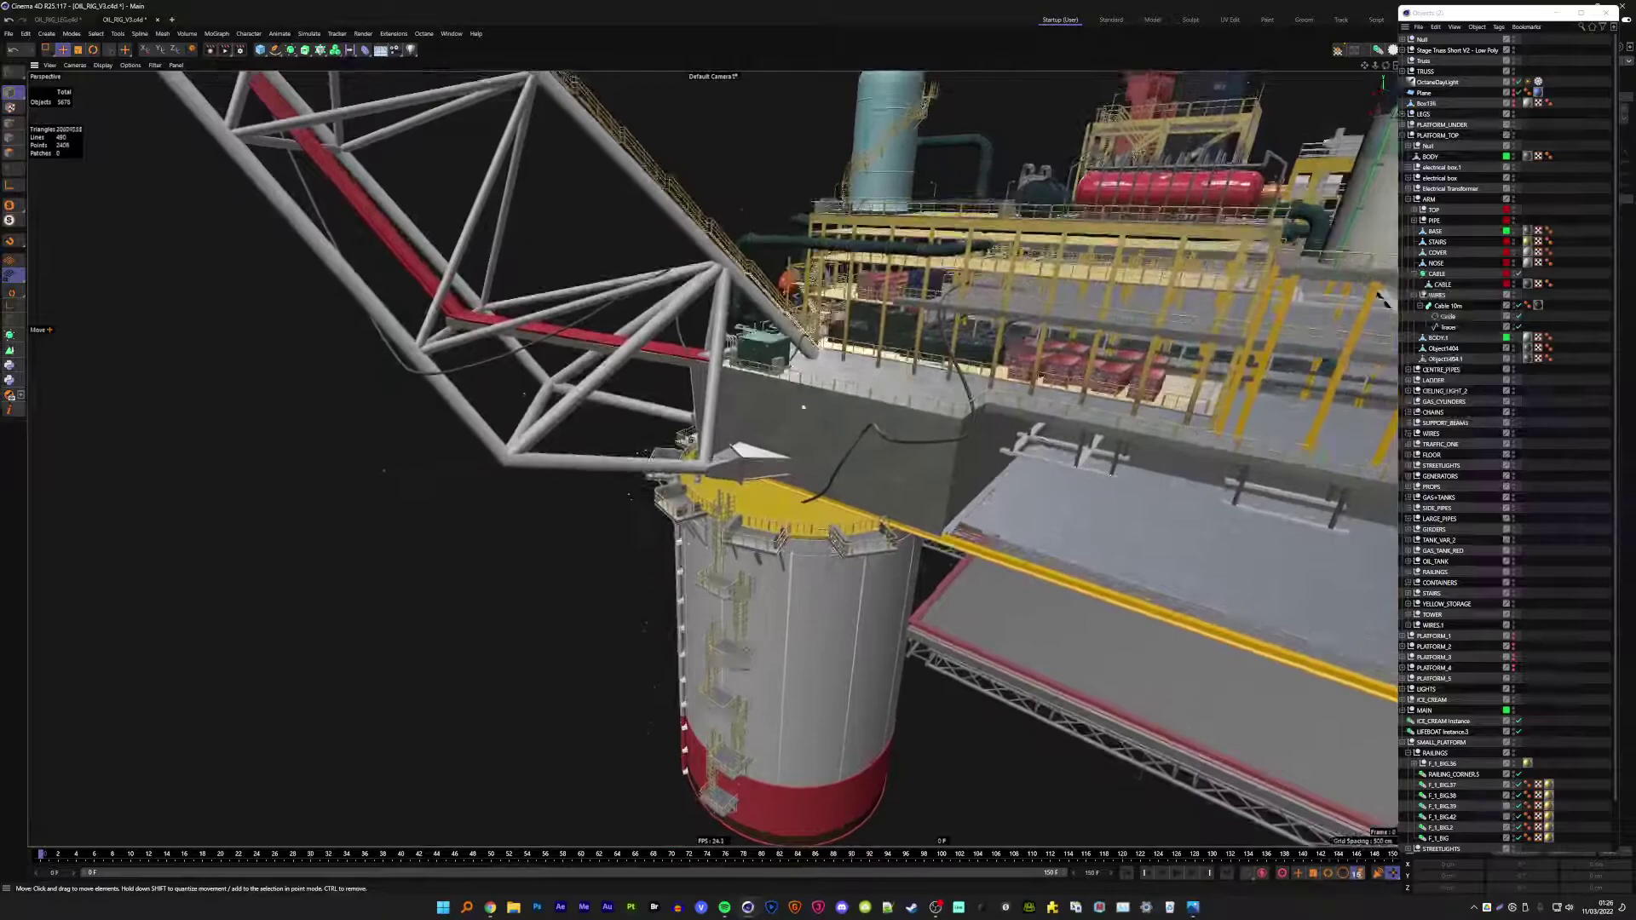
scroll(806, 407, "up", 3)
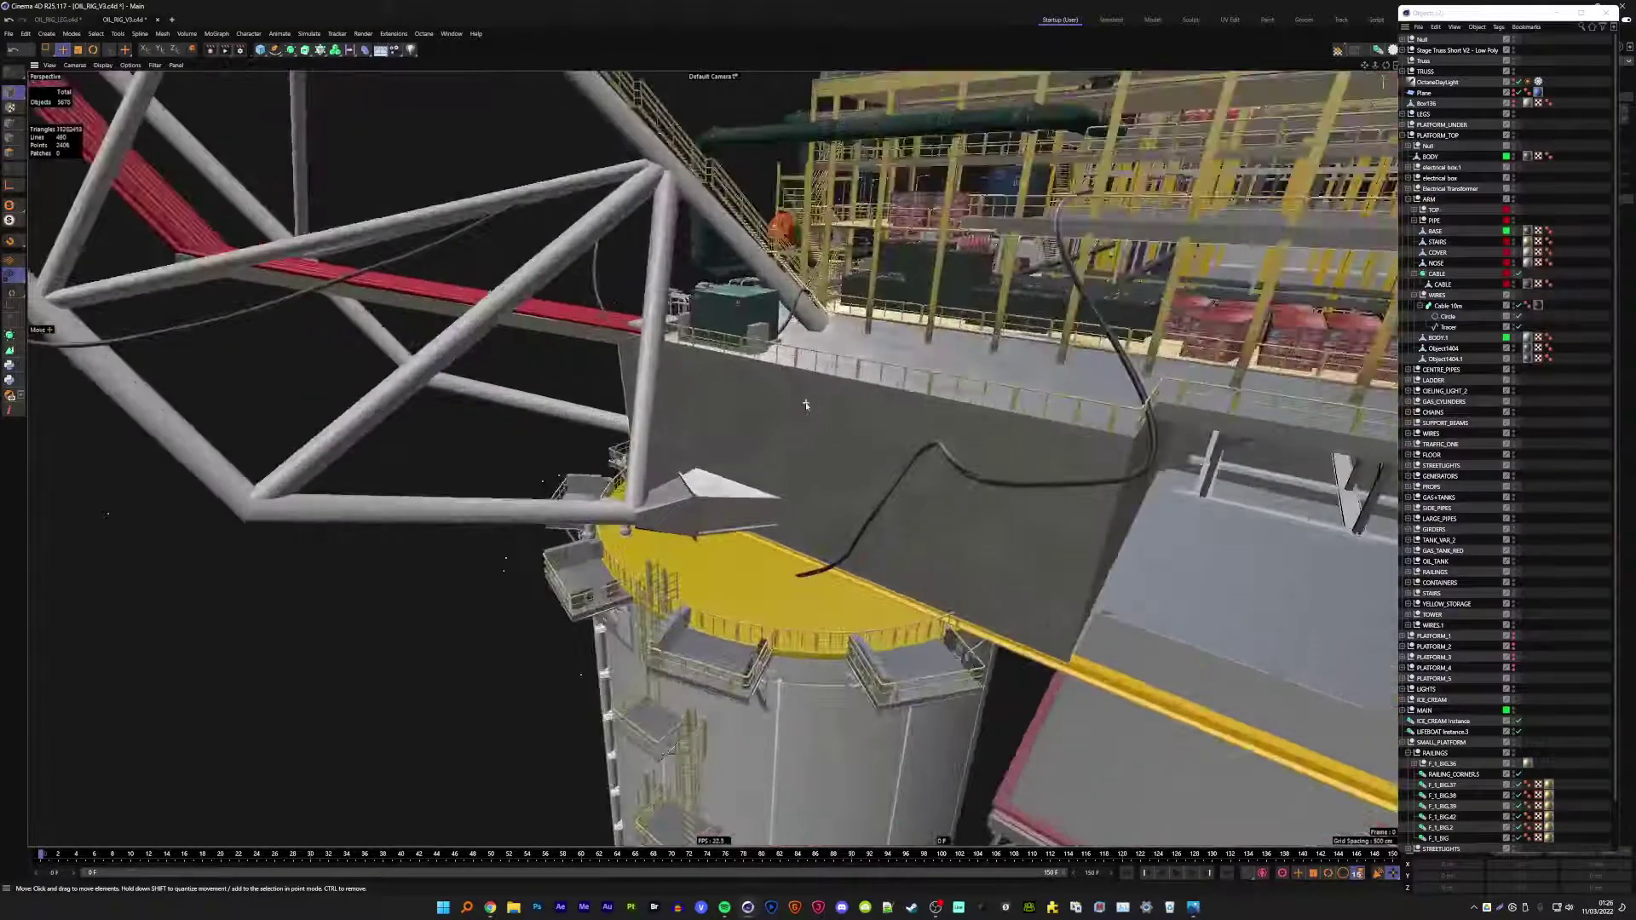
- Create an instance of the Electrical Transformer
left_click(745, 311)
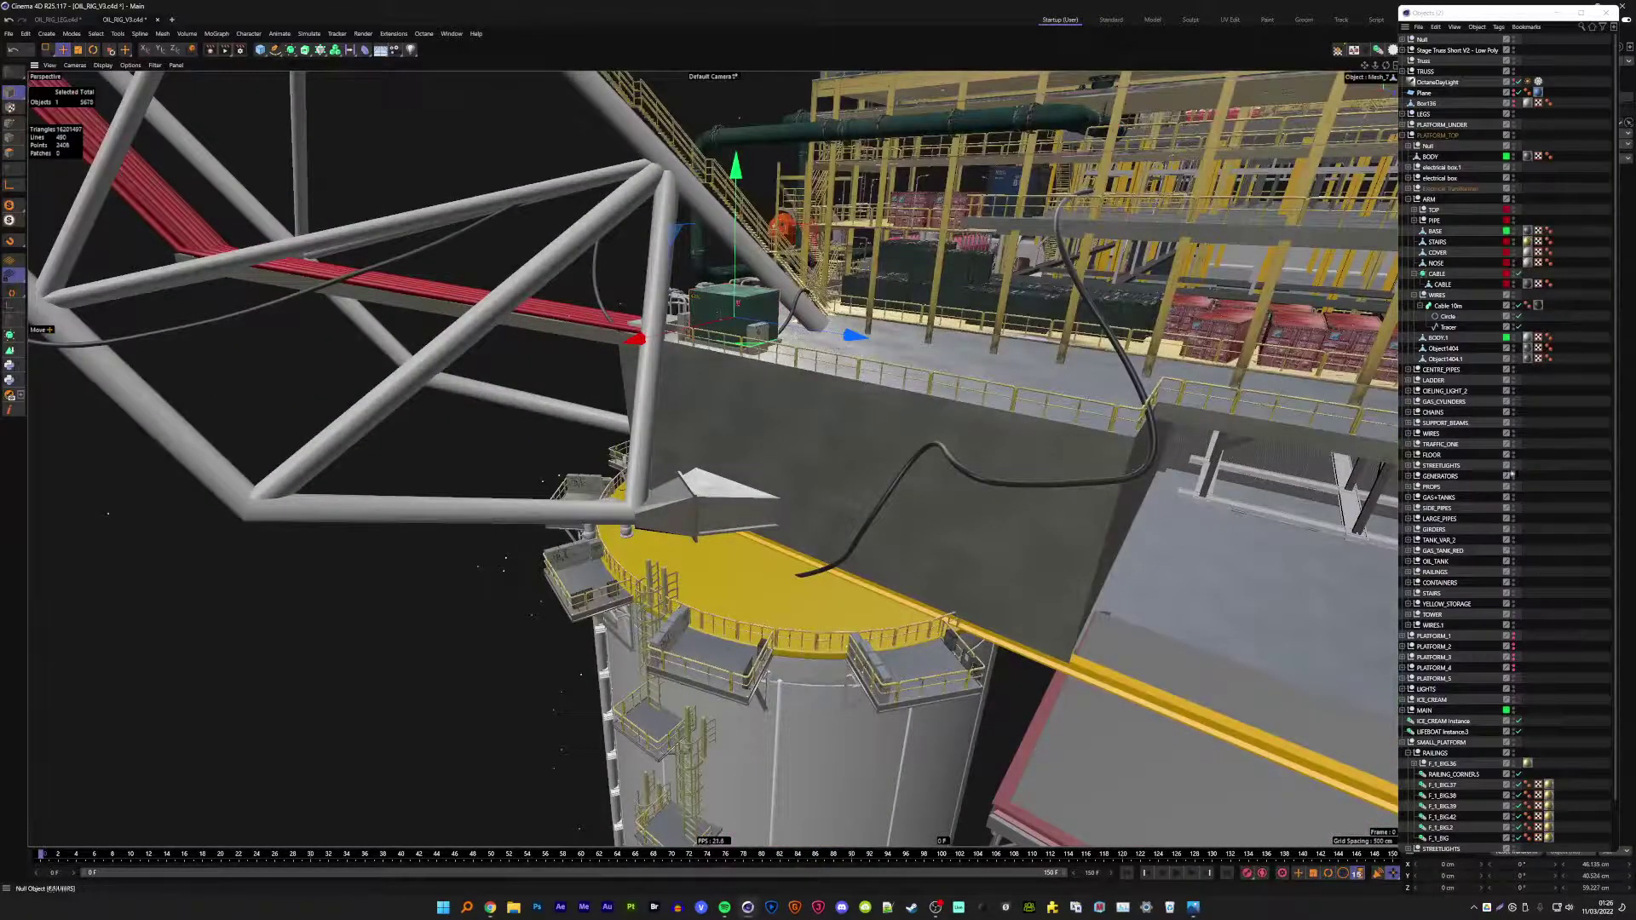
left_click(1407, 198)
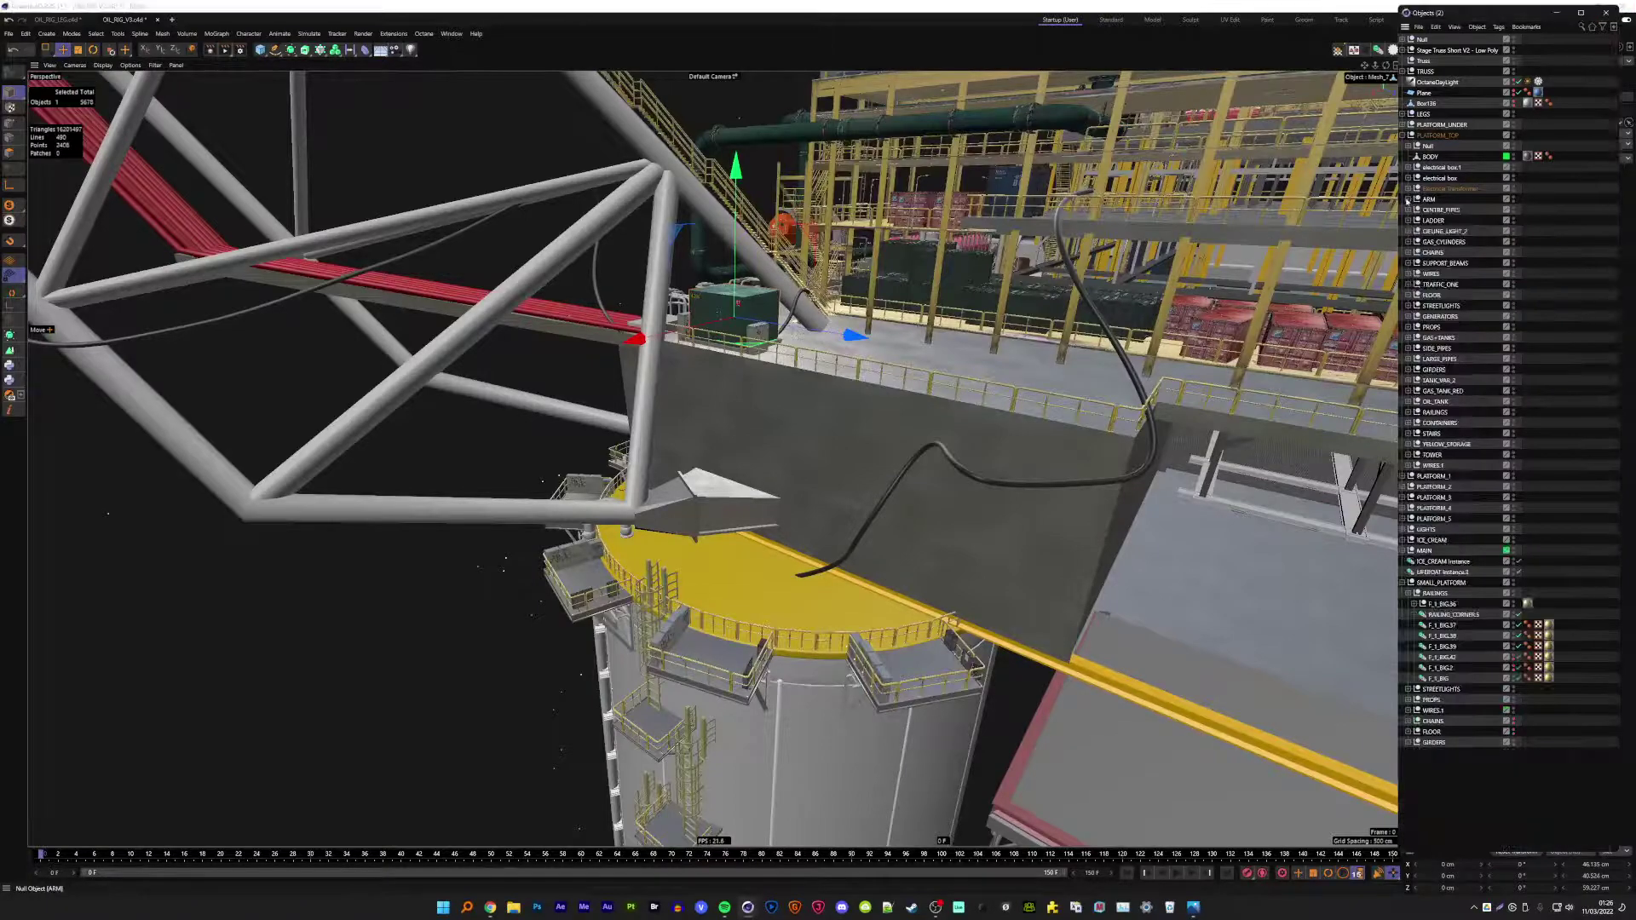
left_click(1407, 189)
left_click(1407, 188)
type("Electrical Transformer")
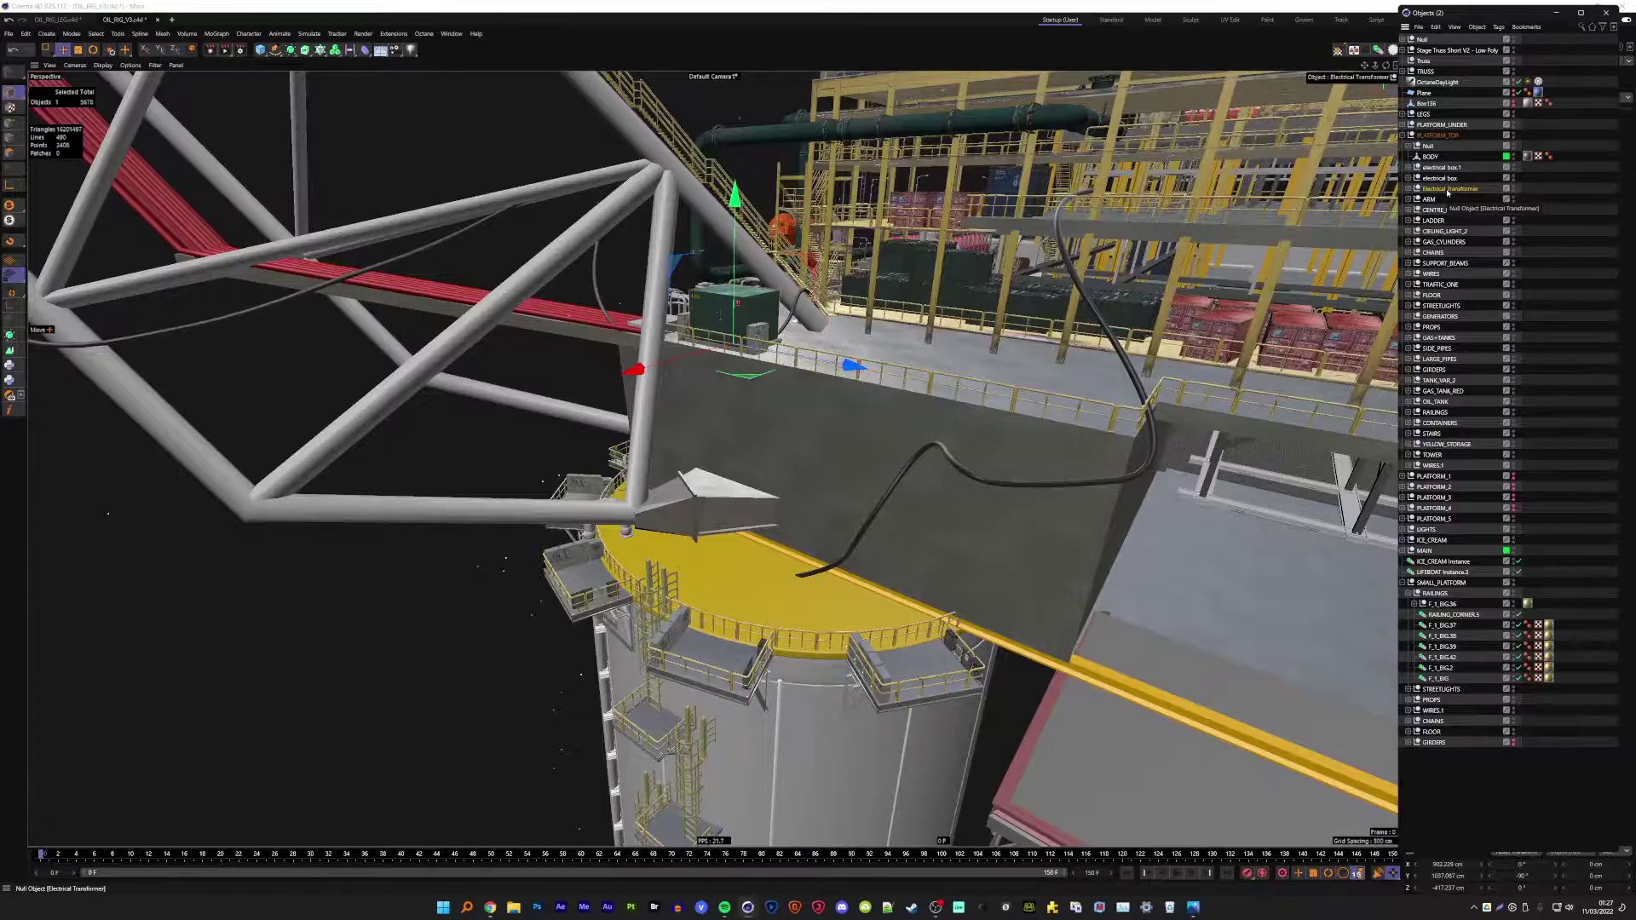
left_click(1380, 54)
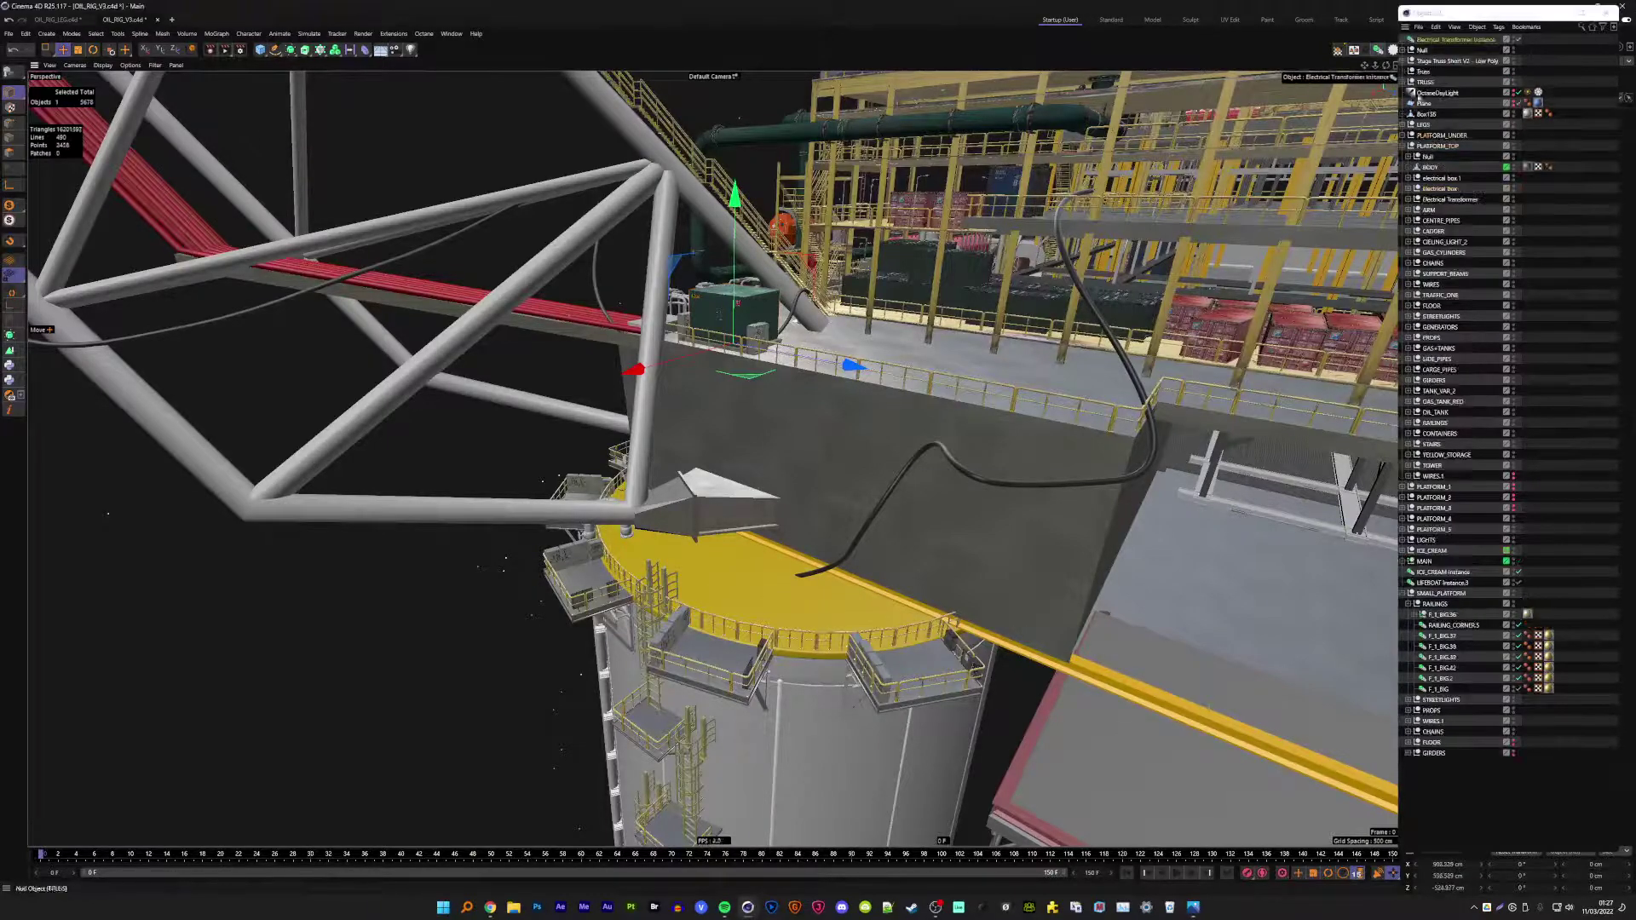
- Rename the new null LEG_EXTRAS and drop the transformer instance onto the yellow platform
left_click(1442, 43)
double_click(1431, 41)
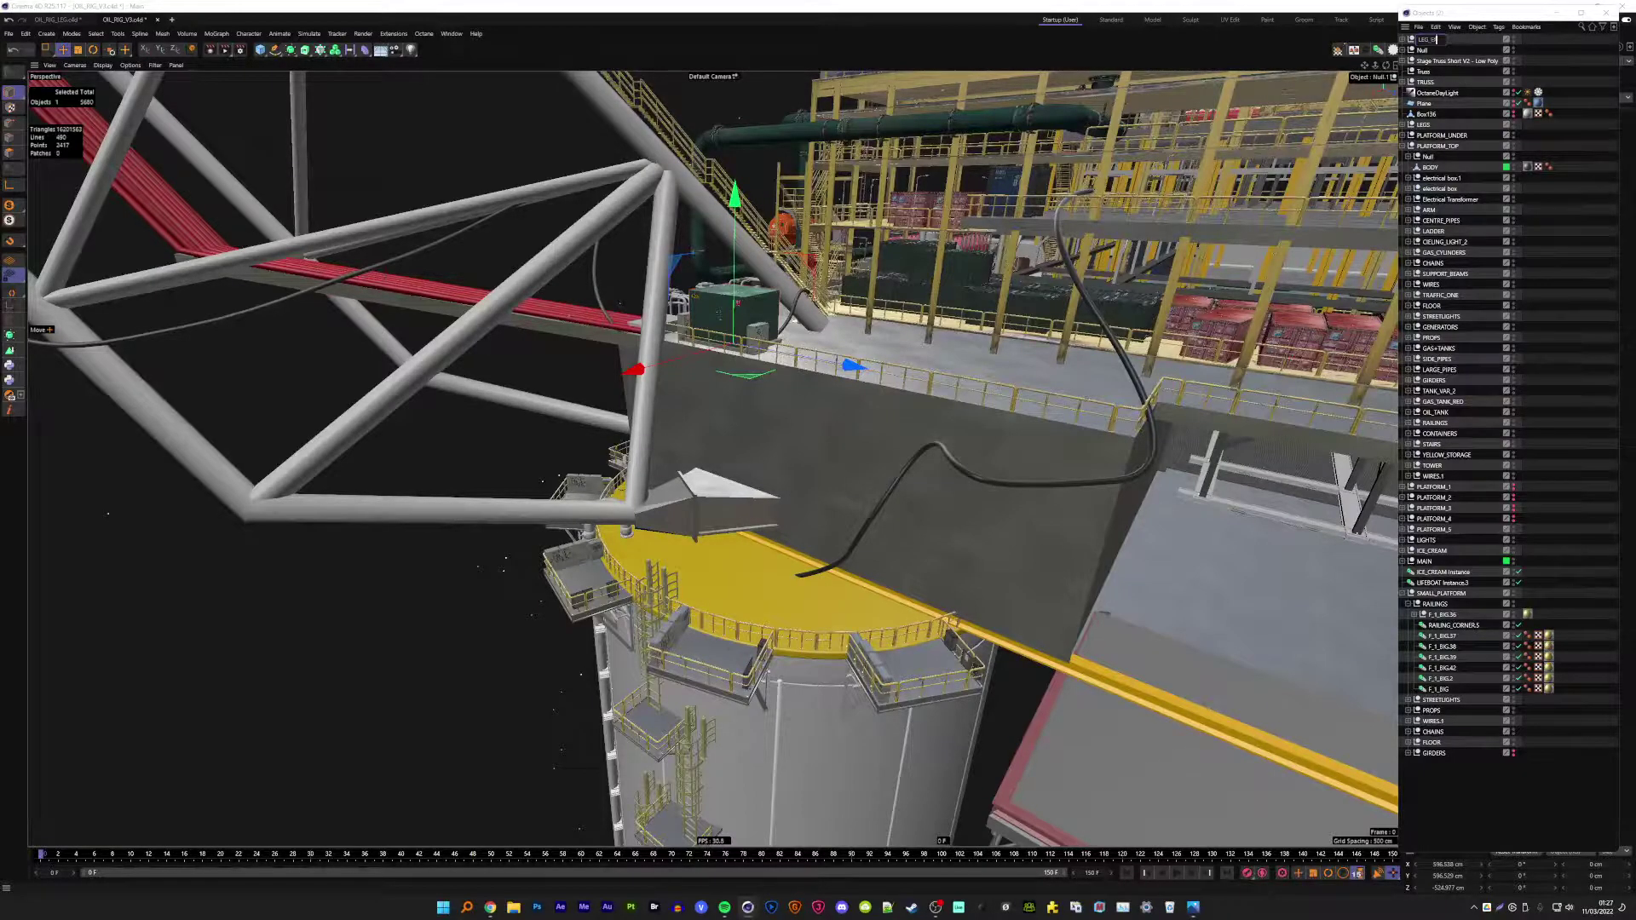
key("Return")
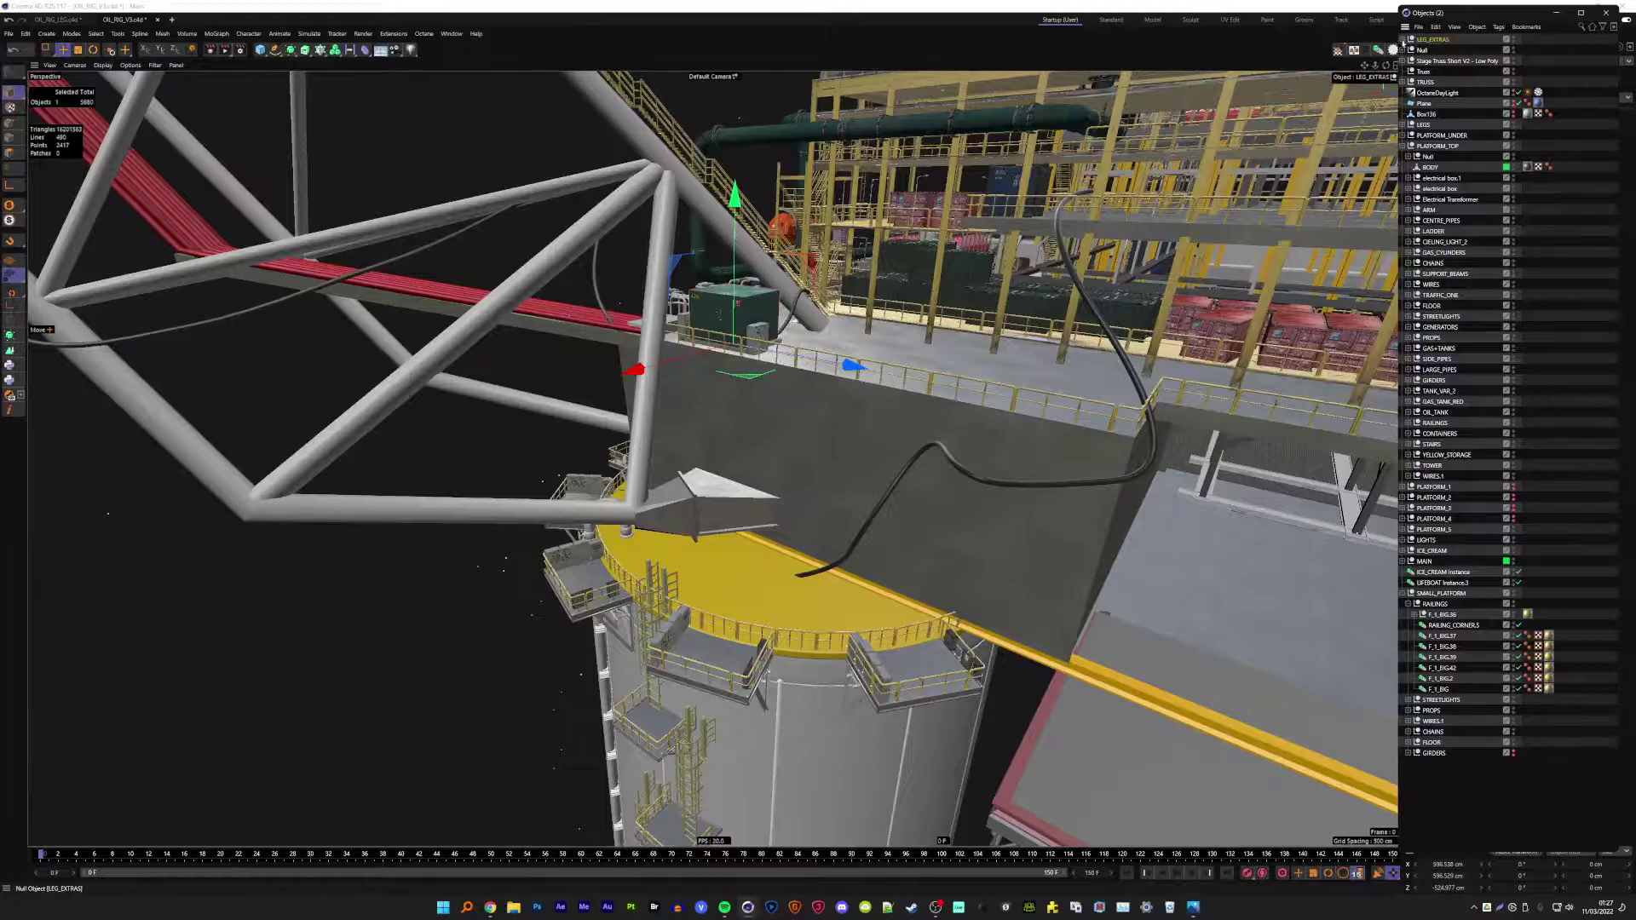
left_click(1404, 40)
left_click(1459, 51)
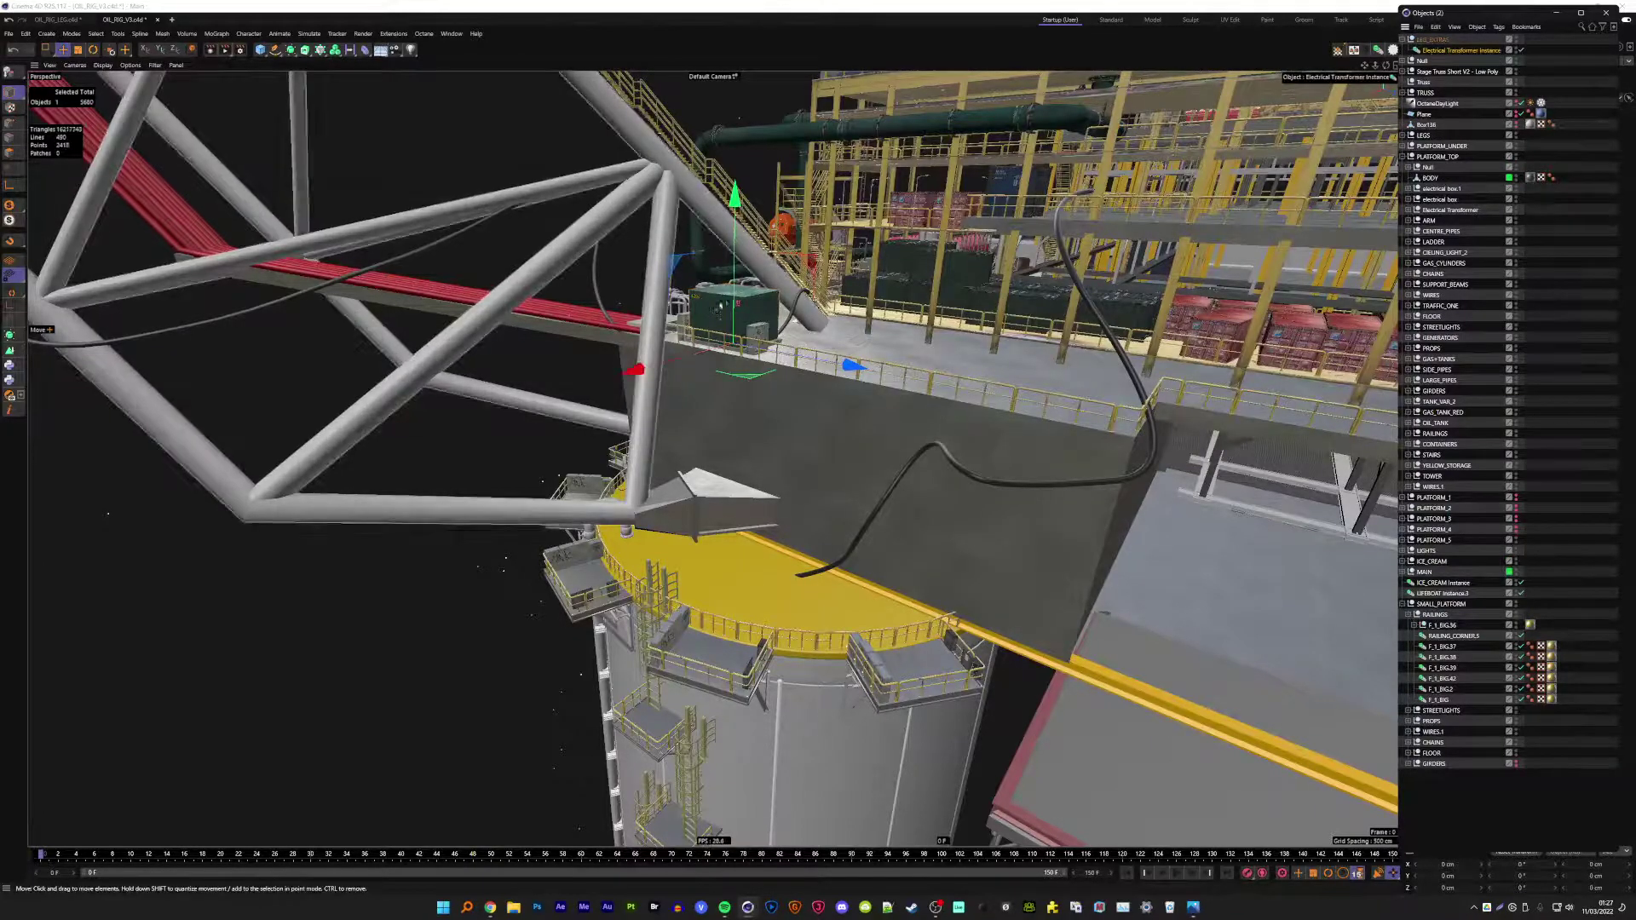
mouse_move(720, 309)
left_mouse_down()
mouse_move(652, 547)
mouse_move(830, 588)
mouse_move(722, 571)
mouse_move(751, 490)
mouse_move(729, 549)
left_mouse_up()
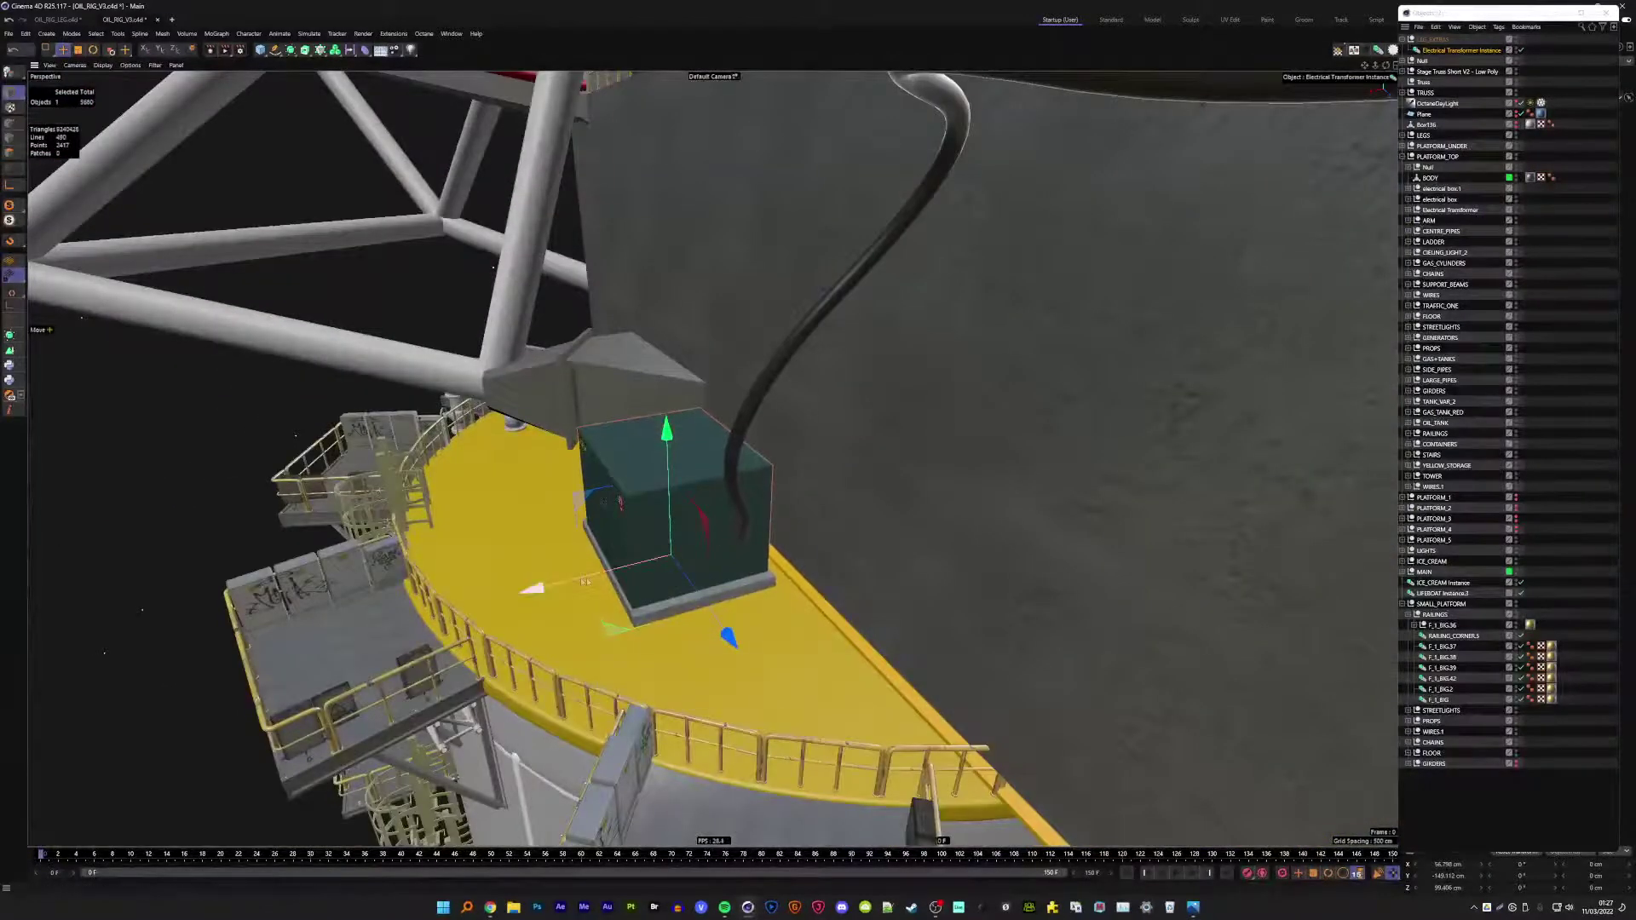
mouse_move(586, 582)
left_mouse_down()
mouse_move(608, 540)
mouse_move(680, 521)
mouse_move(699, 483)
mouse_move(748, 465)
left_mouse_up()
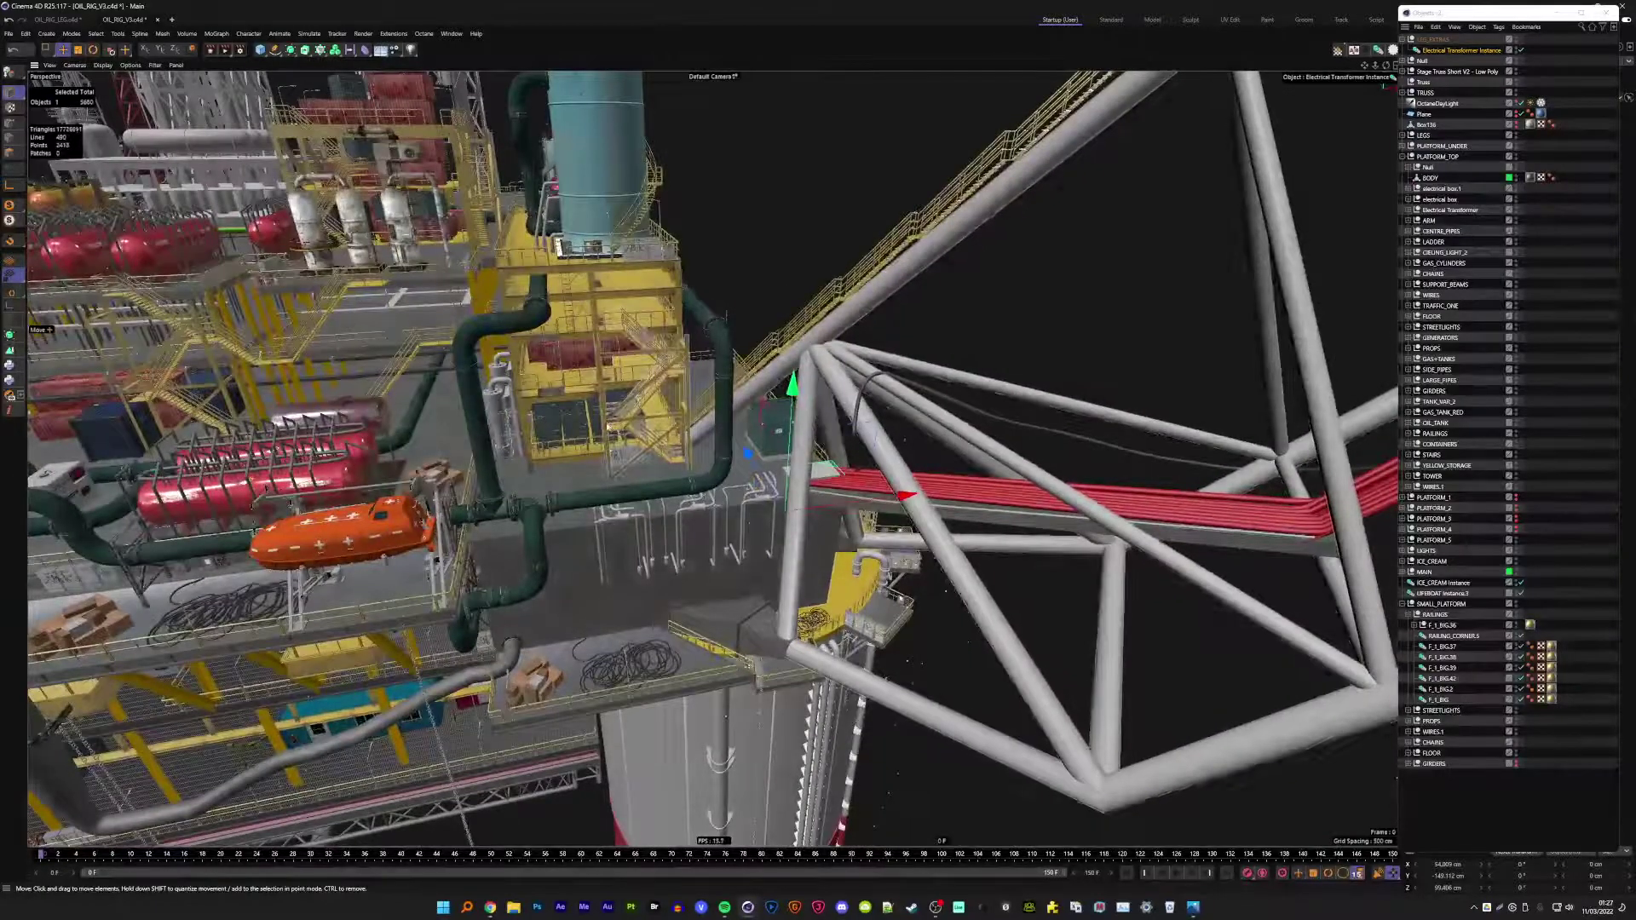
- Select the yellow staircase and place its STAIRS object below LEG_EXTRAS in the hierarchy
left_click(608, 426)
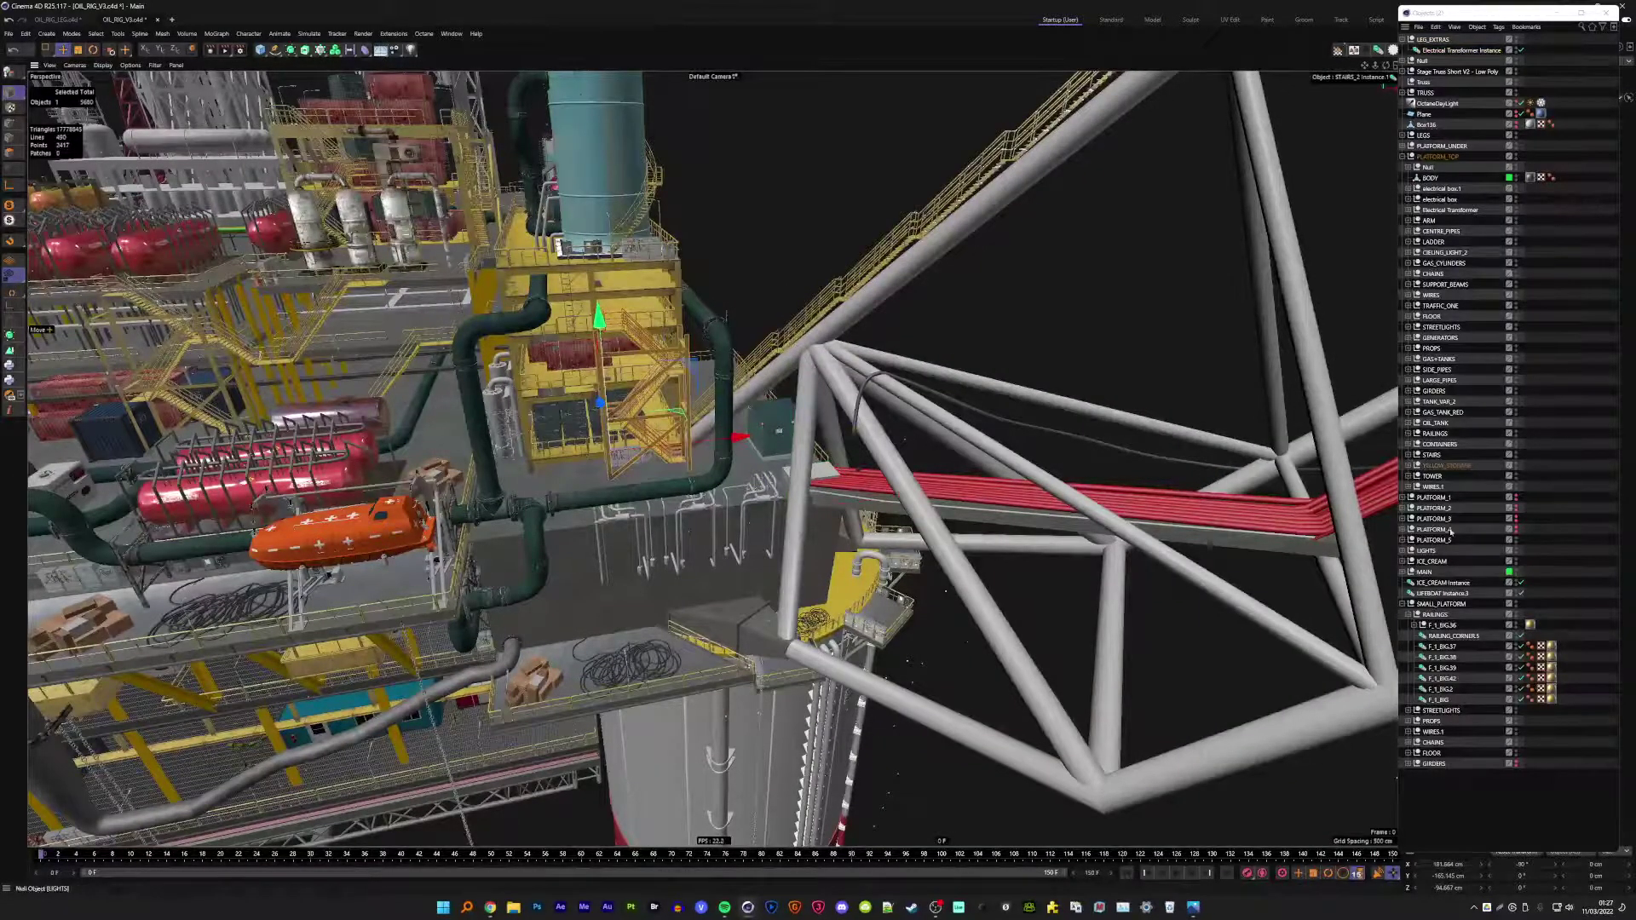
left_click(1408, 466)
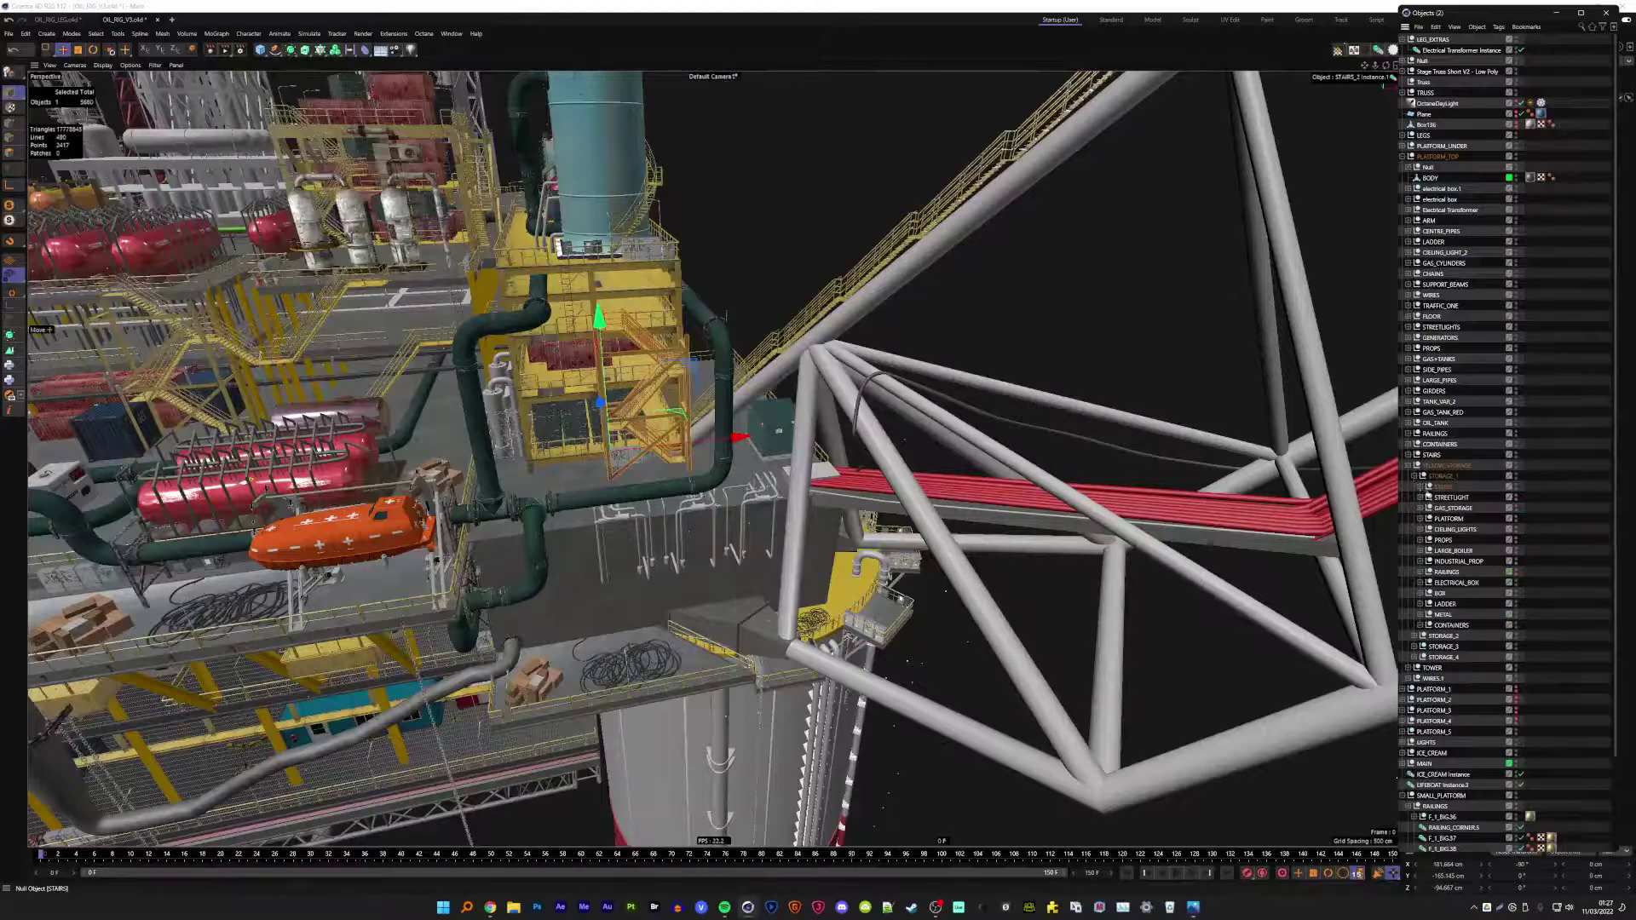
left_click(1421, 488)
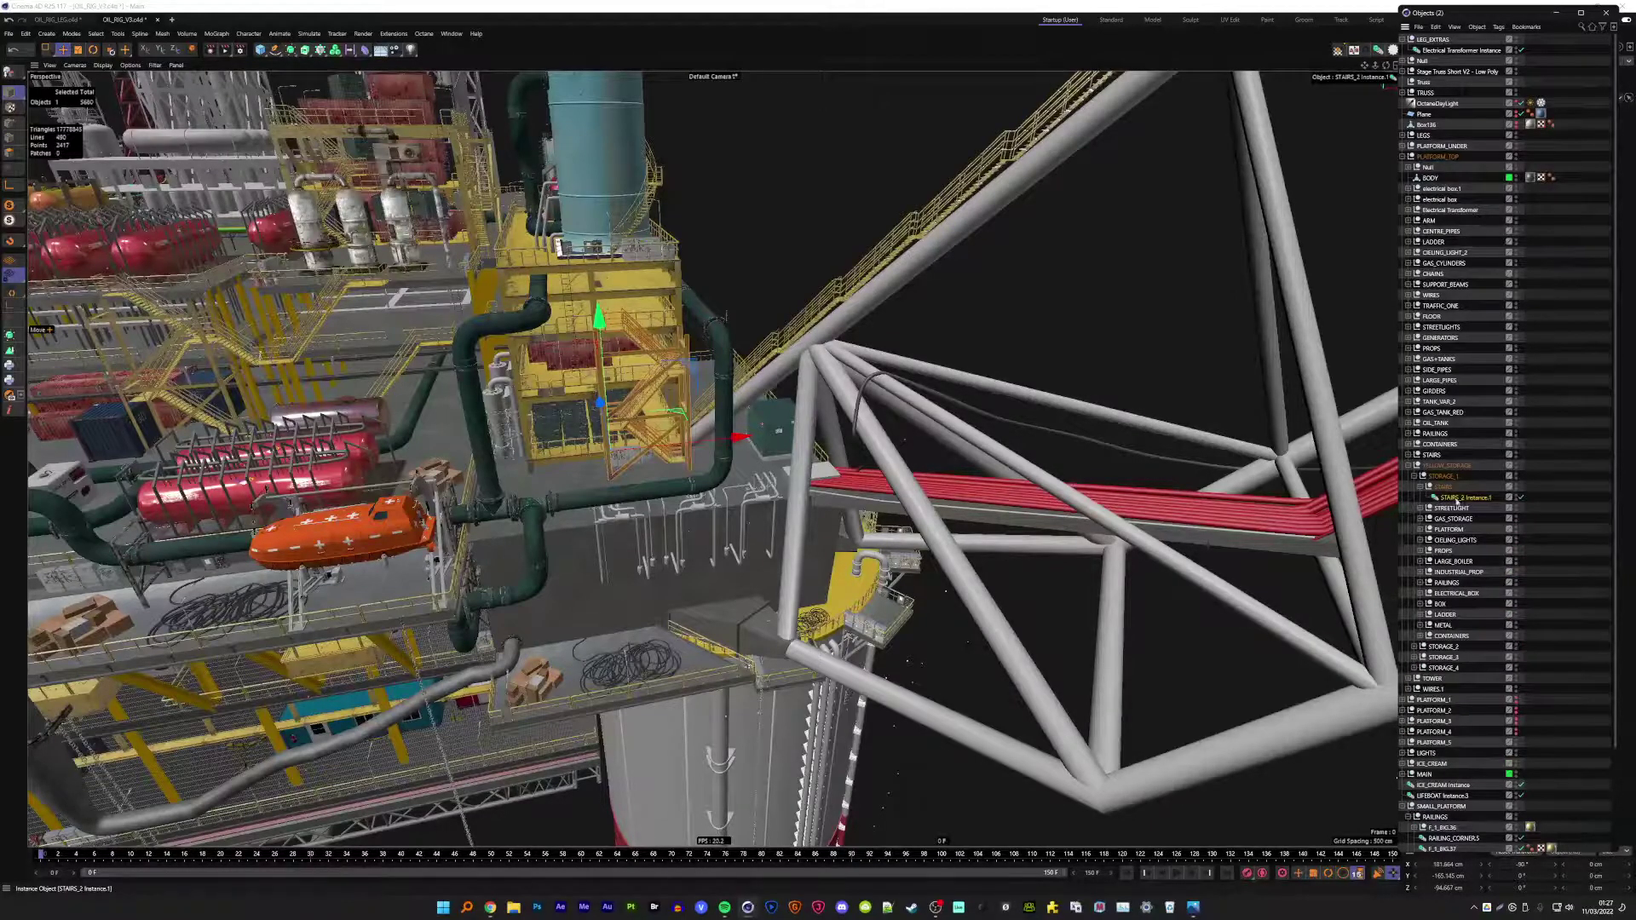
left_click(1423, 489)
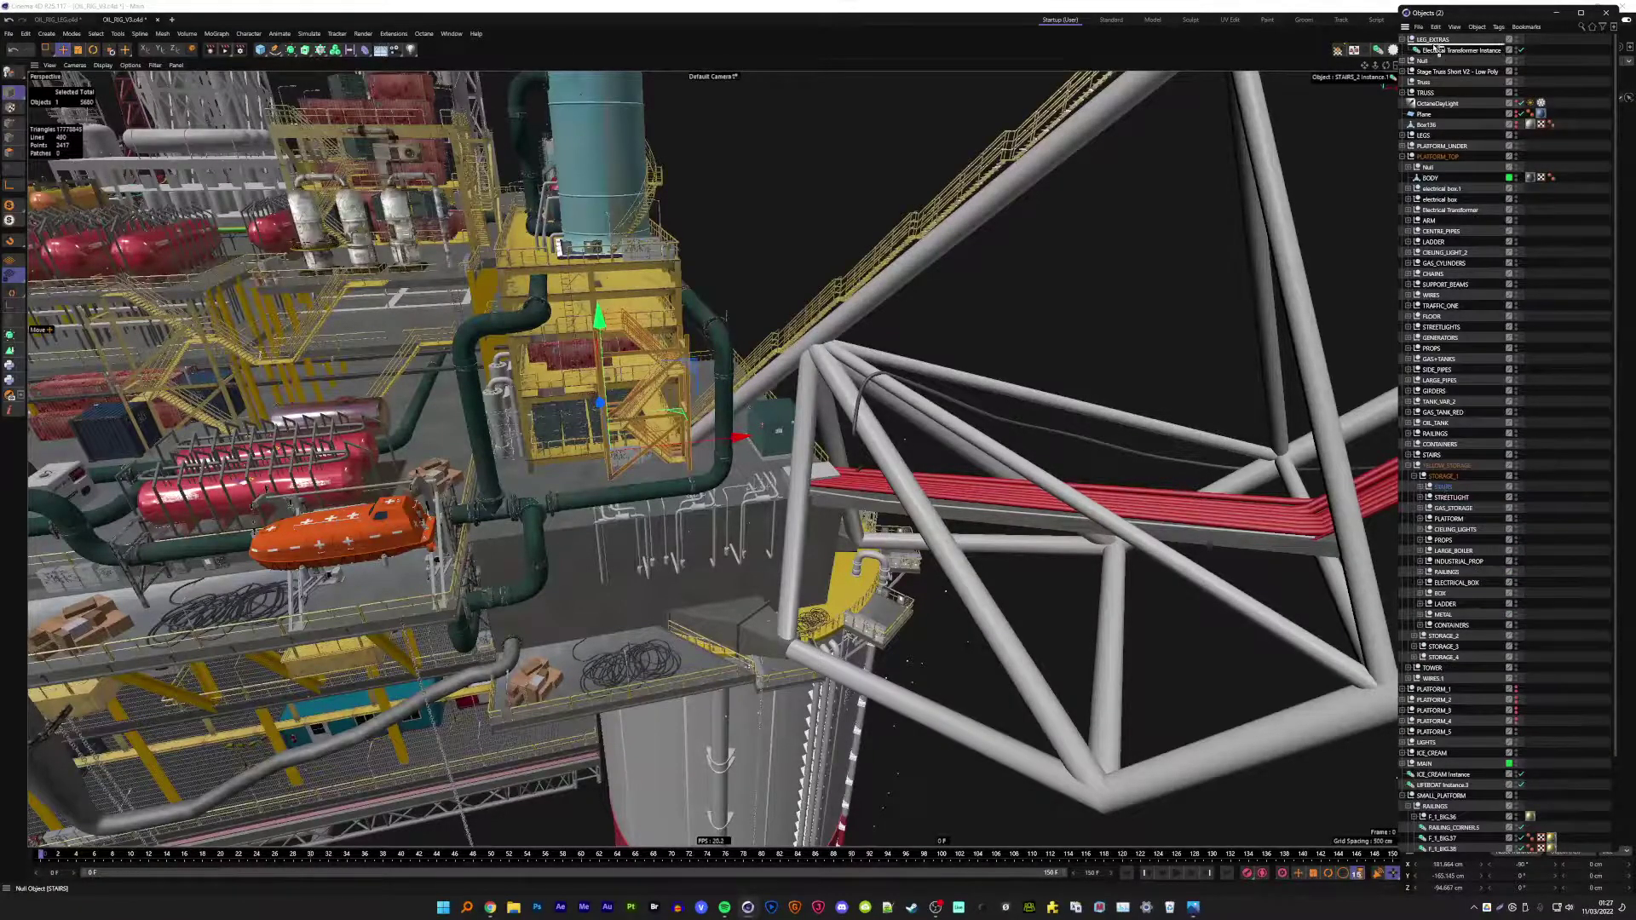
left_click_drag(1437, 49, 1440, 49)
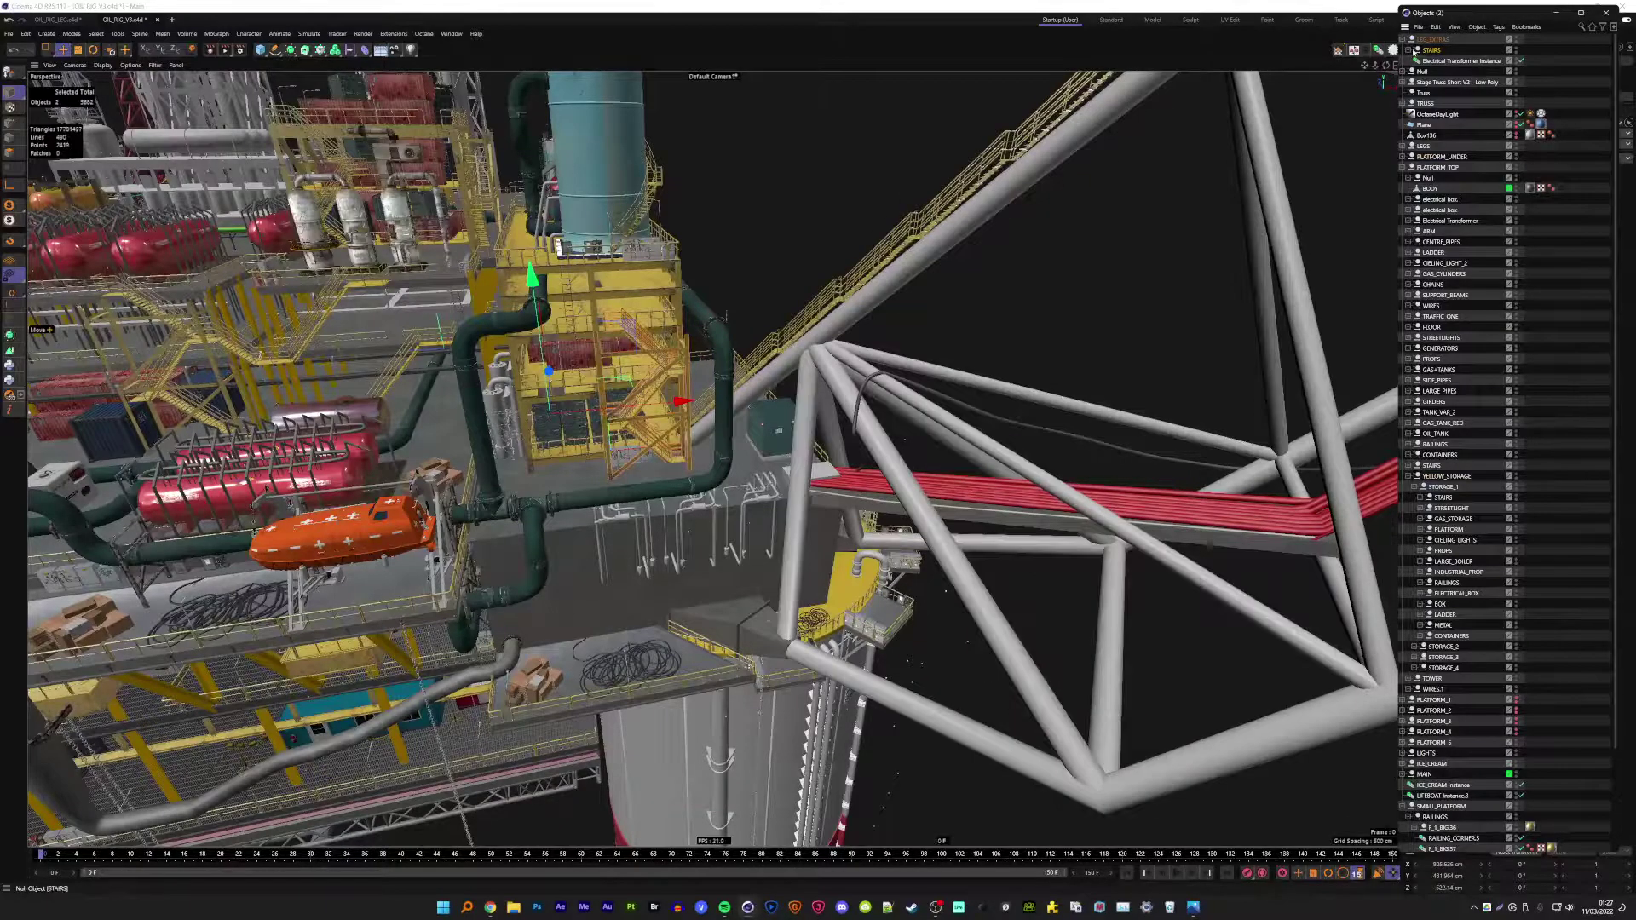
- Raise the staircase, turn it 90 degrees, and bring it down beside the platform
mouse_move(682, 400)
left_mouse_down()
mouse_move(929, 377)
mouse_move(1169, 741)
left_mouse_up()
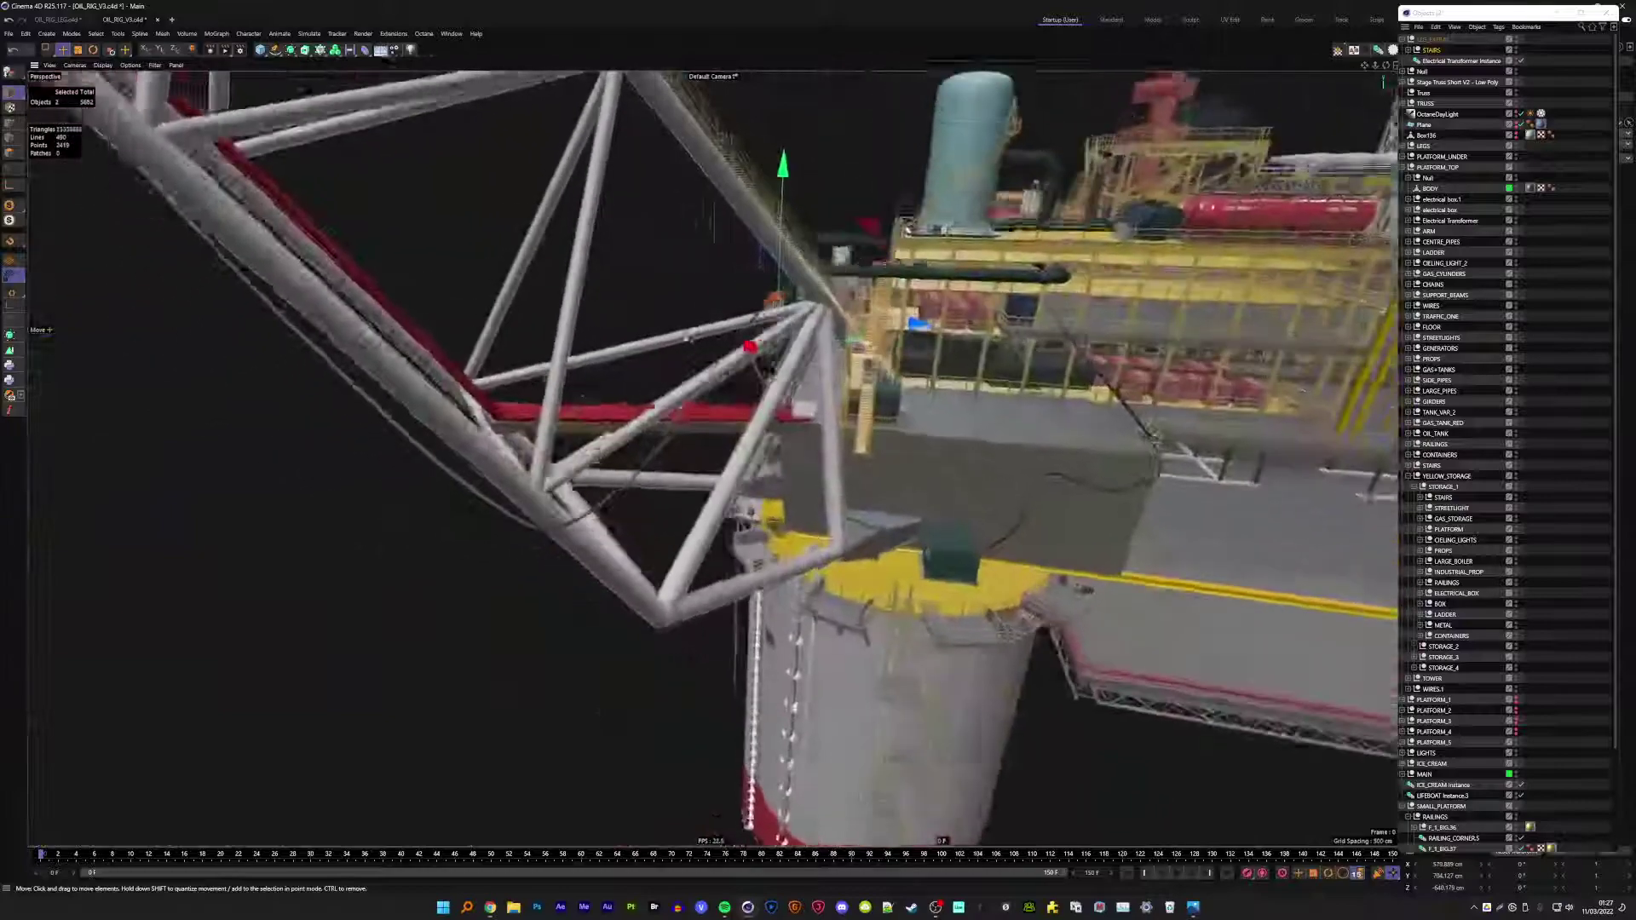
key("r")
left_click_drag(852, 330, 818, 329)
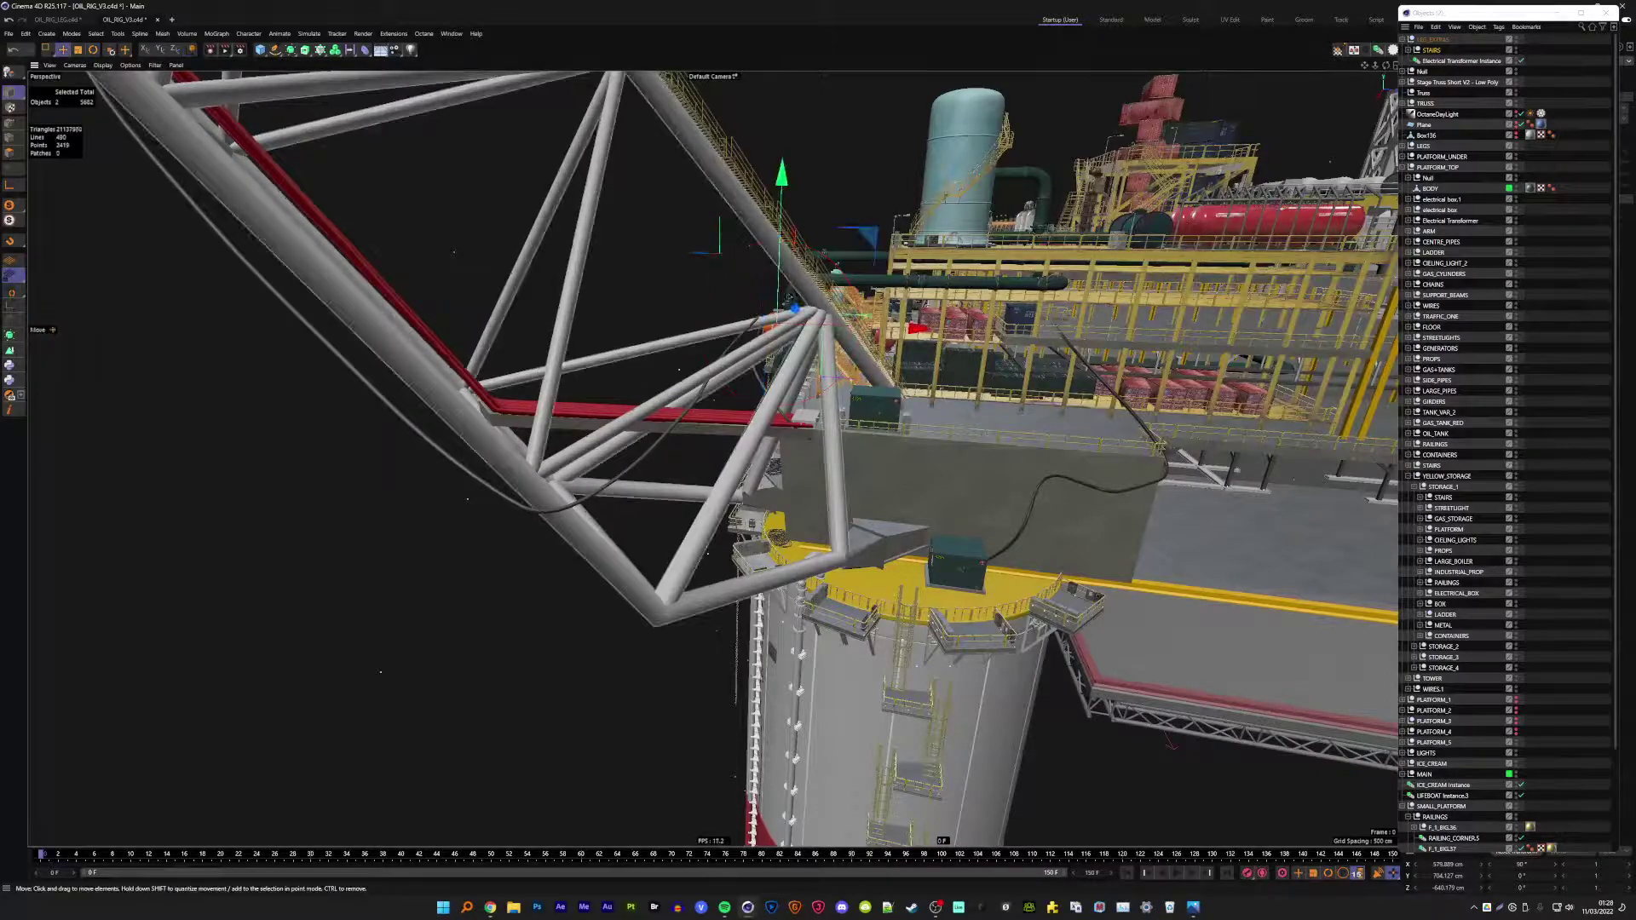
key("e")
left_click_drag(790, 423, 886, 541)
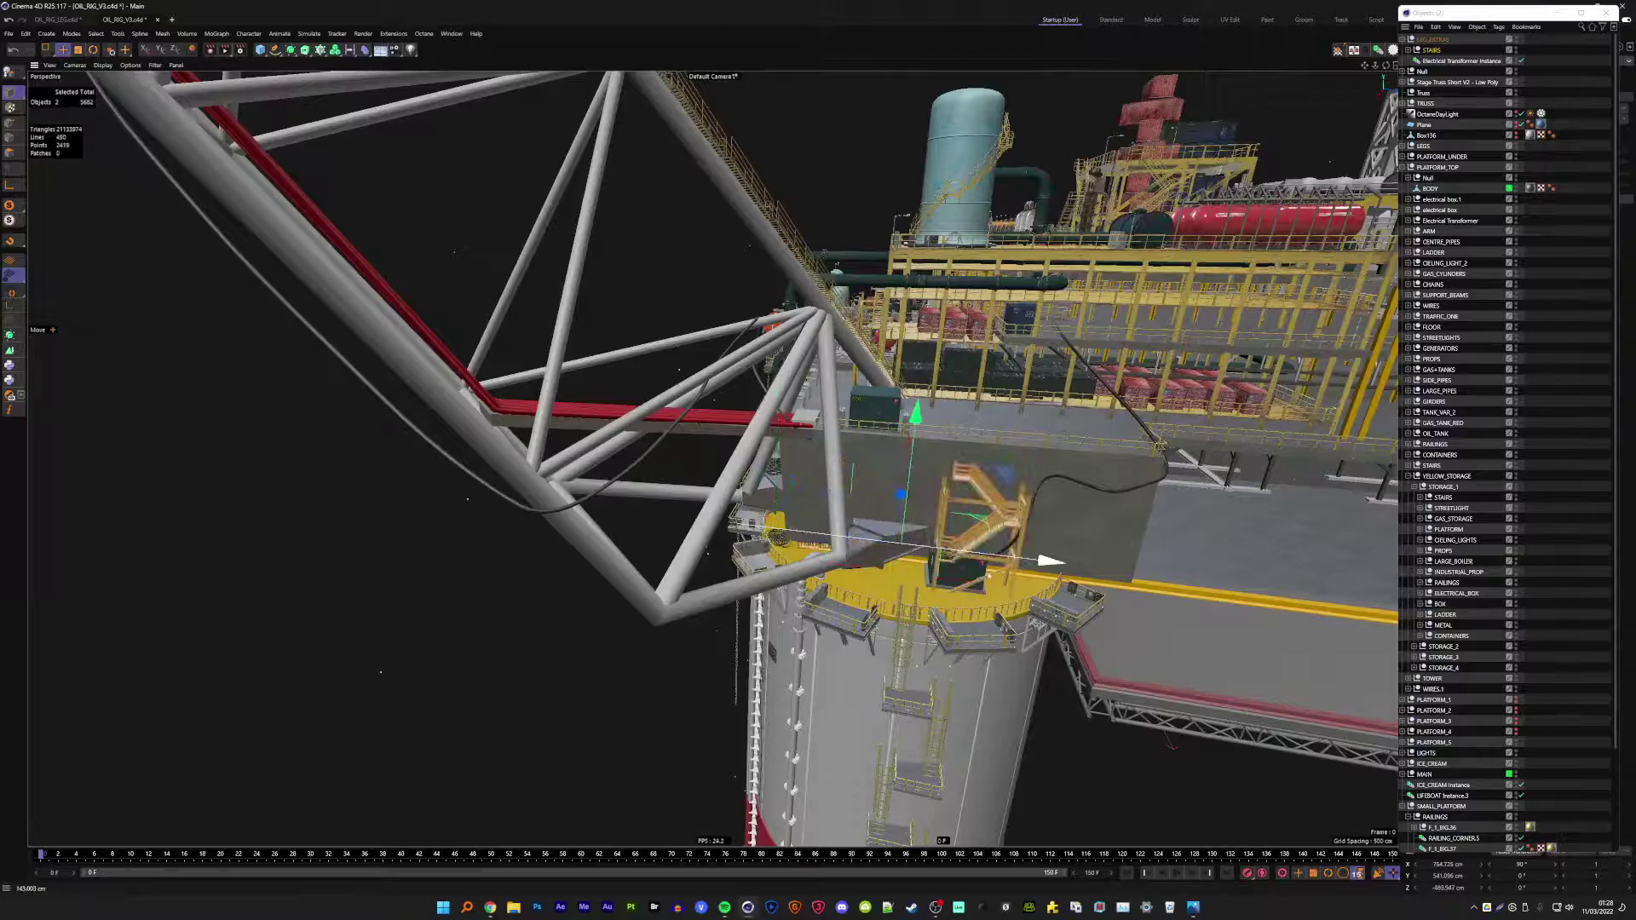
key("o")
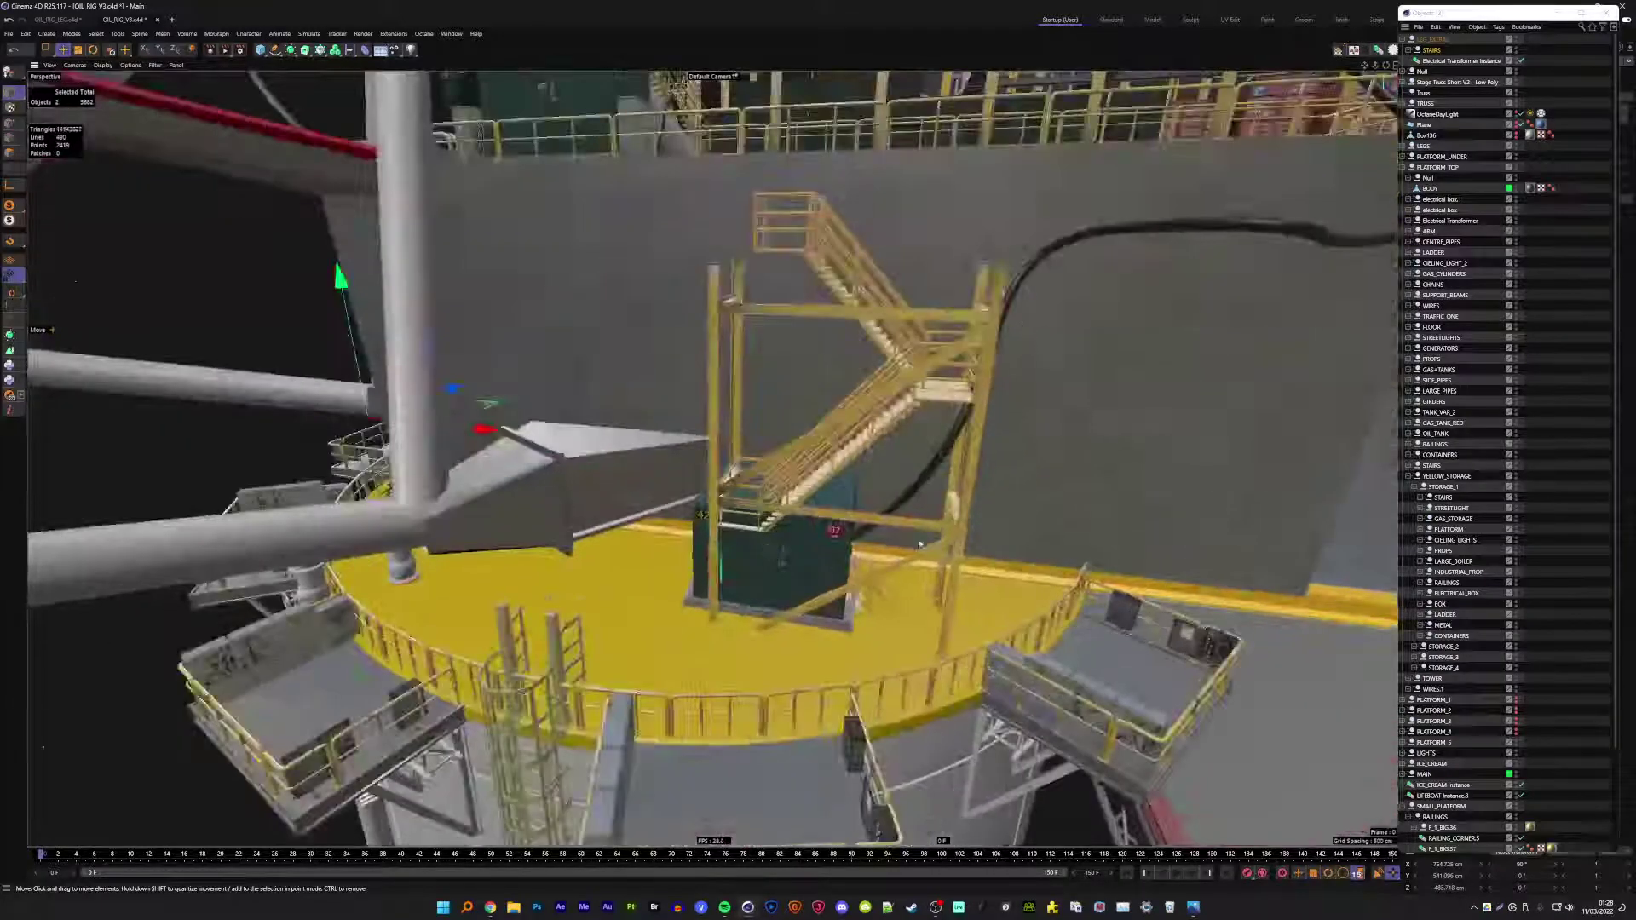
- Nudge the staircase in depth and slightly left beside the platform
left_click_drag(921, 544, 467, 275, "alt")
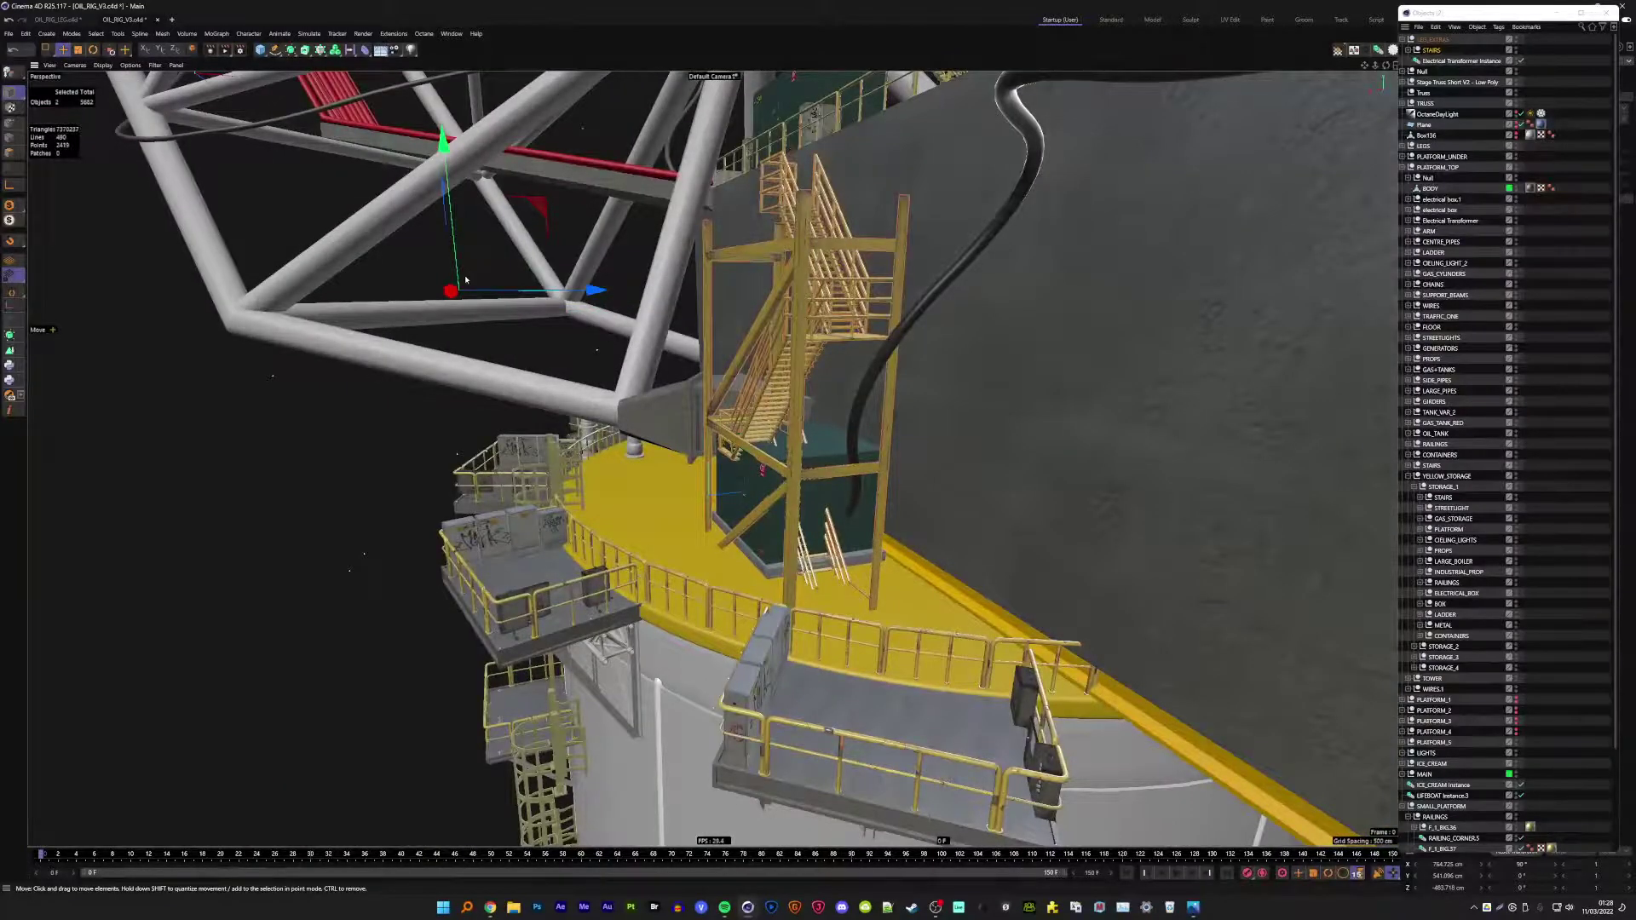
left_click_drag(451, 291, 452, 292)
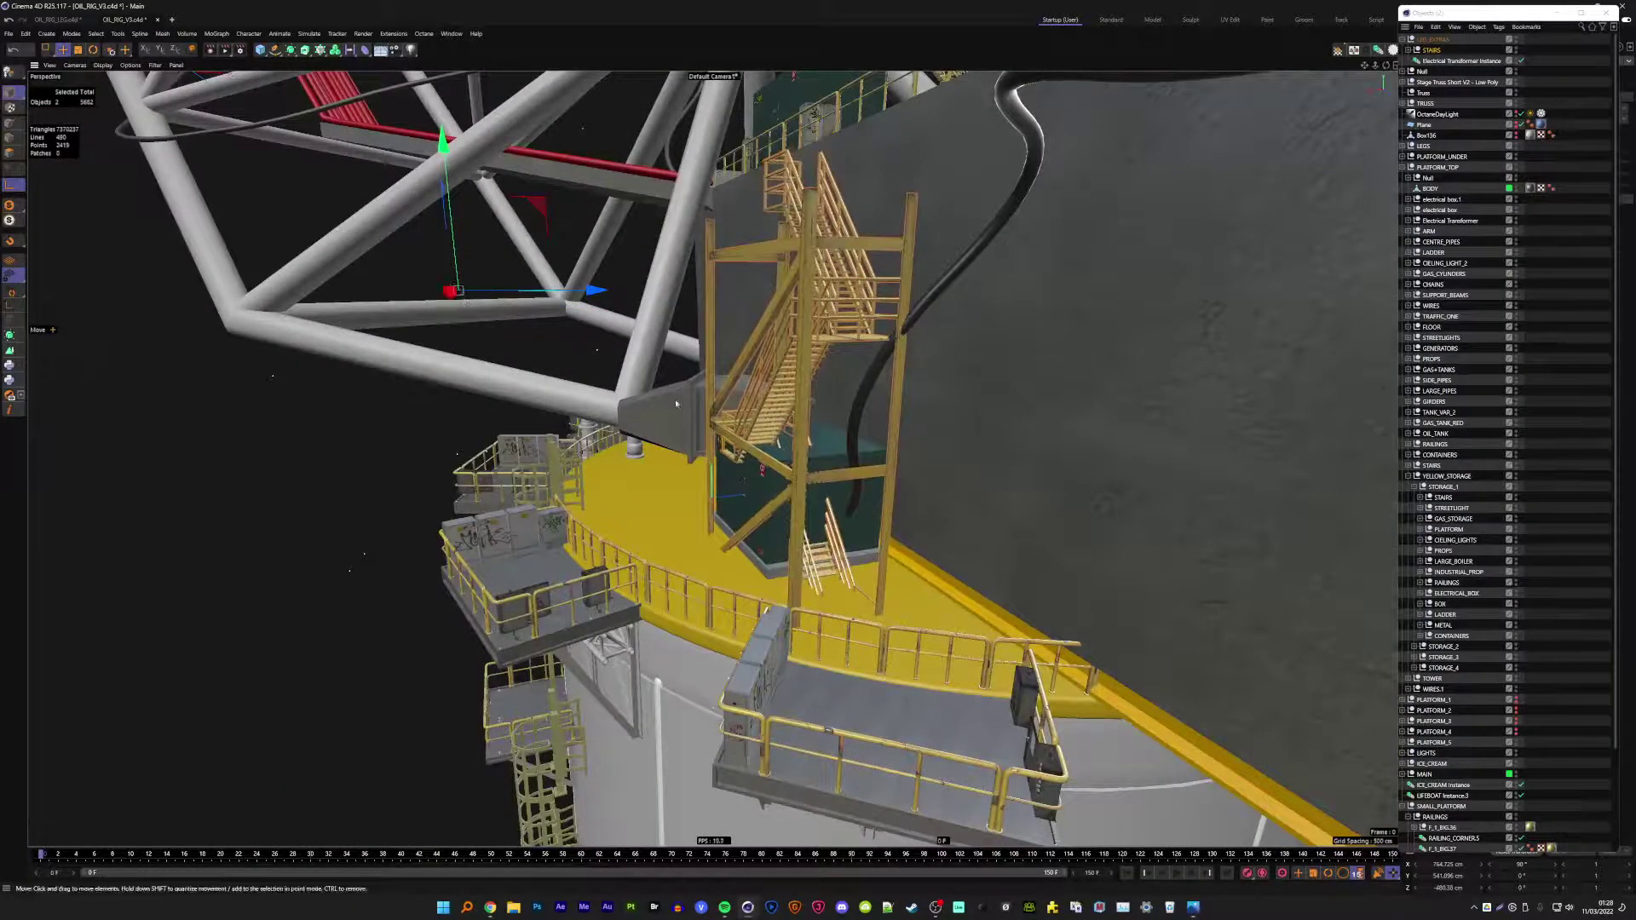
left_click_drag(676, 404, 596, 366, "alt")
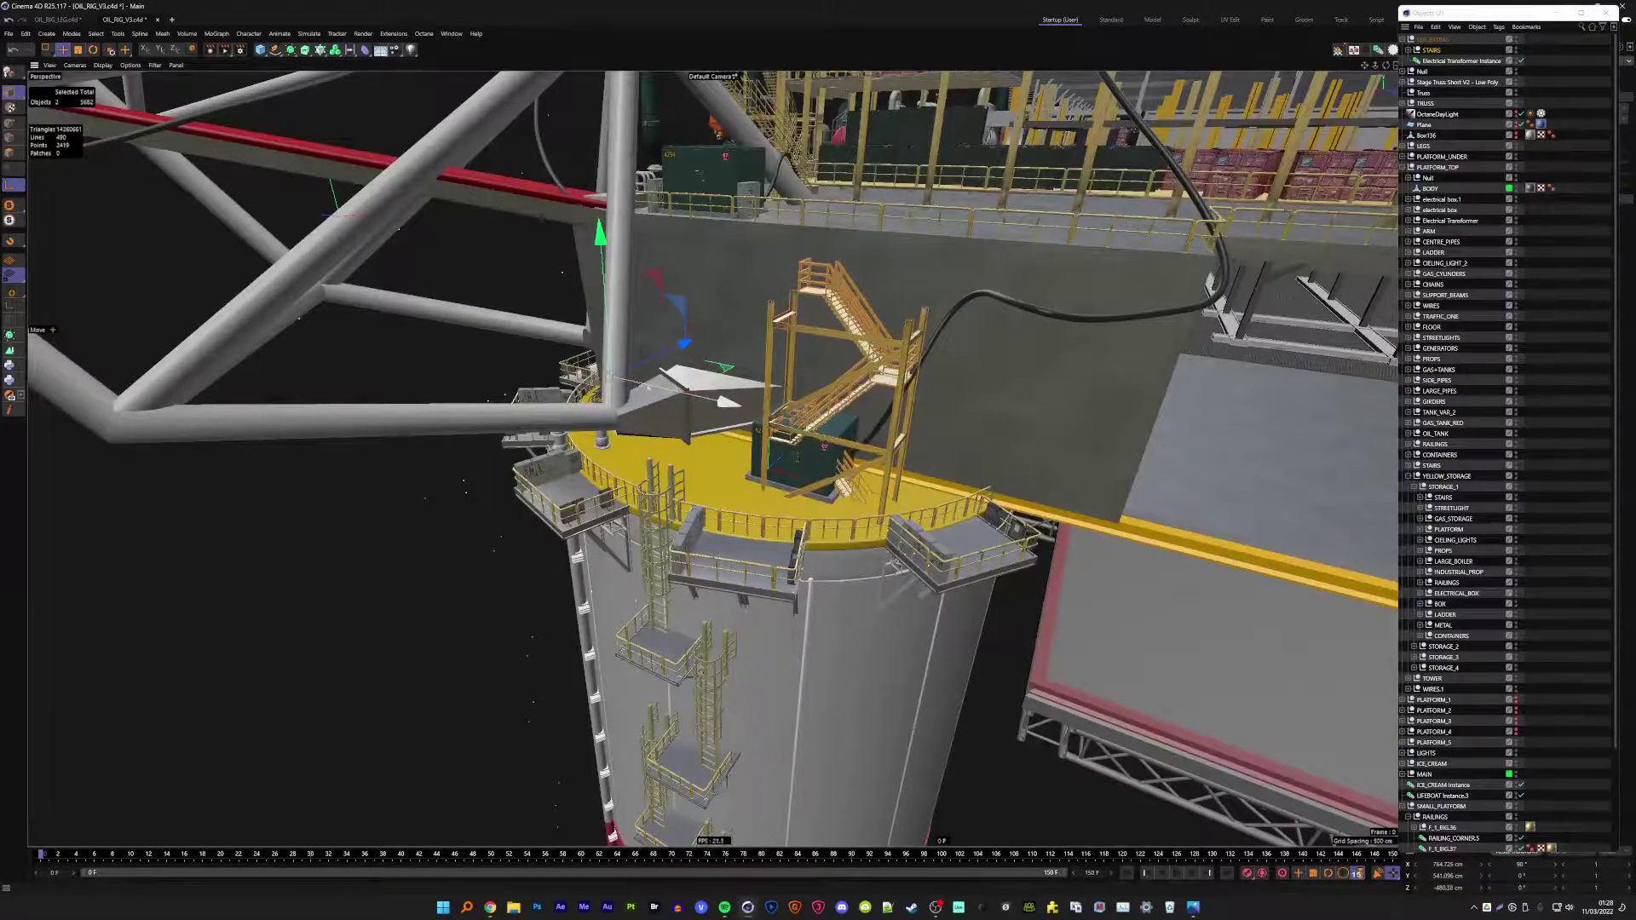
mouse_move(638, 385)
left_mouse_down()
mouse_move(661, 391)
mouse_move(684, 363)
mouse_move(820, 464)
left_mouse_up()
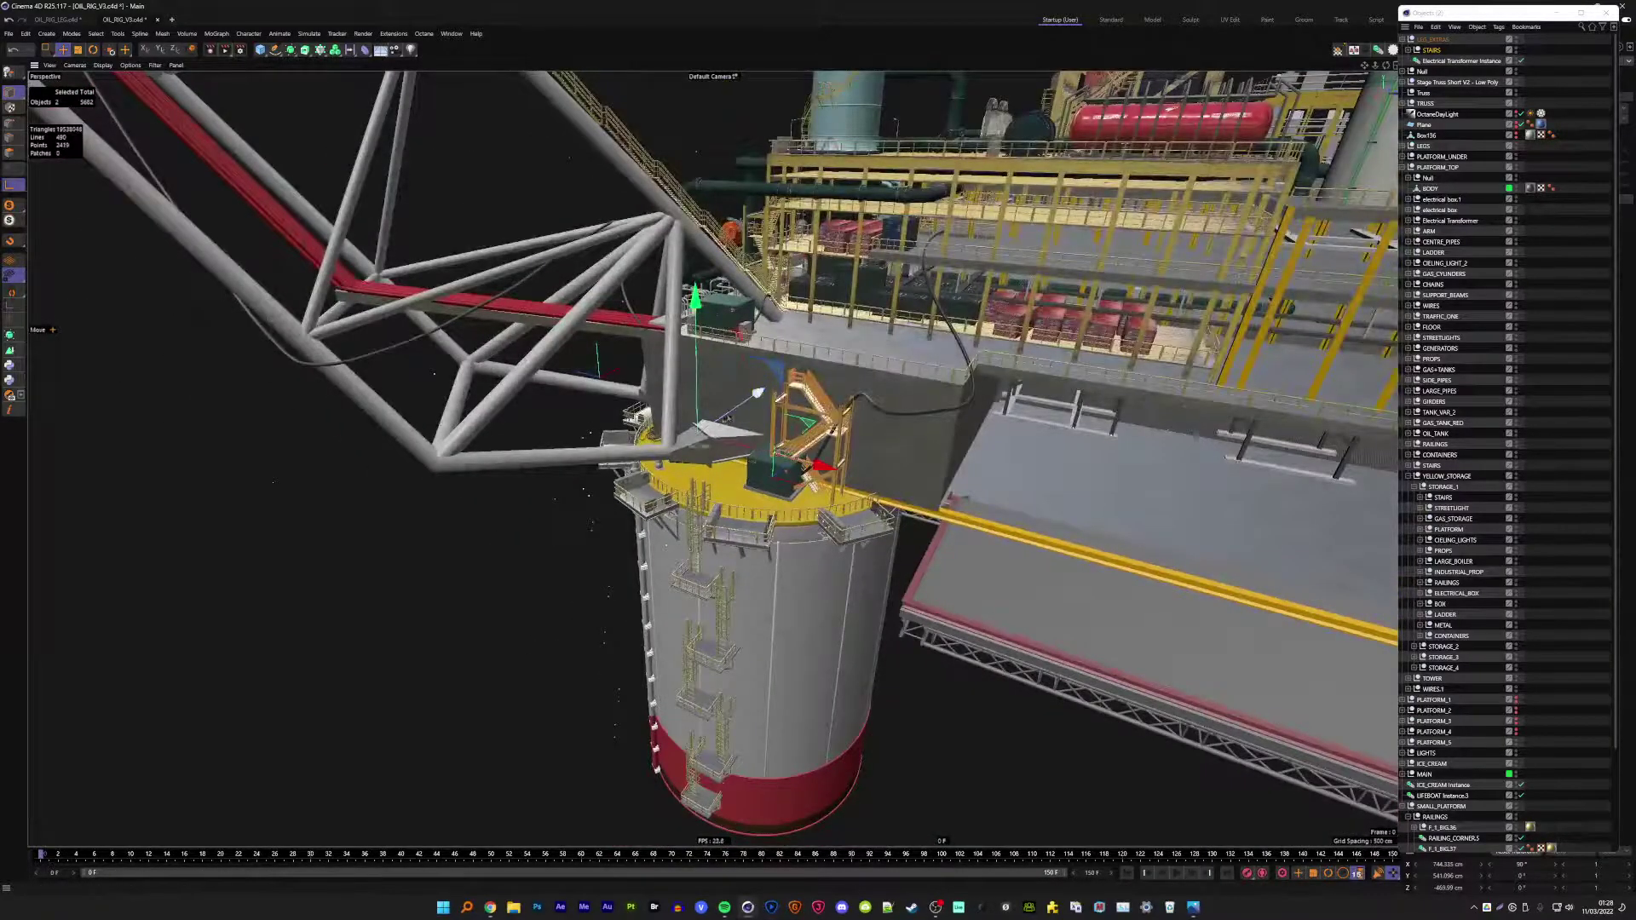
left_click_drag(726, 418, 718, 426)
scroll(746, 402, "up", 3)
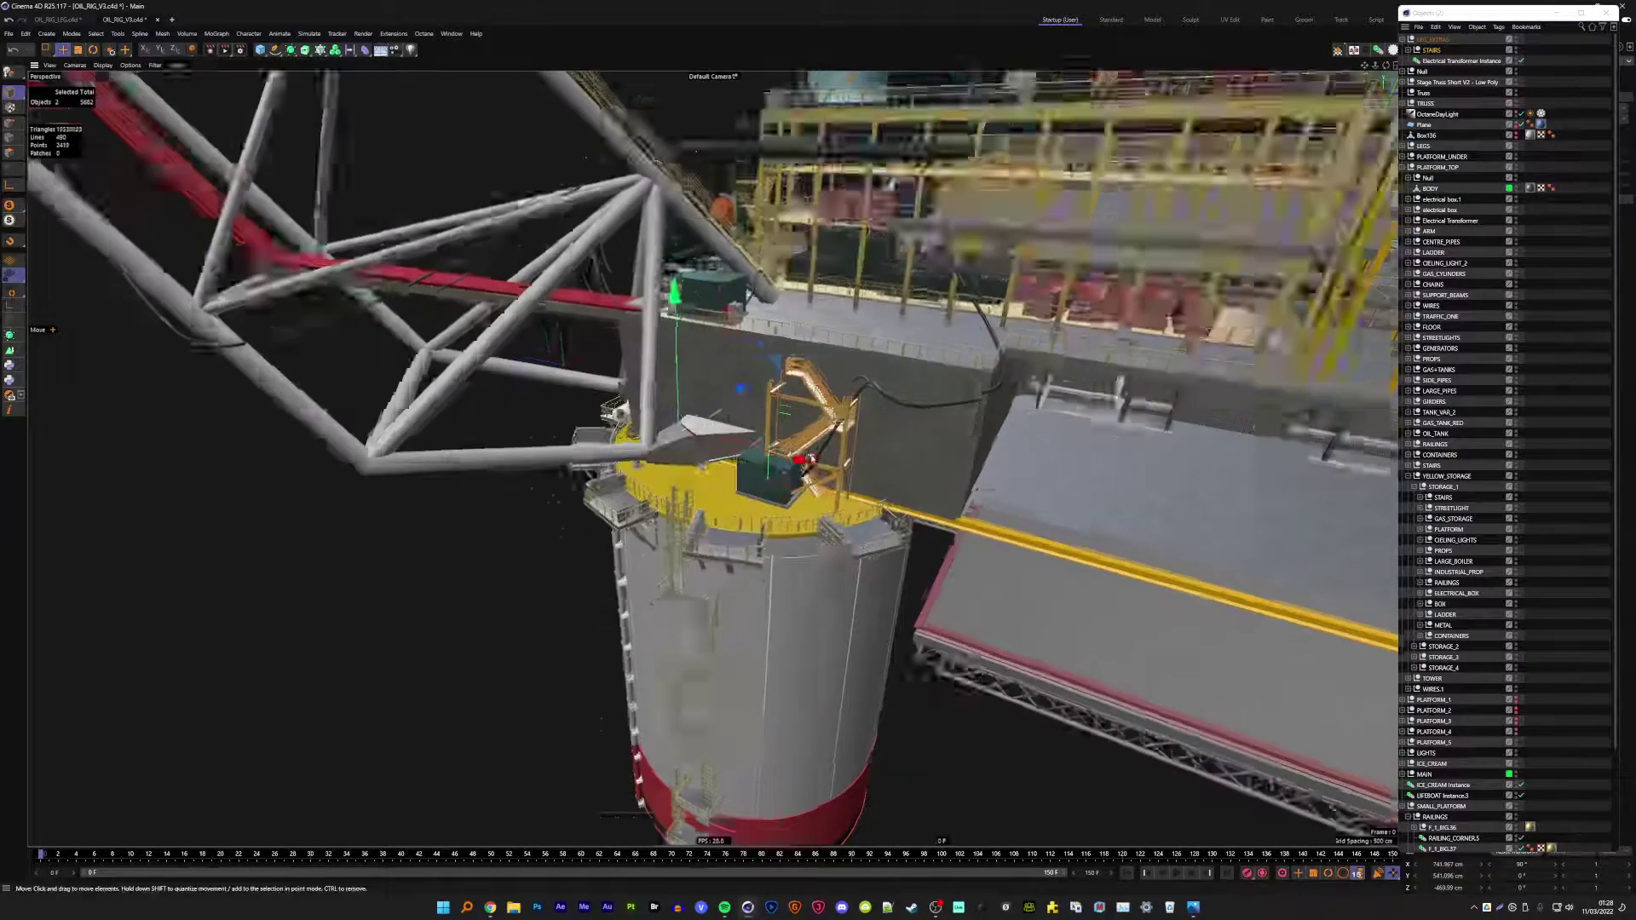
scroll(739, 409, "up", 3)
scroll(733, 415, "up", 3)
scroll(731, 417, "up", 3)
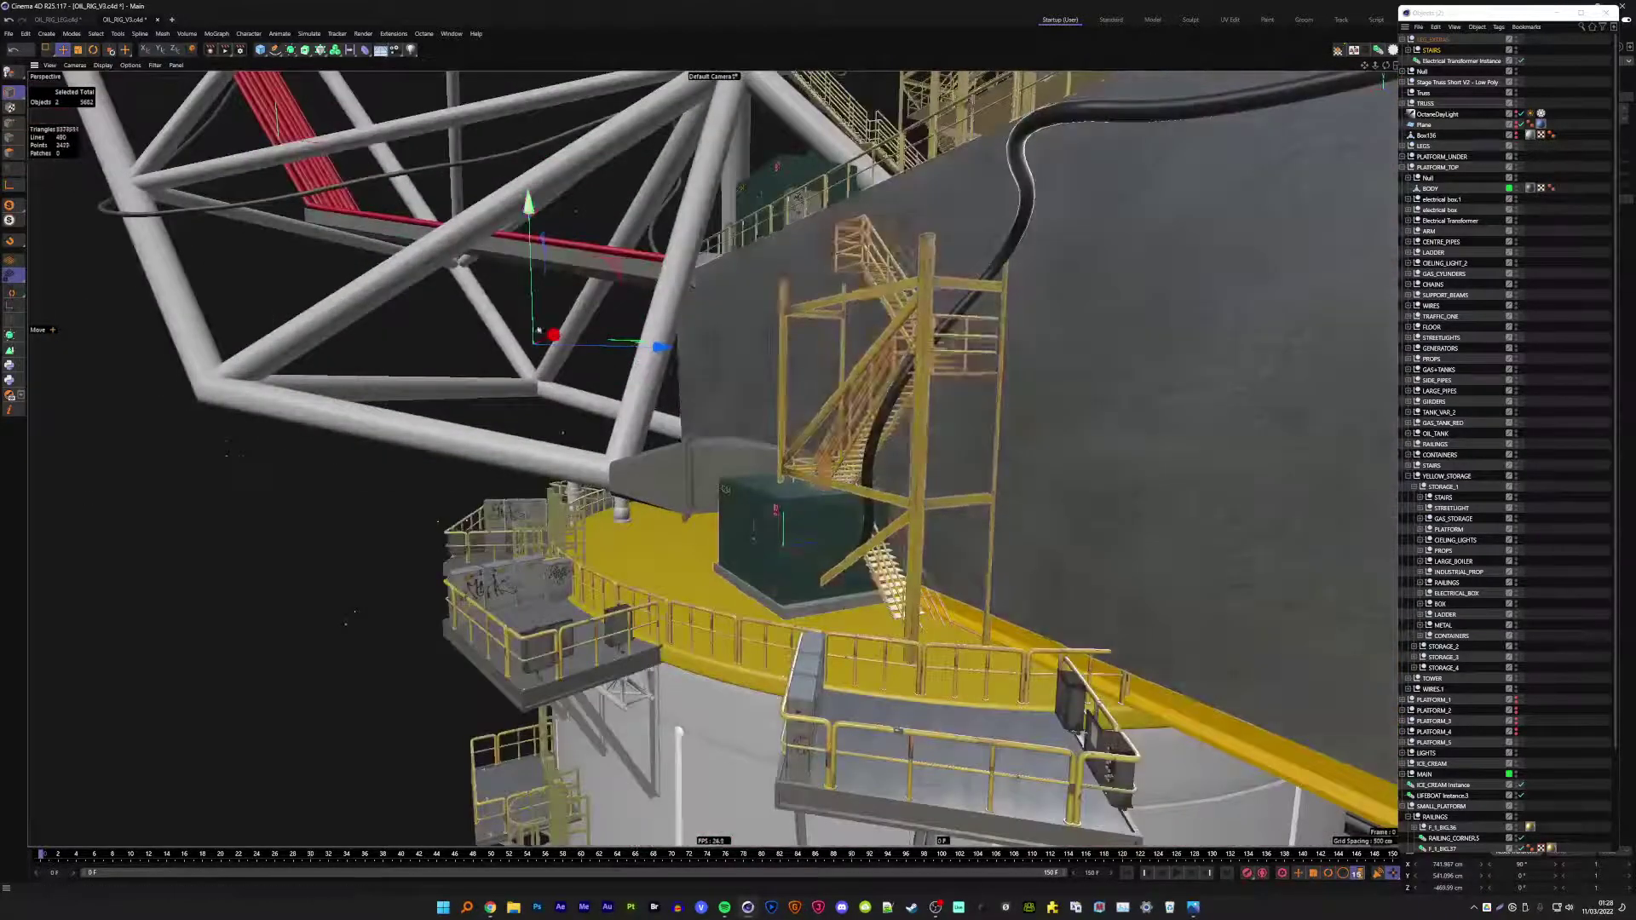
- Lower the staircase slightly and nudge it along X against the deck wall
left_click_drag(540, 324, 535, 334)
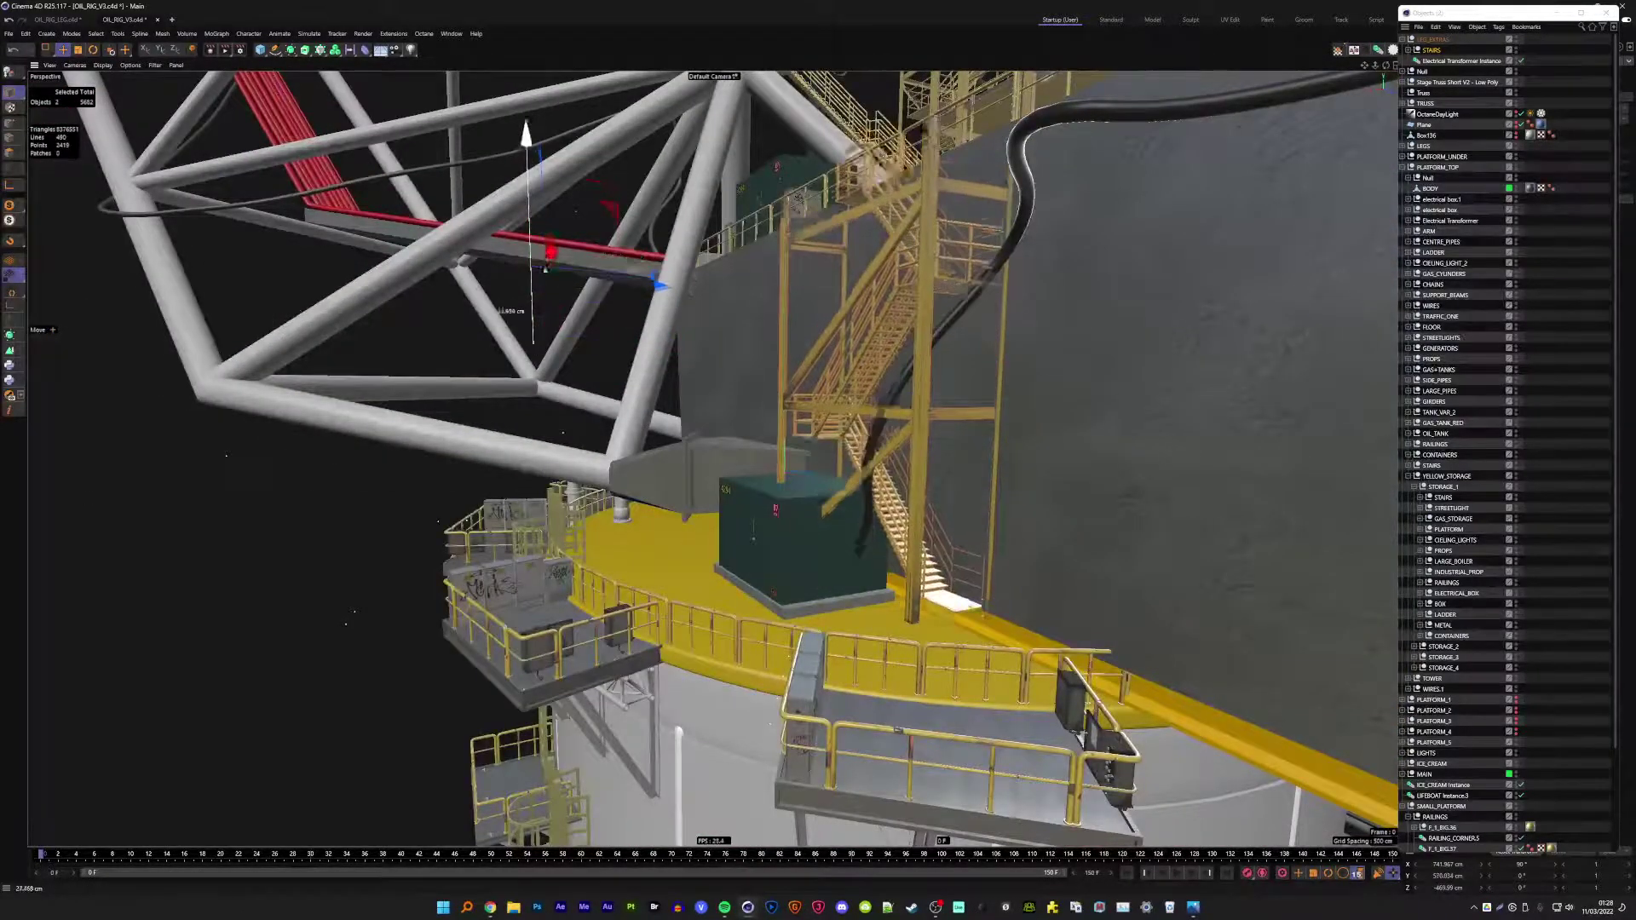
left_click_drag(545, 268, 543, 292)
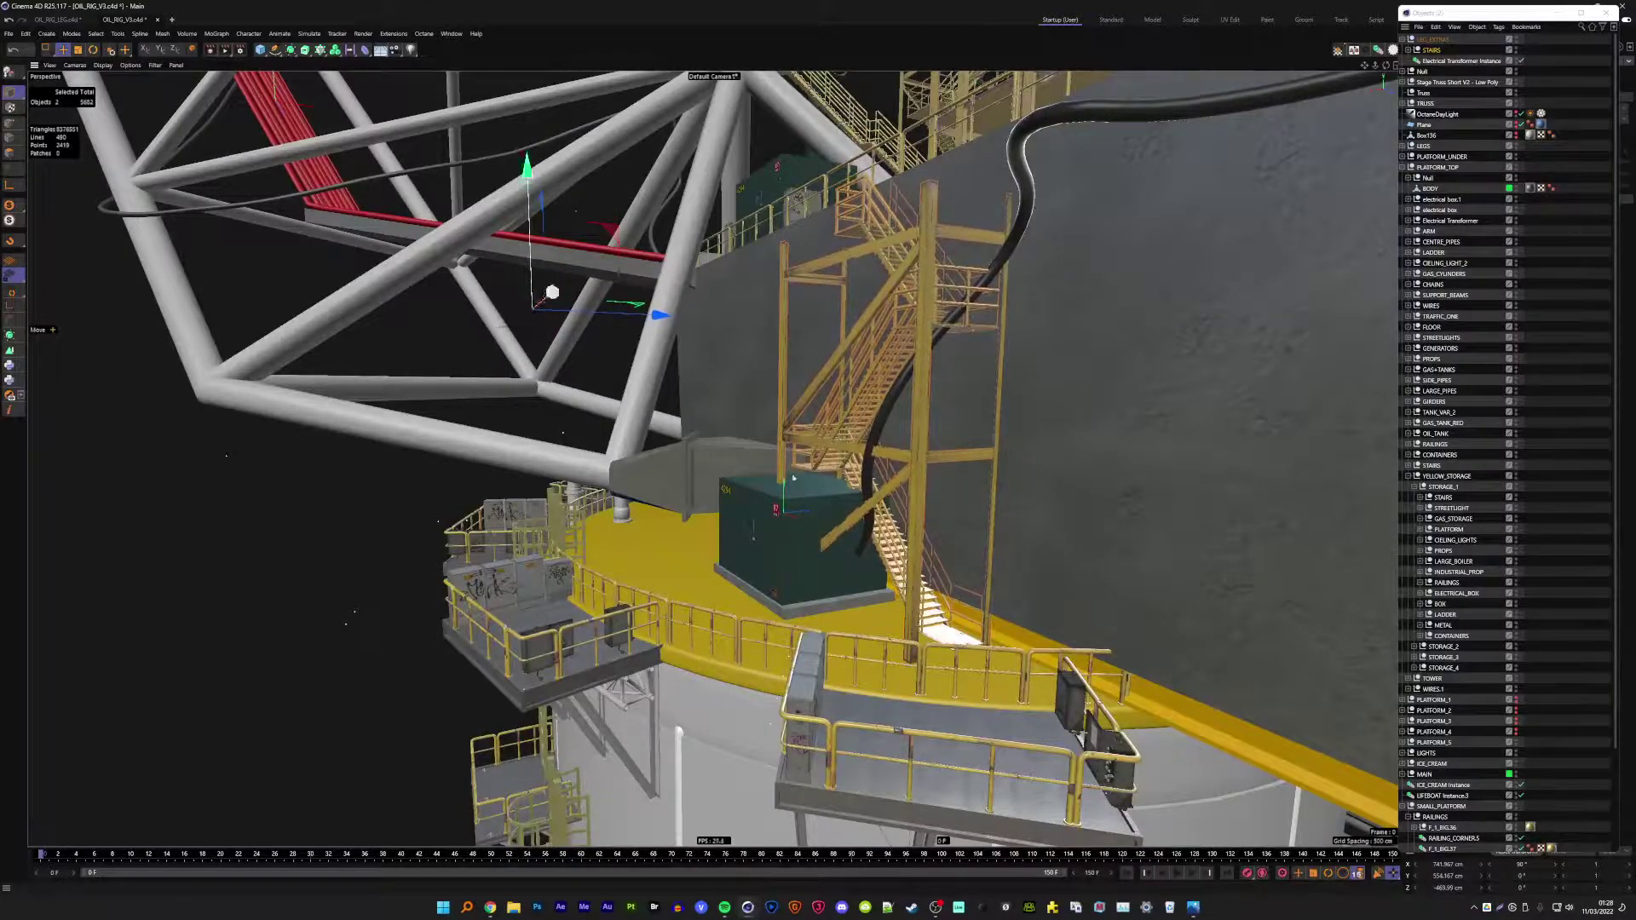
mouse_move(794, 479)
left_mouse_down("alt")
mouse_move(818, 473)
mouse_move(801, 460)
left_mouse_up("alt")
left_click_drag(661, 332, 687, 337)
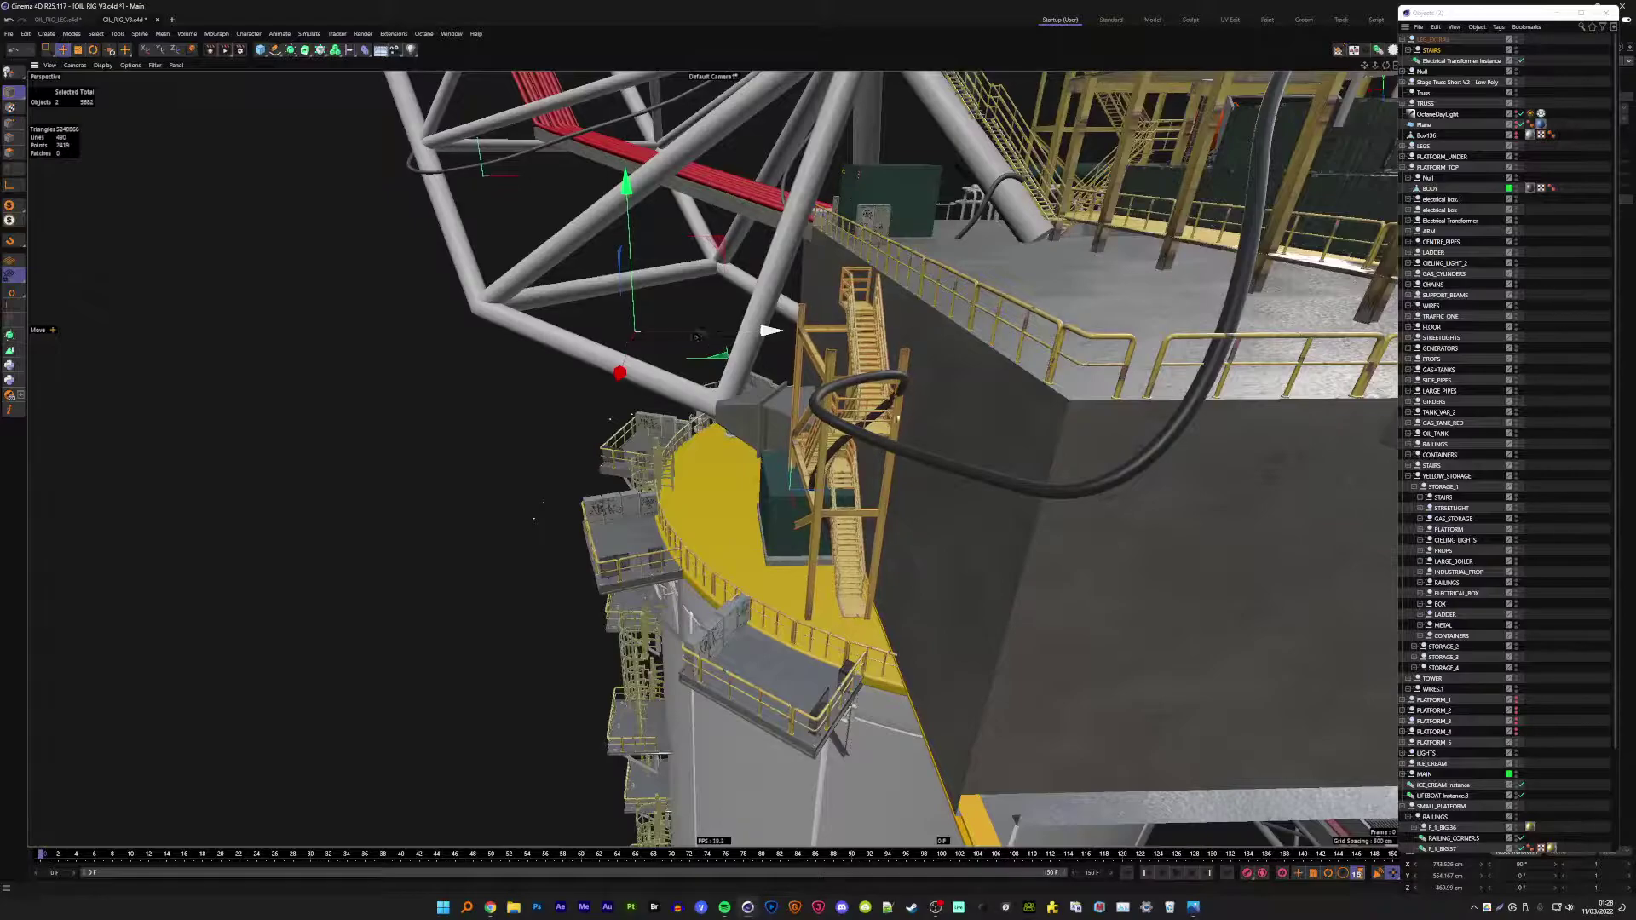
mouse_move(687, 334)
left_mouse_down("alt")
mouse_move(958, 427)
mouse_move(903, 546)
mouse_move(760, 464)
mouse_move(707, 456)
mouse_move(725, 460)
mouse_move(779, 391)
mouse_move(733, 400)
mouse_move(622, 515)
mouse_move(844, 549)
left_mouse_up("alt")
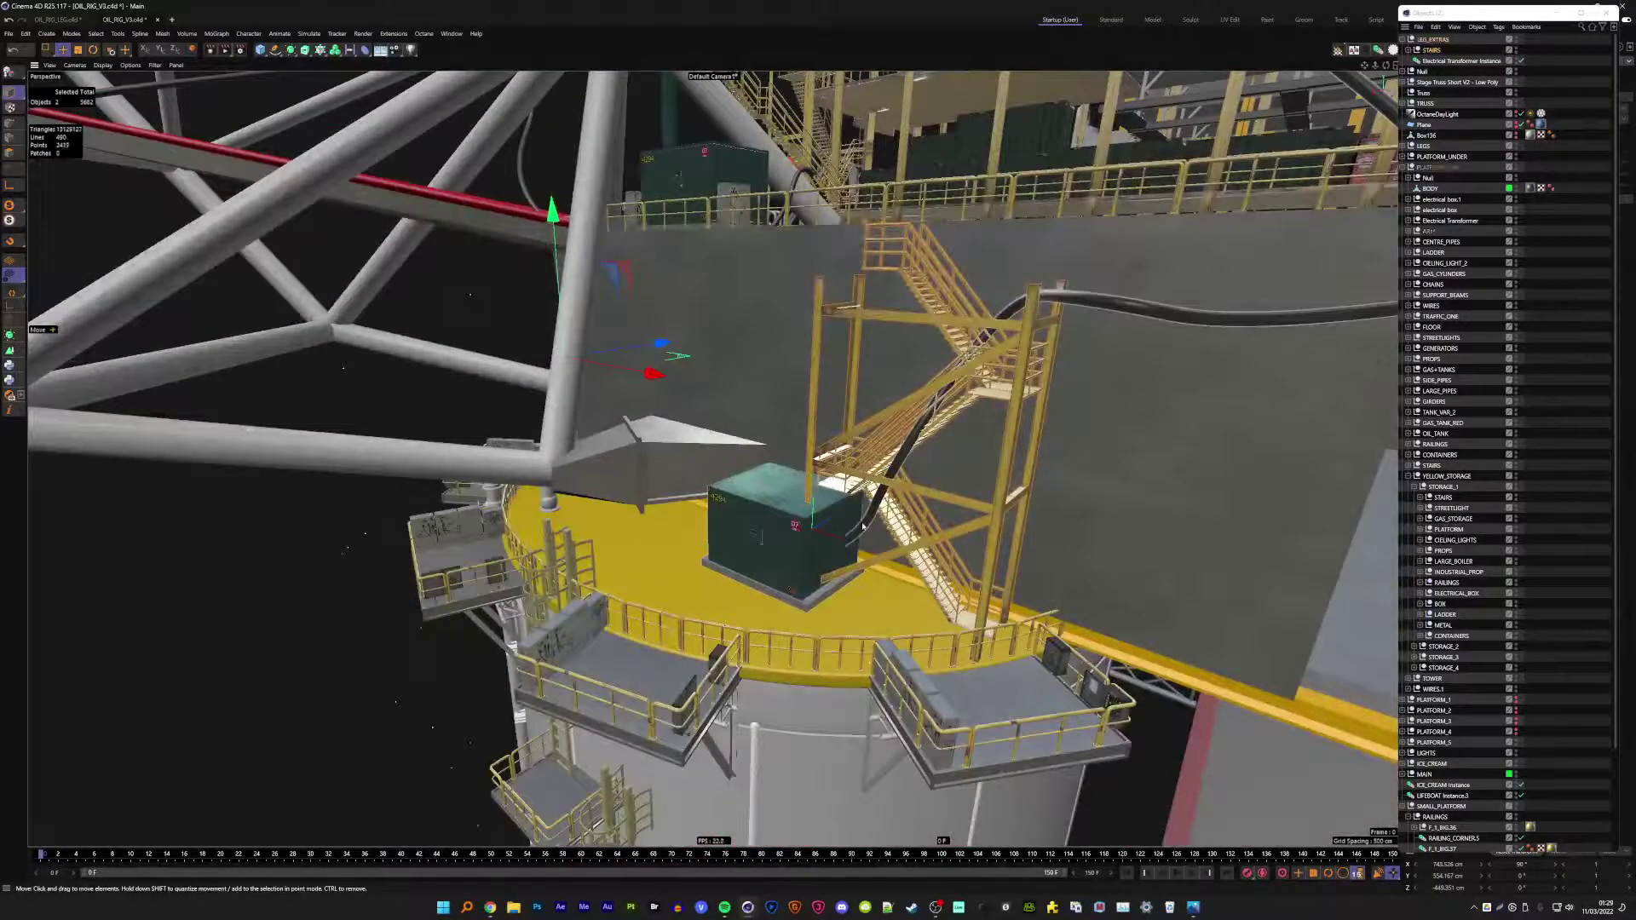
- Select the cable's Tracer object and switch to editing its points
left_click(843, 549)
key("Return")
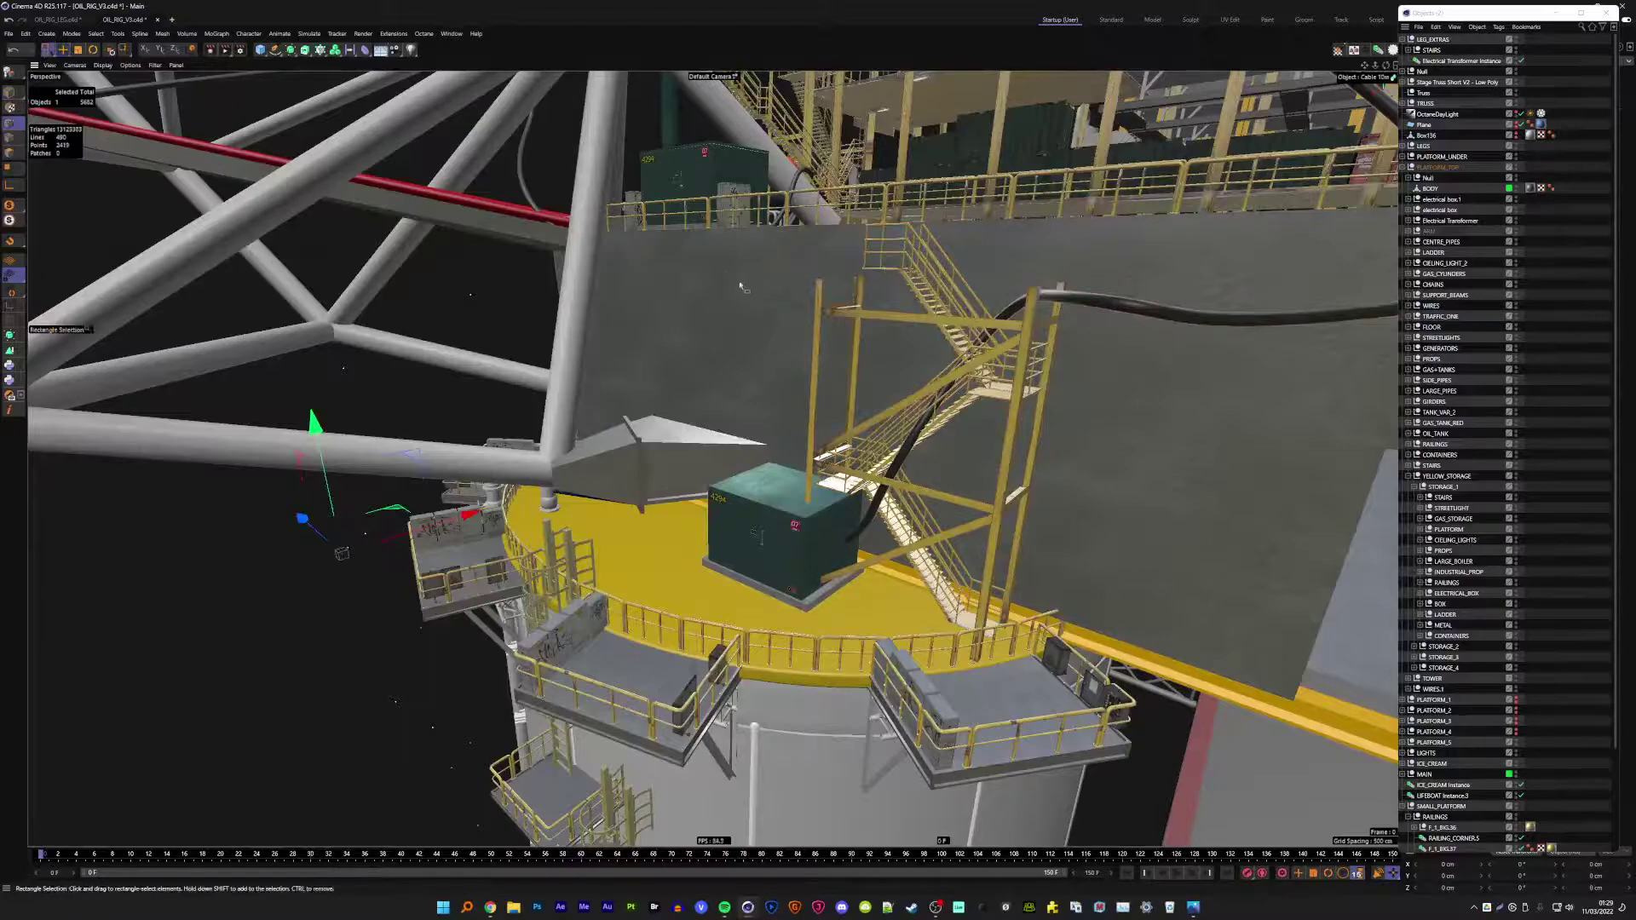
left_click_drag(676, 650, 968, 463)
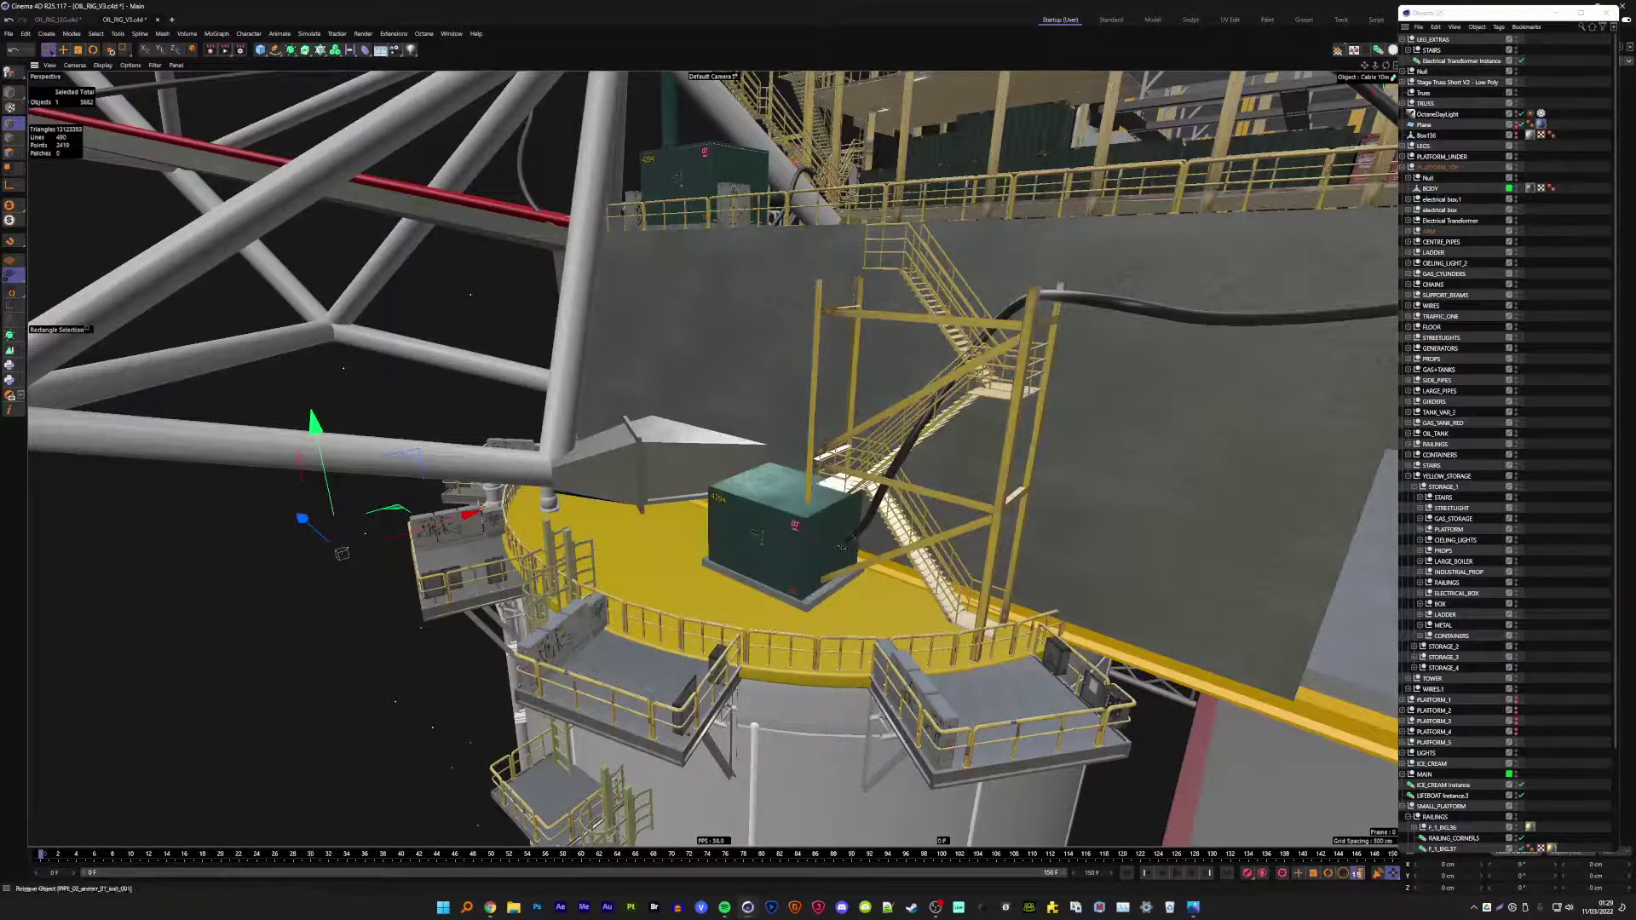
left_click(1406, 237)
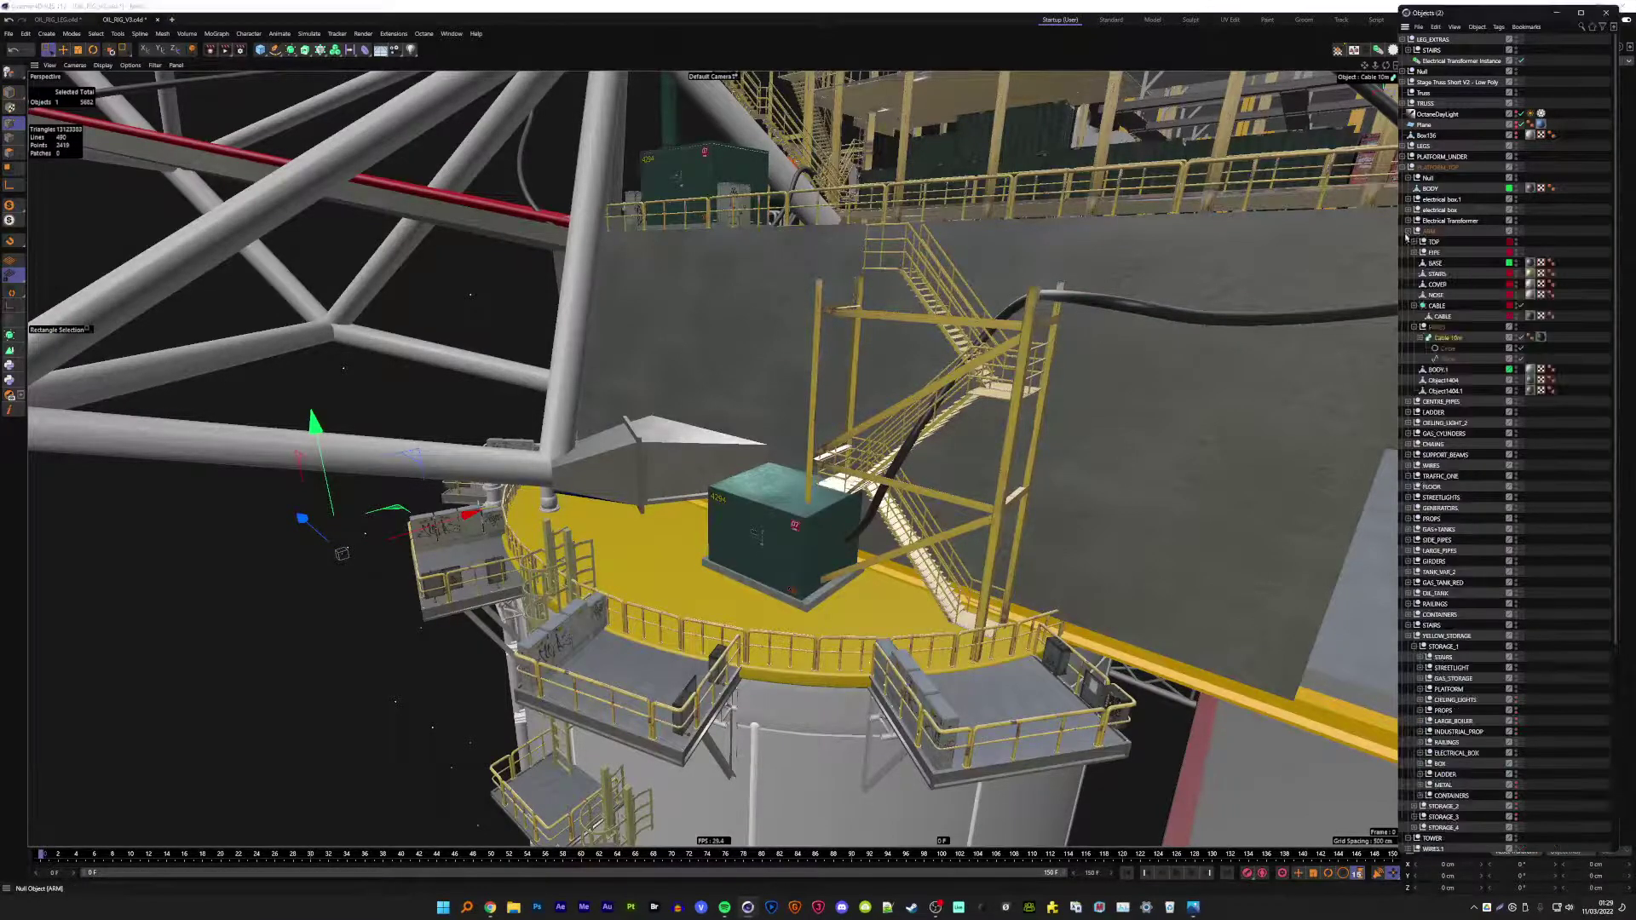
left_click(1447, 358)
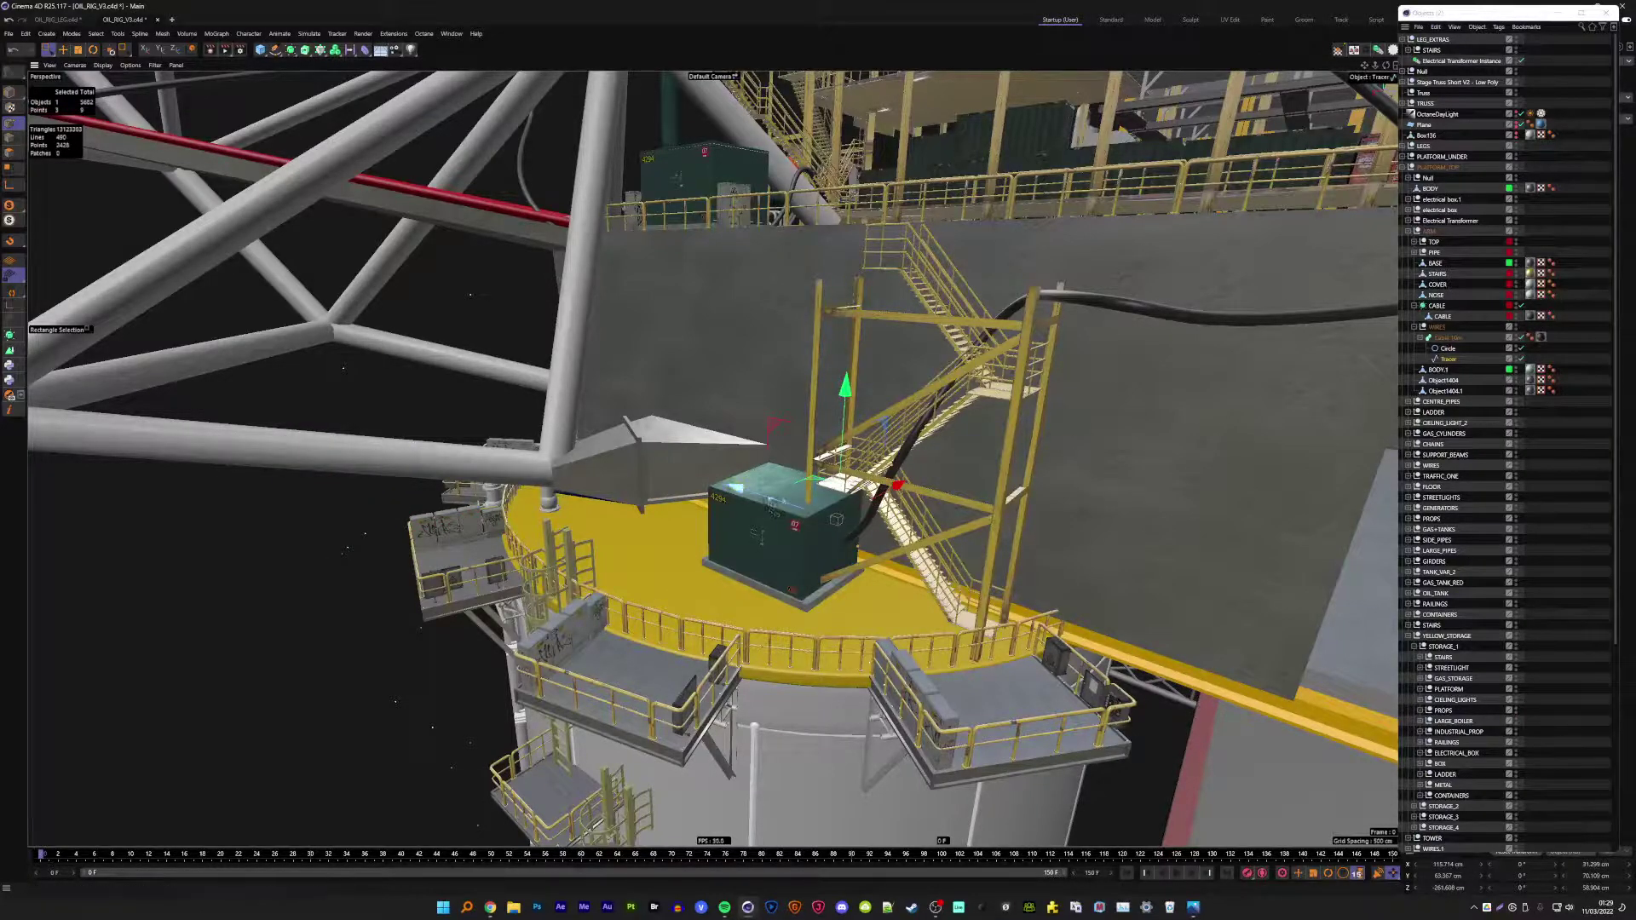
- Slide the cable end along the platform and lift a point up onto the deck wall
left_click_drag(897, 485, 1050, 535)
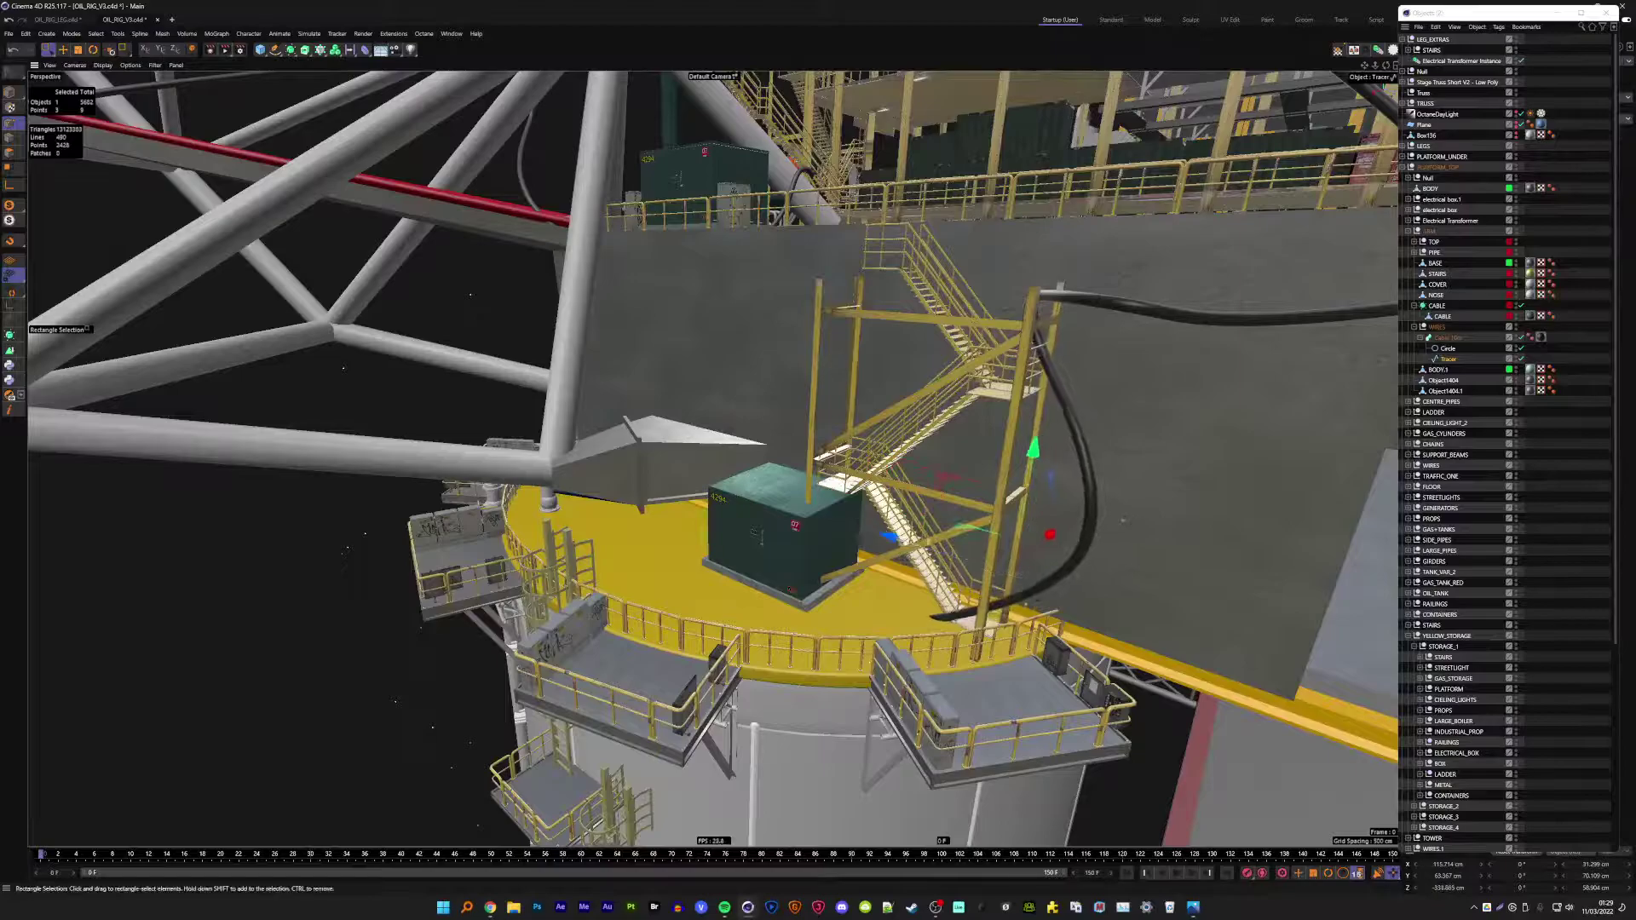
mouse_move(1042, 567)
left_mouse_down("alt")
mouse_move(594, 379)
mouse_move(667, 518)
left_mouse_up("alt")
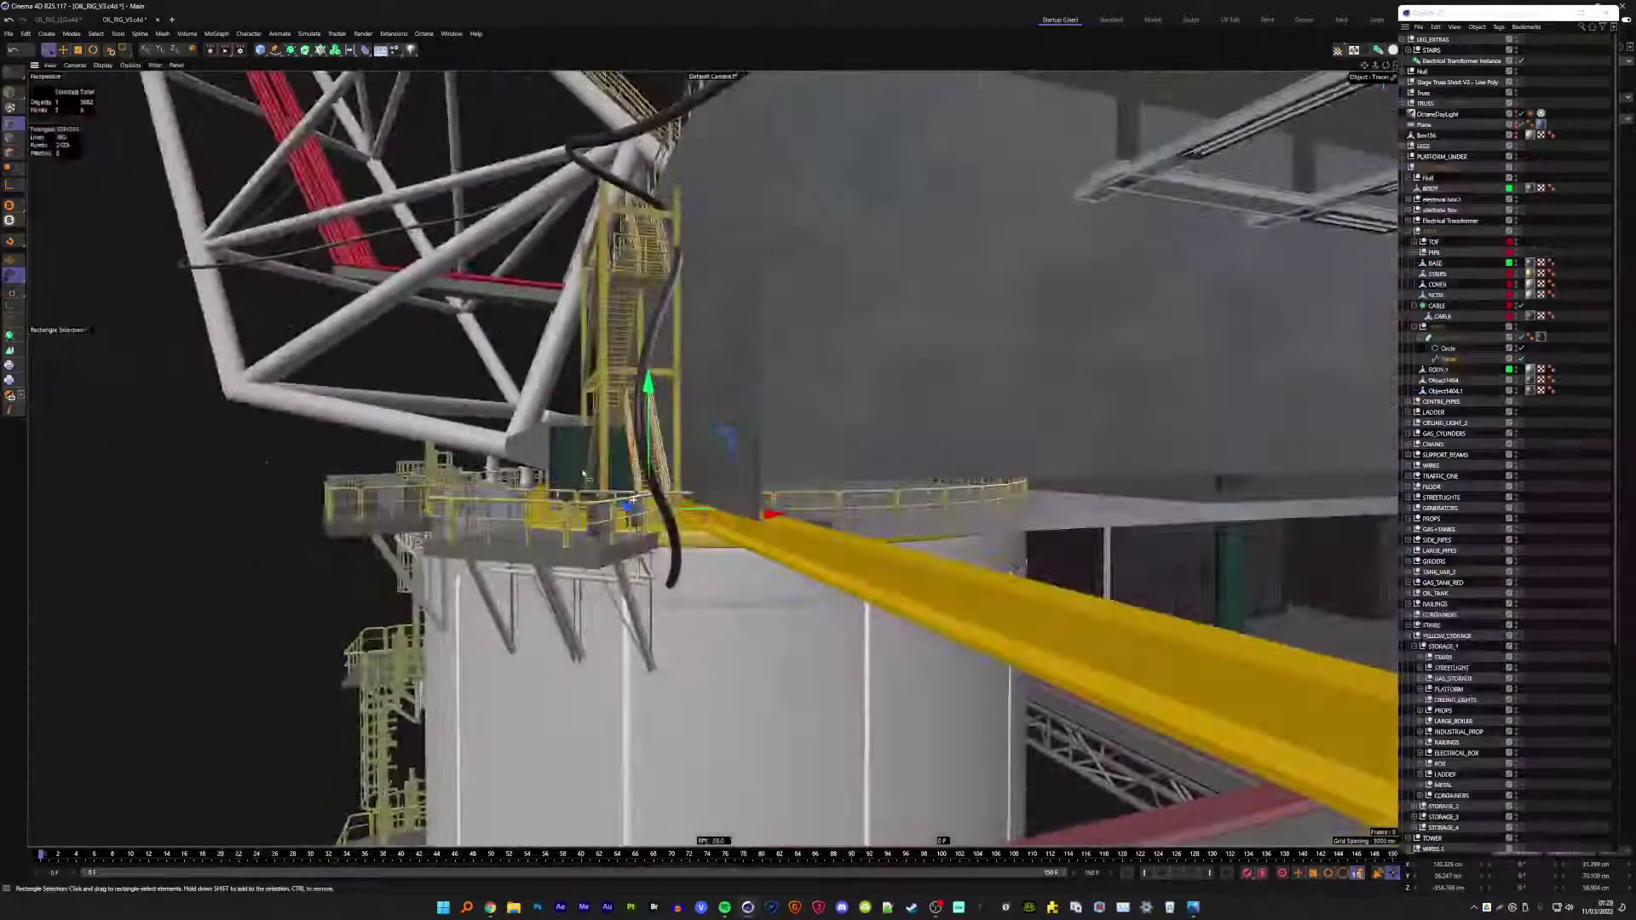
left_click_drag(771, 514, 747, 201)
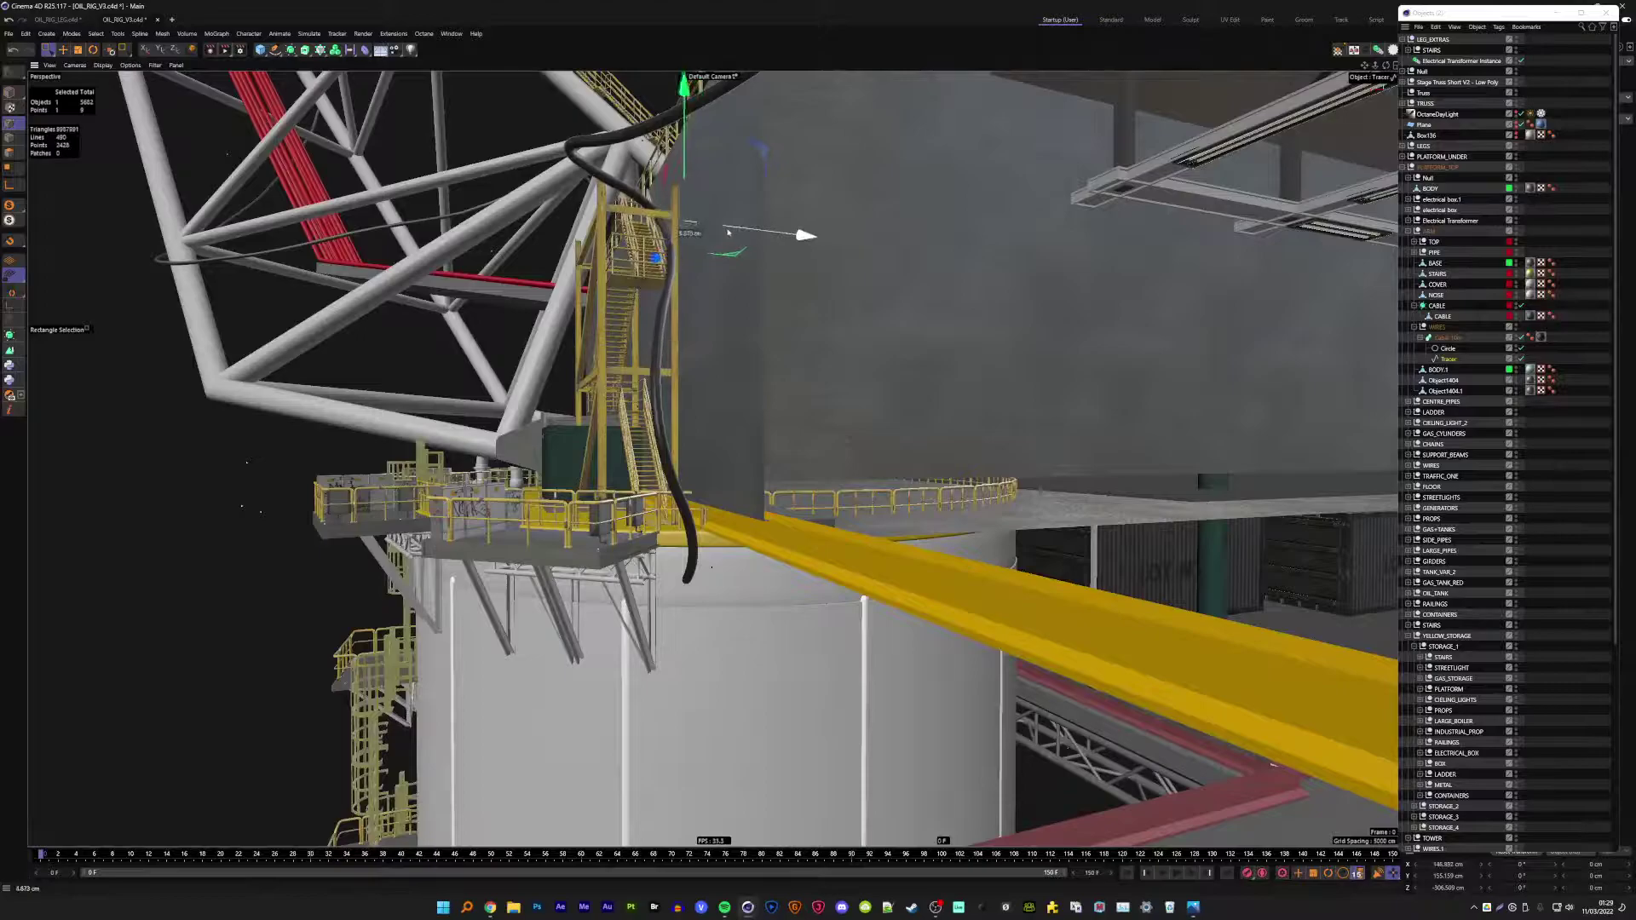
left_click_drag(741, 232, 699, 324, "alt")
left_click_drag(655, 196, 687, 208, "alt")
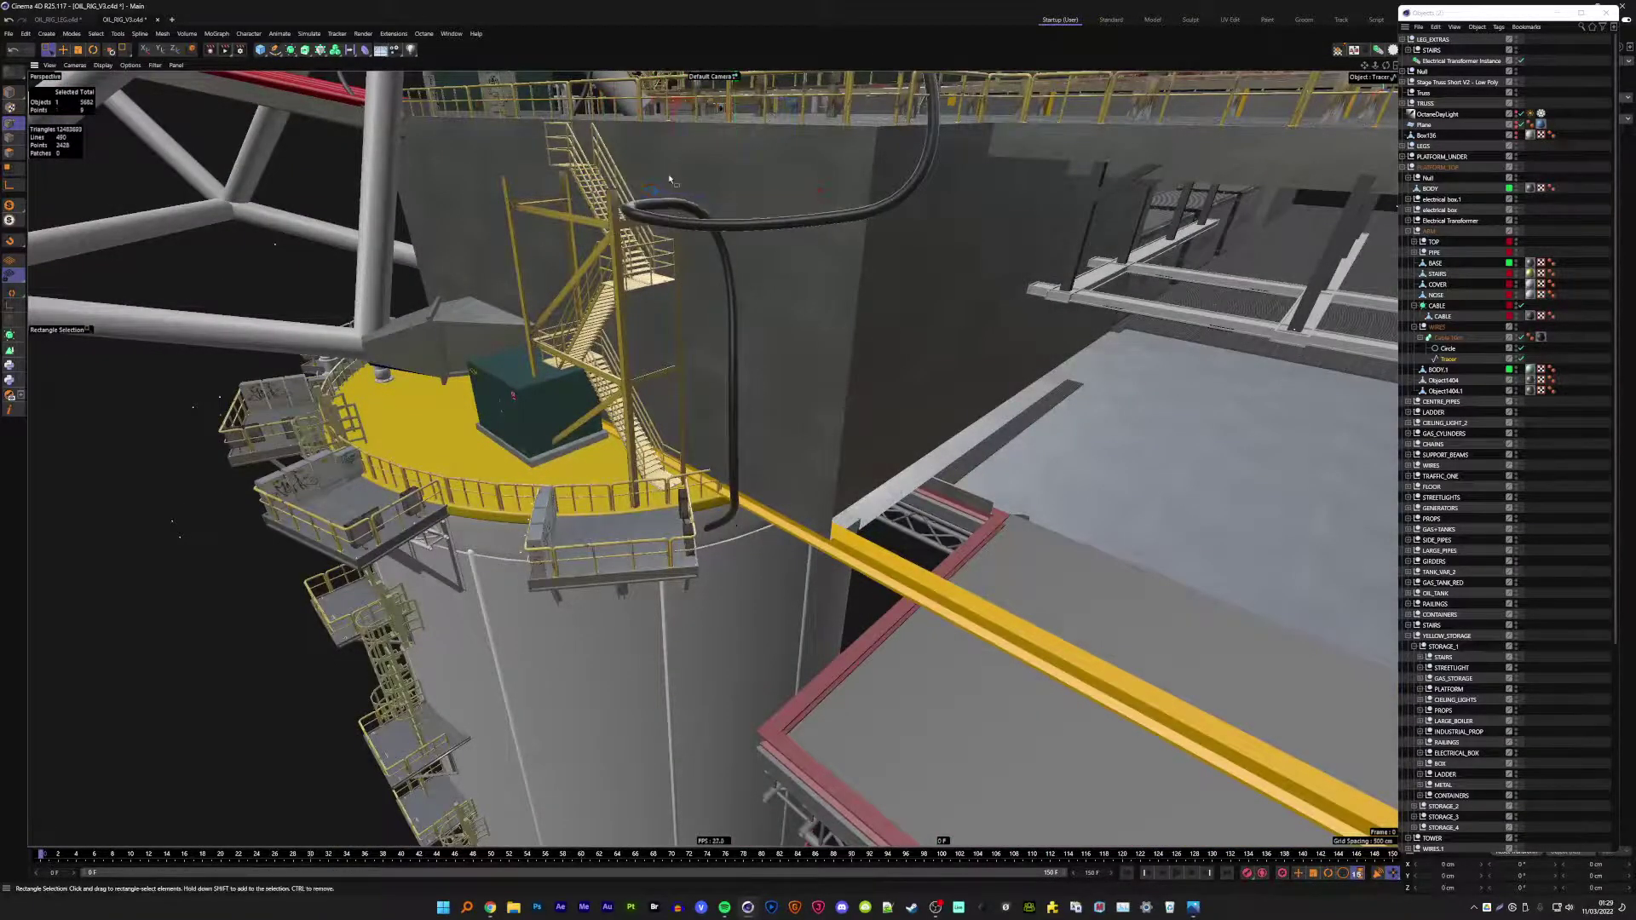
- Adjust a cable loop point, undo one misplaced move, and rotate the point instead
left_click_drag(579, 230, 704, 139)
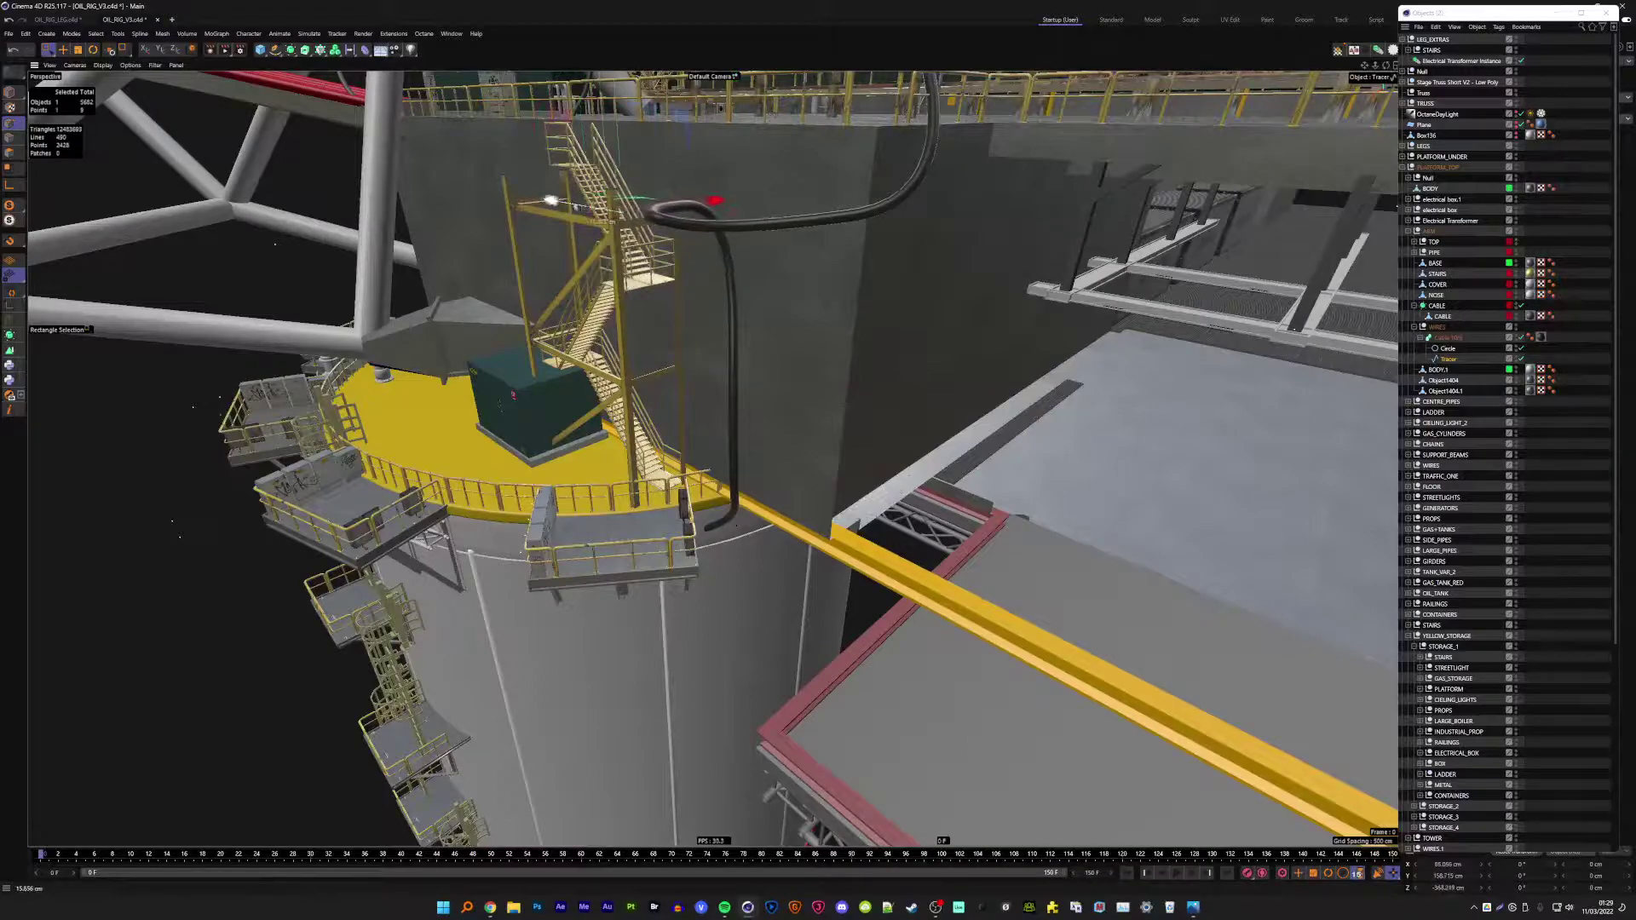
left_click_drag(712, 219, 718, 222)
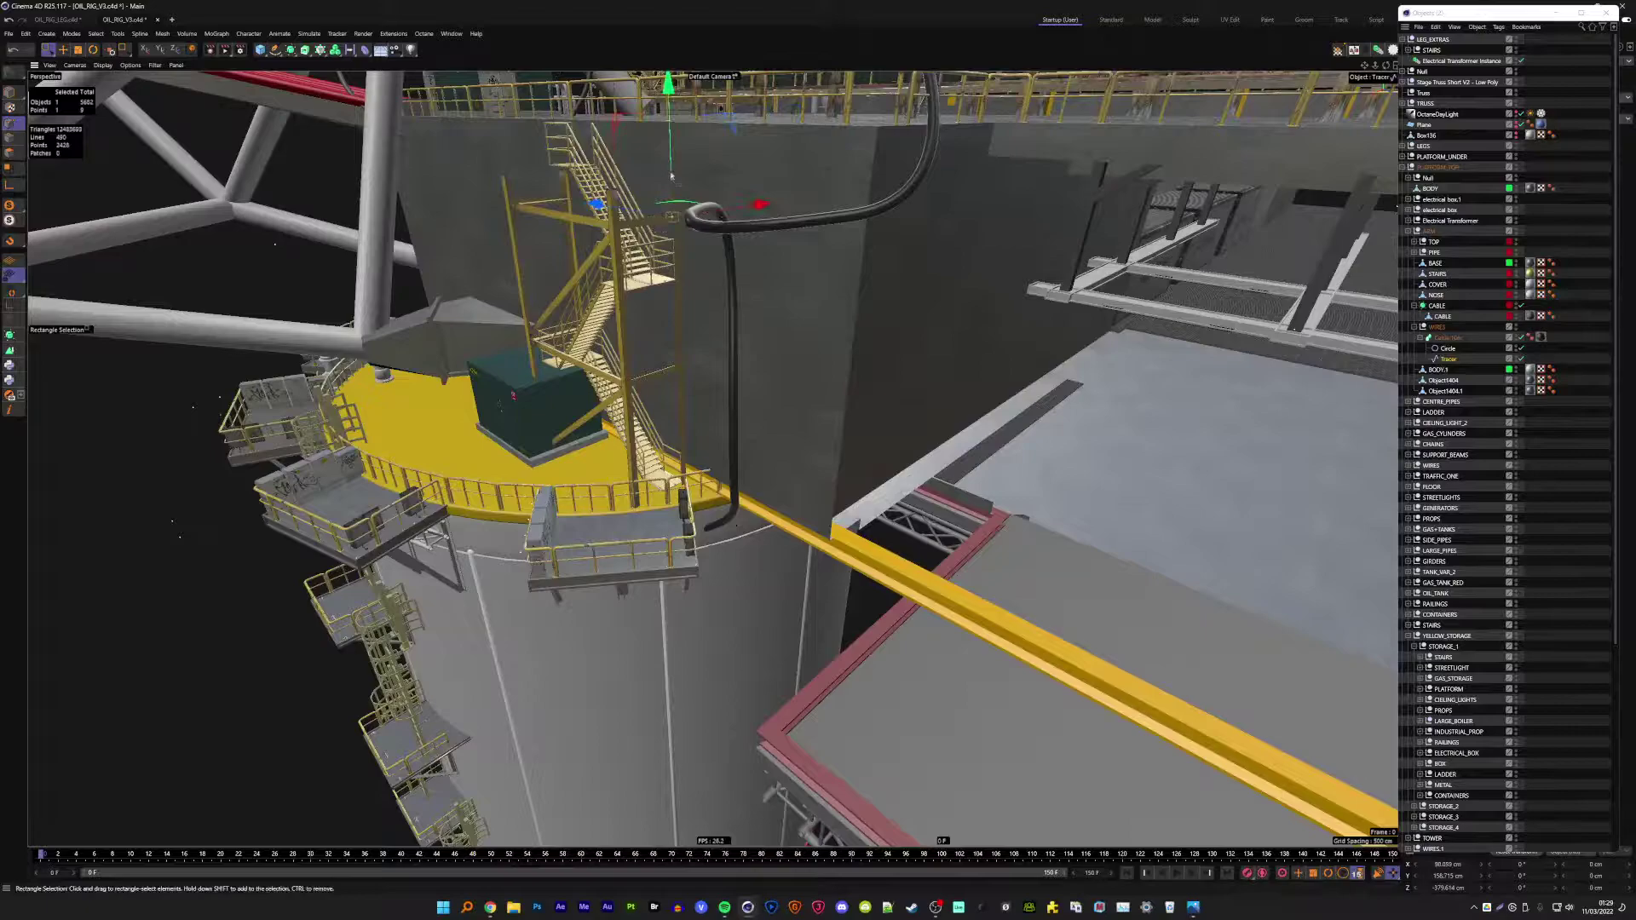
left_click_drag(725, 220, 670, 324)
key("ctrl+z")
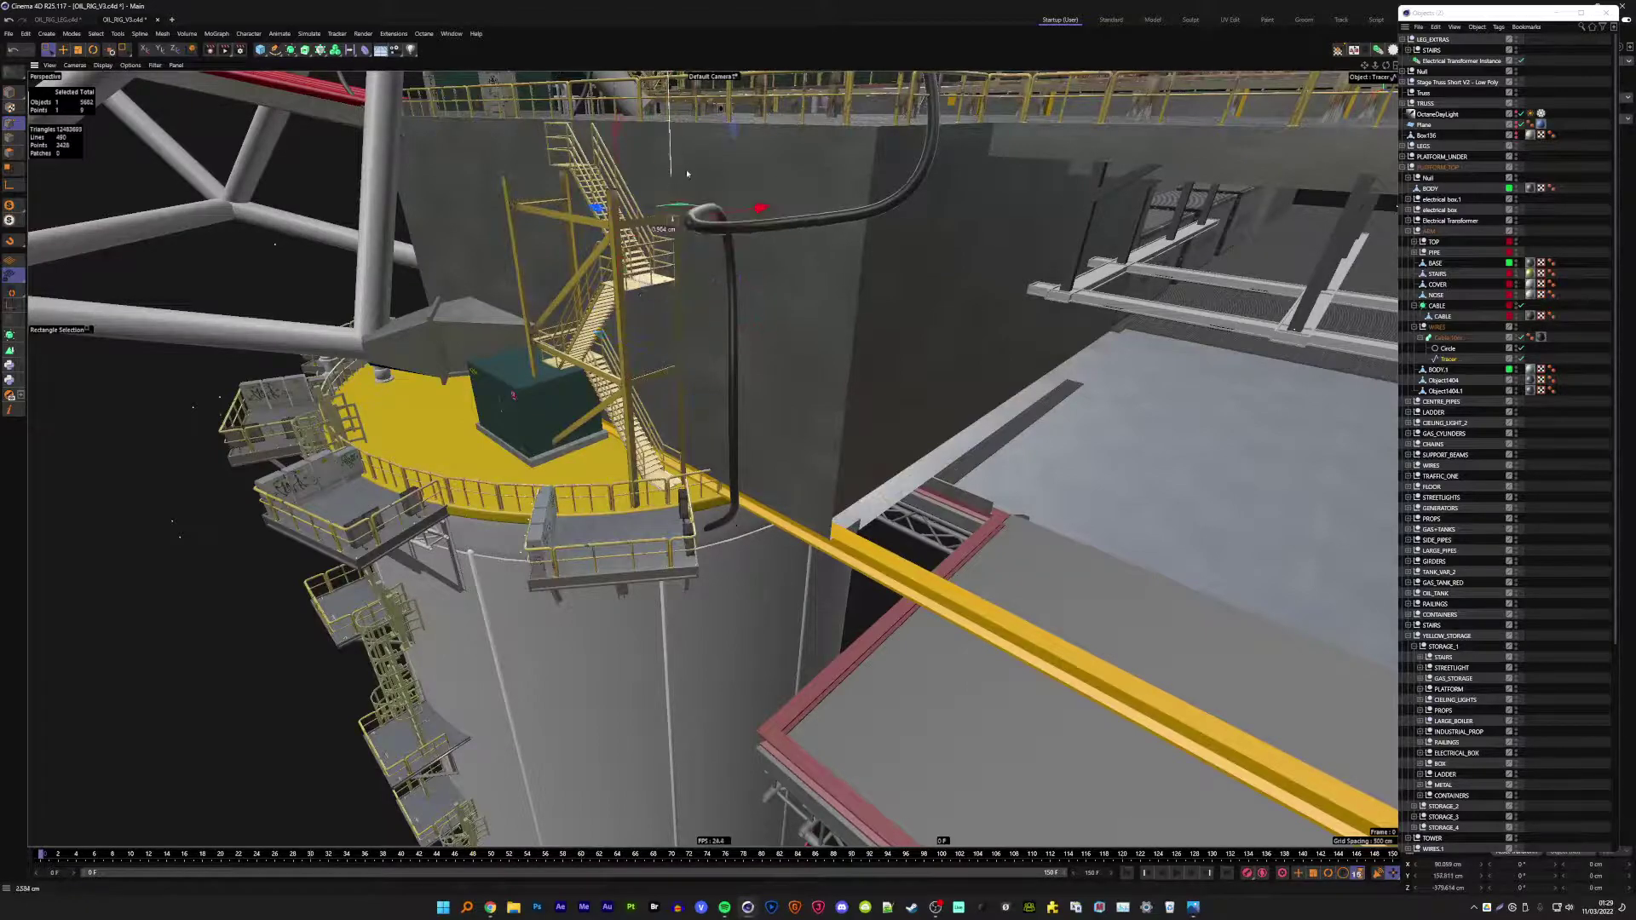
key("r")
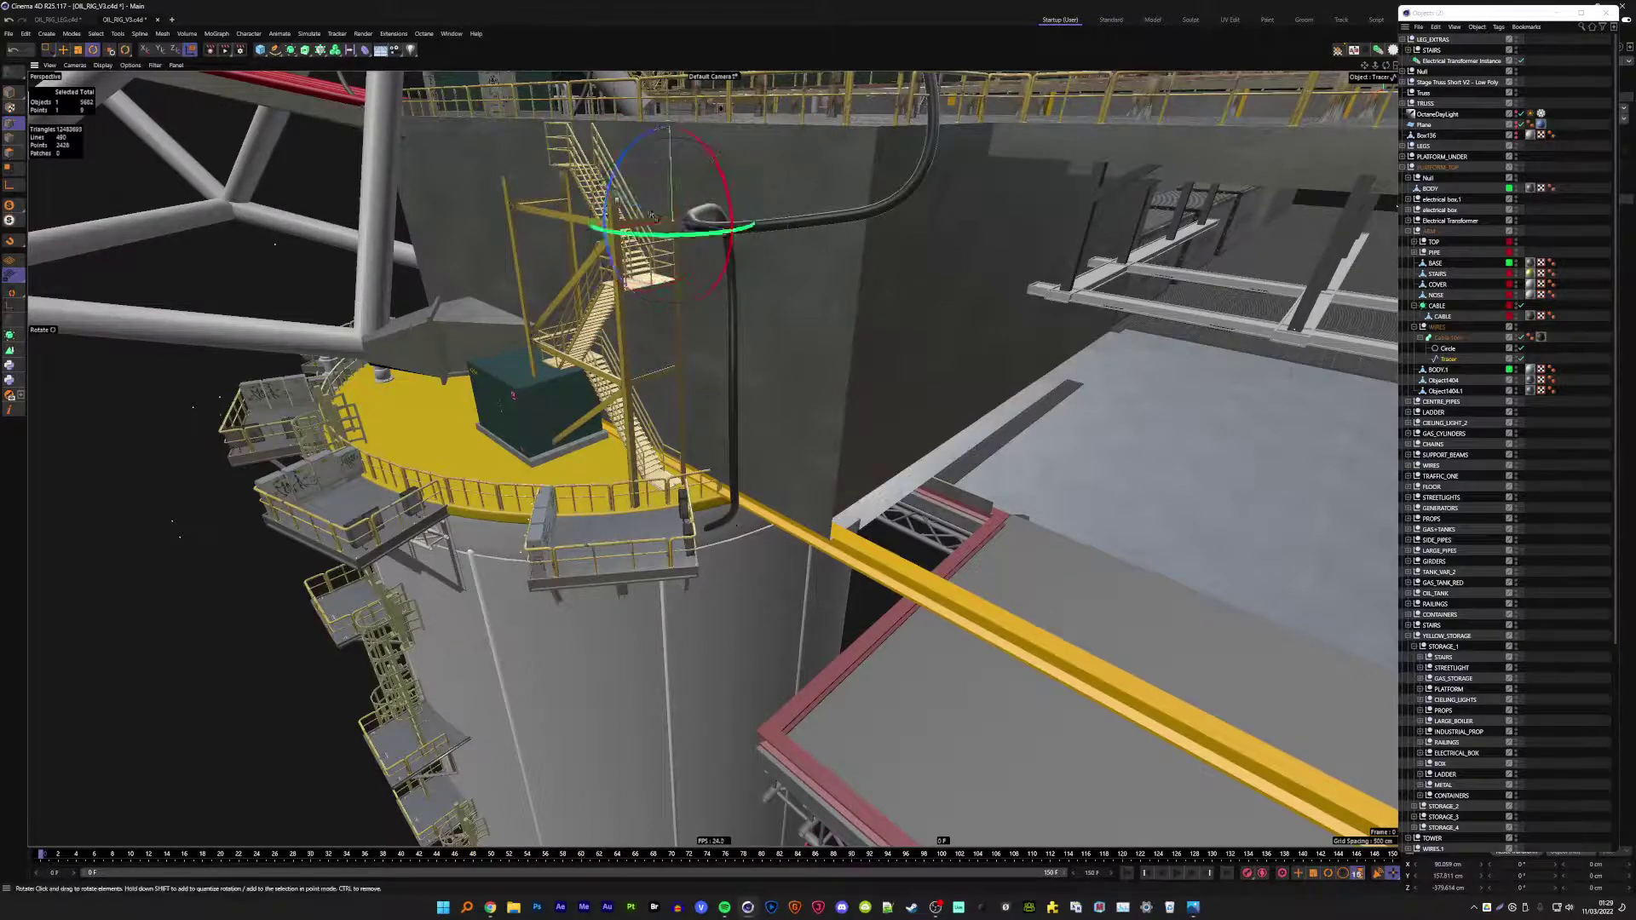
mouse_move(680, 221)
left_mouse_down()
mouse_move(686, 244)
mouse_move(784, 224)
mouse_move(792, 242)
mouse_move(813, 184)
mouse_move(714, 458)
mouse_move(692, 430)
left_mouse_up()
key("e")
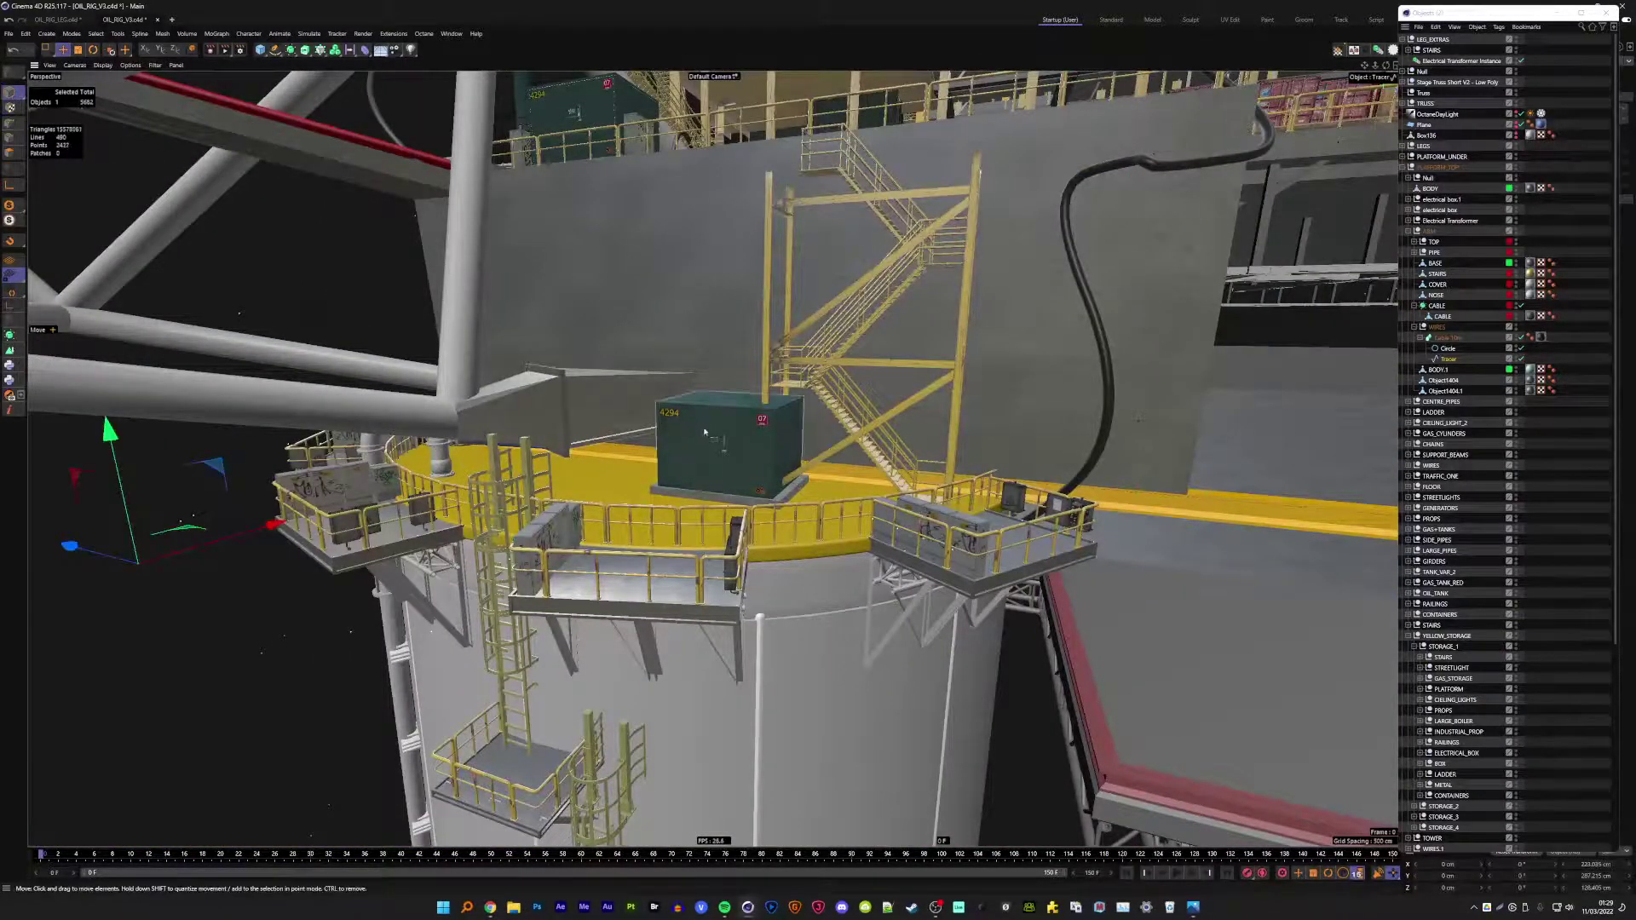
- Slide the Electrical Transformer Instance a few centimetres along the platform
left_click(719, 444)
left_click_drag(724, 438, 723, 438, "alt")
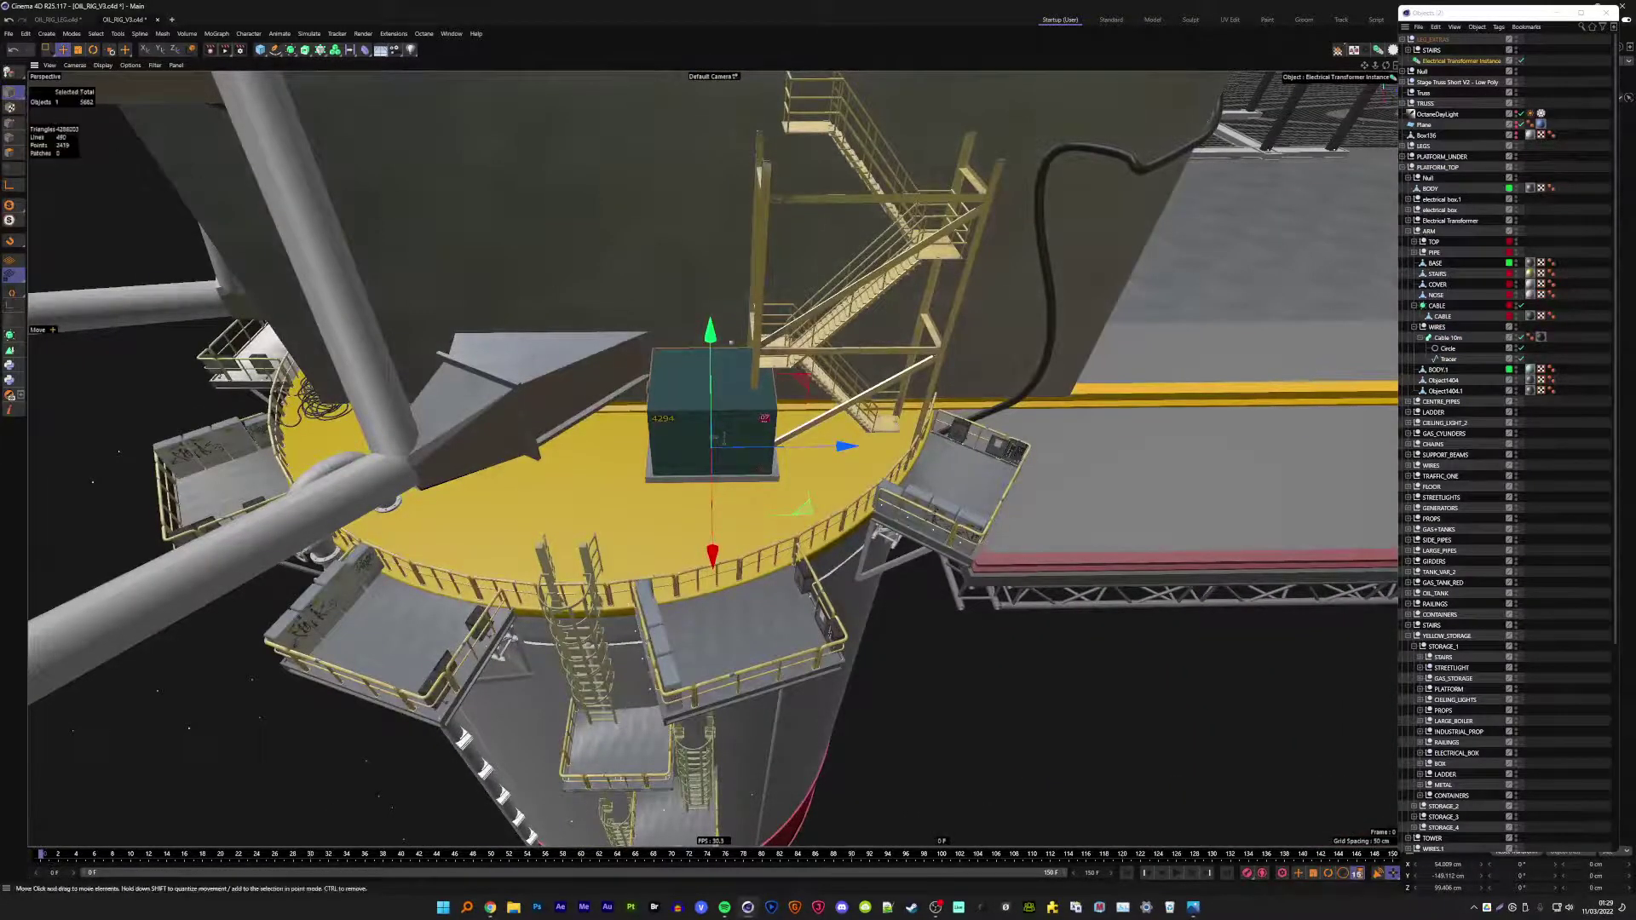
mouse_move(723, 439)
left_mouse_down()
mouse_move(770, 451)
mouse_move(700, 510)
mouse_move(349, 492)
mouse_move(228, 241)
mouse_move(697, 400)
left_mouse_up()
left_click(349, 492)
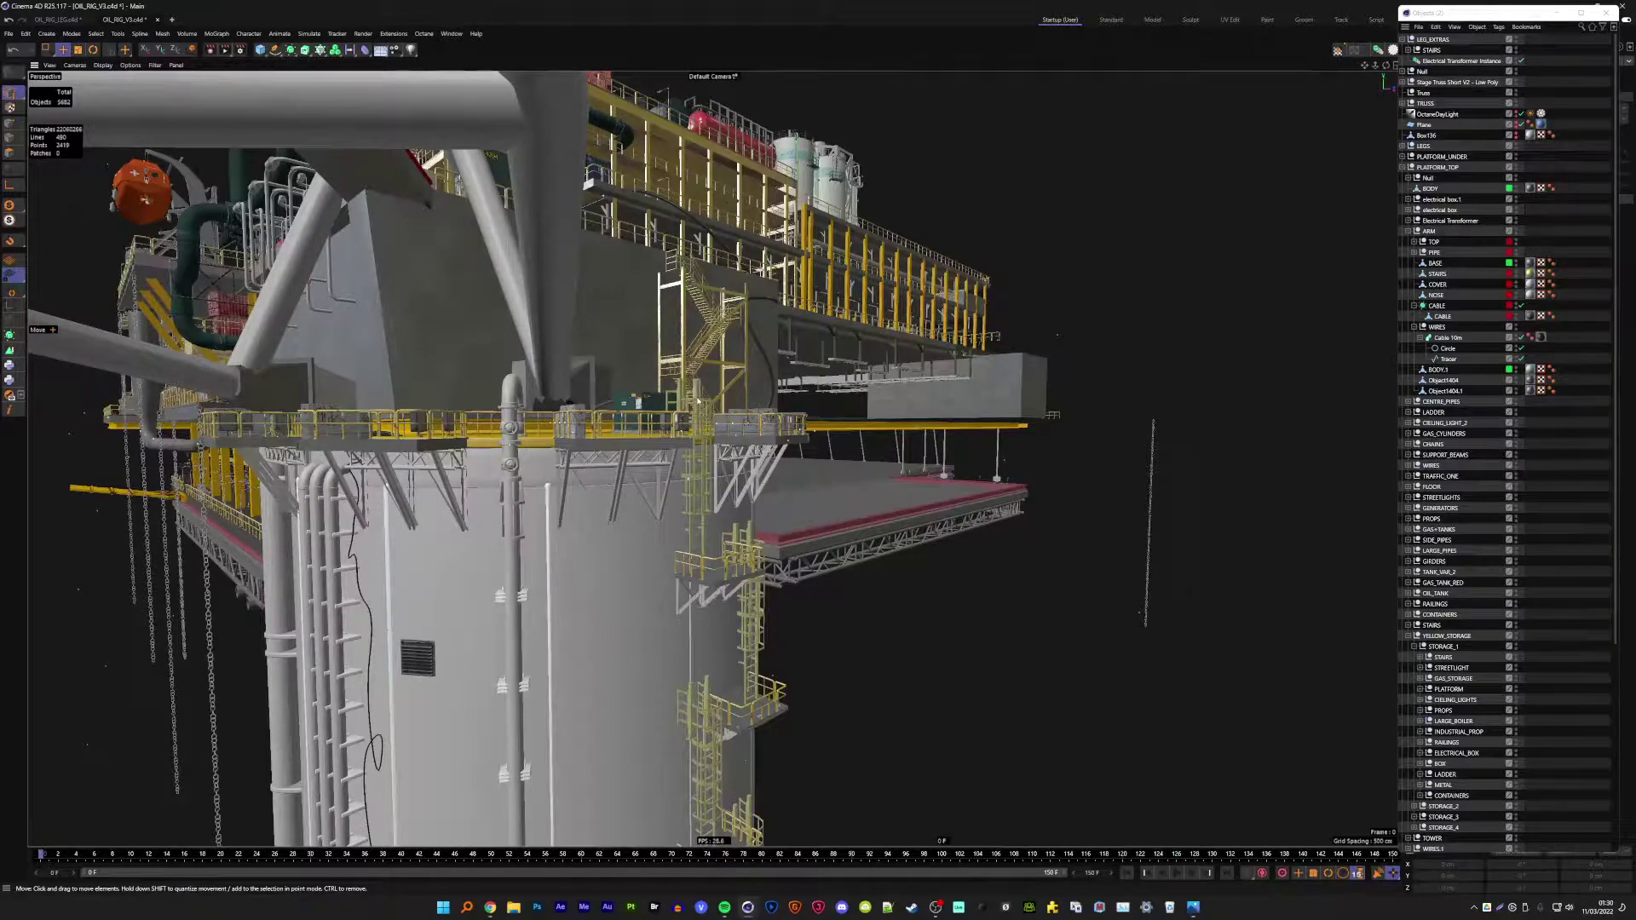
- Save OIL_RIG_V3.c4d and orbit in close to the deck and stairs
key("ctrl+s")
scroll(673, 438, "up", 3)
scroll(673, 438, "up", 3)
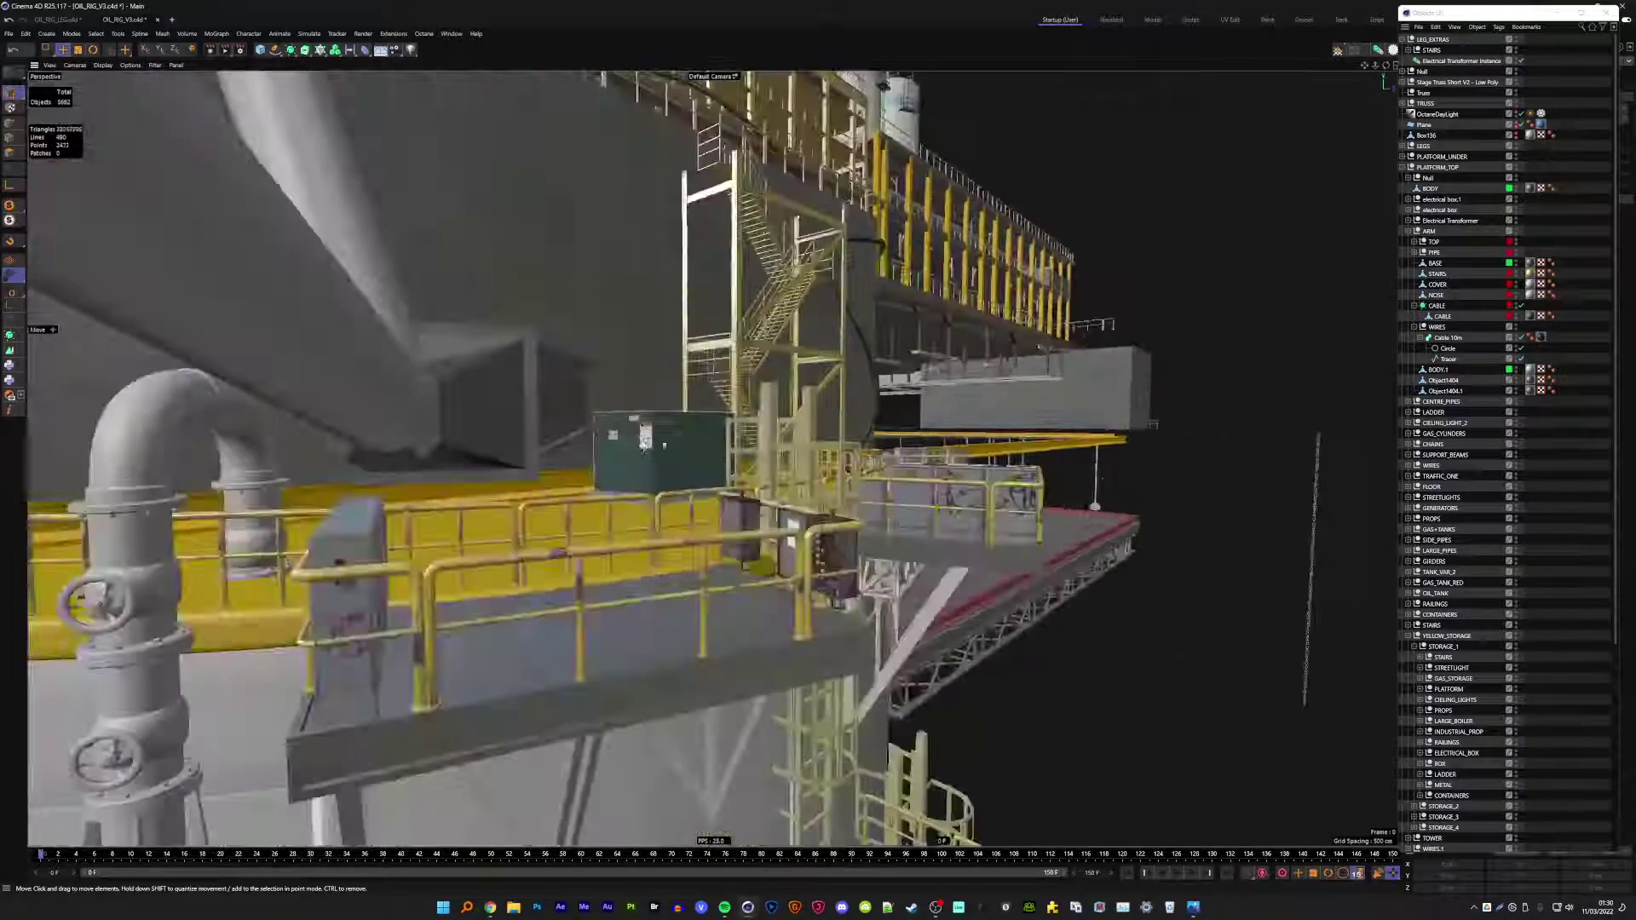
left_click_drag(673, 438, 764, 480, "alt")
scroll(673, 438, "up", 3)
scroll(764, 479, "down", 5)
mouse_move(968, 487)
left_mouse_down("alt")
mouse_move(721, 545)
mouse_move(825, 501)
mouse_move(810, 527)
mouse_move(852, 513)
mouse_move(770, 484)
left_mouse_up("alt")
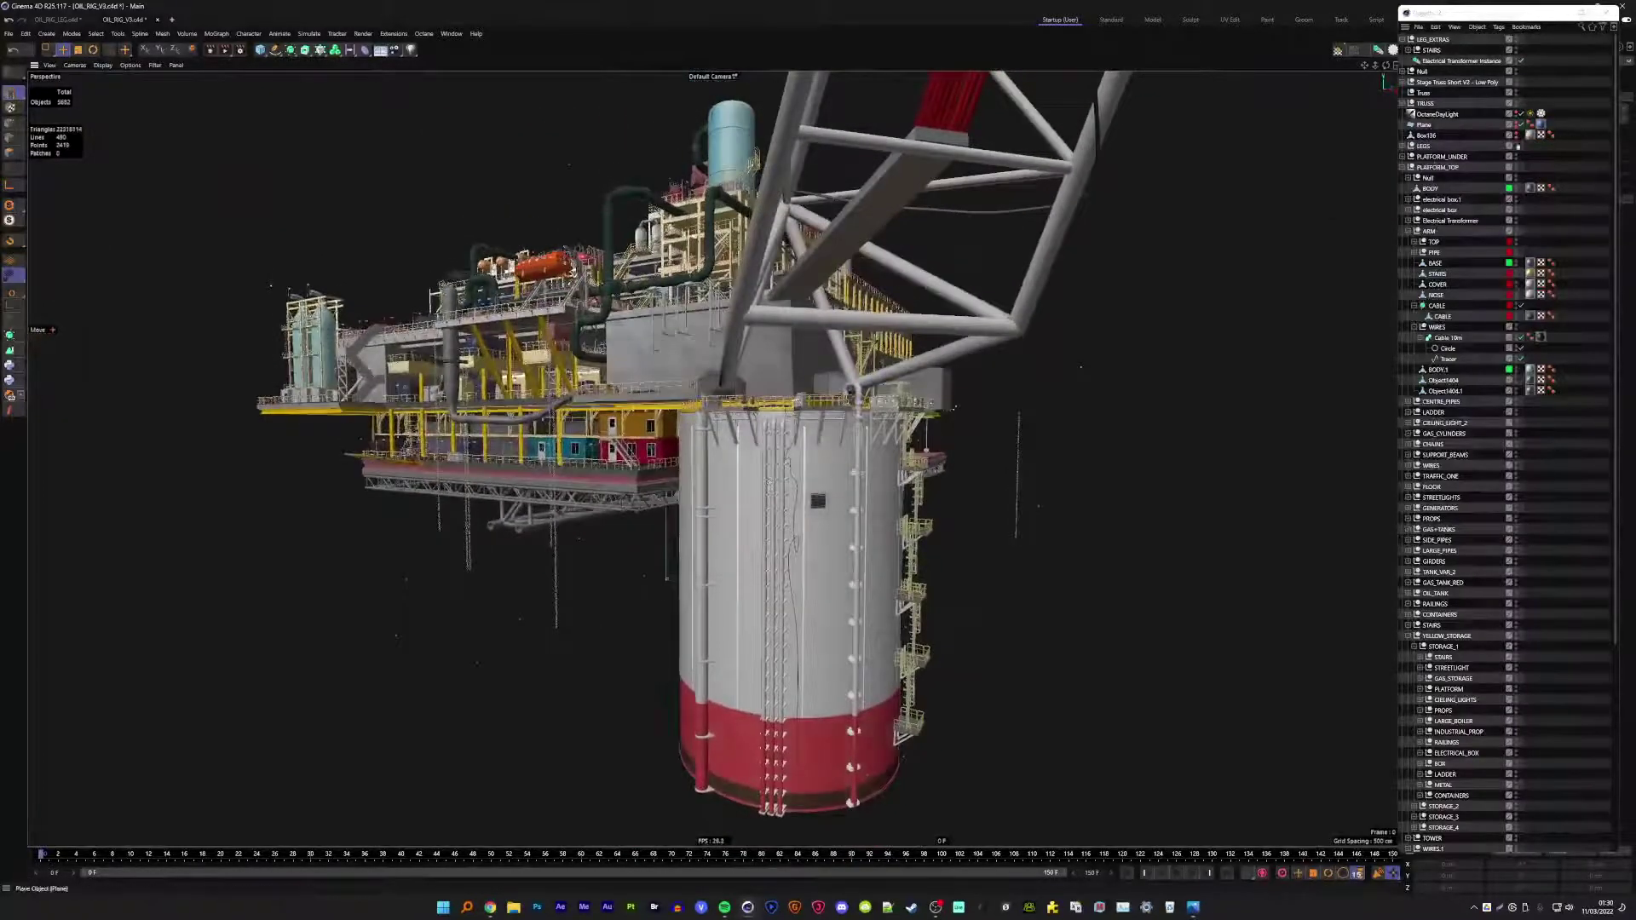
- Rename the leg's null object to LEG_1
left_click(1403, 169)
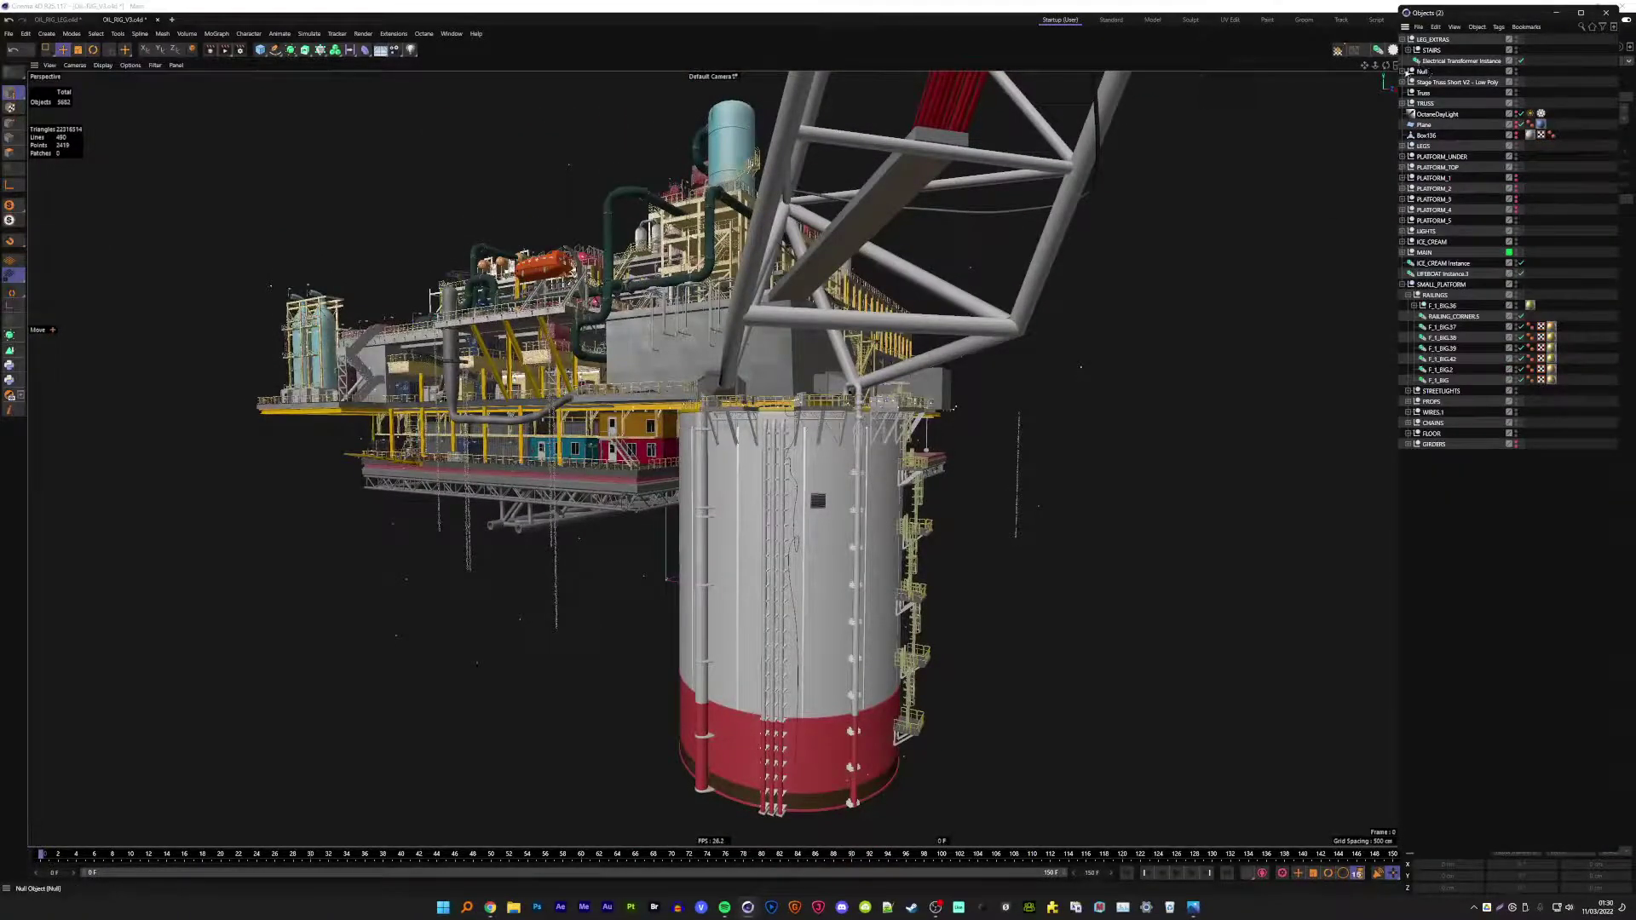
left_click(1422, 72)
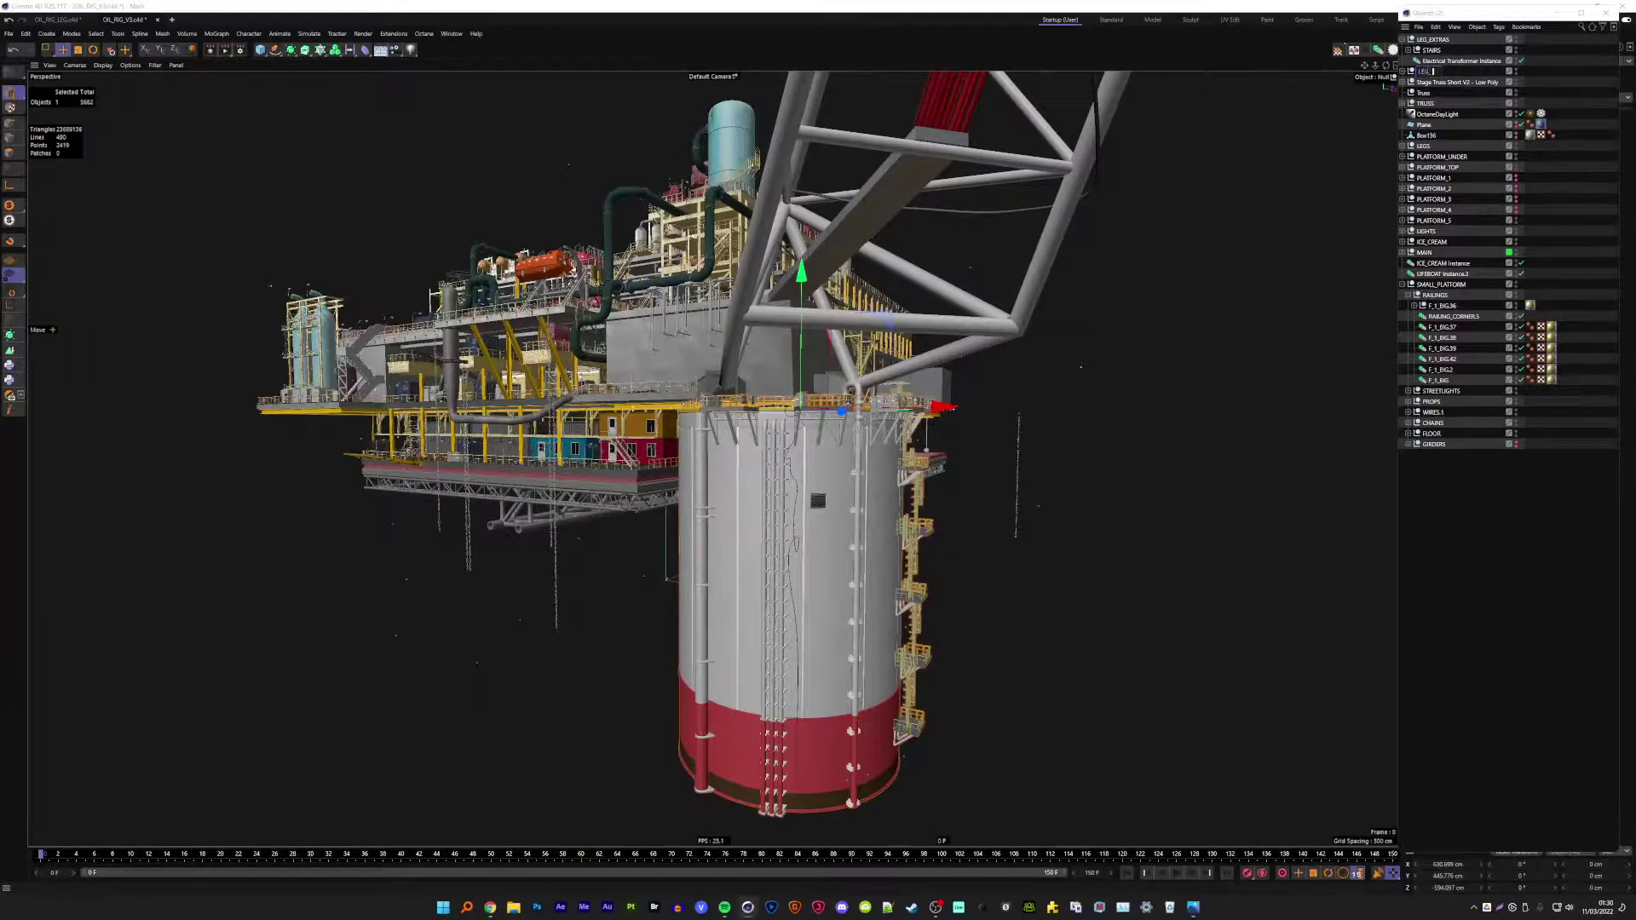
type("1")
key("Return")
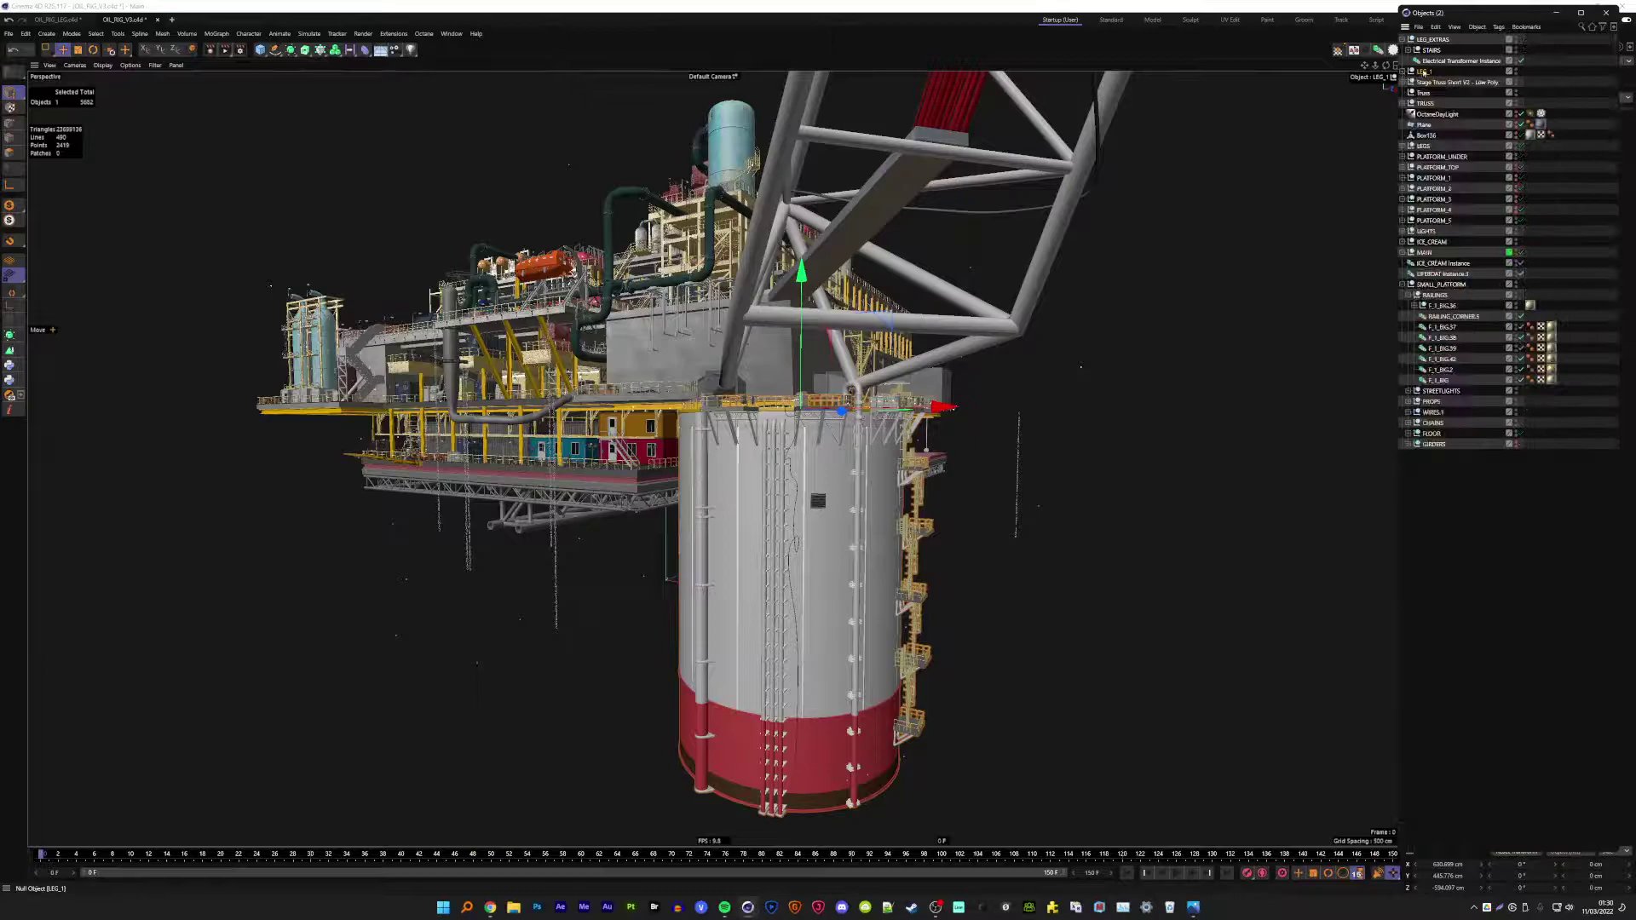
- Group LEG_1 under a new parent named LEGS and select LEG_1
key("ctrl+z")
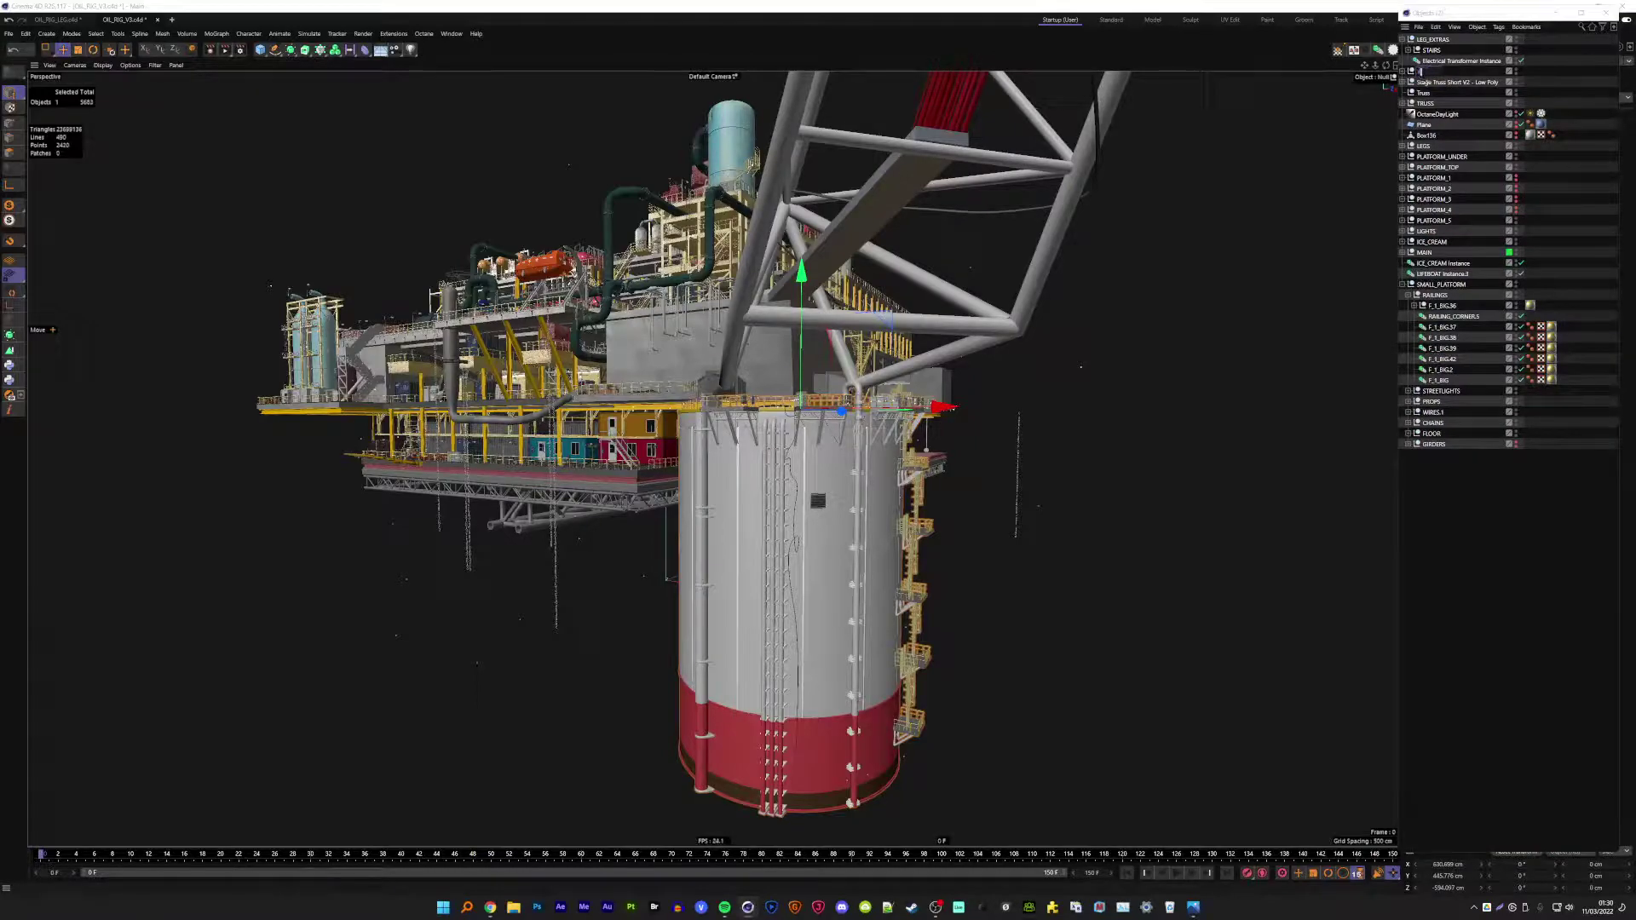
type("LEGS")
key("Return")
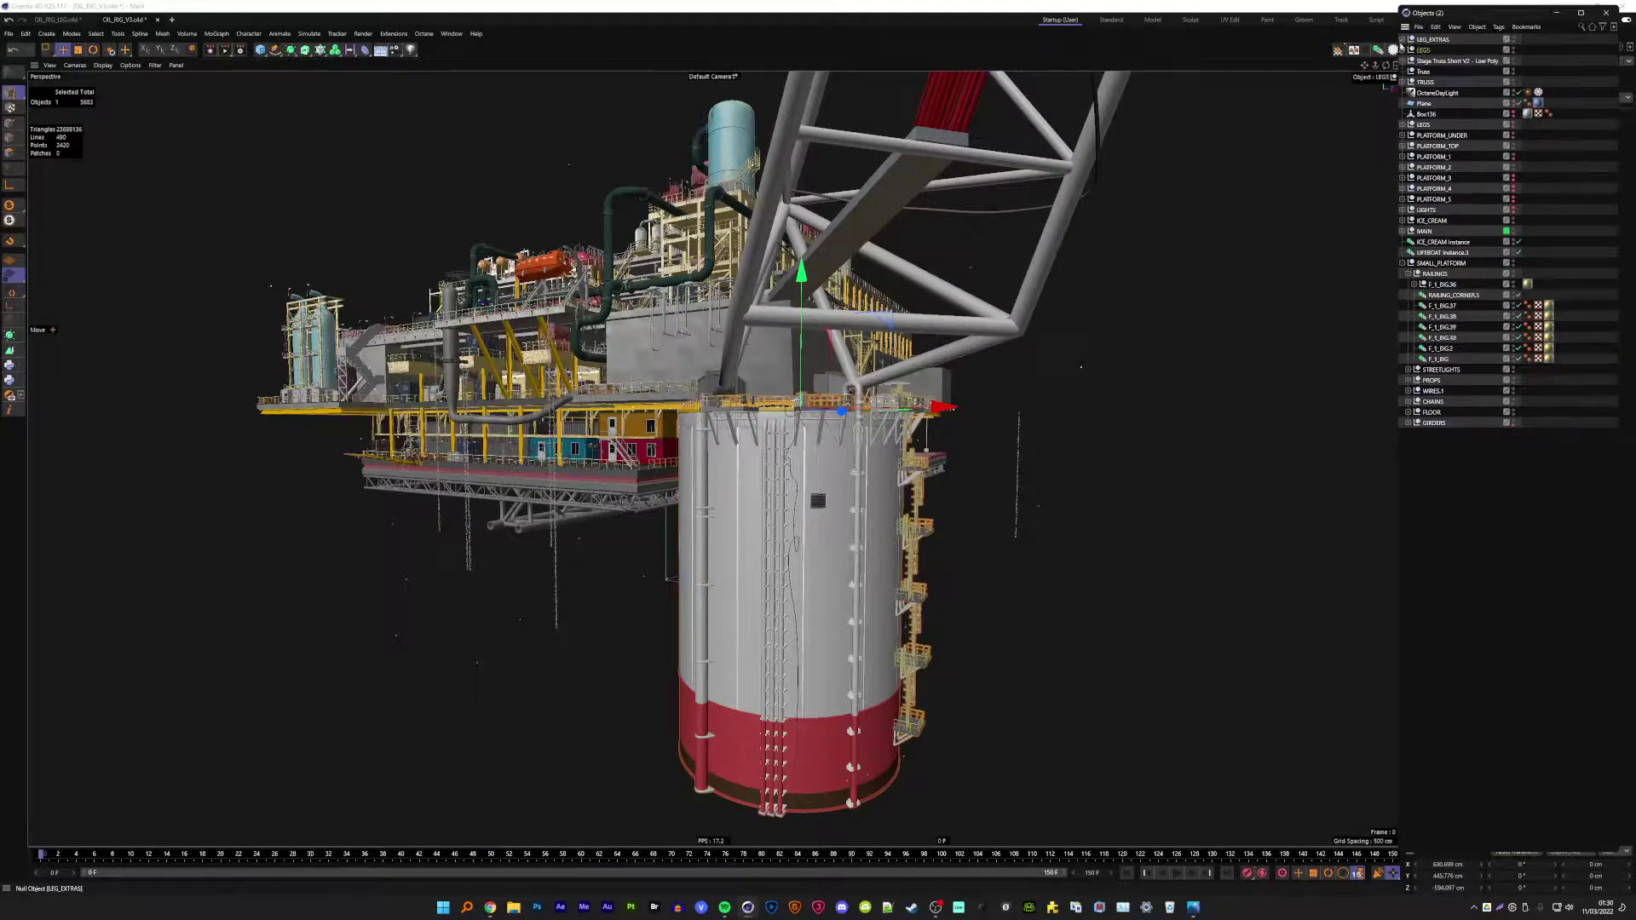
left_click(1429, 61)
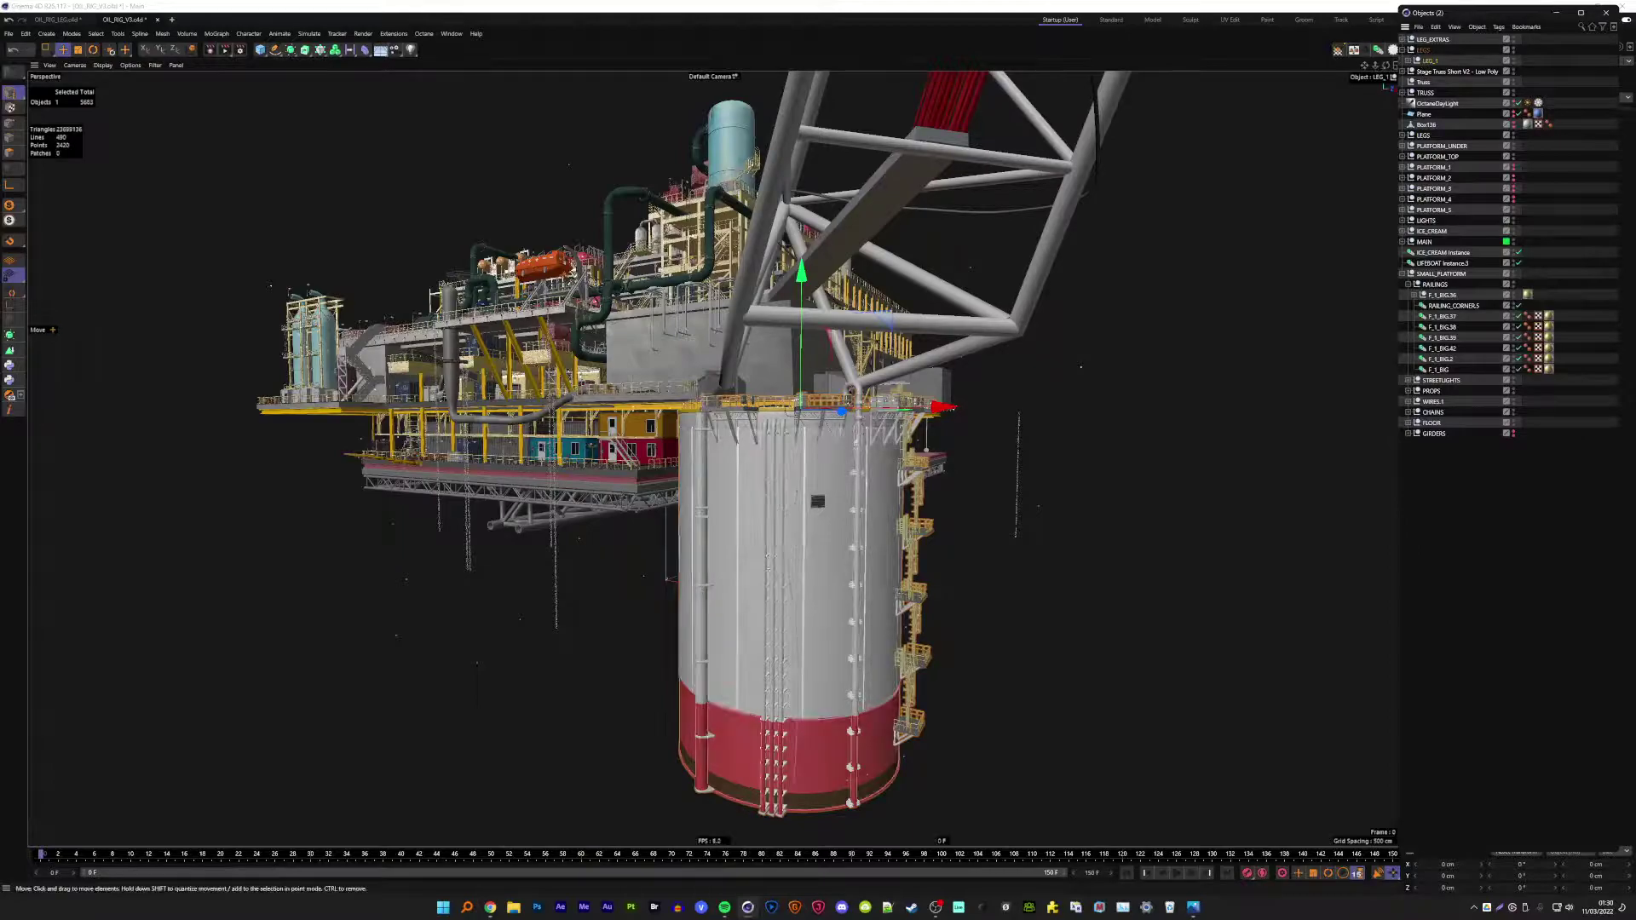
mouse_move(852, 409)
left_mouse_down("alt")
mouse_move(715, 459)
mouse_move(750, 451)
left_mouse_up("alt")
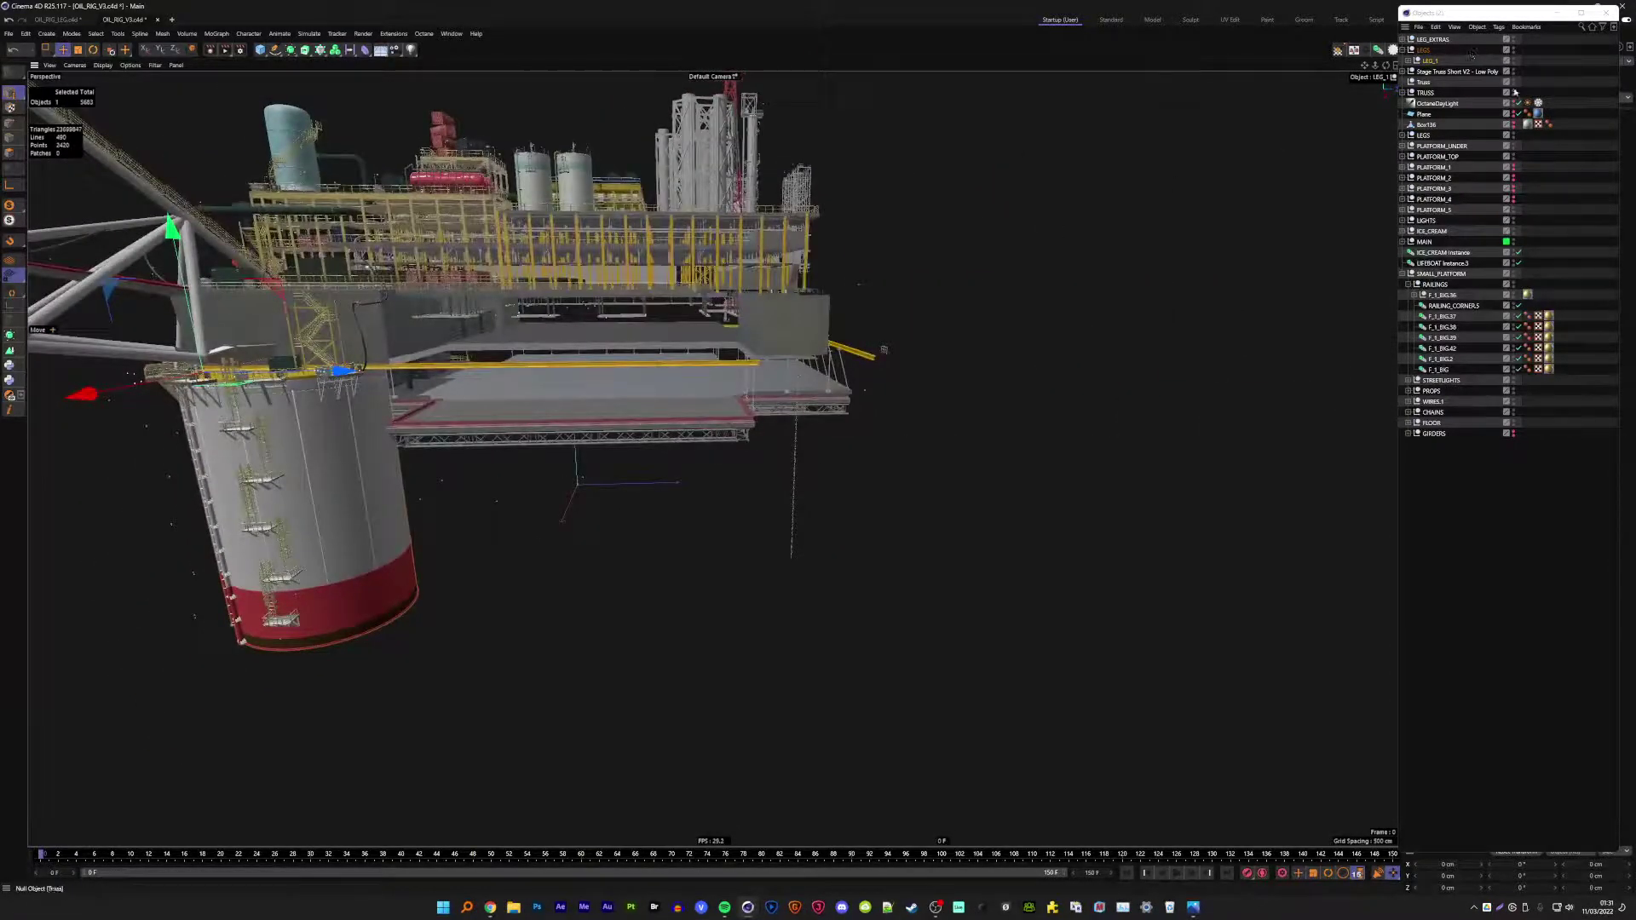
- Create an instance of LEG_1 and slide it sideways under the opposite deck corner
left_click(1382, 52)
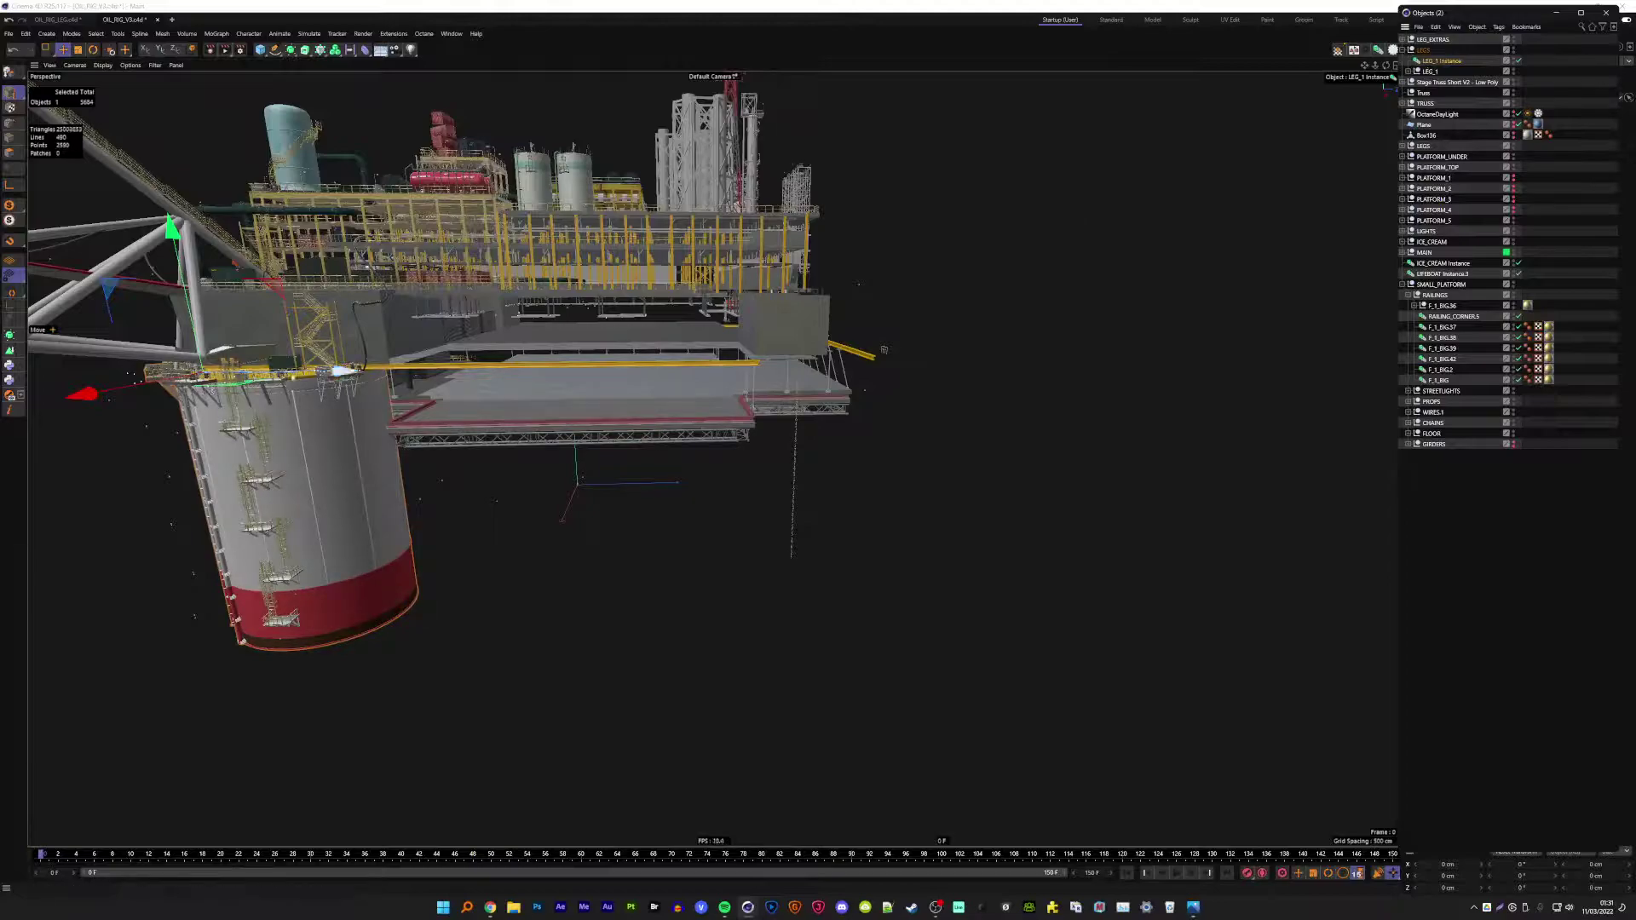
left_click_drag(341, 372, 366, 371)
left_click_drag(515, 368, 771, 368)
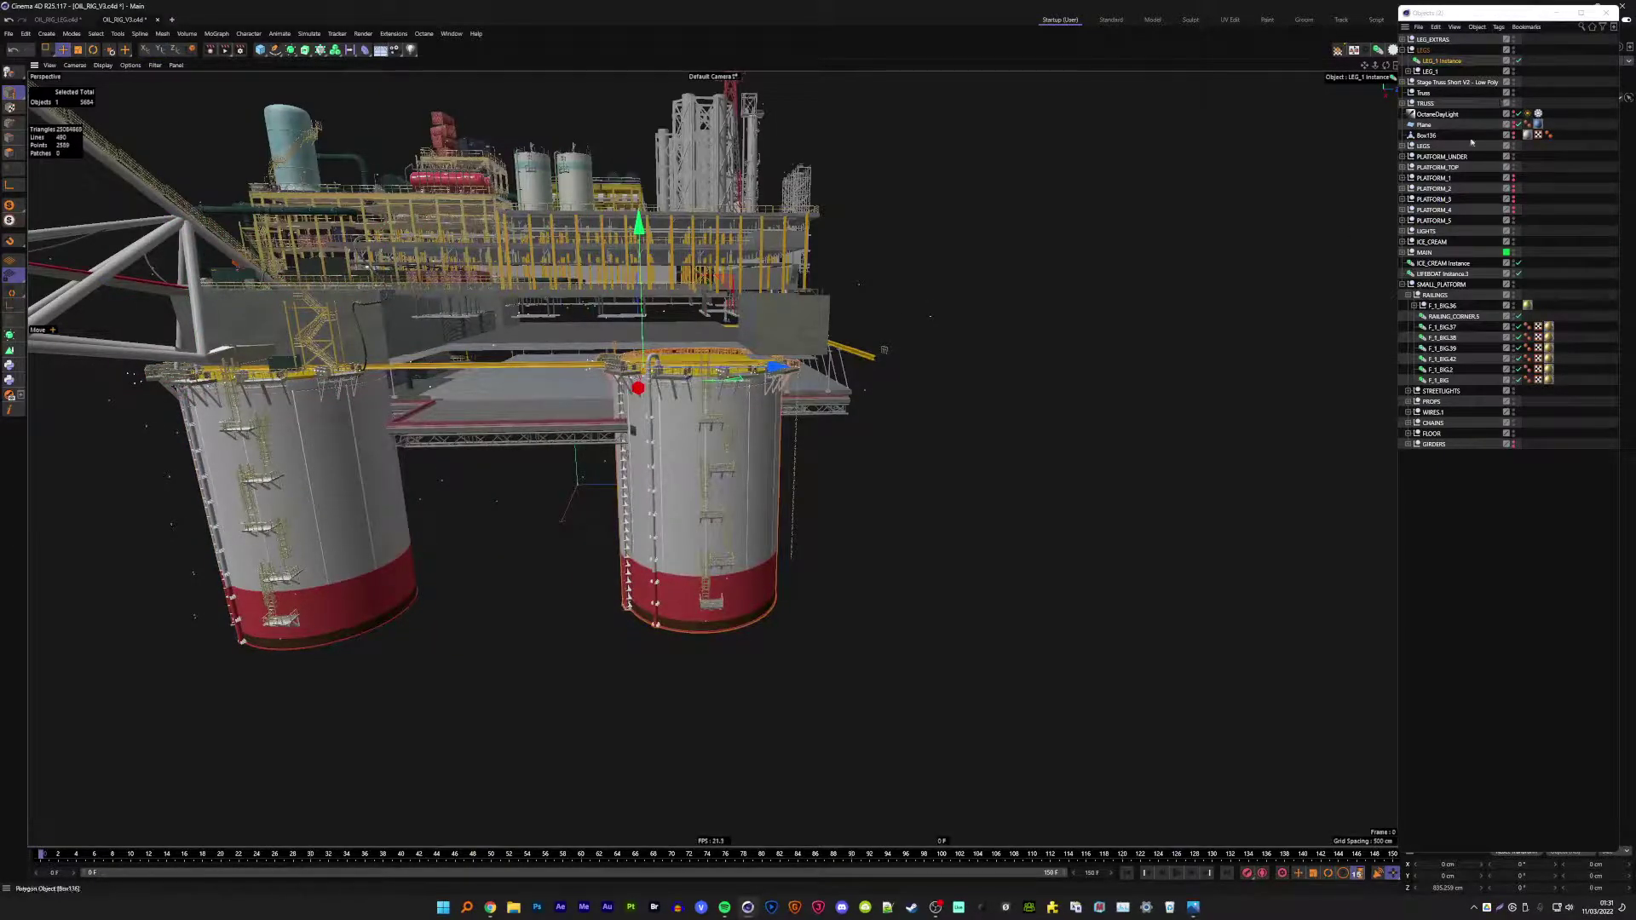
left_click(1515, 186)
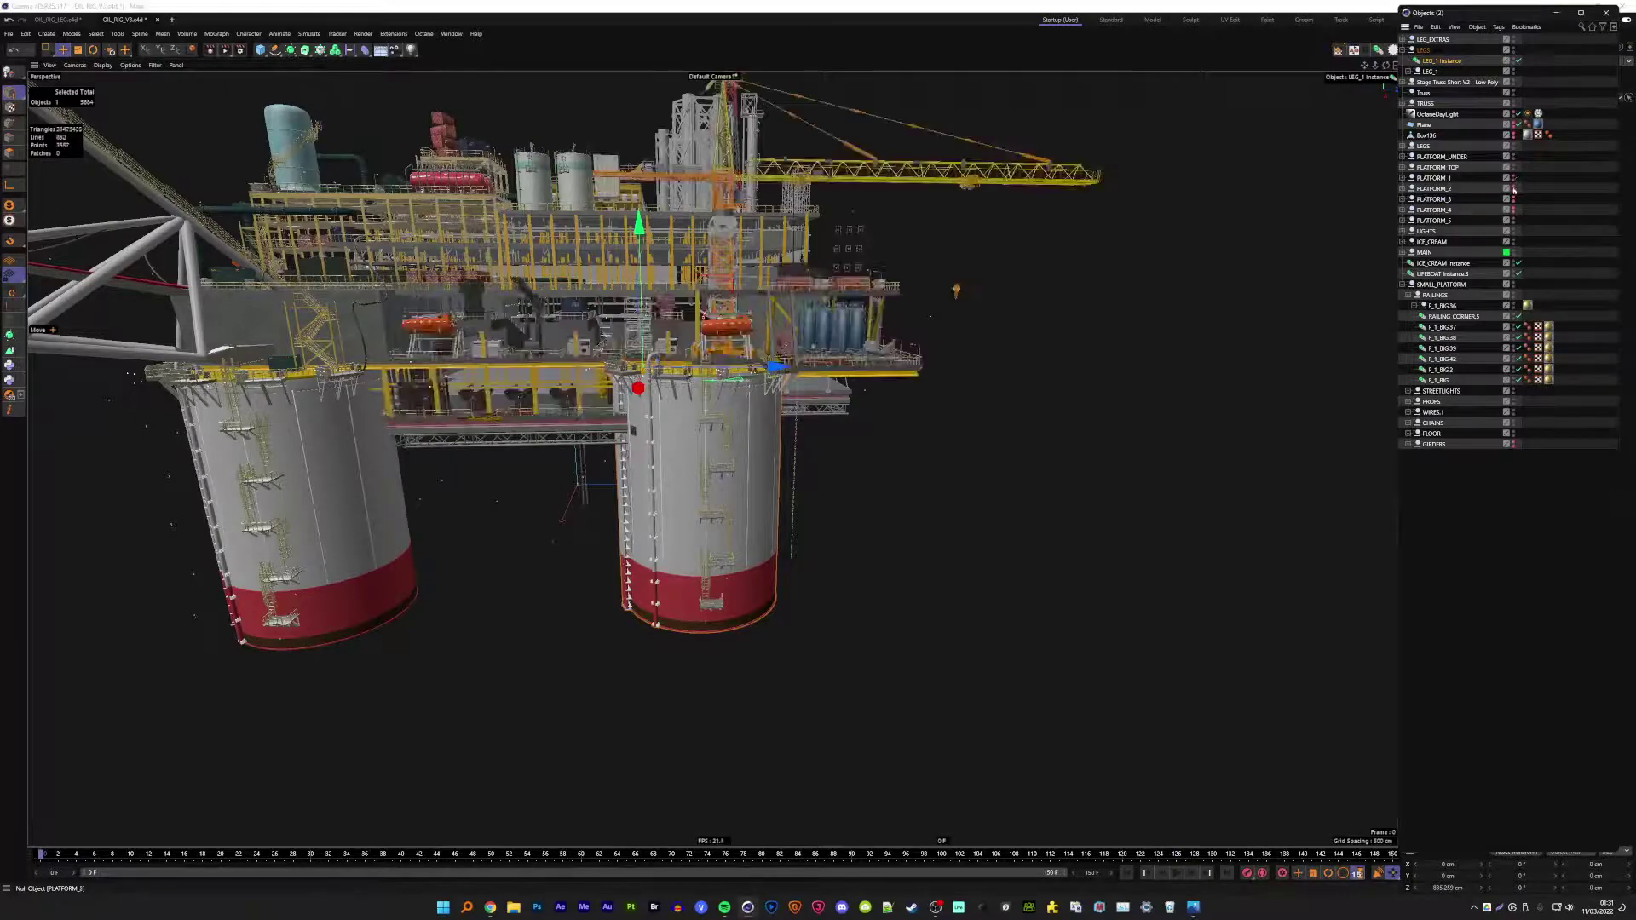
left_click_drag(777, 366, 923, 365)
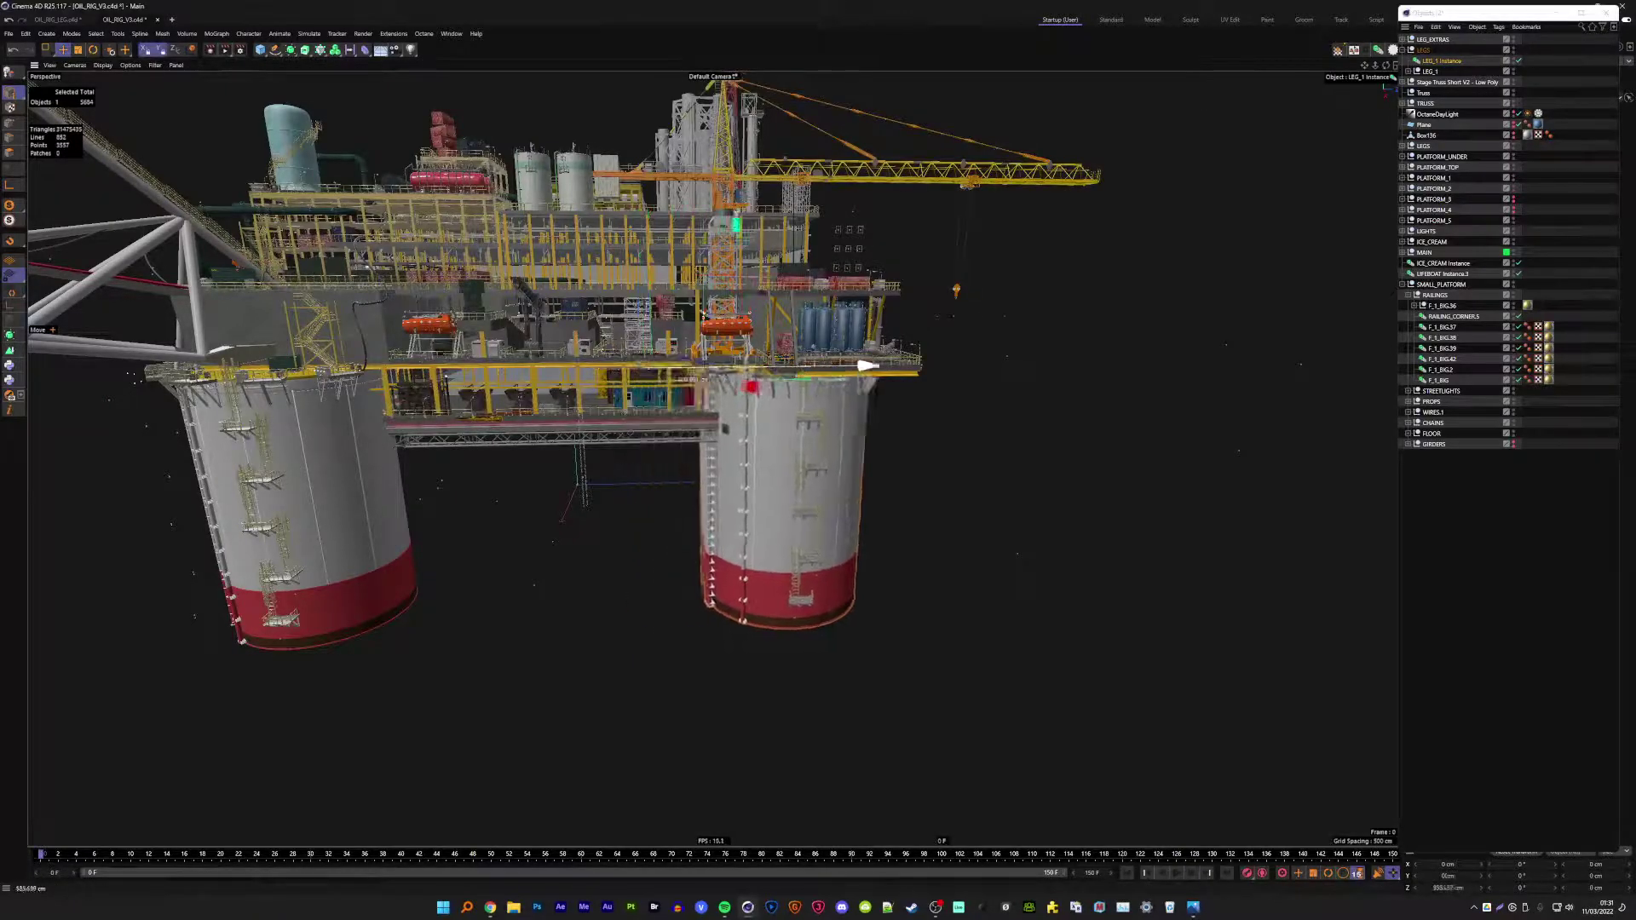
scroll(923, 366, "up", 2)
scroll(903, 366, "up", 5)
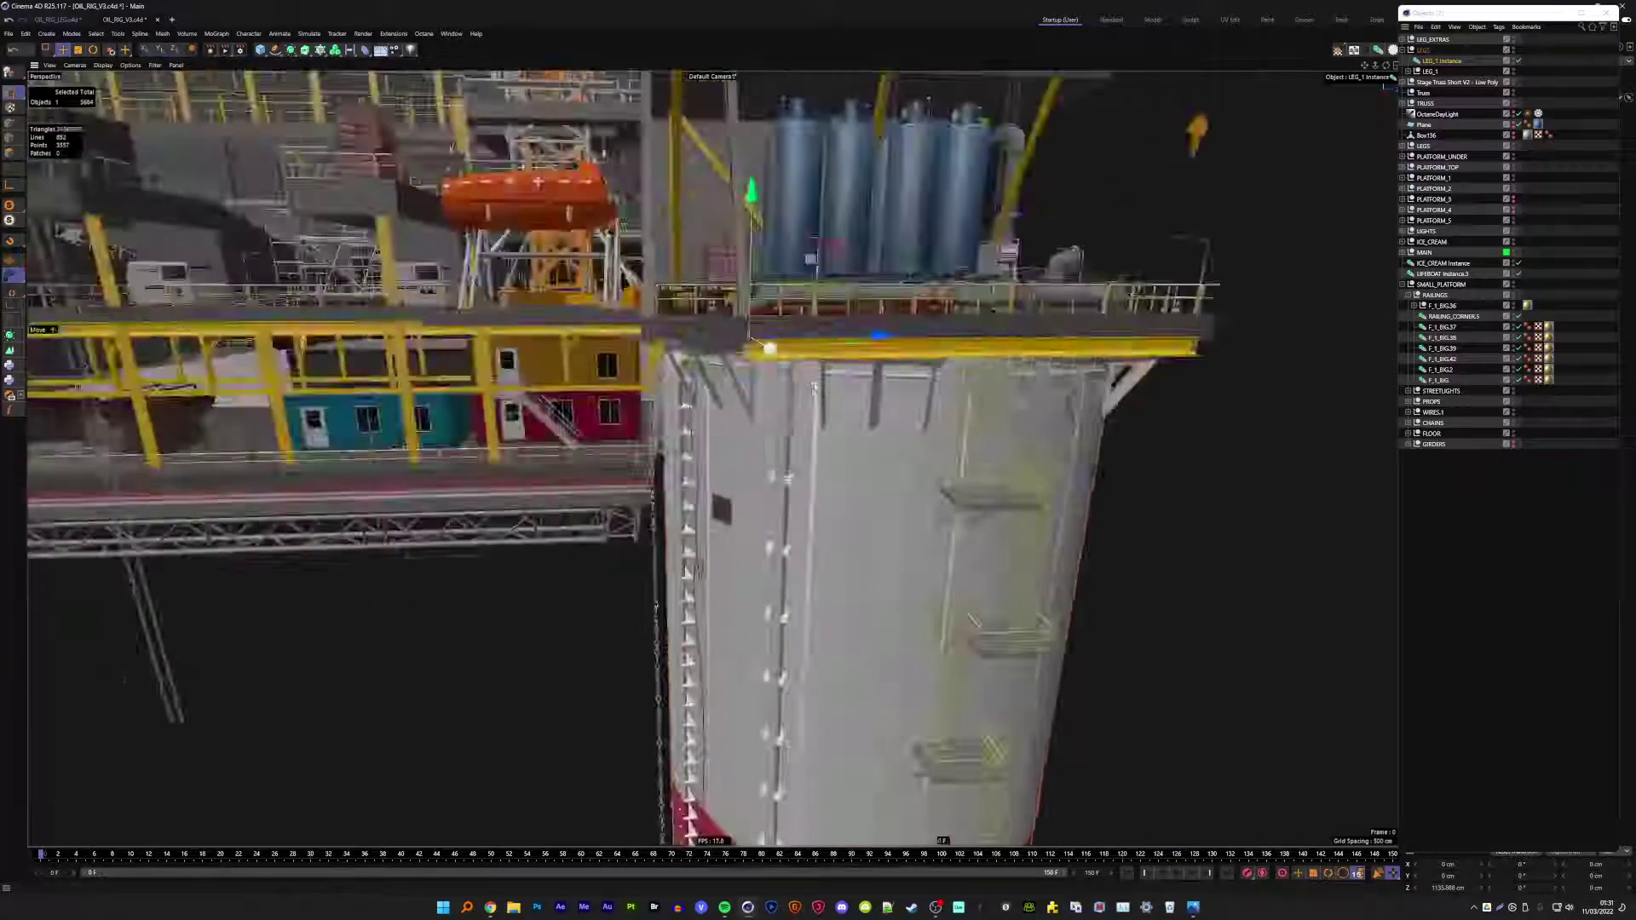
scroll(878, 365, "up", 1)
scroll(865, 365, "up", 3)
scroll(865, 364, "up", 2)
scroll(852, 365, "up", 1)
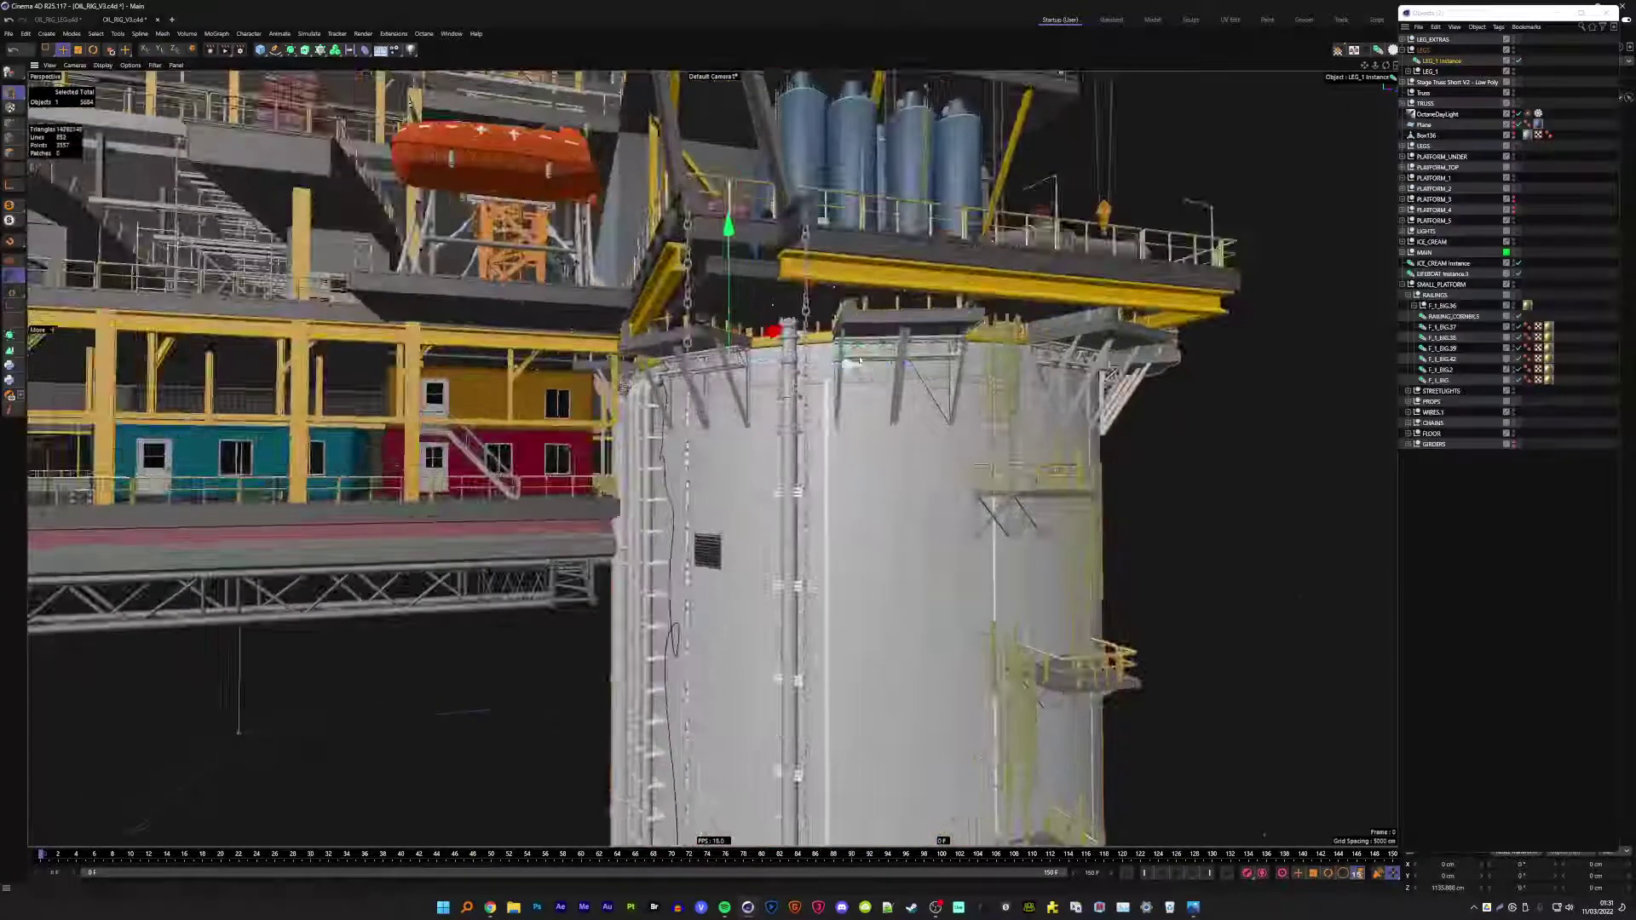
scroll(830, 365, "up", 2)
left_click_drag(831, 365, 846, 365)
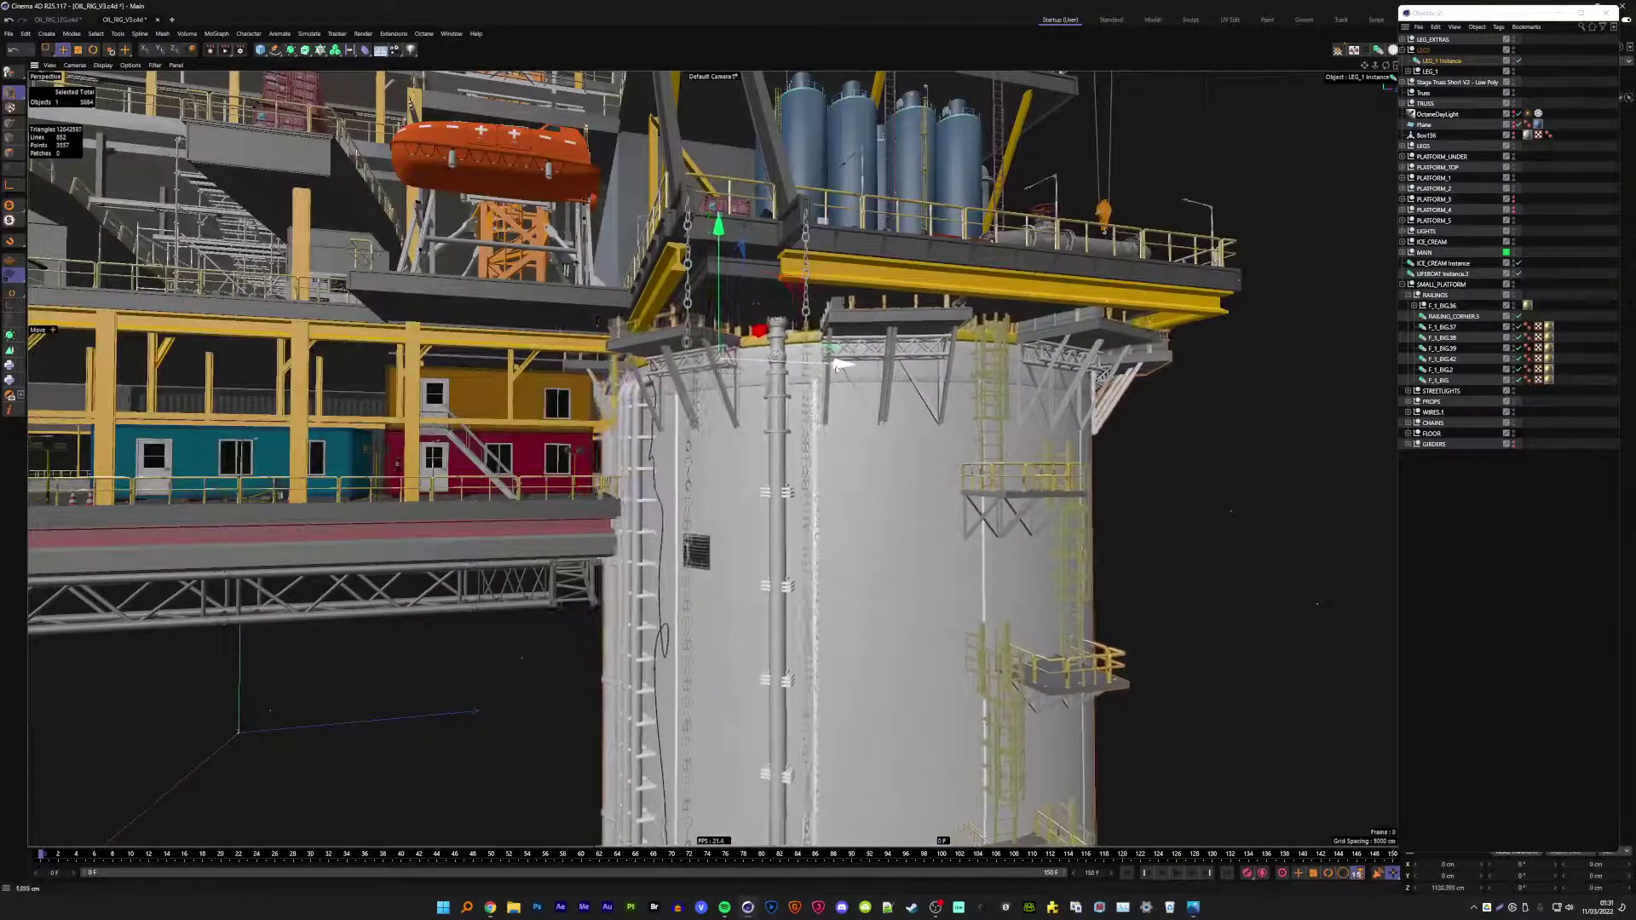
- Turn the leg instance about 5 degrees and slide it to line up with the deck
scroll(846, 364, "down", 3)
scroll(846, 364, "down", 3)
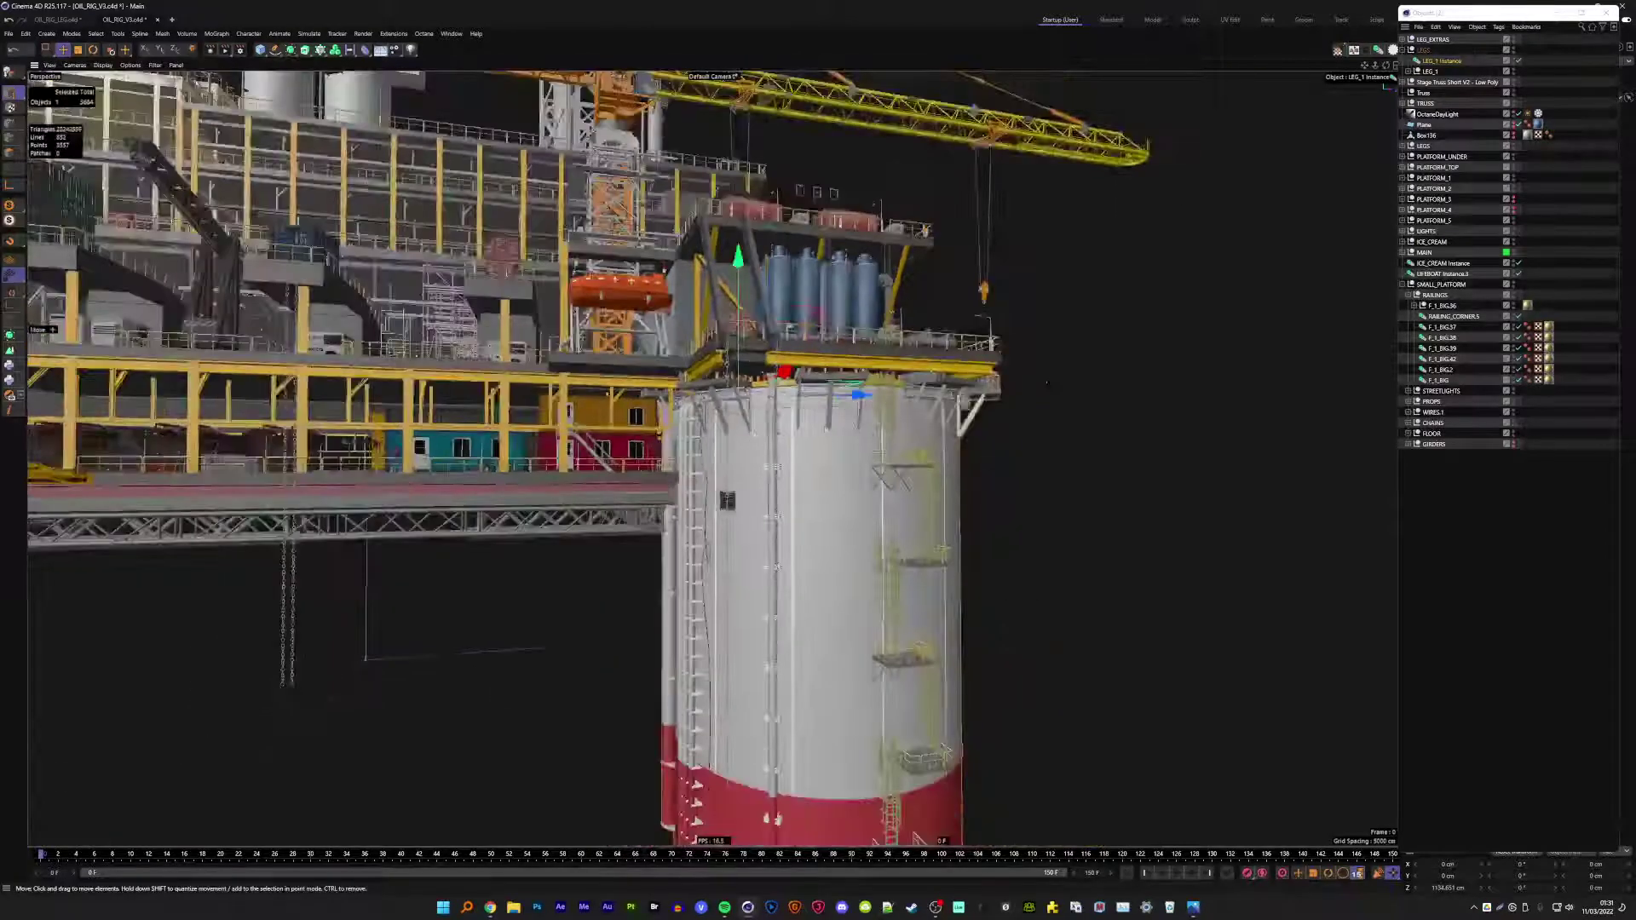
left_click_drag(846, 364, 827, 424, "alt")
key("r")
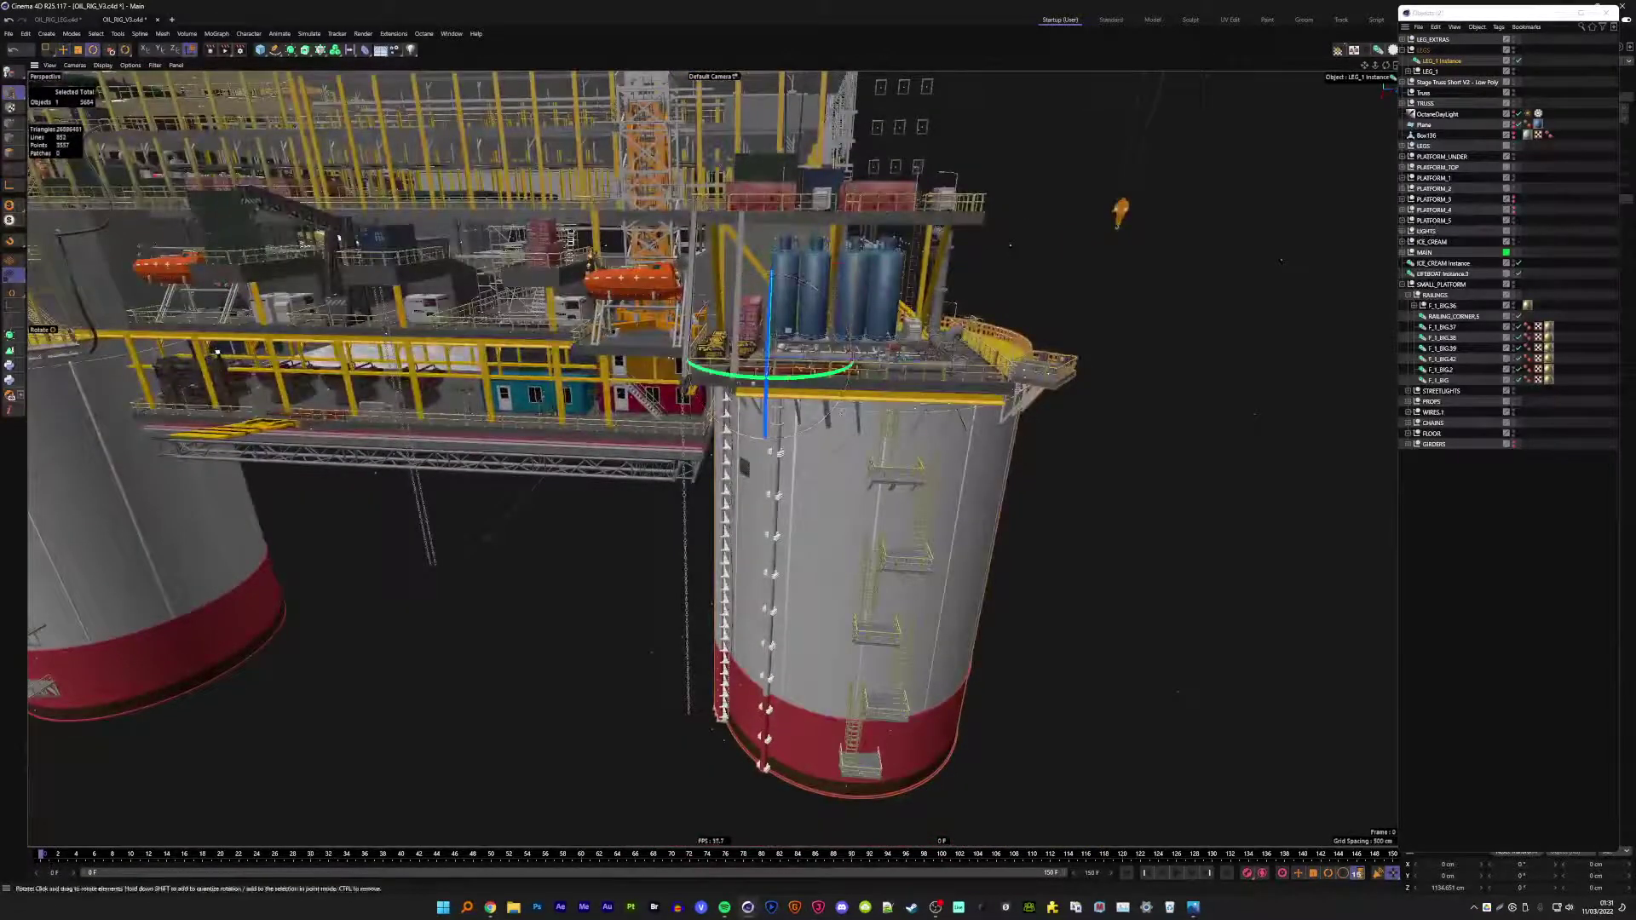
mouse_move(731, 375)
left_mouse_down()
mouse_move(1057, 364)
mouse_move(980, 324)
left_mouse_up()
key("e")
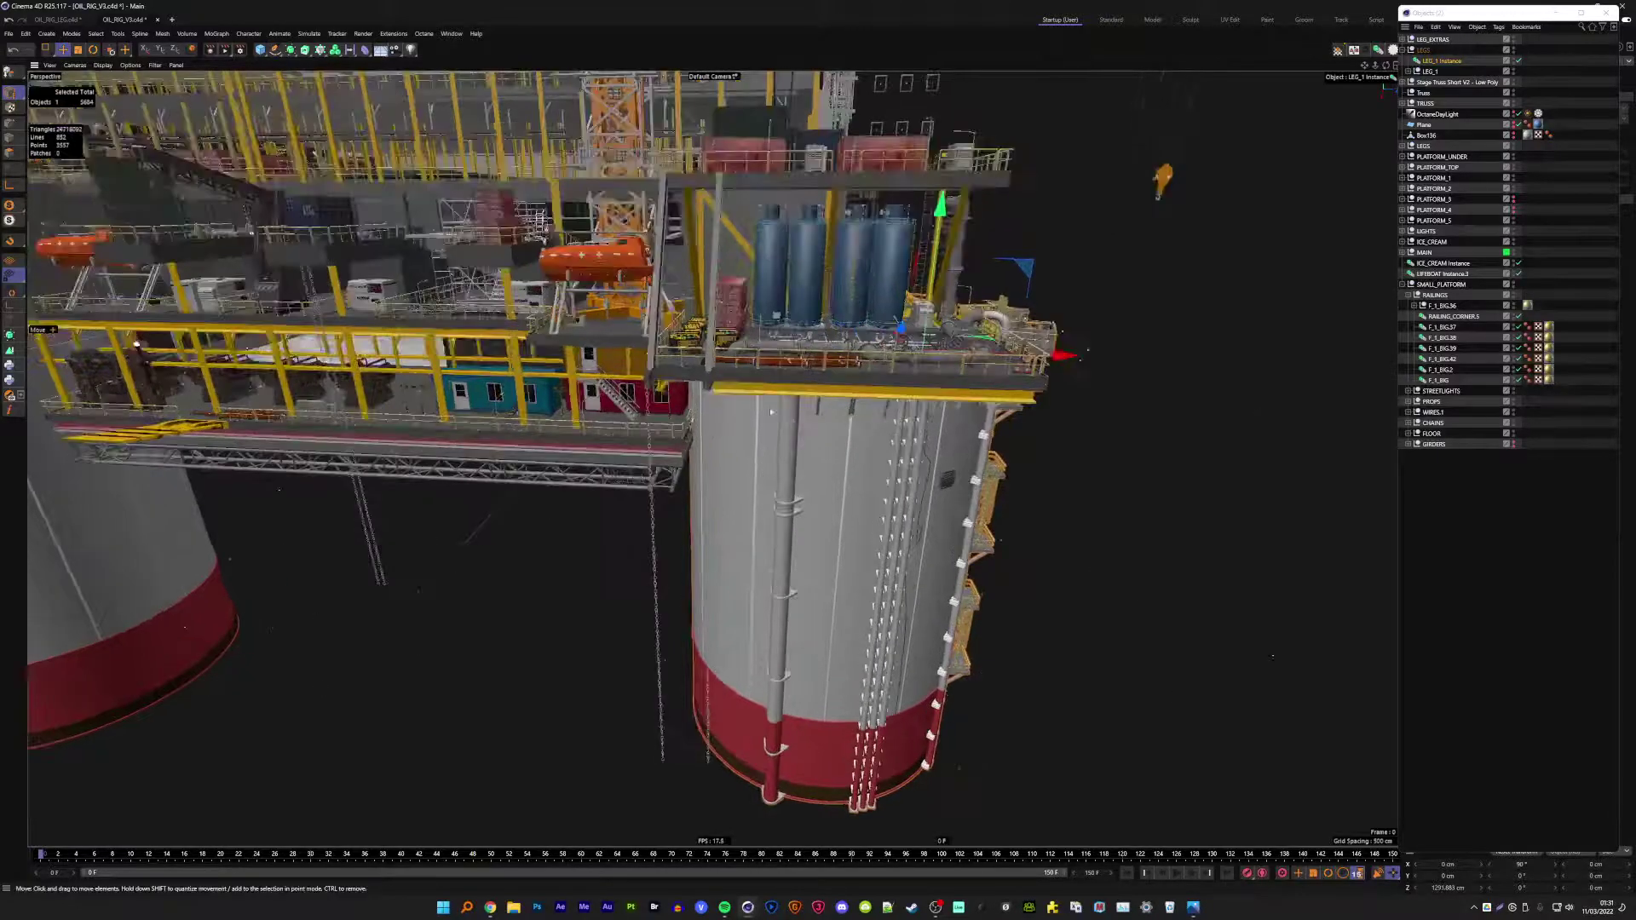
scroll(769, 407, "up", 2)
scroll(775, 405, "up", 2)
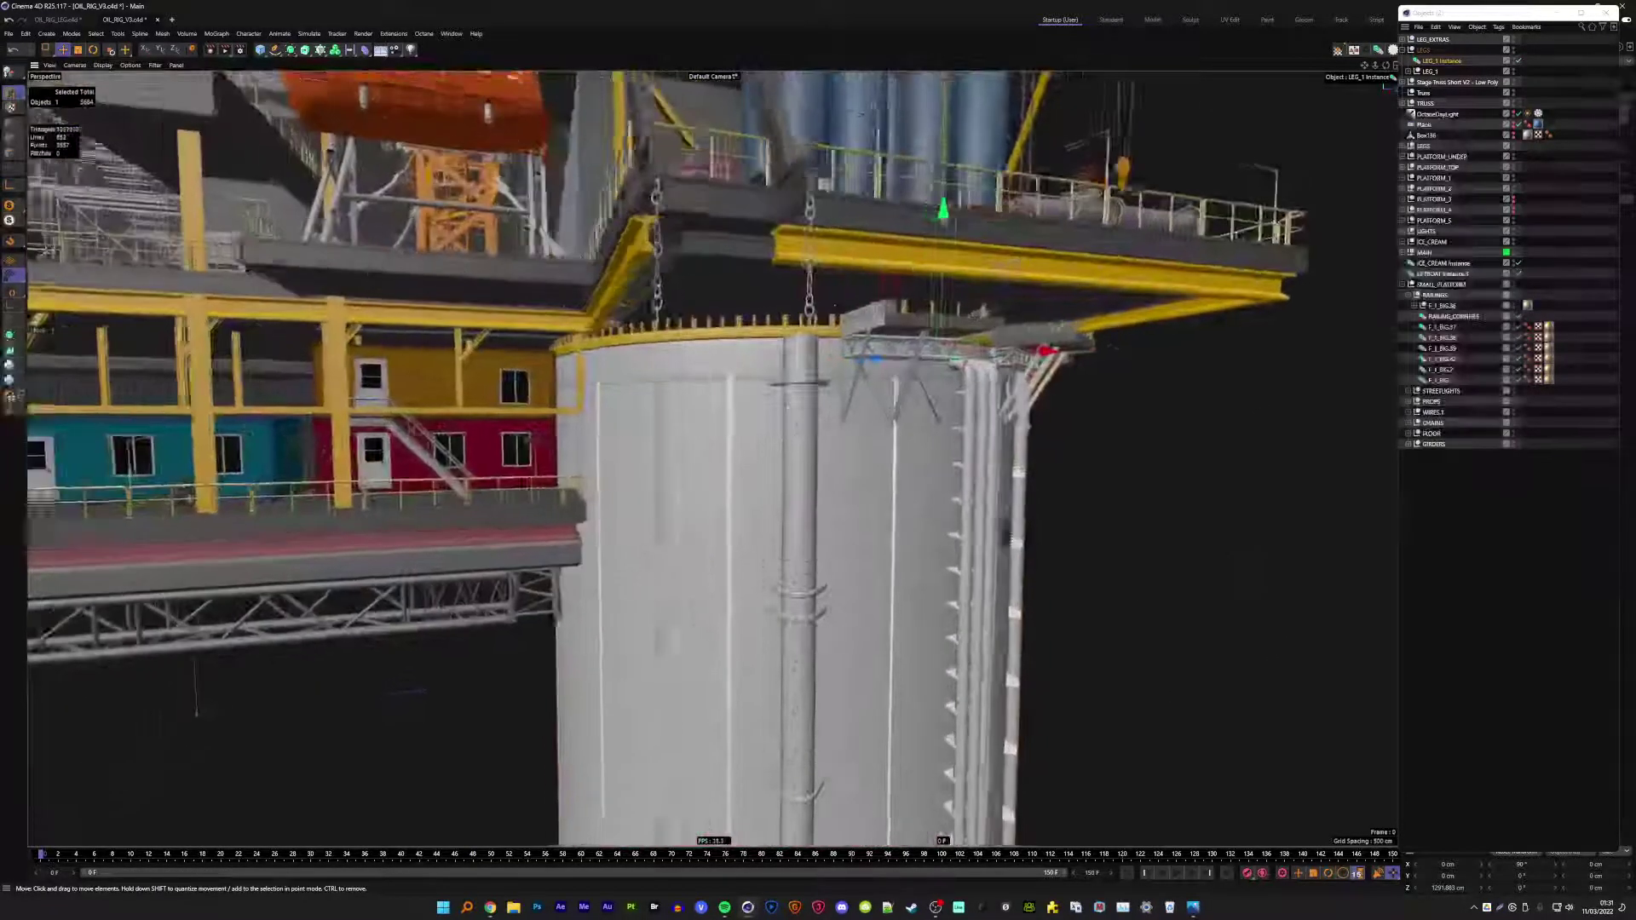
scroll(784, 404, "up", 2)
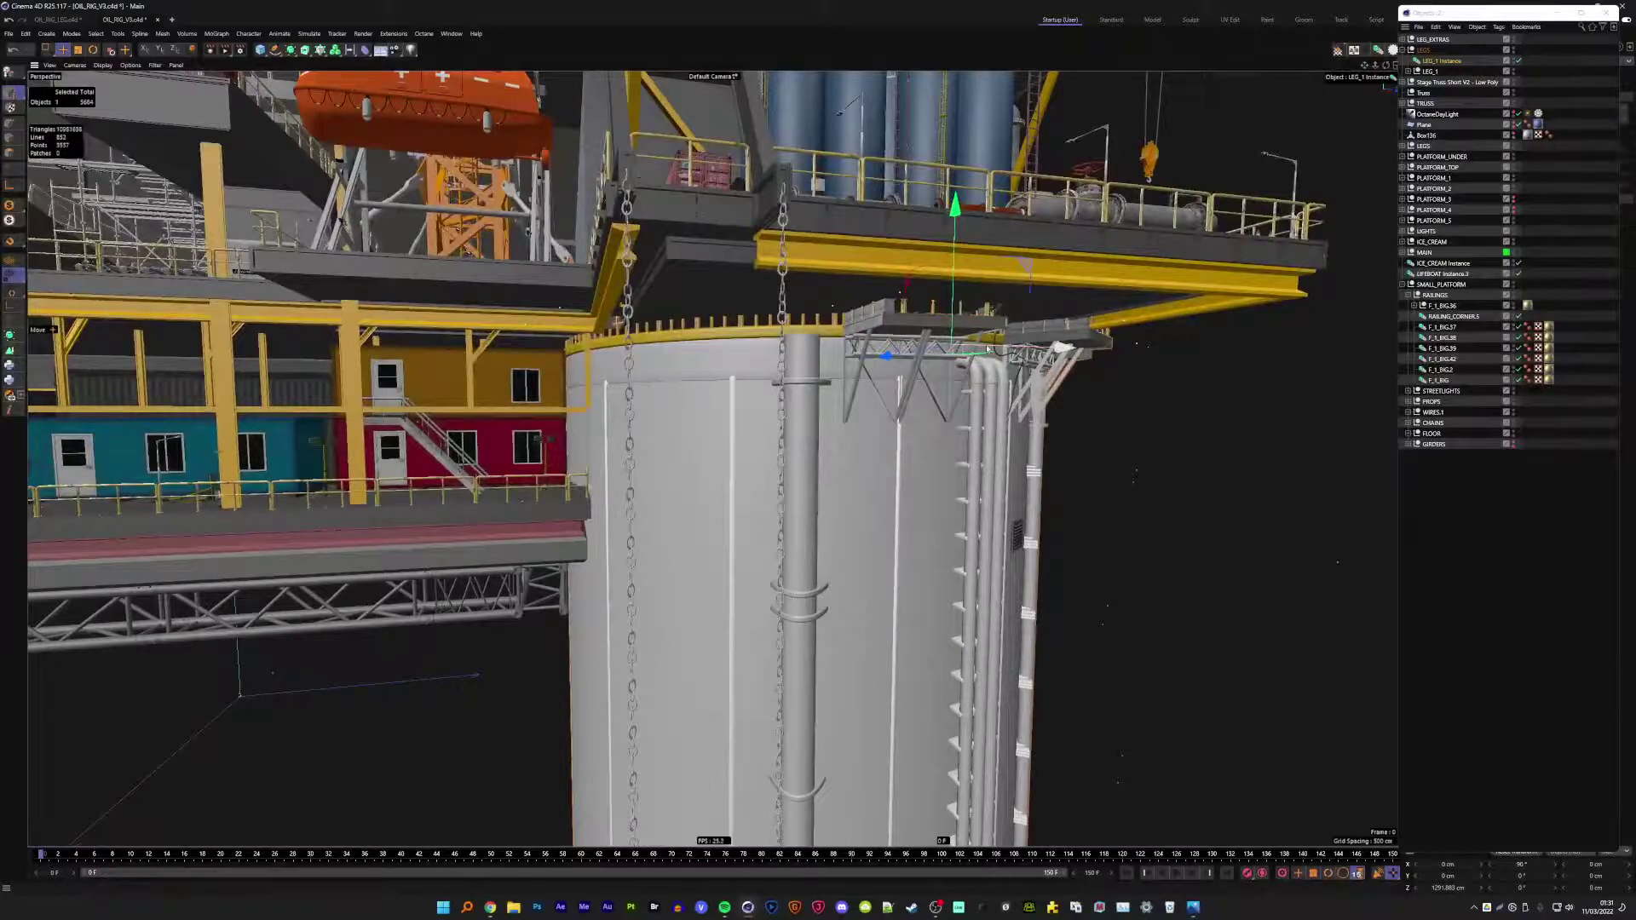
left_click_drag(1063, 350, 1082, 350)
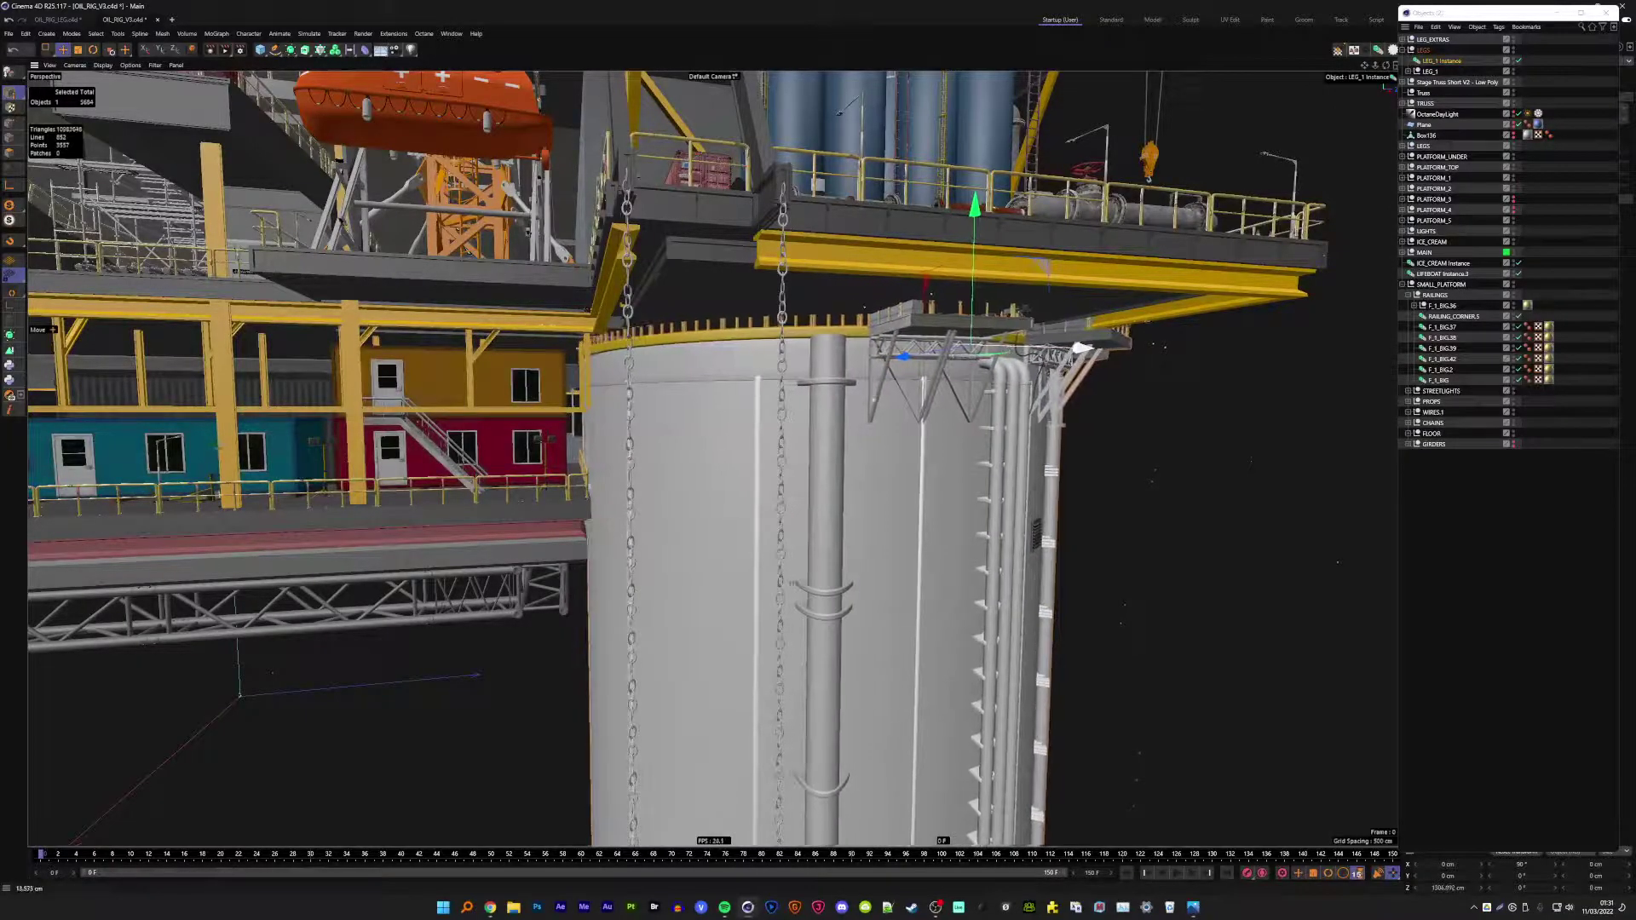
scroll(1082, 349, "down", 3)
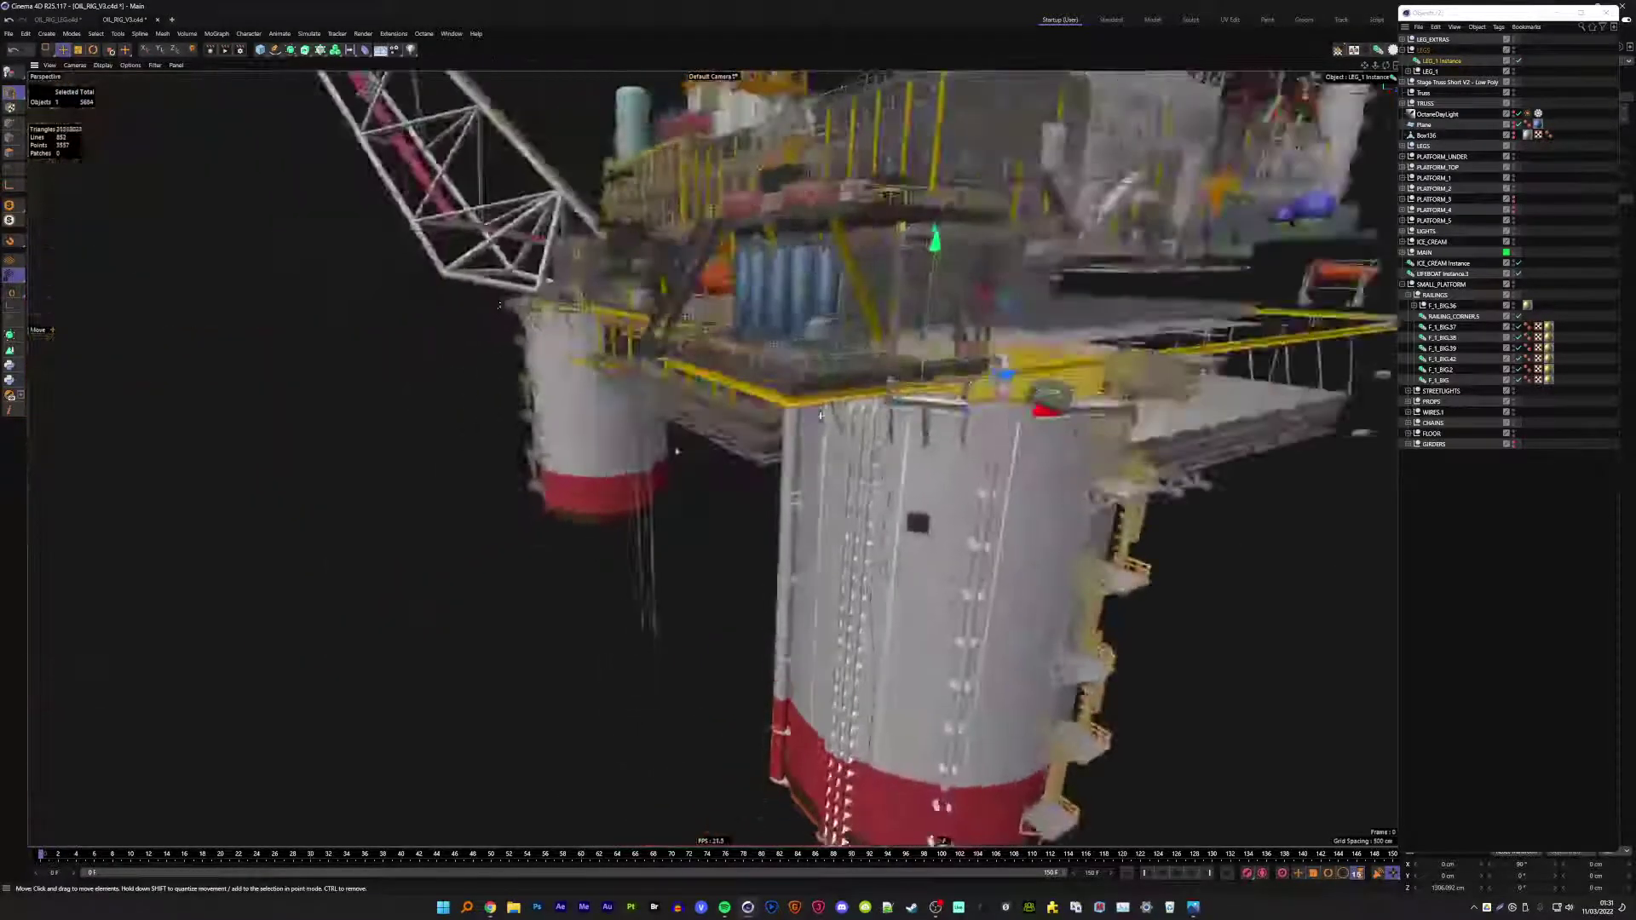
- Orbit around the rig to check how the new leg fits beneath the deck
mouse_move(1082, 349)
left_mouse_down("alt")
mouse_move(565, 189)
mouse_move(287, 330)
left_mouse_up("alt")
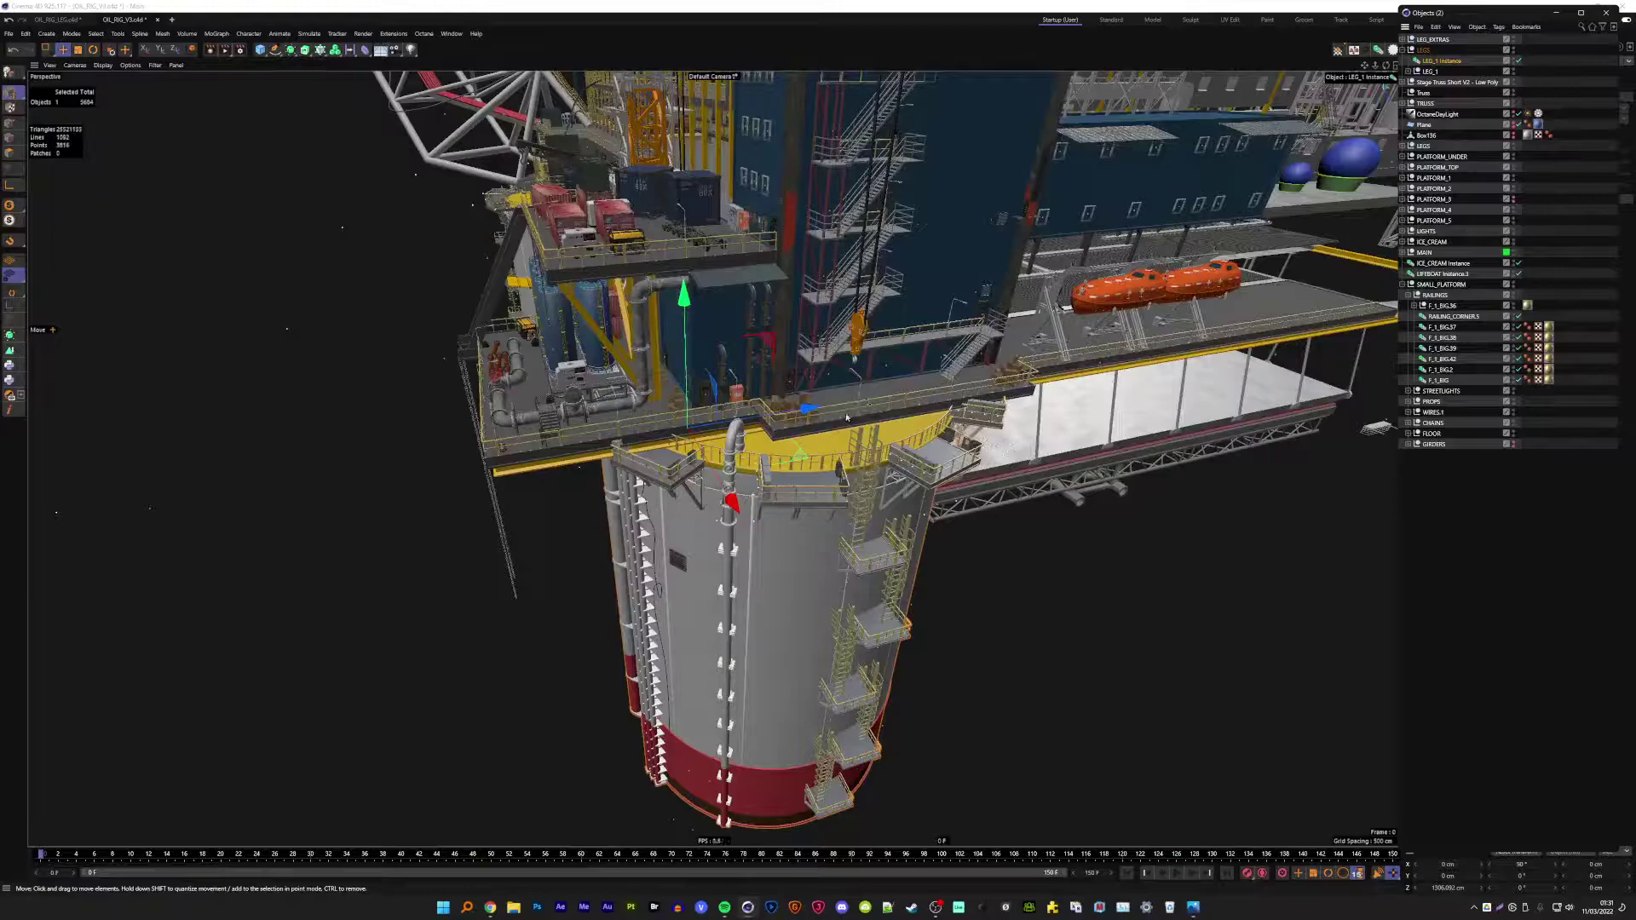
mouse_move(847, 418)
left_mouse_down("alt")
mouse_move(771, 358)
mouse_move(948, 358)
mouse_move(801, 389)
mouse_move(740, 444)
left_mouse_up("alt")
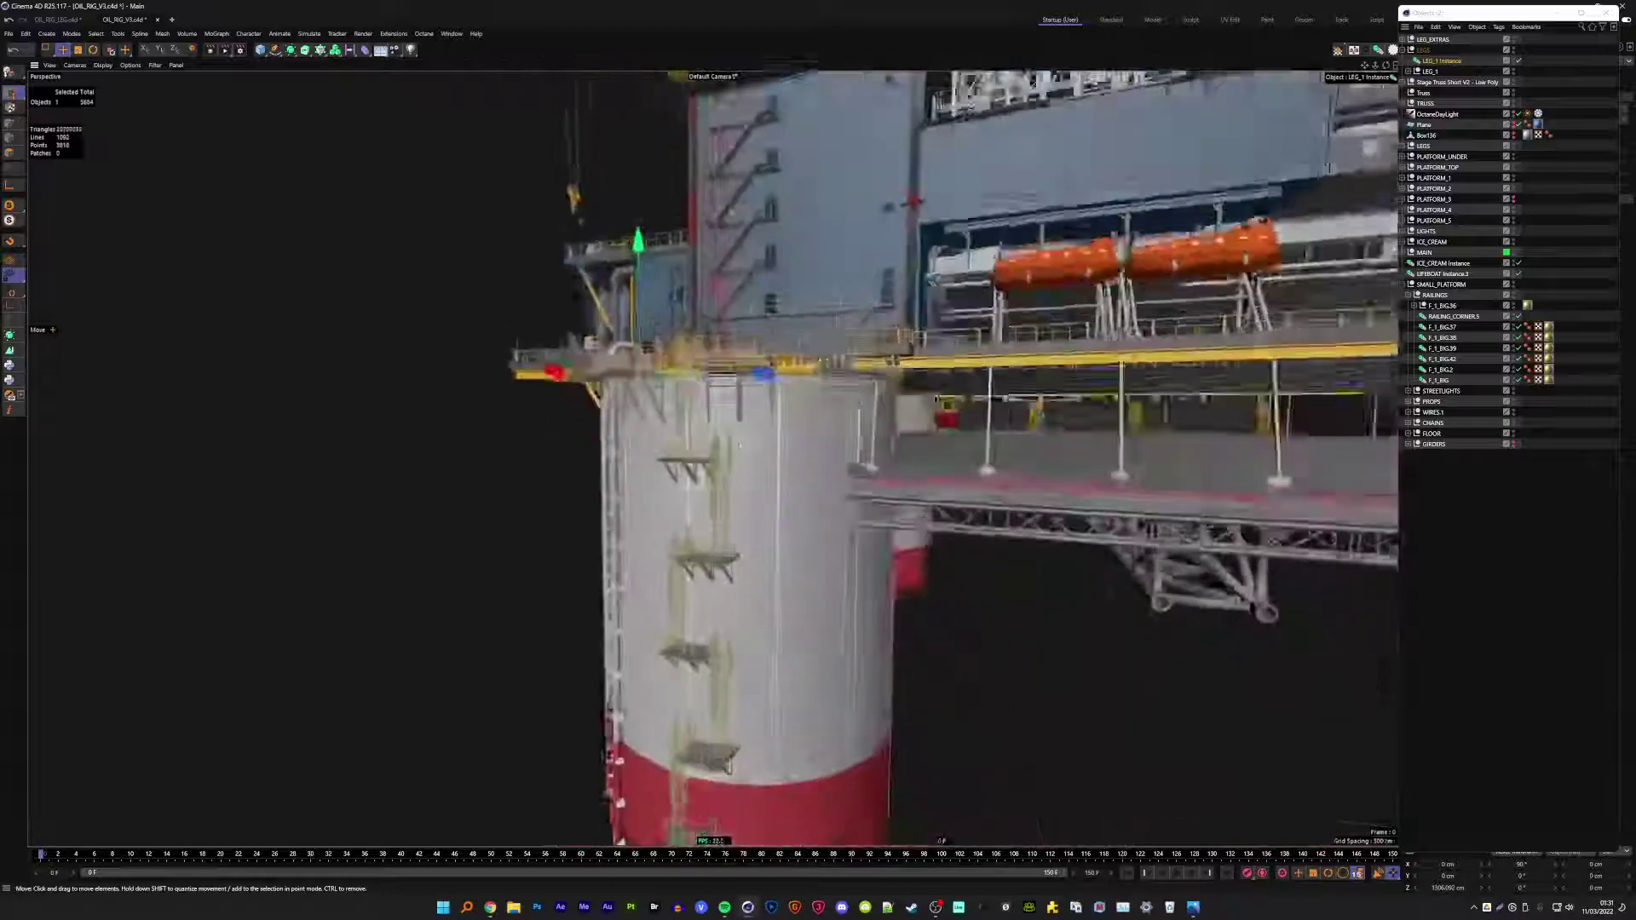
mouse_move(740, 446)
left_mouse_down("alt")
mouse_move(917, 465)
mouse_move(583, 499)
left_mouse_up("alt")
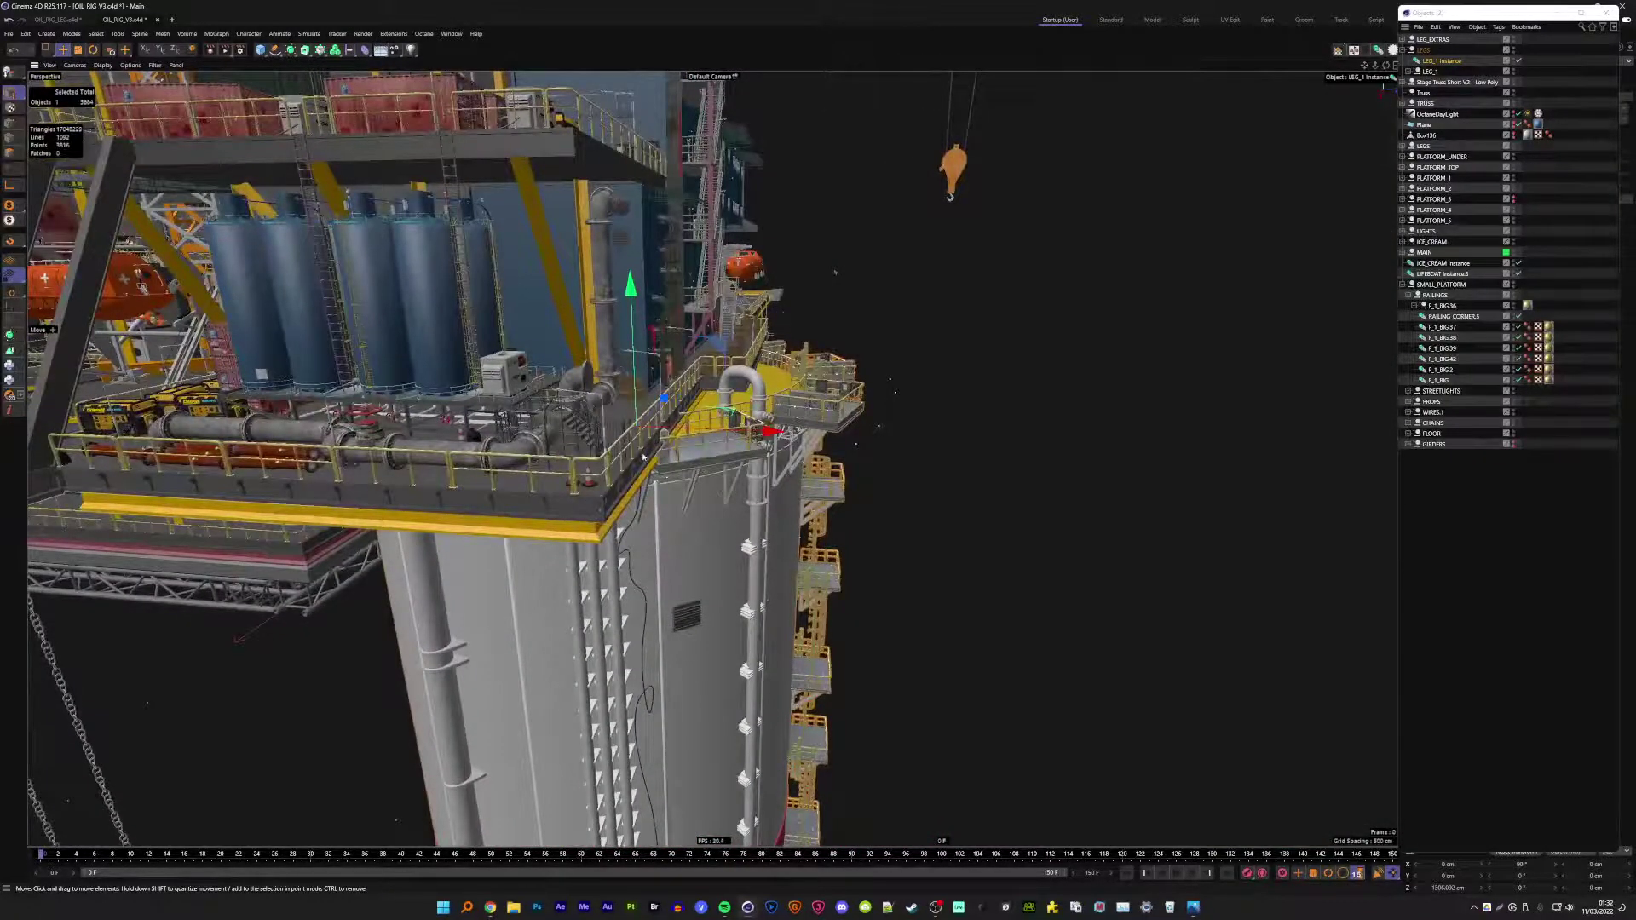
scroll(643, 458, "down", 5)
left_click_drag(643, 457, 628, 498, "alt")
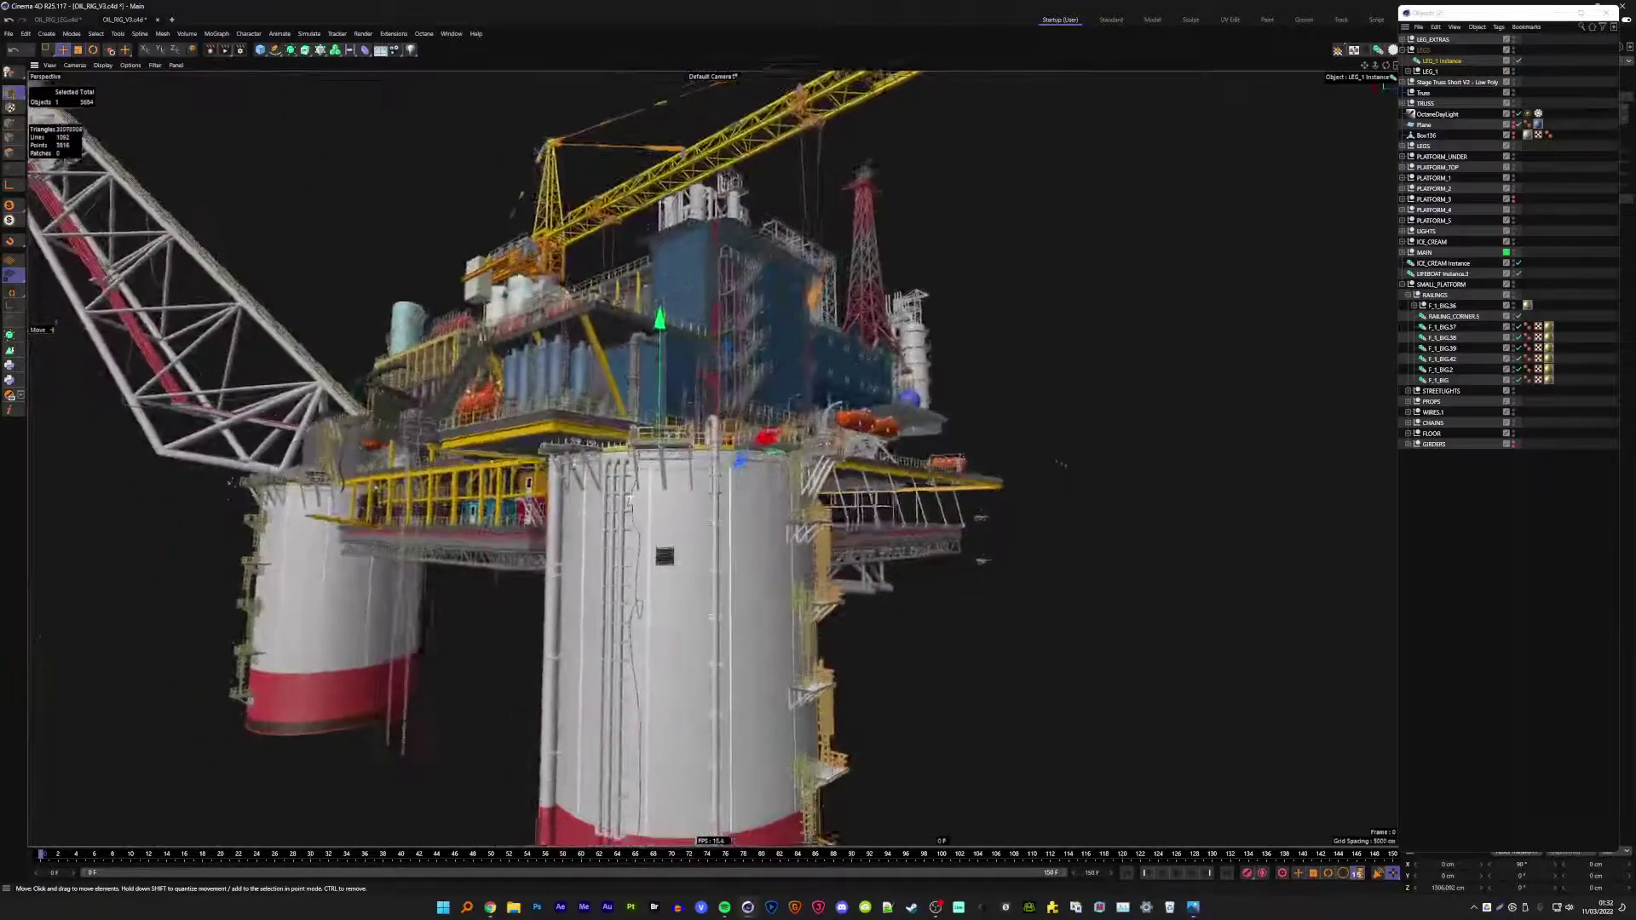
scroll(629, 498, "up", 1)
scroll(614, 495, "up", 2)
scroll(578, 492, "up", 2)
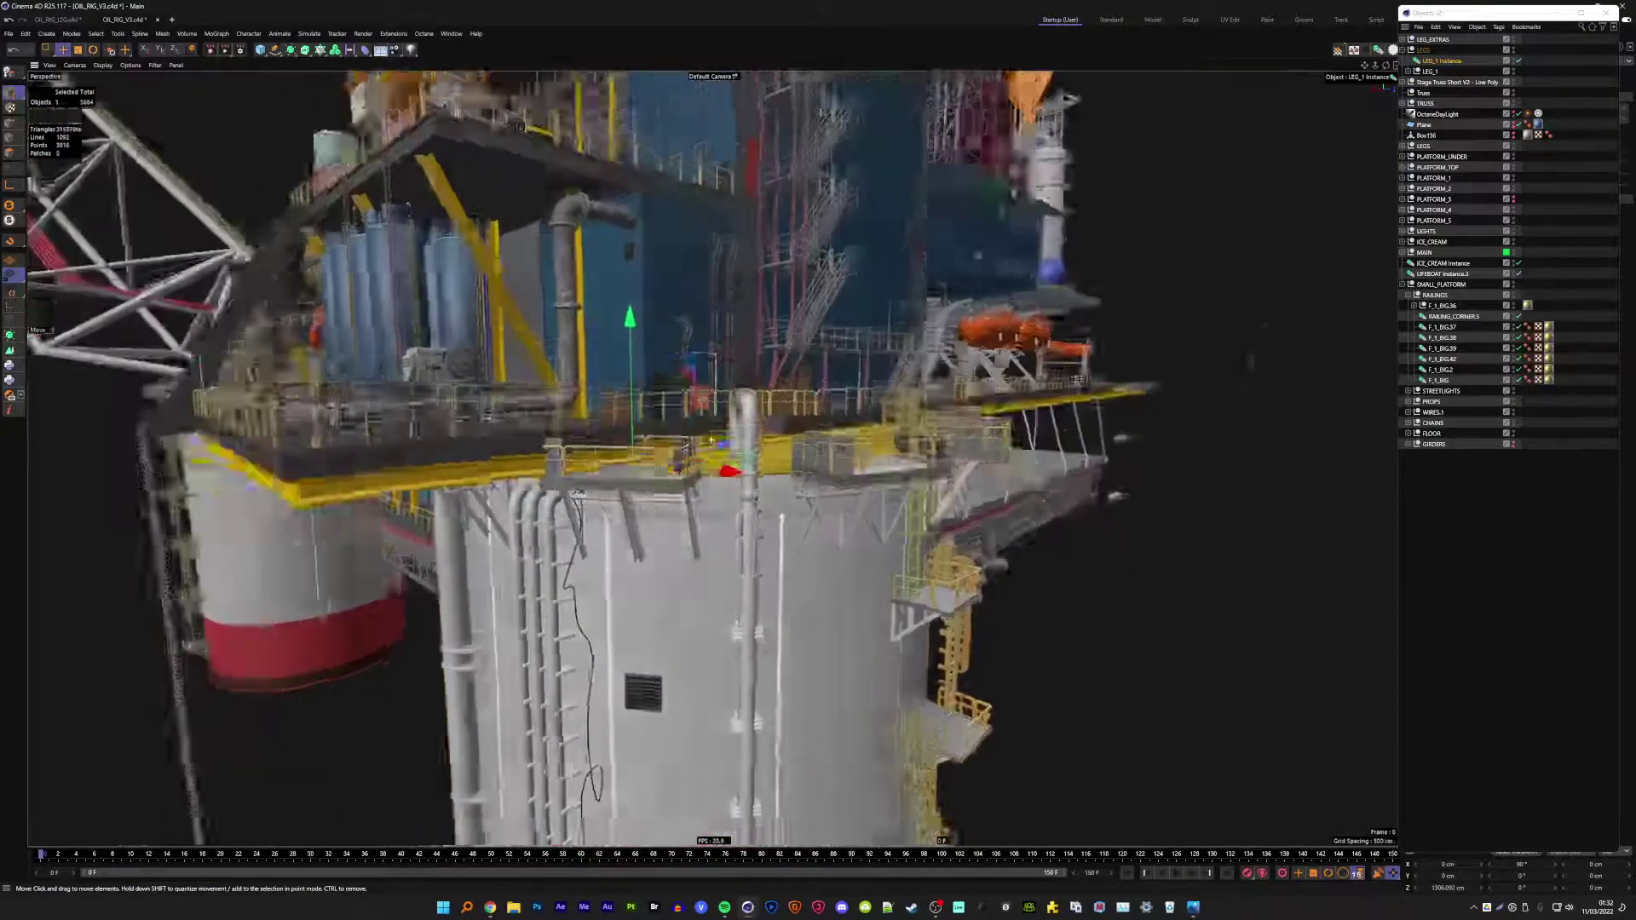
mouse_move(578, 492)
left_mouse_down("alt")
mouse_move(940, 394)
mouse_move(711, 439)
mouse_move(674, 430)
left_mouse_up("alt")
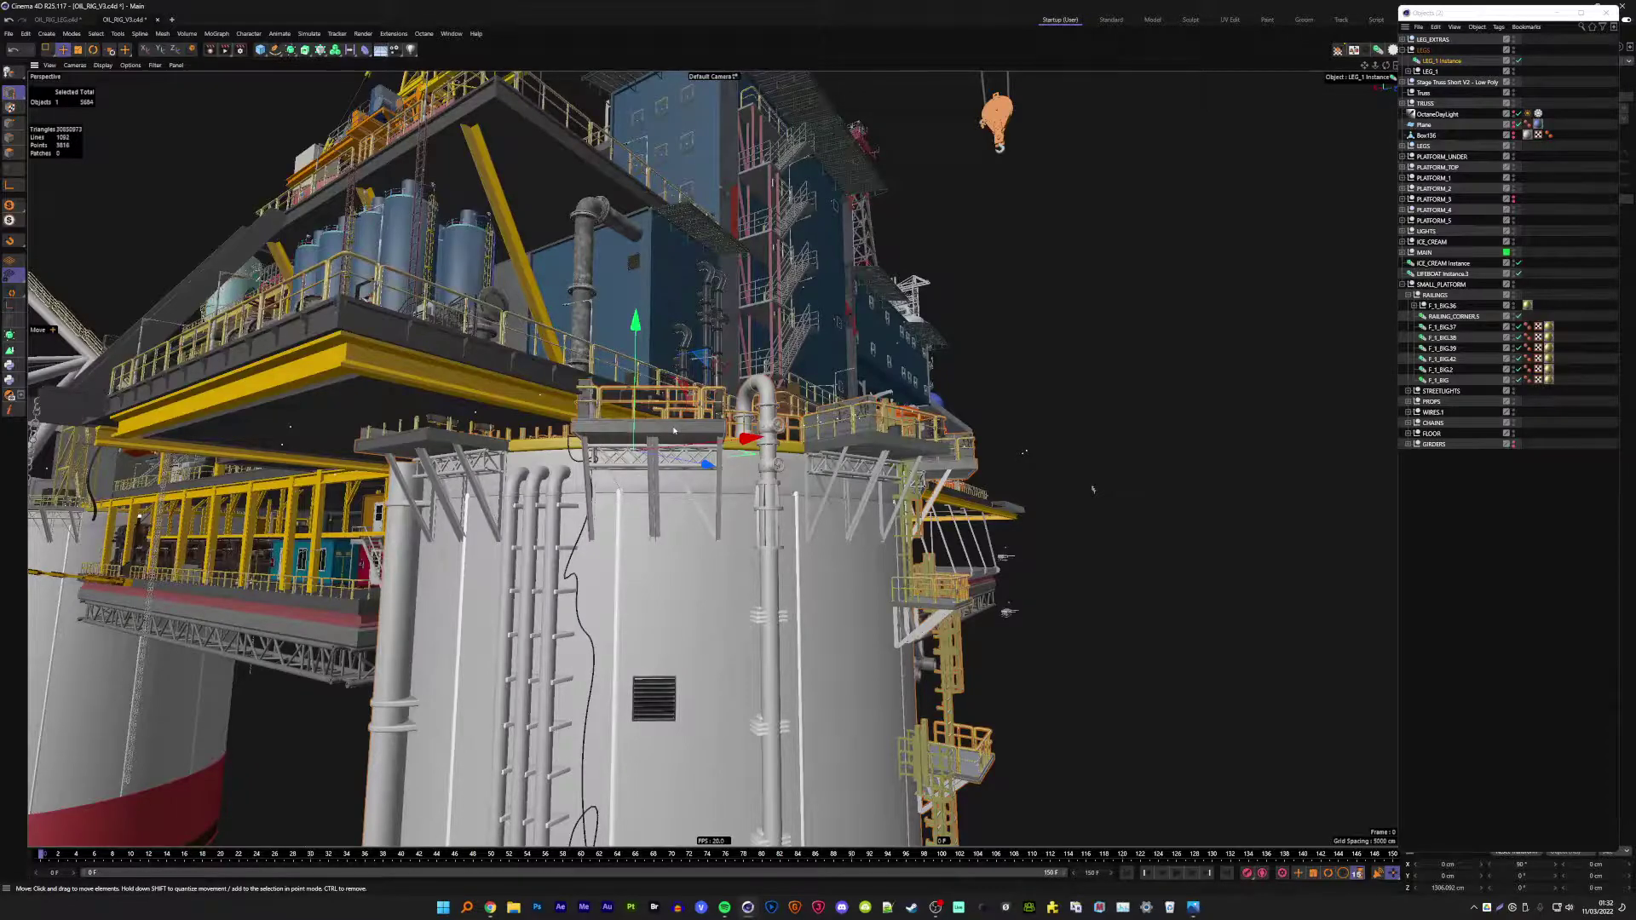
left_click_drag(1092, 490, 1070, 364, "alt")
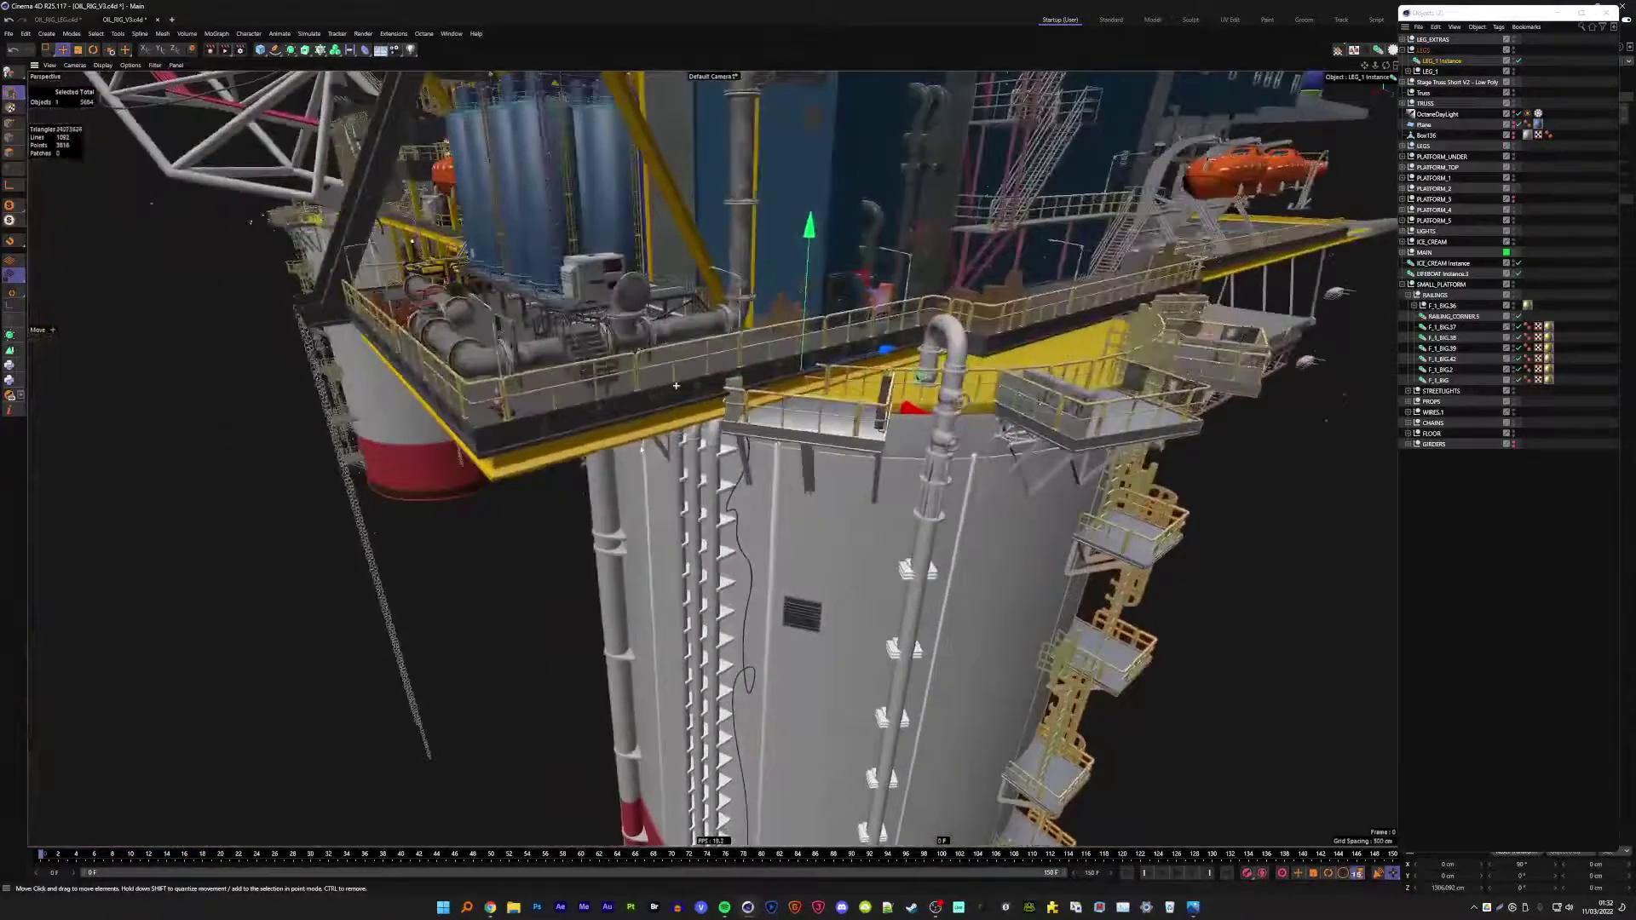
mouse_move(1070, 364)
left_mouse_down("alt")
mouse_move(1244, 320)
mouse_move(1174, 334)
left_mouse_up("alt")
- Undo the leg's last overshooting move
key("r")
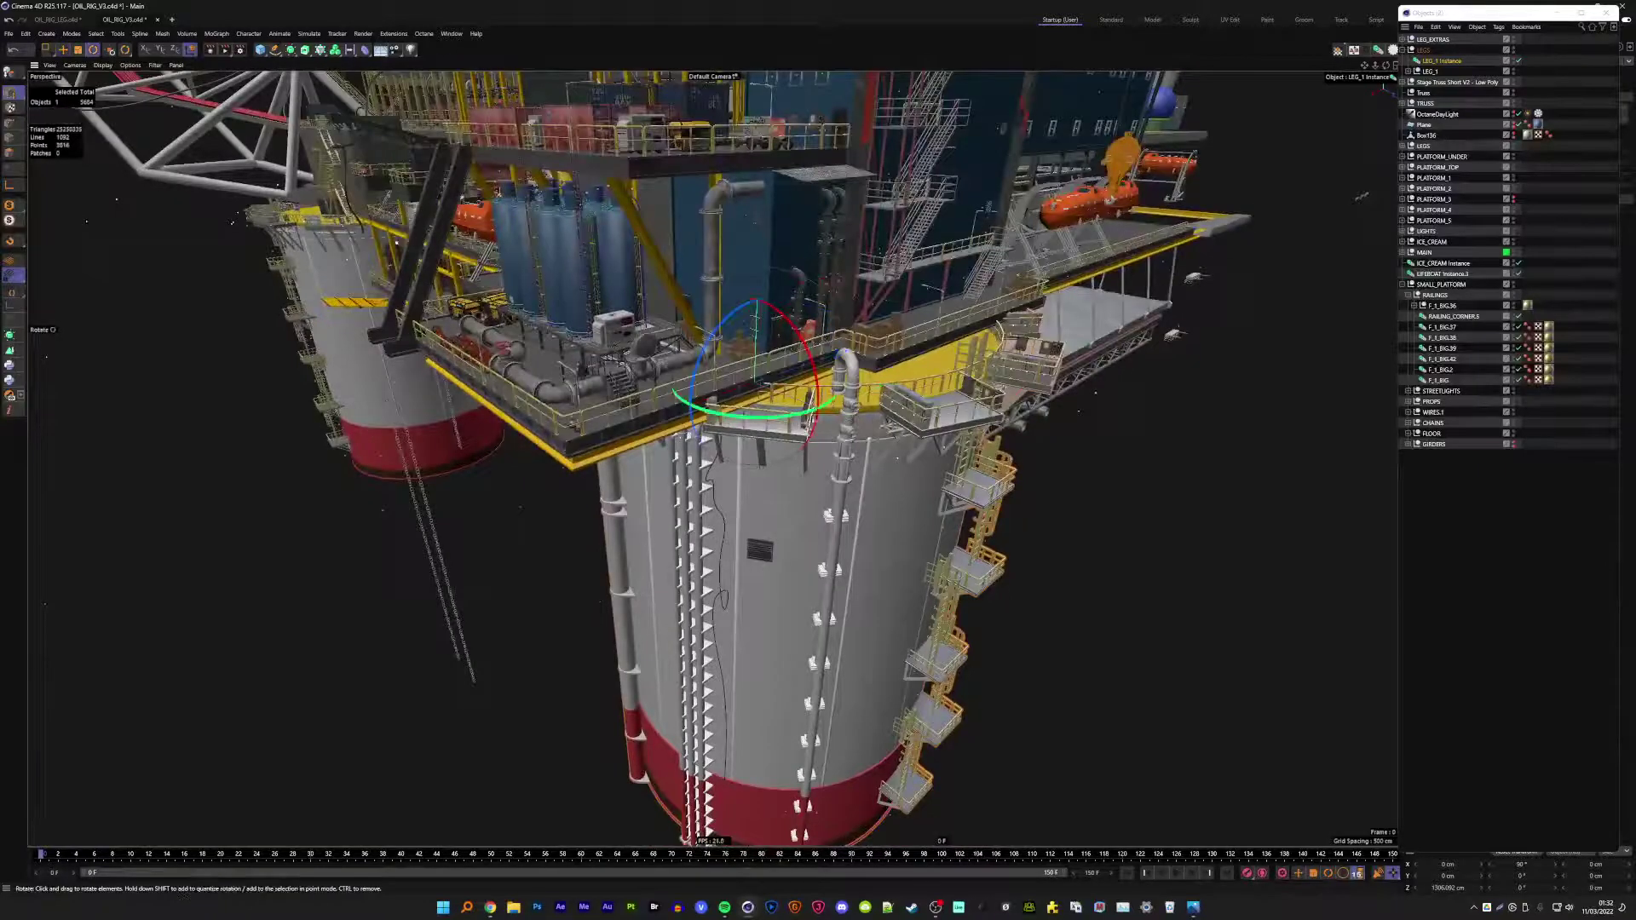
mouse_move(720, 458)
left_mouse_down("alt")
mouse_move(744, 426)
mouse_move(1044, 403)
mouse_move(517, 360)
left_mouse_up("alt")
scroll(779, 417, "down", 5)
key("e")
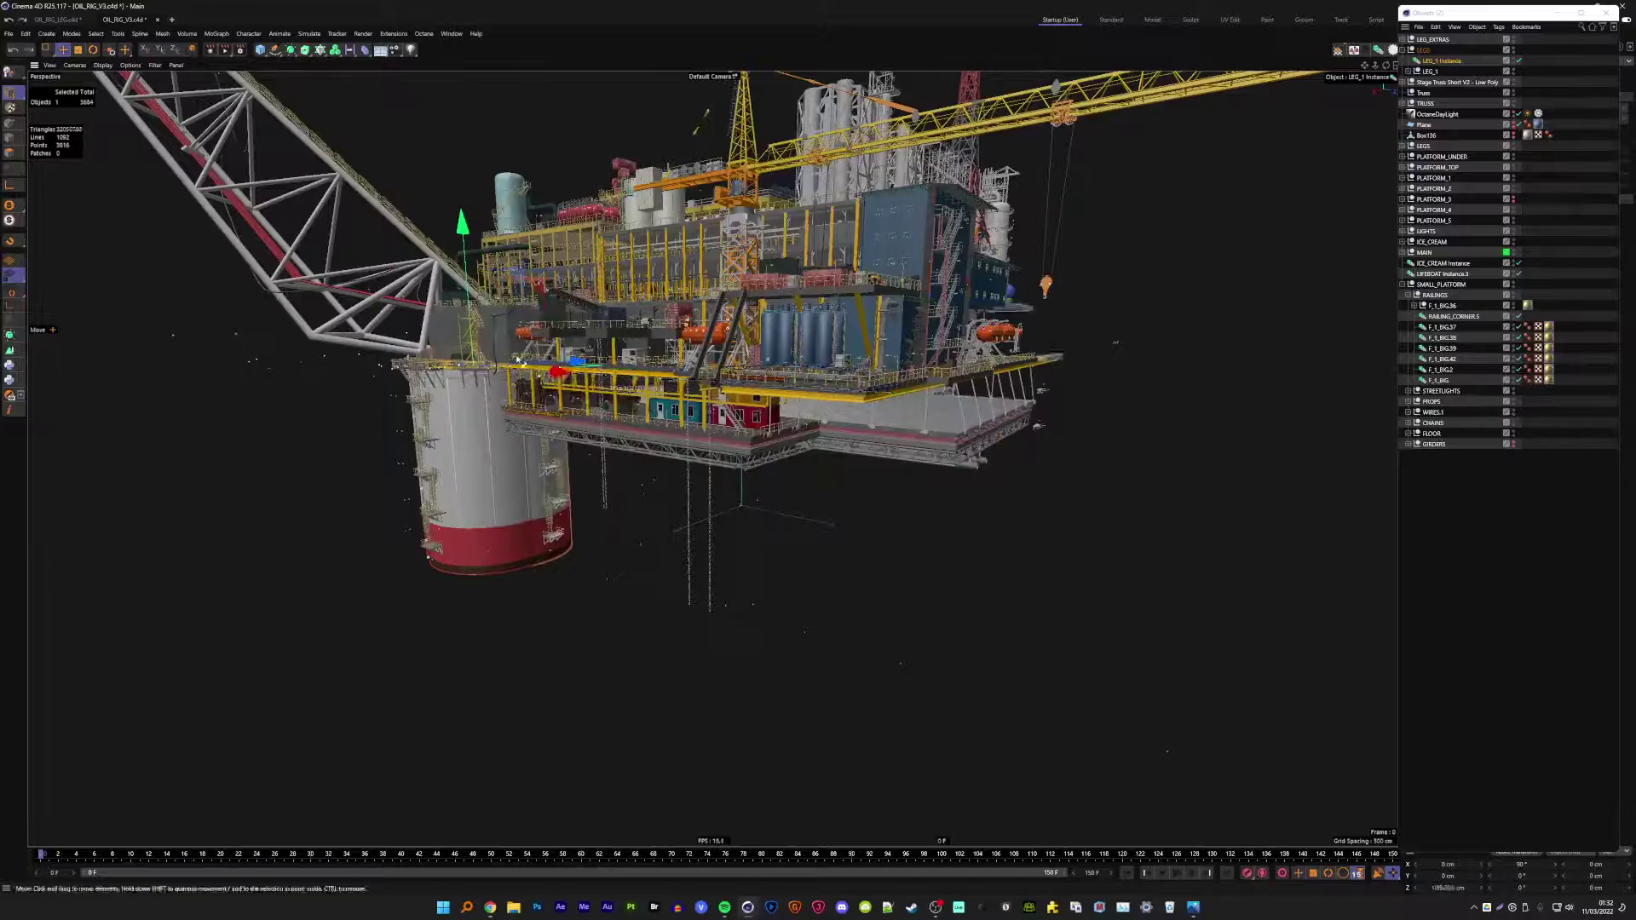
key("ctrl+z")
scroll(897, 467, "up", 5)
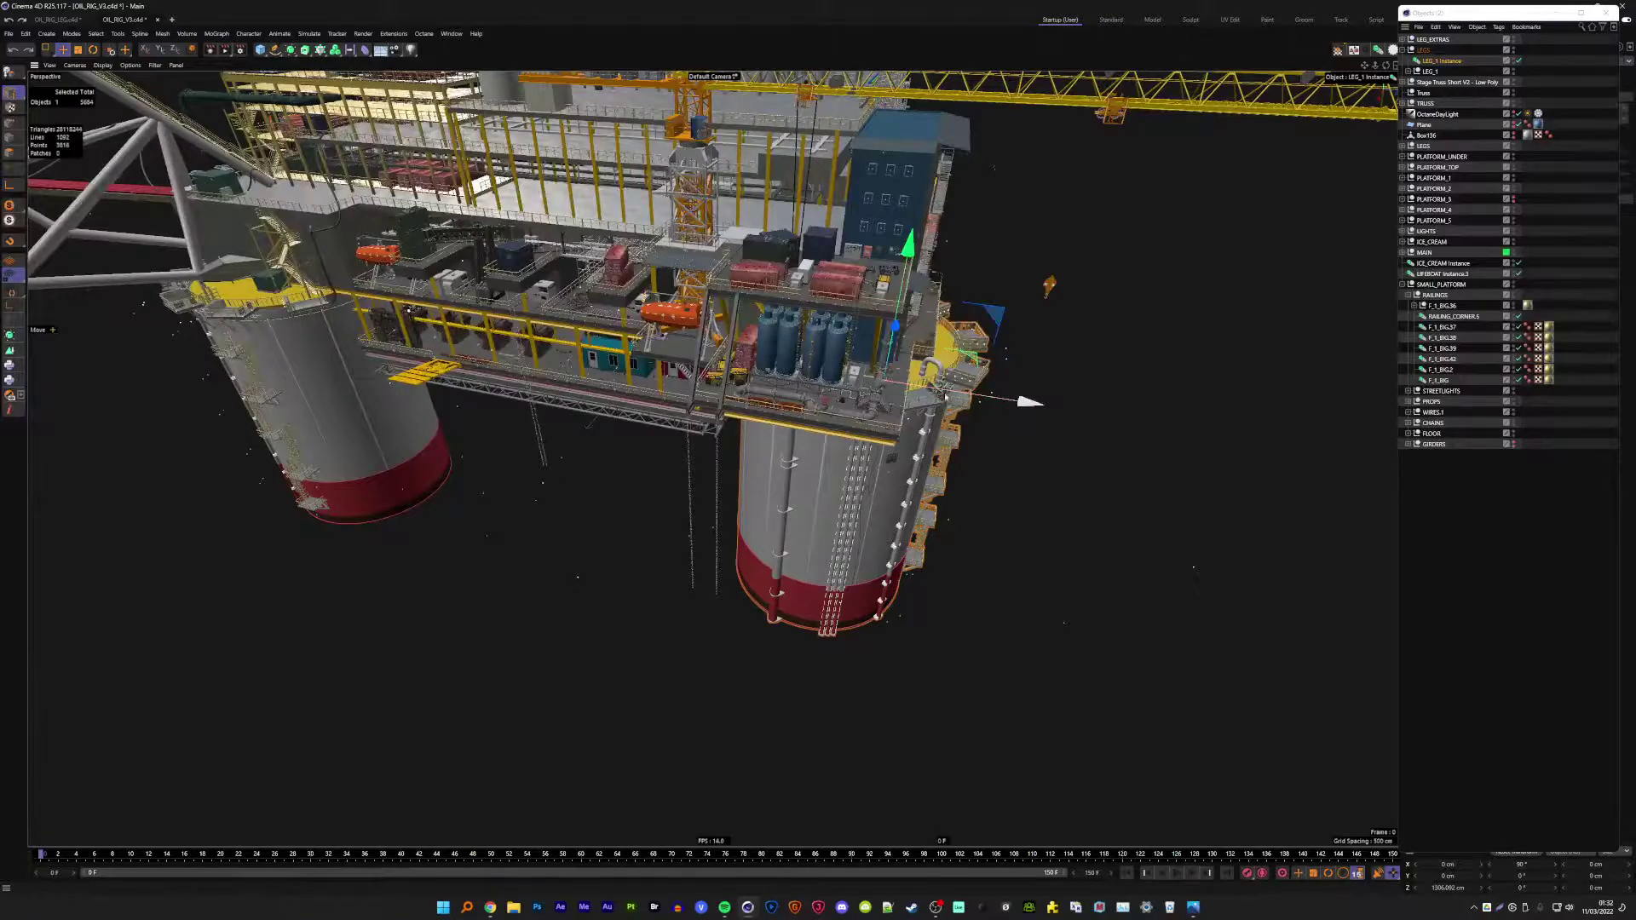
- From under the platform, adjust the leg's height and its Z position
mouse_move(1027, 400)
left_mouse_down("alt")
mouse_move(757, 423)
mouse_move(767, 358)
left_mouse_up("alt")
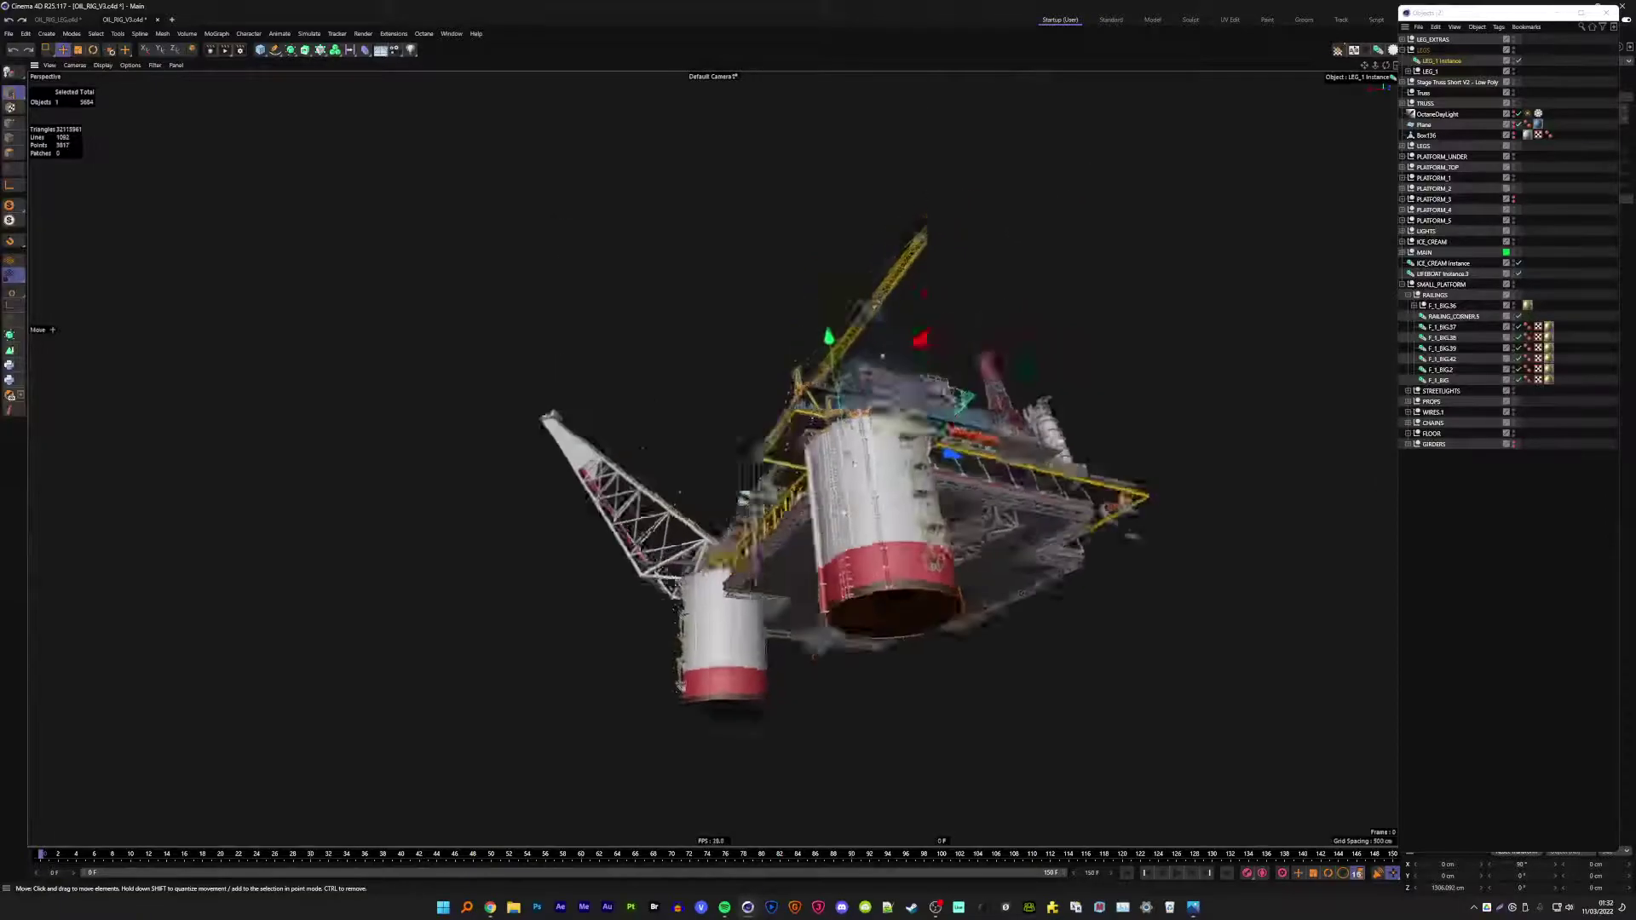
left_click_drag(883, 356, 961, 364, "alt")
mouse_move(805, 470)
left_mouse_down("alt")
mouse_move(967, 546)
mouse_move(622, 535)
left_mouse_up("alt")
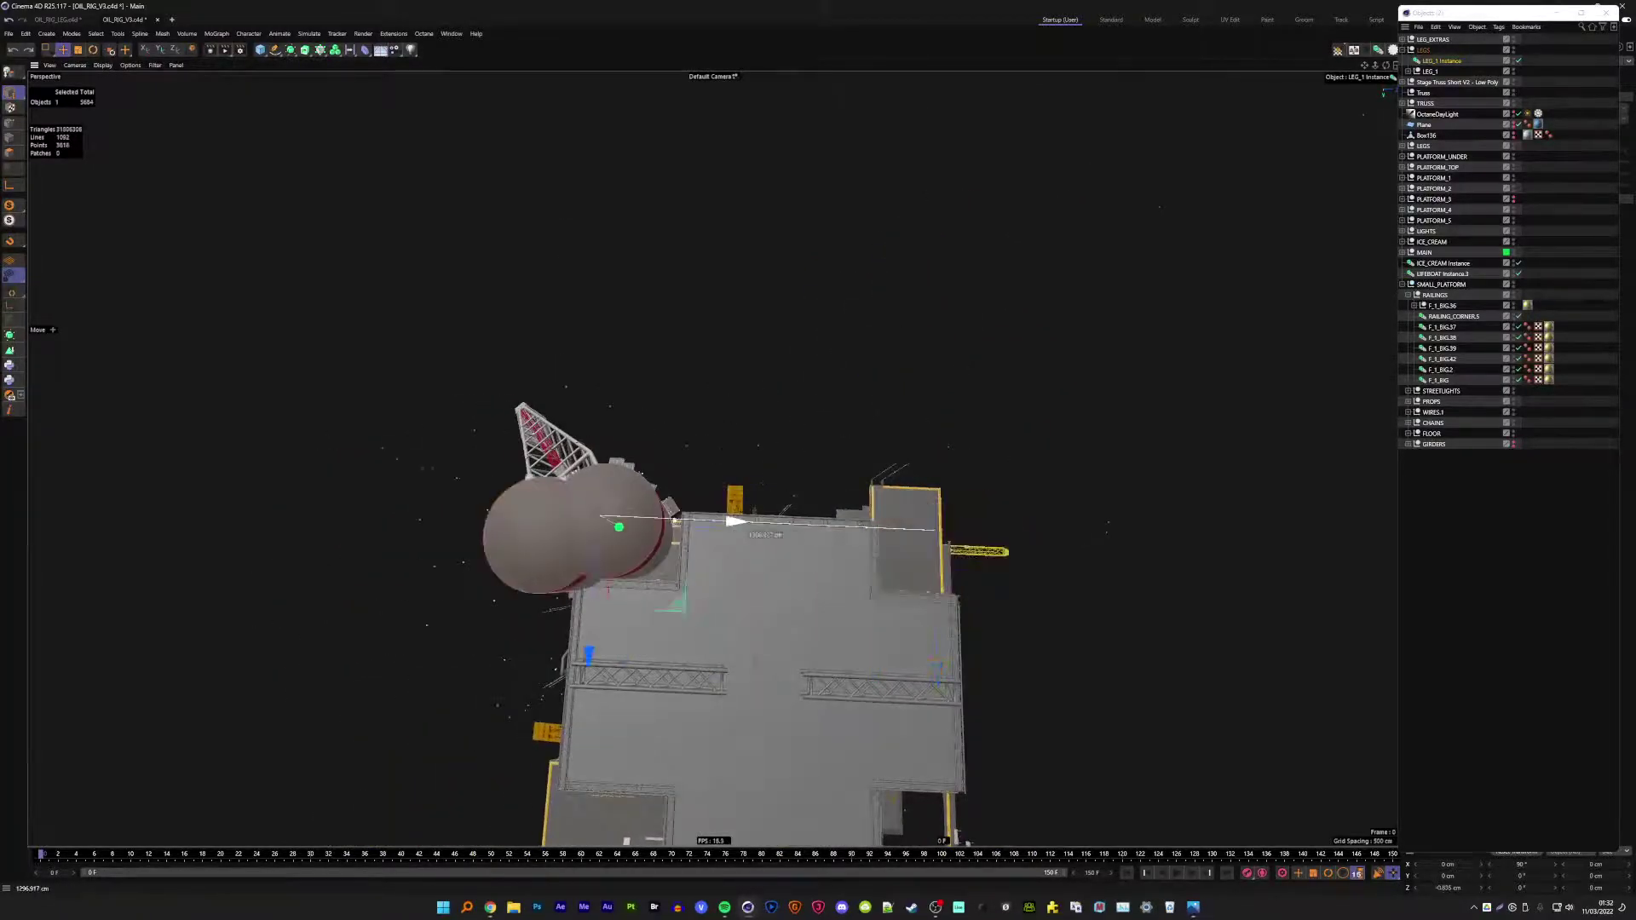
scroll(622, 534, "up", 2)
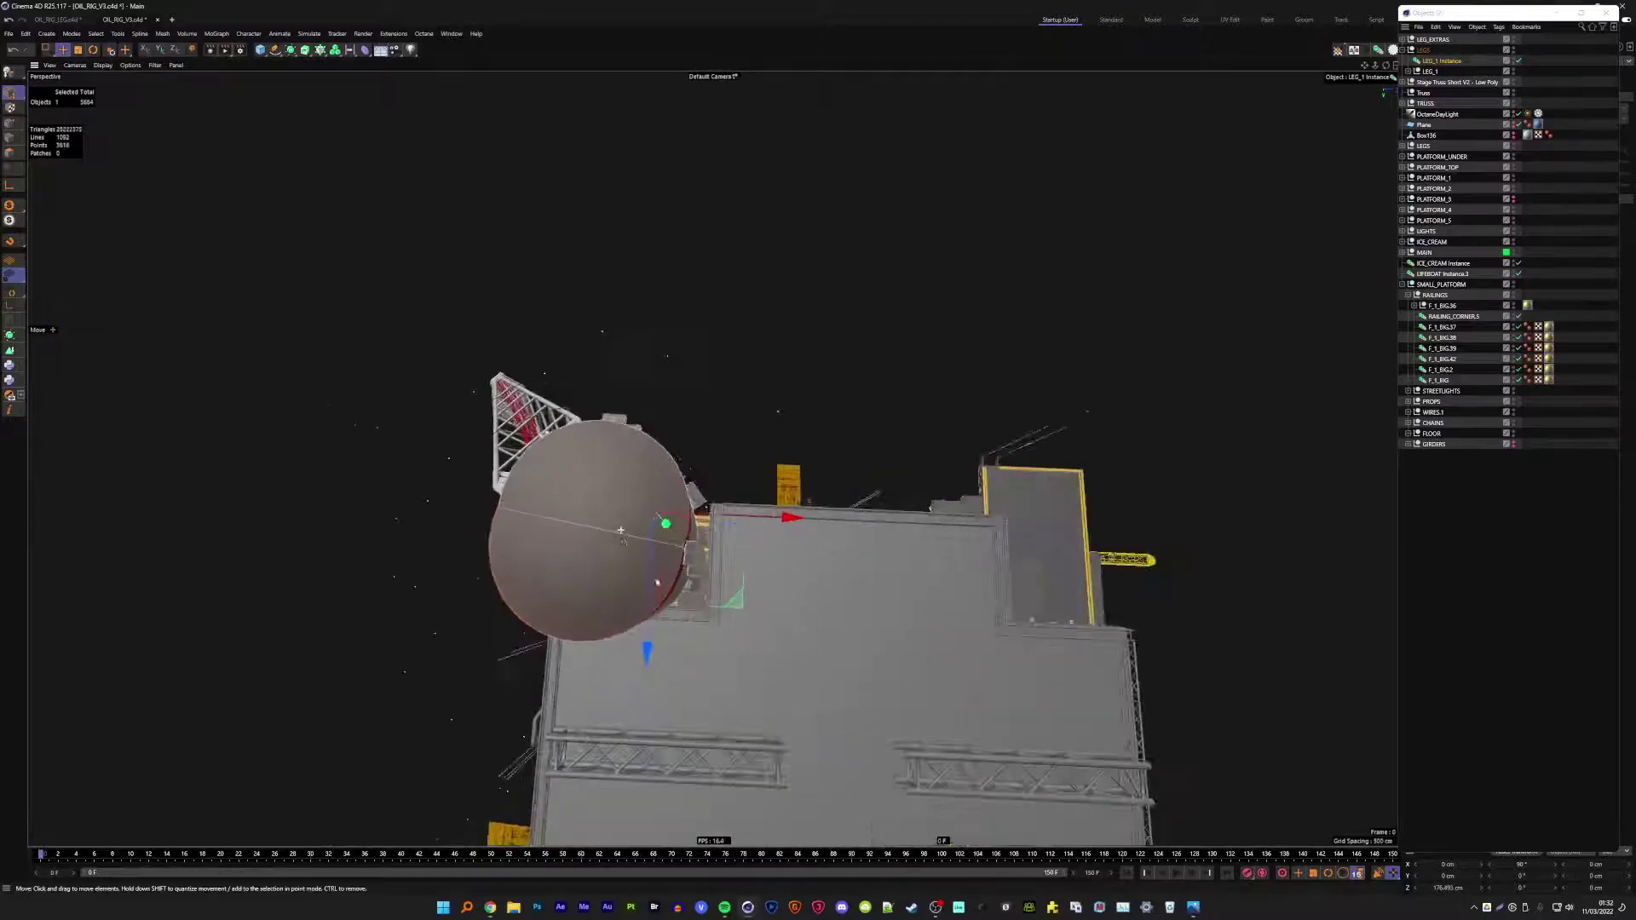
left_click_drag(643, 650, 661, 571)
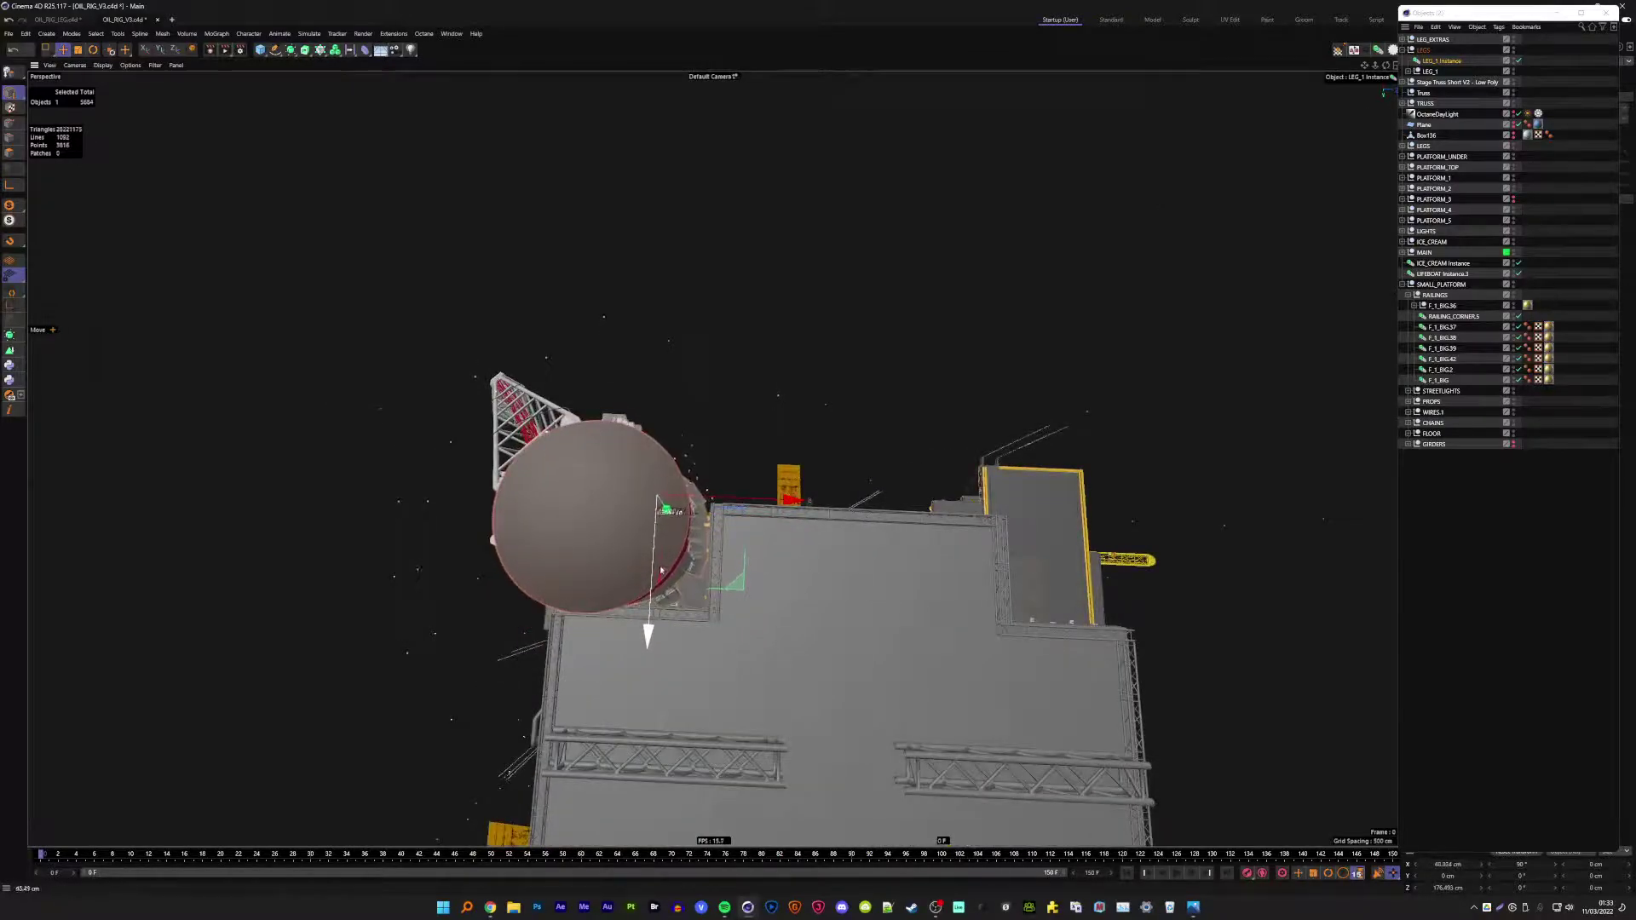
scroll(661, 569, "up", 2)
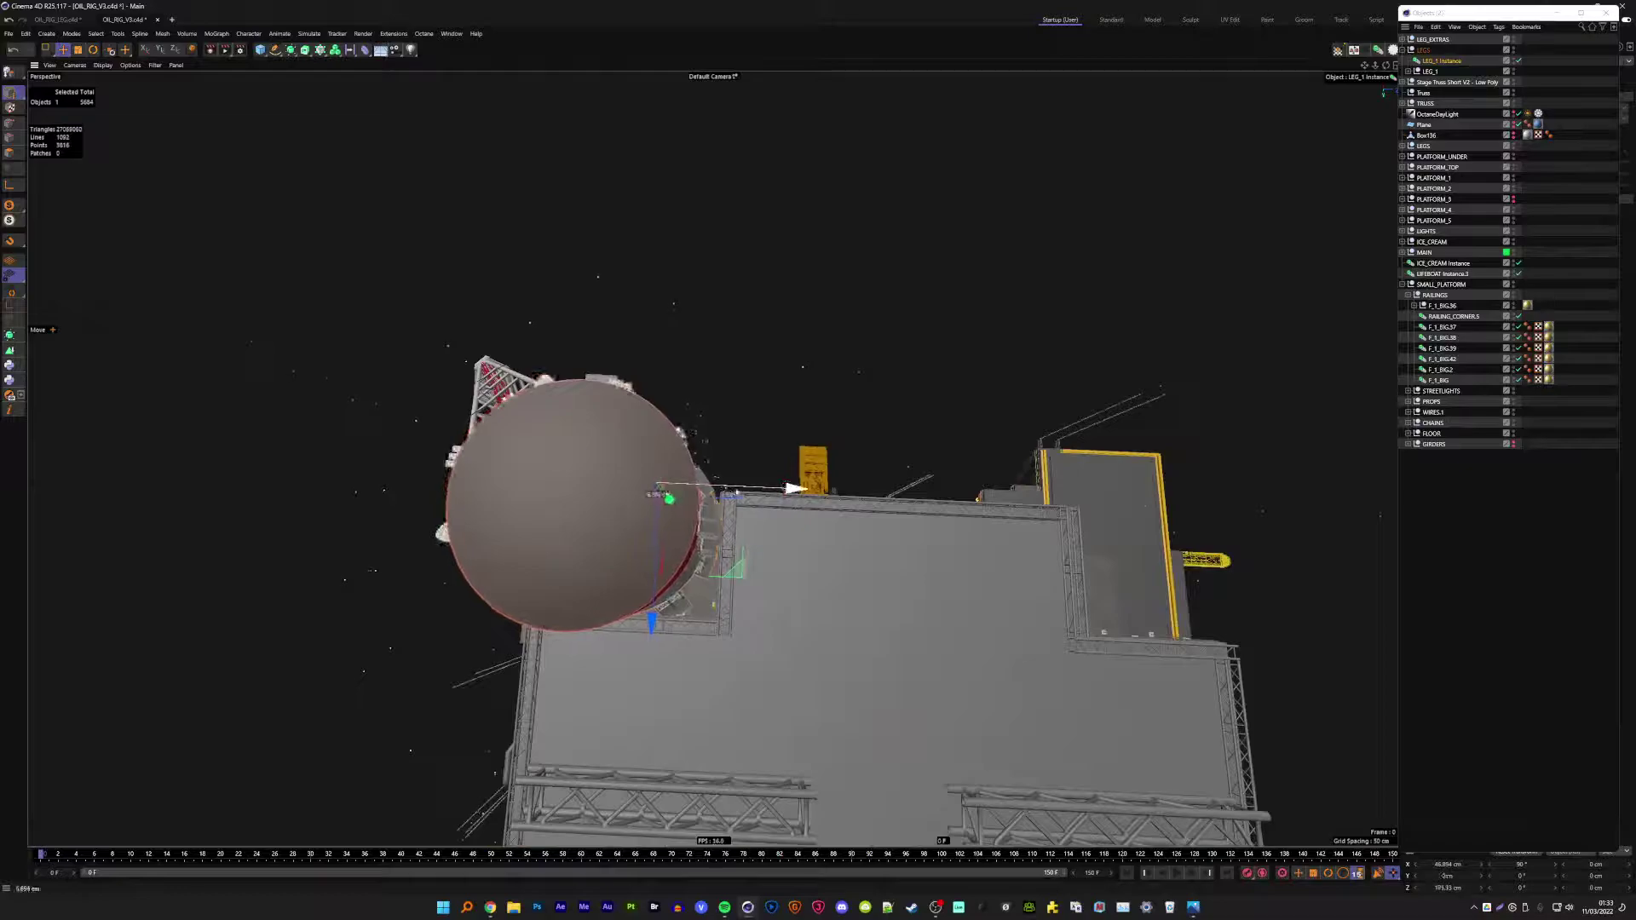
left_click_drag(731, 492, 729, 491)
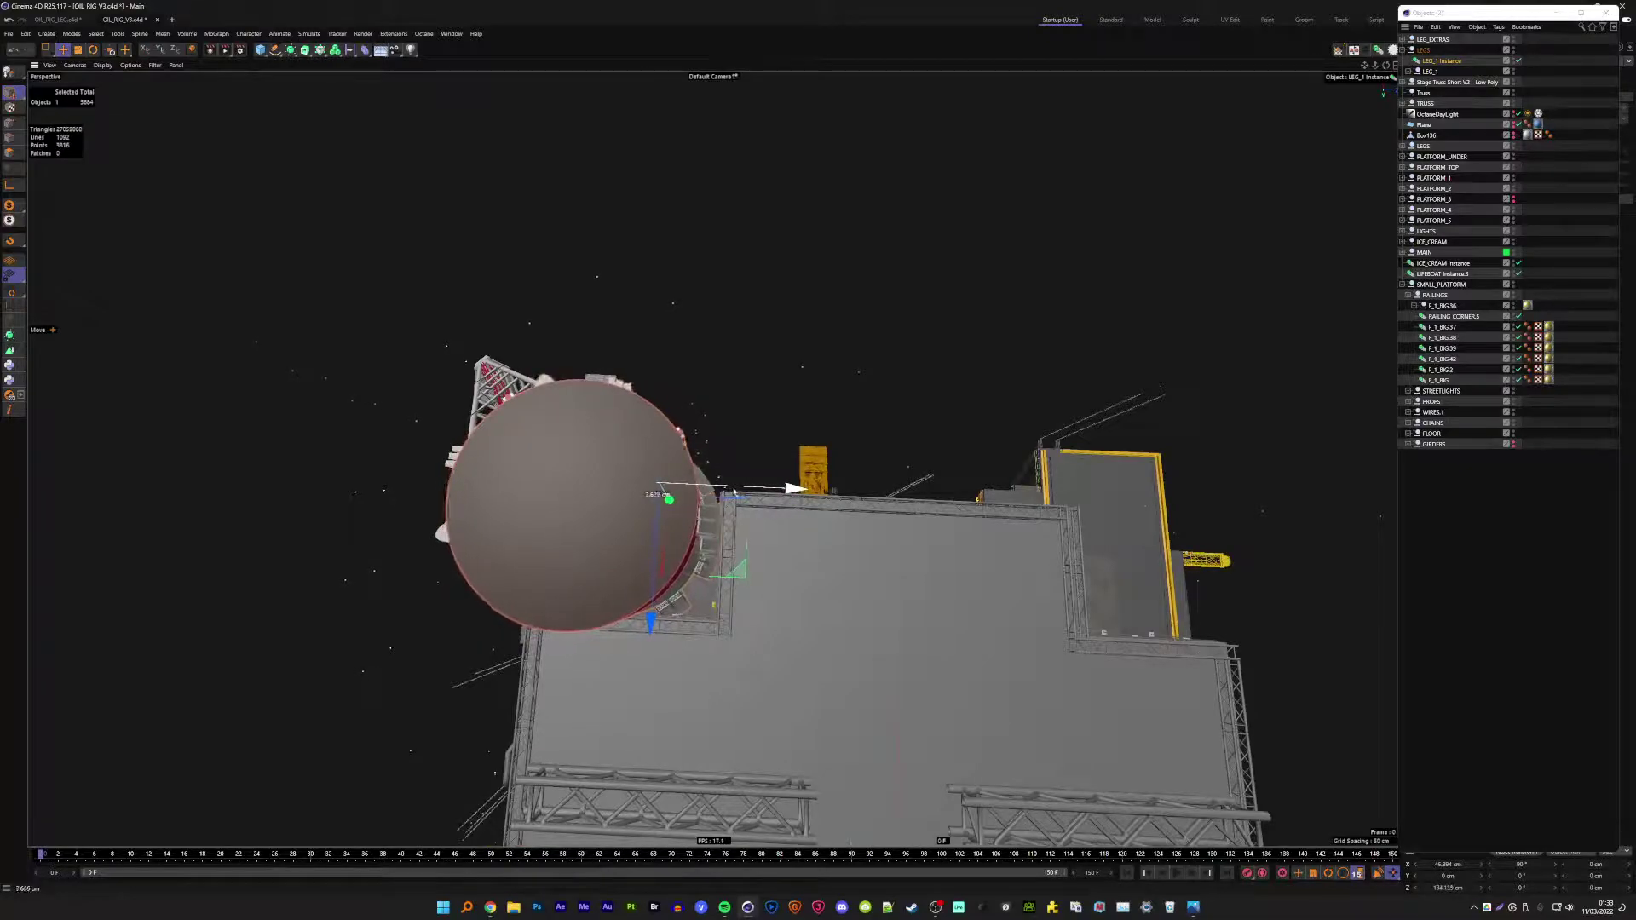
- Ctrl-drag the leg to duplicate it and slide the copy under the platform's other side
left_click_drag(734, 491, 1363, 494, "ctrl")
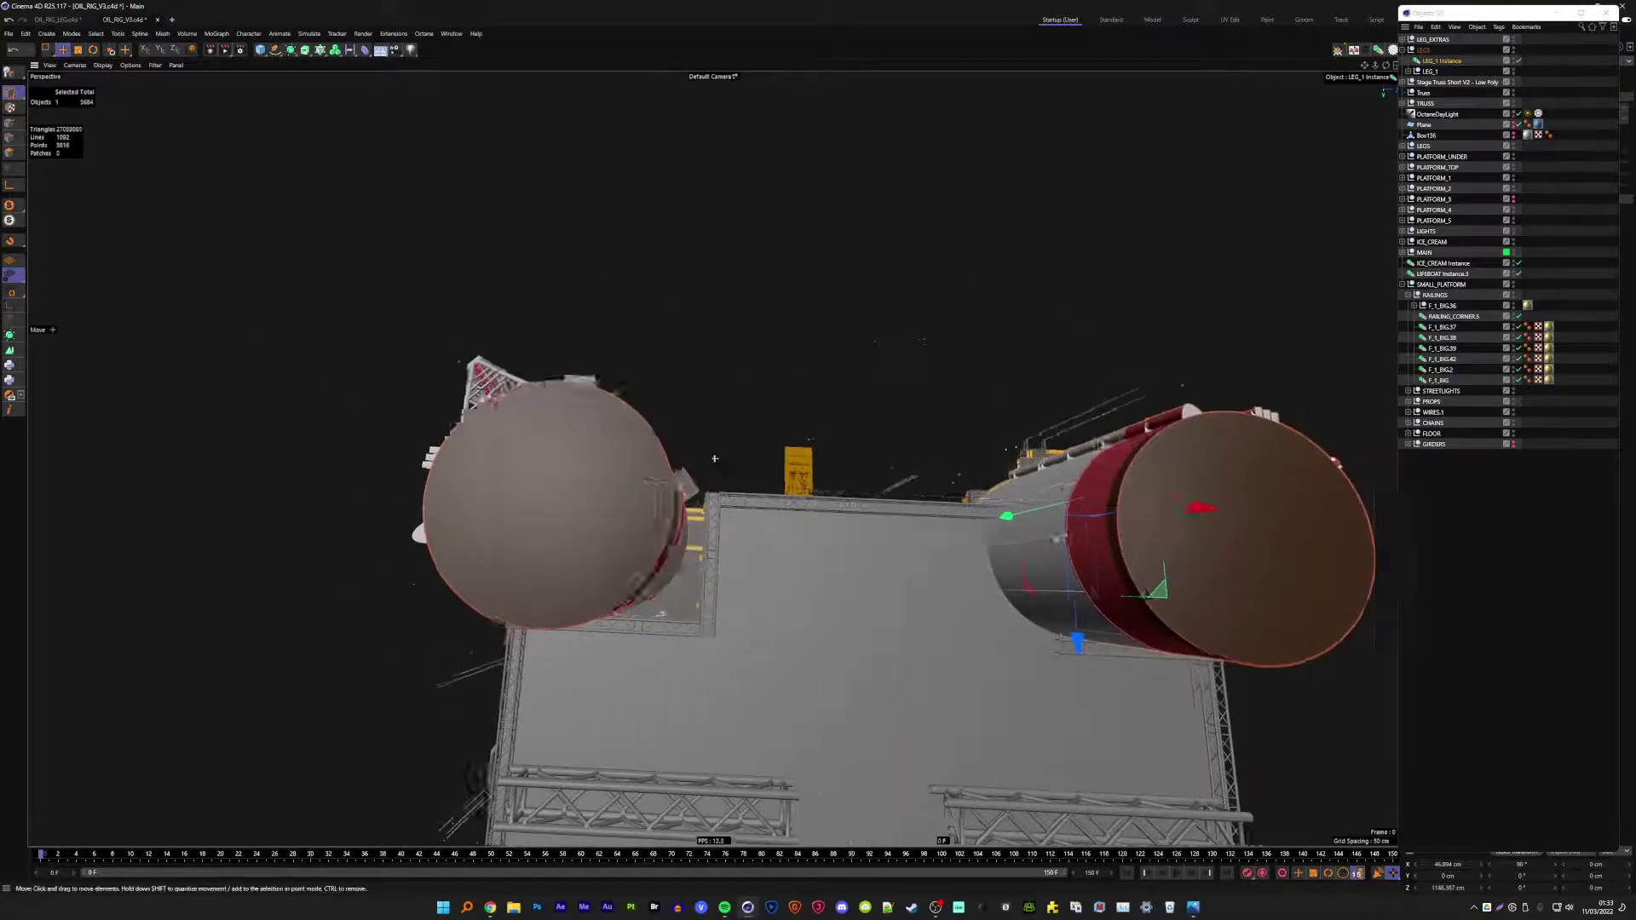
middle_click_drag(1113, 509, 512, 443, "alt")
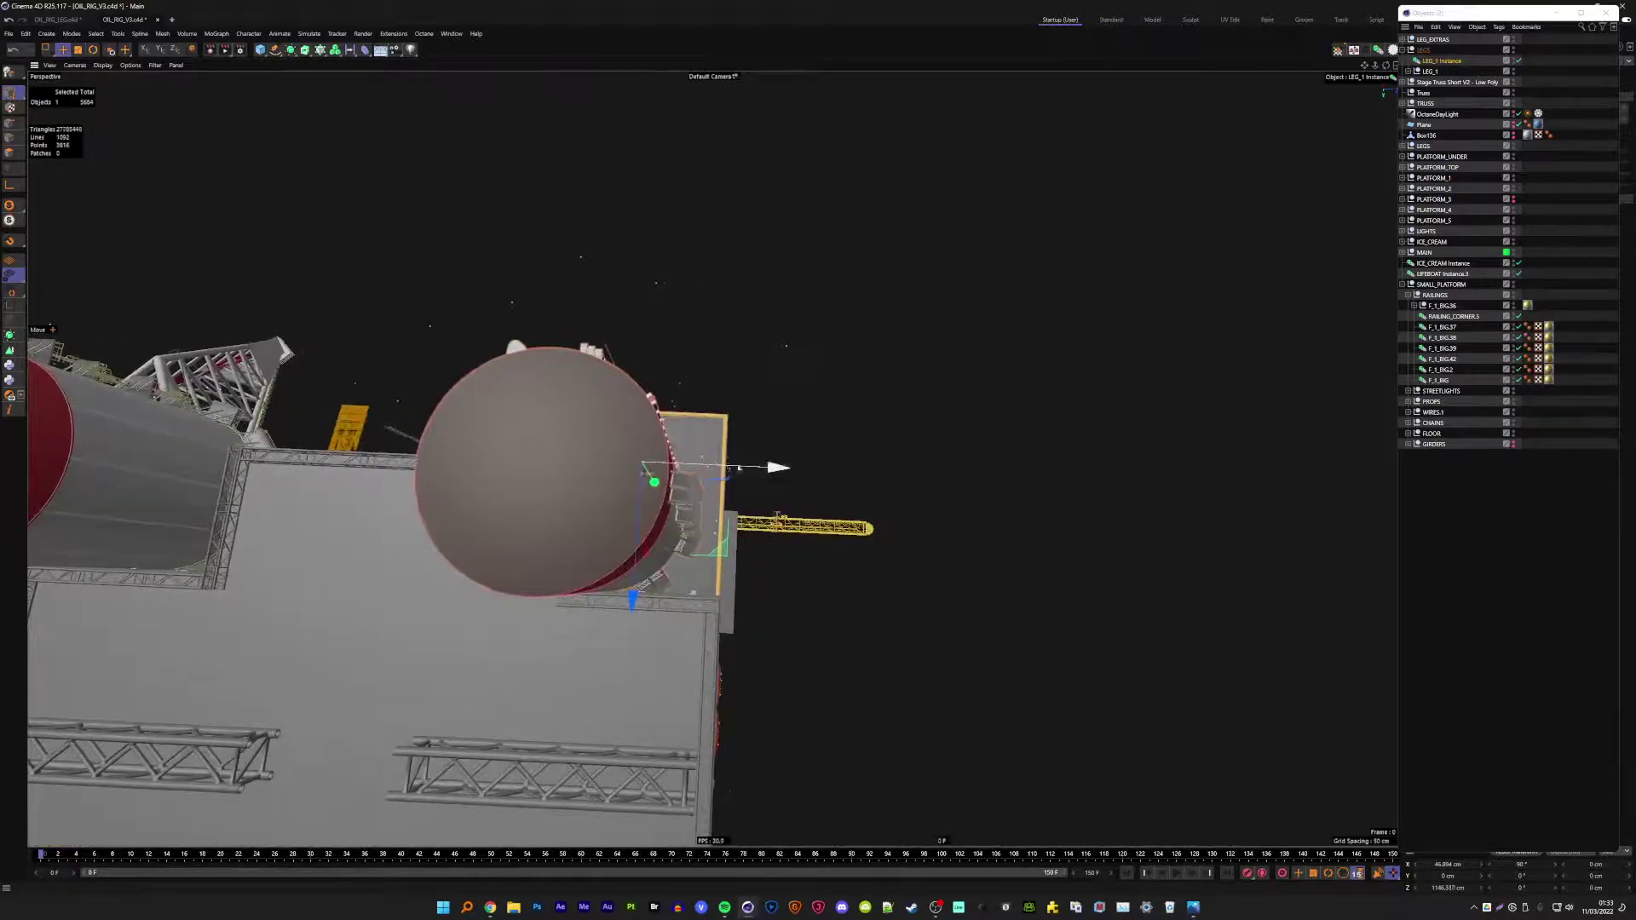
mouse_move(711, 468)
left_mouse_down()
mouse_move(762, 468)
mouse_move(651, 474)
mouse_move(645, 430)
left_mouse_up()
scroll(645, 430, "up", 6)
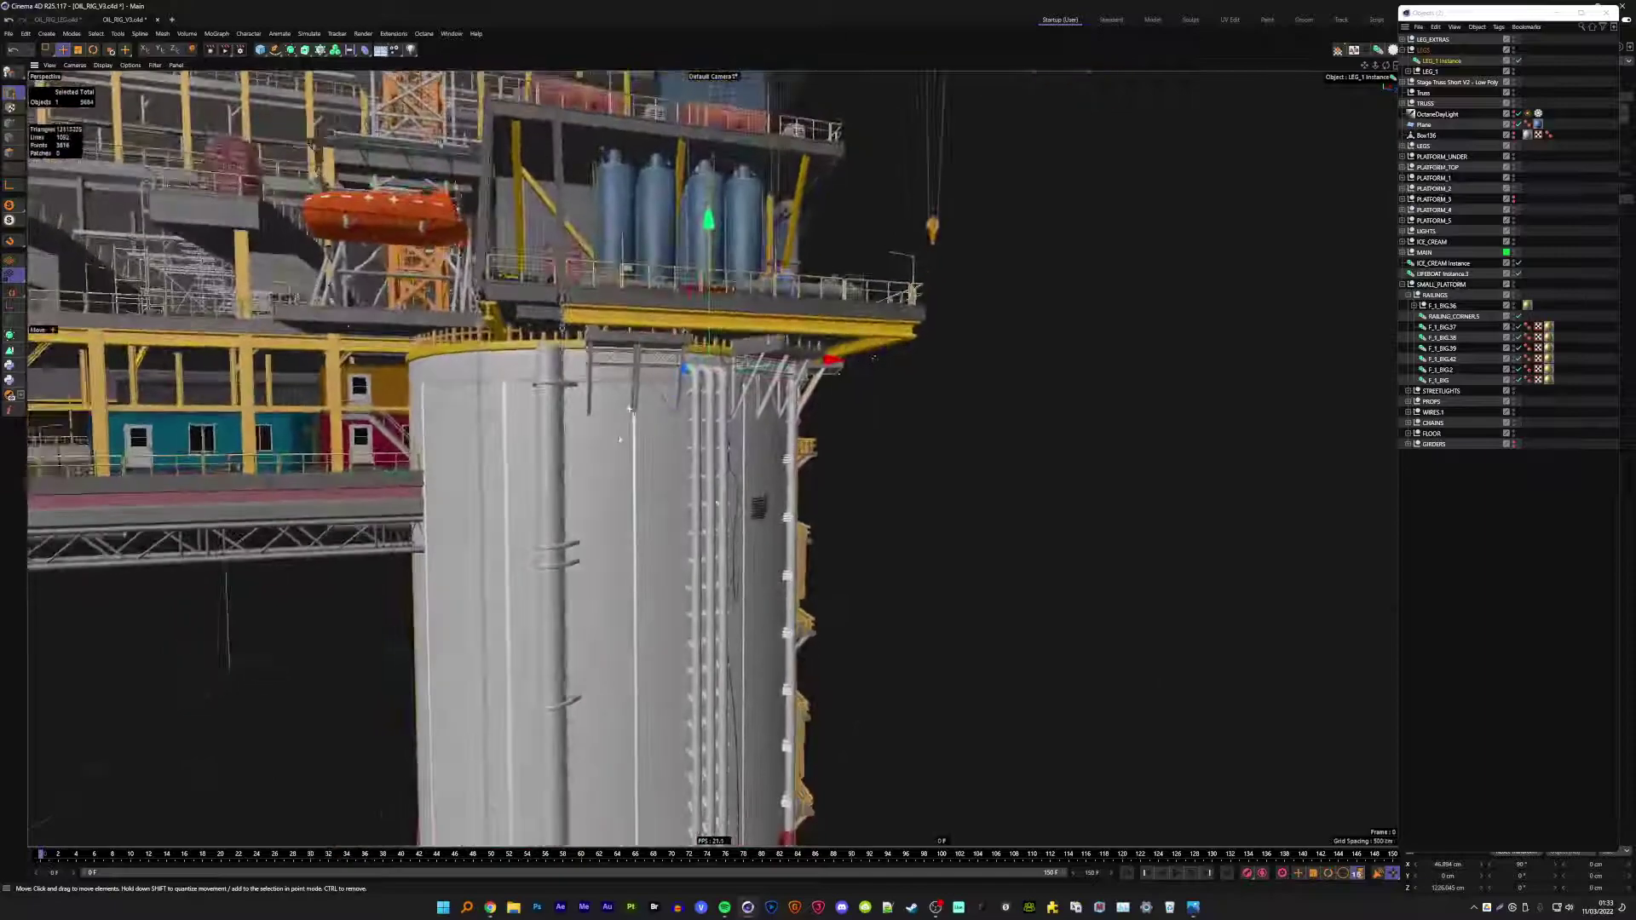
mouse_move(797, 373)
left_mouse_down()
mouse_move(883, 381)
mouse_move(681, 366)
left_mouse_up()
left_click_drag(584, 396, 579, 344, "alt")
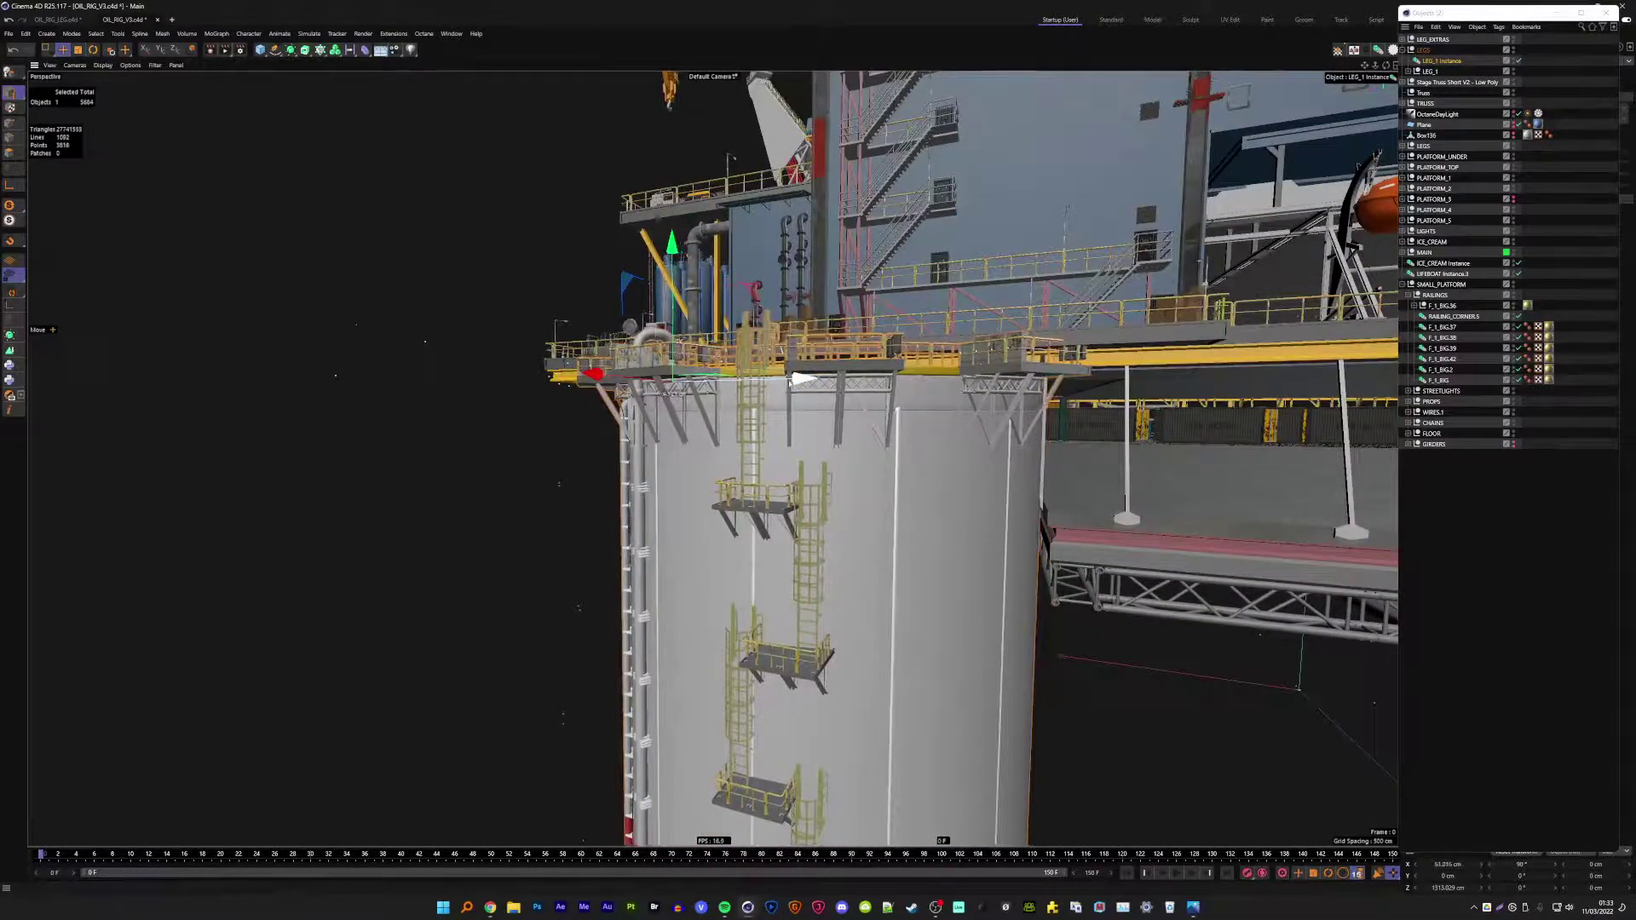
mouse_move(785, 395)
left_mouse_down("alt")
mouse_move(1033, 414)
mouse_move(651, 460)
left_mouse_up("alt")
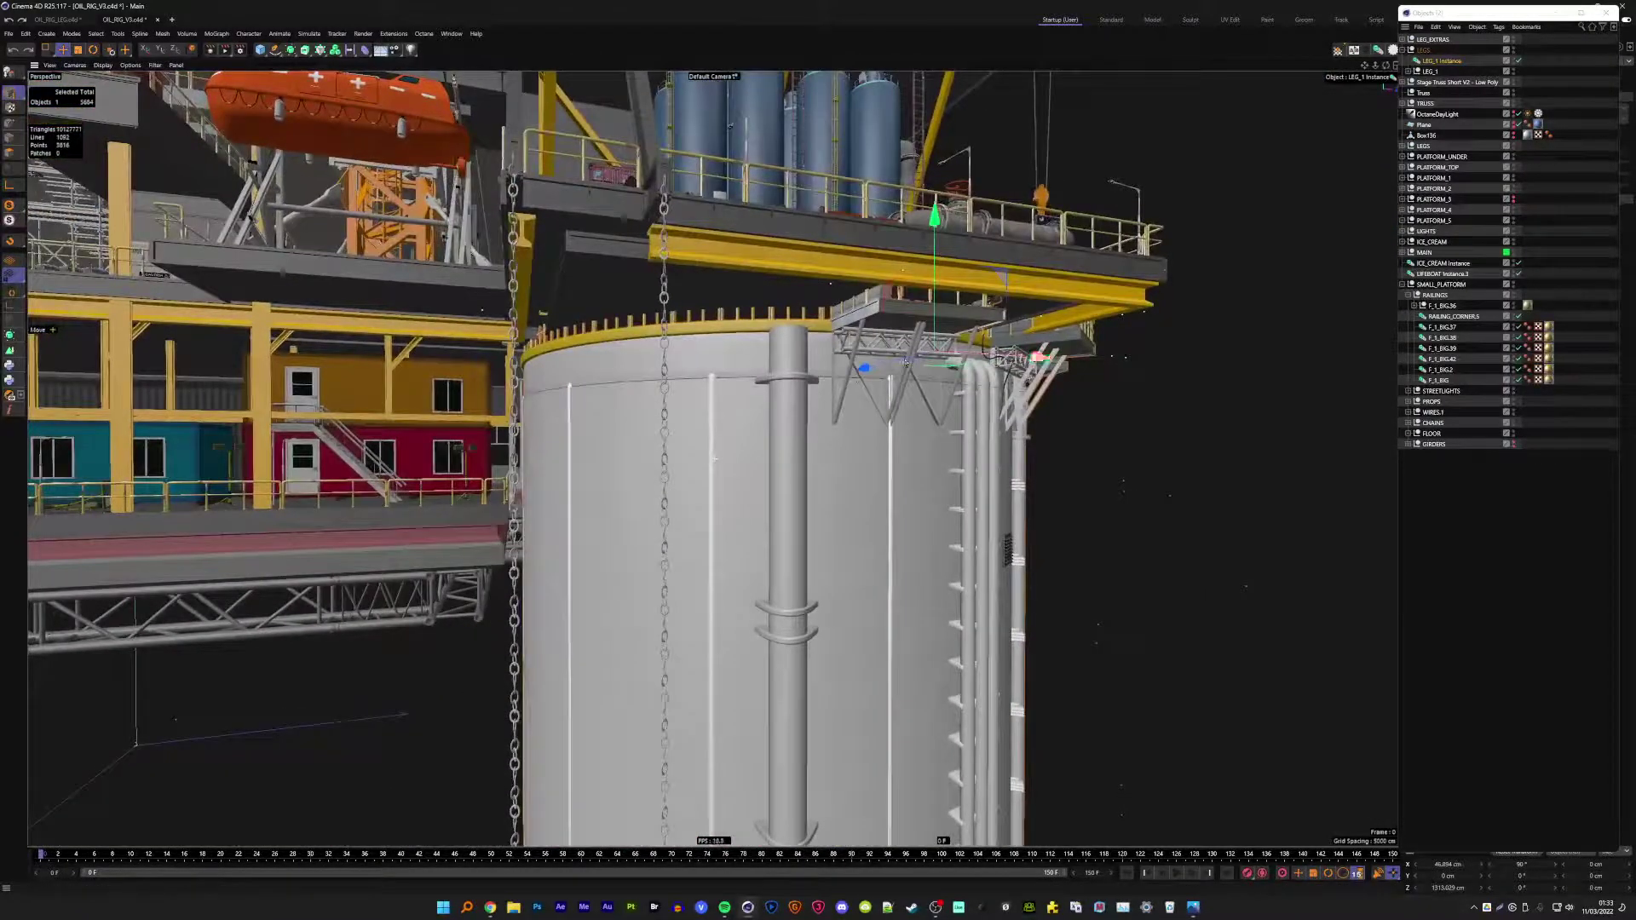
left_click_drag(1041, 358, 648, 447)
scroll(648, 446, "down", 5)
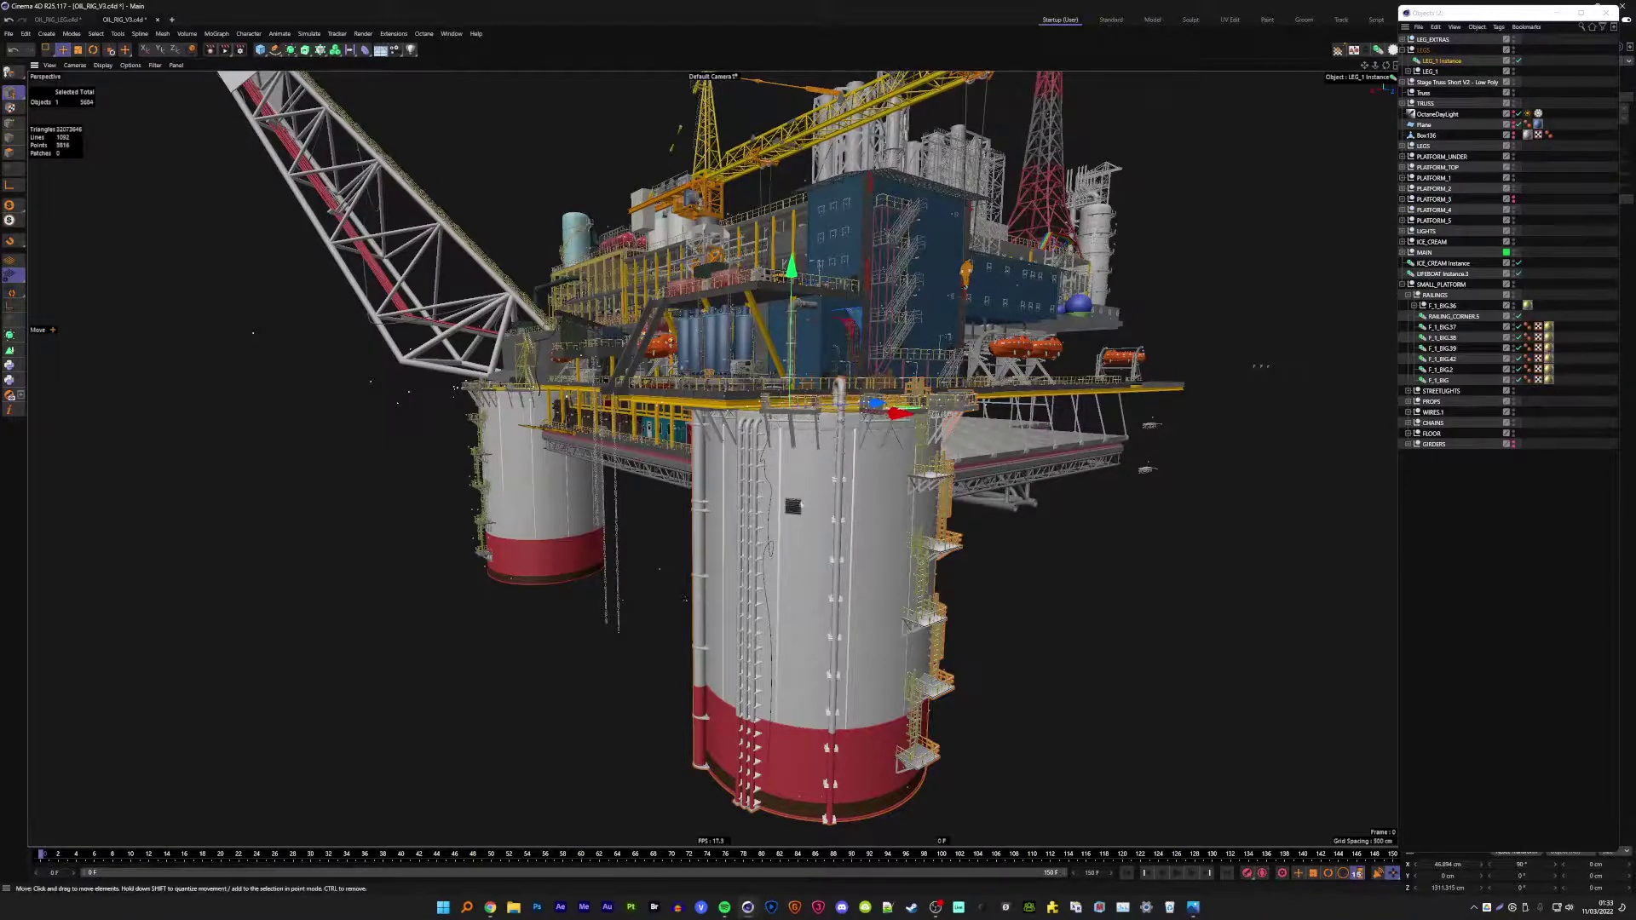
scroll(786, 471, "up", 3)
scroll(786, 470, "up", 1)
scroll(1249, 386, "up", 2)
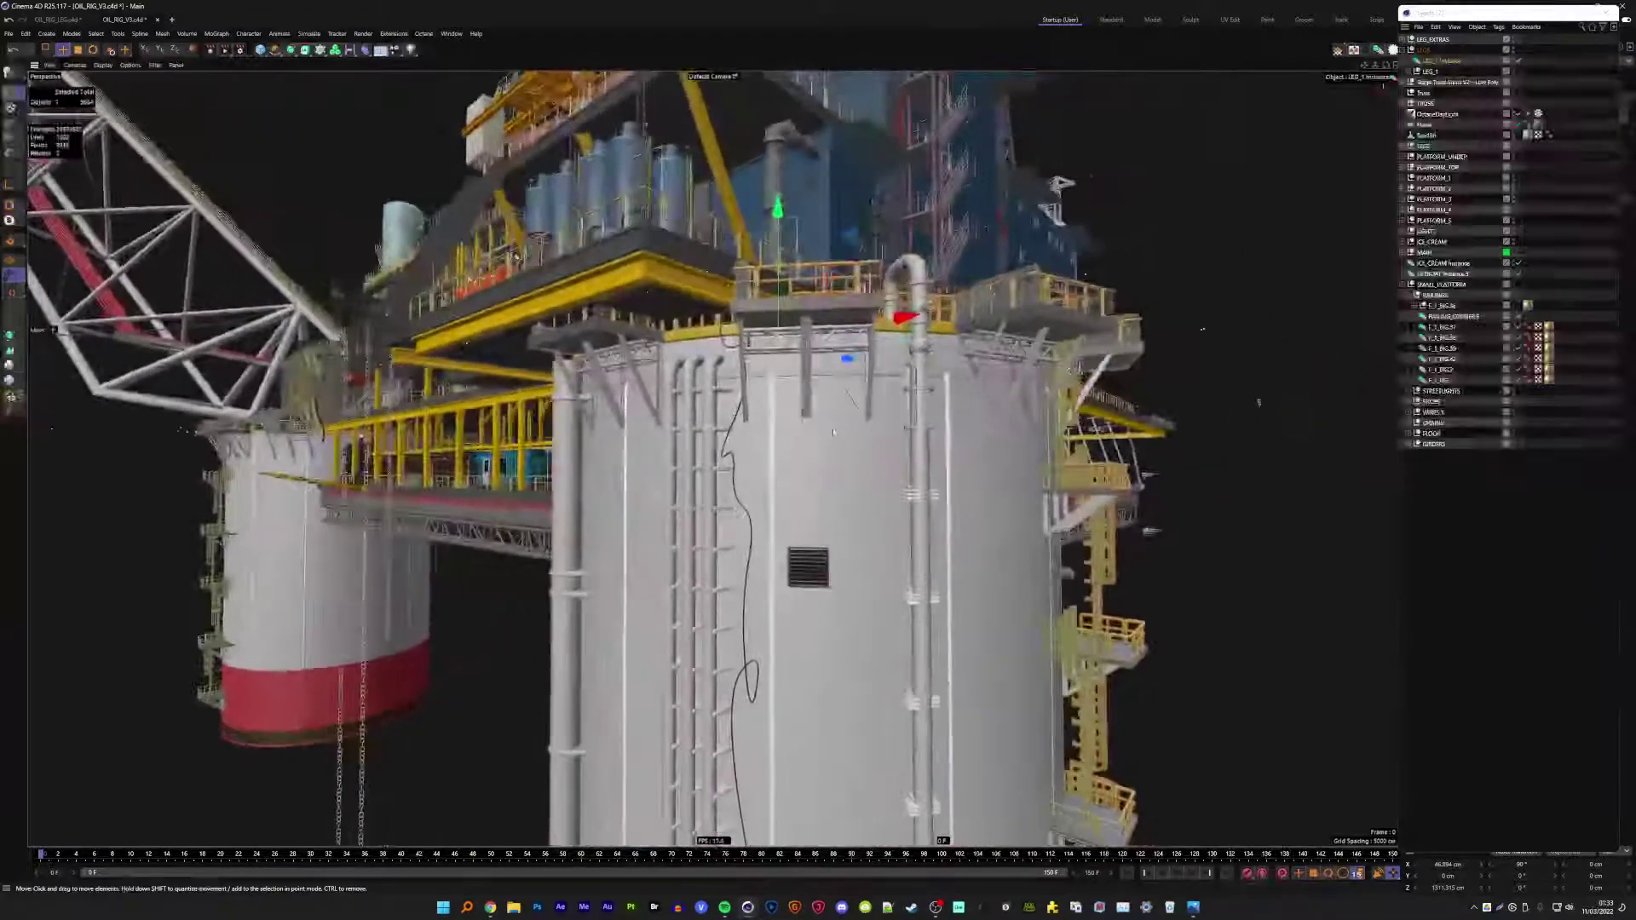
scroll(1249, 385, "up", 2)
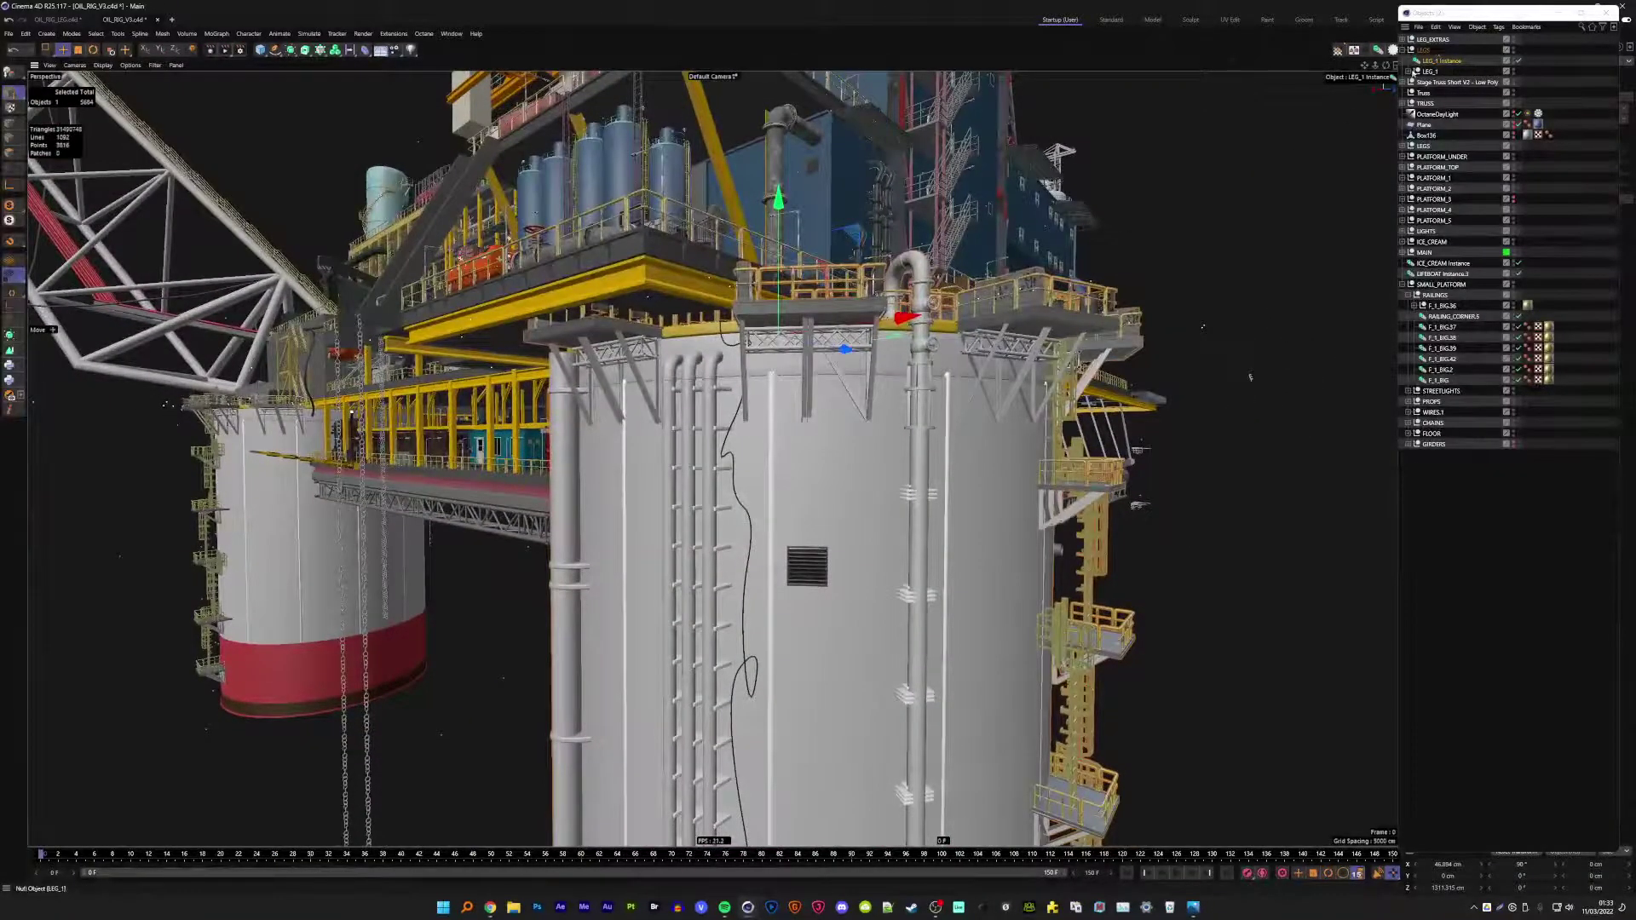
- Expand LEG_1 > LEG > MAIN and inspect the Cloner's five SMALL_PLATFORMS children
left_click(1413, 73)
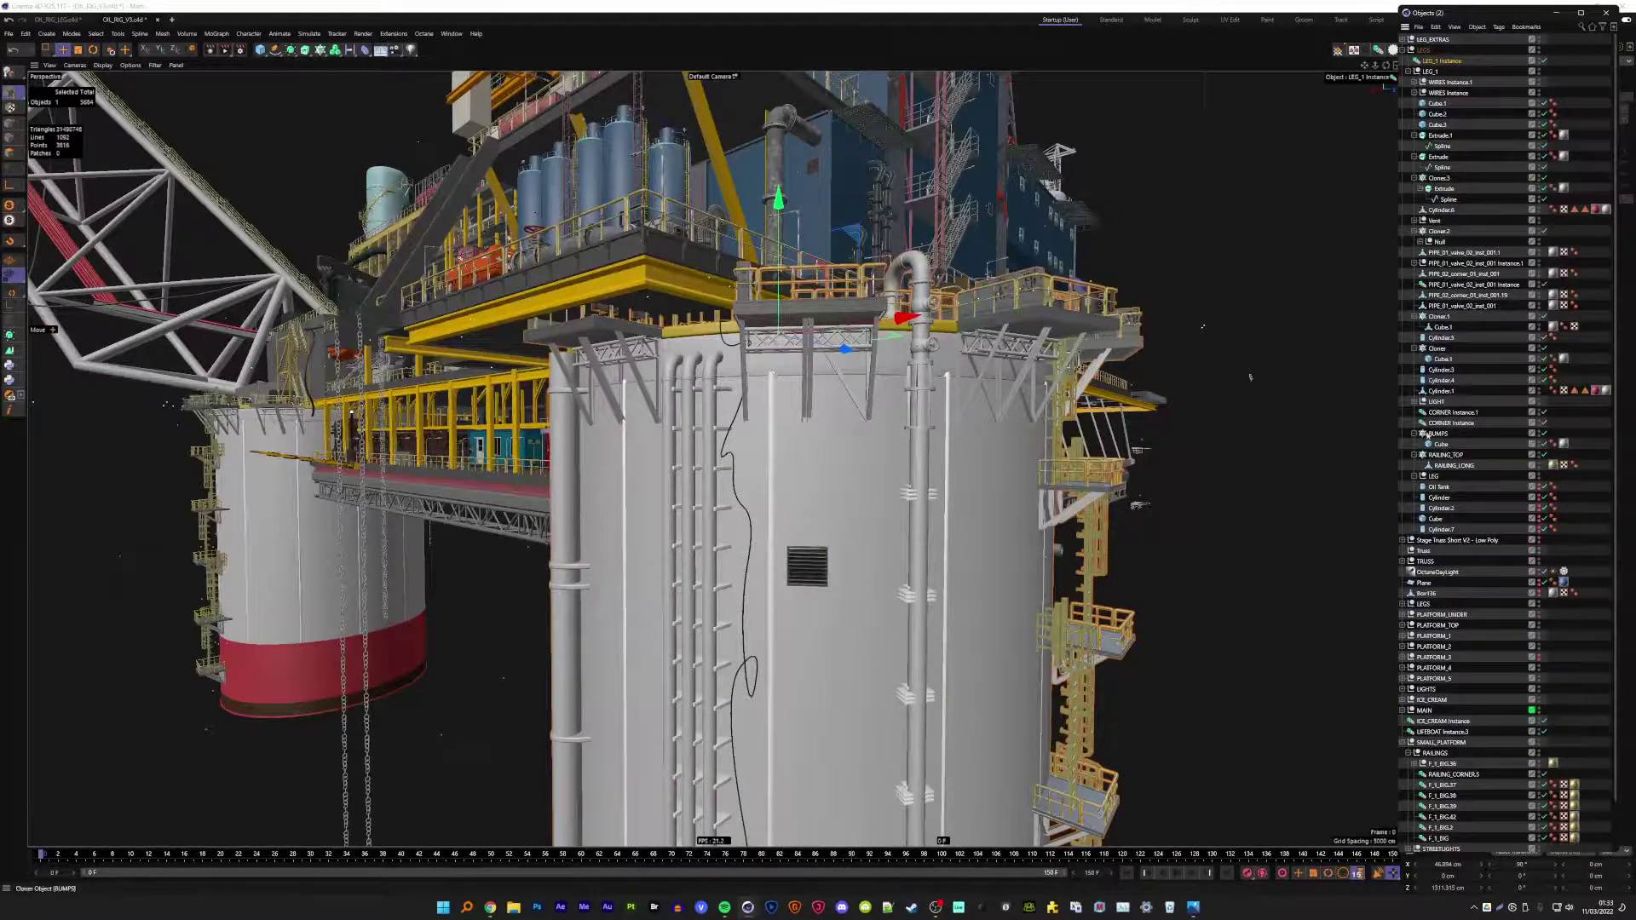
left_click(1414, 476)
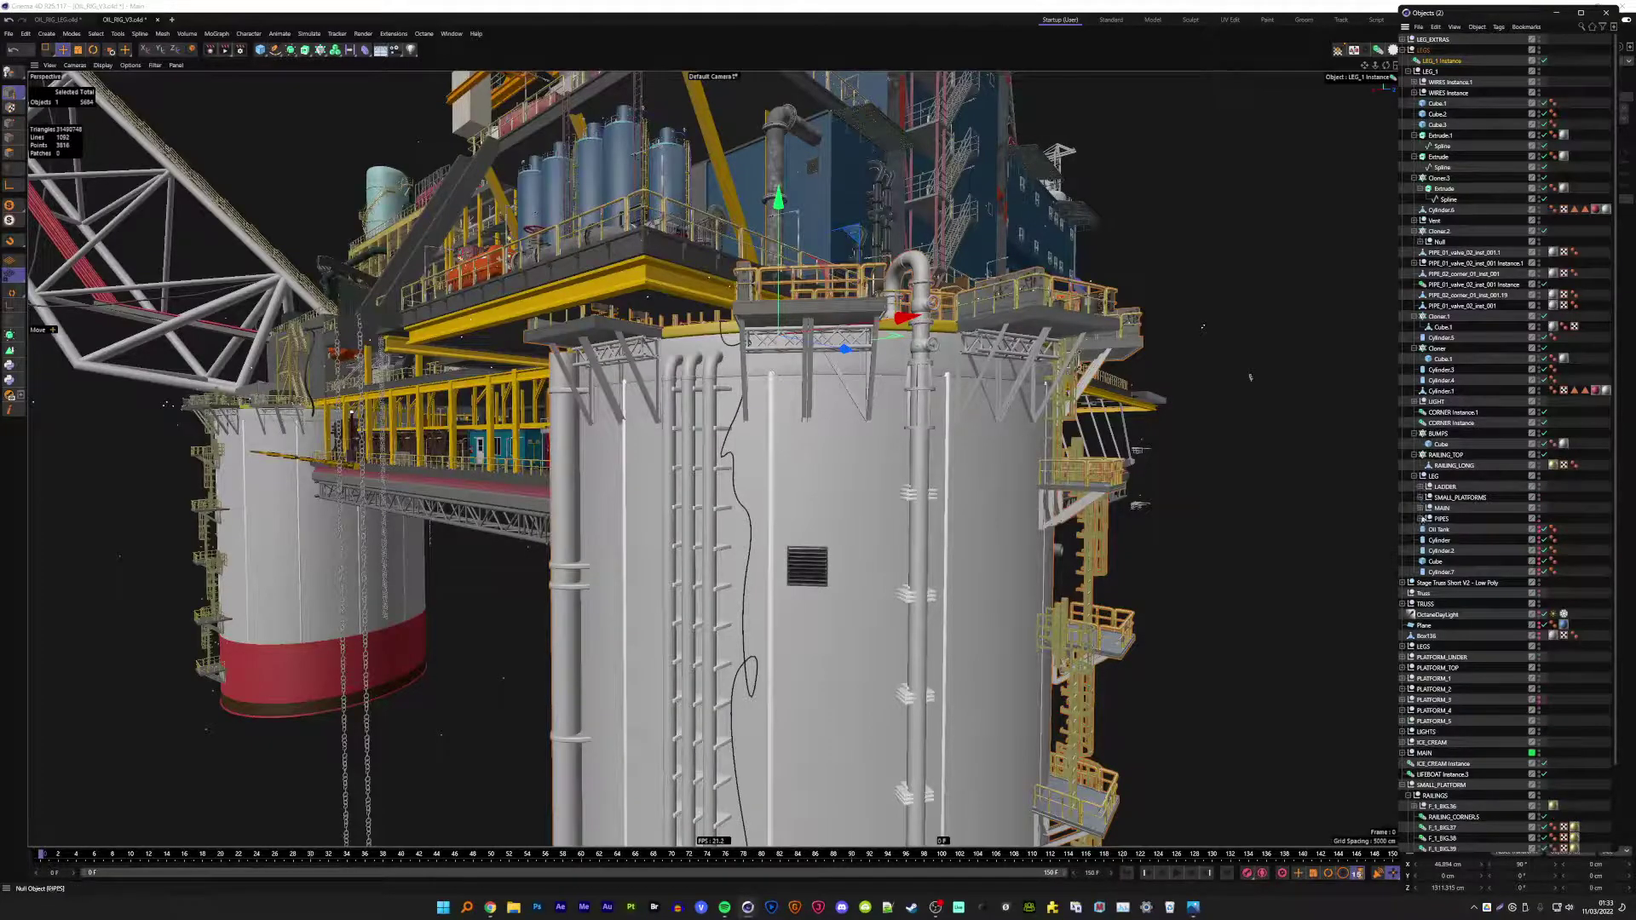
left_click(1466, 497)
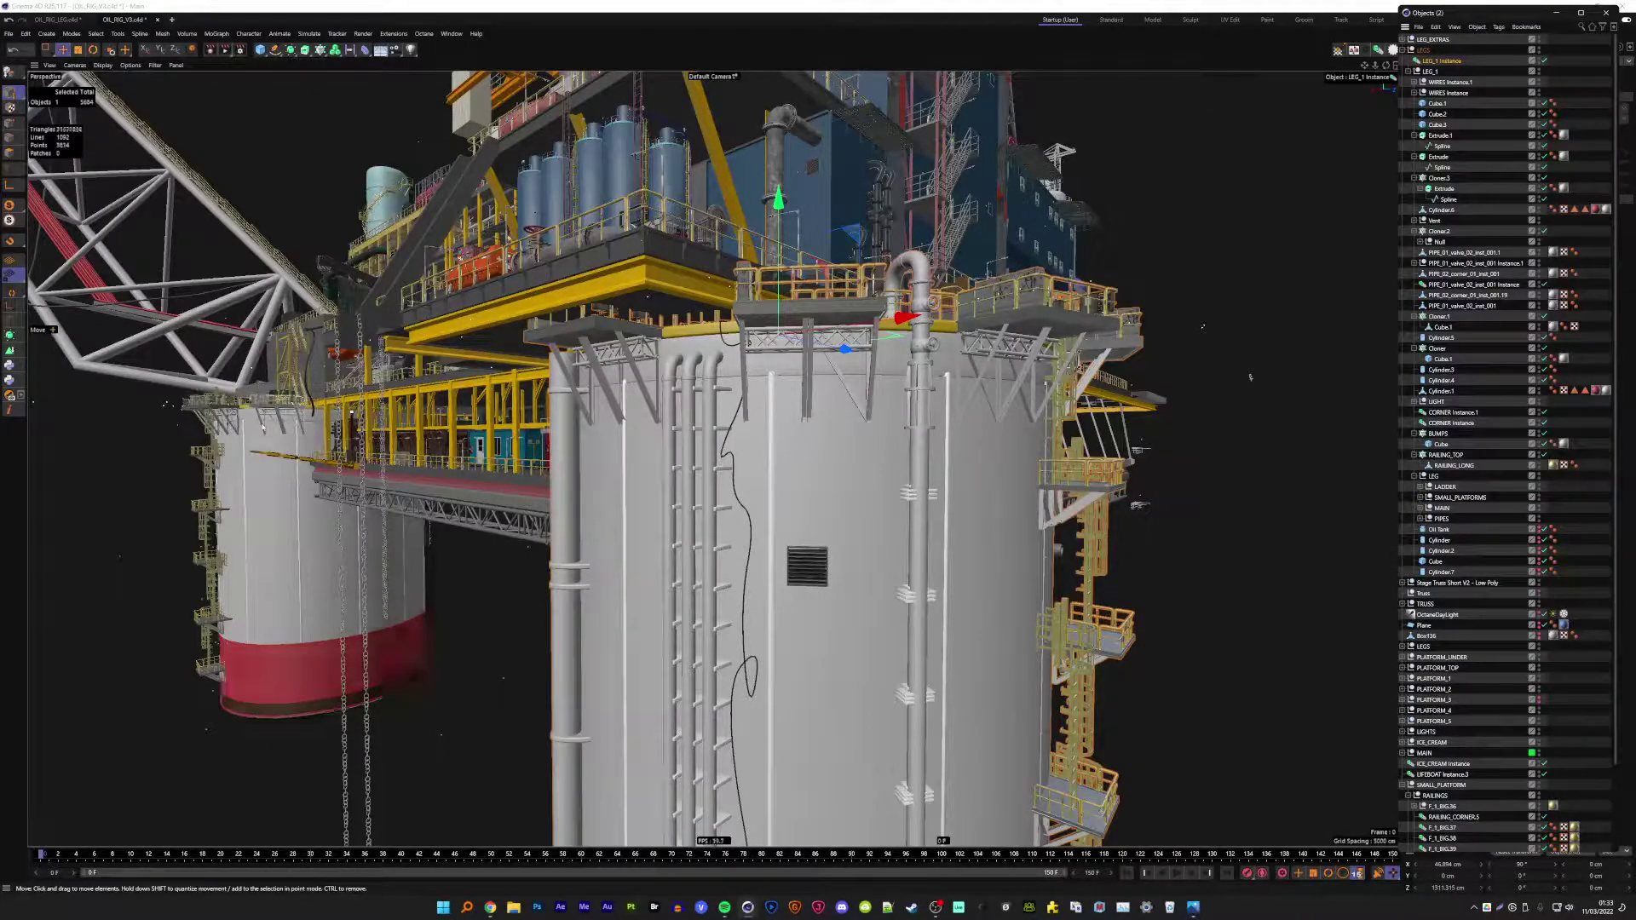
left_click(1419, 509)
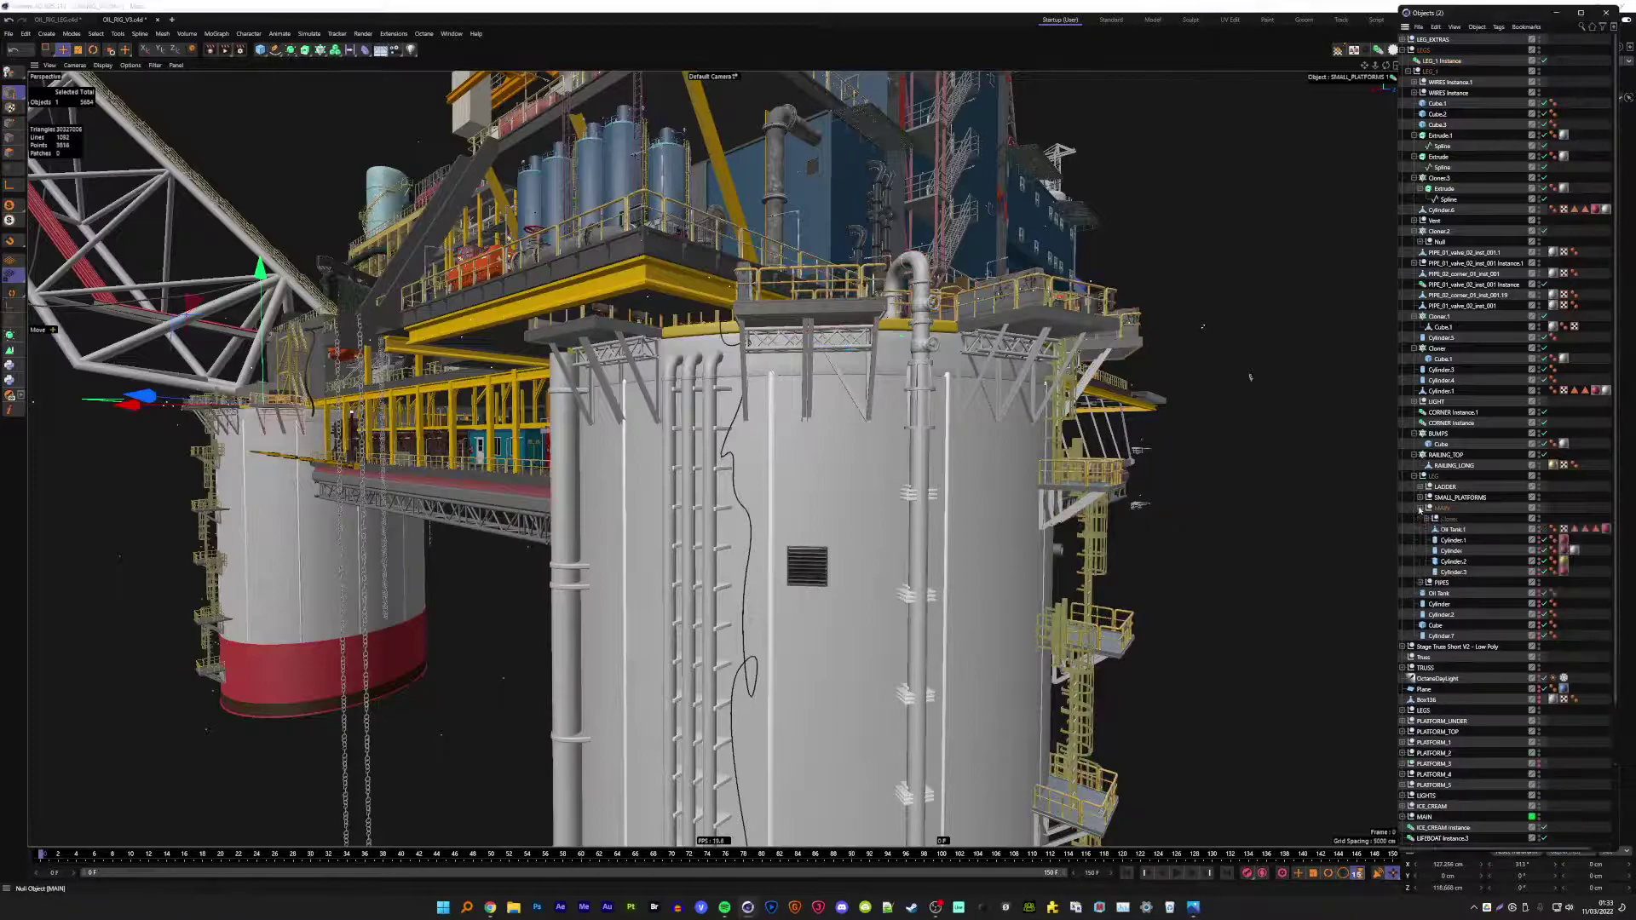
left_click(1427, 519)
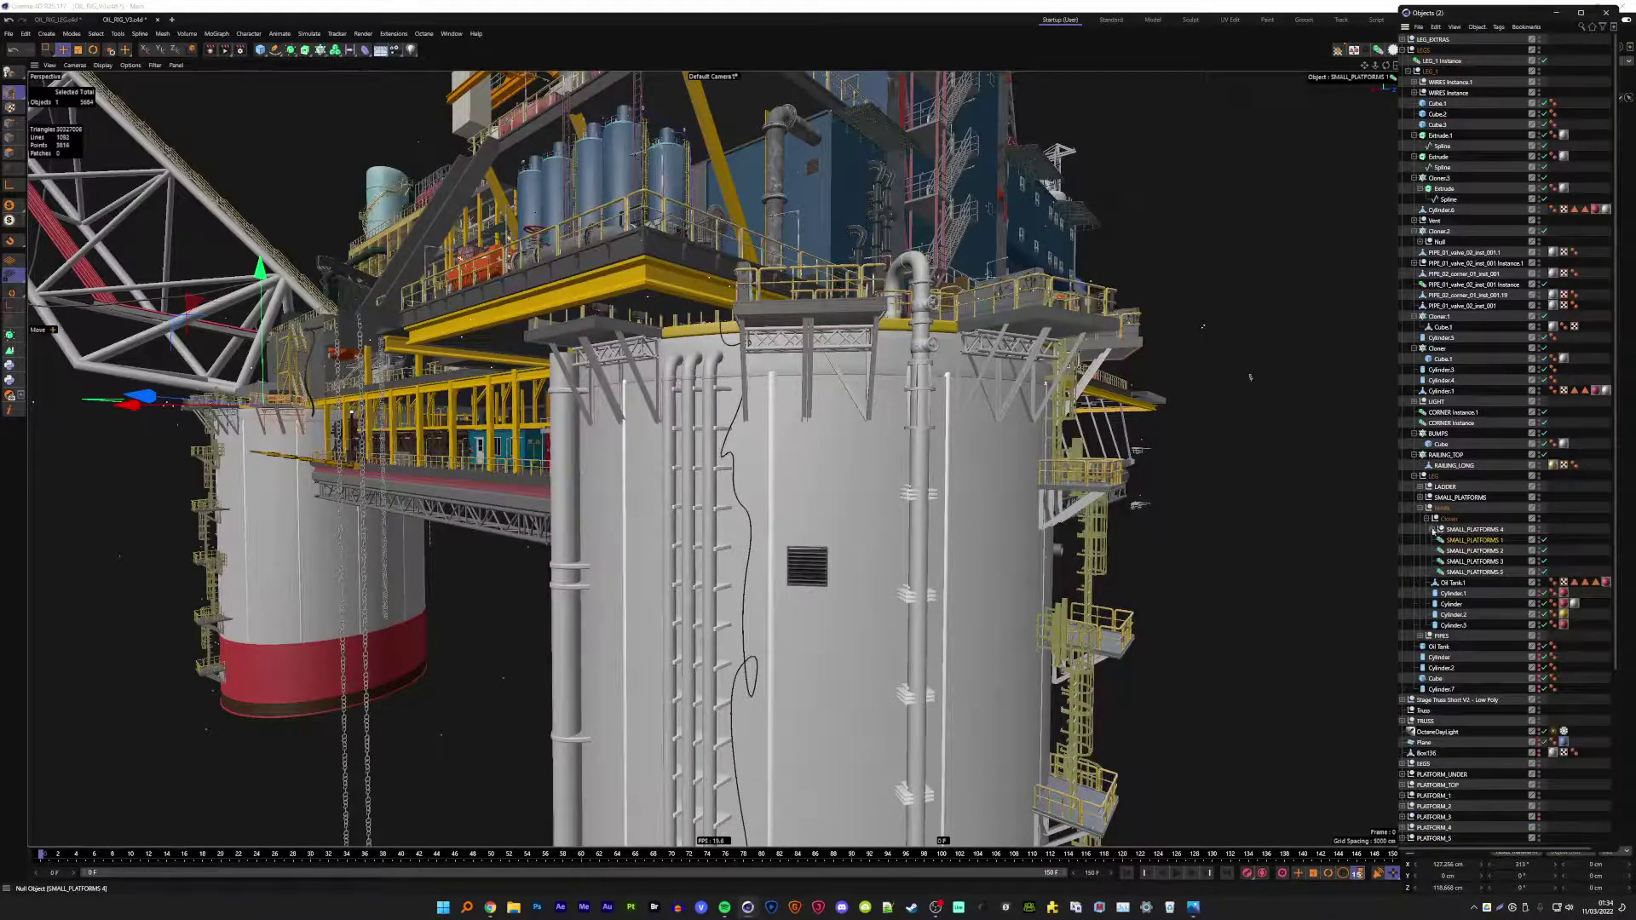
left_click(1457, 530)
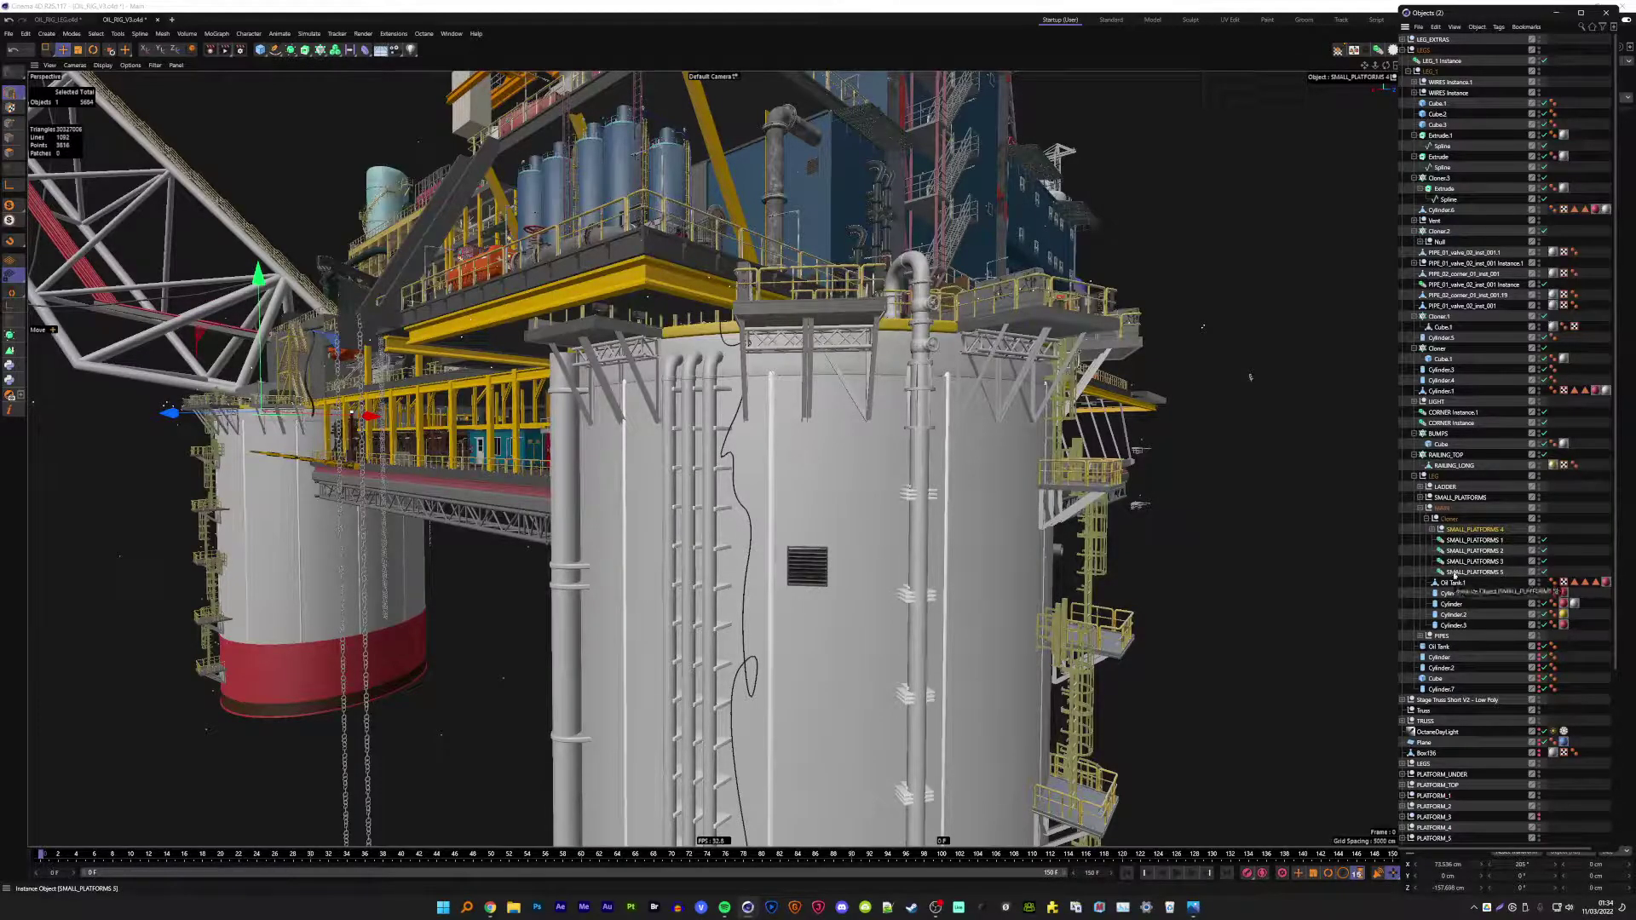
left_click(1453, 573, "shift")
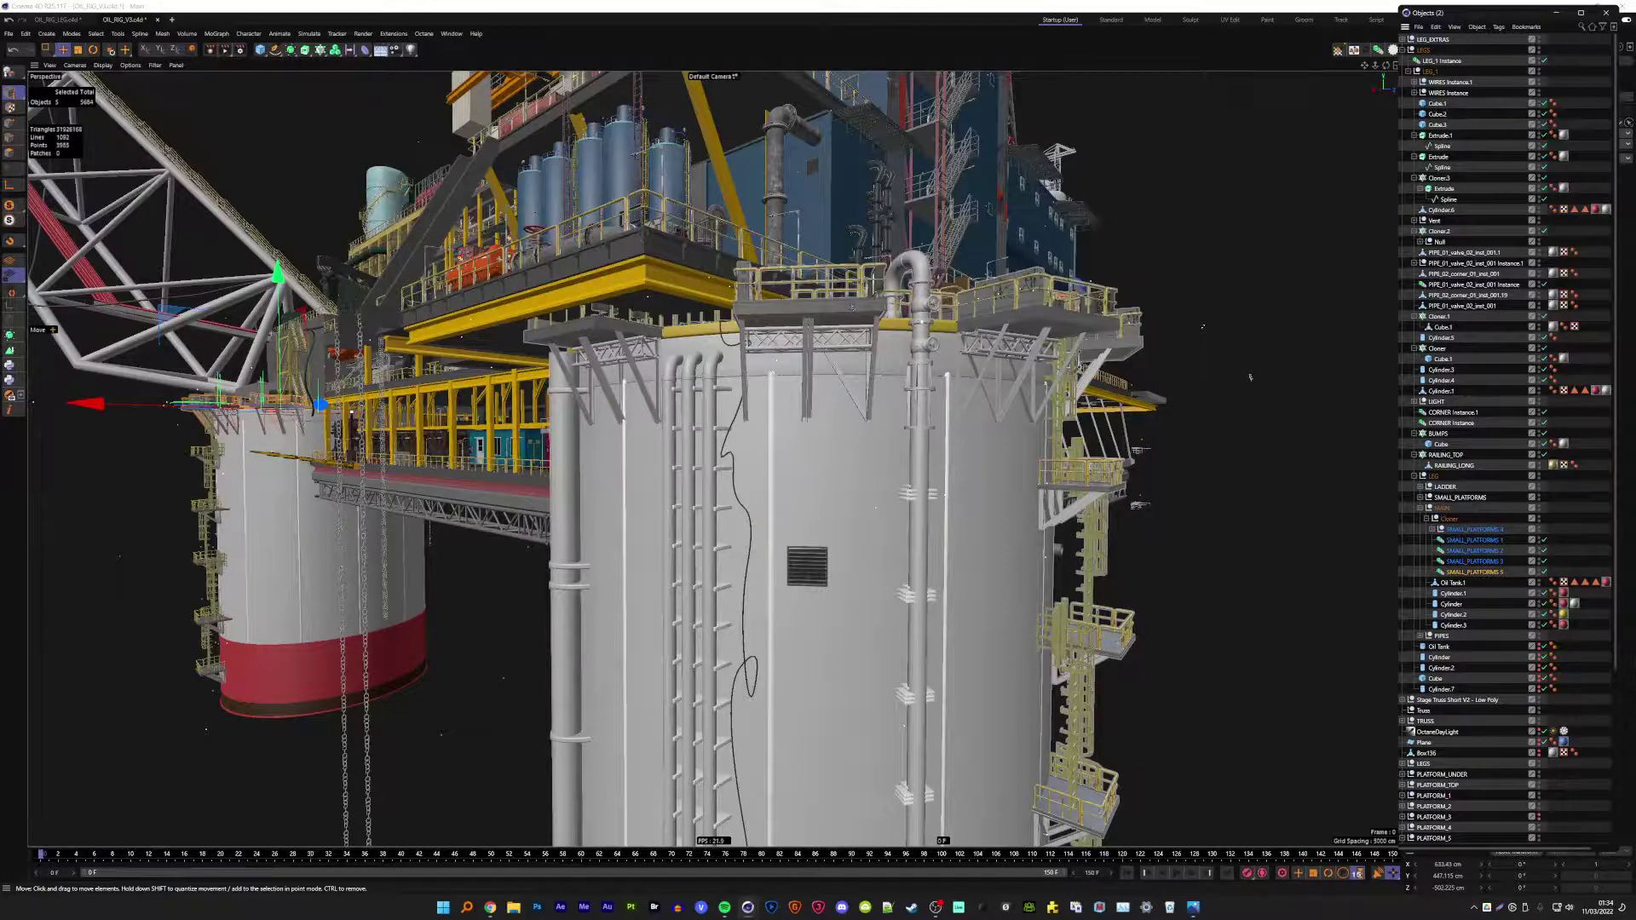
- Toggle the platforms' visibility, then drag the Cloner to the top of the hierarchy
left_click(1426, 518)
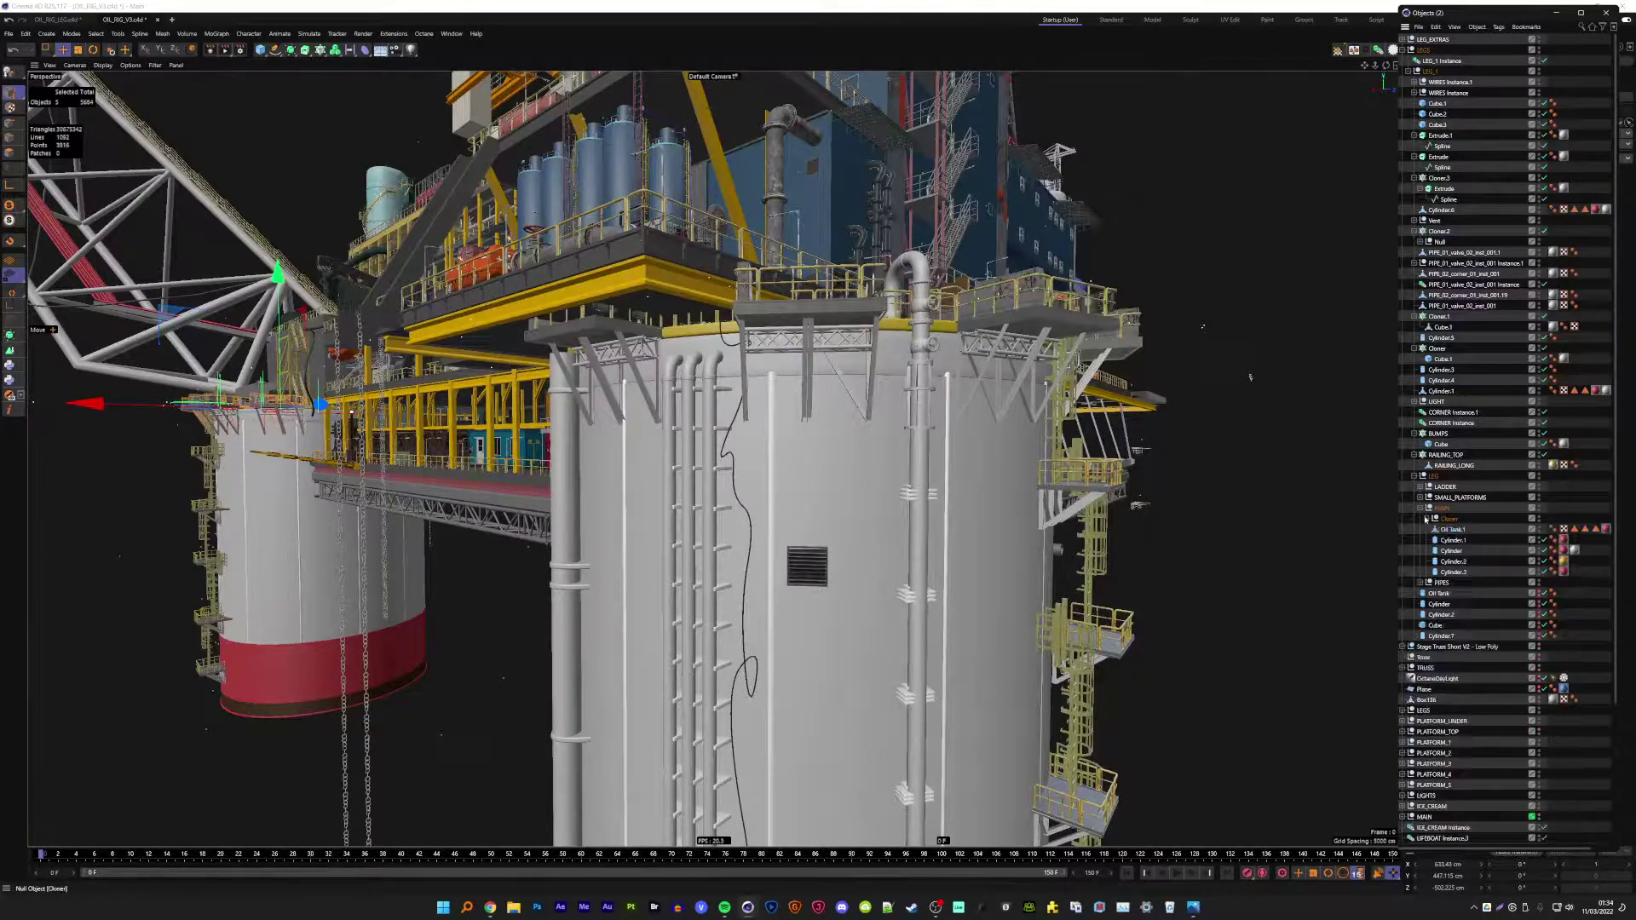
left_click(1539, 519)
left_click(1539, 518)
left_click_drag(1446, 520, 1425, 41)
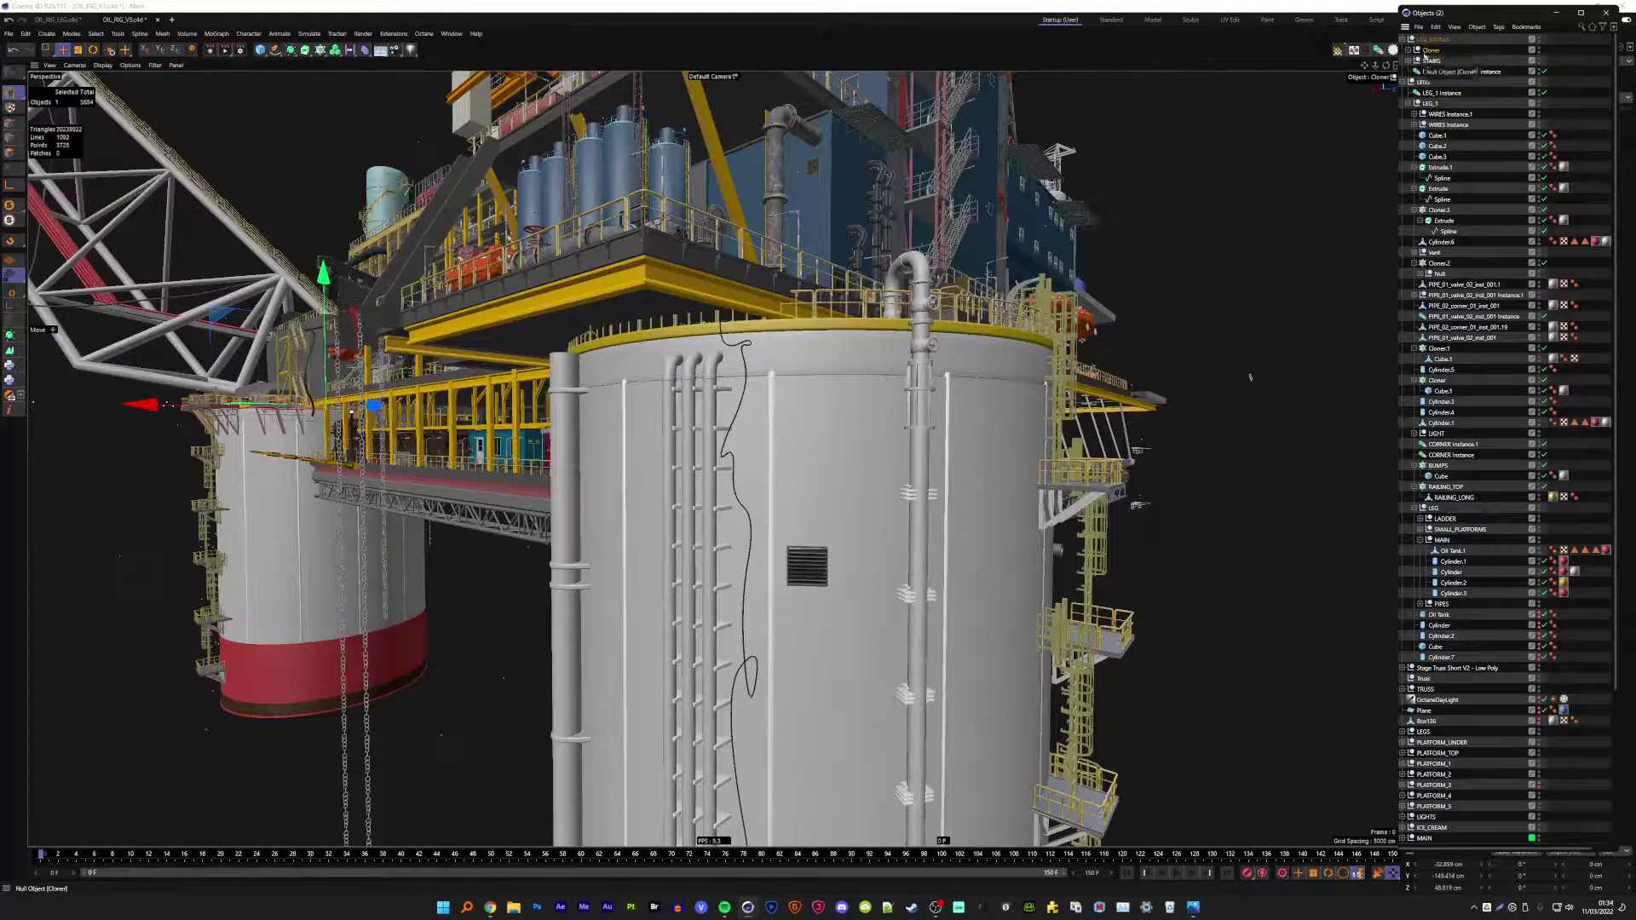
- Rename the Cloner to PLATFORMS
double_click(1430, 50)
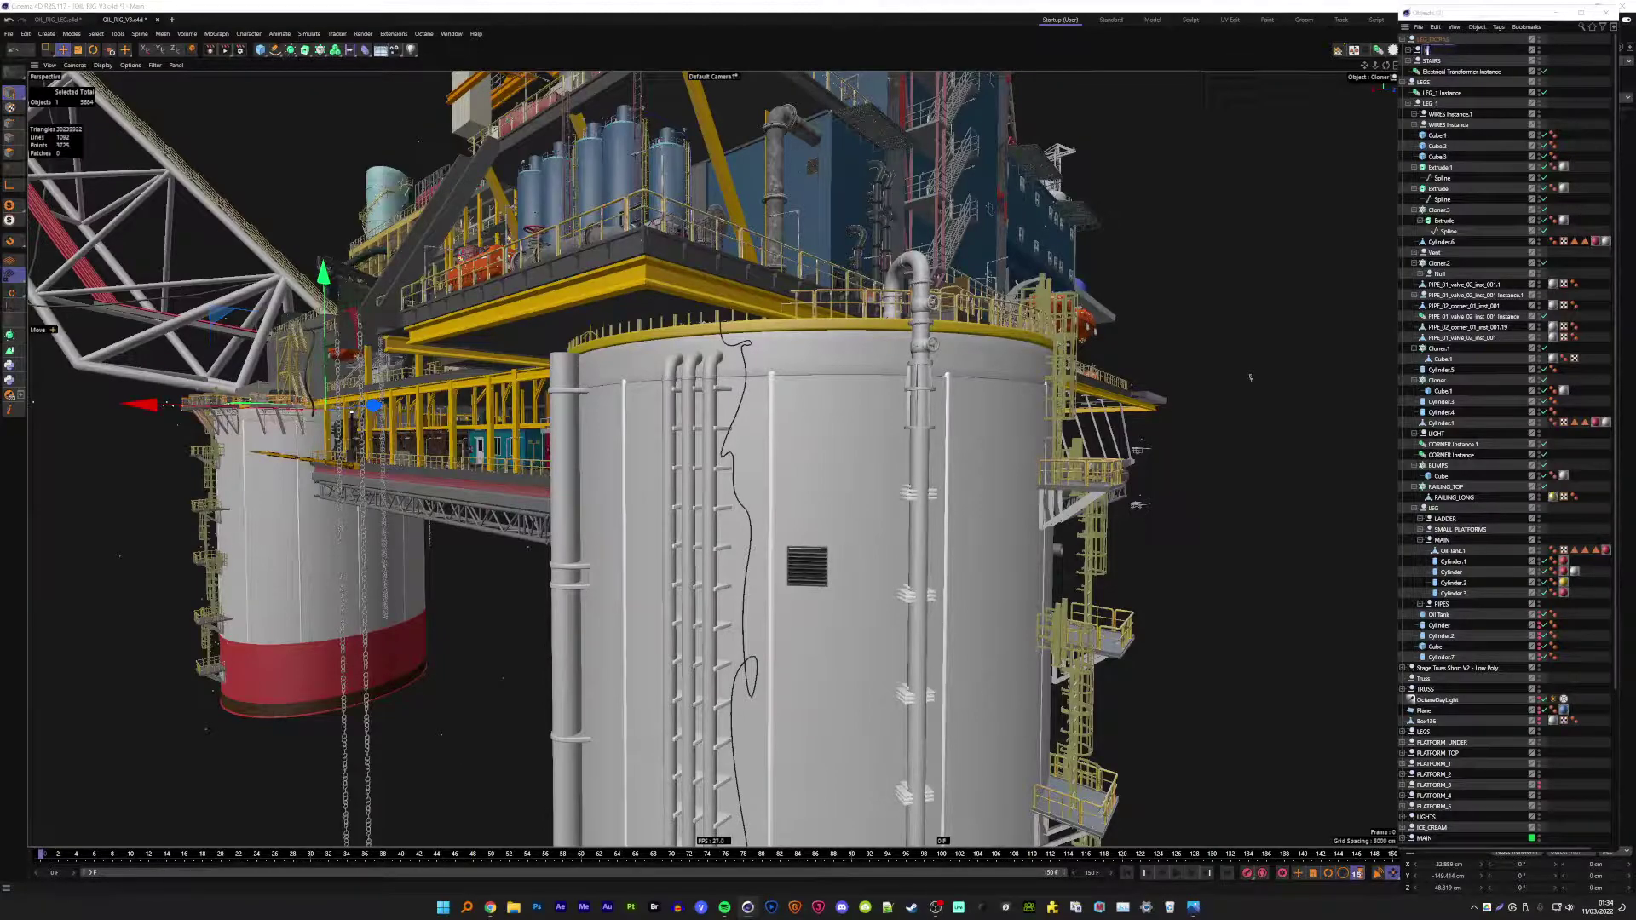
type("PLATFORMS")
key("Return")
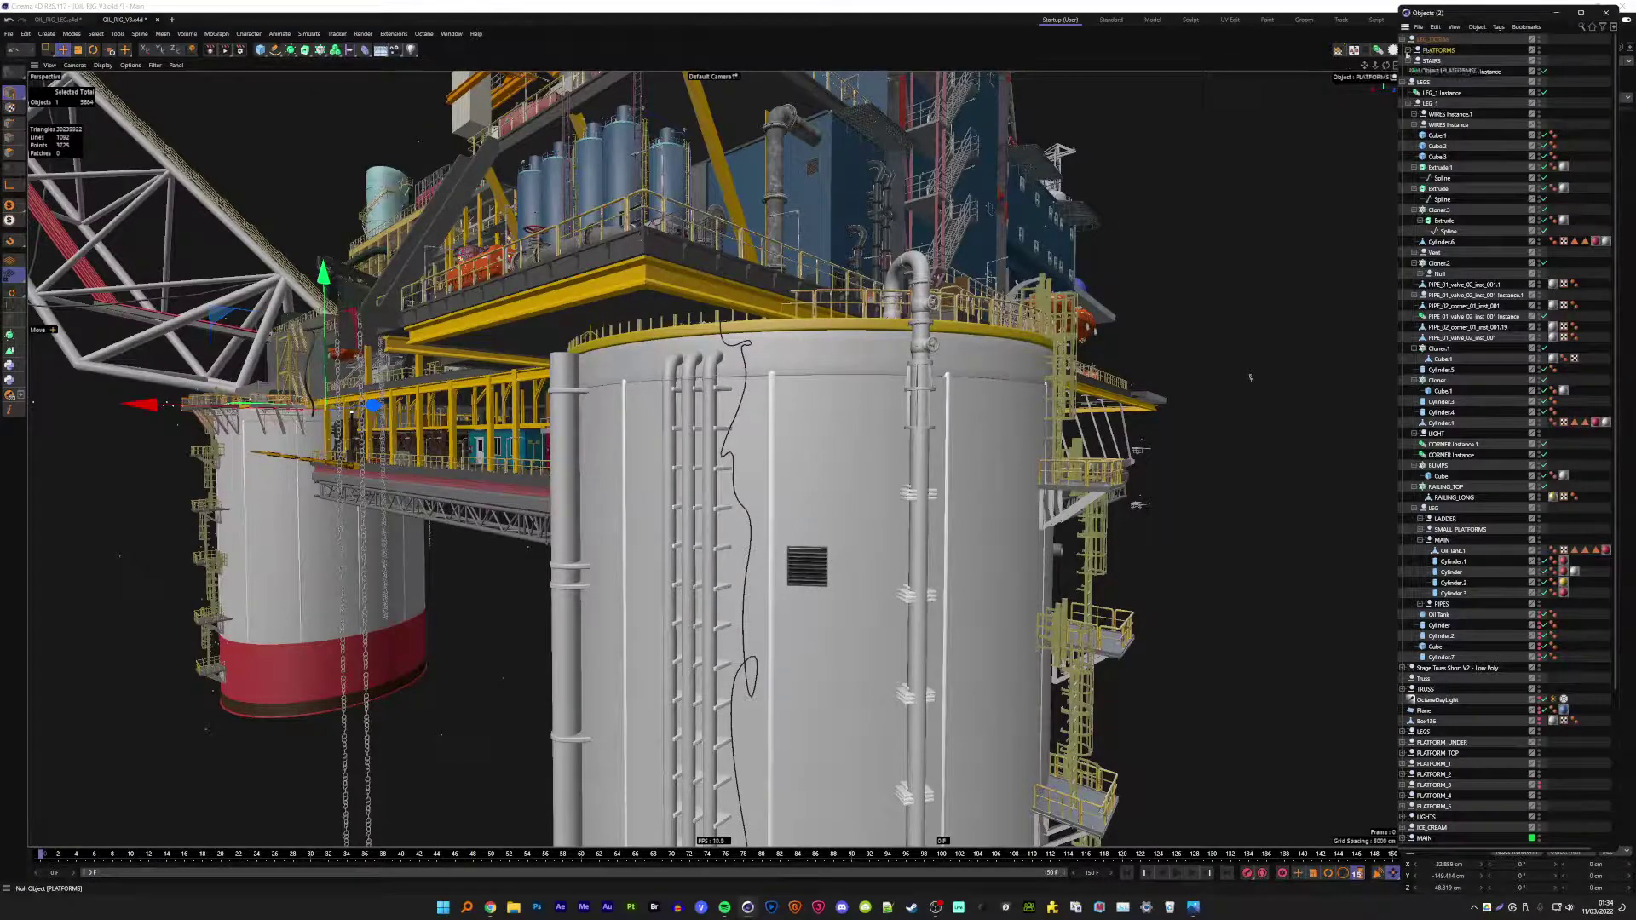
left_click(1407, 52)
left_click(1409, 51)
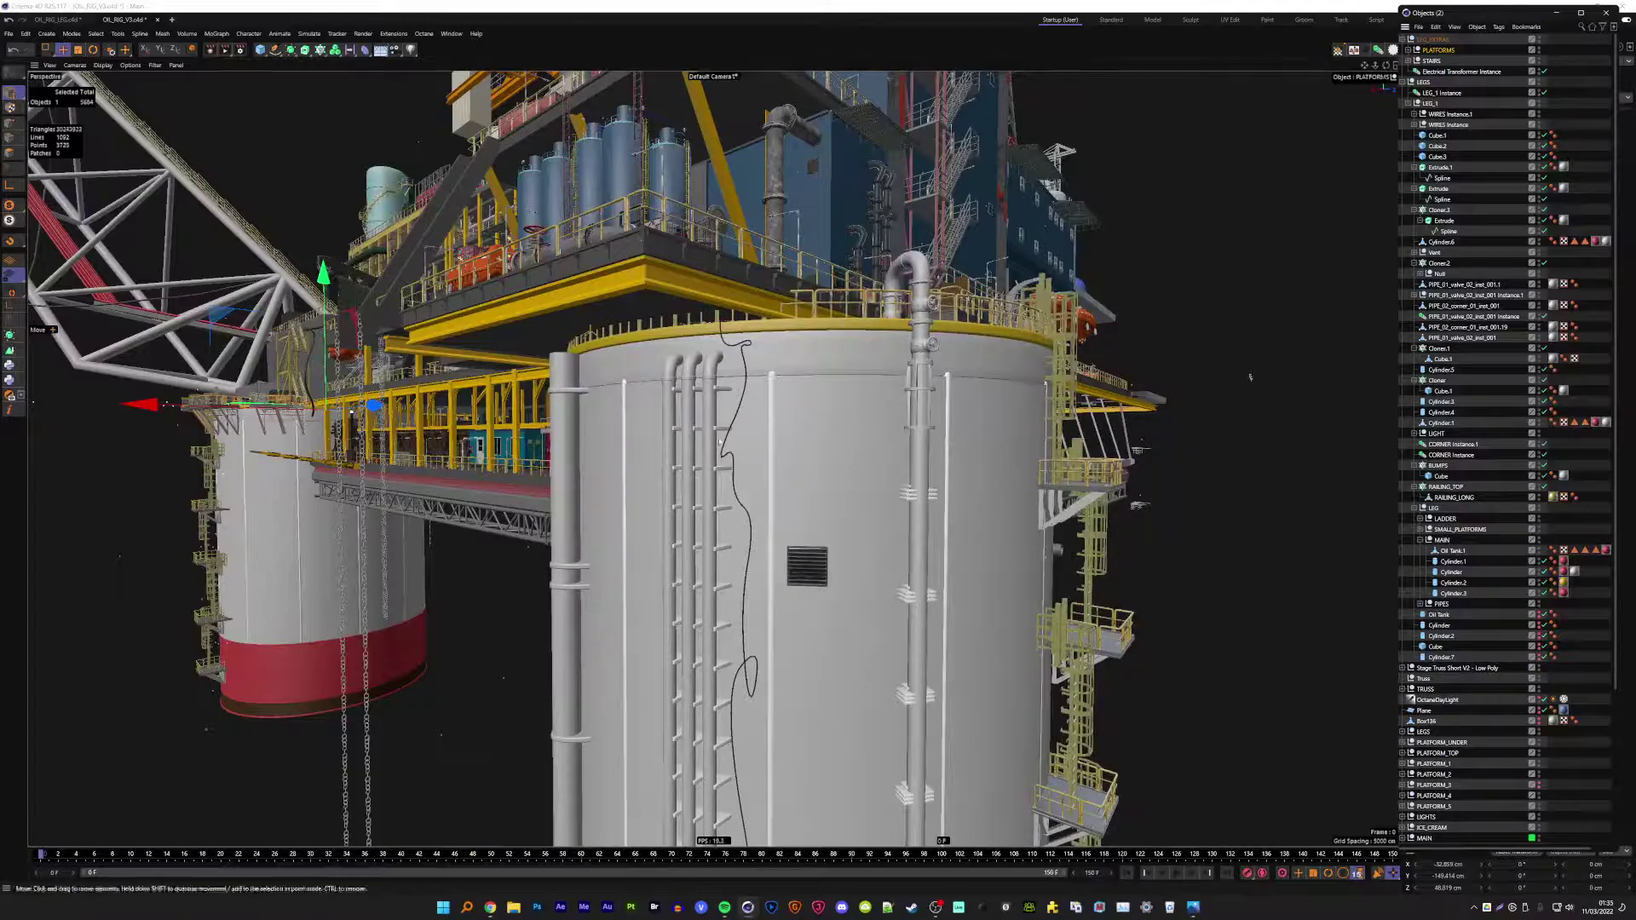
- Place a copy of the platforms over the other tank and nudge it along X
left_click_drag(1250, 377, 1241, 270, "alt")
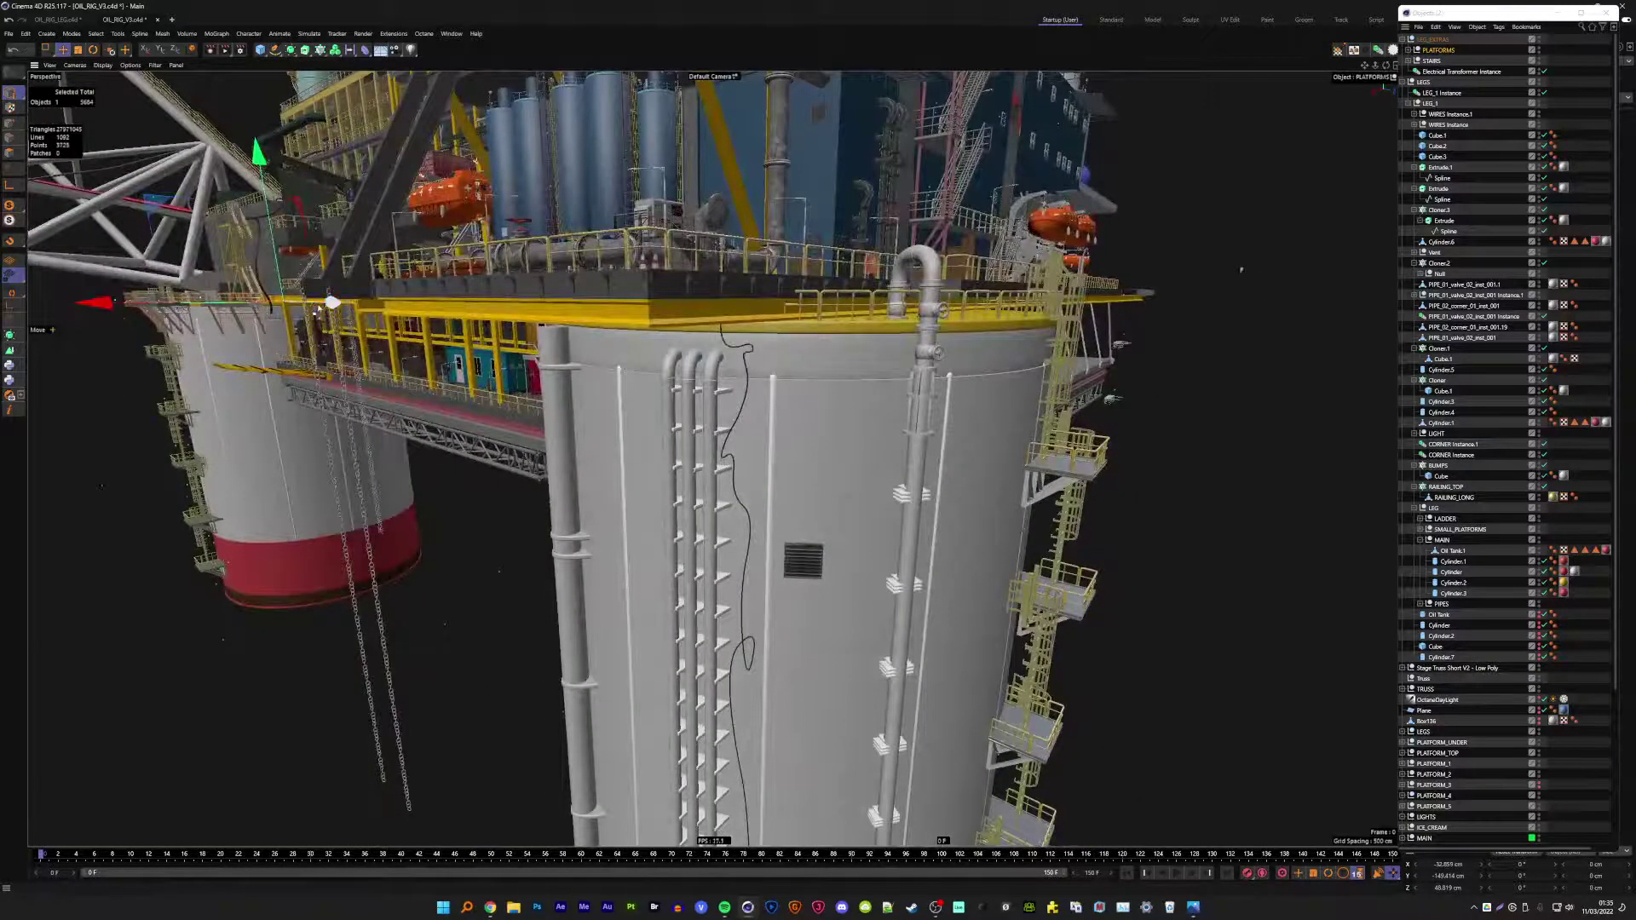
mouse_move(331, 303)
left_mouse_down()
mouse_move(946, 314)
mouse_move(839, 358)
mouse_move(962, 247)
mouse_move(833, 242)
left_mouse_up()
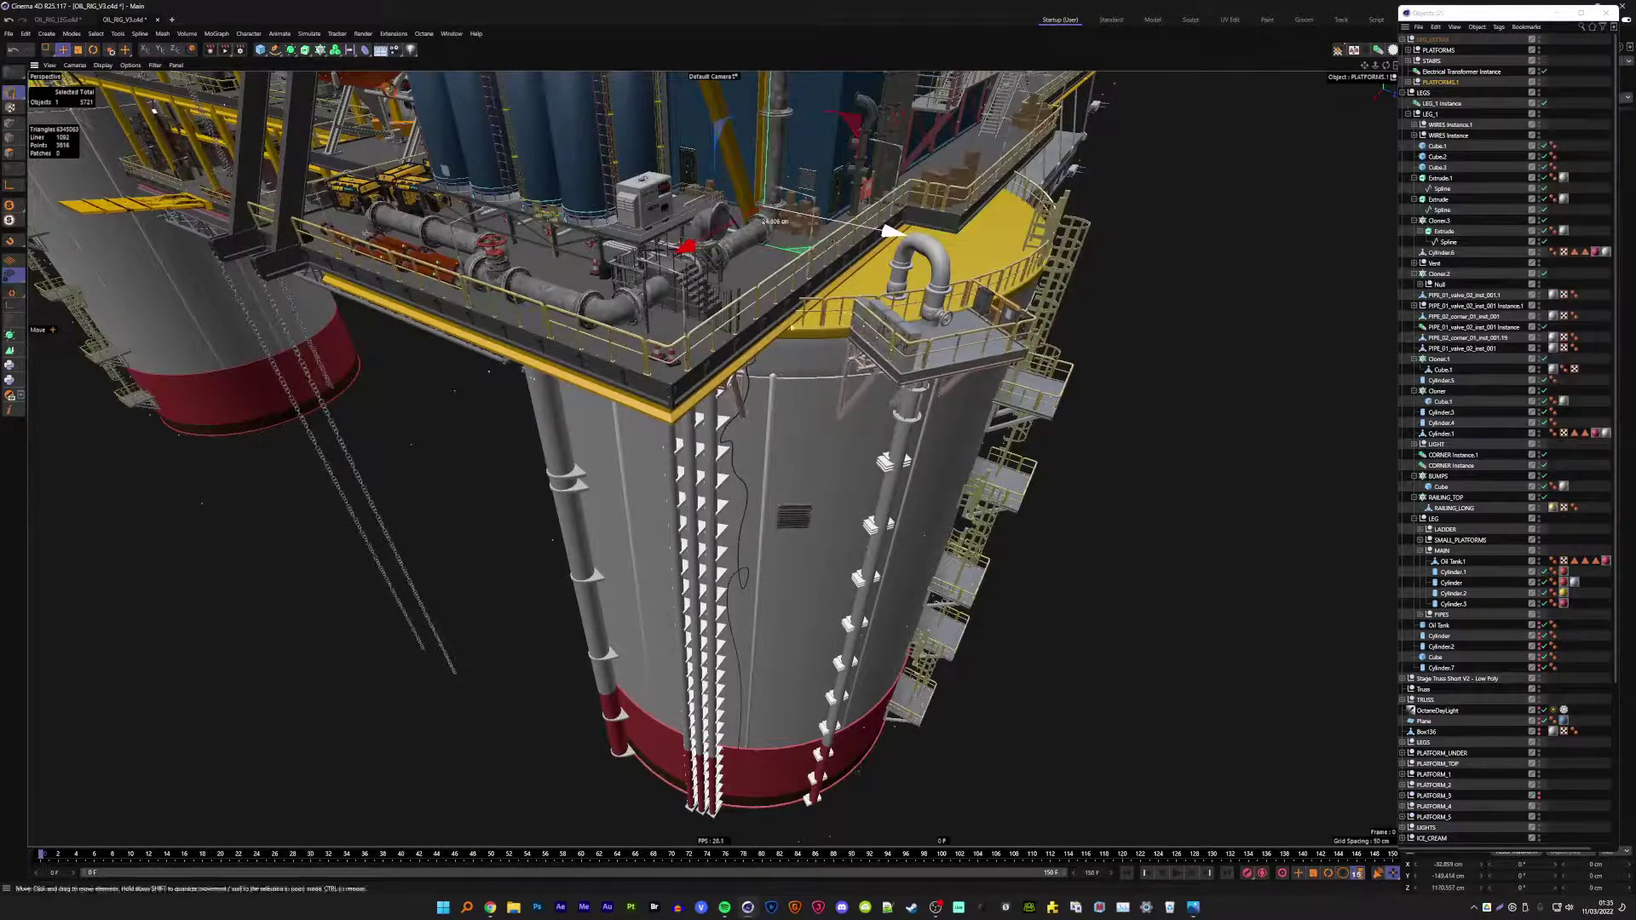
scroll(884, 336, "up", 3)
scroll(883, 336, "up", 2)
scroll(884, 336, "up", 2)
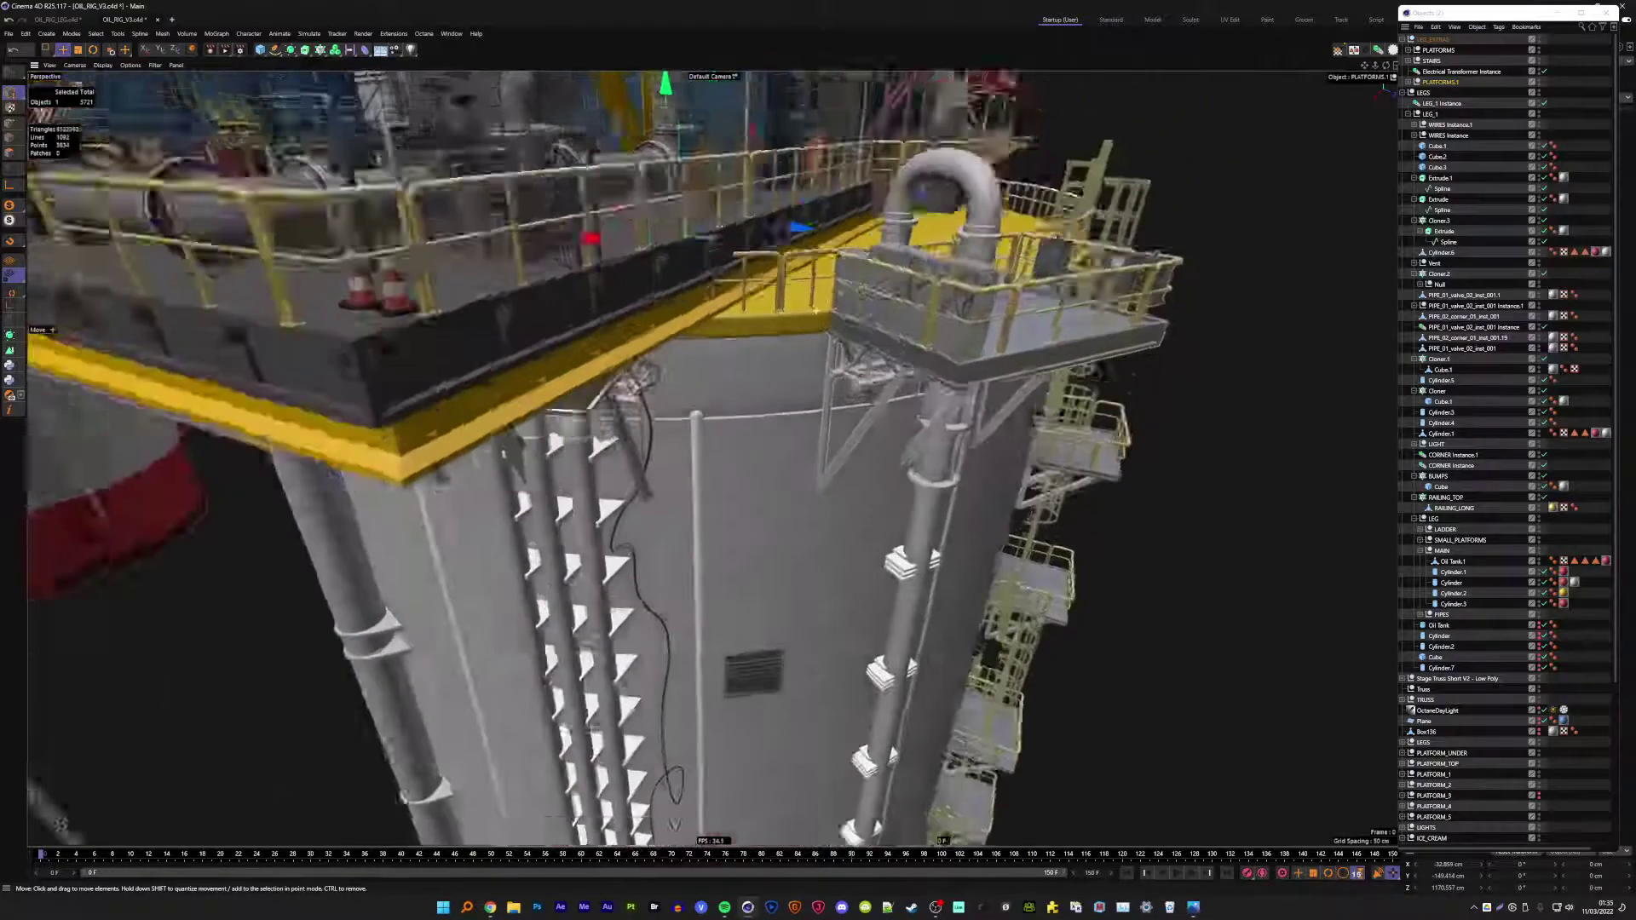
scroll(884, 336, "up", 2)
left_click_drag(740, 261, 743, 262)
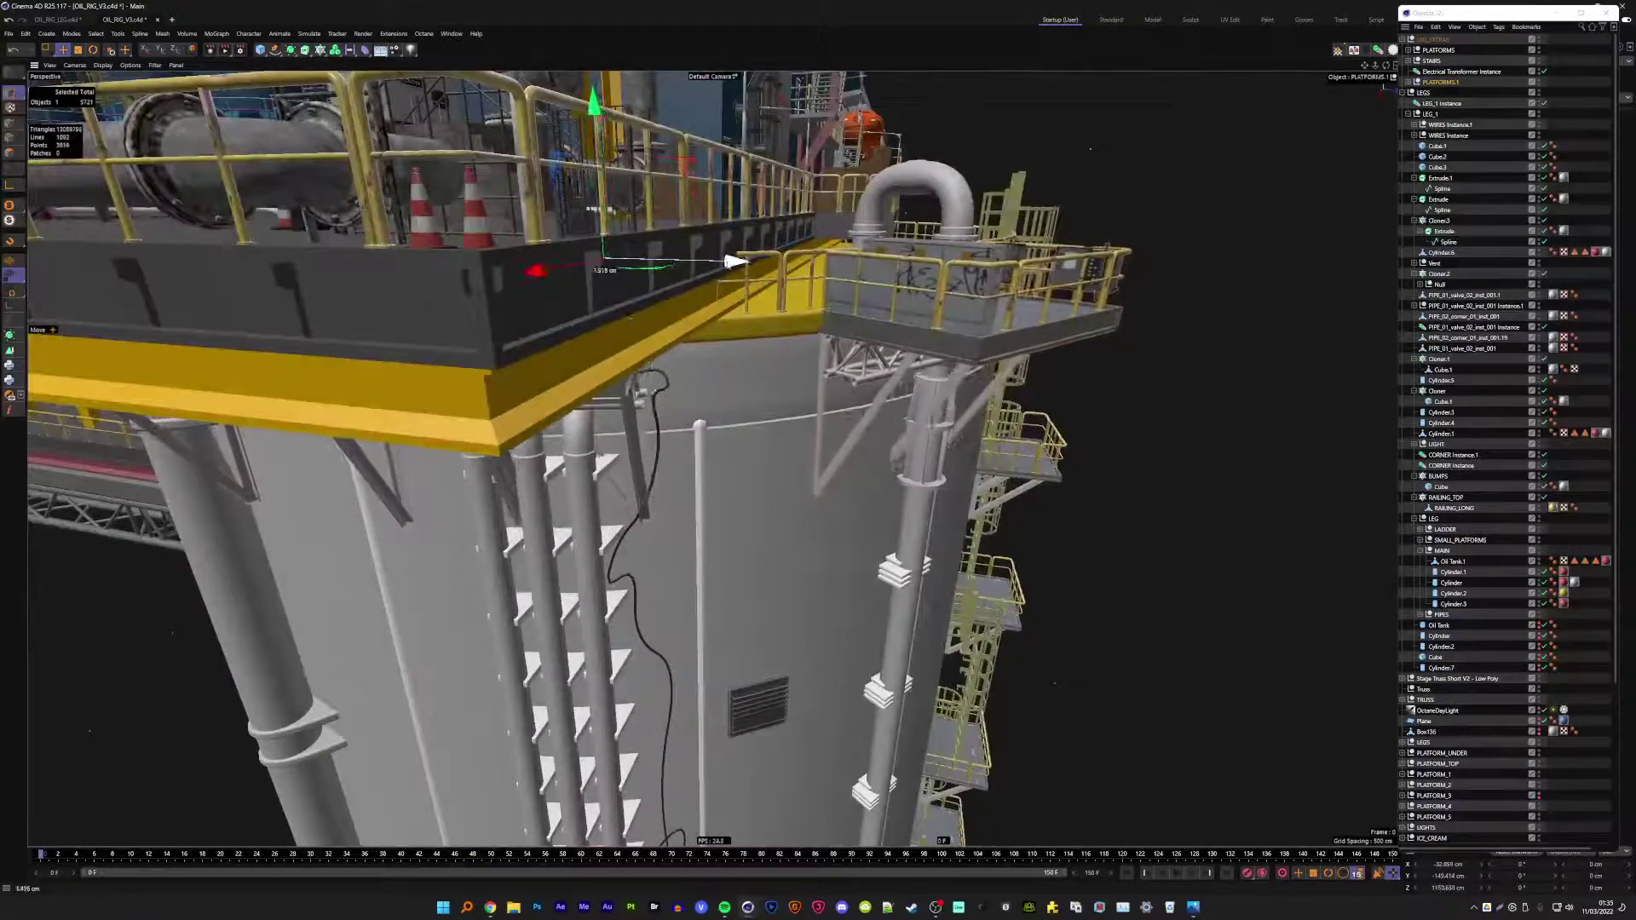
scroll(818, 384, "up", 2)
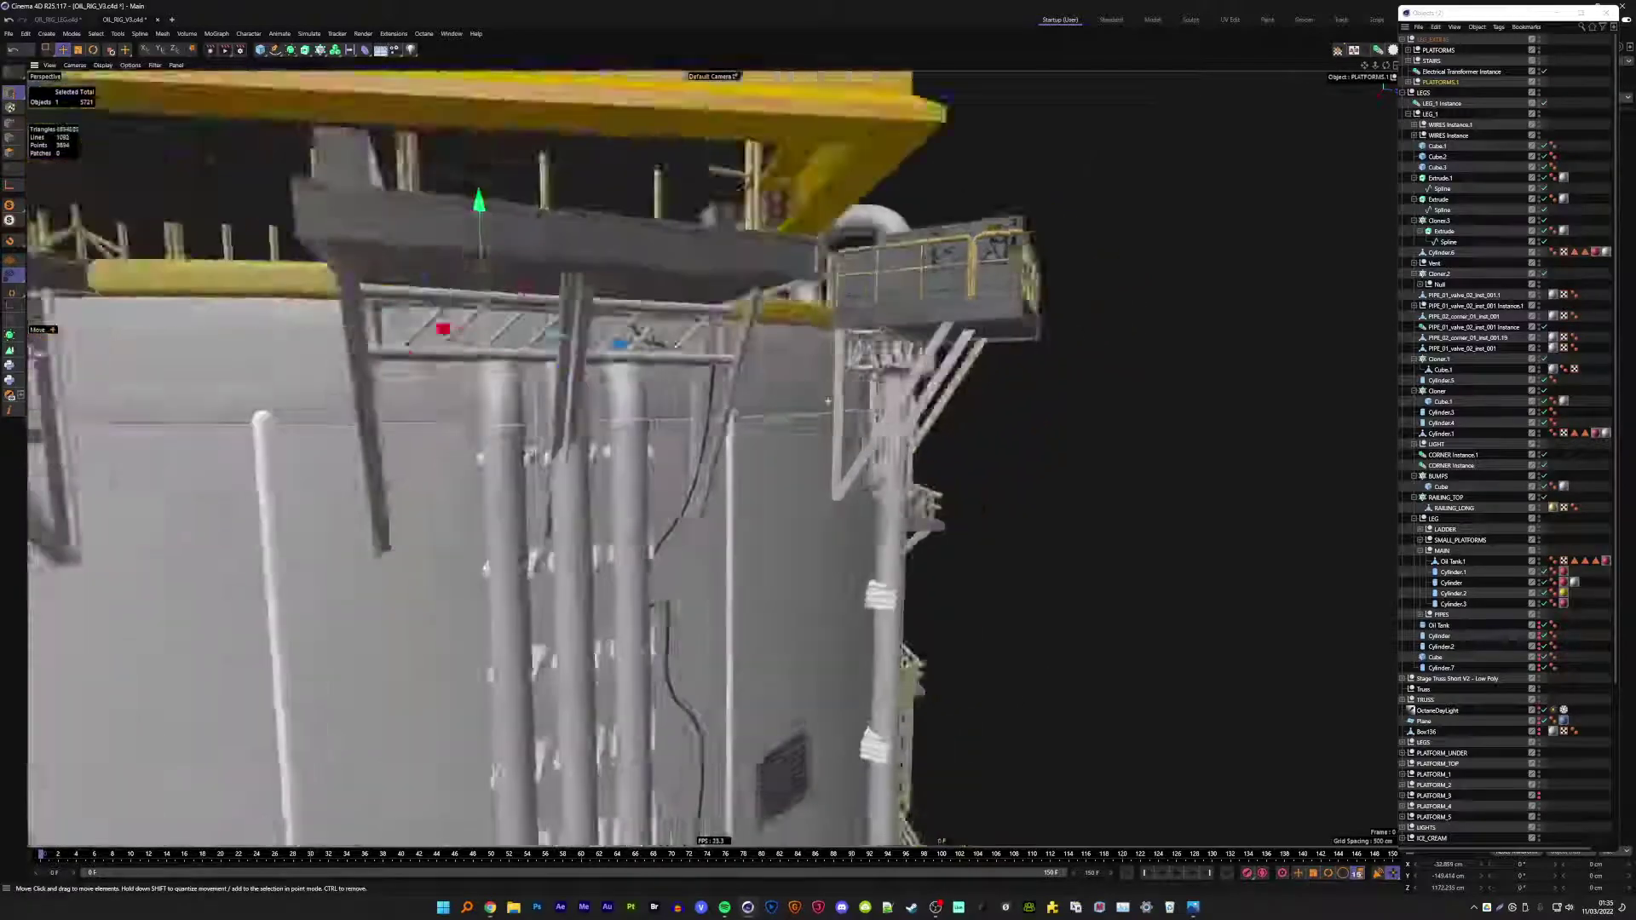
scroll(822, 392, "up", 2)
scroll(827, 401, "up", 2)
scroll(818, 409, "down", 3)
scroll(784, 421, "down", 1)
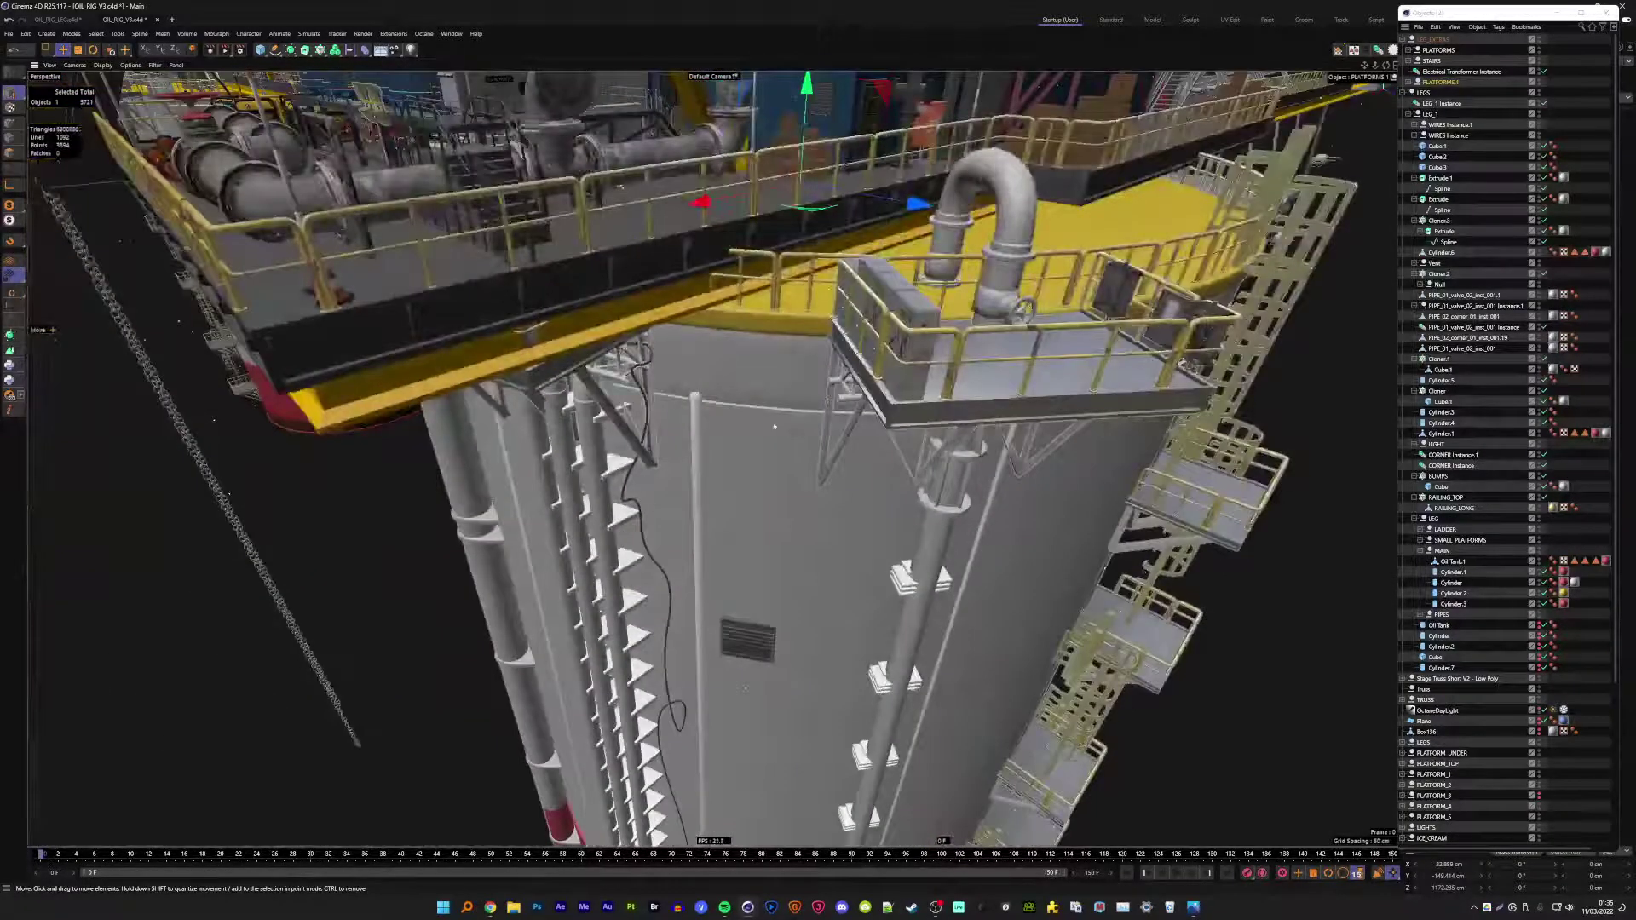
scroll(750, 443, "down", 3)
scroll(714, 461, "down", 1)
- Nudge the copied platform along Z and rotate it about 55.6° around its vertical axis
left_click_drag(714, 460, 673, 400, "alt")
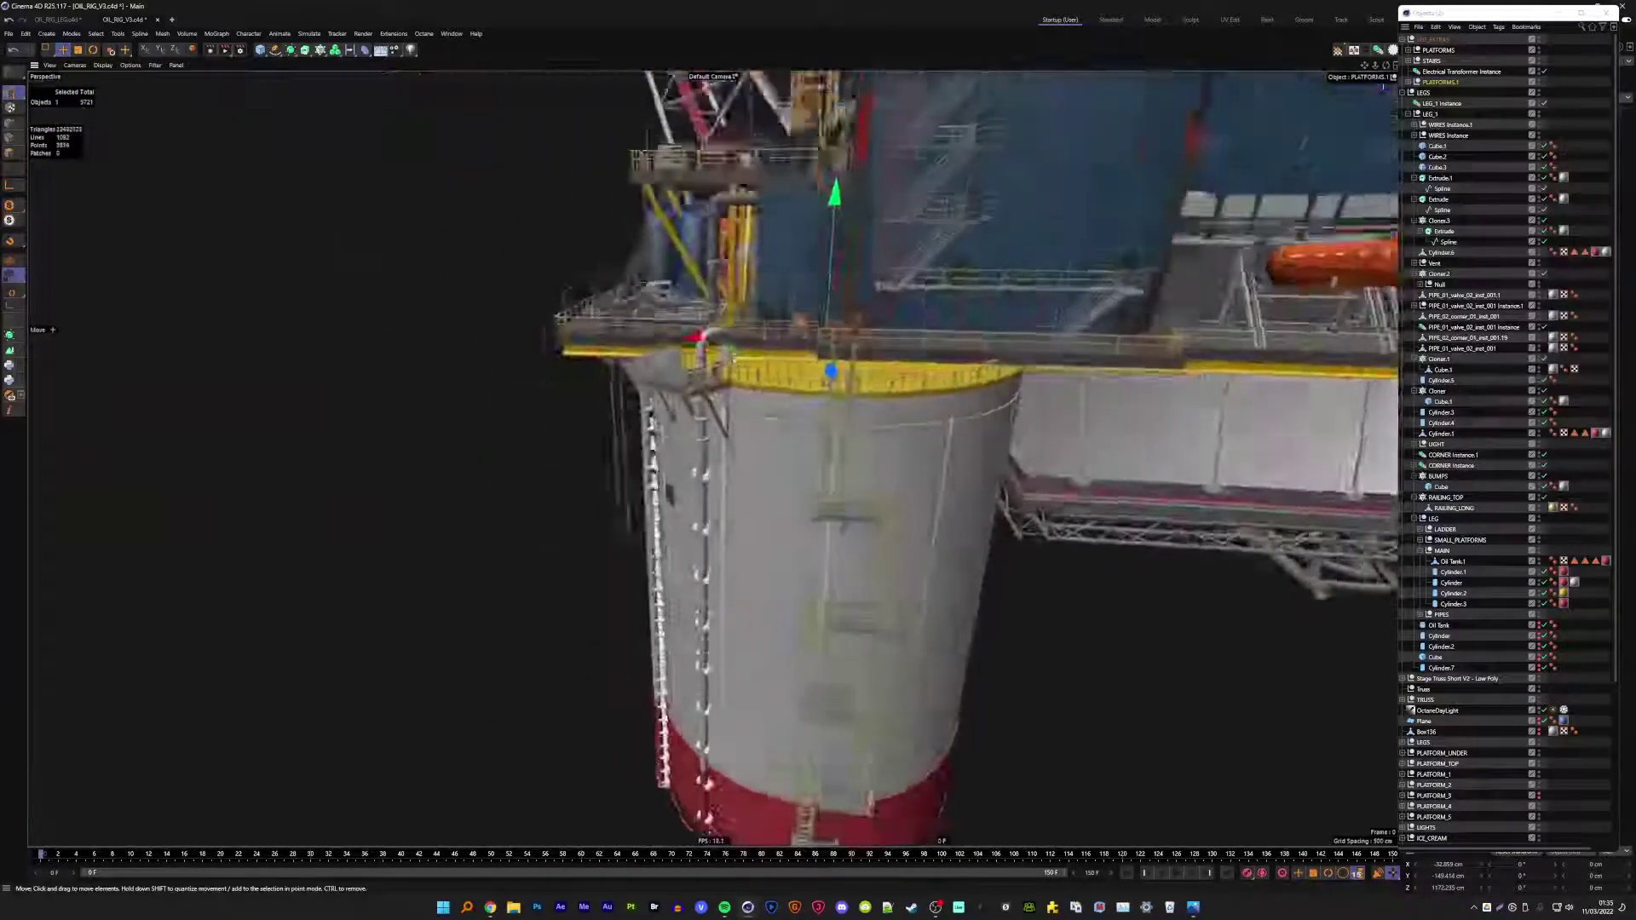
key("r")
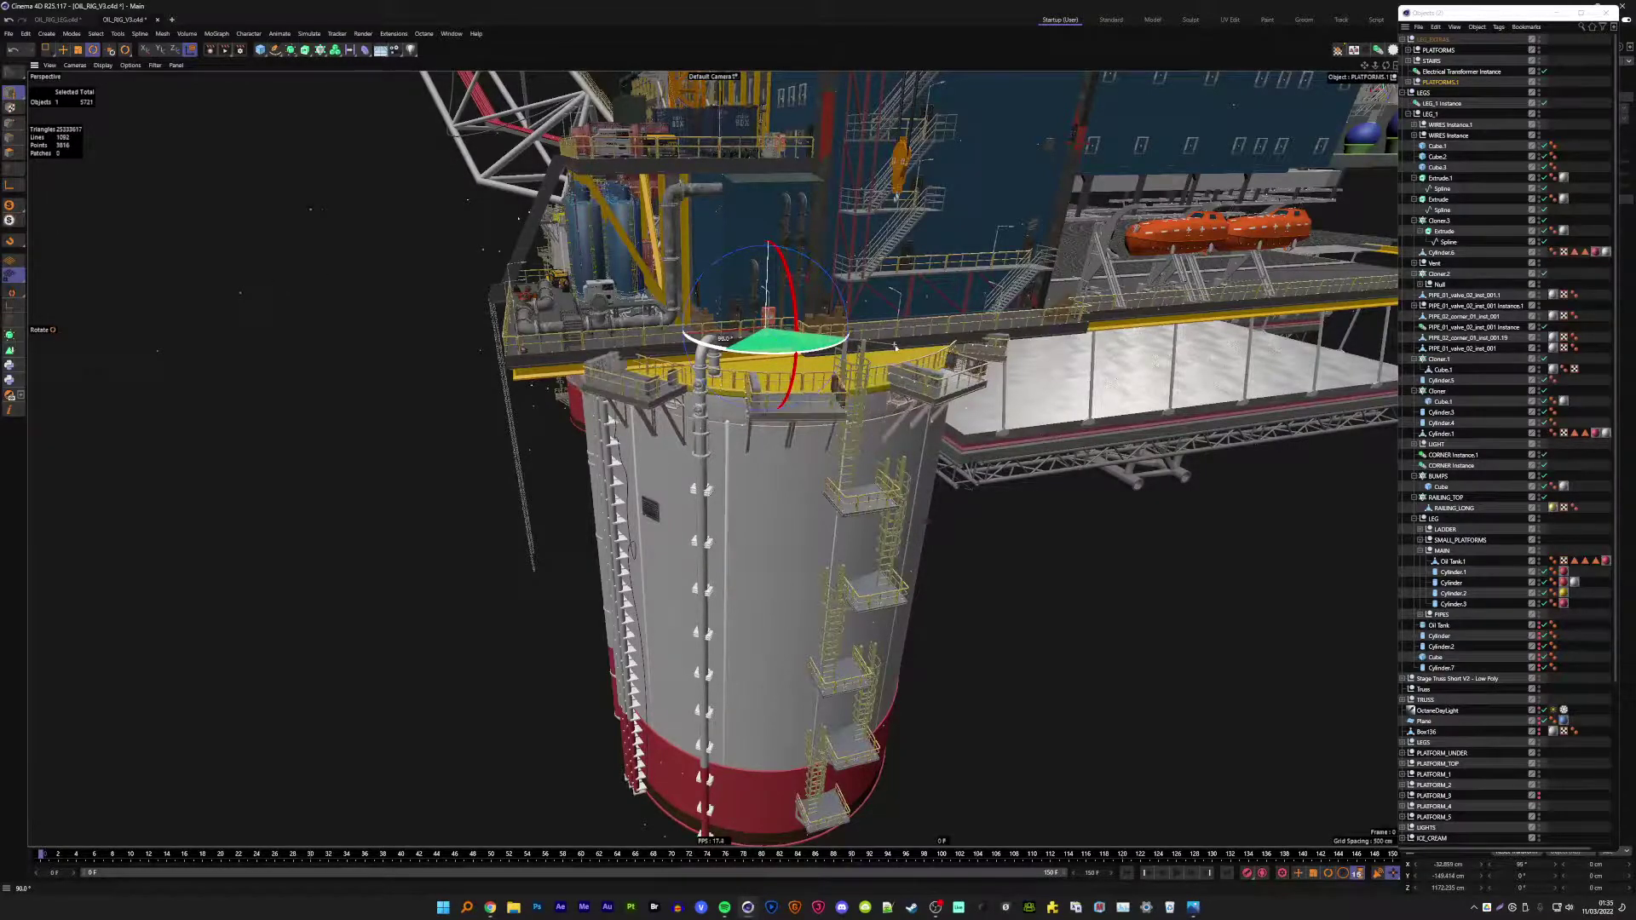
mouse_move(892, 344)
left_mouse_down("alt")
mouse_move(791, 276)
mouse_move(811, 456)
mouse_move(777, 271)
mouse_move(1266, 420)
left_mouse_up("alt")
key("e")
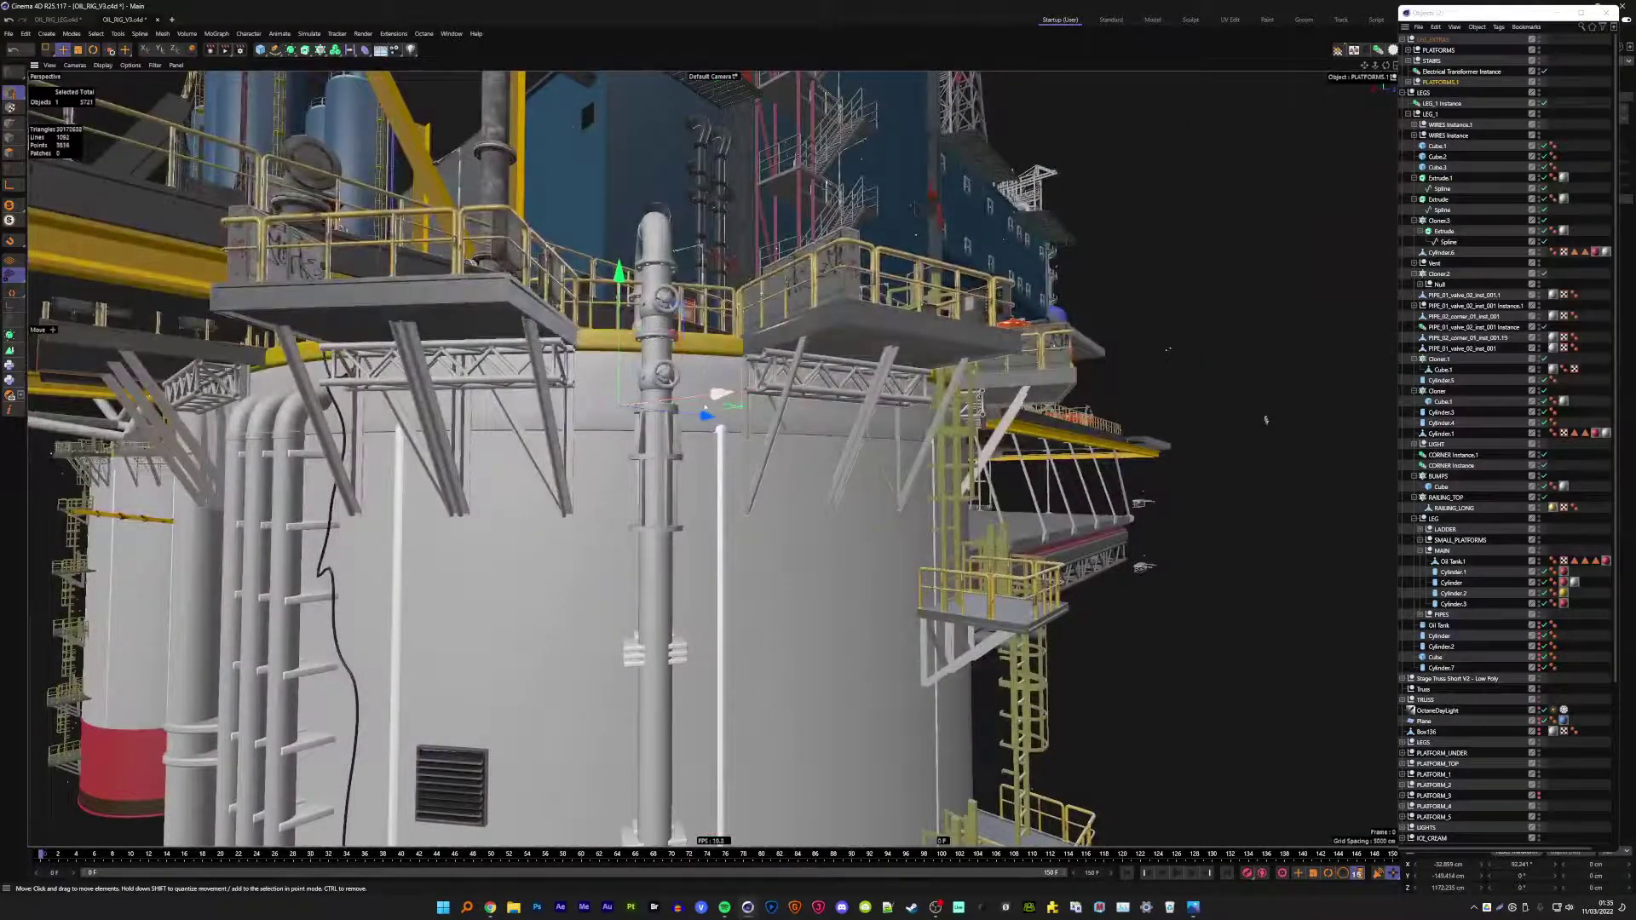
left_click_drag(705, 414, 707, 400)
key("r")
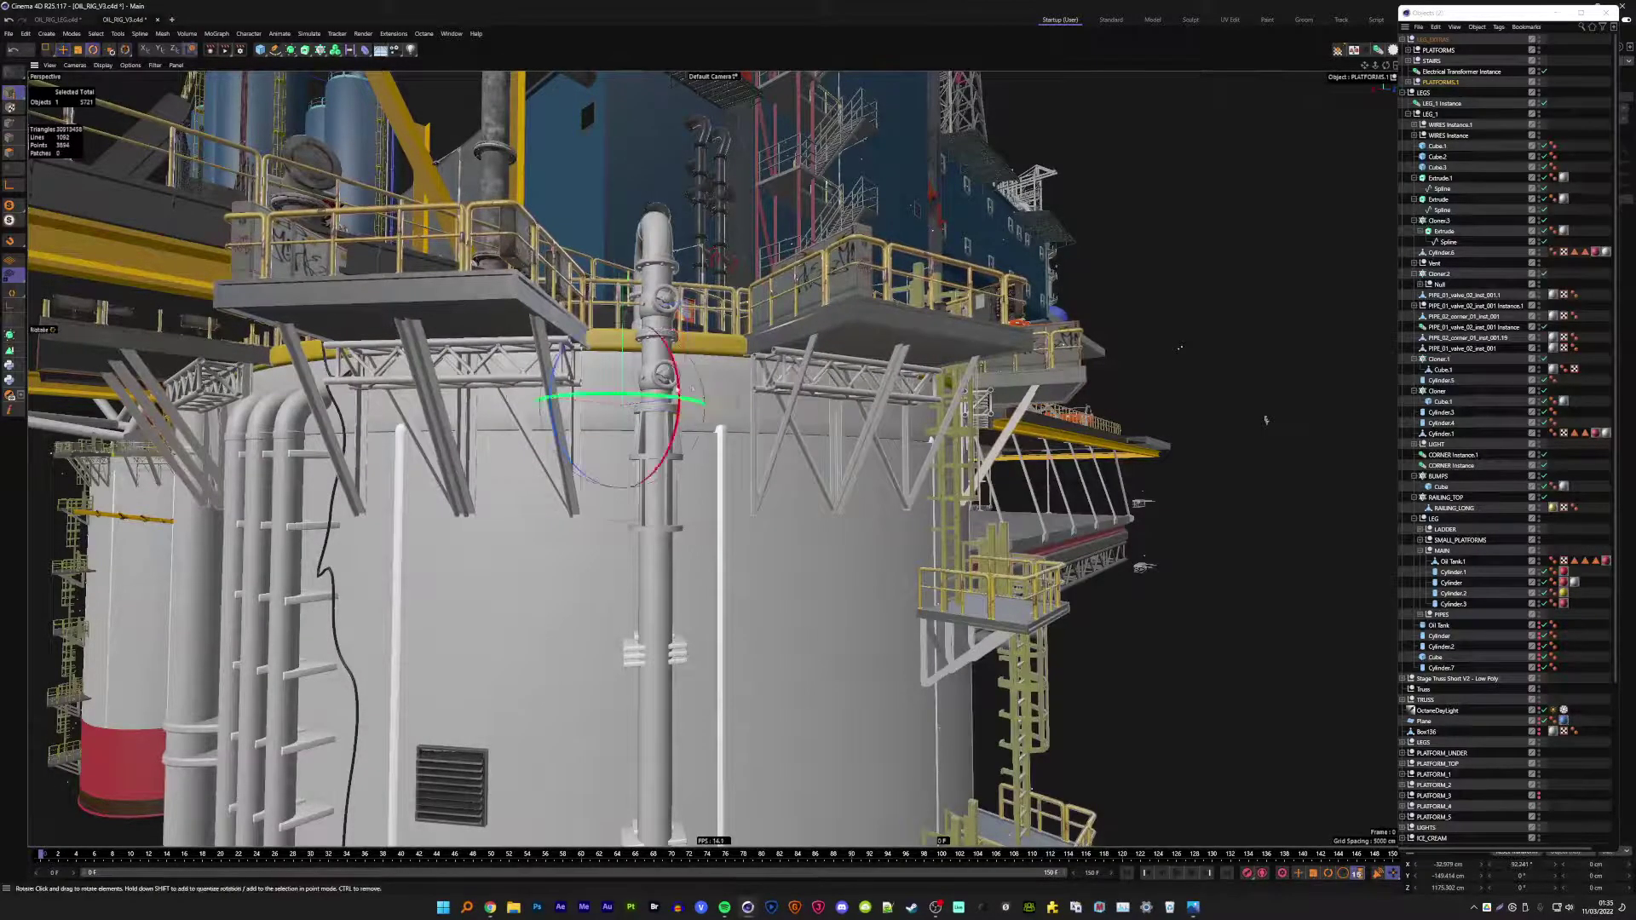
key("r")
mouse_move(648, 399)
left_mouse_down()
mouse_move(645, 385)
mouse_move(559, 408)
left_mouse_up()
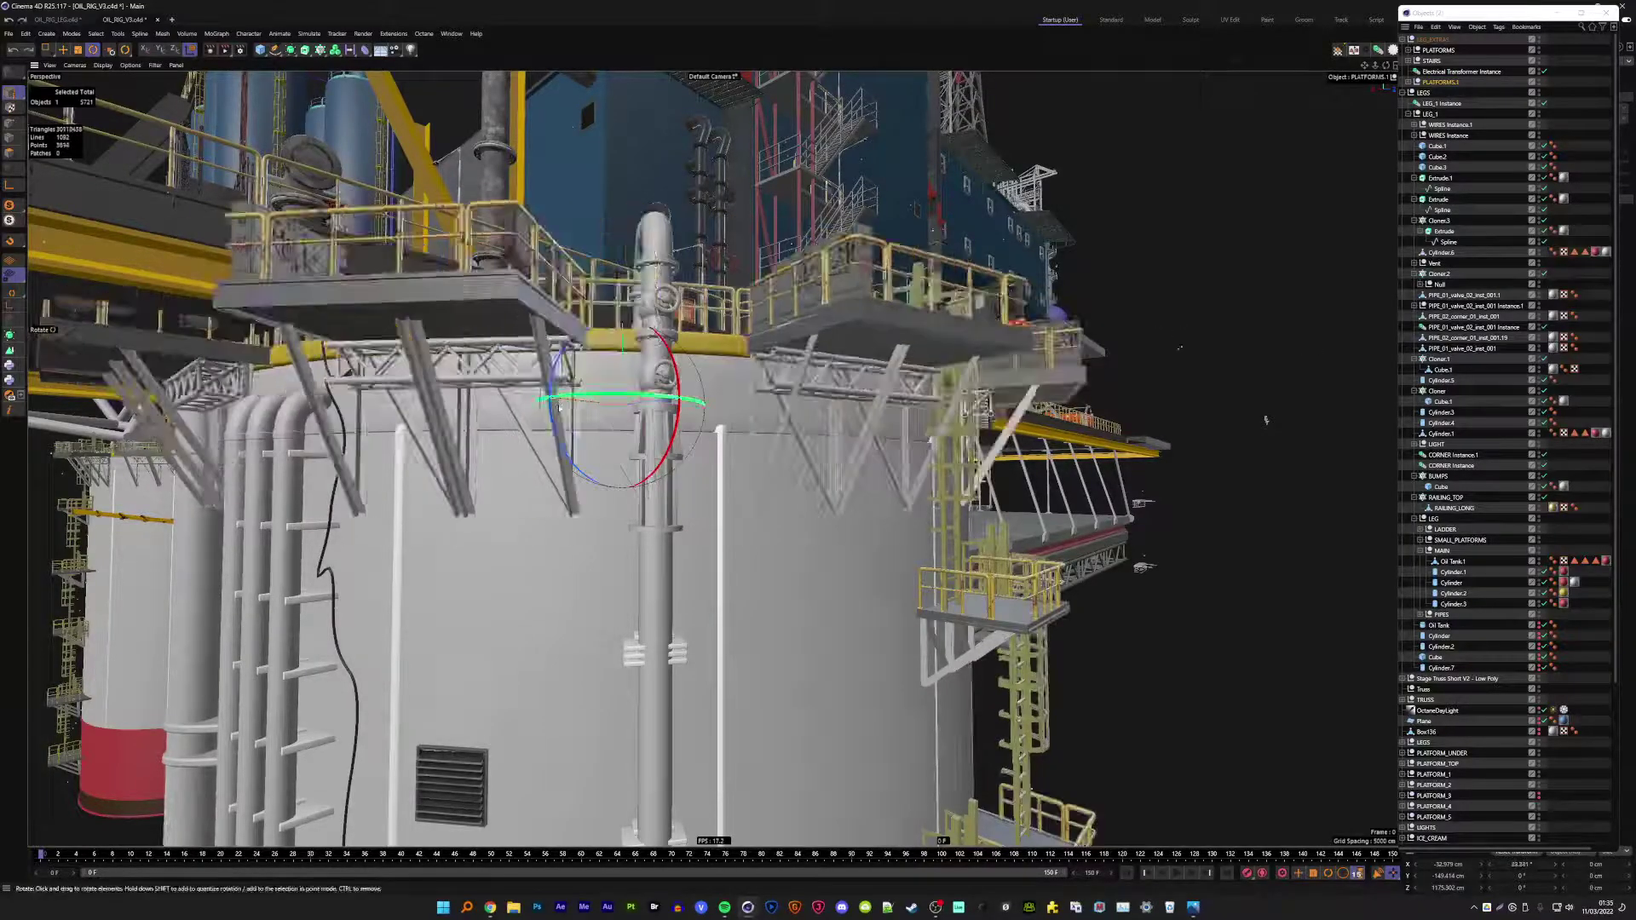
- Select the SMALL_PLATFORMS object on the tank and view the tank top up close
mouse_move(1265, 420)
left_mouse_down("alt")
mouse_move(753, 380)
mouse_move(801, 316)
left_mouse_up("alt")
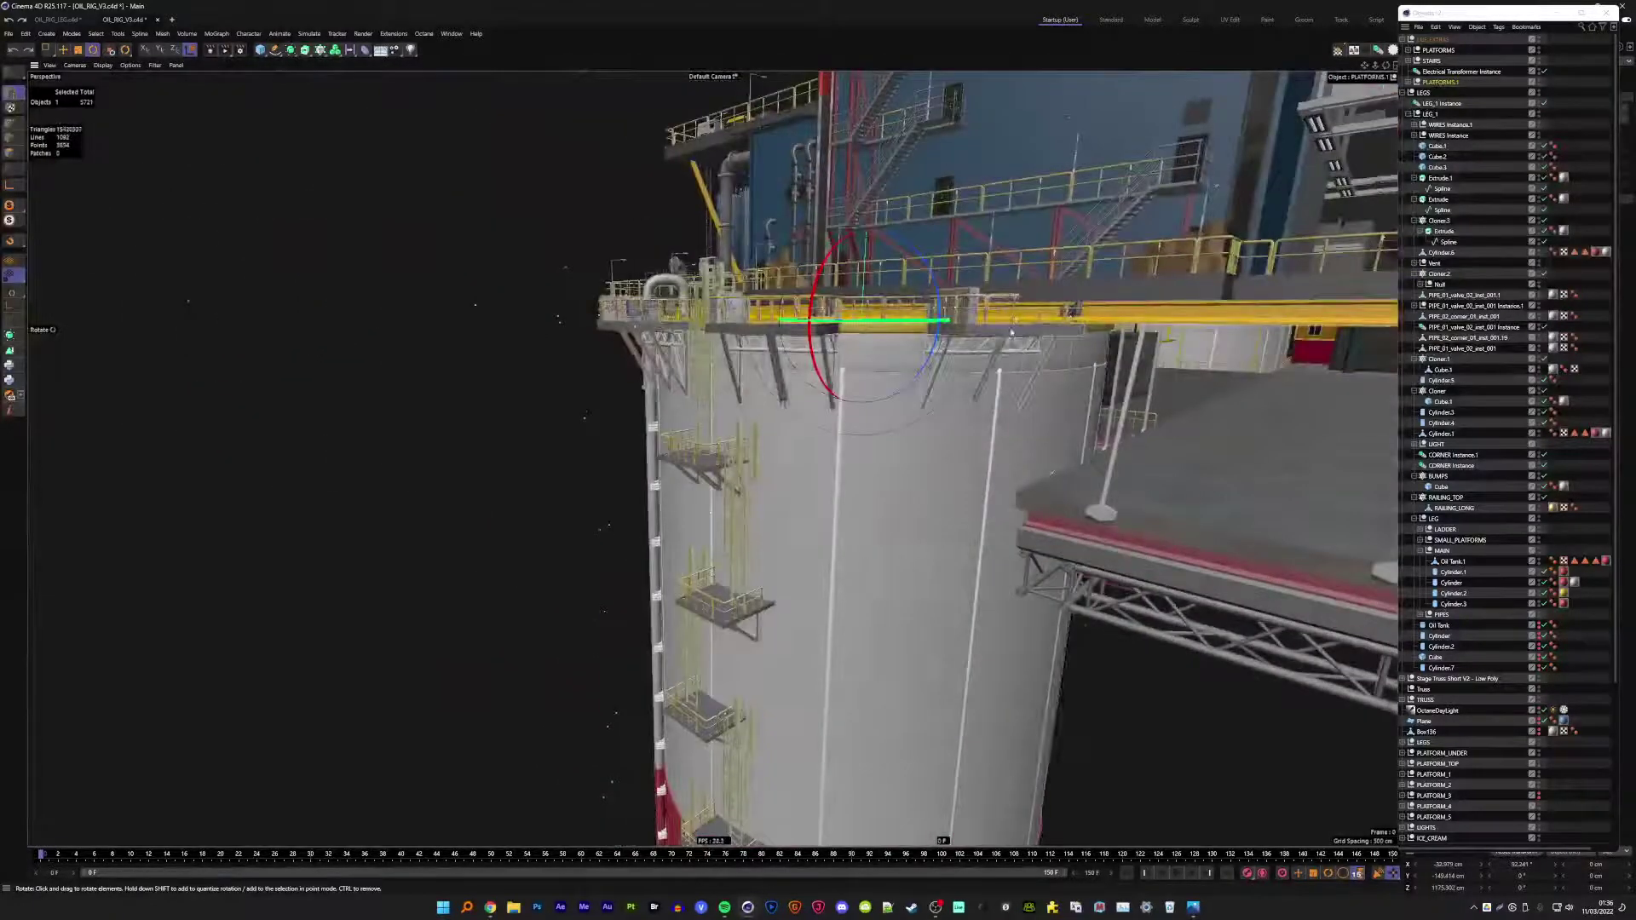
key("ctrl+shift+a")
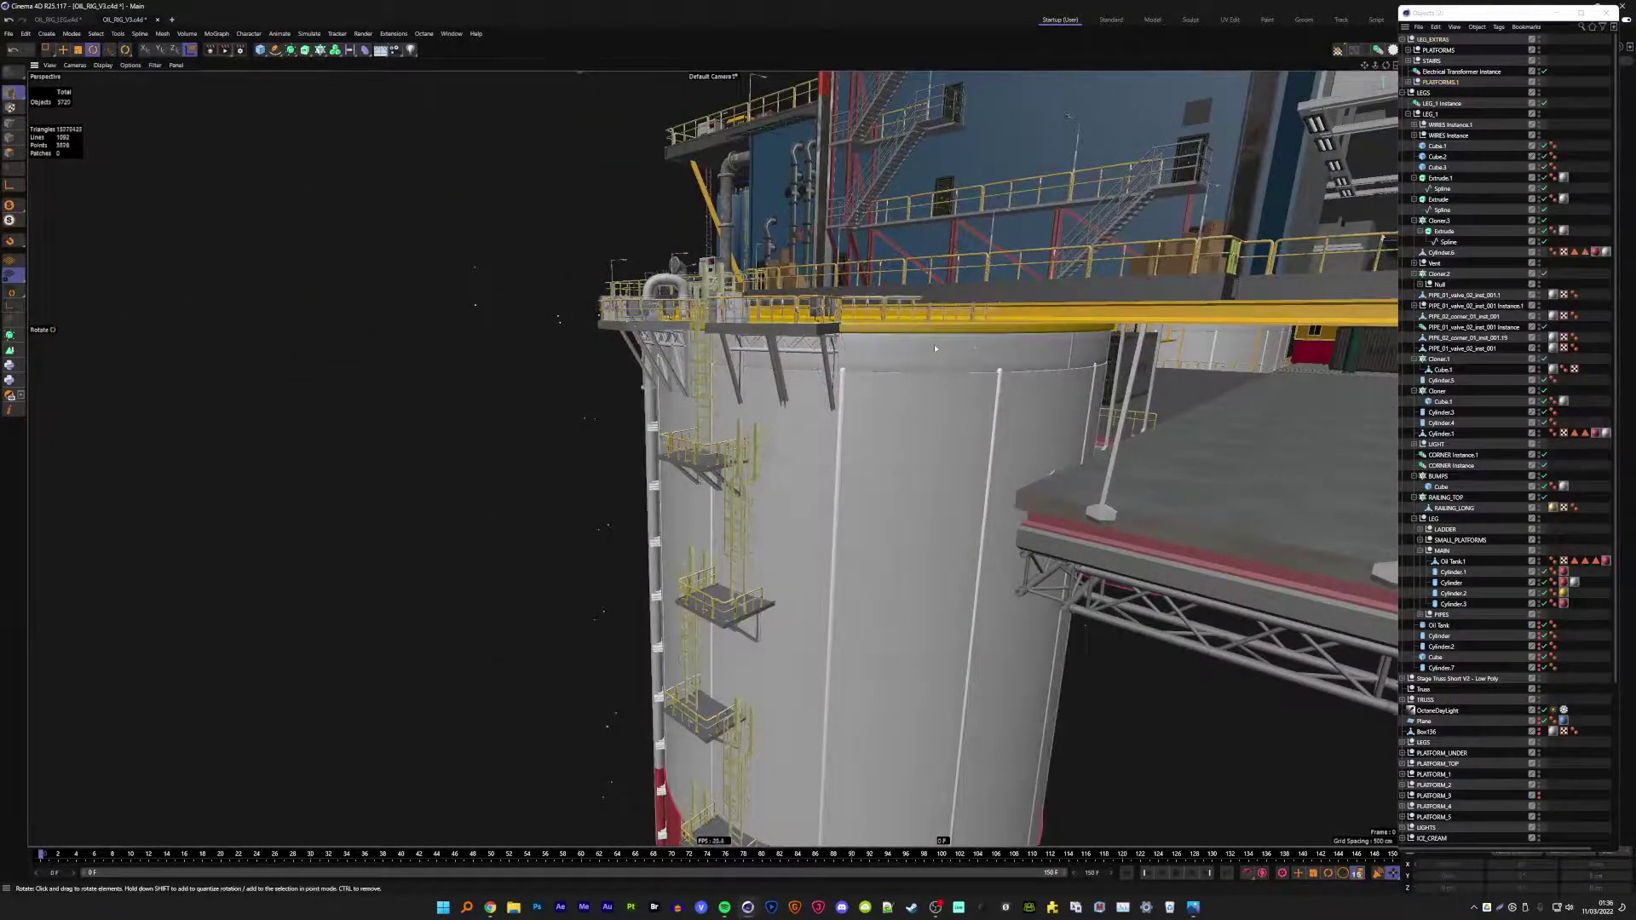
left_click(1019, 340)
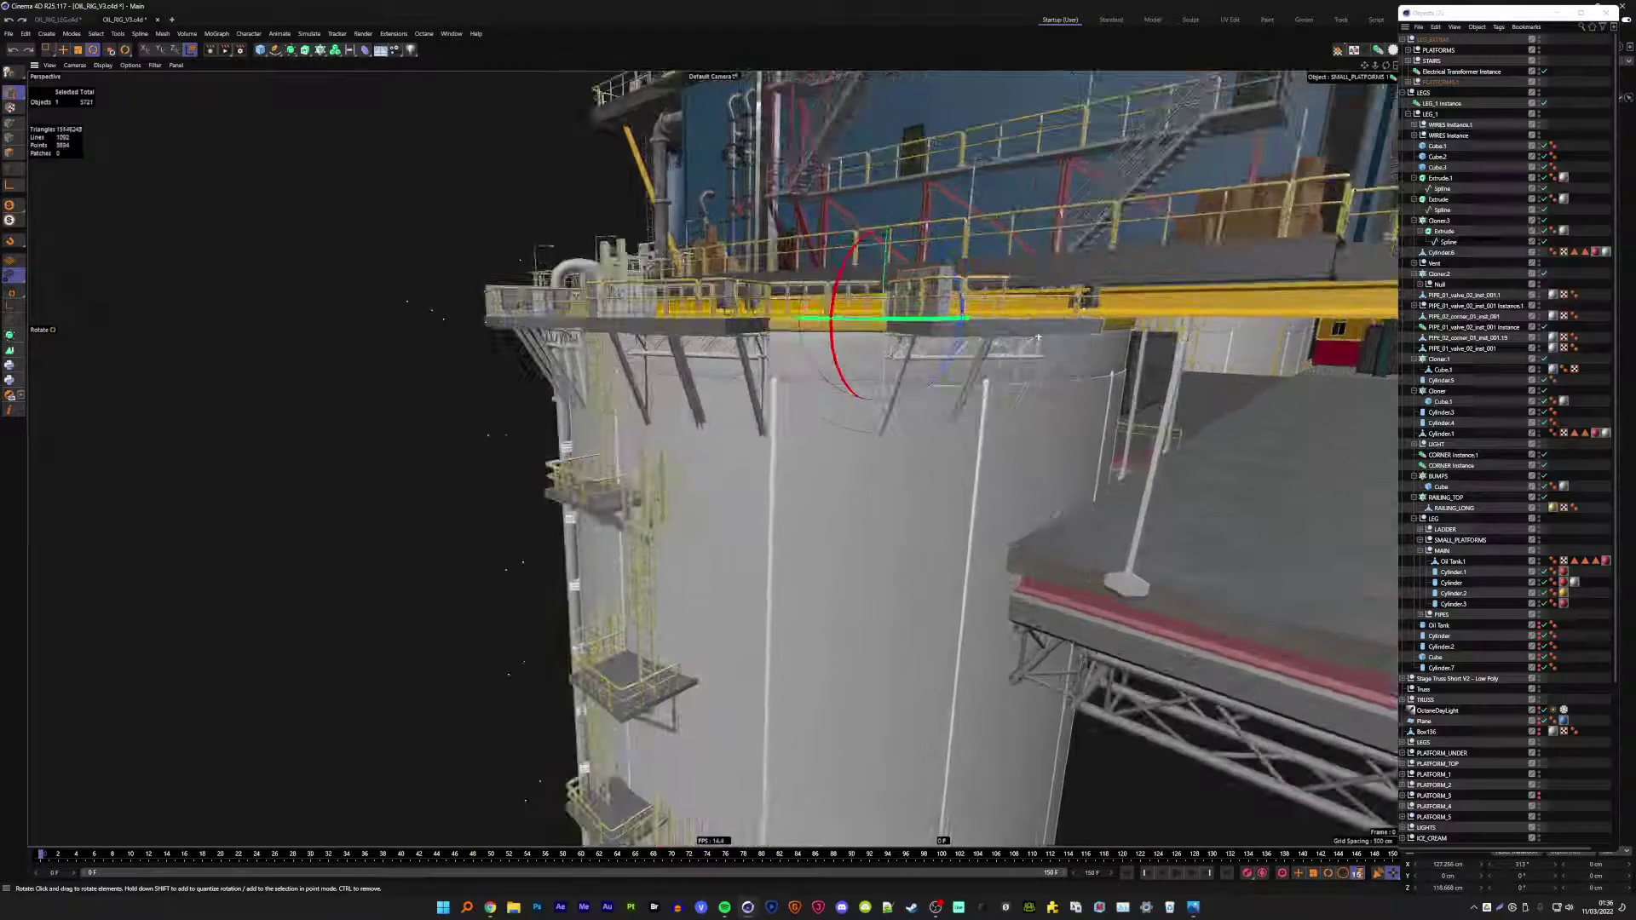
left_click_drag(1039, 341, 920, 340, "alt")
key("e")
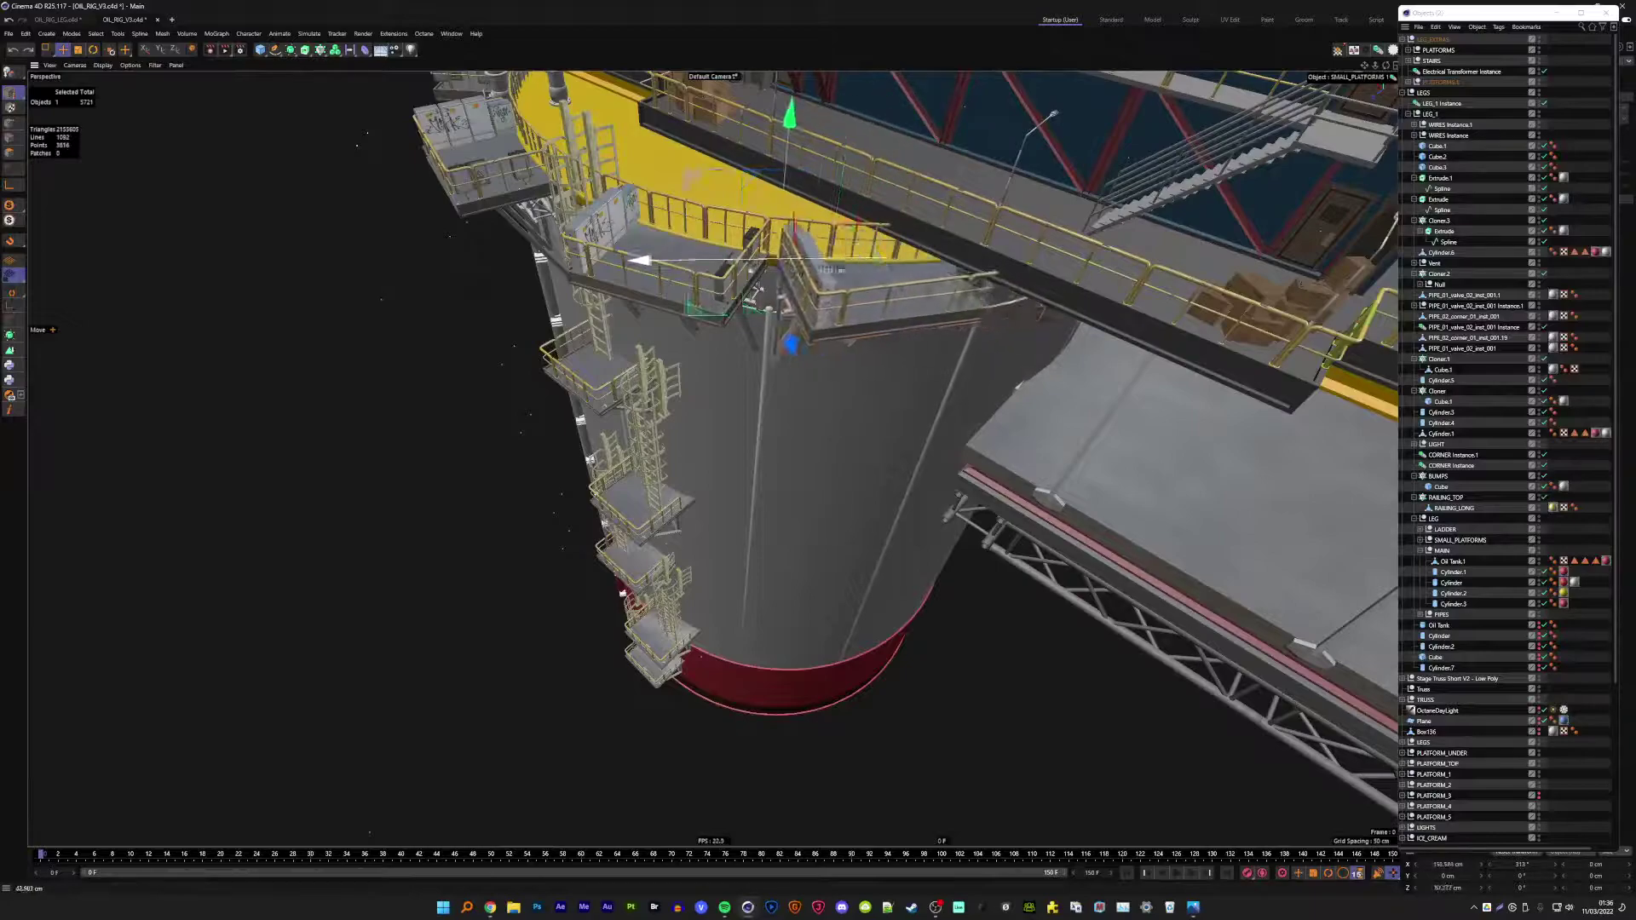
key("r")
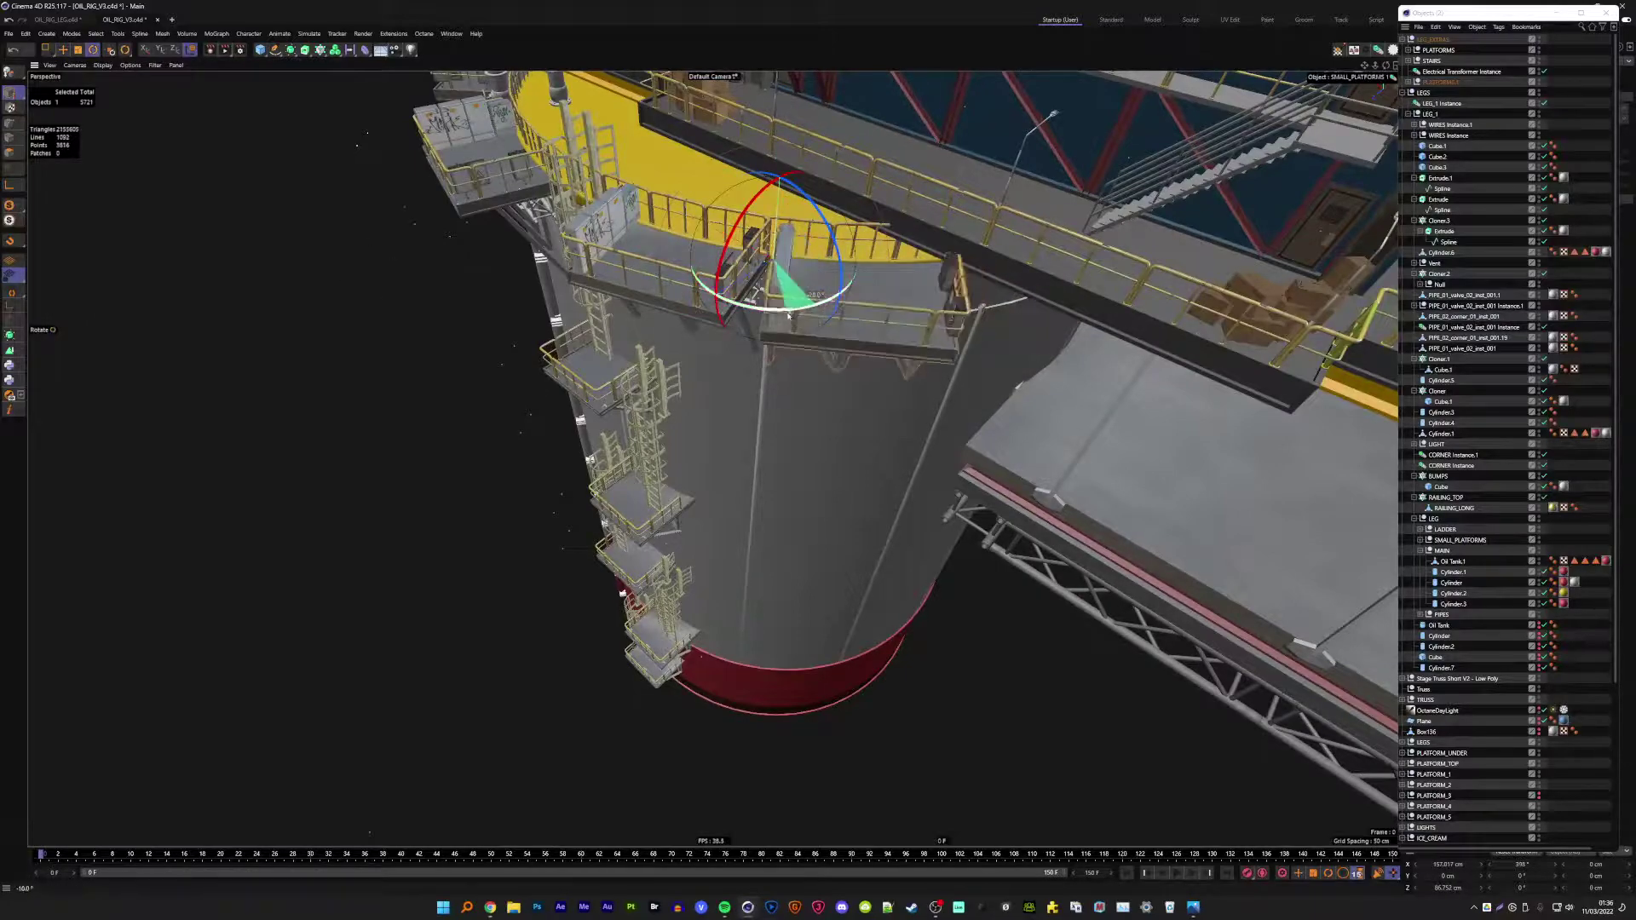
key("e")
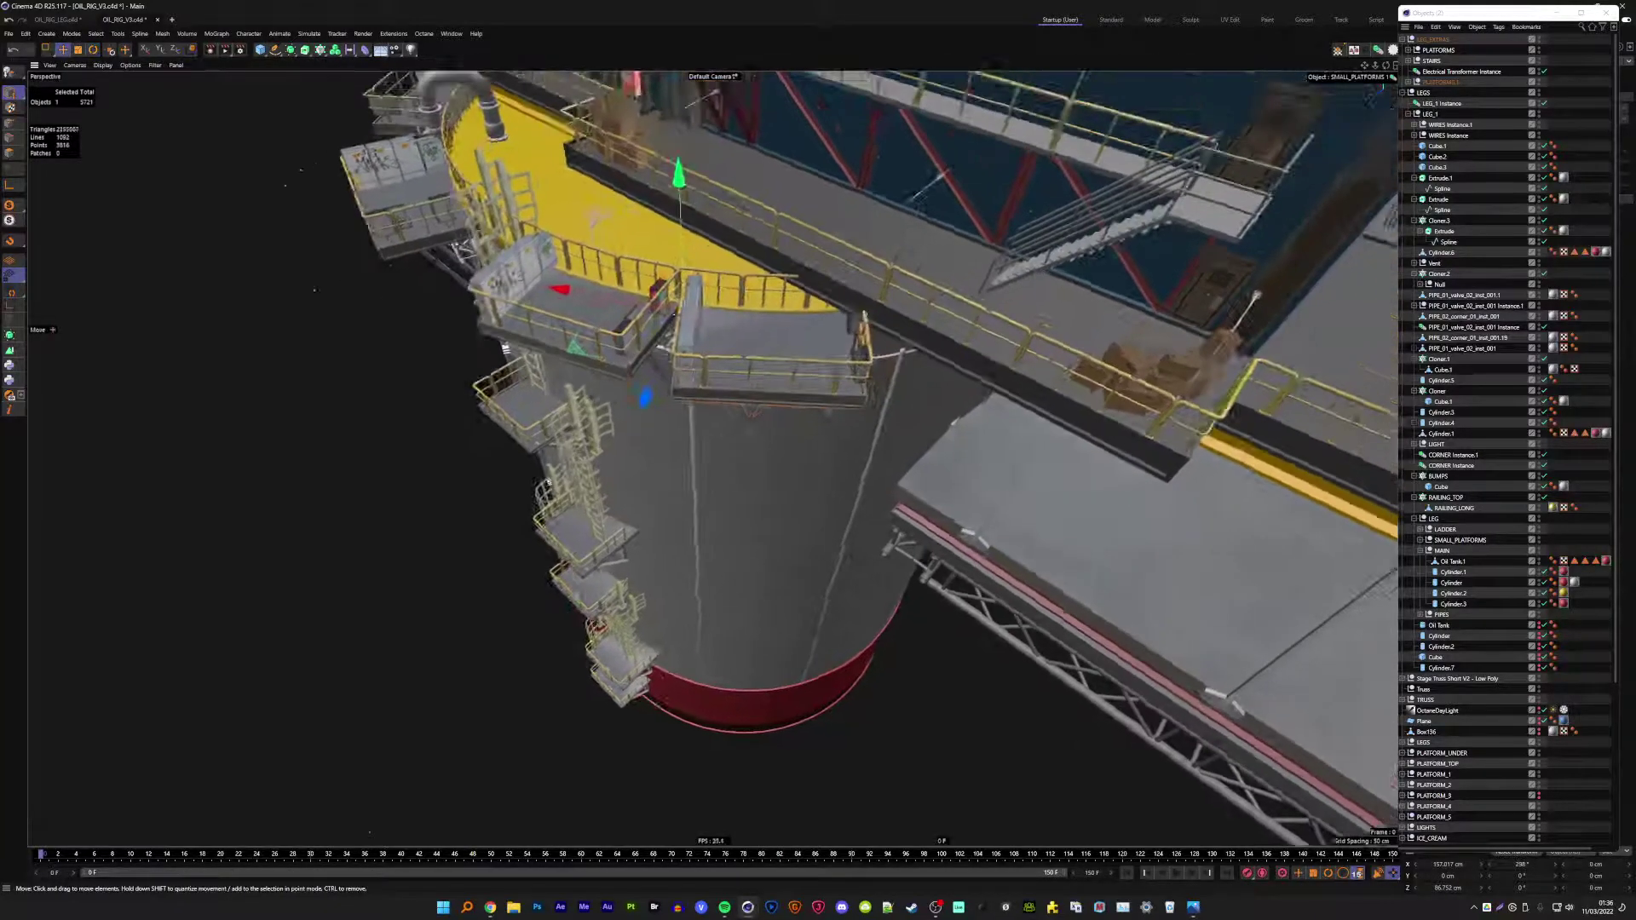
mouse_move(891, 282)
left_mouse_down("alt")
mouse_move(743, 321)
mouse_move(846, 369)
mouse_move(742, 321)
mouse_move(853, 341)
mouse_move(1029, 312)
left_mouse_up("alt")
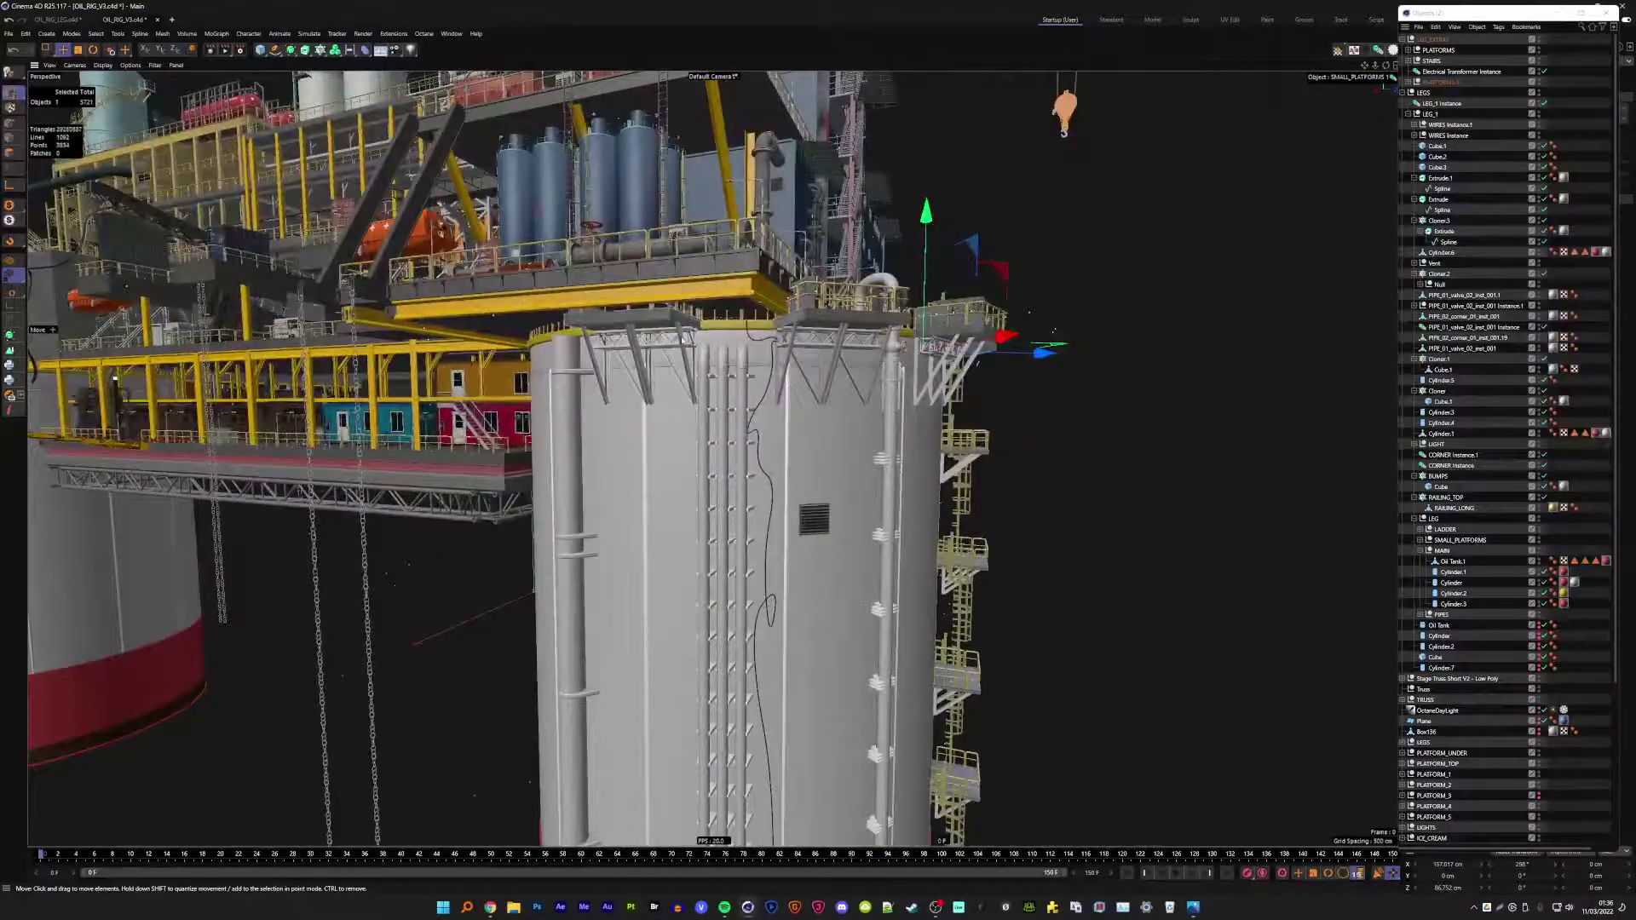
scroll(681, 338, "up", 4)
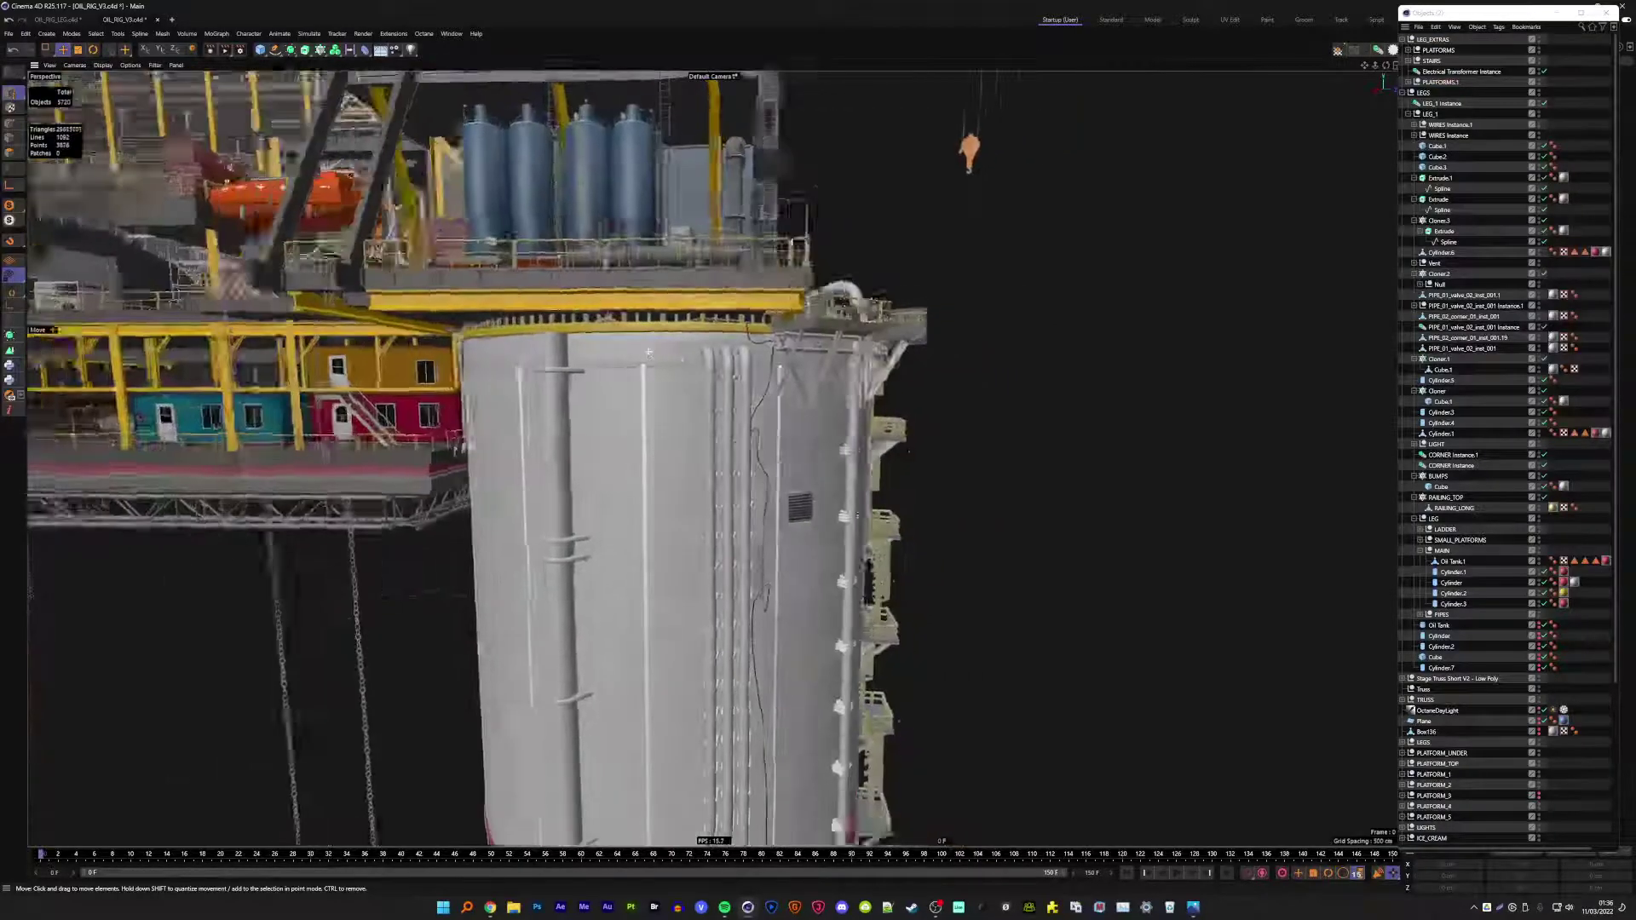
scroll(765, 359, "up", 3)
left_click_drag(765, 360, 714, 359, "alt")
left_click(714, 360)
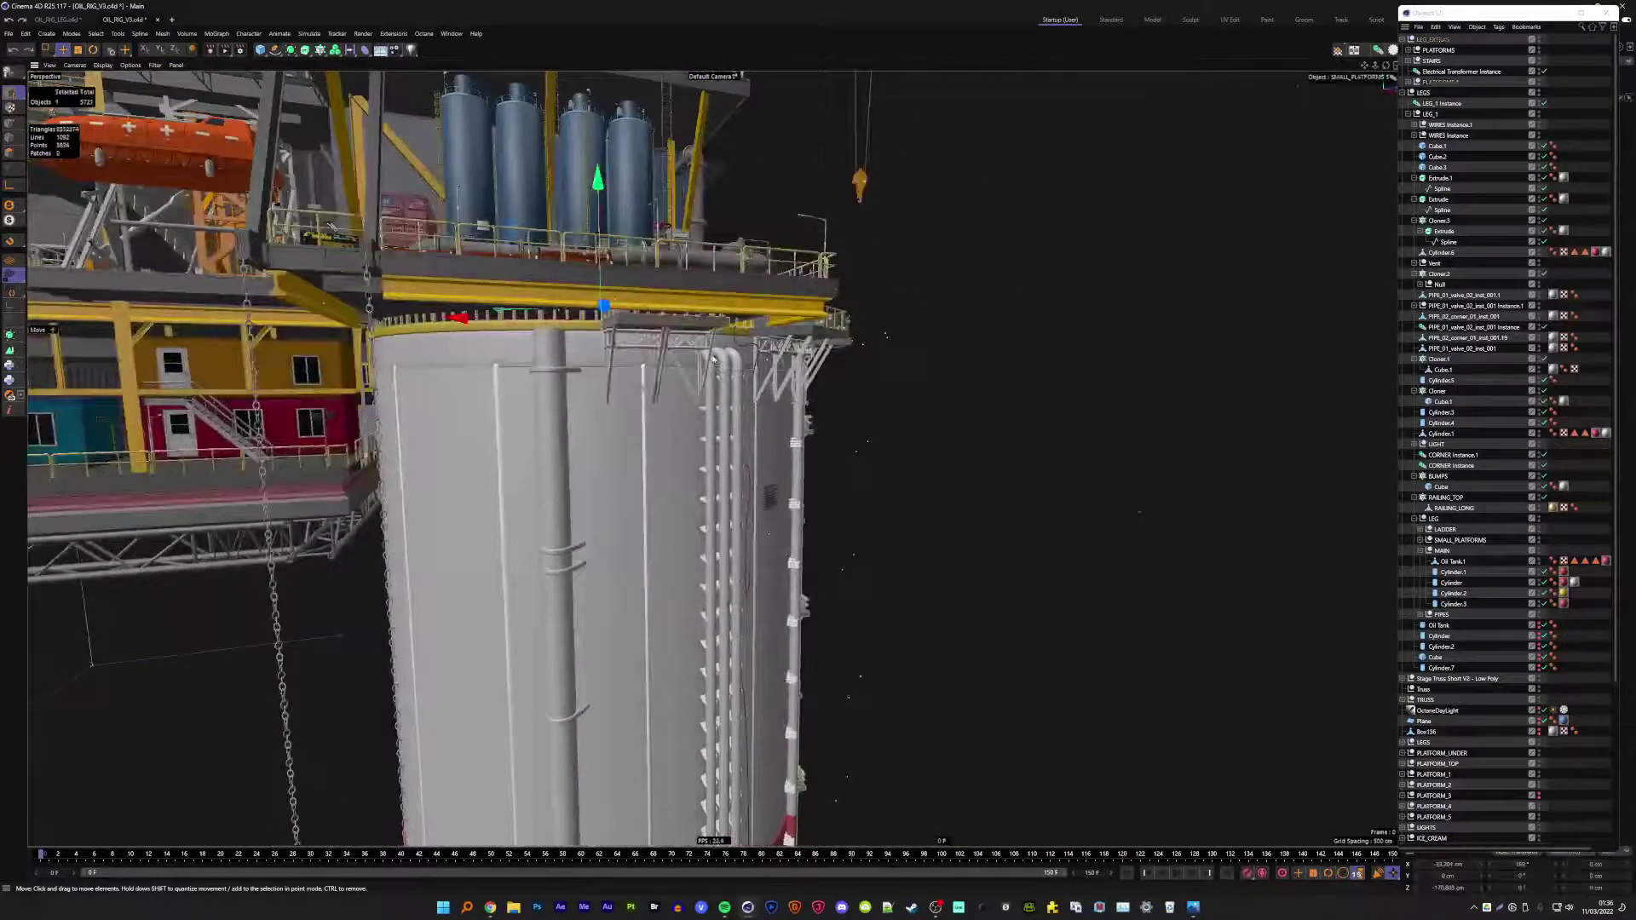
scroll(714, 360, "up", 3)
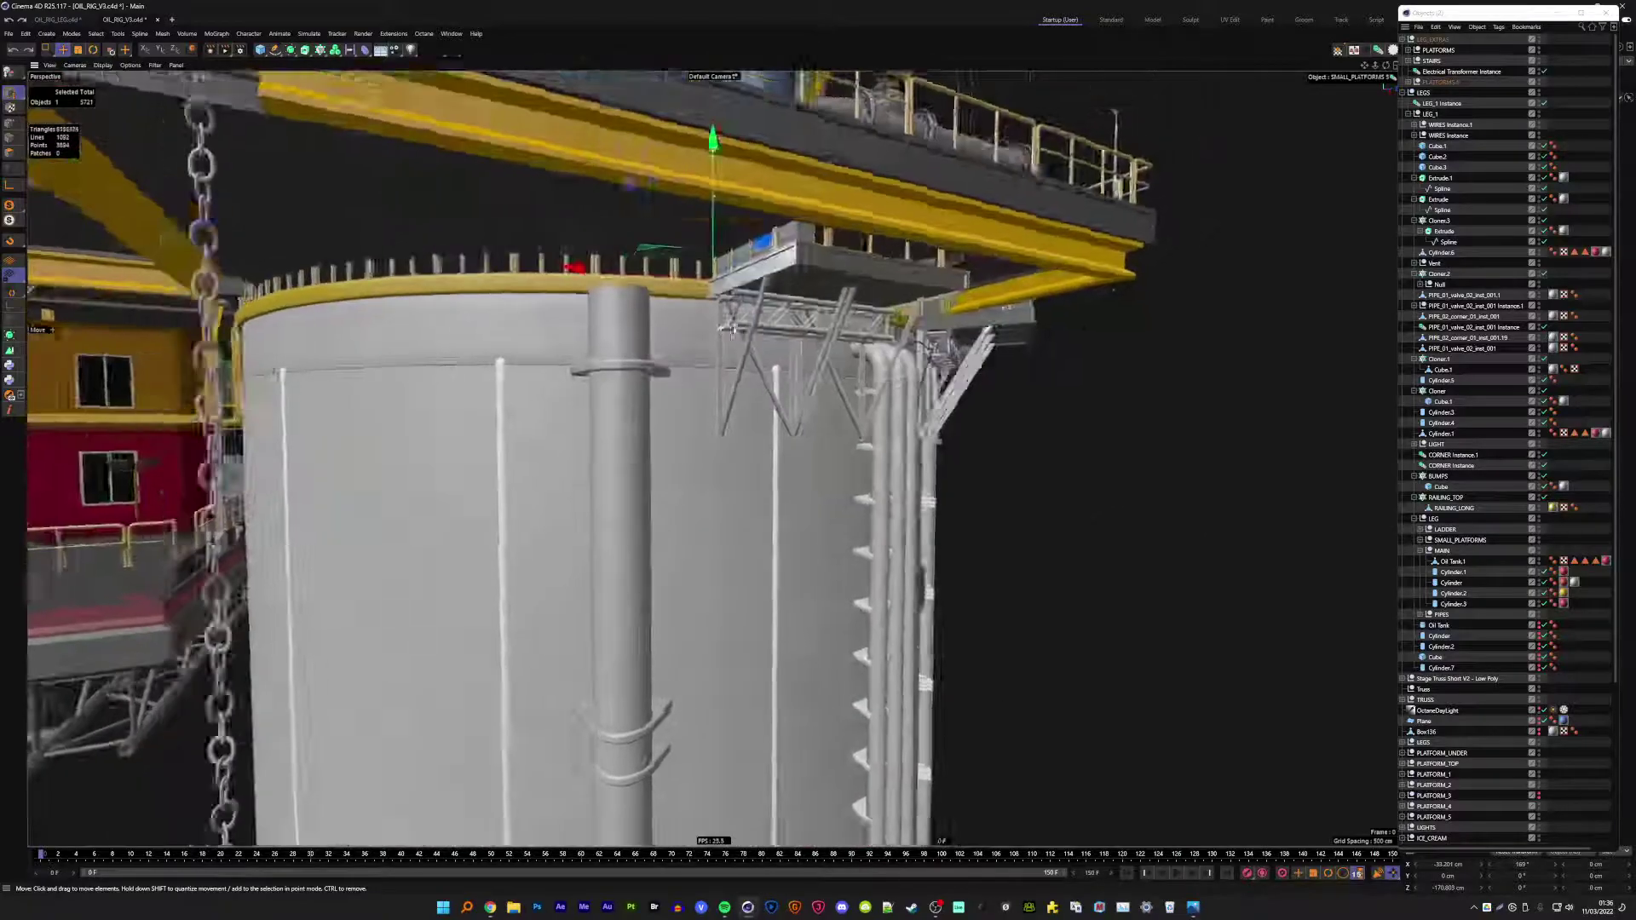
left_click_drag(714, 359, 714, 409, "alt")
mouse_move(714, 290)
left_mouse_down("alt")
mouse_move(732, 348)
mouse_move(64, 335)
left_mouse_up("alt")
scroll(721, 327, "down", 5)
scroll(732, 348, "up", 5)
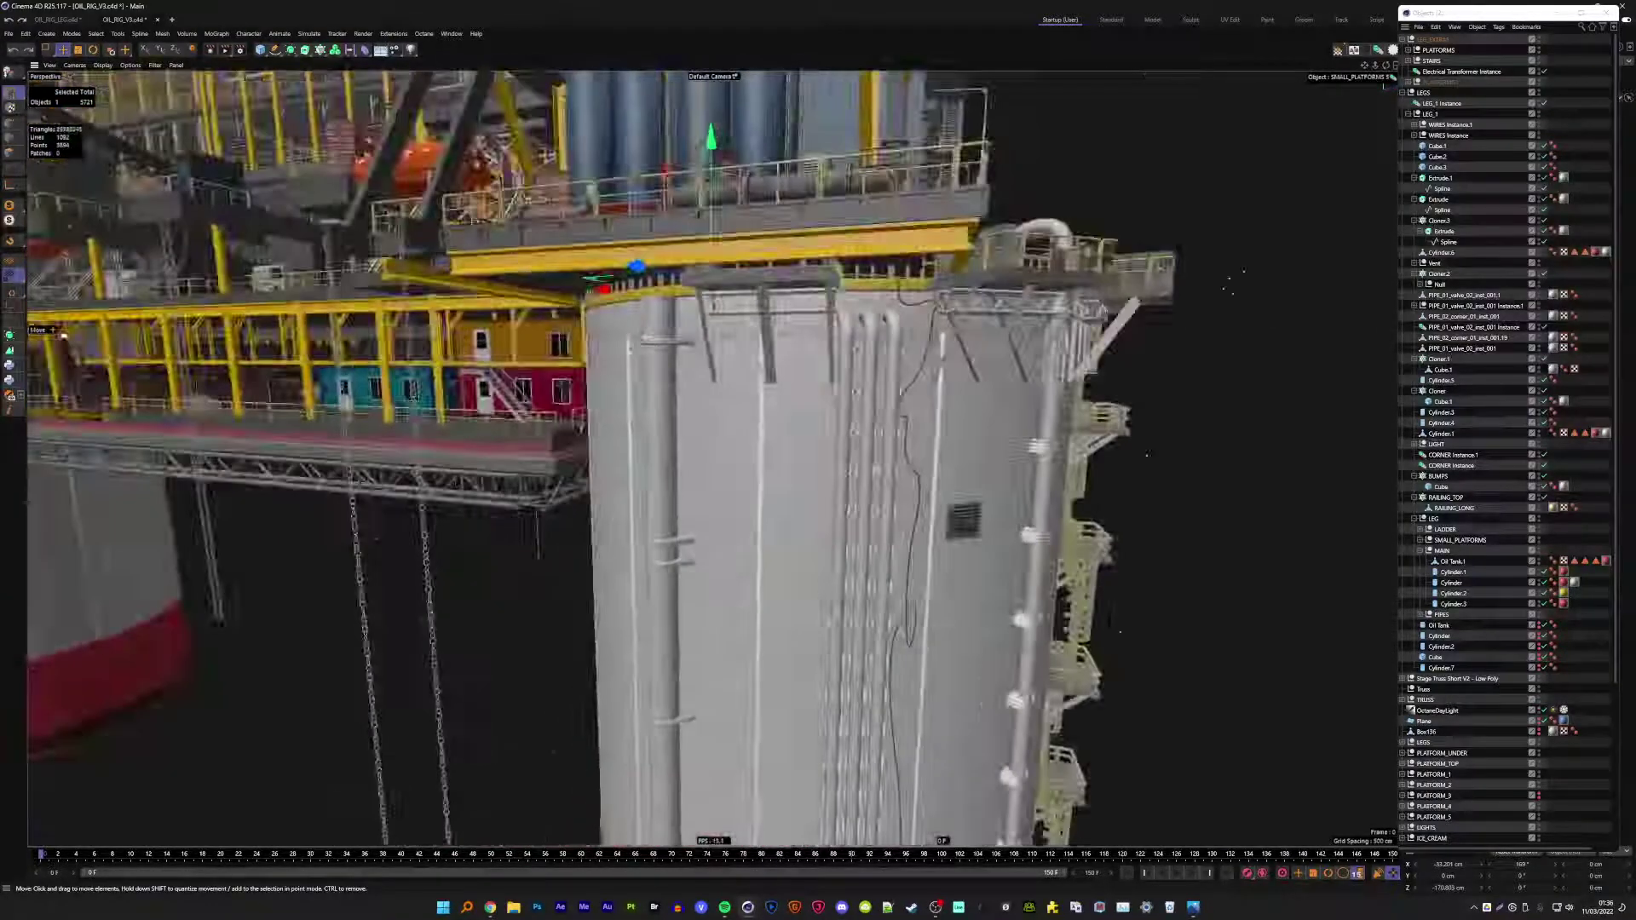
scroll(805, 333, "down", 5)
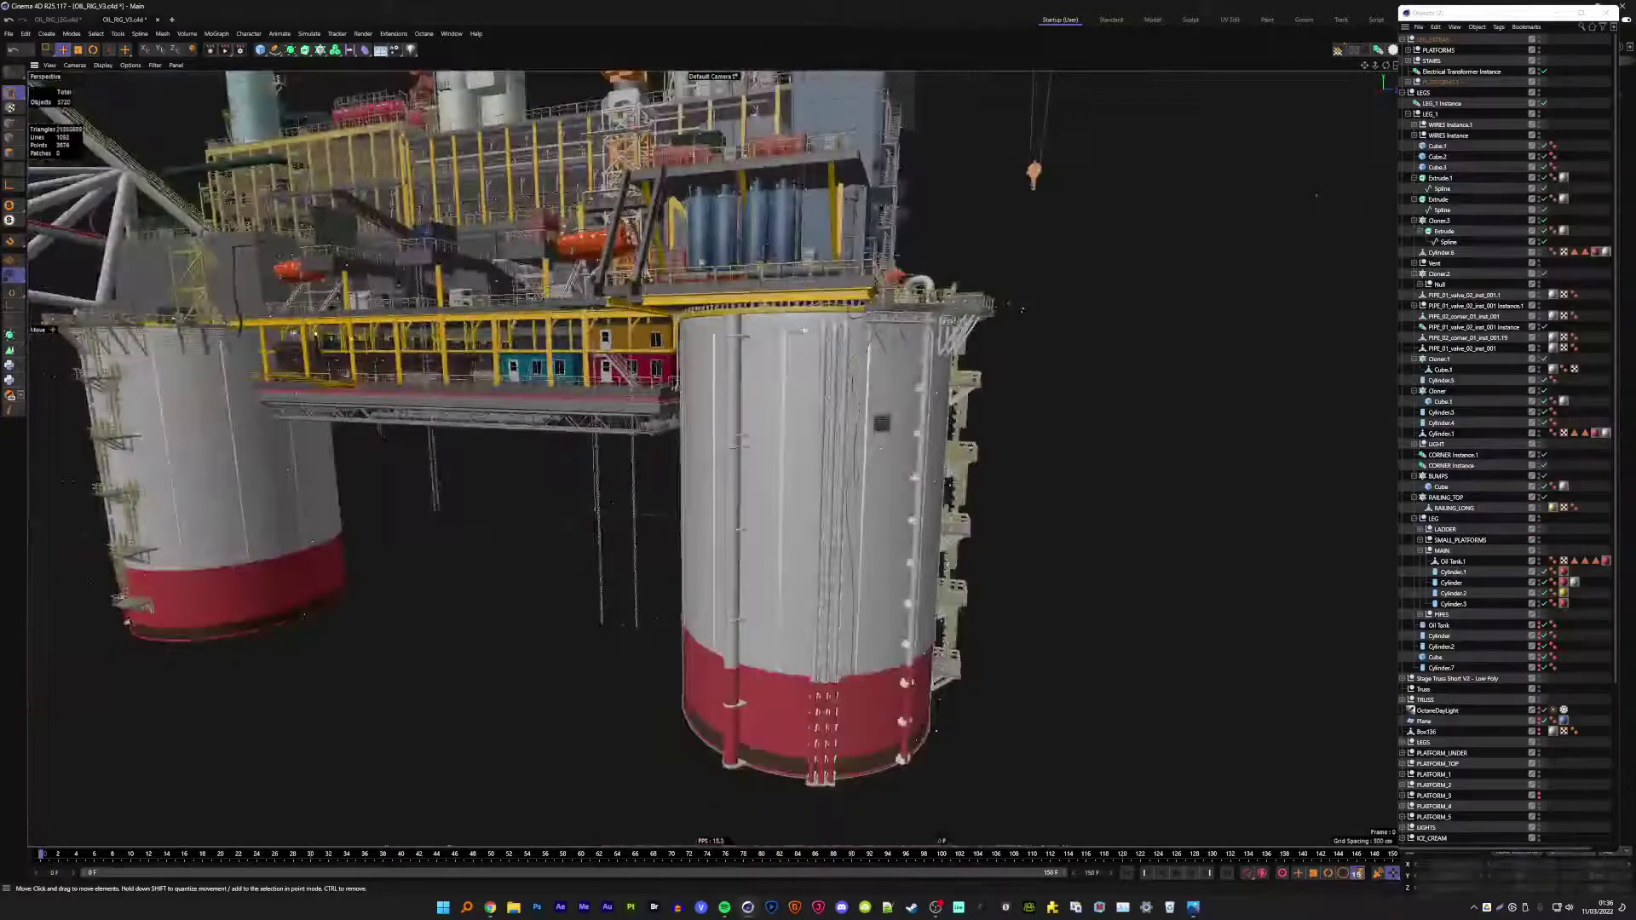
left_click_drag(805, 334, 715, 459, "alt")
scroll(715, 459, "up", 3)
scroll(715, 460, "down", 3)
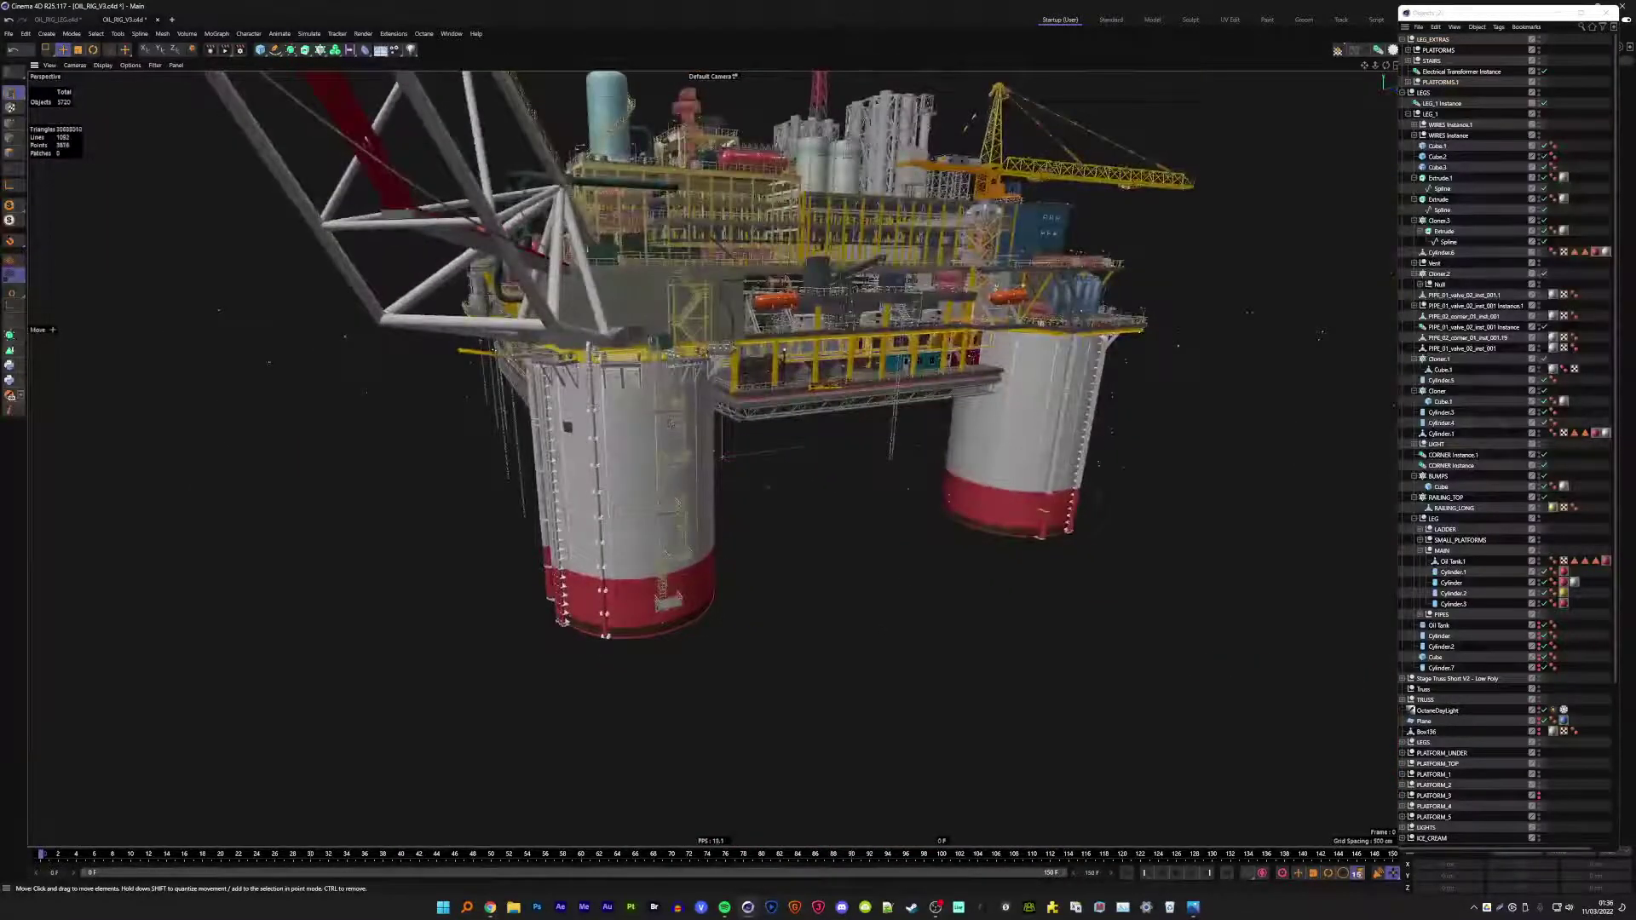
scroll(715, 459, "up", 4)
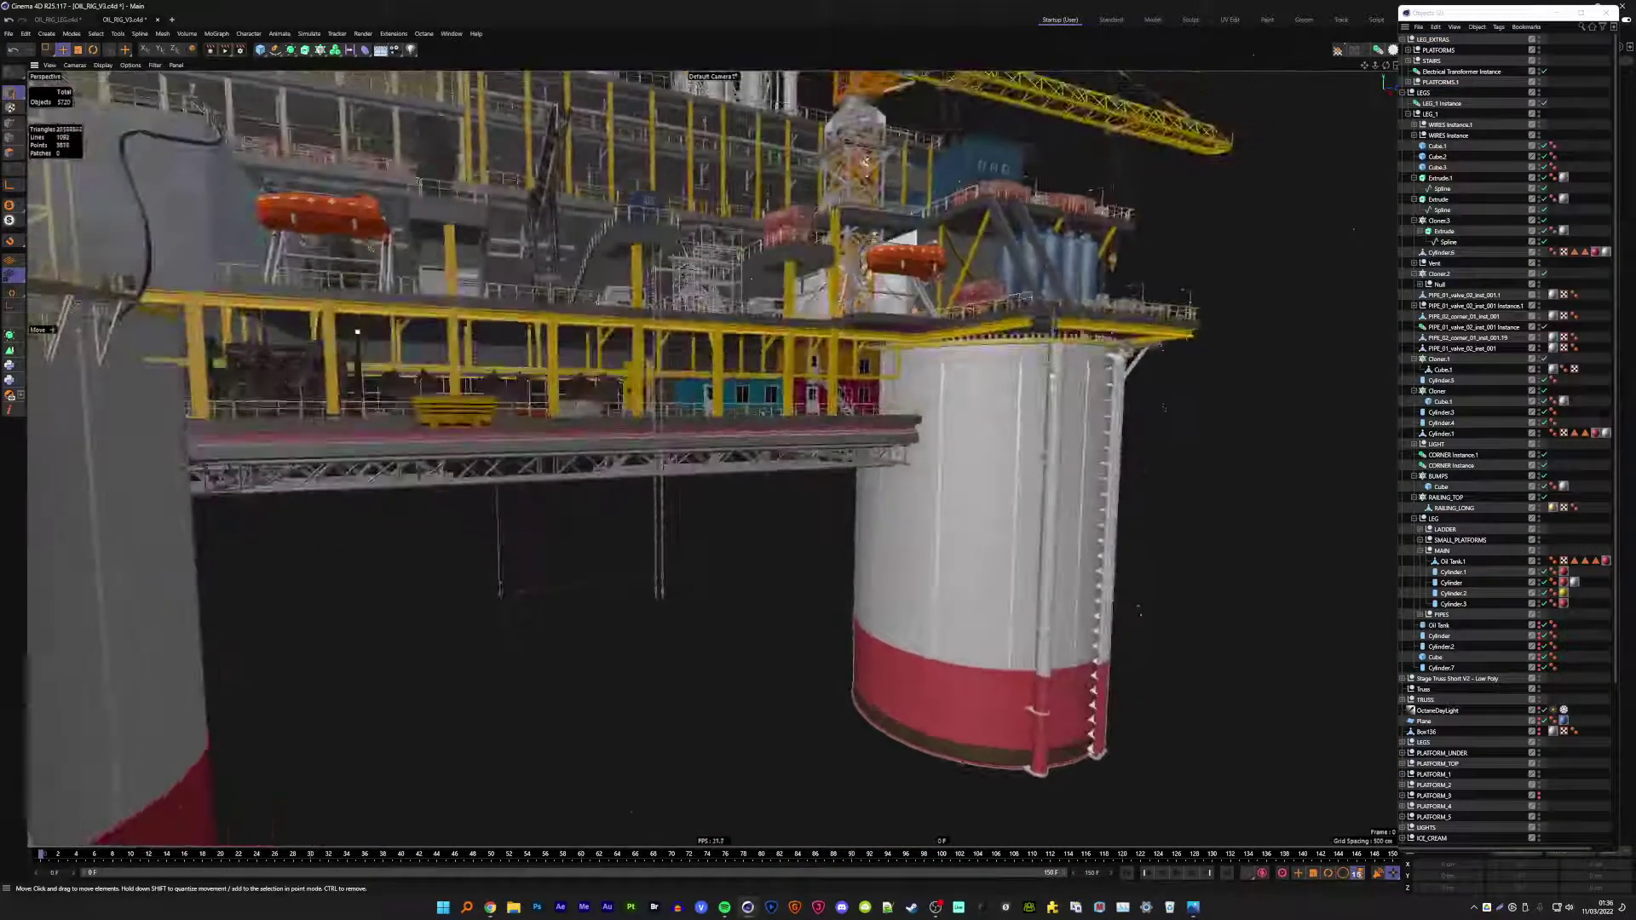
scroll(715, 460, "down", 3)
scroll(715, 459, "up", 2)
scroll(715, 460, "up", 2)
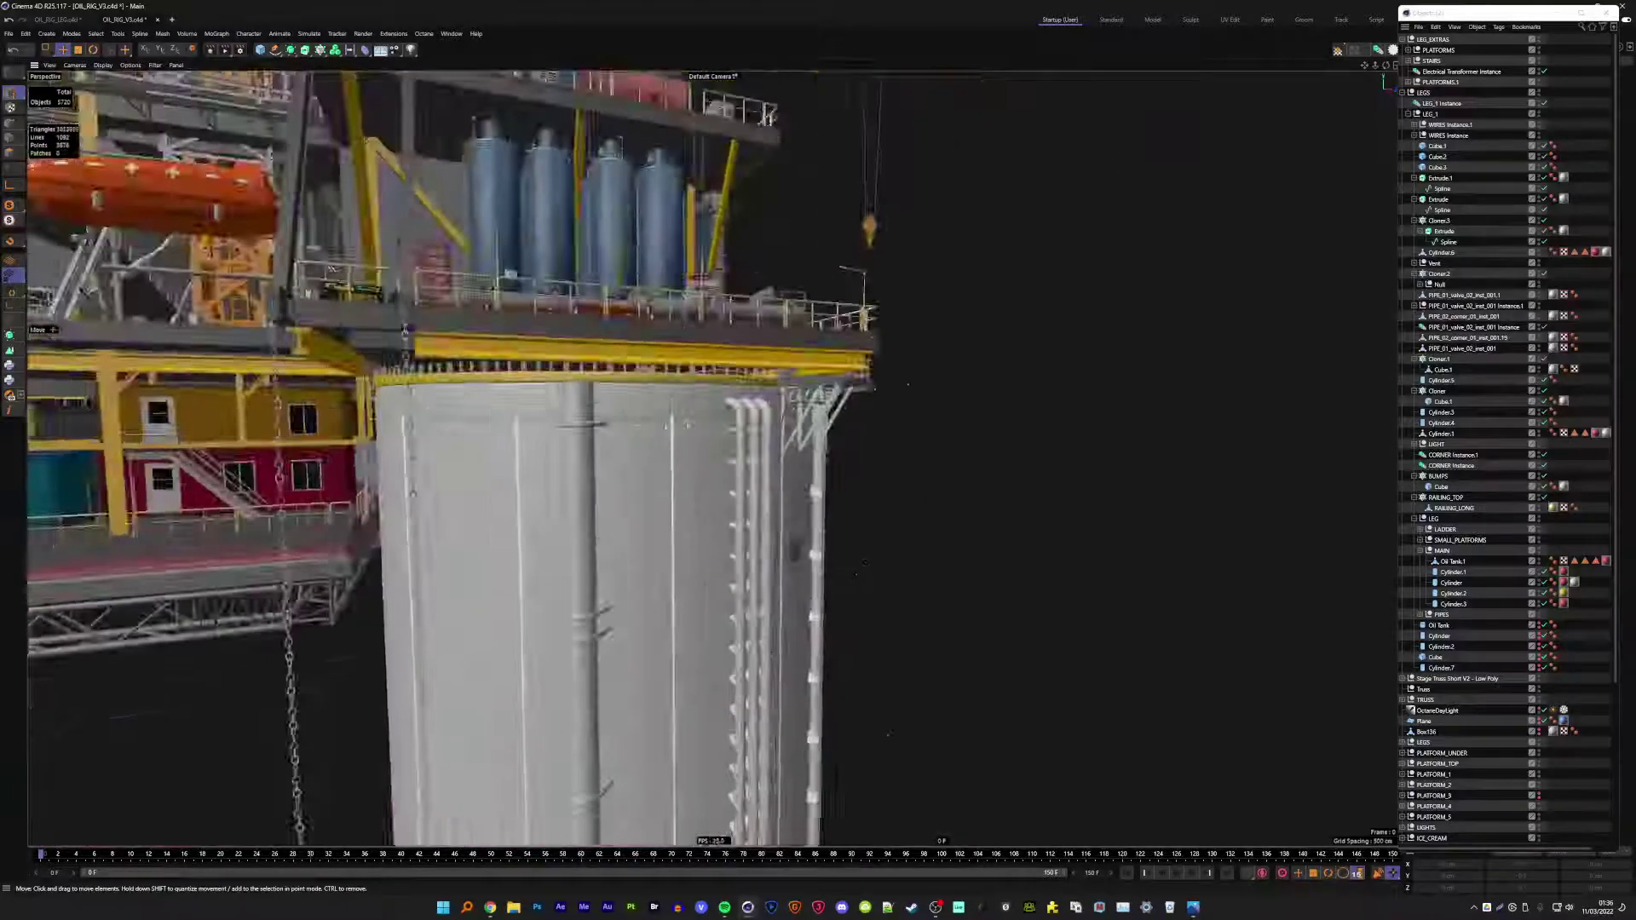
scroll(715, 460, "up", 2)
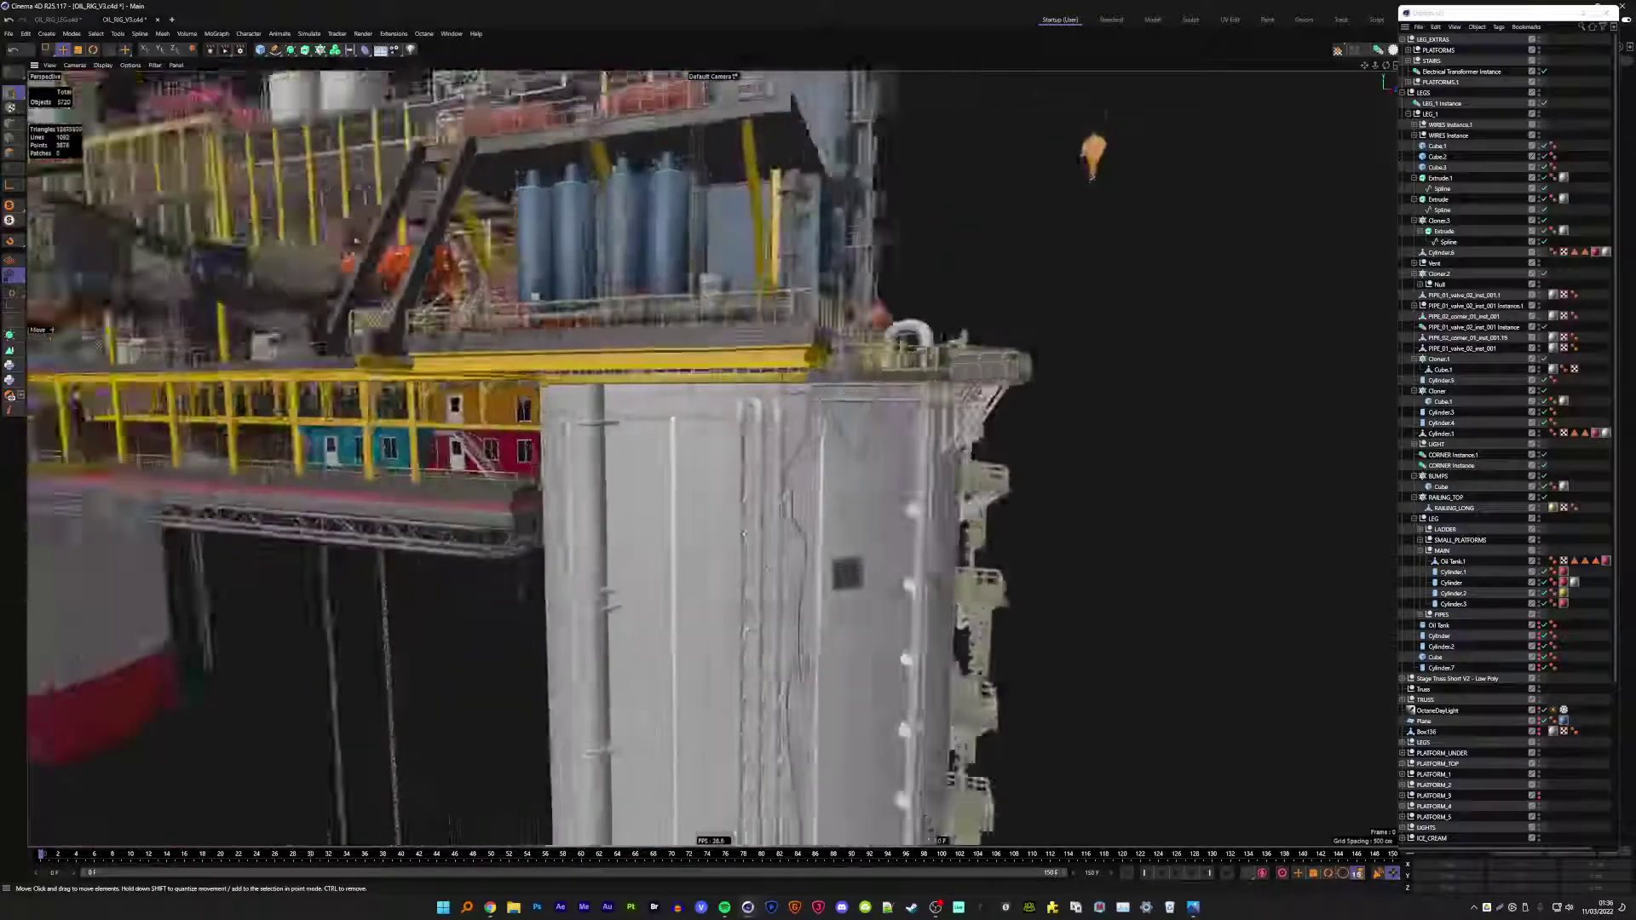
left_click_drag(715, 459, 477, 494, "alt")
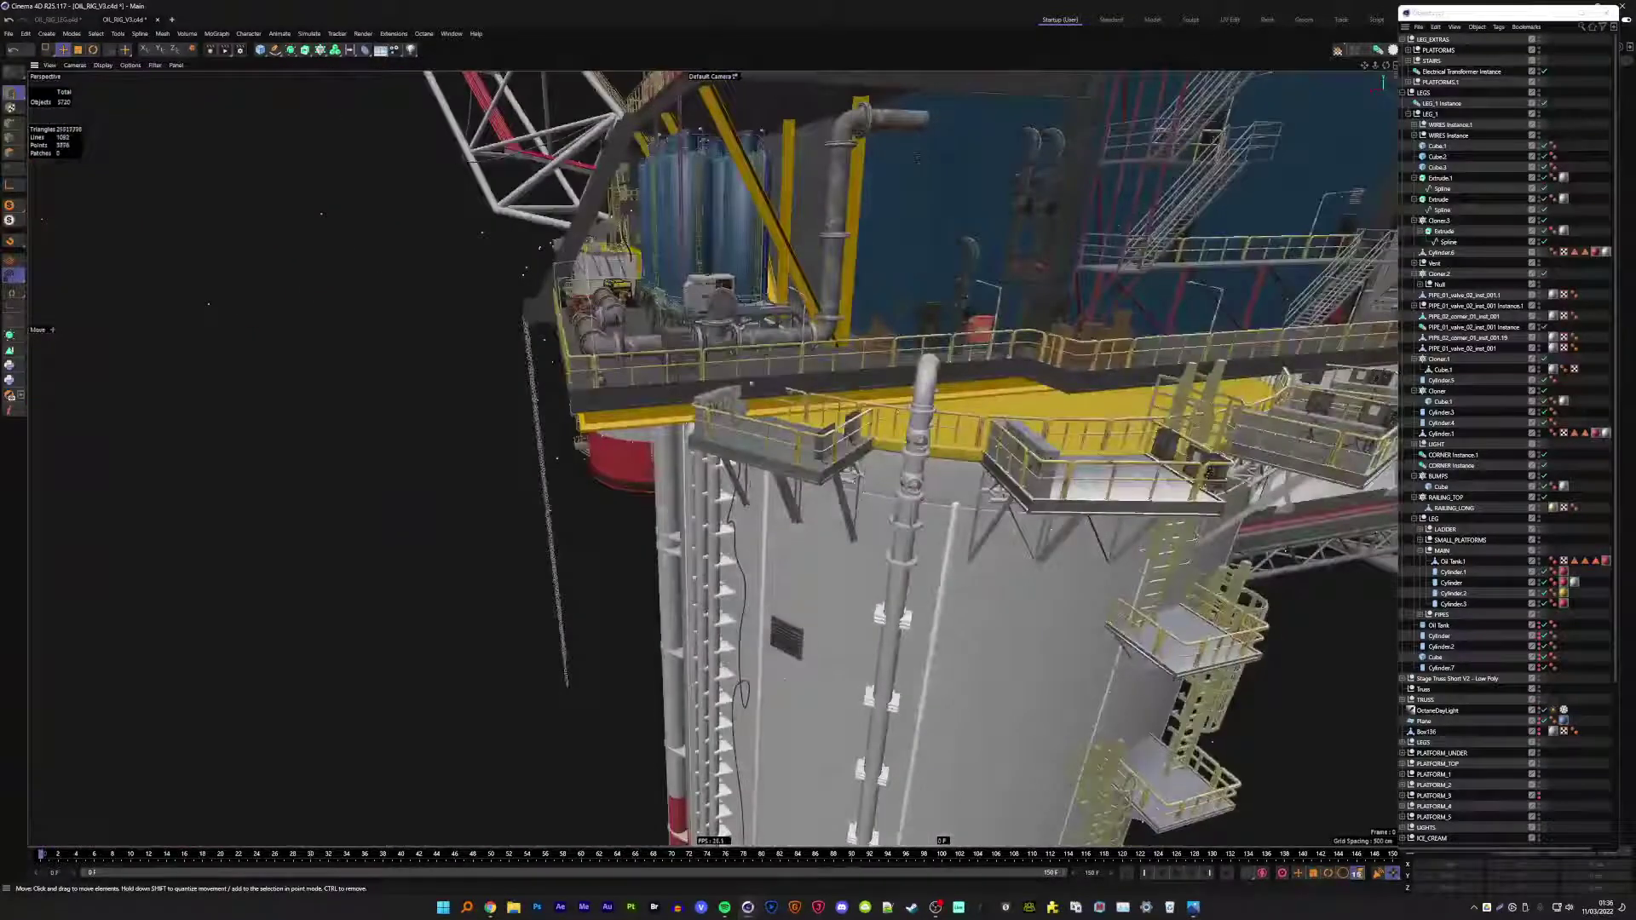
left_click_drag(452, 385, 490, 375, "alt")
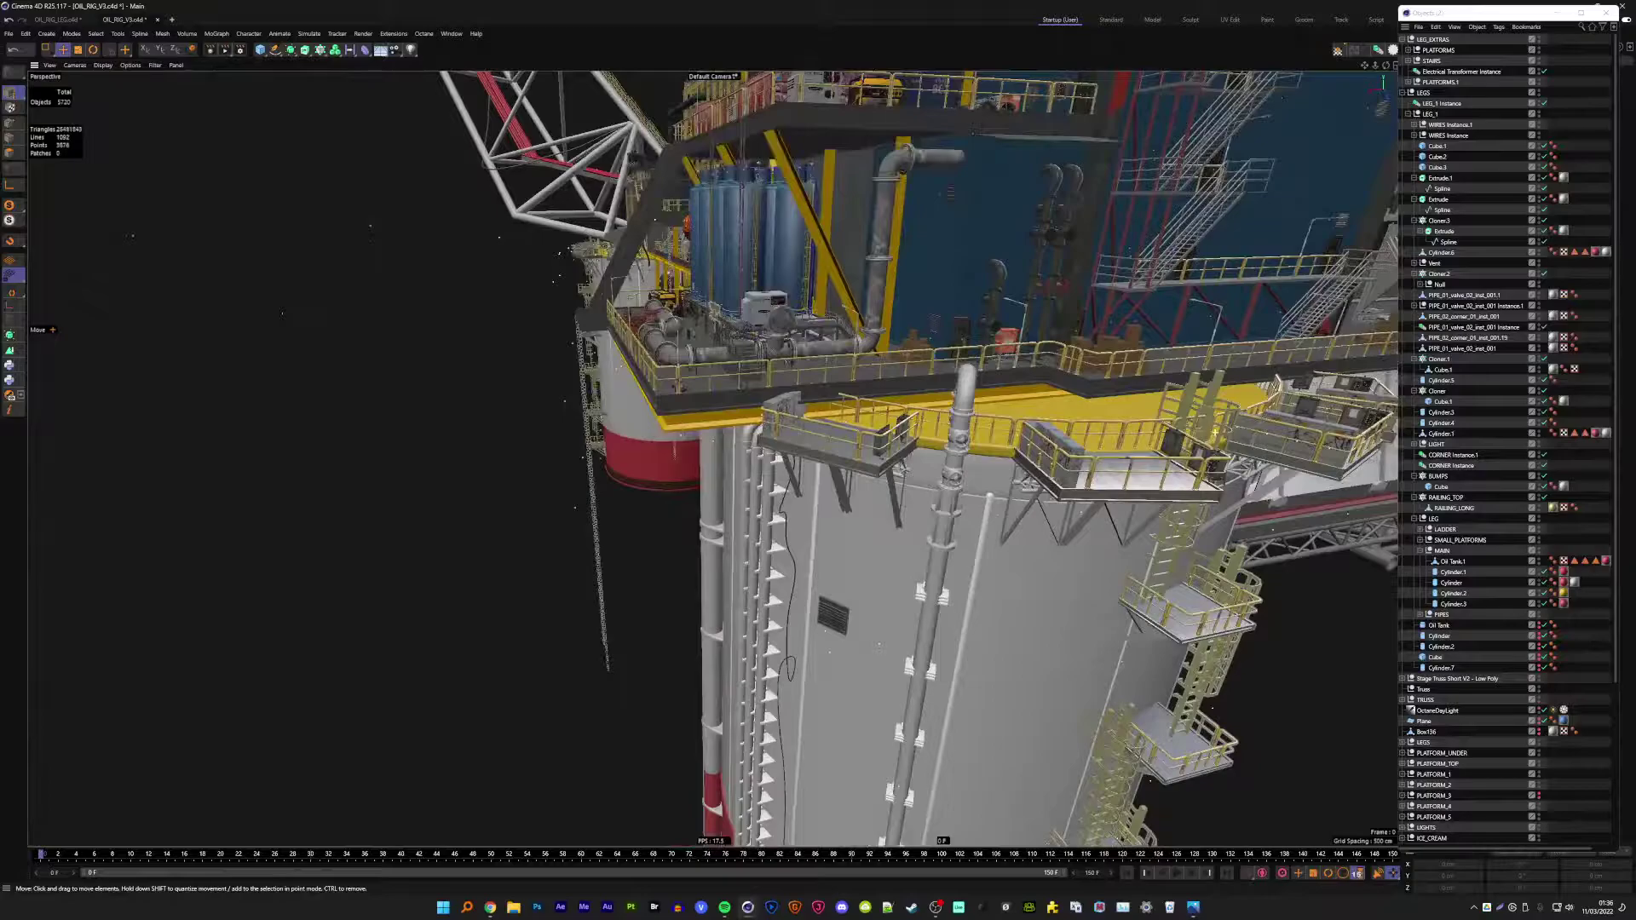
left_click_drag(766, 460, 596, 478, "alt")
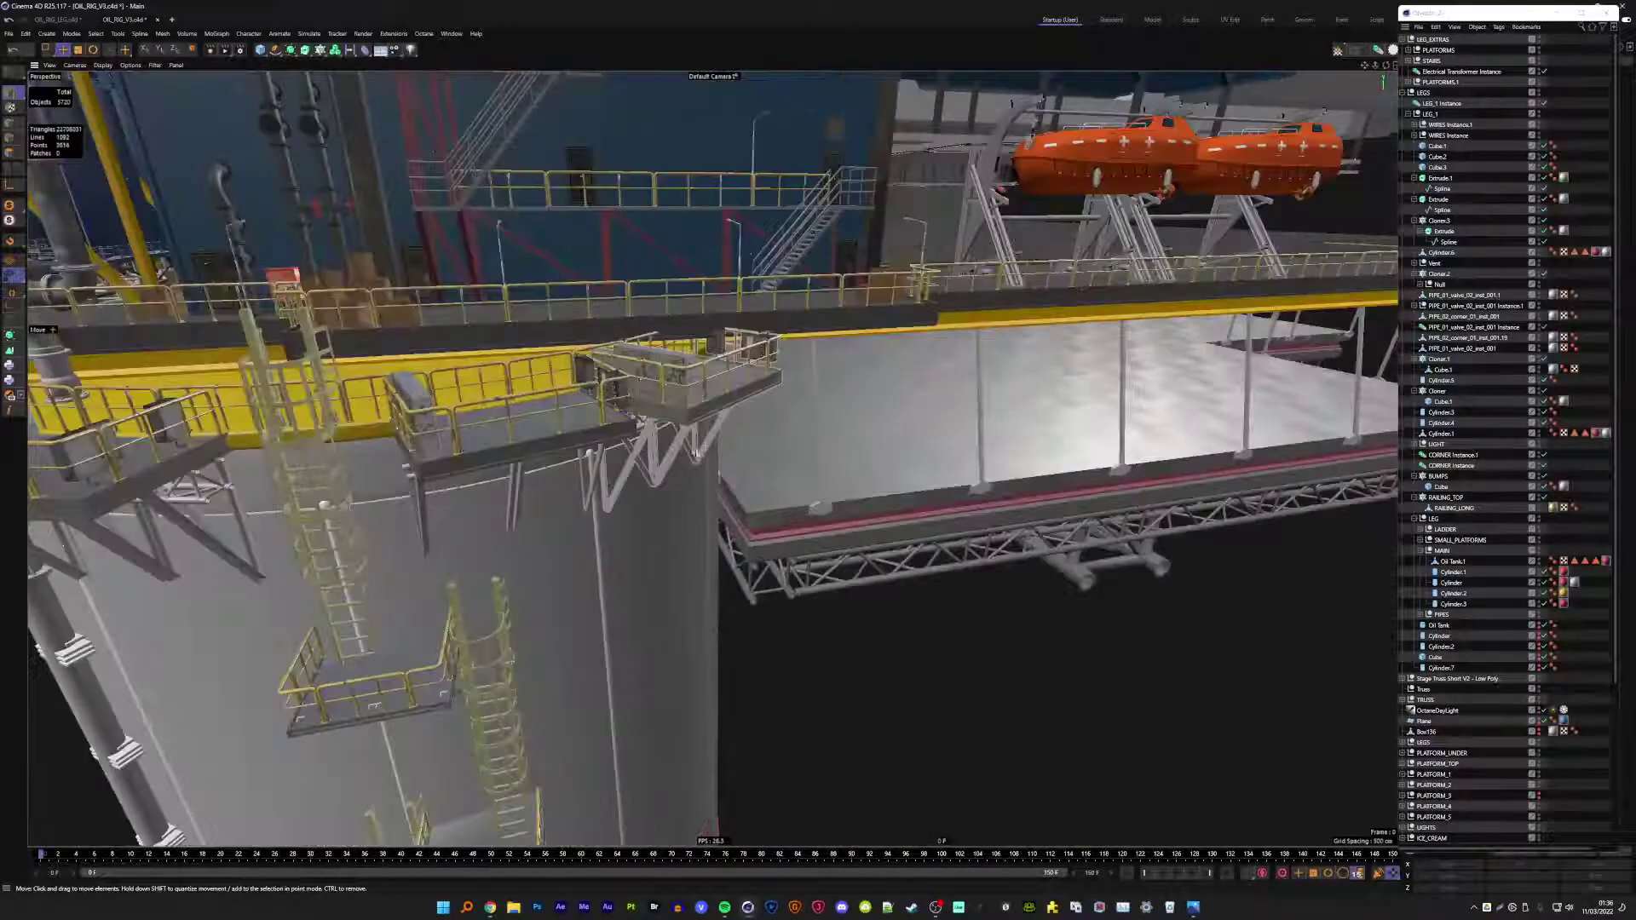
mouse_move(694, 451)
left_mouse_down("alt")
mouse_move(381, 340)
mouse_move(916, 394)
mouse_move(755, 393)
left_mouse_up("alt")
- After a trial delete and undo, make the platform instances reference SMALL_PLATFORMS 4
left_click(755, 394)
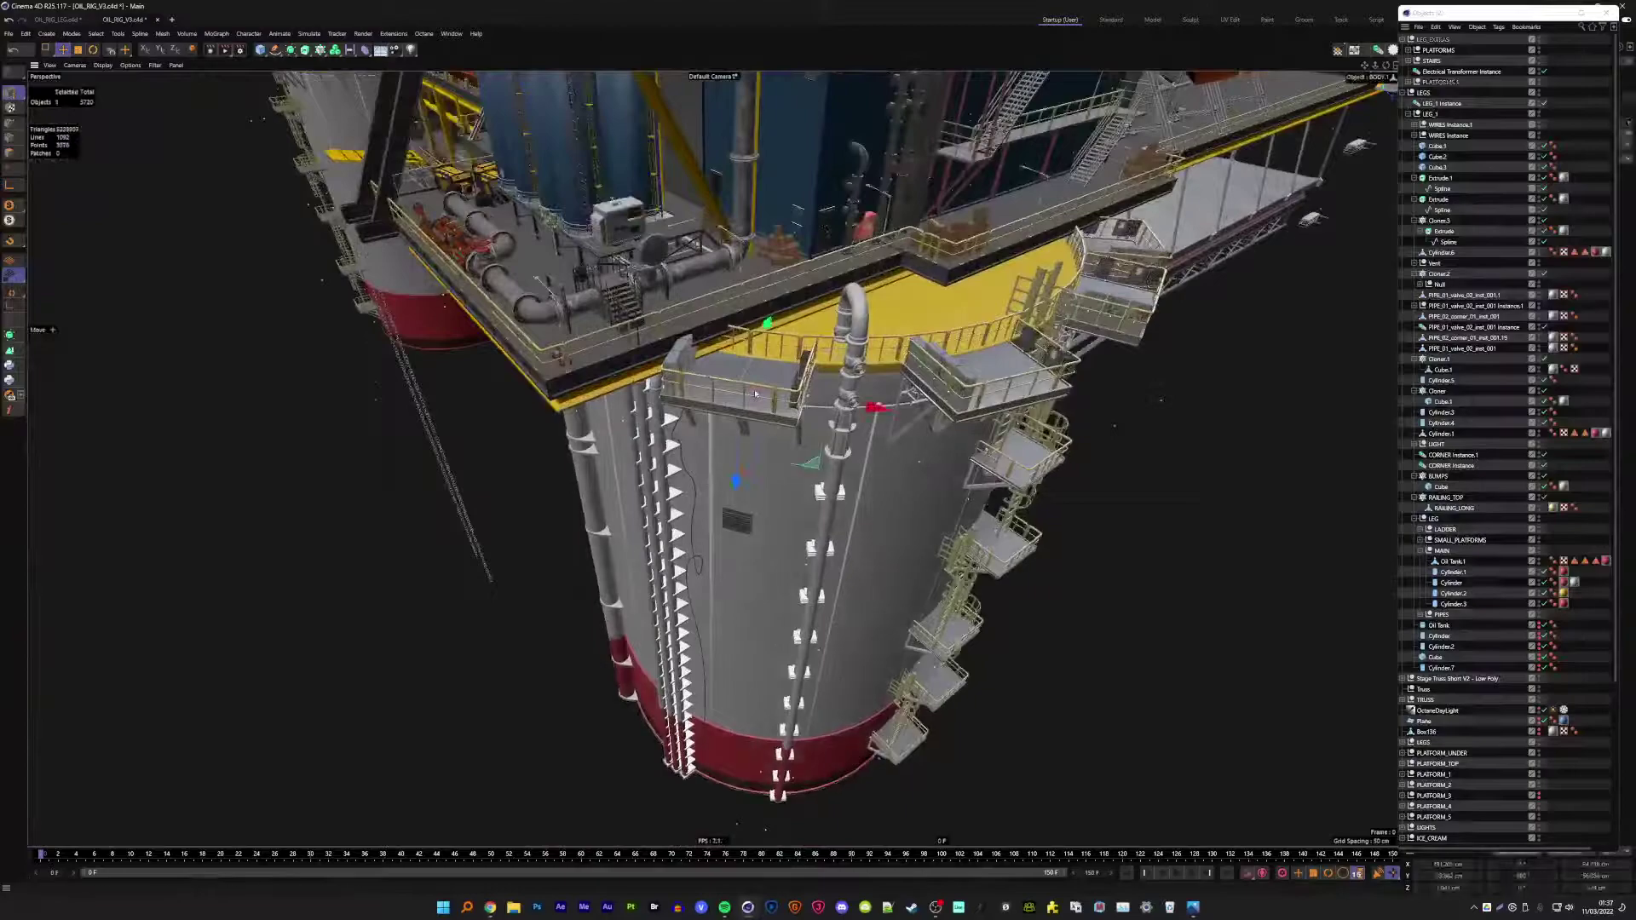
scroll(755, 394, "up", 3)
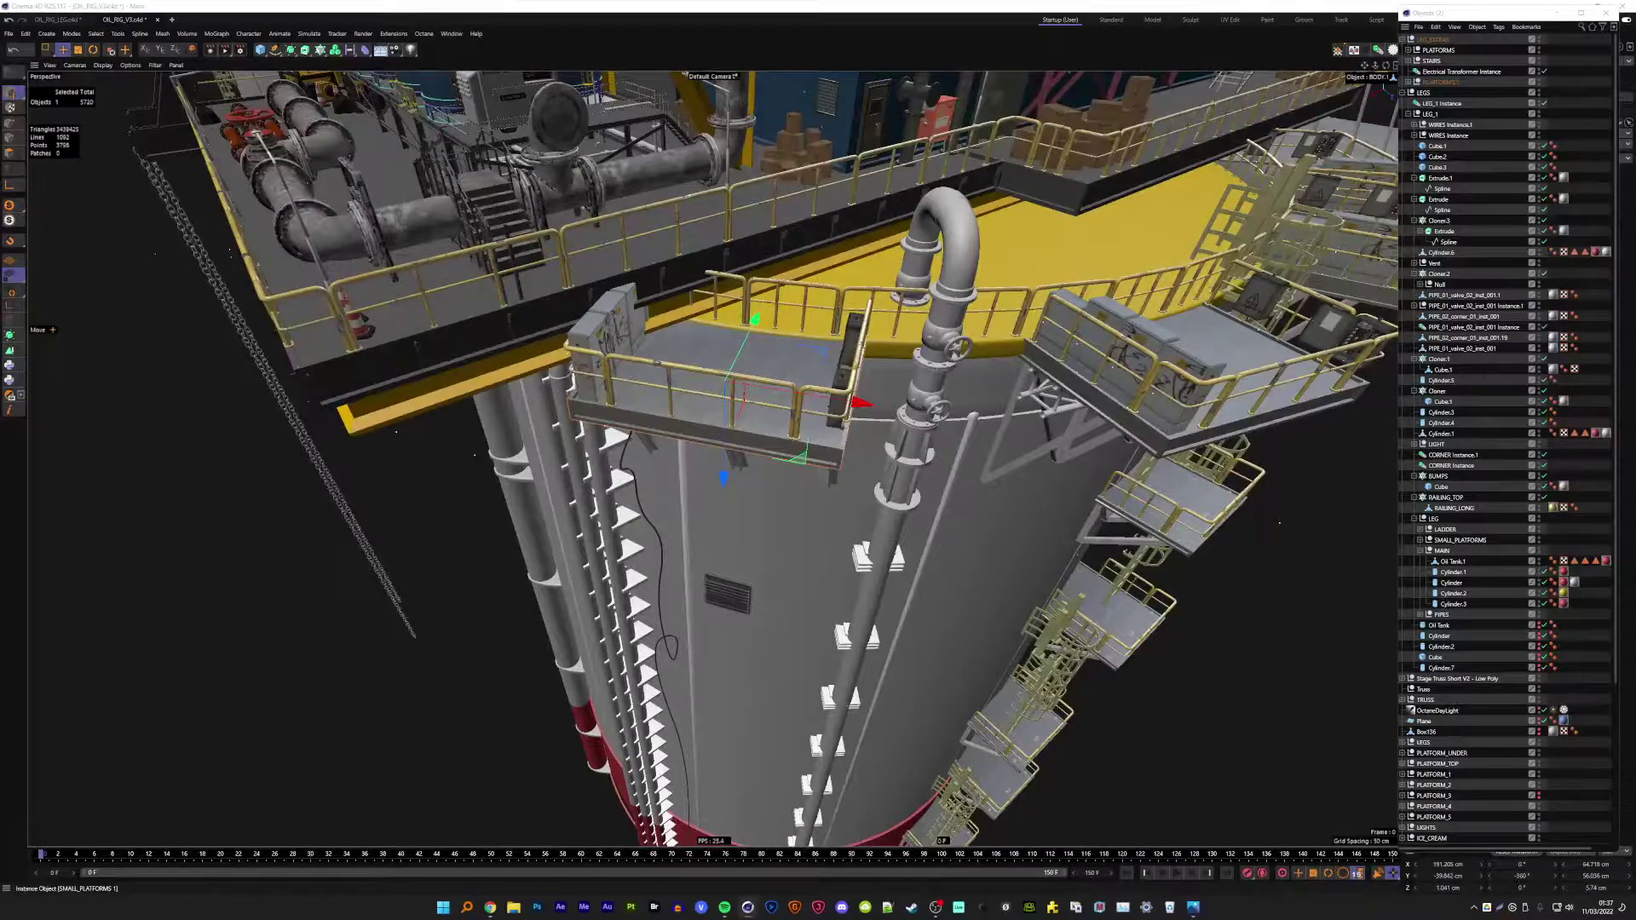
left_click(733, 375)
key("Delete")
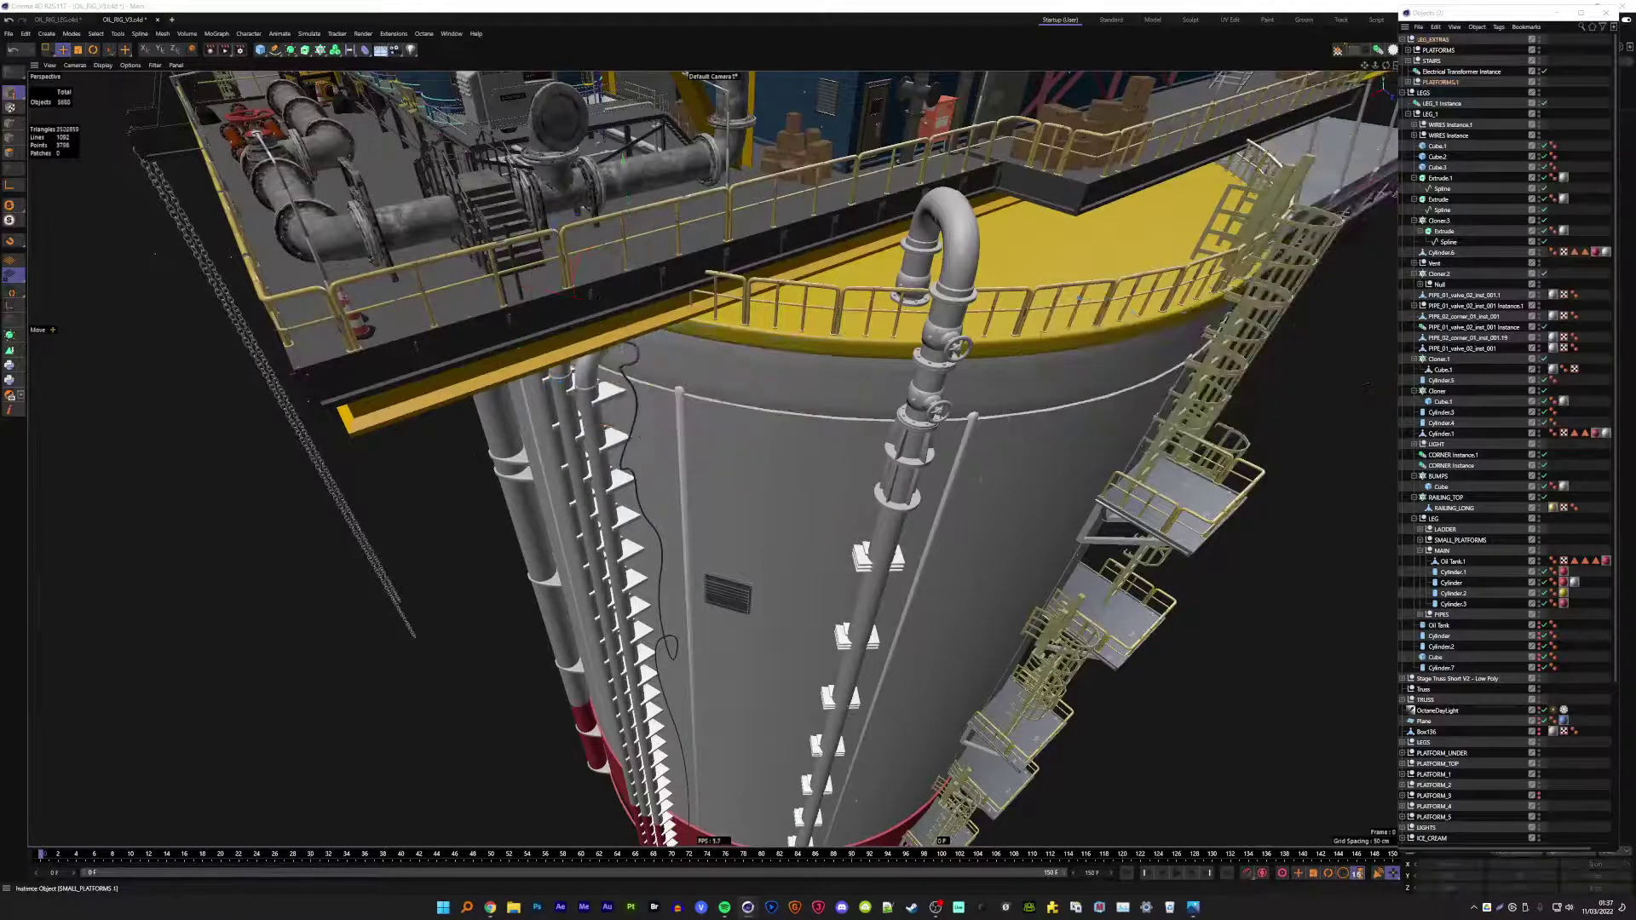
key("ctrl+z")
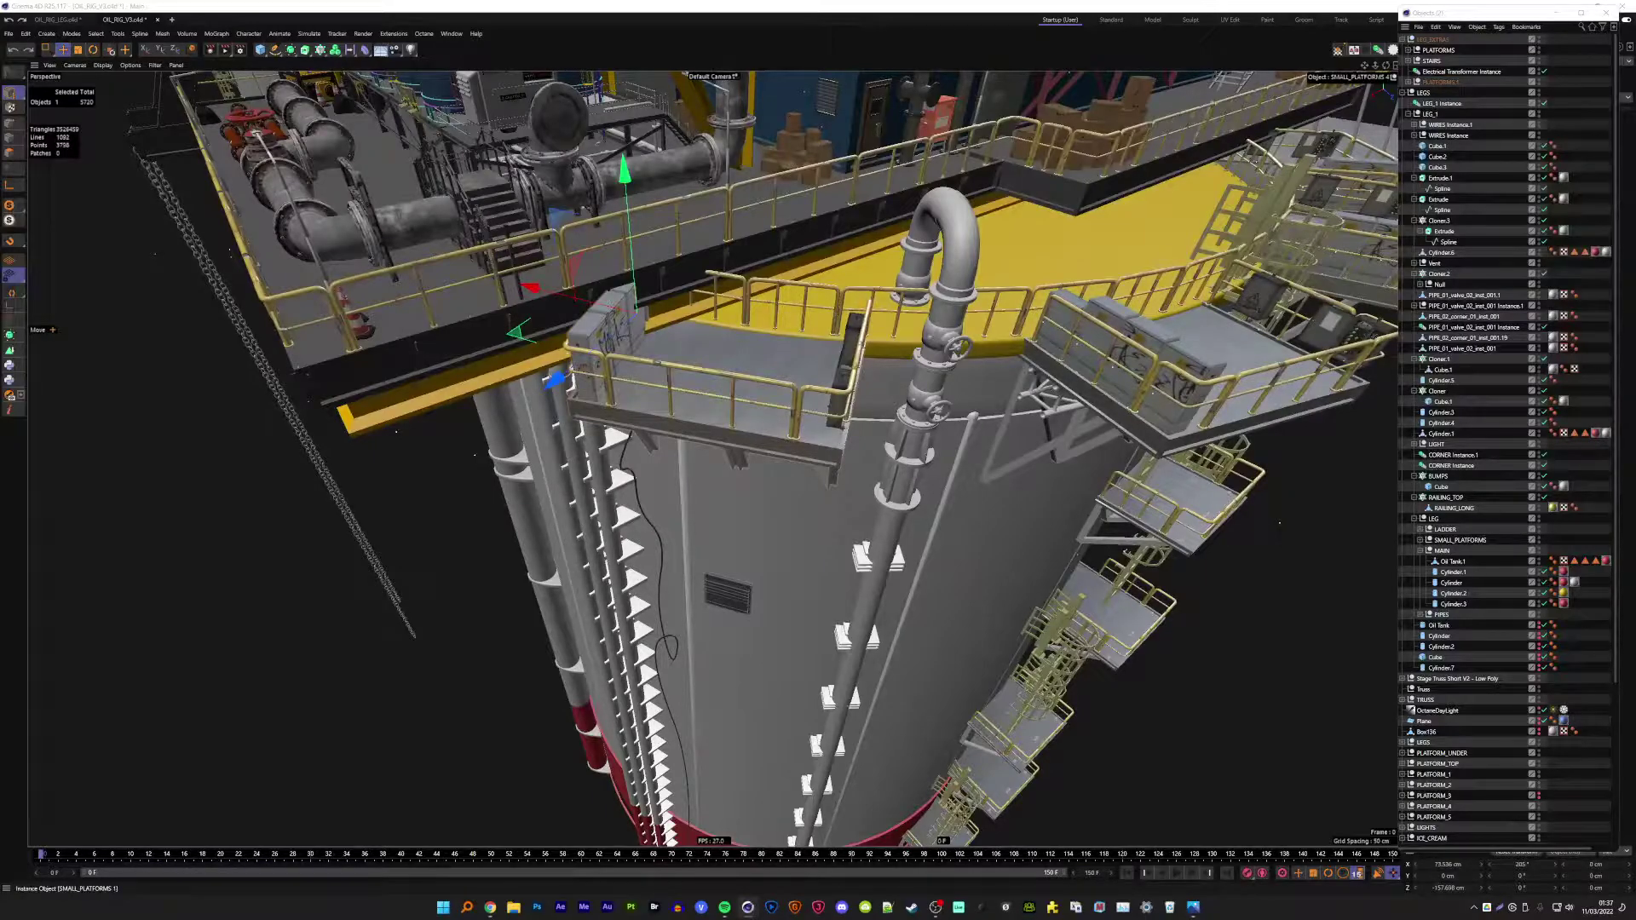
key("Delete")
key("ctrl+z")
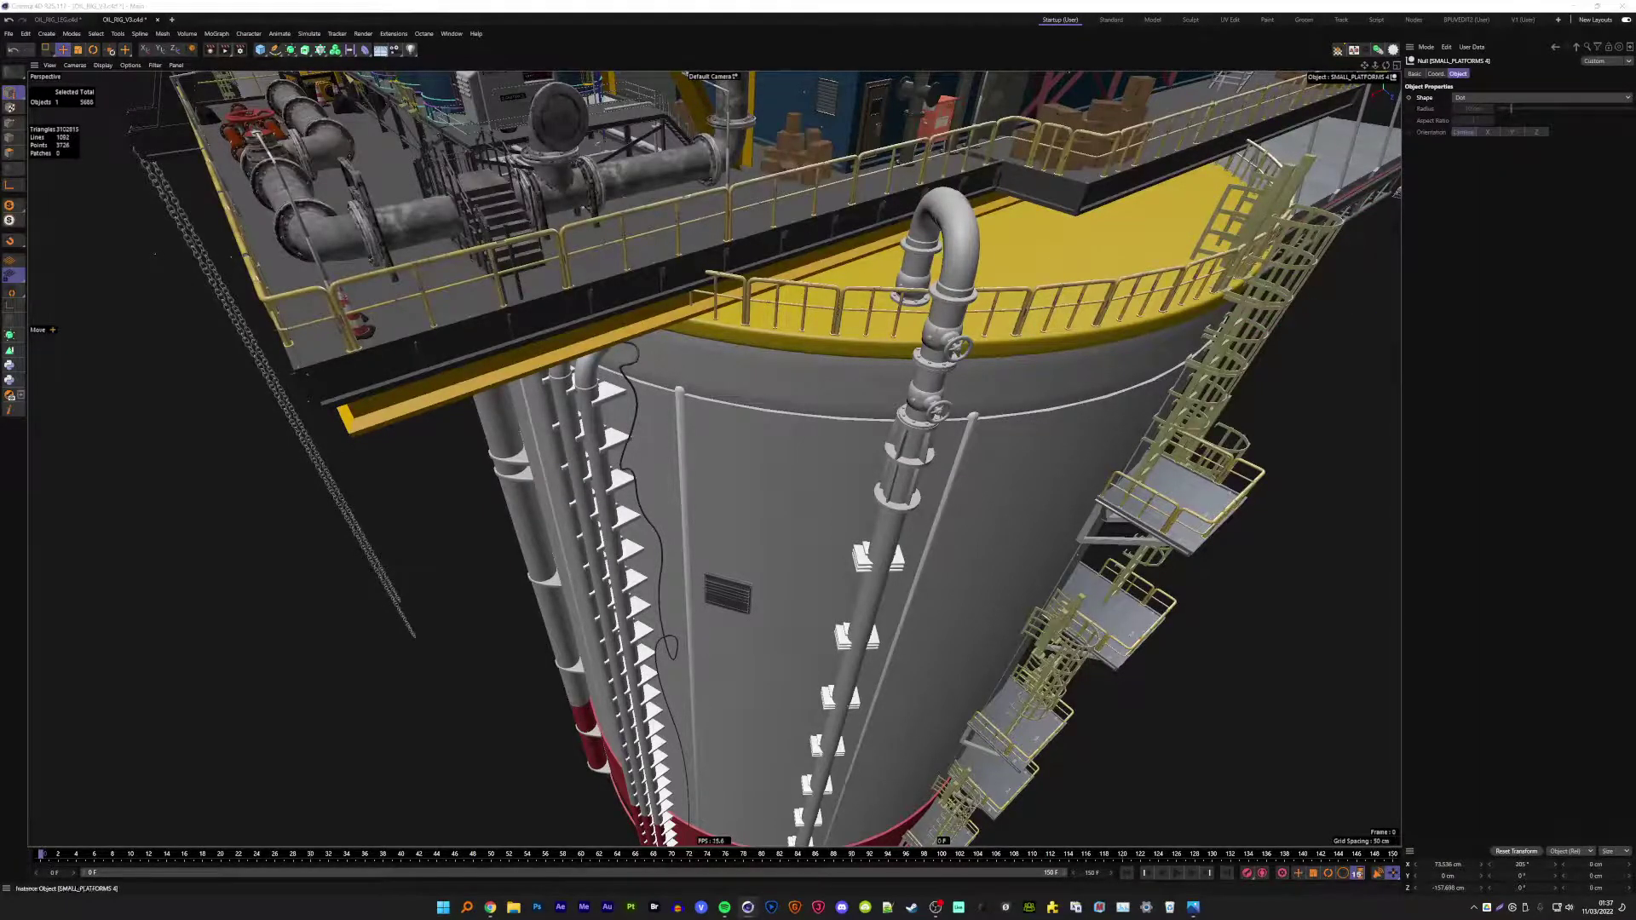
key("ctrl+z")
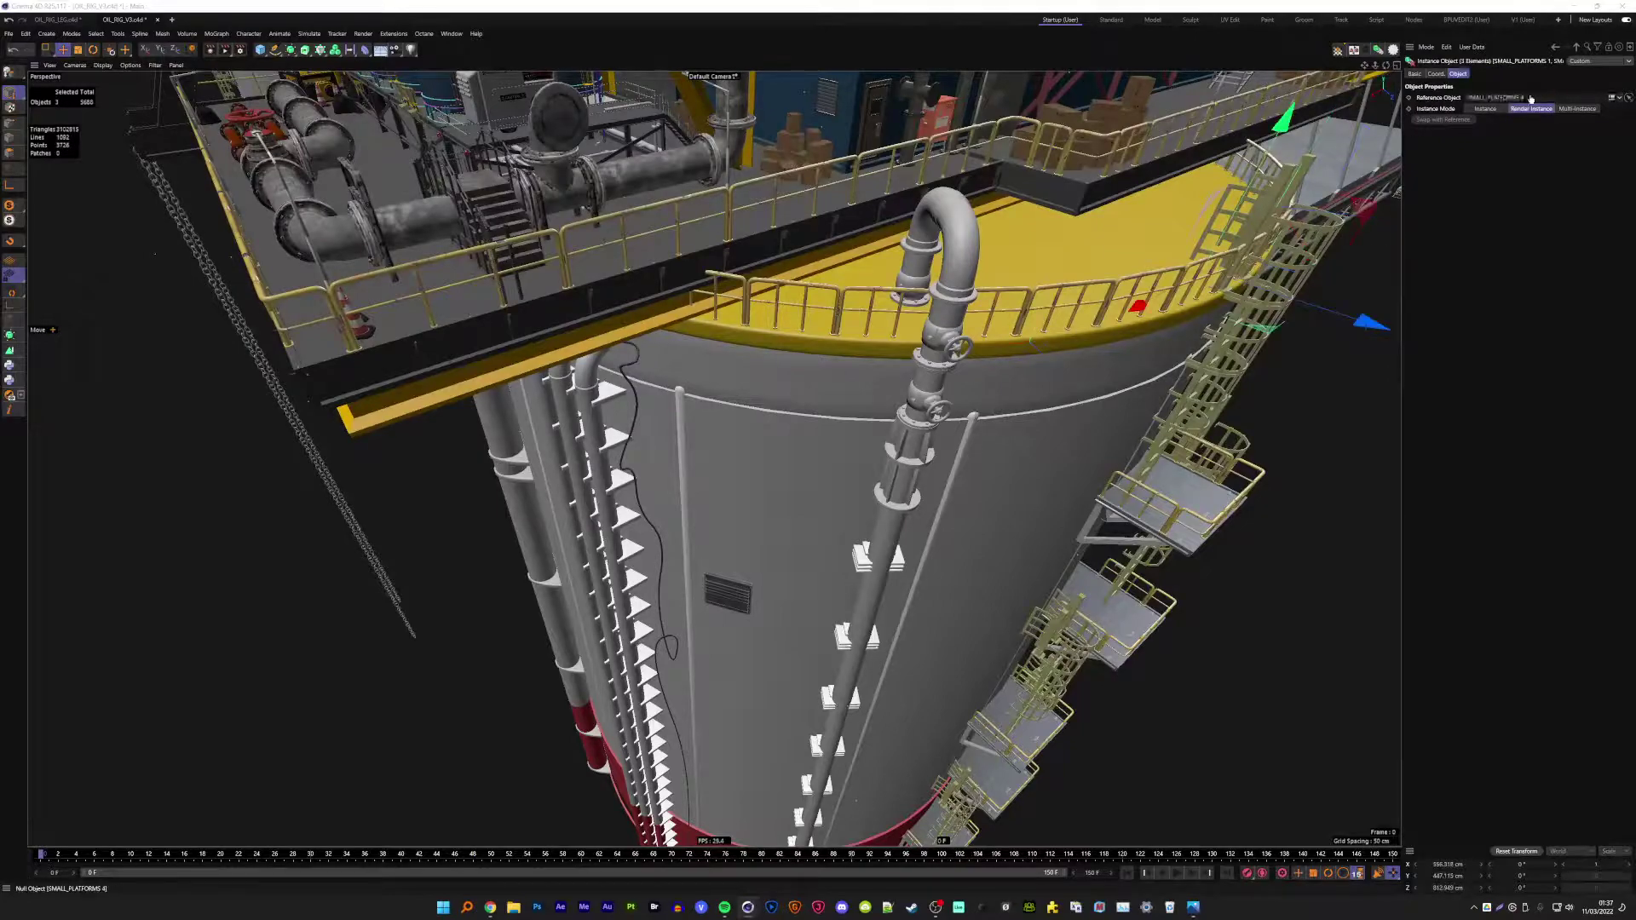
left_click_drag(1530, 99, 1529, 99)
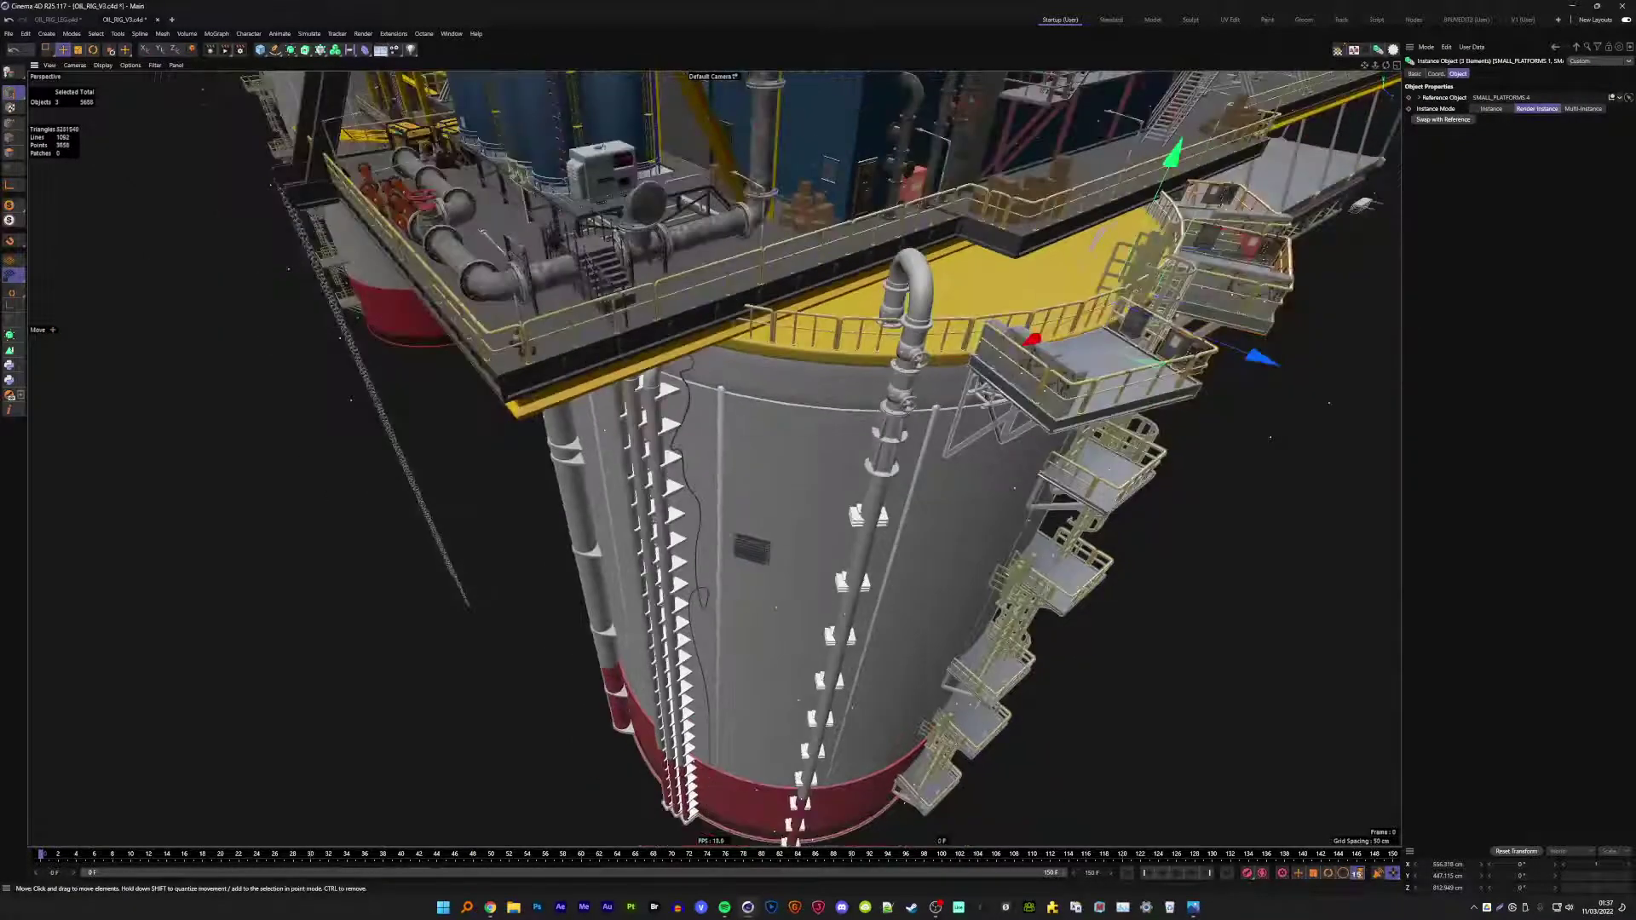
- Duplicate SMALL_PLATFORMS 3 and rotate the copy around the leg
left_click(1074, 366)
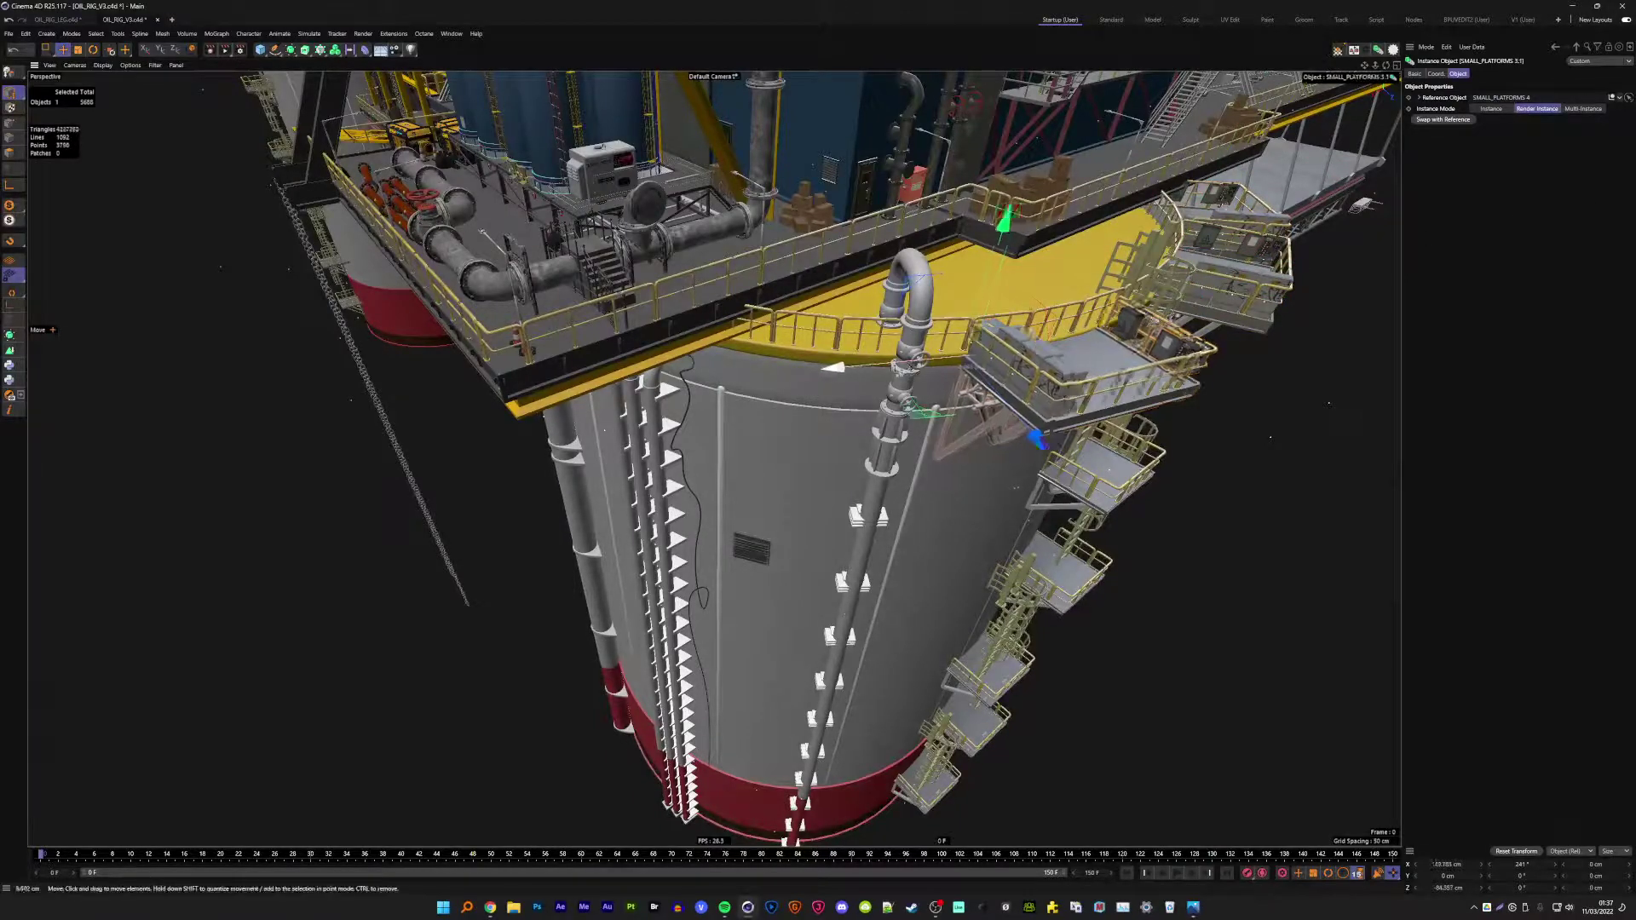
left_click_drag(1074, 366, 844, 341, "ctrl")
key("r")
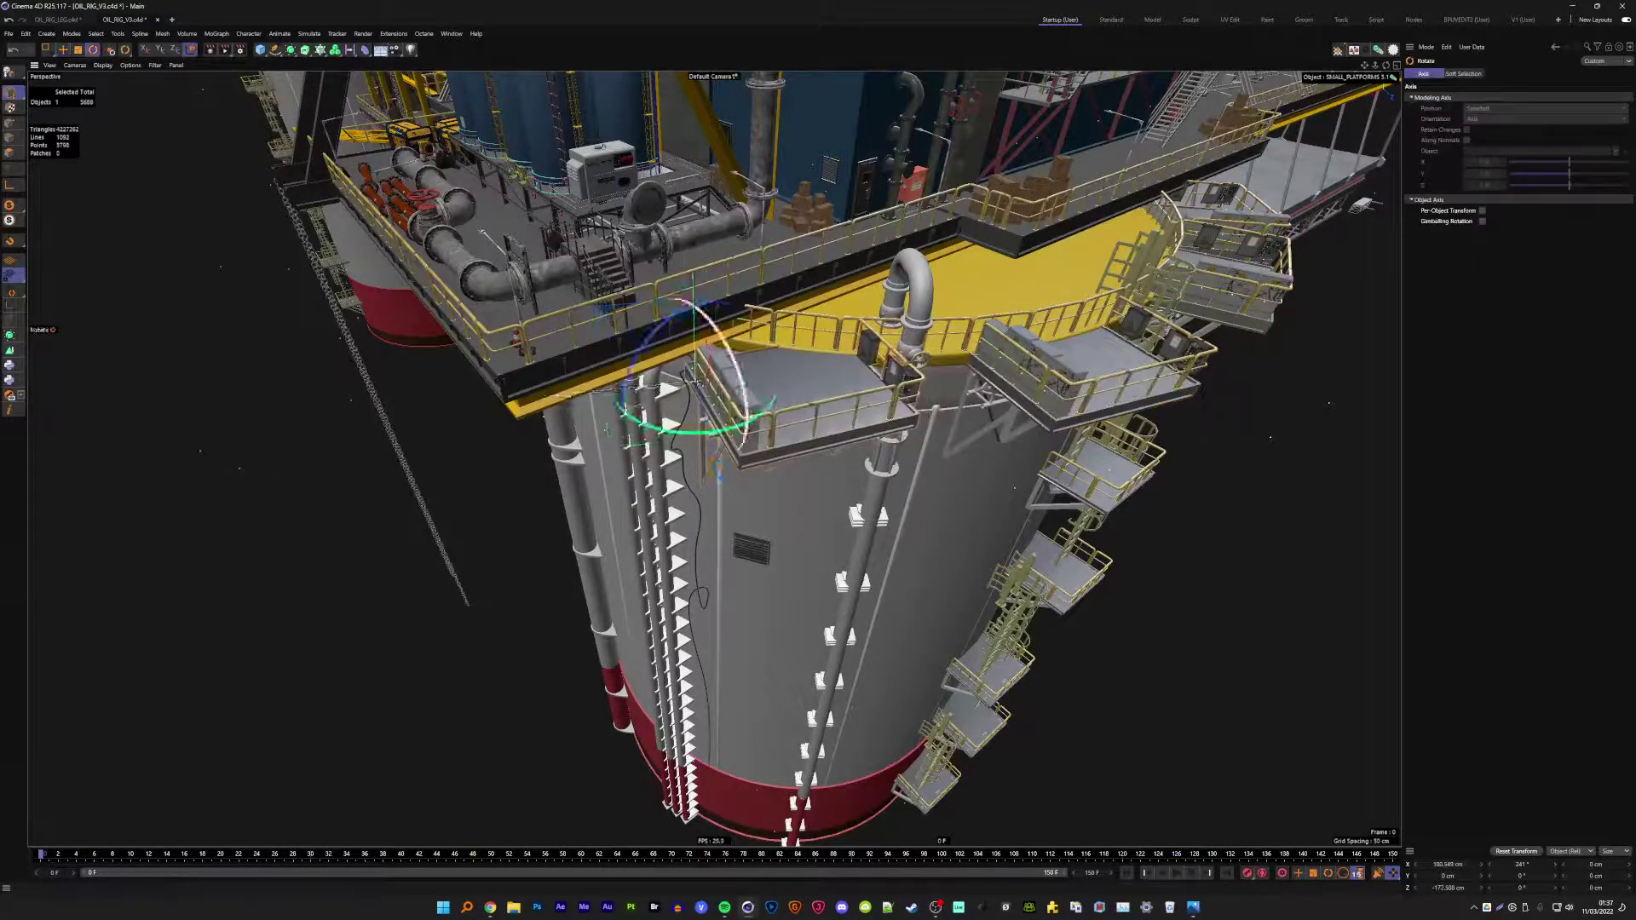
mouse_move(673, 425)
left_mouse_down()
mouse_move(741, 422)
mouse_move(592, 452)
mouse_move(630, 407)
mouse_move(806, 331)
mouse_move(762, 315)
mouse_move(921, 376)
mouse_move(558, 288)
mouse_move(810, 253)
left_mouse_up()
key("e")
scroll(806, 330, "up", 3)
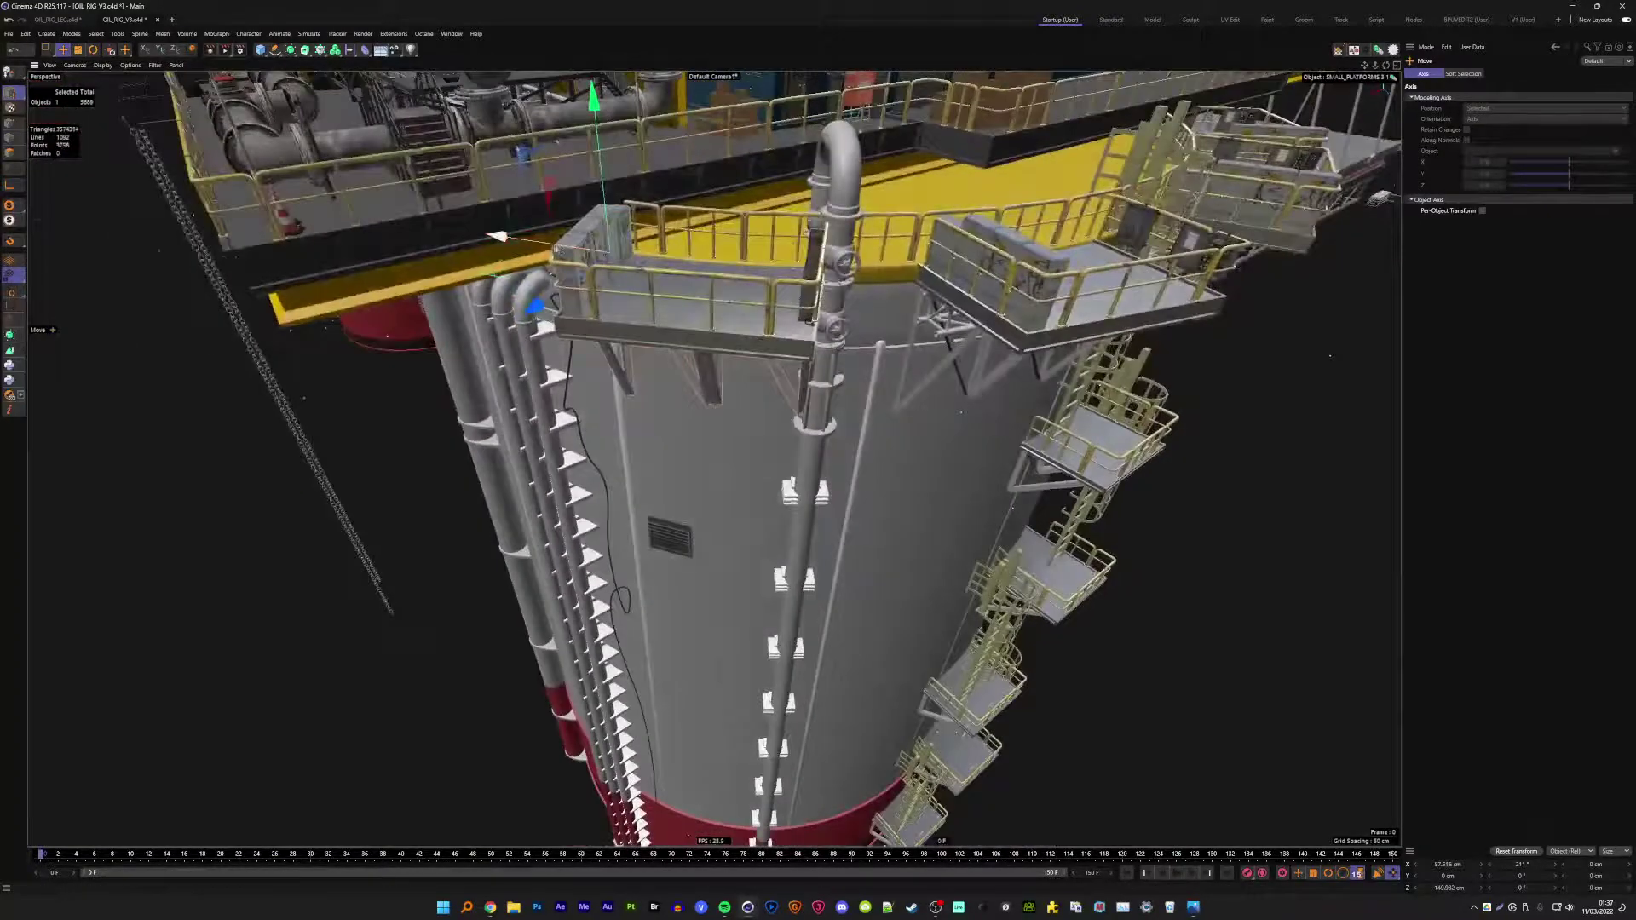
- Orbit around the tank-top platforms to review the placed instances
mouse_move(494, 228)
left_mouse_down("alt")
mouse_move(993, 340)
mouse_move(702, 343)
mouse_move(632, 250)
mouse_move(724, 284)
left_mouse_up("alt")
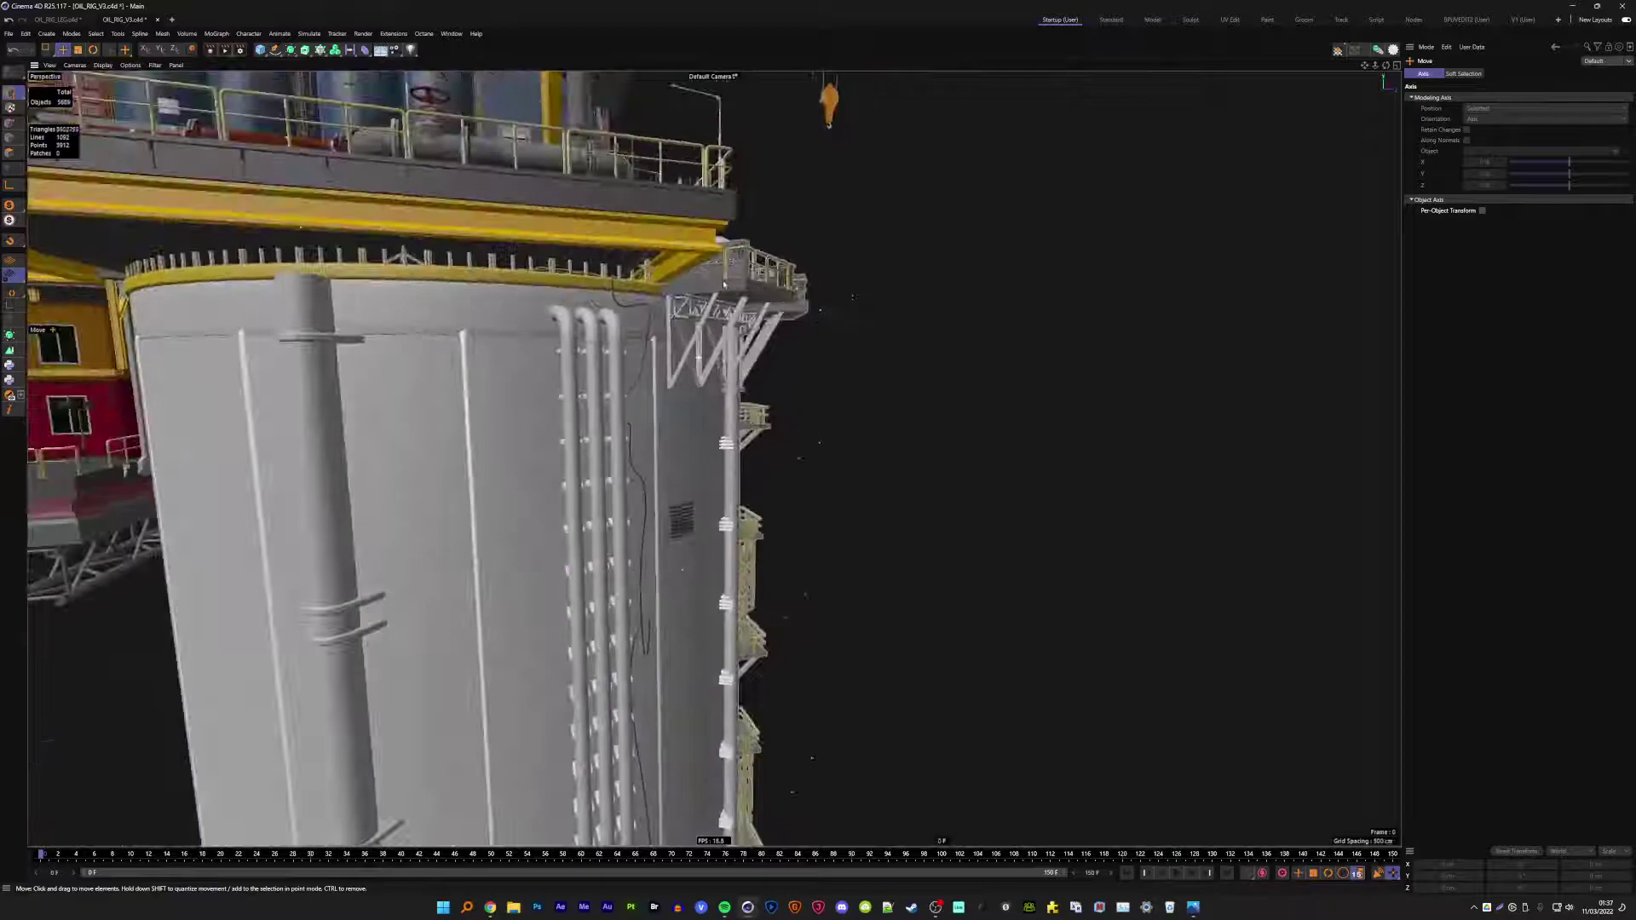
left_click(724, 284)
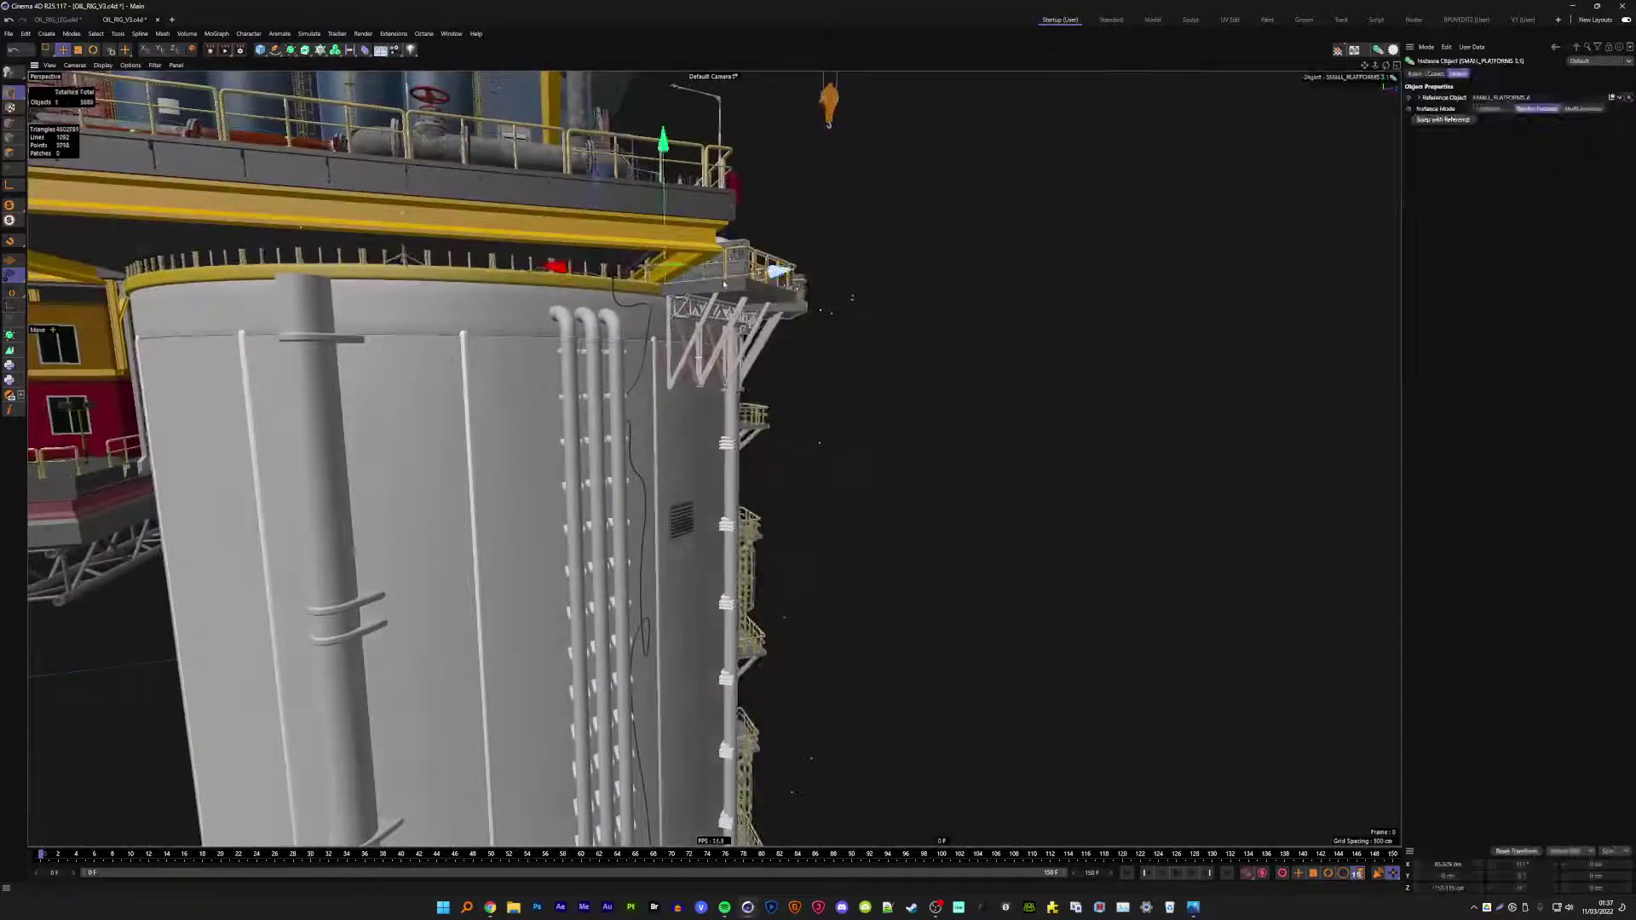
scroll(720, 283, "up", 3)
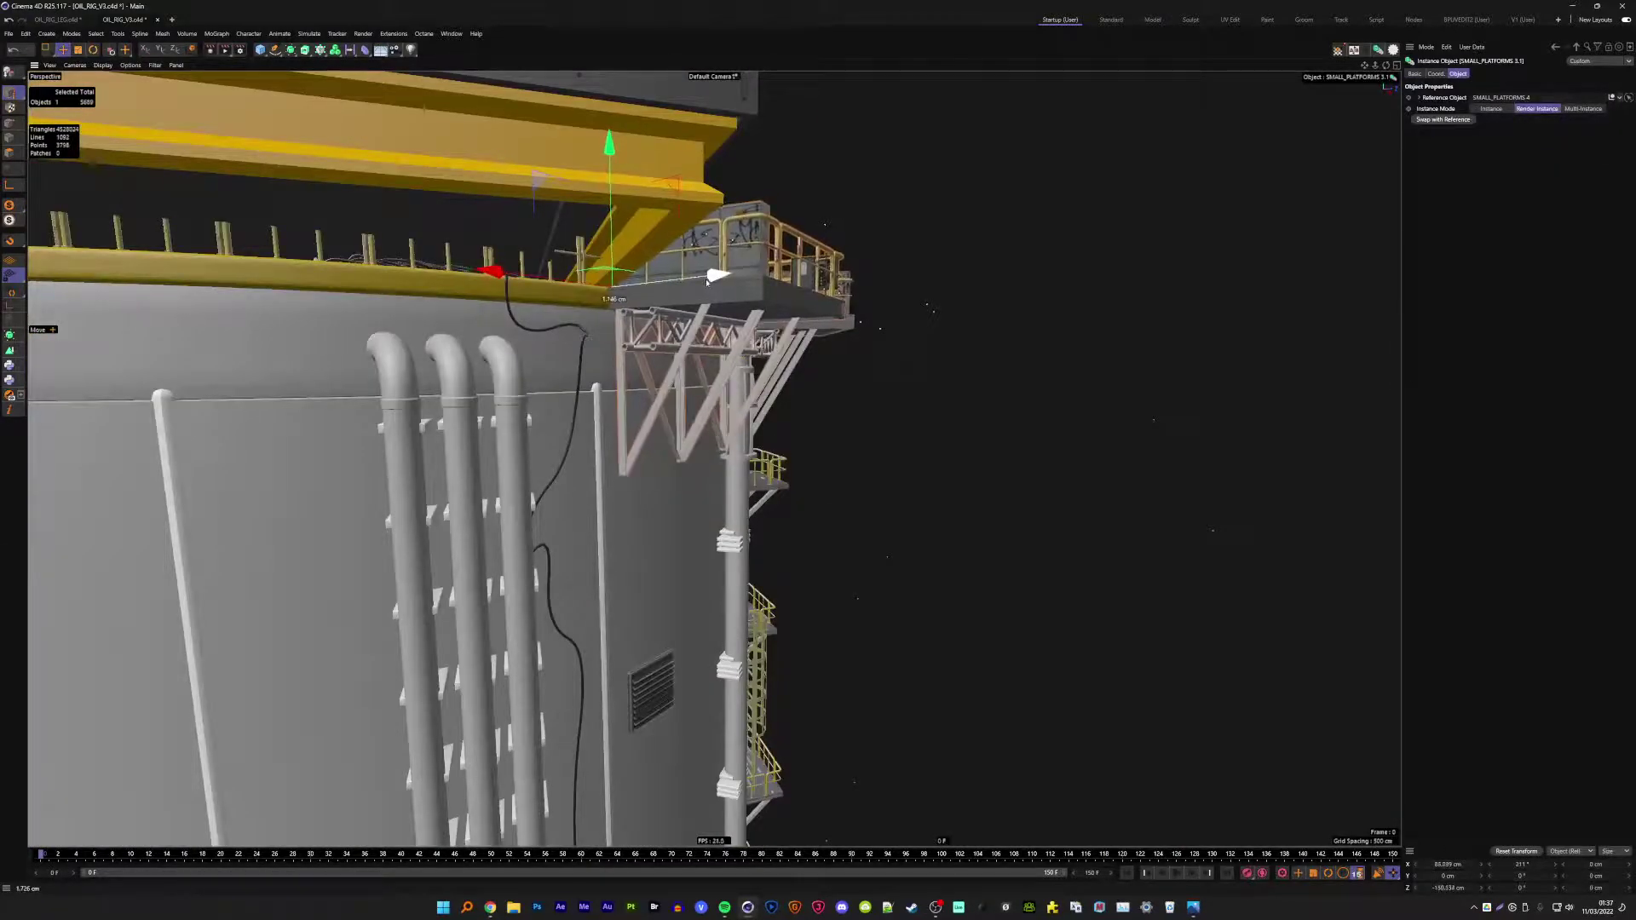
scroll(635, 445, "down", 3)
scroll(635, 445, "down", 5)
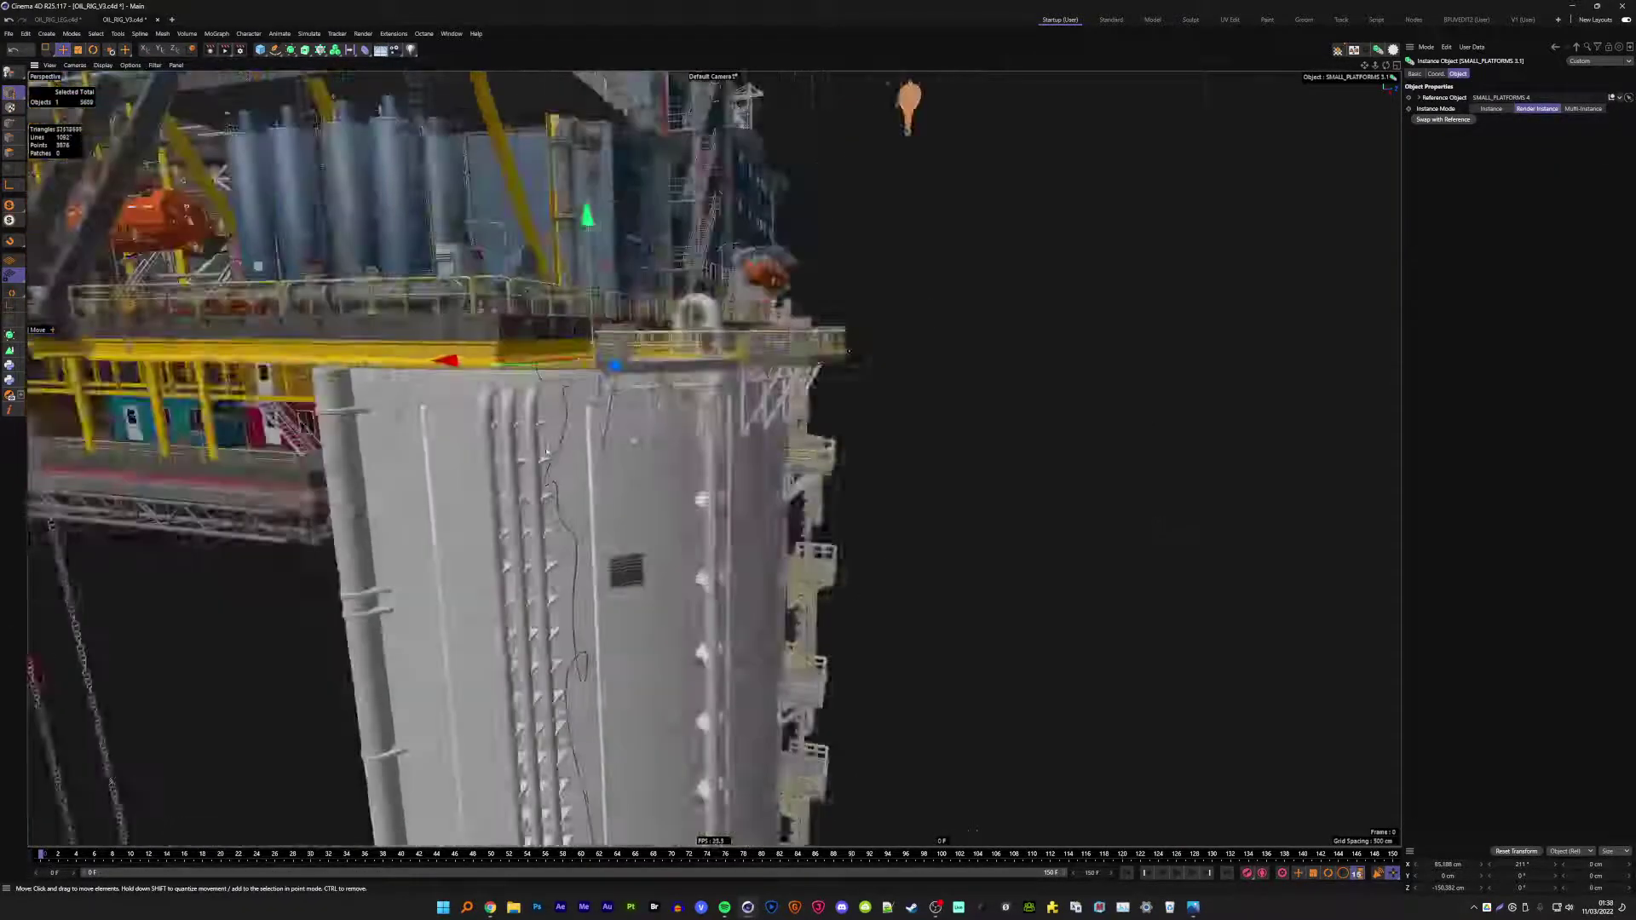
mouse_move(635, 445)
left_mouse_down("alt")
mouse_move(283, 207)
mouse_move(358, 255)
mouse_move(897, 277)
mouse_move(824, 504)
left_mouse_up("alt")
left_click(1009, 418)
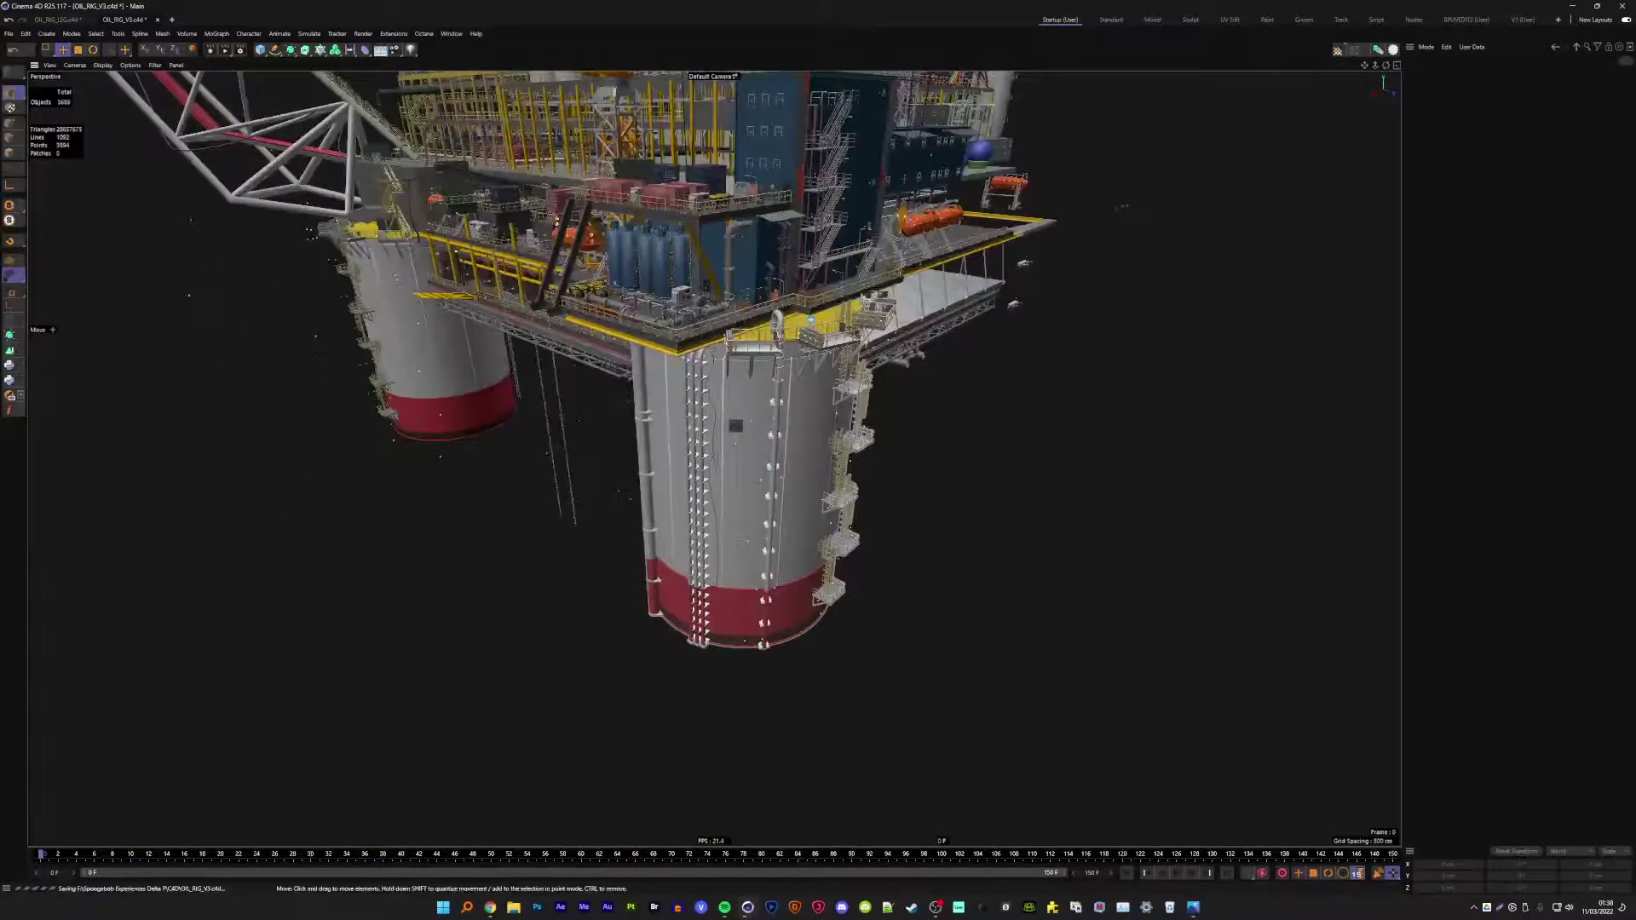
- Review the whole rig from several angles and save it as OIL_RIG_V3.c4d
mouse_move(718, 333)
left_mouse_down("alt")
mouse_move(714, 458)
mouse_move(667, 385)
mouse_move(784, 244)
mouse_move(771, 366)
left_mouse_up("alt")
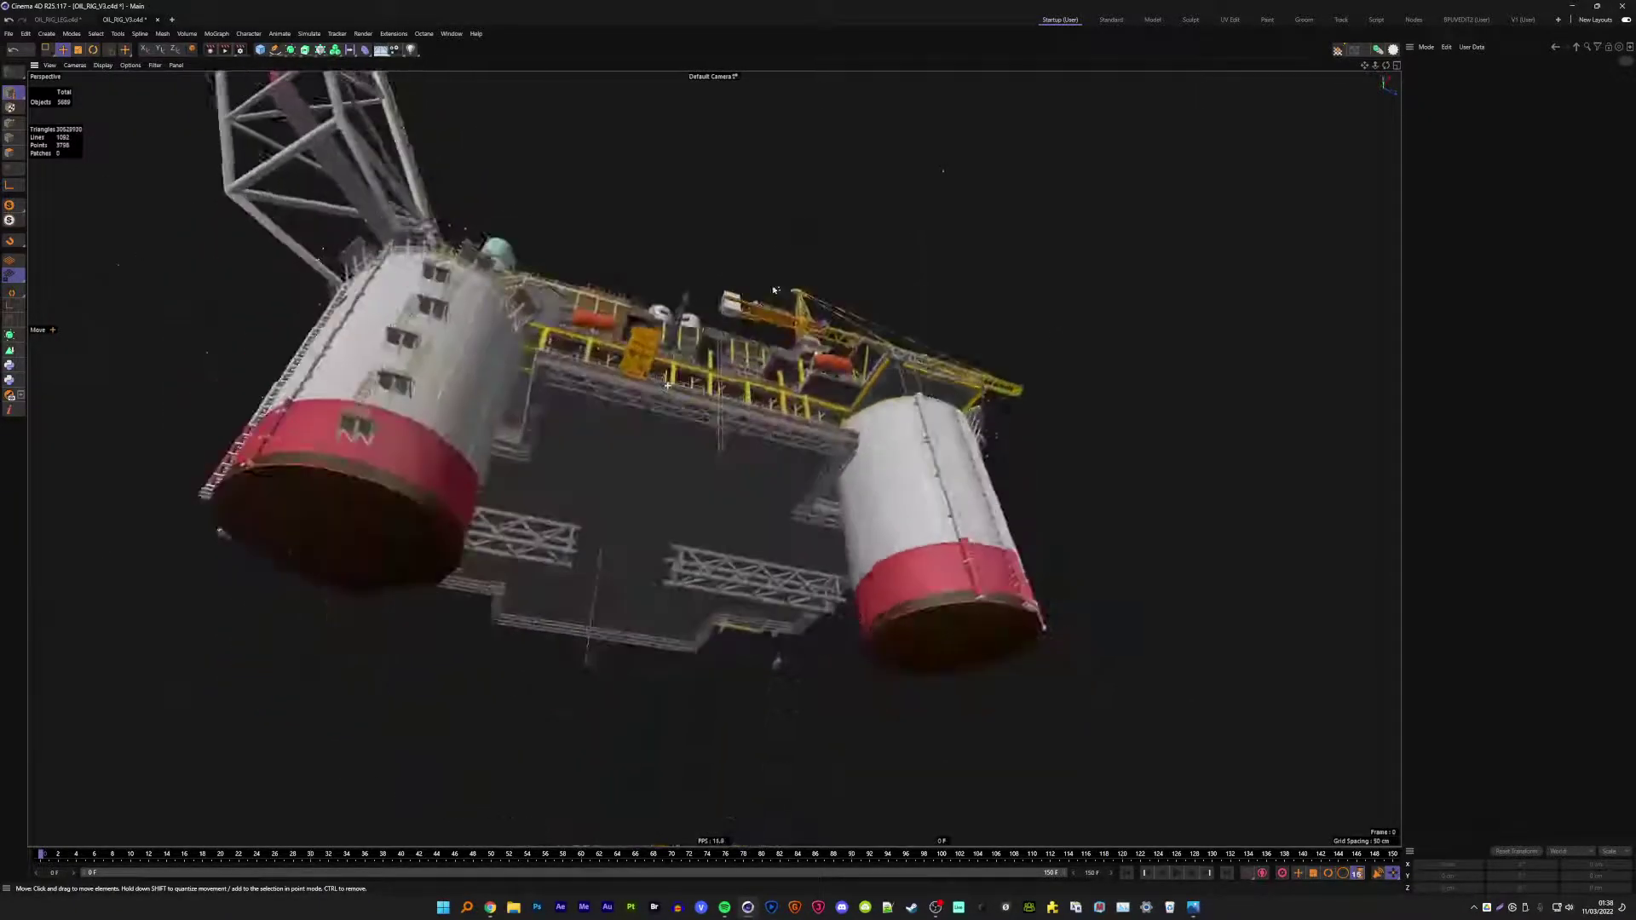
mouse_move(667, 385)
left_mouse_down("alt")
mouse_move(801, 375)
mouse_move(699, 403)
mouse_move(741, 374)
mouse_move(509, 391)
mouse_move(555, 377)
left_mouse_up("alt")
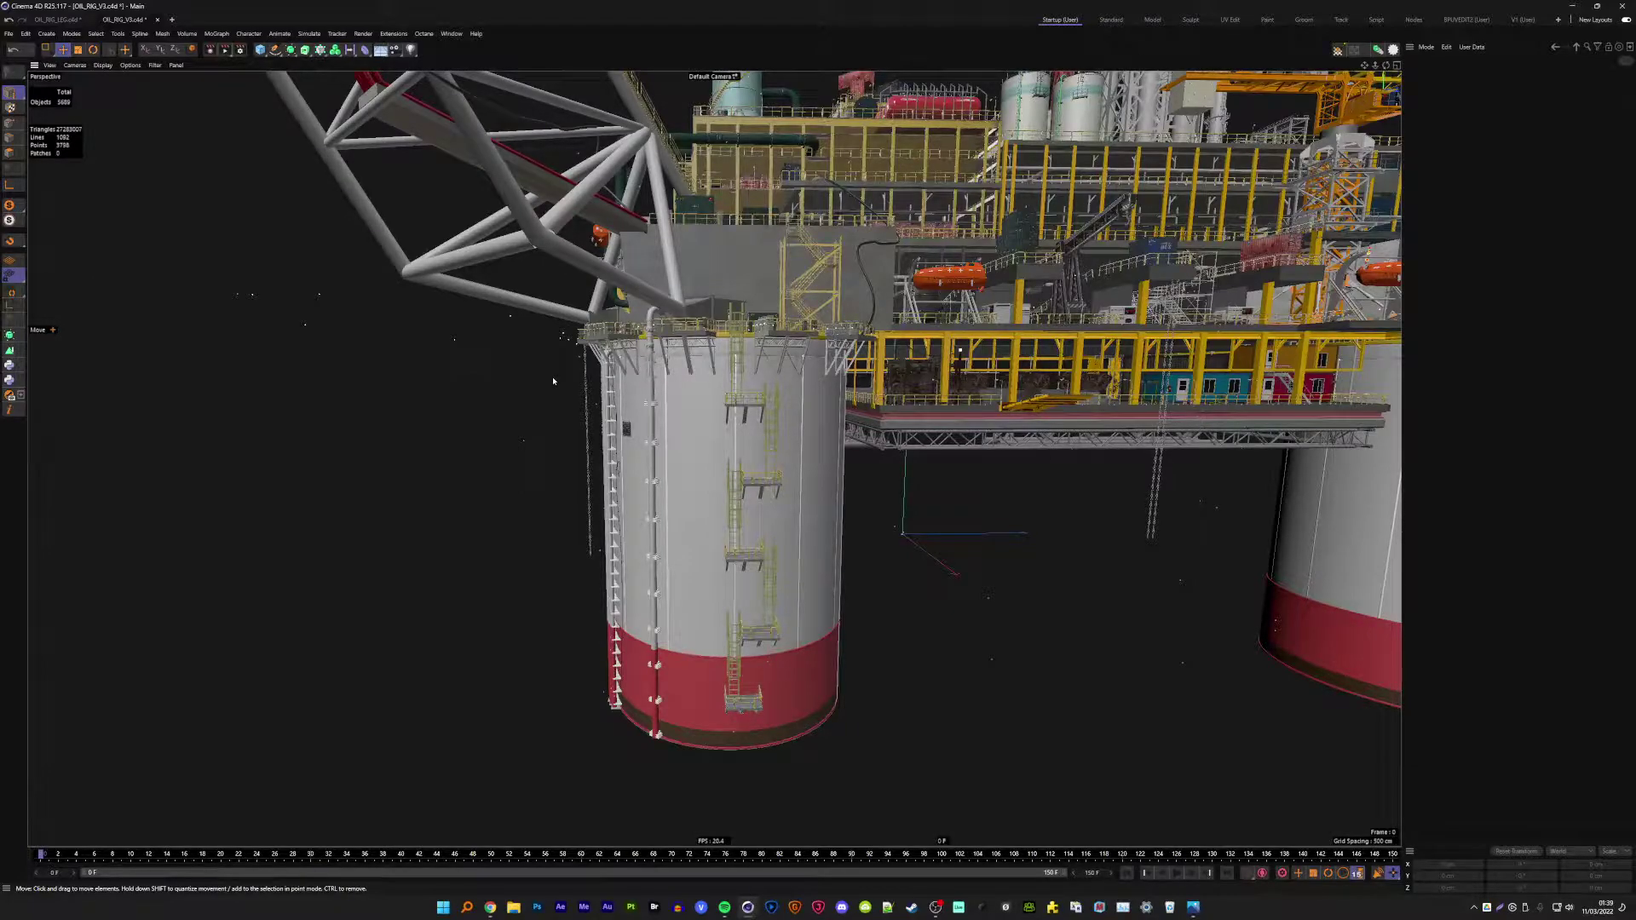
left_click_drag(779, 512, 788, 430, "alt")
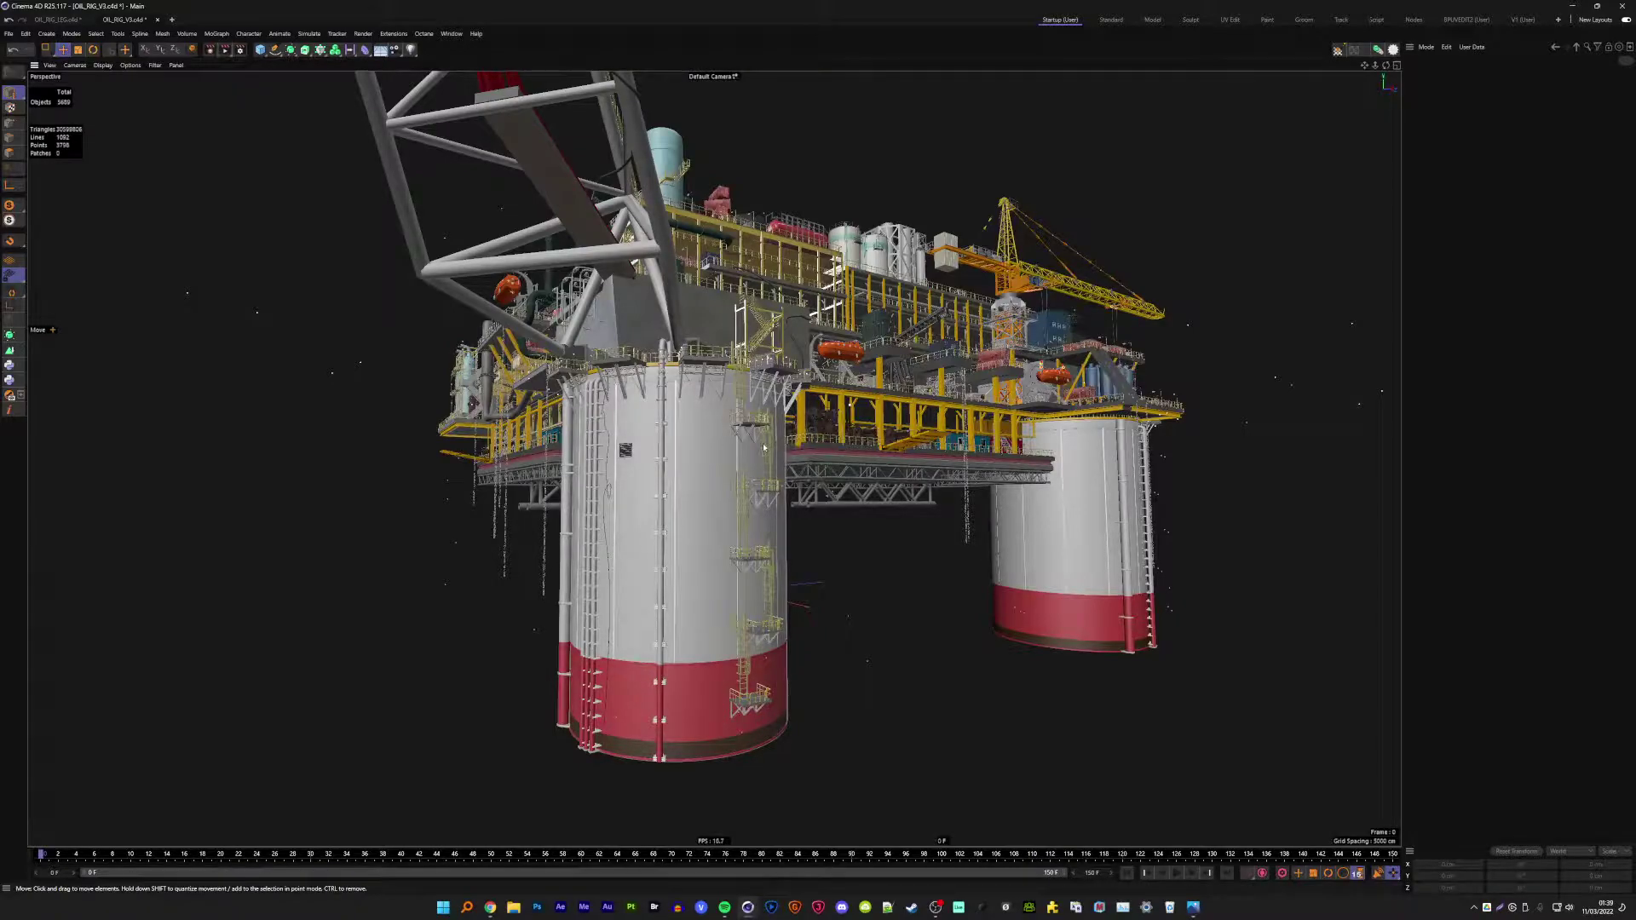
key("ctrl+s")
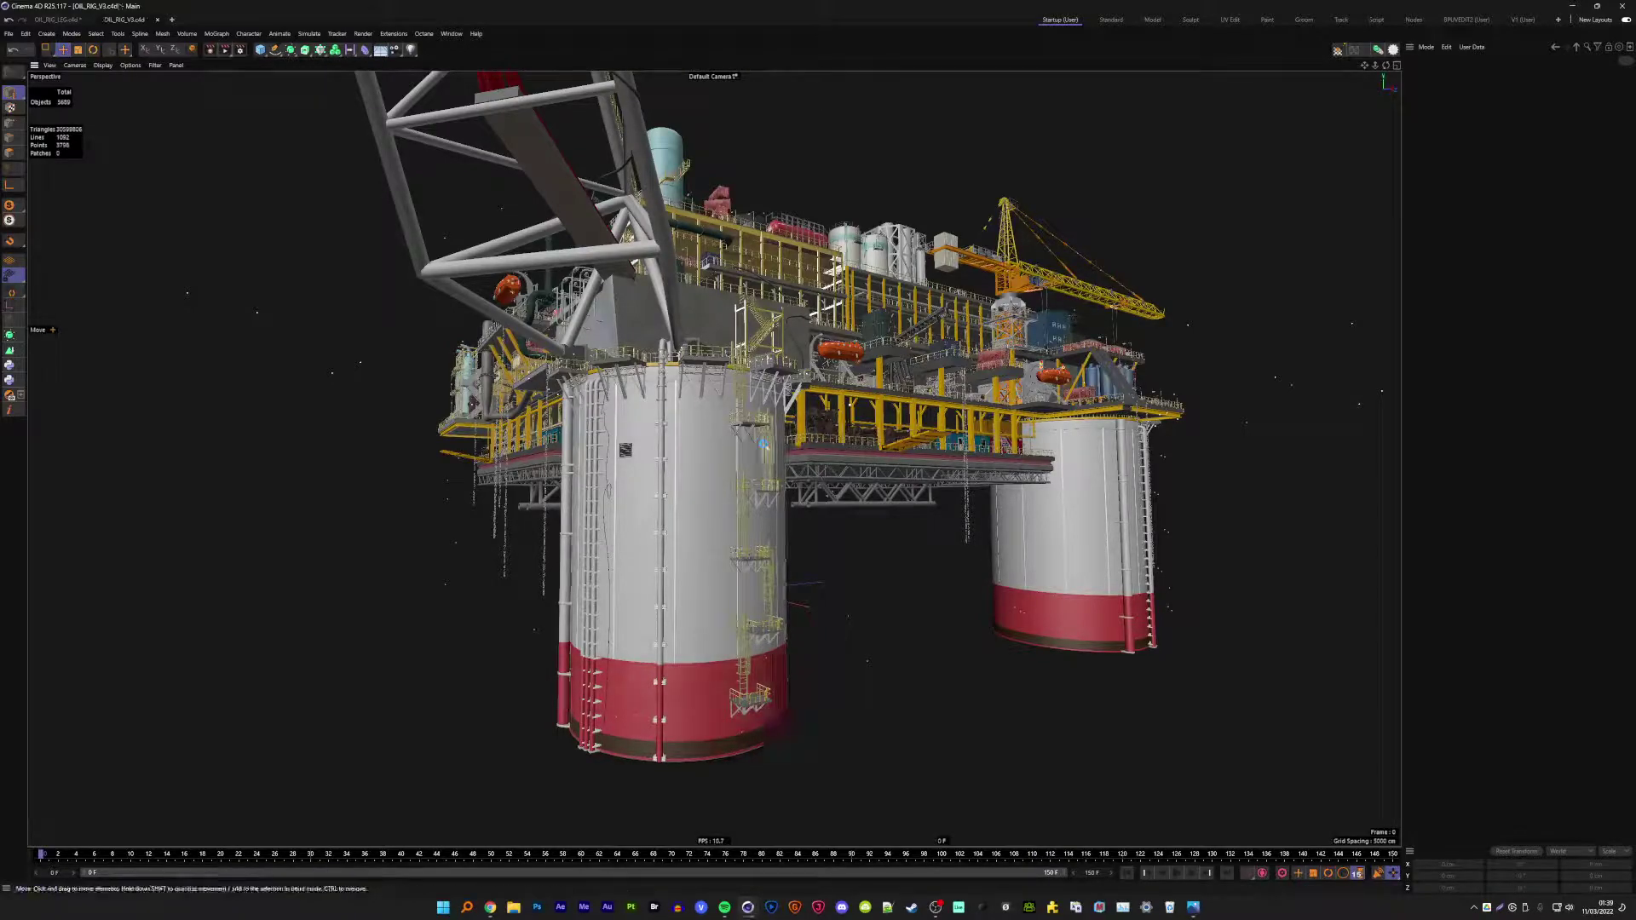